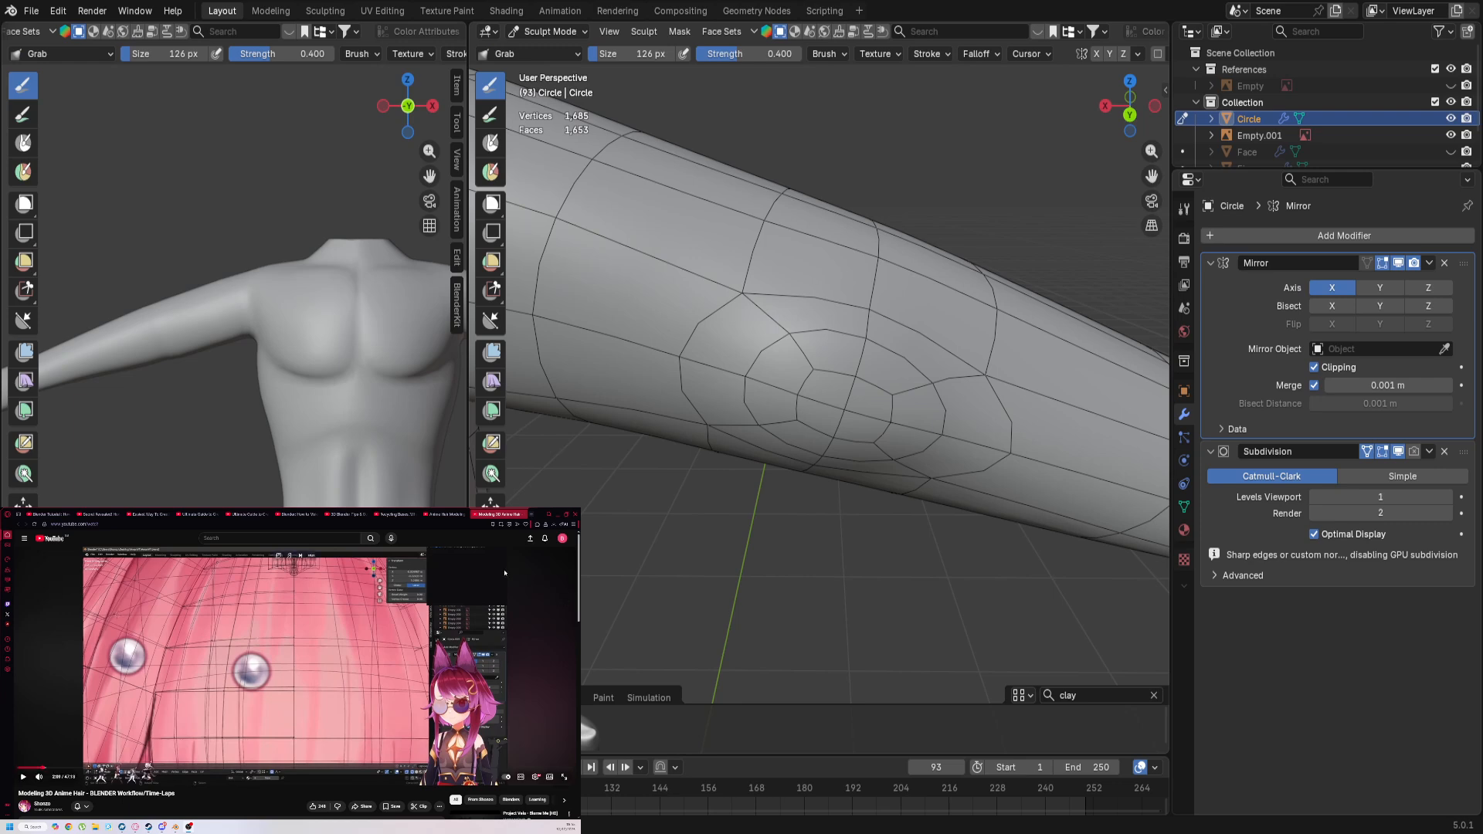
Step: Close the 3D anime hair time-lapse video in the browser and skim the Anime Hair Modeling & Texturing workflow video
click(523, 515)
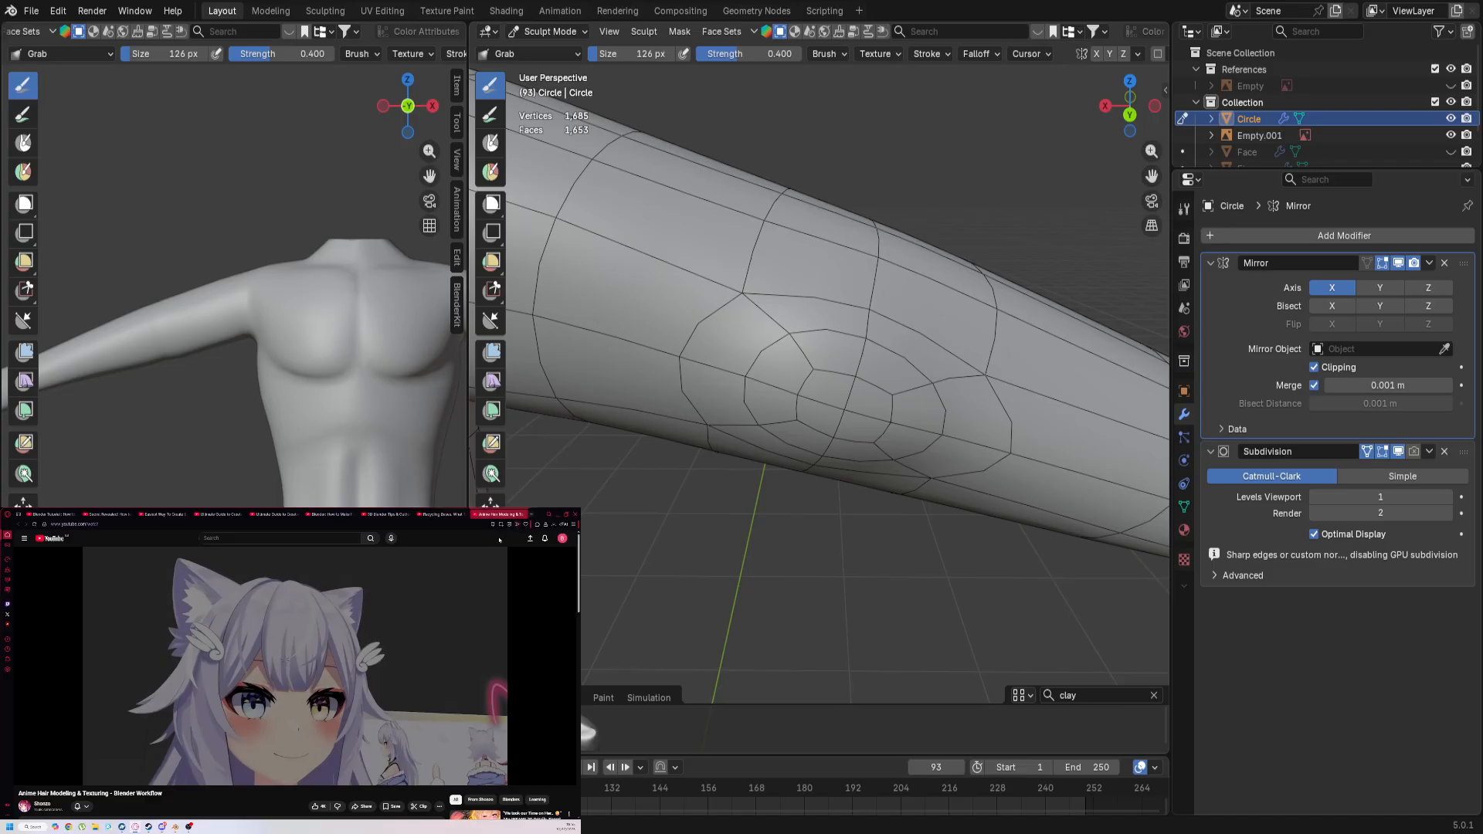
click(358, 629)
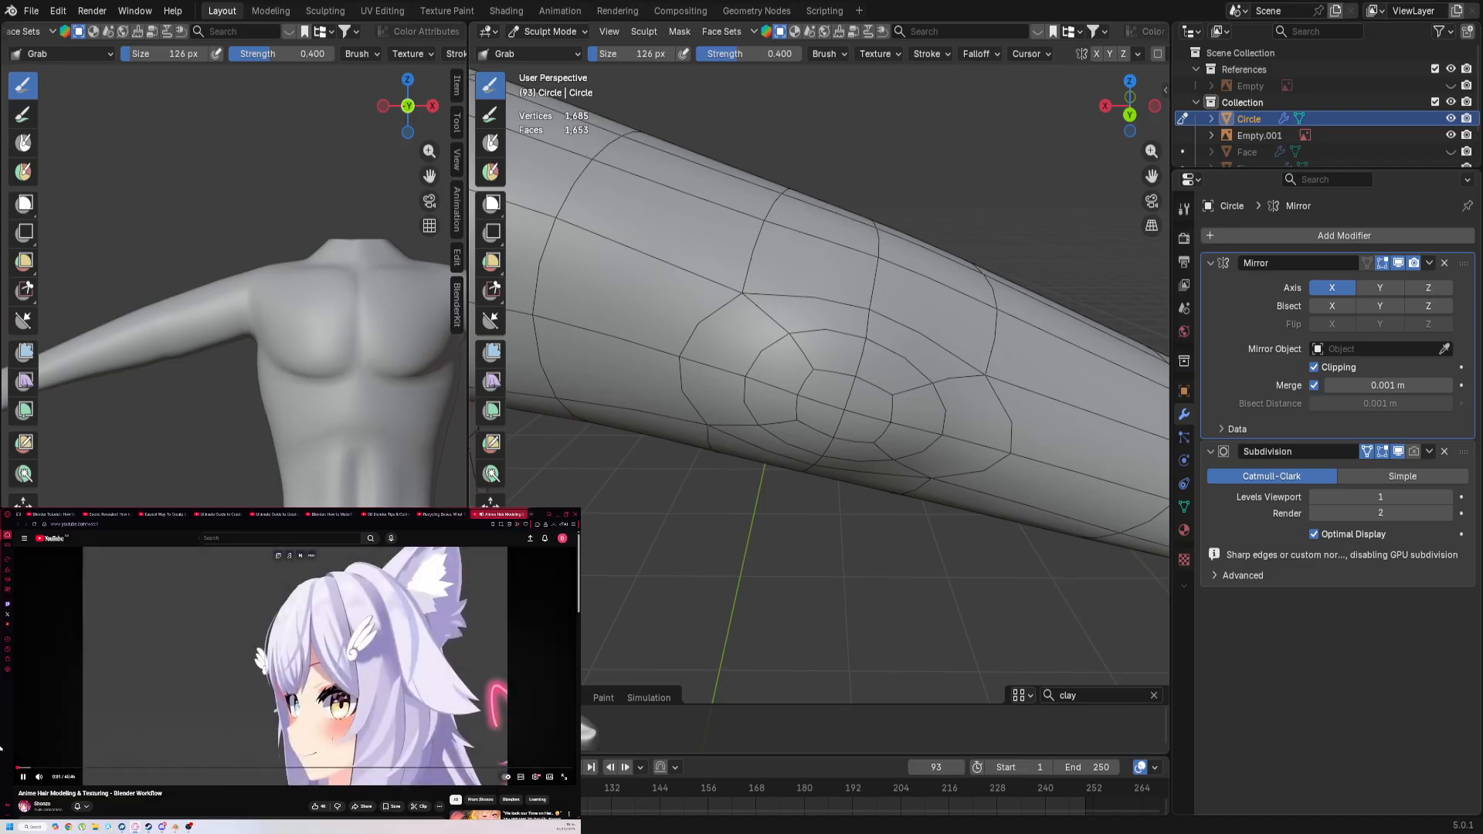
click(33, 767)
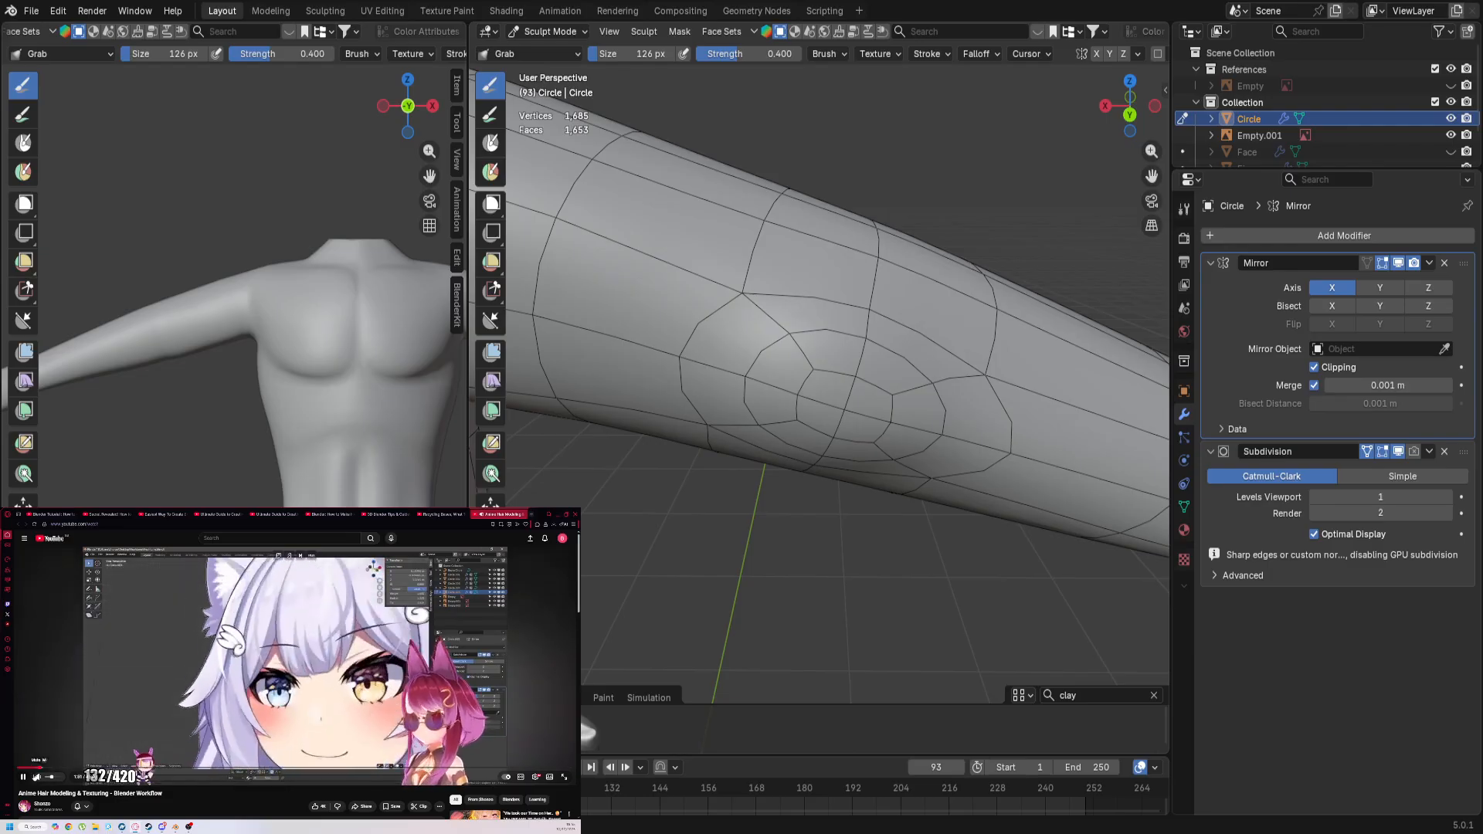
click(25, 767)
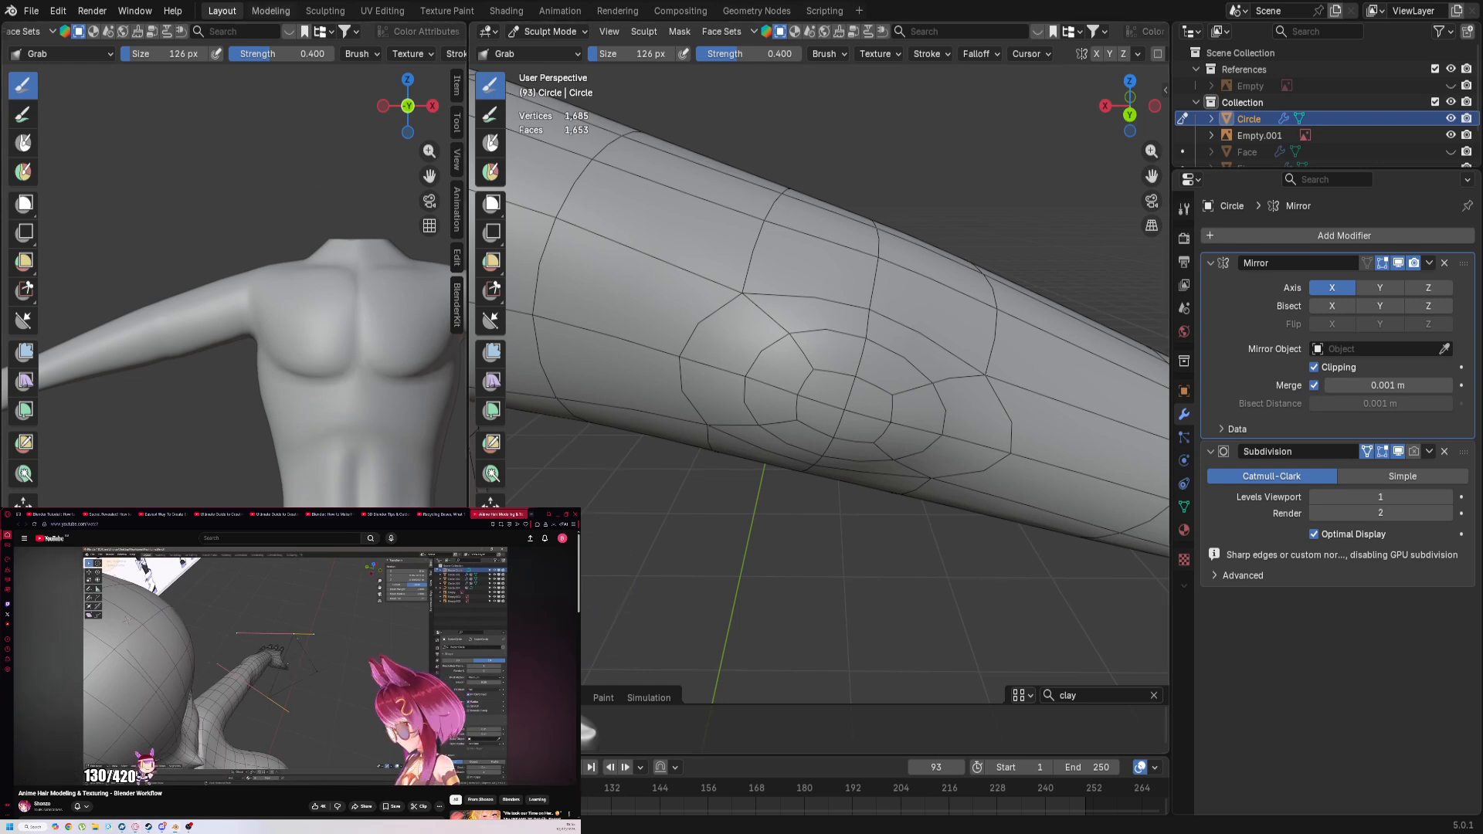
Step: Turn on overlays in the front viewport and unhide the Empty reference image in the References collection
scroll(374, 34, down, 5)
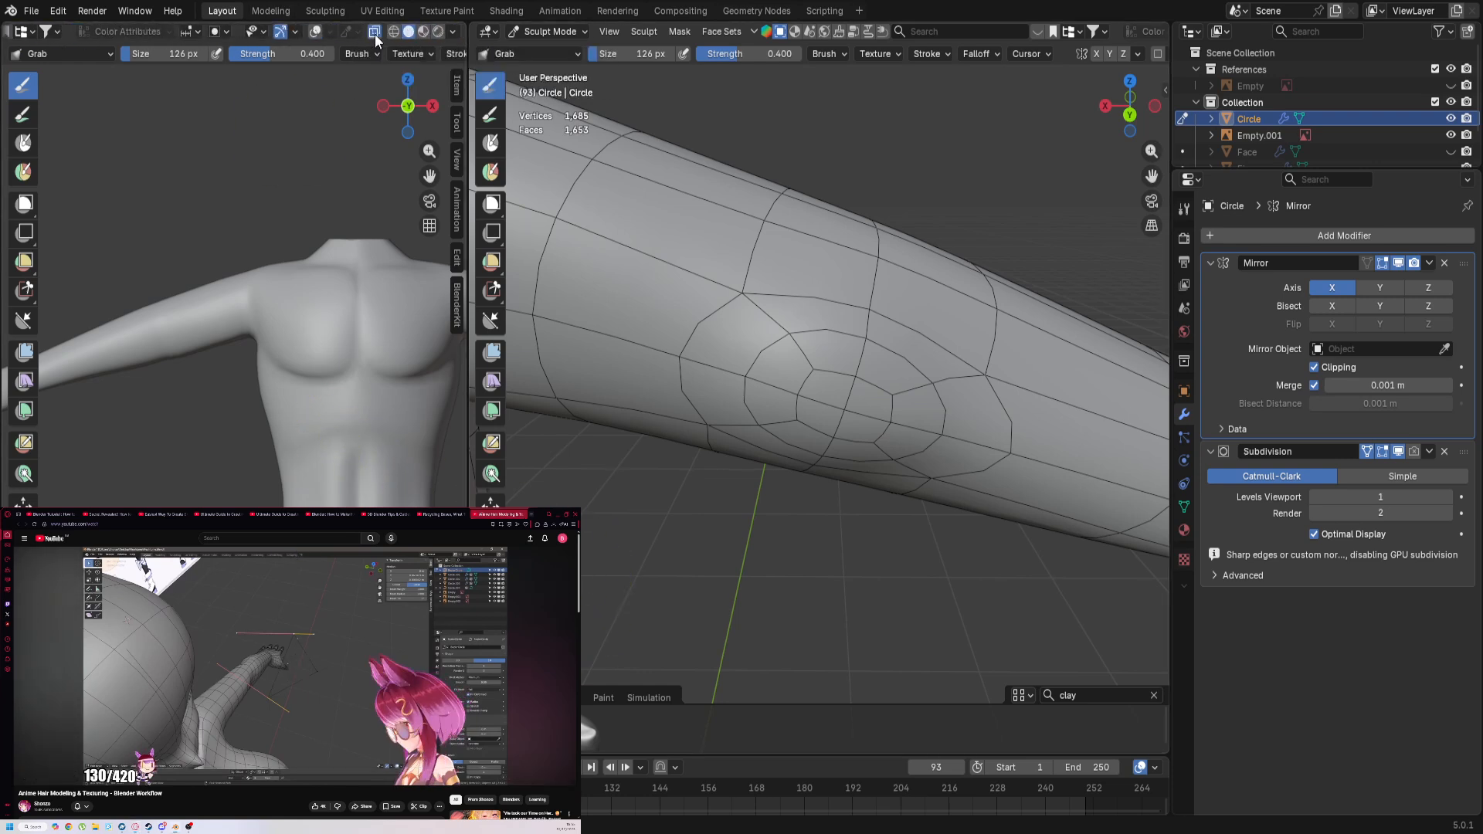
click(314, 31)
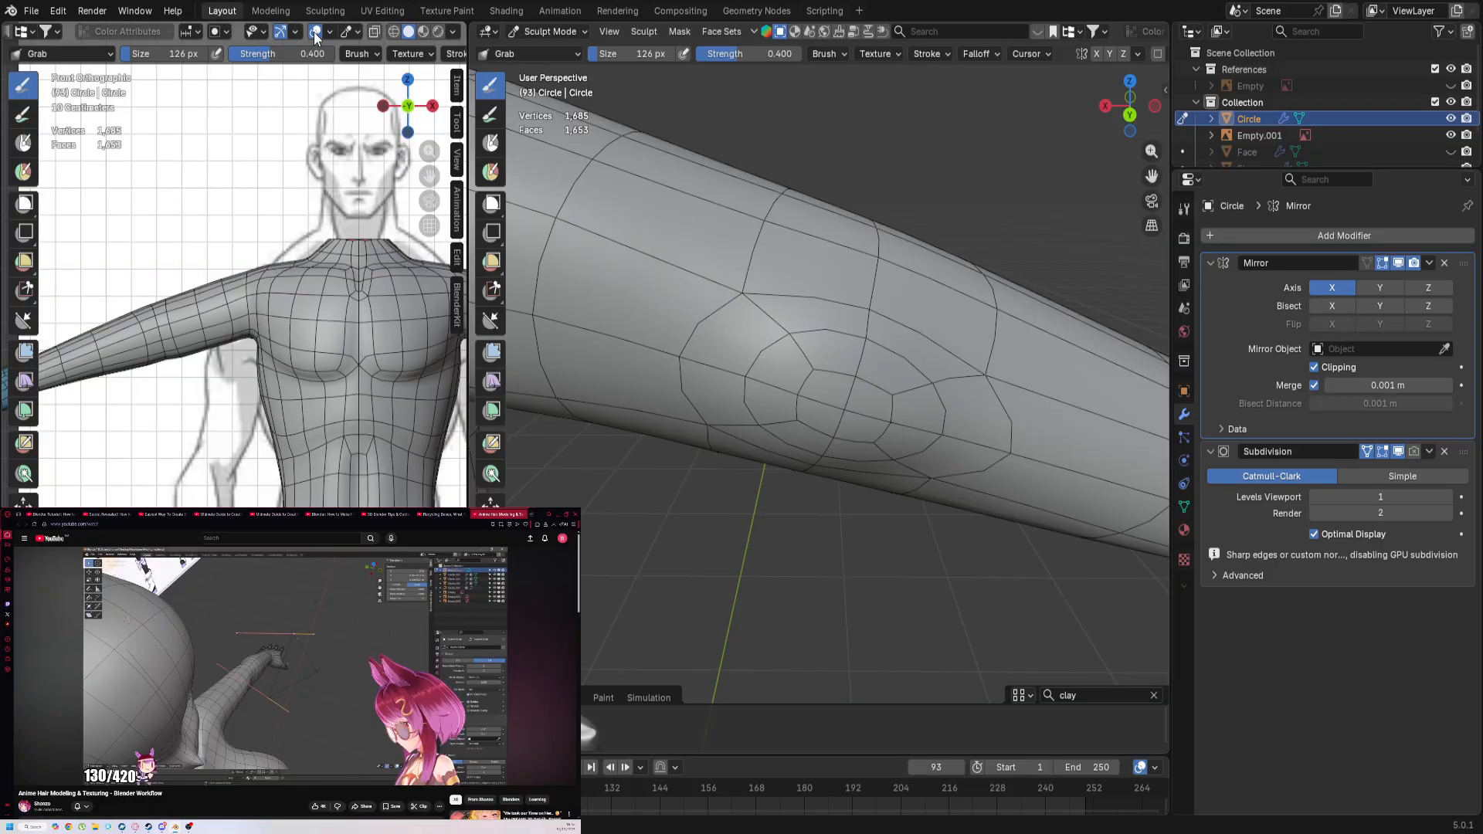
click(1451, 86)
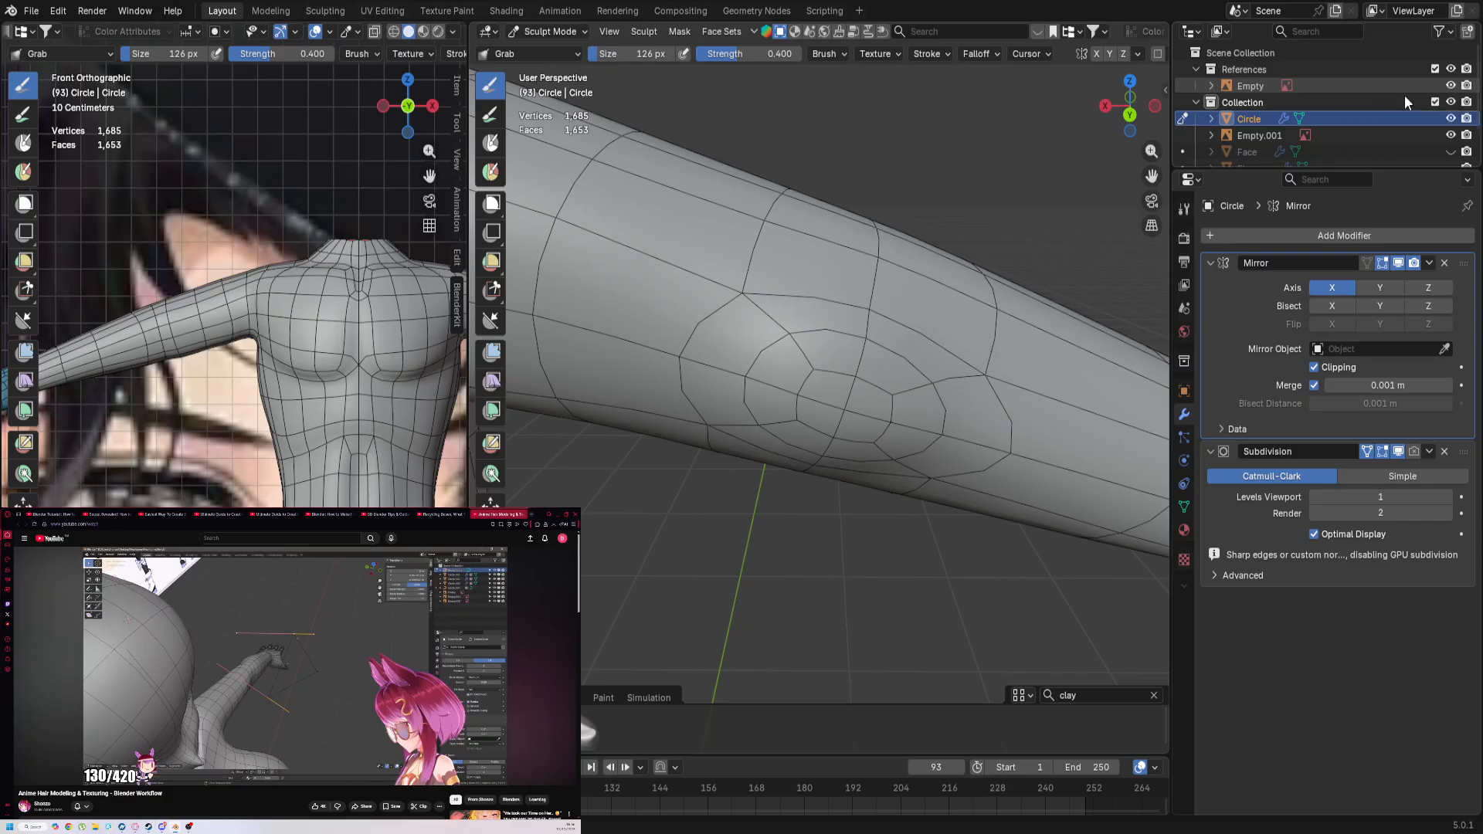
scroll(260, 456, down, 6)
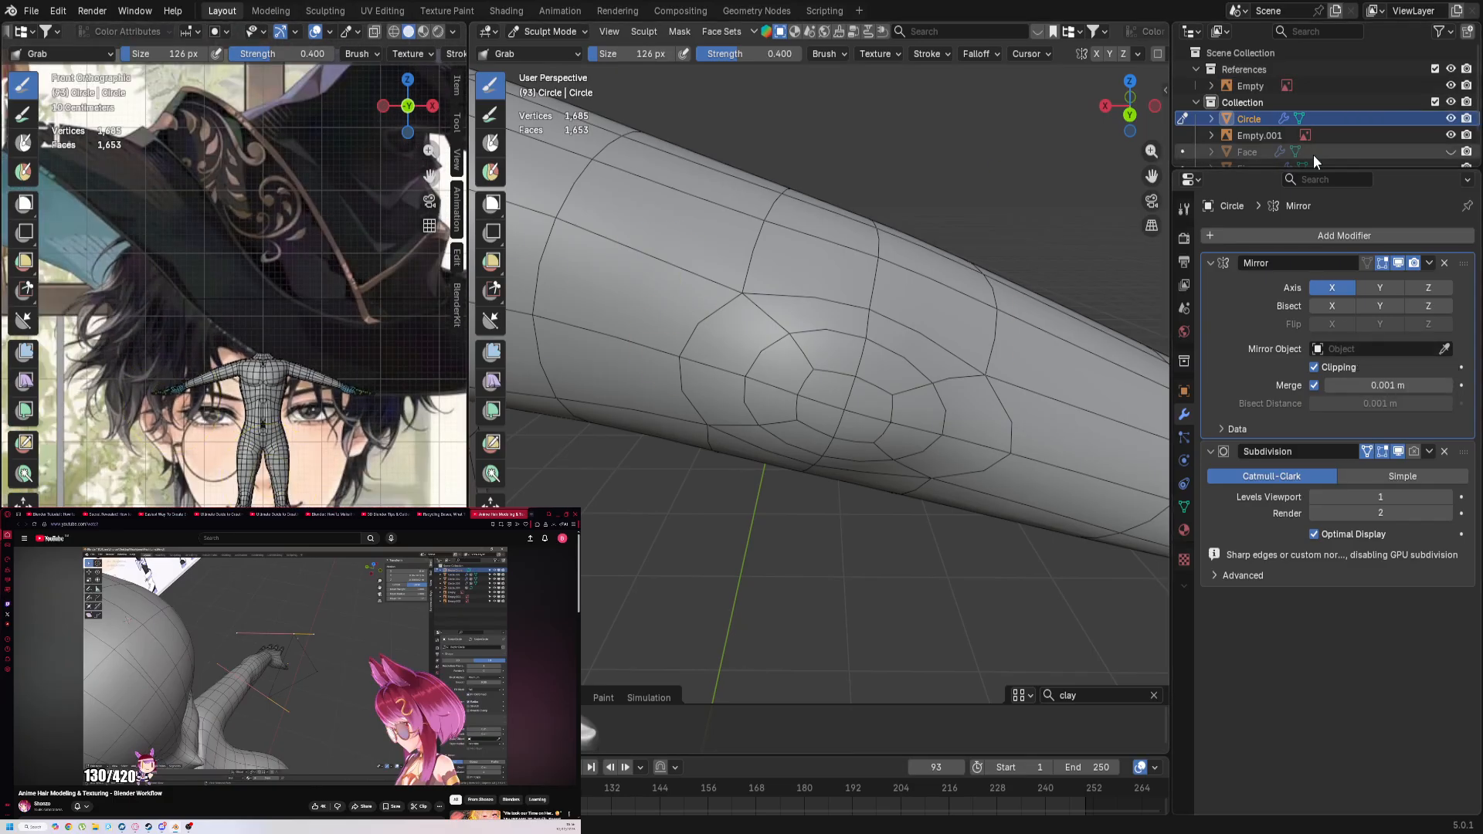
Step: Move the Empty.001 body reference image into the References collection
scroll(1313, 155, down, 1)
scroll(1313, 155, up, 1)
click(1355, 137)
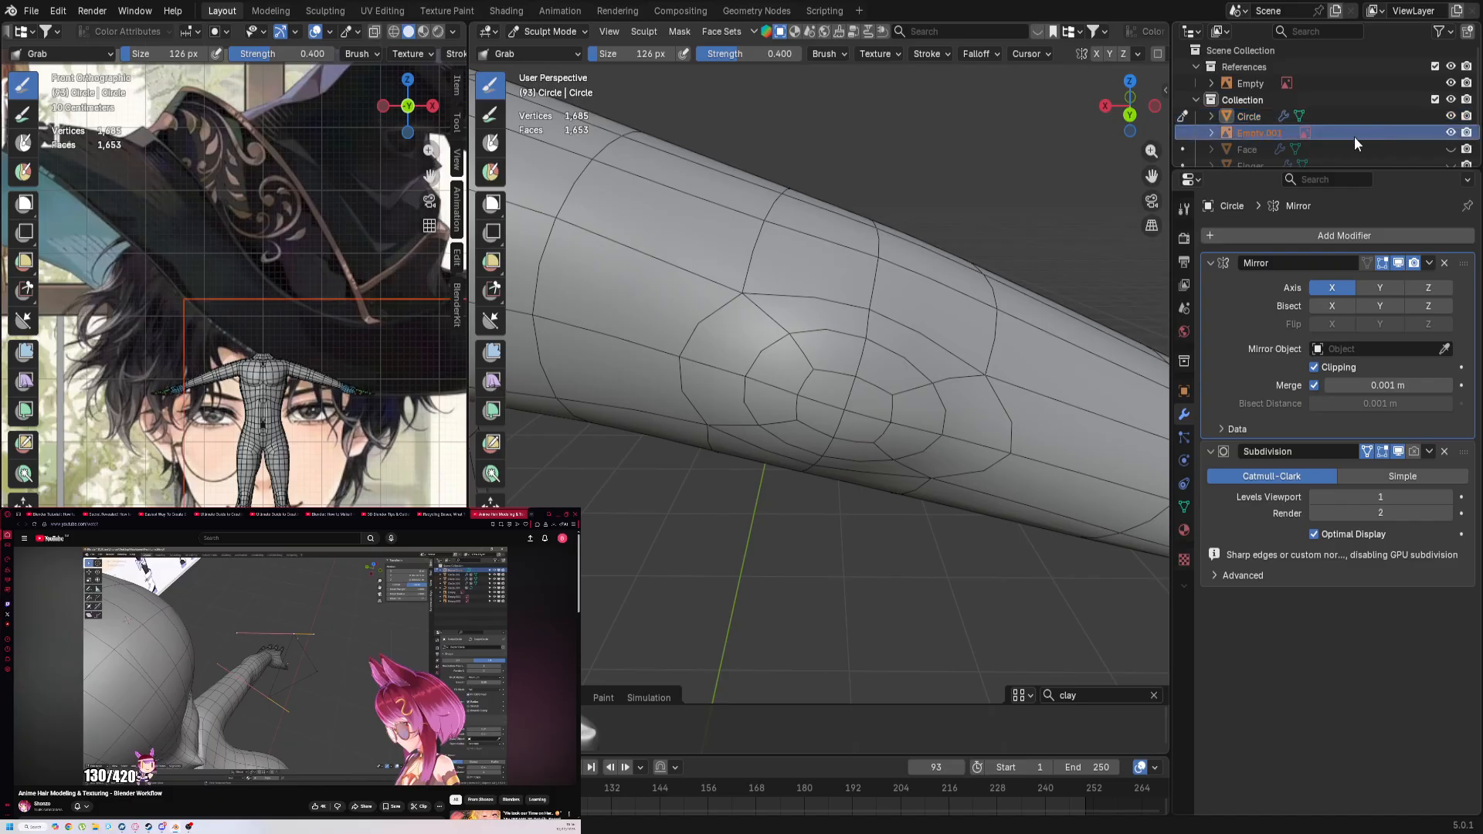
drag(1332, 133, 1296, 84)
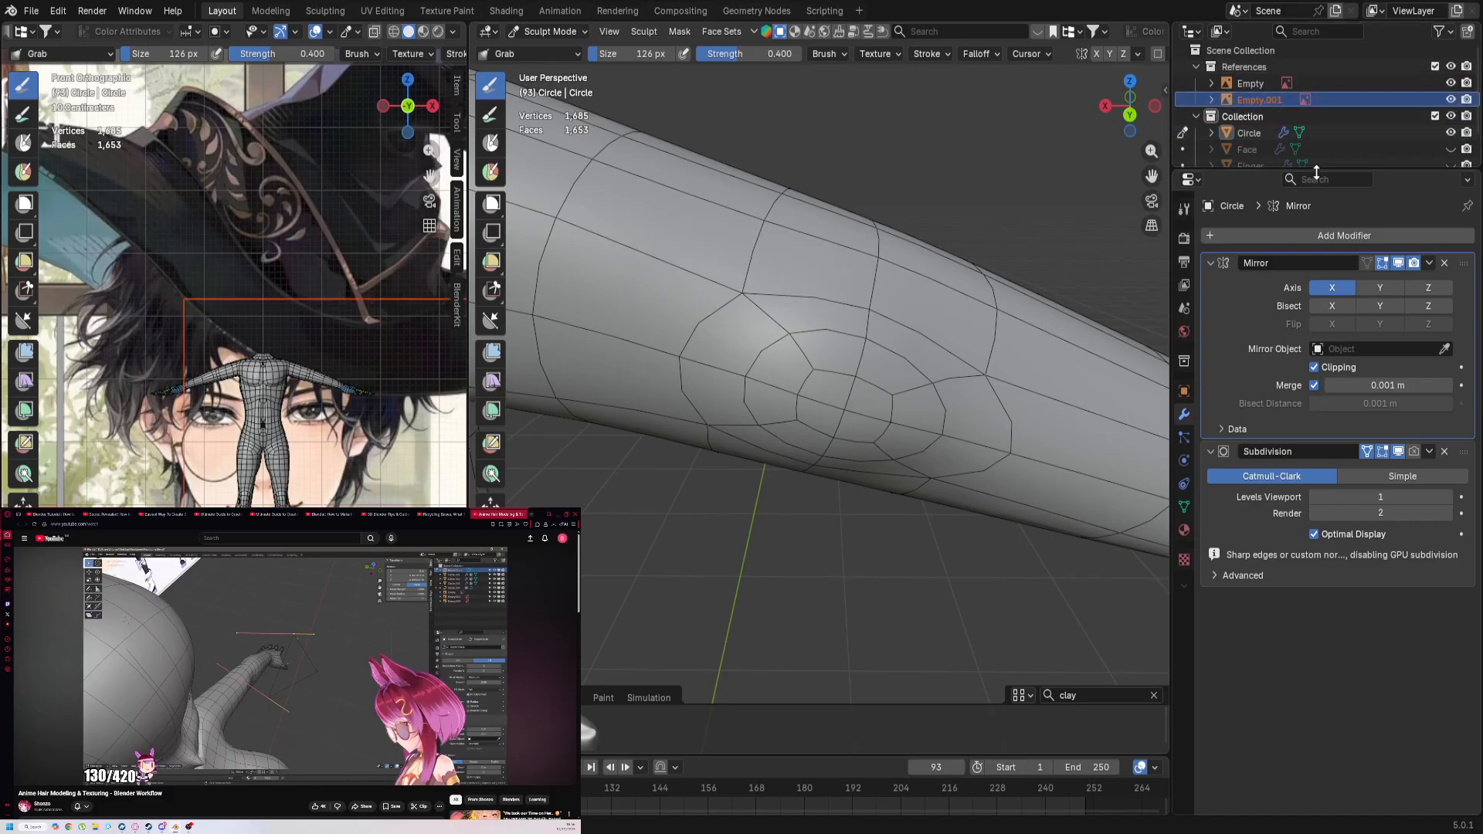
Step: Toggle the visibility of the Empty and Empty.001 reference images to check which picture each one holds
click(1451, 84)
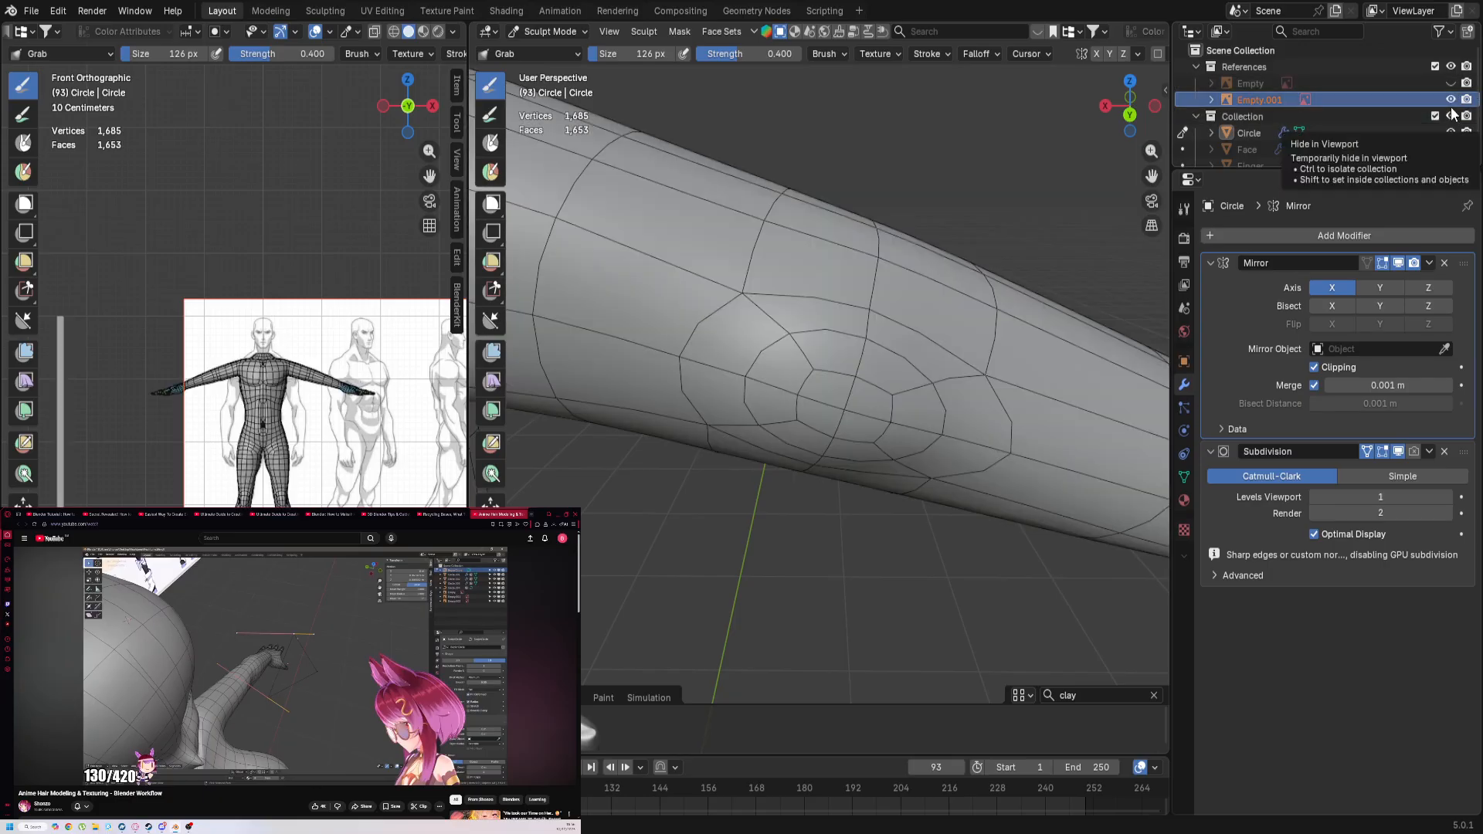
click(1451, 100)
click(1451, 100)
click(1450, 99)
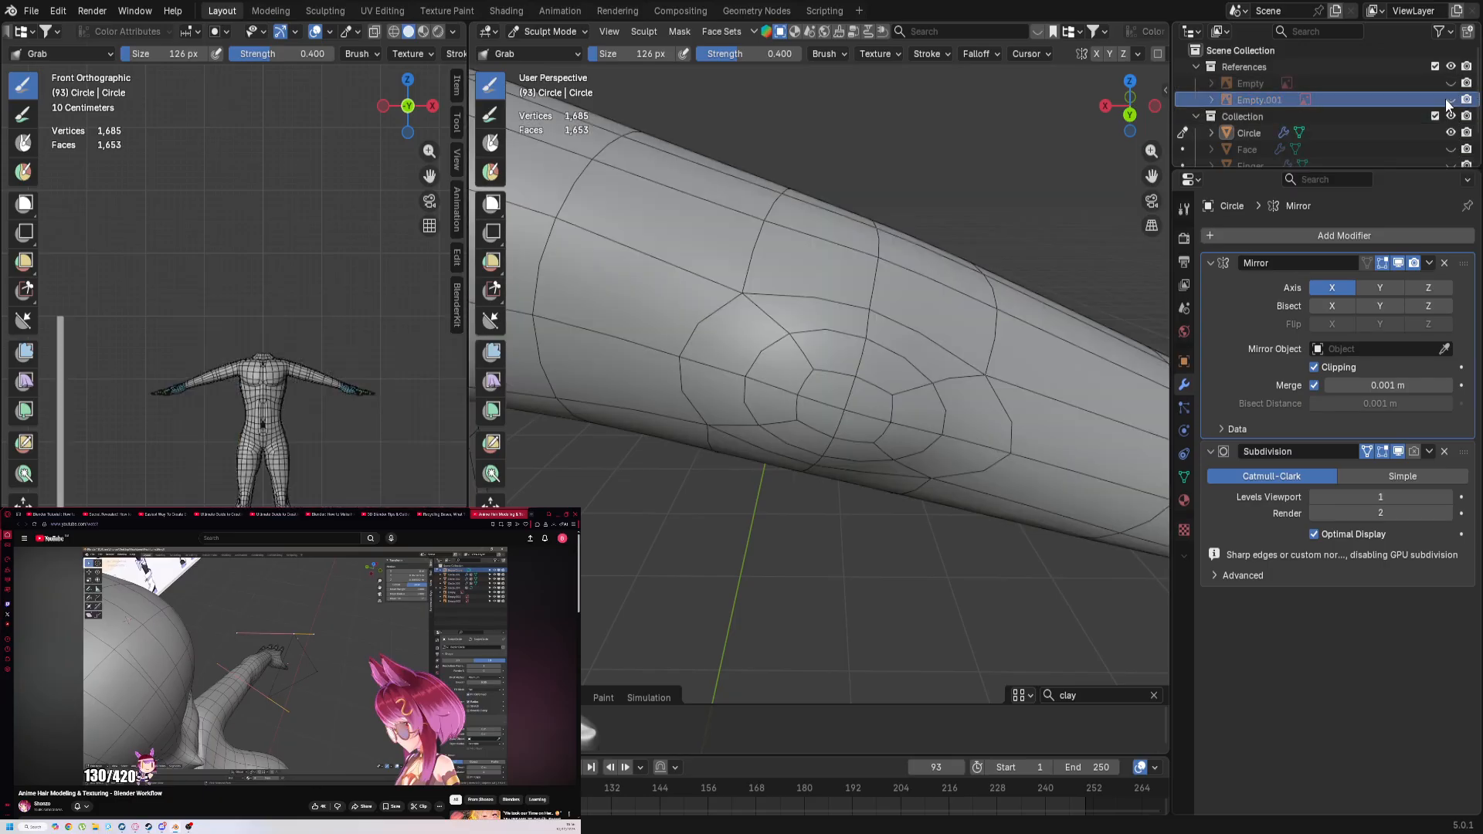
click(1451, 99)
click(1451, 84)
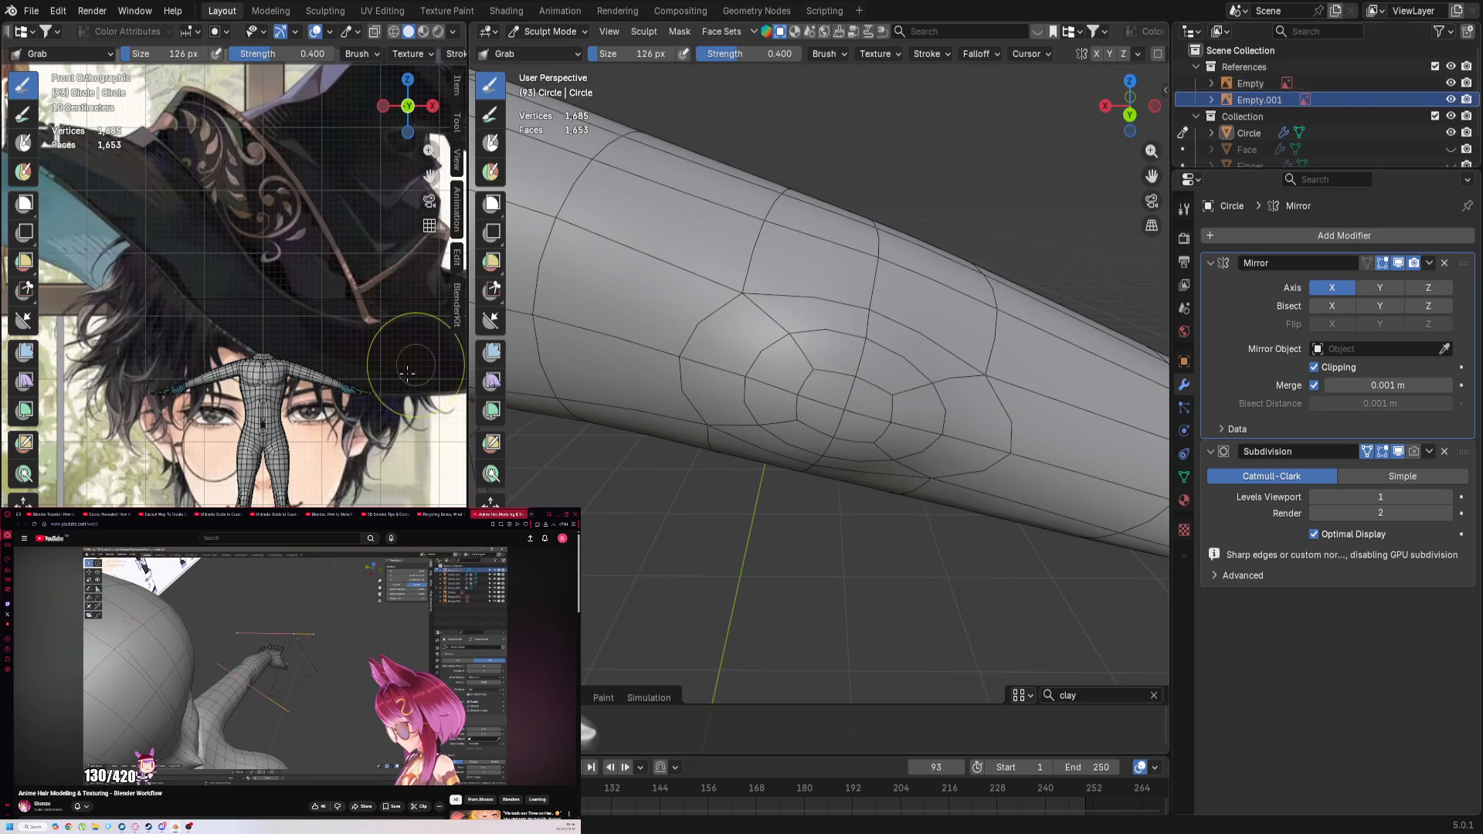
scroll(341, 444, down, 1)
scroll(341, 448, down, 1)
scroll(341, 448, up, 1)
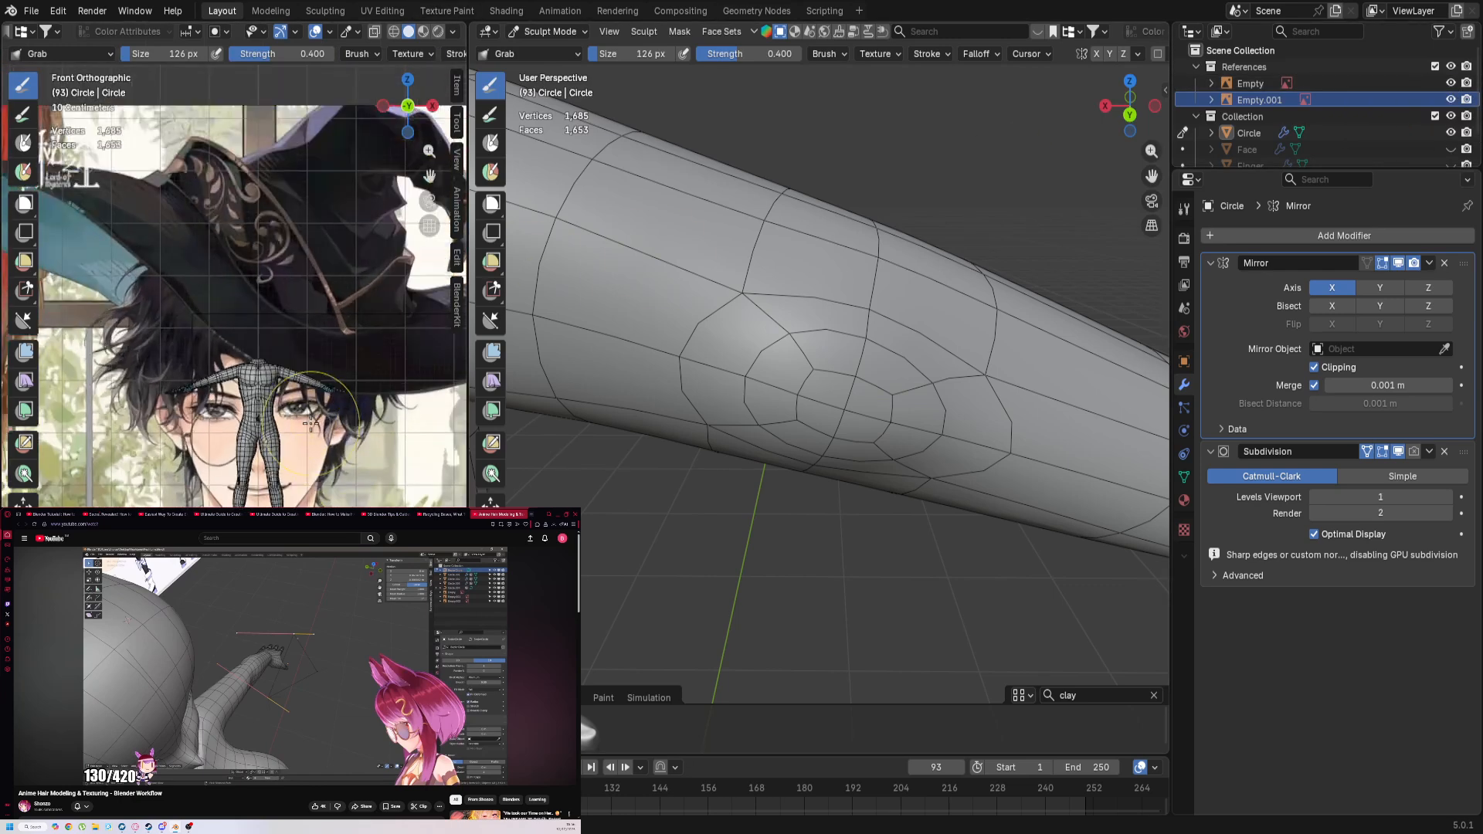
scroll(341, 446, down, 1)
key(ctrl+Tab)
click(422, 429)
click(411, 443)
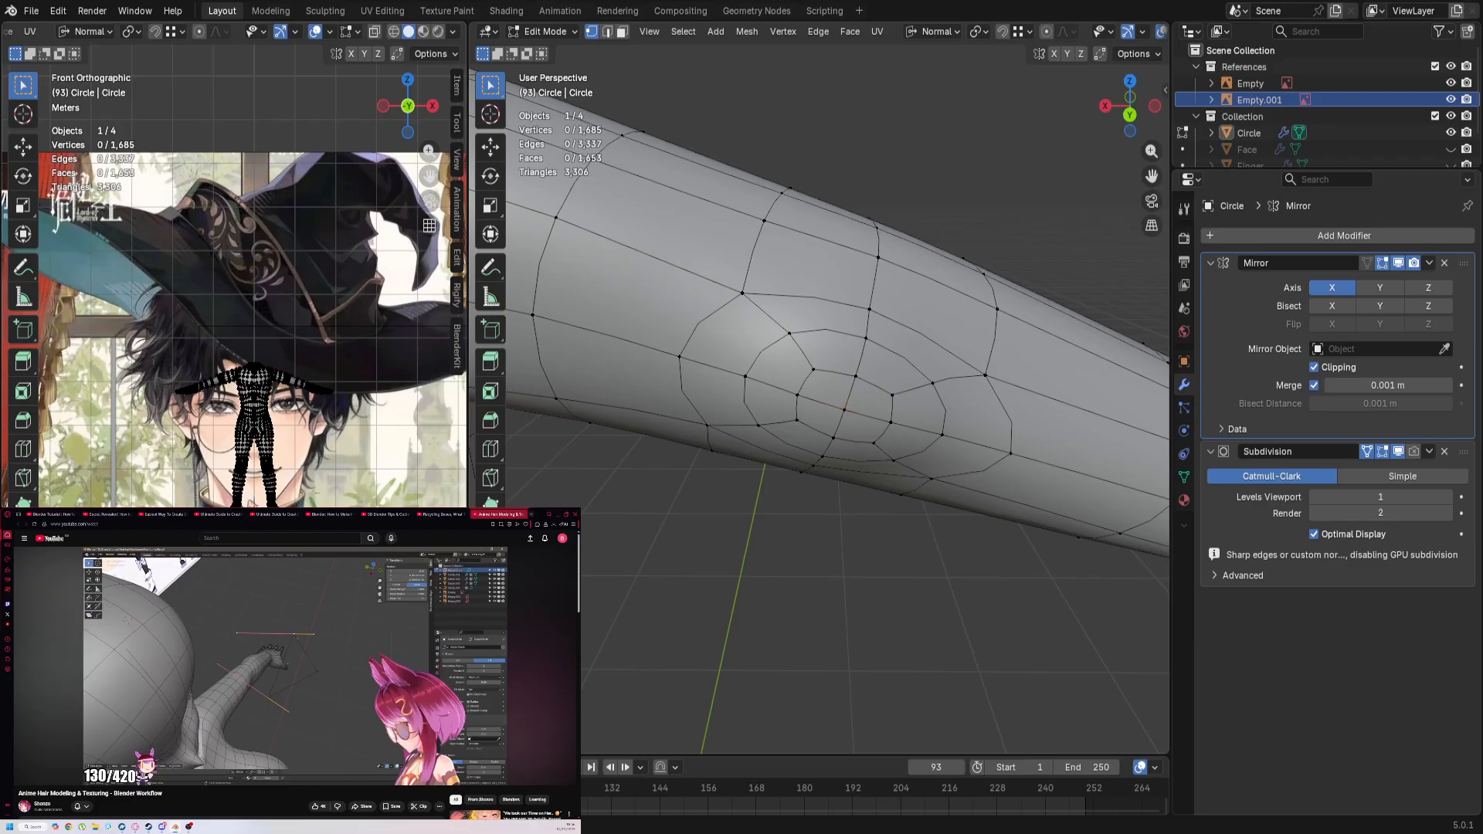
scroll(408, 456, down, 4)
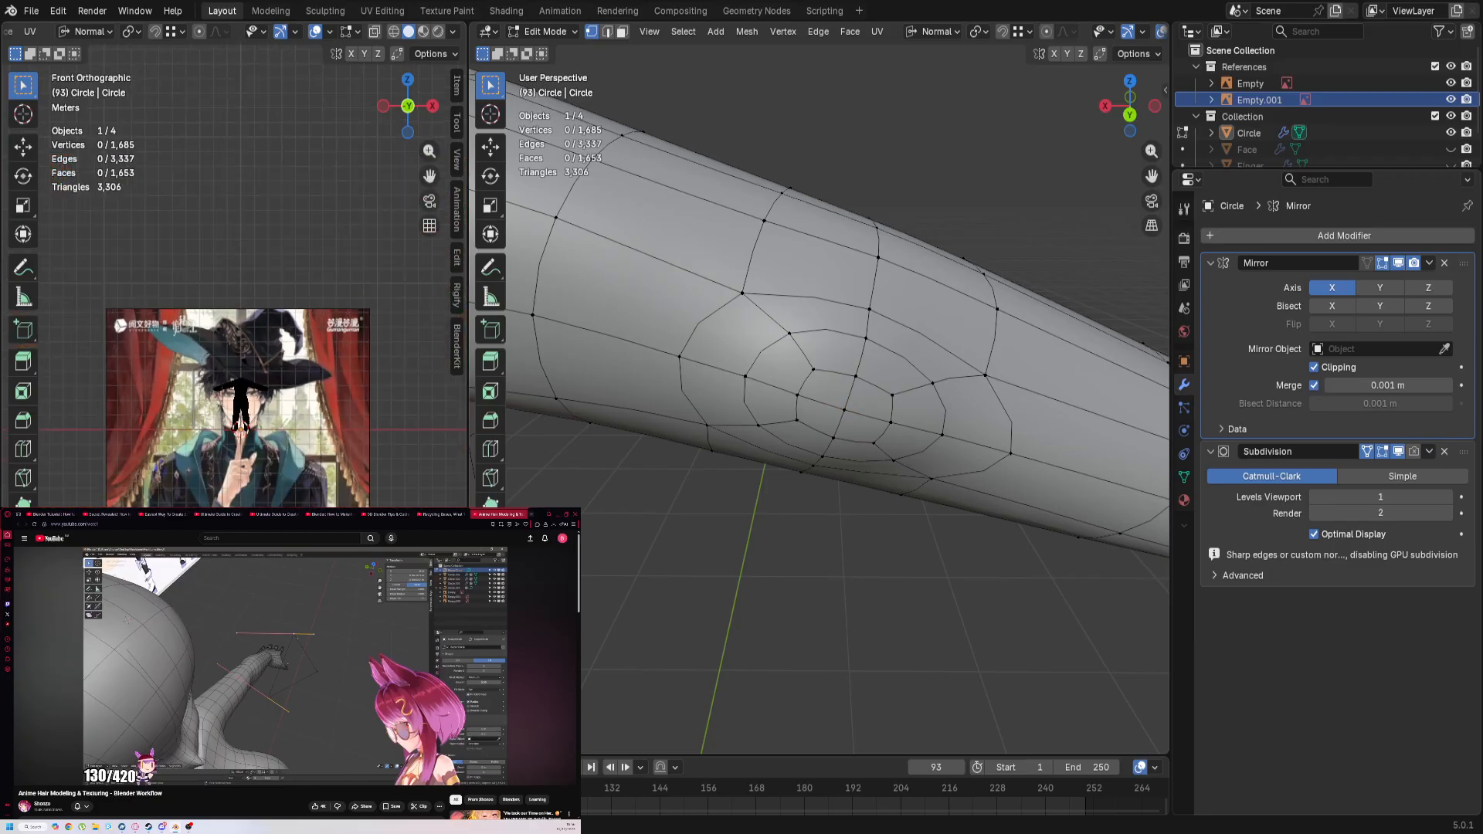
Step: Switch to Object Mode, select the character illustration and scale it down to about 1.614
key(ctrl+Tab)
click(284, 562)
click(284, 563)
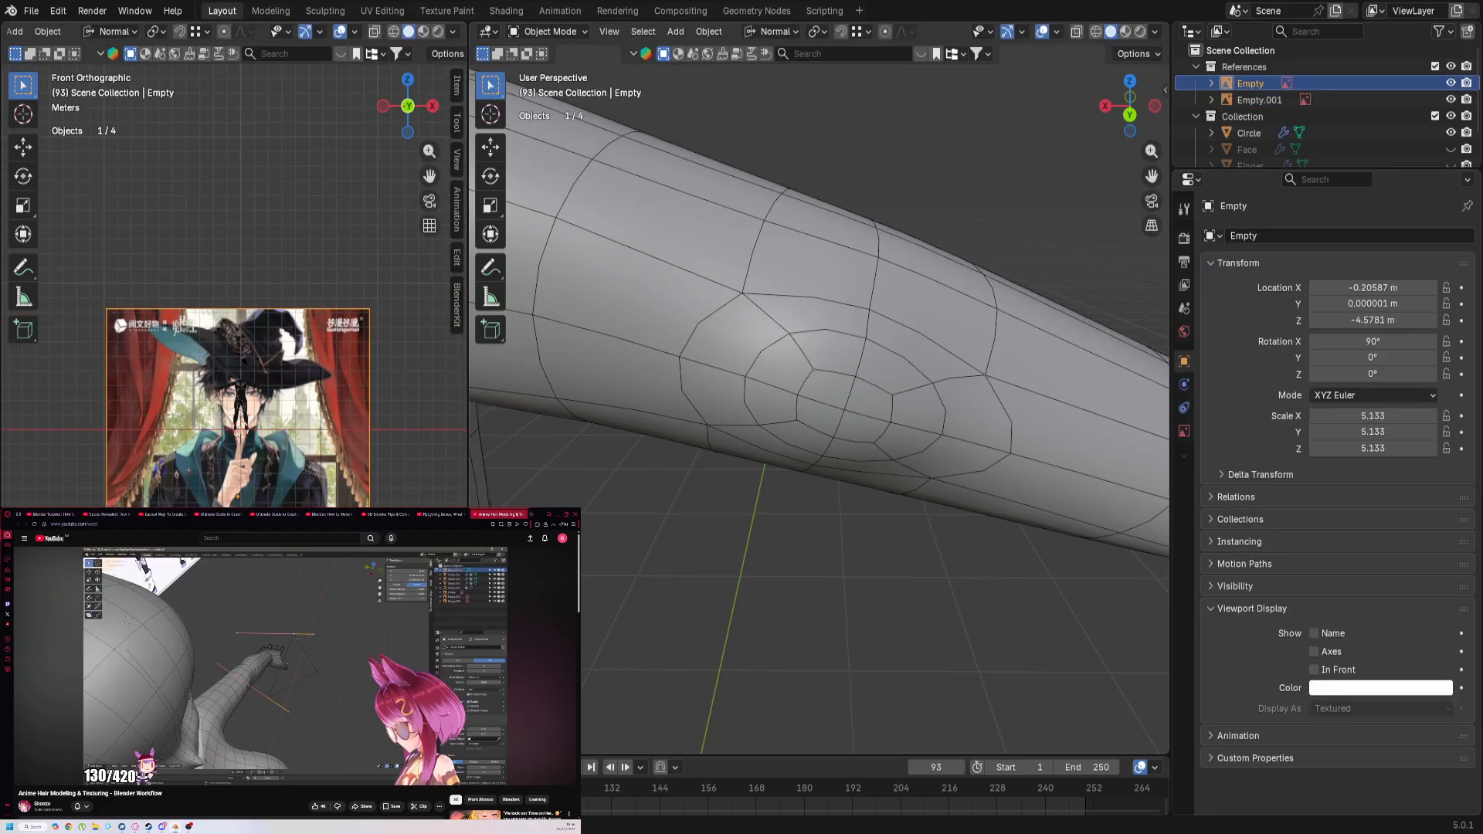
key(s)
key(Return)
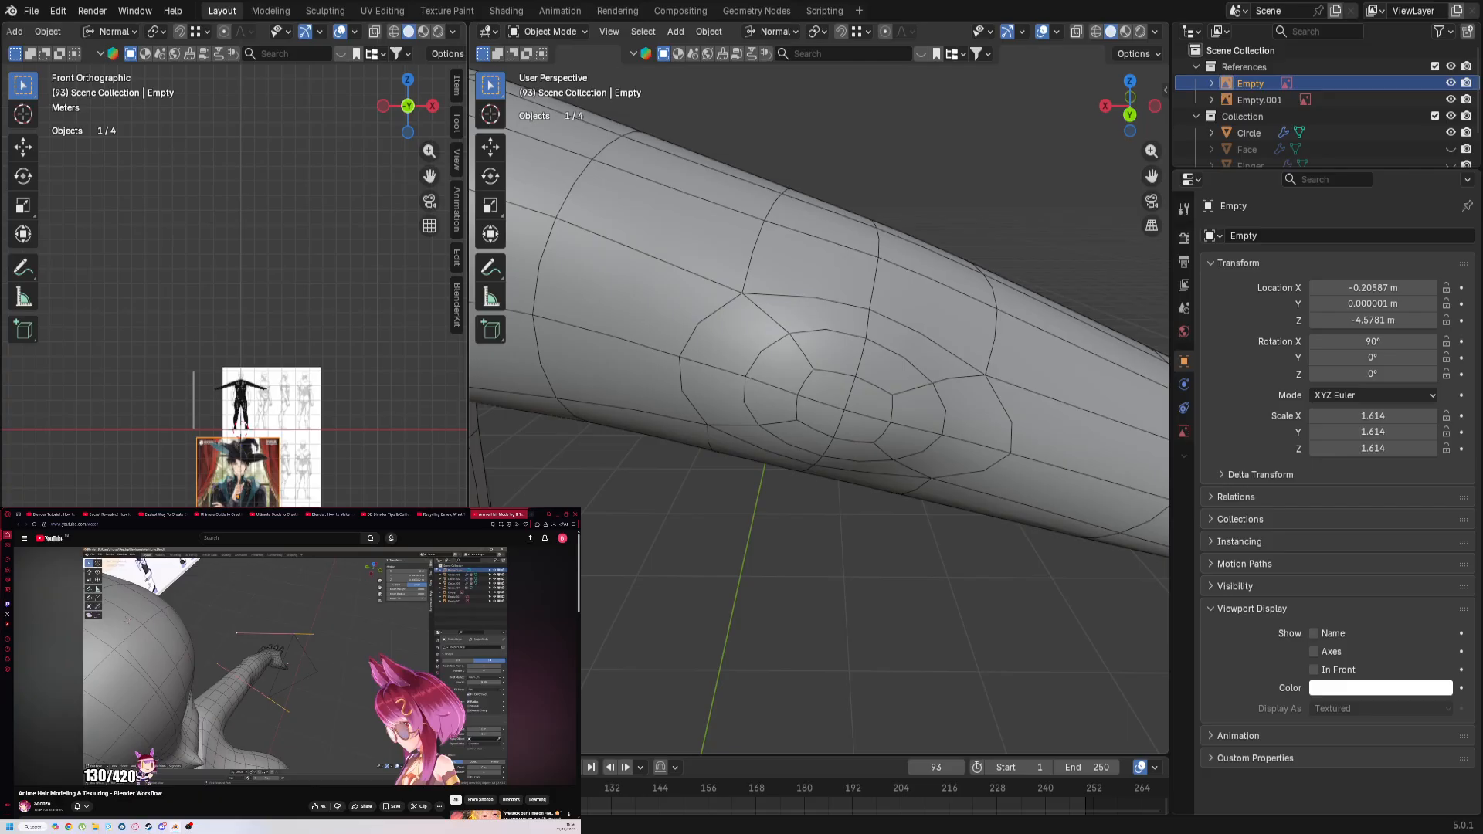
Step: Move the character illustration up behind the body to about Z 1.795 m and scale it to about 1.237
scroll(234, 387, up, 4)
key(g)
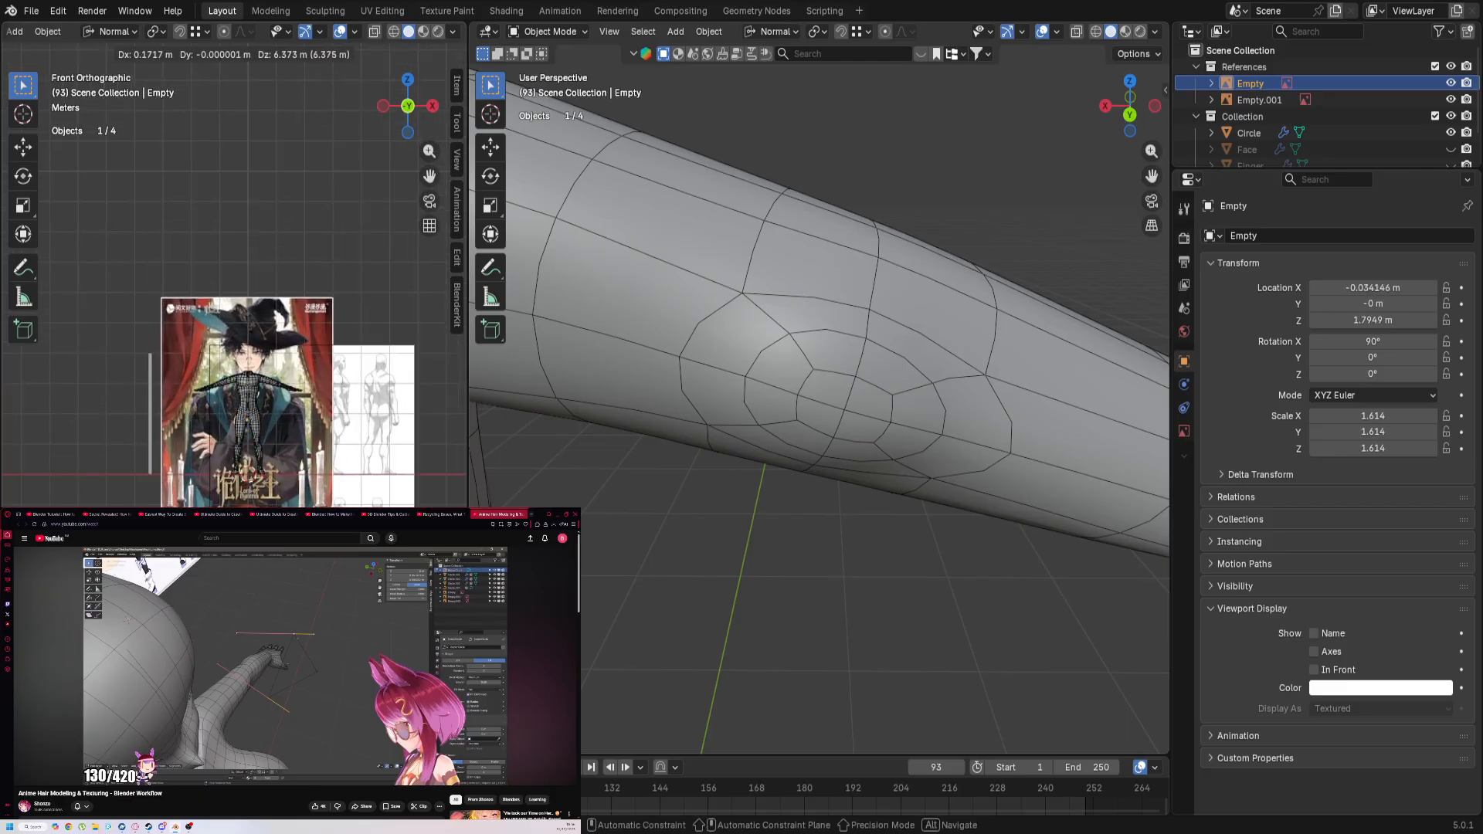
click(241, 401)
scroll(234, 390, up, 8)
key(s)
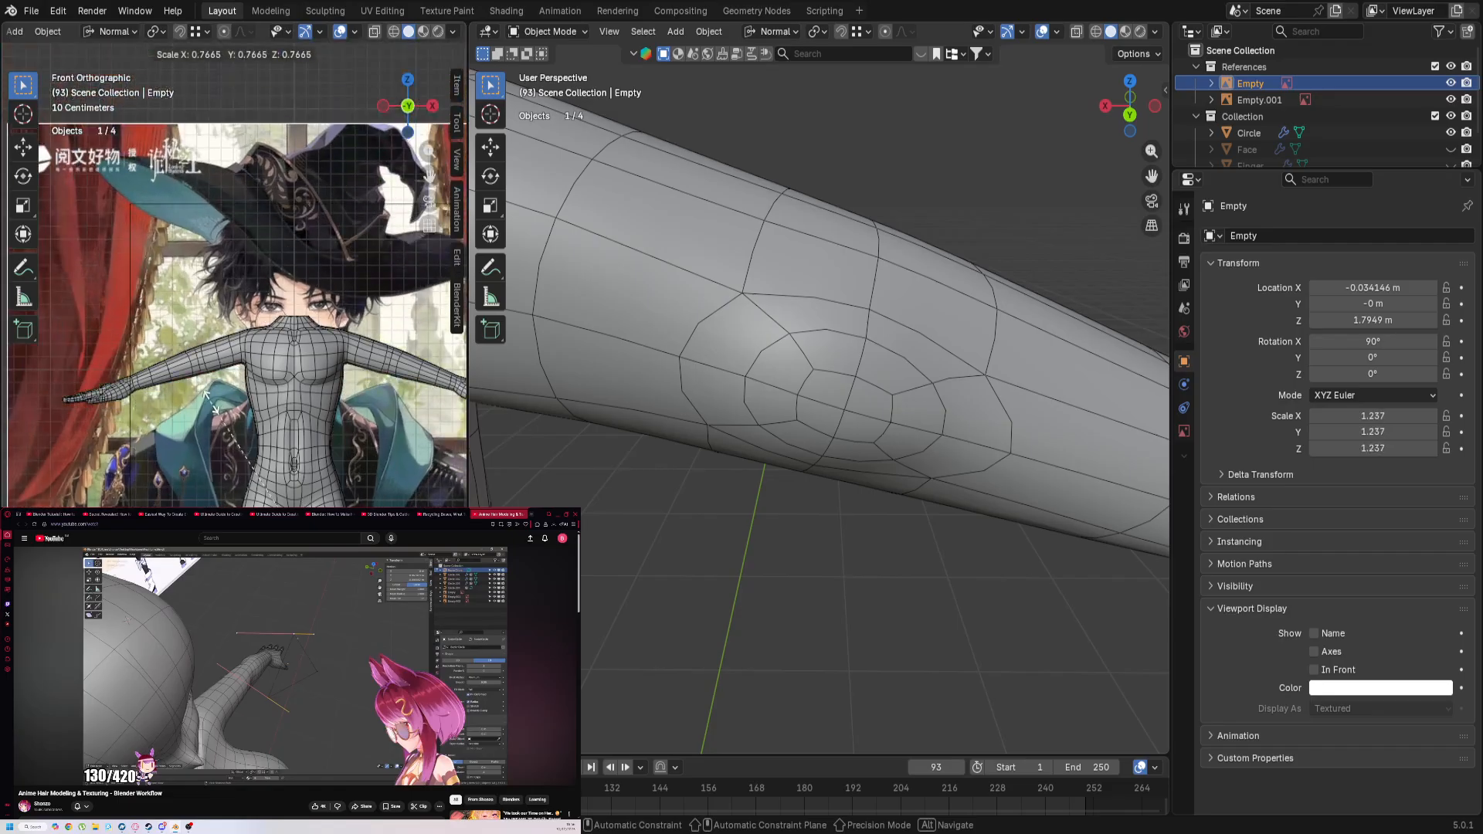
click(247, 411)
Step: Unhide the Face object and raise the character illustration to about Z 2.391 m
scroll(1391, 116, down, 2)
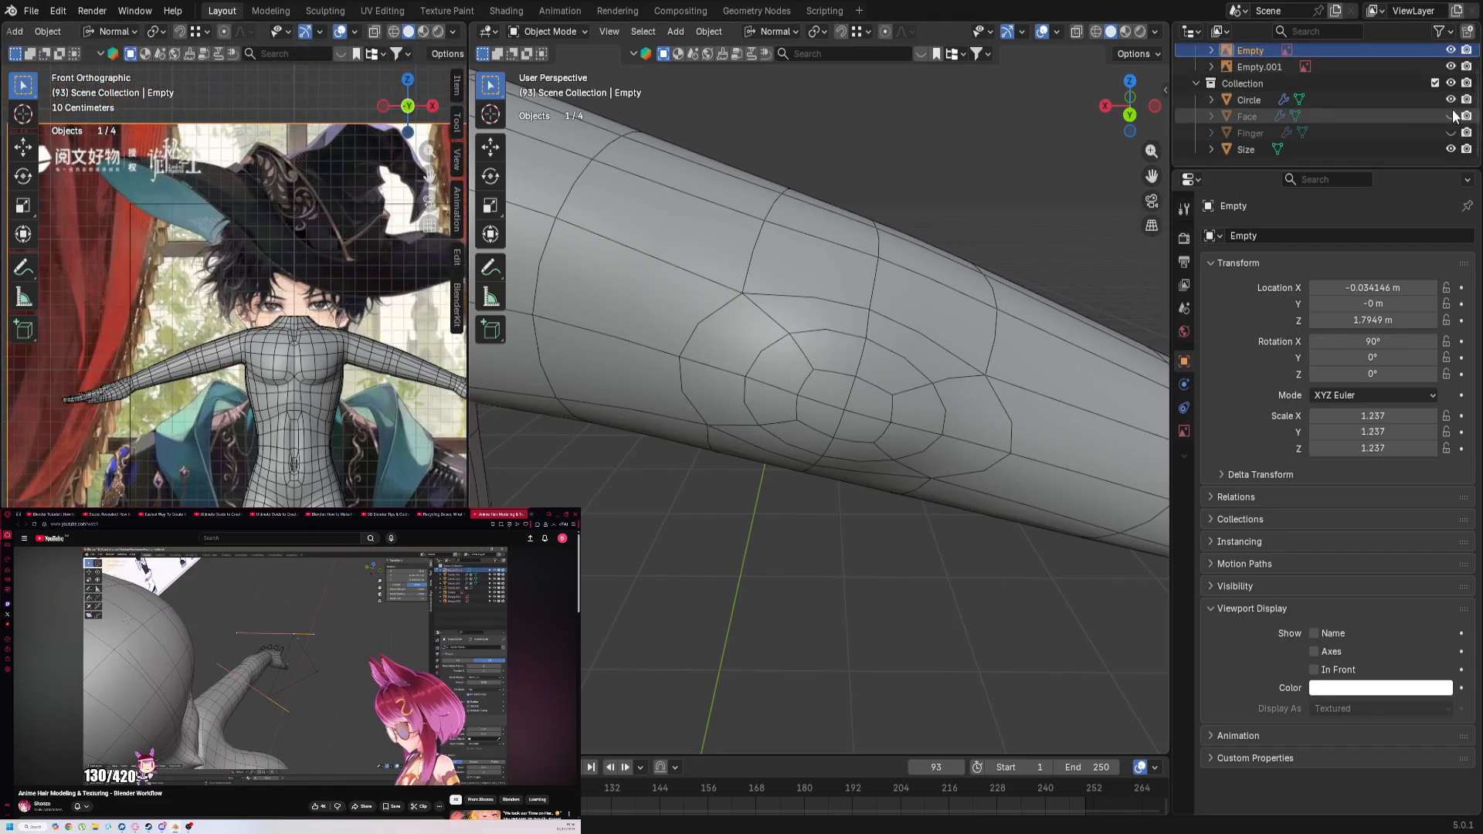
click(1451, 115)
scroll(228, 386, down, 3)
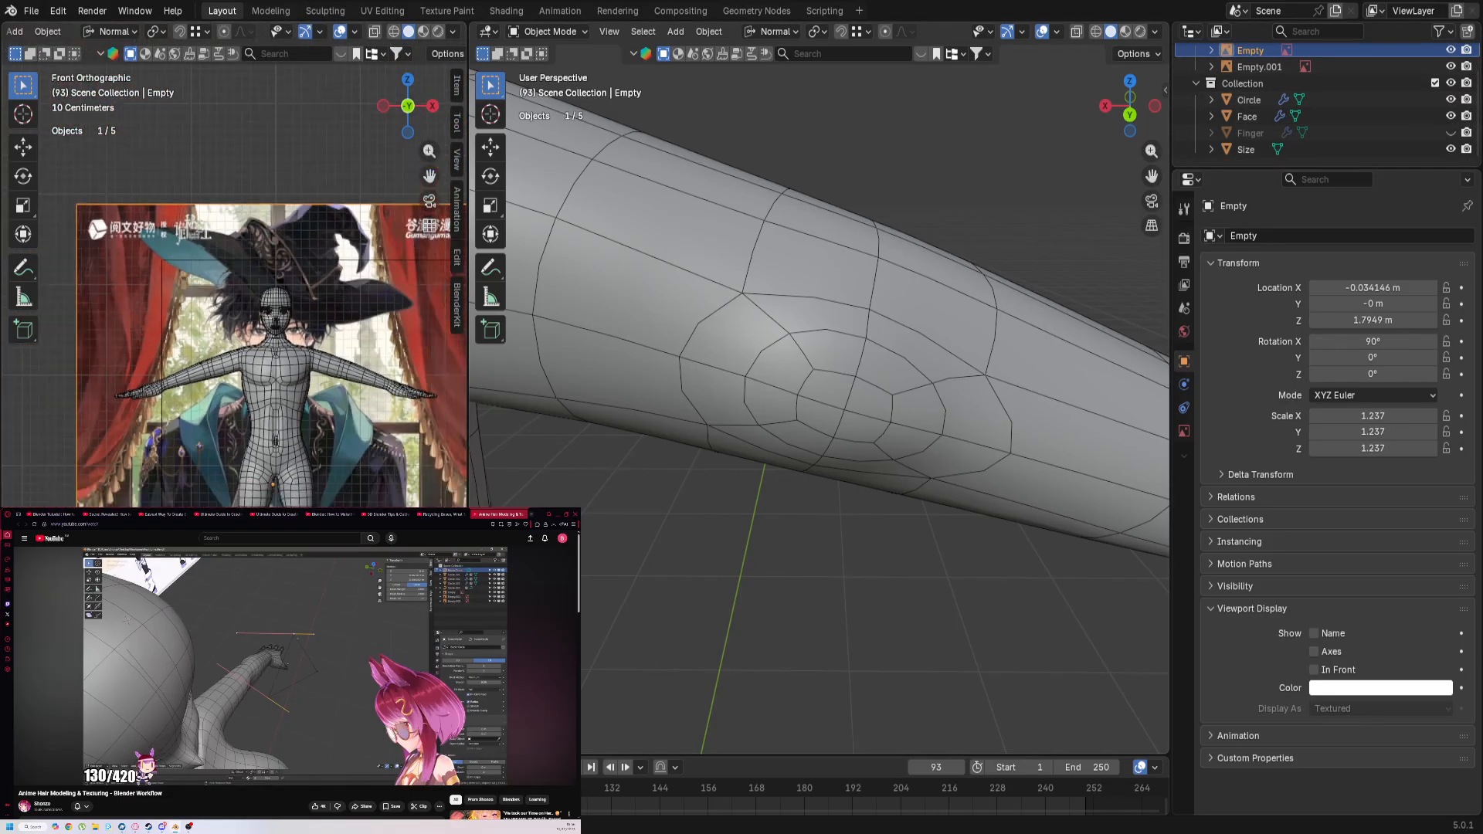
key(g)
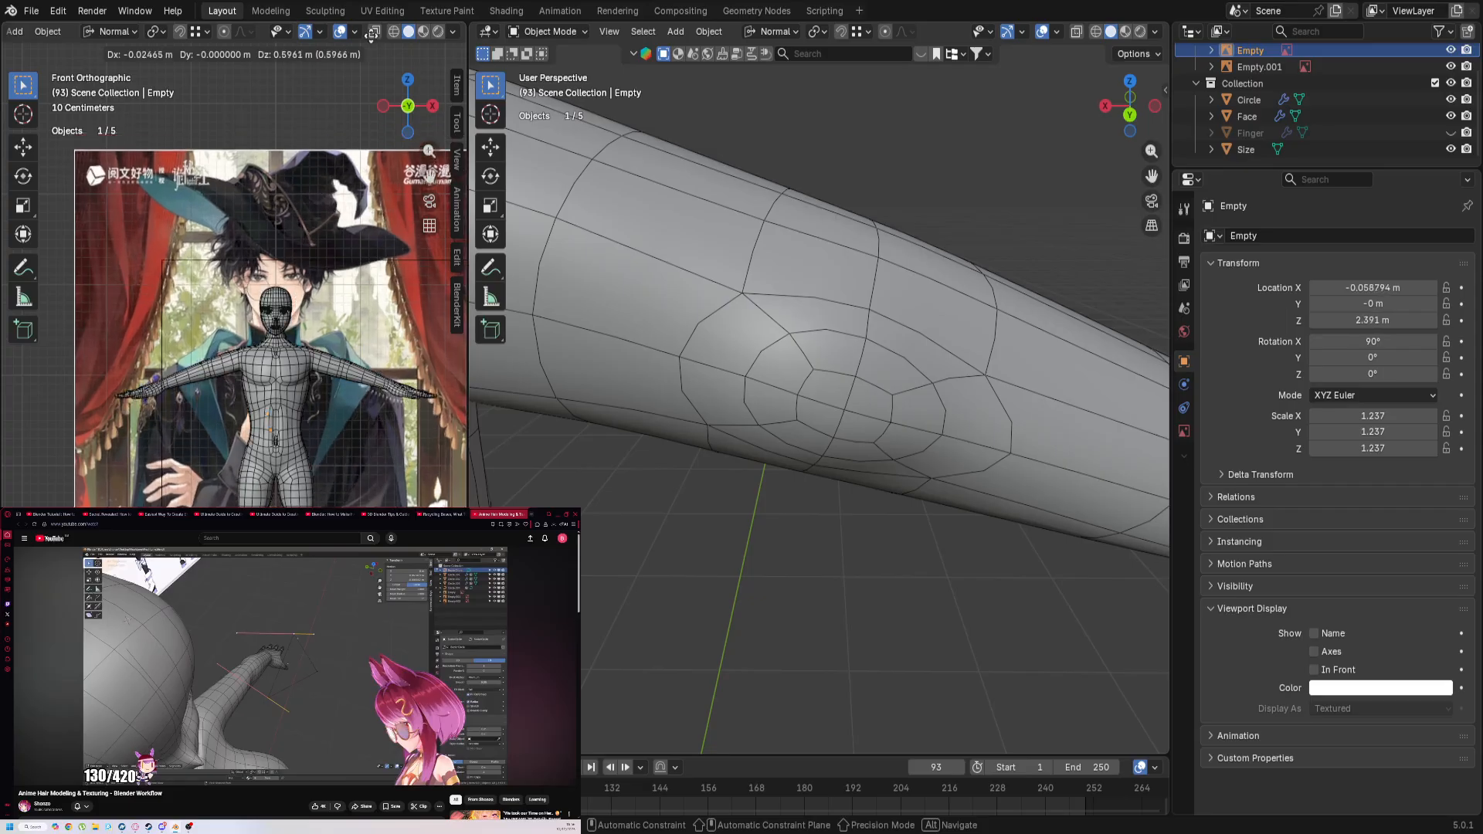
click(381, 85)
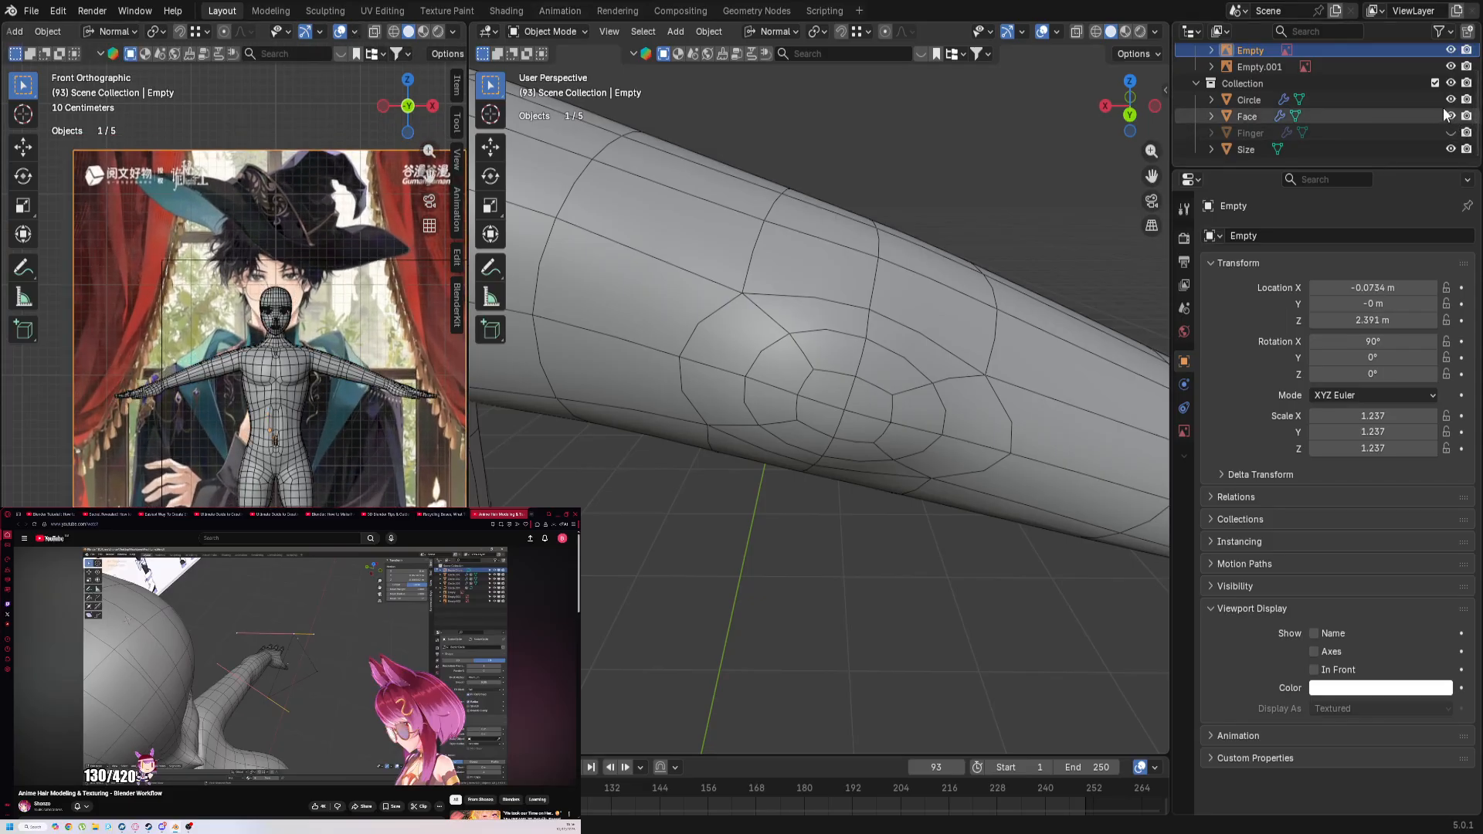
Step: Hide the Empty.001 body reference and scale the character illustration down to about 0.499
click(1451, 66)
scroll(309, 373, up, 5)
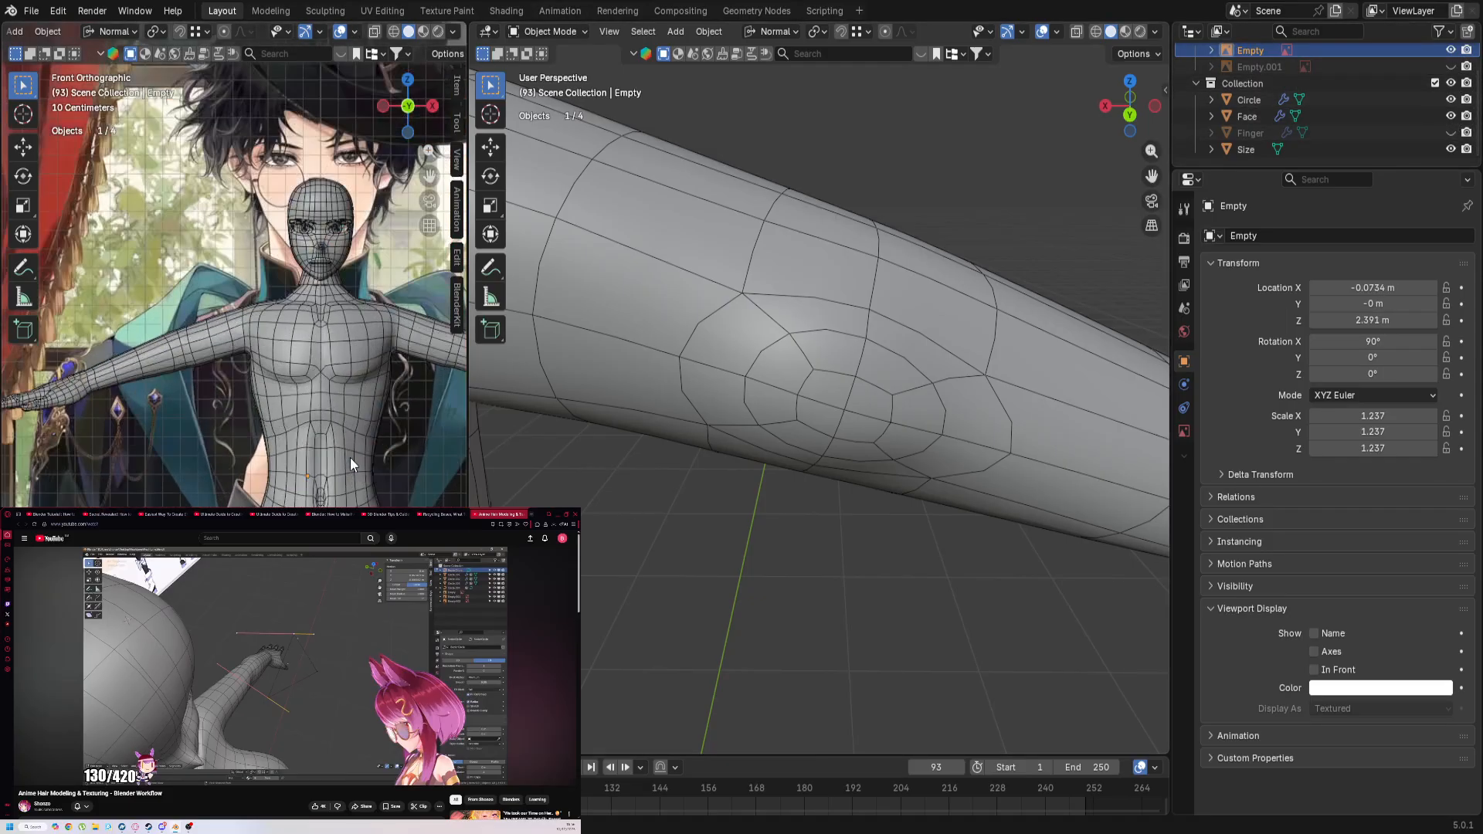
shift+middle_drag(309, 373, 232, 626)
key(s)
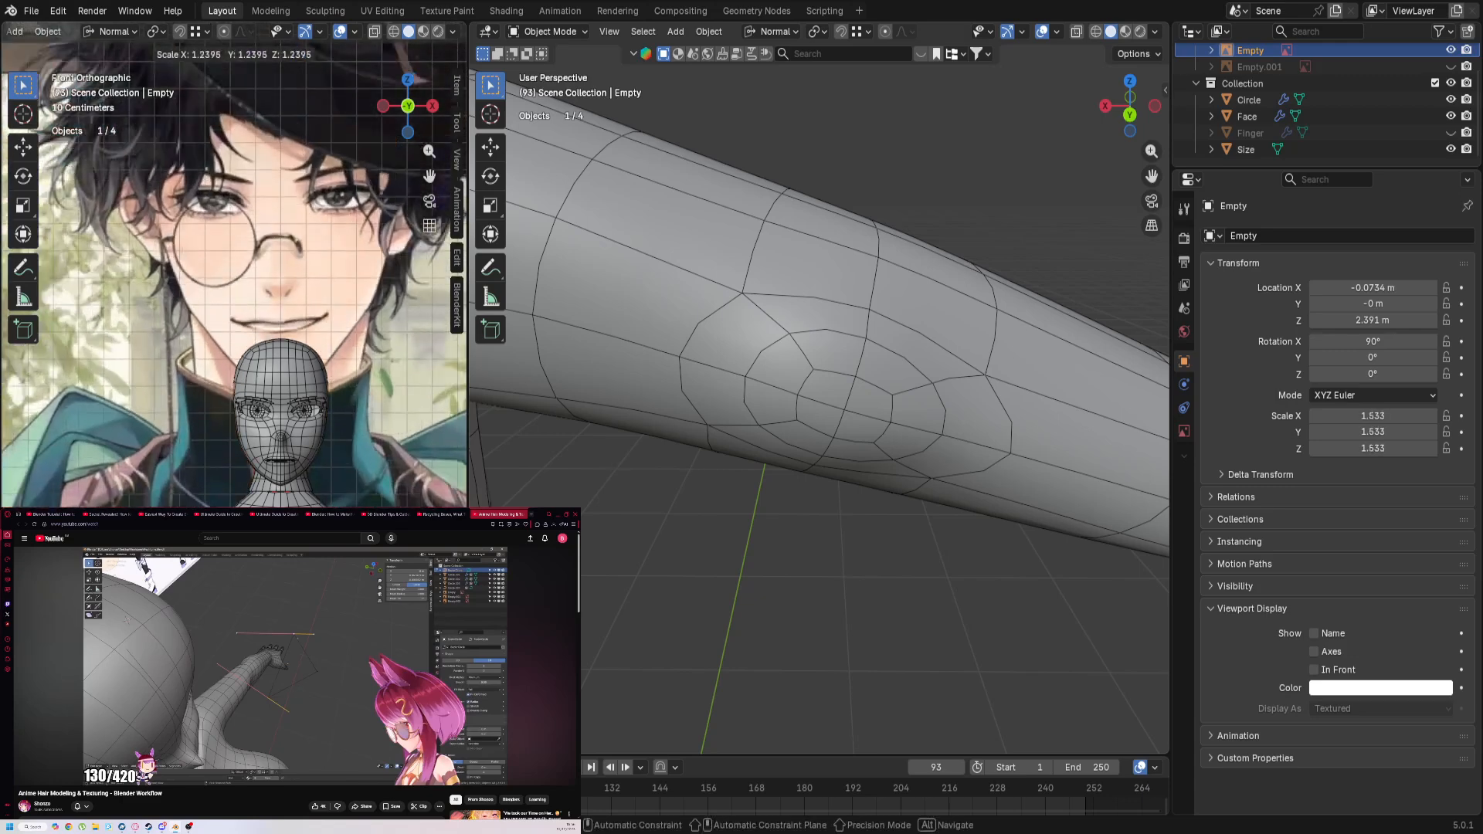
click(430, 202)
key(s)
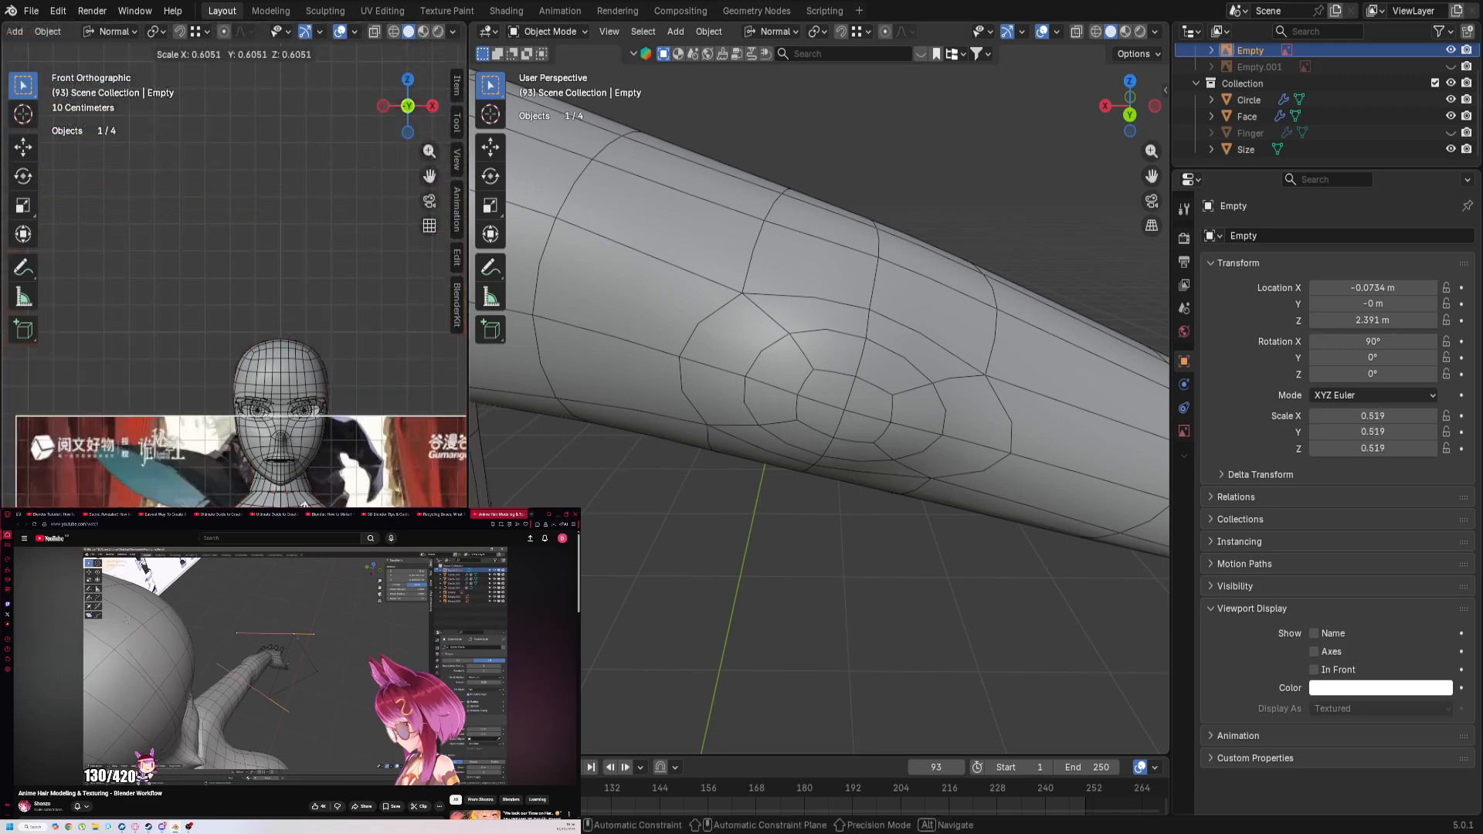
click(384, 488)
Step: Move the illustration behind the head model to about Z 3.076 m and turn on X-ray in the front viewport
key(g)
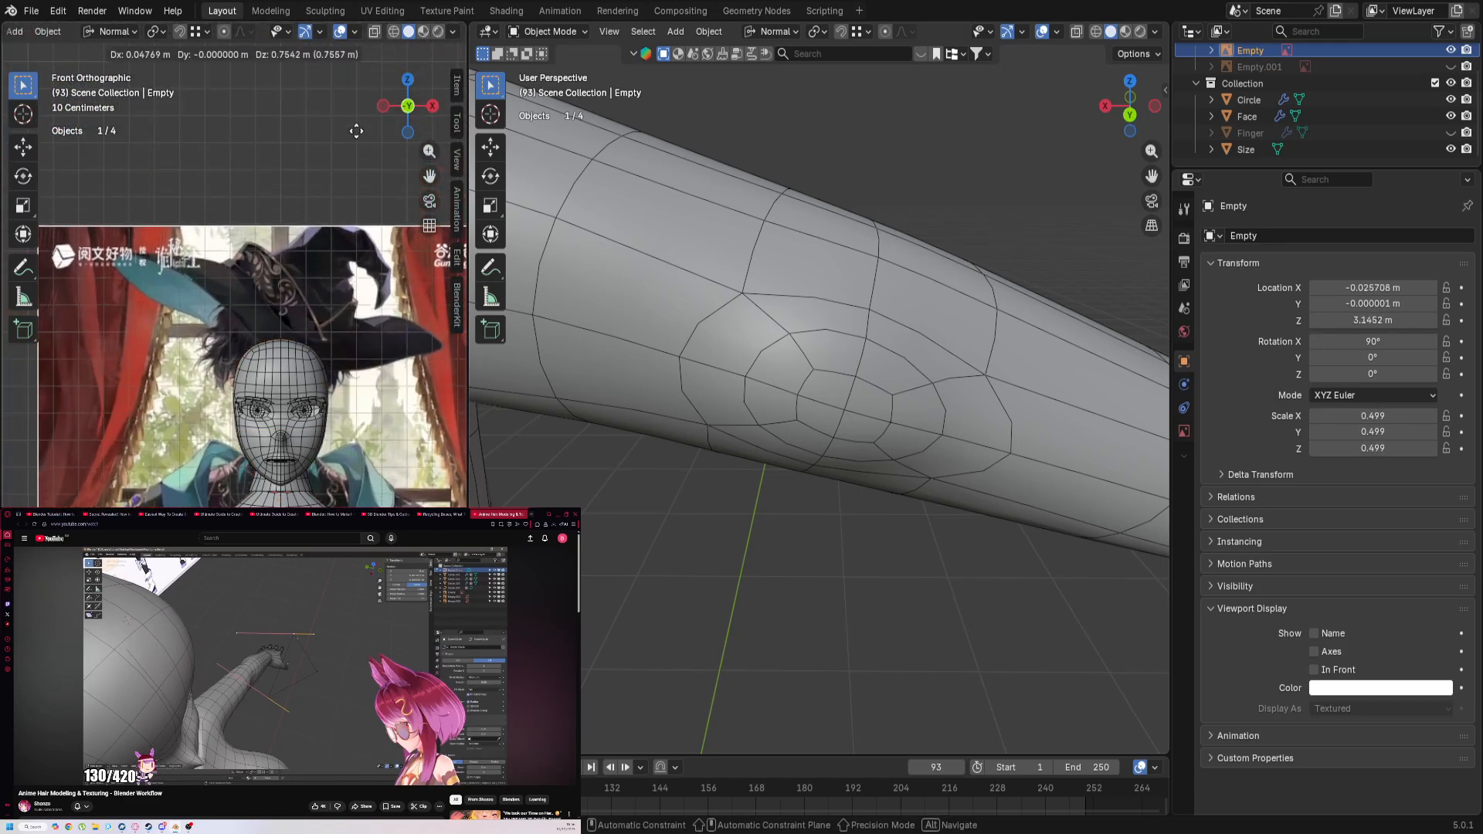
click(397, 317)
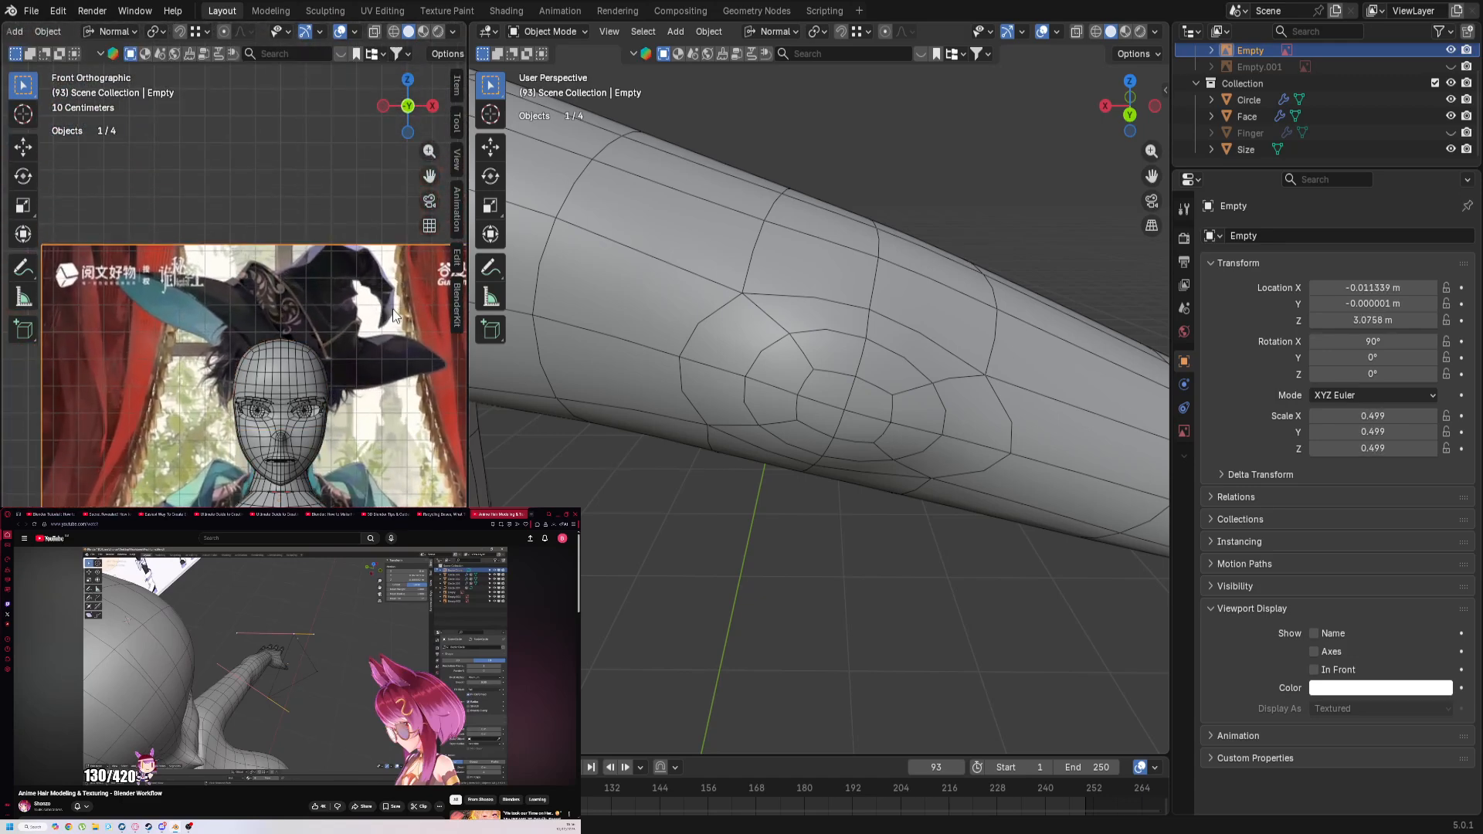
click(375, 32)
scroll(323, 441, up, 4)
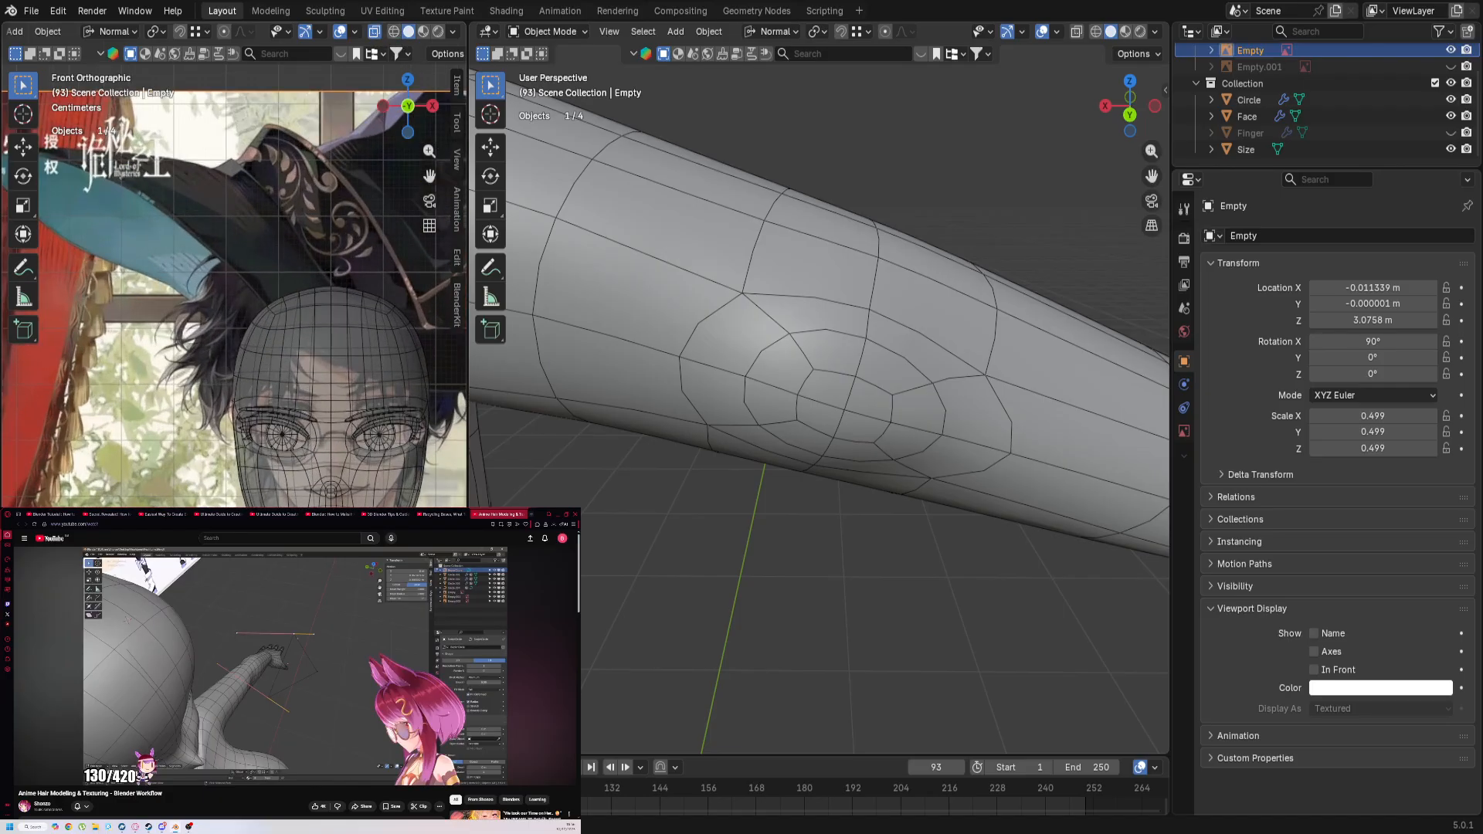
Step: Scale the illustration to about 0.587 and lower it to about Z 2.909 m to match the head model
key(s)
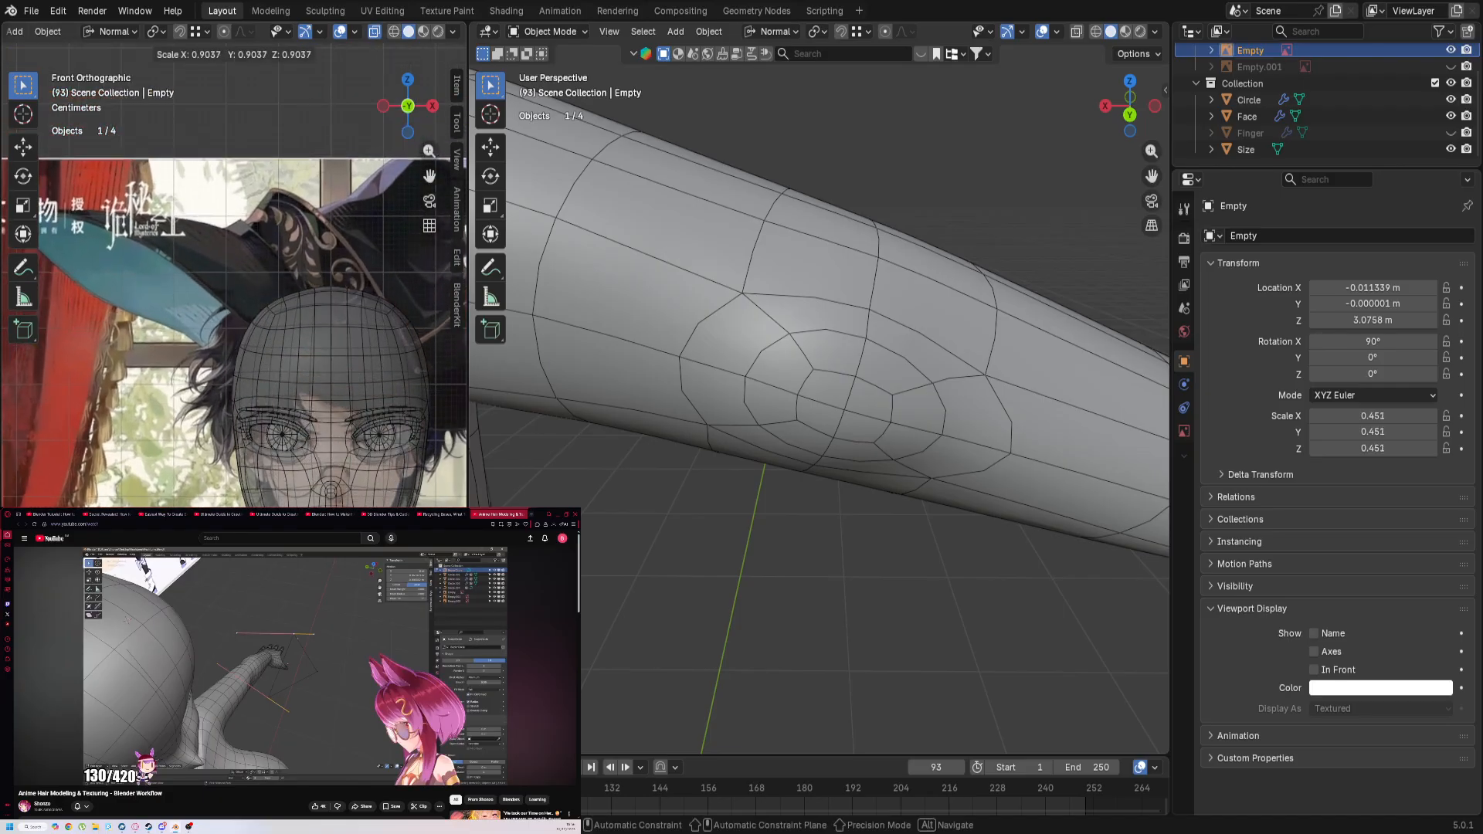
key(Return)
key(g)
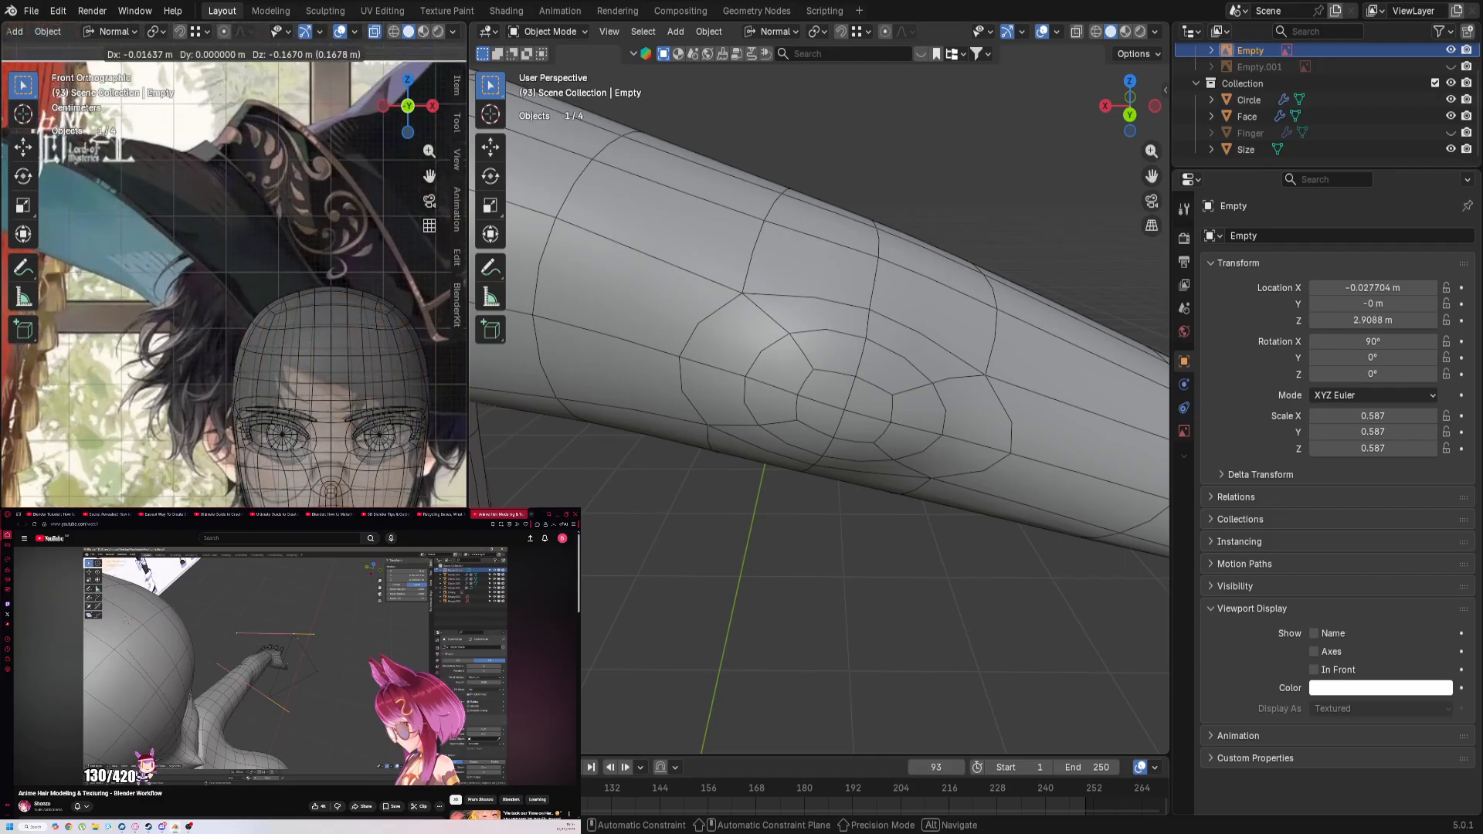
key(Return)
Step: Enlarge the illustration to about 0.650 and move it down to about Z 2.840 m, aligning its eyes with the face mesh
key(s)
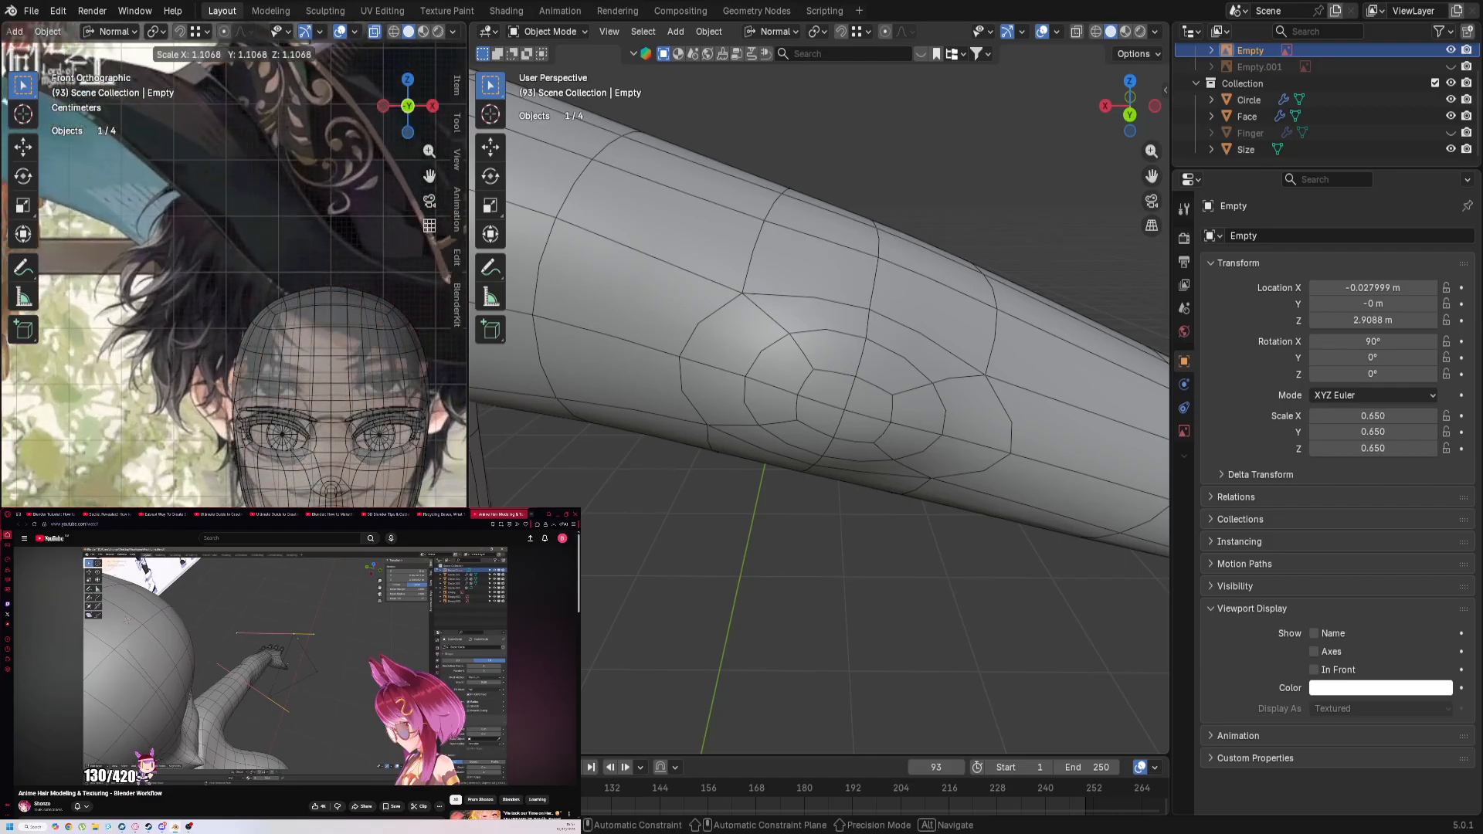
key(Return)
key(g)
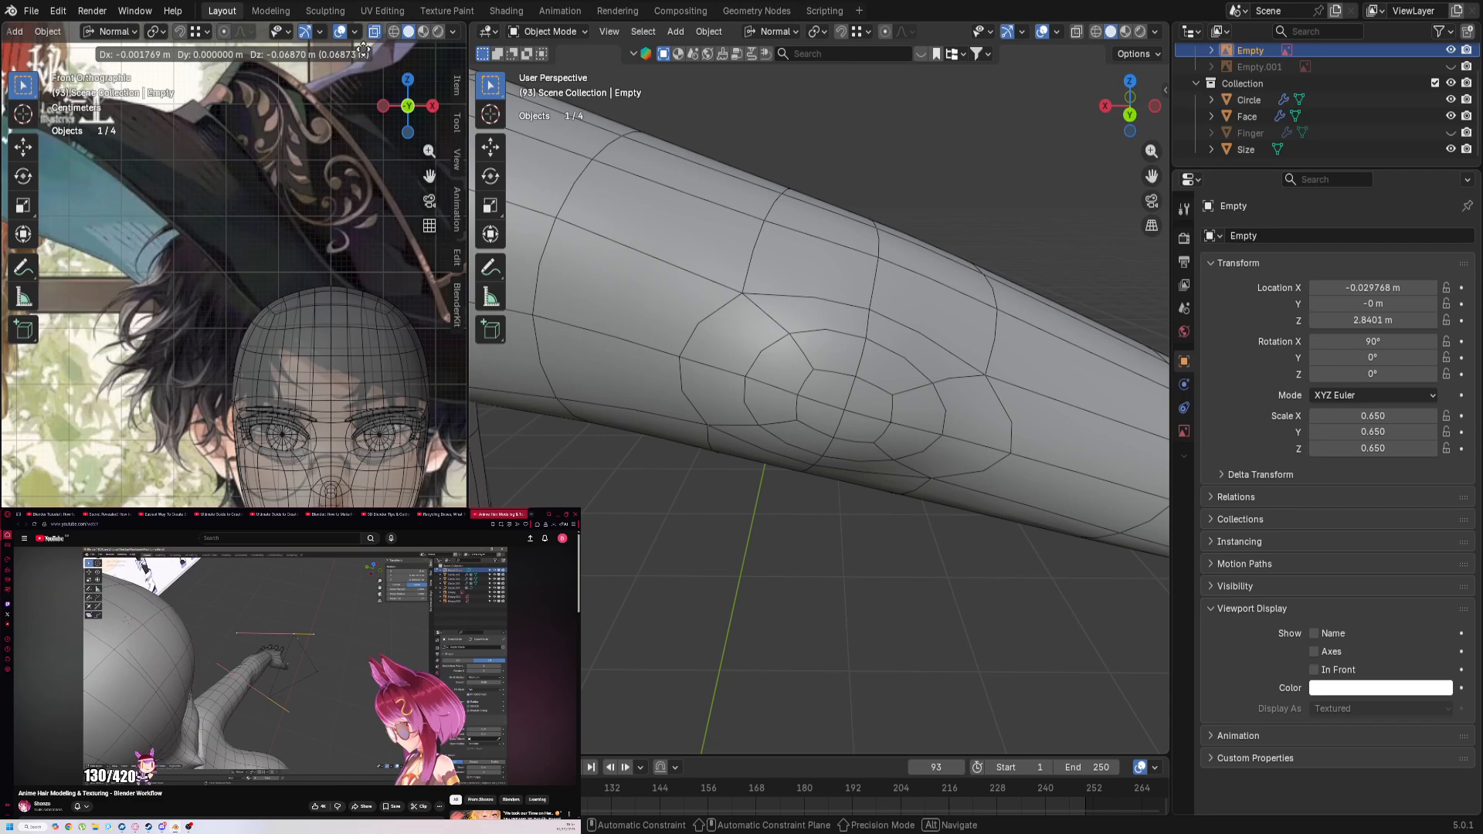
click(375, 49)
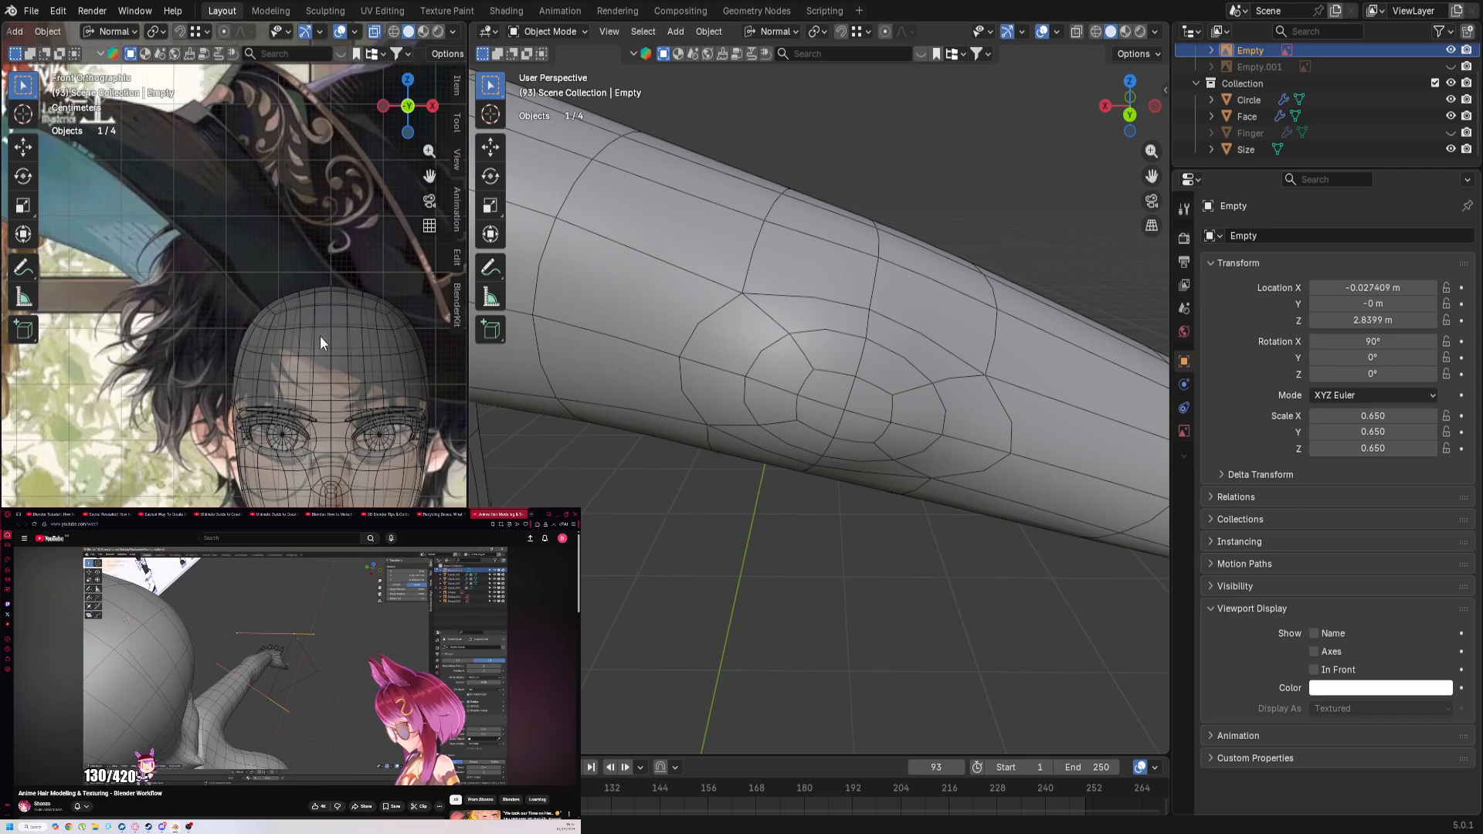
Step: Check the illustration's alignment with the head mesh, deselect everything and save the file
scroll(303, 403, down, 3)
scroll(299, 470, up, 6)
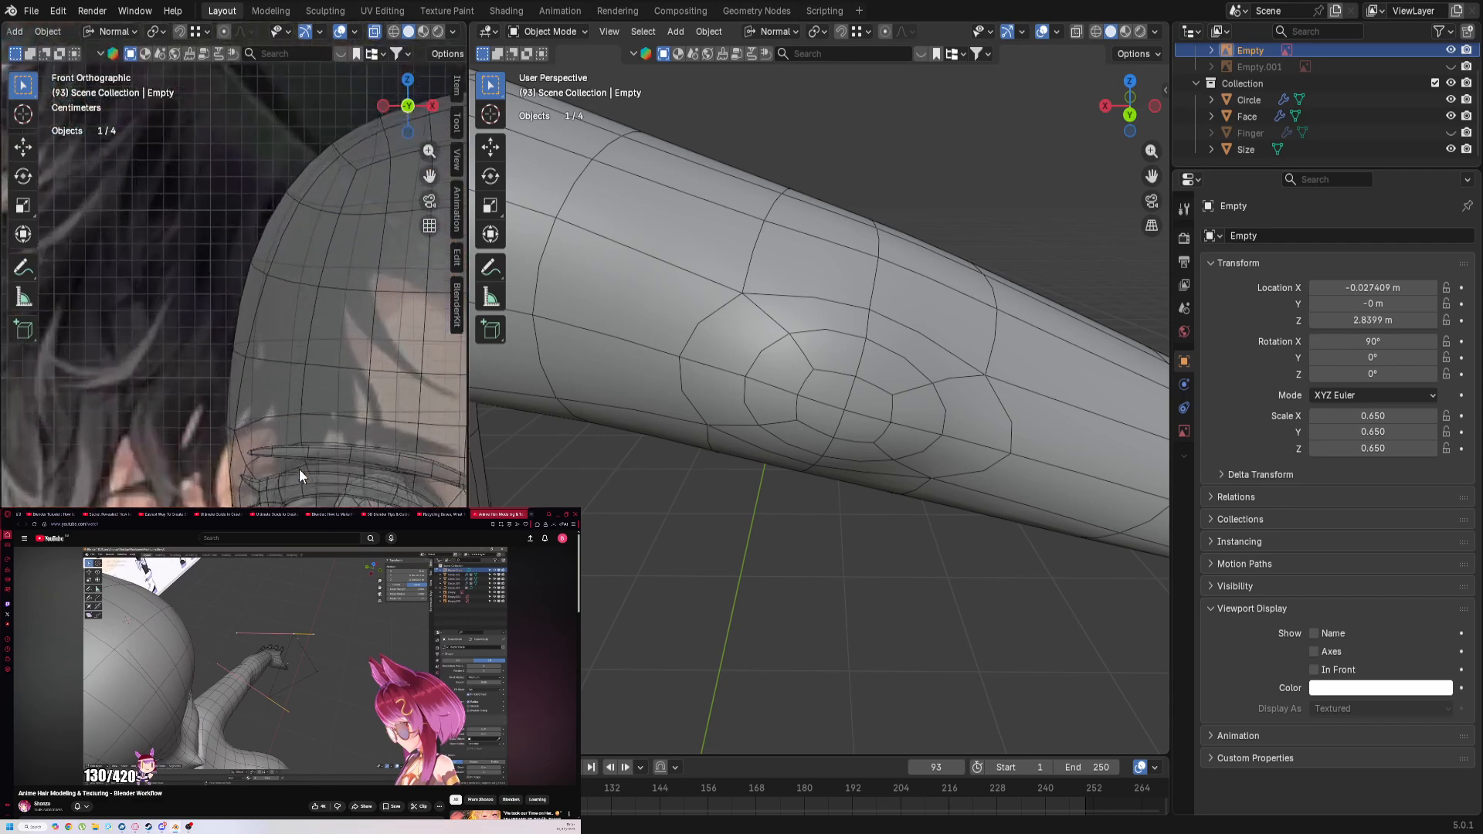
scroll(299, 469, down, 5)
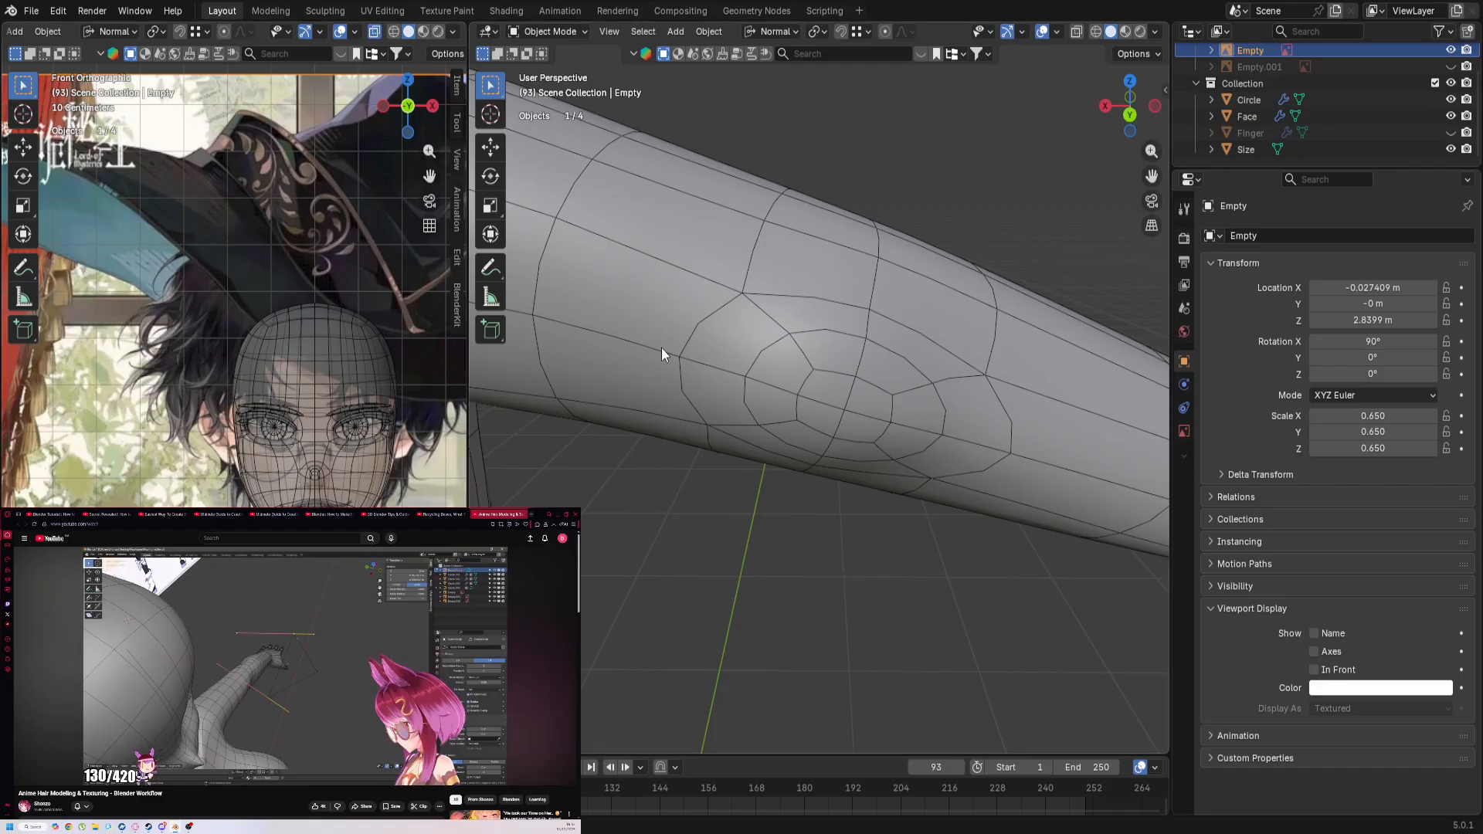
click(648, 662)
key(ctrl+s)
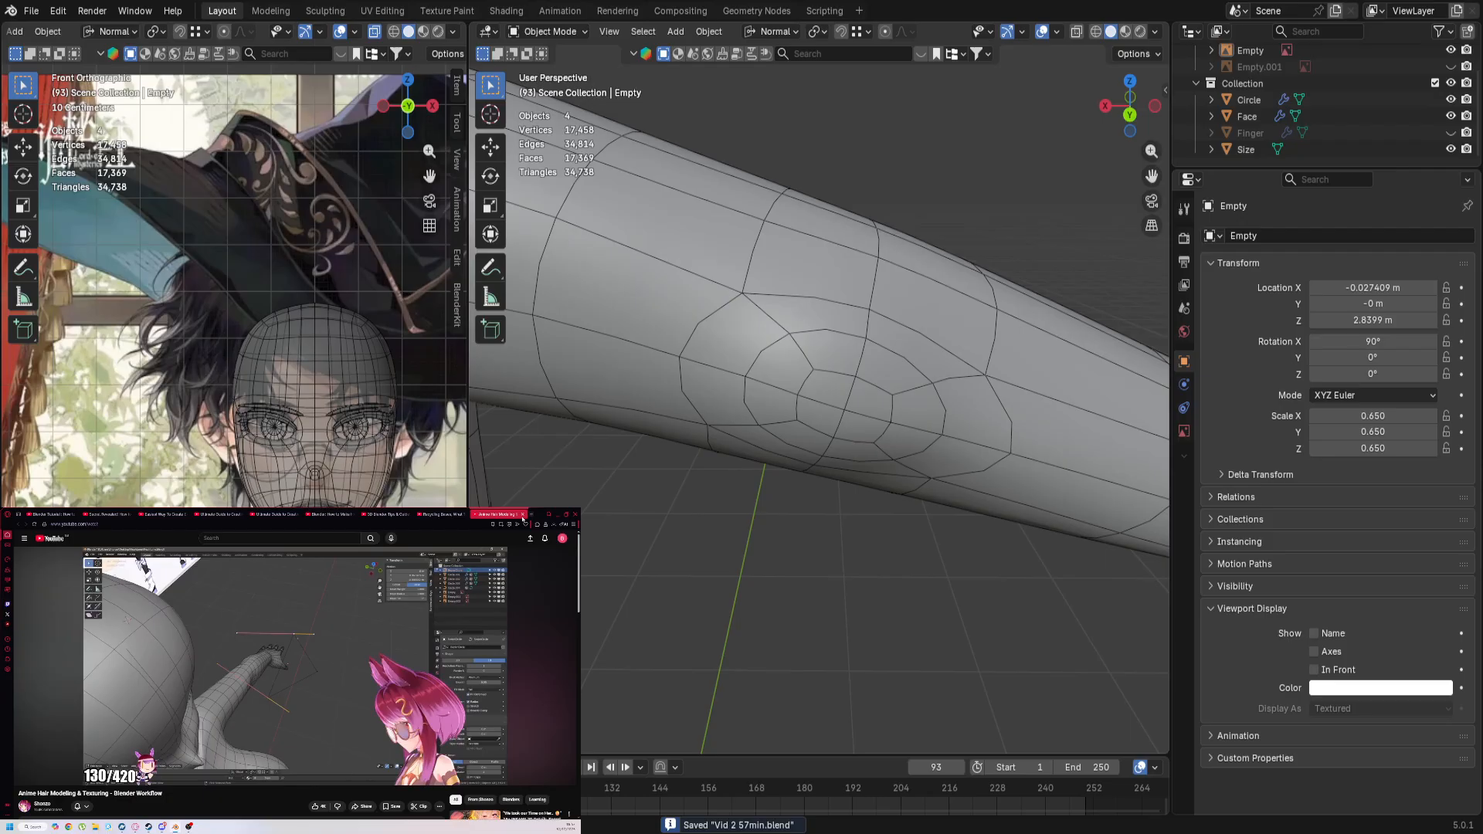
Step: Switch to the browser, close the unneeded tutorial tabs and play "Blender: How to Make HAIR, Full Workflow"
click(522, 514)
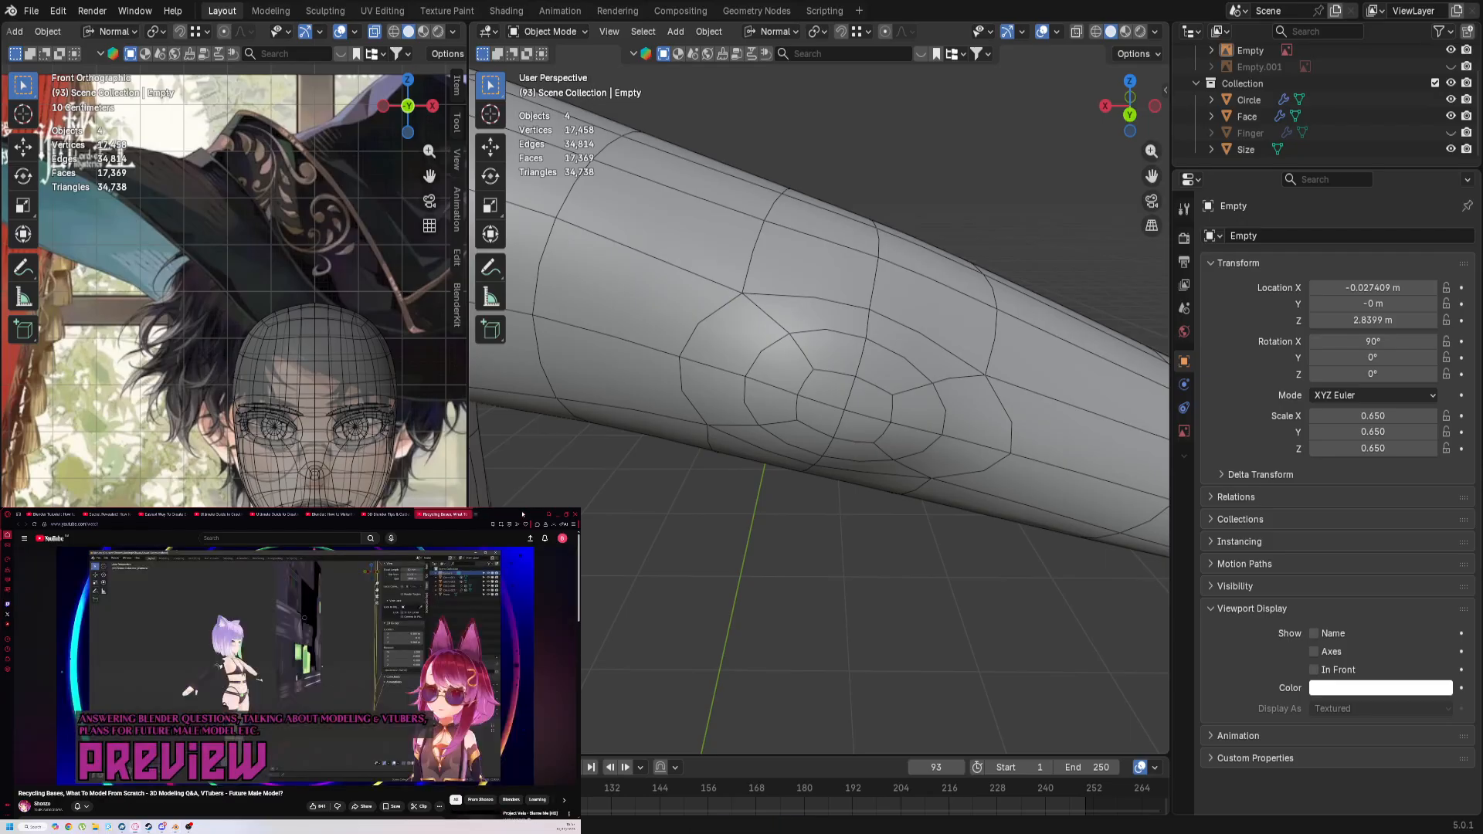
click(398, 514)
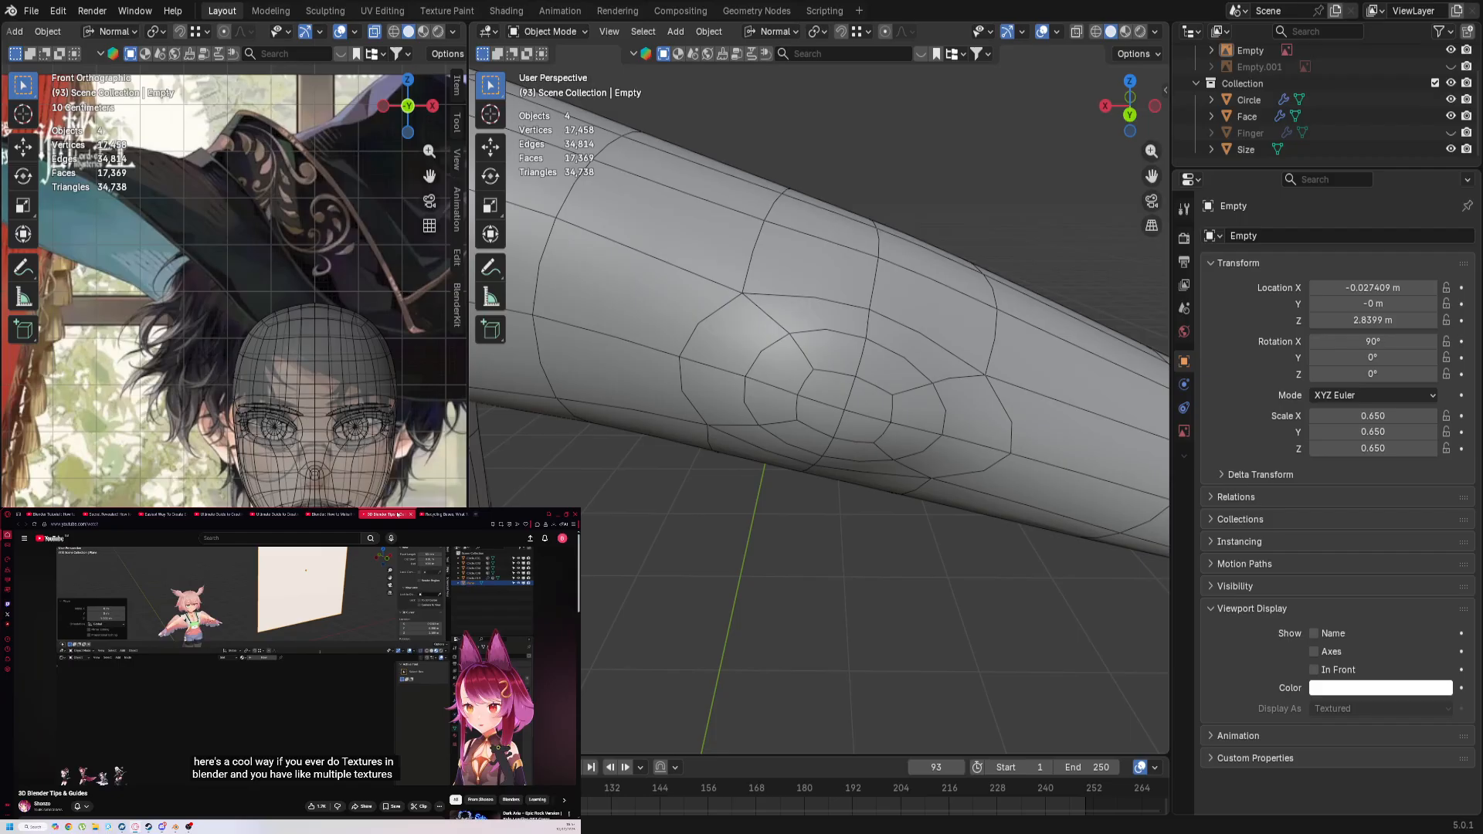
click(411, 514)
click(411, 515)
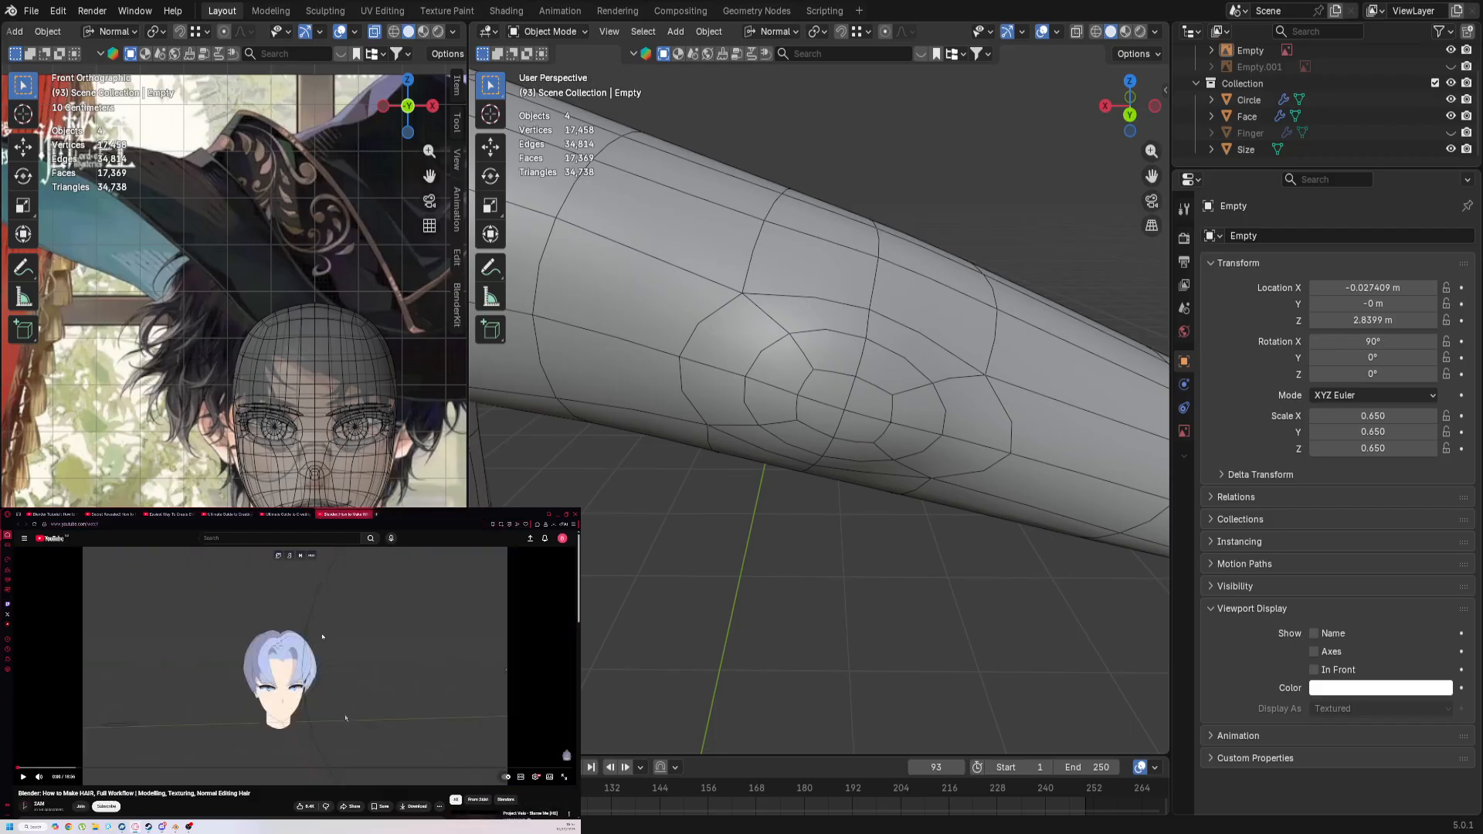
click(323, 636)
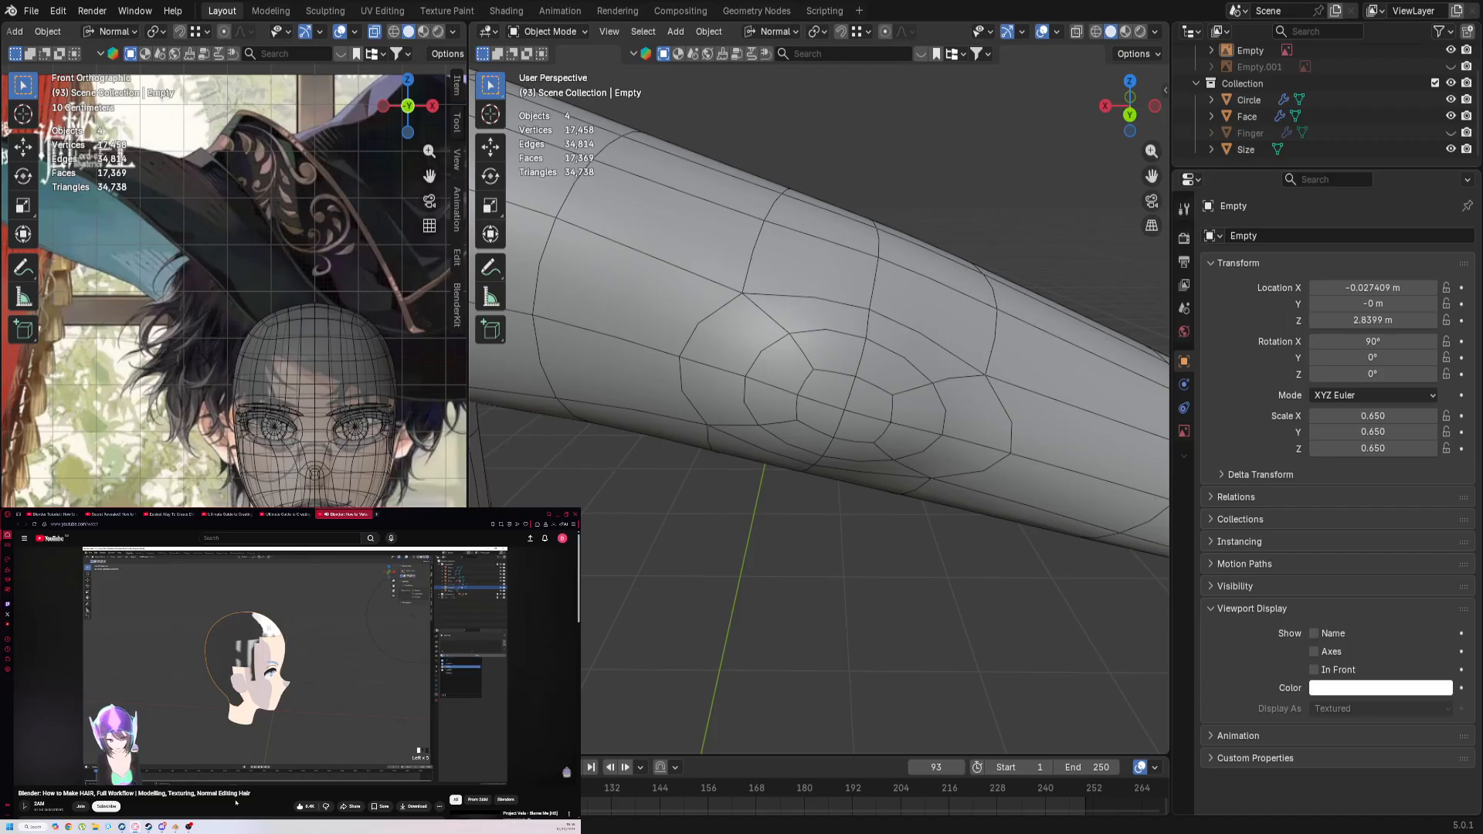
Step: Watch the hair modelling, texturing and normal editing tutorial in full screen through to its end
click(561, 782)
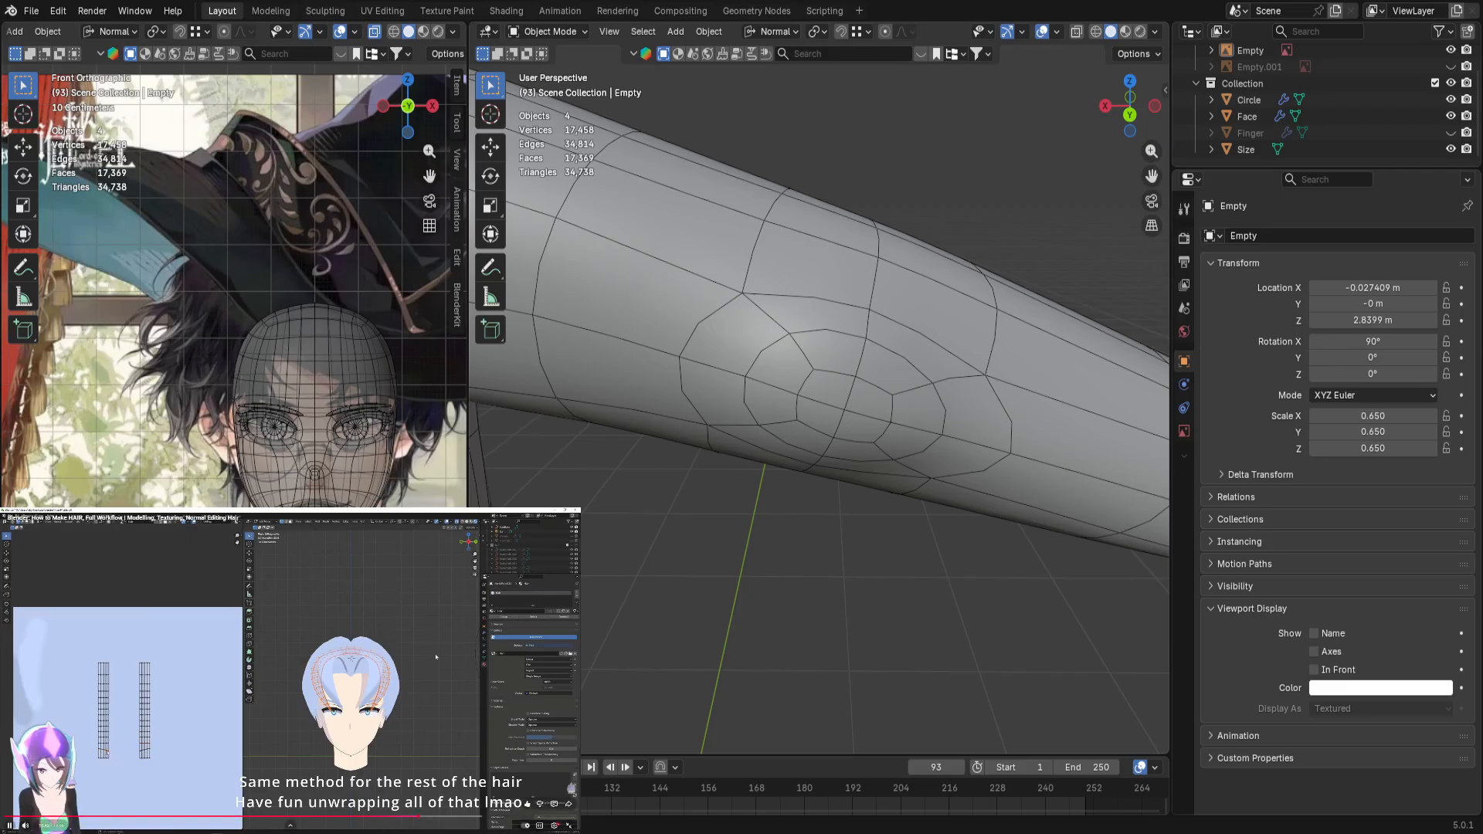
click(460, 791)
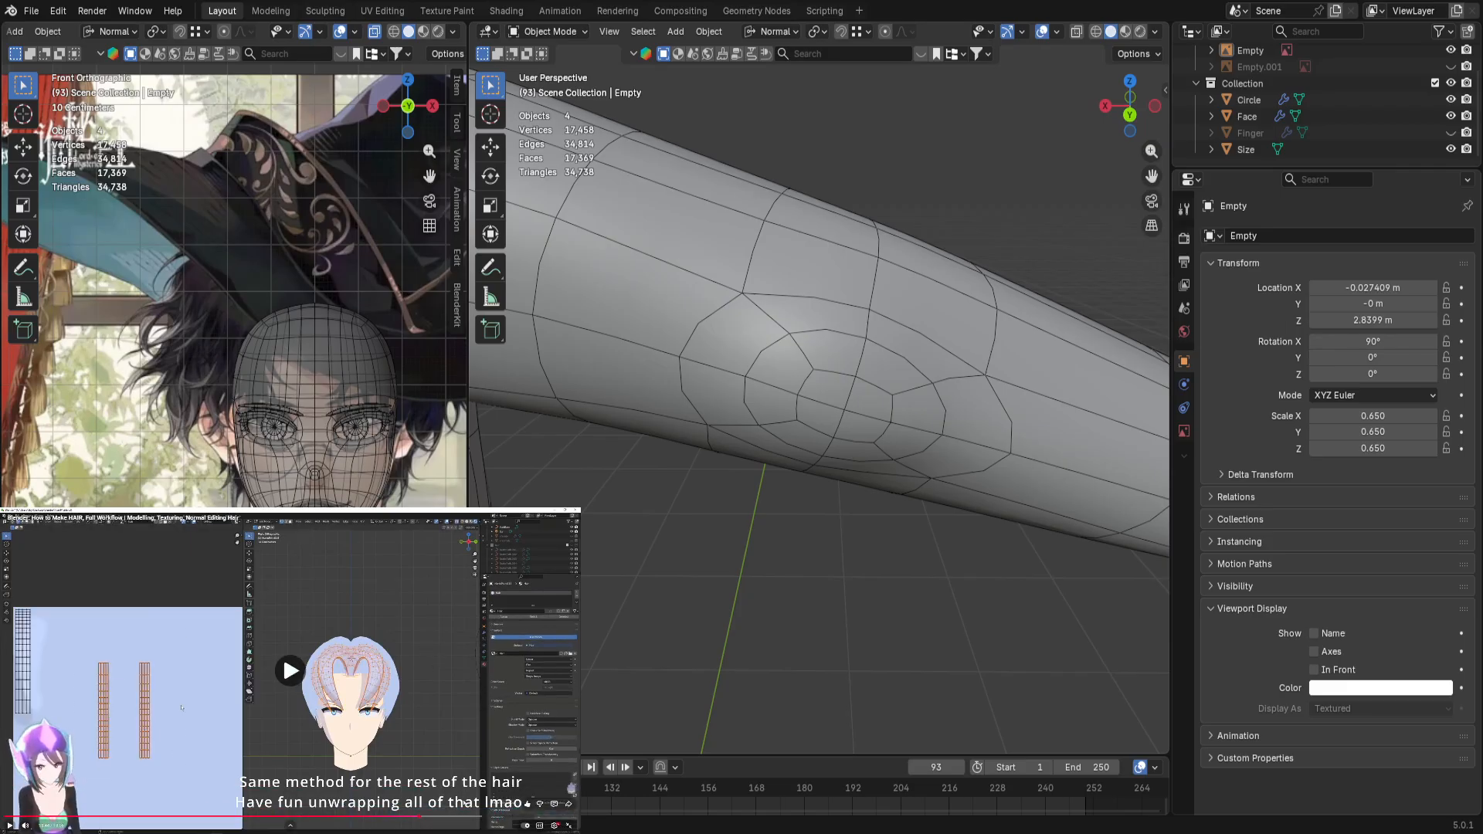
click(457, 816)
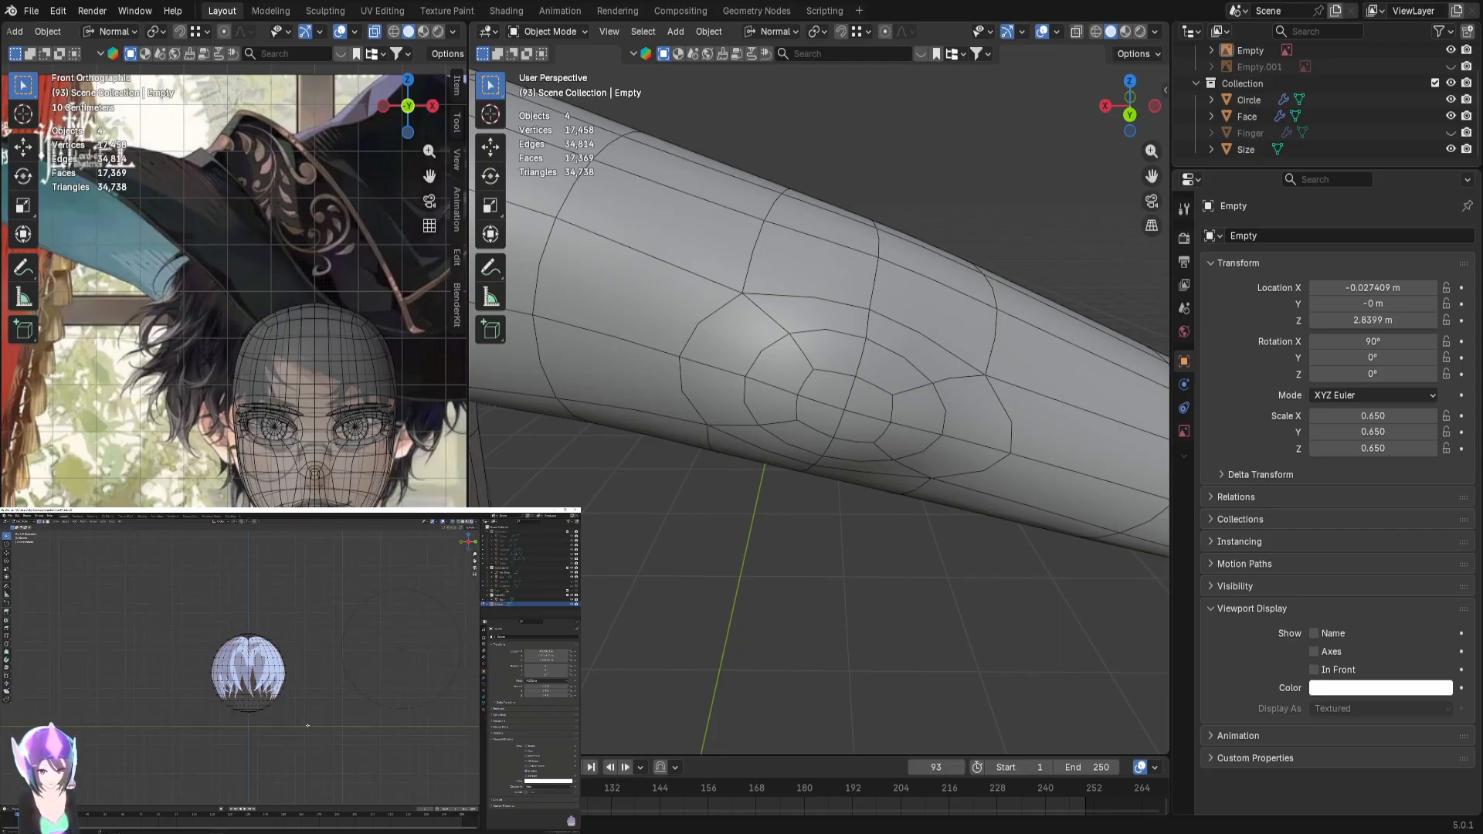
scroll(293, 719, up, 1)
drag(186, 743, 322, 681)
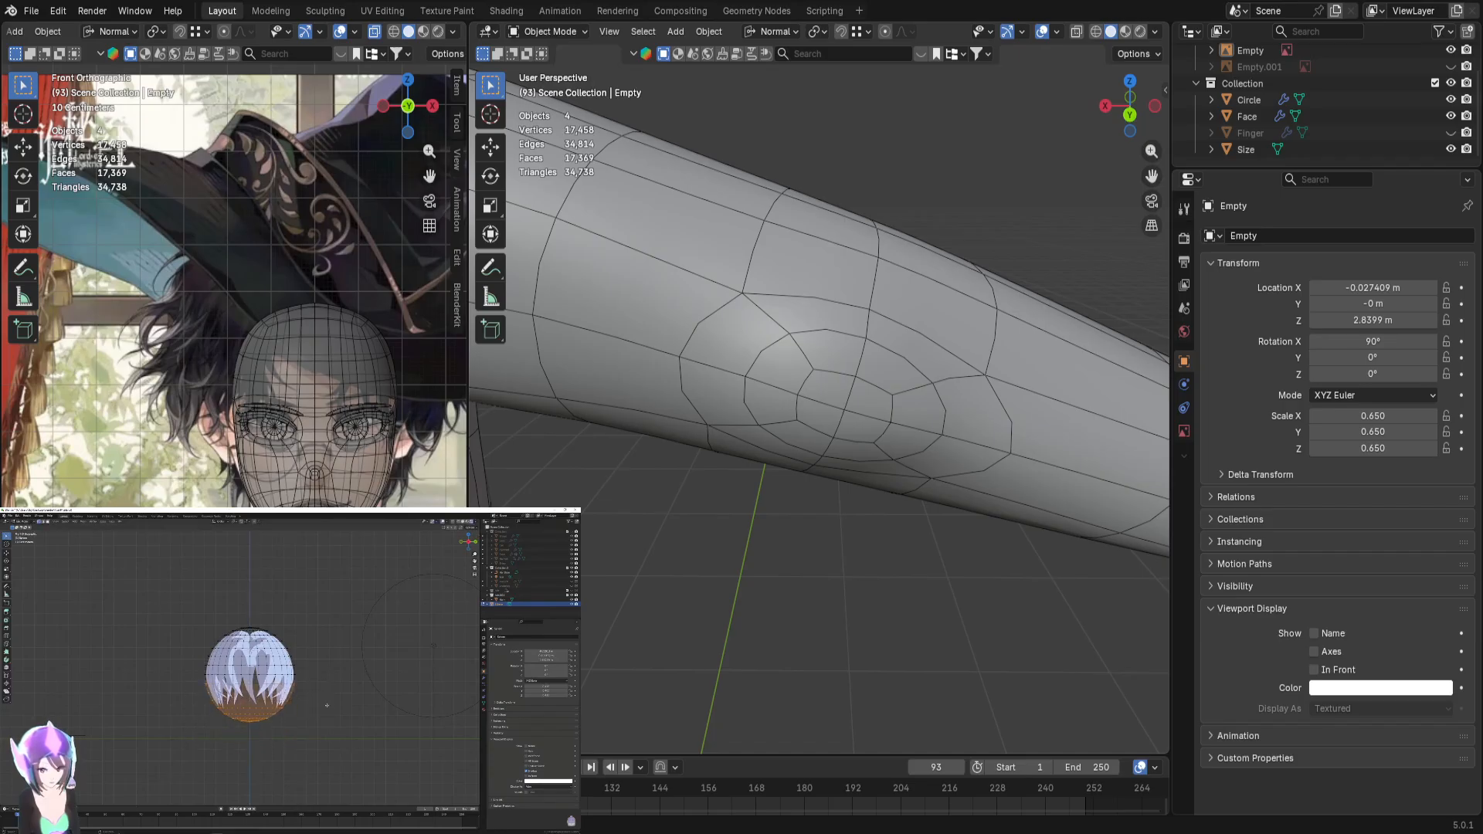
drag(172, 748, 317, 685)
key(g)
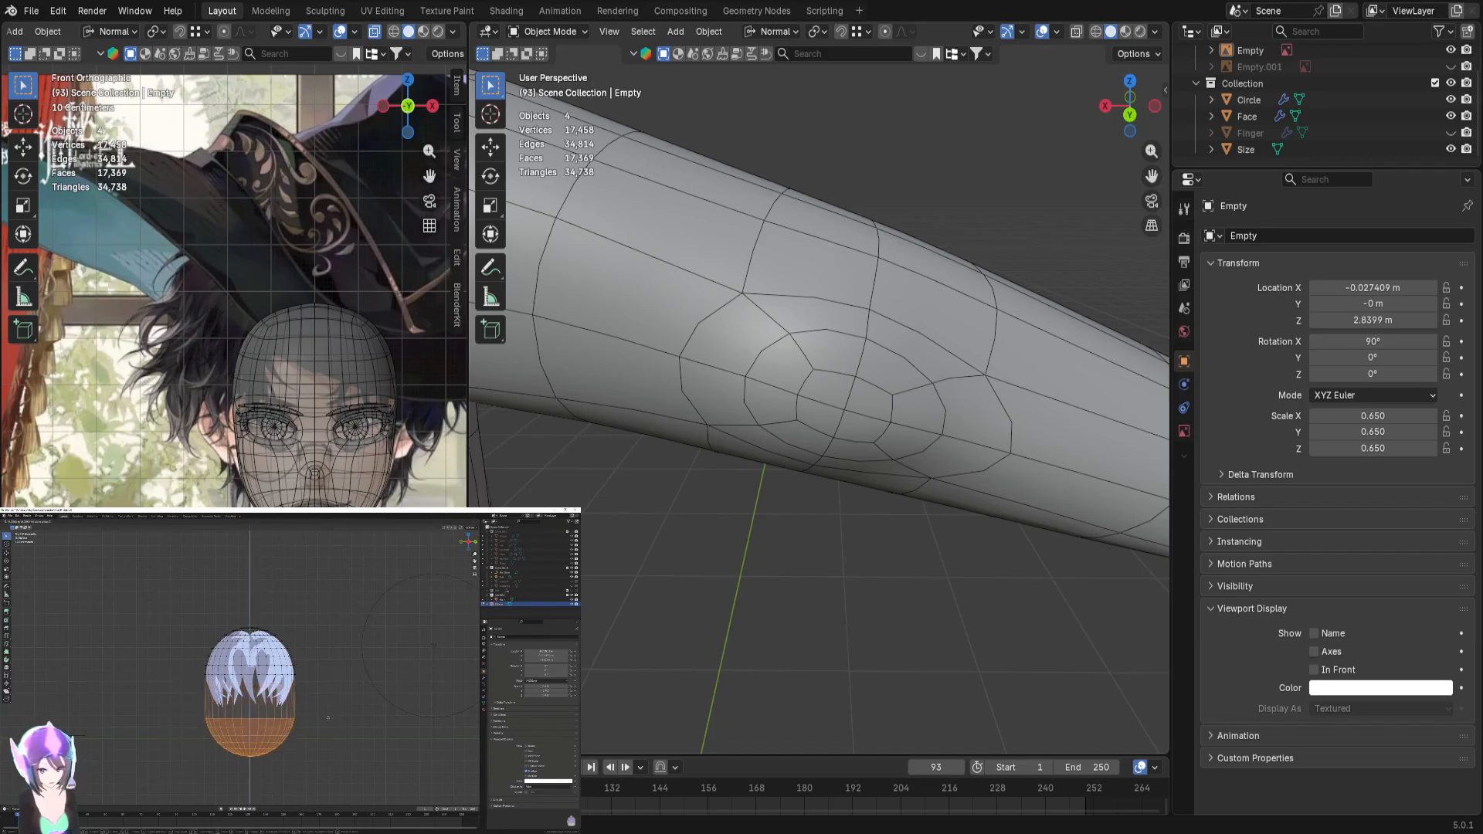
click(320, 743)
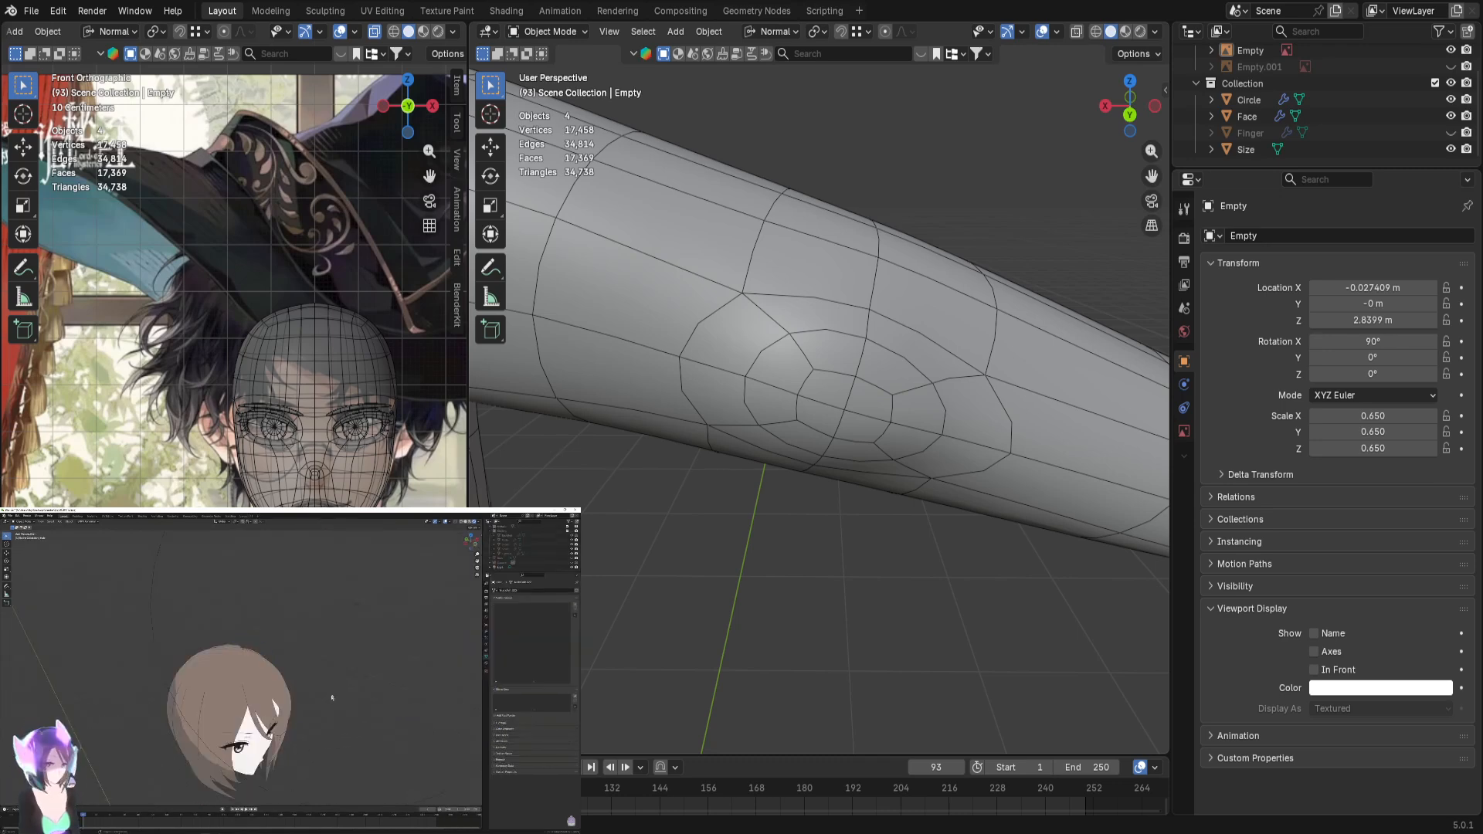
mouse_move(95, 726)
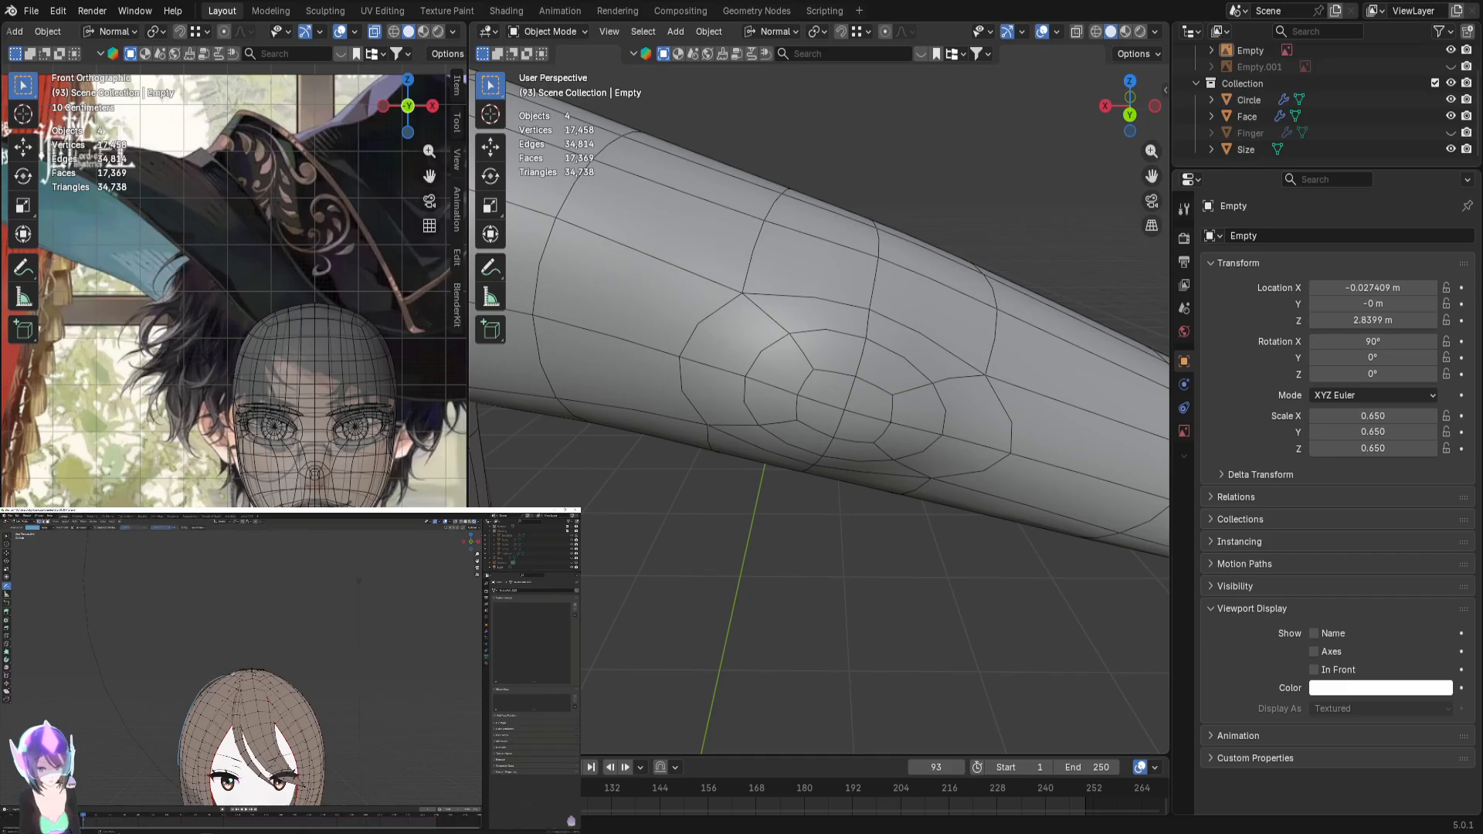
mouse_move(383, 799)
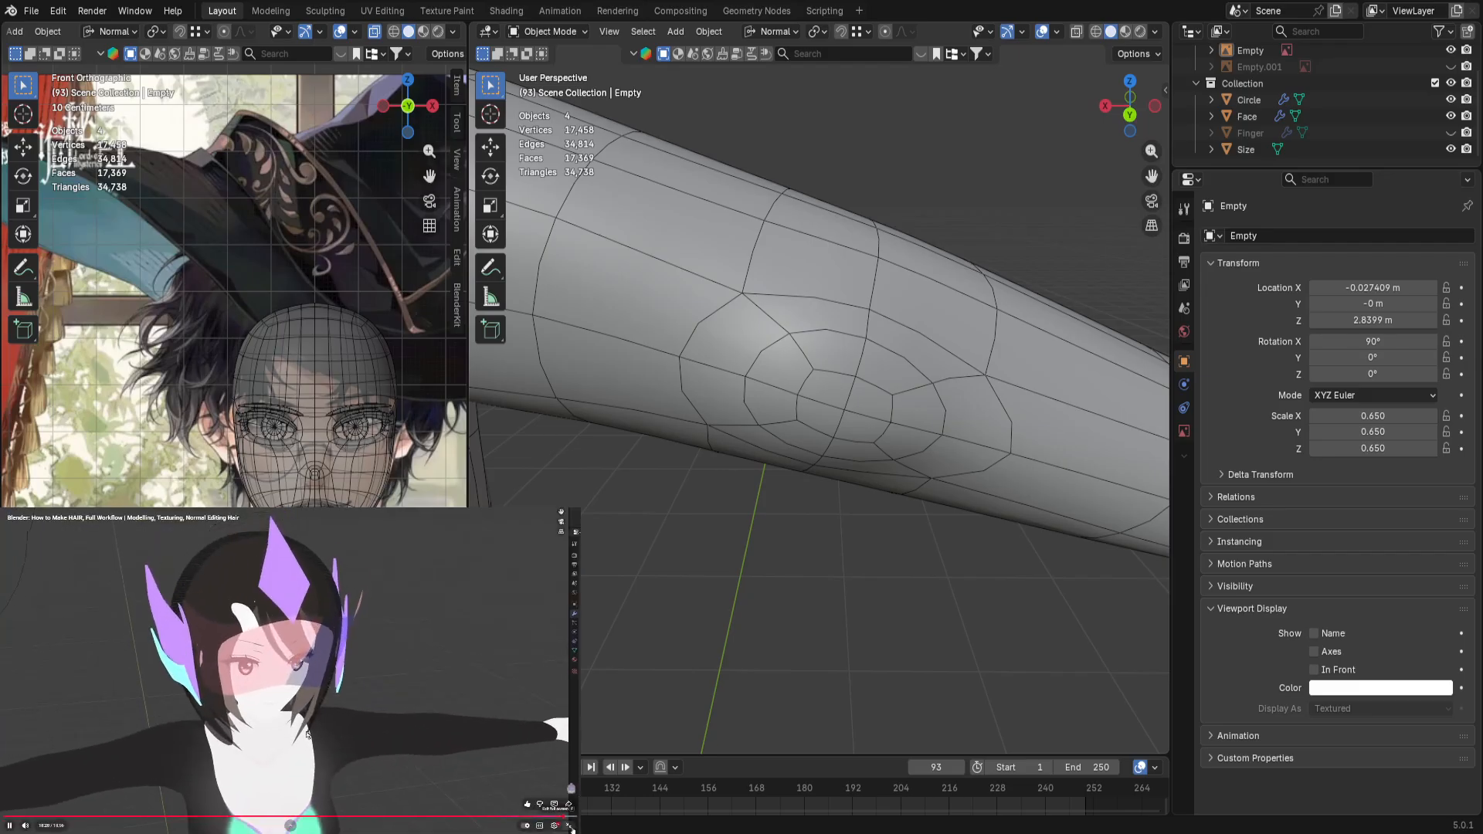
Step: Exit full-screen playback and save the hair workflow video to the Tutorials playlist
click(570, 826)
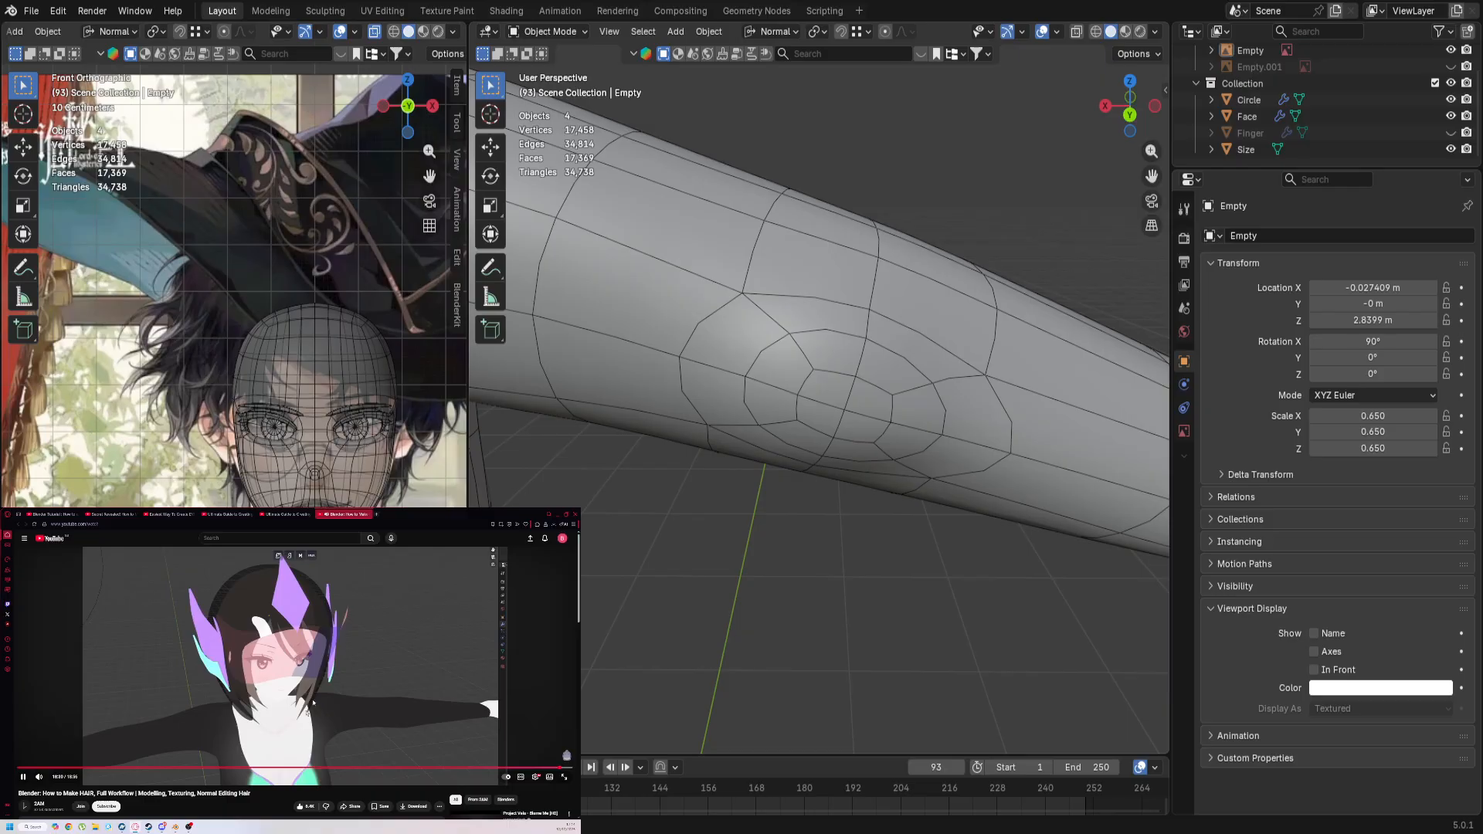
click(380, 807)
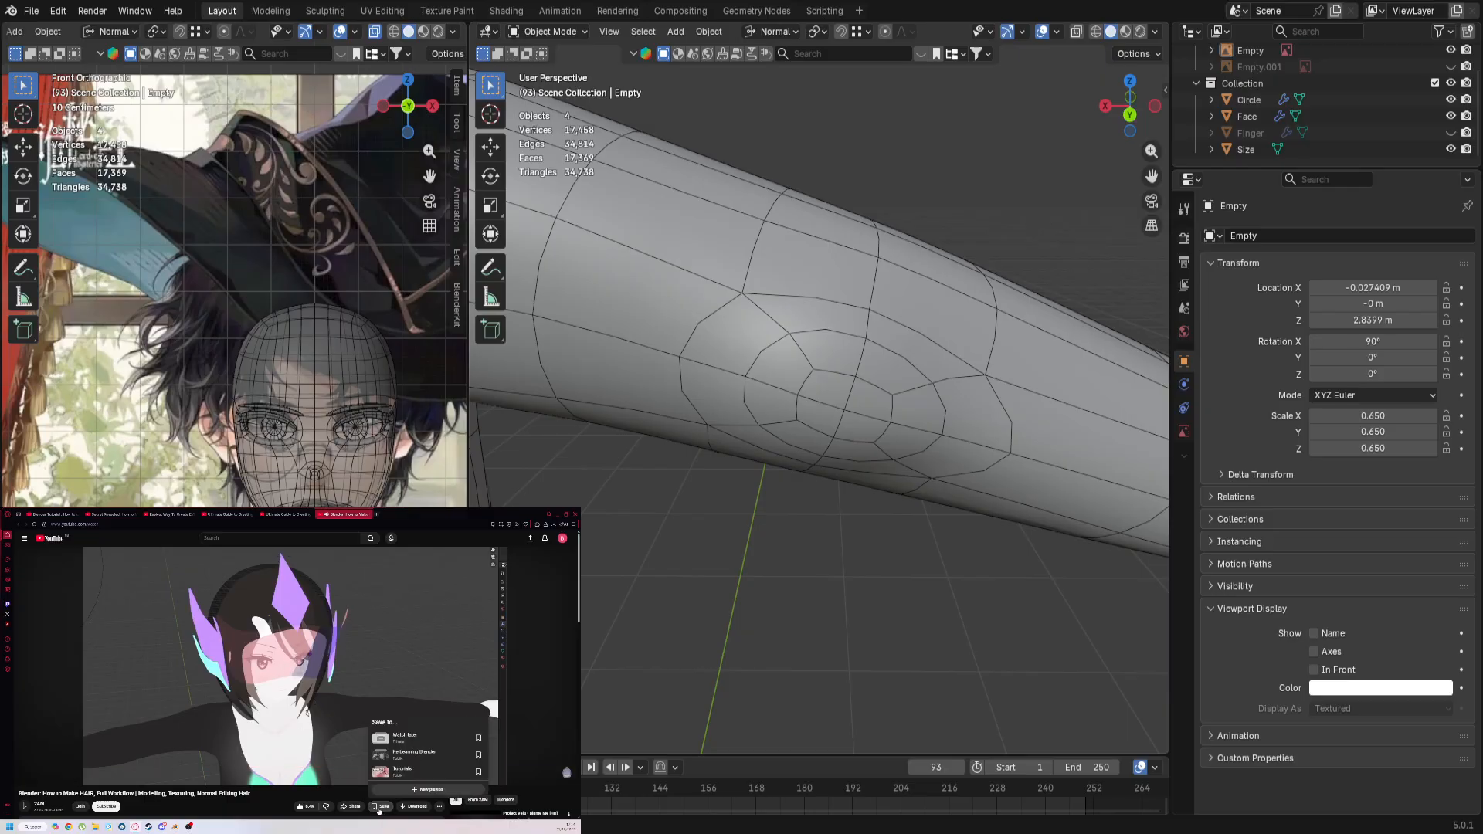
click(425, 771)
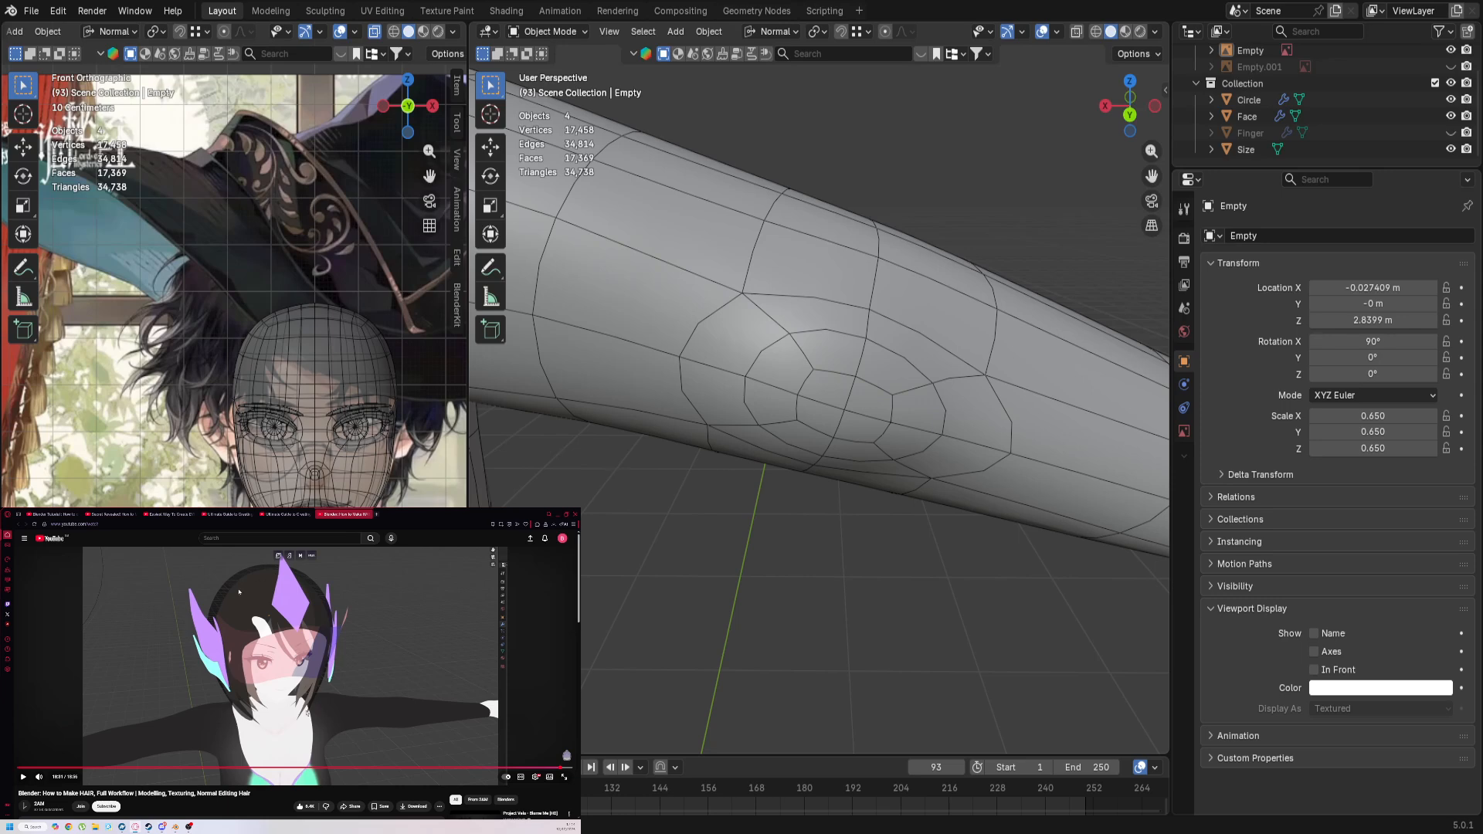
Step: Open Part 1 of the "Ultimate Hair Card Guide" from the Blender Hair Tutorial playlist in the hair card video's tab
click(285, 514)
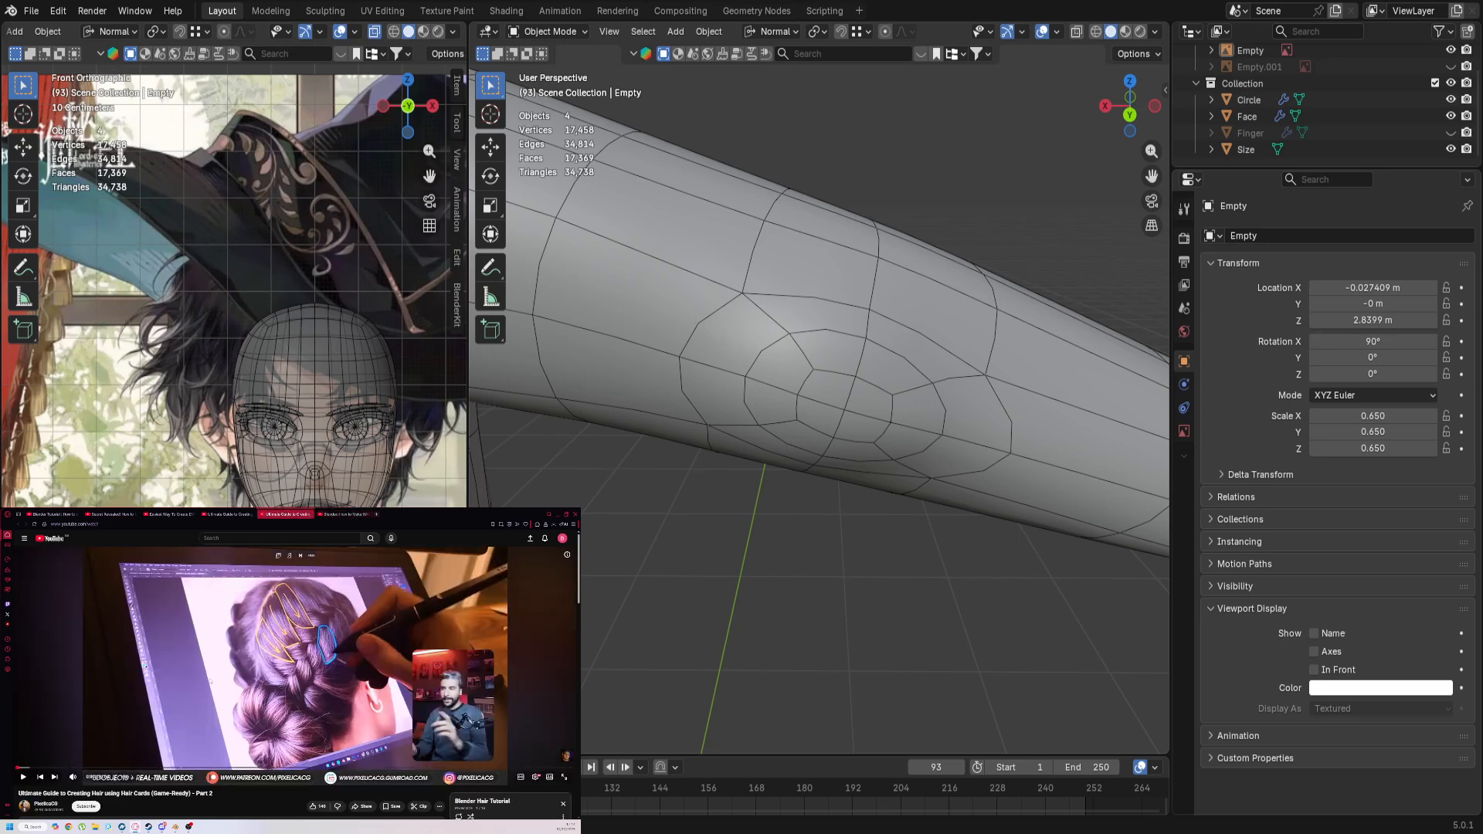
scroll(210, 681, down, 5)
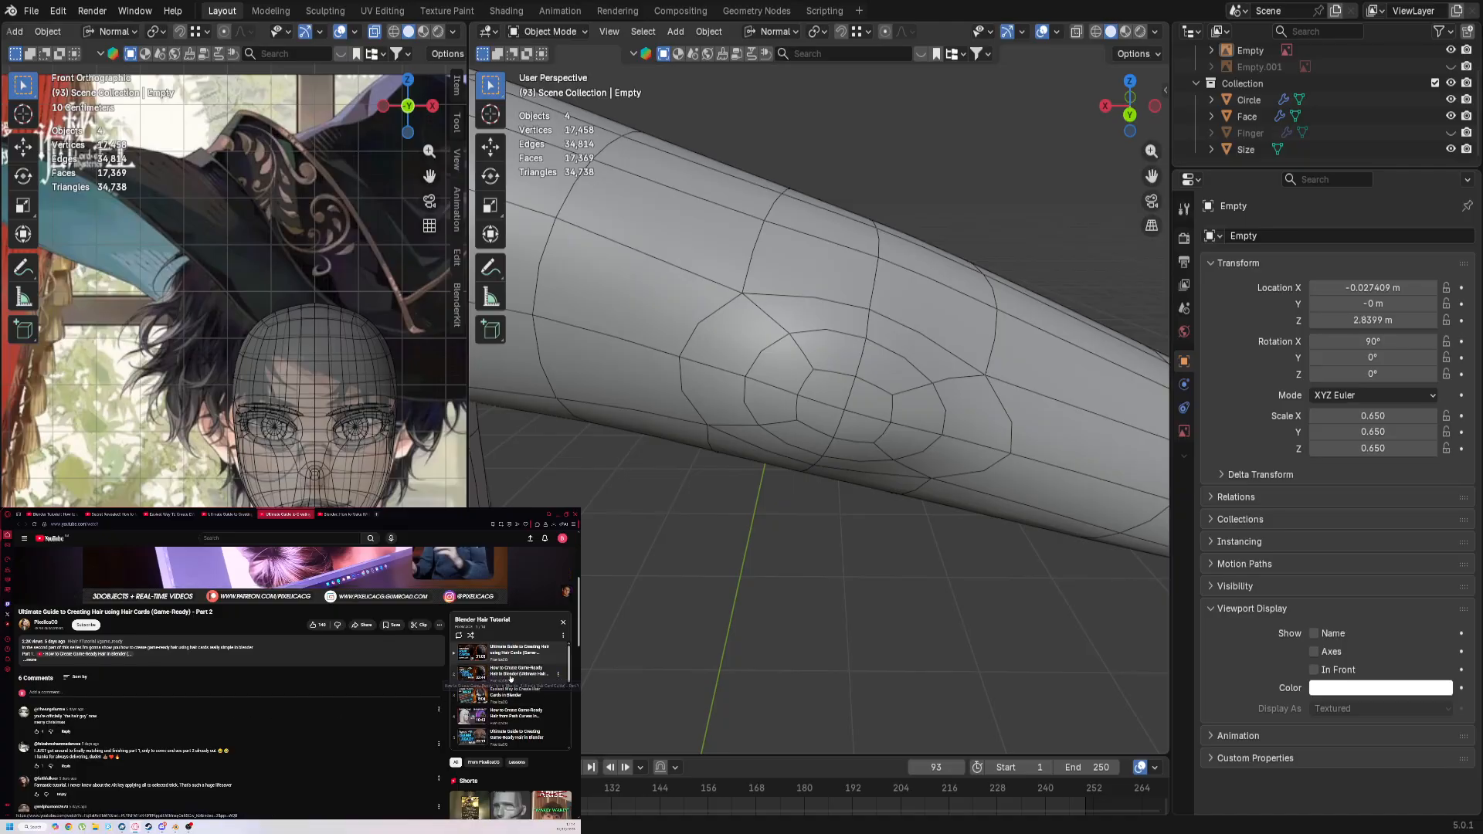
click(510, 677)
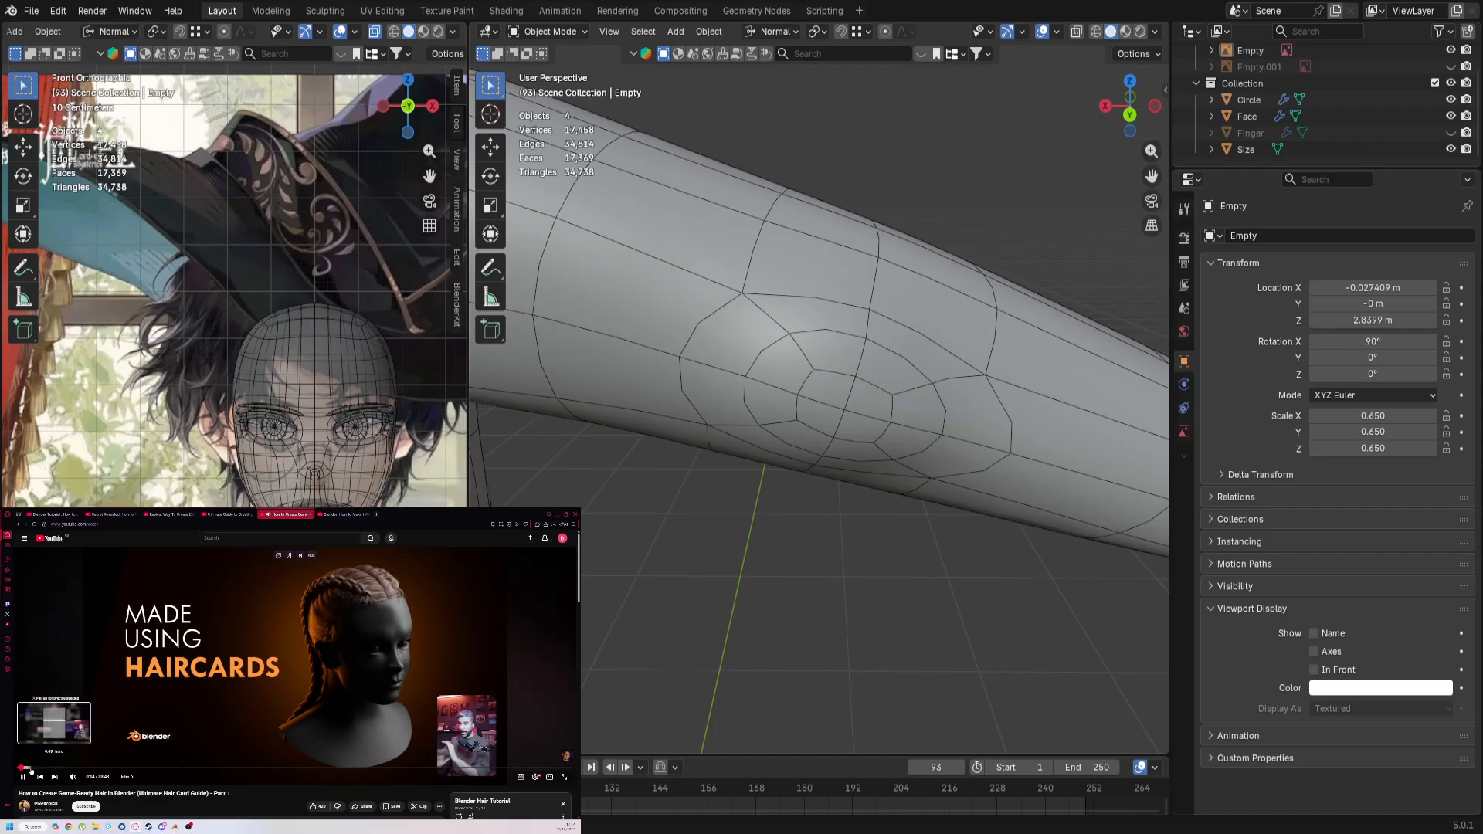
Step: Skim the hair card guide past its introduction, pause it at the hair card texture plane and look over the description and comments
click(38, 769)
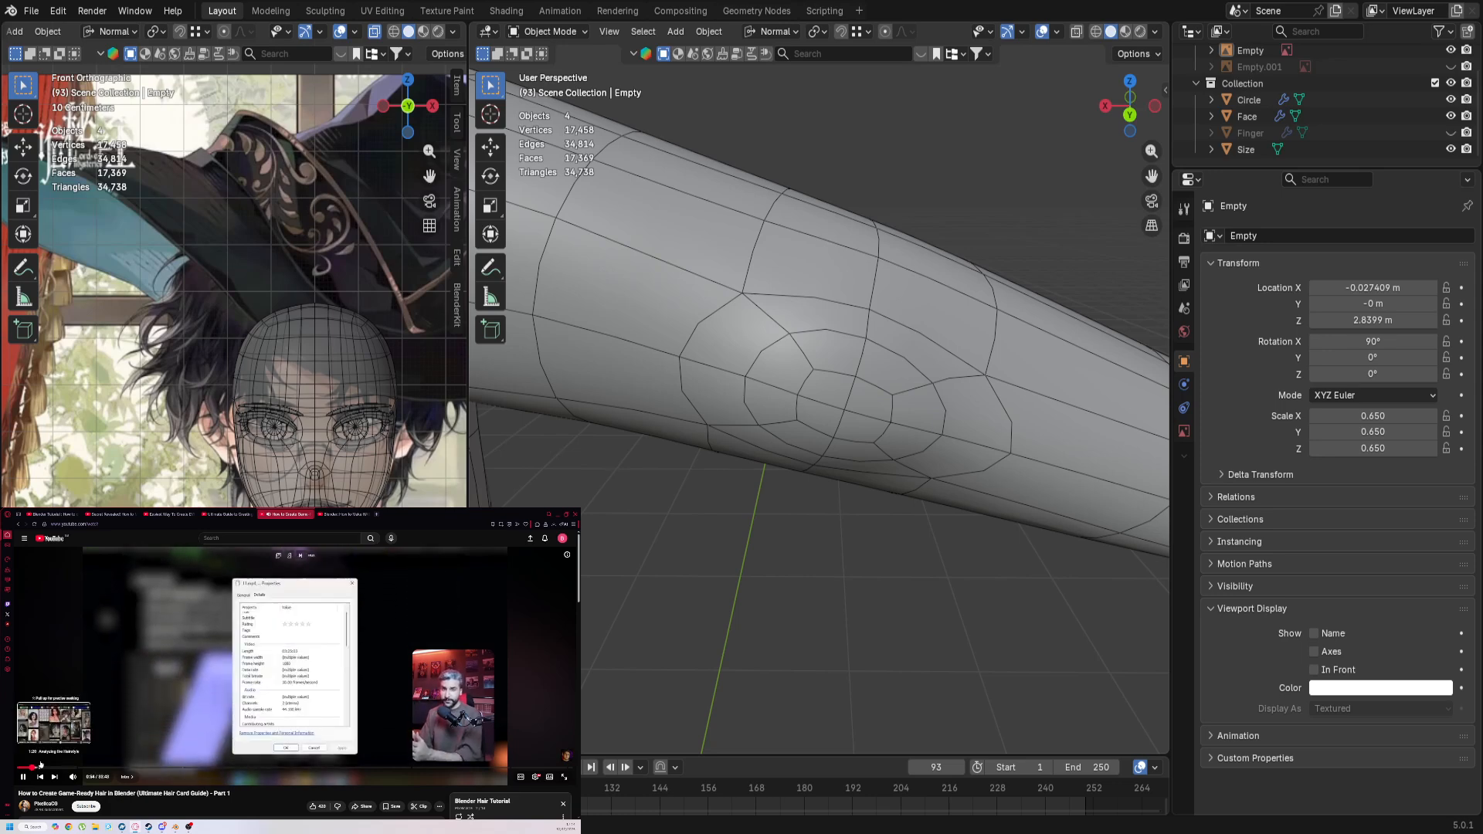
click(41, 769)
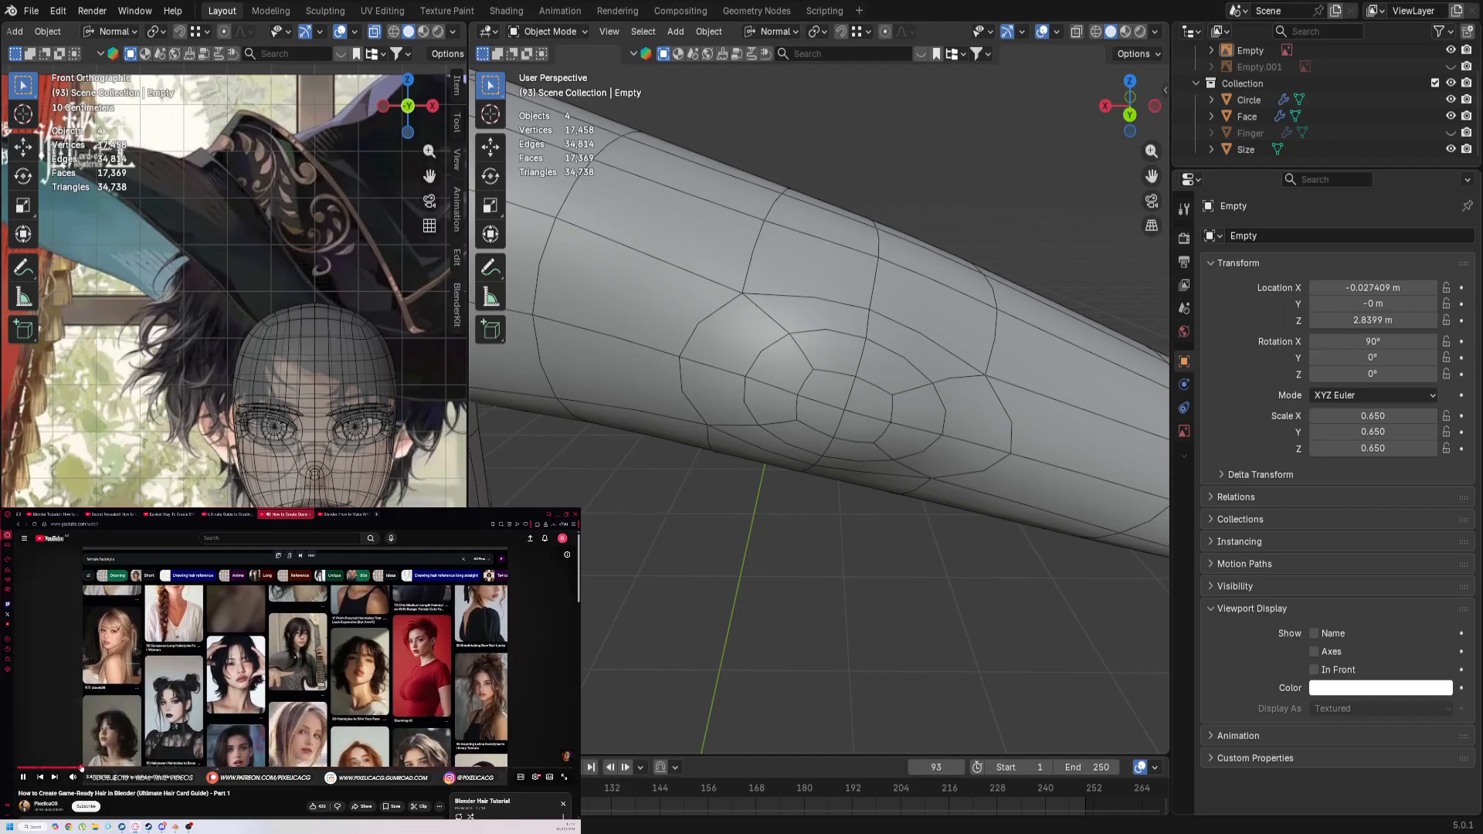
click(98, 765)
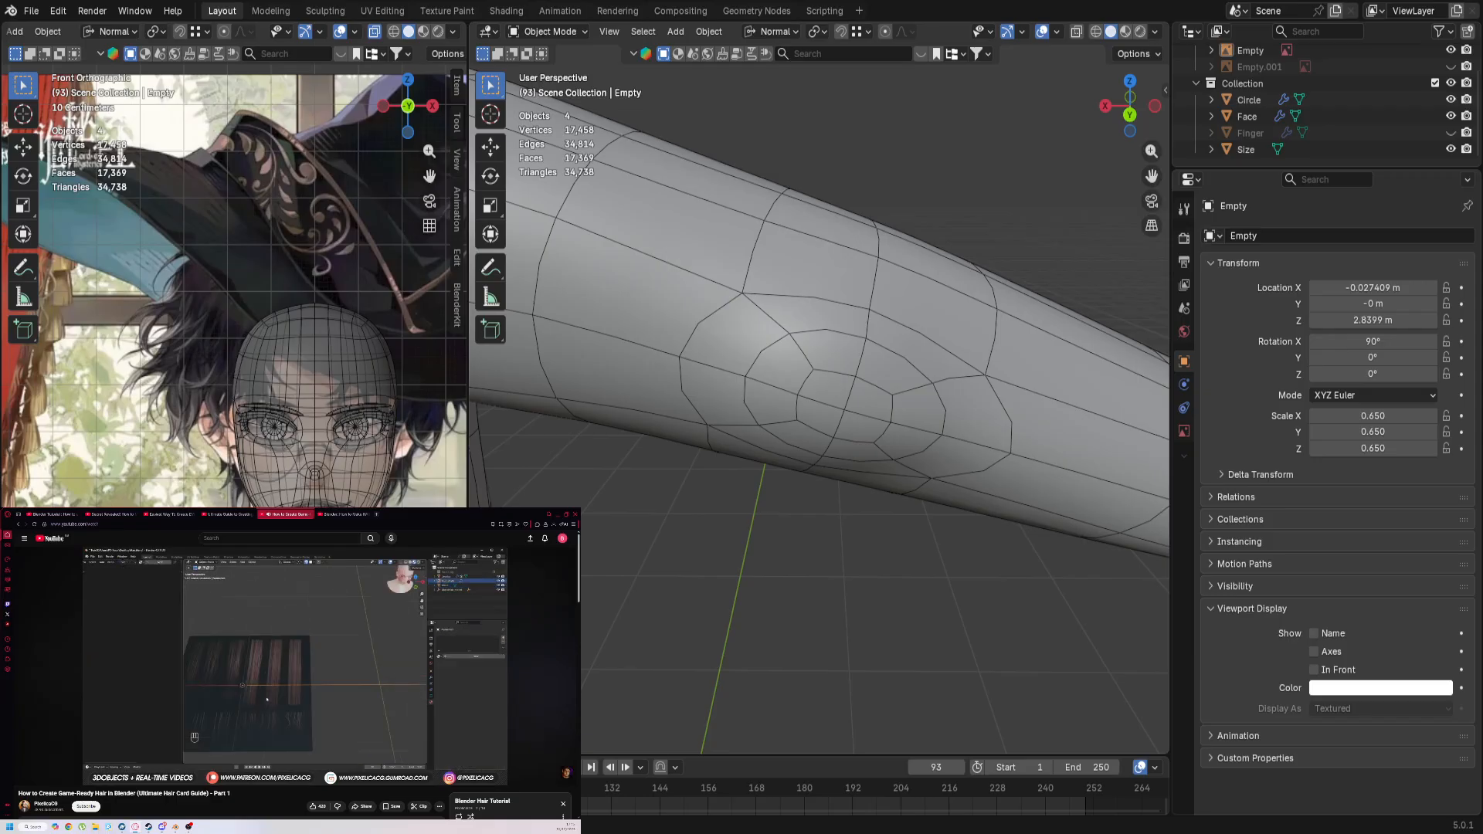
click(329, 674)
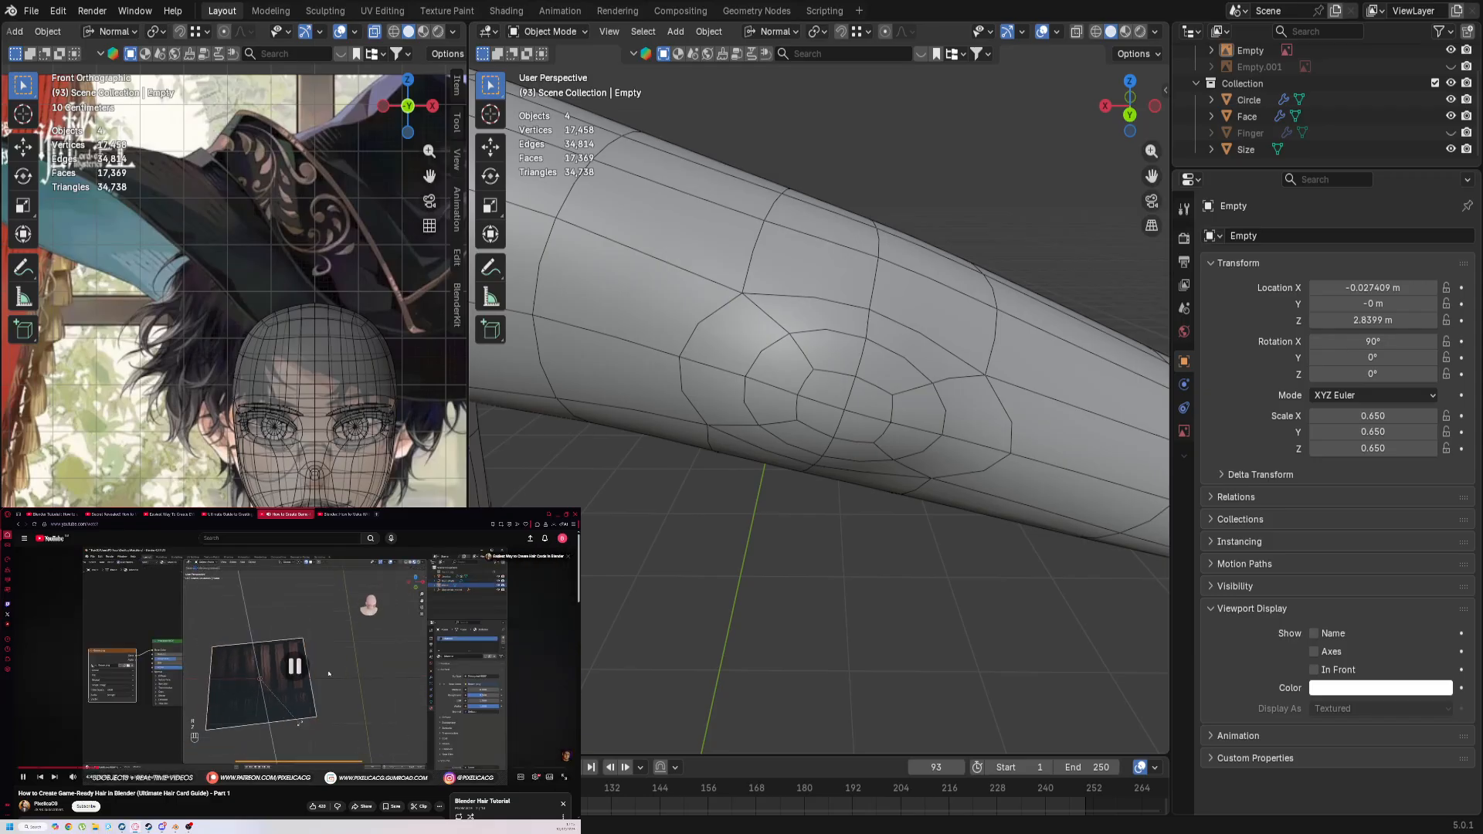
click(324, 672)
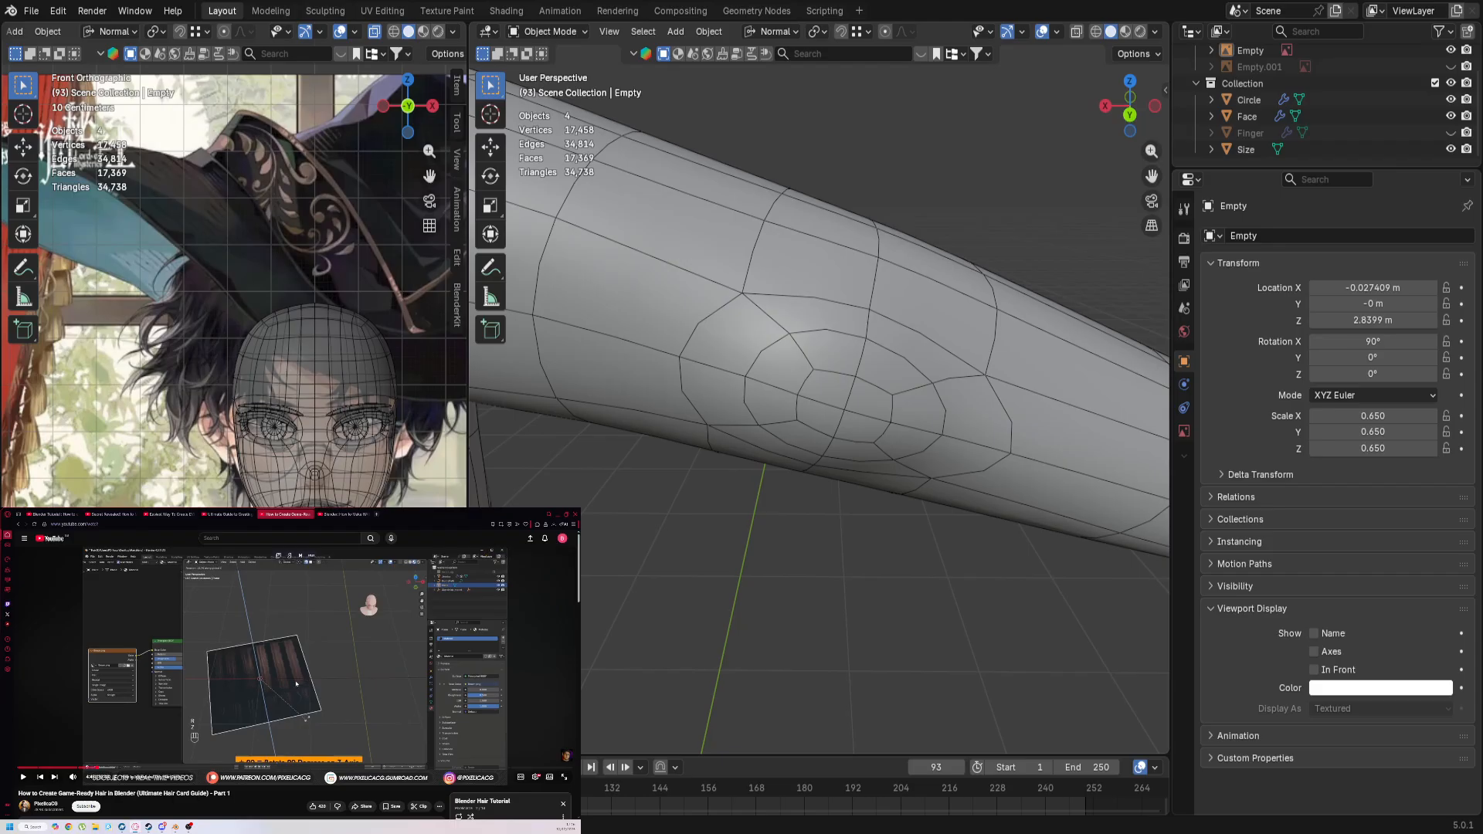
mouse_move(302, 701)
scroll(302, 701, down, 3)
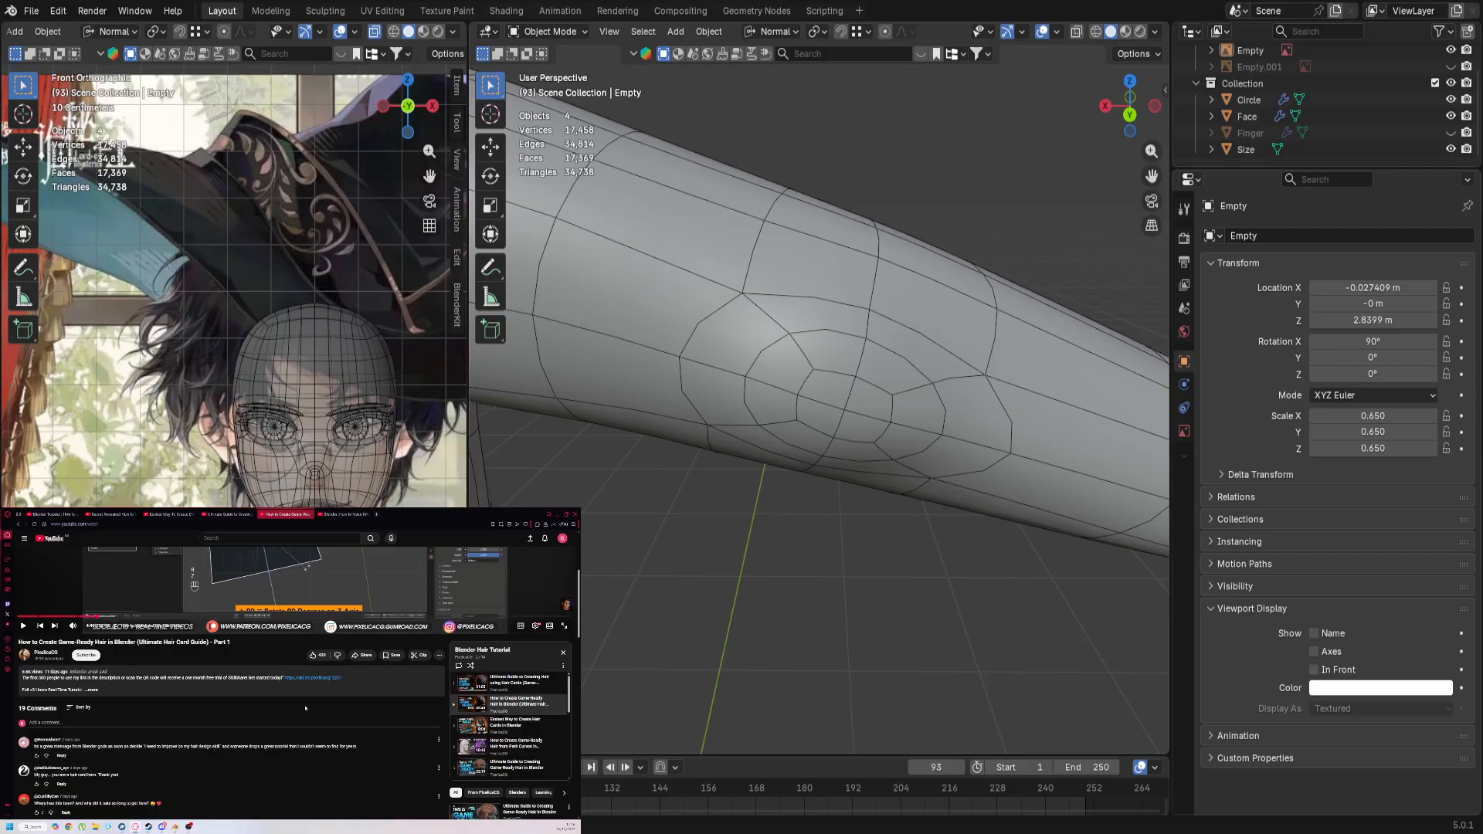
scroll(305, 708, up, 3)
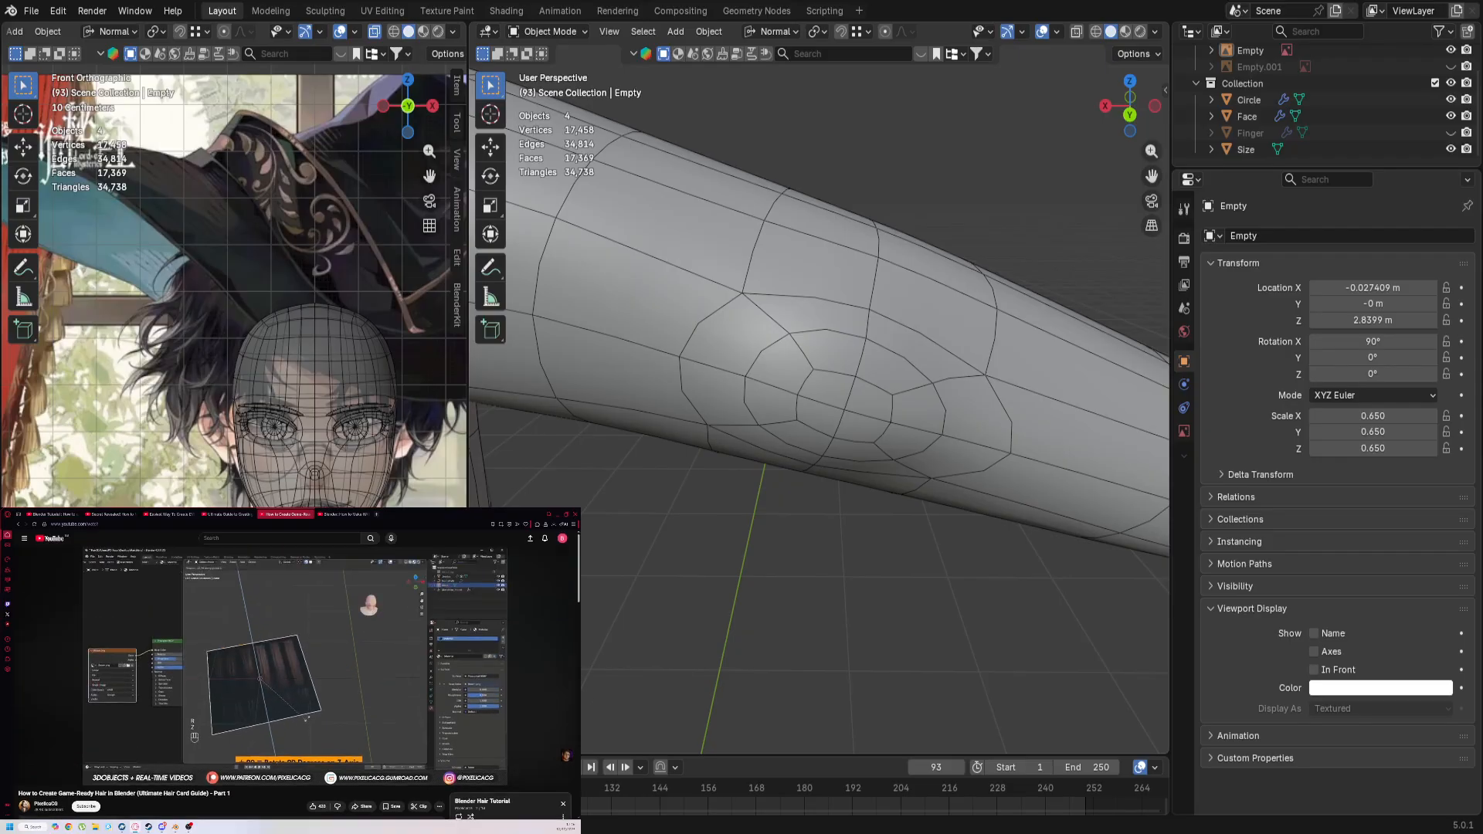
Step: Close the hair card guide and bring up the "Ultimate Guide to Creating Stylized Hair in Blender" video
click(343, 811)
click(283, 515)
click(228, 514)
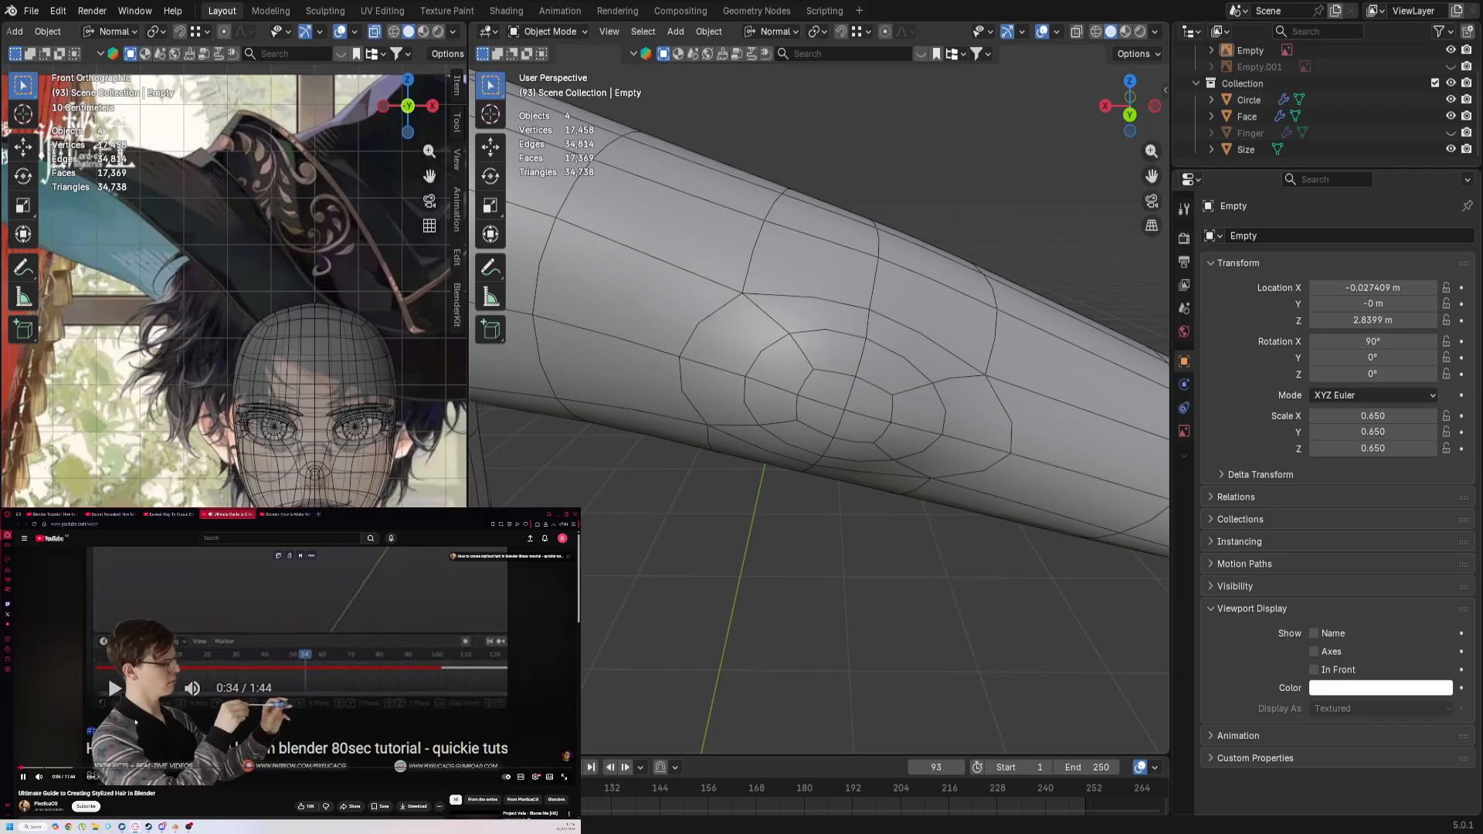
Step: Skim the stylized hair guide for how the hair strand shapes are made, and pause the playback
click(56, 768)
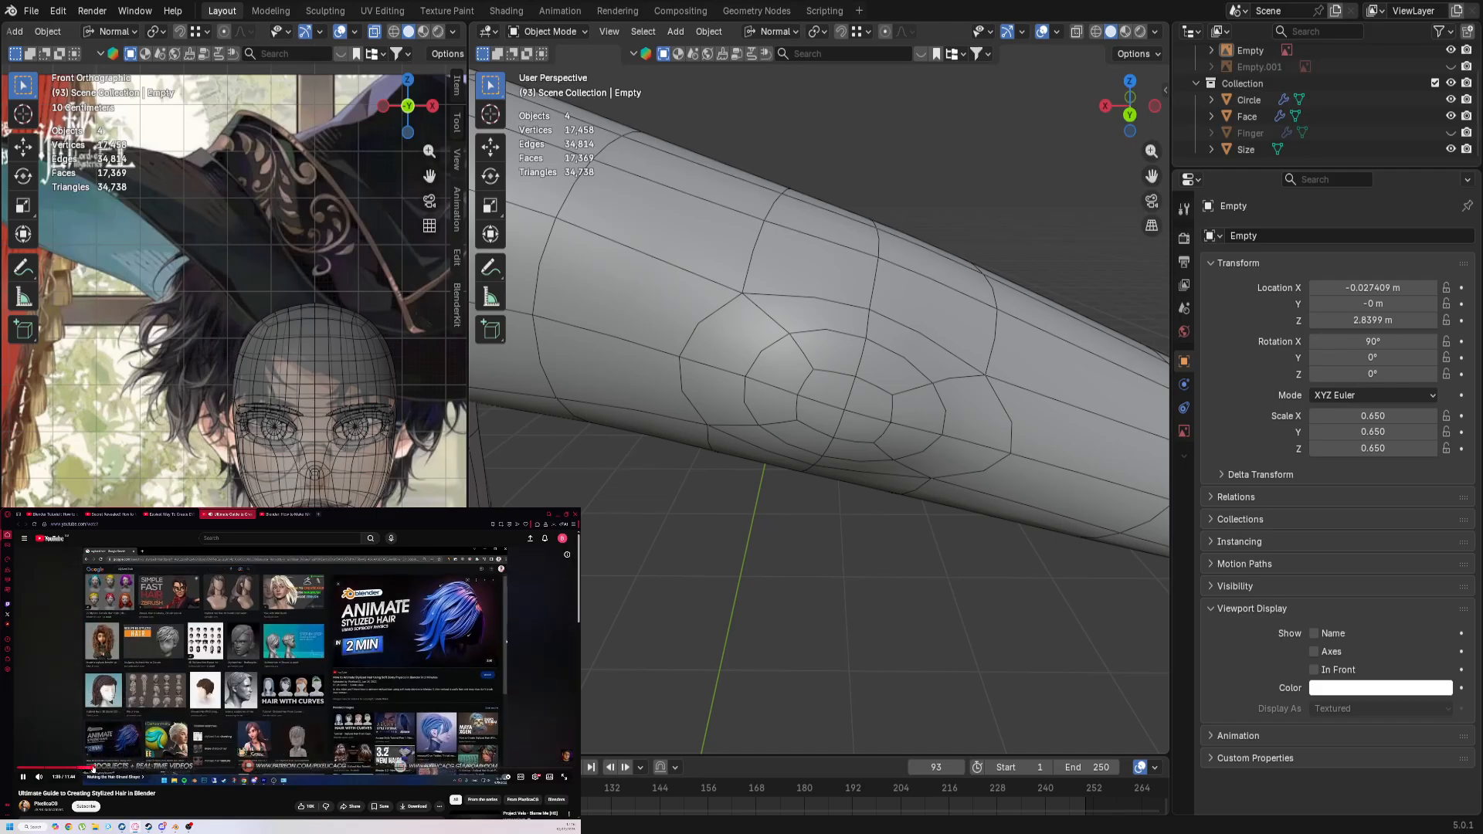
click(93, 769)
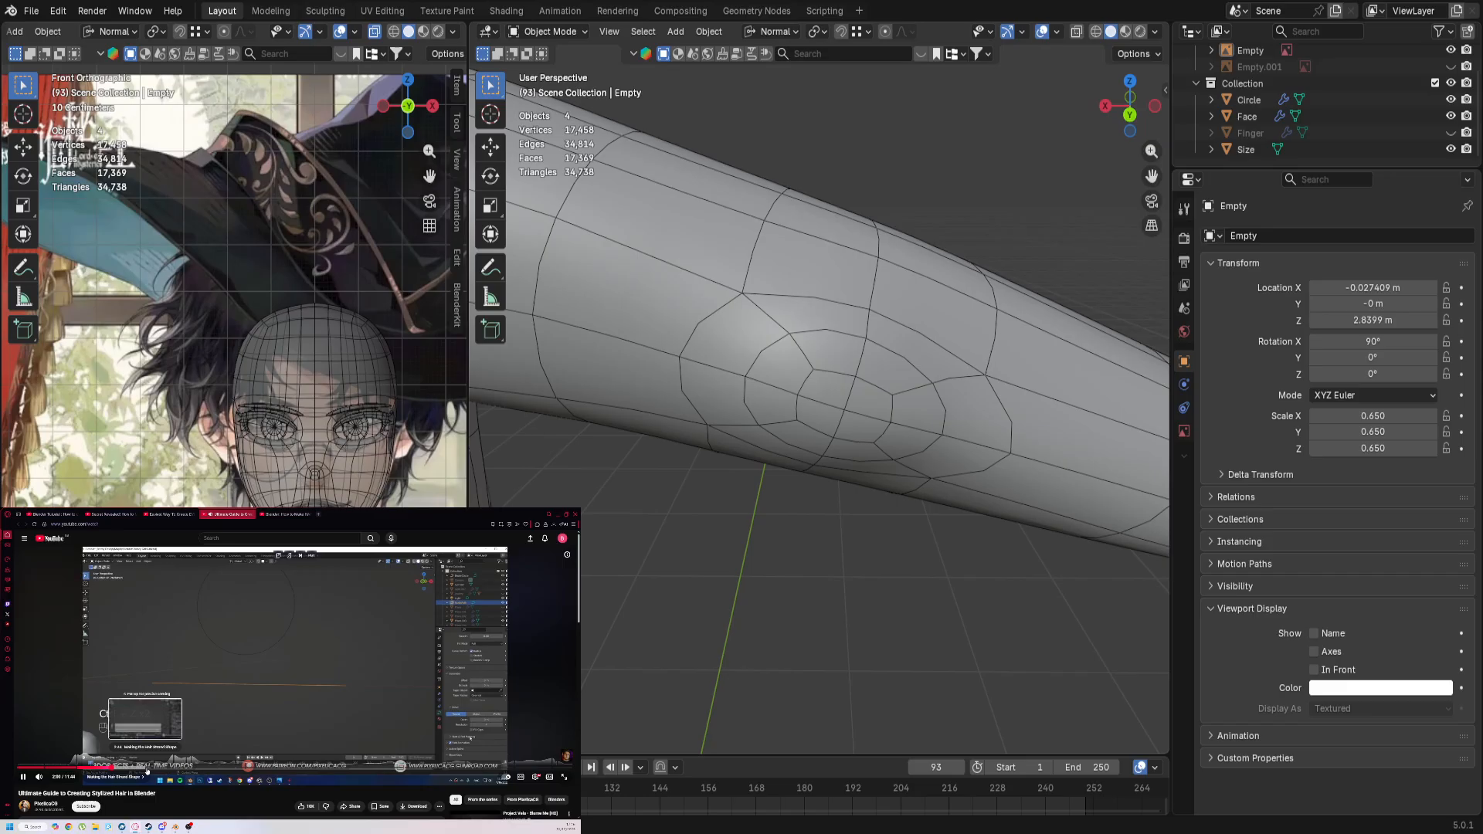
click(147, 768)
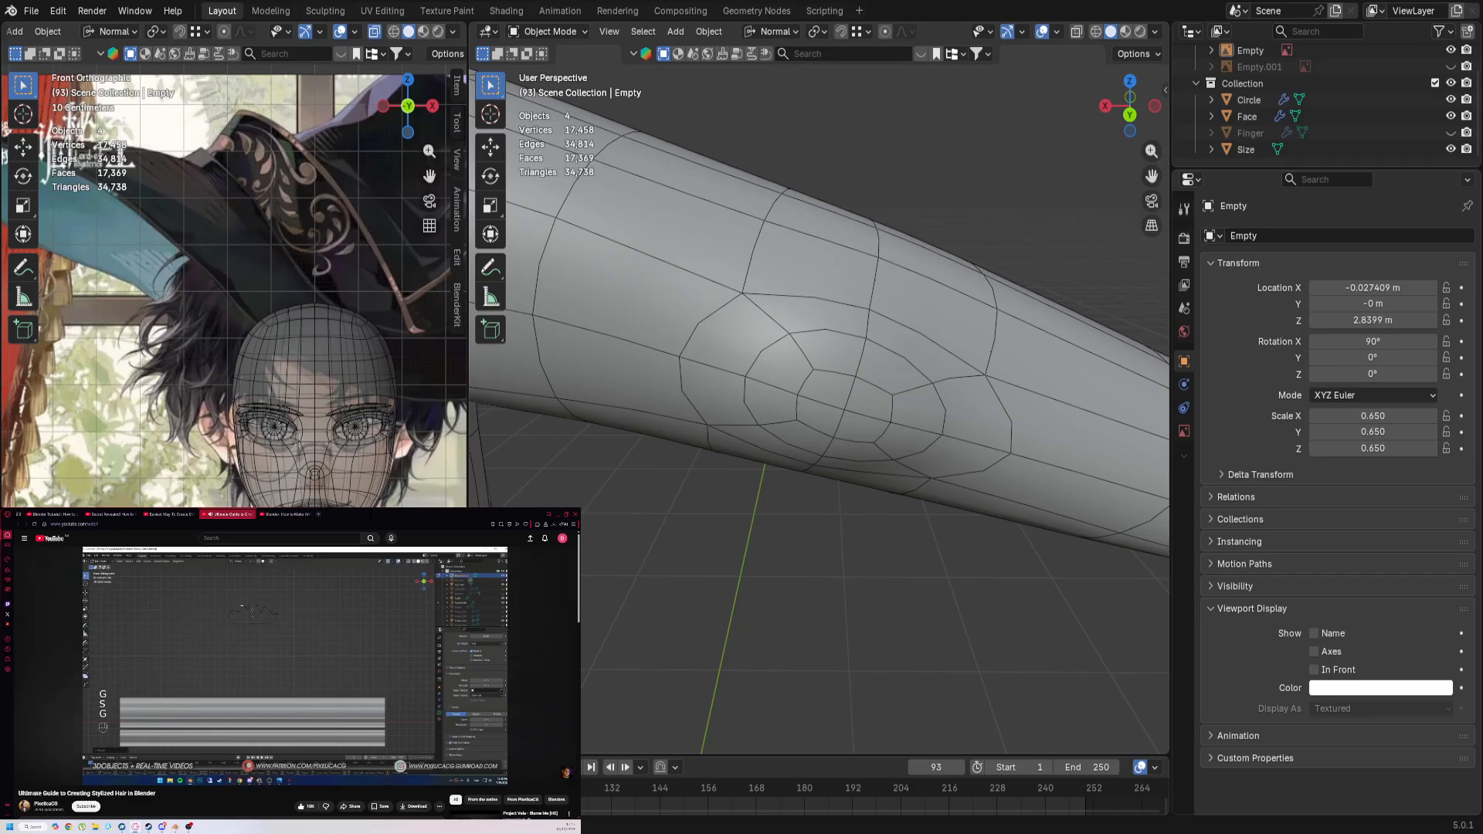
mouse_move(332, 686)
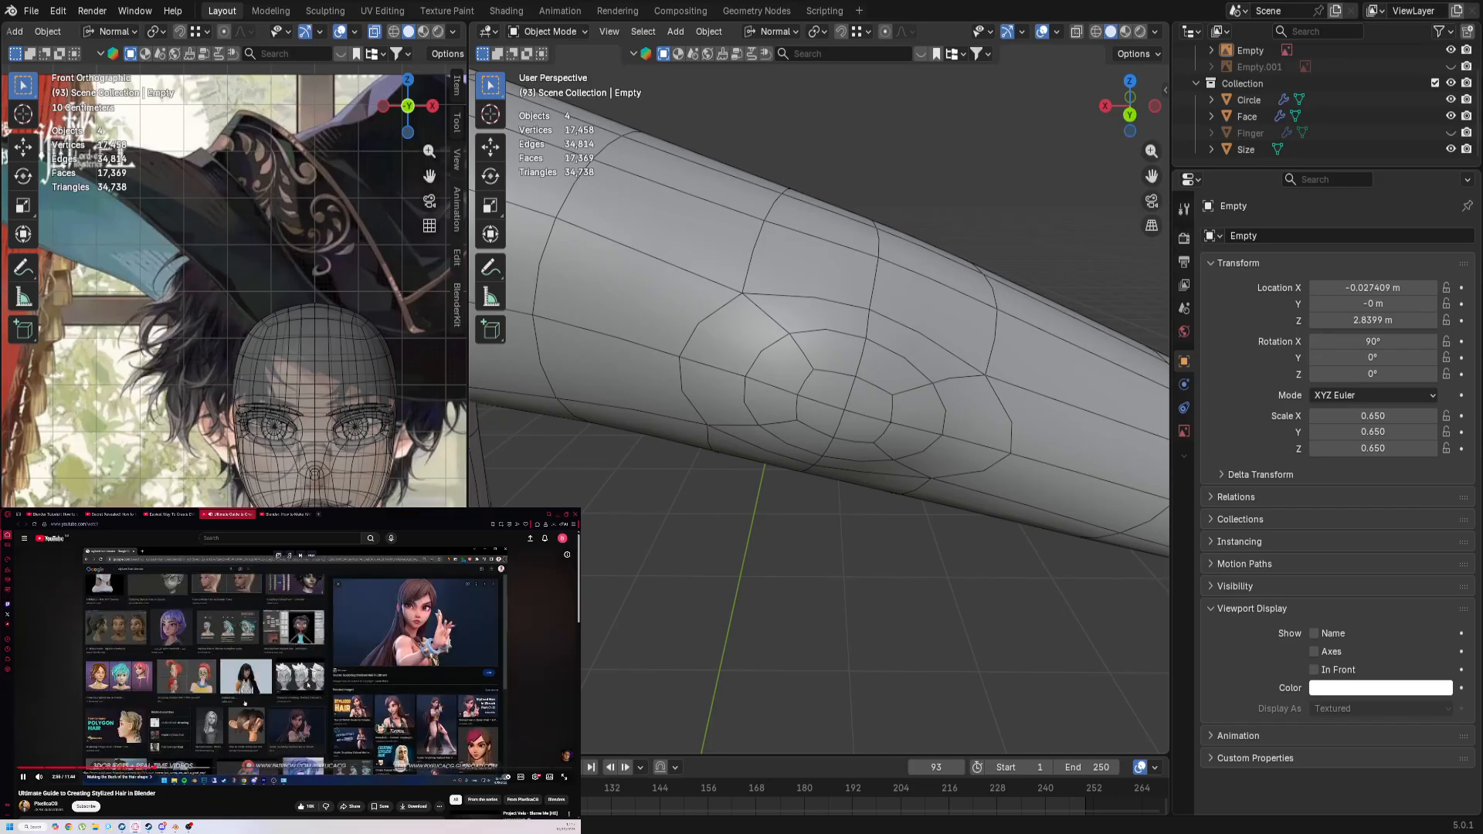
click(436, 661)
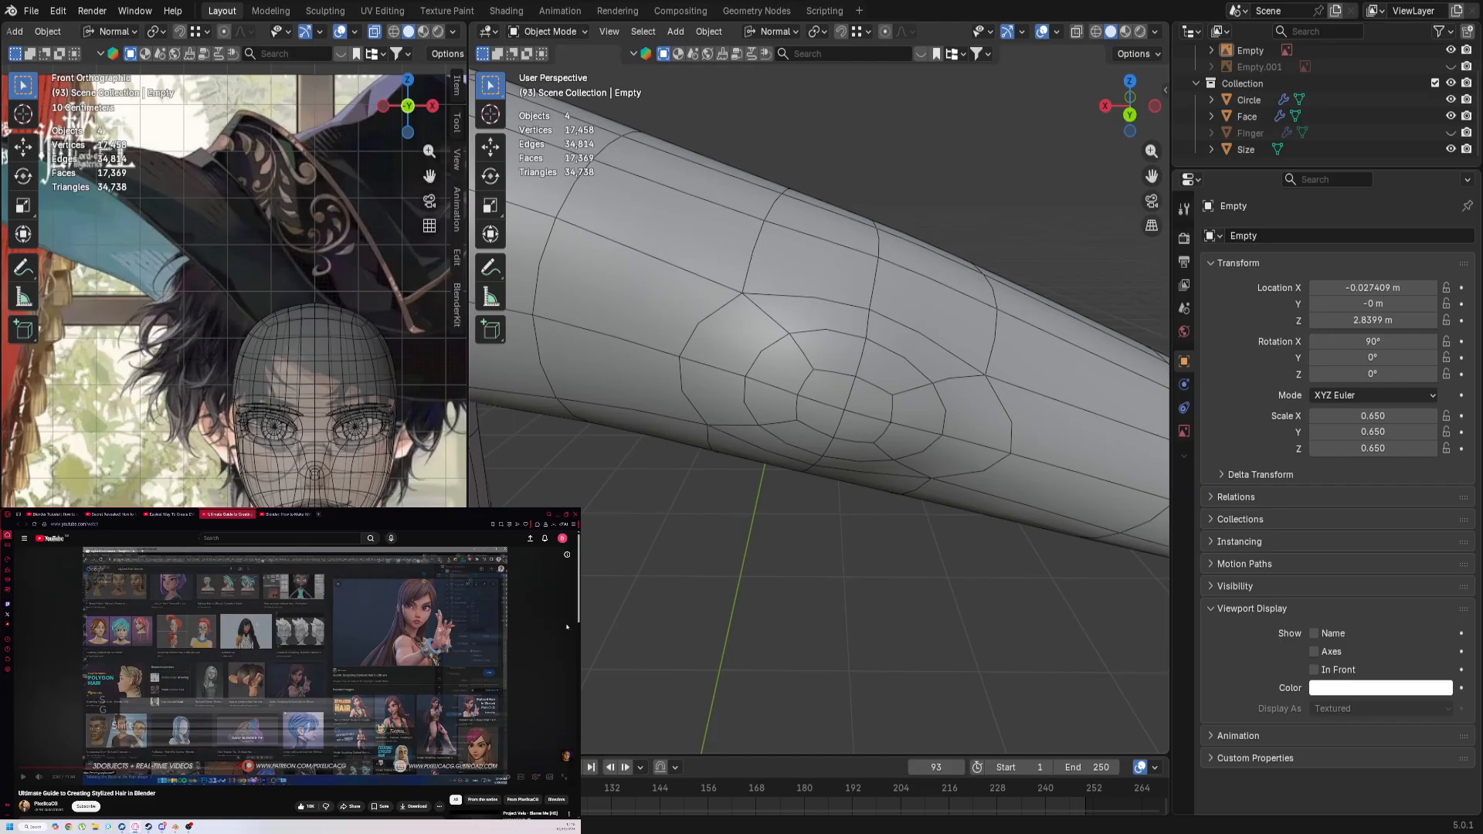
scroll(418, 606, down, 1)
scroll(417, 605, up, 1)
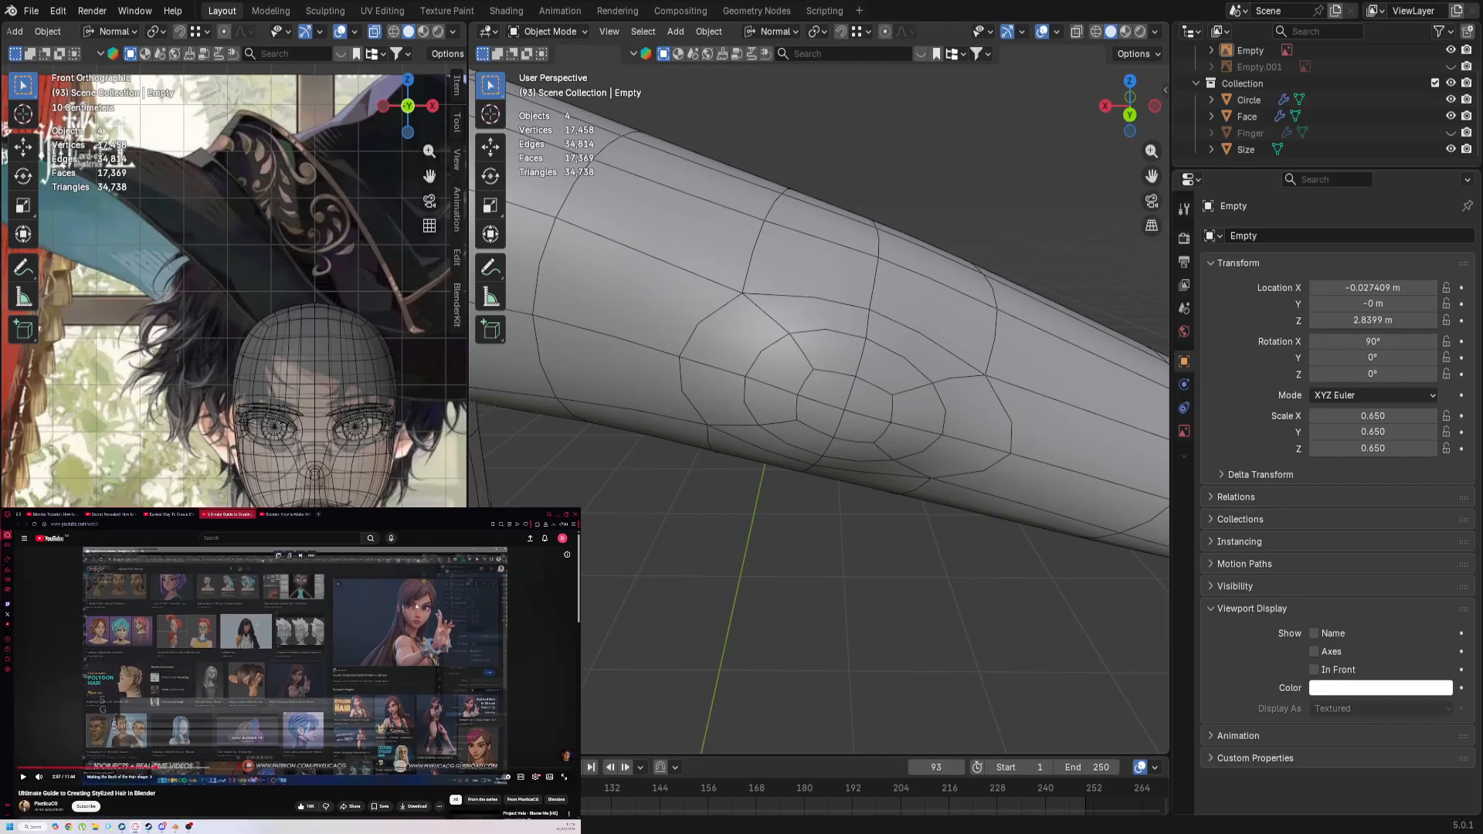
Step: Skim the stylized hair guide from placing strands on the head to the ponytail section, pause it and look over the comments
click(416, 607)
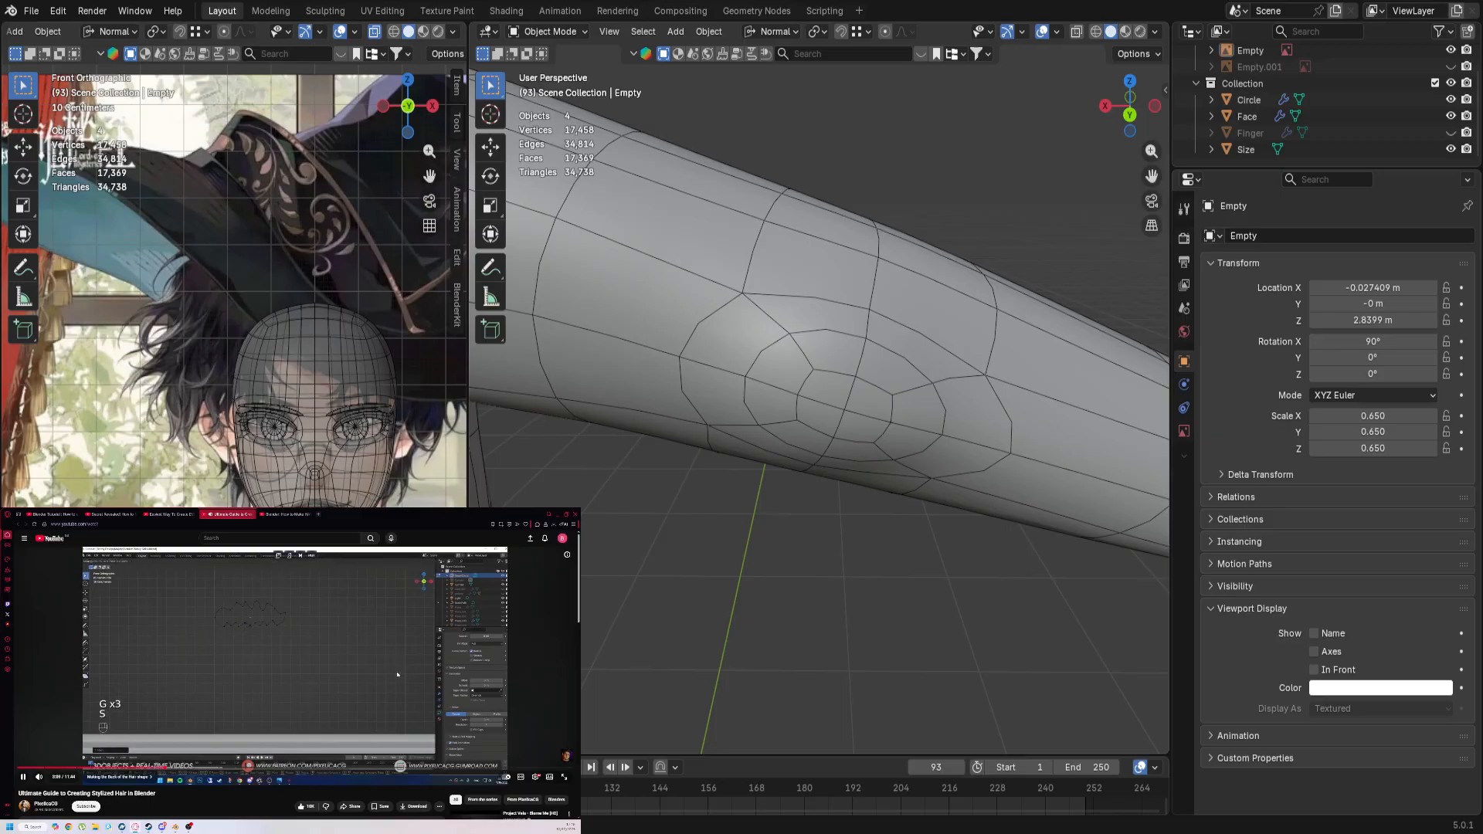
click(193, 768)
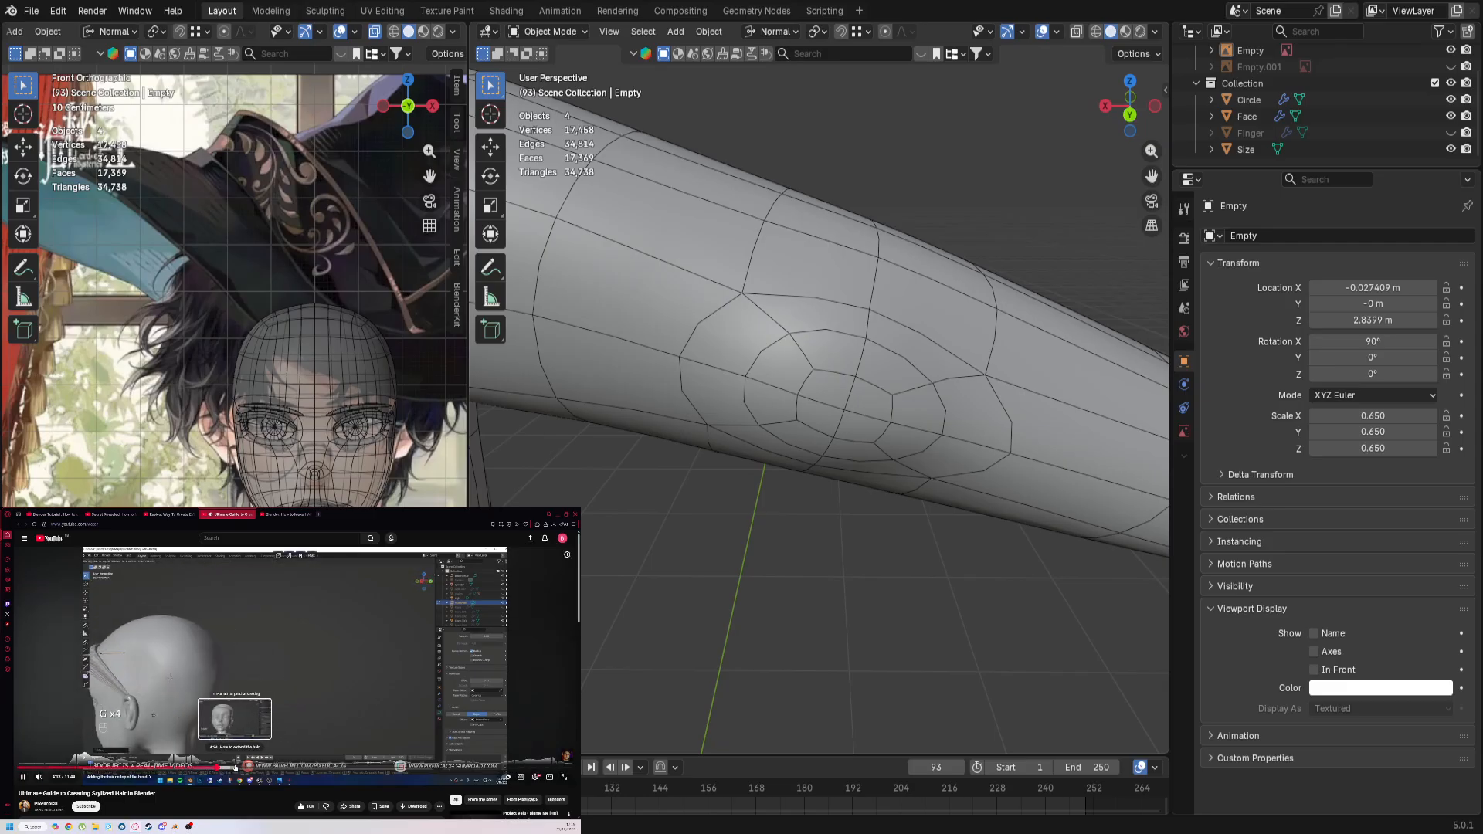
click(224, 769)
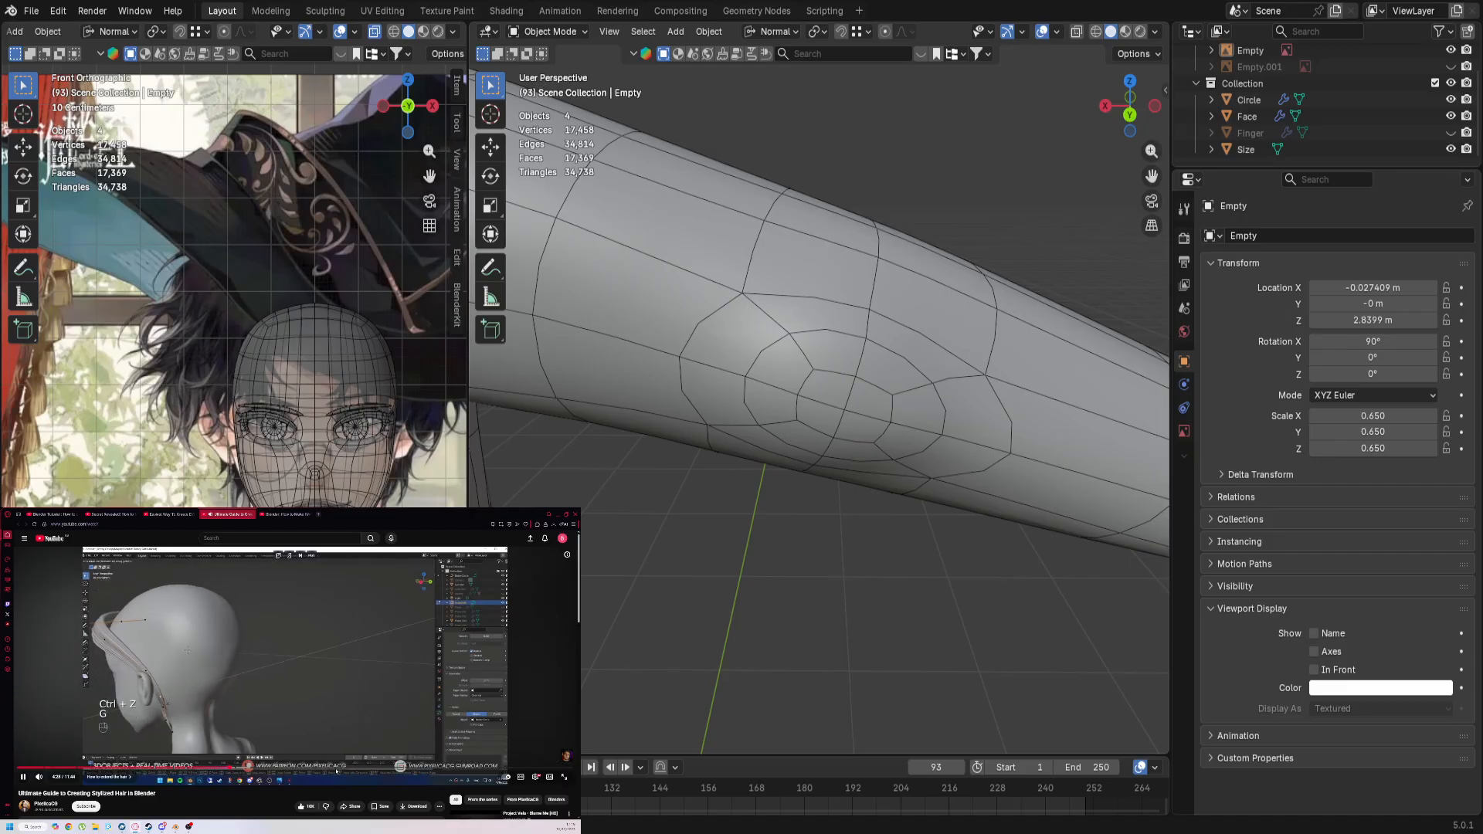
click(312, 708)
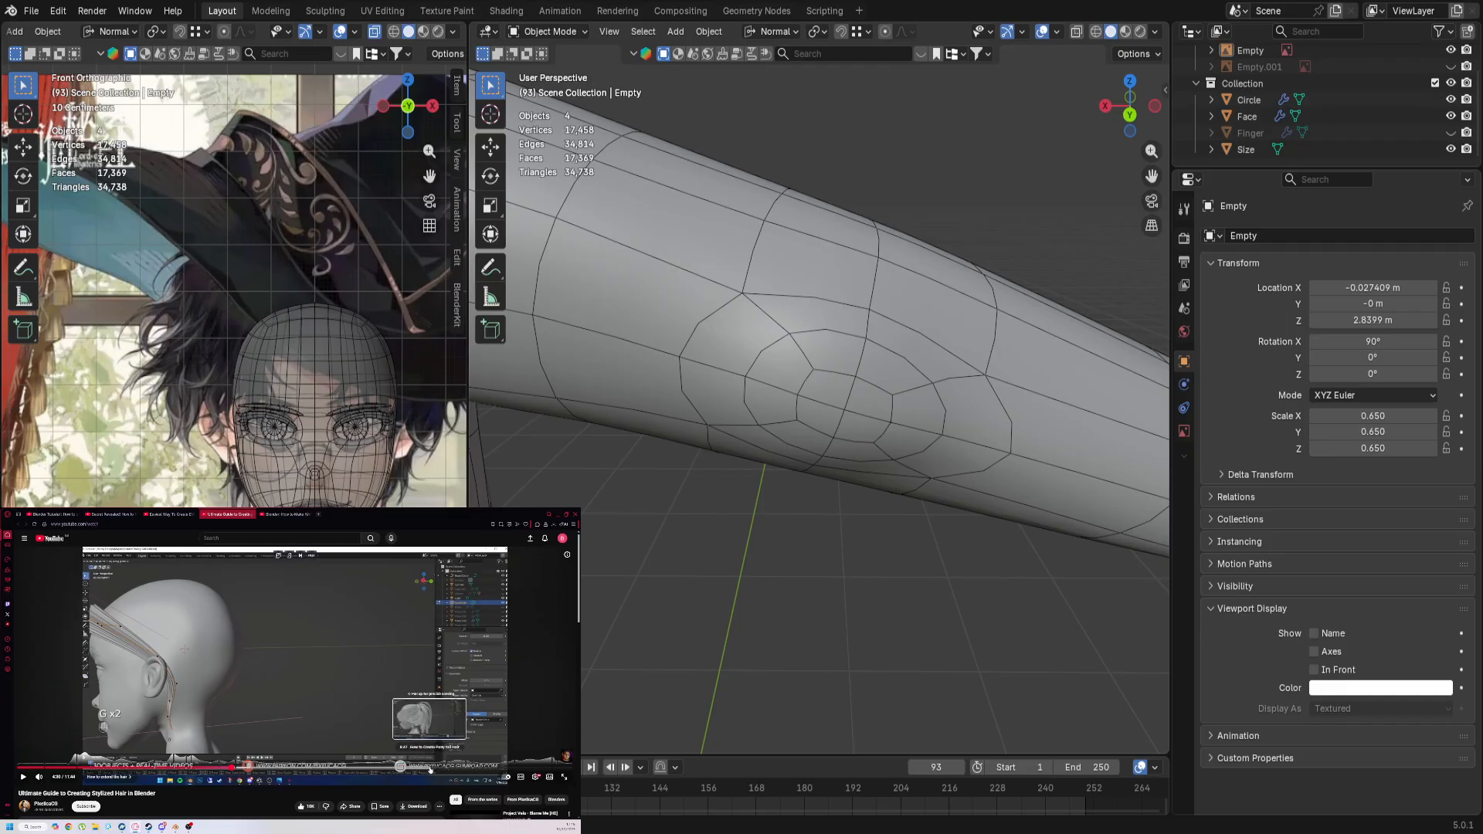
click(439, 769)
click(439, 744)
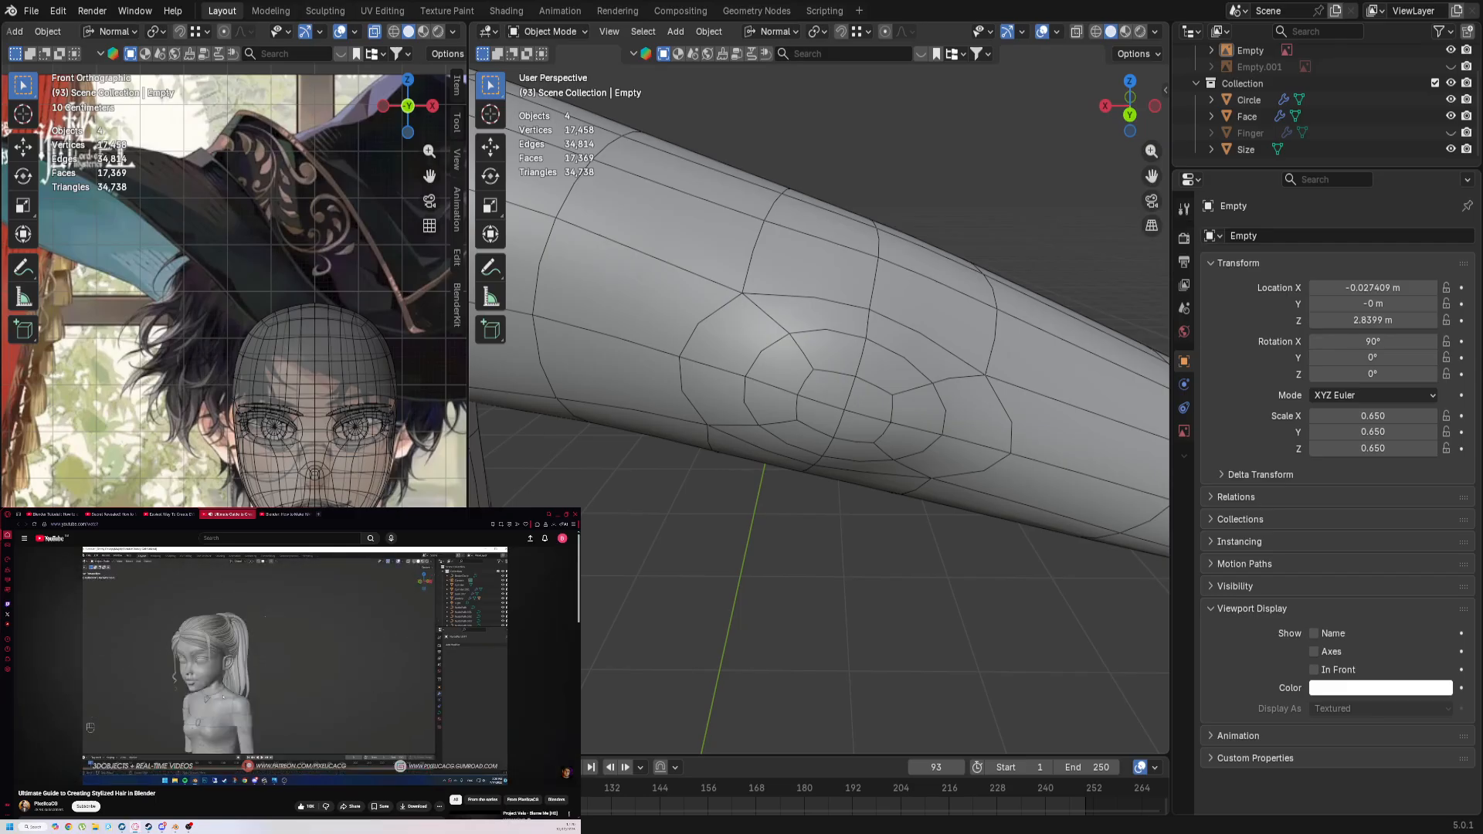
click(429, 743)
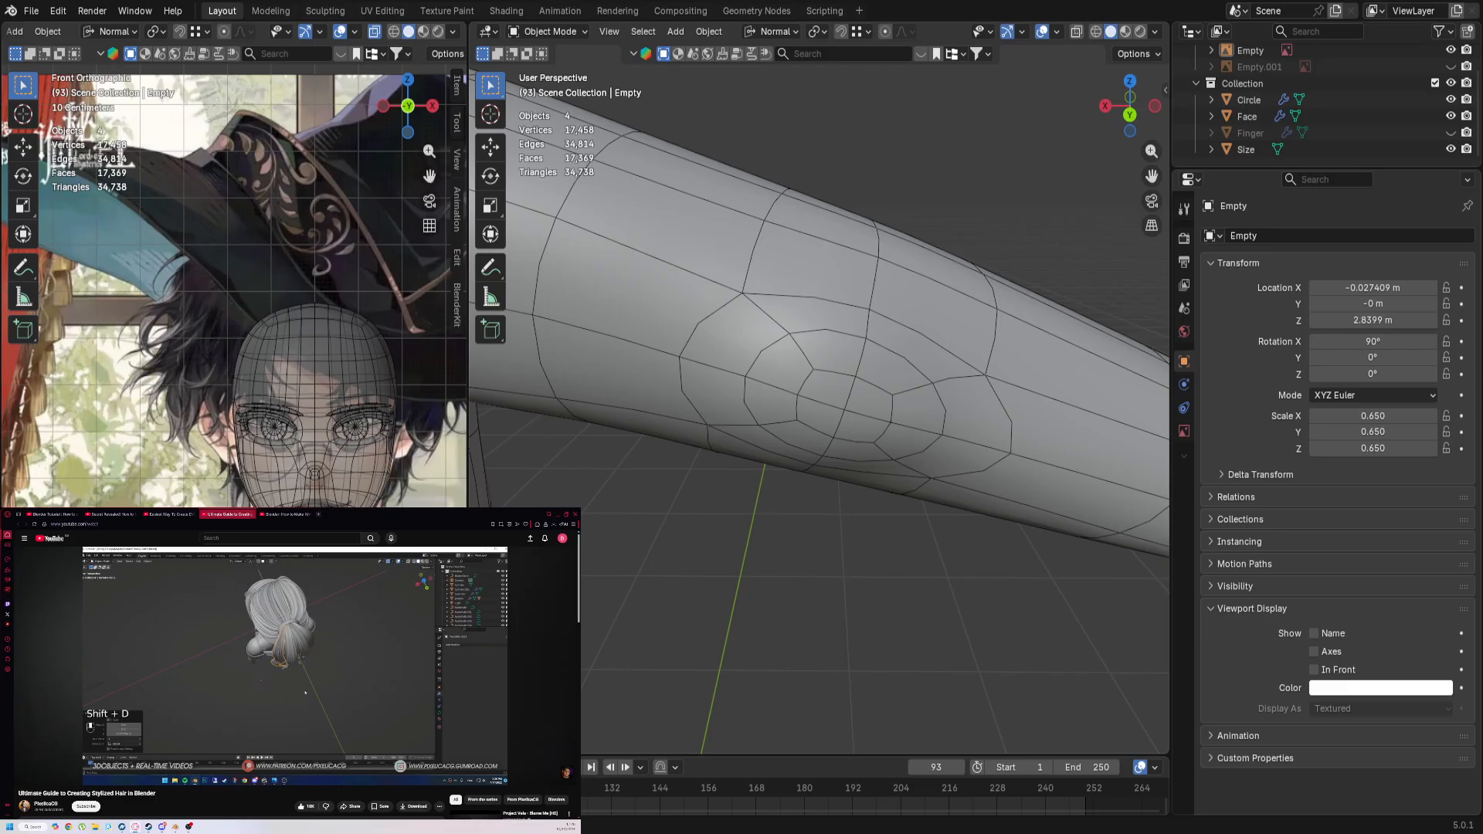
click(364, 760)
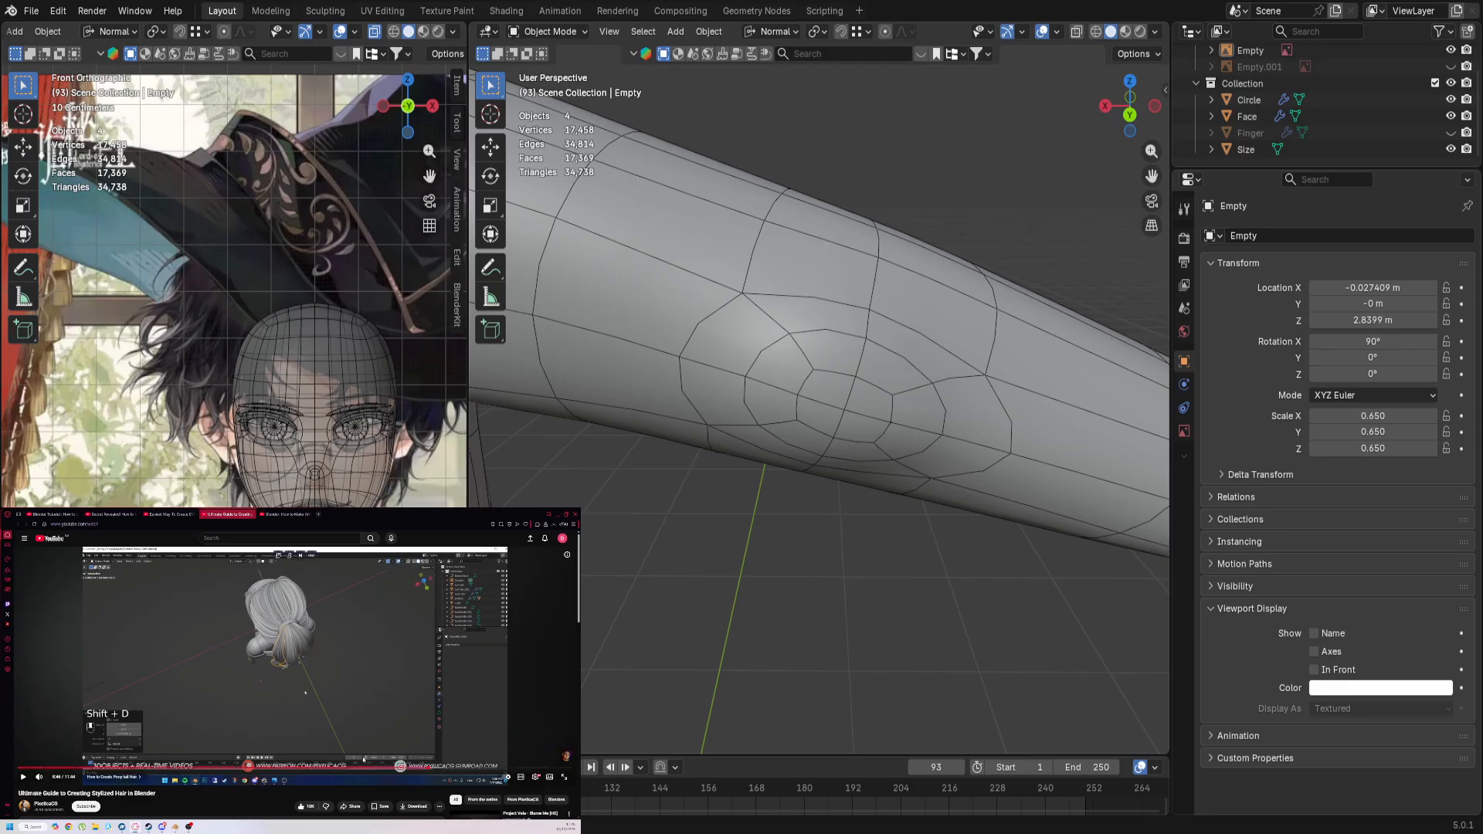
scroll(379, 772, down, 5)
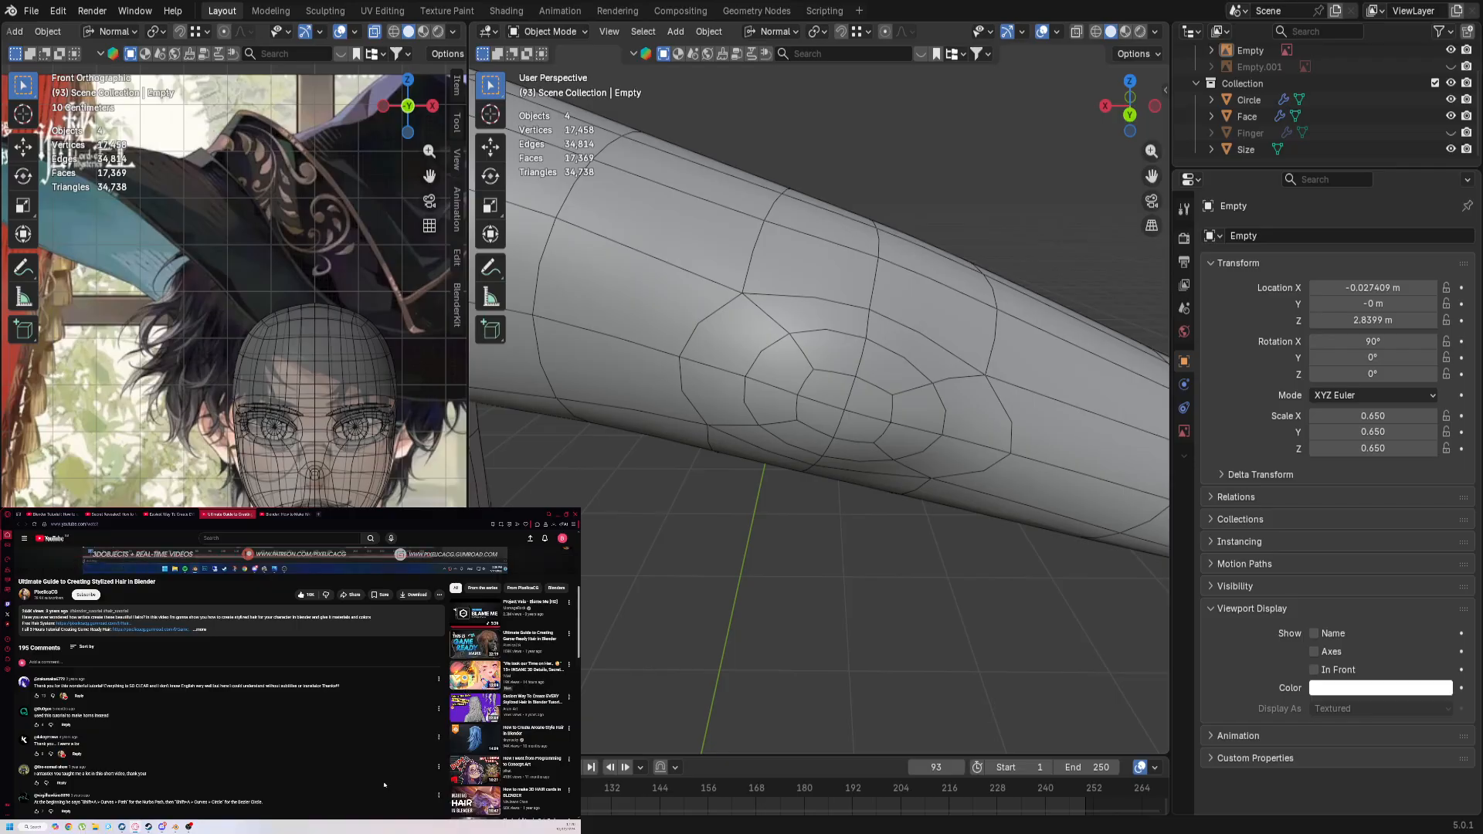
scroll(384, 785, down, 1)
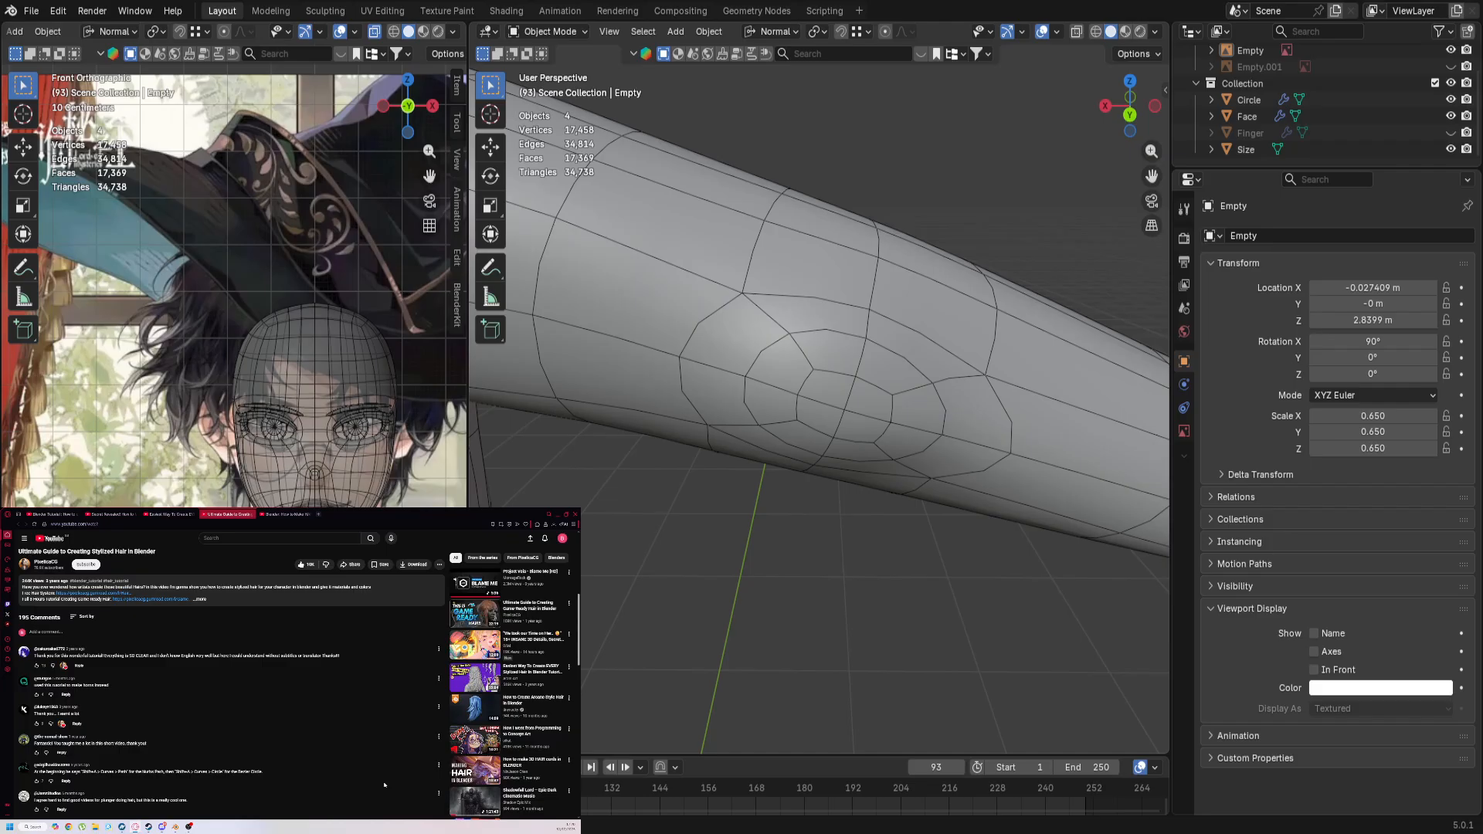
scroll(384, 785, up, 6)
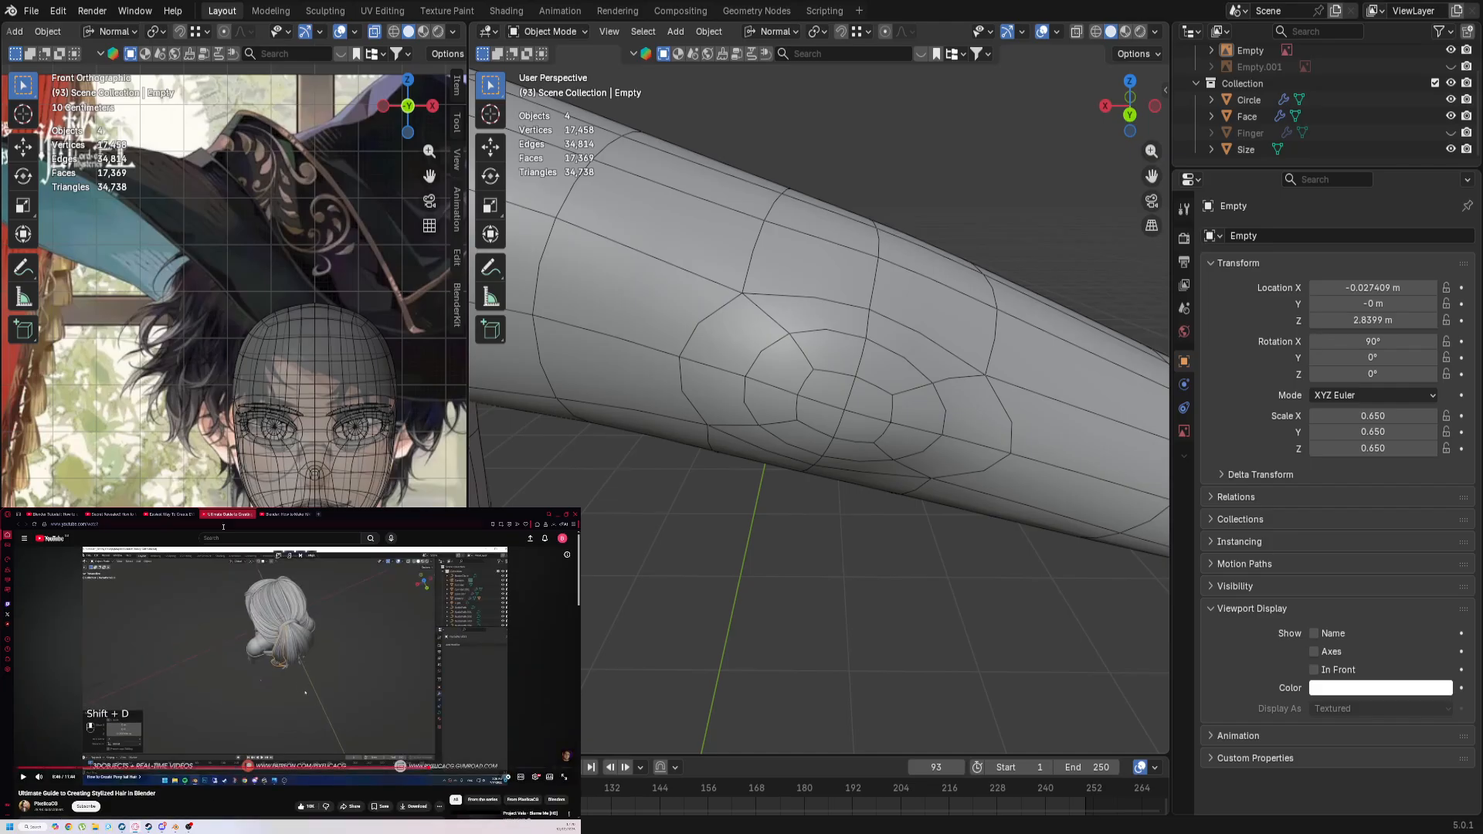
Step: Close the stylized hair guide and bring up the "Easiest Way To Create EVERY Stylized Hair in Blender Tutorial" video
click(249, 516)
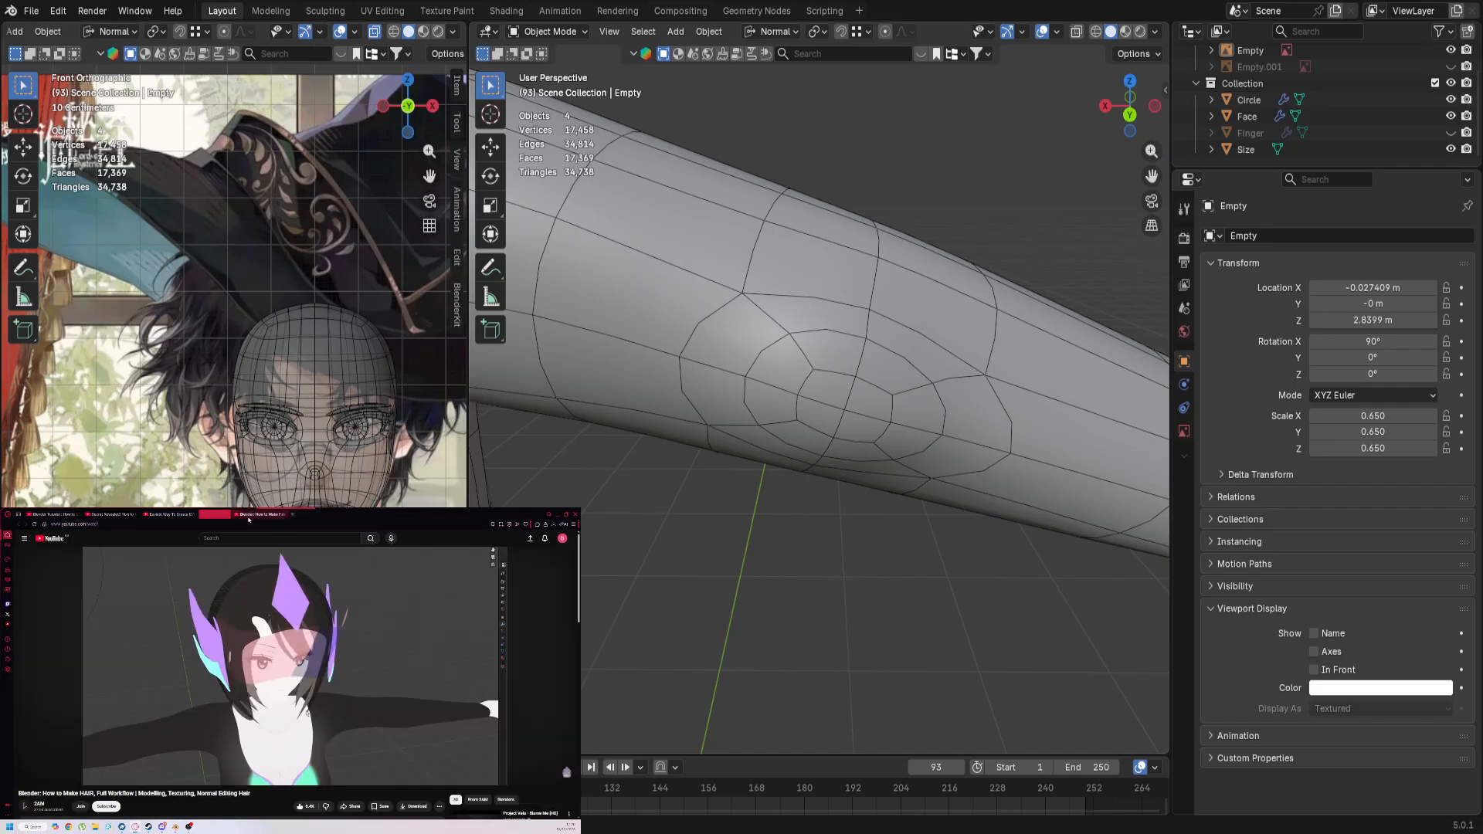
click(172, 514)
click(135, 760)
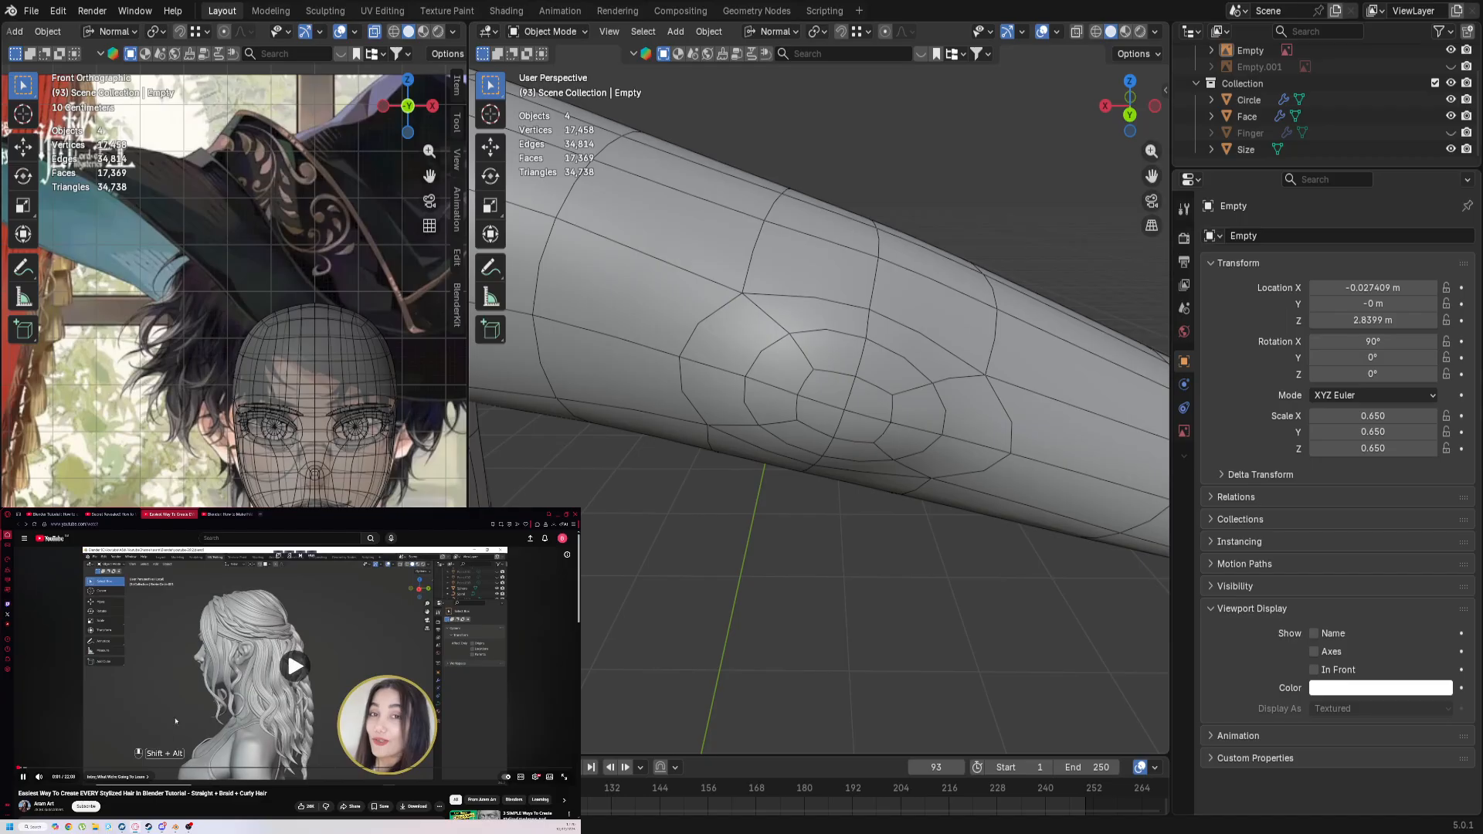
Step: Look over the video's description, watch how the tapered hair strand is built from curves, and pause the playback
scroll(108, 754, down, 5)
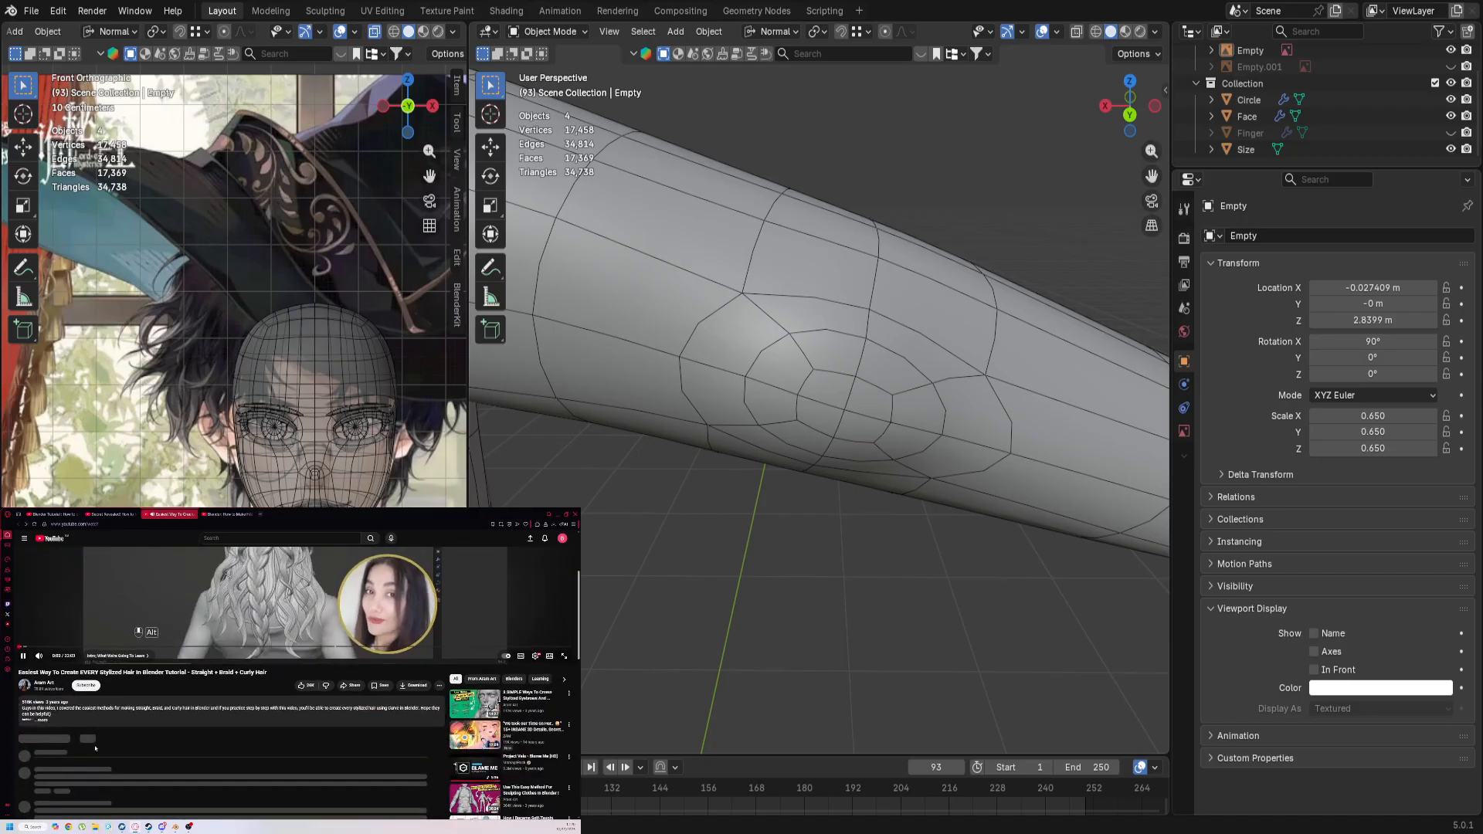
scroll(90, 746, up, 2)
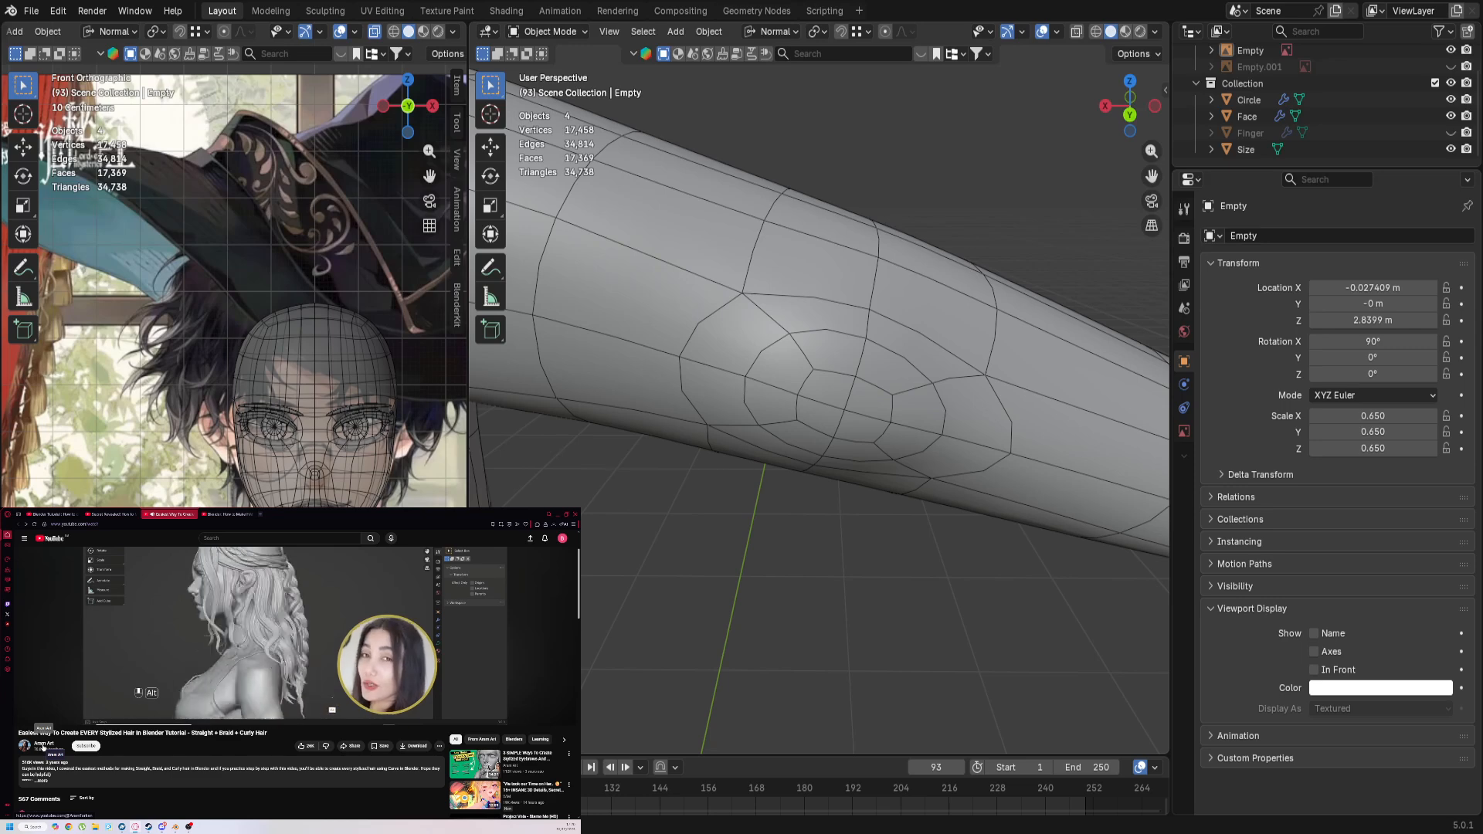
scroll(43, 748, down, 1)
scroll(43, 747, up, 2)
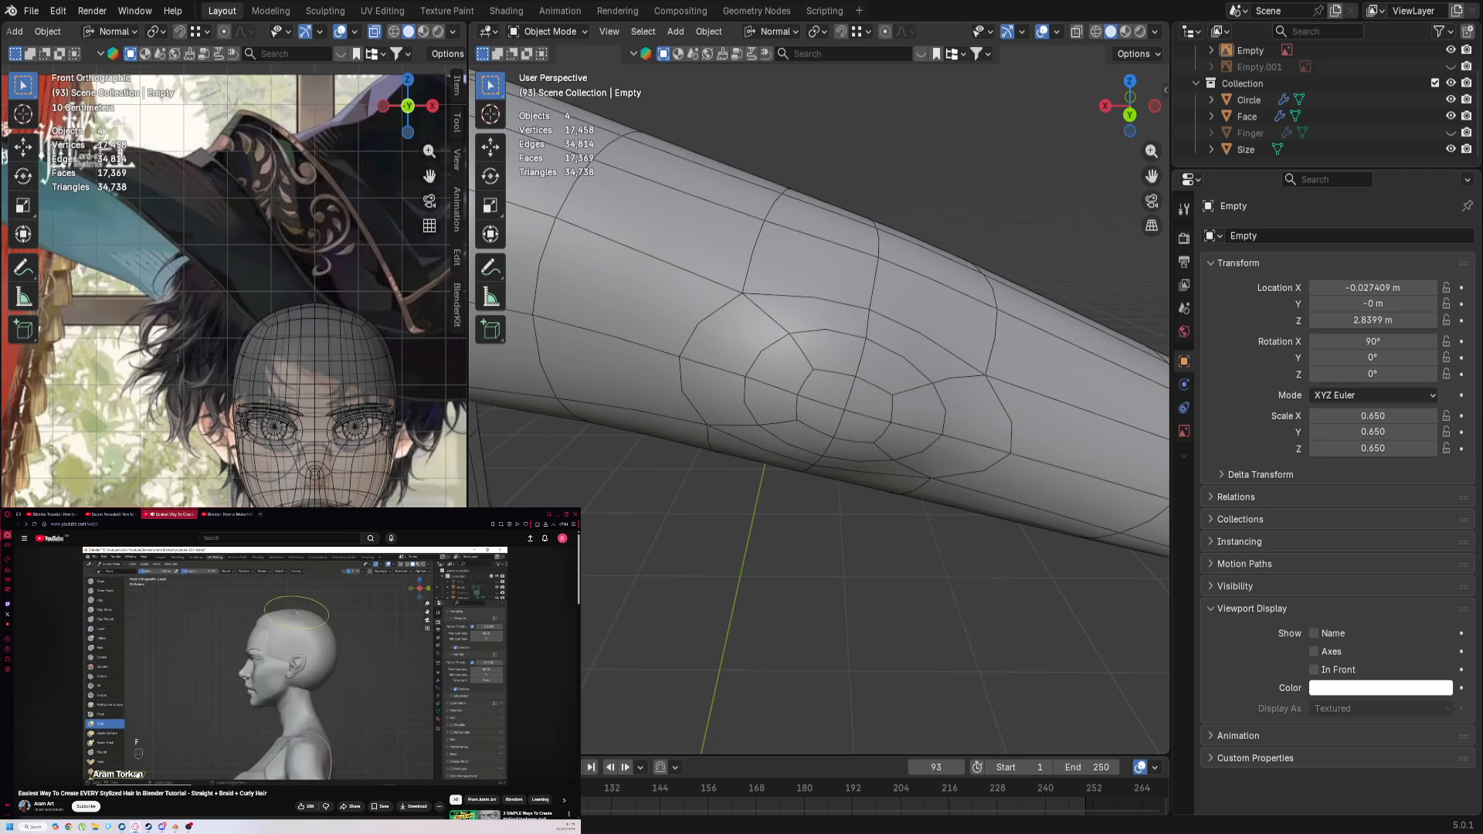
mouse_move(136, 776)
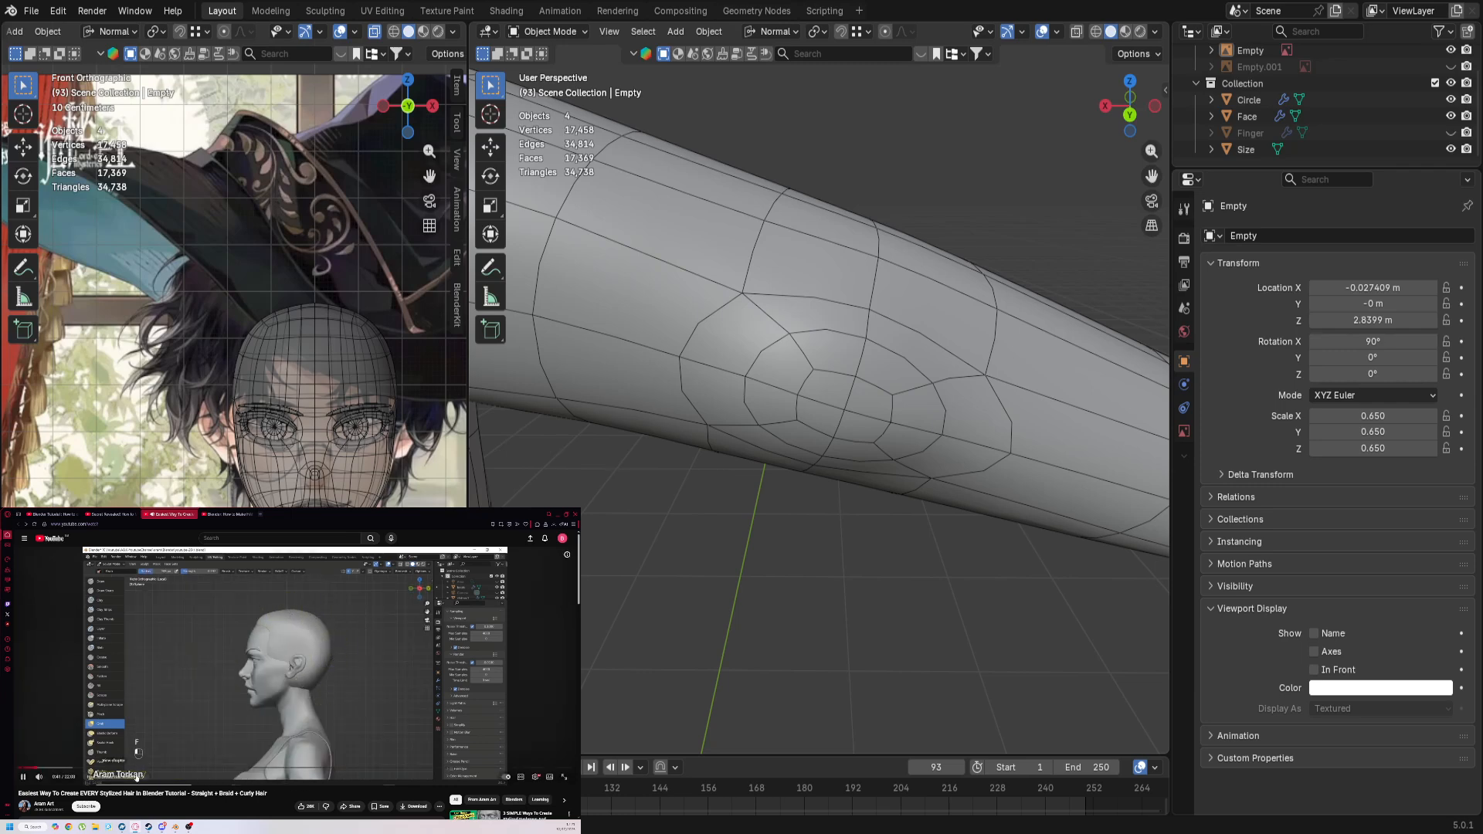
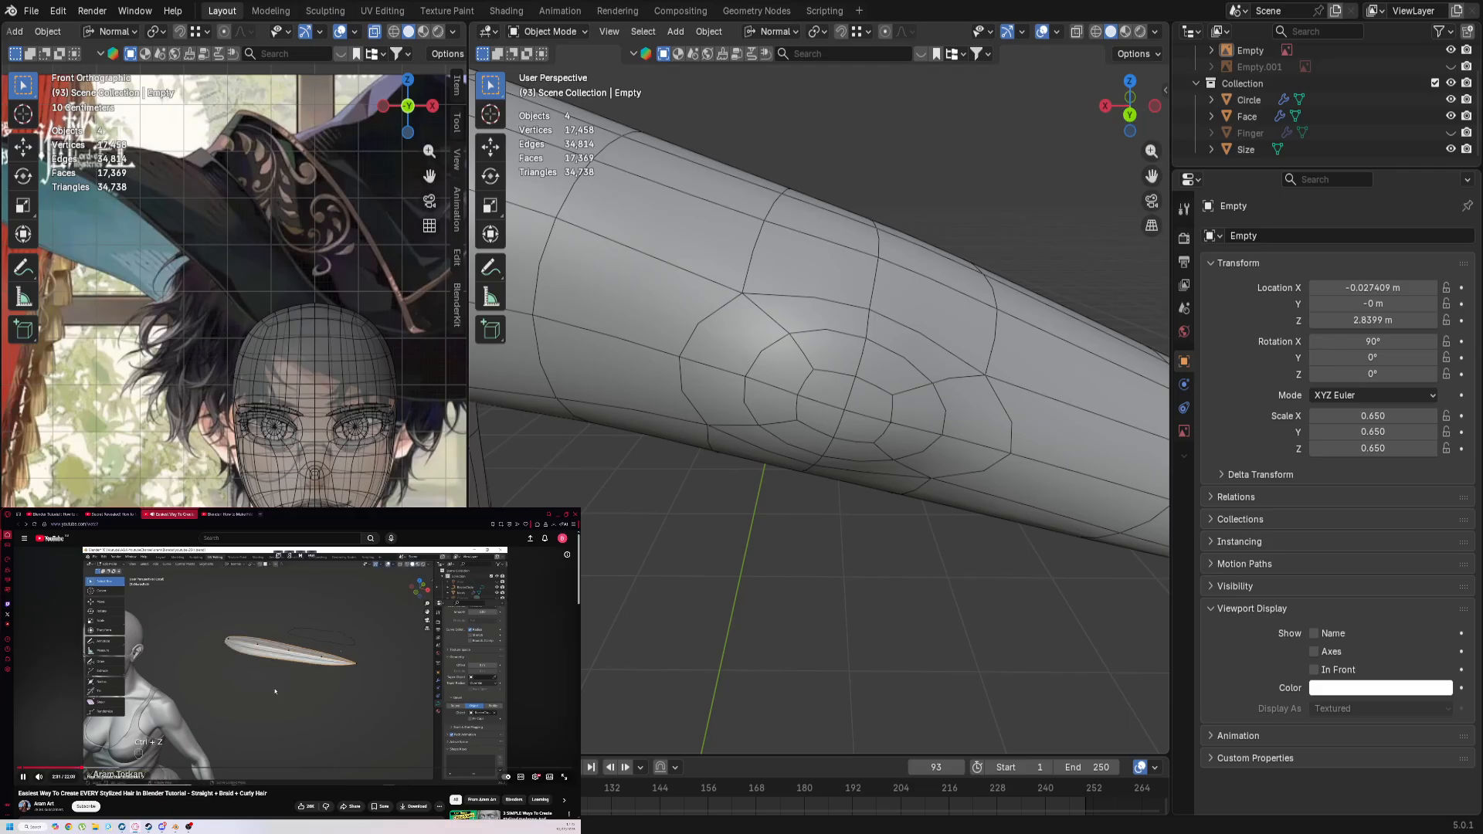
click(276, 691)
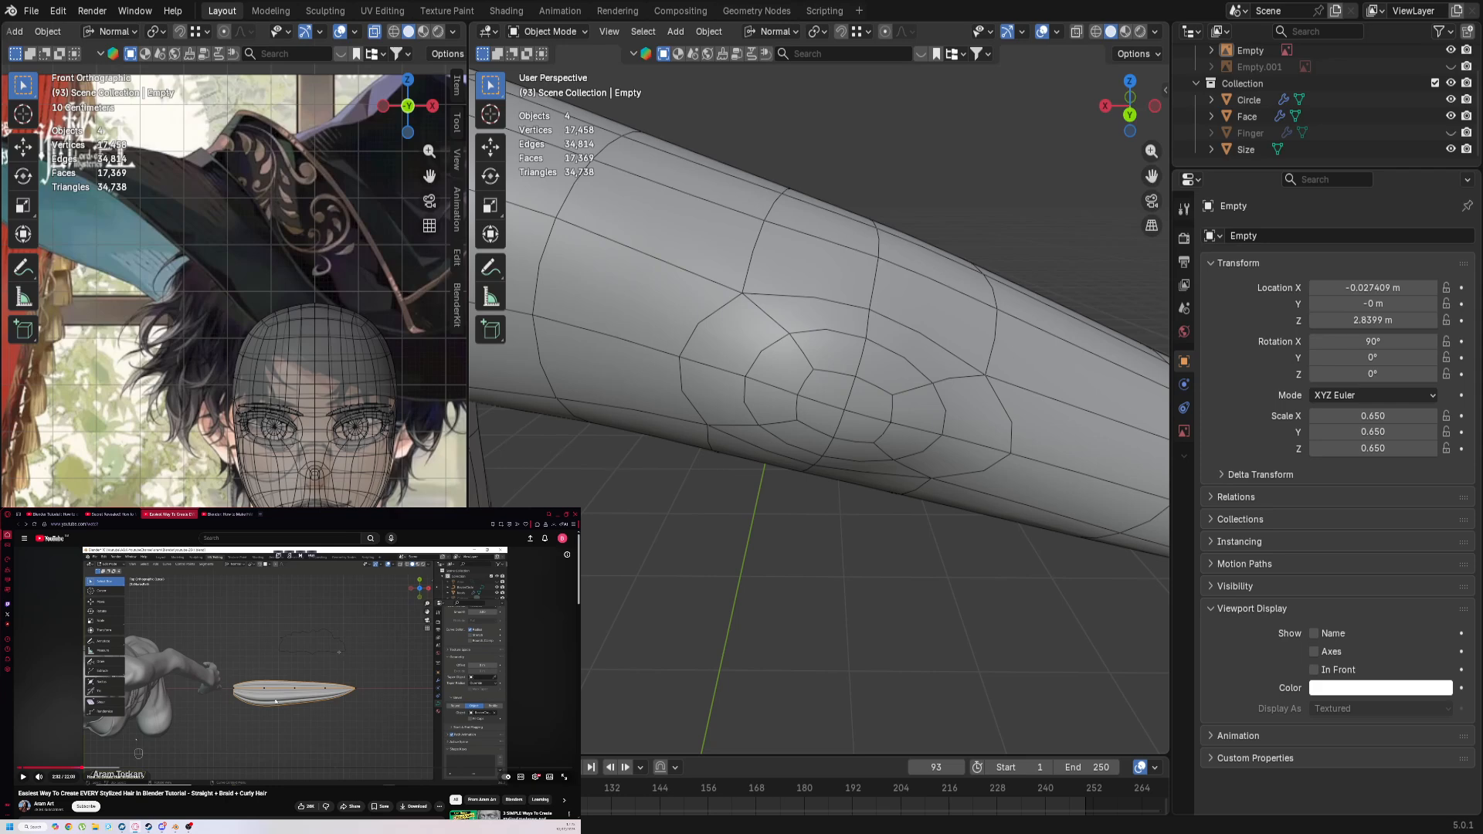
Step: Enlarge the paused tutorial to full screen, examine the tapered hair strand and its curve settings, and resume the playback
click(564, 776)
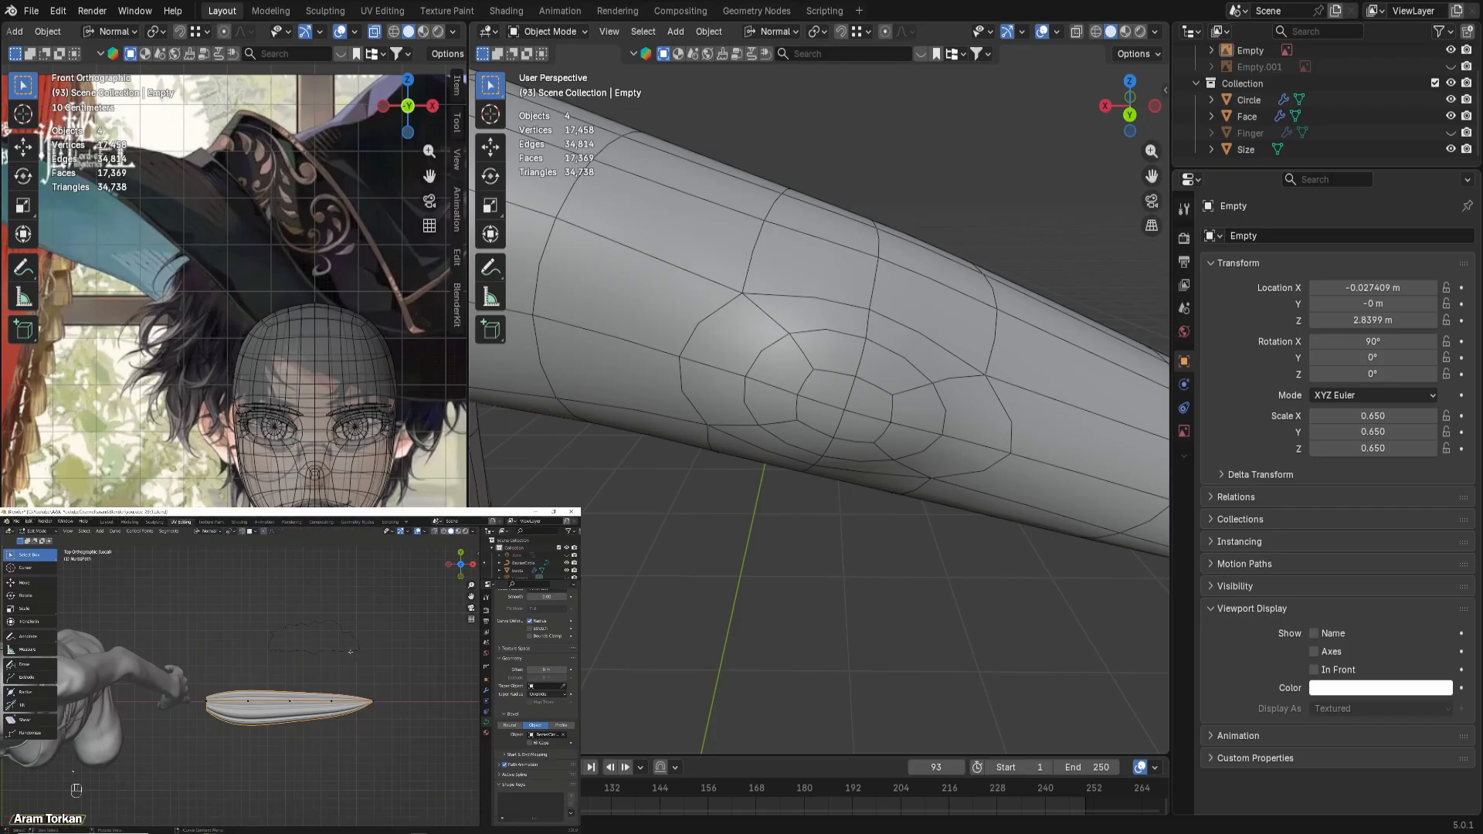
mouse_move(546, 788)
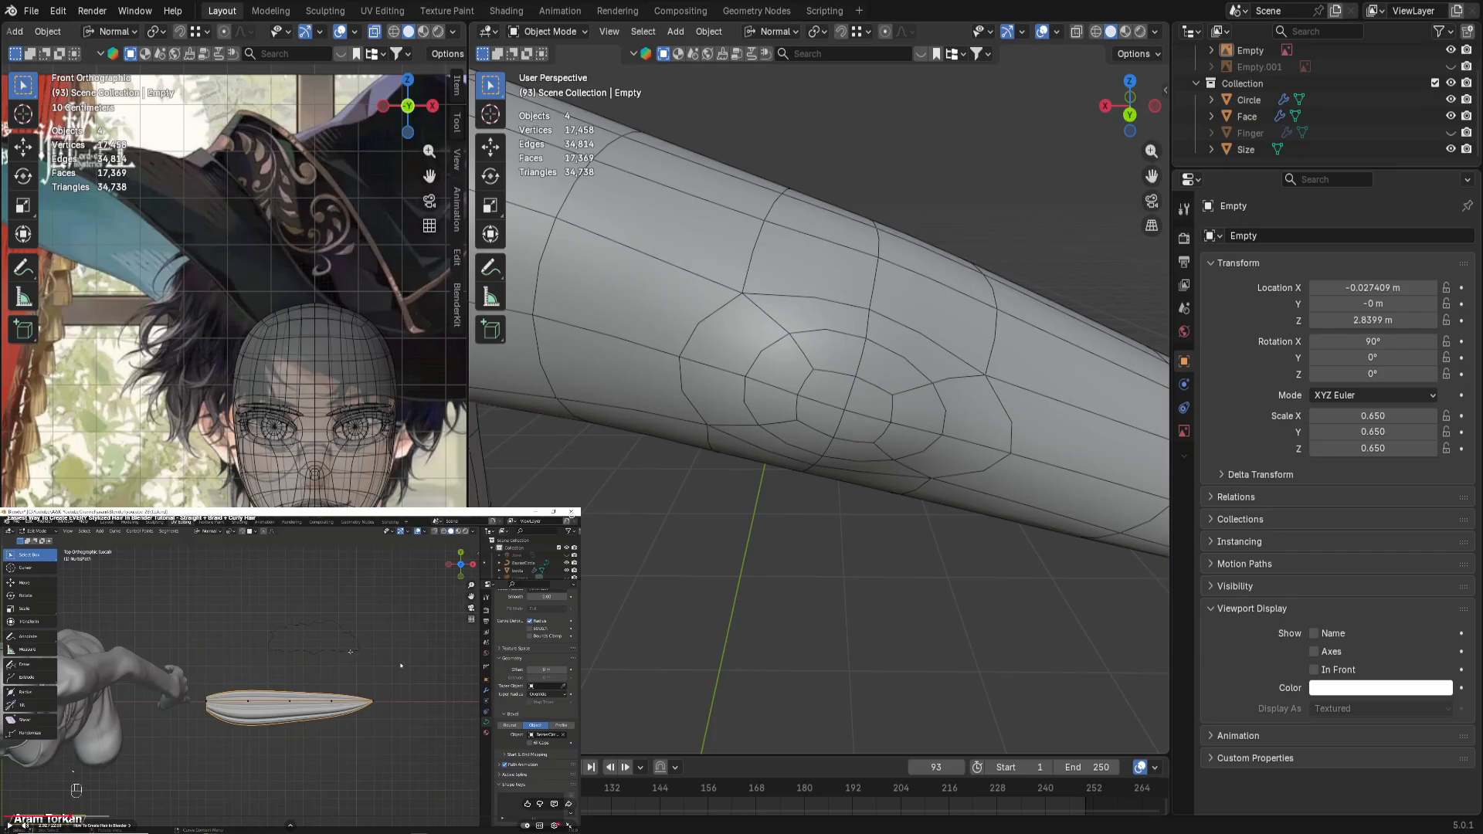
scroll(76, 789, down, 1)
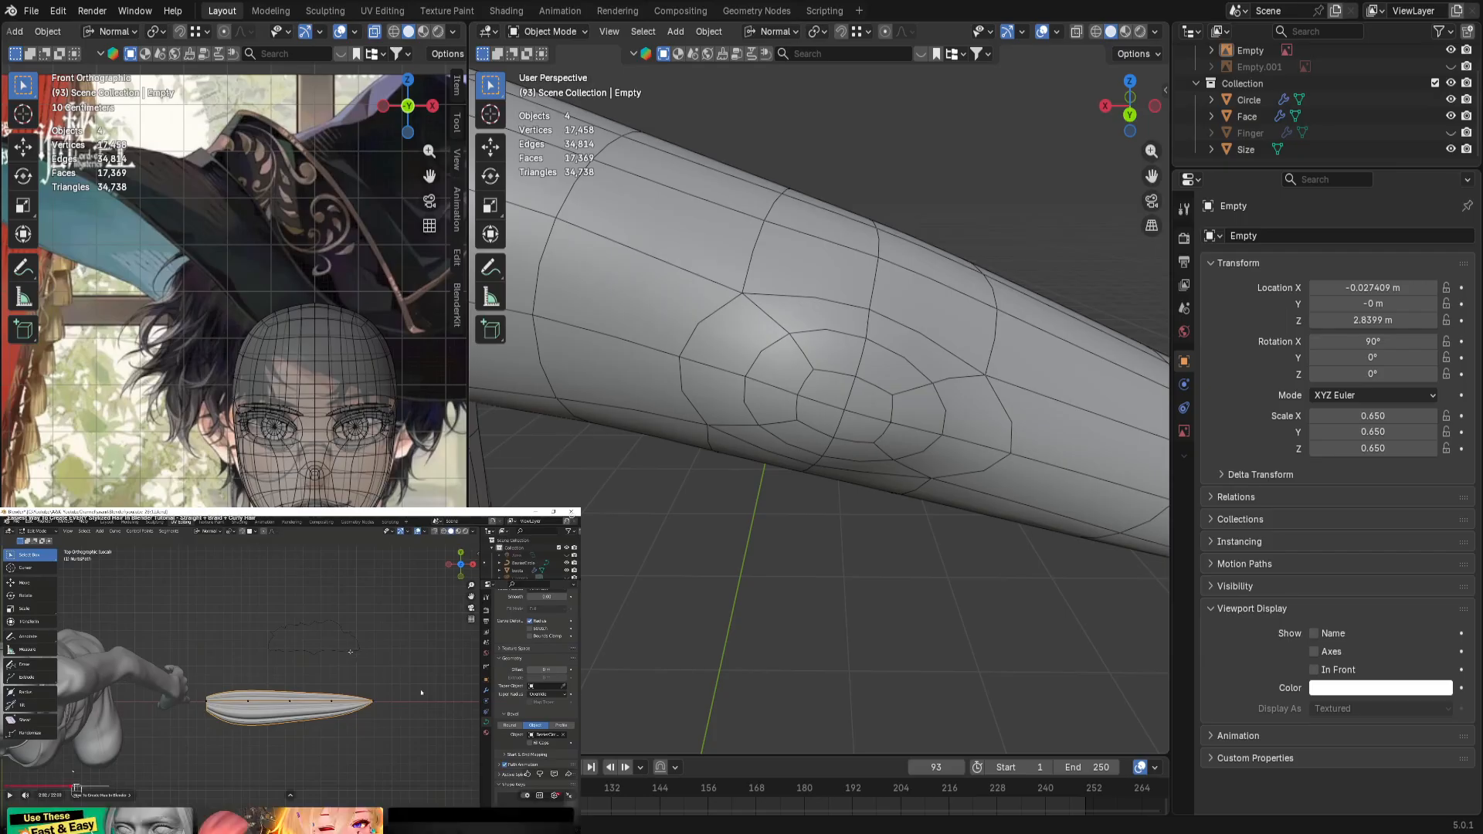
scroll(75, 789, up, 1)
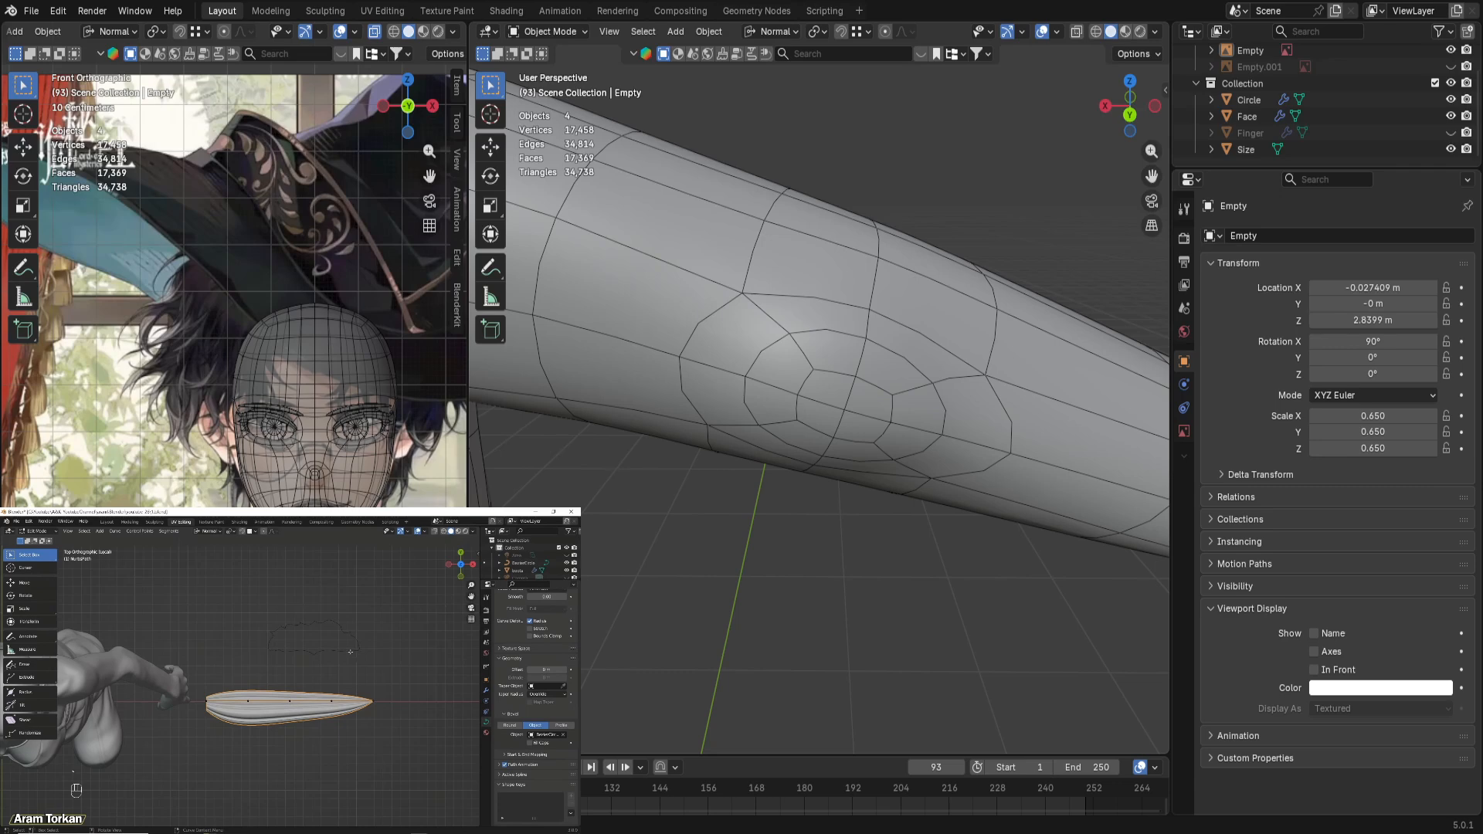
click(418, 689)
mouse_move(421, 720)
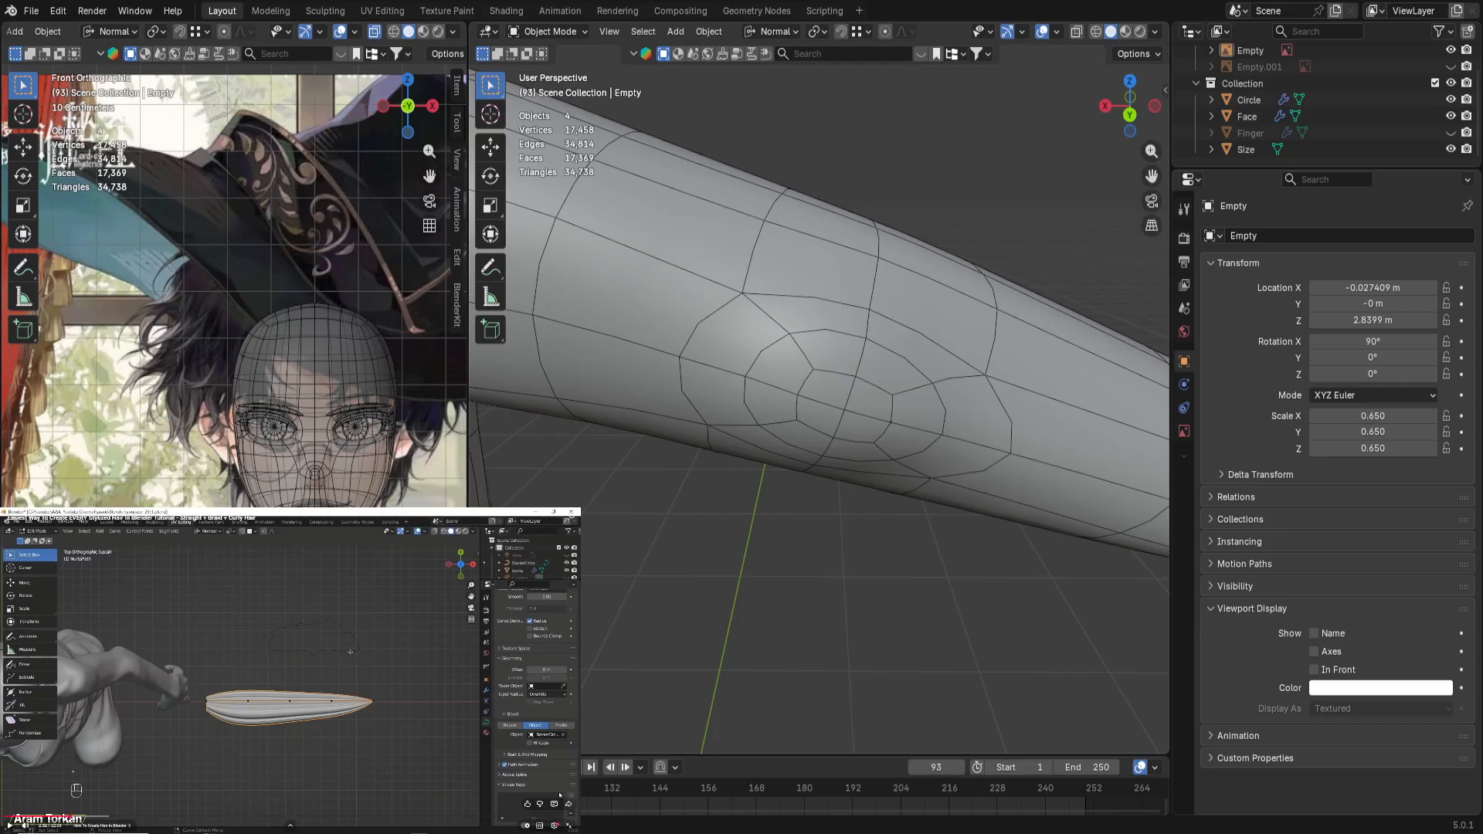
click(473, 784)
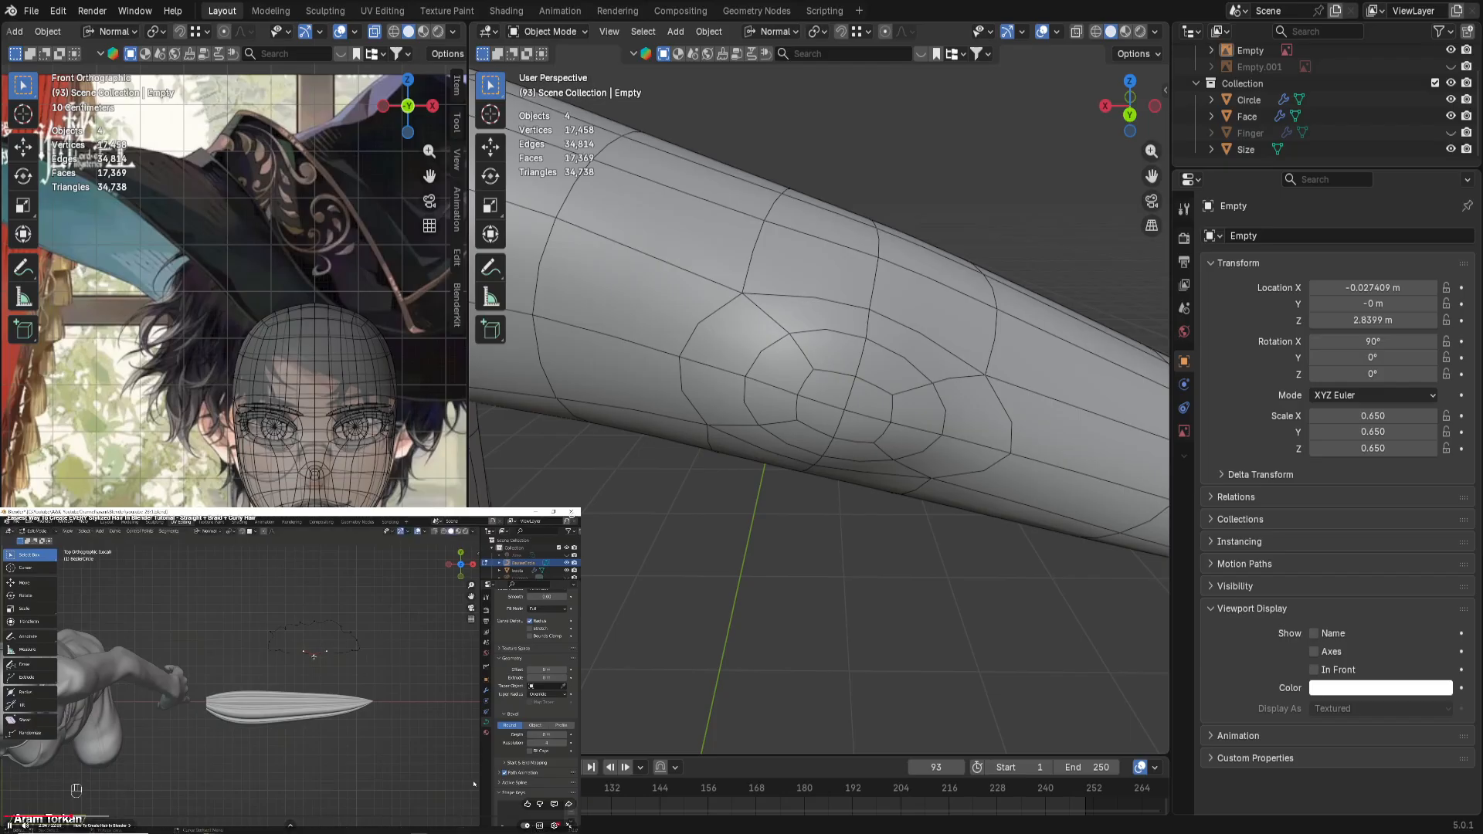
Step: Skim the tutorial from placing strands on the head to the braid section, leave full screen and pause it
mouse_move(472, 784)
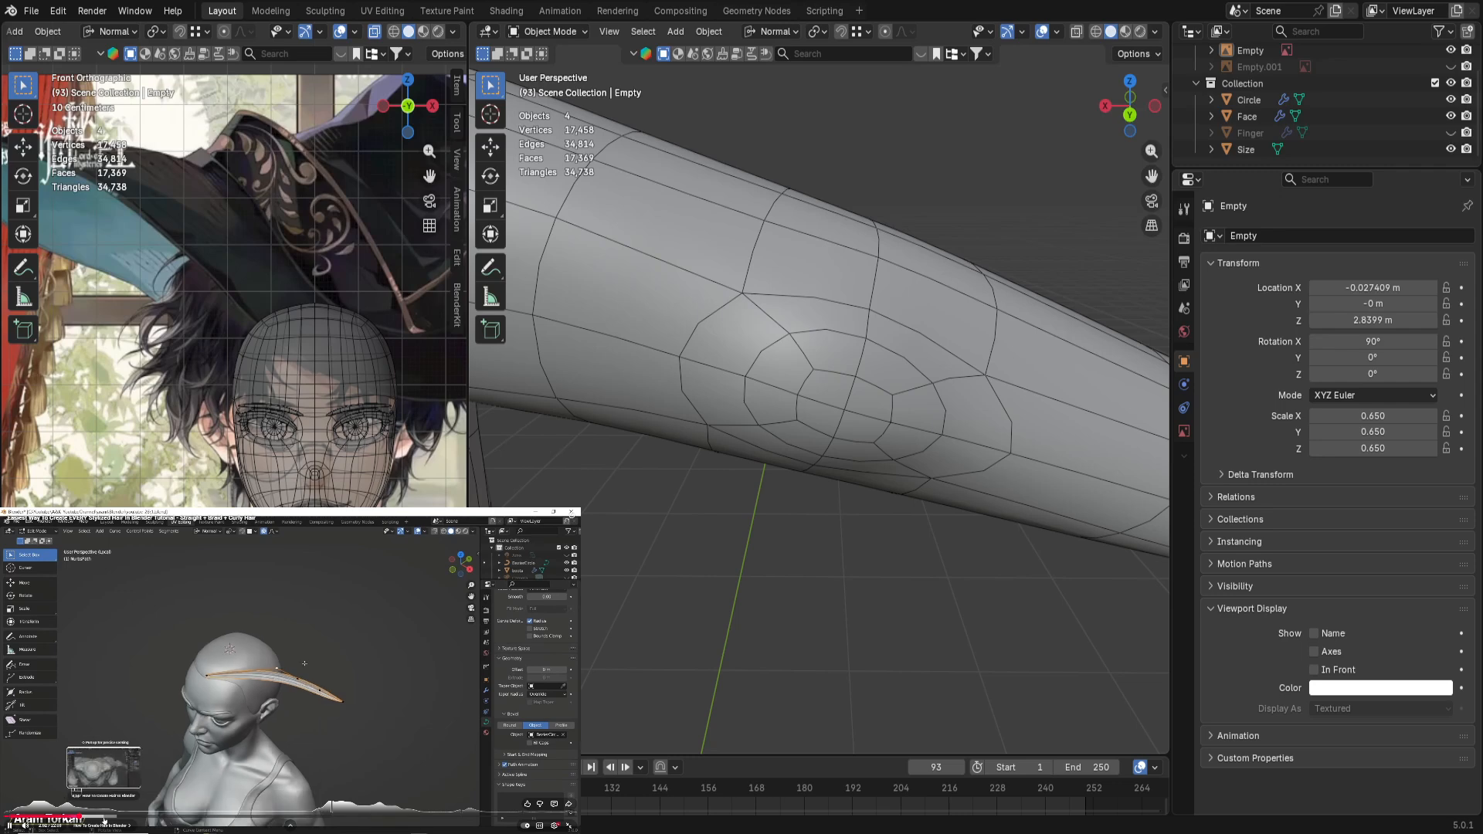
click(104, 818)
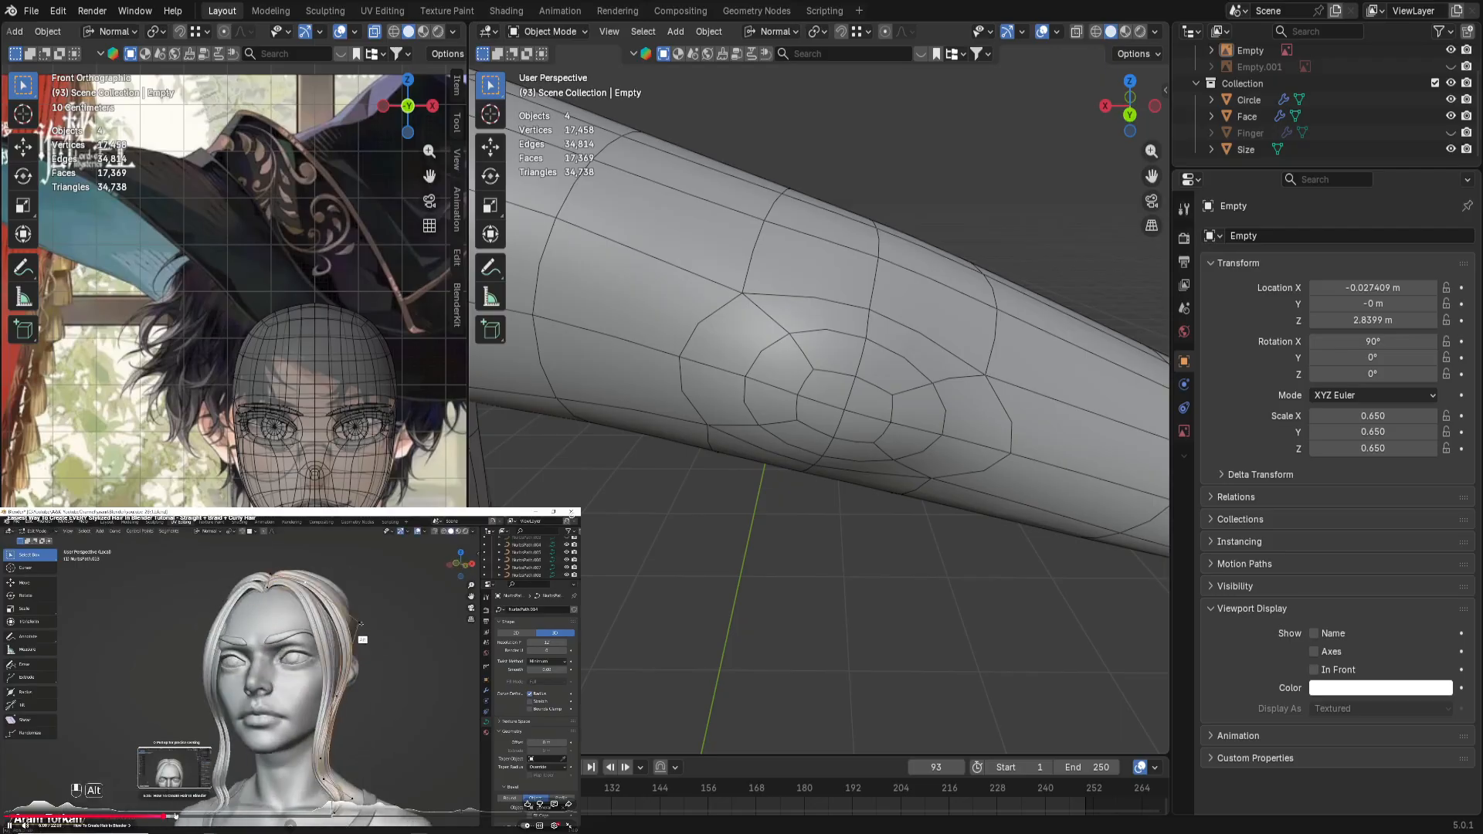
click(176, 817)
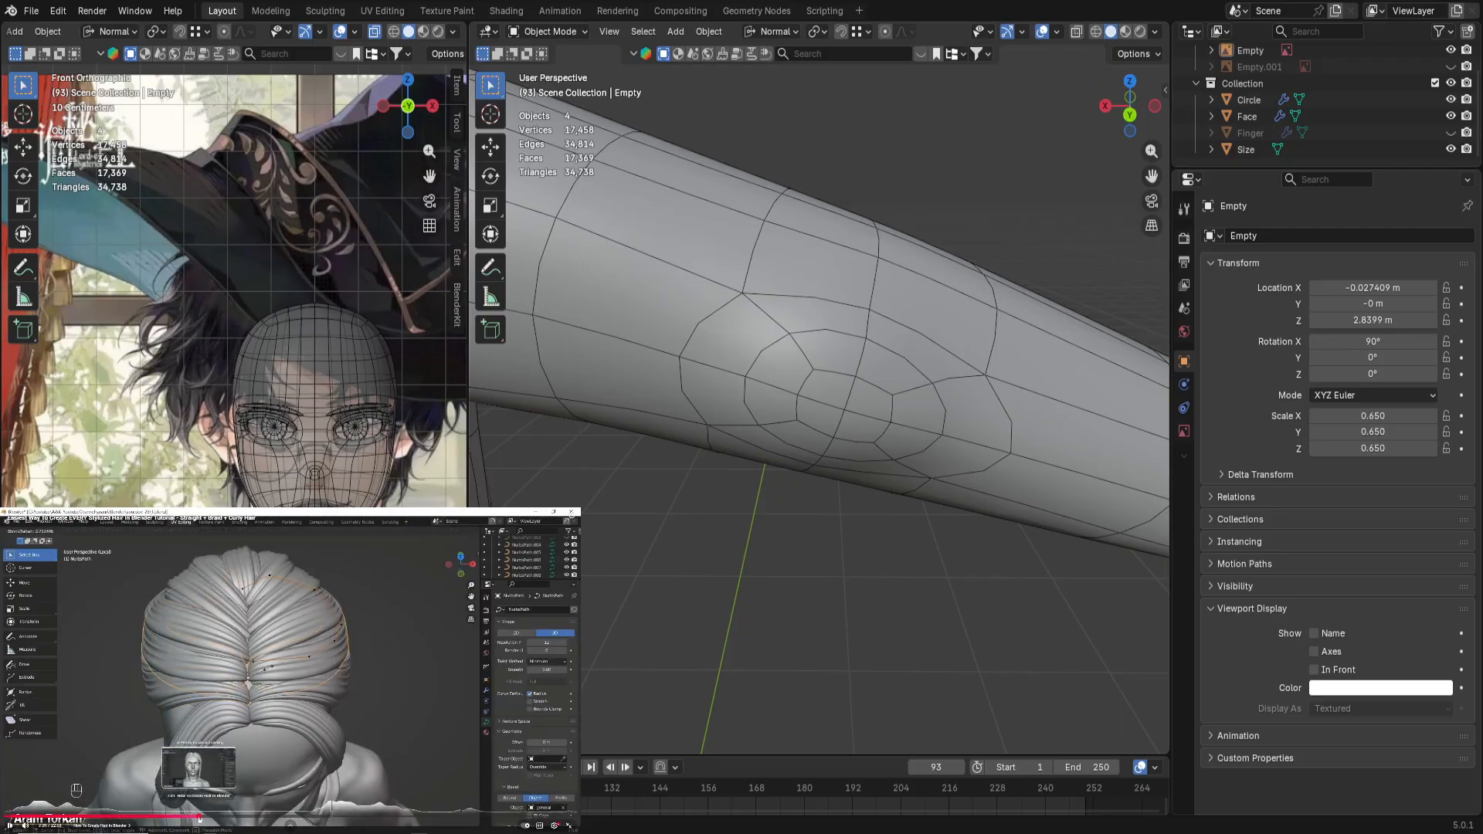
click(202, 817)
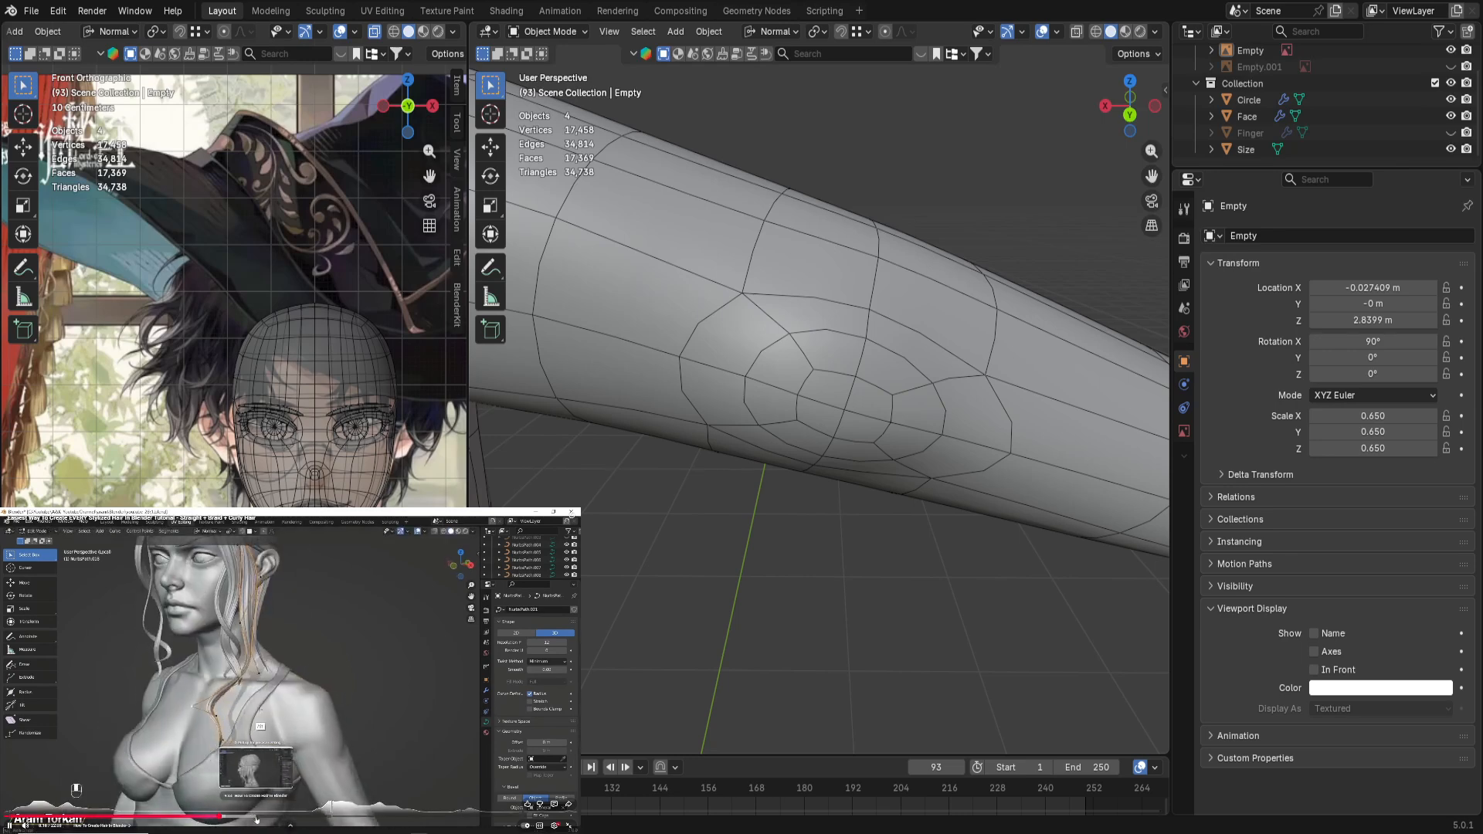
click(256, 817)
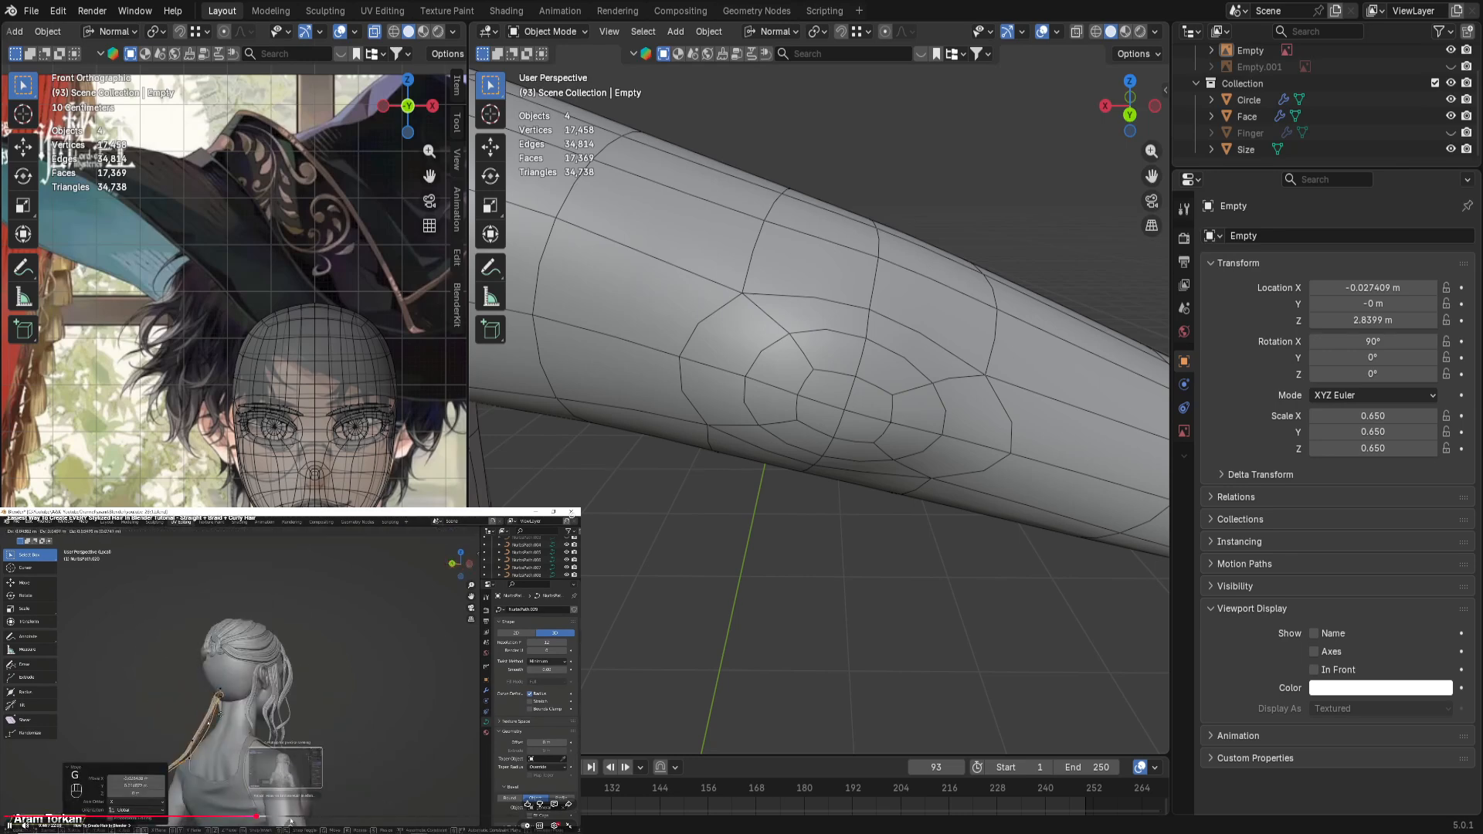
click(288, 817)
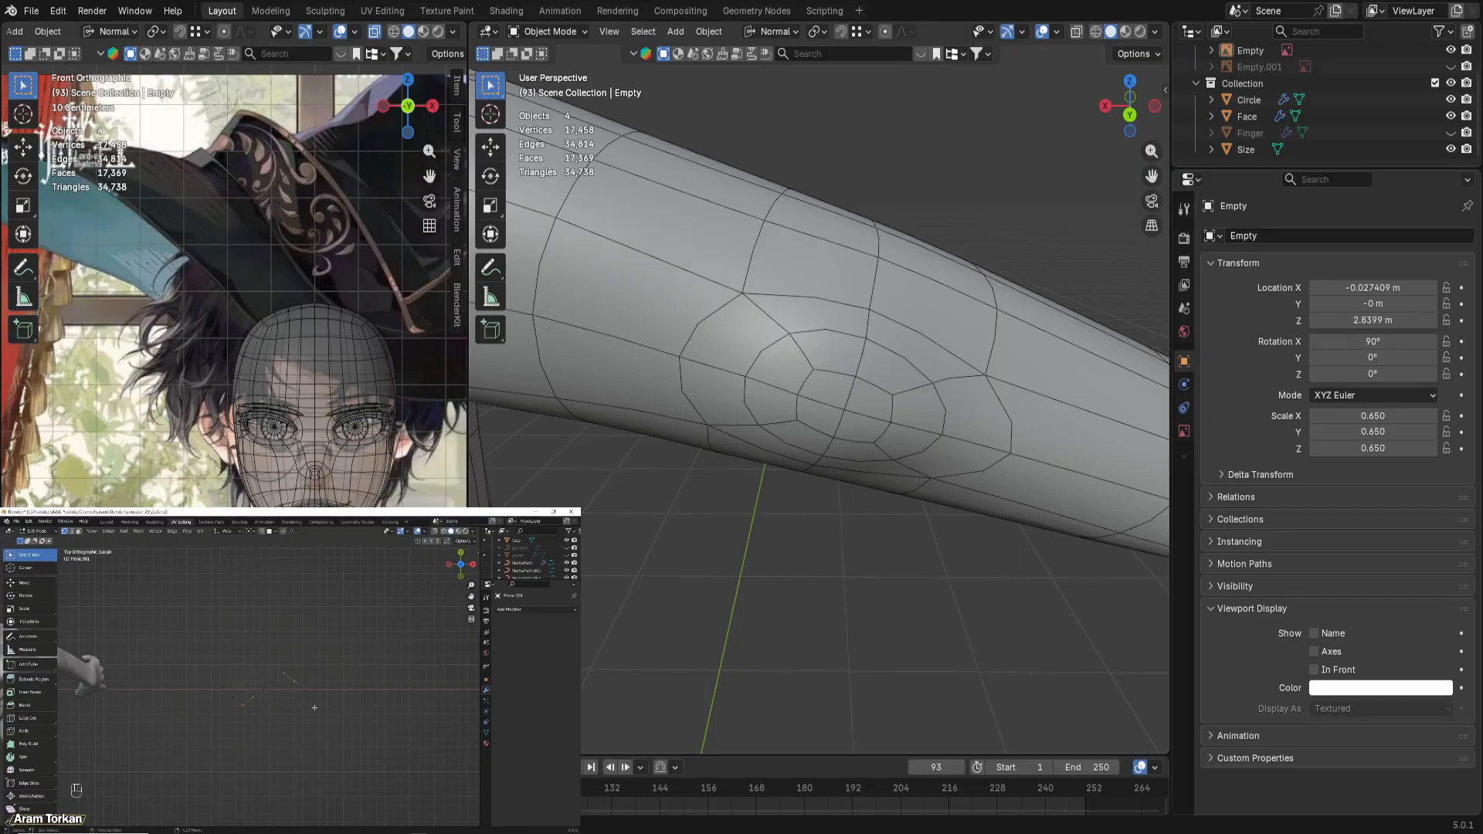
mouse_move(376, 805)
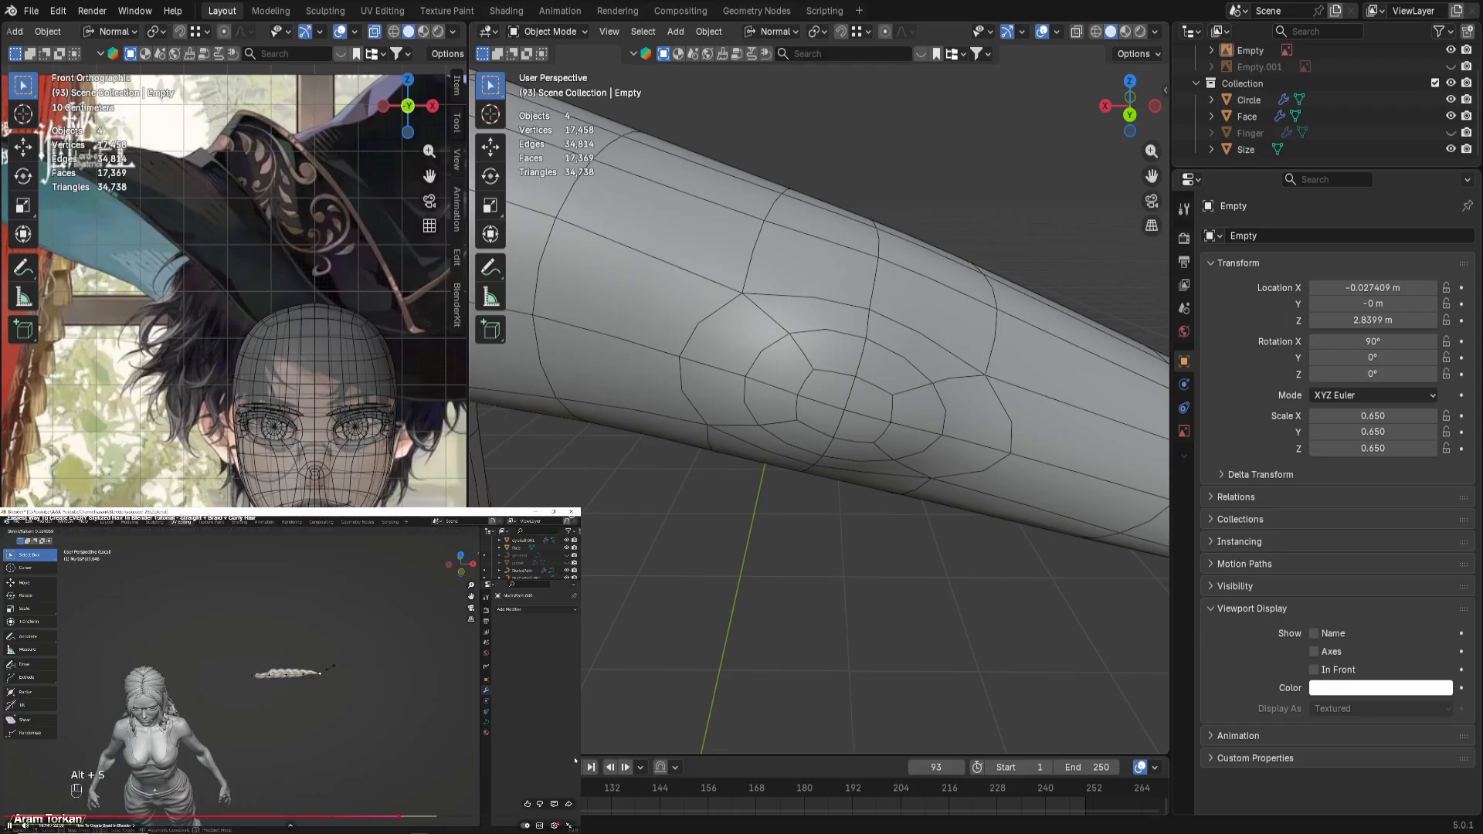
click(570, 825)
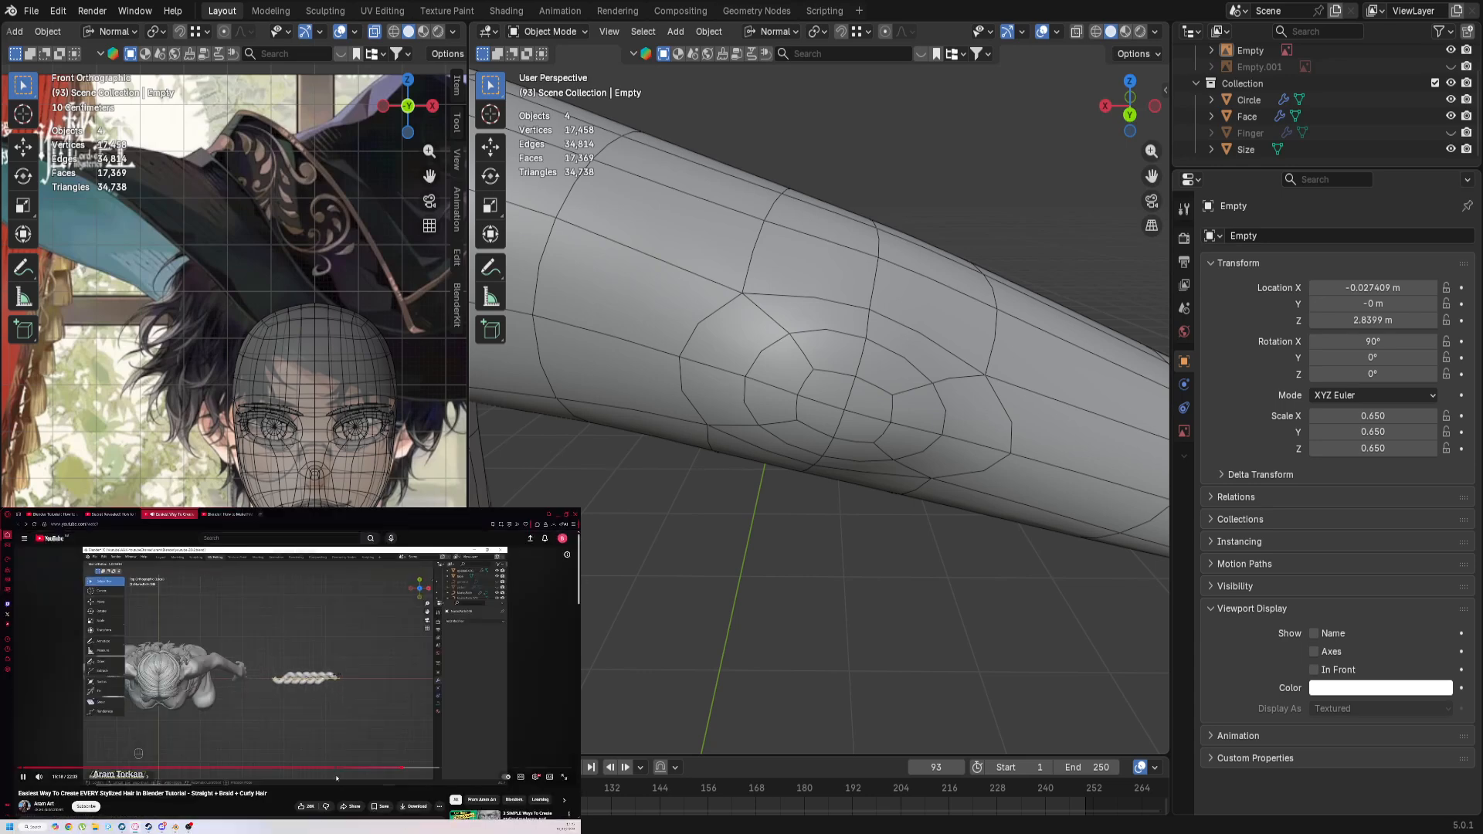
click(307, 807)
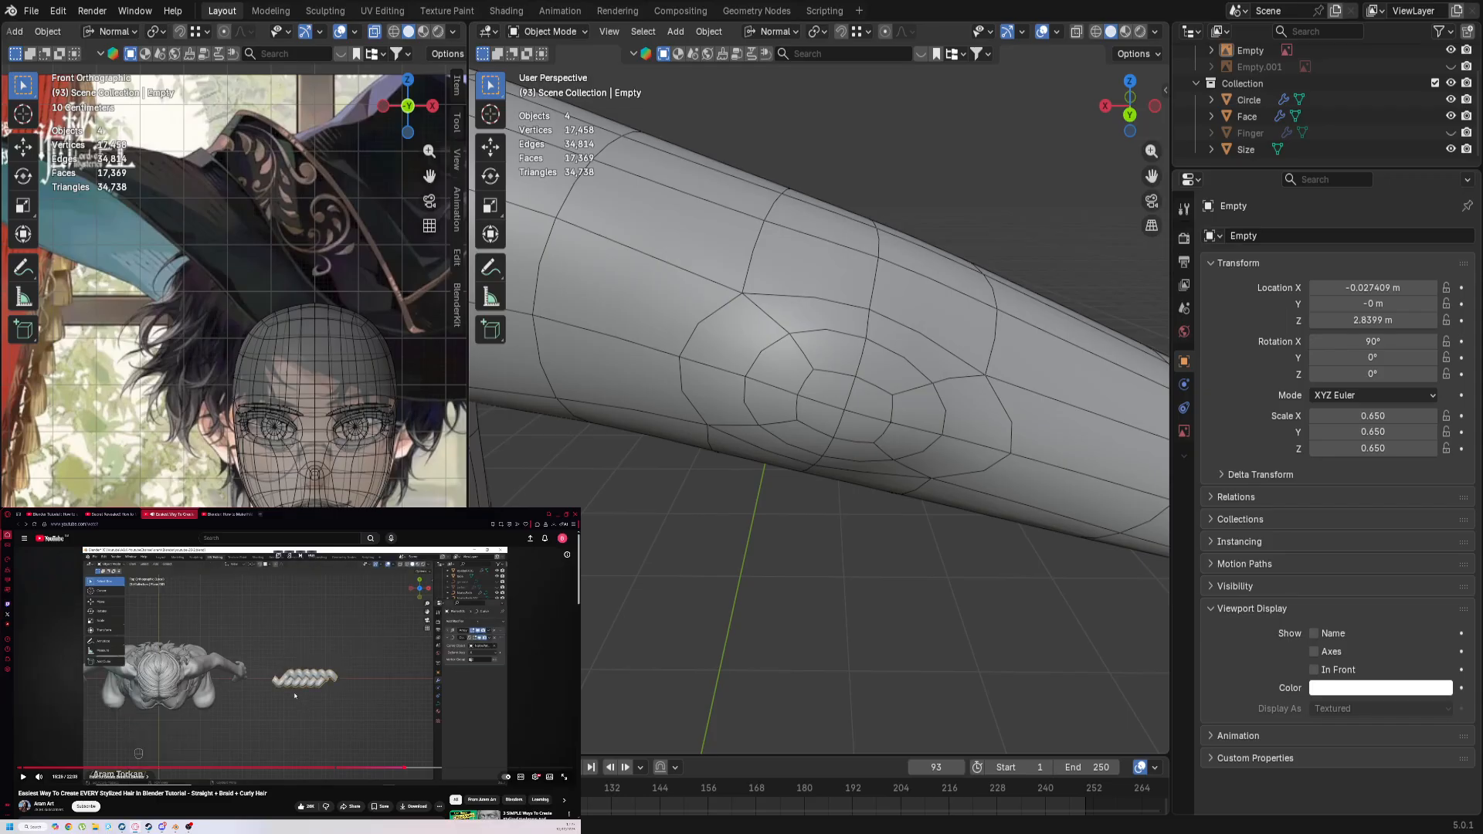
Step: Open the tutorial creator's channel and look through its list of videos
click(120, 775)
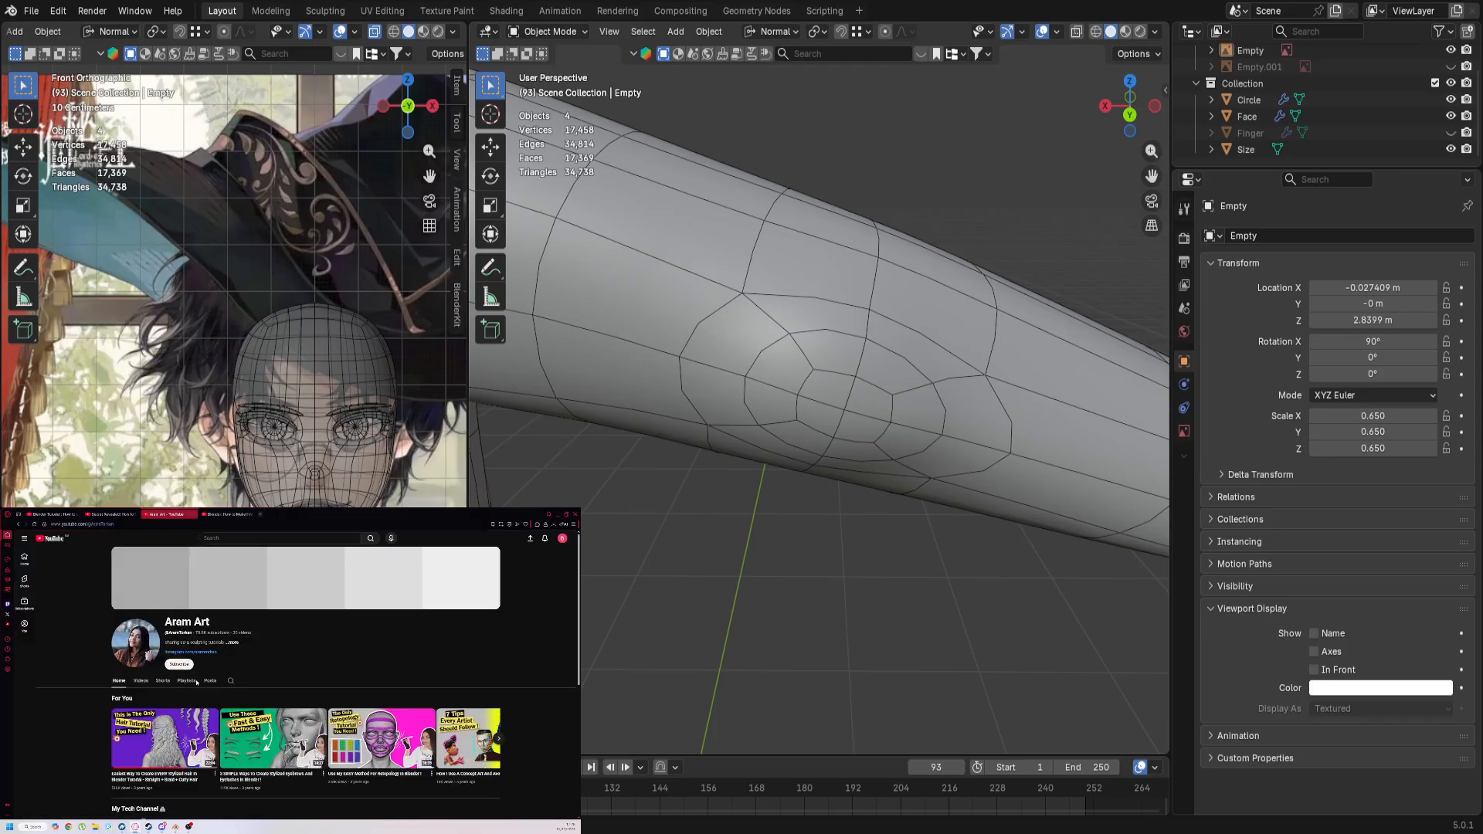
click(140, 681)
scroll(144, 687, down, 1)
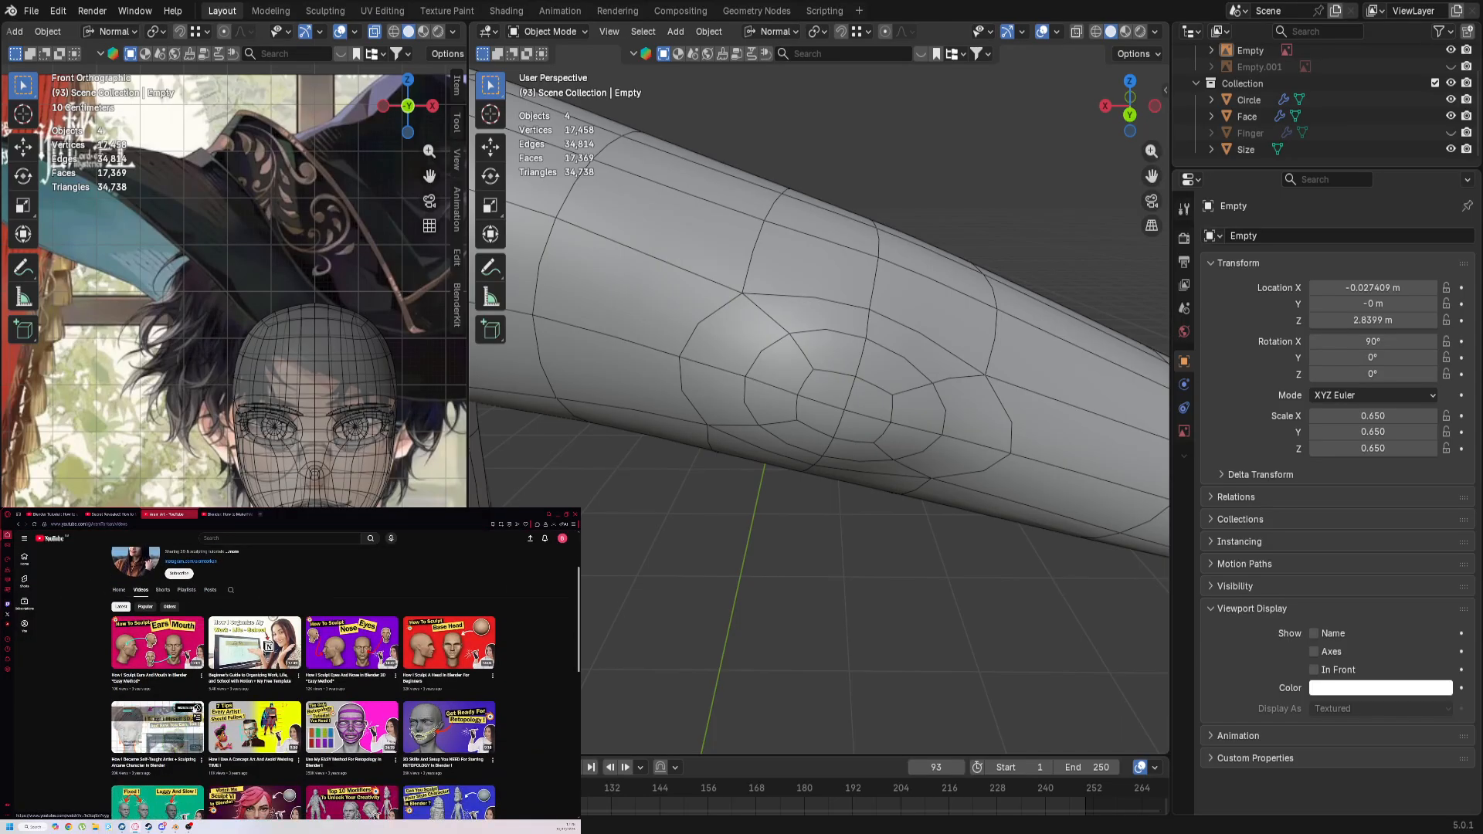
Step: Look further through the tutorial creator's channel, including its home page and popular videos
scroll(309, 684, down, 1)
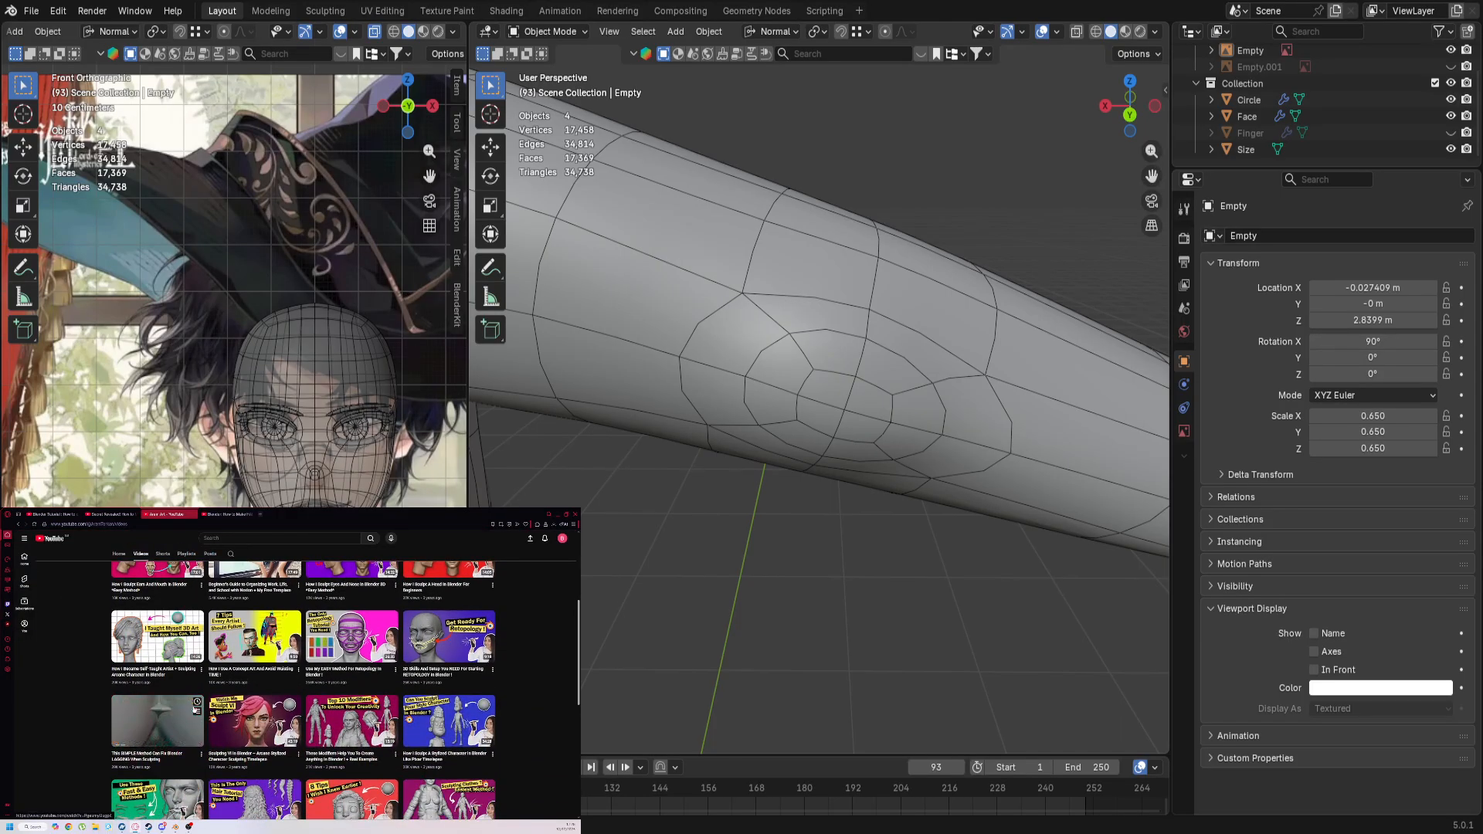
scroll(195, 708, down, 2)
scroll(194, 708, up, 4)
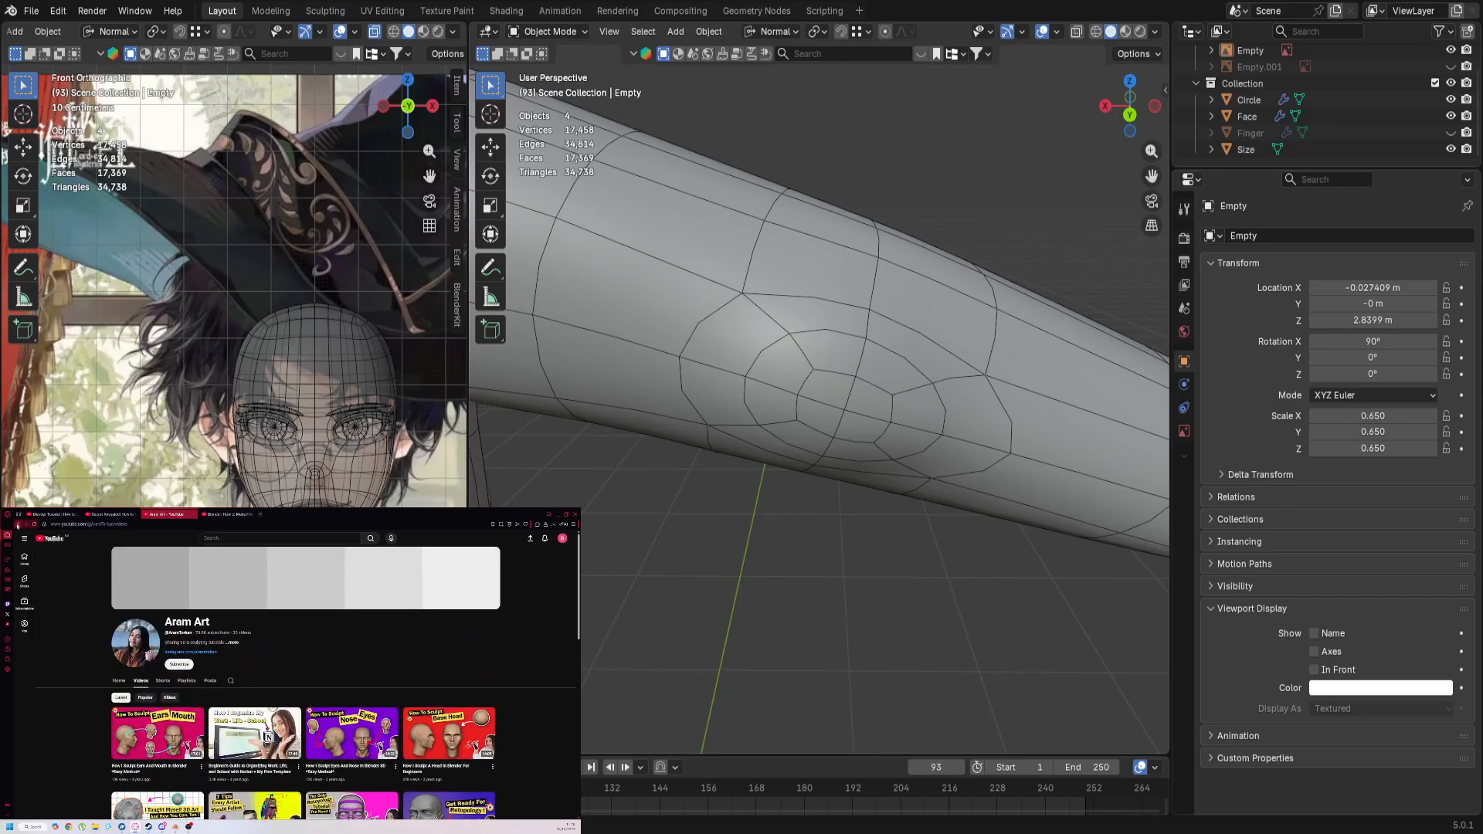
click(17, 525)
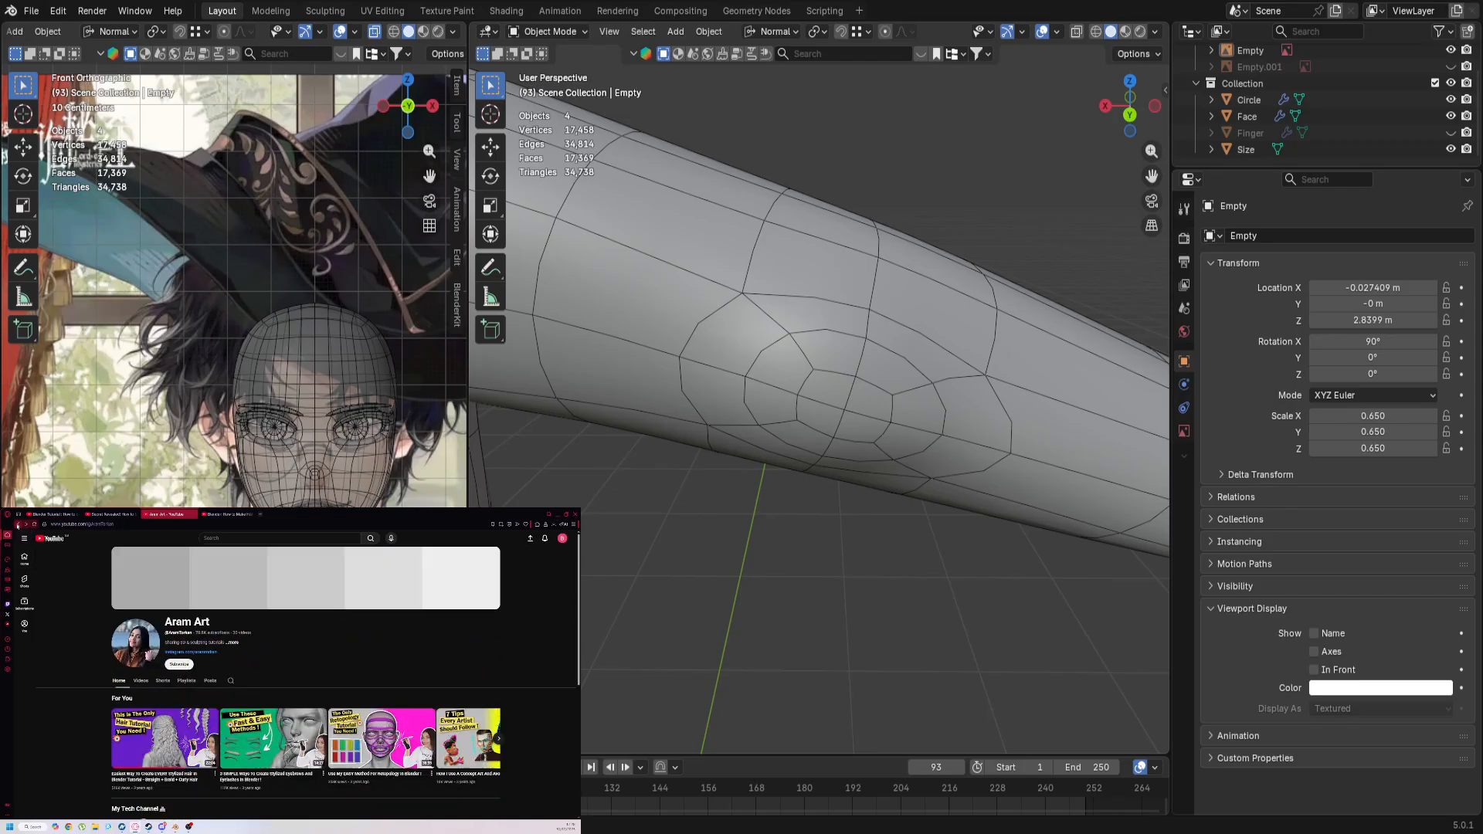
scroll(222, 642, down, 3)
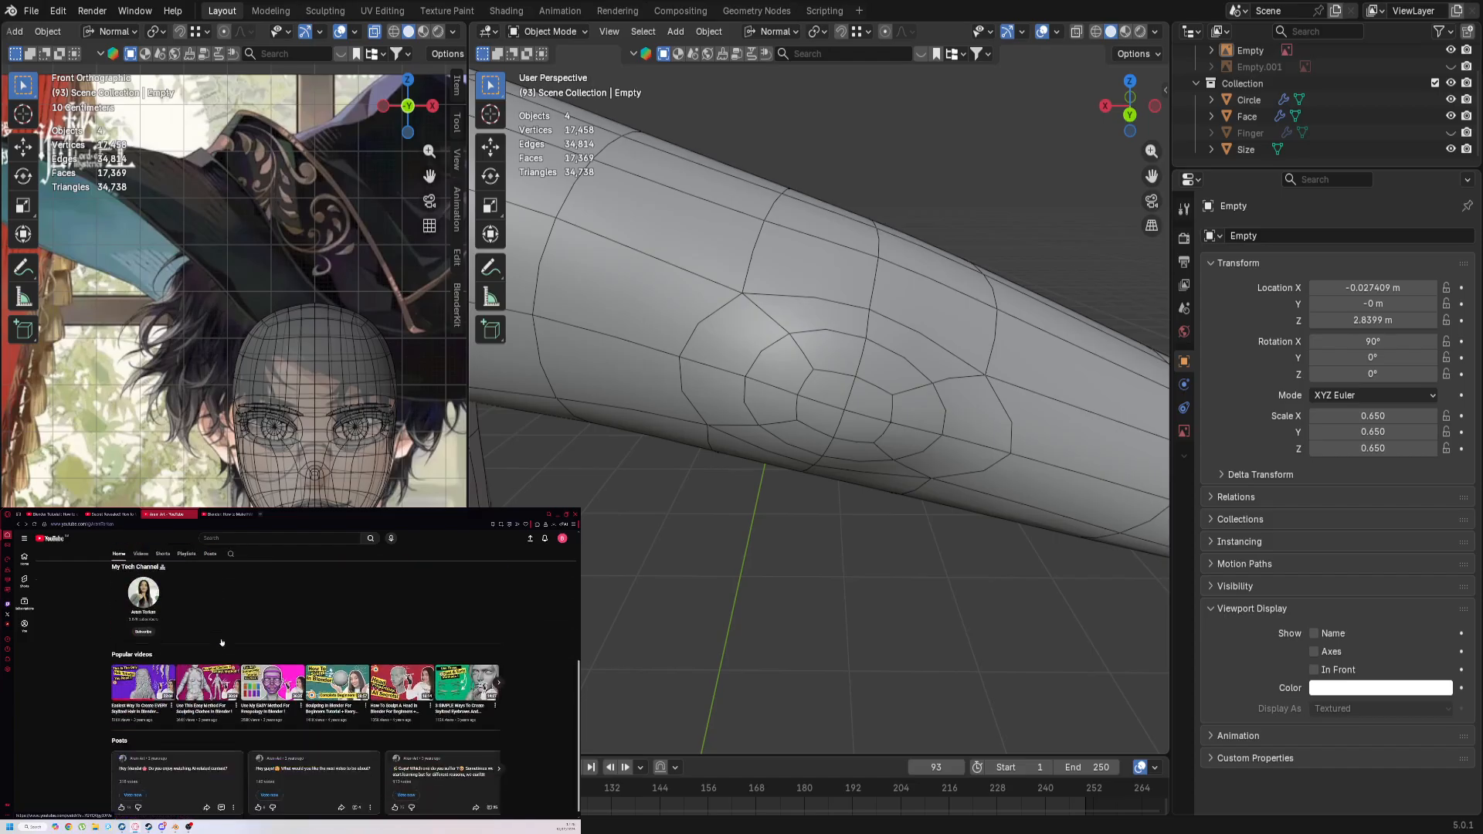
scroll(193, 630, up, 2)
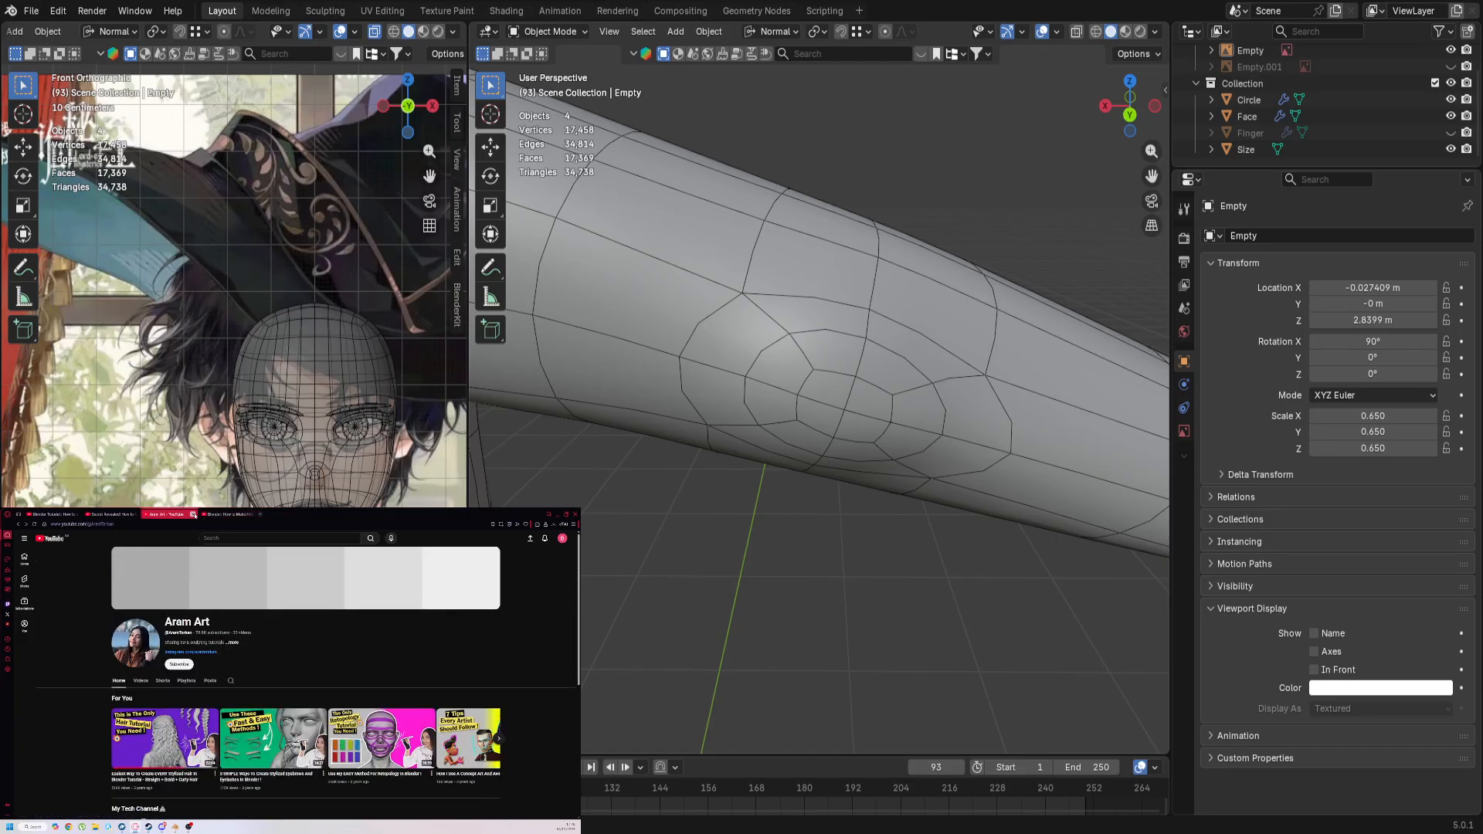
Step: Close the channel page and play the full-workflow tutorial "Blender: How to Make HAIR" from the beginning in full screen
click(194, 515)
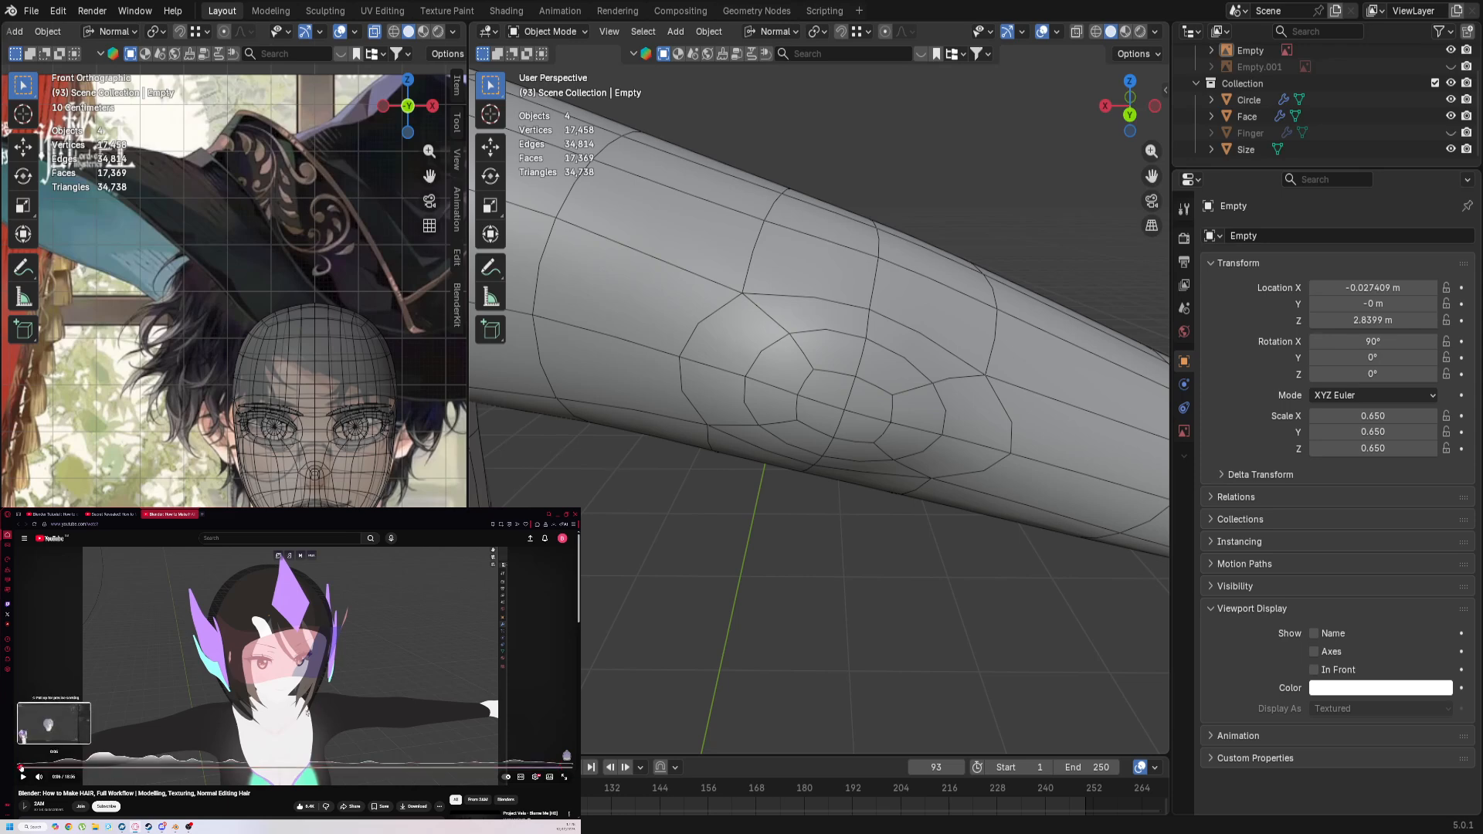
click(23, 768)
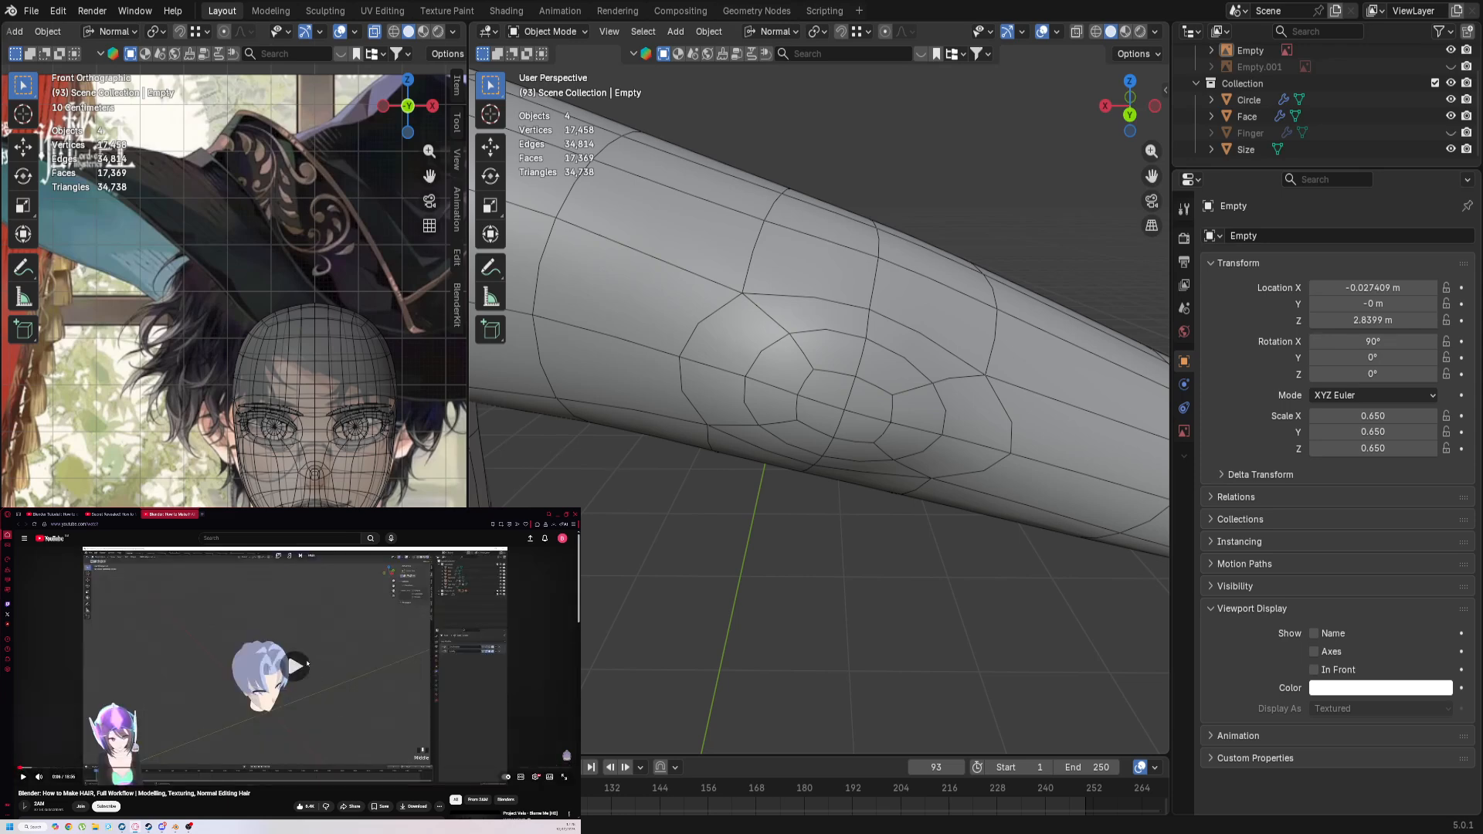
click(562, 777)
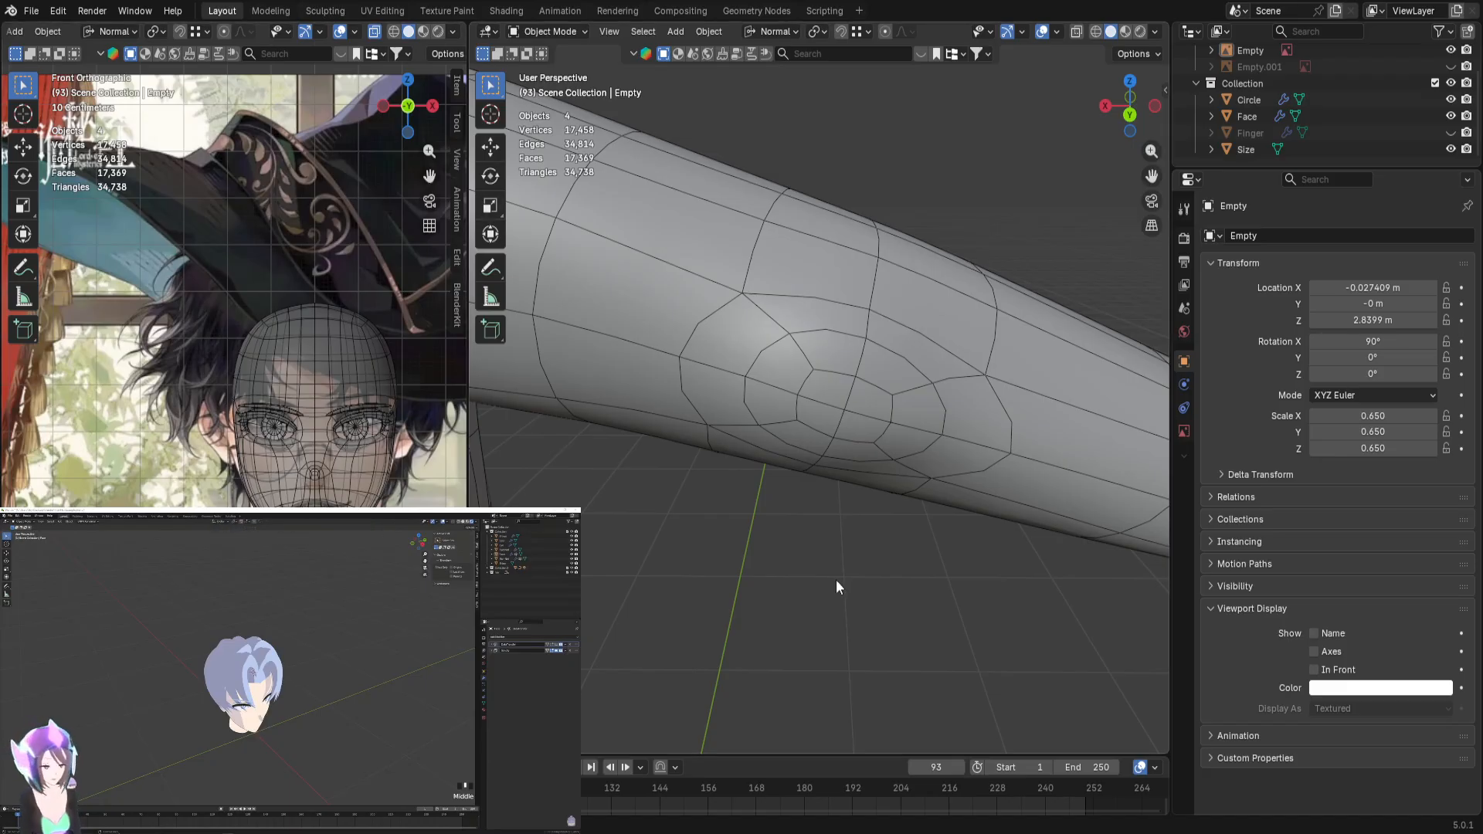
Step: Show the model from the front in the main viewport and widen that viewport around the head
key(KP_1)
scroll(836, 578, down, 8)
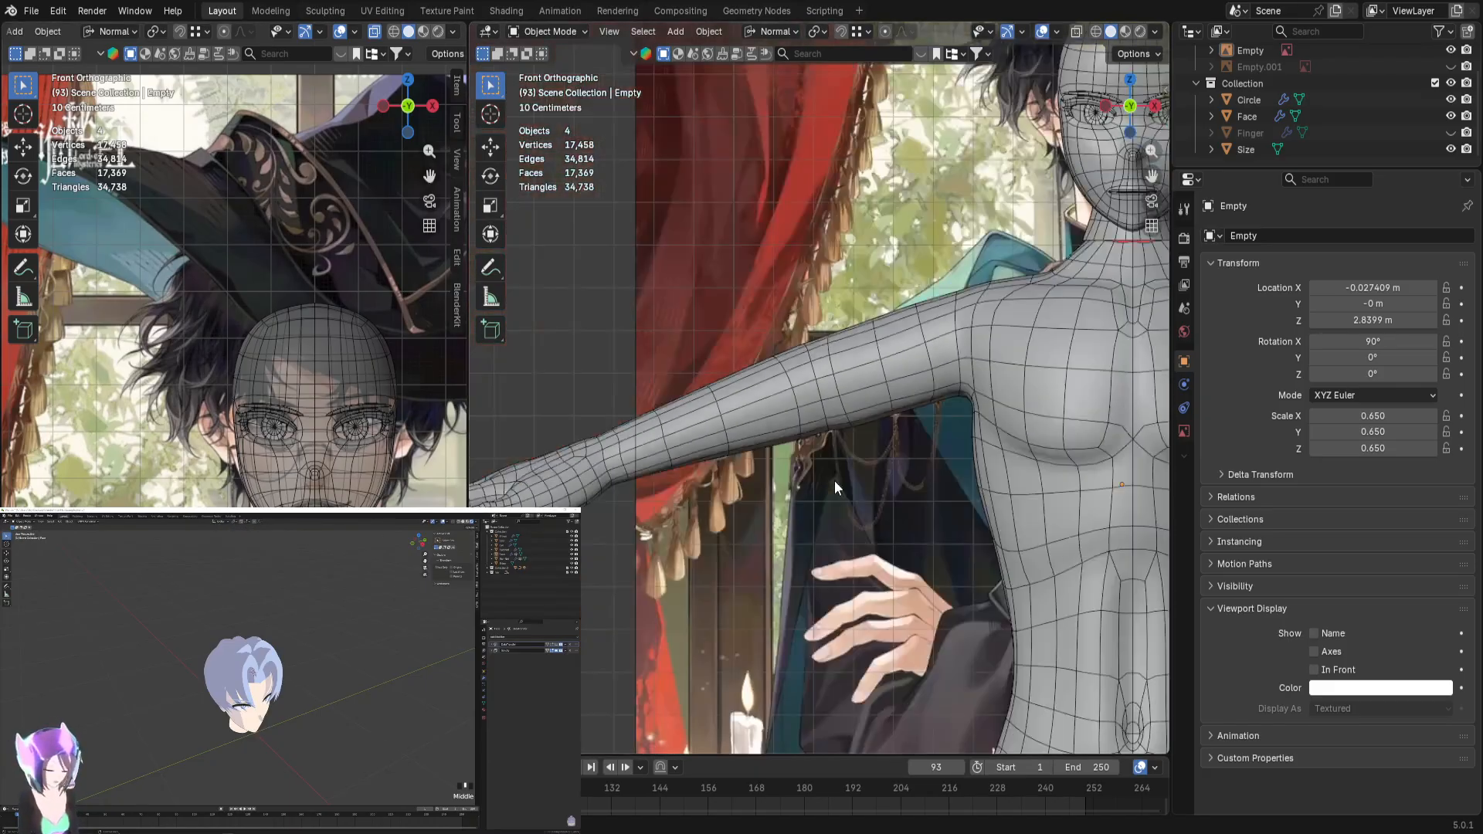
scroll(835, 481, up, 4)
scroll(836, 481, down, 1)
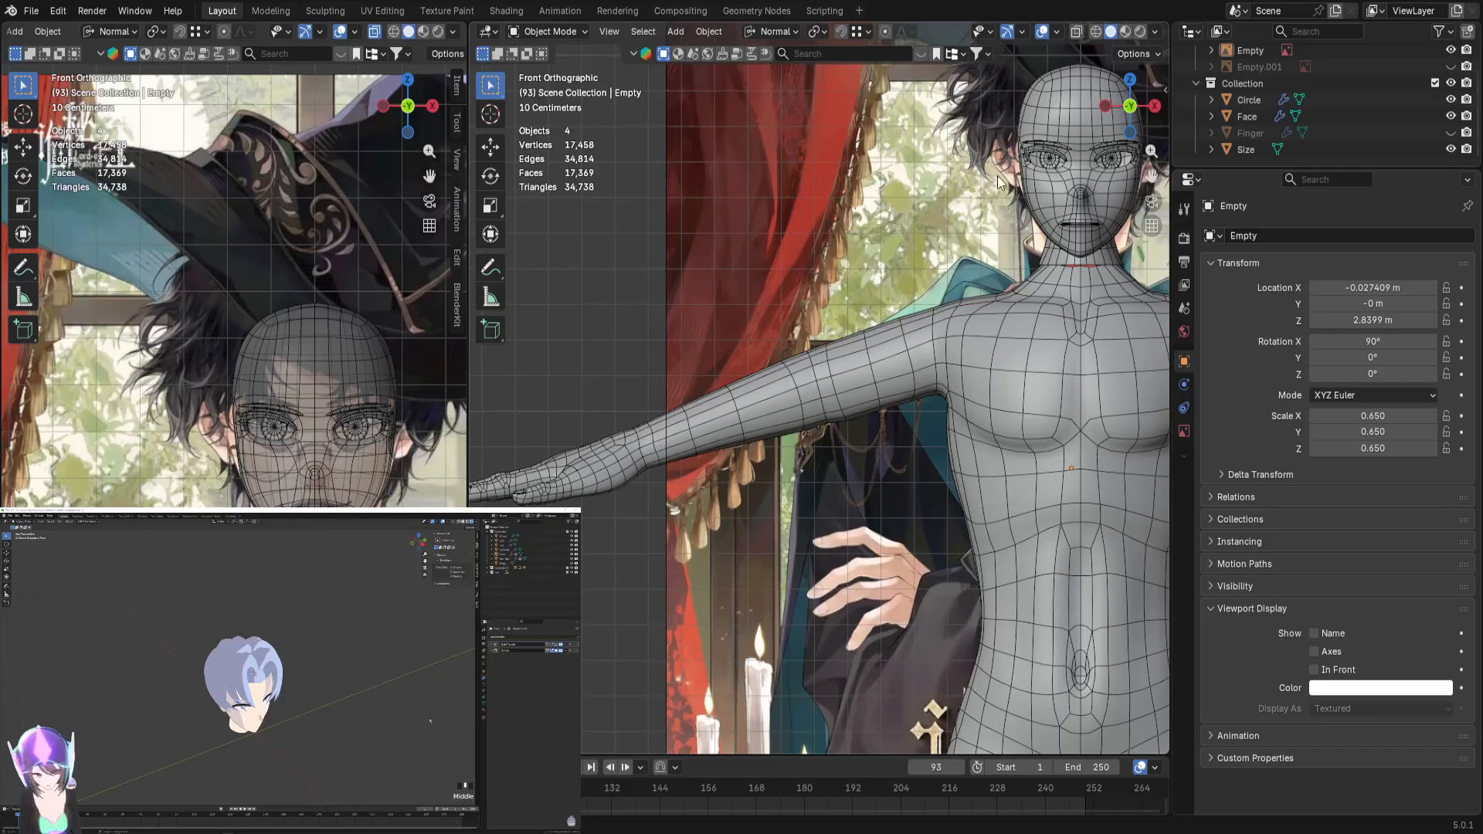
shift+middle_drag(1012, 182, 947, 489)
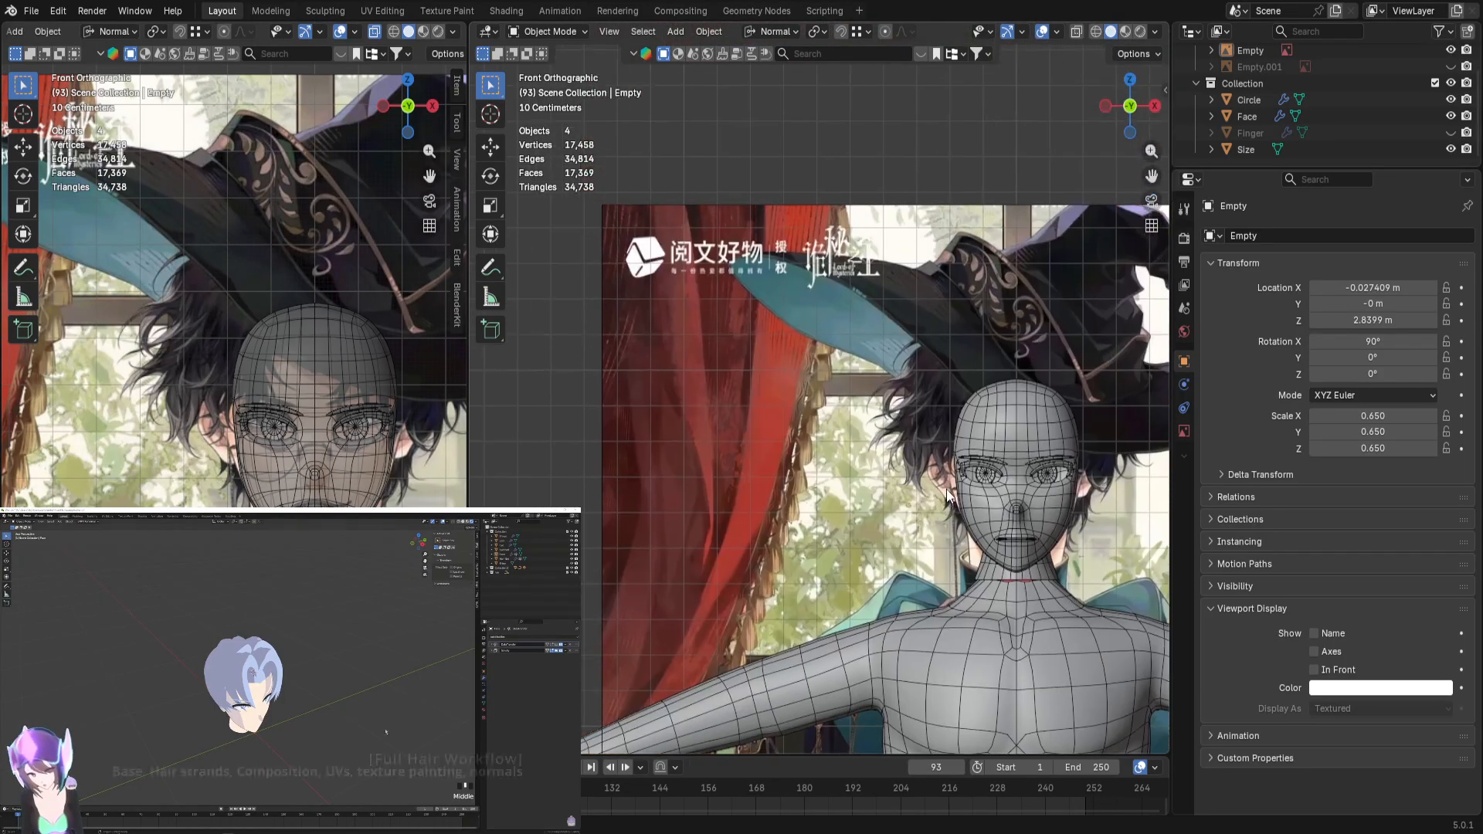
drag(1170, 476, 1358, 467)
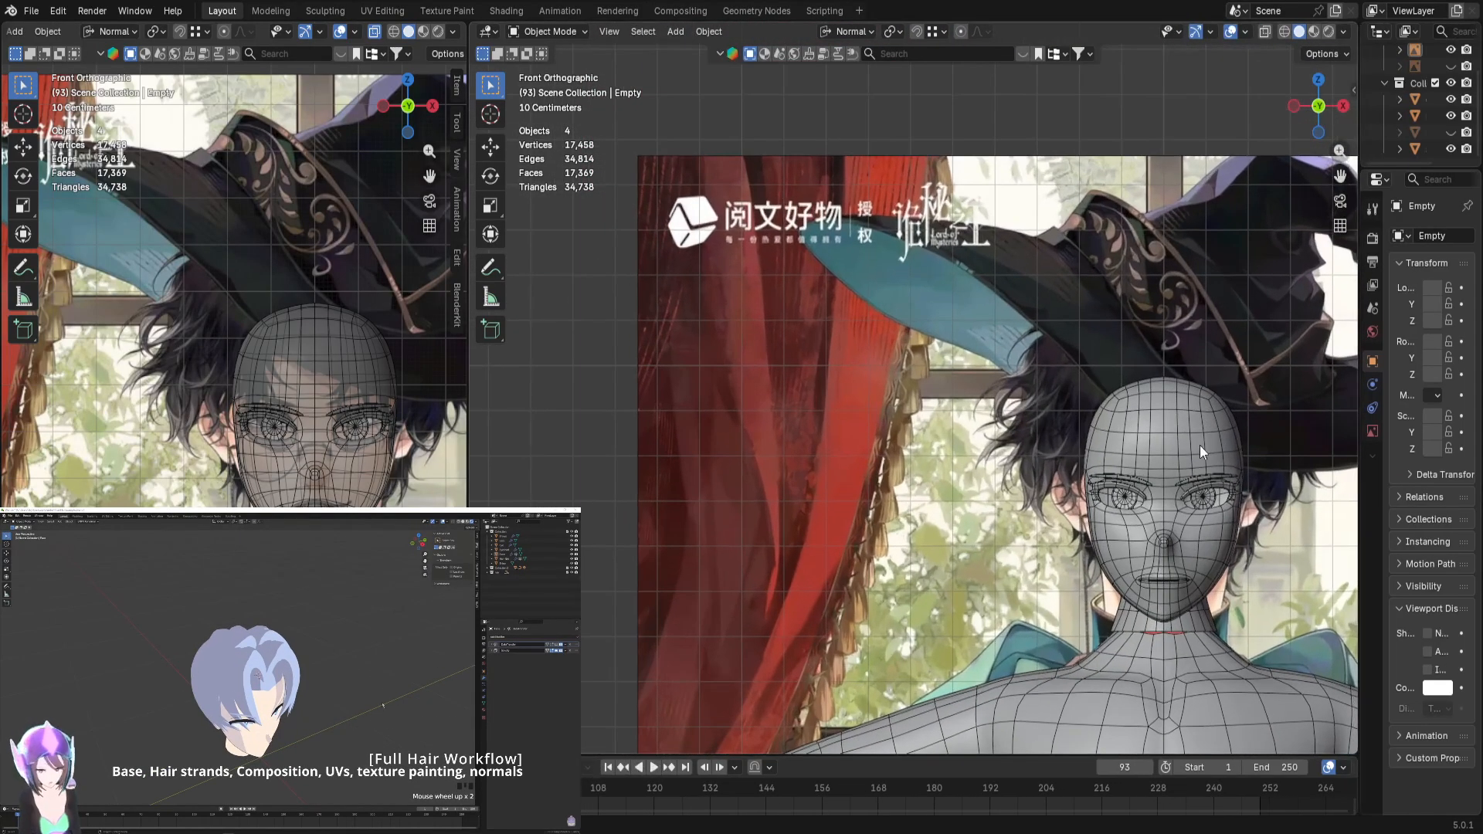
Step: Enter edit mode on the Face mesh and select a forehead face in face selection mode
click(1157, 428)
key(ctrl+Tab)
click(1300, 426)
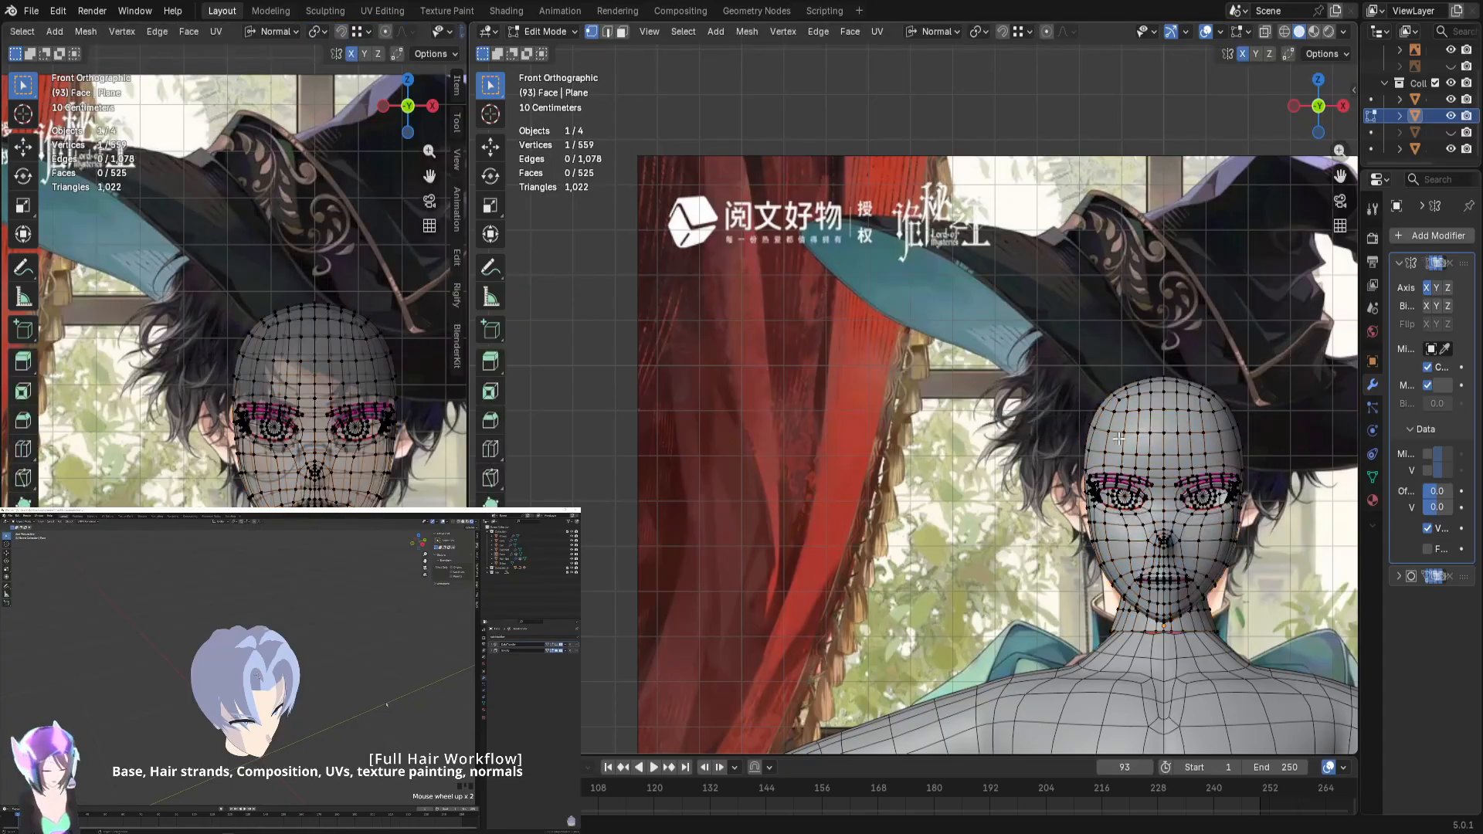
key(3)
click(1112, 426)
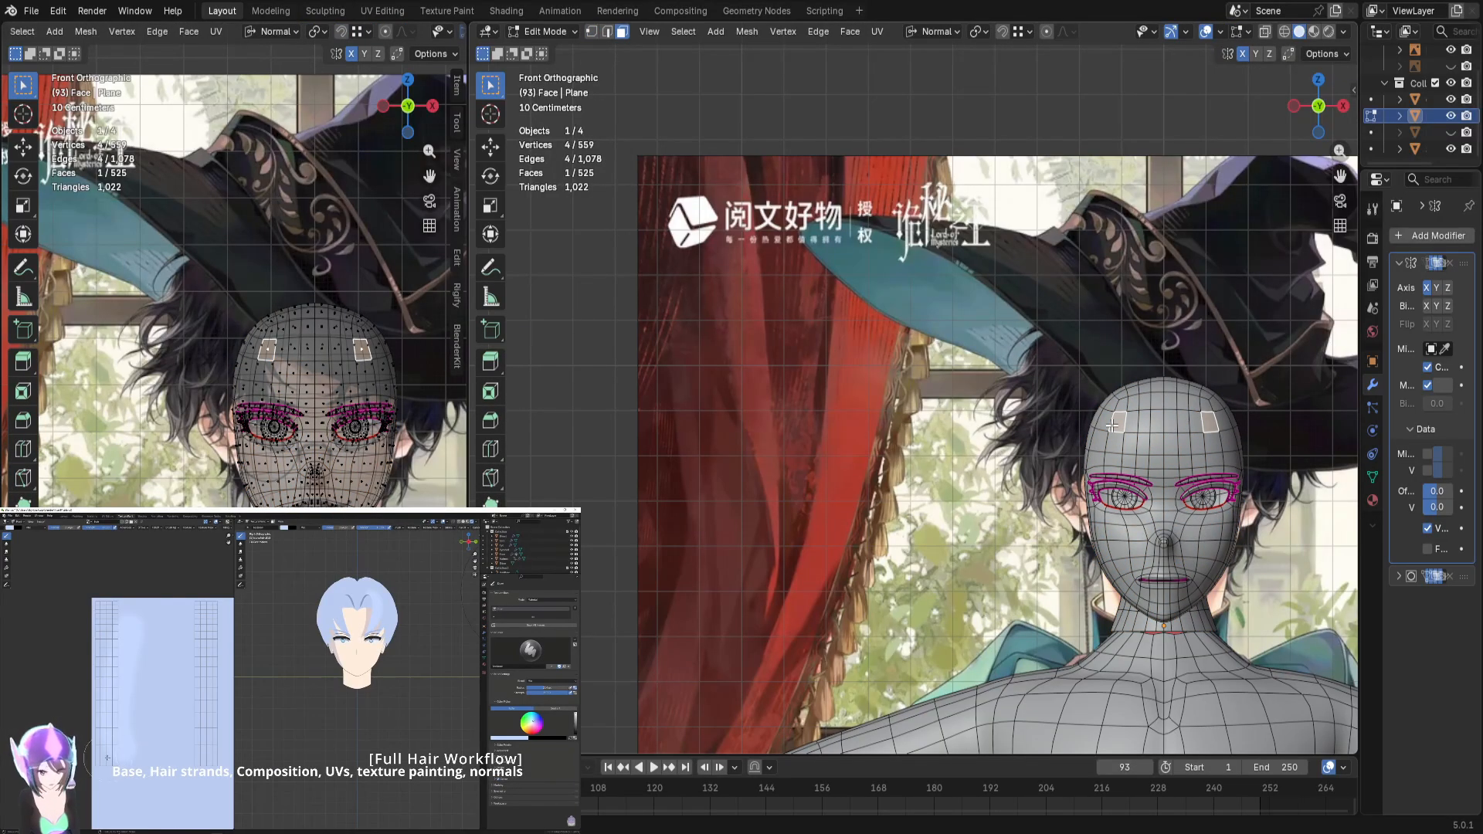
Step: Turn off the overlays in the secondary viewport and inspect the smooth head from the side
scroll(334, 30, down, 5)
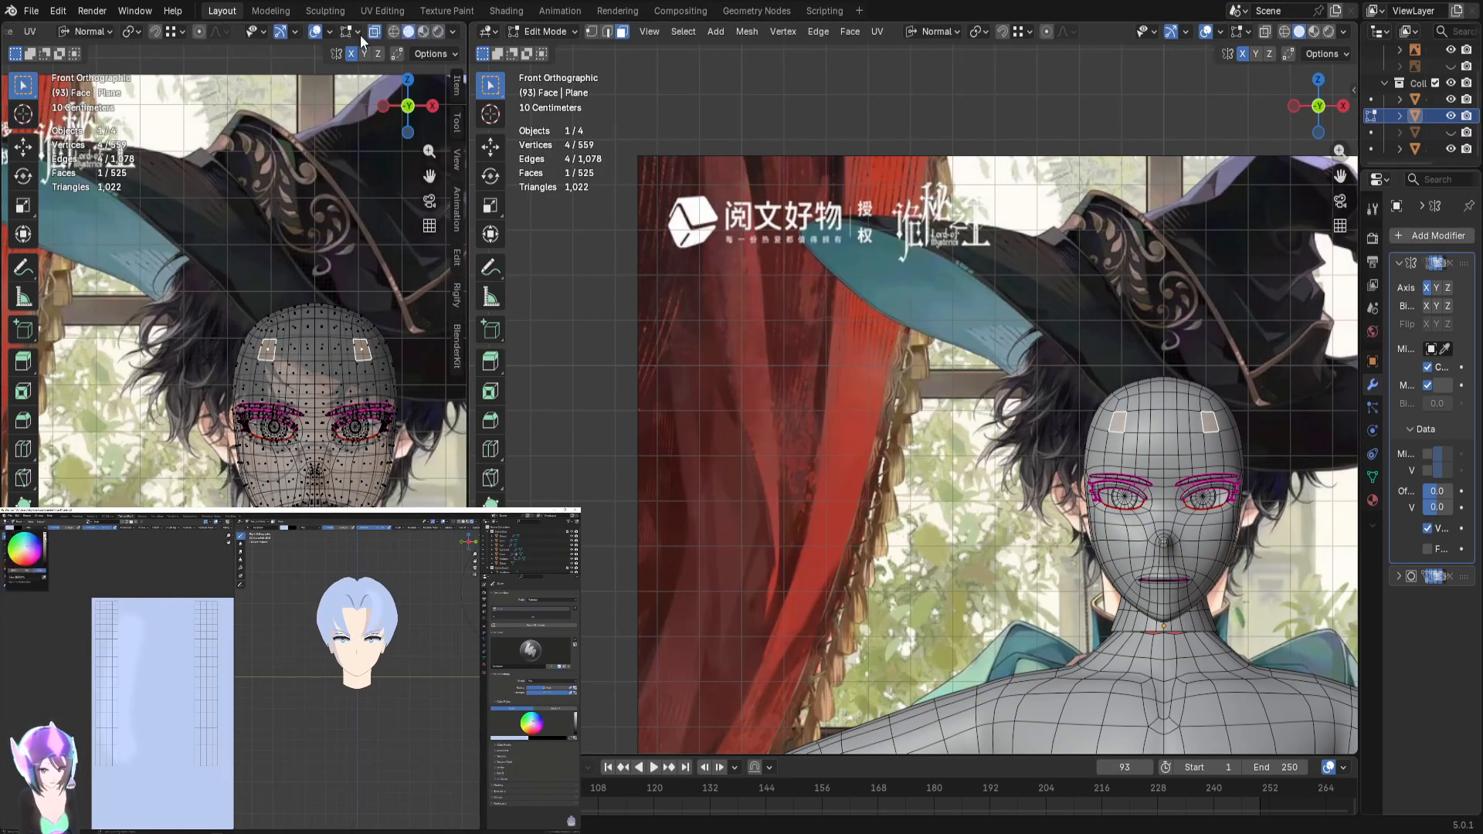
click(315, 31)
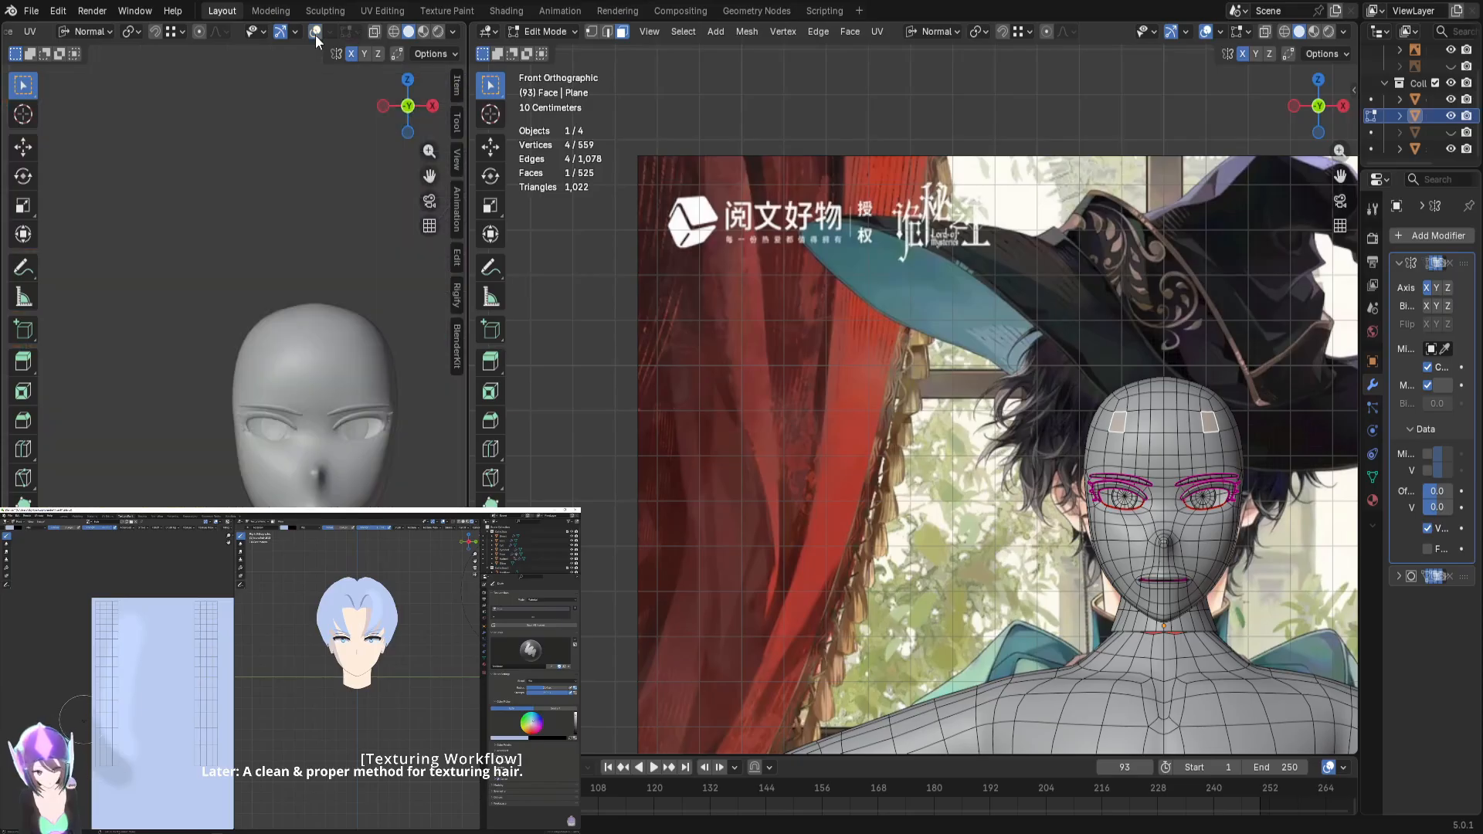
scroll(360, 388, up, 6)
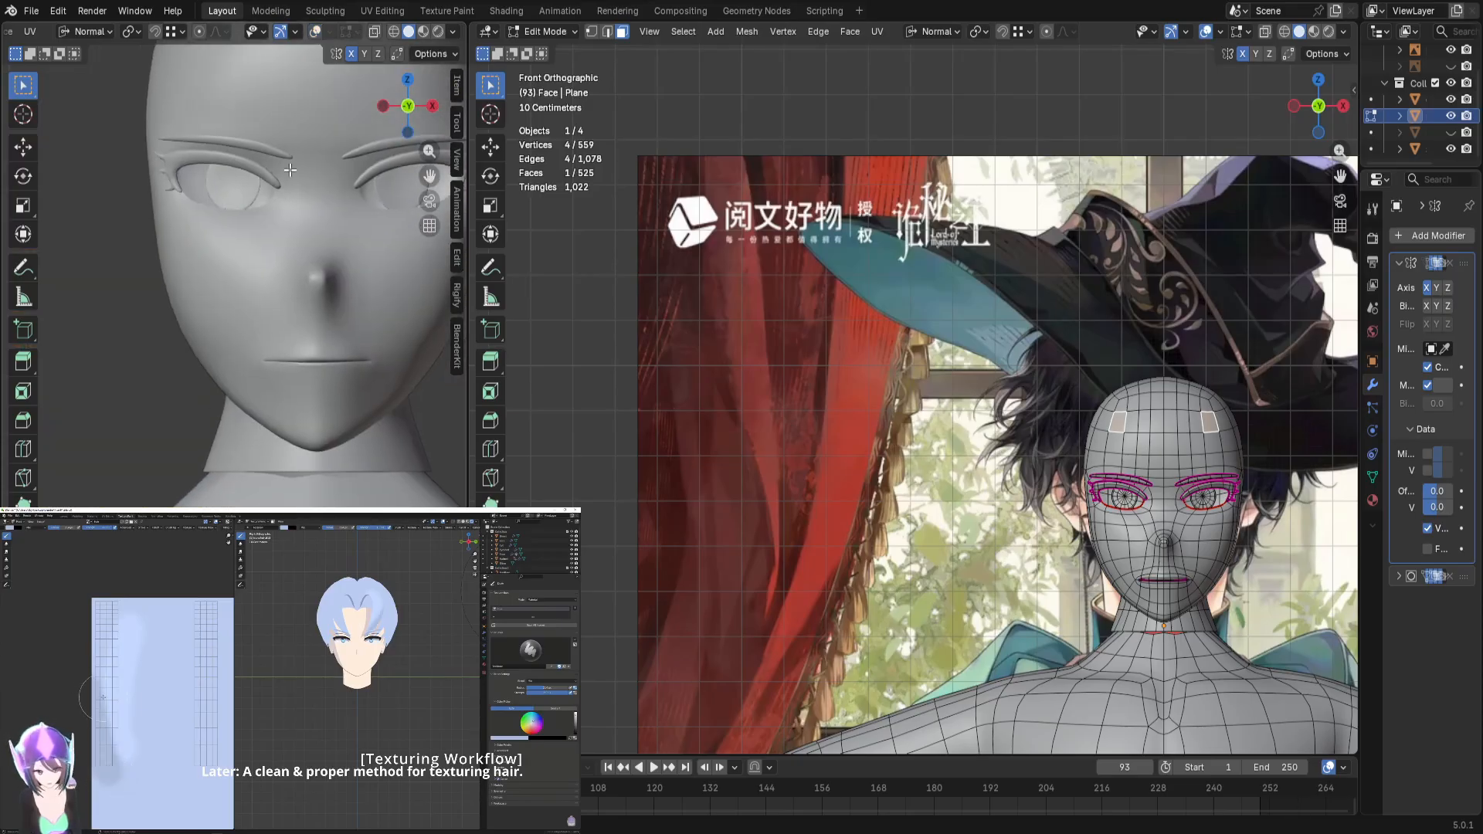
middle_drag(336, 368, 40, 394)
shift+middle_drag(174, 386, 364, 400)
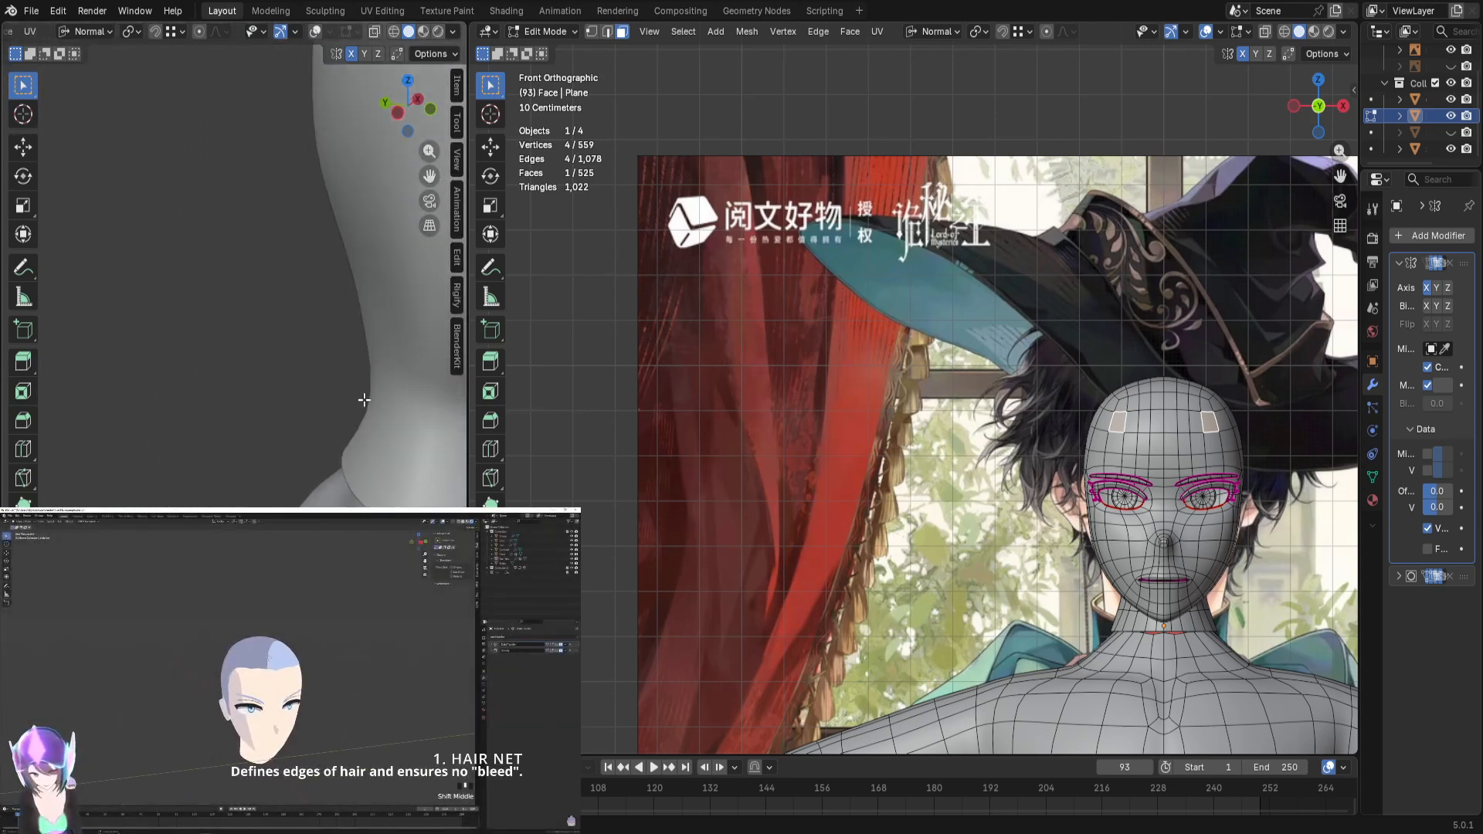
scroll(364, 400, down, 4)
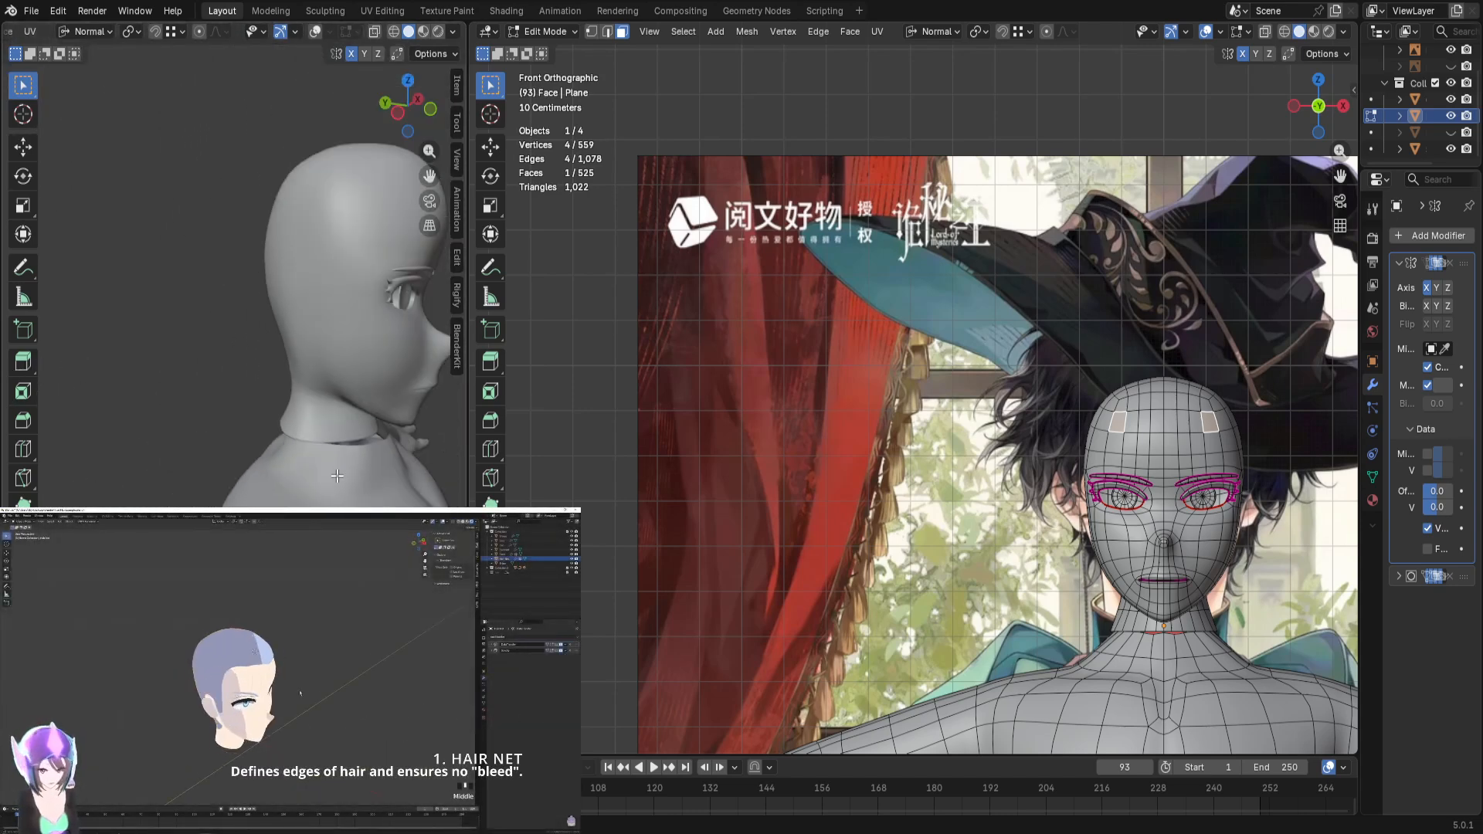
Step: Widen the outliner and properties area, and rename the Circle object to Body
scroll(1107, 497, down, 2)
shift+middle_drag(1106, 497, 866, 310)
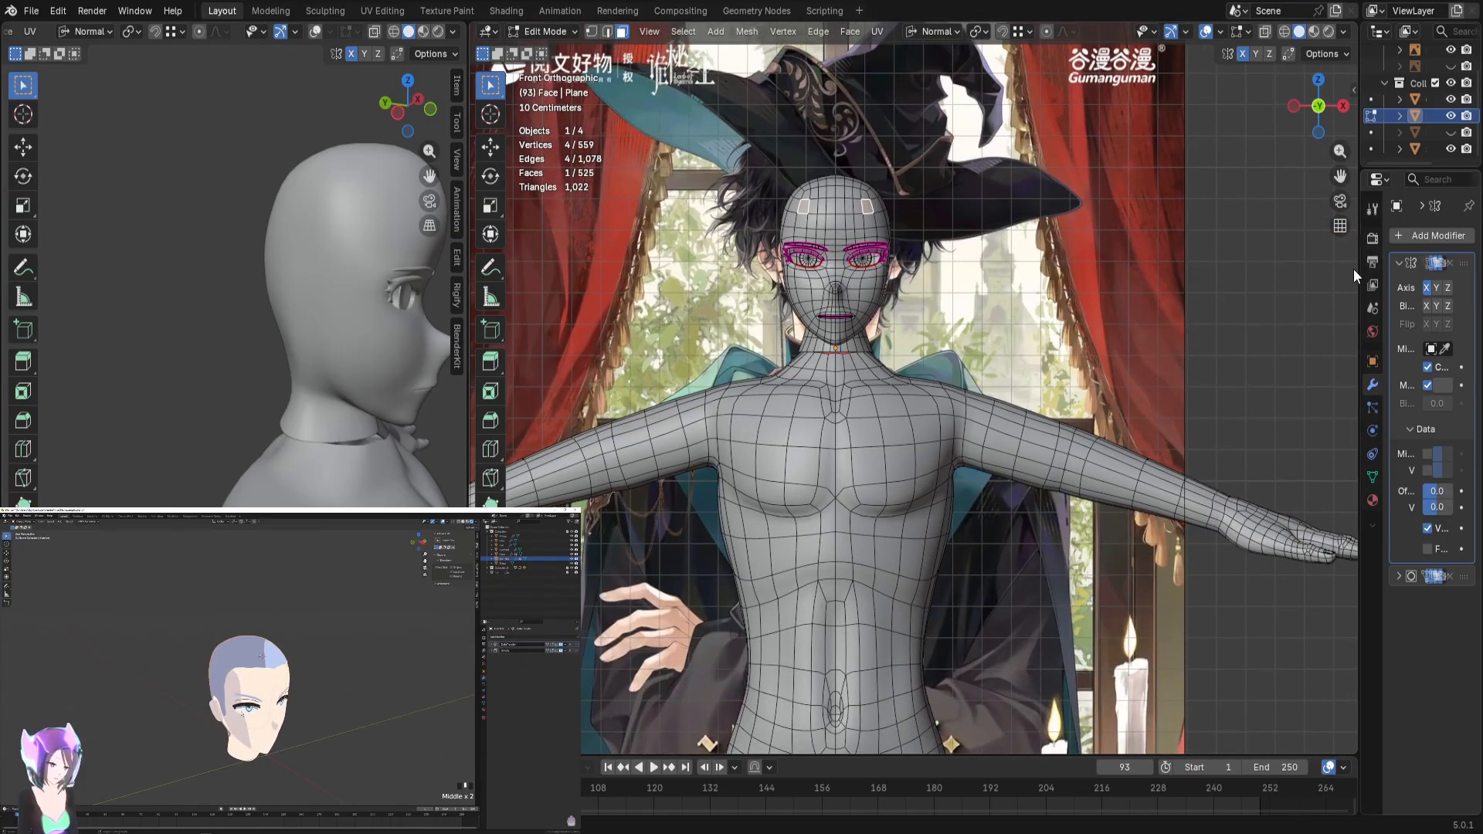
drag(1354, 269, 1039, 270)
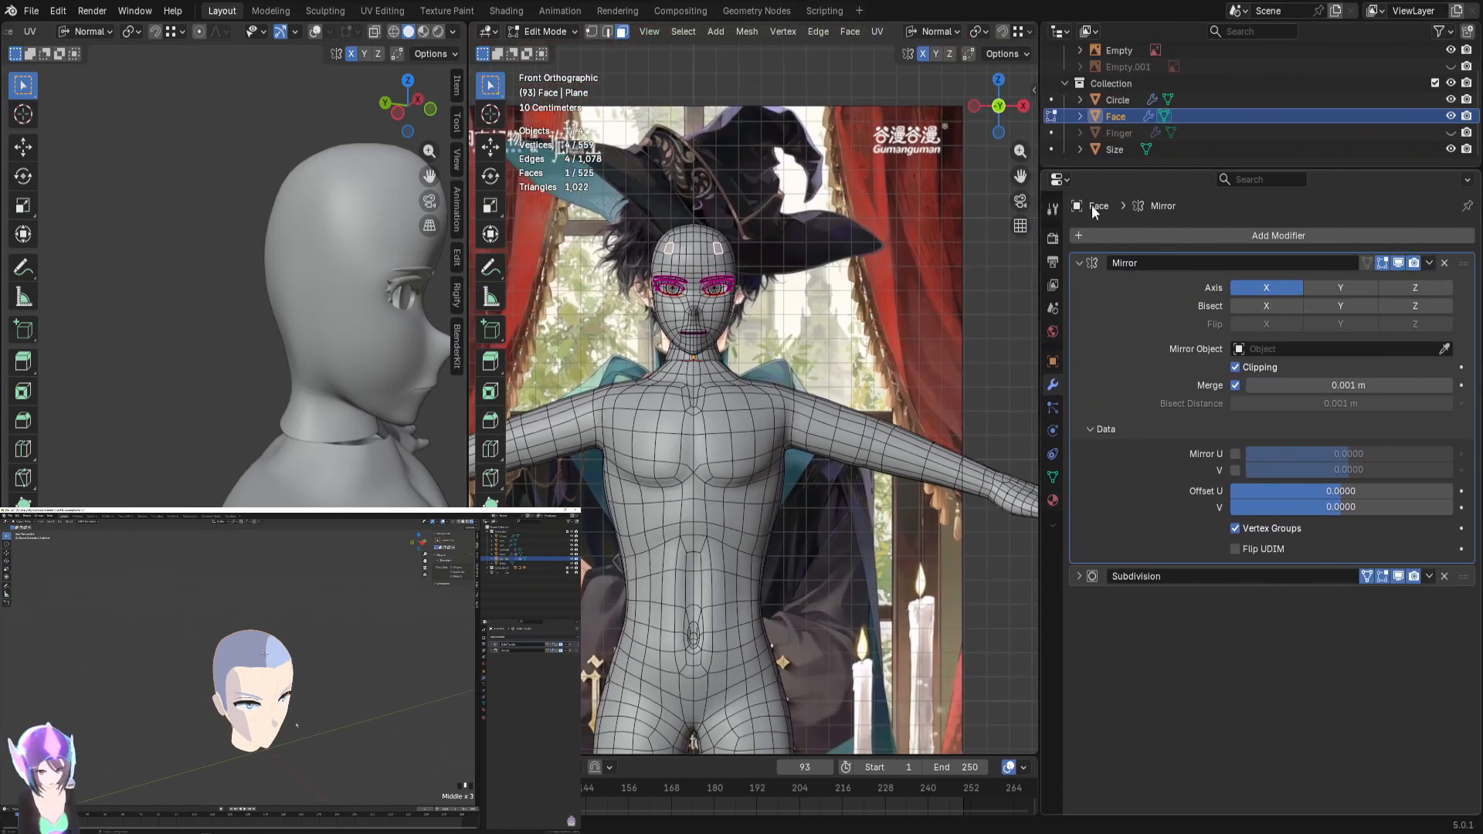
scroll(1313, 146, up, 2)
click(1304, 135)
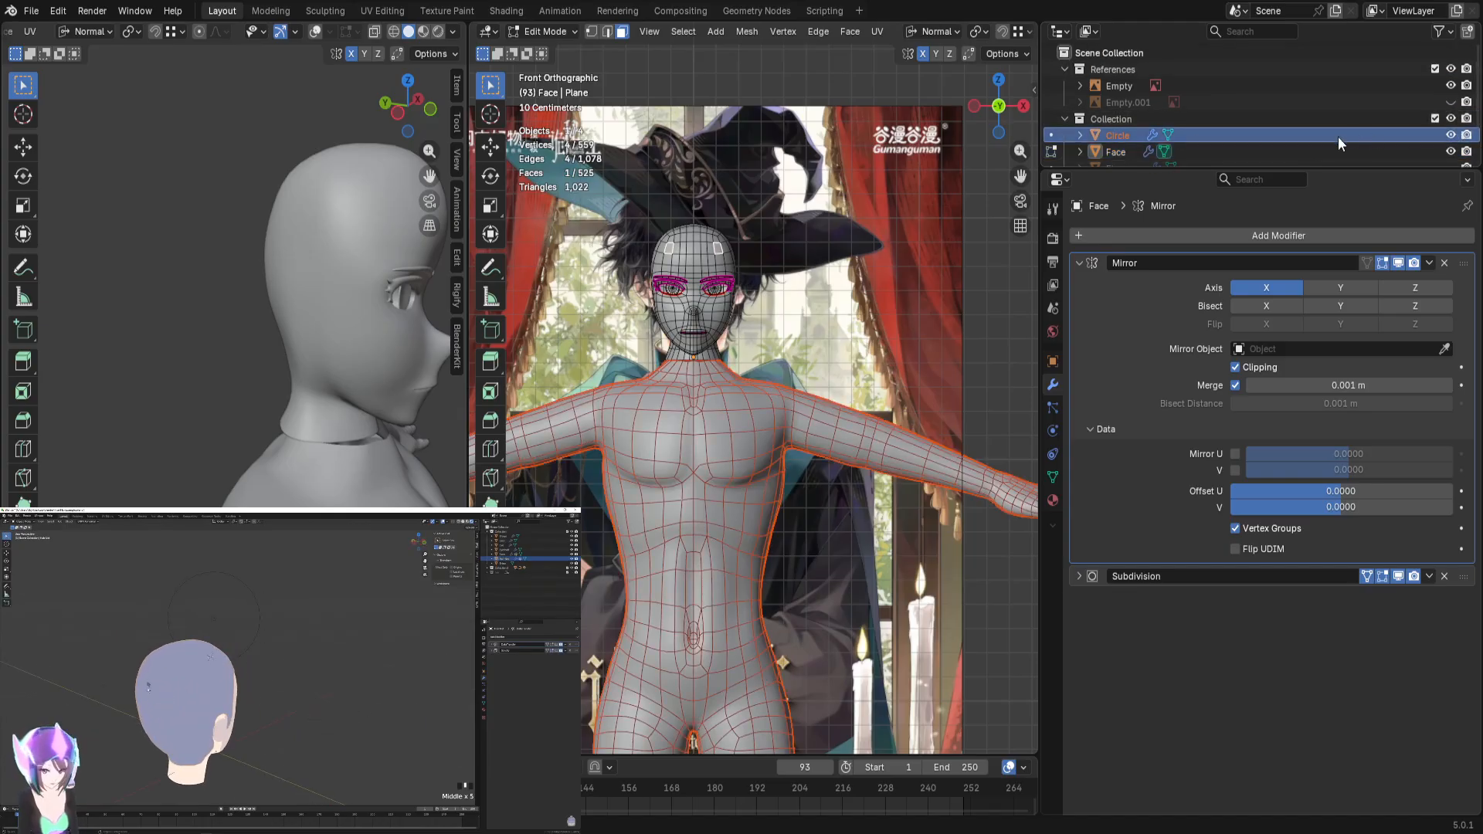
double_click(1120, 136)
scroll(1133, 137, down, 1)
text(Body)
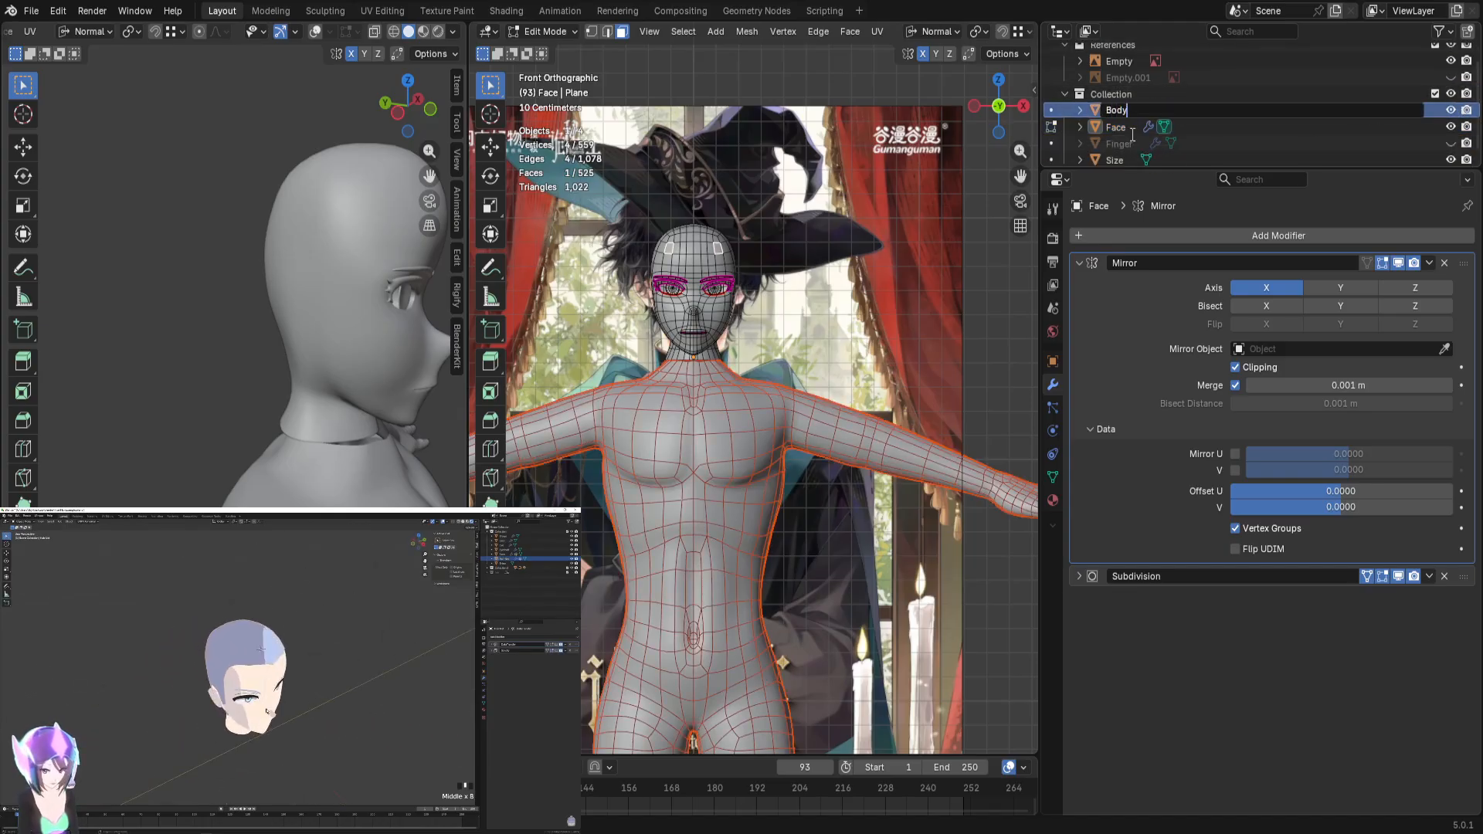
key(Return)
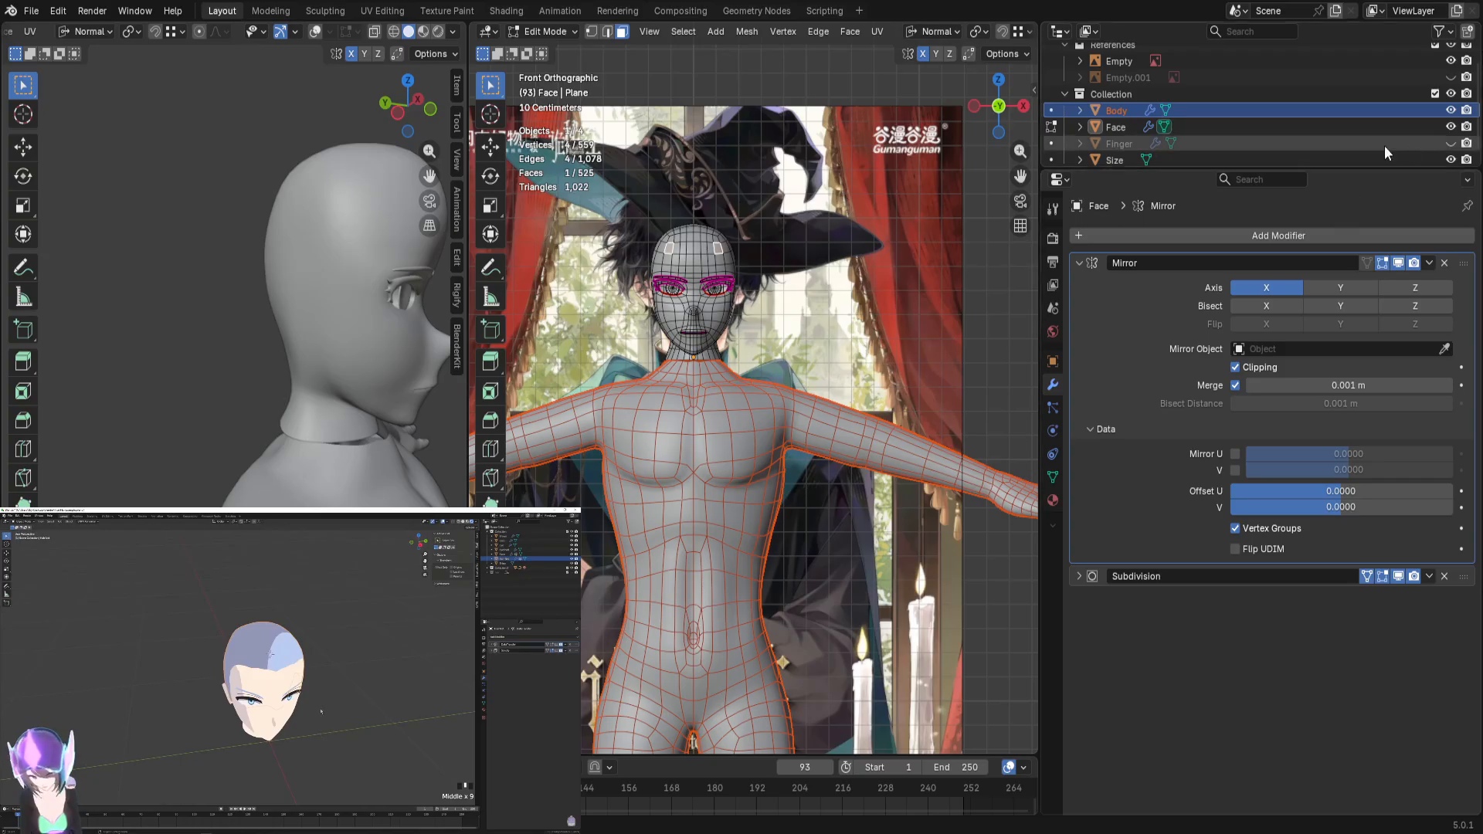
Step: Hide the Body object to isolate the head against the reference illustration
click(1451, 110)
scroll(835, 380, up, 5)
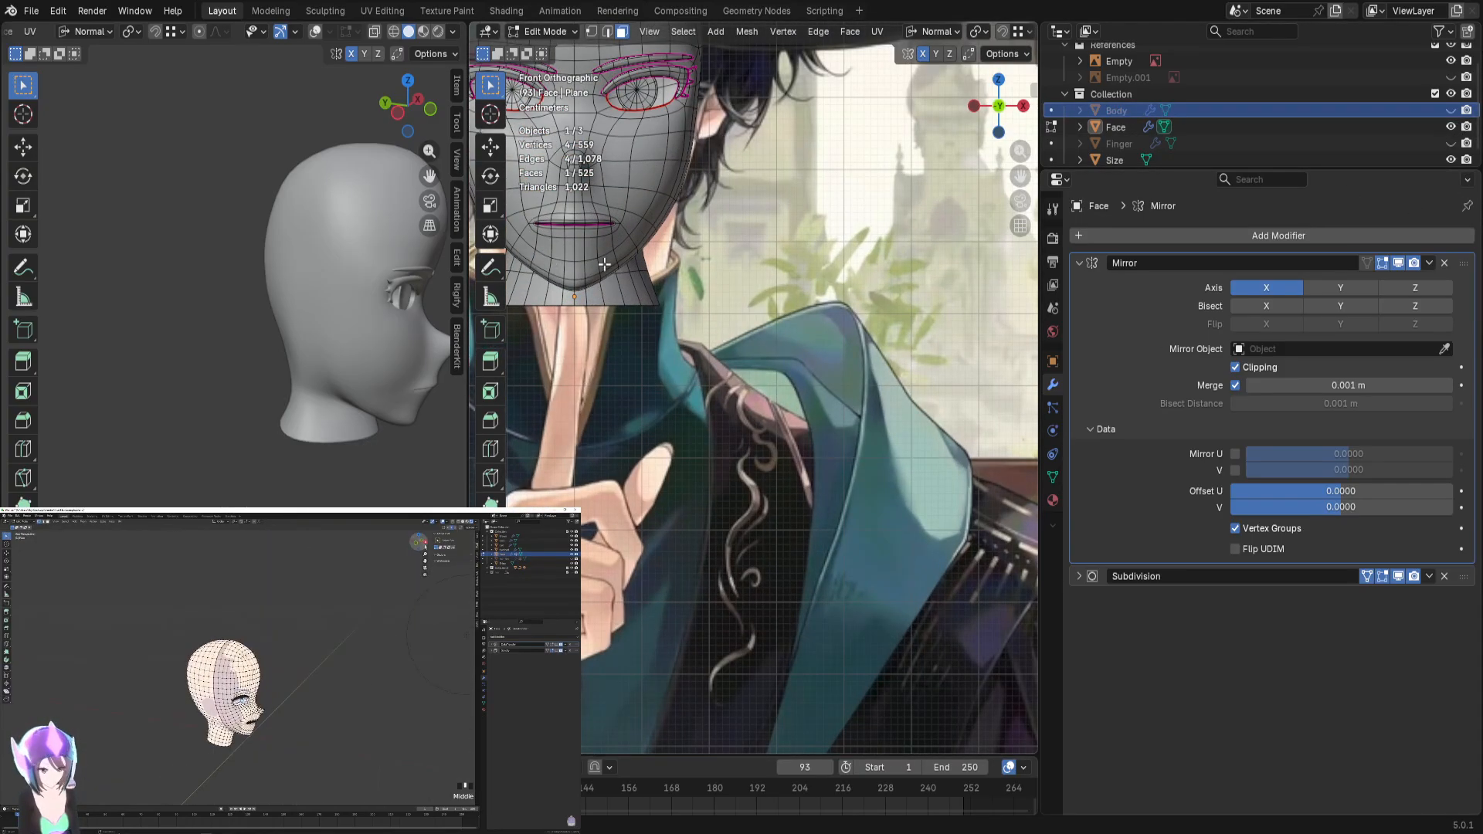
shift+middle_drag(663, 298, 911, 557)
scroll(533, 441, up, 2)
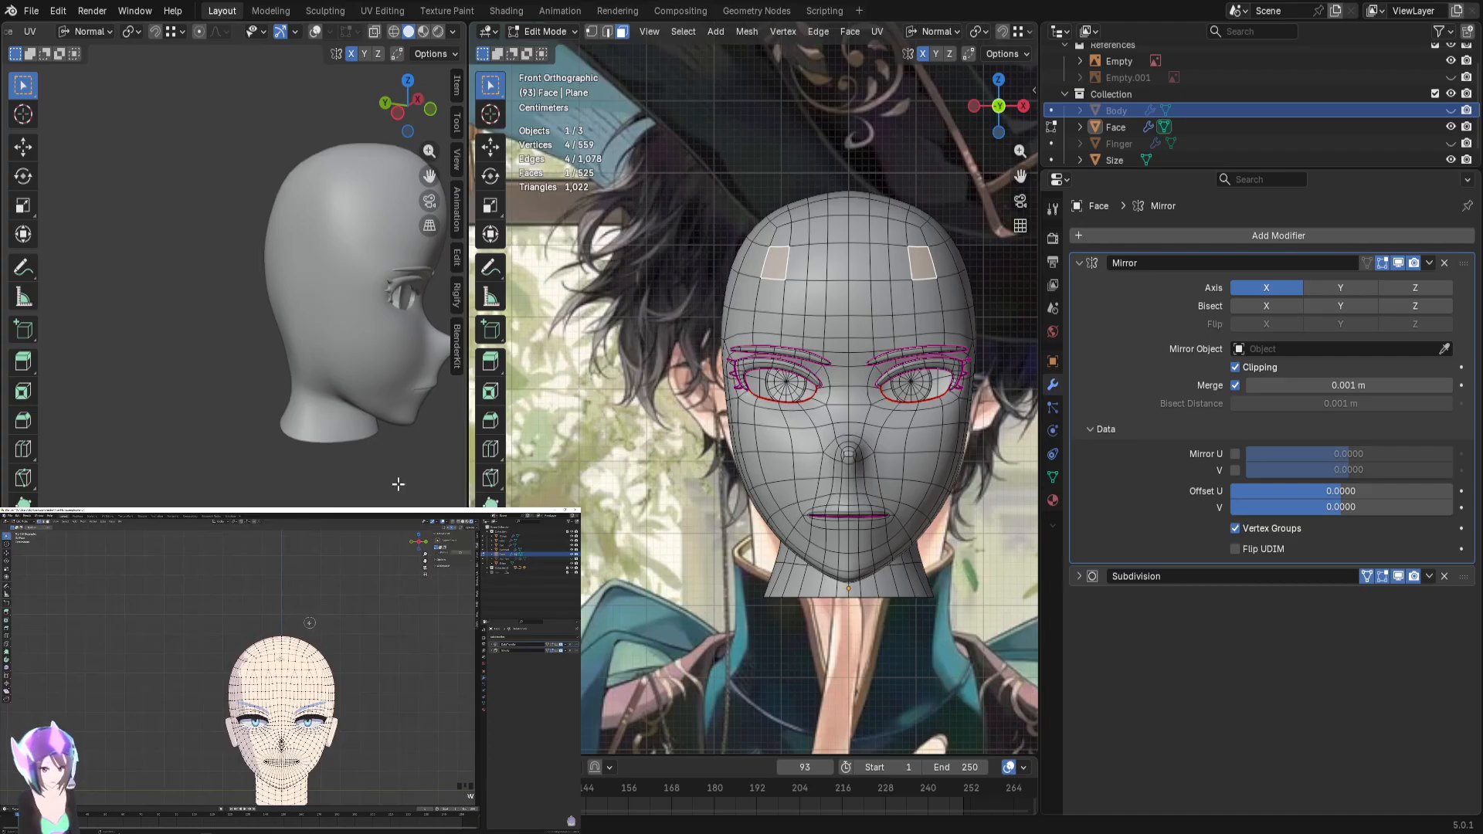
Step: Set the secondary viewport to a close front view of the head and enlarge the main viewport on both sides
click(363, 484)
key(KP_1)
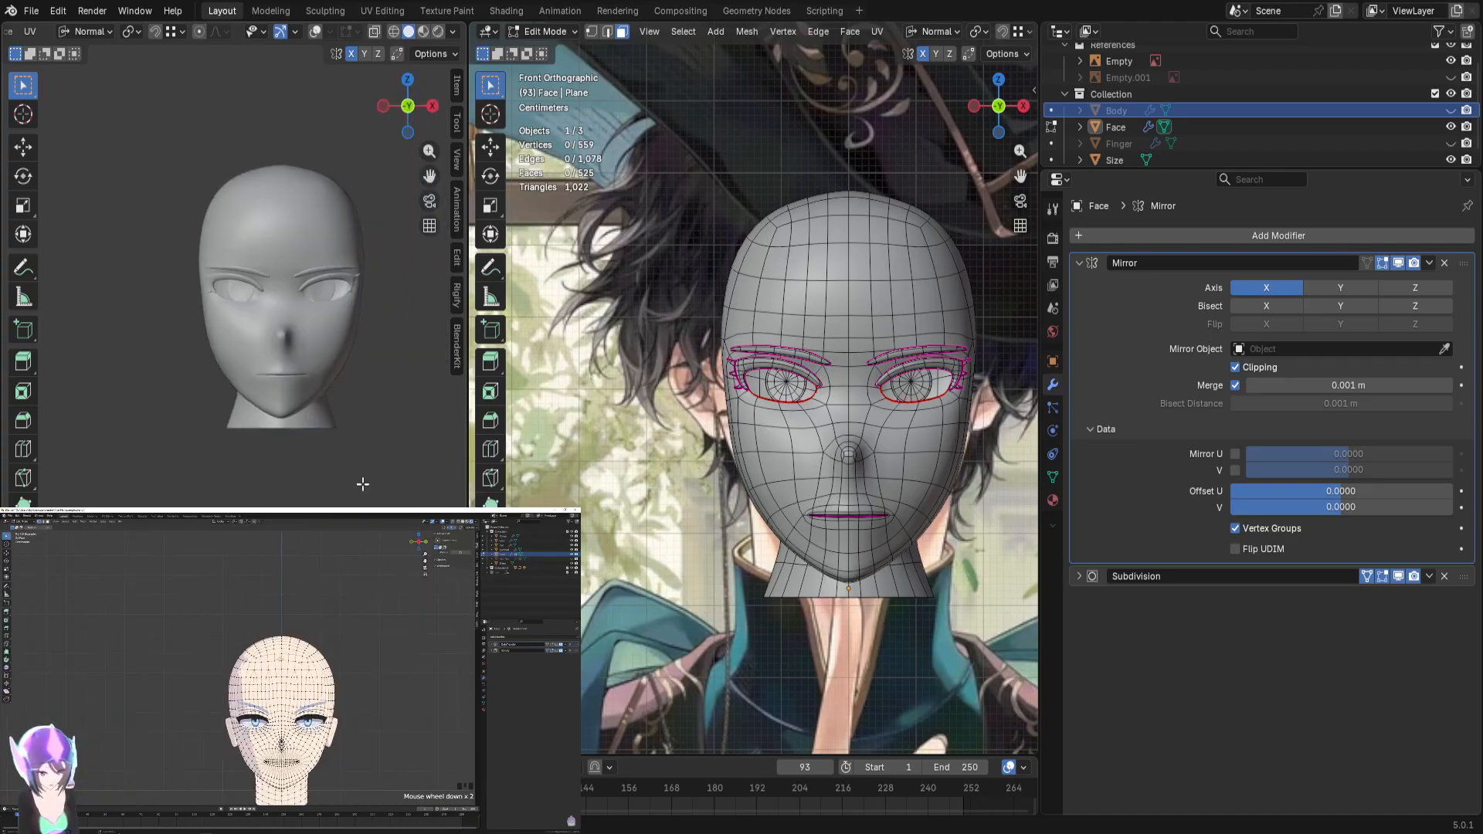
scroll(363, 484, up, 6)
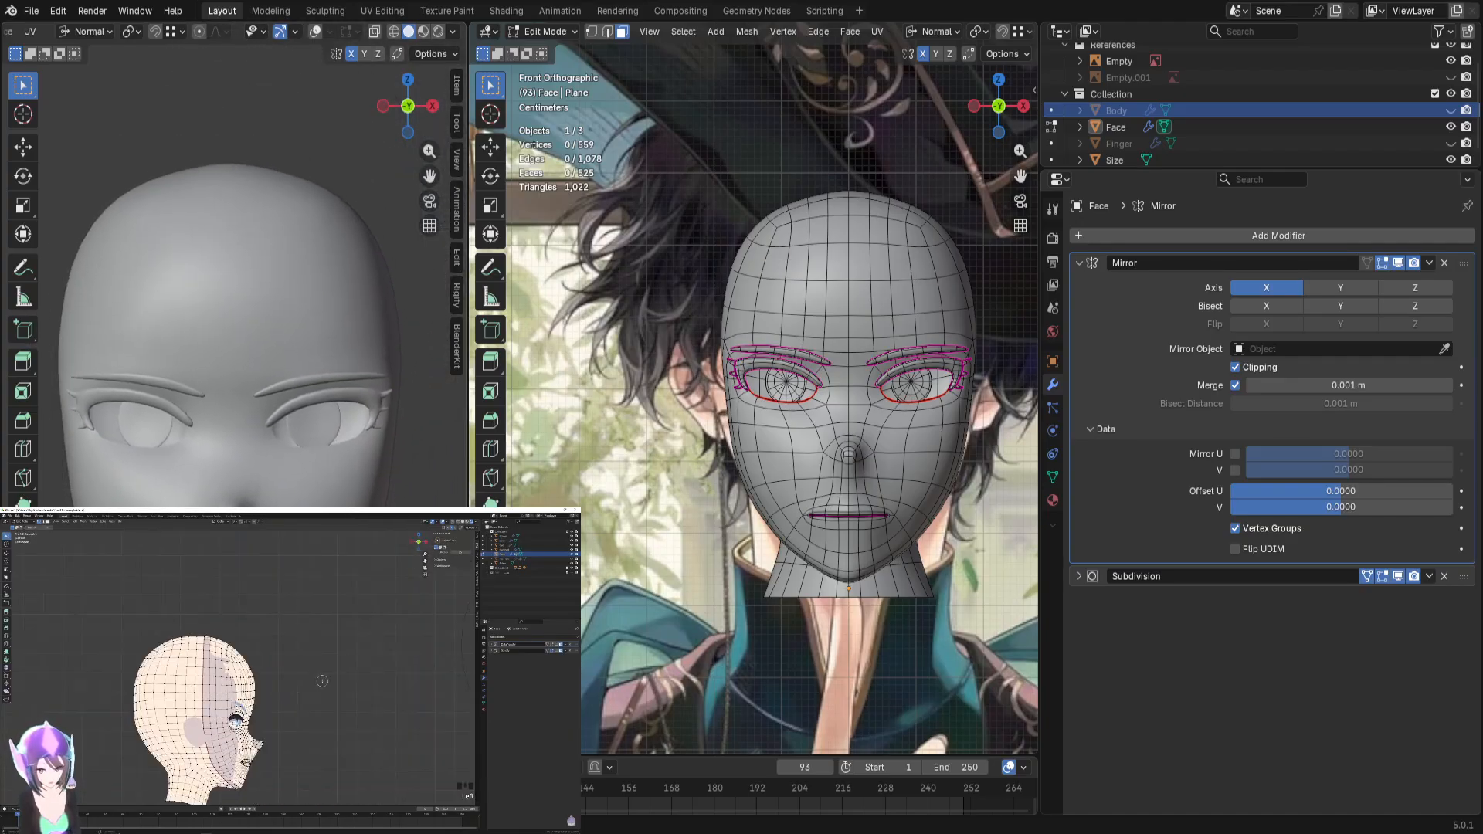
drag(468, 463, 332, 463)
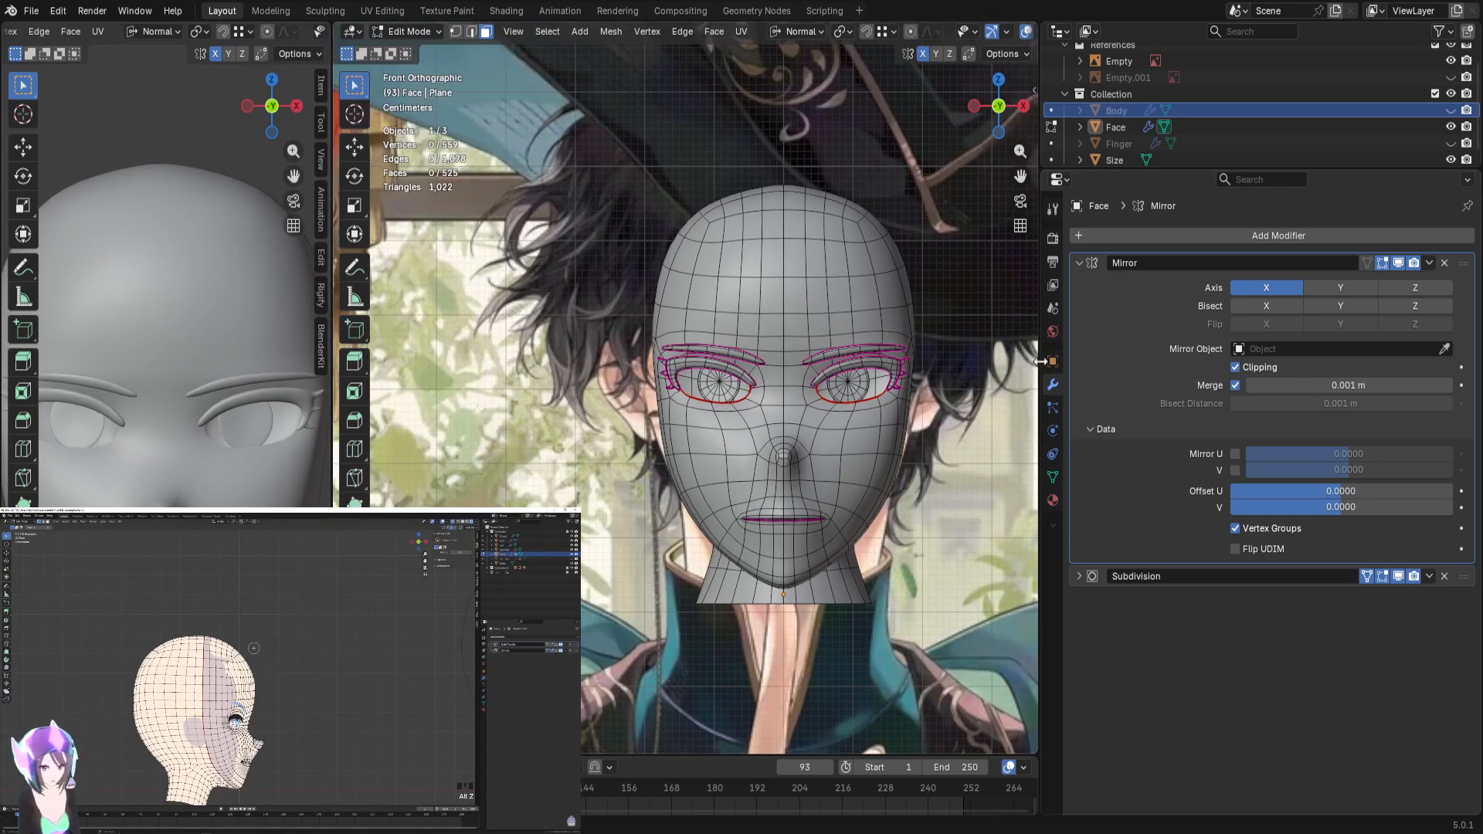
drag(1040, 361, 1244, 361)
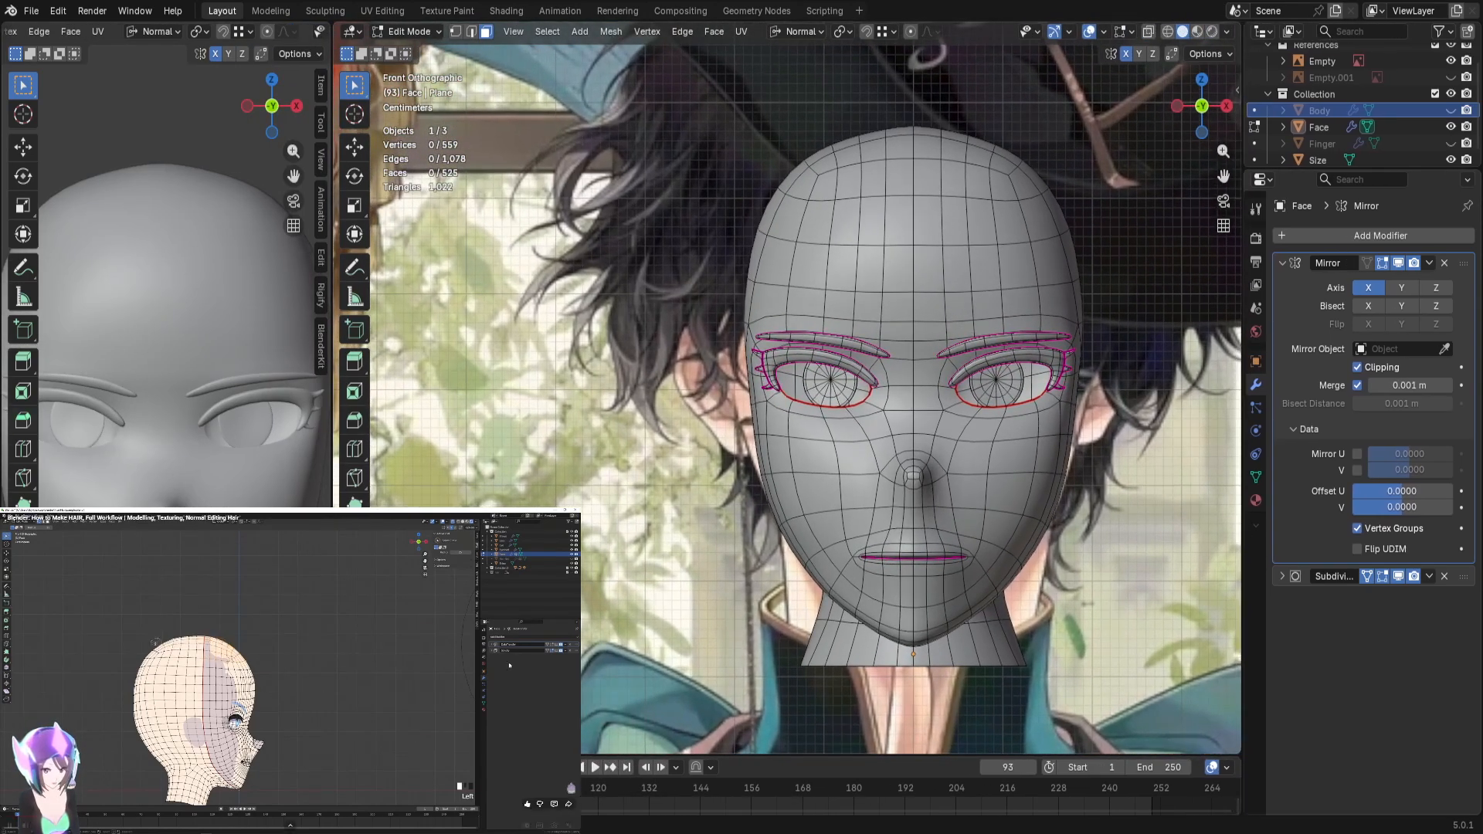
Step: Pause the hair tutorial and select the vertices across the whole front of the skull above the brows in vertex selection mode
click(509, 665)
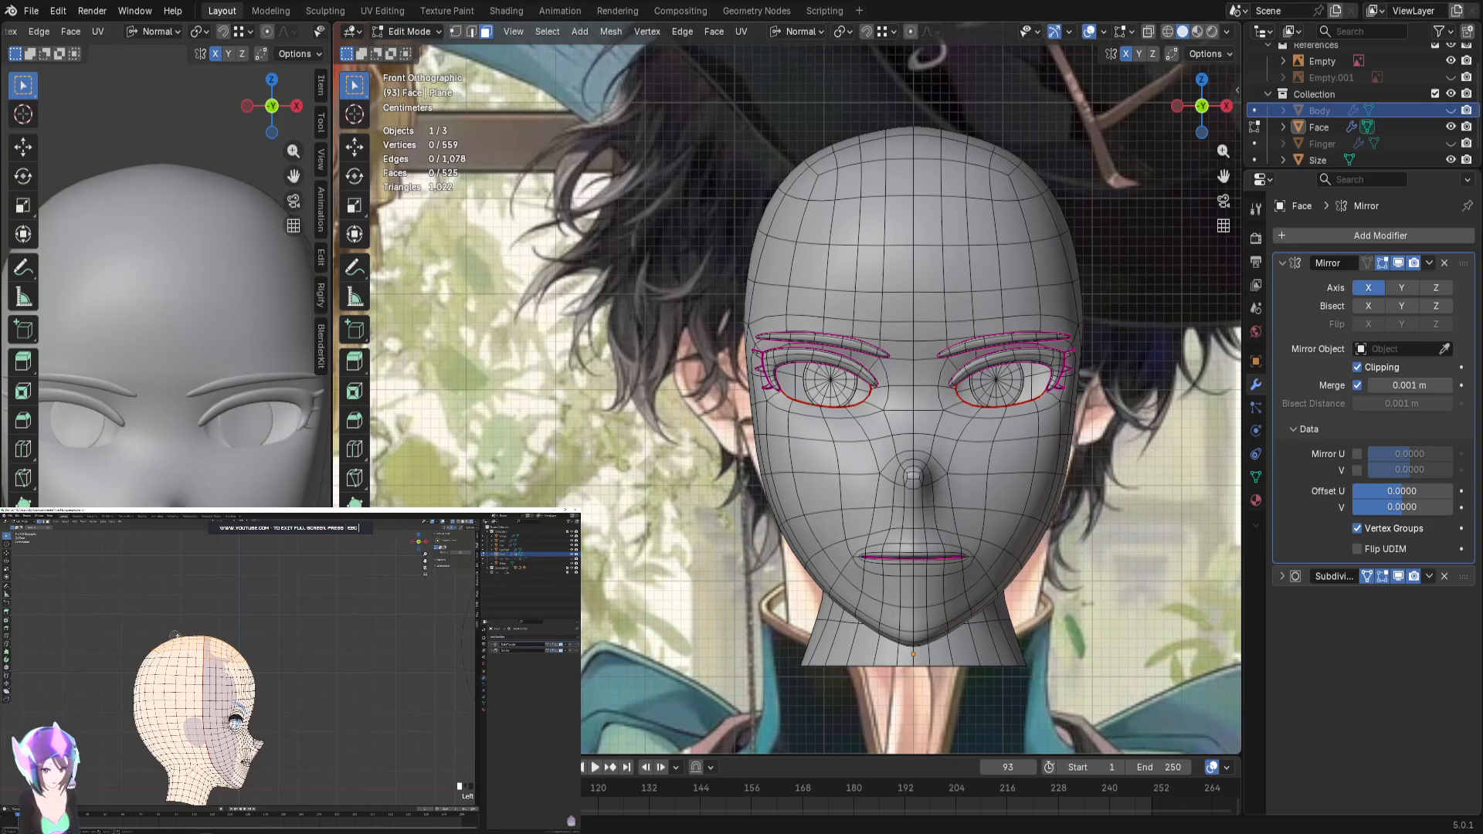
click(903, 265)
key(1)
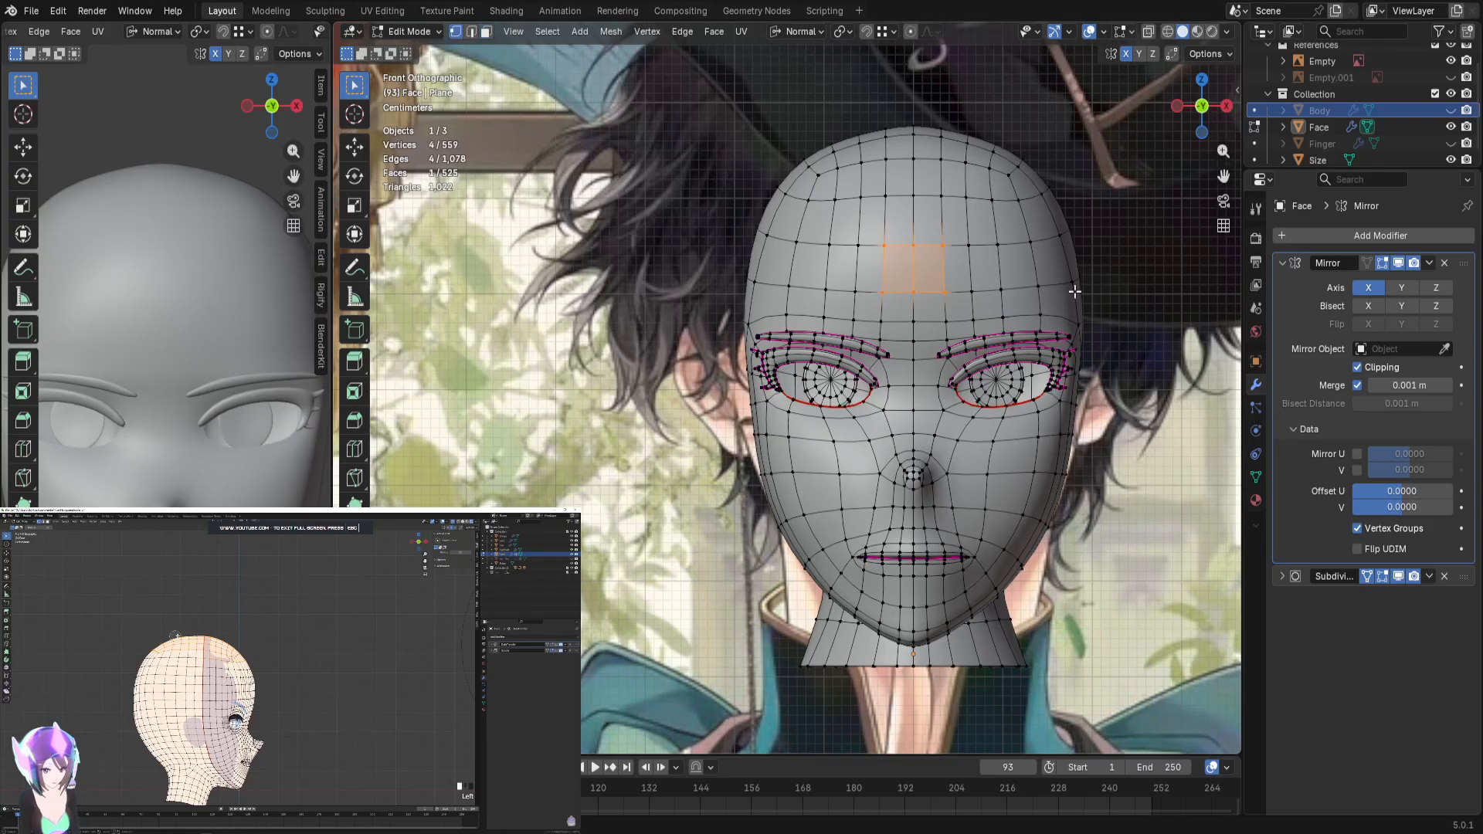
drag(1075, 291, 872, 165)
click(1124, 247)
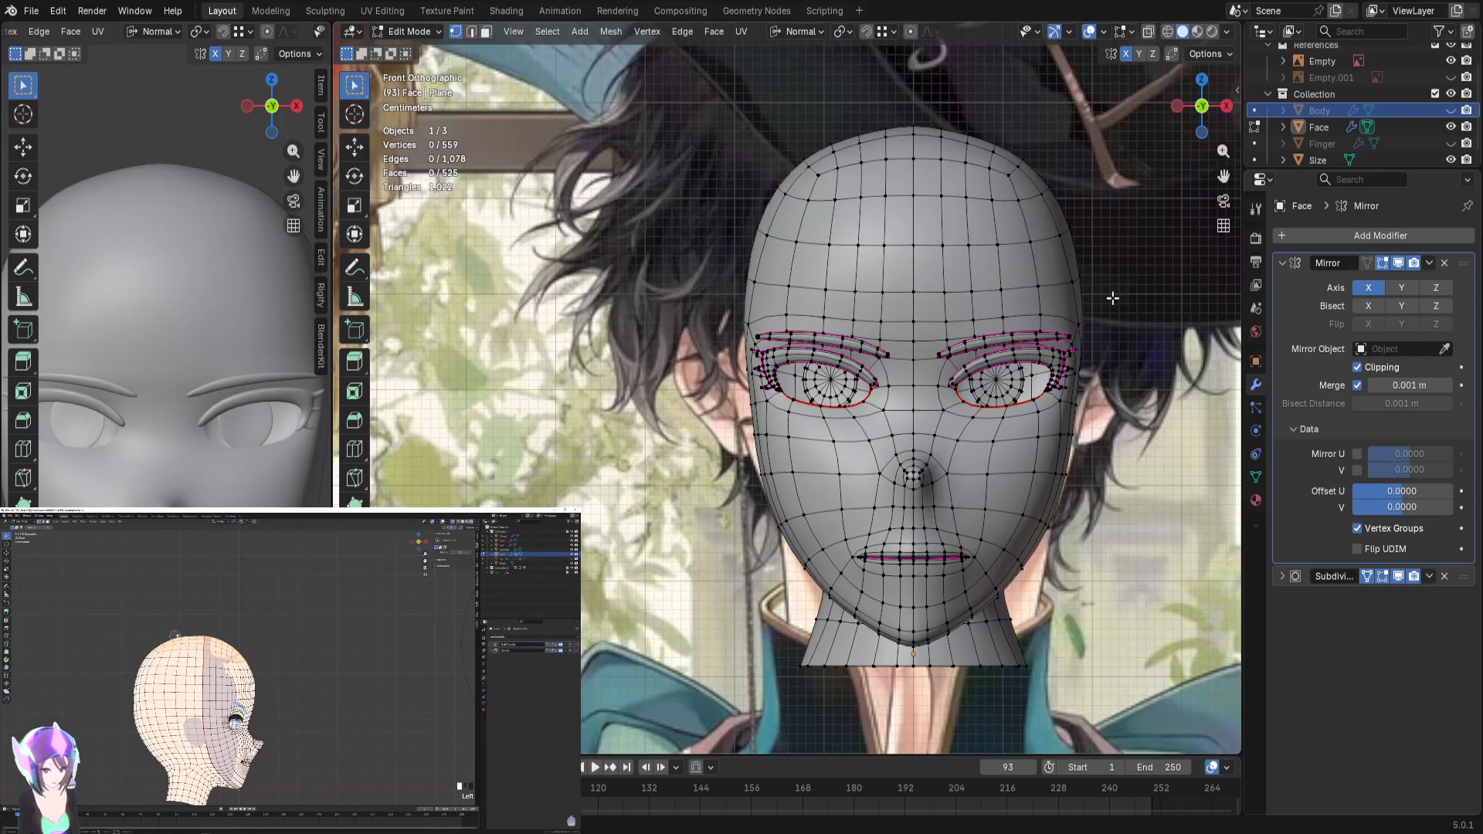
drag(1112, 298, 924, 97)
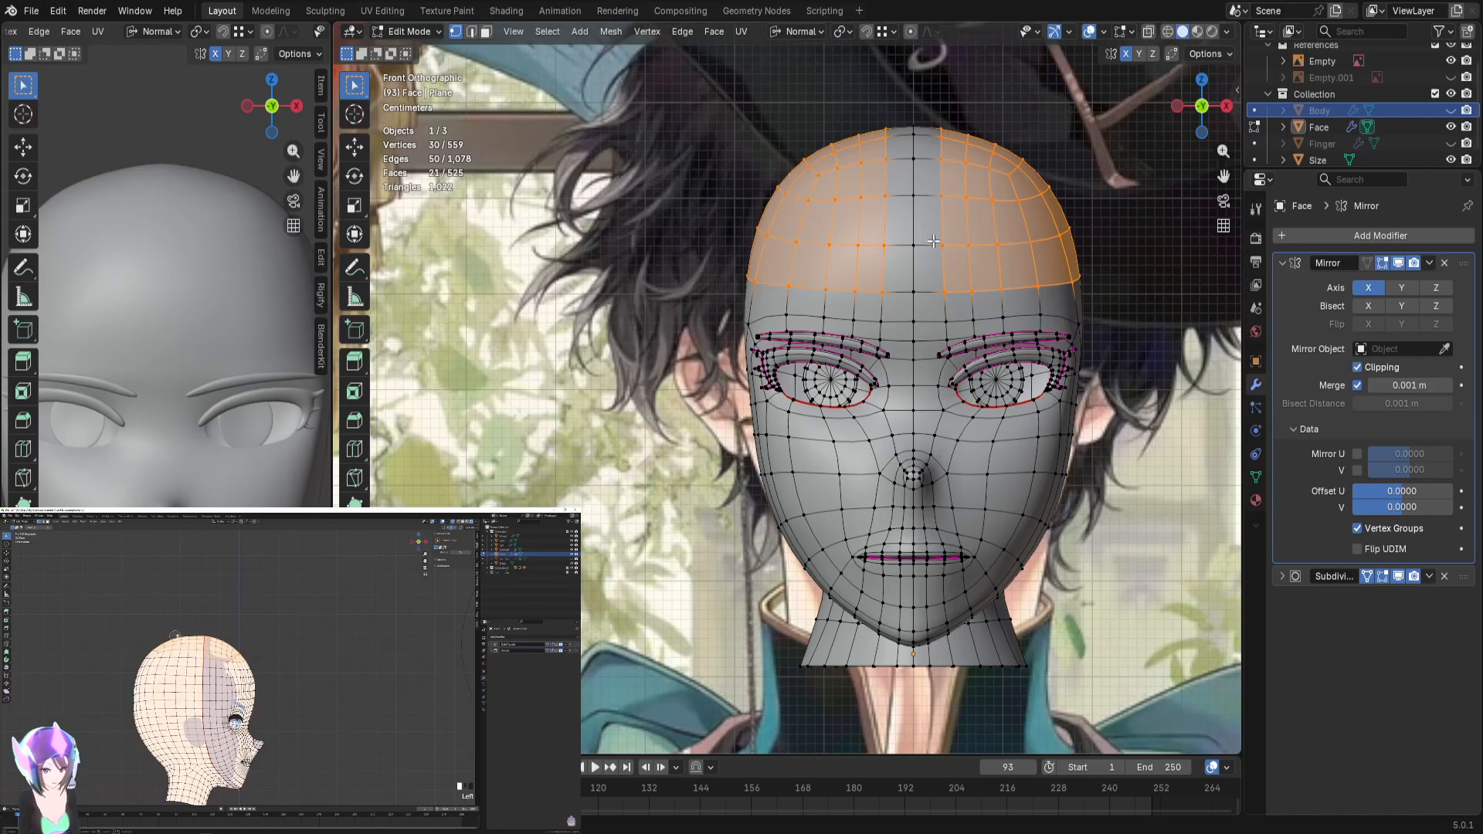
drag(1092, 295, 887, 87)
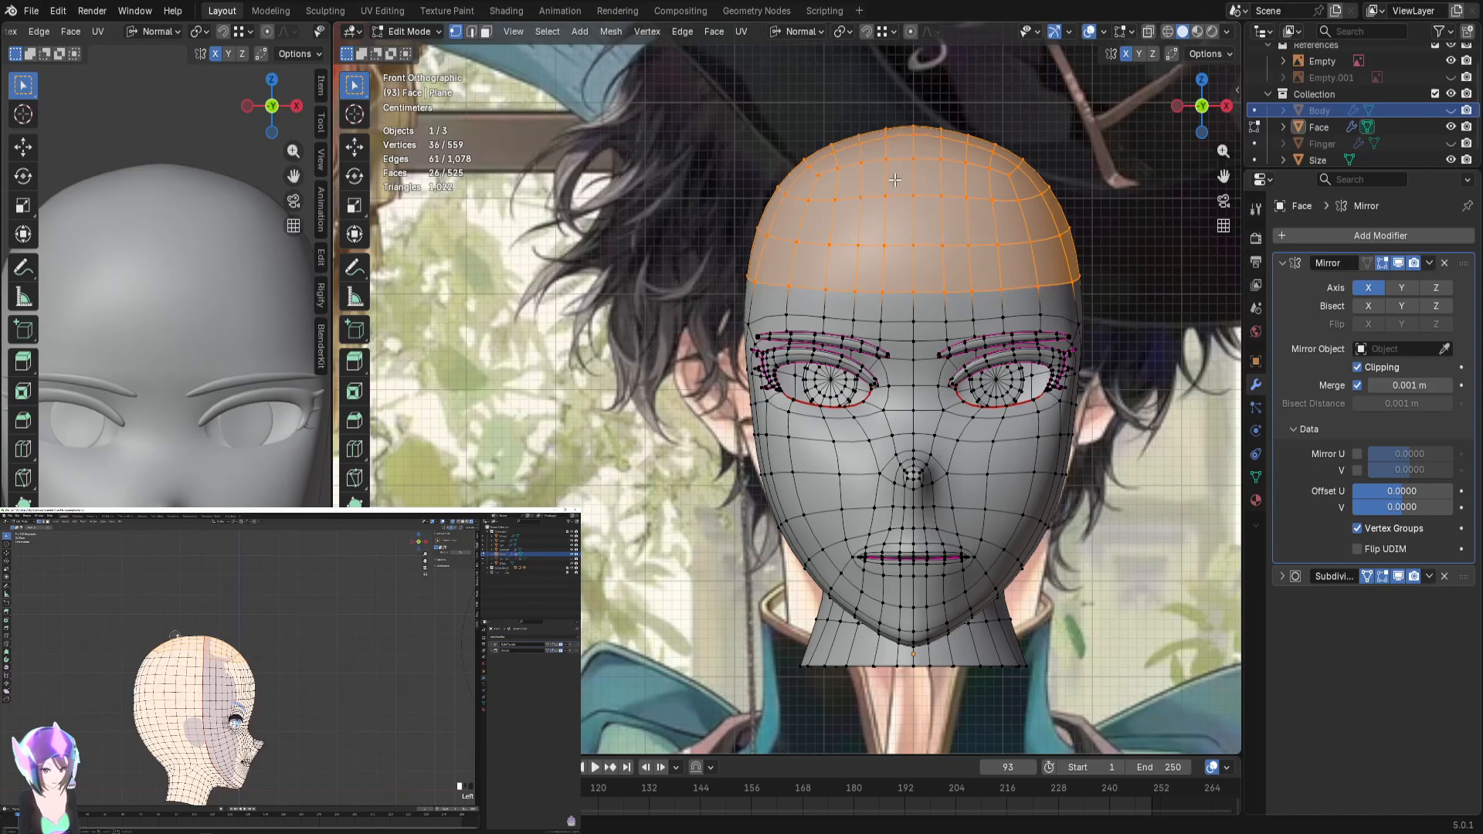
Step: Extend the vertex selection across the crown and back of the skull in the right side view, and clear the selection
key(KP_3)
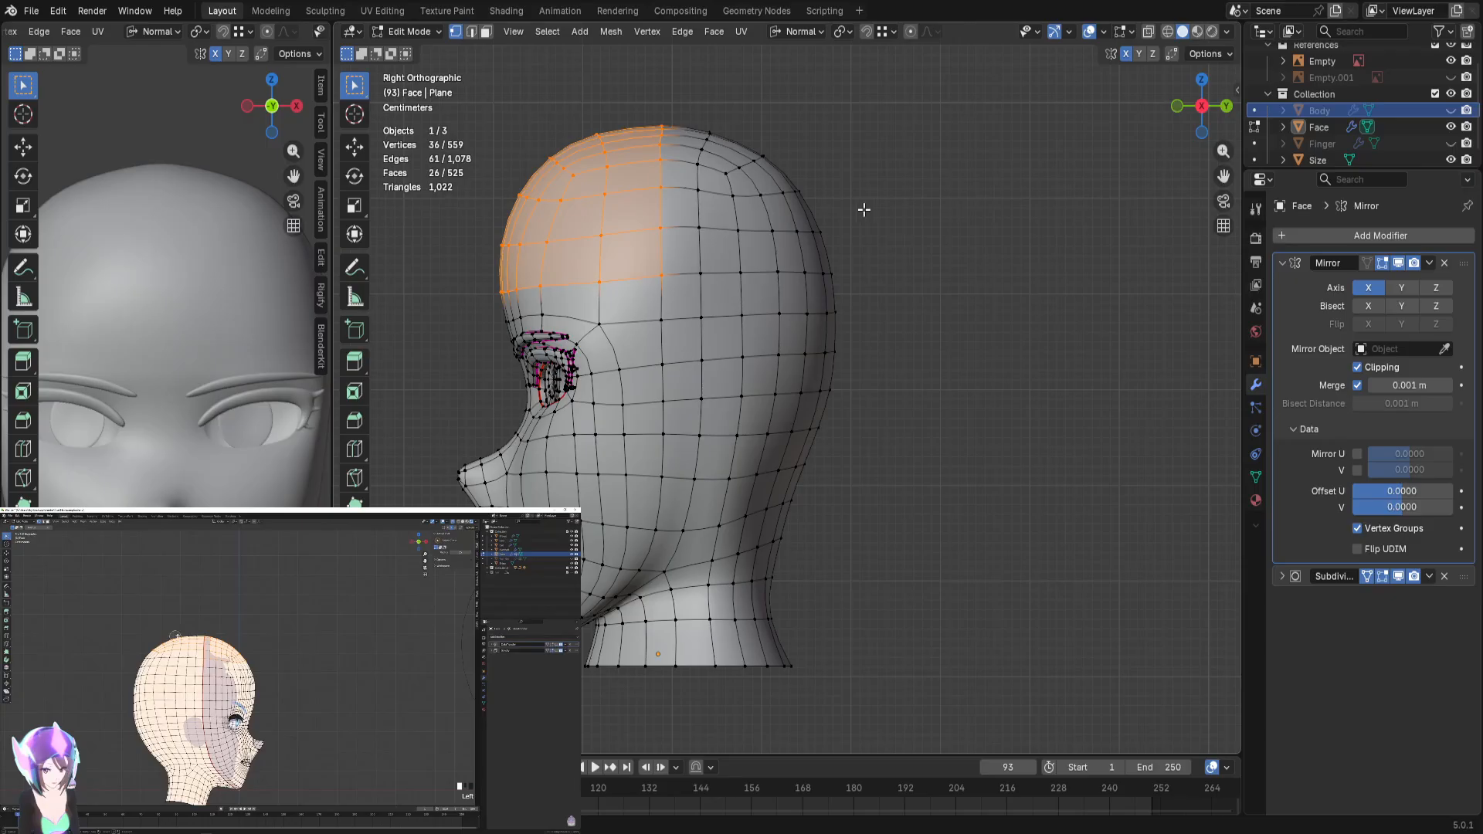
drag(924, 316, 635, 89)
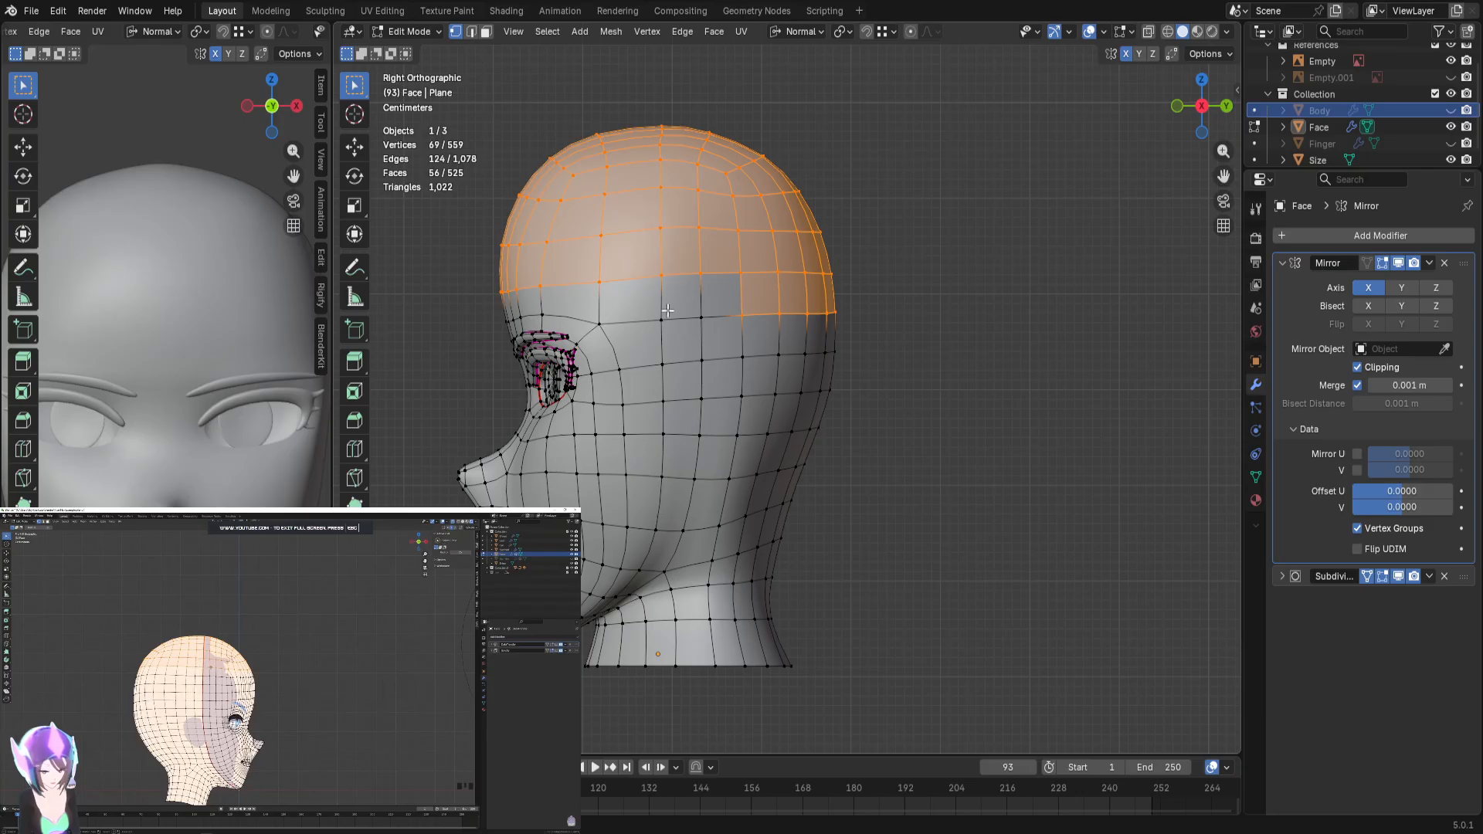
shift+click(706, 318)
shift+click(703, 361)
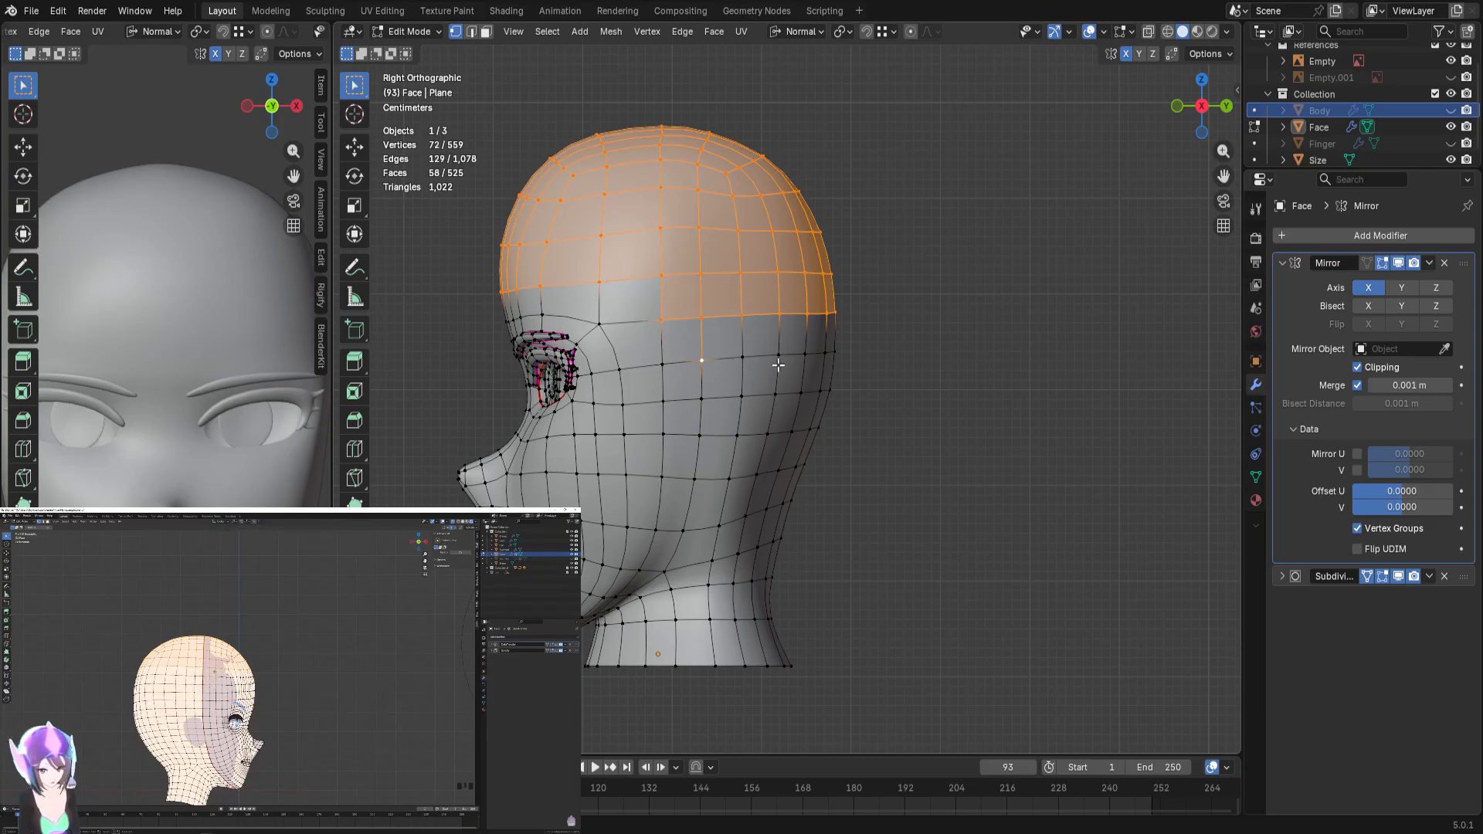
shift+click(756, 356)
shift+drag(890, 309, 703, 440)
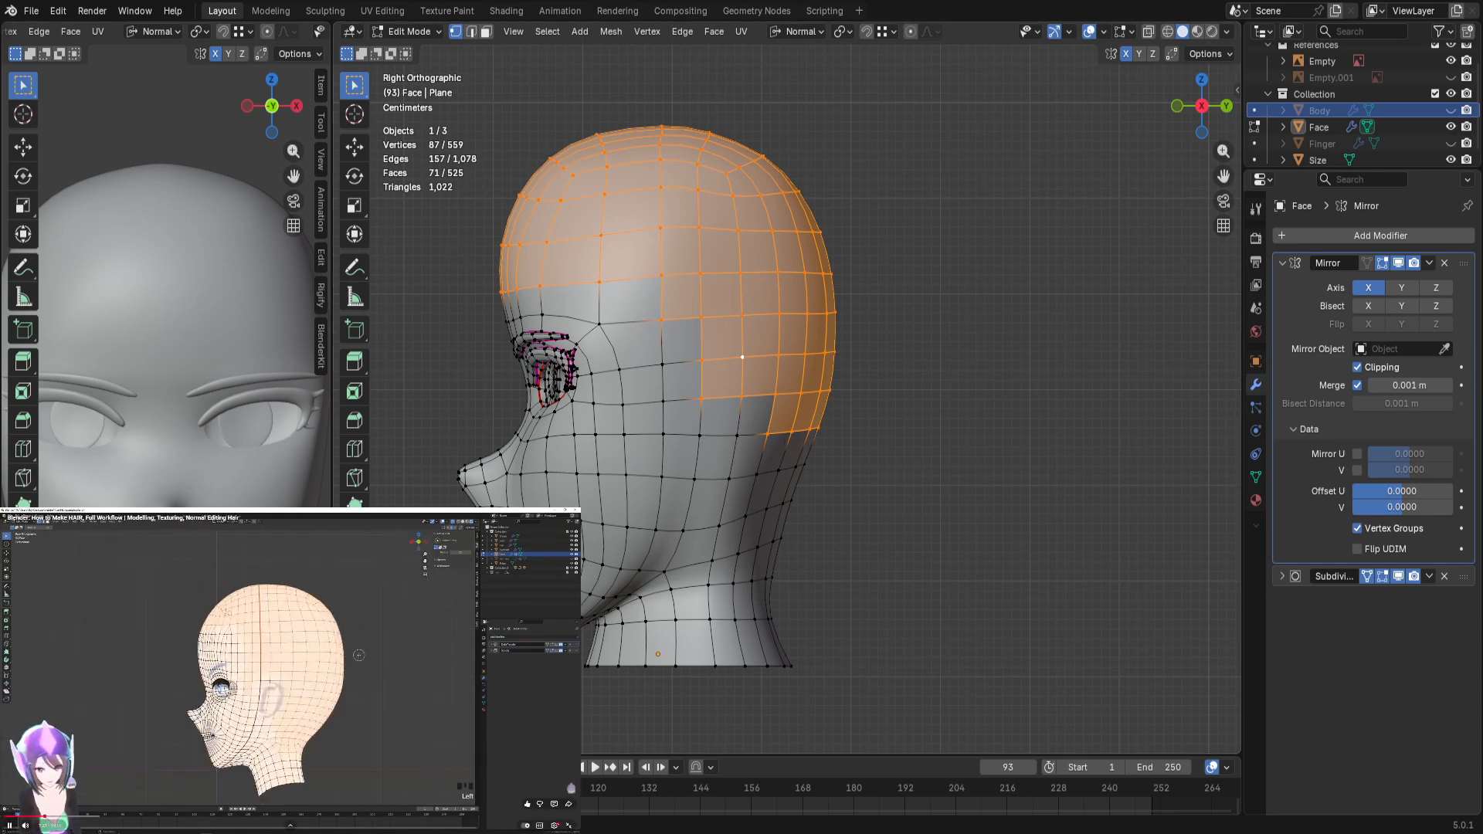
click(1034, 485)
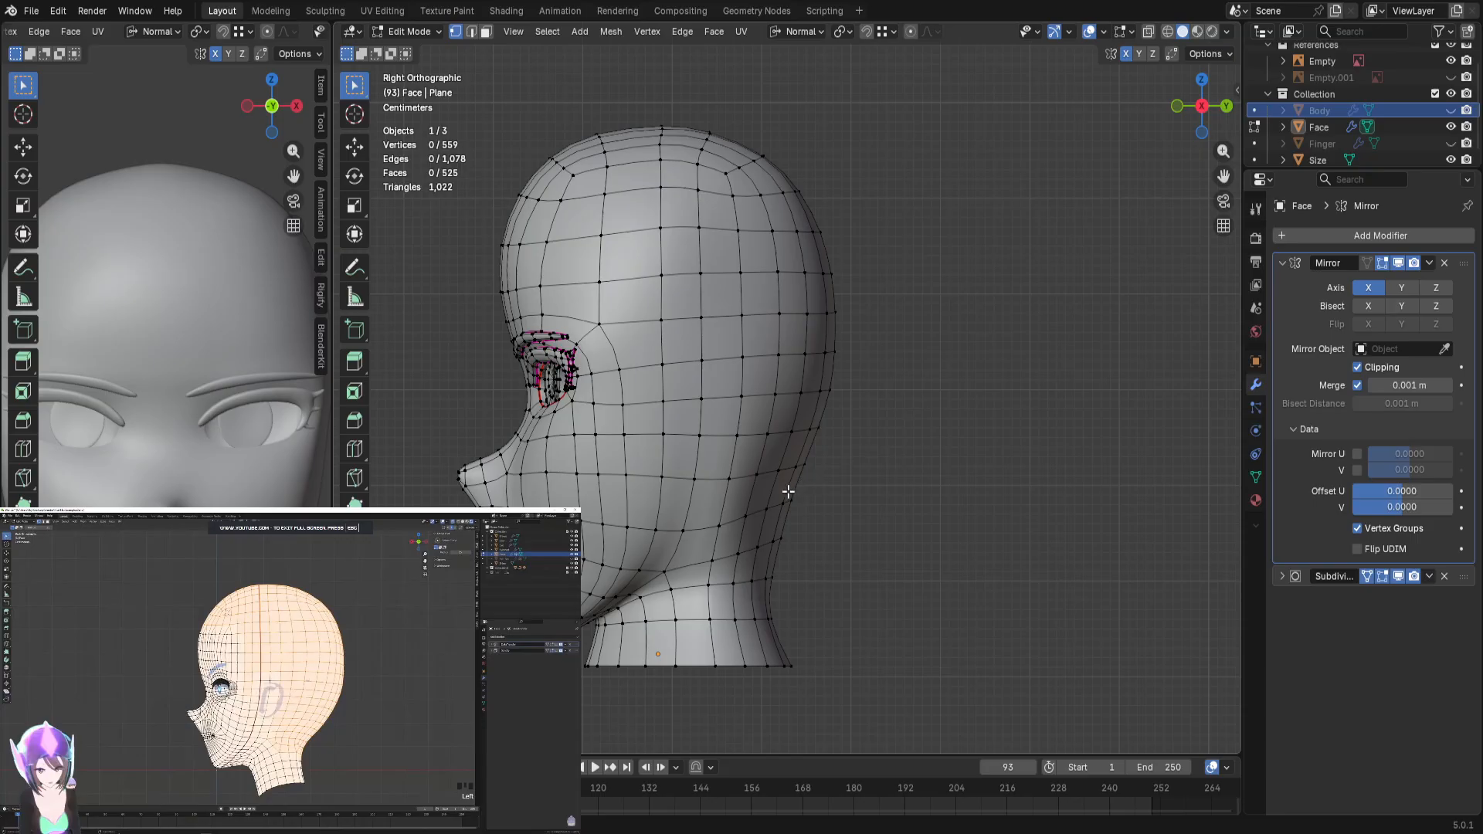
Step: Show the head's right side in the secondary viewport, and reshape the nape with the Grab brush in Sculpt Mode
key(KP_3)
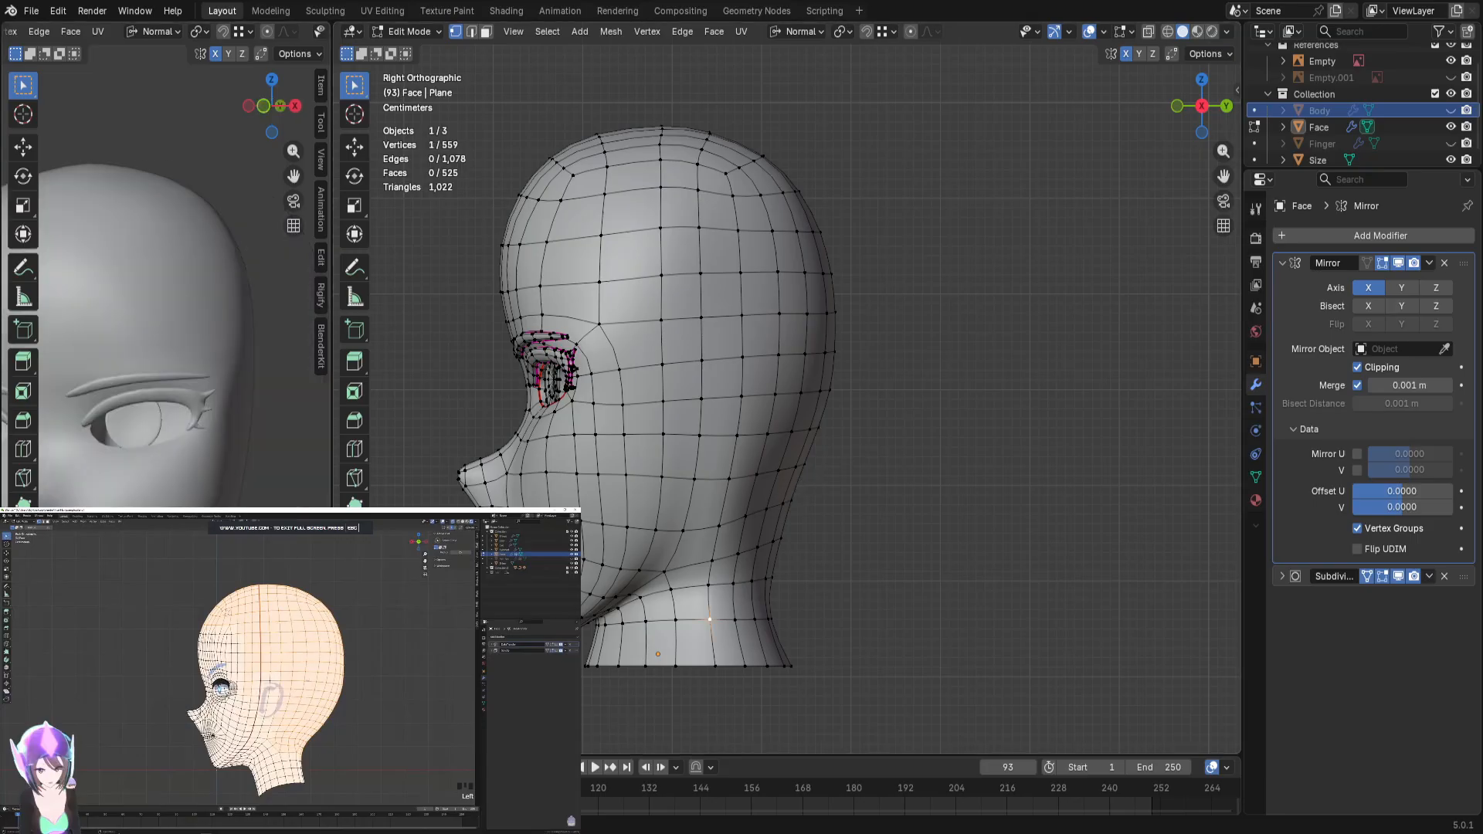
scroll(248, 489, down, 4)
shift+middle_drag(248, 490, 370, 518)
key(ctrl+Tab)
click(958, 437)
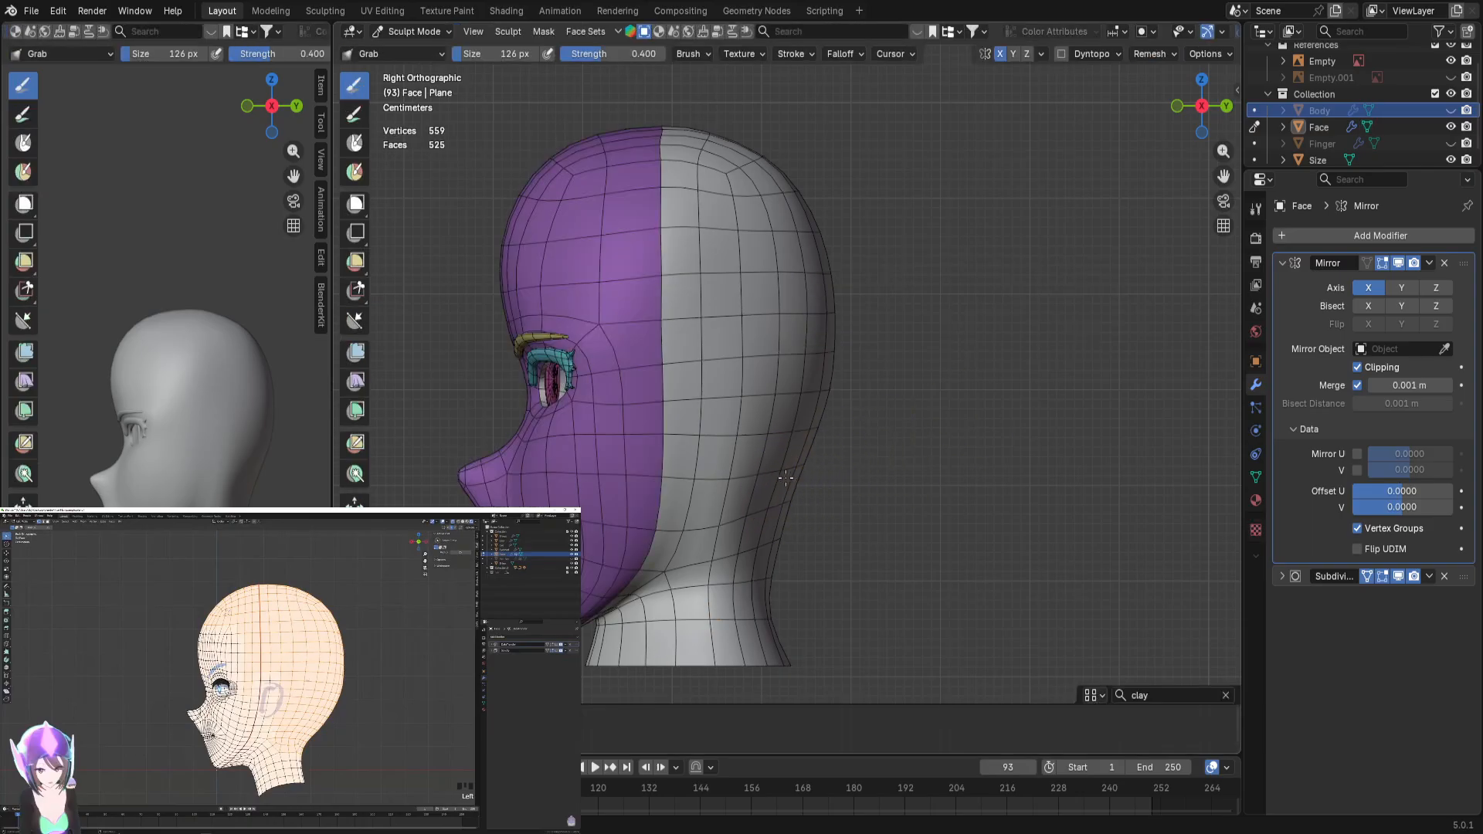
mouse_move(775, 490)
mouse_down()
mouse_move(795, 435)
mouse_move(770, 508)
mouse_up()
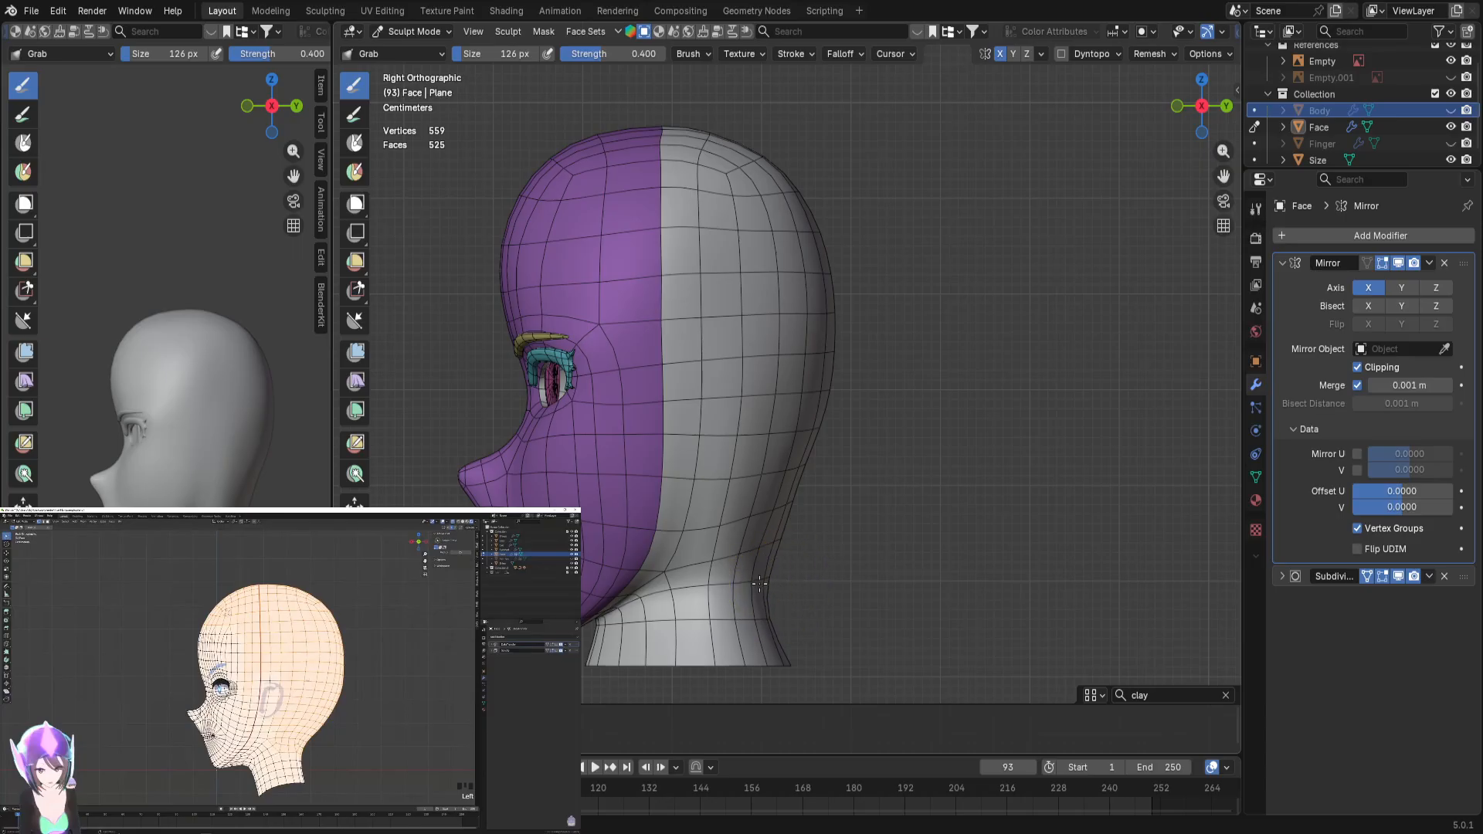
drag(758, 580, 770, 556)
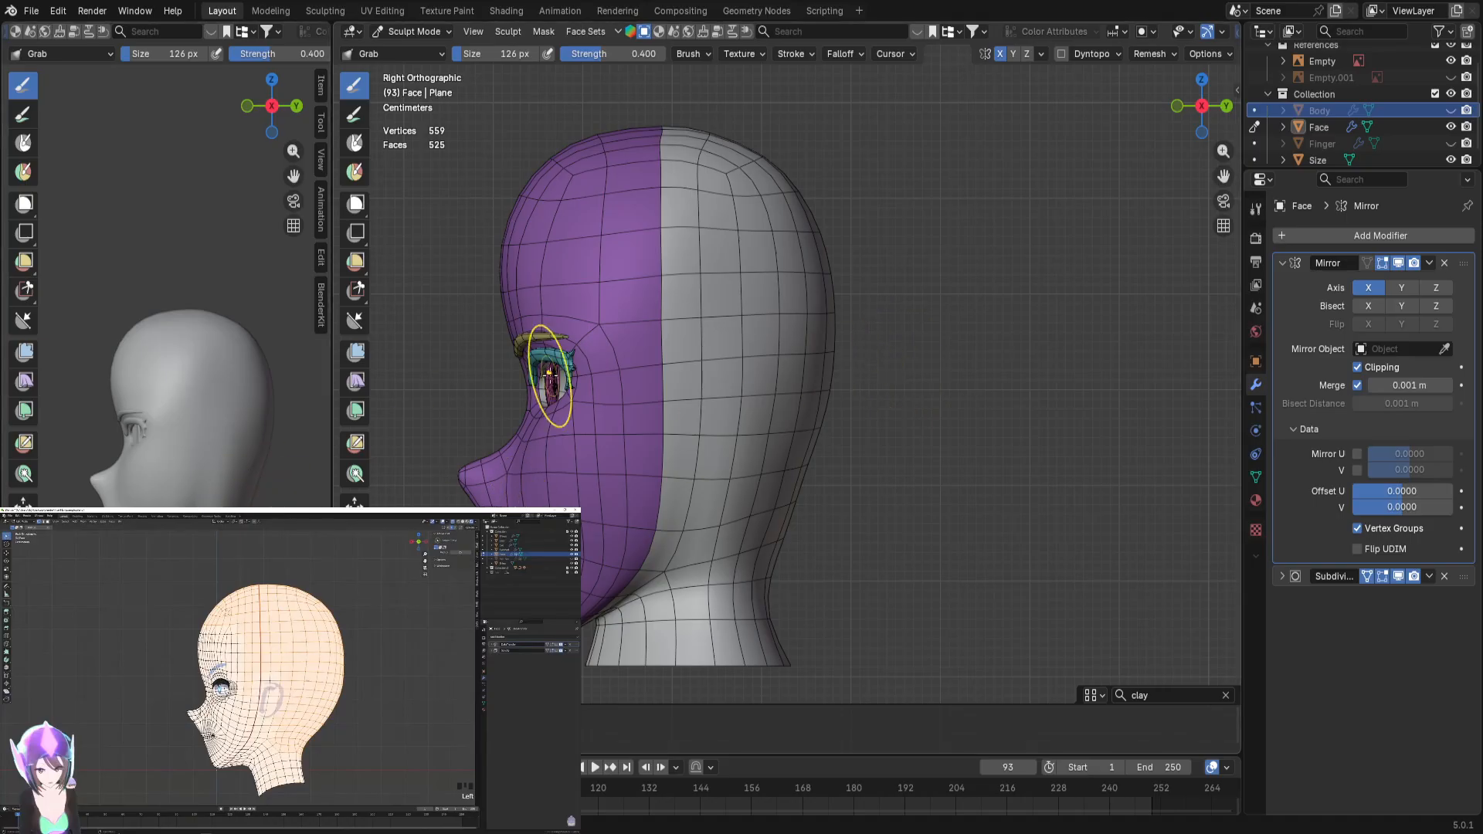
Step: Set the Grab brush size to 252 px and pull the lower back of the skull outward into a fuller profile
scroll(789, 384, up, 1)
key(f)
click(822, 389)
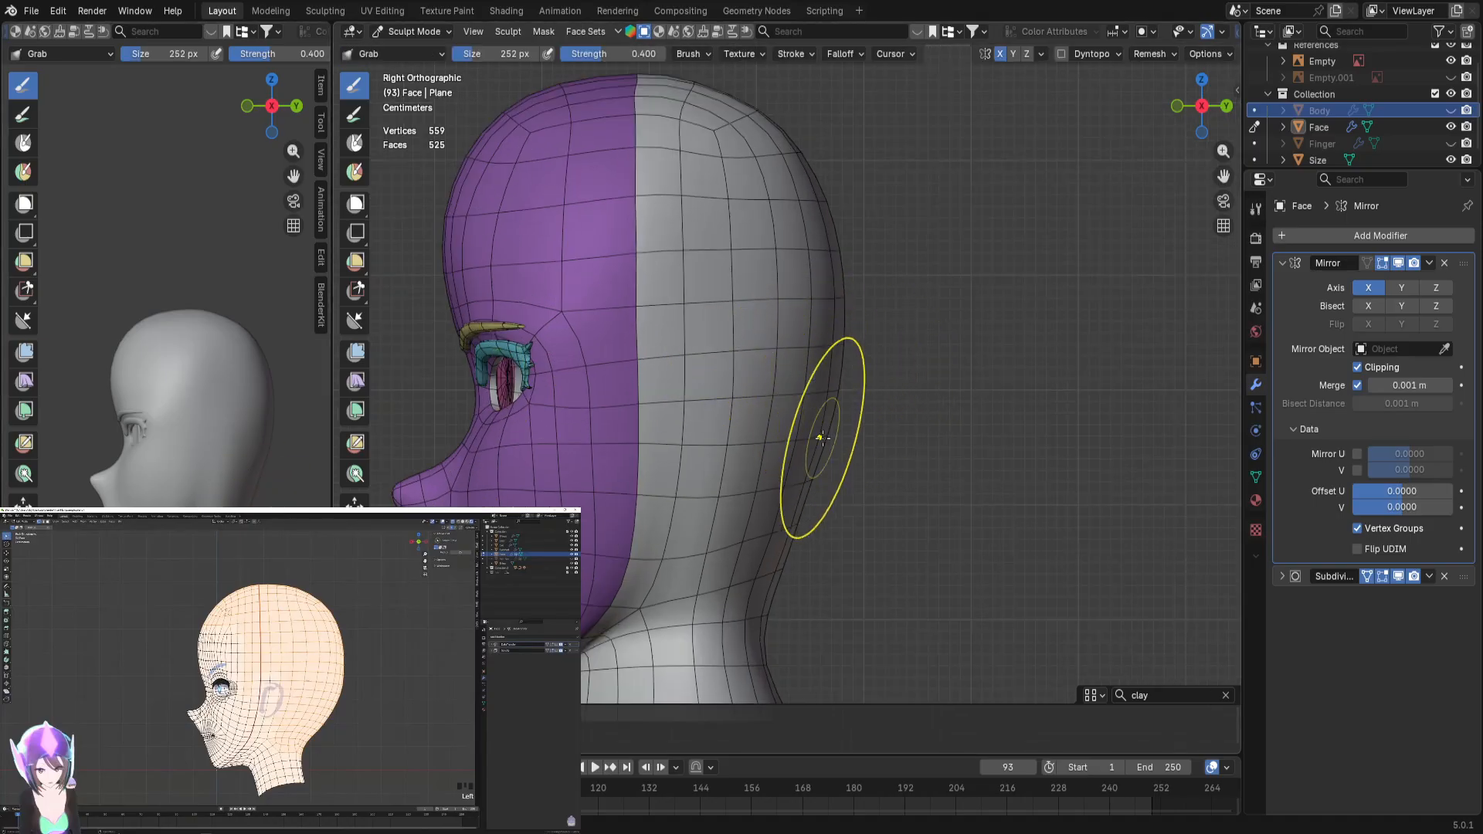
drag(815, 434, 825, 438)
mouse_move(774, 516)
mouse_down()
mouse_move(845, 405)
mouse_move(859, 297)
mouse_move(846, 255)
mouse_move(847, 328)
mouse_up()
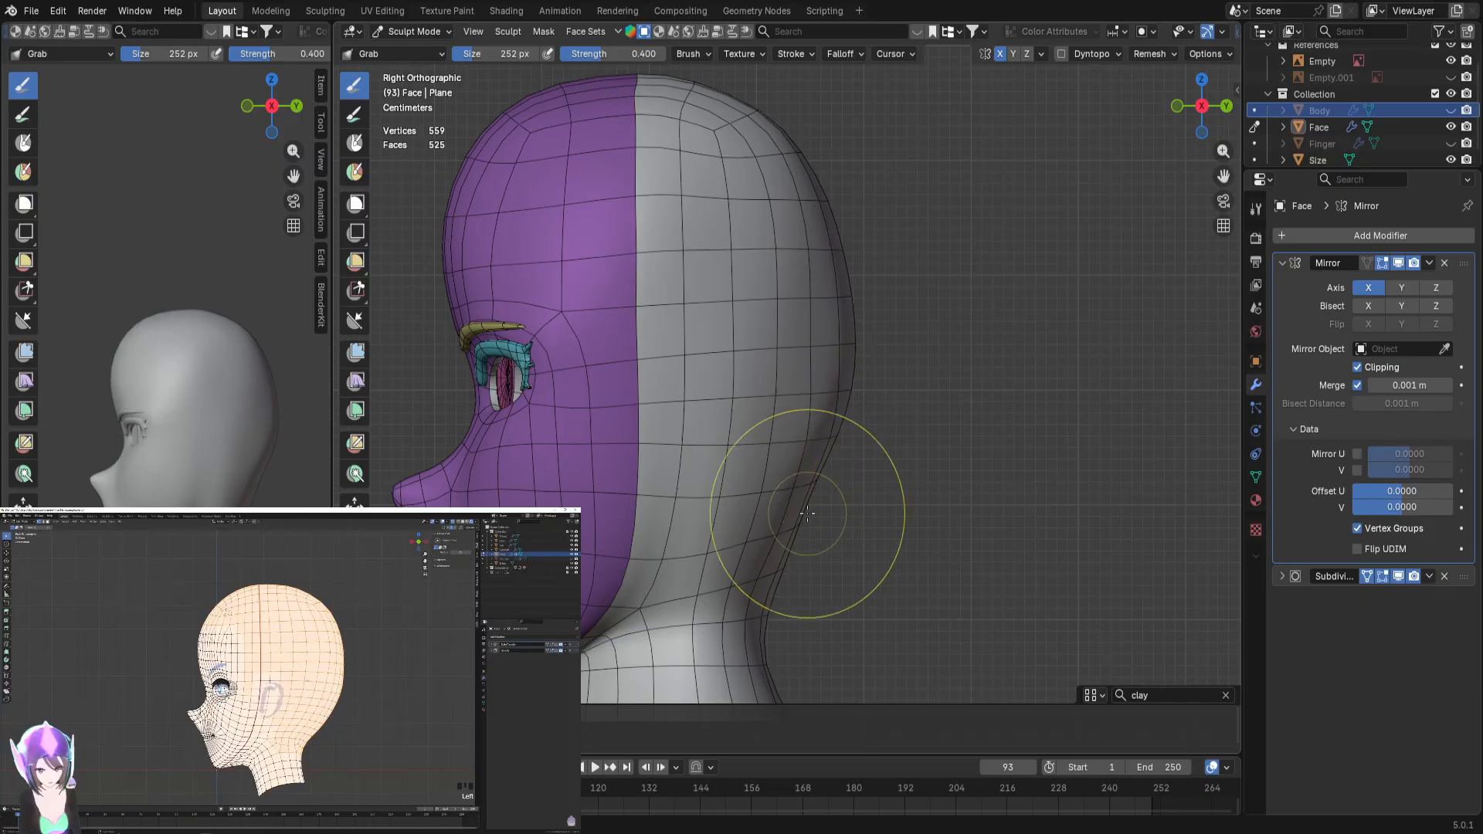
mouse_move(808, 513)
mouse_down()
mouse_move(794, 509)
mouse_move(786, 539)
mouse_move(812, 516)
mouse_up()
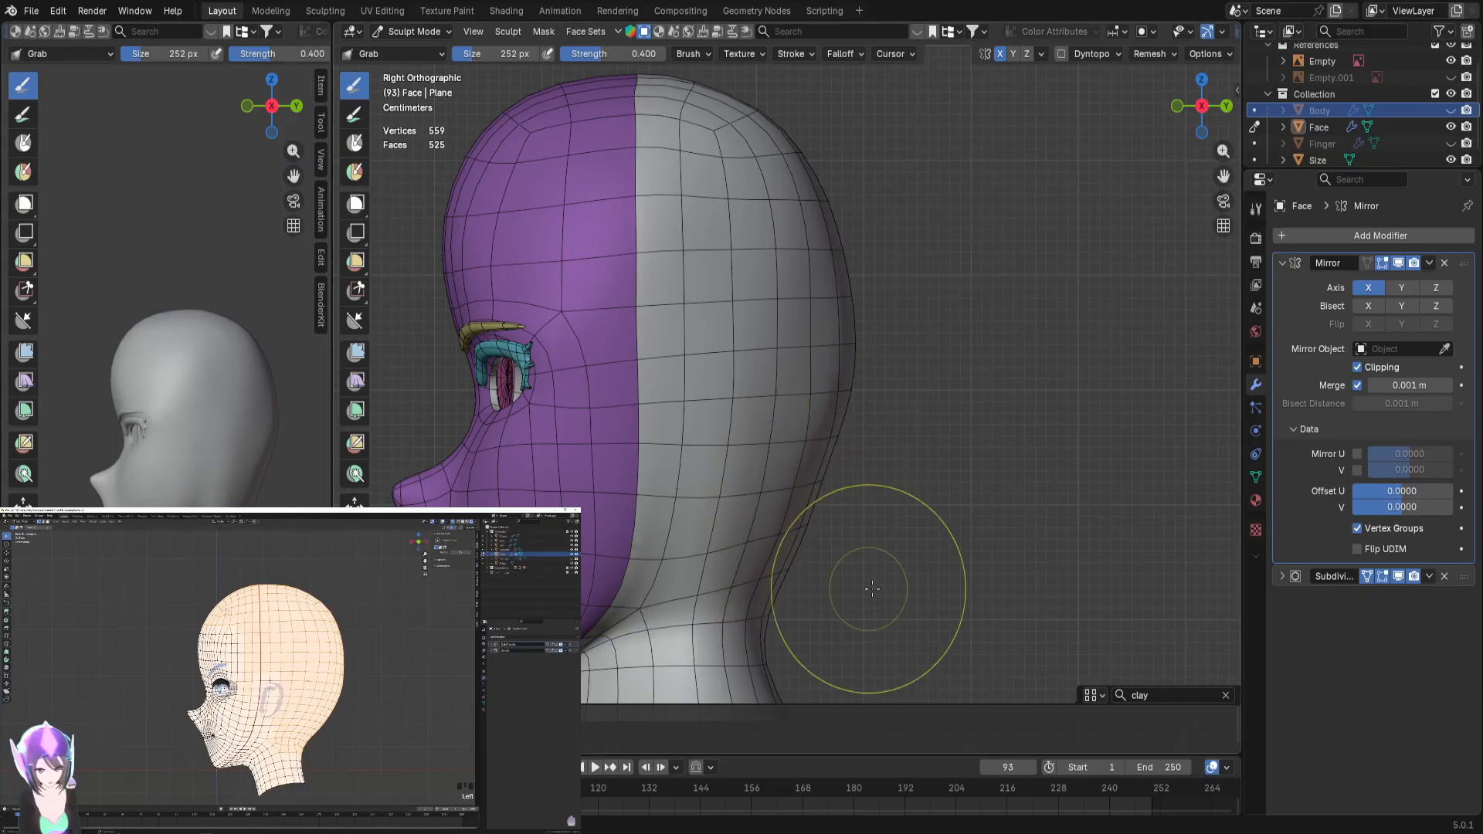
Step: Set the Grab brush size to 170 px and refine the curve at the back of the neck in profile
scroll(726, 622, up, 3)
scroll(716, 655, down, 4)
key(f)
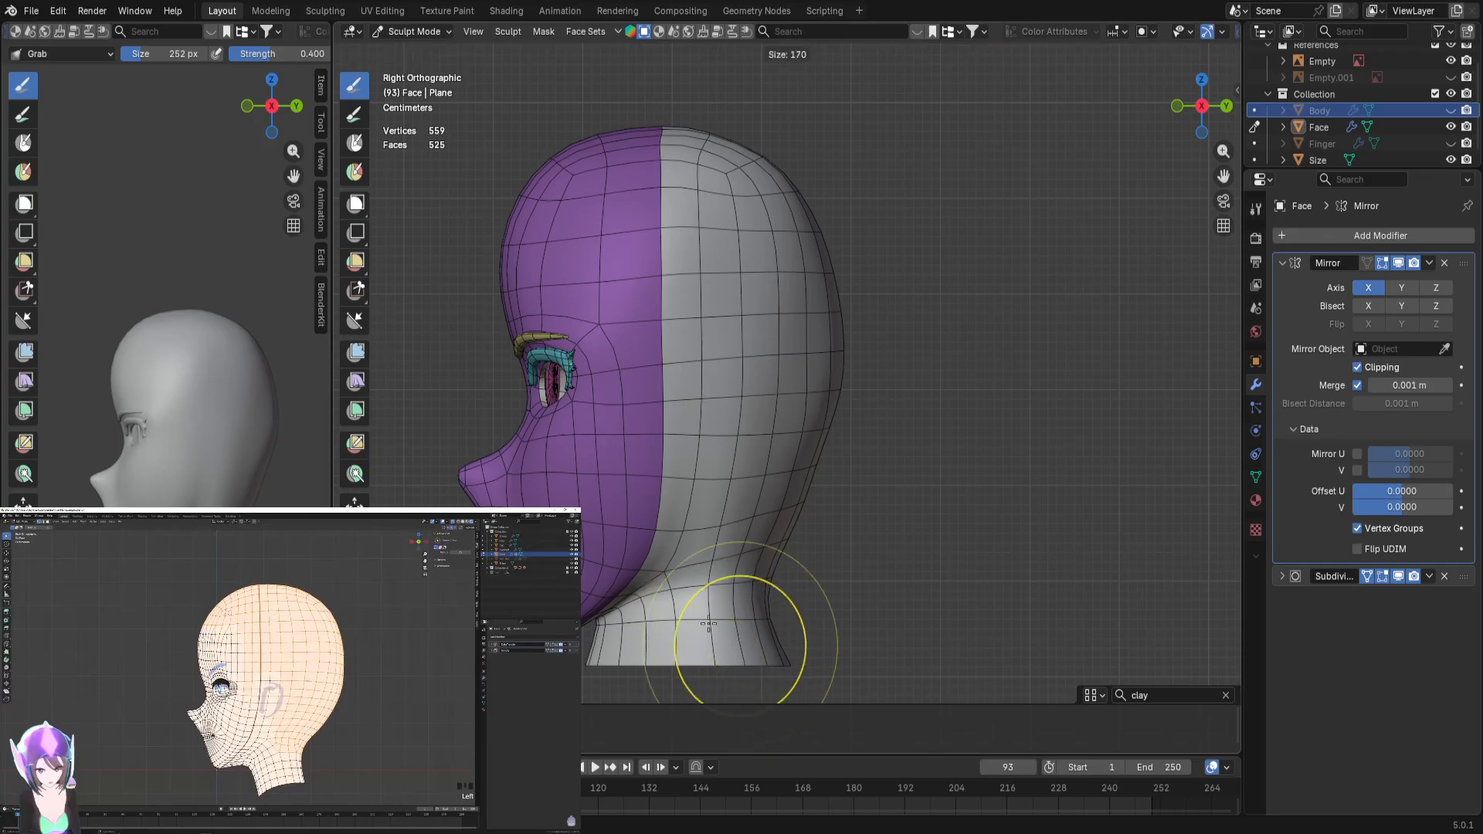
click(805, 644)
scroll(772, 626, up, 1)
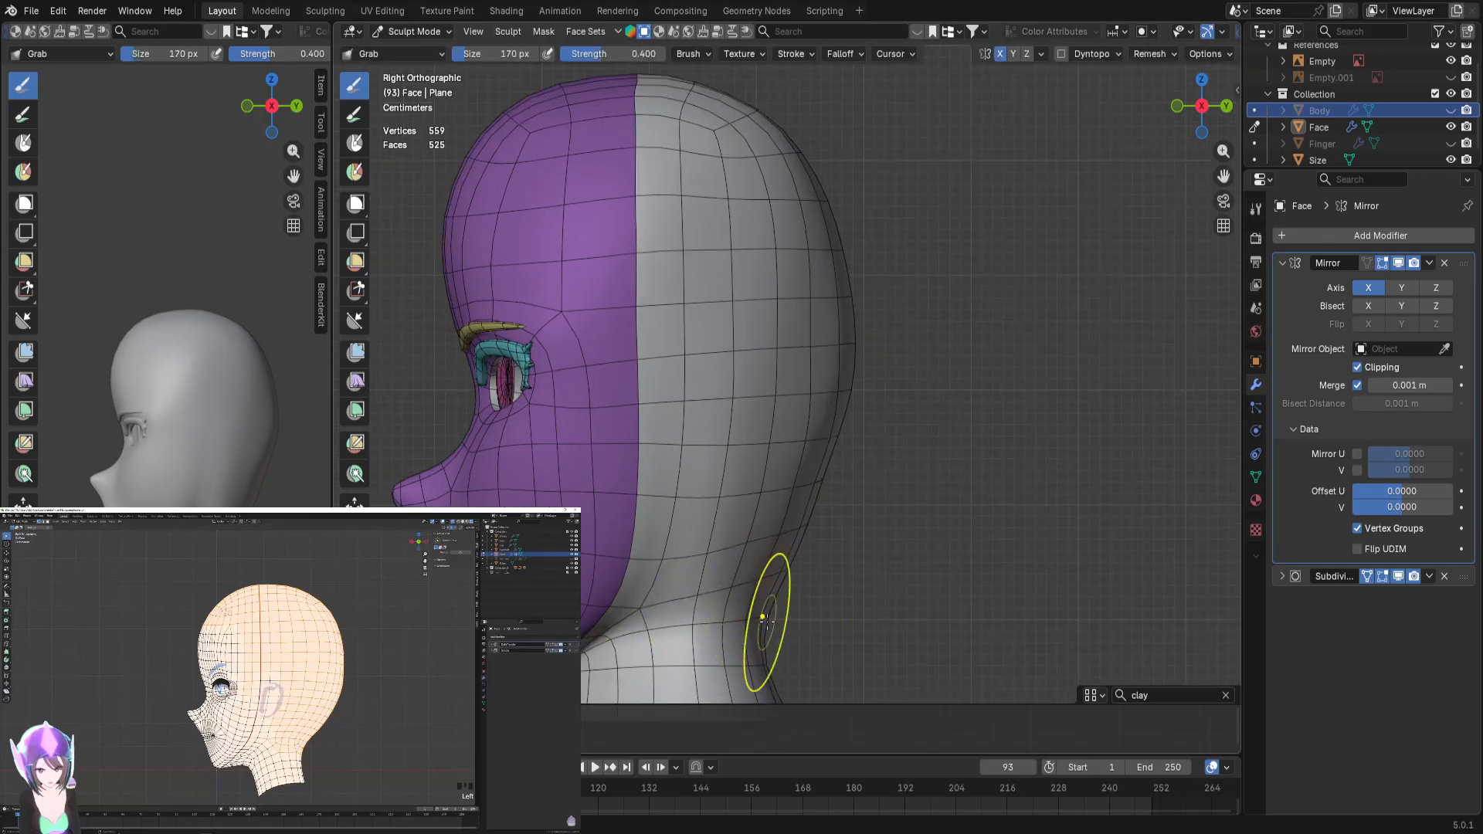
drag(772, 621, 722, 615)
drag(716, 614, 750, 617)
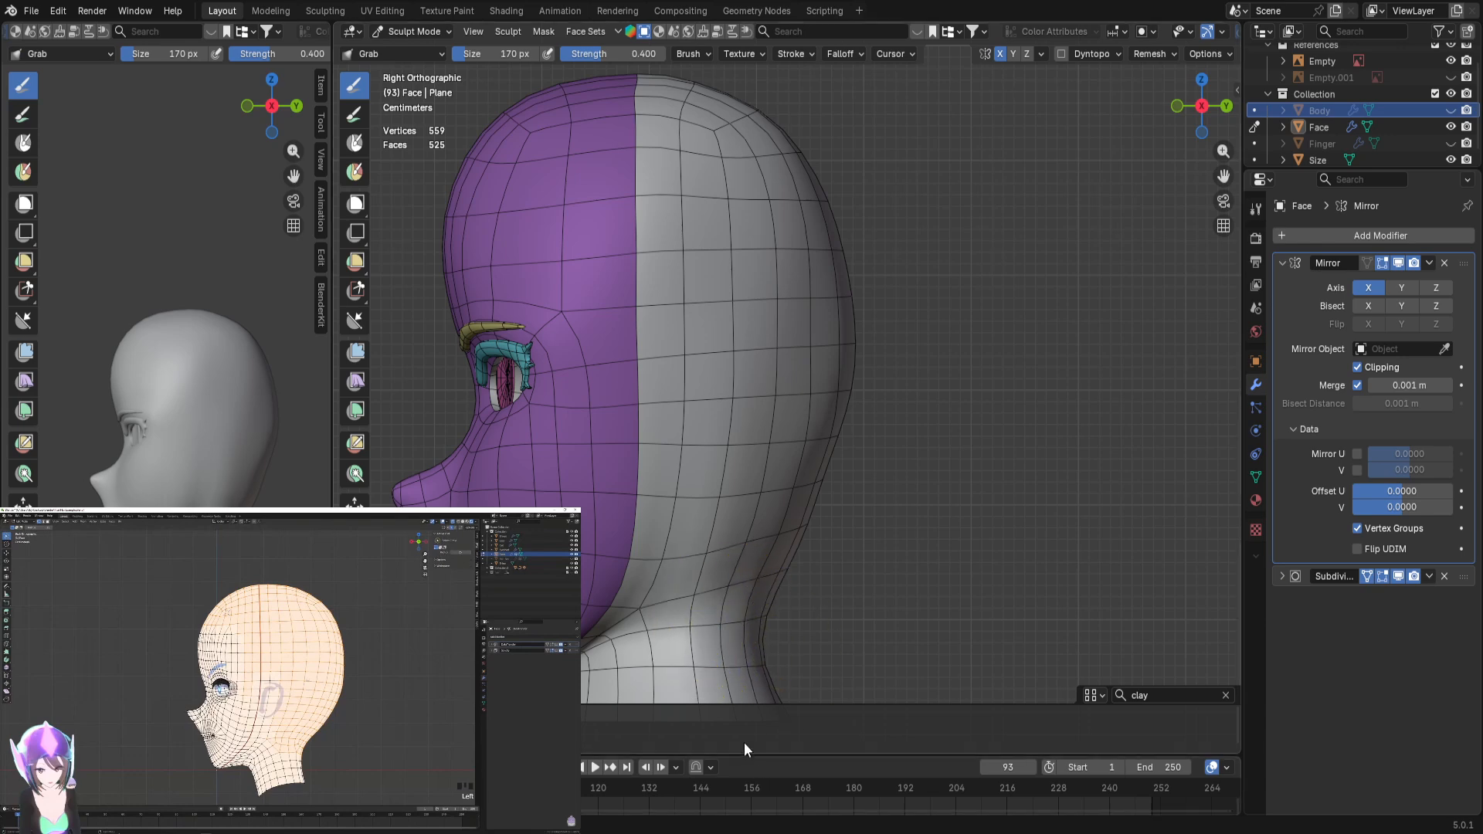
Step: Reshape the side and middle of the back of the head with the Grab brush in back view
mouse_move(372, 747)
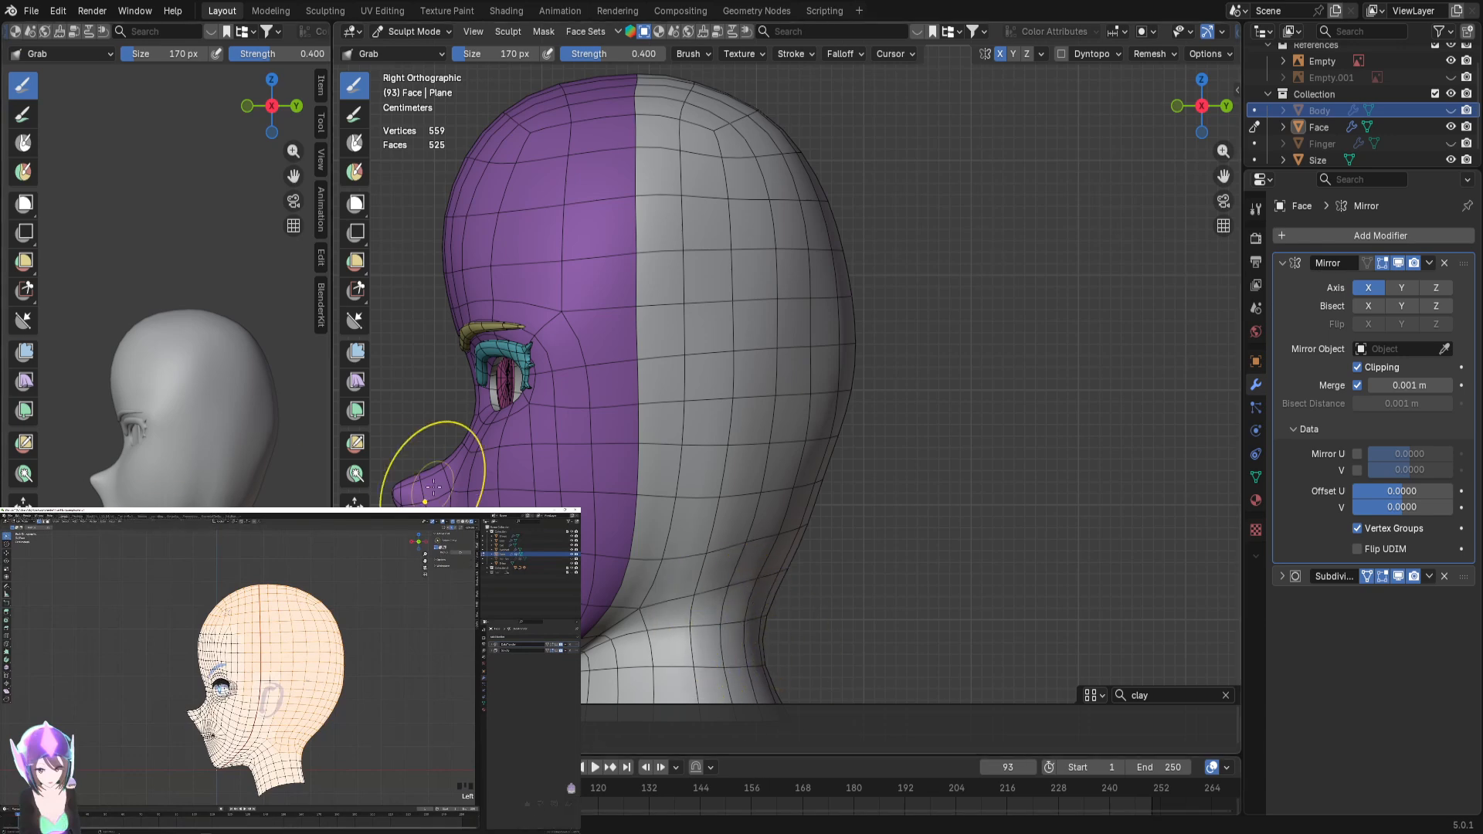
shift+middle_drag(214, 515, 186, 353)
scroll(175, 387, up, 8)
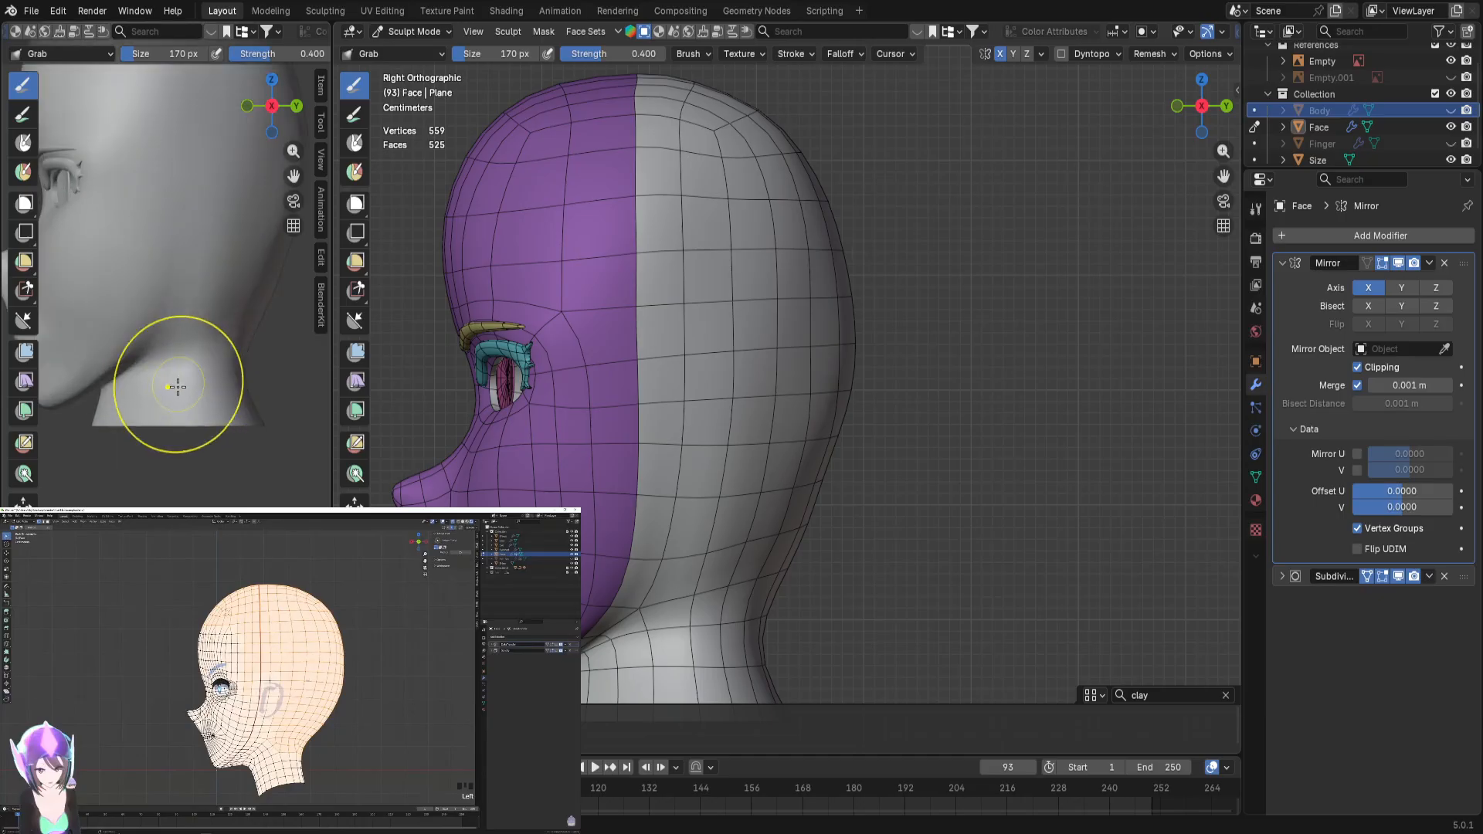
shift+middle_drag(167, 411, 181, 649)
scroll(182, 649, down, 5)
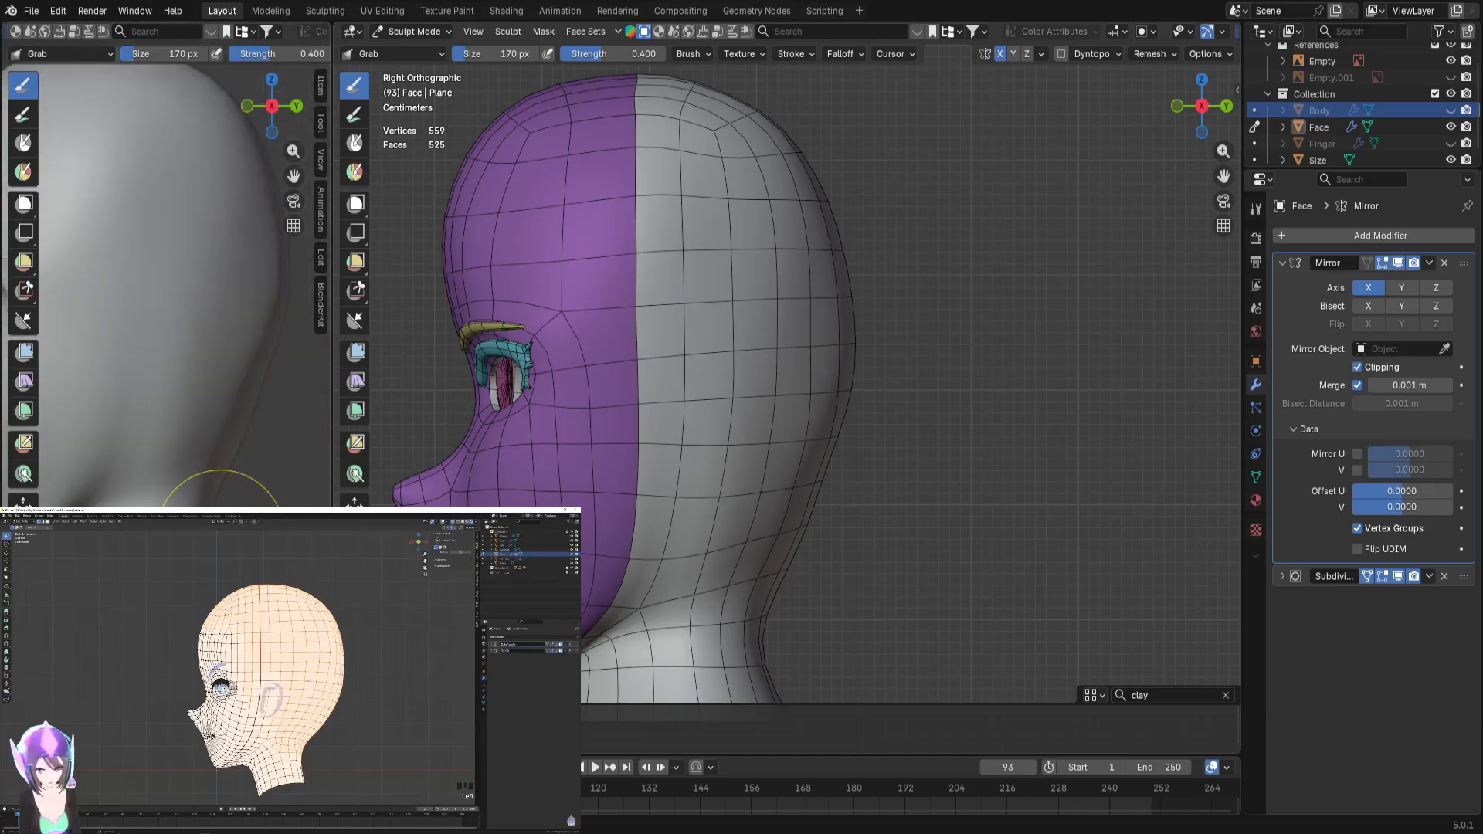
middle_drag(778, 420, 817, 305)
scroll(817, 305, down, 4)
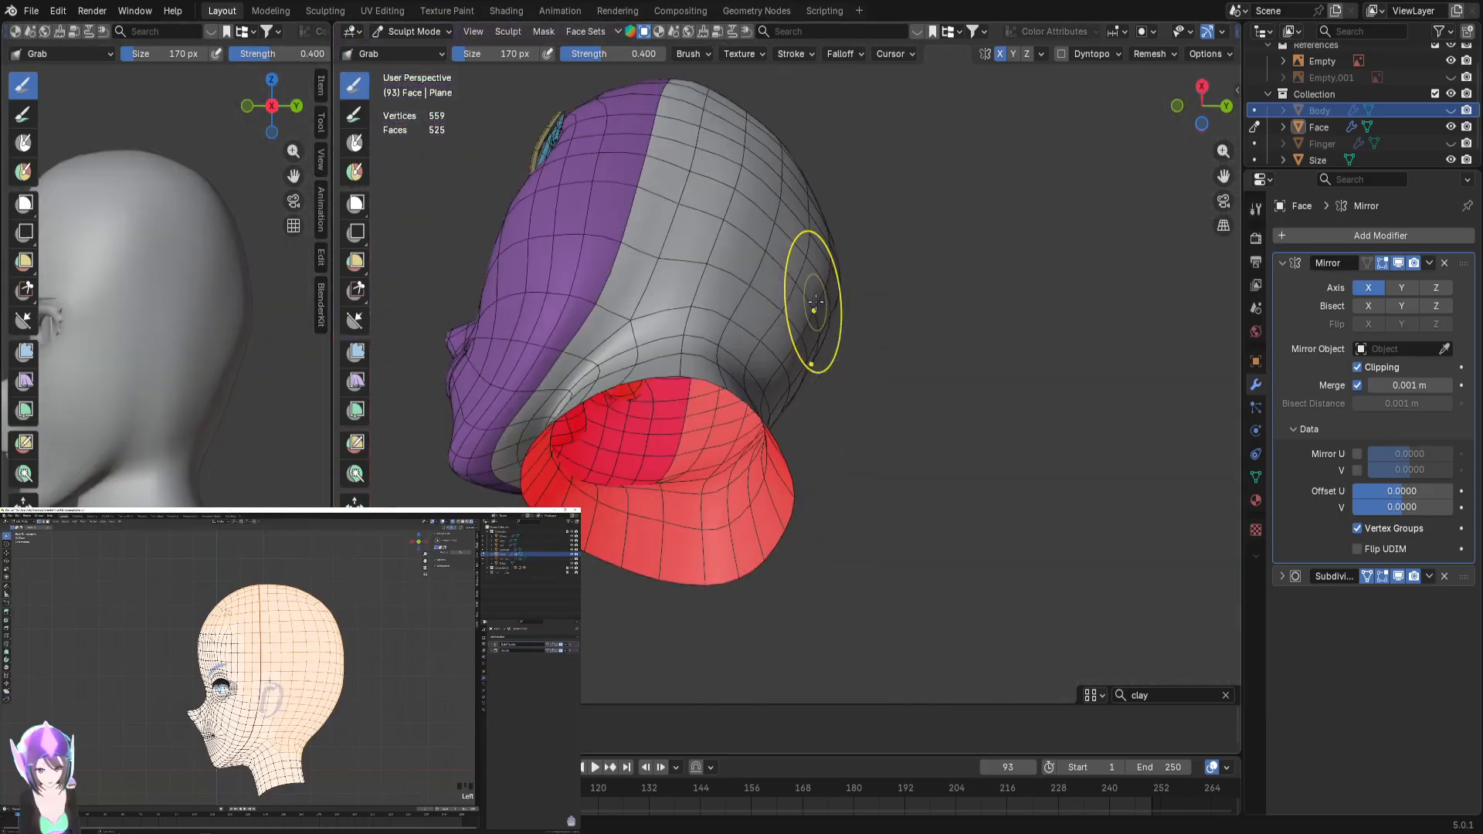
key(KP_1)
key(ctrl+KP_1)
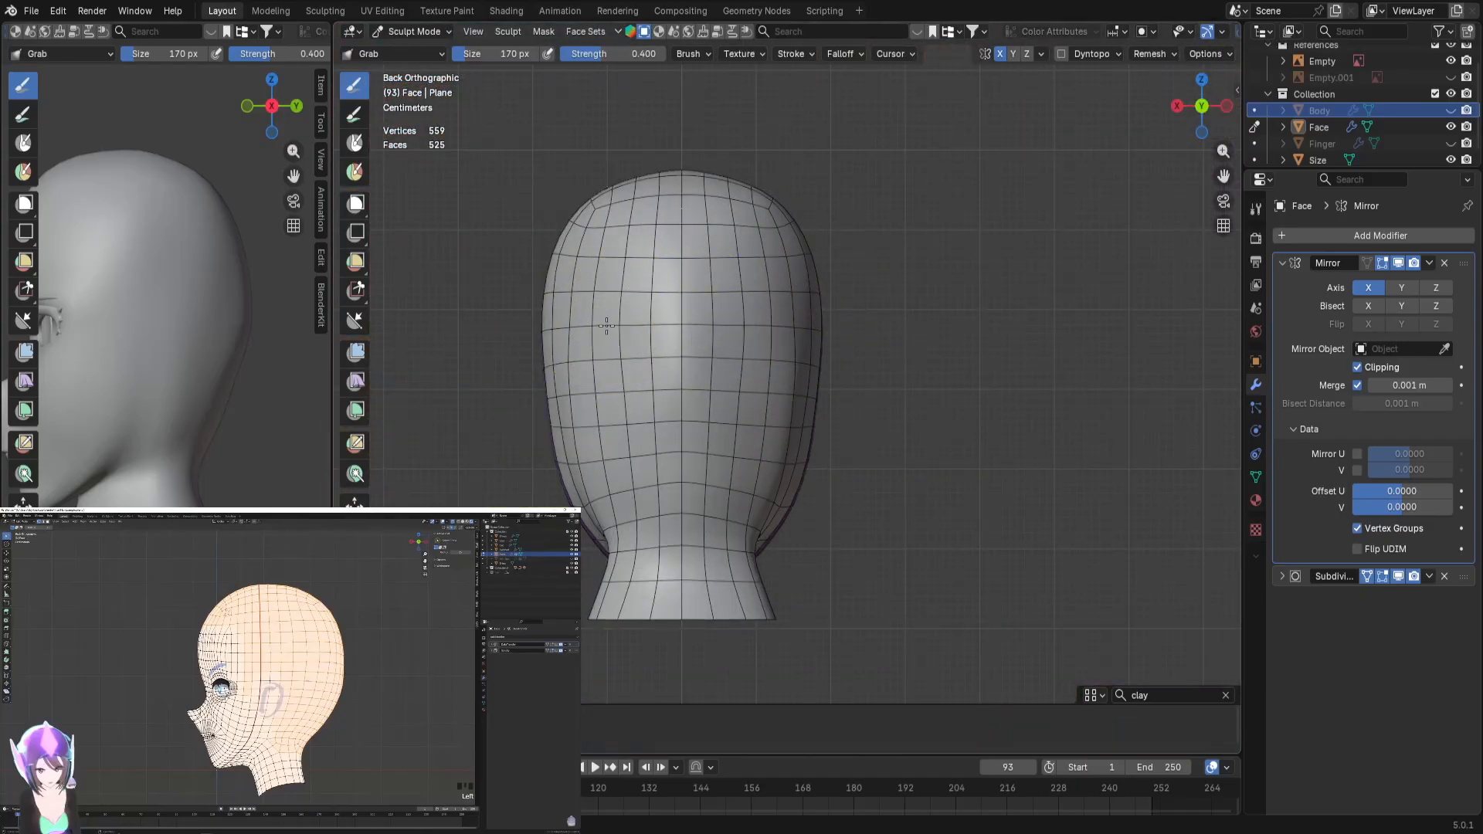
mouse_move(629, 392)
mouse_down()
mouse_move(613, 391)
mouse_move(623, 445)
mouse_up()
drag(627, 449, 624, 451)
drag(600, 381, 629, 362)
Step: Turn off the Subdivision modifier's viewport display, and even out the edge flow from the upper skull down to the nape with Grab
click(1399, 578)
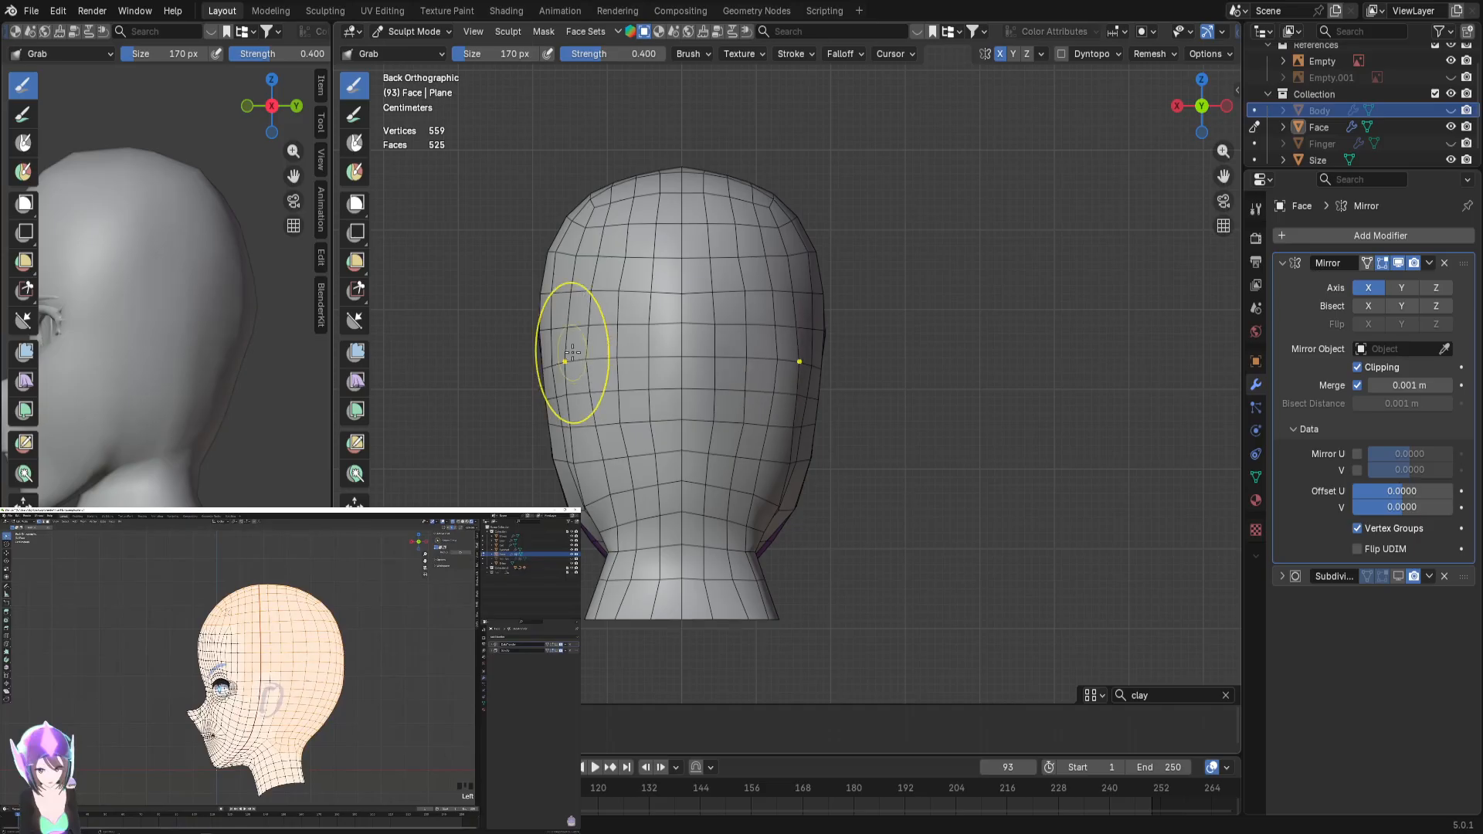
drag(562, 292, 583, 255)
drag(583, 256, 619, 260)
drag(620, 280, 606, 277)
drag(616, 328, 610, 371)
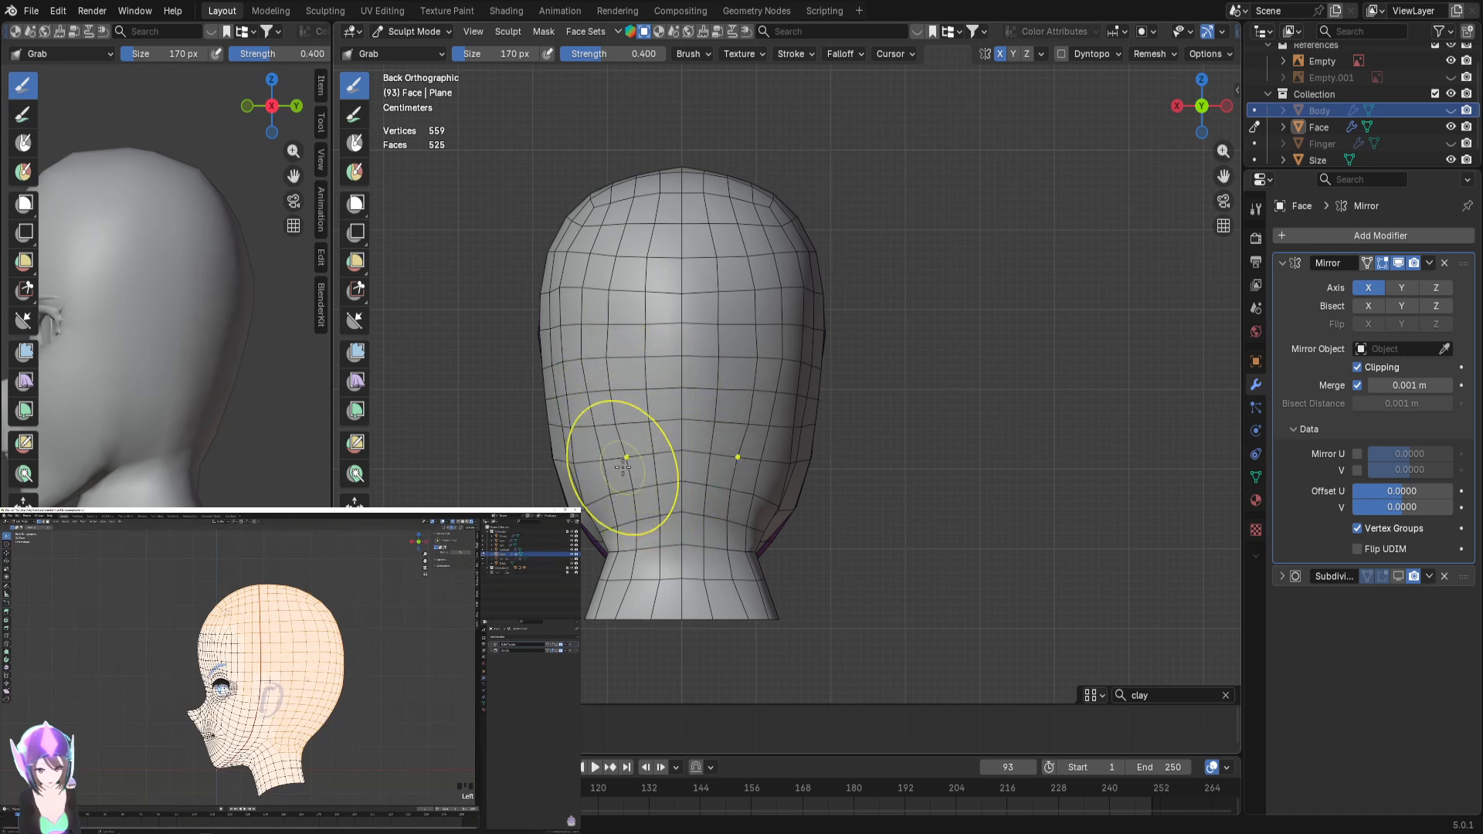
drag(602, 488, 609, 481)
drag(609, 481, 617, 495)
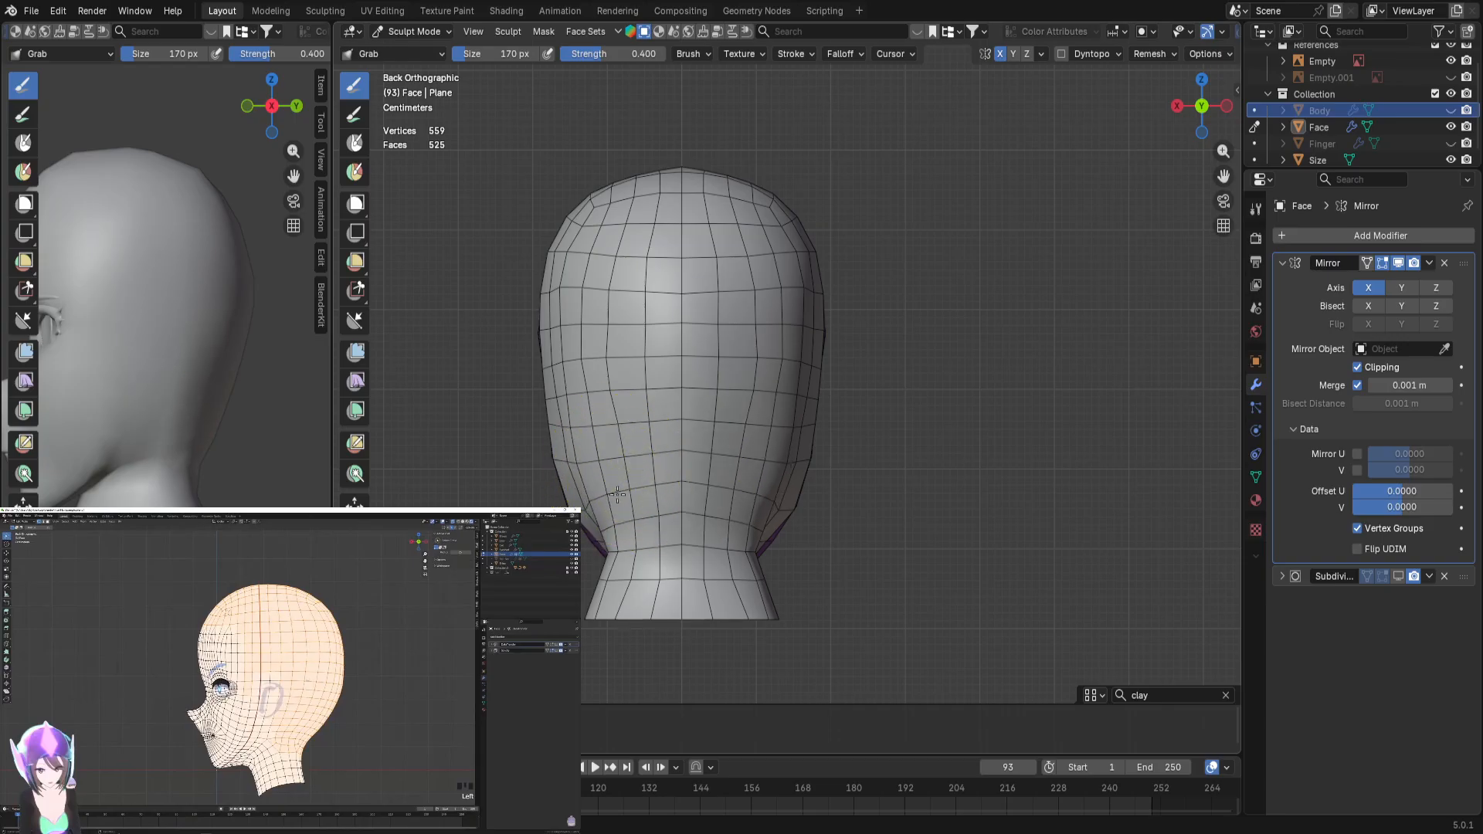
Step: Adjust the sides of the neck just below the skull with the Grab brush in a close back view
scroll(209, 473, down, 4)
scroll(208, 471, up, 6)
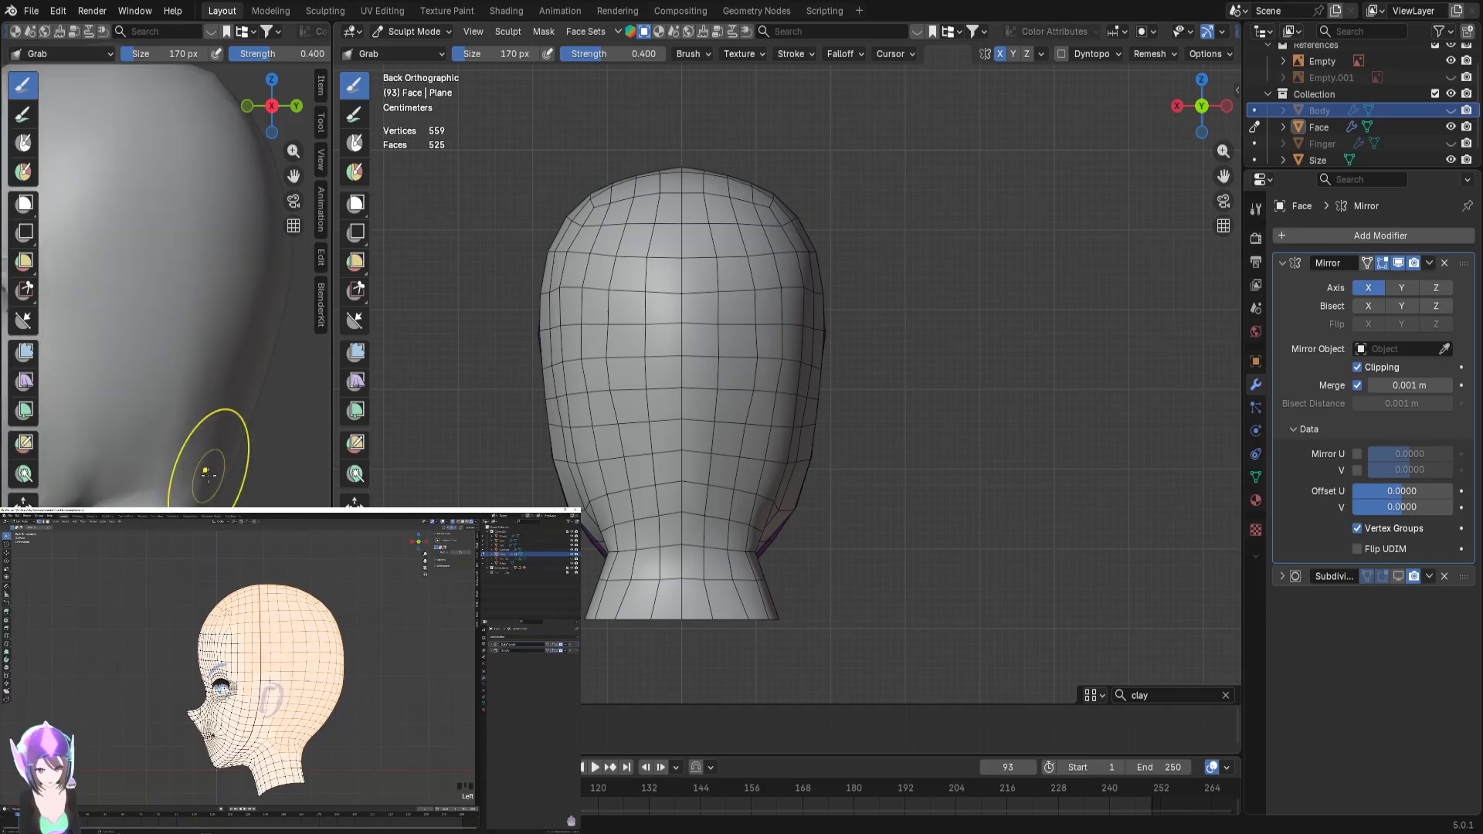
scroll(209, 474, down, 4)
scroll(662, 533, up, 4)
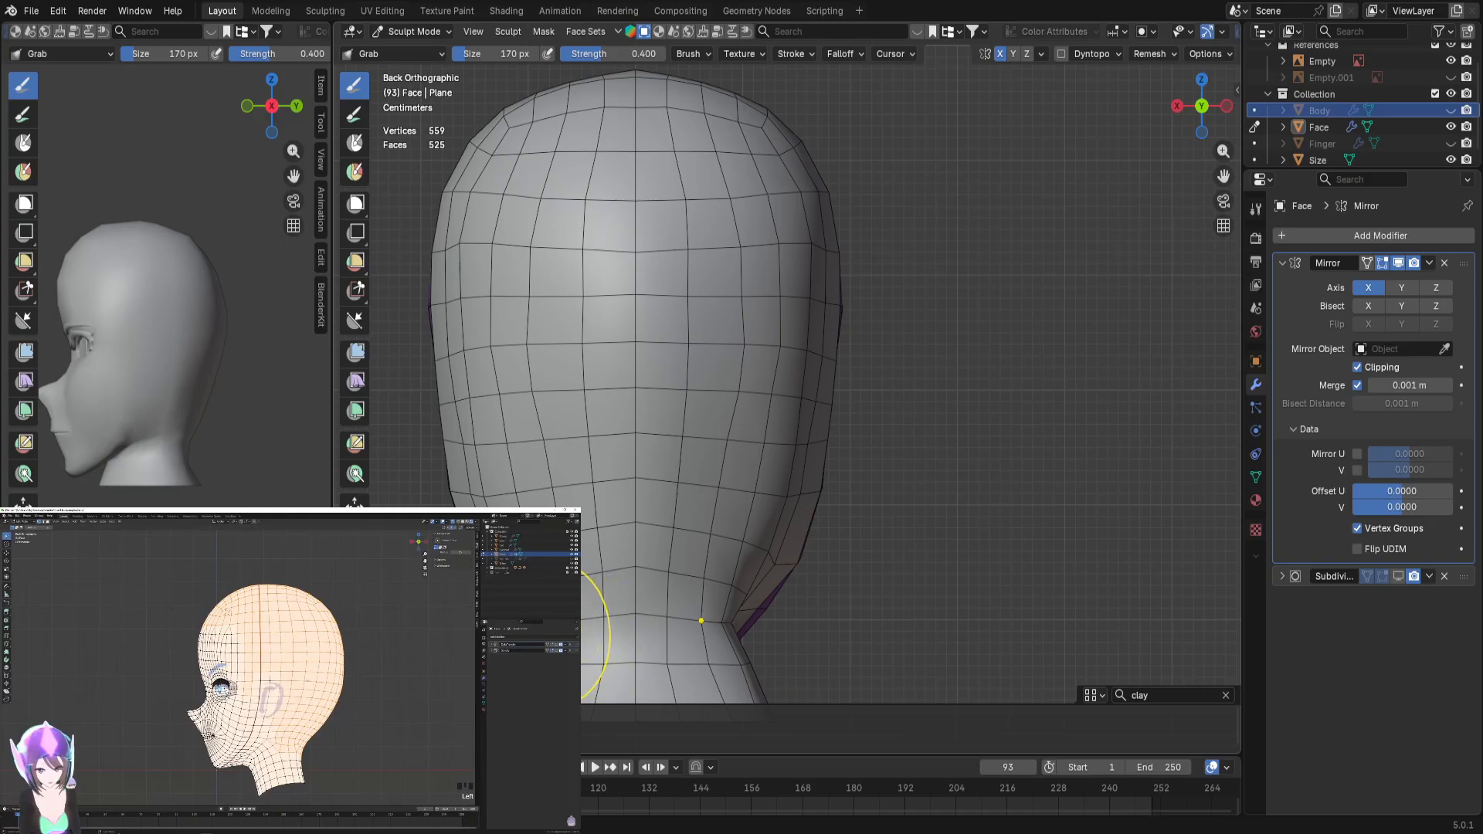
key(KP_1)
key(KP_3)
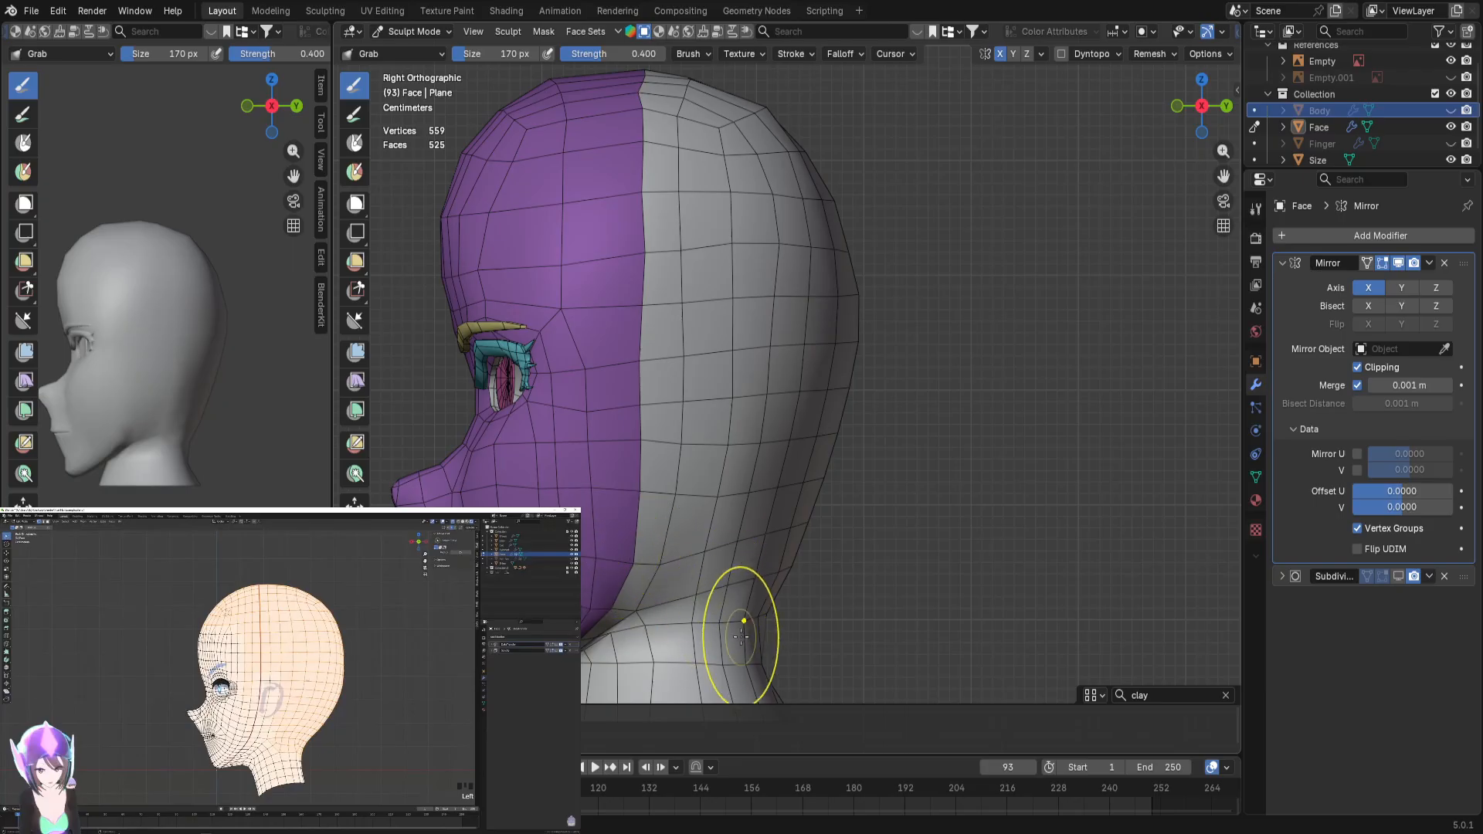
shift+middle_drag(761, 572, 687, 362)
key(KP_1)
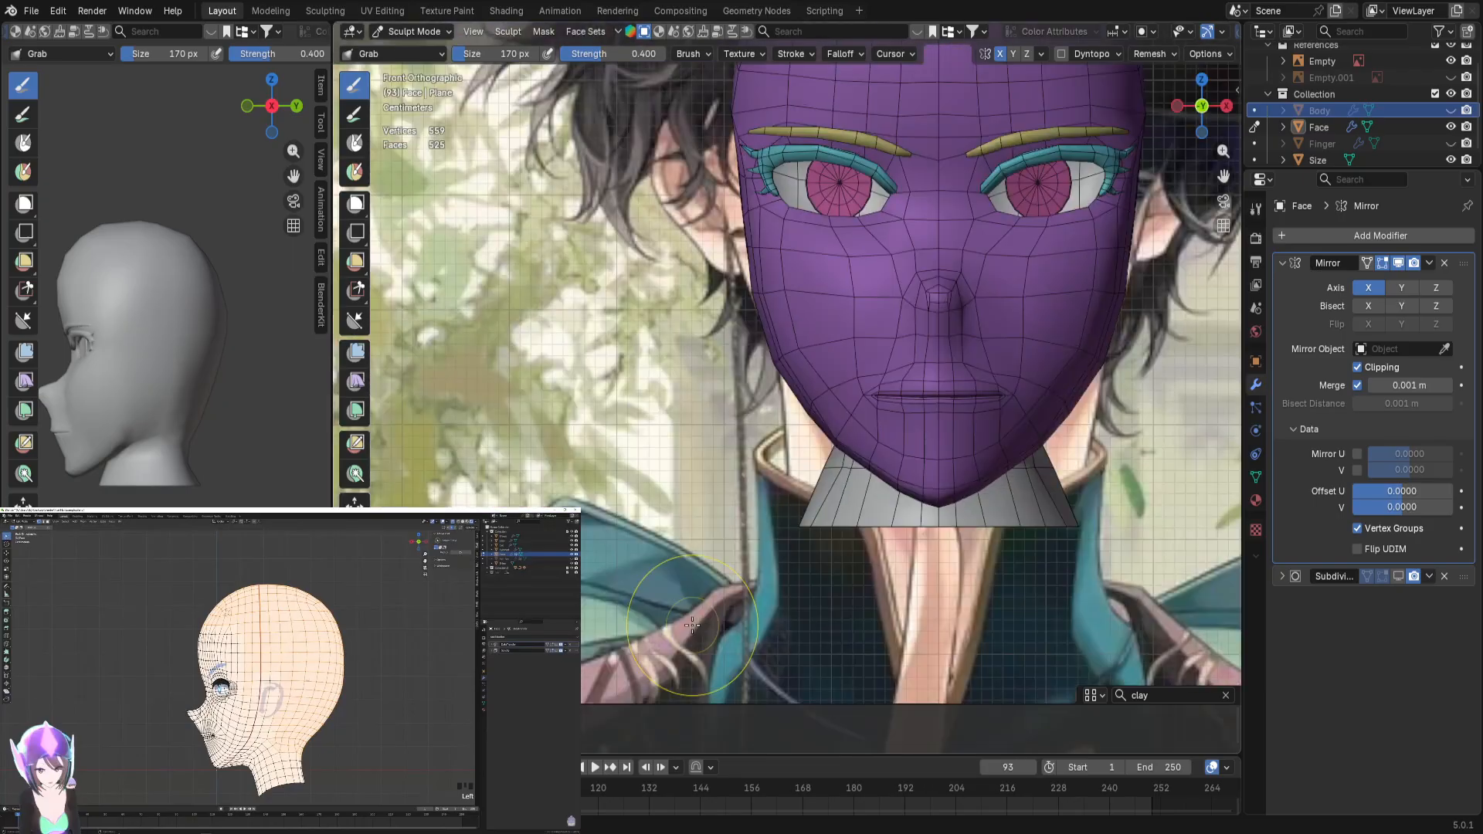
key(ctrl+KP_1)
scroll(692, 624, up, 2)
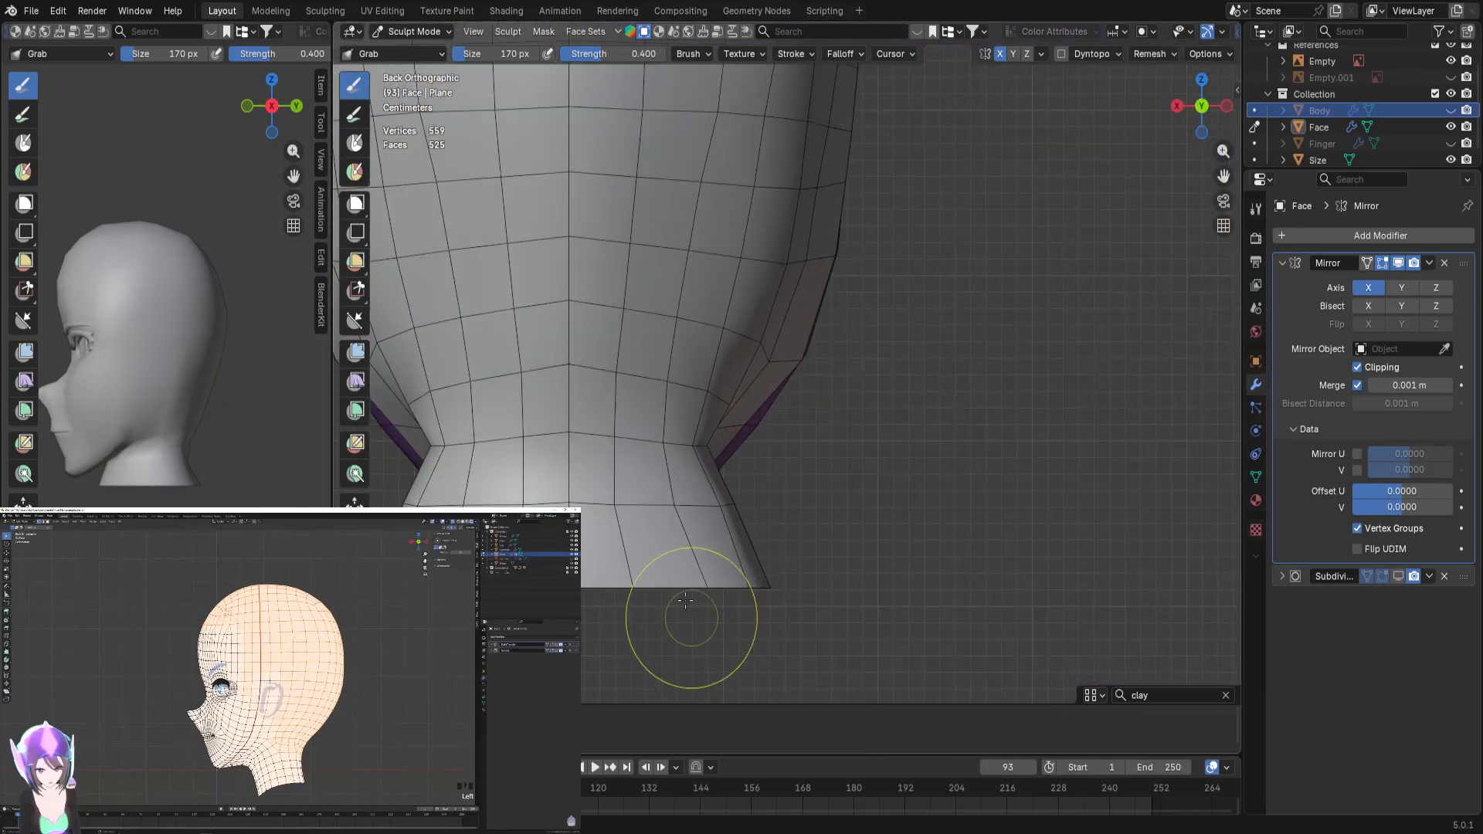
shift+middle_drag(633, 335, 740, 340)
scroll(553, 452, down, 2)
scroll(628, 454, up, 2)
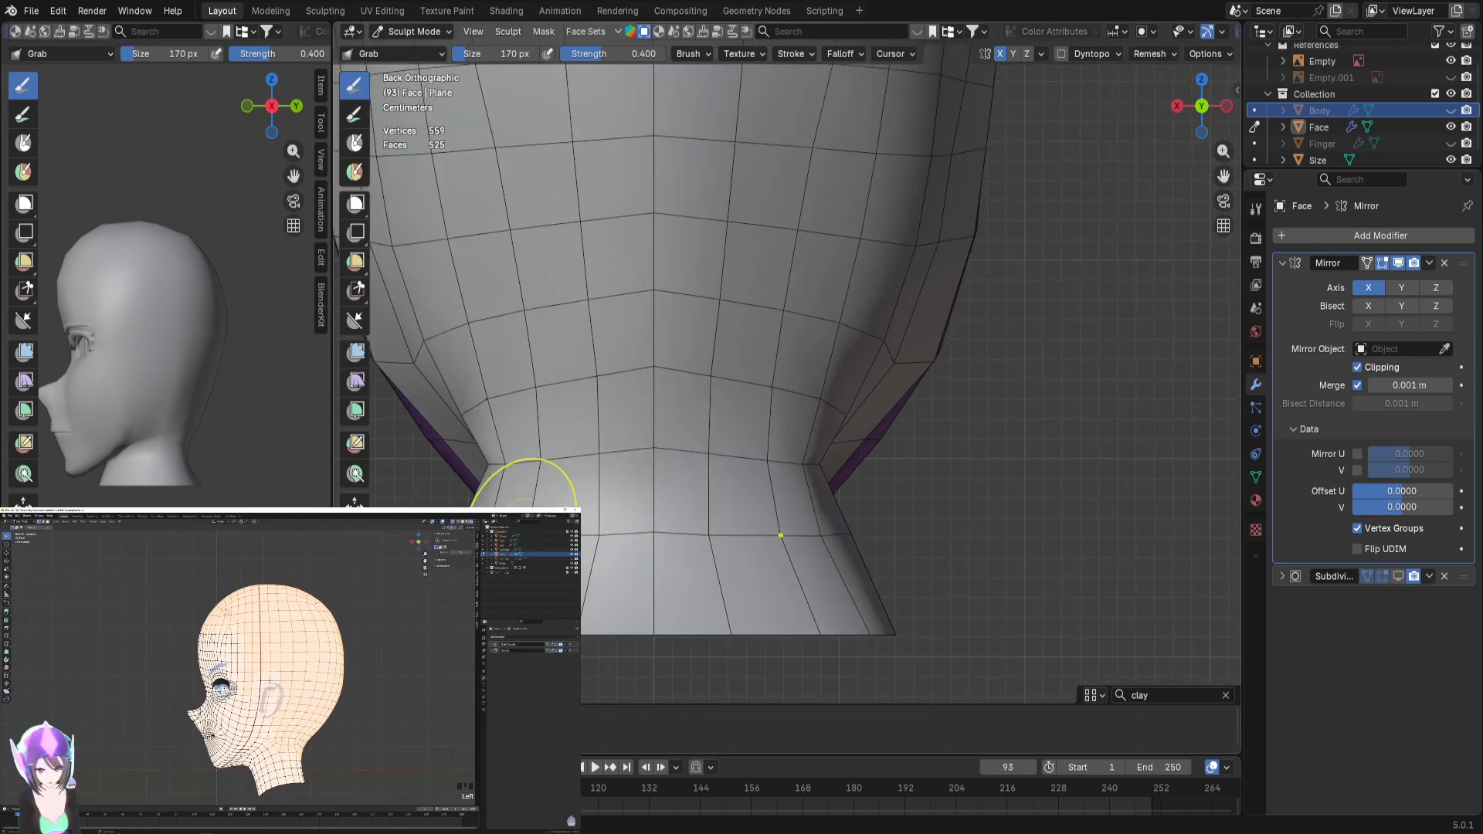
drag(457, 533, 492, 541)
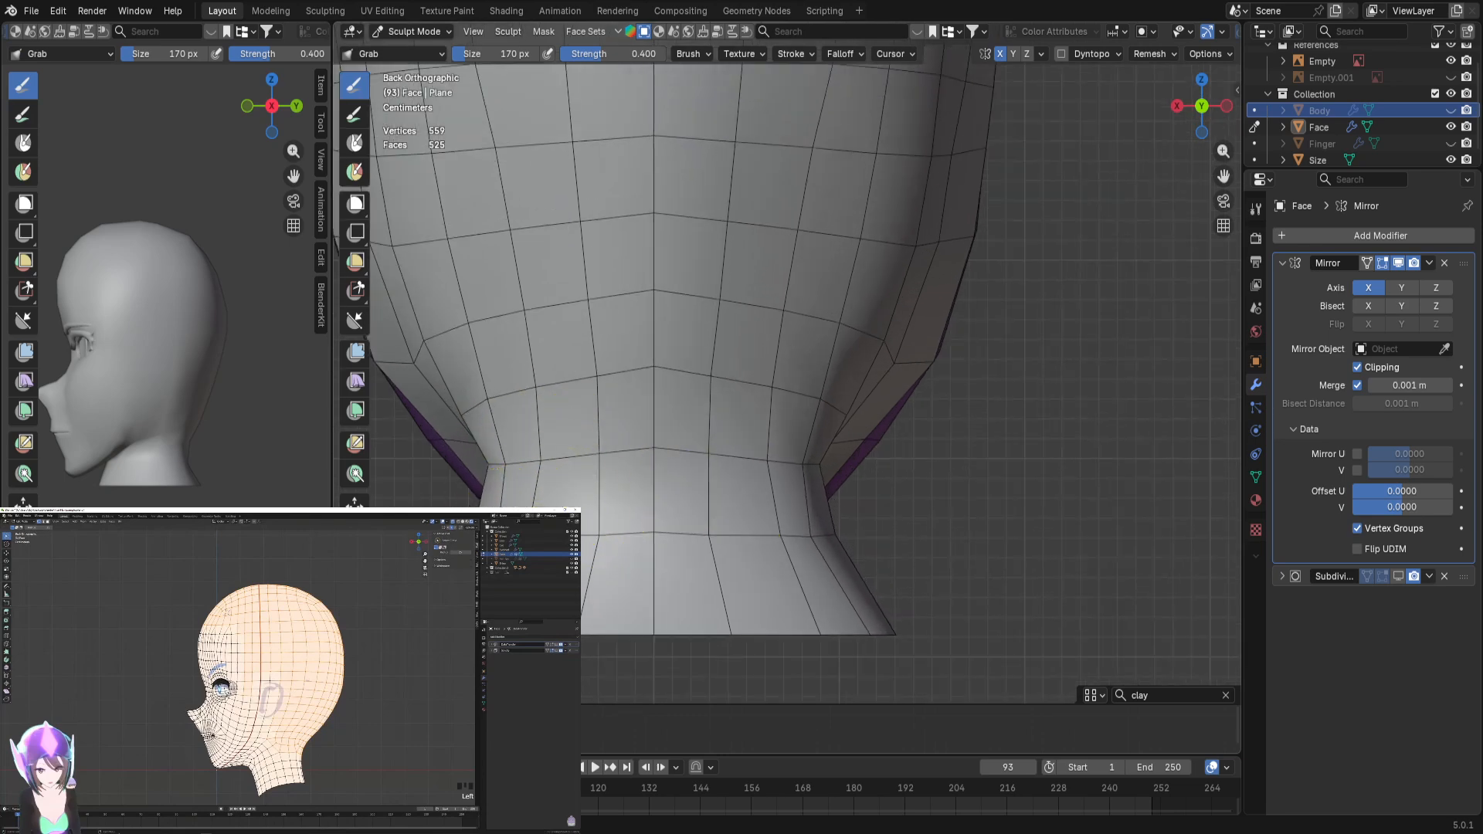
drag(833, 509, 825, 506)
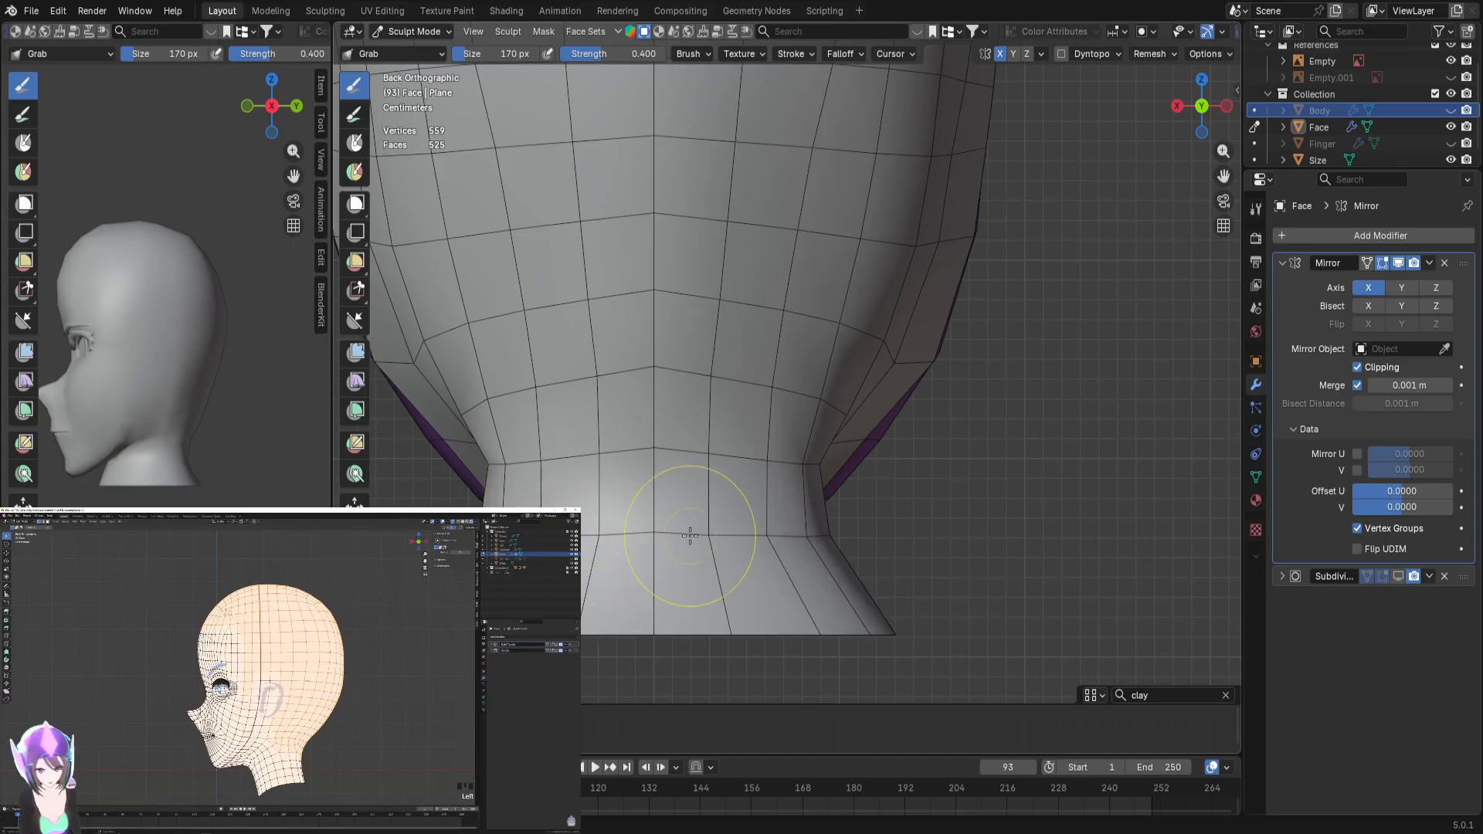
Step: Turn the Subdivision modifier's viewport display back on, and adjust the upper side of the skull with Grab in back view
click(1400, 575)
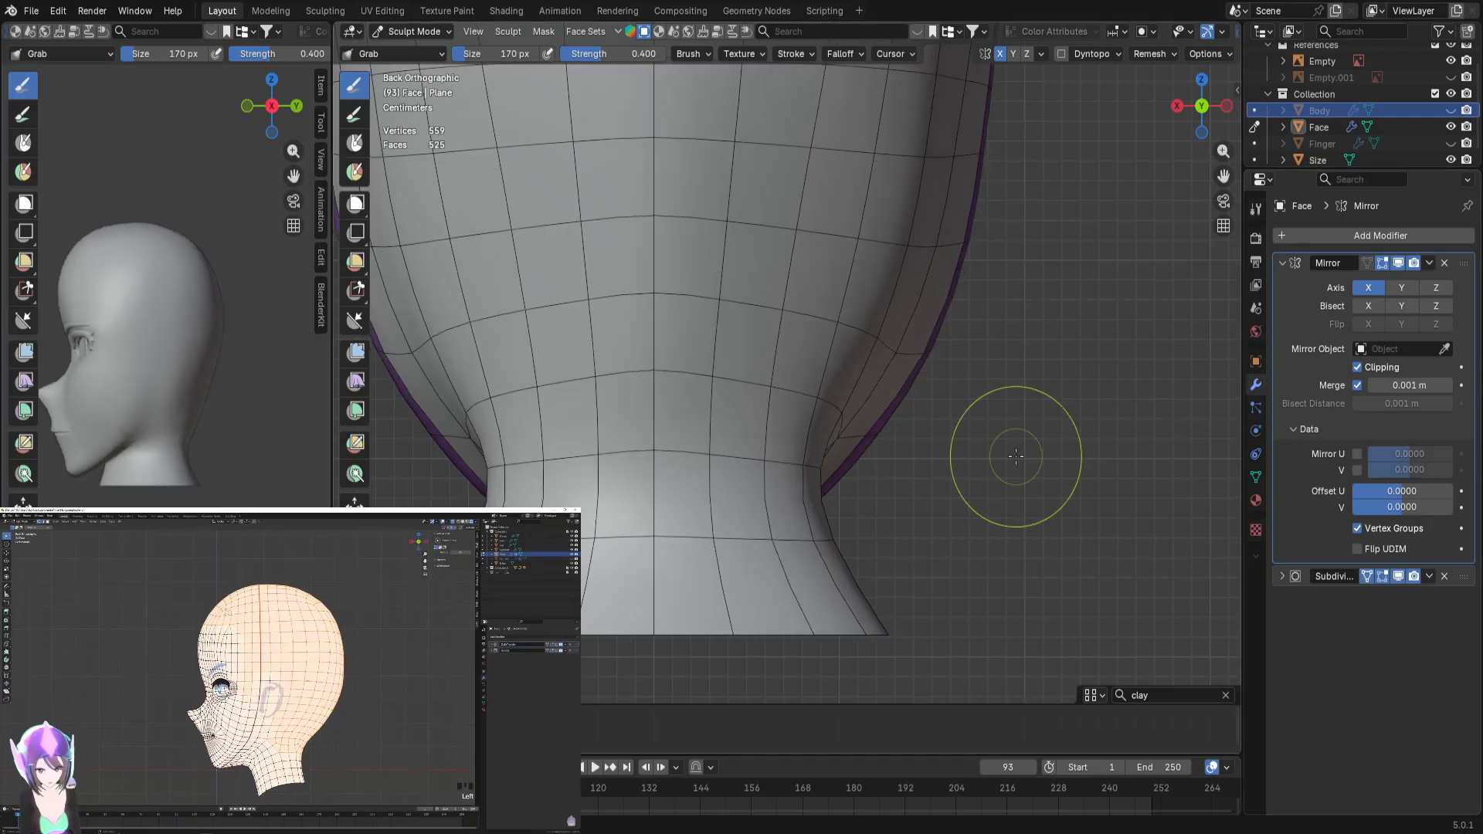
scroll(861, 397, down, 4)
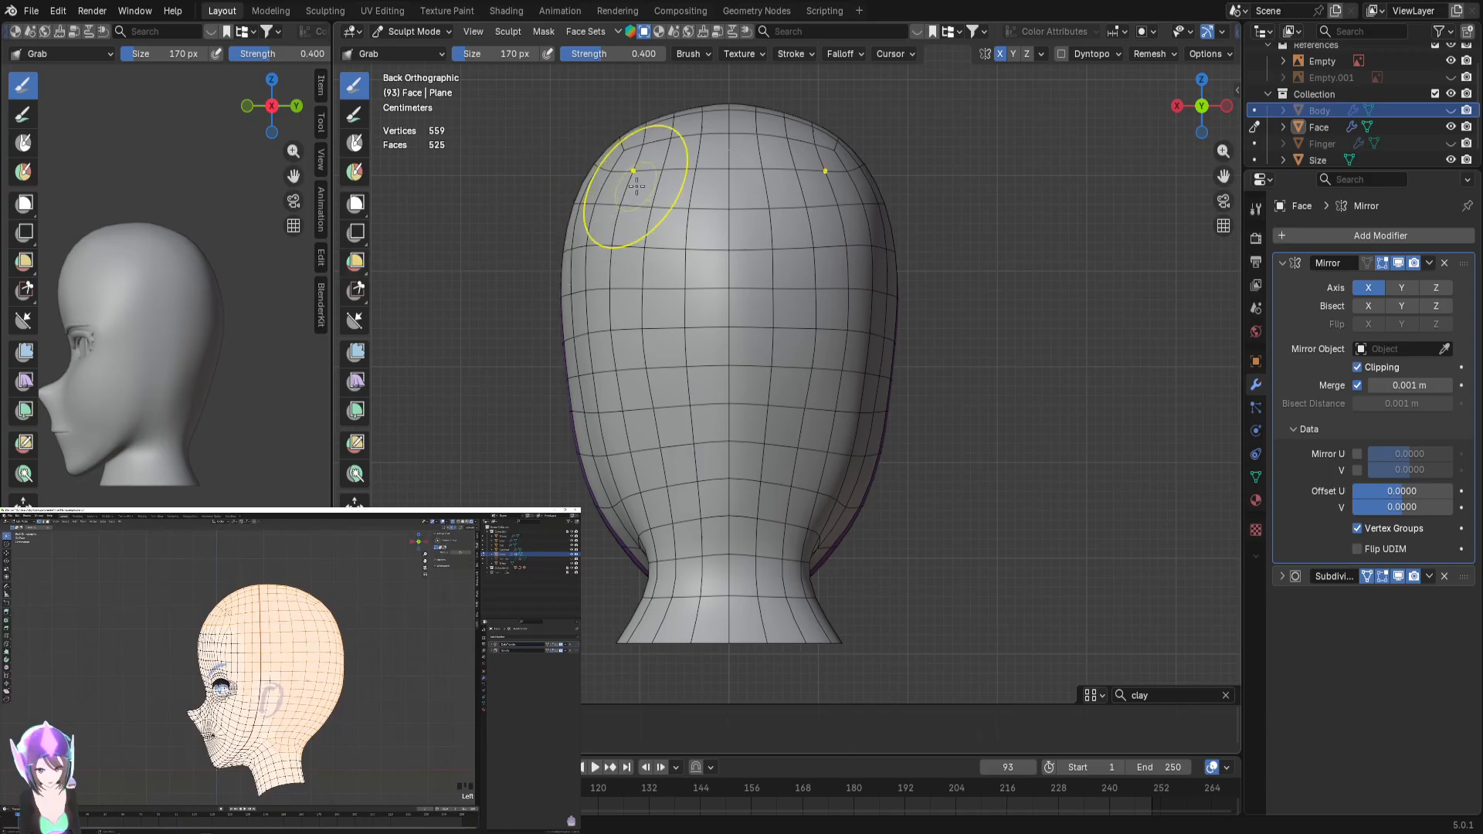
mouse_move(661, 175)
mouse_down()
mouse_move(663, 154)
mouse_move(721, 156)
mouse_move(680, 161)
mouse_up()
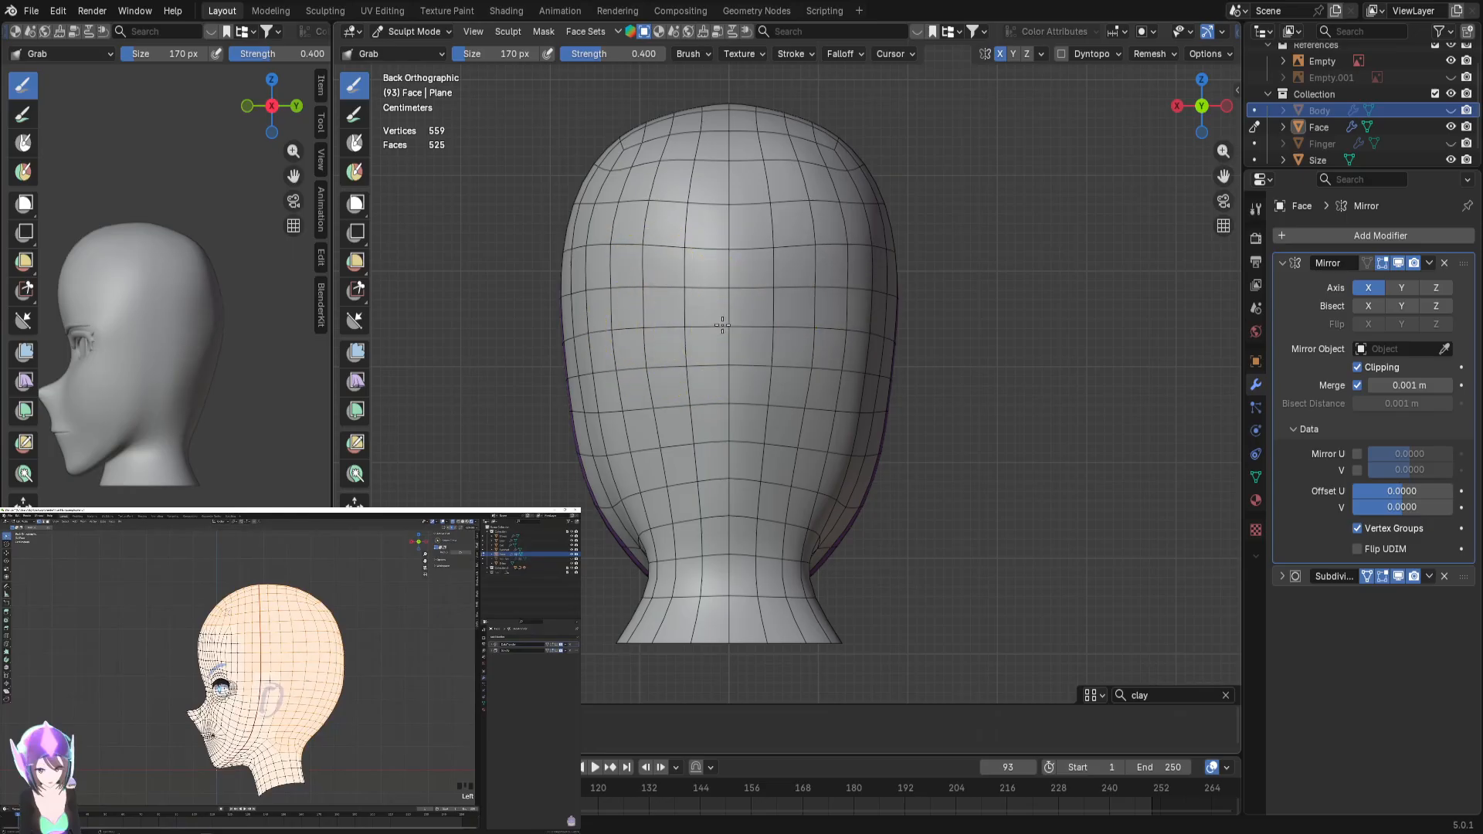
Step: Set the Grab brush size to 218 px and adjust the edge flow along the middle of the back of the head
drag(724, 264, 724, 255)
key(f)
click(730, 265)
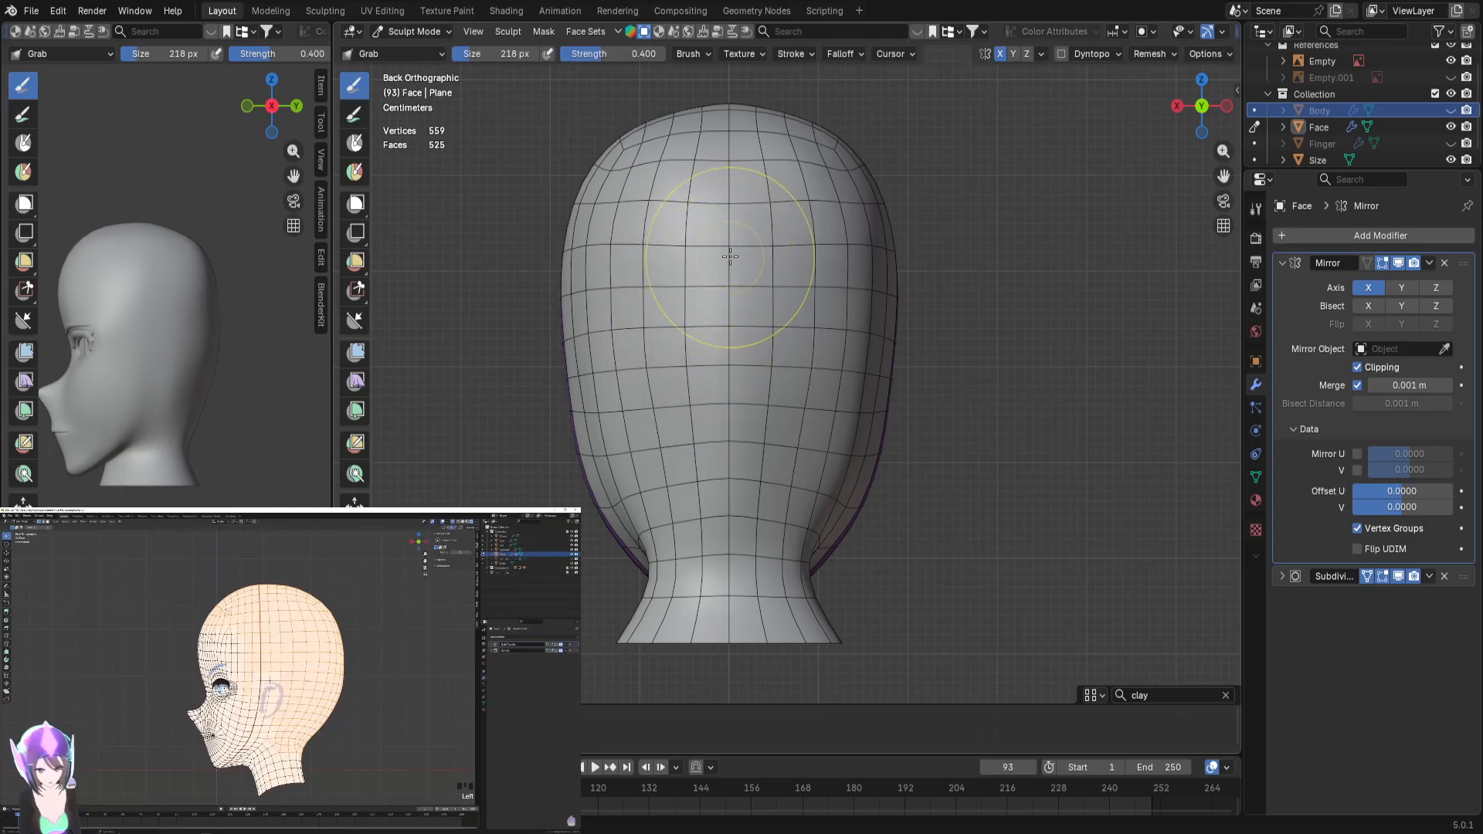
drag(730, 315, 729, 314)
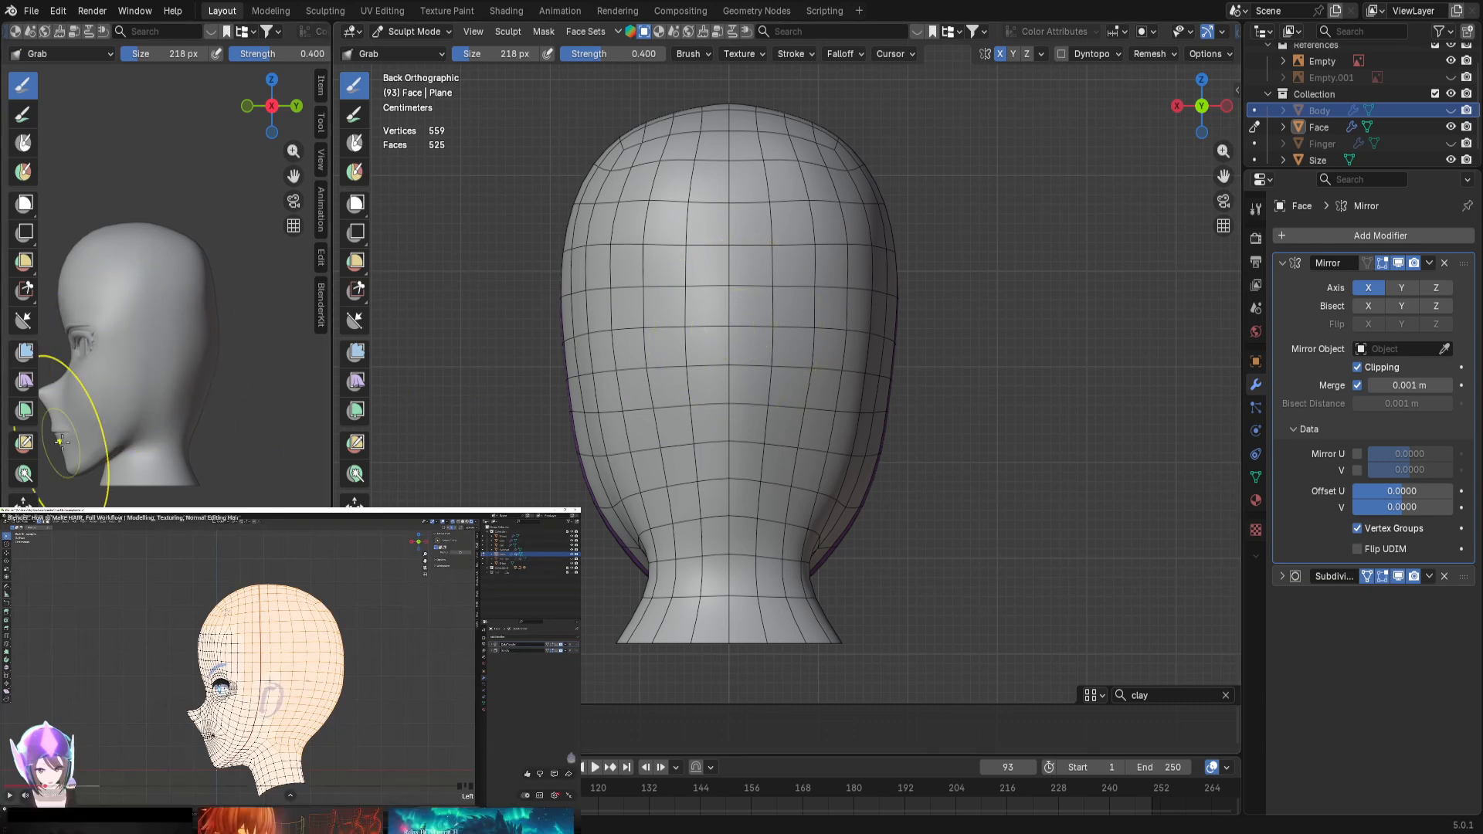
Step: Widen the side viewport to frame the skull in profile, and save the file
scroll(183, 373, up, 5)
scroll(182, 373, down, 4)
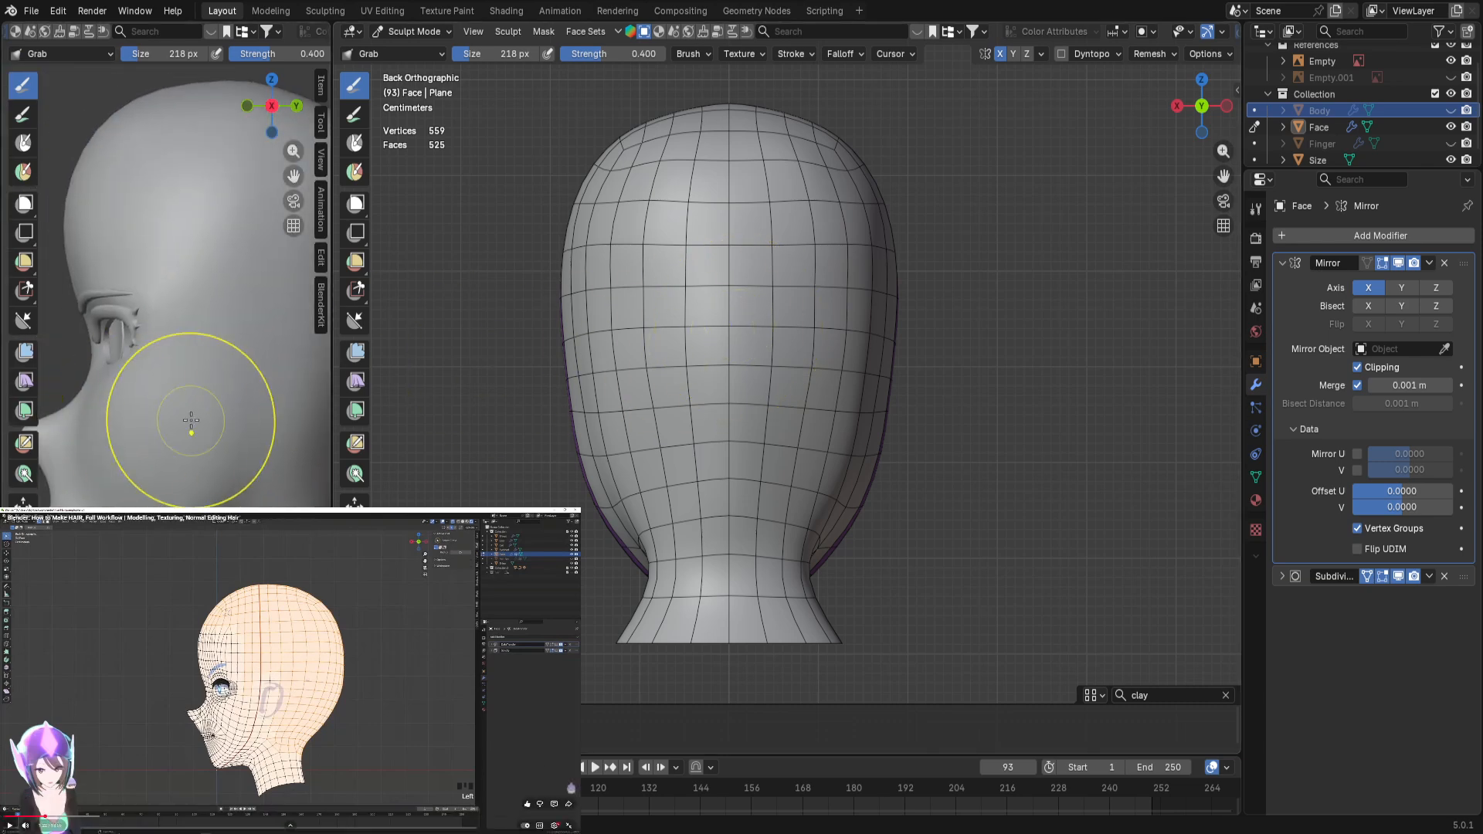
drag(330, 446, 632, 441)
middle_drag(387, 333, 322, 408)
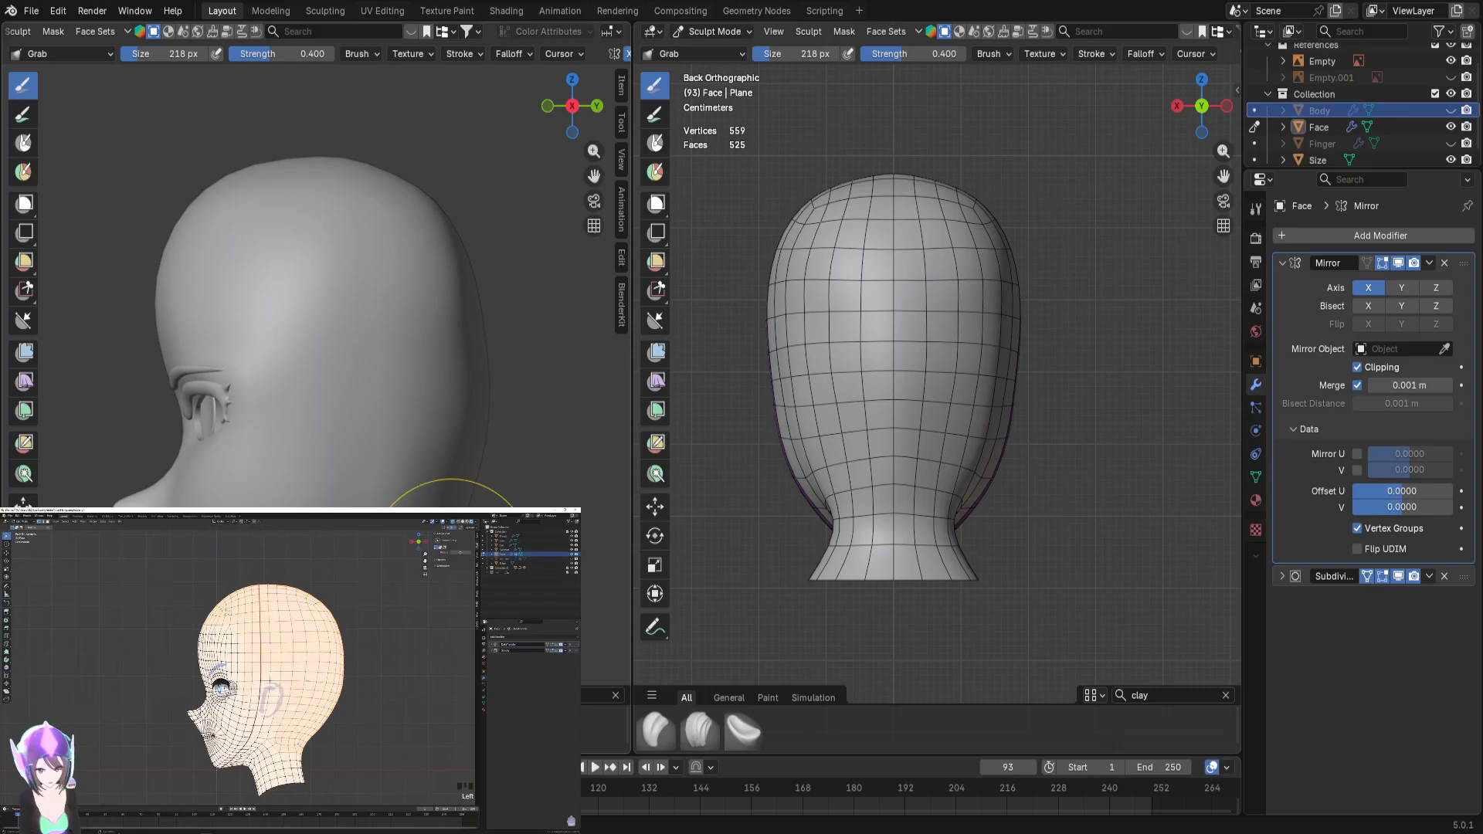
key(ctrl+s)
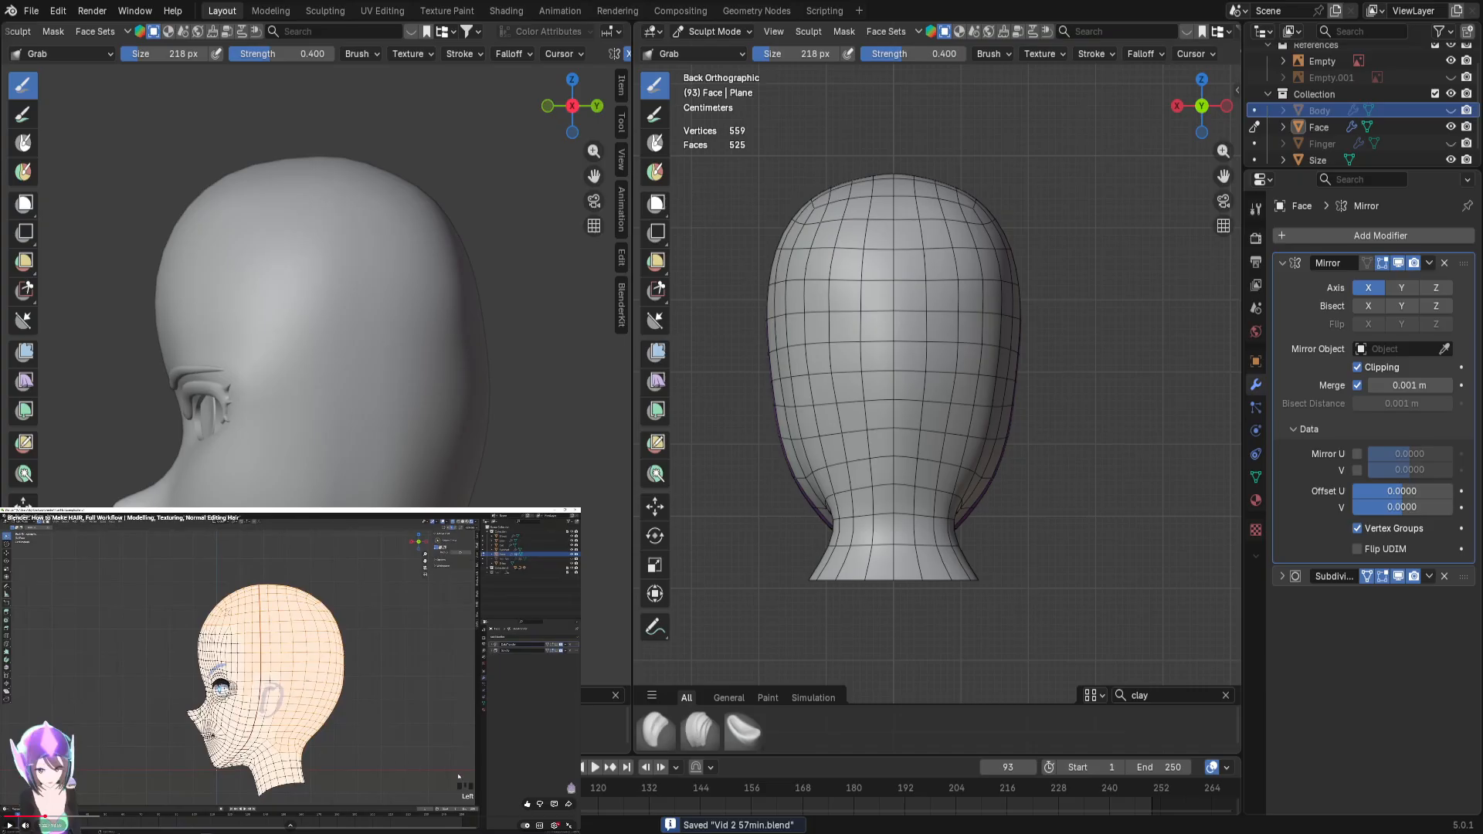
Step: Switch to the YouTube browser window and skim the head sculpting tutorial Part 1 (Shaping head)
click(568, 826)
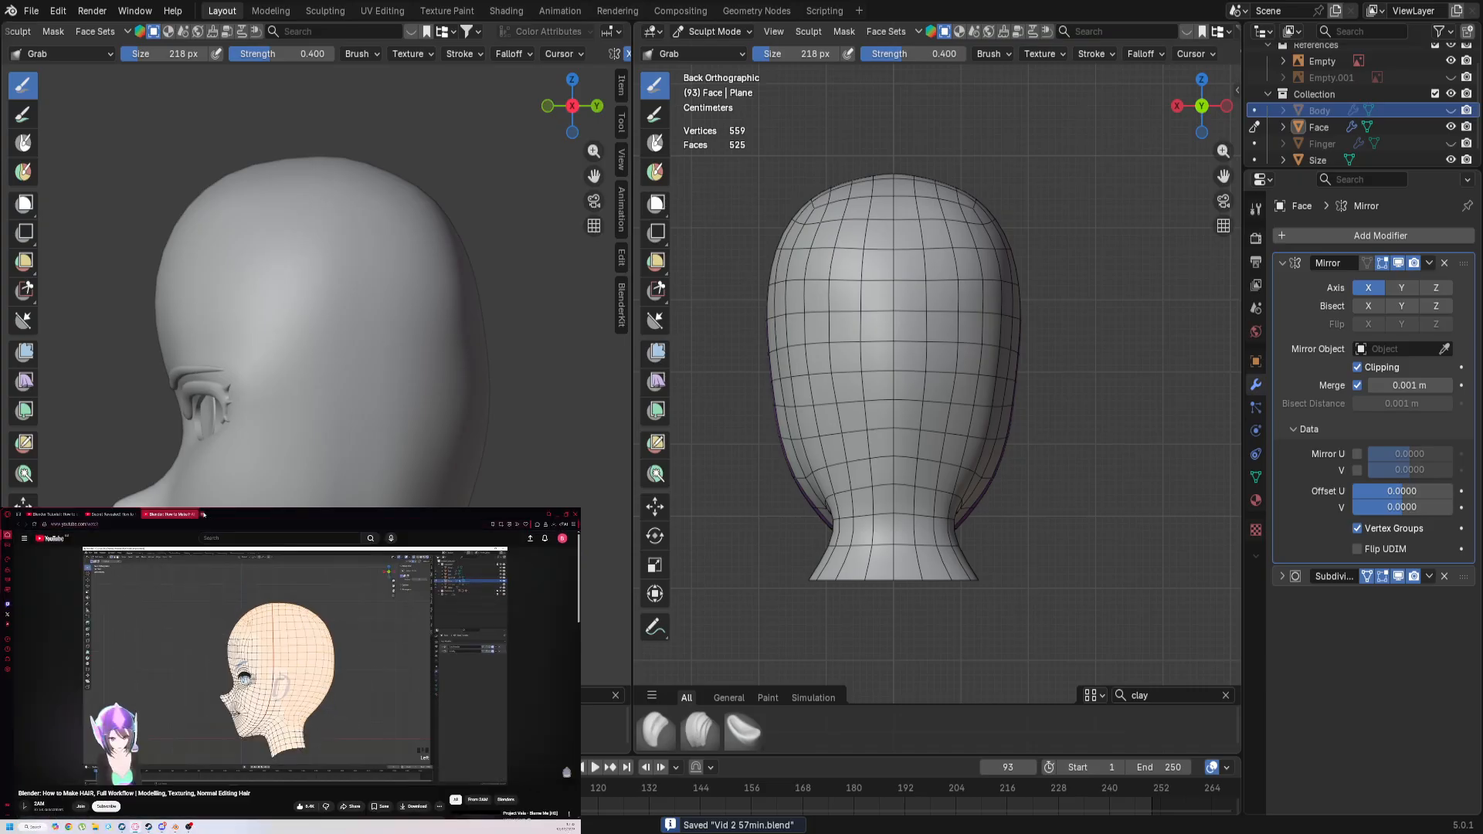
click(203, 515)
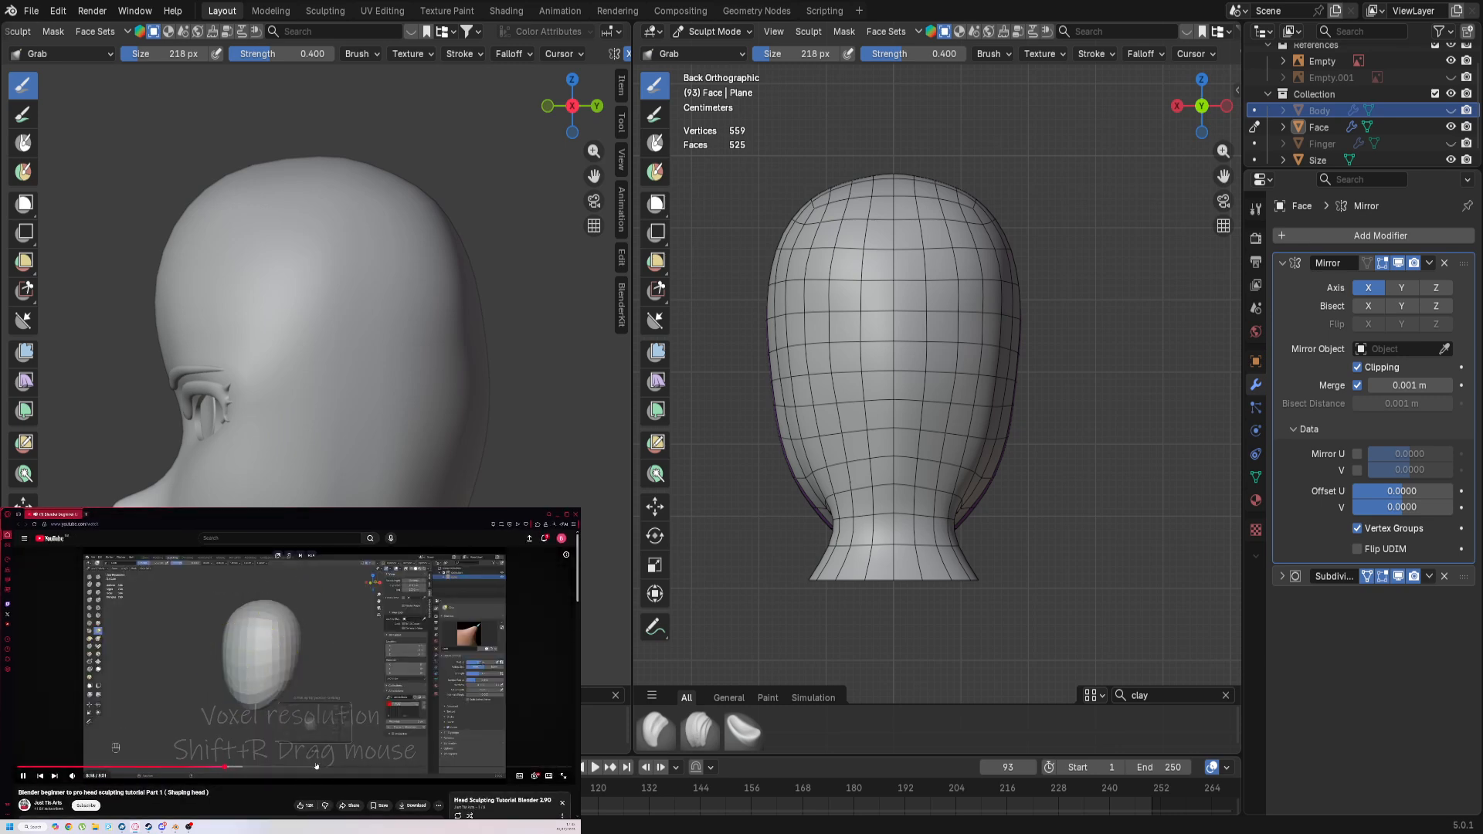
click(316, 766)
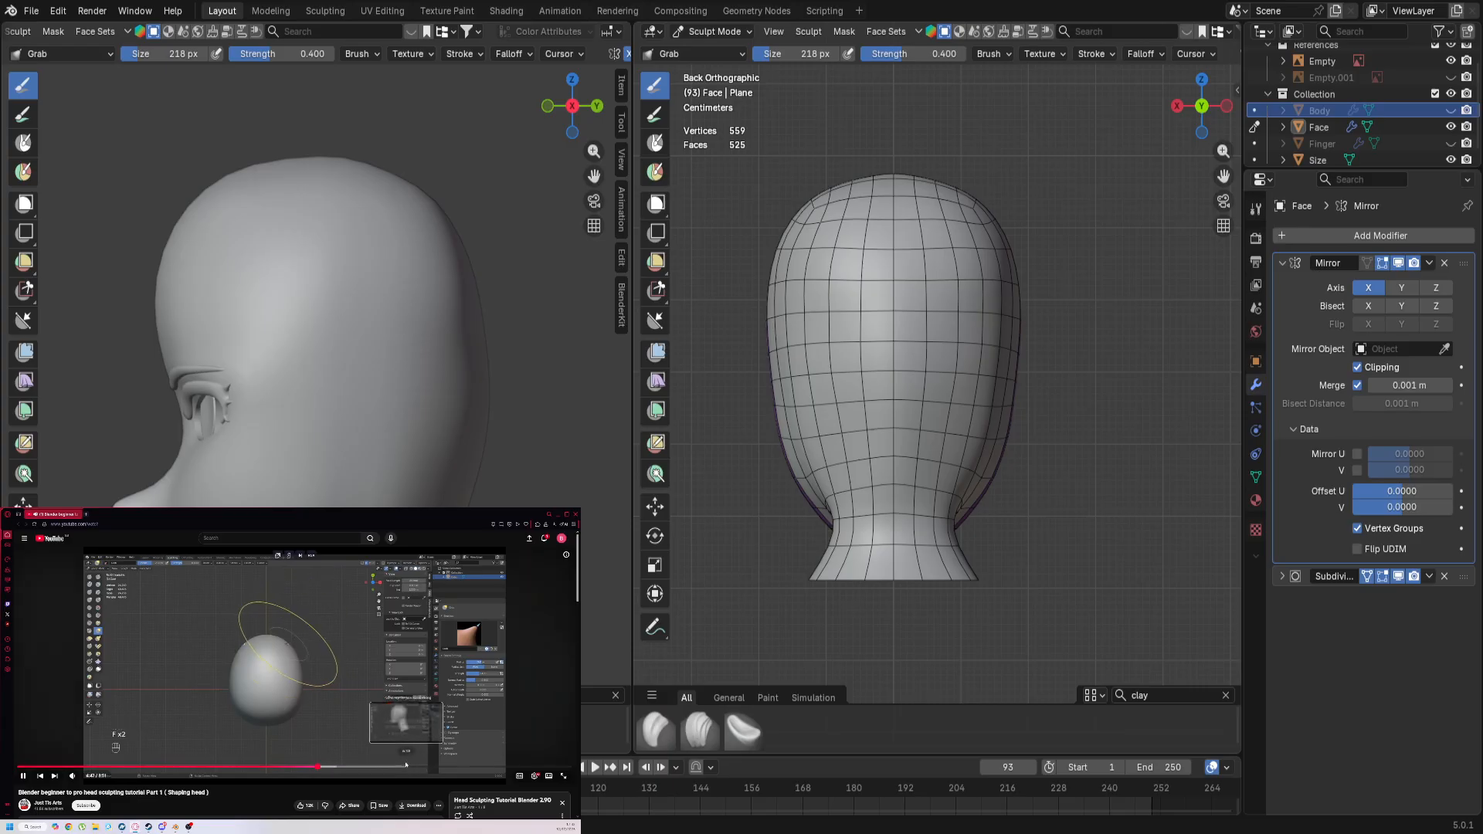
click(414, 768)
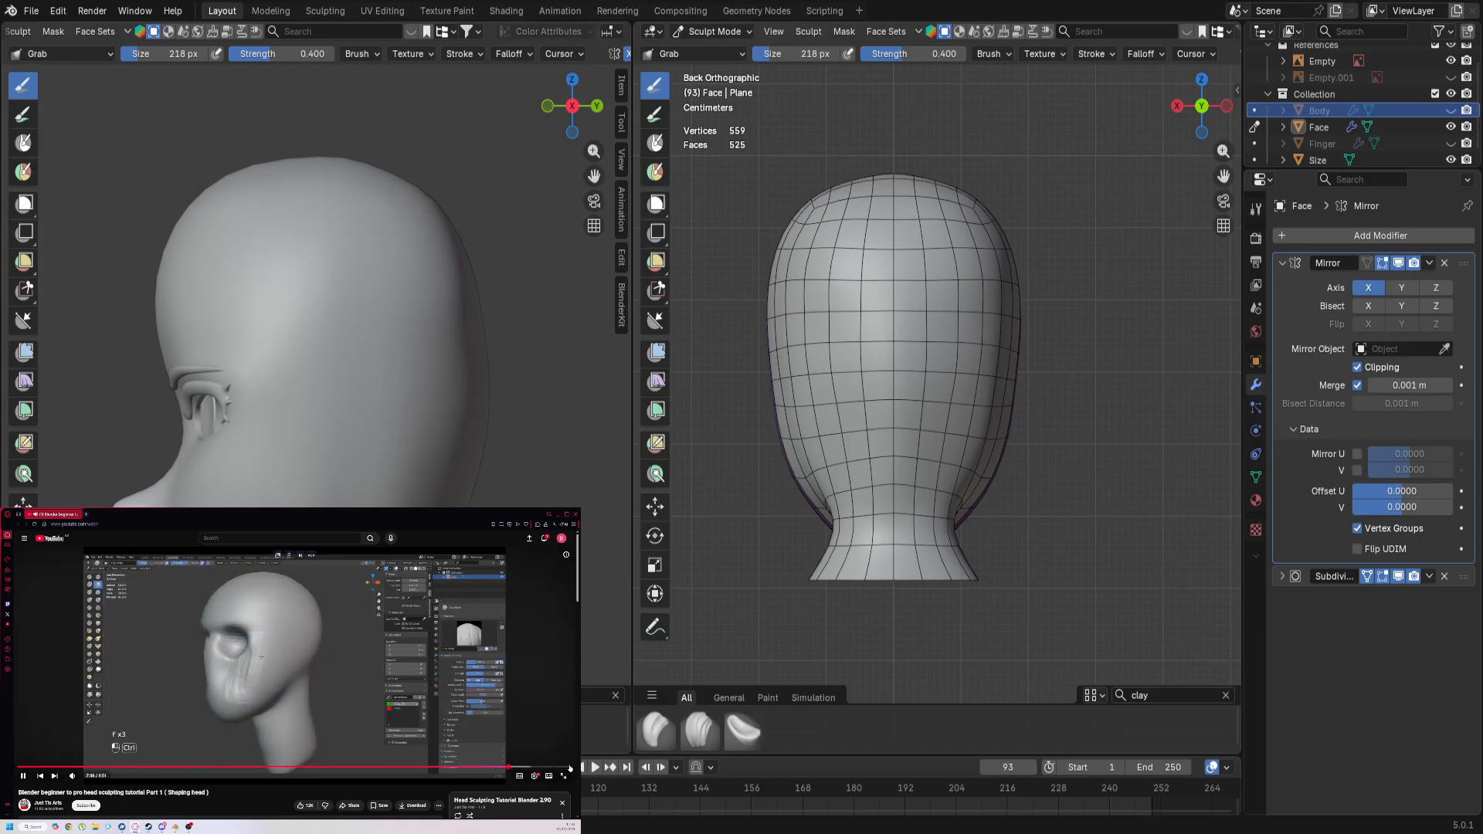
Step: Skim Part 3 (Eyes) and Part 2 (Nose) of the same head sculpting playlist for views of the head shape
scroll(294, 672, down, 3)
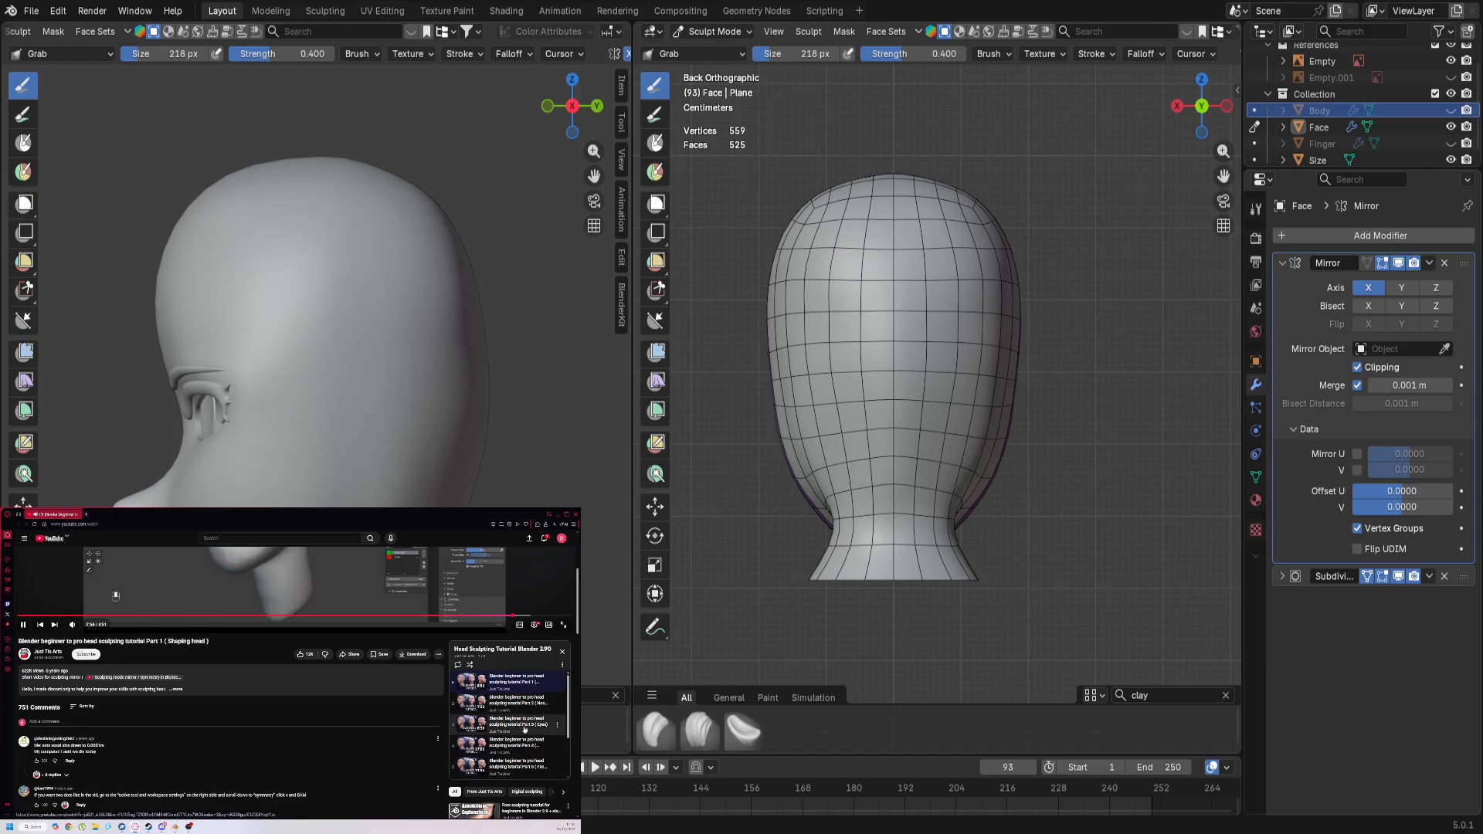
click(523, 717)
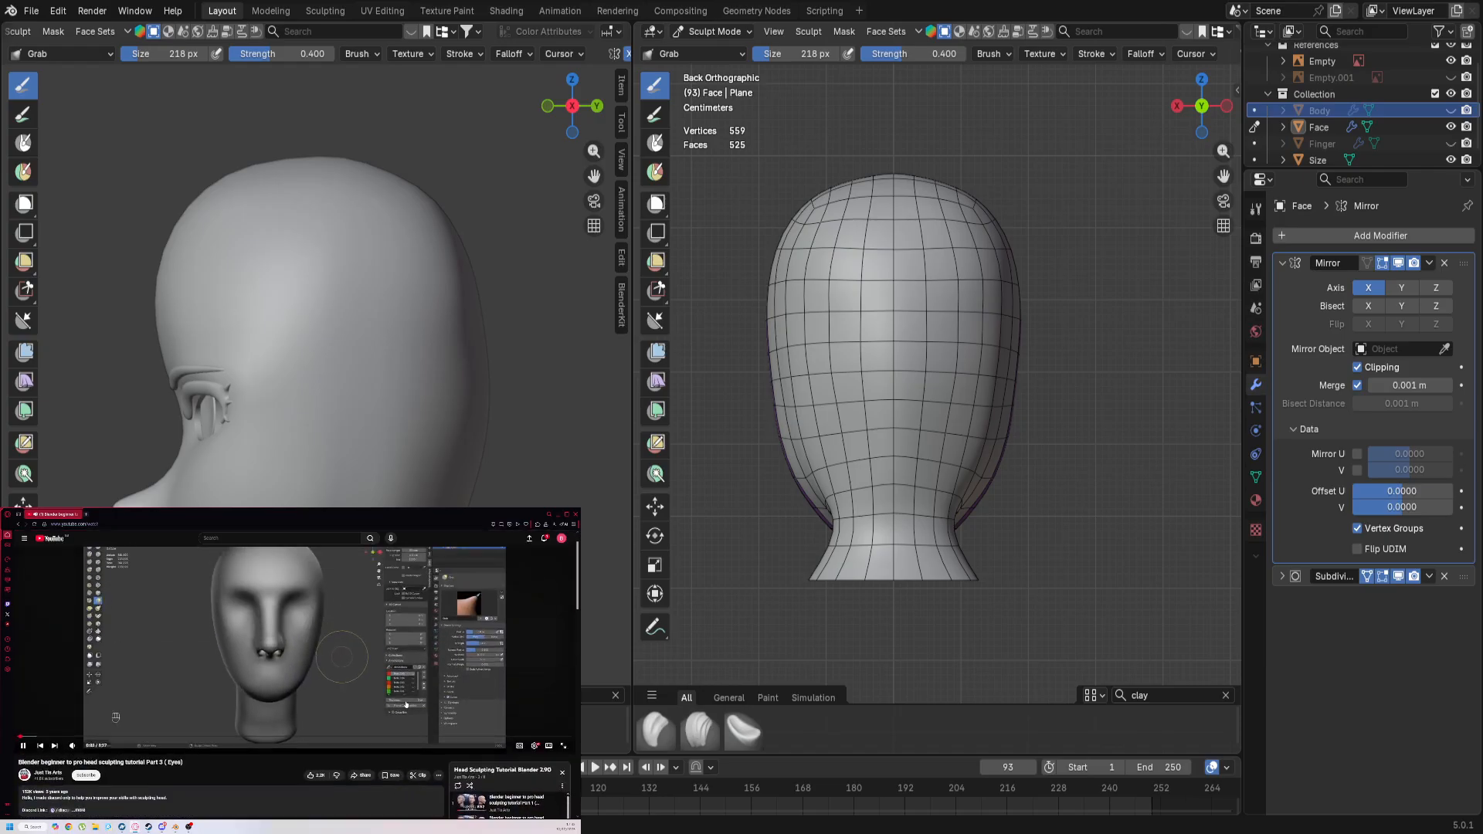
click(422, 739)
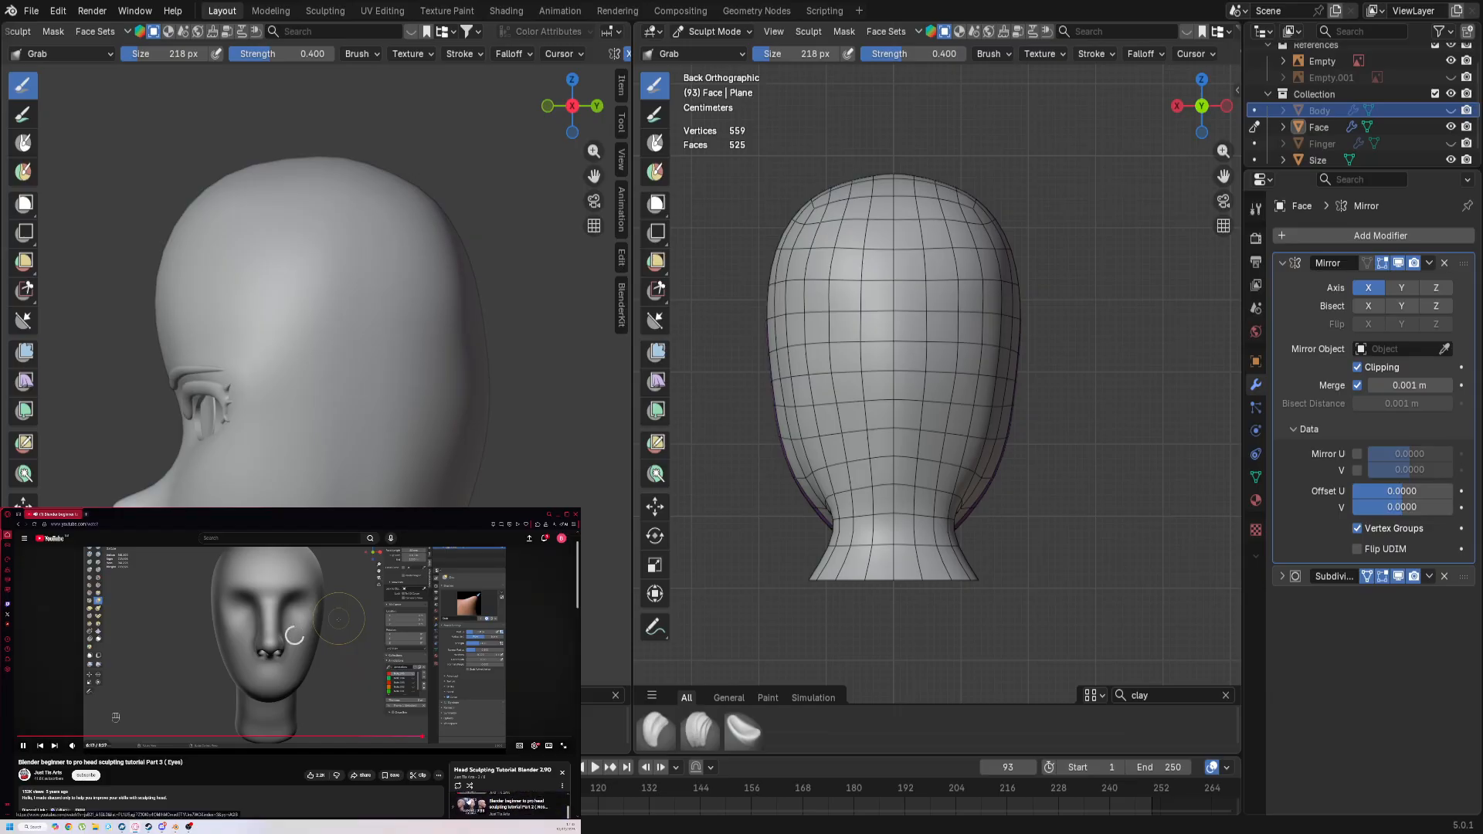
click(510, 816)
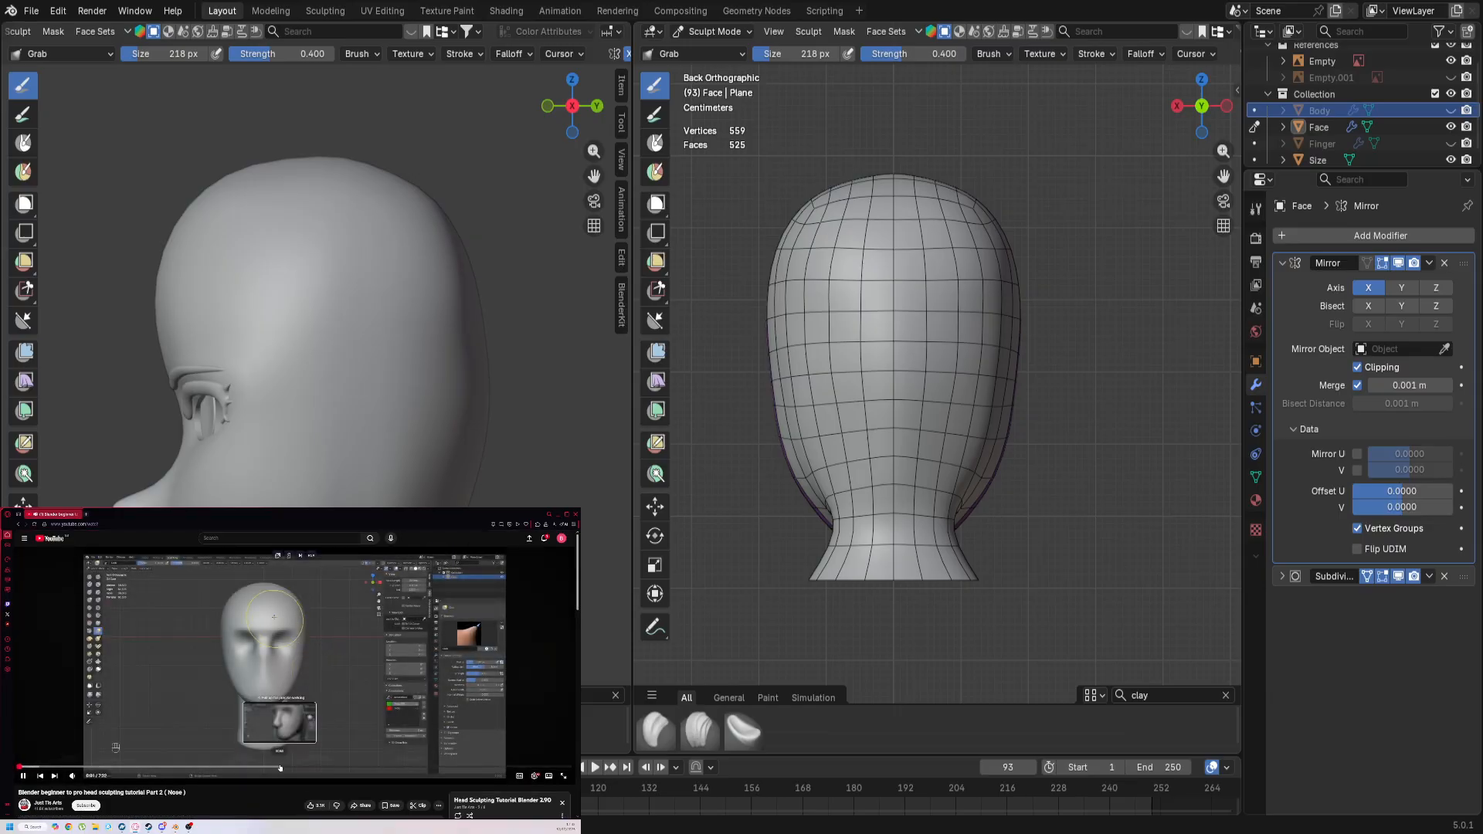
click(445, 763)
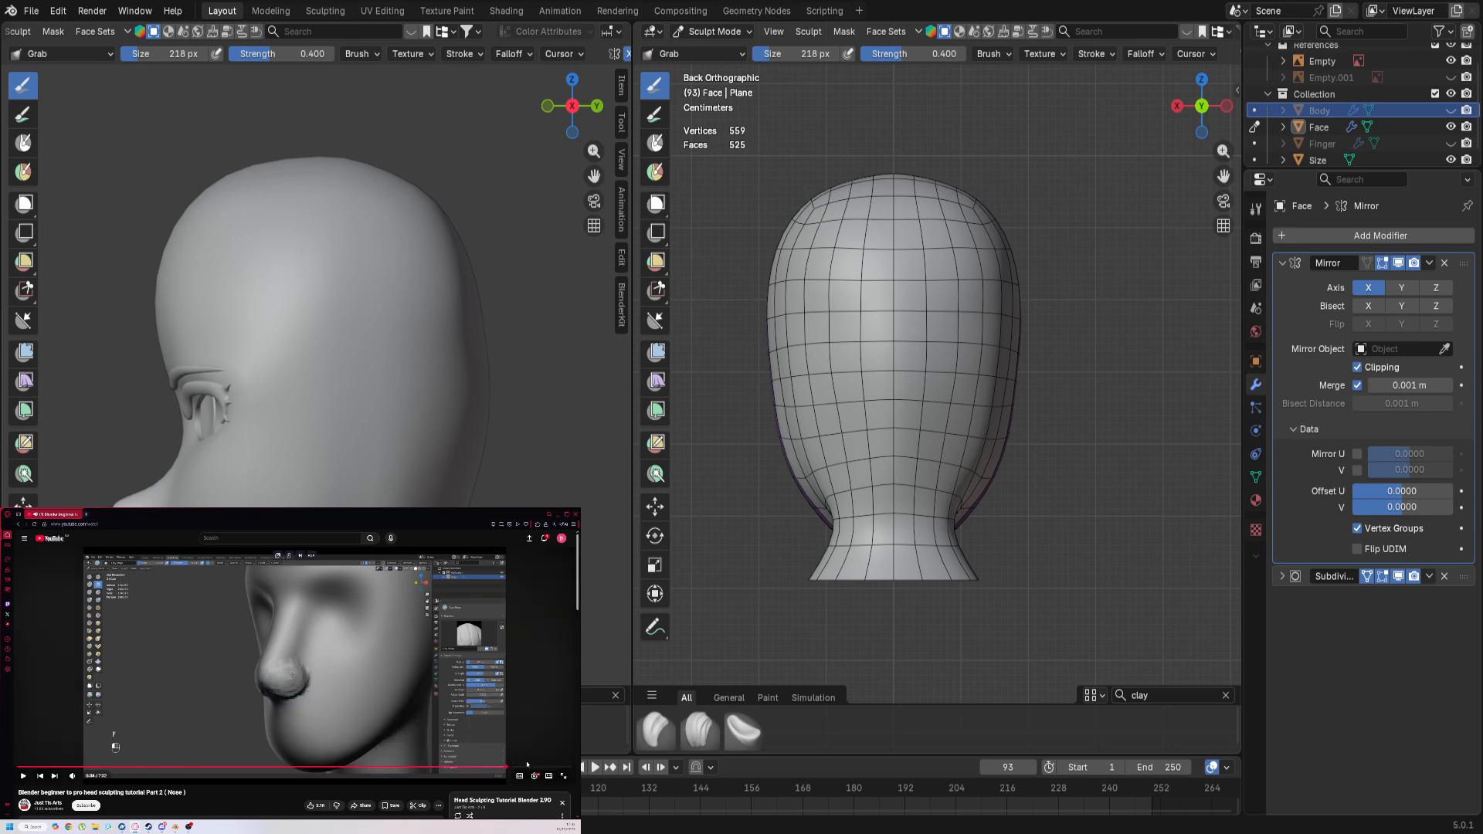
click(487, 766)
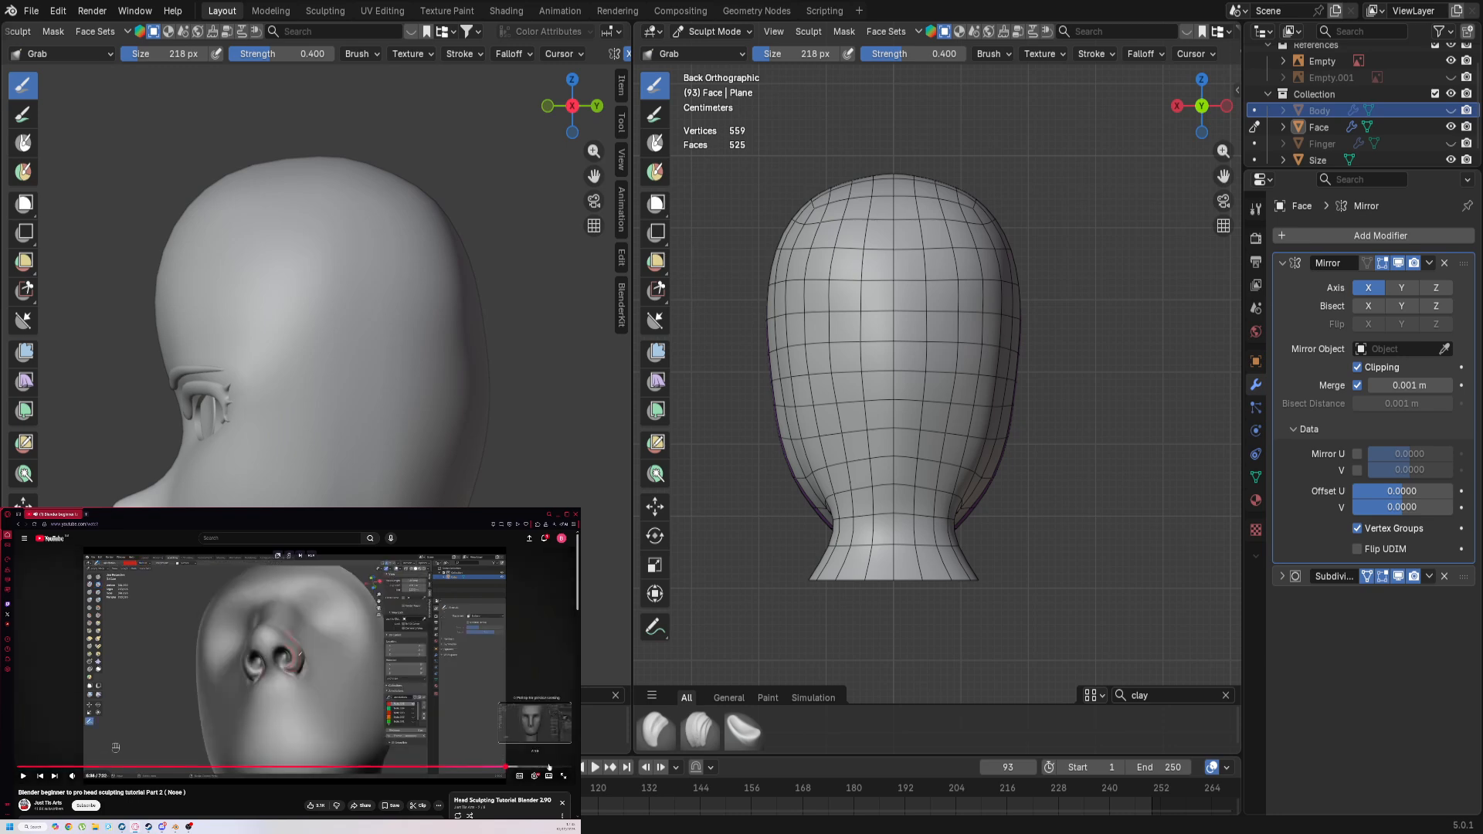
Step: Reopen Part 1 (Shaping head), find a side view of the sculpted head and neck, and pause there for reference
scroll(487, 766, down, 1)
scroll(548, 775, down, 2)
click(508, 744)
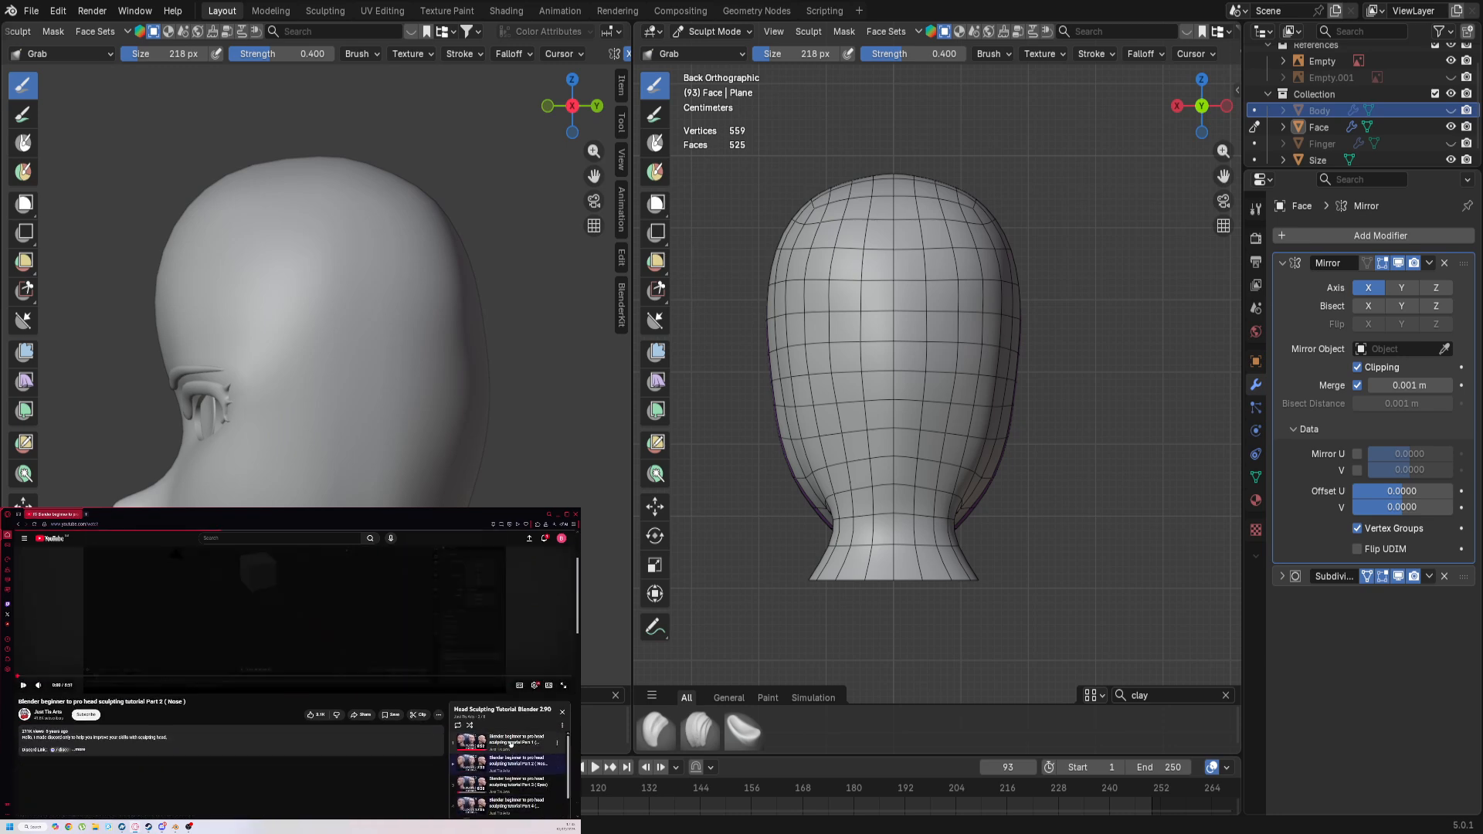
scroll(420, 734, up, 2)
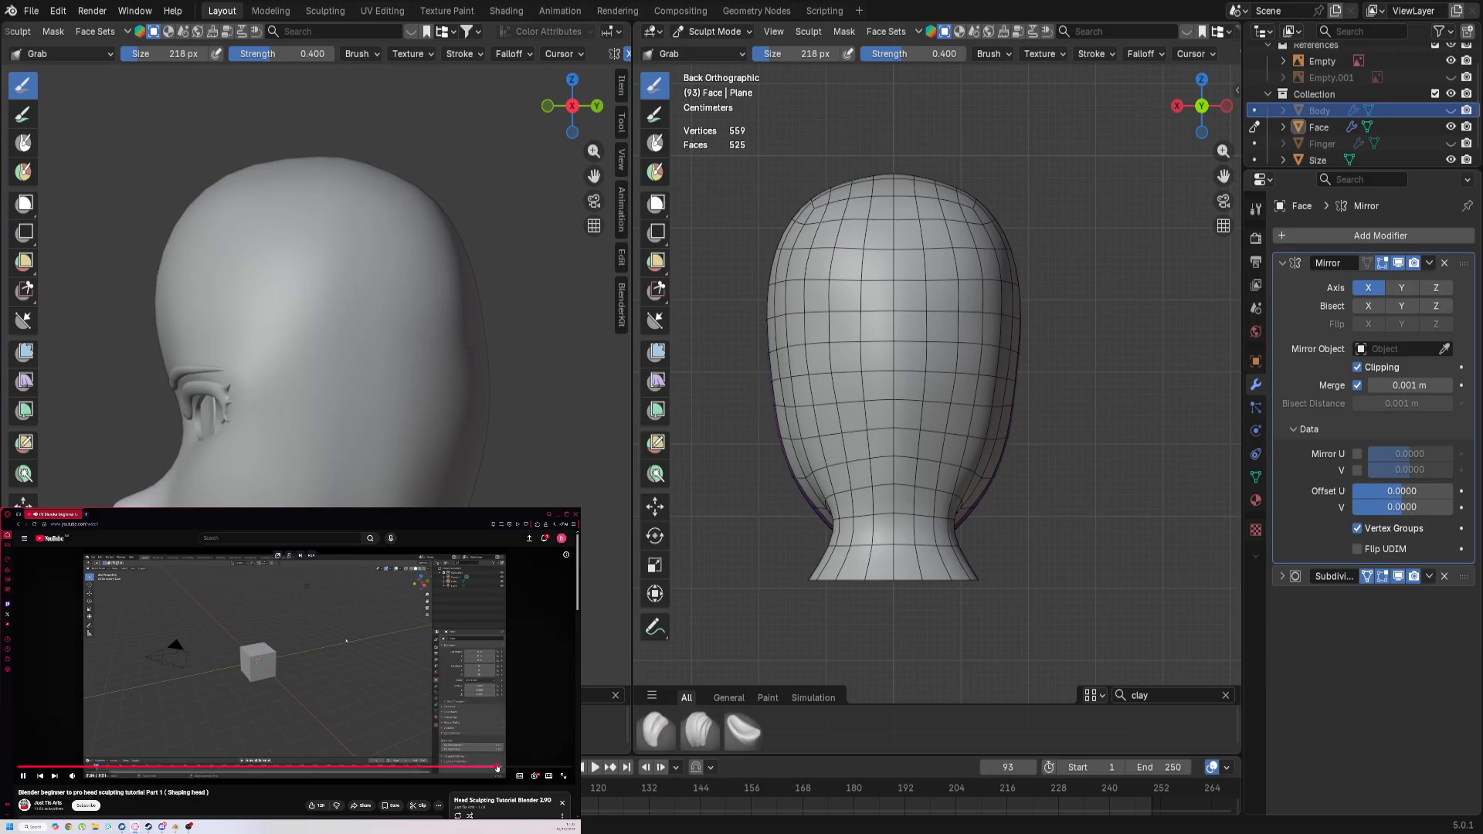
click(496, 768)
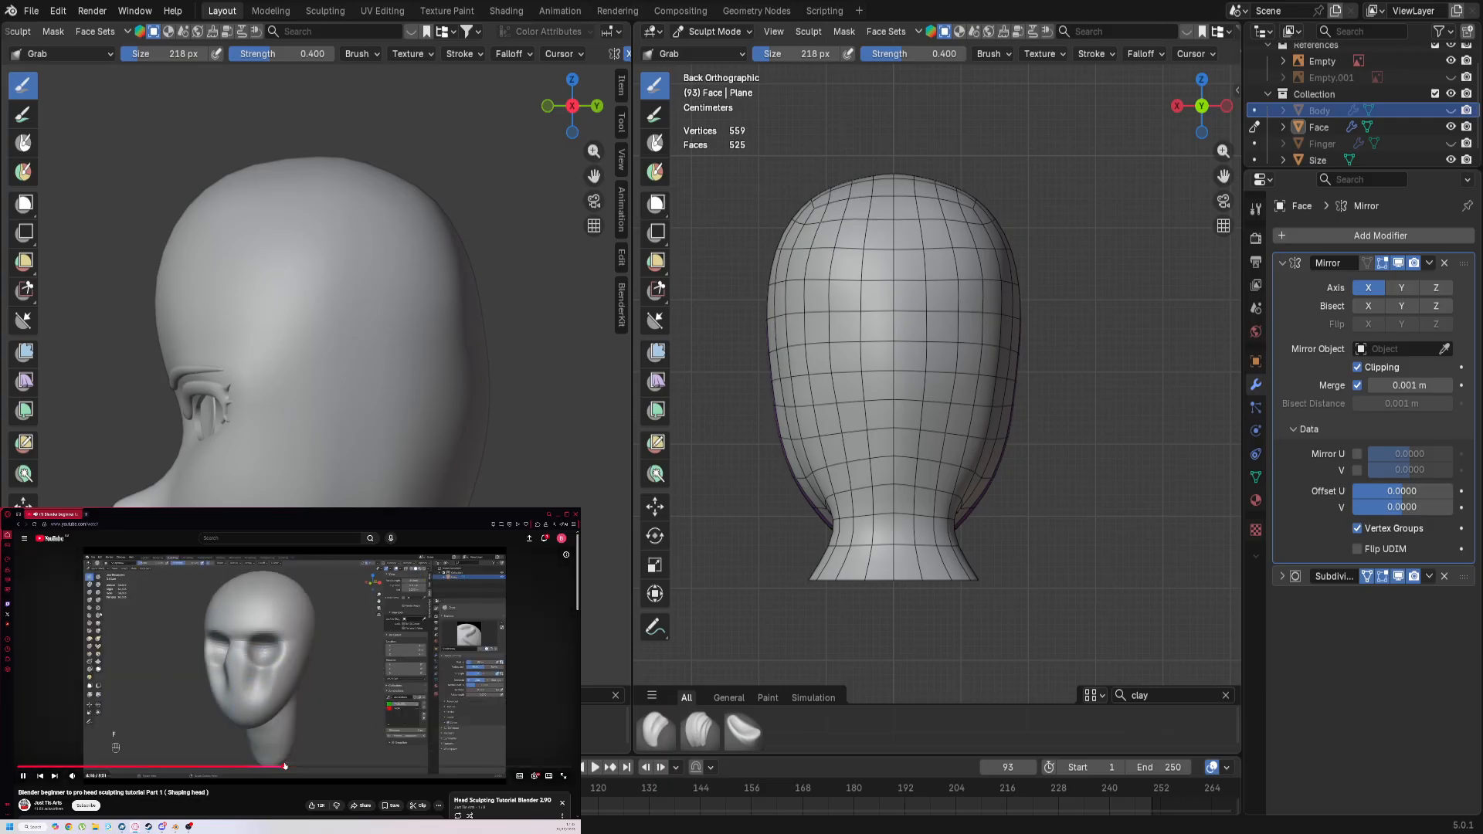
click(285, 766)
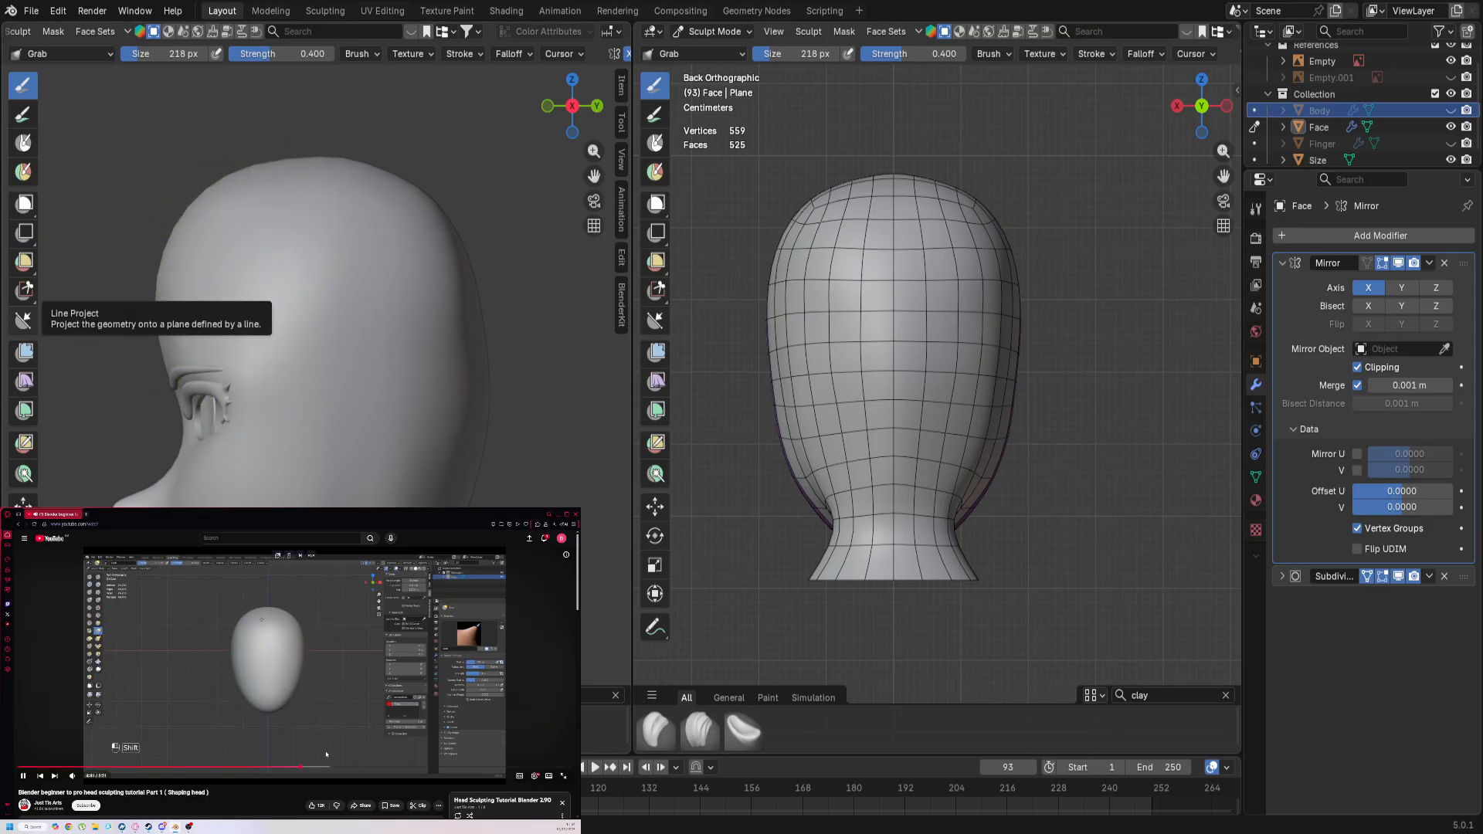
click(335, 767)
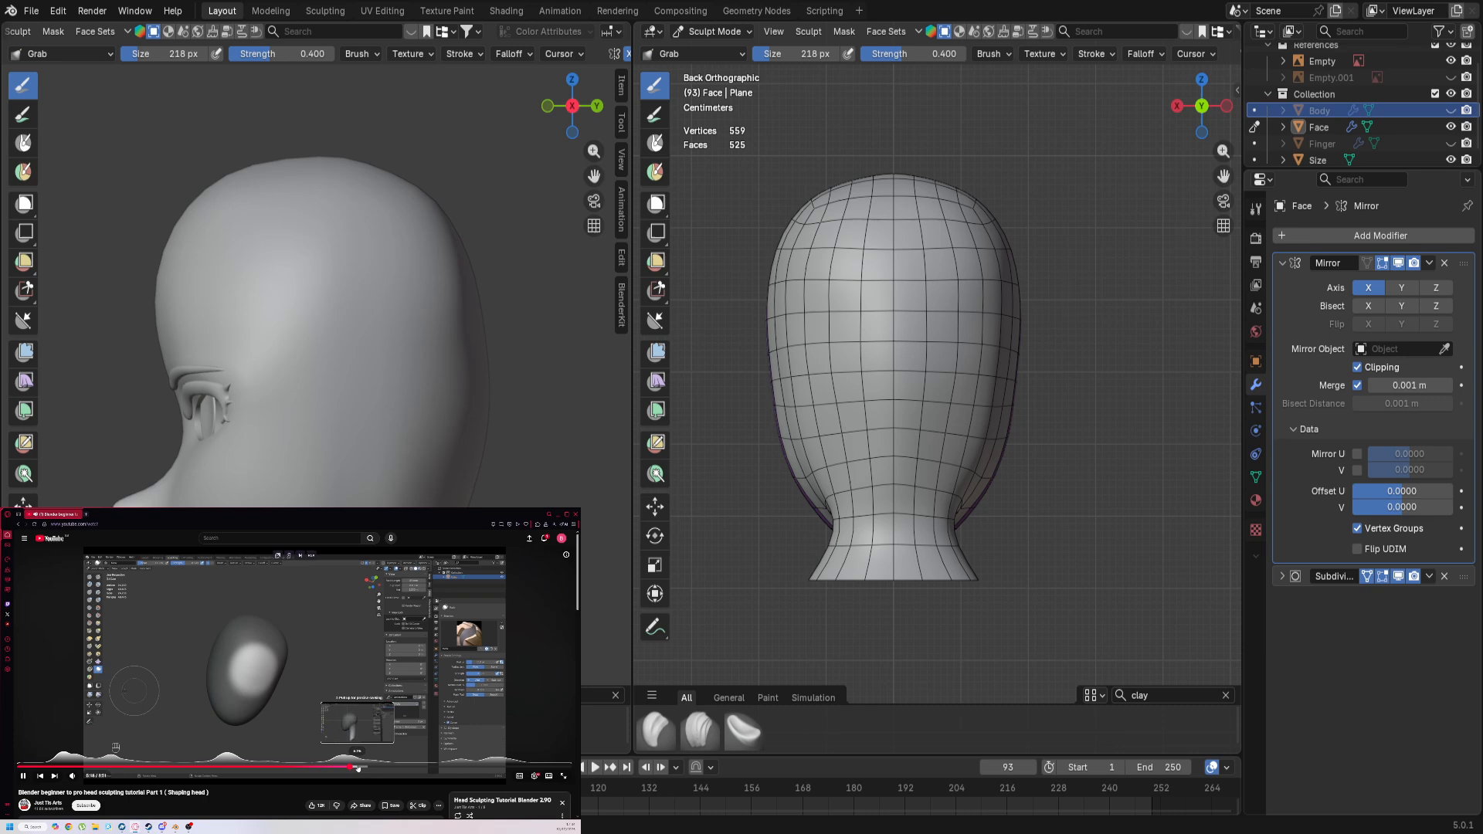
click(363, 767)
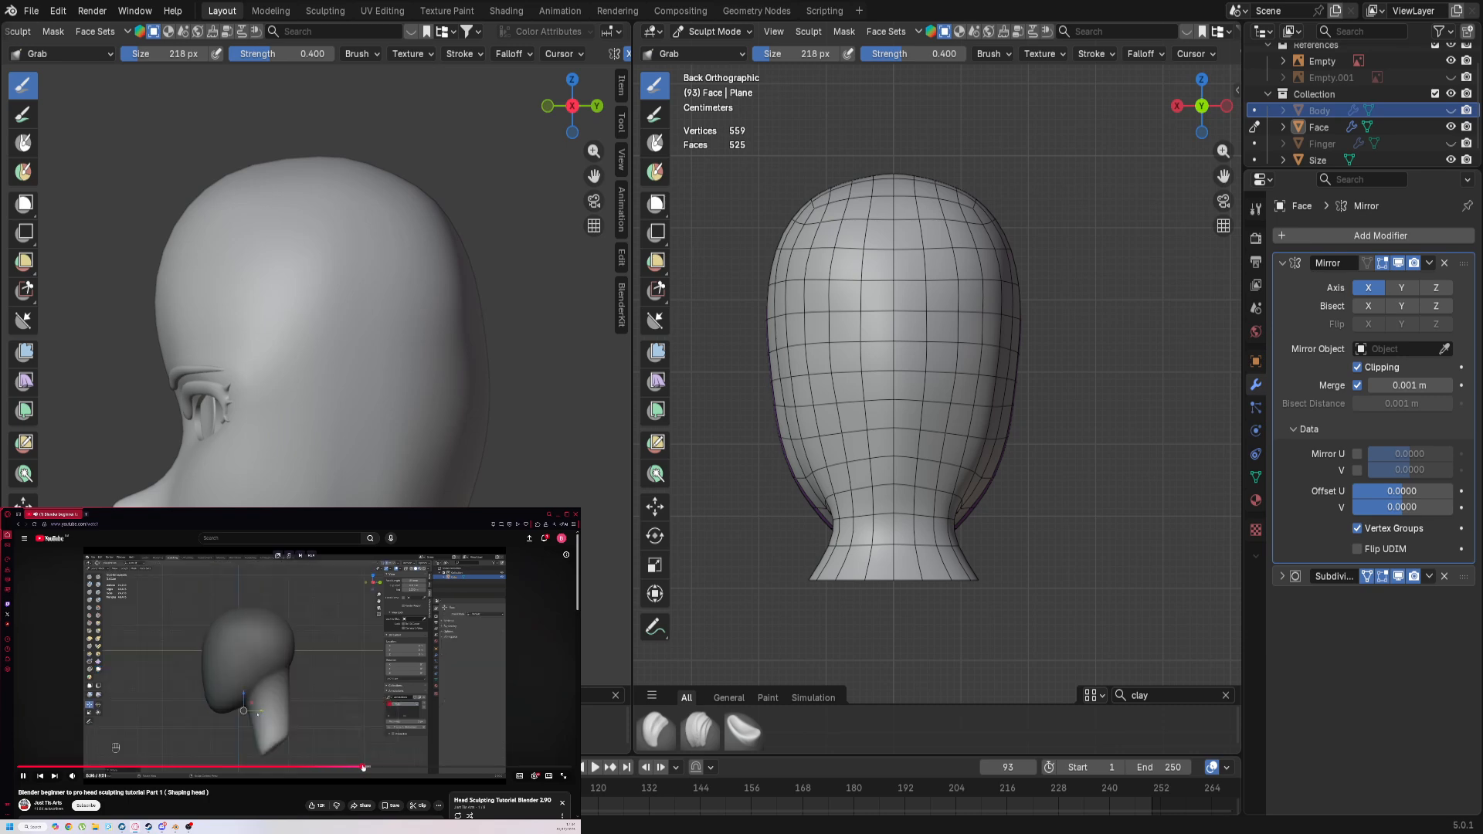
click(387, 768)
click(412, 767)
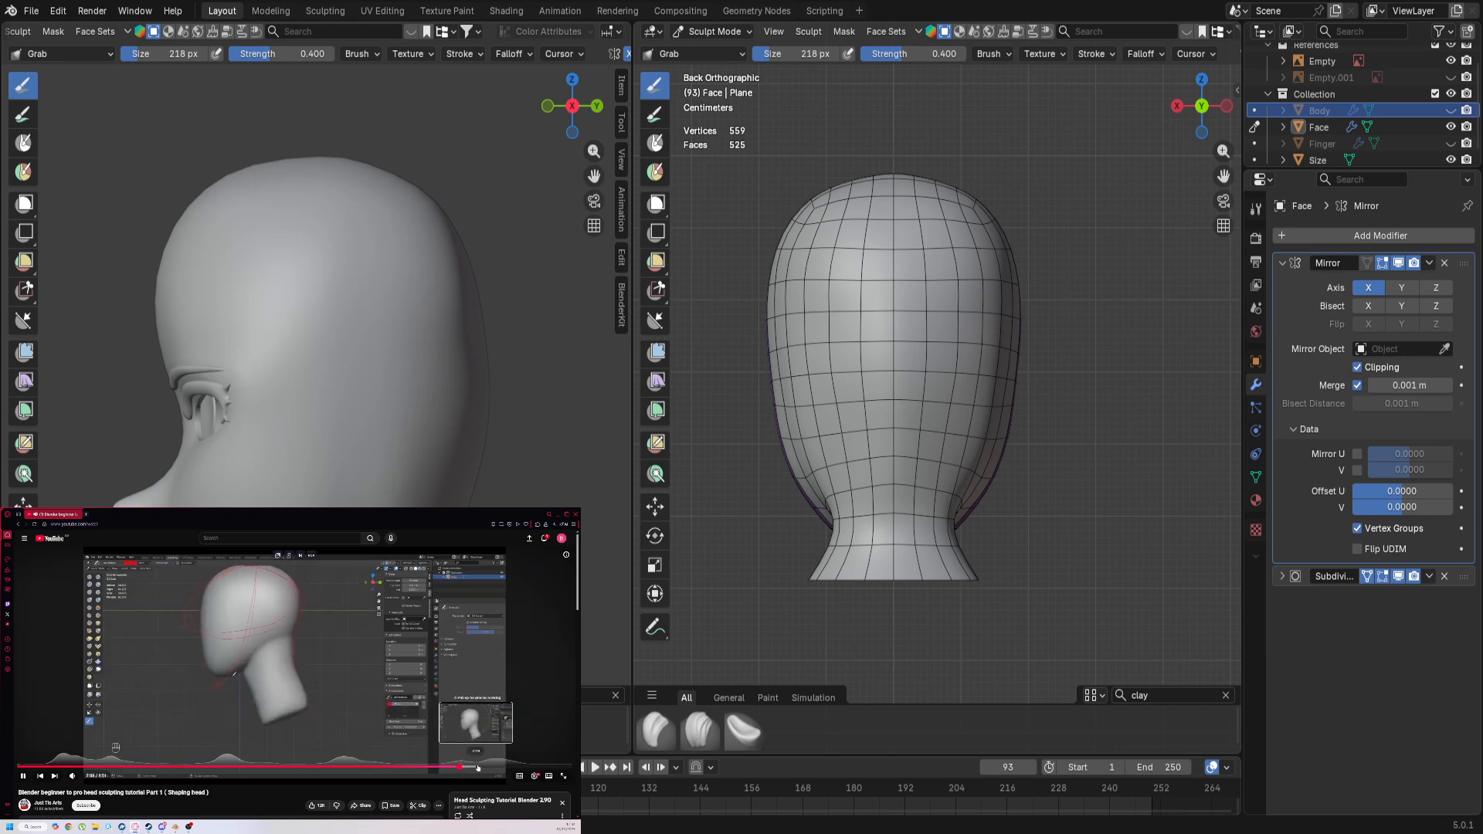
click(460, 767)
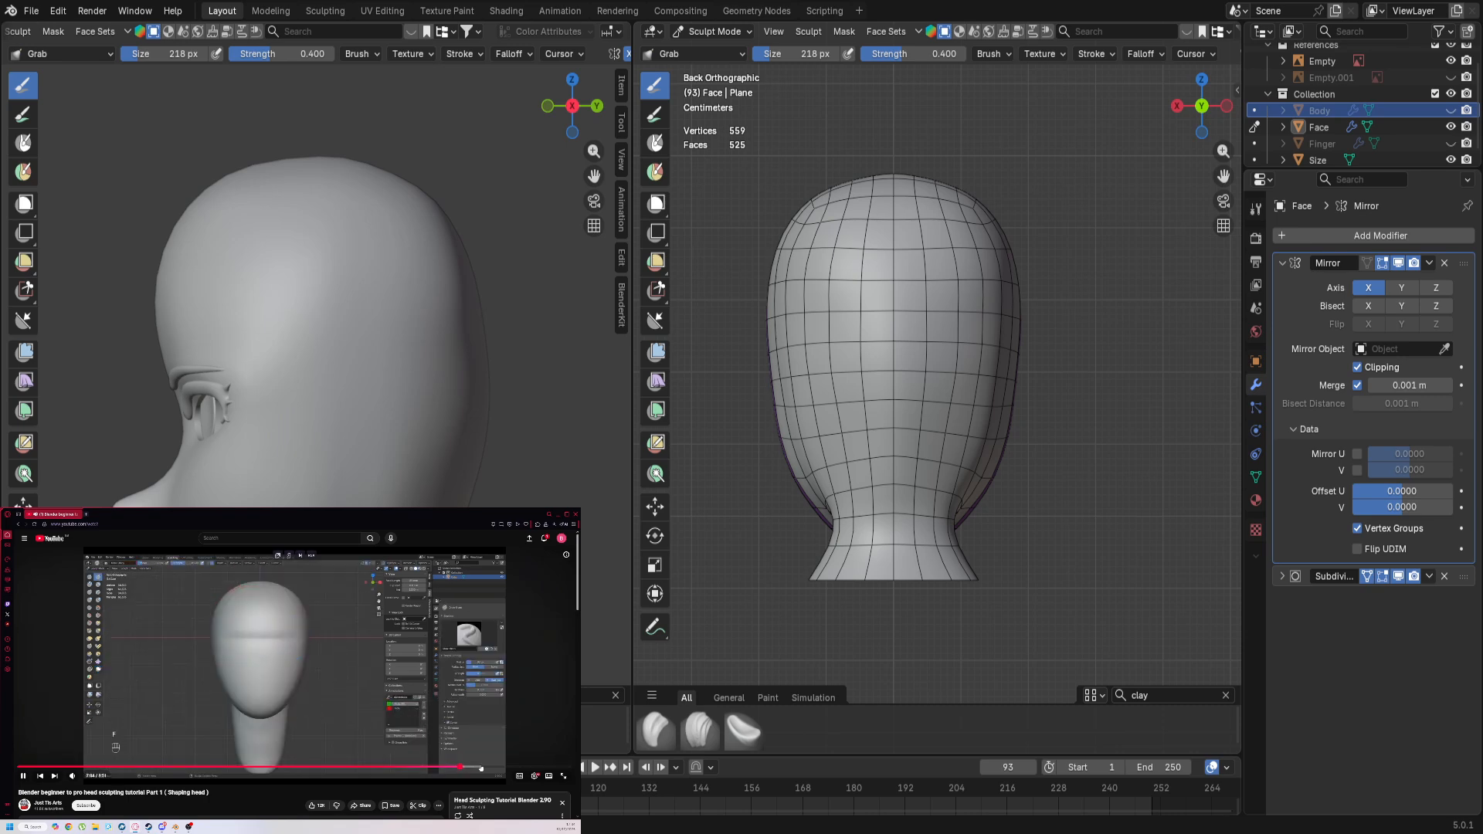
click(540, 767)
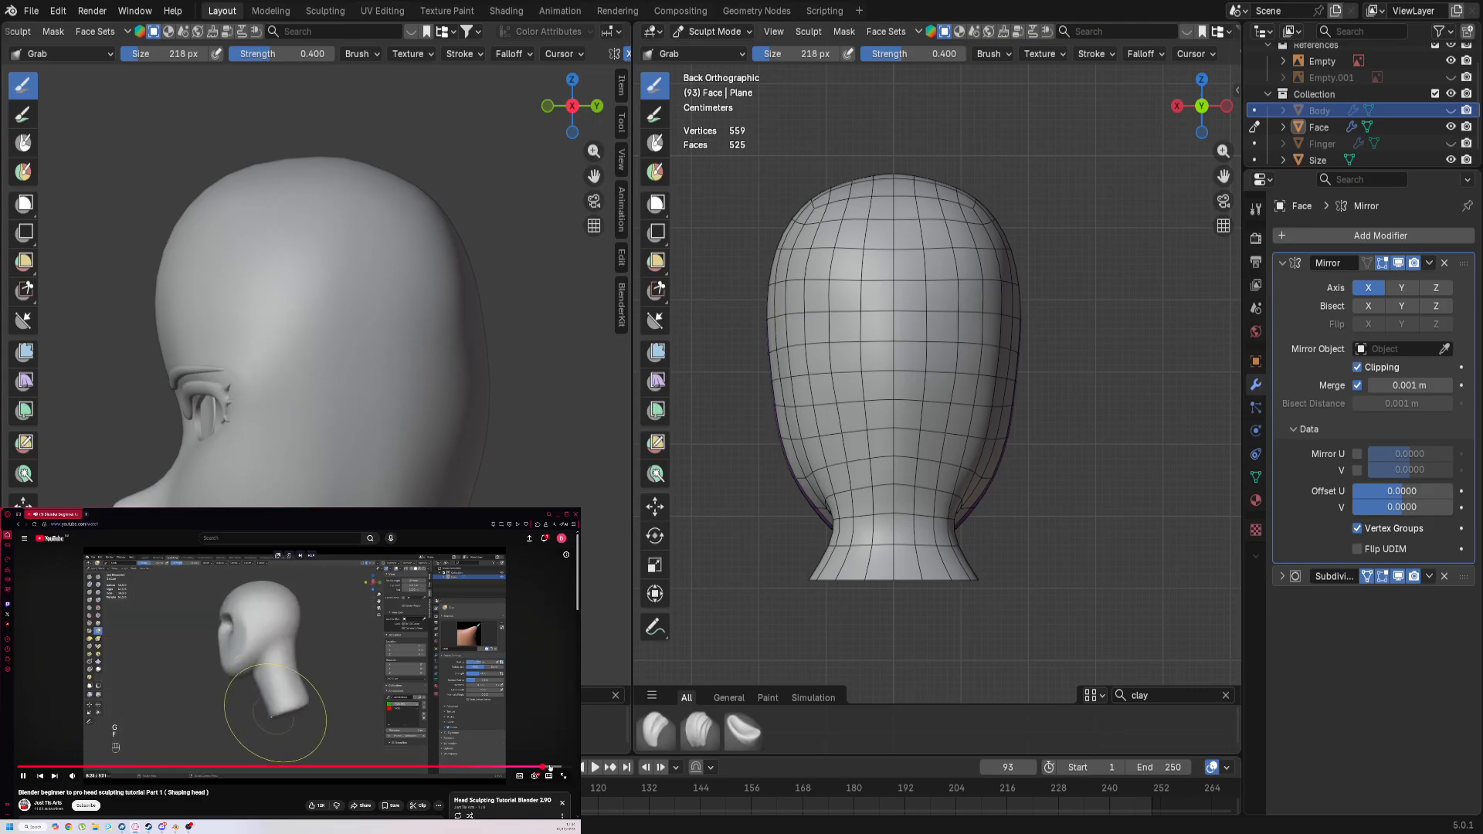
click(261, 658)
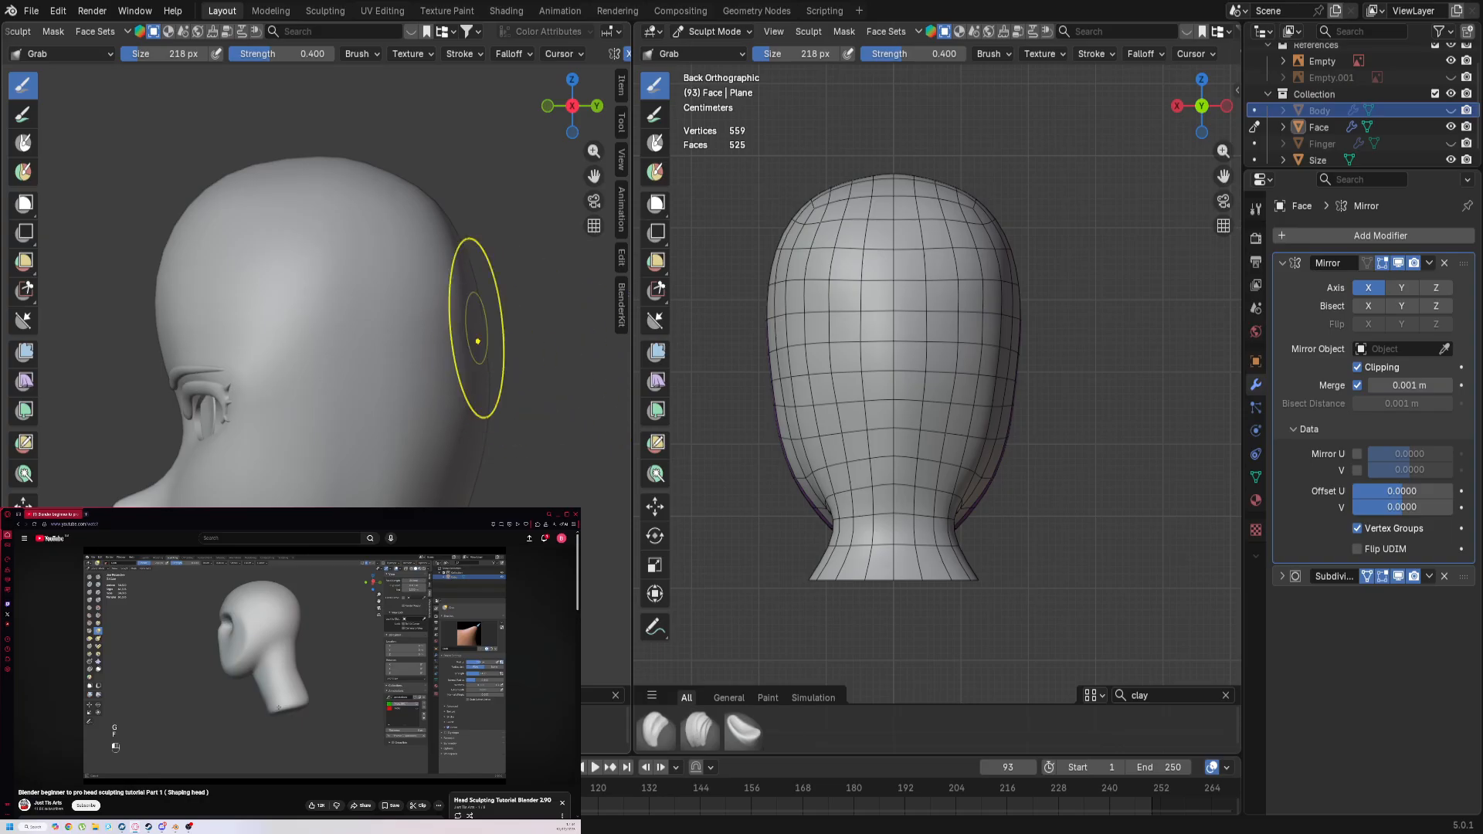
Step: Switch back to Blender and round out the back of the skull in profile with the Grab brush, undoing the last unwanted change
drag(510, 328, 516, 318)
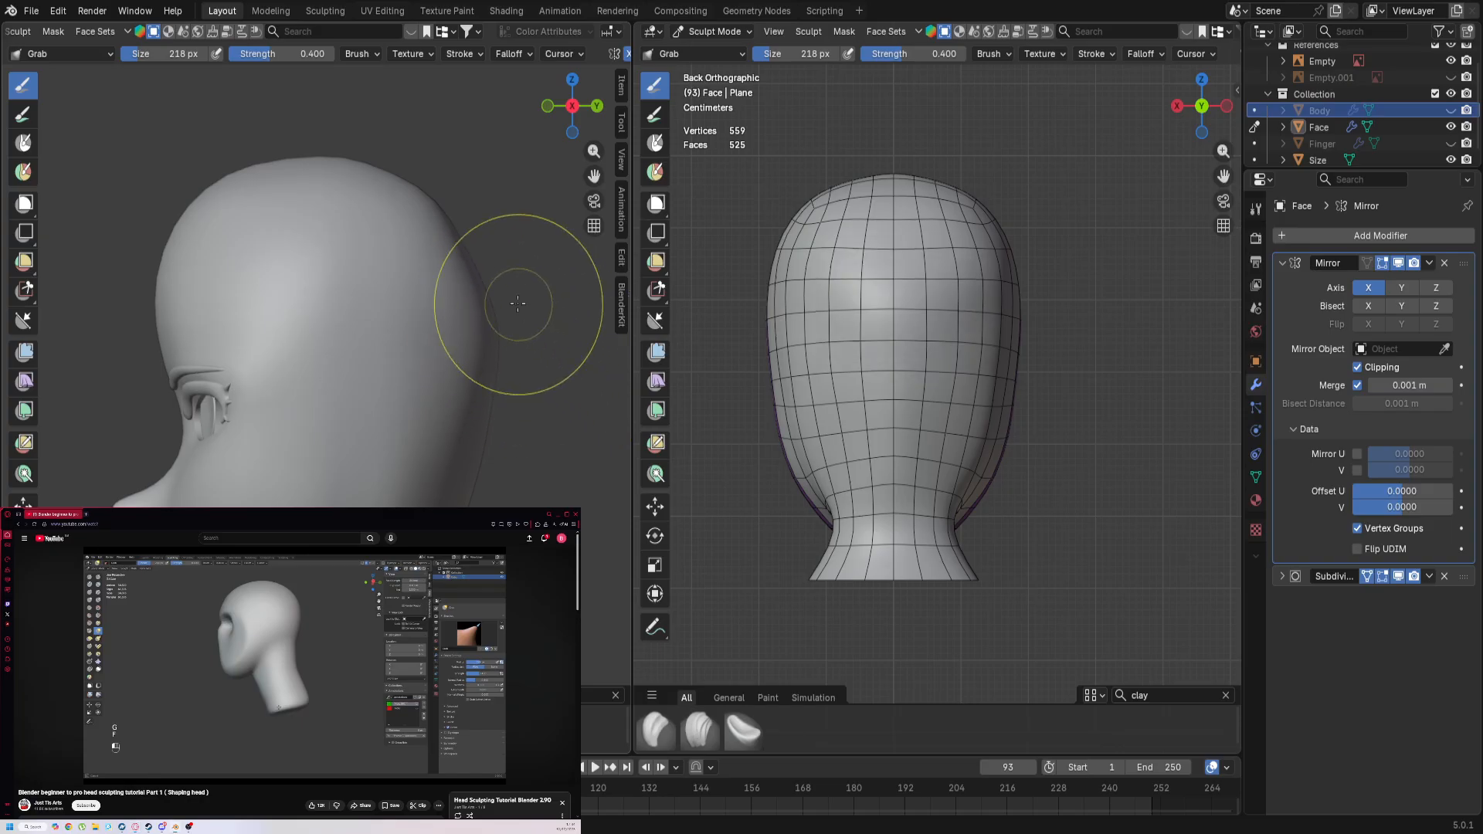
drag(468, 256, 484, 247)
drag(456, 260, 462, 257)
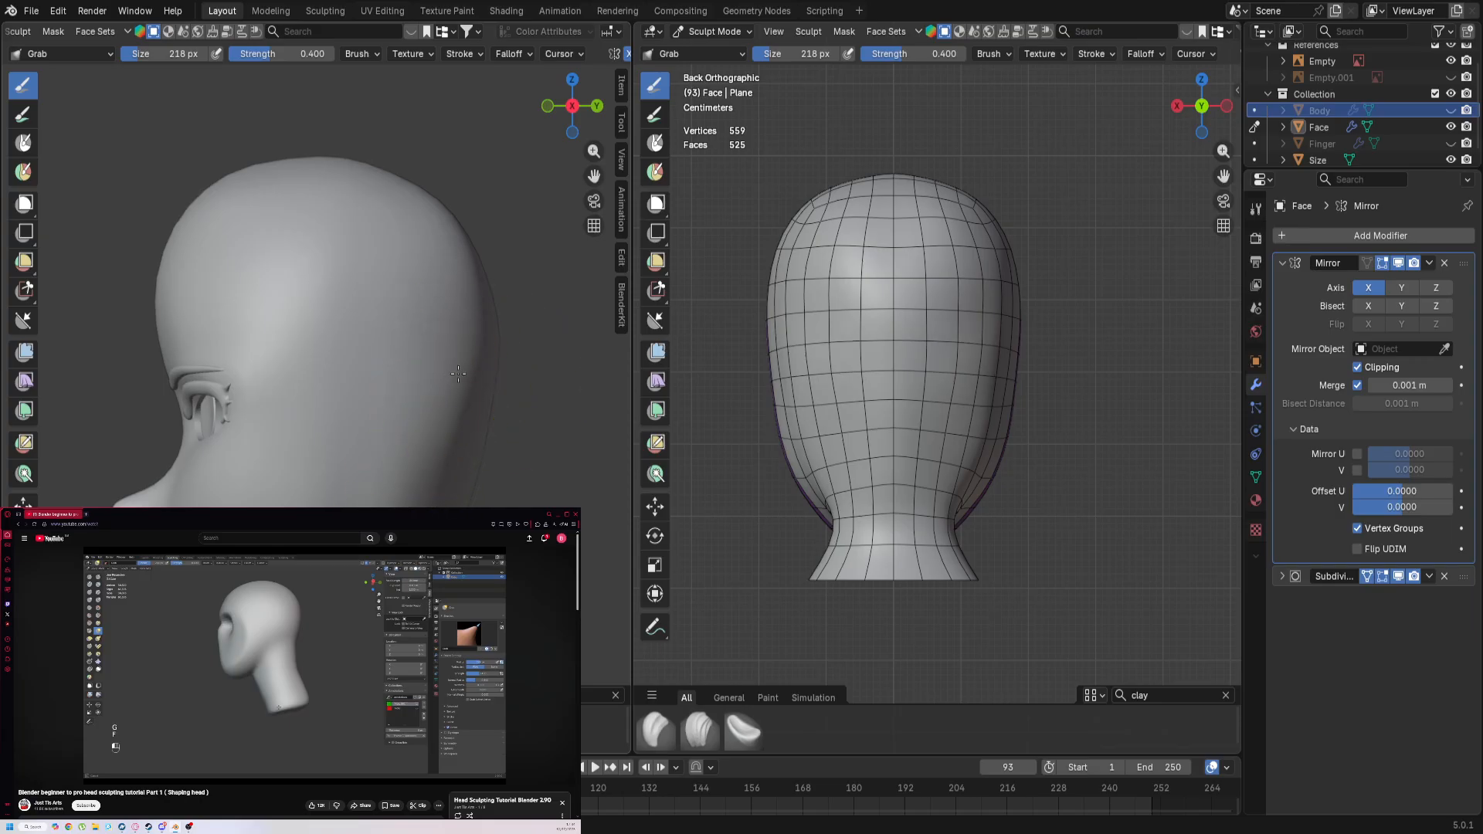
drag(462, 437, 477, 453)
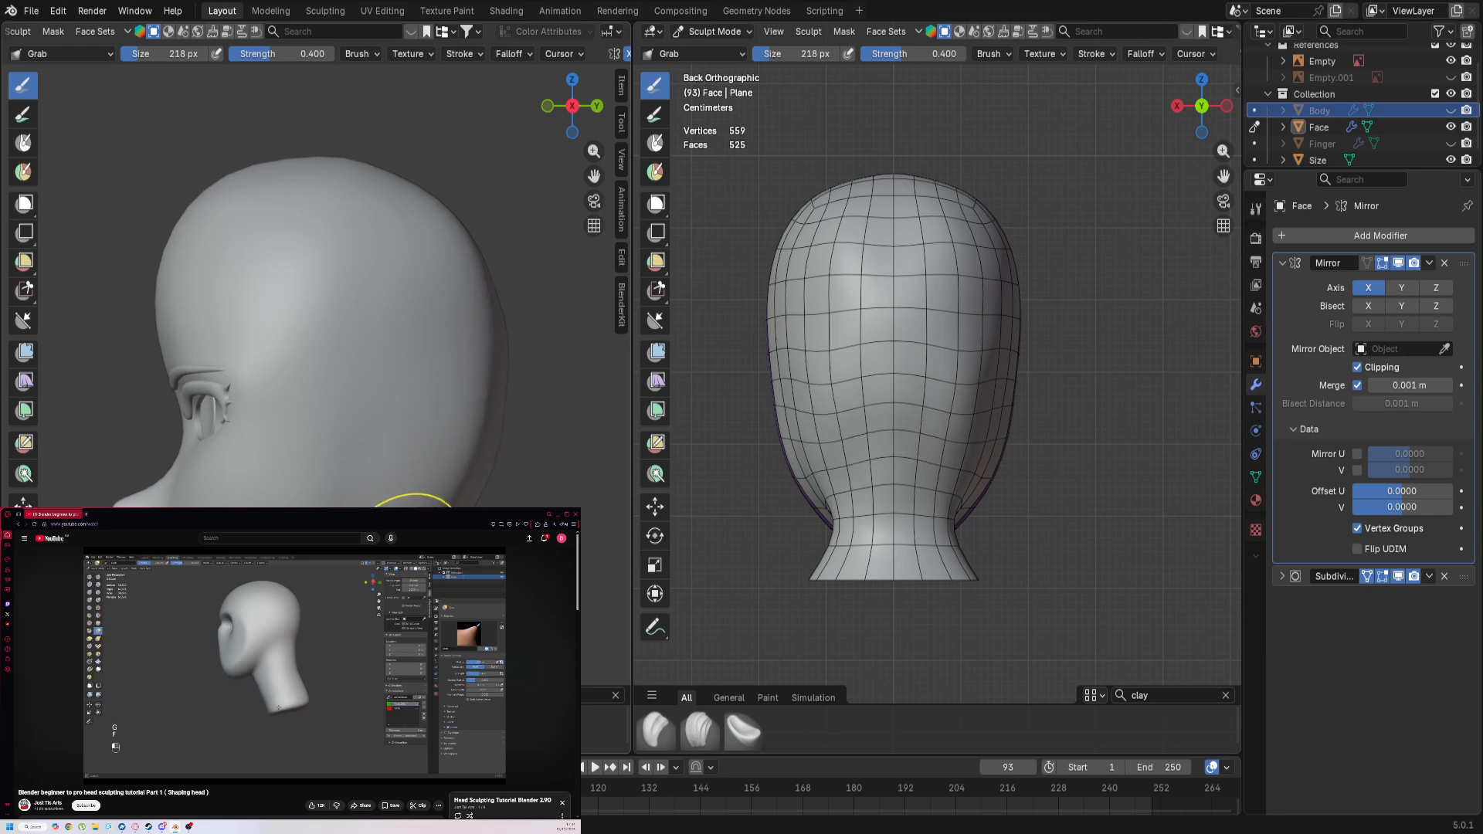
scroll(827, 523, up, 2)
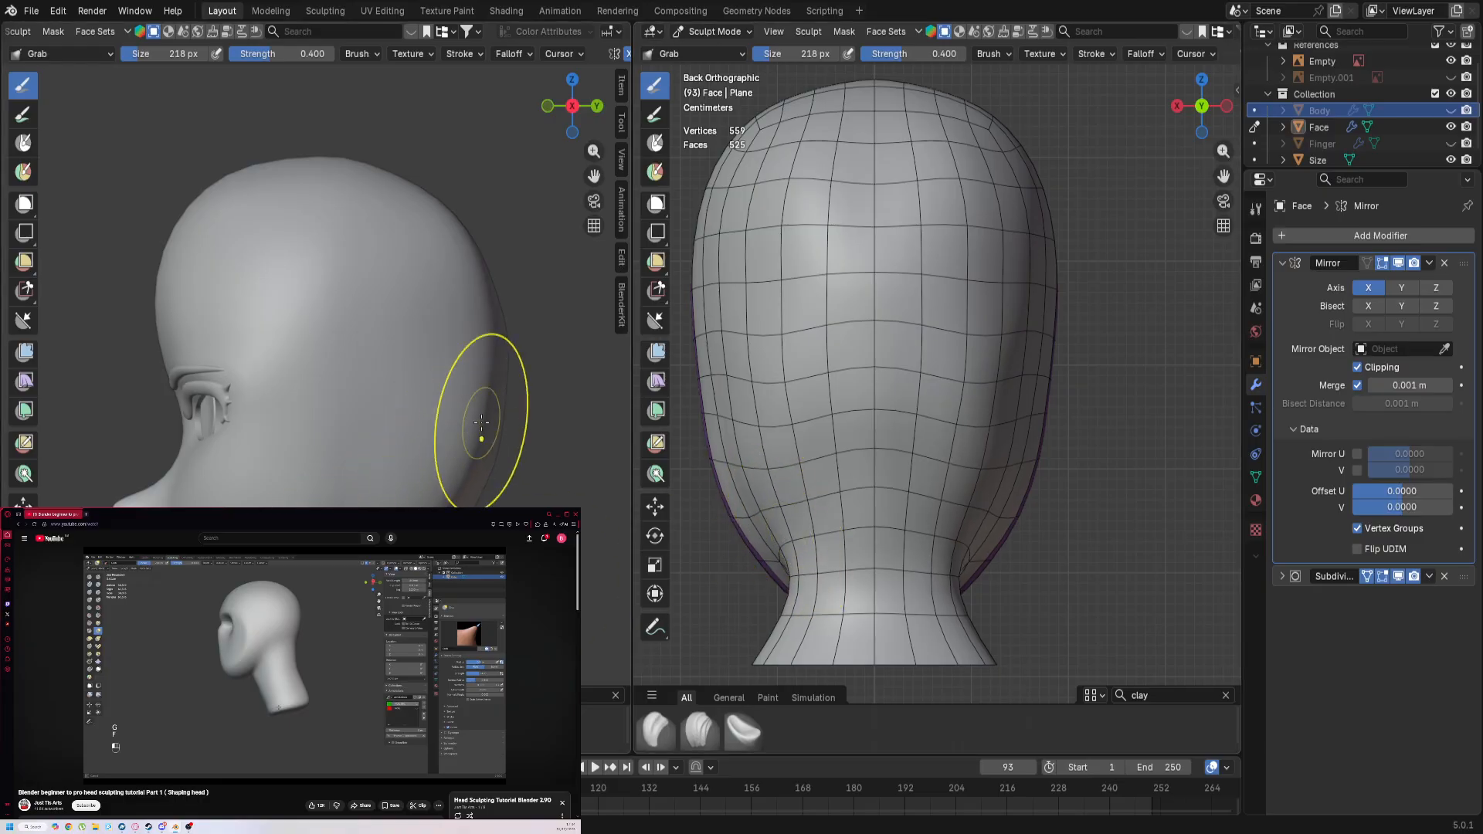
key(ctrl+z)
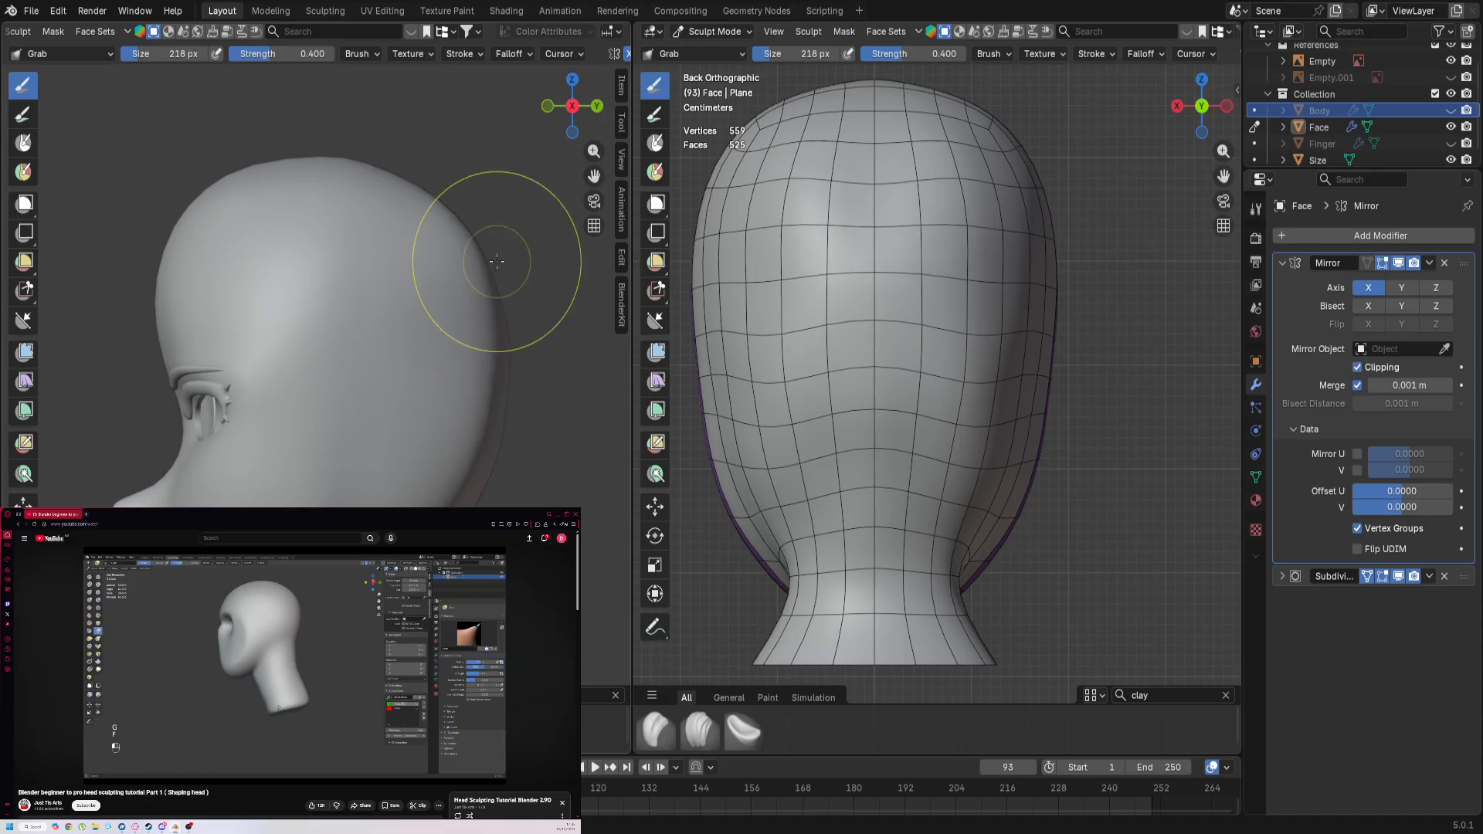
Step: Adjust the edge loop at the upper middle of the back of the head with Grab in back view
scroll(440, 587, down, 7)
scroll(441, 587, up, 6)
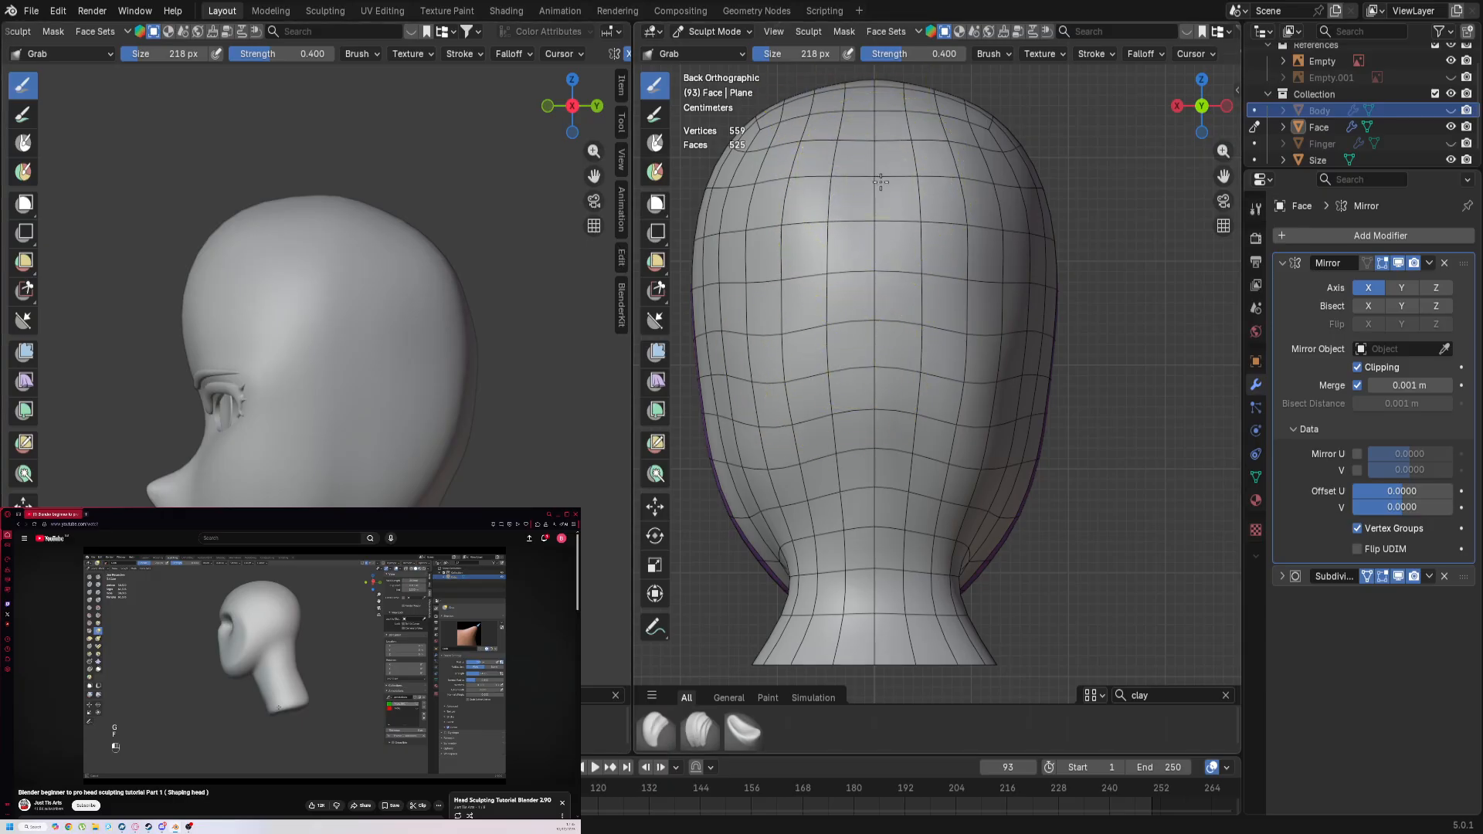
drag(880, 182, 871, 189)
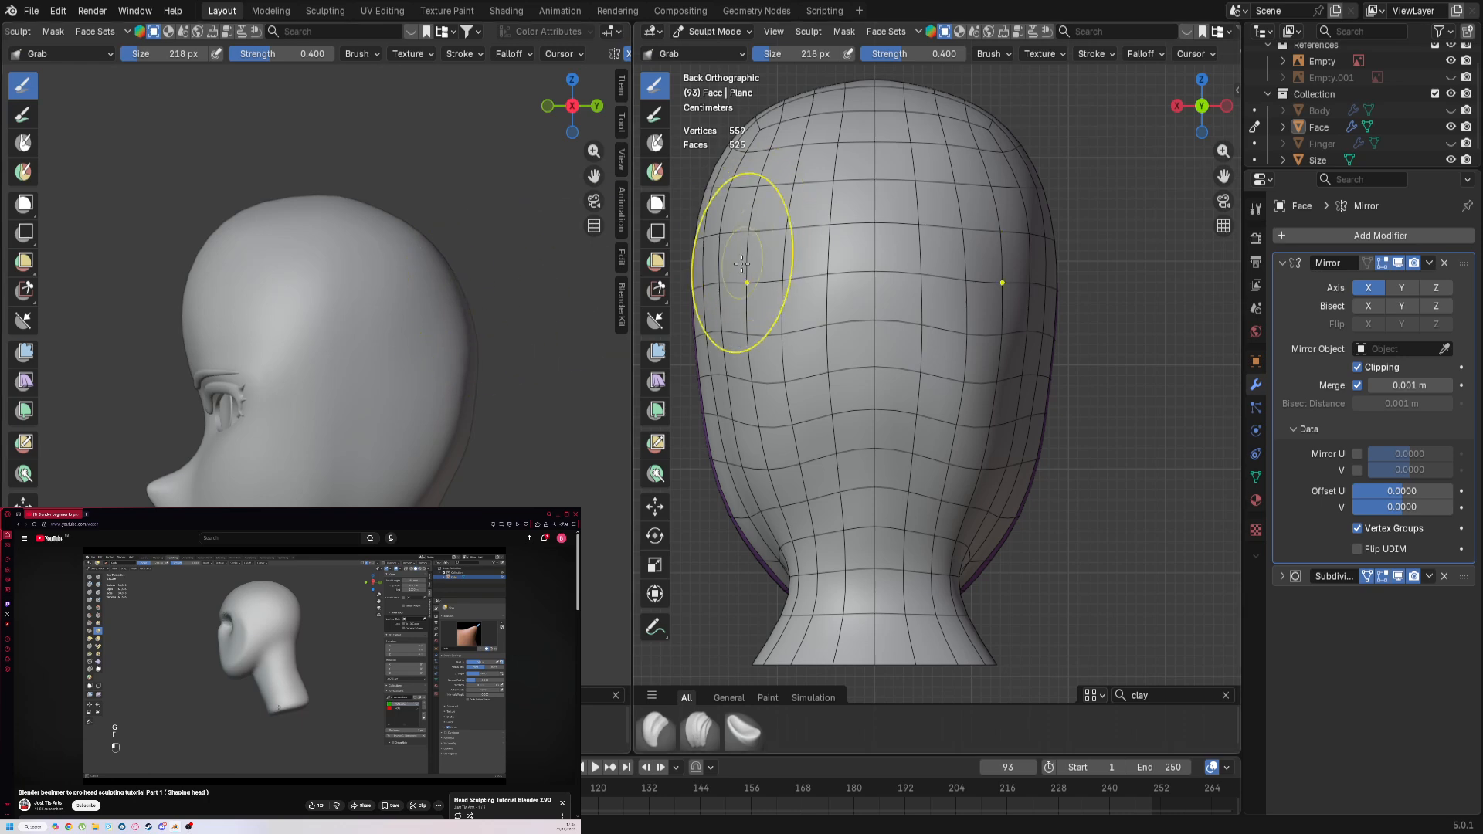
Step: Check the head from behind and in profile, and try reshaping the crown with the Grab brush
mouse_move(503, 430)
middle_down()
mouse_move(437, 405)
mouse_move(408, 329)
middle_up()
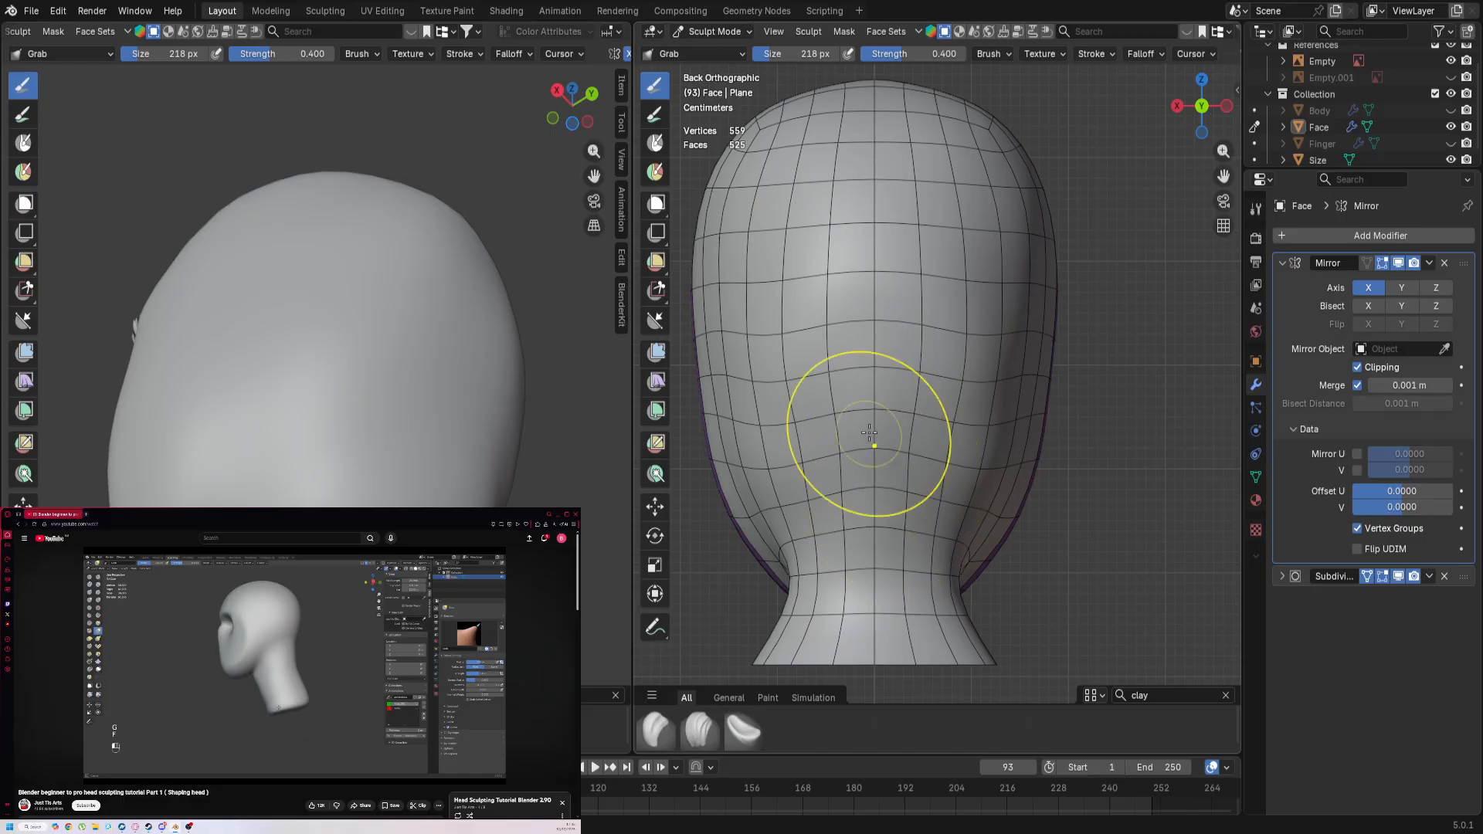
scroll(498, 434, up, 2)
middle_drag(497, 433, 523, 494)
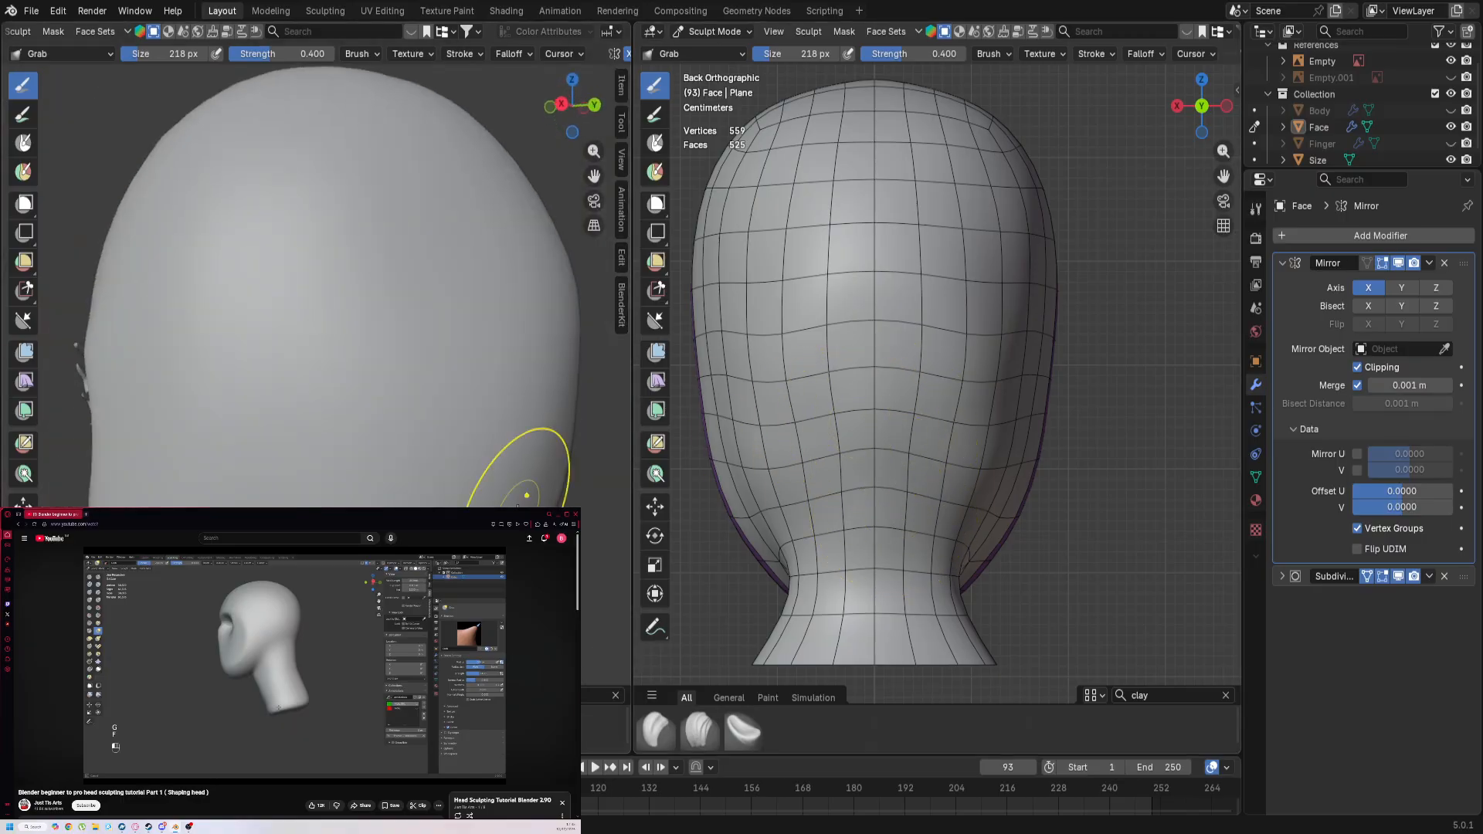
scroll(526, 463, down, 5)
middle_drag(457, 410, 457, 409)
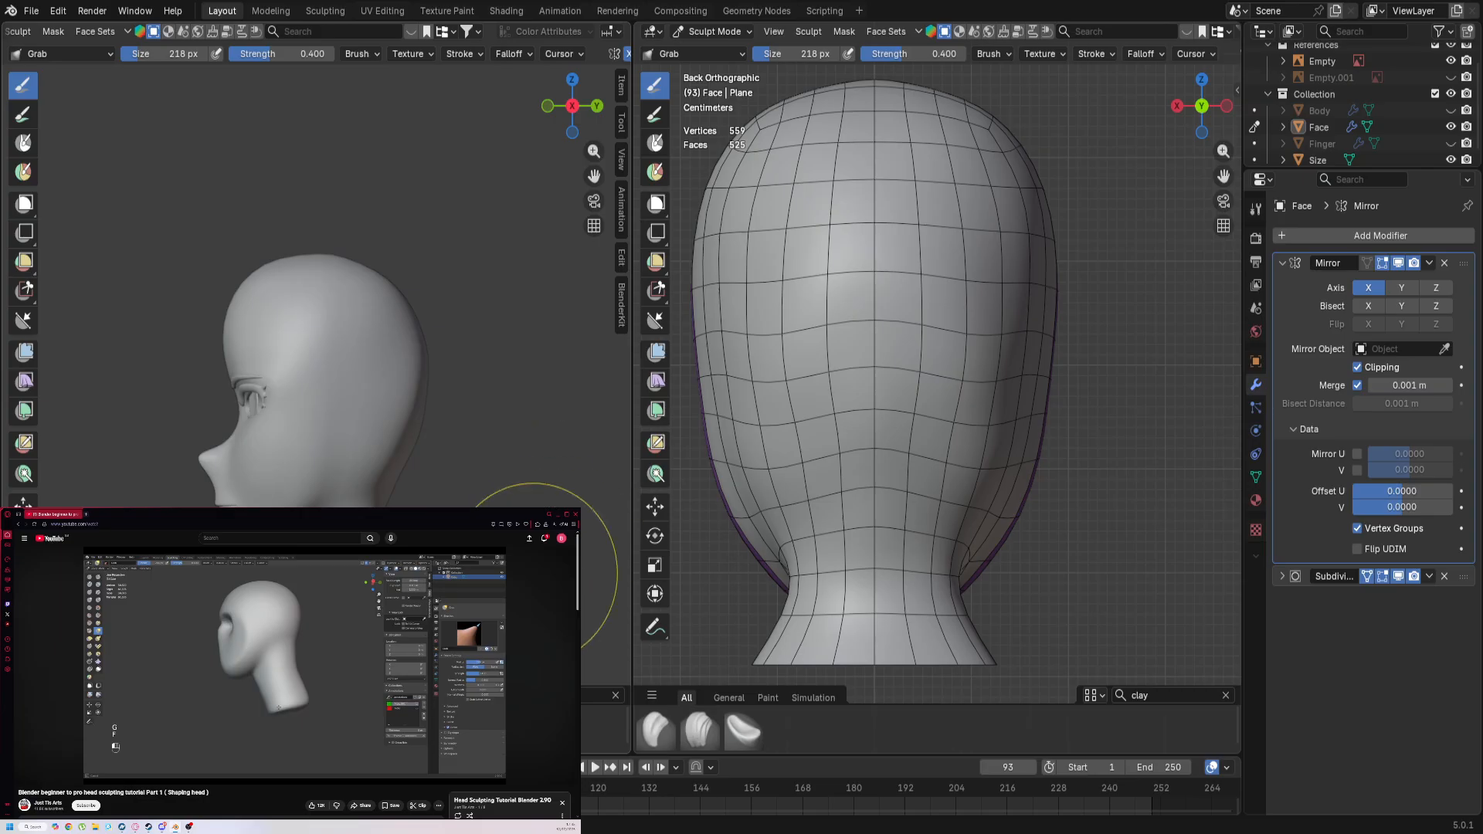
scroll(370, 259, up, 3)
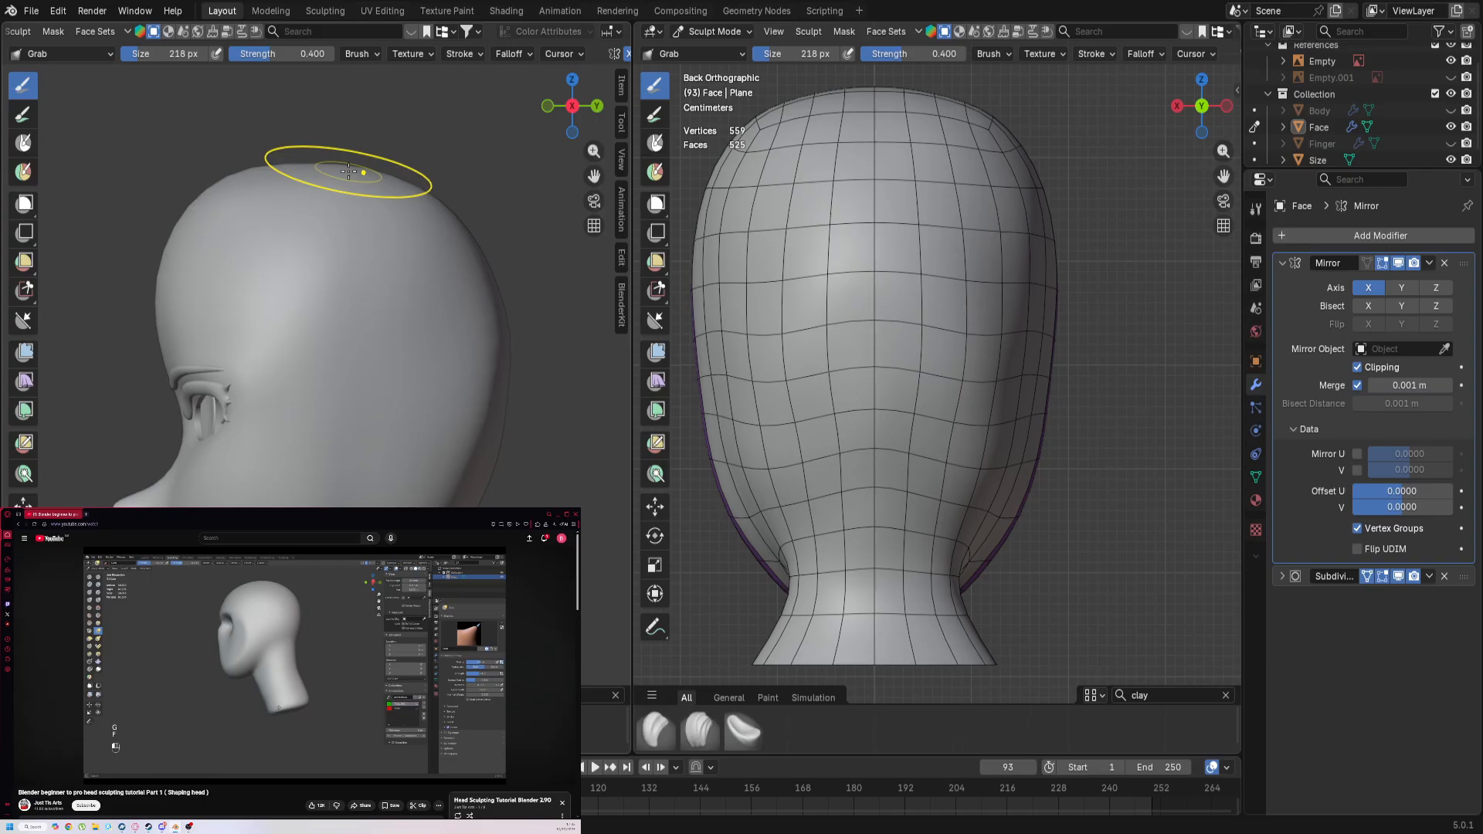
drag(349, 172, 224, 162)
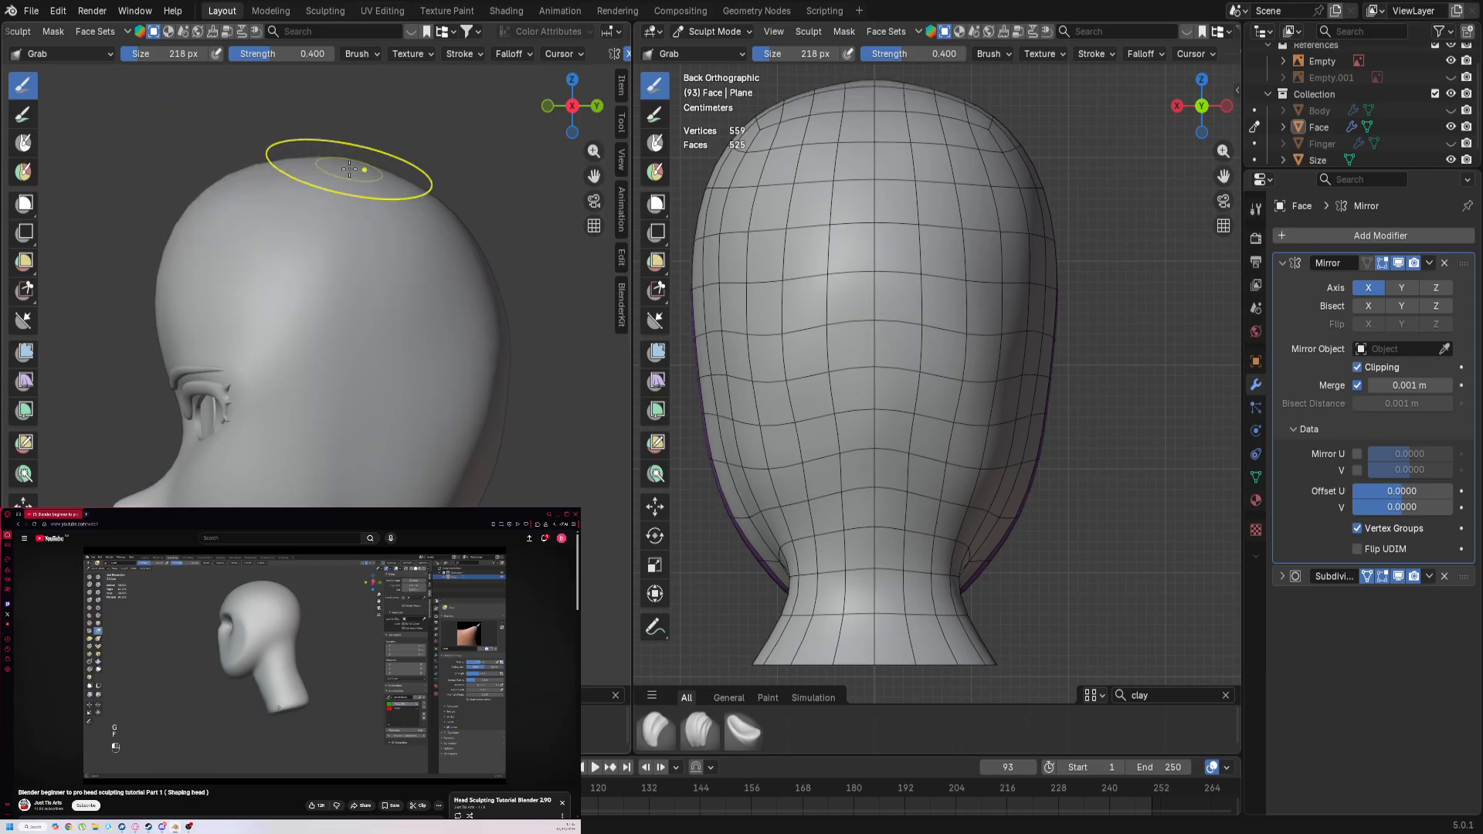
scroll(330, 348, down, 3)
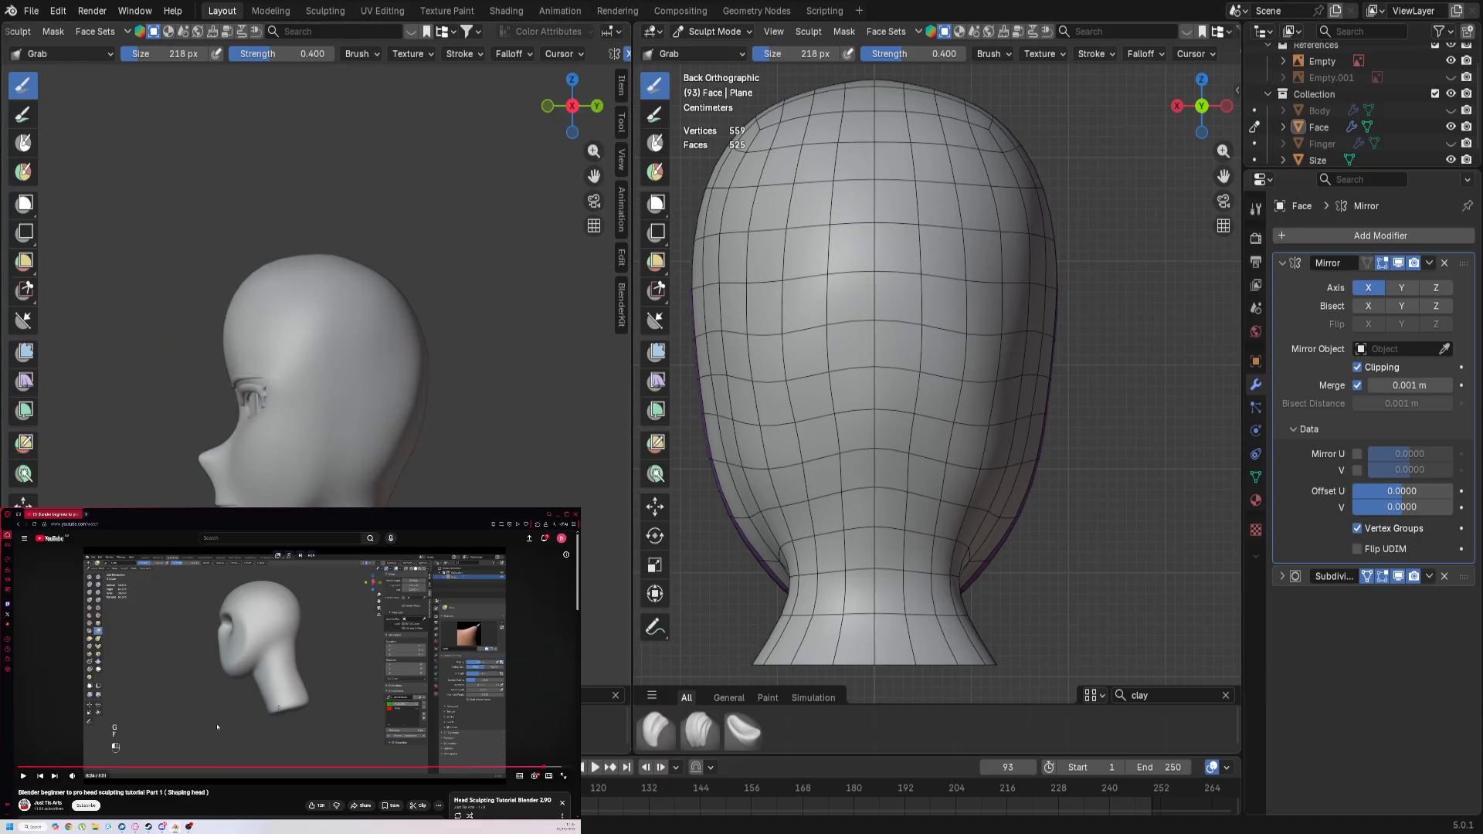
Step: Switch to the browser, leave the sculpting tutorial video and search the web for "blender head"
scroll(334, 751, down, 6)
scroll(348, 765, up, 6)
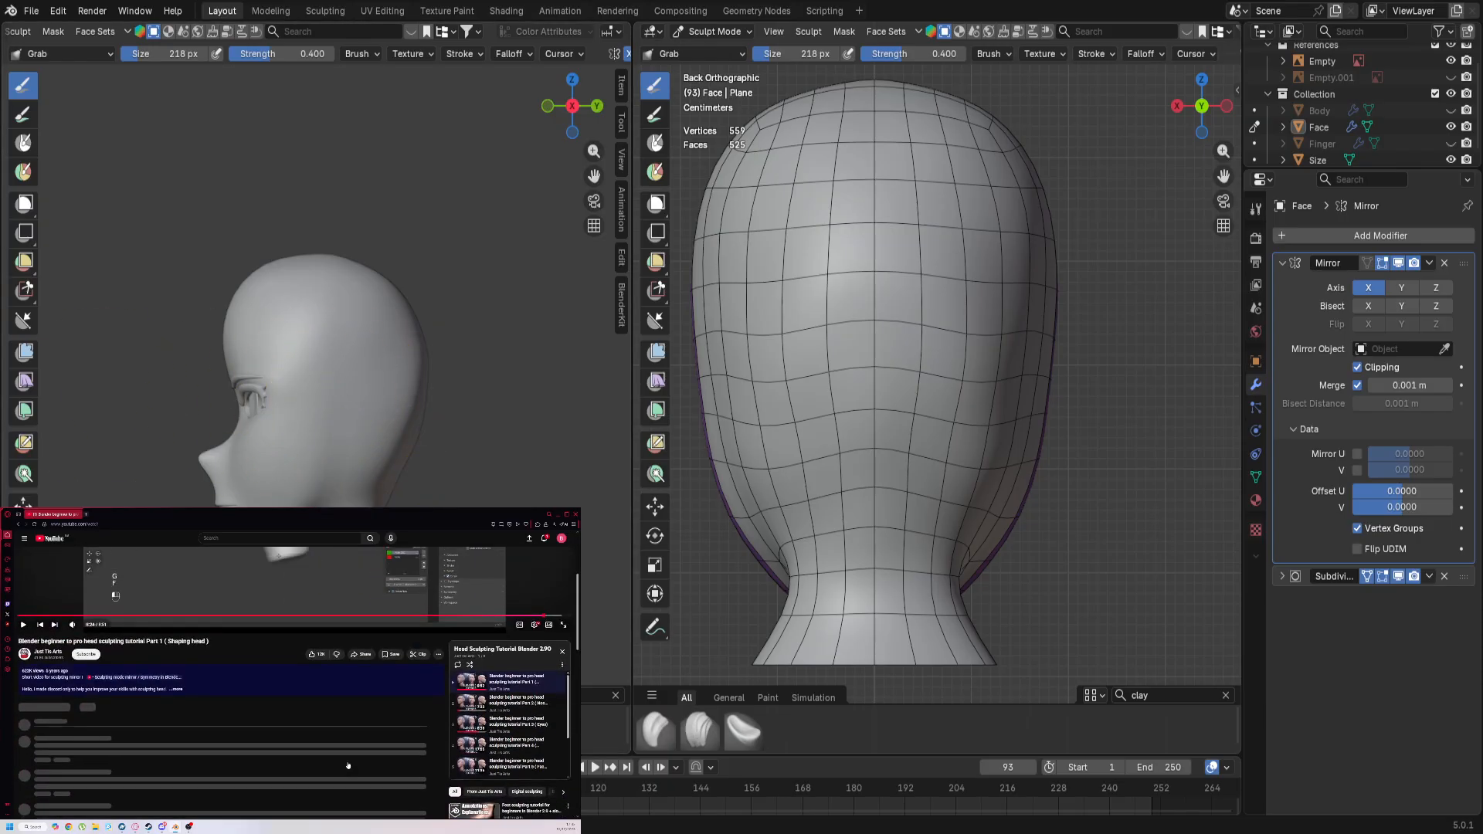
click(17, 526)
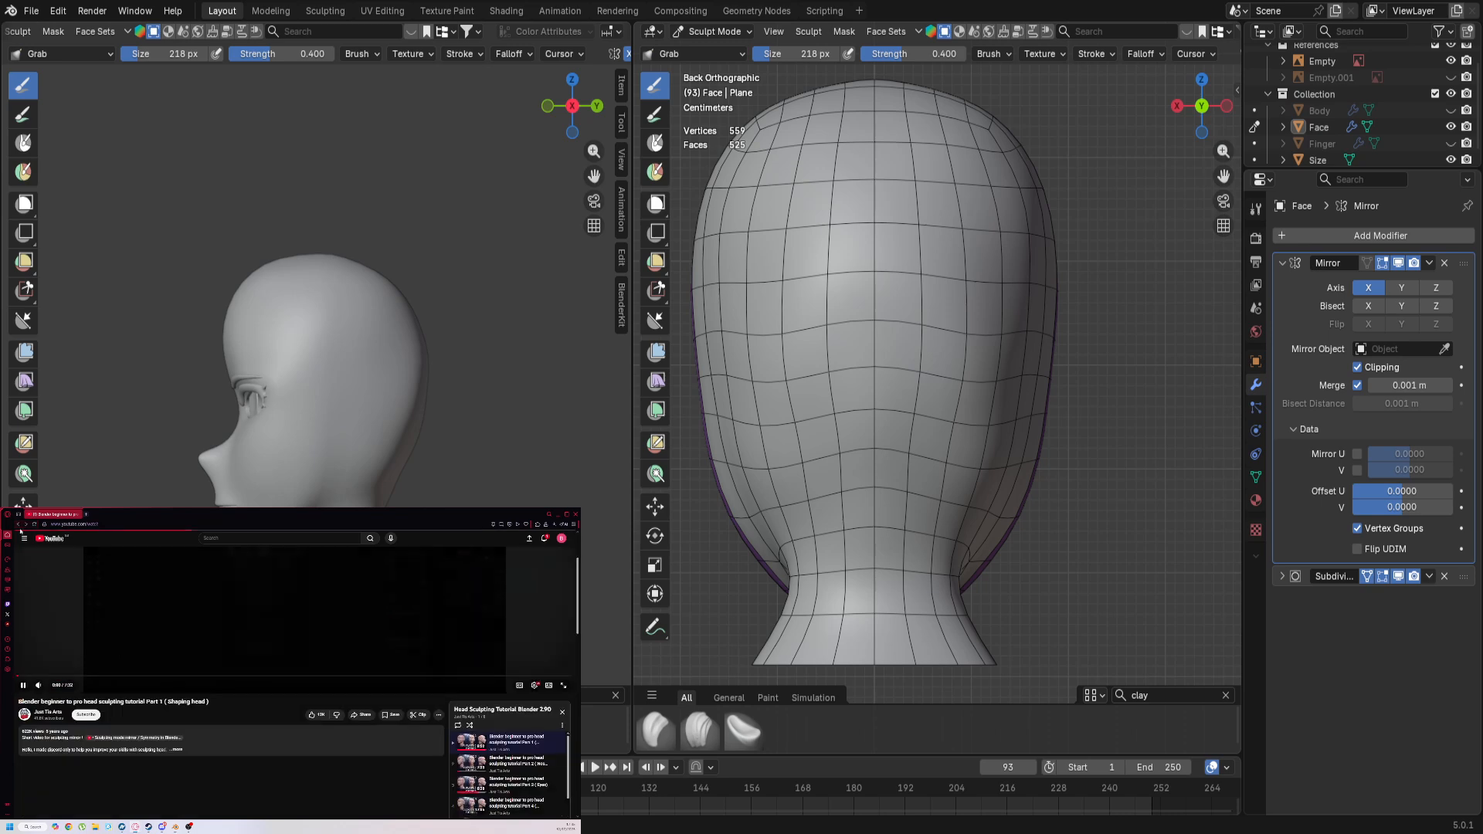
click(17, 526)
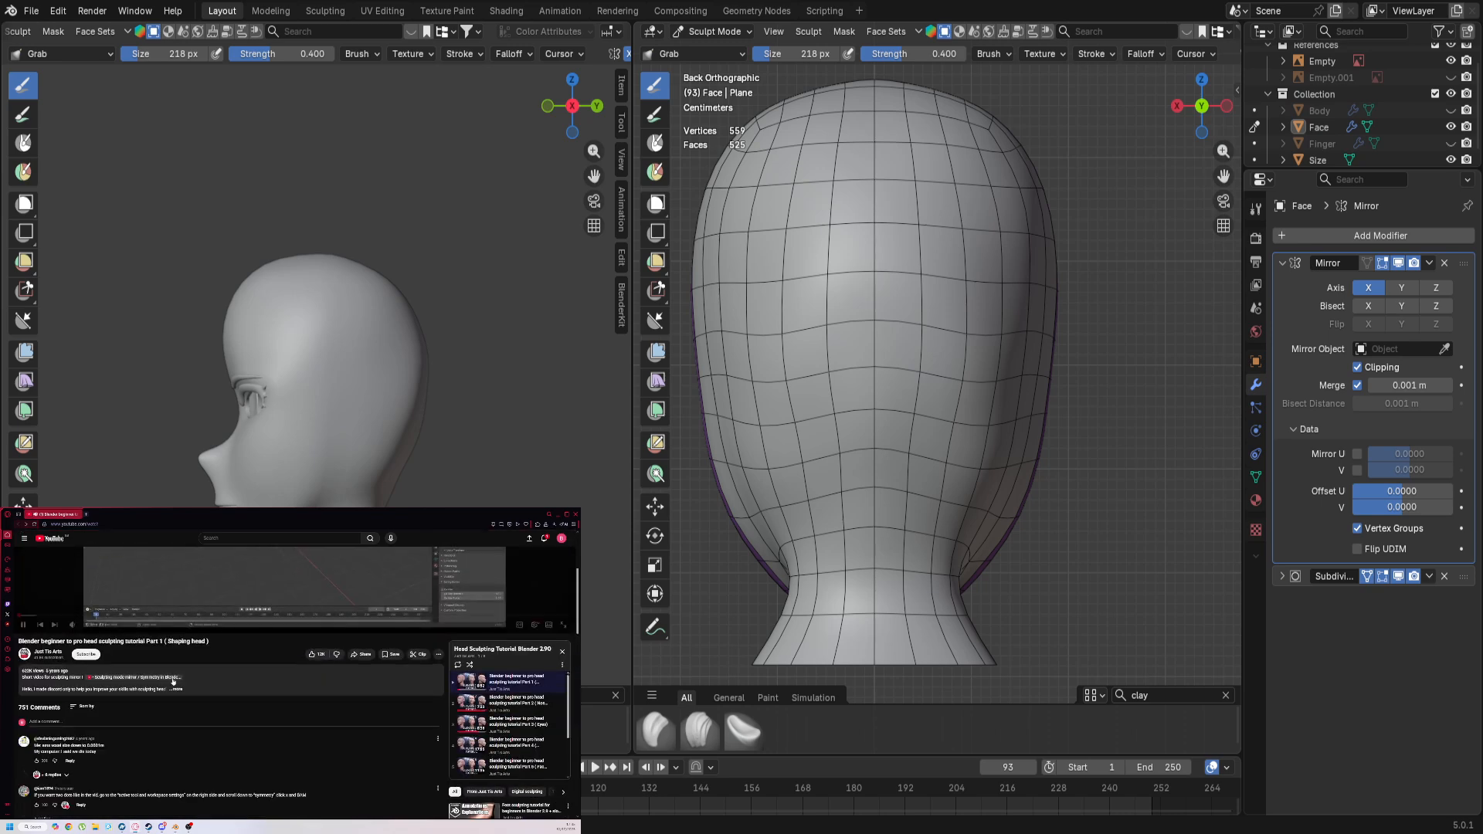
scroll(172, 681, up, 3)
click(159, 527)
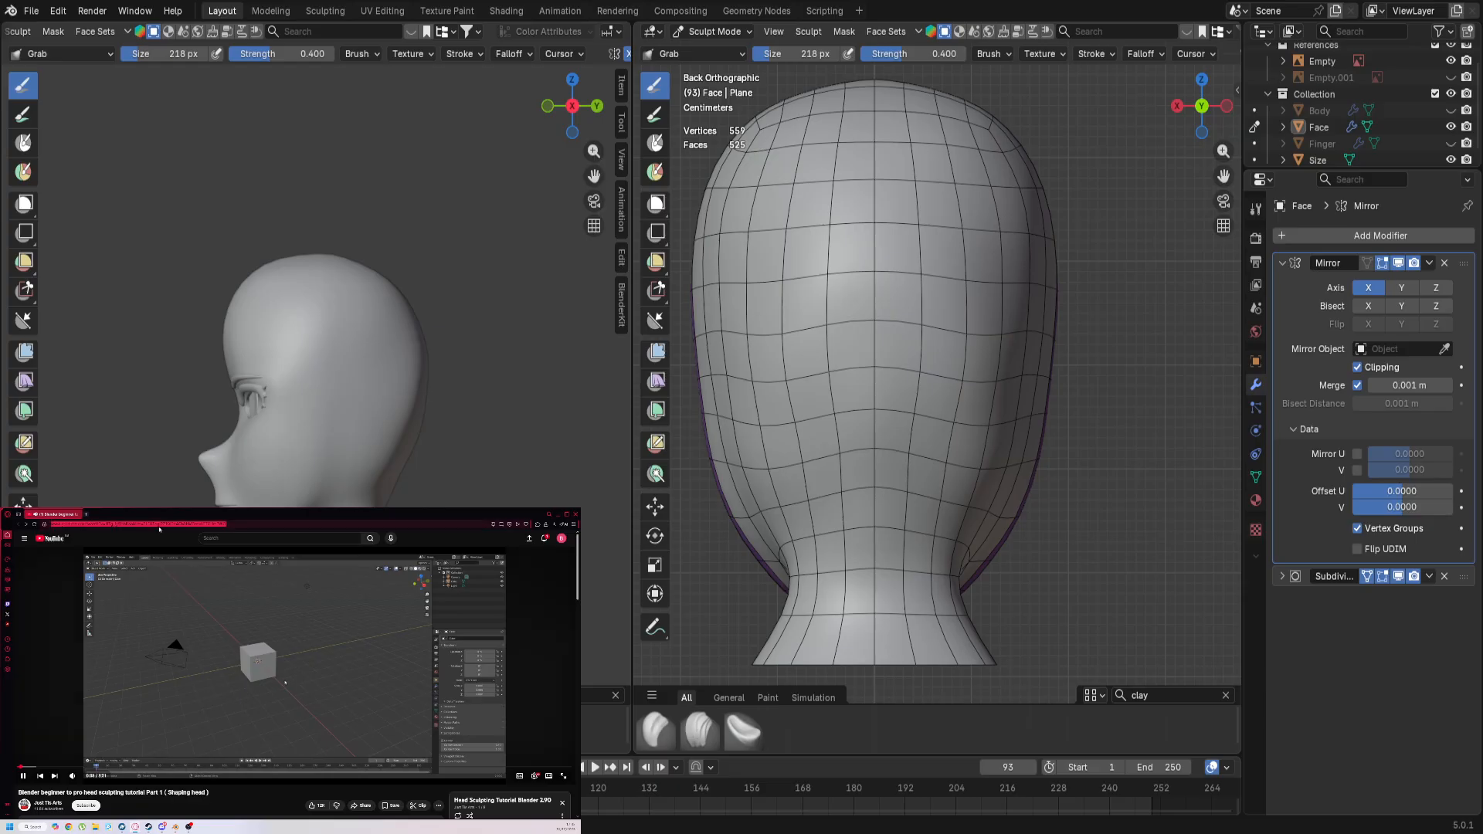
text(blender)
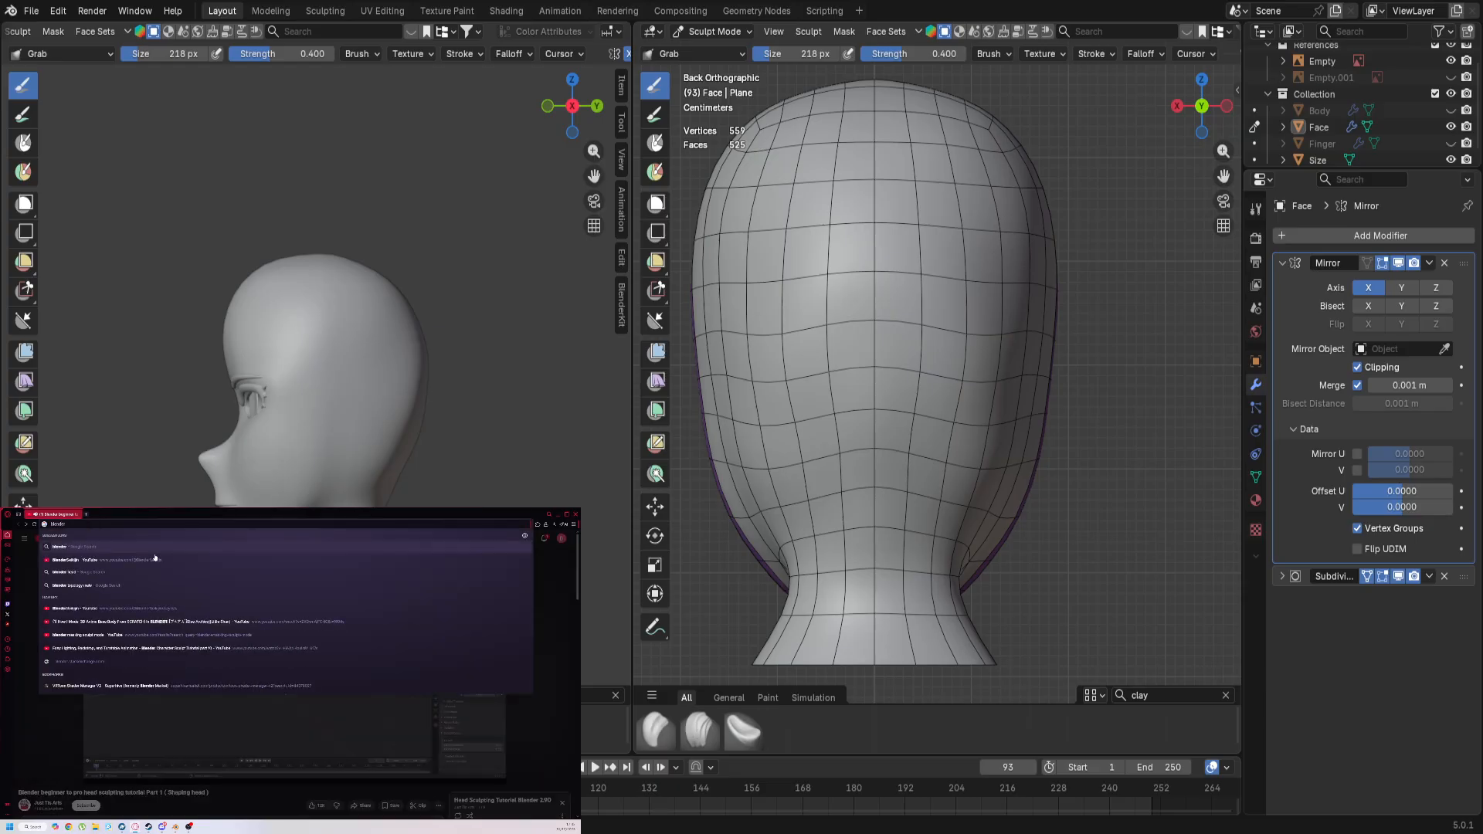
text( hea)
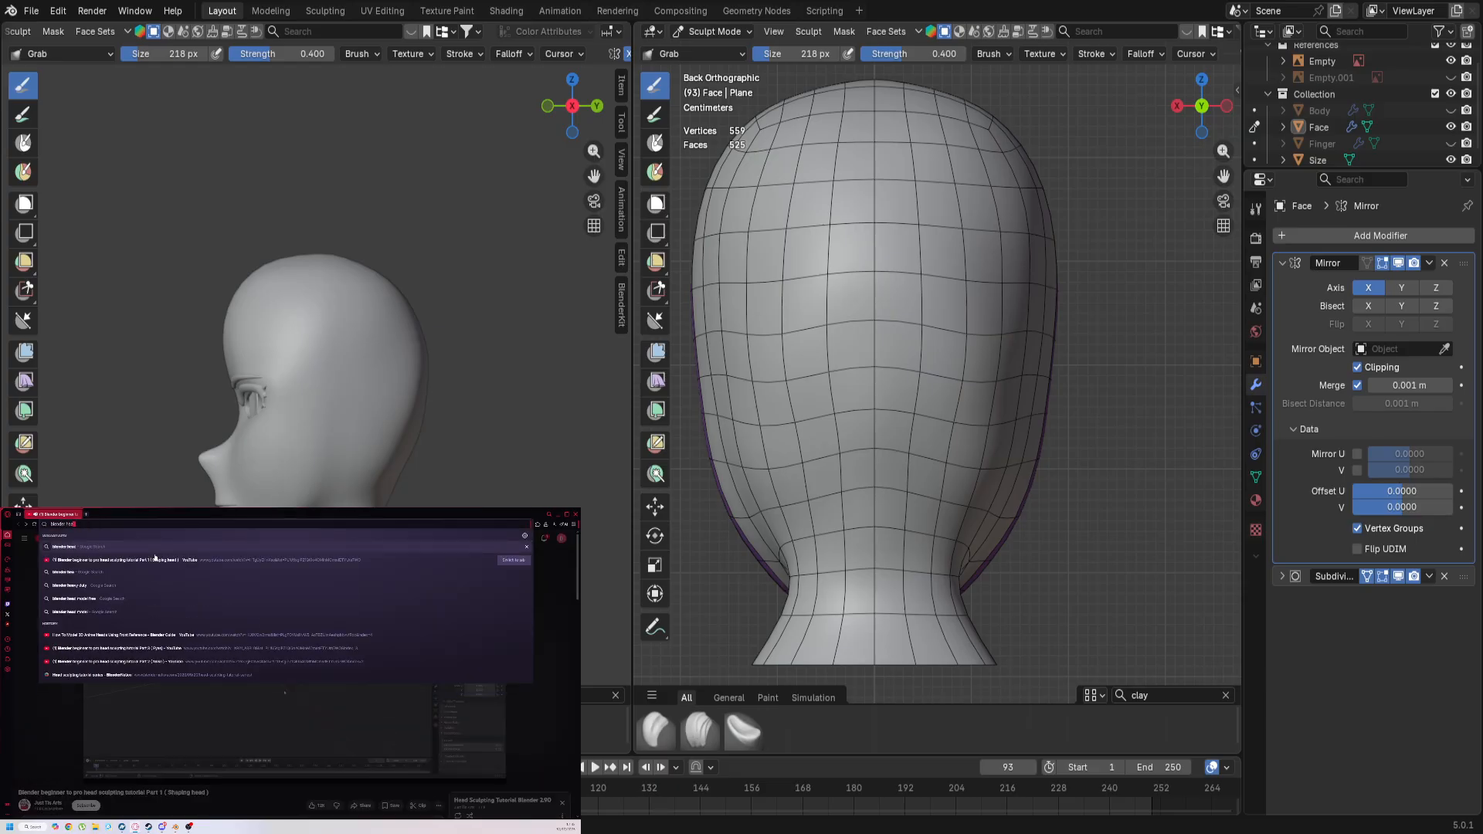
text(d)
key(Return)
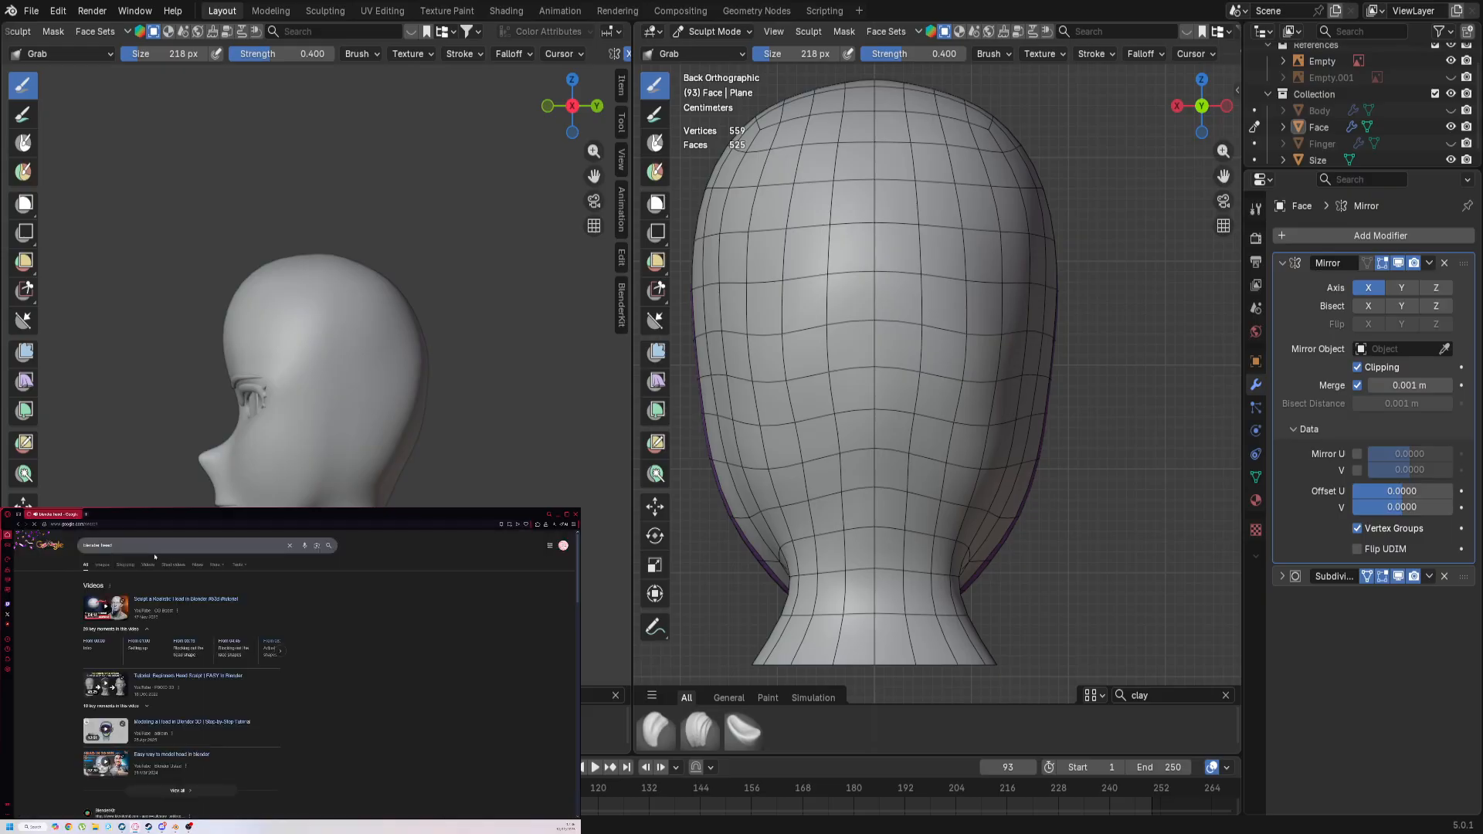
Step: Browse the image results for head models and open the Blend Swap Head Base Mesh V1.2 side view as reference
scroll(123, 661, down, 6)
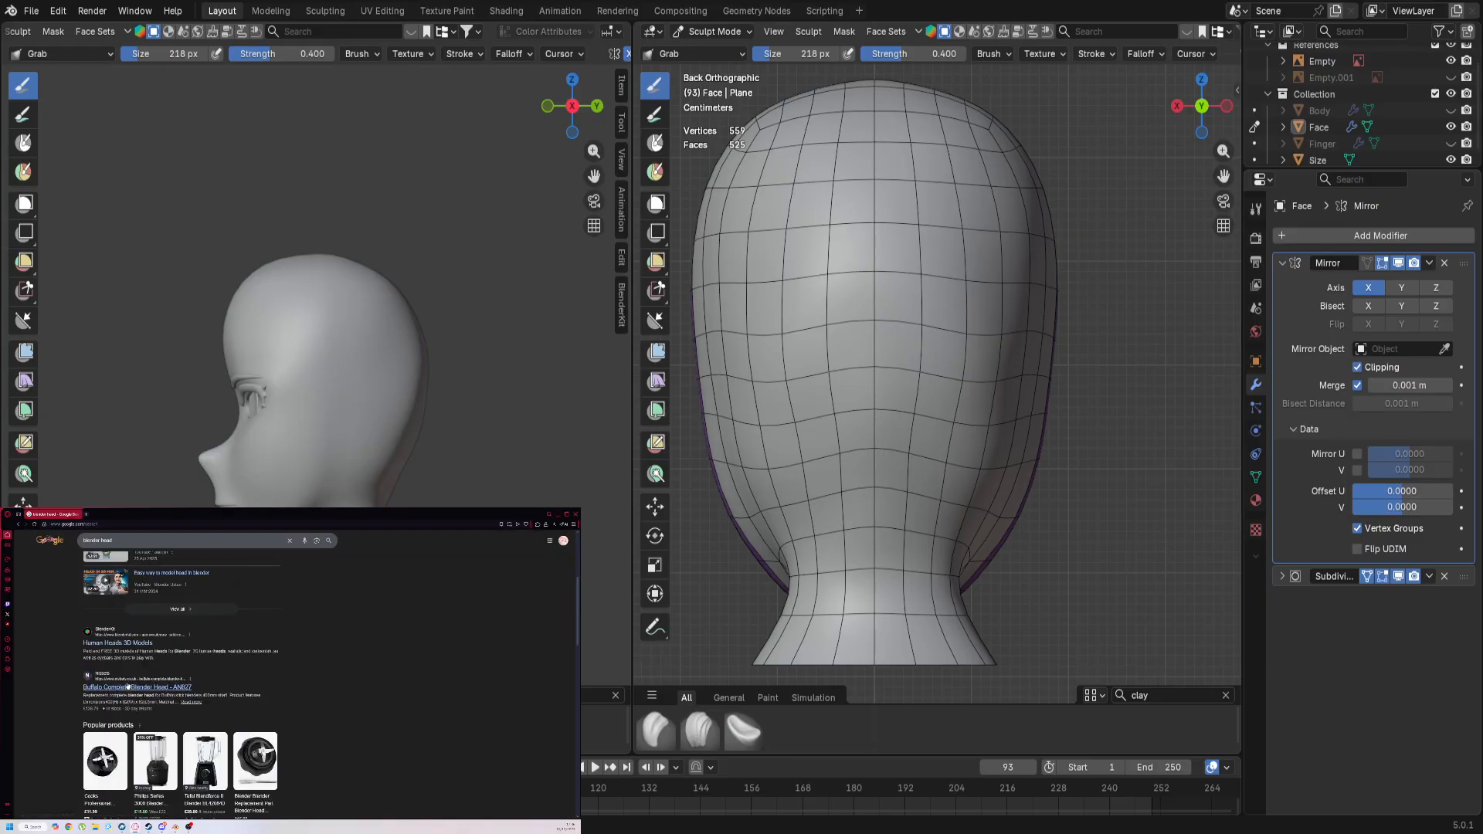
scroll(128, 685, up, 6)
click(103, 557)
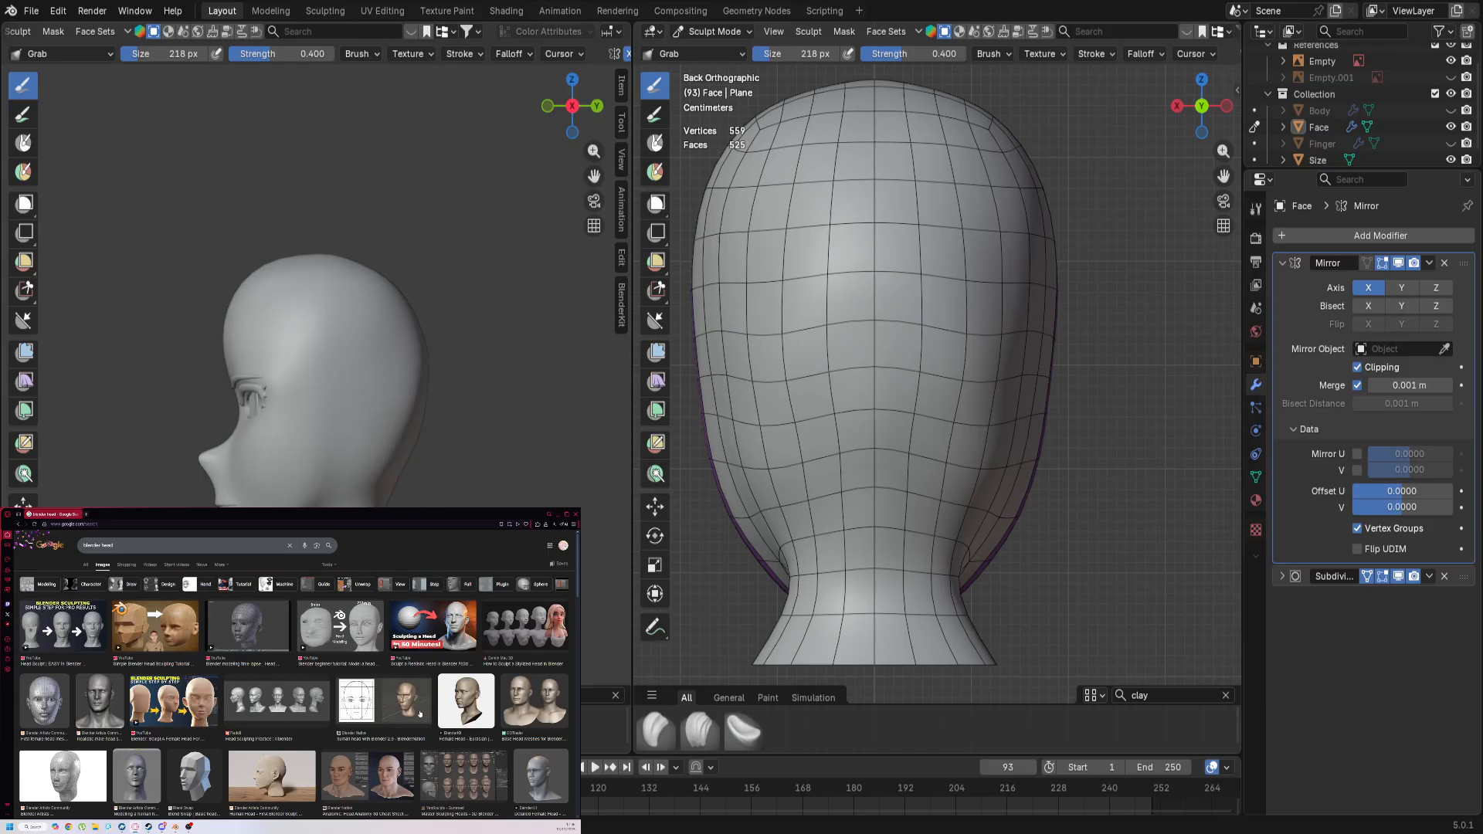
scroll(420, 713, down, 5)
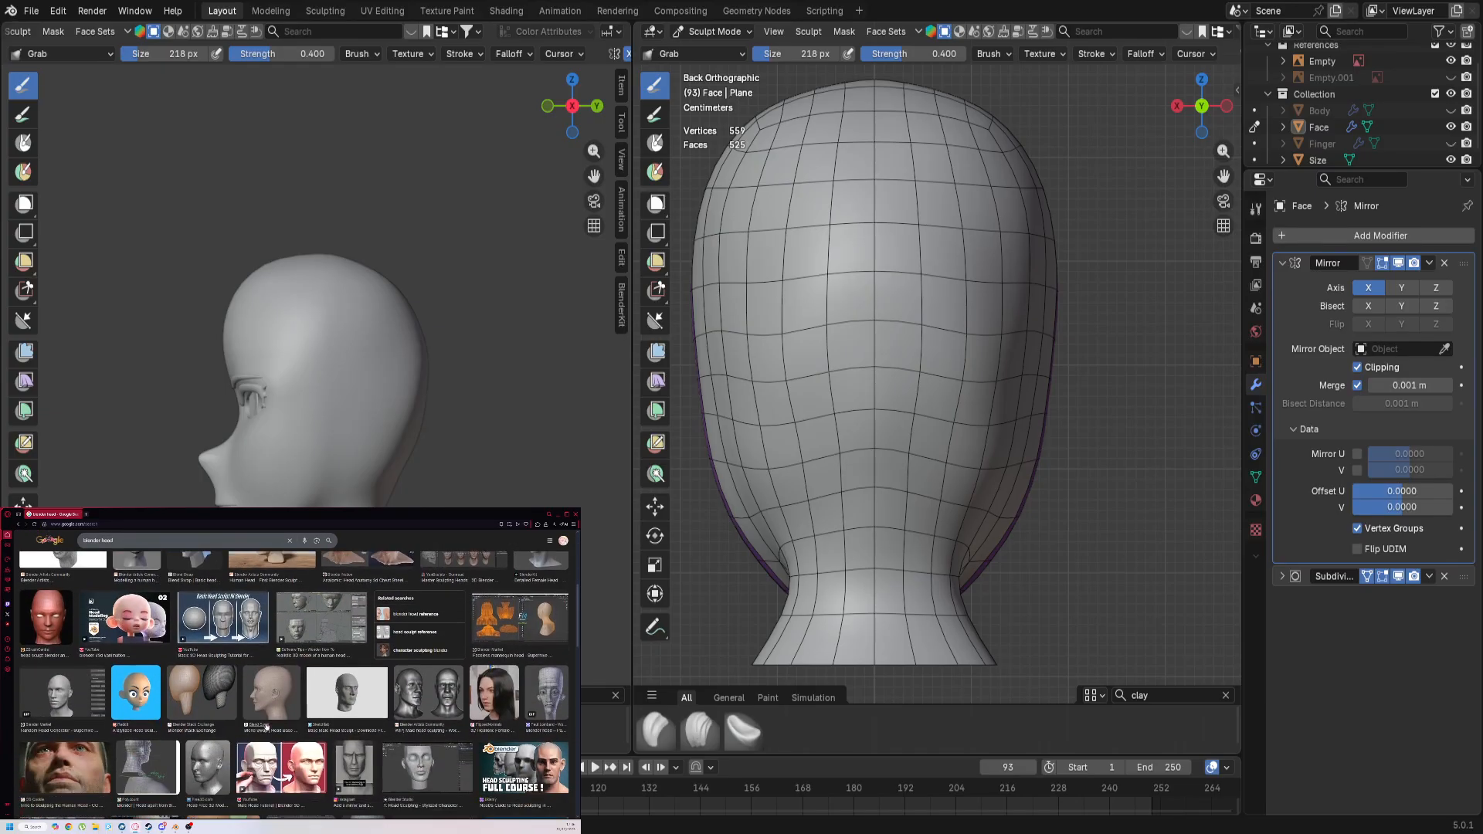
click(271, 699)
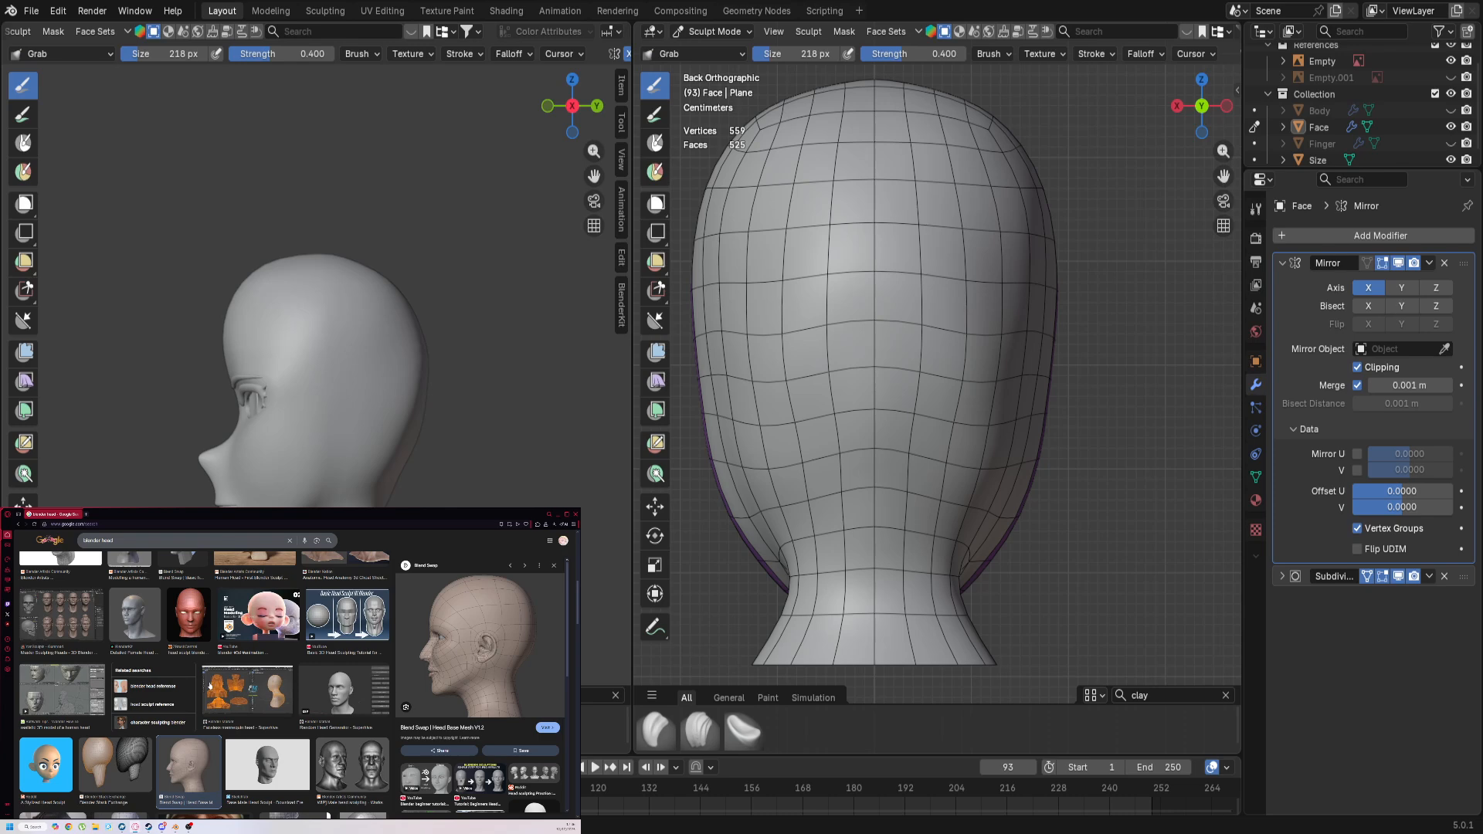
scroll(210, 685, up, 3)
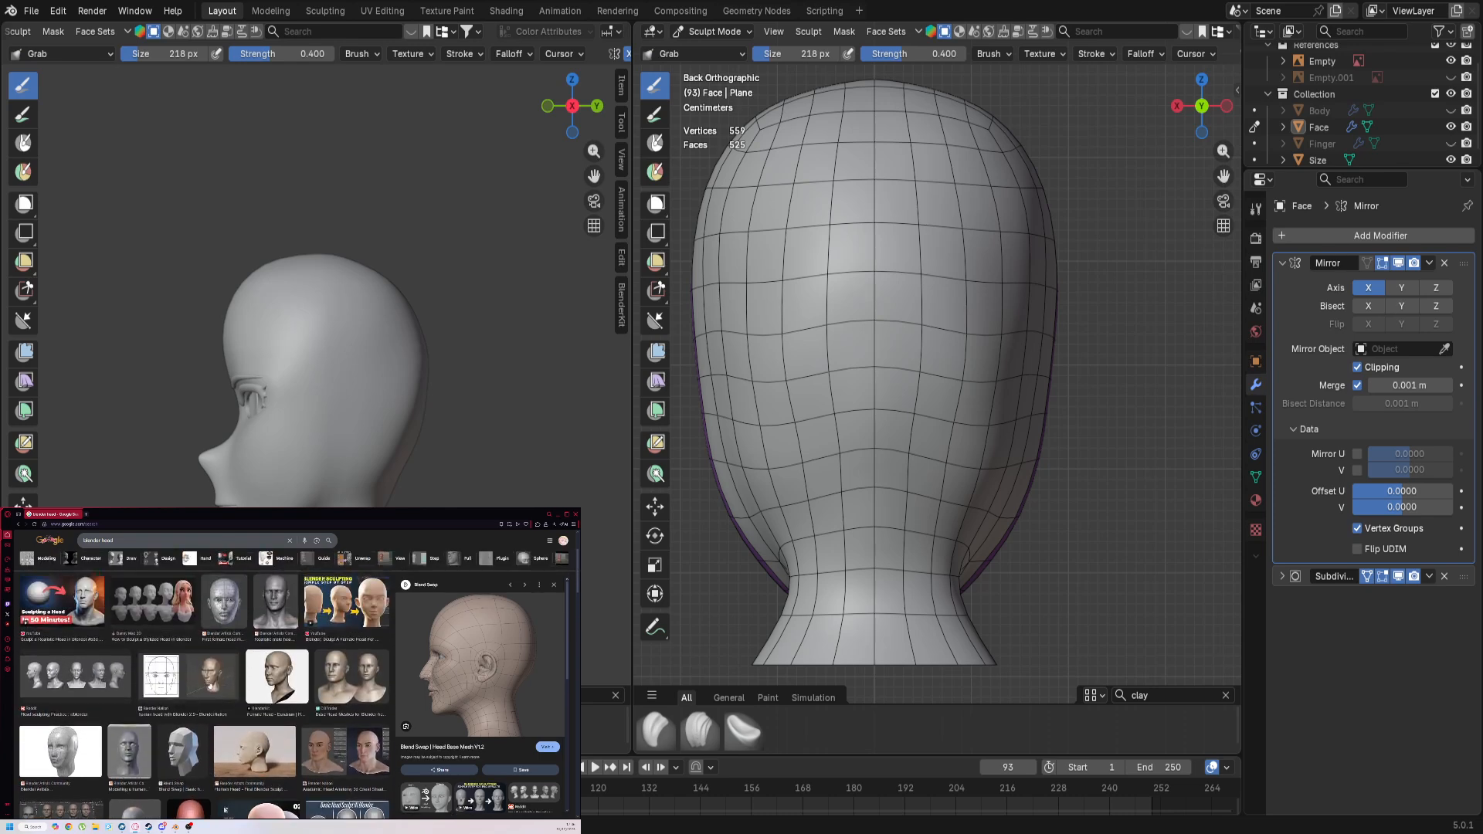
scroll(210, 686, up, 2)
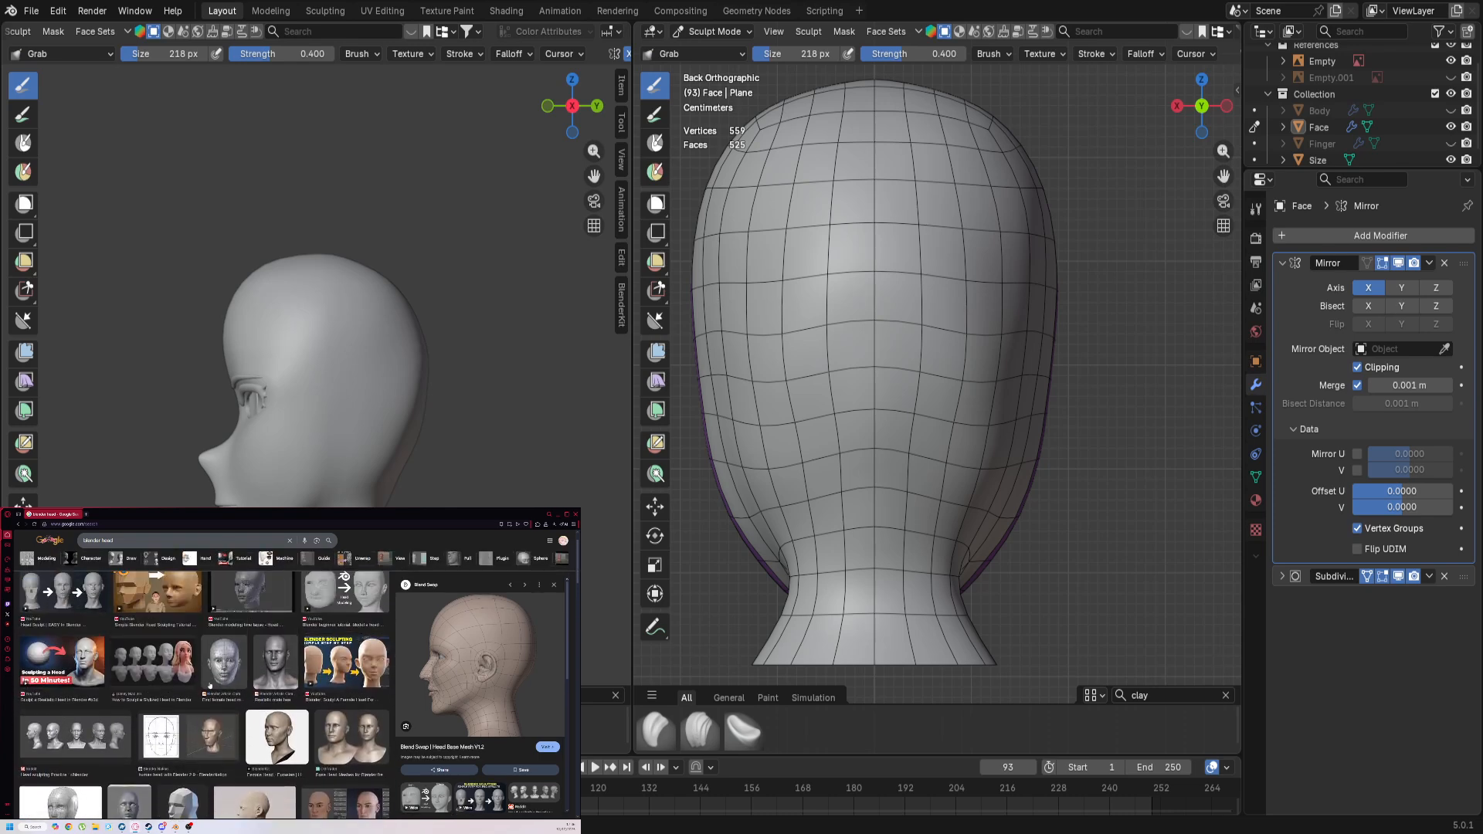
Step: Return to Blender and nudge the forehead contour slightly inward with the Grab brush in right side view
scroll(222, 314, up, 2)
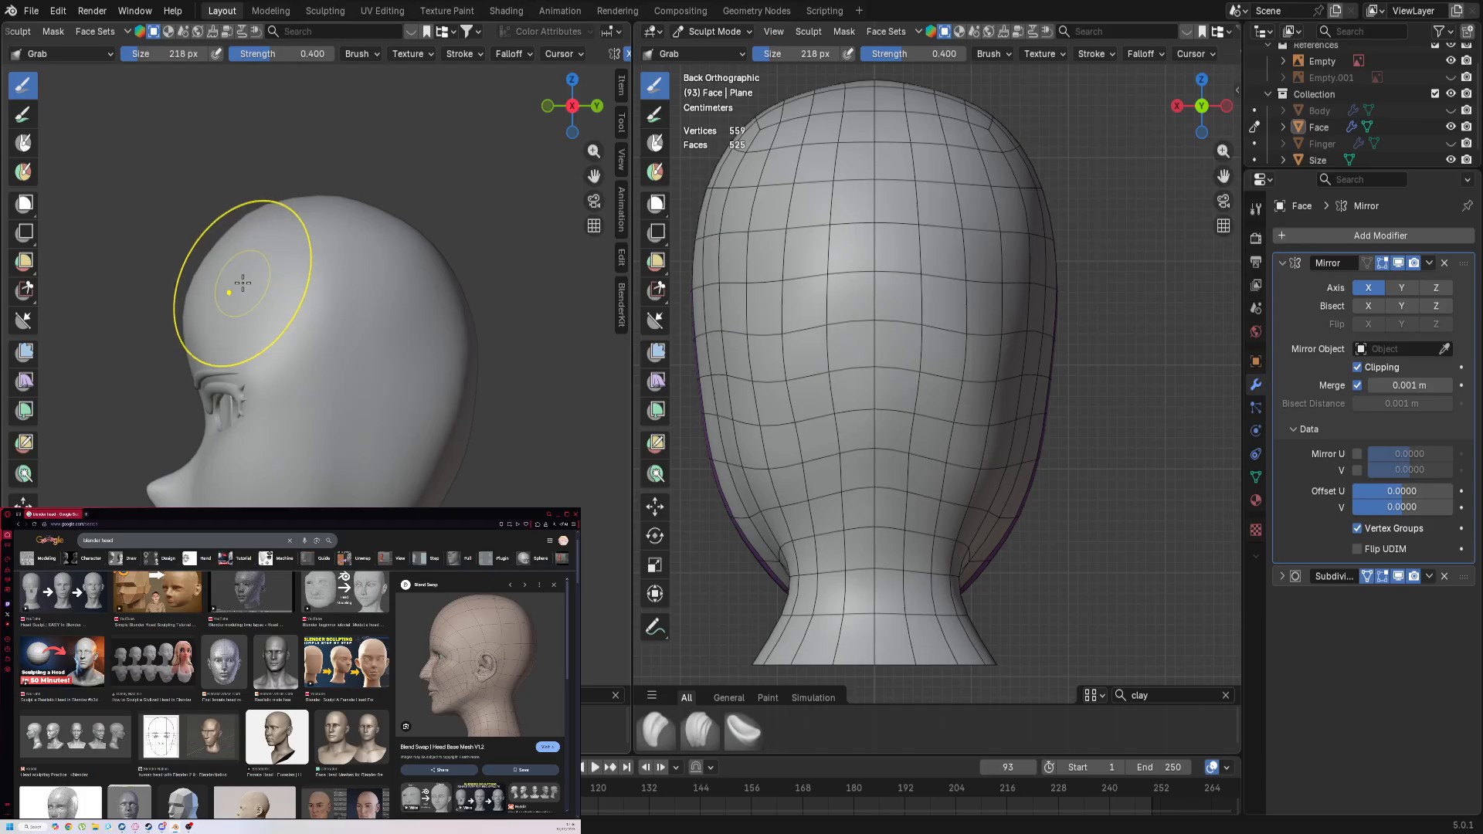
key(KP_1)
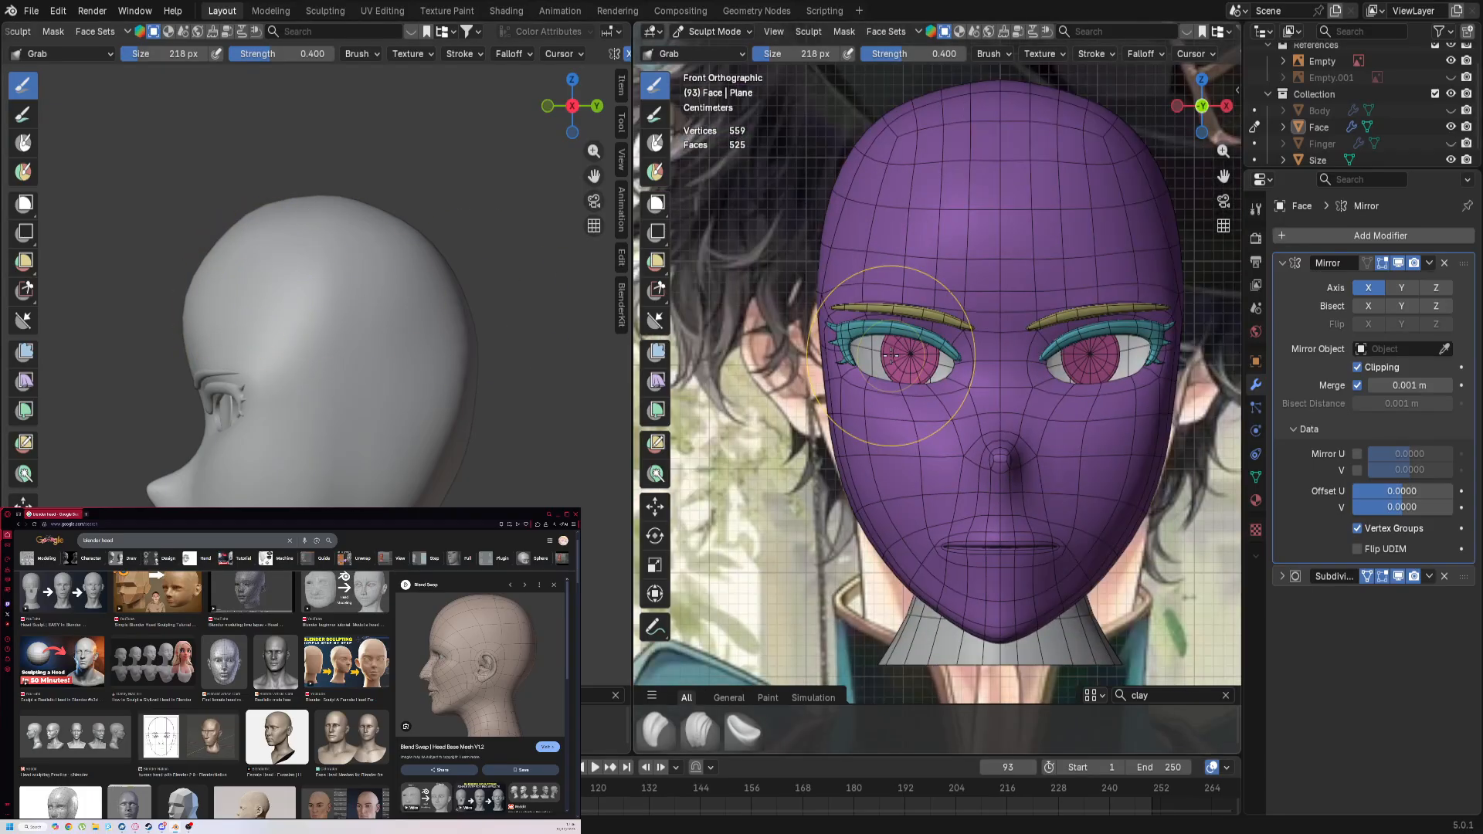
key(KP_3)
mouse_move(891, 356)
shift+middle_down()
mouse_move(1045, 306)
mouse_move(1066, 405)
shift+middle_up()
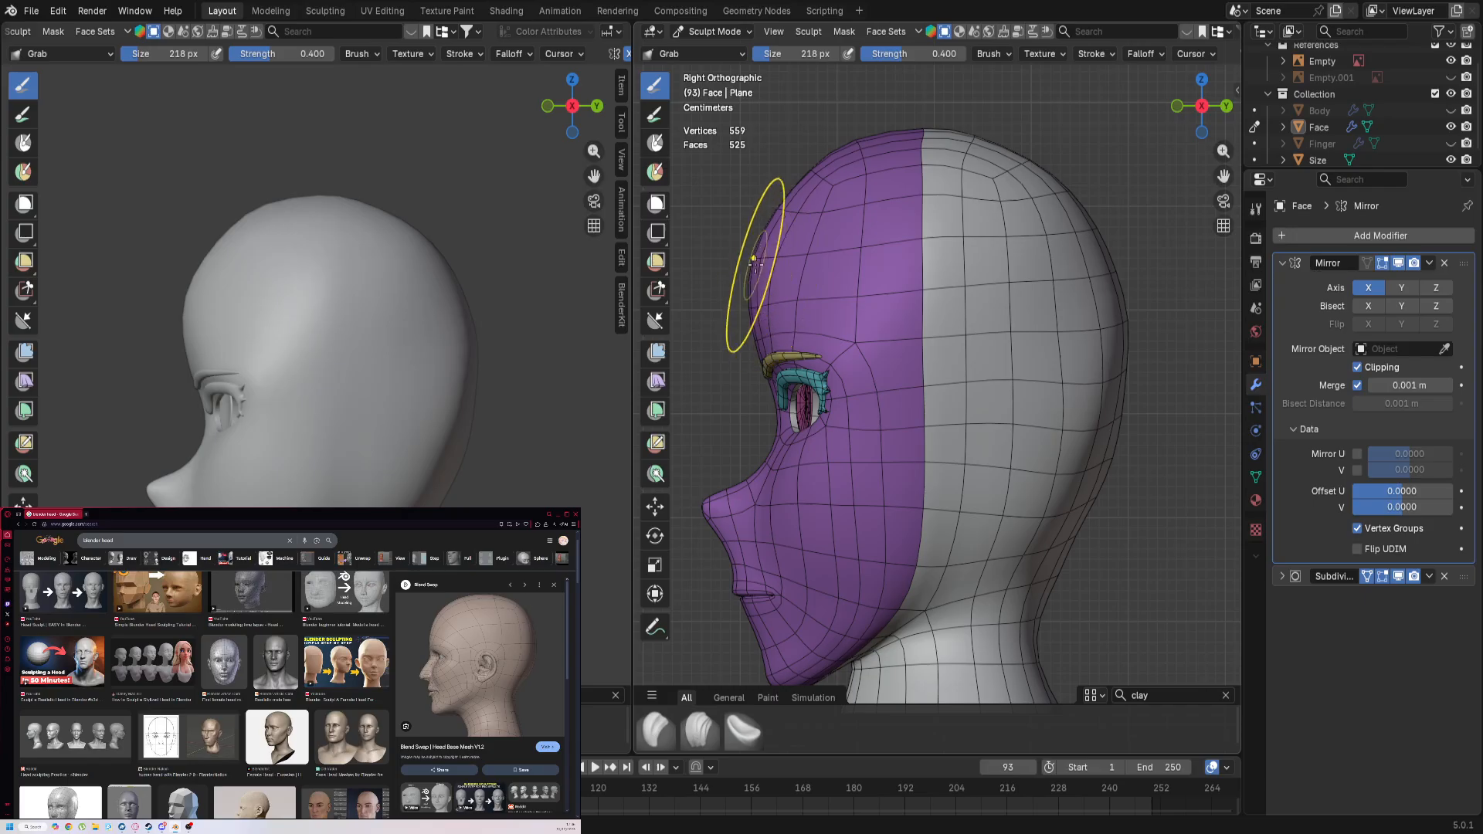
drag(753, 265, 761, 265)
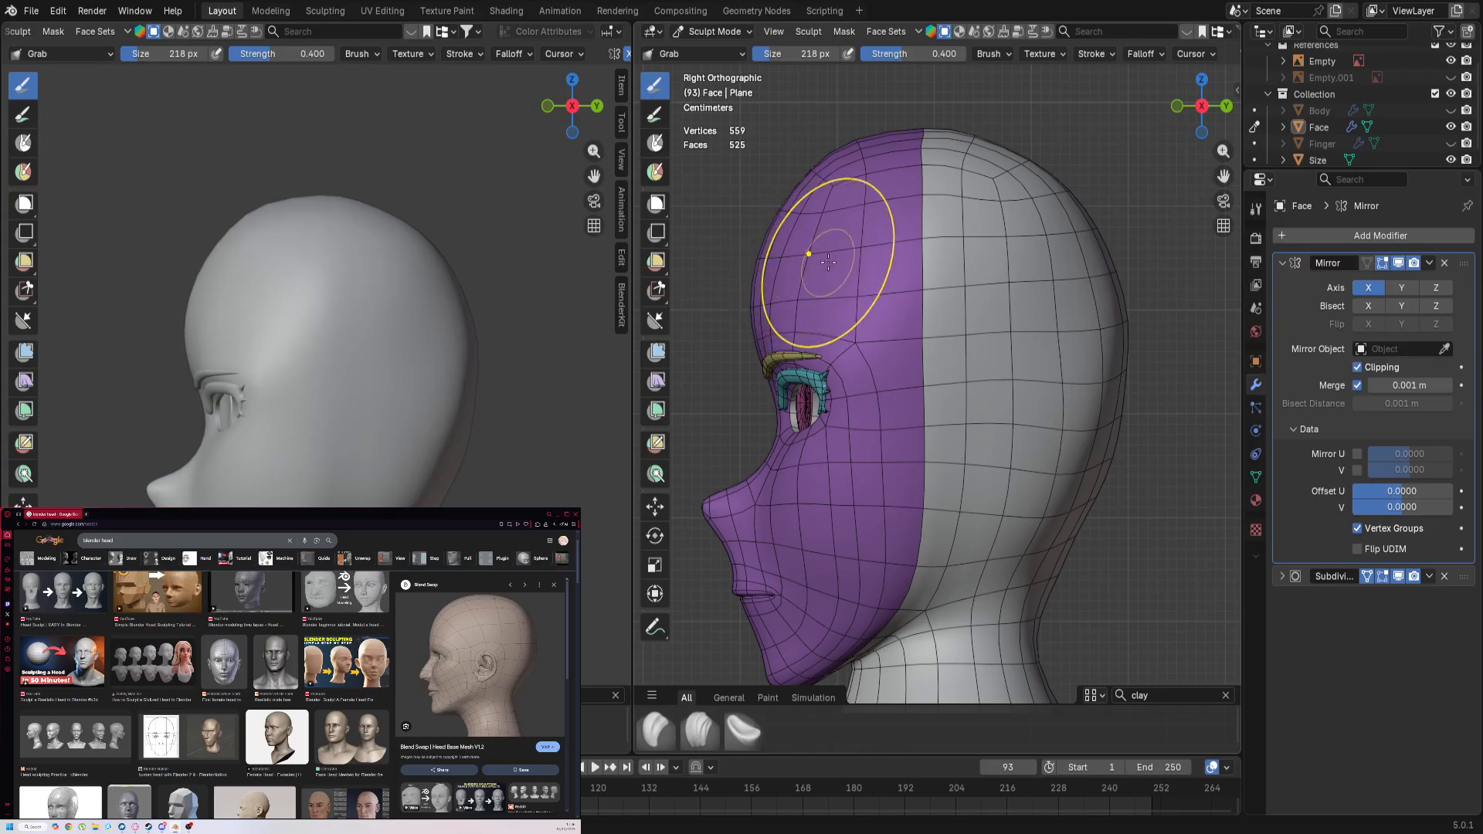
scroll(829, 323, up, 2)
shift+middle_drag(782, 222, 823, 267)
scroll(822, 263, down, 2)
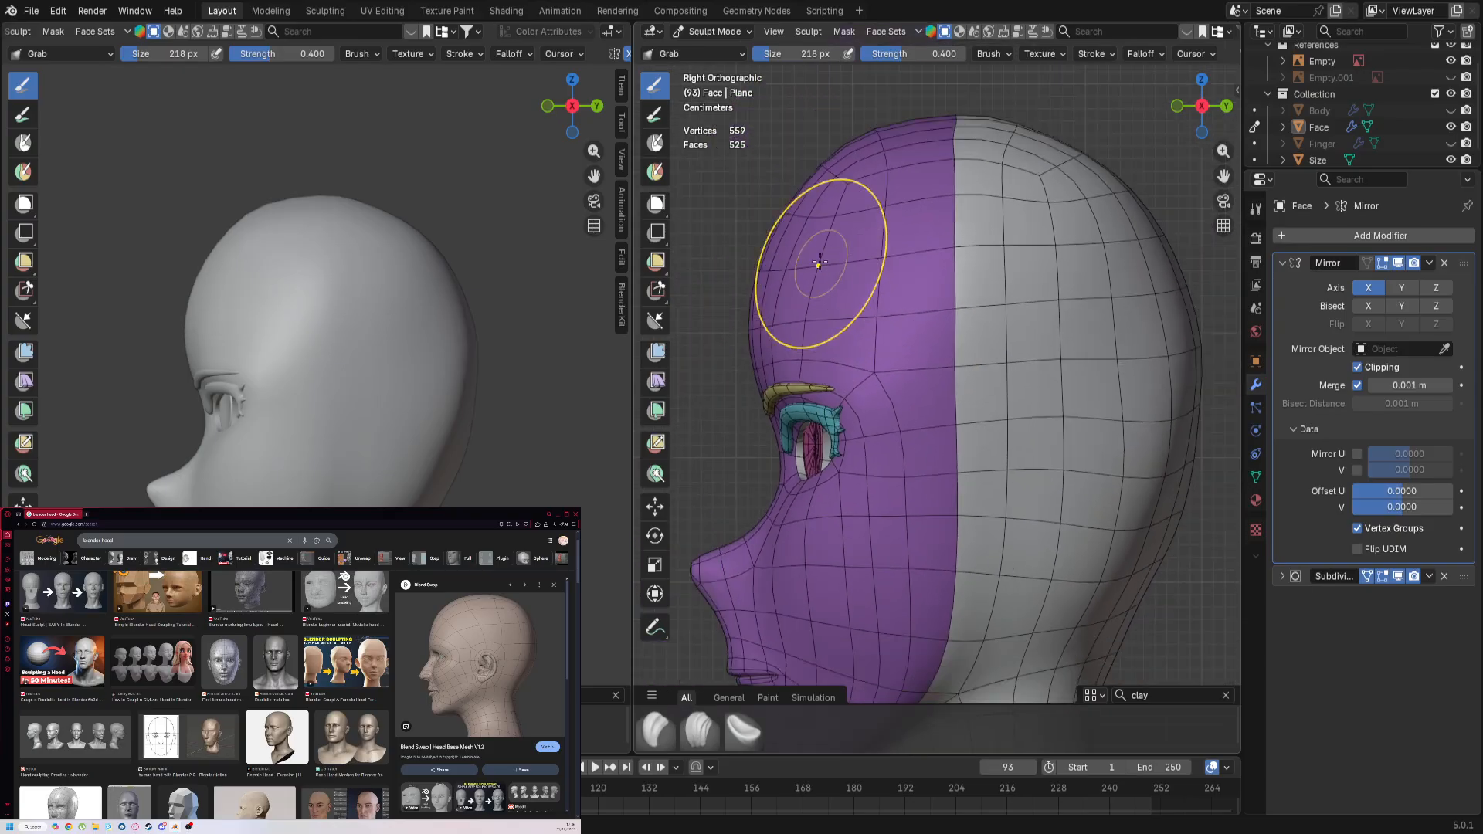
Step: Refine the curve from upper forehead to crown in right side view with the Grab brush, reducing its size to 140 px
scroll(807, 293, up, 3)
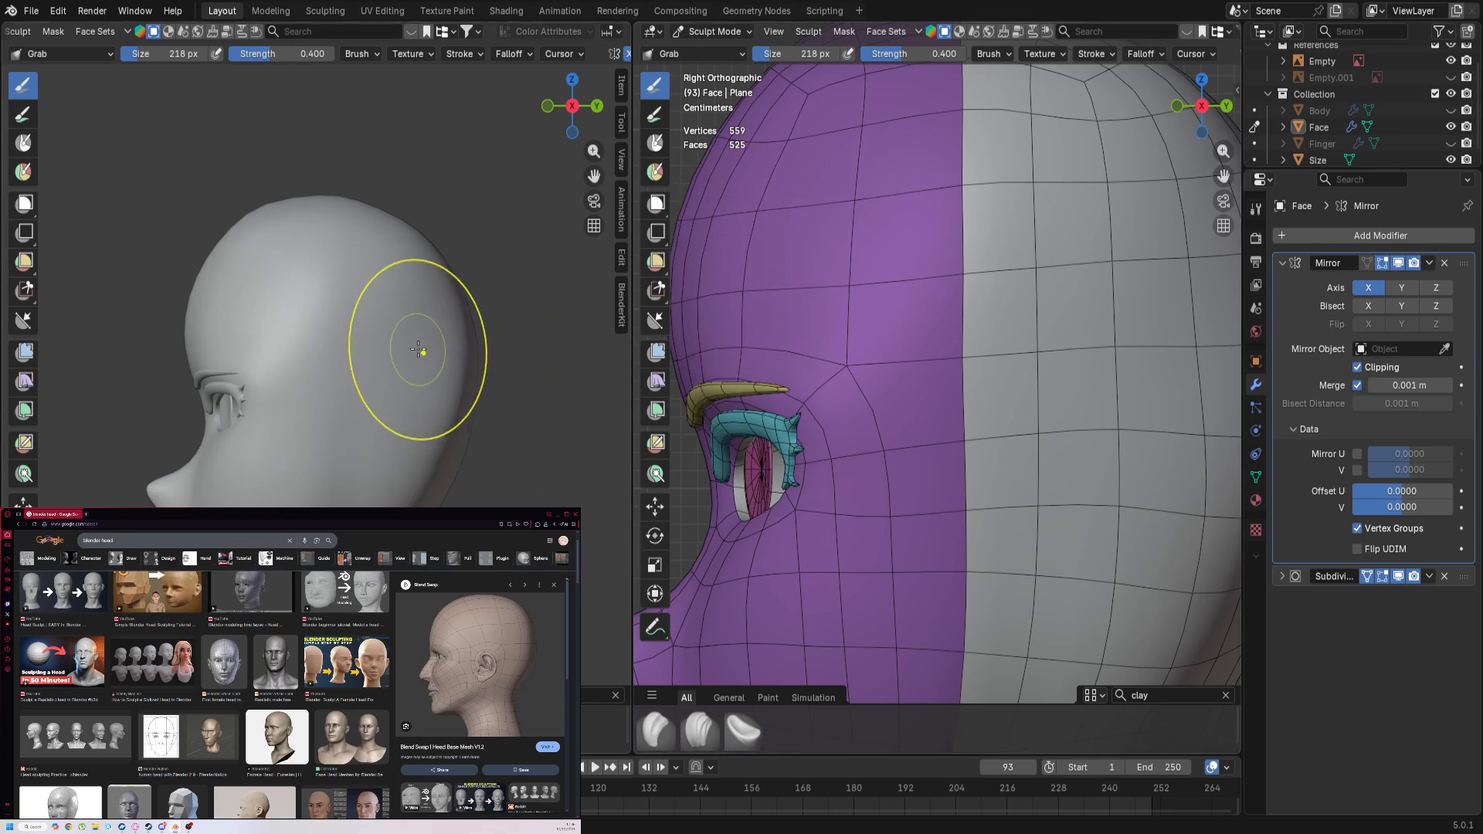
shift+middle_drag(695, 198, 728, 400)
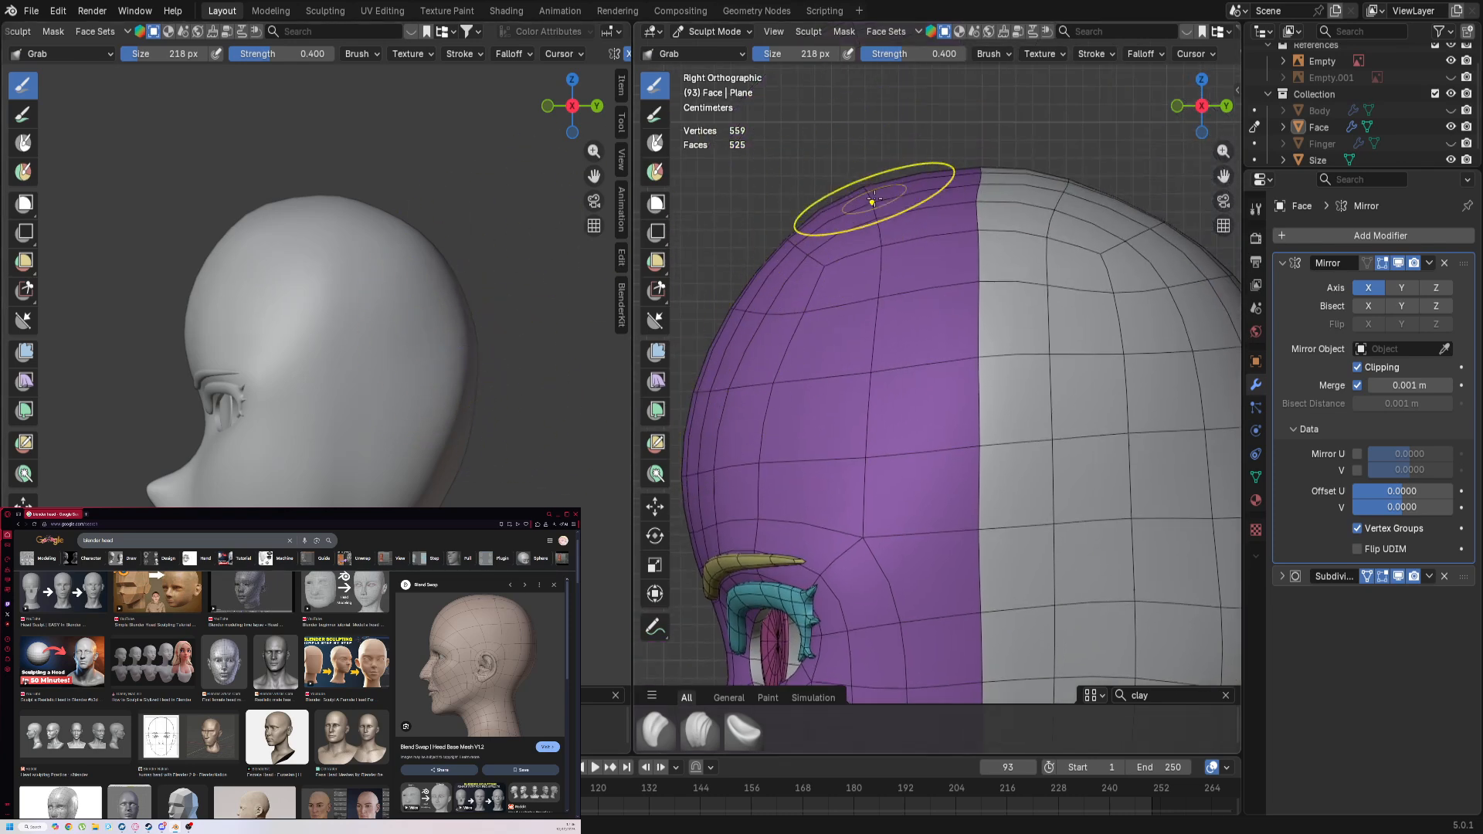
scroll(793, 258, down, 3)
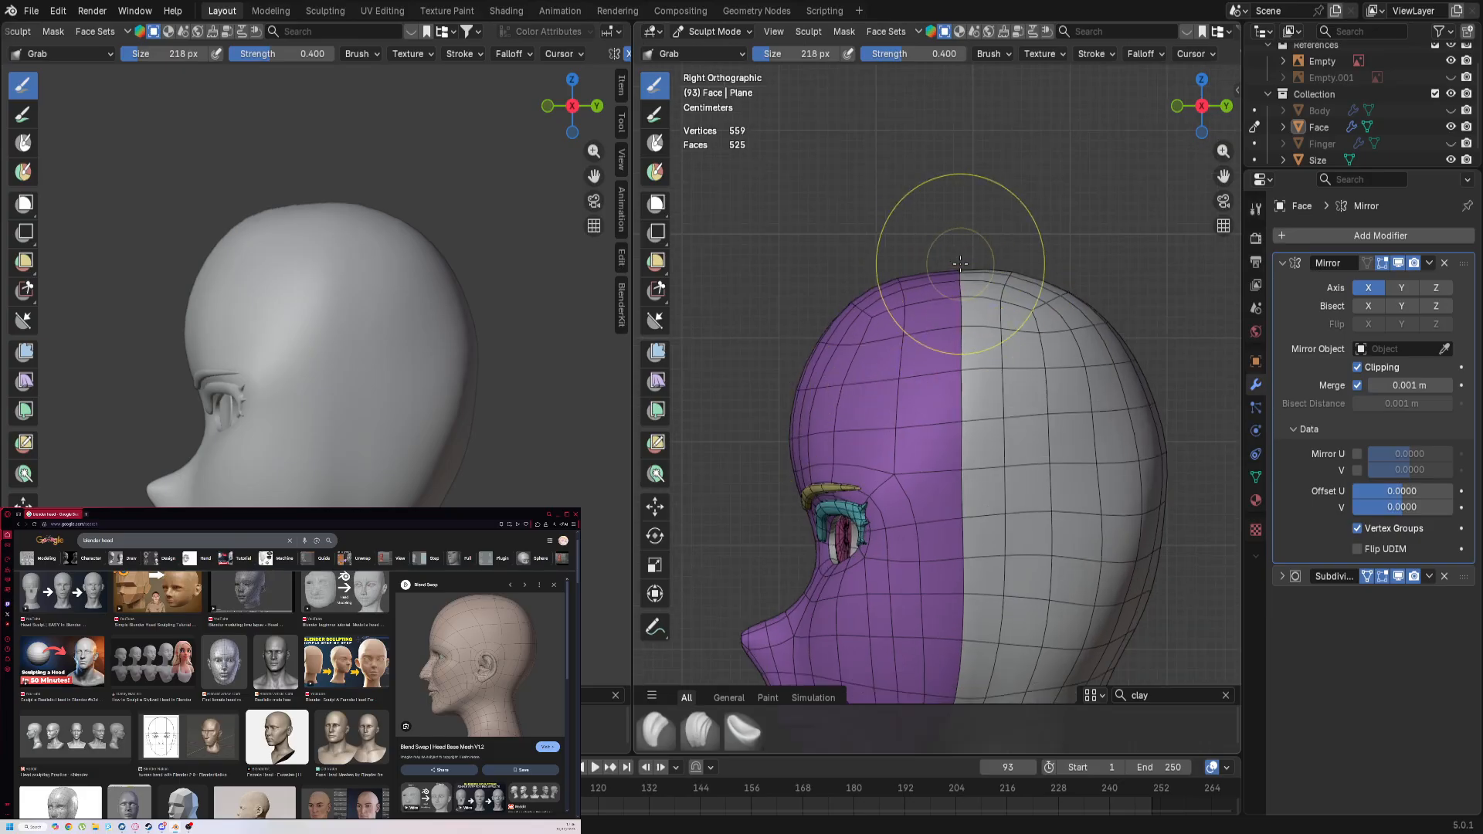
scroll(536, 365, down, 2)
scroll(1093, 281, up, 2)
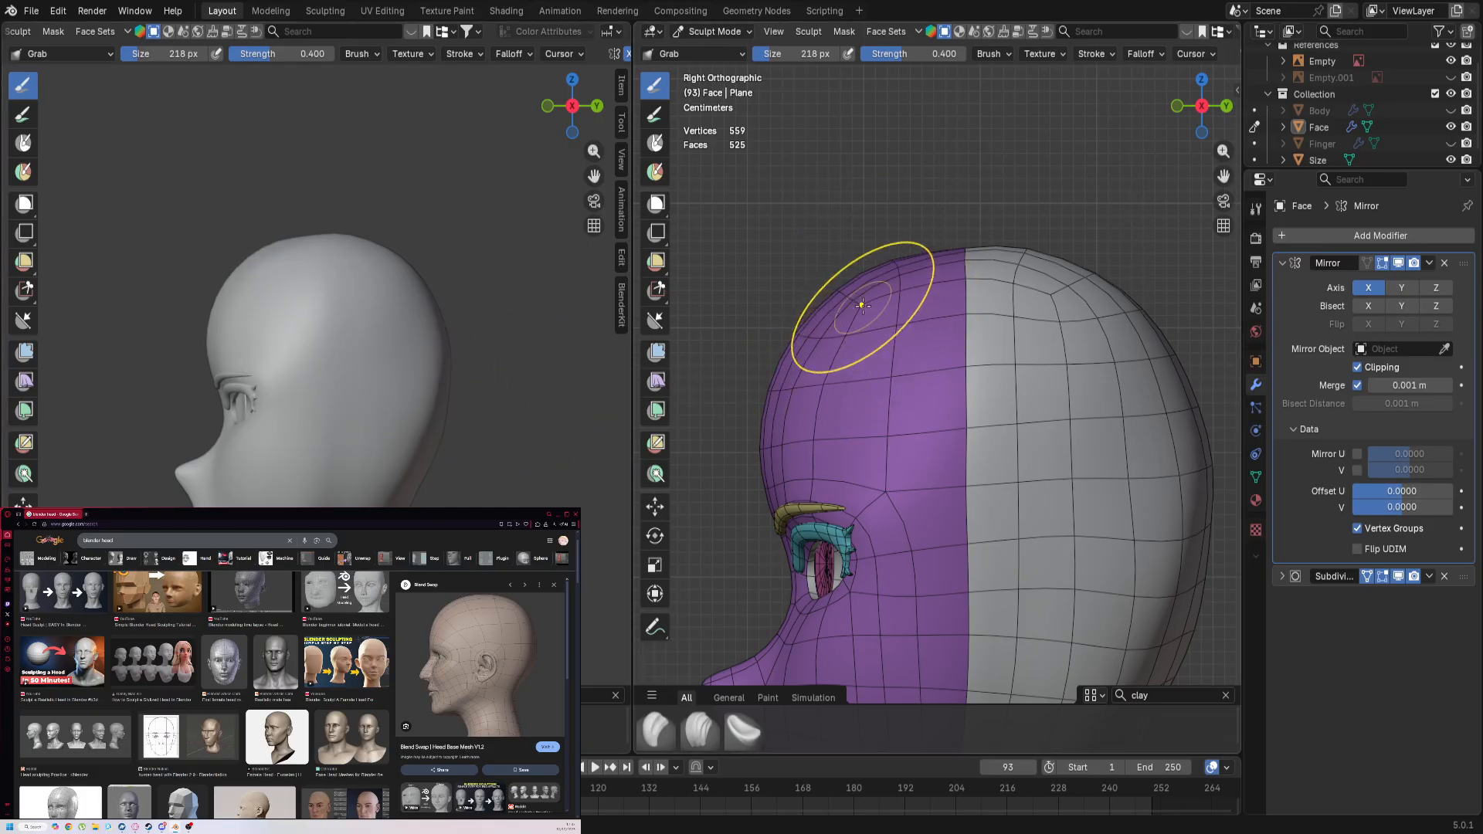
scroll(845, 324, up, 3)
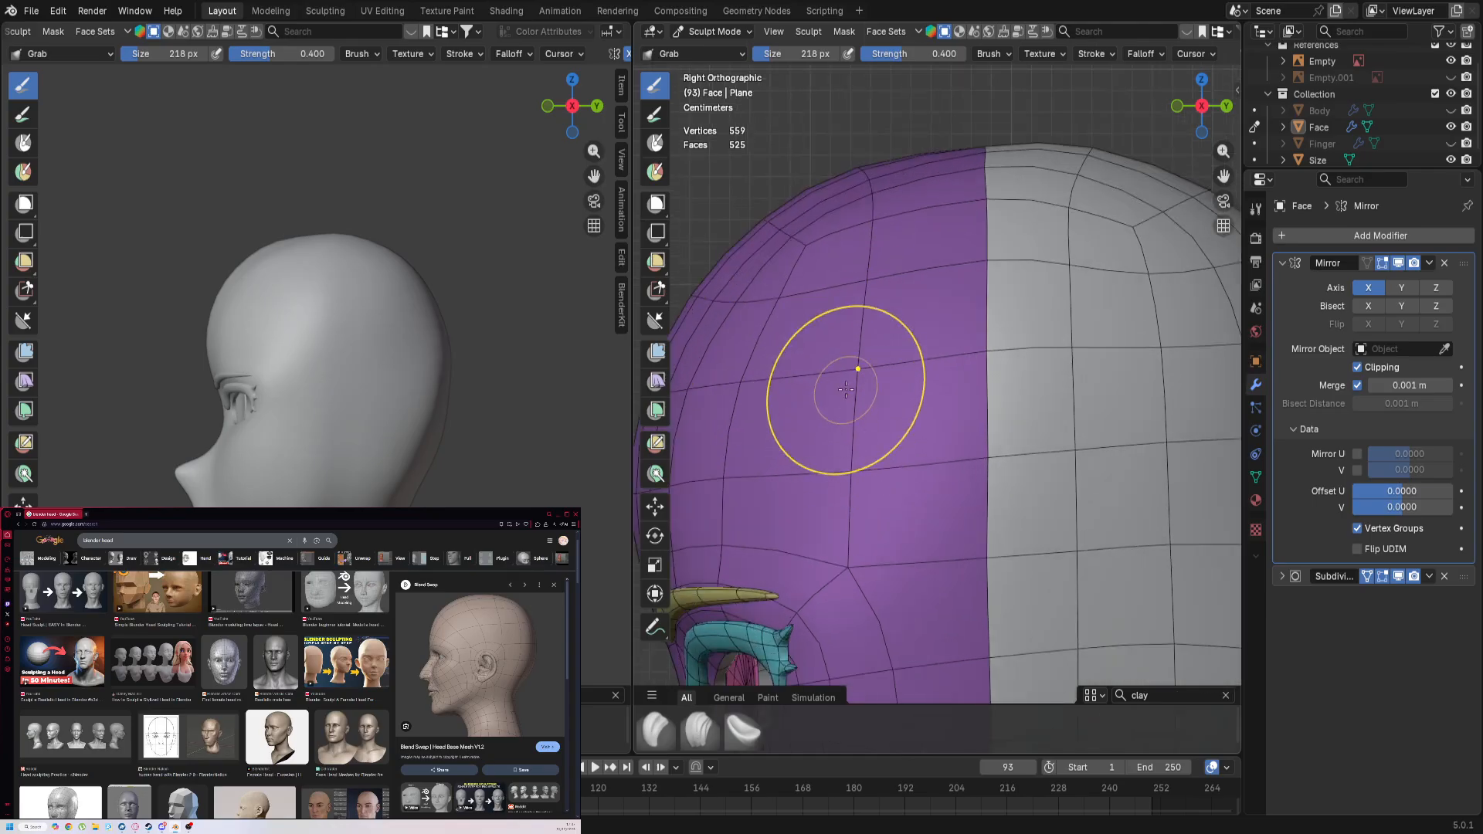
key(f)
click(806, 267)
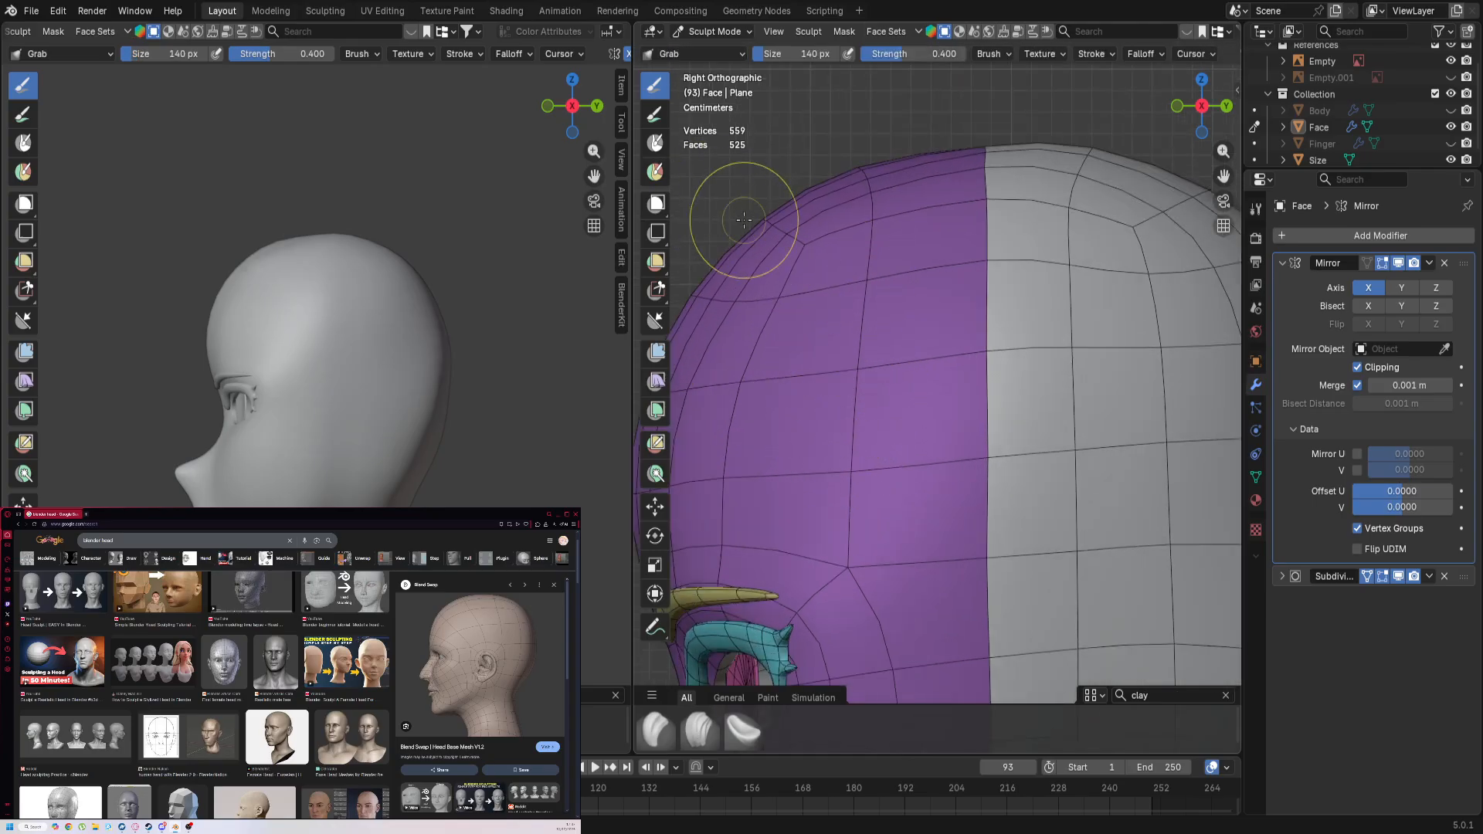
Step: Round out the crown slightly in front view with the Grab brush and set the brush size to 196 px
key(KP_1)
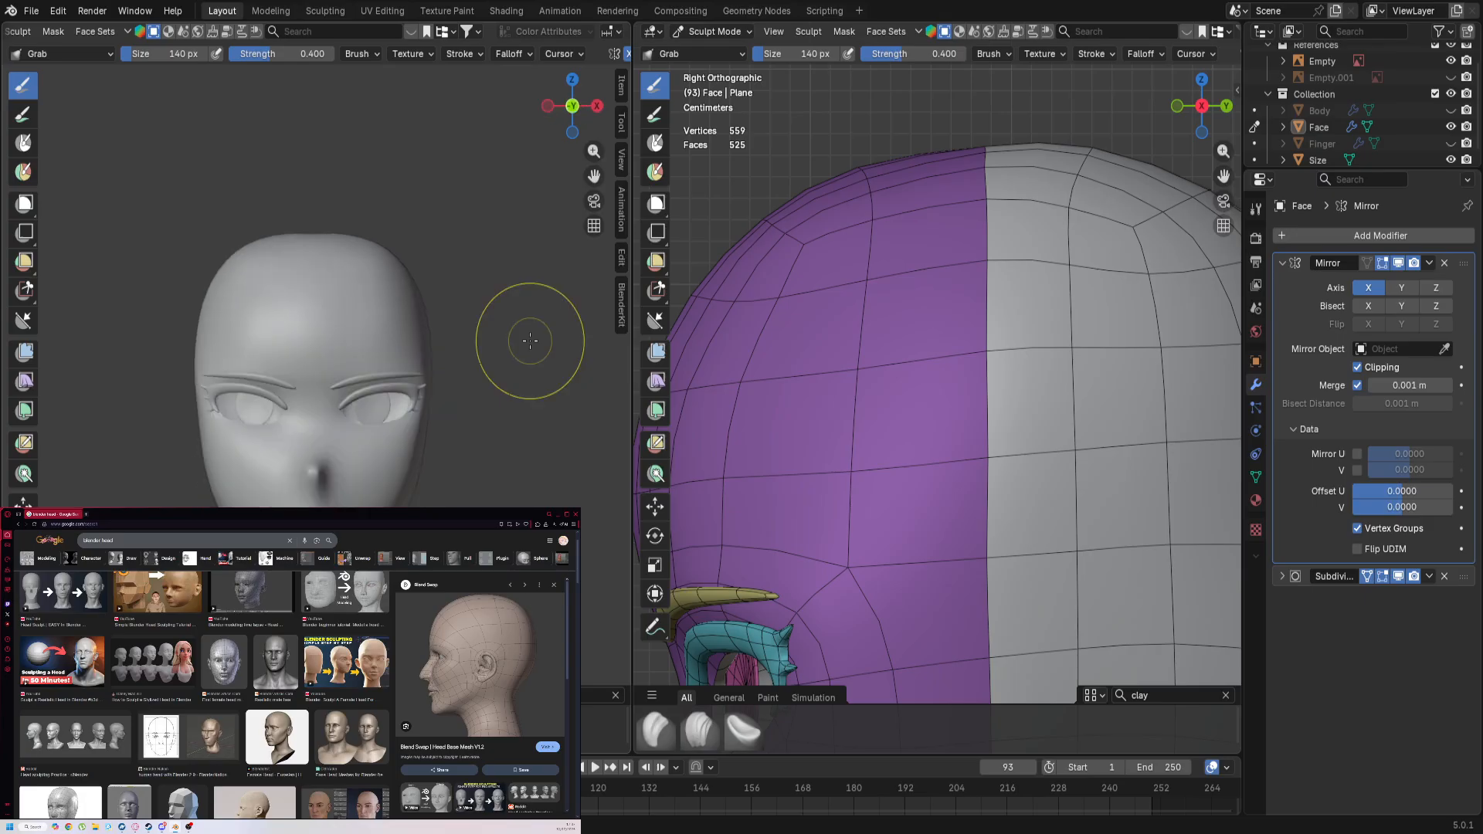
key(KP_1)
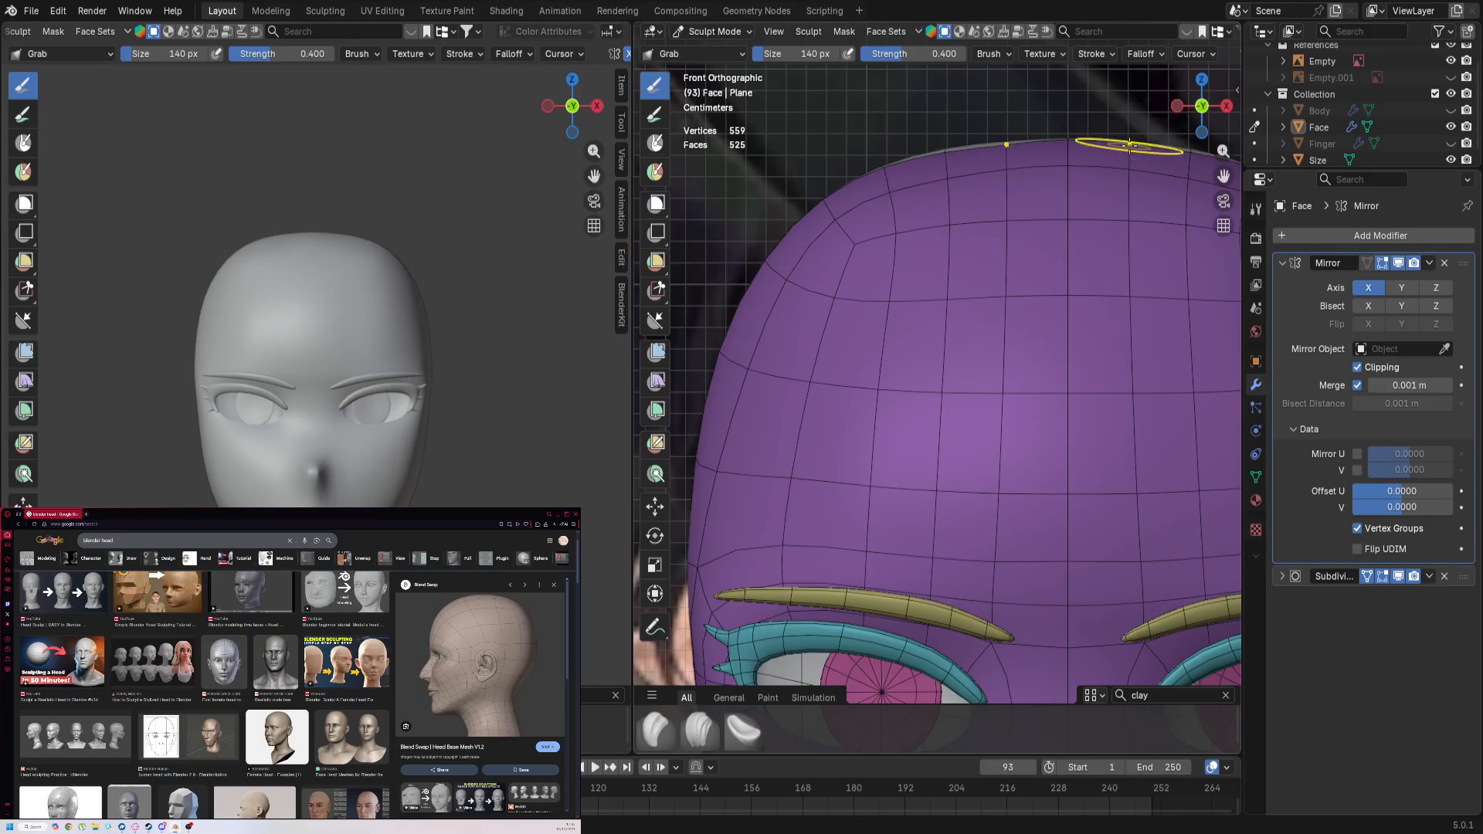
shift+middle_drag(1001, 213, 967, 222)
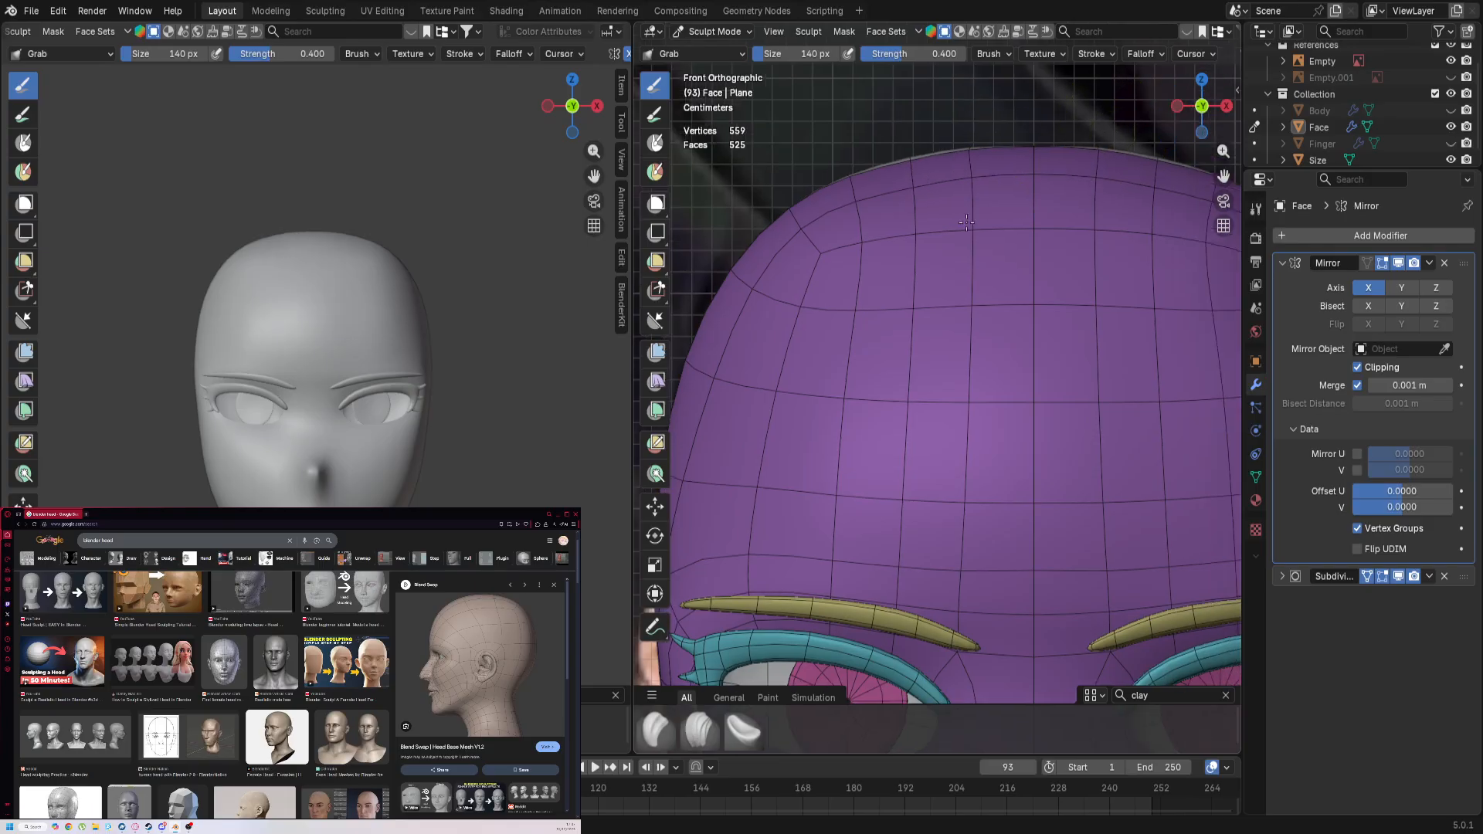
shift+middle_drag(1023, 180, 901, 149)
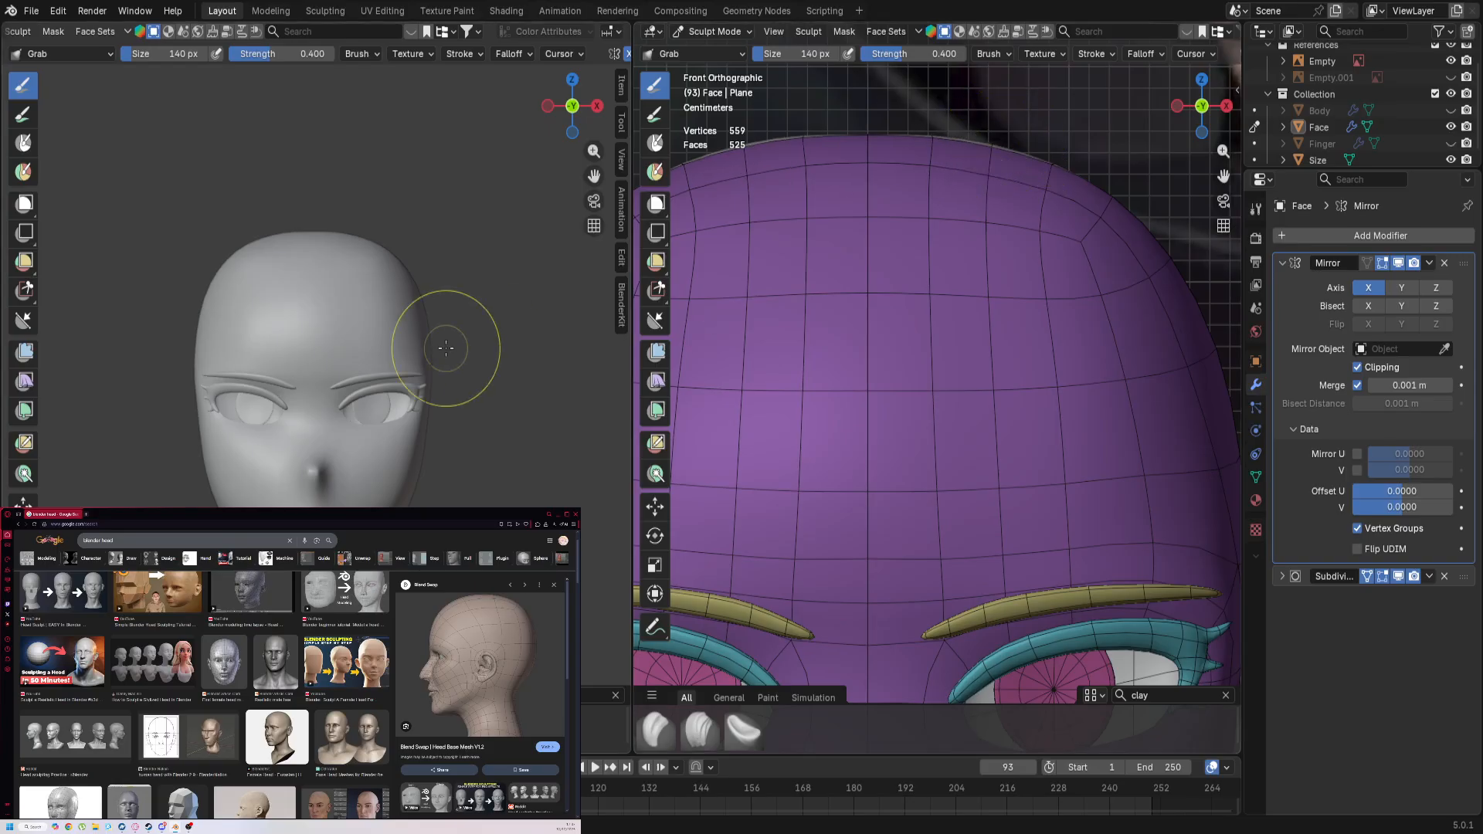
scroll(444, 344, up, 2)
key(f)
click(217, 180)
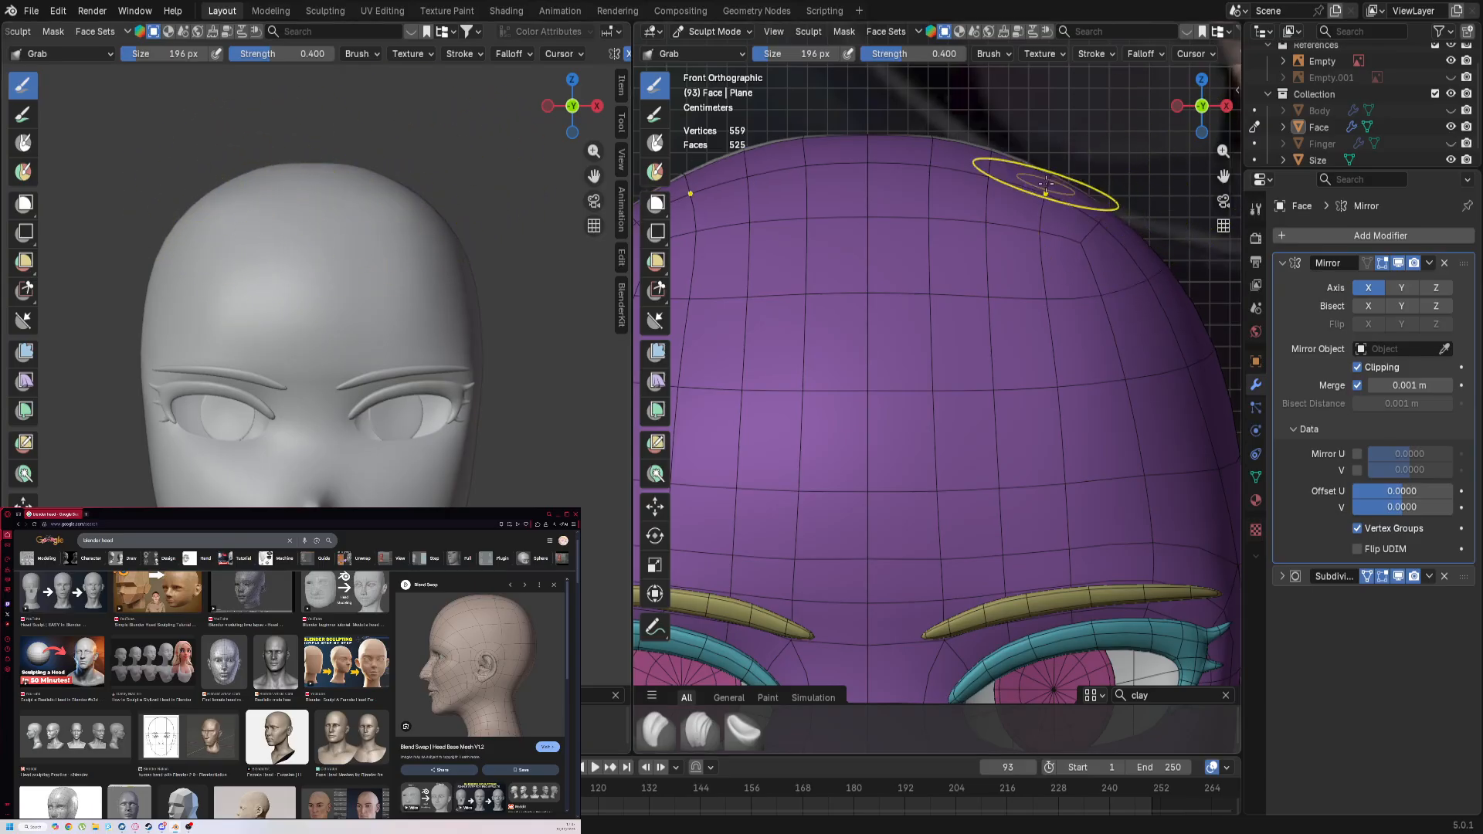
Step: Examine the full head profile from crown to neck in right side view against the head reference image
key(KP_3)
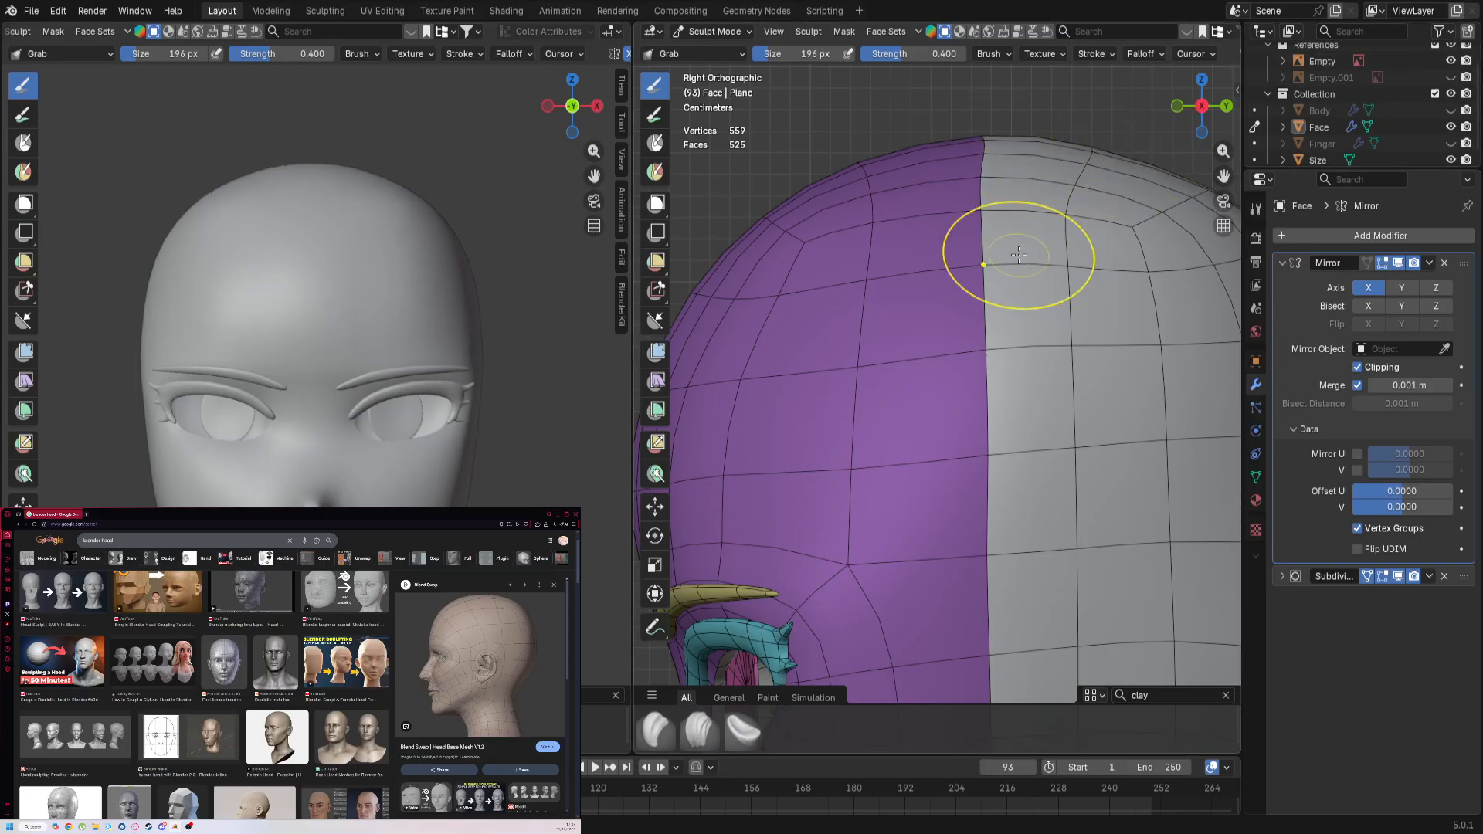
key(KP_3)
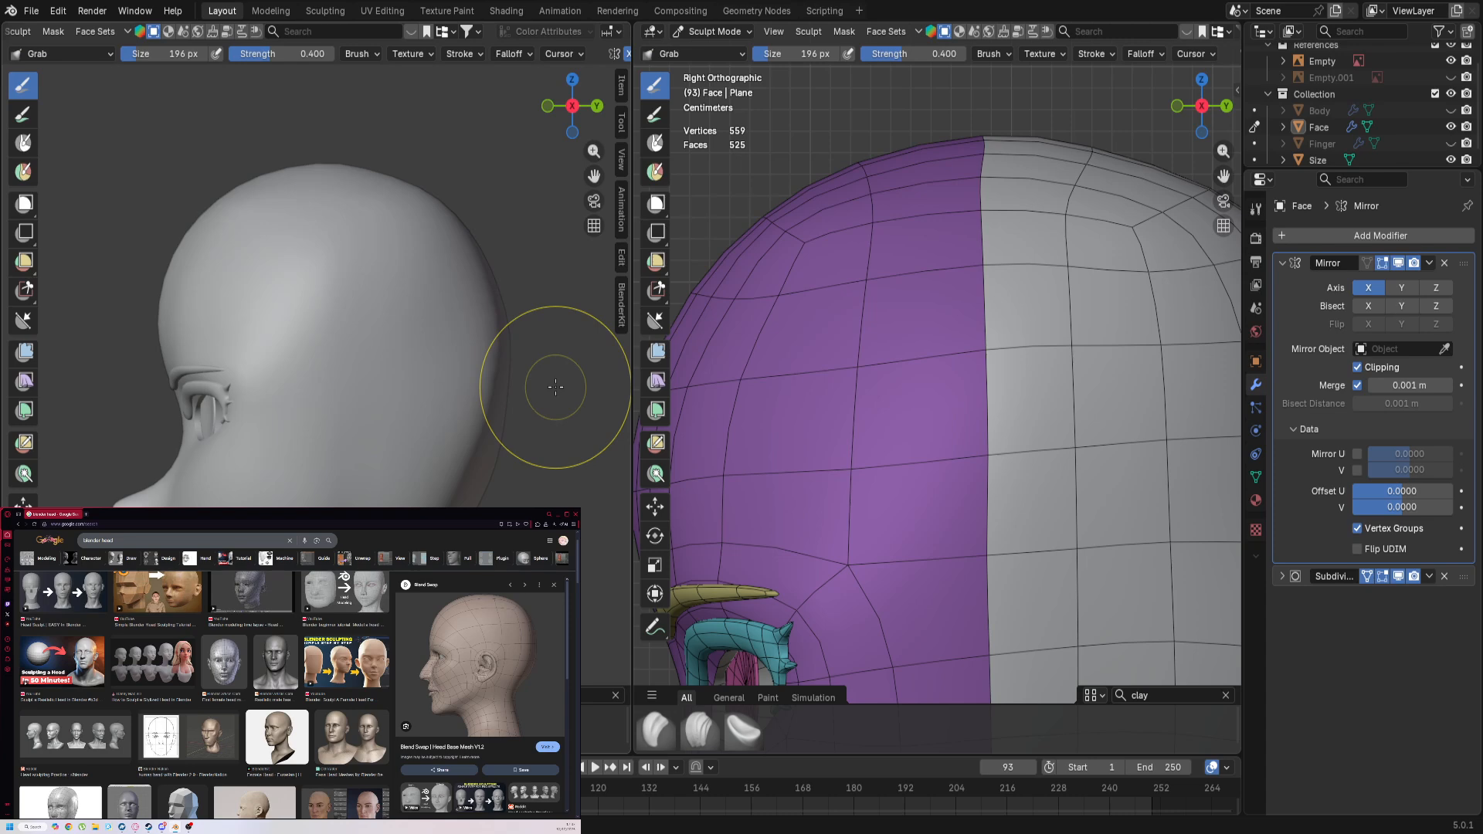
scroll(1043, 225, down, 2)
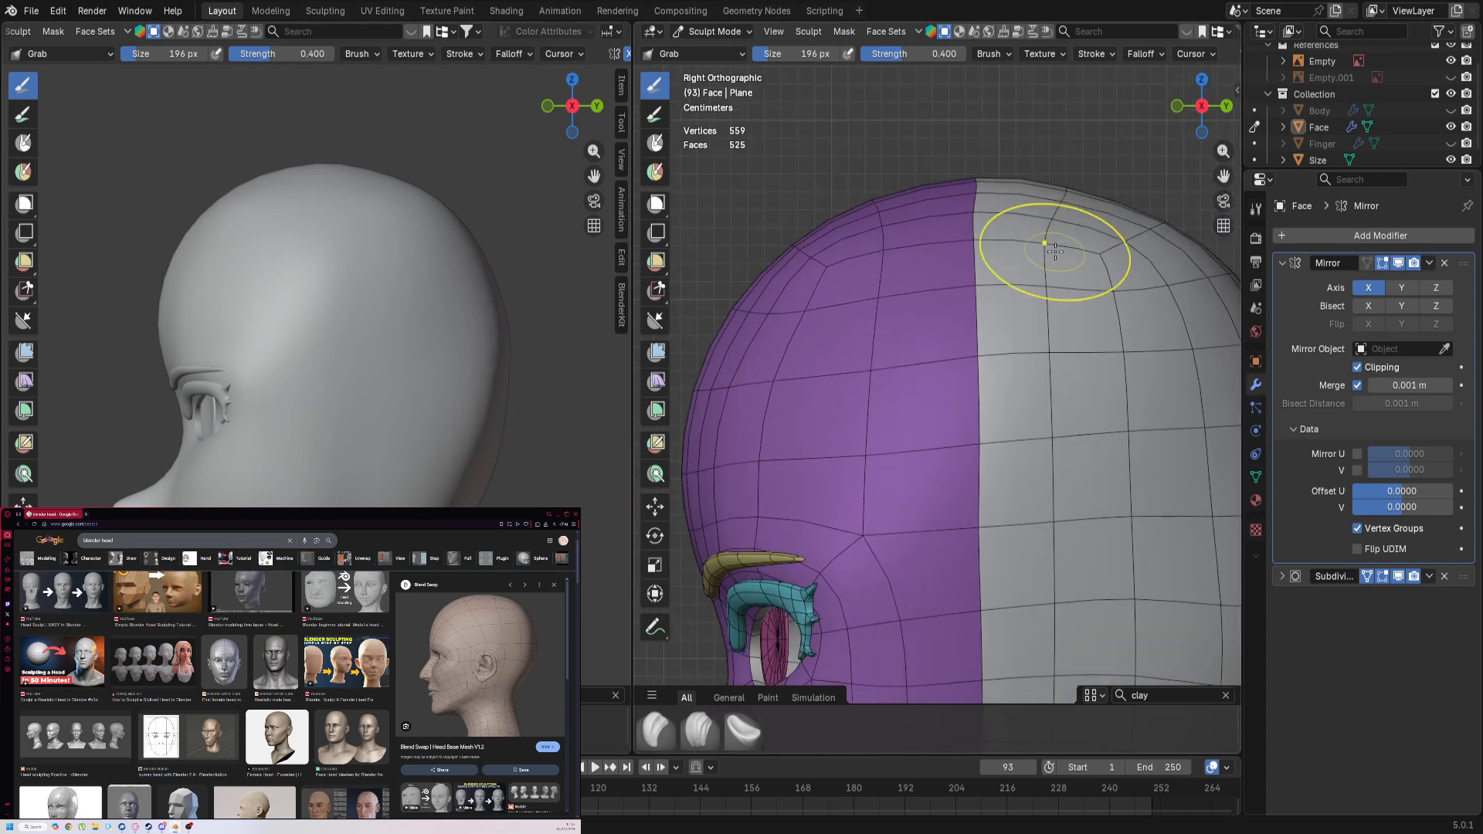
scroll(1068, 386, down, 1)
scroll(1055, 386, up, 1)
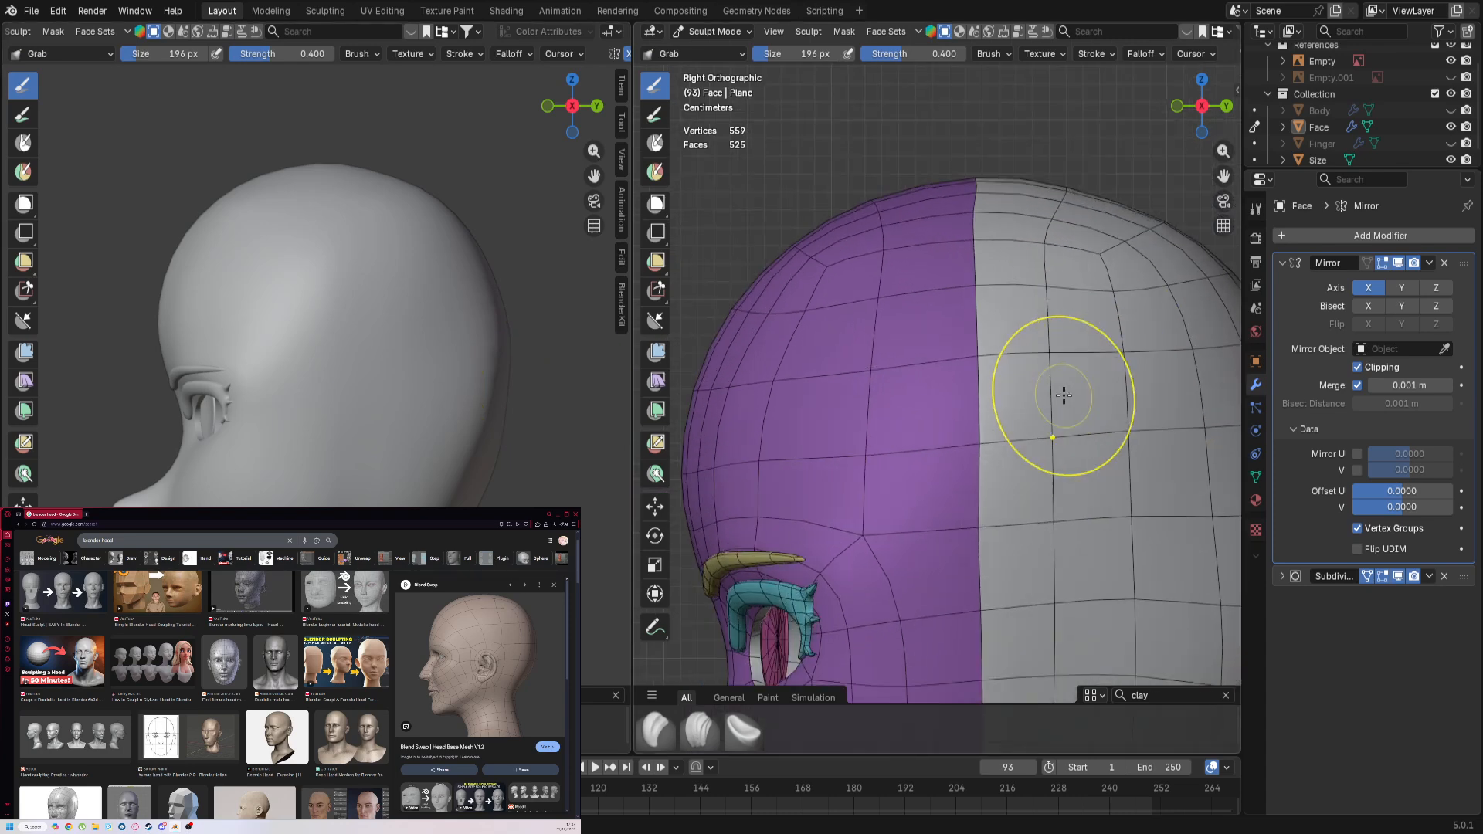
scroll(1068, 372, down, 2)
scroll(1066, 433, up, 1)
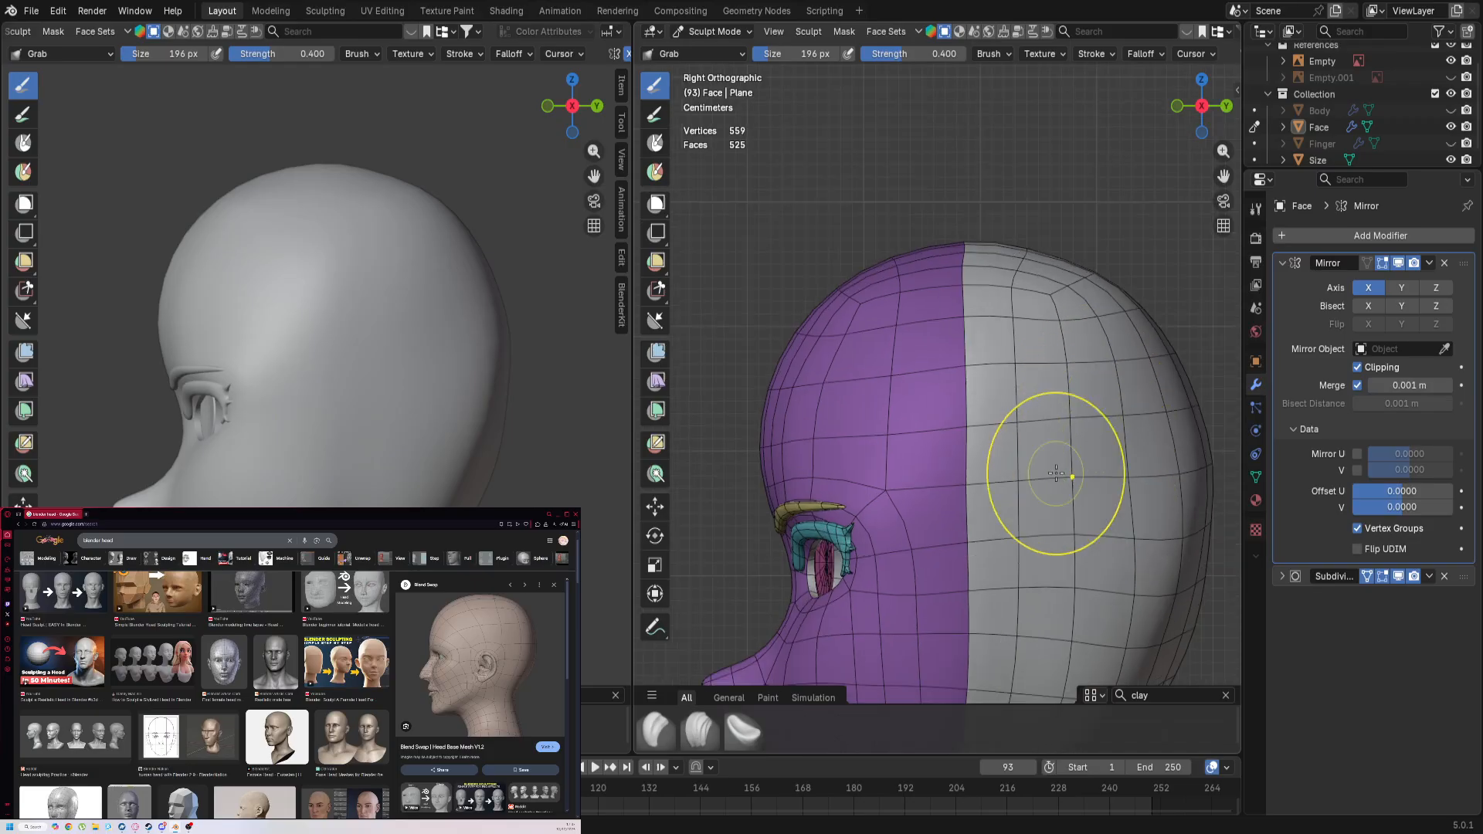
scroll(1053, 477, down, 1)
scroll(1052, 471, up, 1)
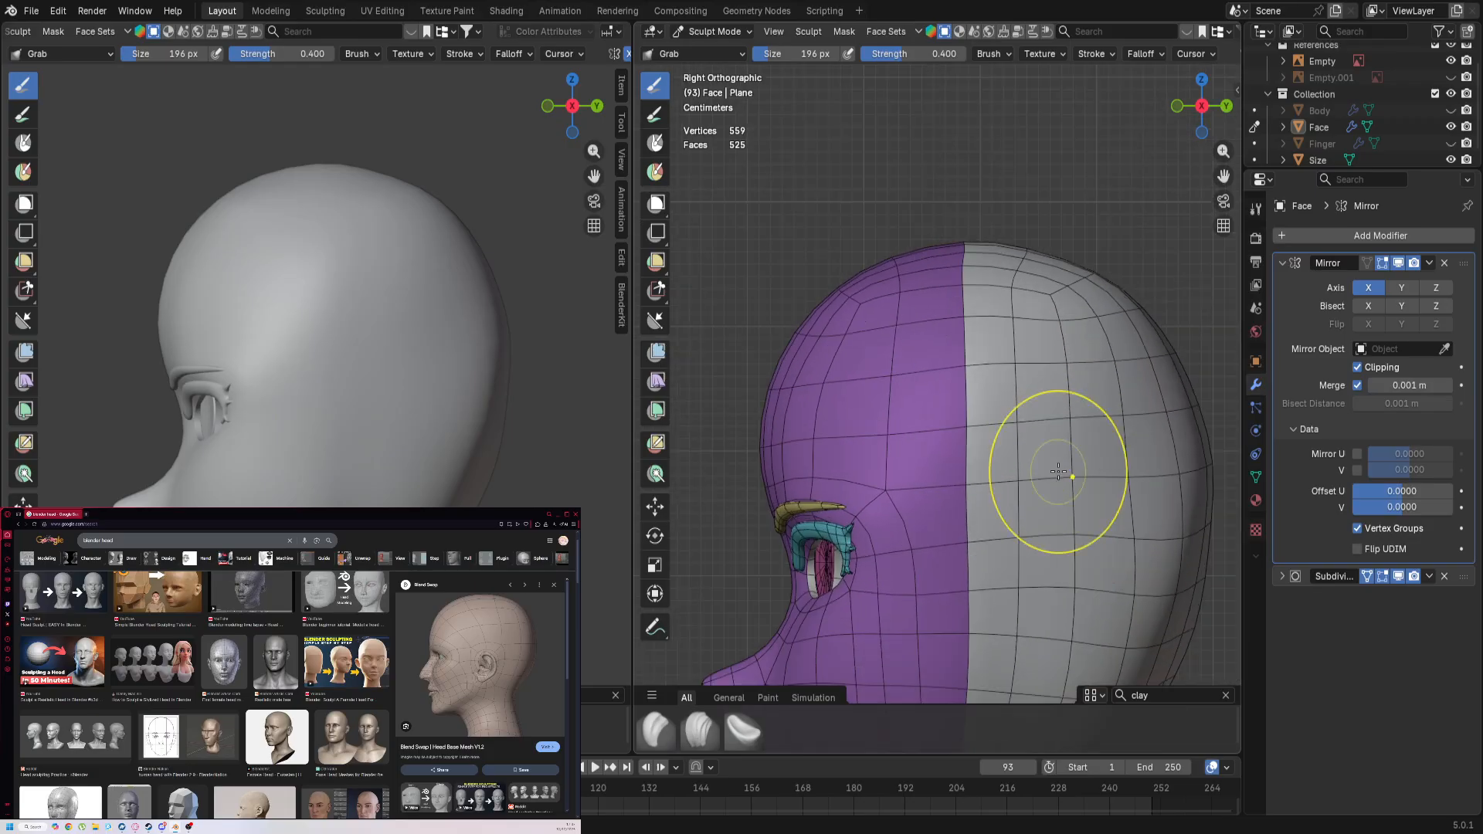
scroll(1039, 541, down, 1)
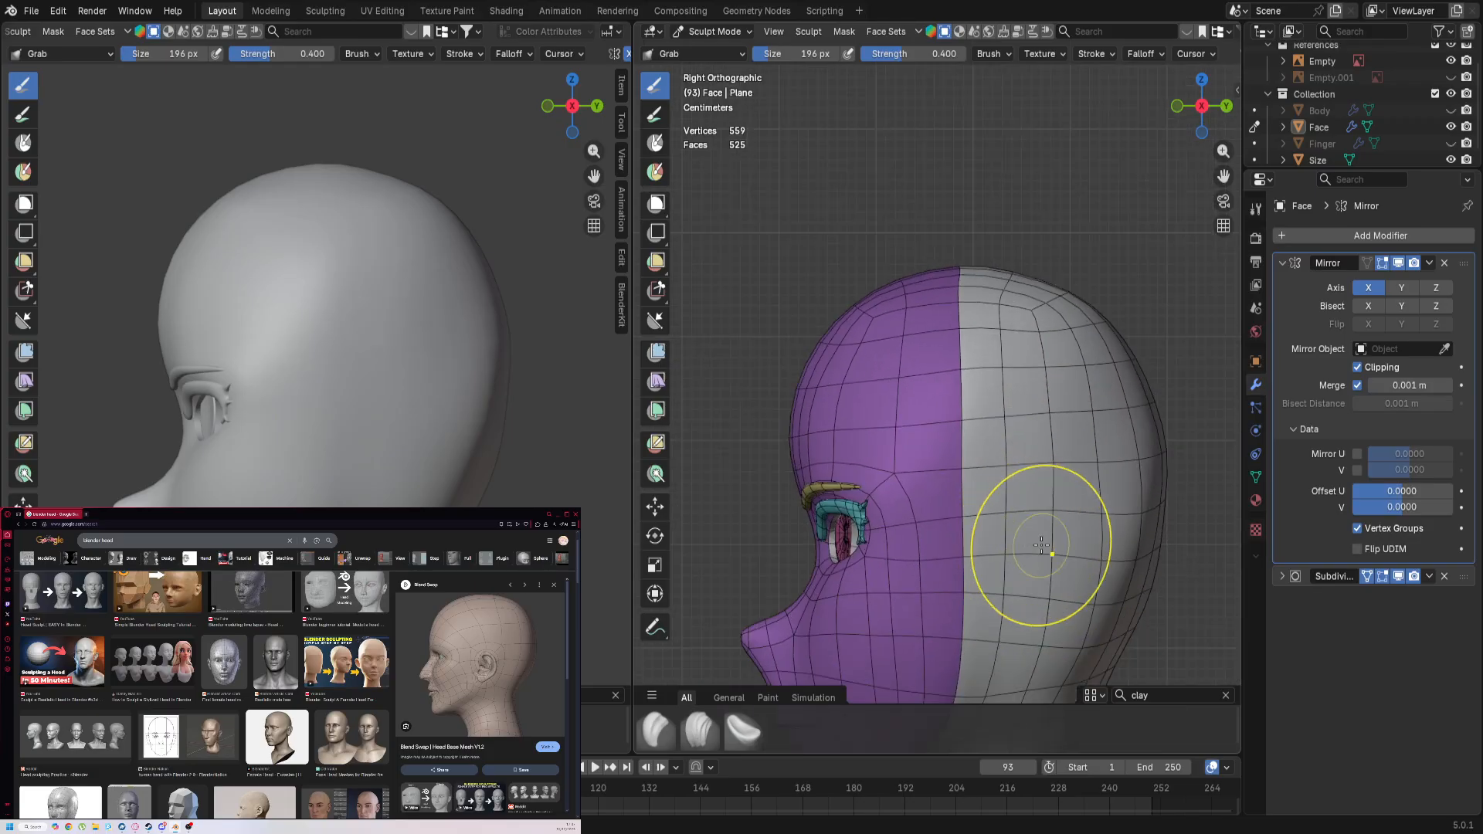
shift+middle_drag(1066, 530, 995, 270)
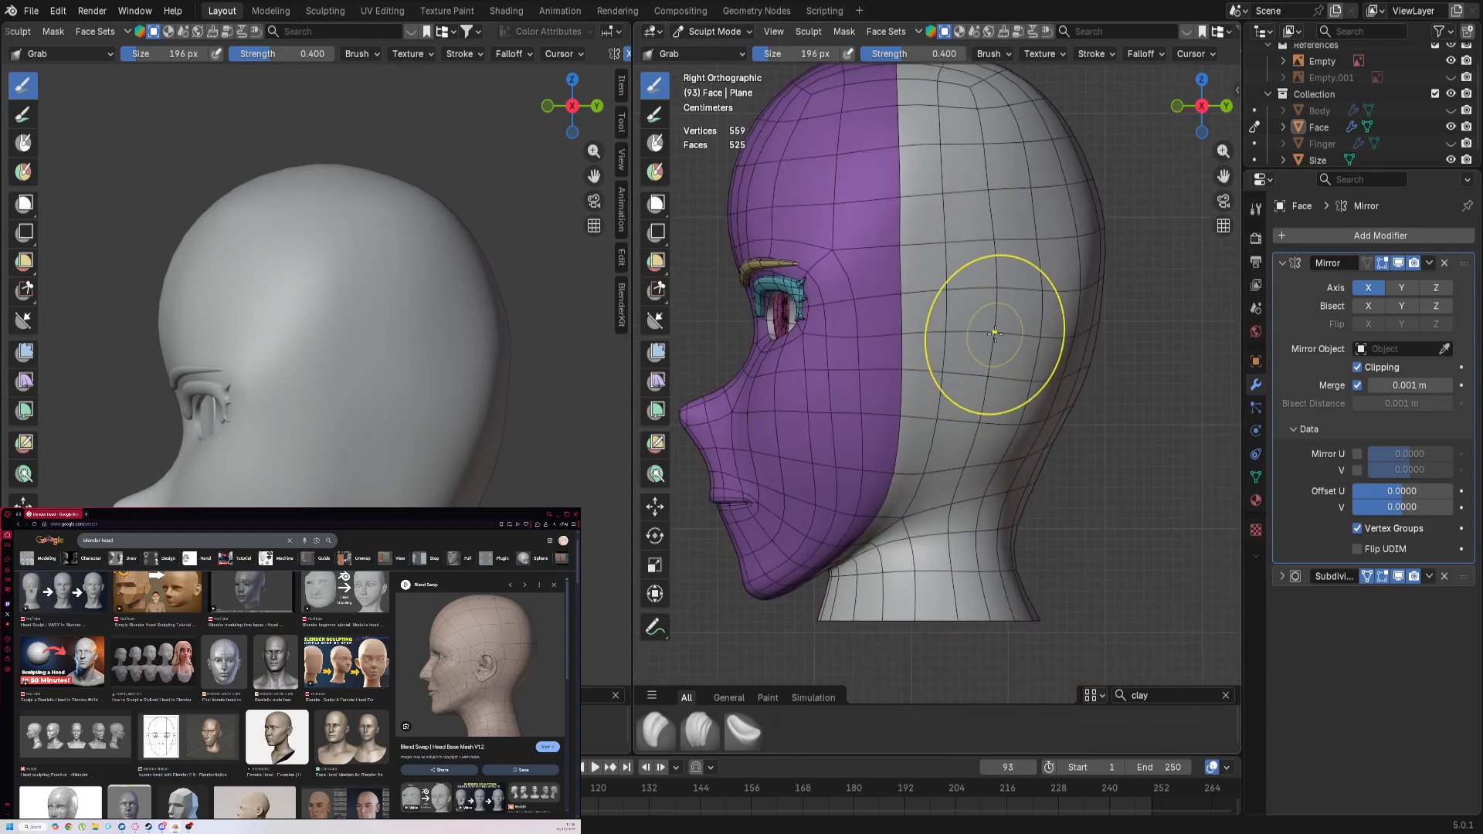
shift+middle_drag(1007, 108, 994, 183)
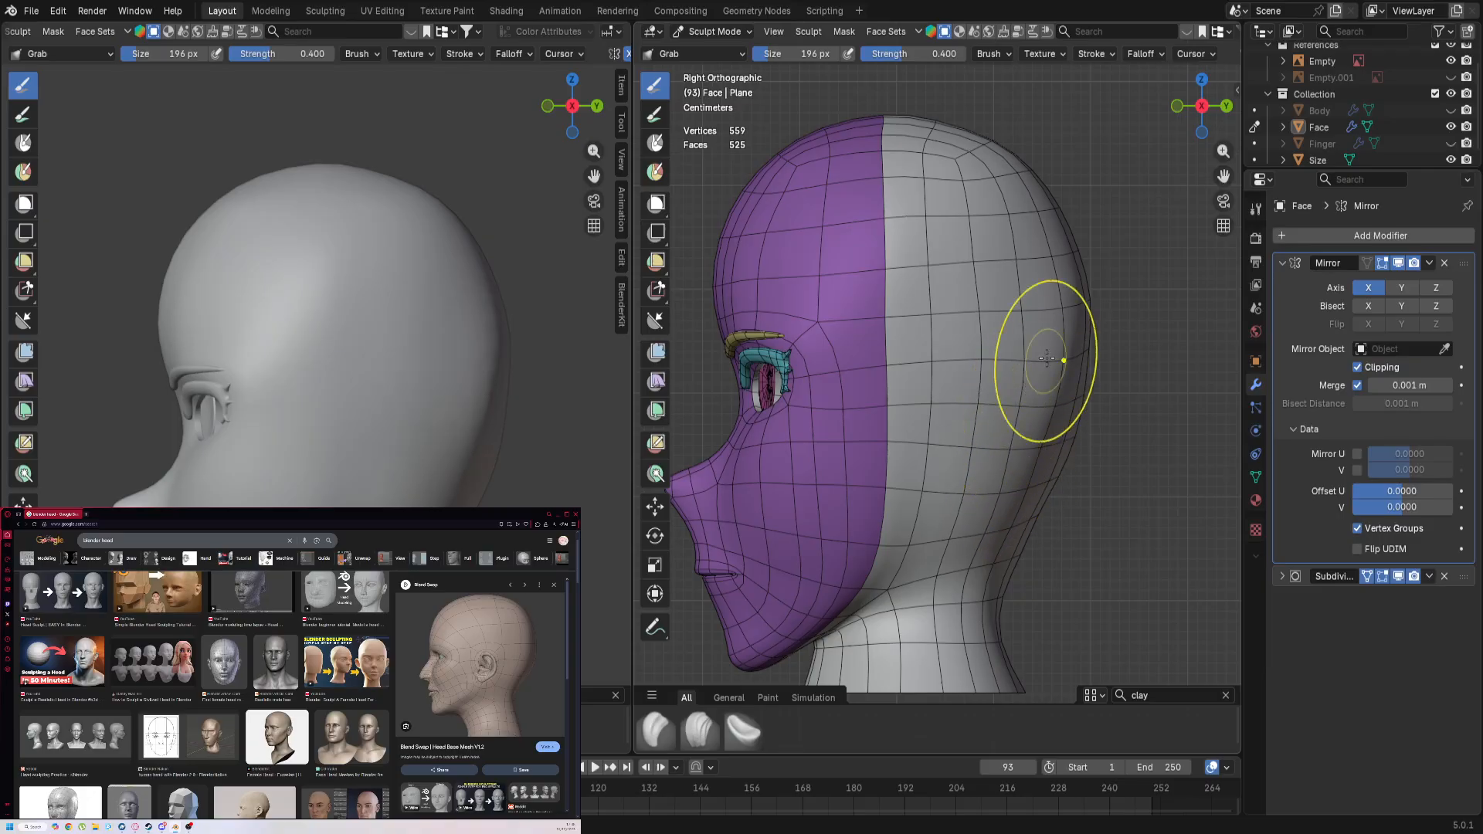
scroll(569, 424, down, 3)
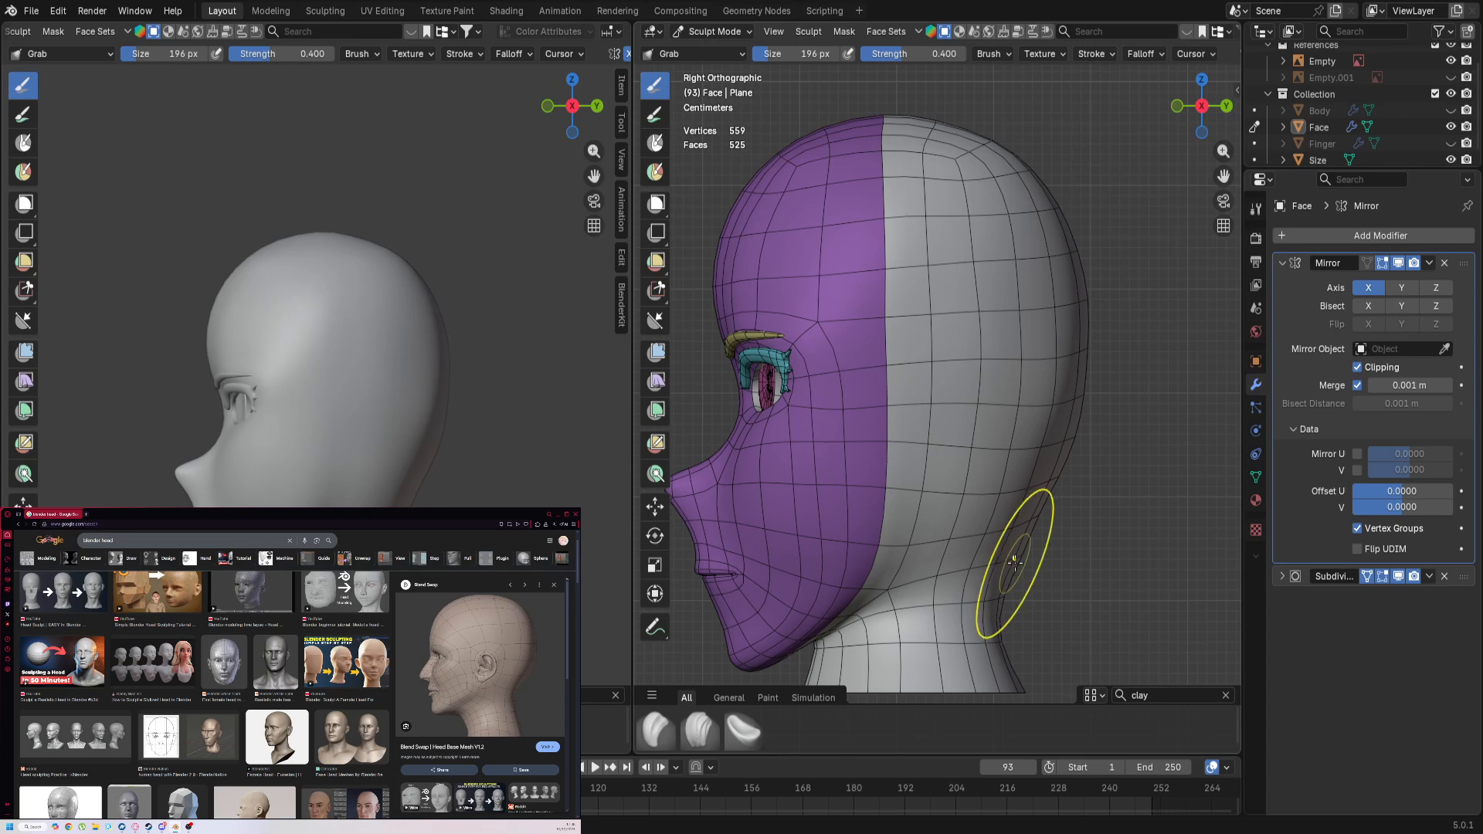
Step: Reduce the Grab brush to 78 px and push the nape contour slightly inward at the back of the neck
key(bracketleft)
key(bracketleft)
key(bracketleft)
key(bracketleft)
key(bracketleft)
key(bracketleft)
key(bracketleft)
key(bracketleft)
key(bracketleft)
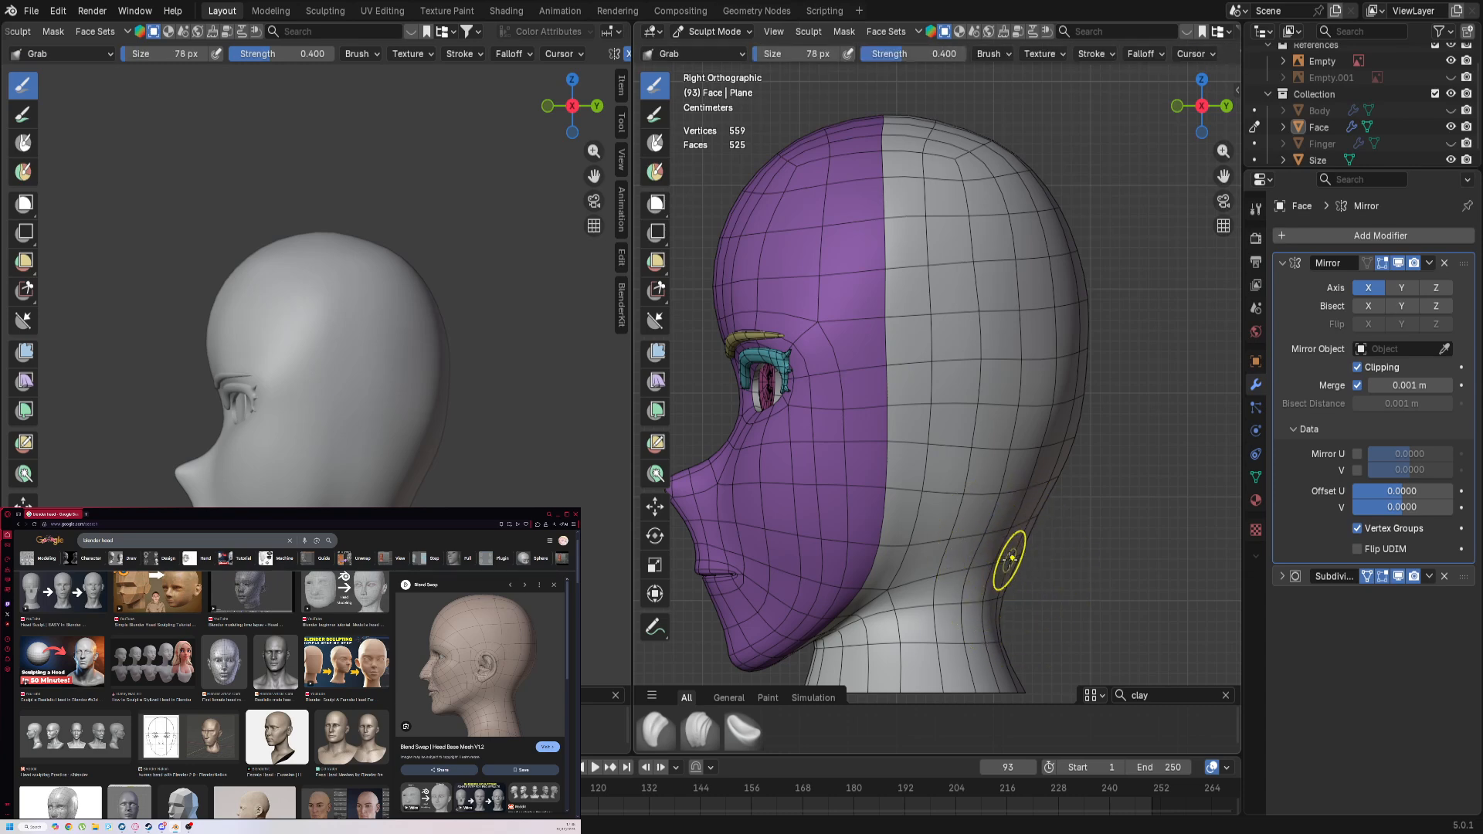
drag(1014, 570, 994, 567)
drag(957, 561, 944, 559)
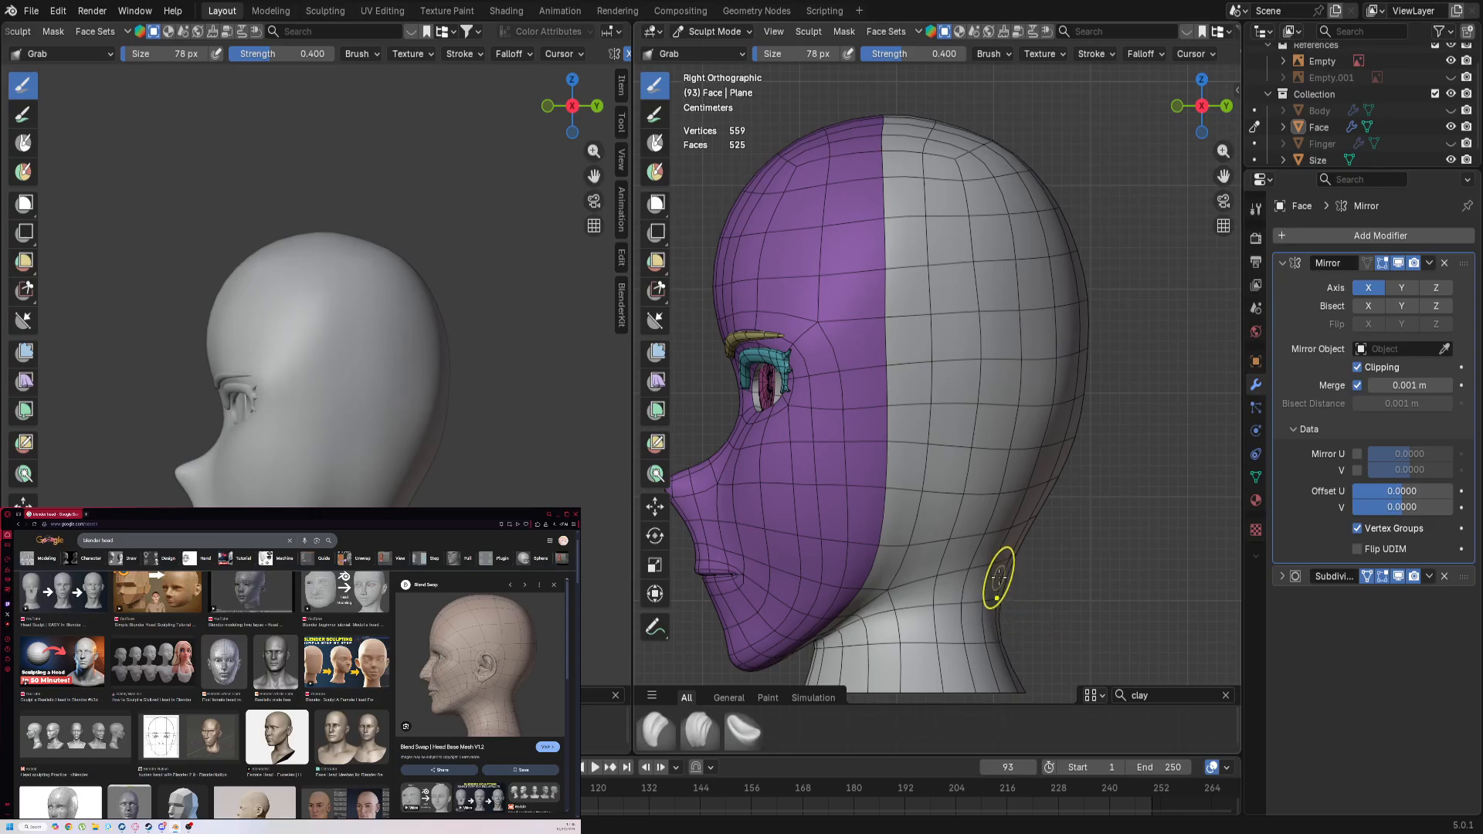
Step: Check the side and back of the head mesh from an oblique angle and save the file
scroll(316, 370, down, 4)
scroll(317, 371, up, 4)
middle_drag(814, 321, 844, 440)
key(ctrl+s)
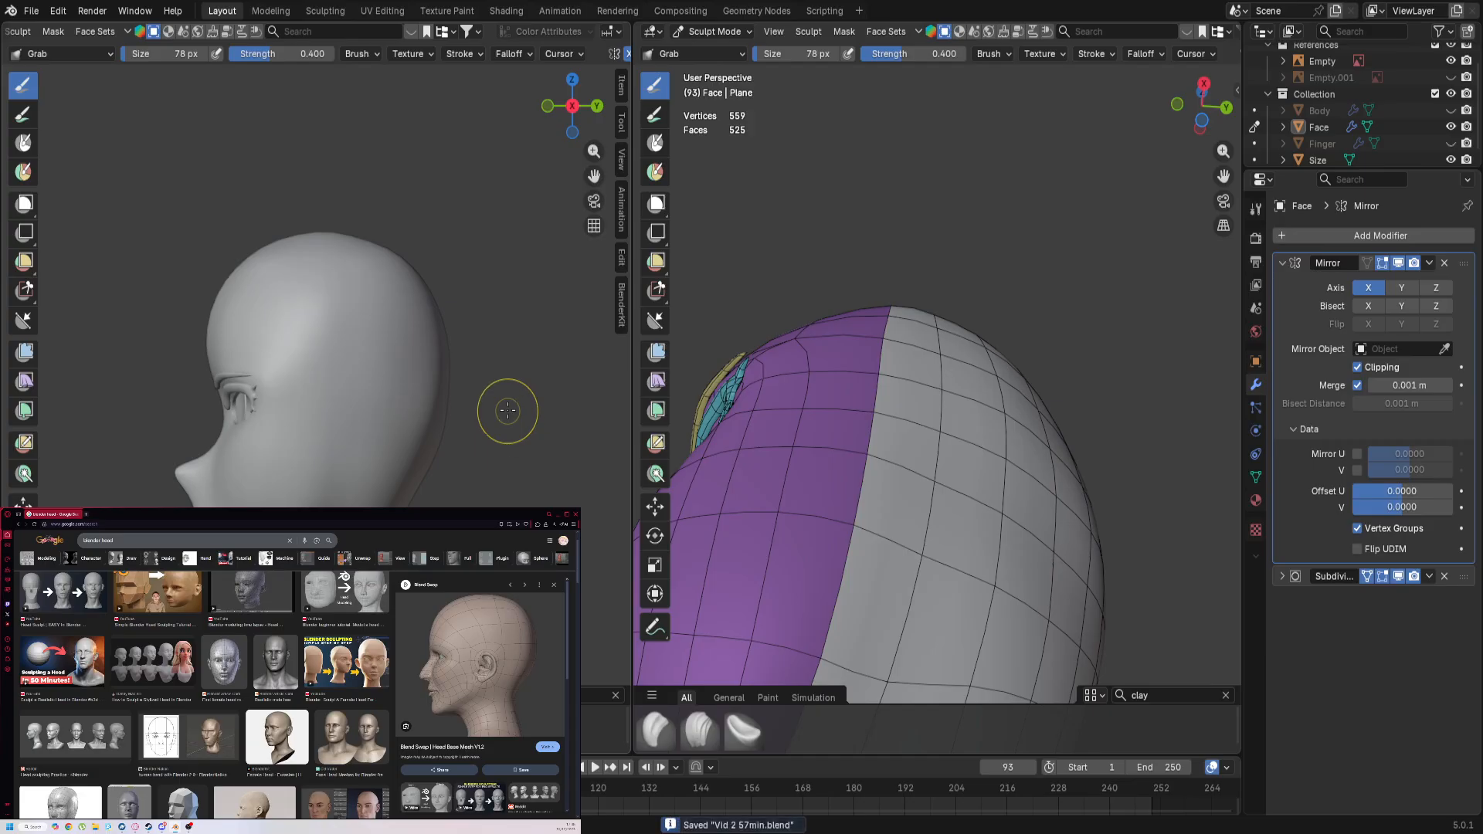
Step: Inspect the smooth head preview around the forehead and brows, ending in front view
middle_drag(513, 410, 420, 371)
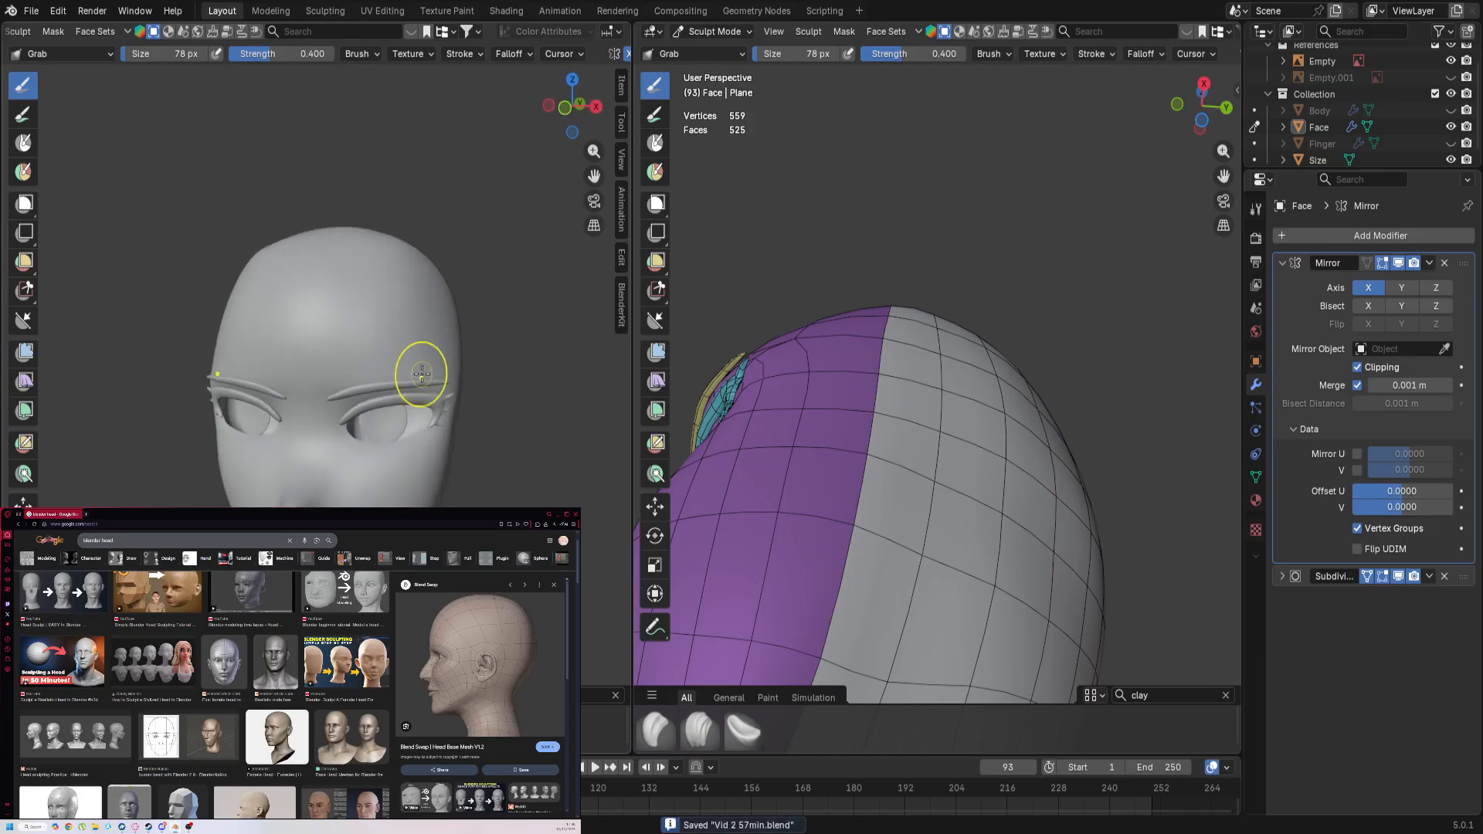
scroll(410, 461, down, 4)
scroll(410, 461, up, 6)
scroll(410, 460, up, 5)
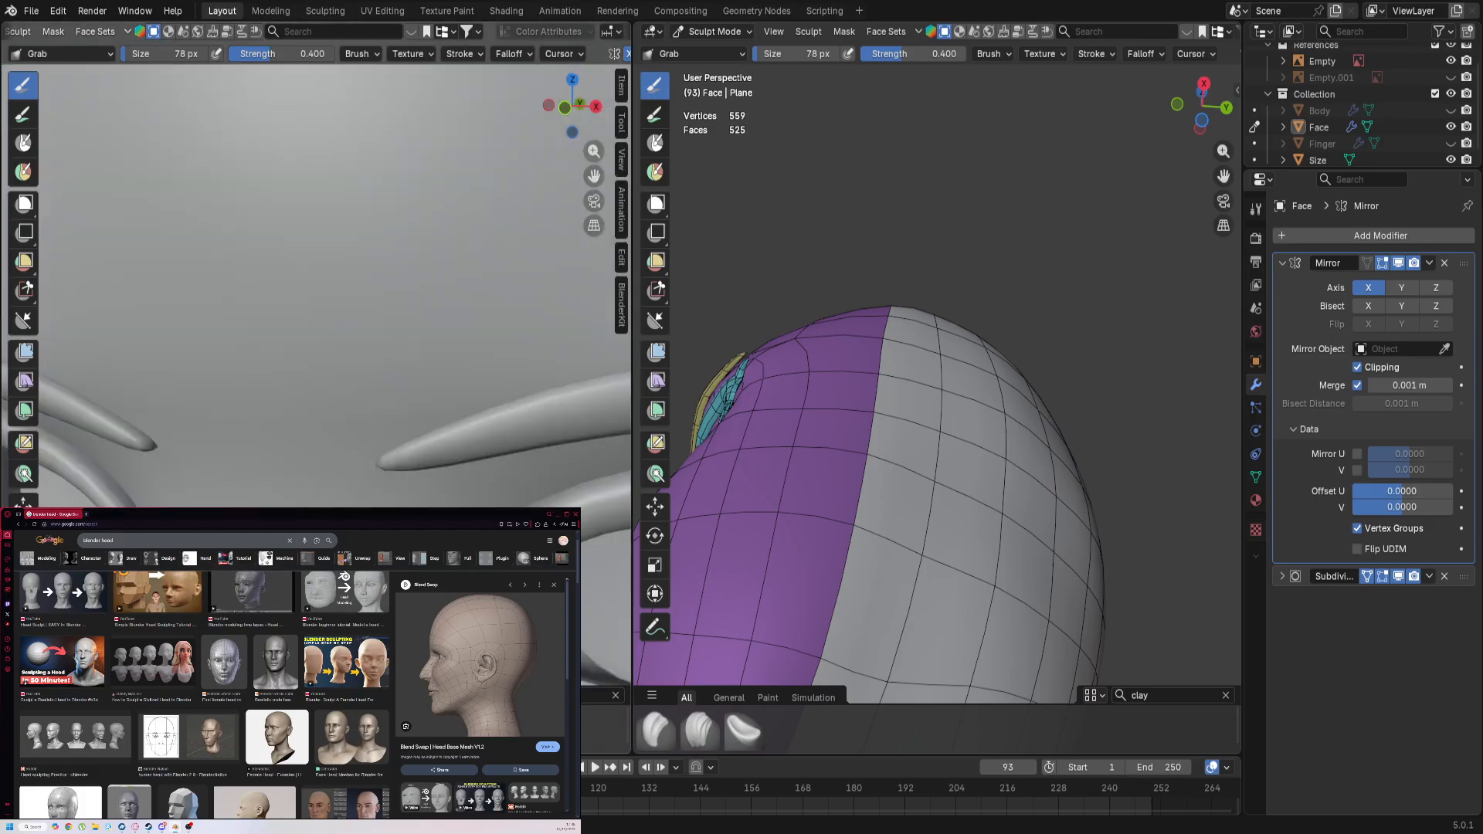
scroll(401, 495, down, 5)
scroll(390, 532, up, 4)
scroll(390, 531, down, 3)
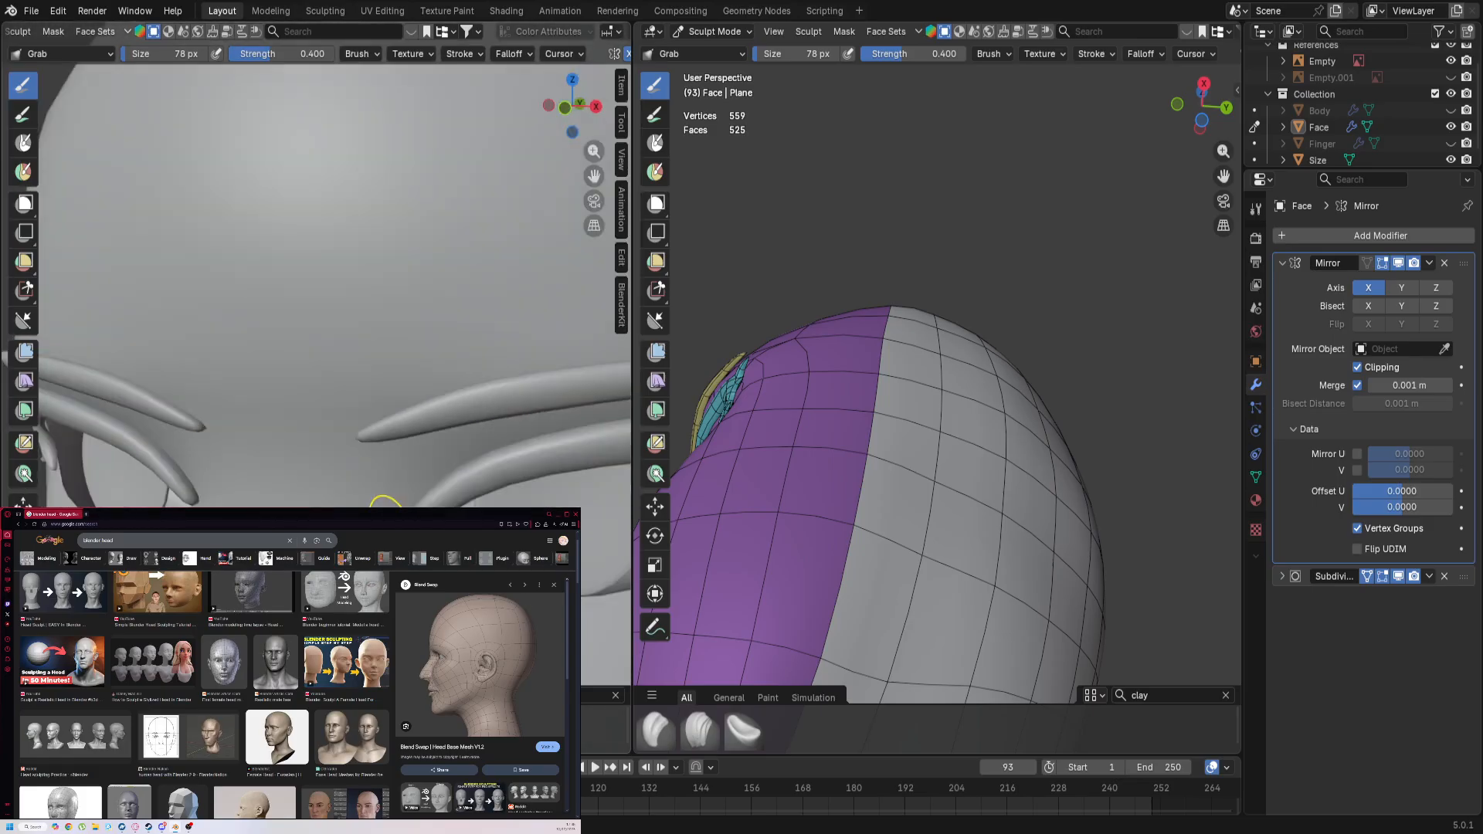
scroll(388, 529, down, 4)
scroll(394, 518, up, 1)
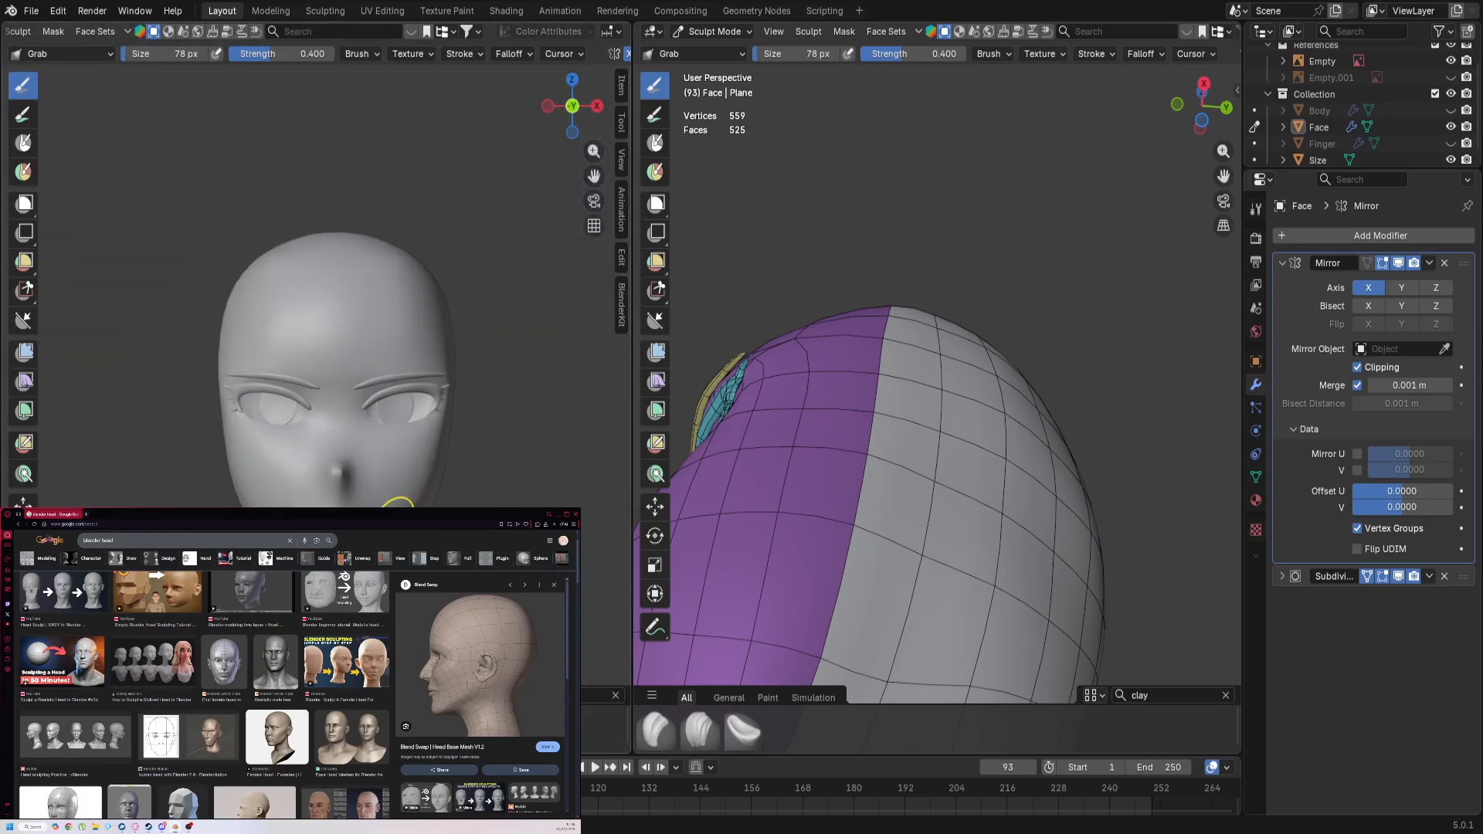
Step: Switch the Face object to Edit Mode with face selection and select one face high on the side of the skull
key(ctrl+Tab)
click(556, 467)
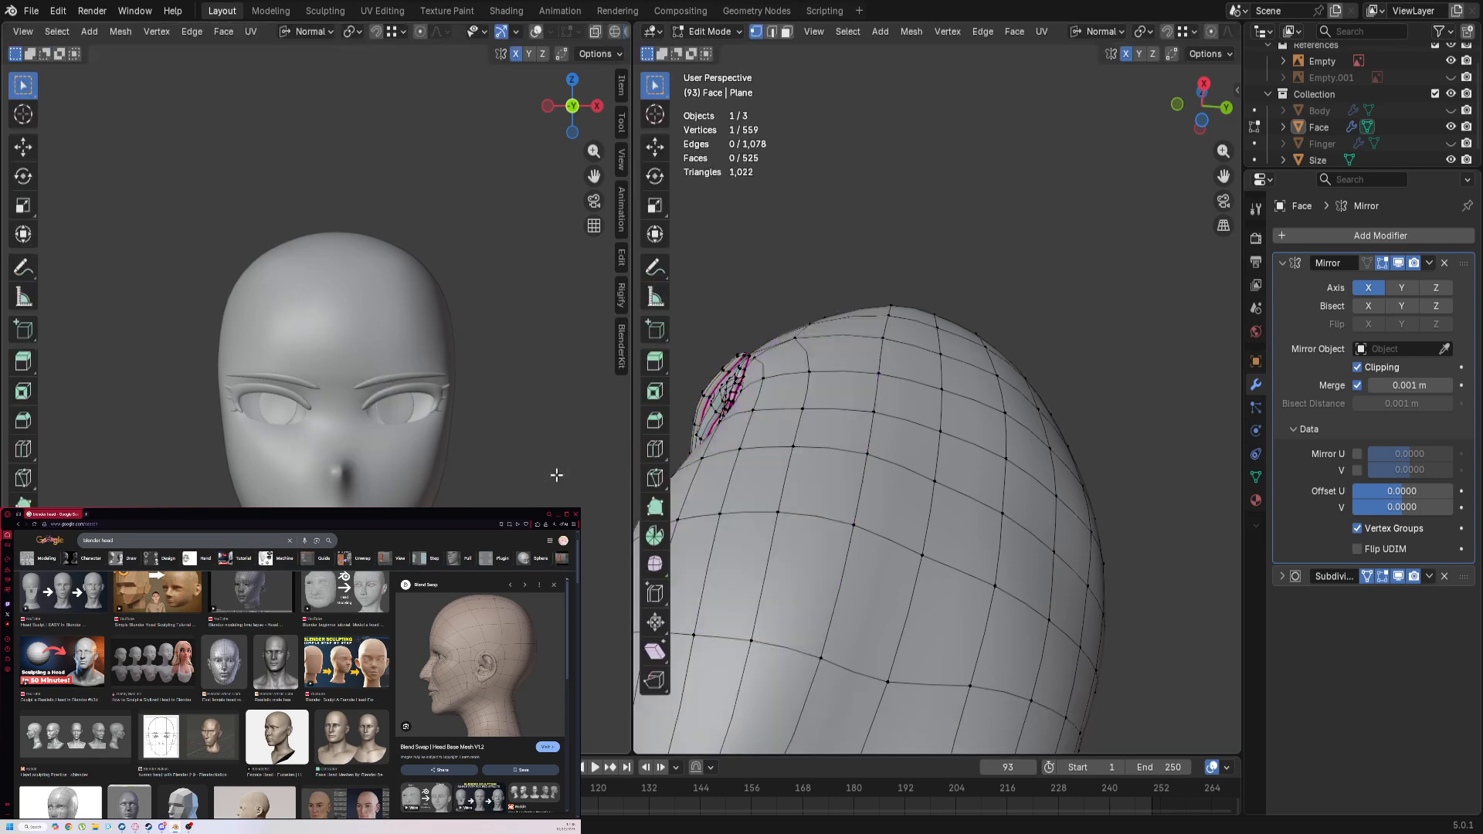
scroll(547, 454, up, 1)
middle_drag(546, 453, 387, 436)
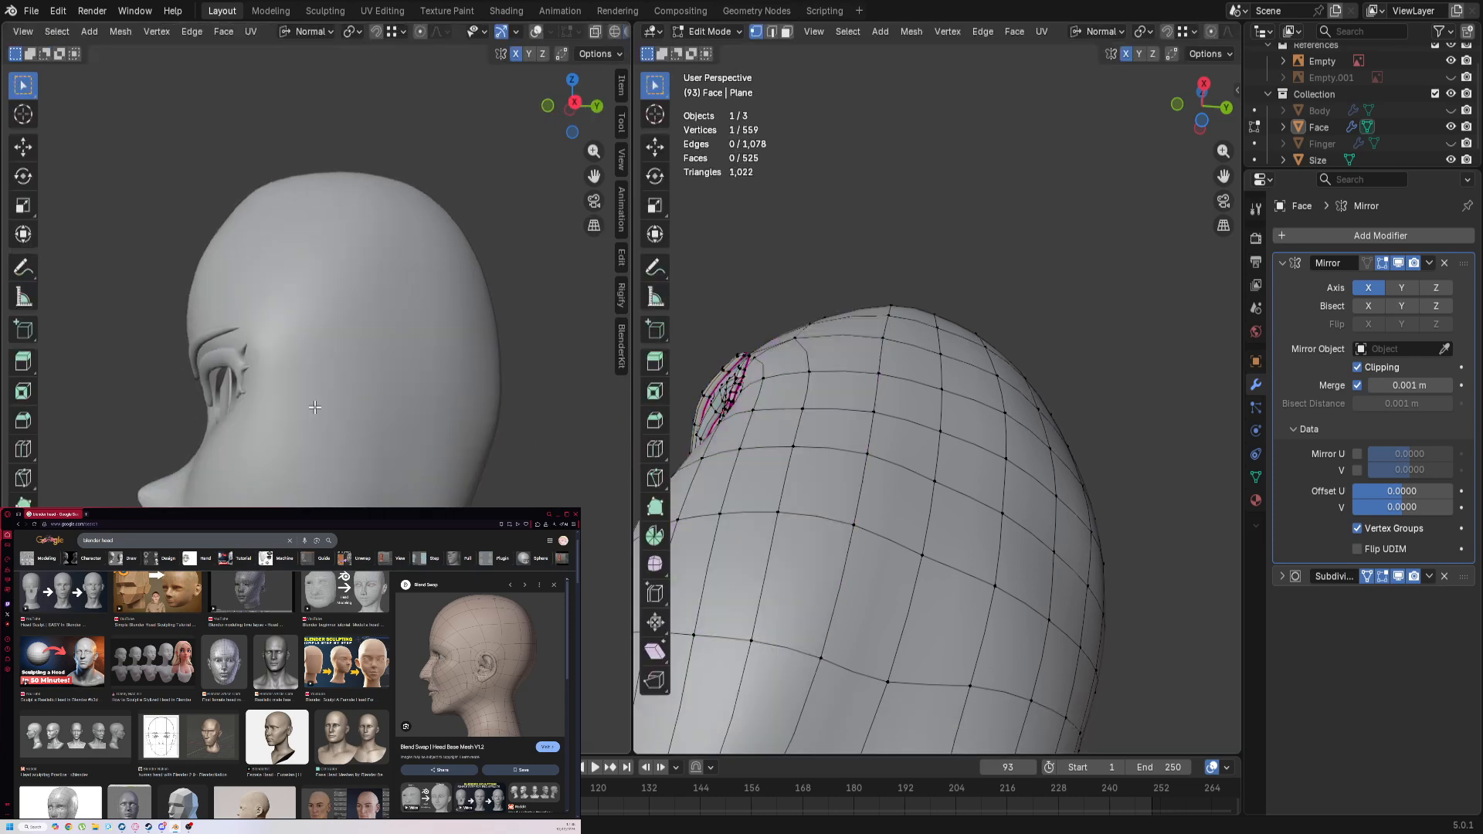
scroll(758, 458, down, 5)
key(3)
click(924, 388)
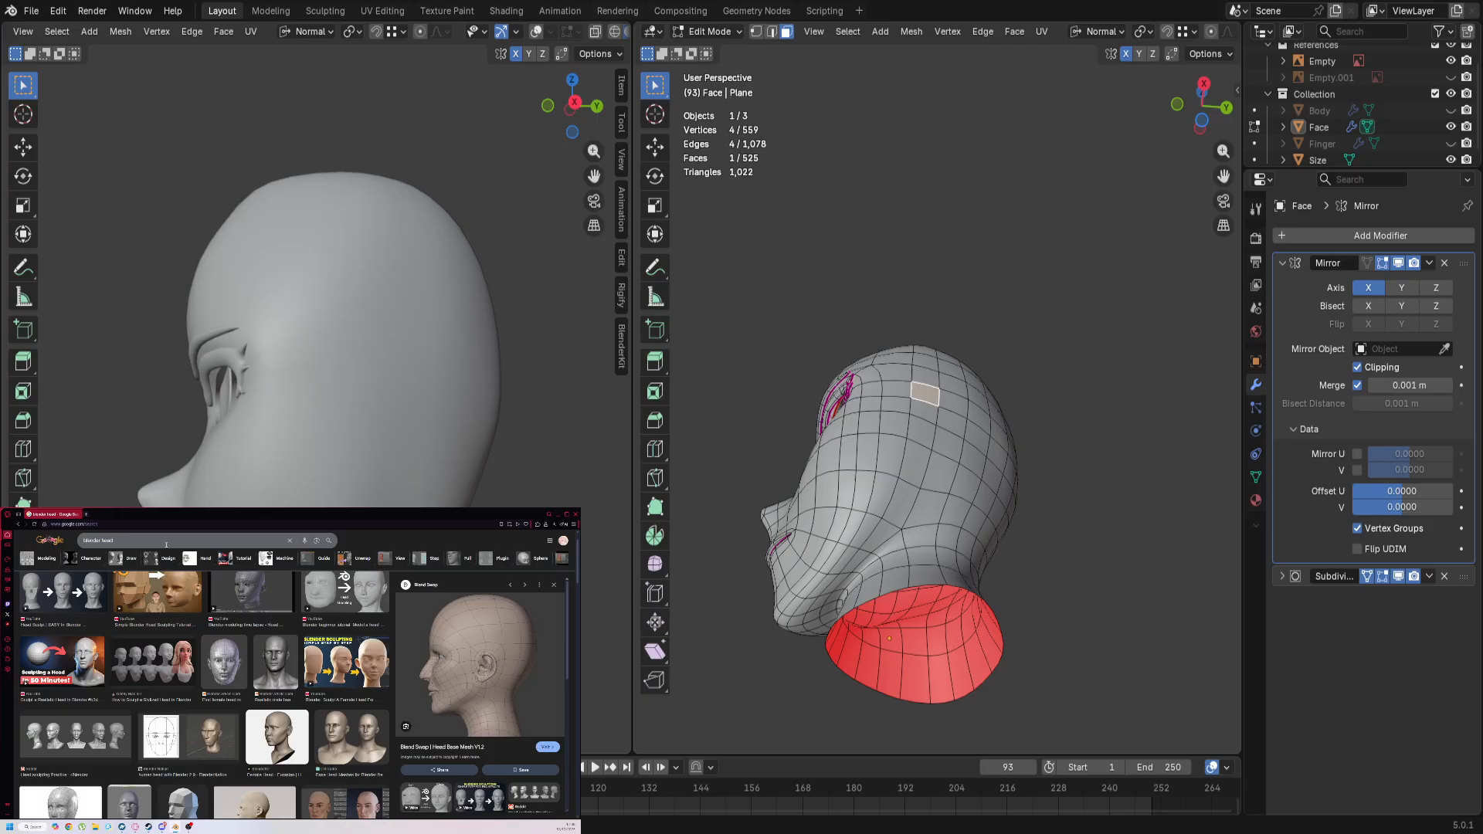
Step: Close the head reference browser window and open the YouTube hair tutorial's address in a new tab
click(576, 514)
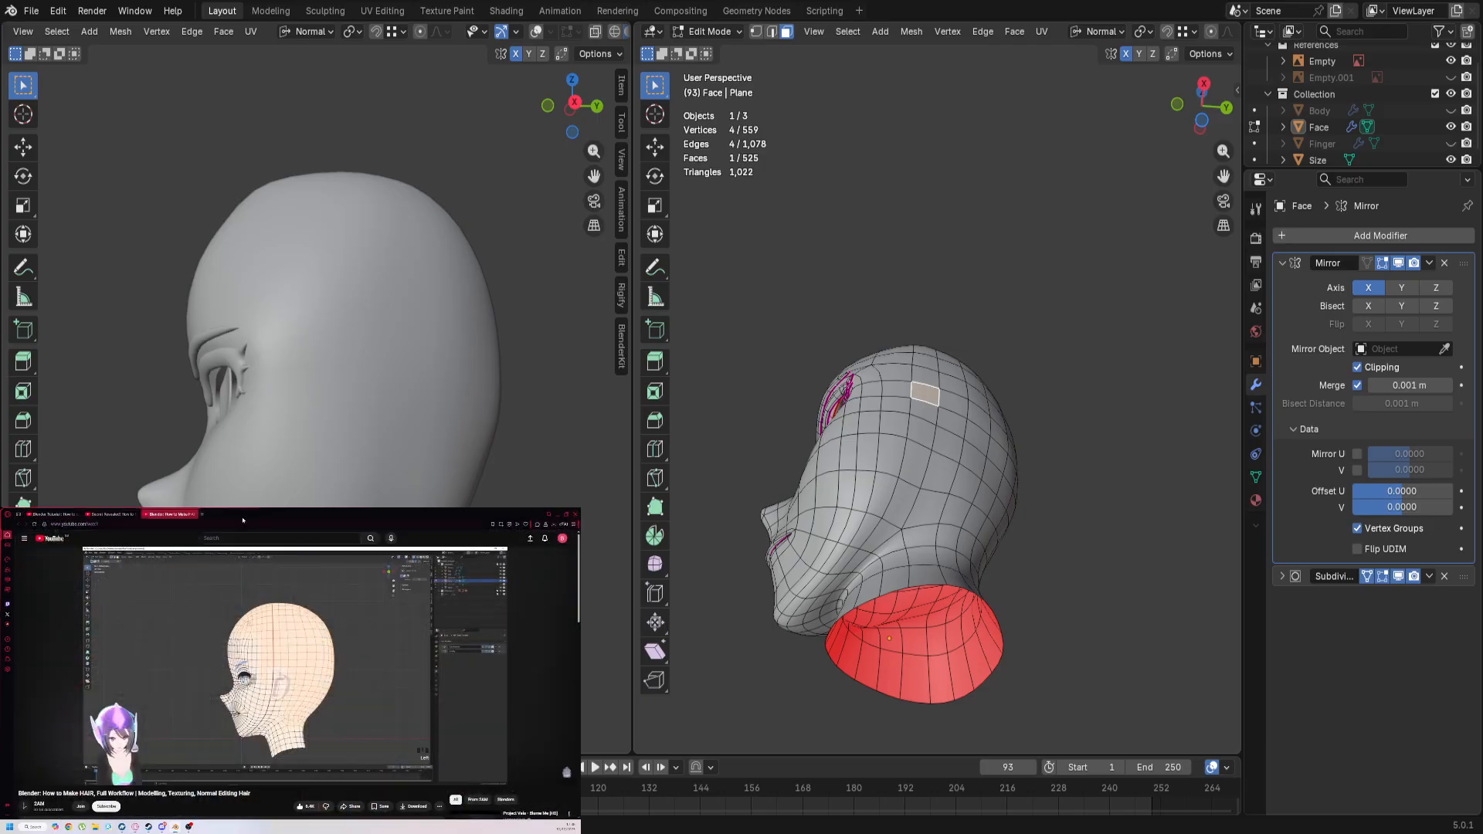
click(158, 525)
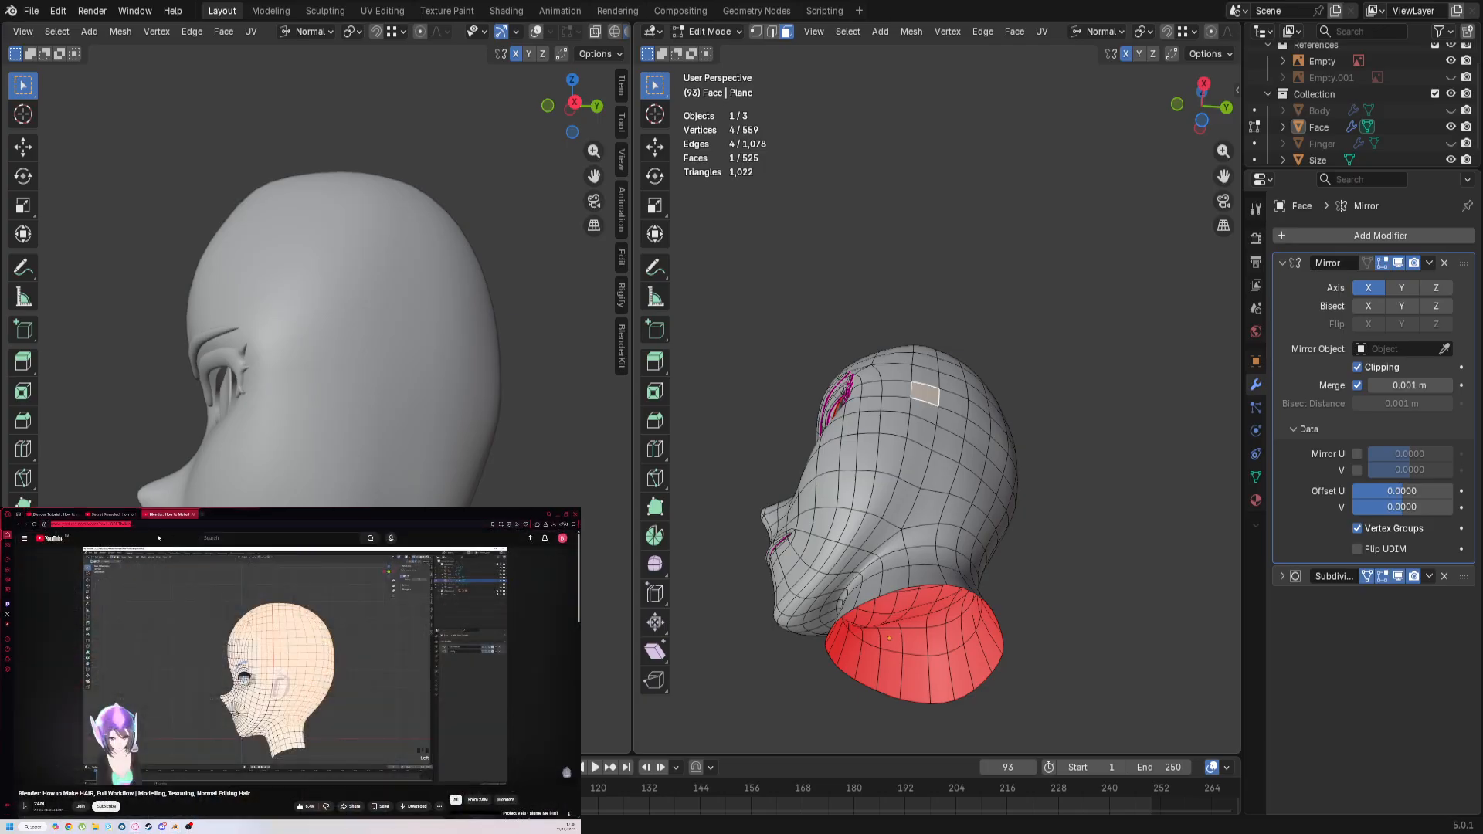
click(209, 515)
text(https://www.youtube.com/watch?v=LU0BFTbJlco)
key(Return)
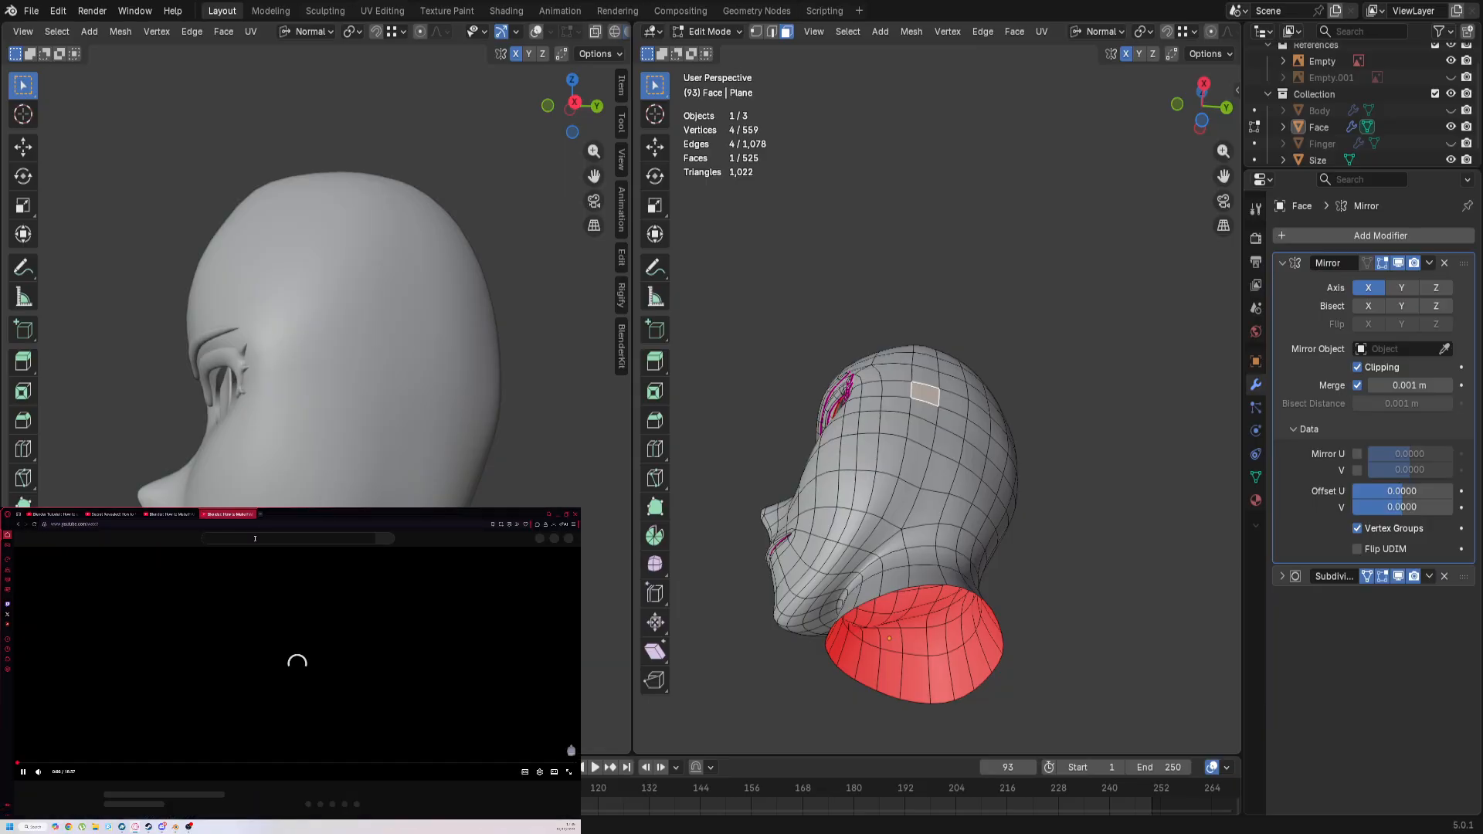
Step: Search YouTube for "Blender ears"
click(242, 537)
text(Blender ears)
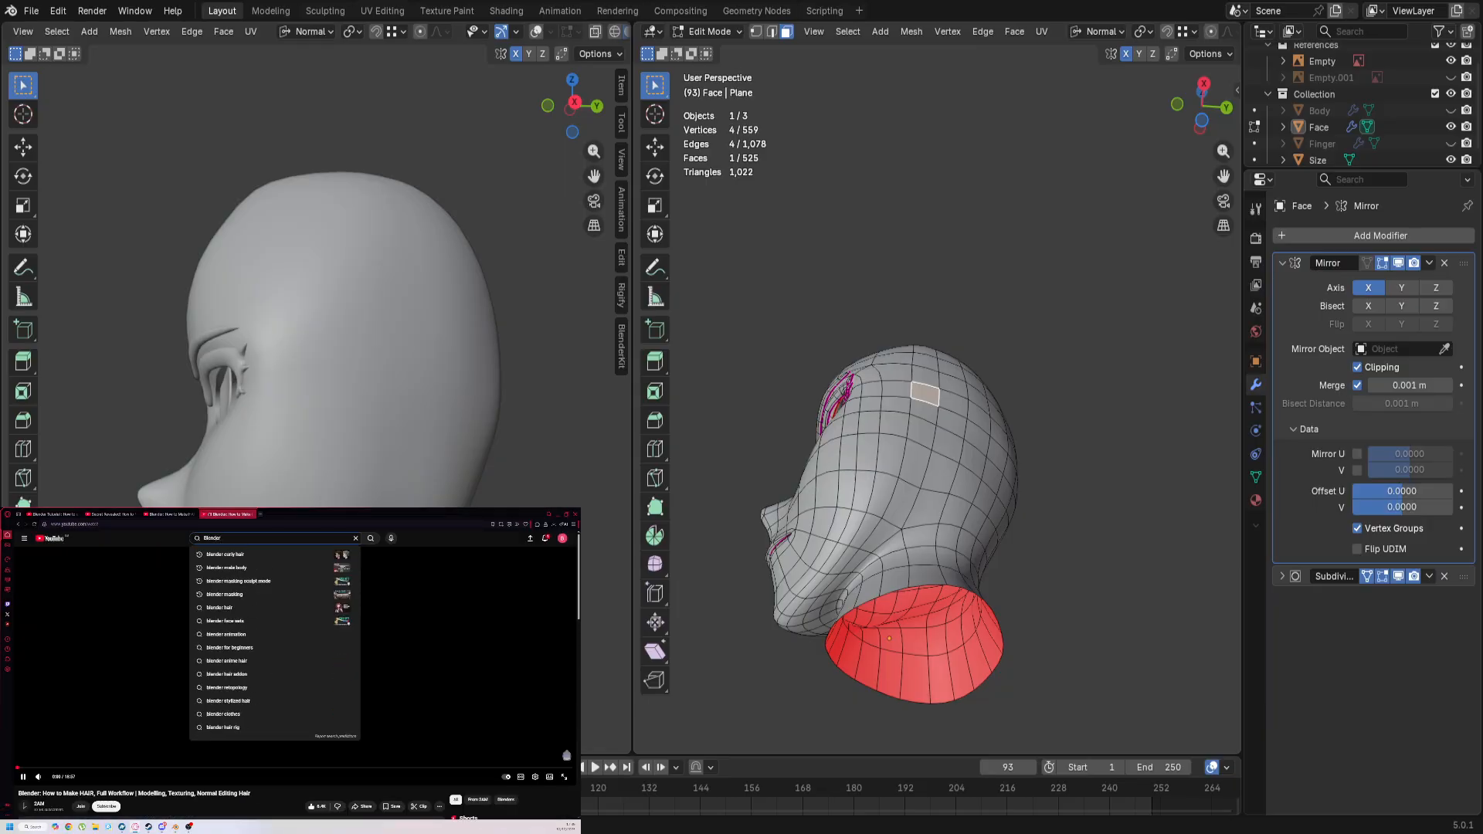
key(Return)
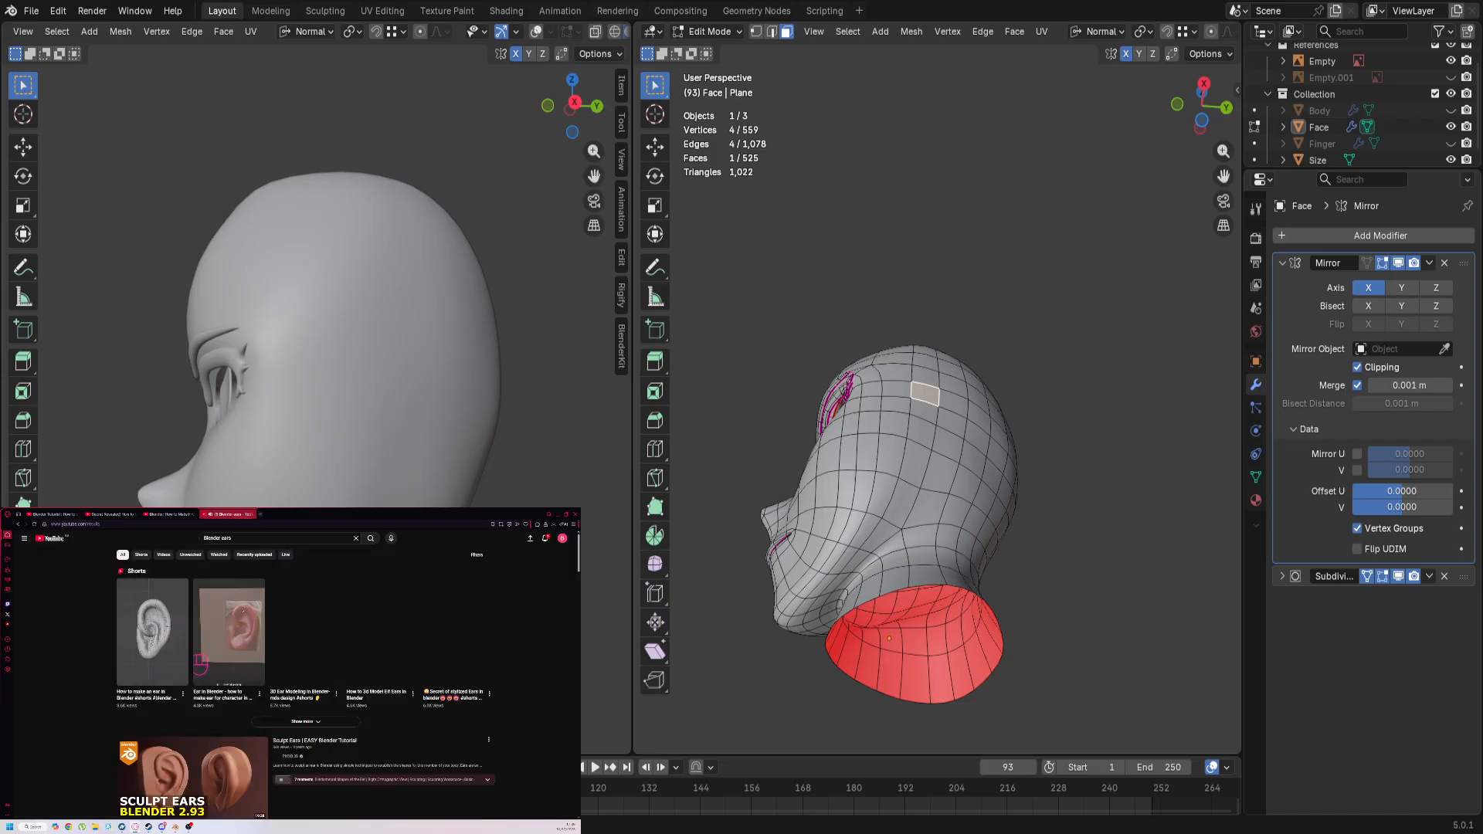
Step: Look through the ear search results and open the "How to Modeling your own anime head in Blender" tutorial in a new tab
scroll(550, 740, down, 2)
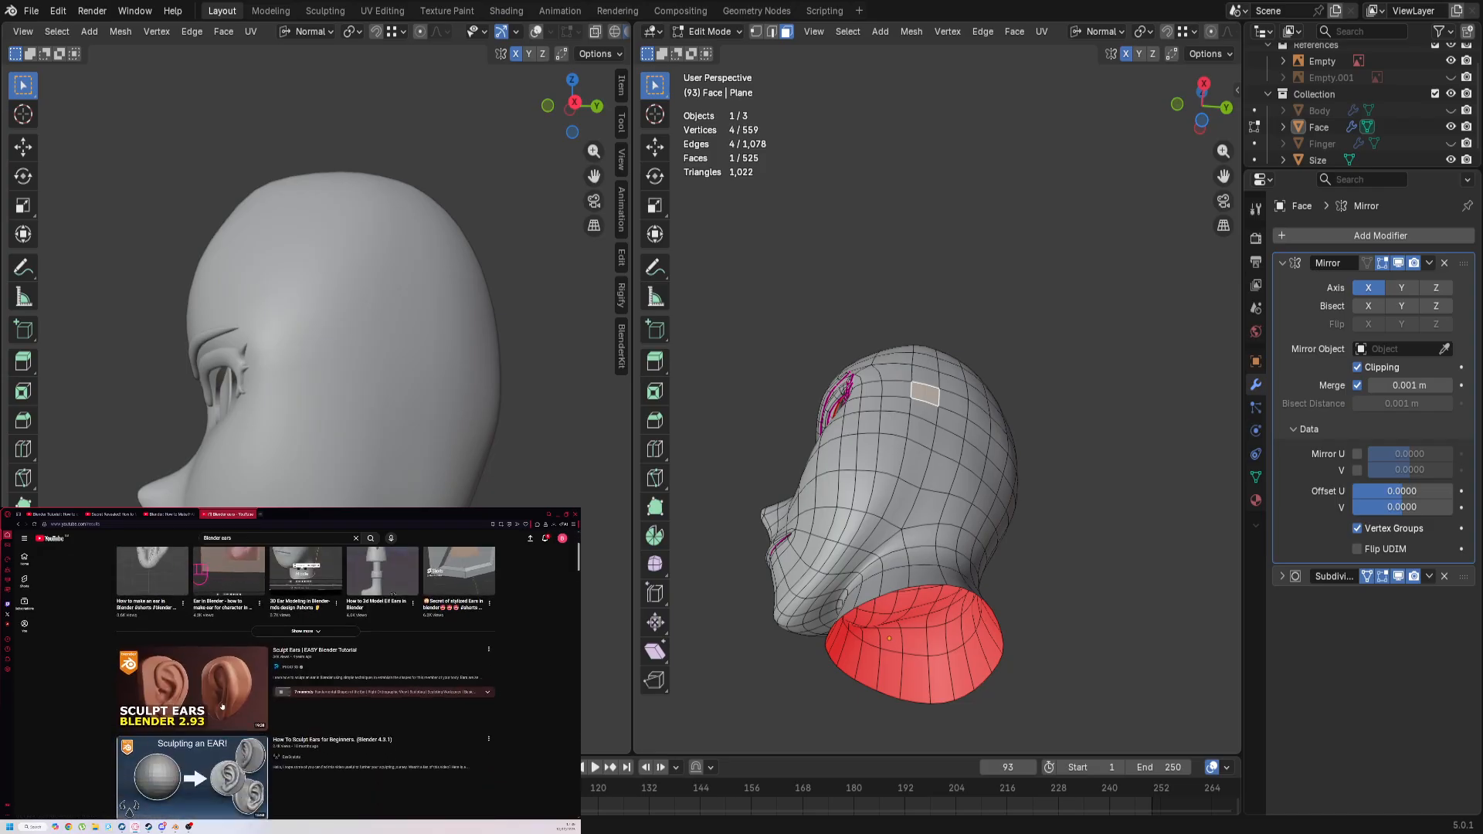
scroll(550, 739, down, 3)
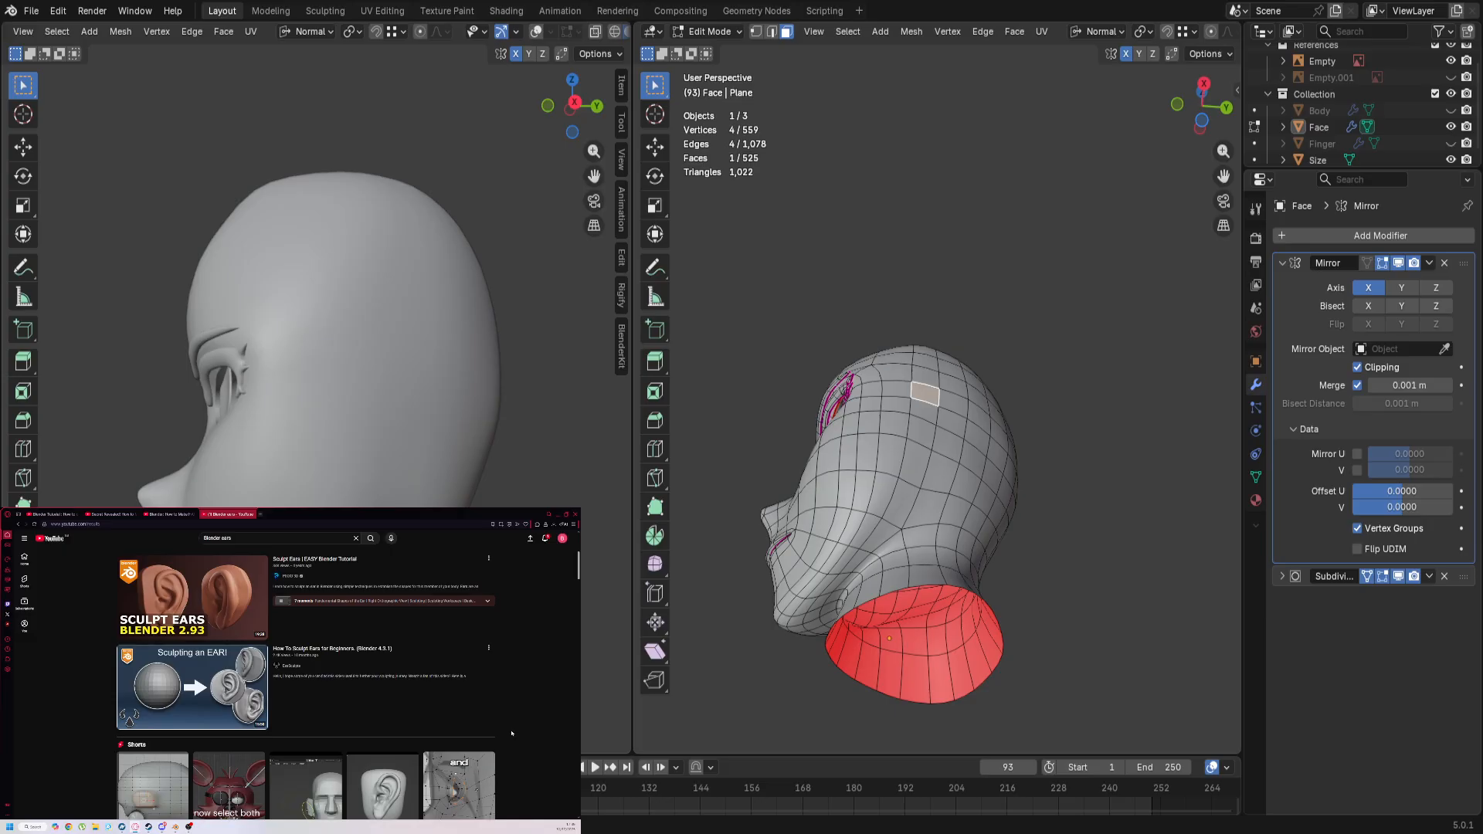
scroll(511, 733, down, 3)
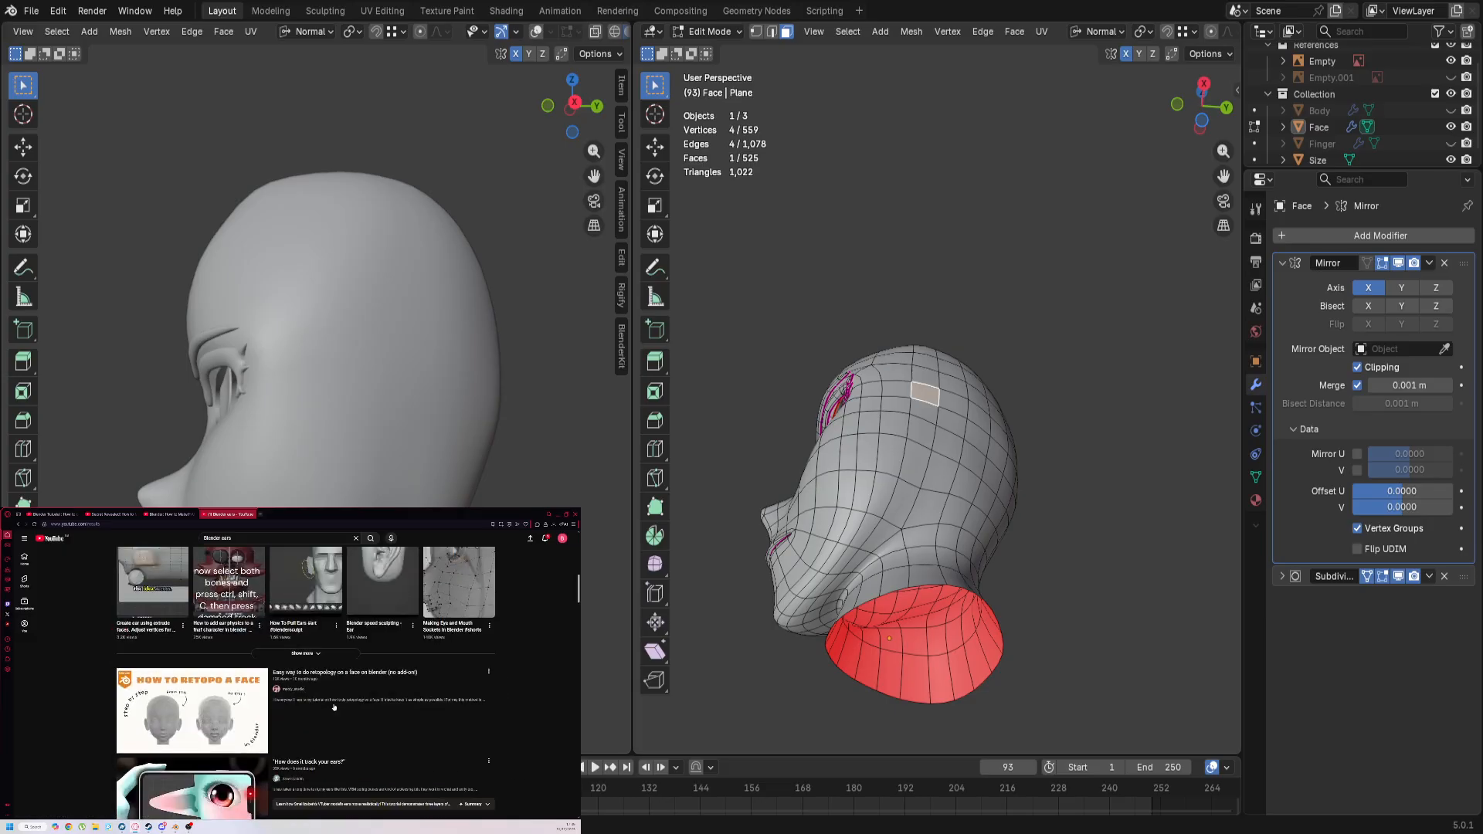
mouse_move(334, 707)
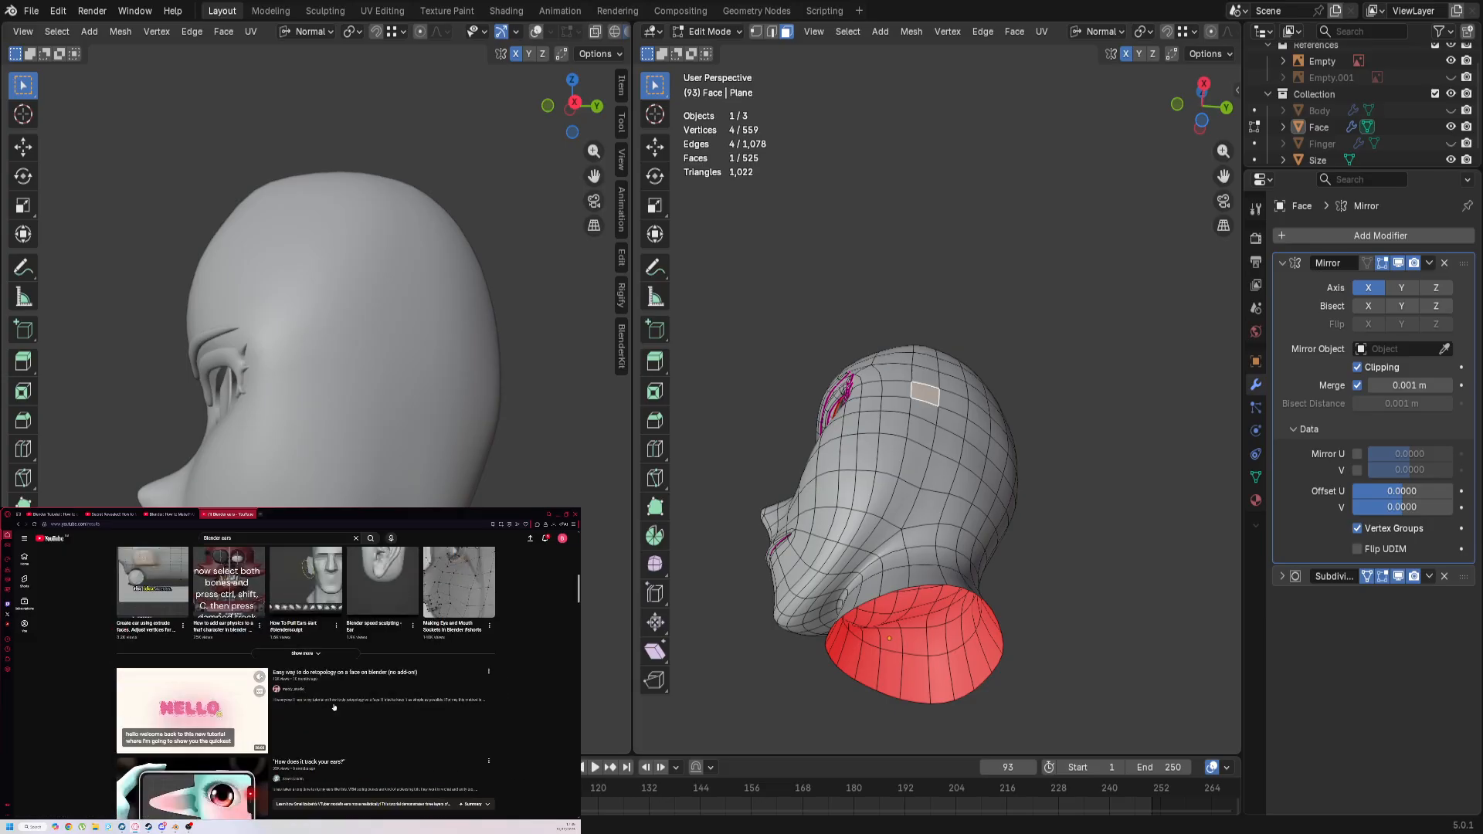
scroll(334, 707, down, 3)
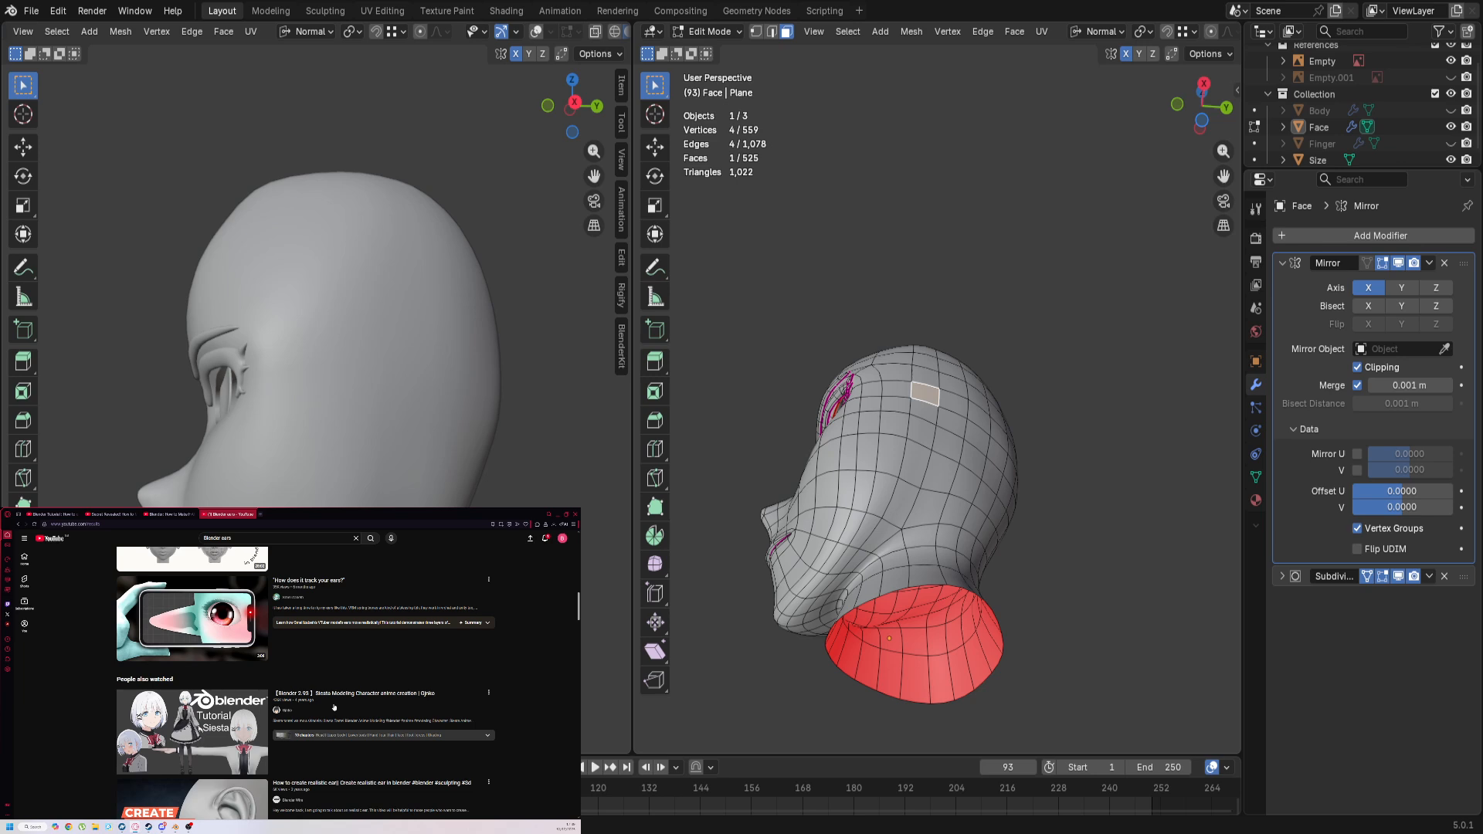
scroll(334, 707, down, 3)
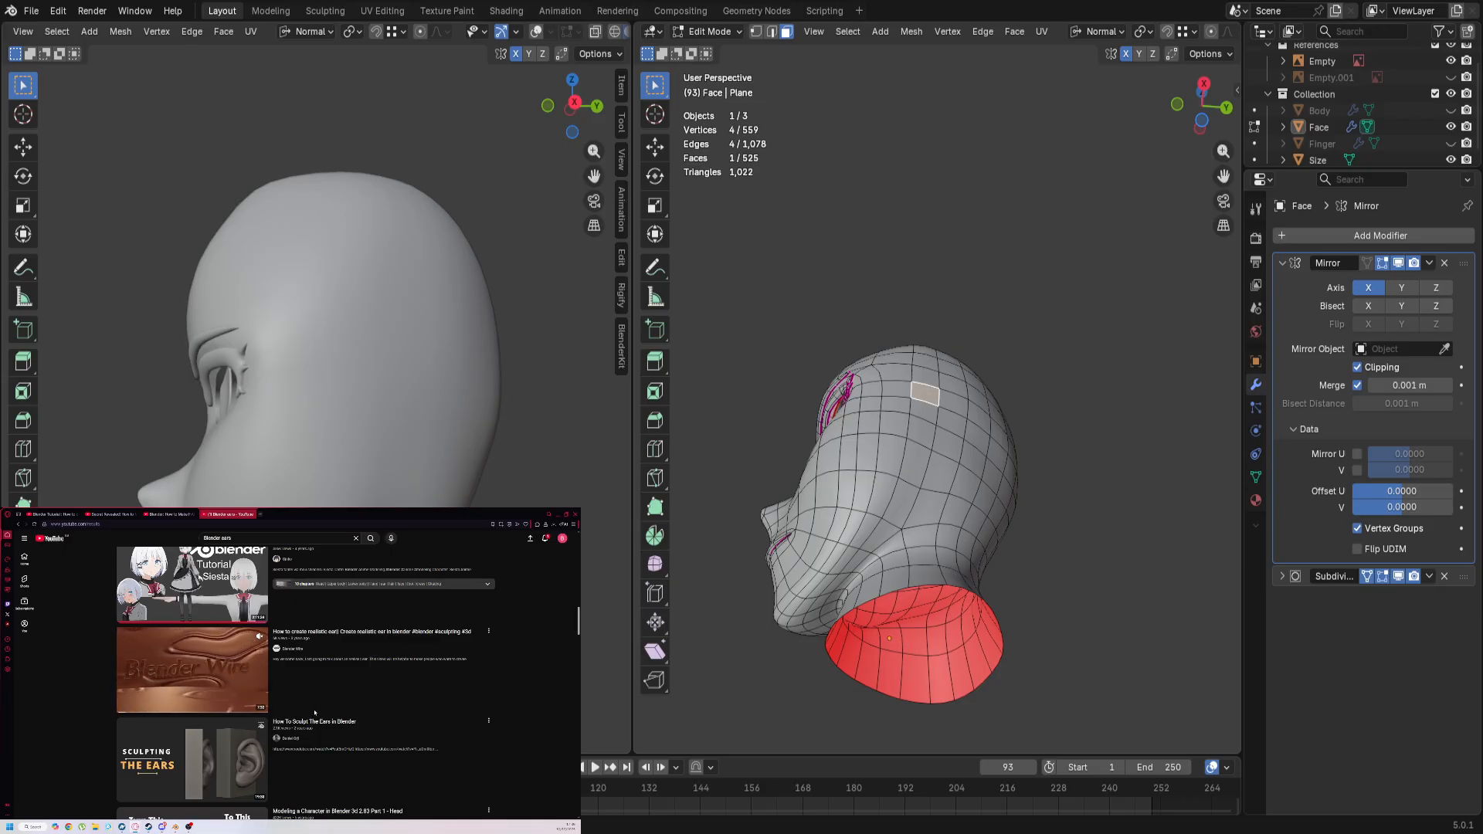
scroll(315, 713, down, 3)
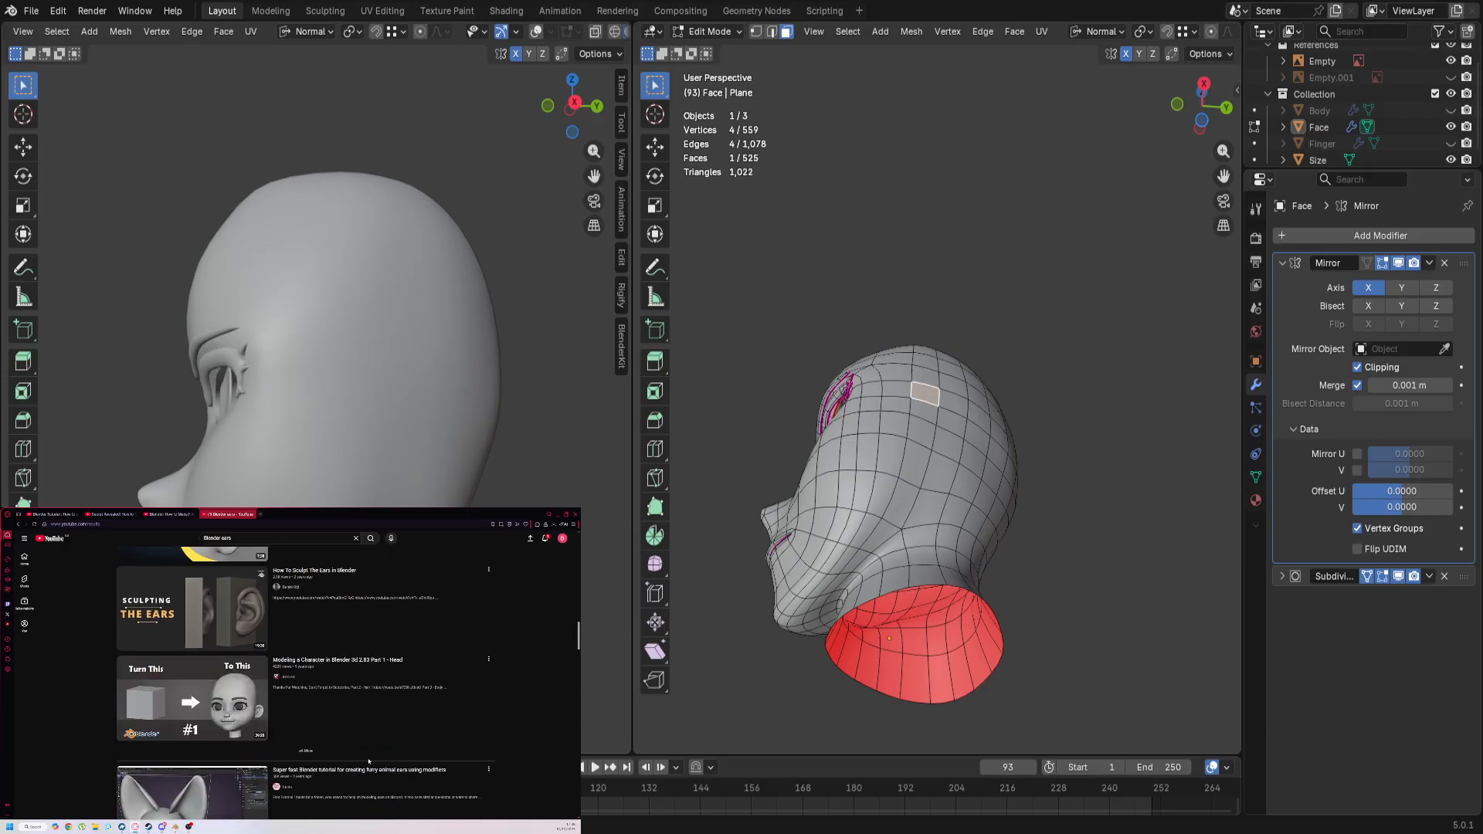
scroll(369, 761, down, 3)
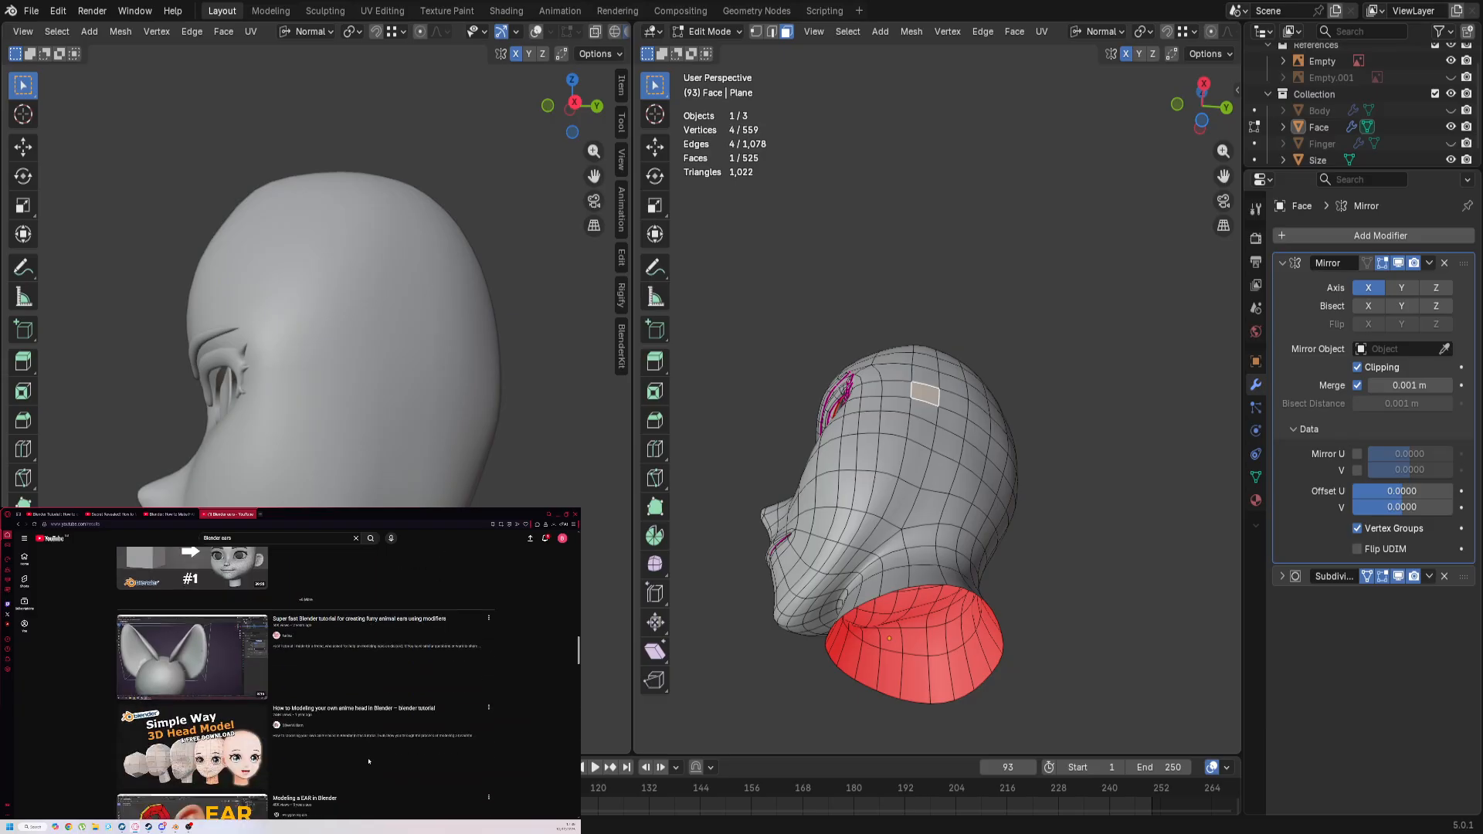
scroll(369, 761, down, 2)
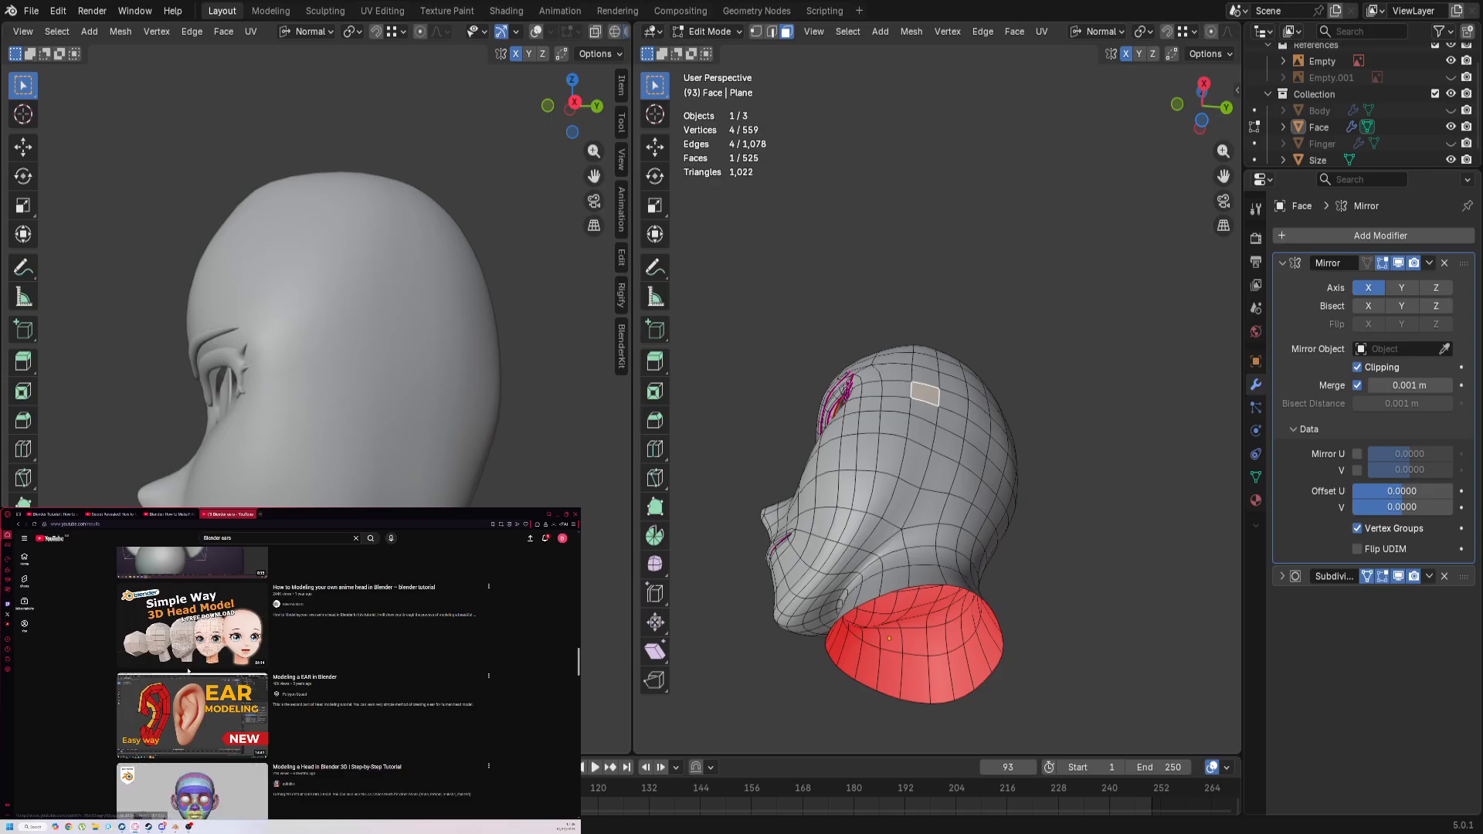
mouse_move(188, 671)
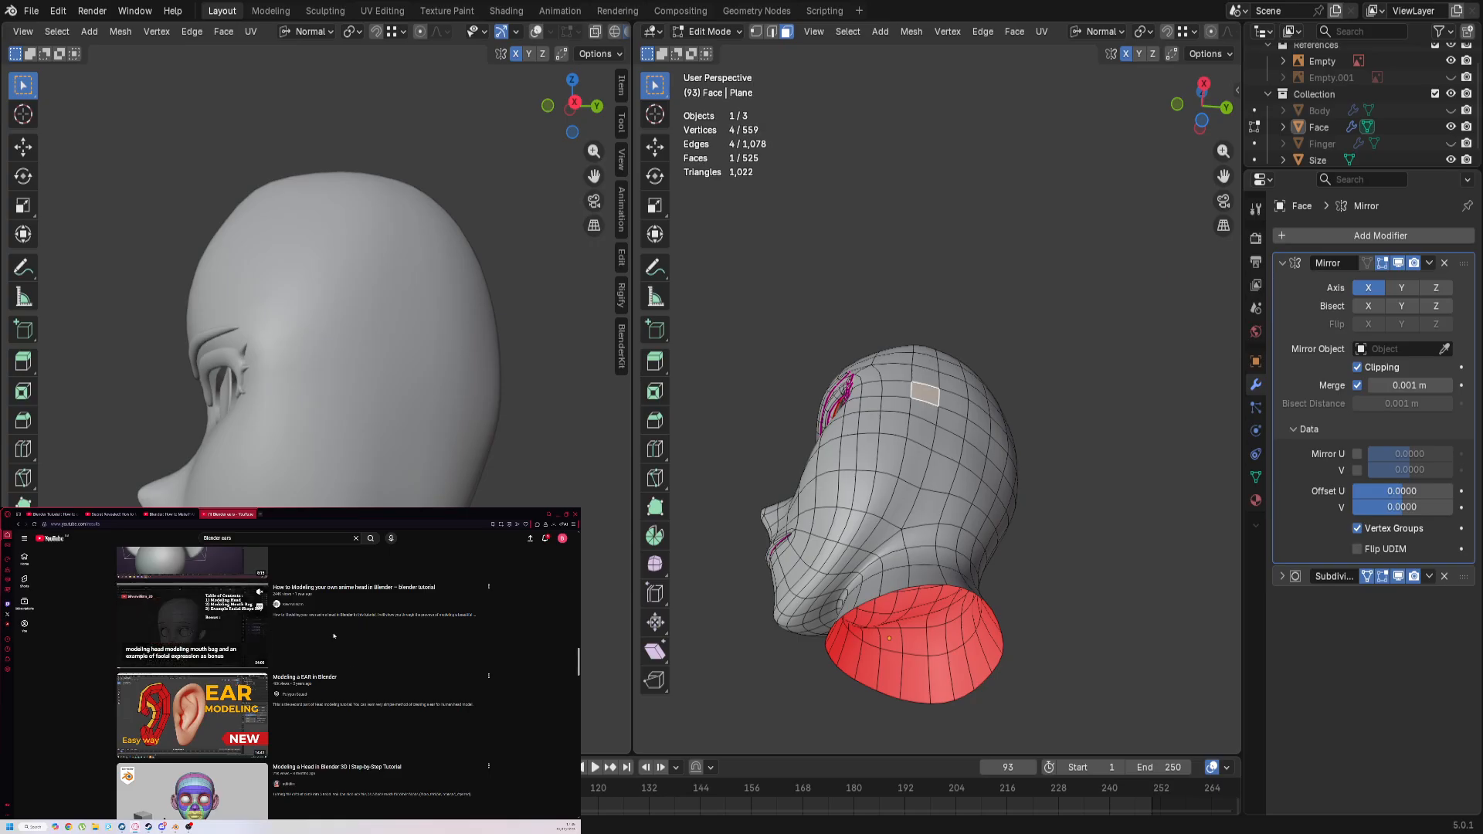
scroll(226, 709, down, 3)
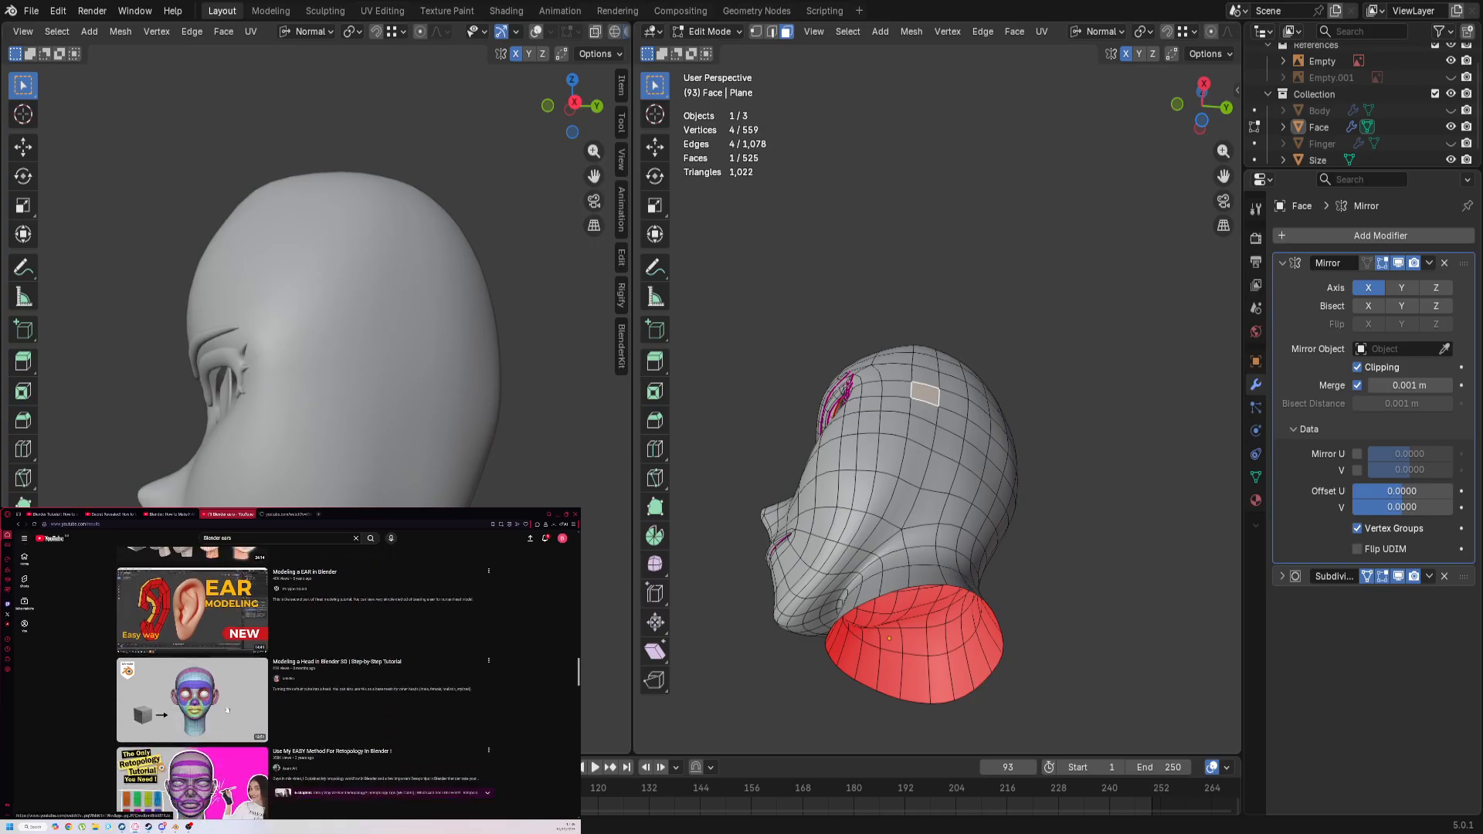
Step: Open the video "Secret Revealed! How to Make Beautiful 3D Hair Like a Pro!" from the results and seek near its beginning
scroll(227, 709, down, 6)
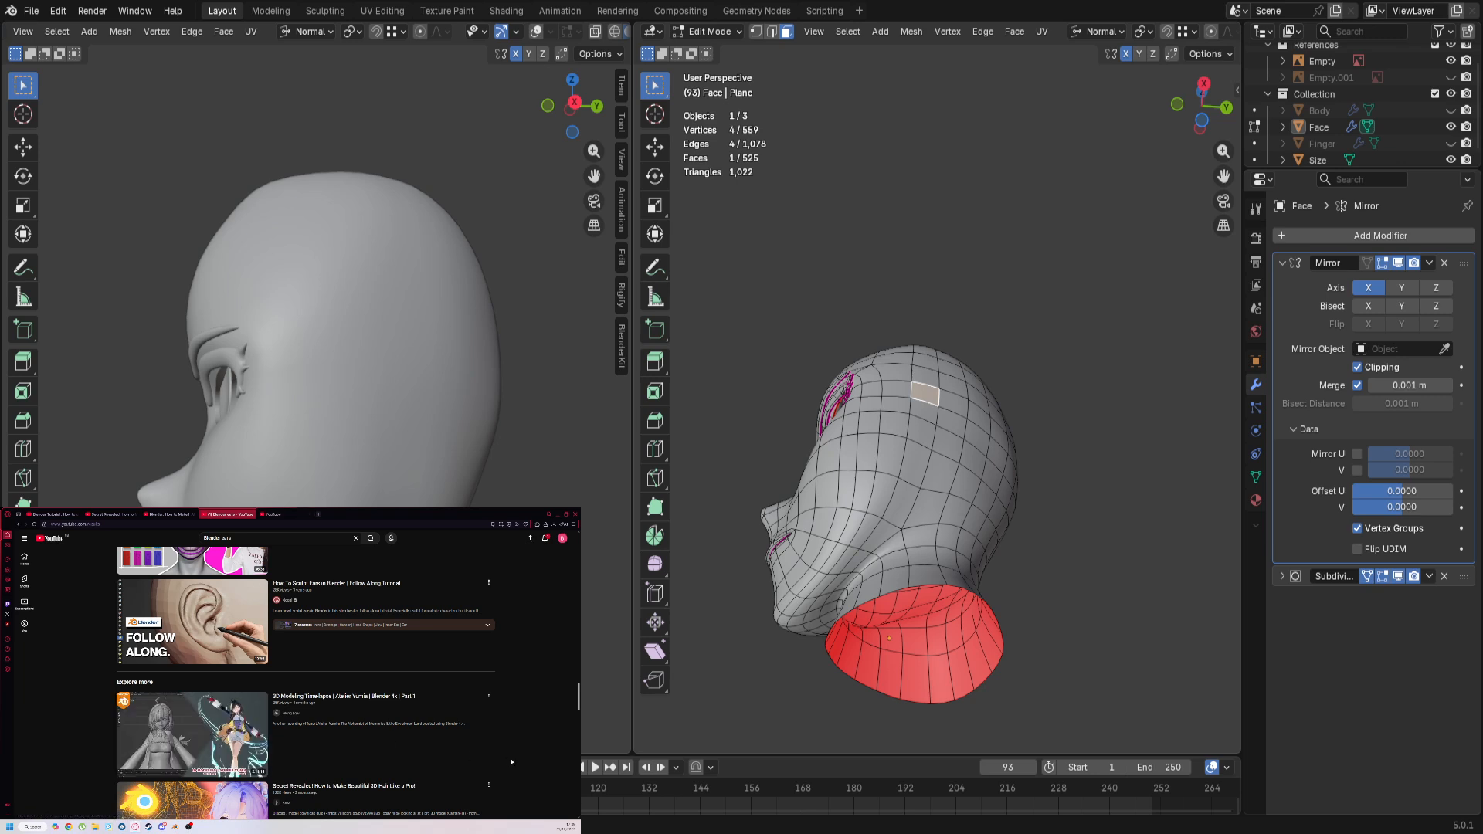
scroll(512, 762, down, 3)
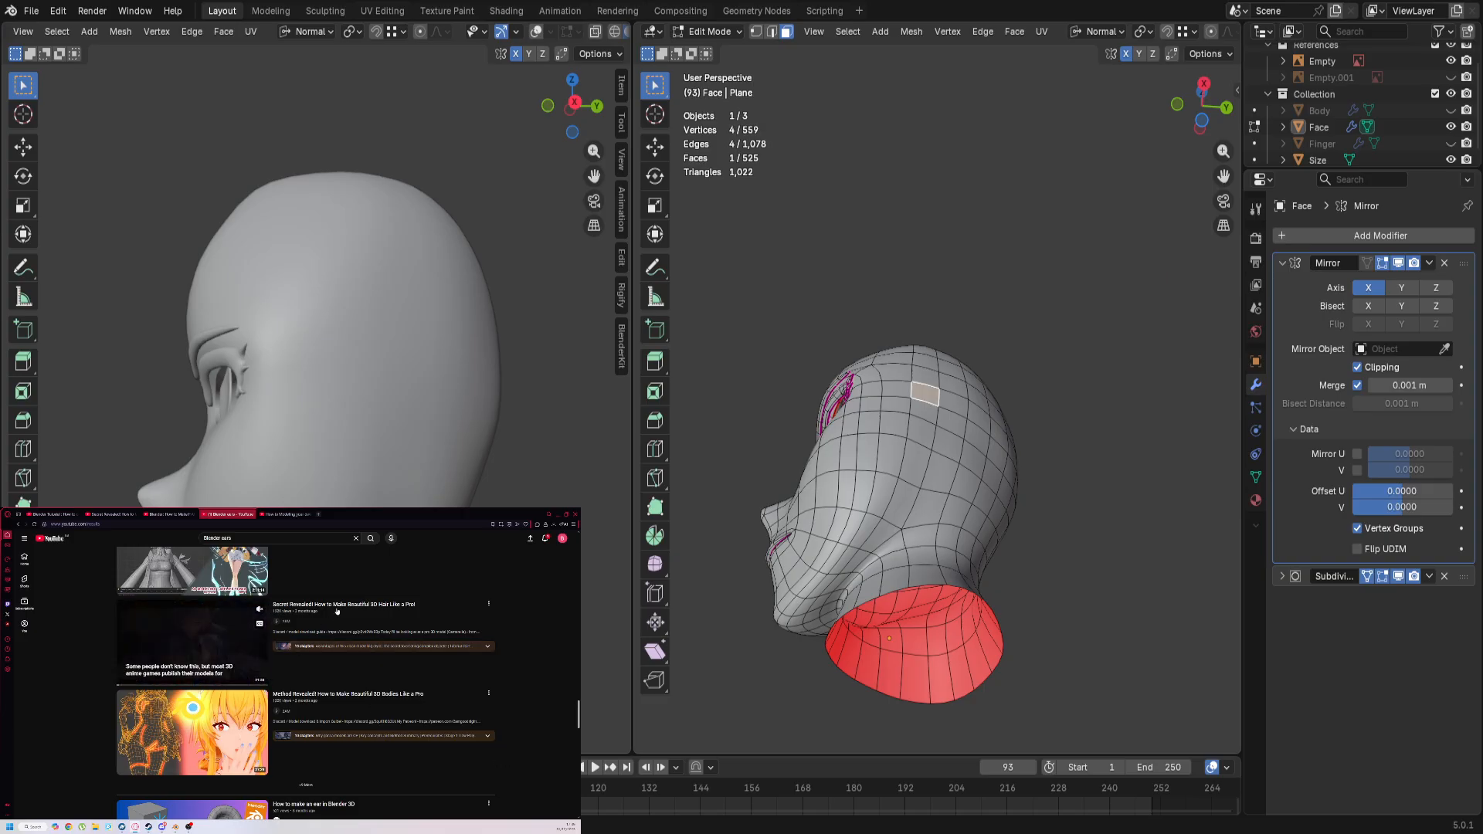
click(300, 658)
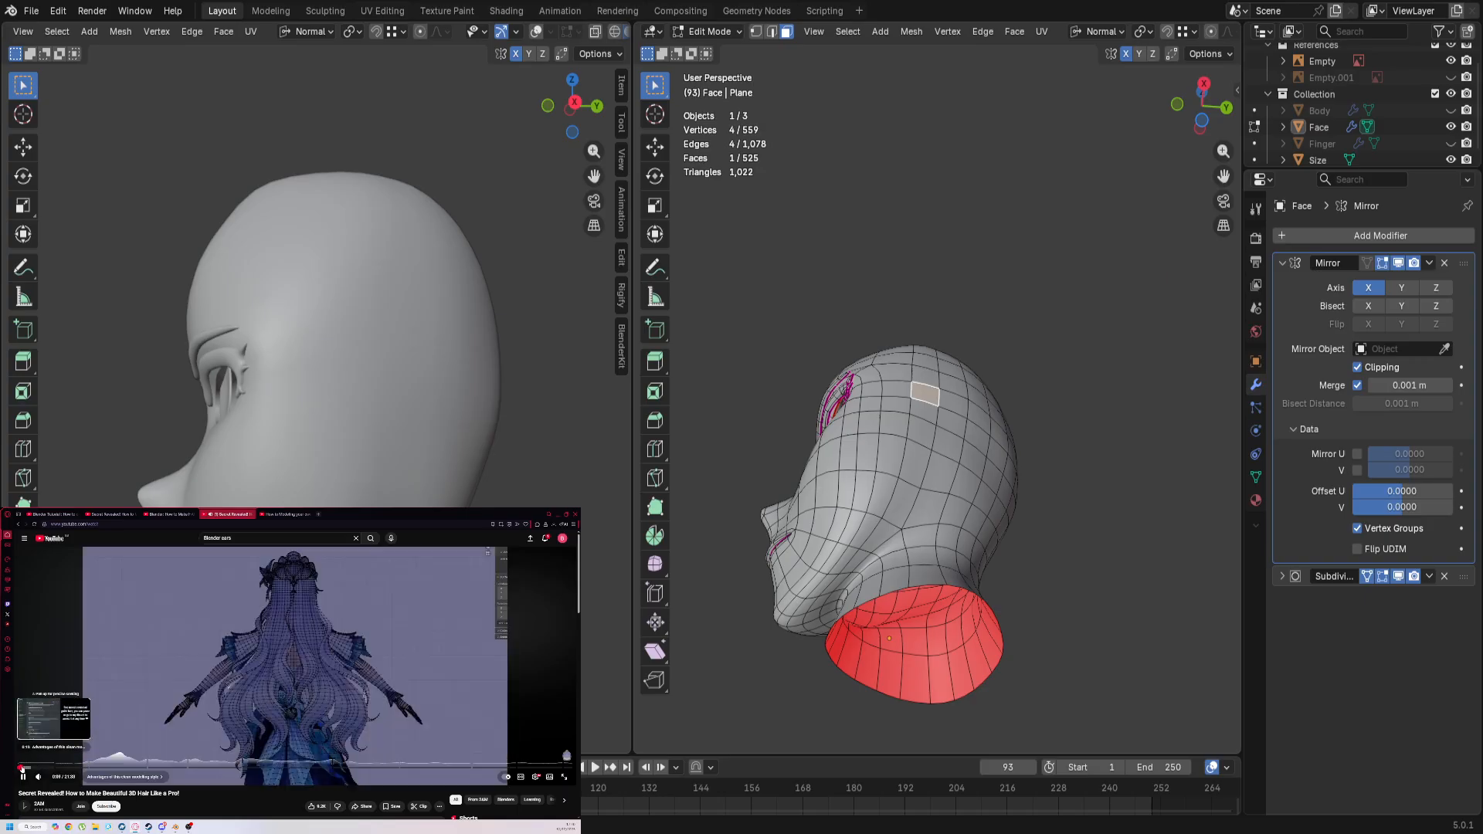
click(25, 767)
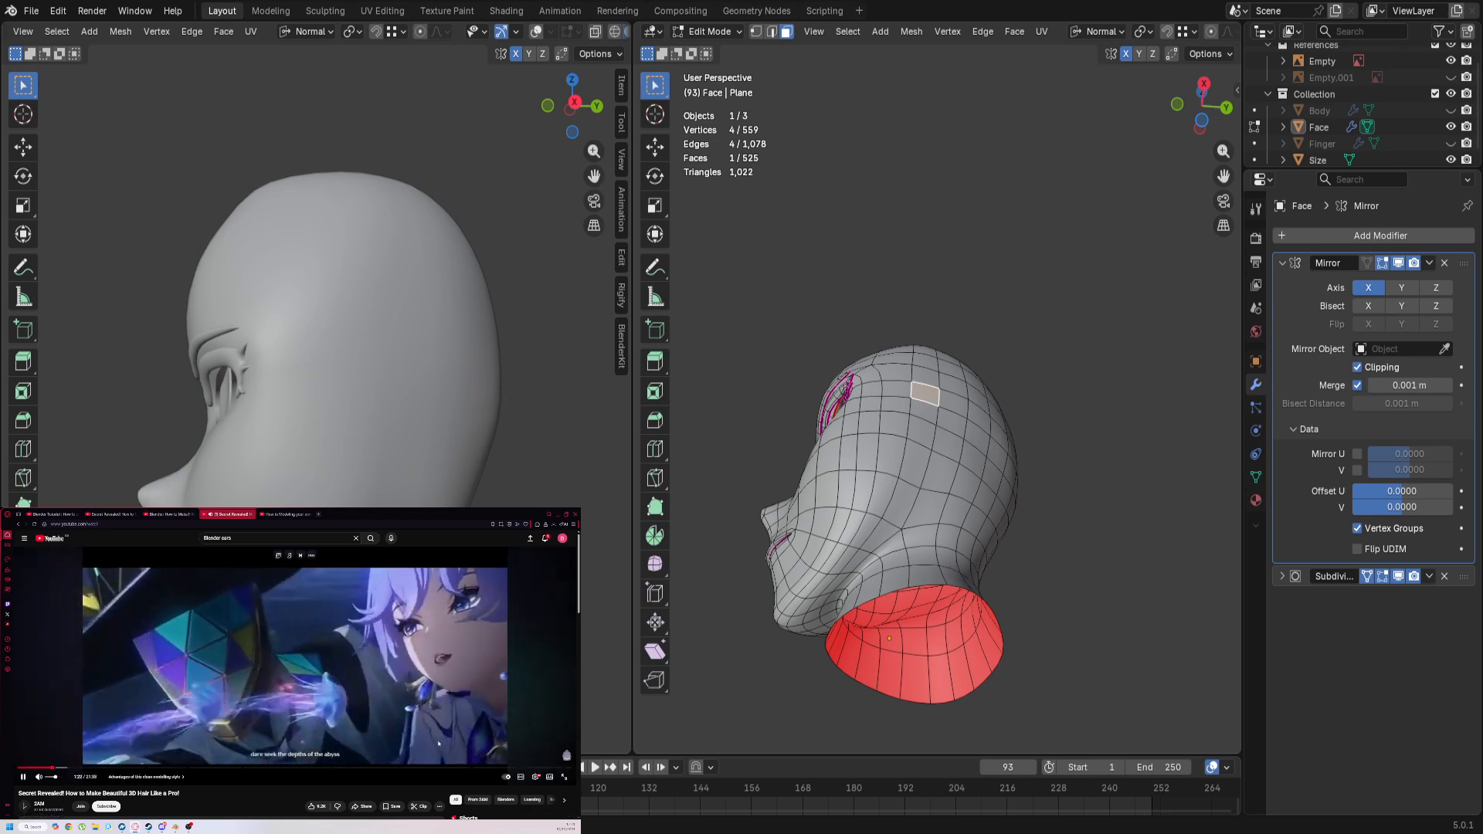
Step: Adjust the hair tutorial's playback speed and save the video to a playlist
click(536, 776)
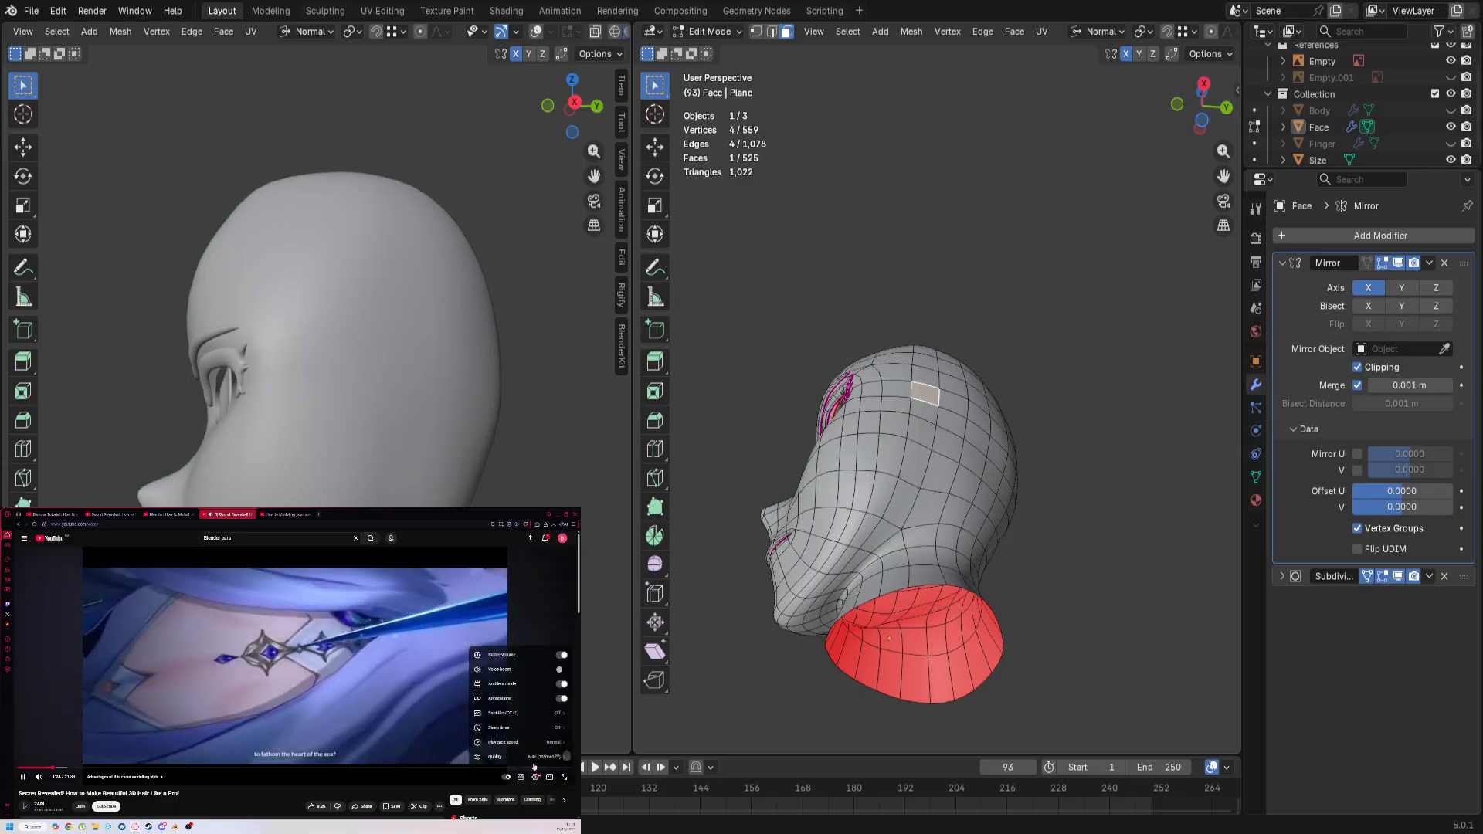
click(525, 744)
click(513, 682)
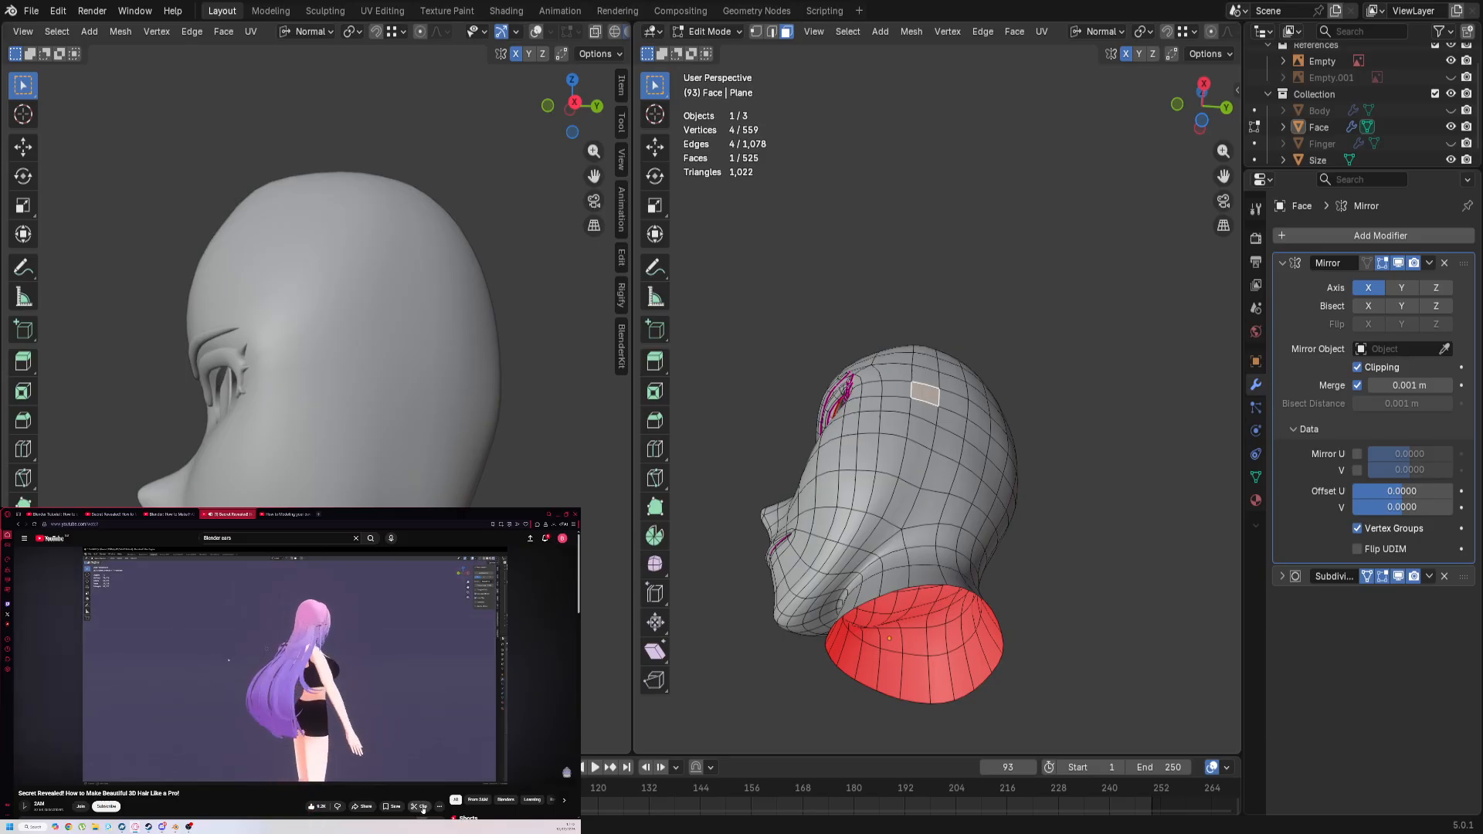
click(393, 807)
click(420, 761)
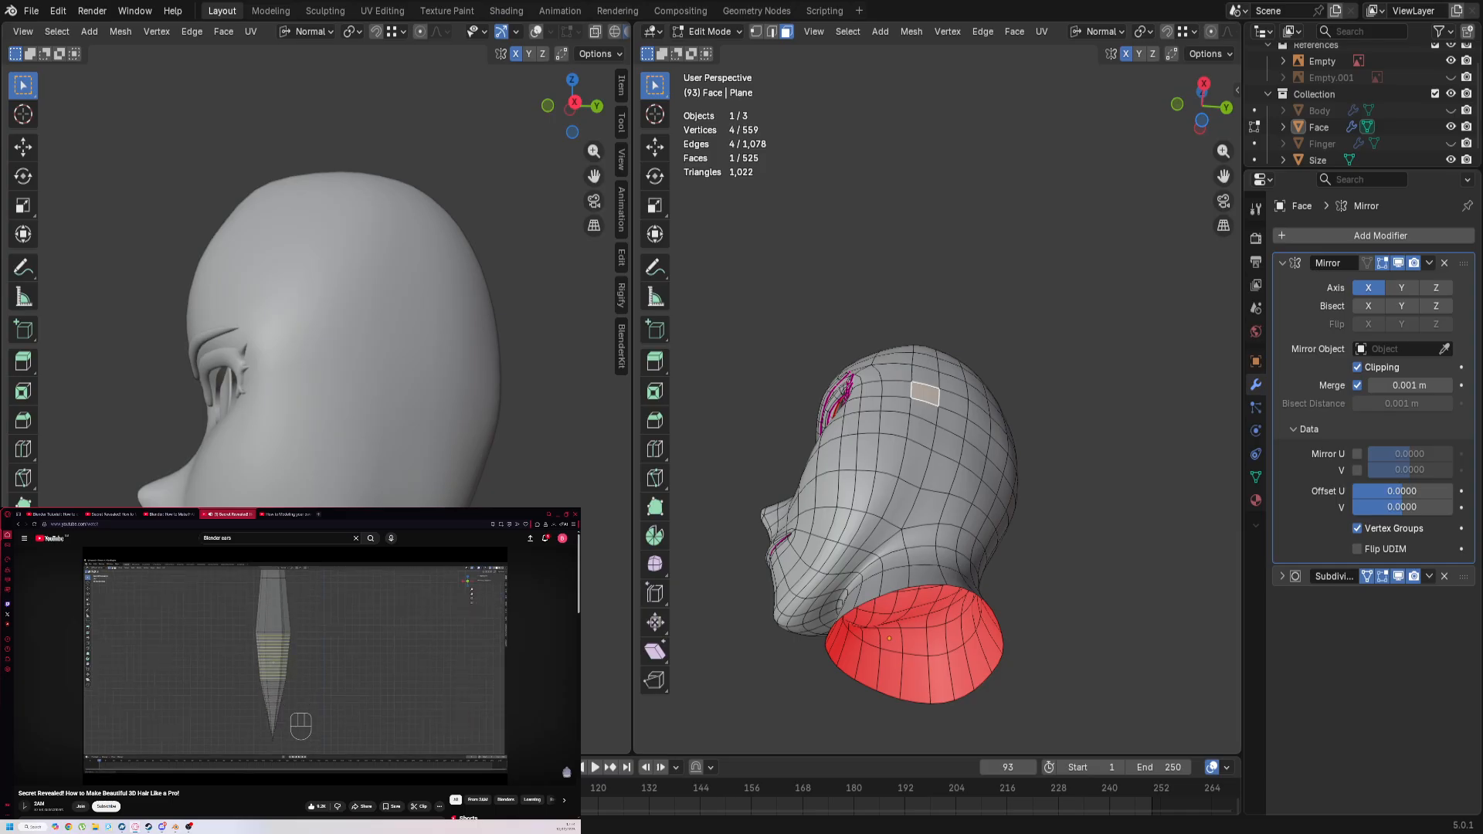
Step: Pause the hair tutorial and look over its description and comments
mouse_move(295, 703)
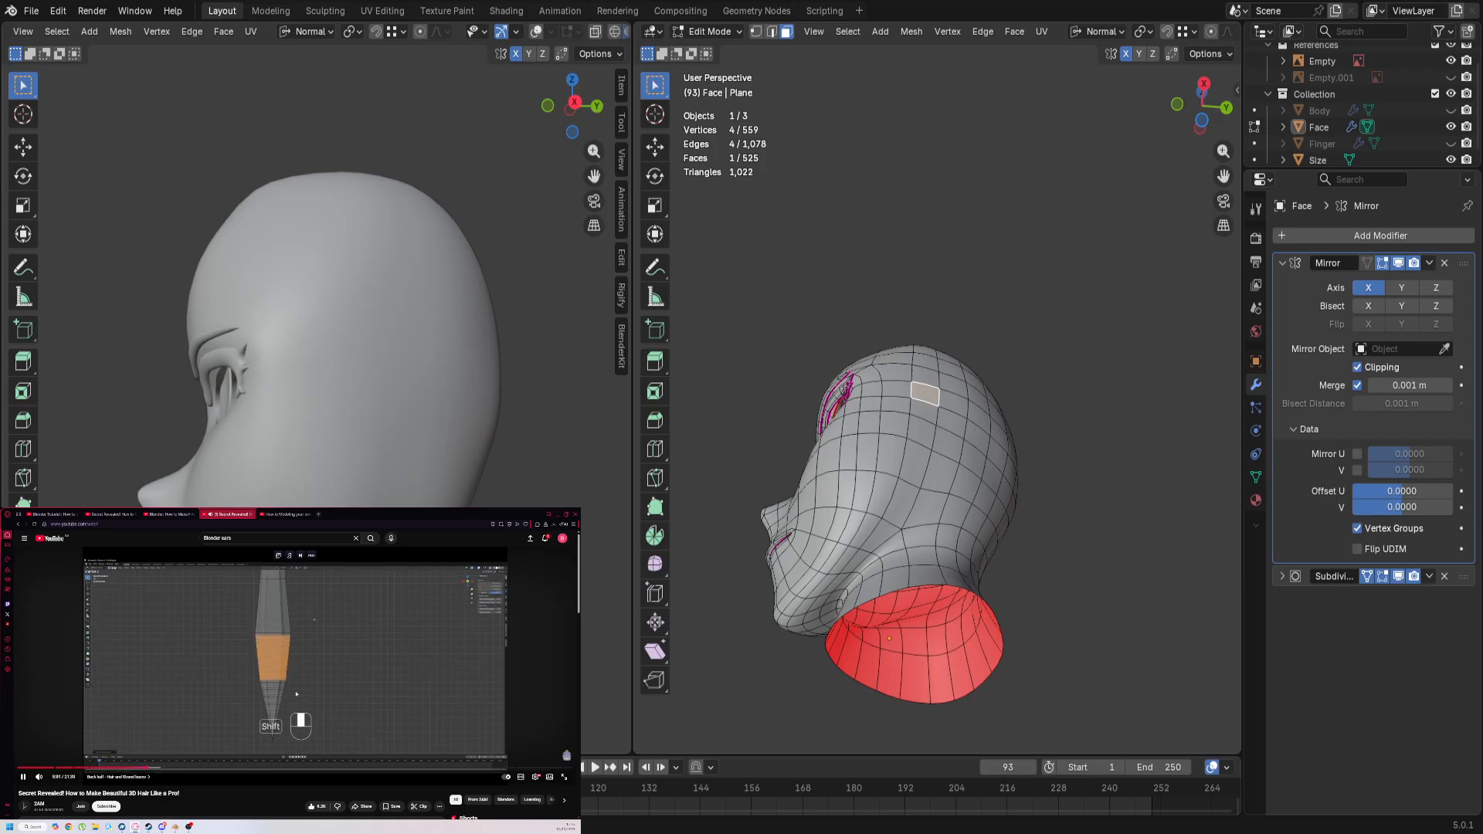
key(space)
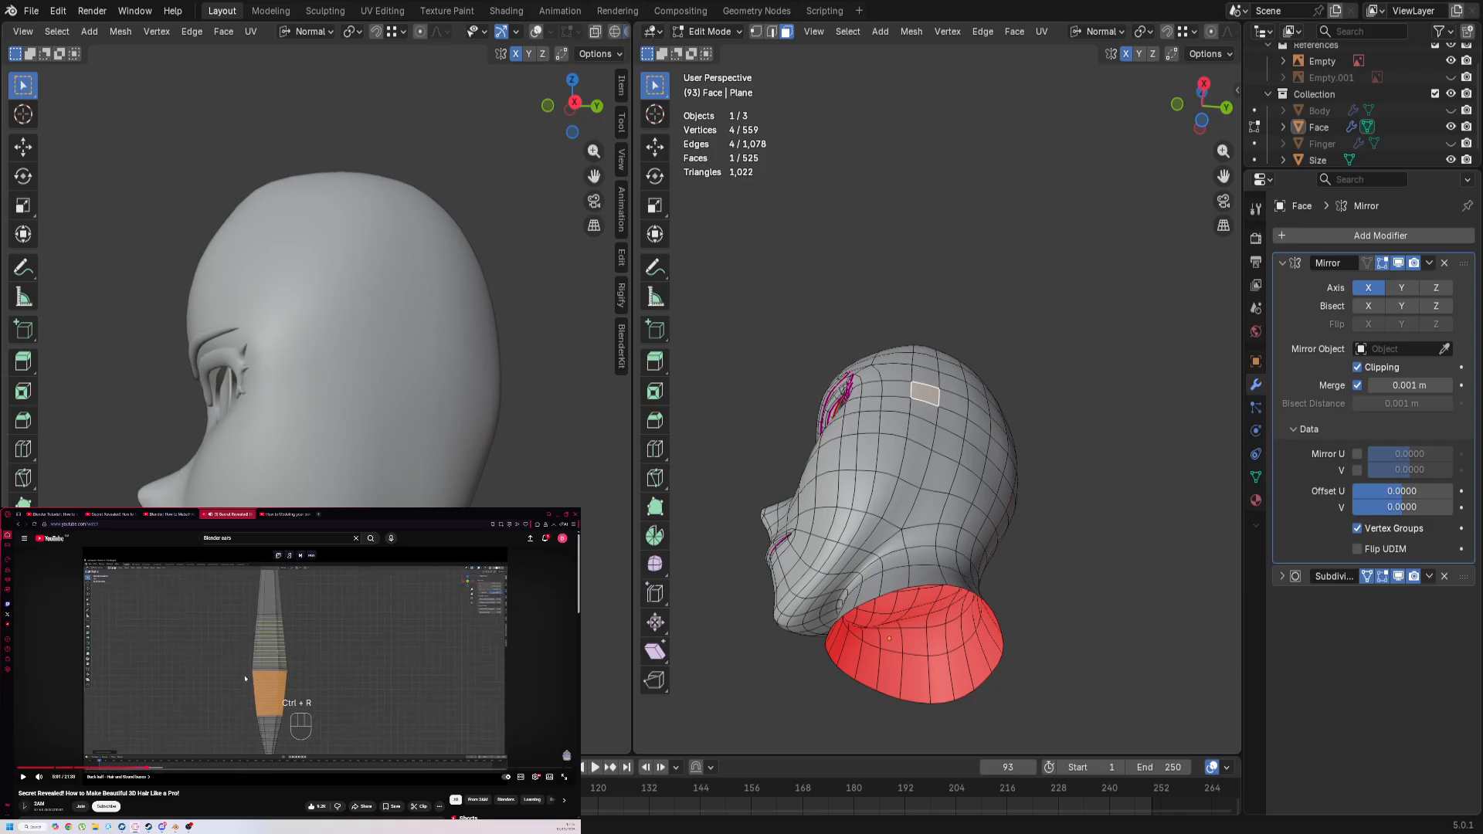
scroll(245, 678, down, 3)
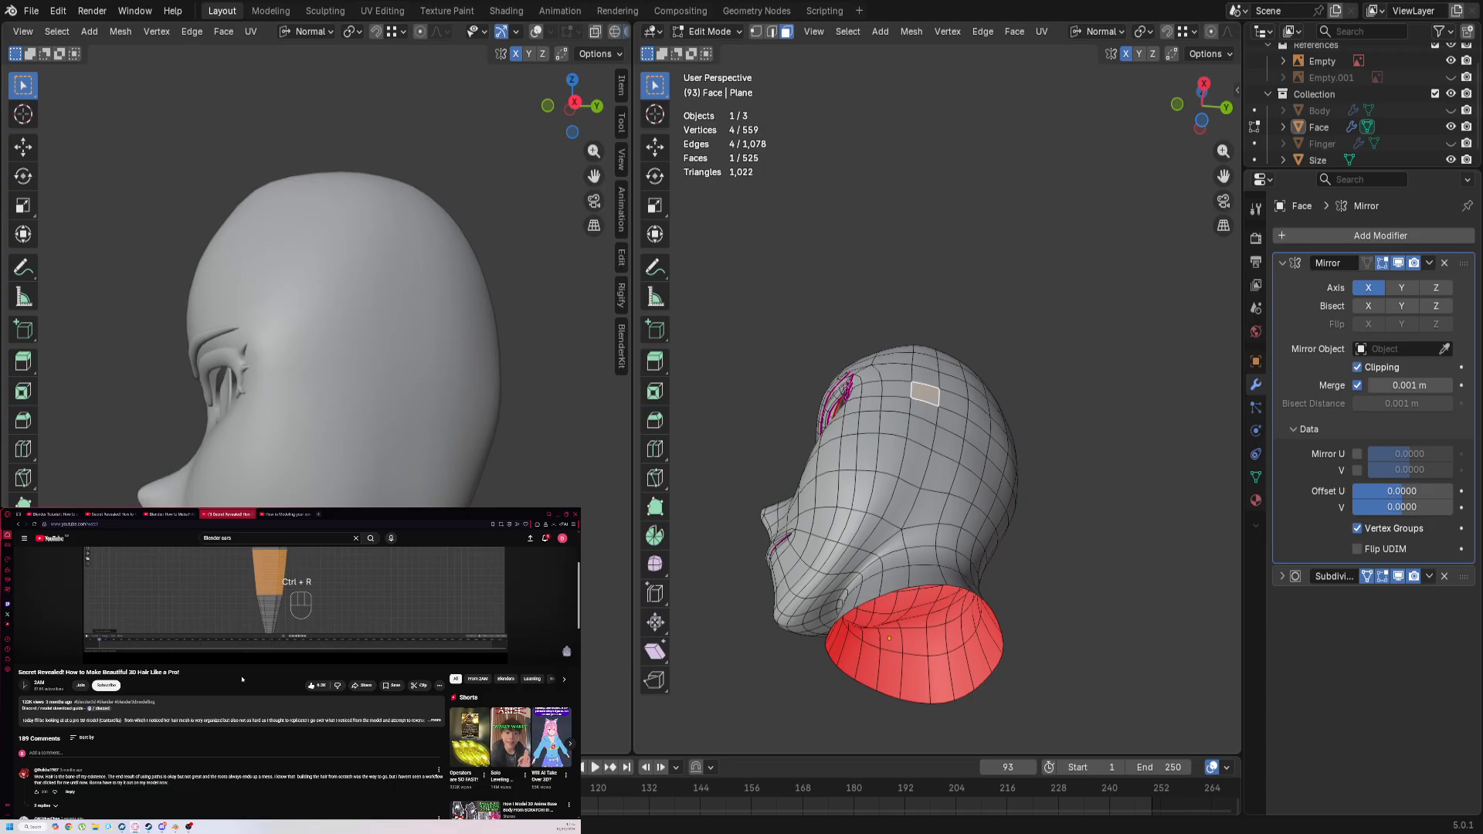
scroll(242, 679, up, 3)
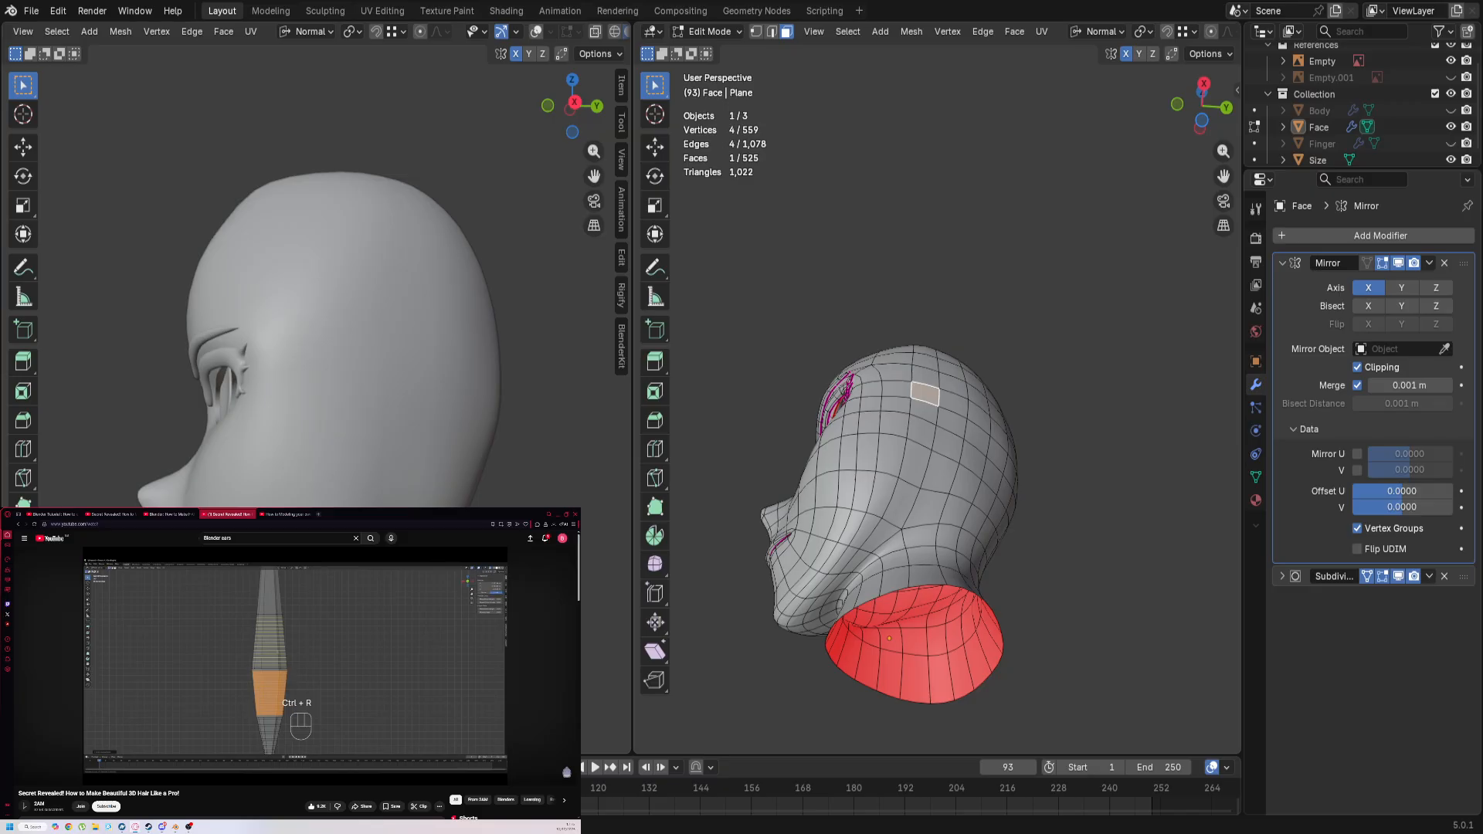
Step: Switch to the anime head tutorial and skim through it for the part where the ear is built on the side of the head
click(284, 514)
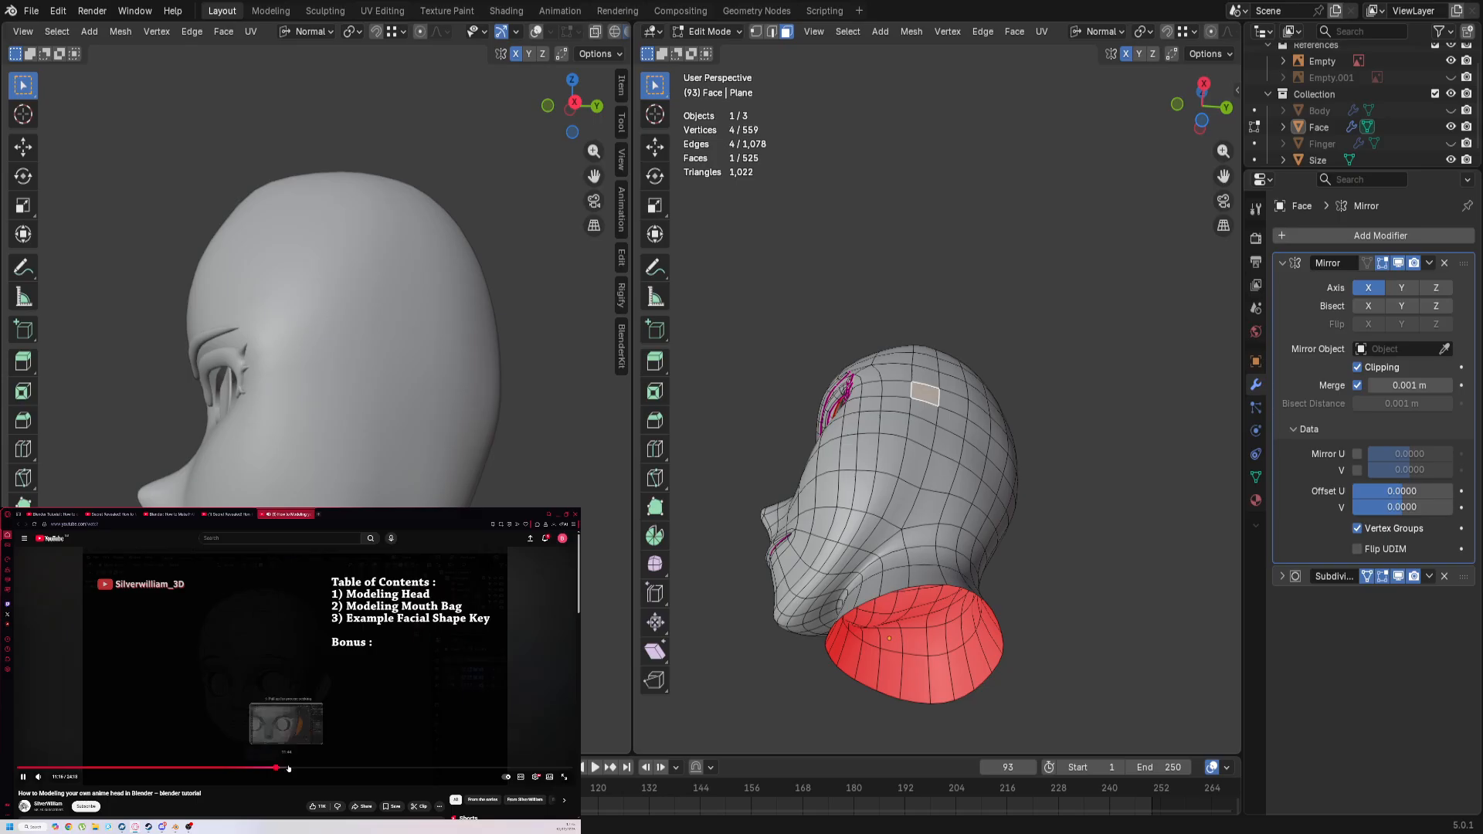
click(276, 768)
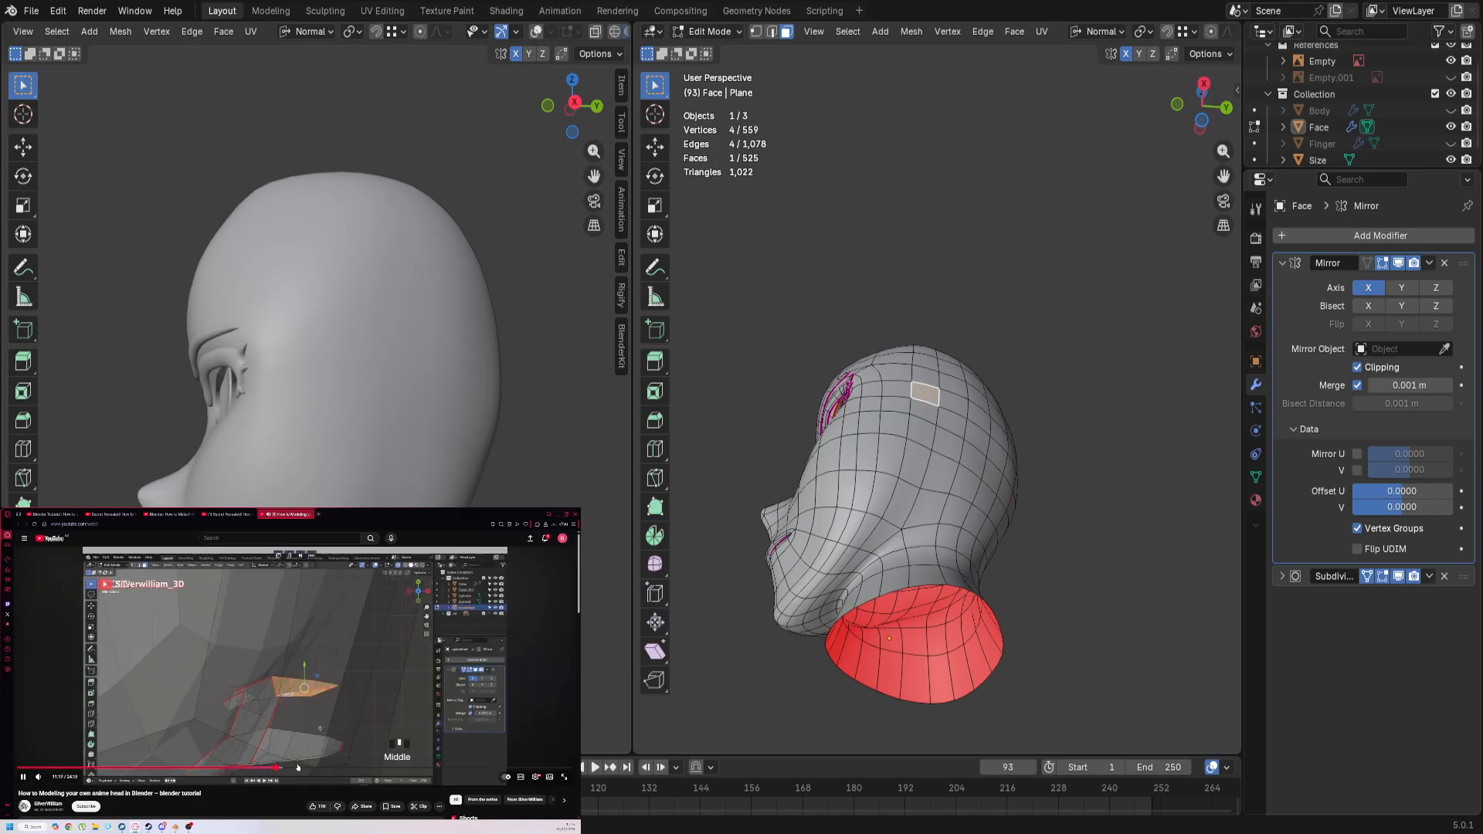
click(369, 770)
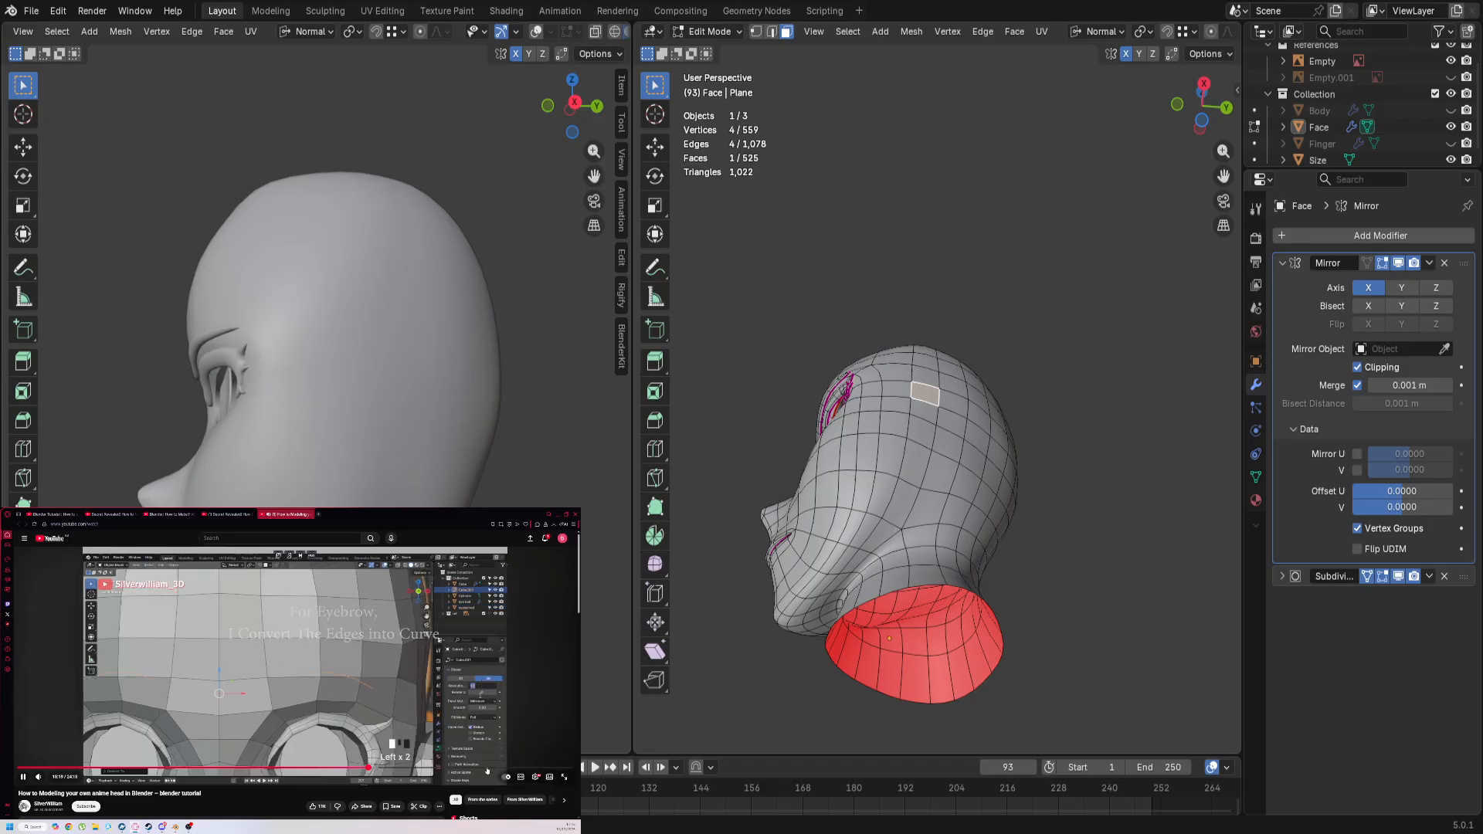
click(204, 768)
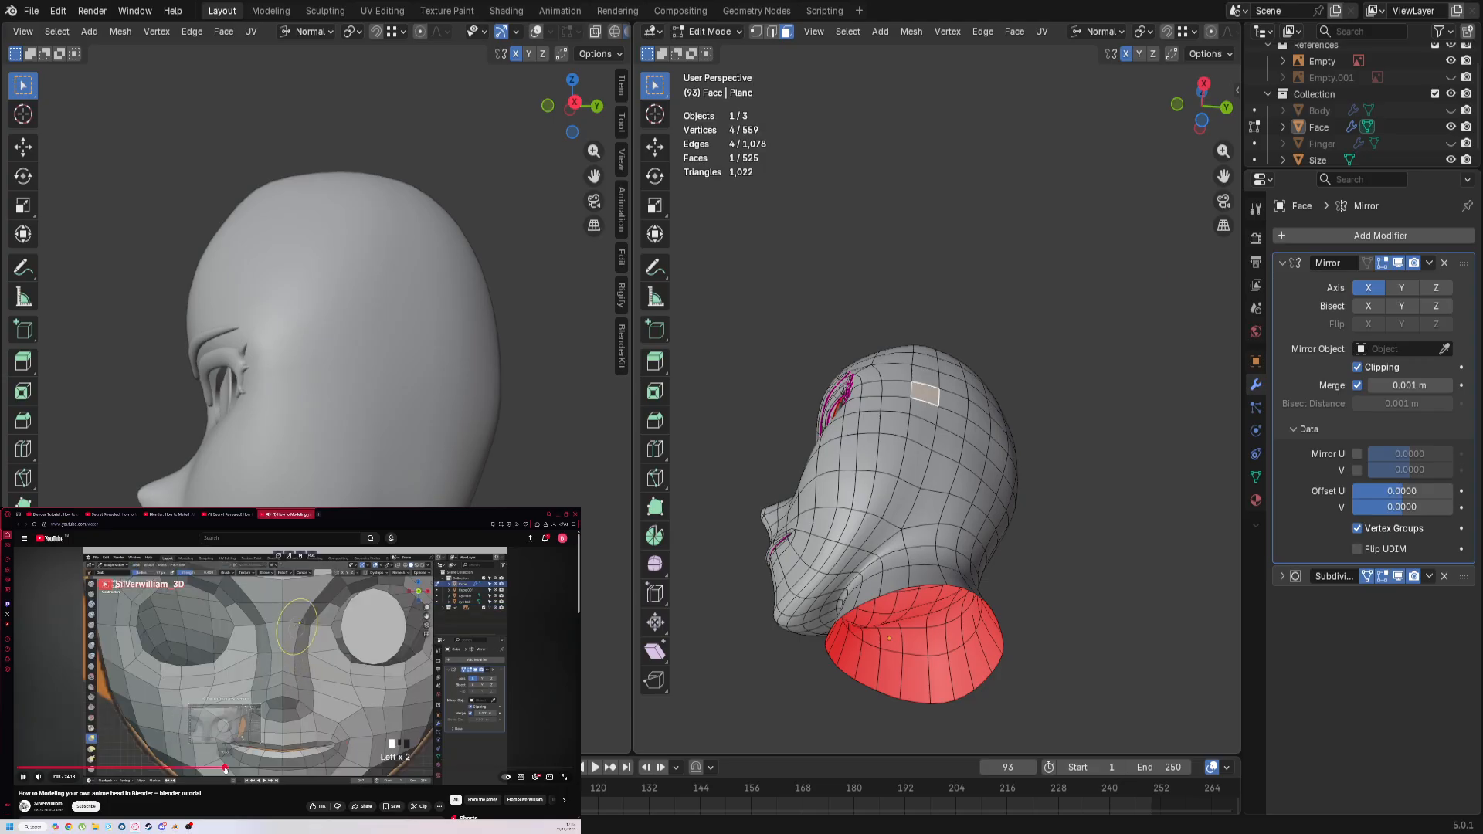
click(224, 768)
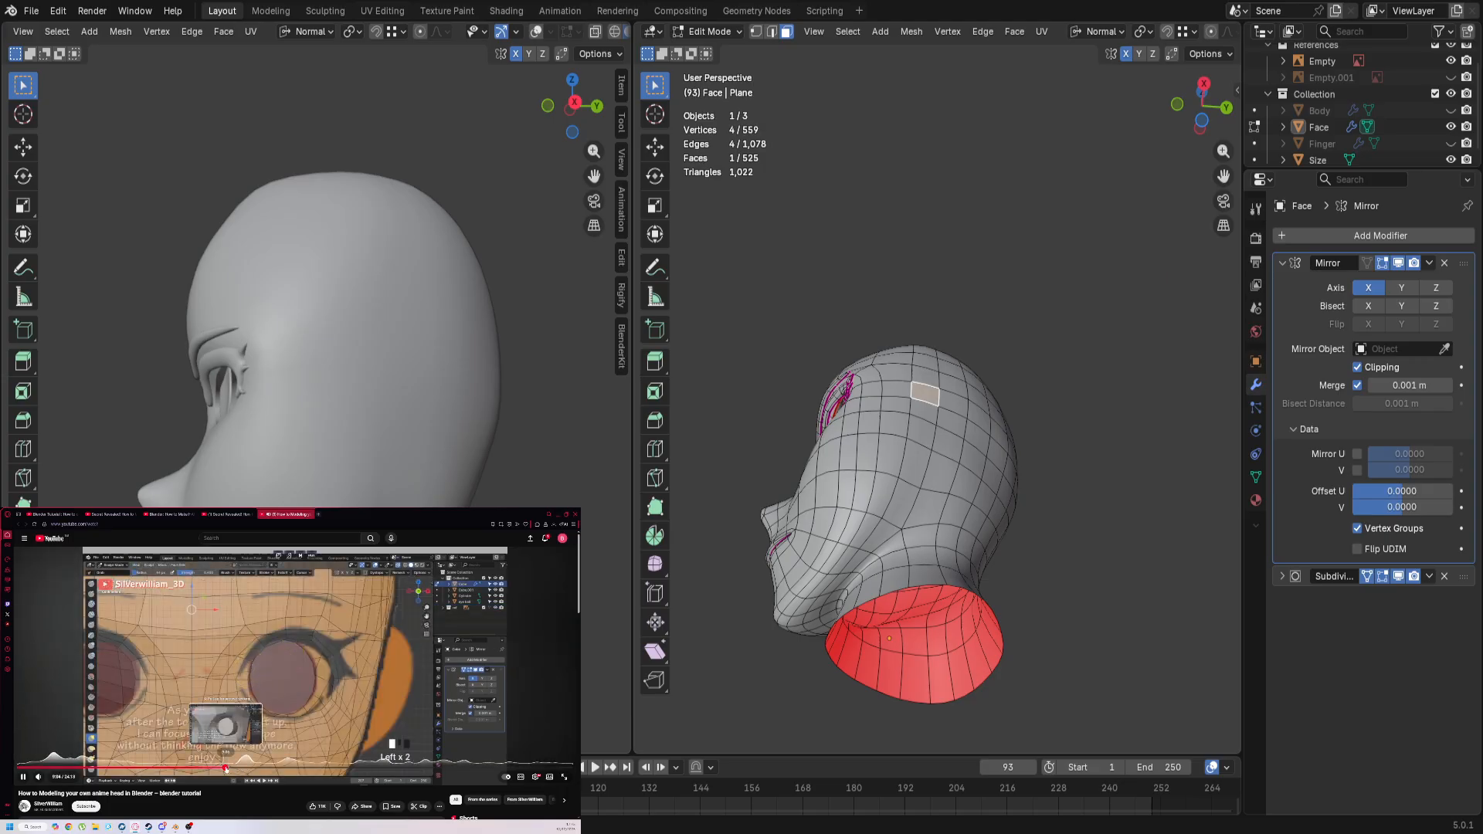
click(240, 770)
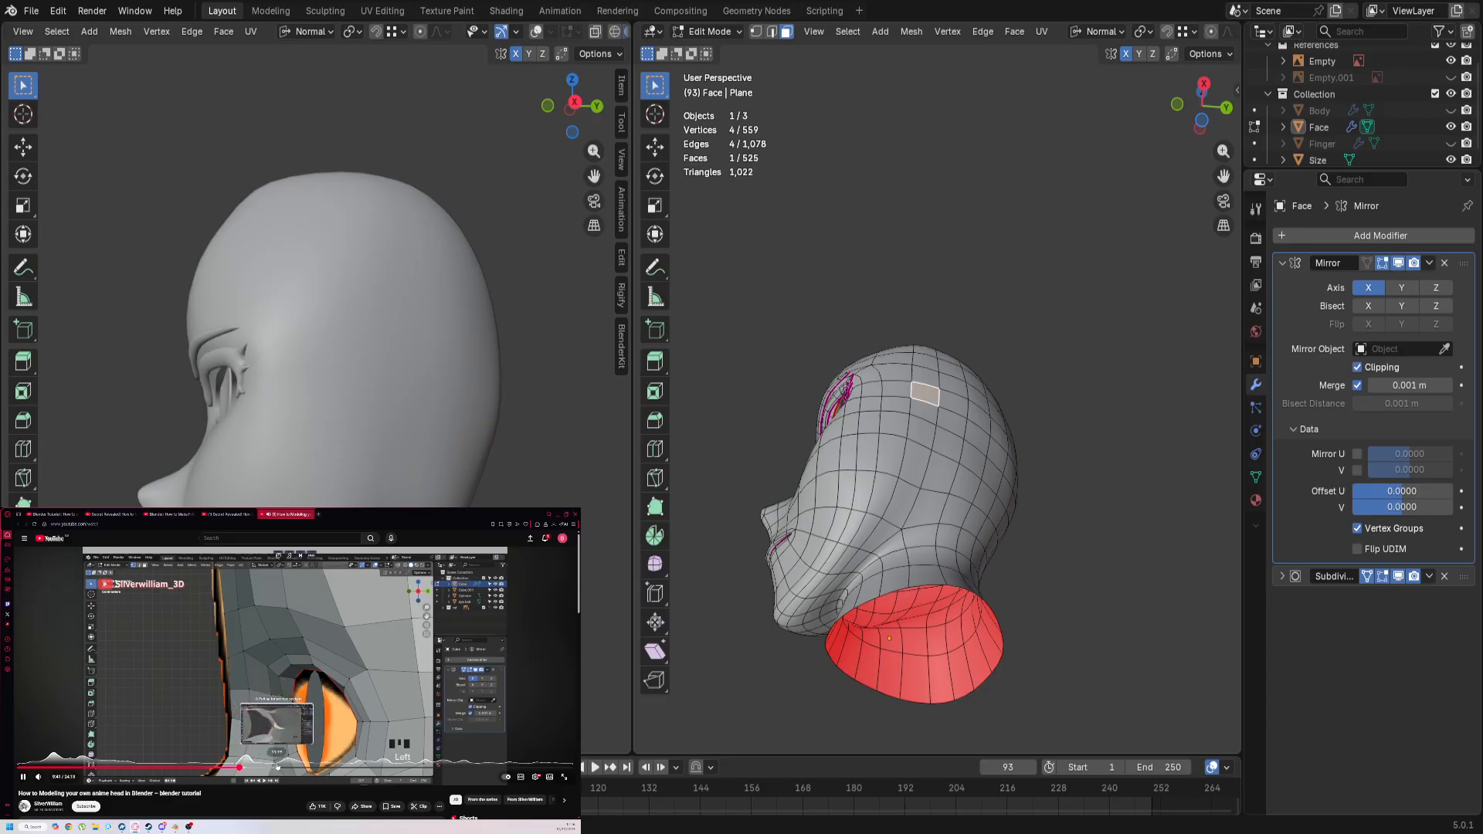
click(296, 767)
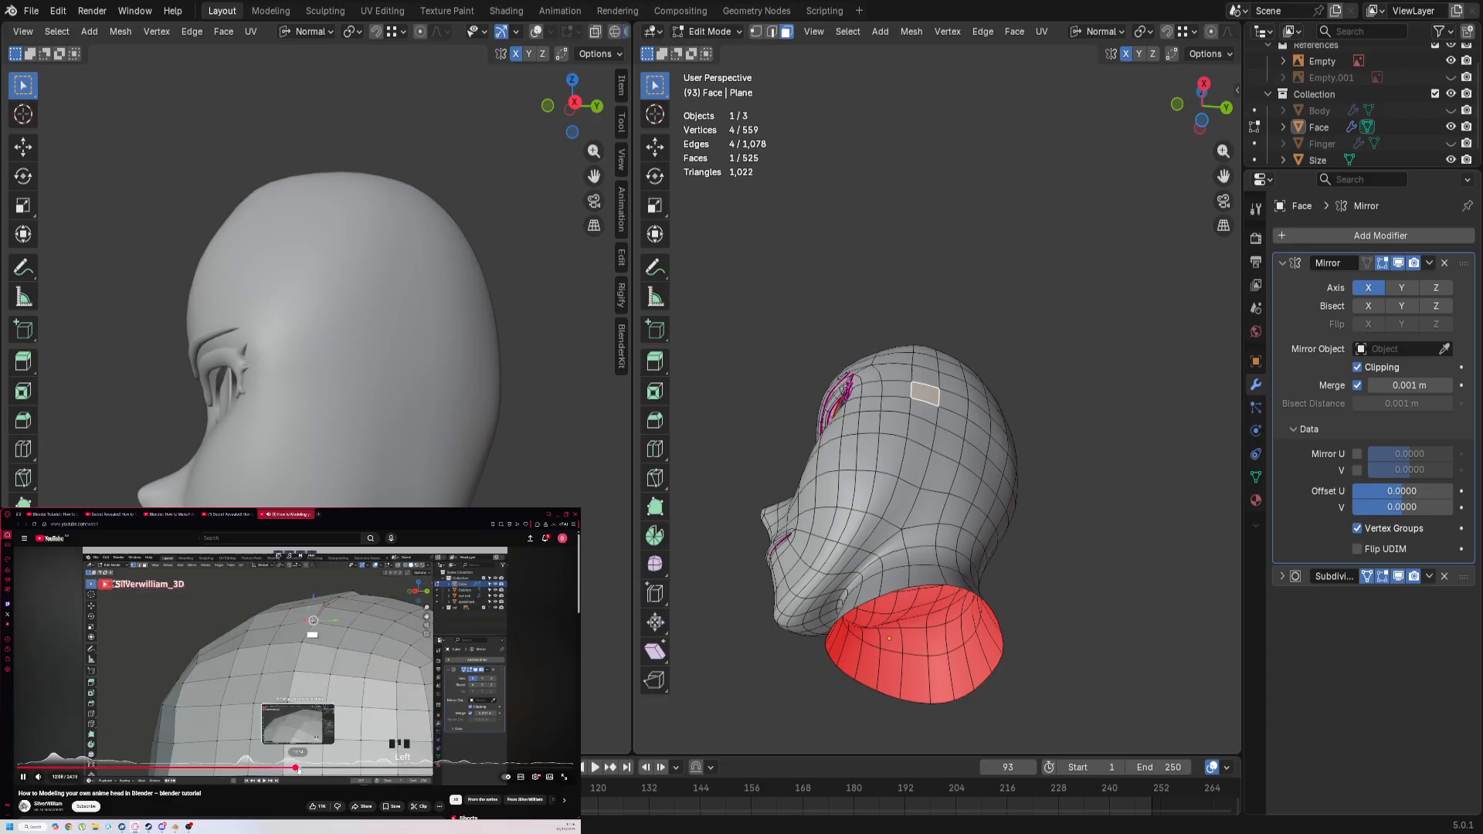
click(304, 768)
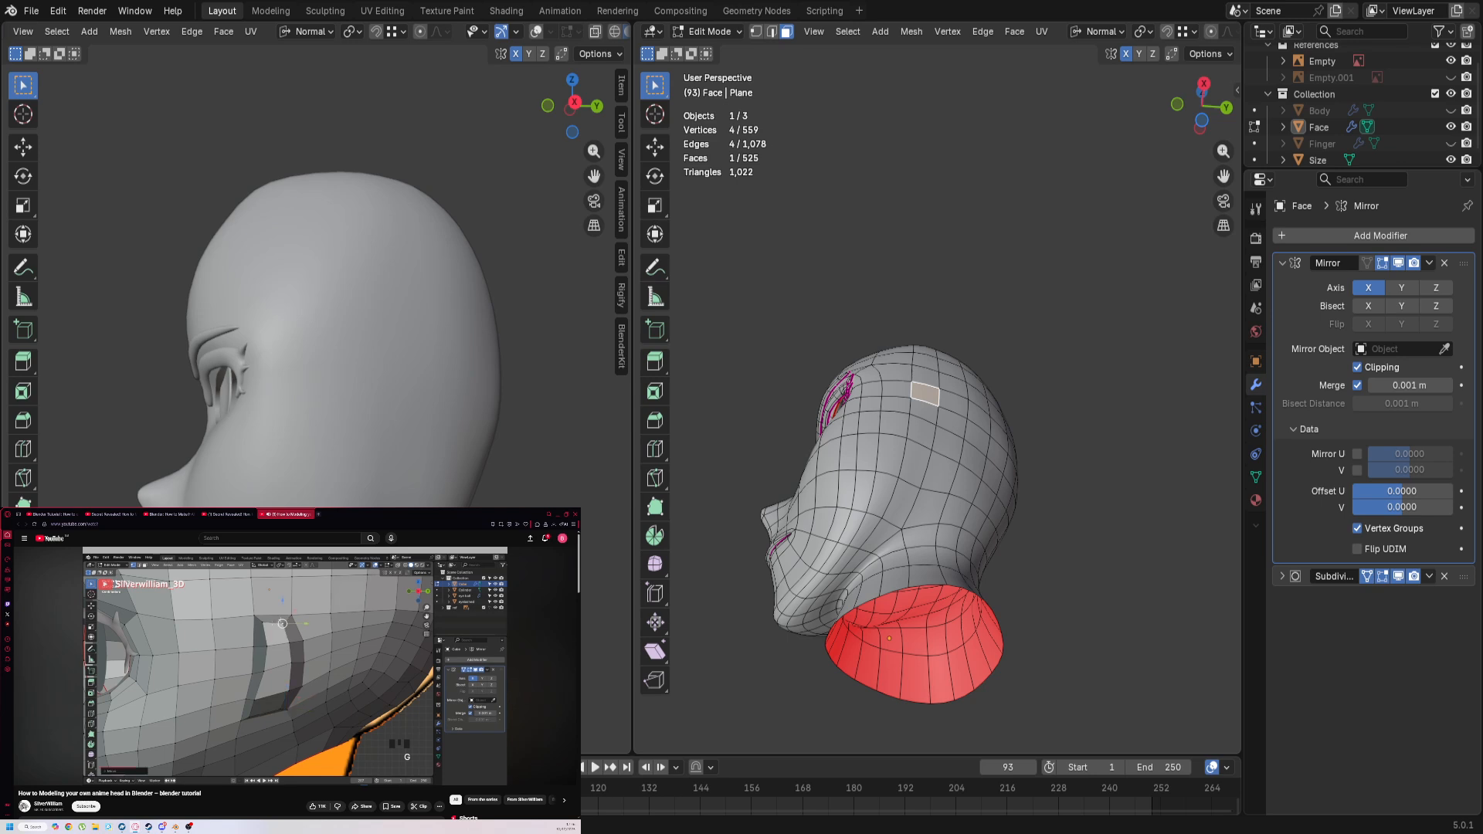
click(317, 769)
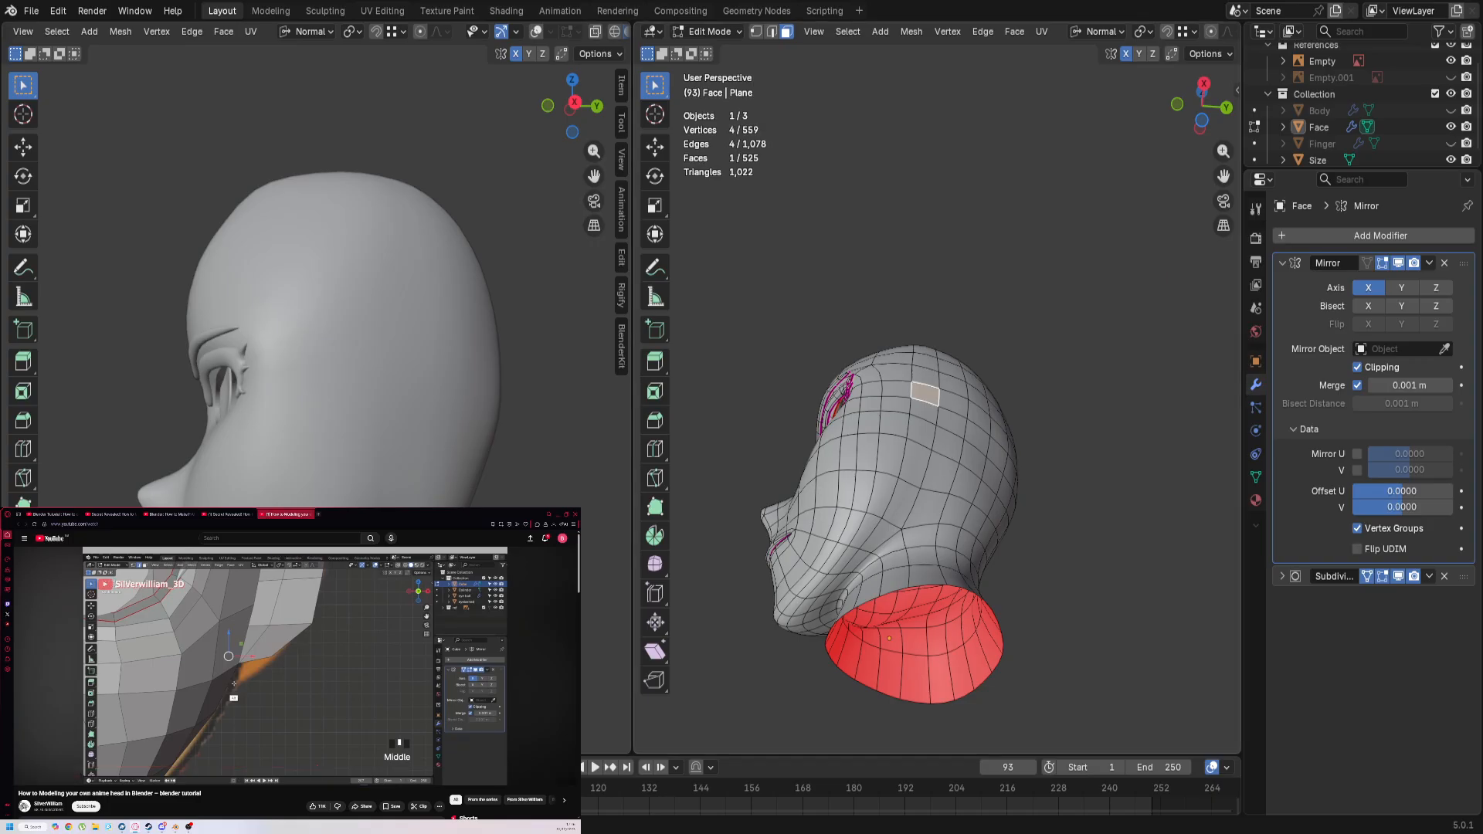
Step: Return to Blender, deselect all faces of the head mesh and view the smooth preview from a slightly rotated side angle
scroll(937, 390, down, 1)
key(alt+a)
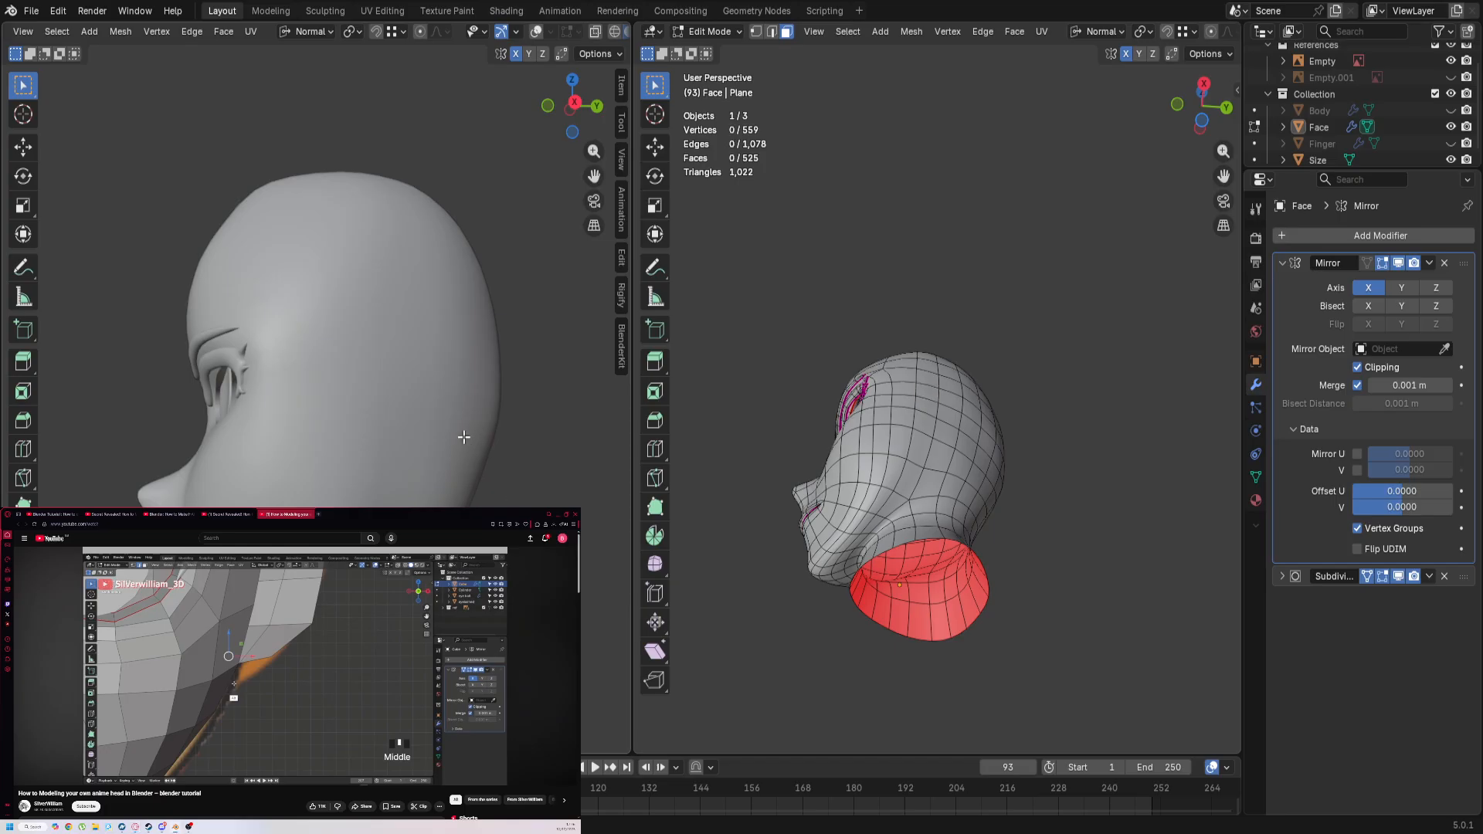
middle_drag(463, 436, 417, 438)
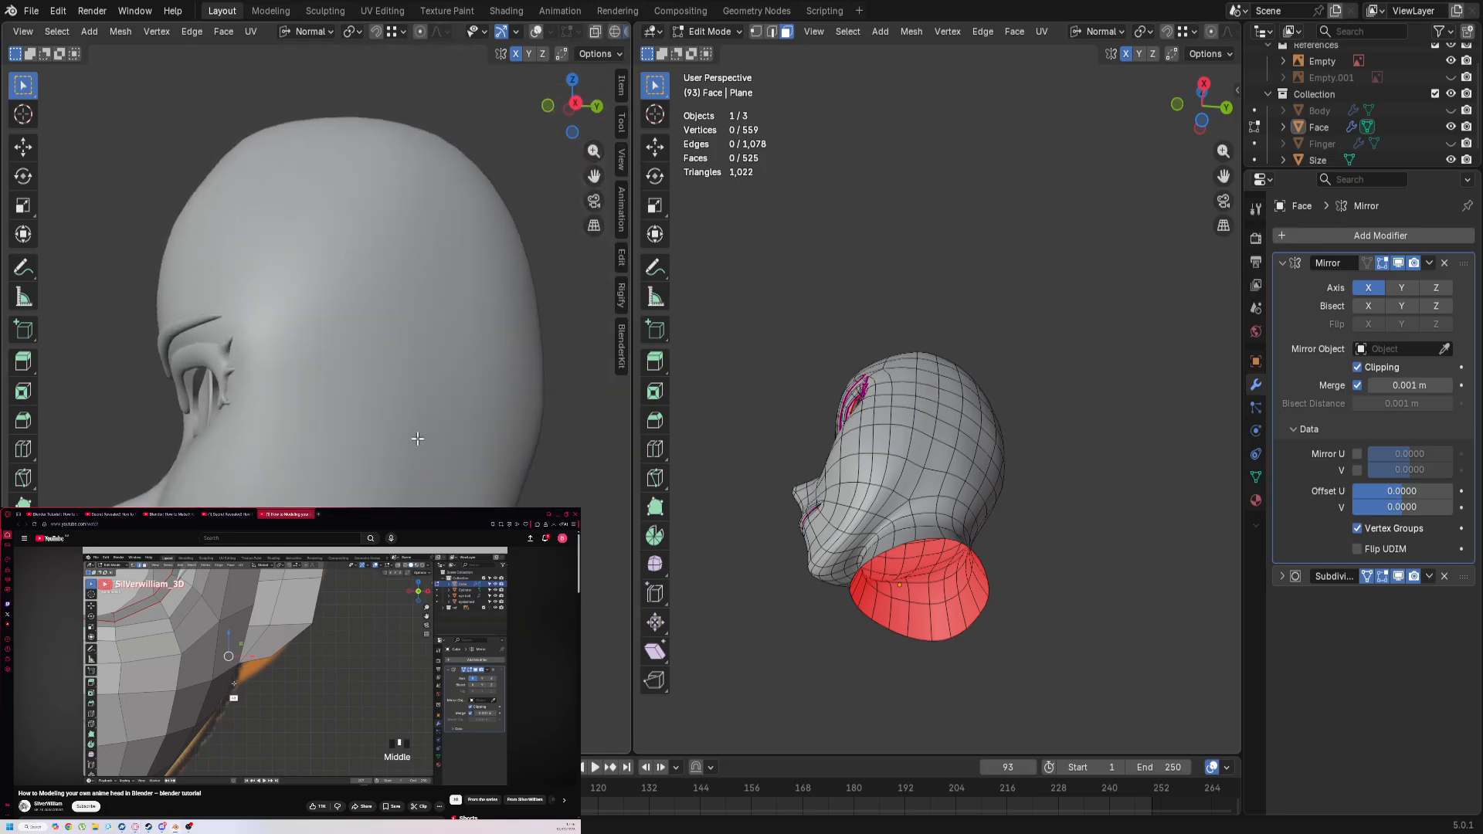
Step: Check the smoothed head from the side and front, then hide the Subdivision modifier's effect in the viewport
key(KP_1)
key(KP_3)
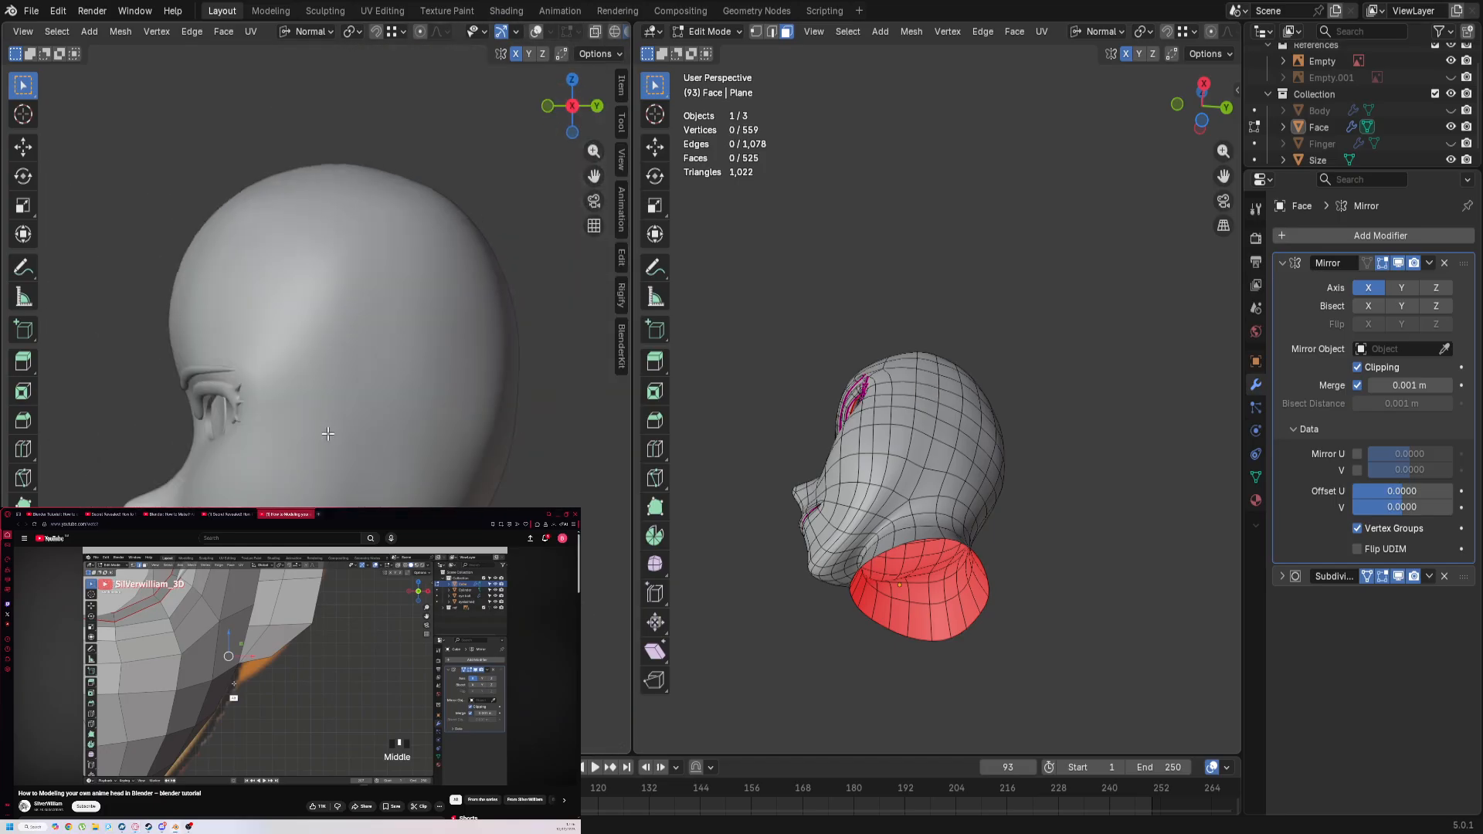
key(KP_1)
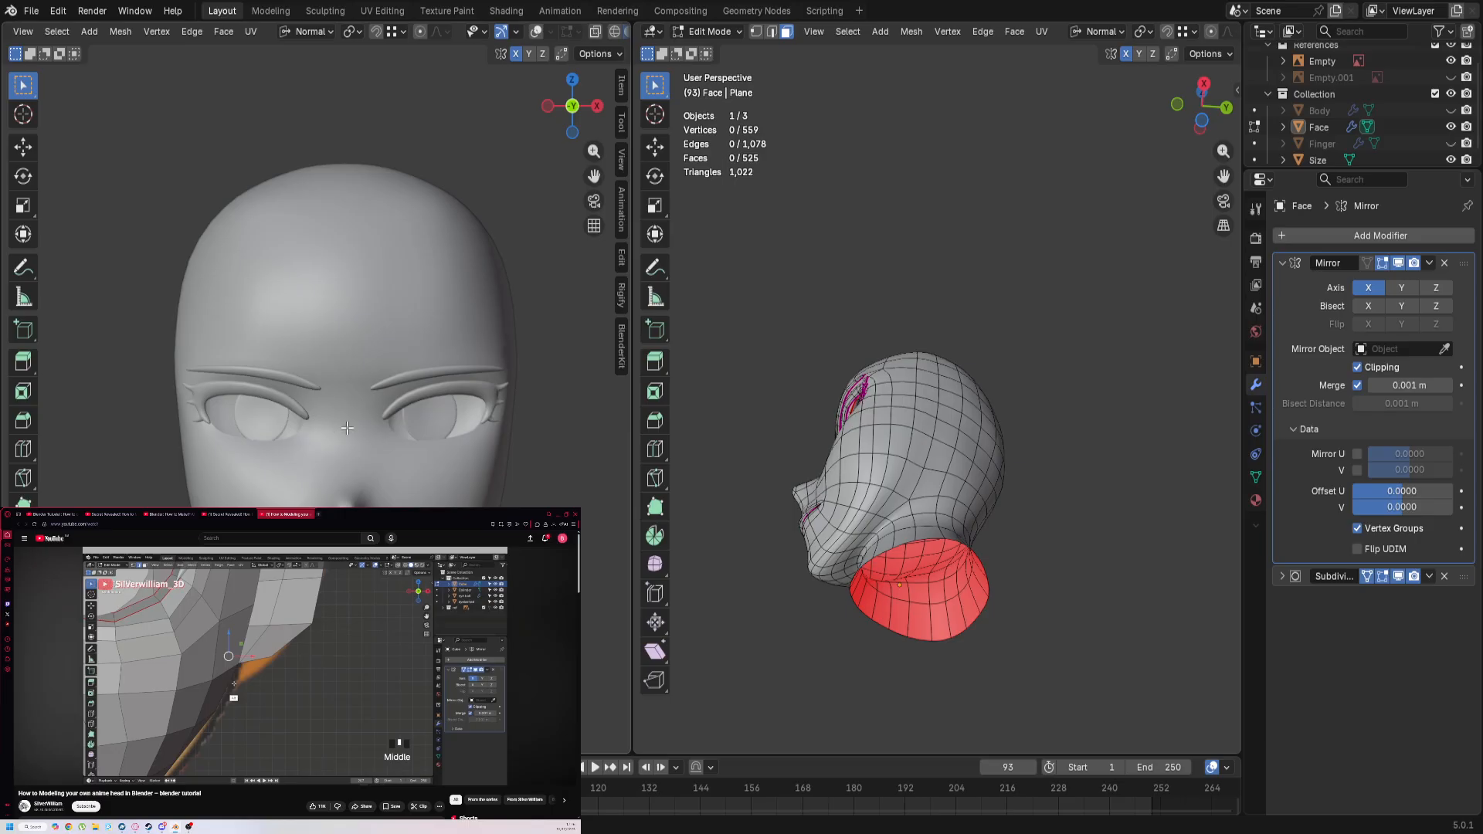
click(903, 399)
click(1387, 574)
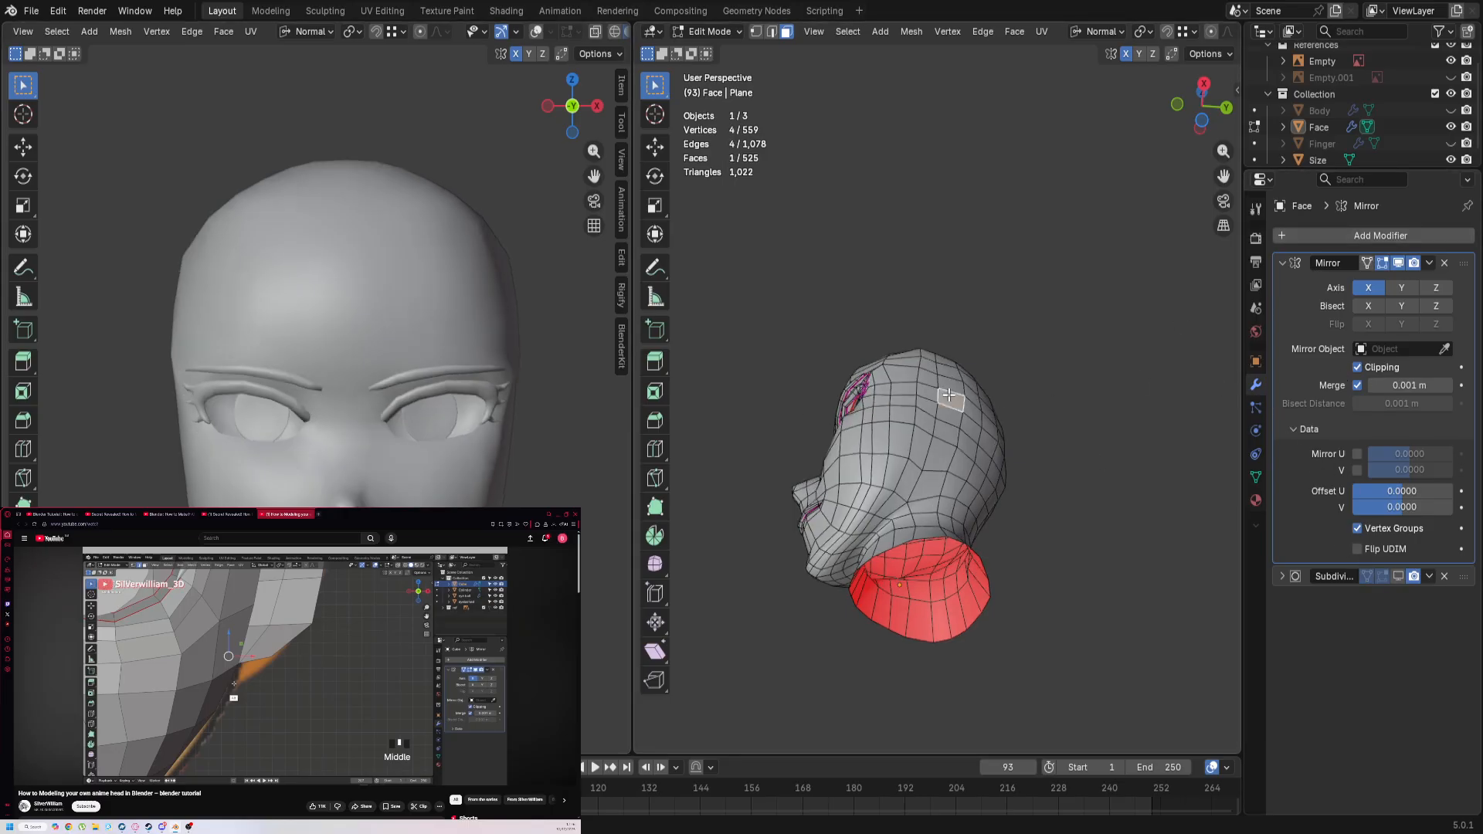
Step: Slide the temple vertex behind the eye along its edge by a factor of 0.112 and compare the mesh with and without subdivision
key(KP_Decimal)
scroll(949, 395, down, 10)
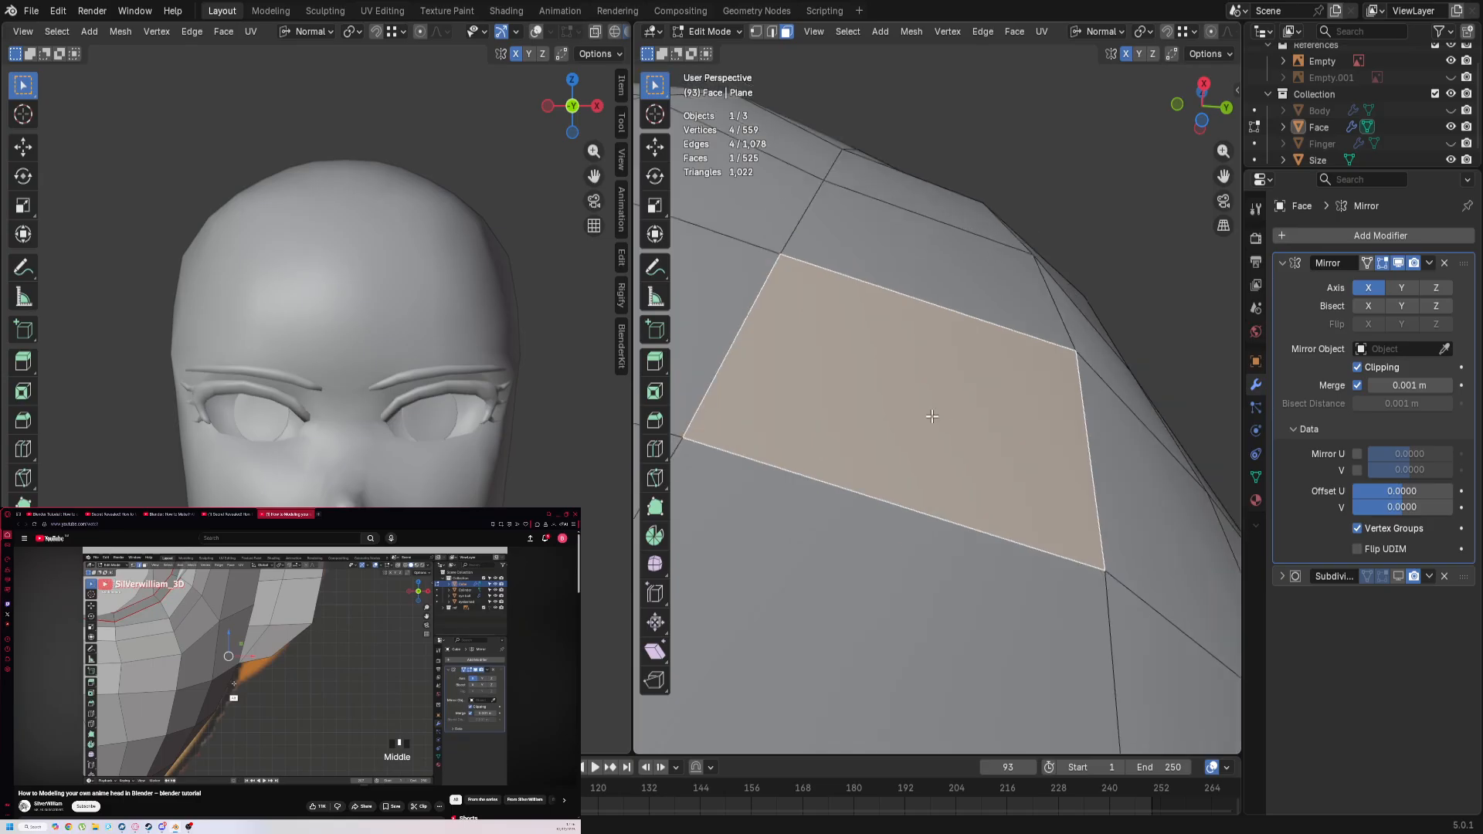
middle_drag(911, 393, 819, 344)
key(1)
click(813, 340)
key(shift+v)
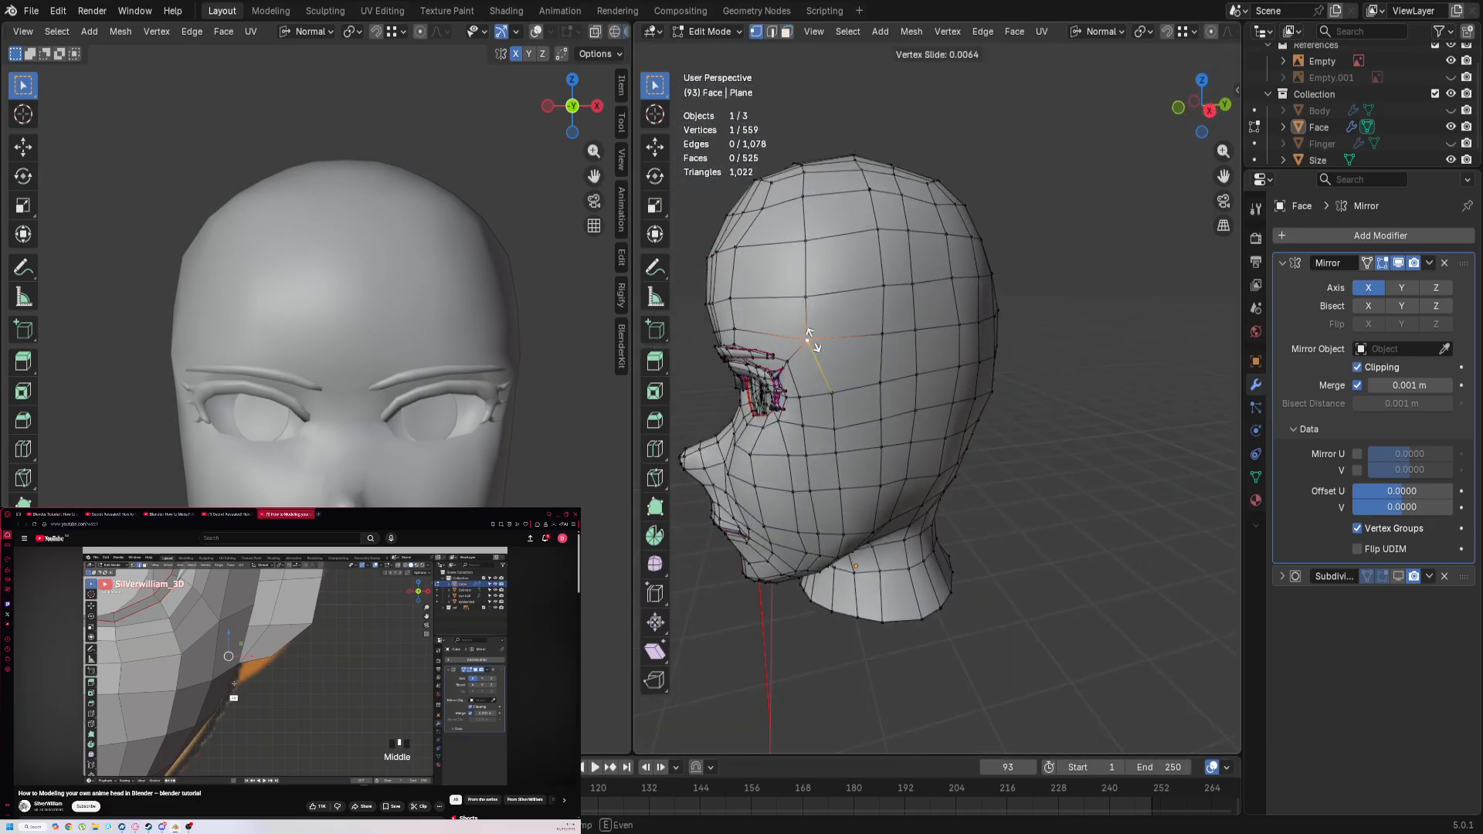
click(895, 348)
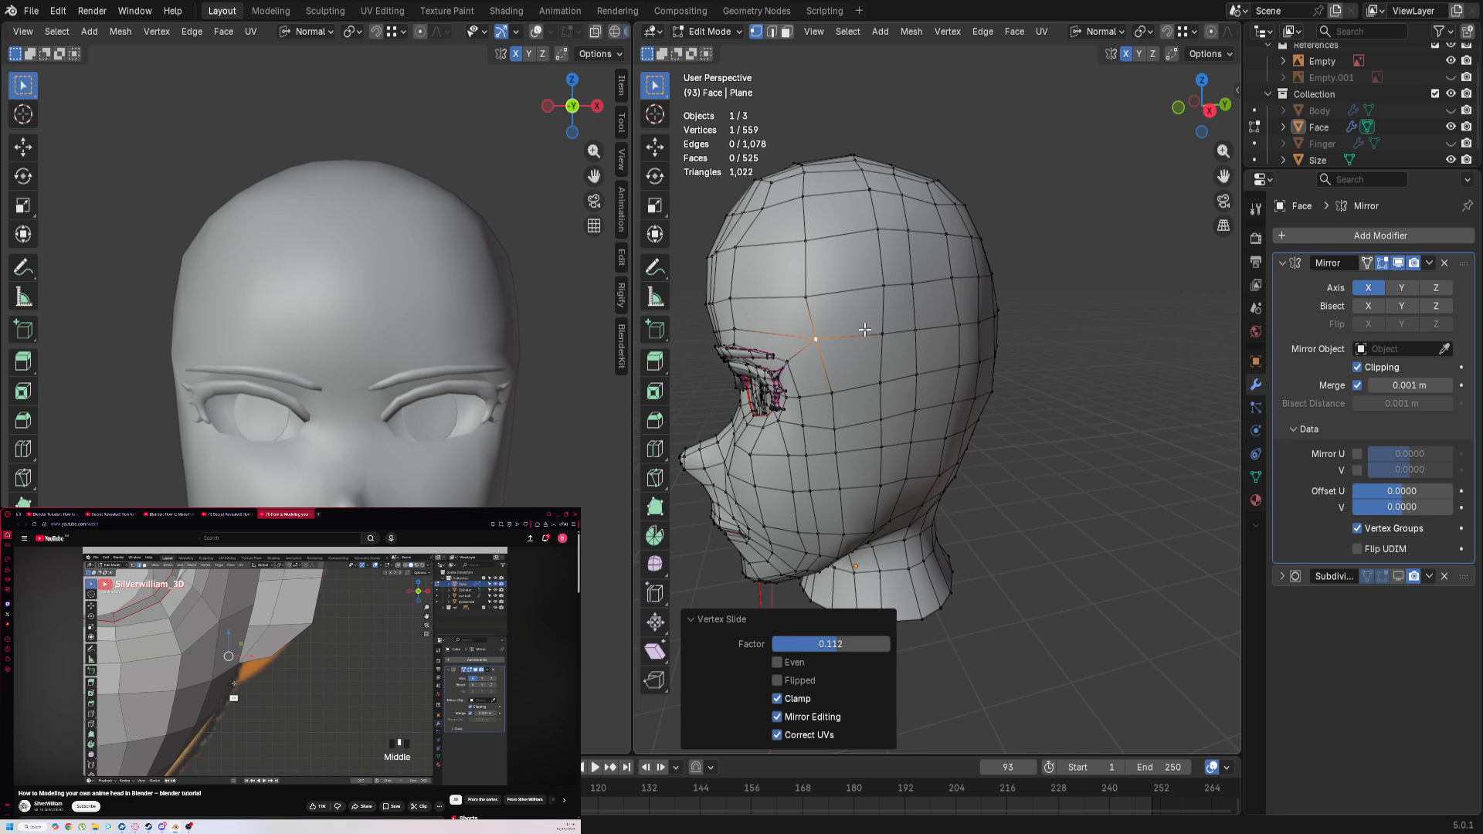
click(1400, 576)
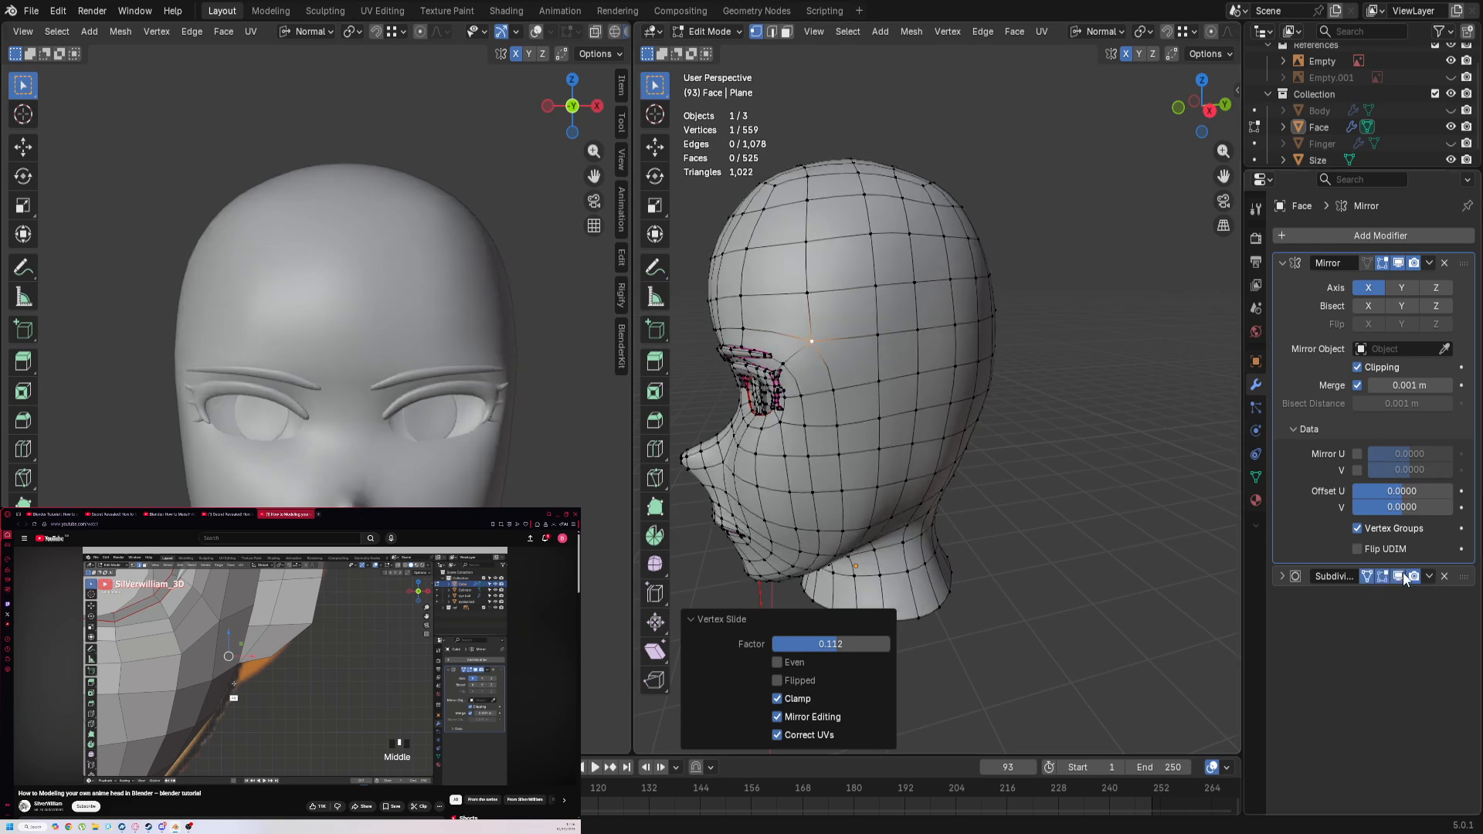
click(1401, 577)
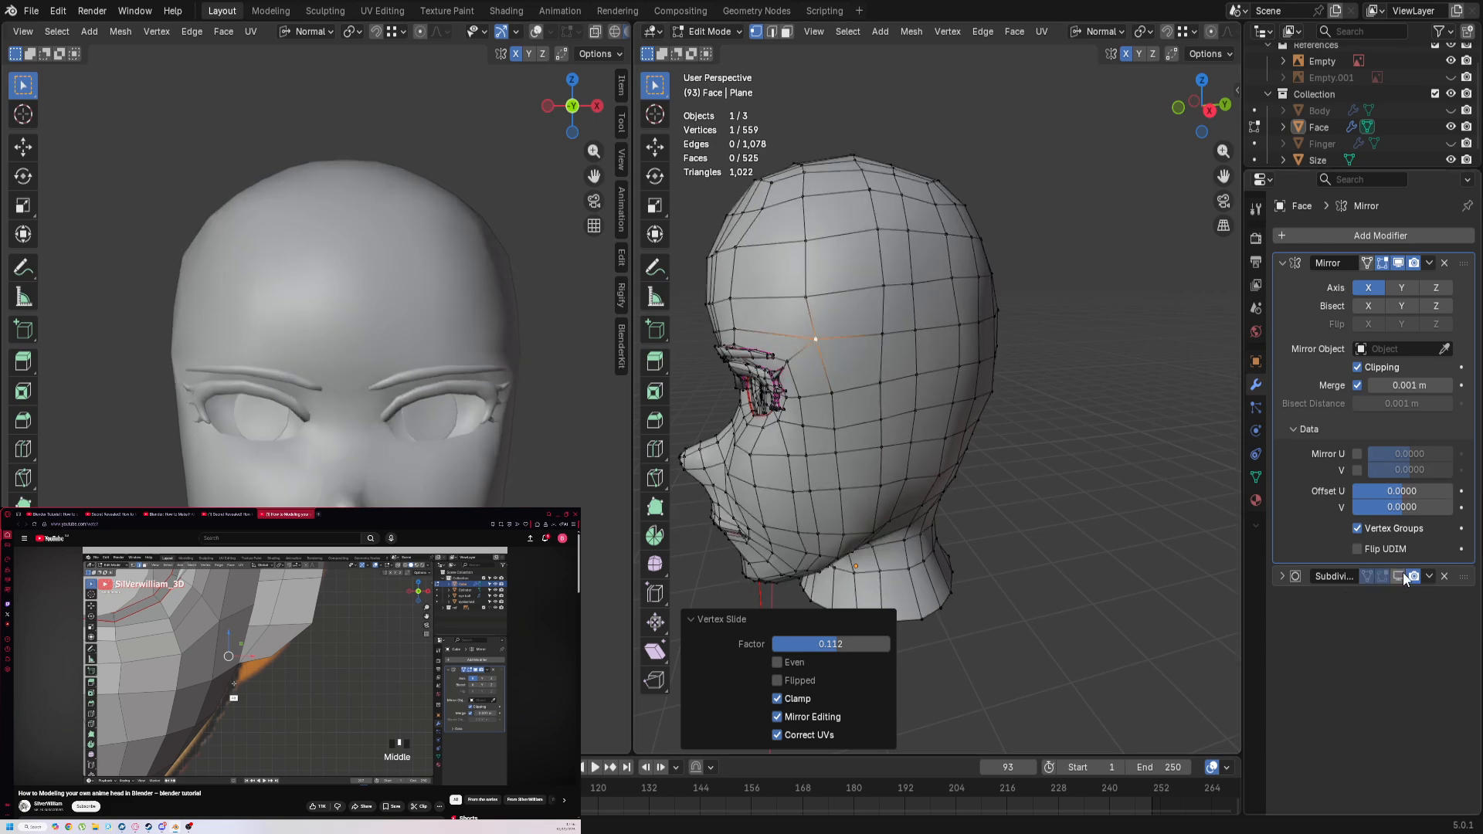
Step: In the right side view, select two vertically stacked faces at eye level on the middle of the head's side
key(3)
click(887, 424)
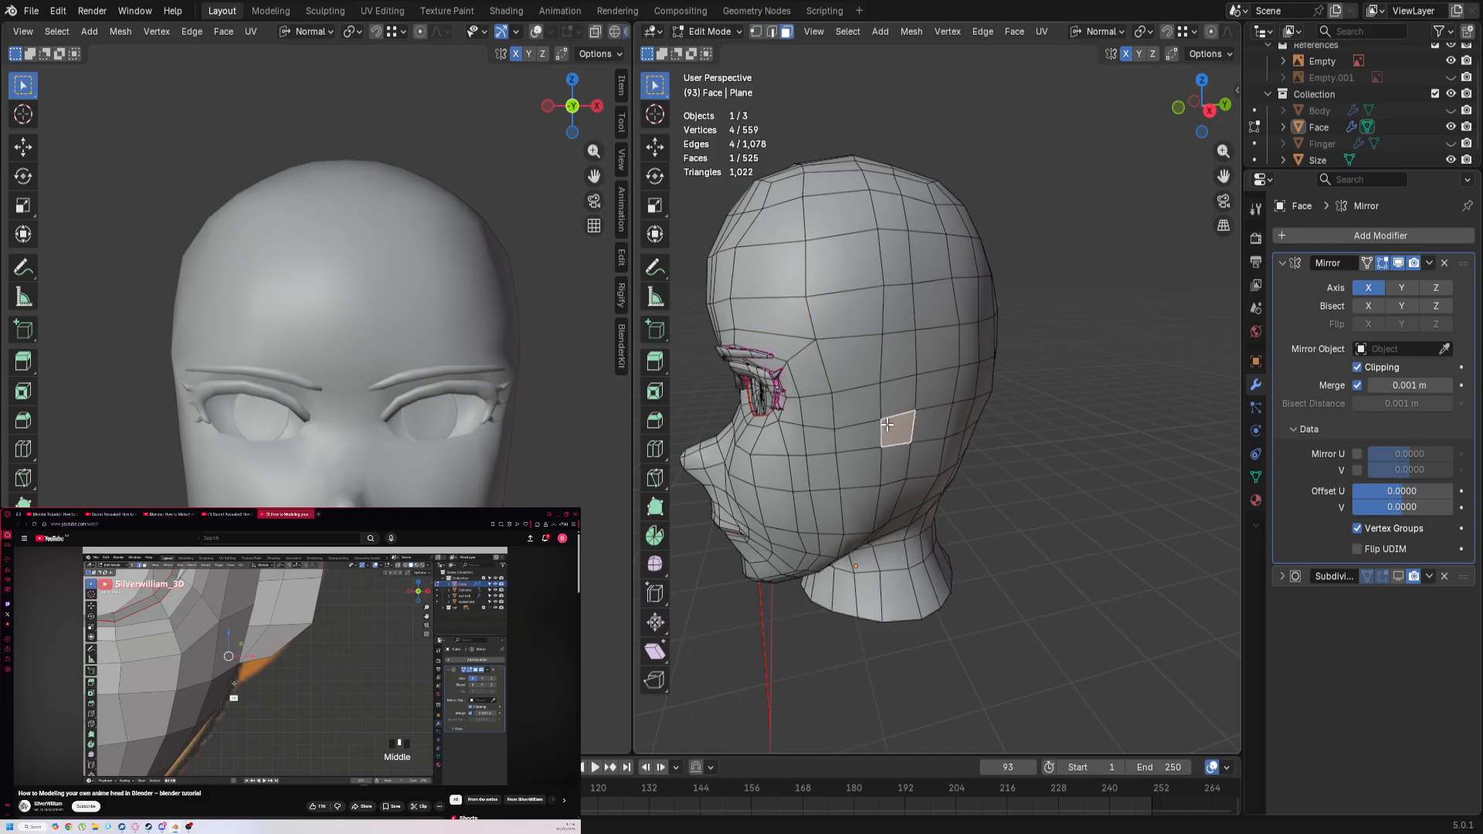
key(KP_3)
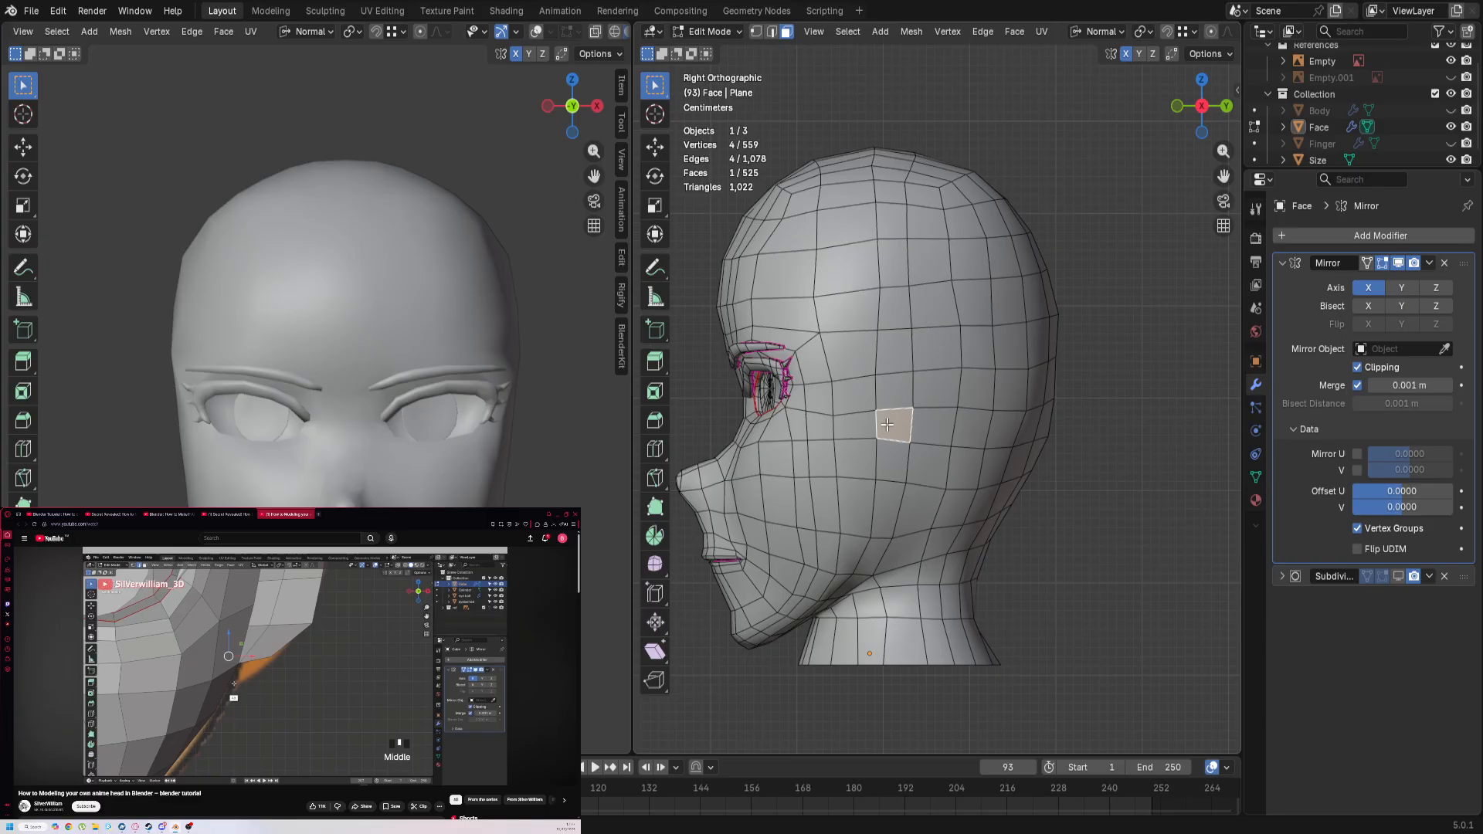
click(892, 393)
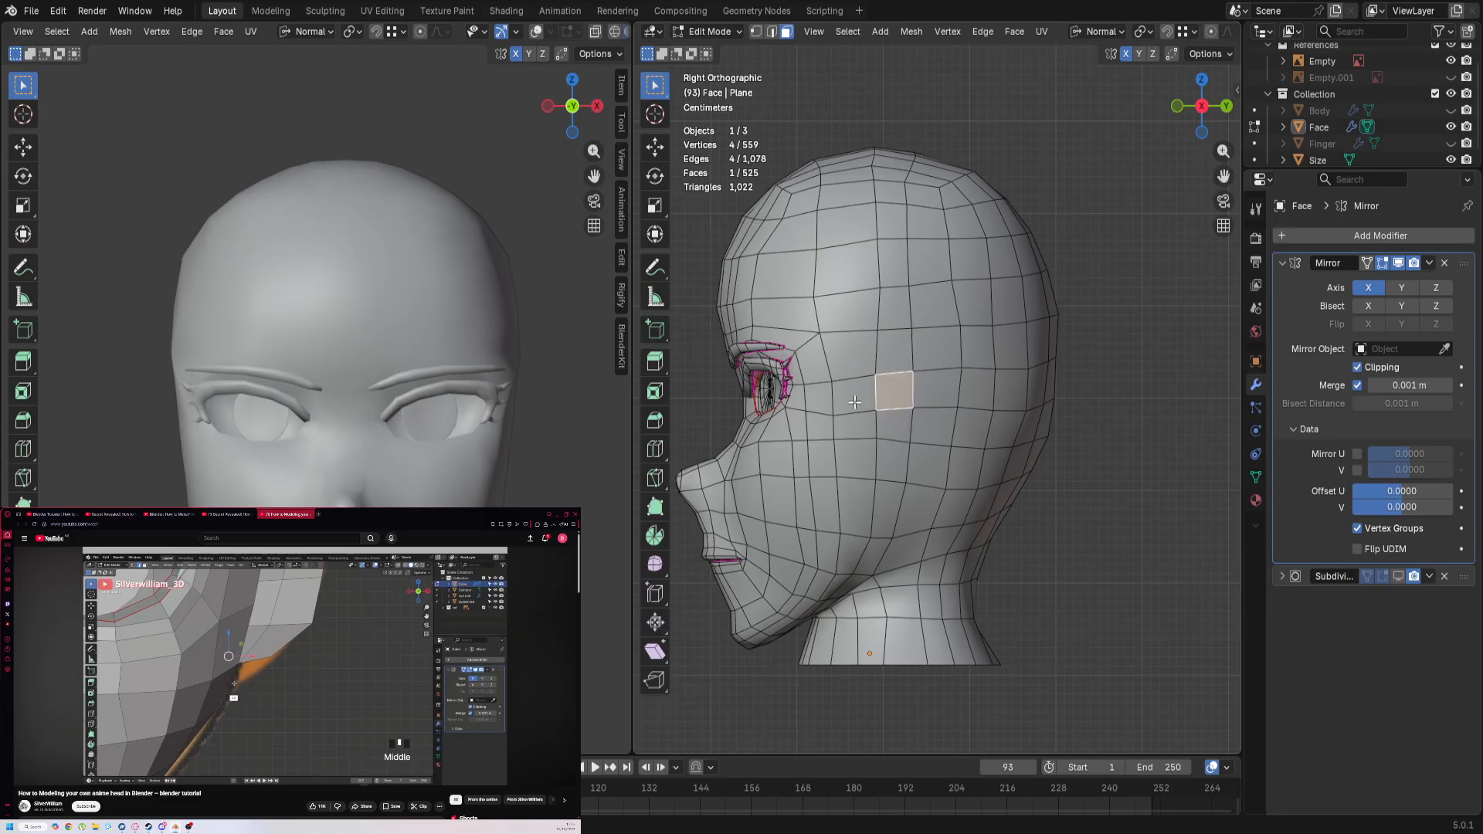
shift+click(864, 390)
shift+click(883, 361)
shift+click(837, 359)
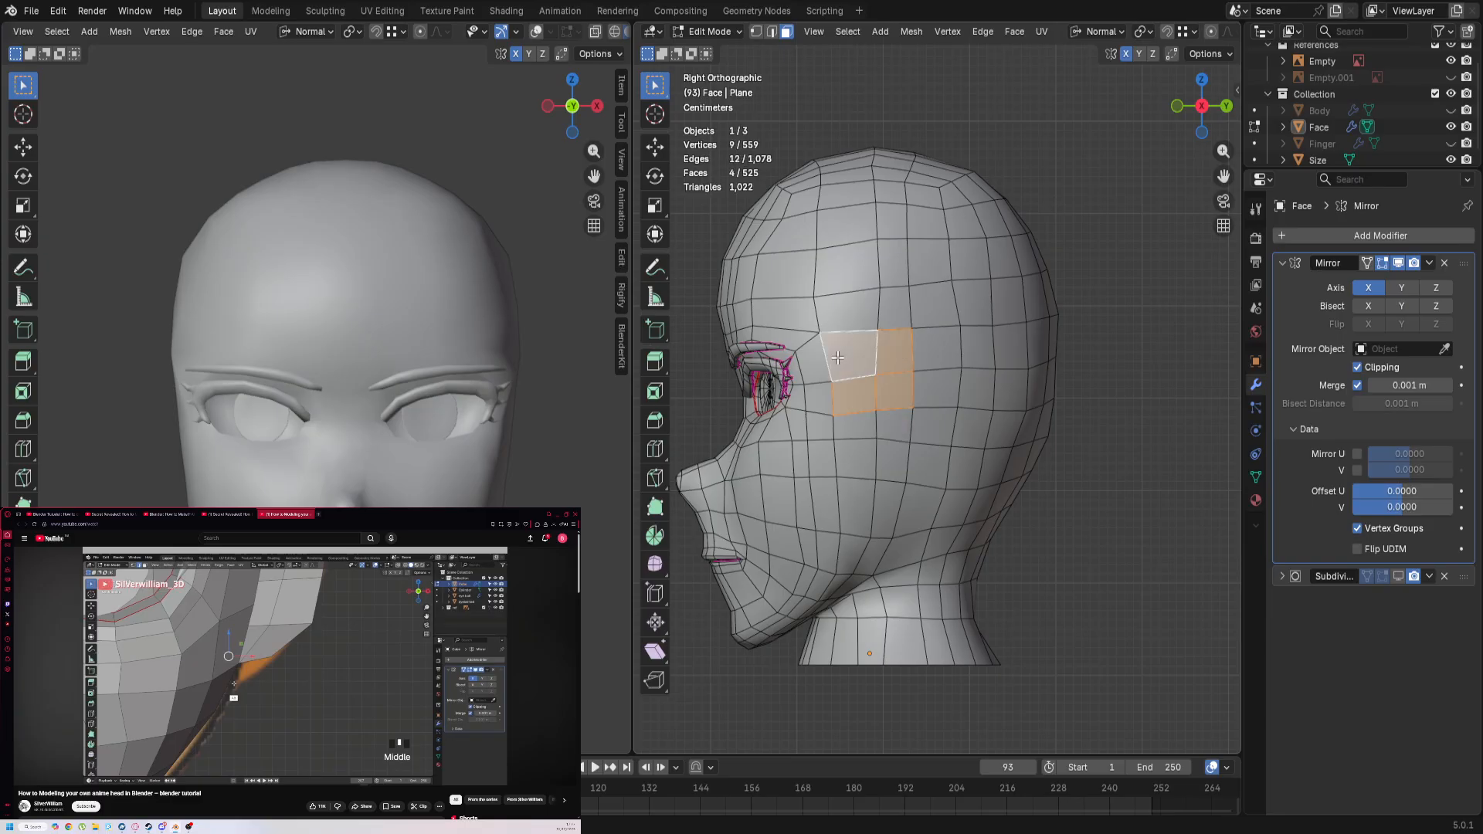
shift+click(839, 406)
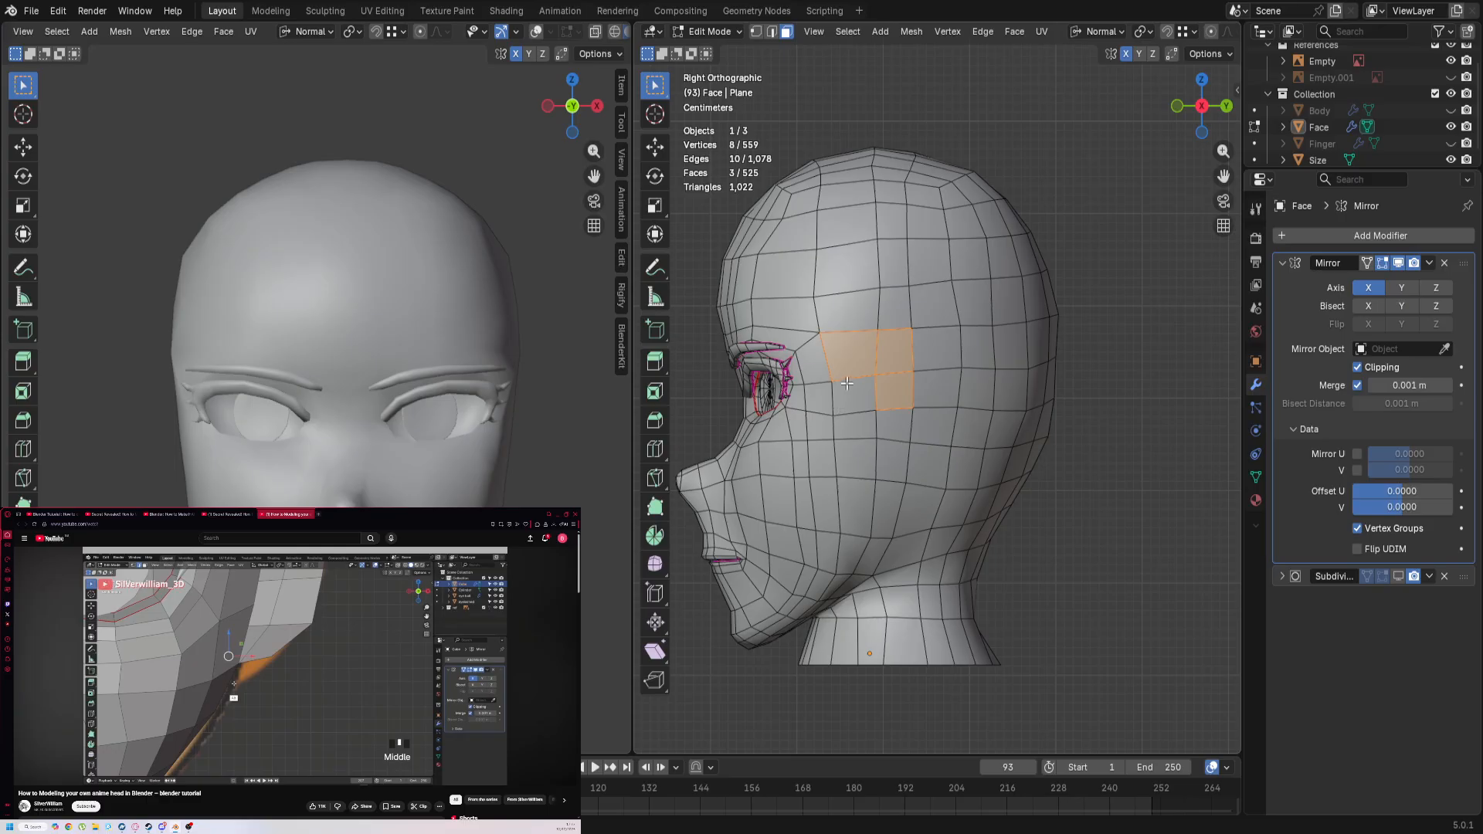
shift+click(848, 373)
Step: Switch to the browser, glance at the hair tutorials and start a web search for "blender head" in a new tab
click(227, 514)
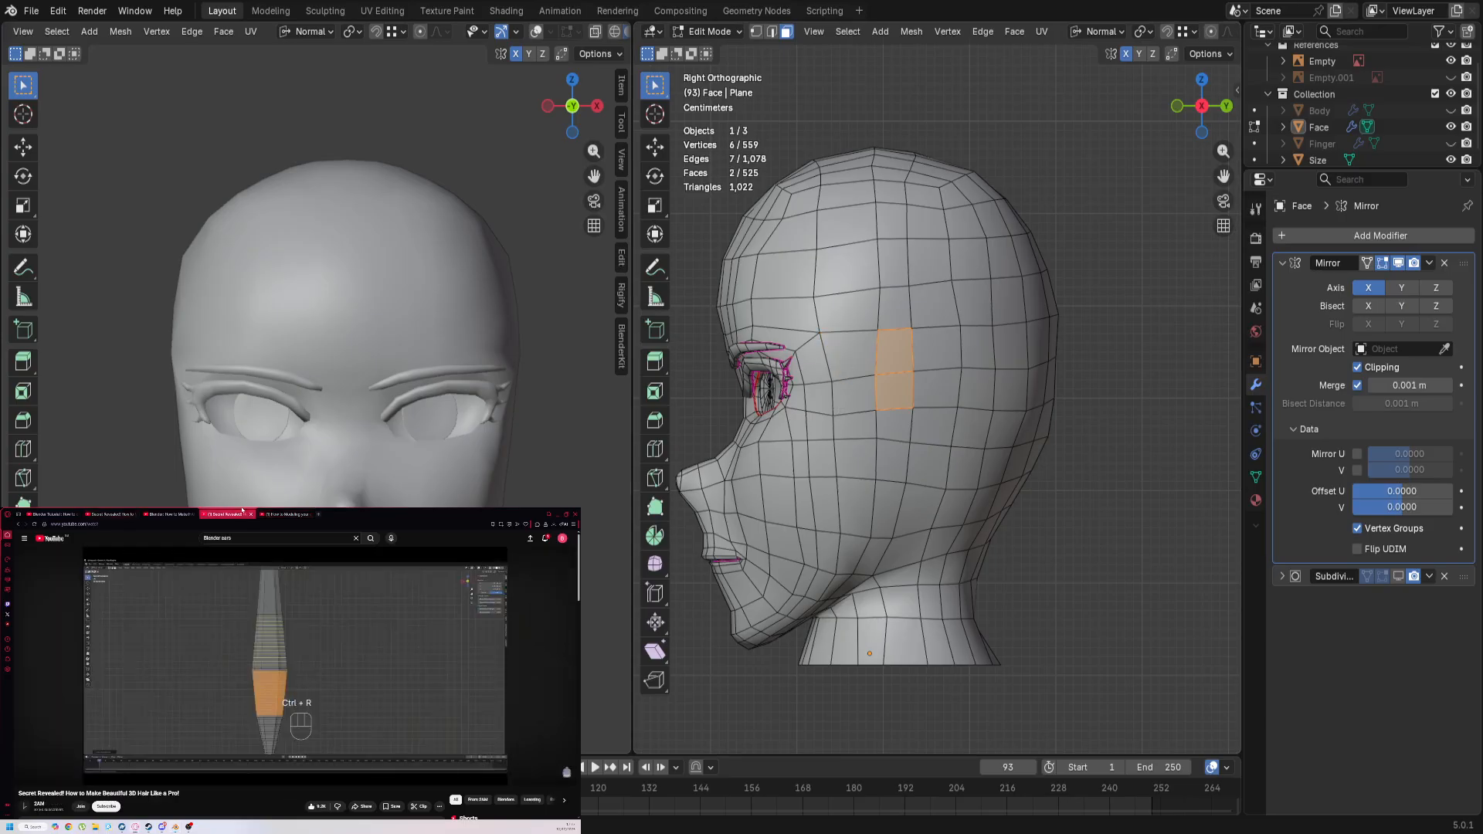
click(185, 512)
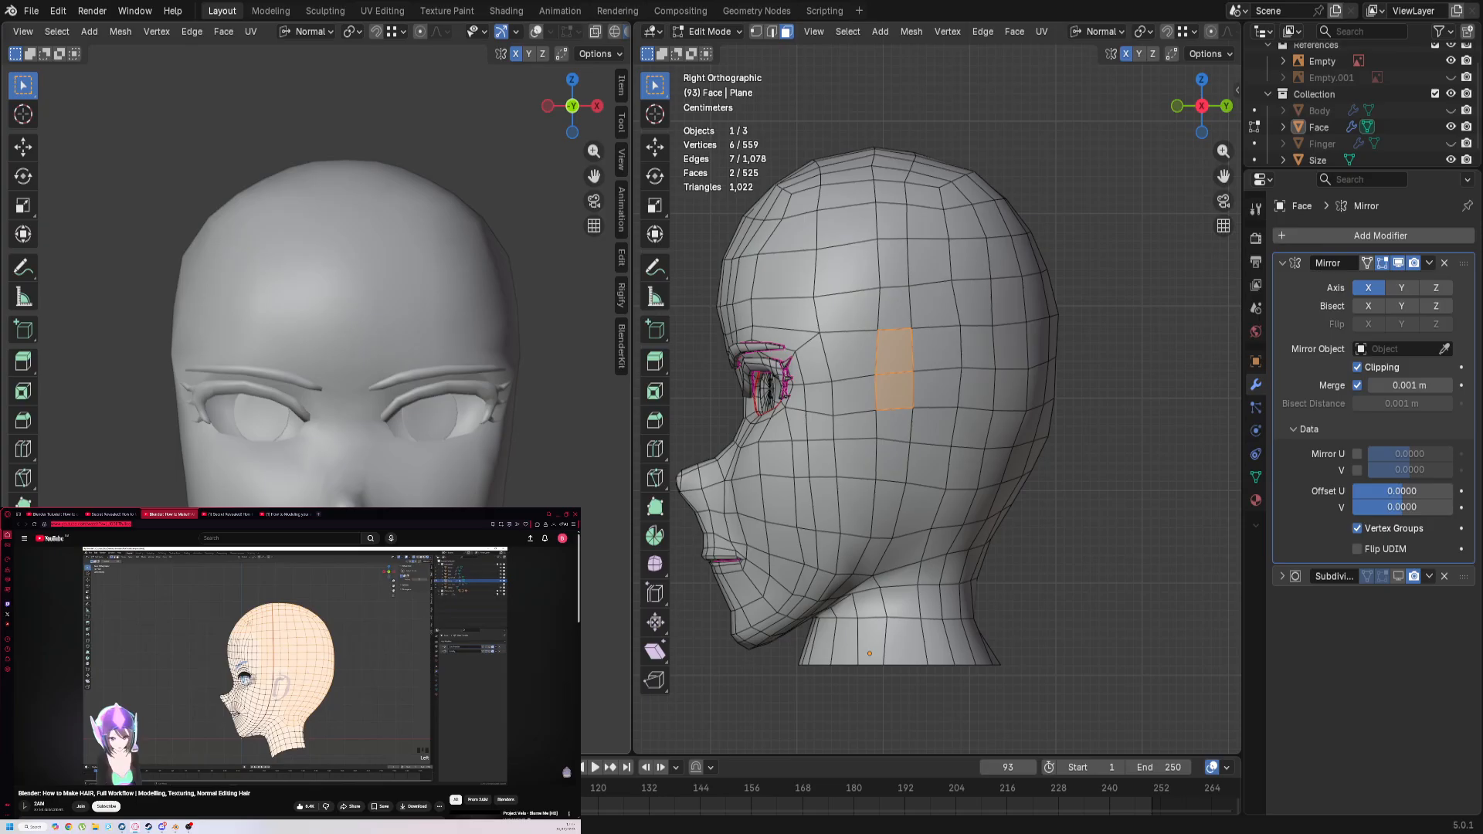
click(320, 514)
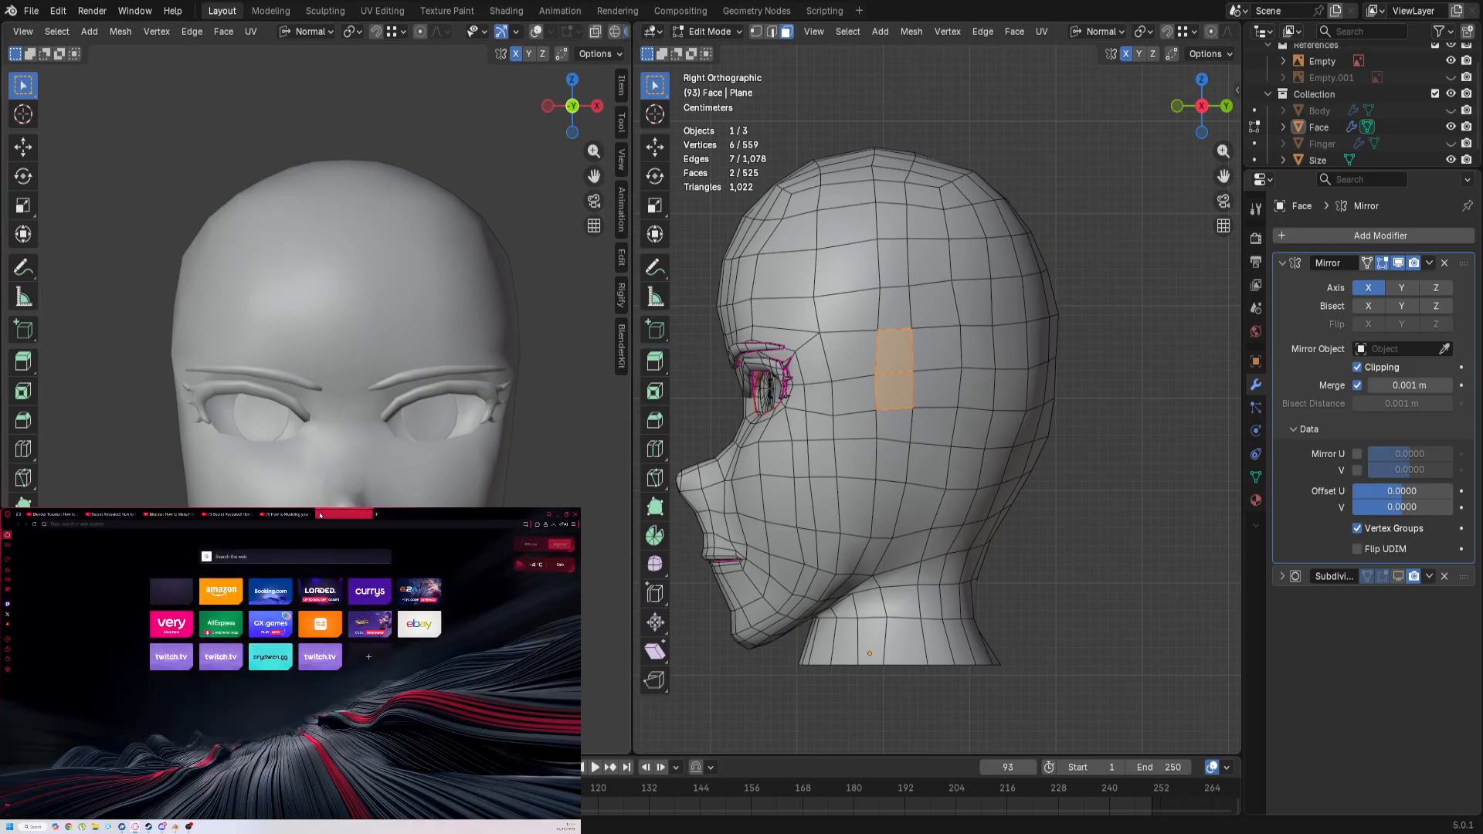
text(blender hea)
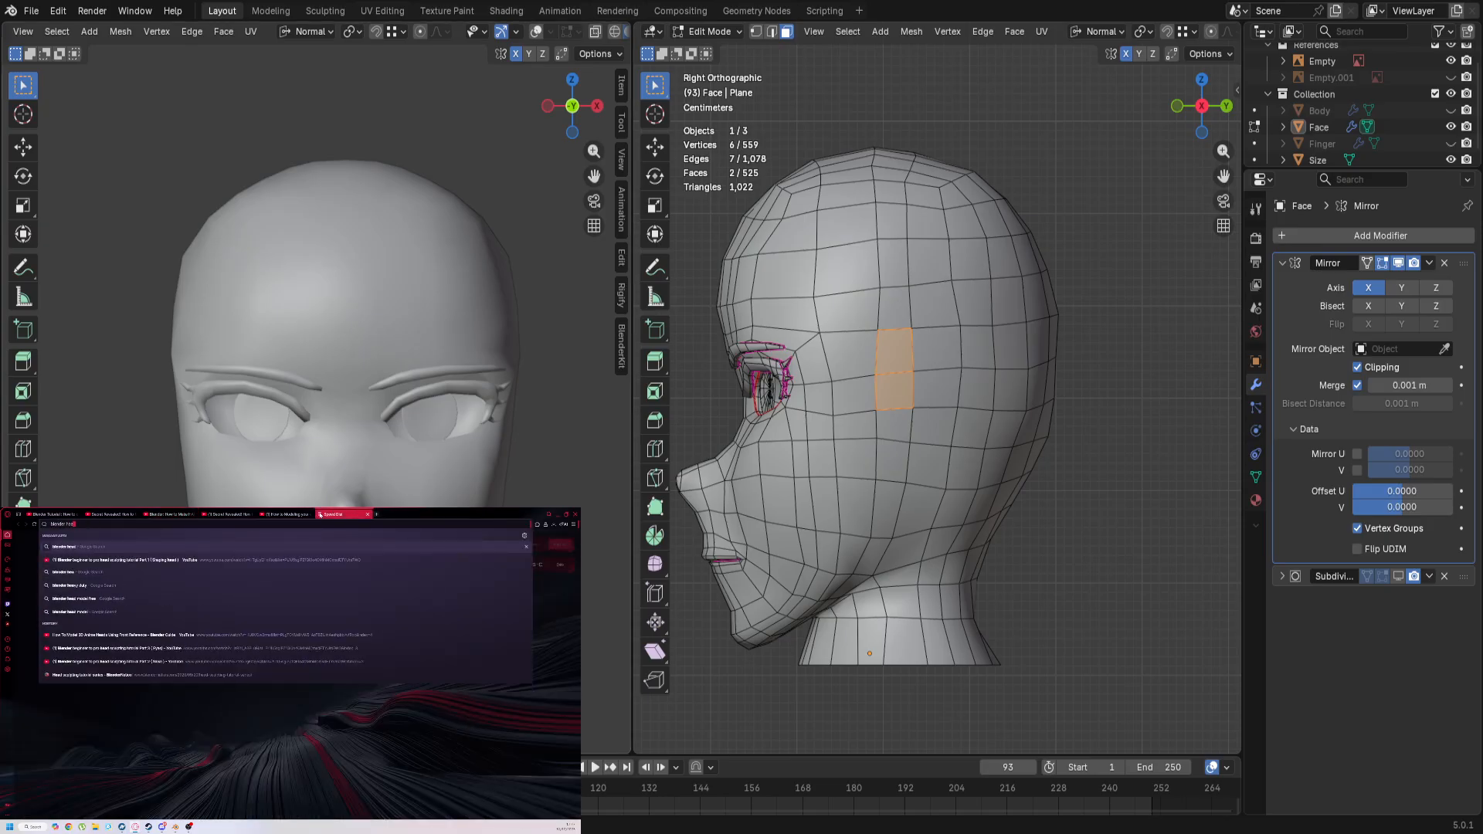
Step: Search the web for "blender head topology" and show the image results
text(d topology)
key(Return)
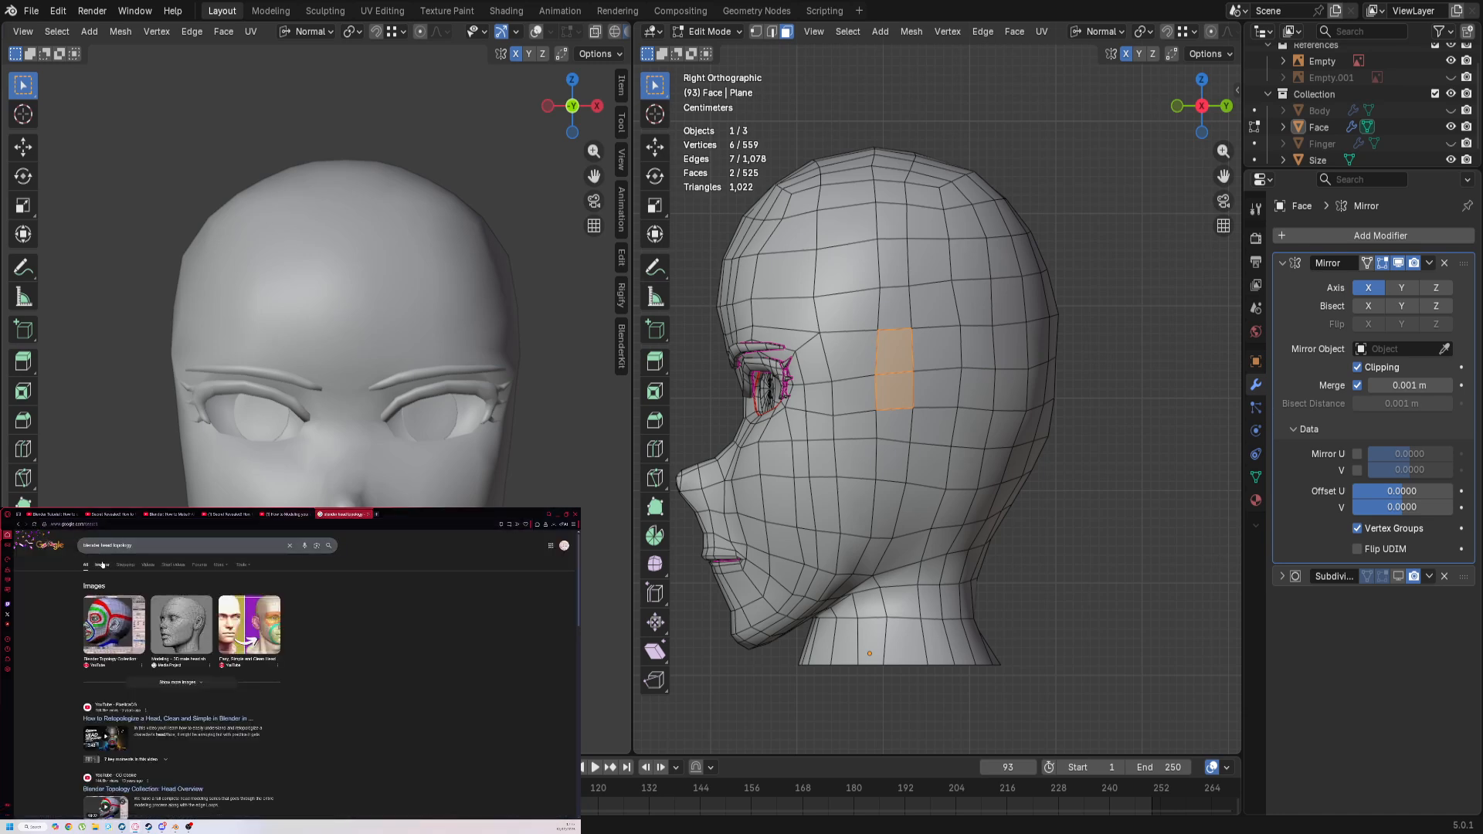
click(101, 565)
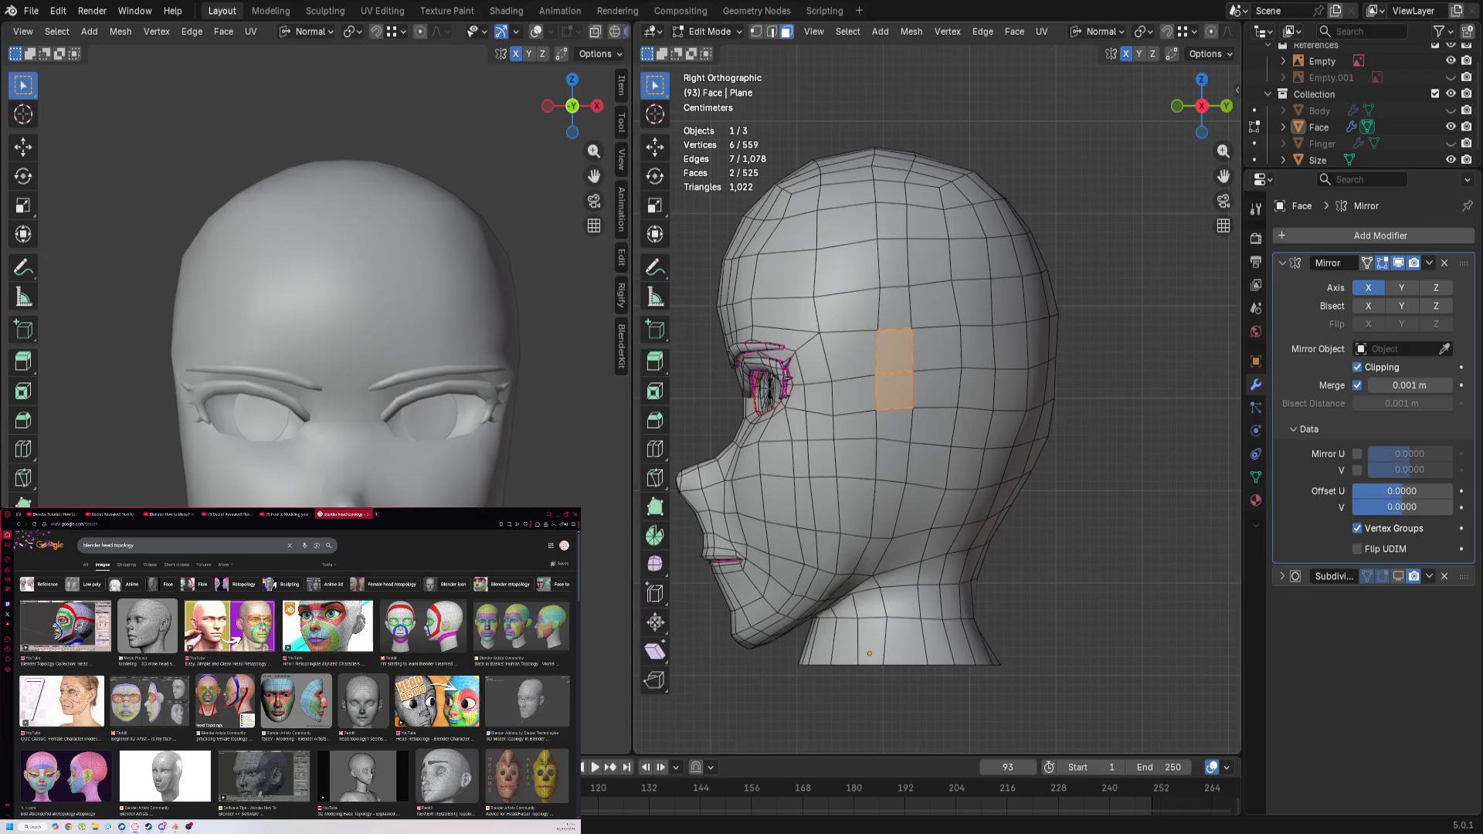
Step: Slide individual vertices along their edges on the side of the head, around the ear area behind the eye
click(896, 355)
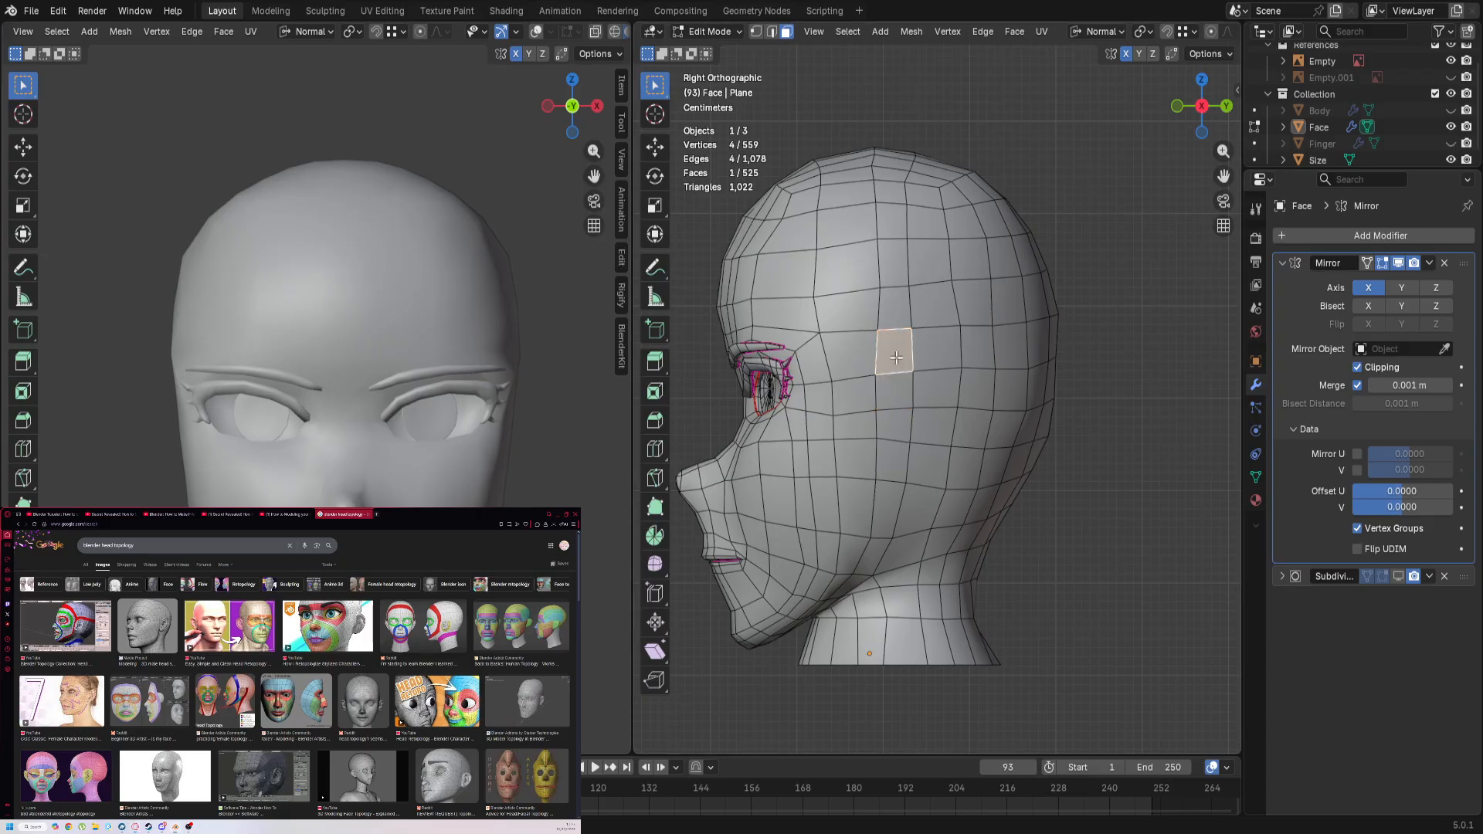
key(1)
click(866, 442)
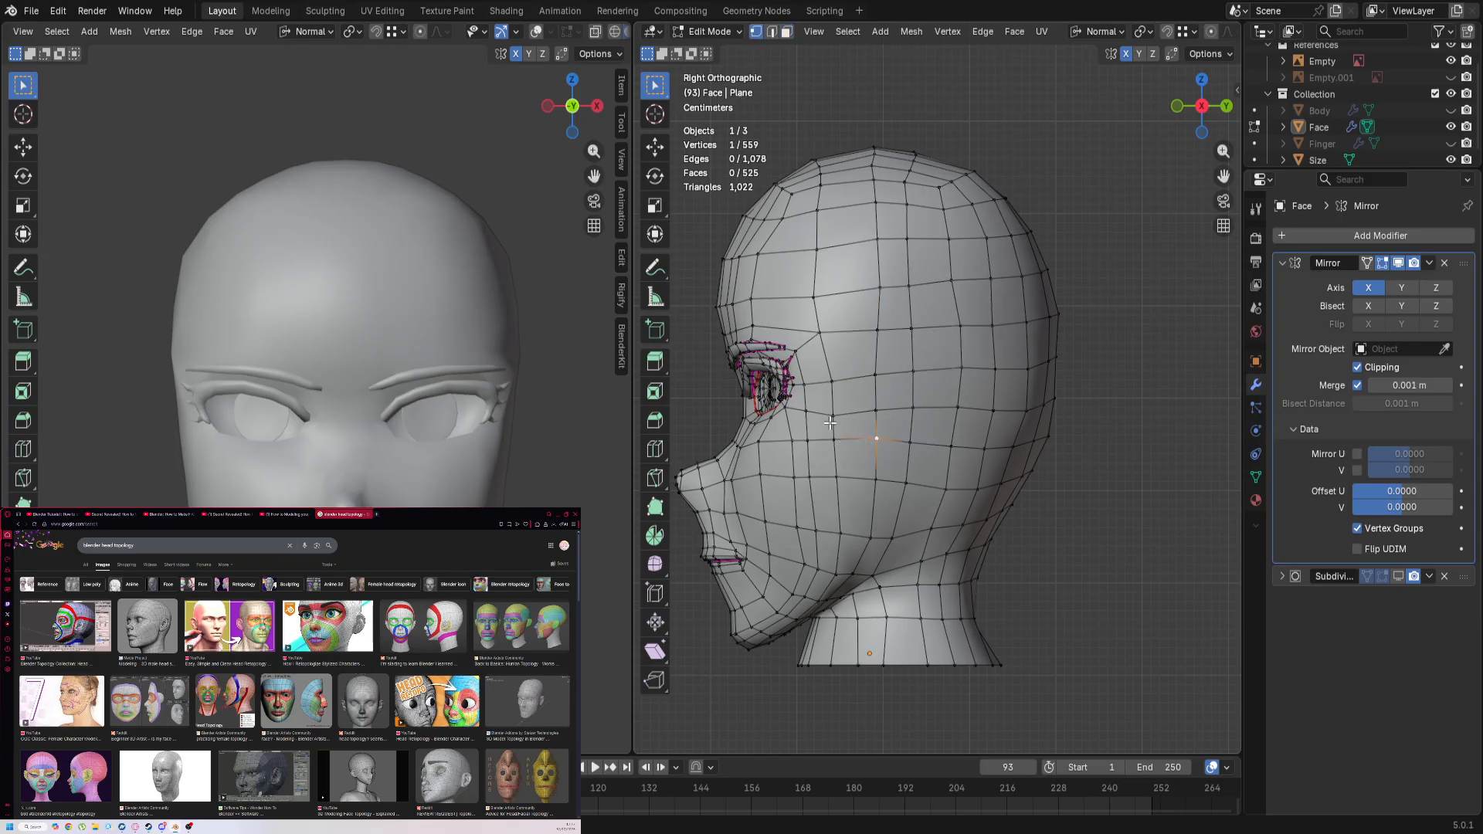
key(shift+v)
click(875, 454)
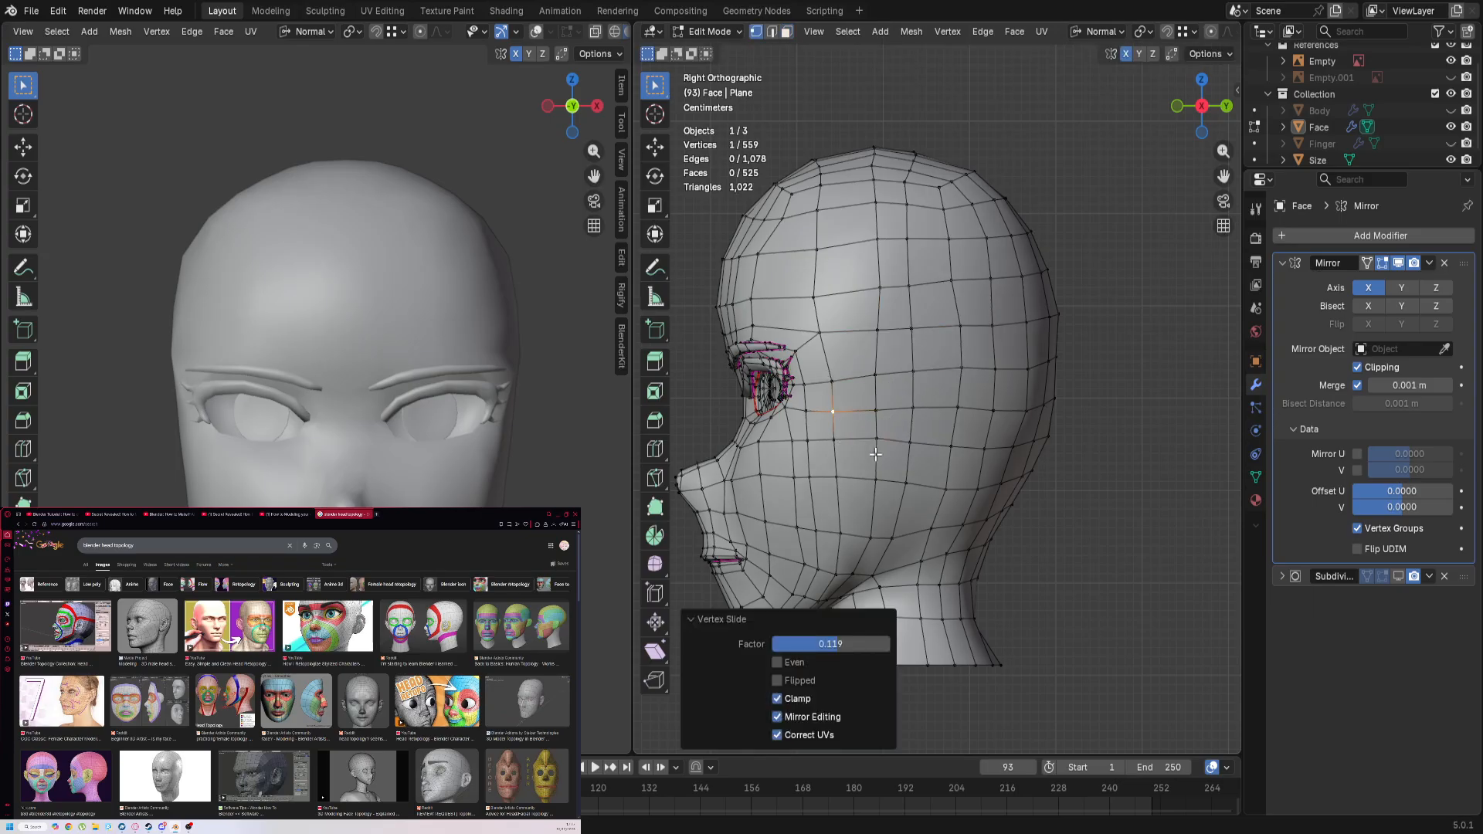
click(877, 453)
key(shift+v)
click(876, 500)
Step: Select a two-by-two block of faces on the side of the head, behind the eye, as a possible ear location
key(3)
click(882, 398)
shift+click(896, 425)
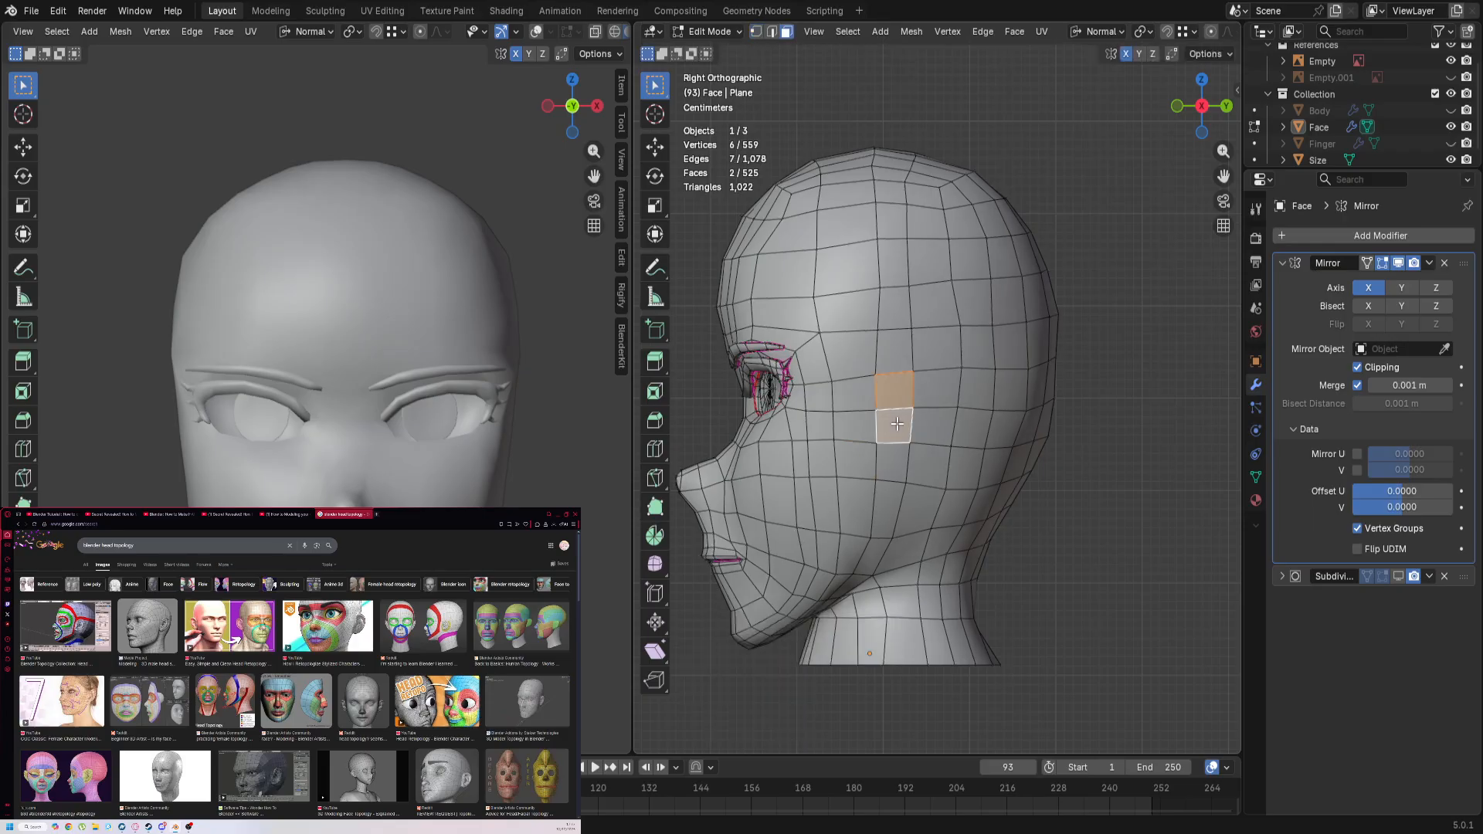
shift+click(857, 421)
shift+click(856, 391)
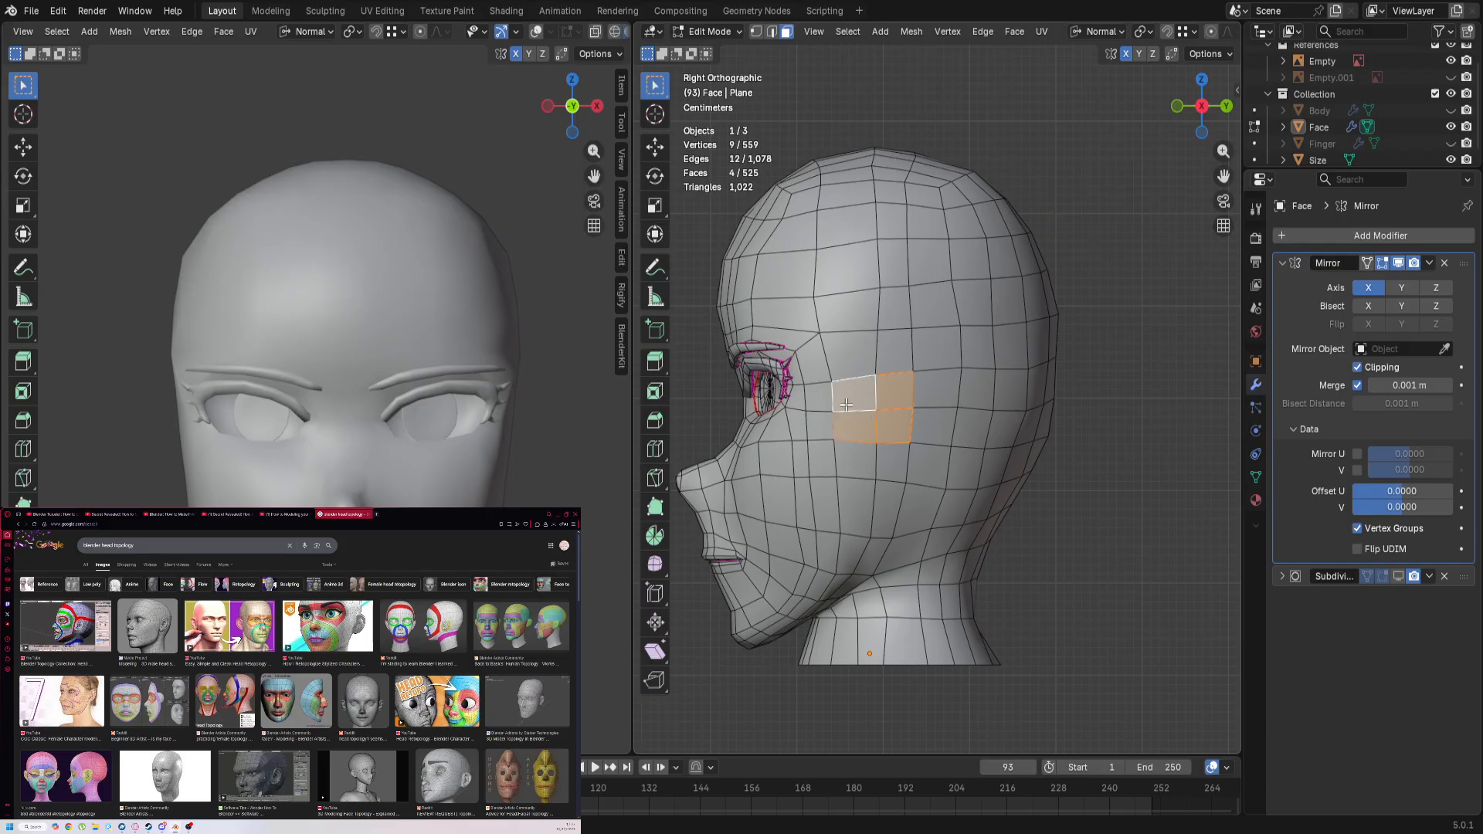
Step: Shift the two-by-two face selection one column toward the back of the head
scroll(738, 463, up, 2)
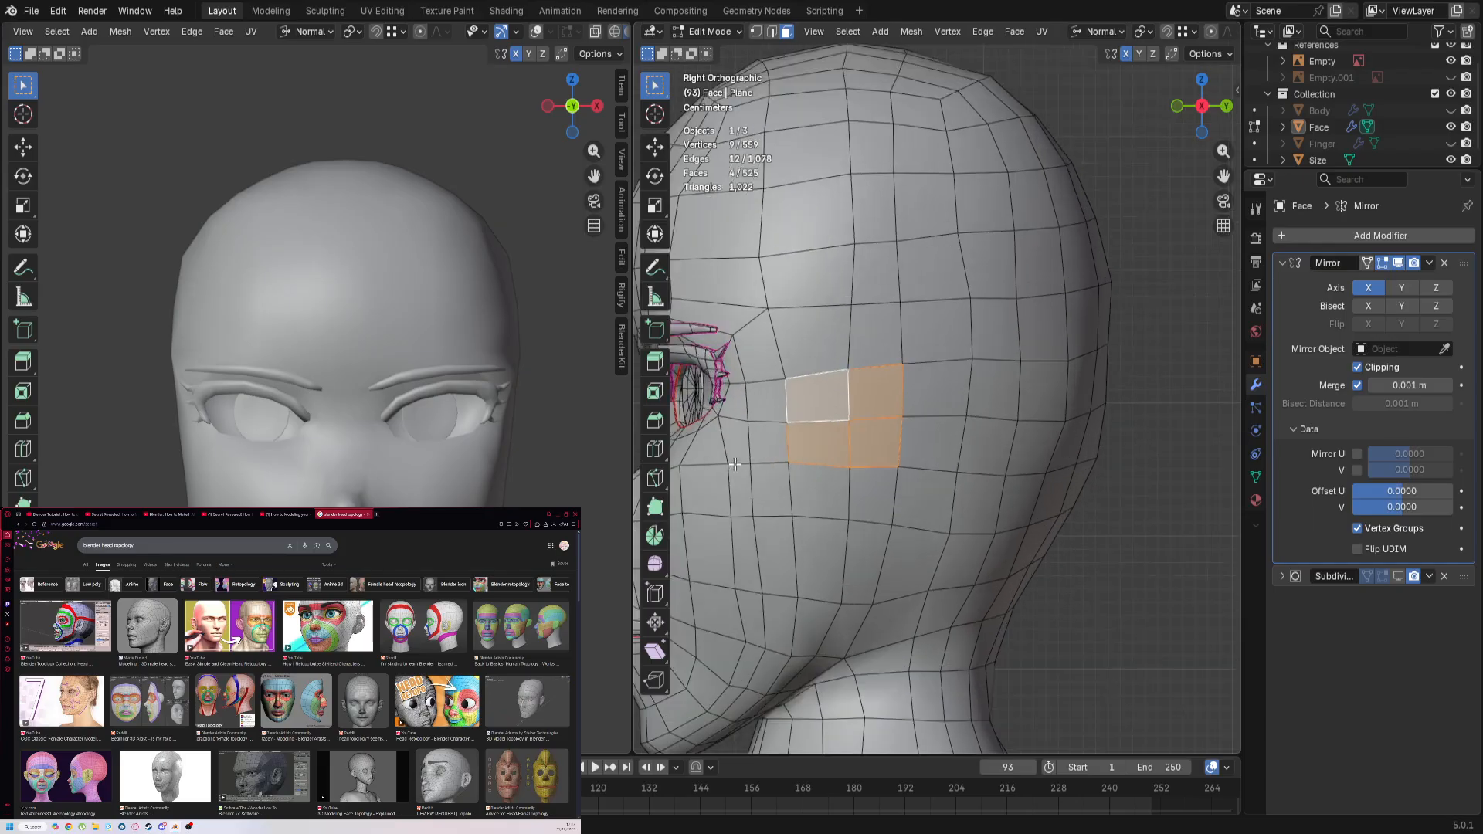
scroll(1084, 506, down, 1)
scroll(878, 470, up, 1)
scroll(862, 478, up, 1)
scroll(849, 483, down, 2)
scroll(849, 483, down, 2)
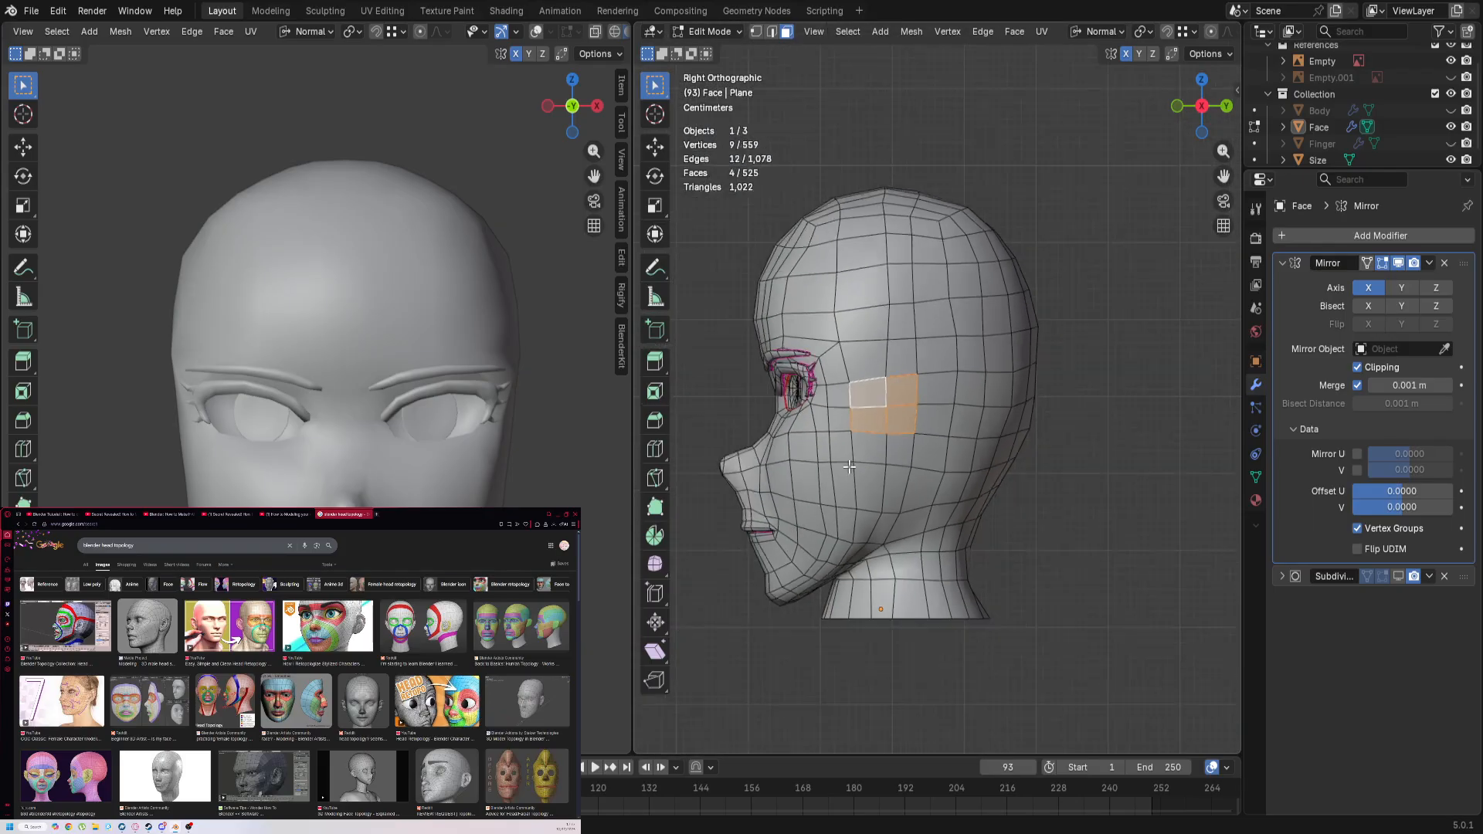
shift+click(843, 413)
shift+click(844, 413)
shift+click(877, 402)
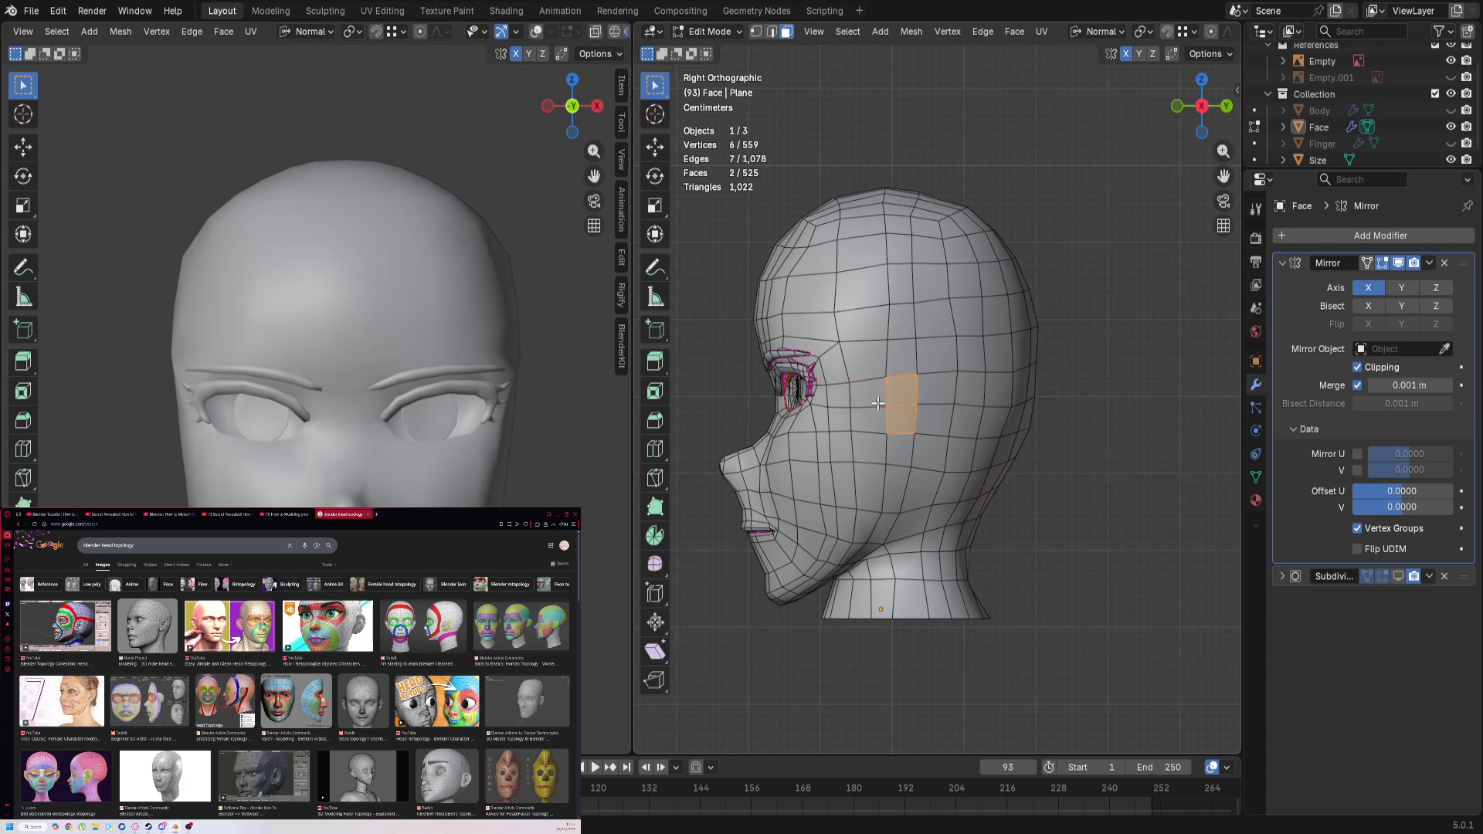
shift+click(929, 387)
shift+click(934, 413)
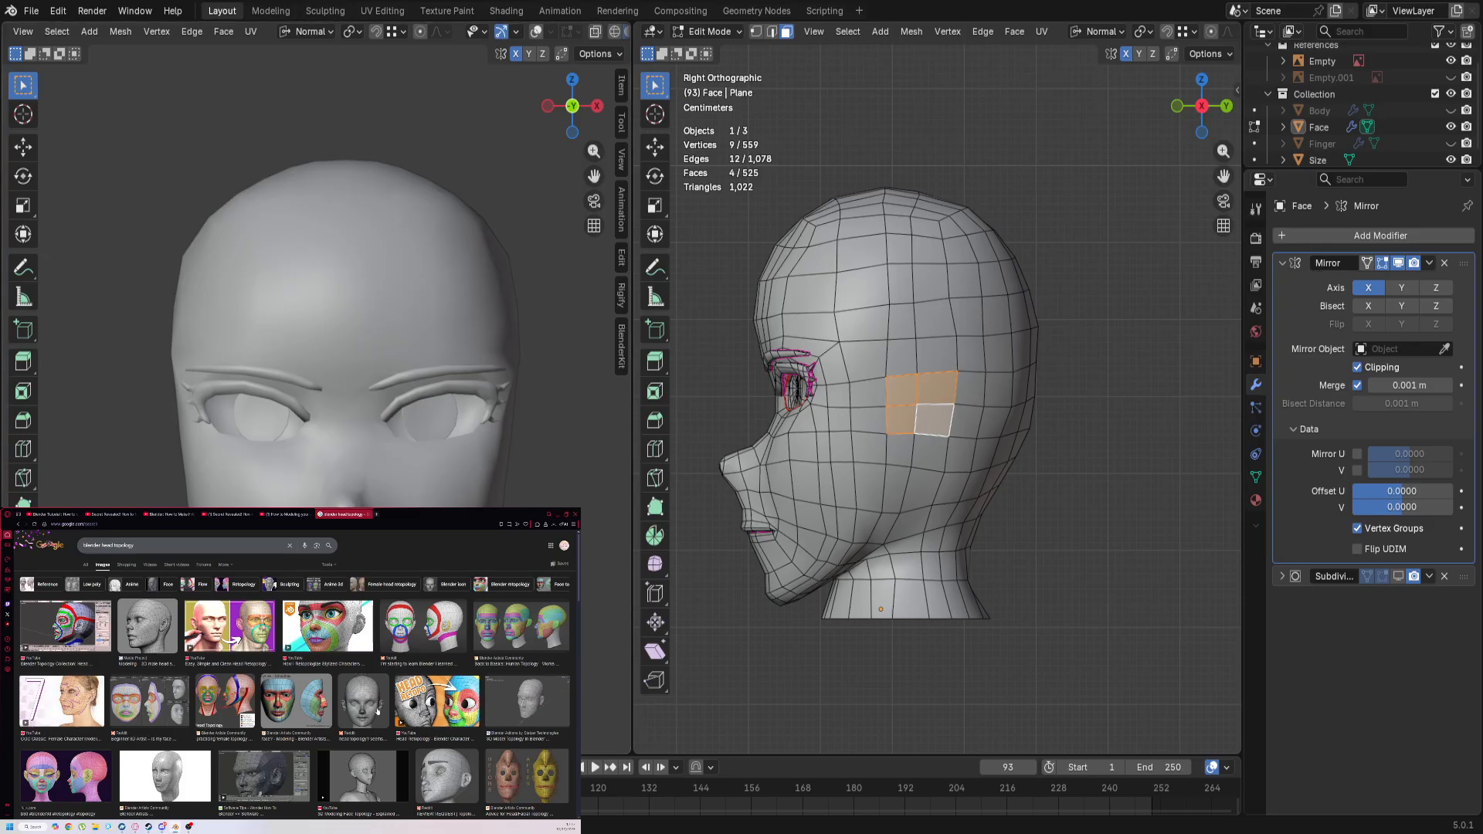
scroll(740, 466, down, 1)
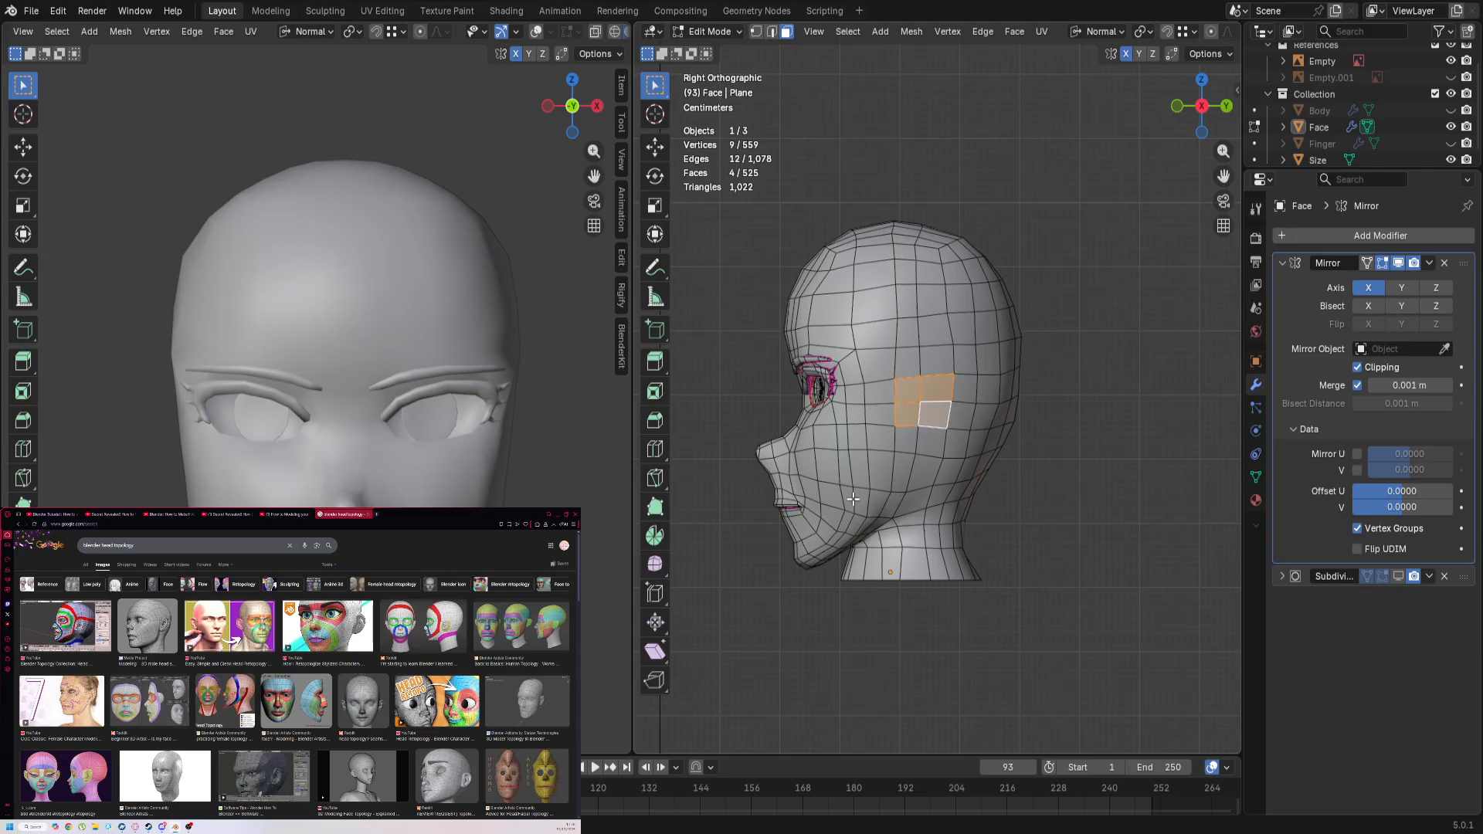
scroll(852, 499, up, 2)
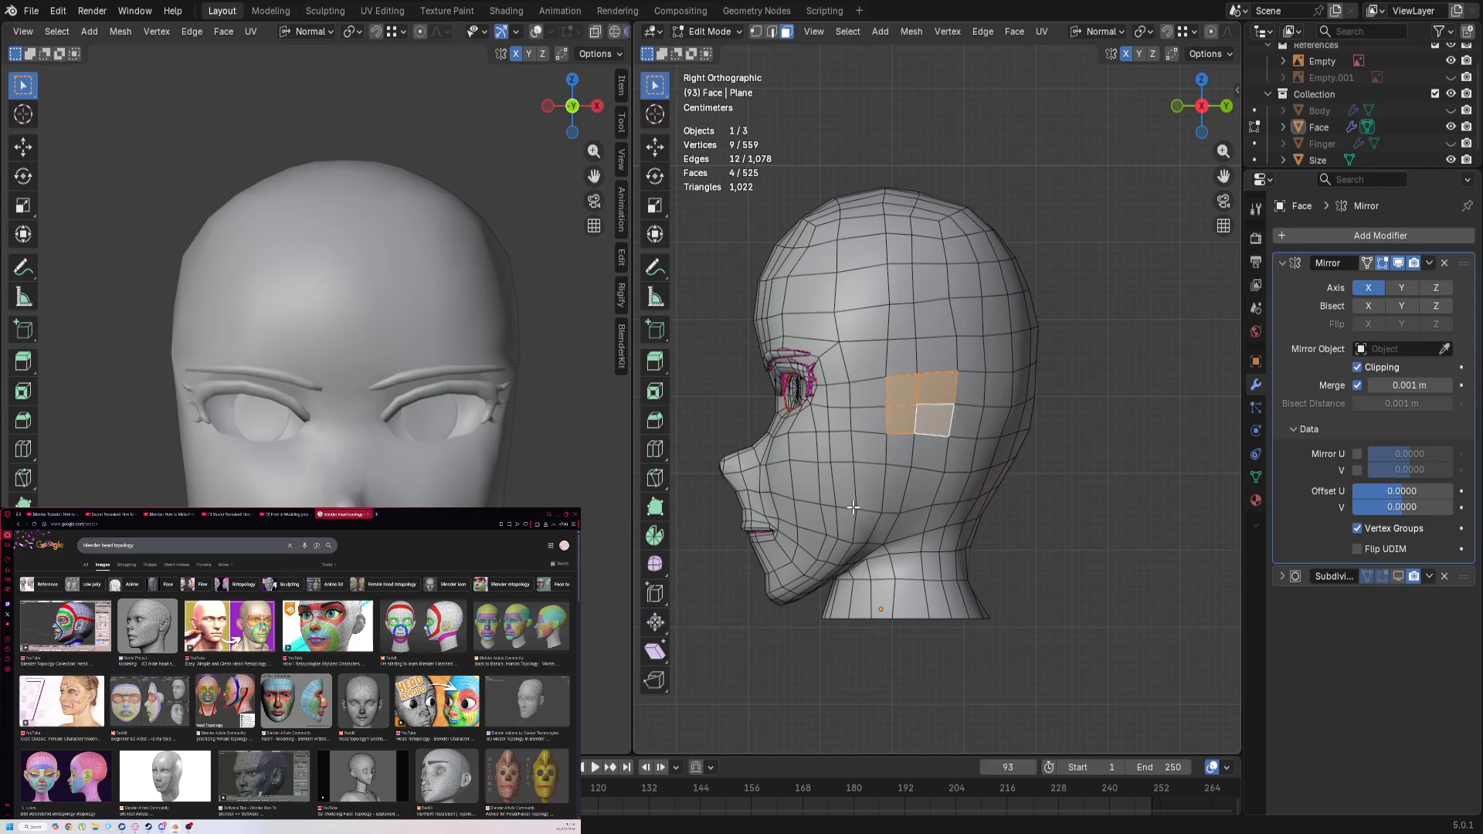
Step: Select a single vertex on the lower cheek and switch the Face mesh to Sculpt Mode
key(1)
click(855, 508)
scroll(878, 539, up, 2)
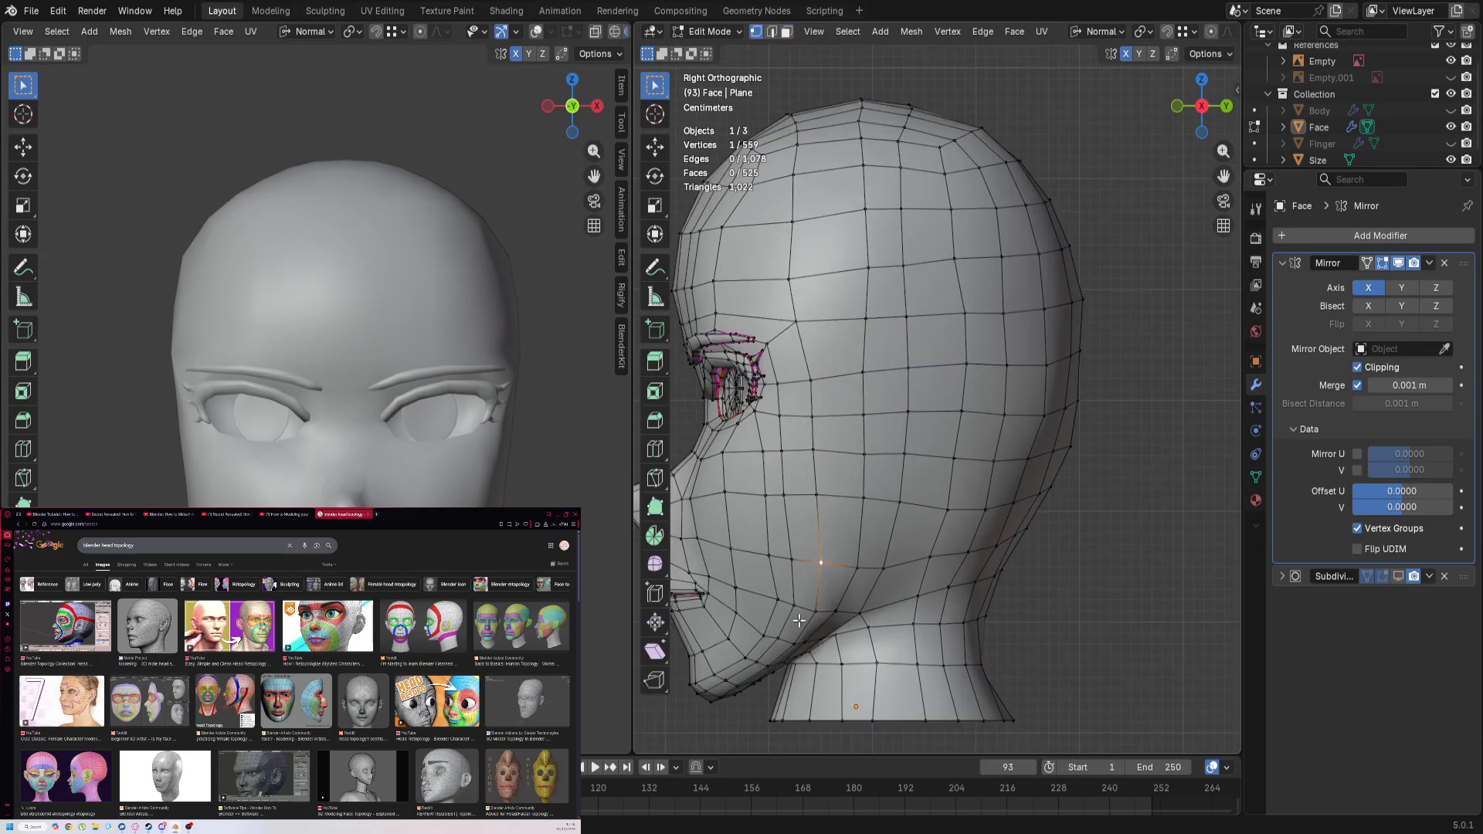
key(ctrl+Tab)
click(836, 600)
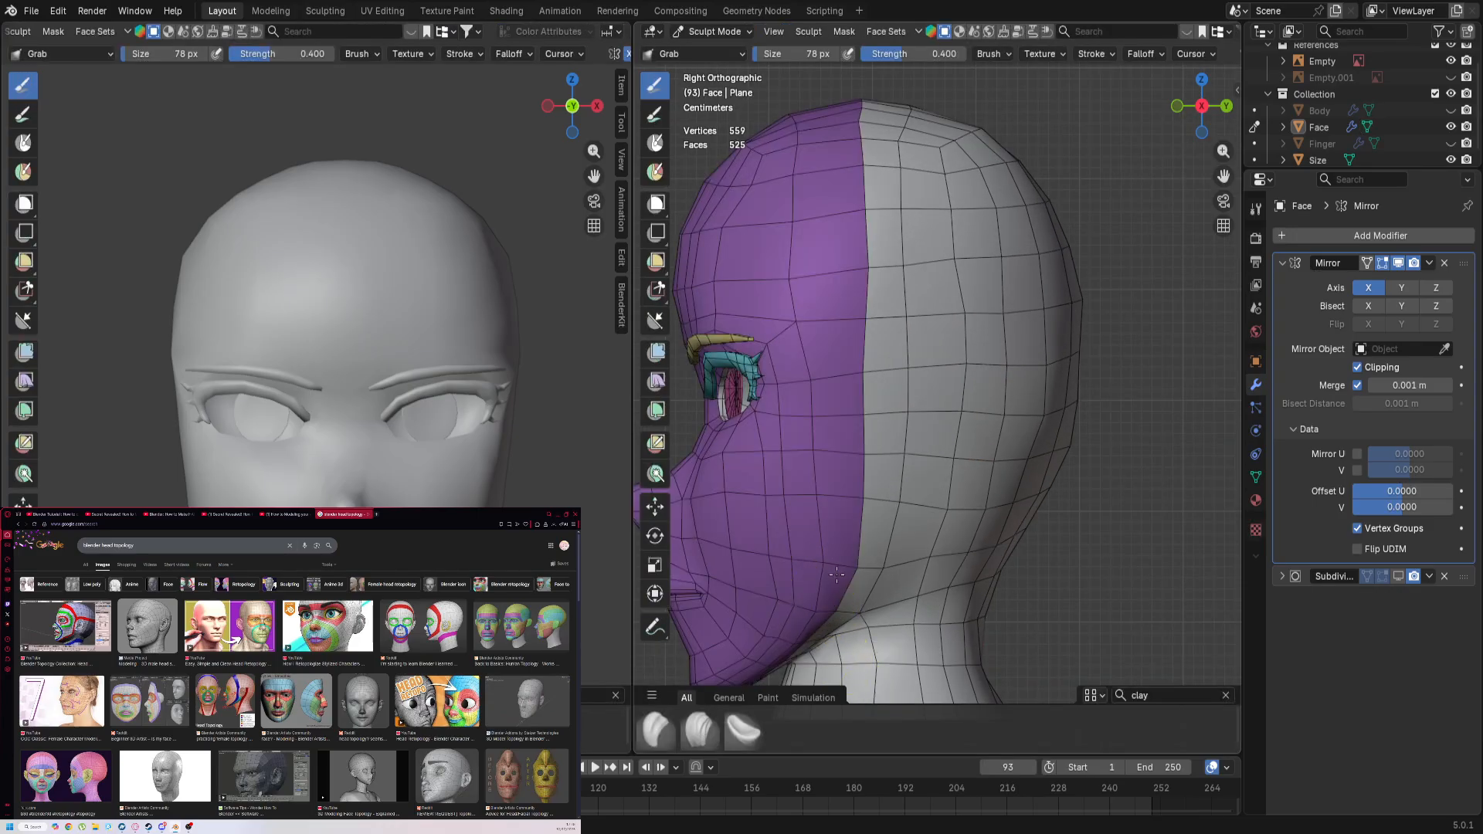
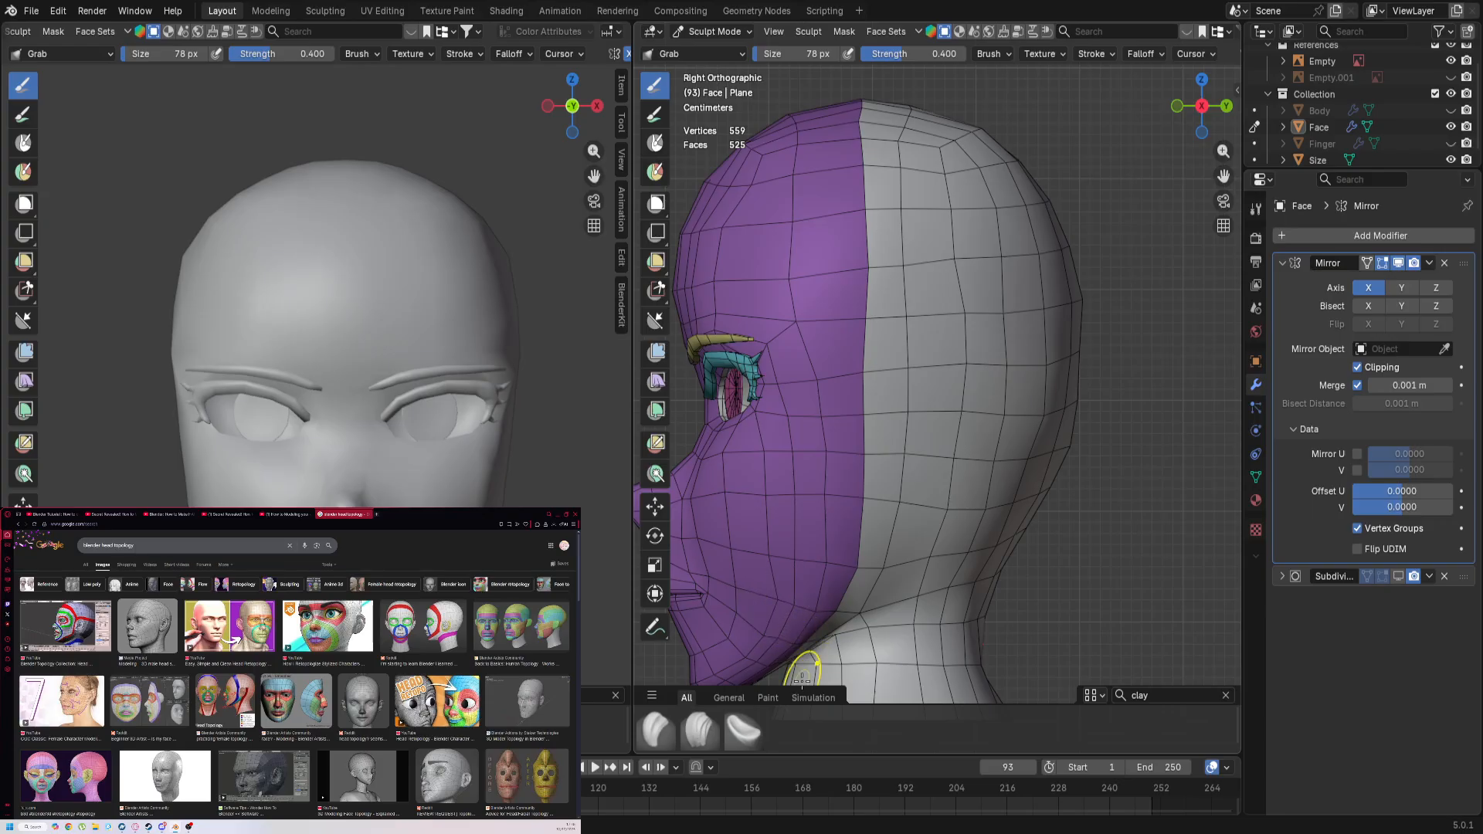
Step: Preview the head with the Subdivision modifier shown in the viewport, and hide the modifier again
click(1402, 576)
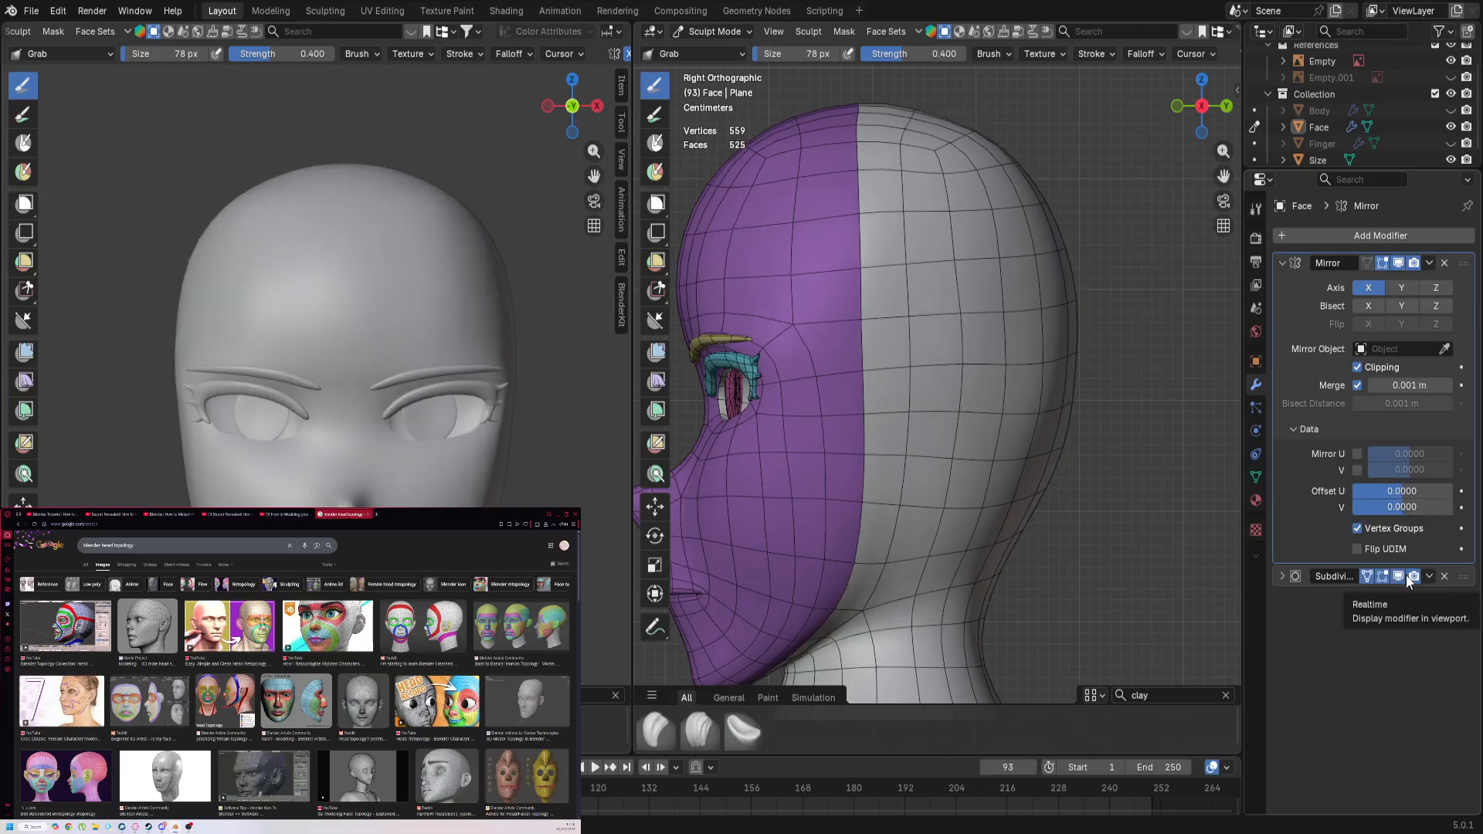
click(1407, 576)
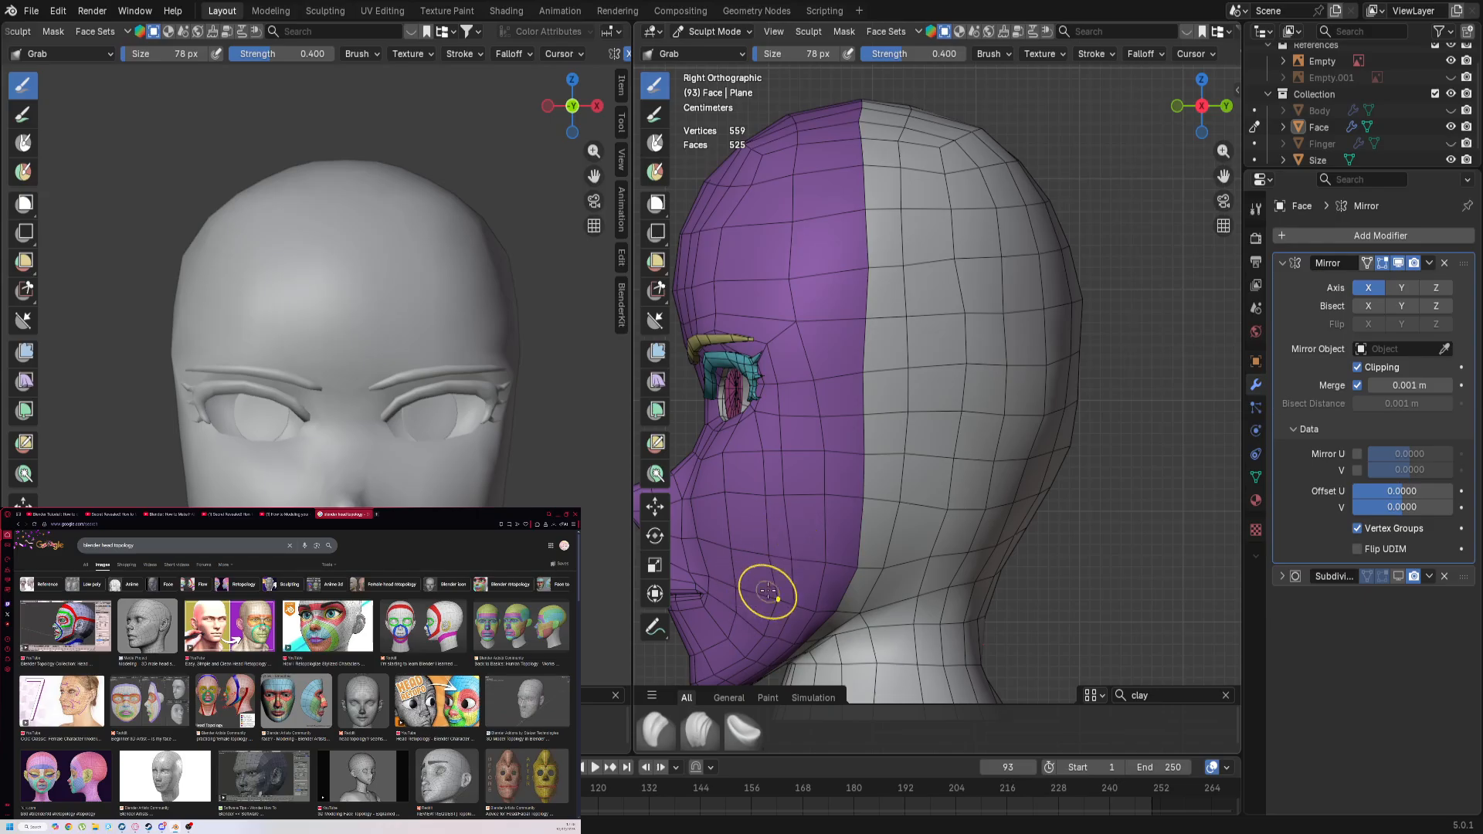
scroll(788, 580, down, 2)
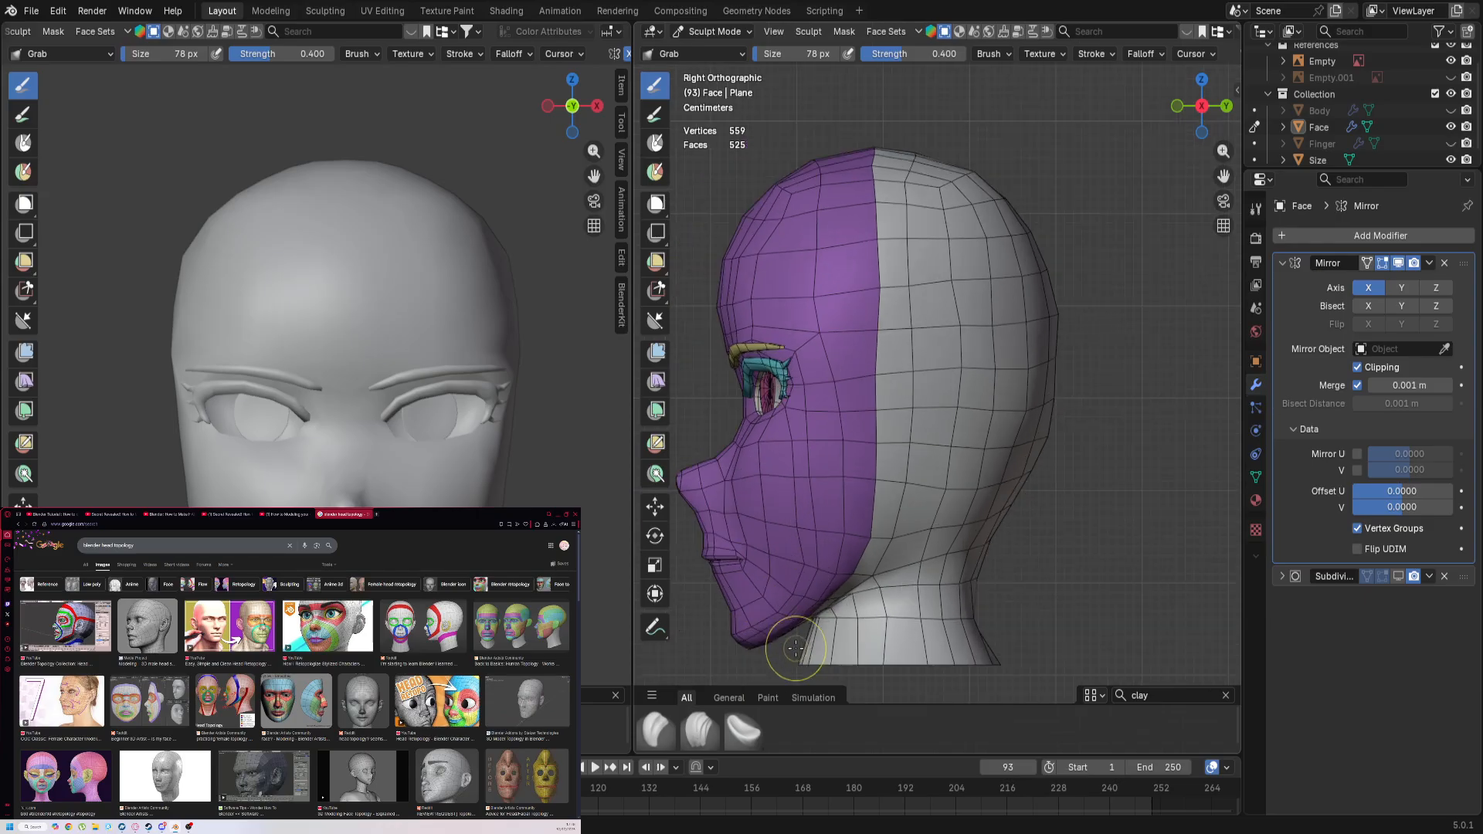
scroll(789, 645, up, 2)
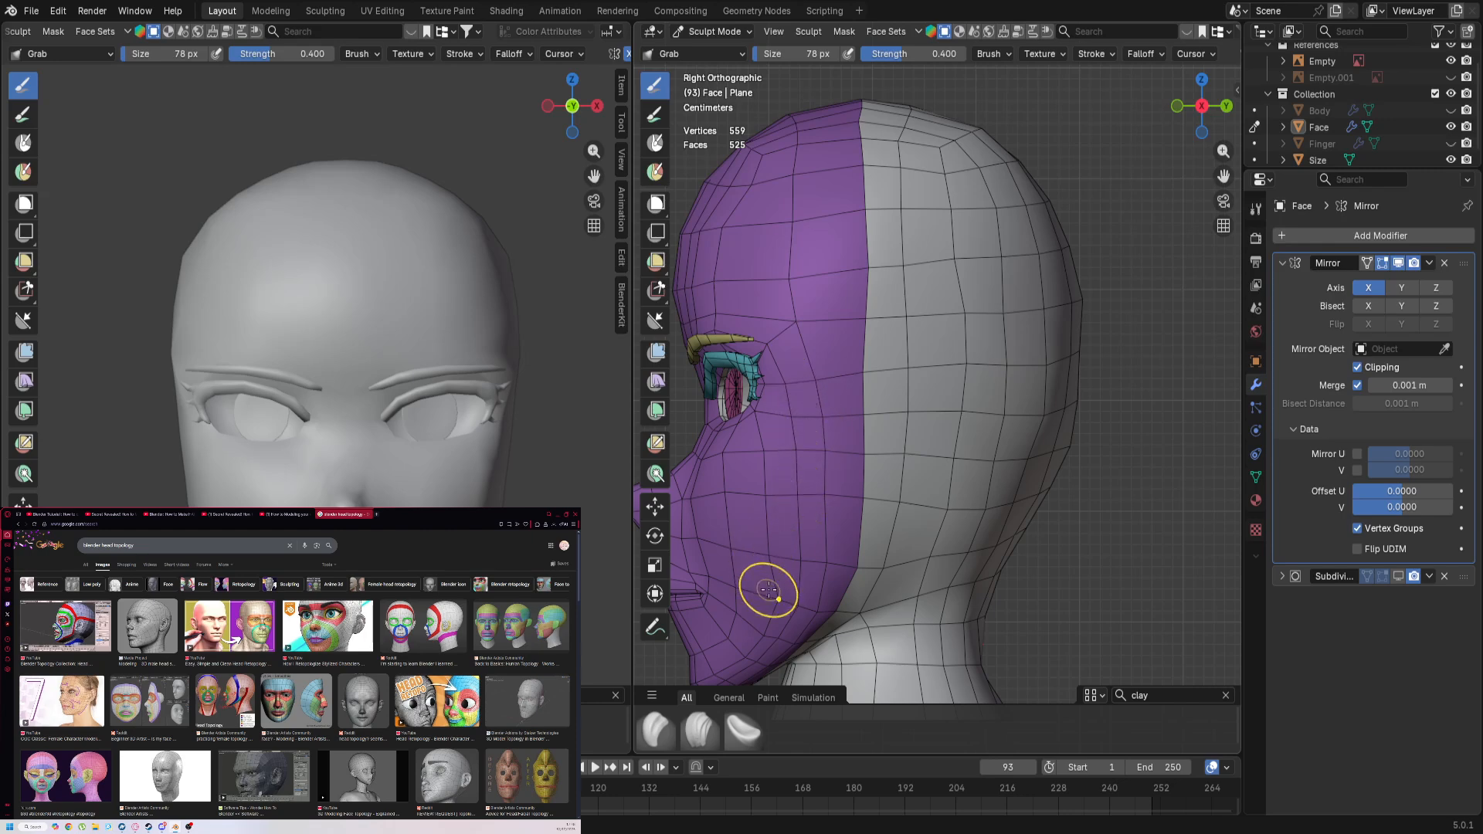
Step: Examine the jaw, chin and neck from the front against the reference image and in the smooth-shaded view
middle_drag(772, 589, 903, 487)
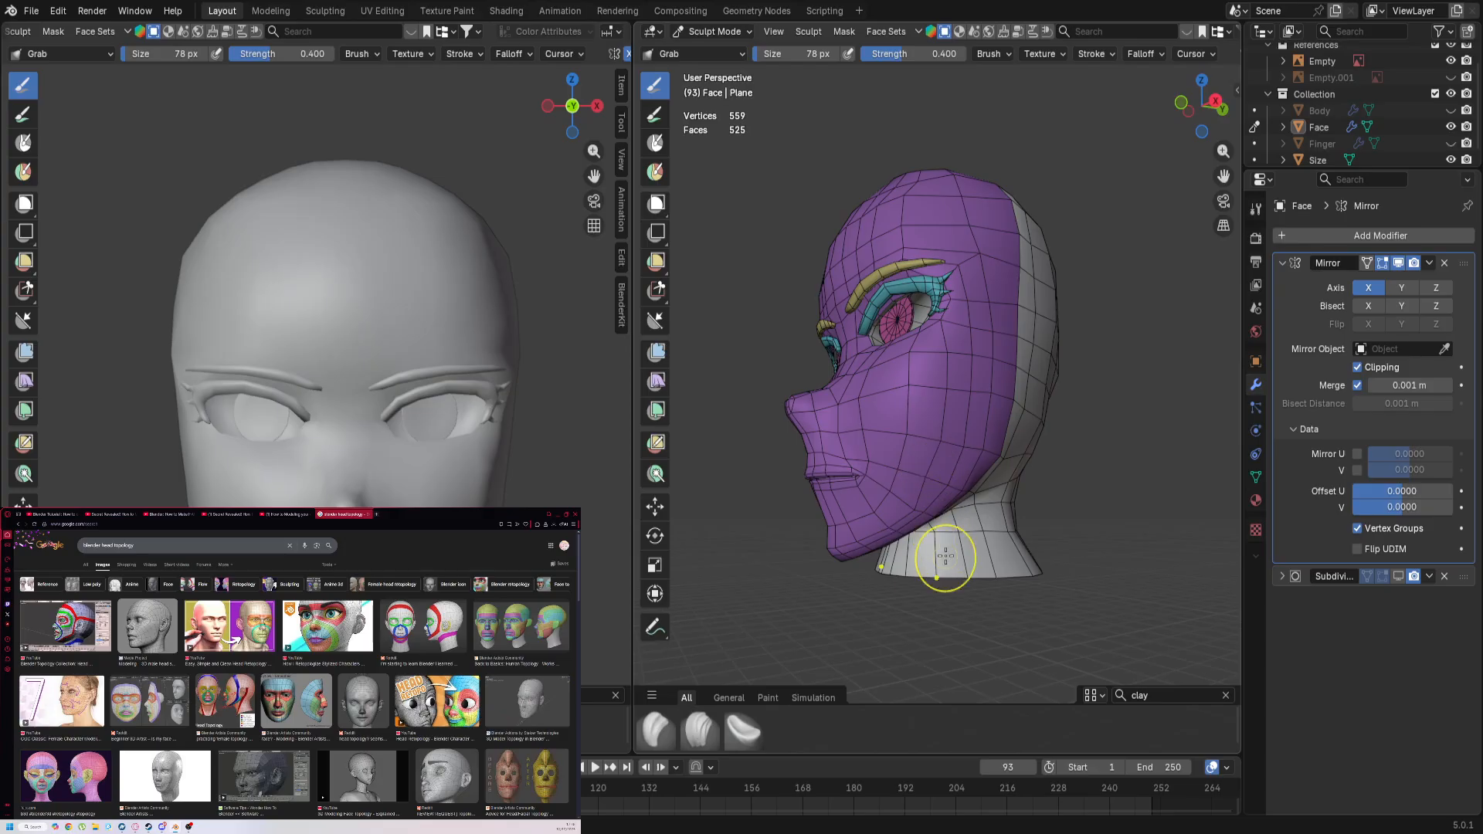
key(KP_1)
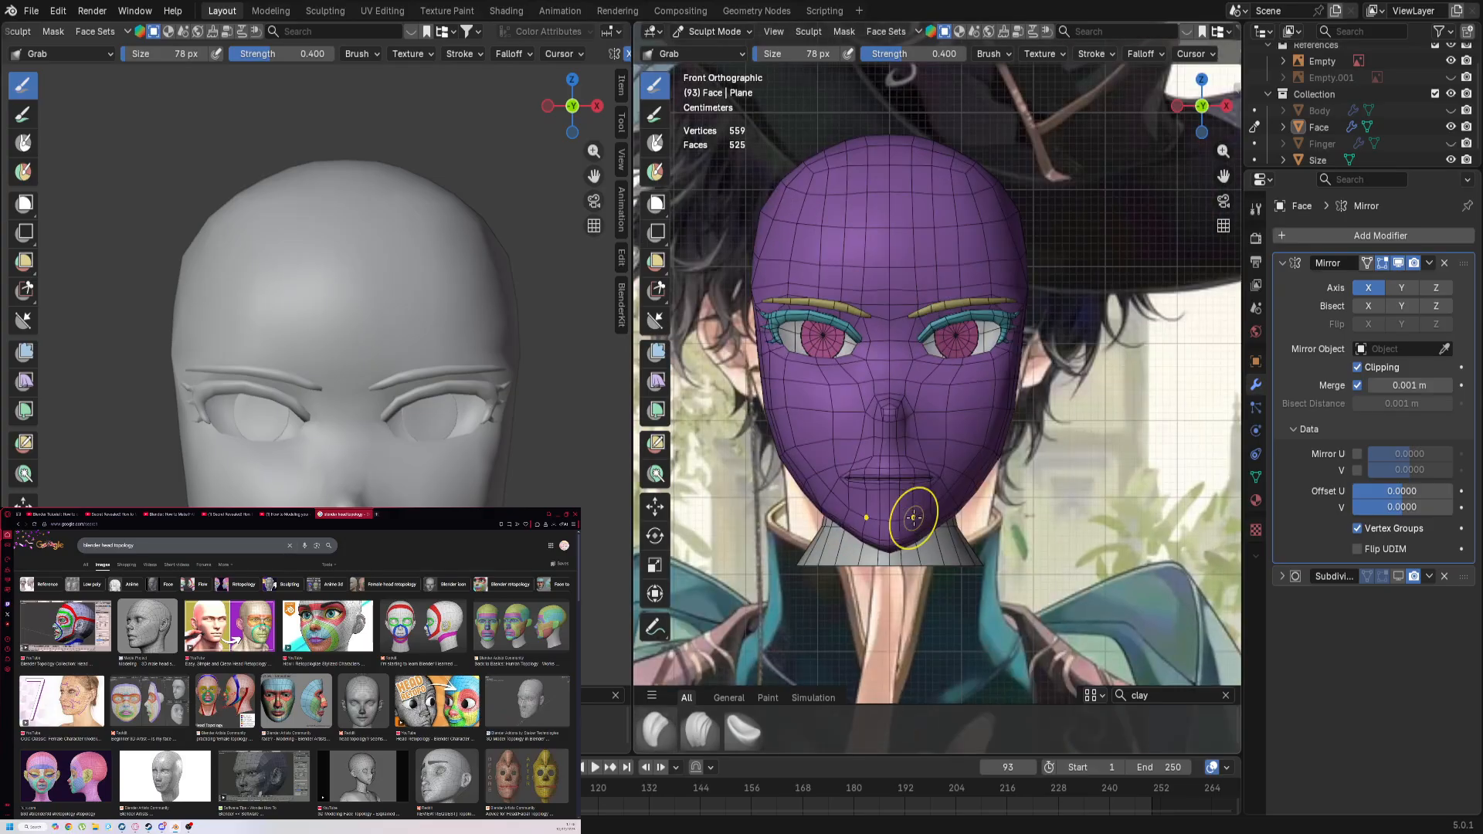
scroll(914, 518, up, 3)
shift+middle_drag(914, 629, 1108, 570)
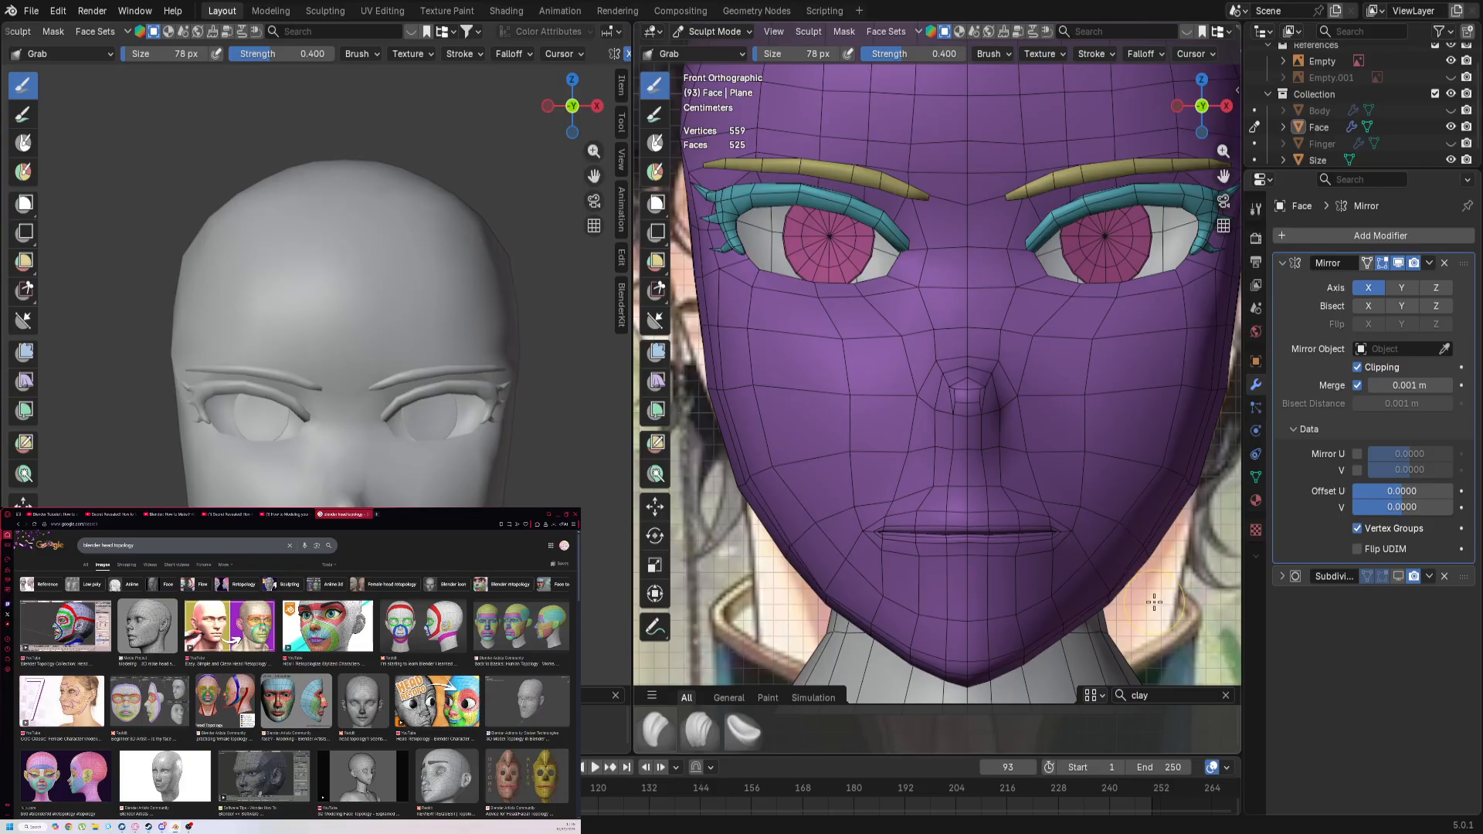
scroll(881, 606, up, 2)
shift+middle_drag(993, 563, 768, 292)
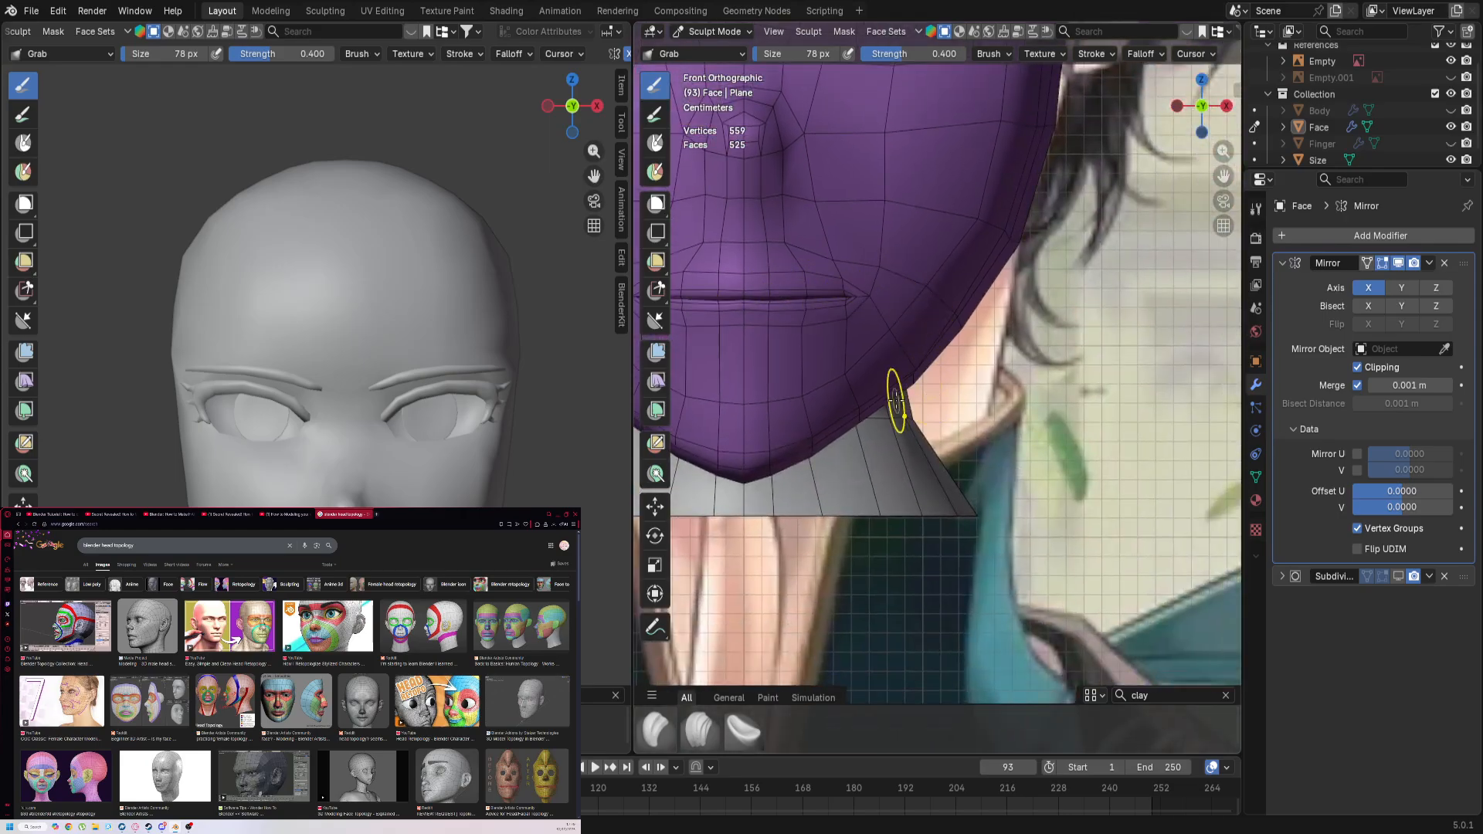
scroll(341, 386, down, 1)
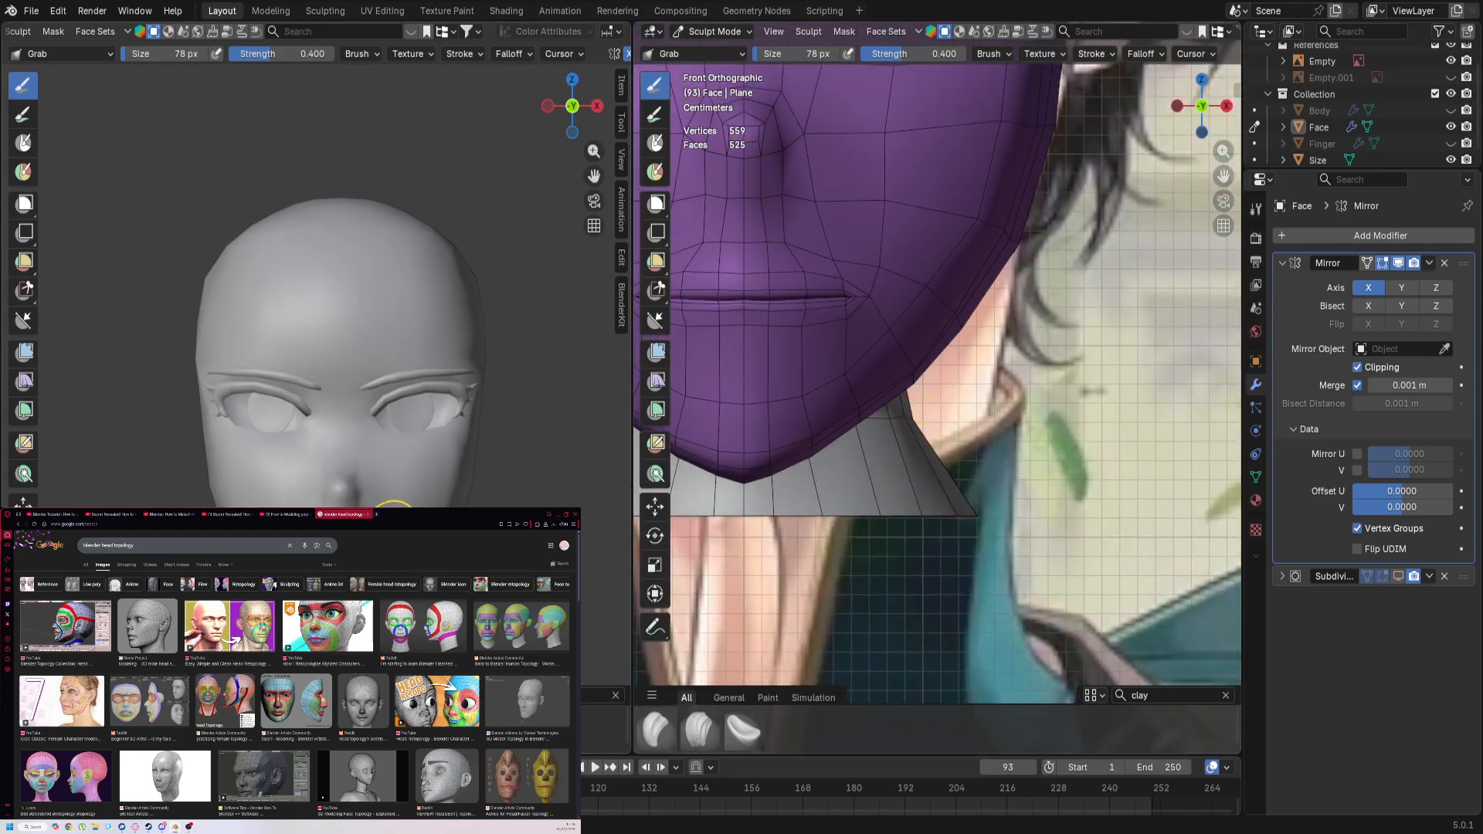
middle_drag(1012, 373, 1007, 327)
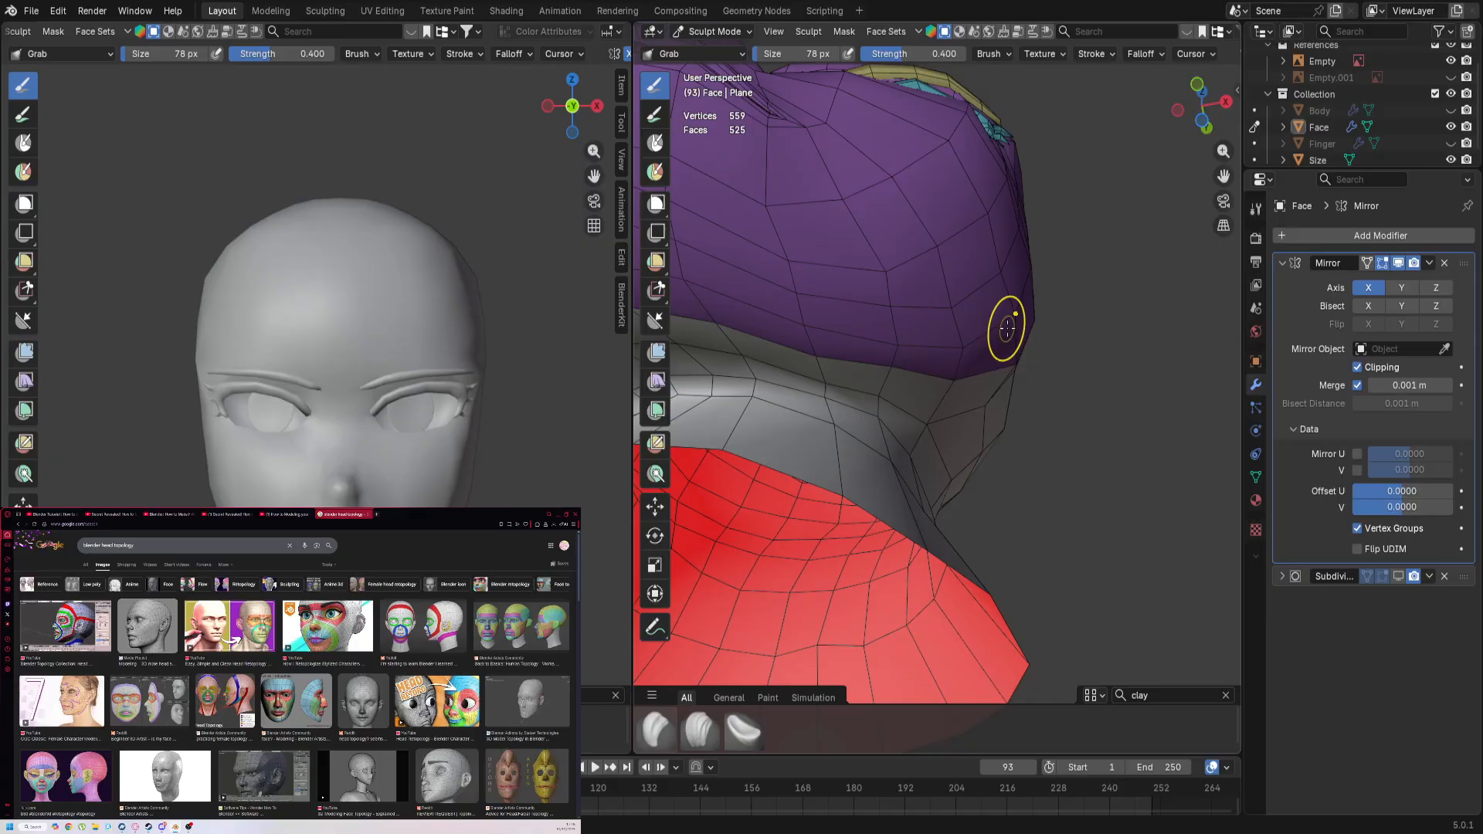
key(KP_1)
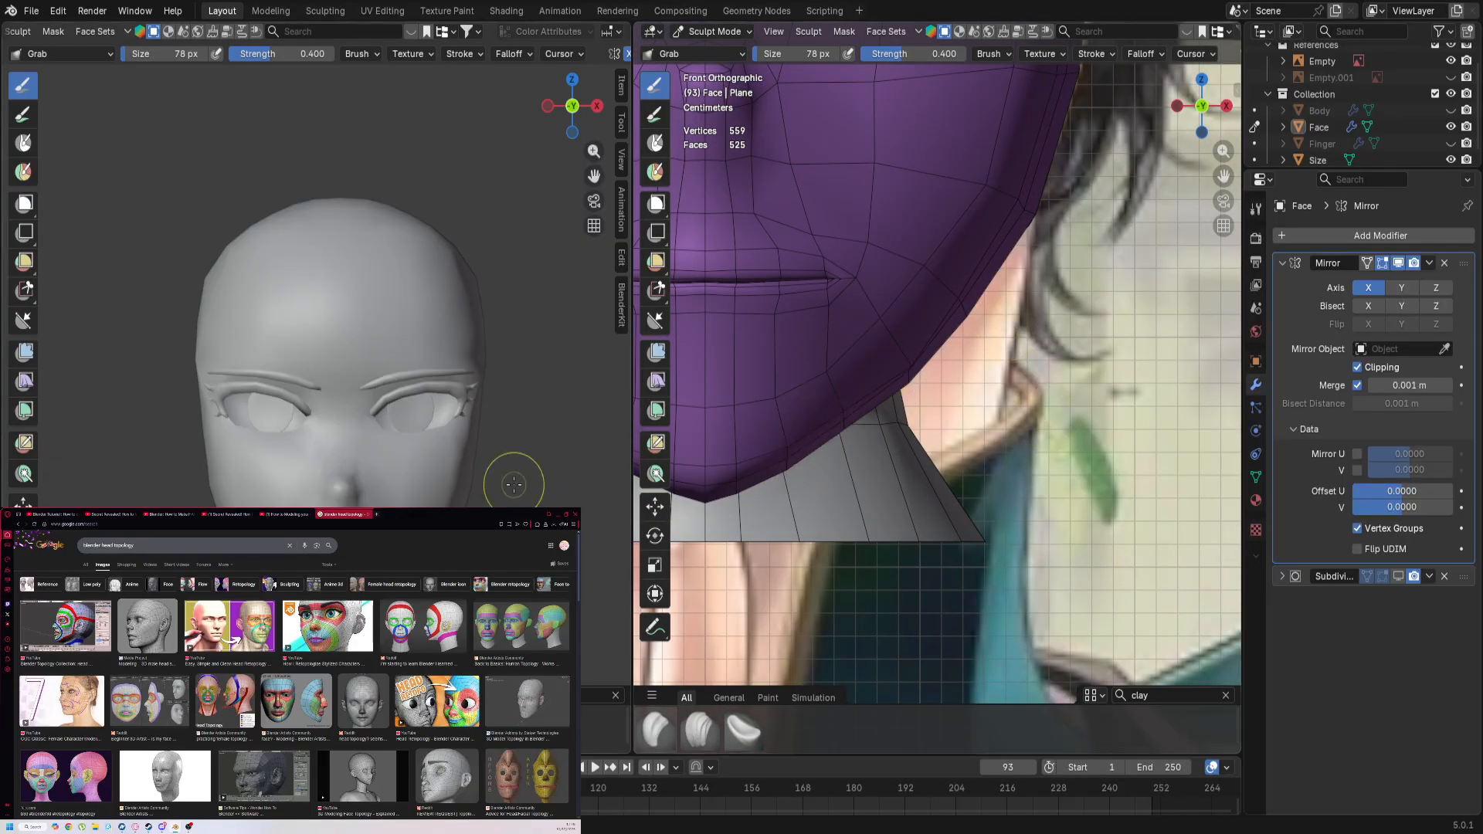
scroll(530, 37, left, 2)
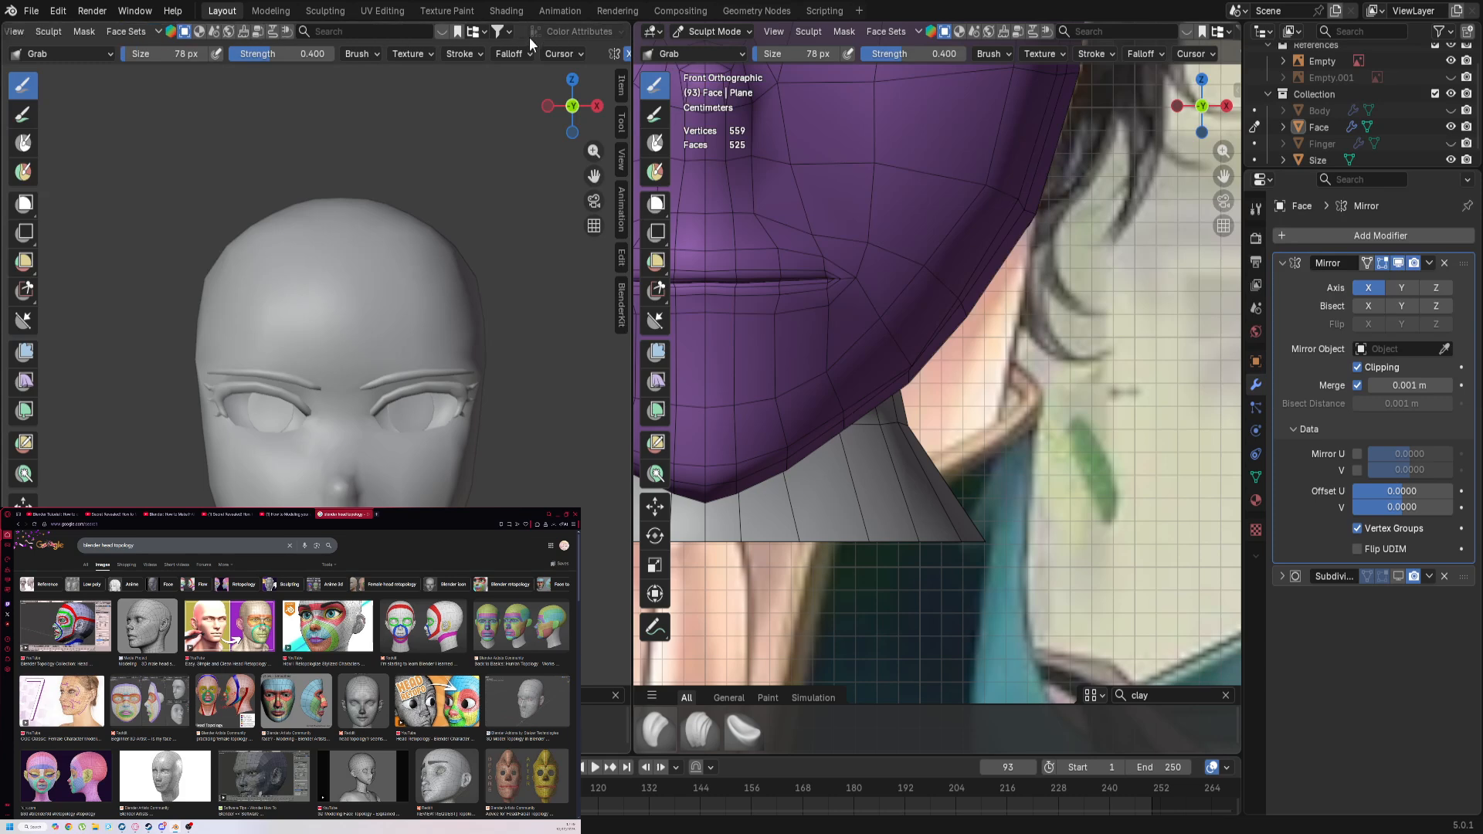
scroll(825, 421, down, 4)
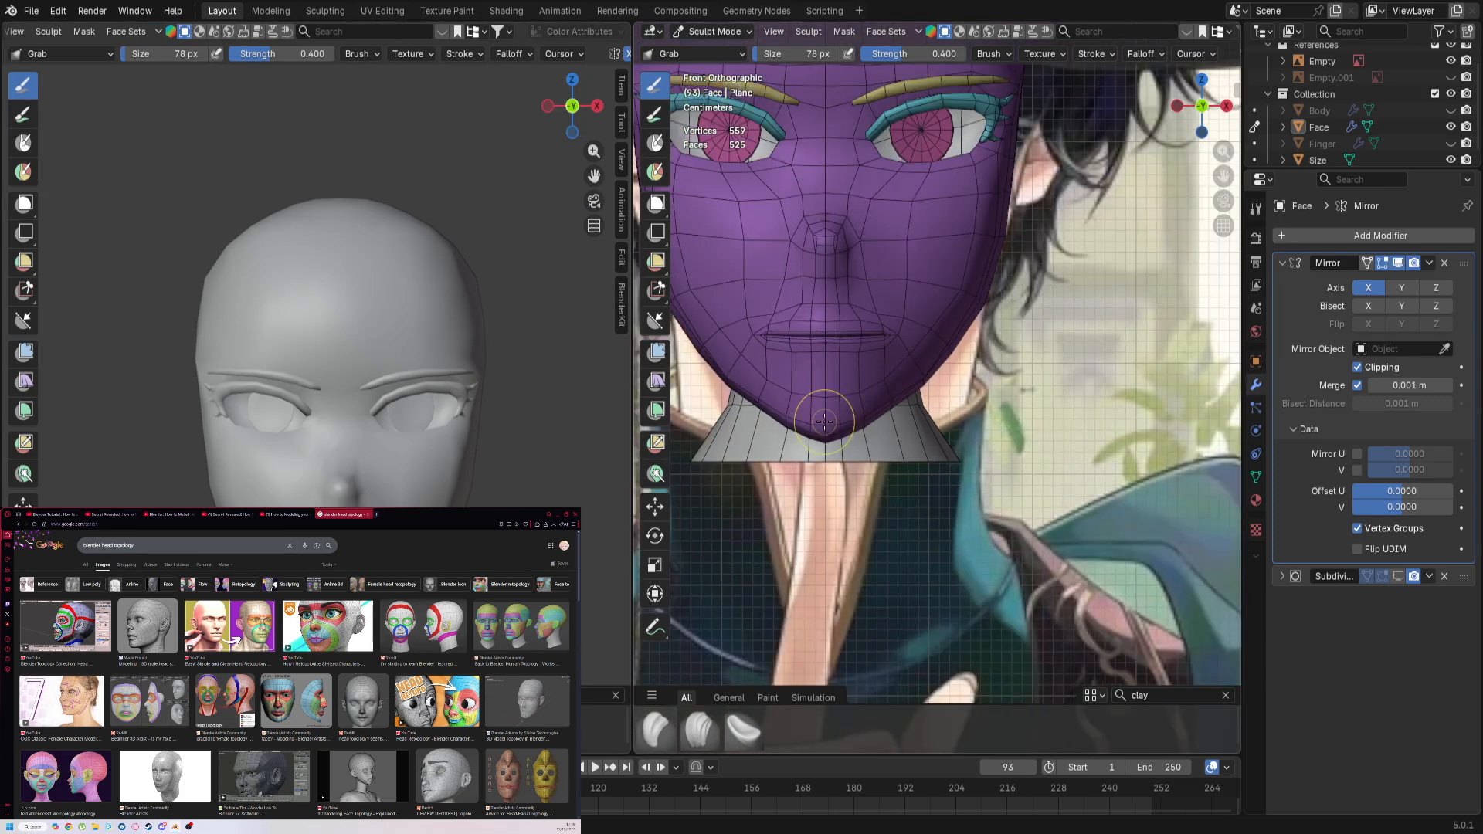
scroll(254, 471, up, 4)
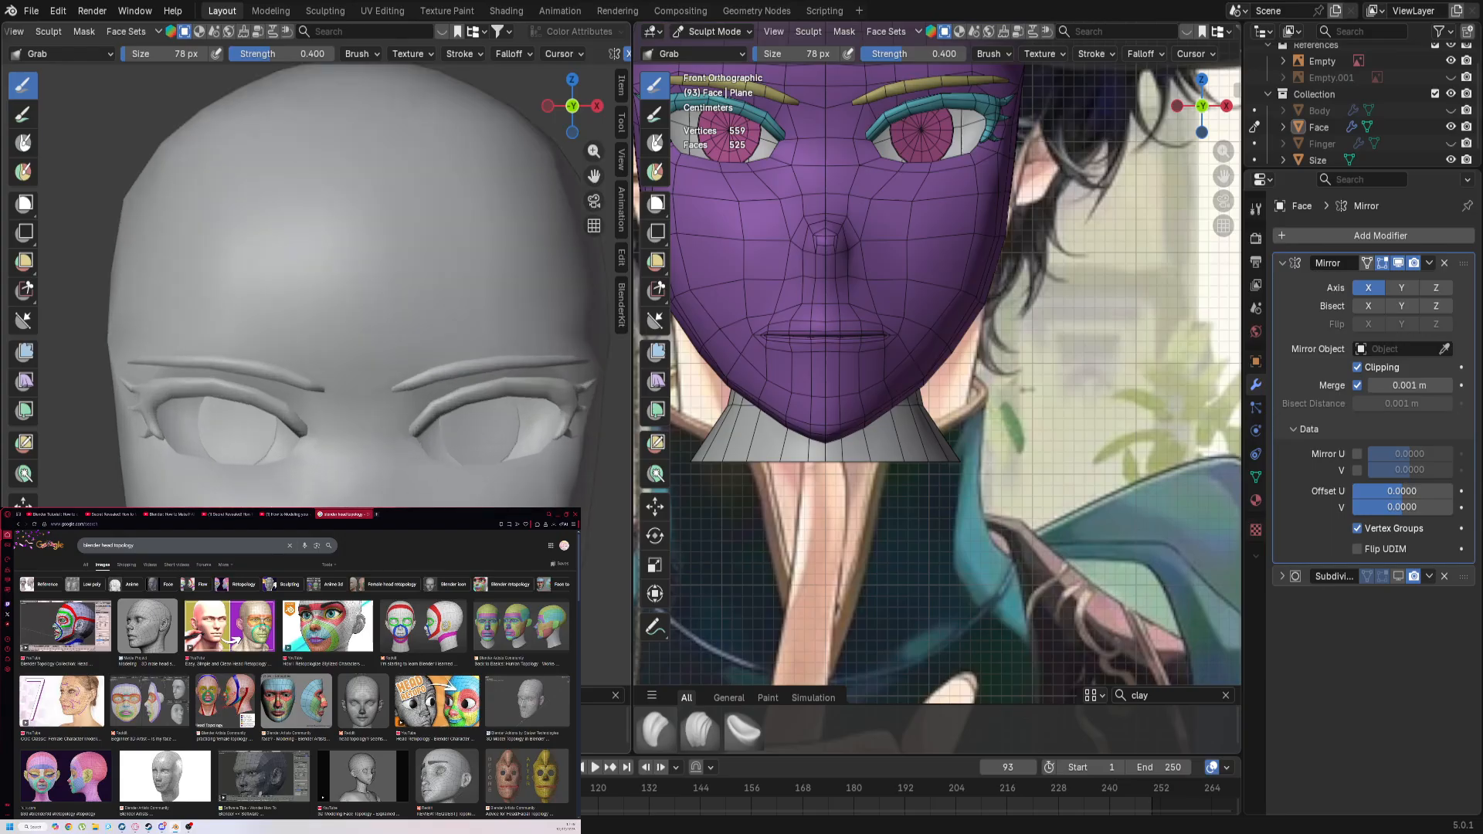
shift+middle_drag(394, 561, 275, 248)
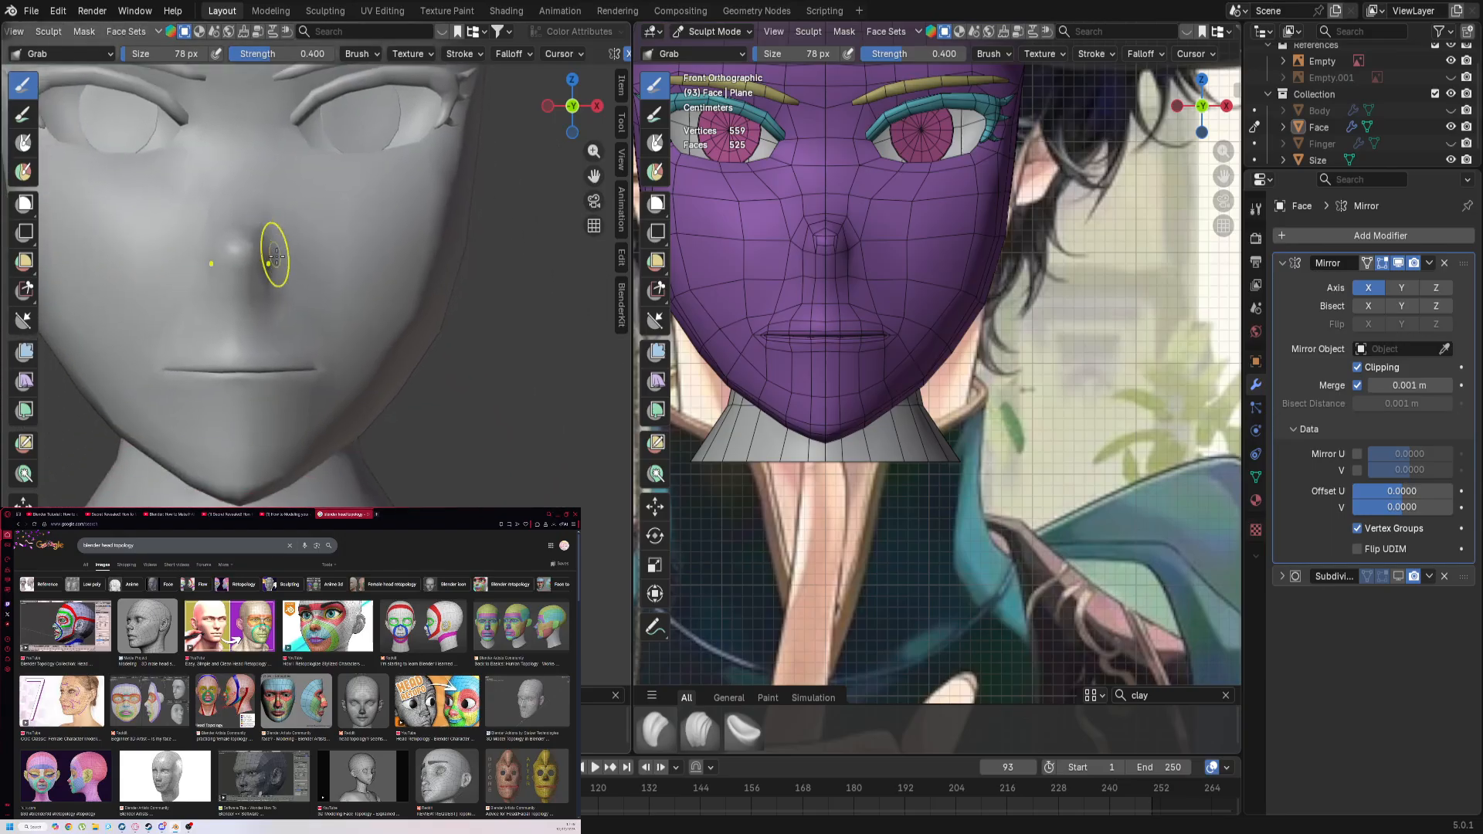
scroll(1015, 407, down, 1)
scroll(1000, 411, up, 2)
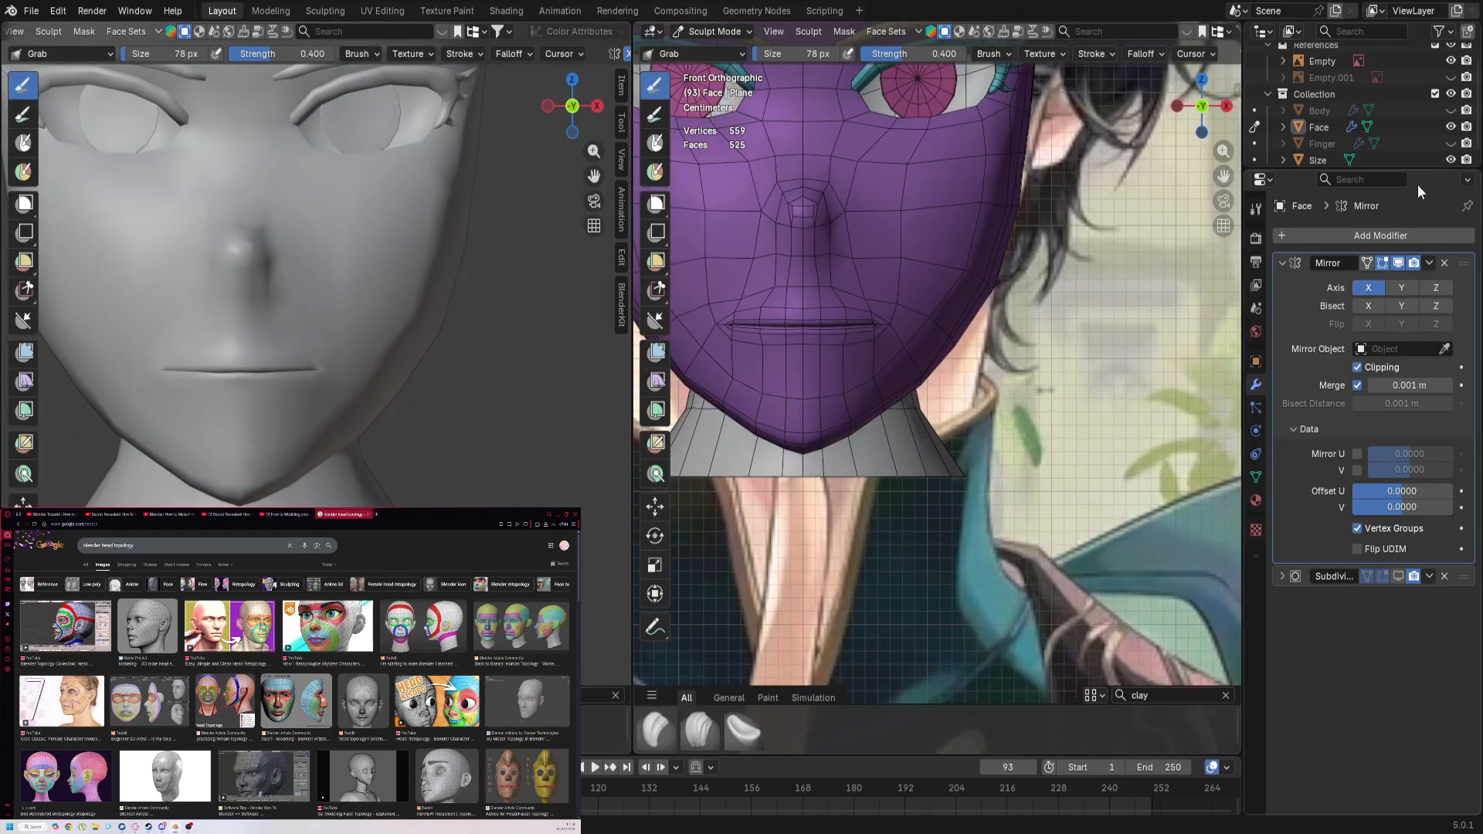
Step: Hide the Empty reference image behind the face so the jawline can be inspected up close
click(1451, 61)
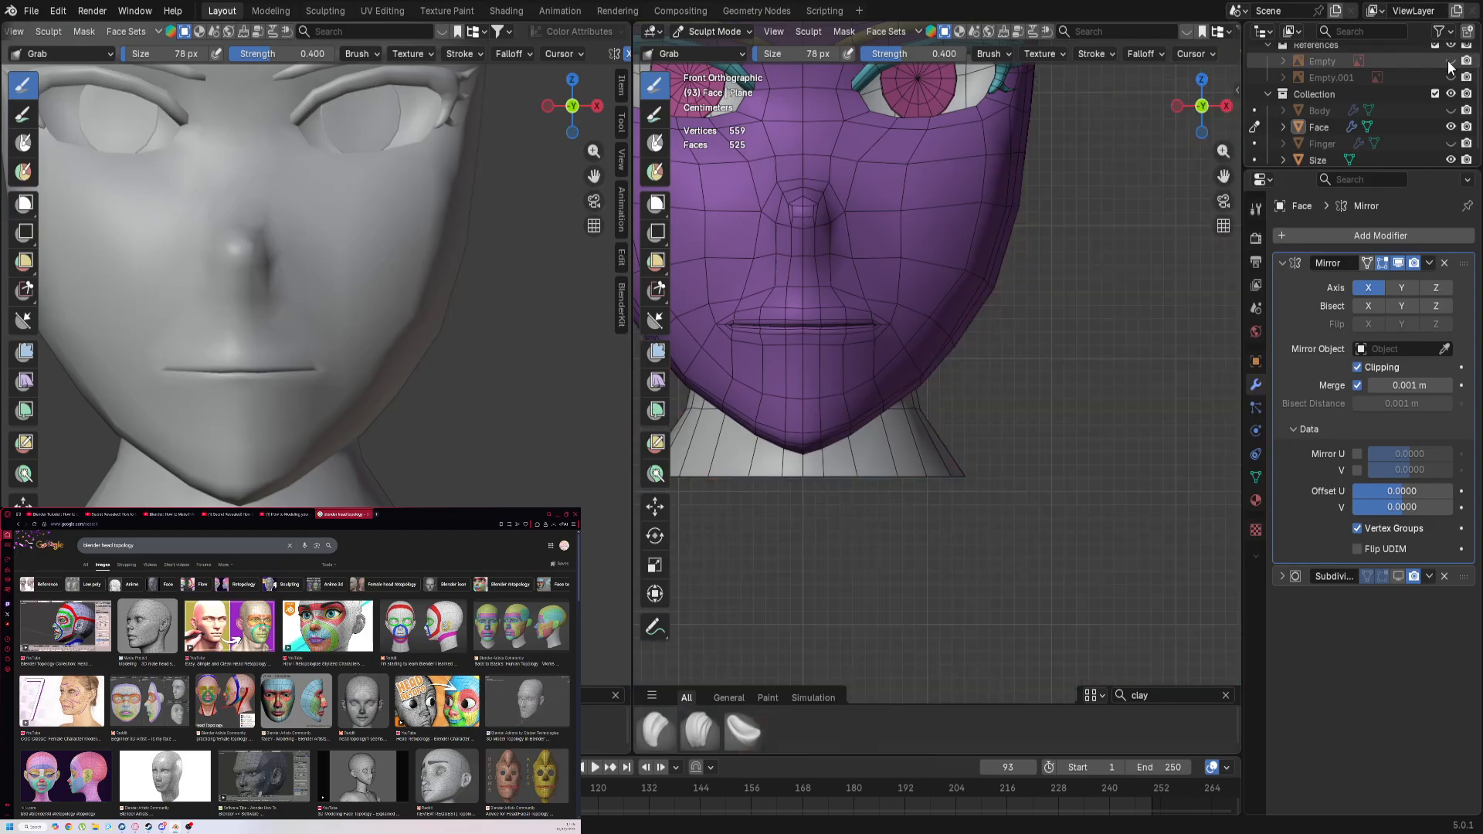
scroll(927, 397, up, 6)
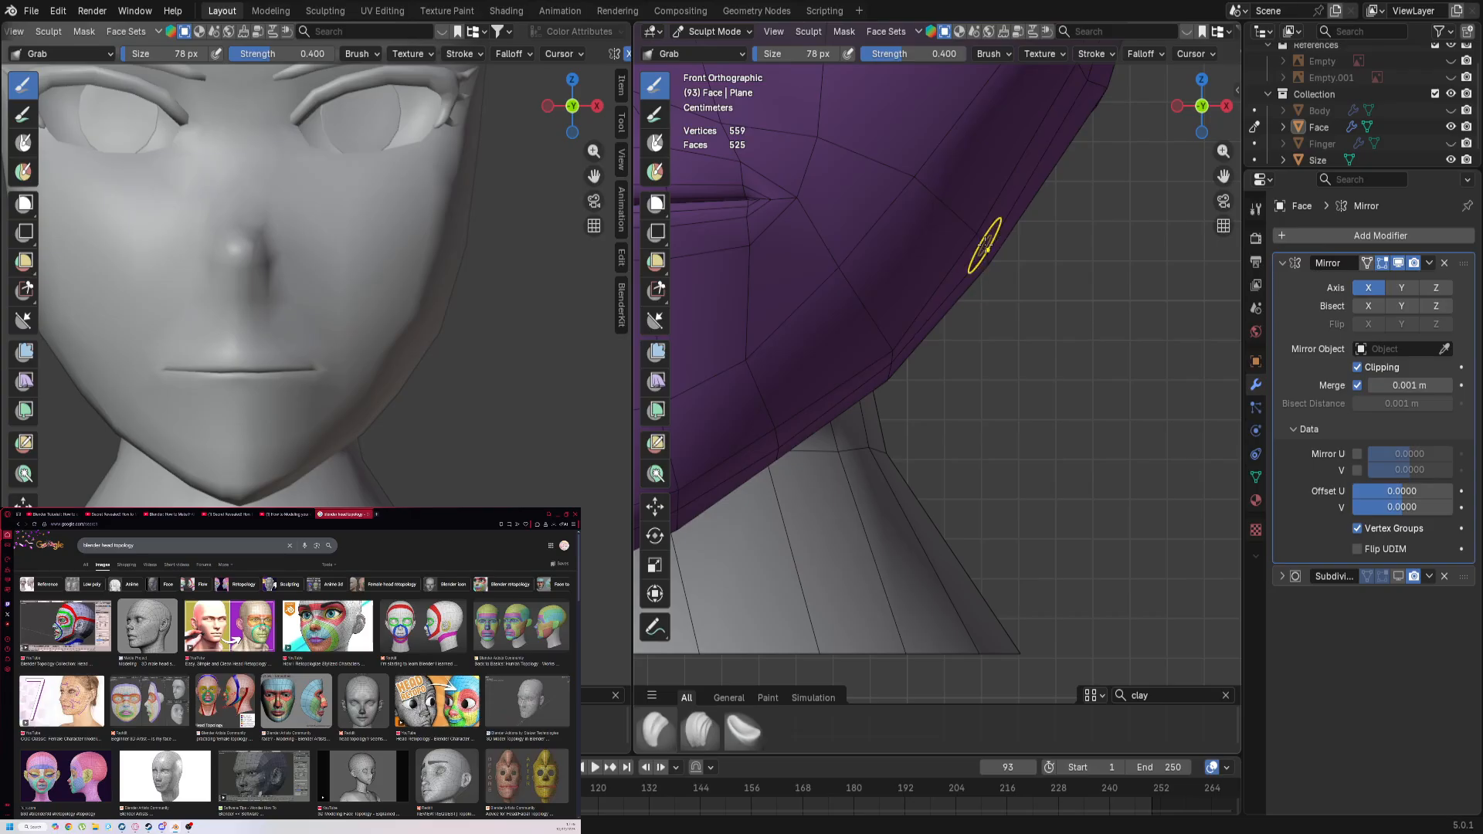
shift+middle_drag(970, 393, 937, 578)
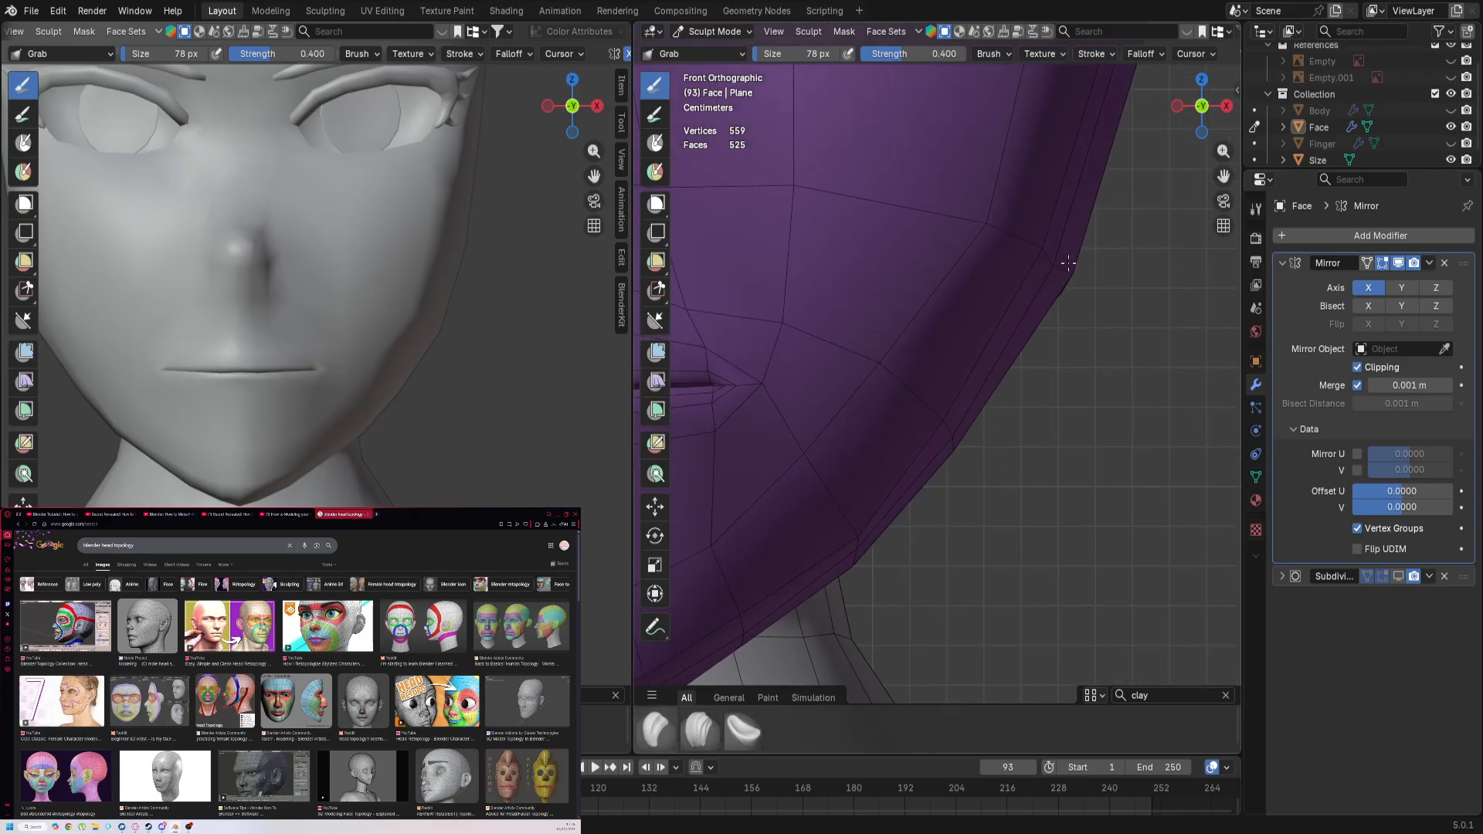
Step: Examine the jaw, cheek and neck from the front and side, showing the Subdivision modifier in the viewport
scroll(1082, 258, down, 1)
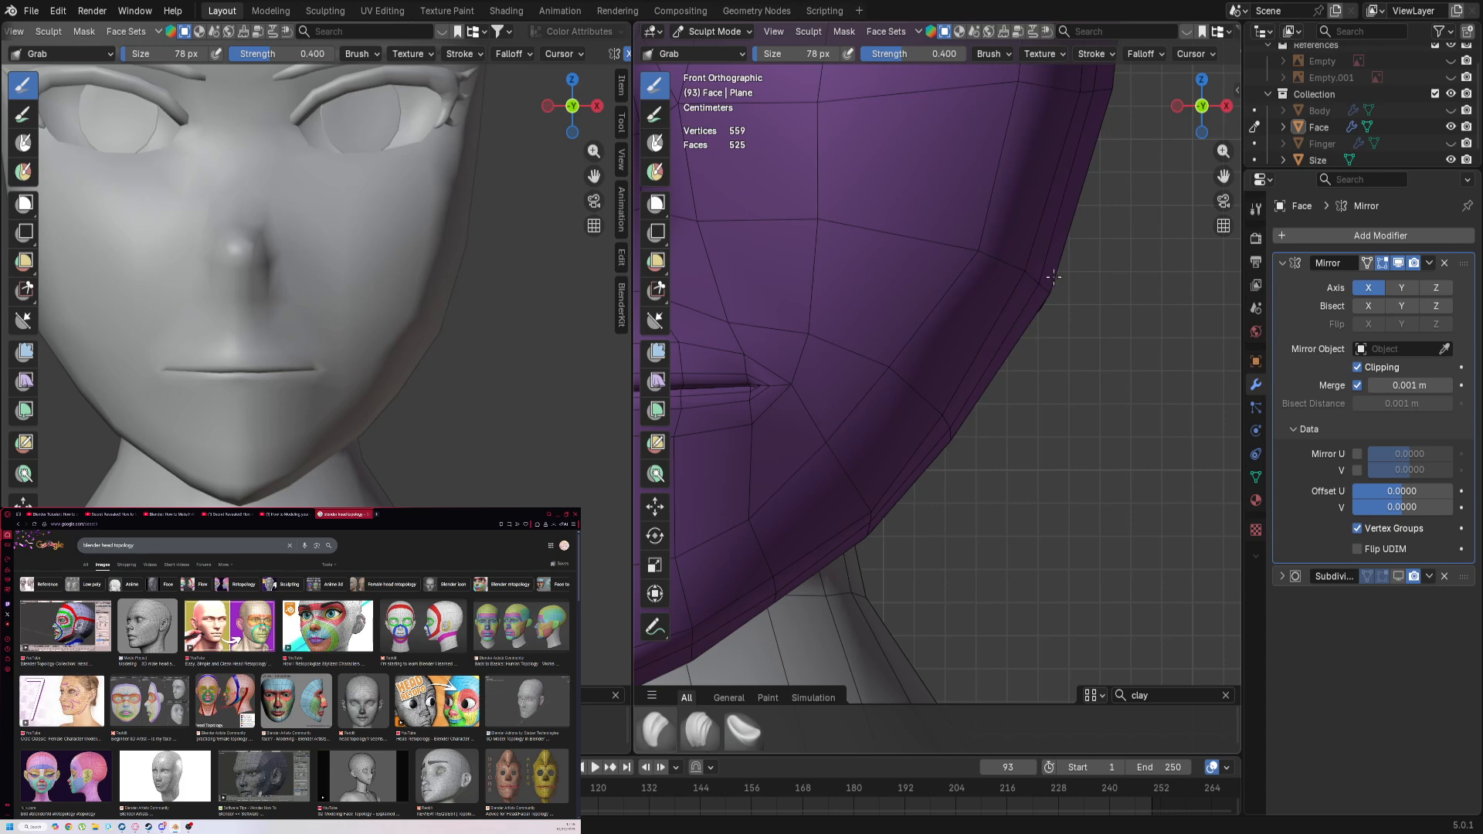
scroll(989, 357, down, 5)
scroll(970, 441, up, 1)
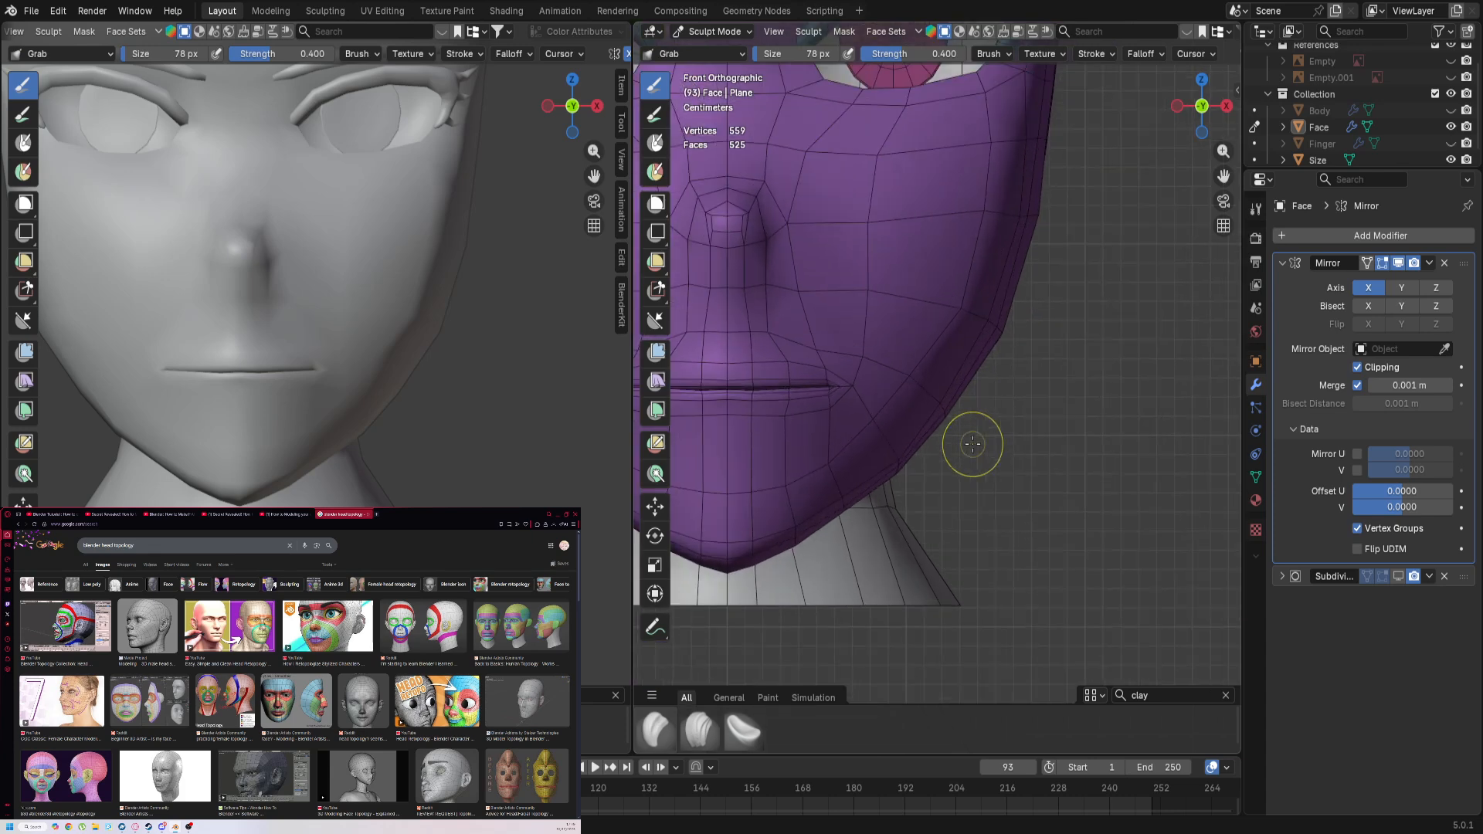
scroll(965, 464, down, 2)
scroll(506, 454, up, 1)
scroll(506, 454, up, 1)
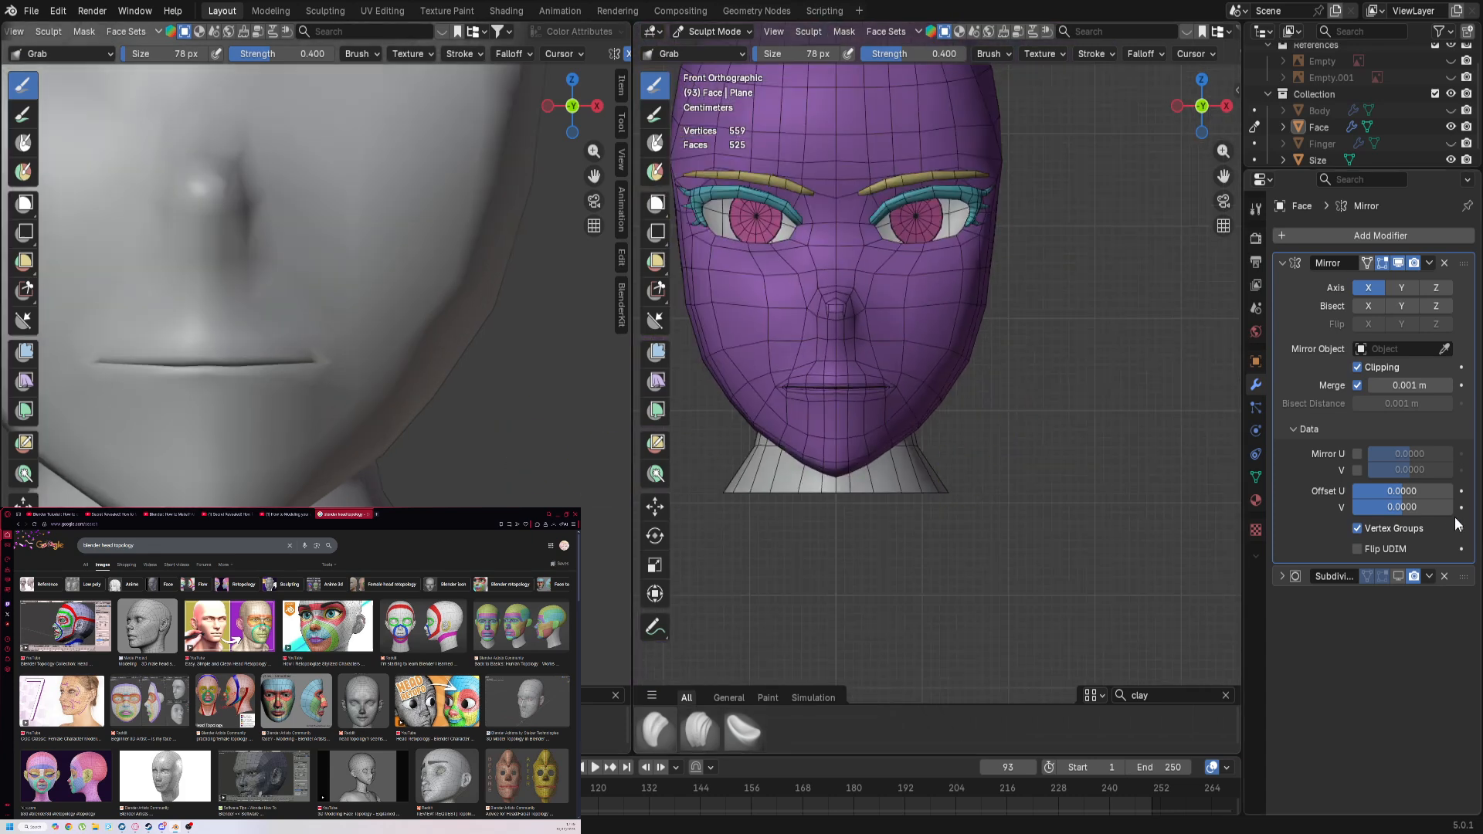
click(1401, 578)
scroll(581, 520, down, 4)
middle_drag(527, 475, 334, 451)
scroll(335, 466, up, 3)
key(KP_1)
key(KP_3)
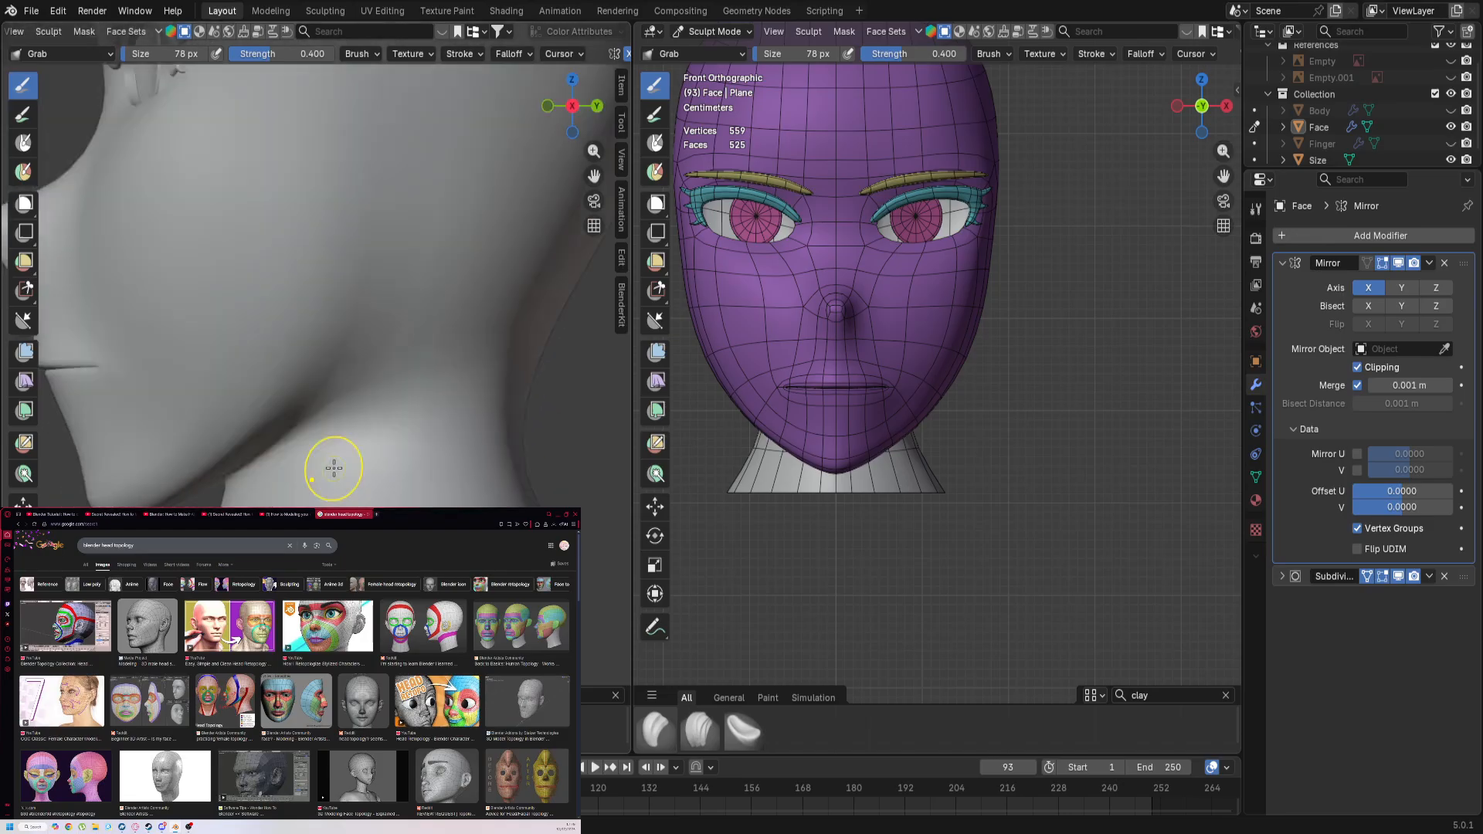
key(KP_3)
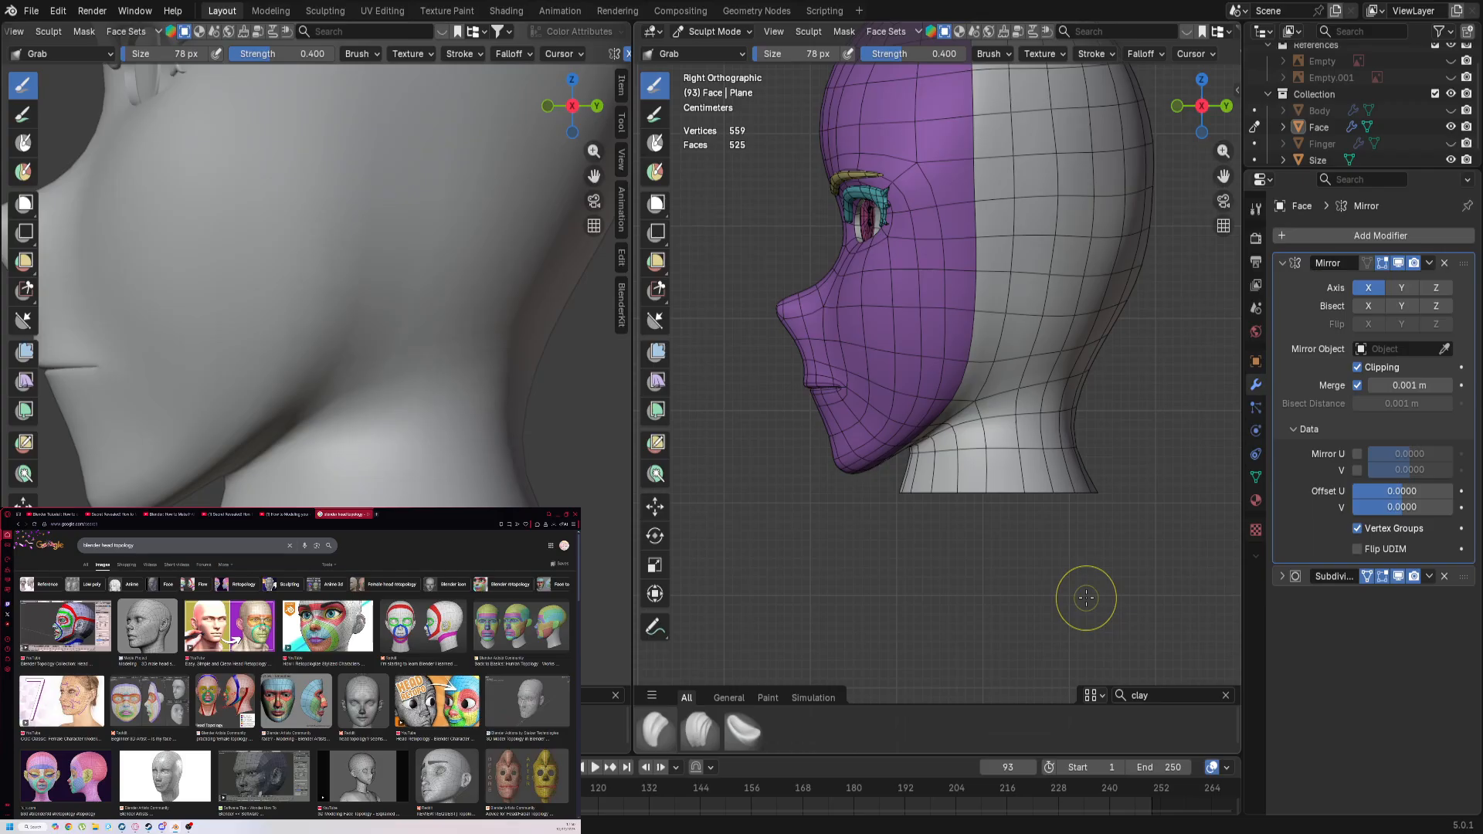
scroll(859, 601, up, 5)
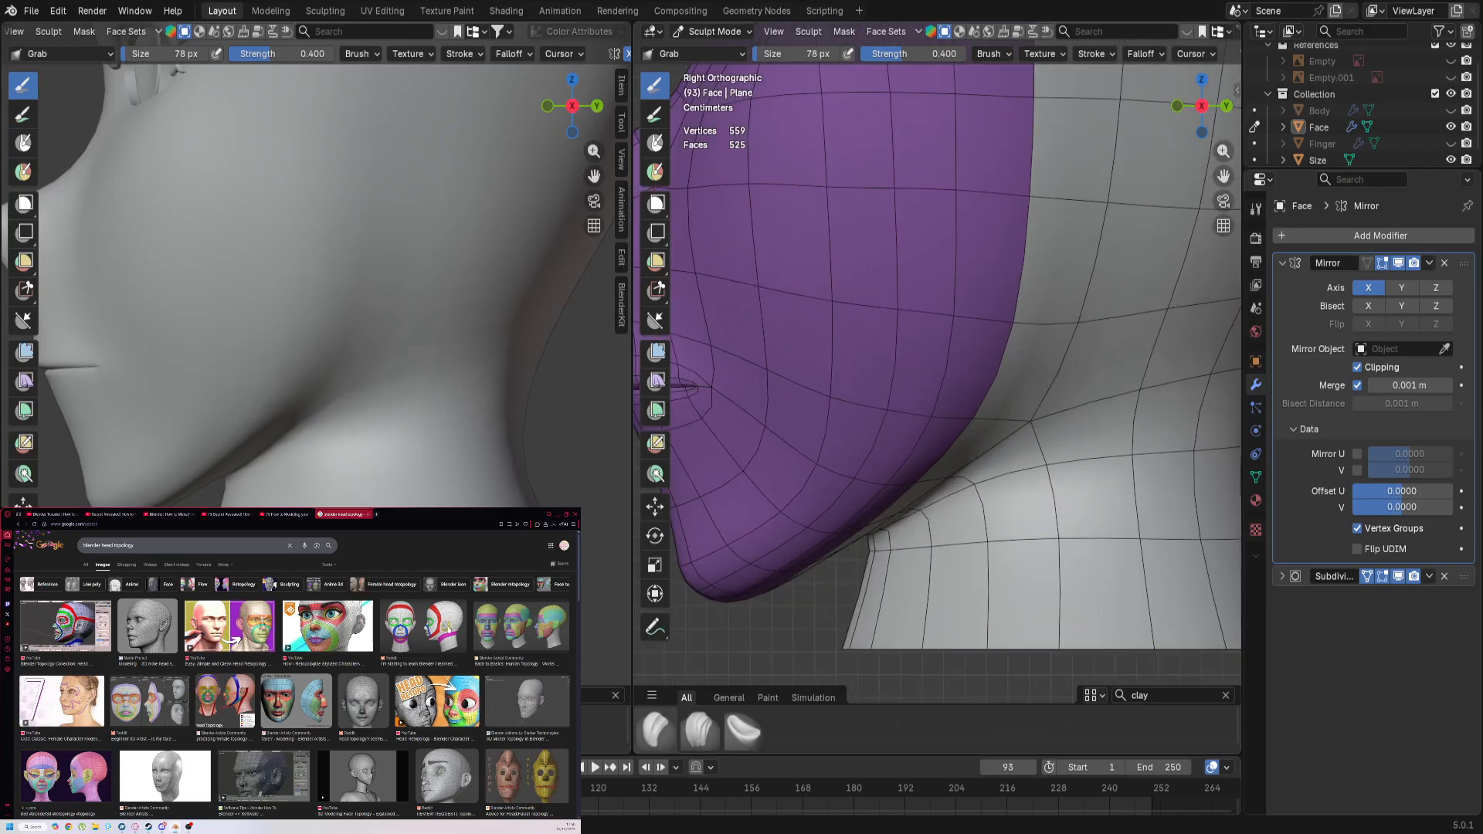
Step: Open the pink head retopology image from the browser results and compare its side view with the head model
scroll(437, 656, down, 3)
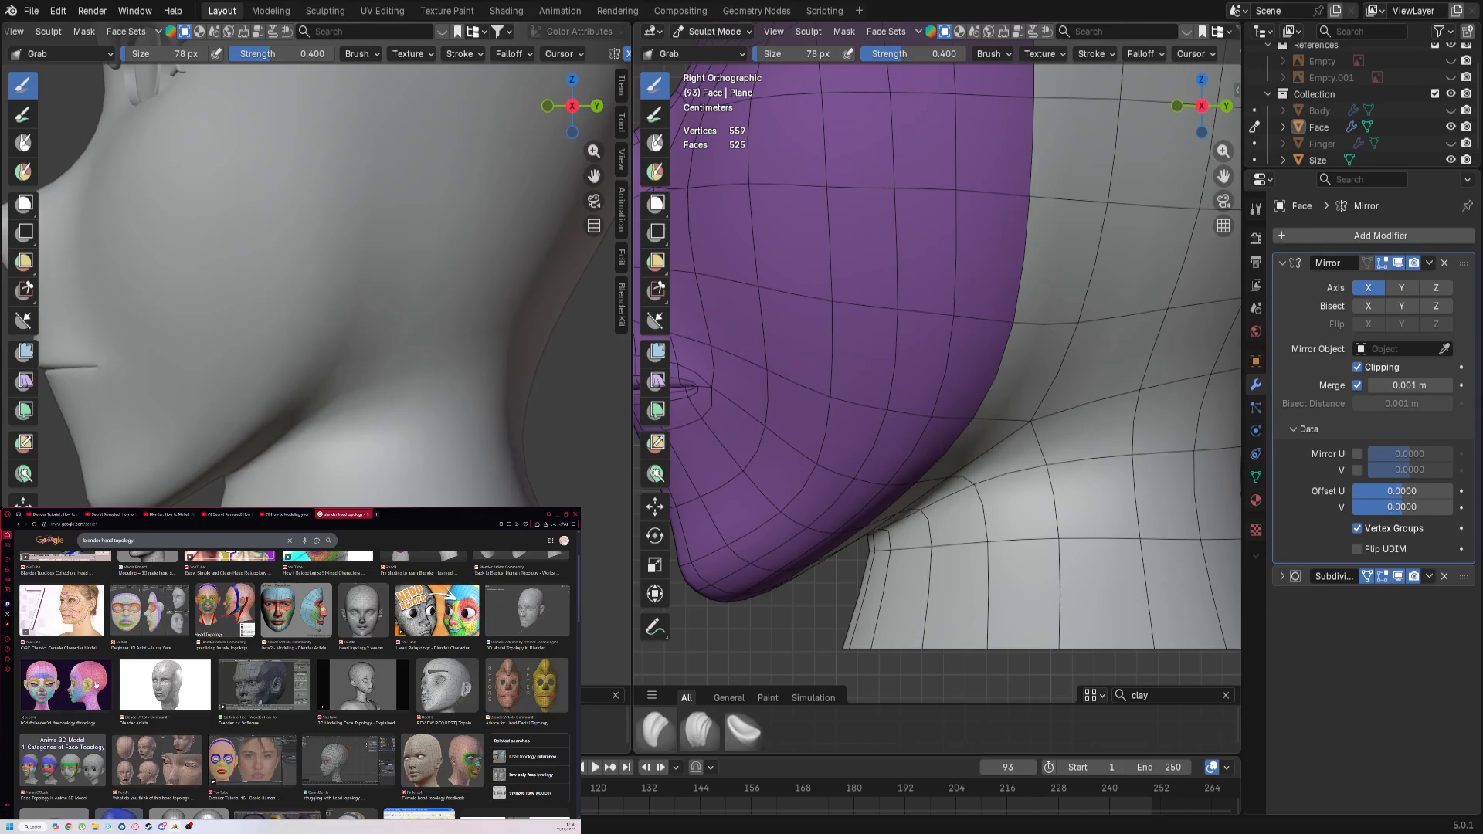
click(85, 686)
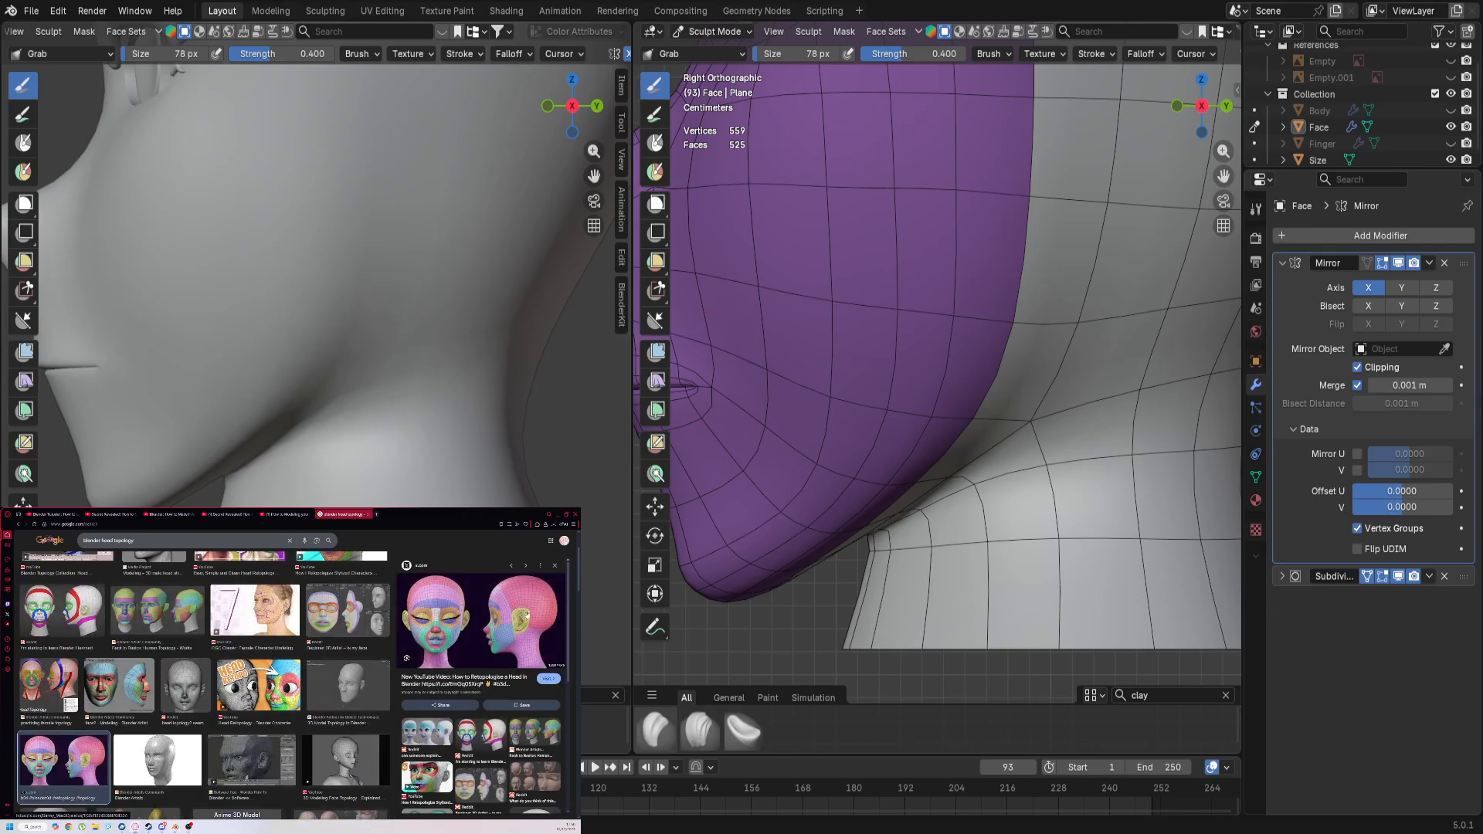
scroll(848, 397, down, 4)
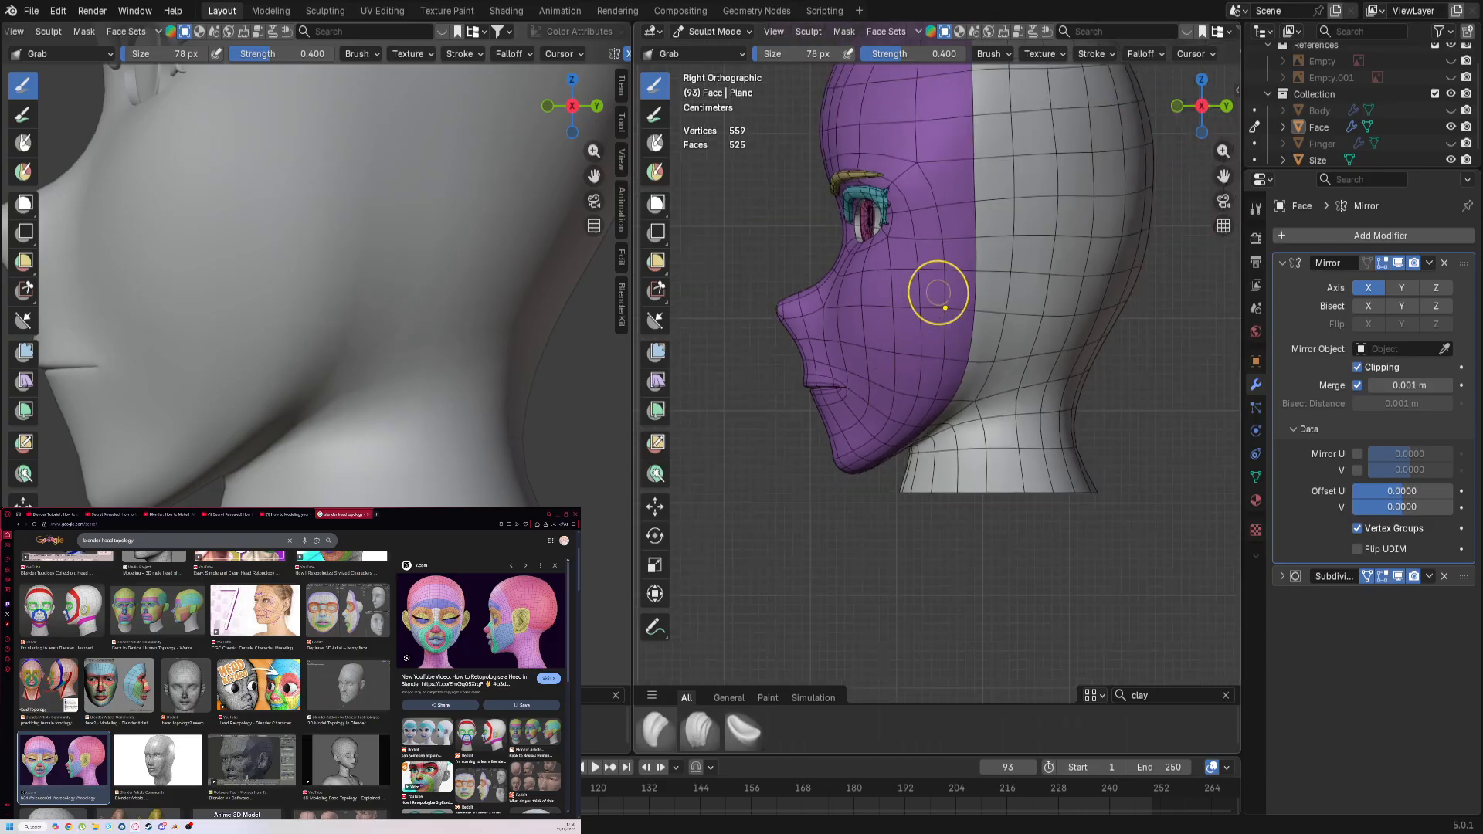
scroll(957, 306, up, 1)
shift+middle_drag(957, 306, 937, 453)
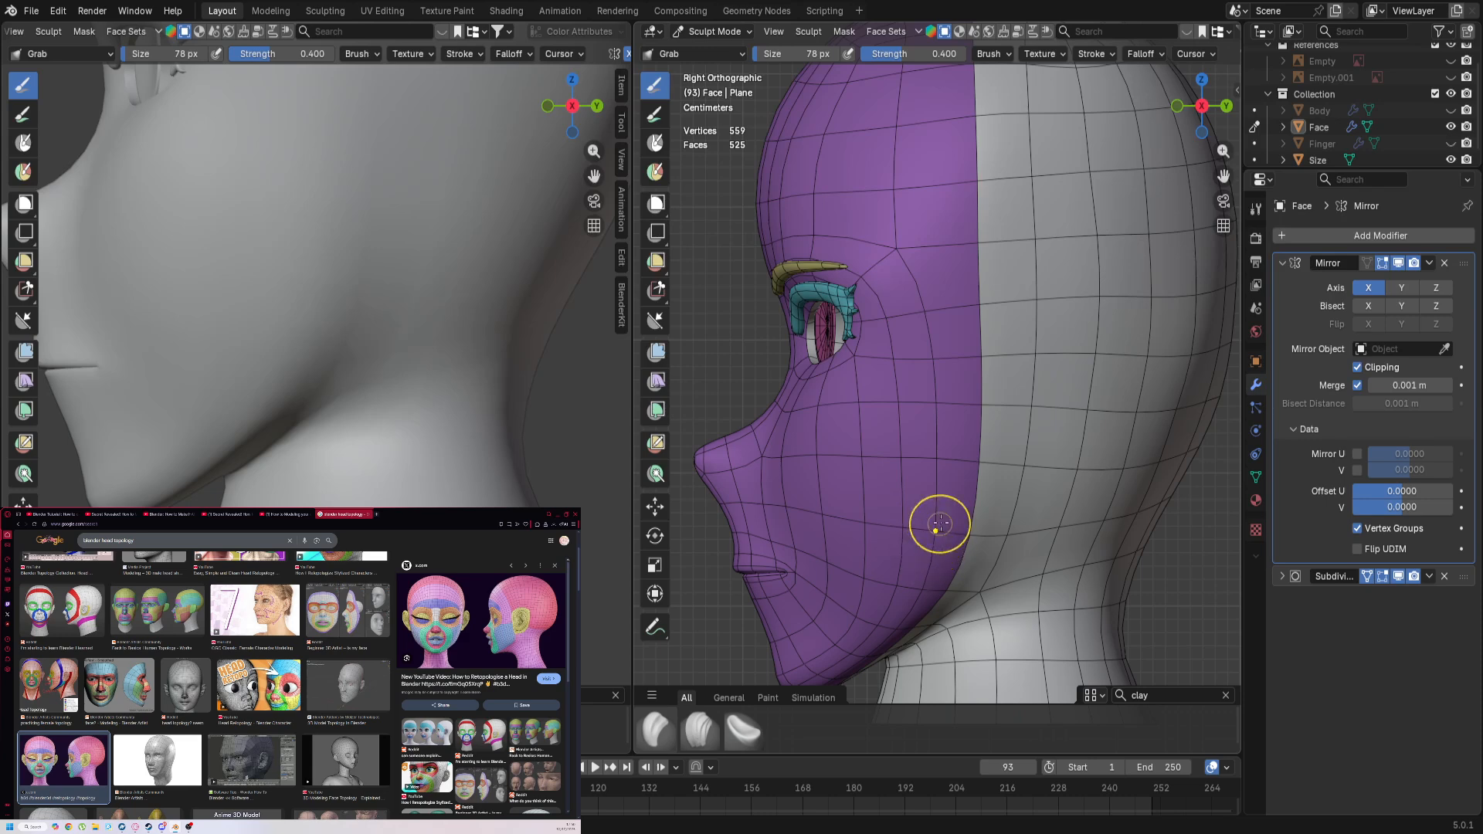
scroll(948, 348, down, 4)
scroll(947, 387, up, 2)
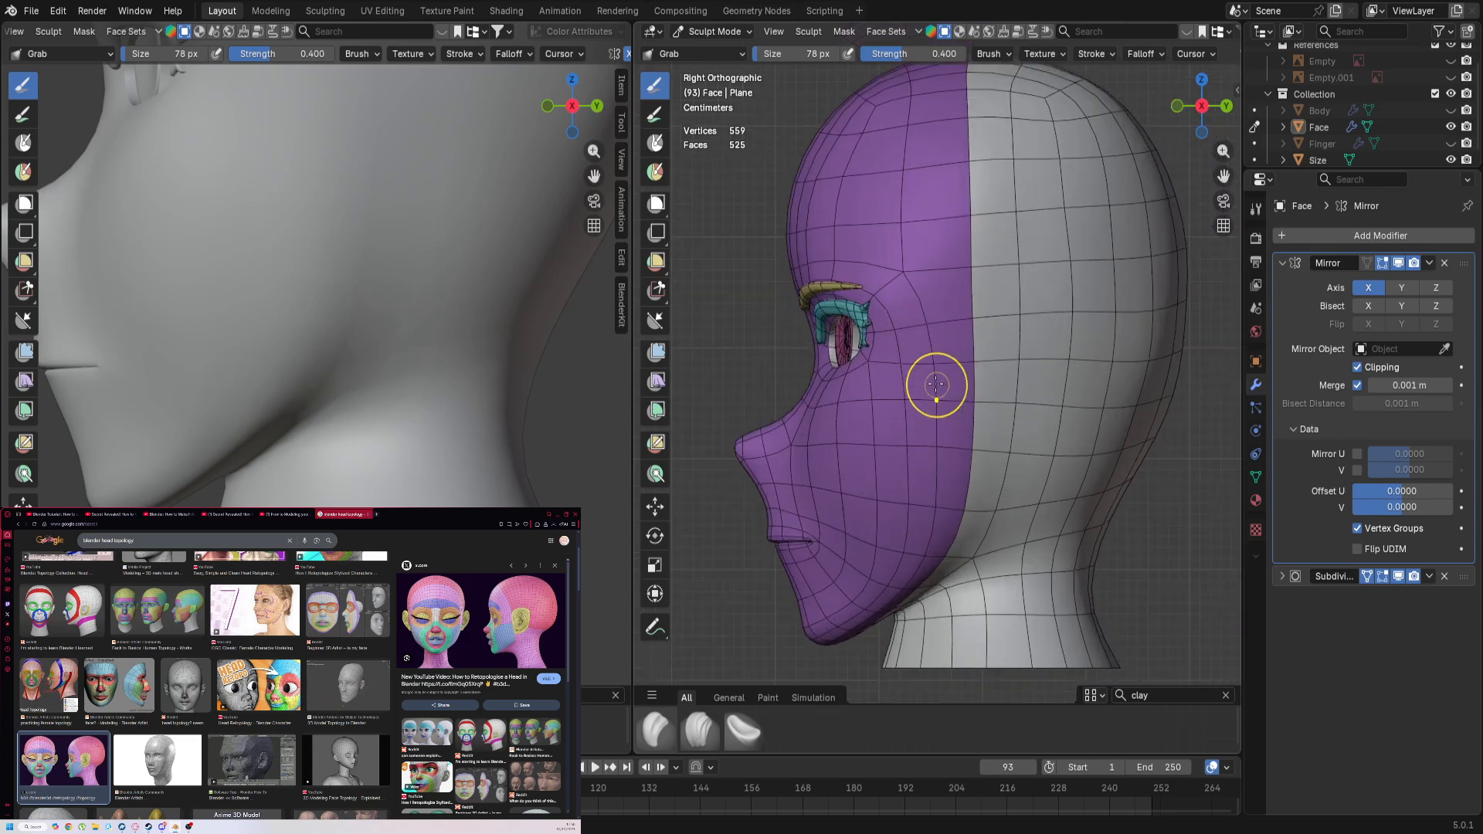
Step: Compare the head's side profile with and without the Subdivision modifier in the viewport, leaving the modifier hidden
click(1400, 576)
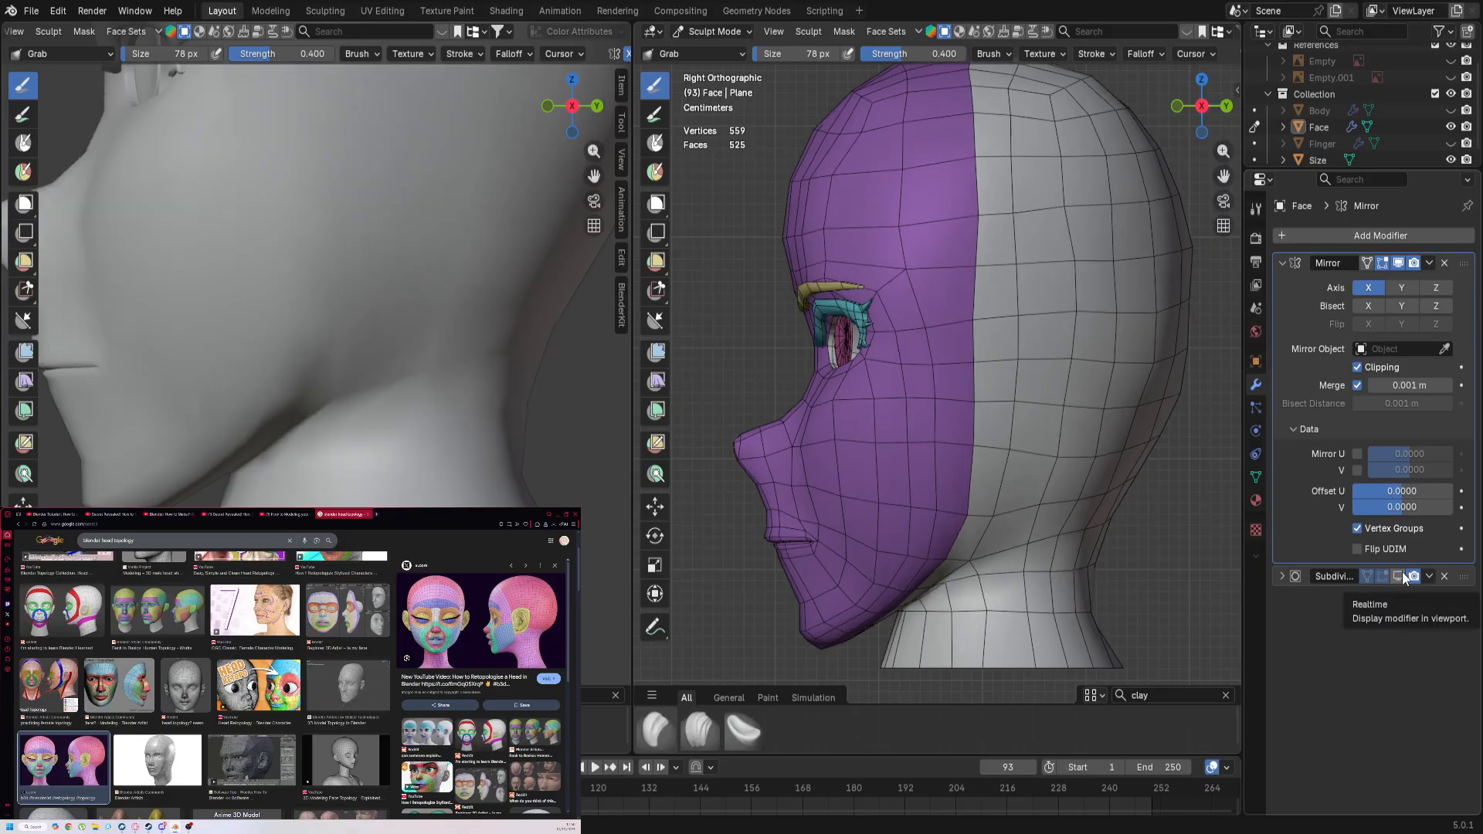
click(1401, 575)
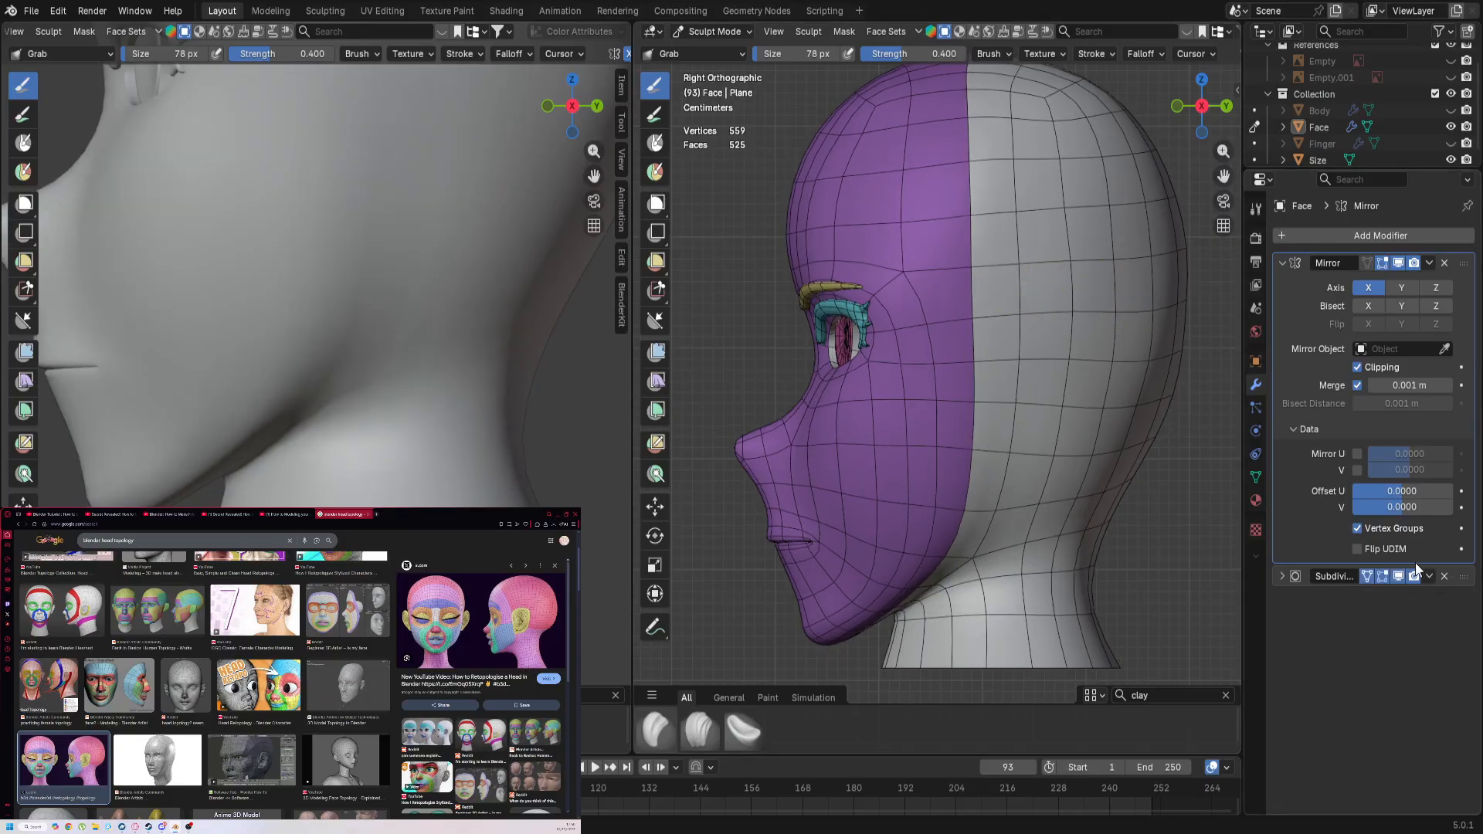
click(1399, 576)
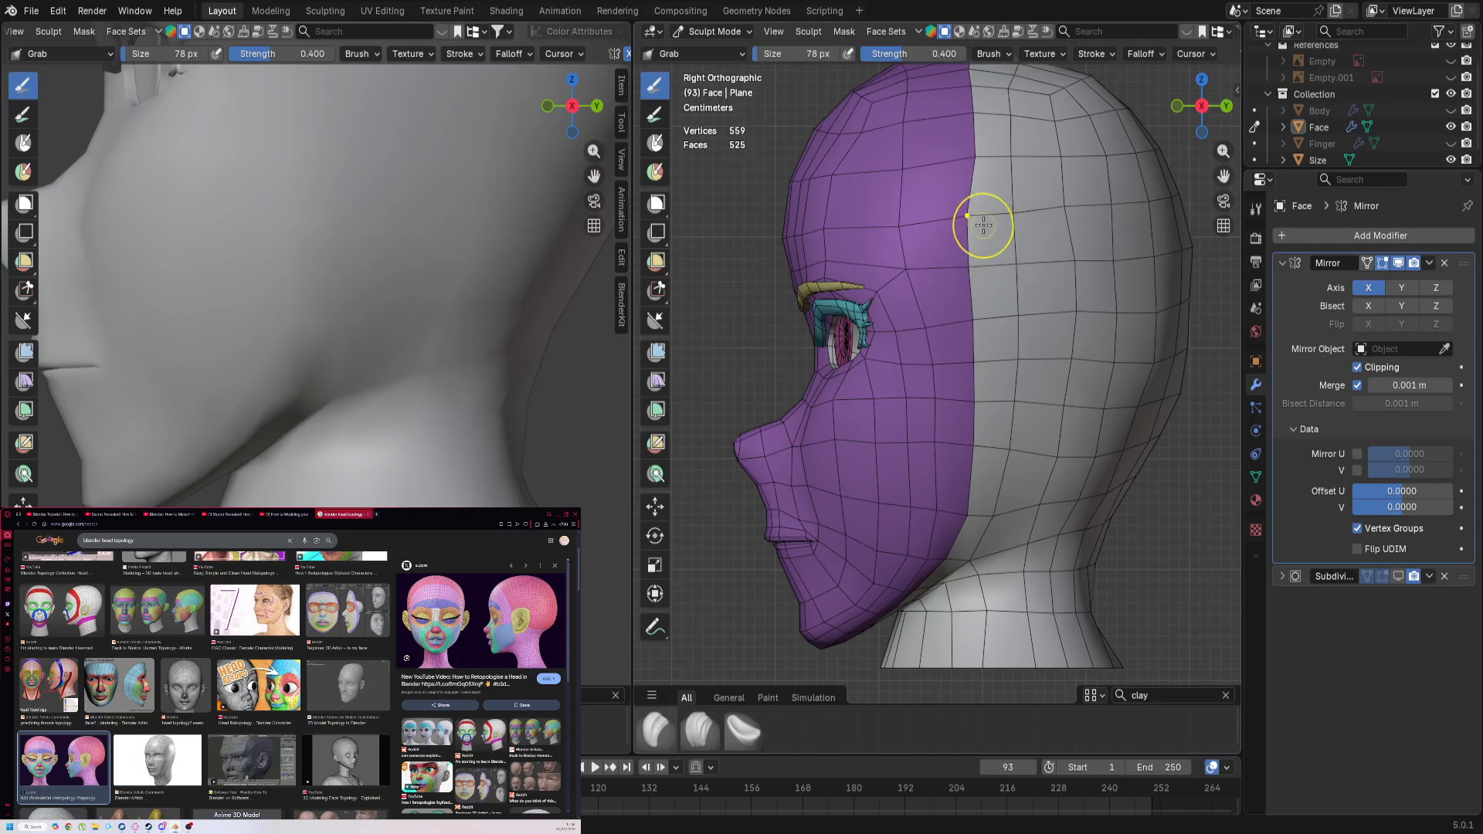
Step: Examine the skull and temple outline from the side and front, briefly previewing the Subdivision modifier
shift+middle_drag(977, 133, 965, 233)
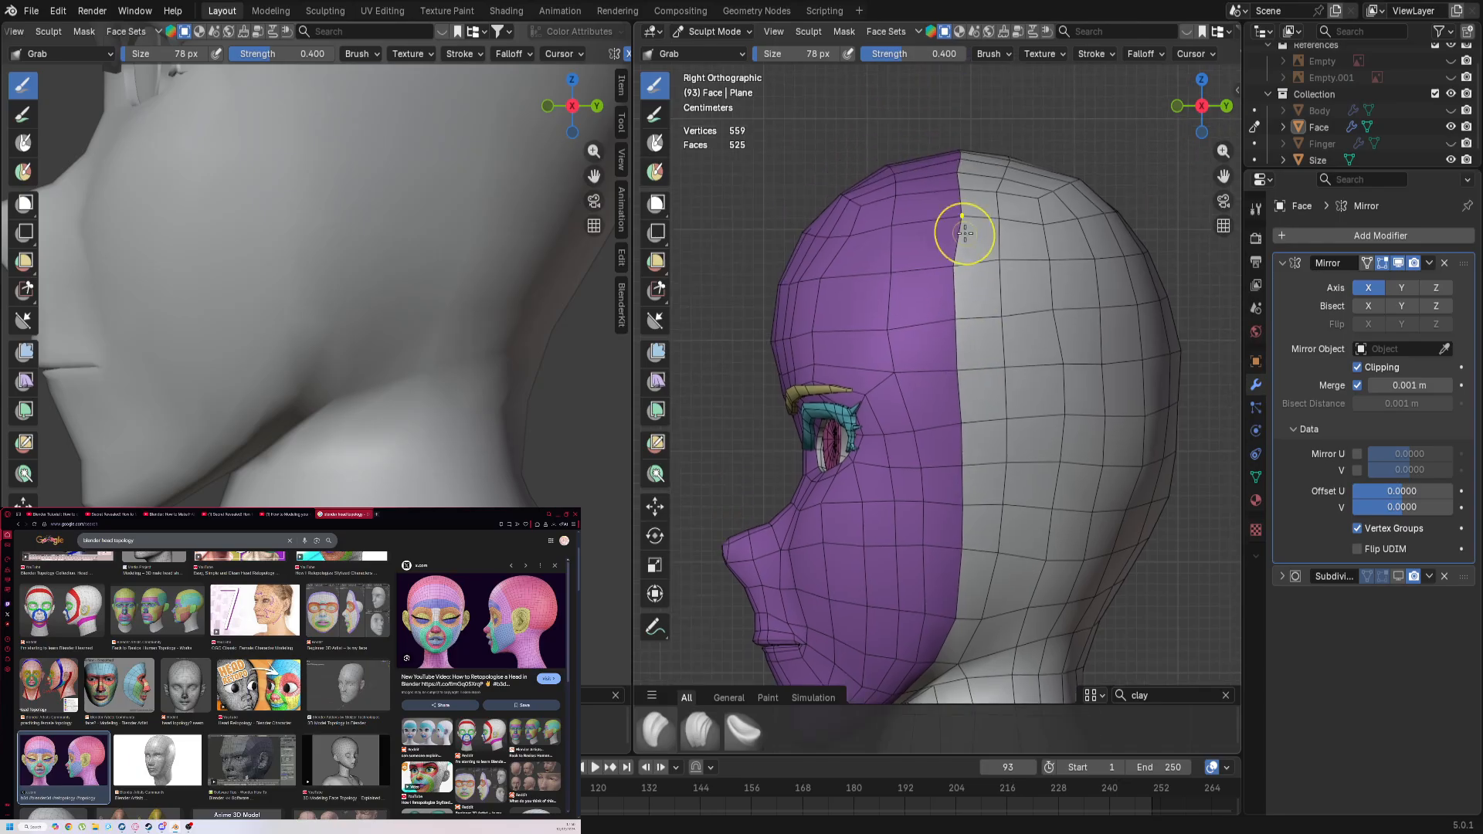
scroll(309, 371, down, 6)
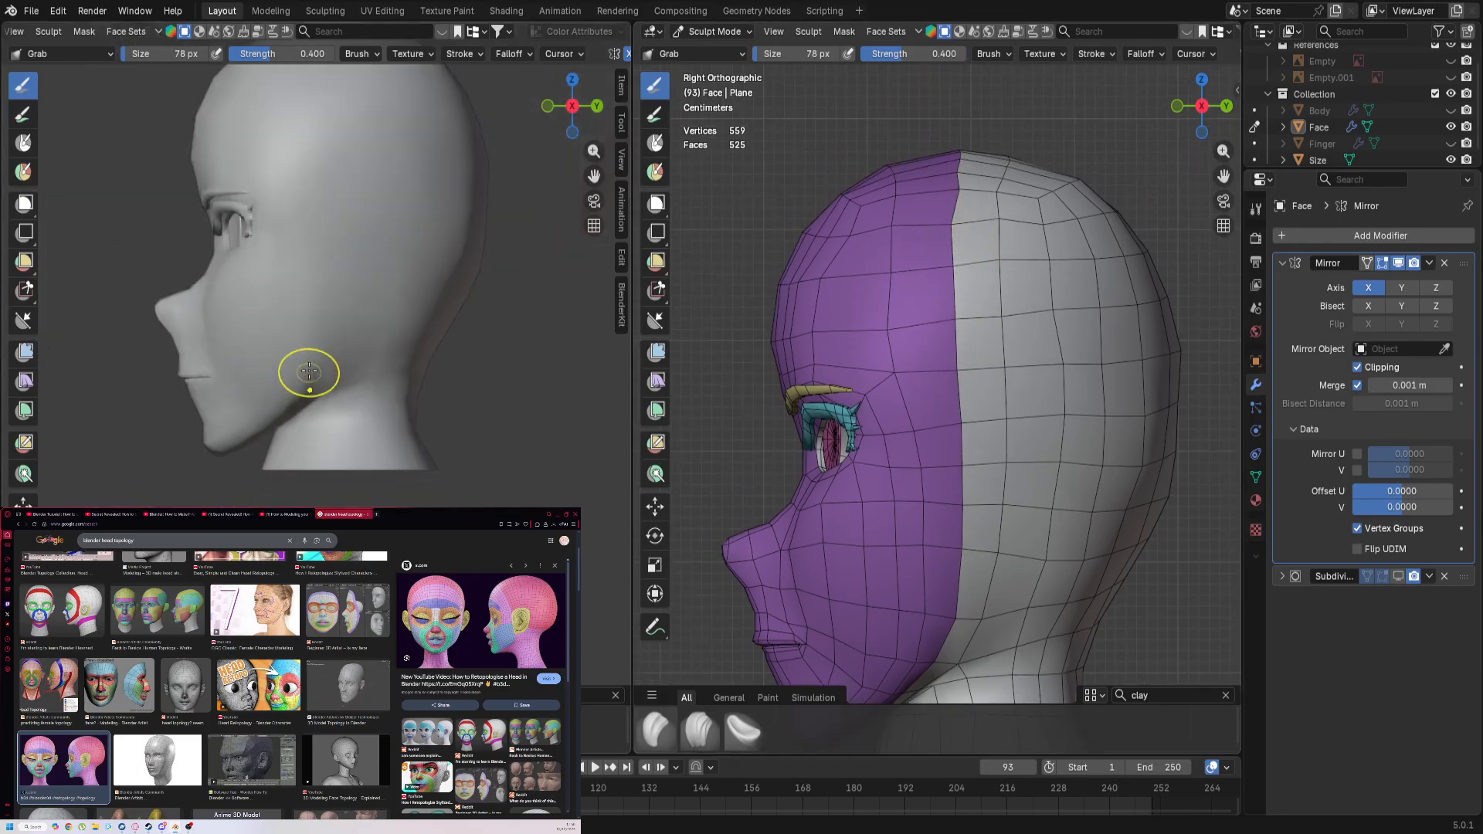
middle_drag(309, 371, 325, 494)
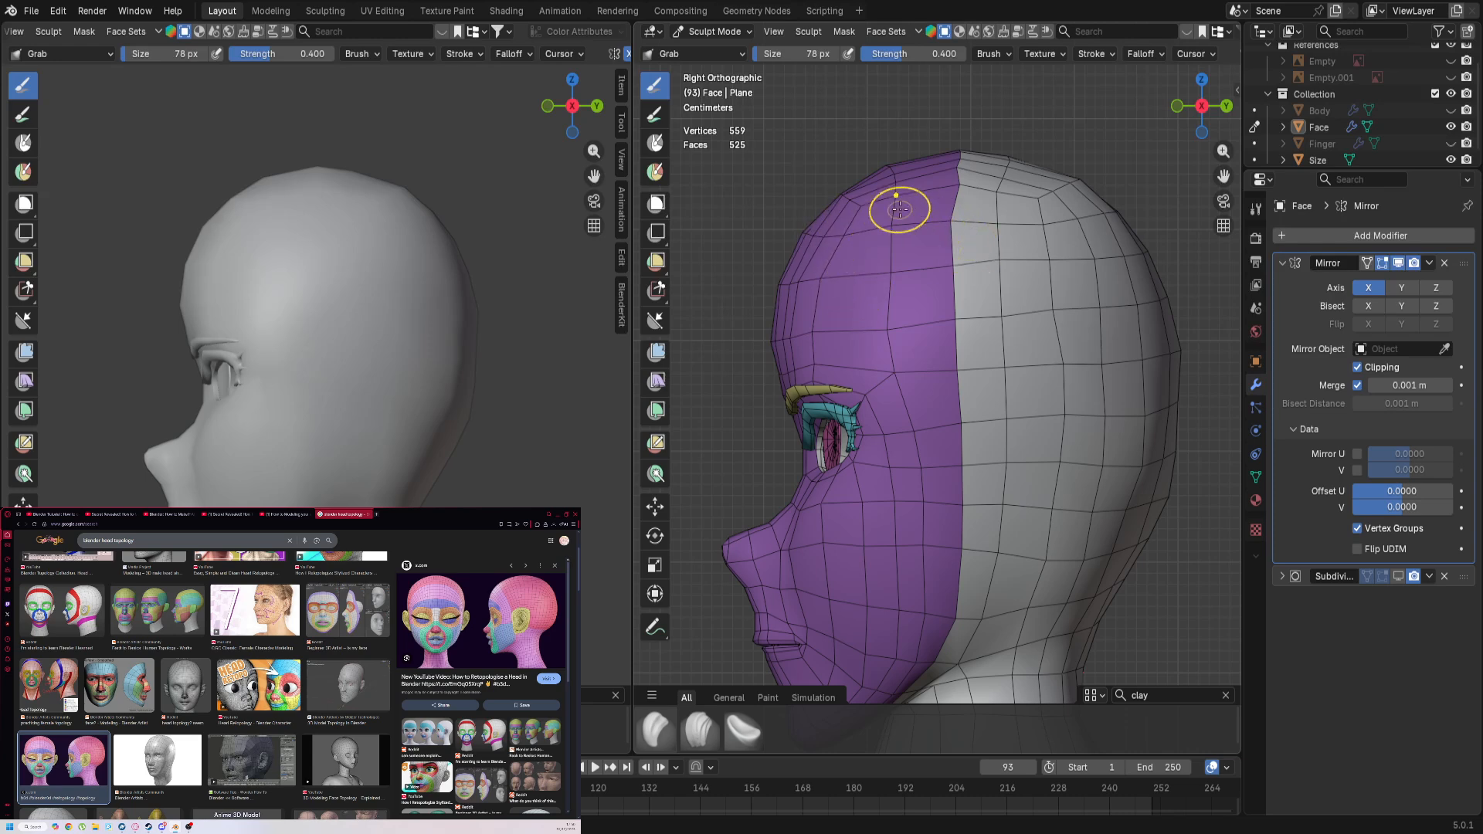
key(KP_3)
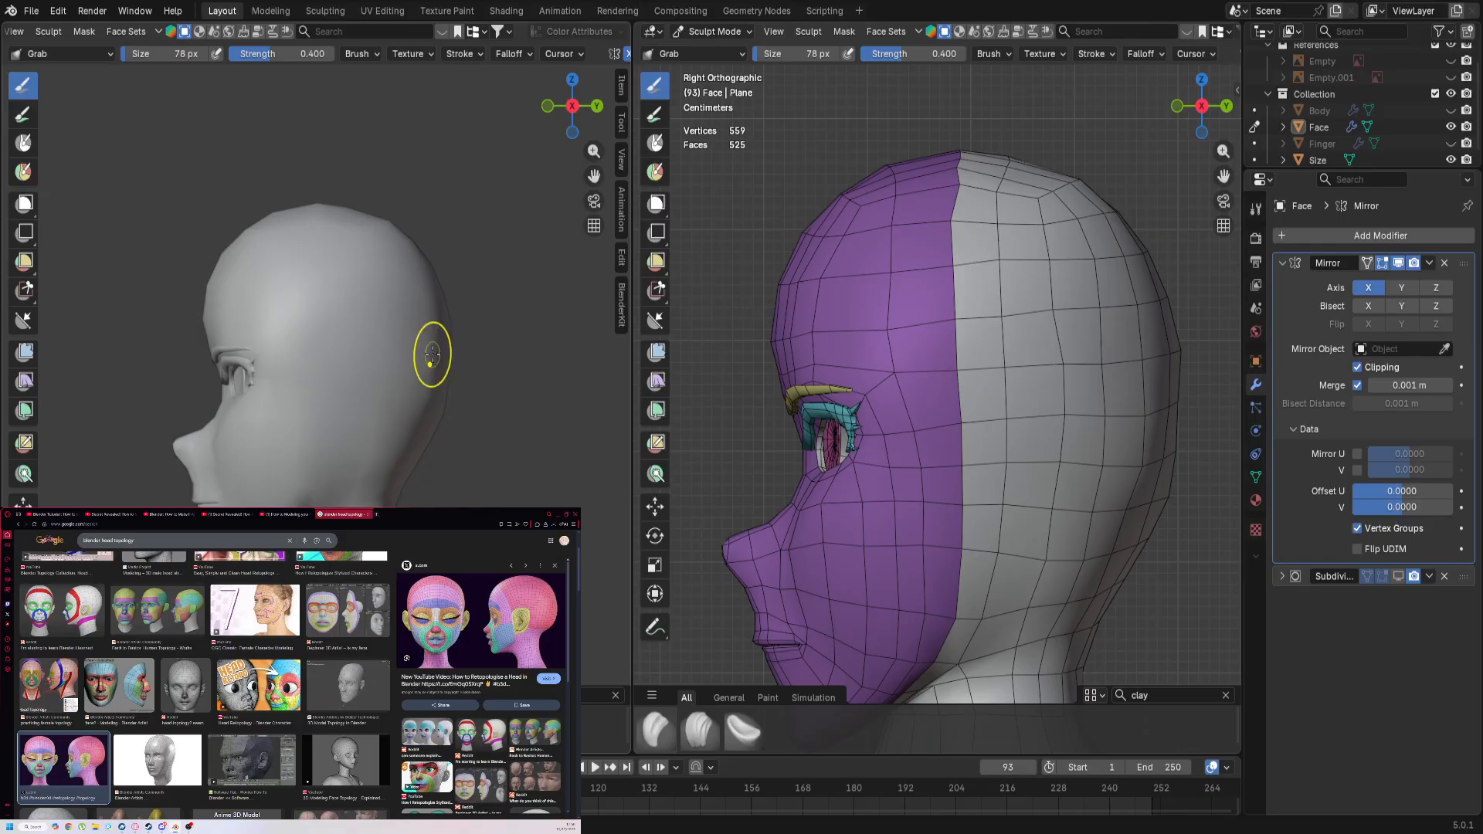
key(KP_1)
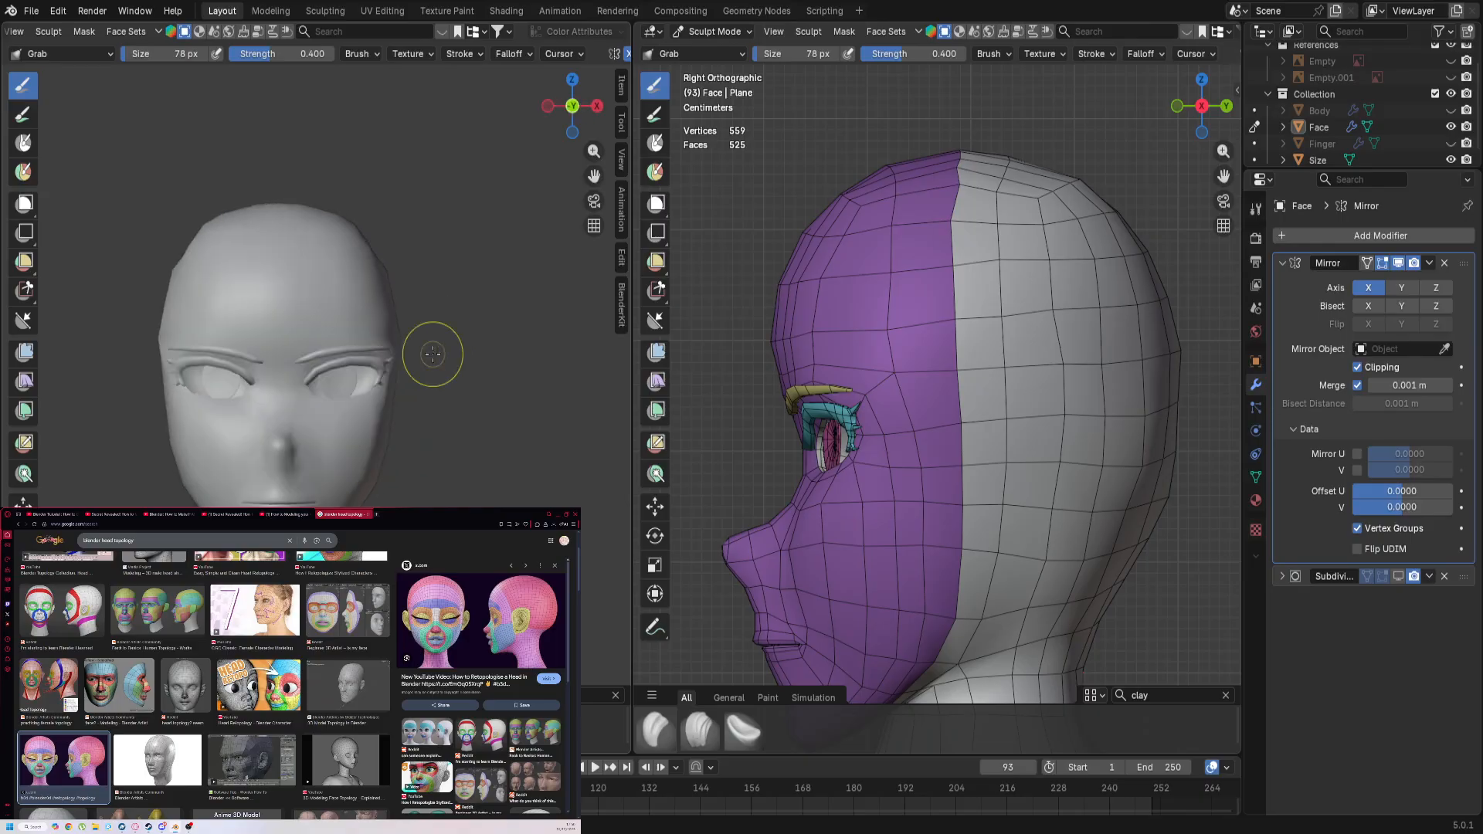
key(KP_1)
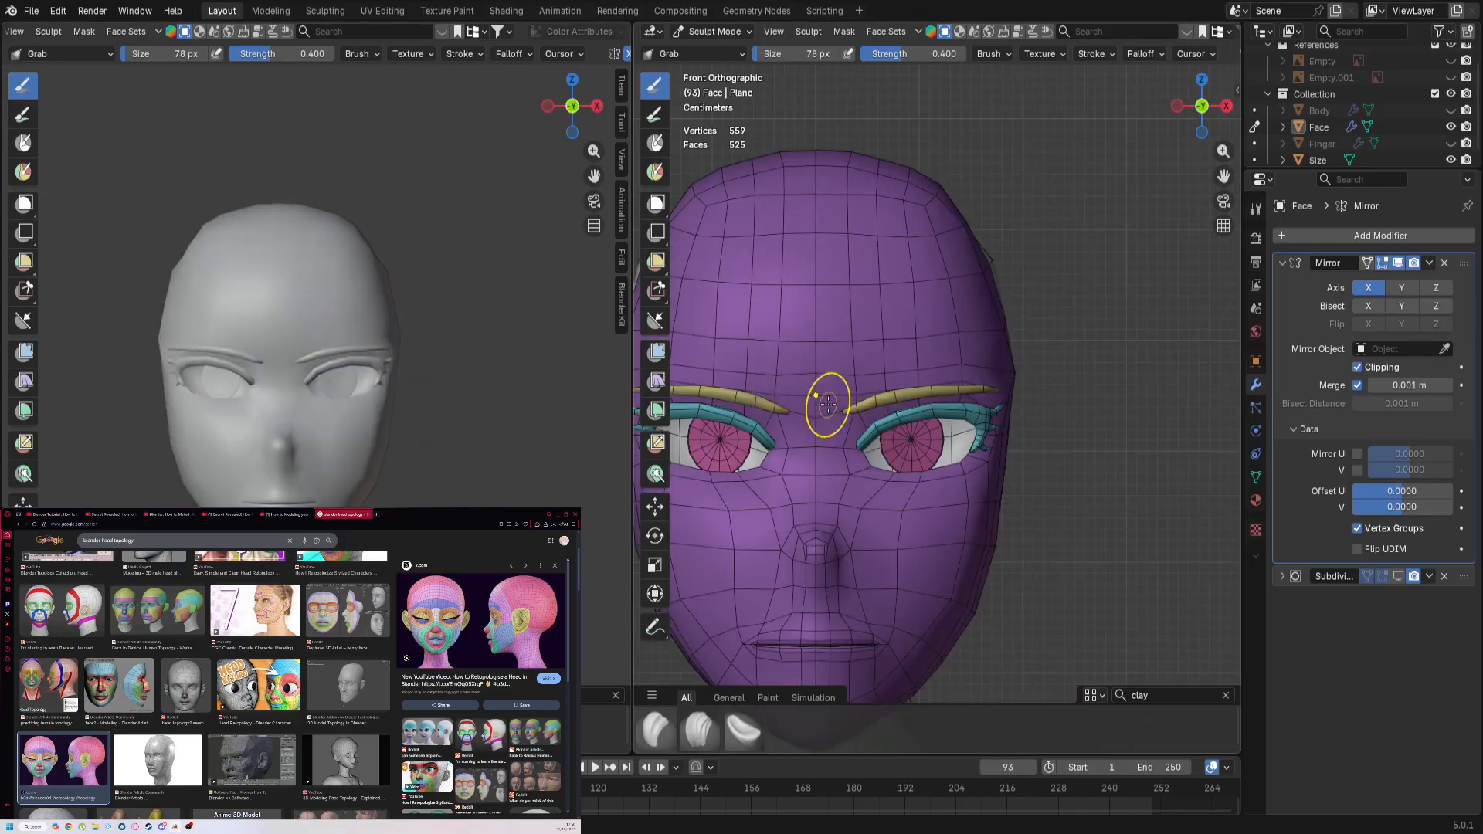
scroll(923, 334, up, 5)
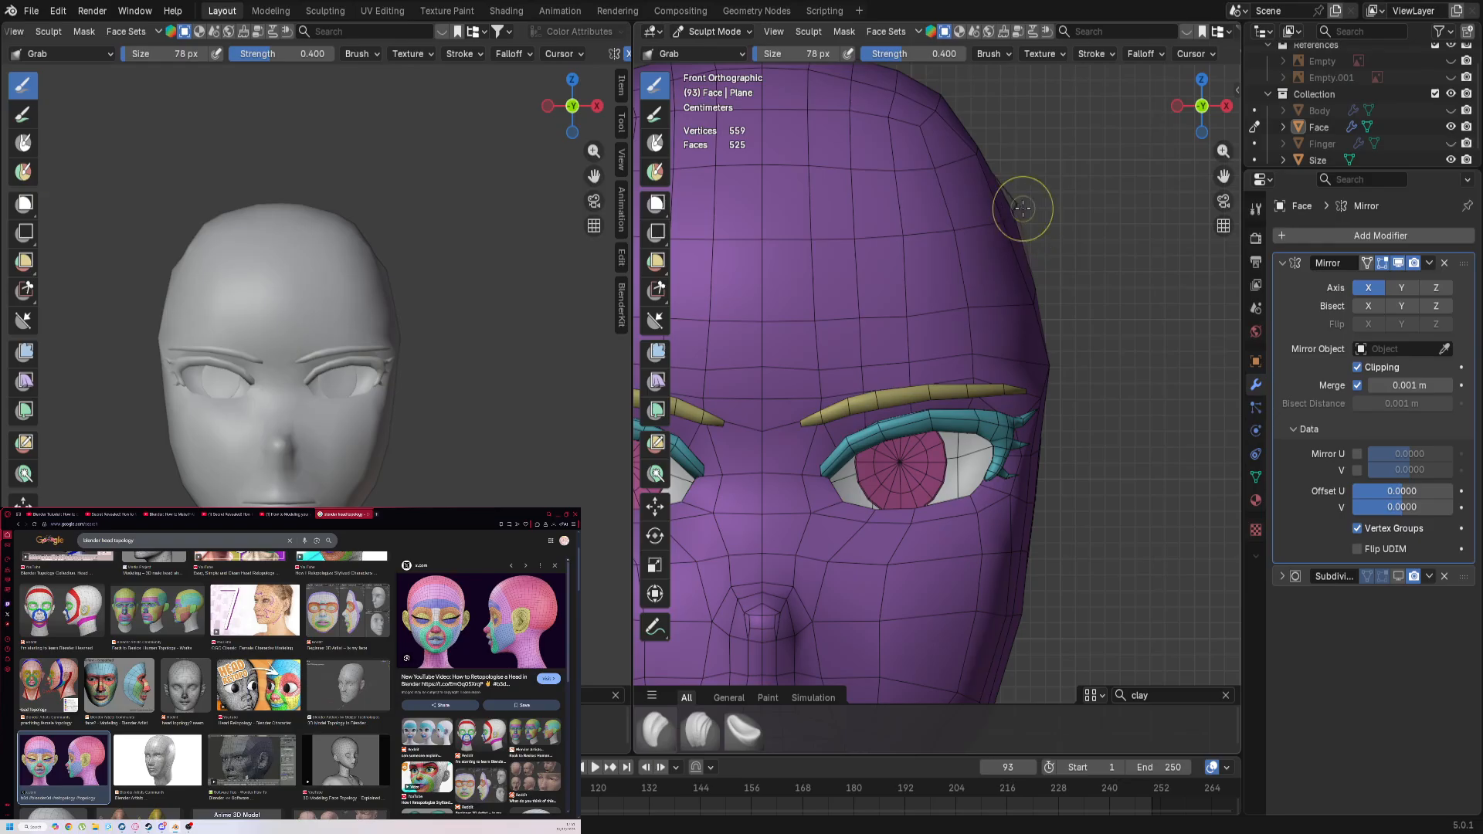
shift+middle_drag(1007, 270, 861, 445)
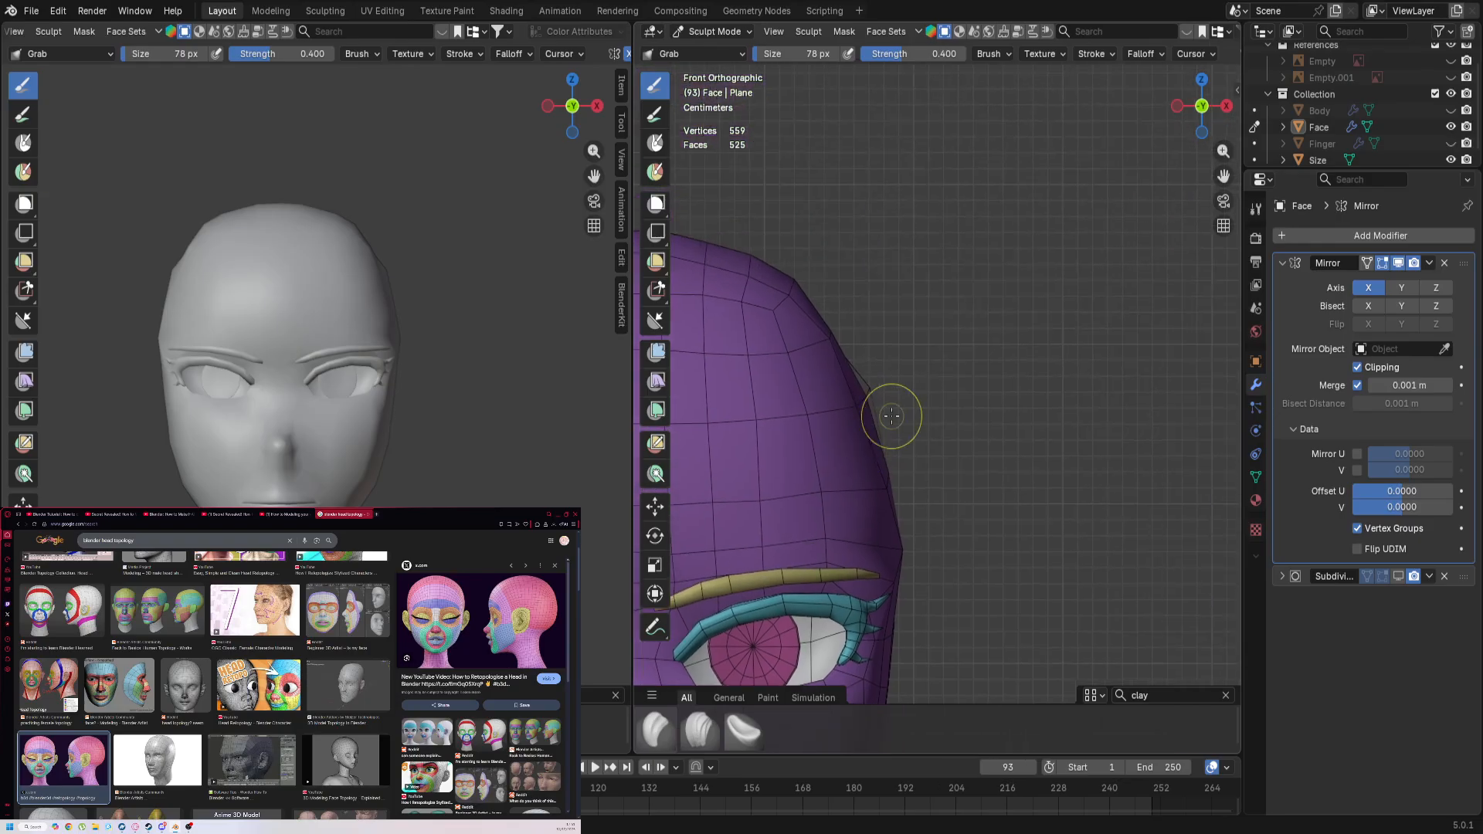
middle_drag(871, 386, 854, 397)
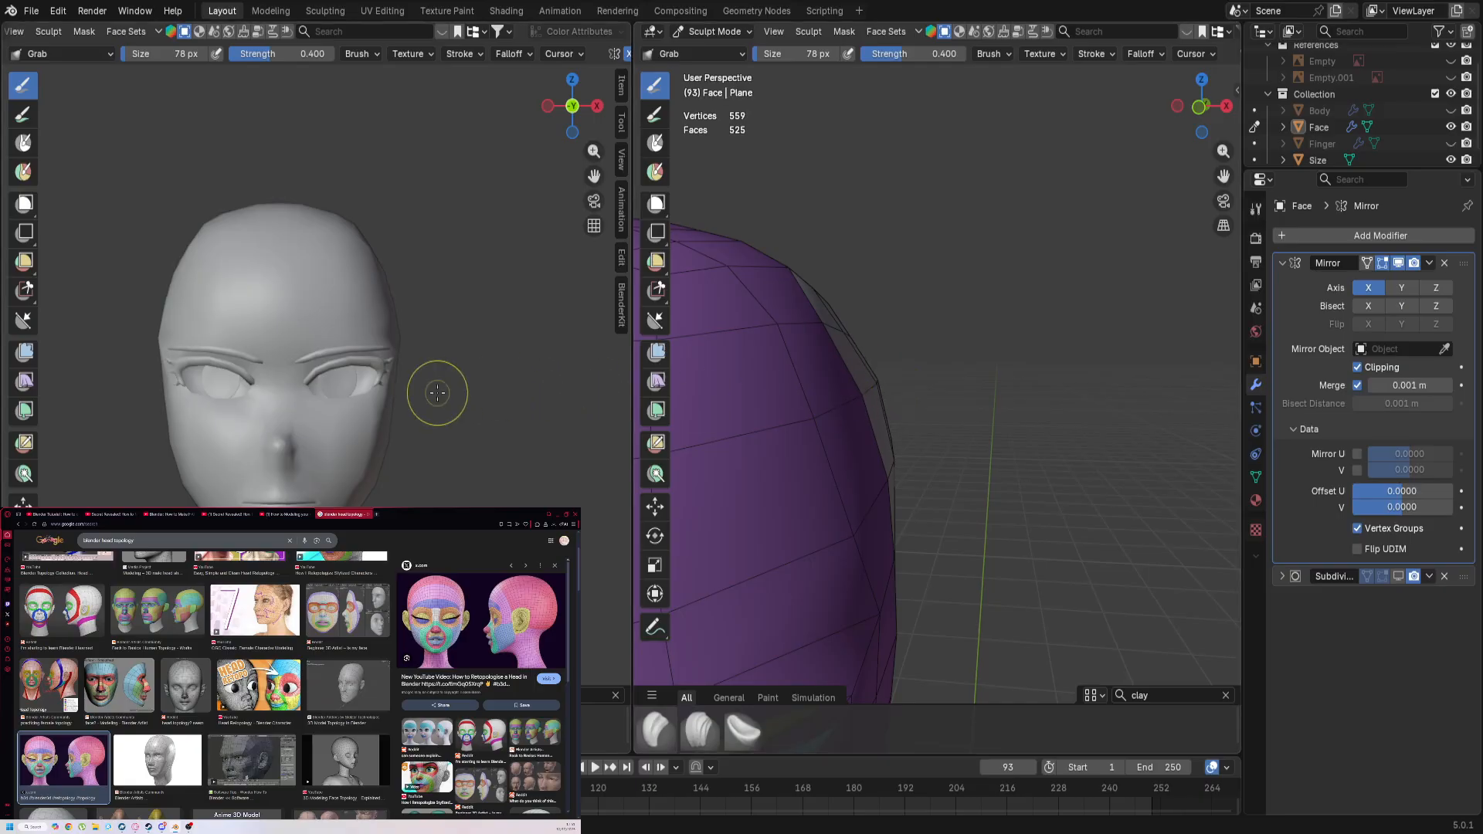
click(1395, 576)
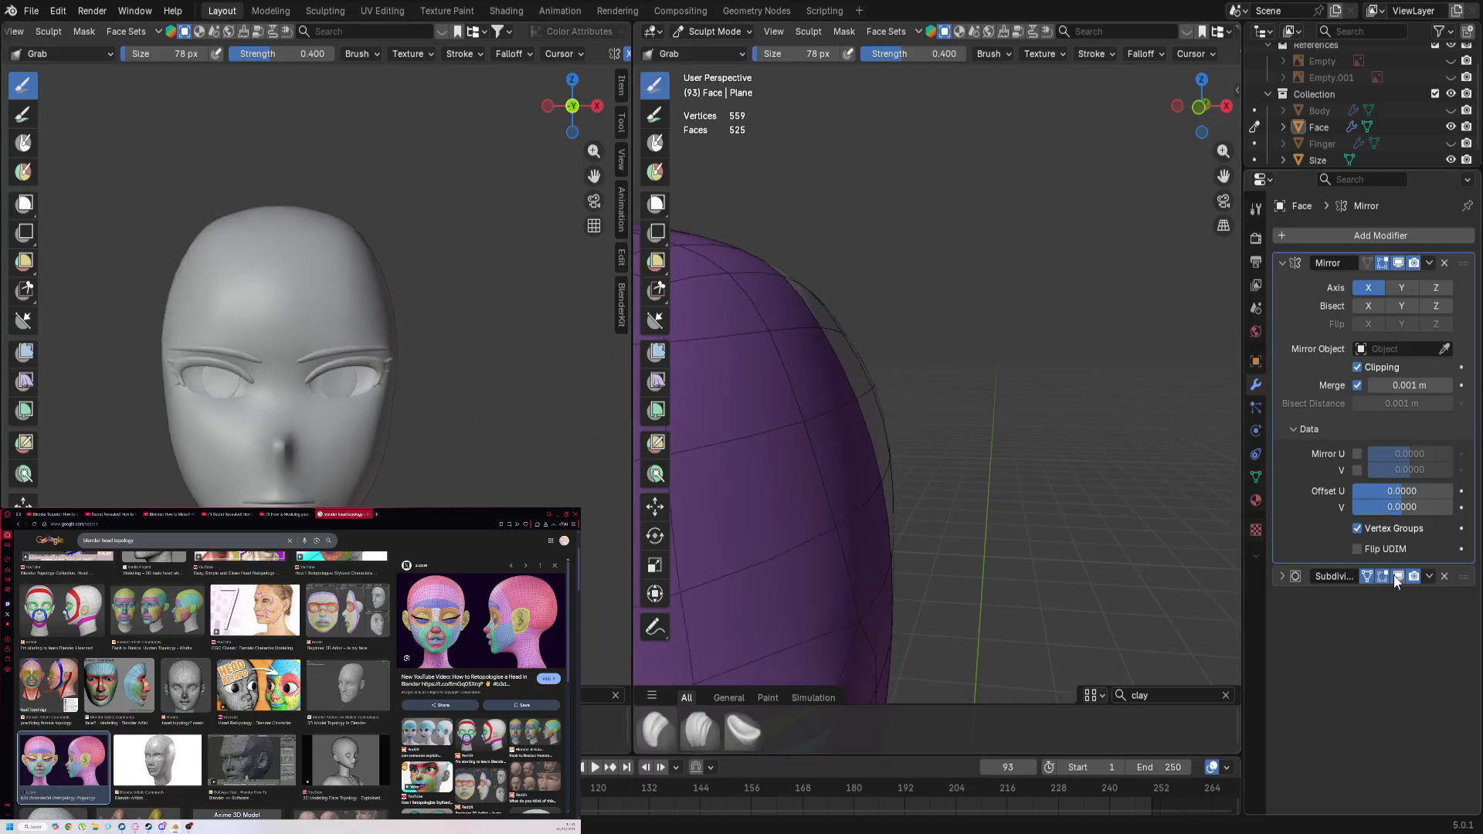
click(1395, 577)
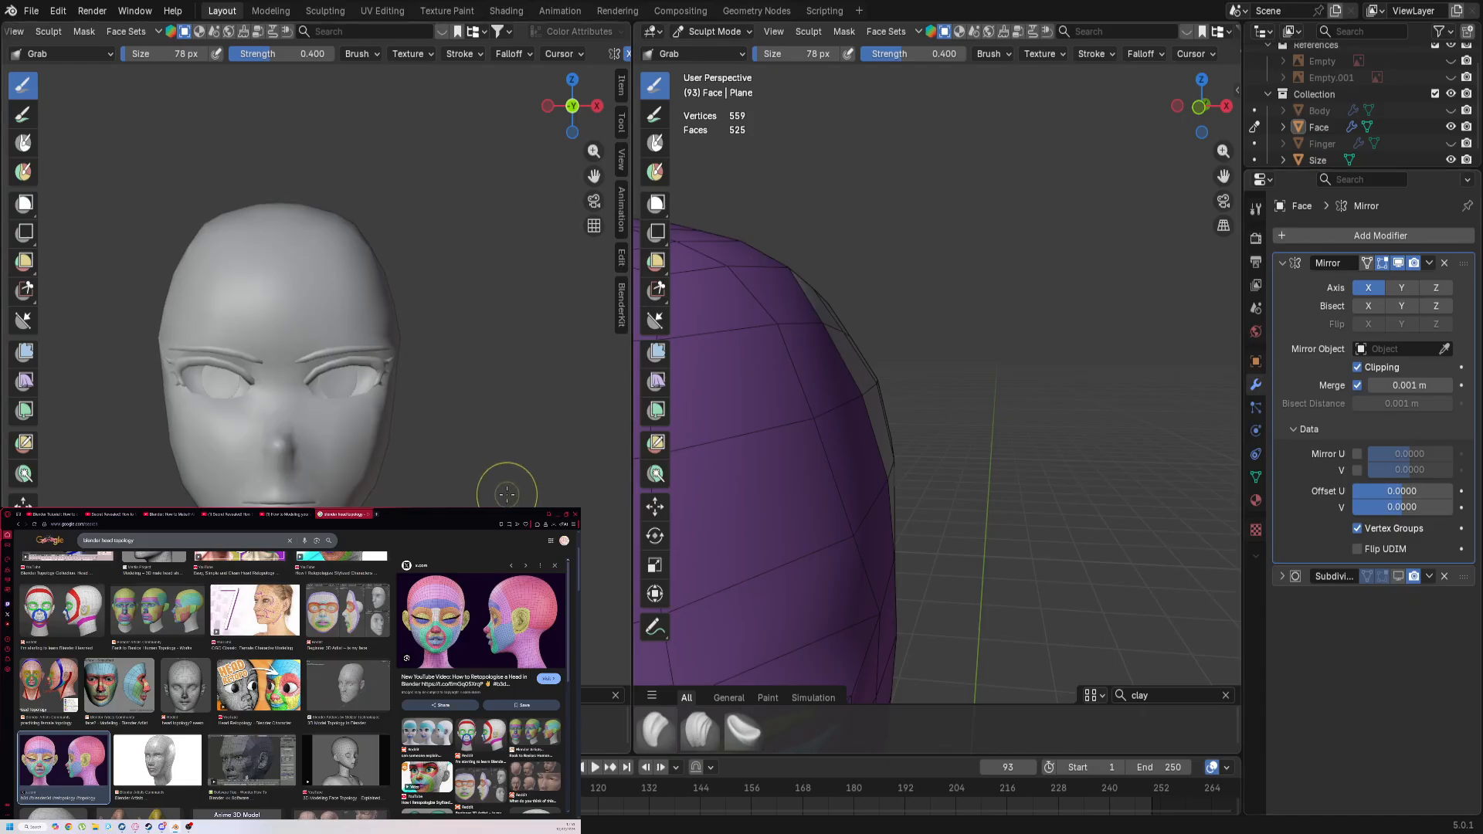
Step: Switch the Face mesh to Edit Mode with face selection, viewing the side of the head
key(KP_3)
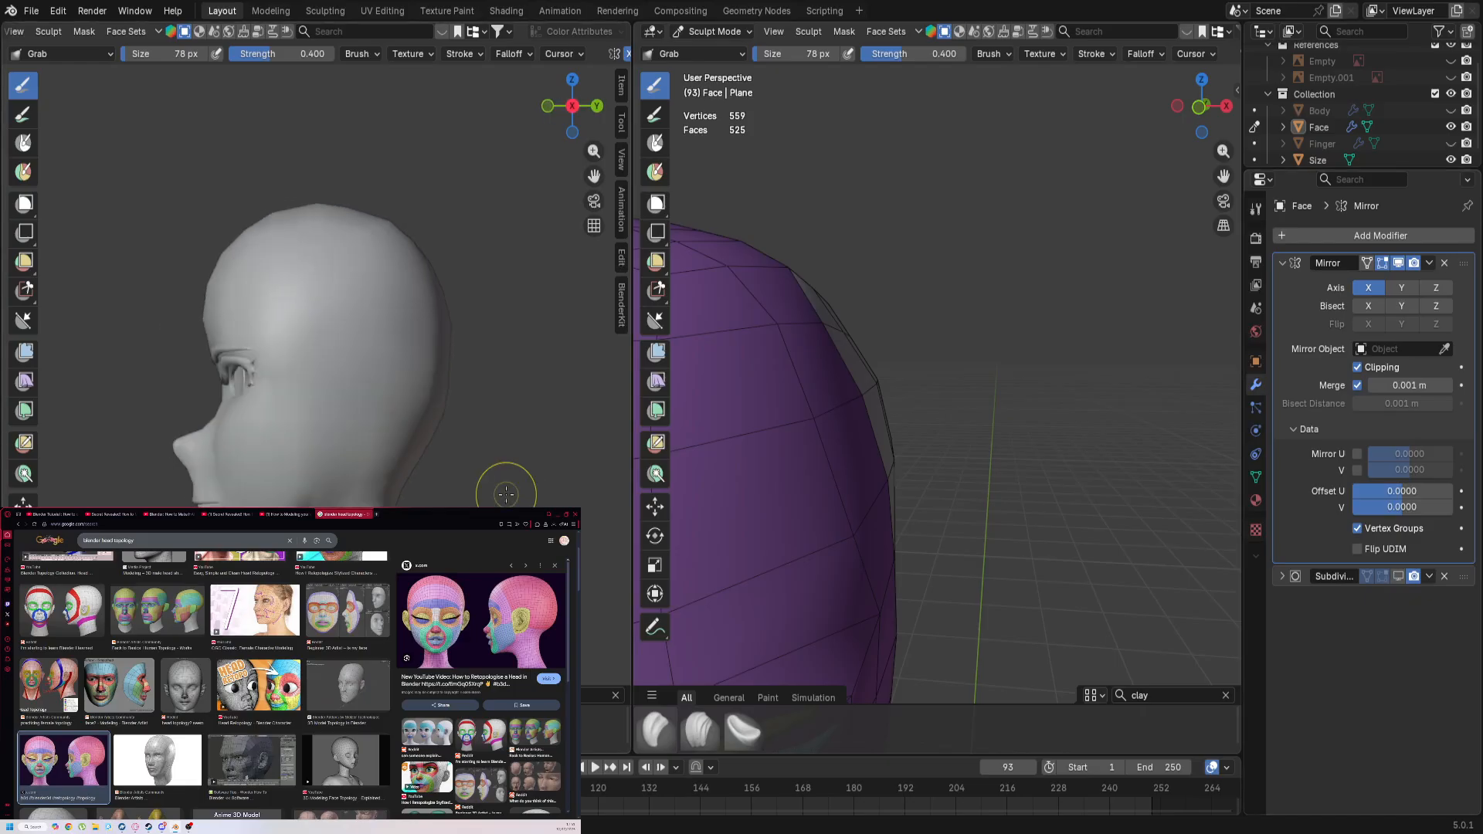
key(KP_3)
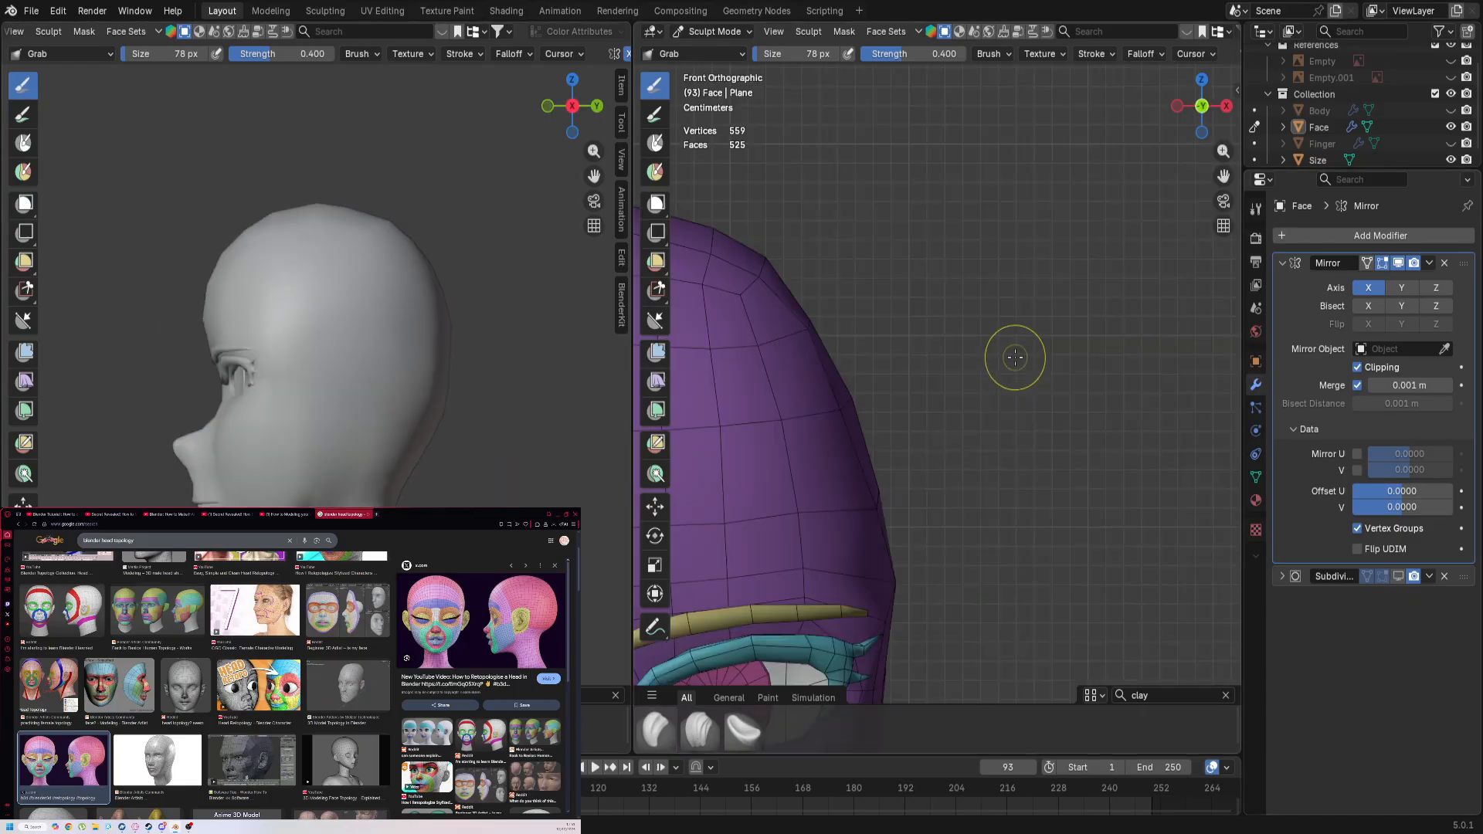
mouse_move(896, 431)
shift+middle_down()
mouse_move(871, 224)
mouse_move(894, 146)
shift+middle_up()
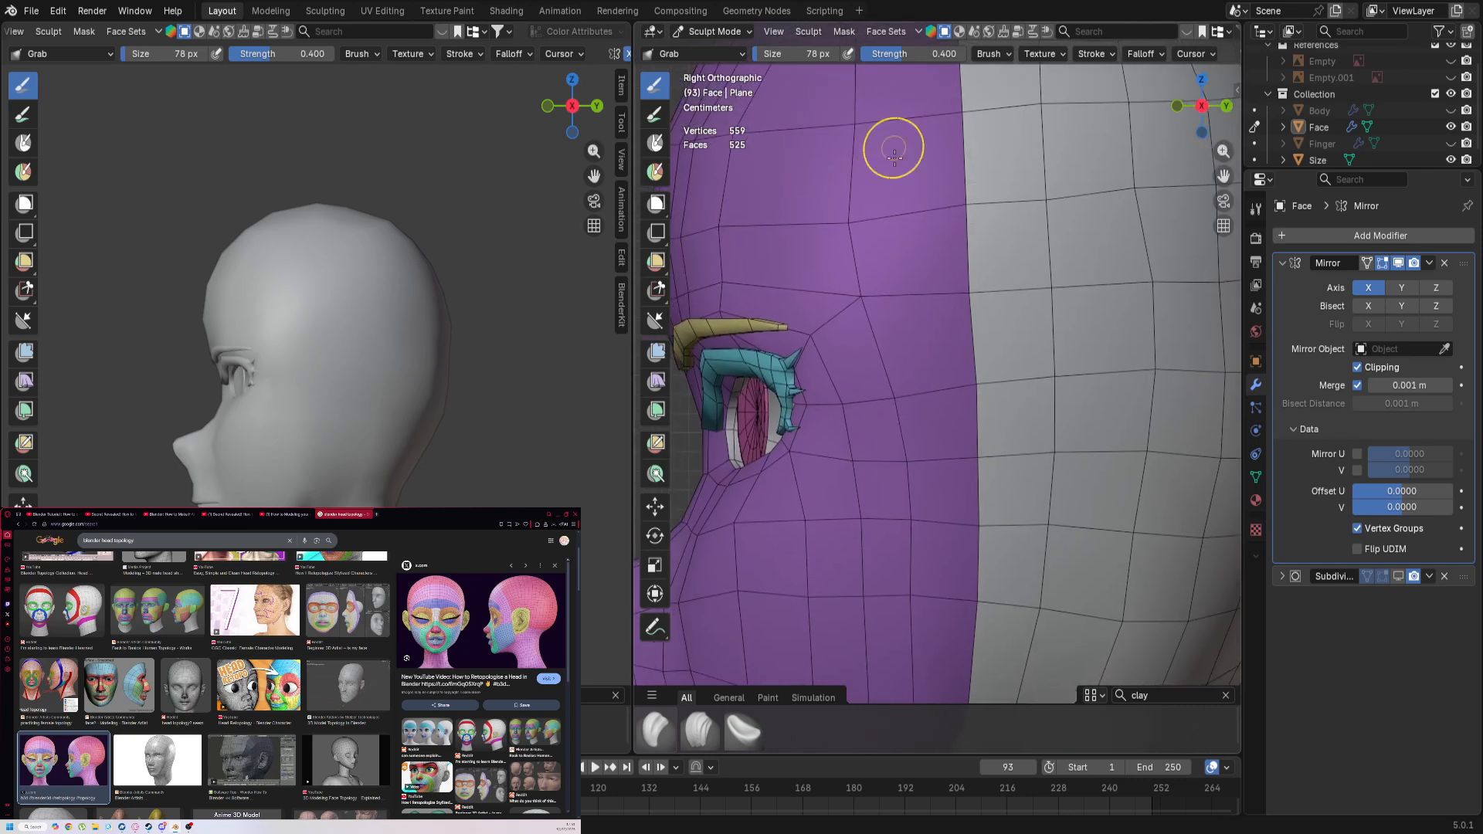
key(ctrl+Tab)
click(1082, 240)
key(3)
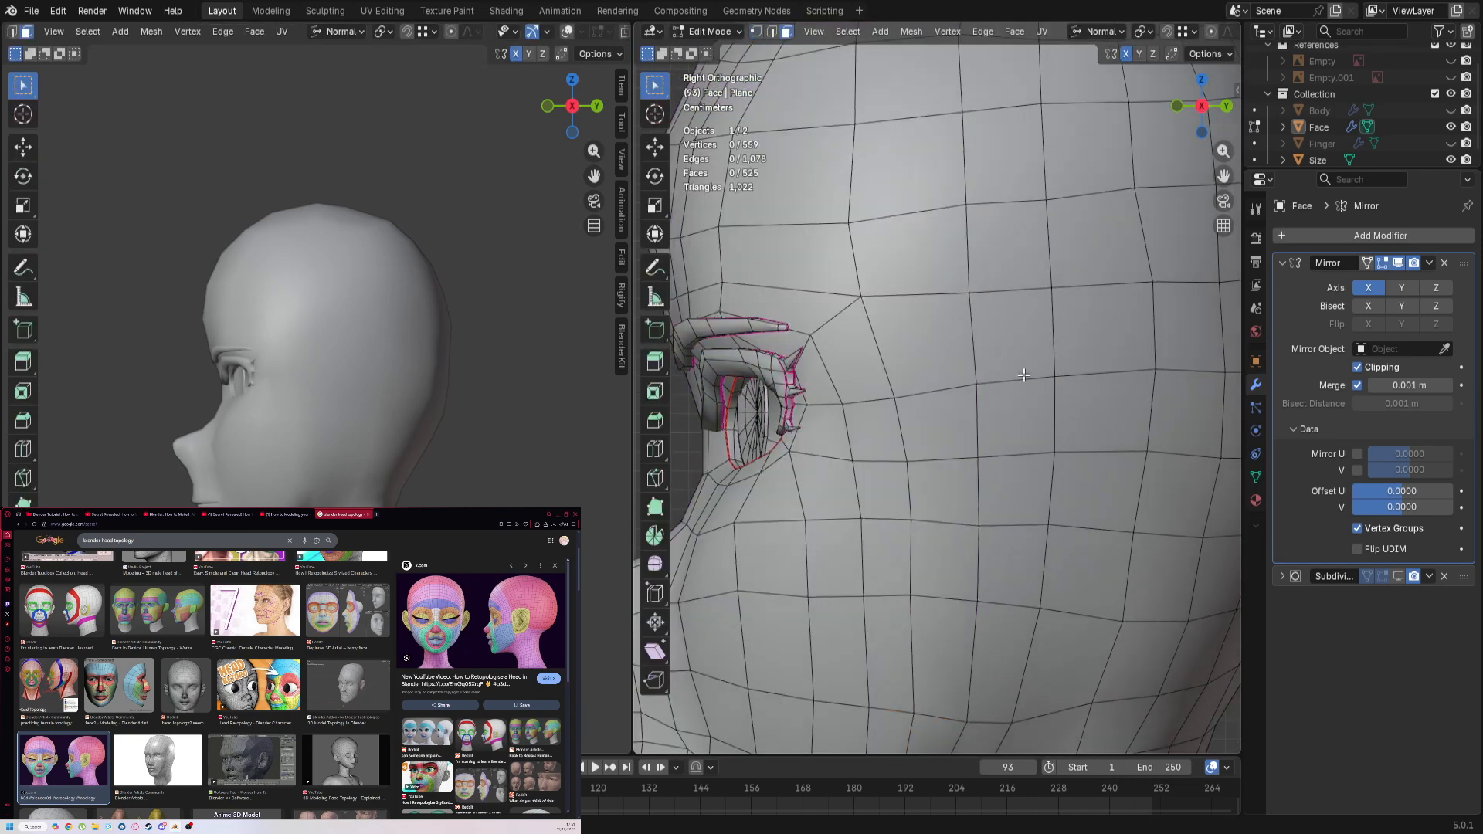
Step: Select a block of six faces, two wide and three high, behind the eye and inset them by 0.11 m
click(1020, 373)
scroll(1004, 410, down, 4)
scroll(934, 471, up, 2)
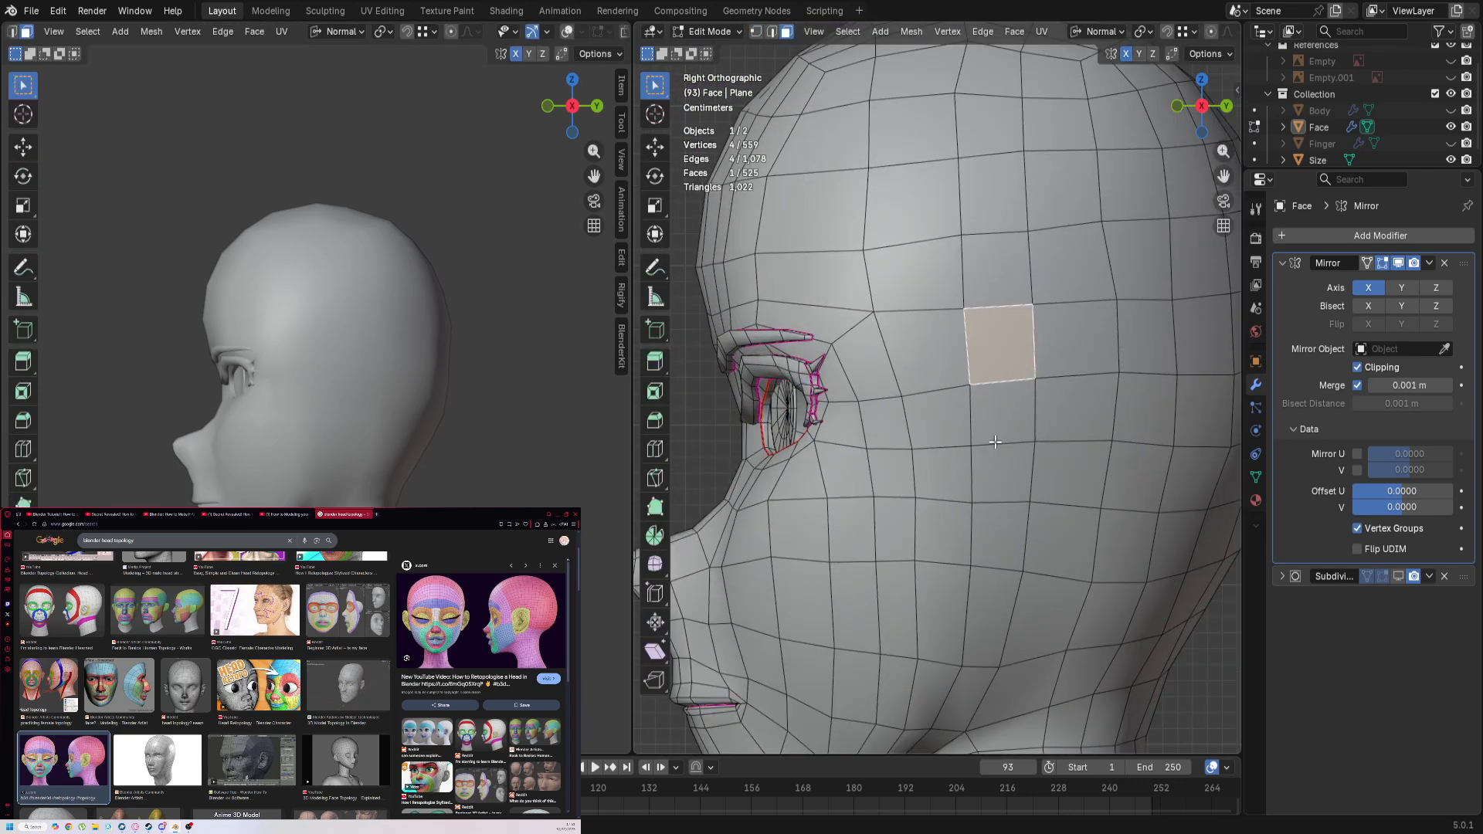
shift+click(1000, 417)
shift+click(1001, 473)
shift+click(942, 473)
shift+click(938, 421)
shift+click(935, 356)
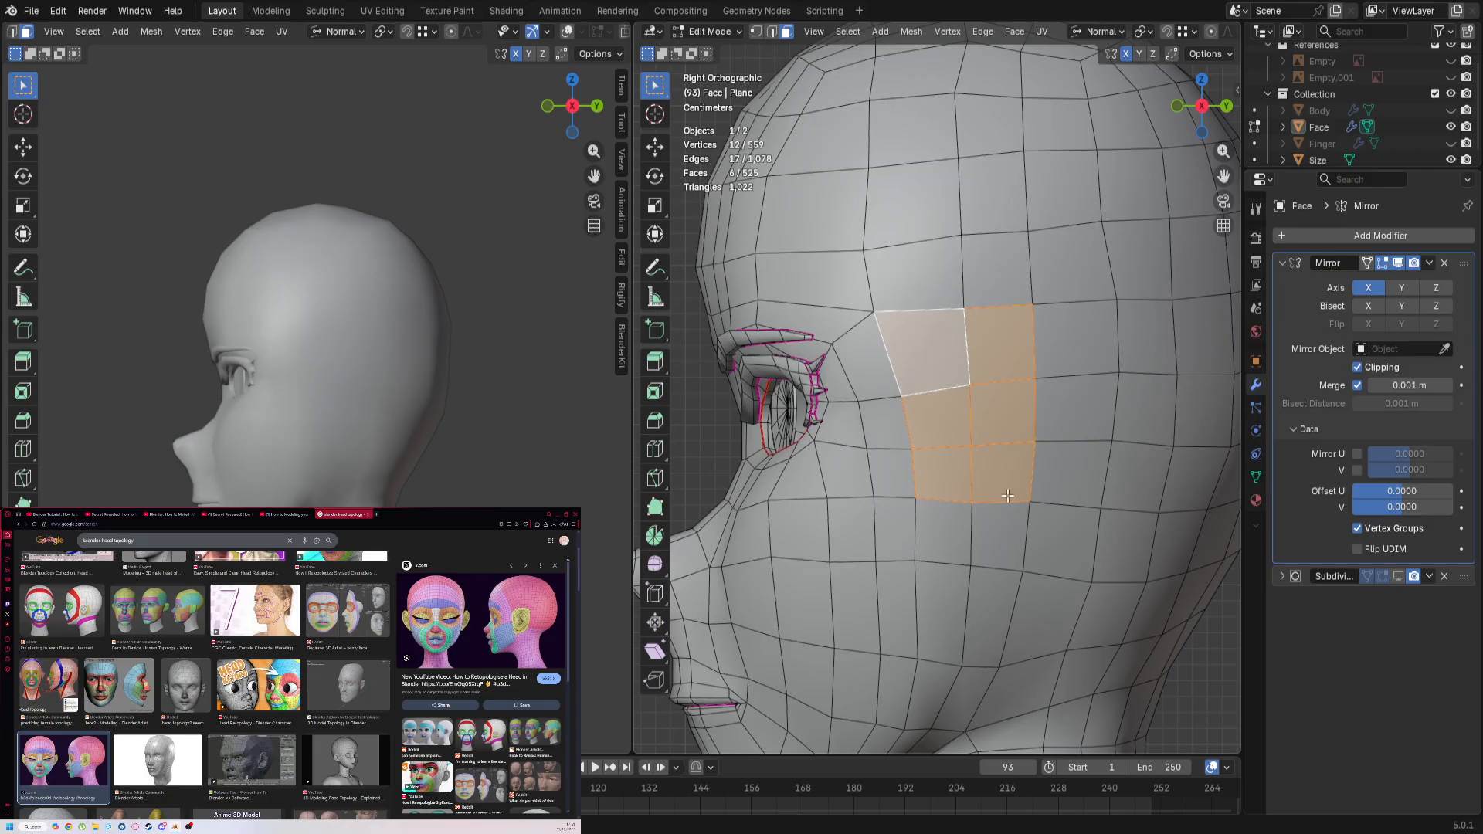
key(i)
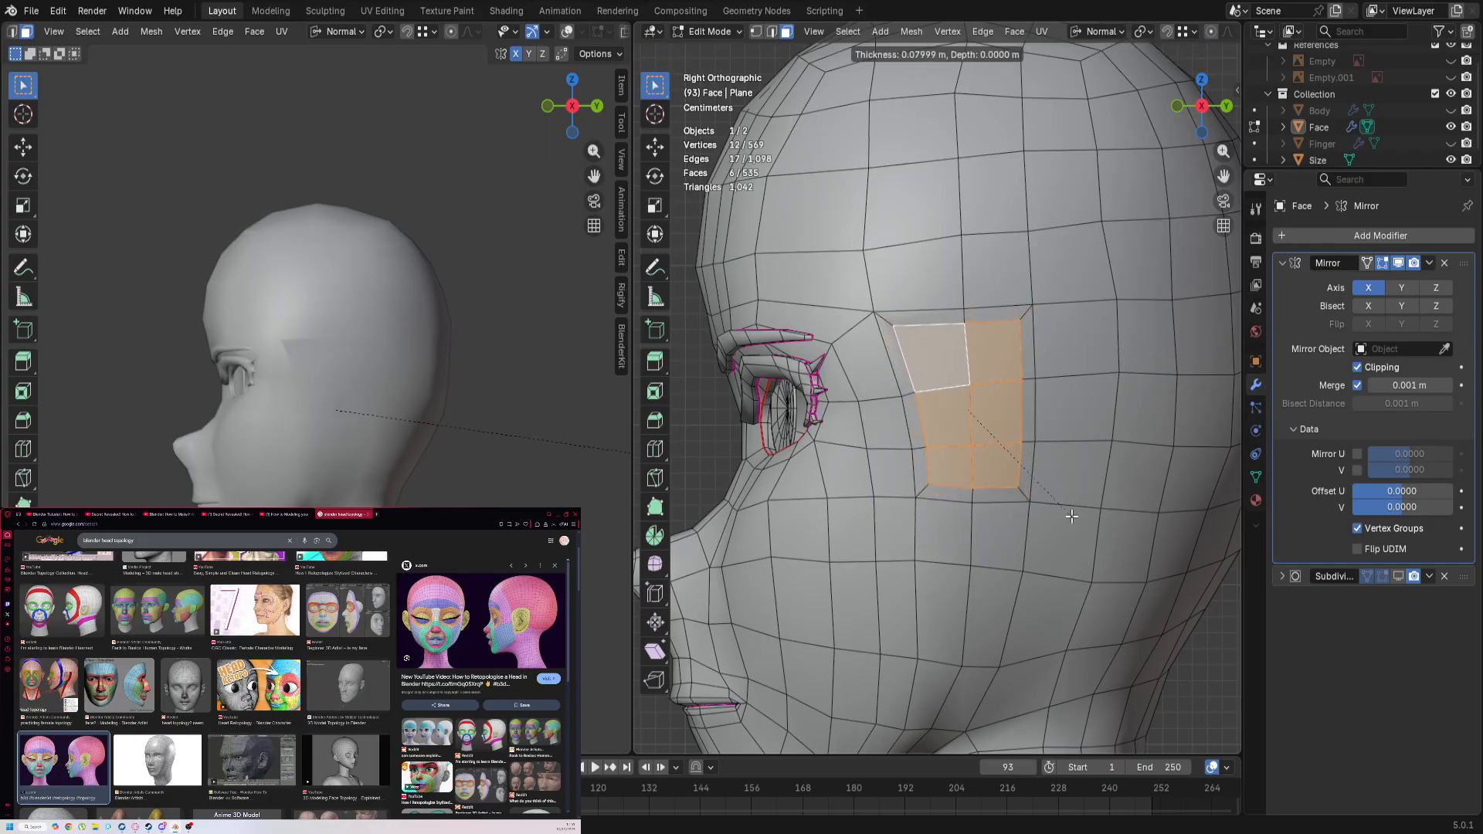
click(1015, 495)
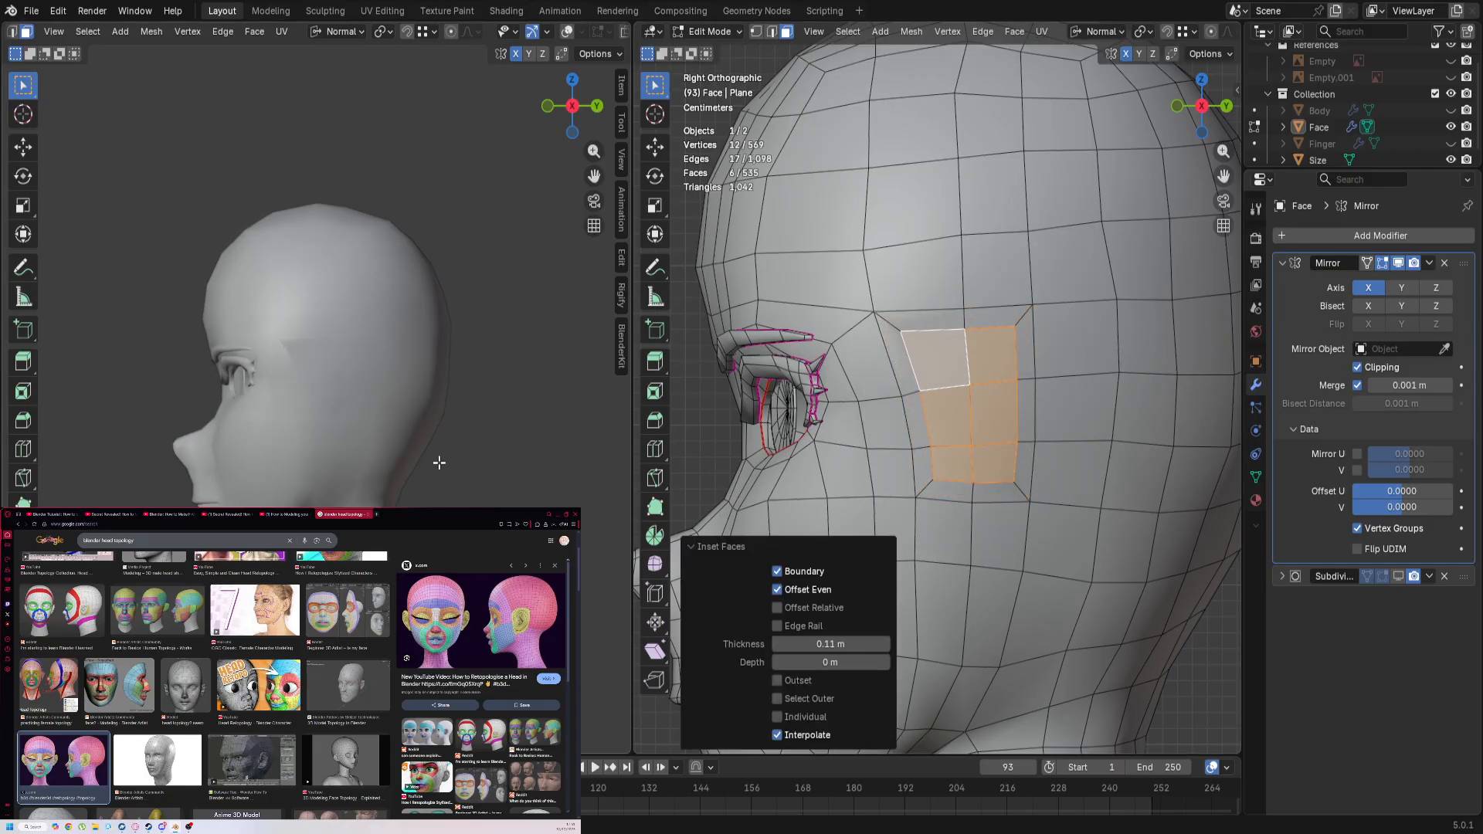
Step: Extrude the six inset faces outward about 0.023 m in front view and inspect the ear block around the head
key(KP_1)
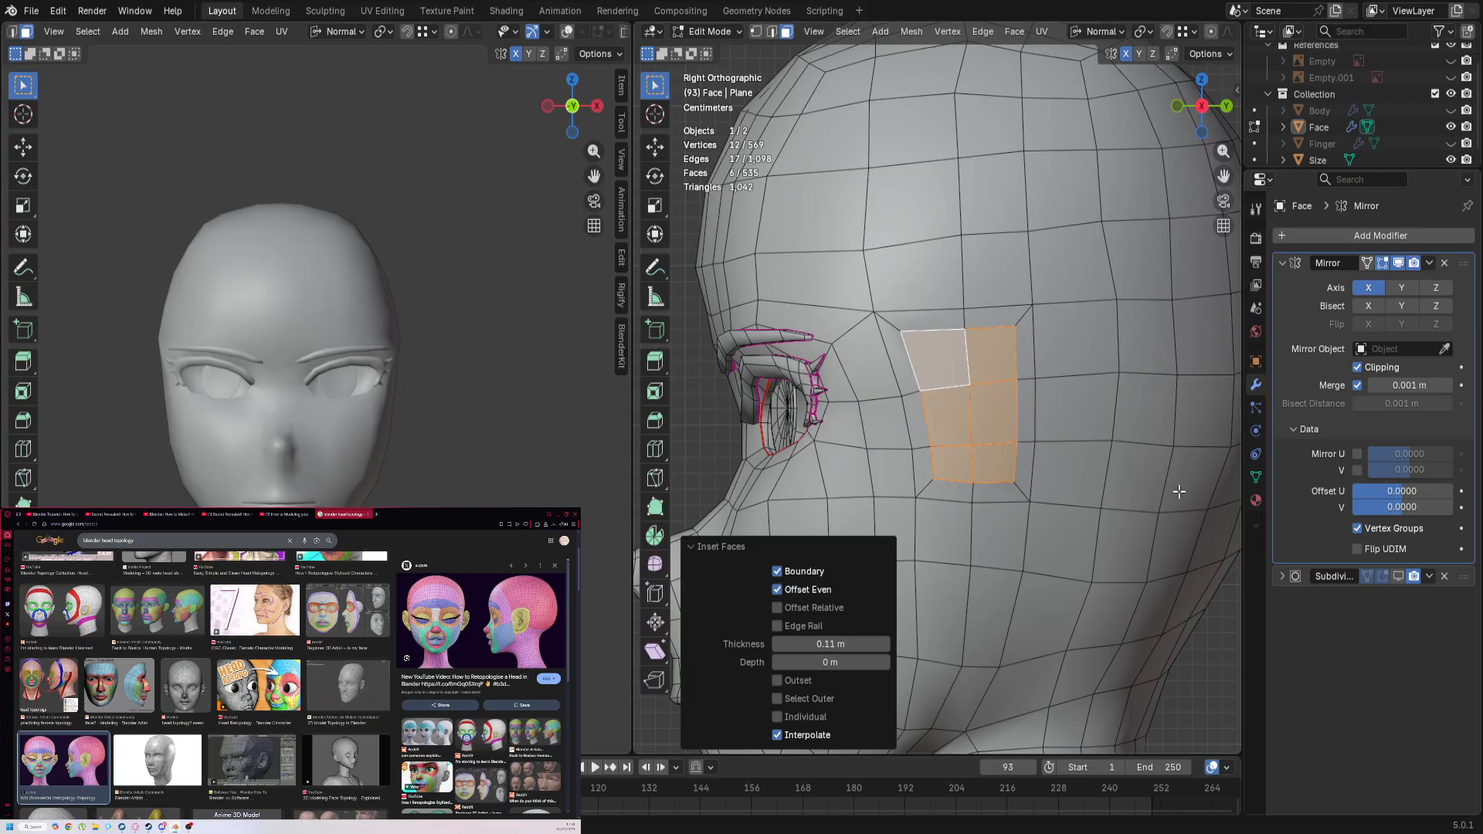
key(KP_1)
key(e)
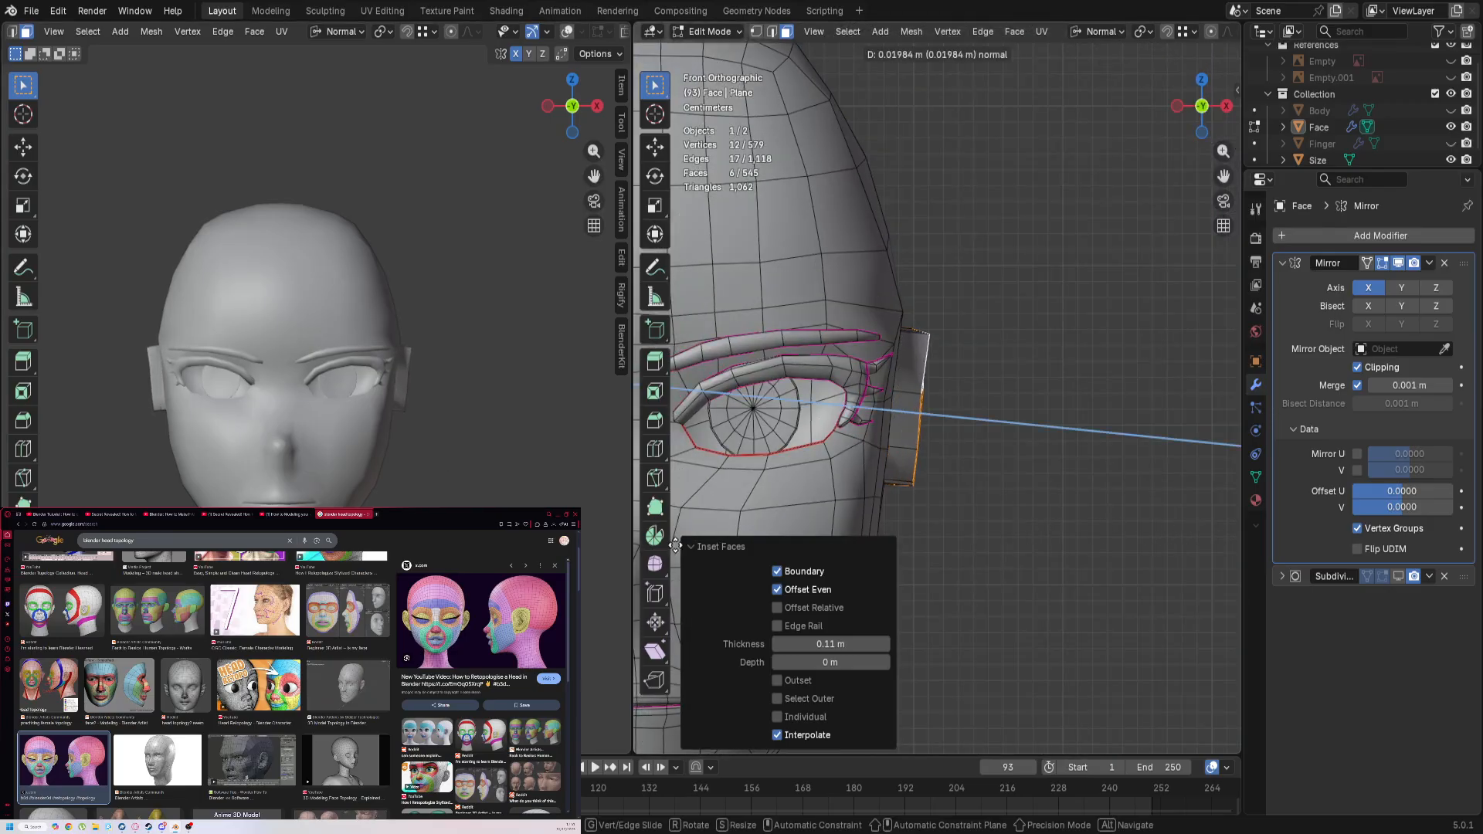
click(718, 546)
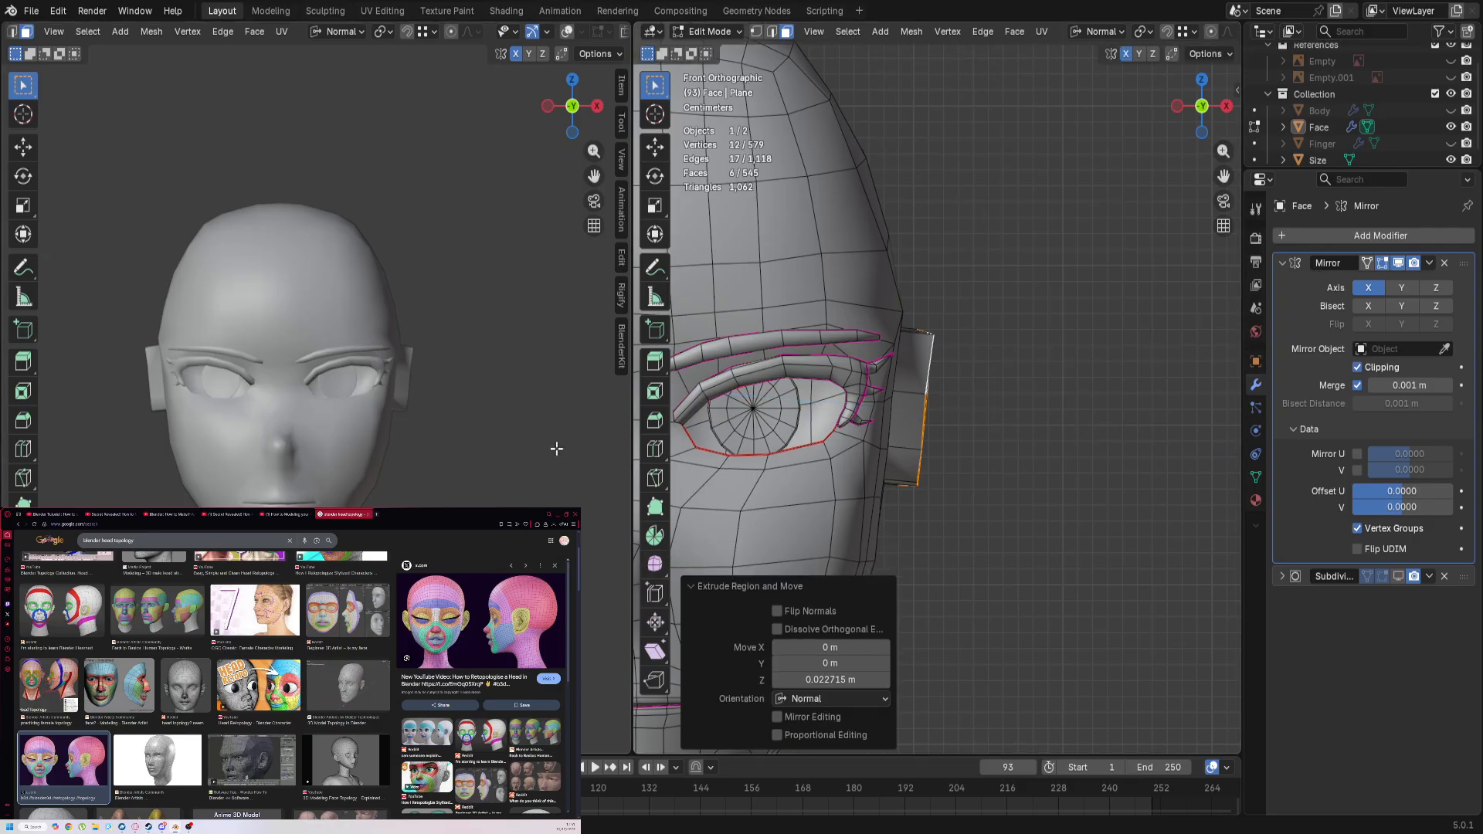
middle_drag(556, 446, 413, 421)
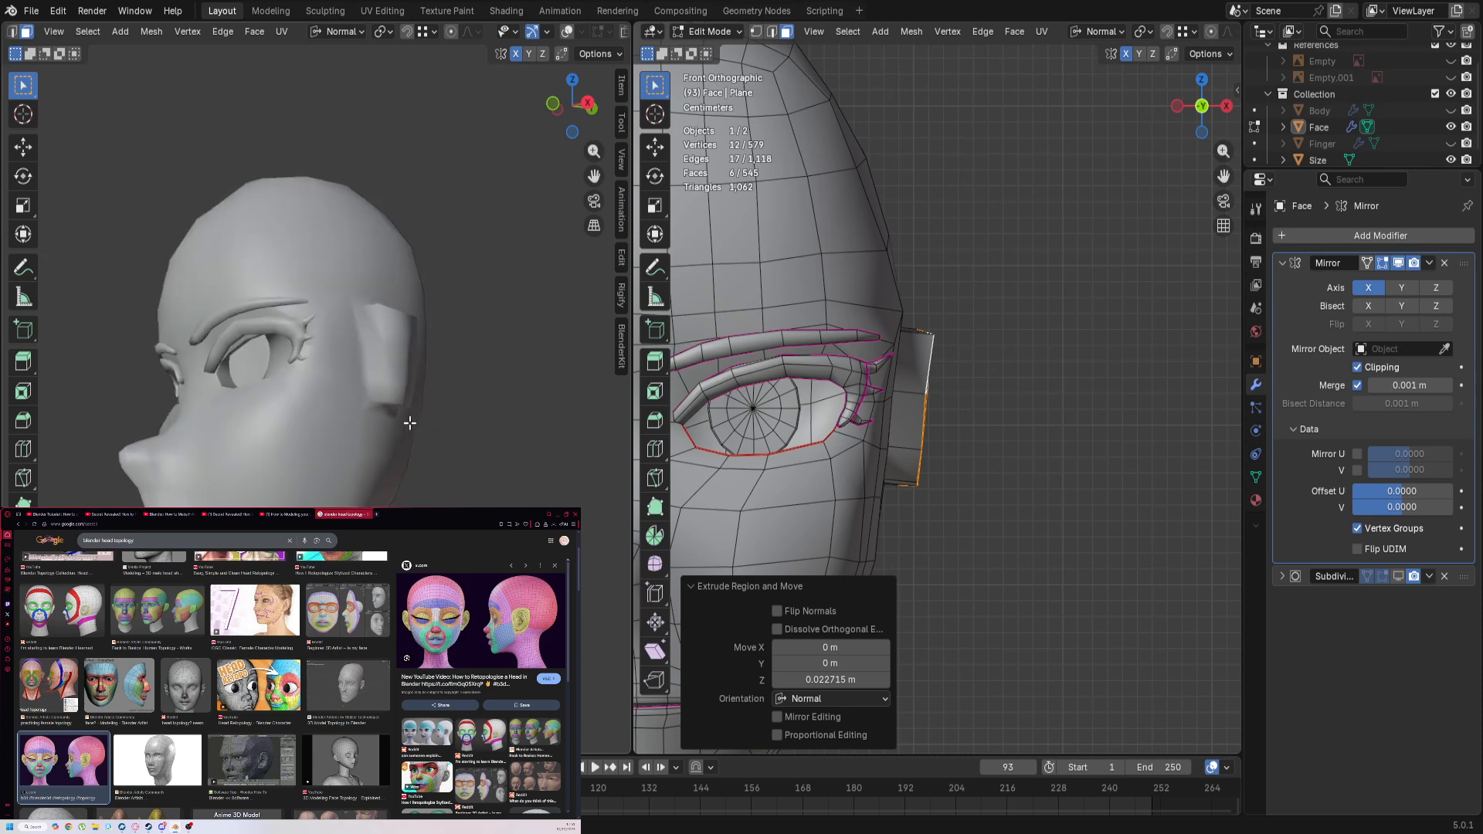
key(KP_1)
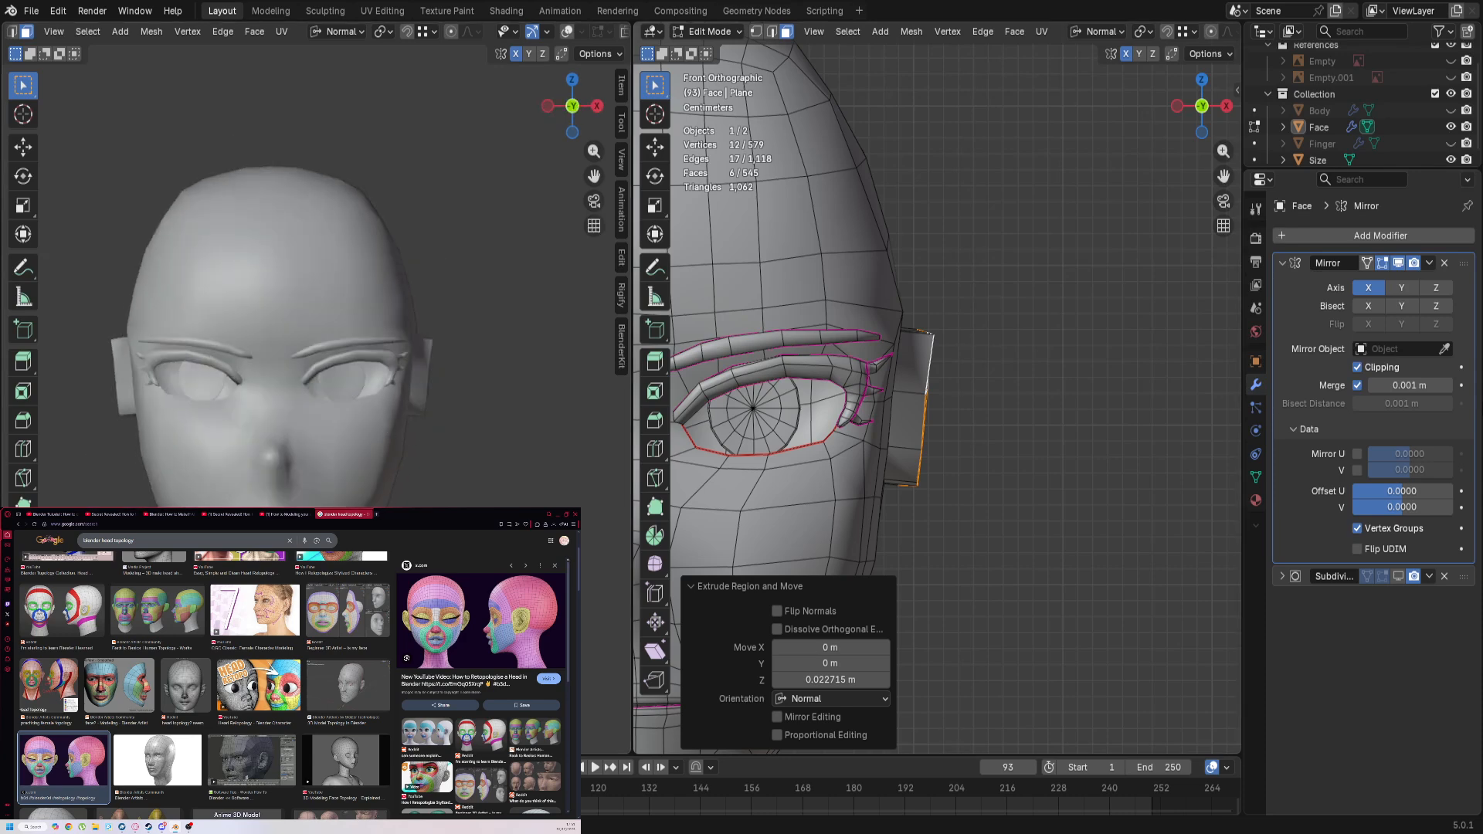
Step: Preview the ear block with the Subdivision modifier, leaving it shown, and undo the extrusion and inset
click(1399, 575)
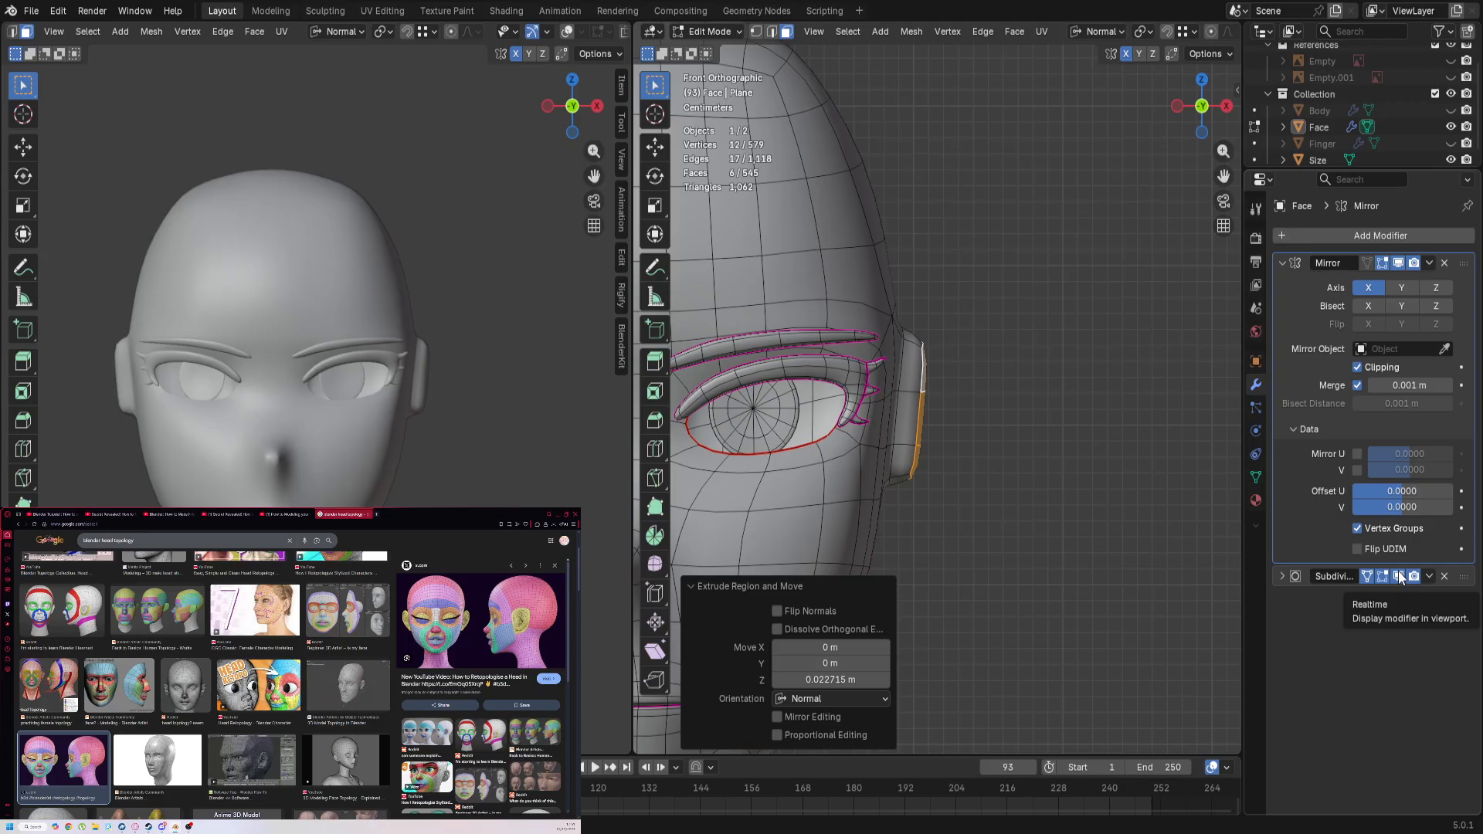
click(1400, 575)
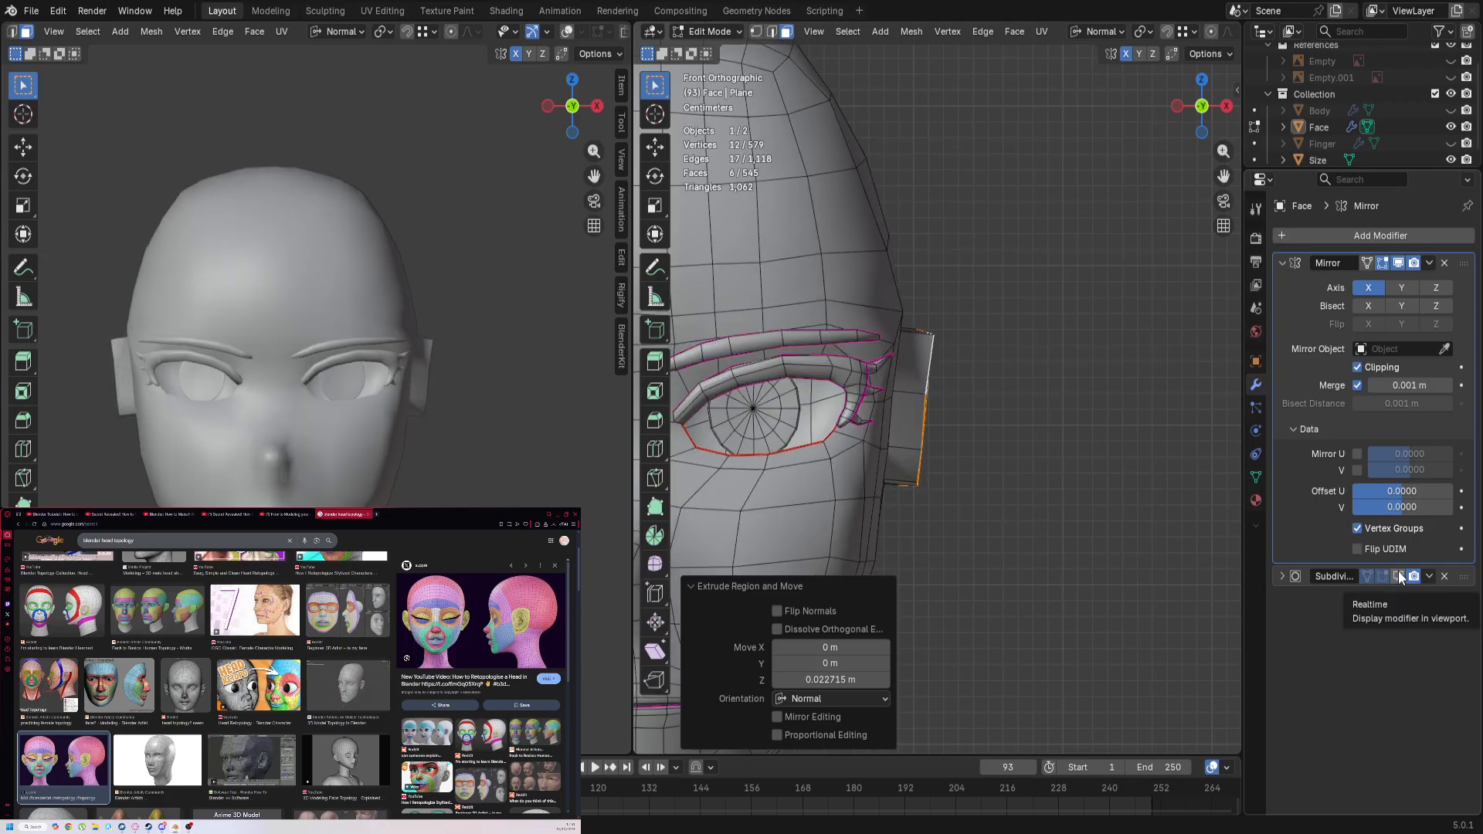
click(1400, 576)
middle_drag(1013, 472, 788, 450)
key(ctrl+z)
key(ctrl+z)
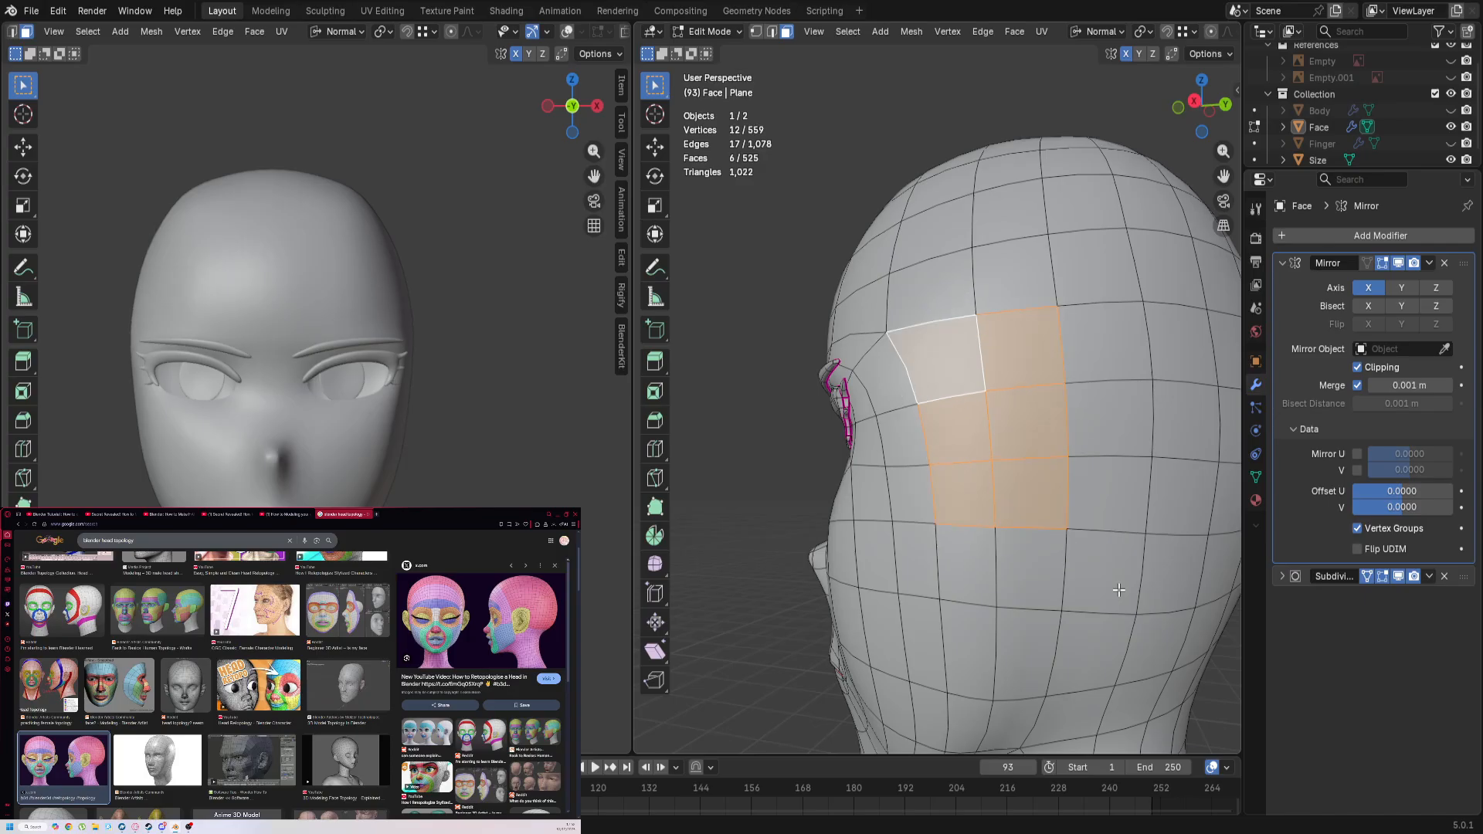
Step: Shift the six-face selection down one row on the side of the head and extrude it outward about 0.0096 m
shift+click(1027, 567)
shift+click(969, 556)
shift+click(993, 347)
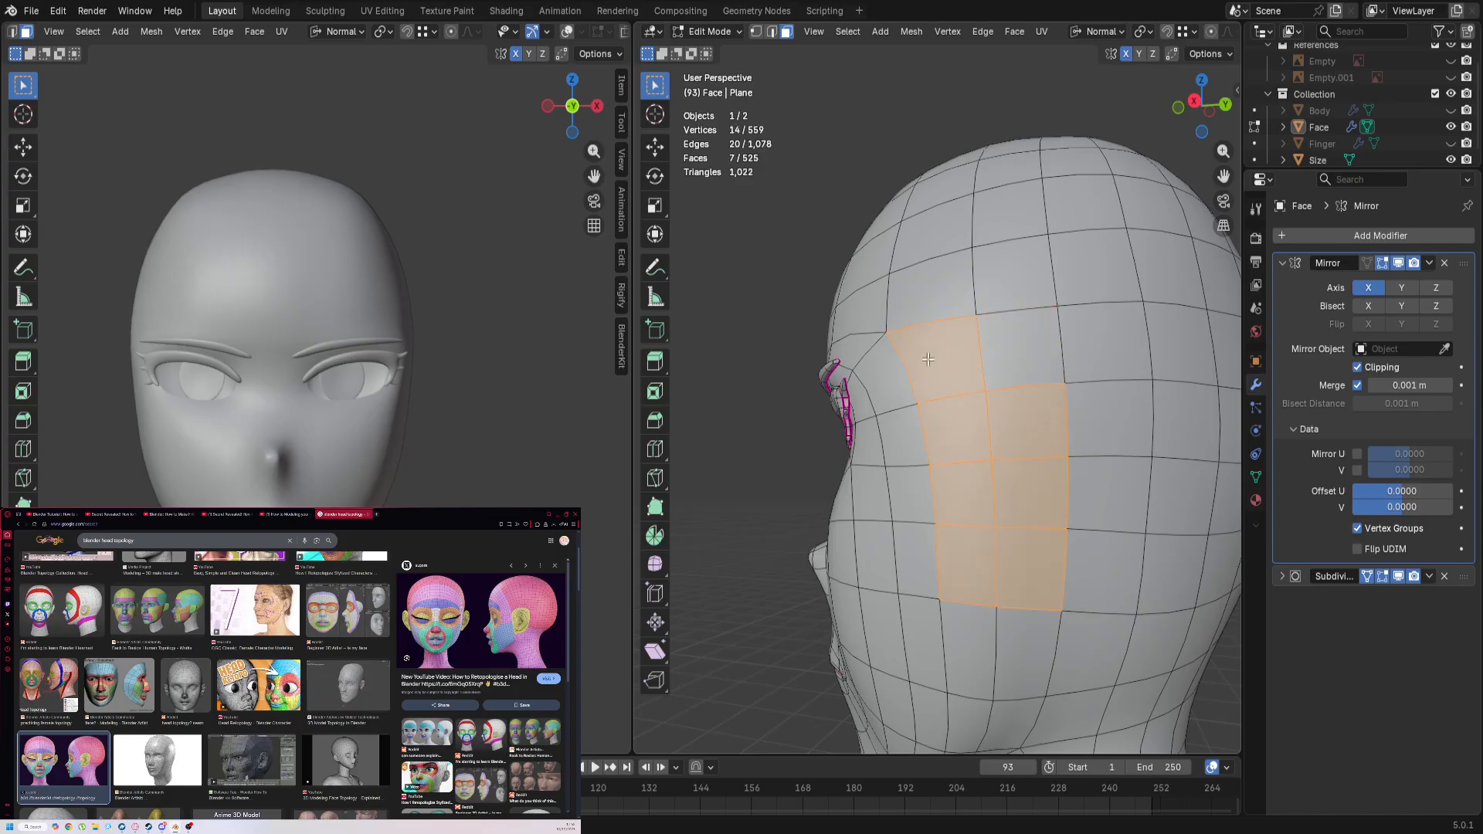
shift+click(927, 359)
key(KP_1)
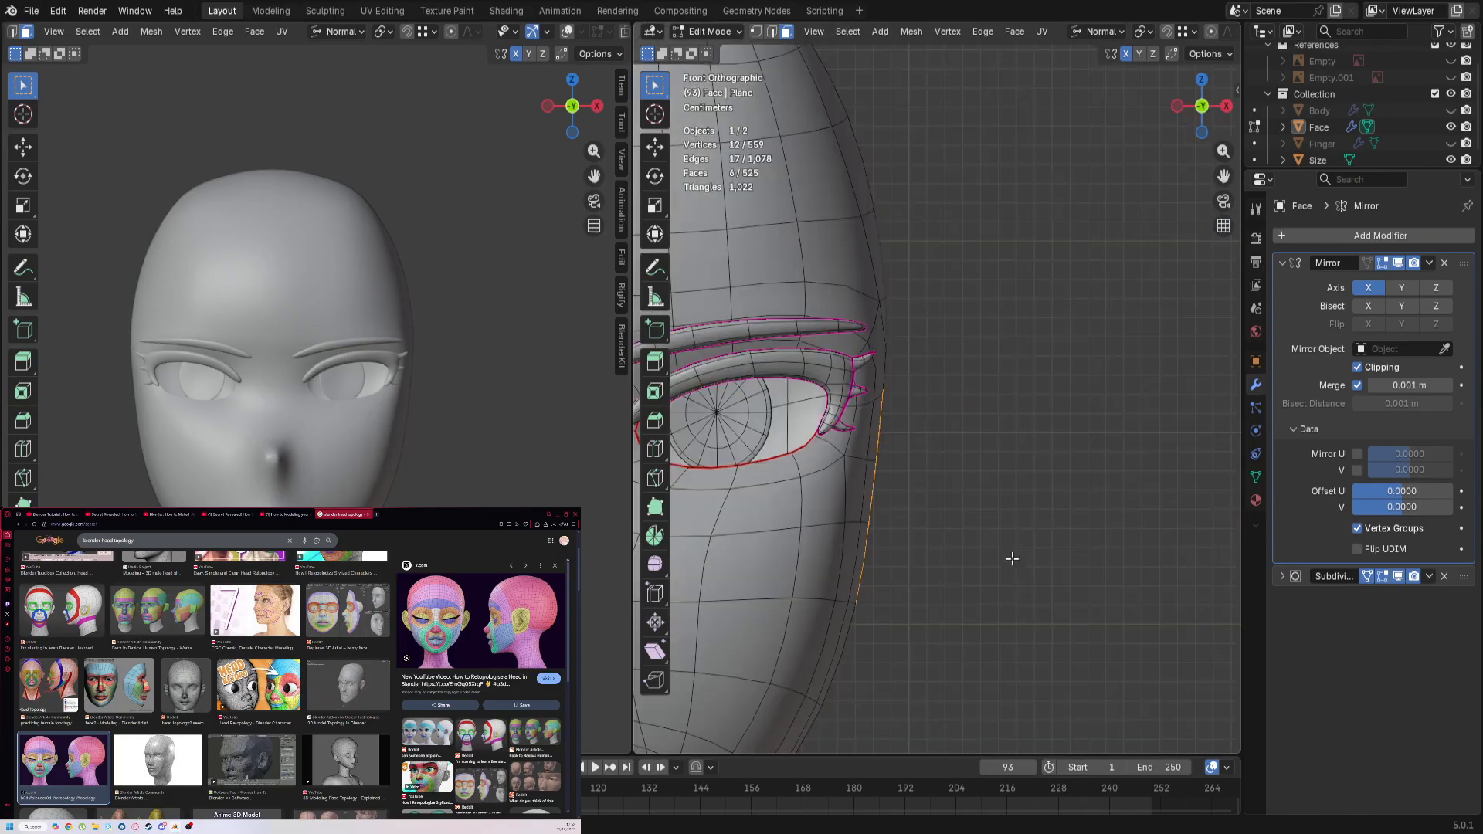
key(e)
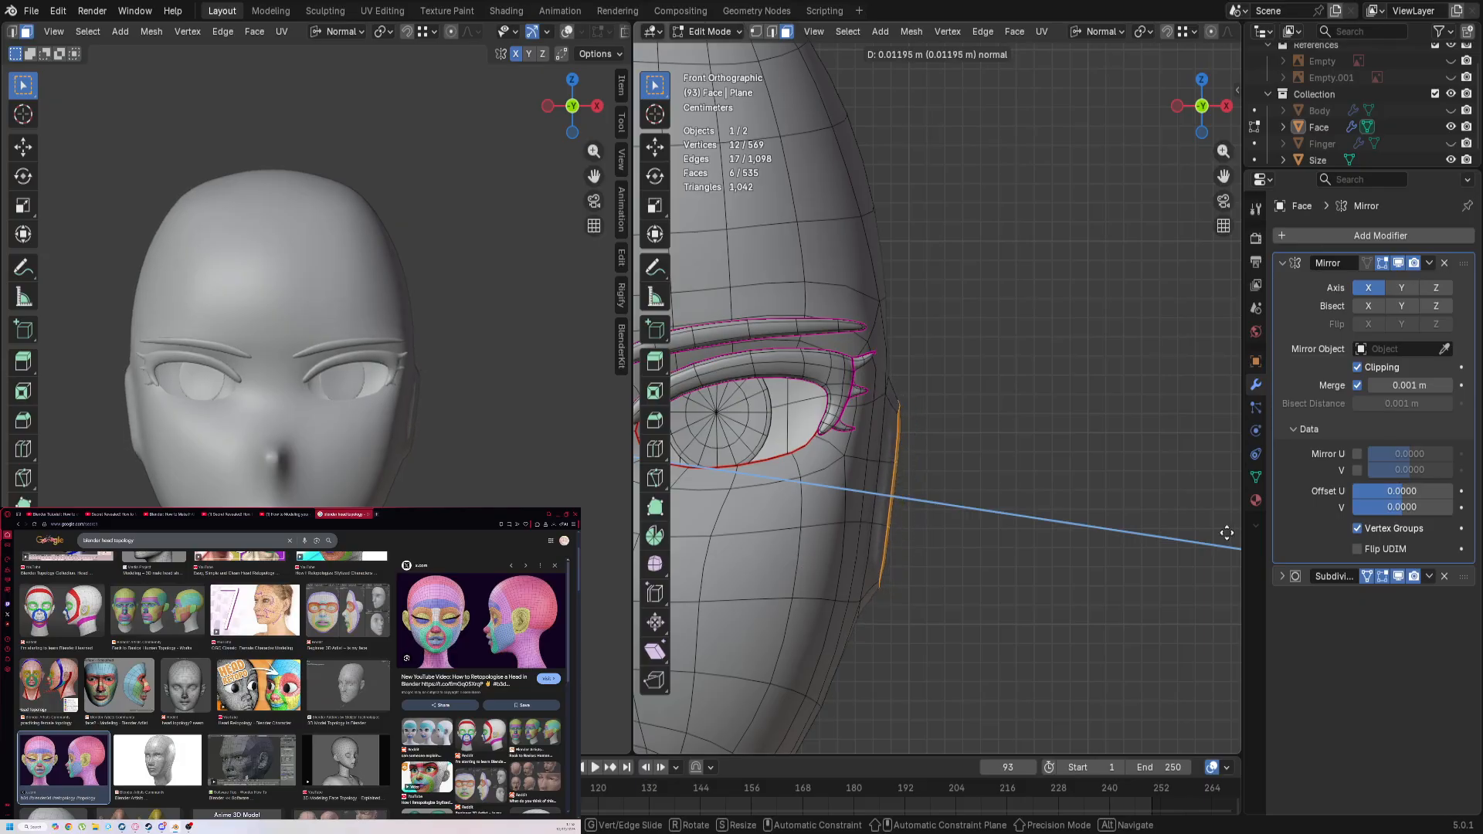
click(1185, 527)
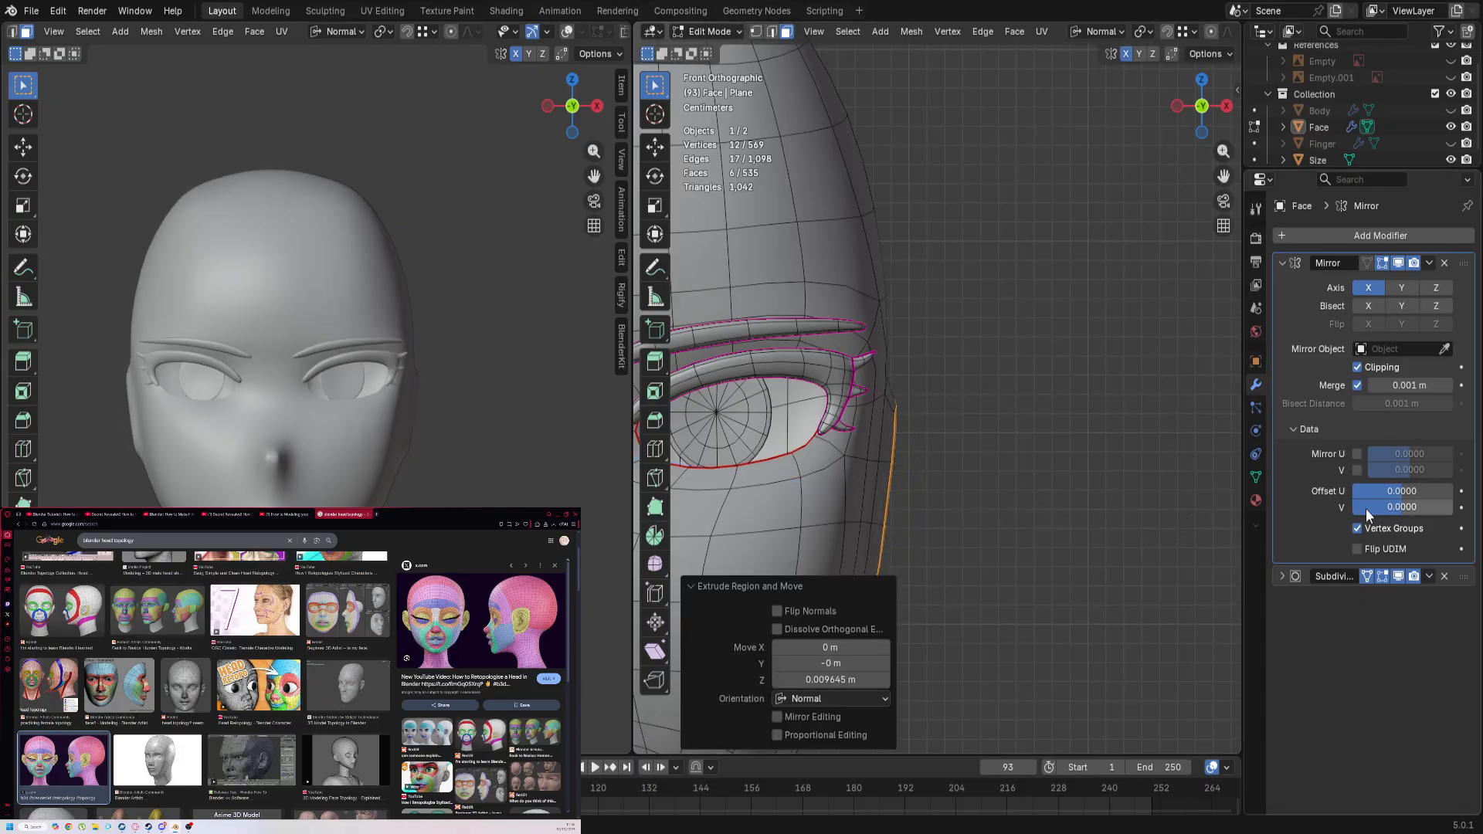
Step: Hide the Subdivision modifier in the viewport and scale the extruded ear faces to about 0.929
click(1393, 574)
shift+middle_drag(912, 528, 911, 354)
scroll(931, 402, down, 2)
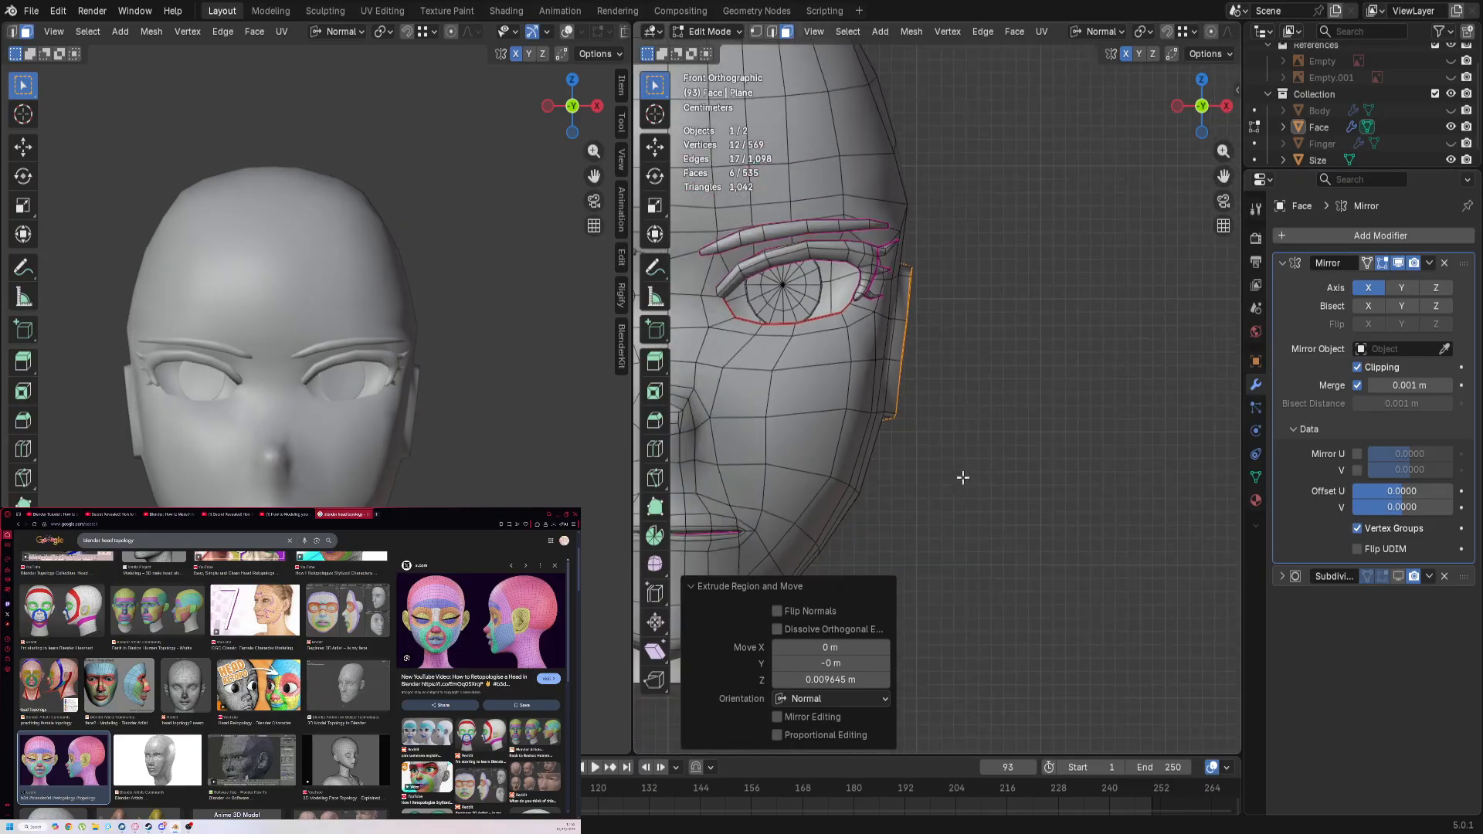
middle_drag(962, 477, 1038, 611)
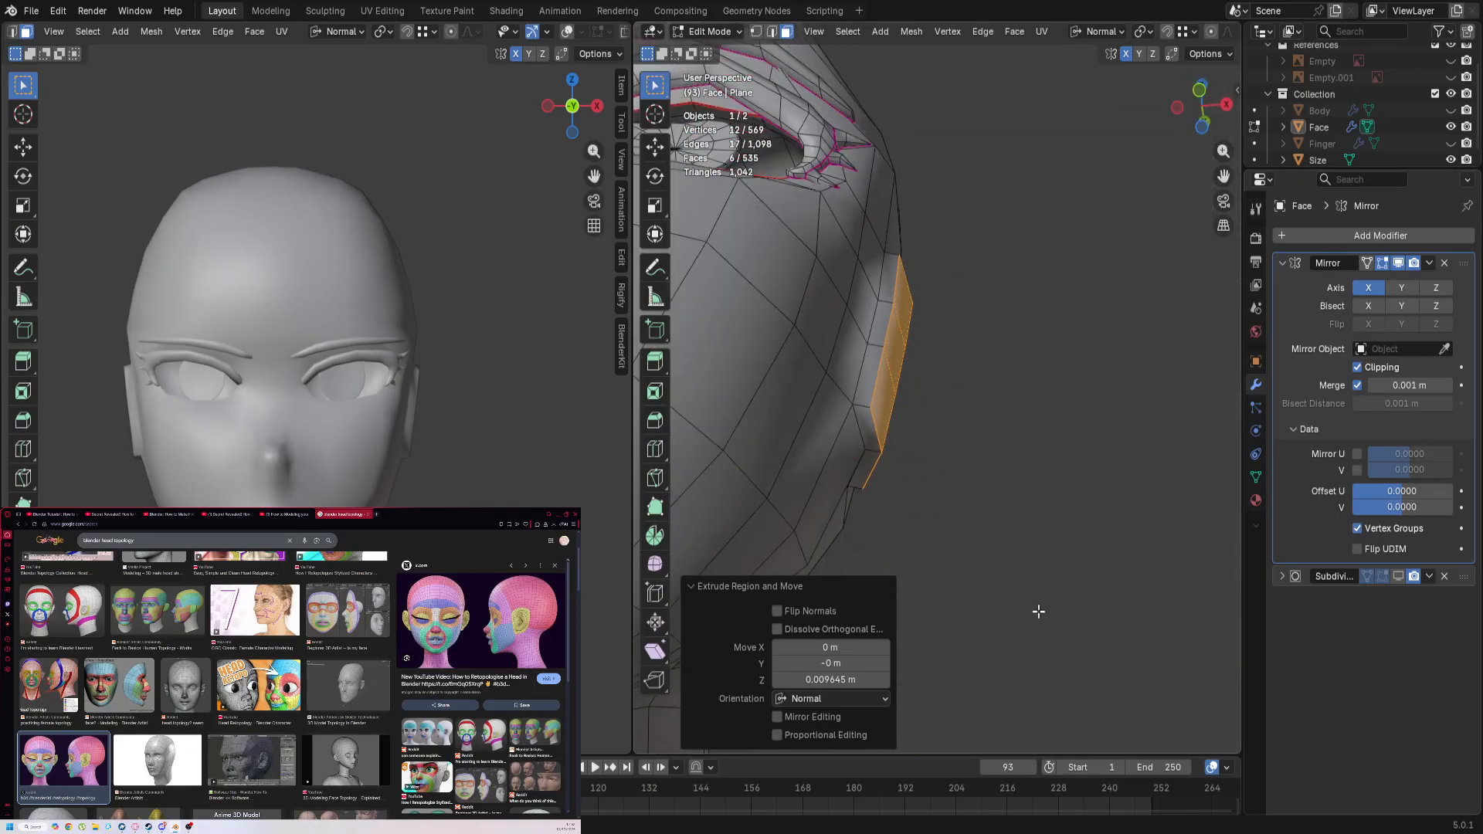
key(s)
click(909, 511)
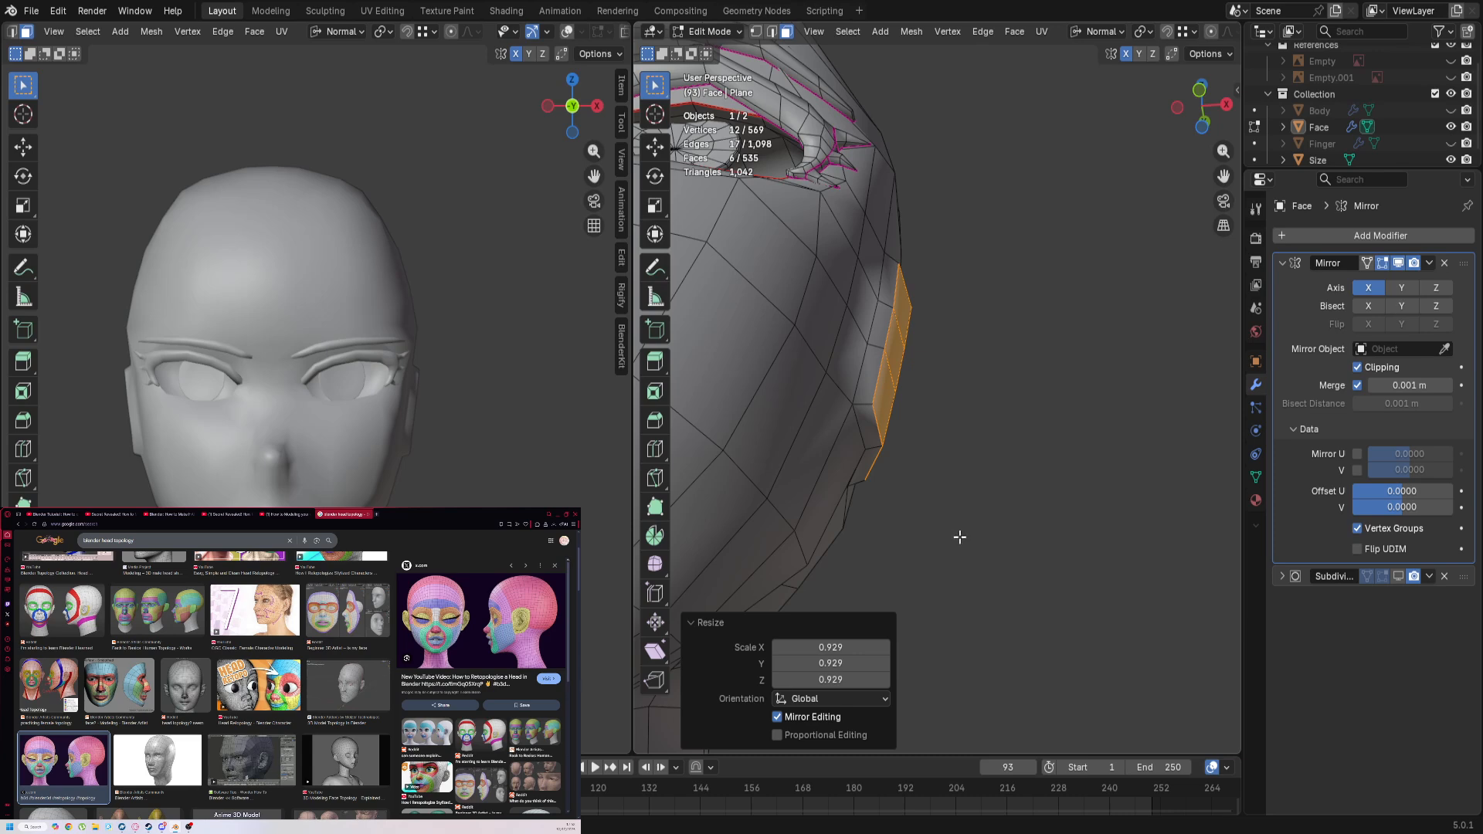
Step: Move the extruded ear faces about 0.0036 m inward toward the head in front view
middle_drag(959, 537, 951, 586)
key(KP_1)
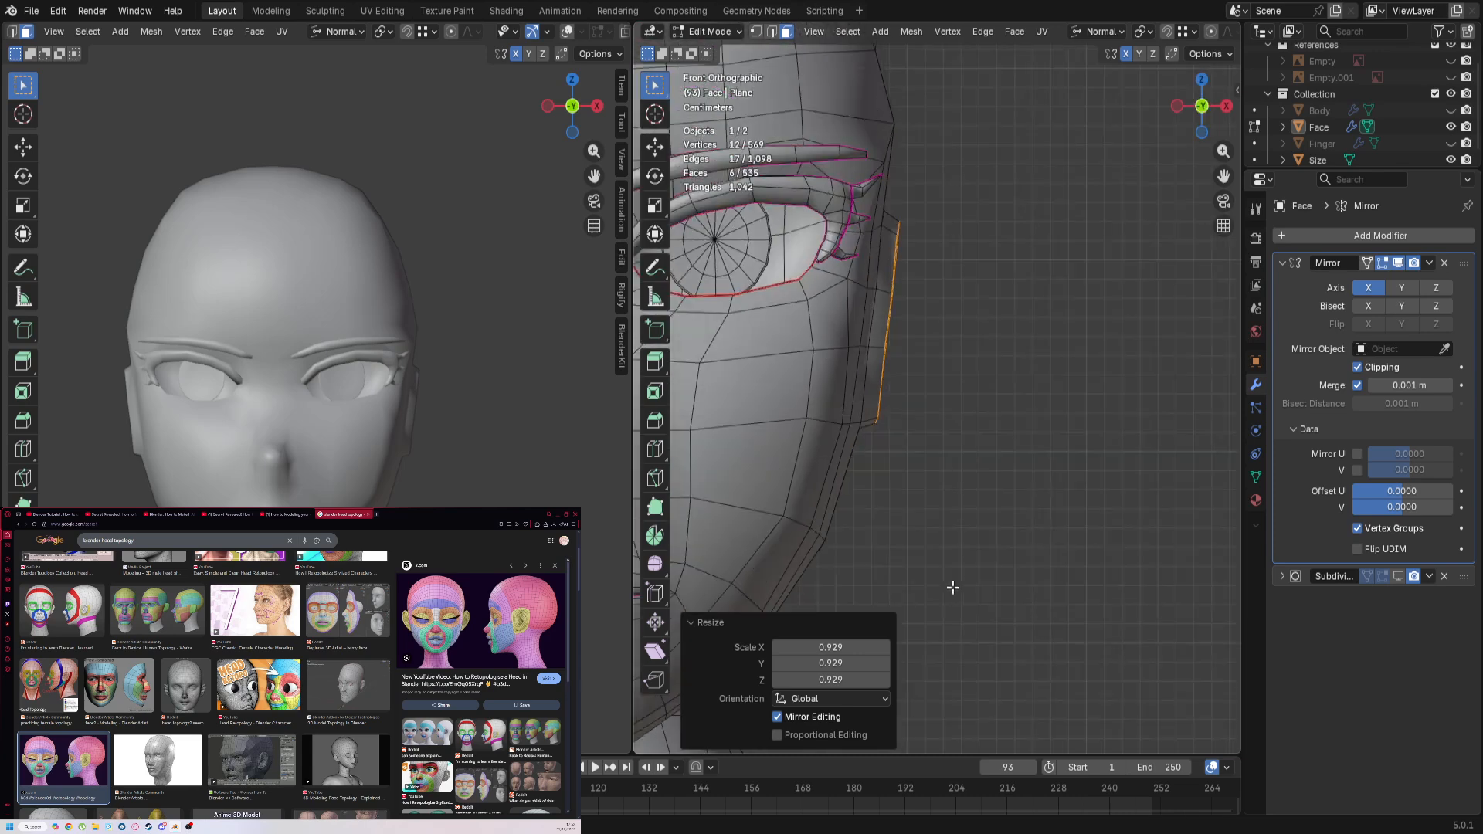
key(g)
click(893, 574)
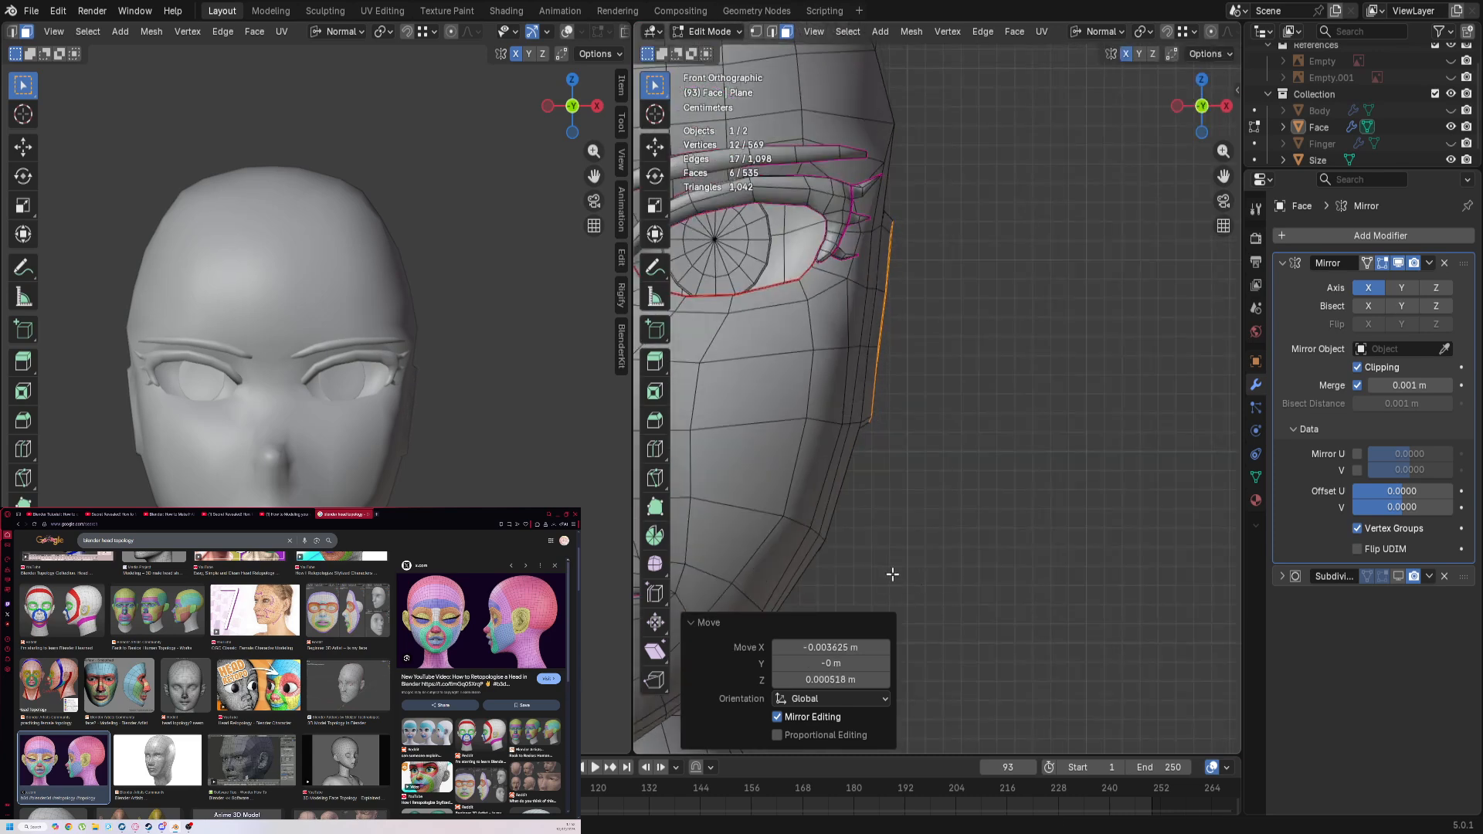
Step: Extrude the ear faces outward about 0.0068 m and scale them up to about 1.122
key(e)
click(1094, 513)
key(s)
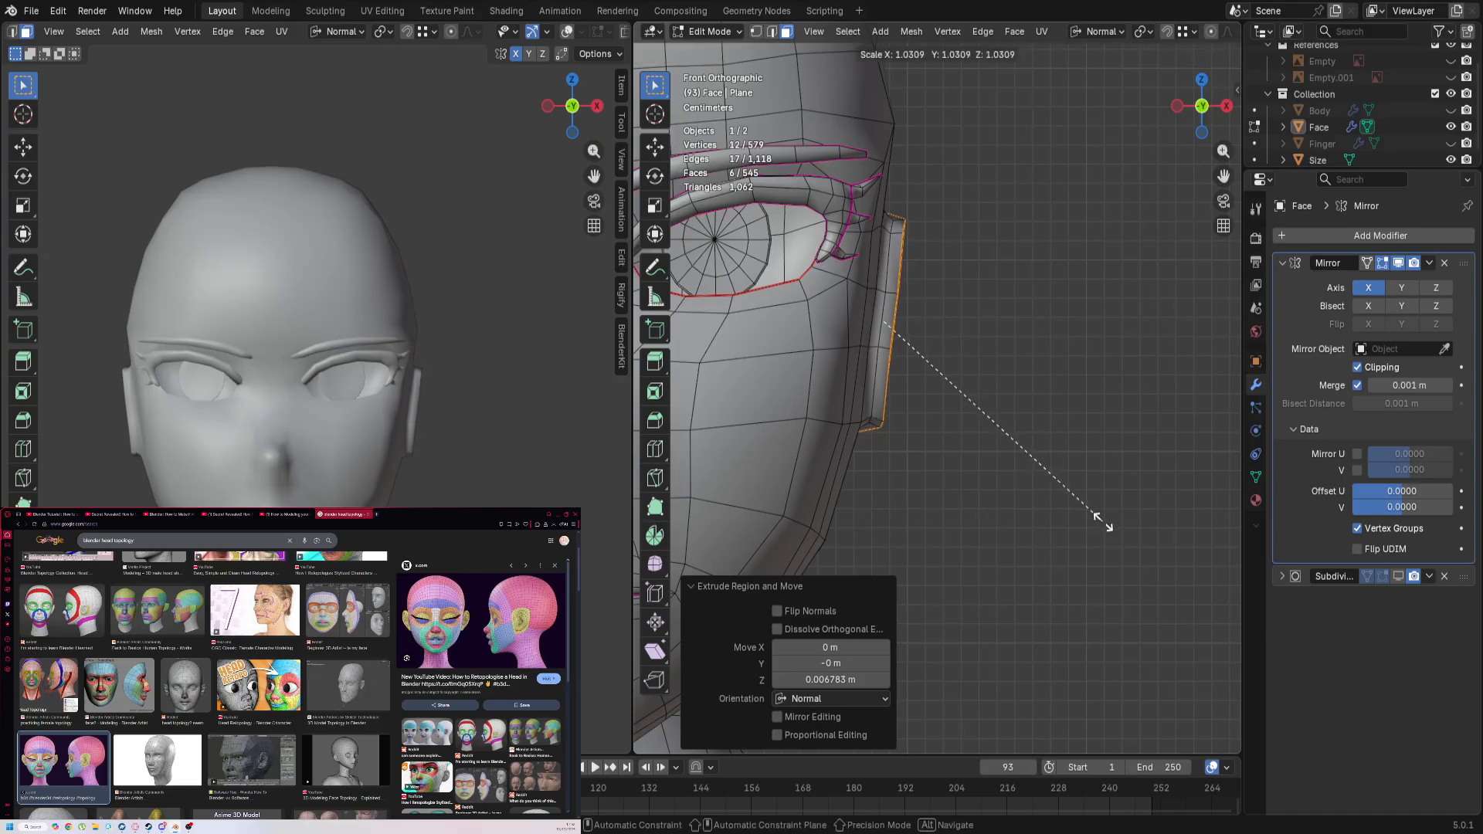
click(1119, 691)
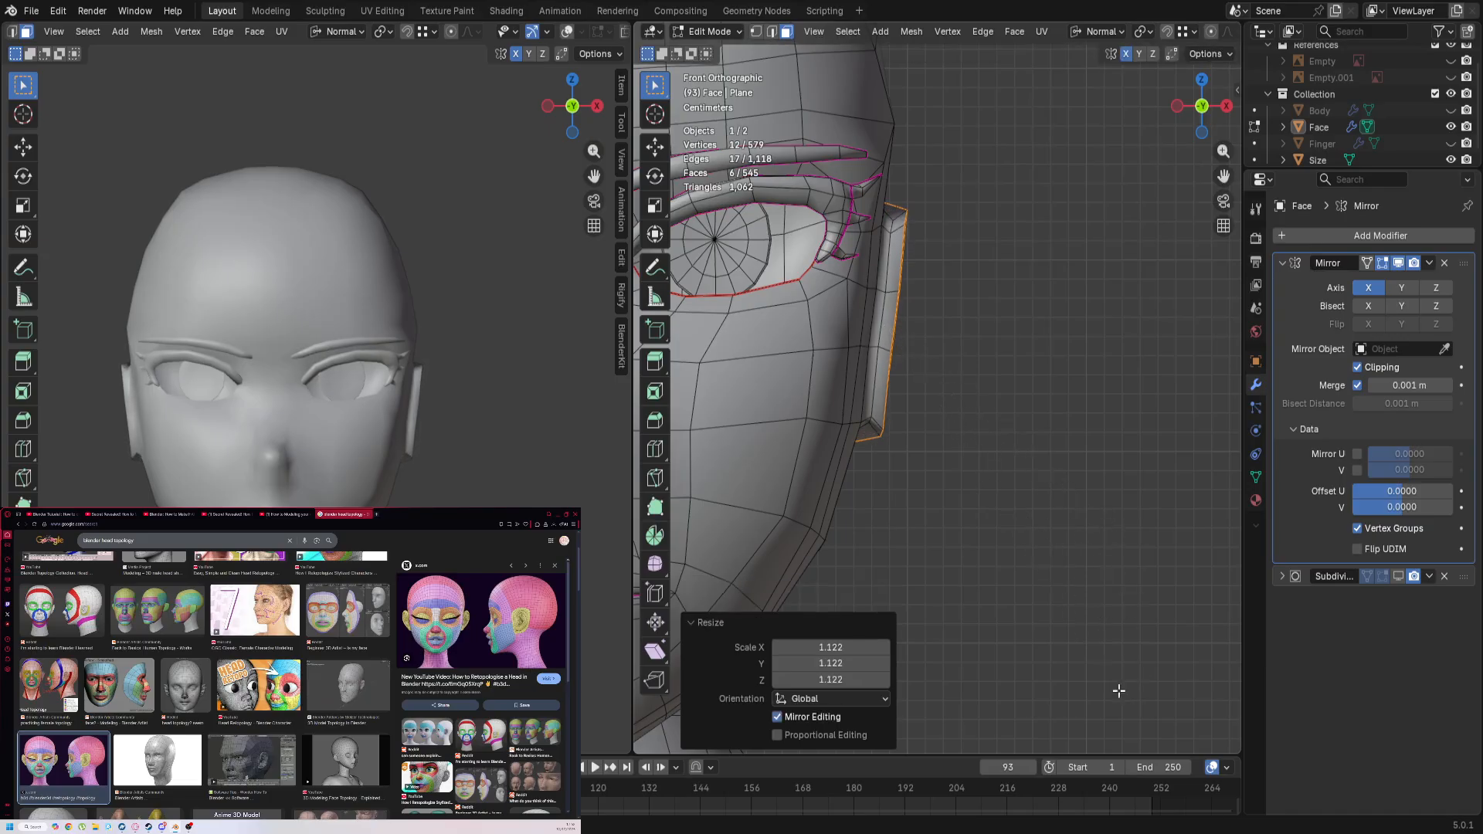
Step: Try extruding the ear about 0.031 m, flaring its outer faces to 1.49 and moving them inward about 0.011 m
key(e)
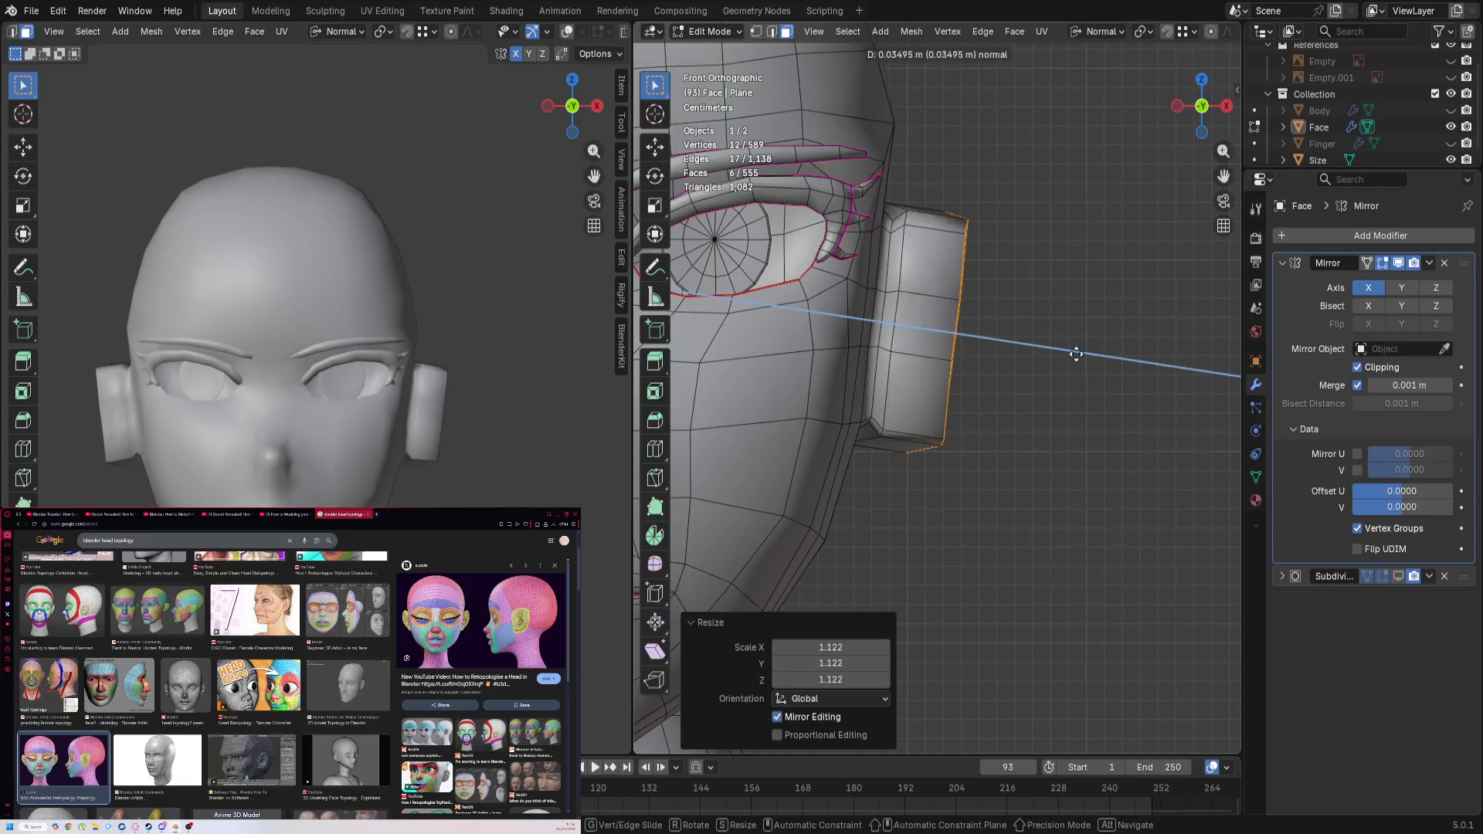
click(1051, 486)
key(s)
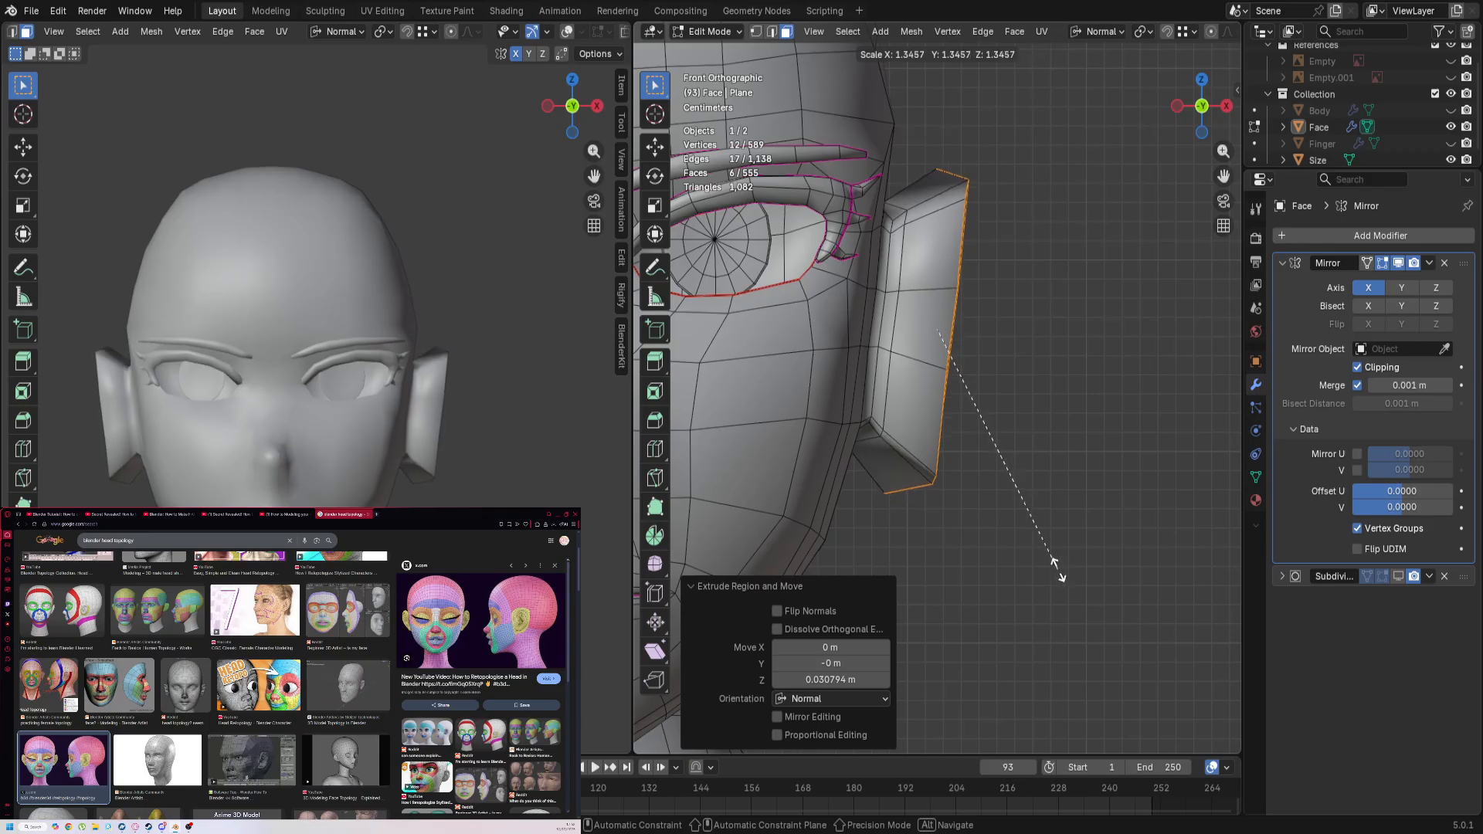
click(1045, 610)
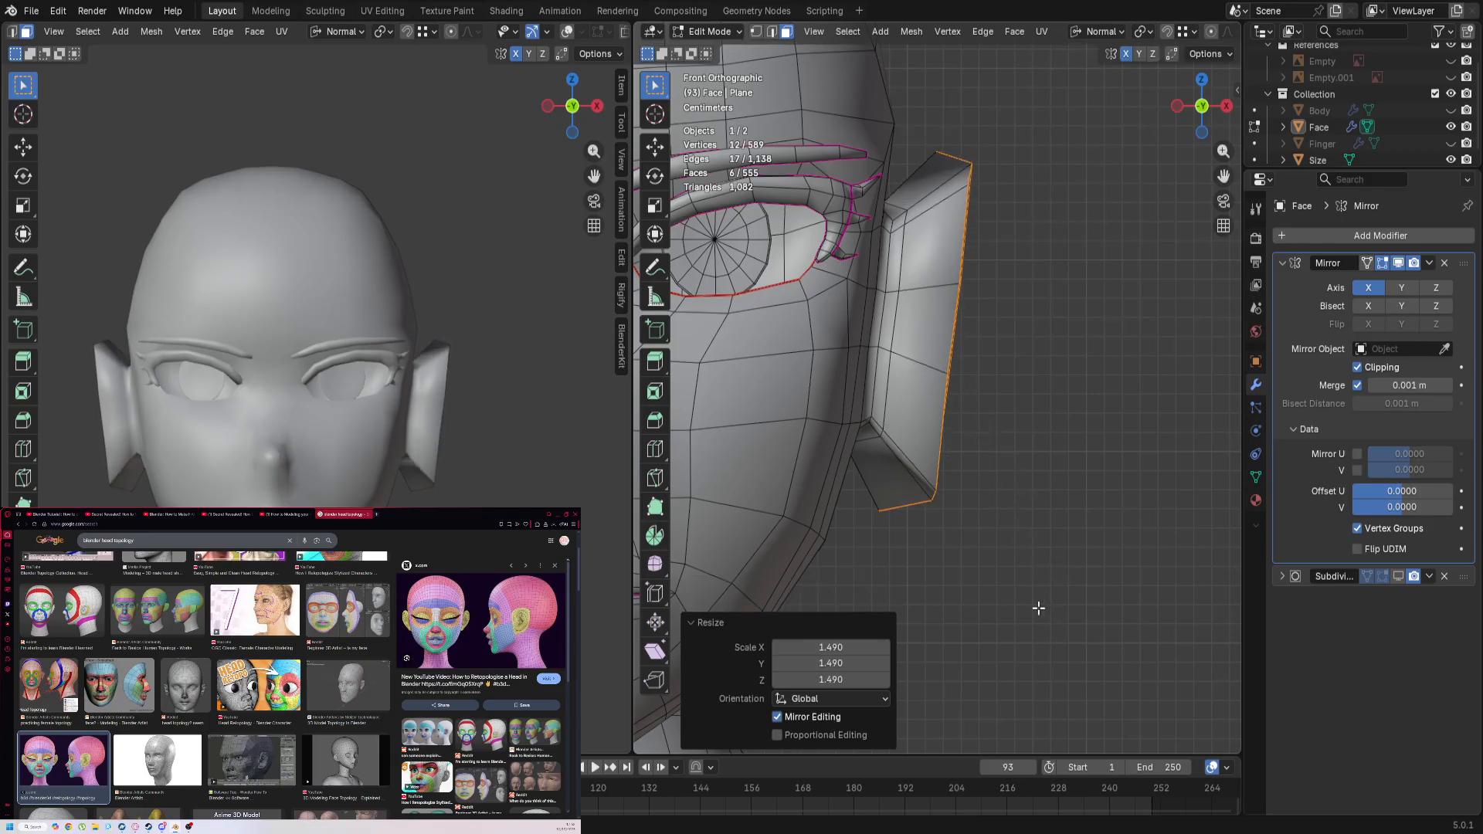
key(g)
click(909, 608)
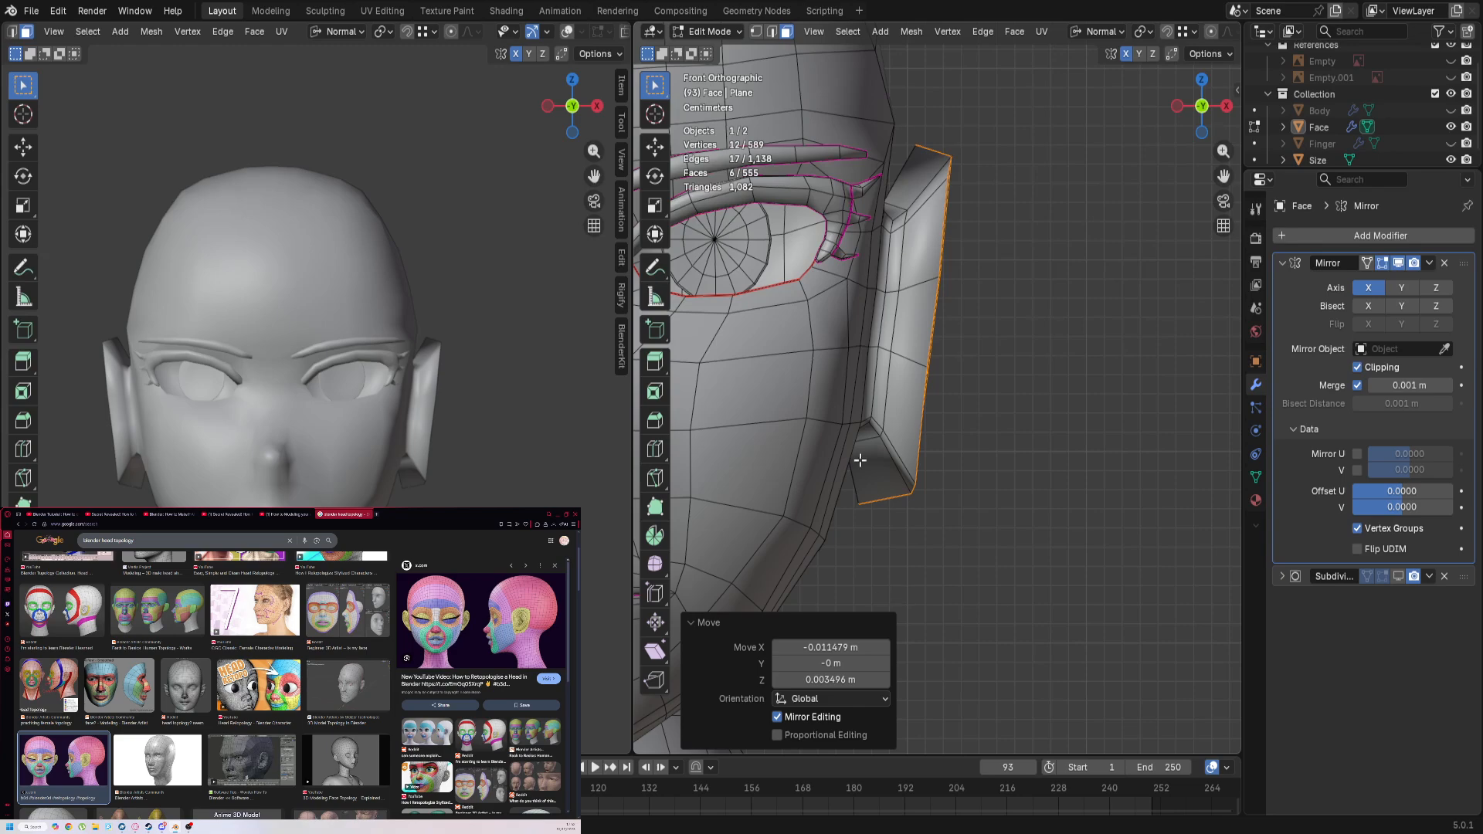
Step: Undo the ear's last move, scaling and extrusion
middle_drag(861, 461, 1012, 290)
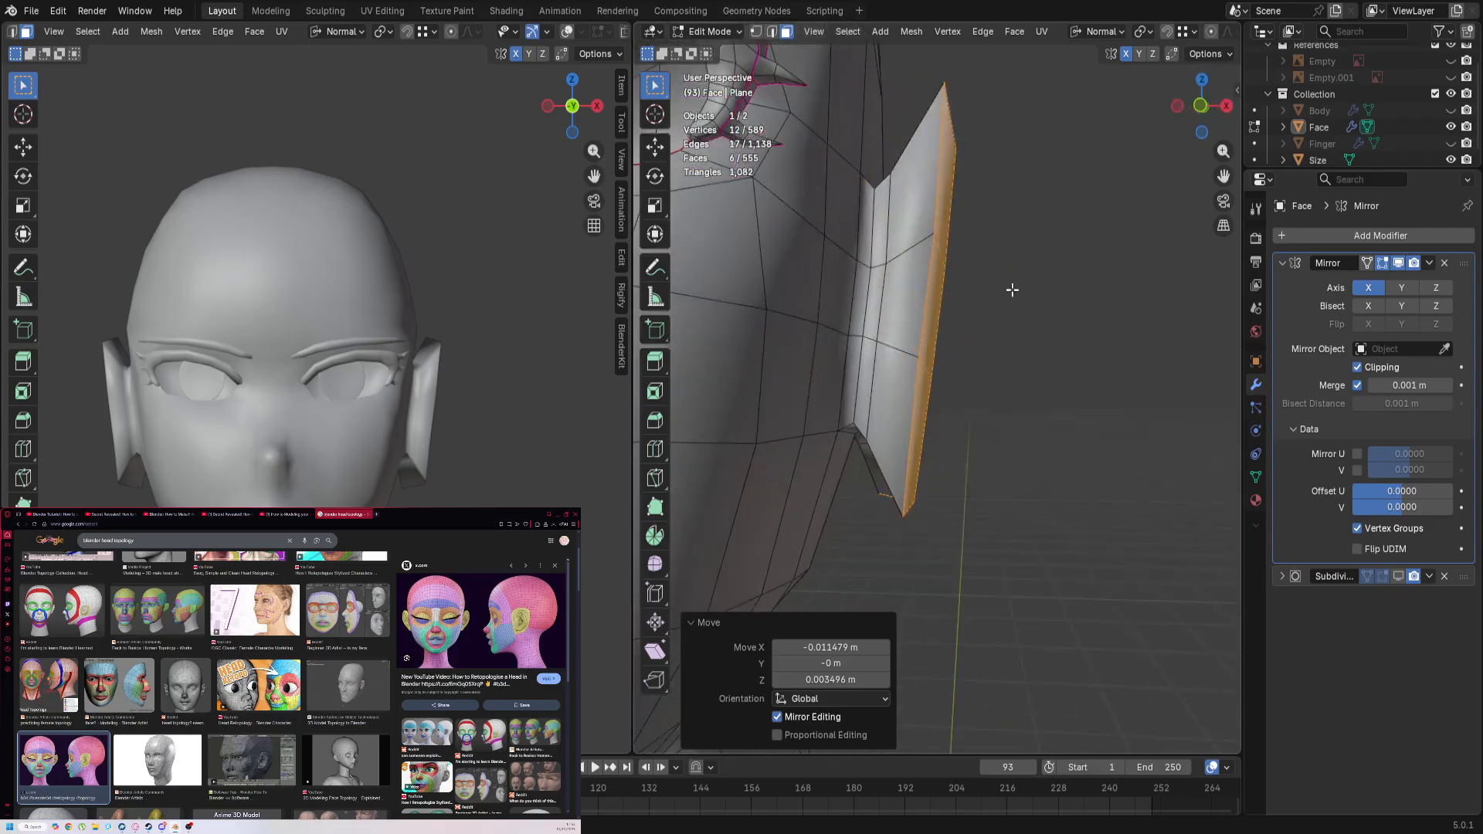
scroll(1012, 289, down, 3)
key(ctrl+z)
key(ctrl+z)
key(ctrl+z)
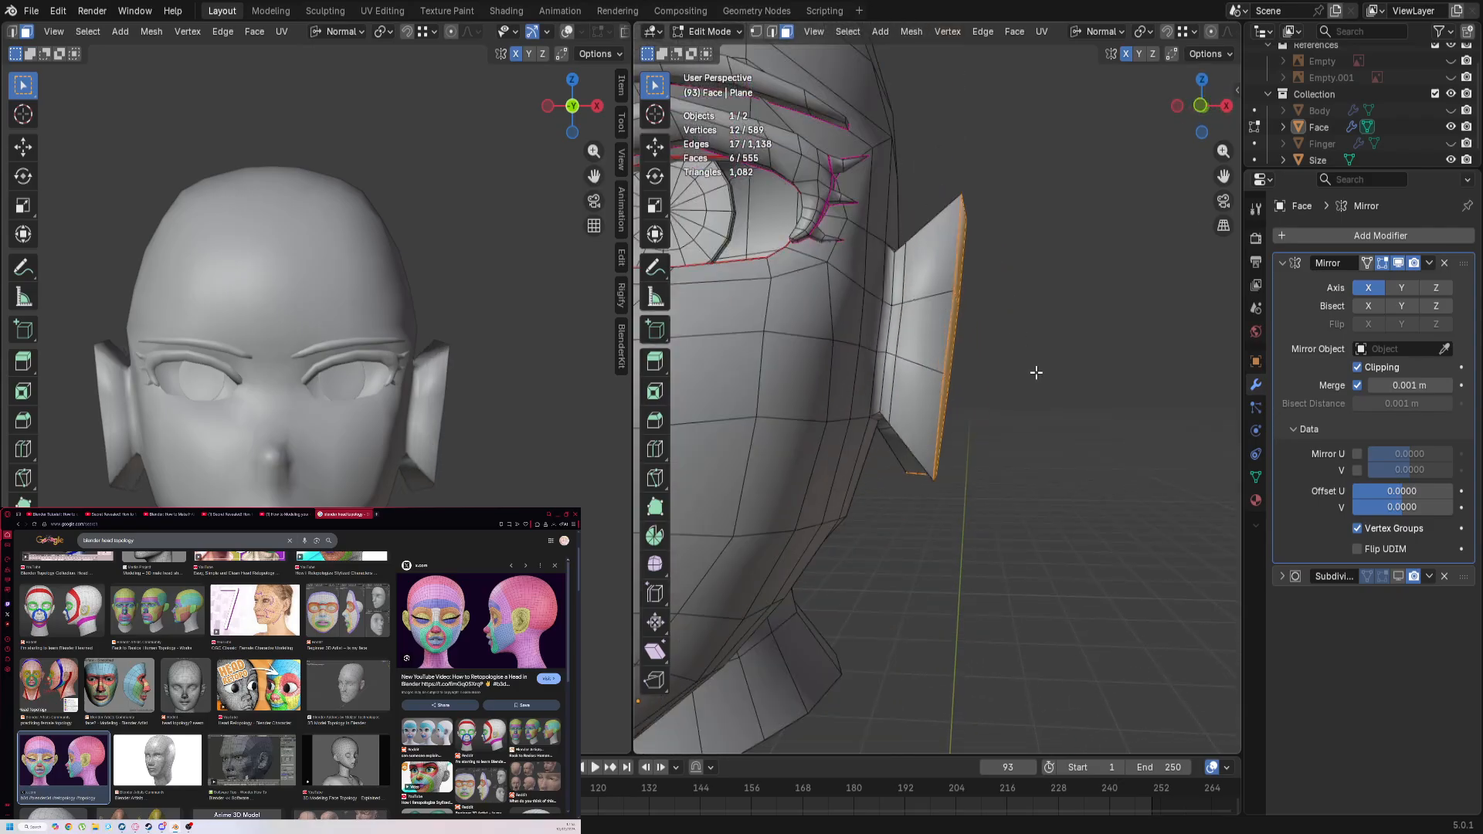
Step: Move the outer ear faces slightly inward toward the head in front view
scroll(1037, 373, up, 4)
key(KP_1)
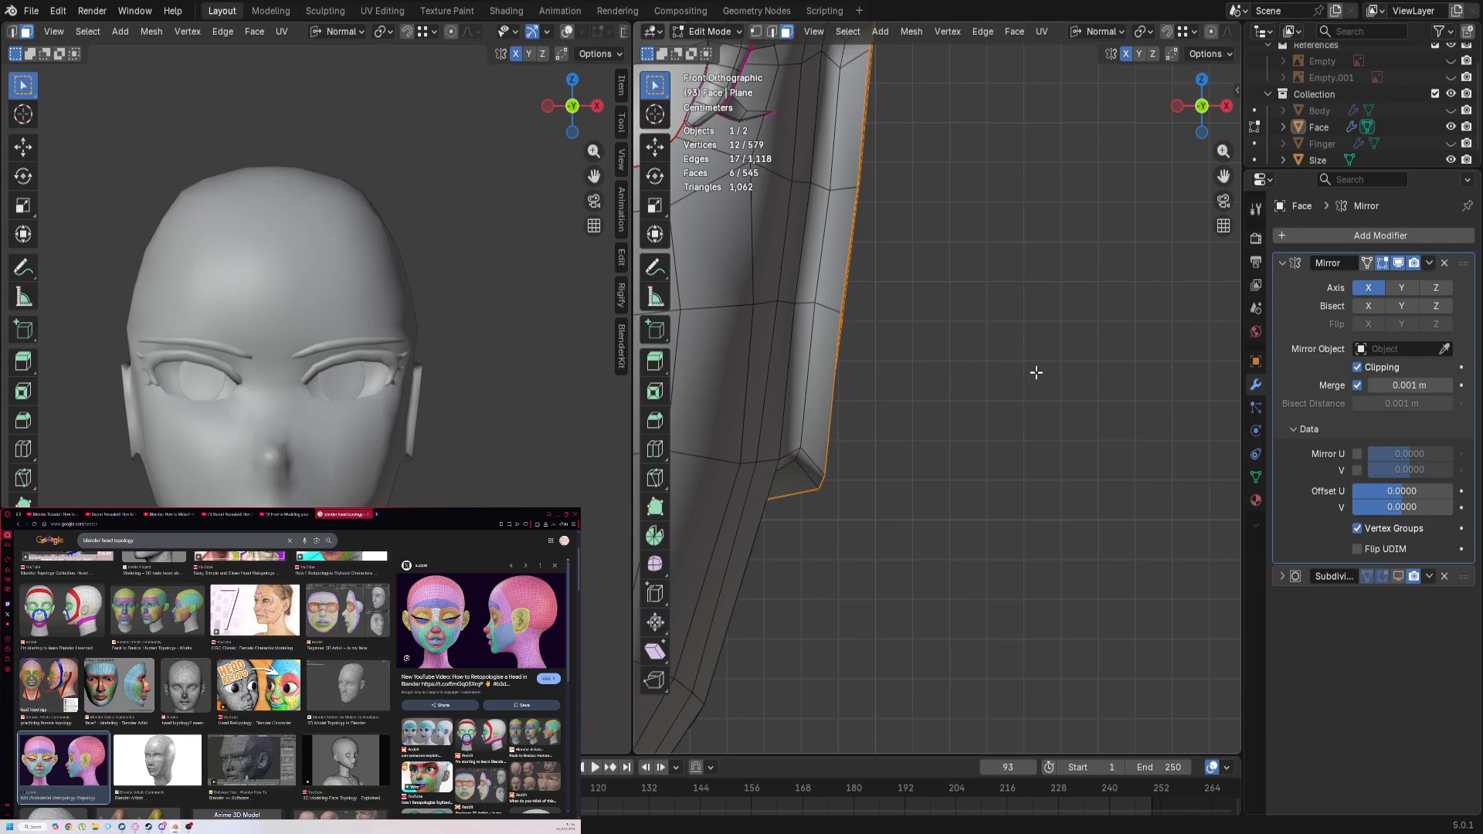
key(g)
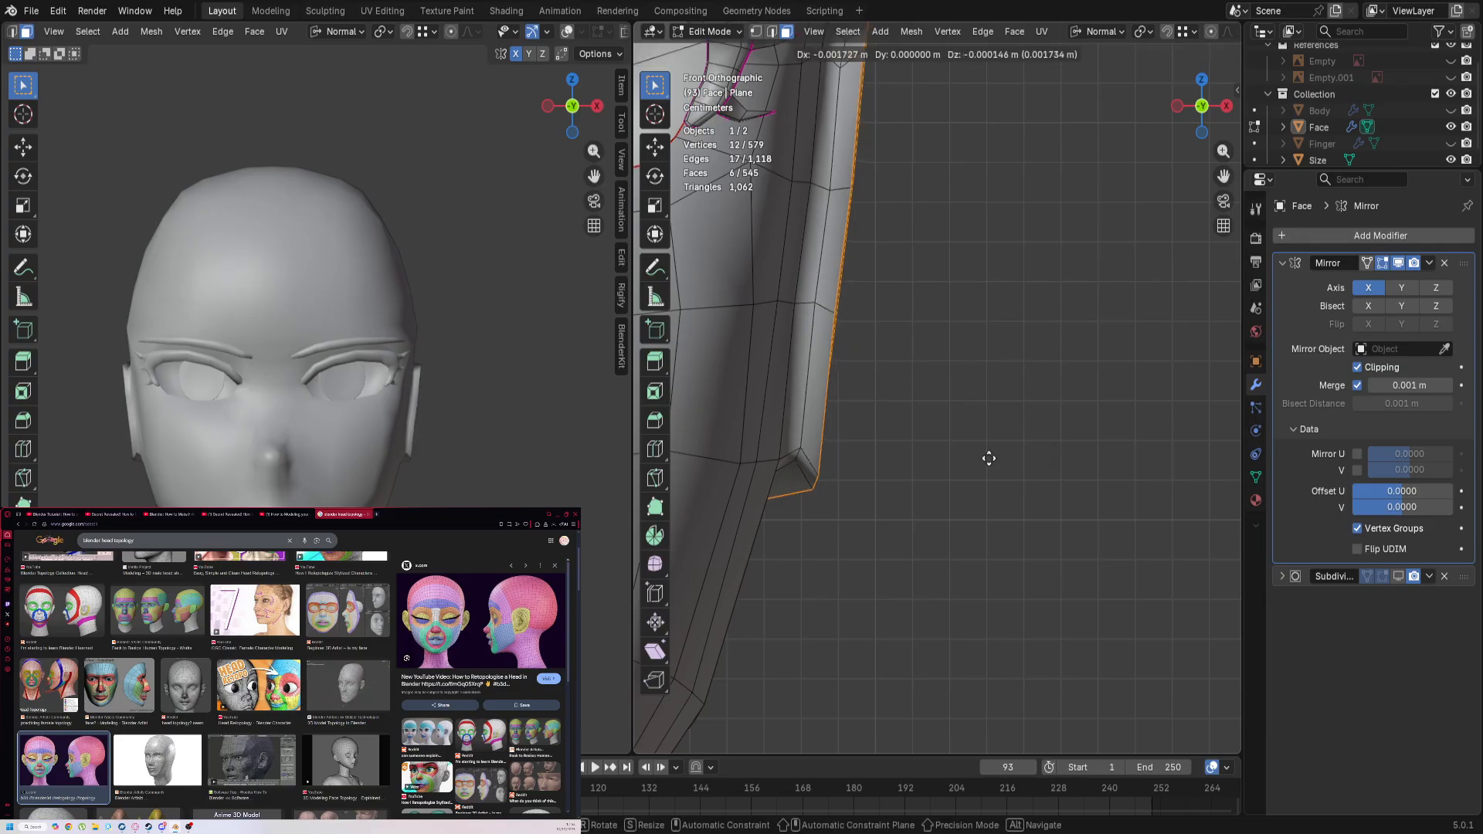
click(996, 458)
Step: Extrude the outer ear faces about 0.0069 m and scale them up to about 1.13
key(e)
click(1201, 462)
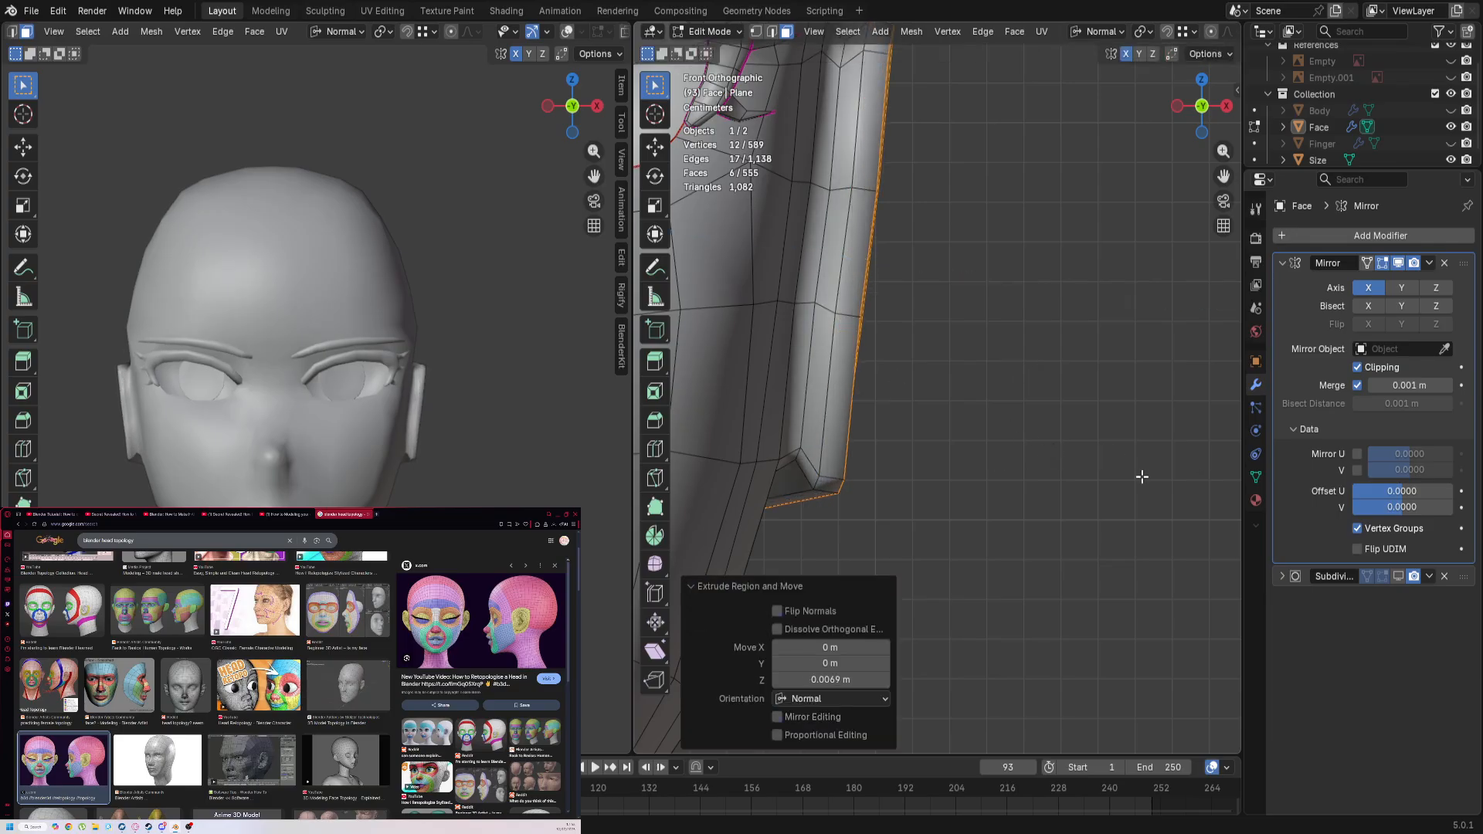
key(s)
click(1195, 486)
scroll(1083, 490, down, 3)
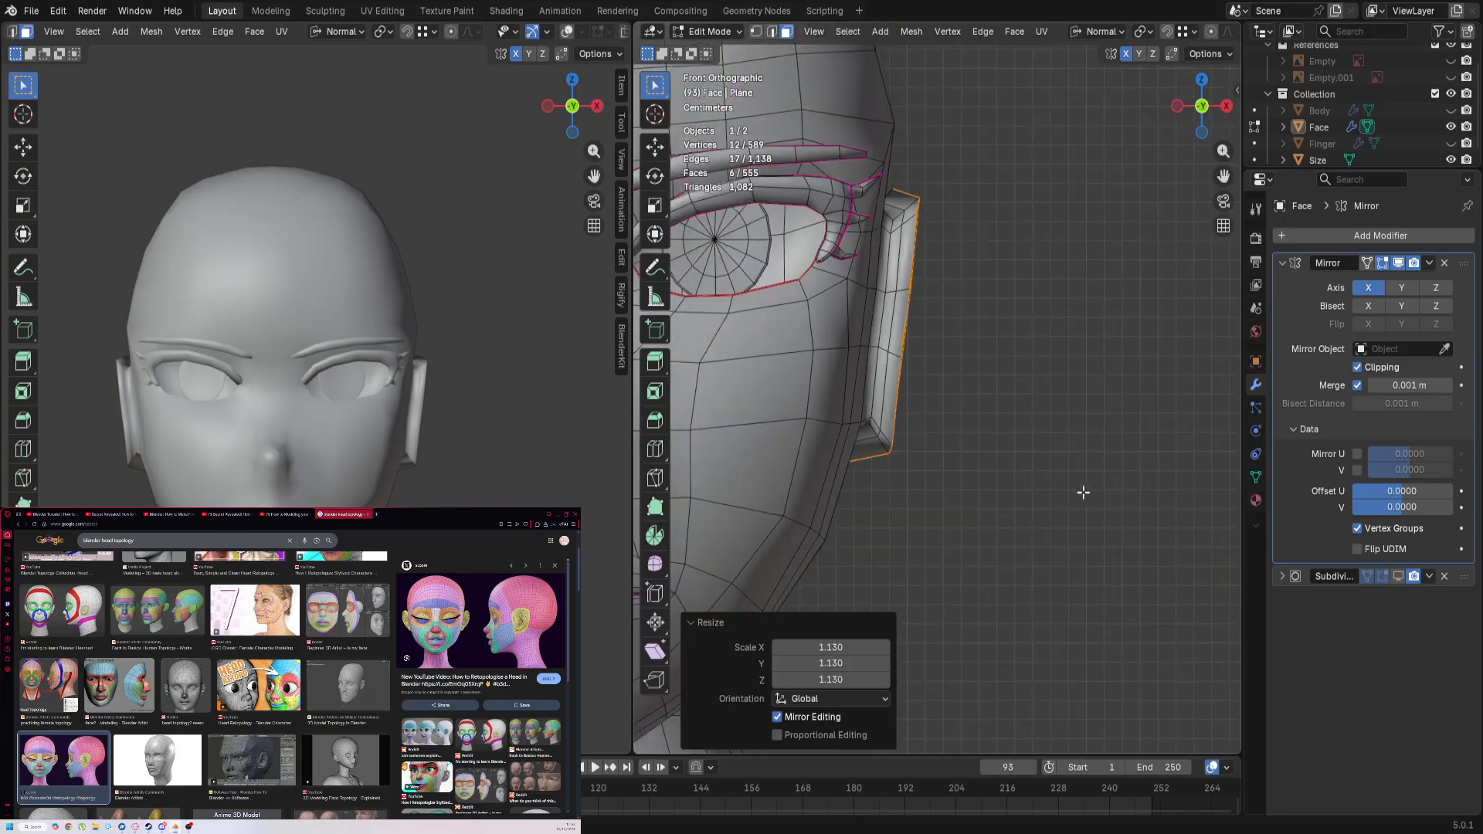
Step: Extrude the outer ear faces another 0.019 m or so and enlarge them to about 1.209
scroll(1082, 489, up, 1)
key(e)
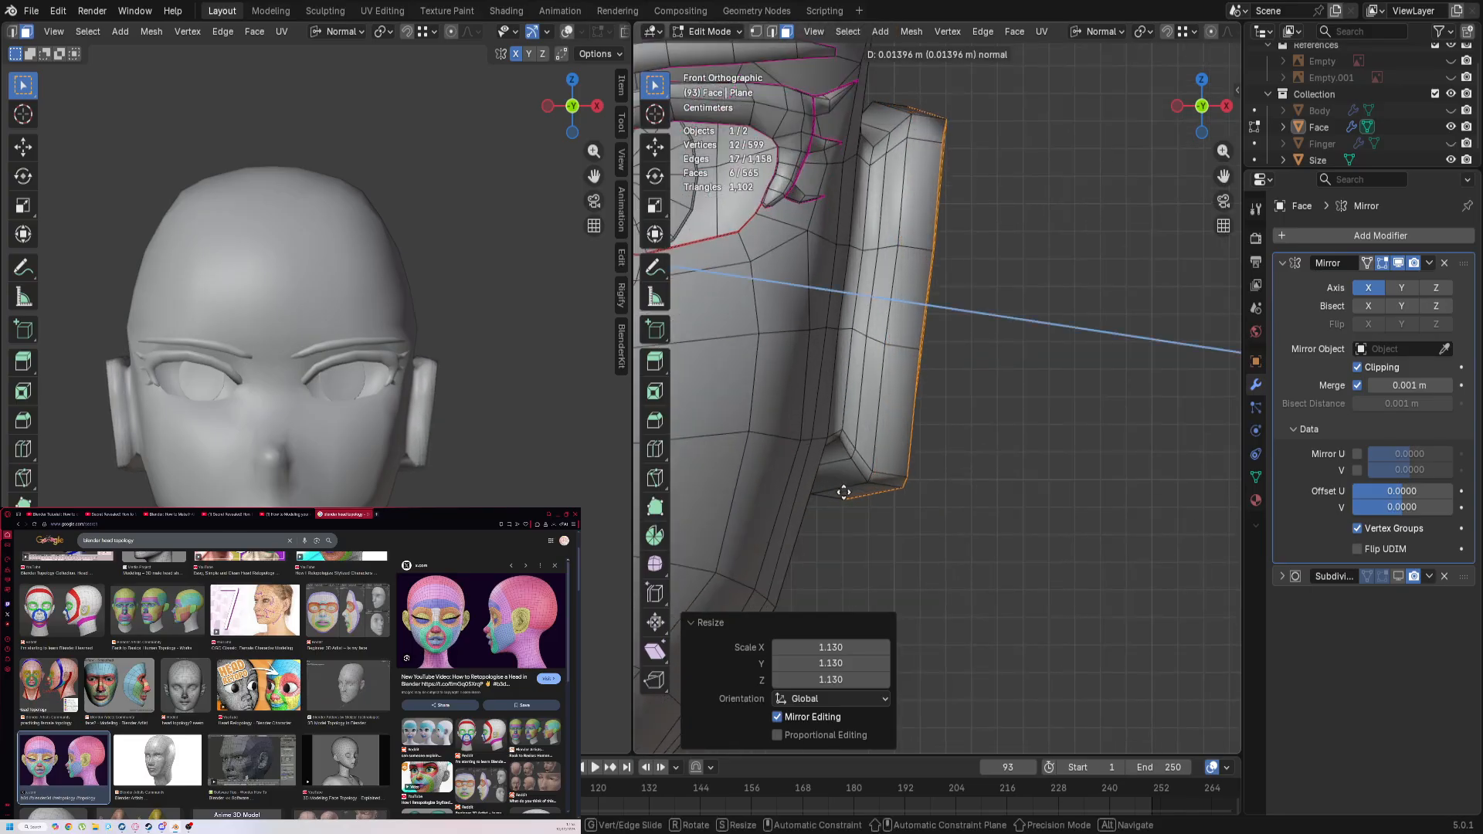
click(977, 489)
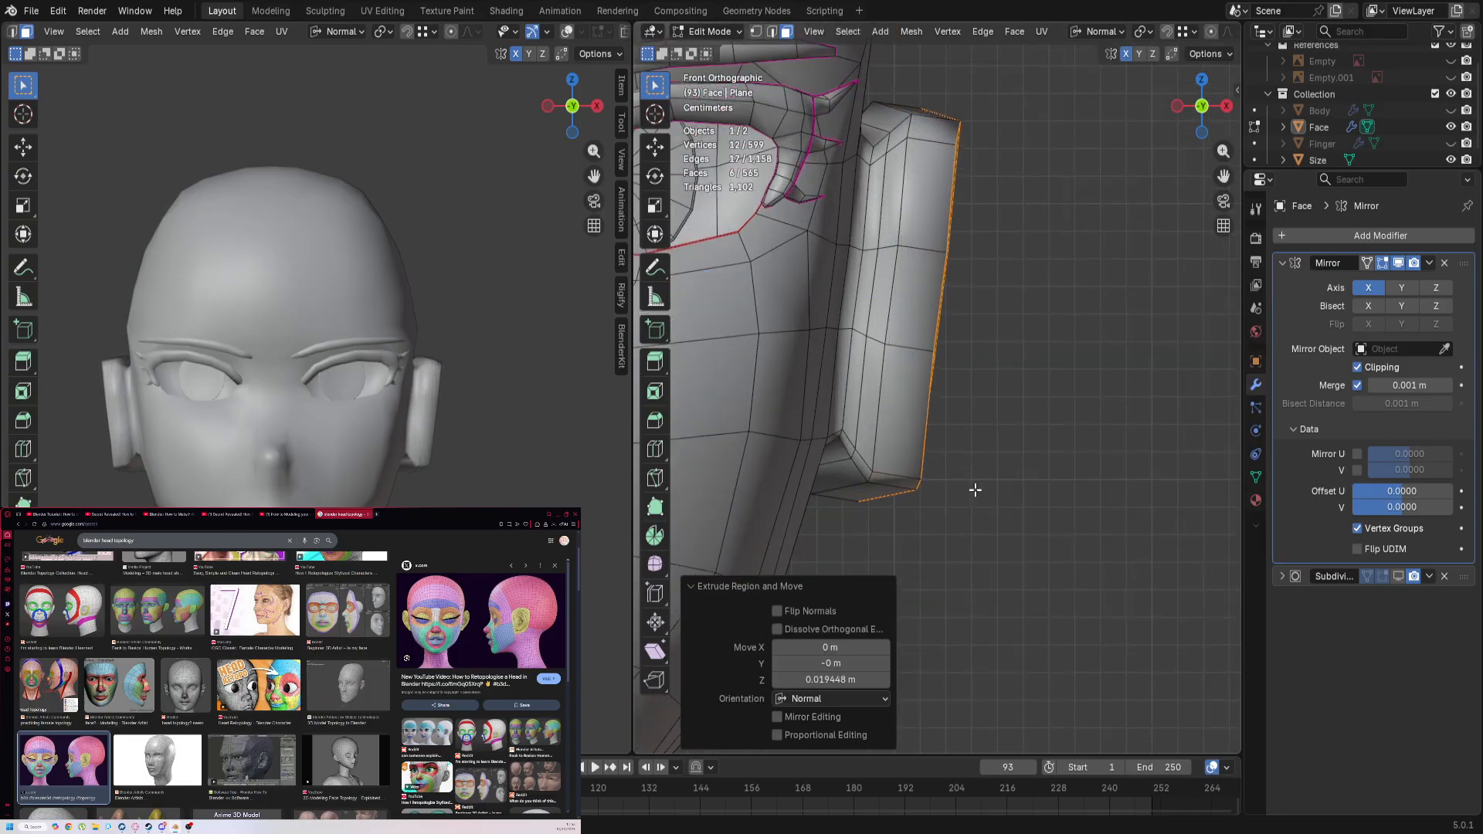
key(s)
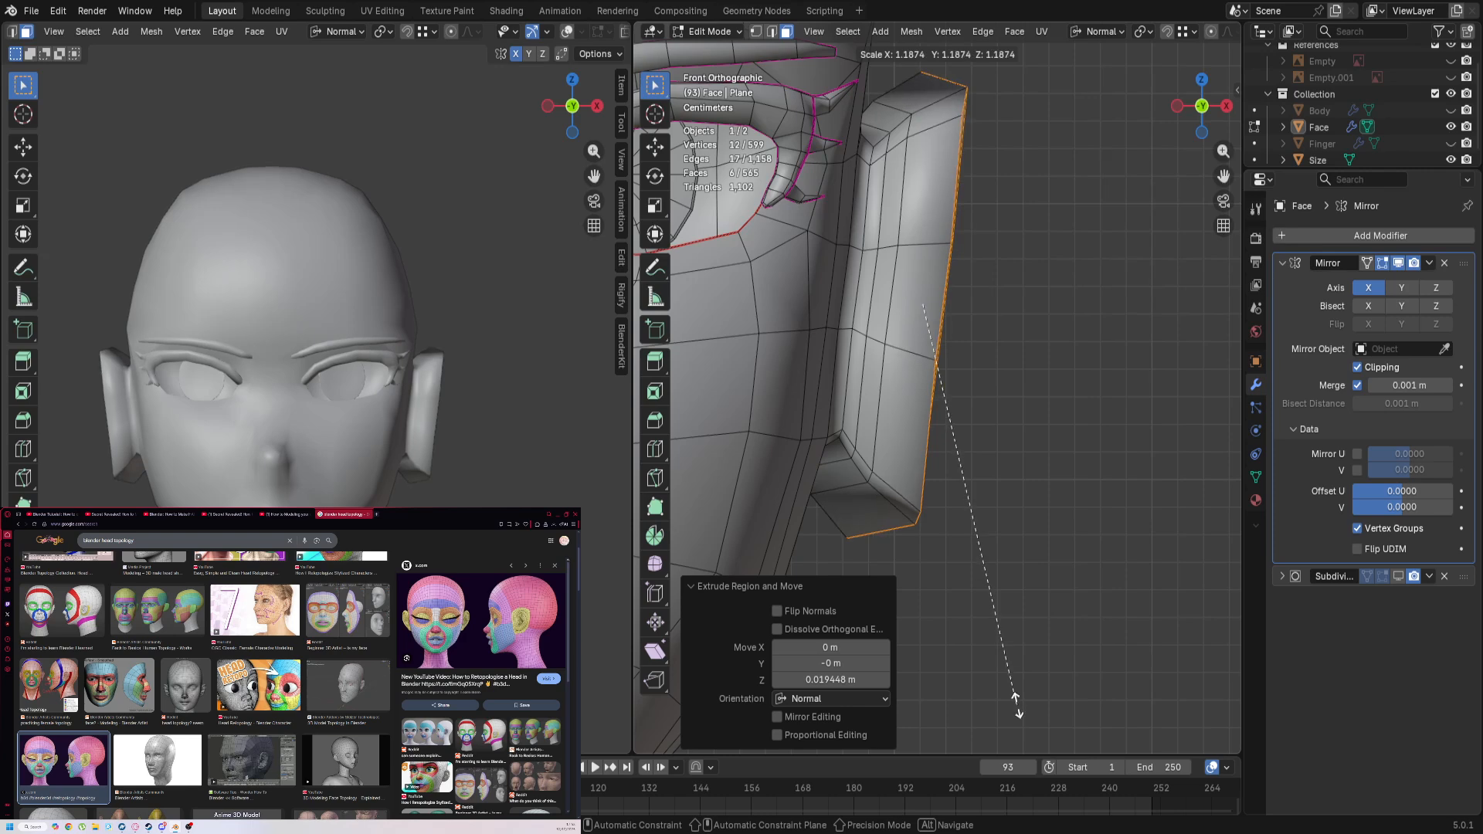
click(1025, 662)
Step: Extrude the enlarged outer ear faces outward by about 0.029 m
key(e)
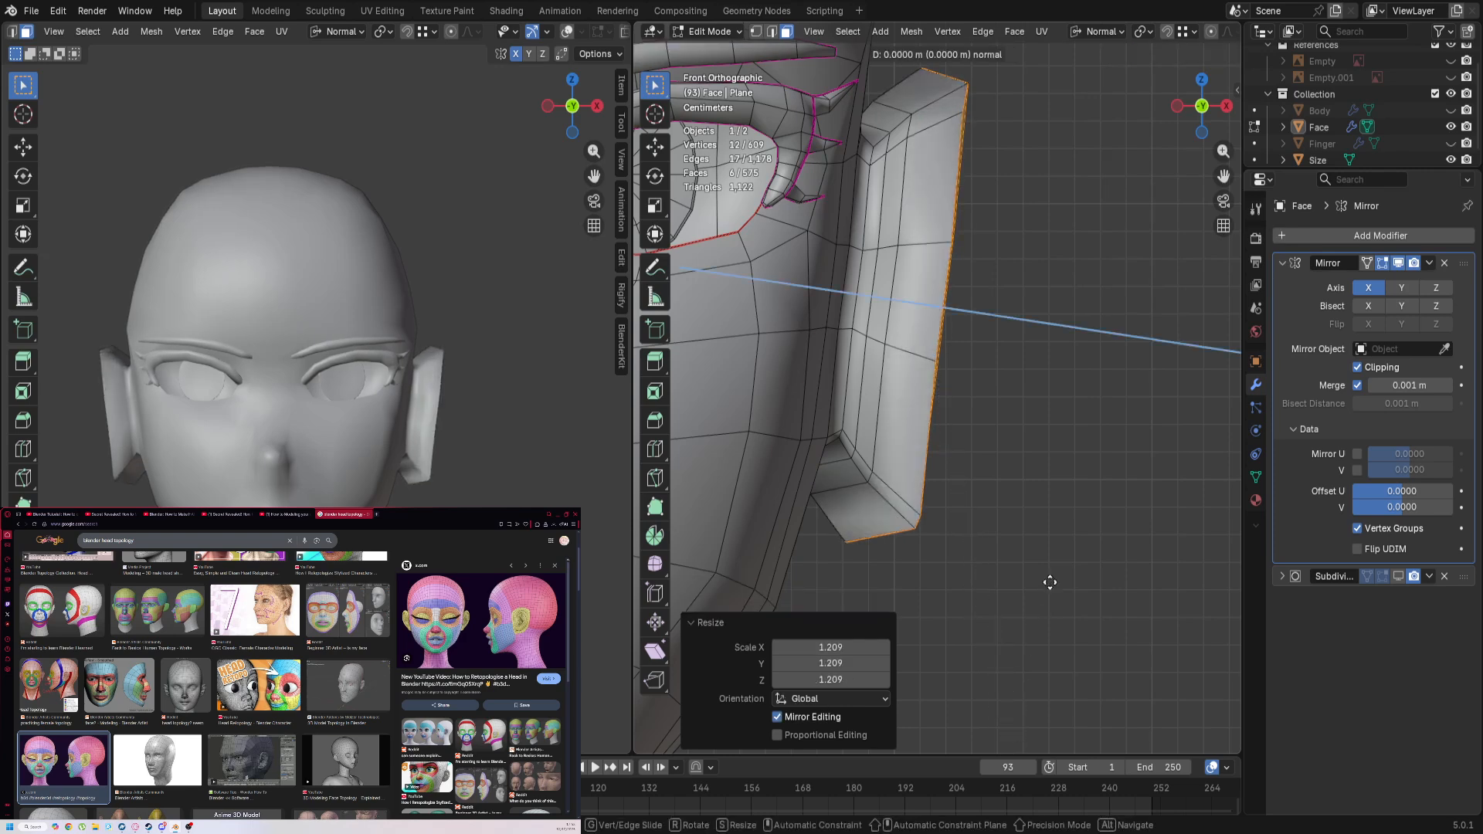
click(1158, 621)
scroll(1105, 625, down, 3)
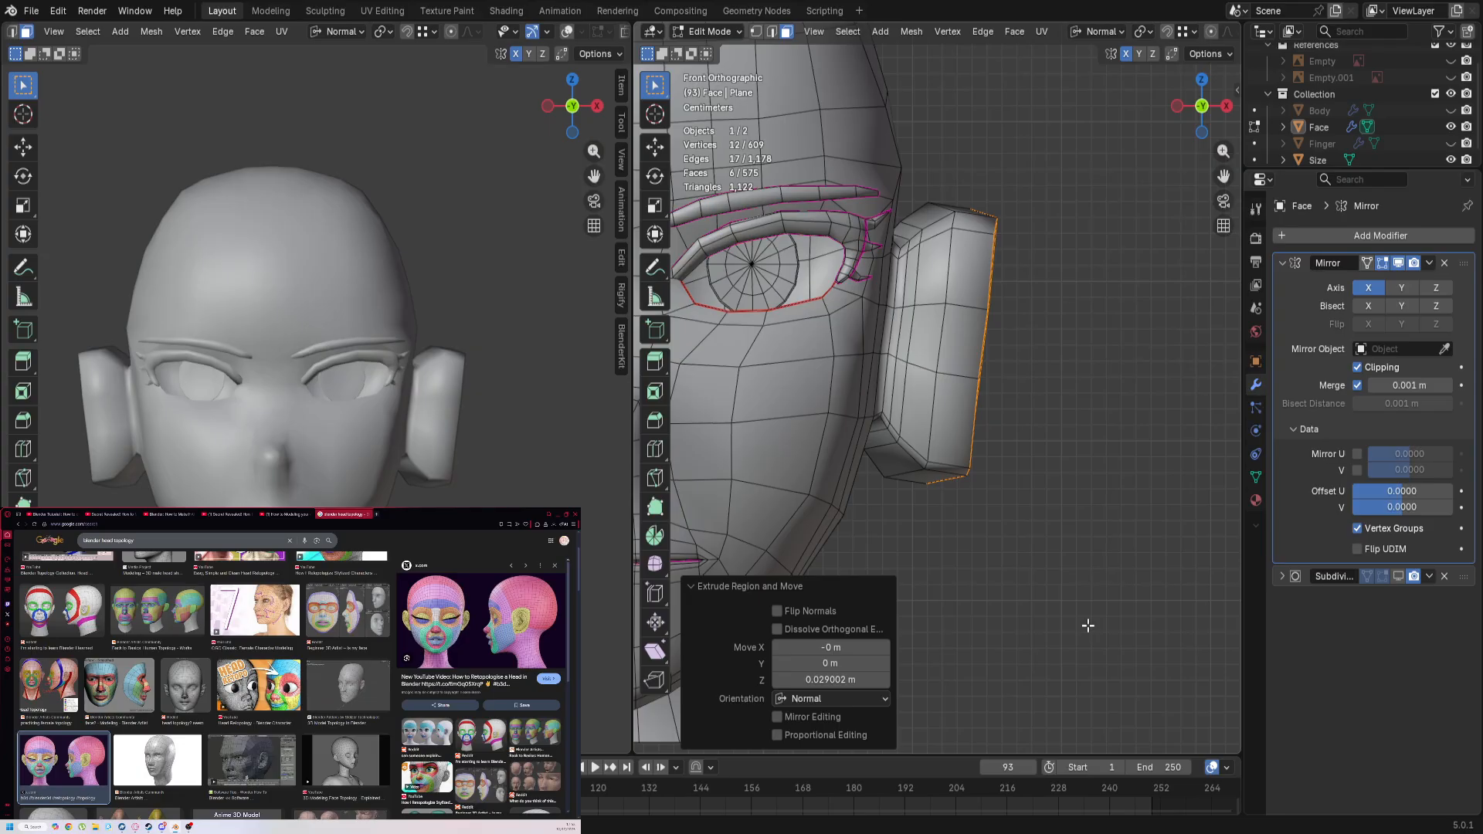
Step: Switch the transform orientation to Global and undo the previous ear extrusions and scaling back to the thin first extrusion
click(1097, 31)
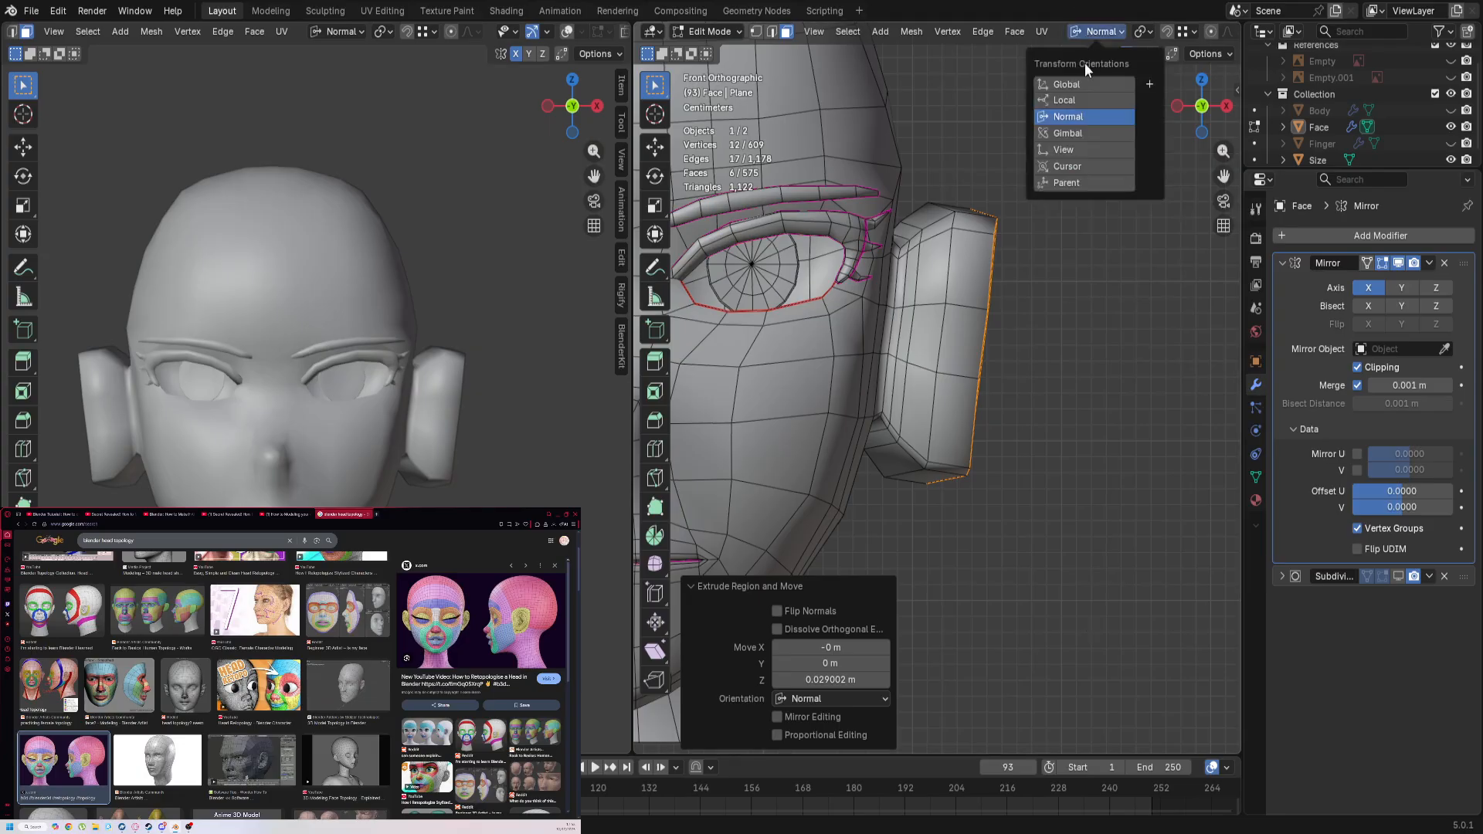
click(1086, 77)
key(ctrl+z)
key(ctrl+z)
key(ctrl+z)
key(ctrl+z)
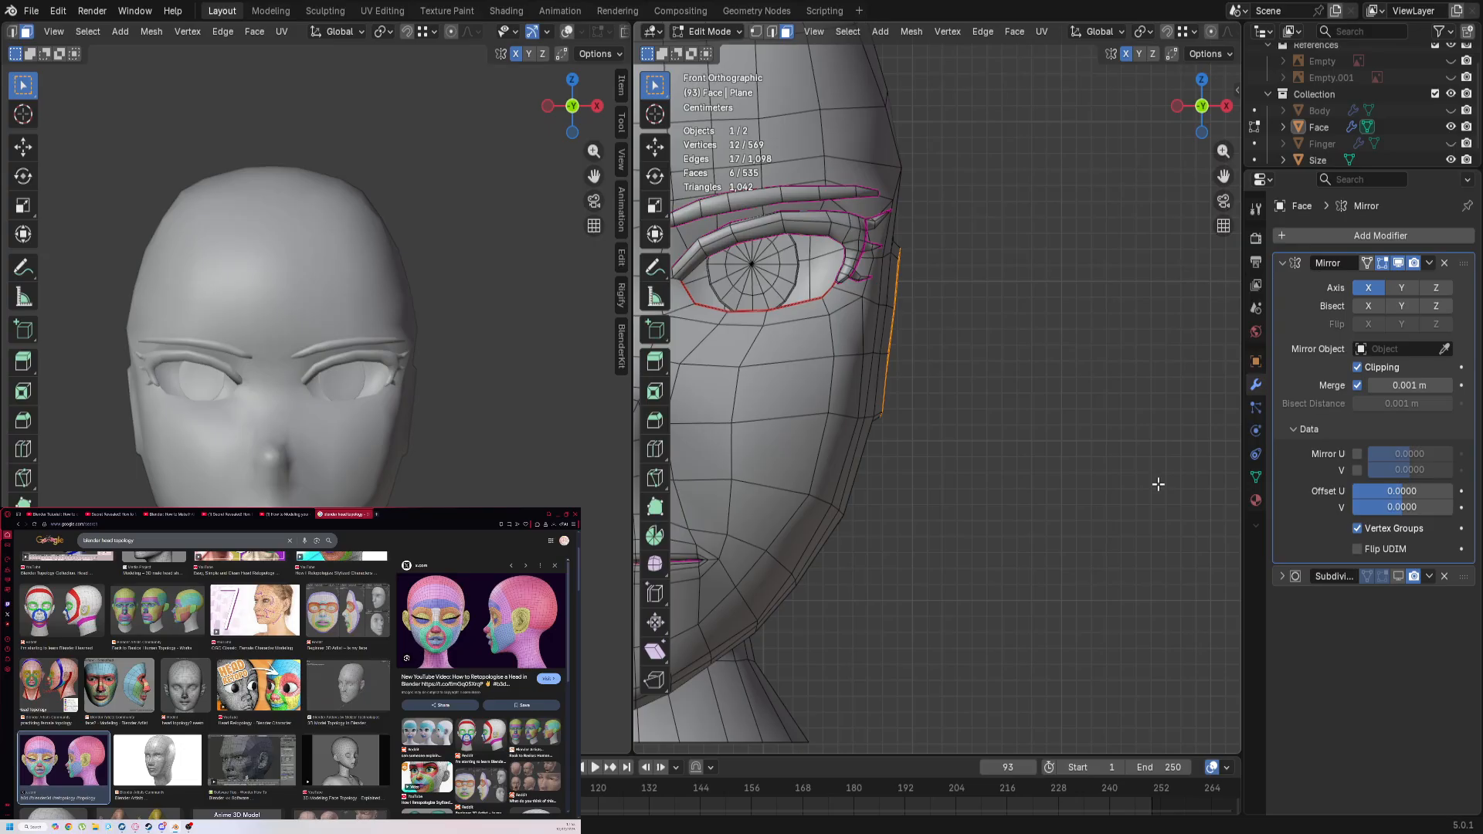
key(ctrl+z)
key(e)
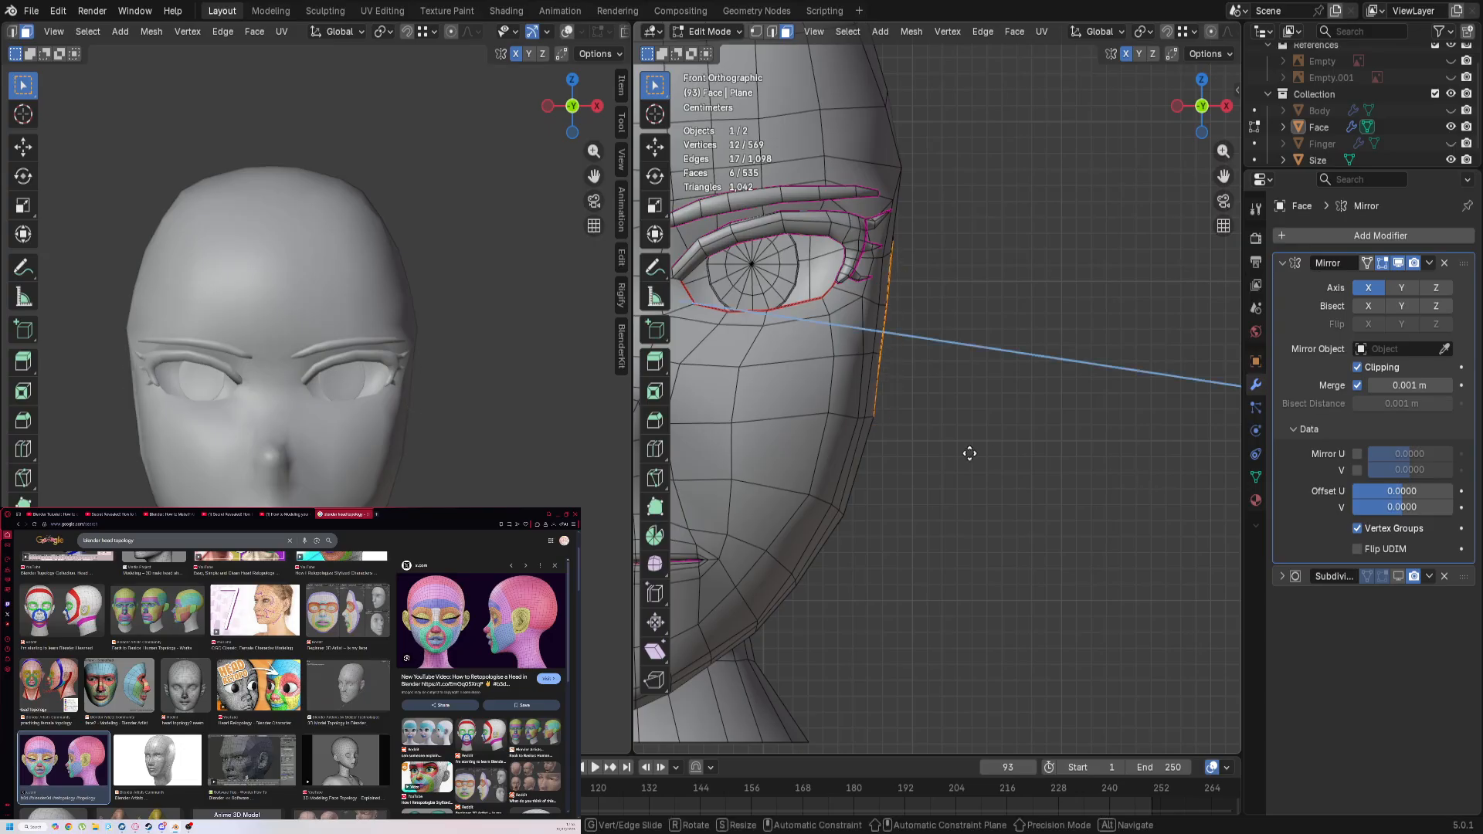
click(1174, 451)
key(ctrl+z)
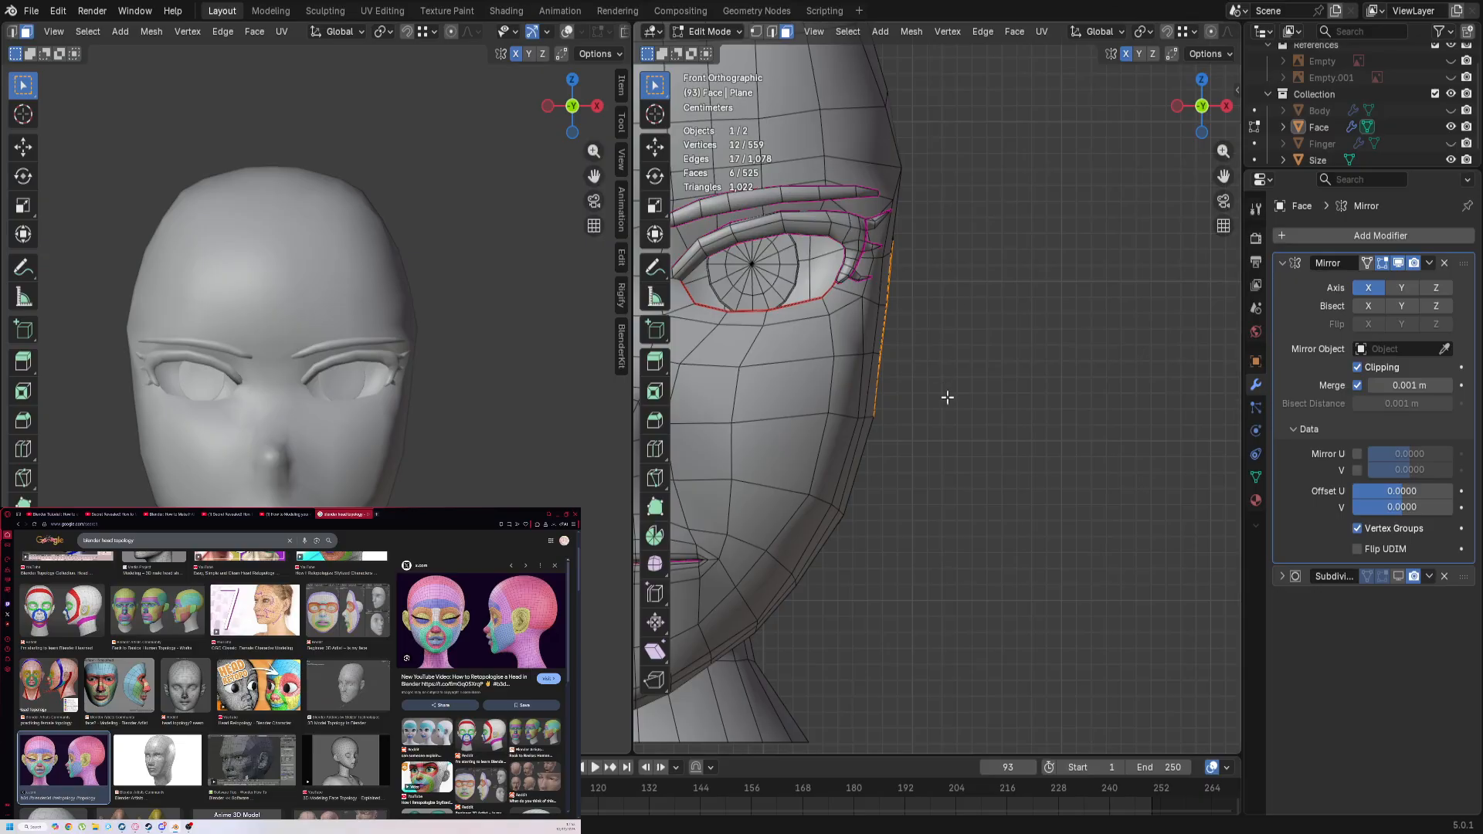
Step: Extrude the selected faces on the side of the head about 0.0039 m along the global X axis
key(e)
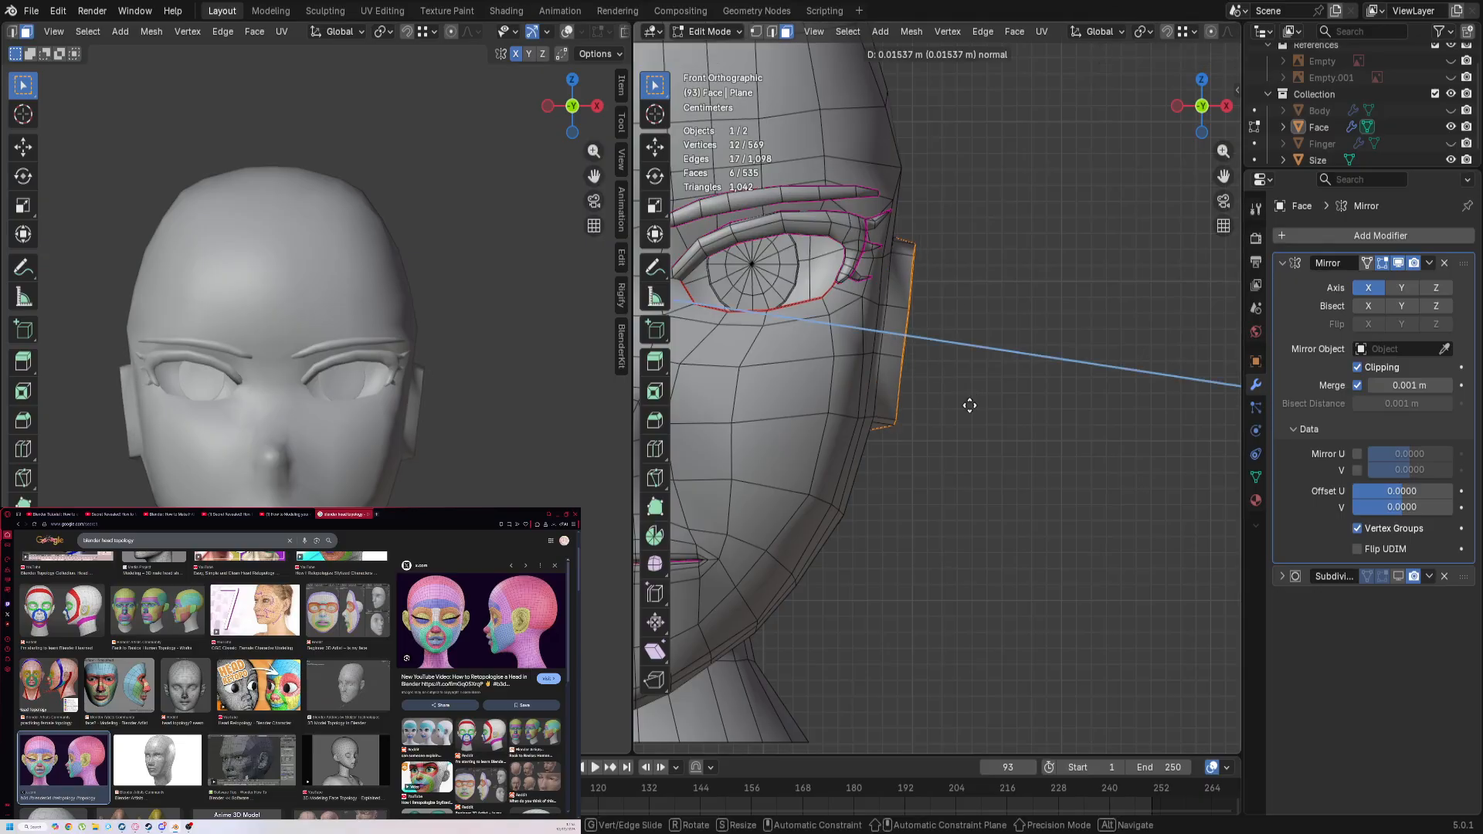
key(z)
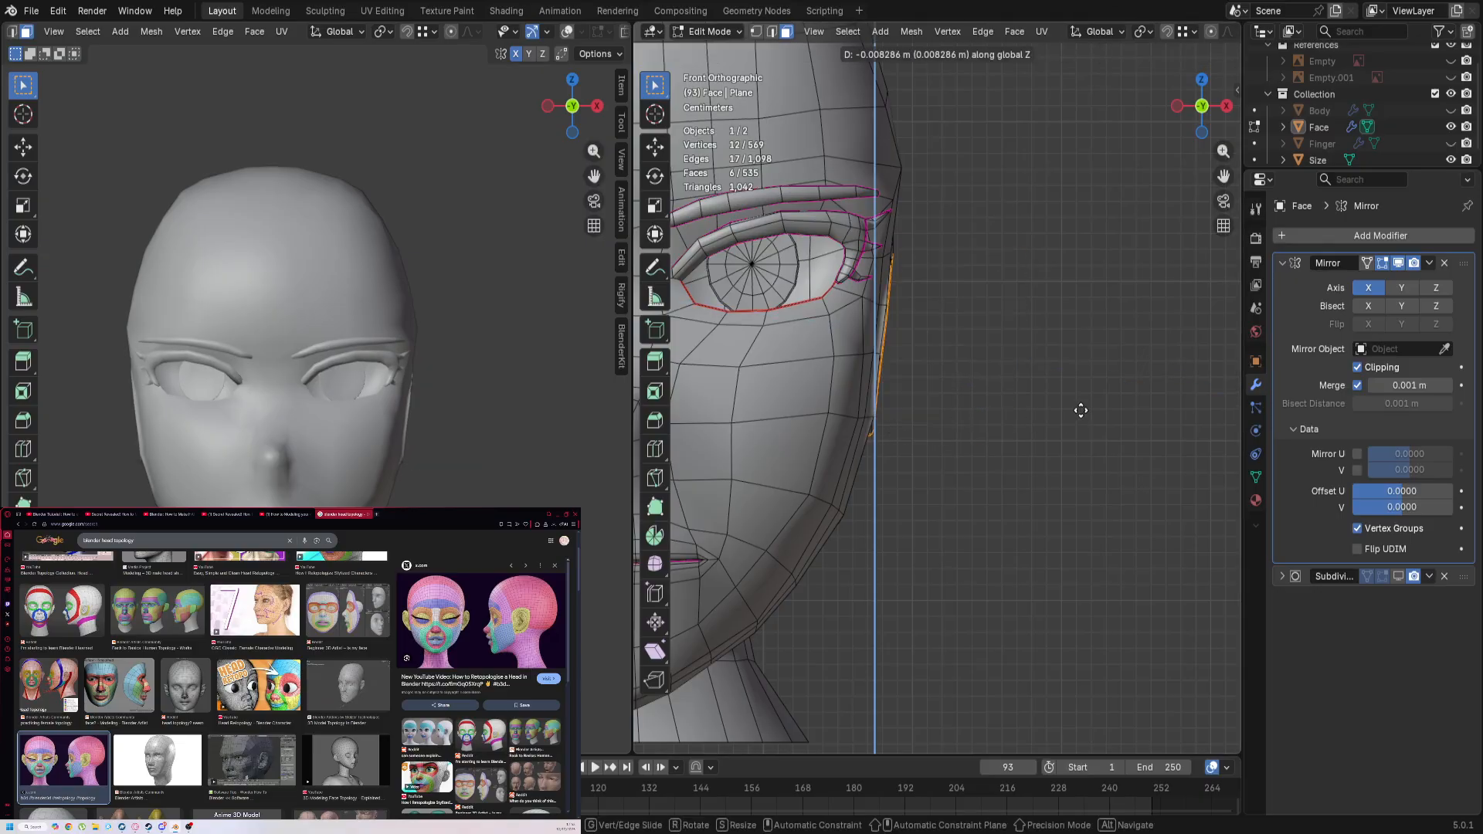
key(z)
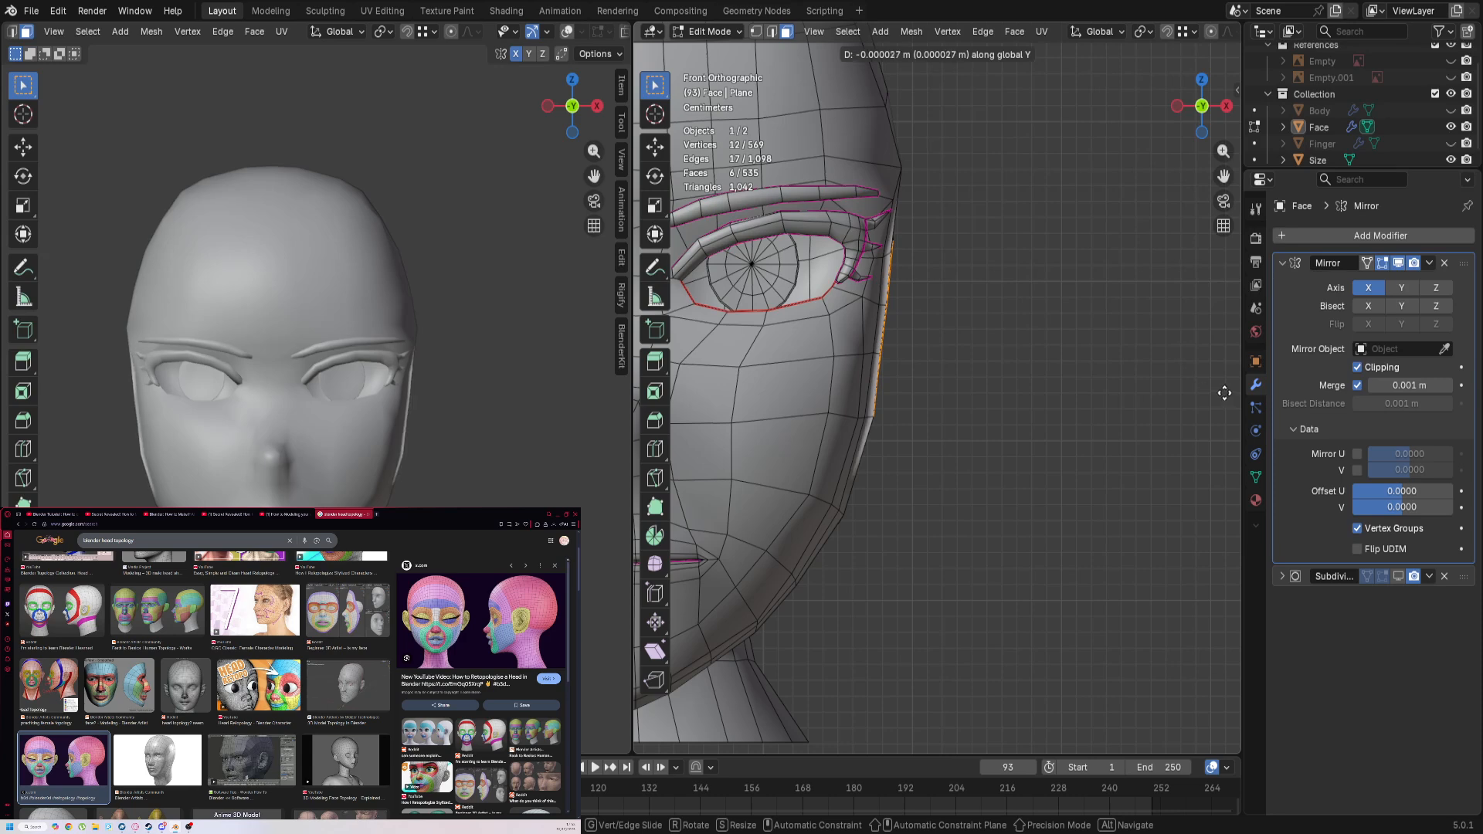
key(x)
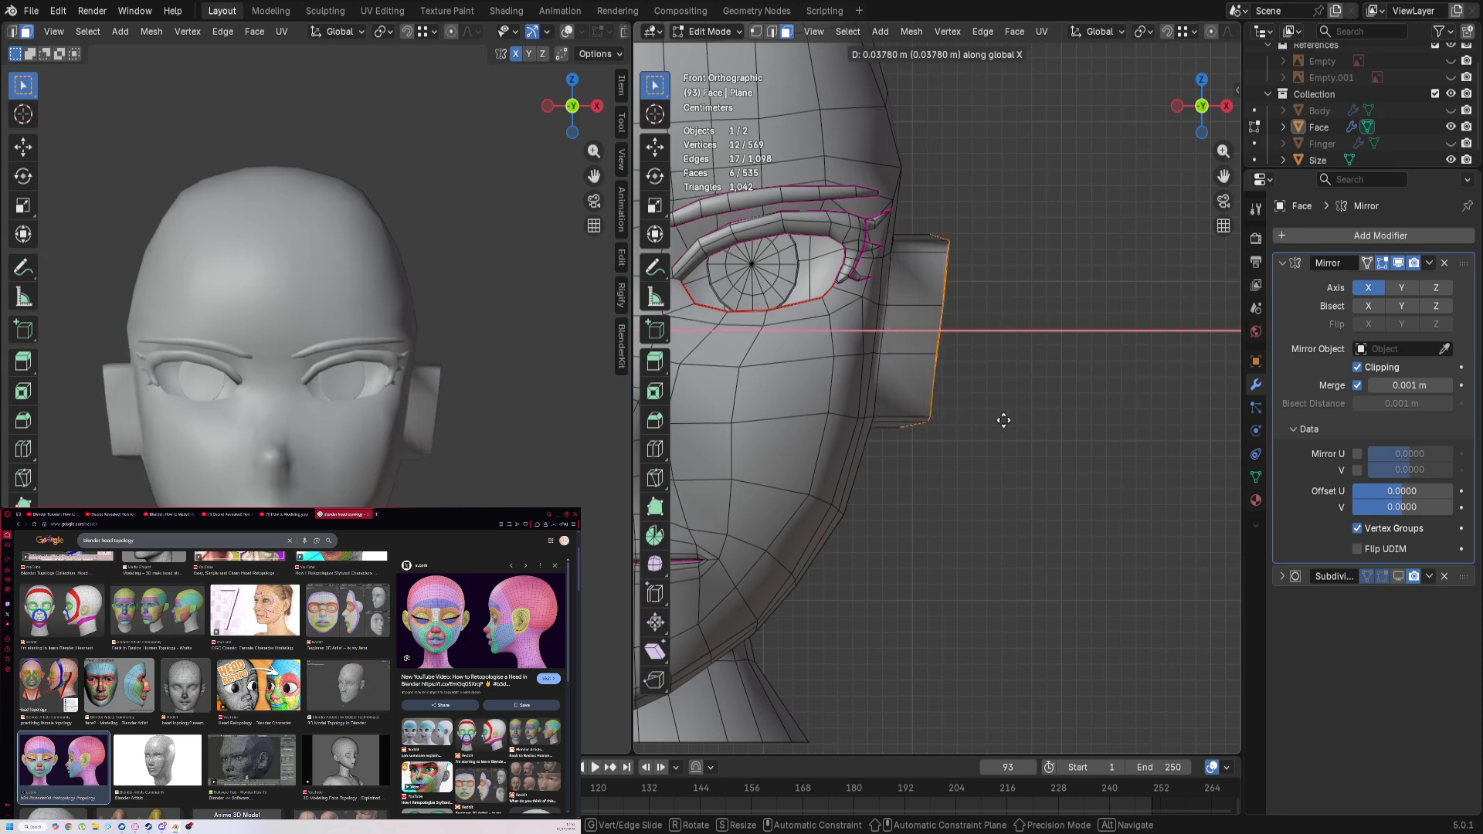
click(716, 470)
Step: Extrude the outer ear faces another 0.0049 m or so along global X and inspect the extrusion from an angle
key(e)
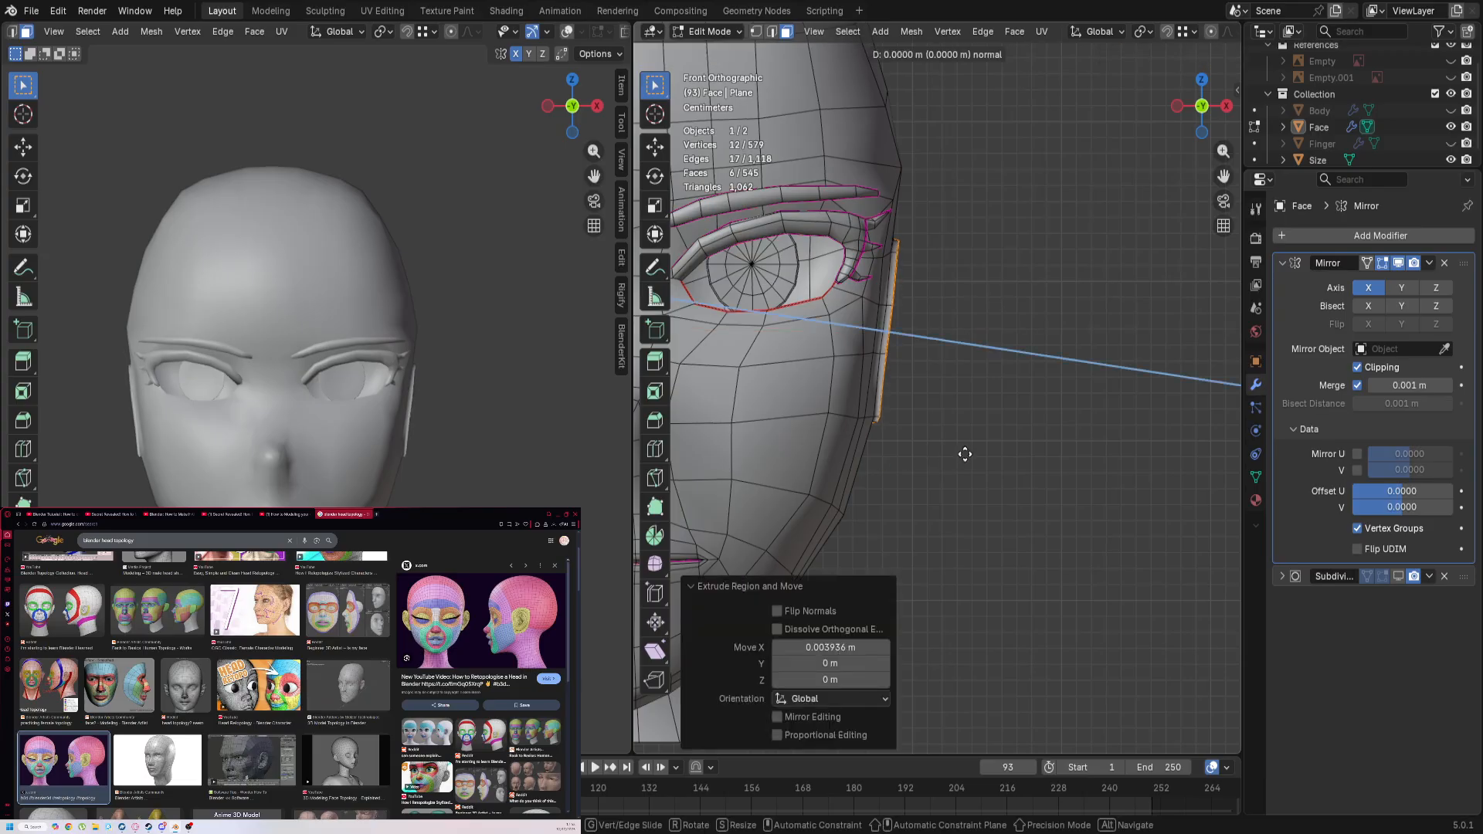
key(x)
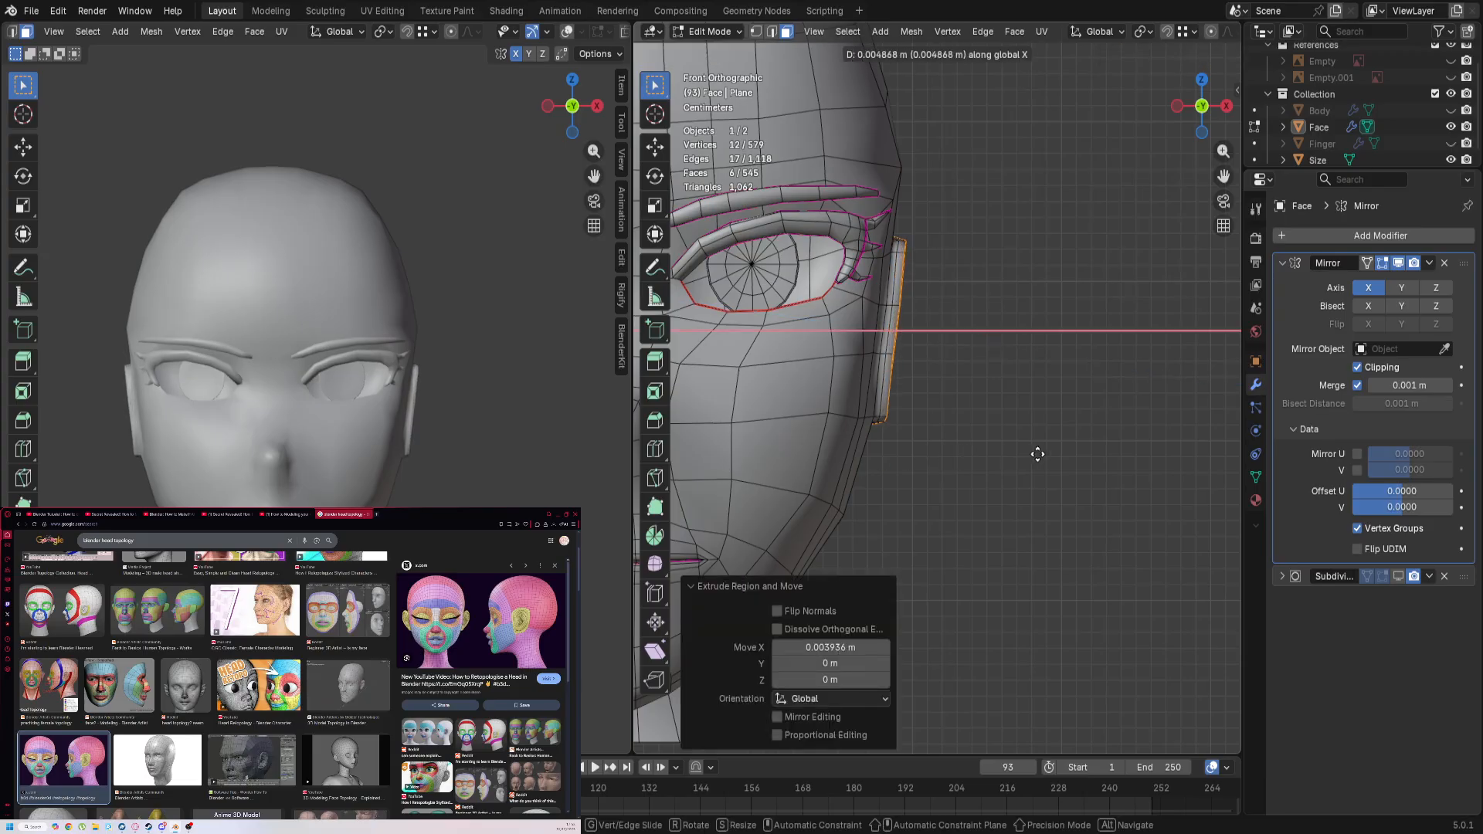
click(1038, 453)
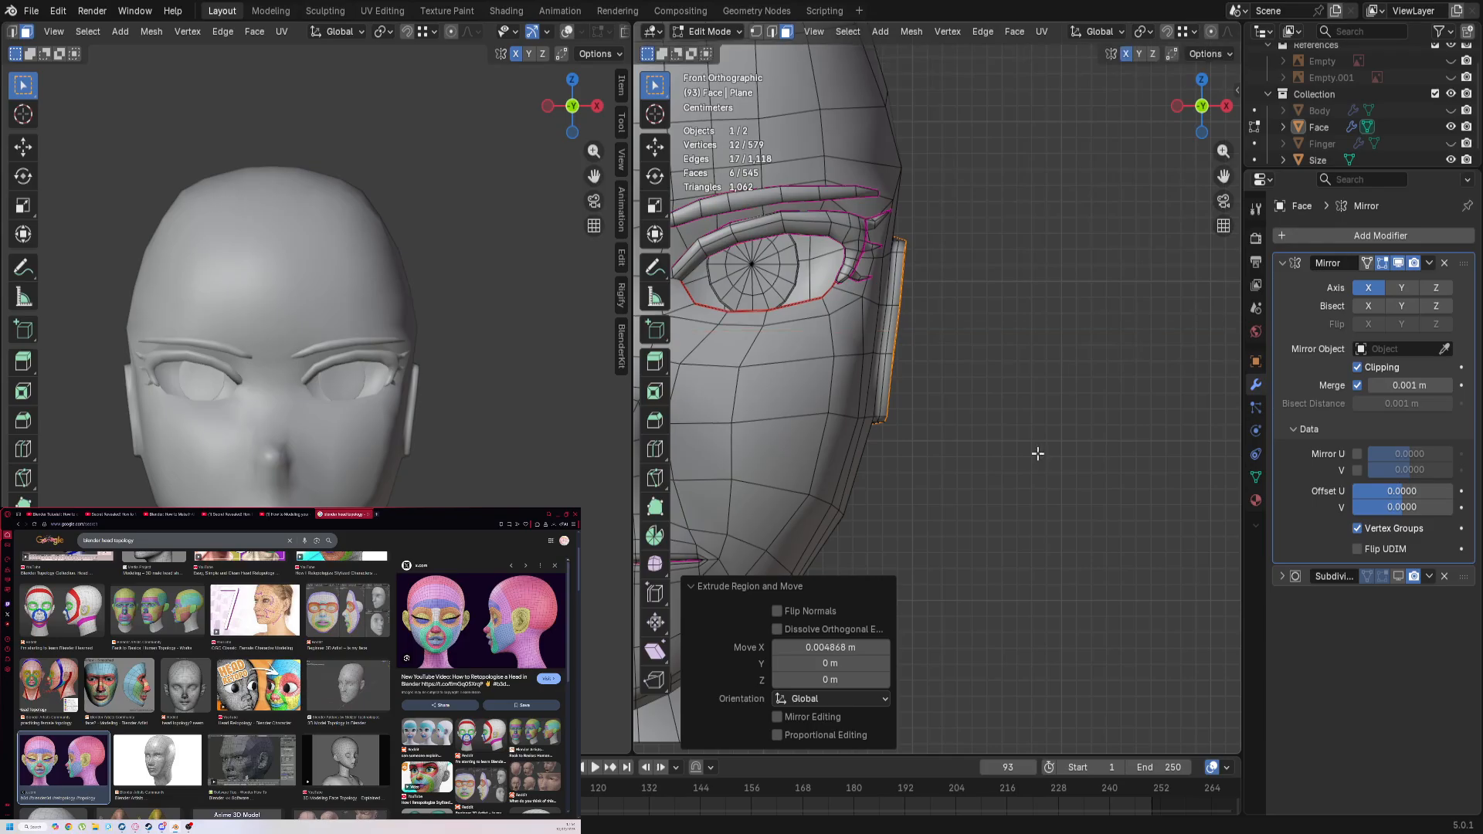
scroll(1037, 453, up, 4)
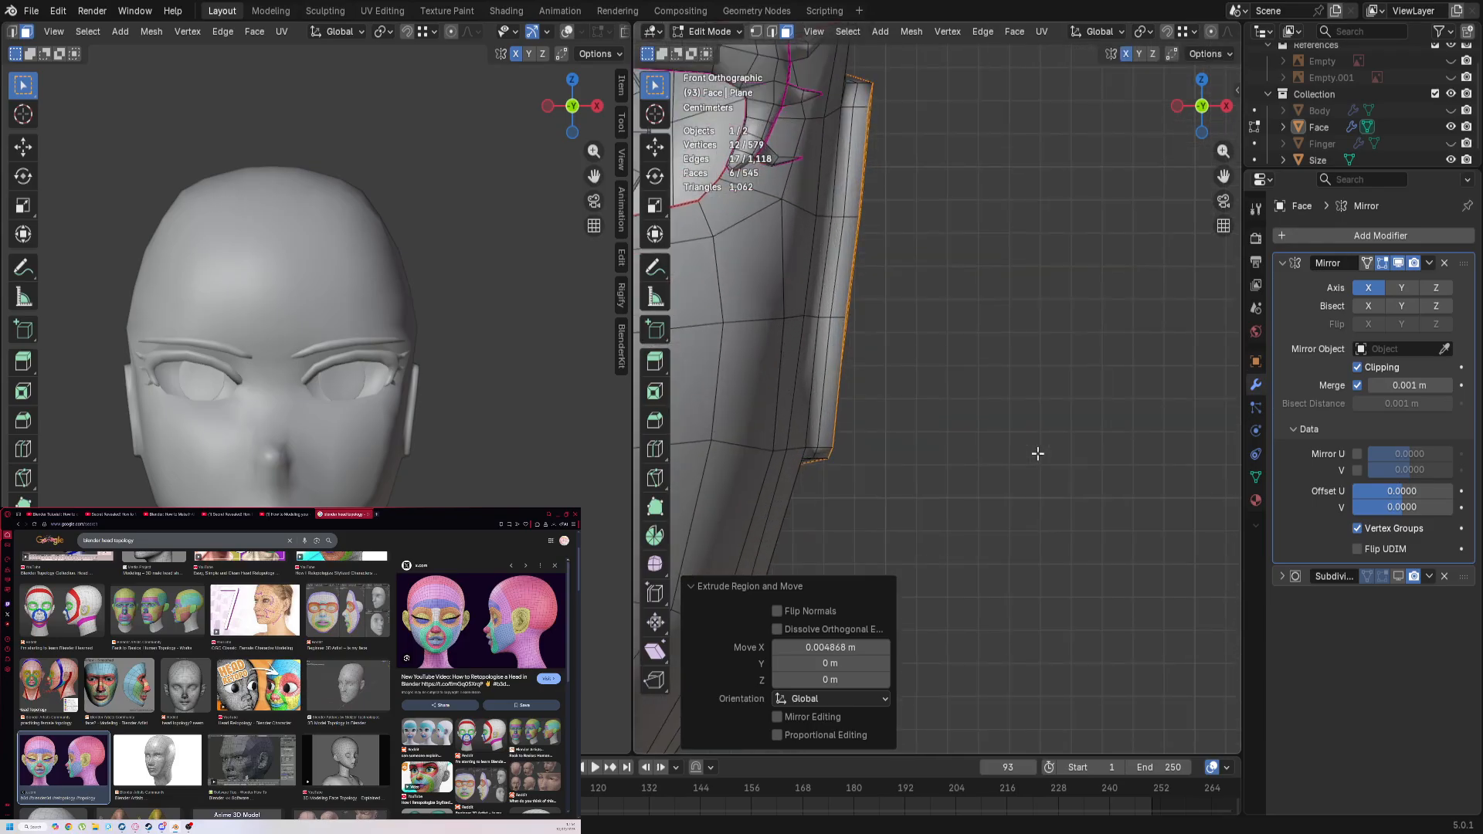
scroll(1037, 453, down, 3)
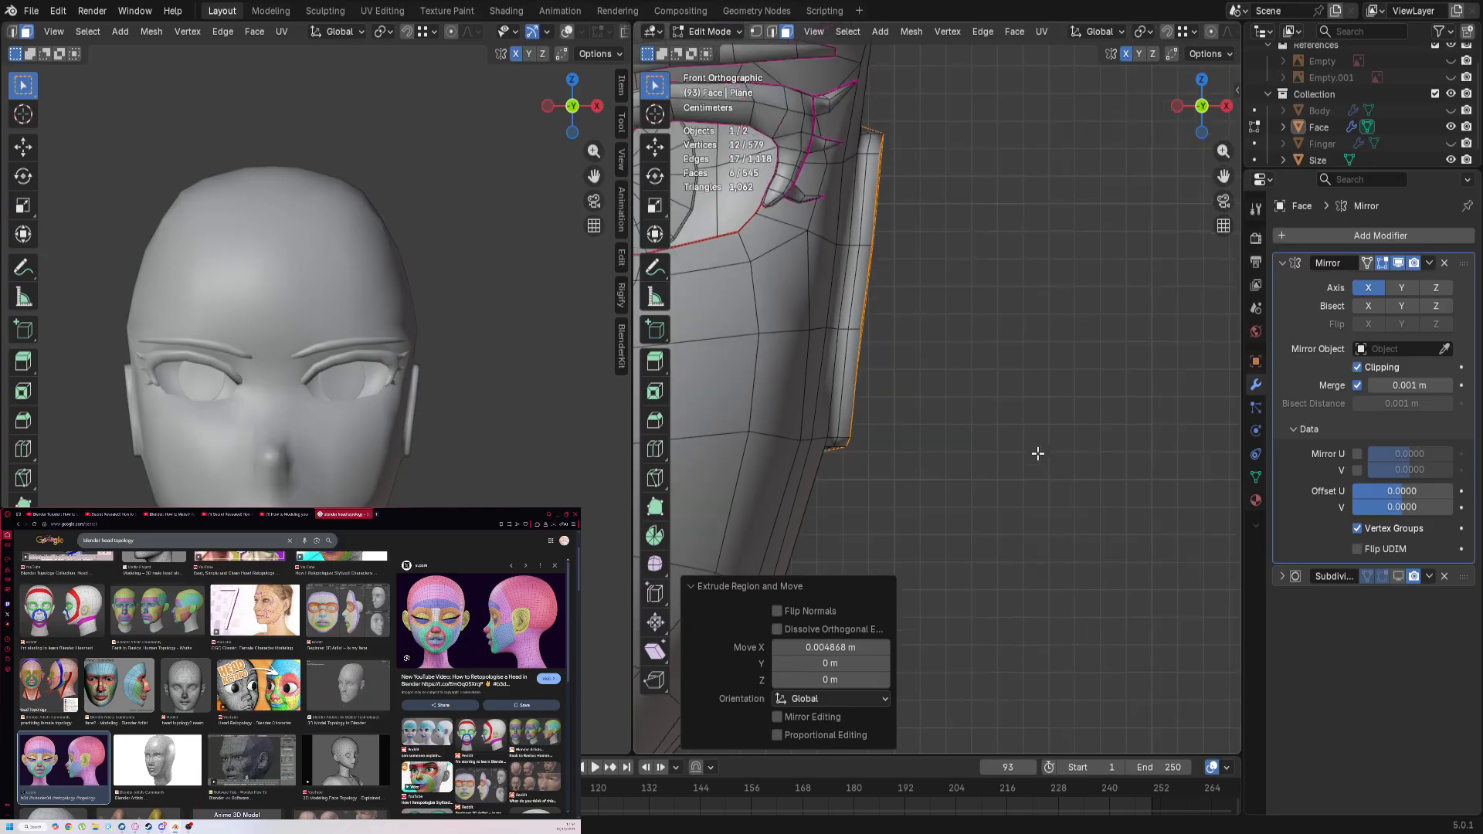
middle_drag(1038, 453, 974, 578)
scroll(899, 424, up, 2)
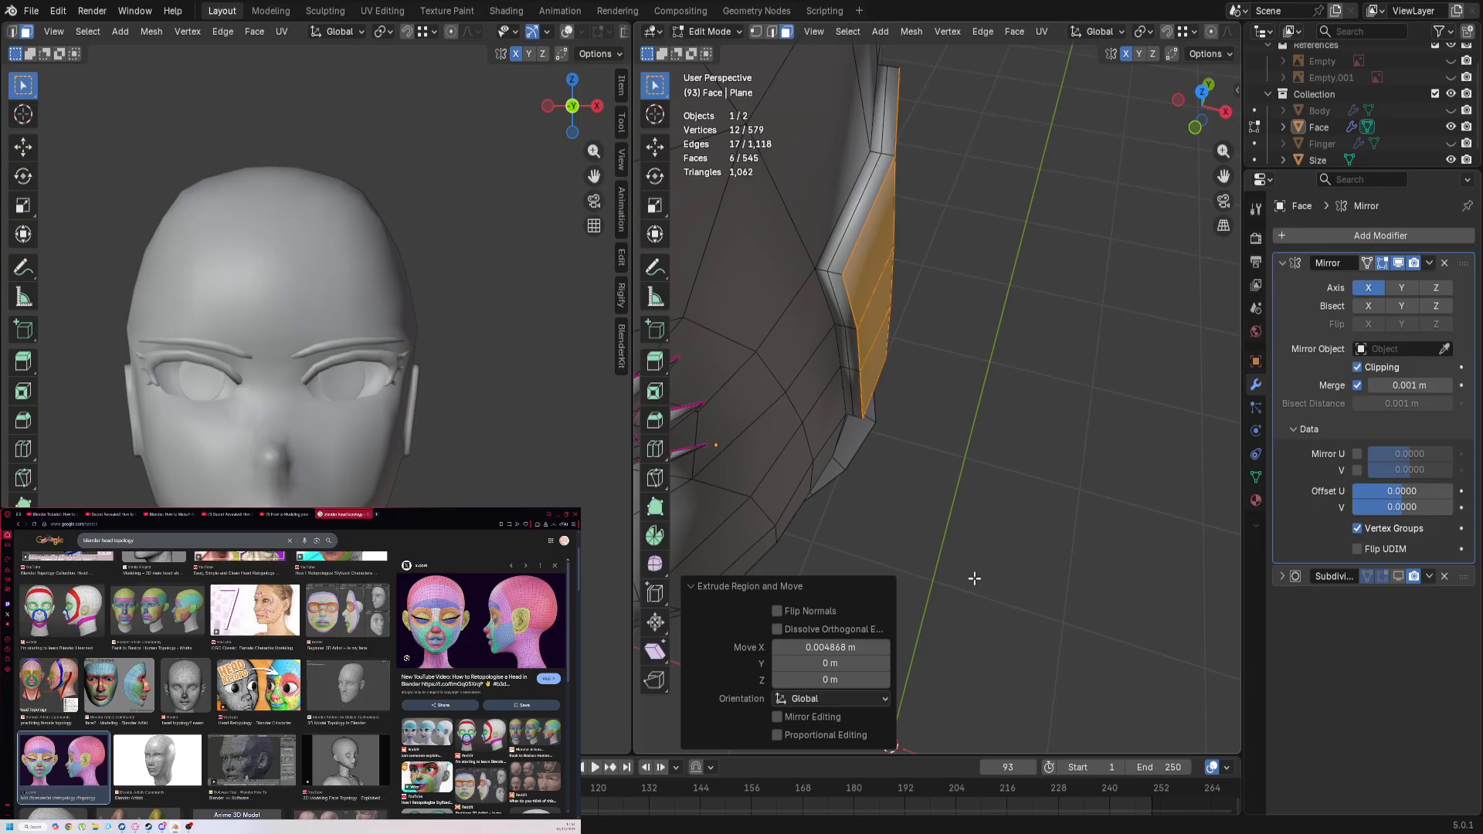
Step: Switch to the anime head tutorial in the browser and play it to examine how the ear is blocked out
click(284, 513)
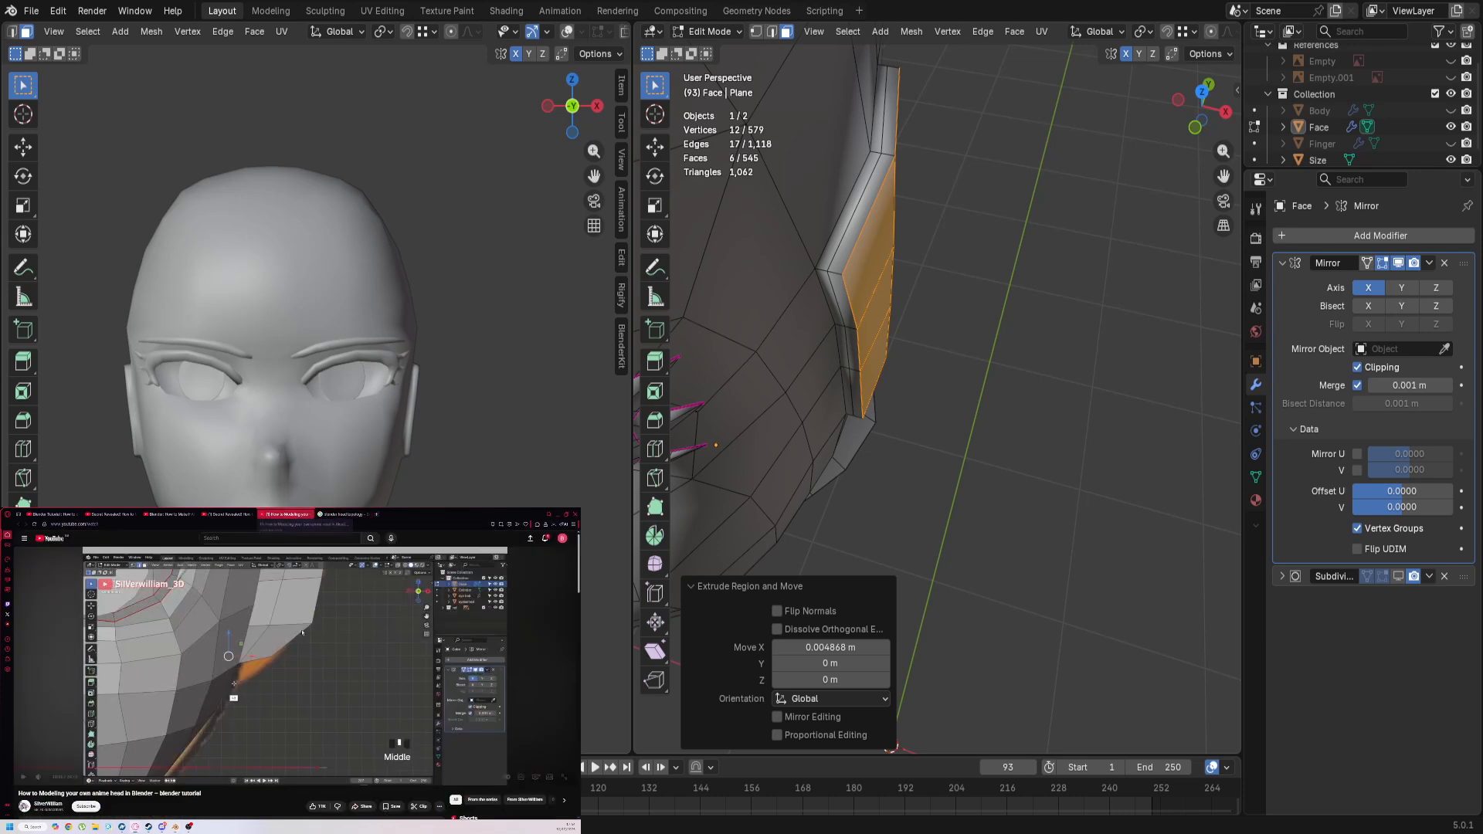
click(312, 697)
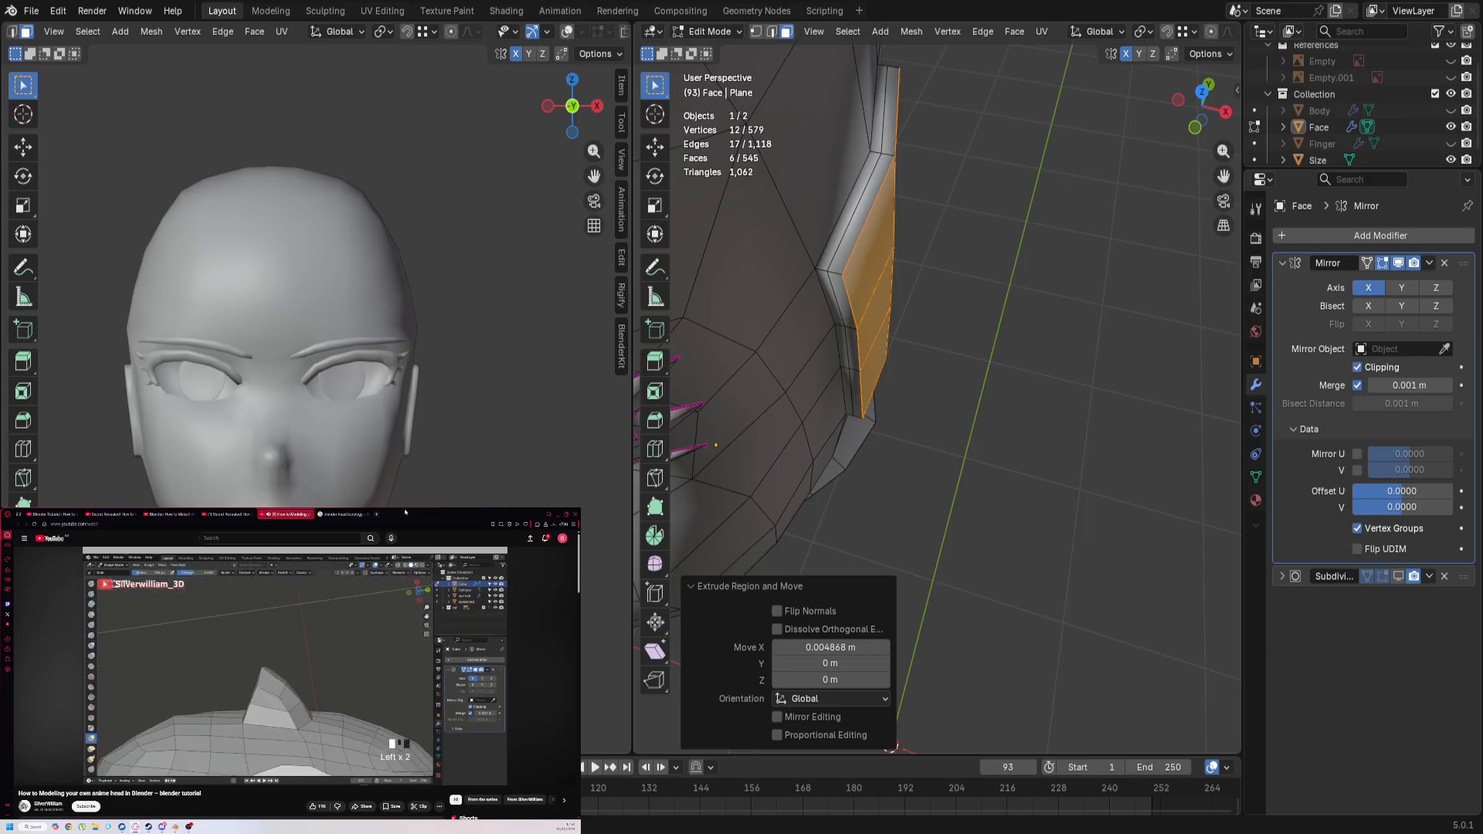
click(312, 679)
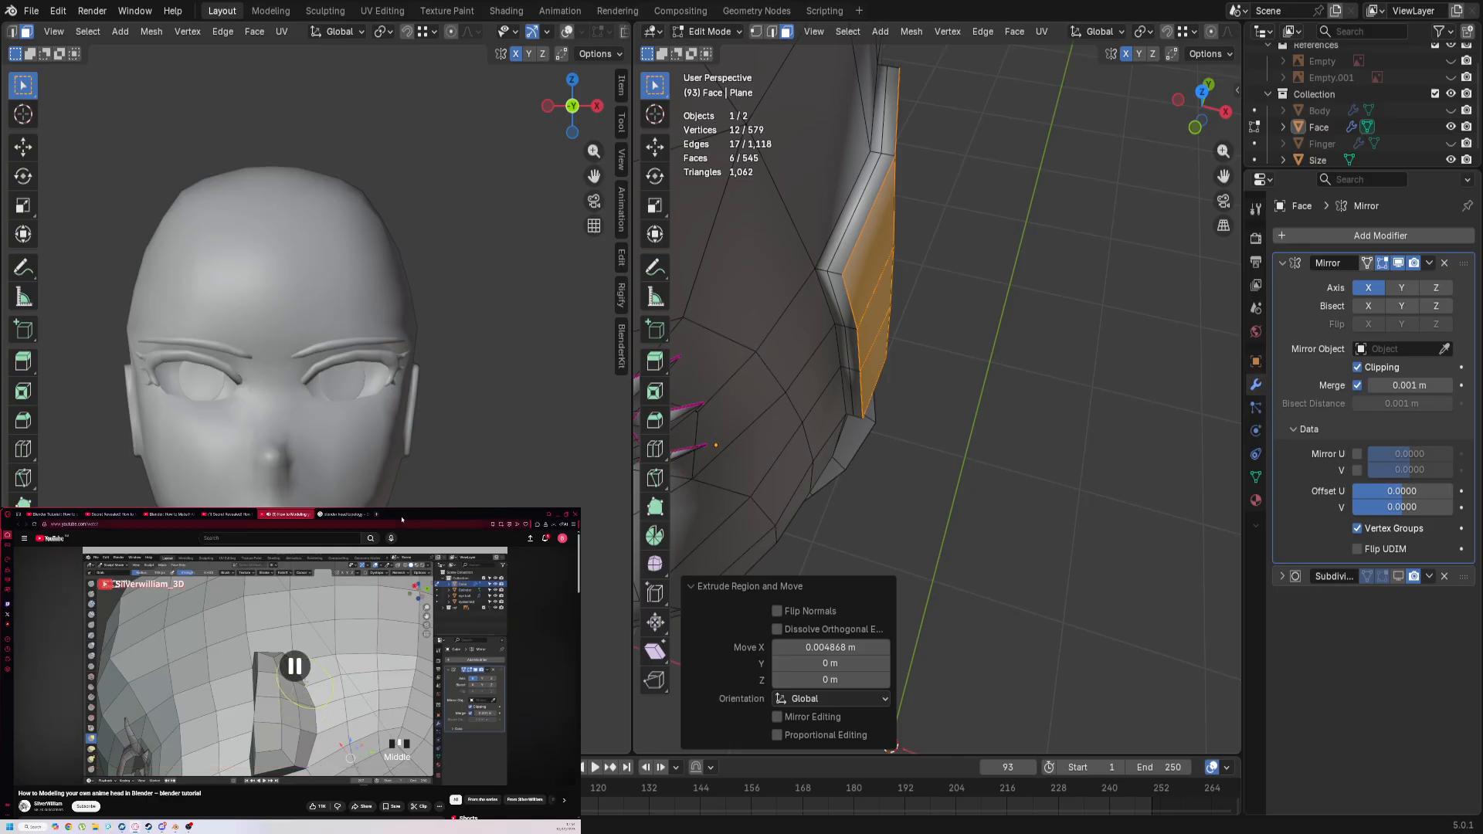
Step: Return to Blender, undo the second ear extrusion and restore the front view
click(974, 385)
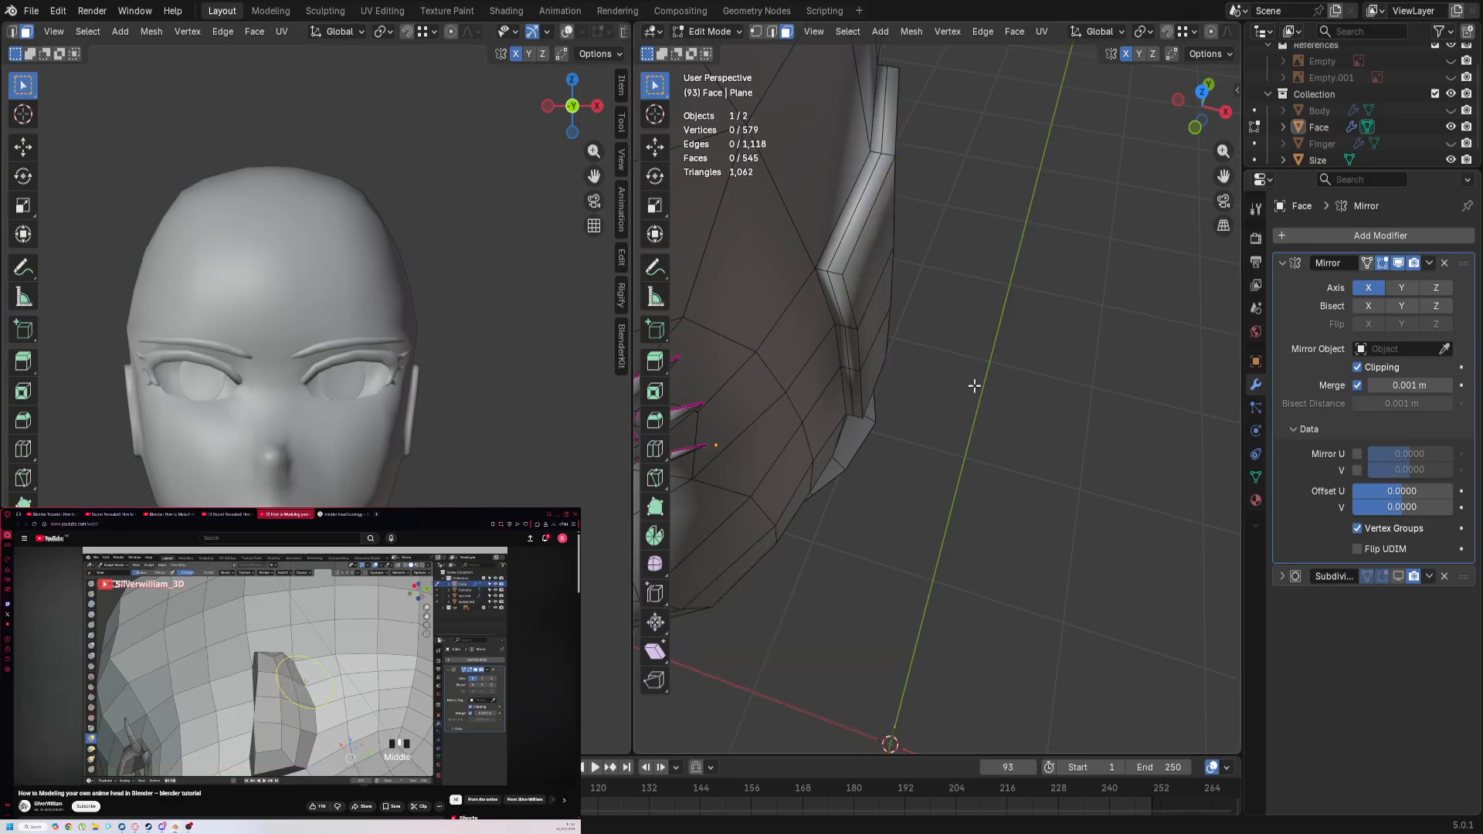
key(ctrl+z)
key(ctrl+z)
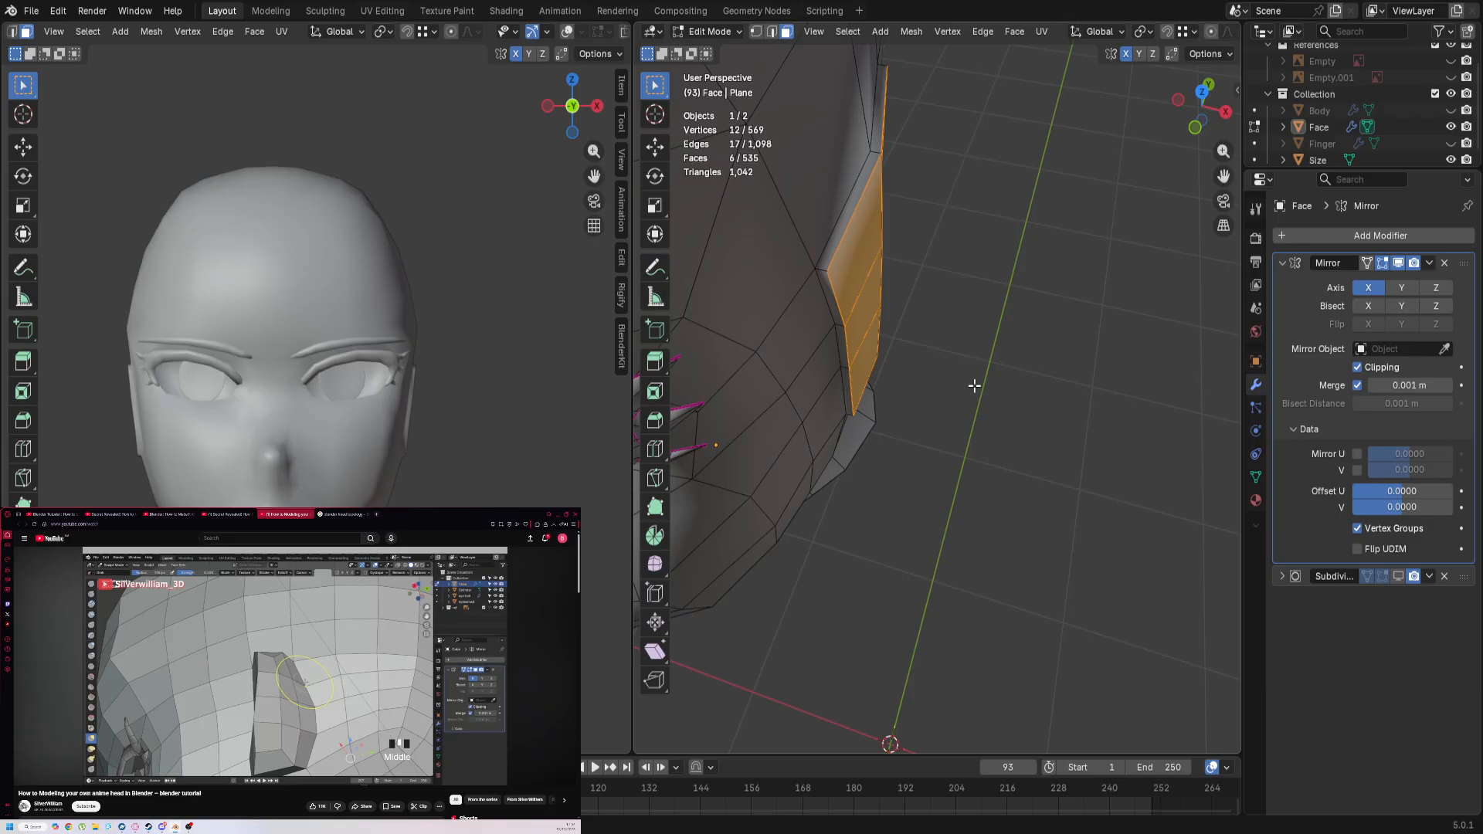
key(KP_1)
scroll(974, 386, up, 1)
scroll(329, 733, down, 1)
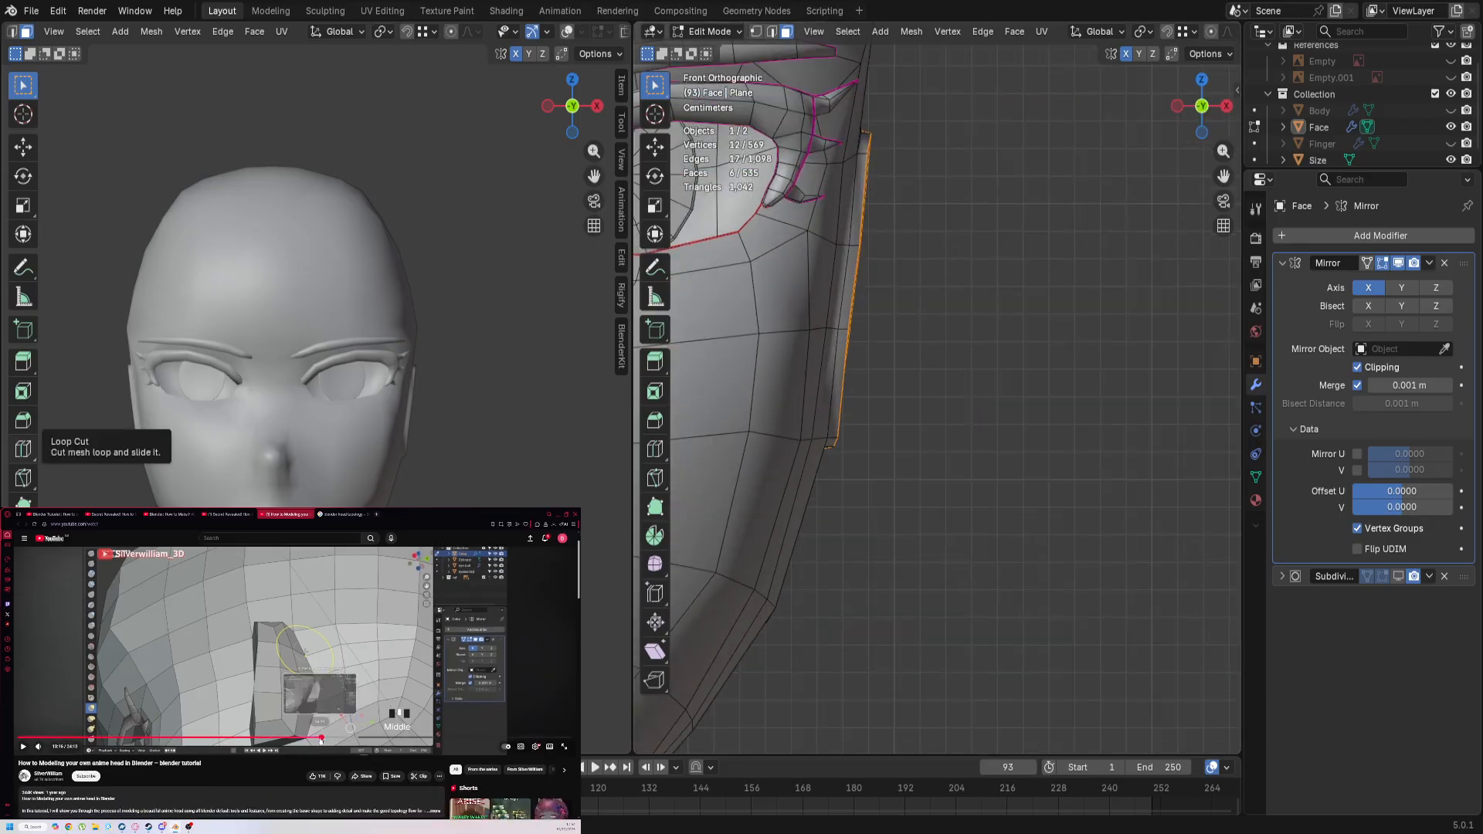
Step: Skip back through the browser tutorial to examine how the ear faces are pulled out of the head
click(316, 738)
key(space)
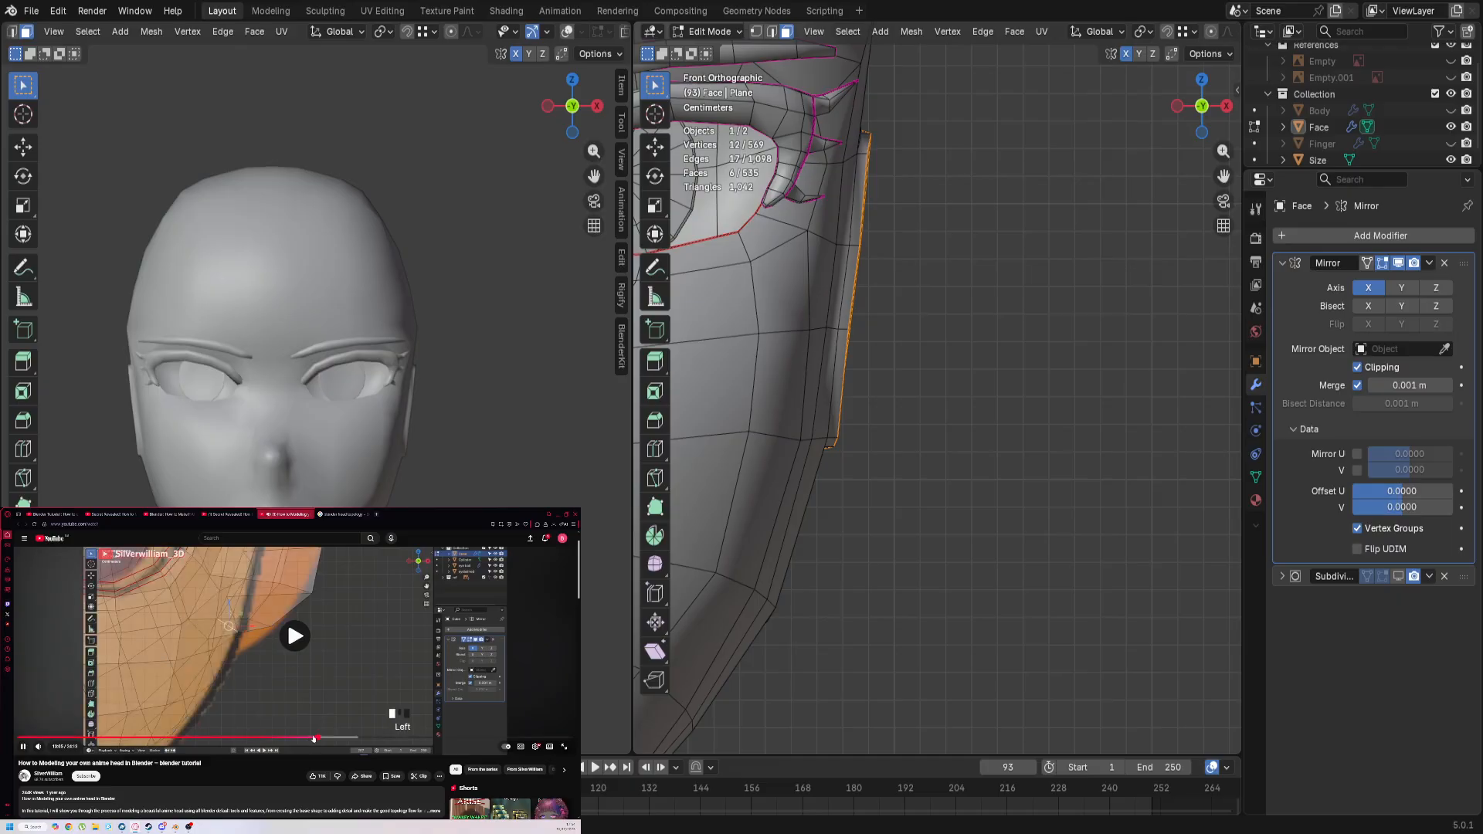
click(310, 737)
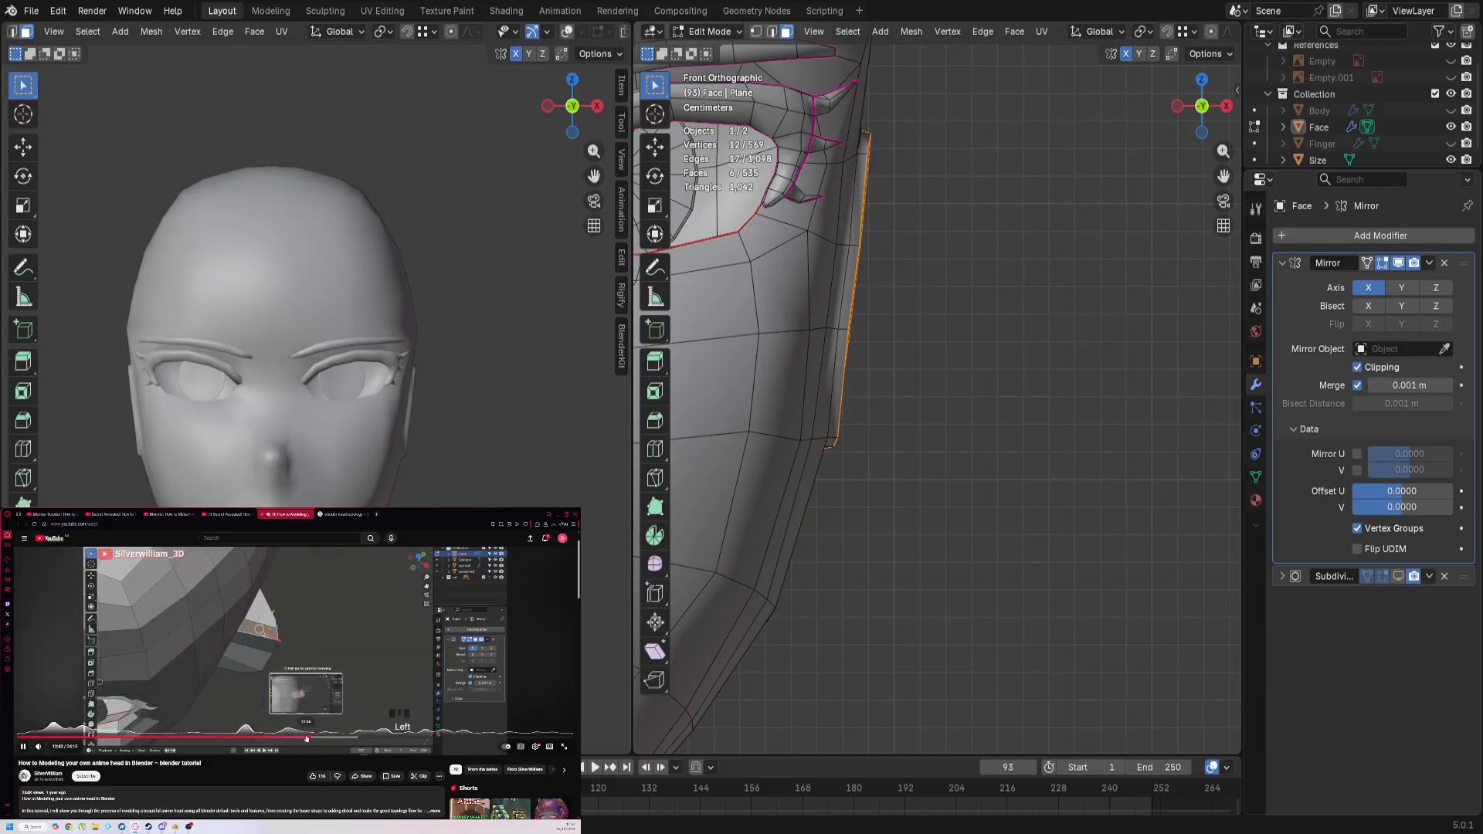
click(306, 738)
key(space)
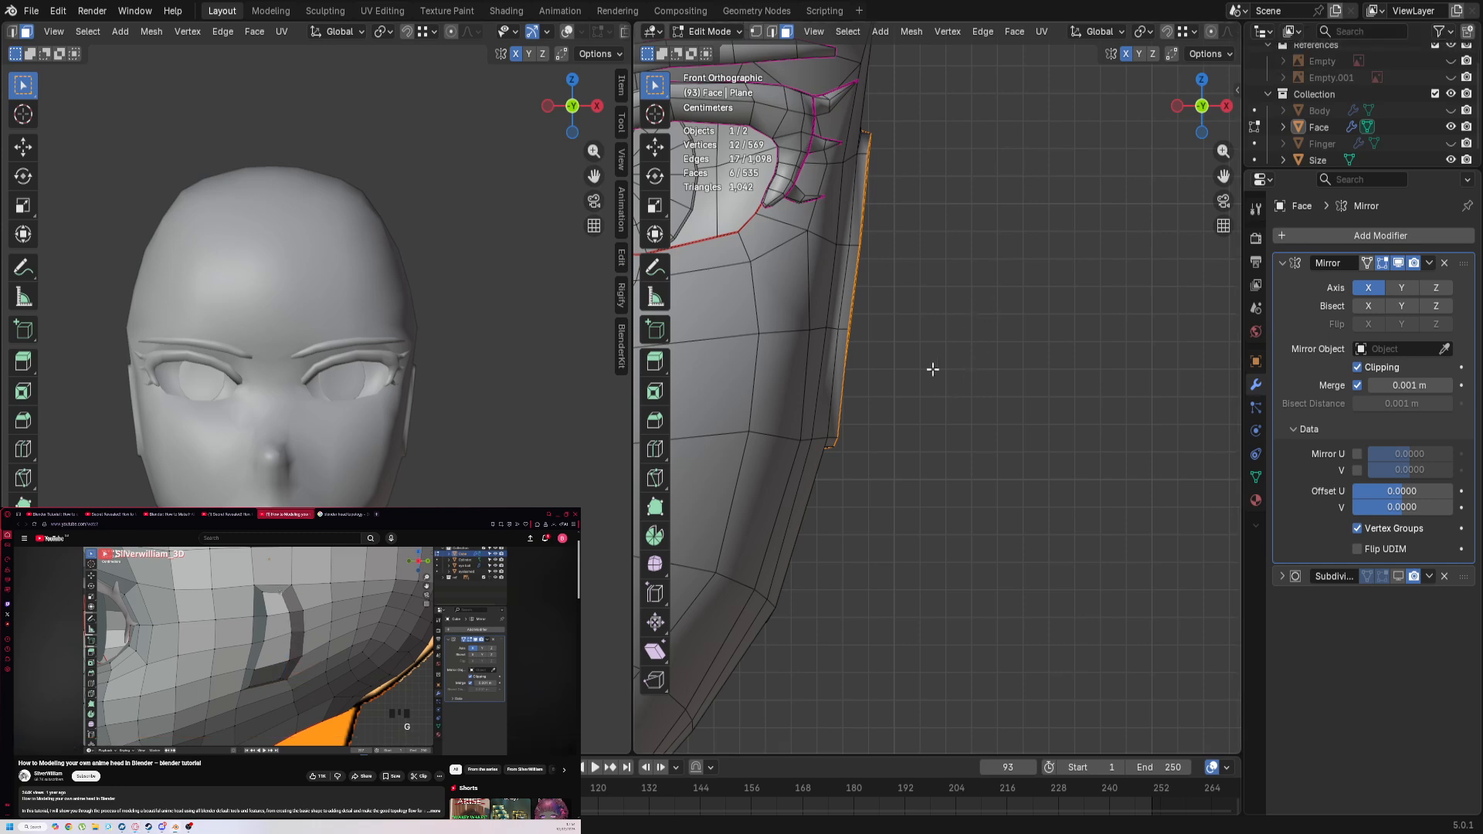
Step: In Blender, move the outer ear faces about 0.032 m outward from the head in front view
key(g)
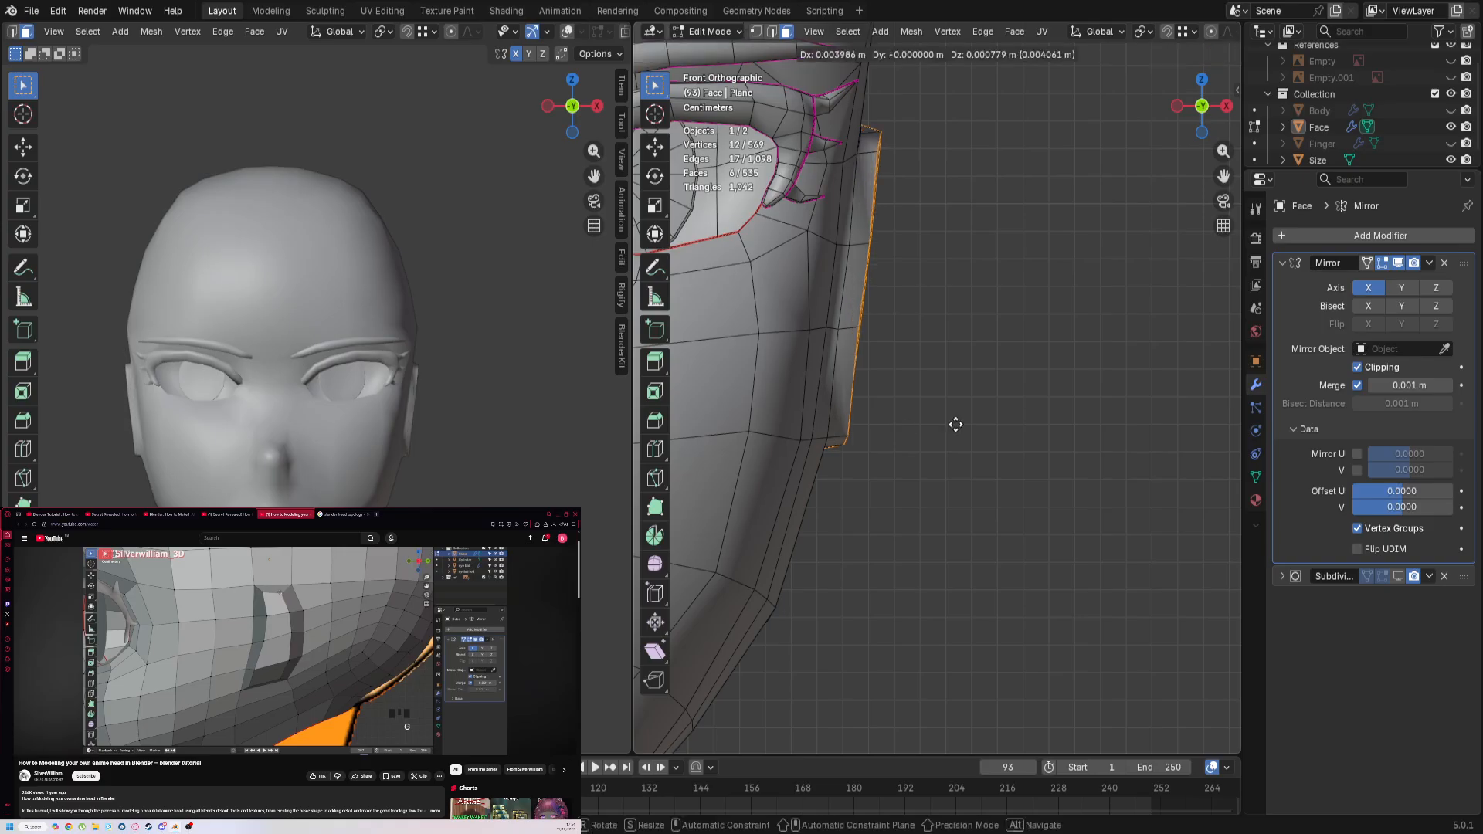
click(1075, 448)
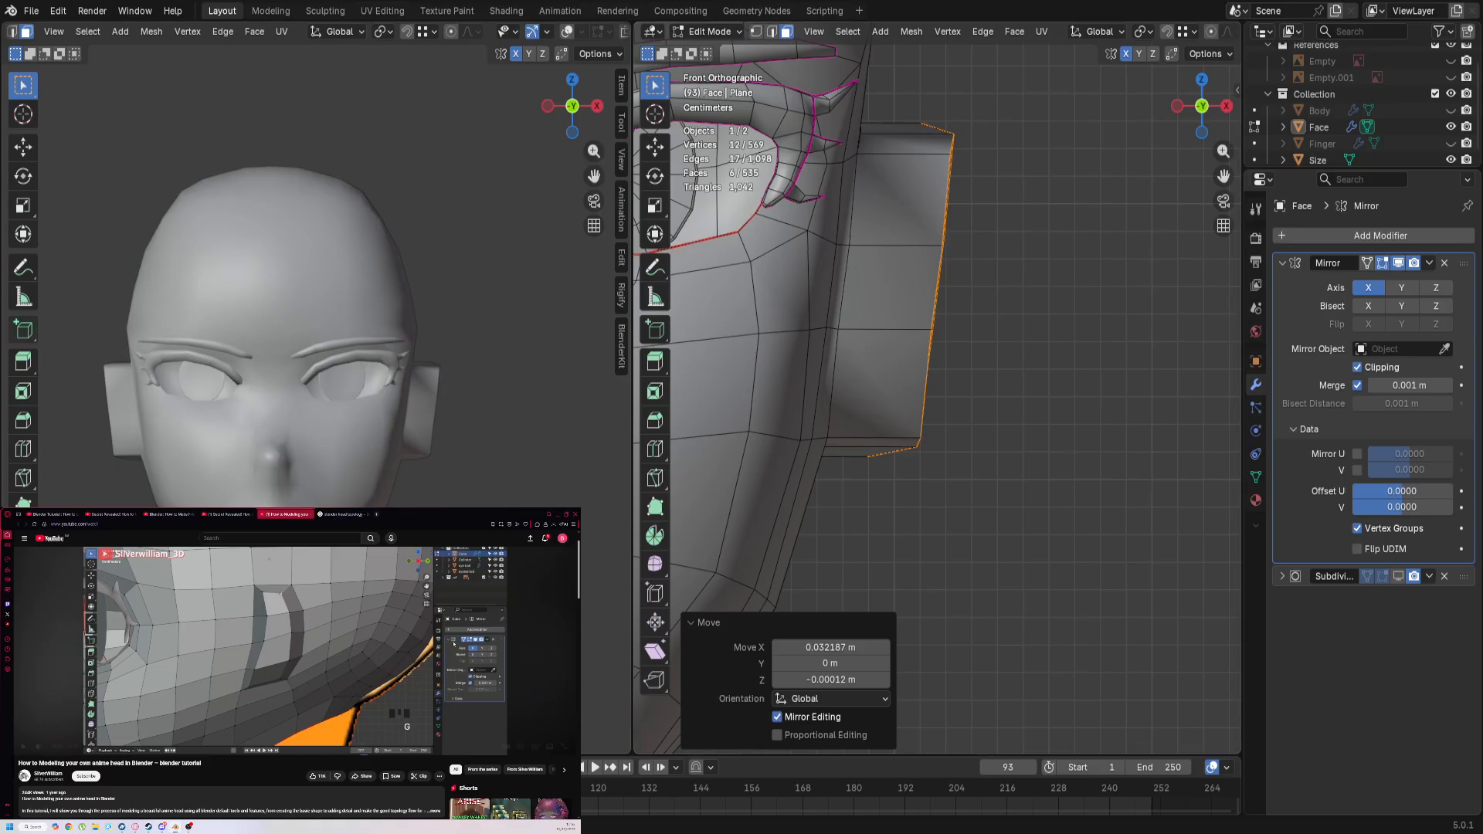
Step: Resume the browser tutorial to examine how the ear is shaped after being pulled out, and pause it there
mouse_move(408, 670)
click(338, 684)
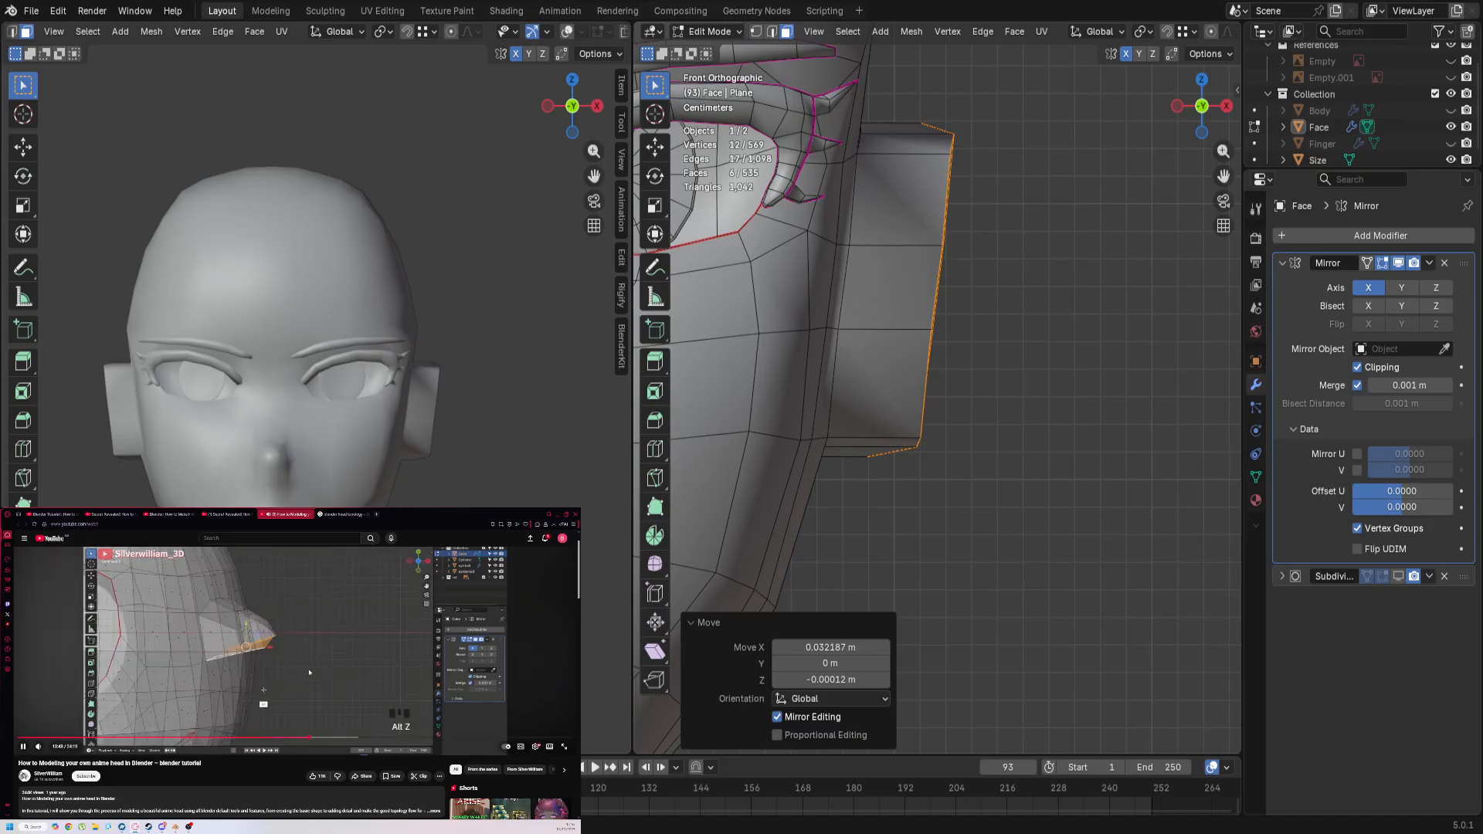
click(310, 673)
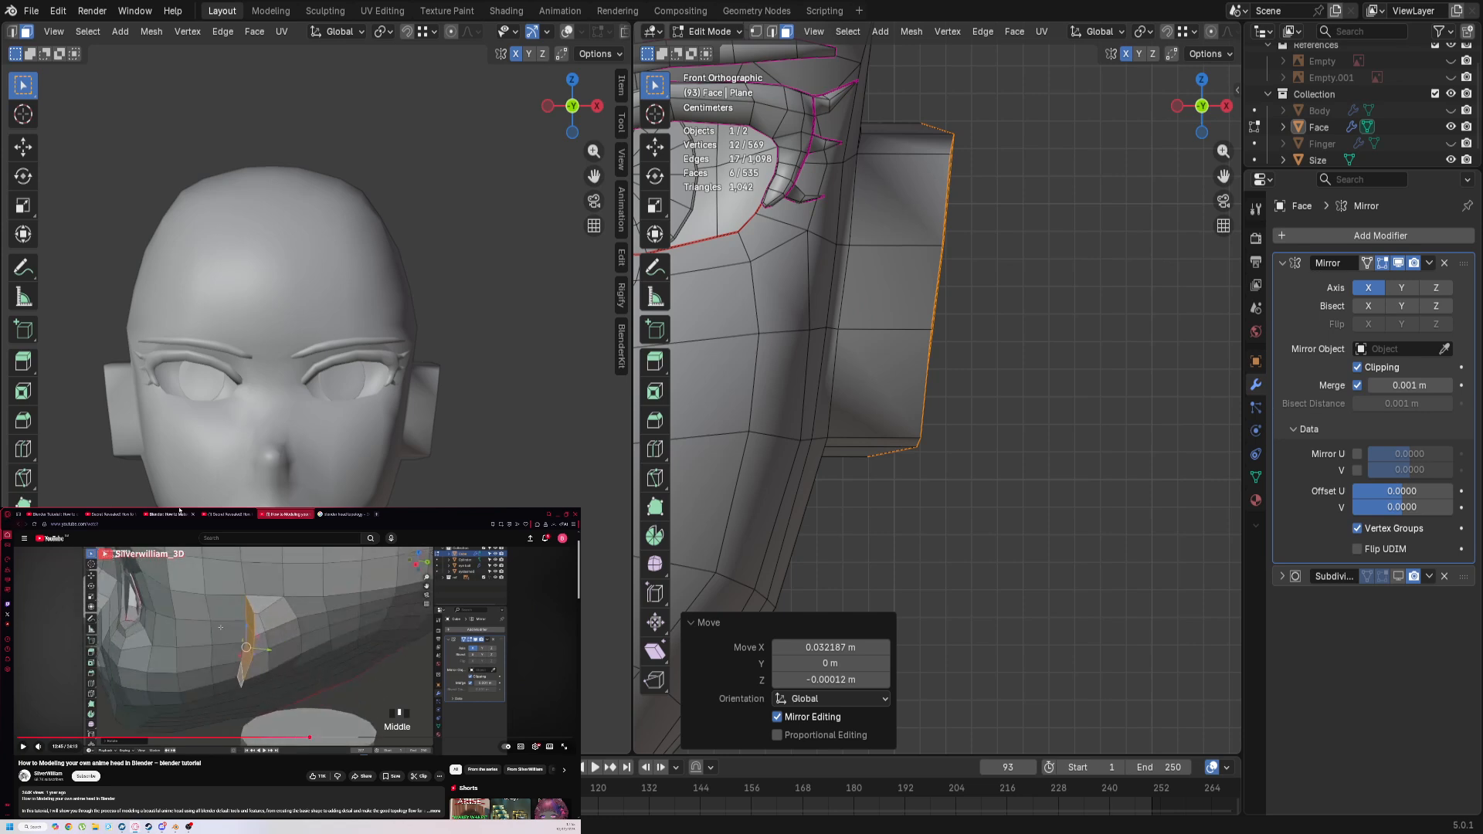
Step: Close the browser tabs with the anime head, beautiful 3D hair and curly hair tutorials
click(308, 513)
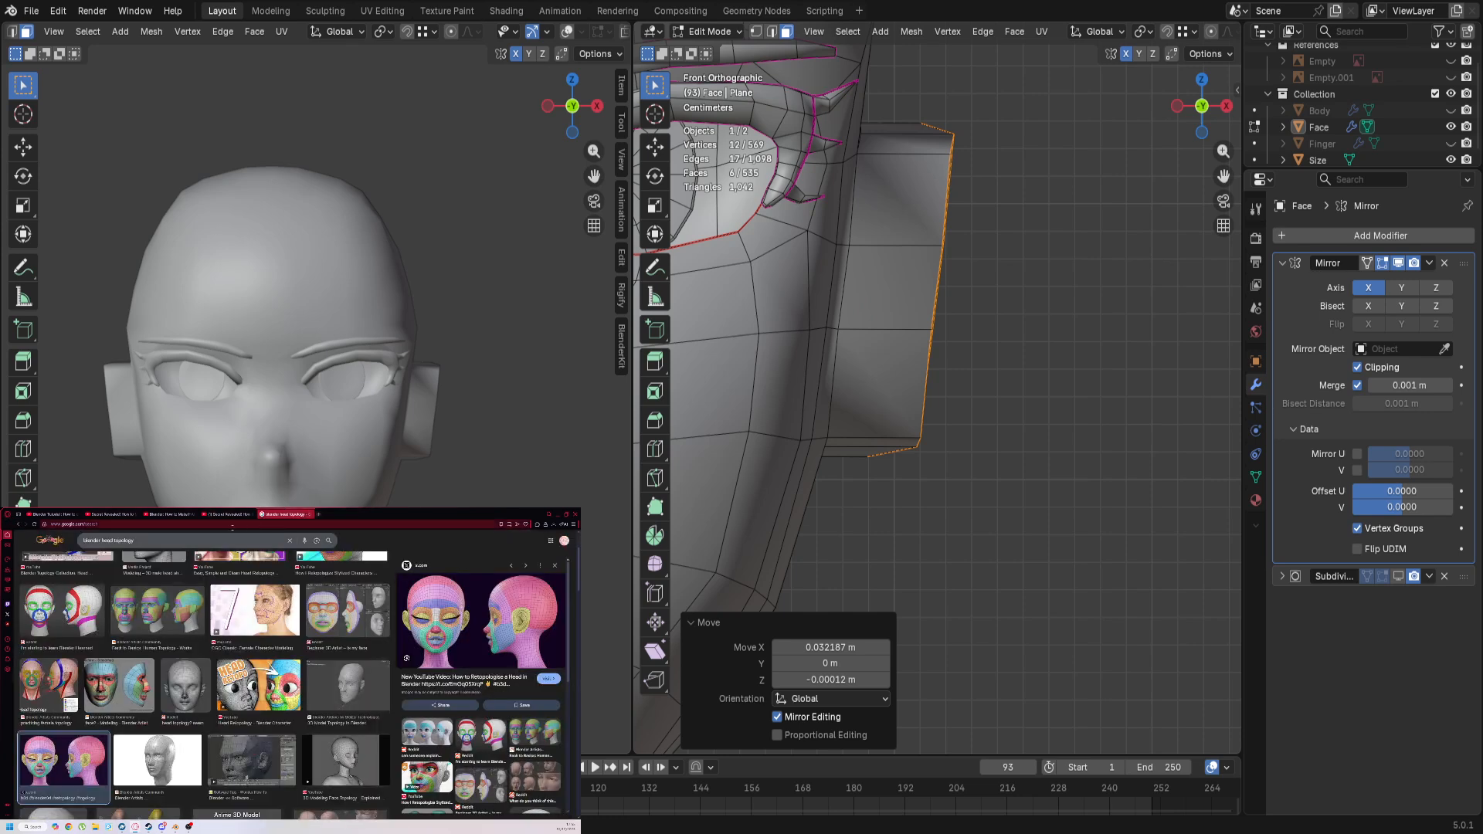
click(224, 514)
click(151, 514)
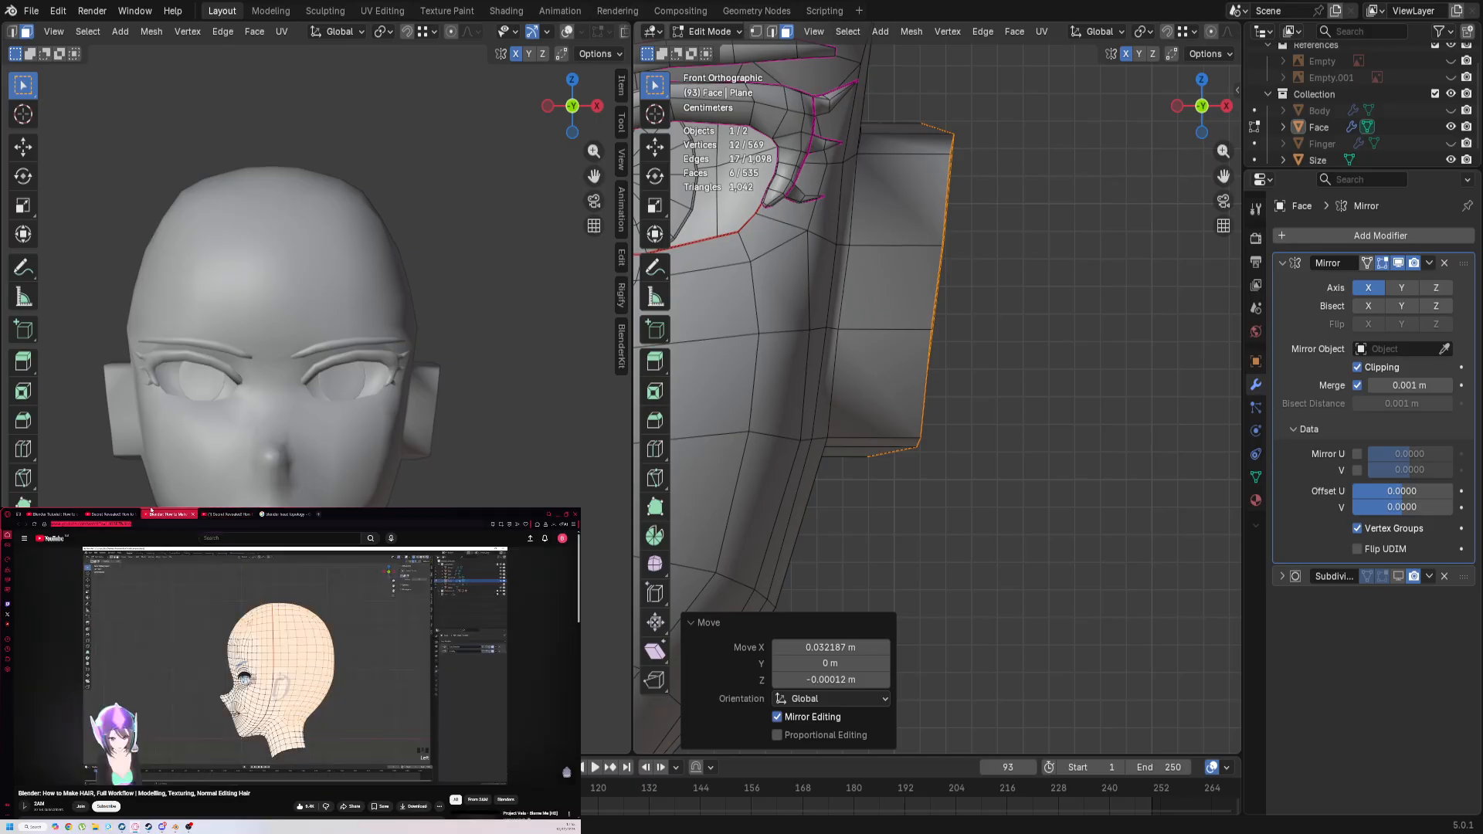
click(122, 516)
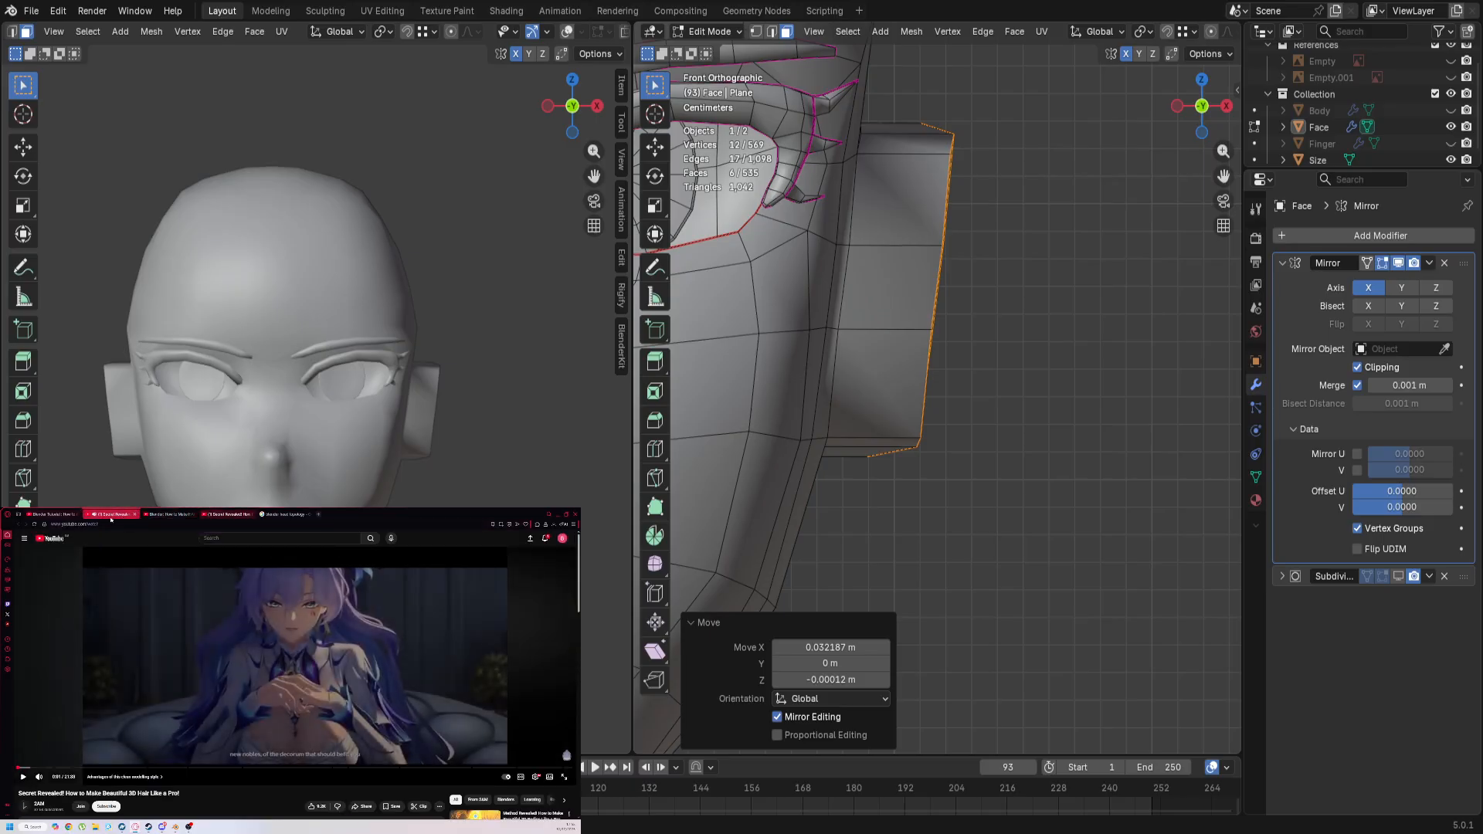
click(134, 514)
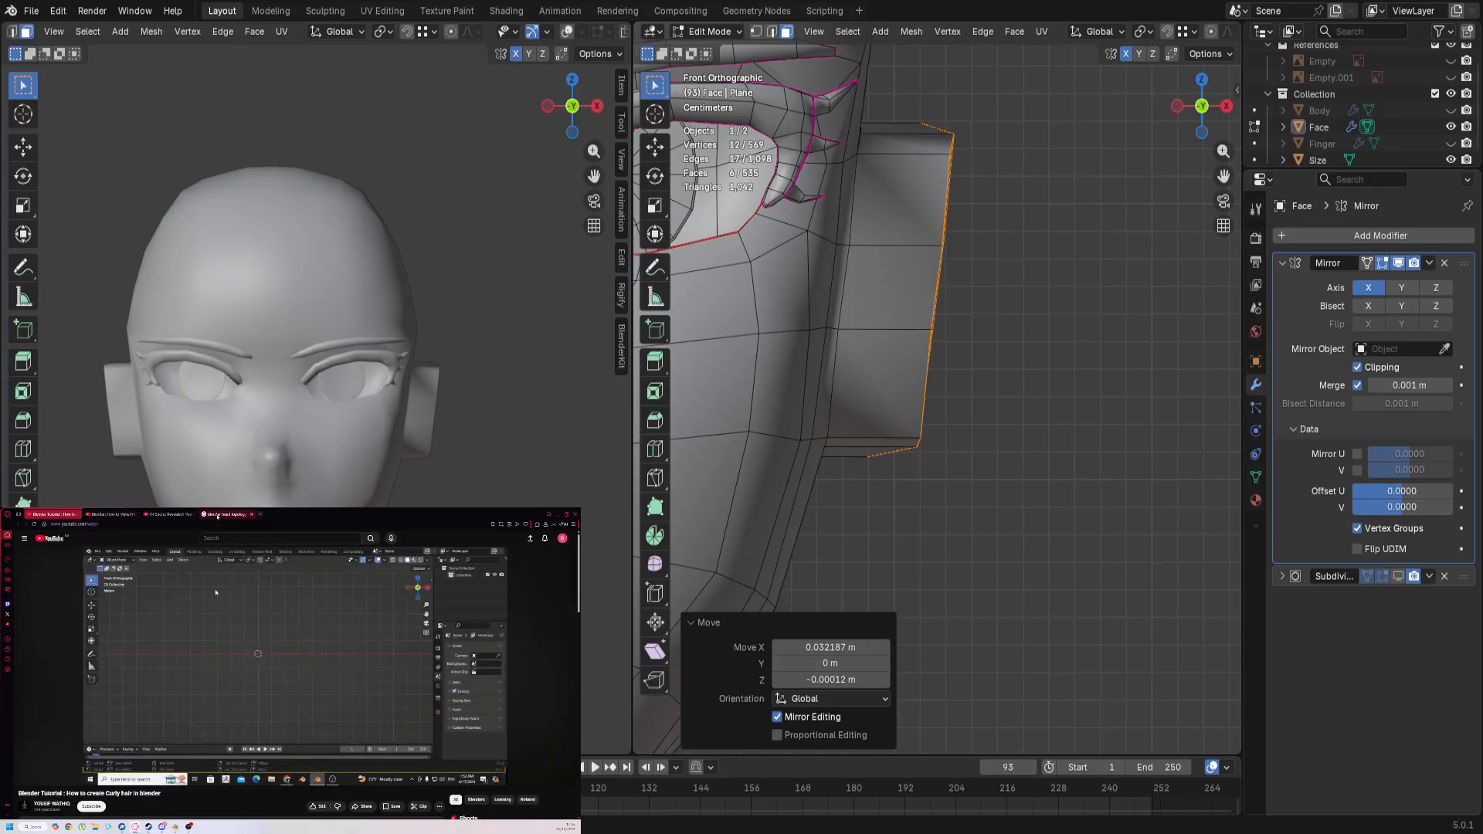
click(76, 515)
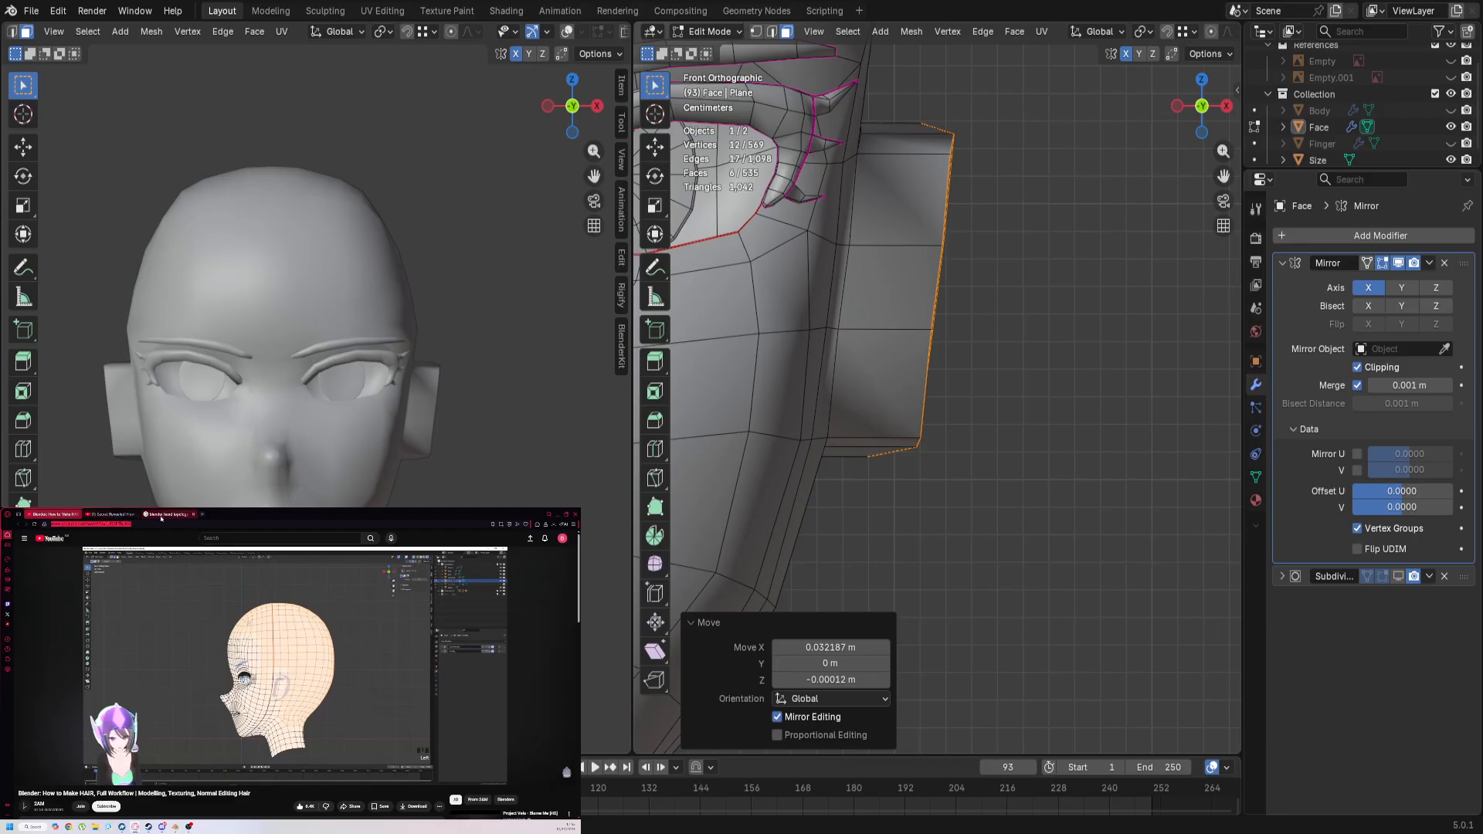
Step: Open the signed-in account's YouTube channel in a new browser tab and switch to it
click(563, 539)
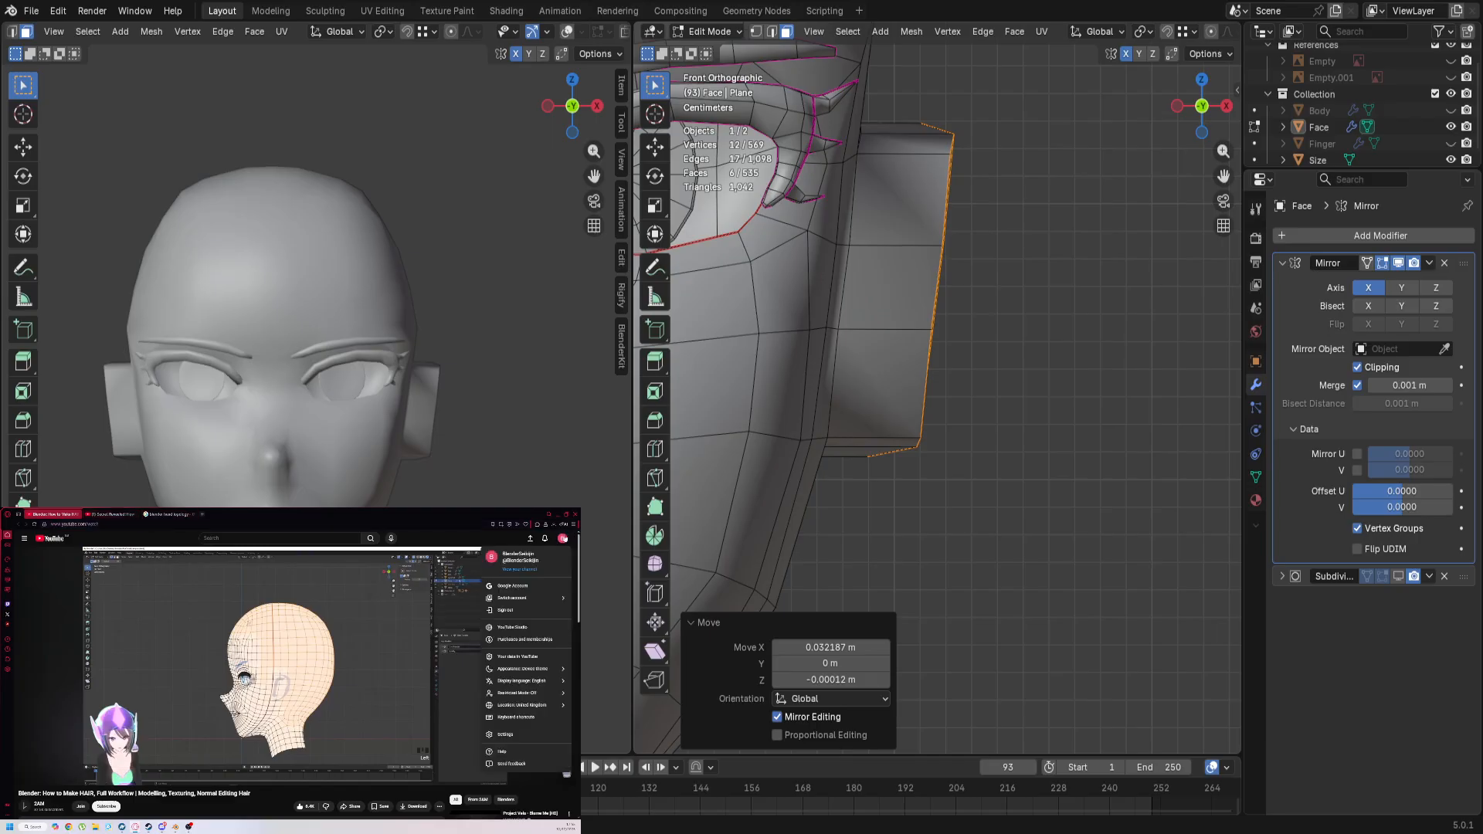
right_click(523, 570)
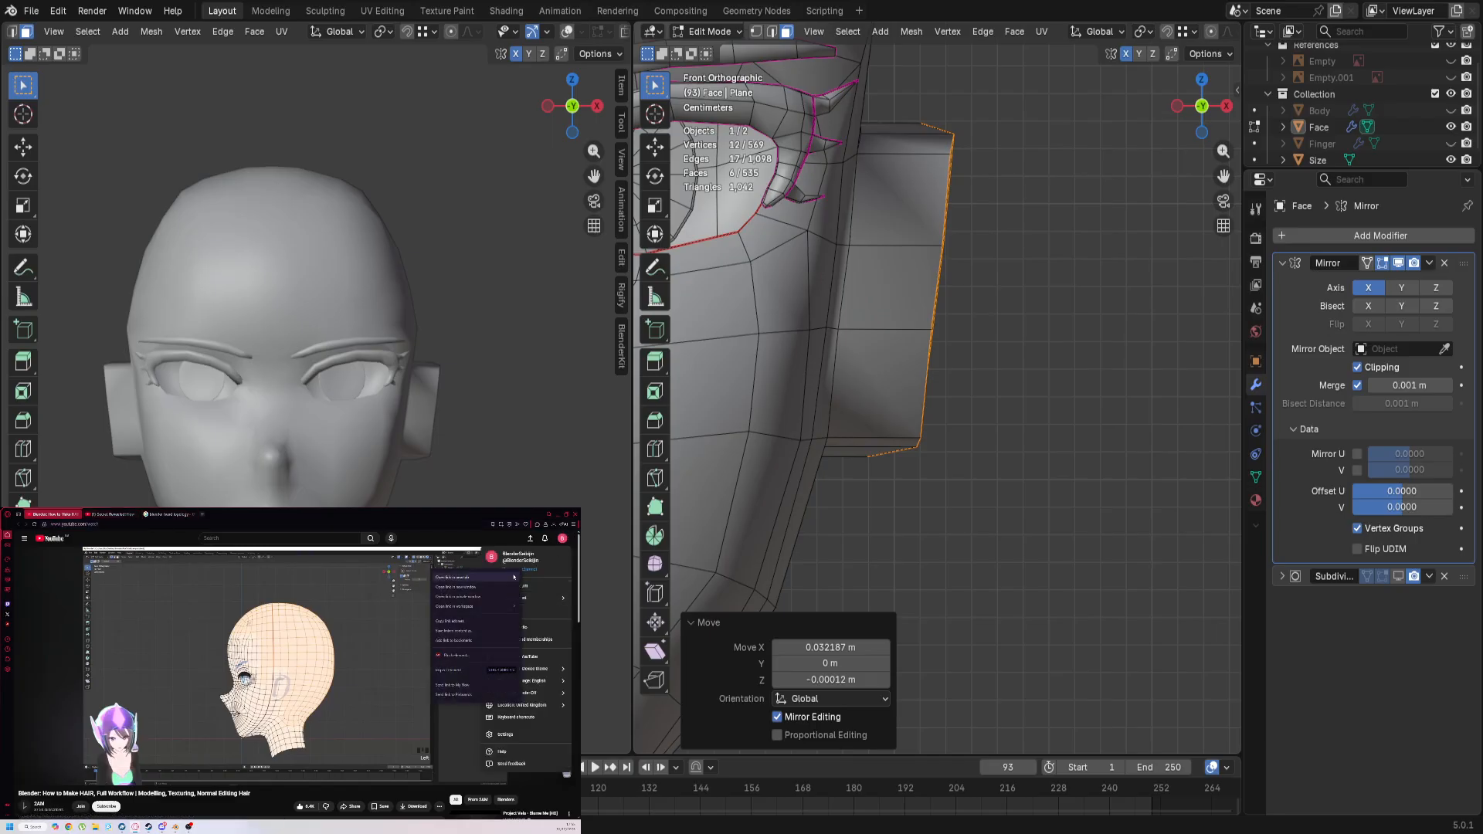
click(506, 576)
click(116, 515)
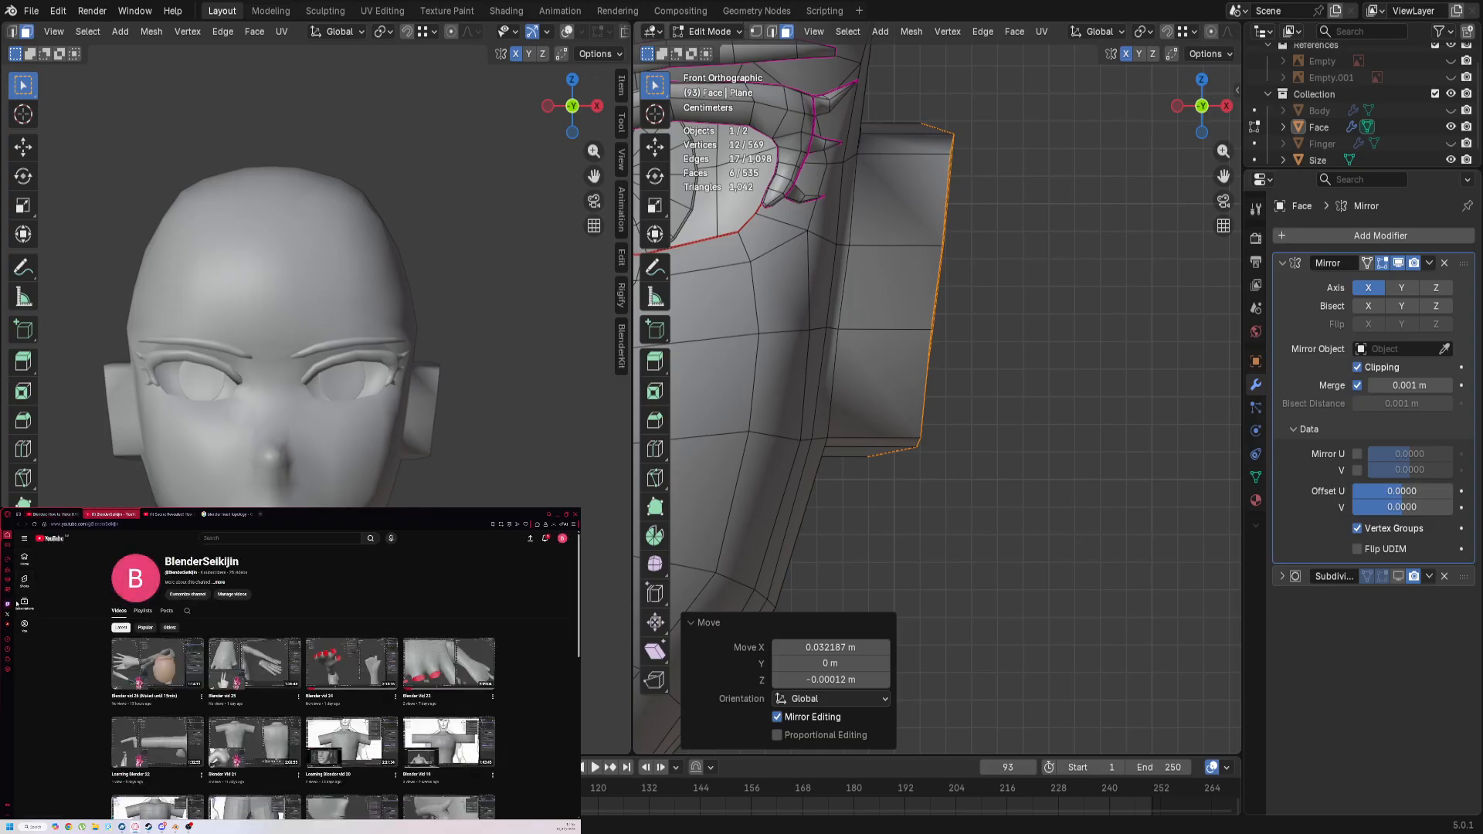
Step: Open the Tutorials playlist from the channel's playlists and pause its Easy Lighting, Backdrop, and Turntable Animation video
click(563, 539)
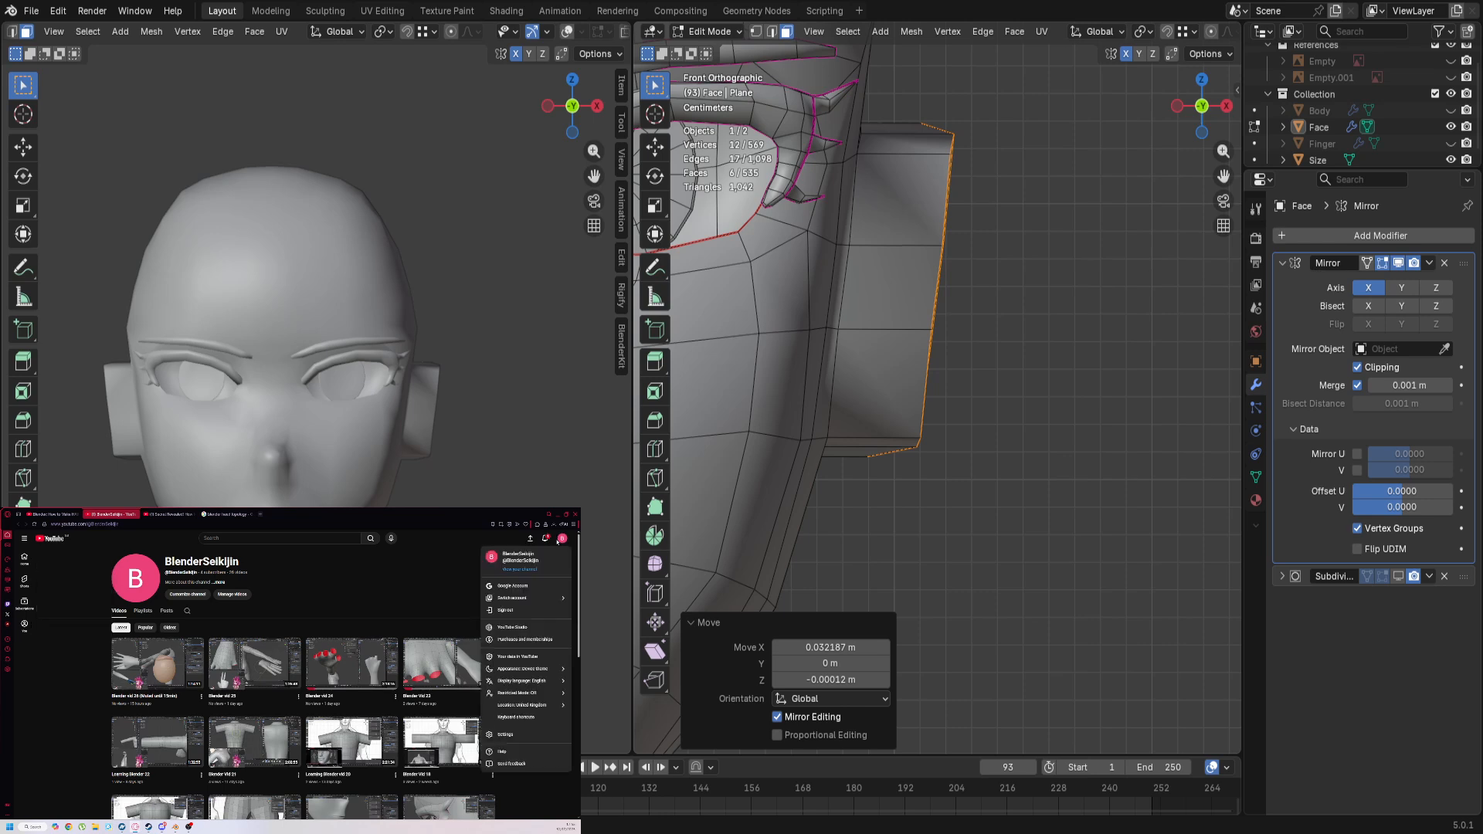
click(520, 570)
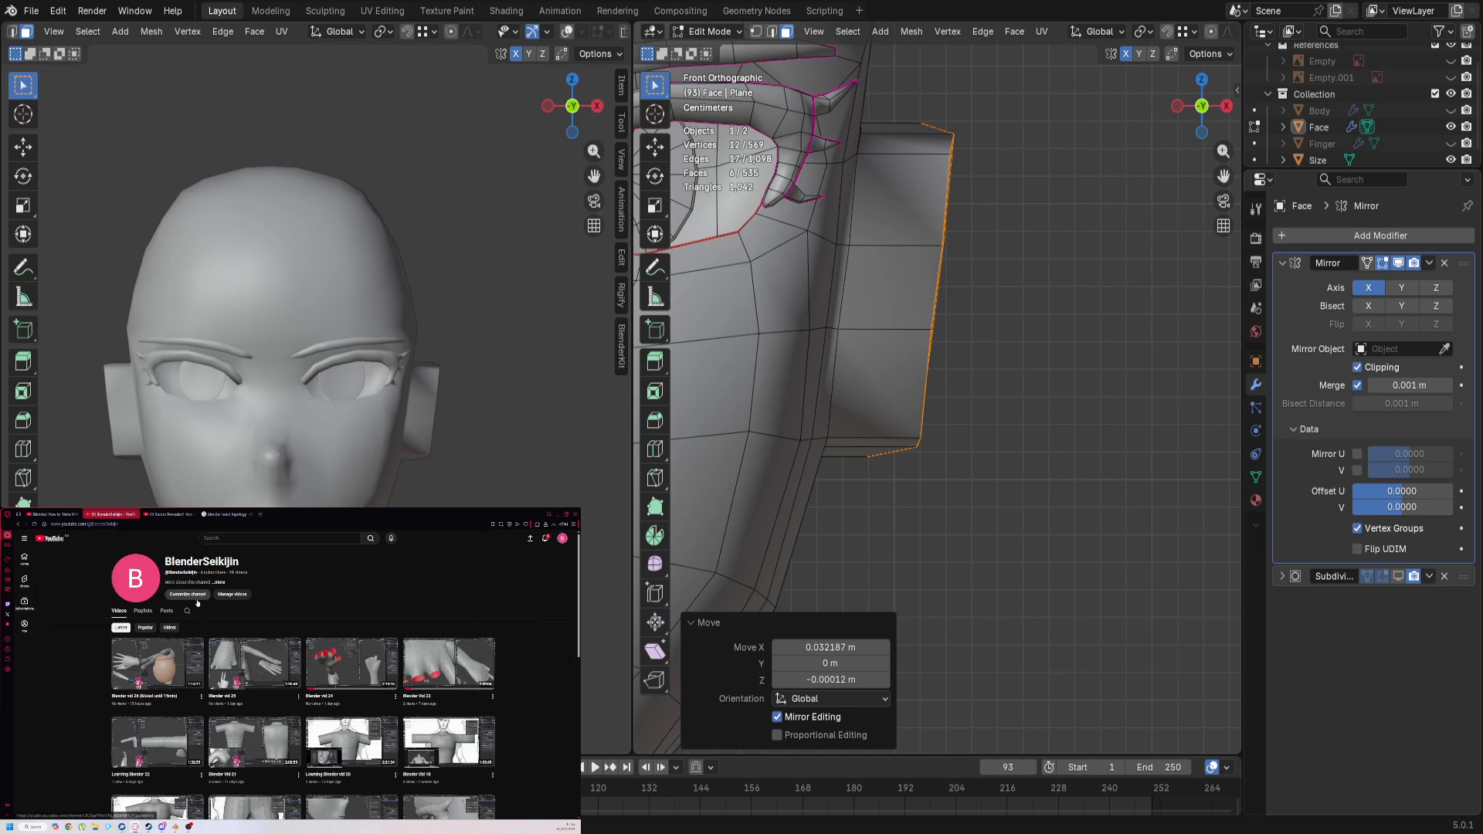
click(144, 613)
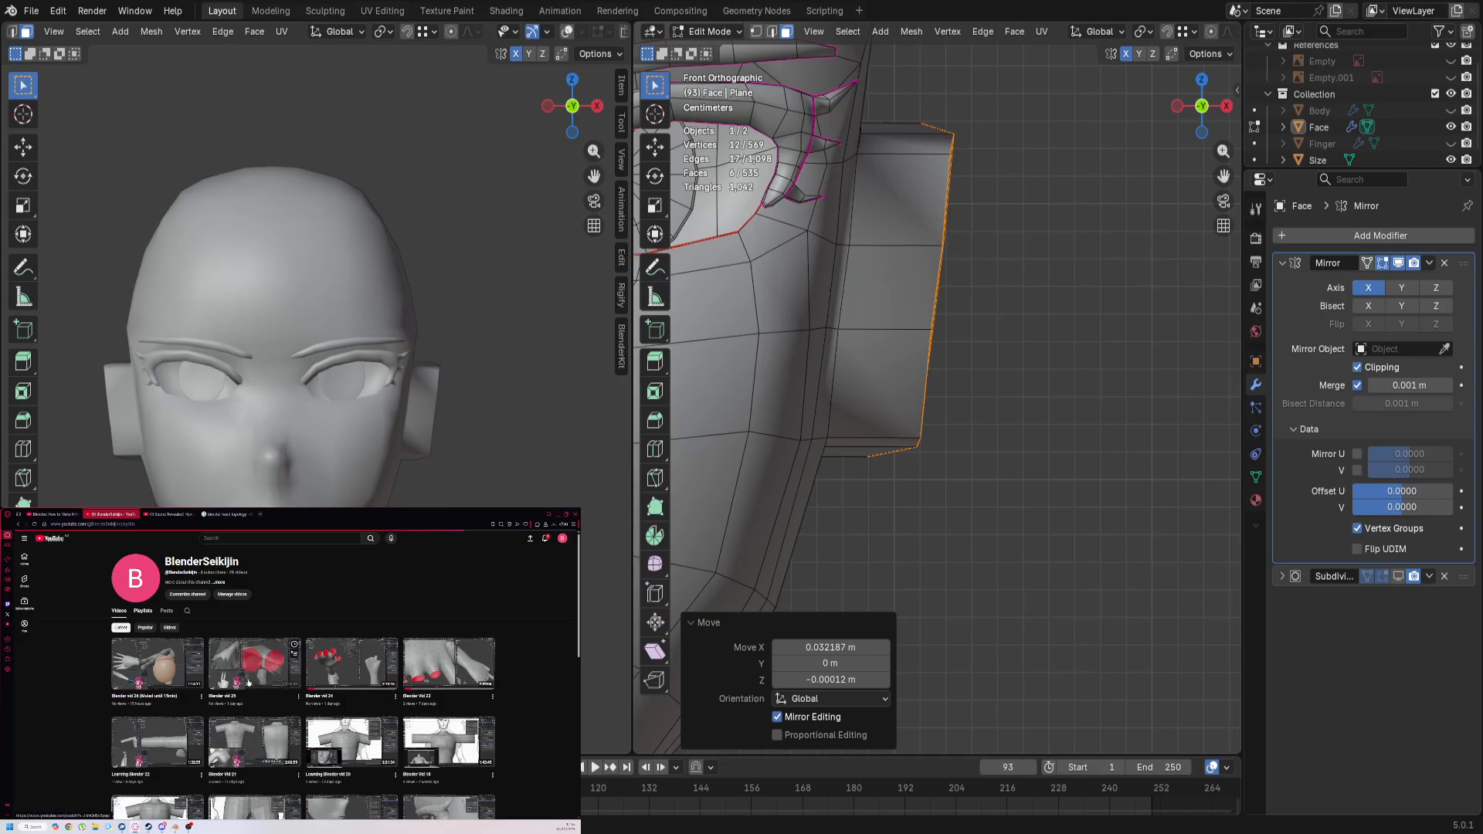
click(144, 671)
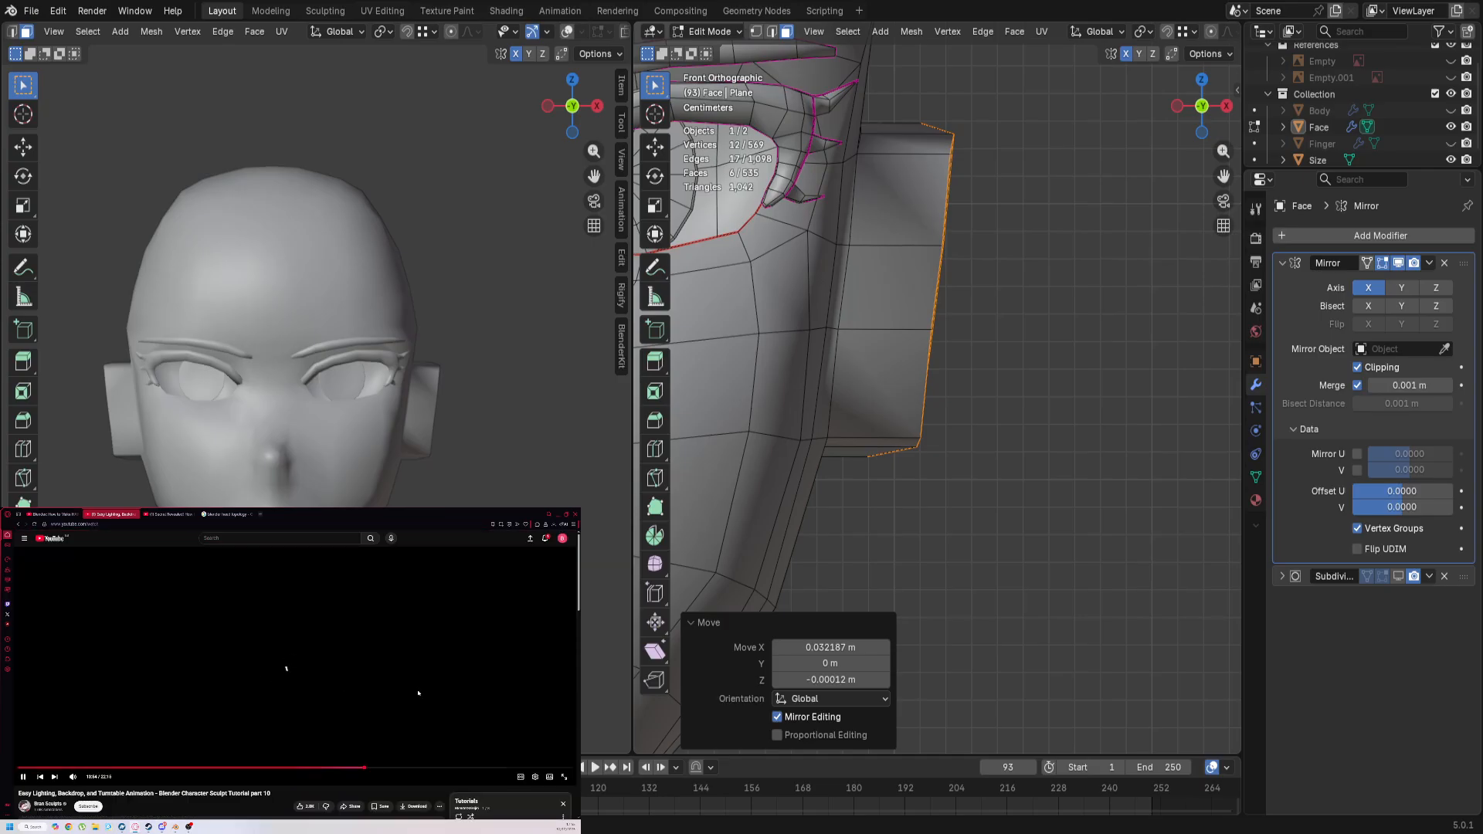
scroll(351, 695, down, 2)
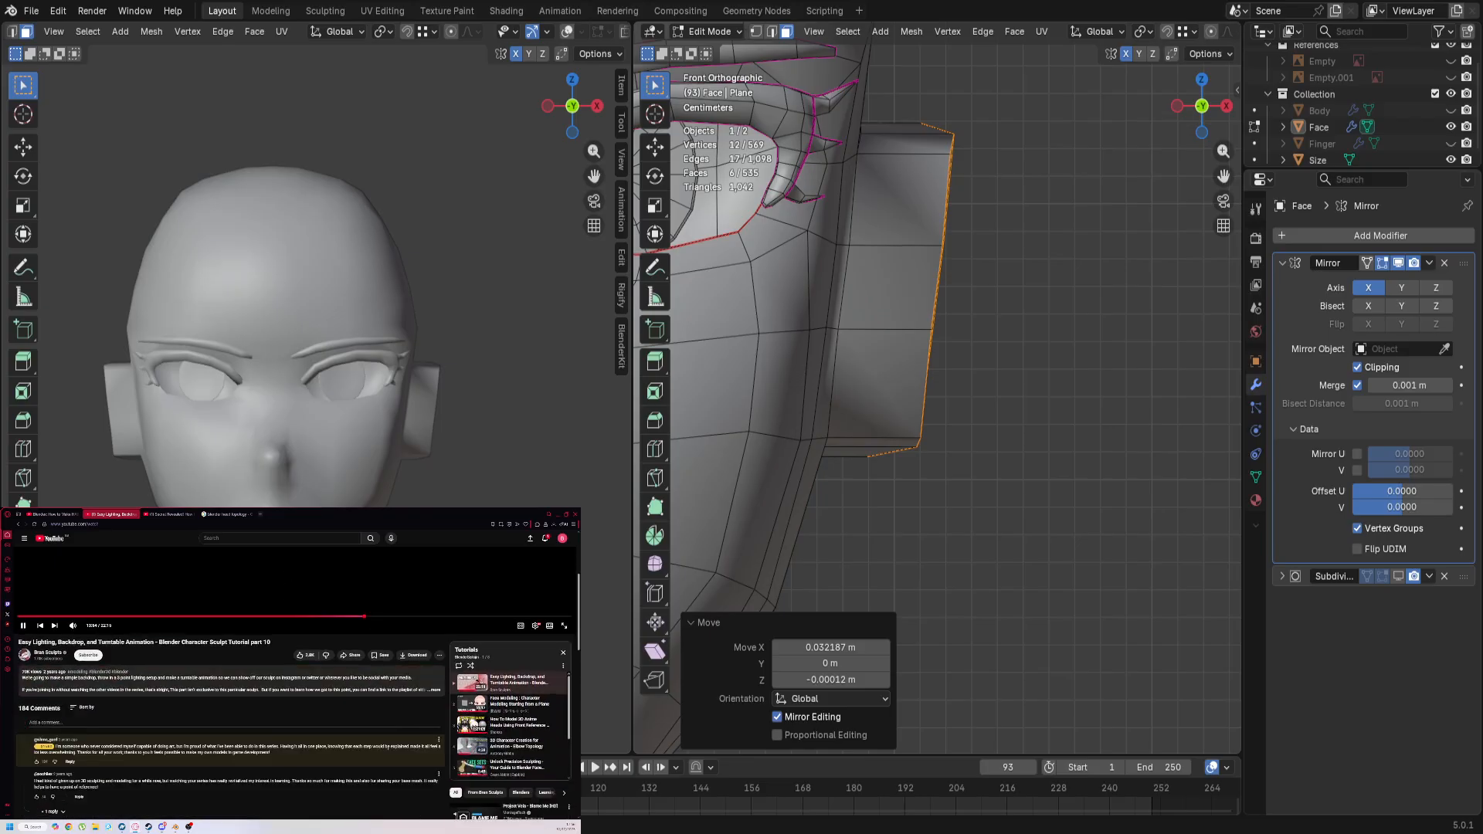
scroll(390, 672, up, 5)
click(378, 645)
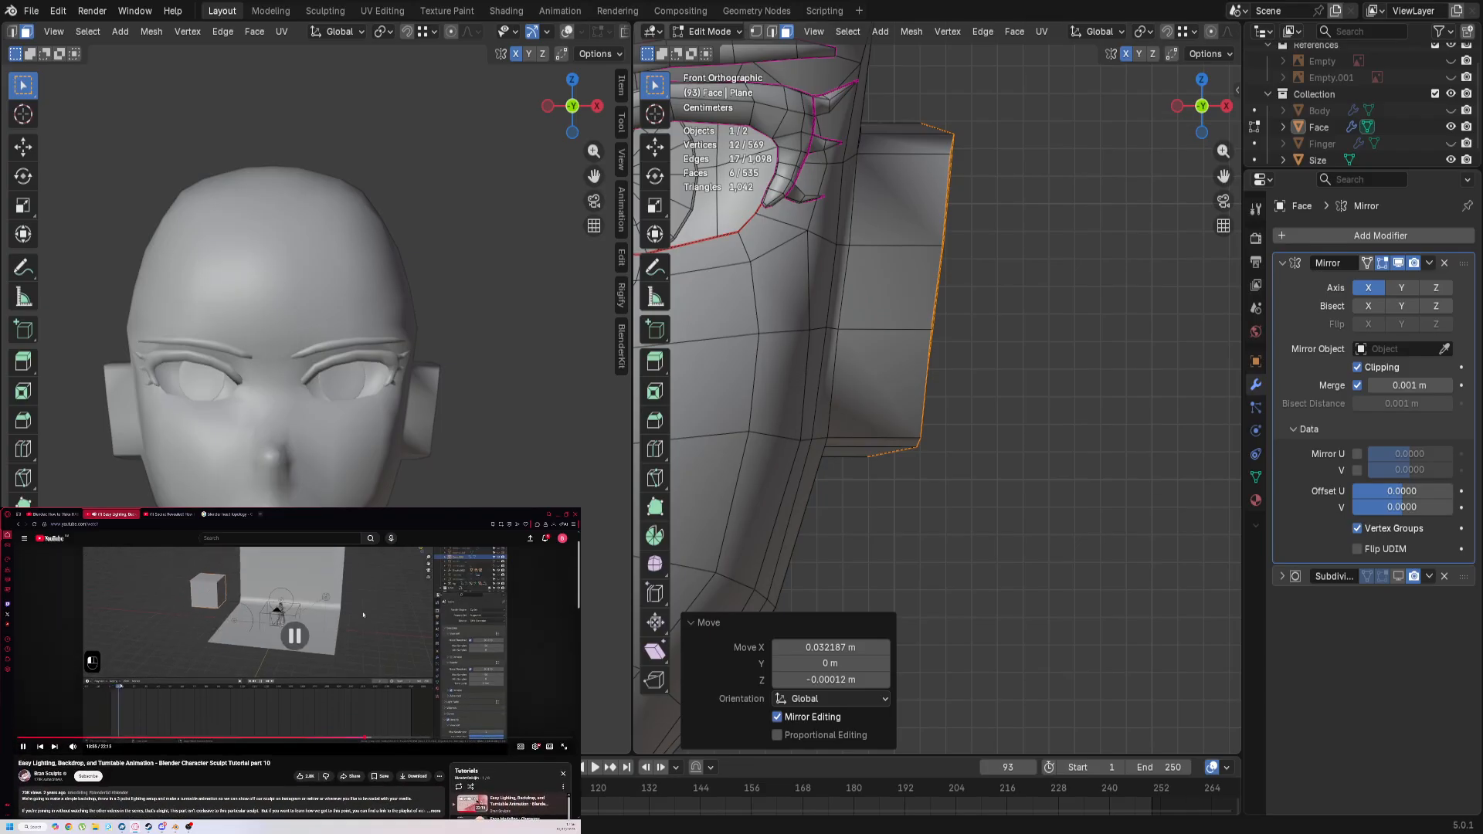
Step: Open the Bran Sculpts channel's video list and browse it for the parts of the Blender Character Sculpt Tutorial
scroll(400, 683, down, 4)
scroll(401, 695, up, 1)
scroll(400, 696, down, 3)
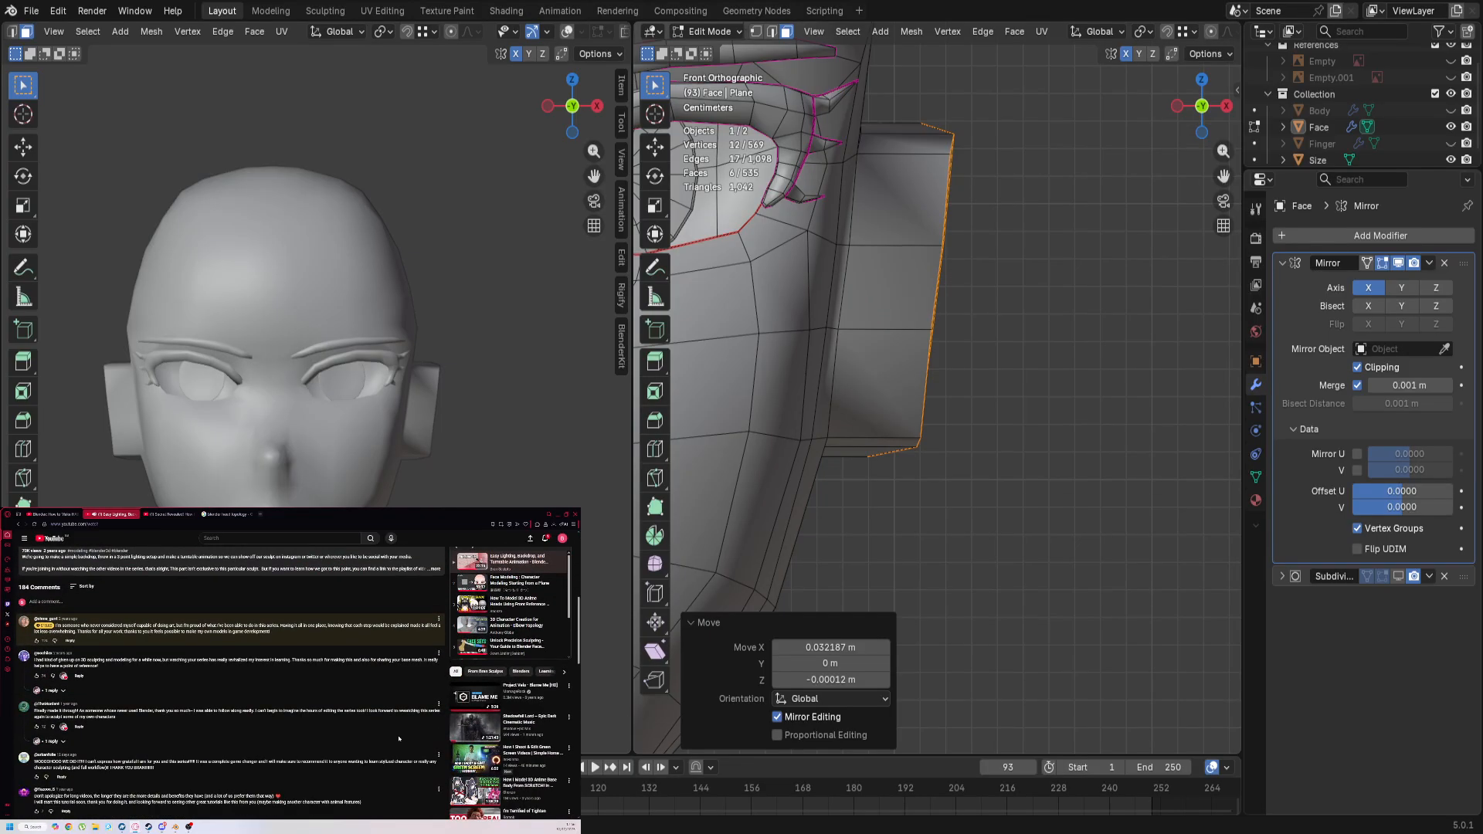
scroll(399, 739, up, 3)
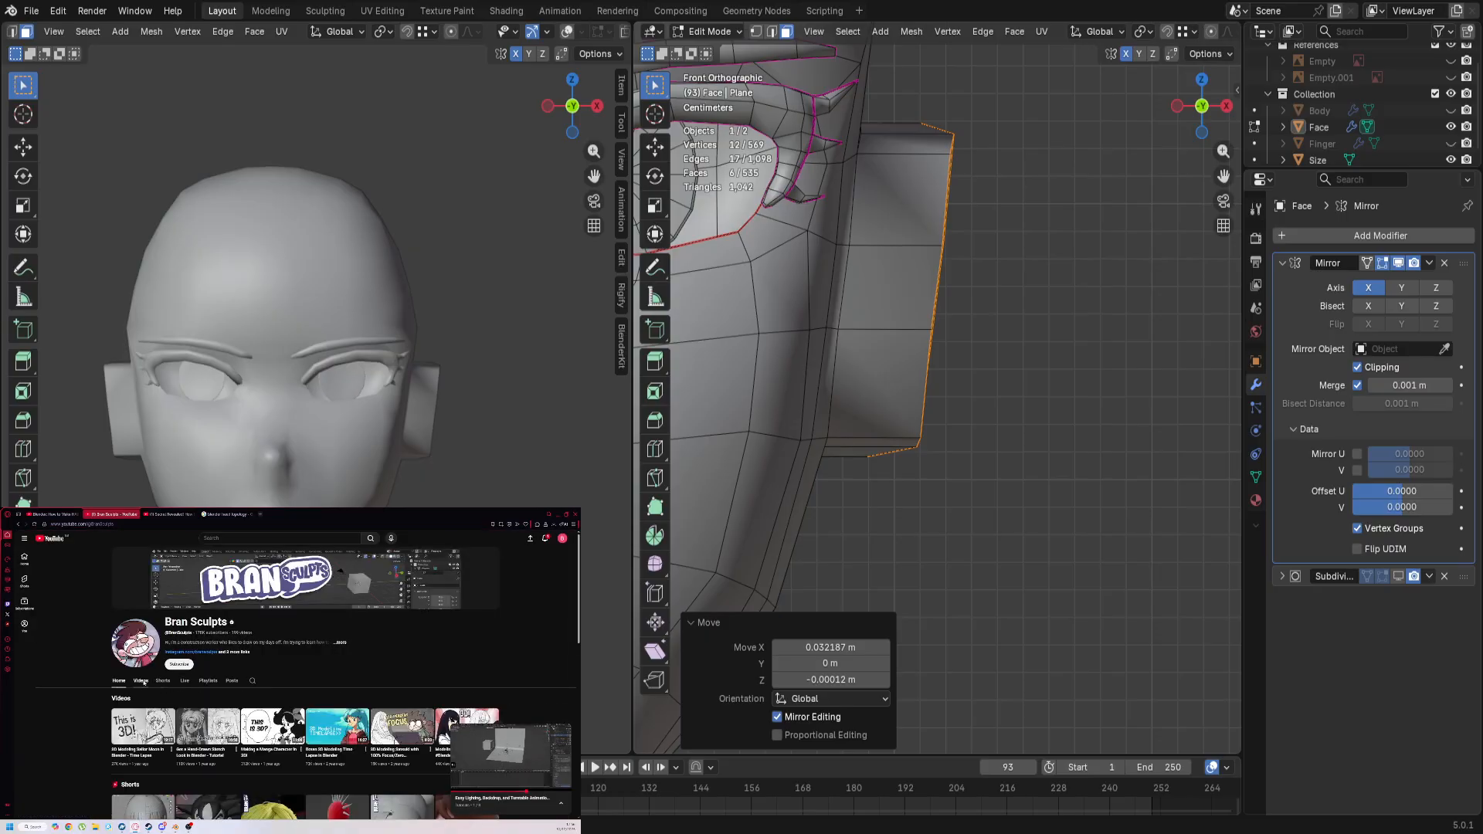
click(141, 682)
scroll(143, 682, down, 3)
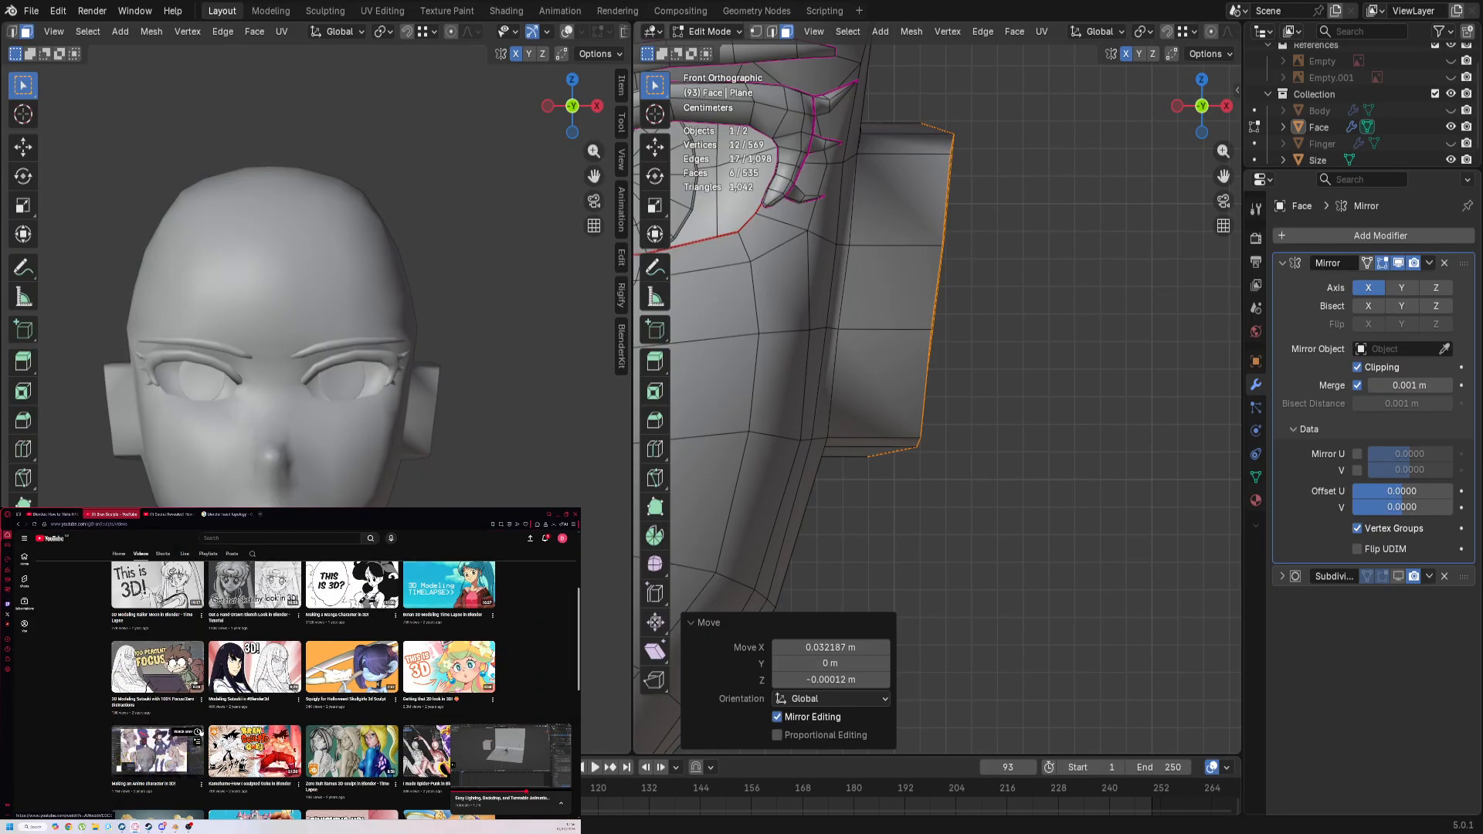
scroll(199, 733, down, 1)
scroll(200, 732, down, 6)
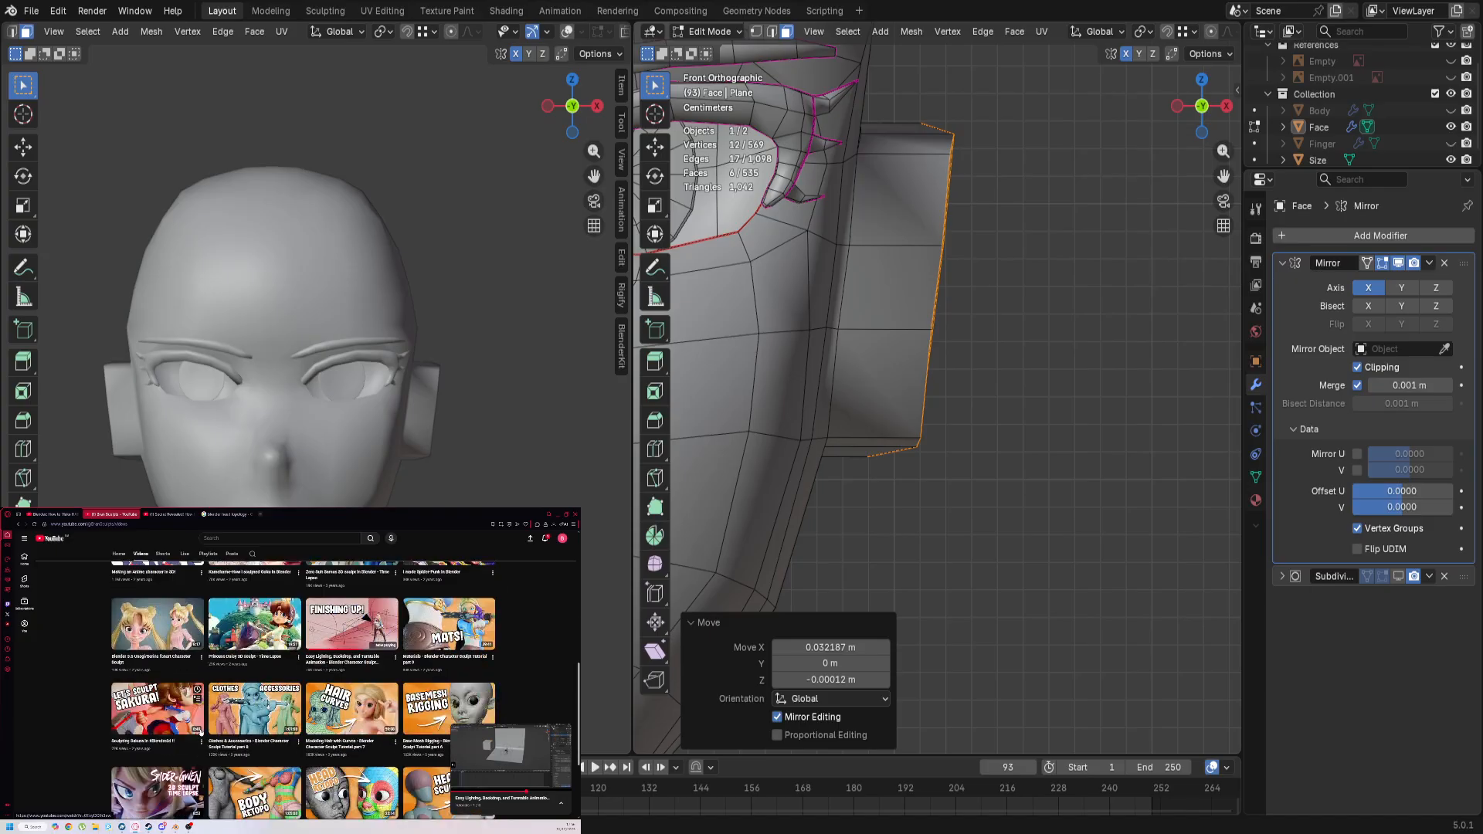
scroll(200, 732, down, 3)
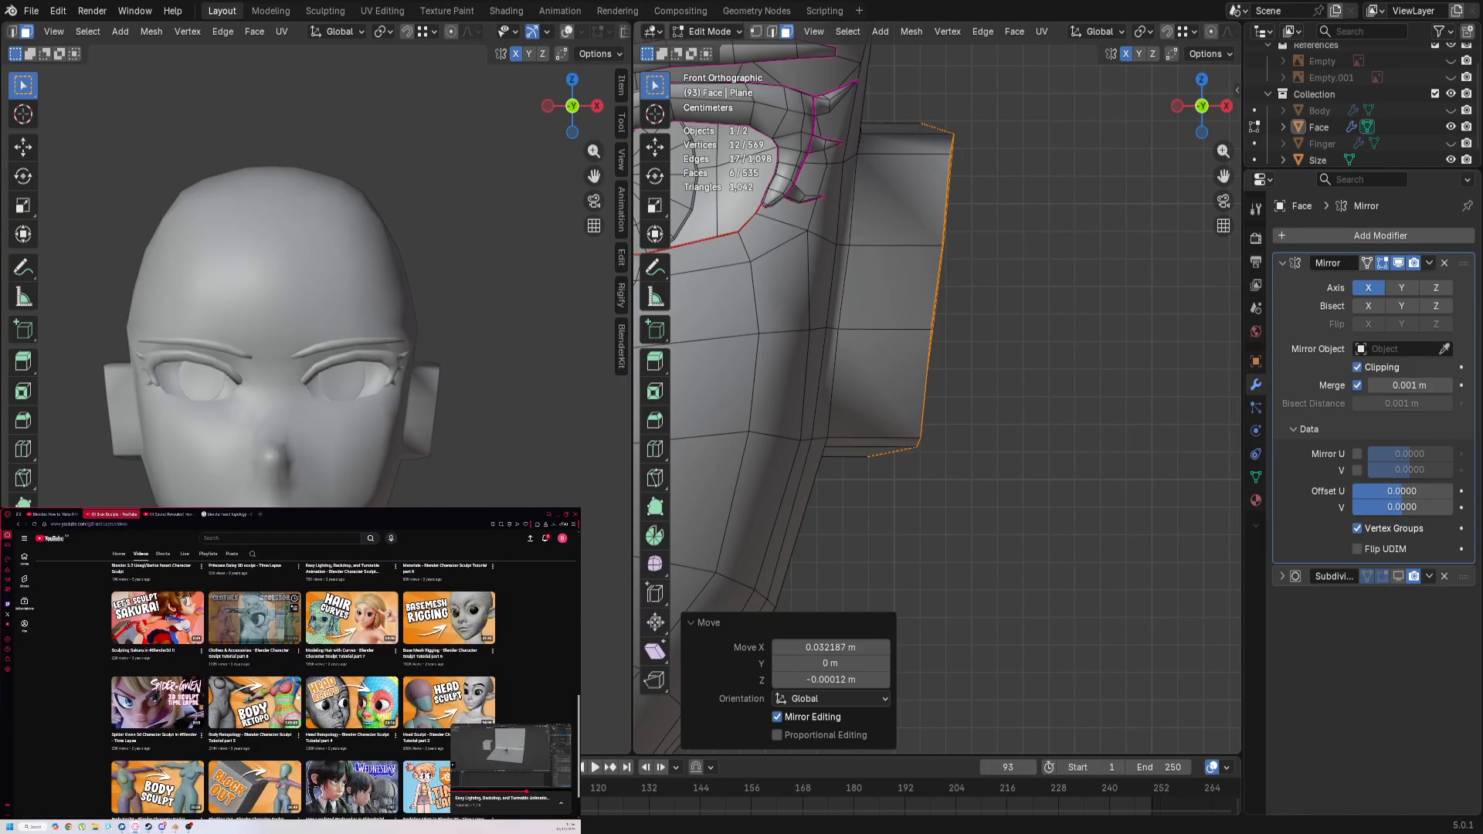
scroll(298, 696, down, 2)
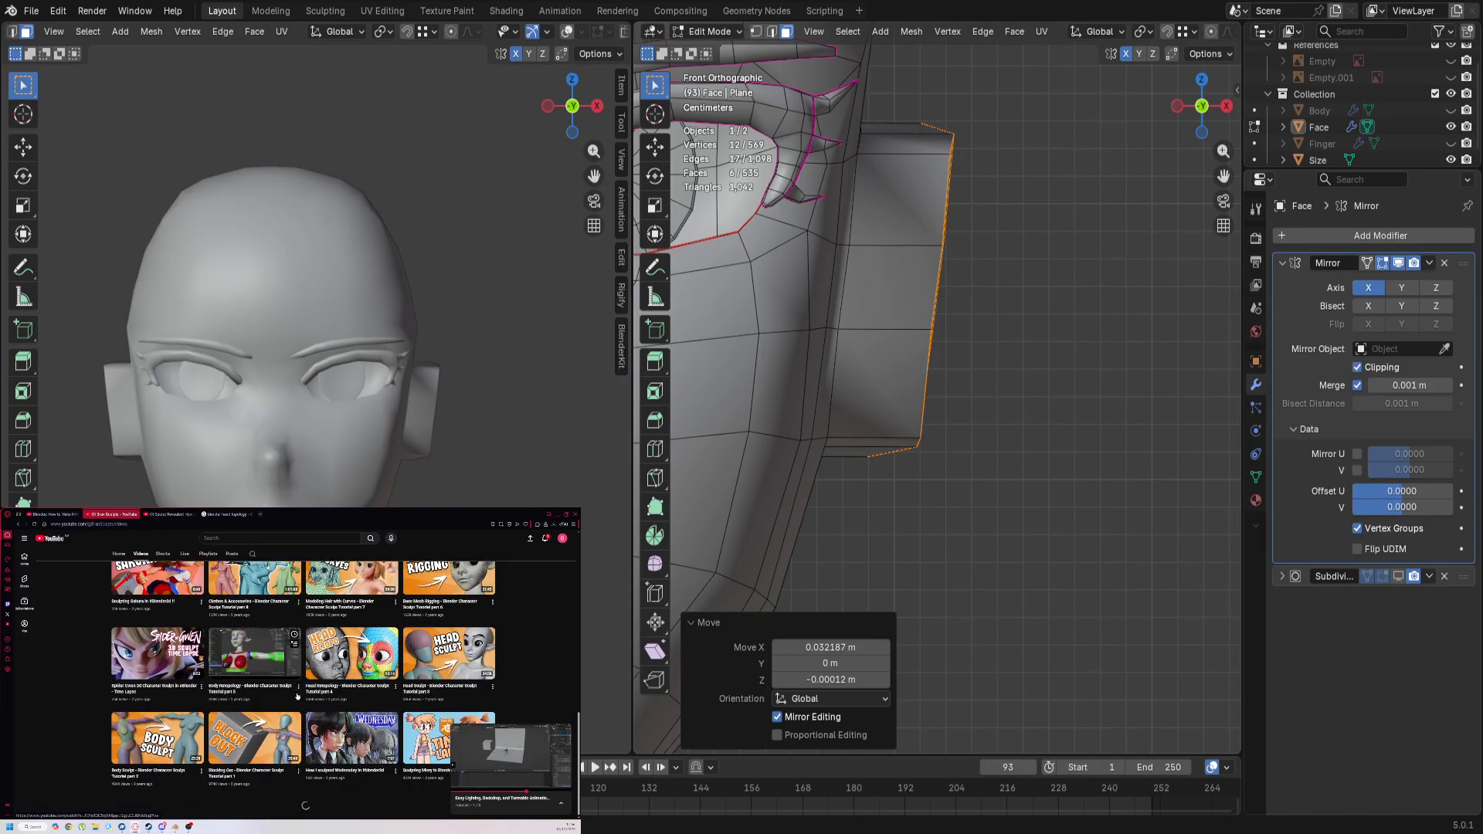
scroll(298, 697, up, 5)
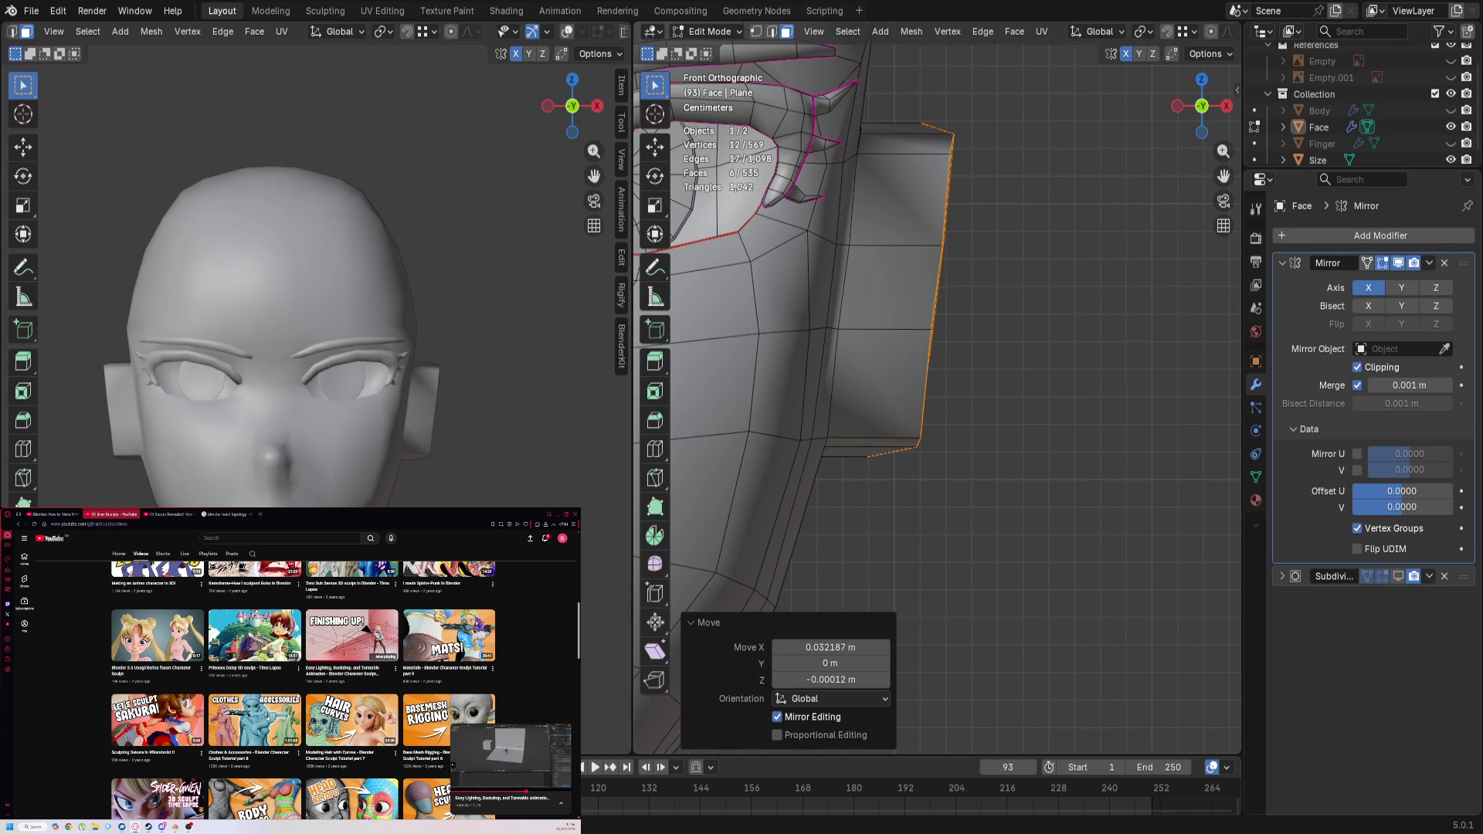
scroll(298, 697, down, 2)
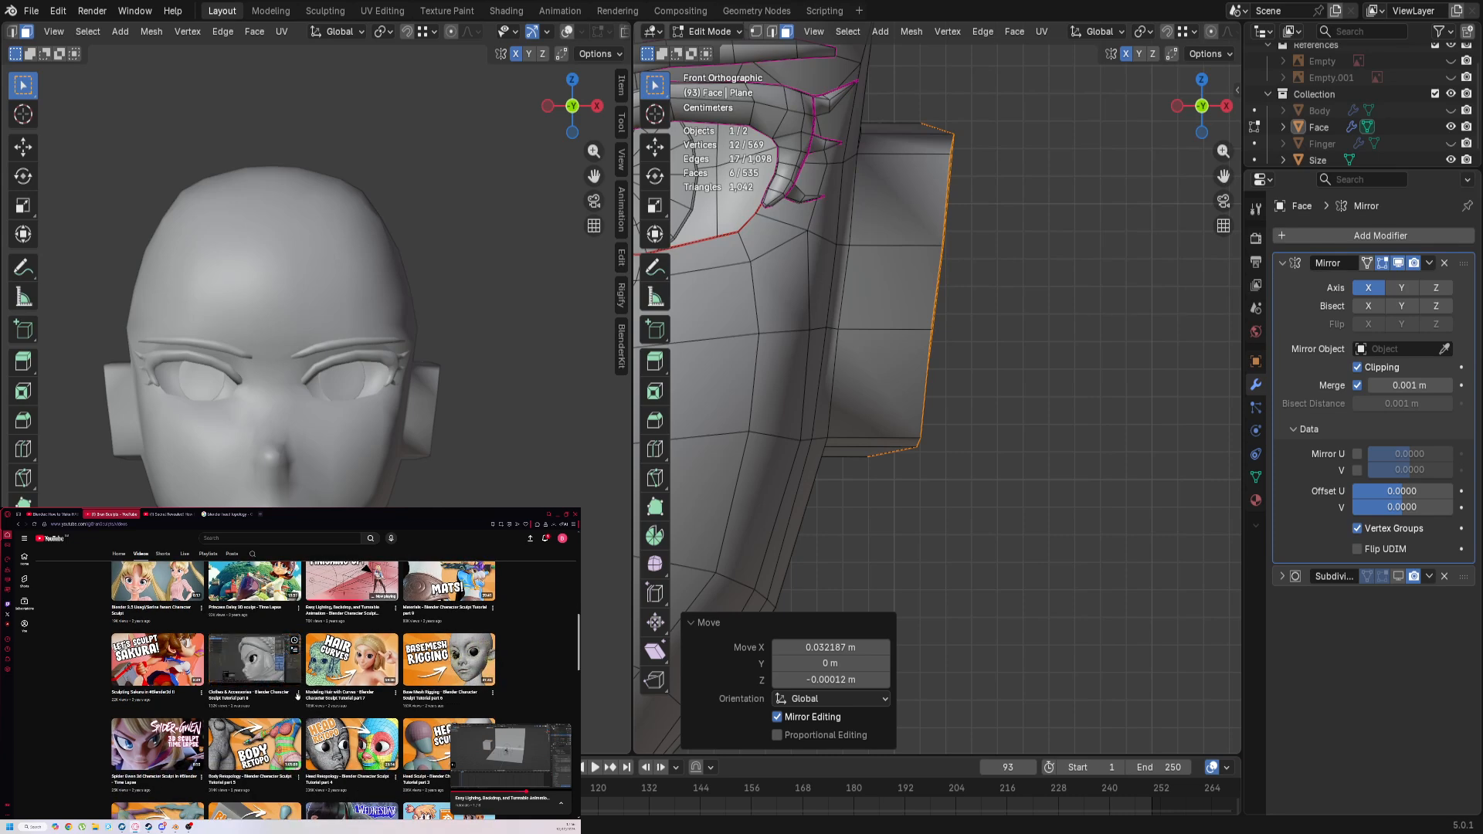
scroll(298, 697, down, 3)
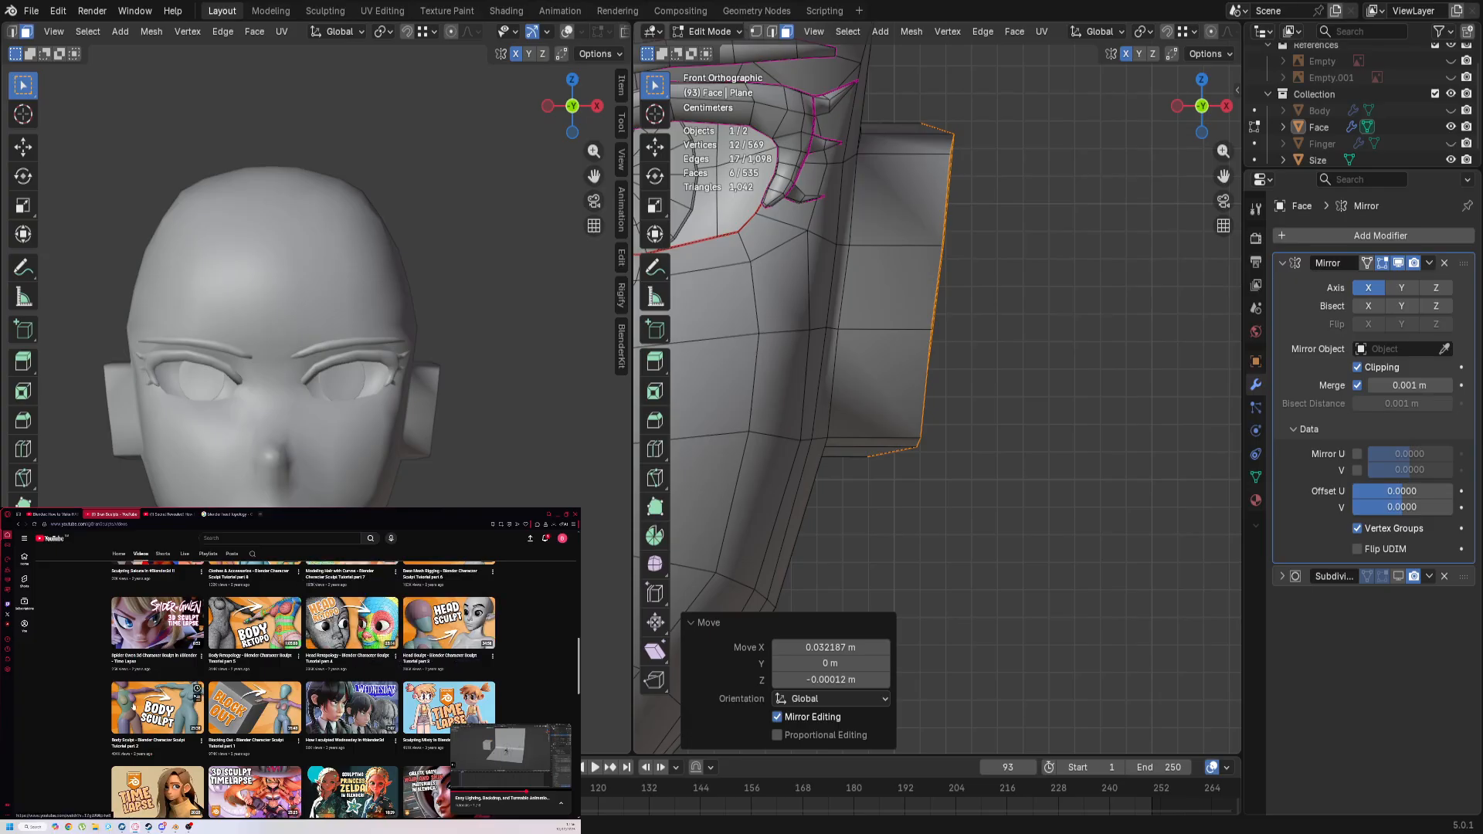
Step: Play Body Sculpt - Blender Character Sculpt Tutorial part 2 and skim through it for ear modelling
click(133, 707)
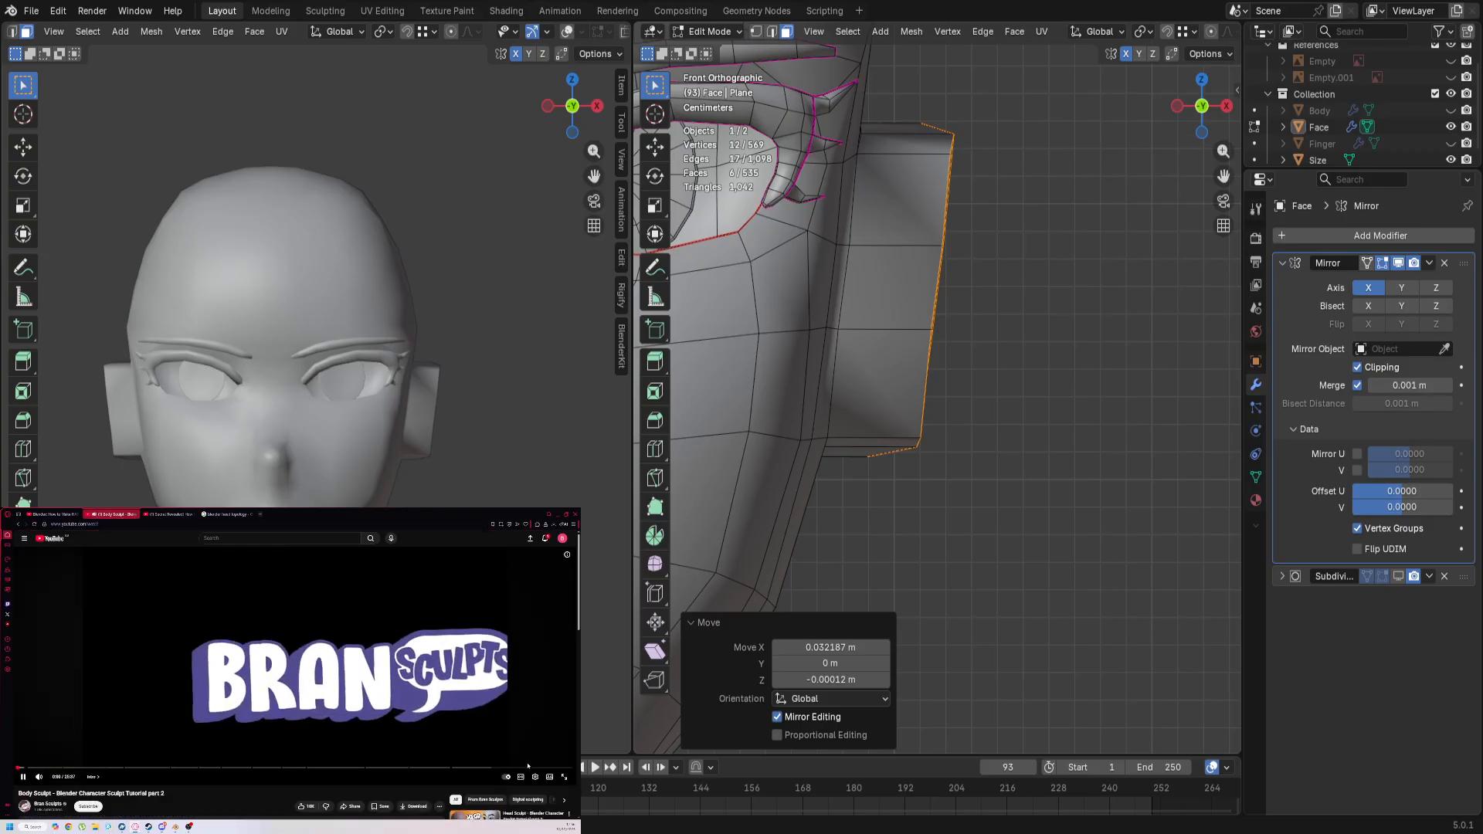
click(531, 768)
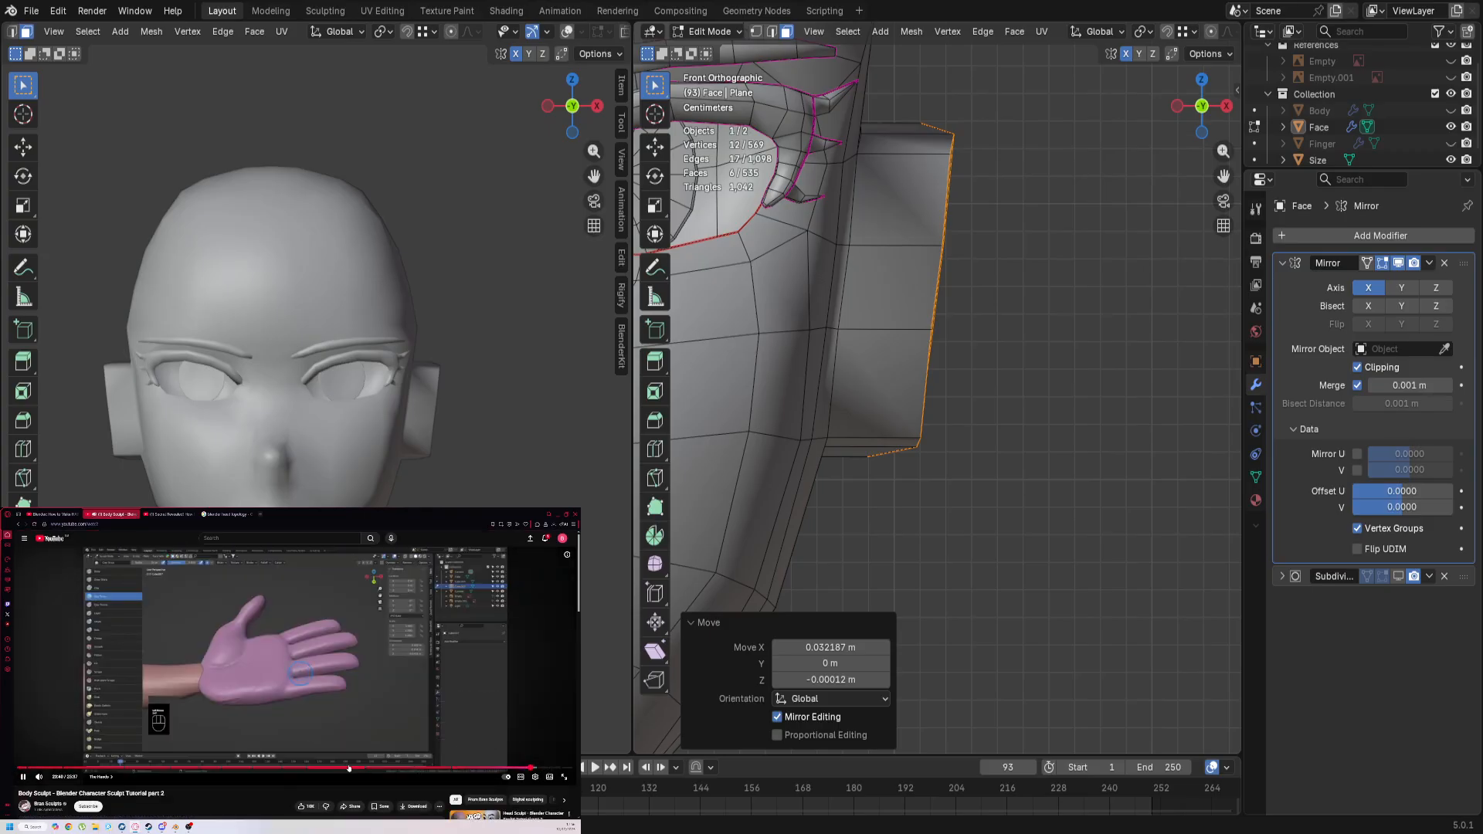
click(261, 768)
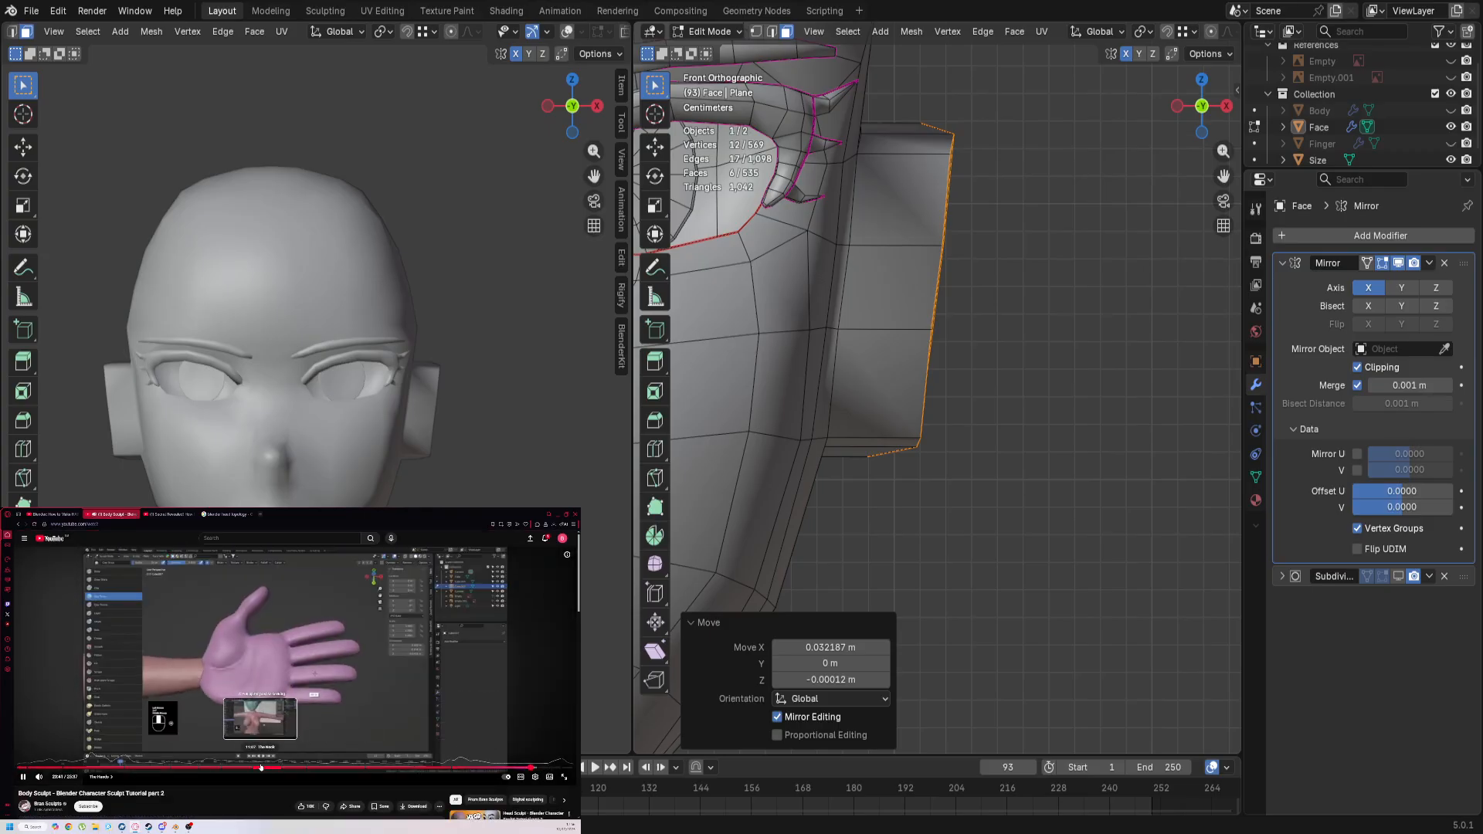
click(211, 768)
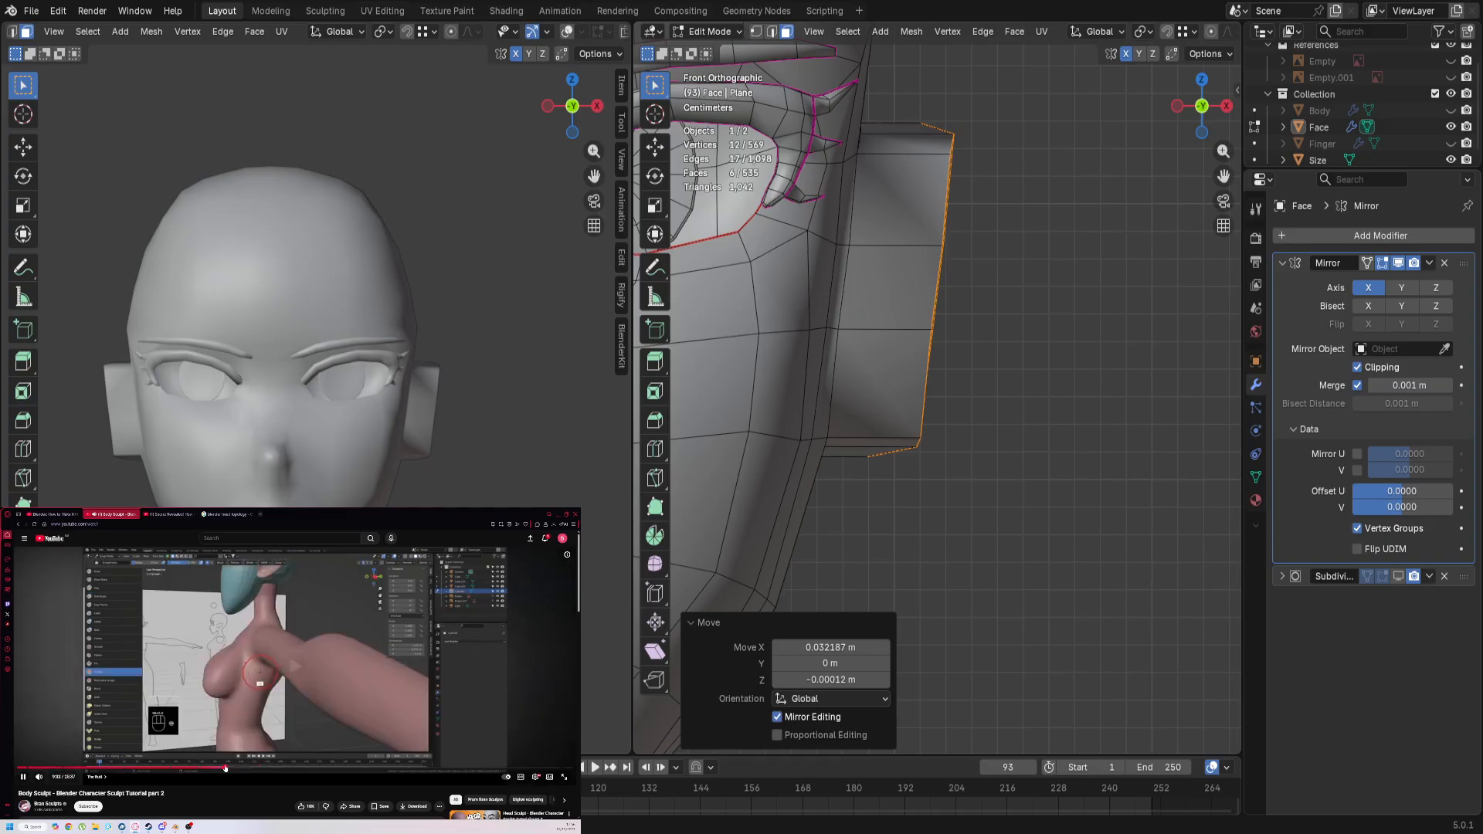
click(173, 768)
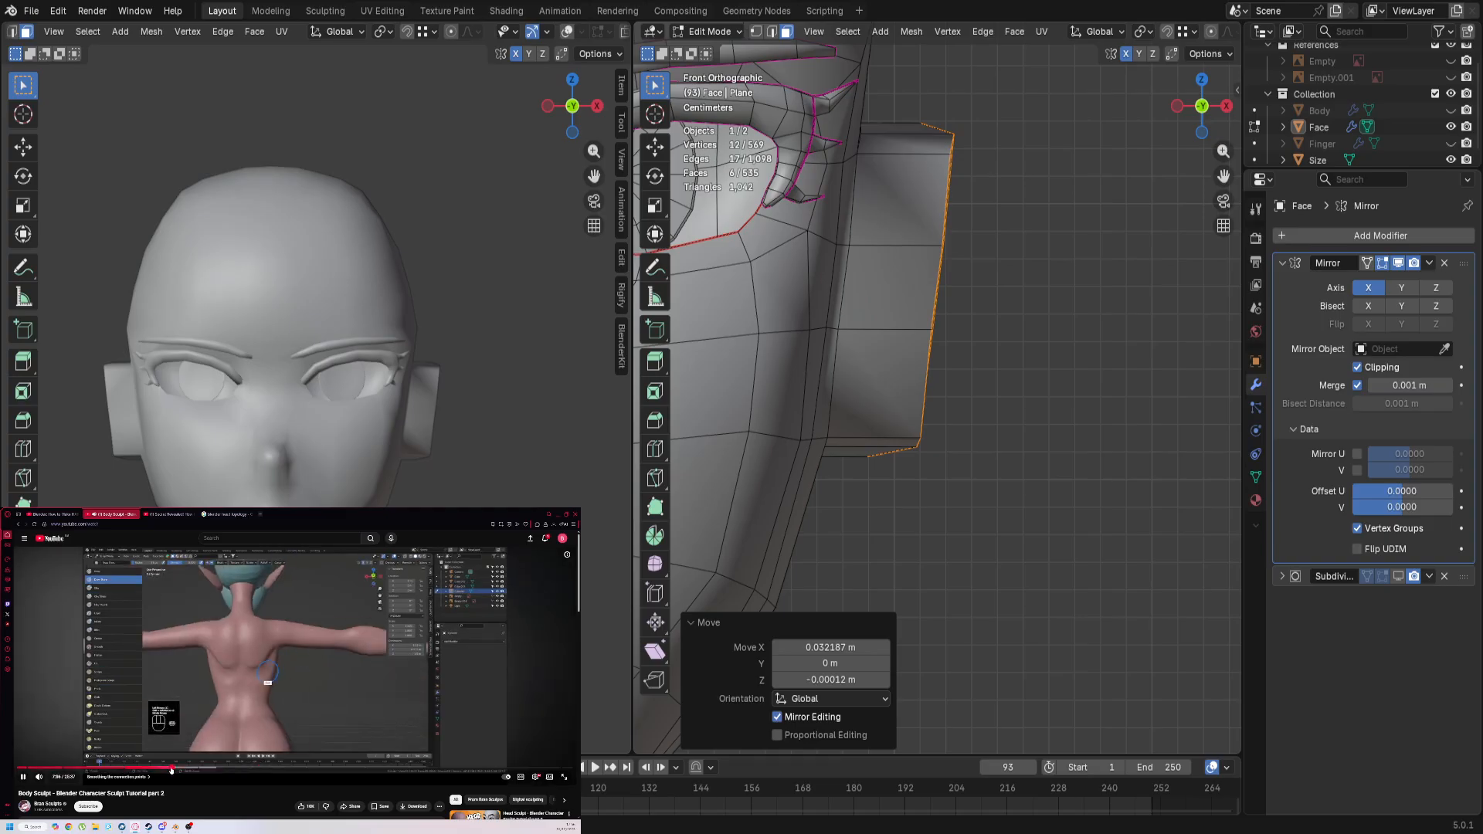
click(66, 768)
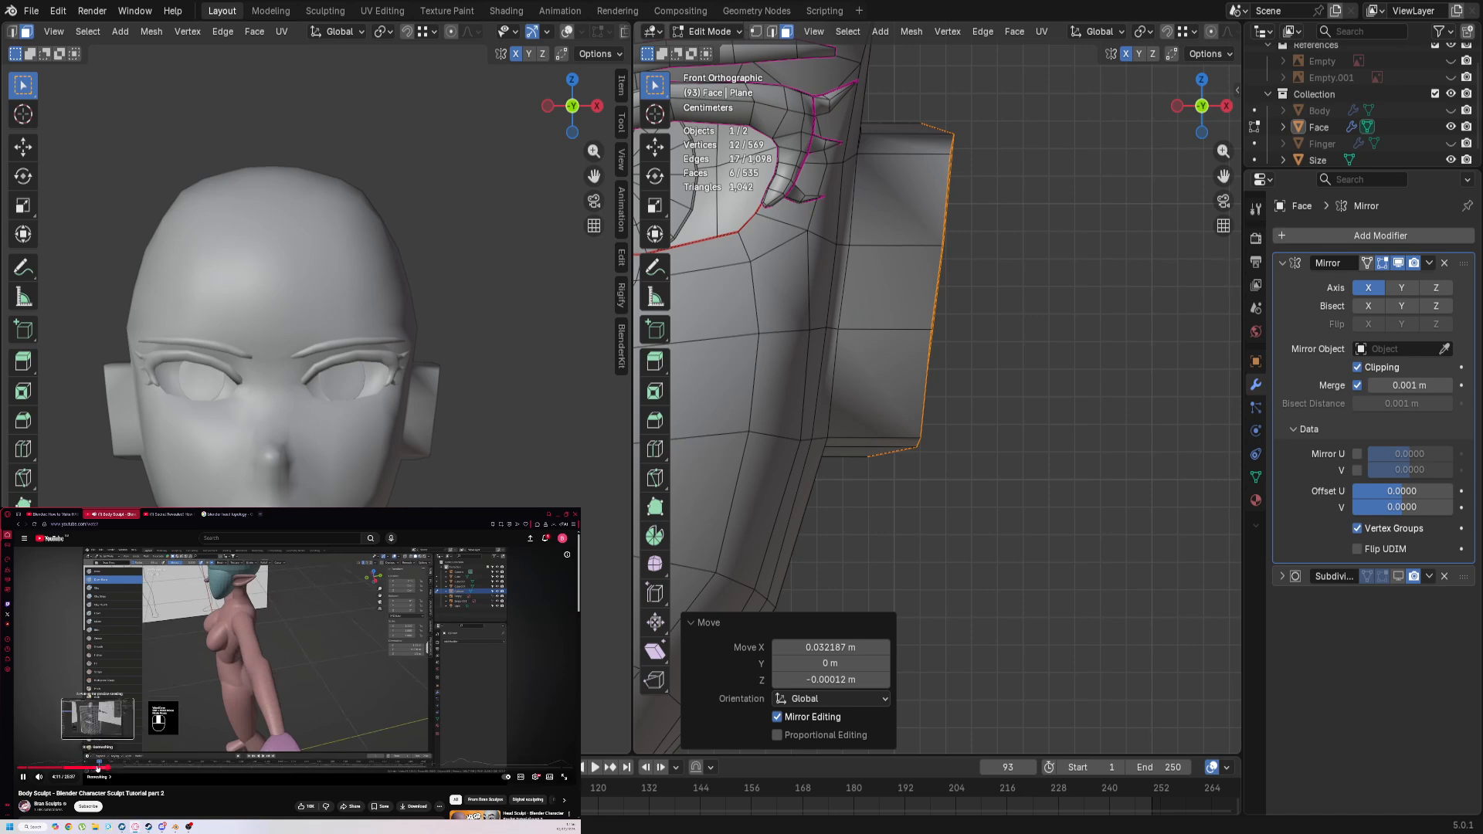
click(49, 768)
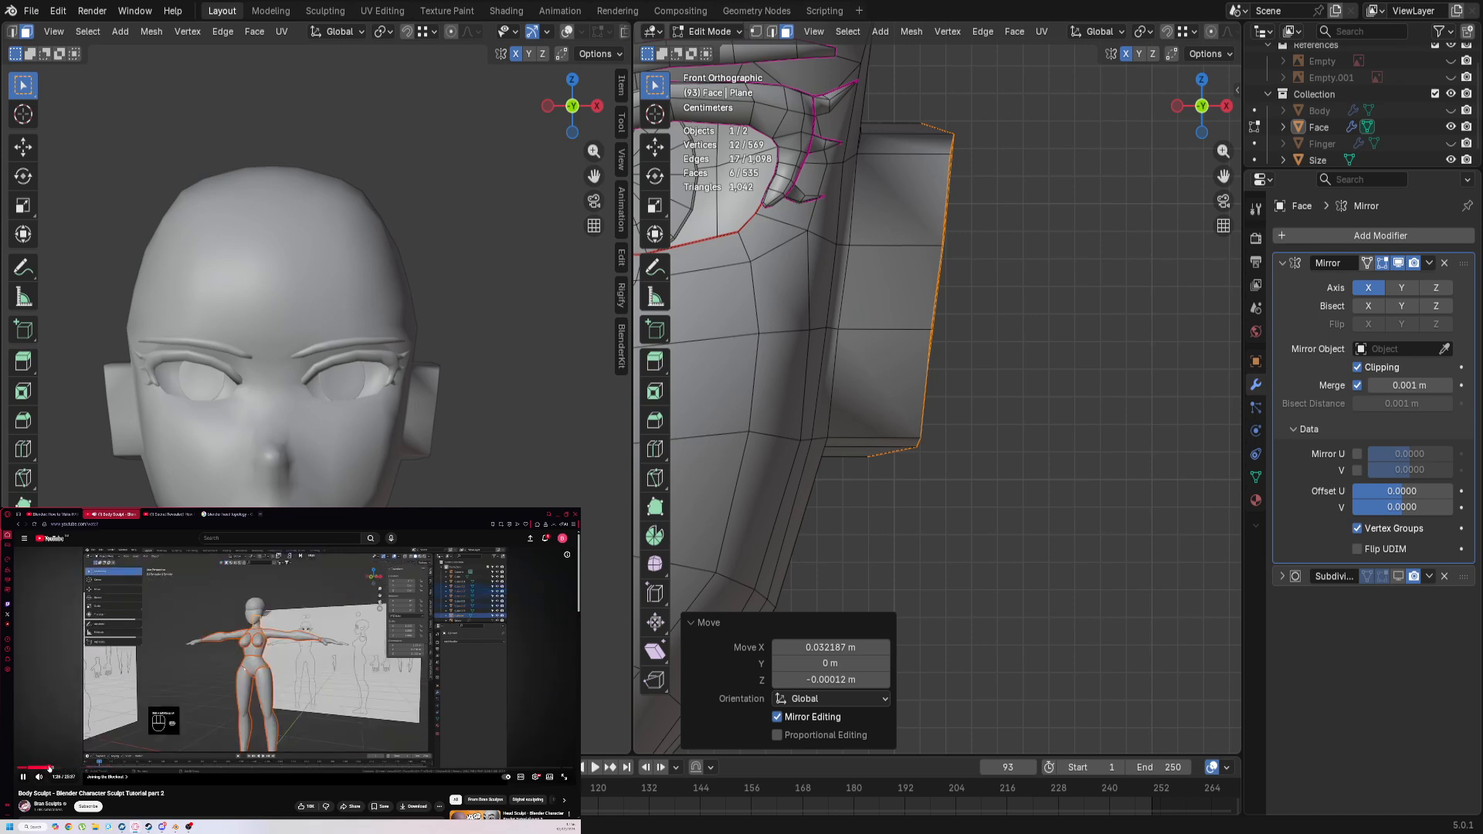
click(28, 767)
scroll(249, 781, down, 2)
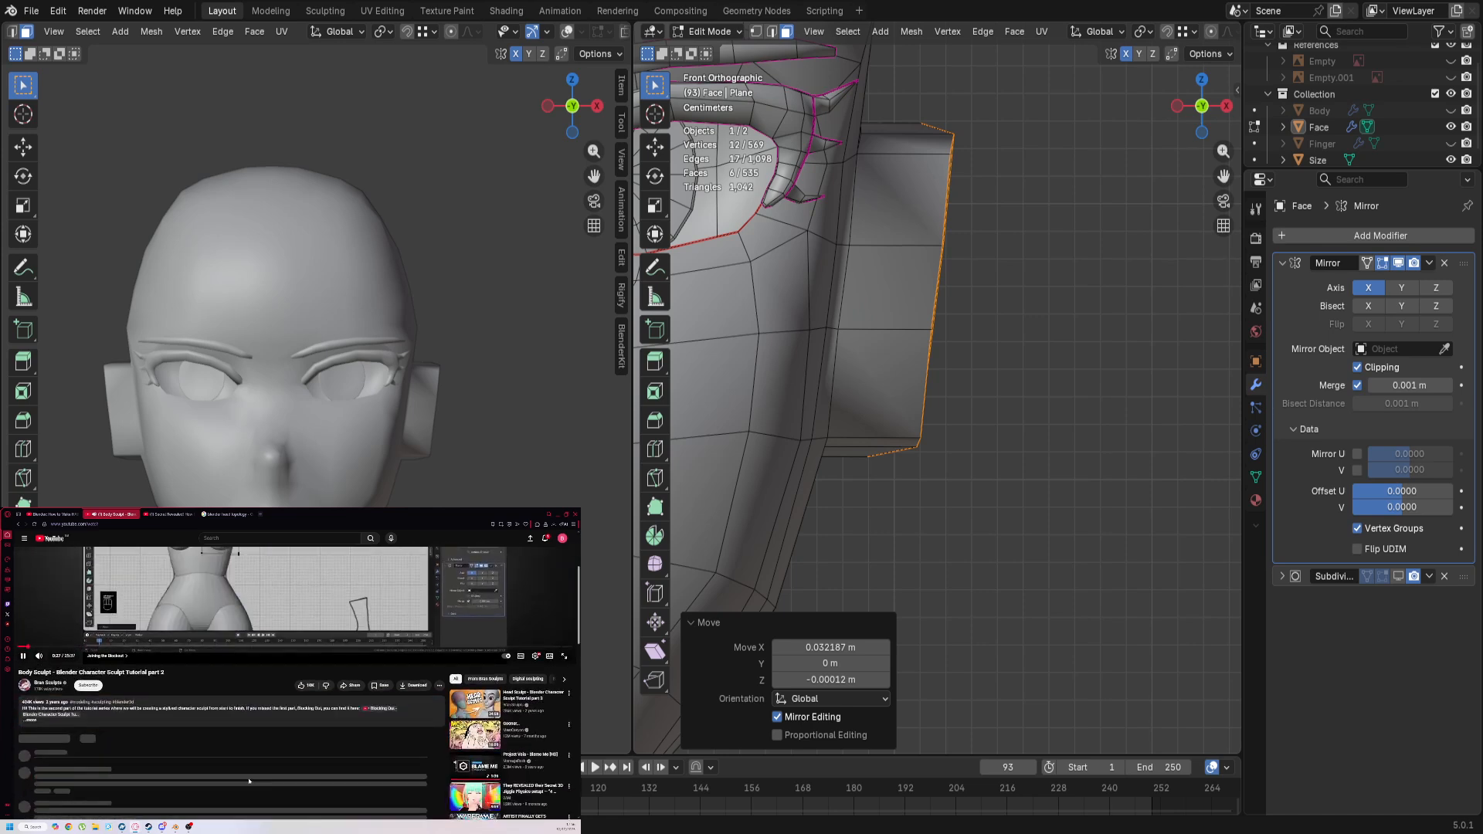
scroll(248, 781, up, 1)
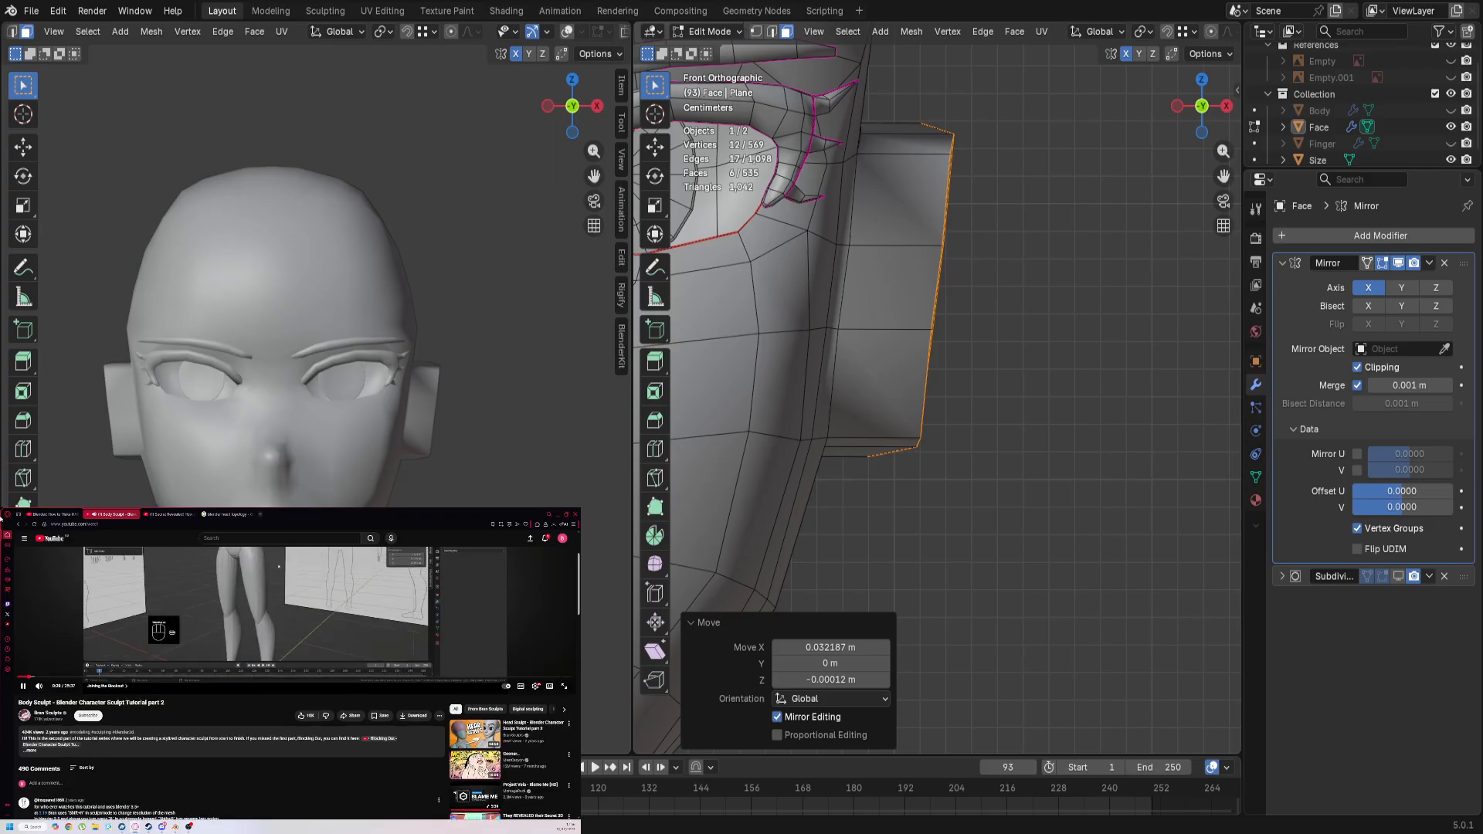
Step: Go back to the video list, play Blocking Out - Blender Character Sculpt Tutorial part 1 near its ear section, and pause it at the ear shape
click(18, 524)
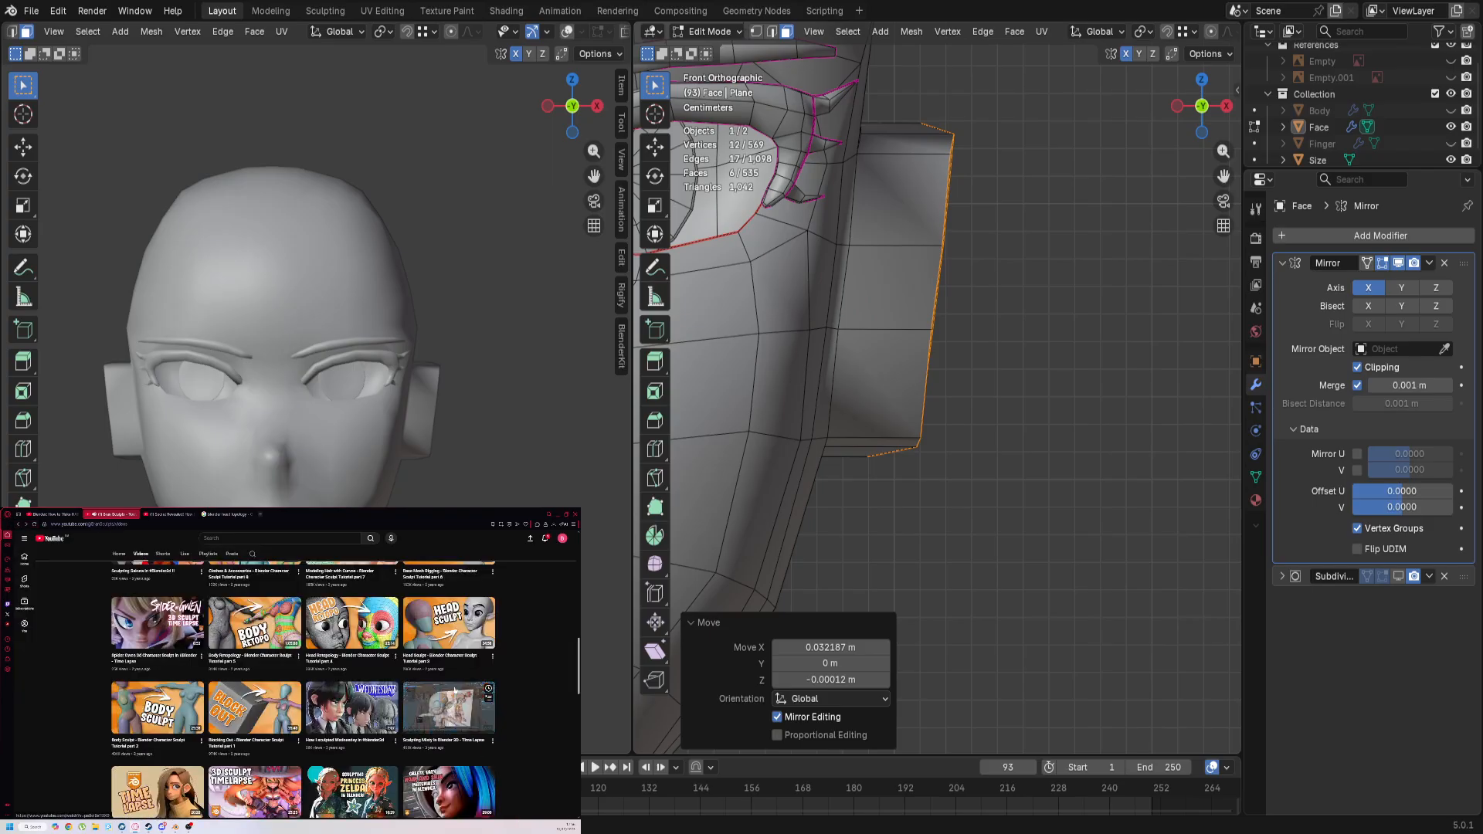
scroll(409, 688, up, 1)
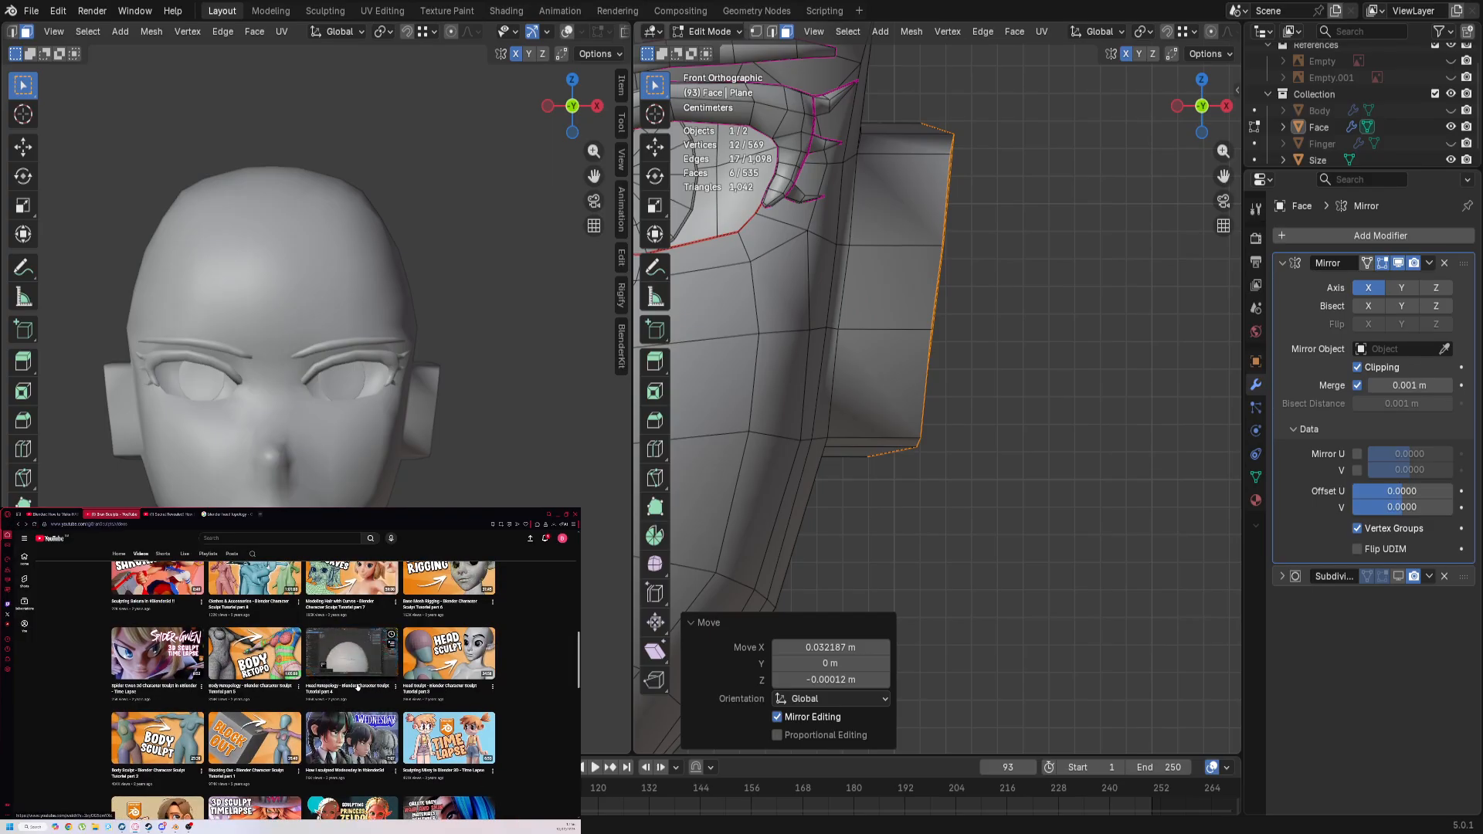
click(265, 734)
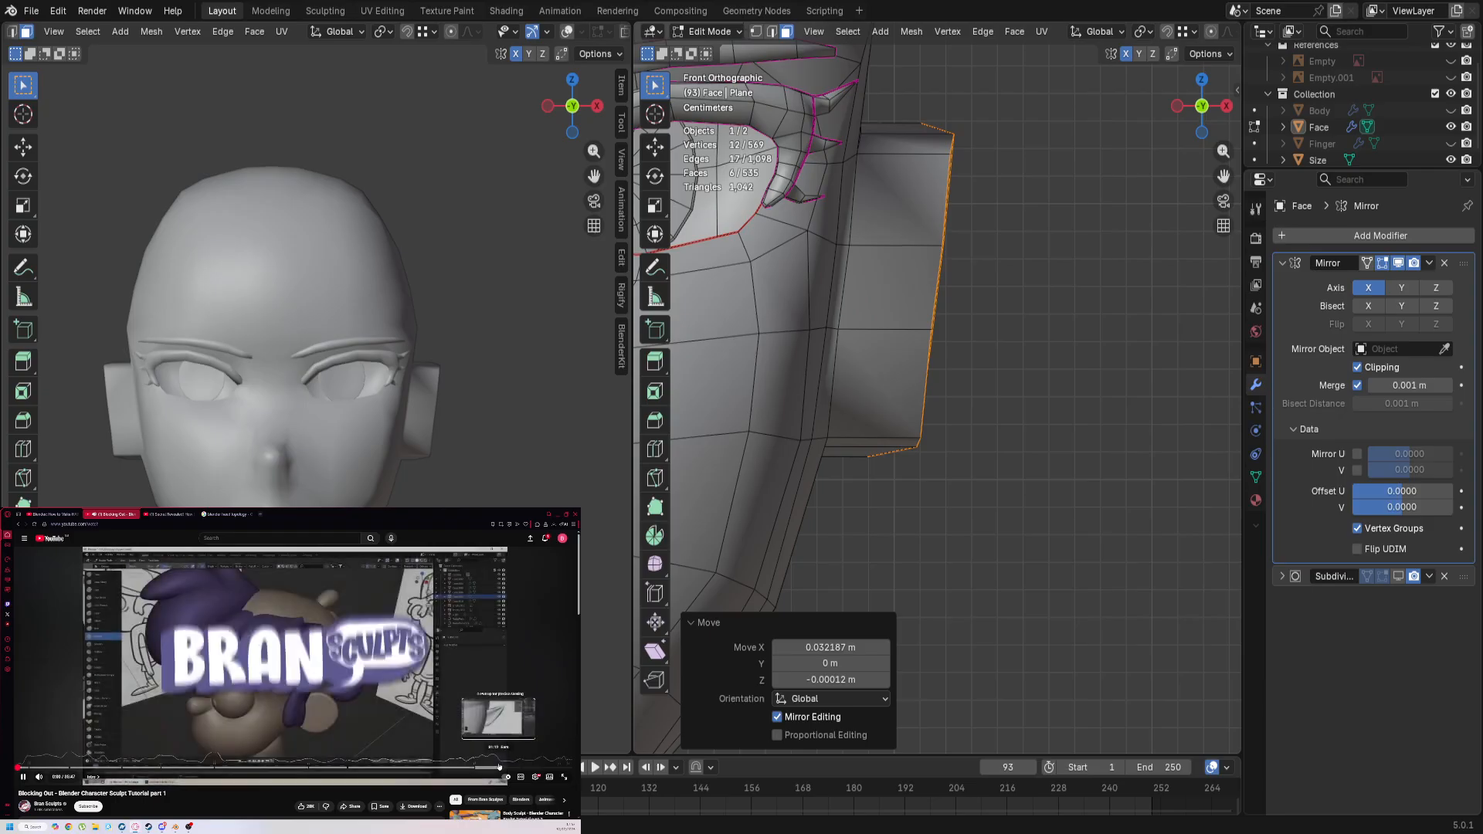
click(477, 769)
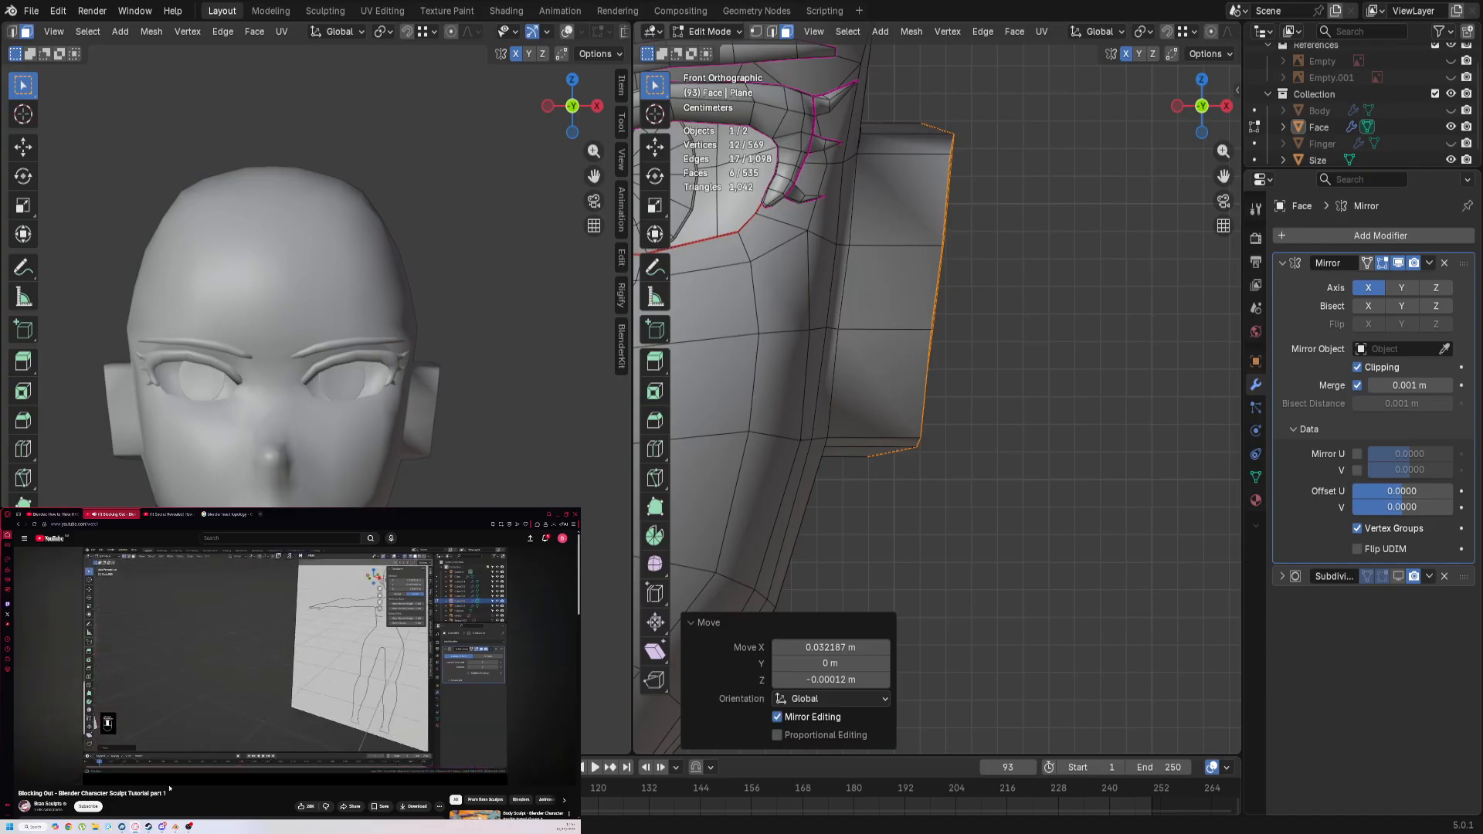
click(347, 687)
Step: In Blender, deselect the outer ear faces and return to the front orthographic view
scroll(889, 409, up, 1)
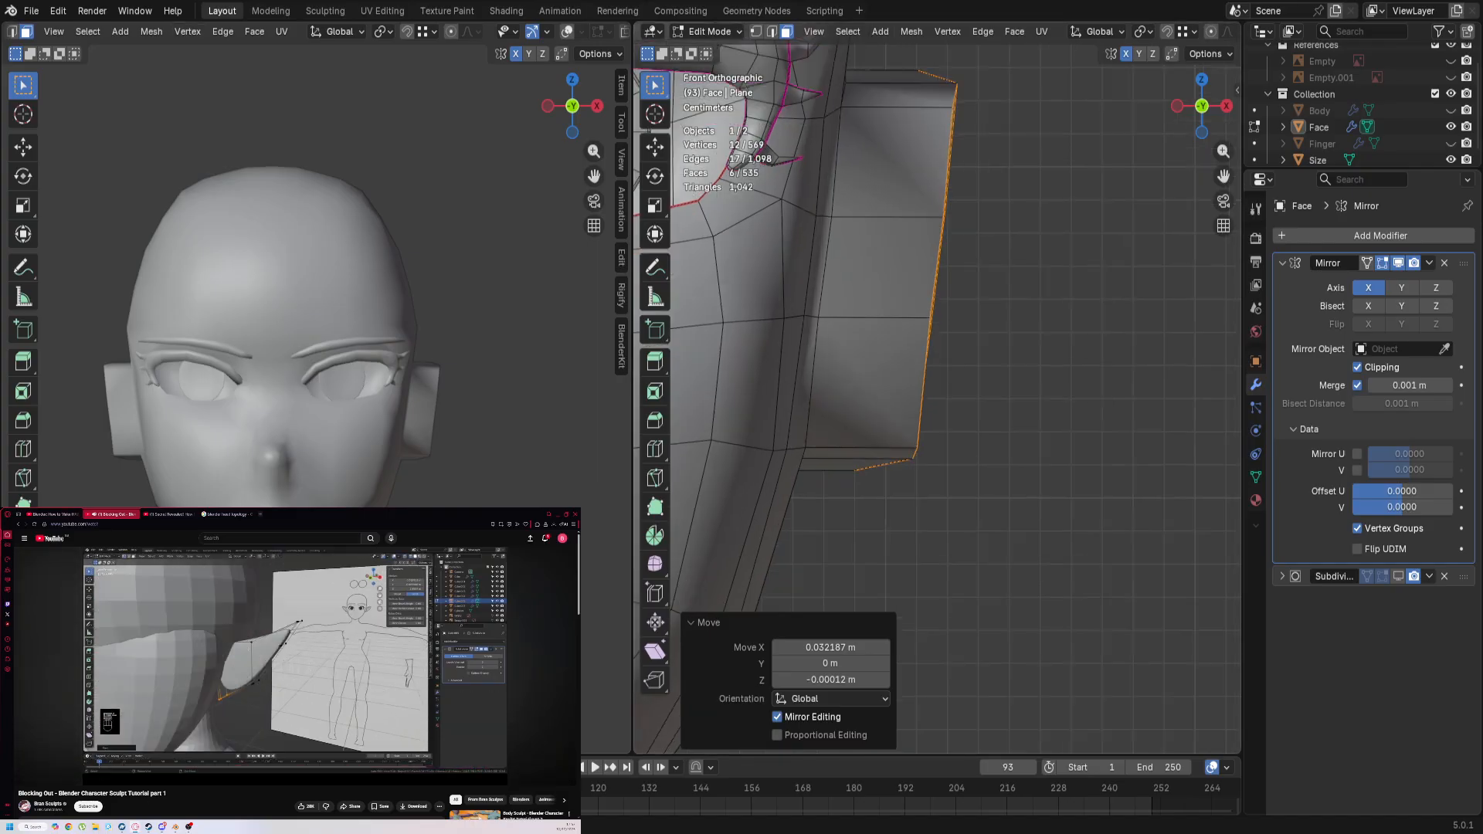
middle_drag(888, 409, 837, 387)
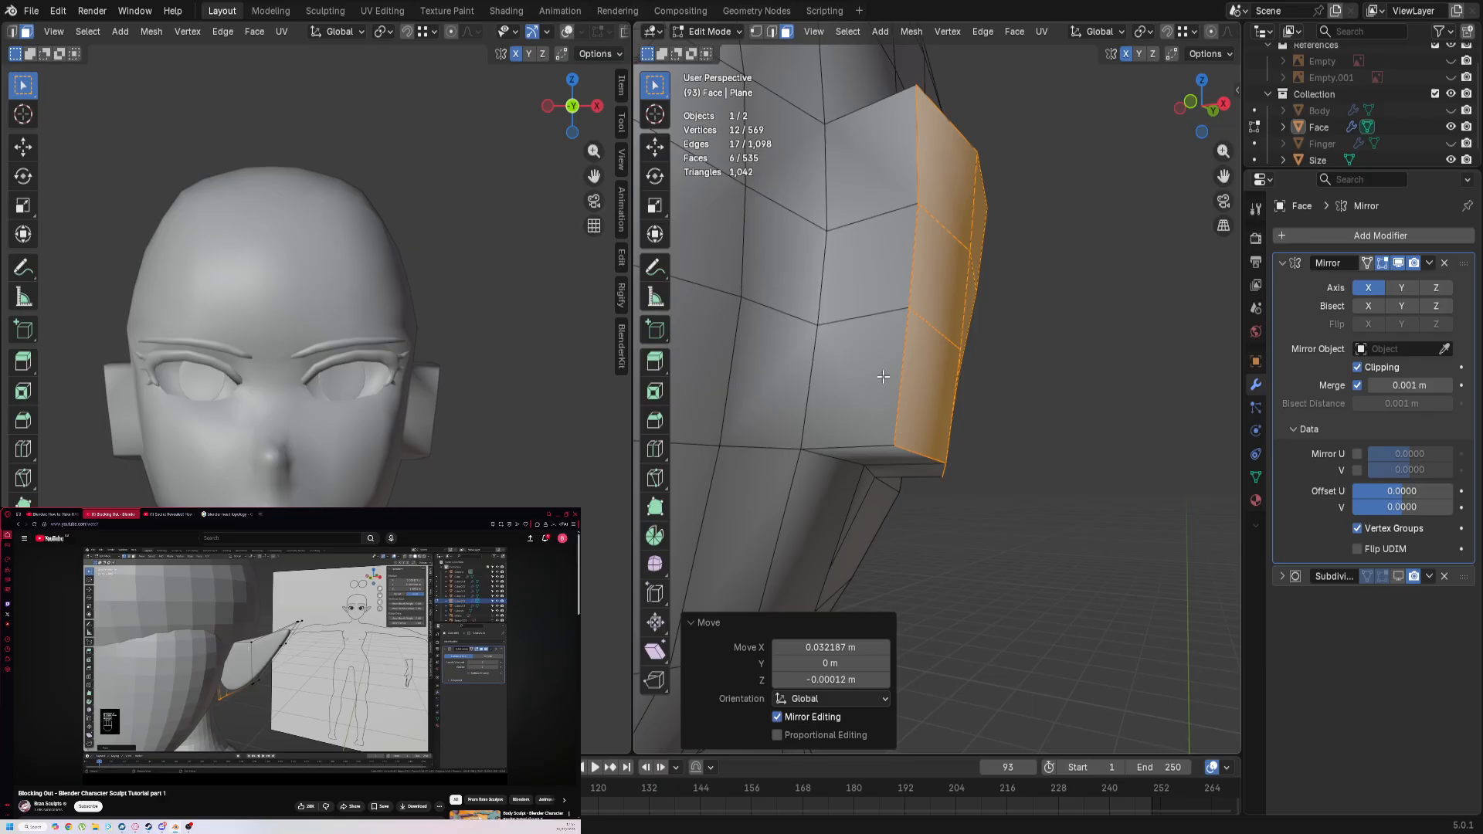
click(1064, 462)
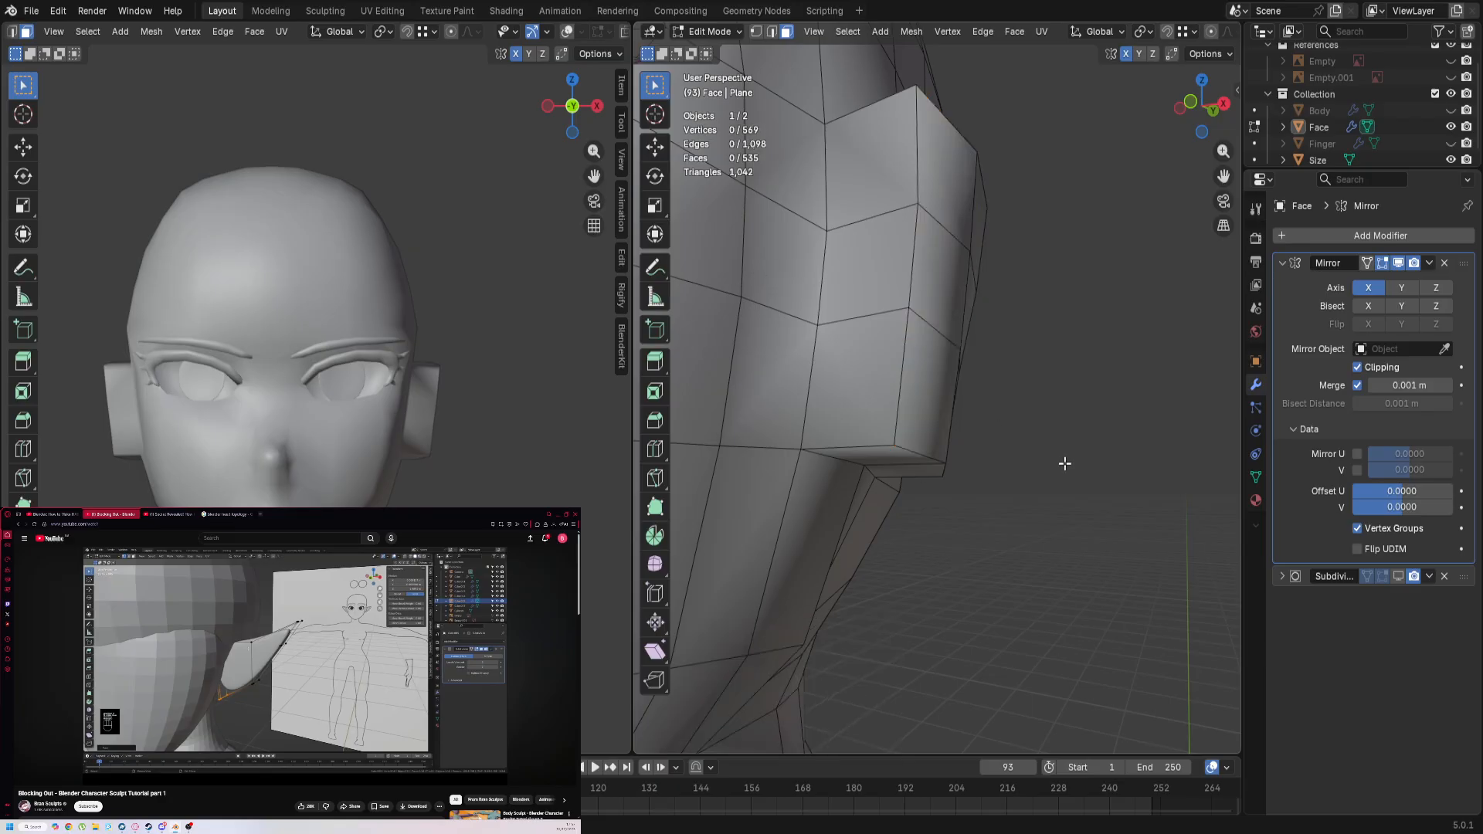
key(KP_5)
key(KP_1)
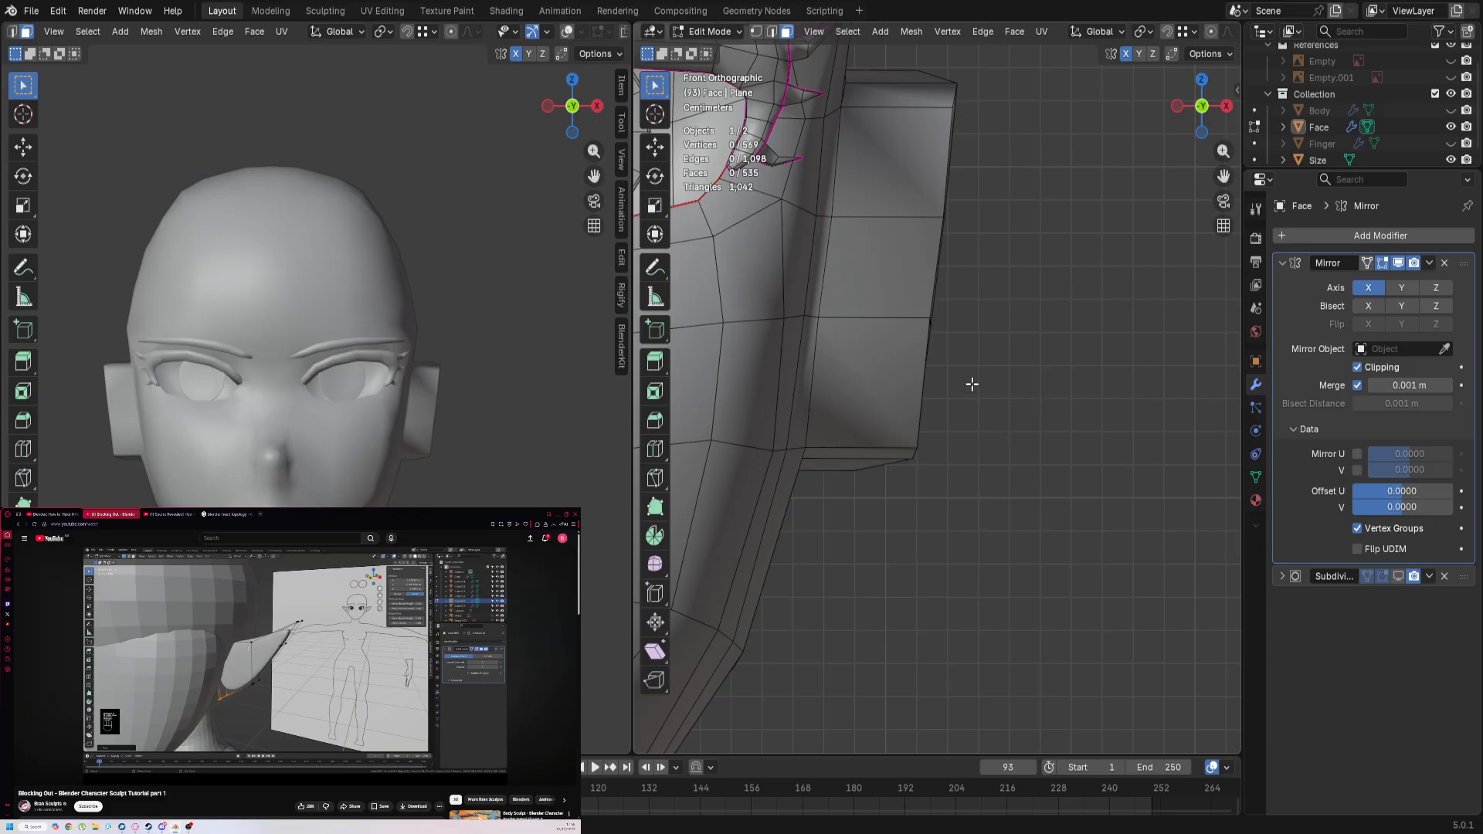
Step: Slide the front outer vertical edge loop of the ear block inward across its side face by a factor of about 0.4
alt+click(921, 344)
key(2)
alt+click(934, 248)
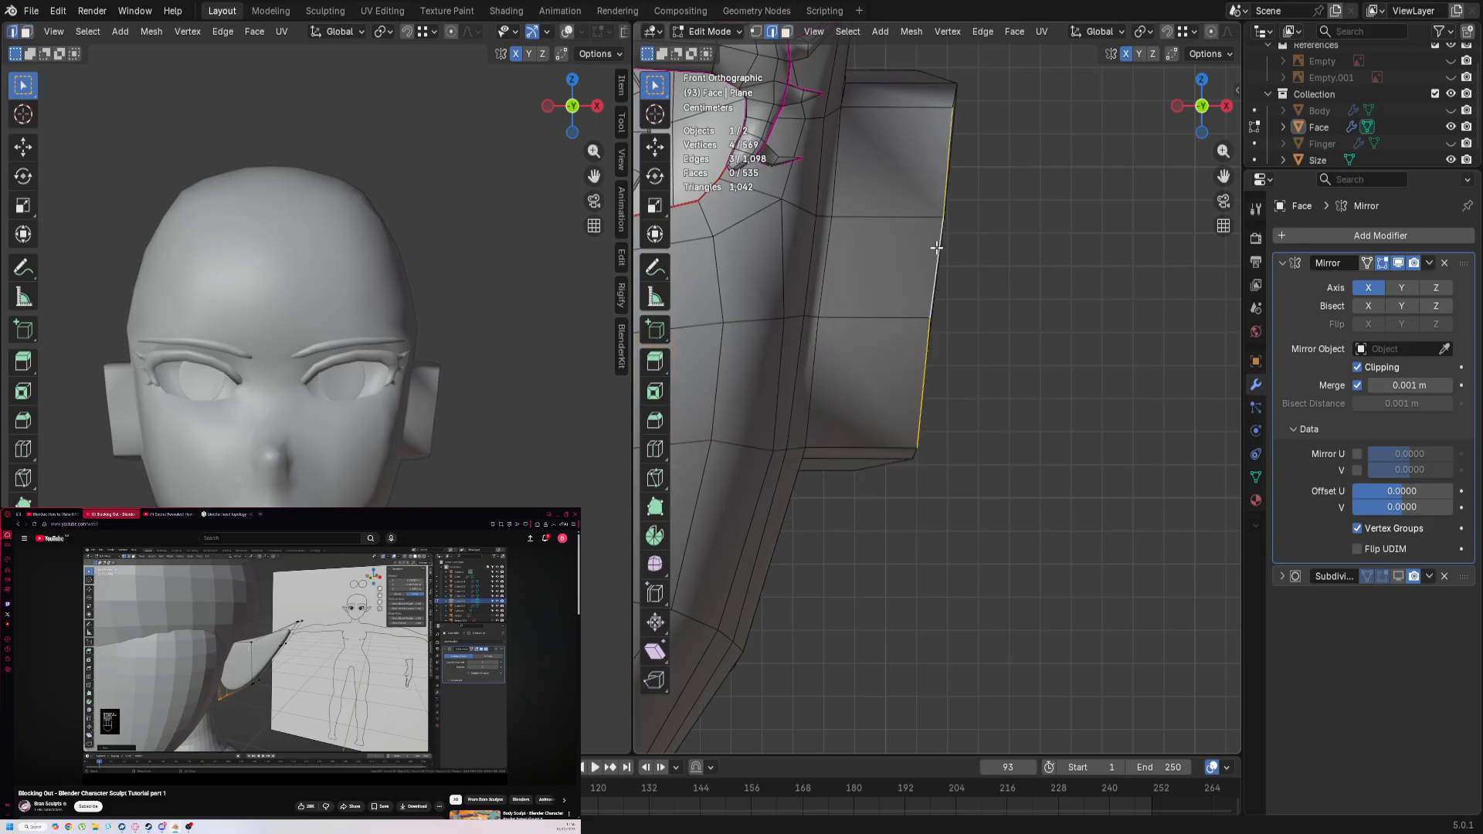
middle_drag(935, 247, 758, 296)
scroll(1153, 196, down, 4)
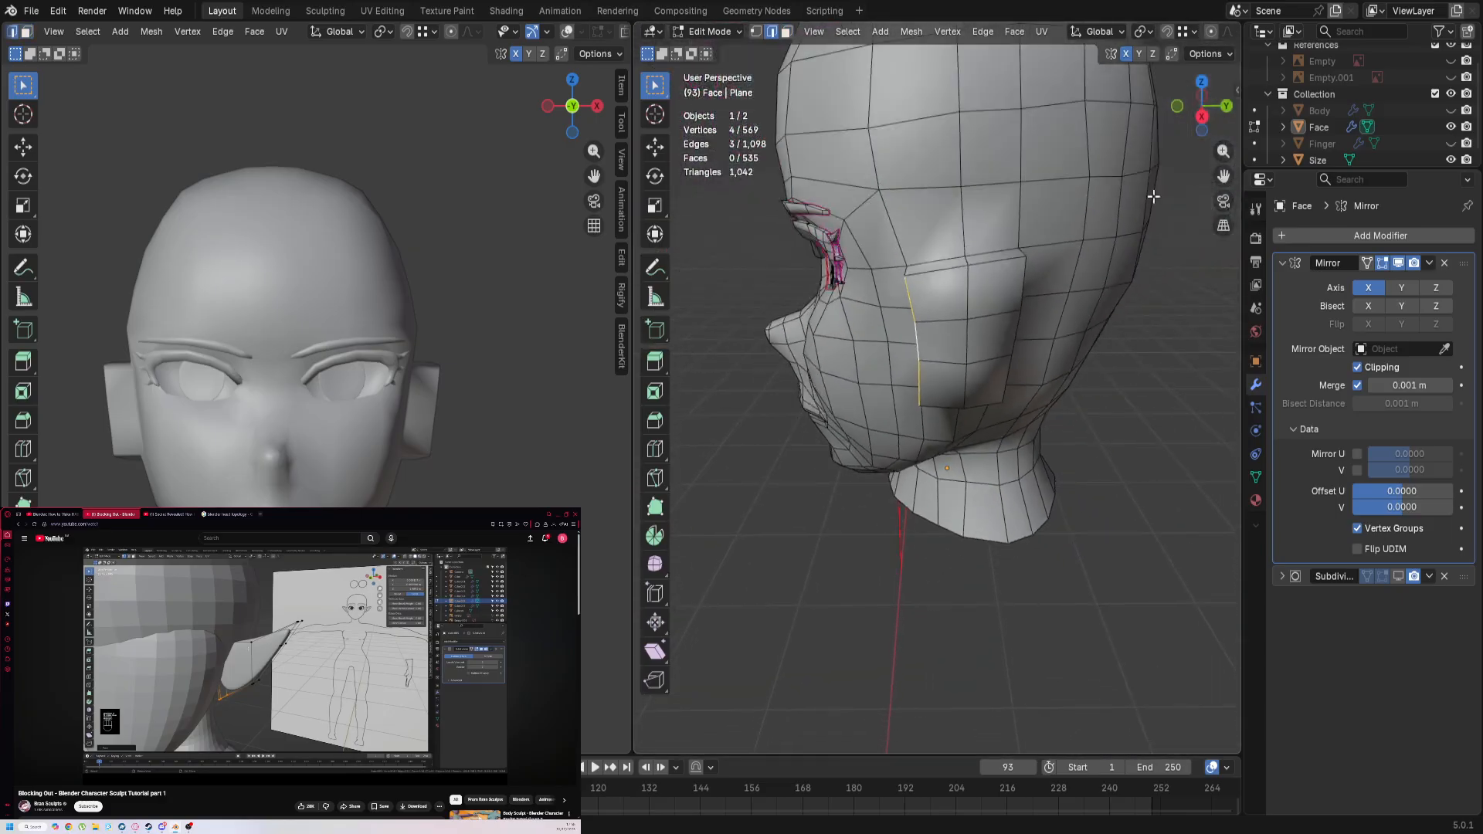
click(1024, 266)
click(915, 301)
key(g)
key(g)
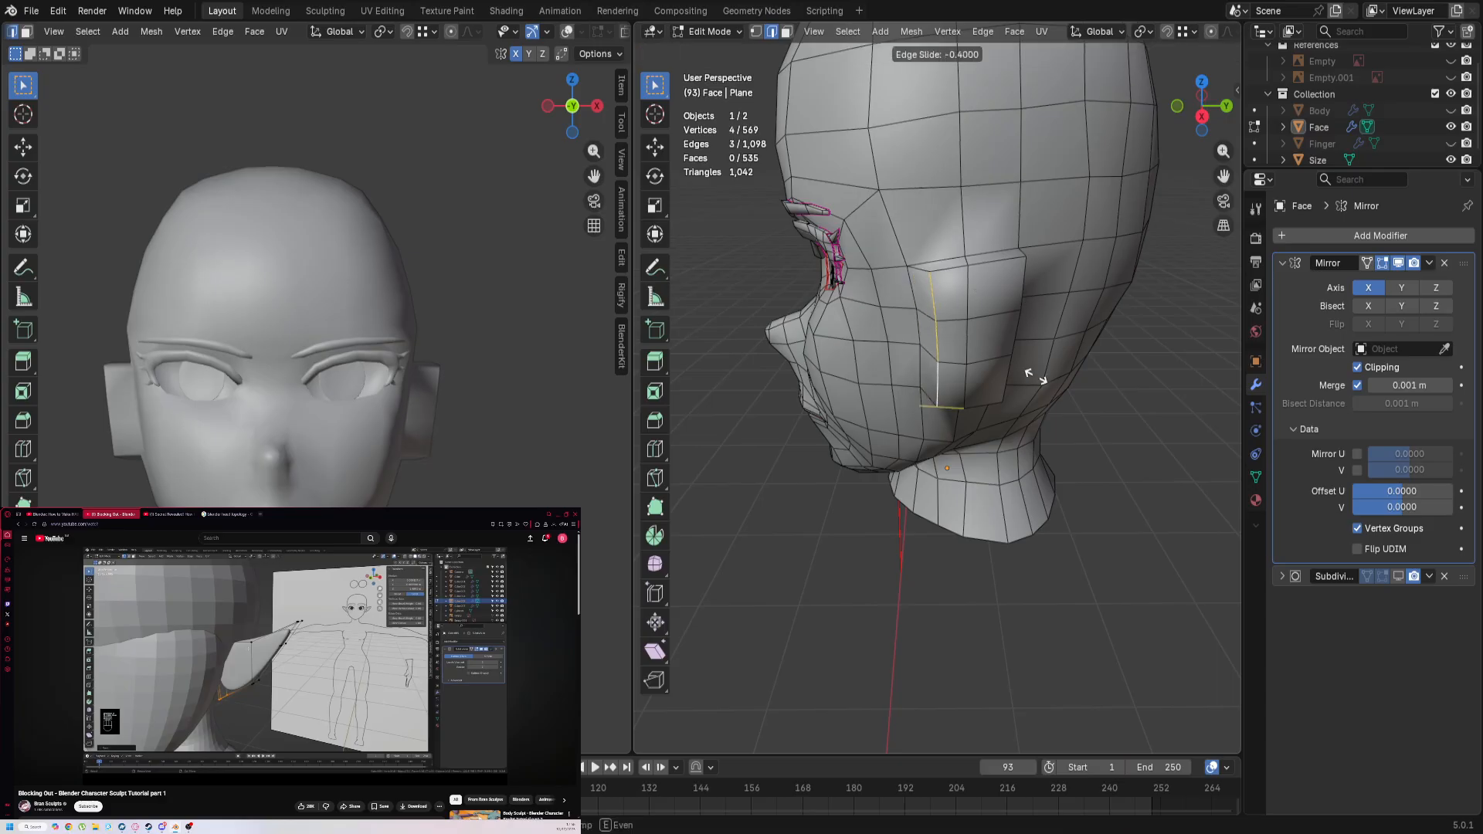
click(1049, 372)
Step: Slide the rear outer vertical edge loop of the ear block inward by a factor of about 0.63
click(1021, 302)
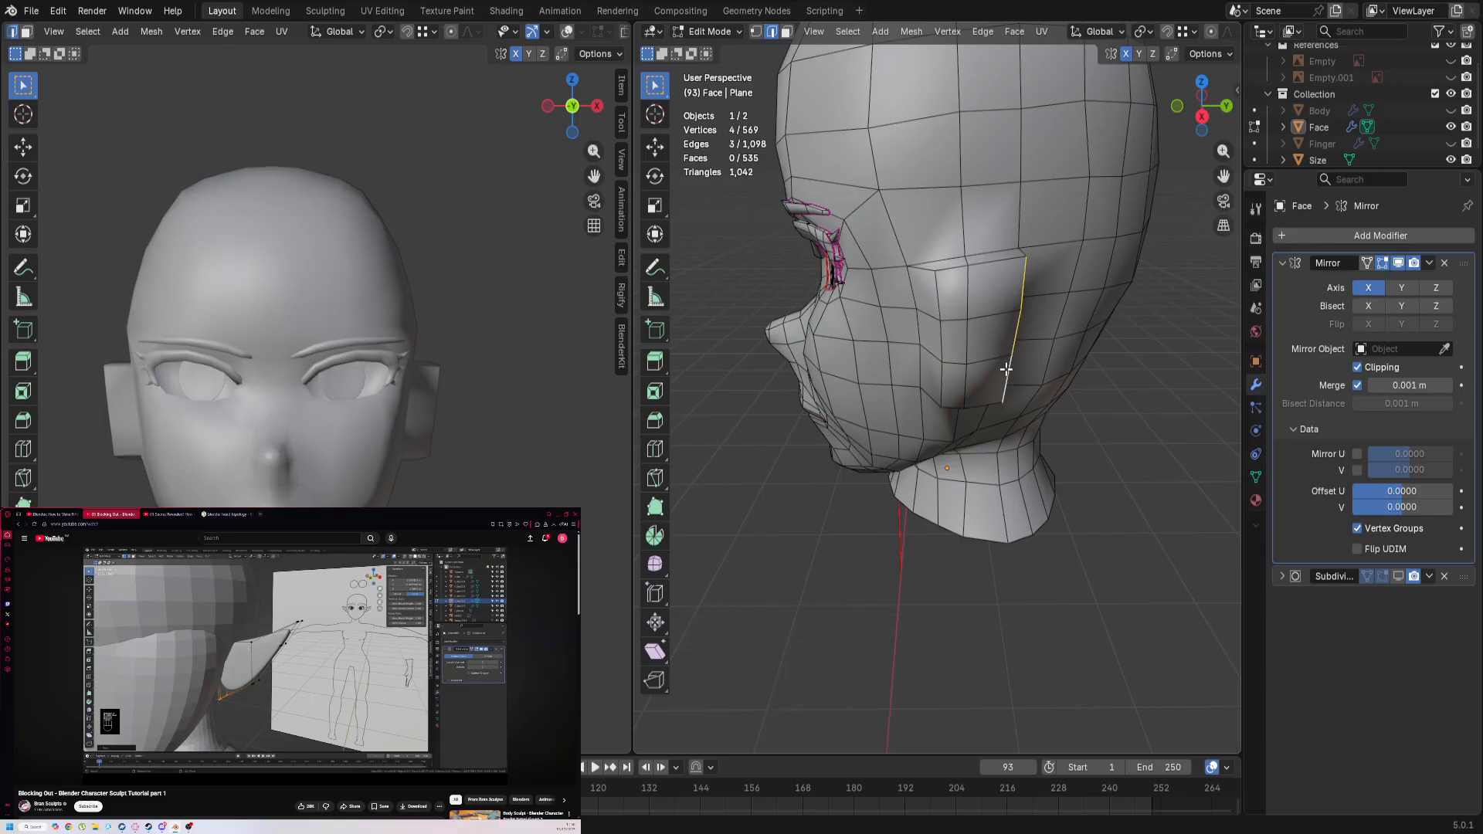
key(g)
key(g)
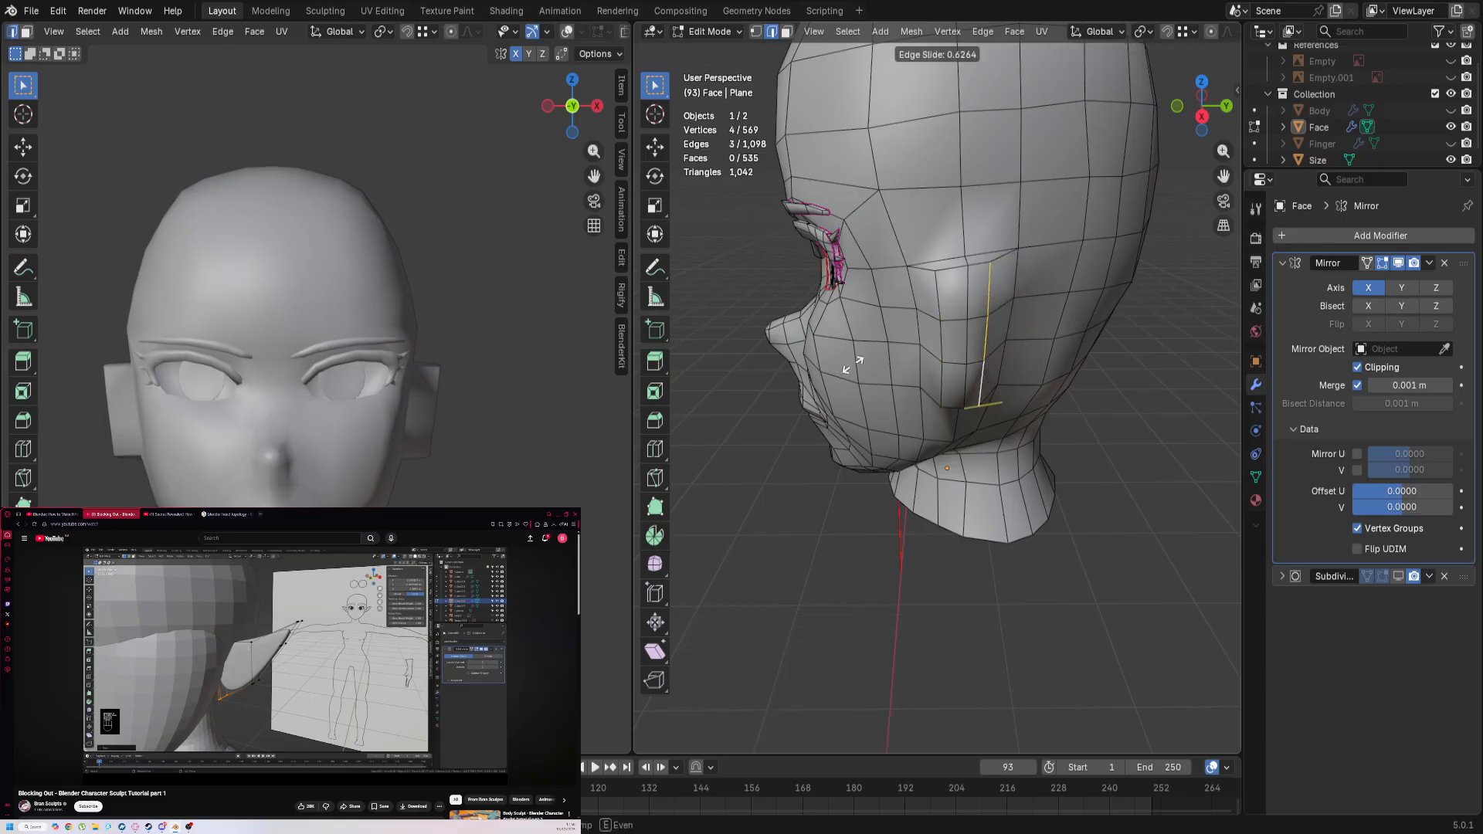
click(853, 365)
Step: In the right orthographic view, move the two lower corner vertices of the ear base inward toward the ear
click(1016, 283)
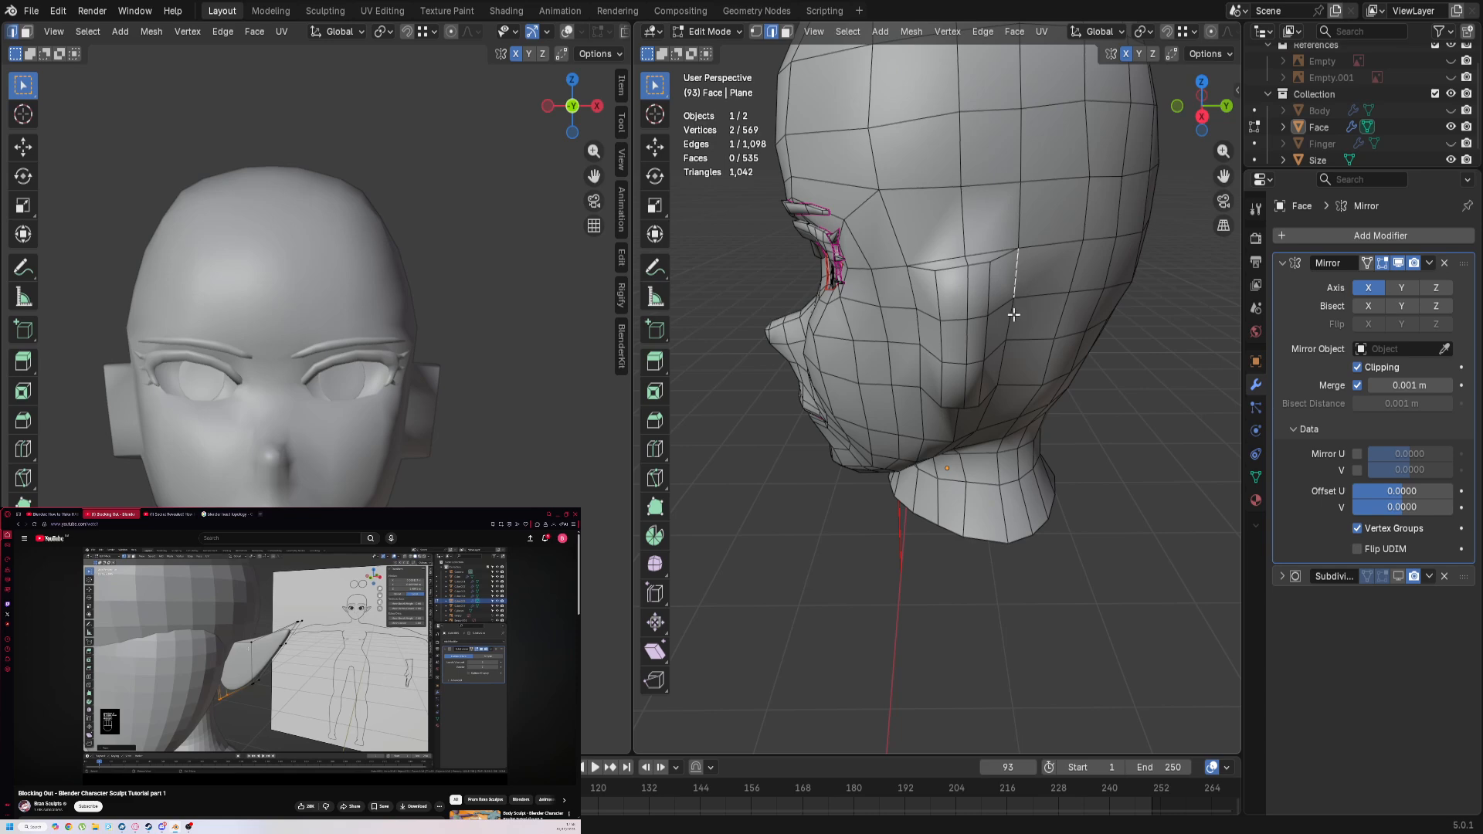
key(KP_1)
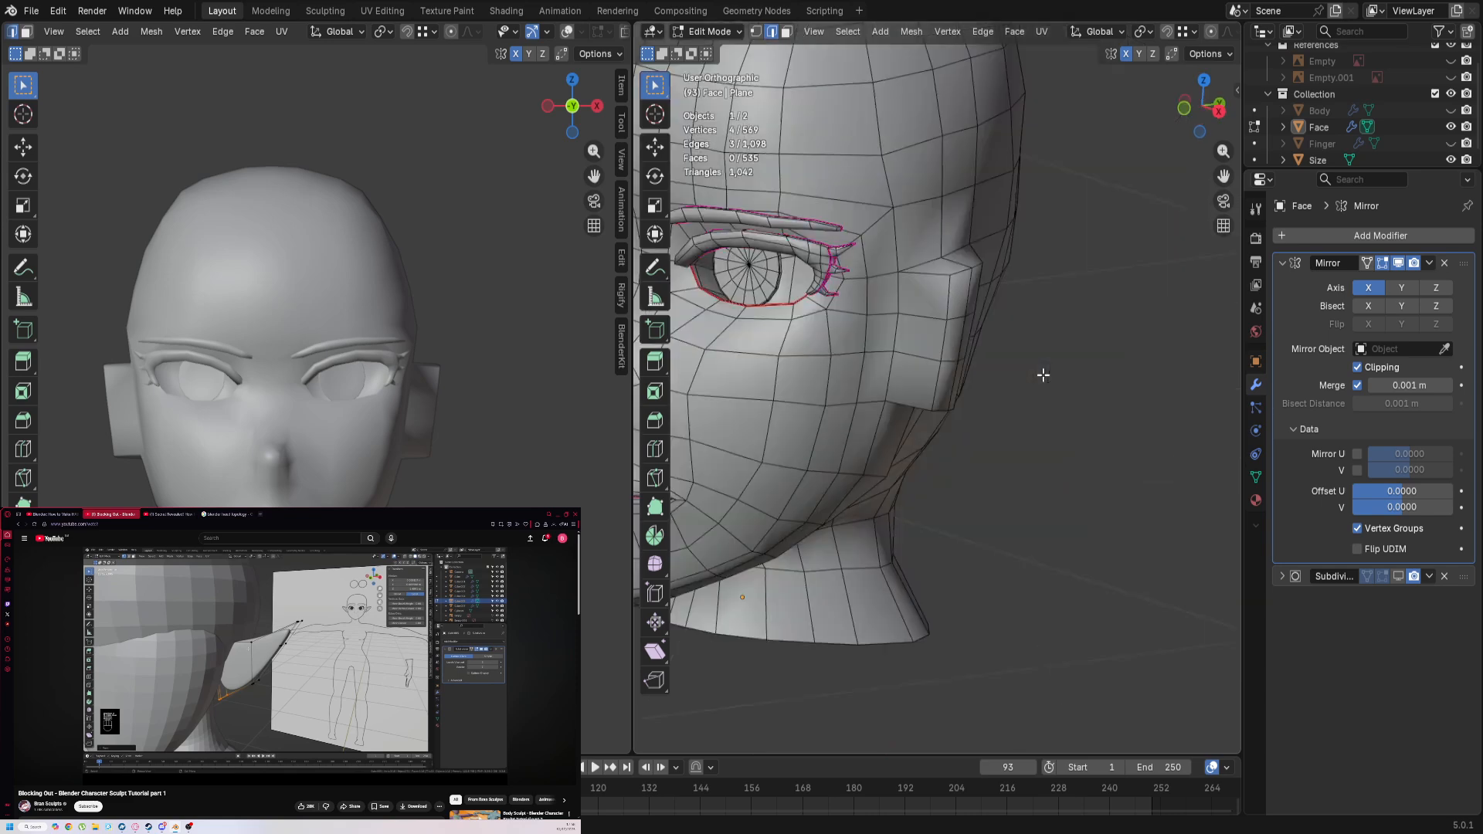
key(KP_3)
scroll(1043, 374, up, 5)
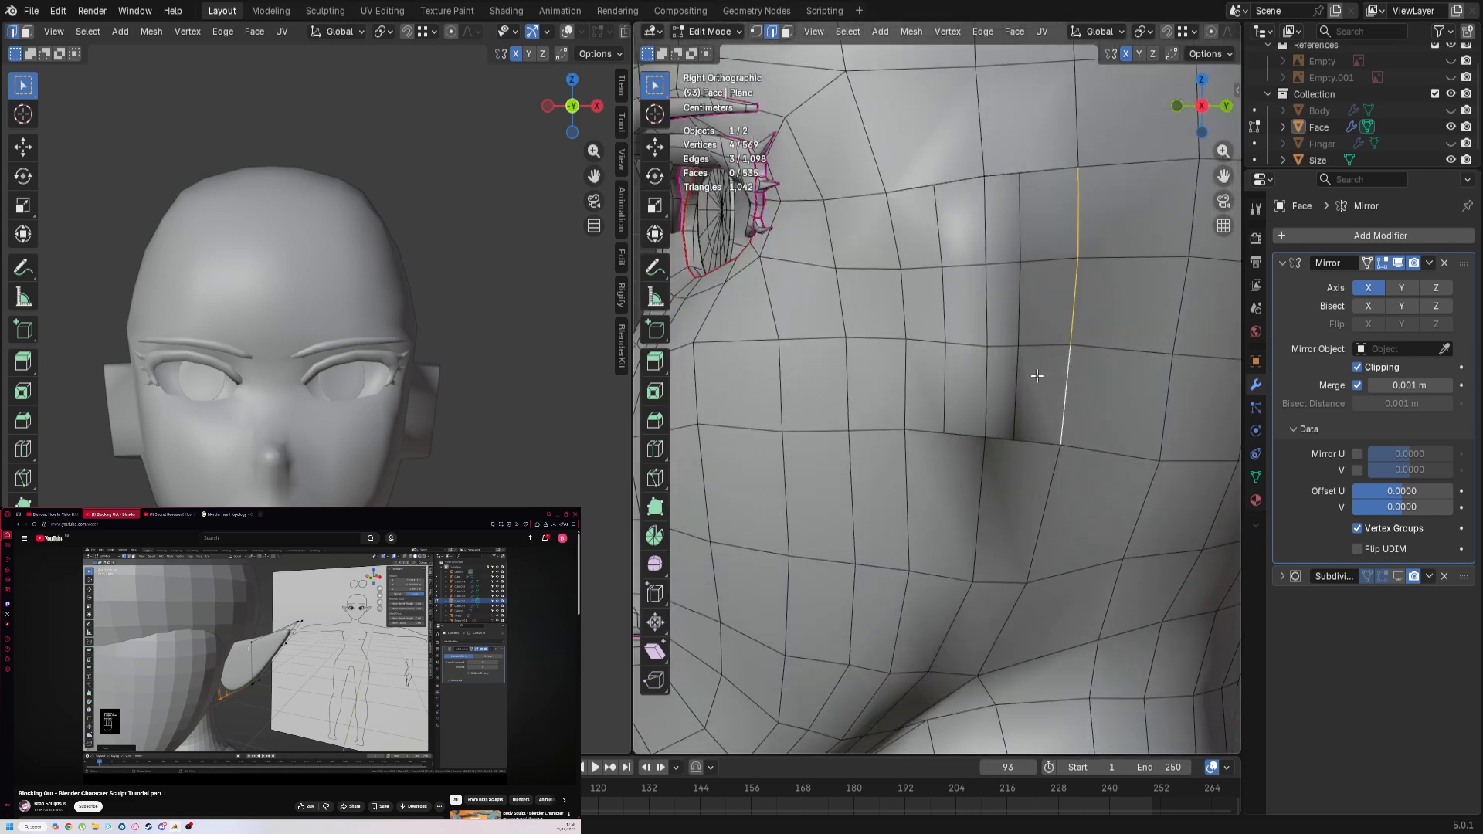
key(1)
click(876, 462)
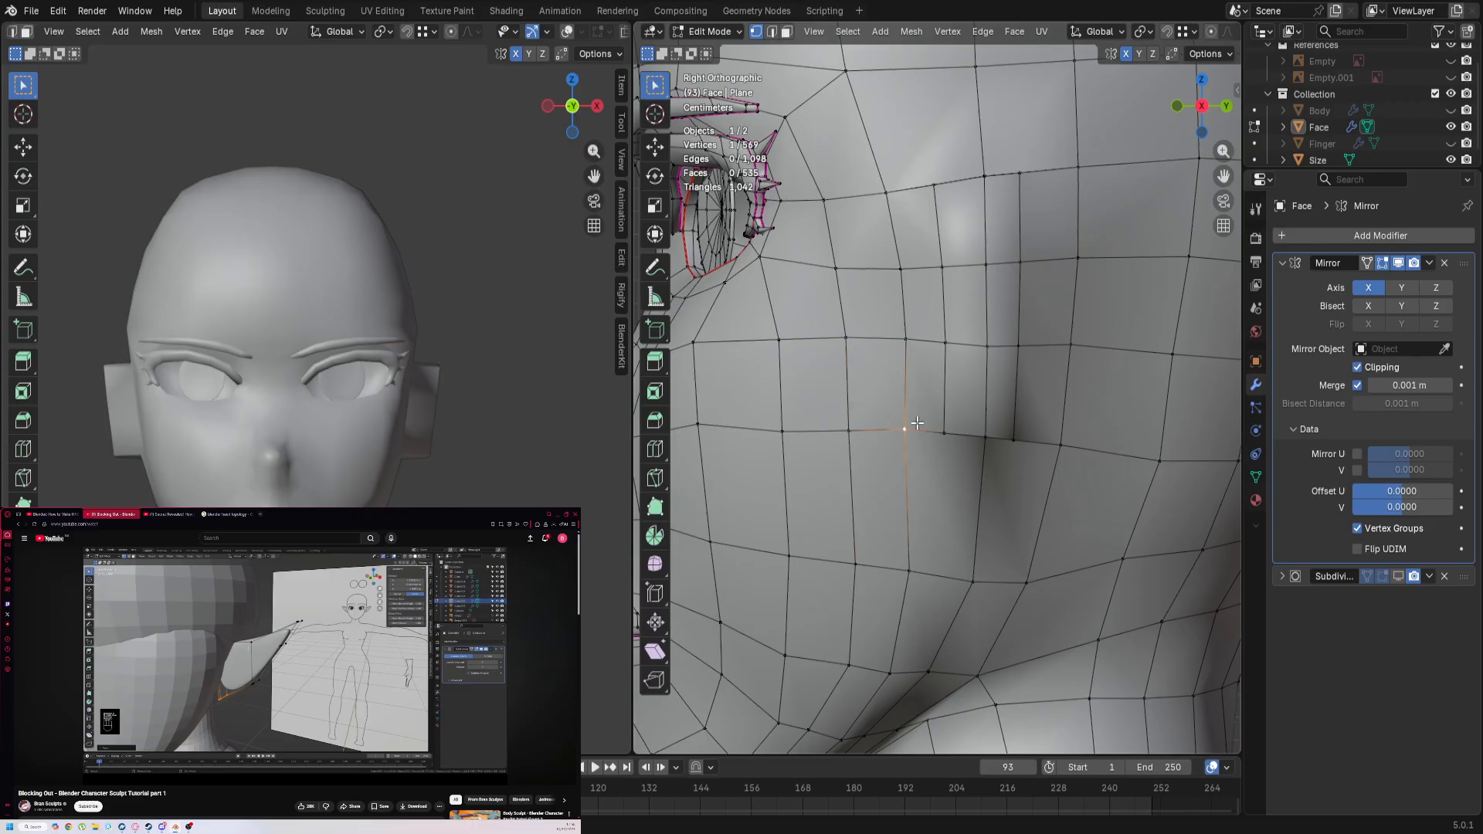
key(g)
click(997, 414)
click(1064, 445)
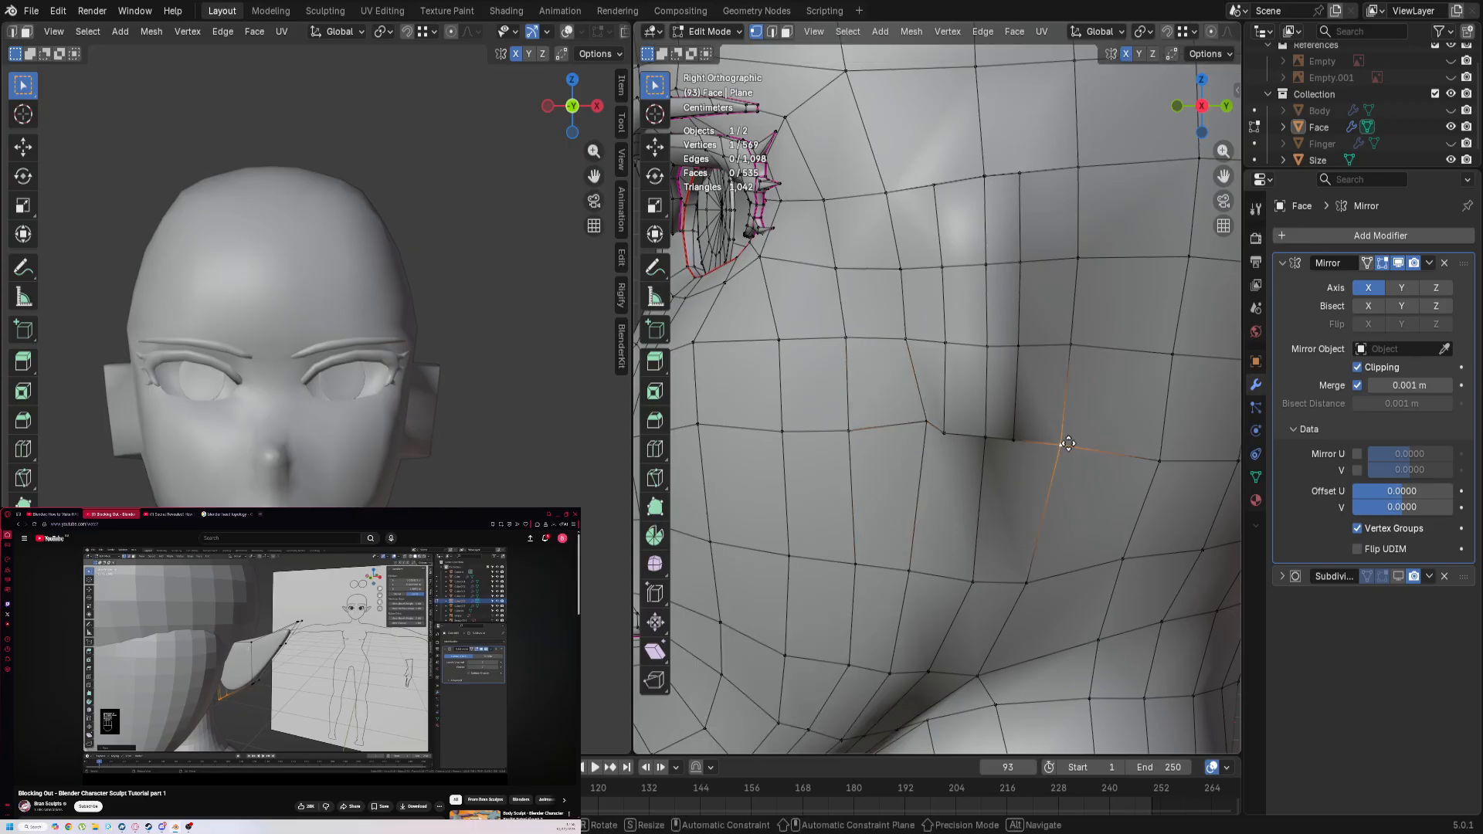
key(g)
click(1046, 425)
Step: Move the rear and front upper corner vertices of the ear base inward and down to round the outline
click(1085, 193)
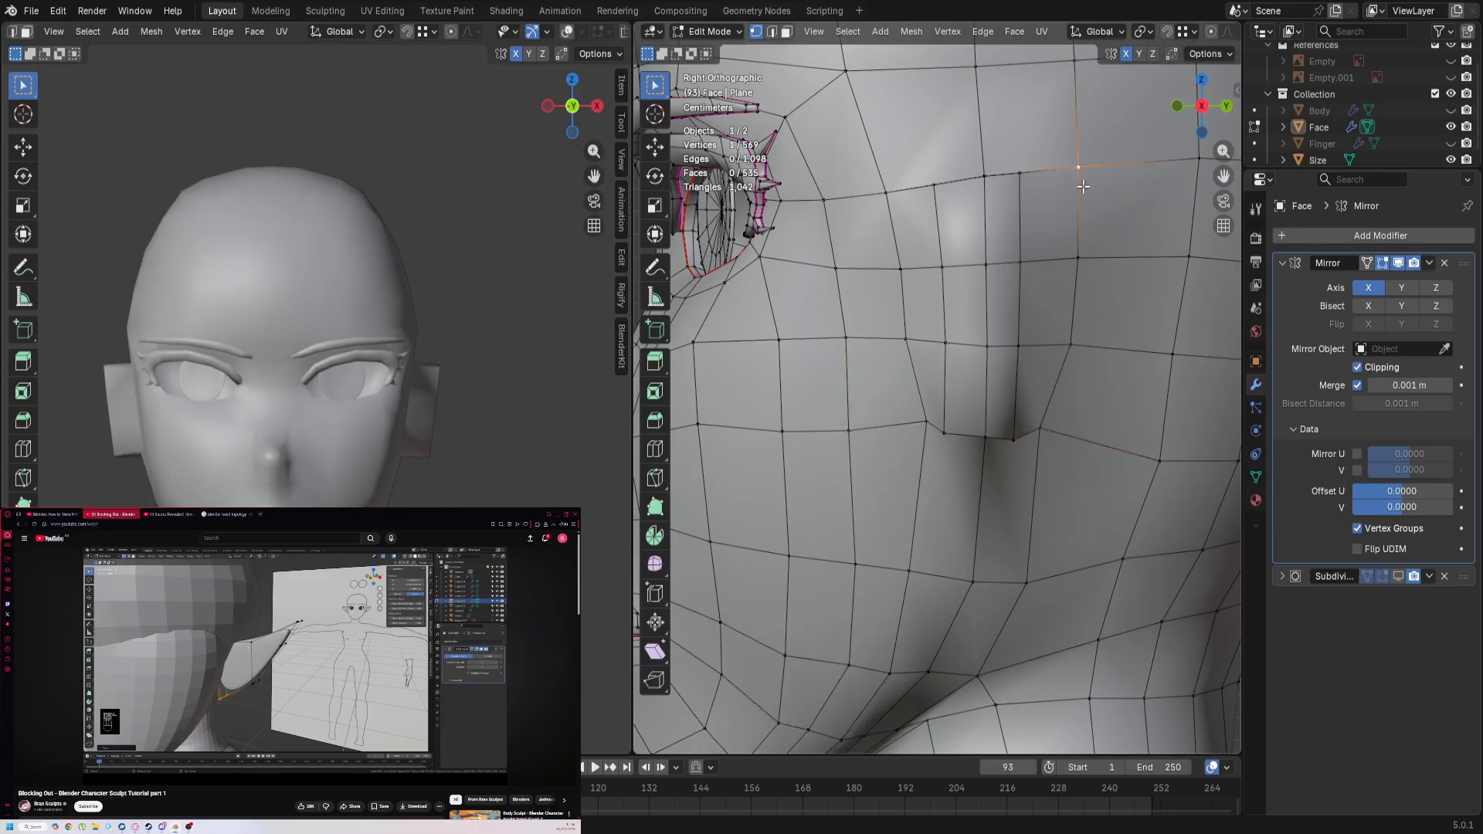
key(g)
click(1059, 224)
click(888, 195)
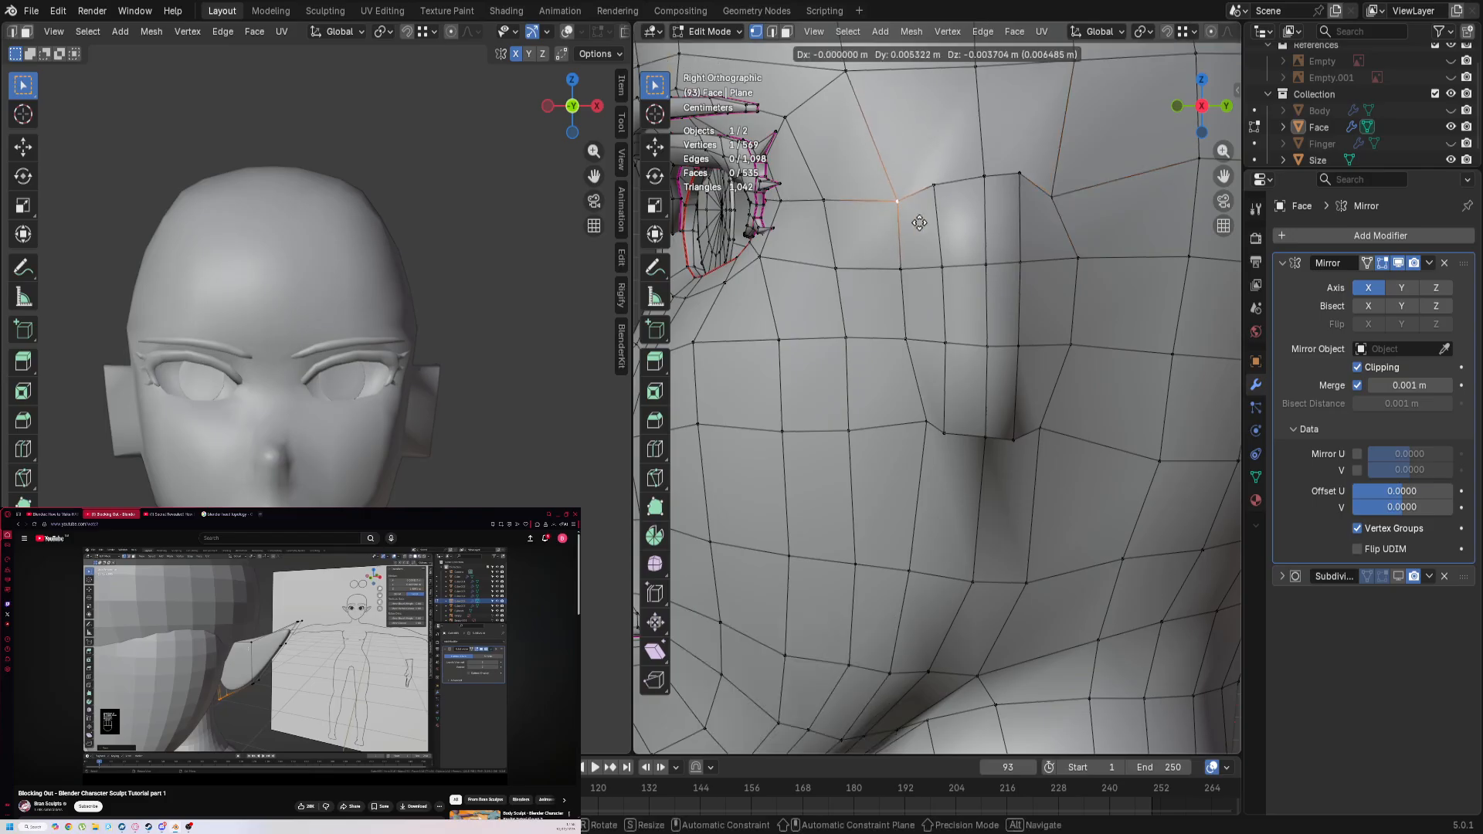
key(g)
click(1001, 301)
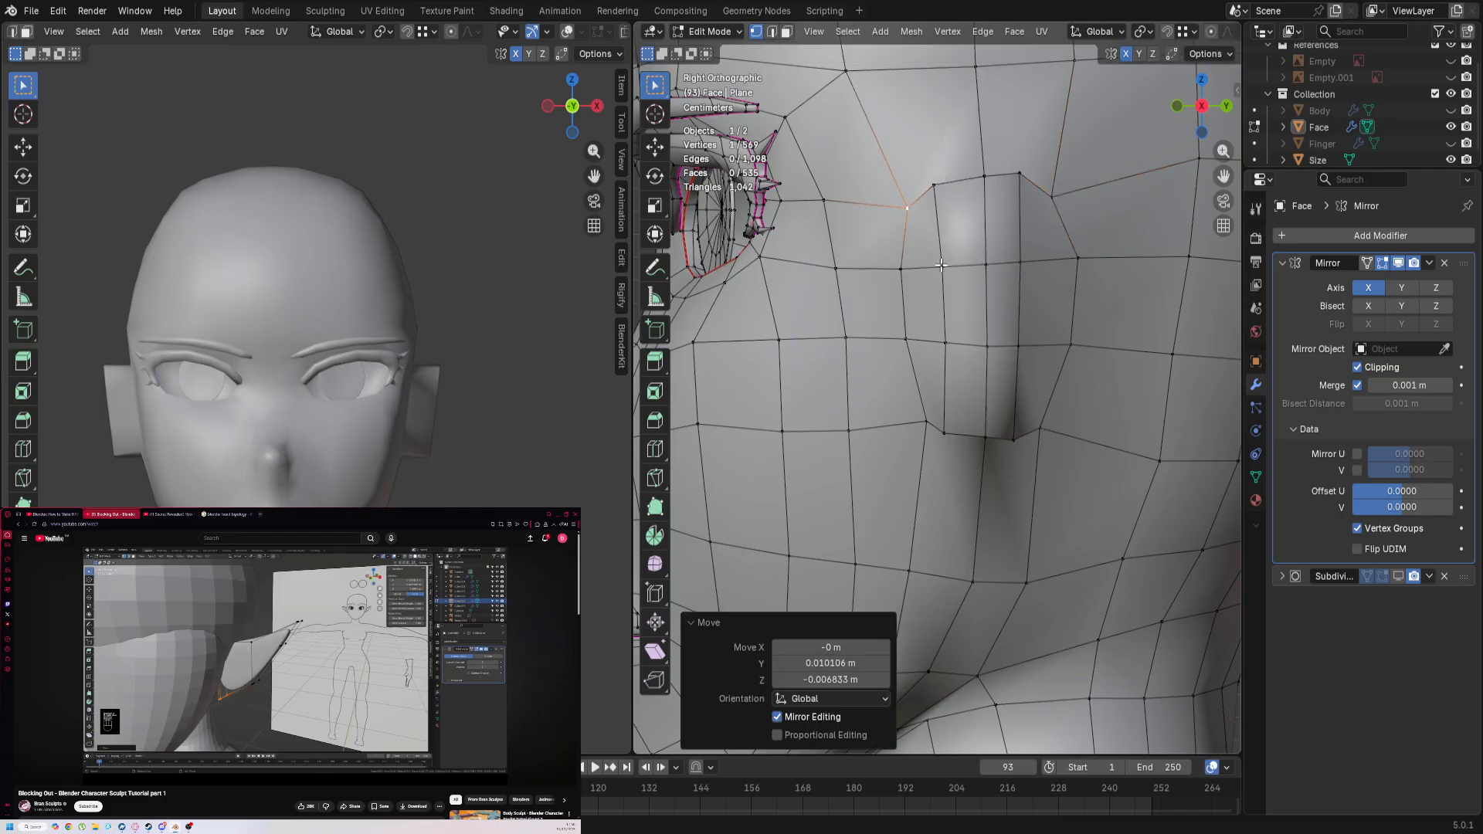
Step: Move the middle vertical edge at the front of the ear base backward until it sits close to the ear's outer edge
click(1399, 576)
click(1399, 576)
key(2)
key(g)
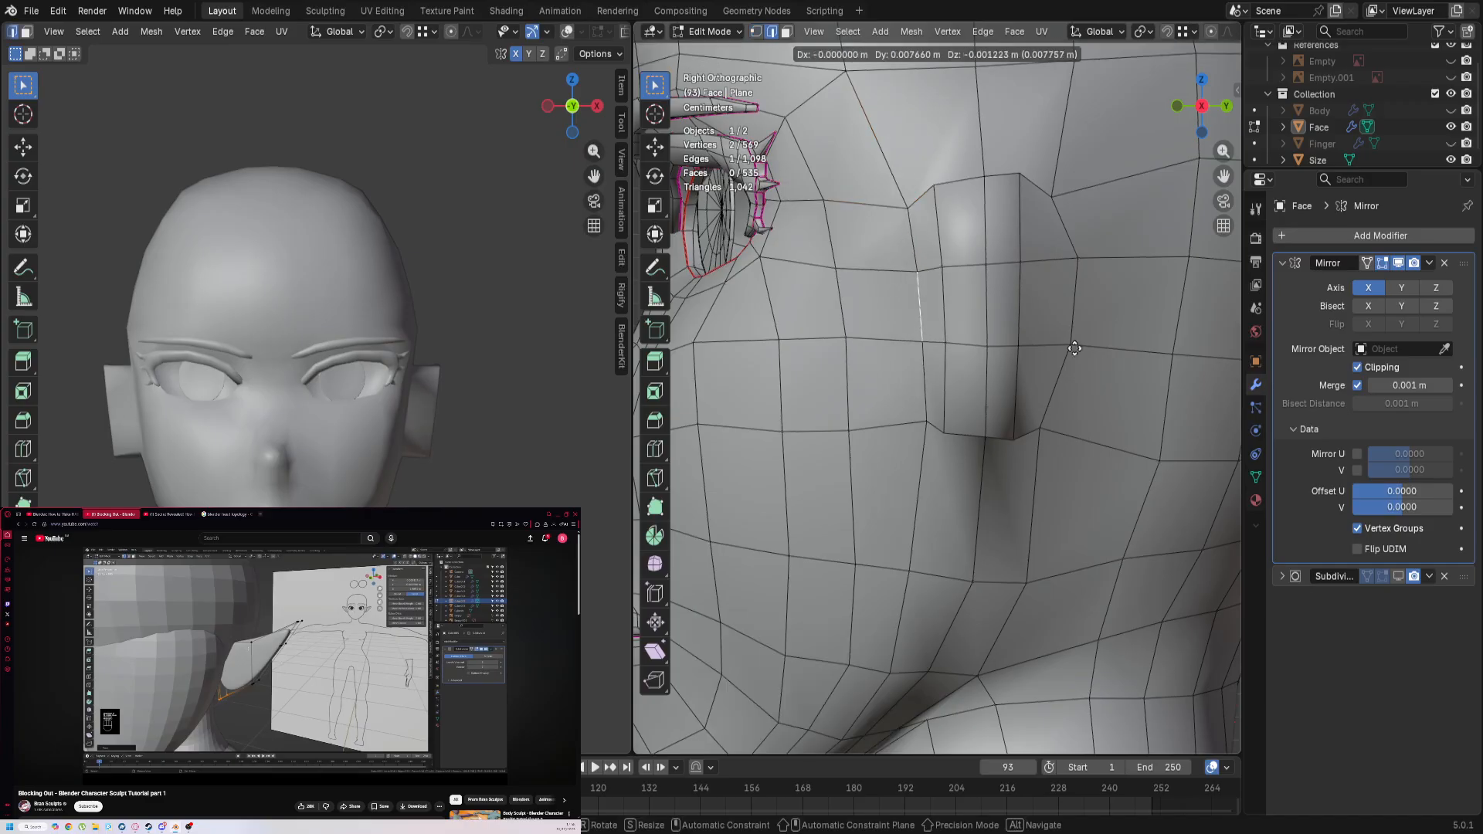
shift+click(1150, 368)
key(1)
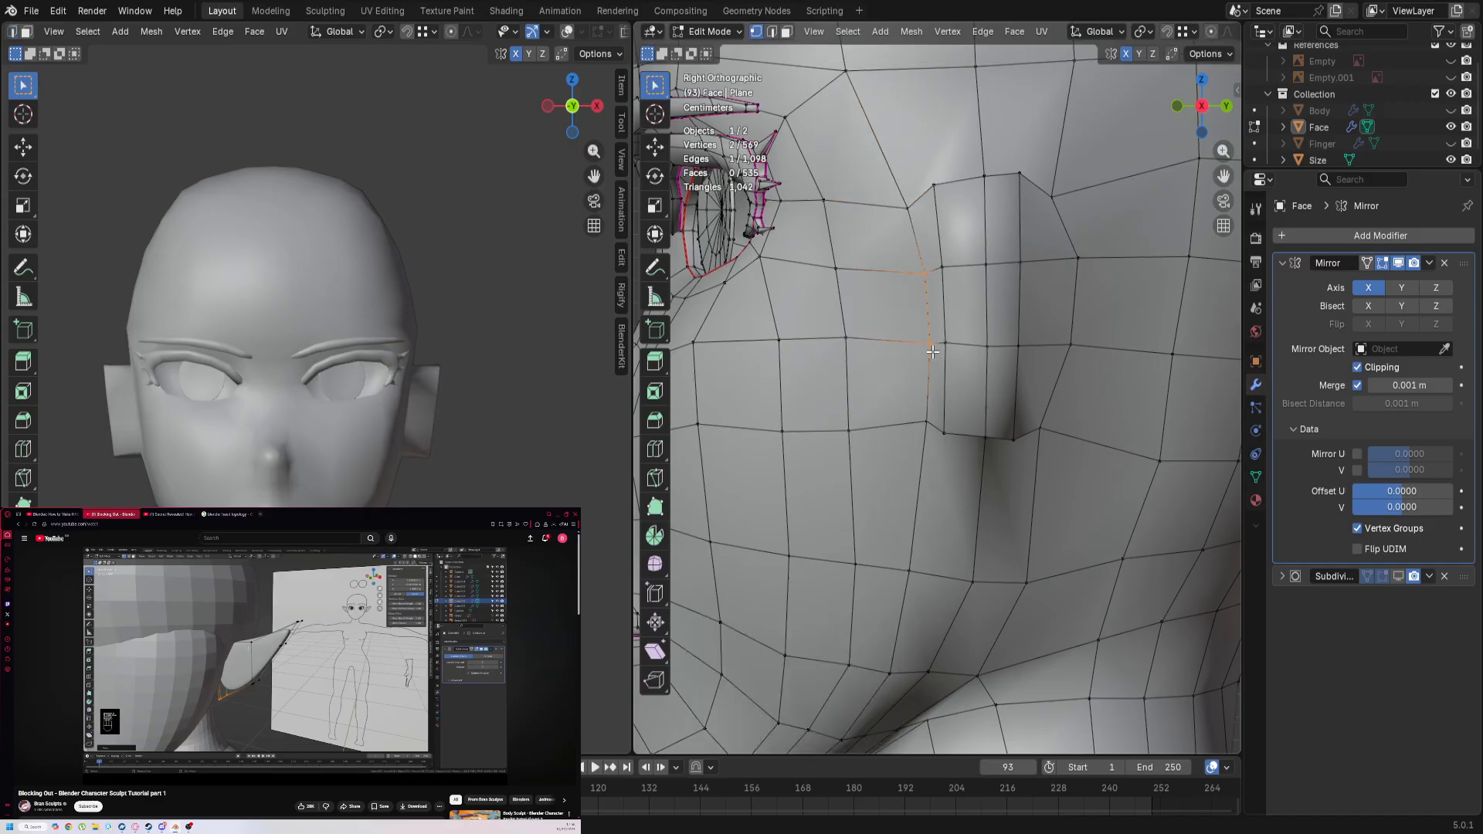
key(2)
key(g)
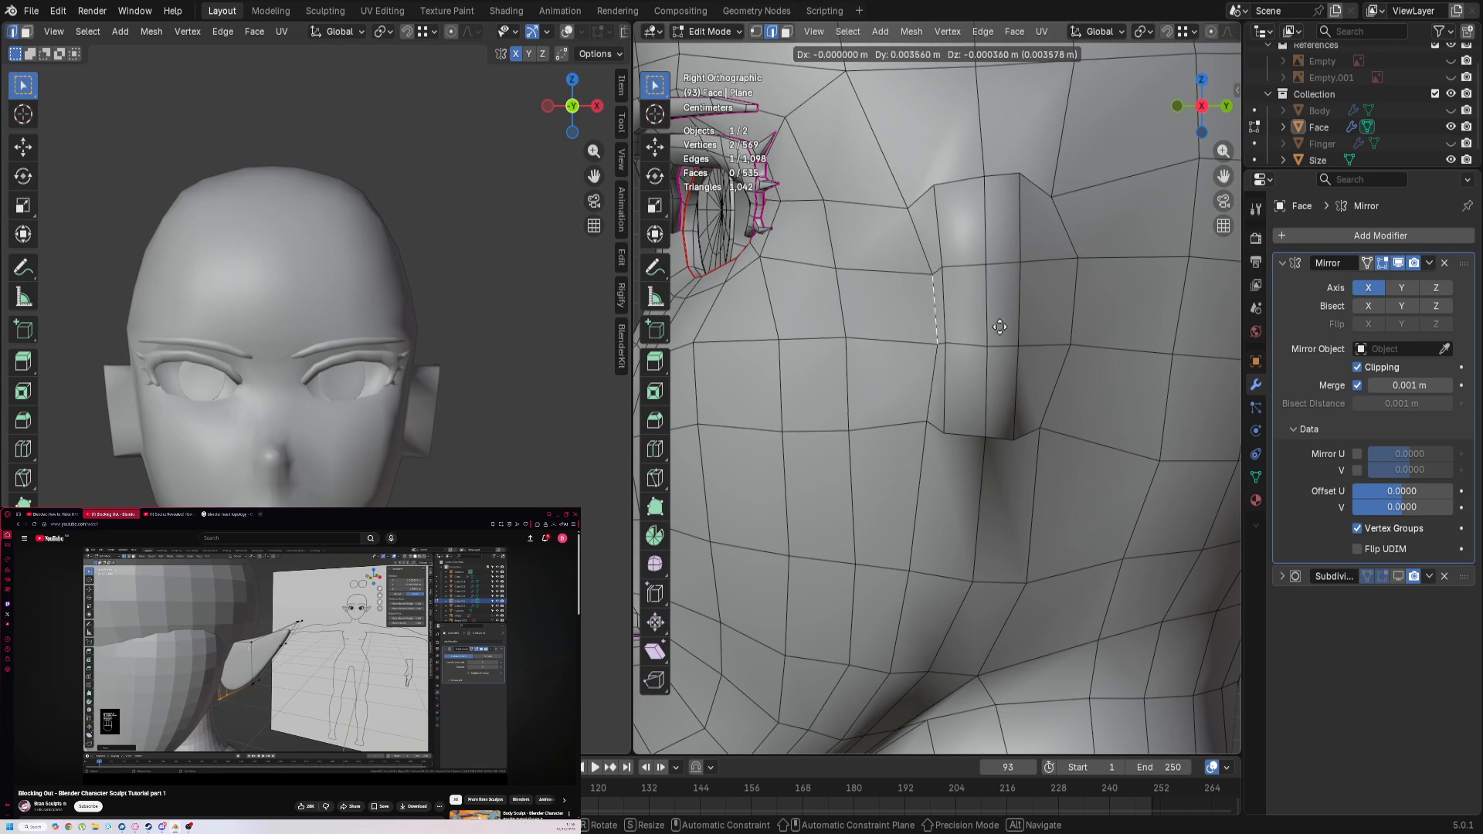
click(982, 327)
Step: Nudge the outer lower front corner vertex of the ear slightly forward and up toward the base corner
click(946, 418)
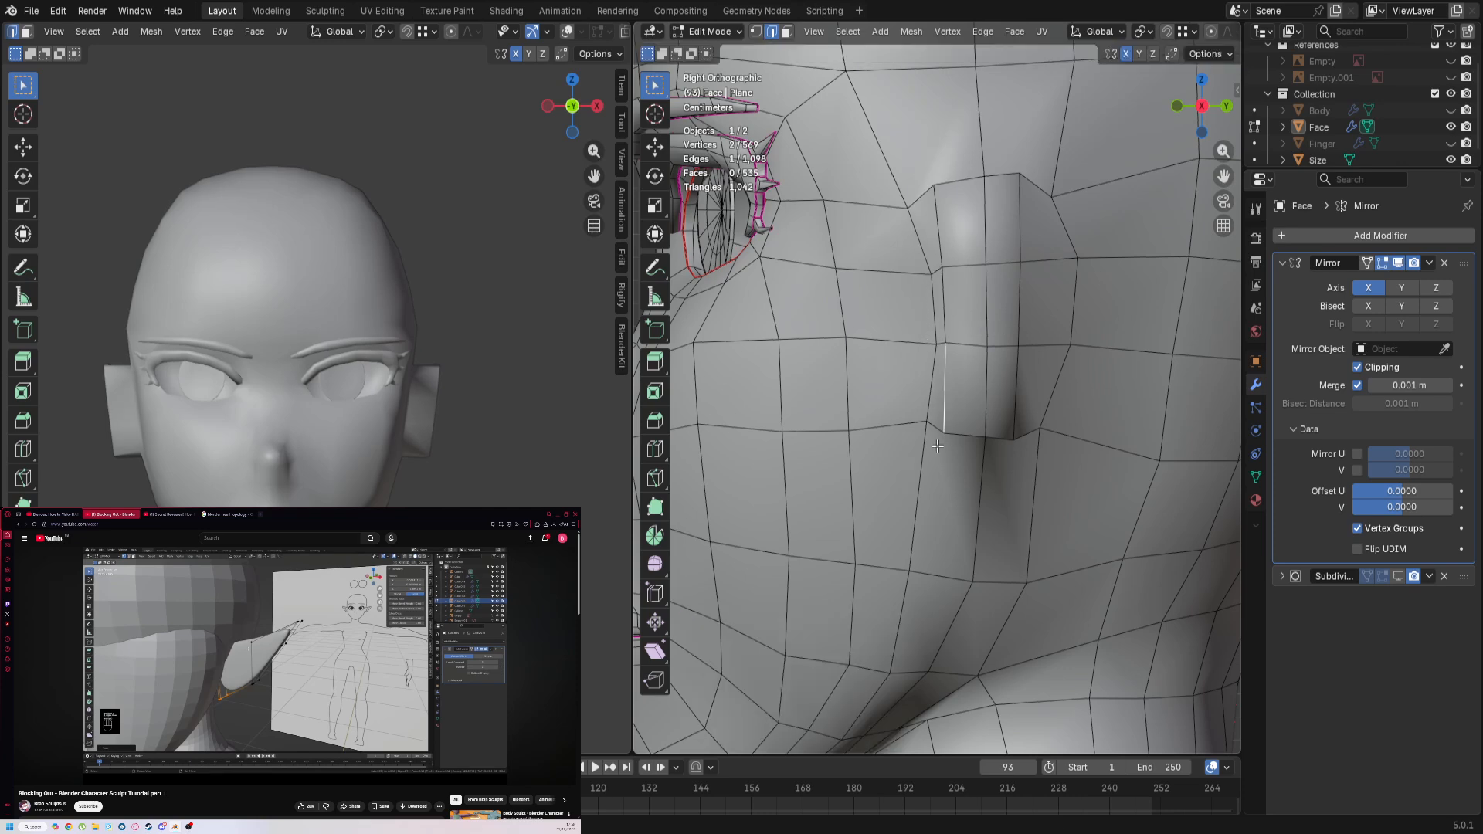
key(1)
click(945, 438)
key(g)
click(940, 432)
Step: Move the middle edge under the ear about 0.006 m forward and 0.008 m down to form a pointed lobe
click(984, 435)
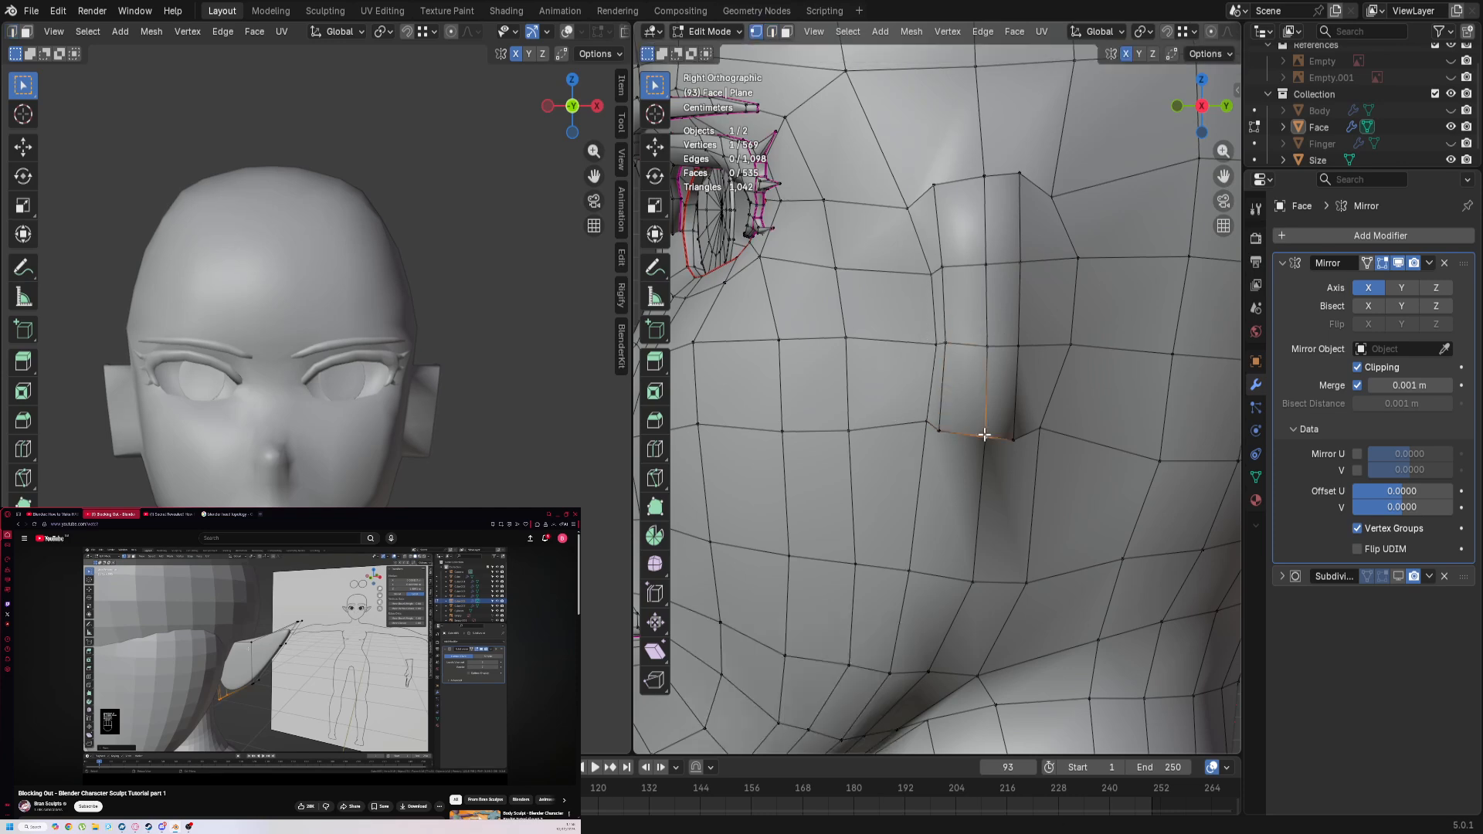
middle_drag(965, 498, 1001, 492)
key(2)
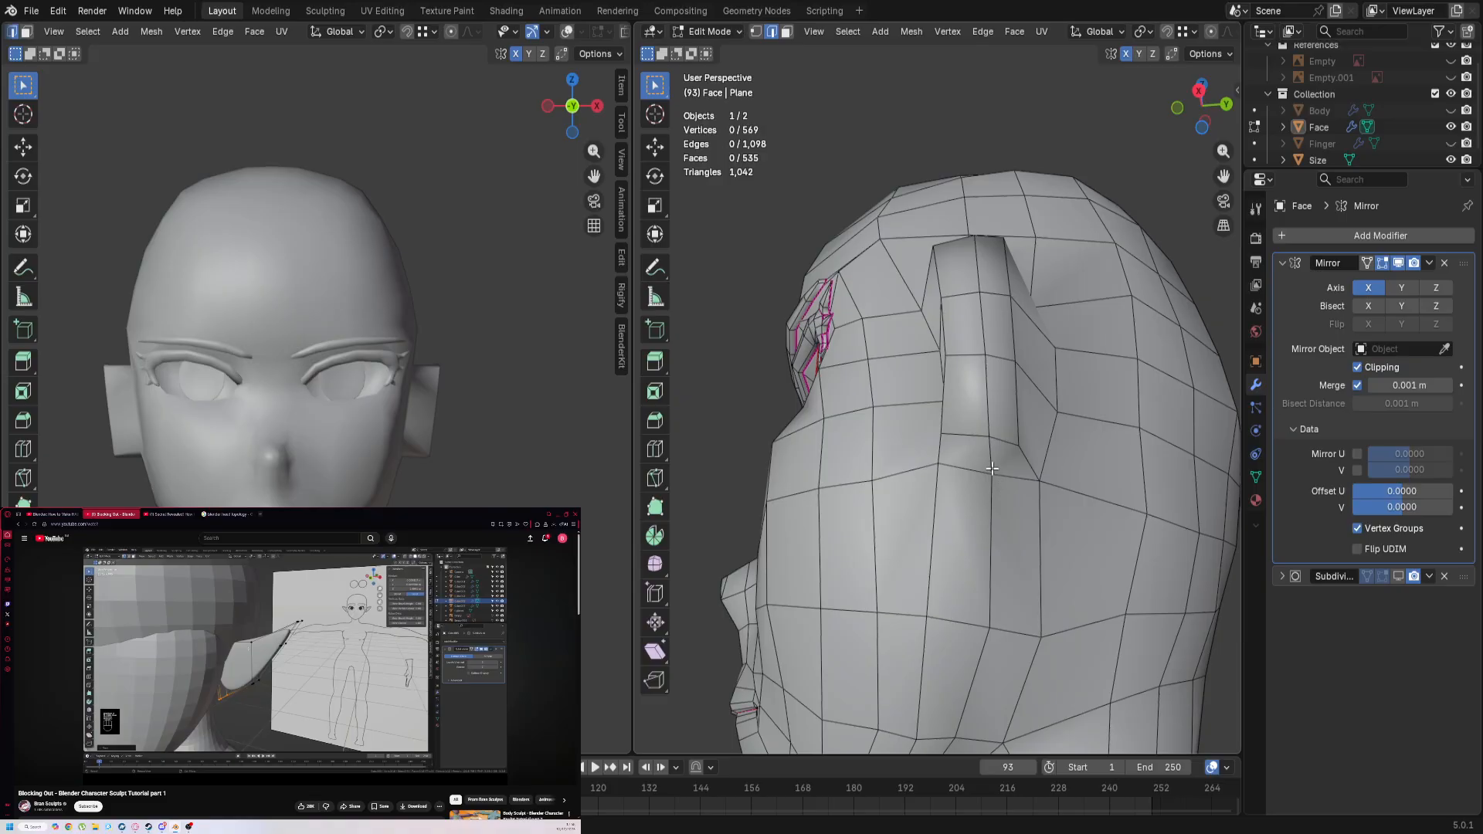
key(KP_3)
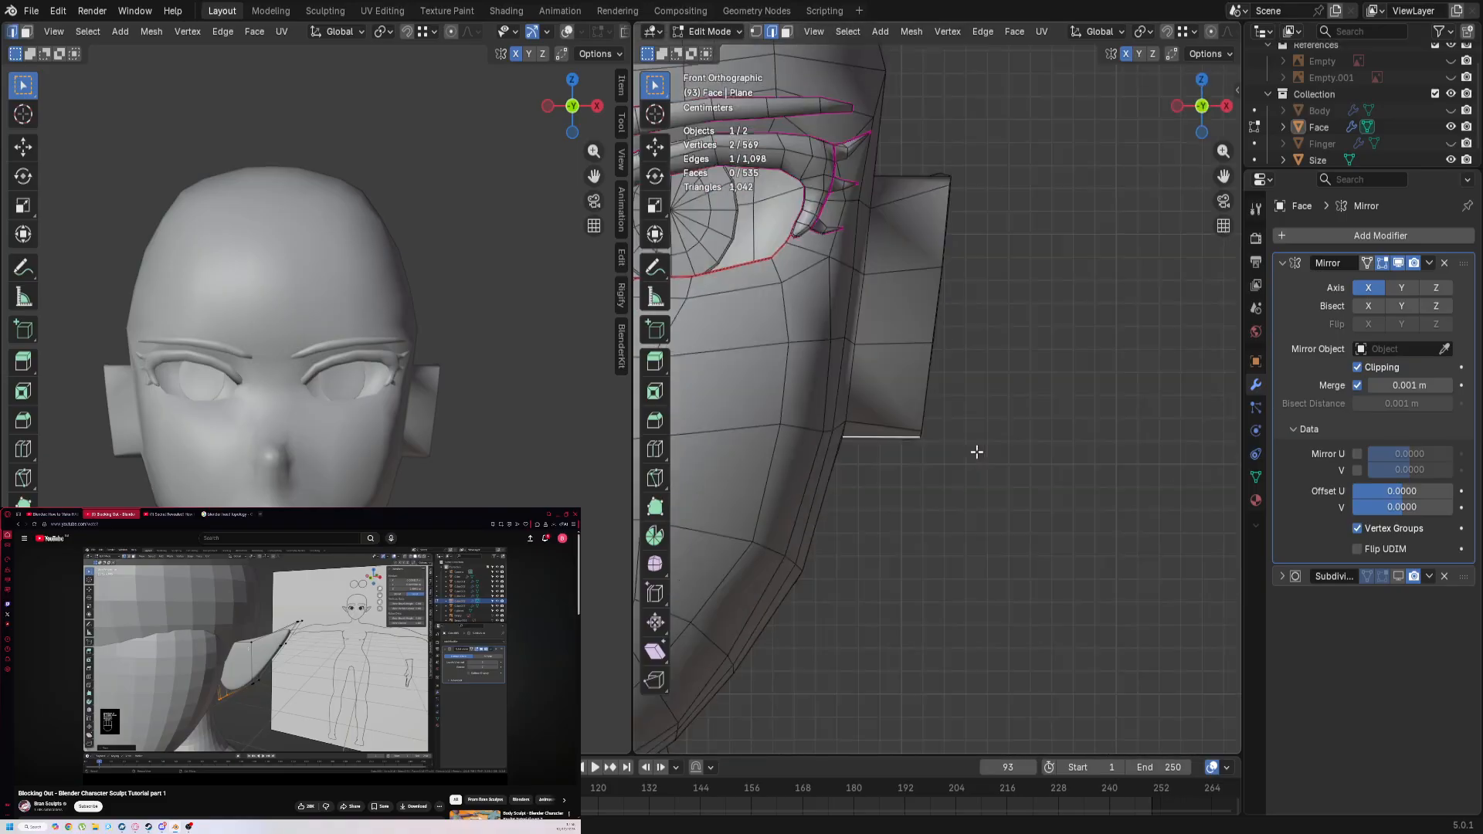
key(g)
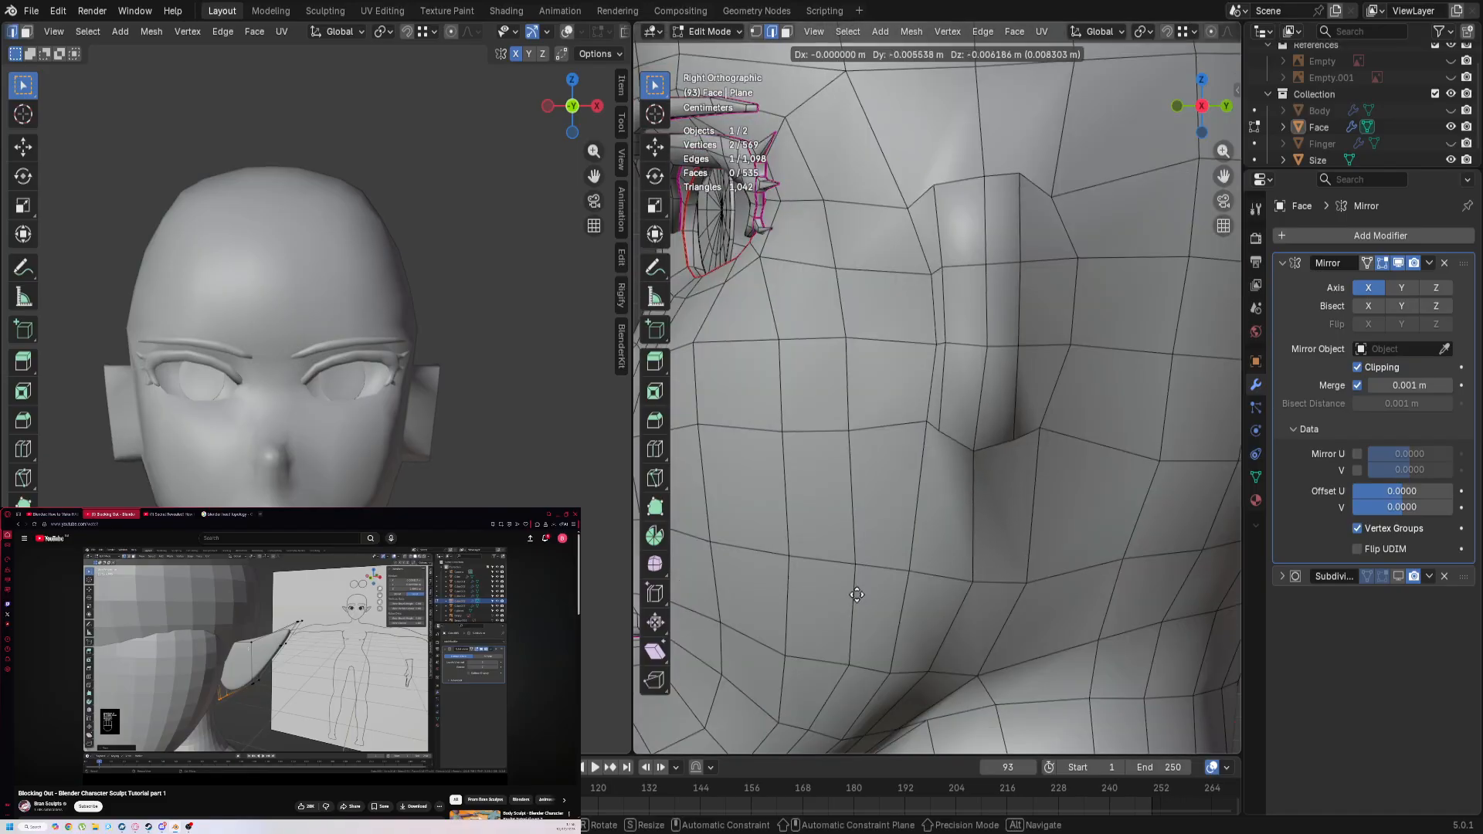
click(846, 619)
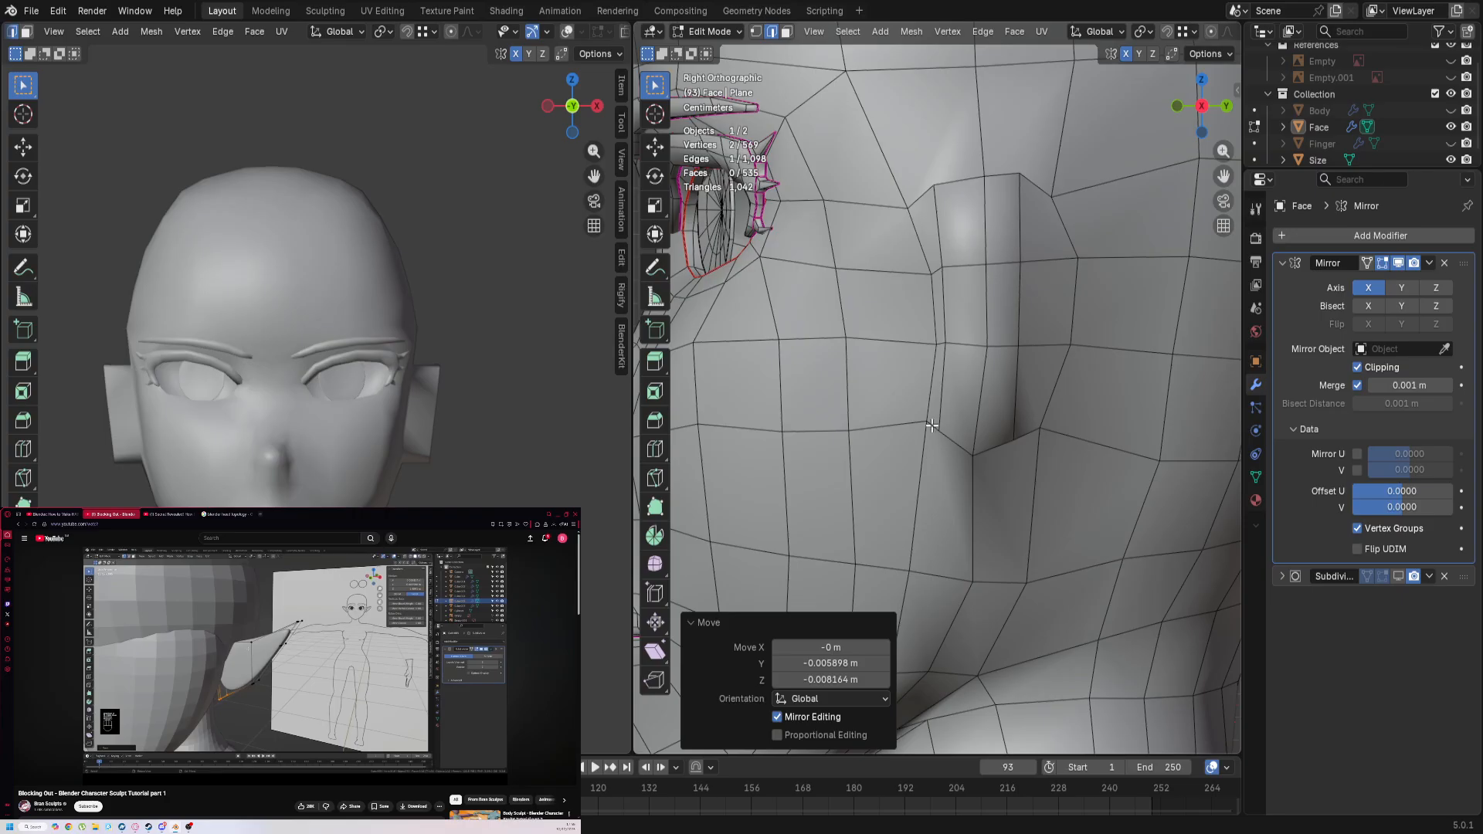
Step: Lower the front and rear corner edges on top of the ear to round its upper outline
key(g)
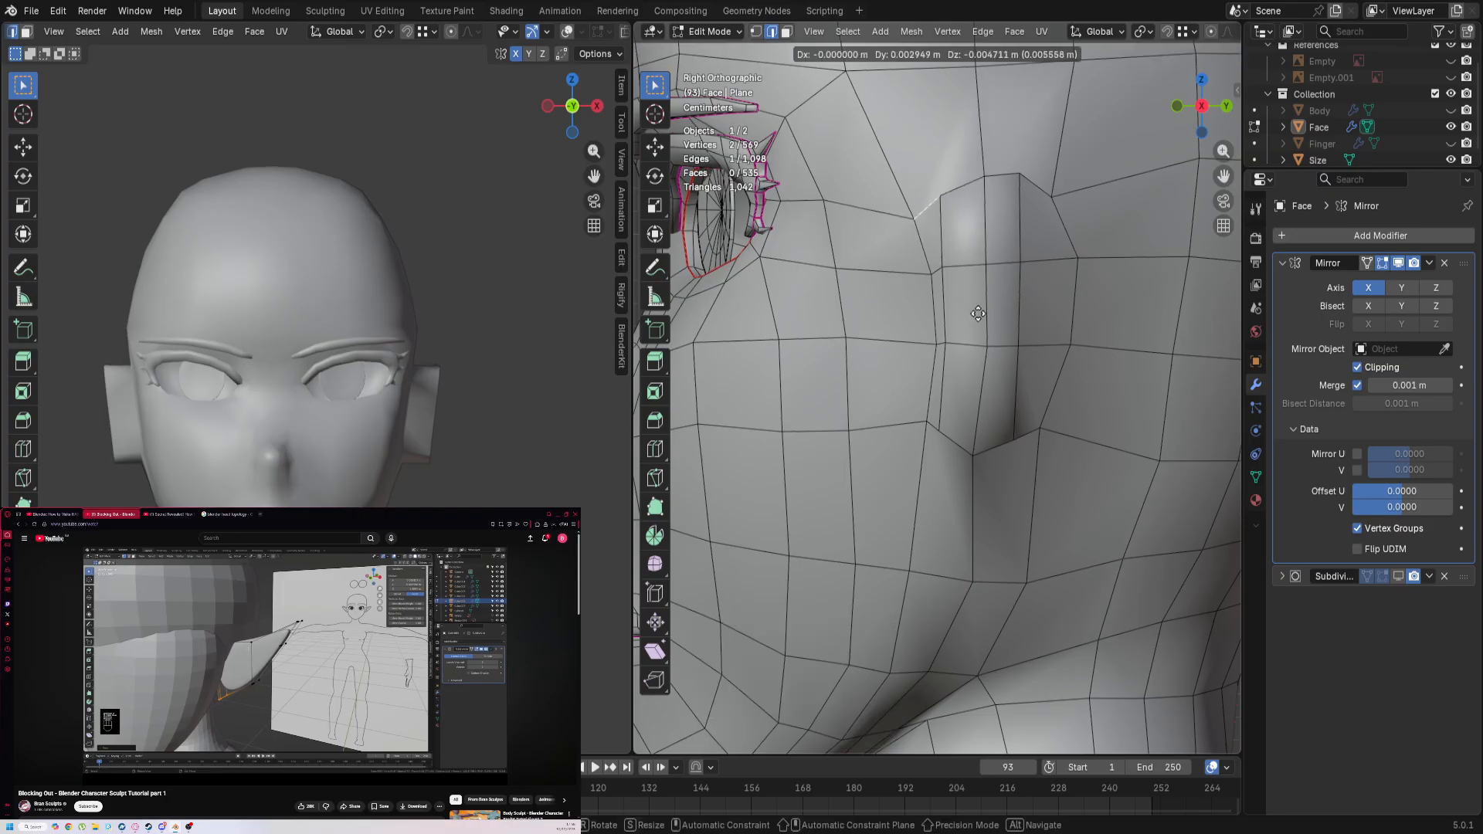
click(985, 323)
click(1035, 185)
key(g)
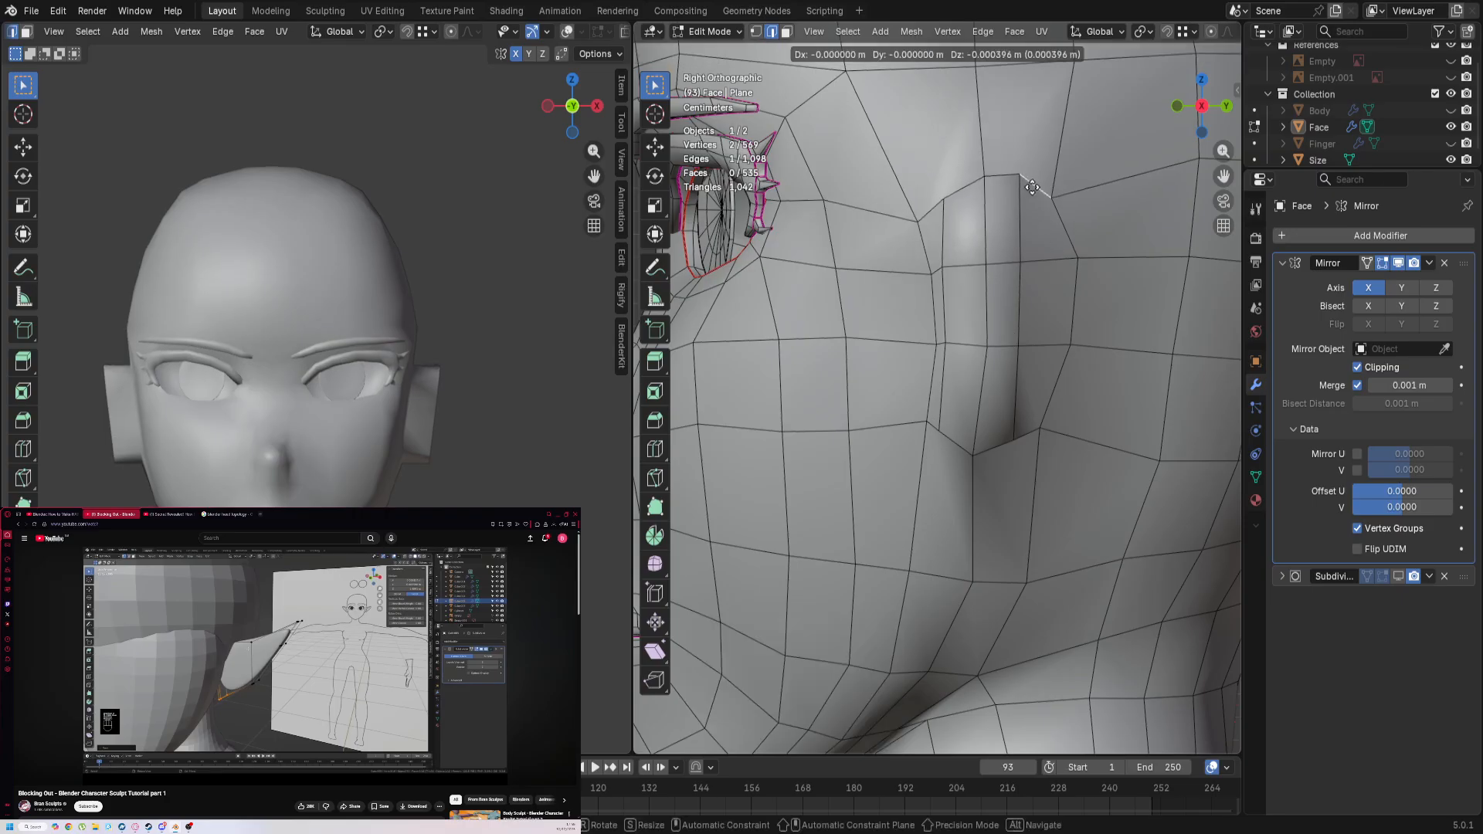
click(1011, 331)
Step: Move the middle vertical edge at the rear of the ear base about 0.010 m forward along Y
click(1072, 294)
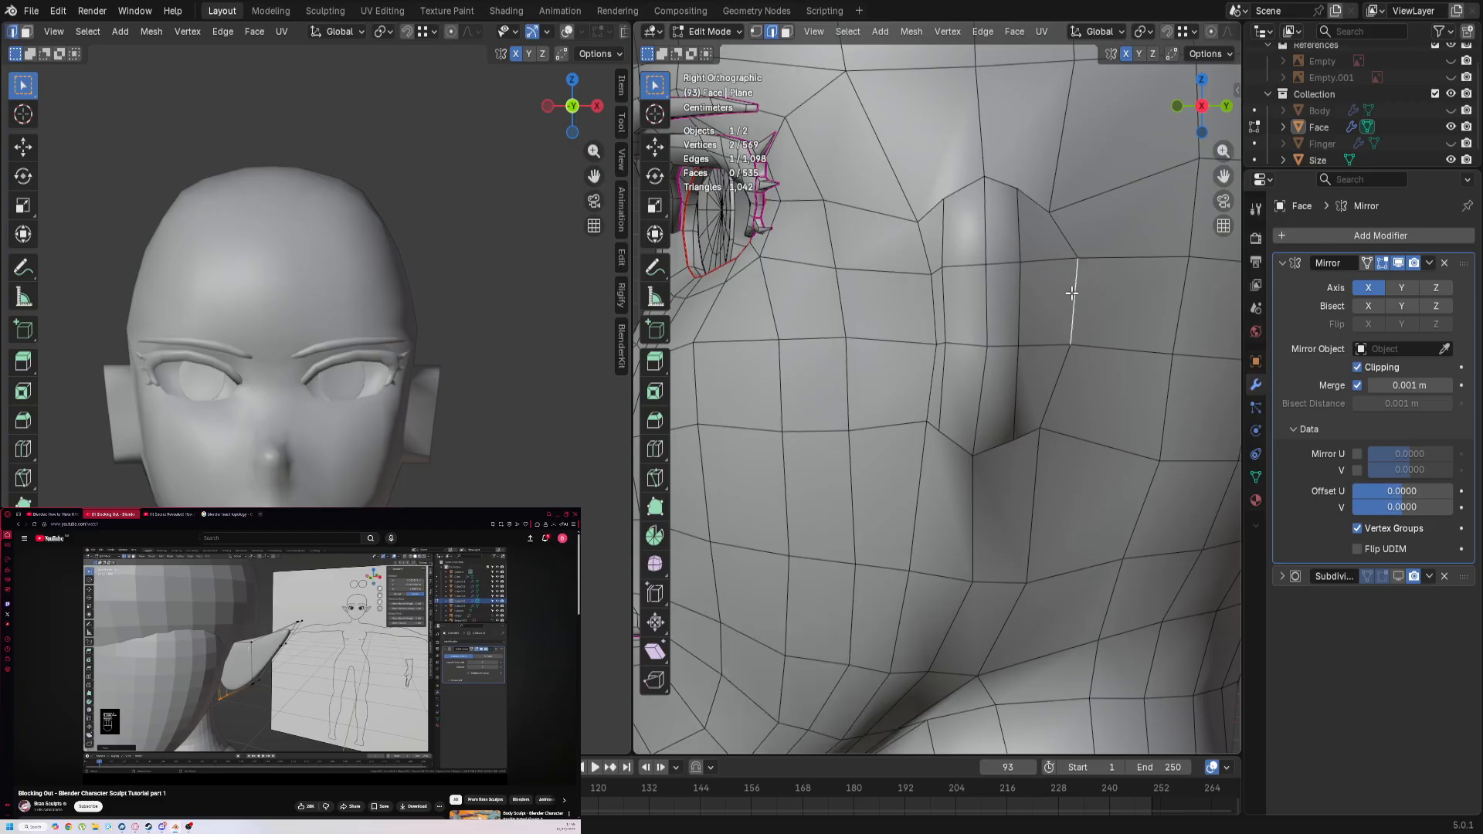
key(g)
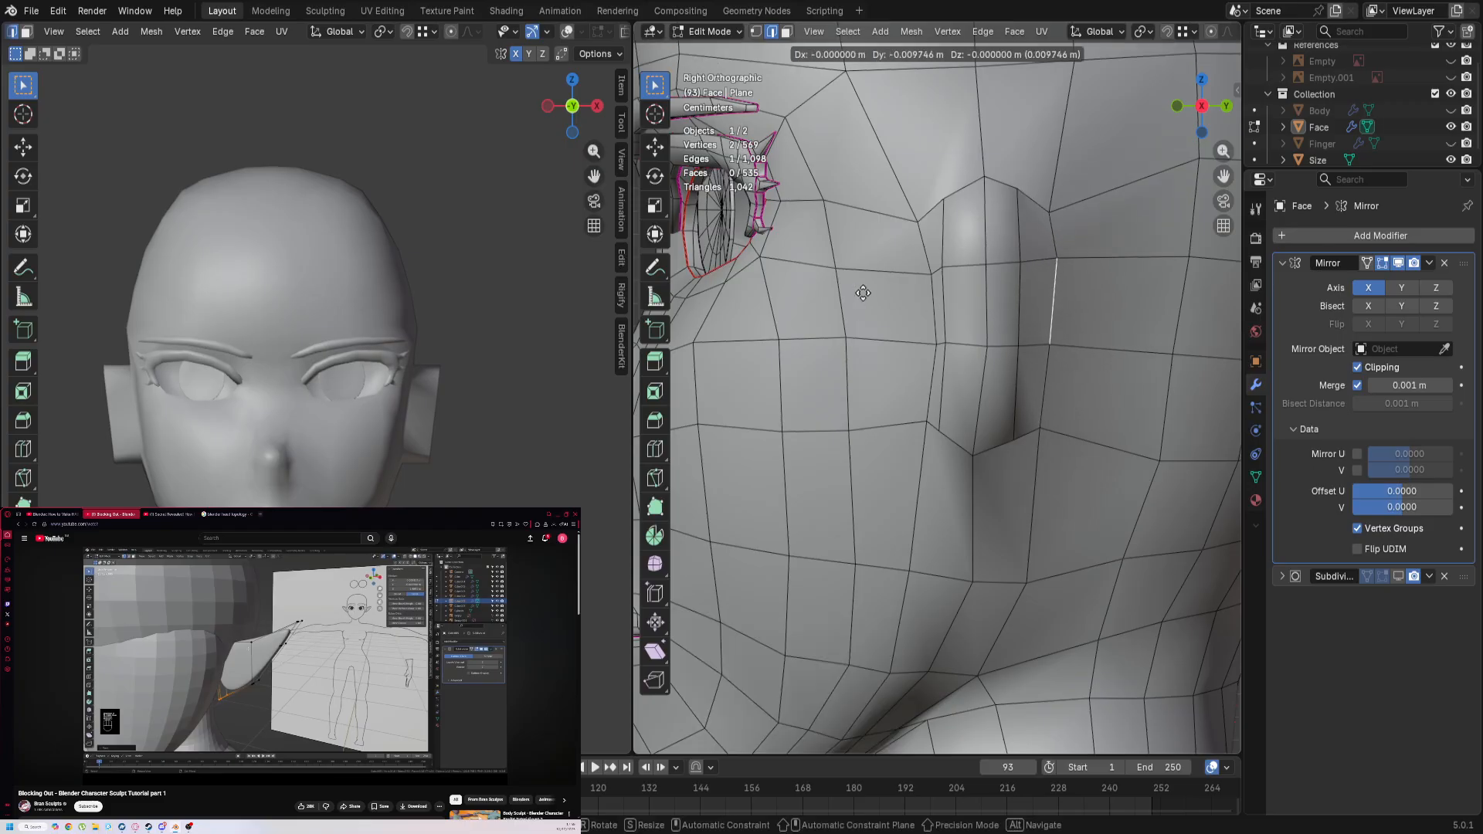
click(864, 294)
Step: Shift the ear's middle and upper front outer edges backward, and move the central outer edge back about 0.003 m
click(1049, 428)
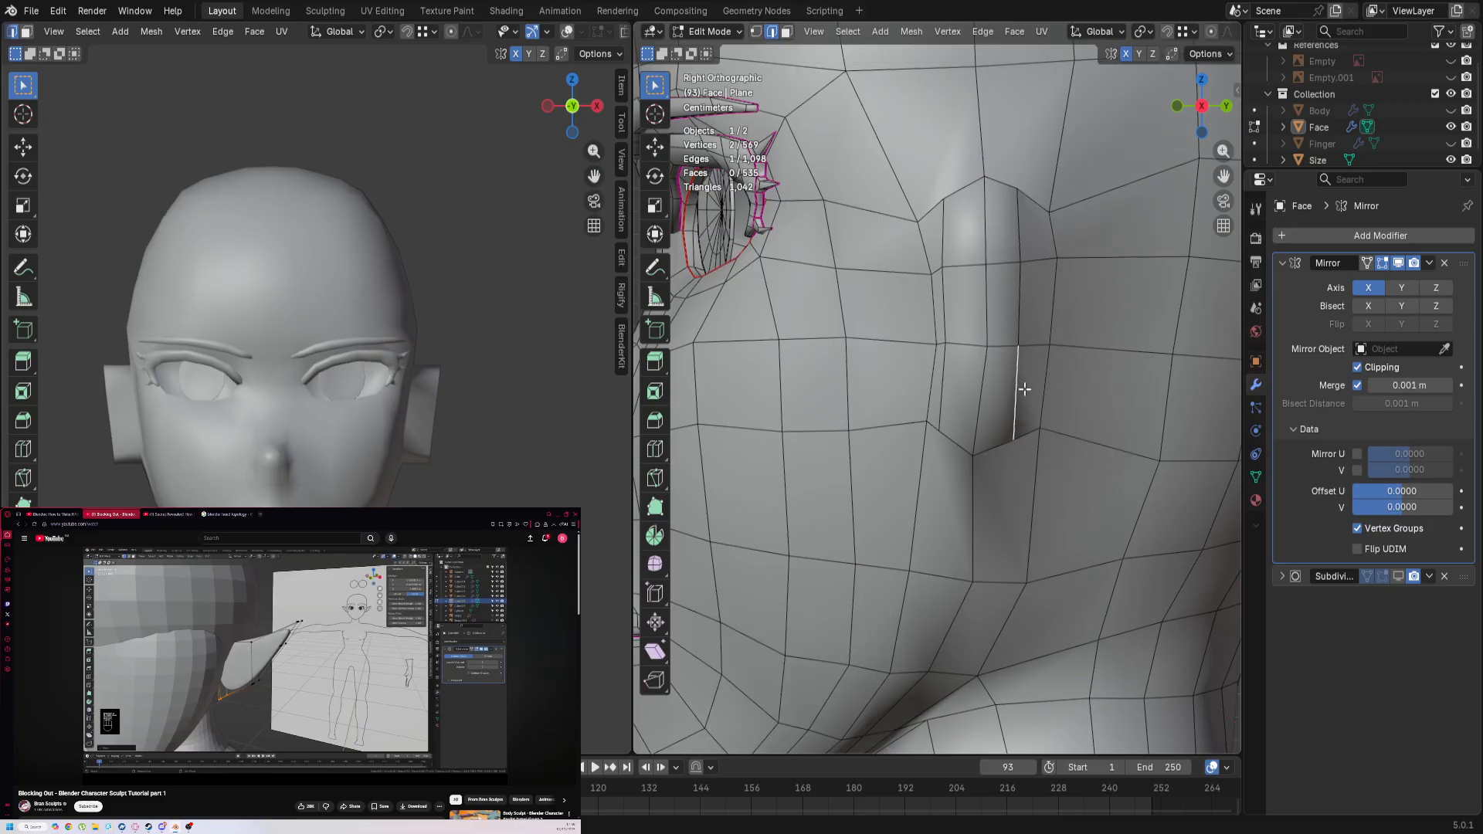
key(1)
key(2)
key(g)
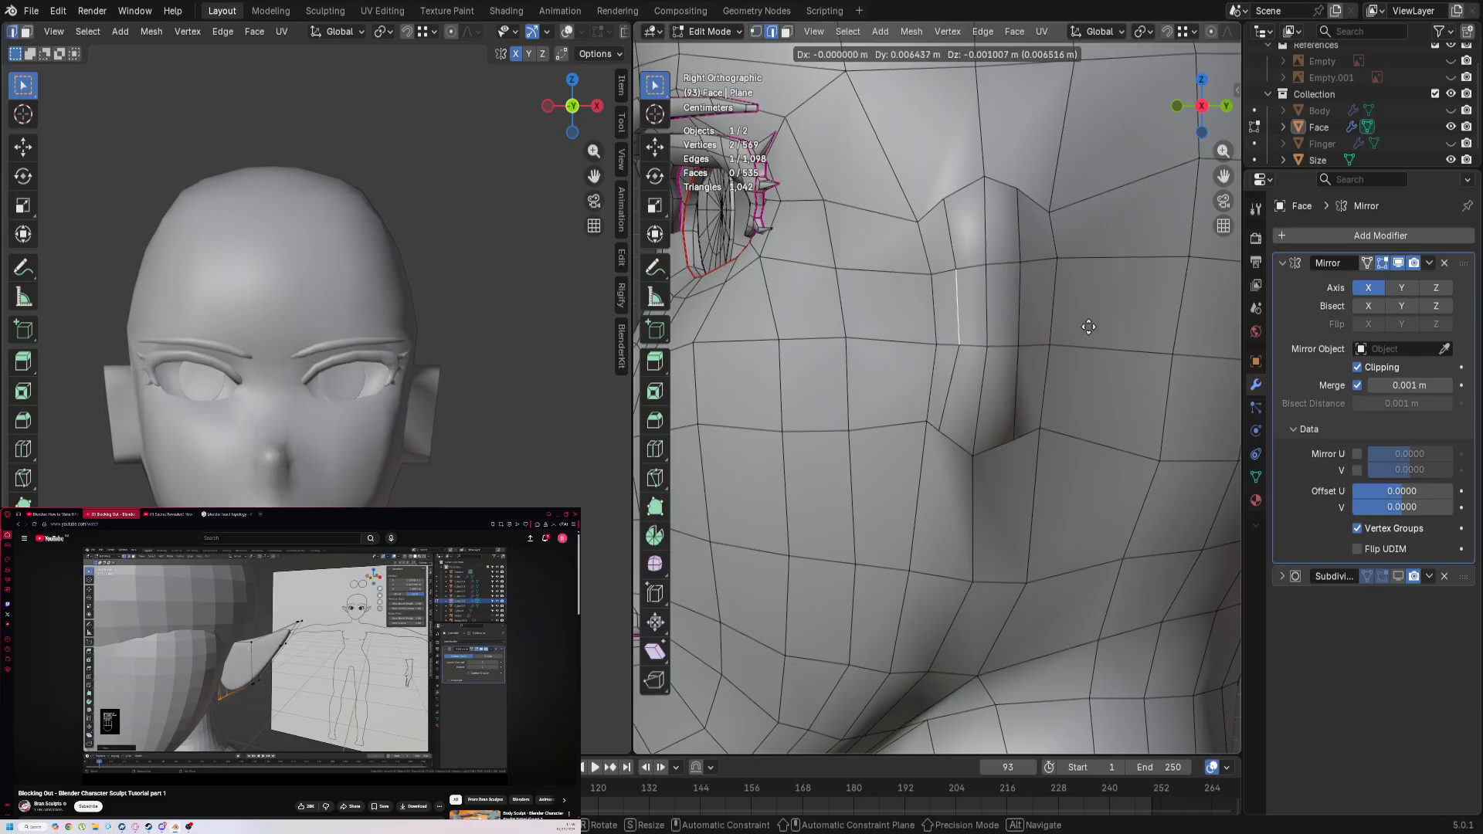
click(1117, 331)
click(960, 232)
key(g)
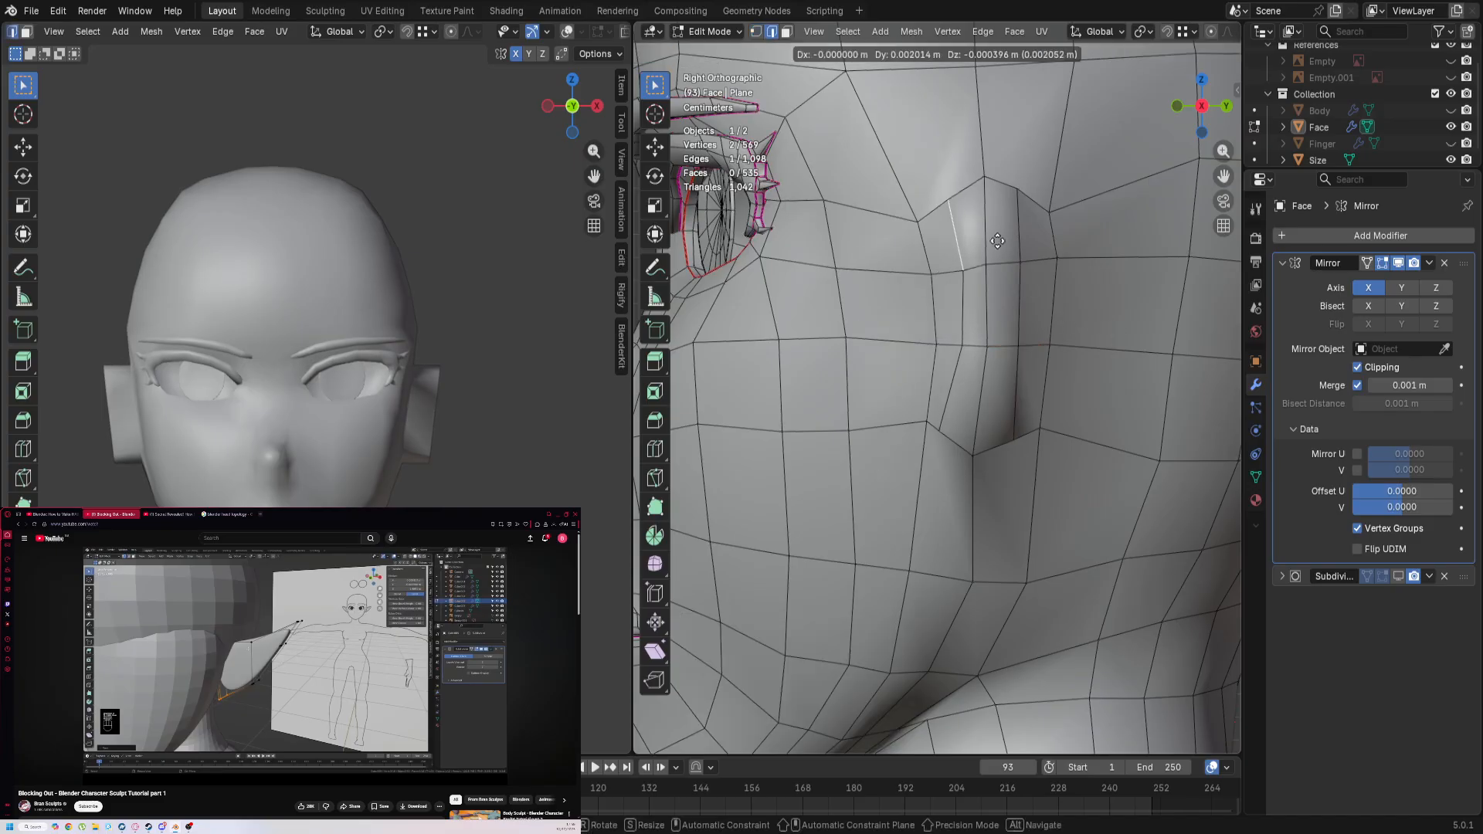
click(1002, 241)
click(991, 323)
key(g)
click(1026, 324)
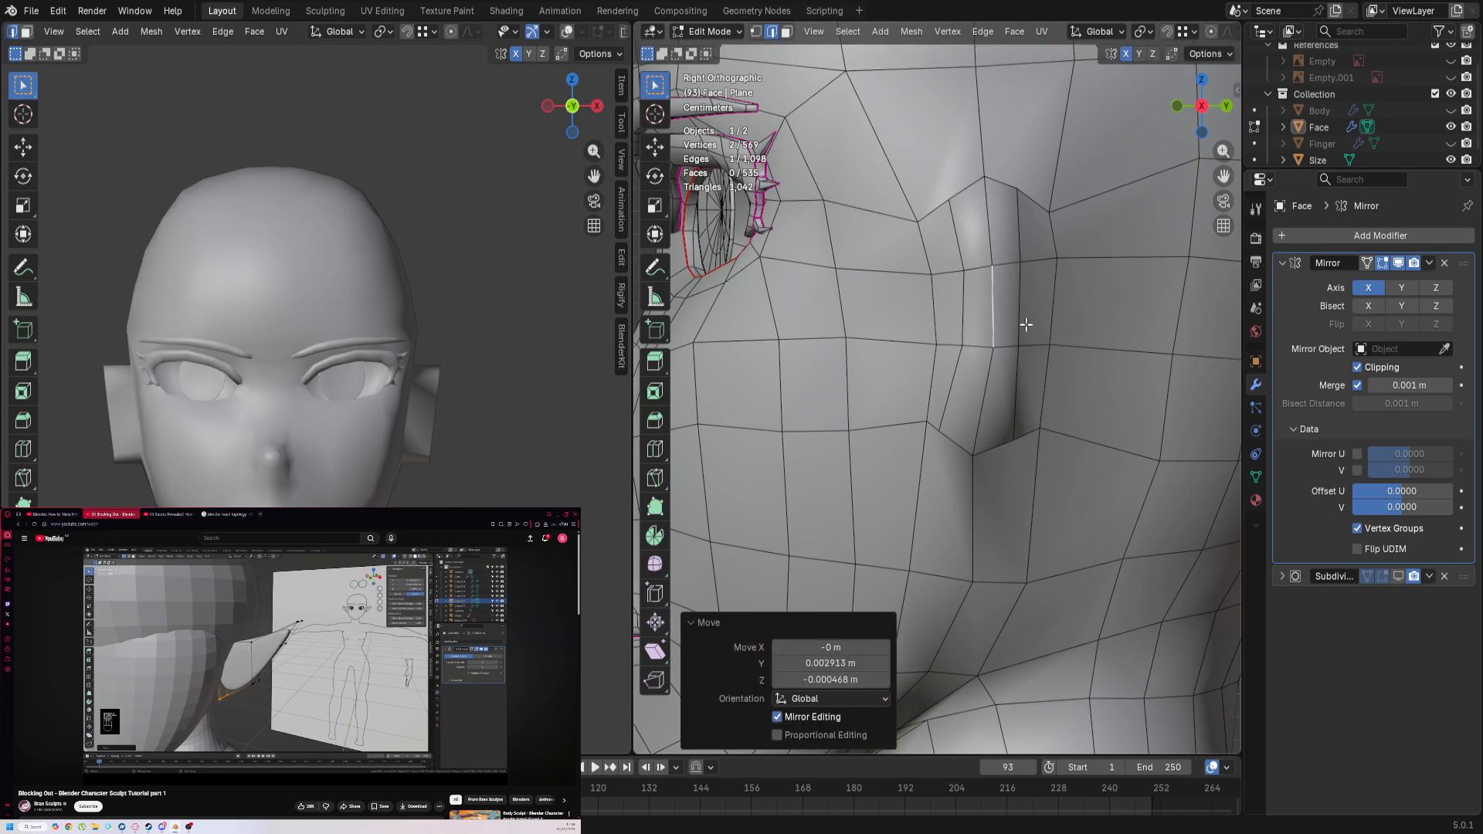
Step: Add one loop cut around the ear and slide it toward the head with a factor of 0.705
scroll(1017, 308, down, 8)
middle_drag(1017, 309, 1105, 353)
scroll(1103, 354, up, 3)
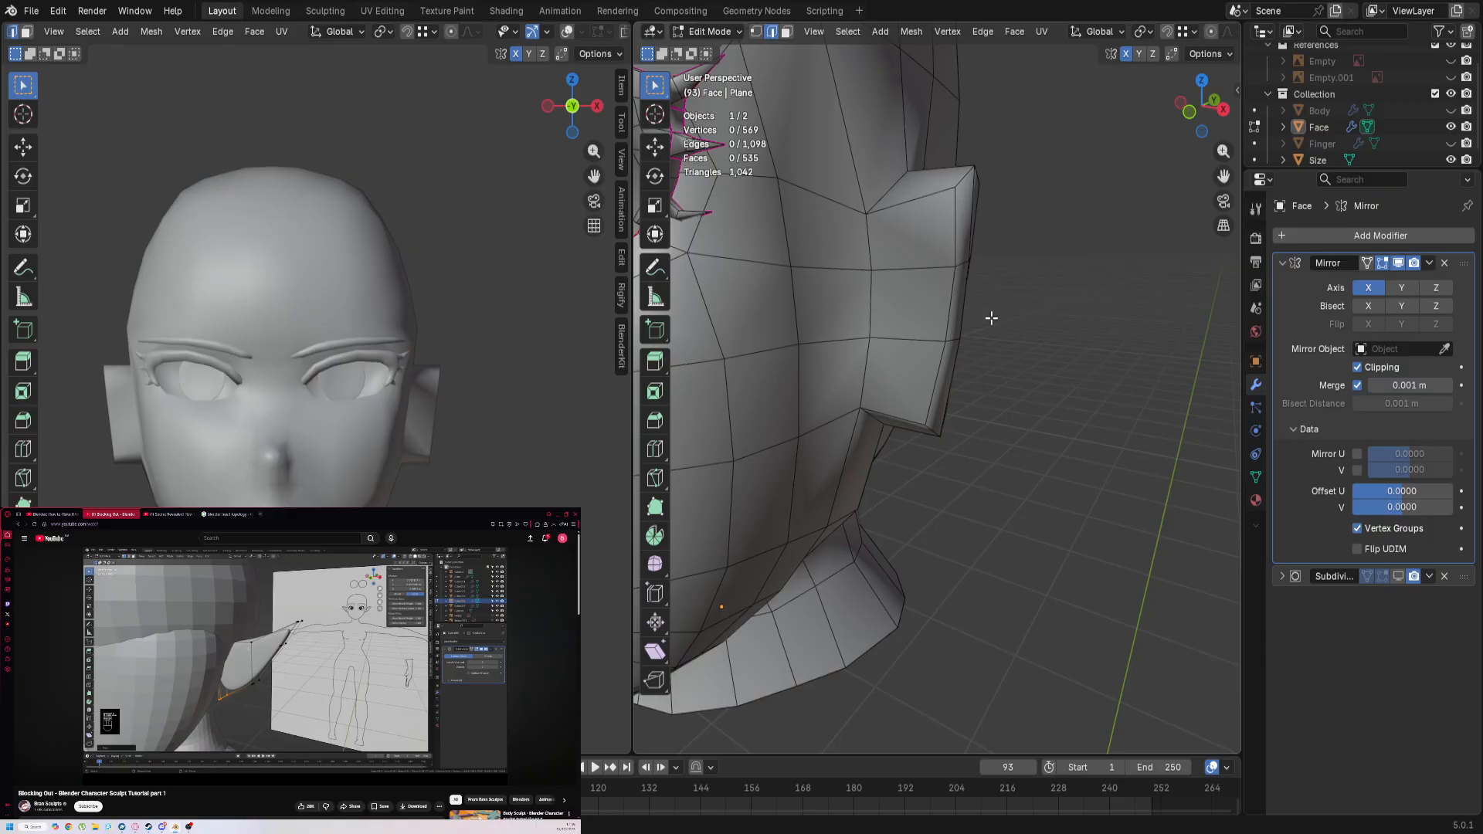
key(KP_1)
key(ctrl+r)
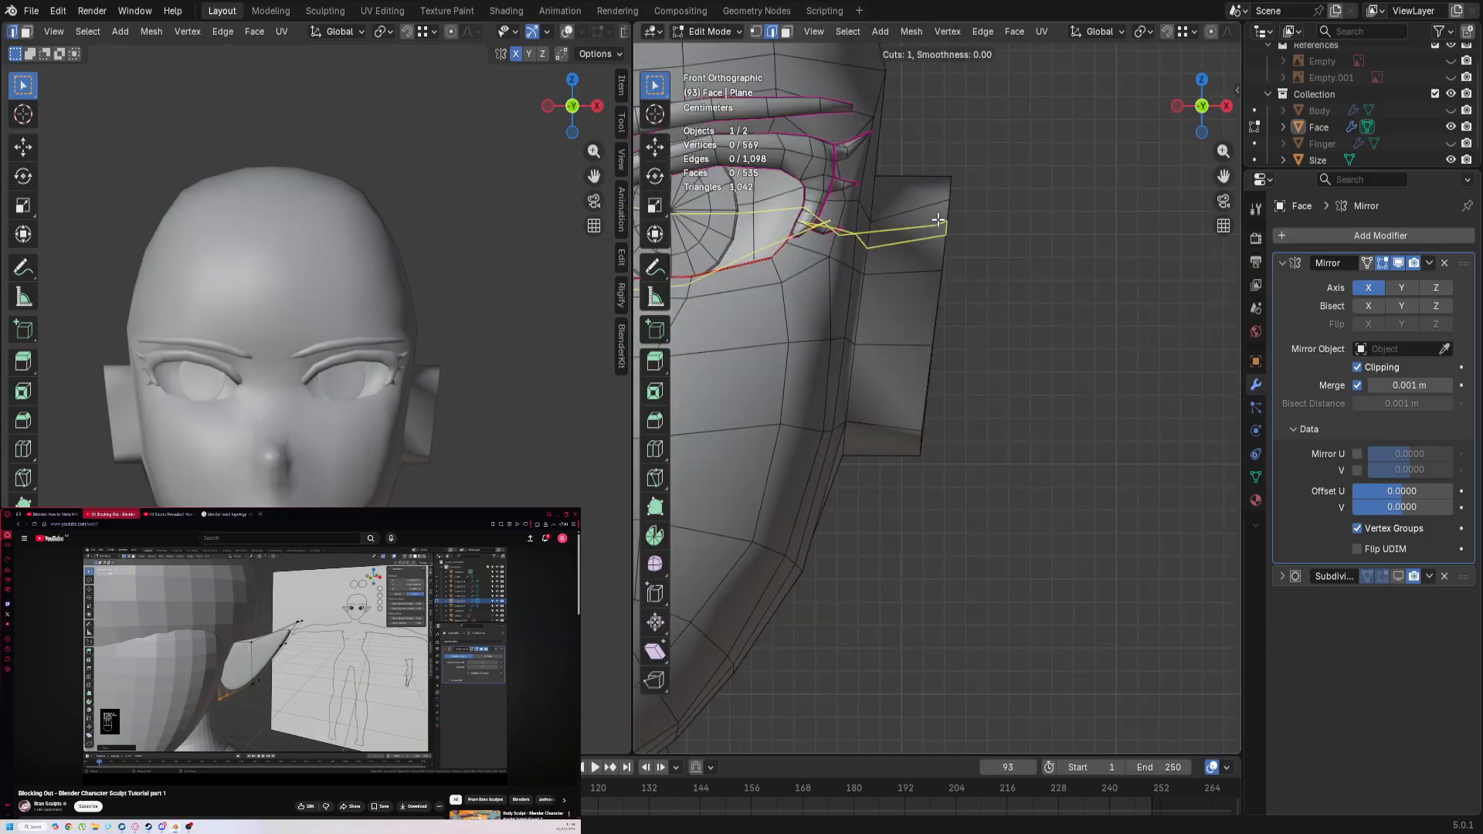
click(888, 202)
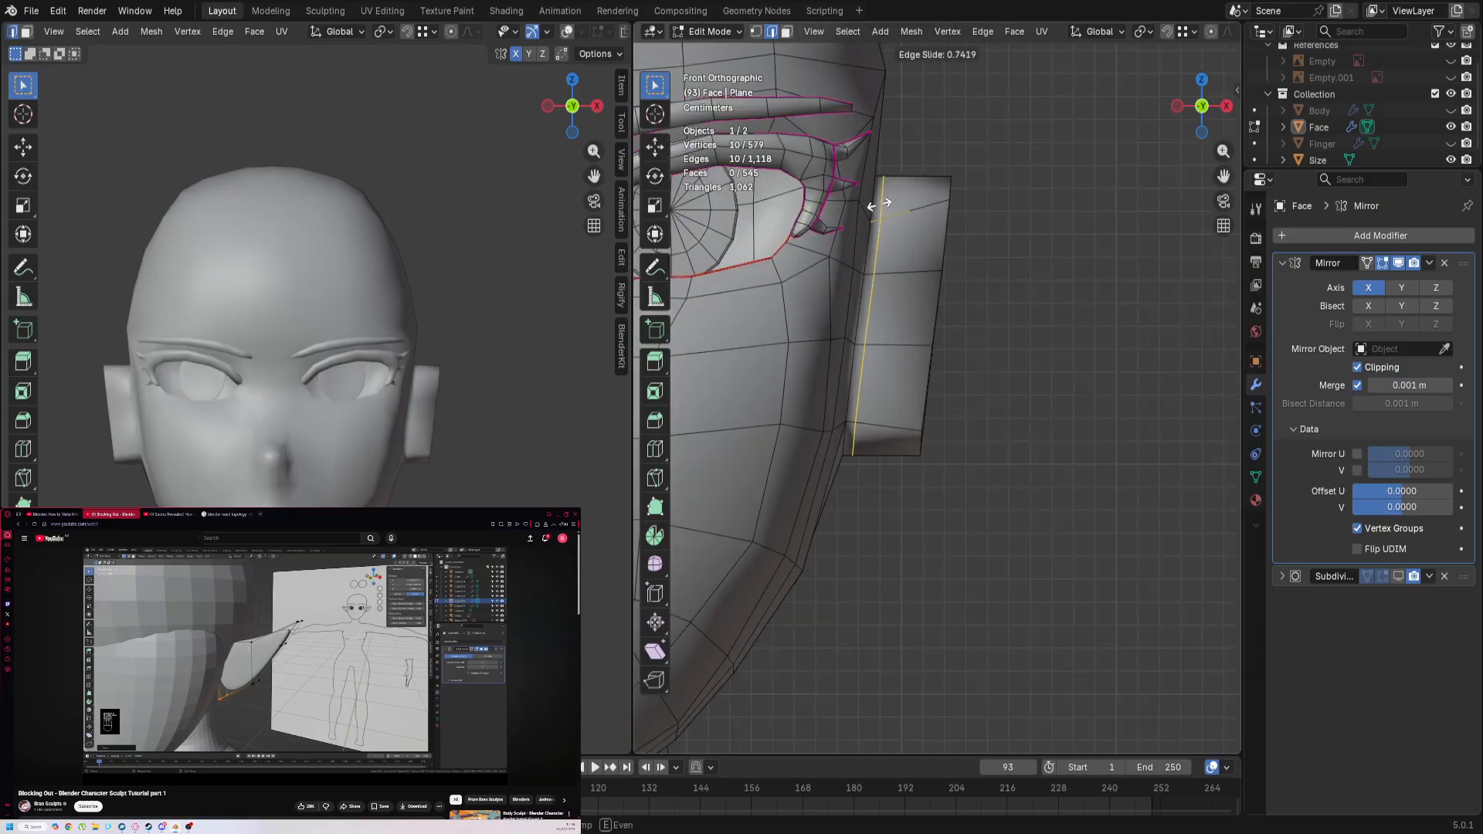
click(889, 203)
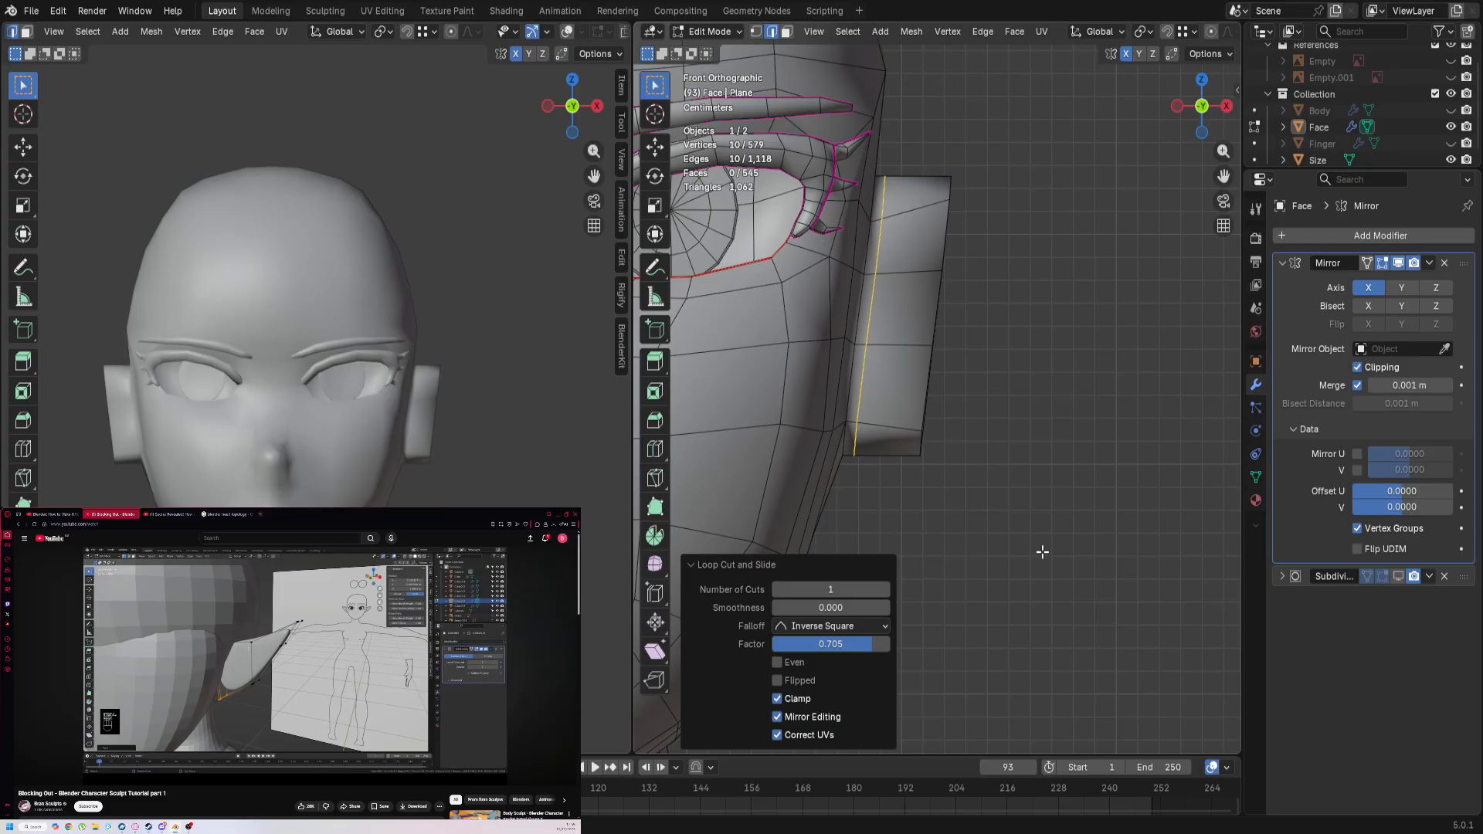
Step: Scale the new ear loop to about 1.056 and lower it about 0.0018 m in the front view
key(s)
click(1059, 556)
key(g)
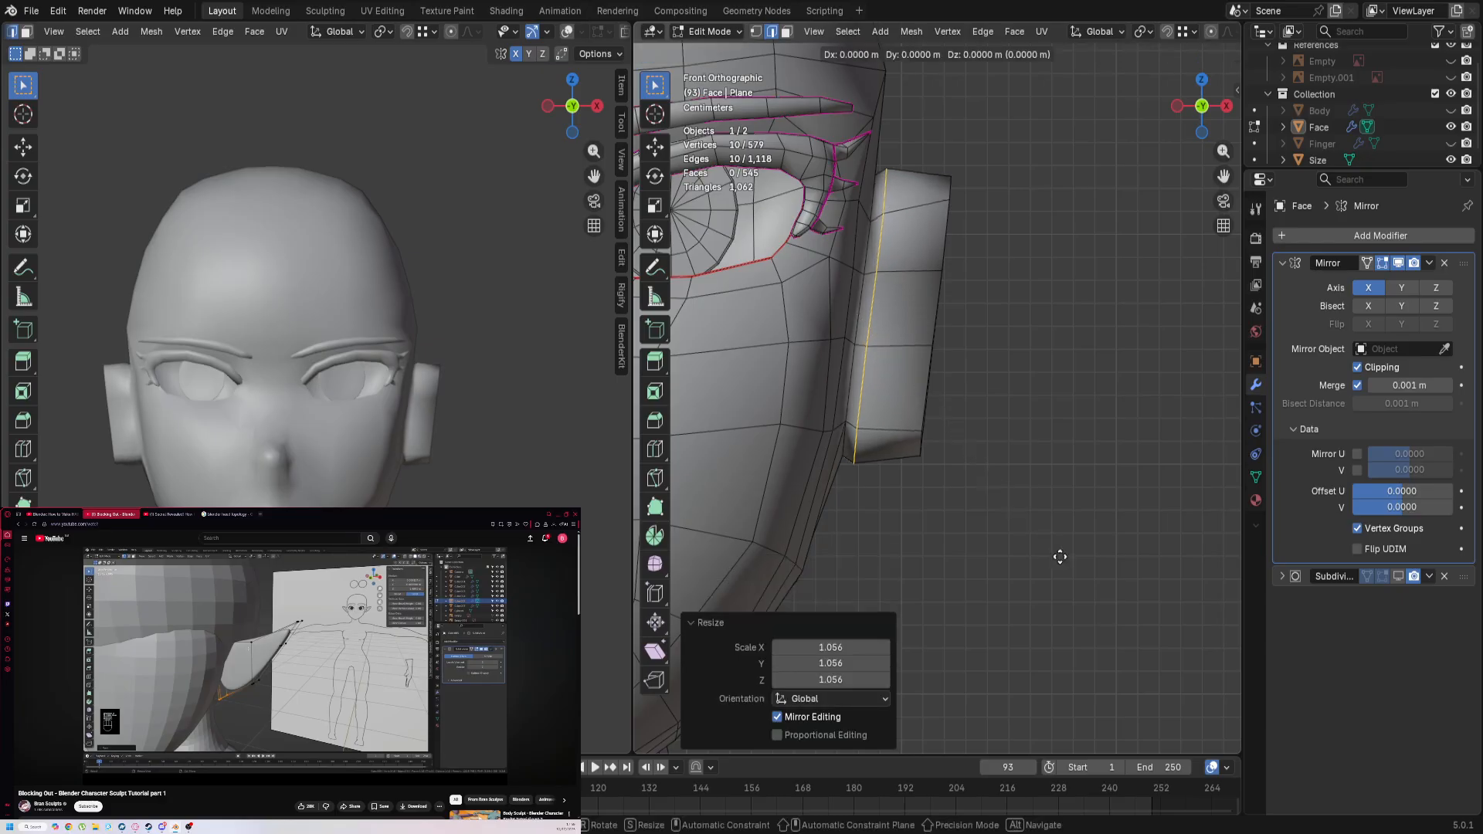
click(1052, 597)
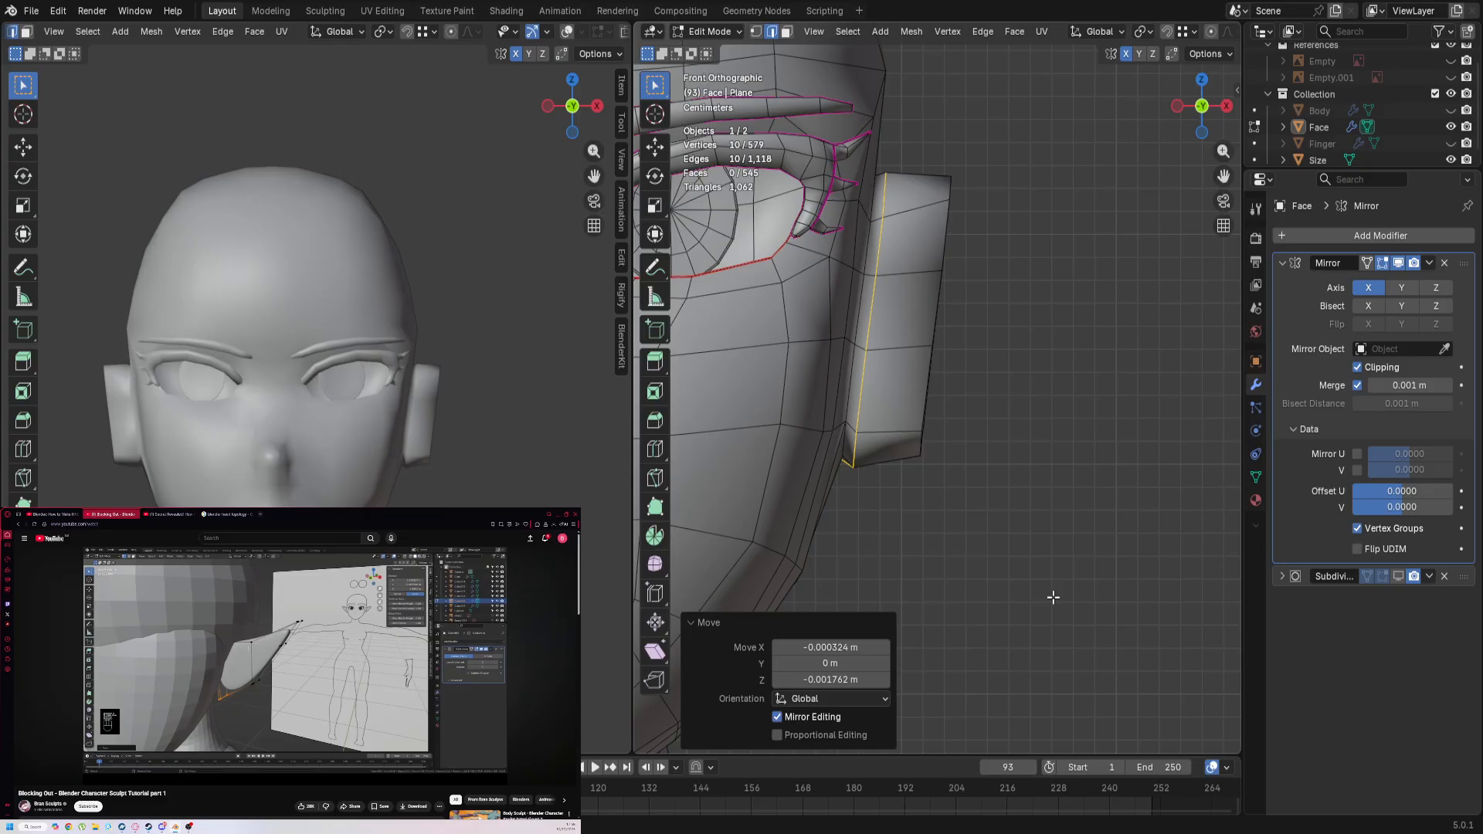
Step: Move the ear's outermost vertical edges outward, and shift their middle edge a further 0.0085 m or so along X
middle_drag(952, 346, 972, 371)
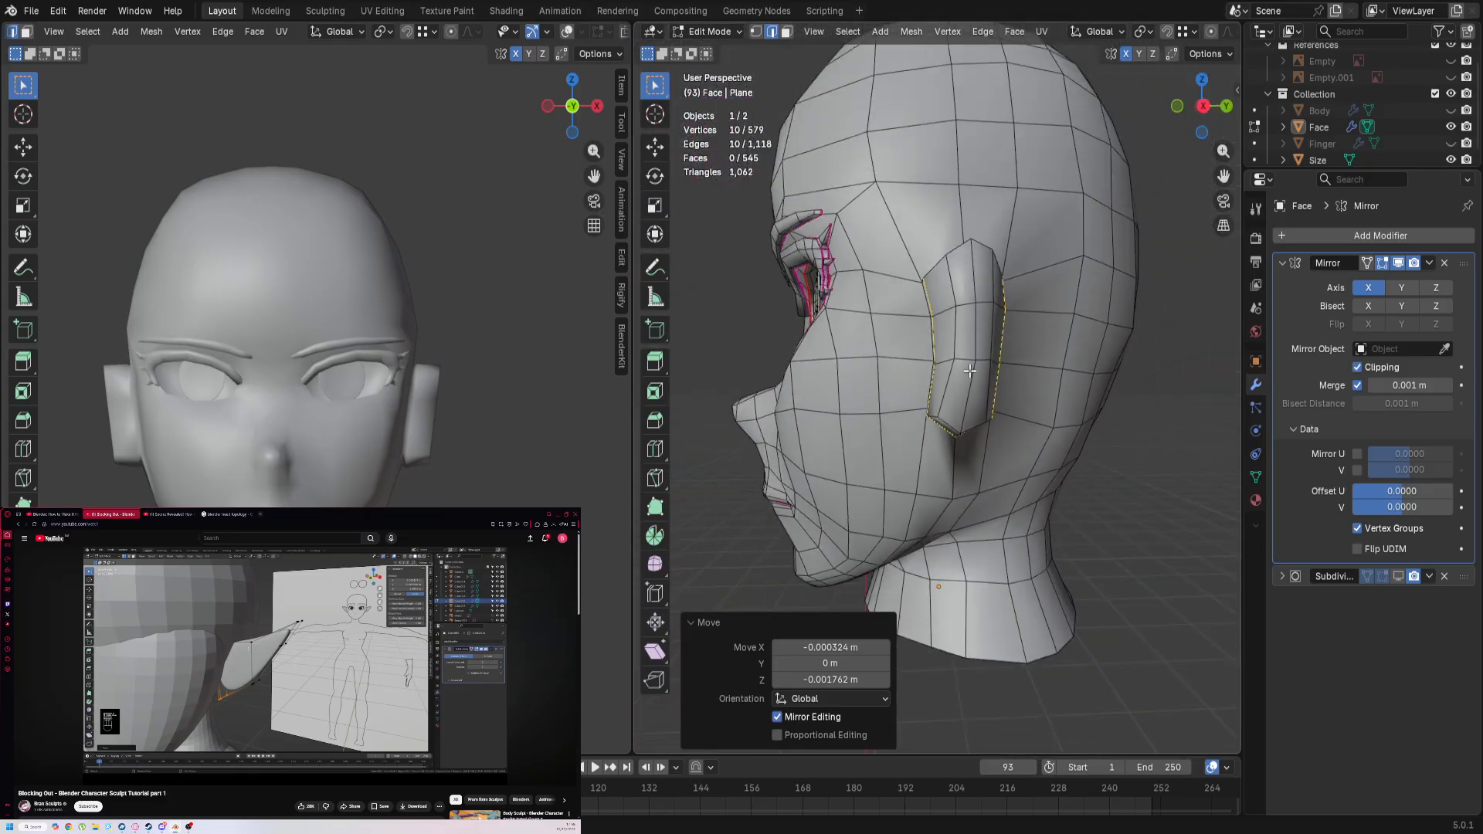
click(974, 371)
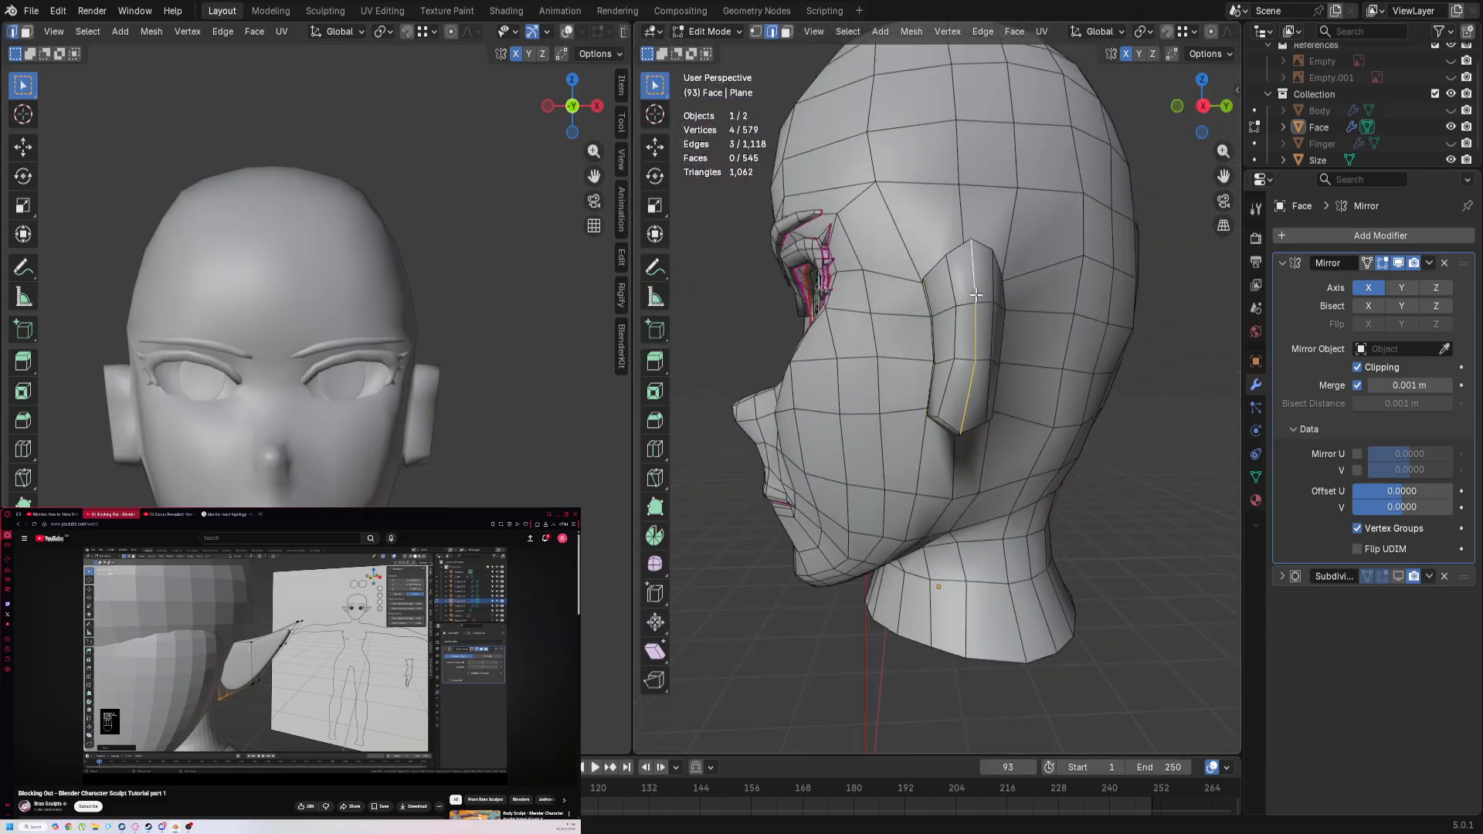
key(KP_1)
key(g)
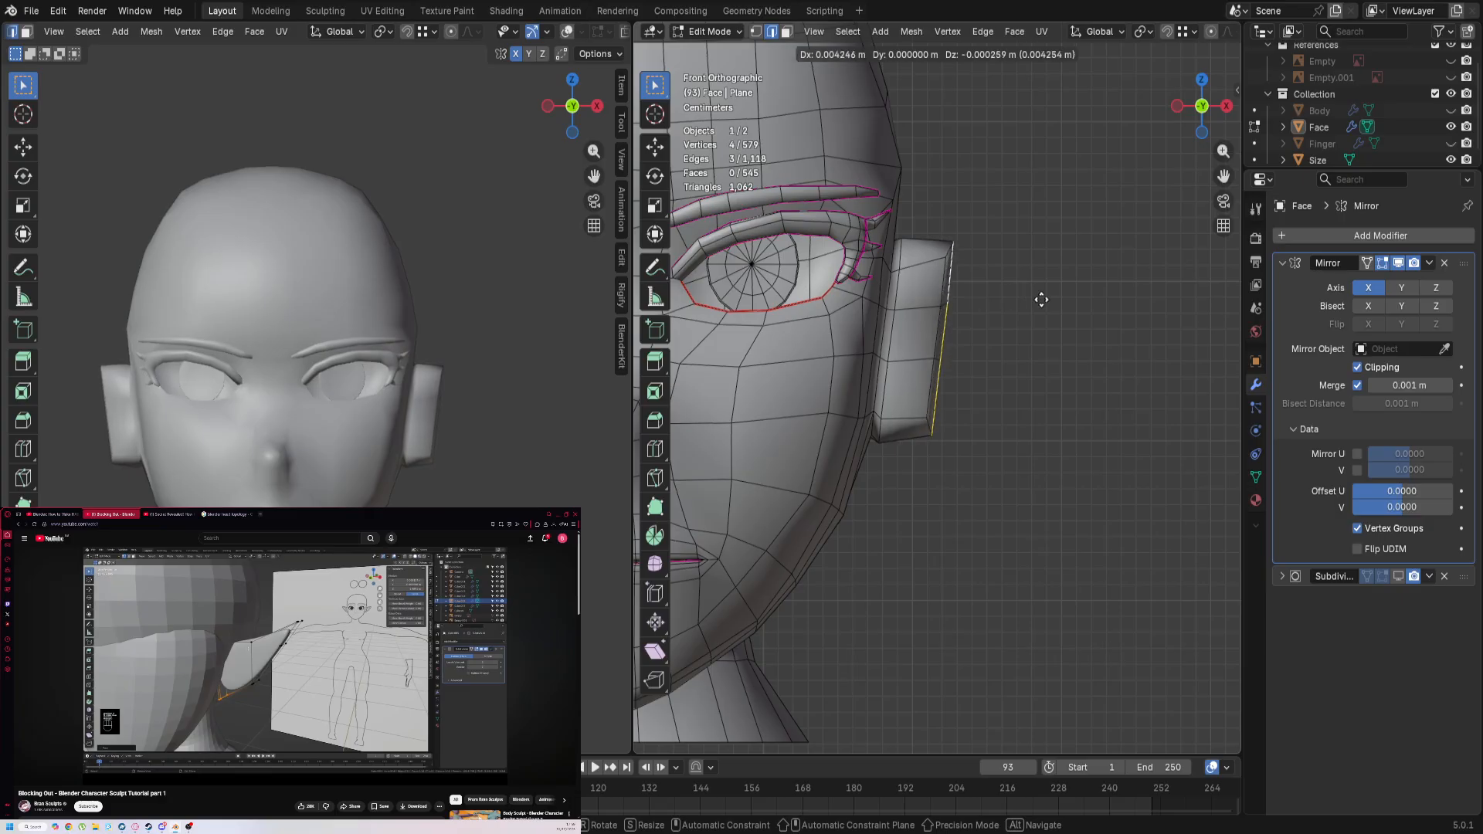
click(1055, 308)
click(946, 349)
key(g)
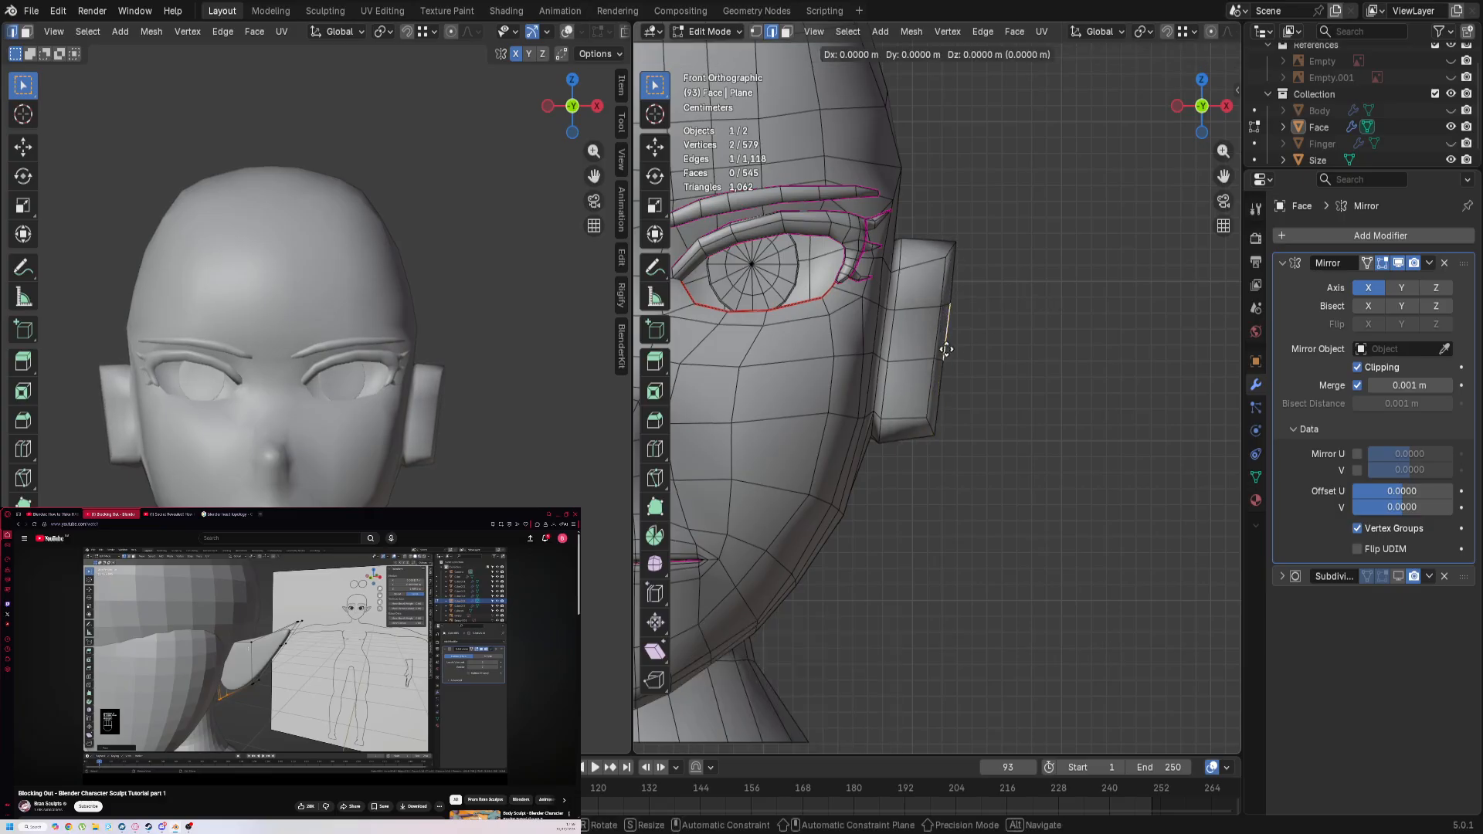
click(1063, 357)
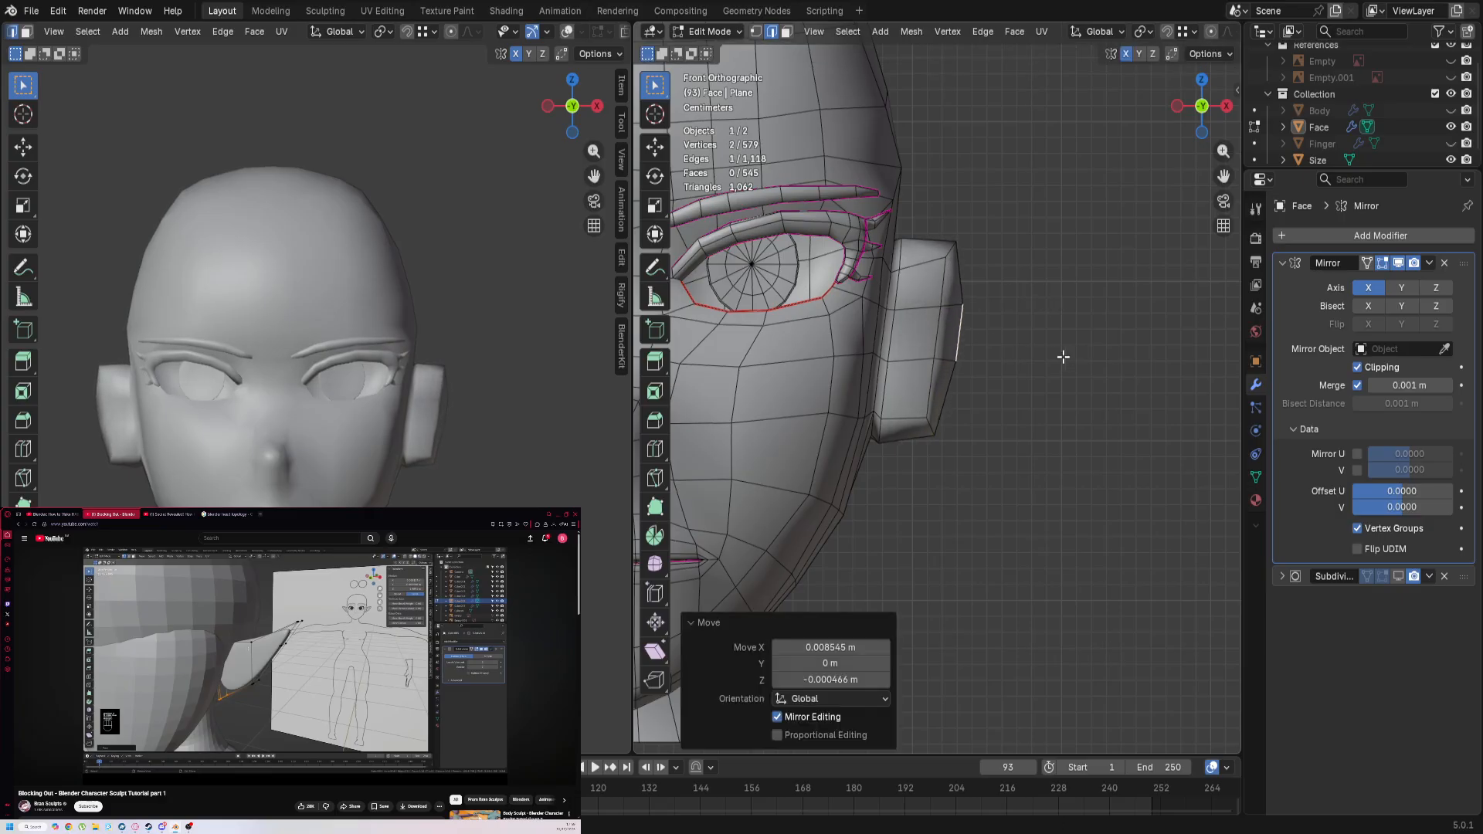
click(937, 334)
key(g)
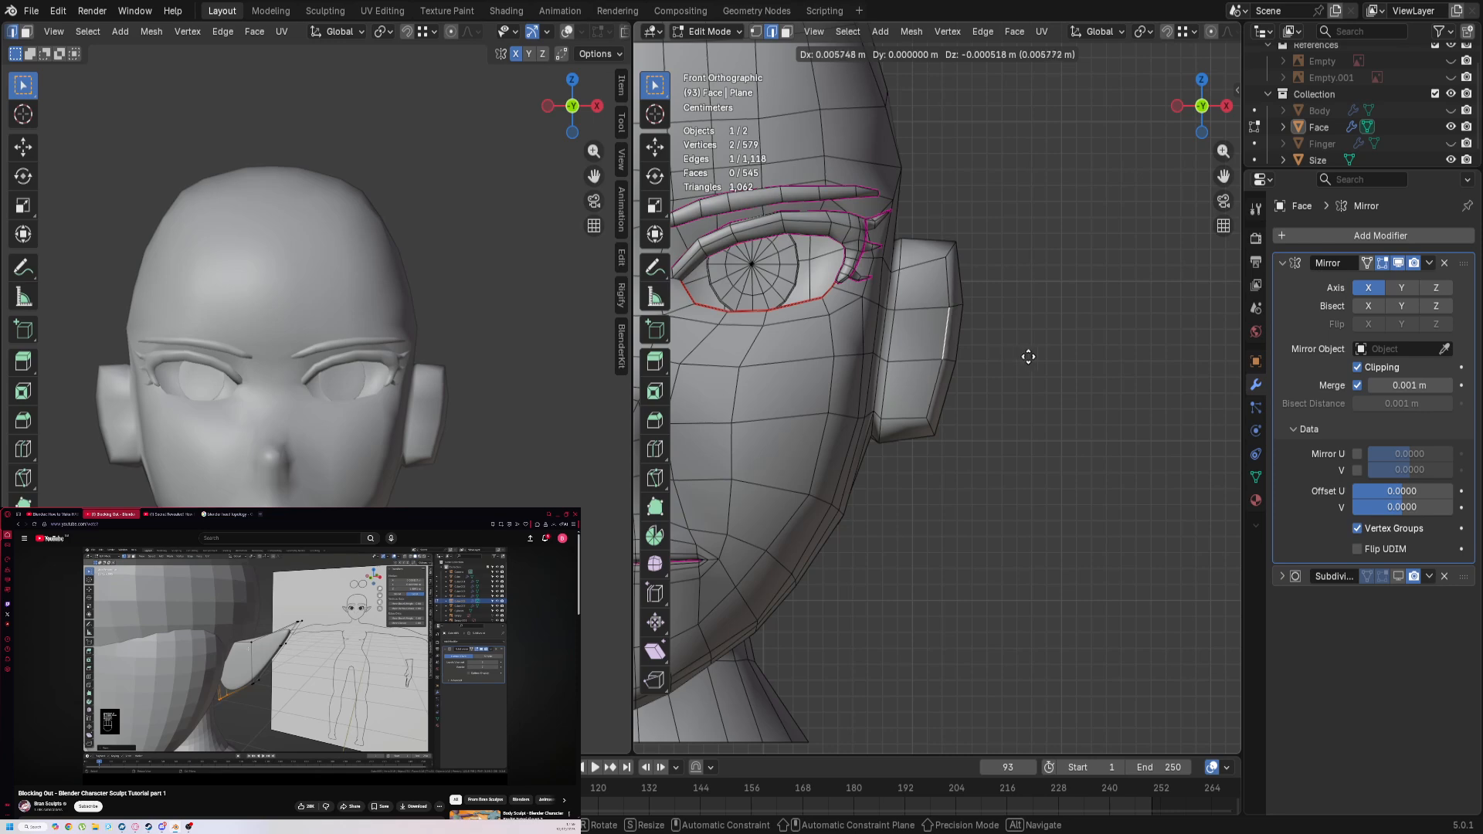
click(1031, 357)
key(ctrl+z)
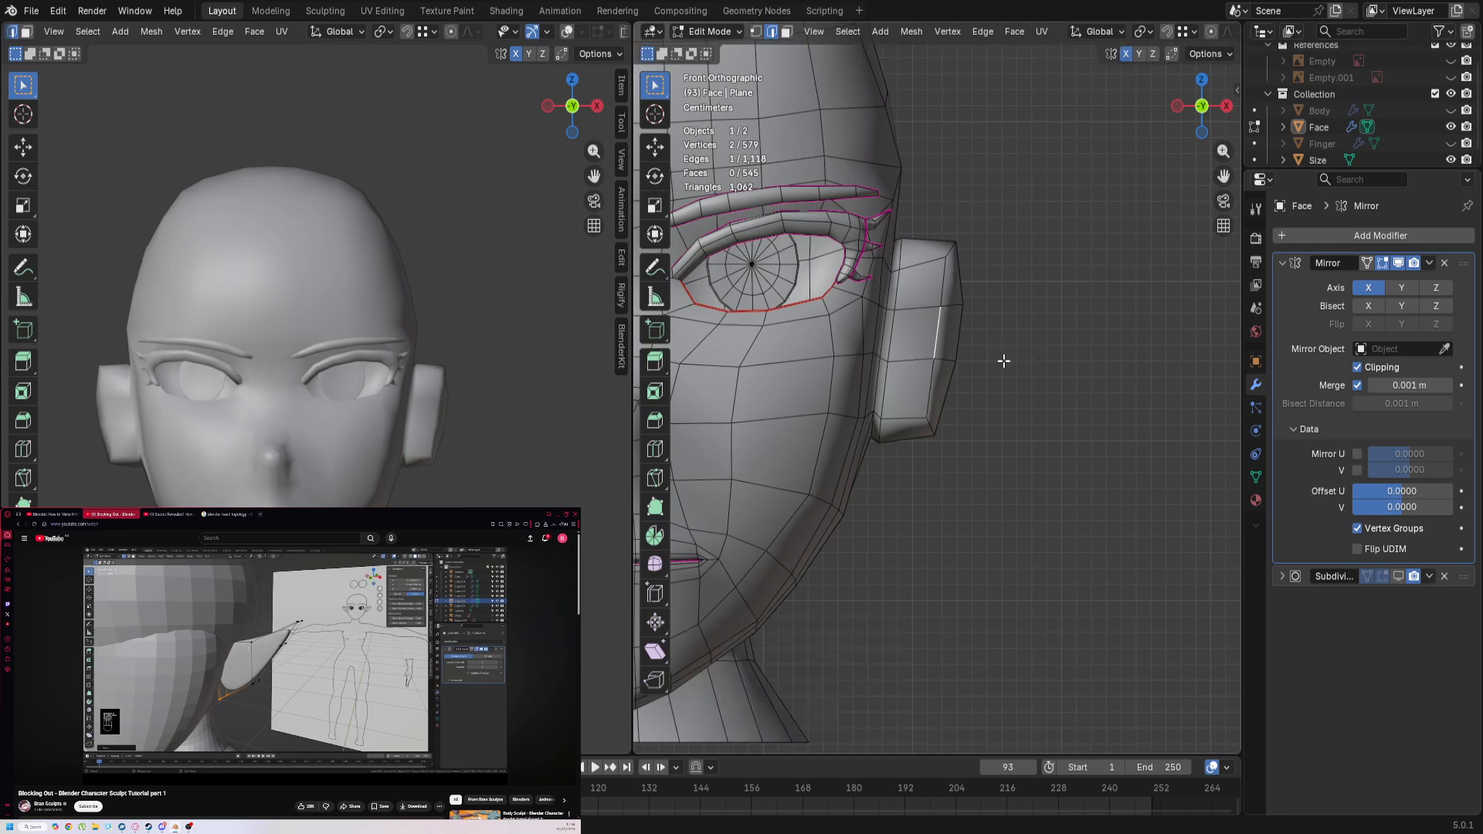
Step: Move the middle edge between the ear's front and outer faces about 0.0074 m outward along X
middle_drag(1003, 361, 794, 404)
key(3)
click(967, 335)
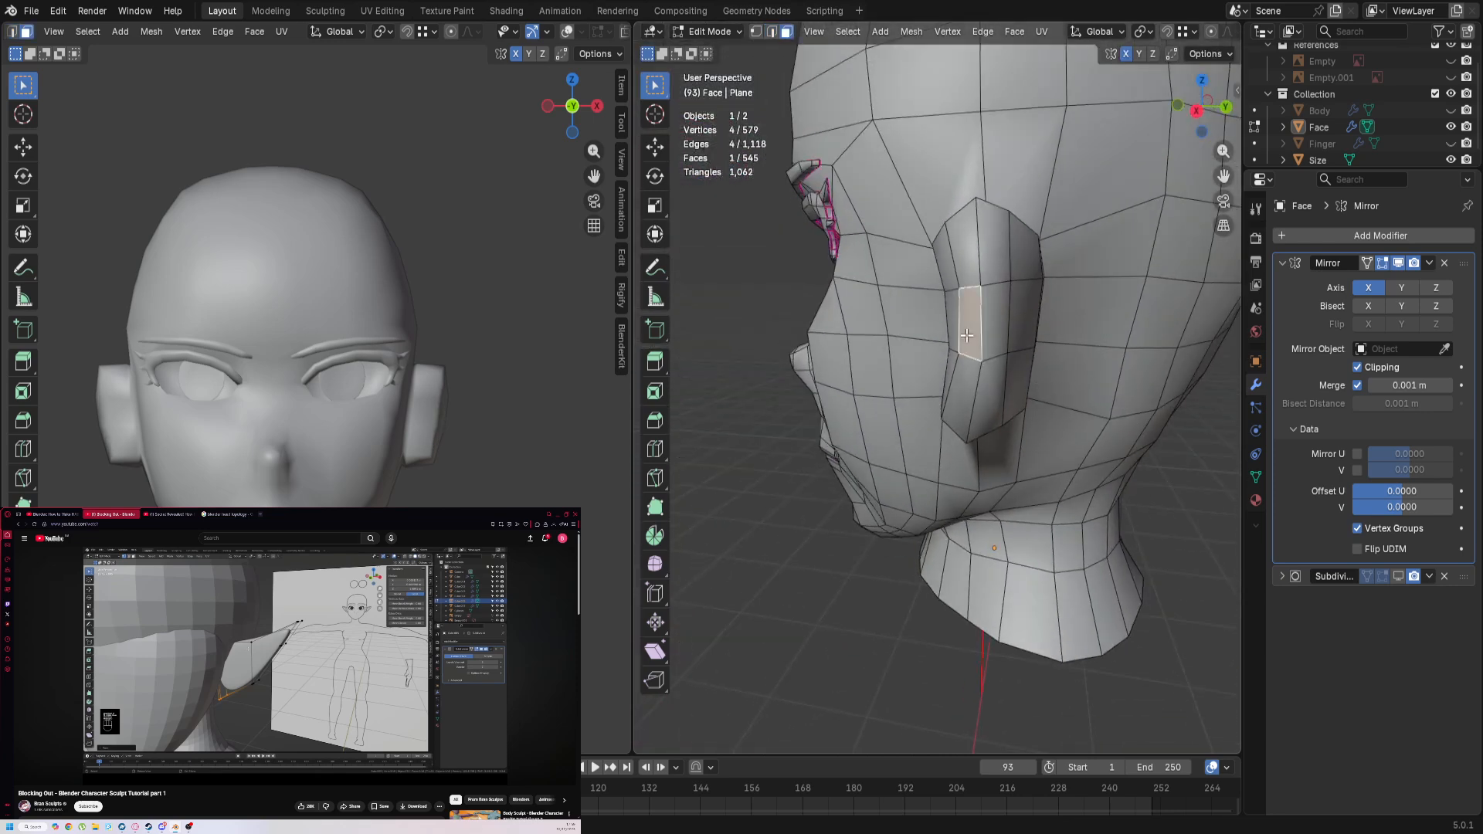
key(KP_1)
key(2)
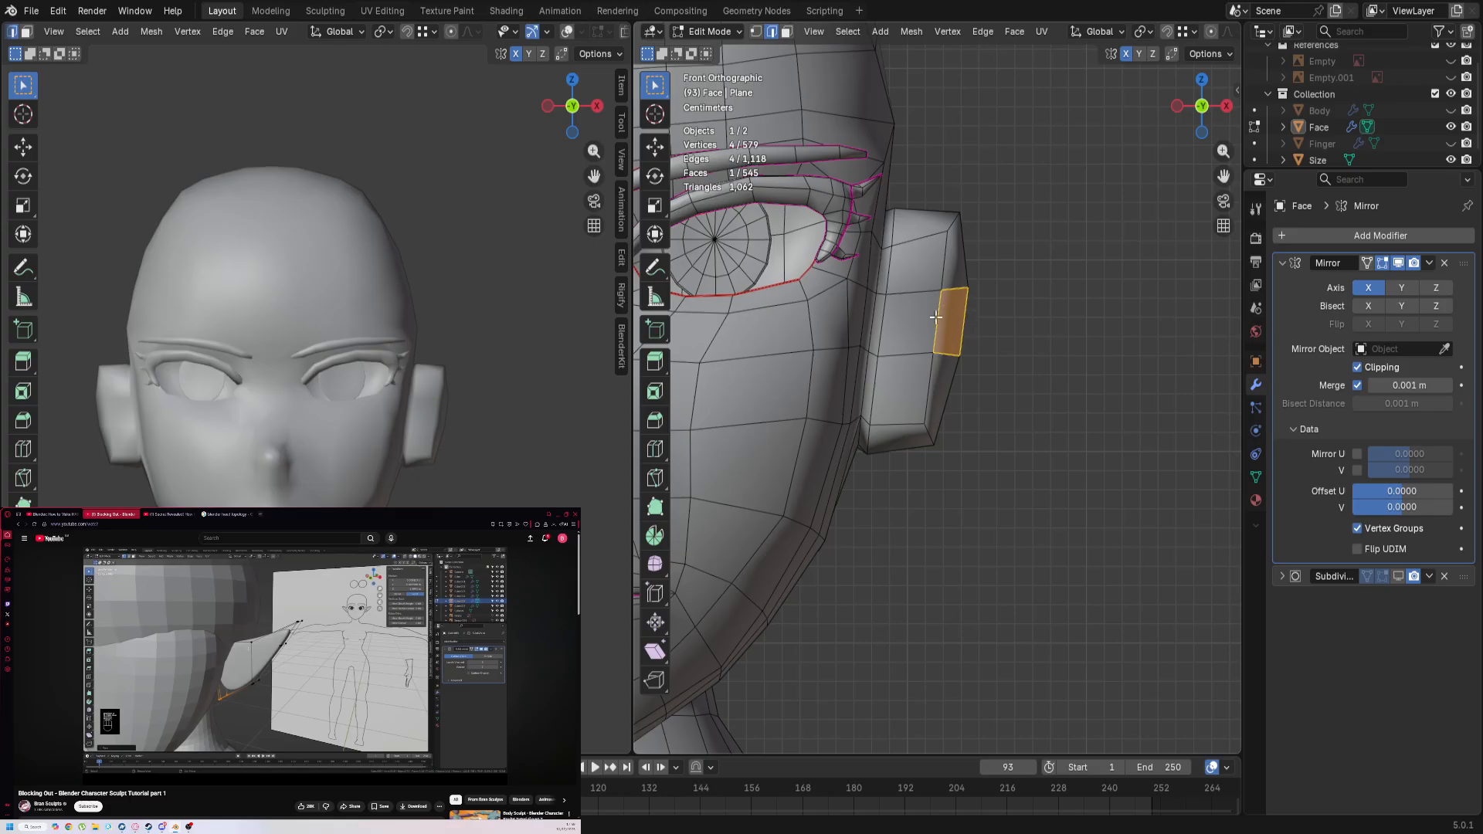
click(936, 317)
key(g)
click(1003, 324)
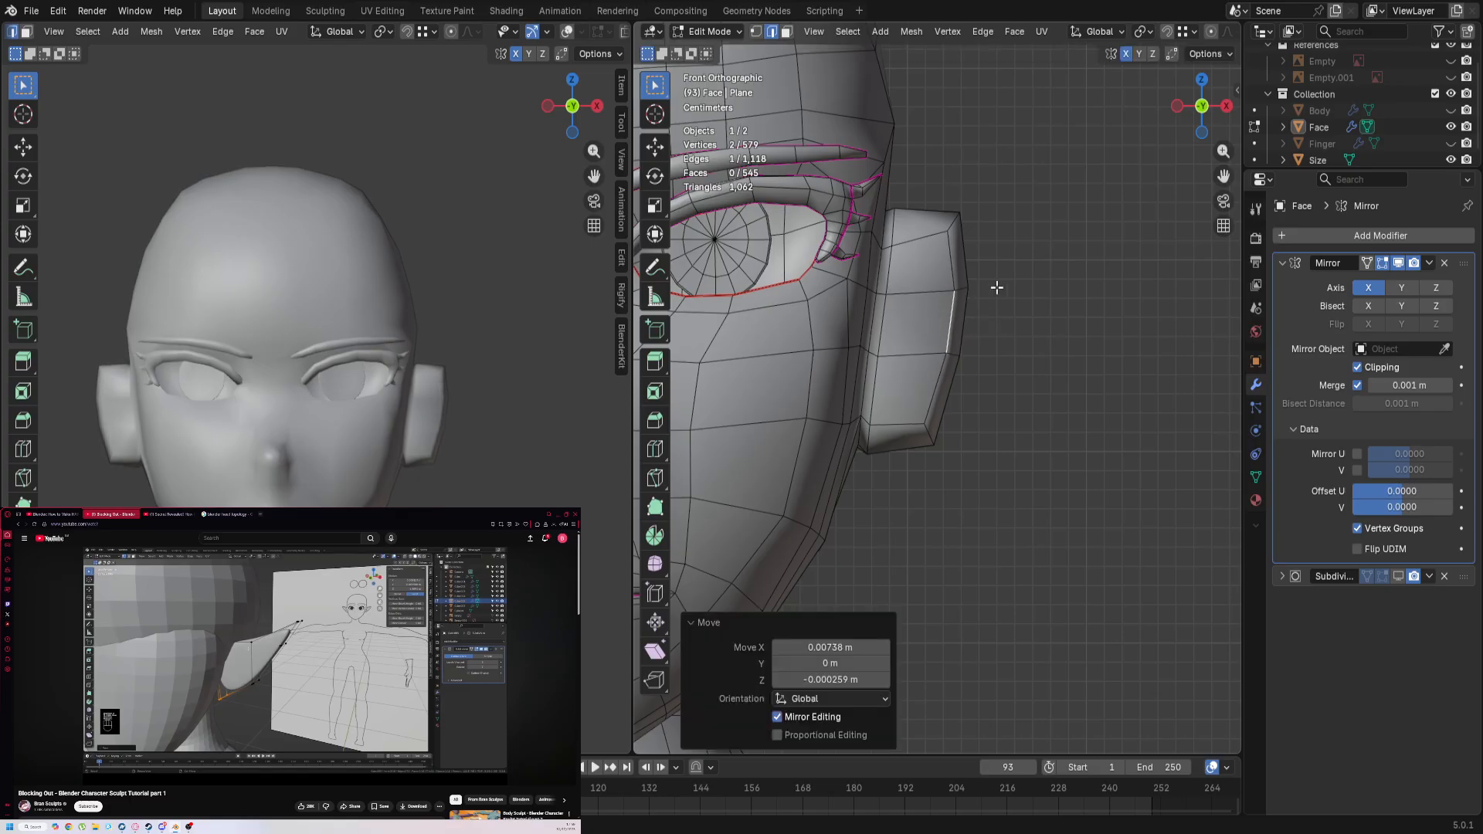
Step: Switch to Sculpt Mode and use the Grab brush to pull the middle of the ear's outer rim slightly outward
key(ctrl+Tab)
click(1000, 390)
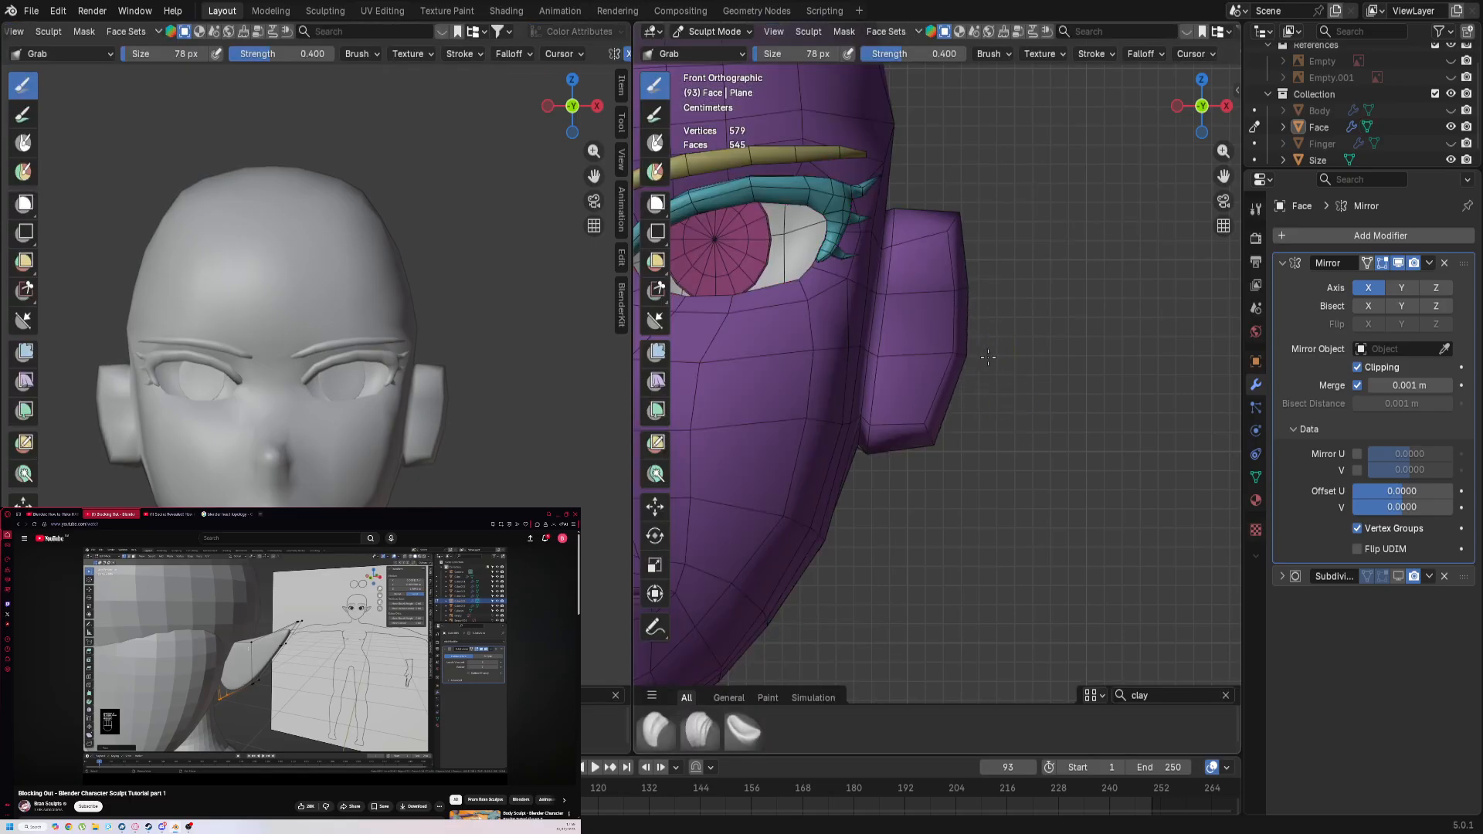
drag(988, 357, 988, 354)
drag(960, 292, 973, 294)
drag(964, 350, 970, 352)
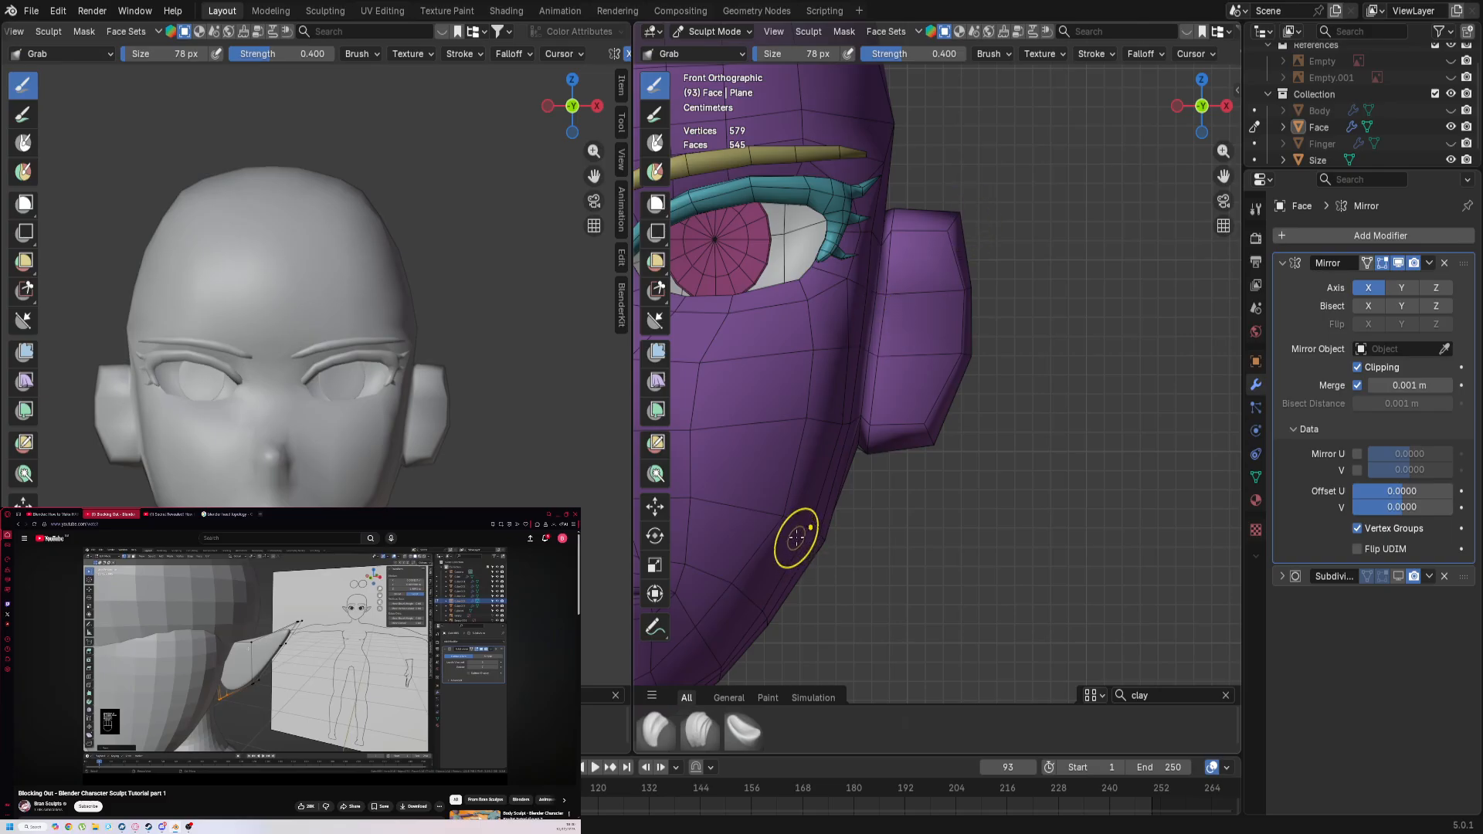
Step: Enlarge the Grab brush to 184 px and pull the ear's middle outer vertices further outward
scroll(796, 537, down, 1)
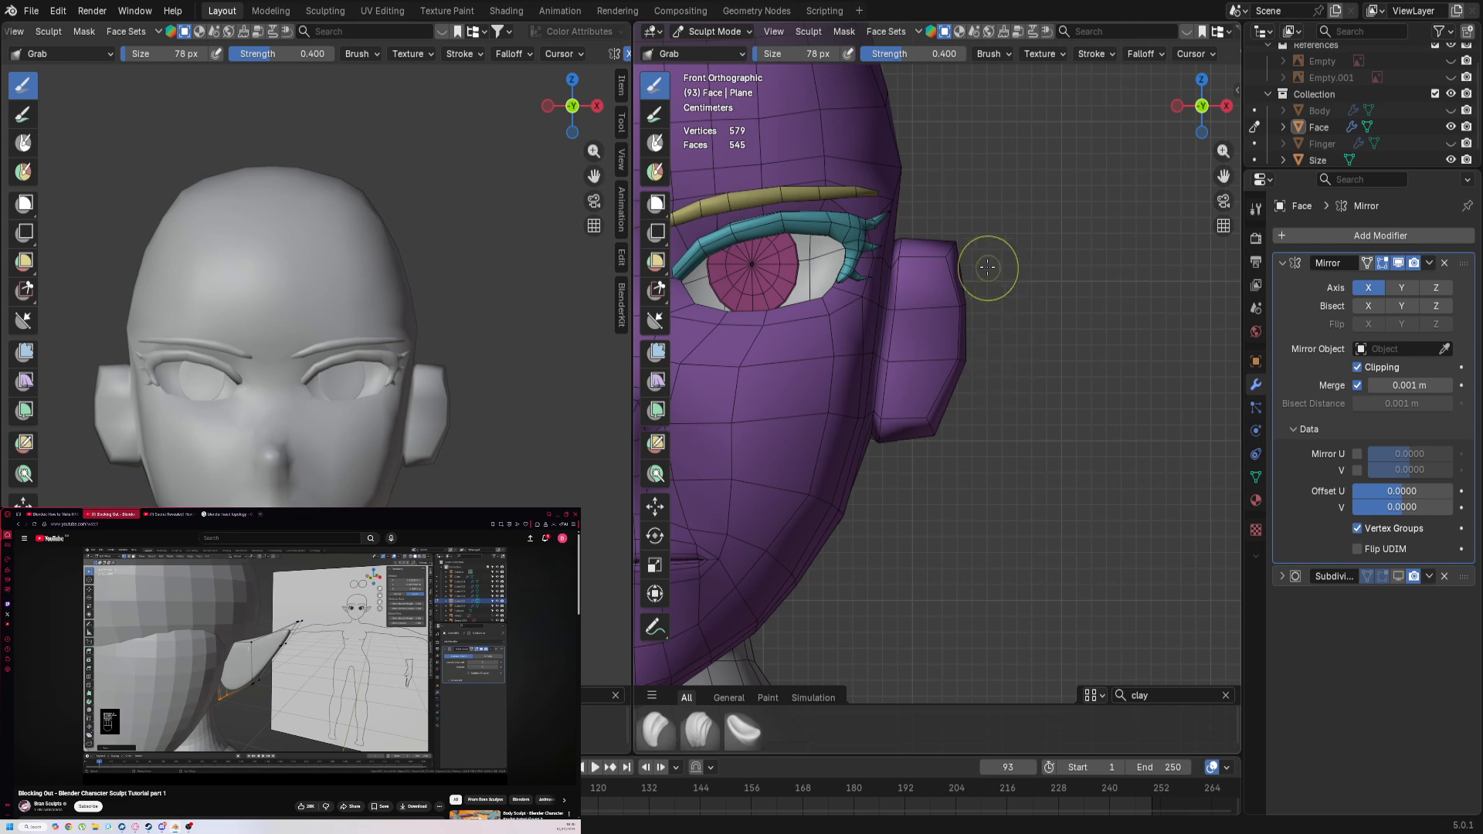
mouse_move(979, 331)
shift+middle_down()
mouse_move(802, 245)
mouse_move(960, 341)
shift+middle_up()
scroll(789, 317, up, 4)
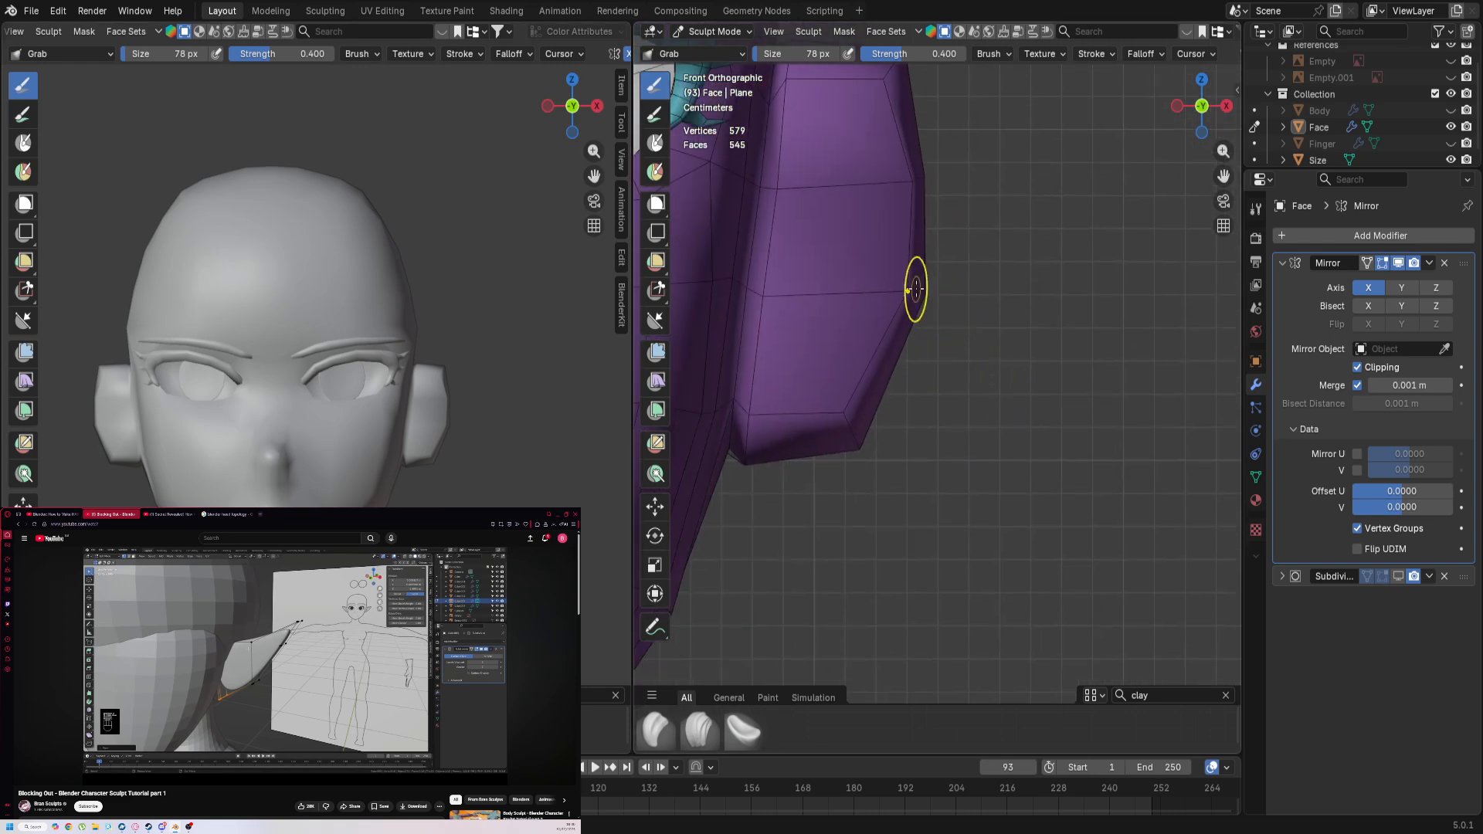
key(f)
click(958, 247)
drag(923, 182, 967, 180)
drag(910, 294, 944, 300)
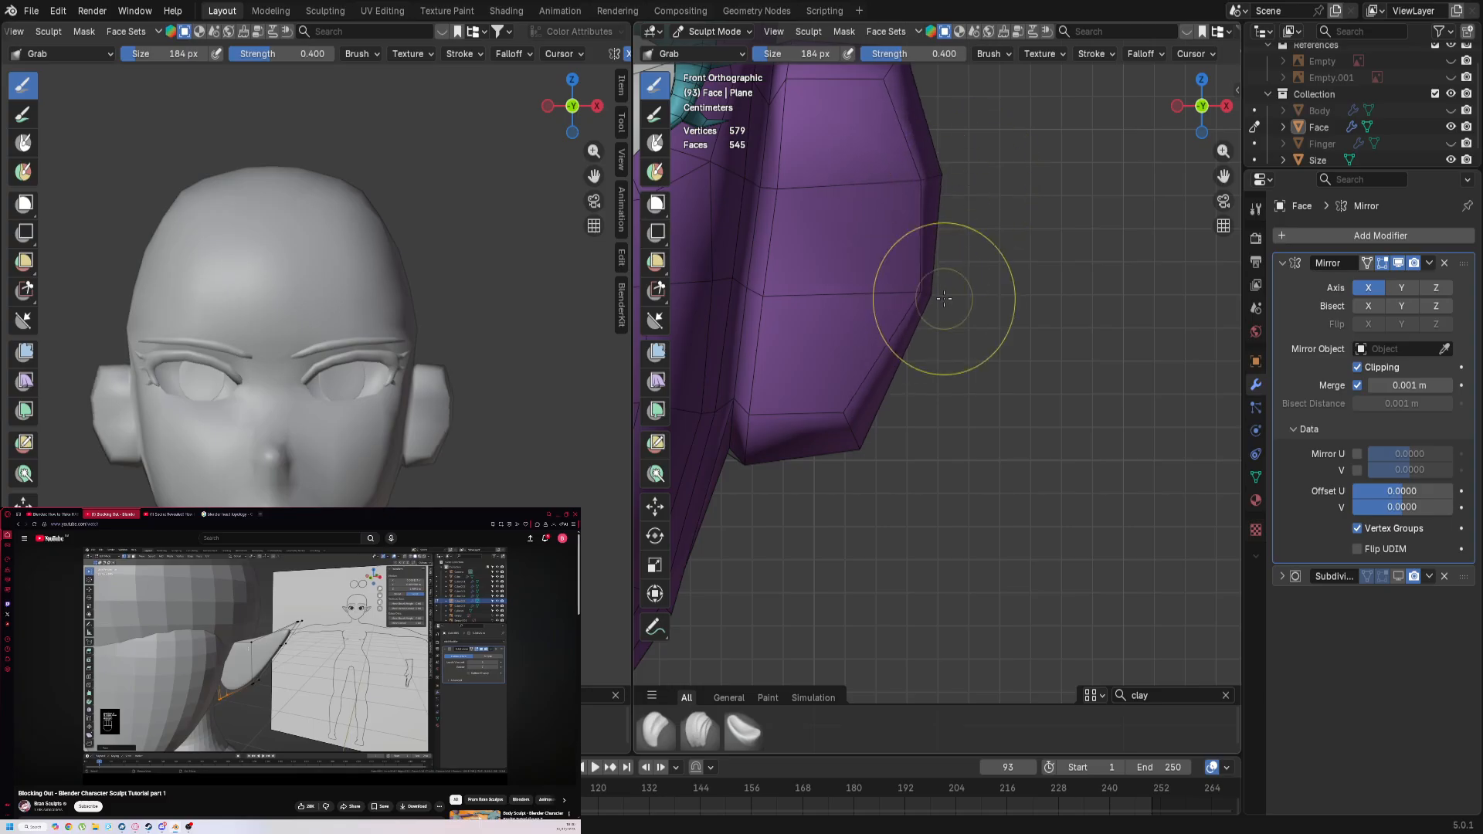
Step: Reduce the Grab brush to 114 px and push the ear's lower outer corner slightly inward and up
key(f)
click(850, 463)
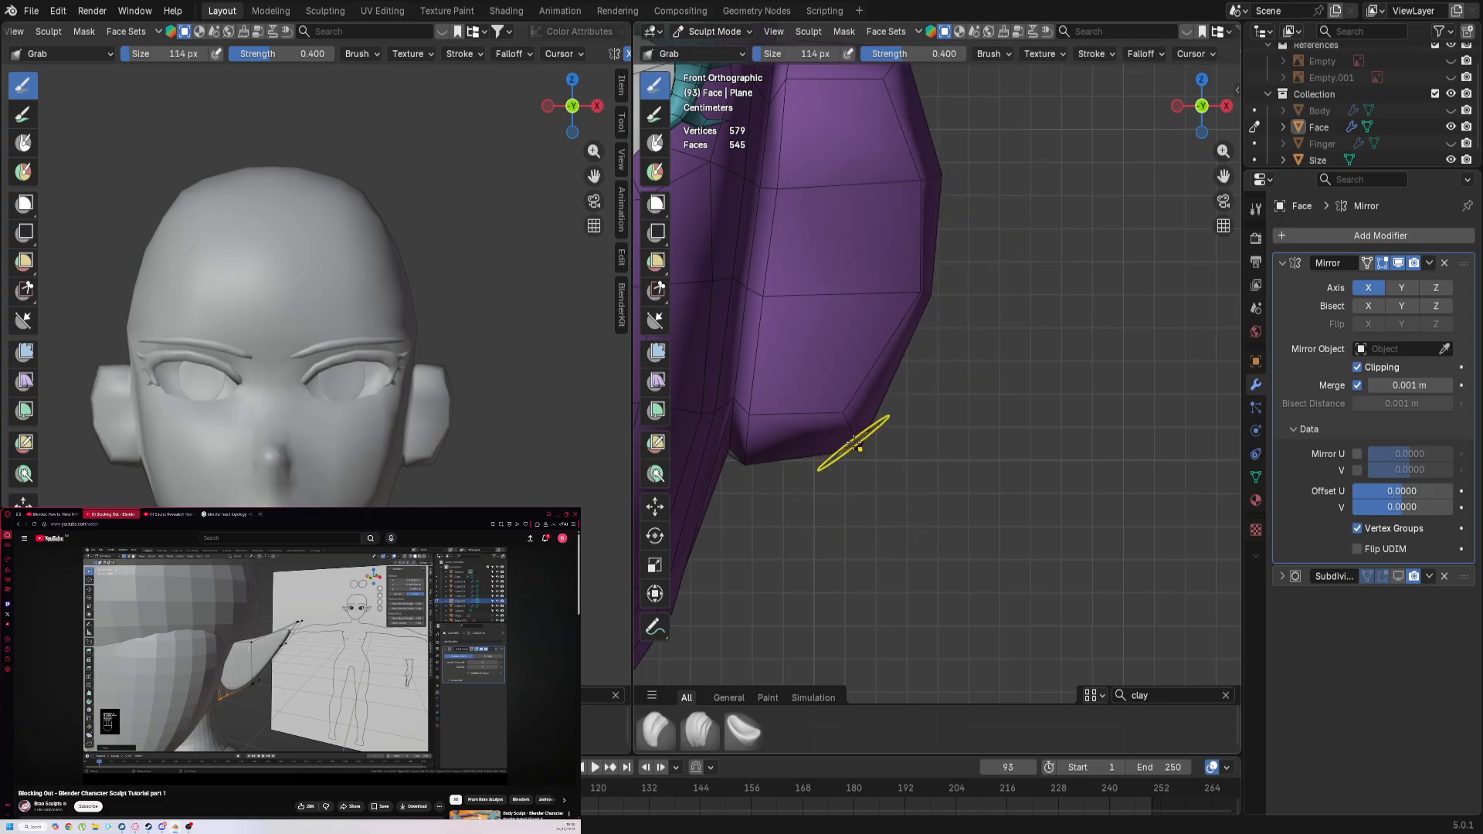
drag(851, 429, 843, 418)
Step: Pull the ear's upper outer corner up and outward with the Grab brush
scroll(833, 371, down, 3)
shift+middle_drag(850, 283, 867, 424)
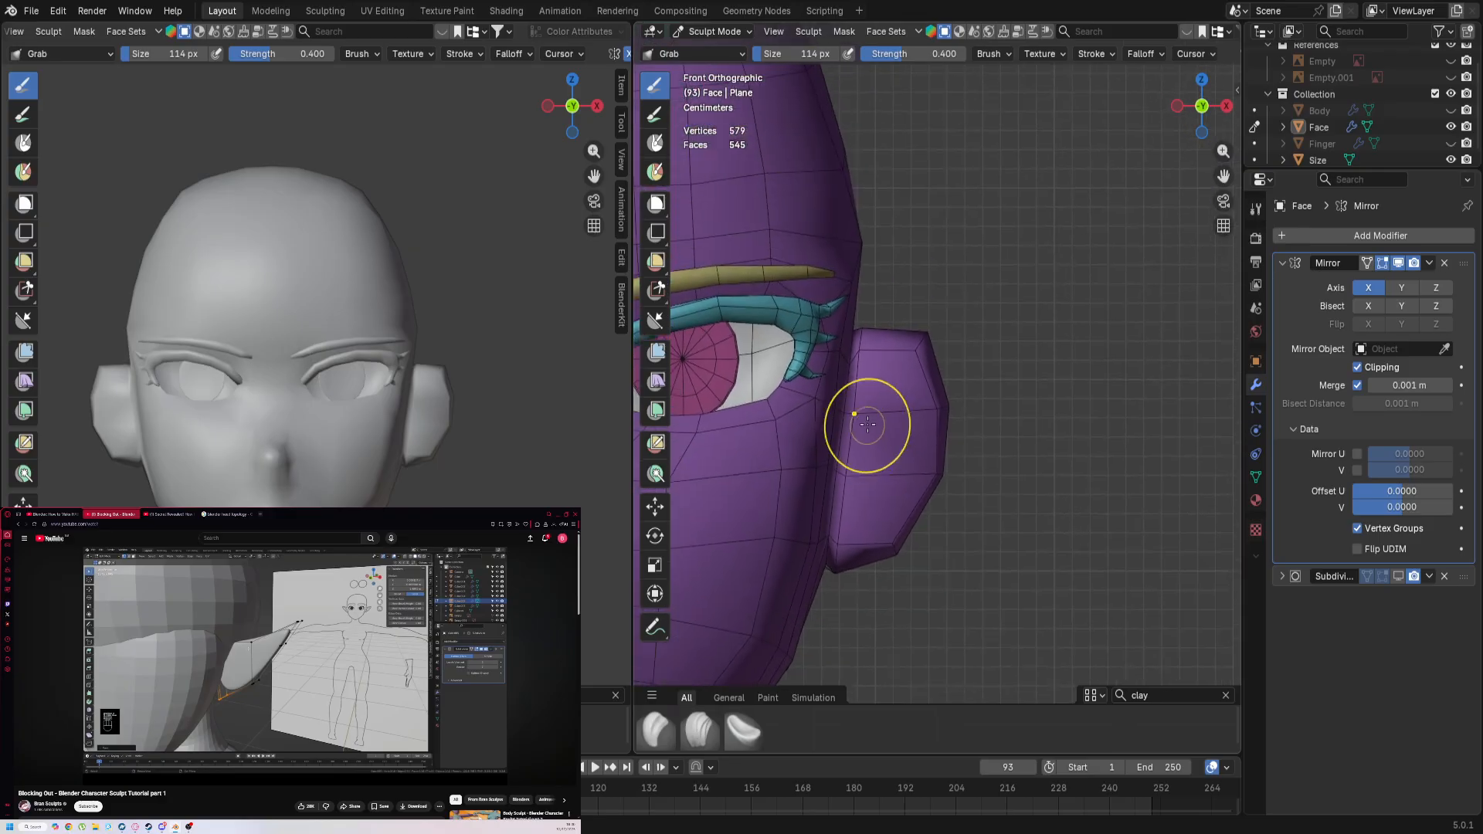
scroll(873, 409, up, 1)
scroll(909, 326, up, 1)
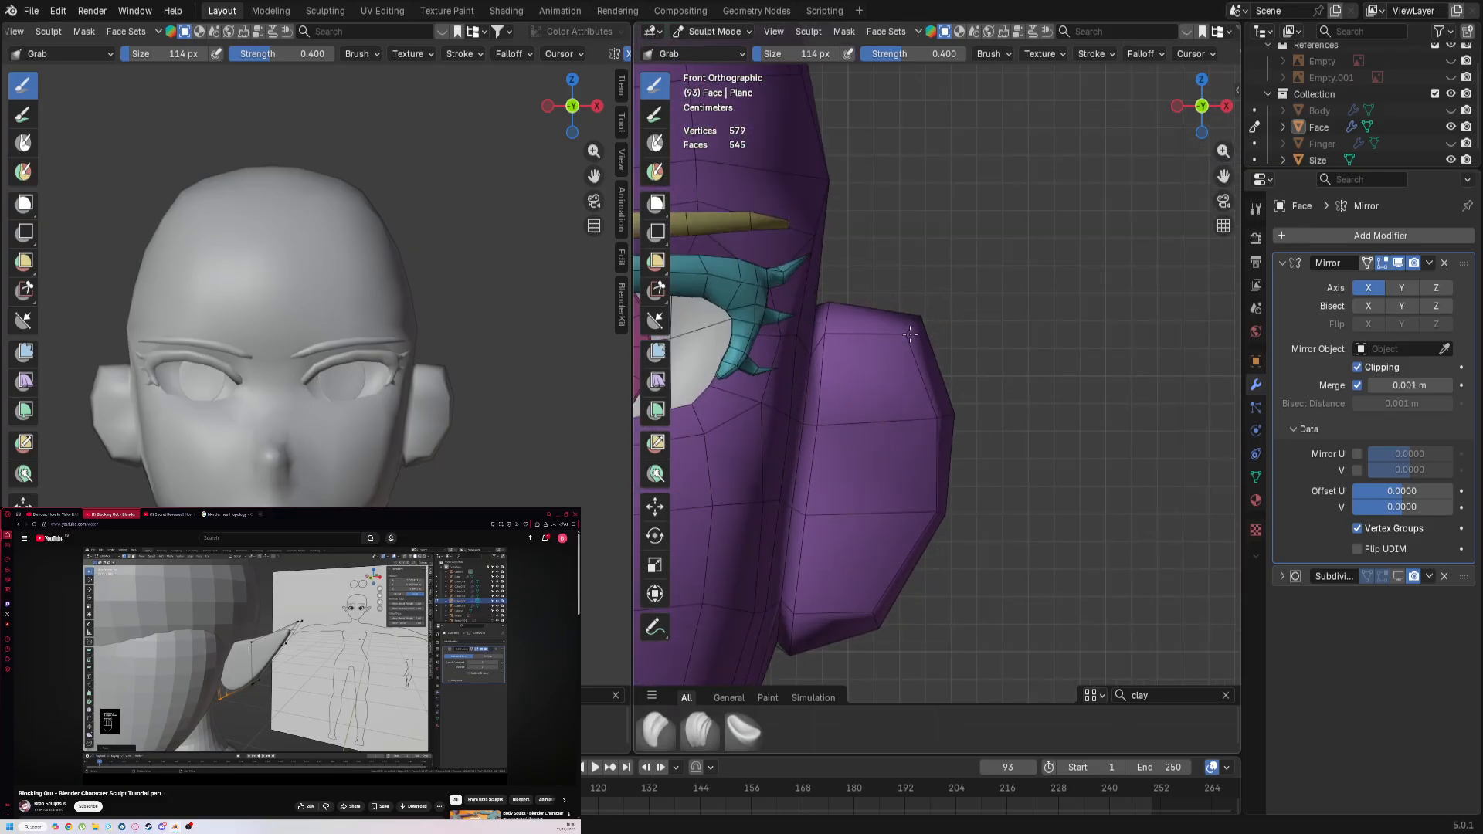
drag(913, 345, 927, 312)
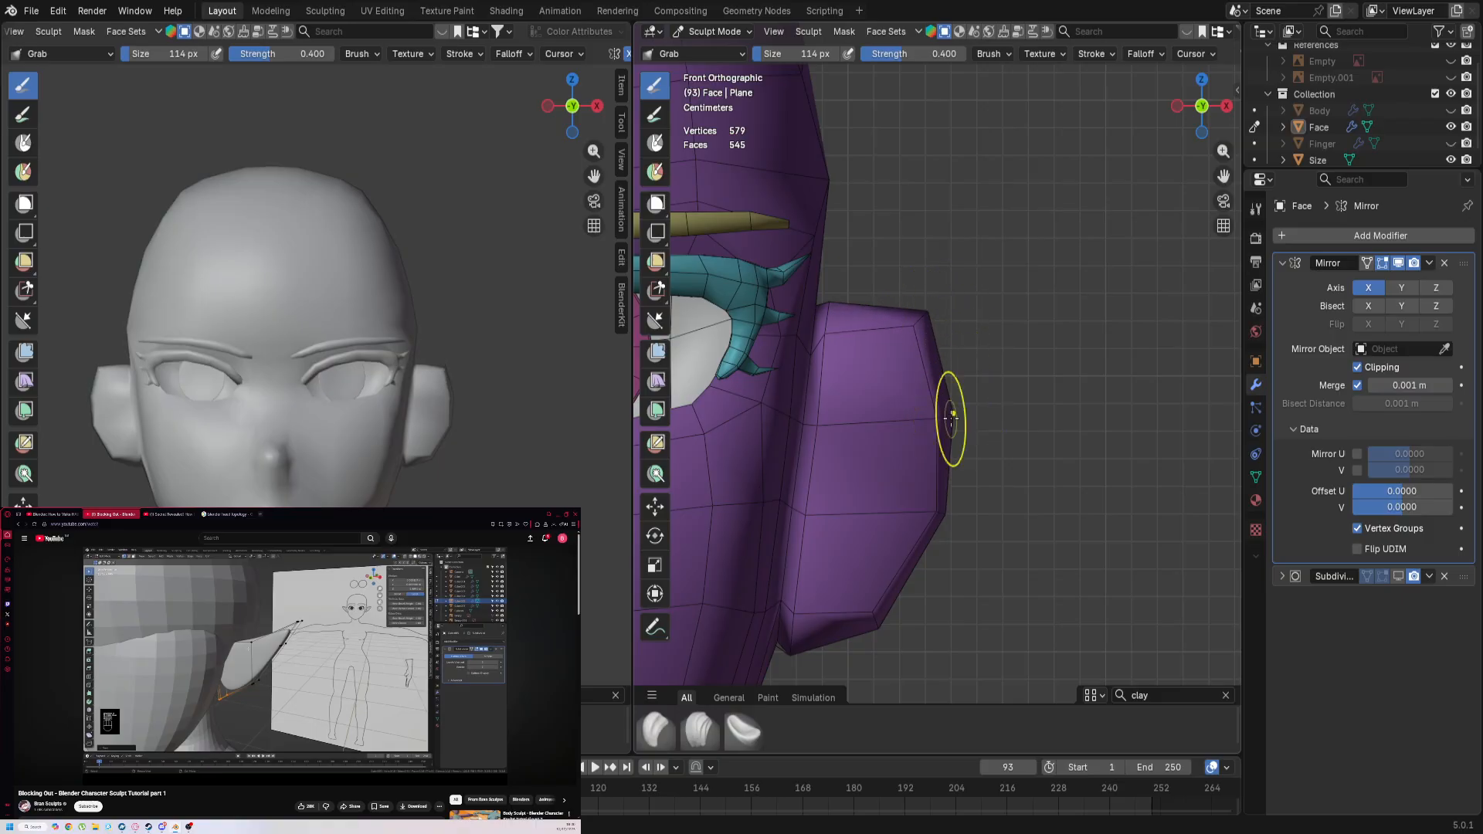
Step: Set the Grab brush to 80 px and reshape the ear's lower front corner in the side view
key(KP_3)
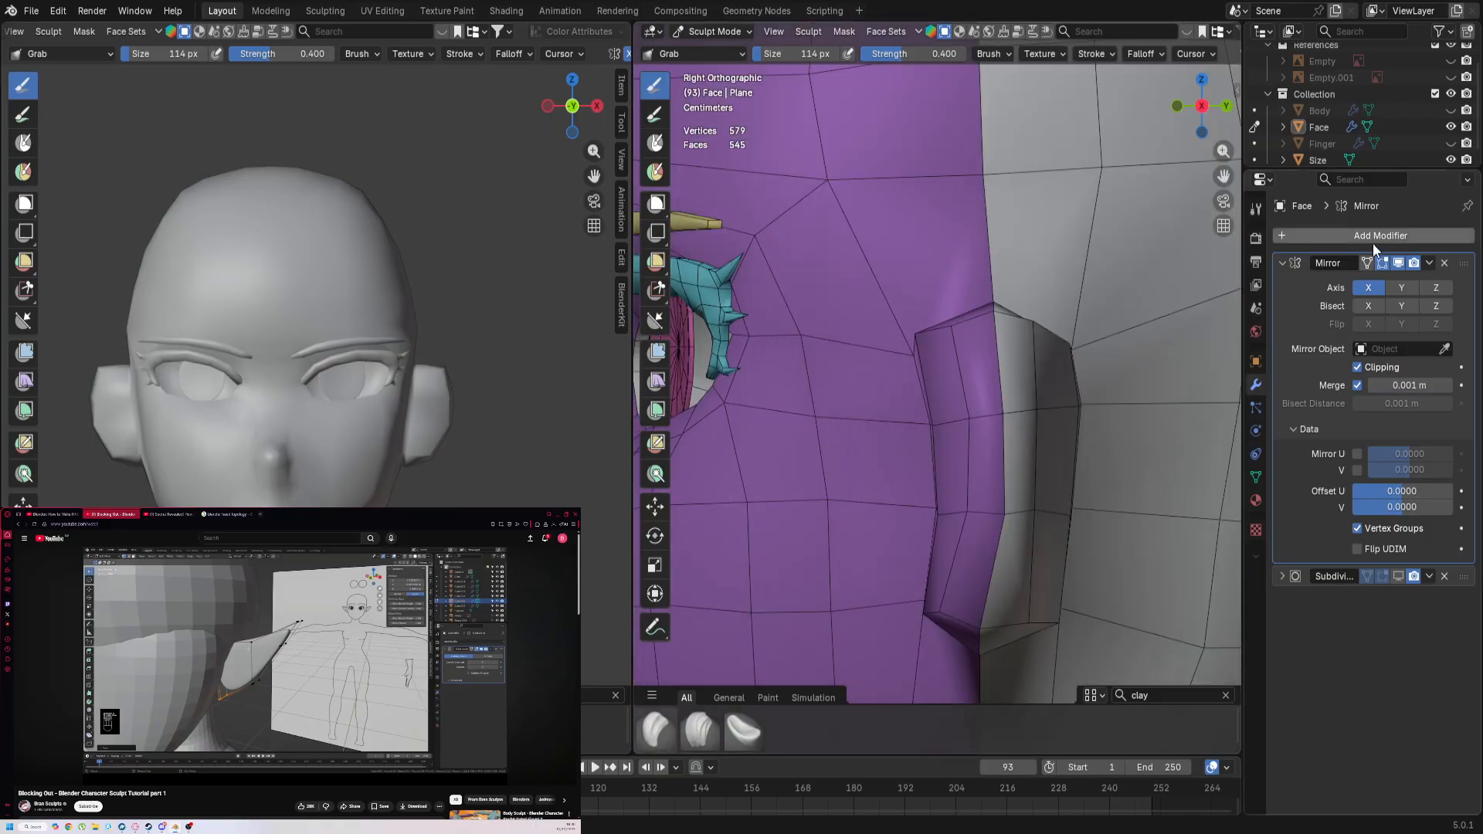
key(KP_3)
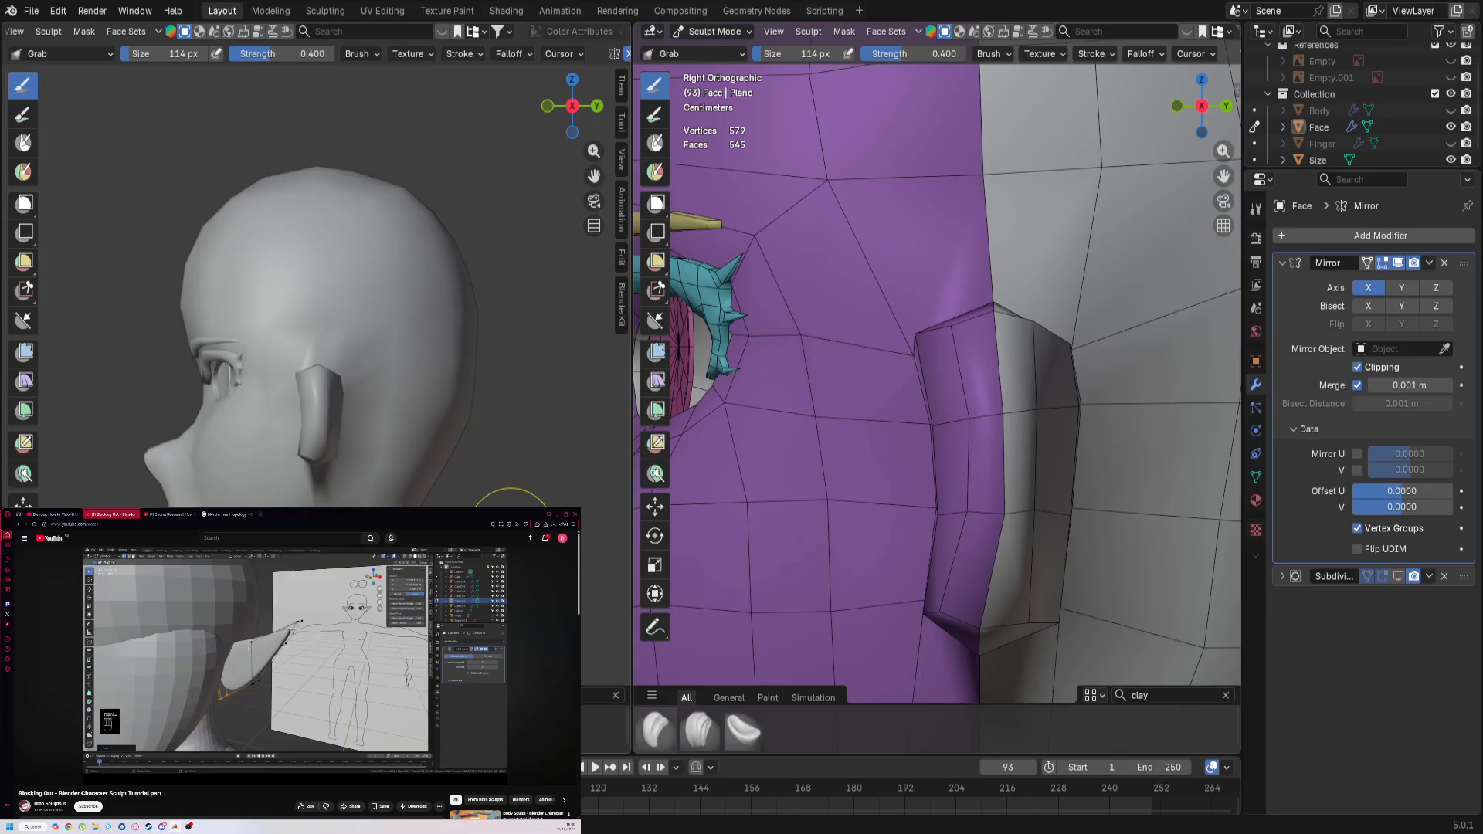
scroll(976, 580, down, 5)
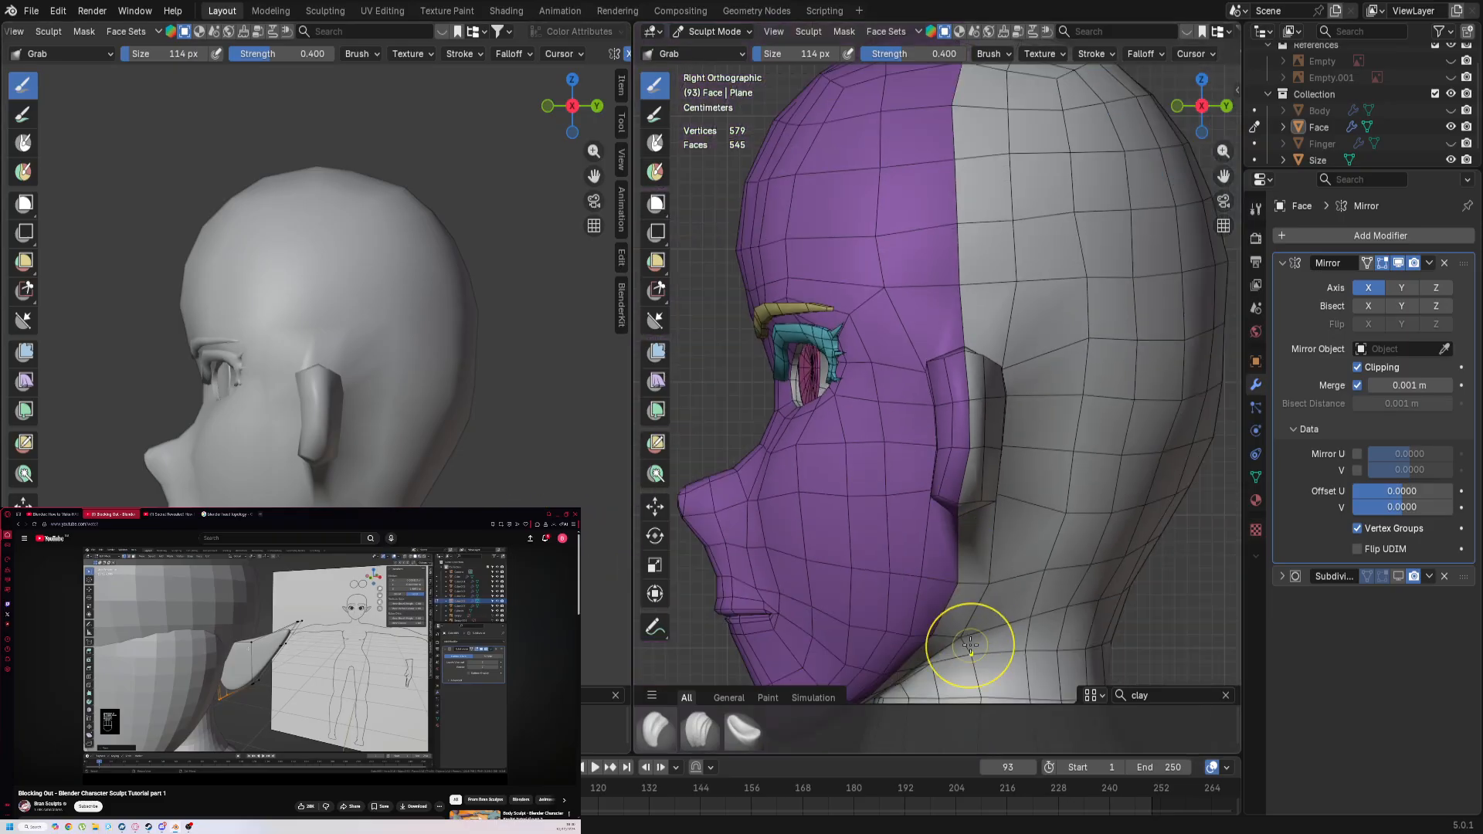
scroll(970, 645, up, 3)
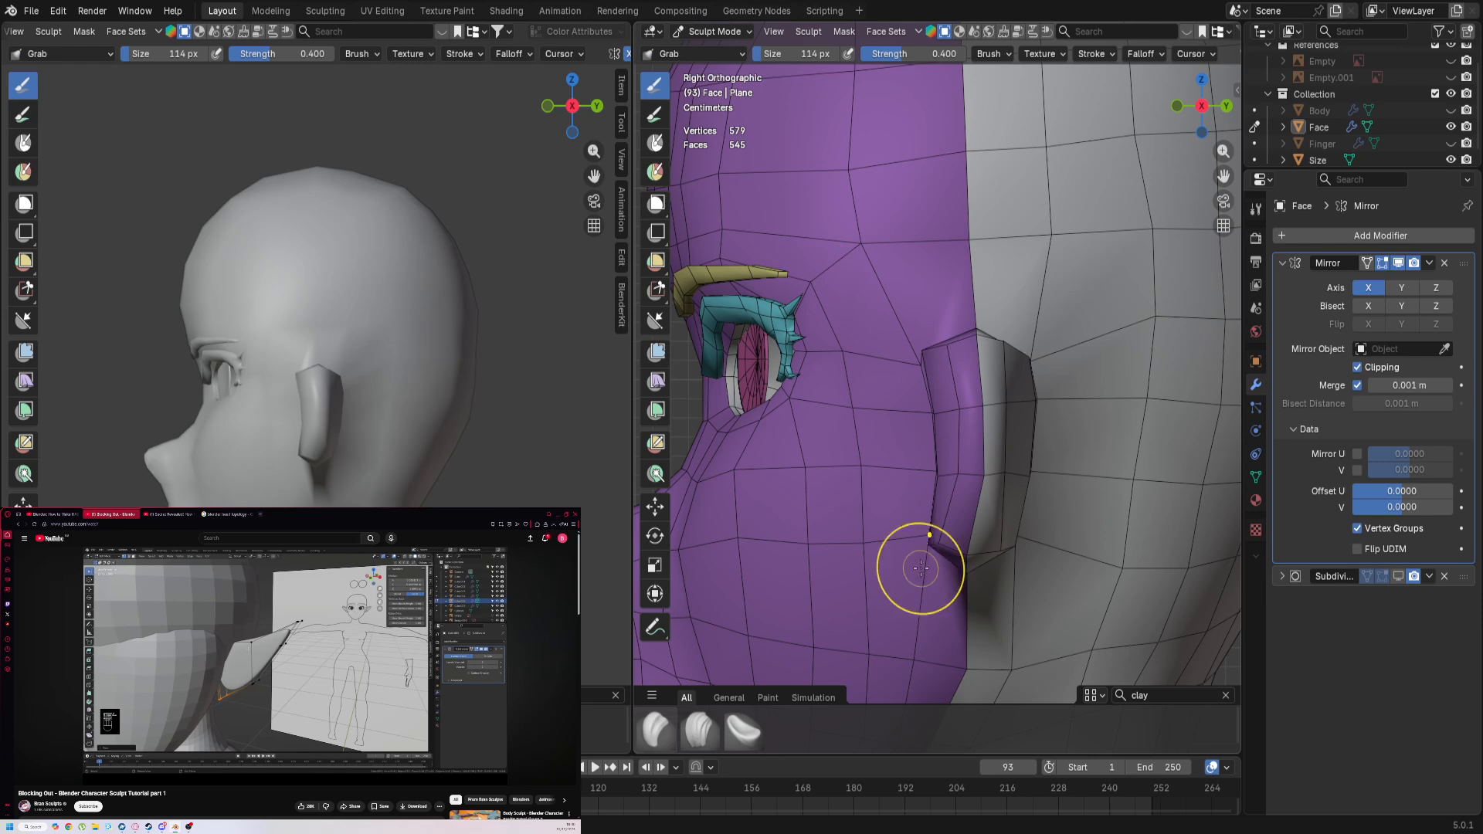
scroll(894, 679, down, 4)
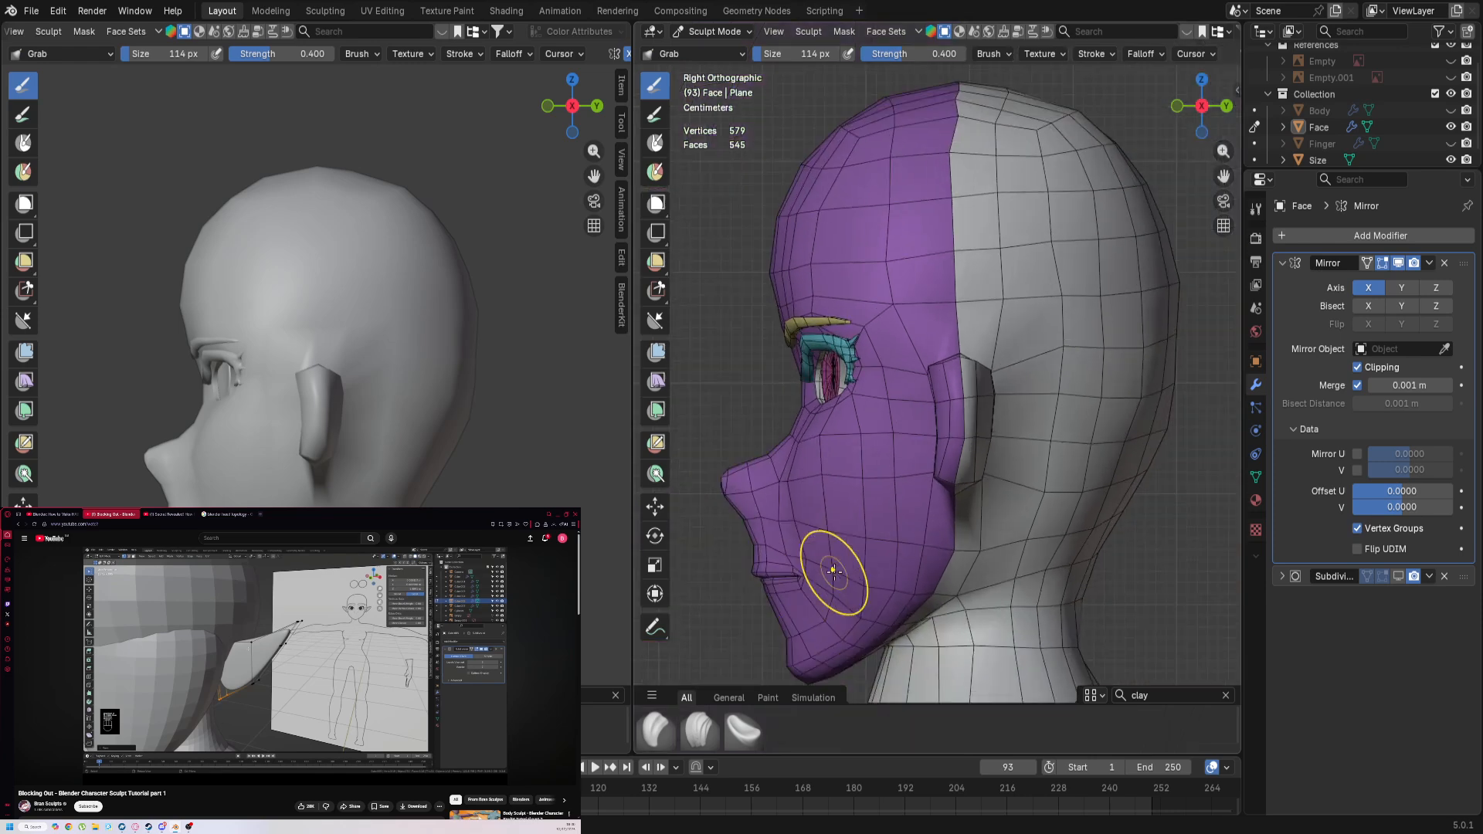
scroll(942, 545, up, 2)
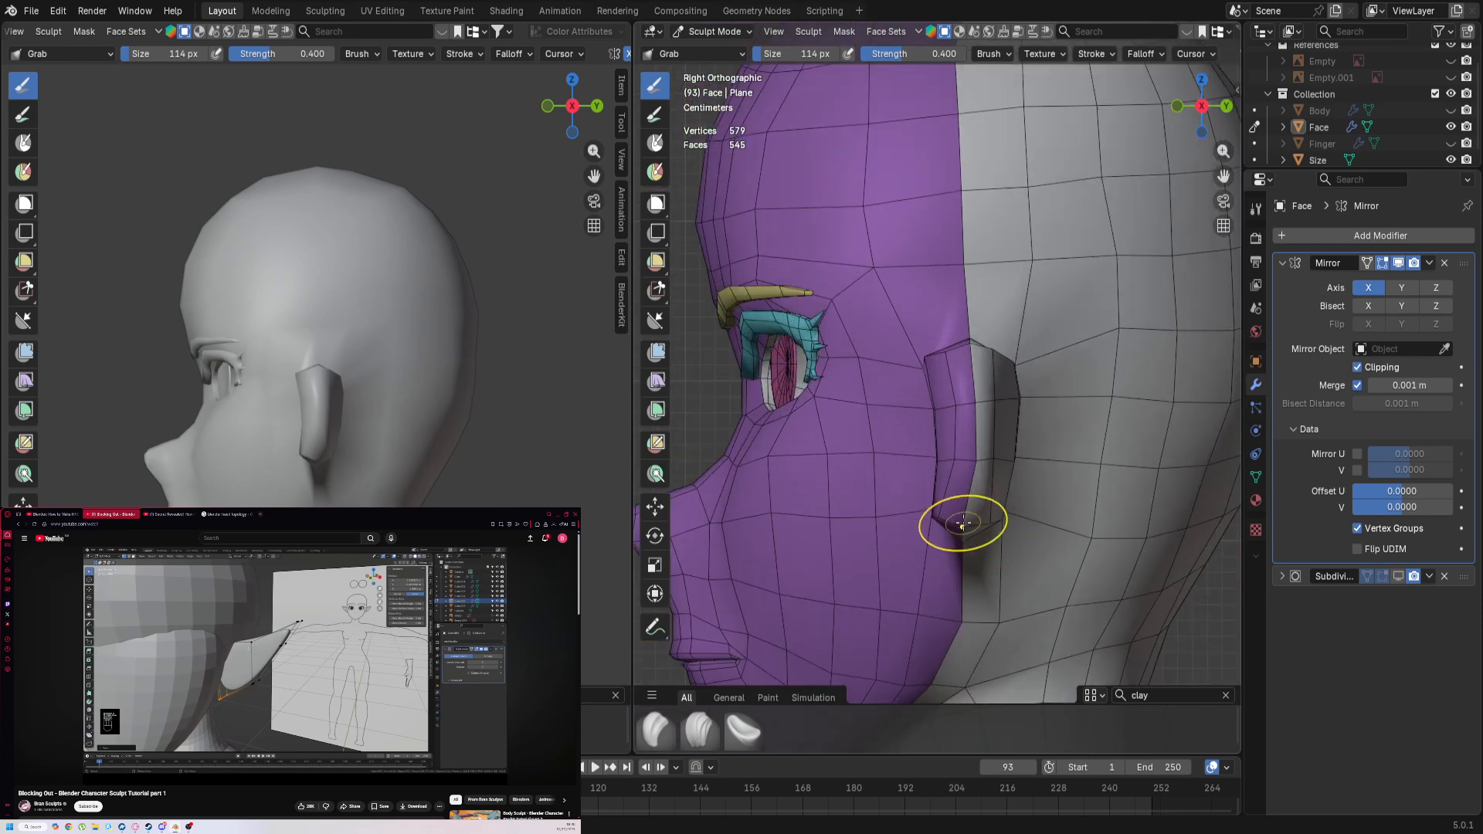
key(f)
click(934, 516)
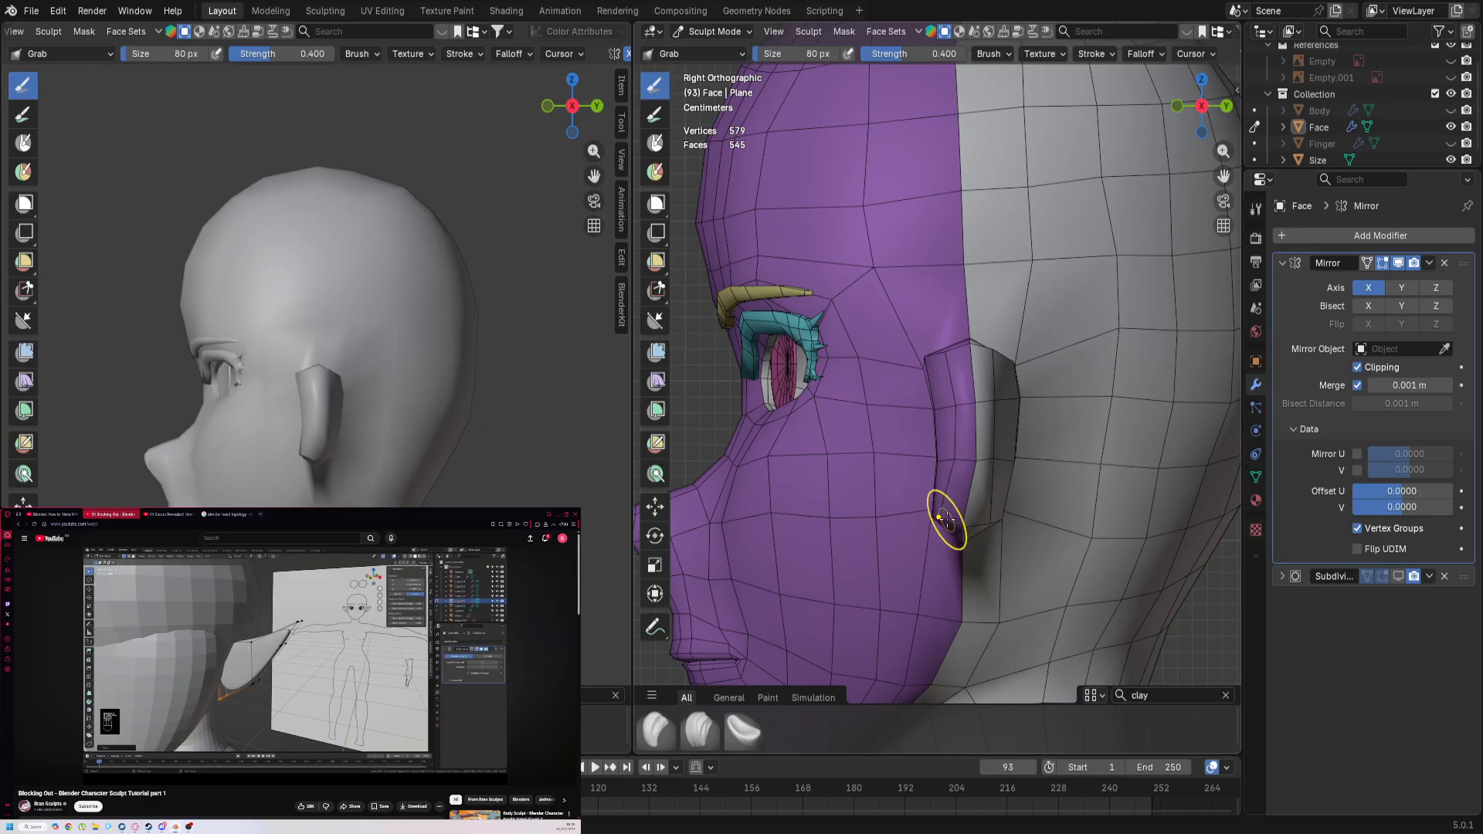
mouse_move(948, 518)
mouse_down()
mouse_move(981, 497)
mouse_move(977, 457)
mouse_up()
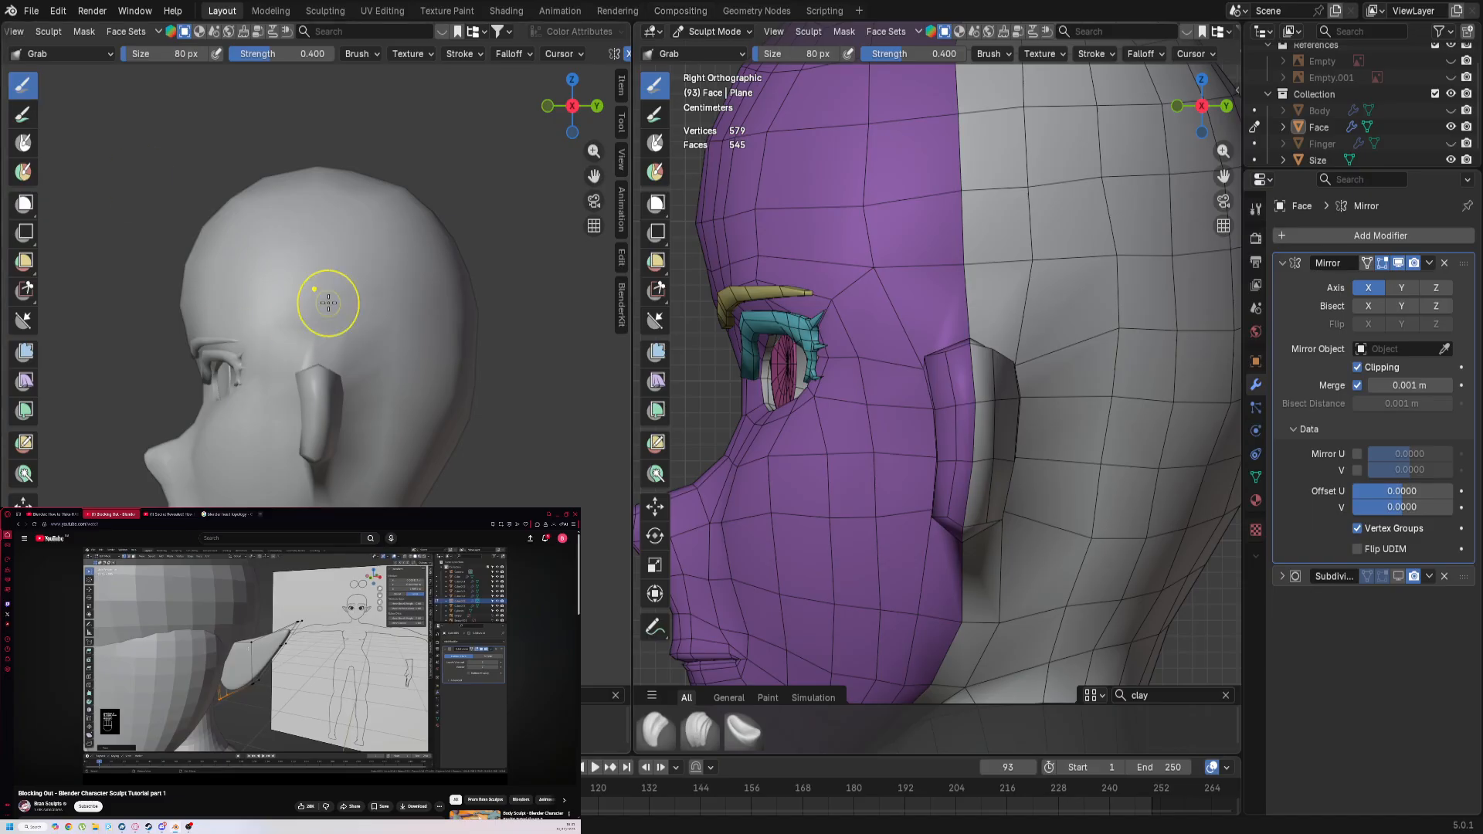
Step: Grab the ear's upper front corner in the side view and pull it slightly down and backward
scroll(950, 424, up, 2)
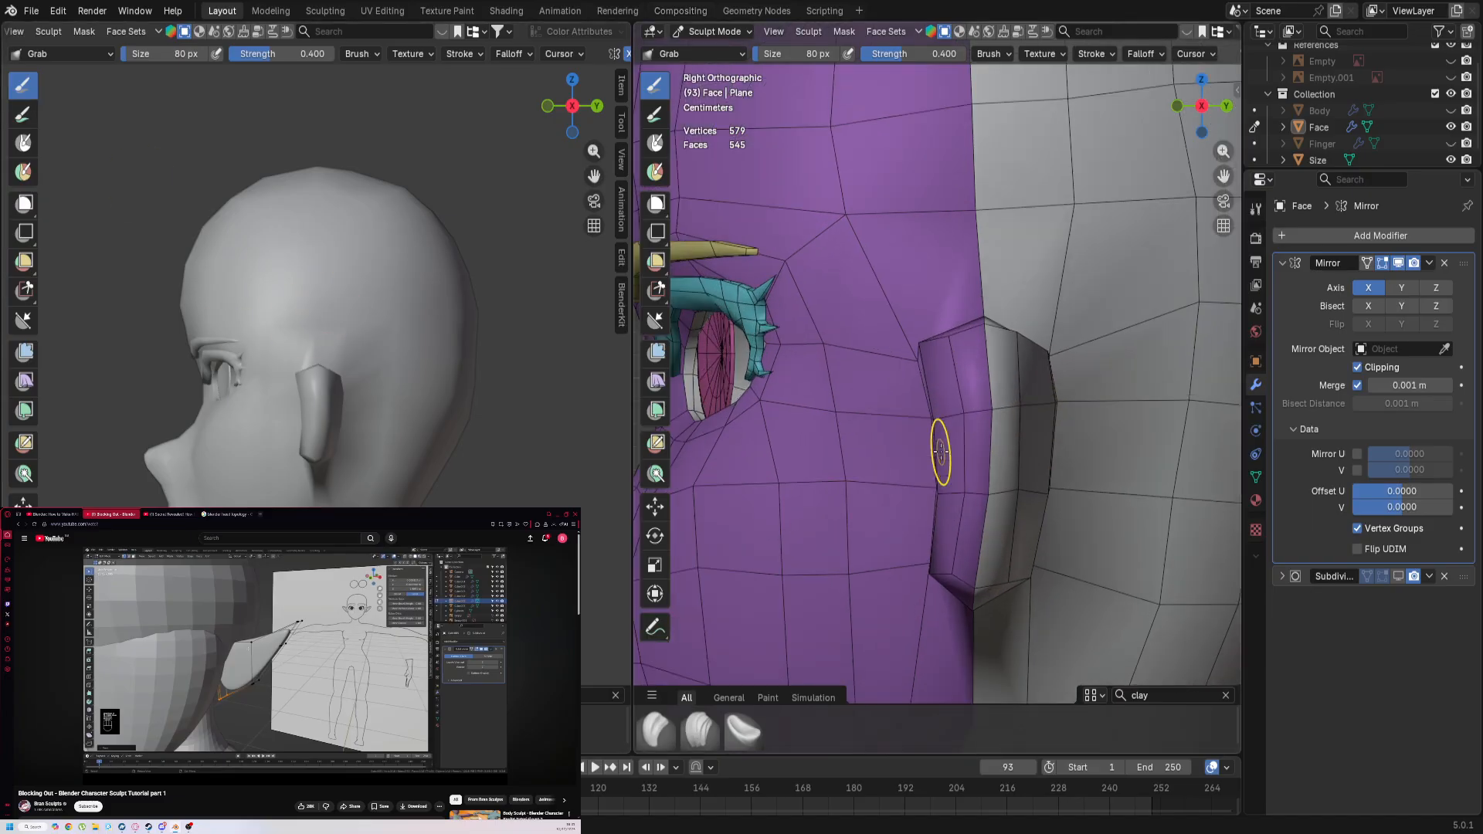
scroll(941, 452, down, 3)
scroll(960, 440, up, 5)
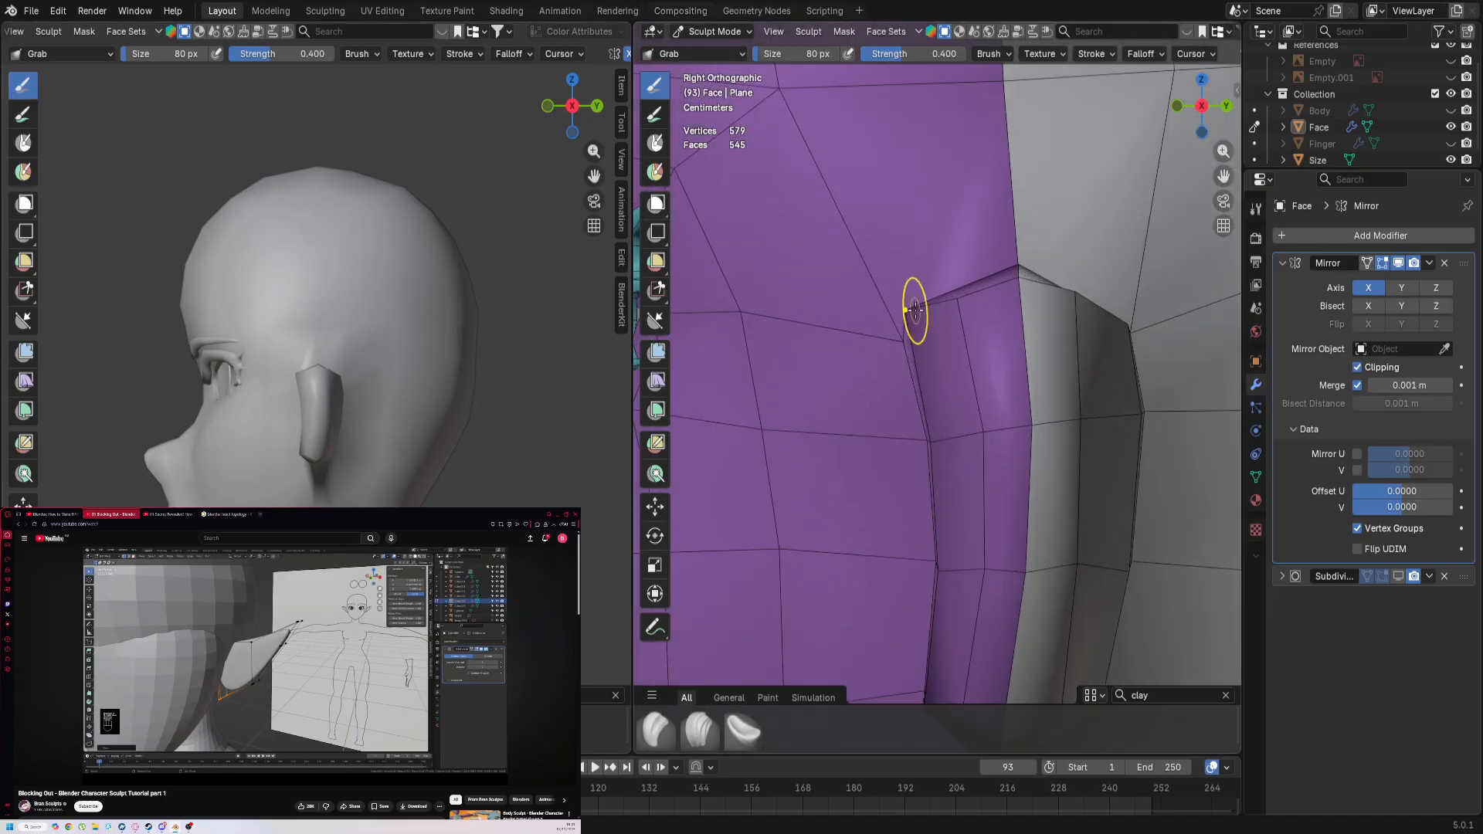
mouse_move(914, 310)
mouse_down()
mouse_move(935, 312)
mouse_move(924, 331)
mouse_up()
Step: Return to Edit Mode and inset the three front faces of the ear with a thickness of about 0.042 m
middle_drag(924, 335, 924, 397)
key(ctrl+Tab)
click(981, 400)
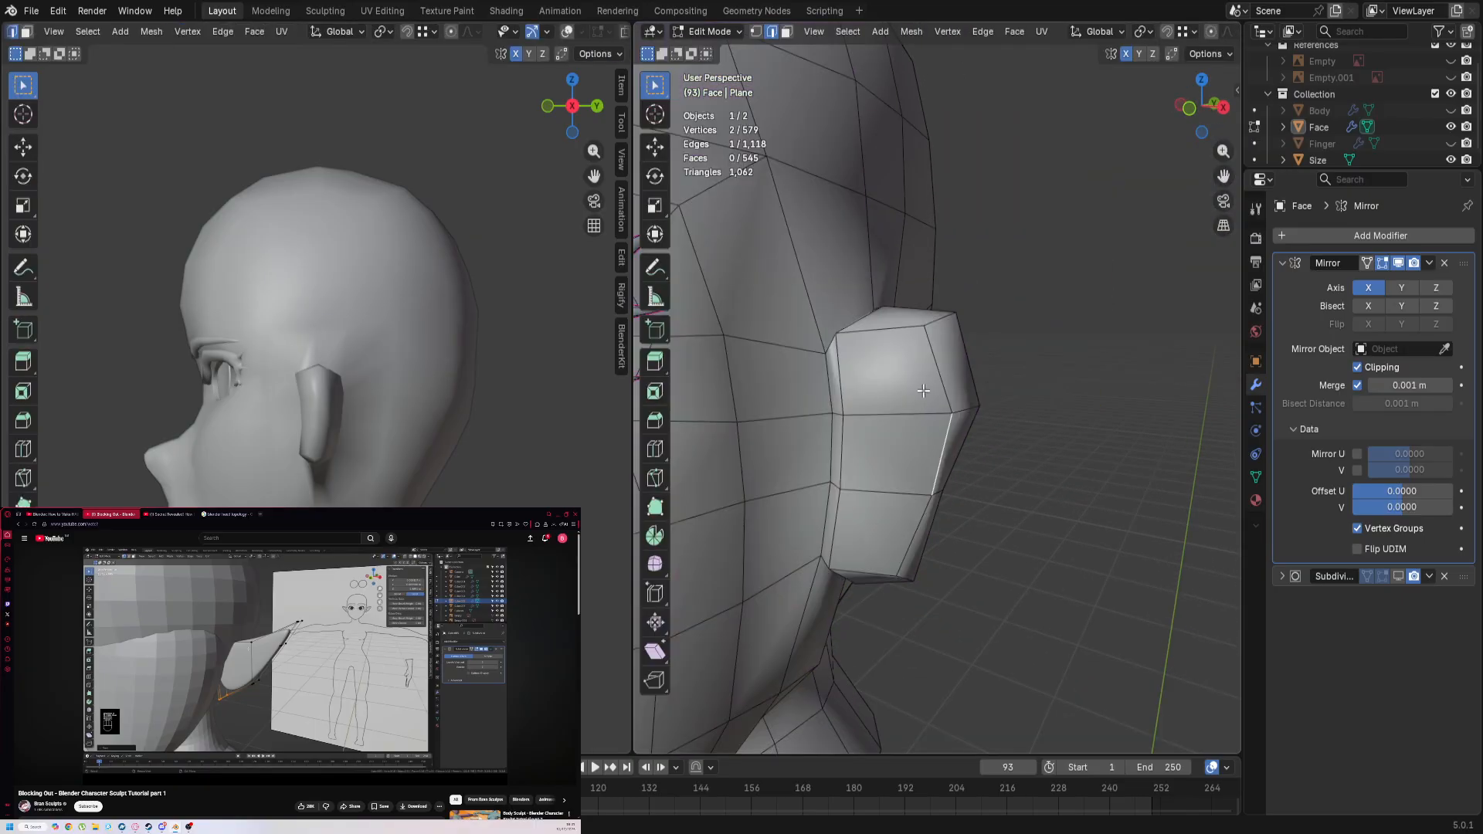
key(3)
shift+click(857, 555)
shift+click(880, 464)
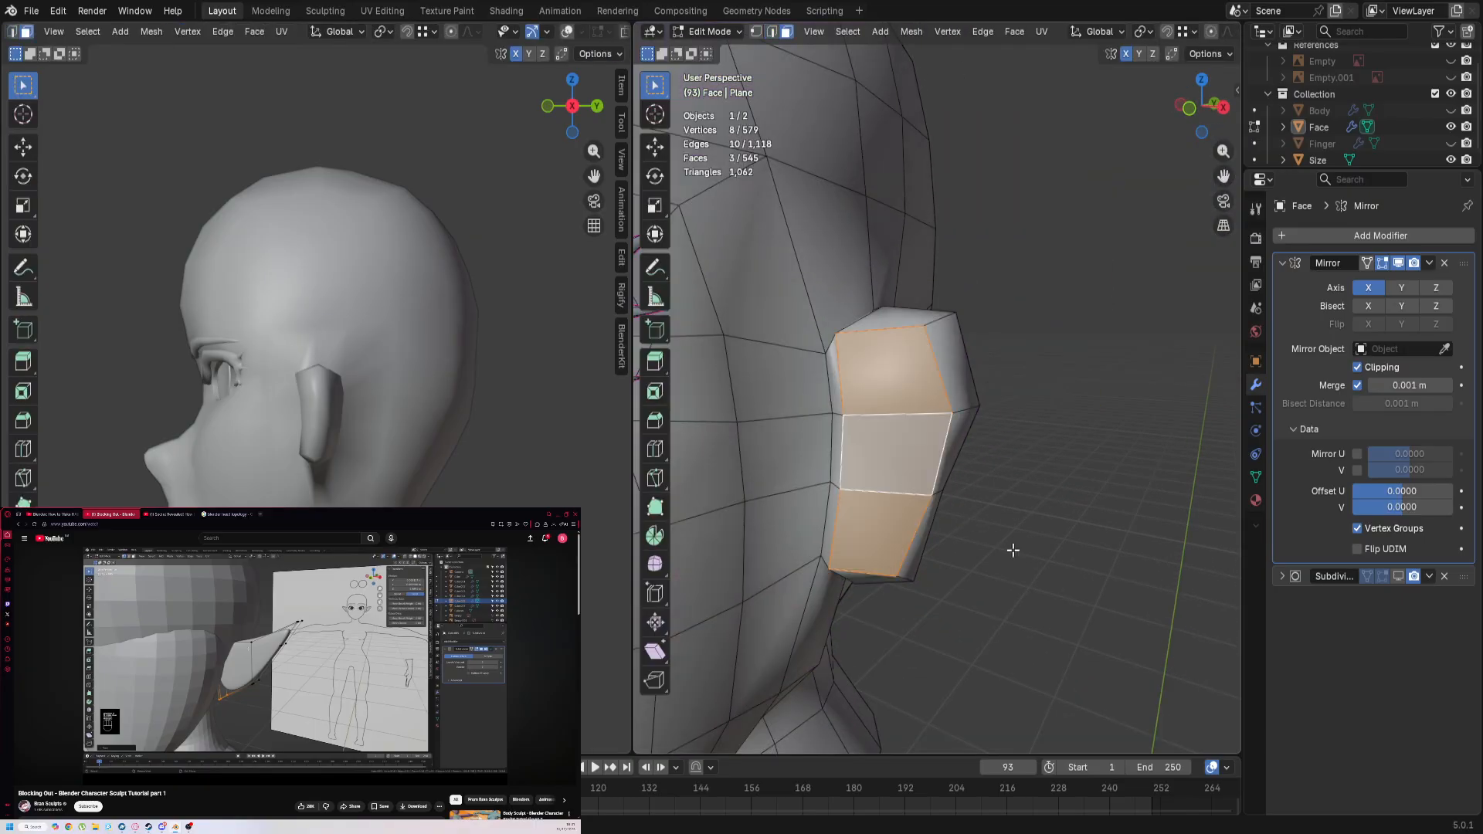
key(i)
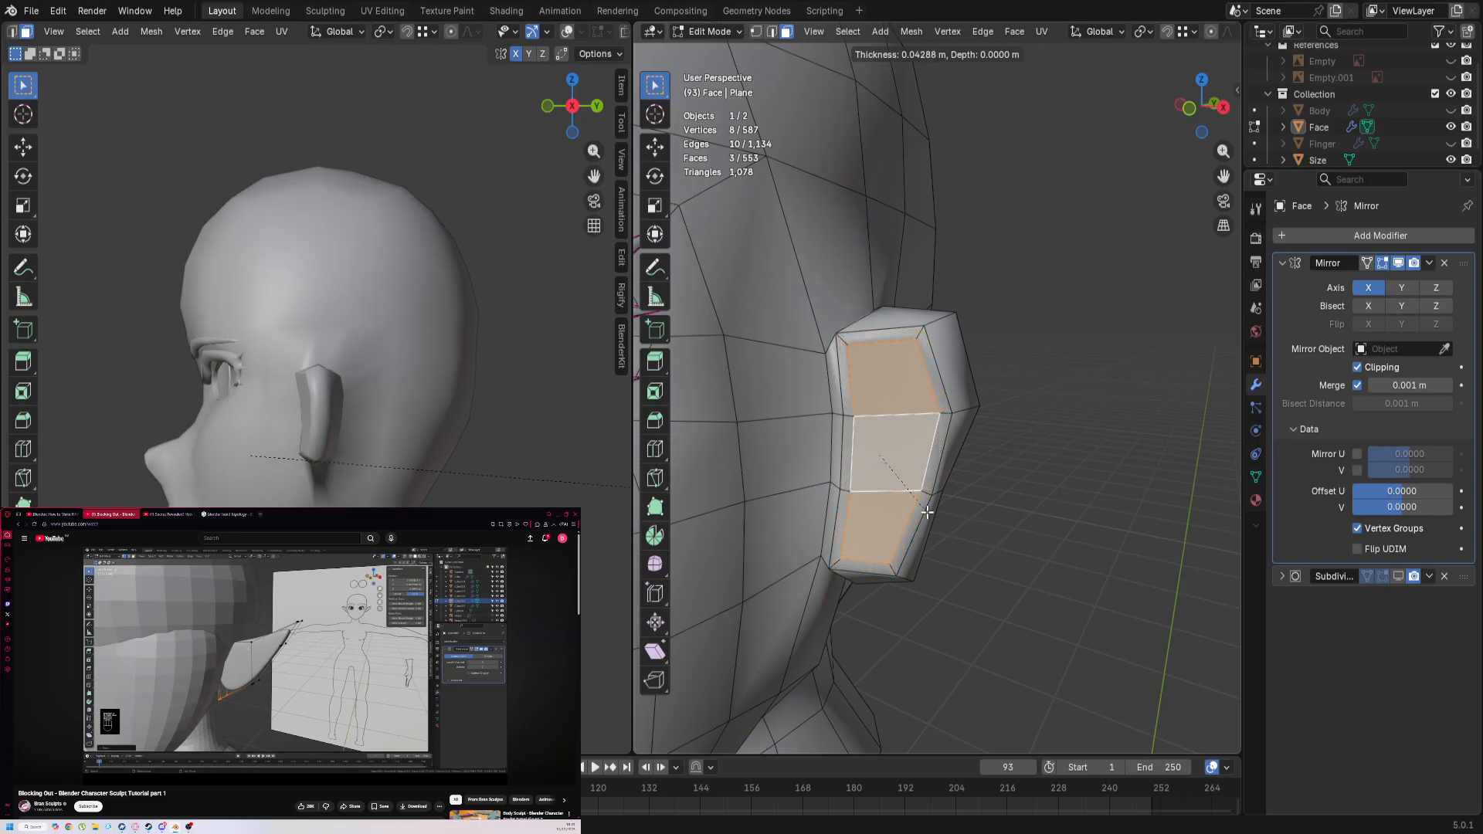
click(930, 513)
Step: Extrude the three inset ear faces about 0.0037 m along global Y and scale them to about 0.866
middle_drag(929, 513, 914, 479)
key(e)
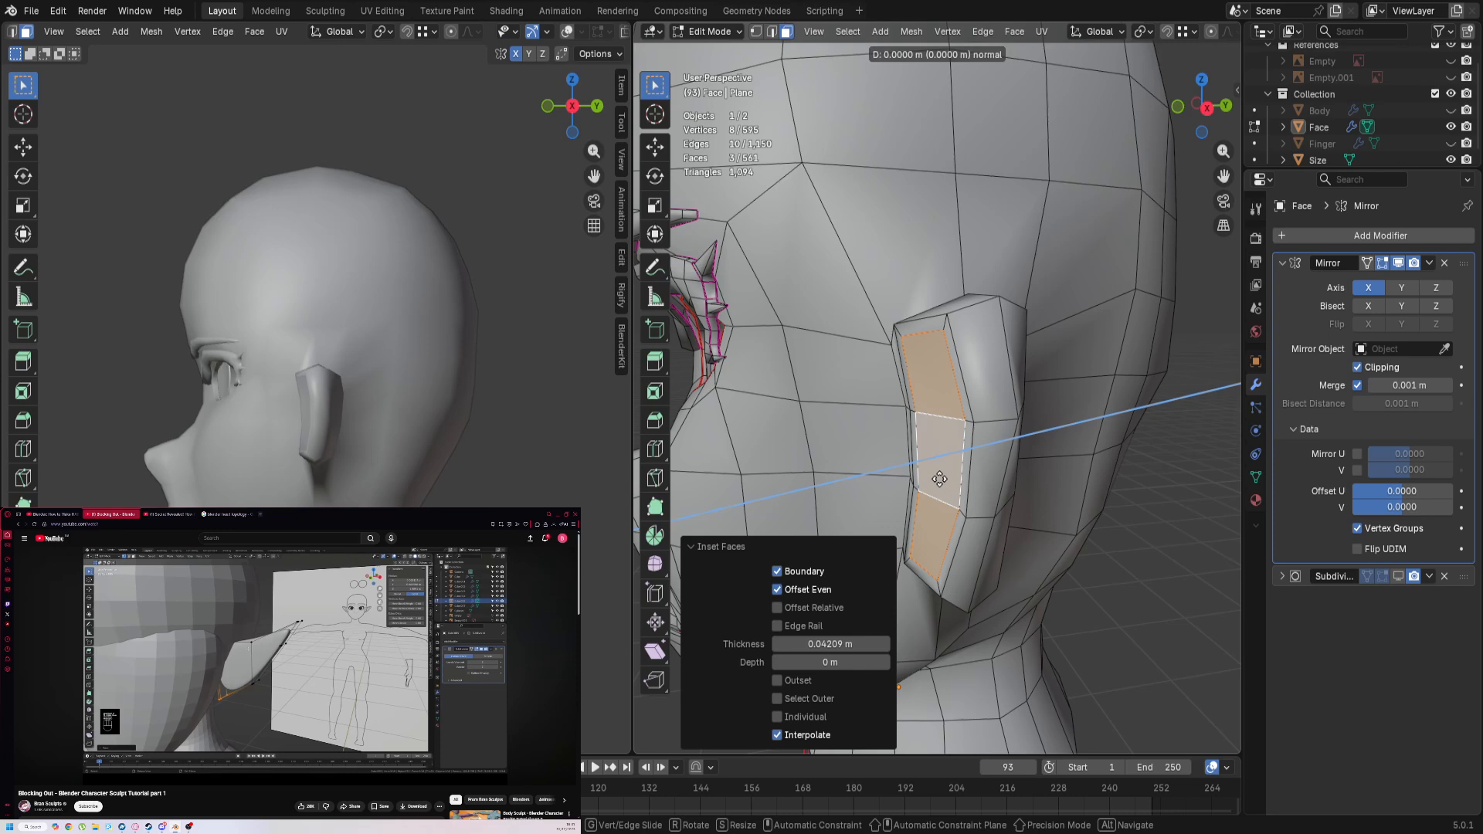
key(y)
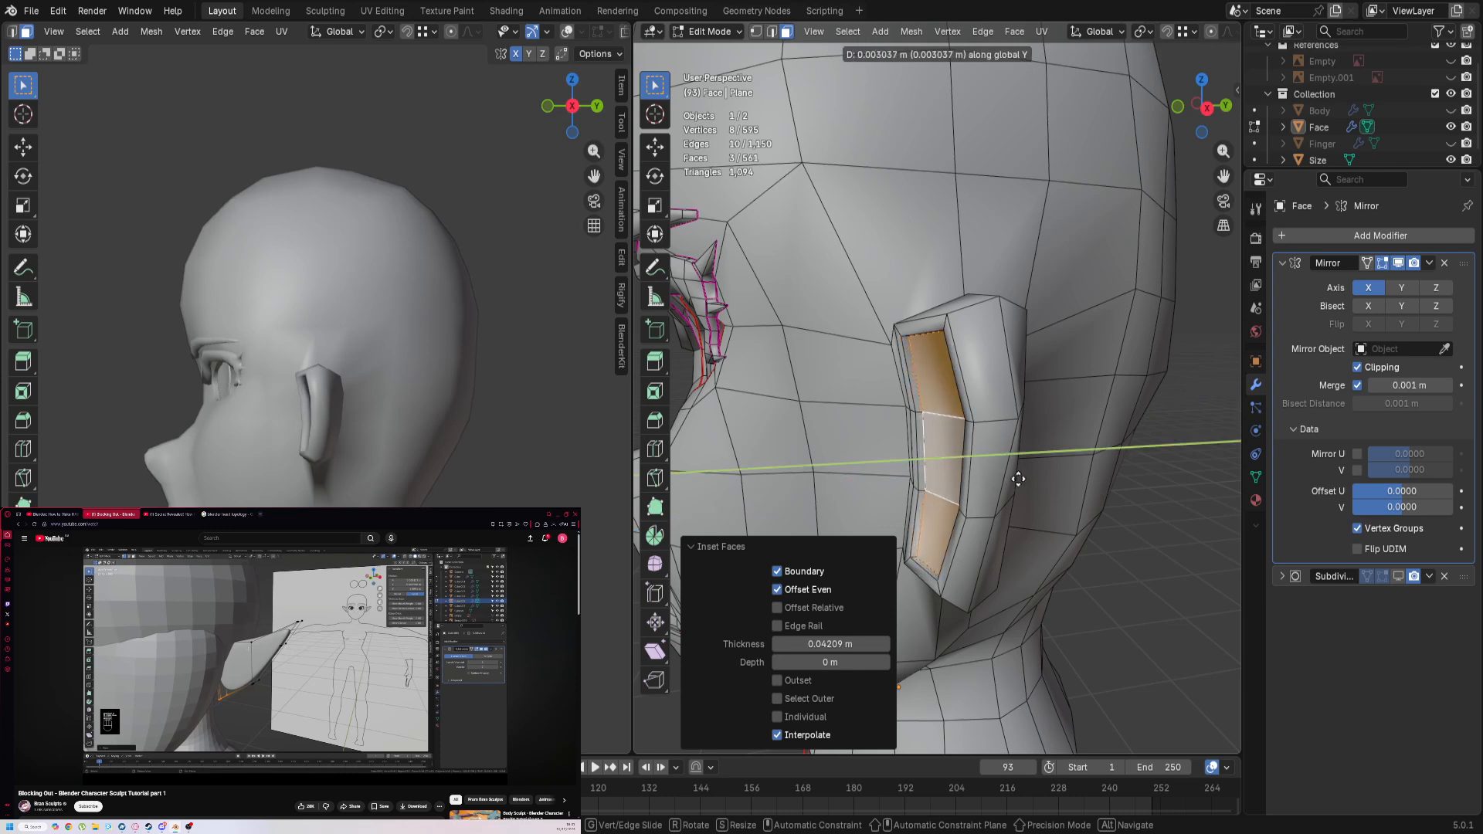
click(1031, 480)
key(s)
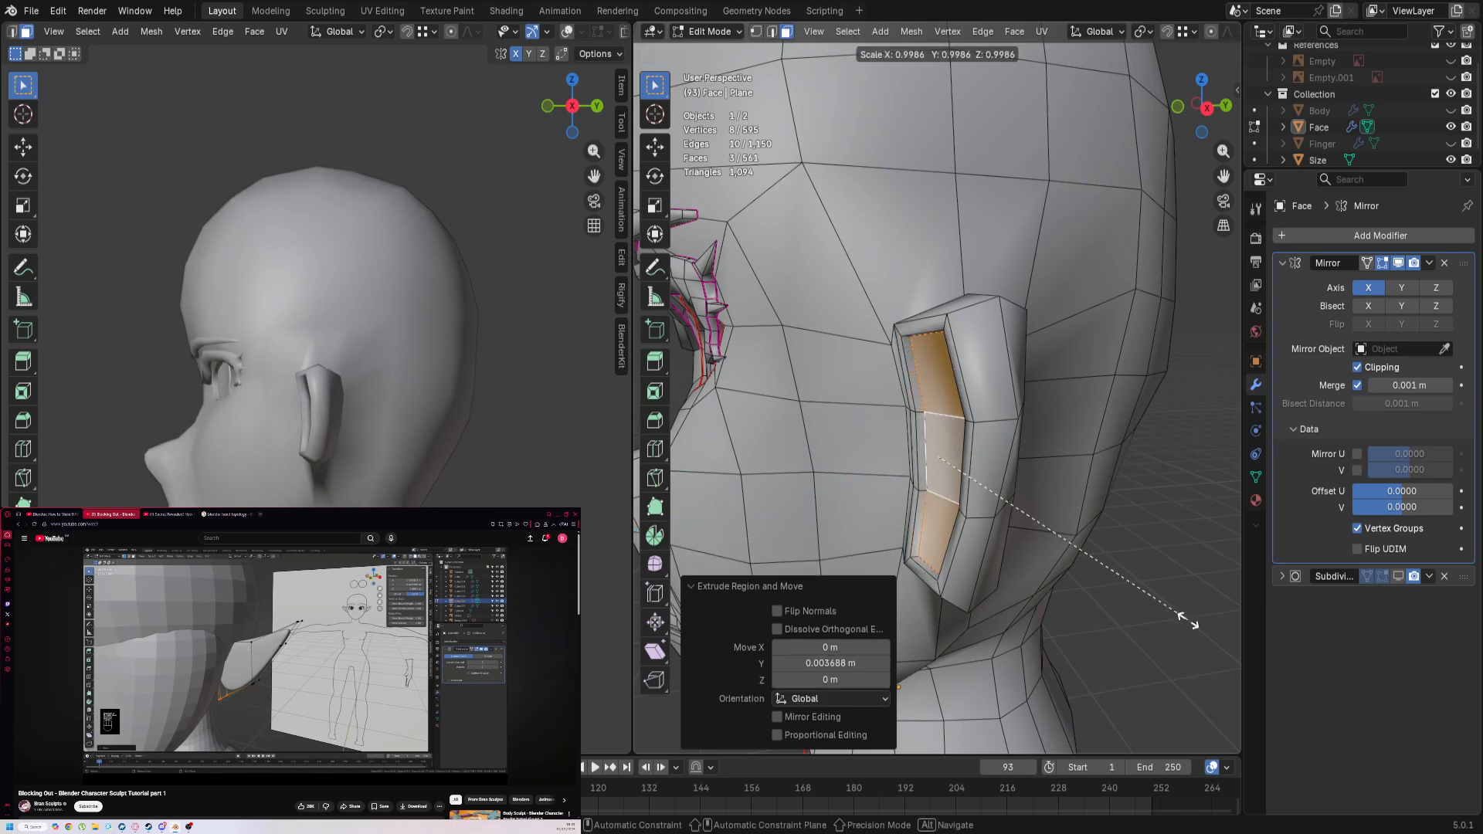
click(1130, 603)
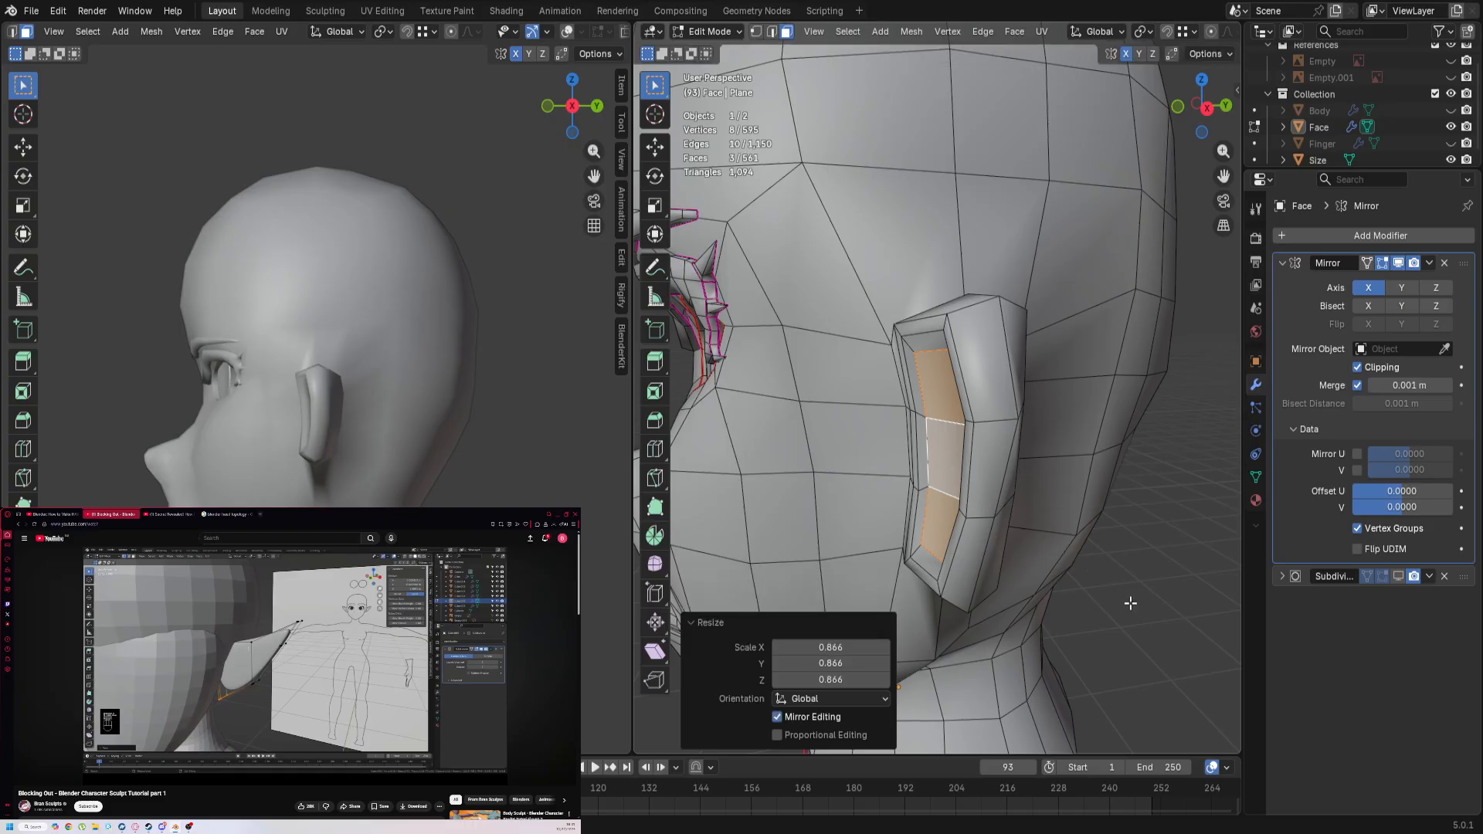
Step: Deselect the faces and examine the recessed inner ear in the front view and up close
click(367, 474)
scroll(386, 480, down, 2)
click(432, 500)
key(KP_1)
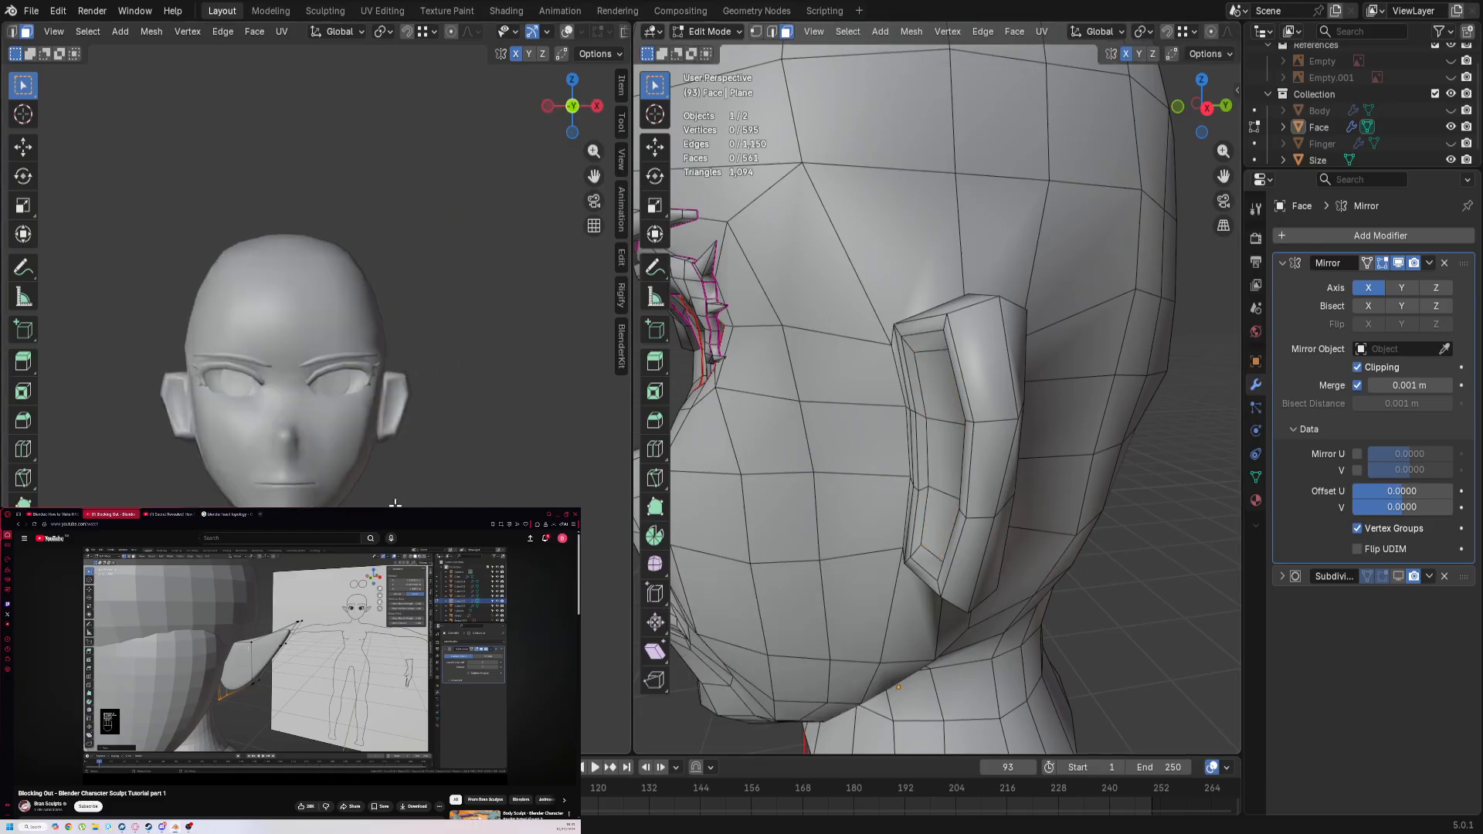
scroll(395, 504, up, 1)
scroll(873, 555, up, 2)
middle_drag(881, 553, 1114, 498)
scroll(1040, 510, up, 1)
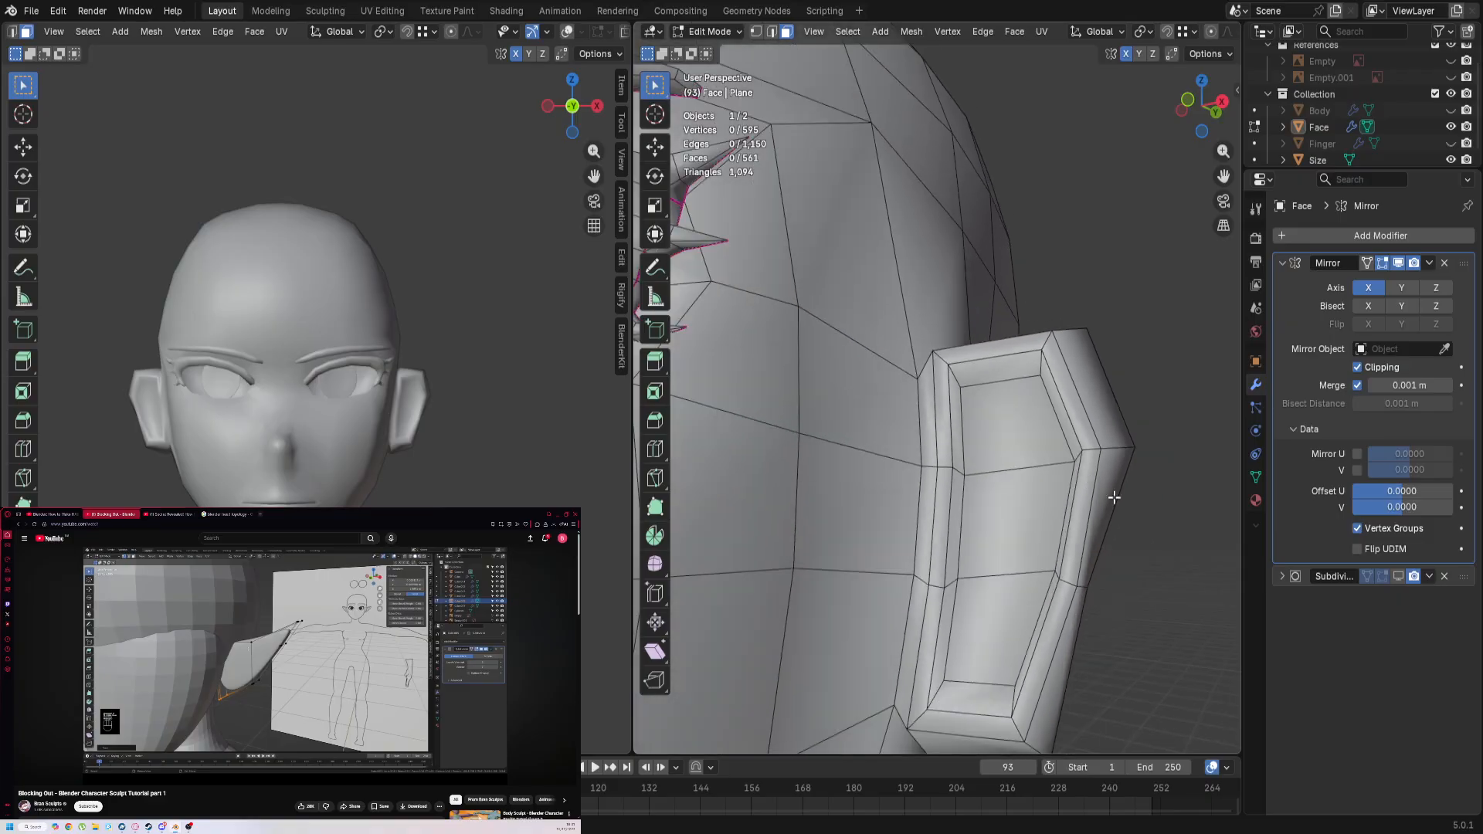
alt+click(925, 697)
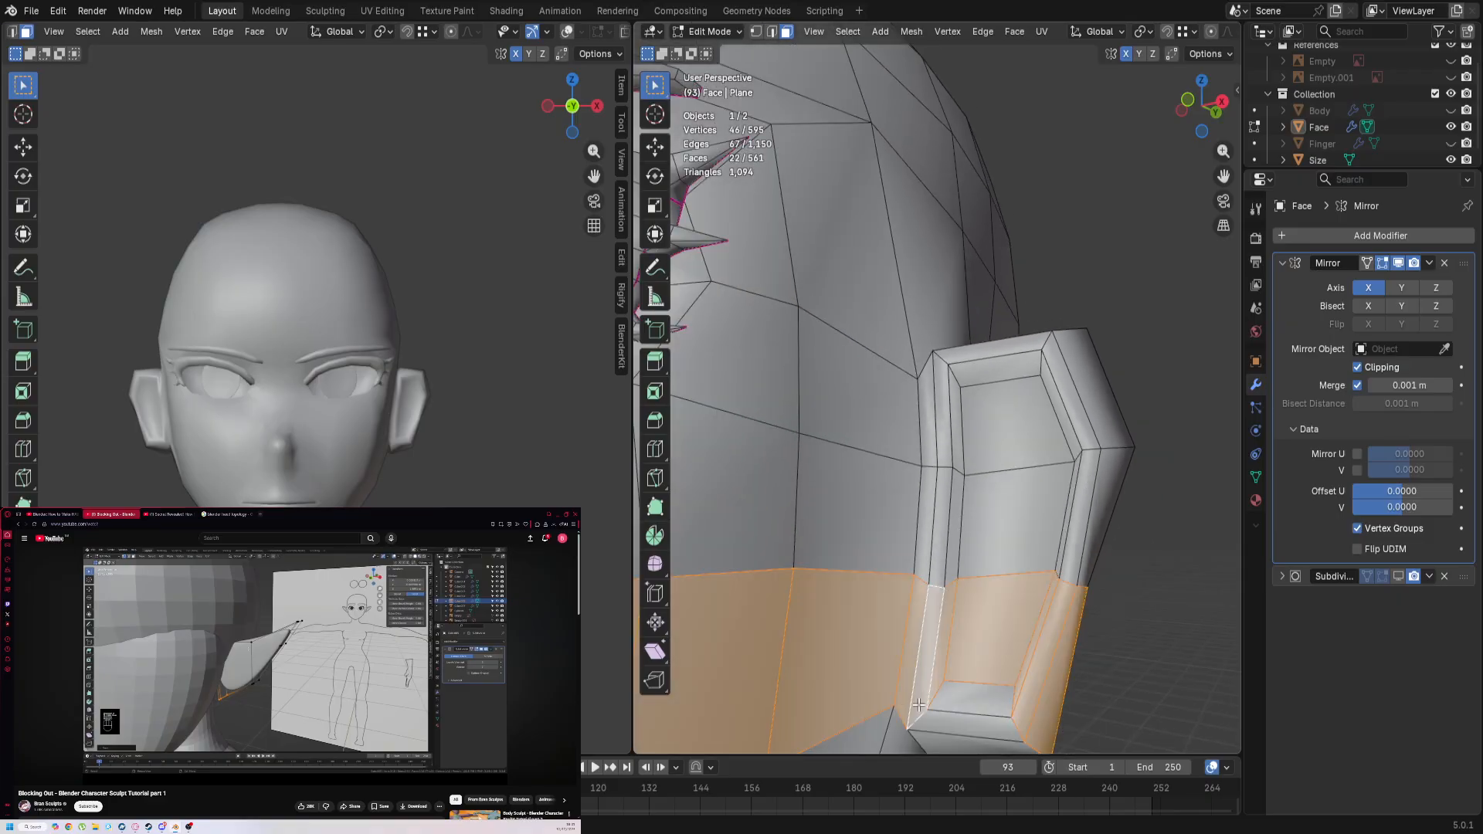
key(2)
alt+click(920, 705)
key(3)
alt+click(919, 705)
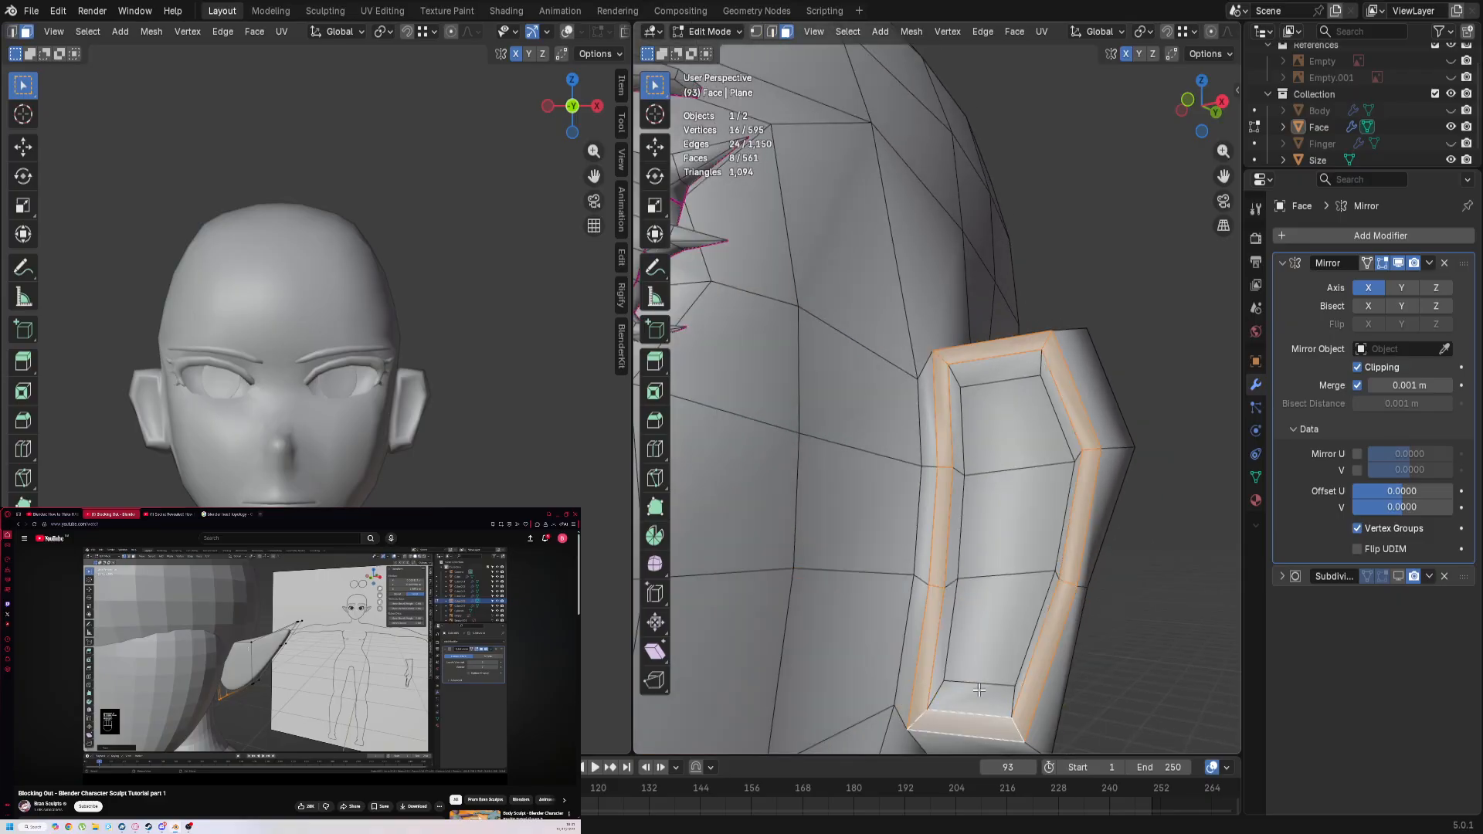
middle_drag(979, 690, 1180, 582)
click(980, 579)
key(ctrl+r)
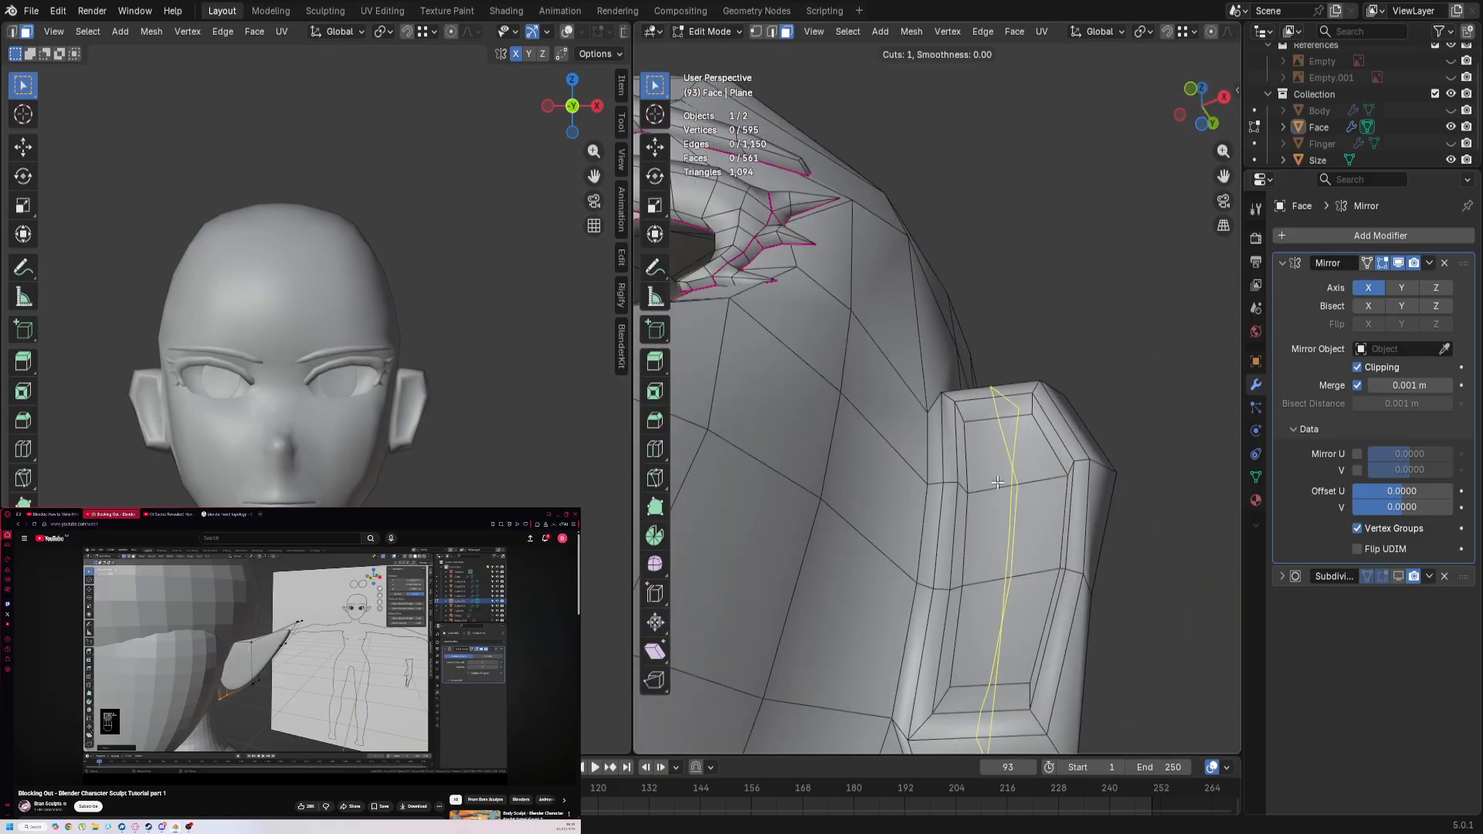
right_click(963, 434)
Step: Inset the three inner faces of the ear recess with a thickness of about 0.035 m
scroll(992, 439, down, 2)
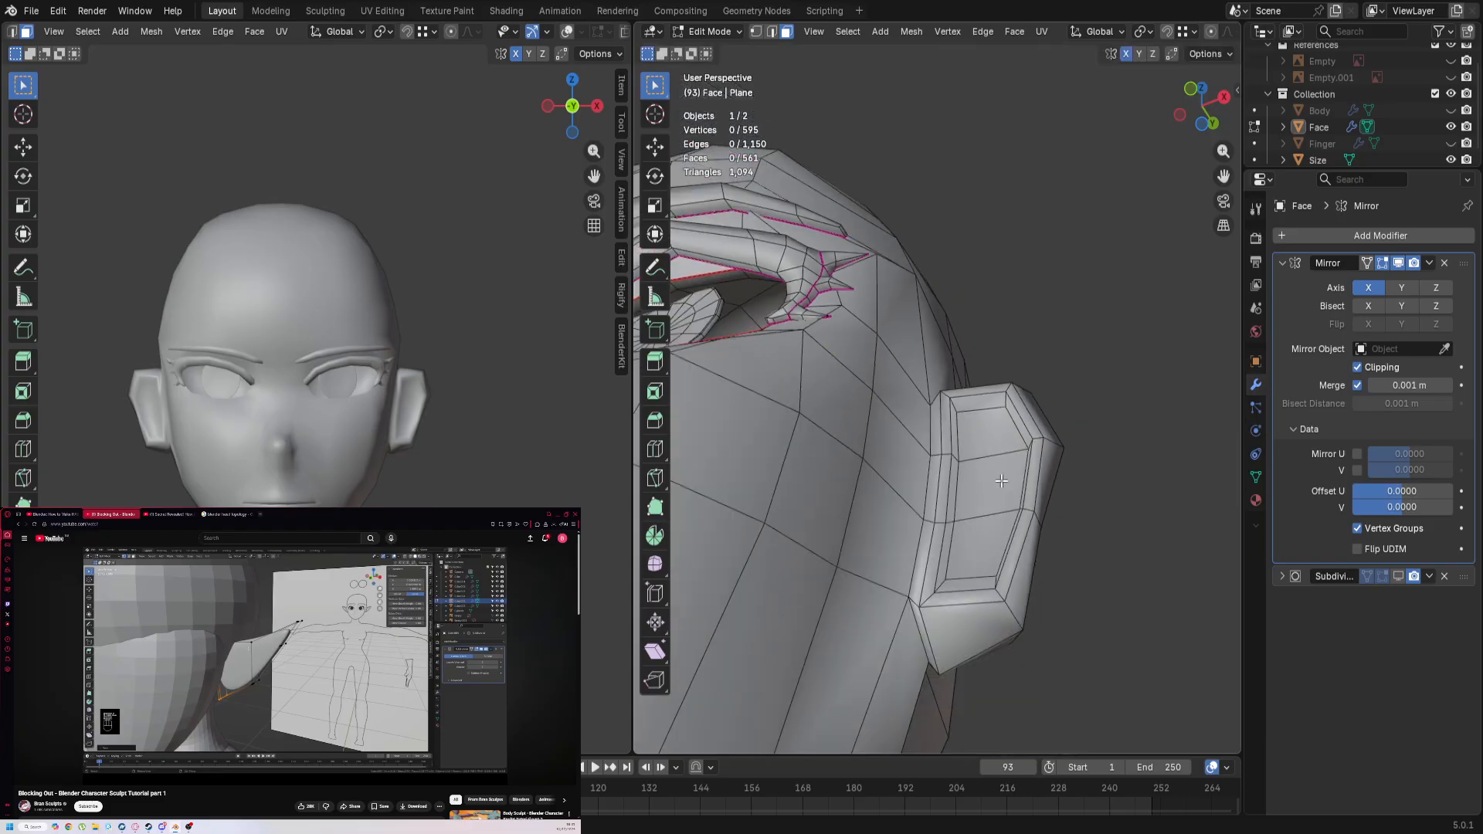
click(991, 448)
shift+click(975, 552)
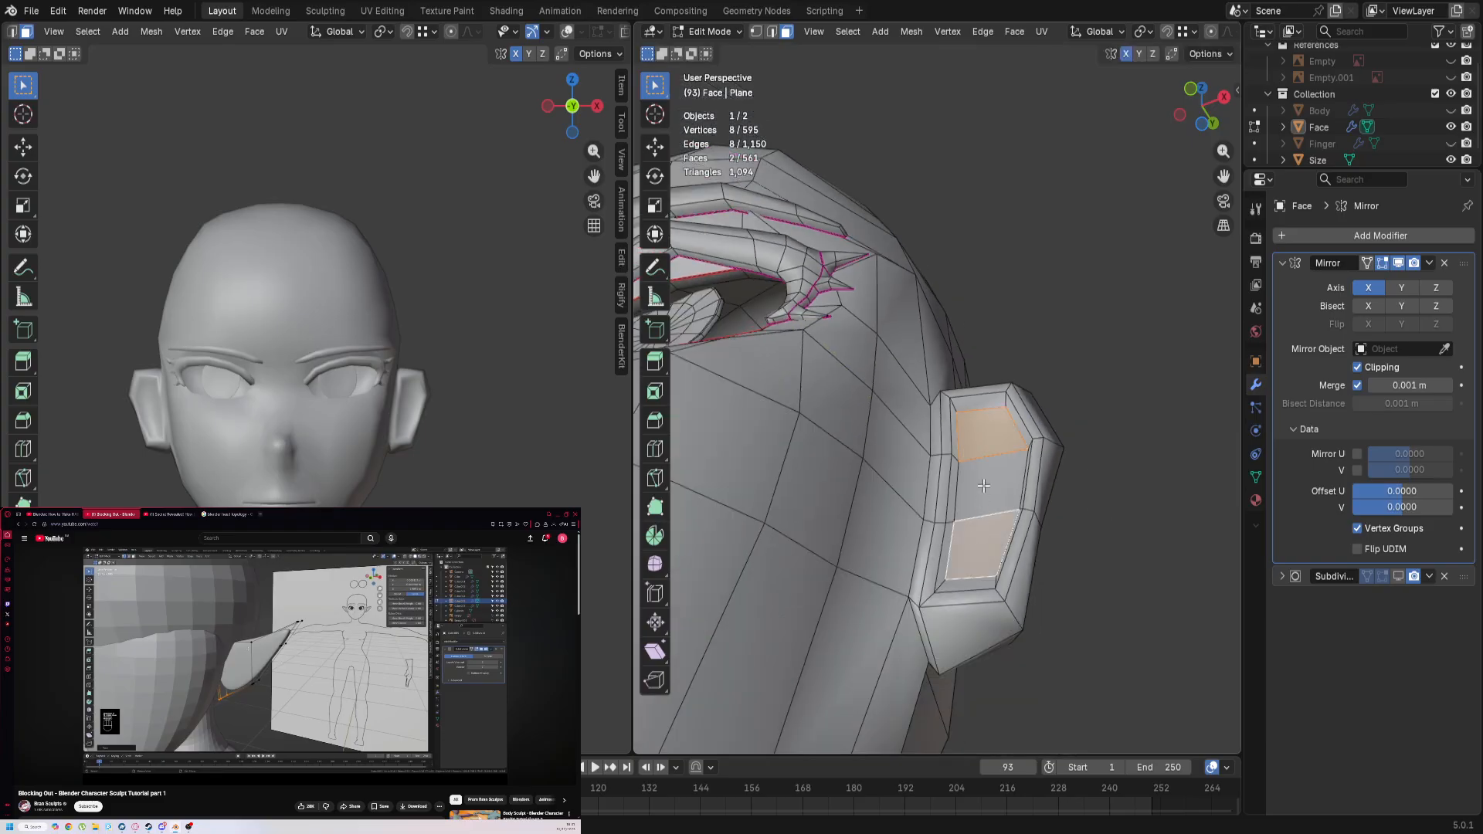
shift+click(985, 488)
middle_drag(985, 489, 1052, 628)
key(i)
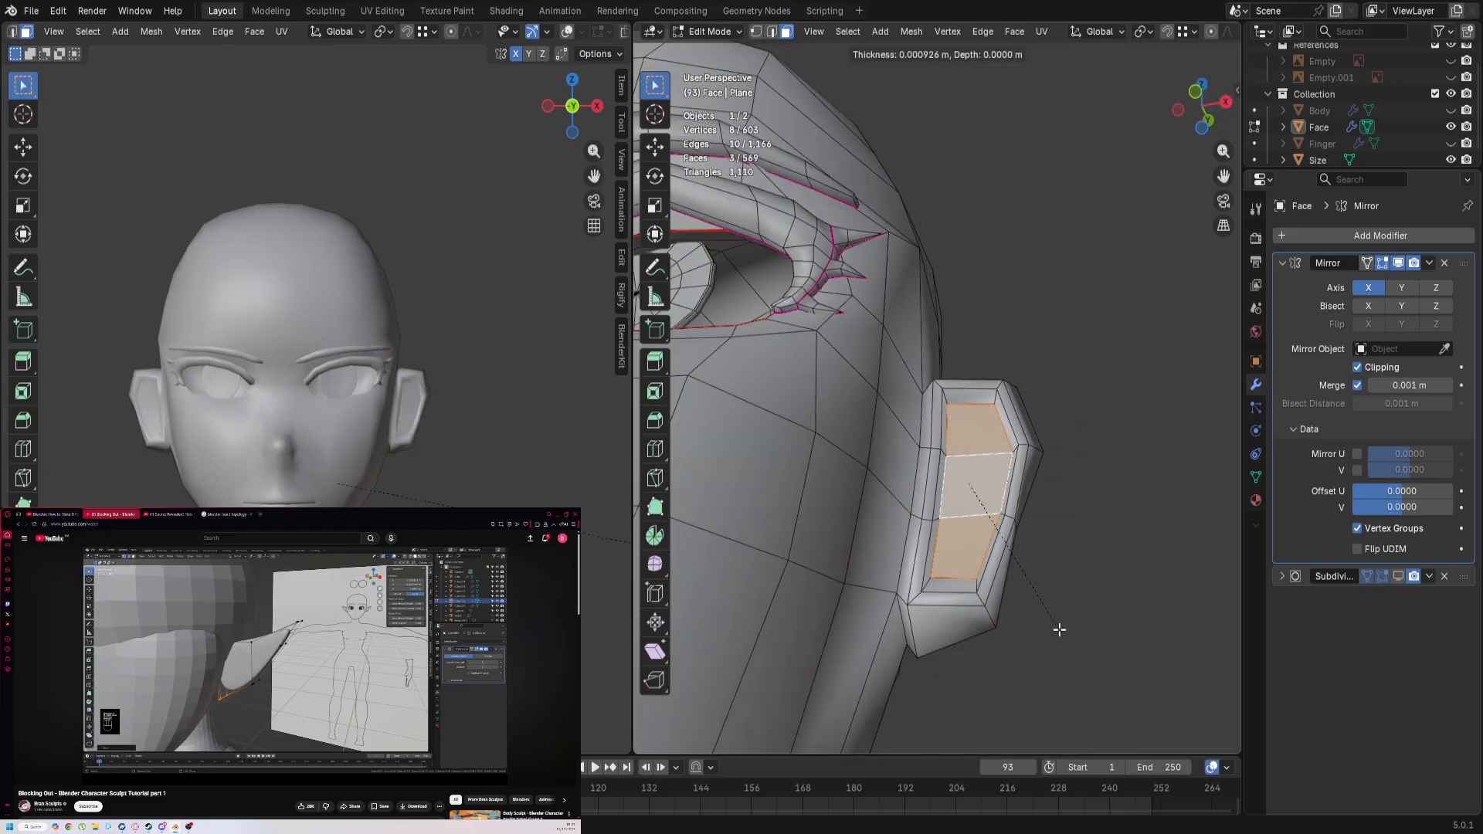
click(965, 575)
Step: Move the inset inner ear faces about 0.00095 m along global Y to deepen the recess
middle_drag(964, 576, 1027, 151)
scroll(985, 575, up, 4)
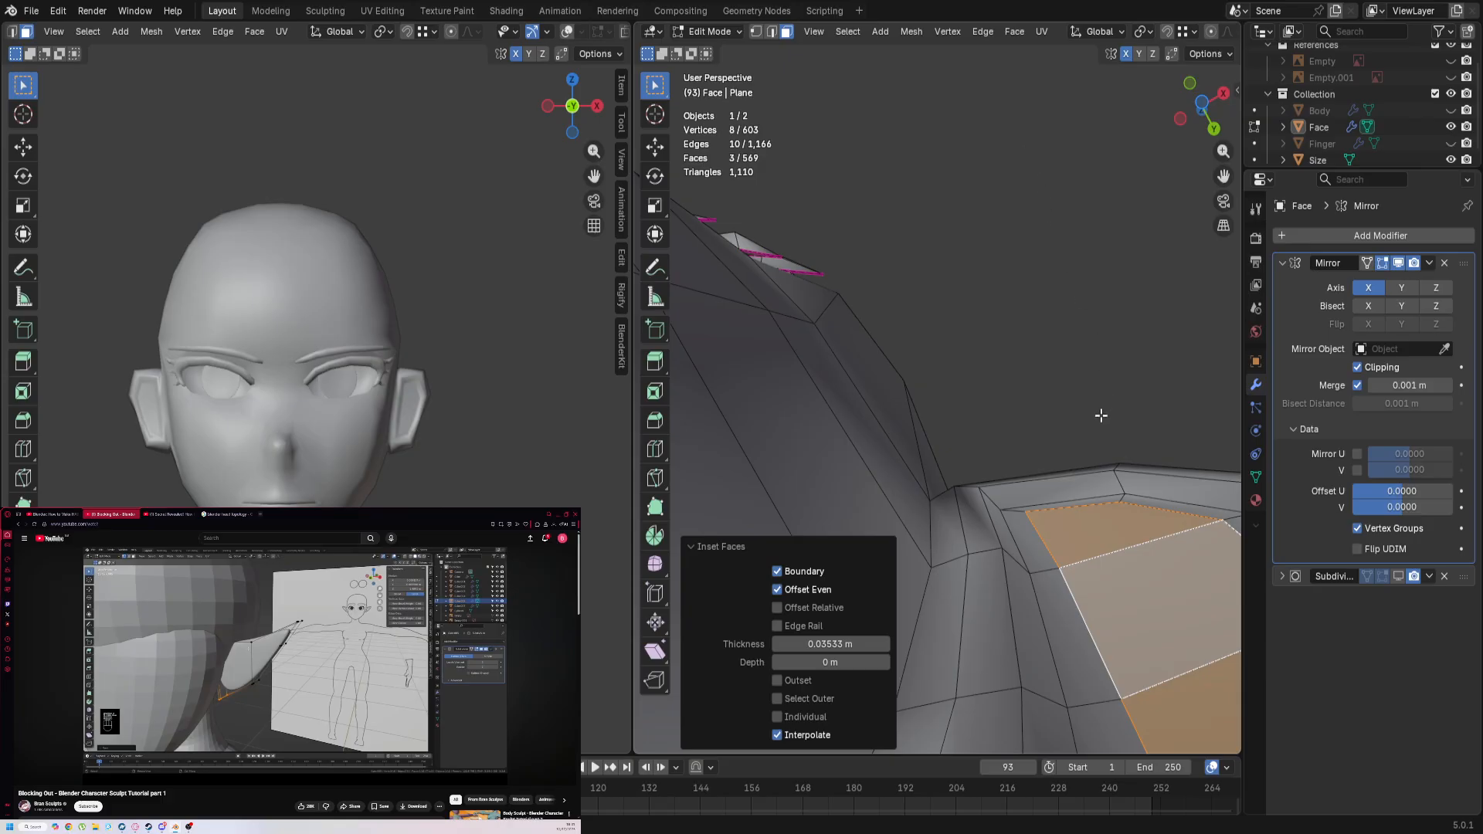
scroll(1101, 415, down, 1)
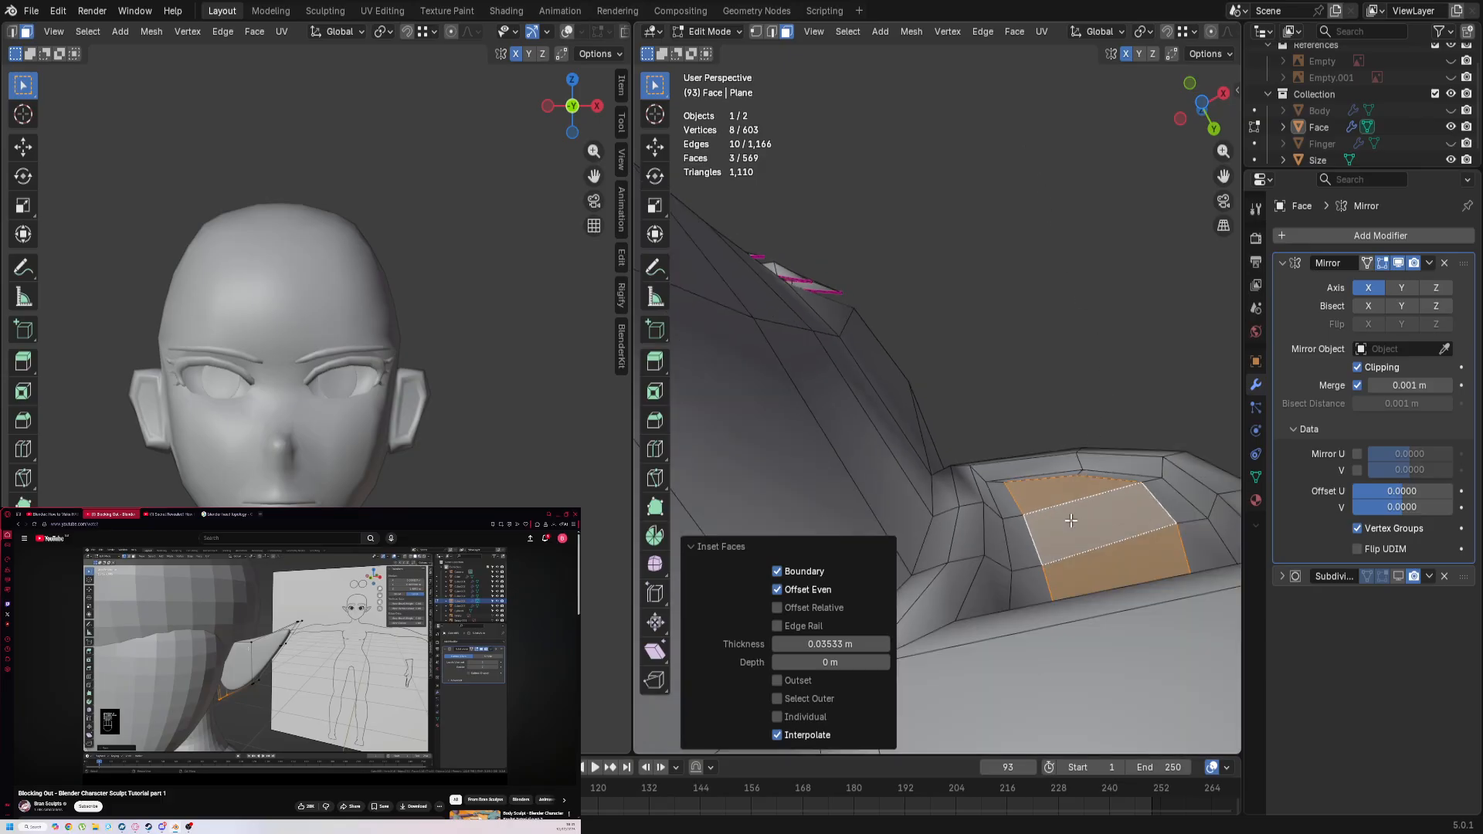
middle_drag(1167, 495, 656, 607)
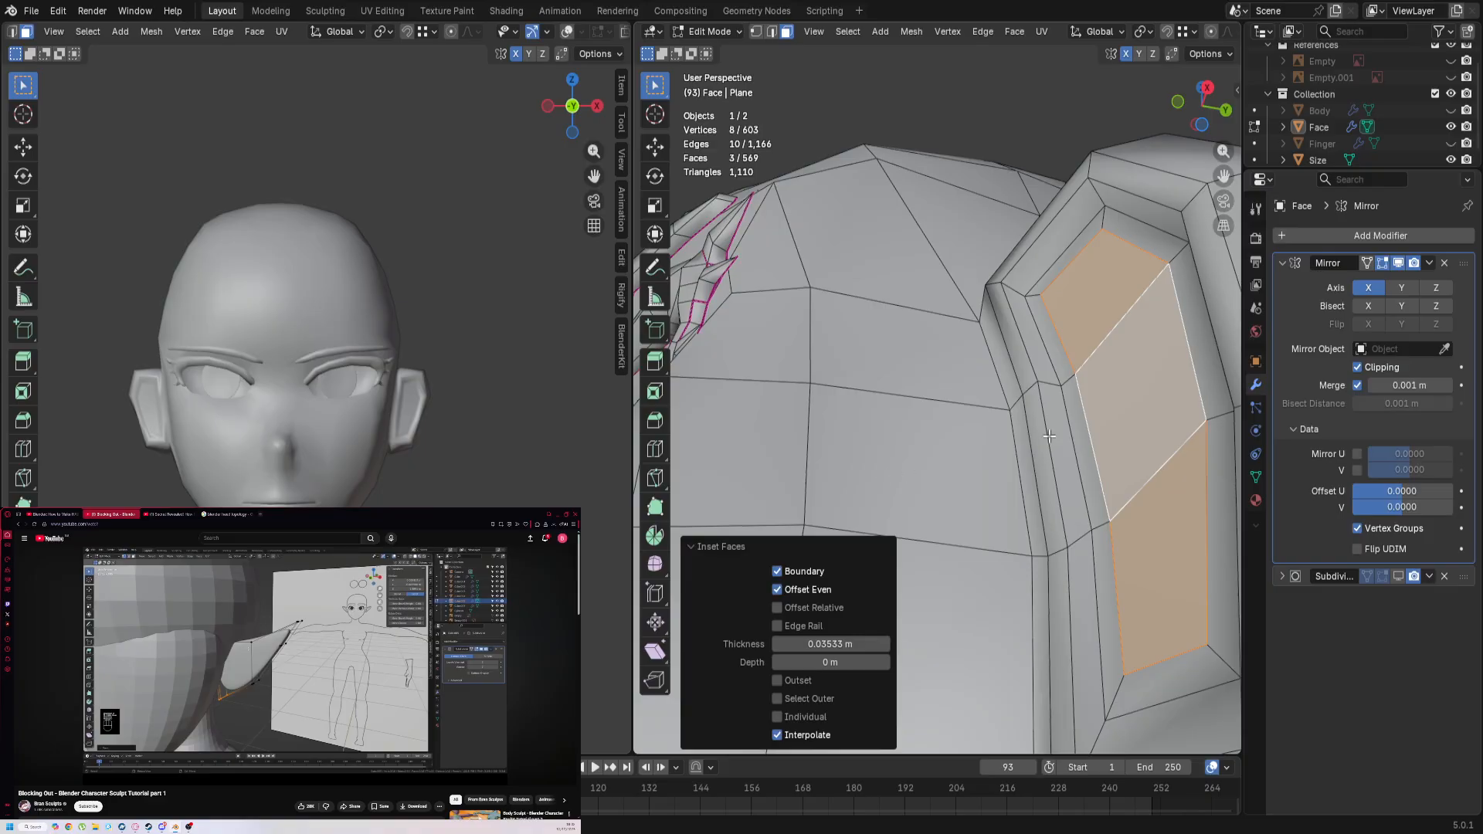
key(g)
key(y)
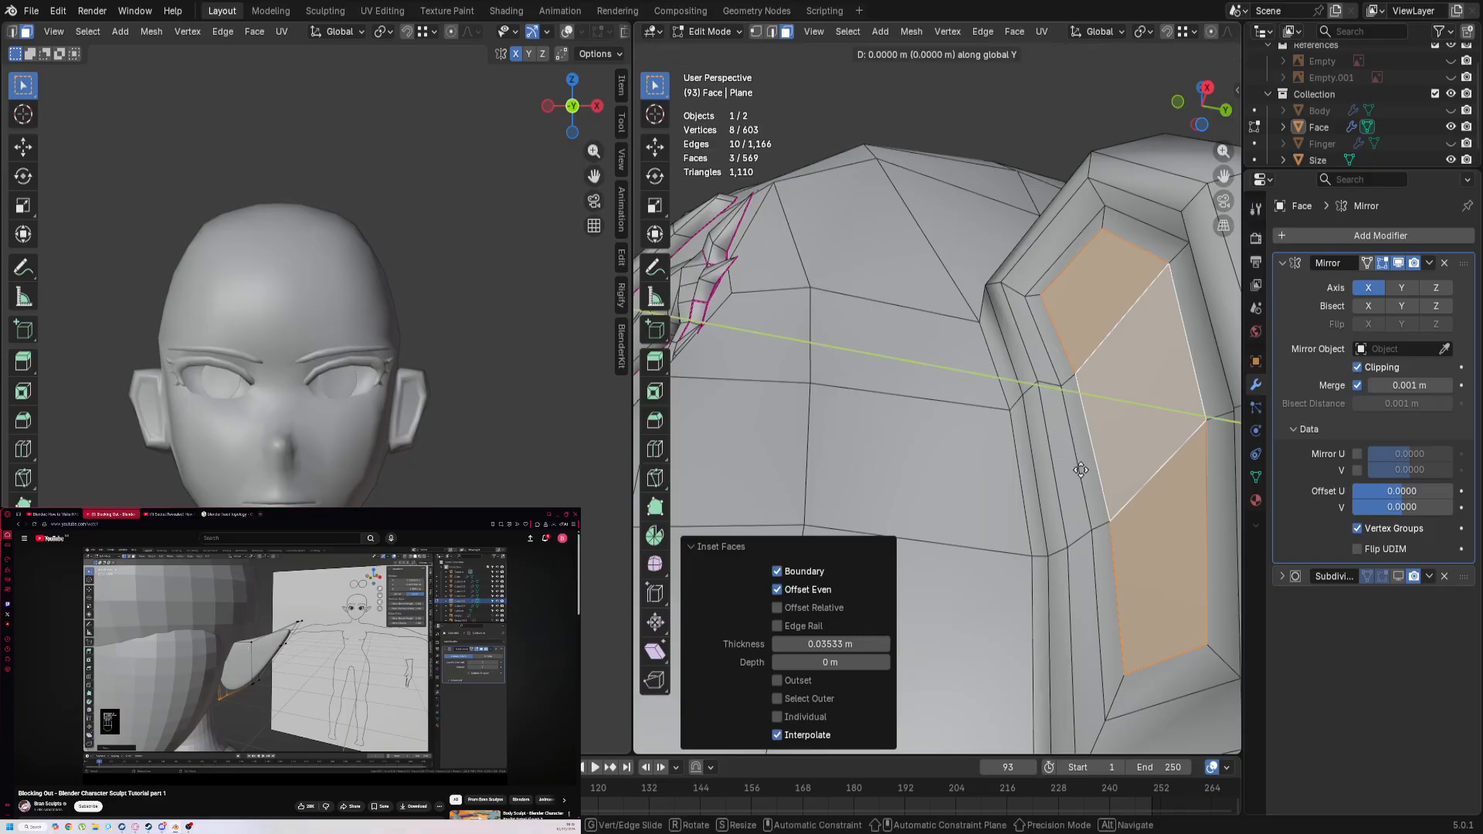
click(1096, 487)
Step: Enable the Subdivision modifier's viewport display and check the smoothed ear on the head
middle_drag(528, 418, 356, 395)
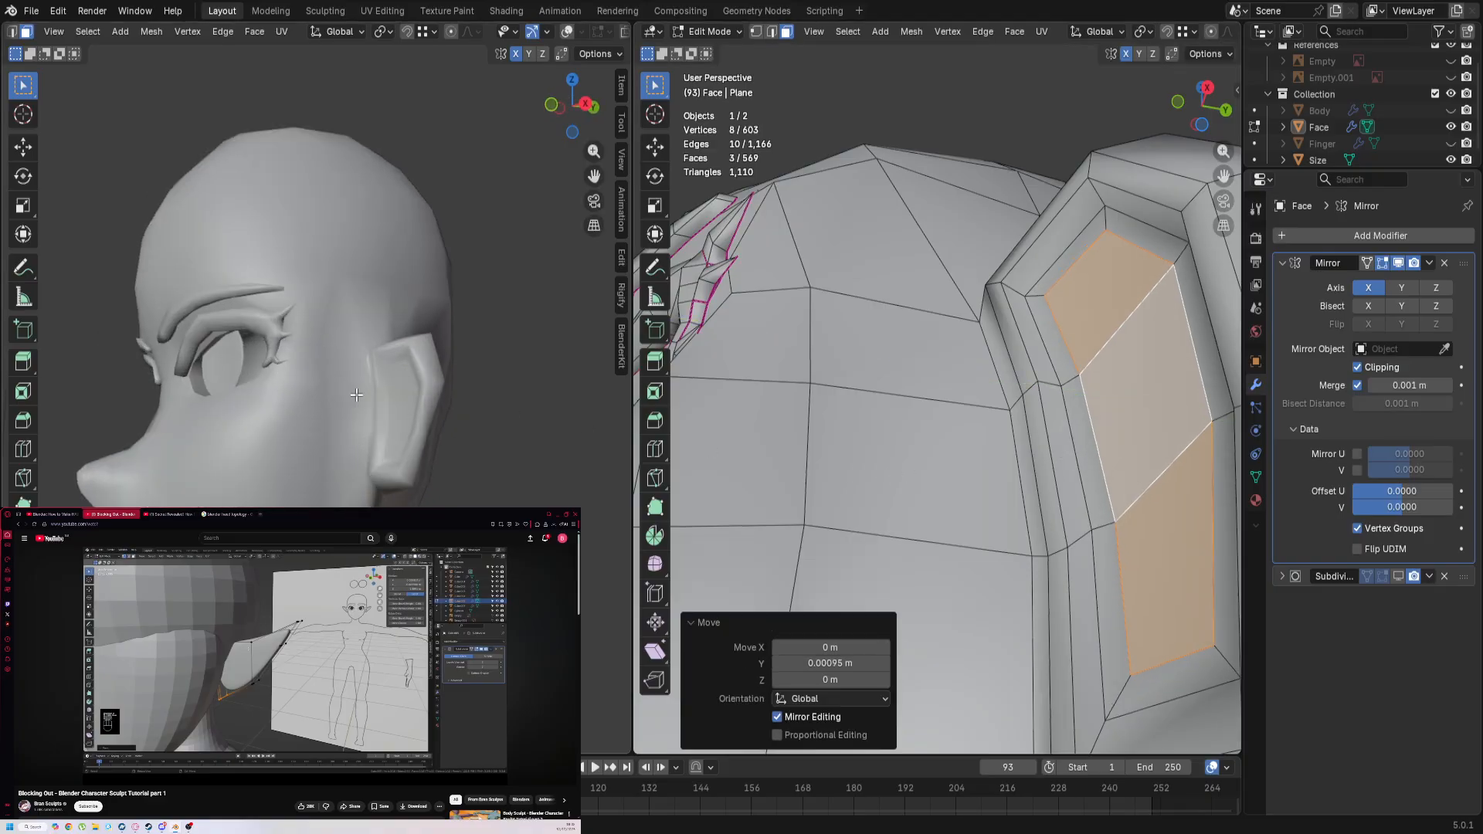
click(1399, 576)
middle_drag(410, 430, 510, 434)
Step: In Sculpt Mode's front view, set the Grab brush to 148 px and pull the inner ear's lower area up and toward the head
click(958, 372)
key(KP_1)
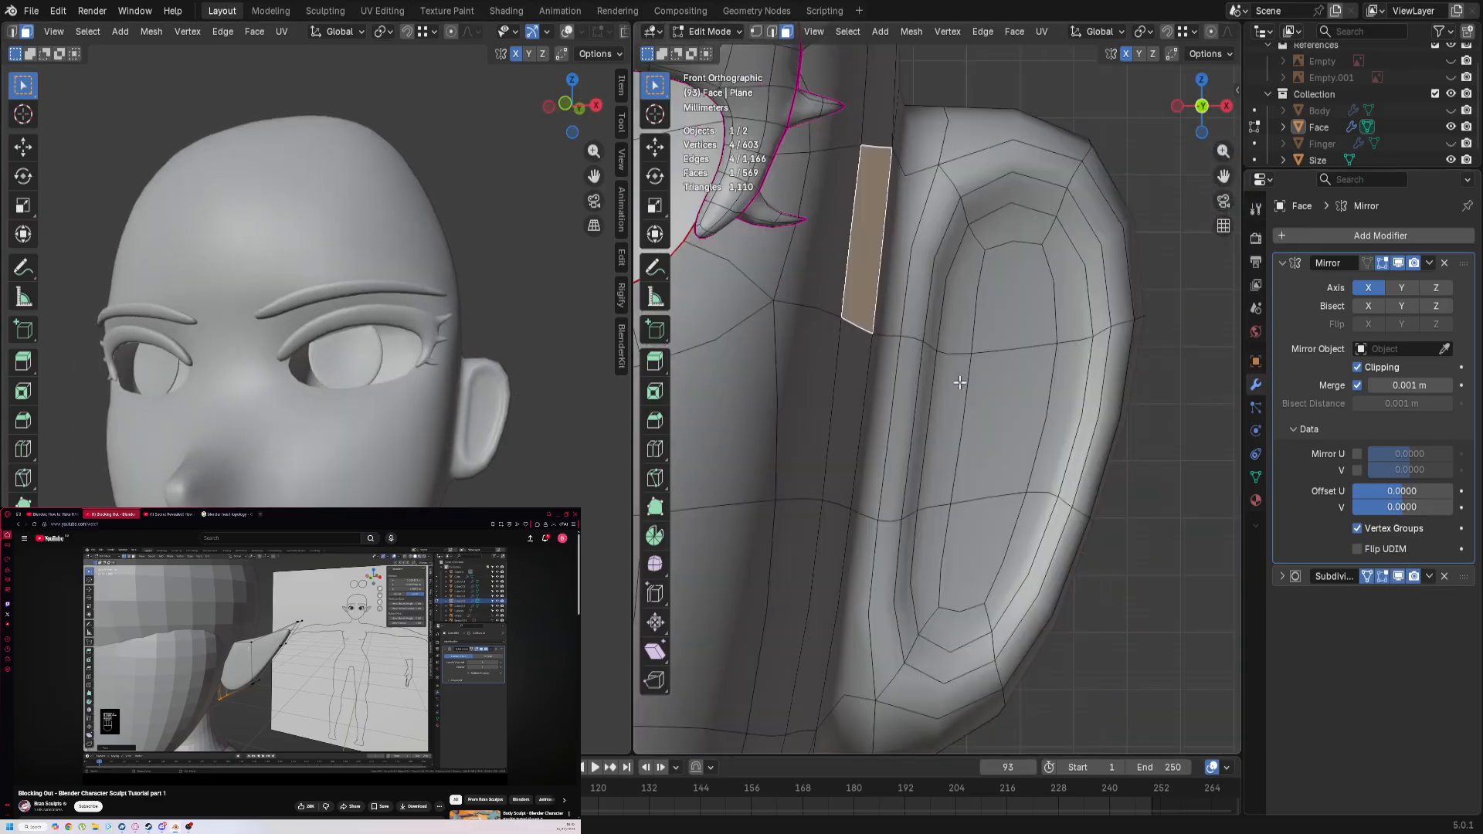
shift+middle_drag(1052, 369, 984, 367)
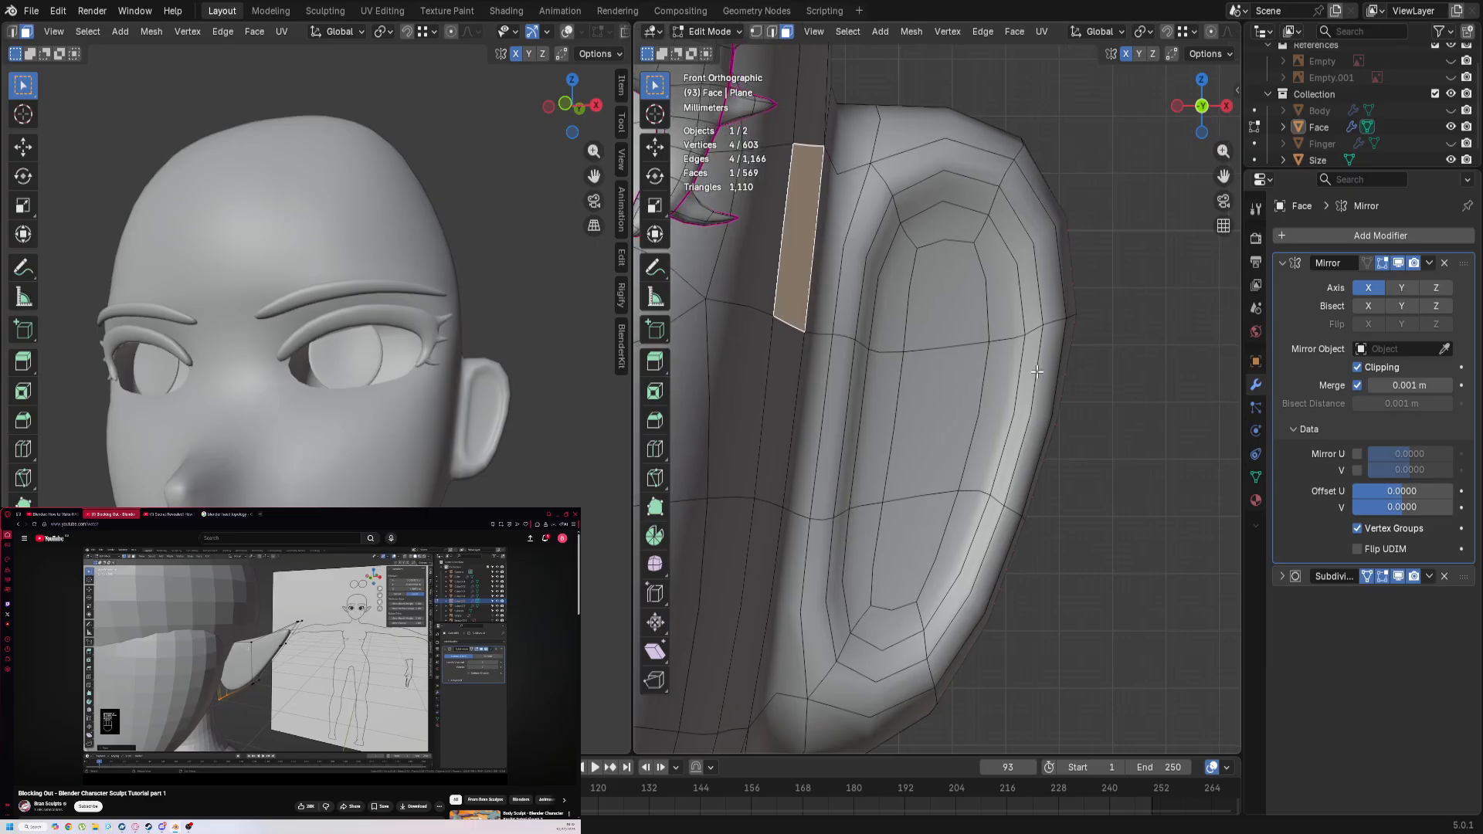
key(ctrl+Tab)
click(897, 634)
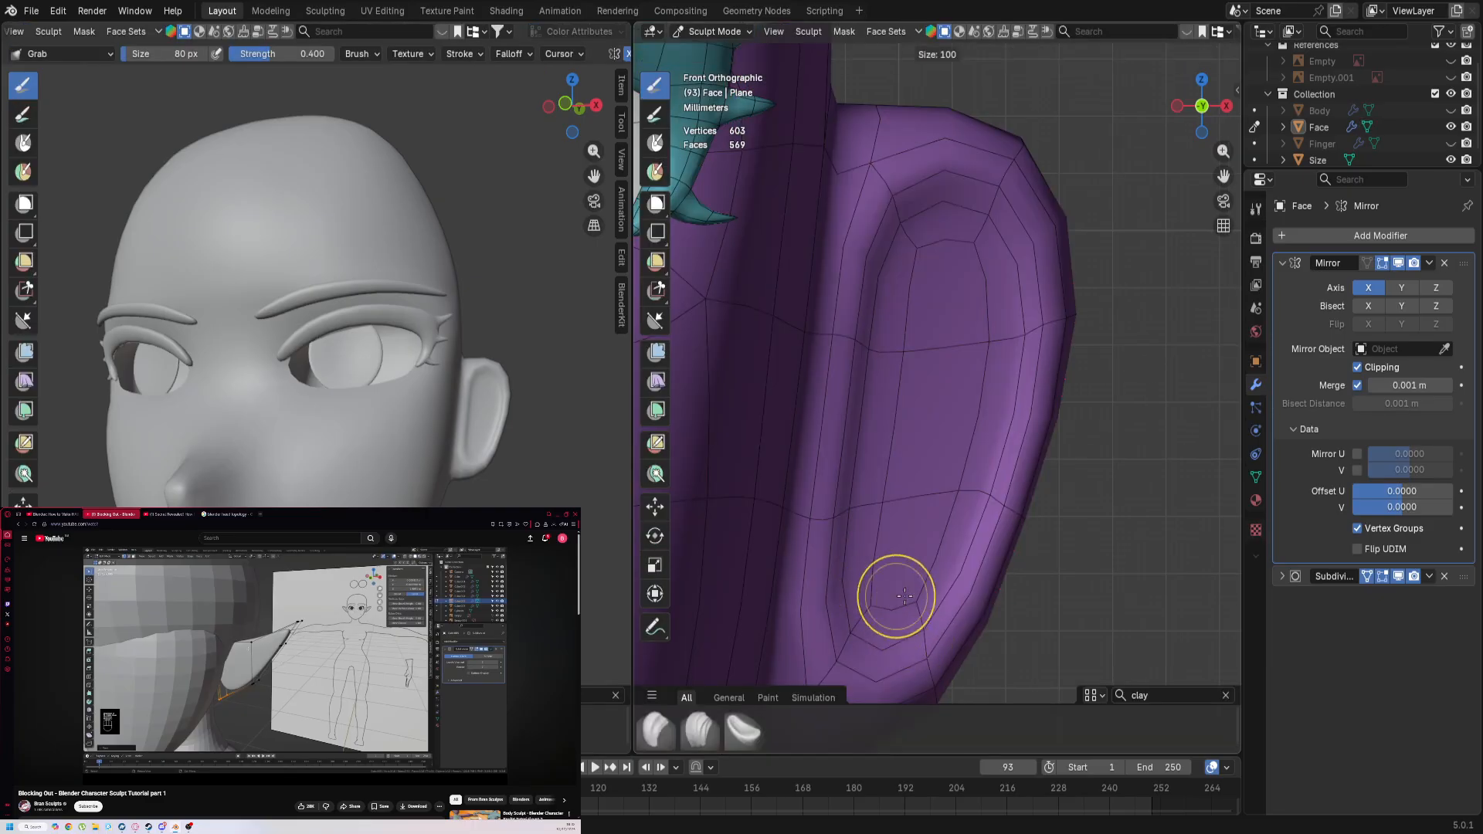
mouse_move(881, 599)
mouse_down()
mouse_move(891, 554)
mouse_move(868, 571)
mouse_up()
drag(902, 499, 881, 493)
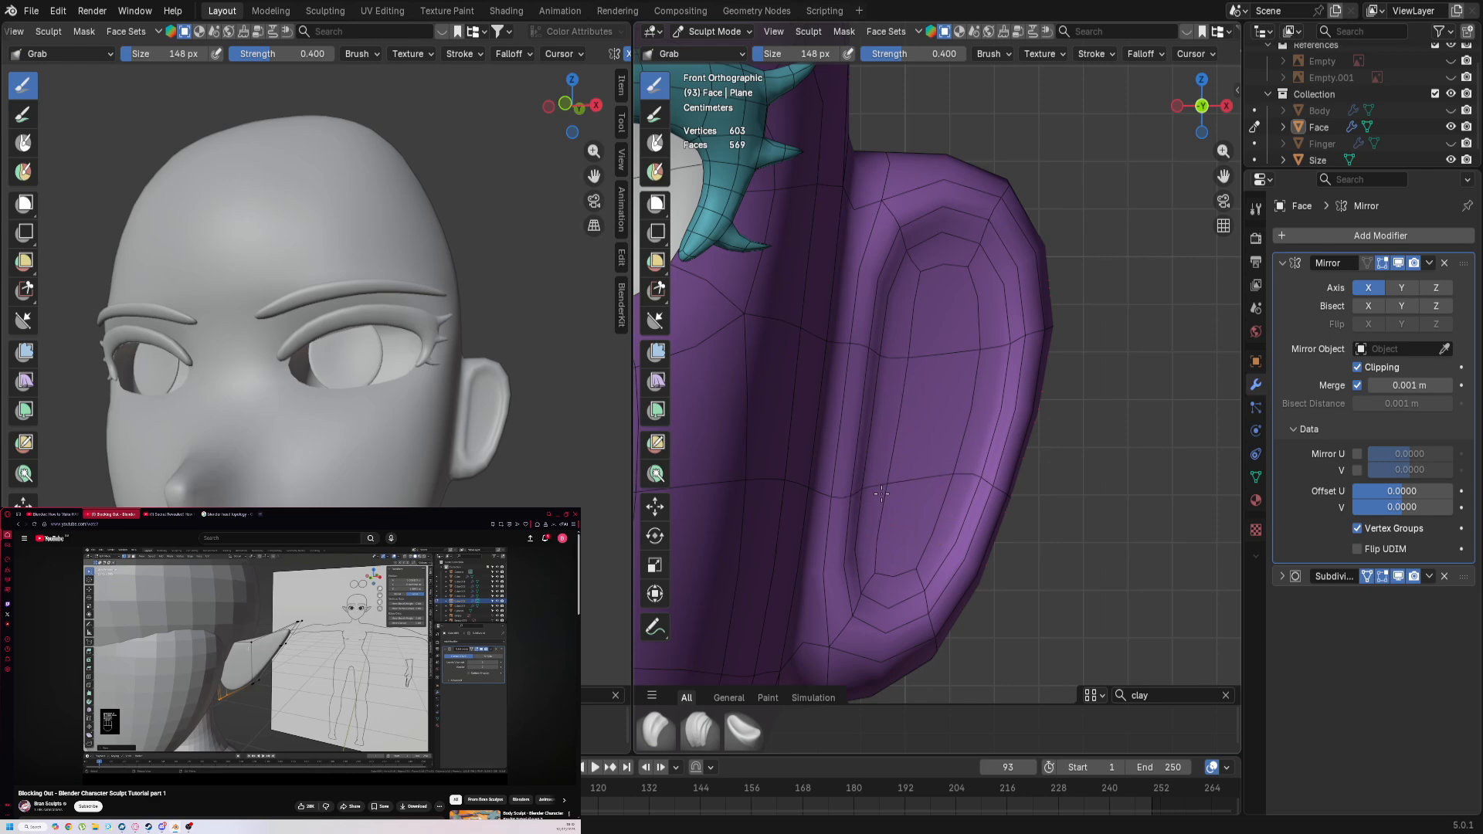
Step: Grab the inner ear's upper end upward and outward, and nudge its outer edge slightly inward in the front view
drag(899, 344, 896, 342)
mouse_move(934, 293)
mouse_down()
mouse_move(920, 272)
mouse_move(939, 244)
mouse_move(976, 248)
mouse_move(961, 288)
mouse_move(979, 255)
mouse_up()
drag(978, 254, 985, 232)
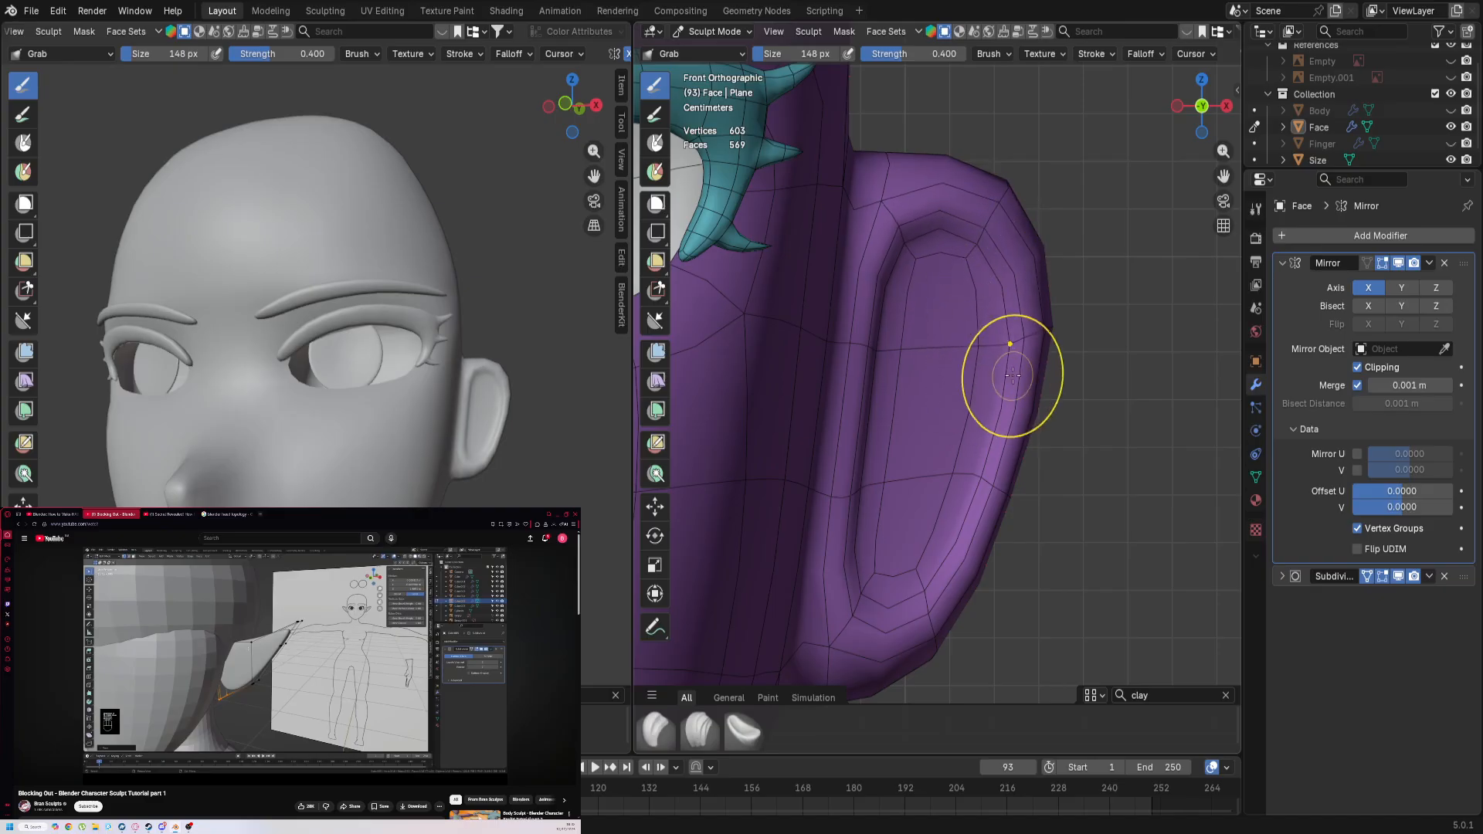
drag(1019, 331, 1007, 334)
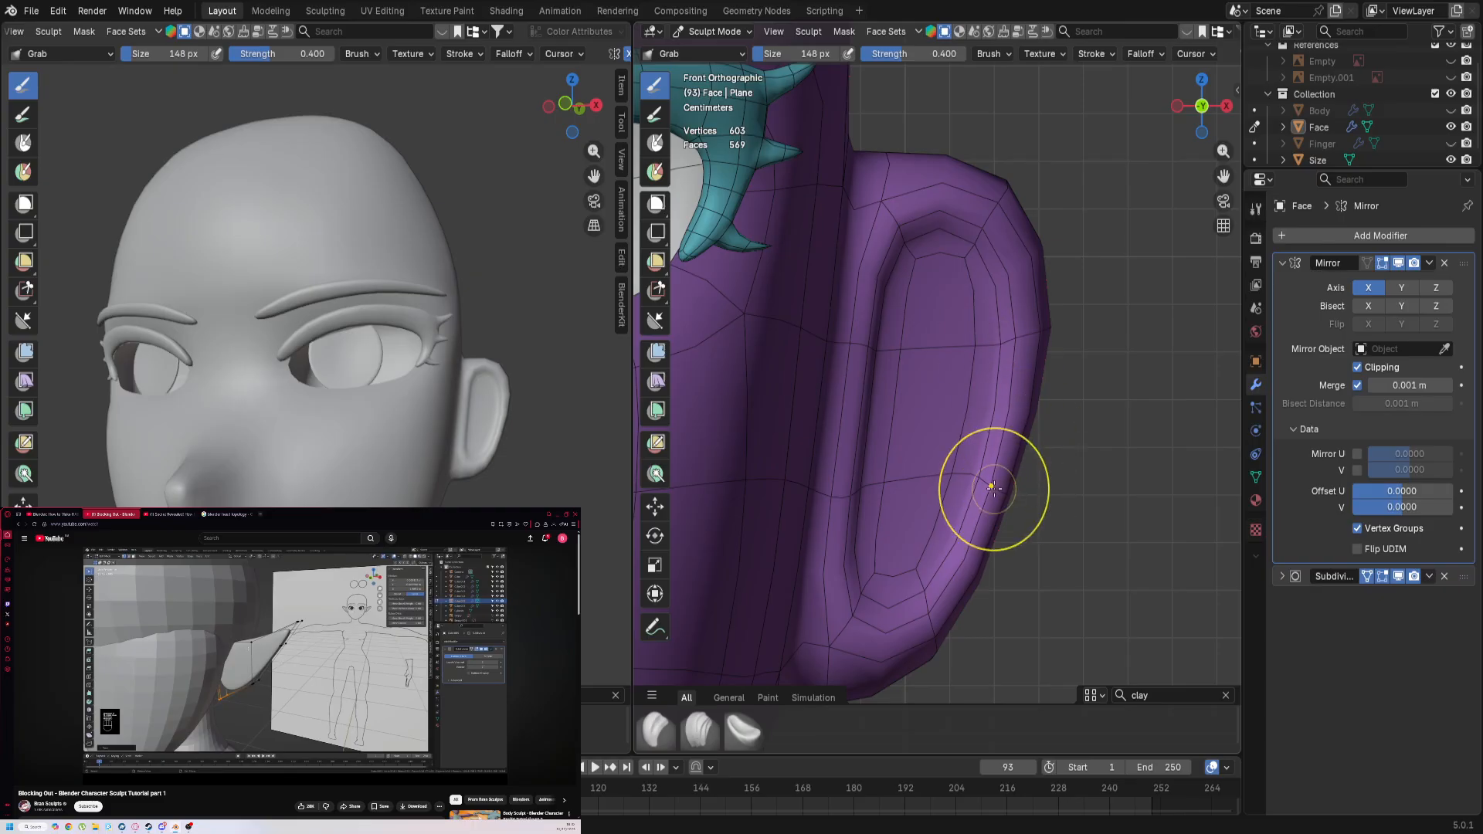
drag(995, 488, 983, 496)
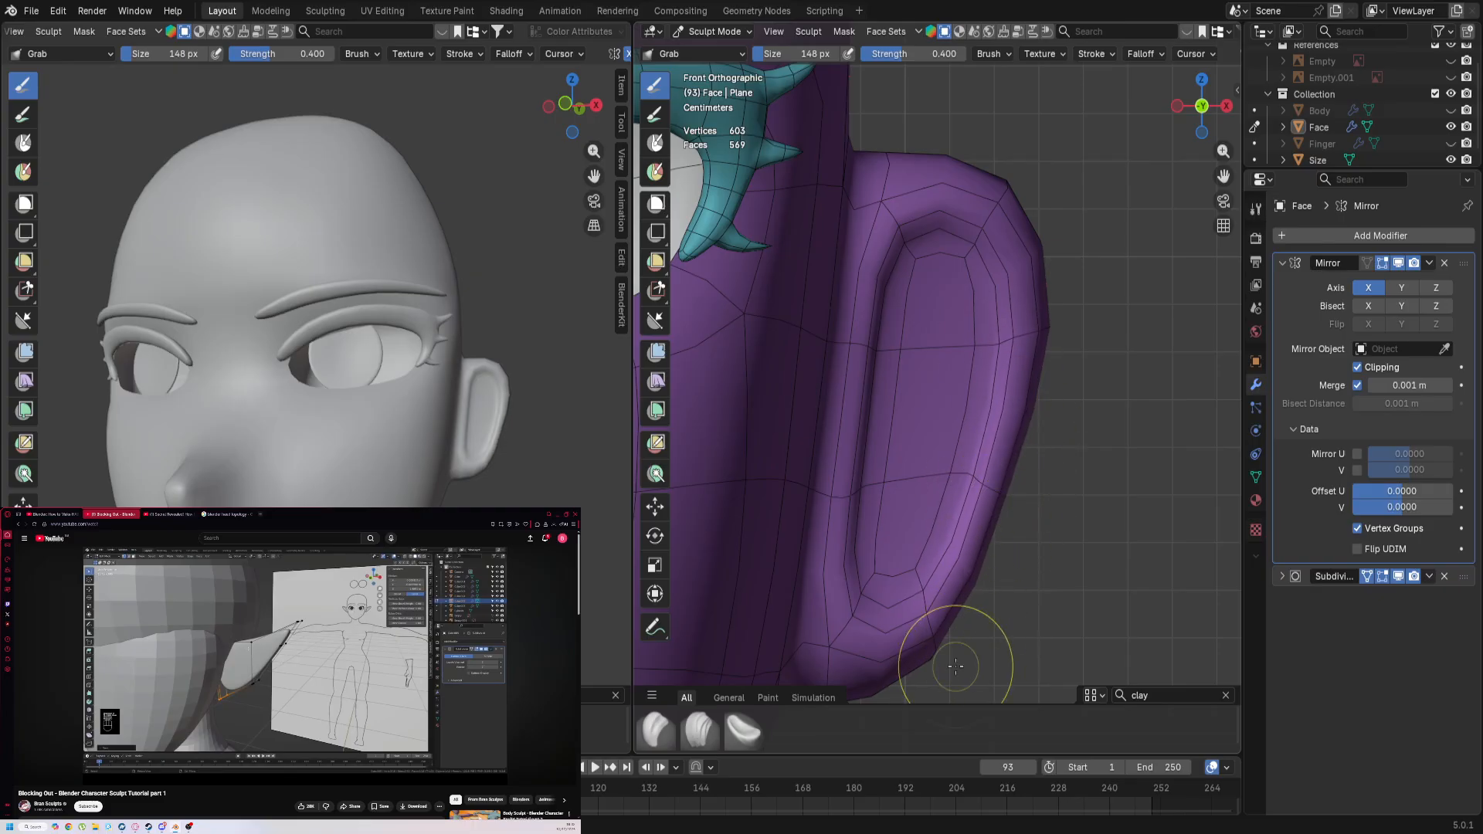
Step: Unhide the Empty reference image and turn on overlays and X-ray in the viewport showing the whole head from the front
scroll(534, 508, down, 3)
key(KP_1)
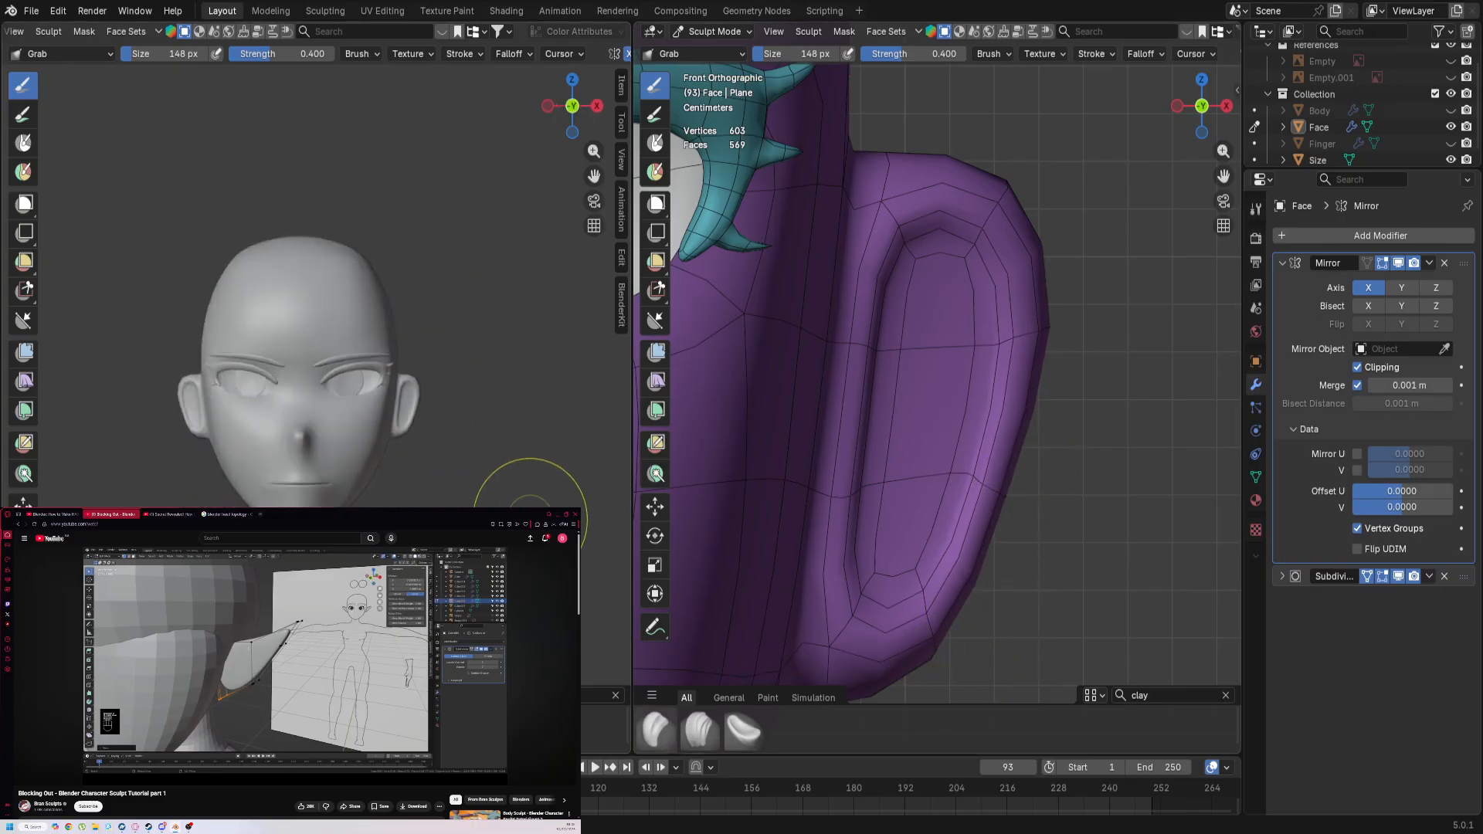
scroll(530, 494, down, 1)
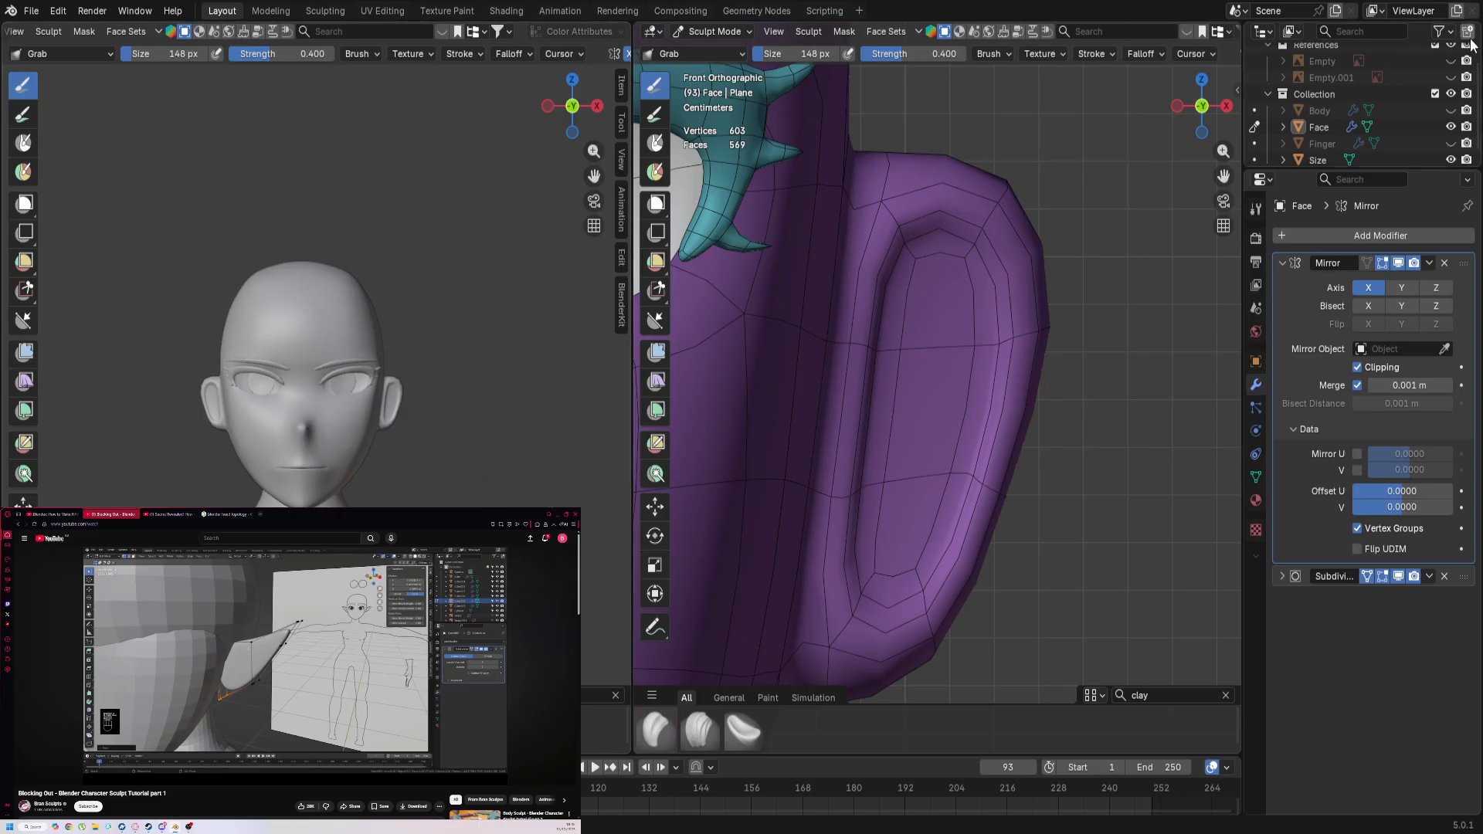
click(1452, 61)
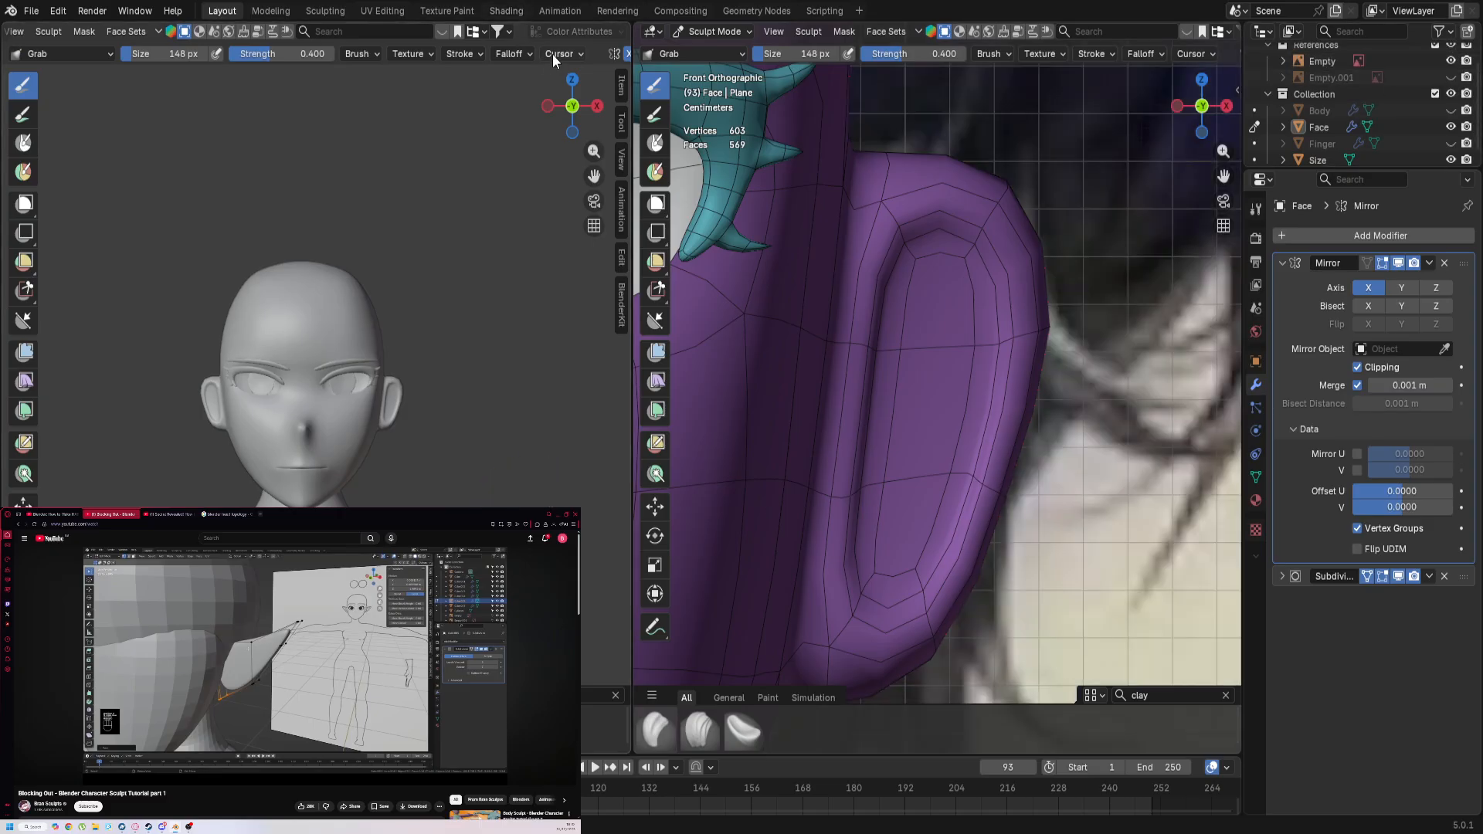
scroll(553, 54, down, 7)
click(478, 32)
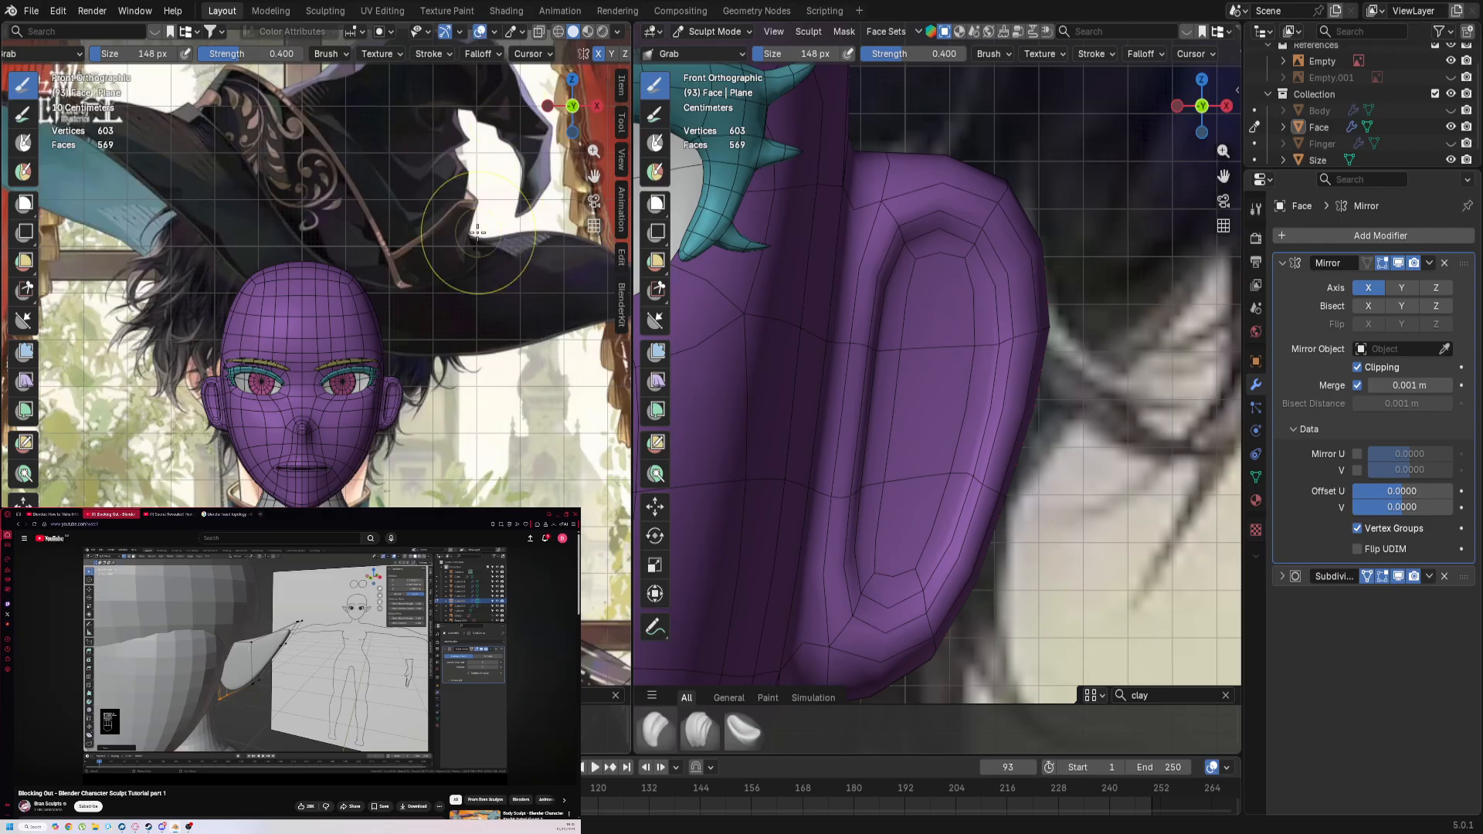
scroll(479, 236, up, 3)
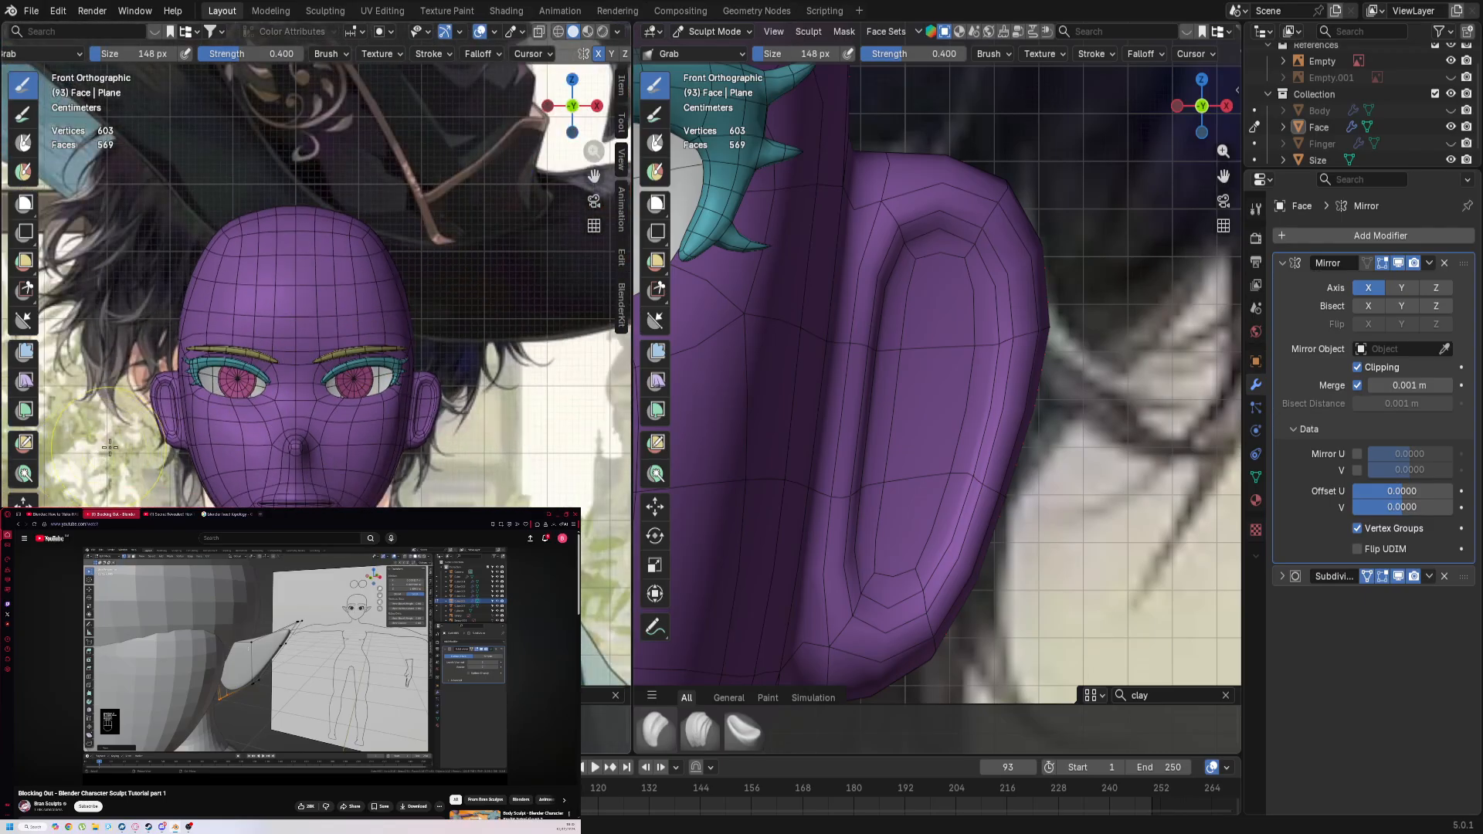
click(547, 35)
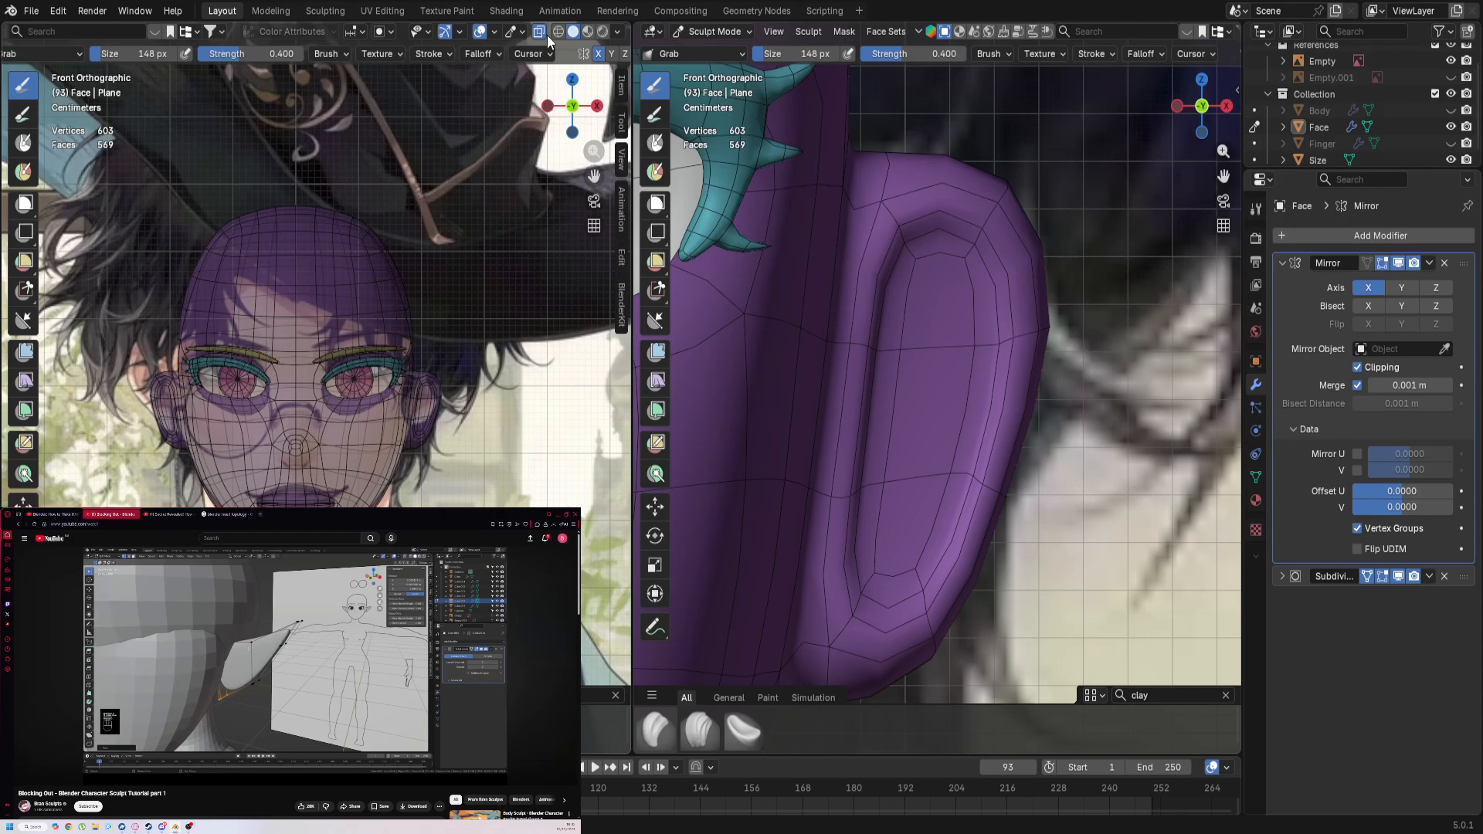
Step: Compare the ear's shape and placement with the reference image in the front view and inspect the inner ear from an angle
scroll(302, 490, up, 3)
scroll(301, 490, down, 1)
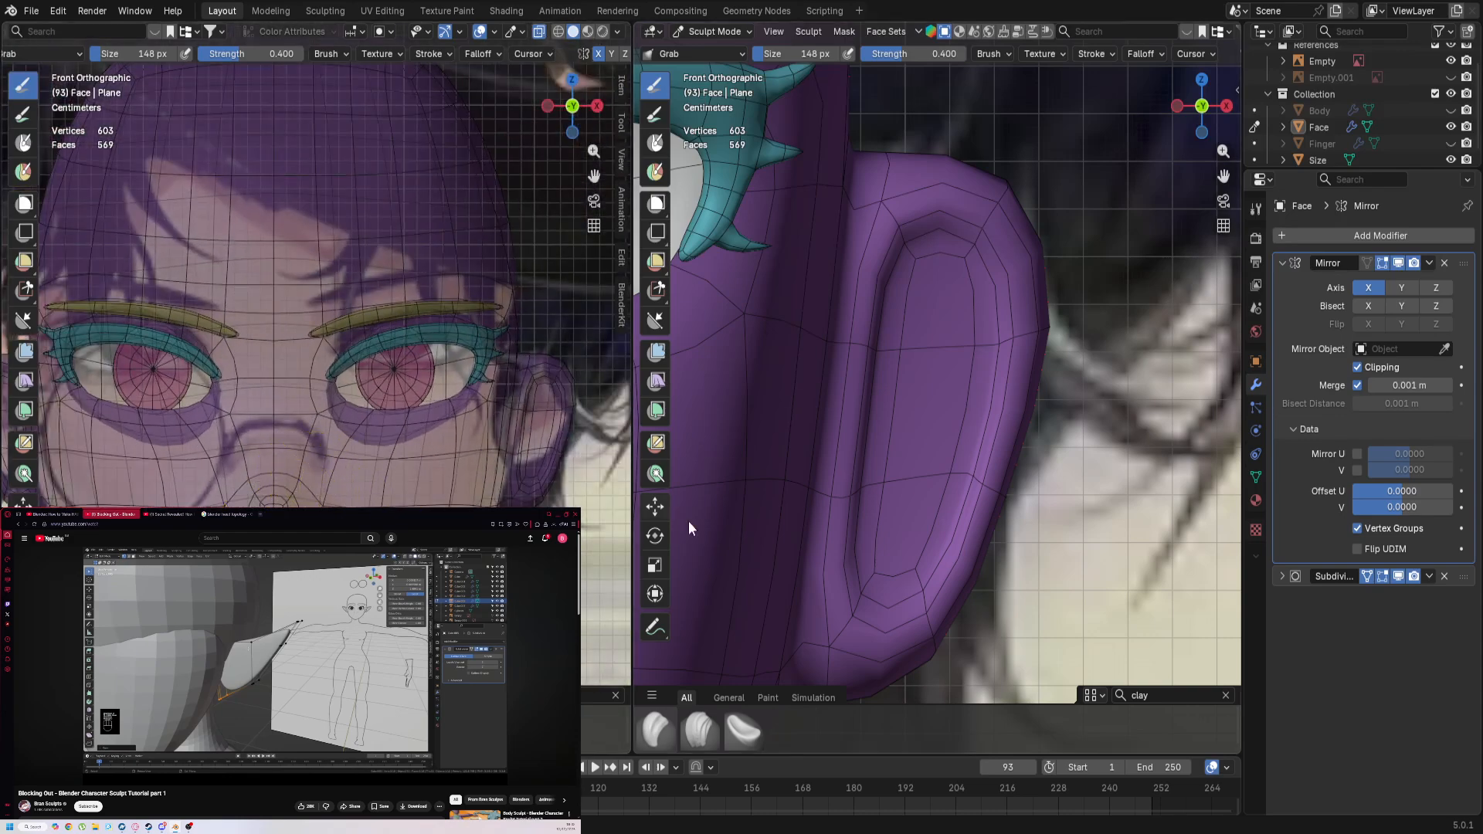
scroll(690, 528, down, 4)
middle_drag(947, 556, 957, 646)
key(KP_1)
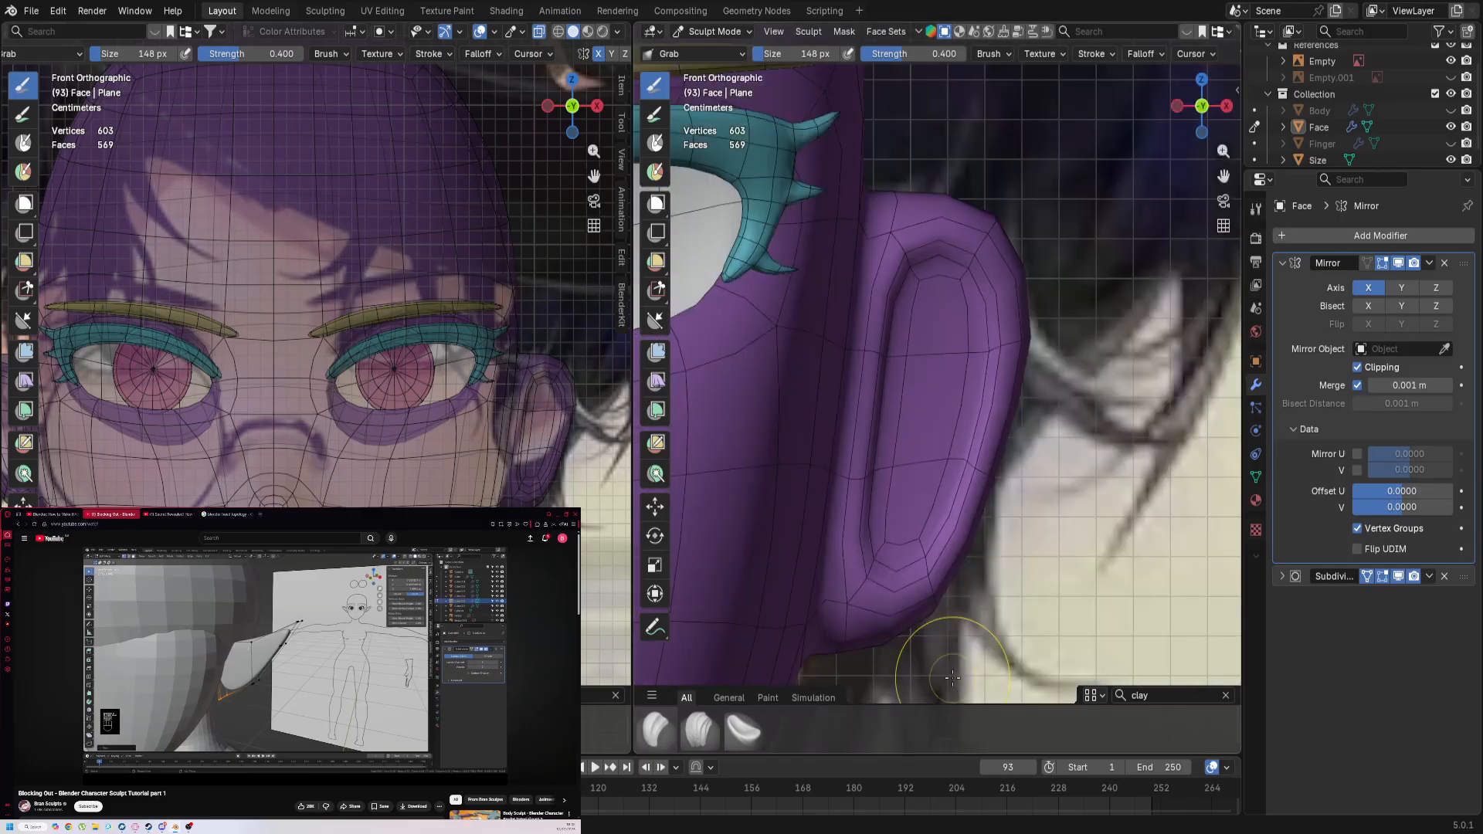
scroll(424, 454, down, 5)
scroll(424, 453, up, 1)
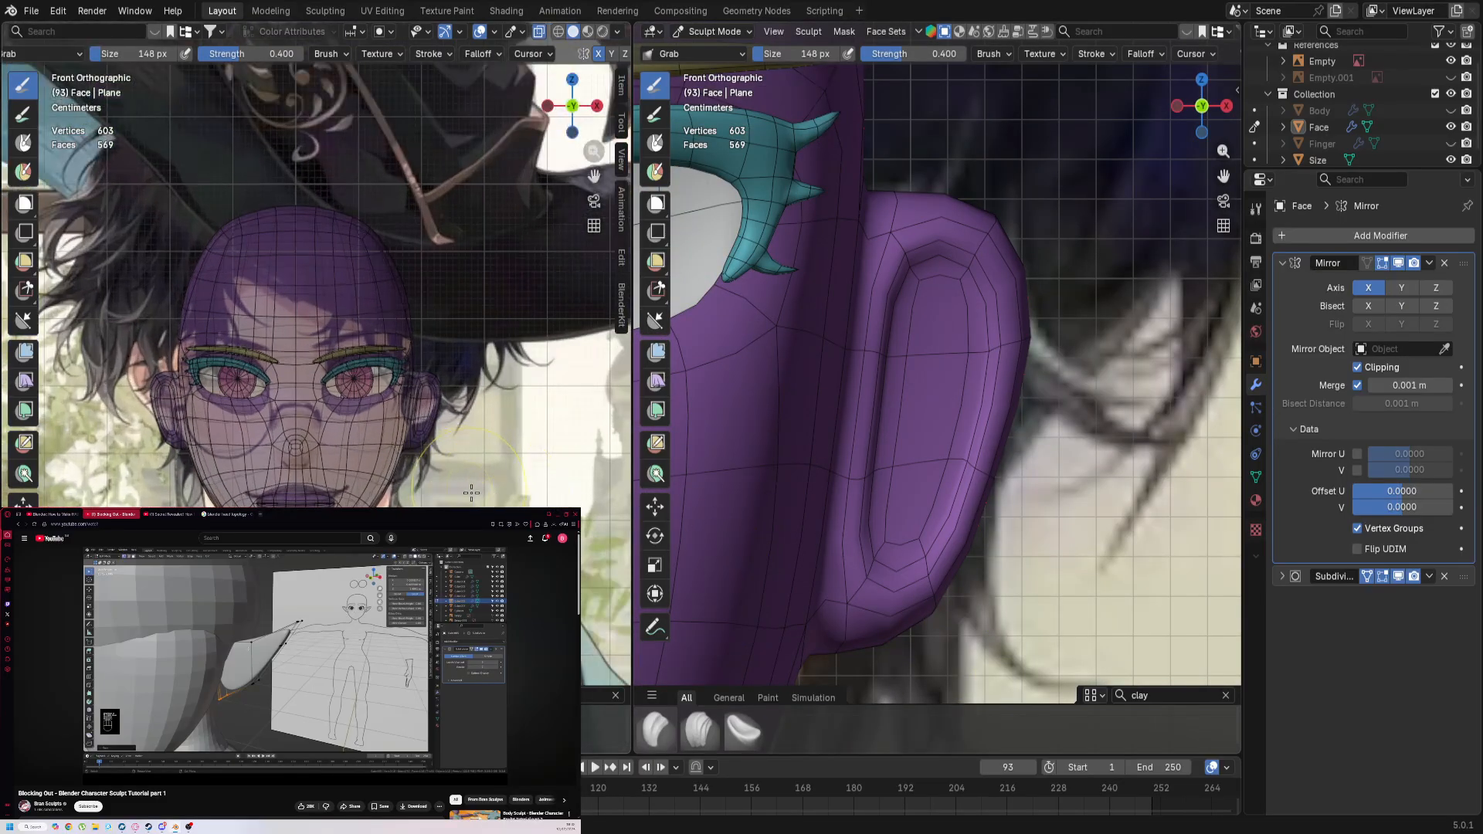
scroll(823, 531, down, 2)
scroll(996, 523, up, 3)
middle_drag(996, 523, 967, 474)
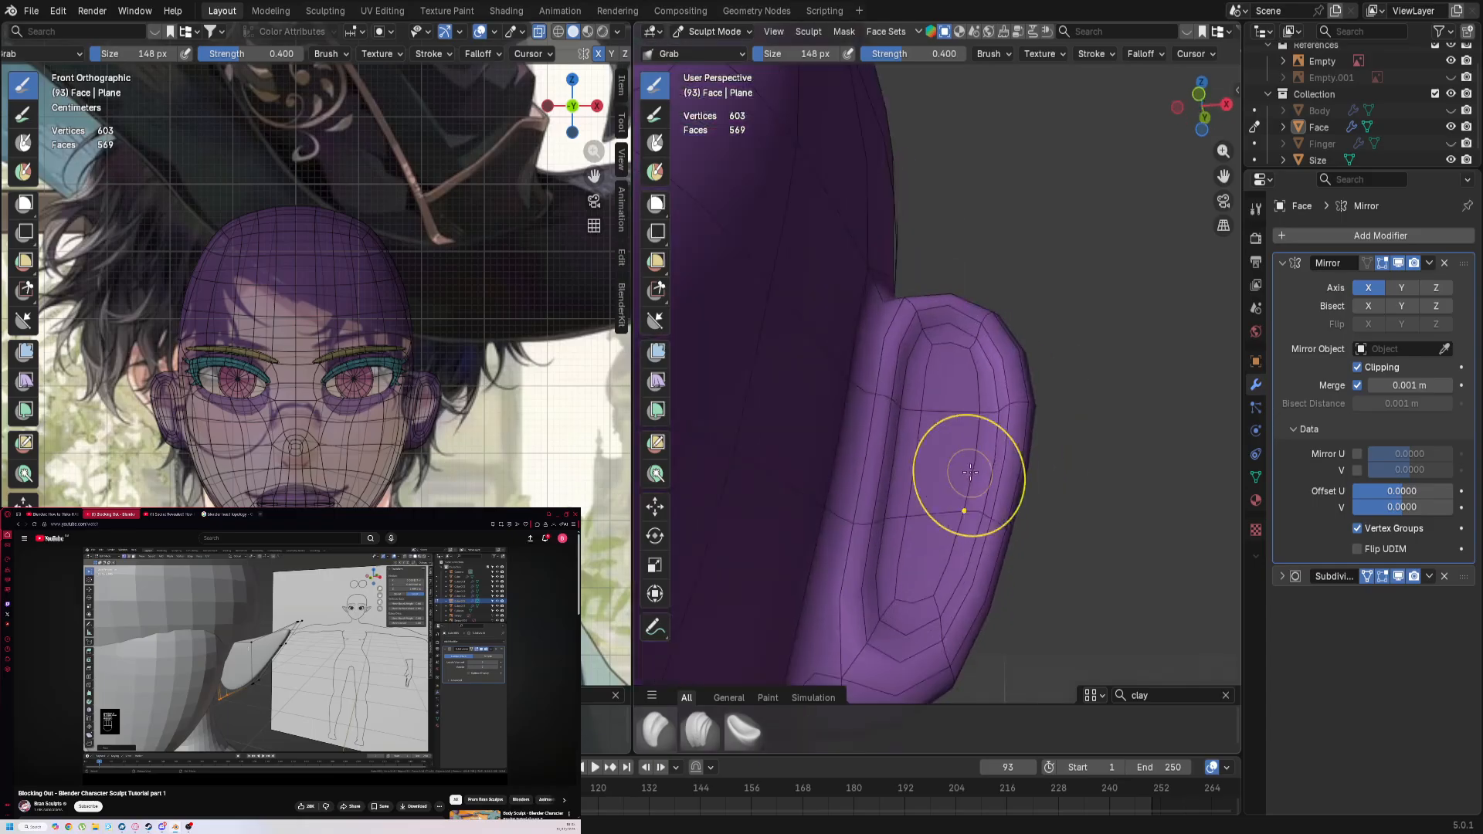
key(KP_1)
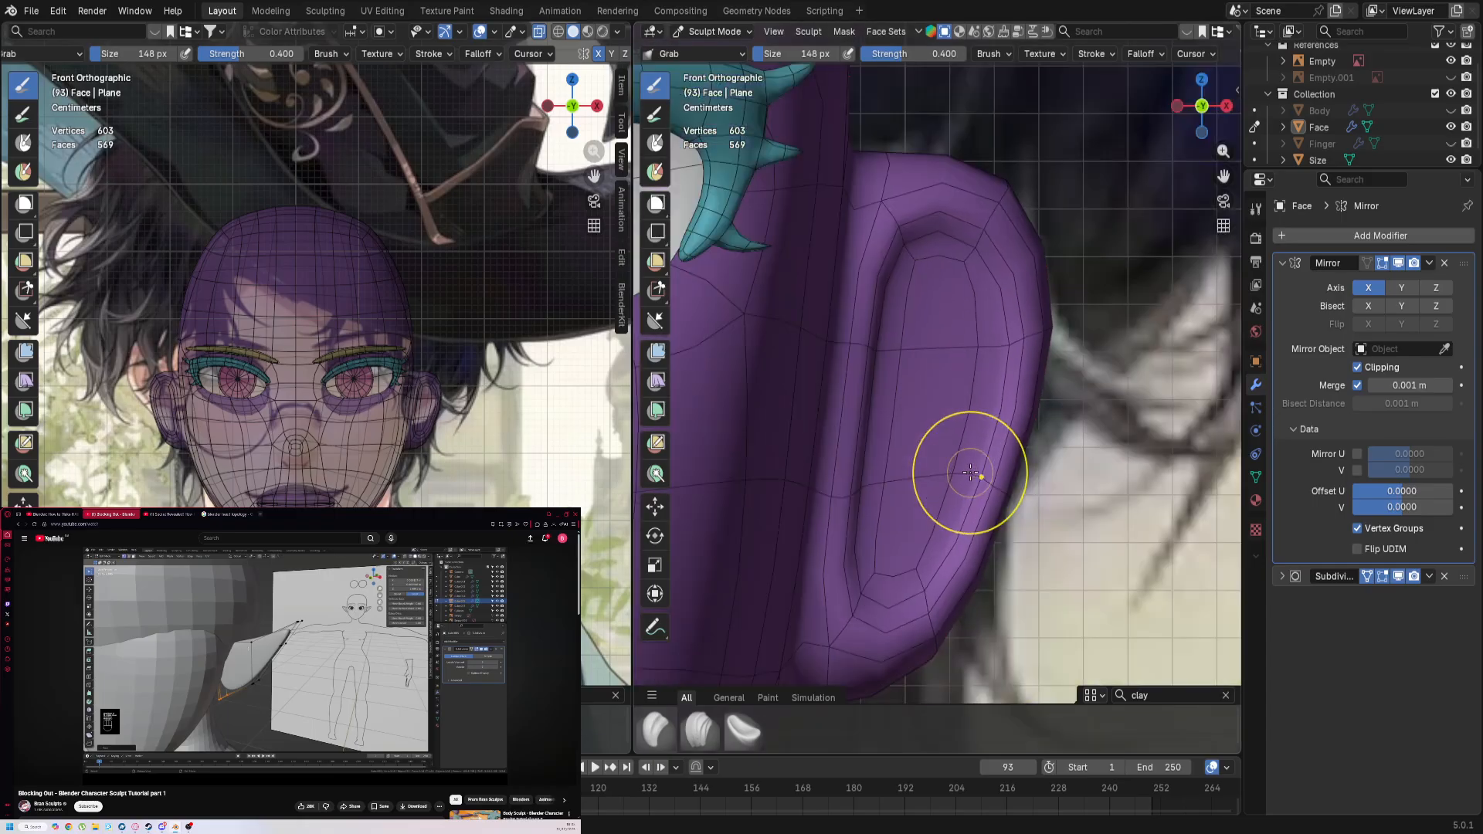
Step: Undo the inner ear recess and the ear's Grab sculpting on the Face mesh, going back to the Edit Mode stage
key(Tab)
key(Tab)
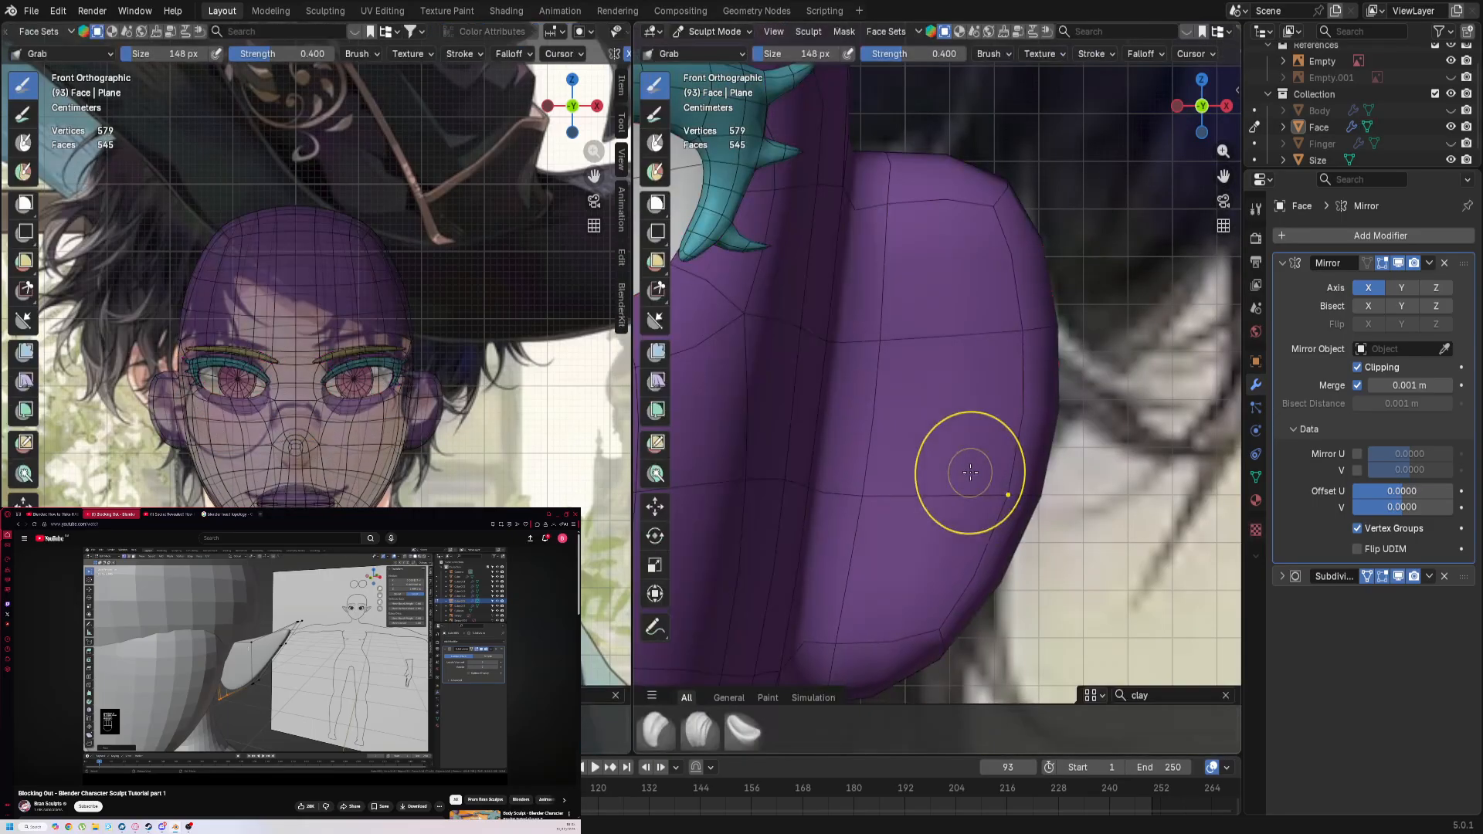
key(ctrl+z)
key(ctrl+z)
key(ctrl+z)
key(ctrl+z)
key(ctrl+z)
key(ctrl+z)
key(ctrl+z)
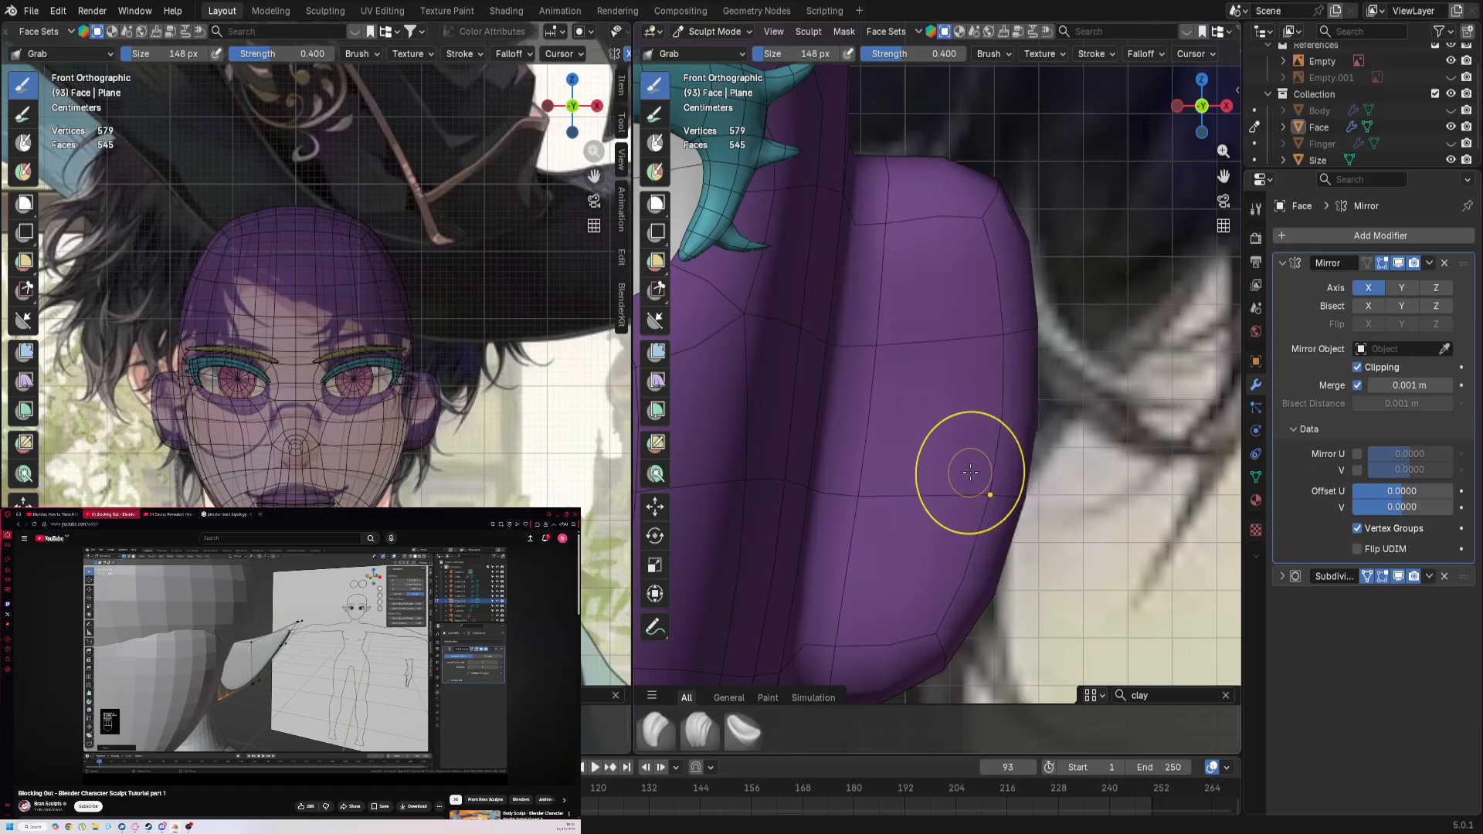
key(ctrl+z)
key(ctrl+z)
key(ctrl+z)
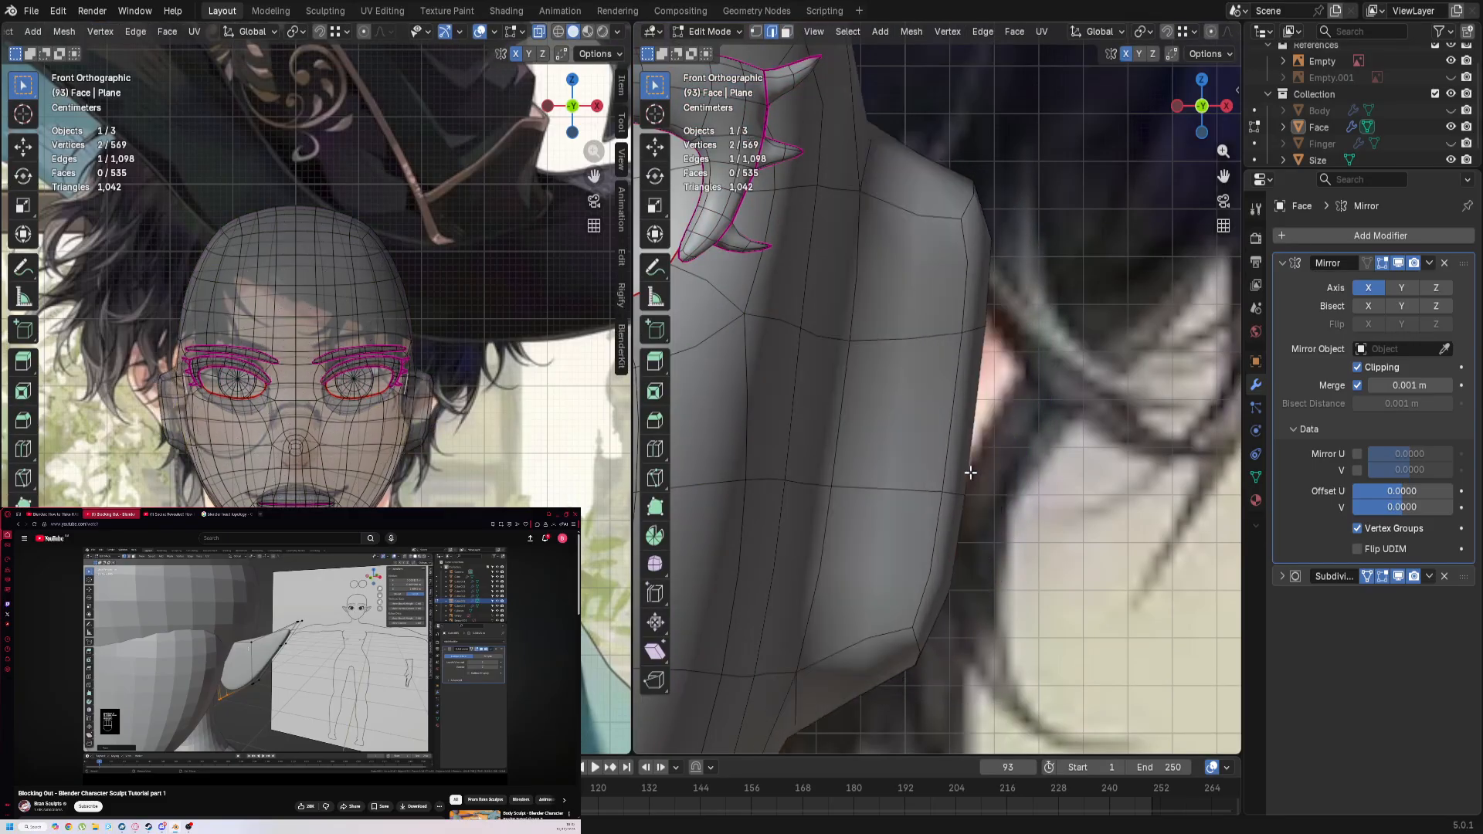
Step: Undo the ear's vertex edits and extrusion, leaving only the six ear-base faces on the side of the head selected
key(ctrl+z)
key(ctrl+z)
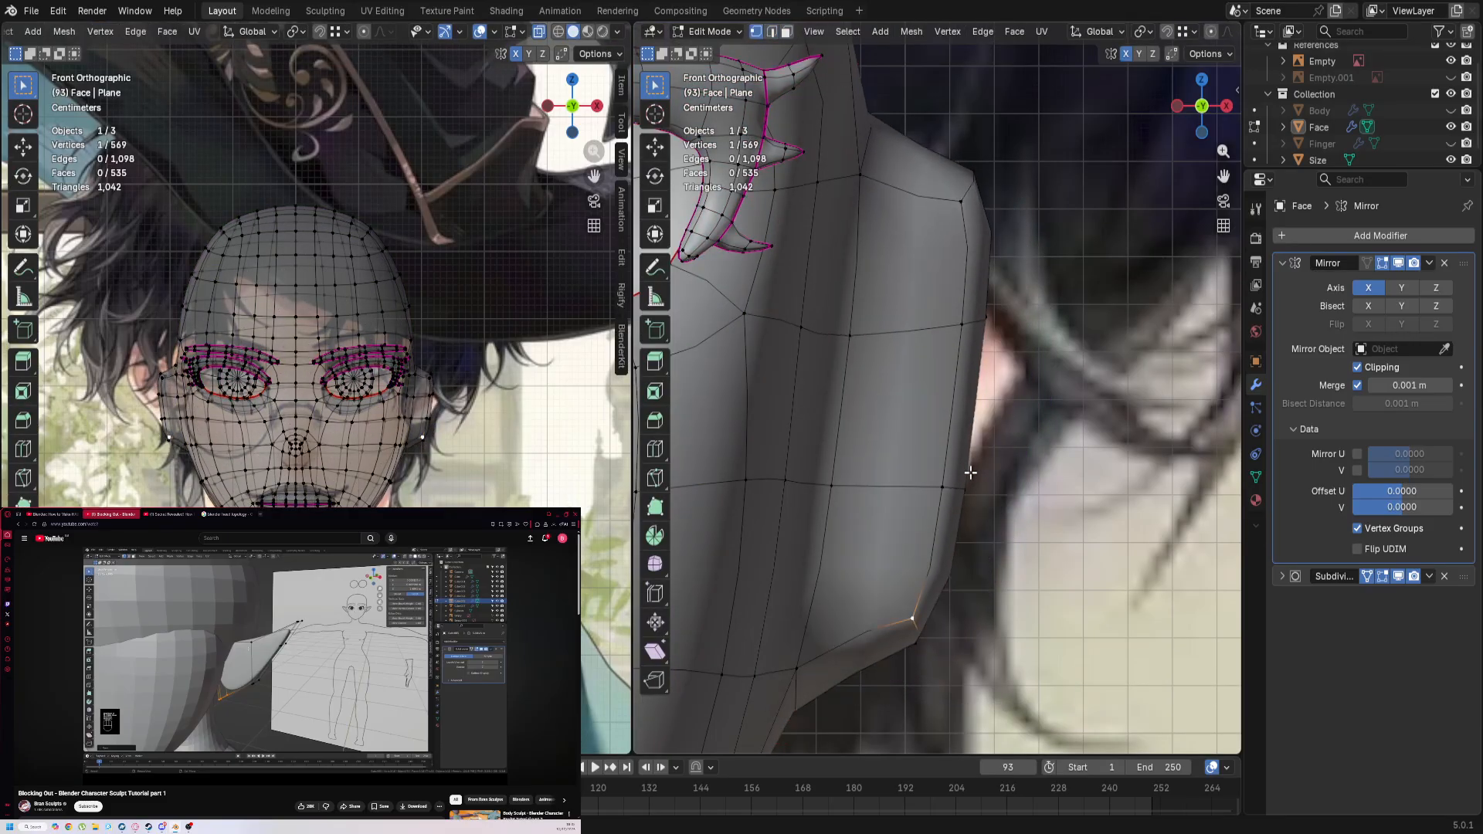
key(ctrl+z)
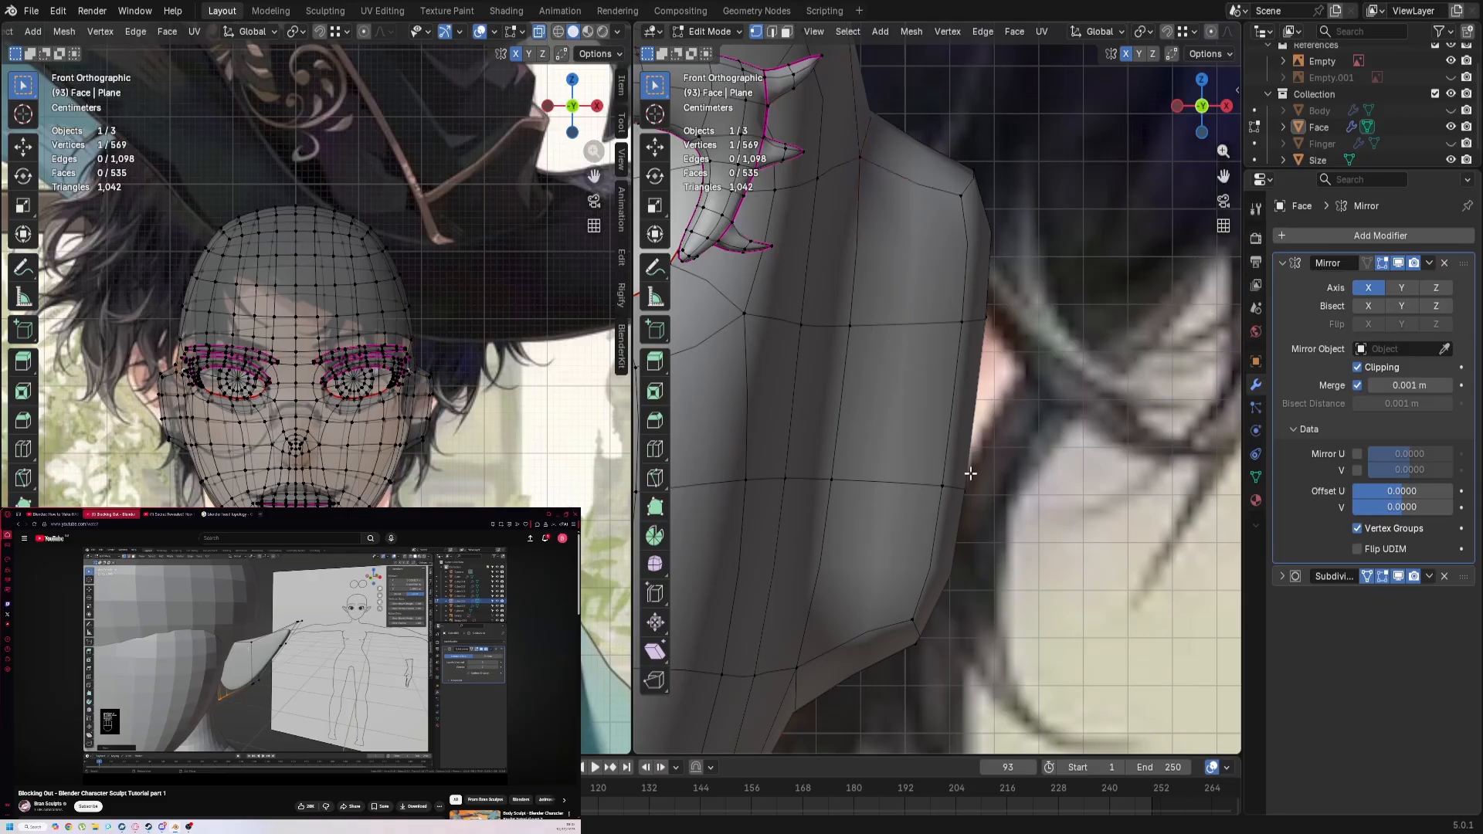
key(ctrl+z)
key(ctrl+z)
key(ctrl+z)
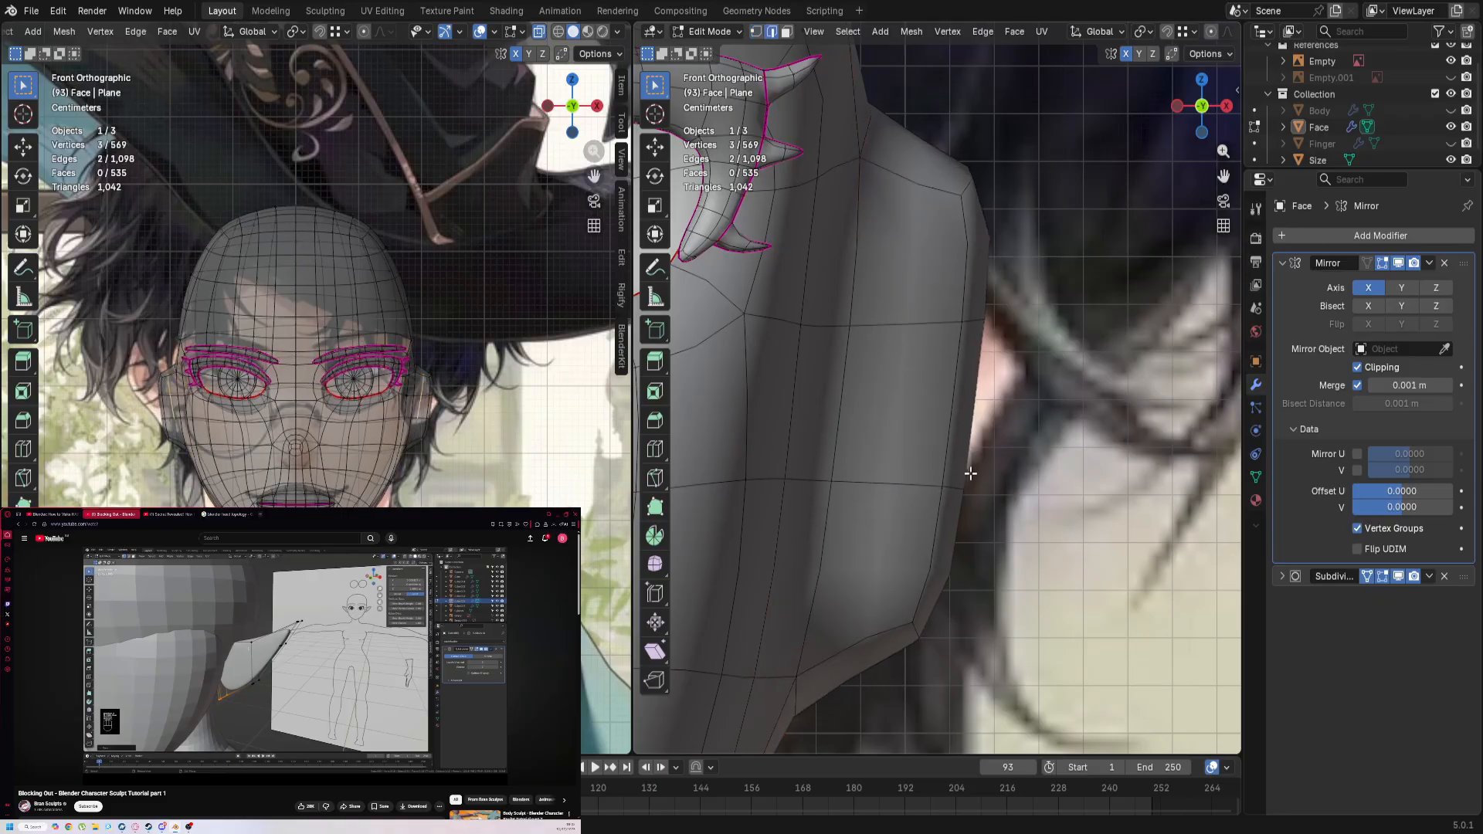
key(ctrl+z)
key(ctrl+z)
key(ctrl+z)
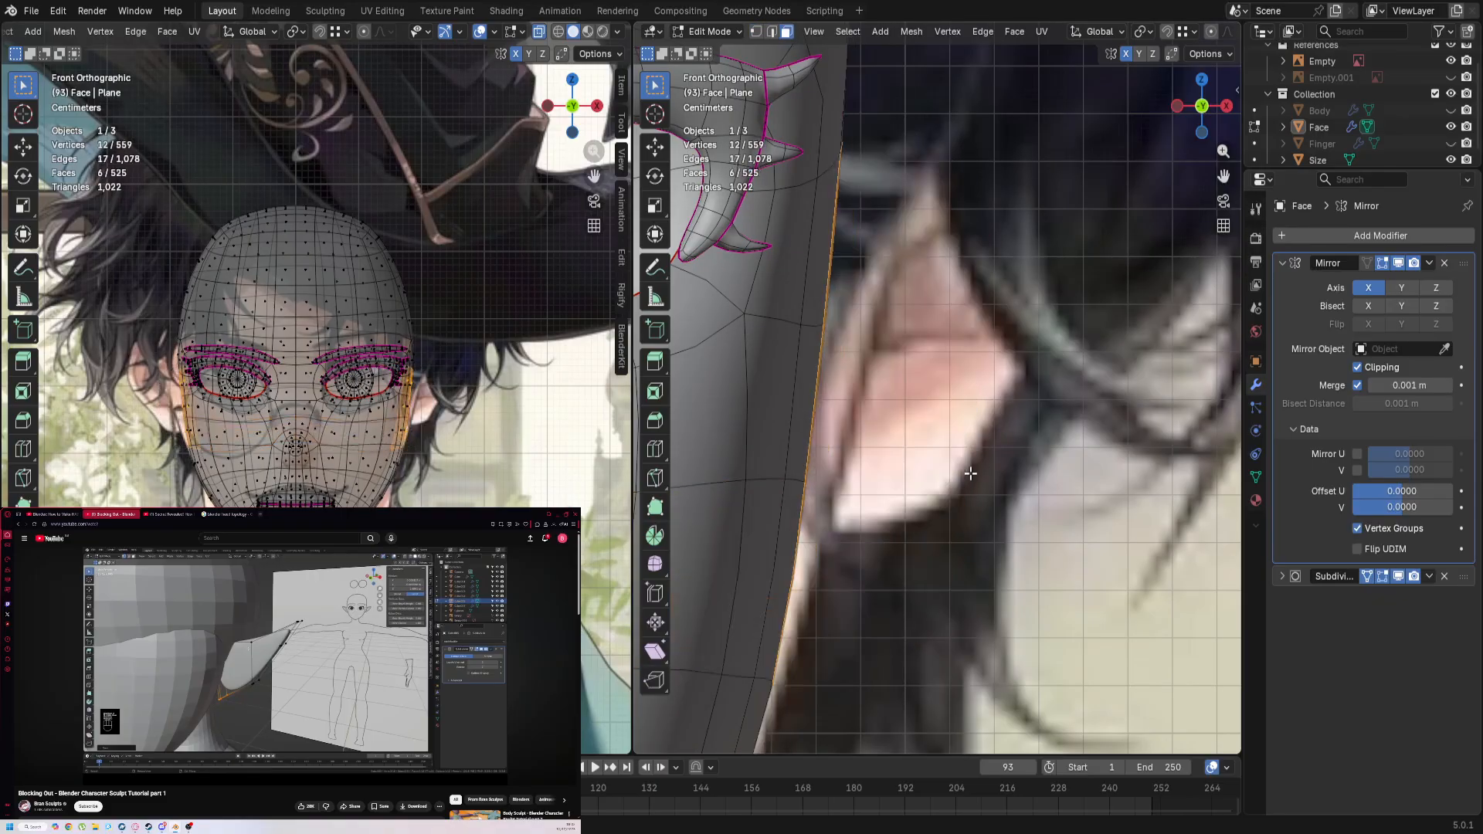
middle_drag(971, 474, 885, 509)
key(ctrl+z)
key(ctrl+z)
key(ctrl+z)
key(ctrl+z)
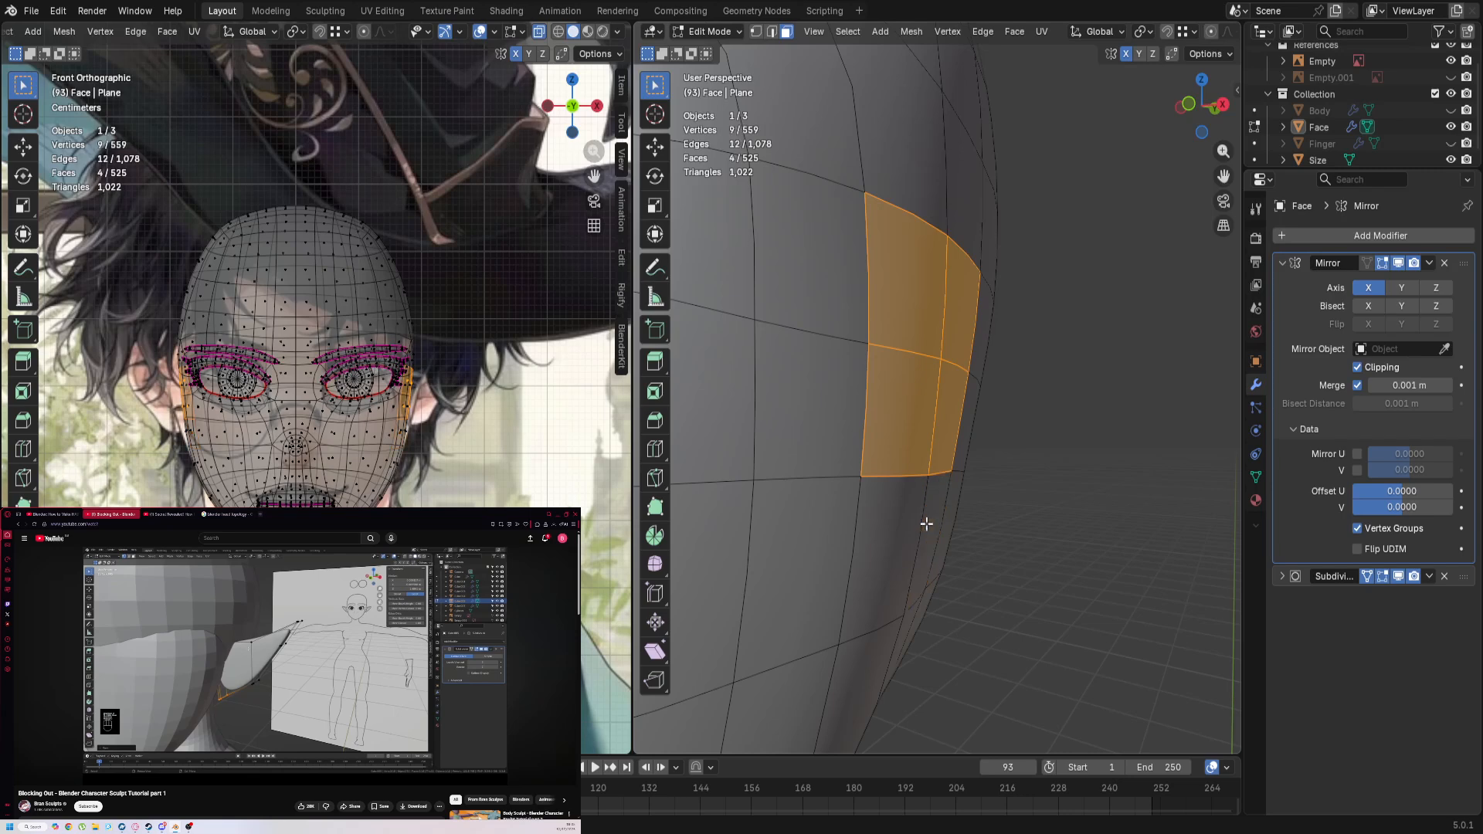
key(ctrl+shift+z)
key(ctrl+shift+z)
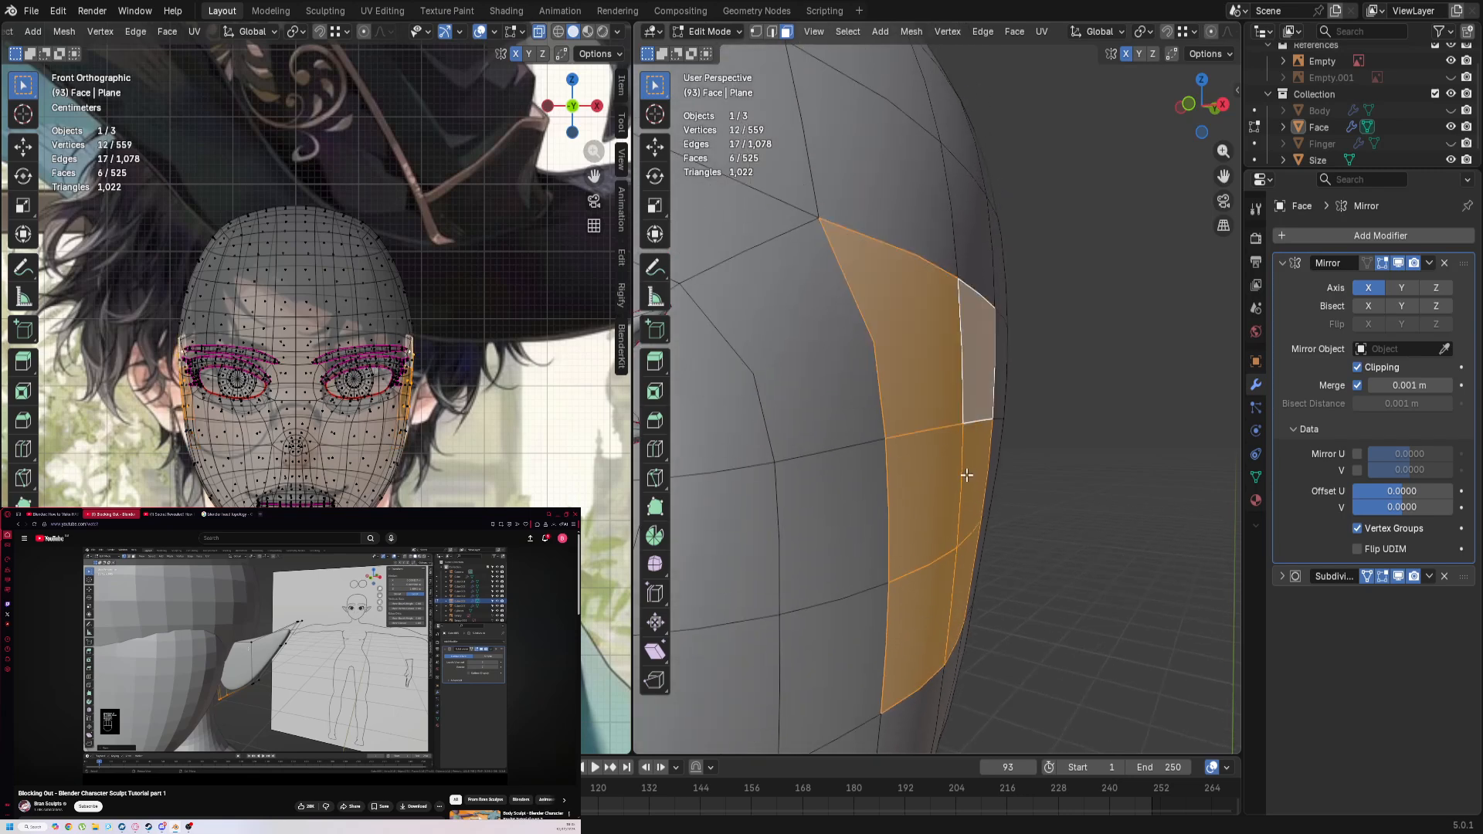
Step: Try extruding the ear-base faces in the front view, undo it, and turn off the Subdivision modifier's viewport display
key(KP_1)
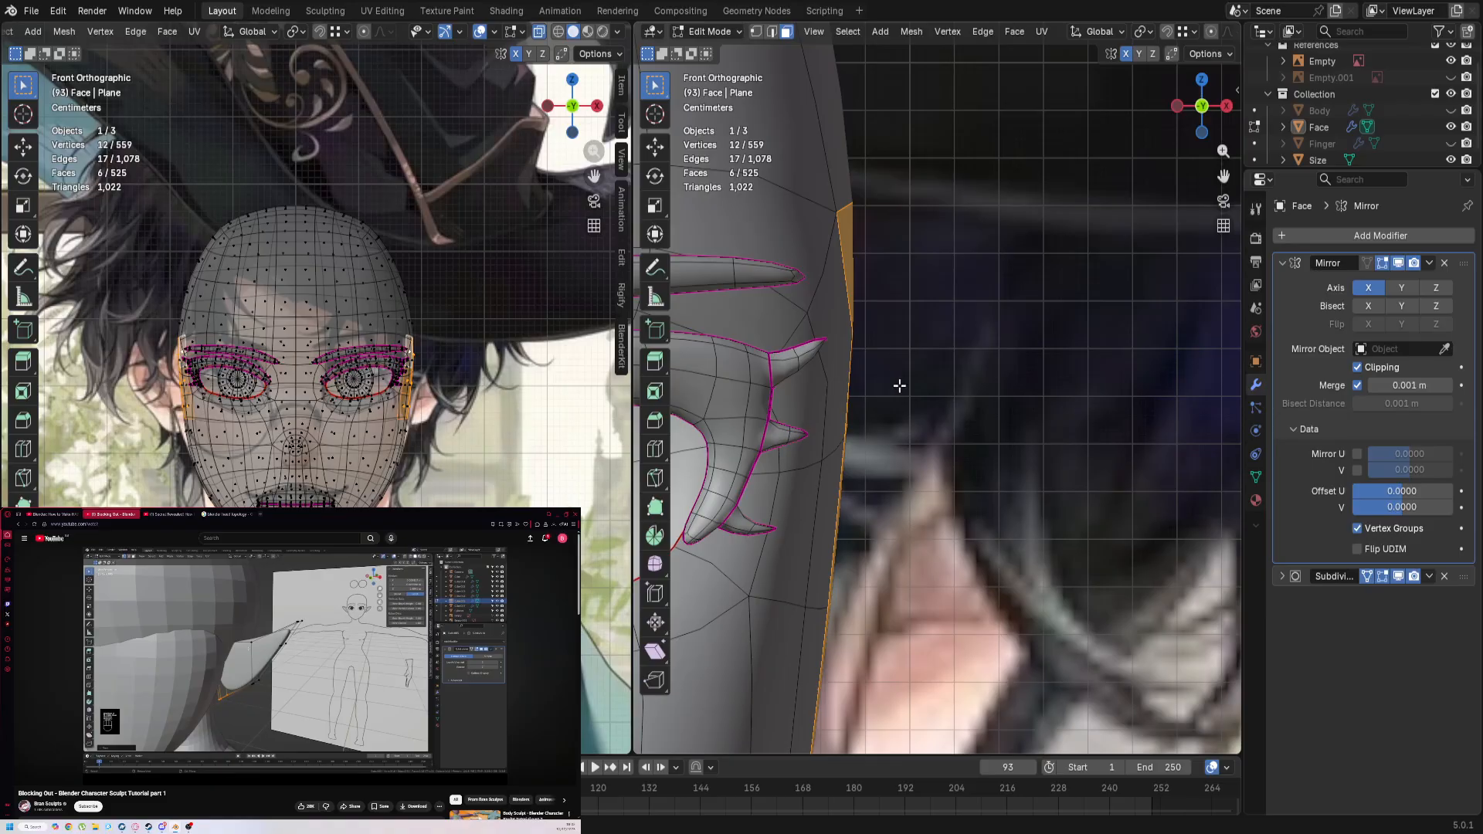
key(e)
click(1219, 425)
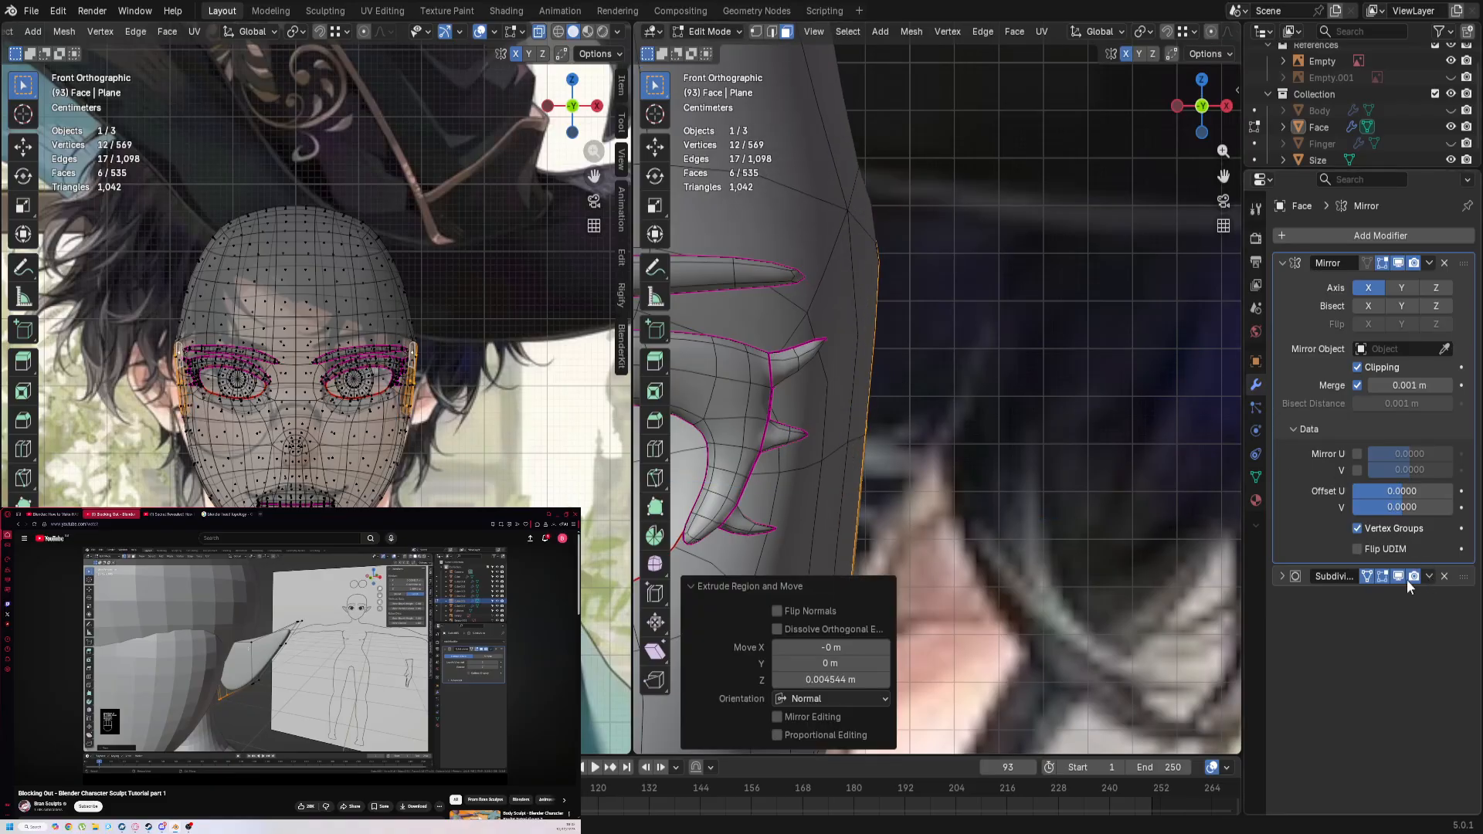
key(ctrl+z)
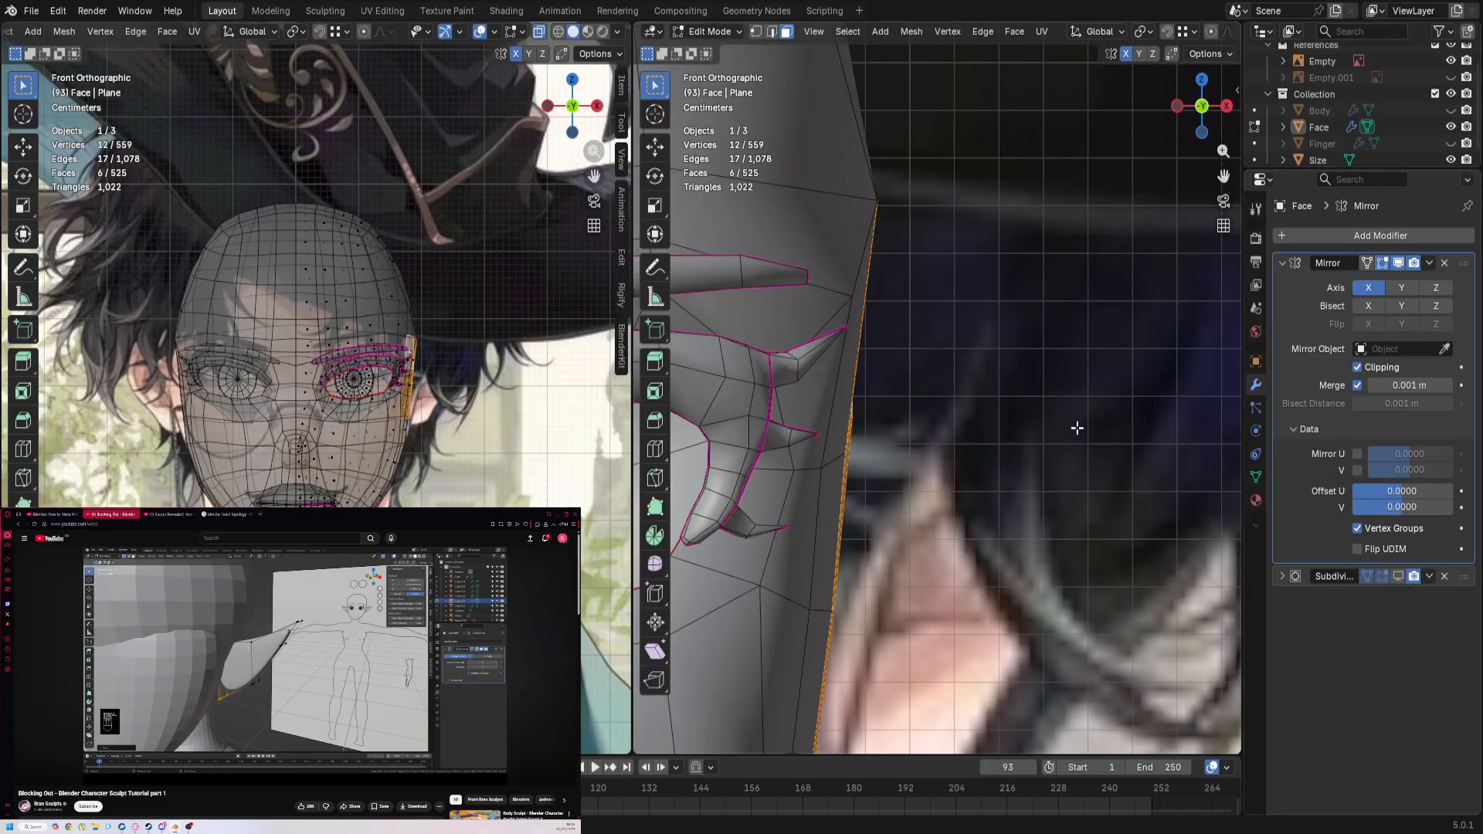
Step: Extrude the six ear-base faces outward by about 0.003 m and scale them down to about 0.945
key(e)
click(1191, 435)
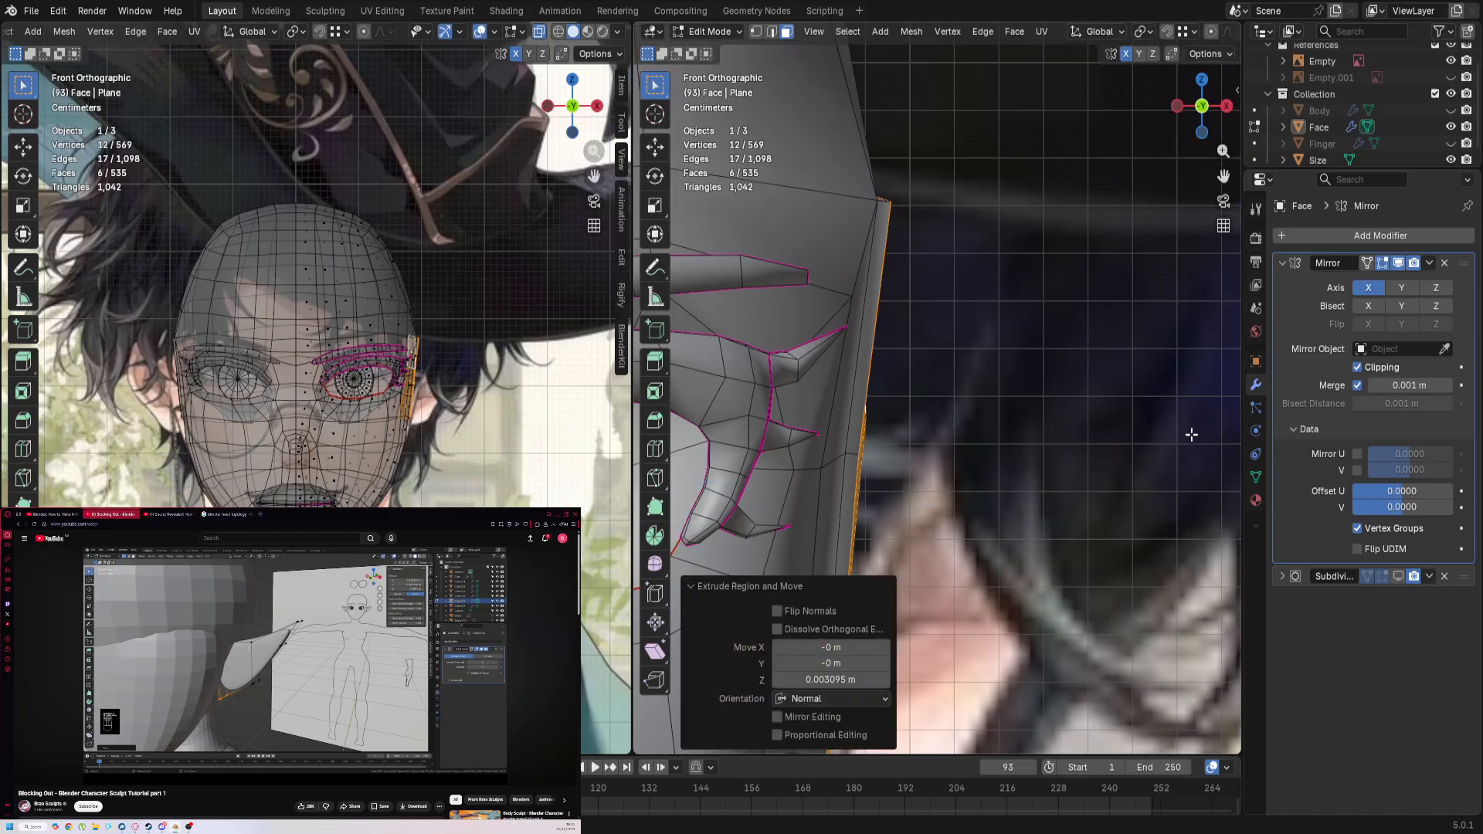
key(s)
click(1100, 531)
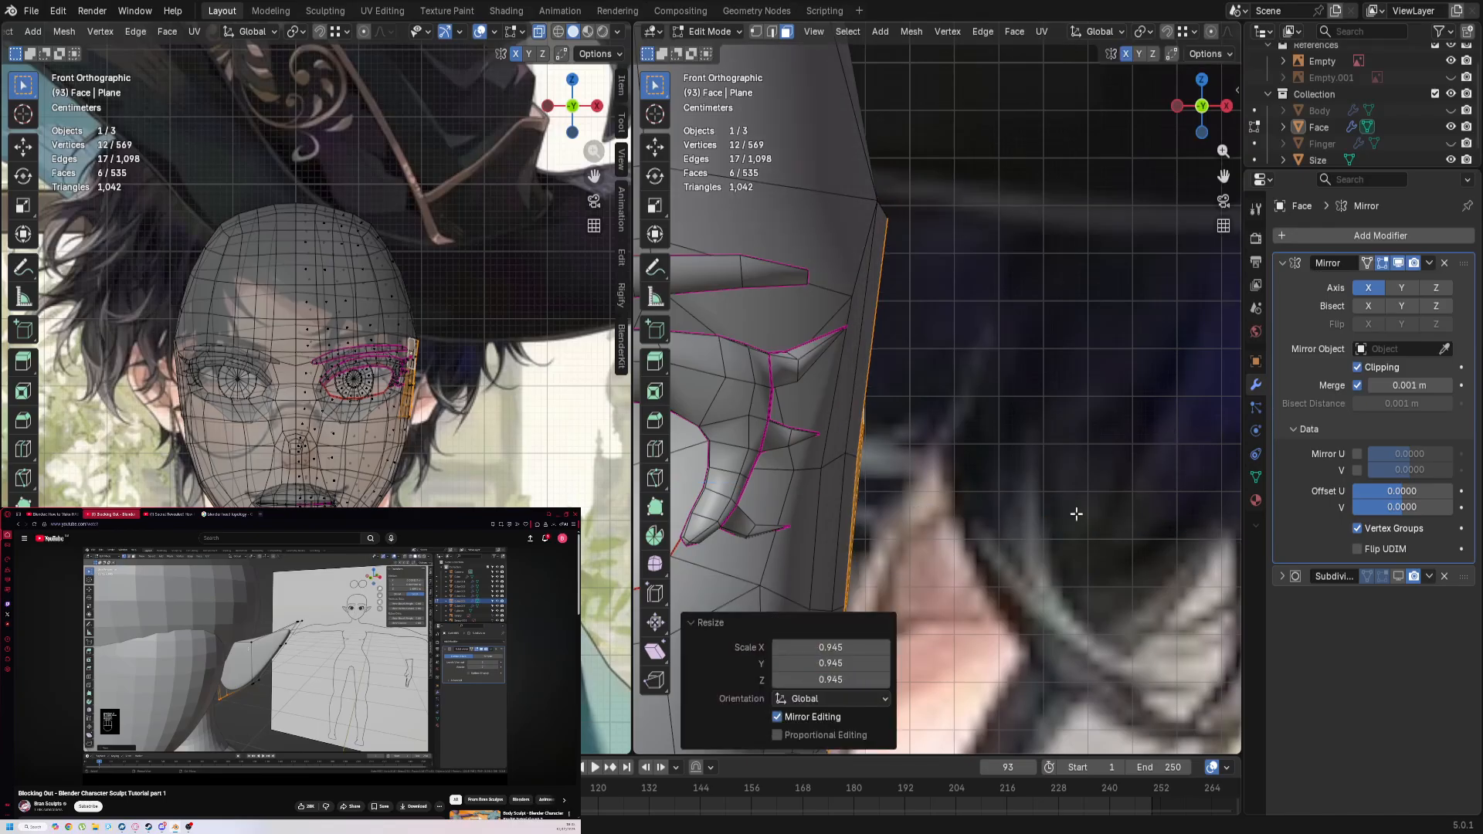
Step: Extrude the ear faces outward again by about 0.028 m and scale them up to about 1.217
scroll(1074, 506, down, 2)
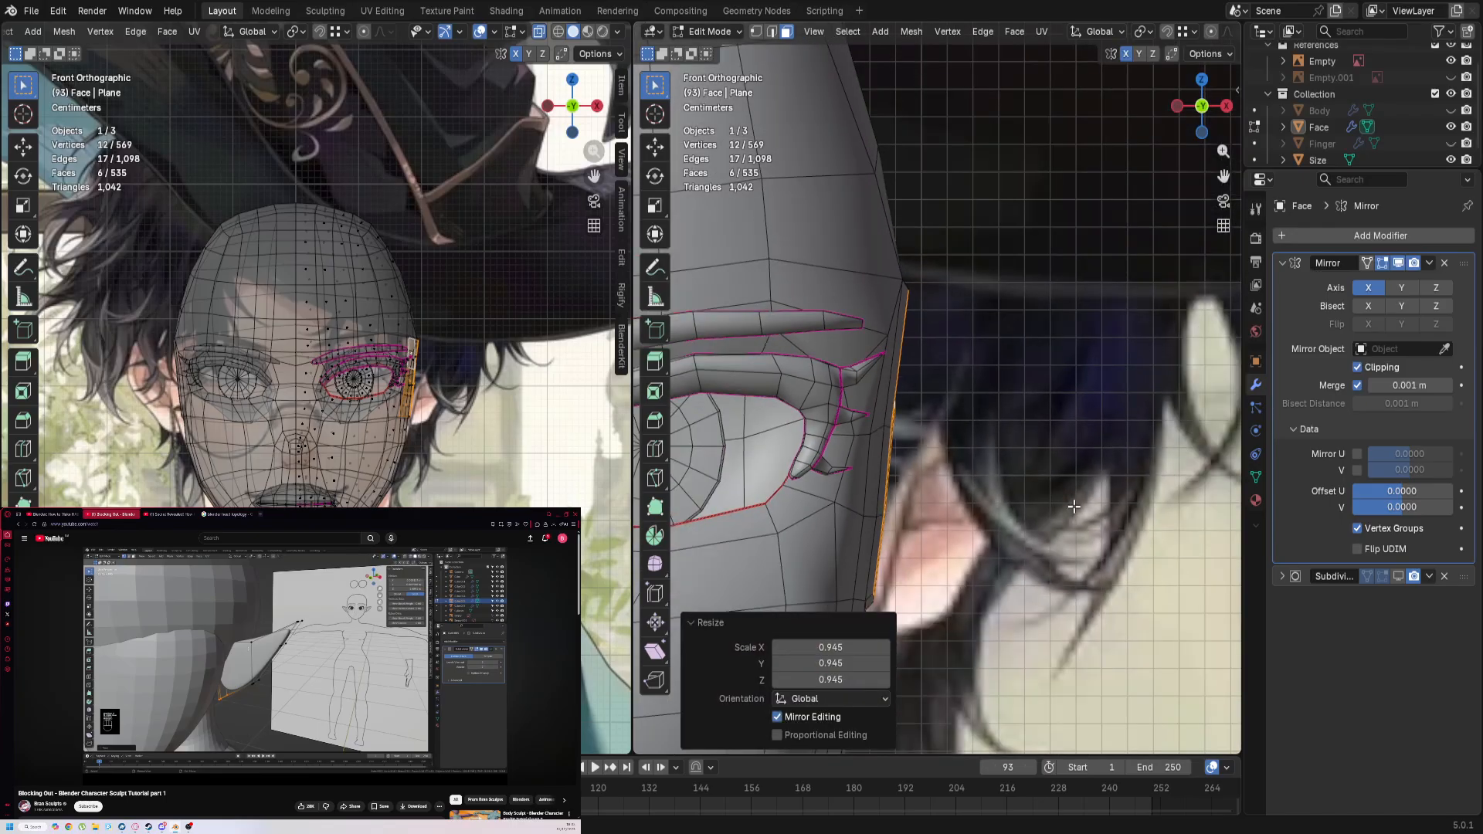
key(e)
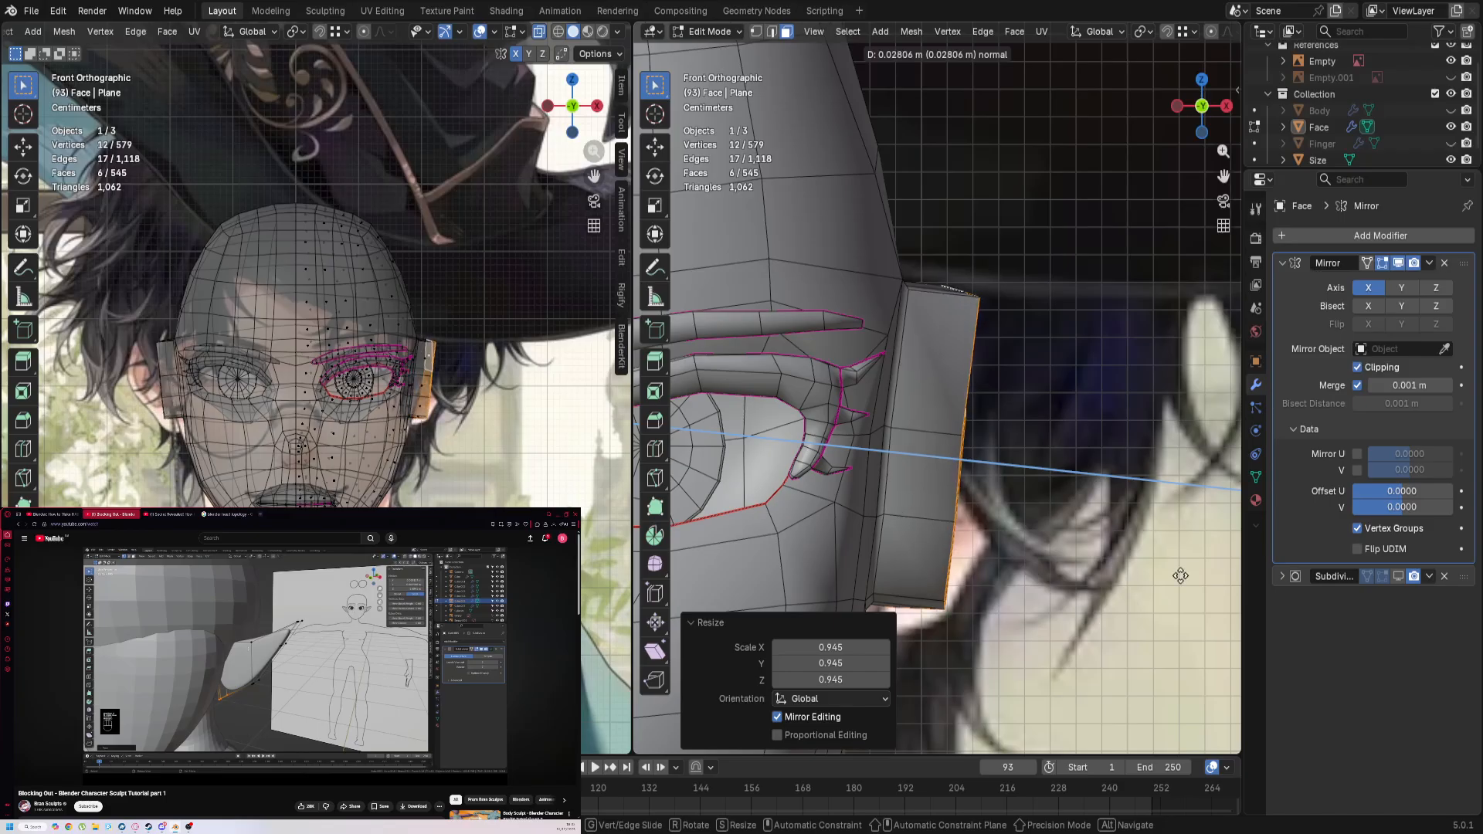
click(1180, 576)
key(s)
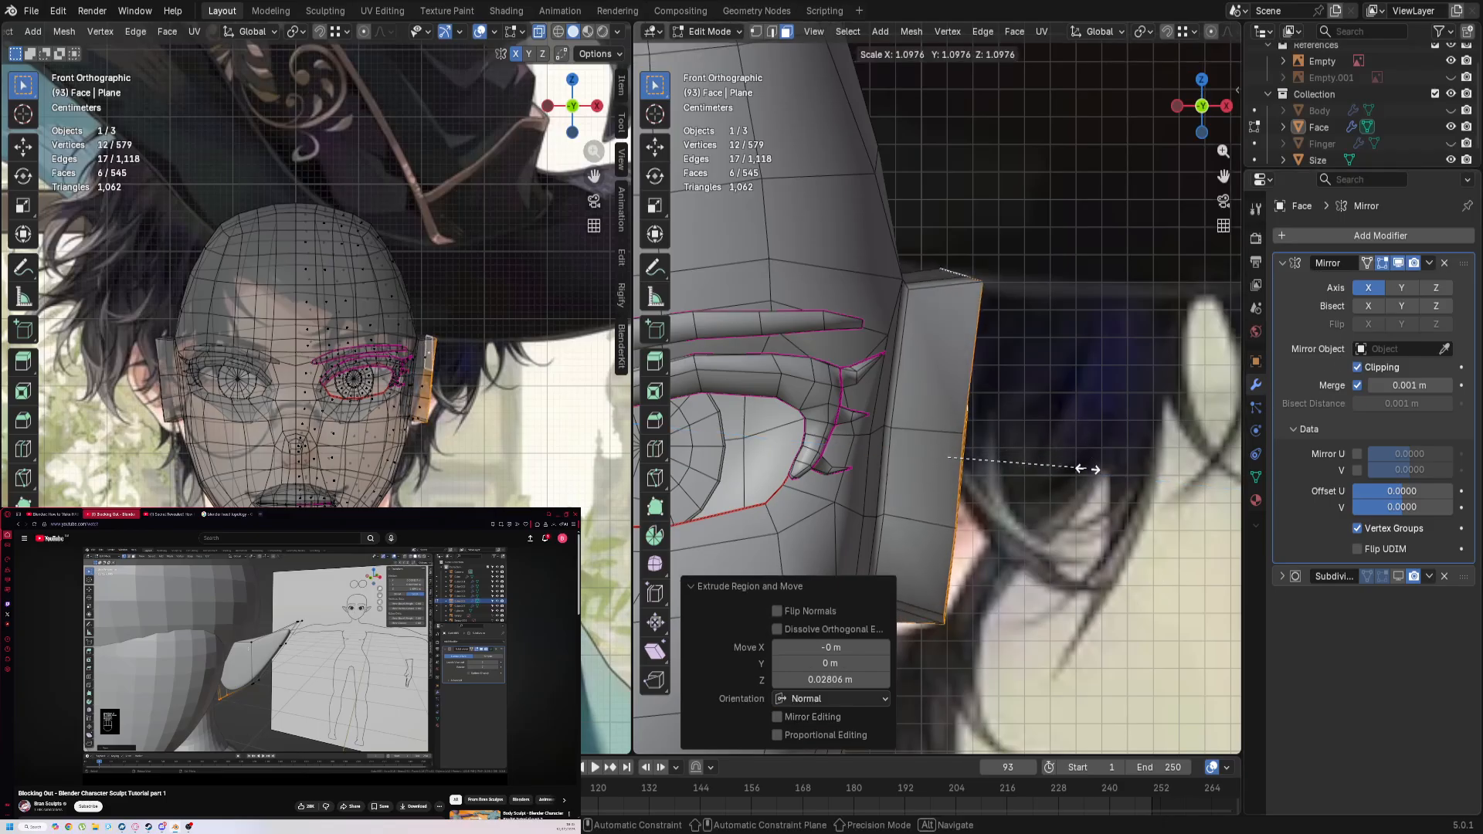
click(1097, 488)
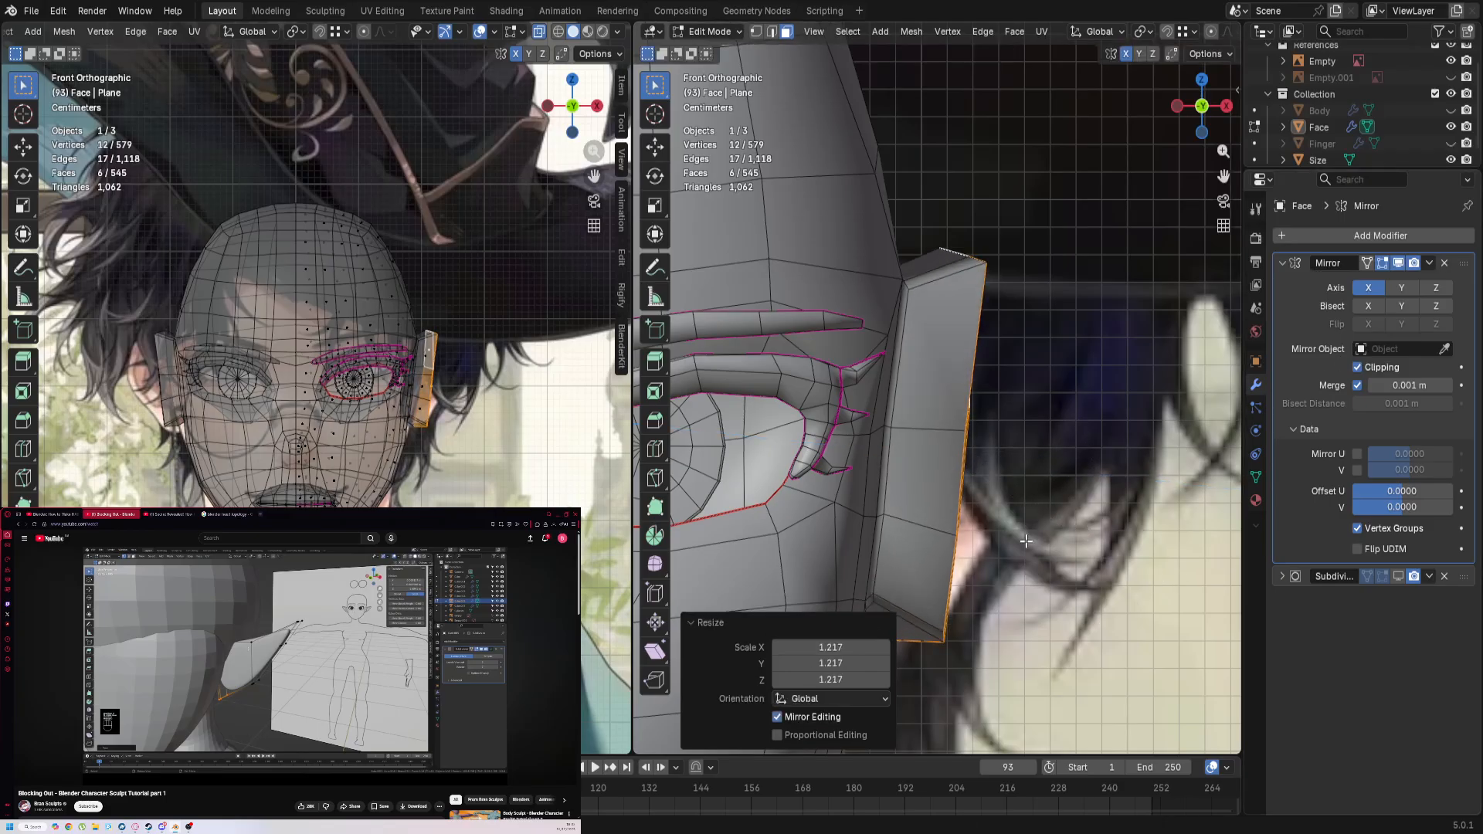
Step: Extrude the ear faces a further 0.04 m or so, scale them to about 0.666 and move them up about 0.011 m
shift+scroll(1023, 455, down, 3)
shift+middle_drag(1023, 455, 1024, 456)
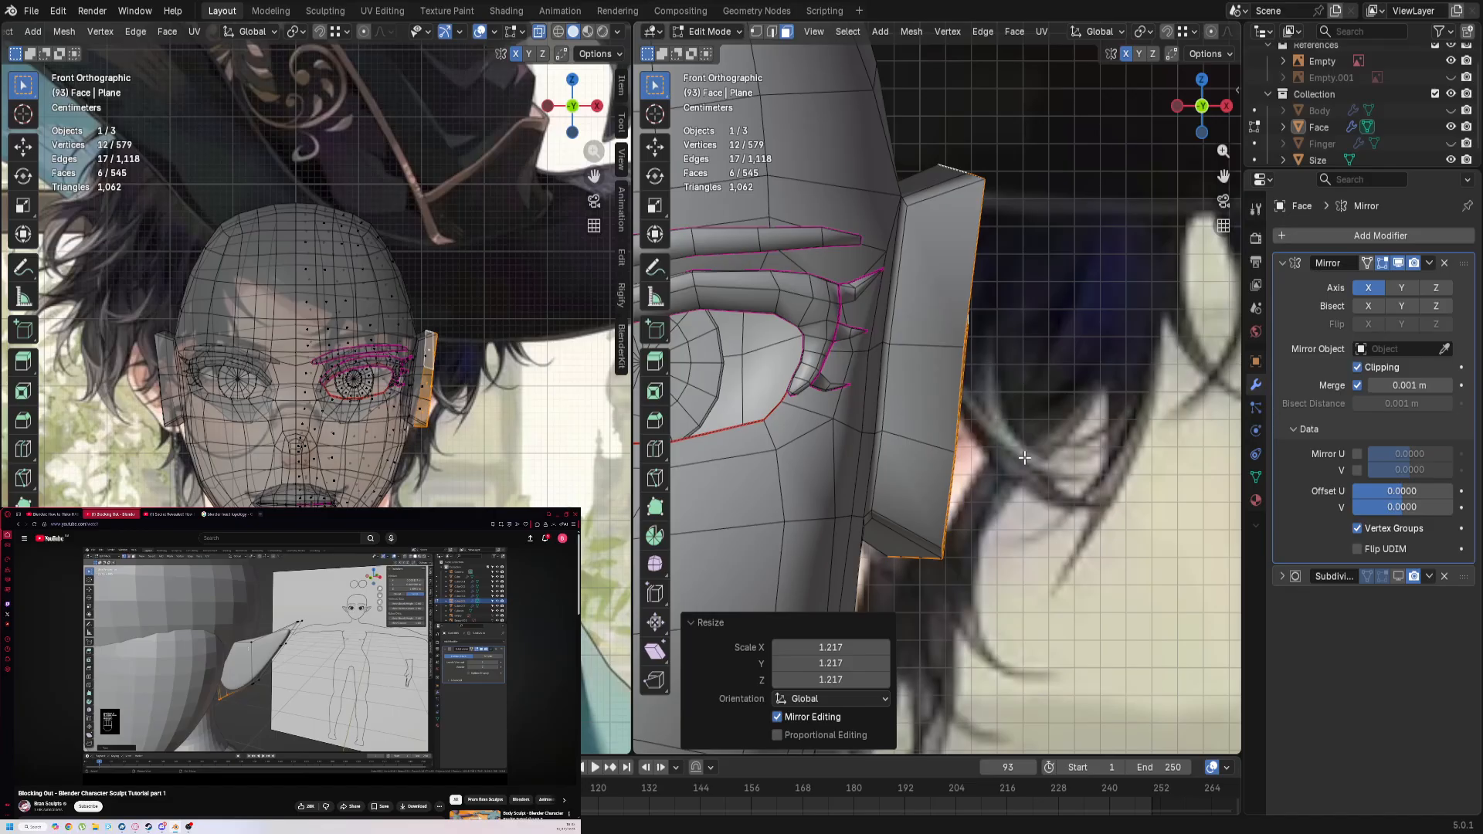
key(e)
click(820, 526)
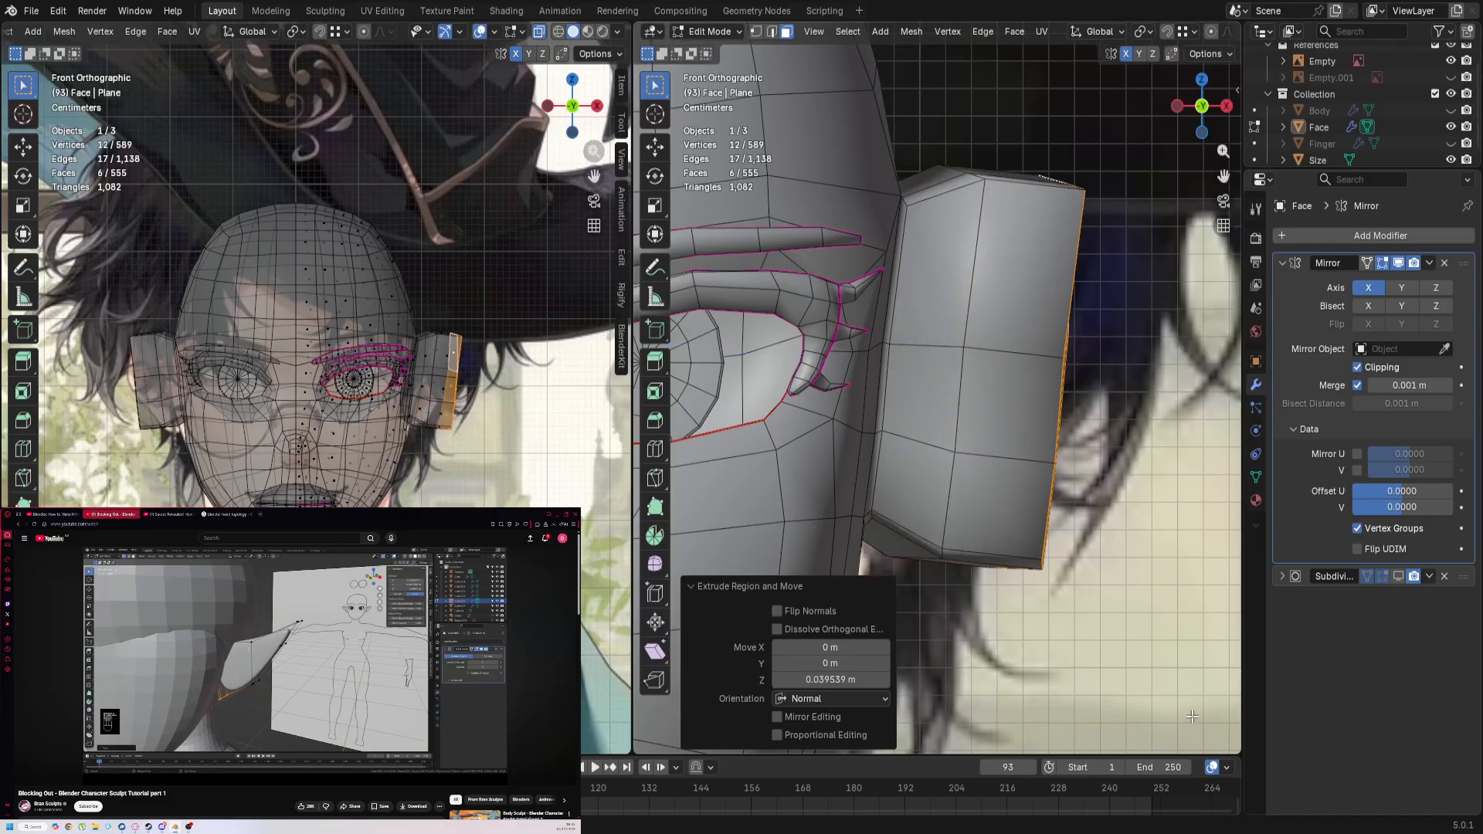
key(s)
click(1087, 617)
key(g)
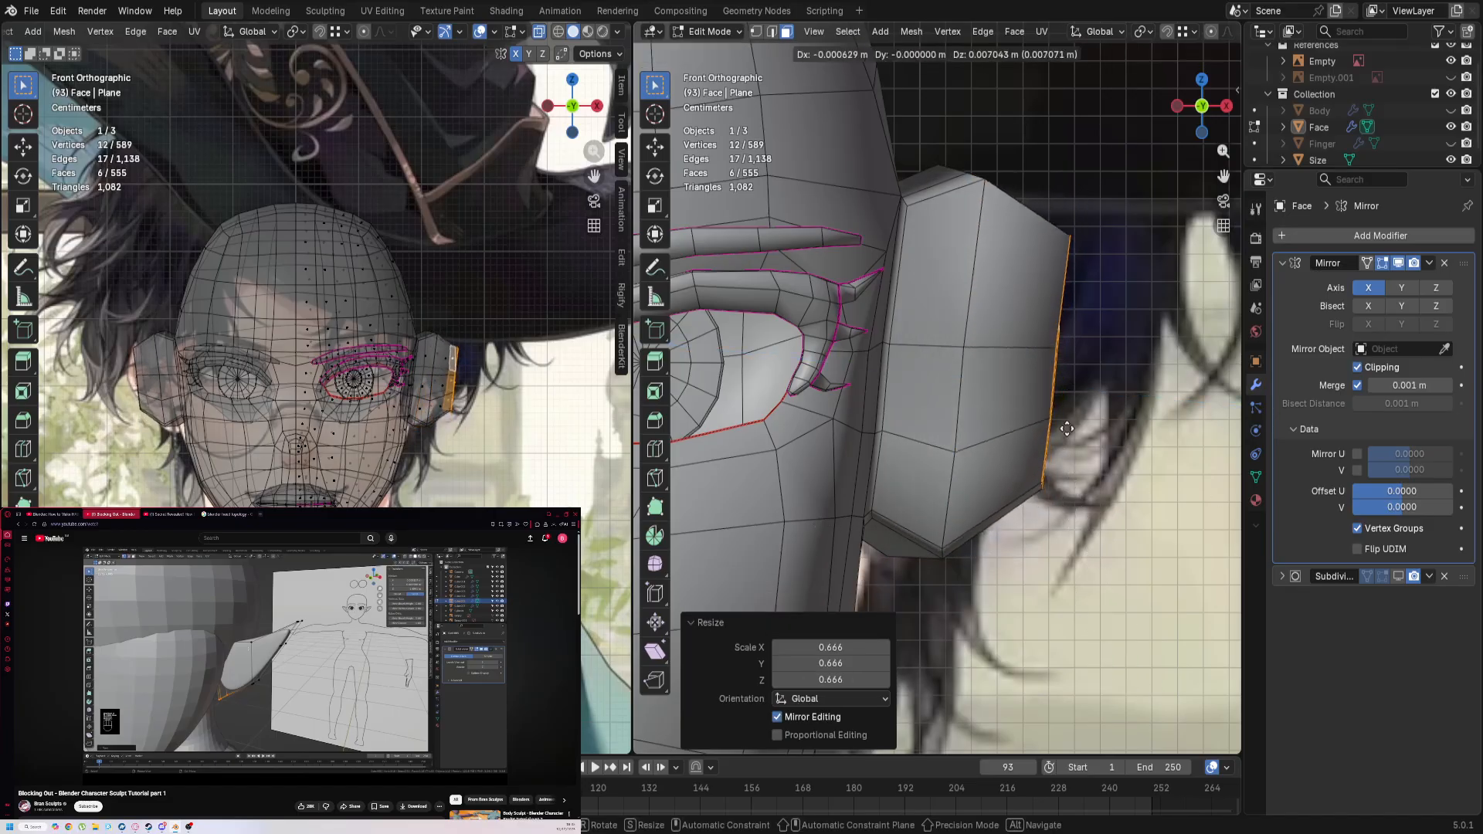
click(1135, 319)
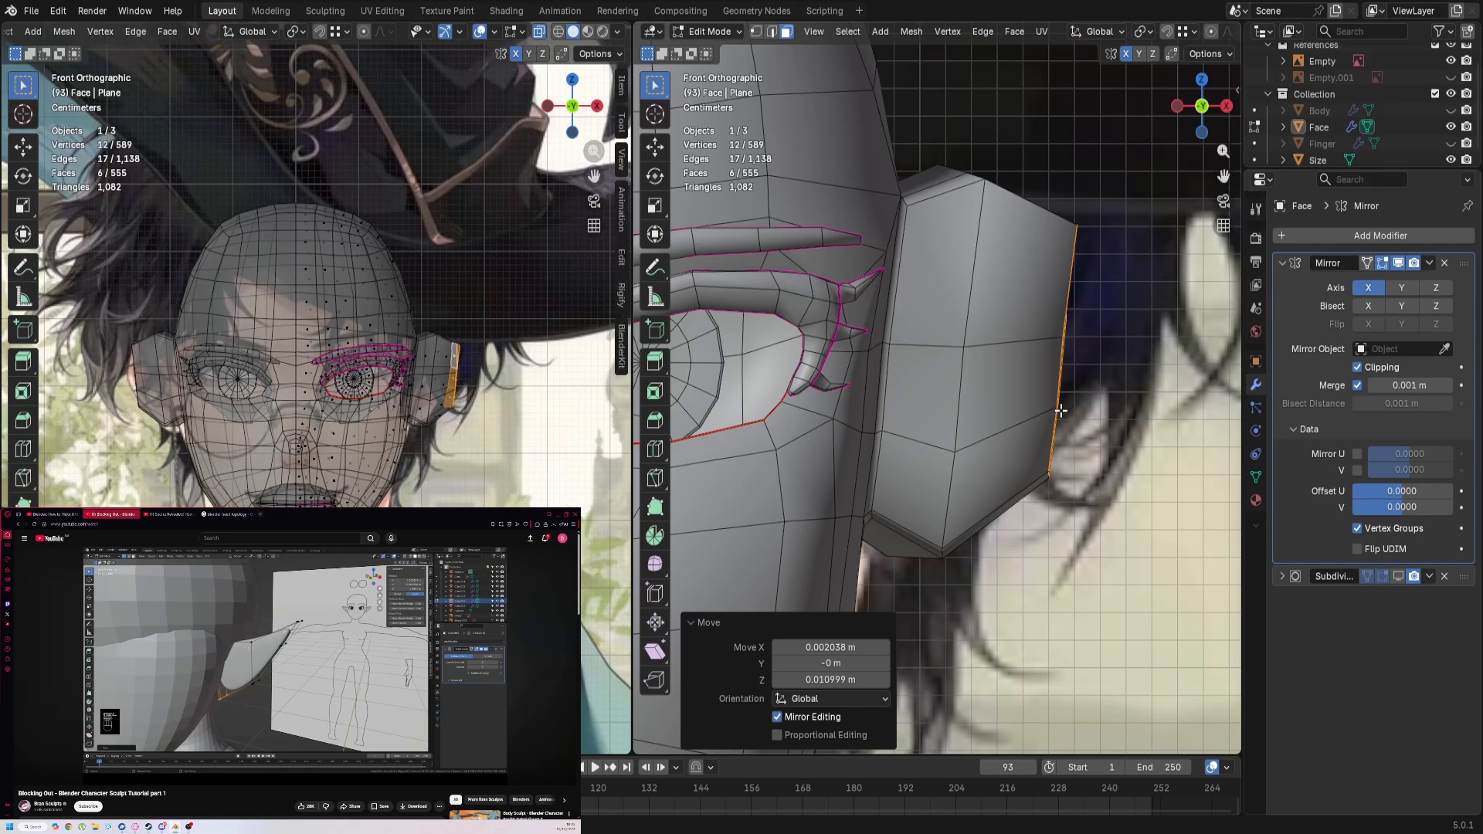
Step: Enter Sculpt Mode in the right side view and pull the ear's upper front corner backward with the Grab brush
key(KP_3)
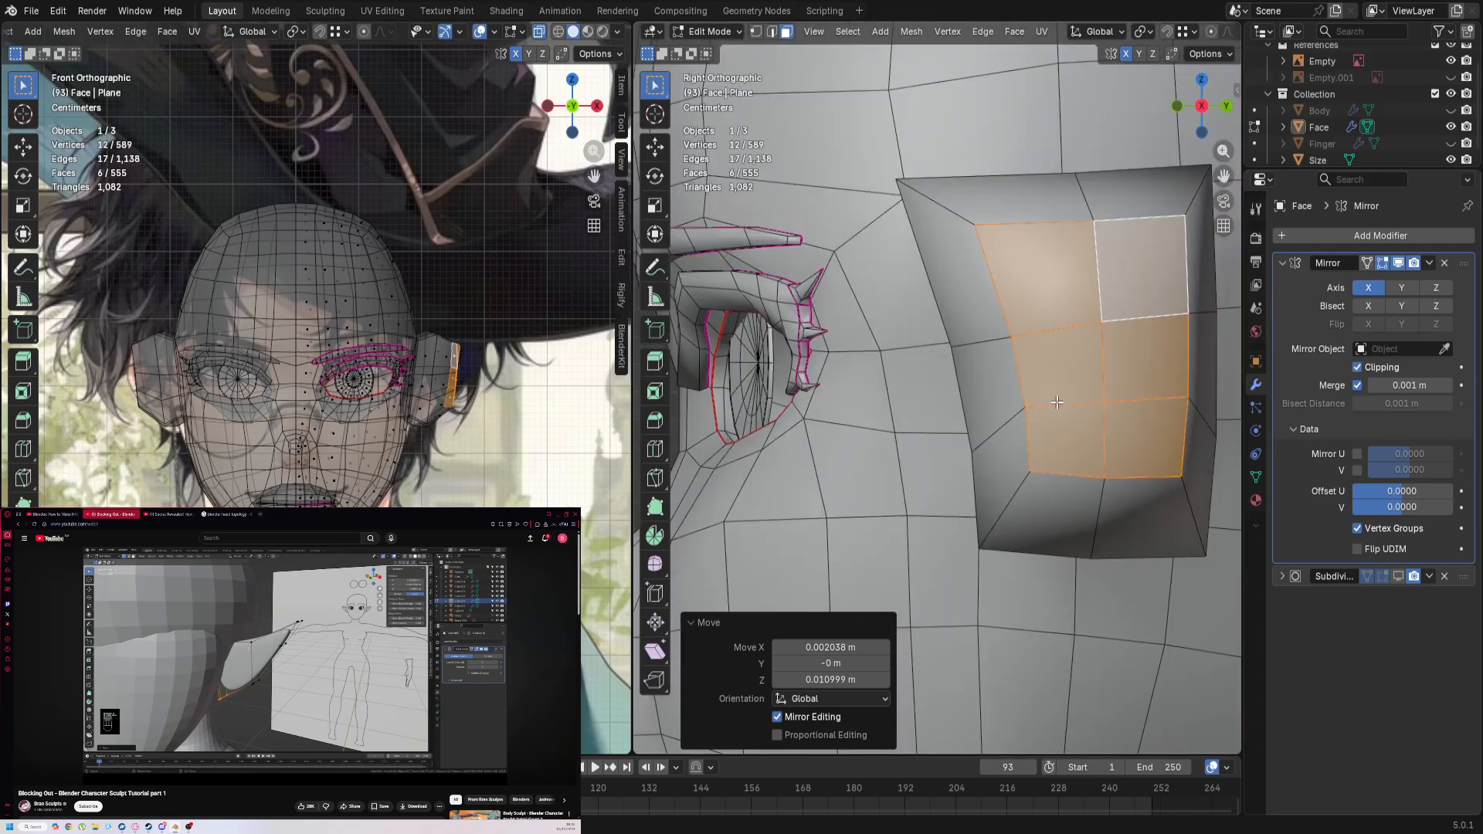
key(ctrl+Tab)
click(942, 377)
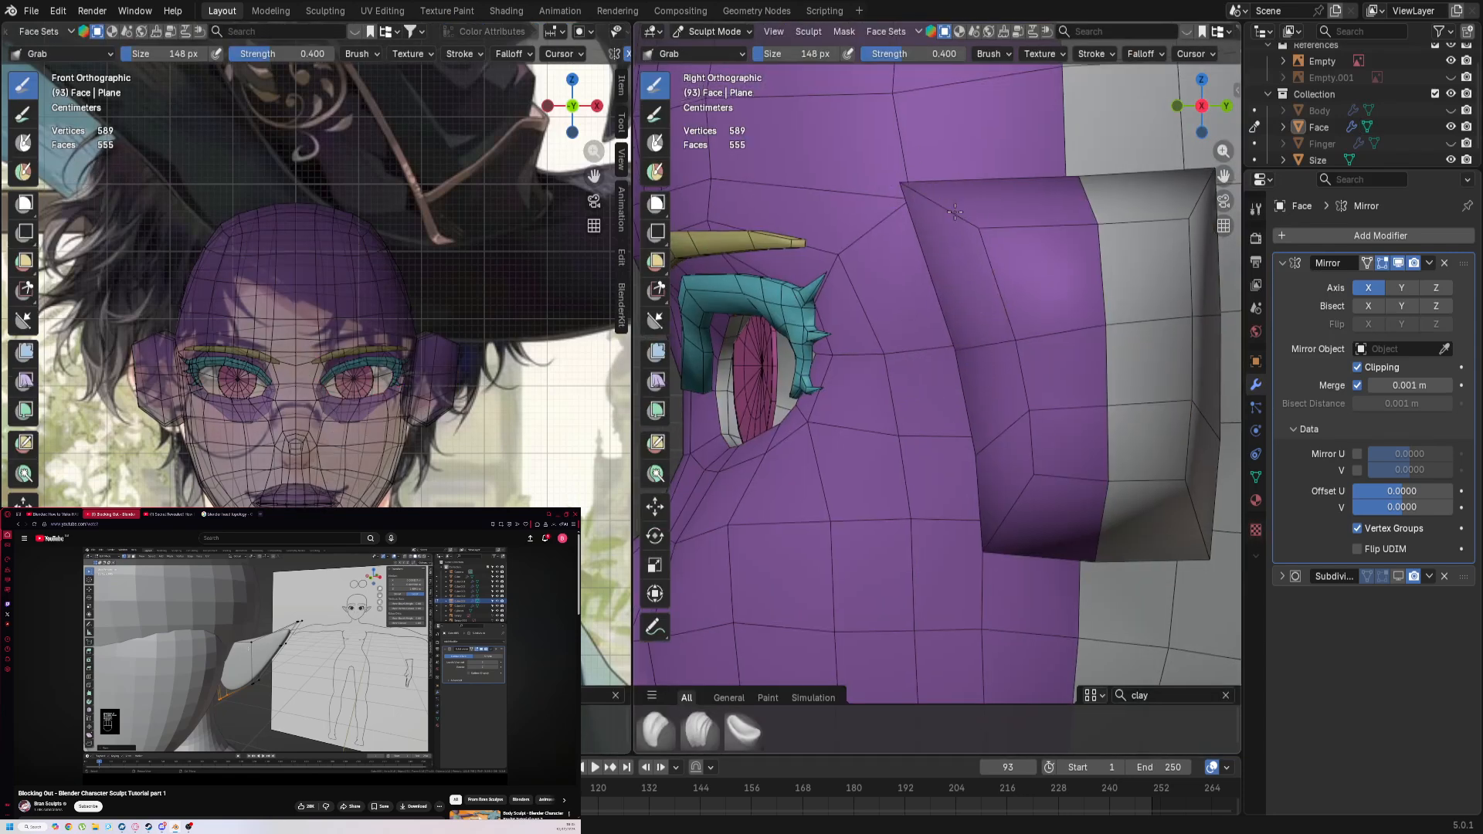
shift+middle_drag(955, 212, 903, 350)
drag(862, 340, 955, 395)
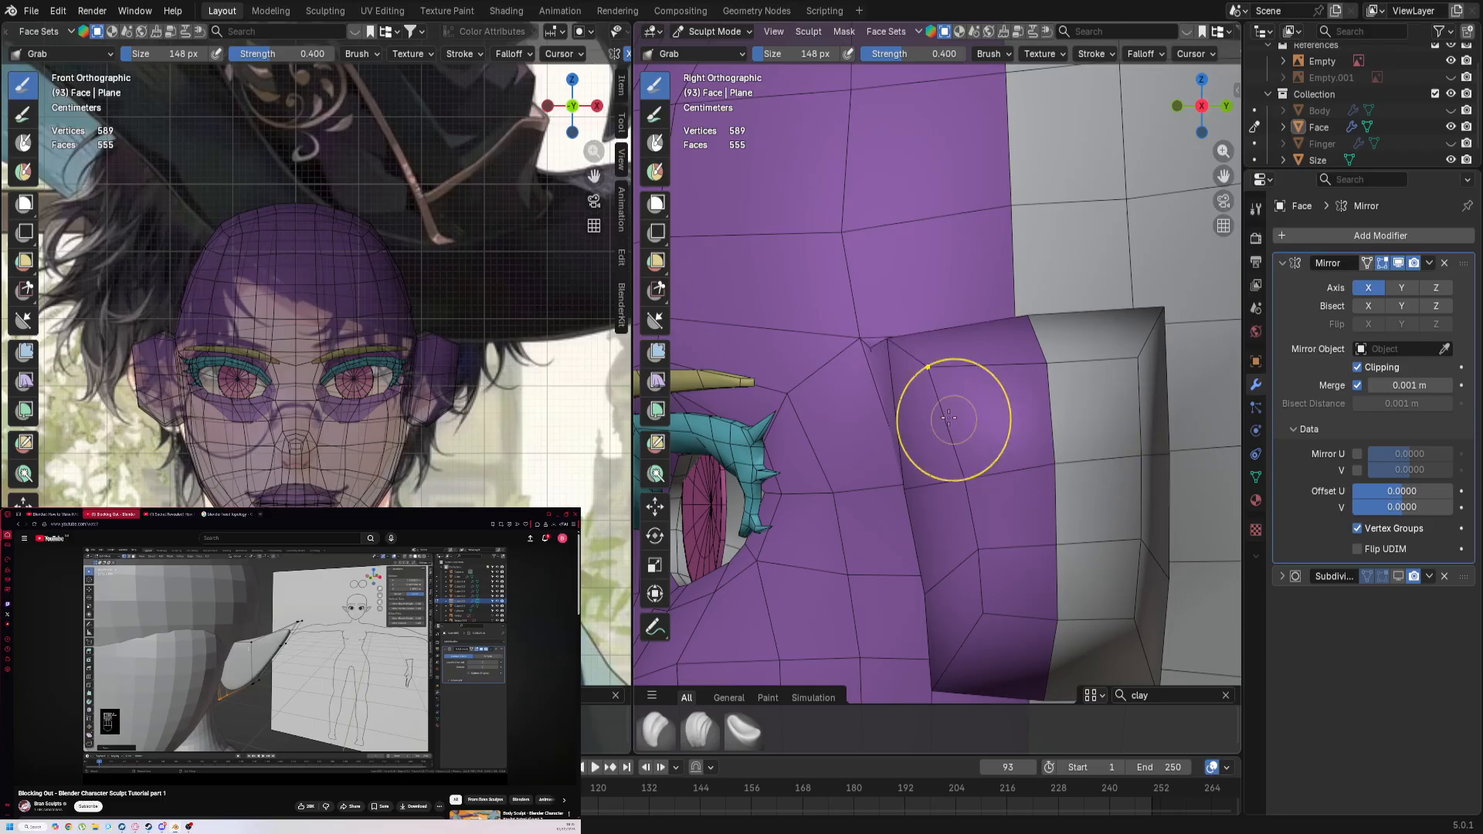
mouse_move(854, 364)
mouse_down()
mouse_move(992, 390)
mouse_move(972, 391)
mouse_up()
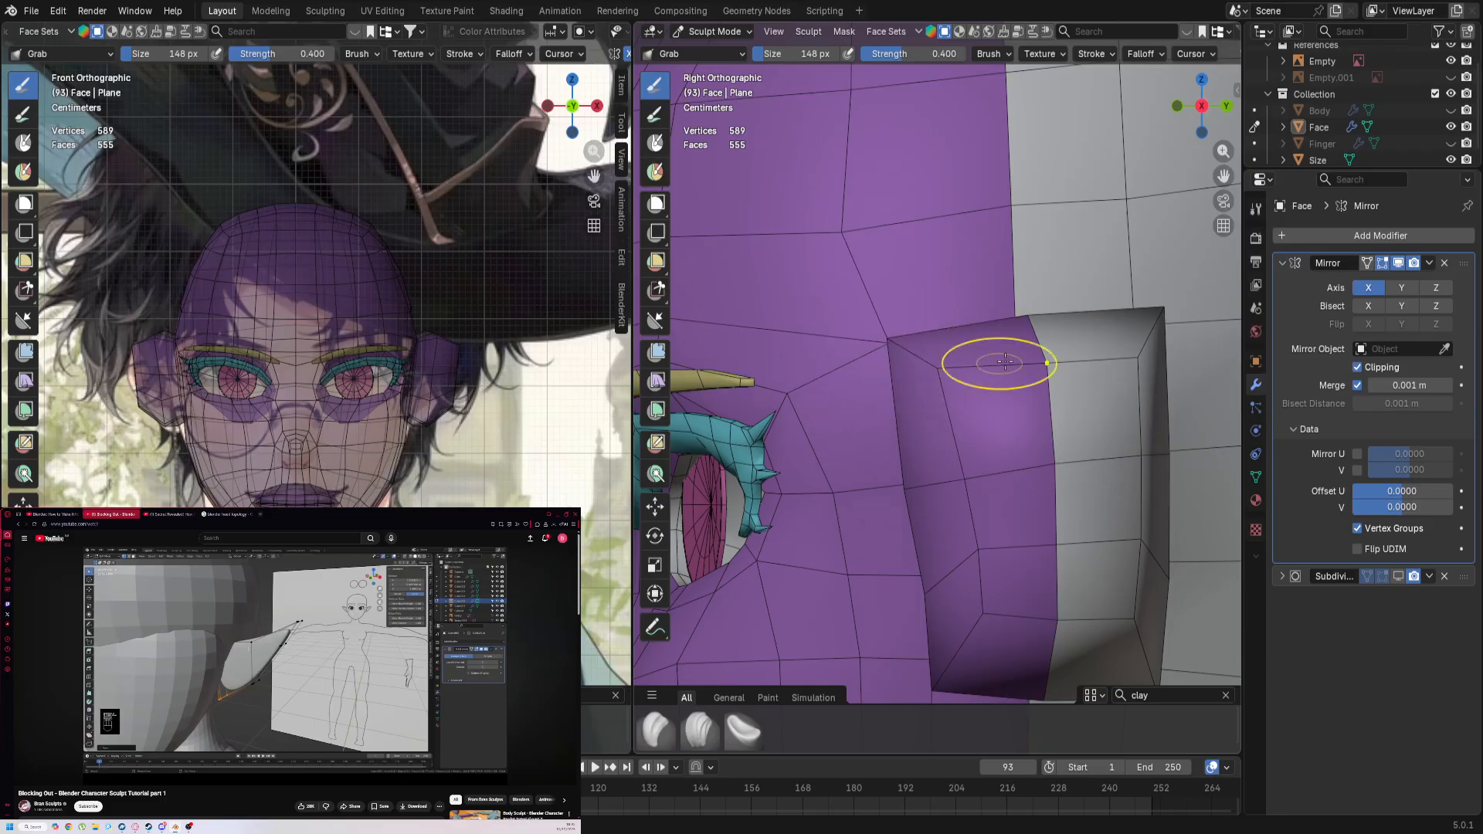
Step: Grab the middle of the ear's top edge upward and pull its inner front edge toward the back of the head
drag(1058, 345, 1019, 290)
drag(901, 350, 1024, 393)
drag(910, 517, 1117, 481)
mouse_move(1002, 538)
mouse_down()
mouse_move(1056, 556)
mouse_move(939, 575)
mouse_move(924, 520)
mouse_move(964, 495)
mouse_up()
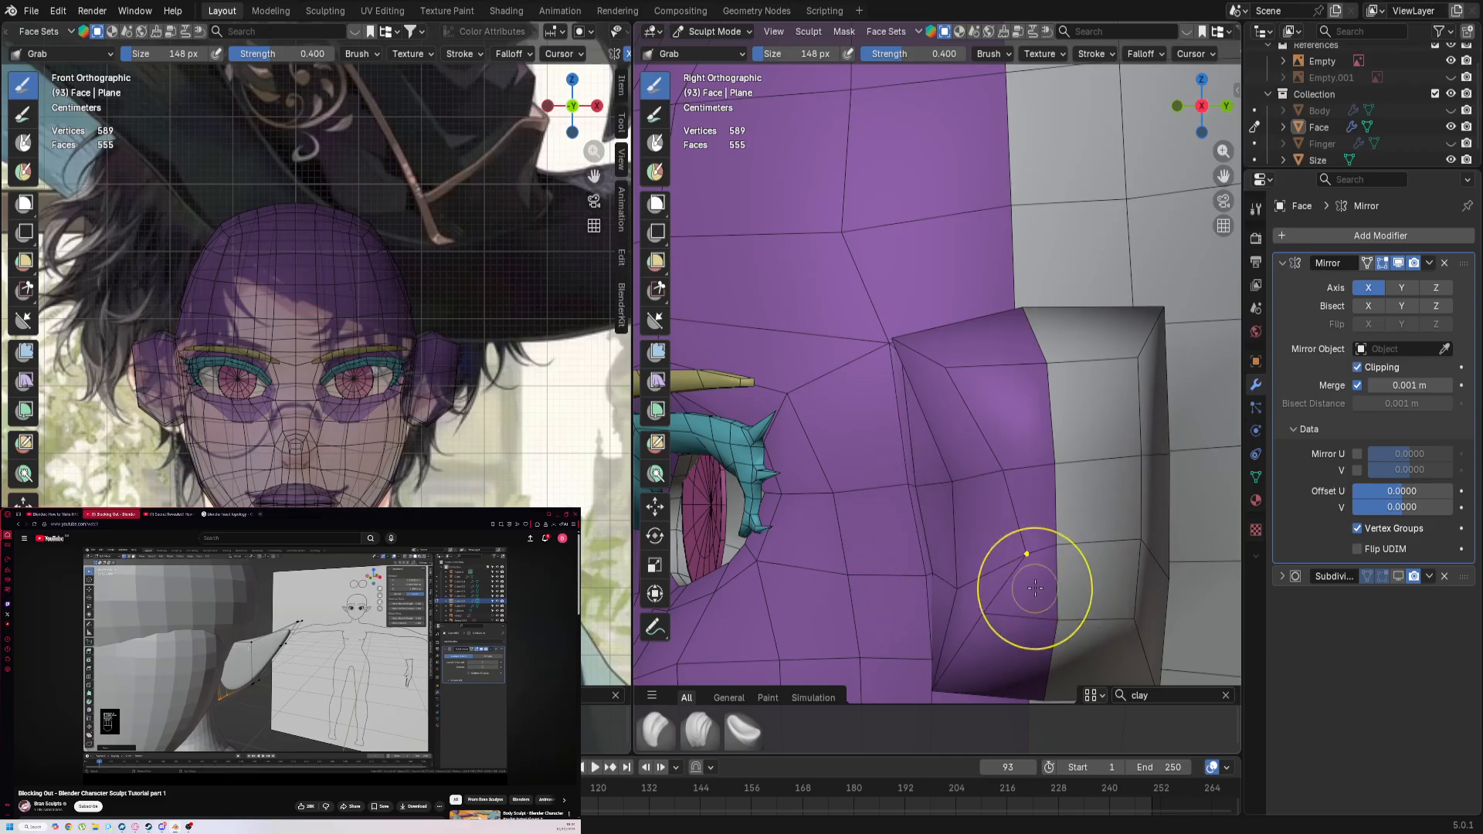
Step: Grab the vertices along the ear's inner rear edge and pull them forward in the side view
drag(1138, 546, 1082, 539)
mouse_move(1125, 461)
mouse_down()
mouse_move(1072, 466)
mouse_move(1106, 469)
mouse_up()
drag(1138, 378, 1063, 378)
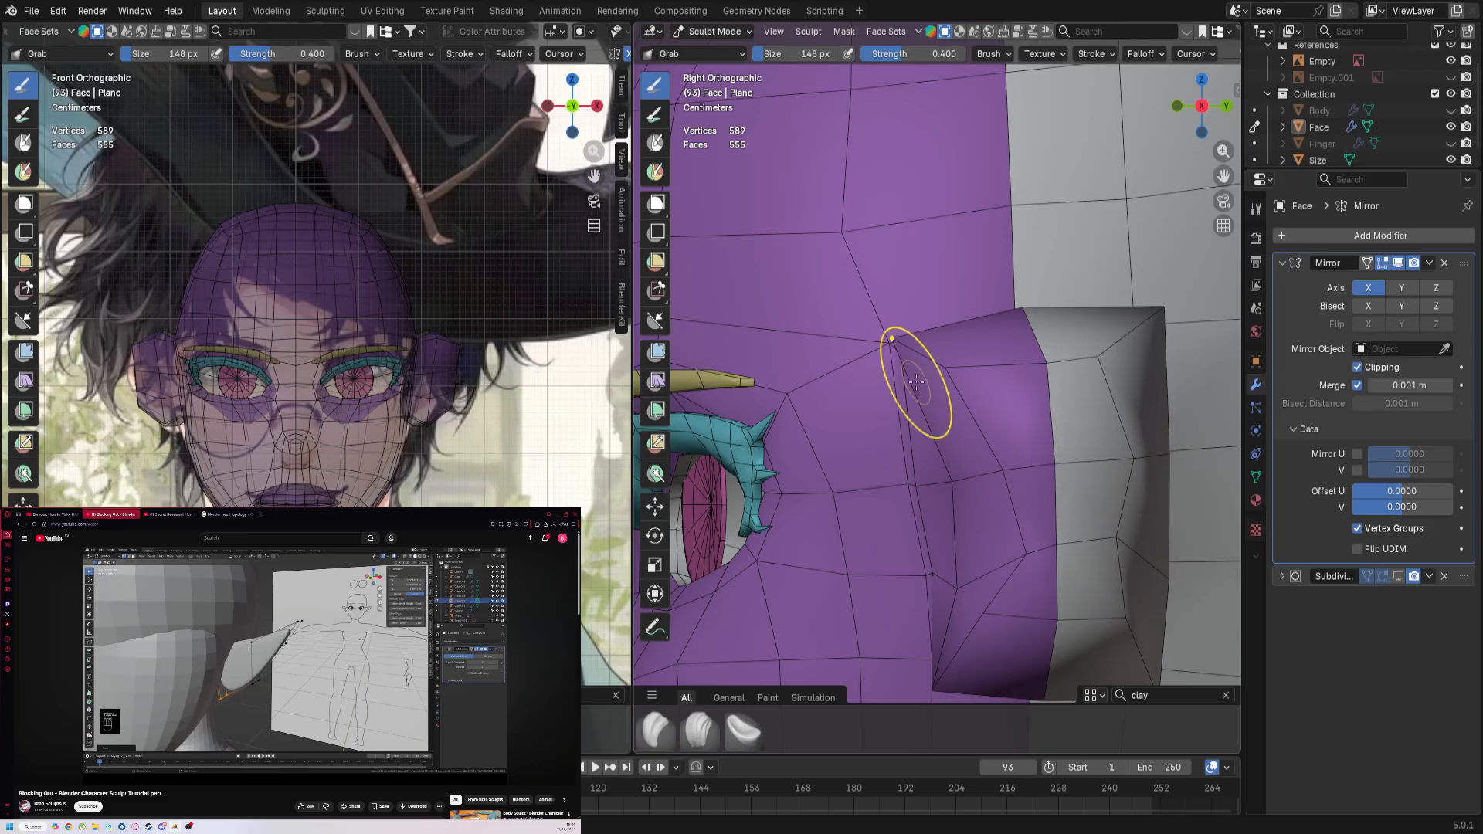
mouse_move(1142, 480)
mouse_down()
mouse_move(1006, 464)
mouse_move(1029, 502)
mouse_up()
Step: Round the ear's rear outline by grabbing the lower rear corner upward and the rear edge and upper rear corner forward
scroll(1006, 464, down, 5)
scroll(1034, 497, up, 4)
mouse_move(1088, 599)
mouse_down()
mouse_move(1071, 578)
mouse_move(1097, 523)
mouse_up()
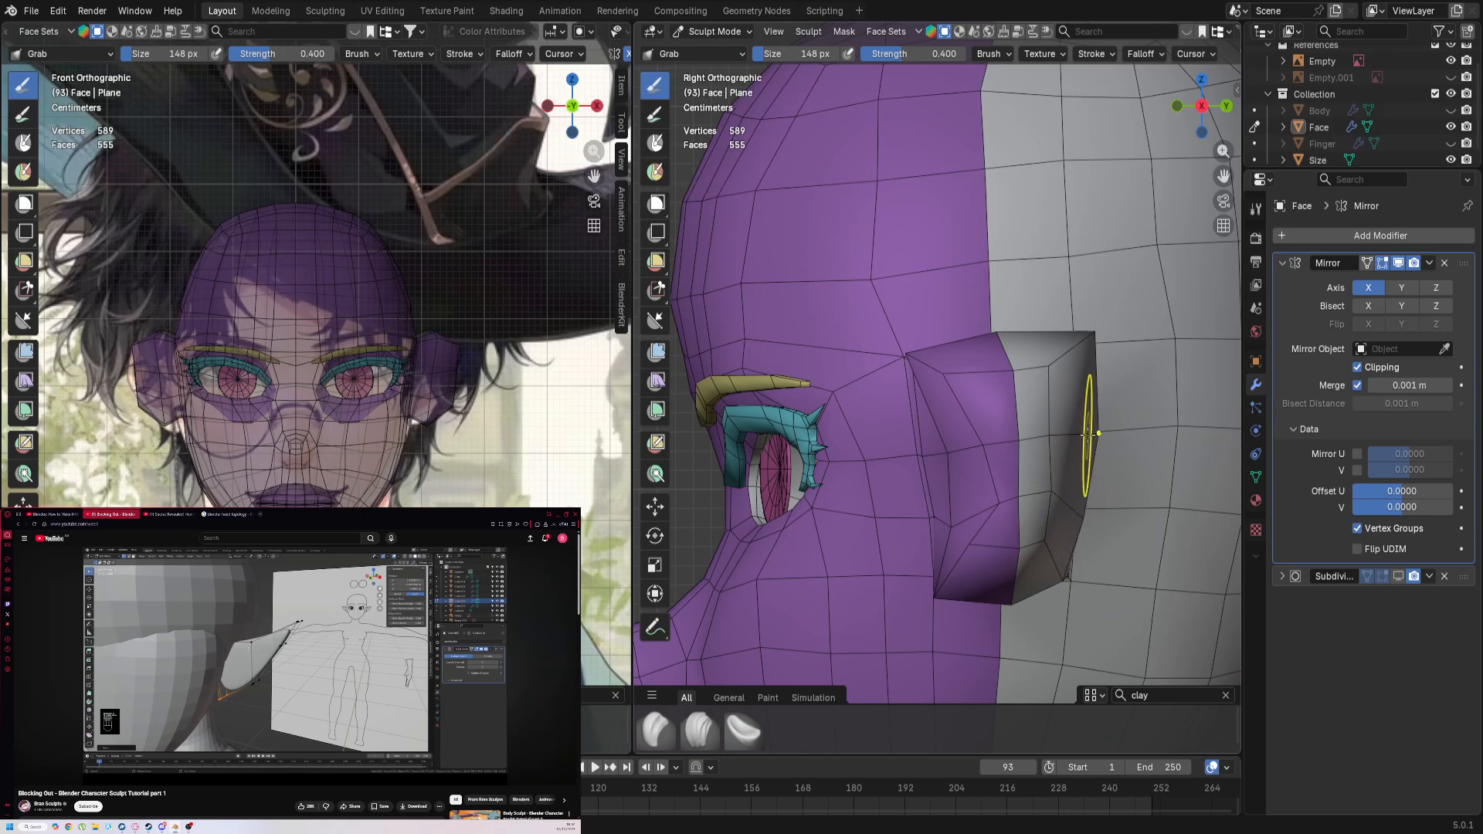
drag(1088, 435, 1063, 443)
drag(1092, 358, 1015, 424)
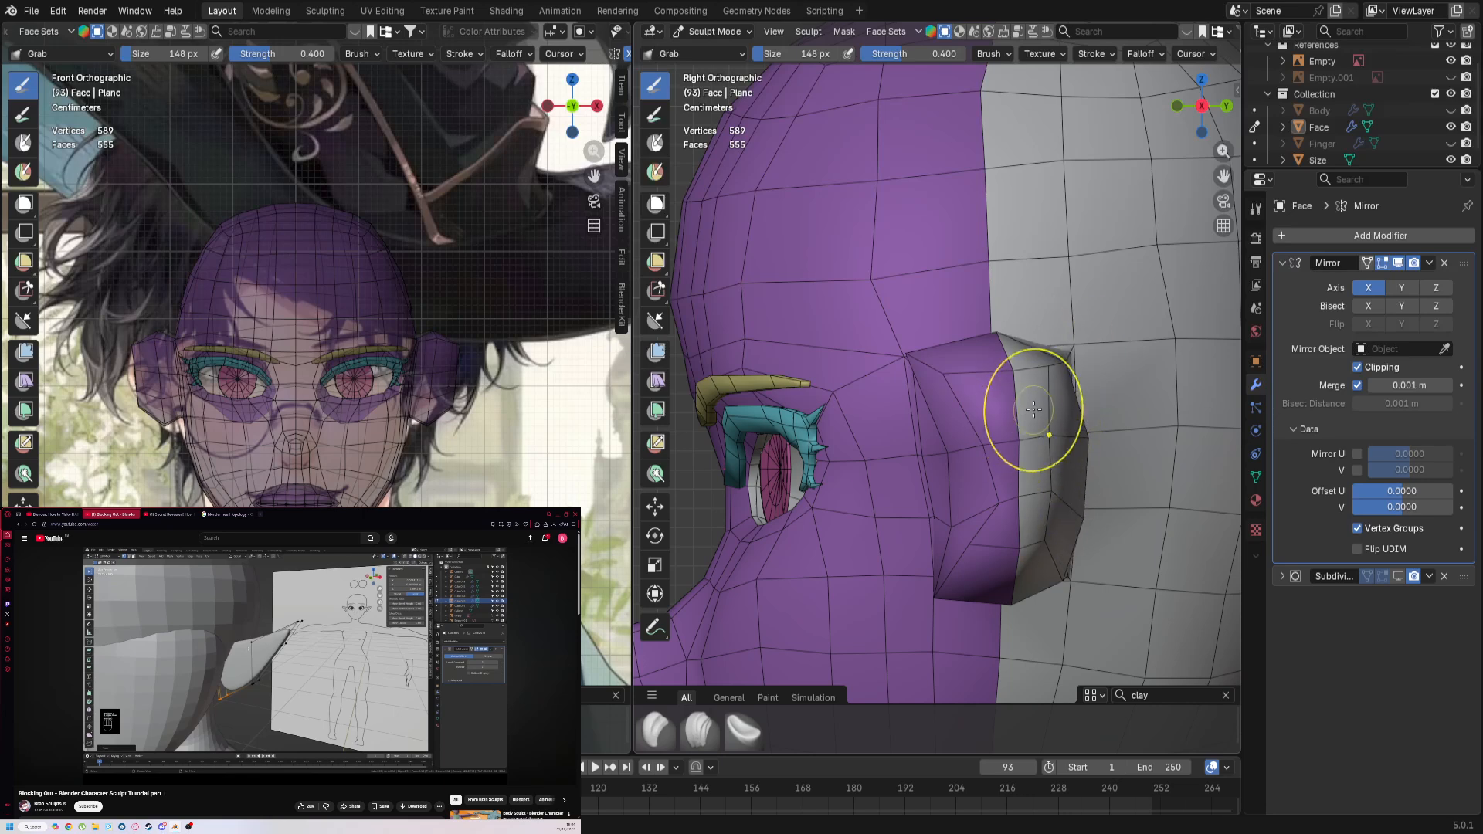
Step: Grab the ear's front inner edge into shape and pull its lower front corner up and back, reducing the brush to 114 px
mouse_move(966, 378)
mouse_down()
mouse_move(1001, 393)
mouse_move(1004, 435)
mouse_move(1045, 434)
mouse_up()
drag(1011, 511, 993, 513)
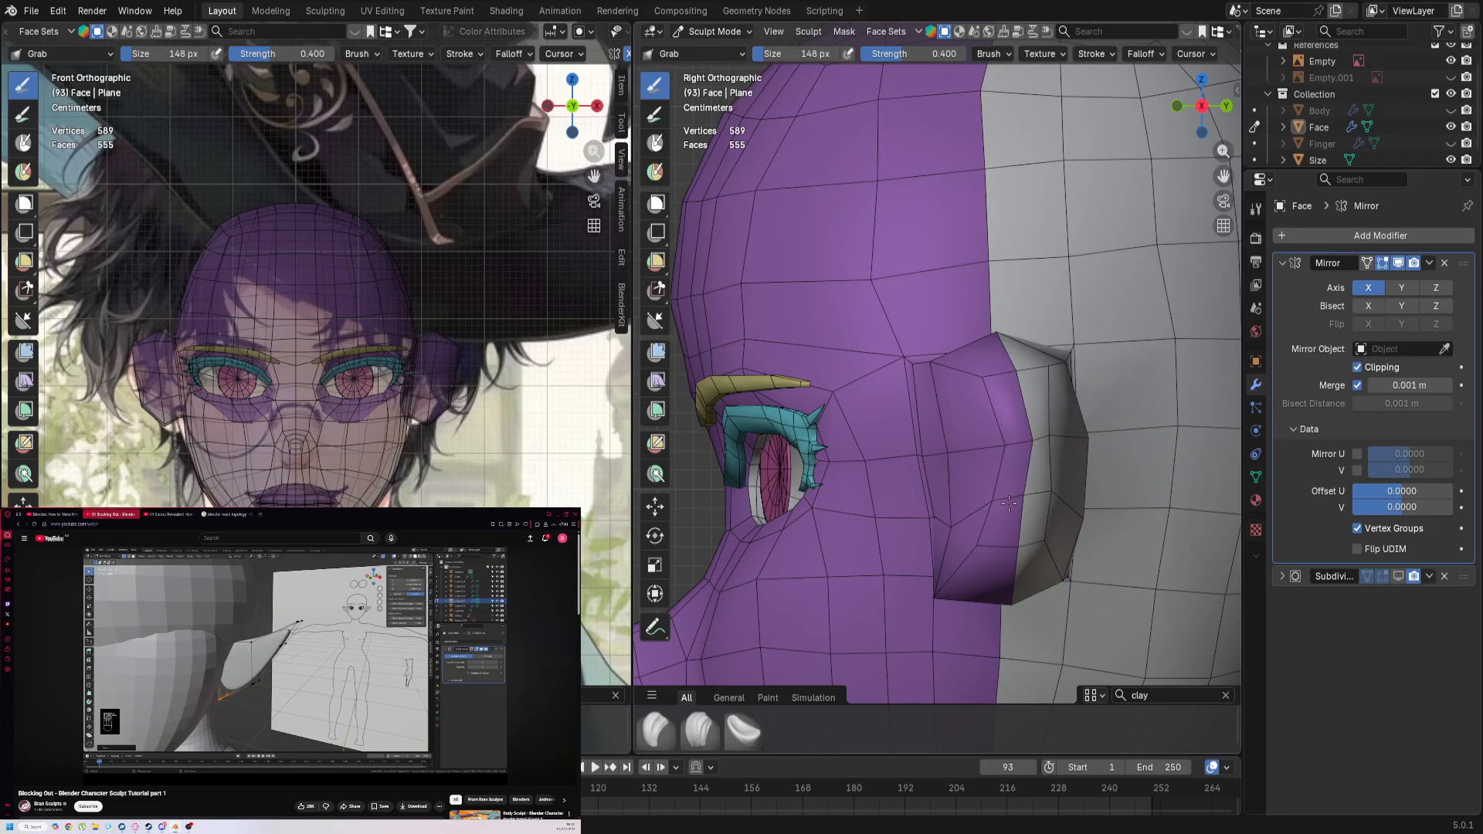
drag(937, 596, 964, 576)
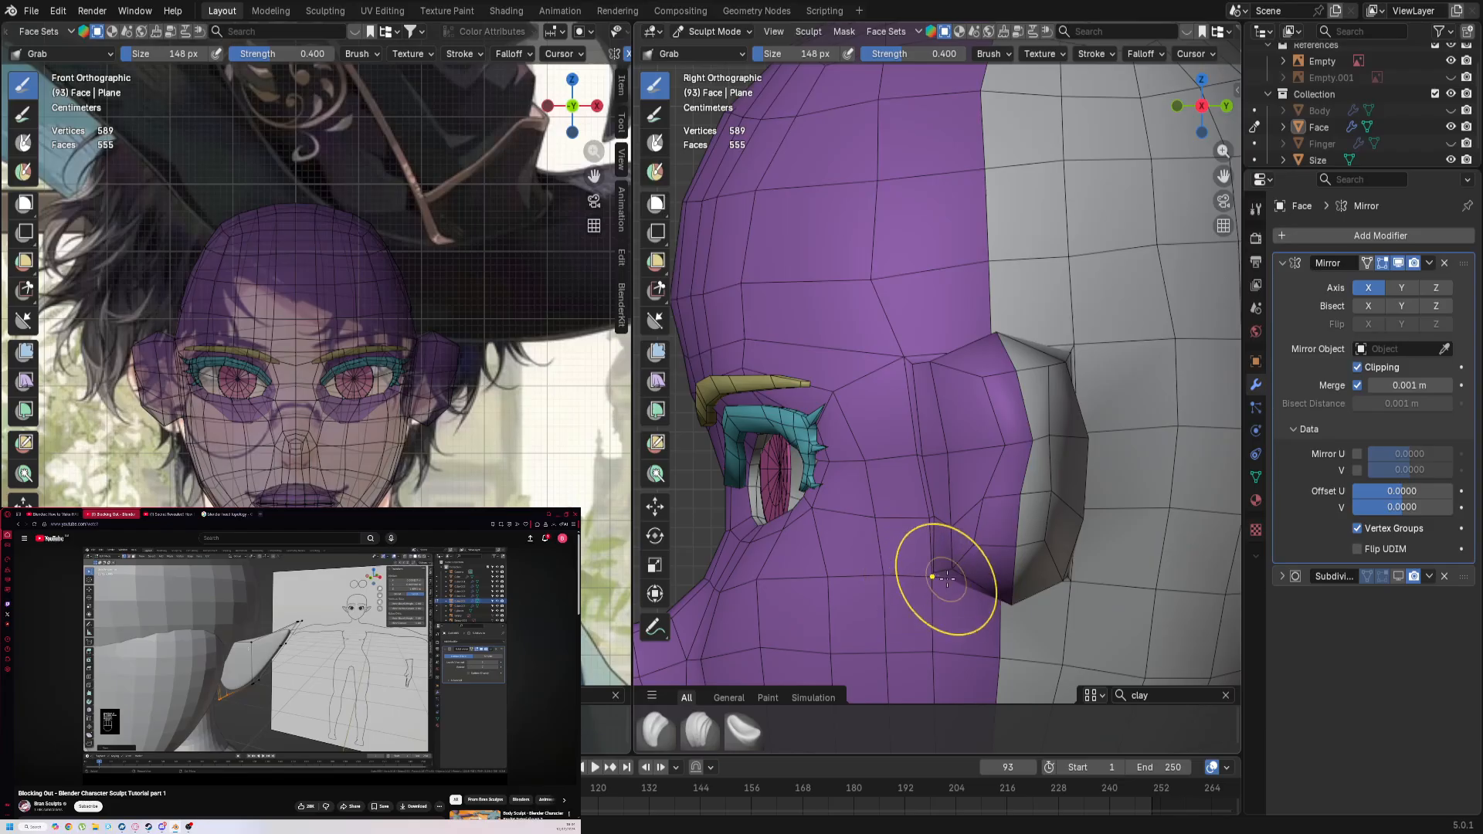
key(f)
click(961, 550)
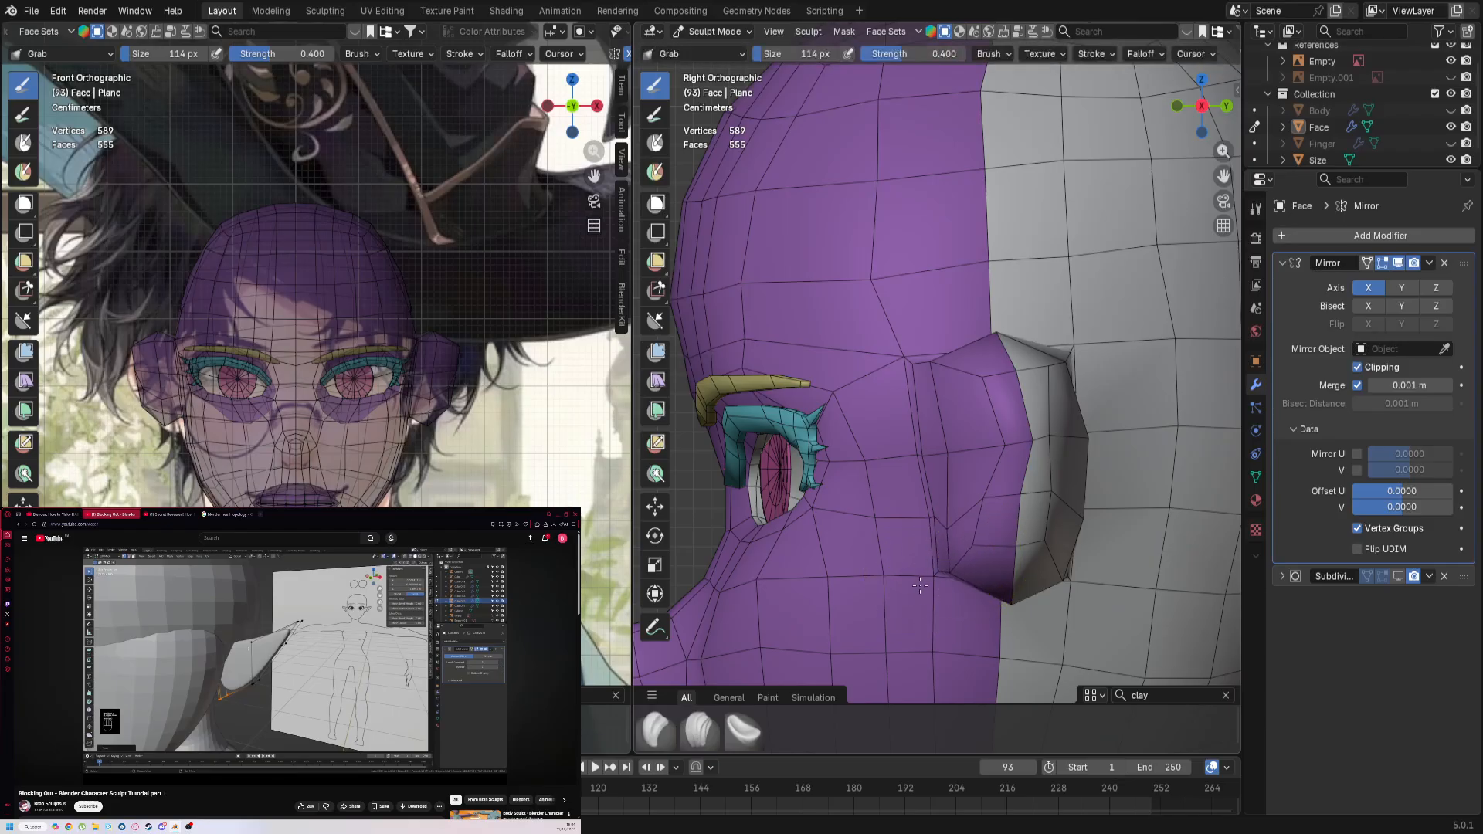
drag(920, 584, 953, 551)
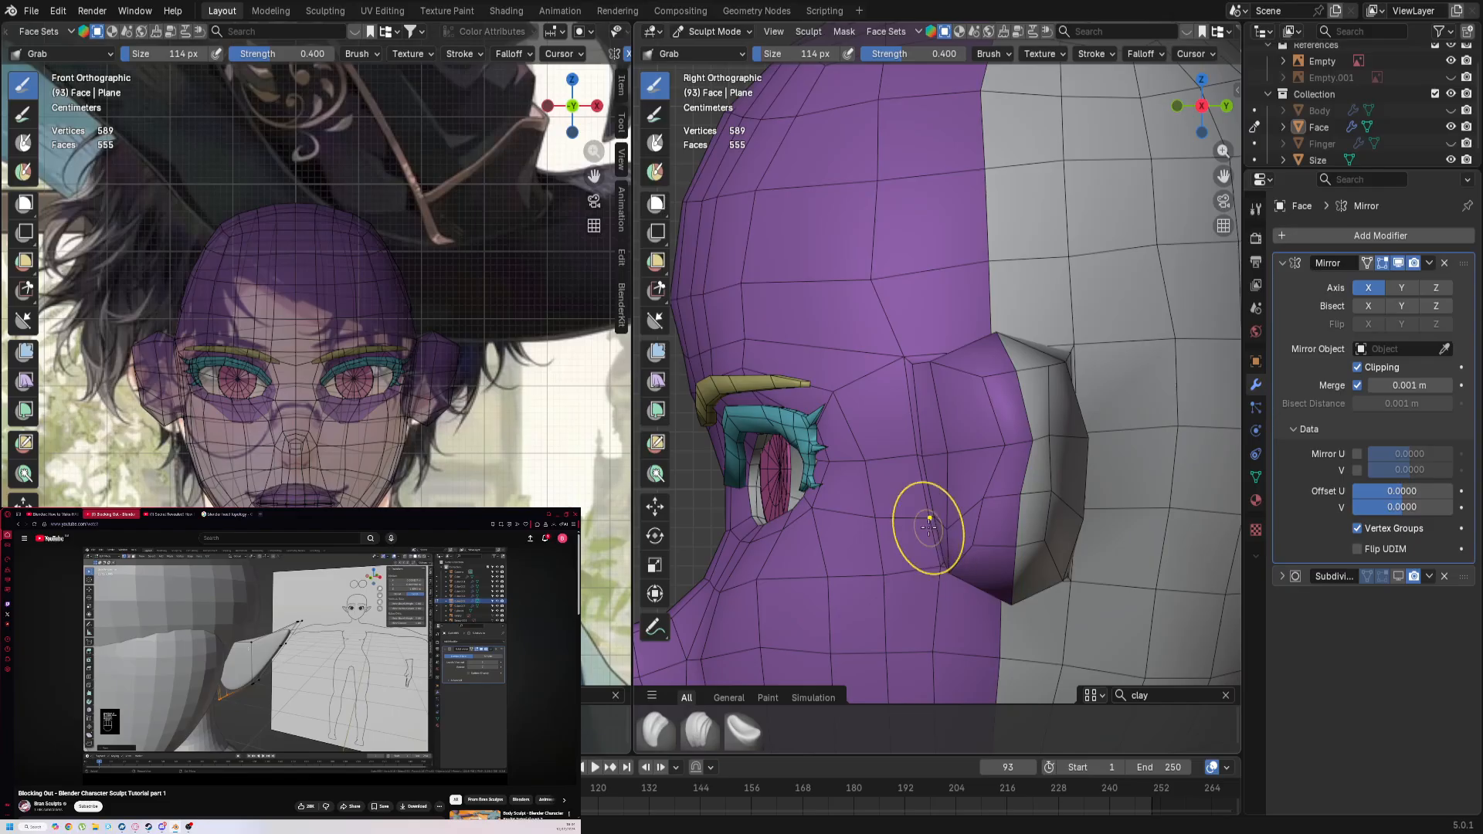
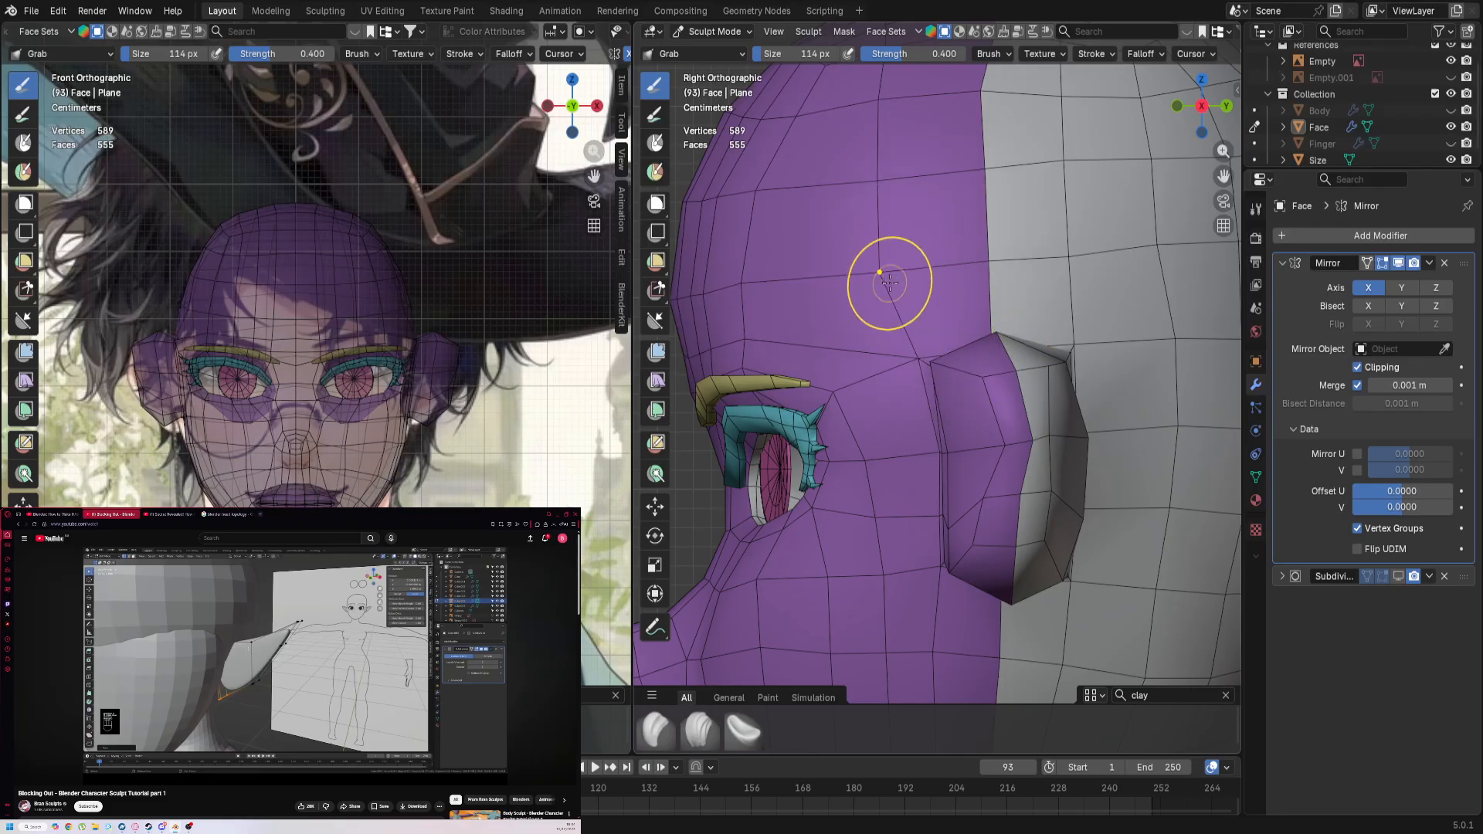
Step: Grab the middle vertices of the ear's side ridge and rear outline forward in the side view to flatten the backward bulge
scroll(977, 360, down, 1)
scroll(1015, 363, down, 1)
scroll(1056, 468, up, 2)
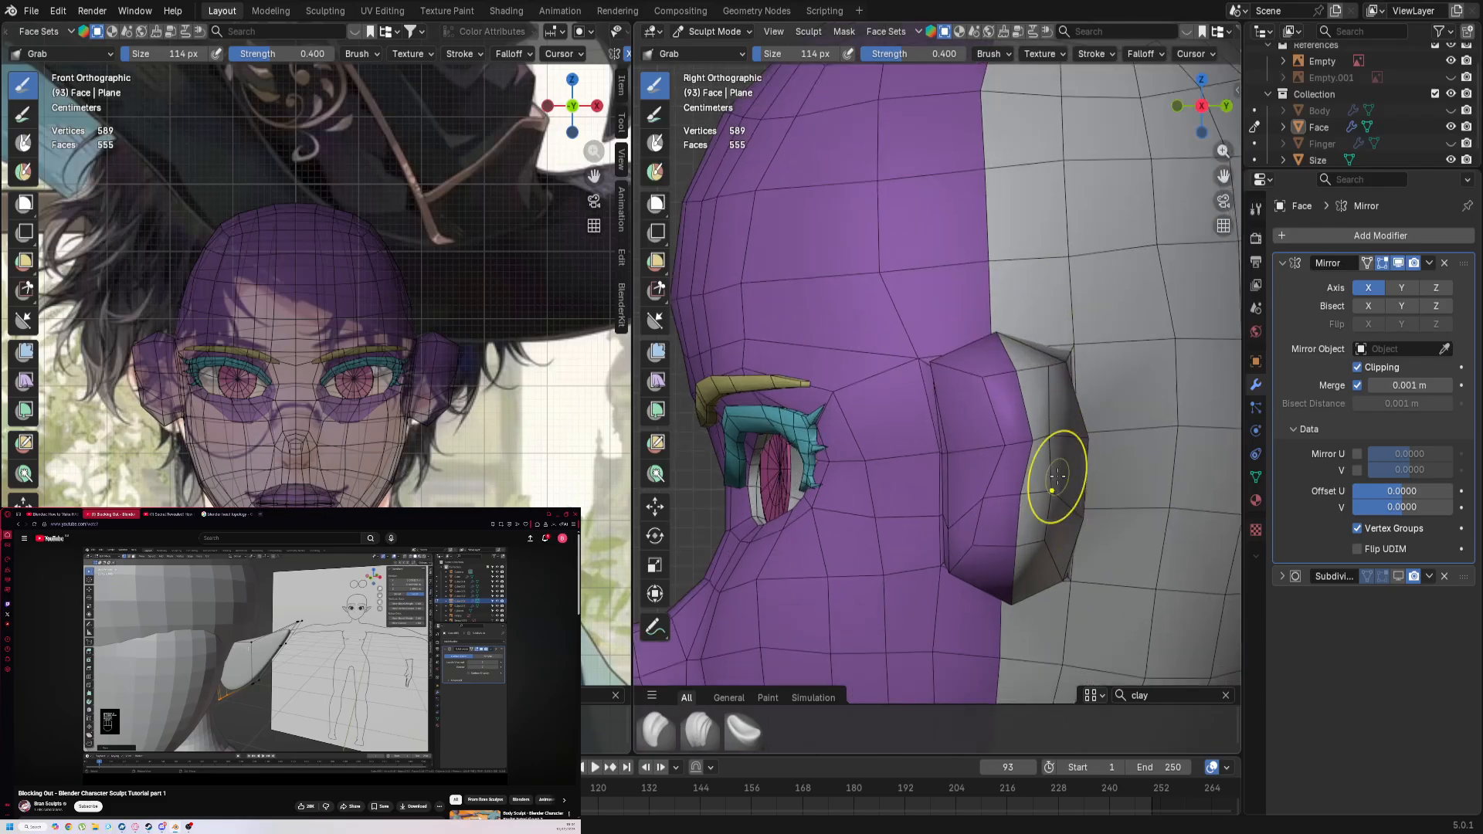
scroll(1058, 477, up, 1)
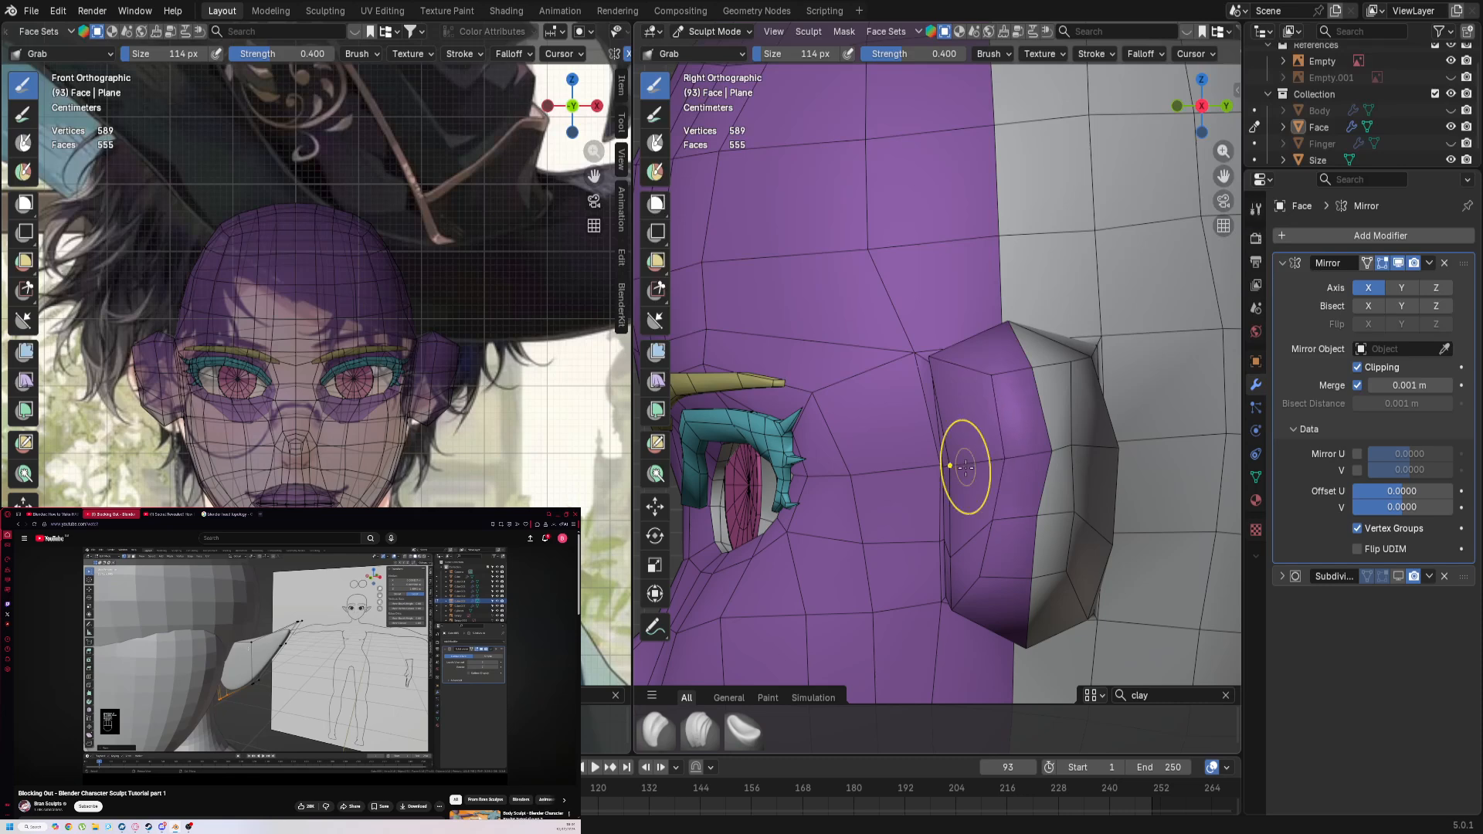
drag(966, 467, 1012, 511)
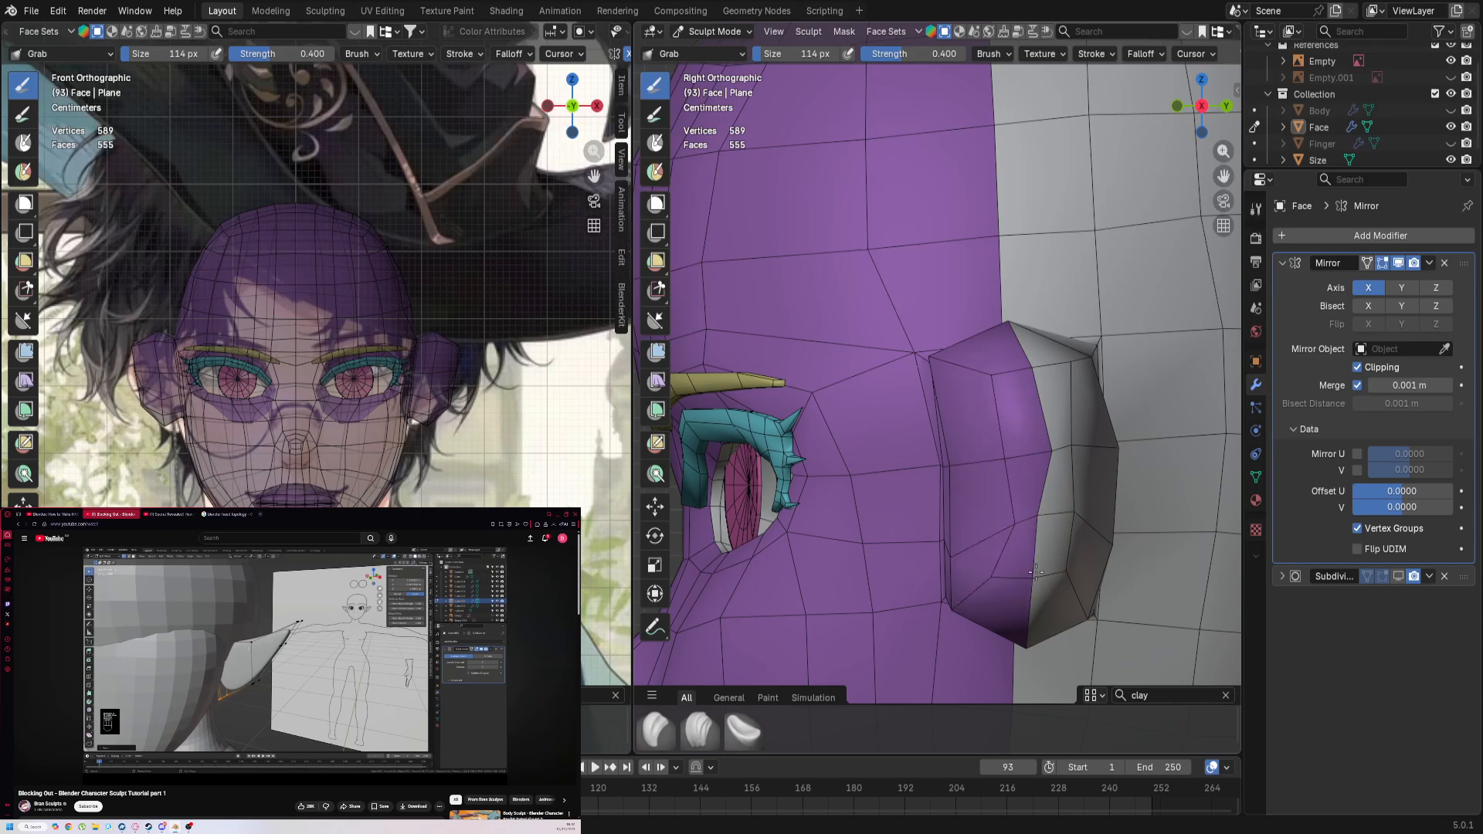
drag(1068, 520, 1045, 521)
drag(1040, 521, 1065, 520)
drag(1042, 454, 1017, 447)
drag(1046, 520, 1074, 526)
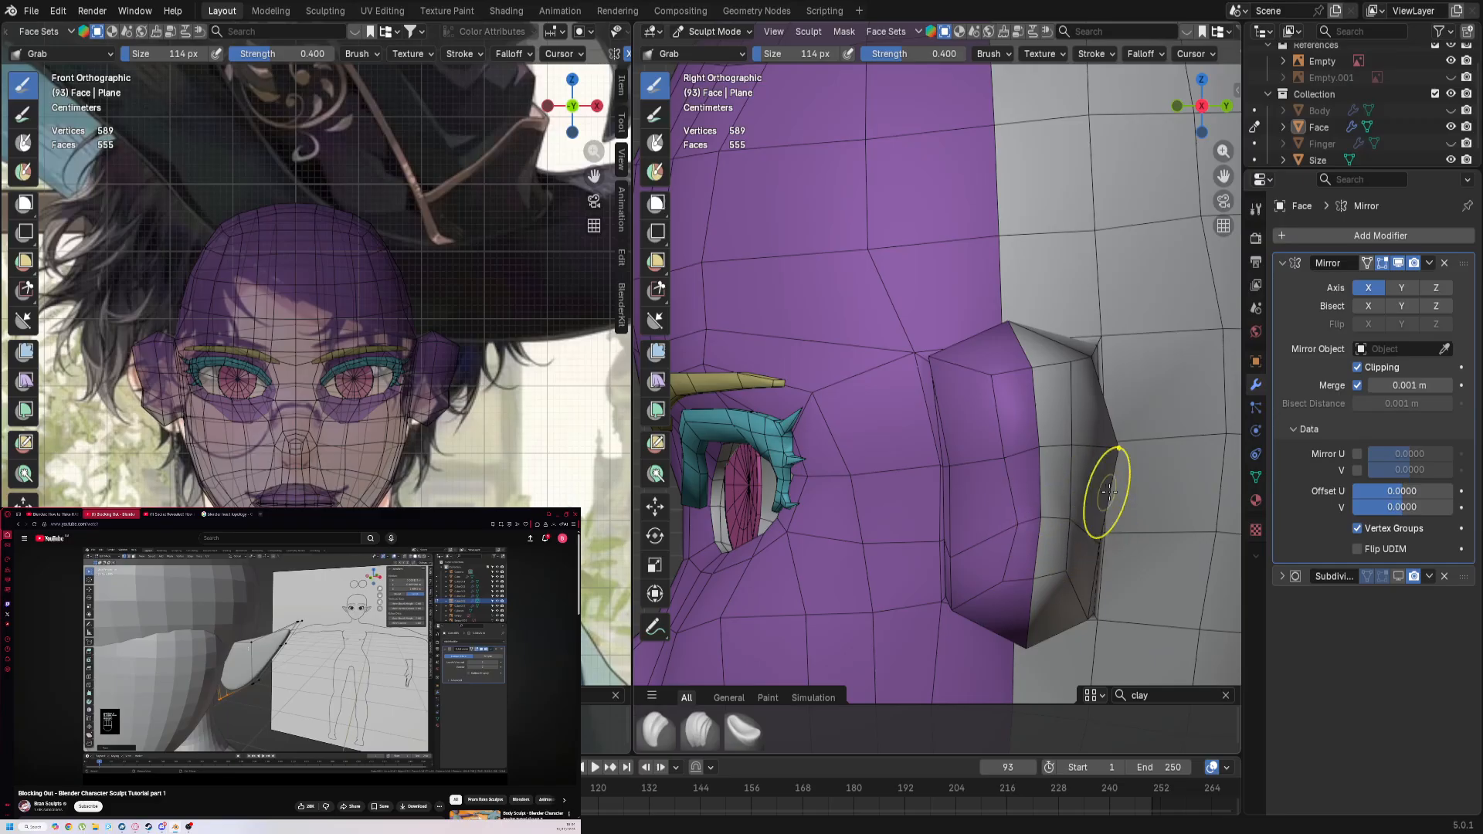
drag(1086, 456, 1076, 464)
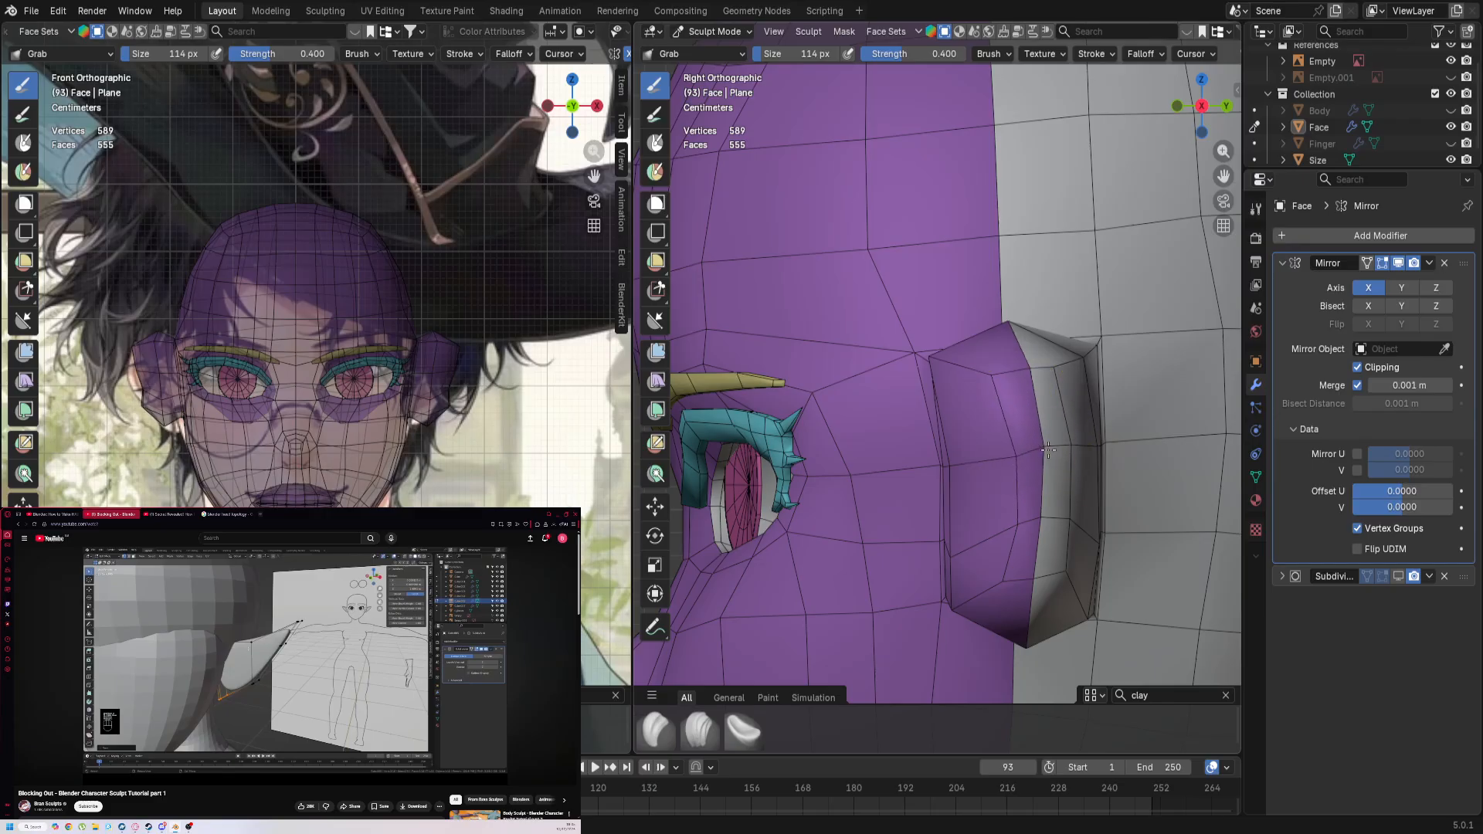
scroll(600, 272, down, 1)
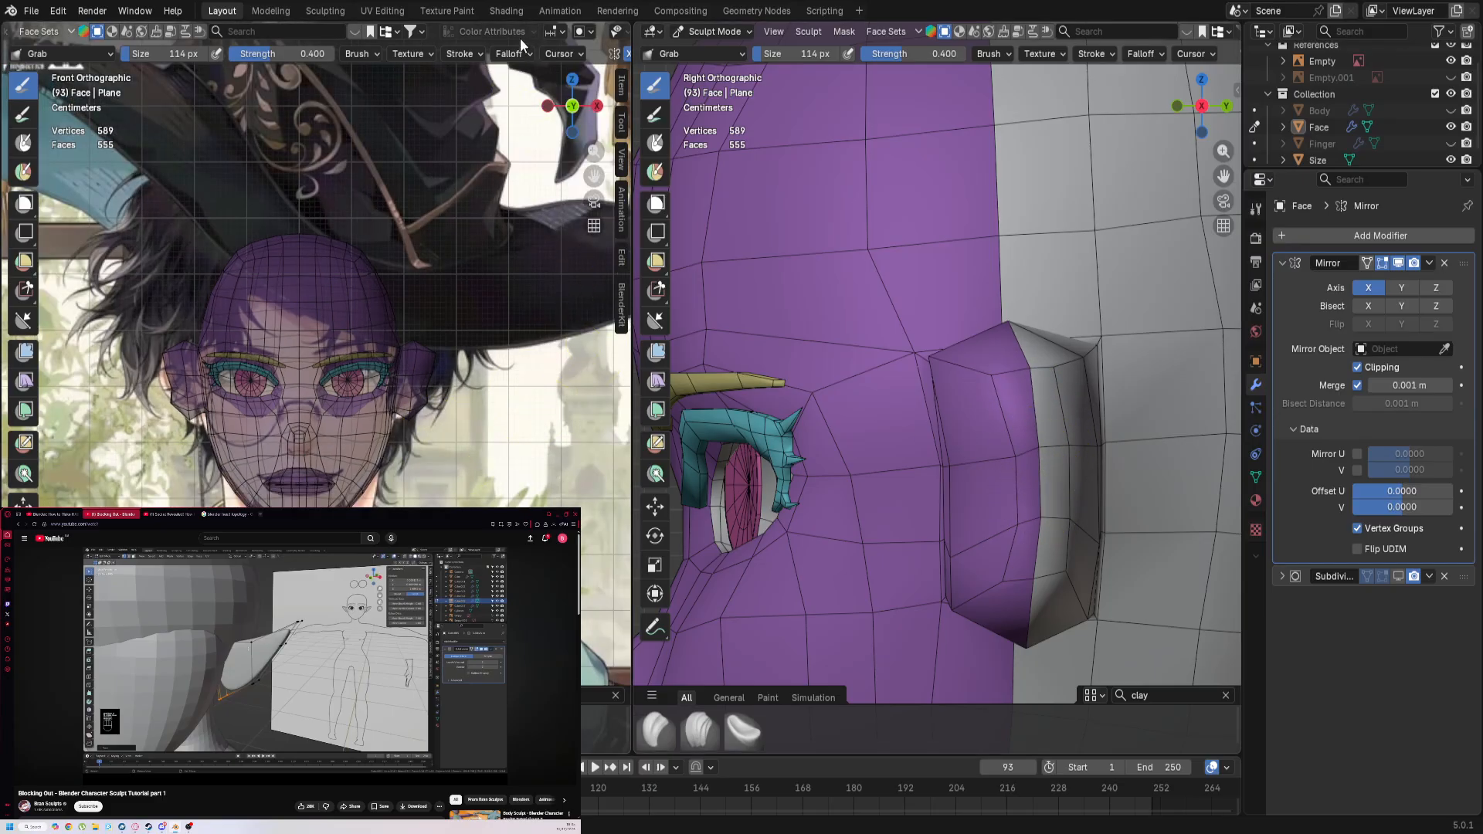
scroll(309, 31, down, 2)
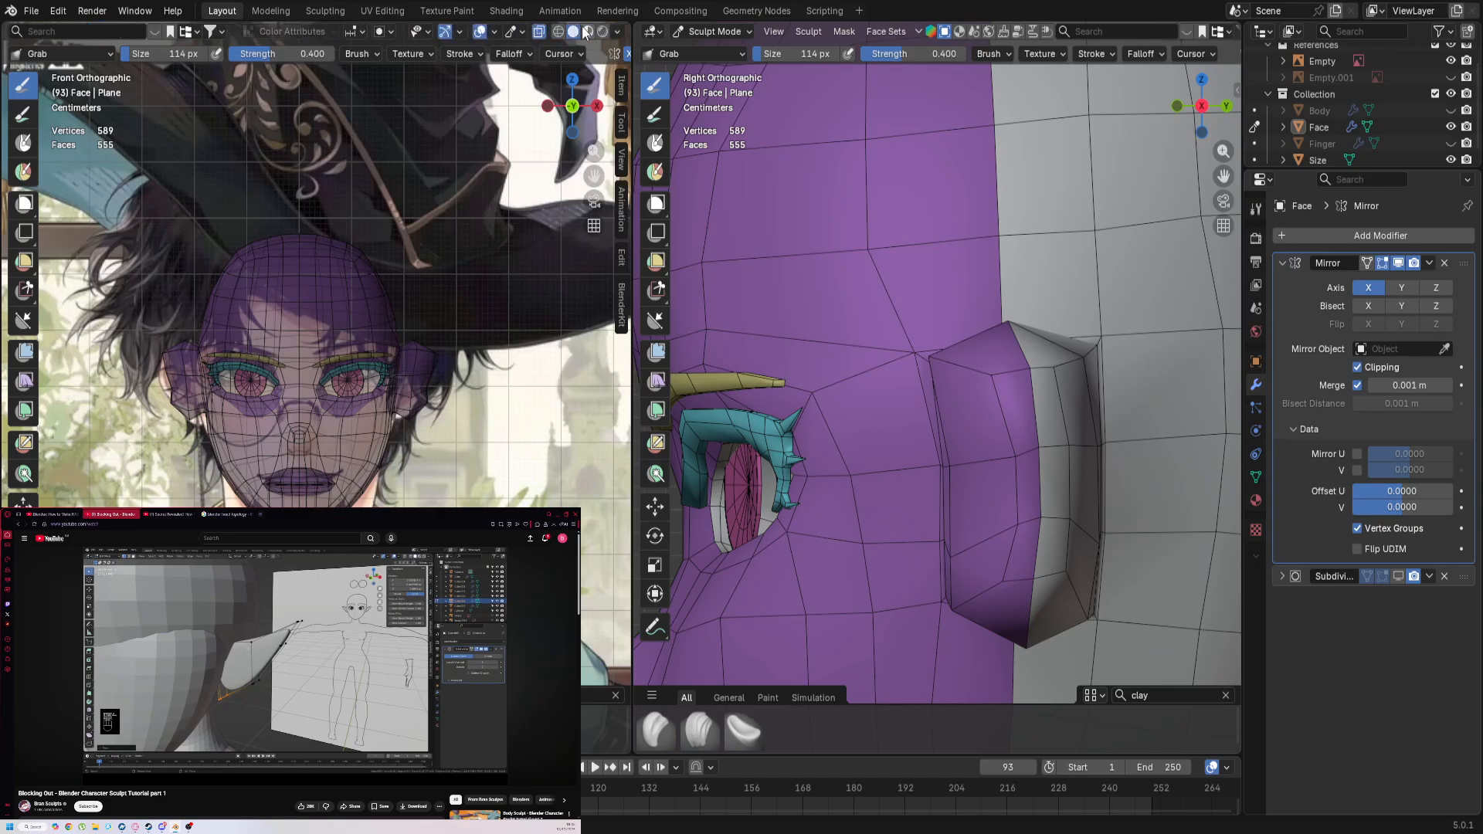
scroll(316, 347, up, 2)
scroll(398, 463, up, 4)
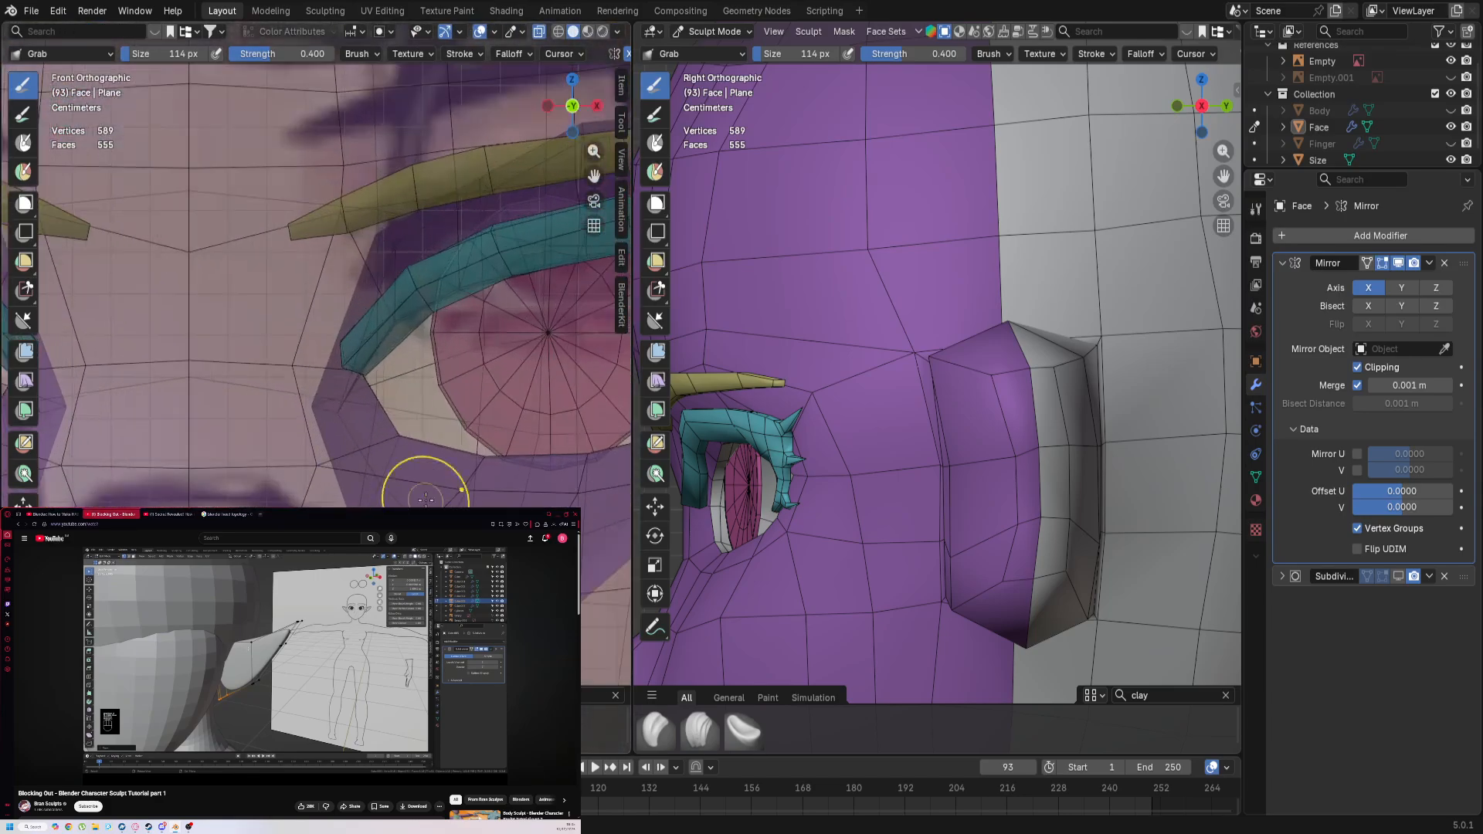
Step: Set the Grab brush size to 138 px for reshaping the ear against the front reference
scroll(541, 405, up, 3)
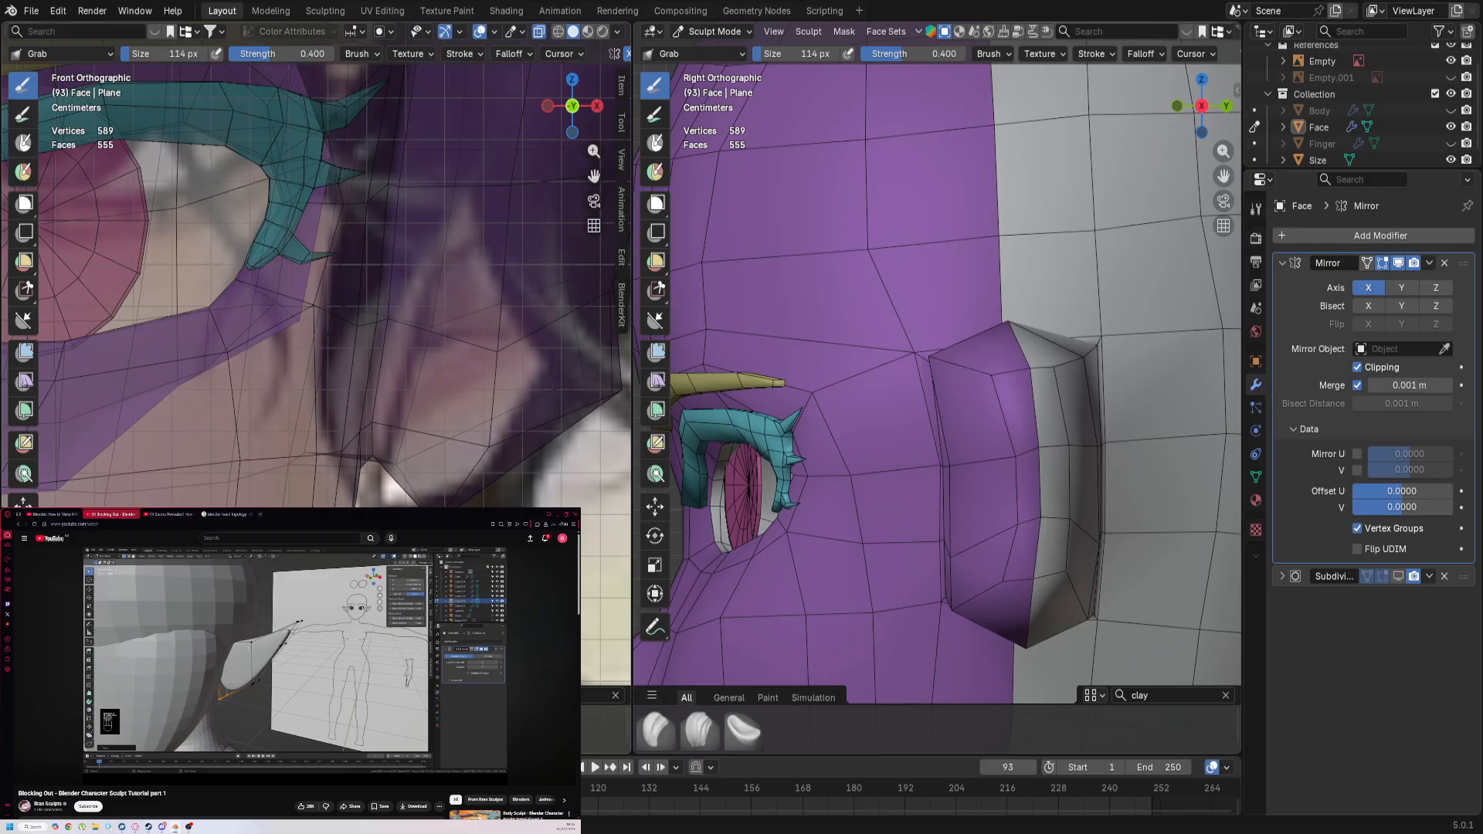
scroll(888, 510, down, 1)
scroll(475, 355, down, 4)
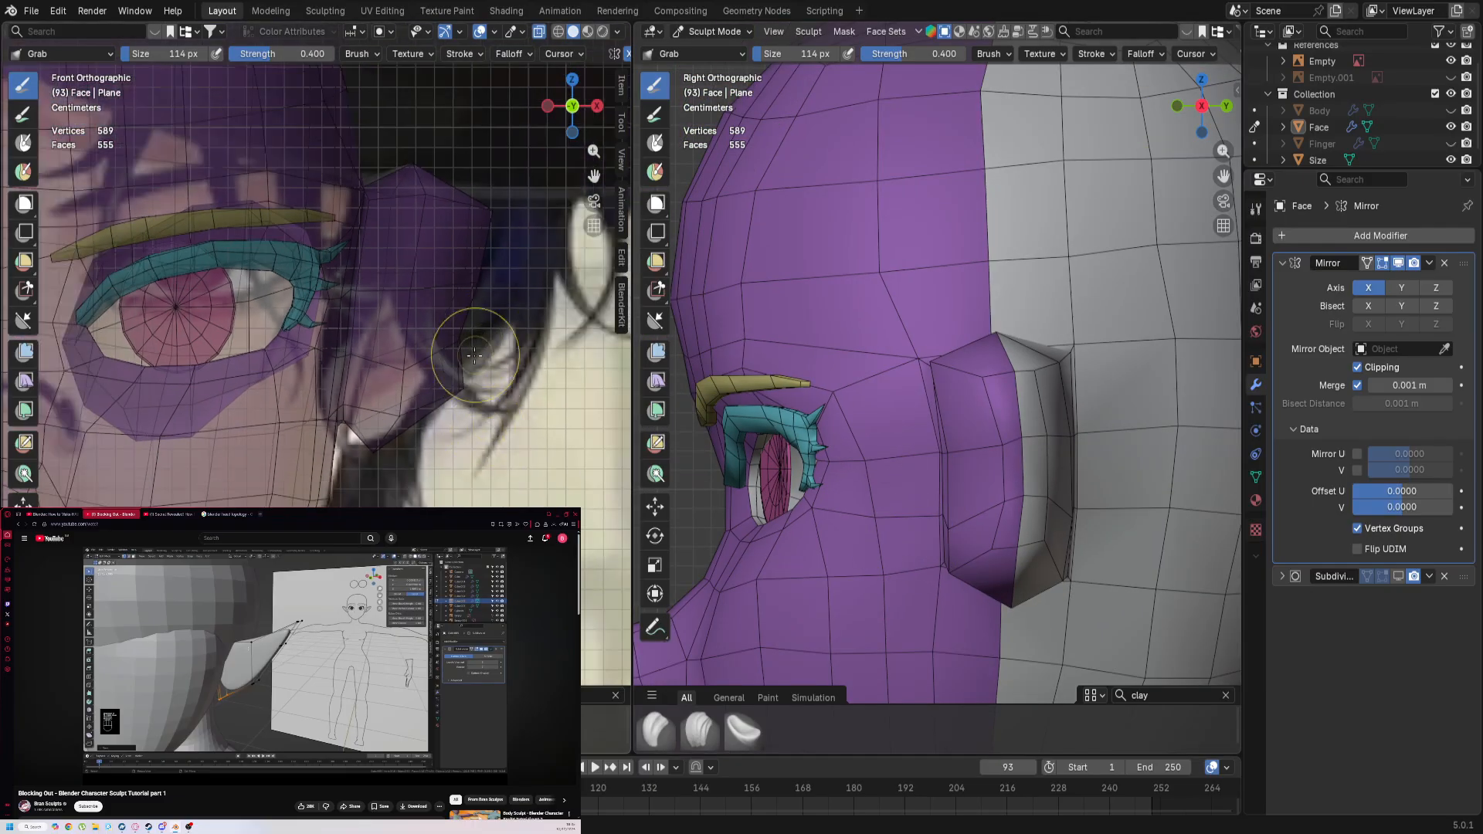
key(f)
click(585, 392)
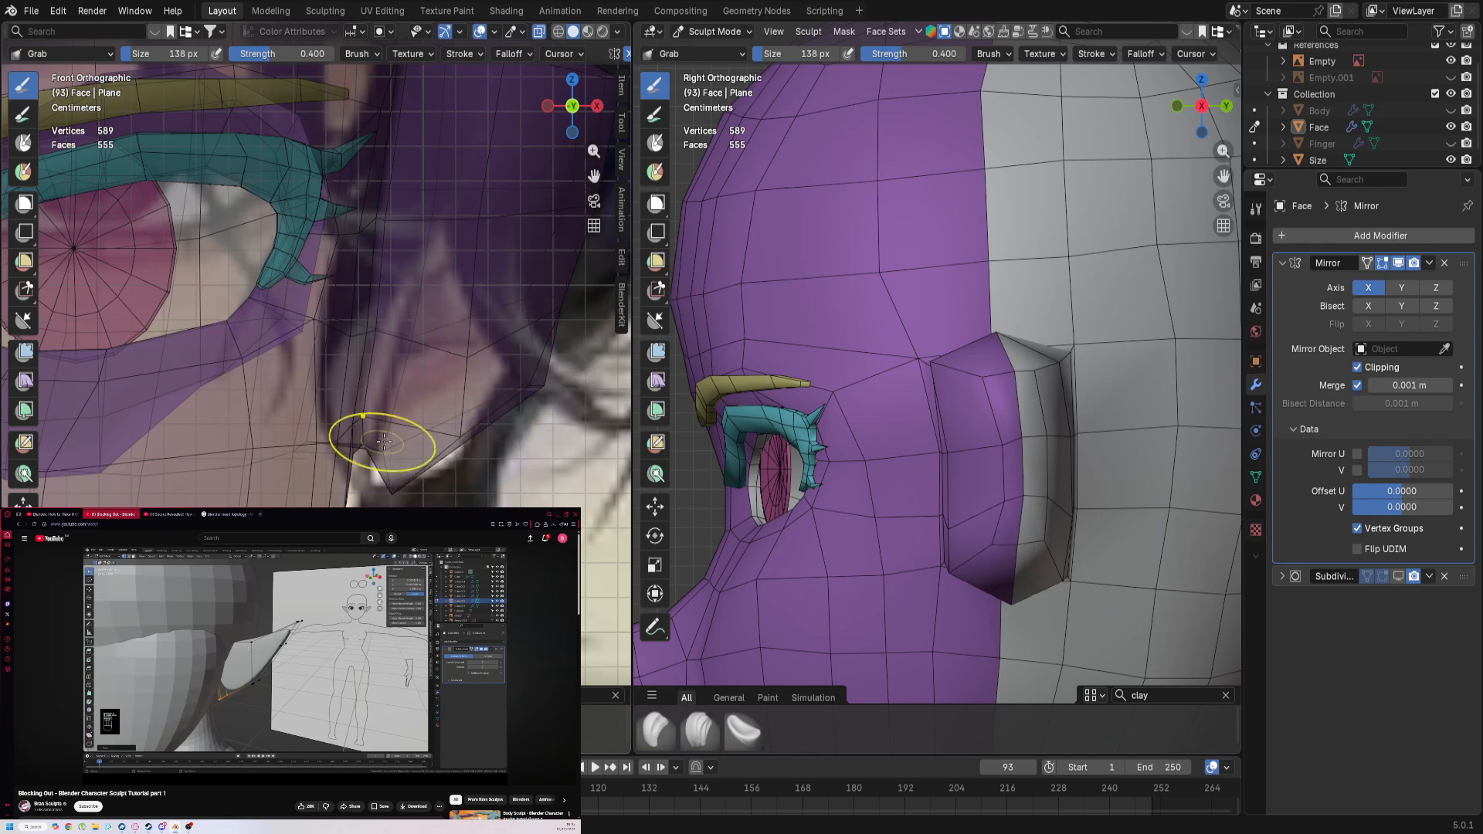
Step: Reshape the ear's outer side slightly inward with the Grab brush to follow the front reference
middle_drag(943, 479, 1004, 491)
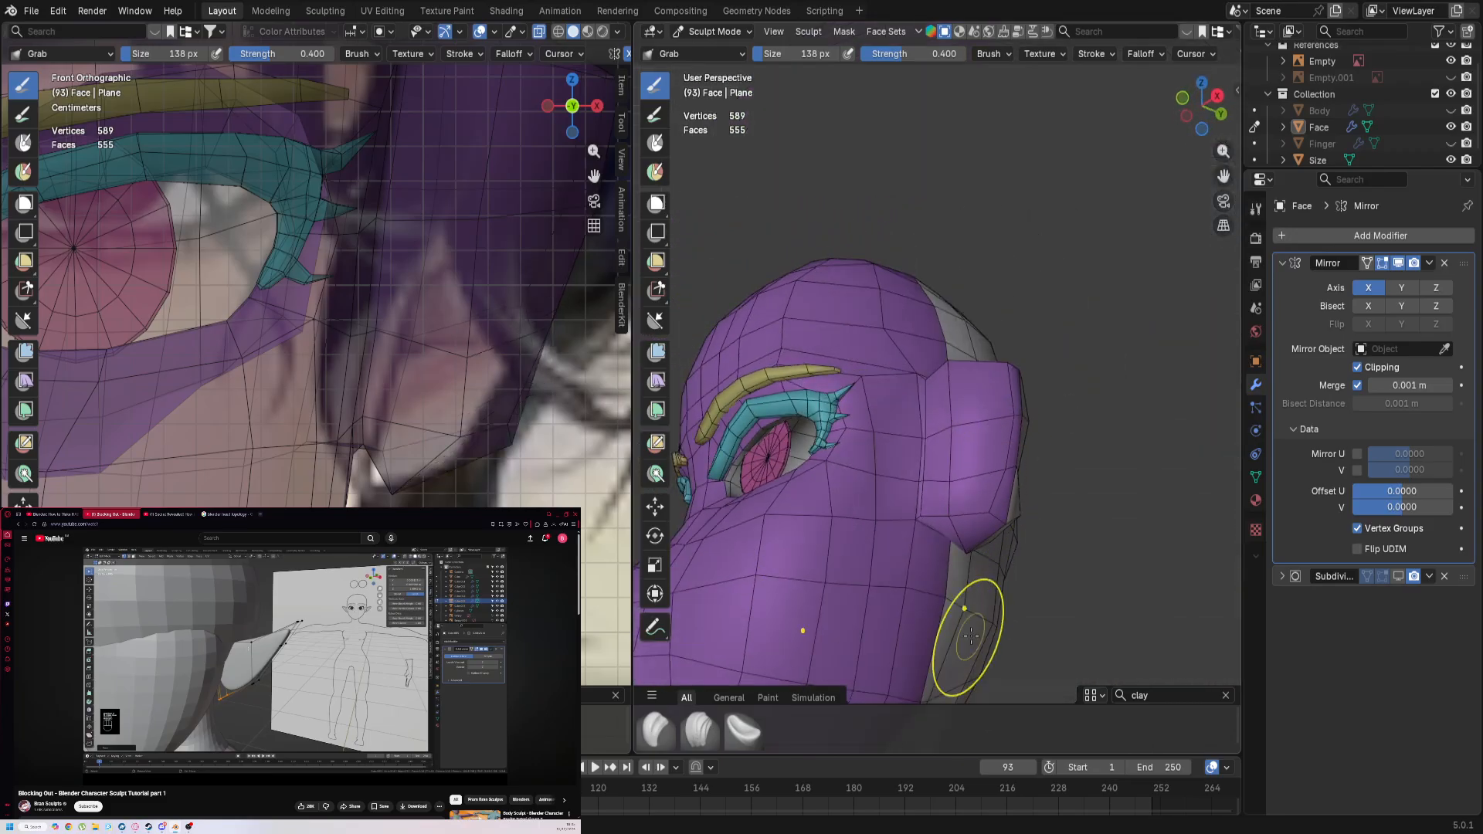
key(KP_1)
scroll(966, 632, down, 1)
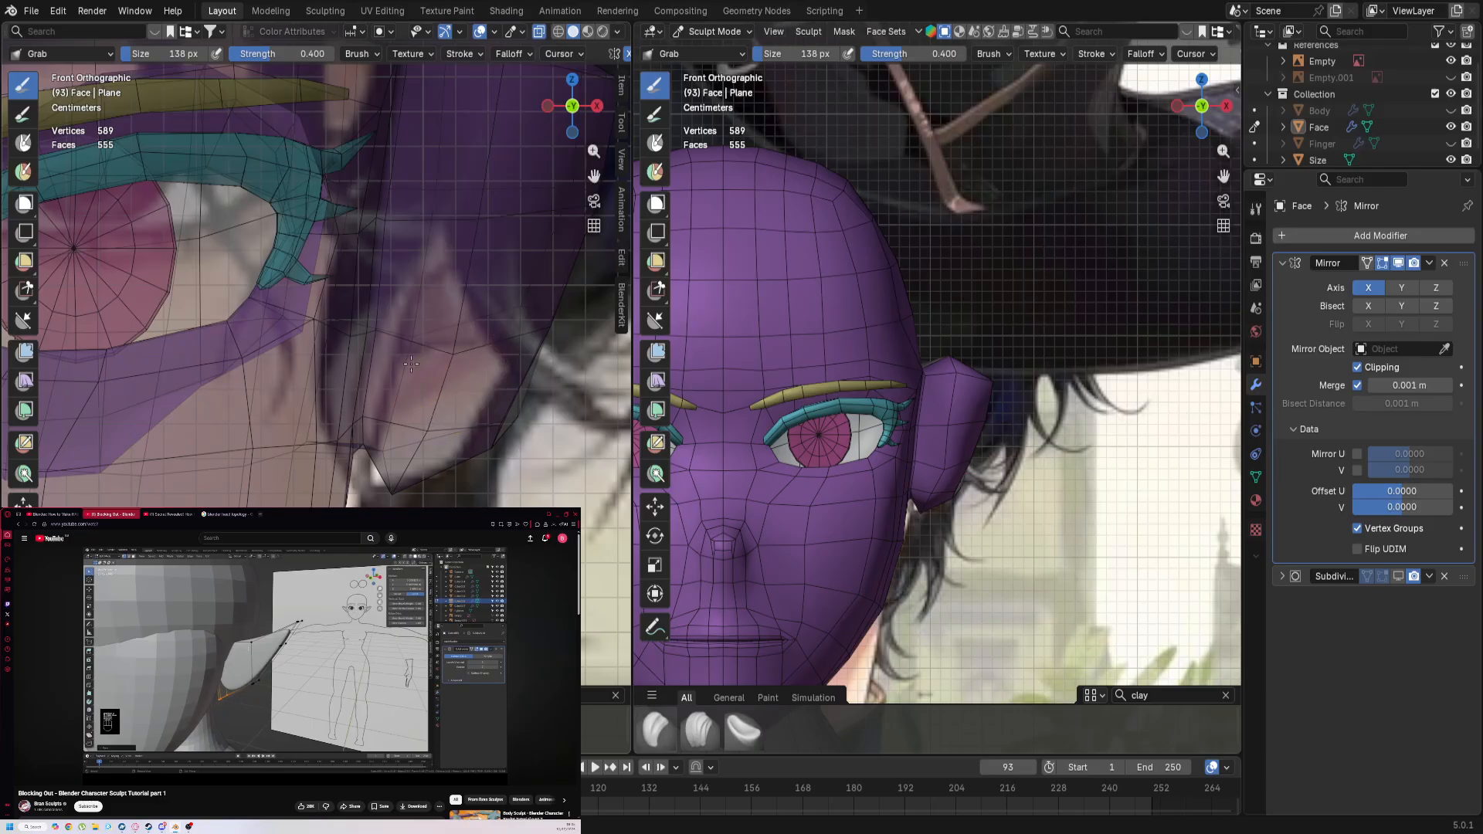
mouse_move(471, 328)
shift+middle_down()
mouse_move(414, 381)
mouse_move(400, 435)
shift+middle_up()
drag(457, 447, 444, 424)
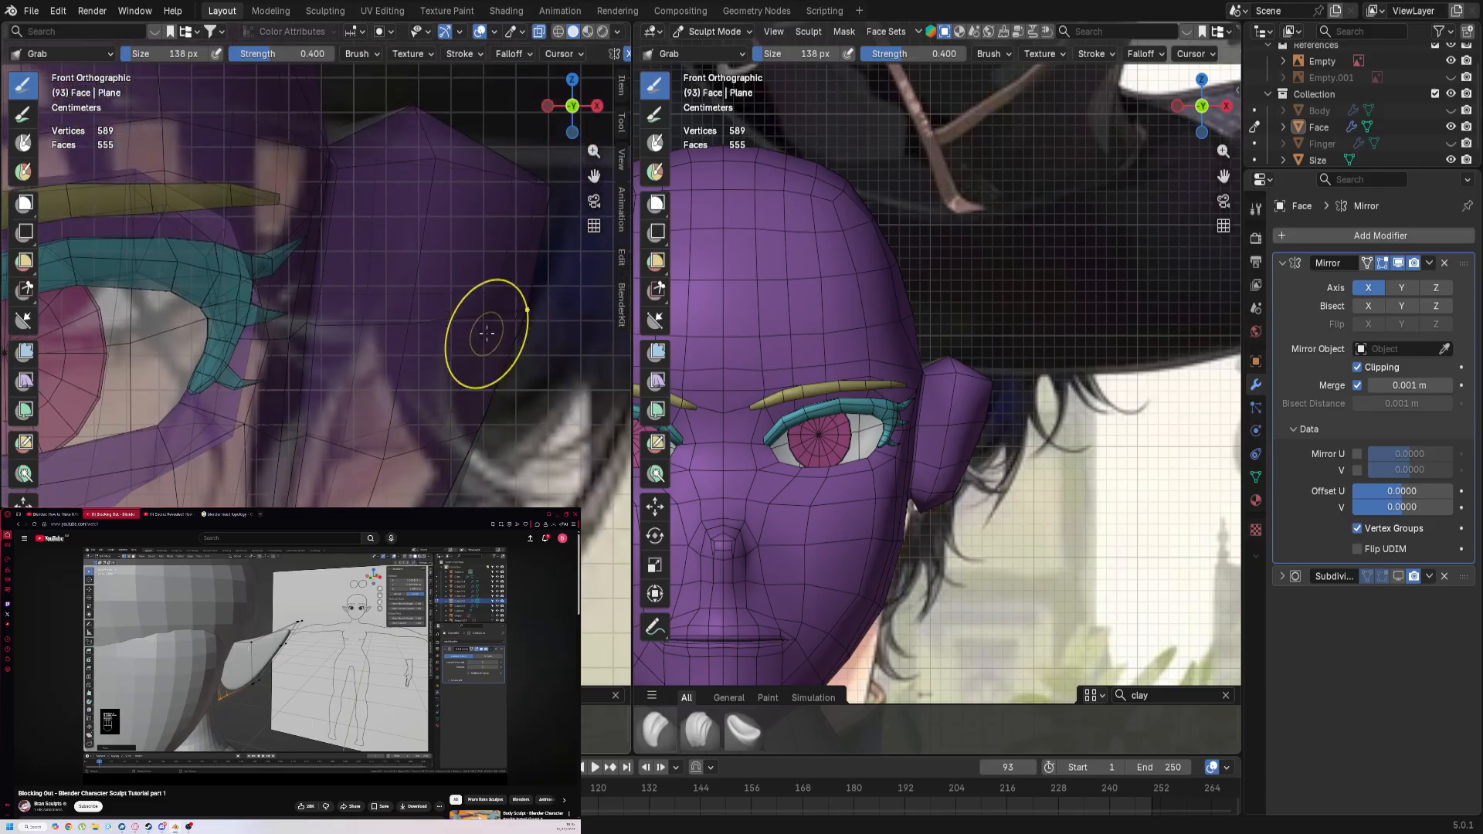
scroll(446, 225, up, 1)
shift+middle_drag(446, 225, 394, 384)
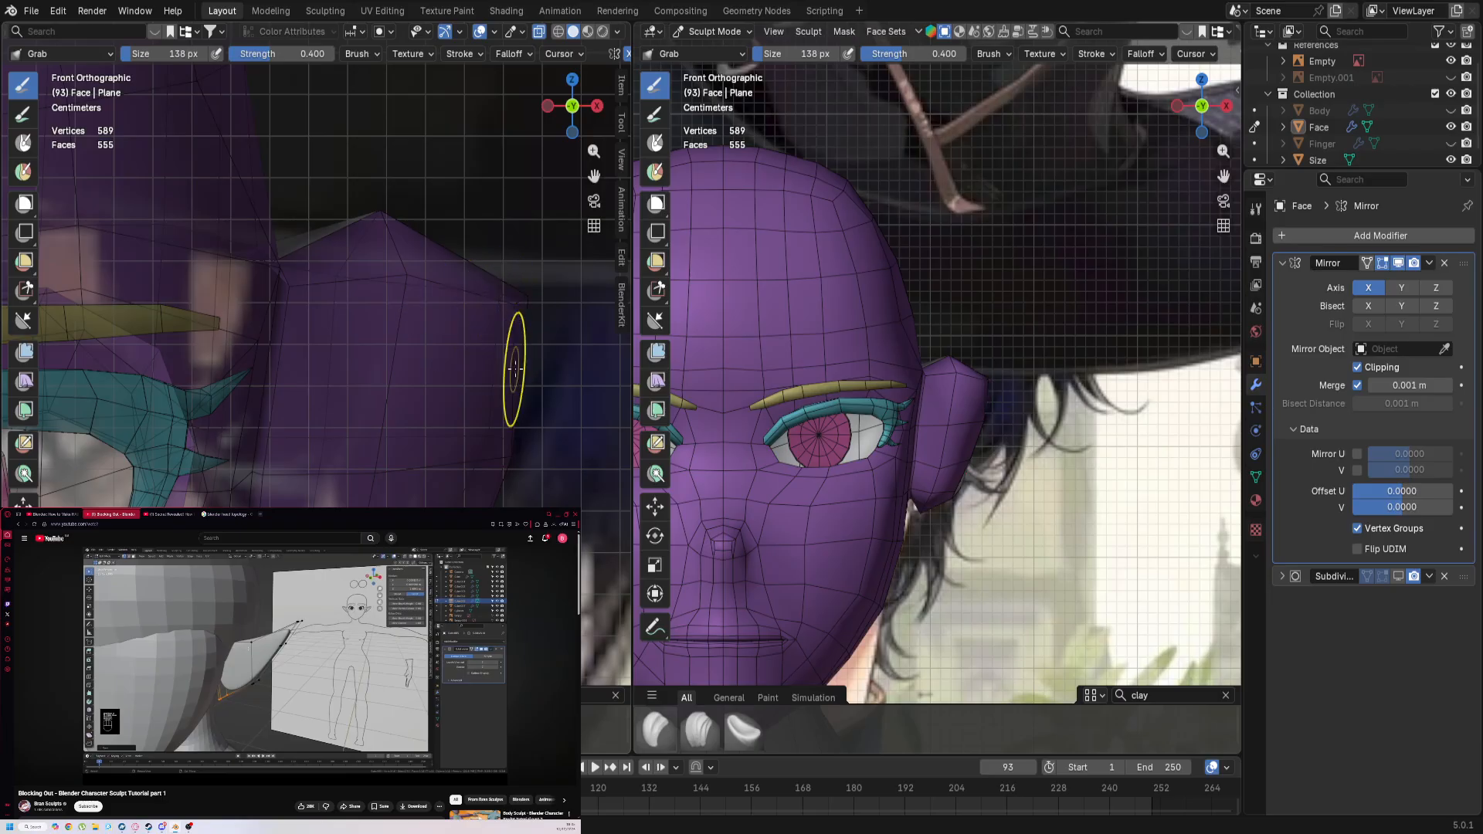
scroll(1036, 441, up, 5)
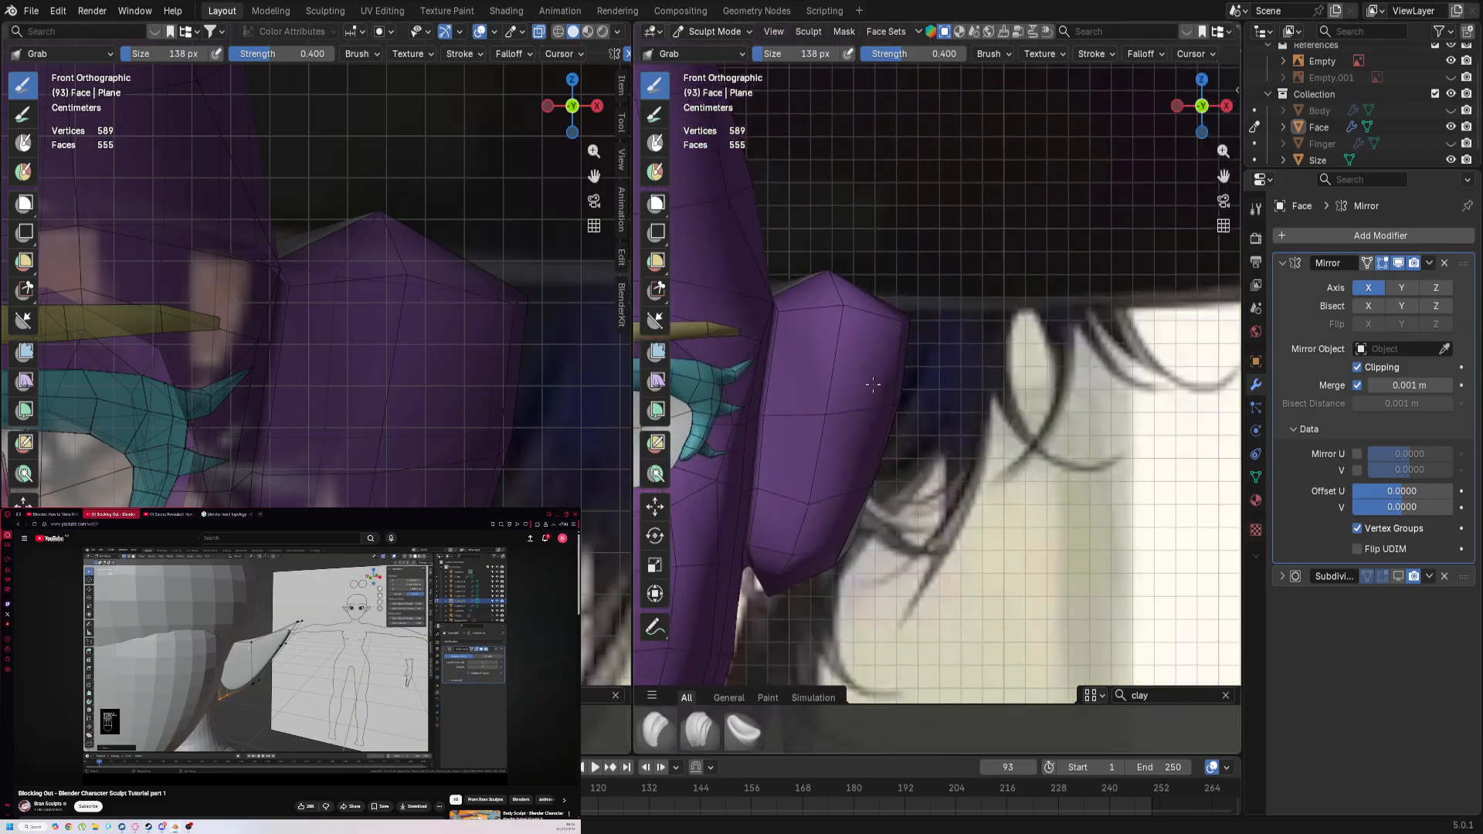
scroll(896, 409, down, 2)
scroll(901, 414, up, 3)
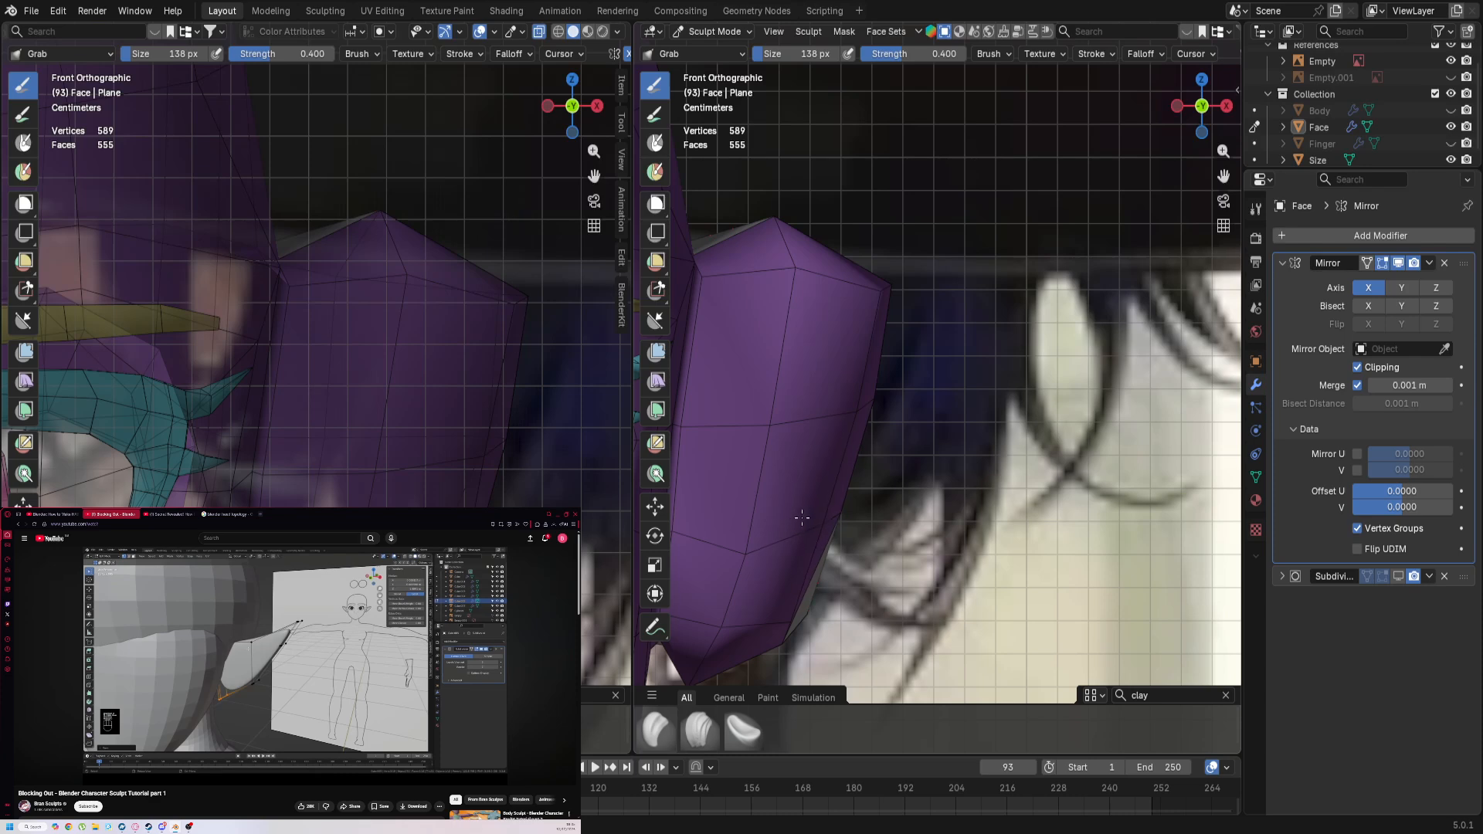
Step: Edit the face mesh's vertices and slide the ear's upper front corner vertex toward its top by a factor of 0.509
key(ctrl+Tab)
click(932, 471)
key(1)
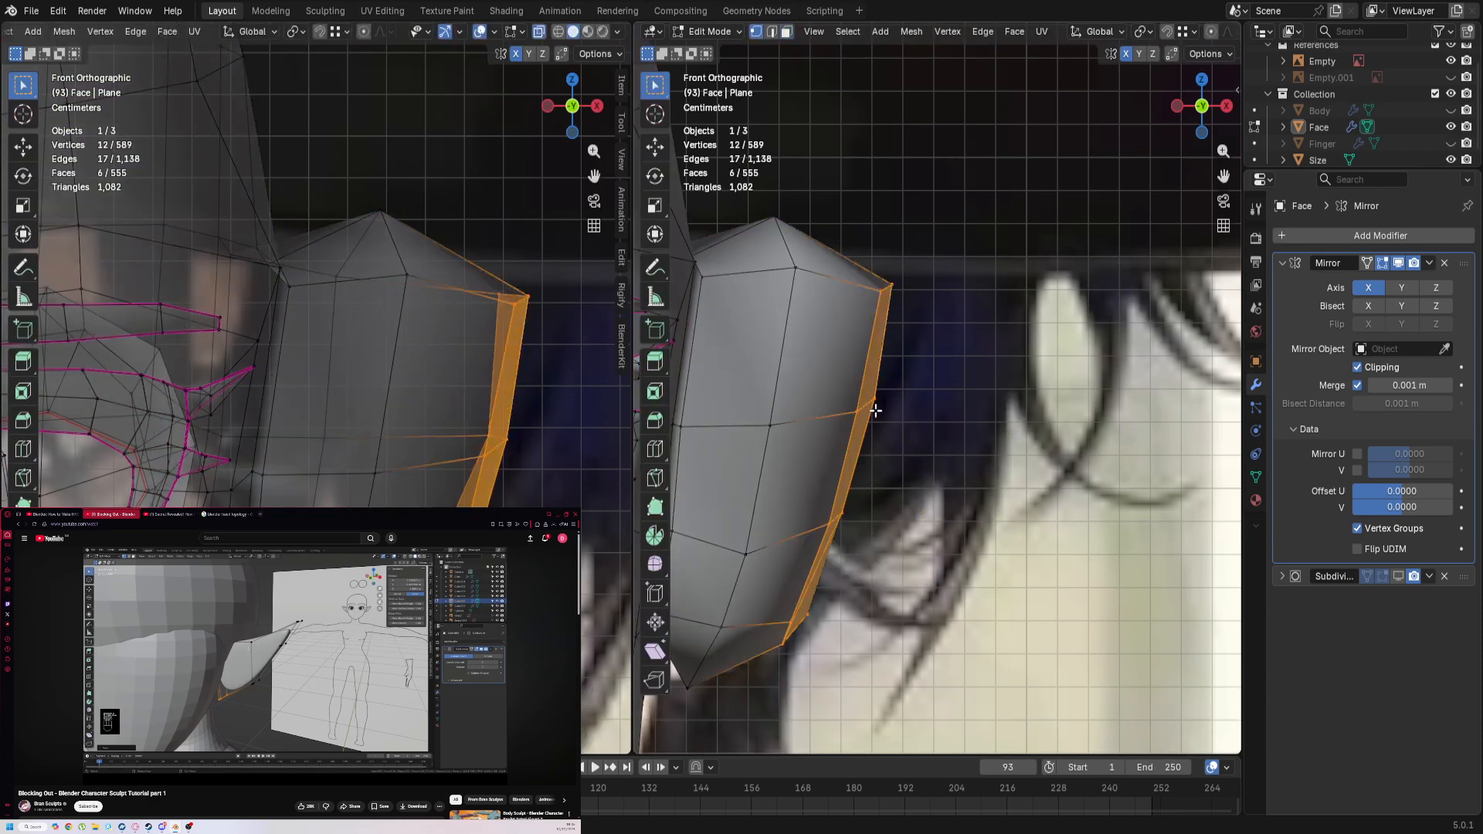
click(874, 410)
middle_drag(888, 385, 999, 656)
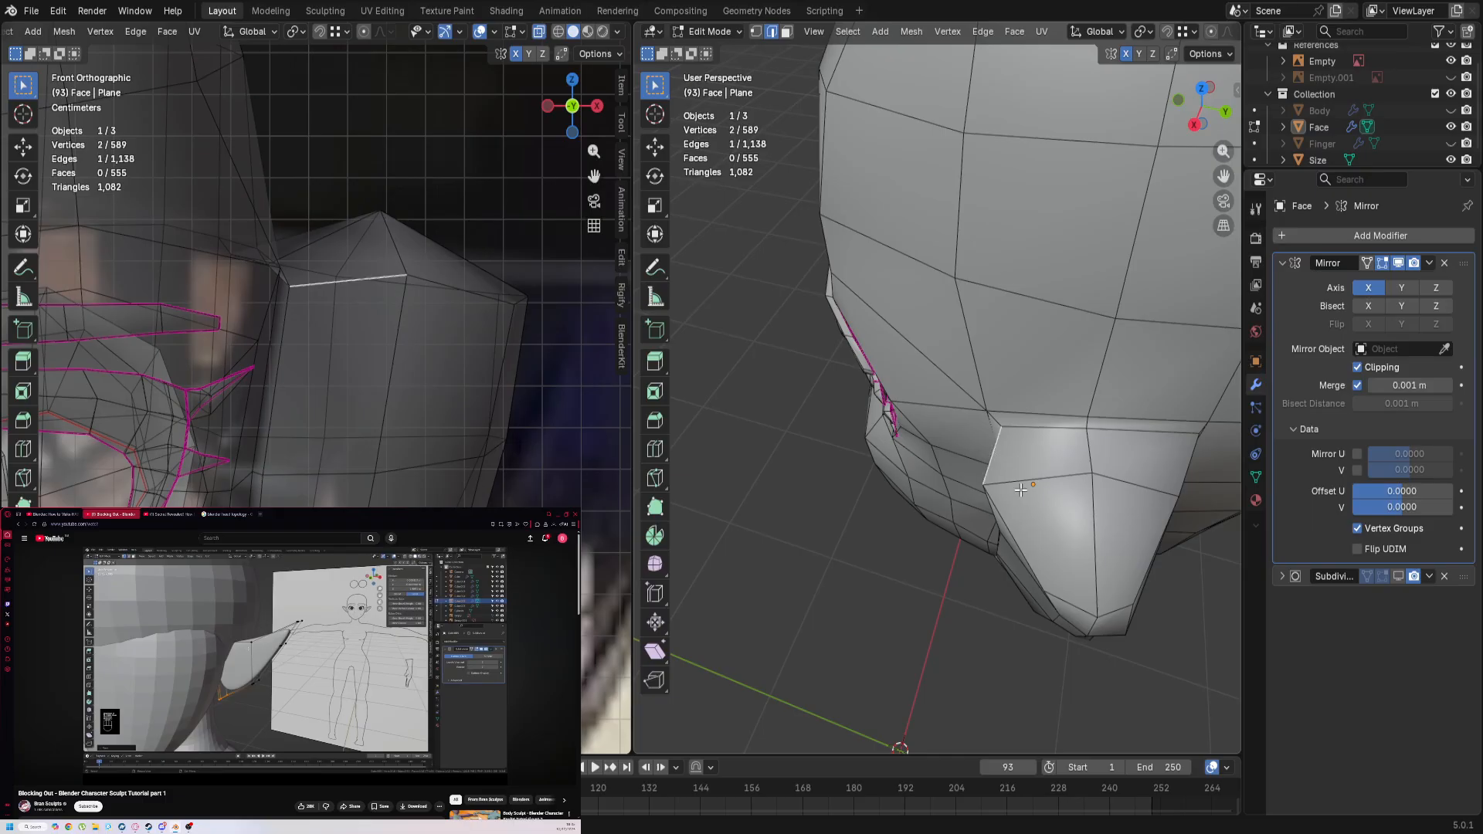
key(1)
alt+click(990, 490)
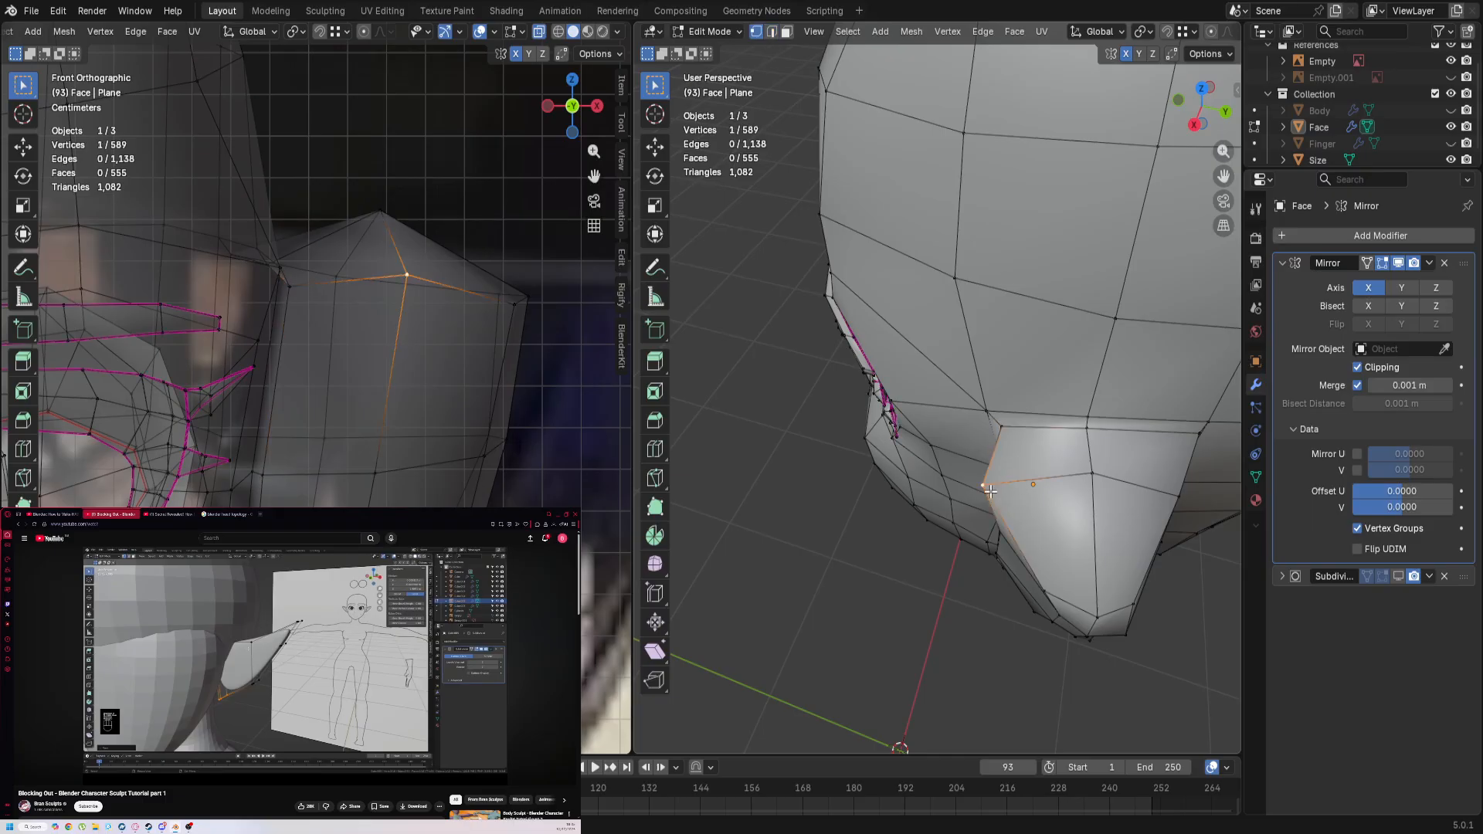
key(shift+v)
click(800, 487)
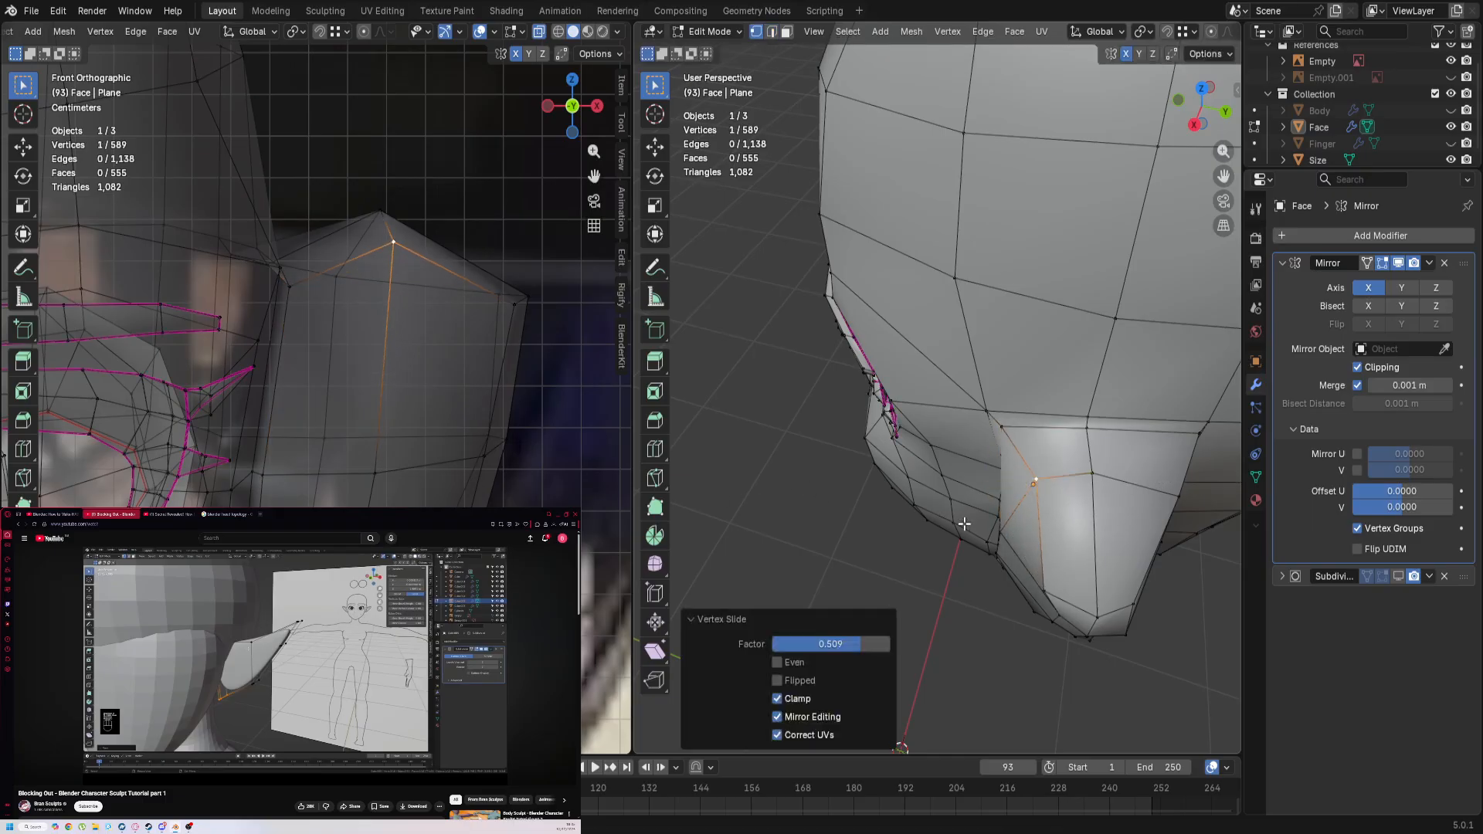
Step: In right view, move the ear's middle front edge 0.018656 m in Y and 0.002173 m in Z
click(1007, 531)
middle_drag(1004, 526, 885, 76)
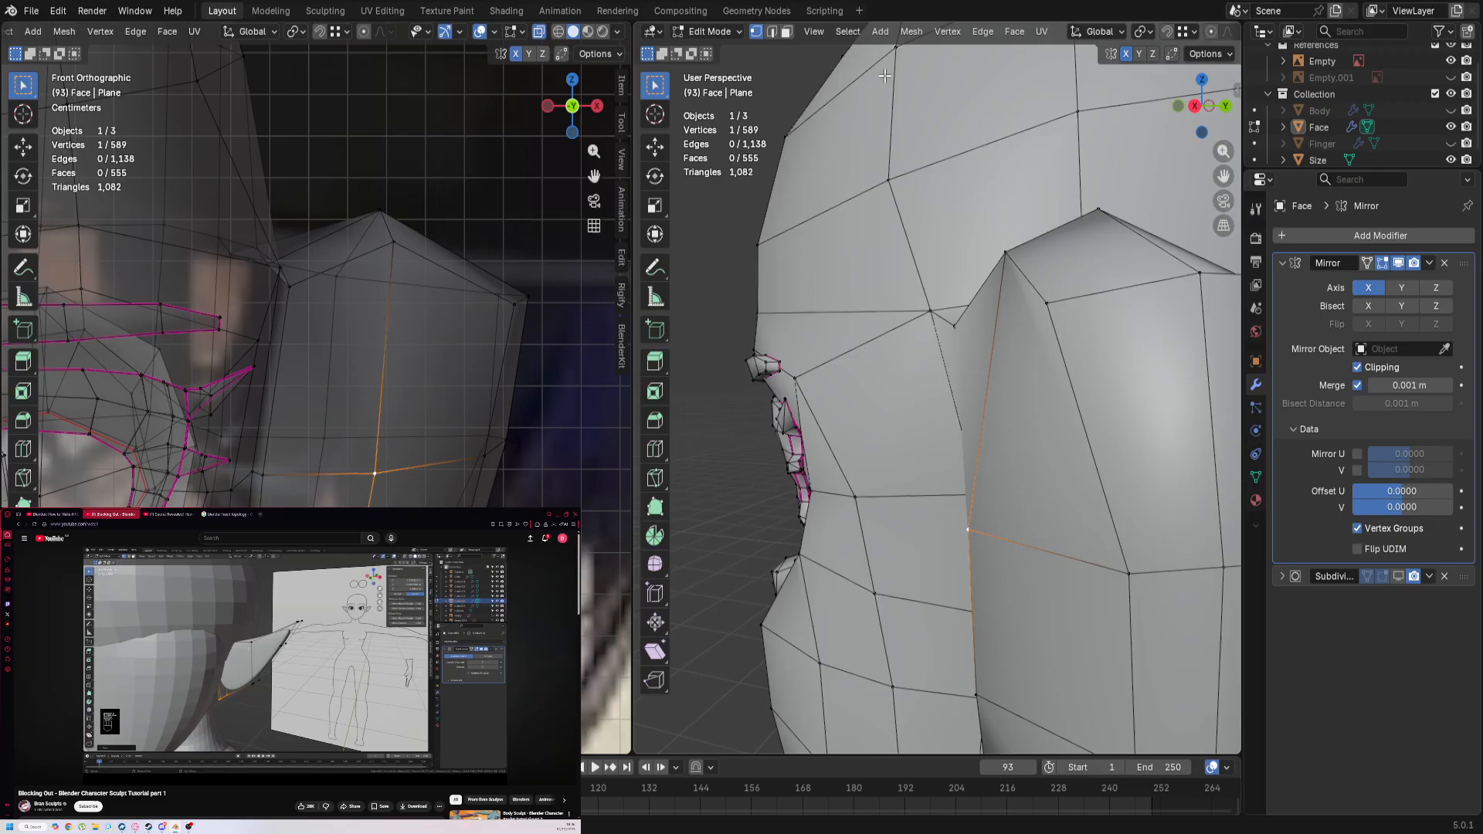
key(2)
click(978, 621)
key(KP_3)
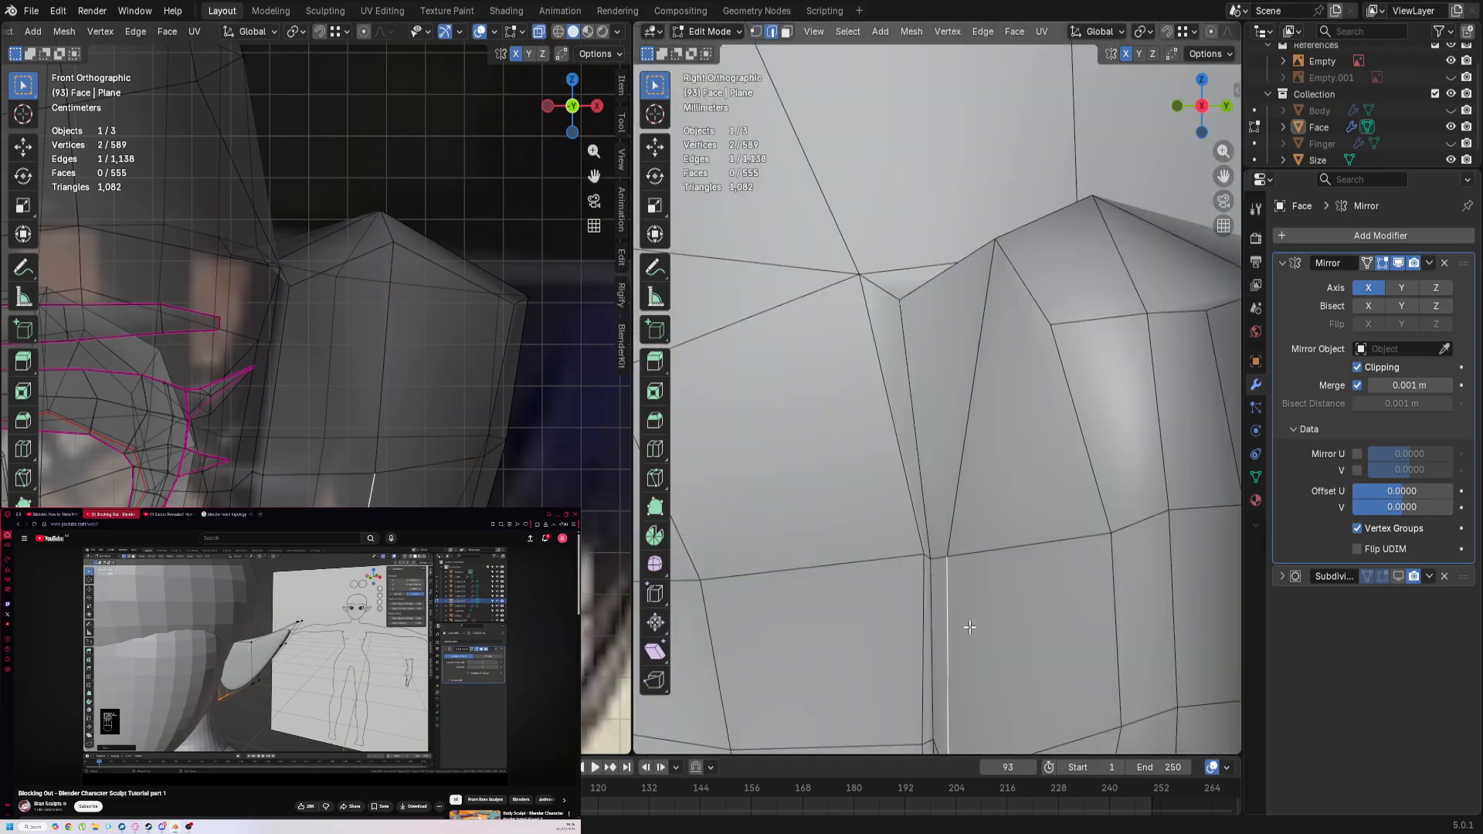
scroll(970, 626, down, 4)
key(g)
click(797, 555)
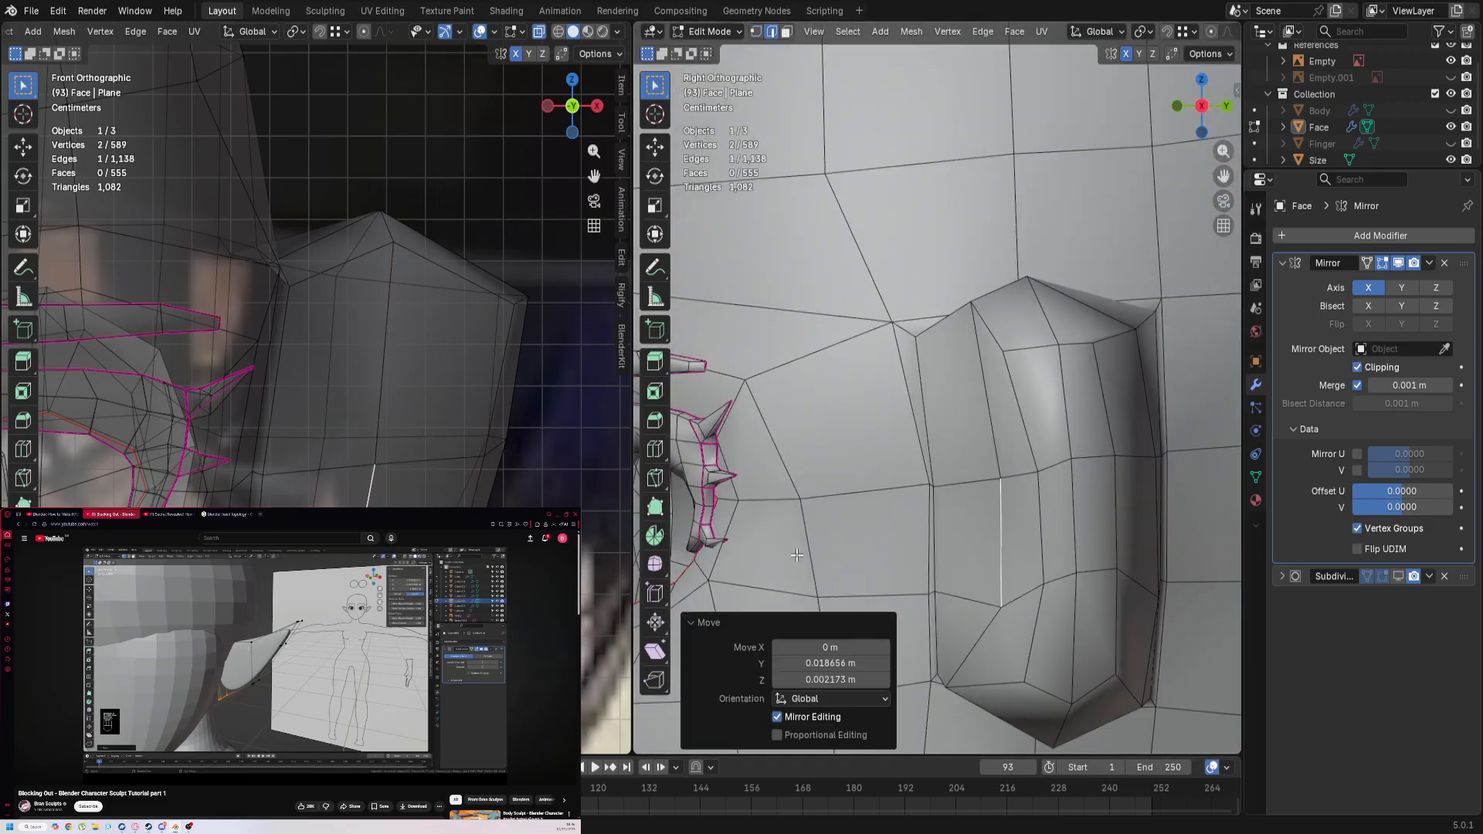
Step: Move the ear's lower front vertex 0.012137 m in Y and 0.001199 m in Z
key(1)
click(964, 689)
key(g)
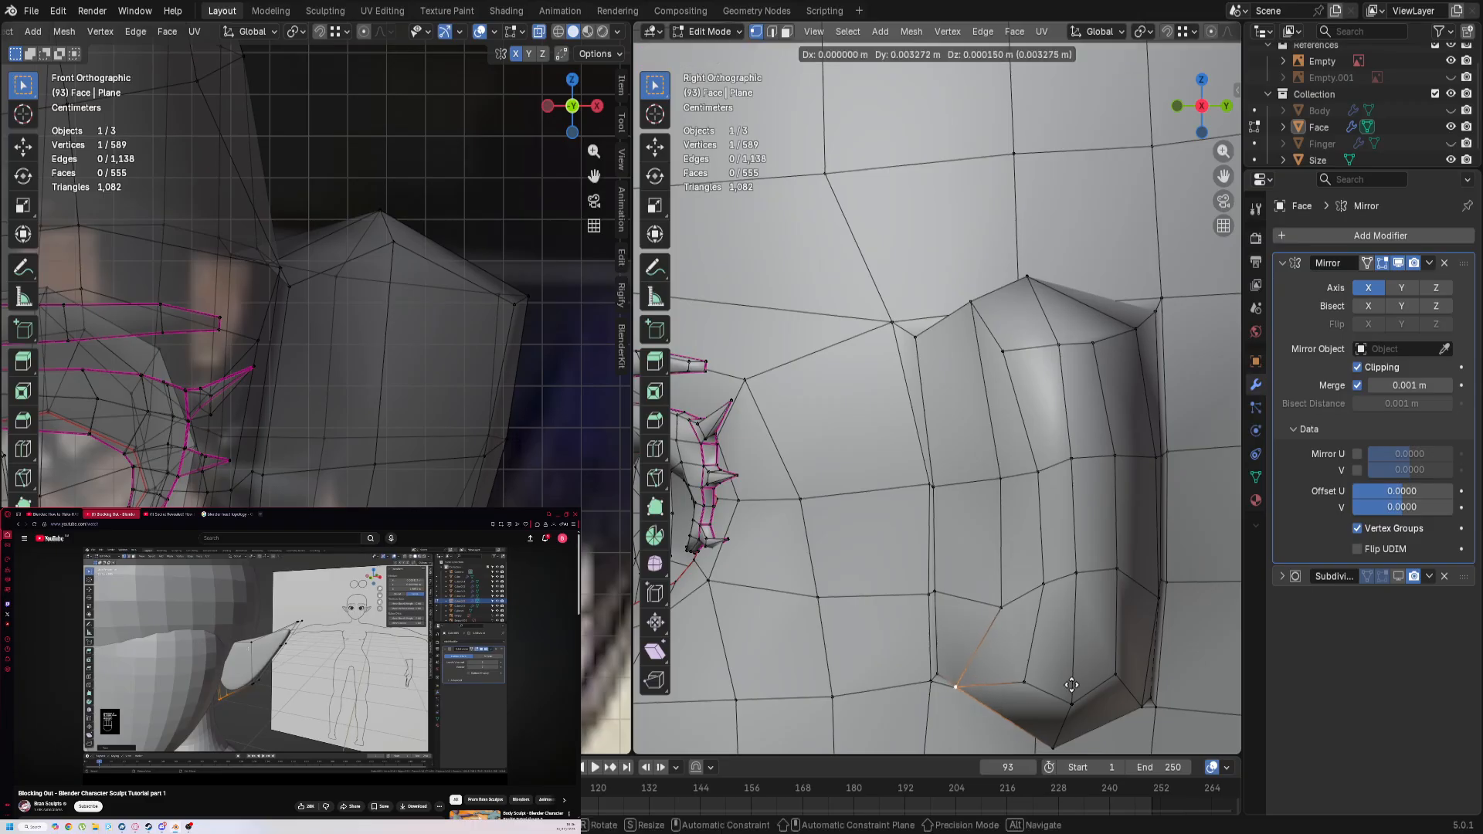
click(736, 651)
Step: Move the vertex at the ear's bottom tip slightly forward toward the face
shift+middle_drag(985, 633, 946, 316)
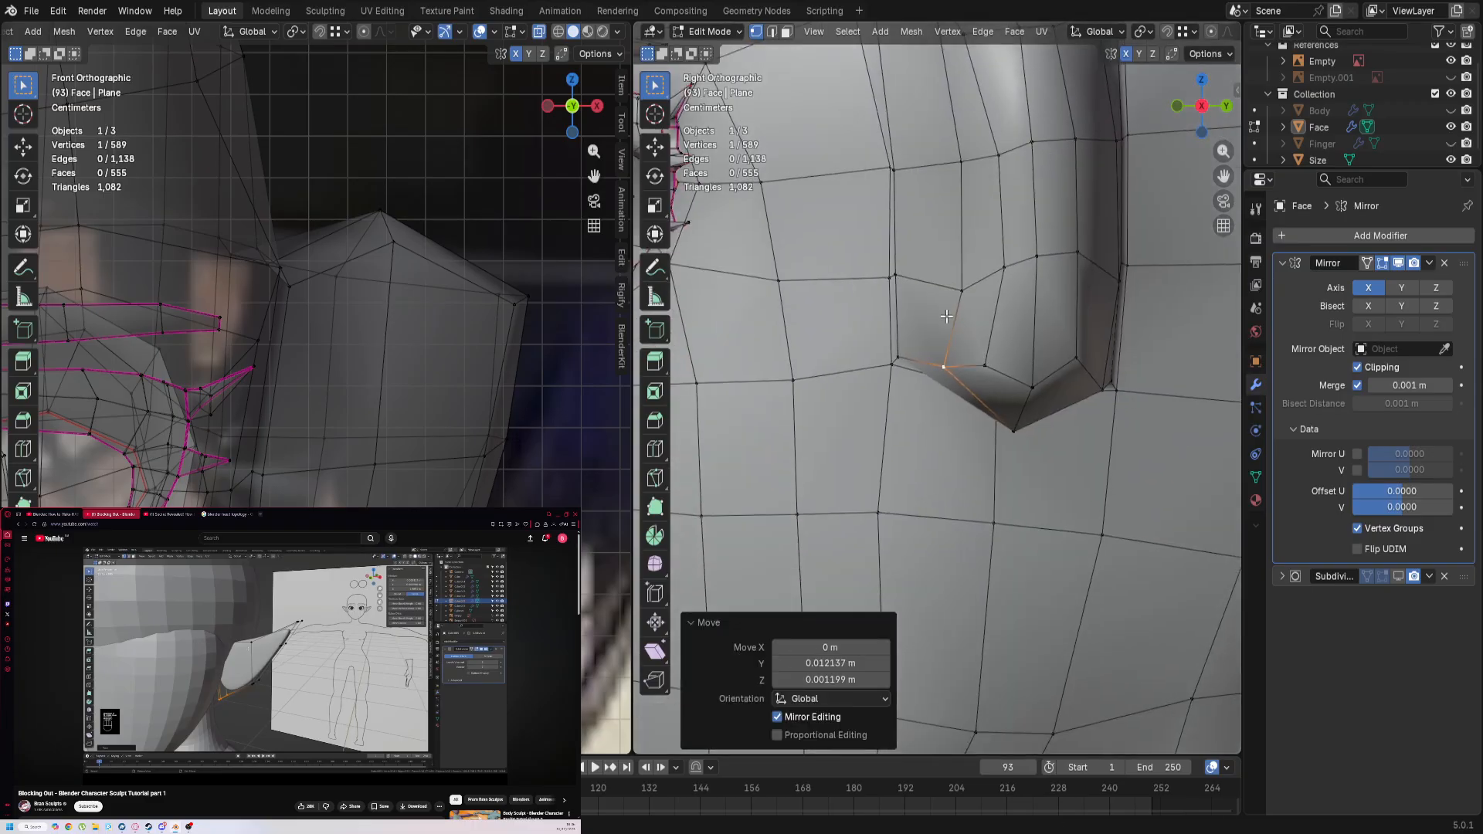
click(1013, 430)
key(g)
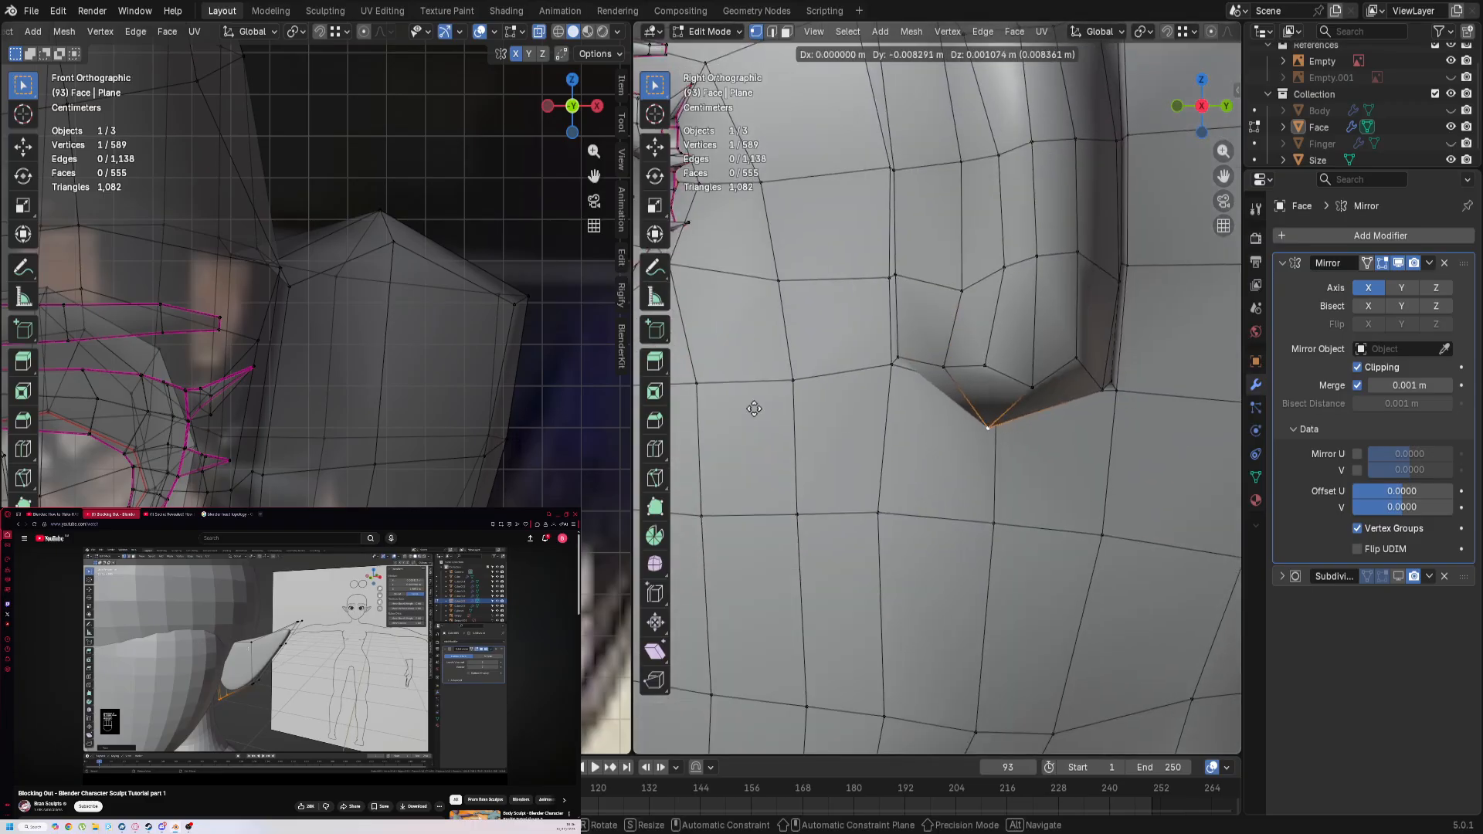
click(799, 399)
Step: Move the narrow face at the ear's front base backward to curve the front attachment line
key(alt+a)
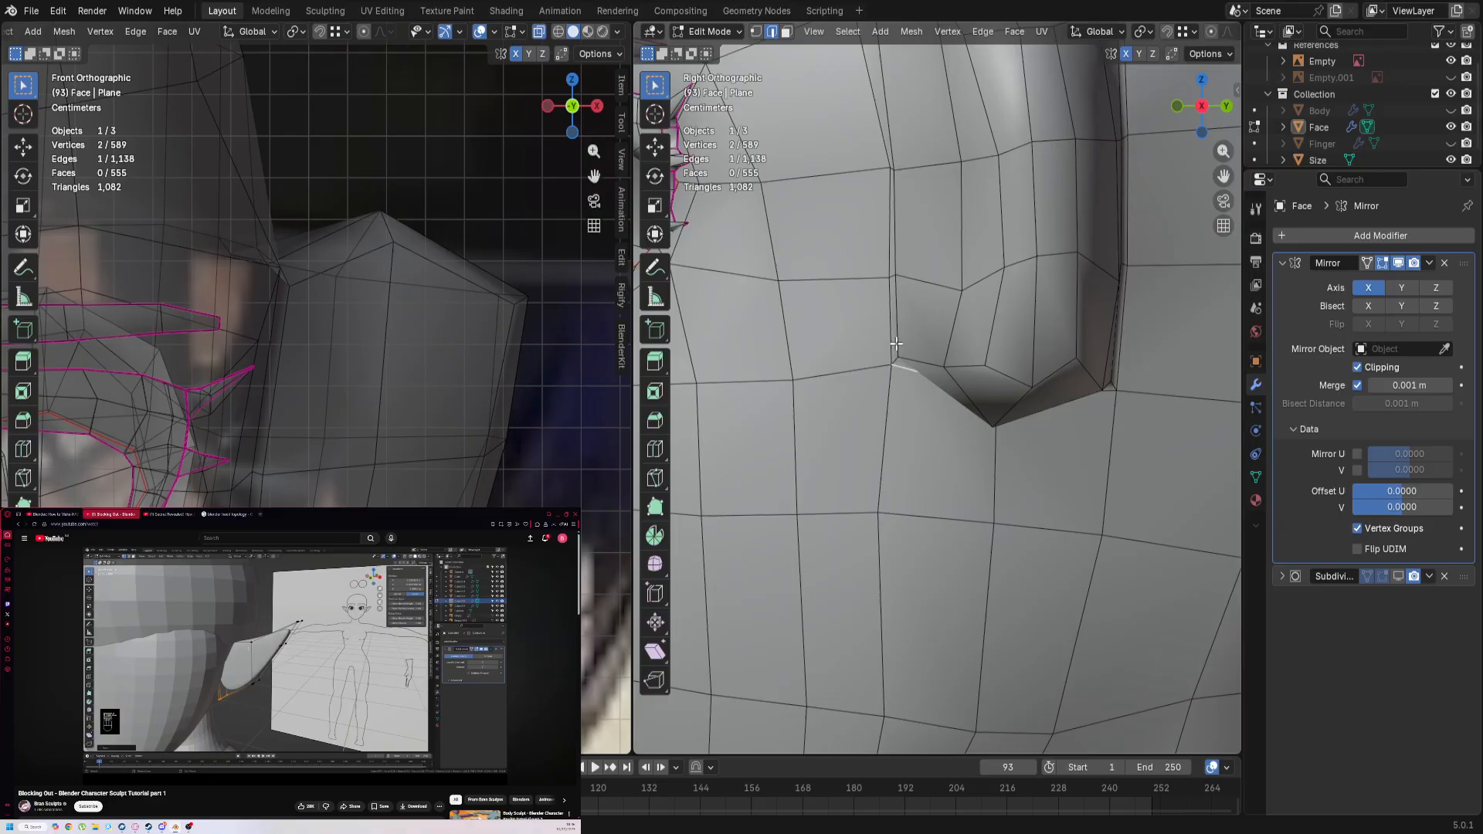
key(3)
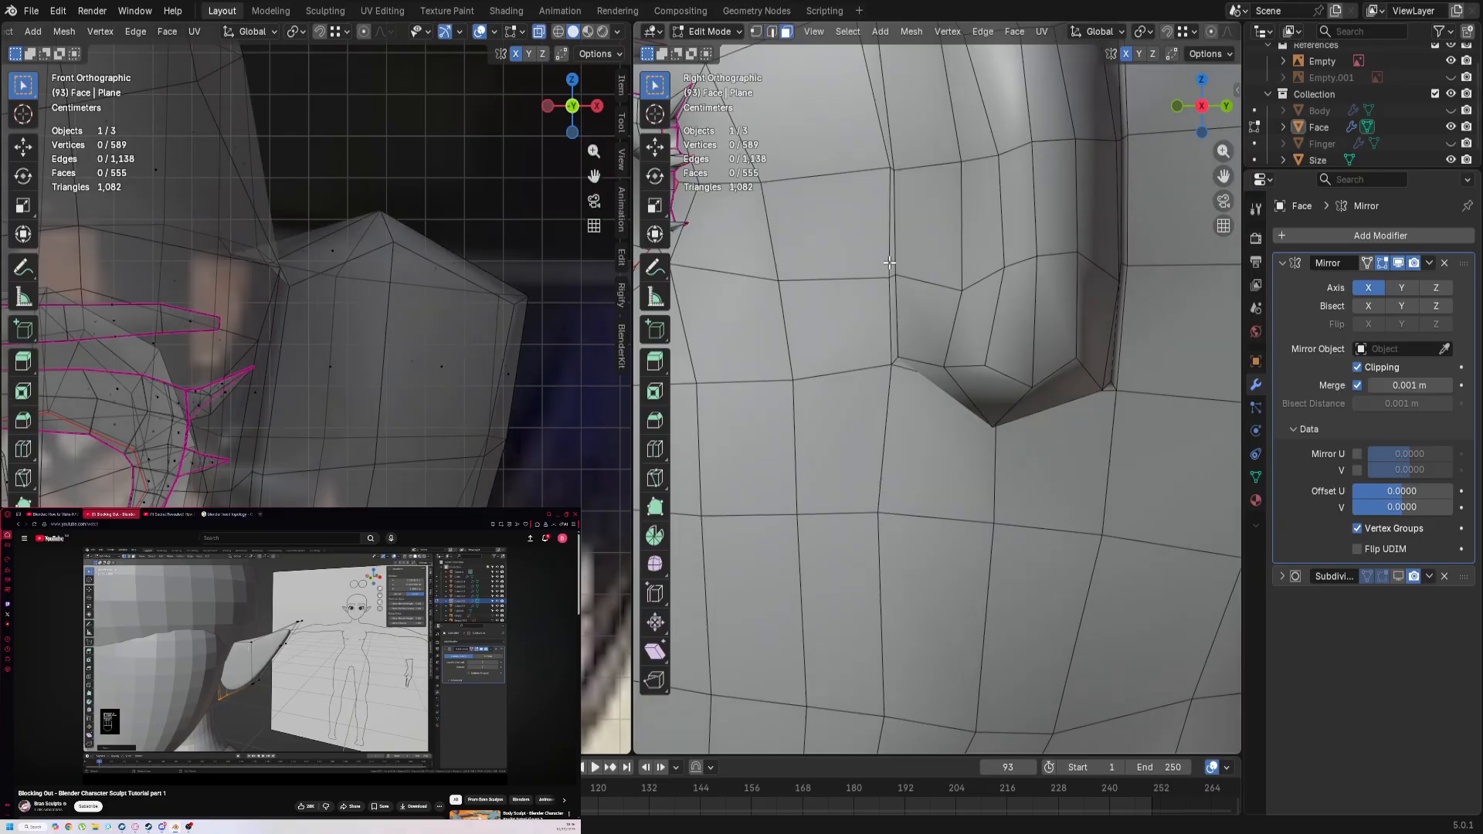
key(g)
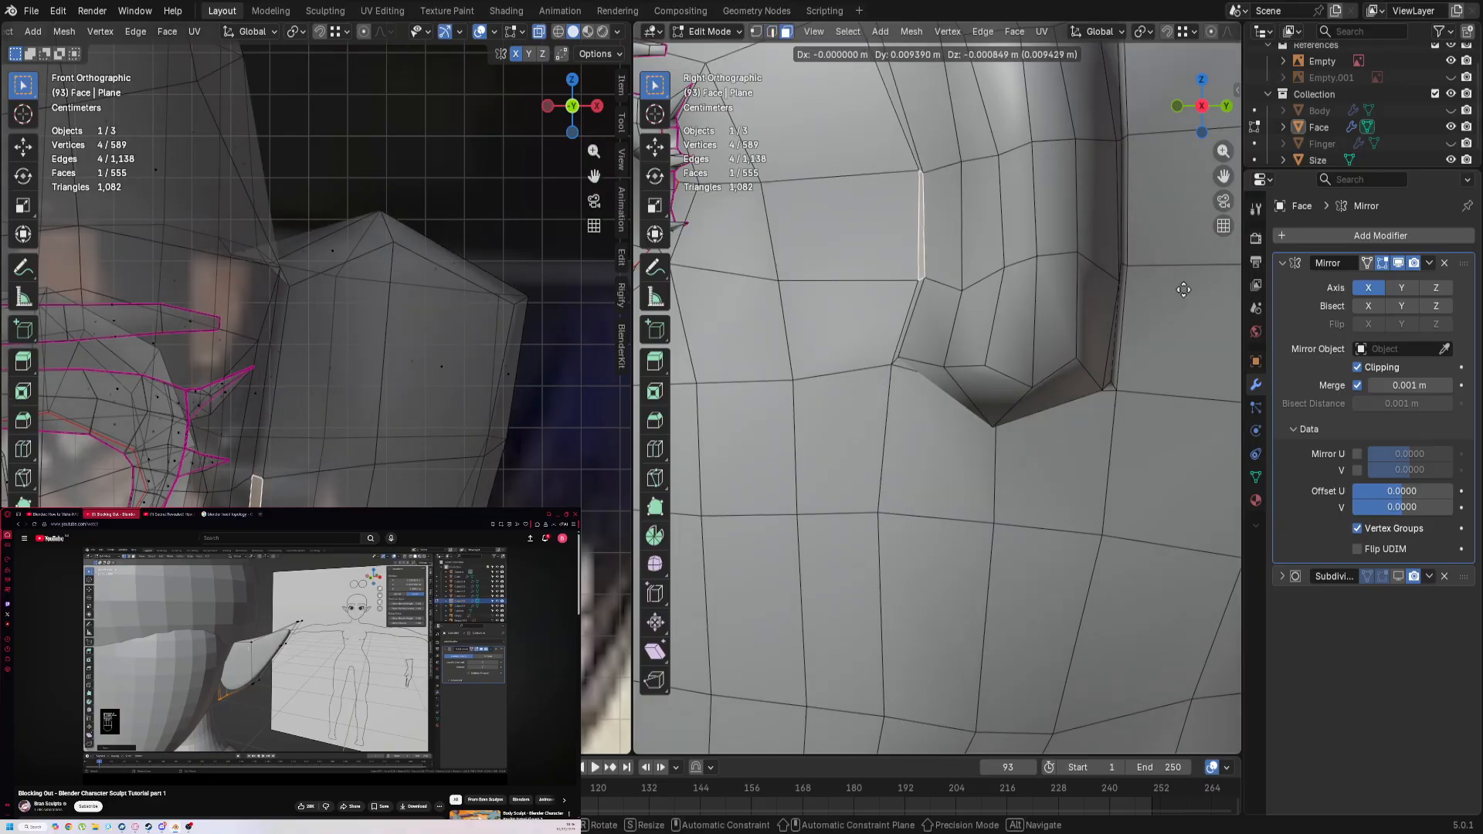
click(1075, 286)
Step: Turn off X-ray in the front viewport and select the temple vertex just above the ear
scroll(999, 429, up, 3)
click(861, 280)
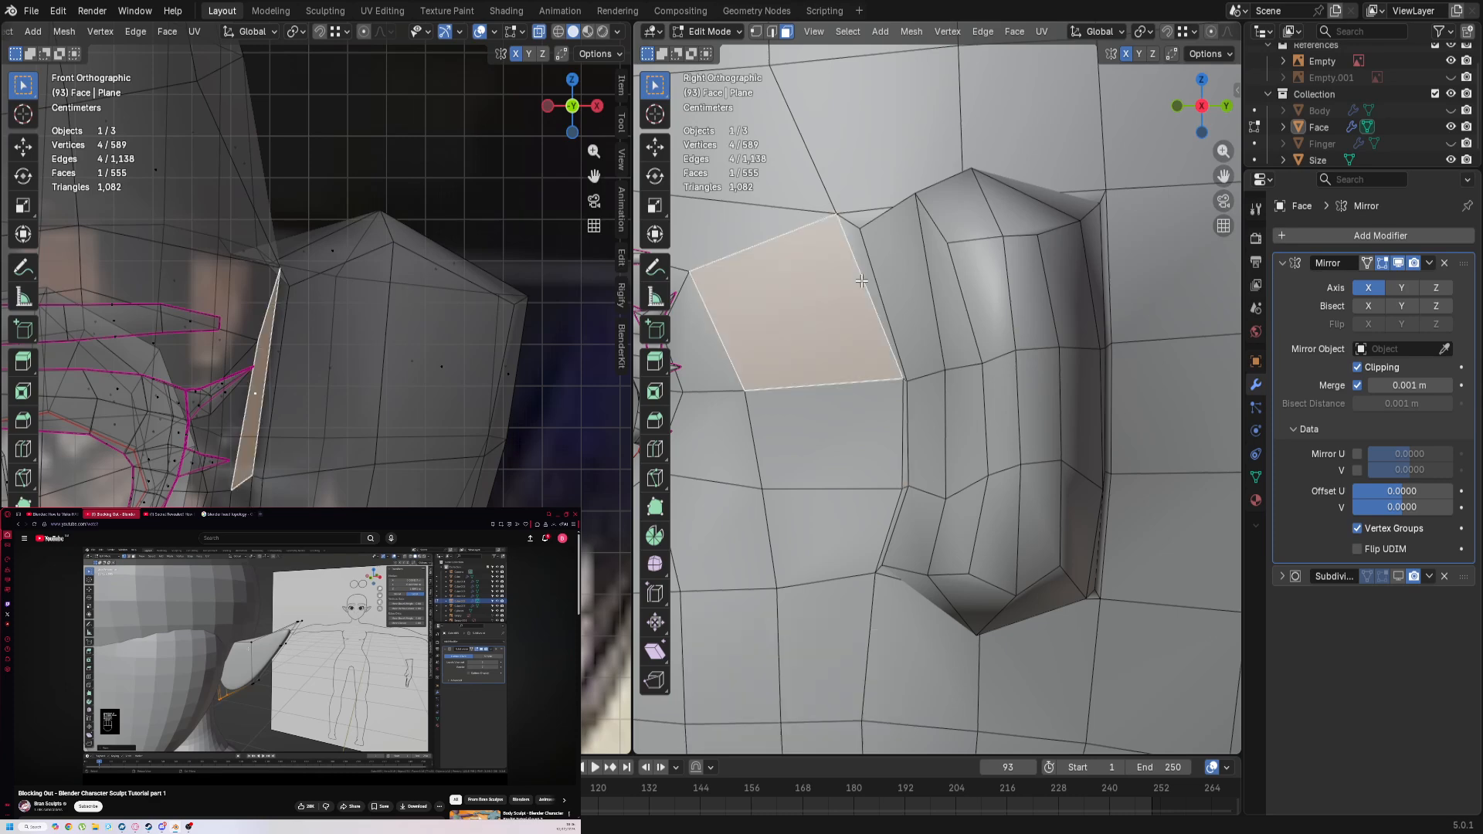
scroll(391, 486, down, 3)
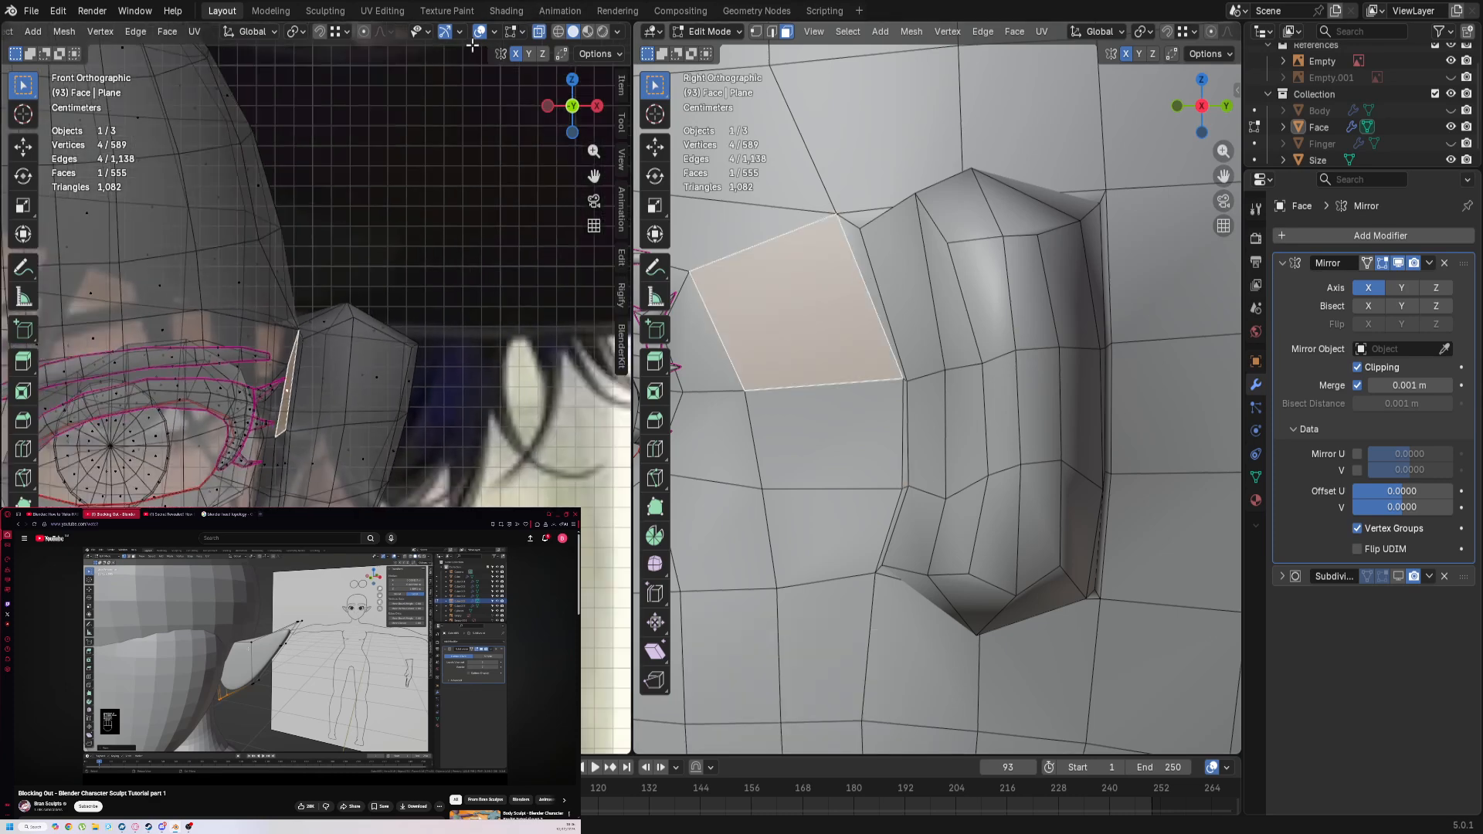
click(536, 28)
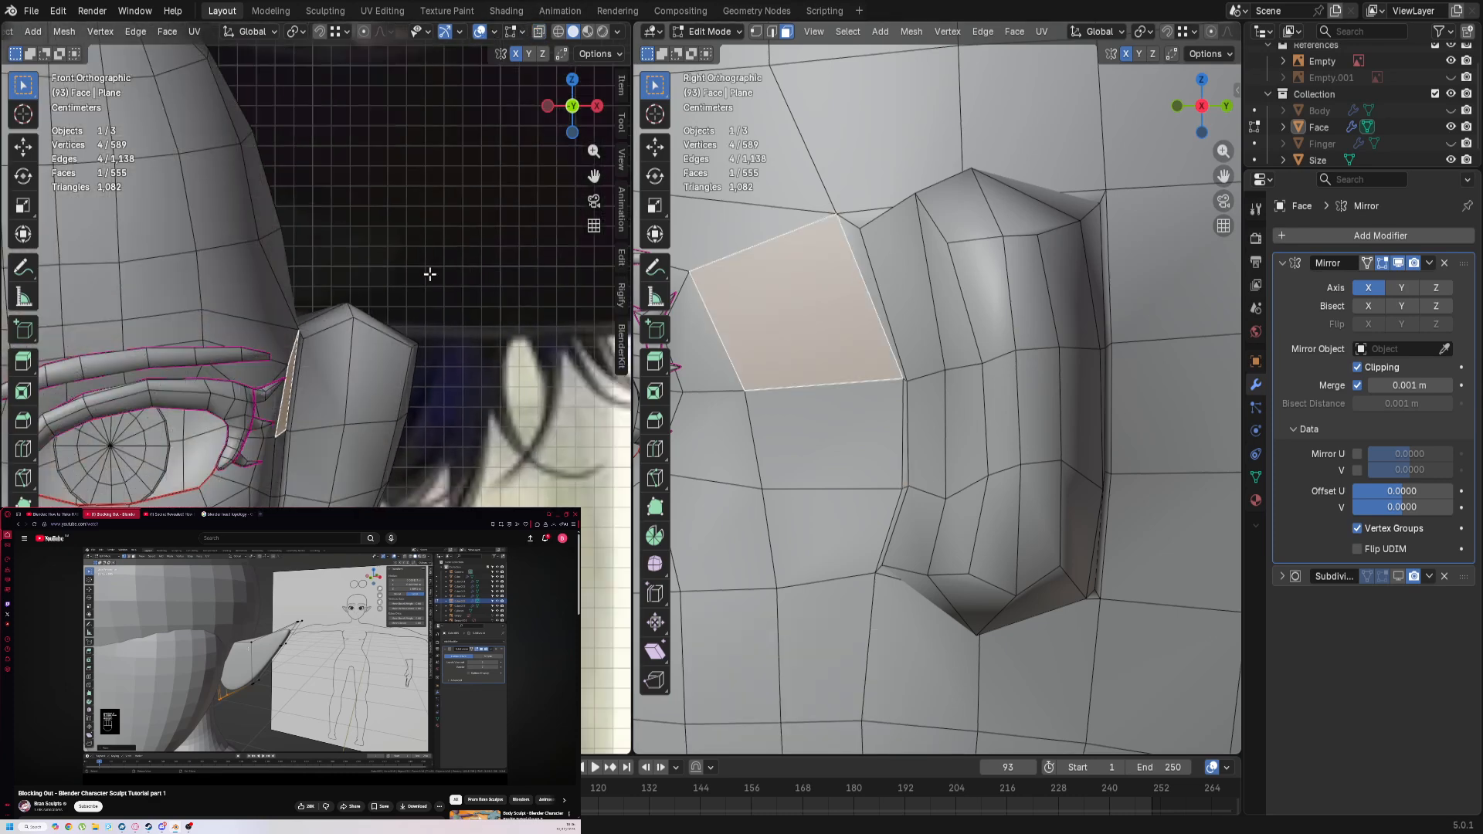
click(273, 251)
scroll(272, 249, down, 3)
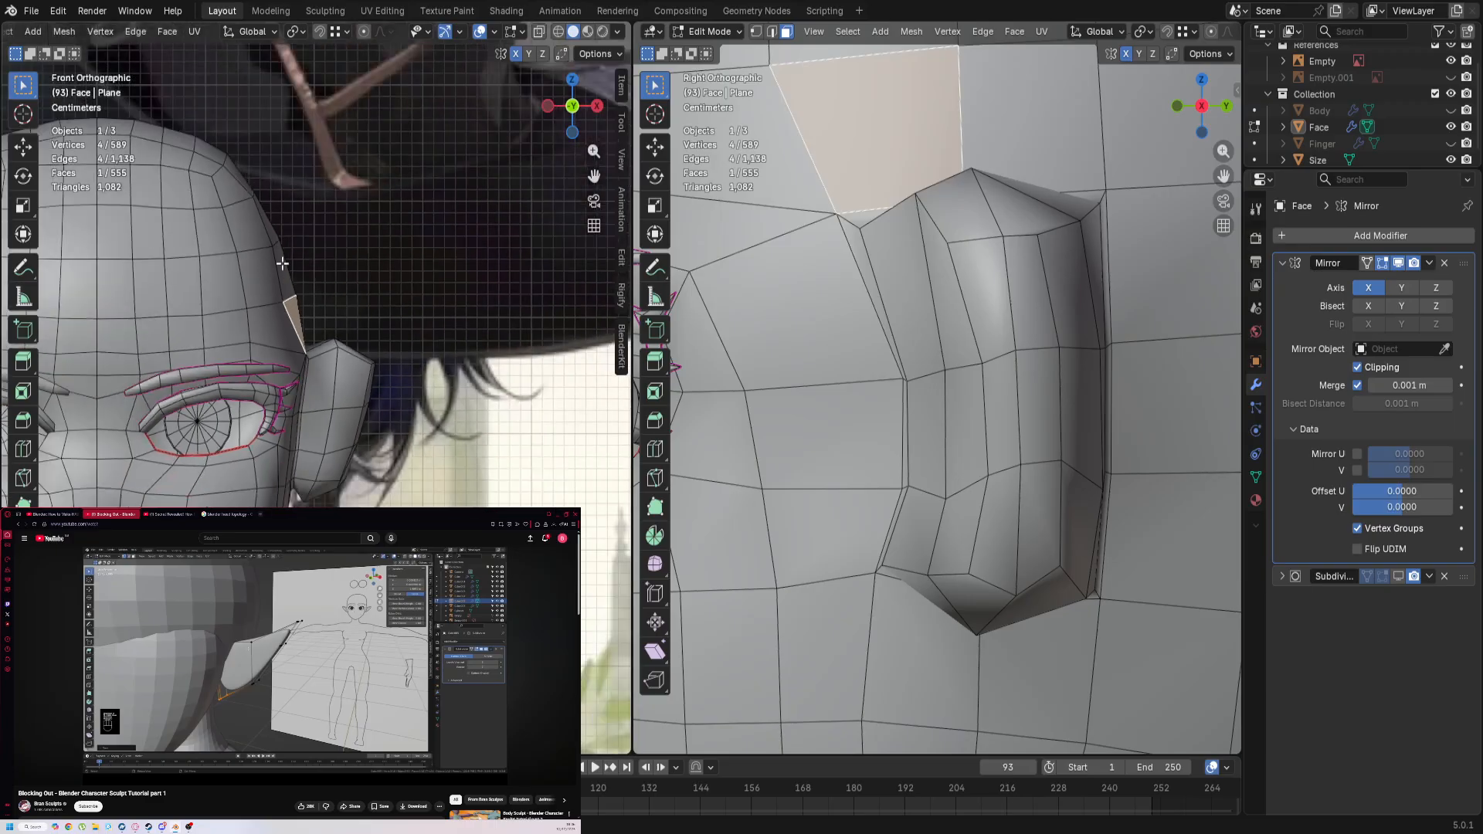
scroll(271, 250, up, 3)
key(1)
click(274, 237)
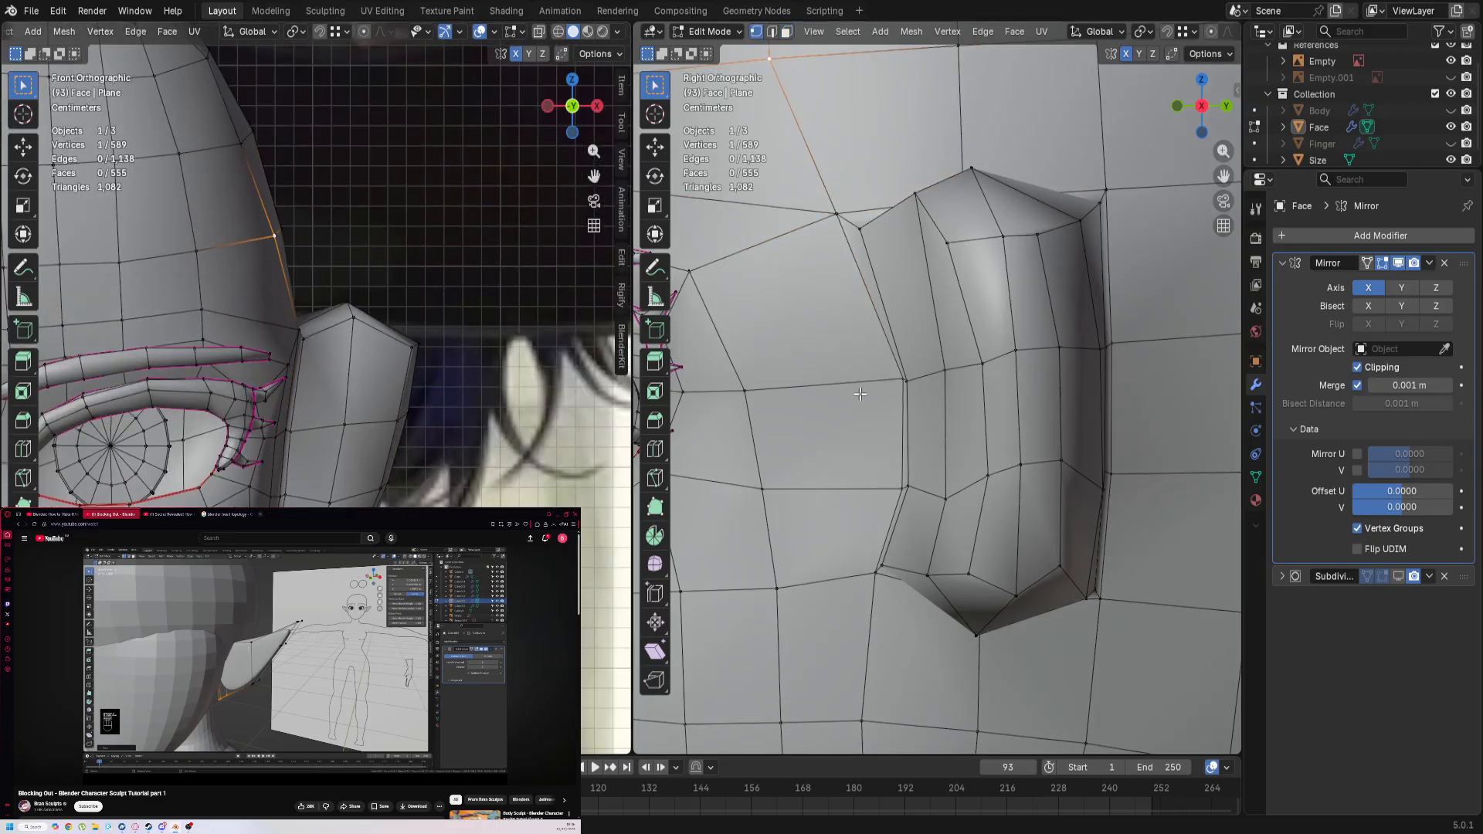
Step: Move the upper rear edge at the ear's base 0.002876 m in X, -0.009026 m in Y and 0.001346 m in Z
scroll(859, 394, down, 4)
mouse_move(902, 421)
middle_down()
mouse_move(1056, 248)
mouse_move(986, 208)
mouse_move(924, 309)
mouse_move(1016, 325)
mouse_move(904, 447)
middle_up()
click(1040, 288)
middle_drag(1069, 288, 1012, 154)
key(2)
middle_drag(1054, 332, 1043, 449)
scroll(1043, 323, up, 2)
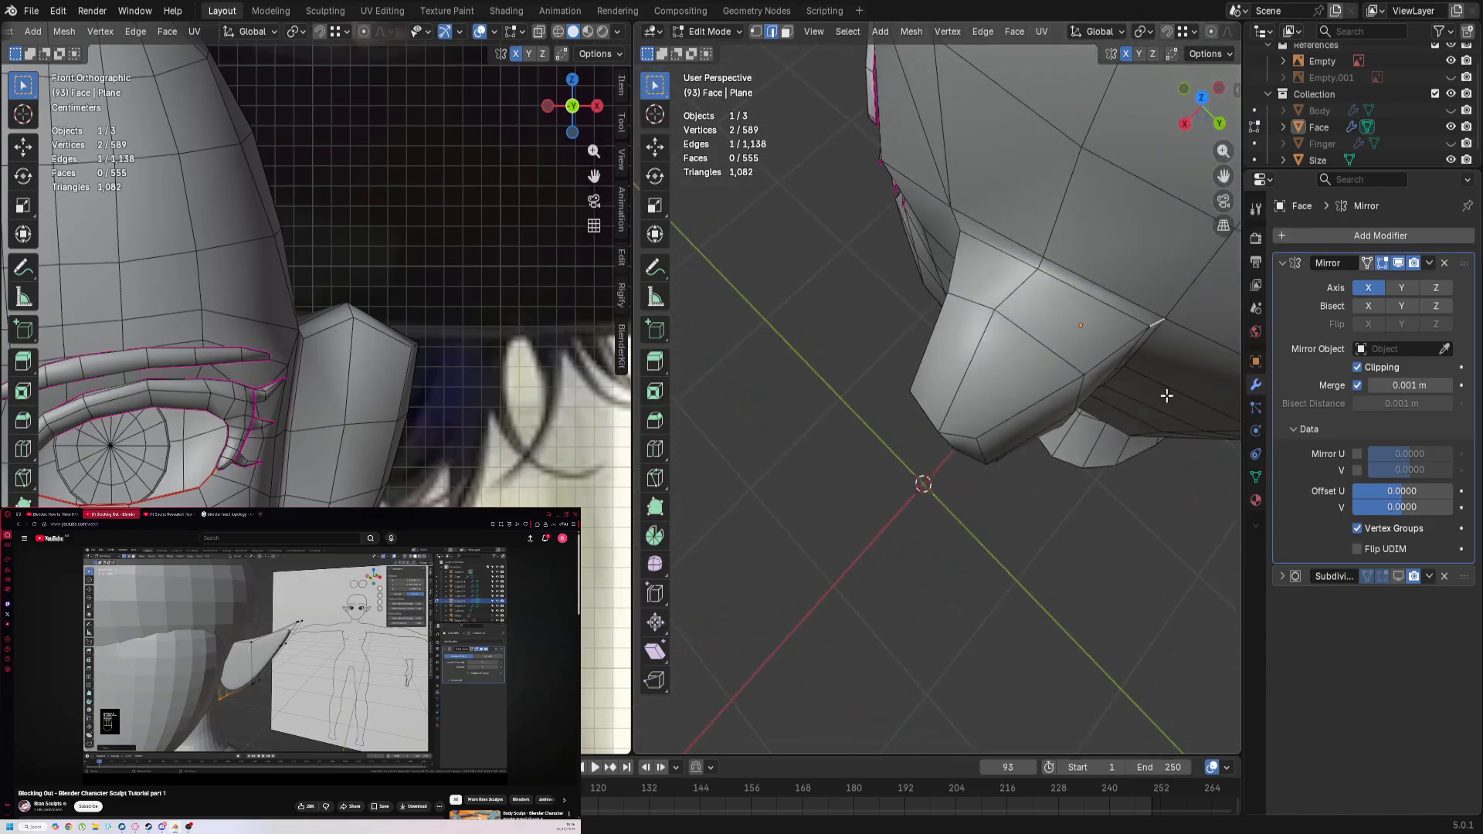
key(g)
click(924, 264)
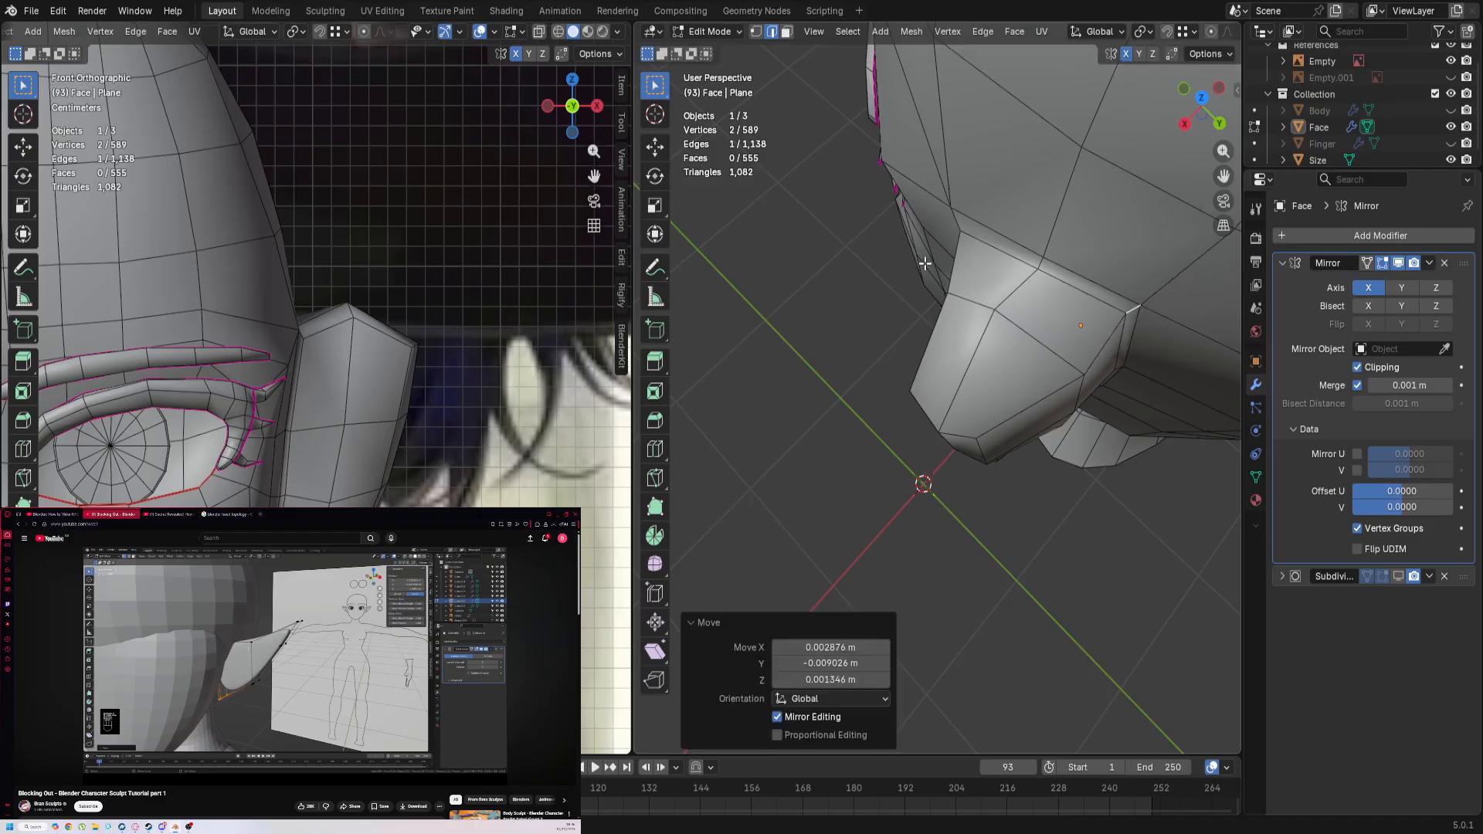
Step: Scale the edge loop where the ear meets the head to 0.837
alt+click(1083, 287)
key(s)
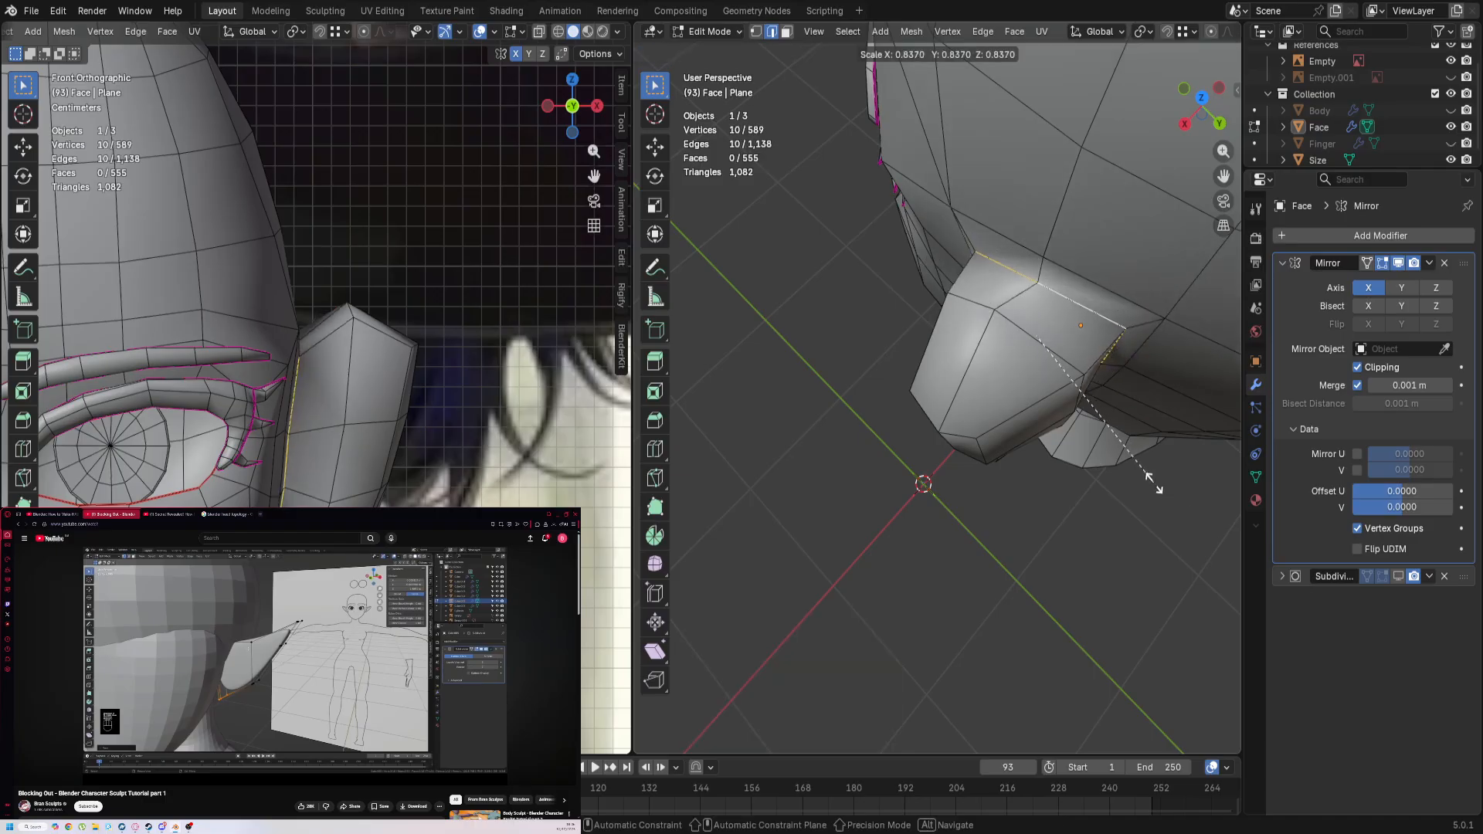
click(1154, 484)
key(KP_1)
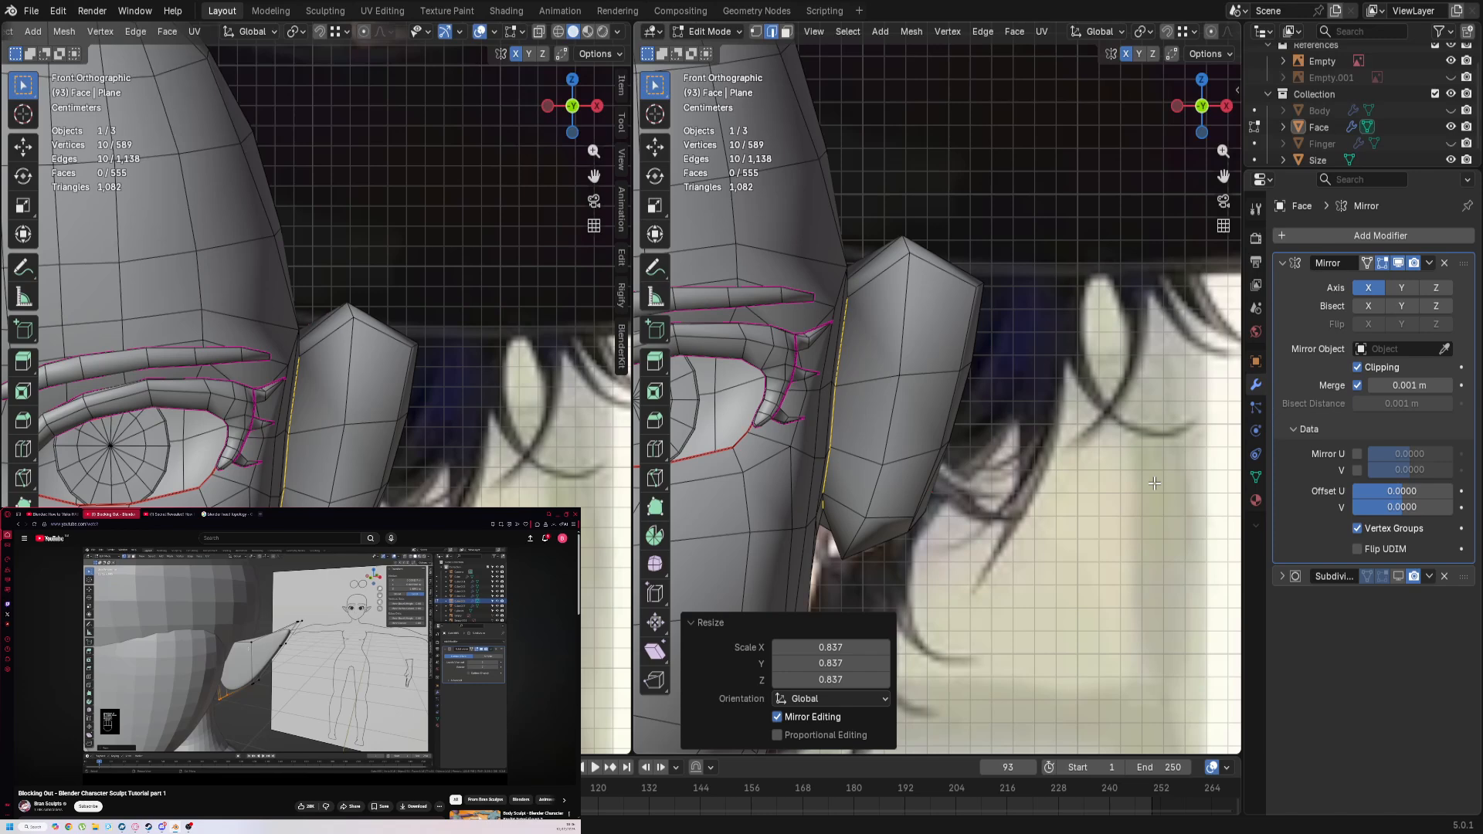
Step: Add one loop cut around the ear near its base with slide factor 0.701, and scale the new loop to 1.072
middle_drag(998, 492, 1059, 591)
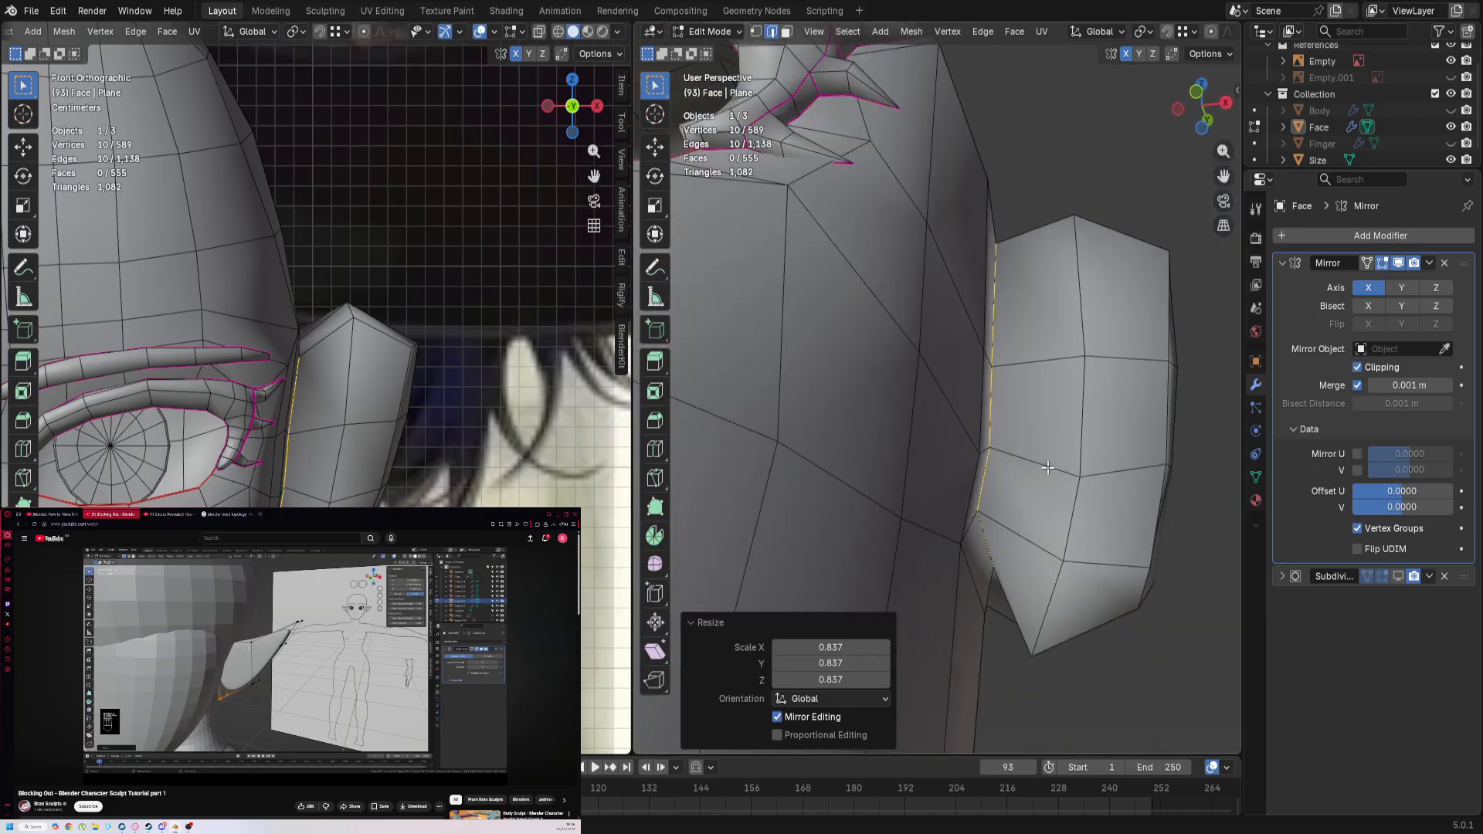
key(ctrl+r)
click(1024, 346)
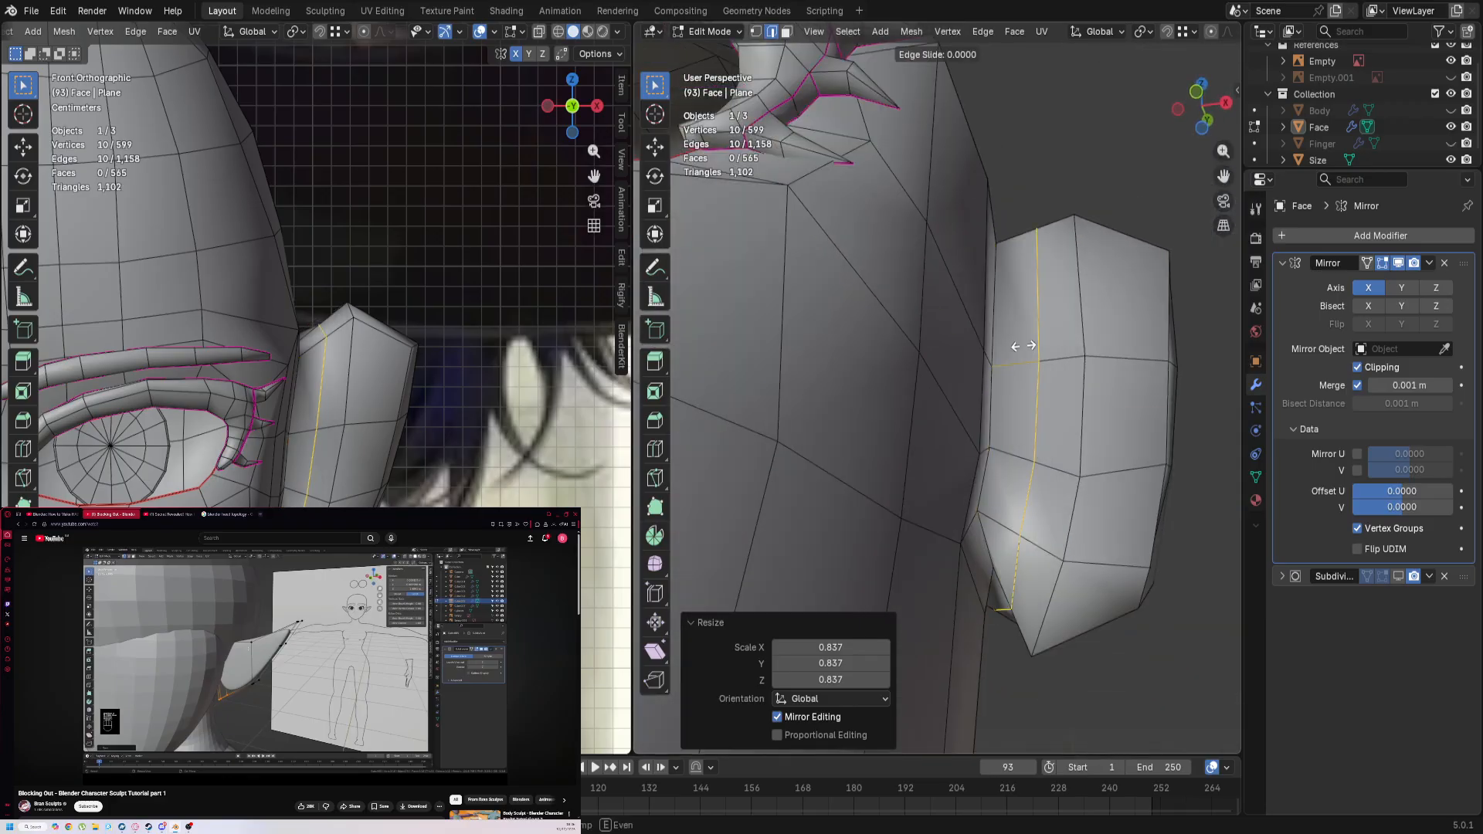
click(1047, 376)
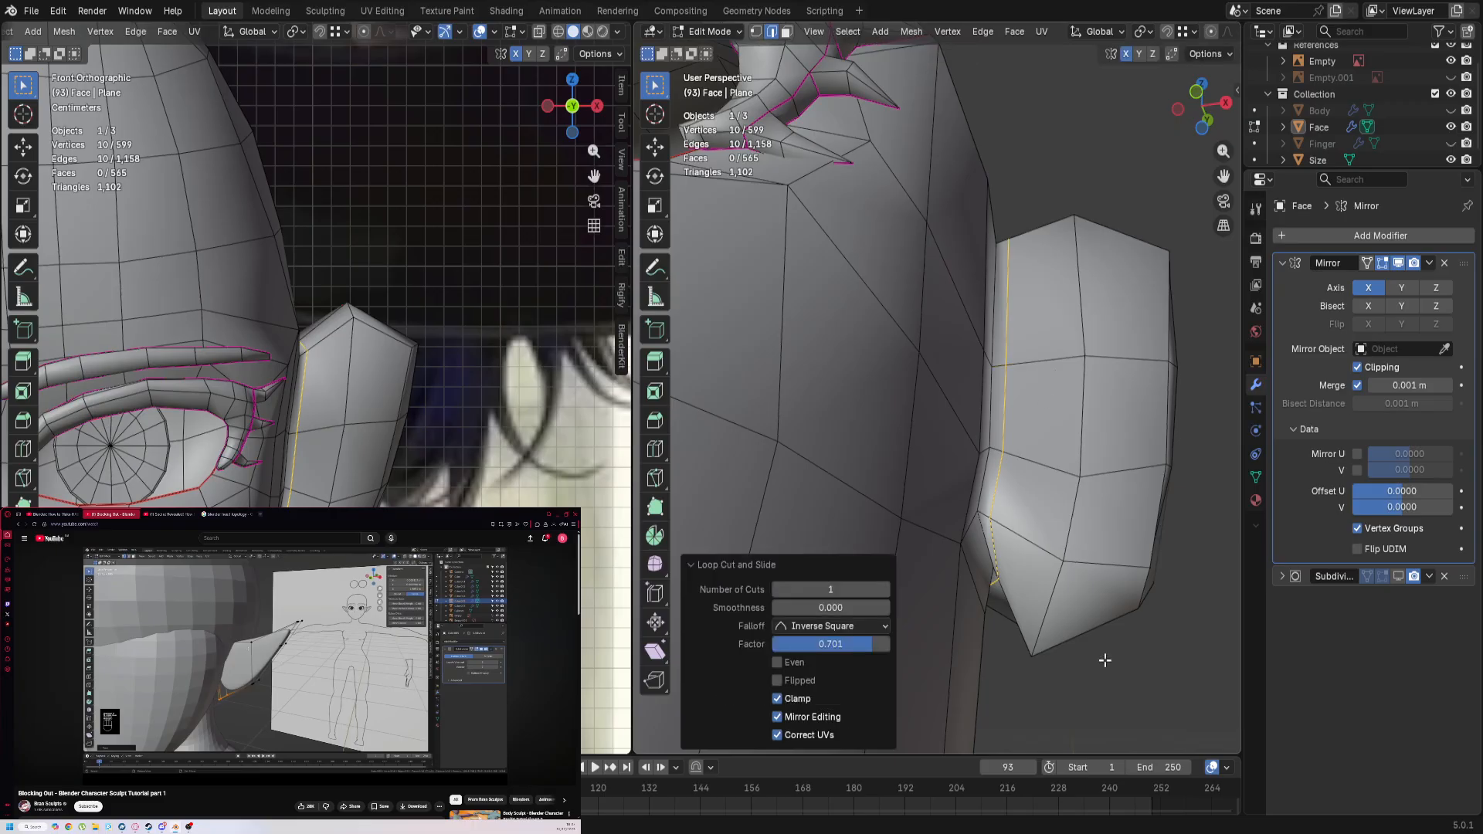
key(s)
click(1159, 94)
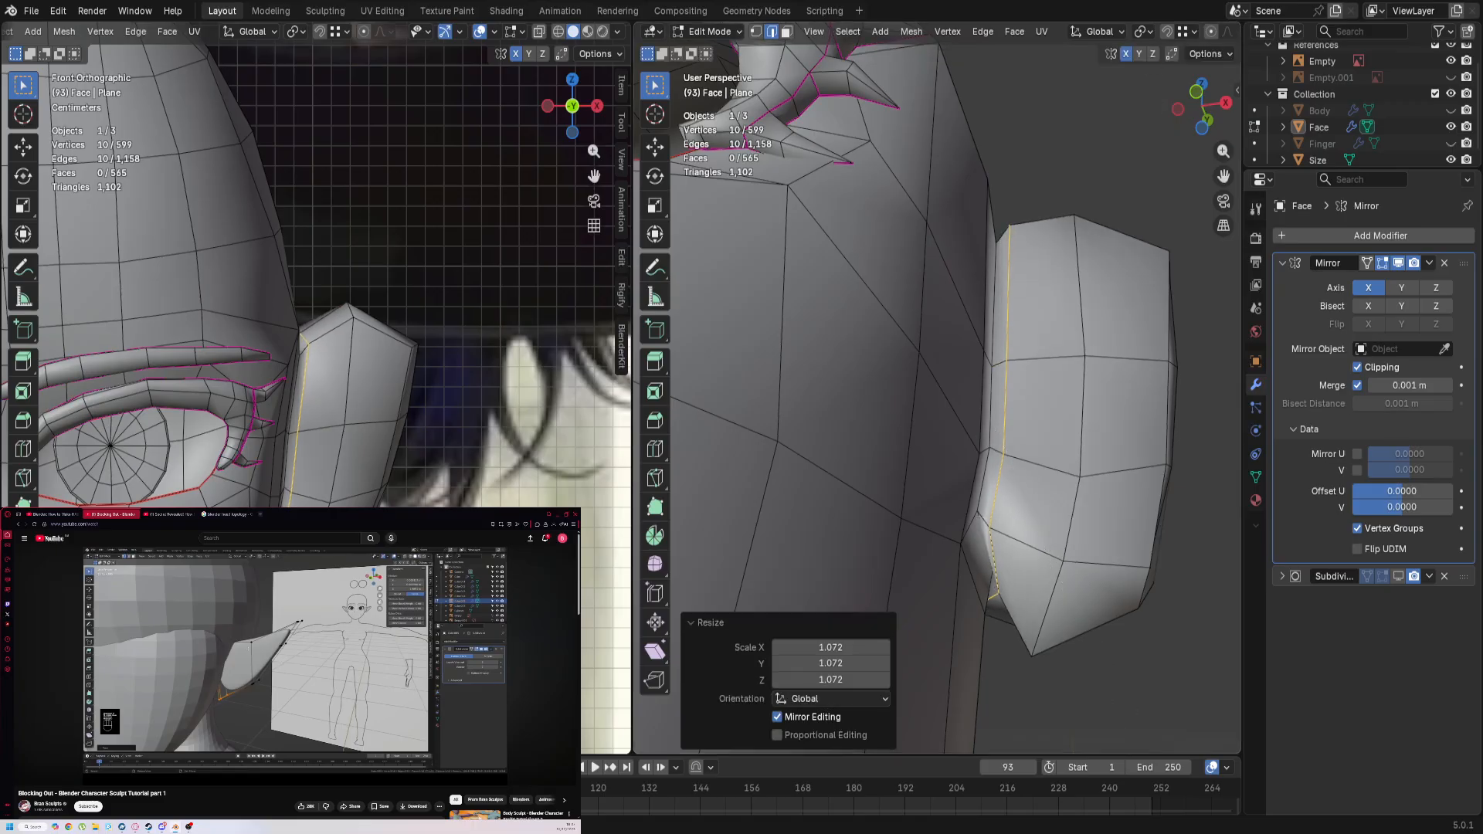
Step: Show the Subdivision modifier in Edit Mode and add one centred loop cut around the head side of the ear's base
click(1402, 576)
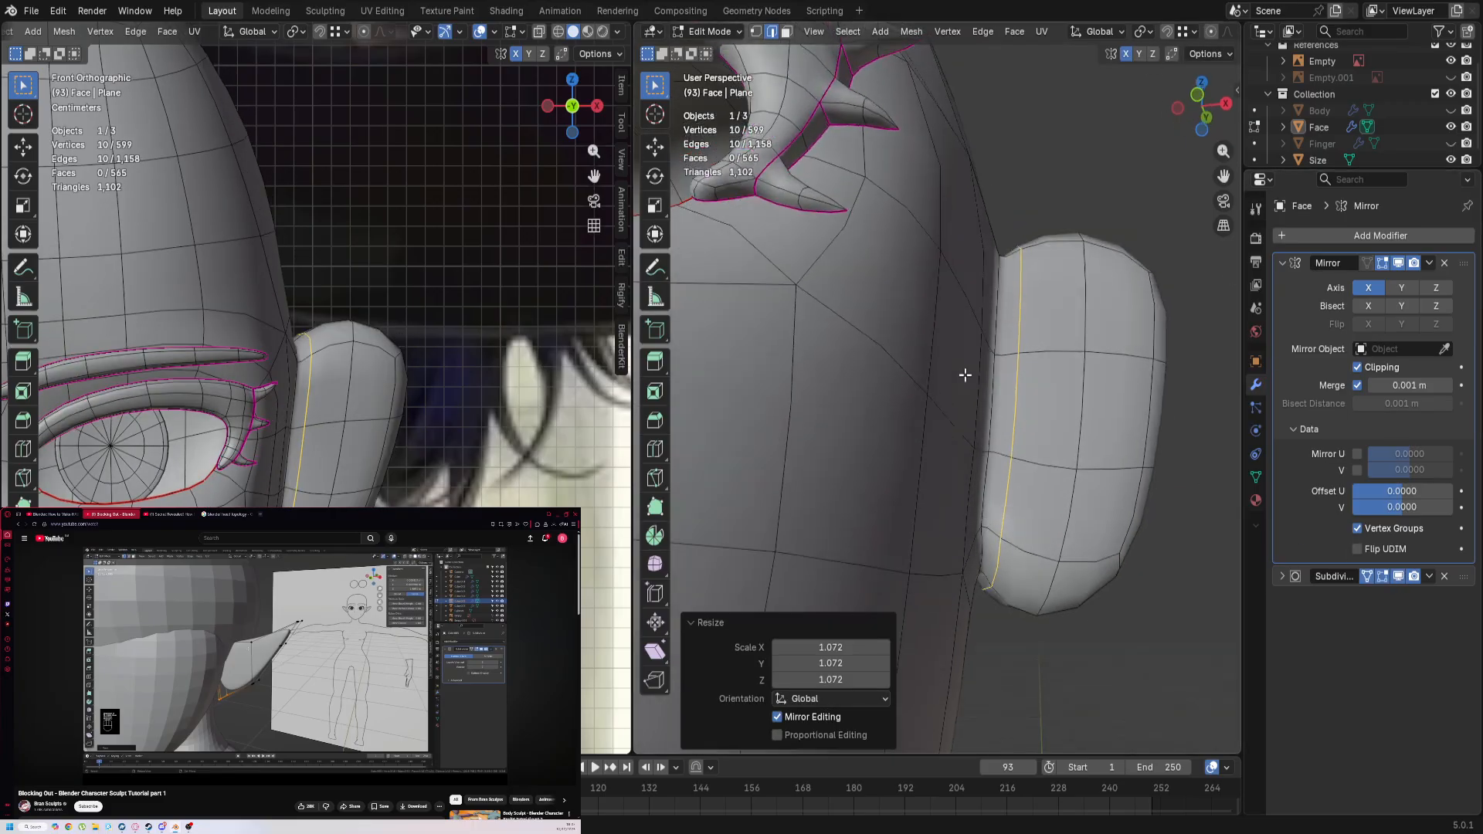
middle_drag(963, 374, 674, 501)
scroll(701, 445, down, 2)
click(760, 220)
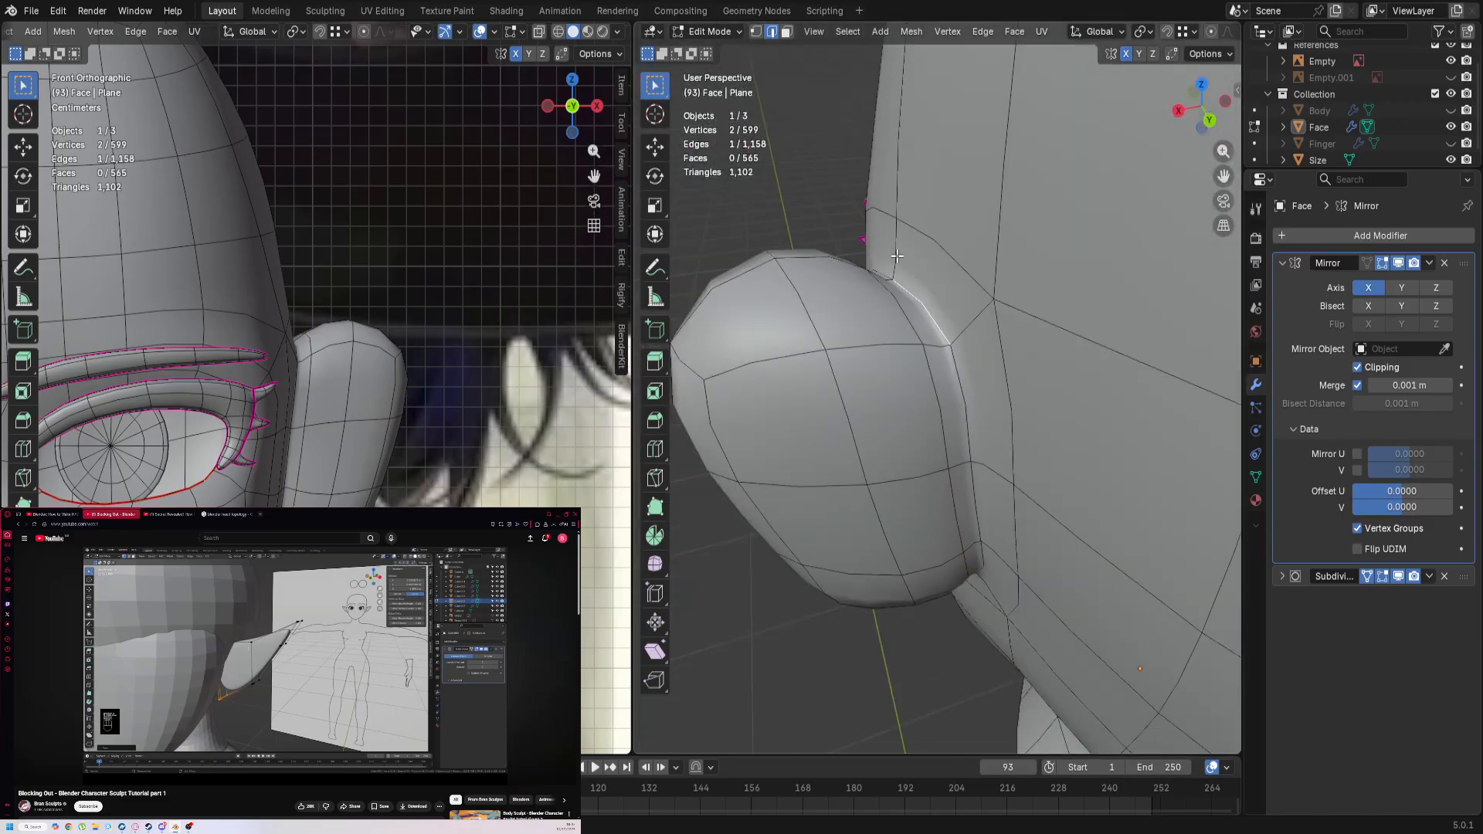
key(ctrl+r)
click(896, 254)
right_click(896, 255)
middle_drag(896, 255, 1027, 170)
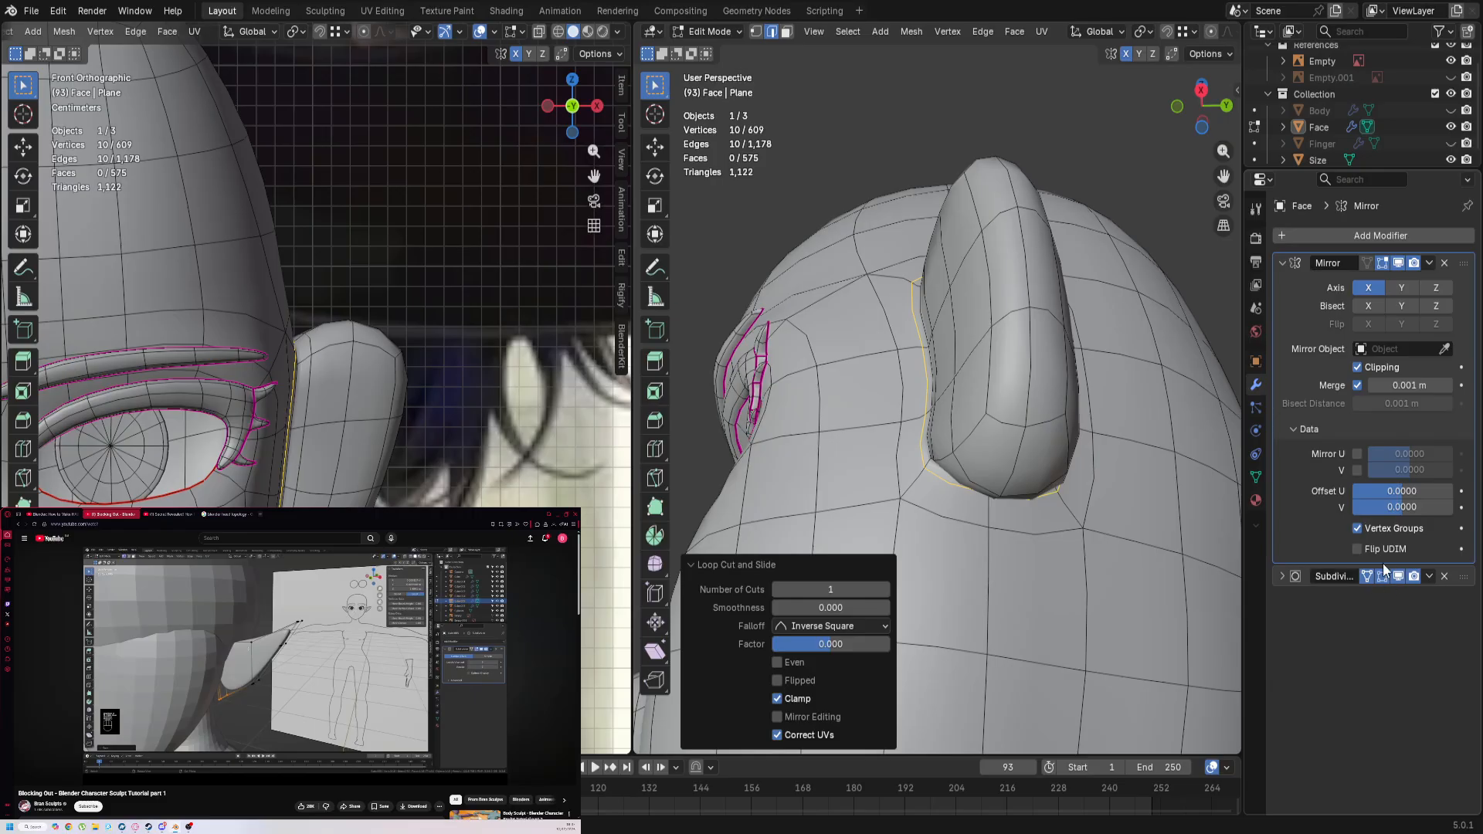
Step: Hide the Subdivision modifier in Edit Mode and scale the new loop around the ear's base to 0.990
middle_drag(1121, 602, 933, 516)
key(s)
click(1033, 614)
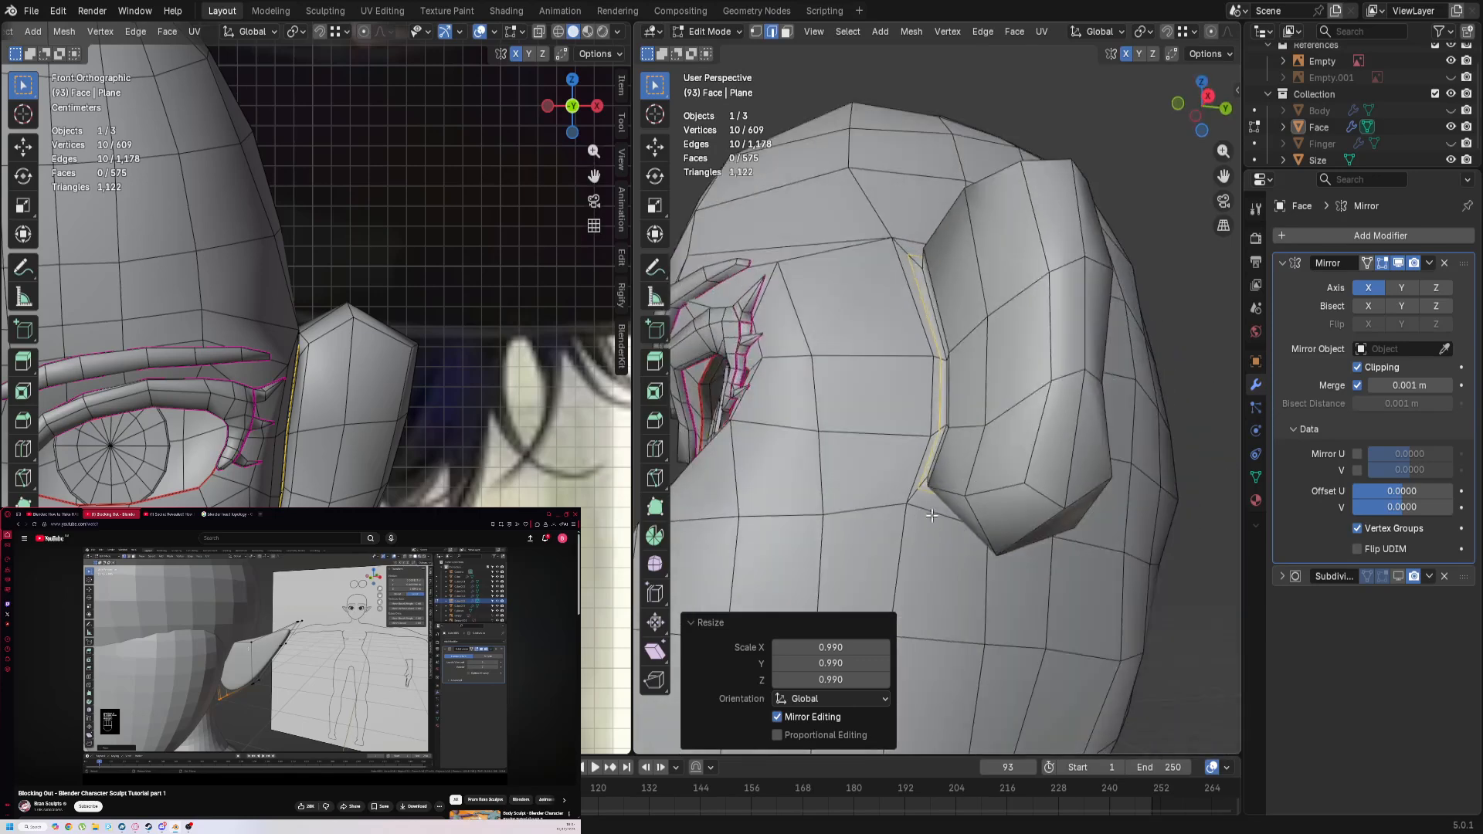
Step: Switch the head to Sculpt Mode and rework the vertices around the ear's base with the Grab brush
key(ctrl+Tab)
click(939, 595)
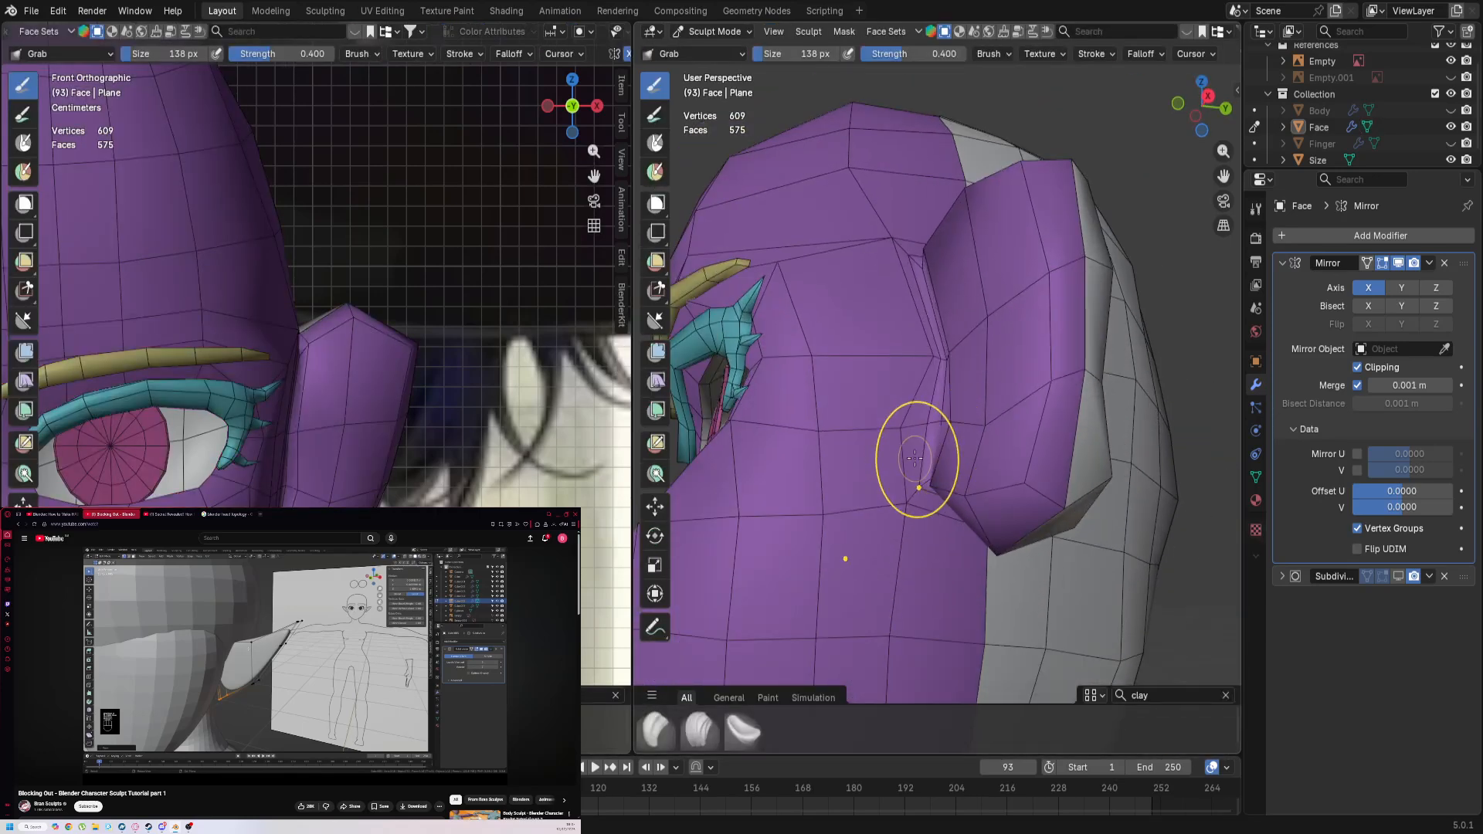
mouse_move(943, 291)
middle_down()
mouse_move(961, 338)
mouse_move(927, 430)
mouse_move(885, 467)
mouse_move(896, 528)
middle_up()
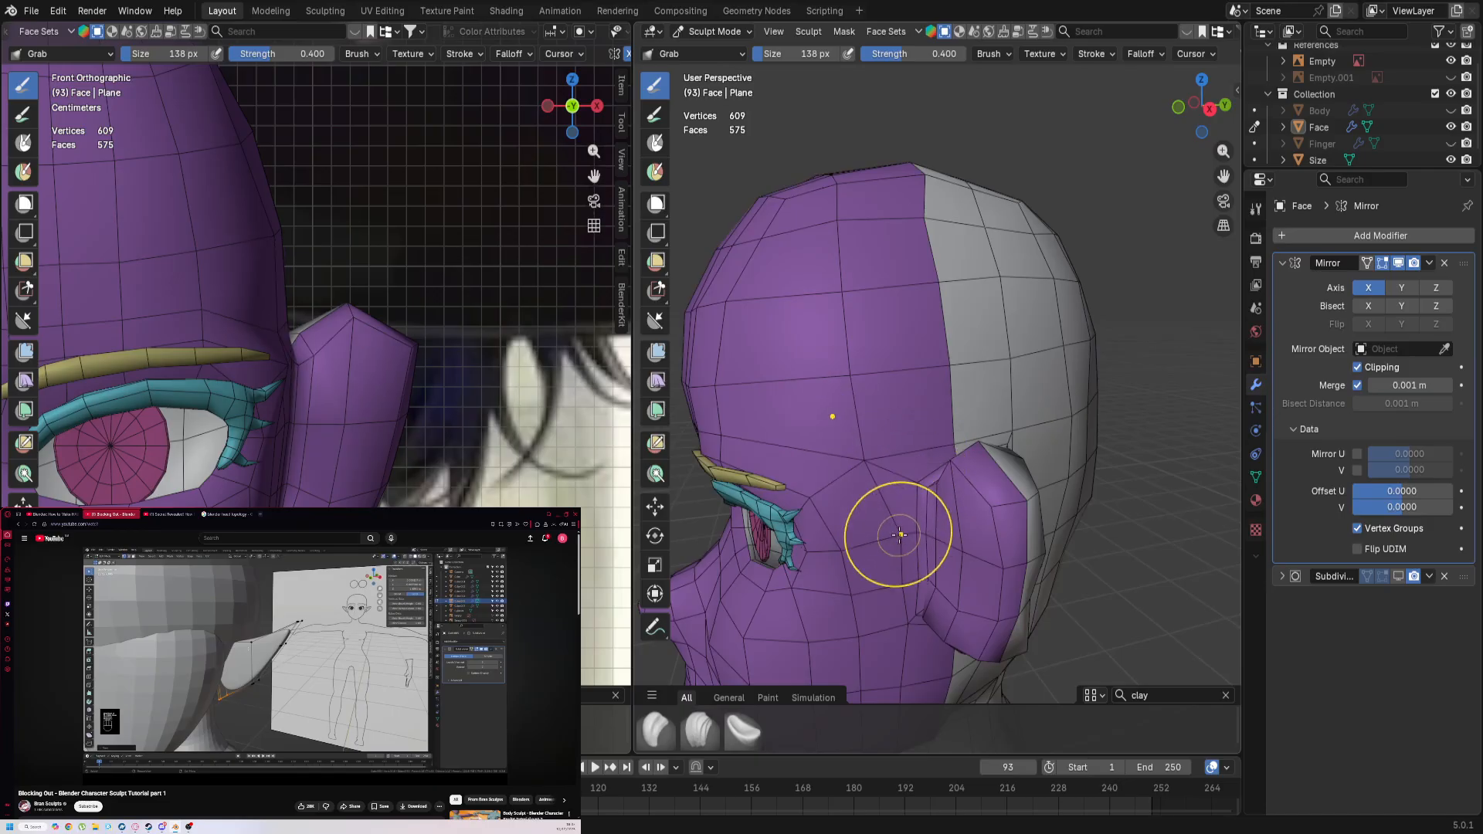
mouse_move(906, 571)
middle_down()
mouse_move(977, 331)
mouse_move(952, 577)
mouse_move(958, 405)
middle_up()
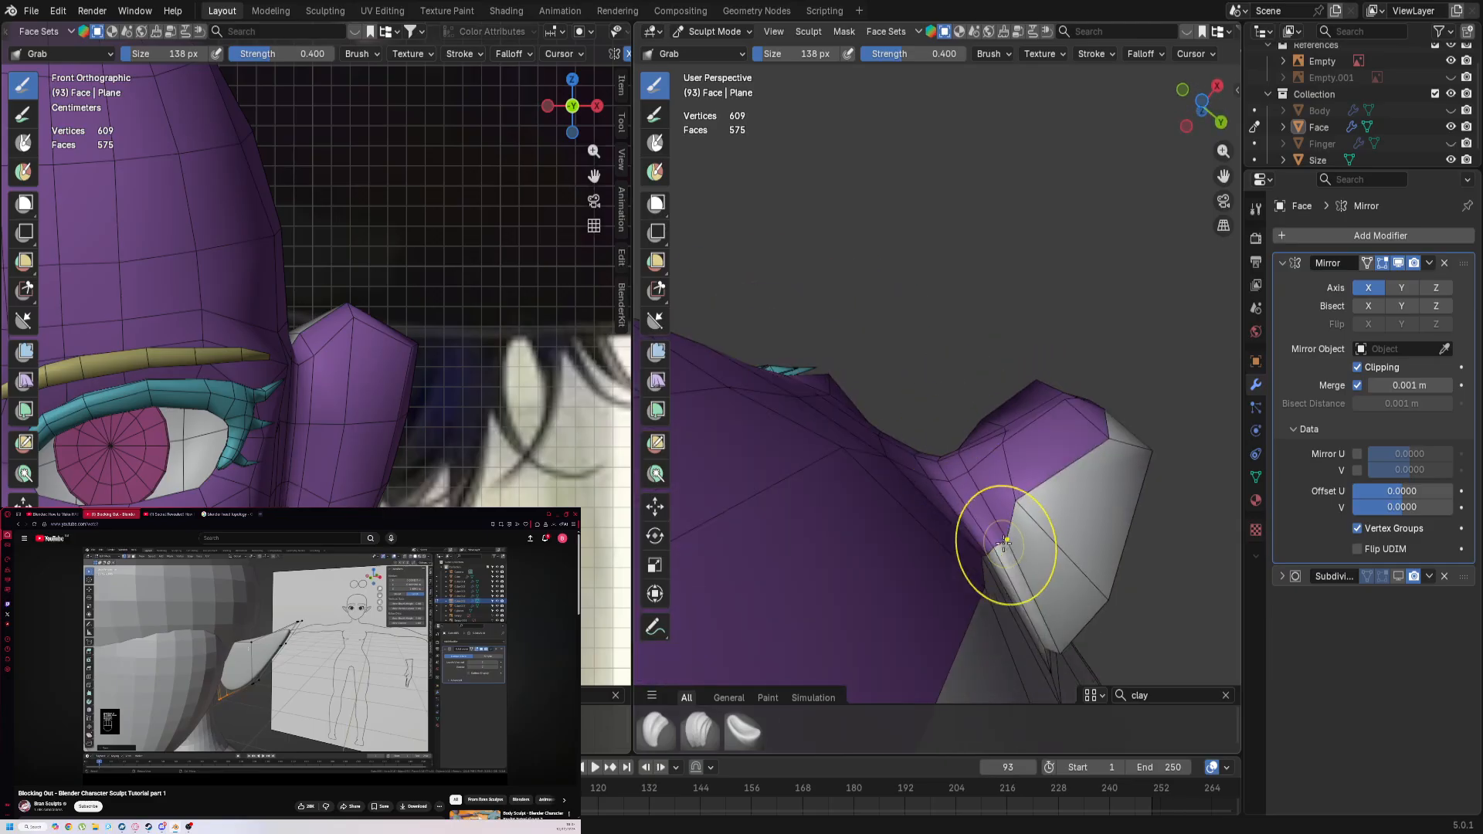
mouse_move(1020, 569)
middle_down()
mouse_move(927, 540)
mouse_move(900, 490)
mouse_move(847, 572)
middle_up()
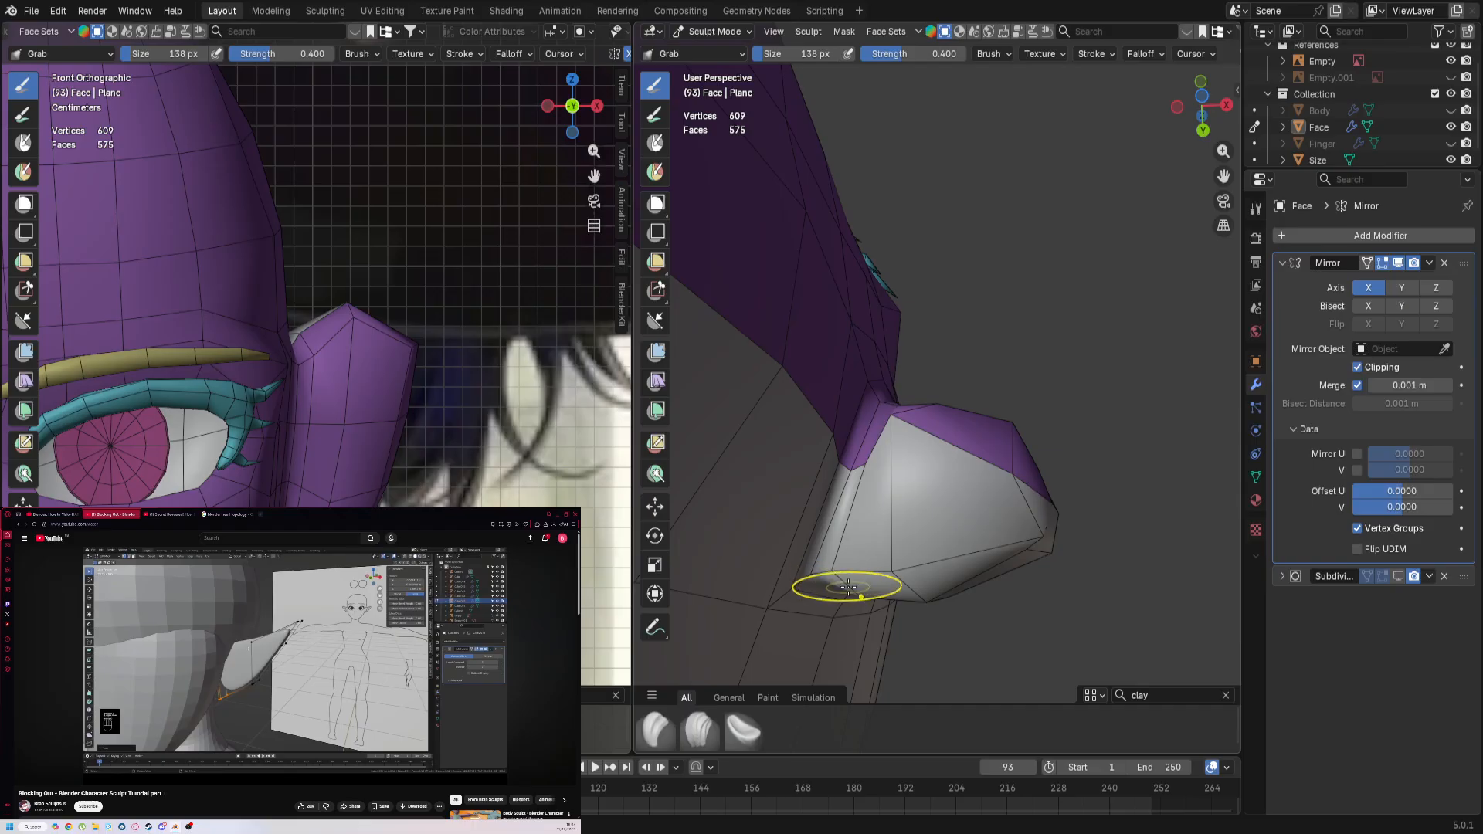
mouse_move(931, 459)
middle_down()
mouse_move(818, 520)
mouse_move(803, 547)
middle_up()
Step: Set the Grab brush size to 264 px and adjust the ear's outer surface in the right side view
key(KP_3)
scroll(1004, 585, up, 2)
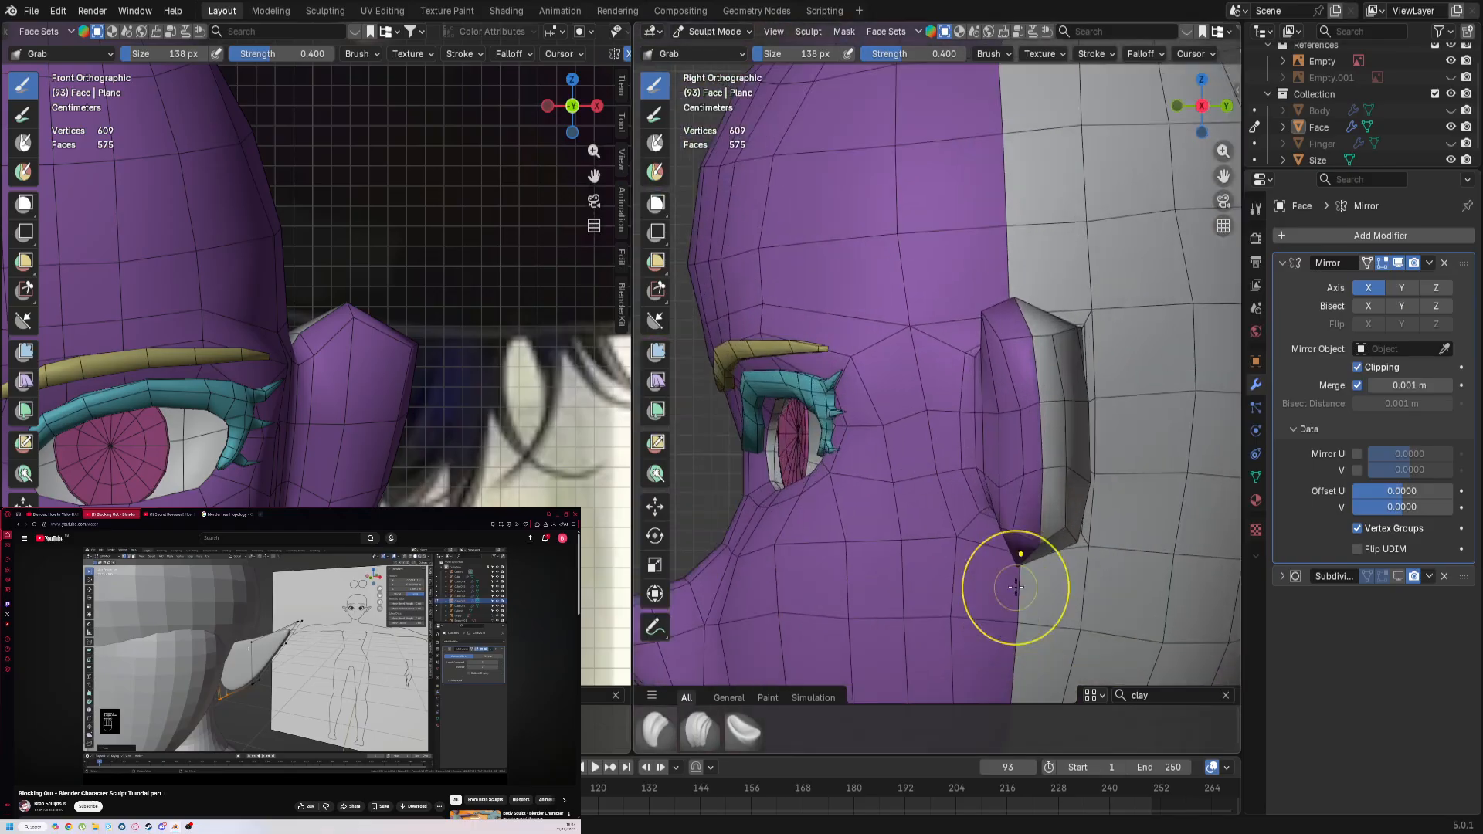
scroll(1079, 619, up, 3)
shift+middle_drag(1113, 576, 966, 417)
scroll(980, 392, down, 1)
scroll(980, 392, down, 5)
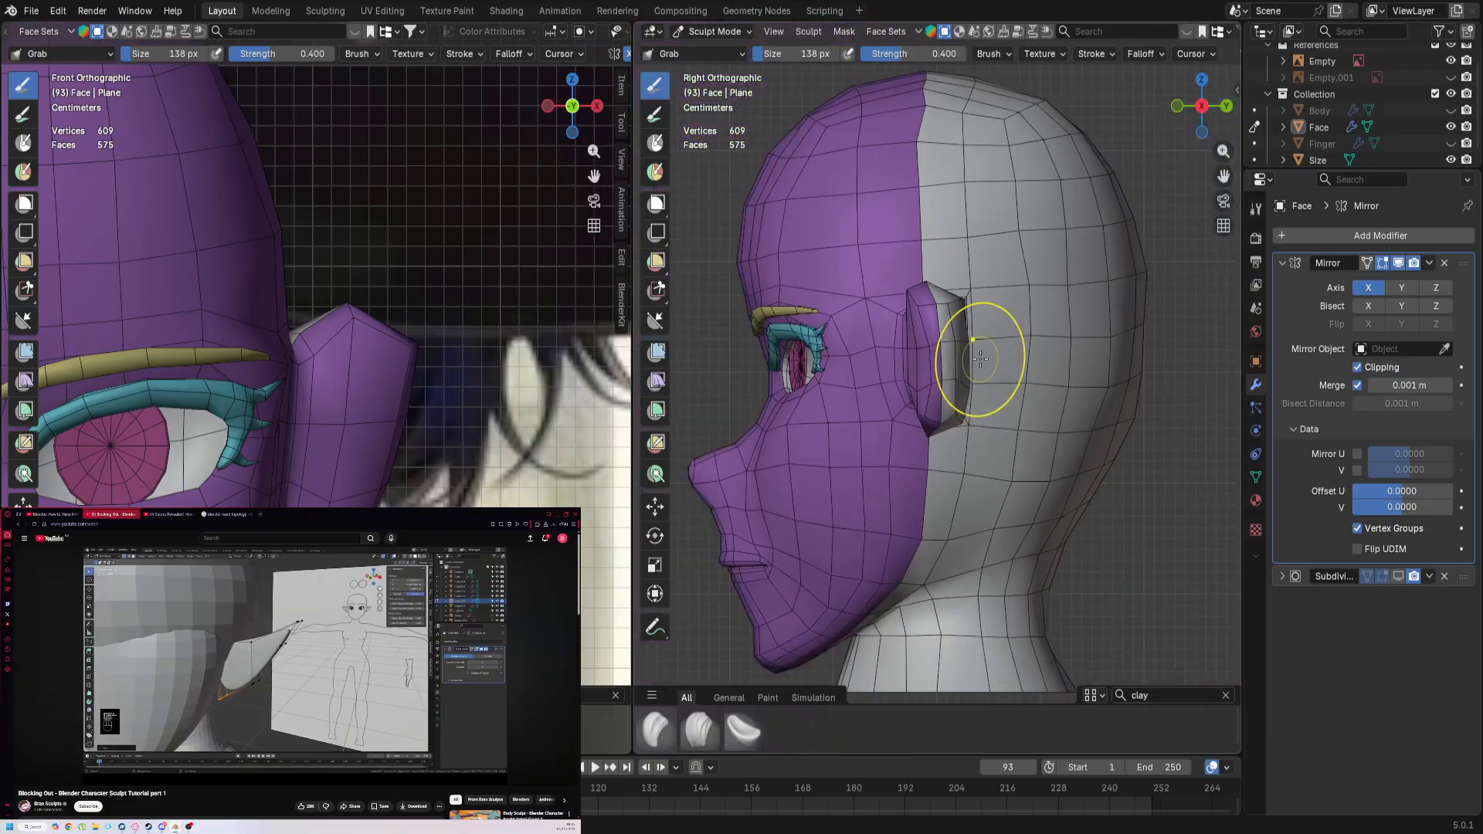
scroll(985, 371, up, 6)
key(f)
click(1034, 368)
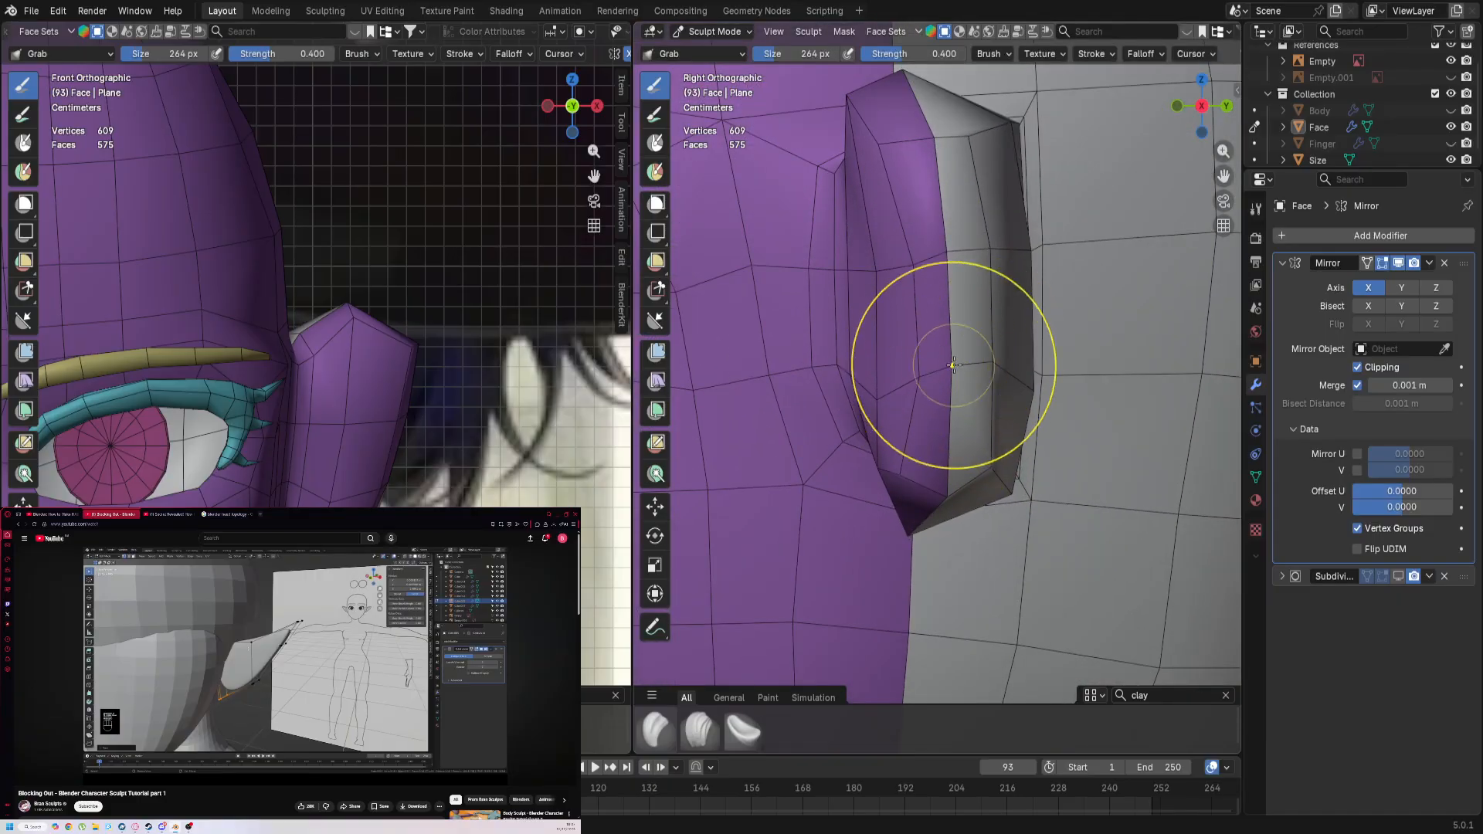
drag(952, 366, 972, 360)
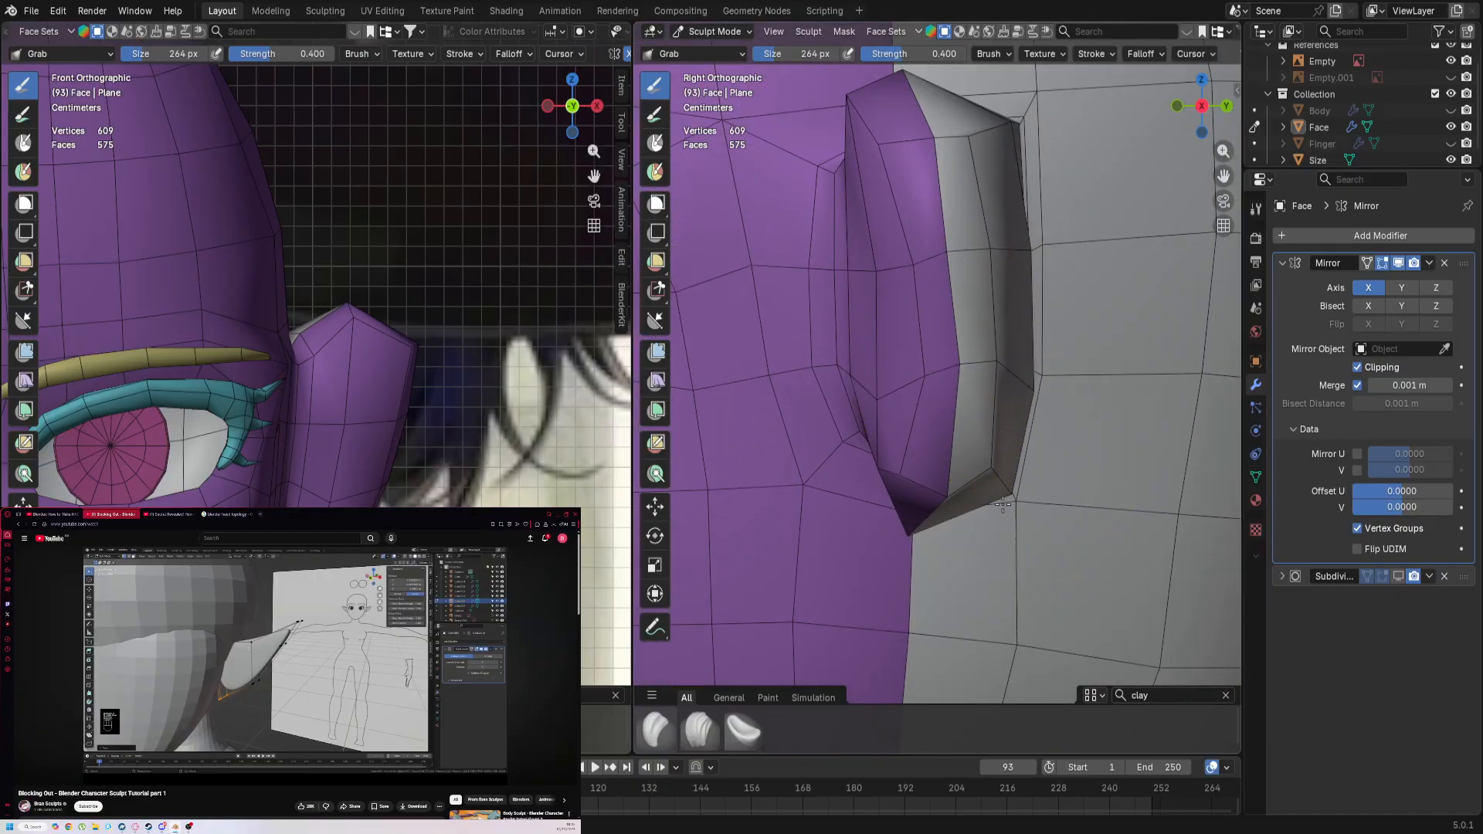
drag(1003, 505, 990, 505)
mouse_move(929, 376)
mouse_down()
mouse_move(864, 373)
mouse_move(880, 368)
mouse_up()
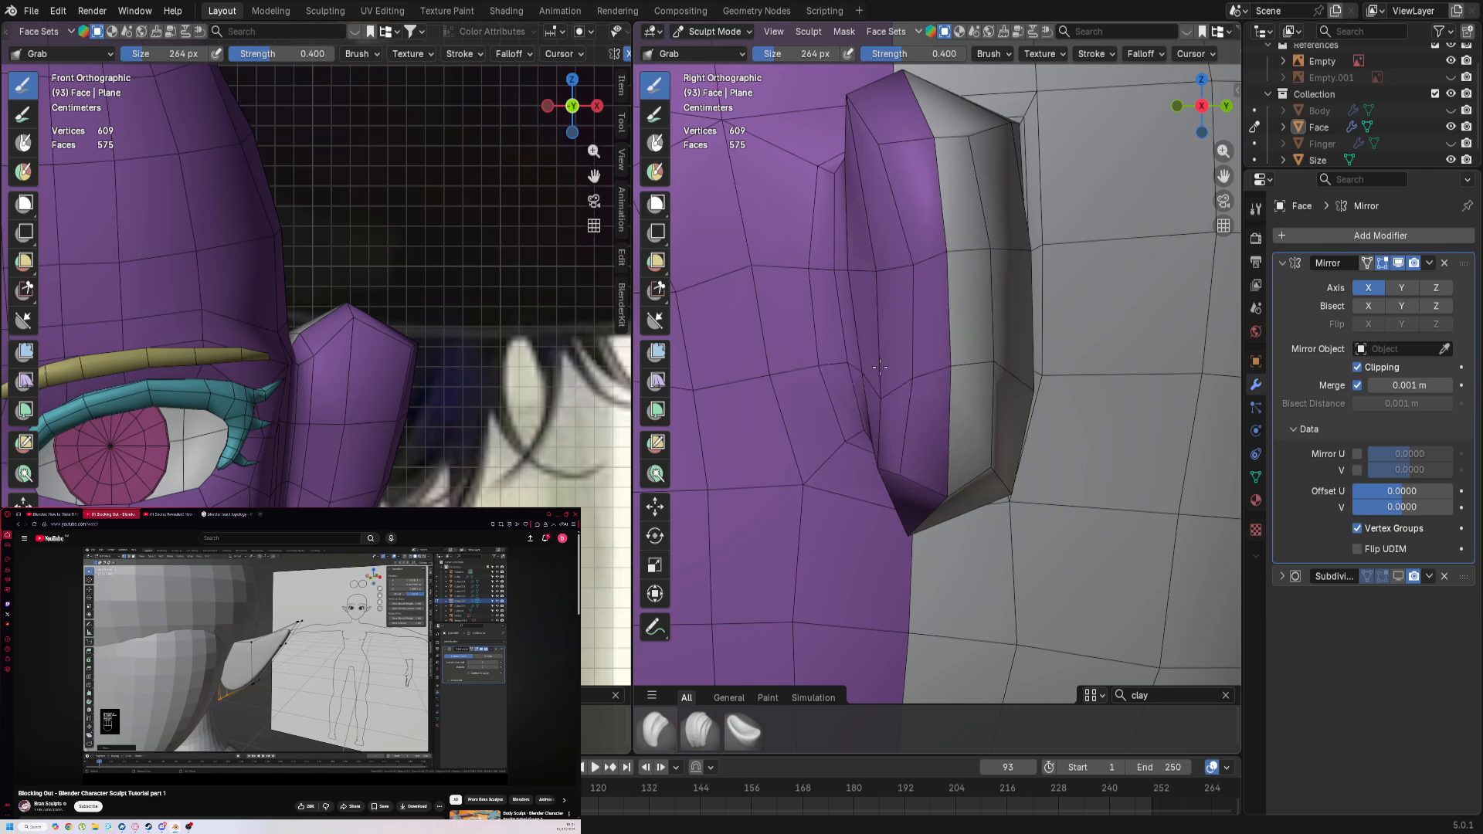
Step: Set the Grab brush size to 174 px and pull the ear's front edge slightly backward toward its outer rim
key(f)
click(857, 268)
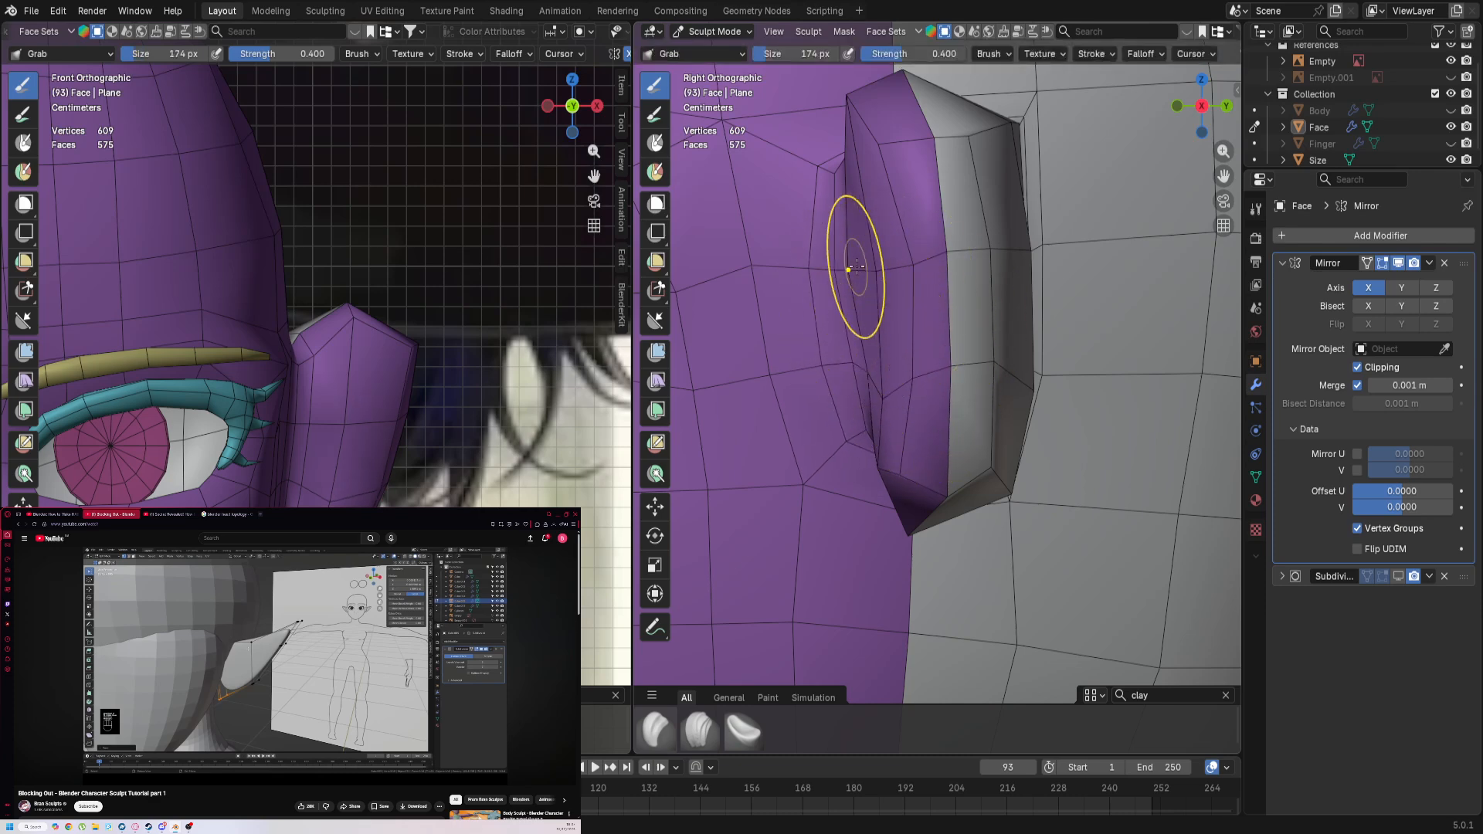
drag(856, 267, 874, 270)
drag(863, 355, 870, 357)
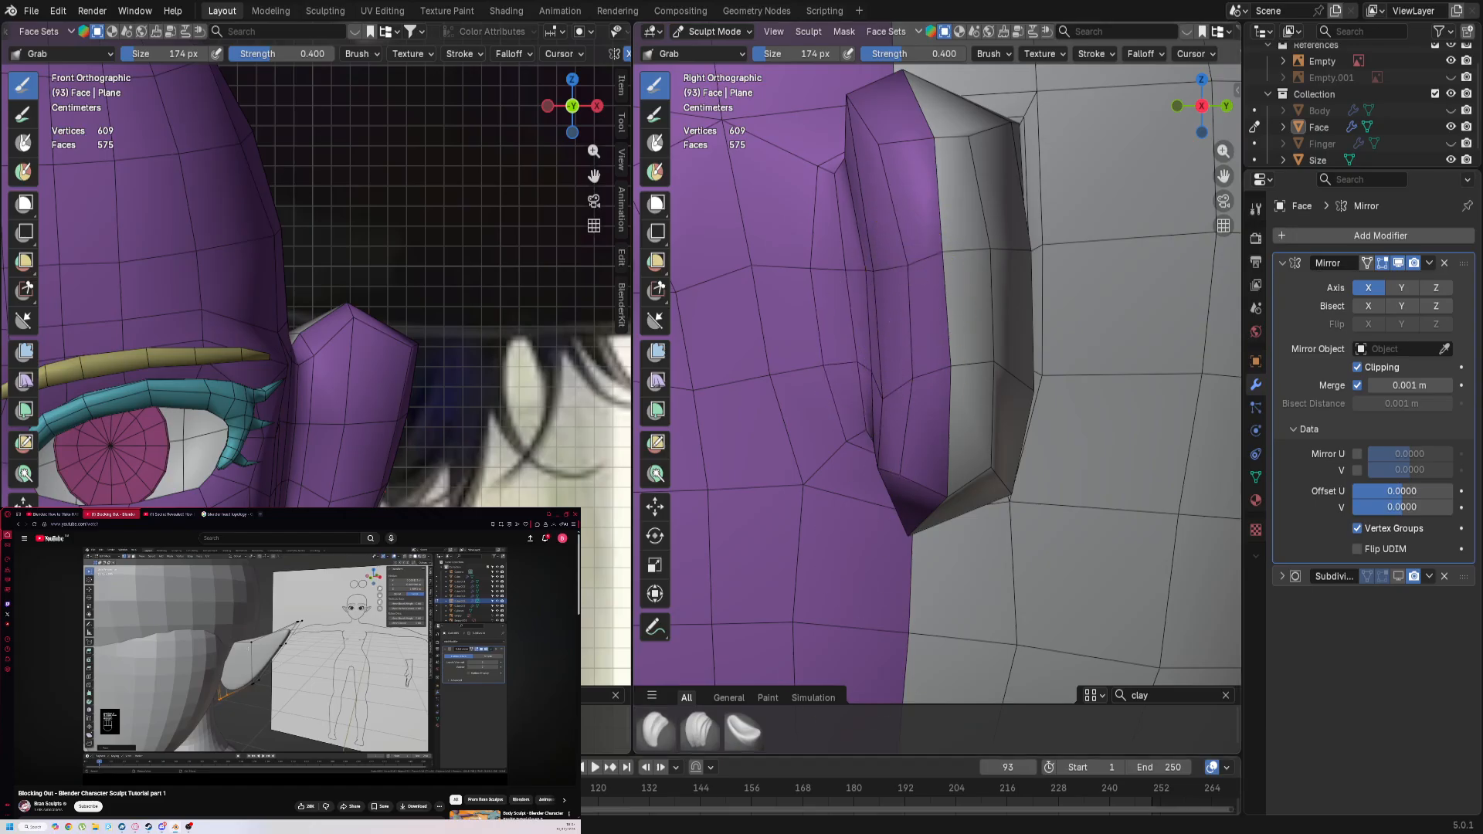
key(super+e)
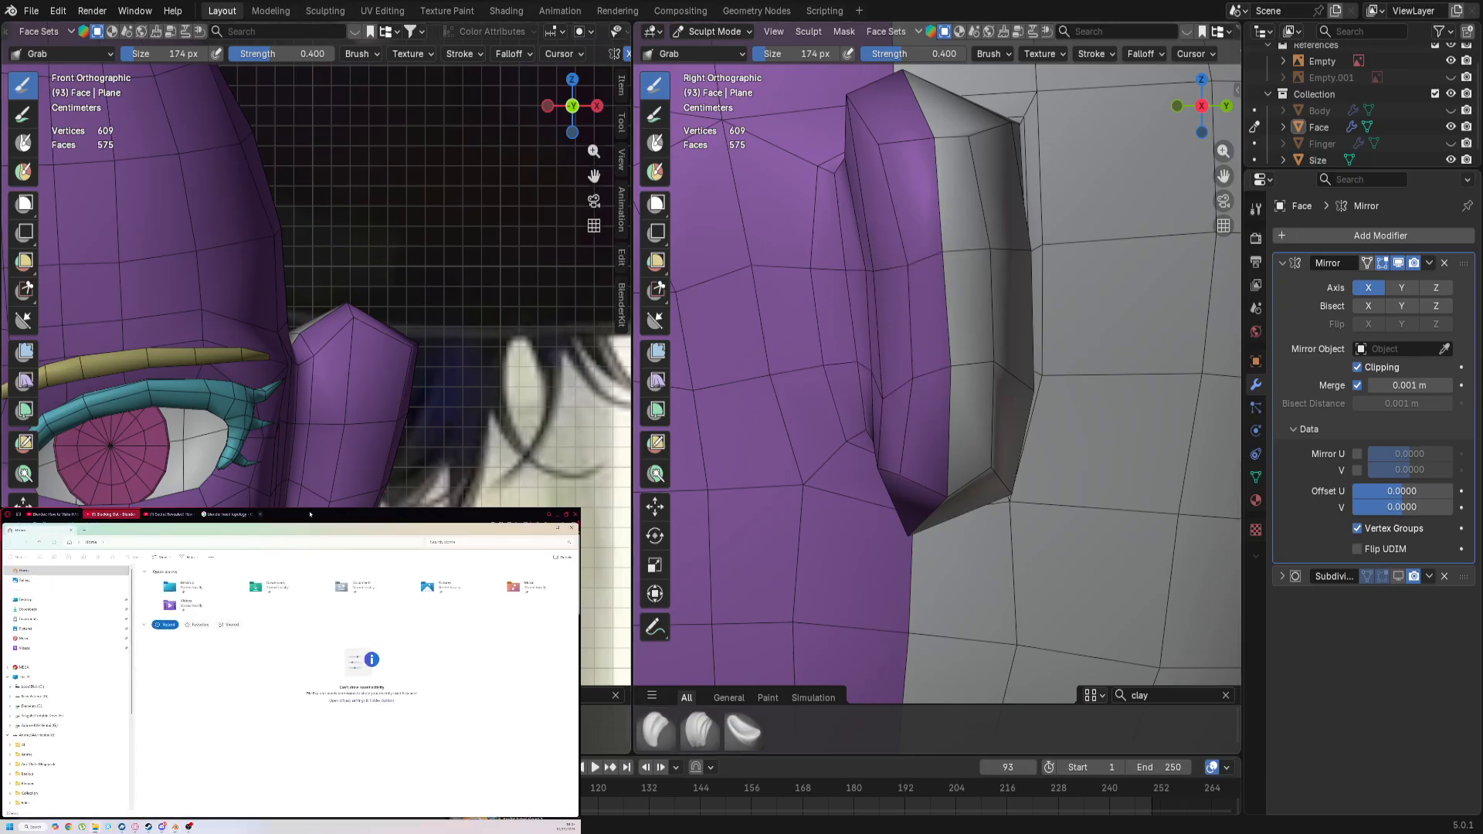
click(558, 514)
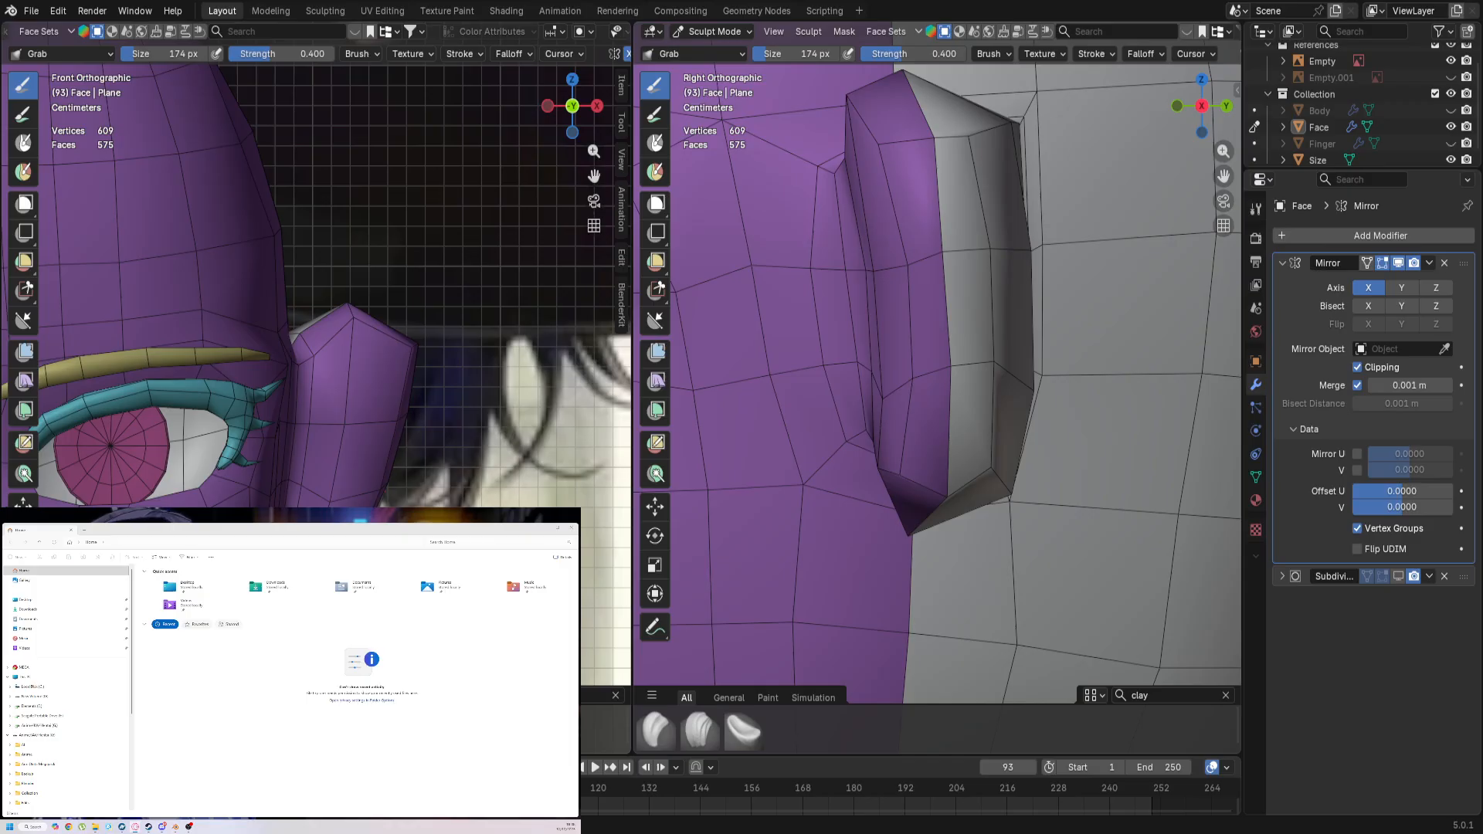
drag(426, 531, 579, 529)
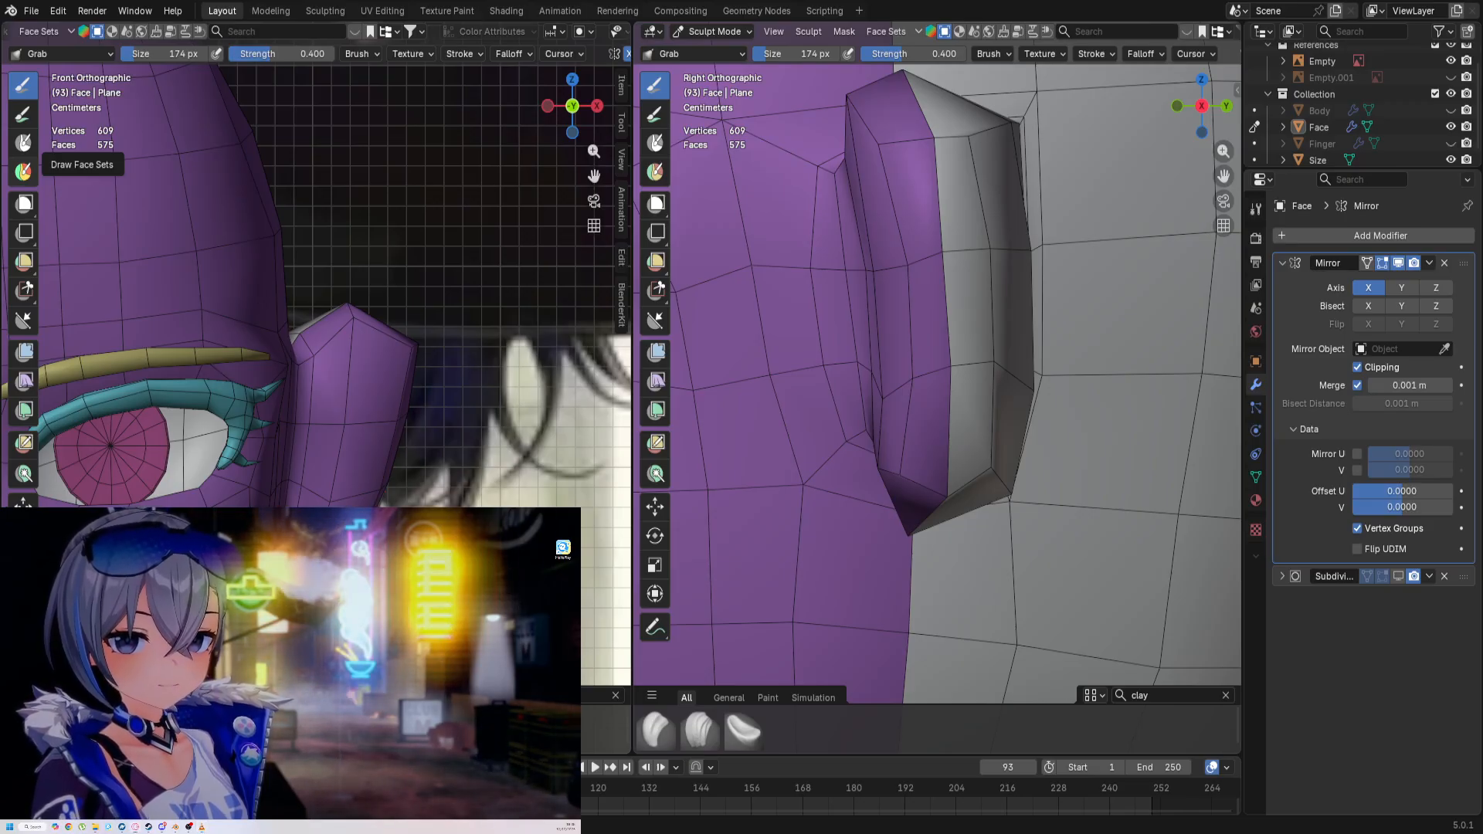
drag(578, 543, 497, 542)
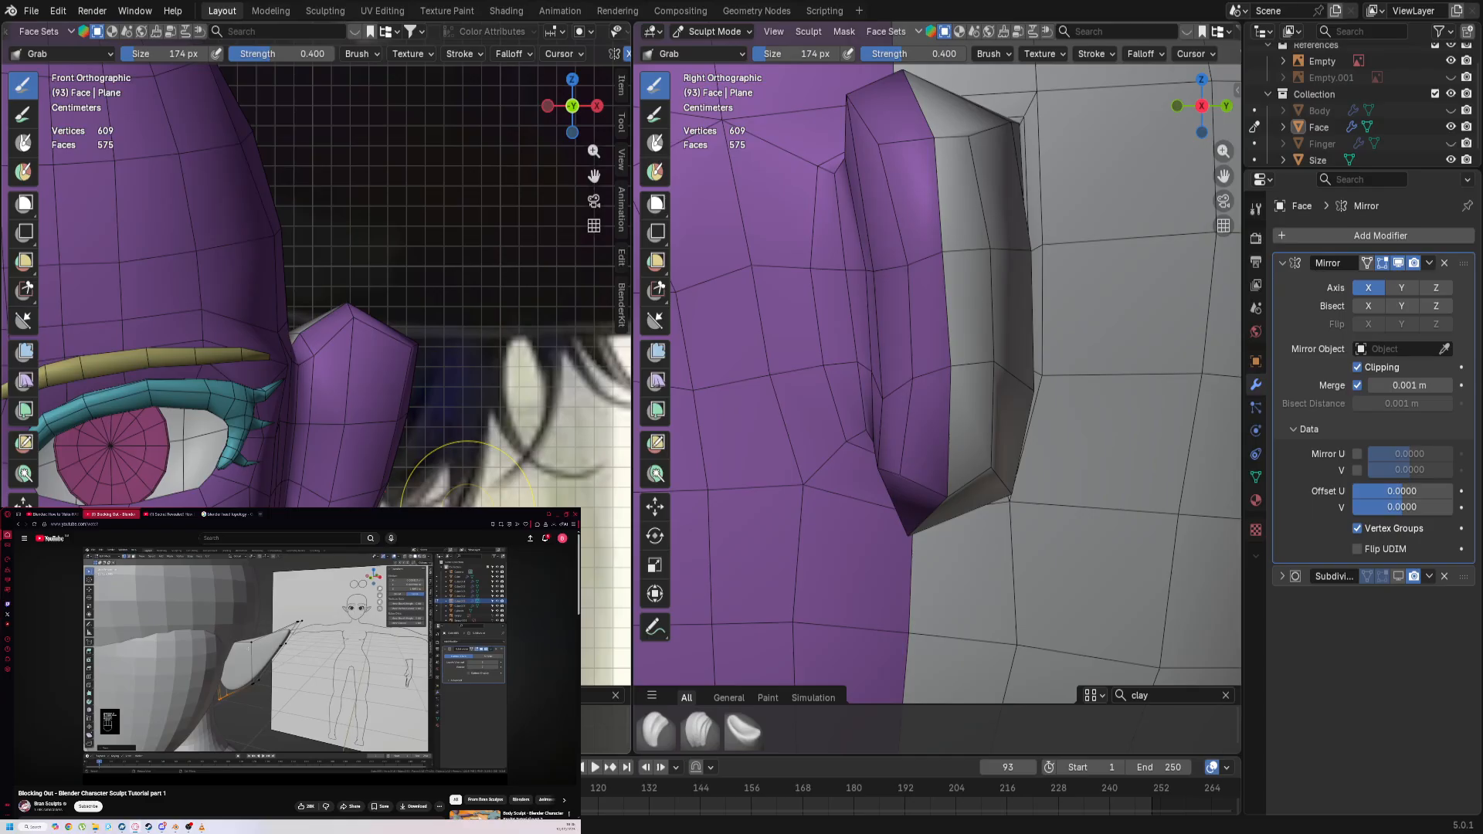
Step: Reshape the top of the ear with the Grab brush in the right side view, reducing the brush size to 156 px
scroll(468, 502, down, 1)
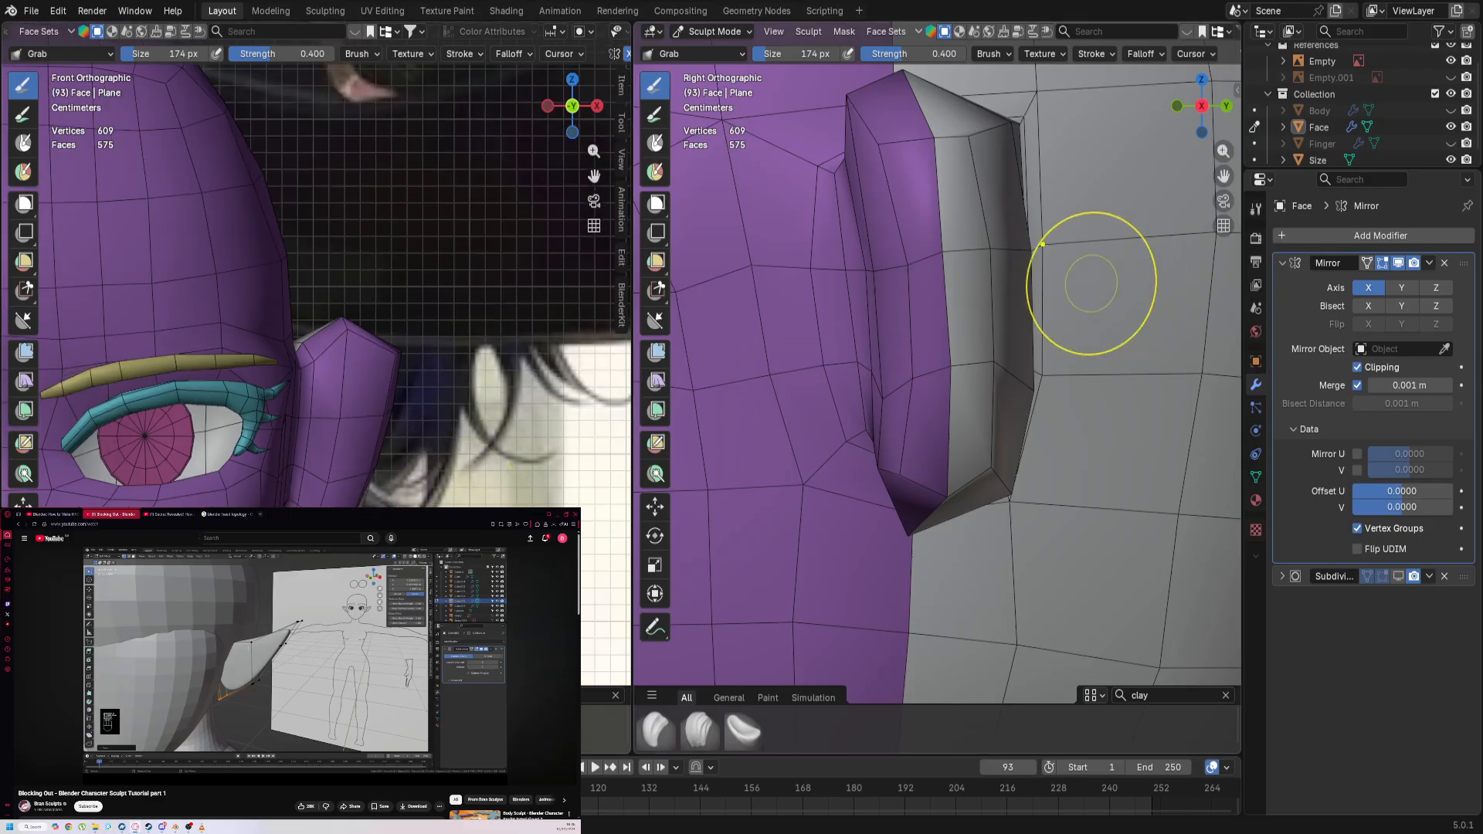
scroll(1048, 338, down, 1)
scroll(1048, 338, up, 1)
shift+middle_drag(1136, 202, 1047, 429)
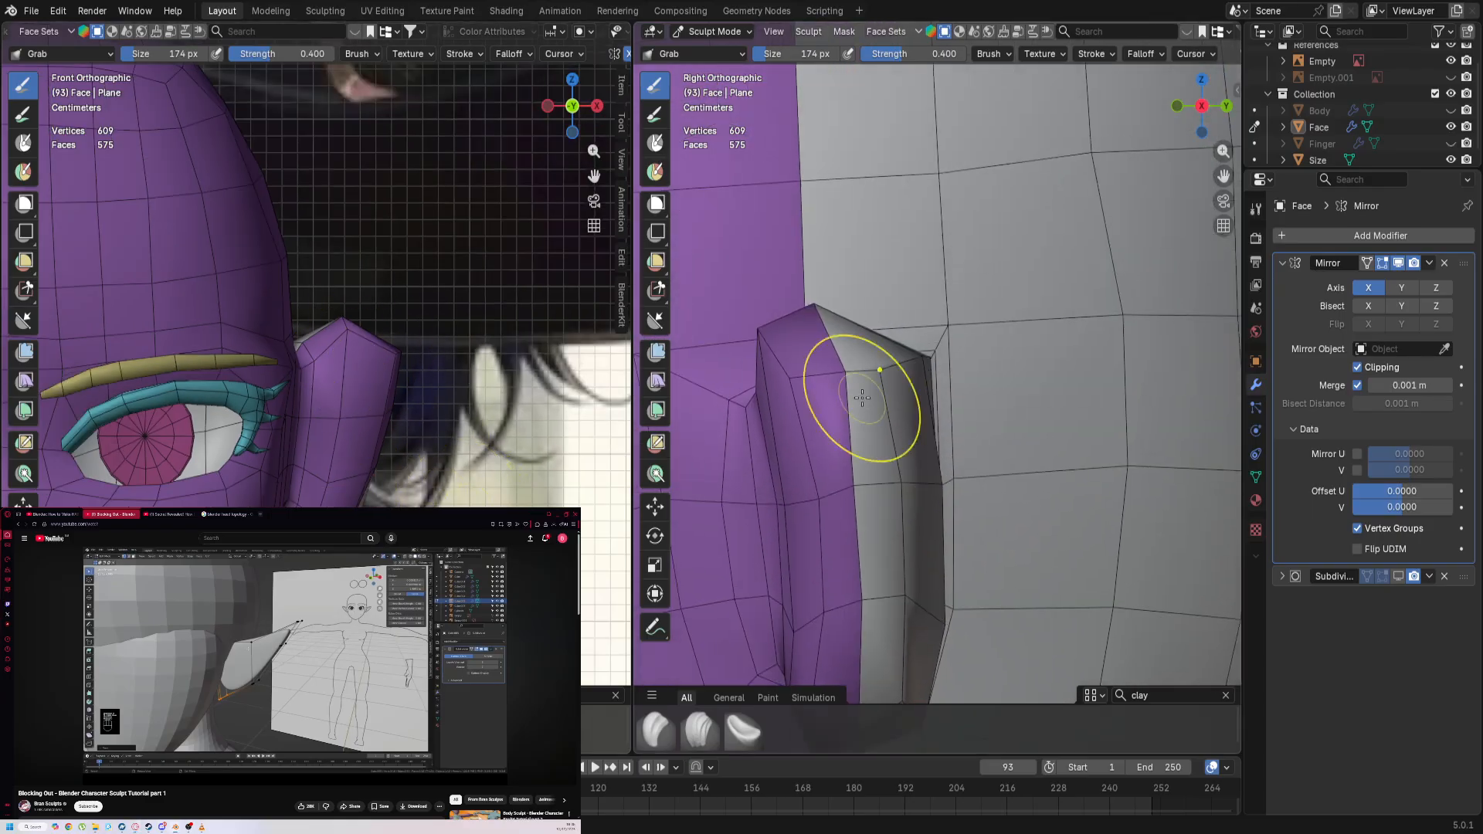
drag(826, 318, 827, 318)
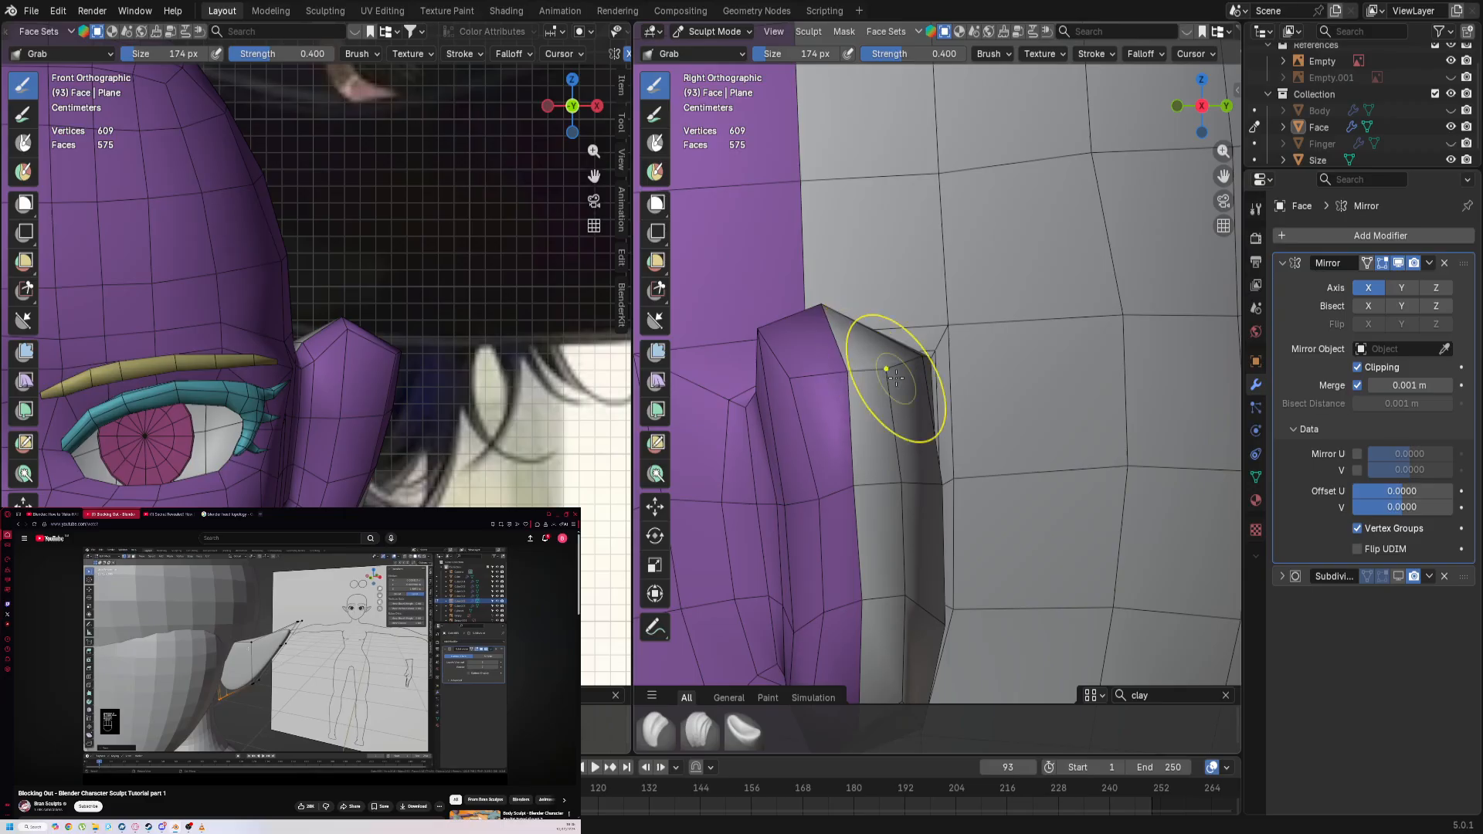
drag(890, 376, 890, 425)
key(bracketleft)
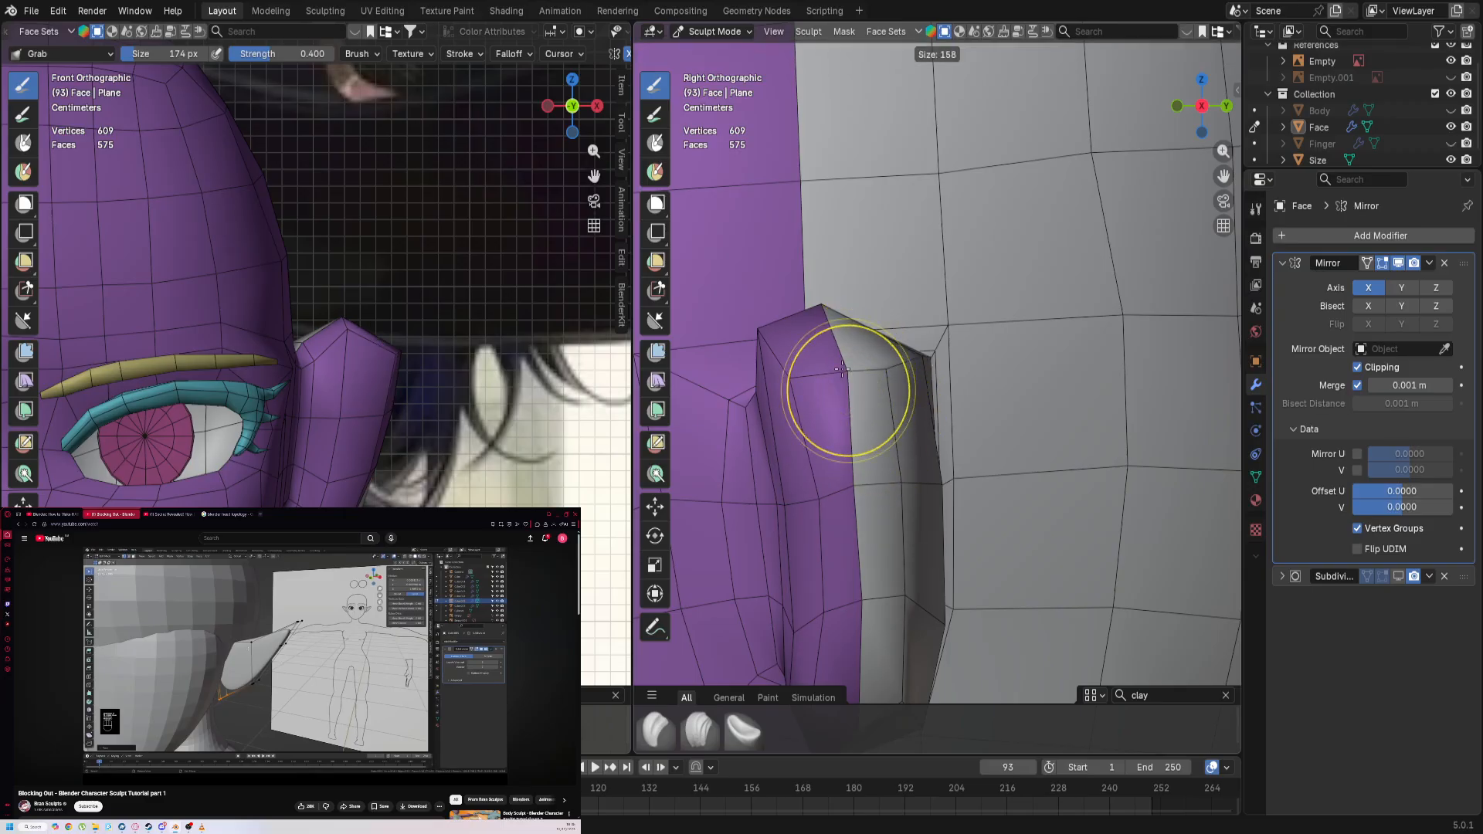
drag(823, 303, 822, 274)
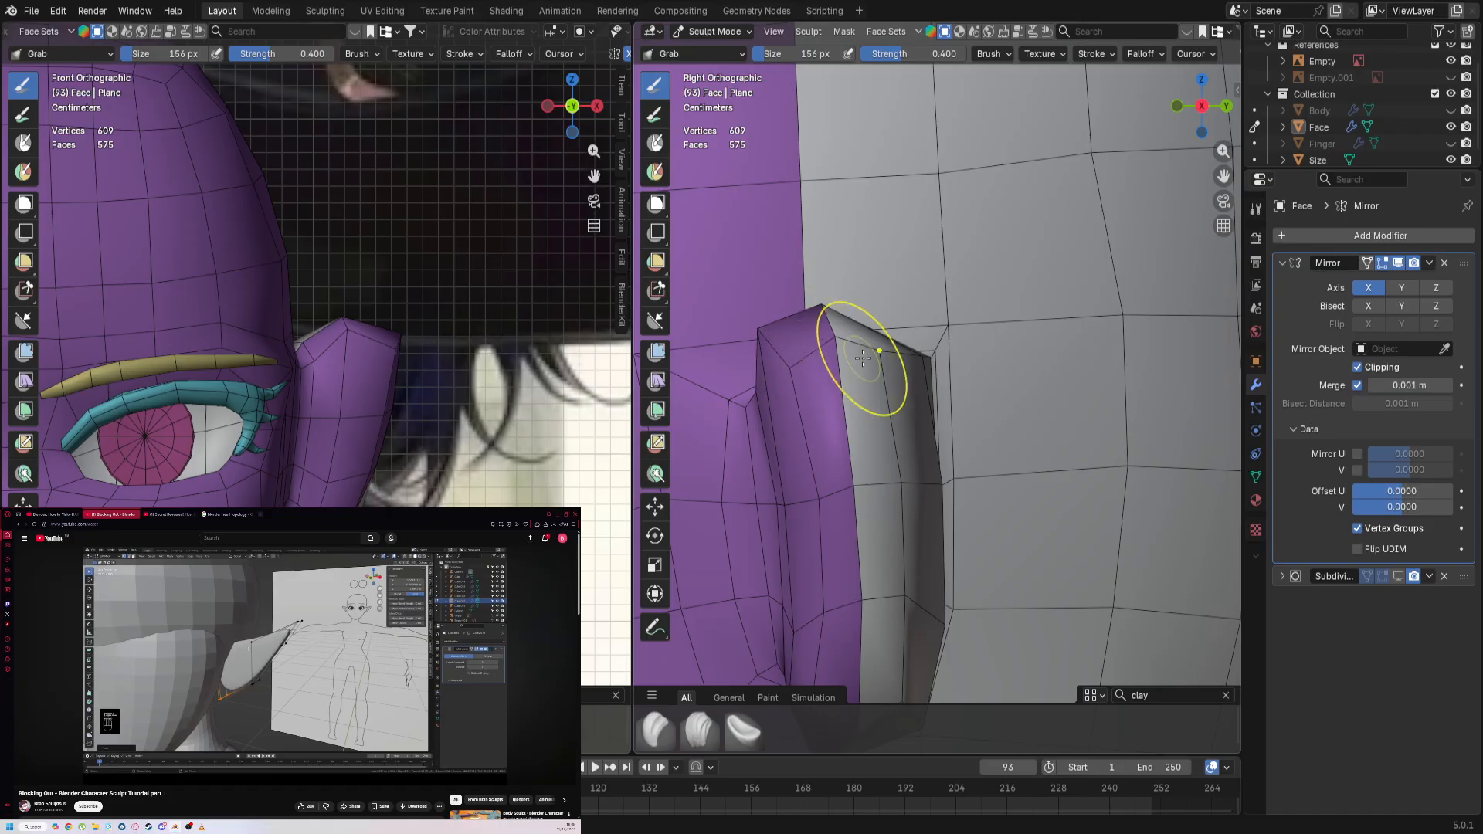
Step: Reduce the Grab brush size to 92 px and adjust the vertices where the top of the ear meets the head
middle_drag(931, 373, 921, 352)
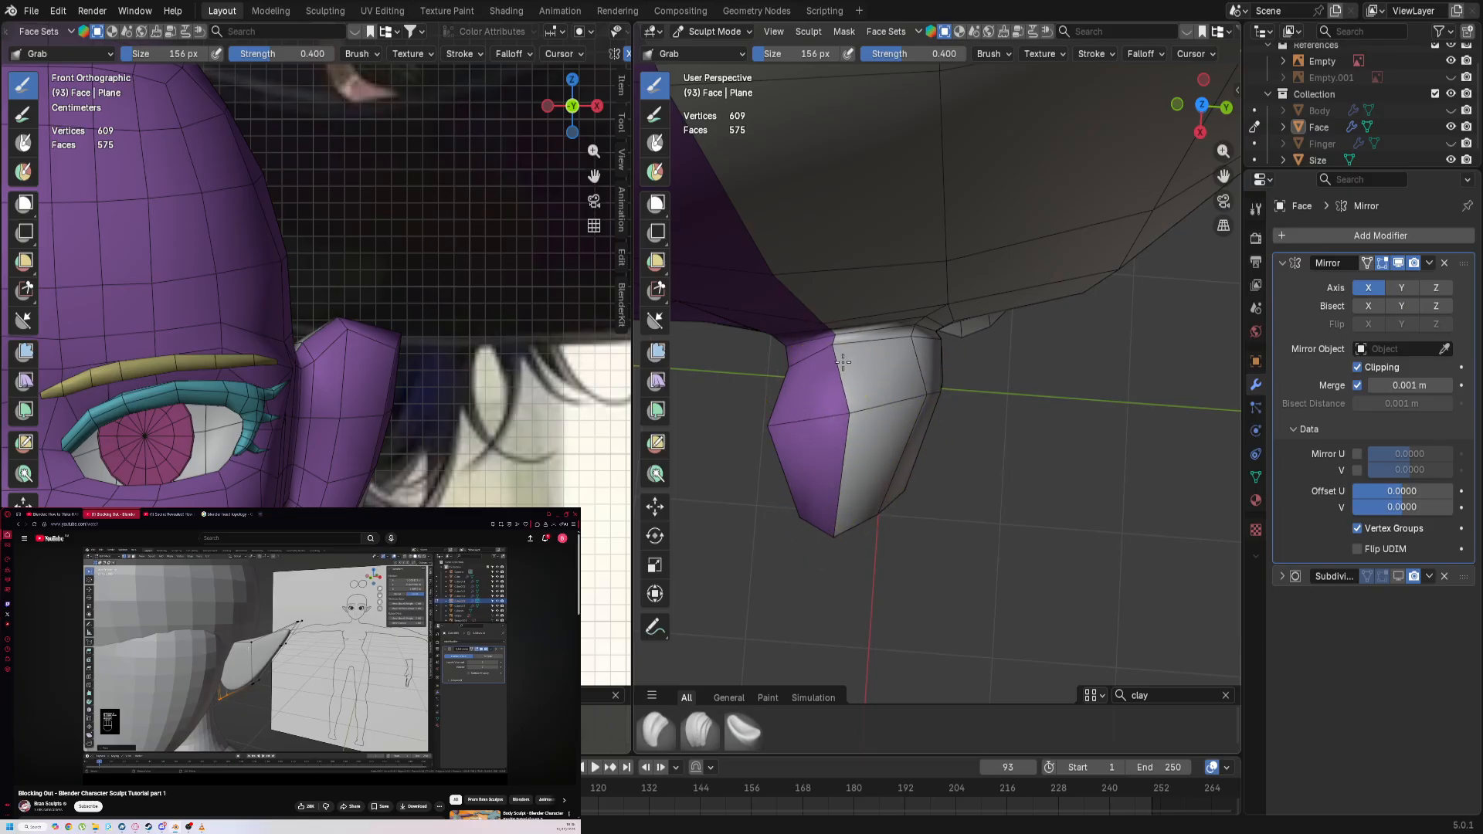
mouse_move(862, 398)
middle_down()
mouse_move(927, 447)
mouse_move(850, 283)
mouse_move(900, 420)
mouse_move(877, 431)
mouse_move(947, 394)
mouse_move(935, 390)
middle_up()
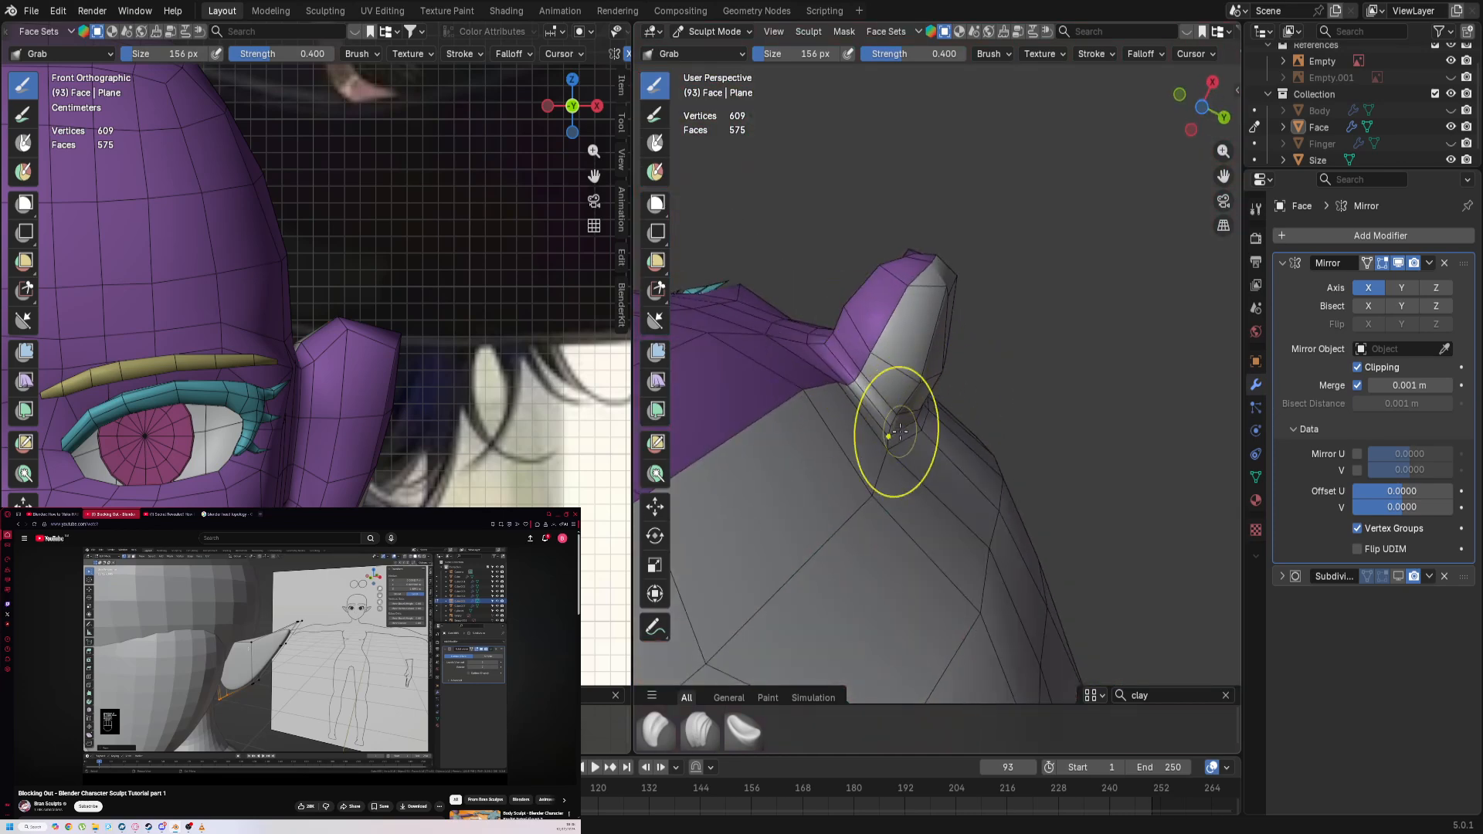
key(bracketleft)
key(bracketleft)
key(bracketleft)
key(bracketleft)
key(bracketleft)
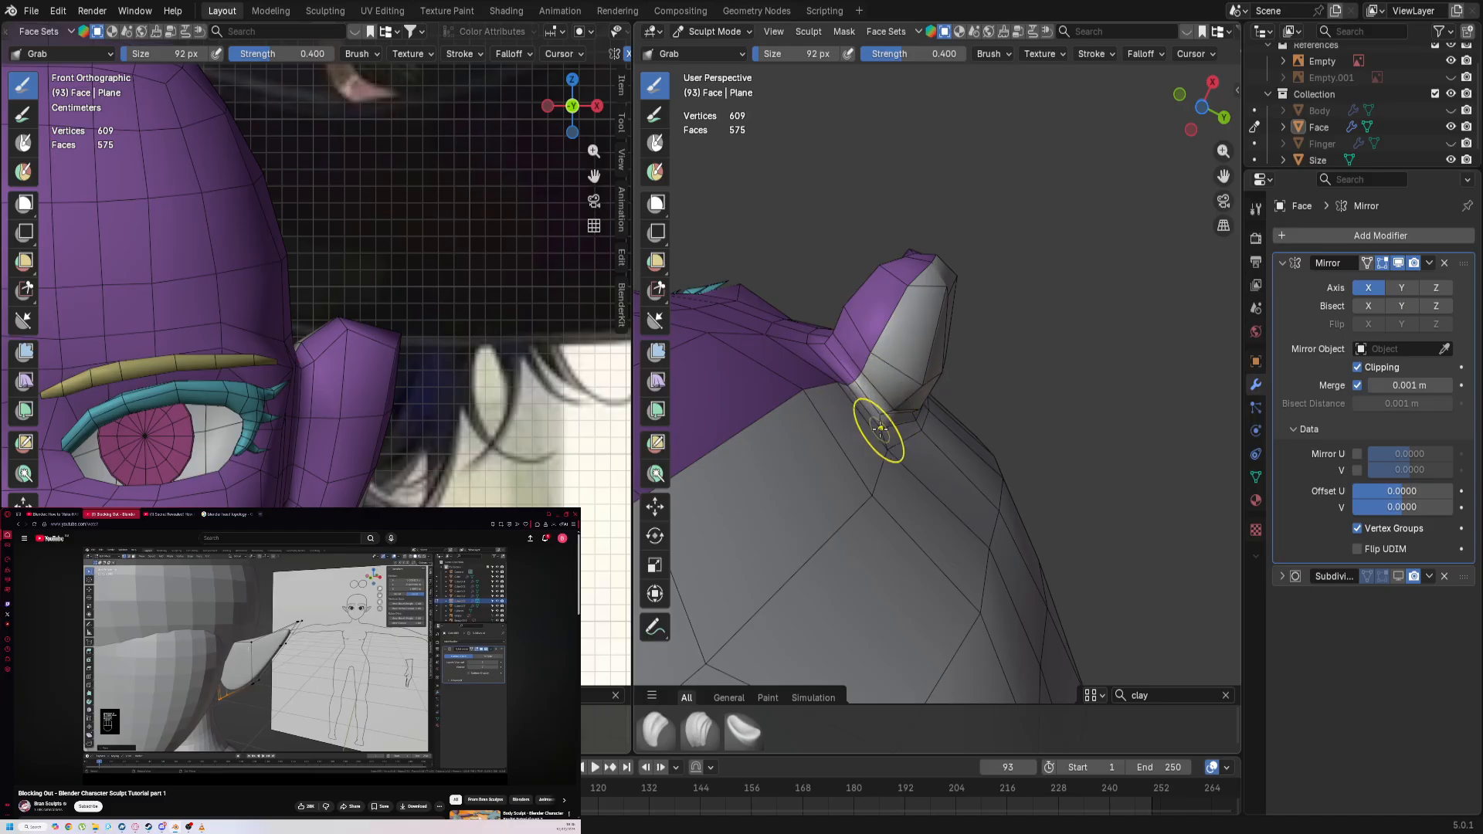
middle_drag(880, 429, 896, 274)
scroll(873, 317, down, 5)
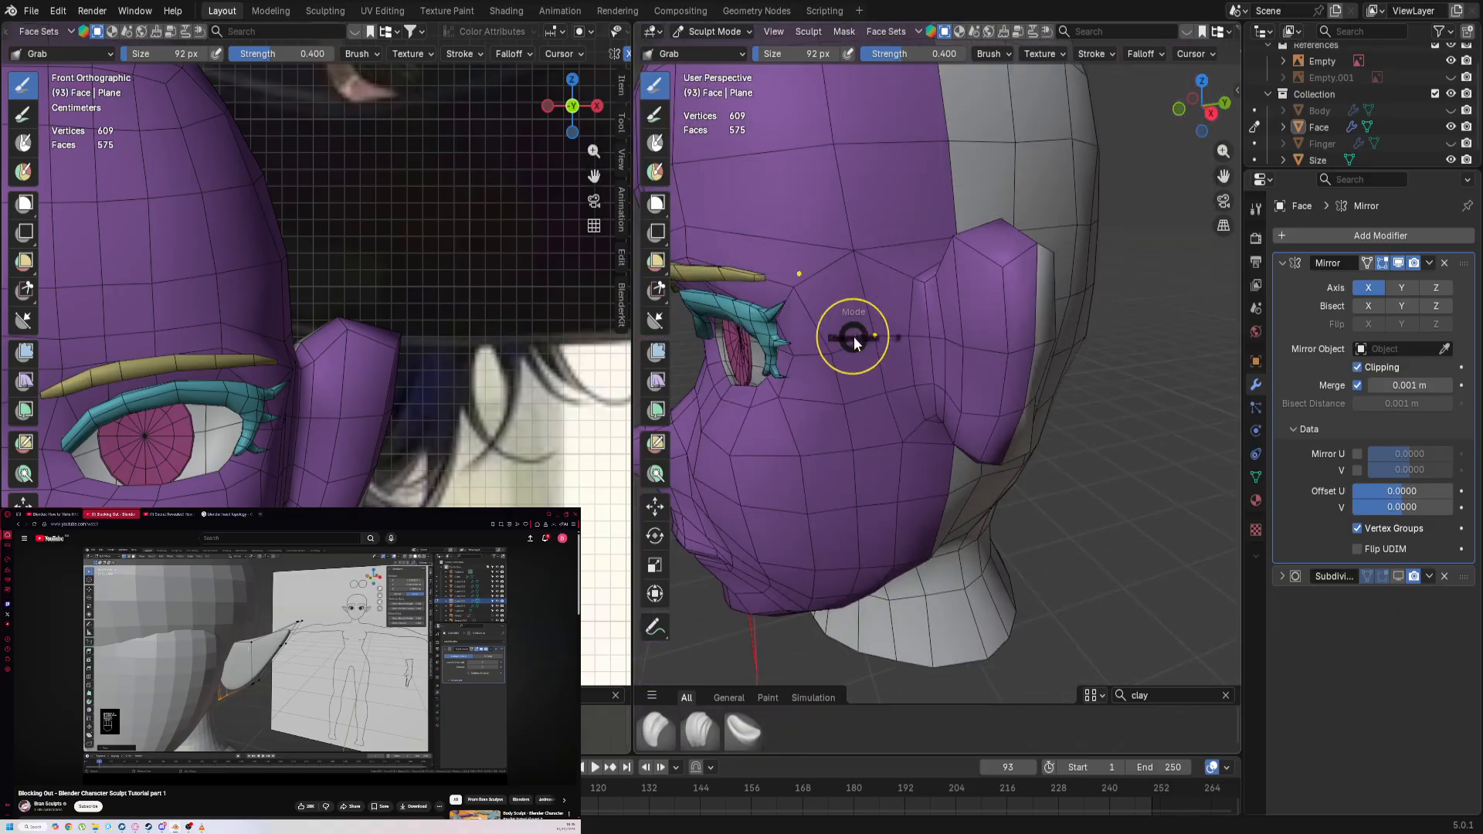
Step: Return to Edit Mode and select the face loop on the head that surrounds the ear's base
key(Tab)
key(3)
alt+click(894, 311)
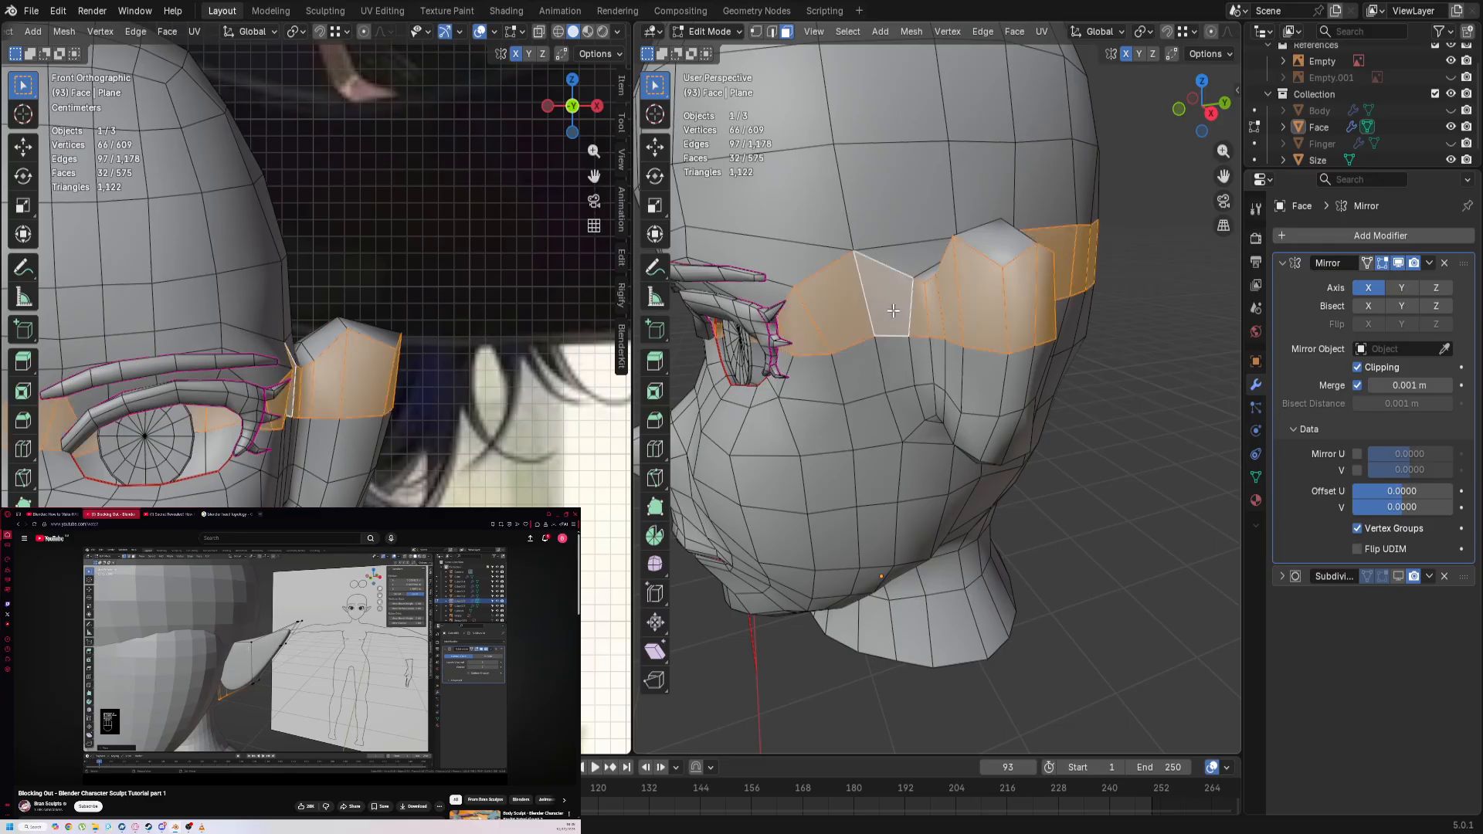
alt+click(884, 277)
middle_drag(969, 289, 1023, 274)
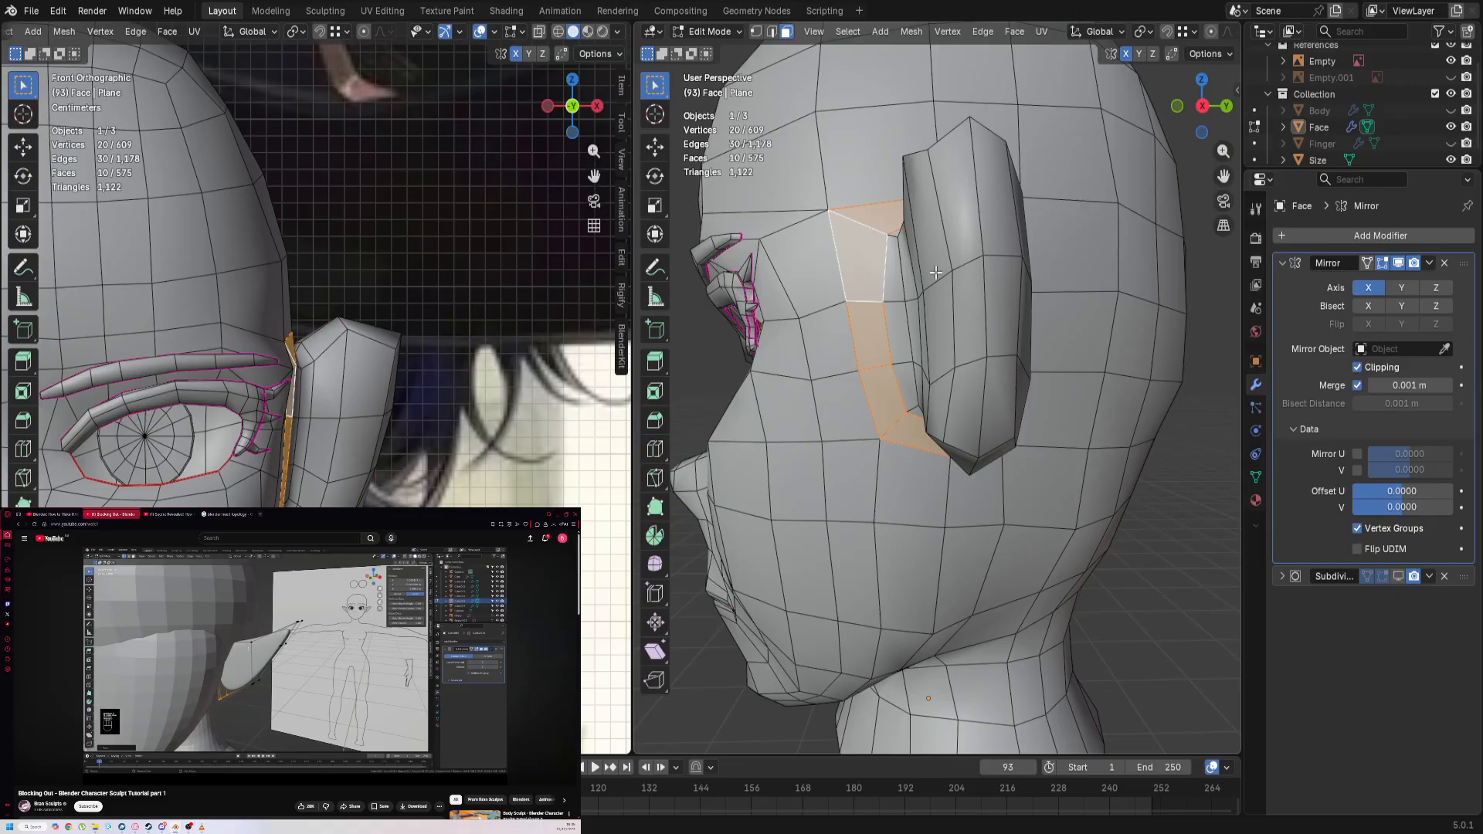
Step: Select the edge loops running from the crown to the temple and down the head in front of and behind the ear
mouse_move(871, 189)
middle_down()
mouse_move(896, 193)
mouse_move(856, 190)
middle_up()
key(2)
alt+click(856, 191)
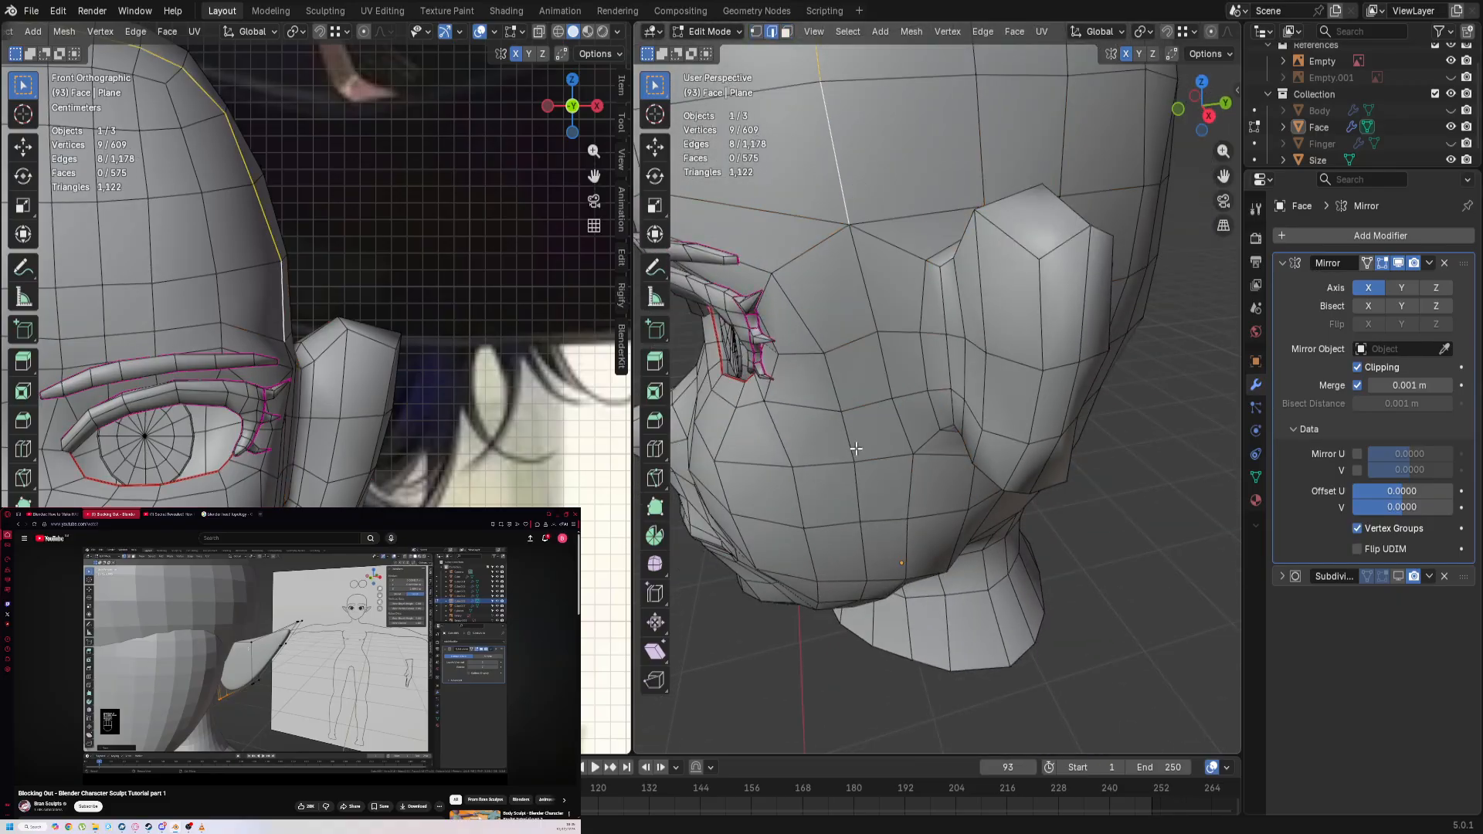
alt+shift+click(907, 478)
middle_drag(907, 478, 1013, 444)
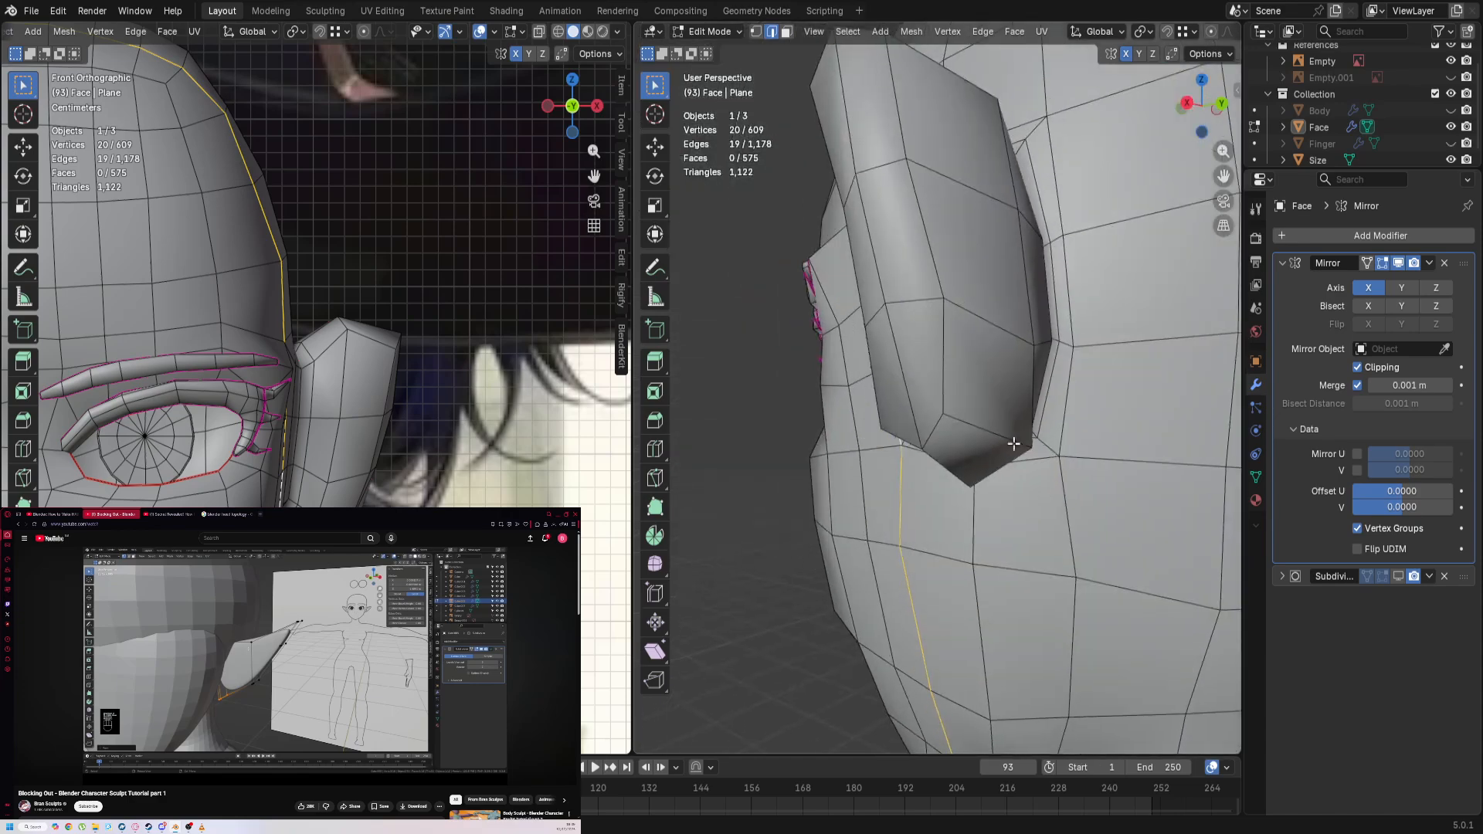
alt+shift+click(1075, 257)
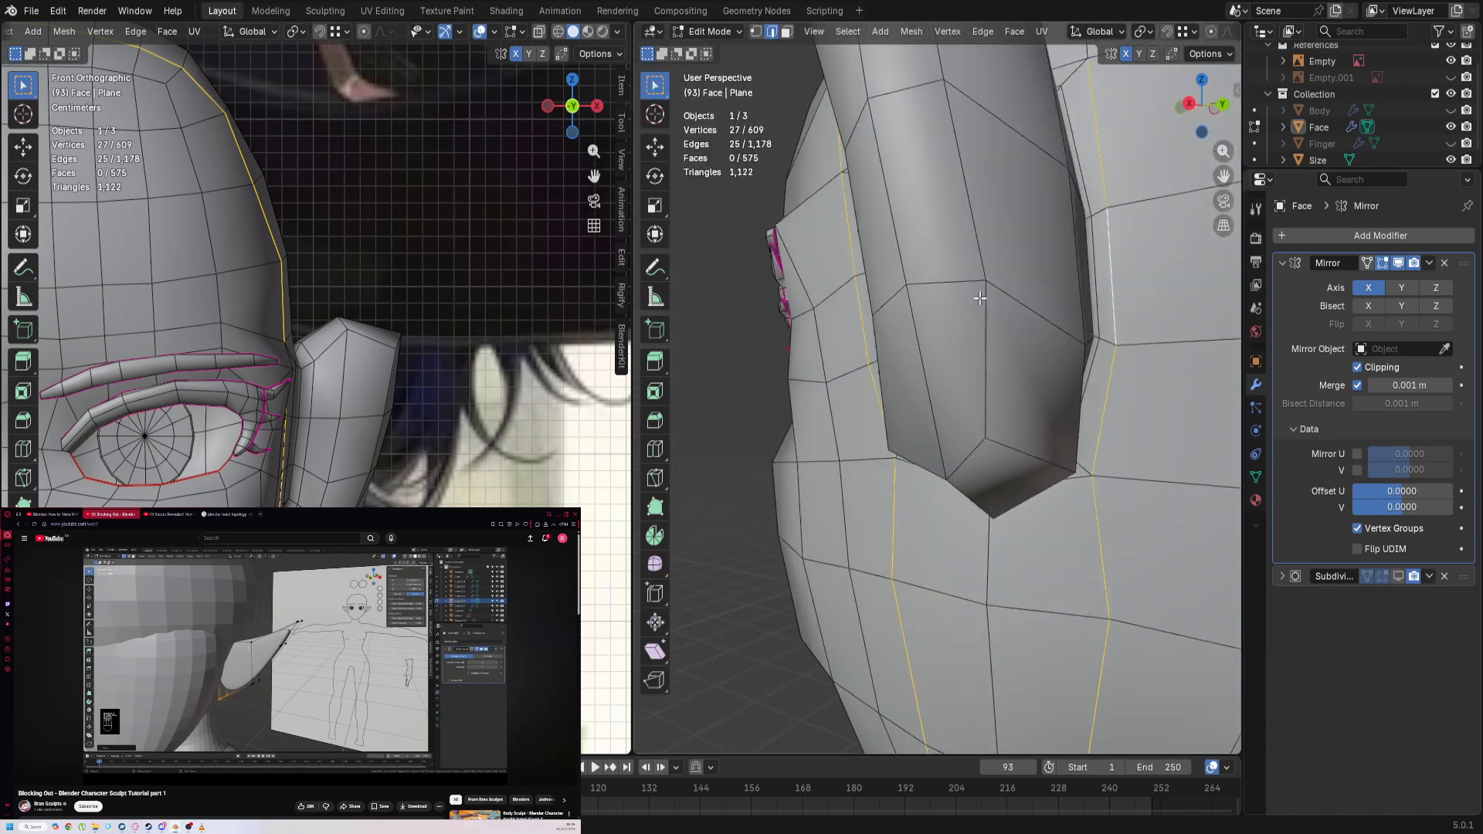
middle_drag(1075, 257, 978, 236)
Step: Check the edge loop around the ear's base, and the face loop crossing the temple and the upper ear, by selecting each
alt+click(944, 376)
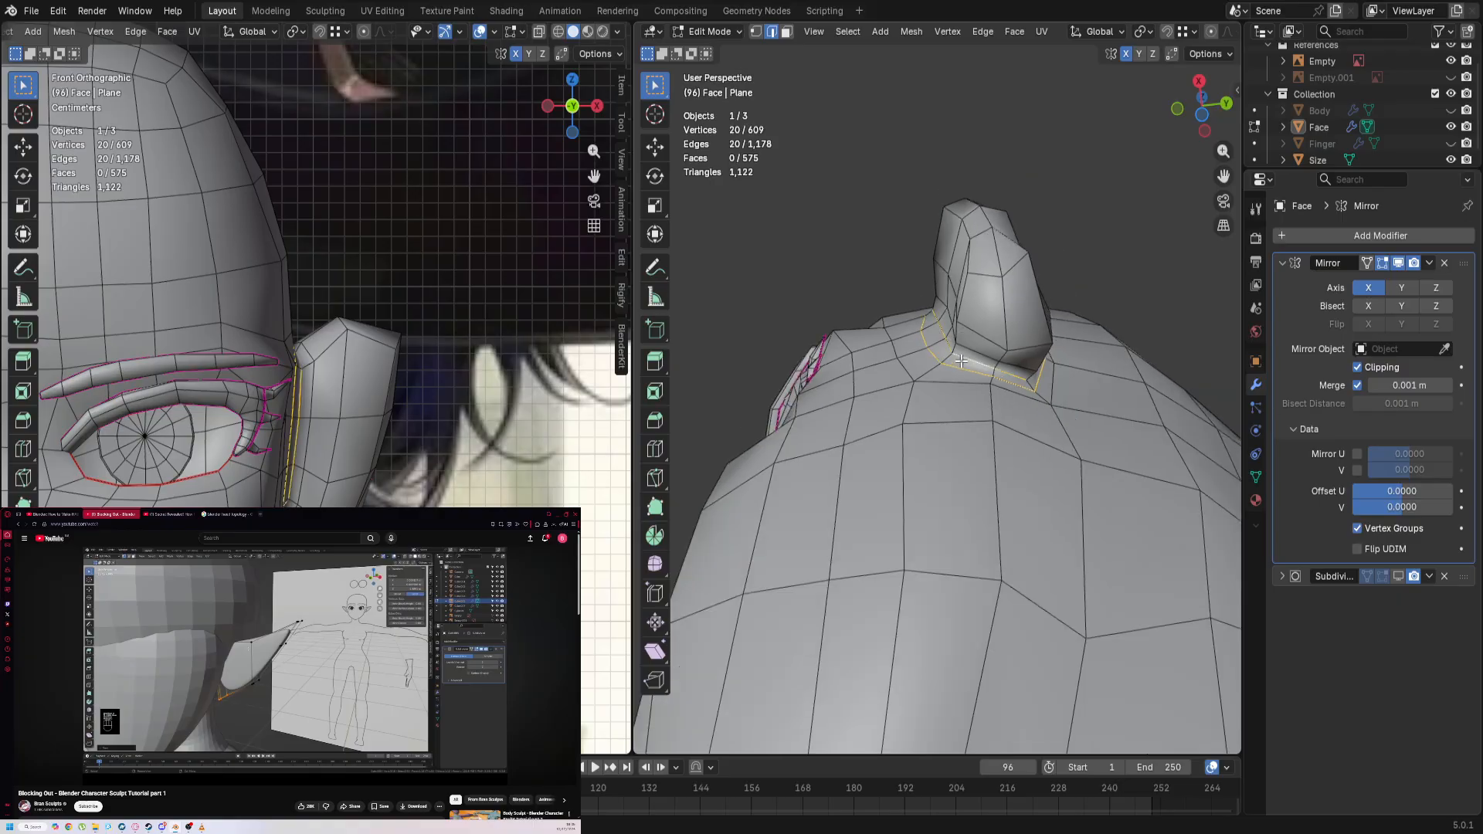
middle_drag(944, 367, 1016, 584)
scroll(956, 433, down, 1)
key(3)
alt+click(964, 332)
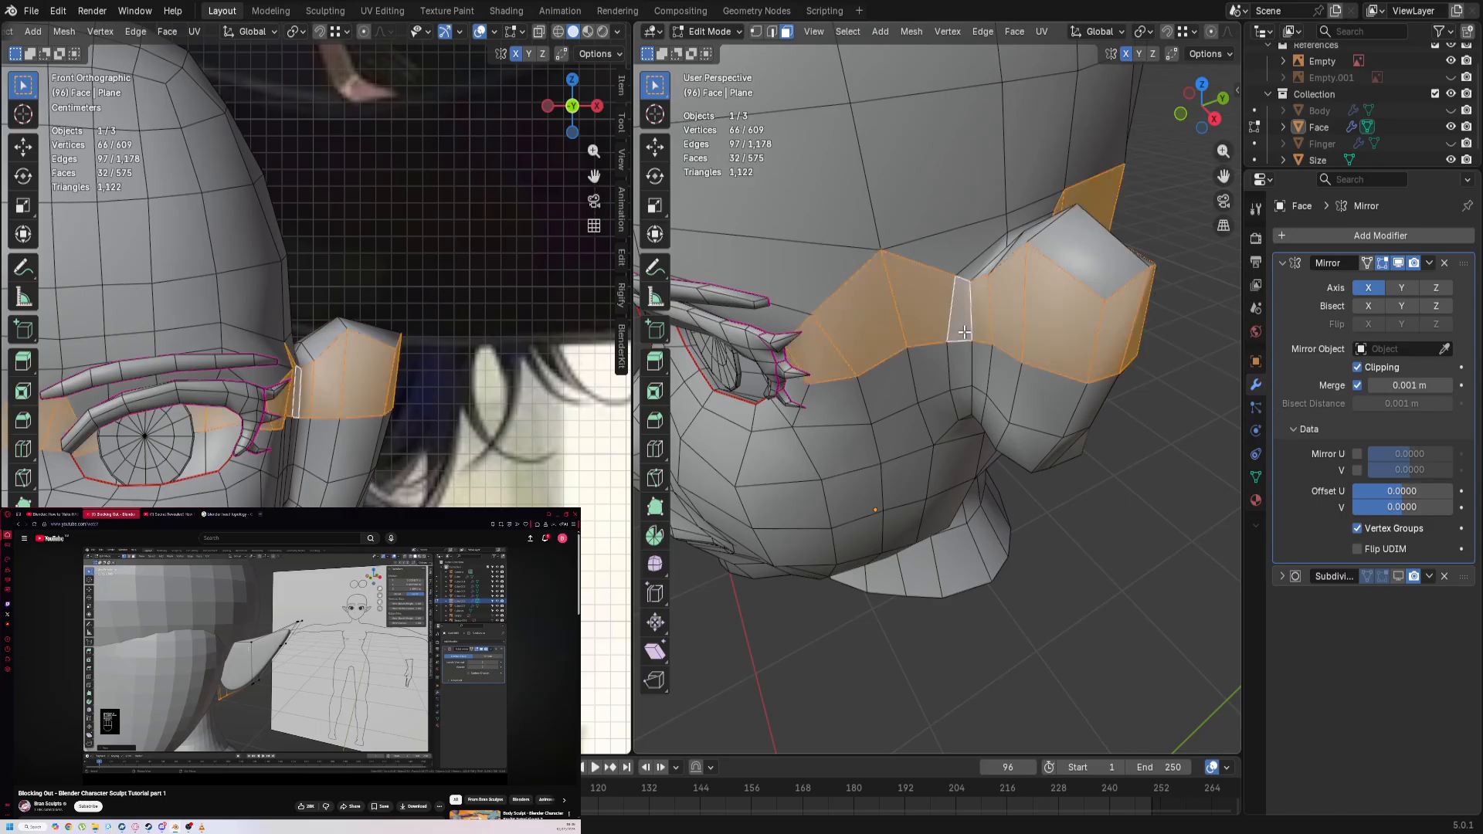
Step: Select the narrow face loop where the ear meets the head and inspect it from the front view
alt+click(960, 340)
middle_drag(957, 385, 976, 340)
key(1)
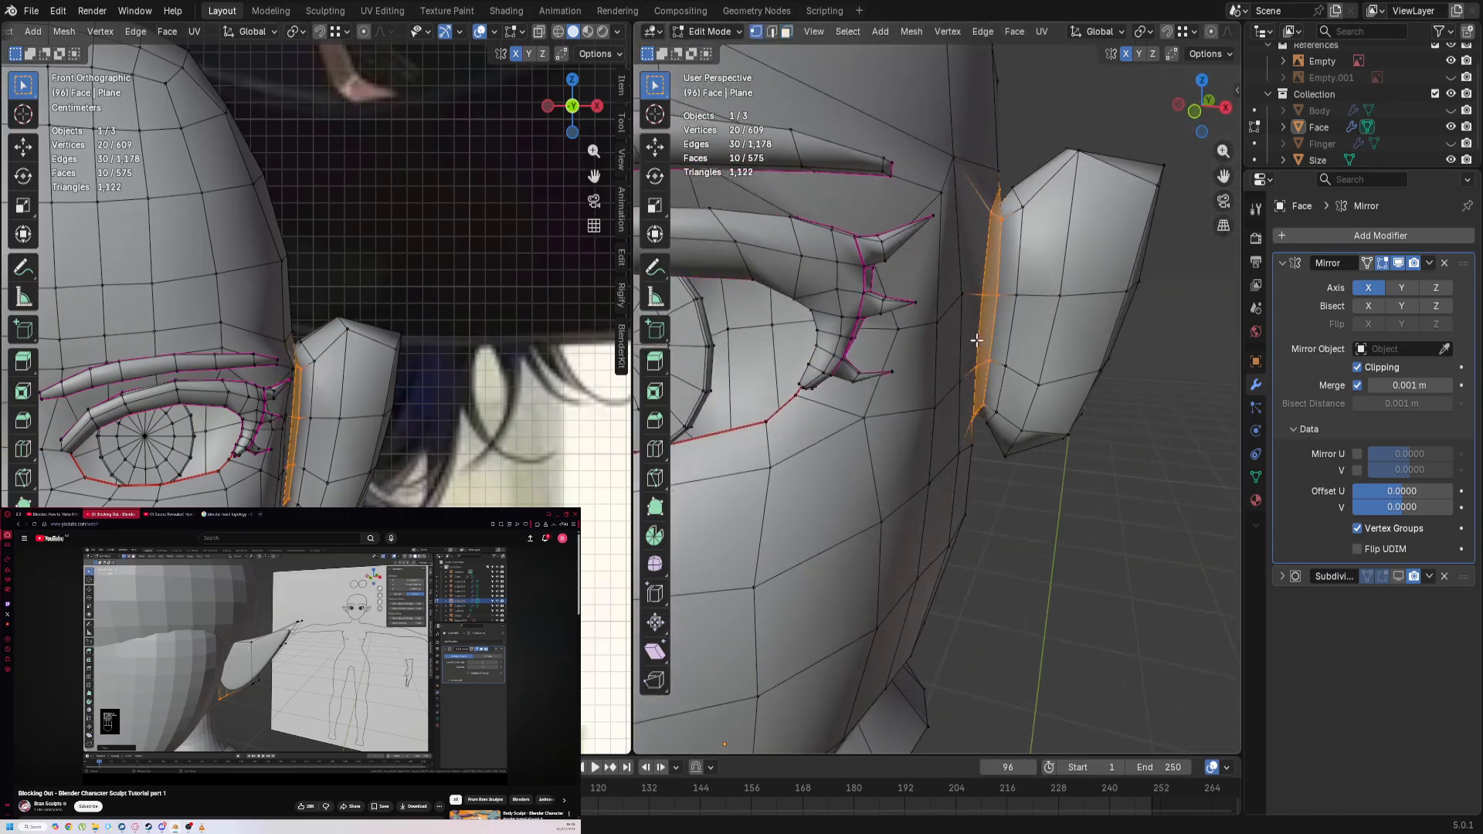
key(ctrl+Tab)
click(1012, 392)
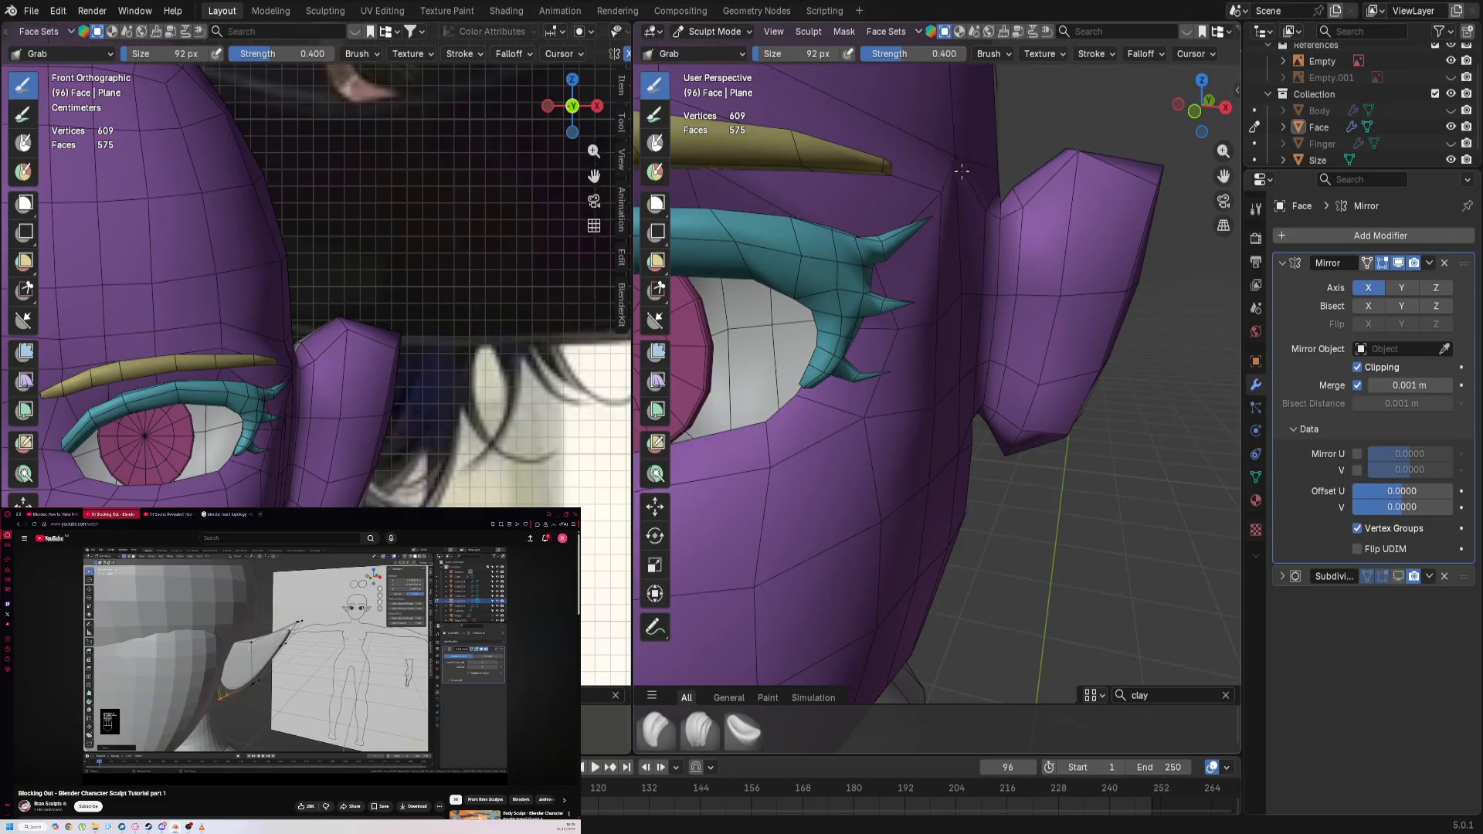
key(Tab)
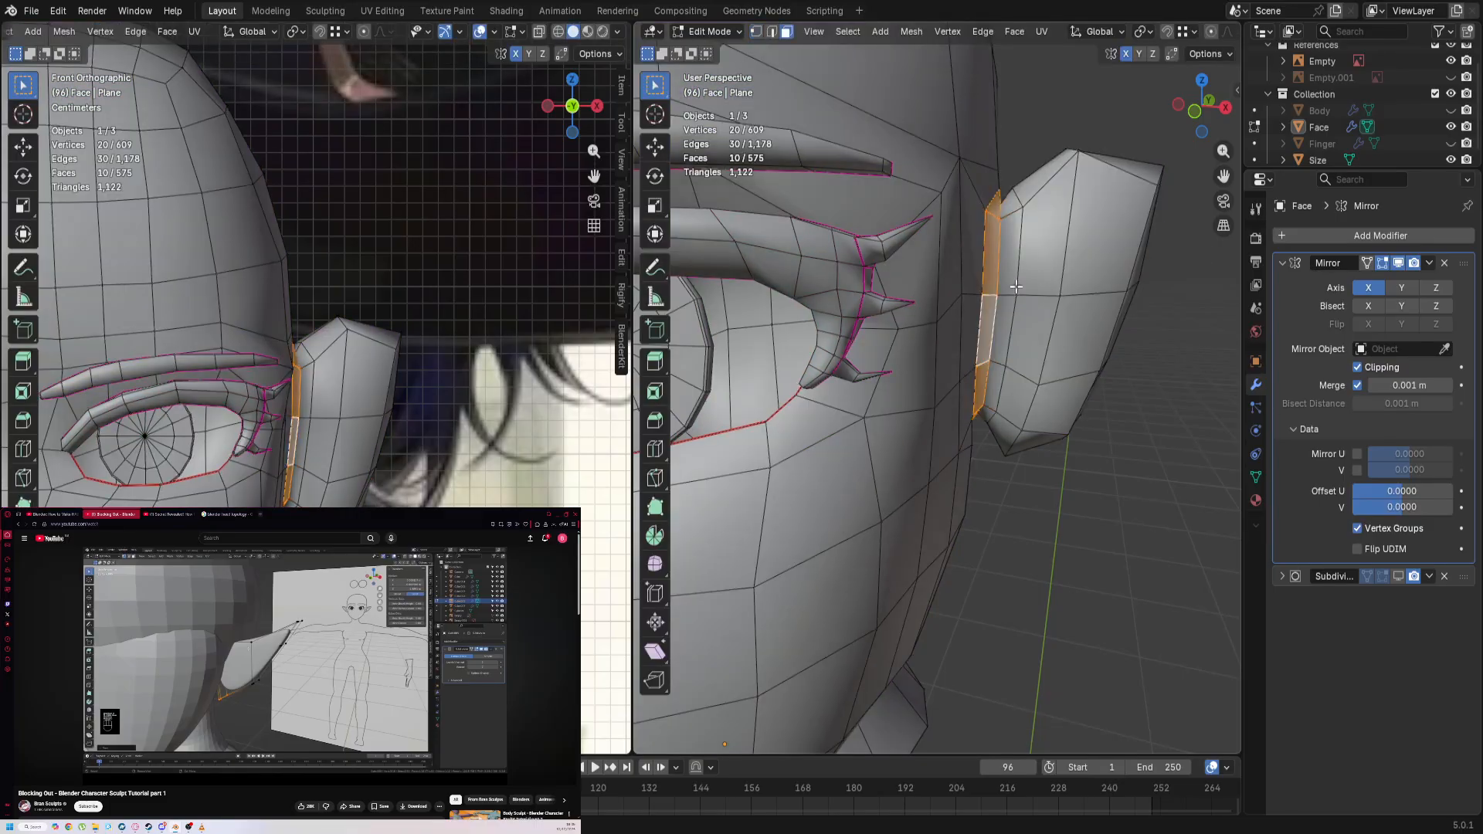
alt+click(1014, 287)
alt+click(1006, 293)
middle_drag(1006, 298, 979, 462)
key(KP_1)
scroll(979, 462, up, 5)
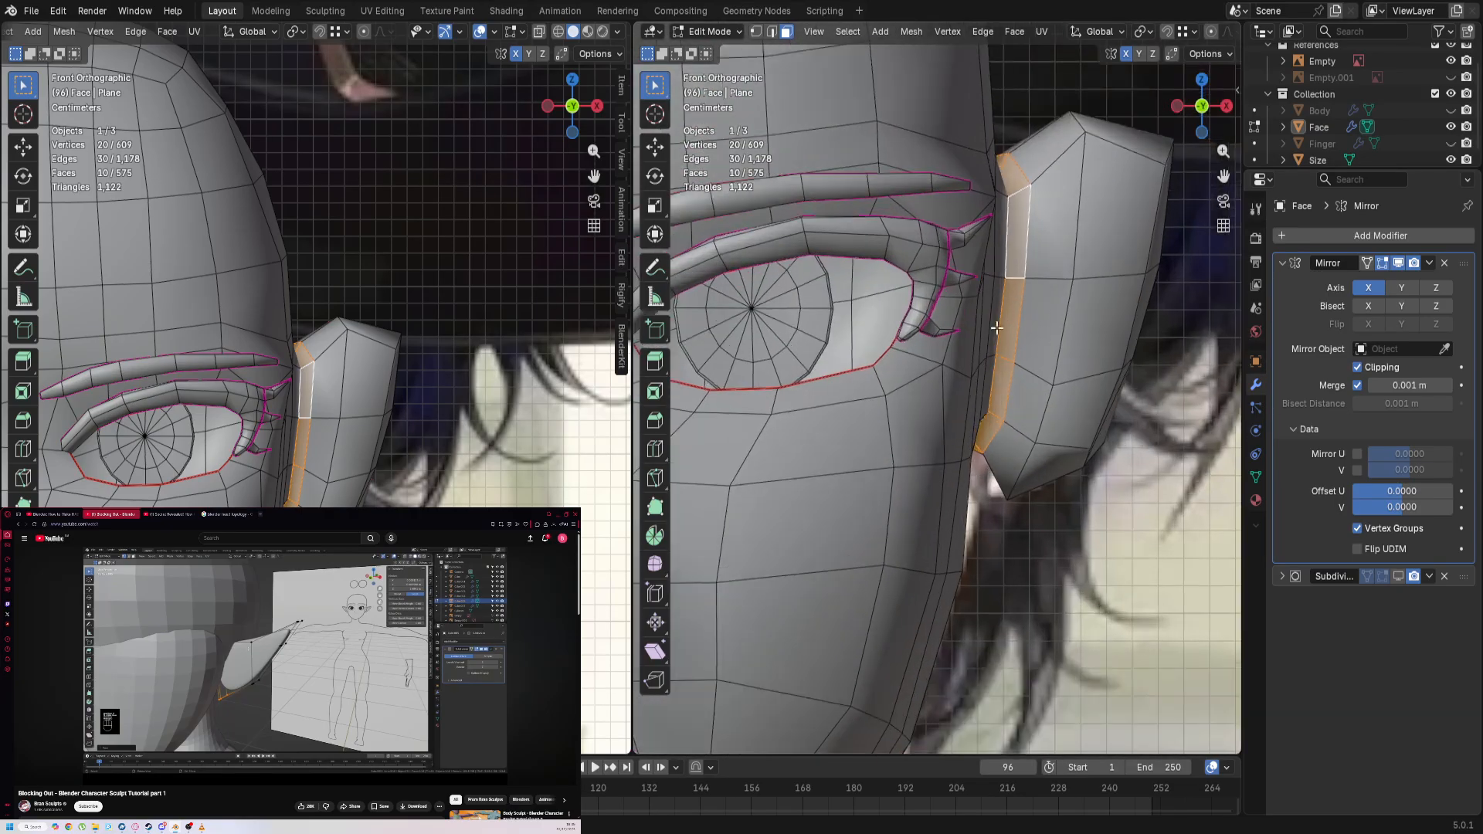
Step: In Sculpt Mode, use the Grab brush in the right side view to curve the middle and lower vertices of the ear
key(ctrl+Tab)
click(920, 378)
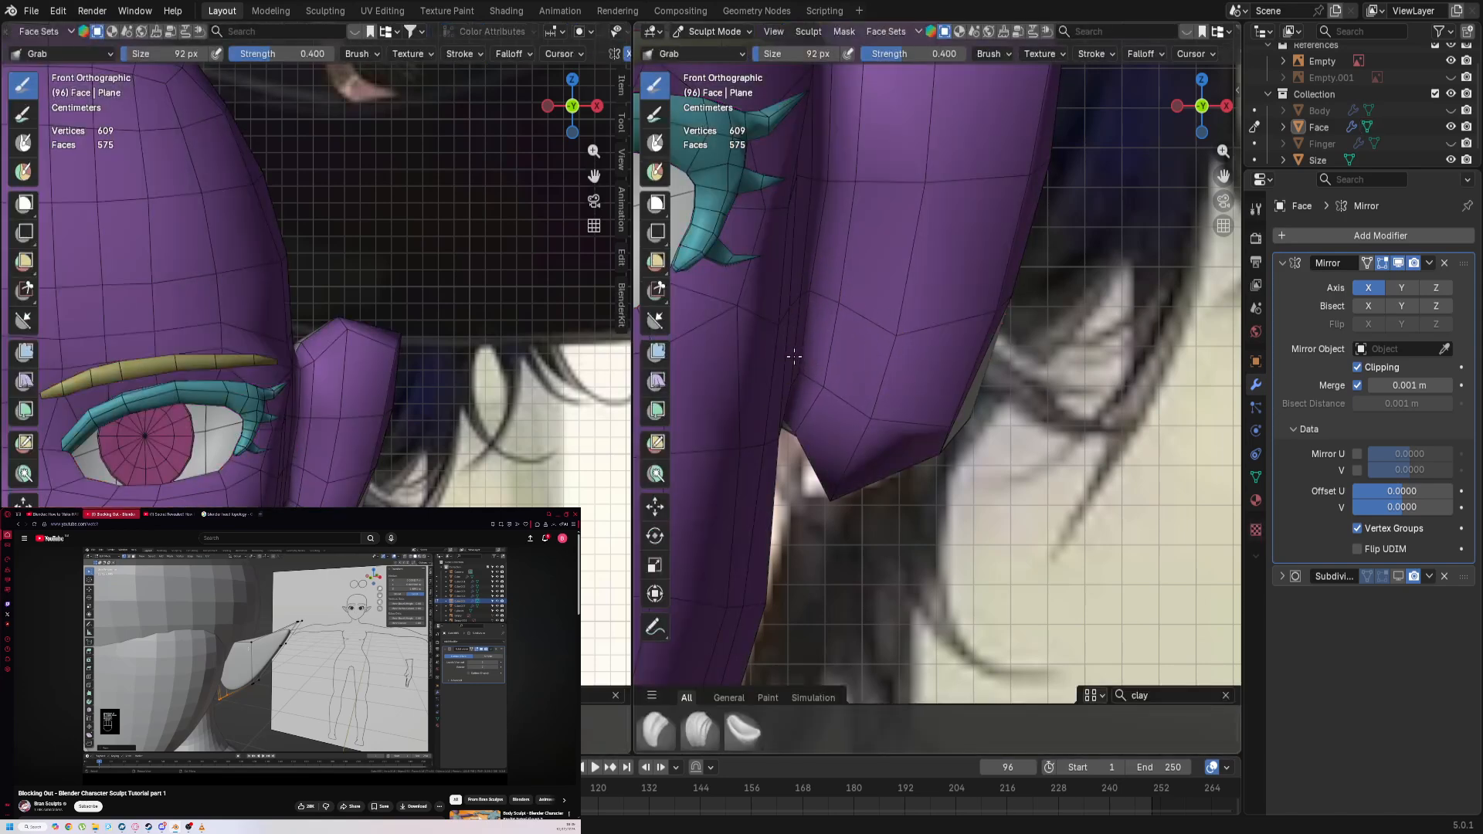
shift+middle_drag(811, 184, 805, 308)
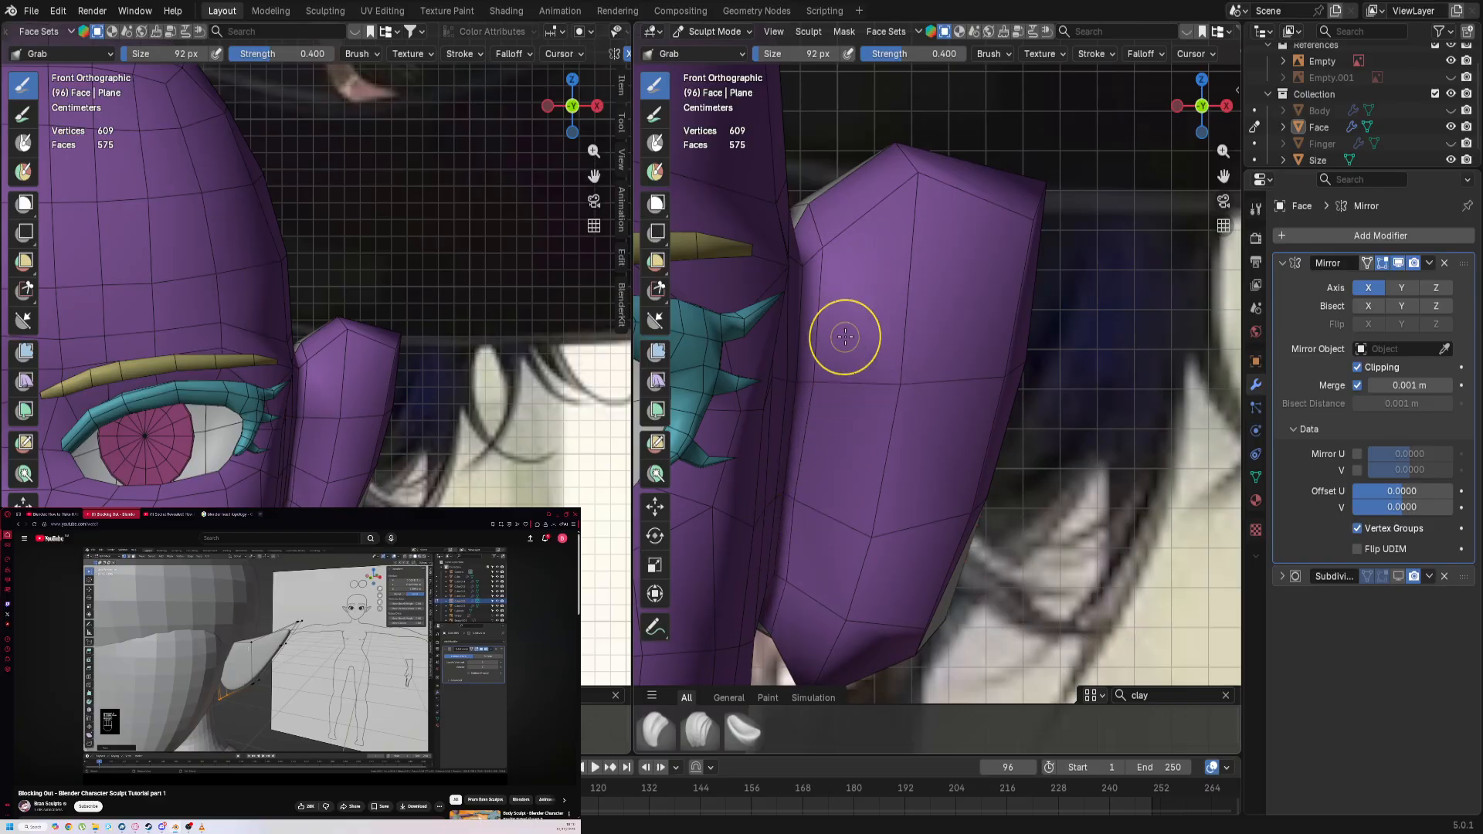
scroll(961, 278, down, 2)
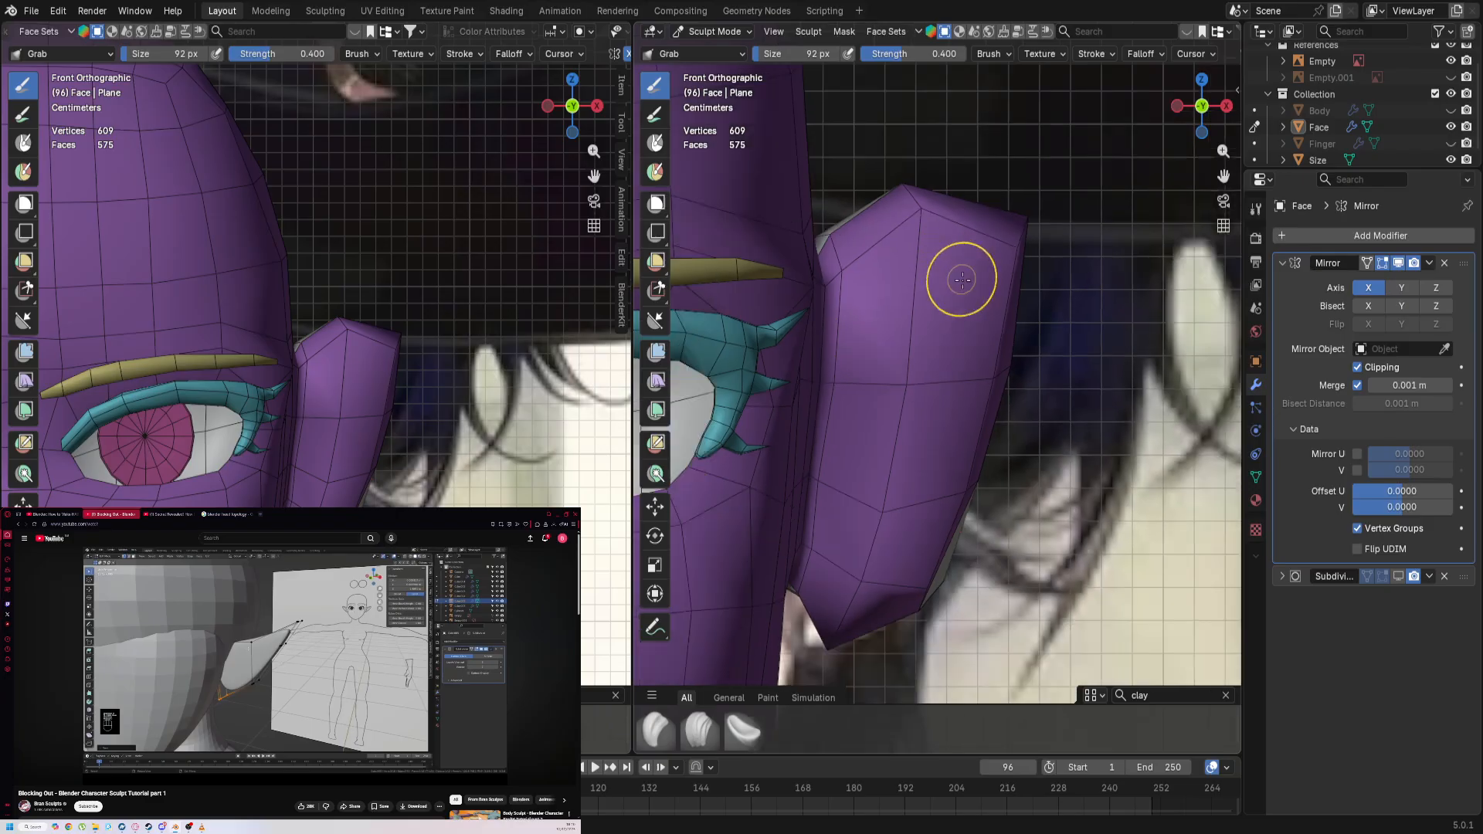
key(KP_3)
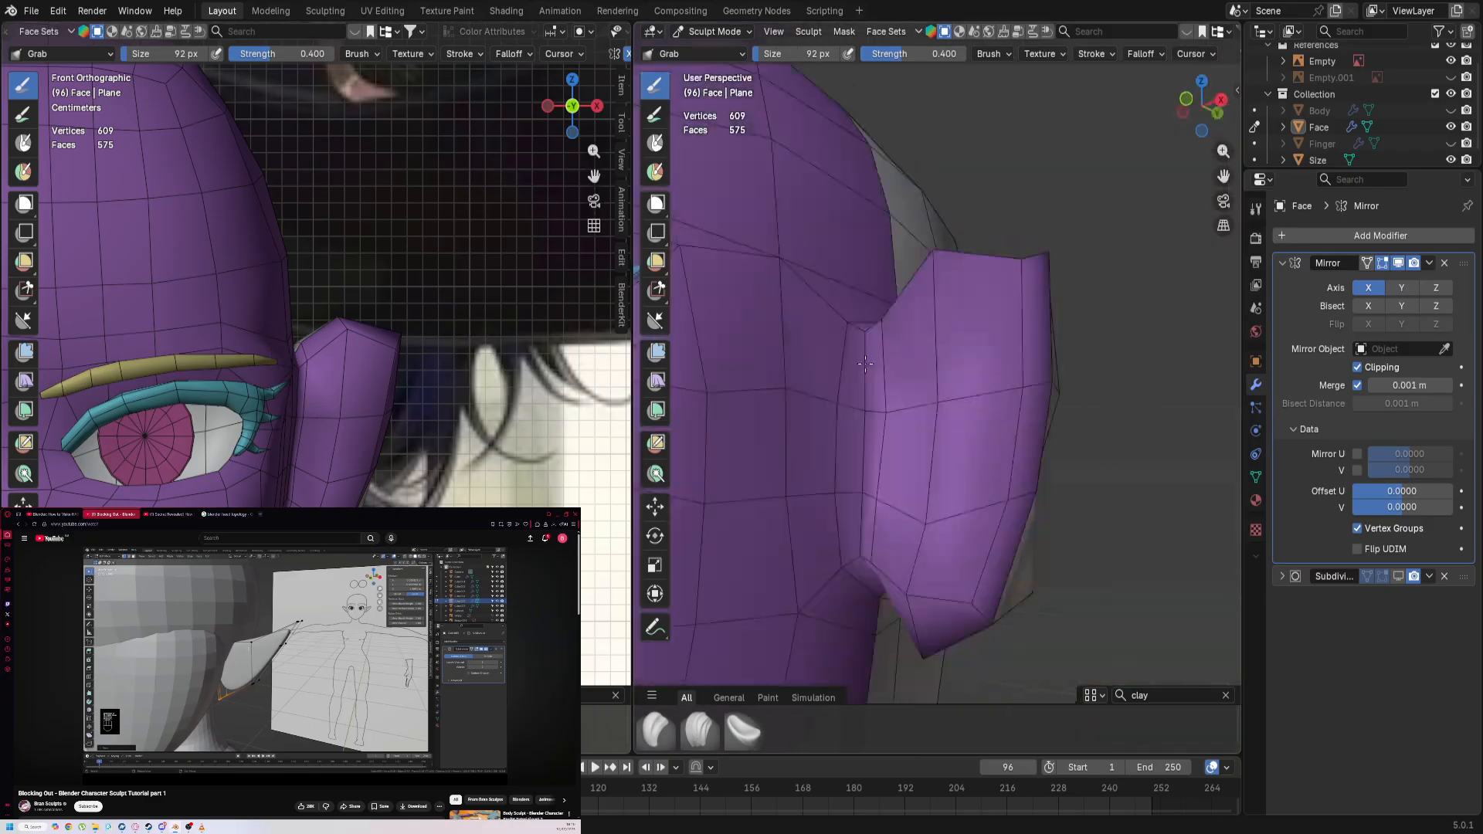
scroll(843, 495, up, 2)
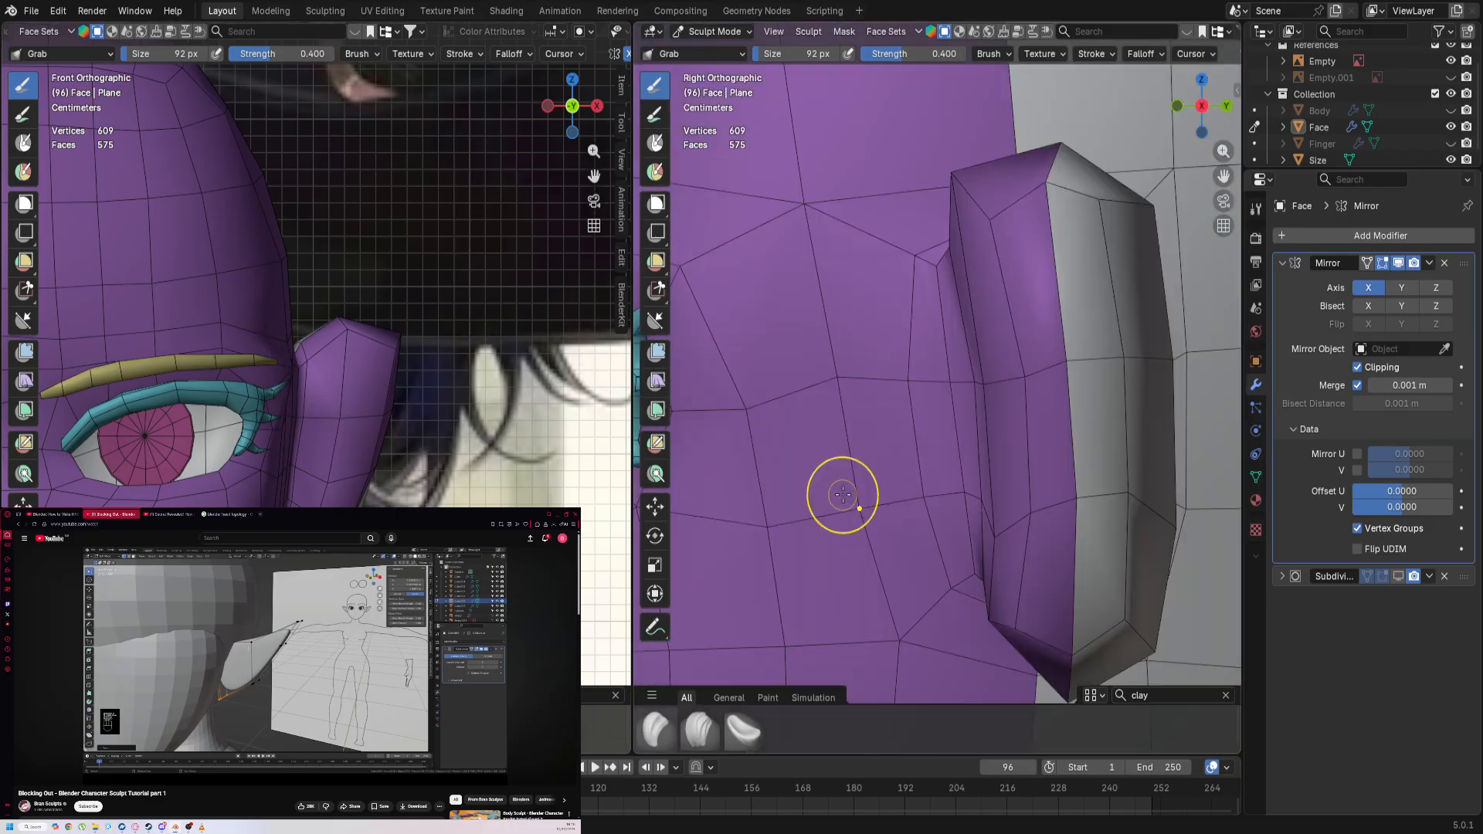
scroll(843, 495, down, 3)
shift+middle_drag(1086, 407, 920, 464)
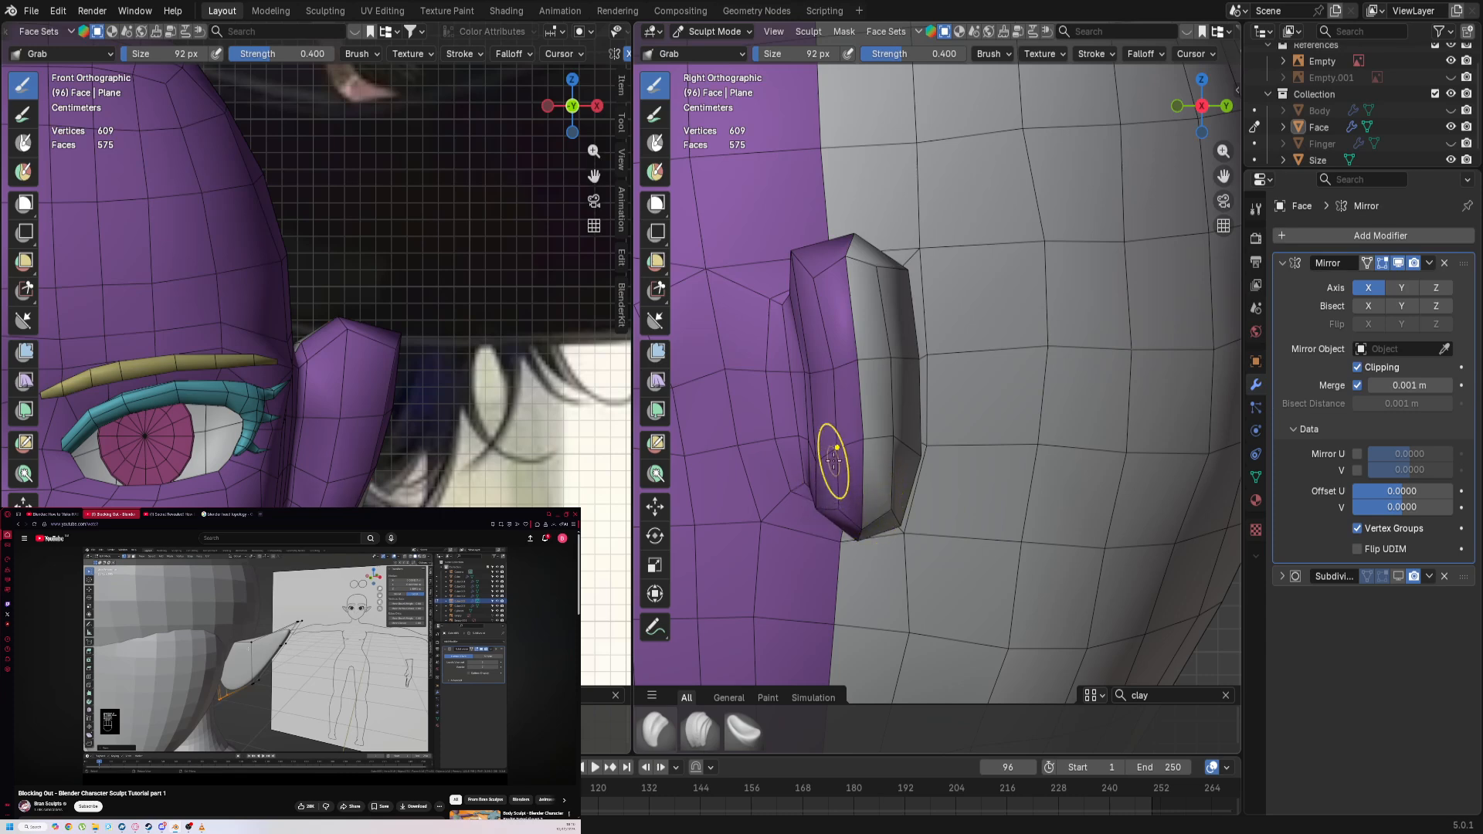
drag(868, 440, 896, 432)
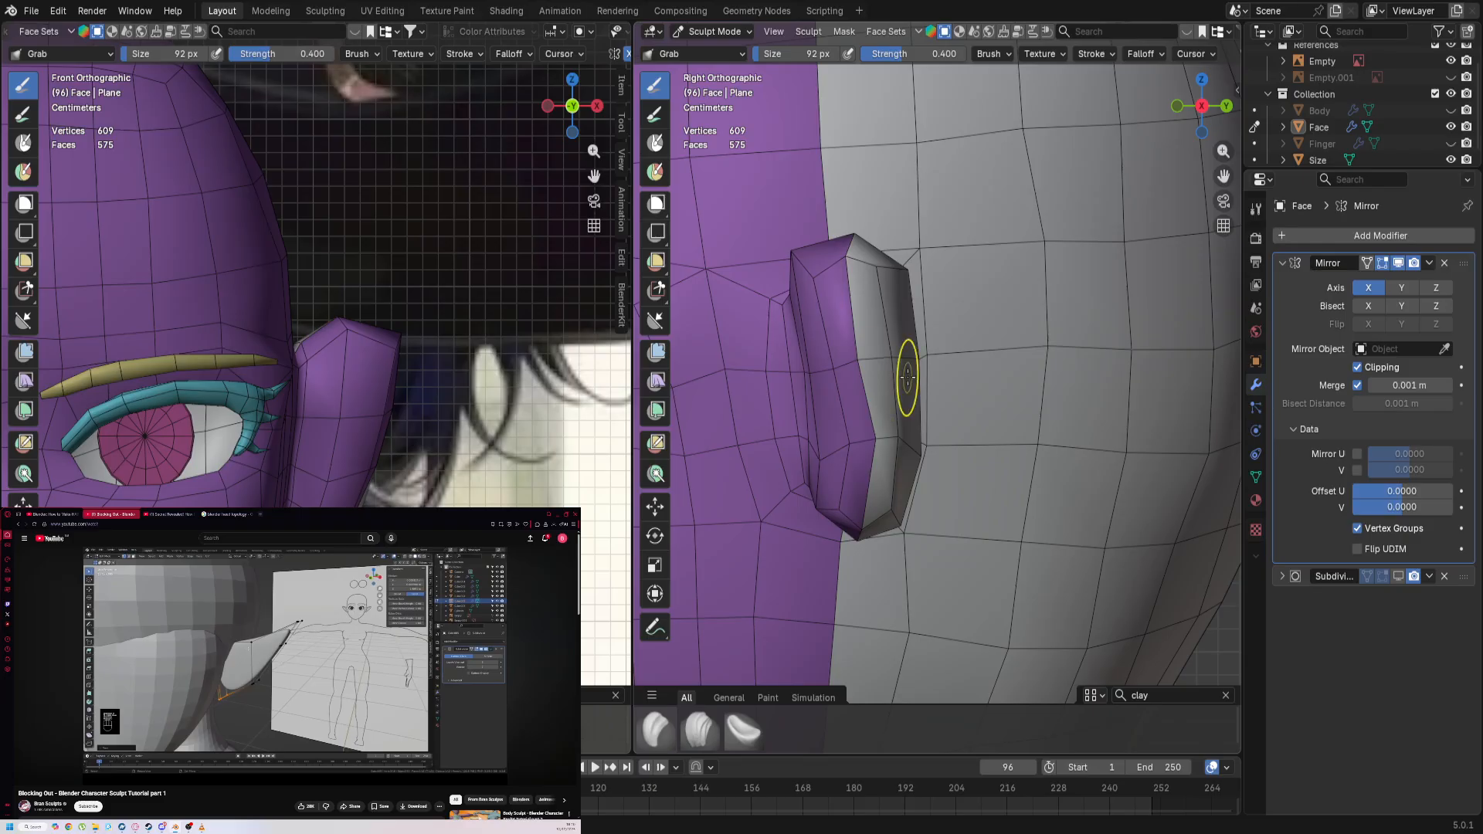
mouse_move(907, 377)
mouse_down()
mouse_move(877, 348)
mouse_move(841, 371)
mouse_up()
drag(824, 430, 828, 456)
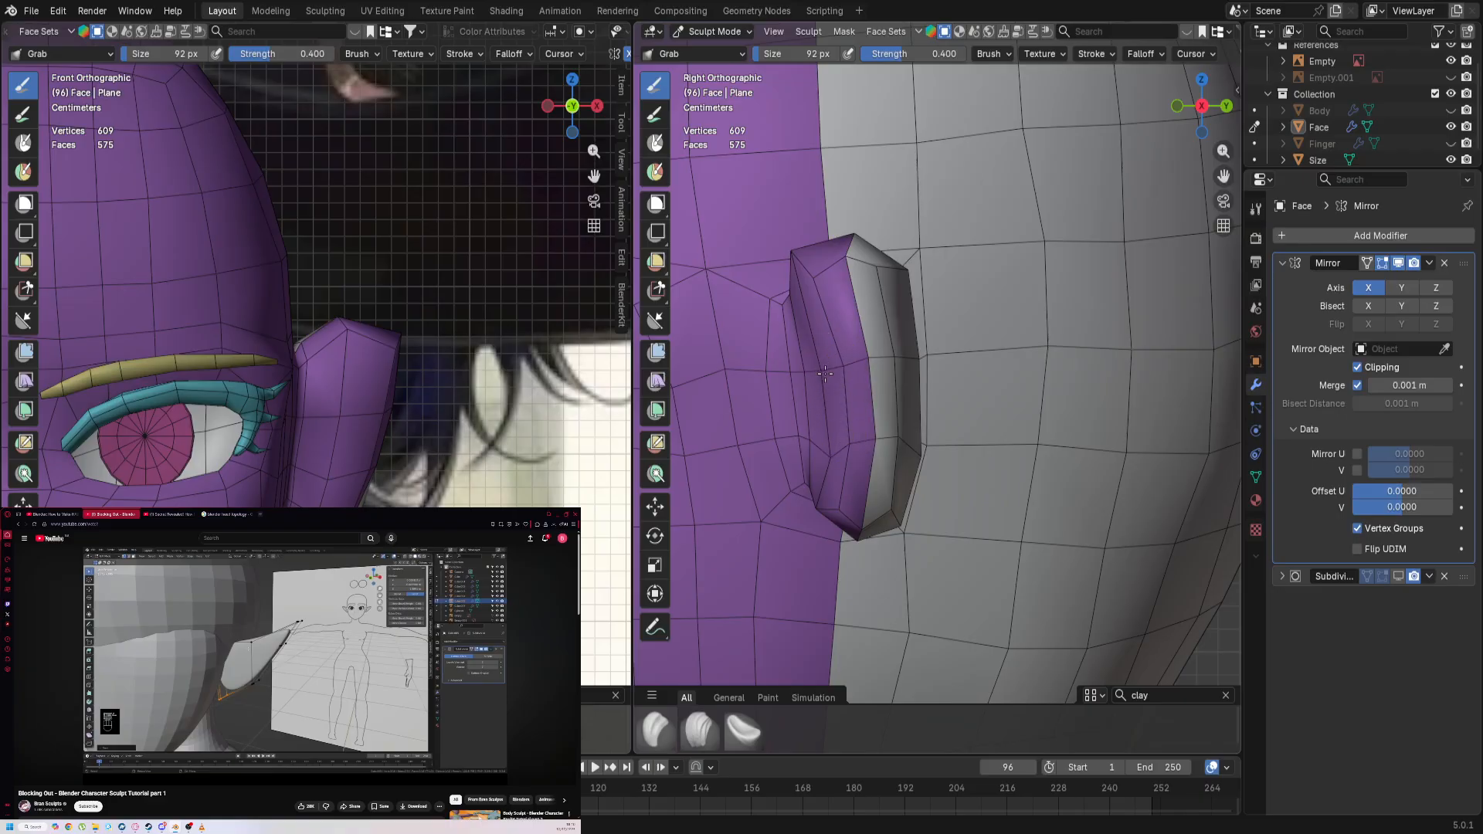
Step: Grab the ear's upper and rear vertices in the side view to round its outline
mouse_move(836, 266)
mouse_down()
mouse_move(823, 275)
mouse_move(856, 267)
mouse_up()
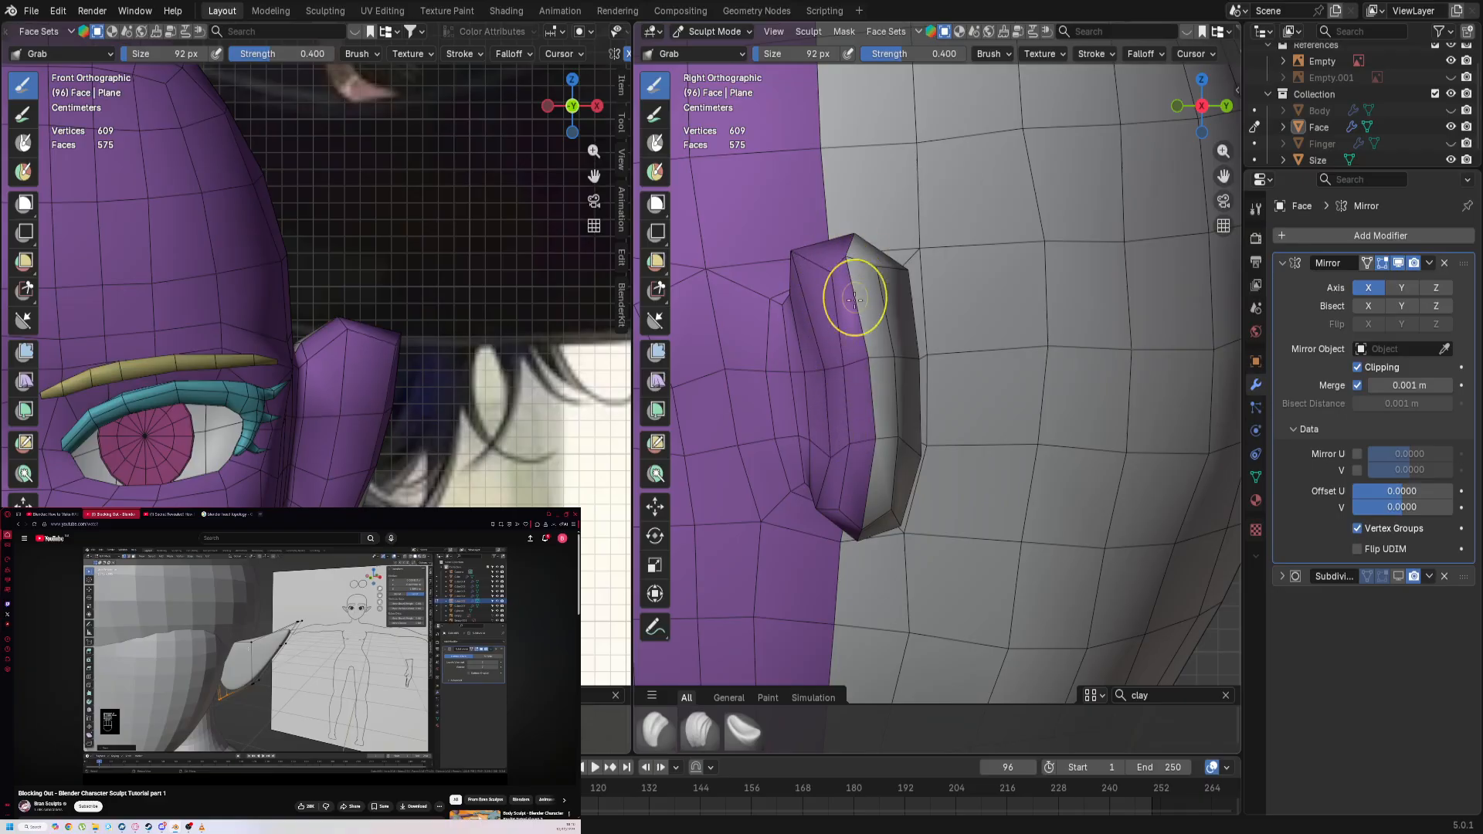
drag(845, 361, 851, 360)
mouse_move(799, 268)
mouse_down()
mouse_move(830, 274)
mouse_move(847, 238)
mouse_move(882, 280)
mouse_move(819, 267)
mouse_up()
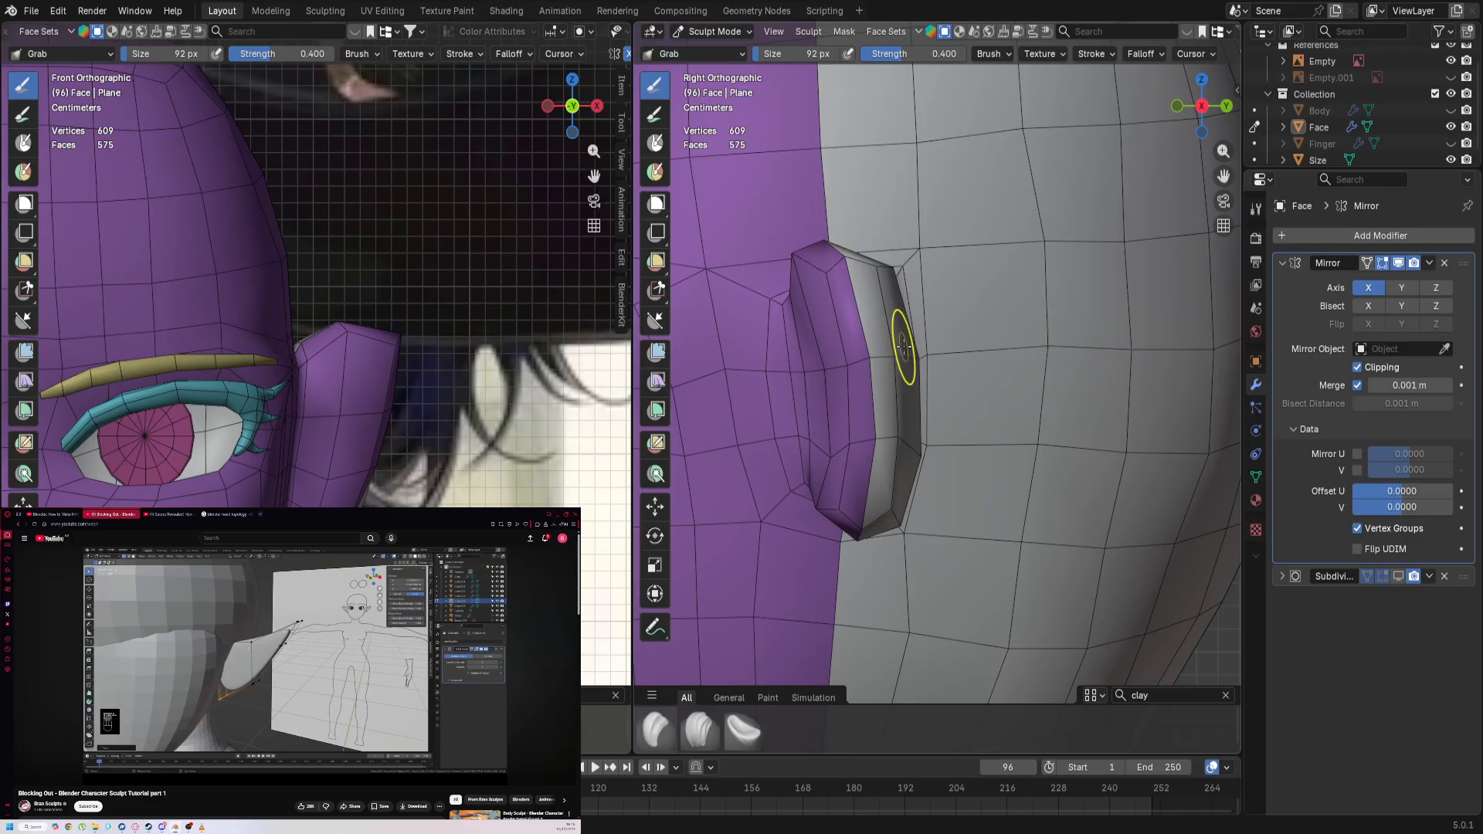
drag(941, 365, 863, 327)
scroll(923, 368, up, 4)
drag(902, 525, 845, 495)
scroll(833, 583, down, 2)
scroll(842, 589, up, 2)
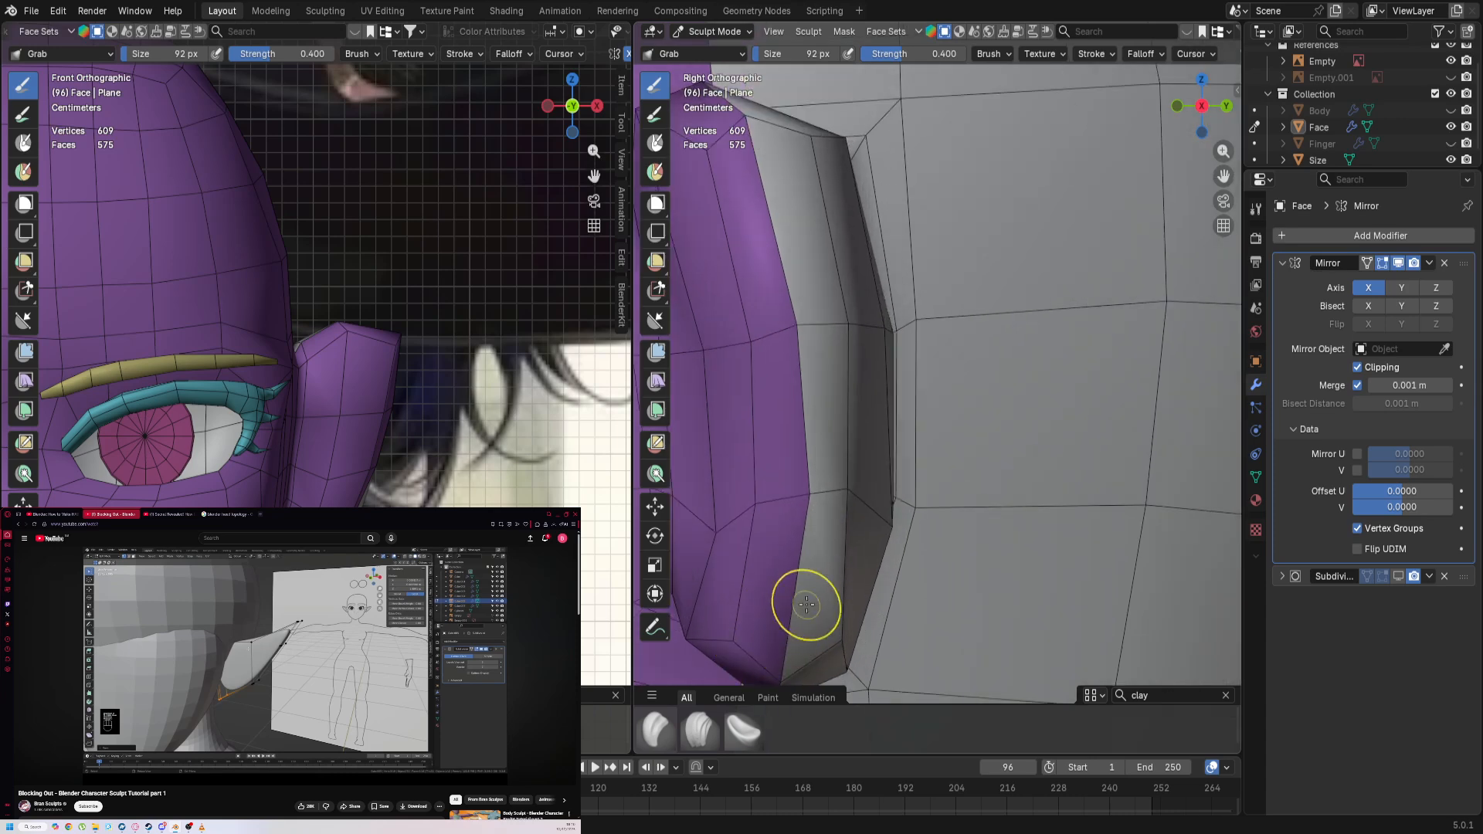
Step: Return to Edit Mode and move the two middle vertices on the ear's rear edge slightly backward
shift+middle_drag(824, 595, 911, 543)
key(Tab)
key(1)
click(934, 429)
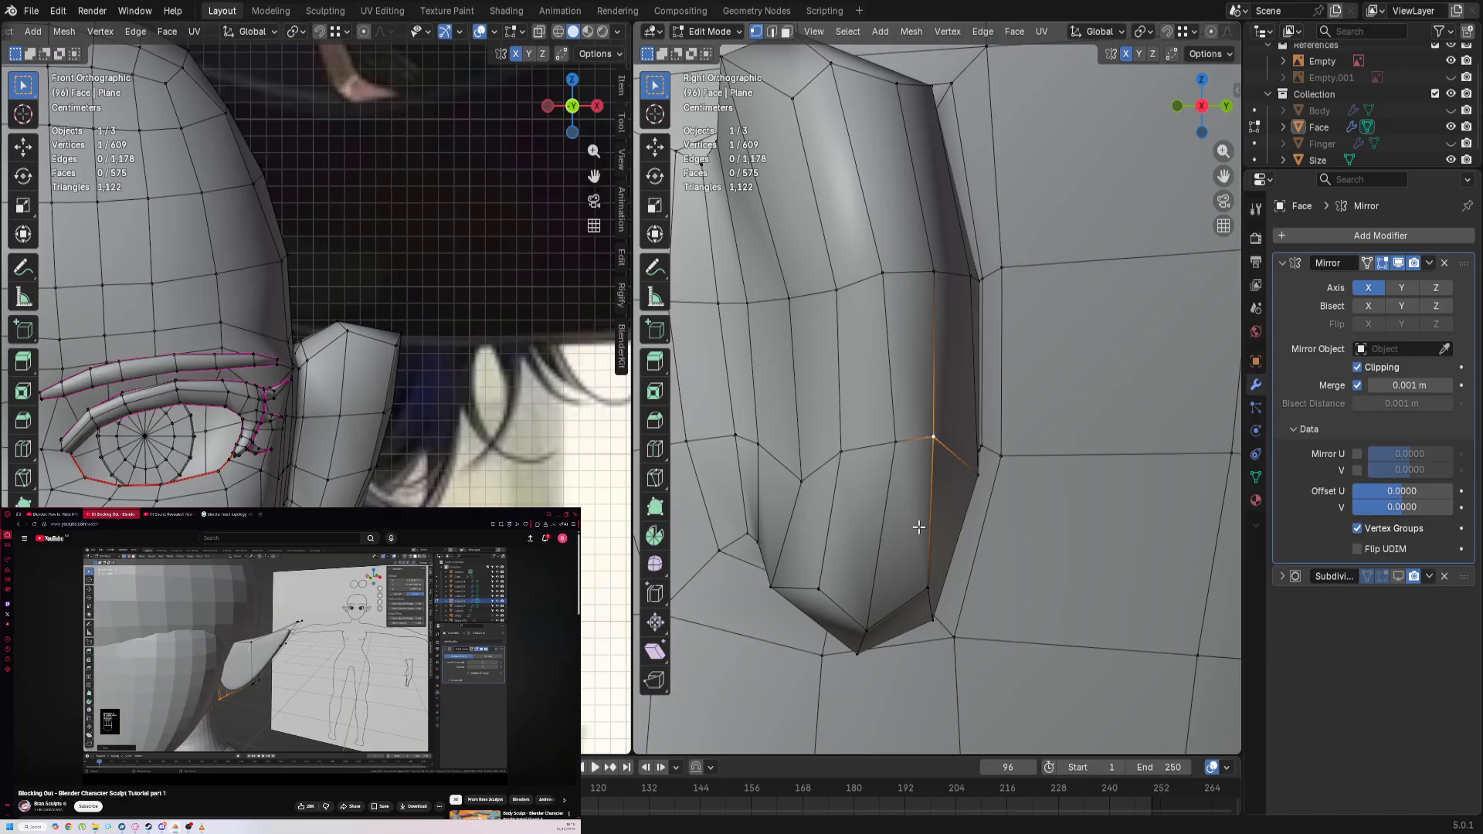
key(g)
shift+click(1121, 711)
key(g)
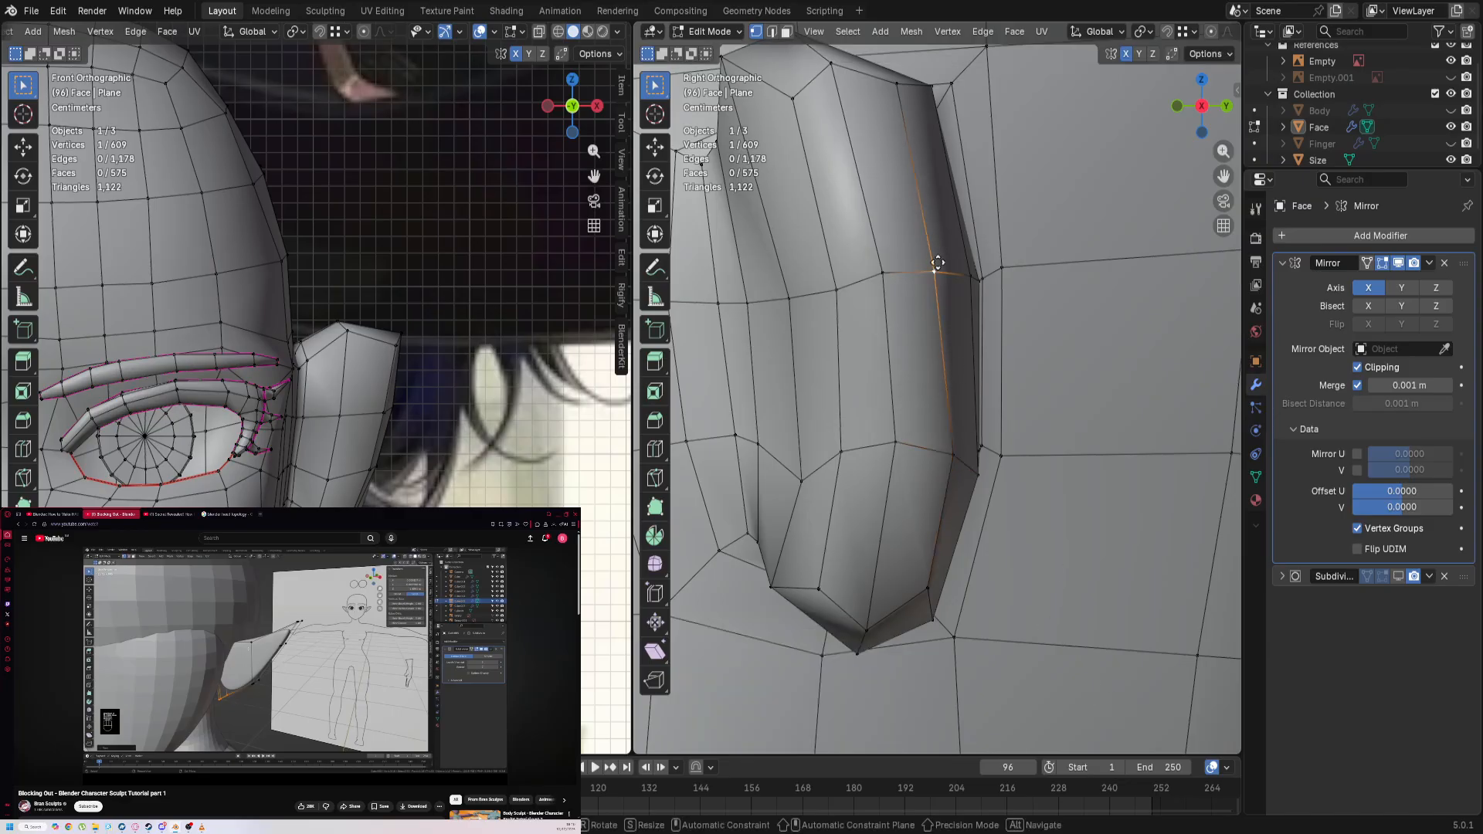
click(894, 283)
scroll(885, 393, down, 2)
scroll(884, 393, up, 2)
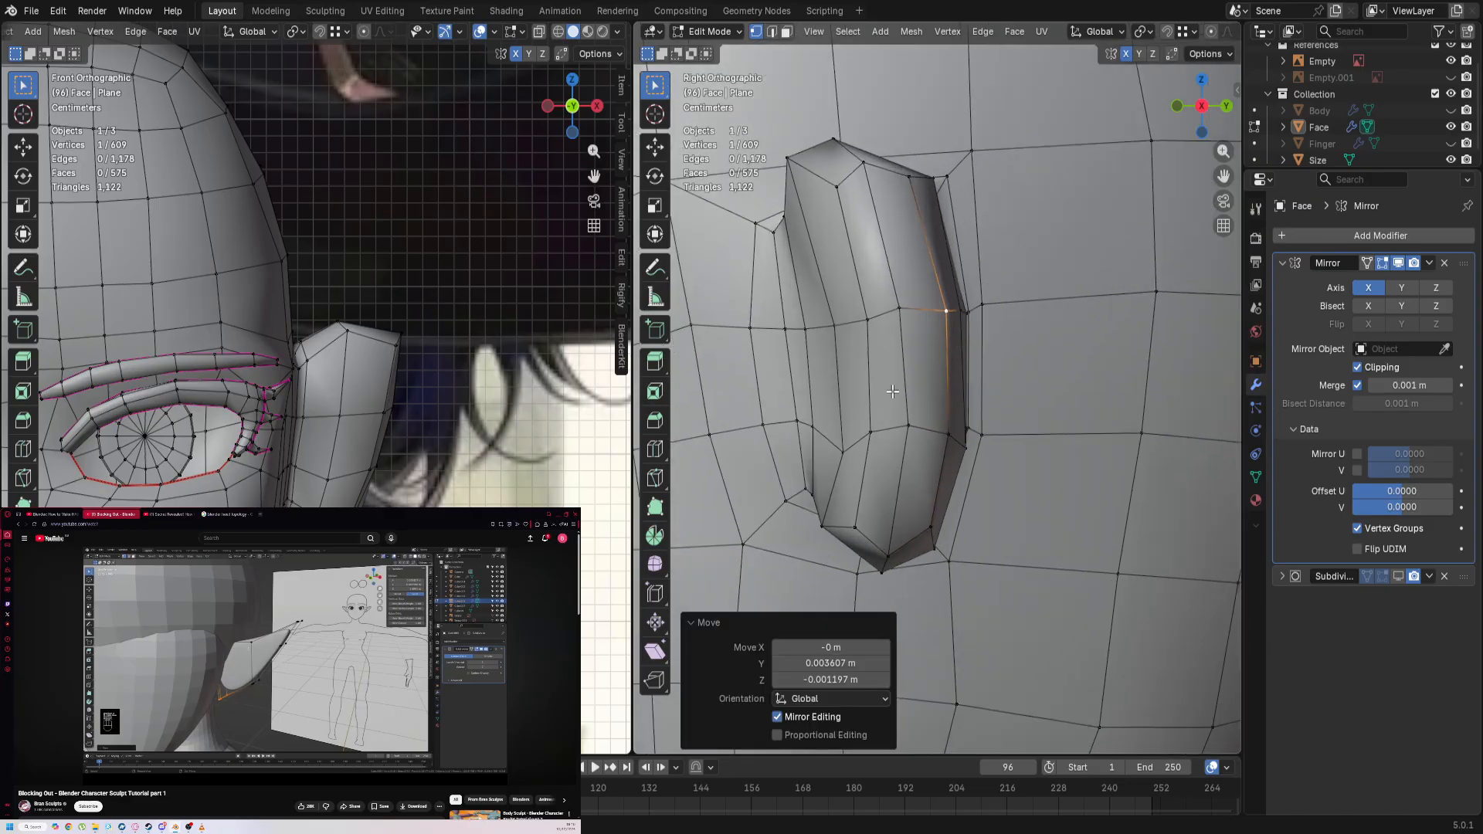
Step: In the back view, move the middle vertices on the ear's outer edge inward to smooth the silhouette
click(916, 386)
click(901, 306)
middle_drag(950, 426, 689, 585)
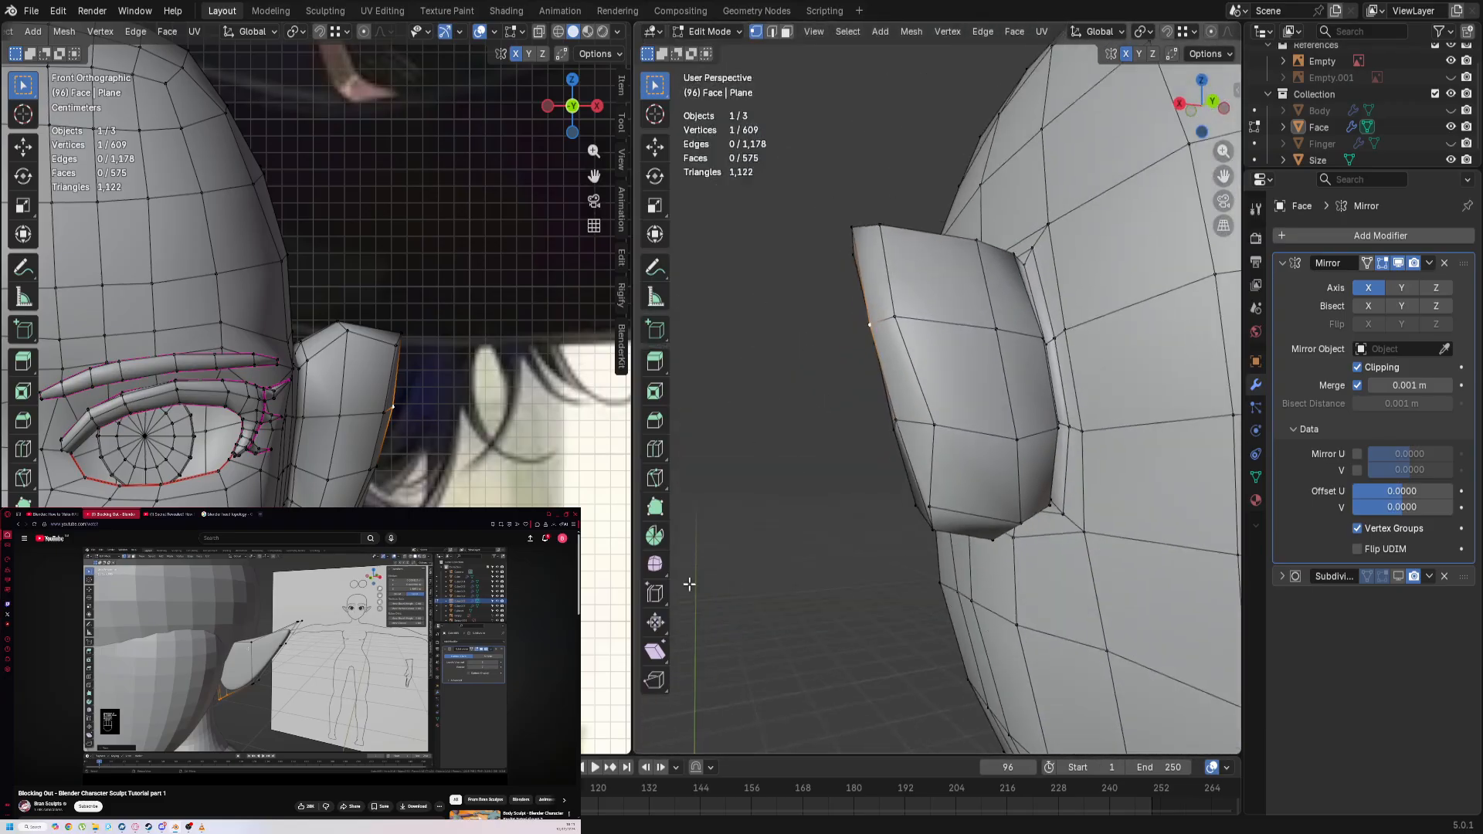
key(KP_1)
key(ctrl+KP_1)
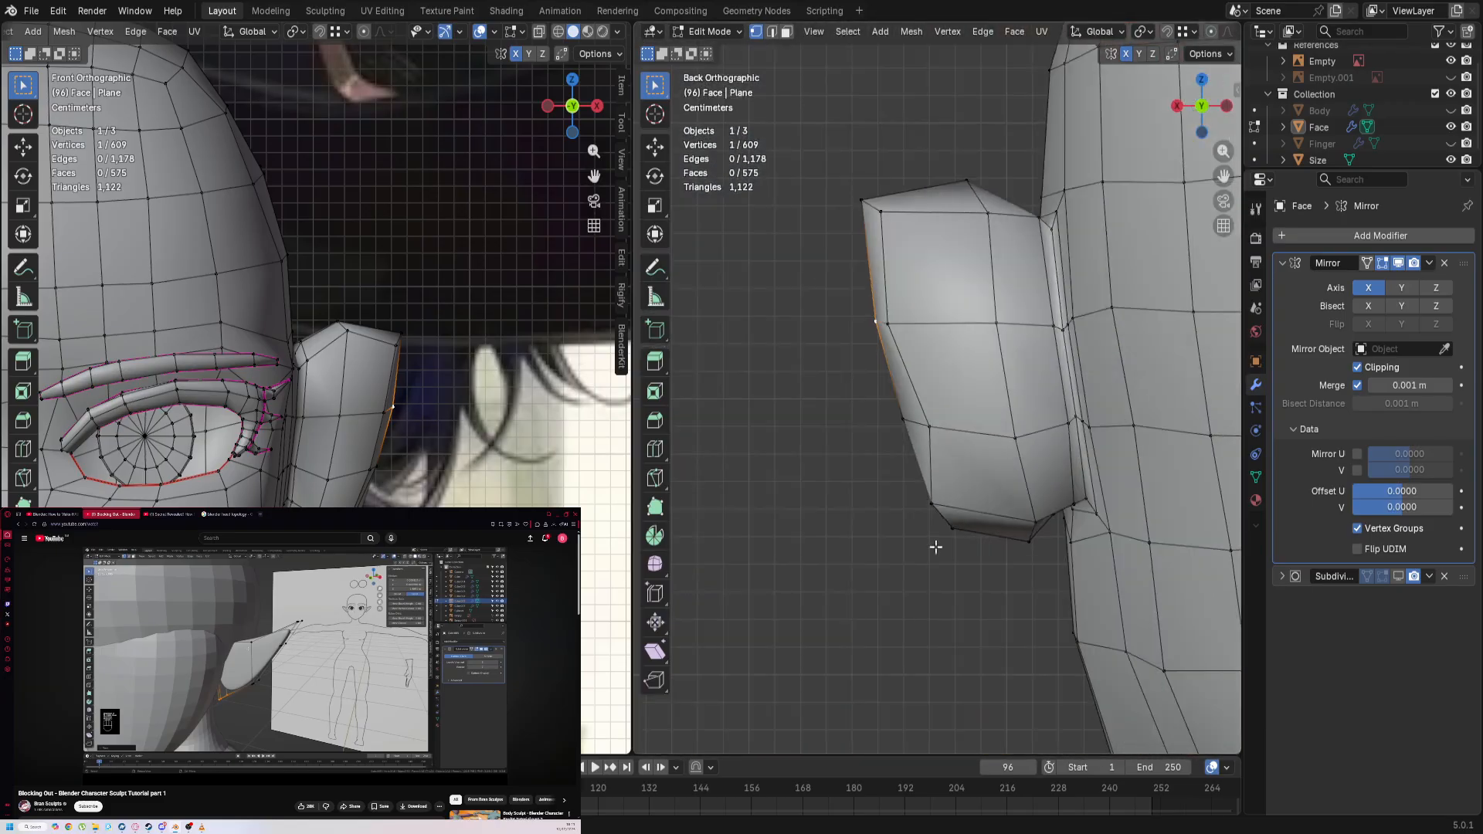
click(930, 437)
key(g)
click(801, 463)
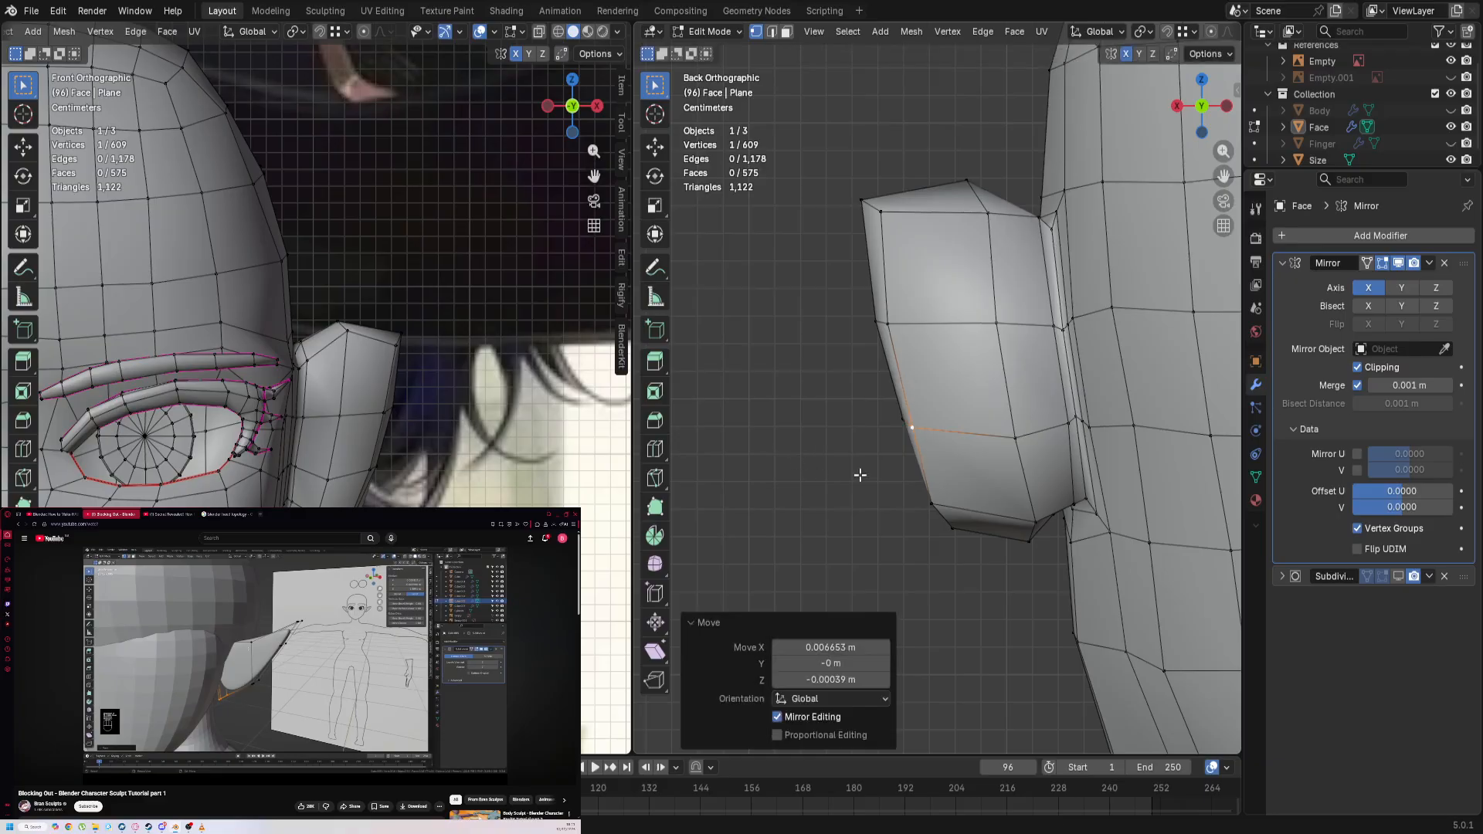
Step: Reposition the lower vertices on the ear's outer edge so it tapers evenly toward the bottom corner
click(933, 505)
key(g)
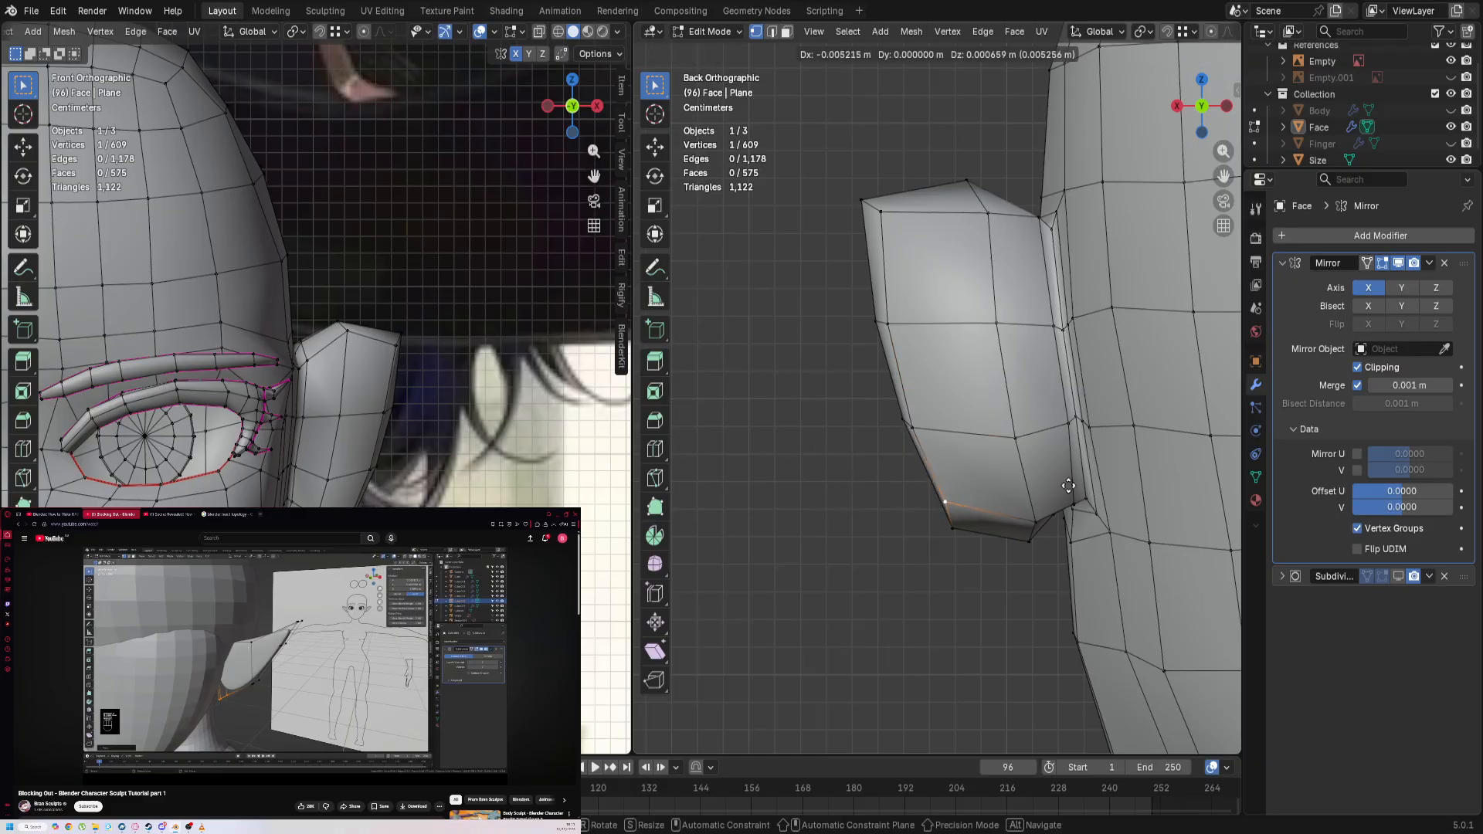
click(1079, 483)
click(914, 427)
key(g)
click(936, 422)
click(951, 502)
key(g)
click(953, 500)
Step: Adjust the vertices along the ear's bottom edge, including the one closest to the head
click(1040, 516)
key(g)
click(1033, 511)
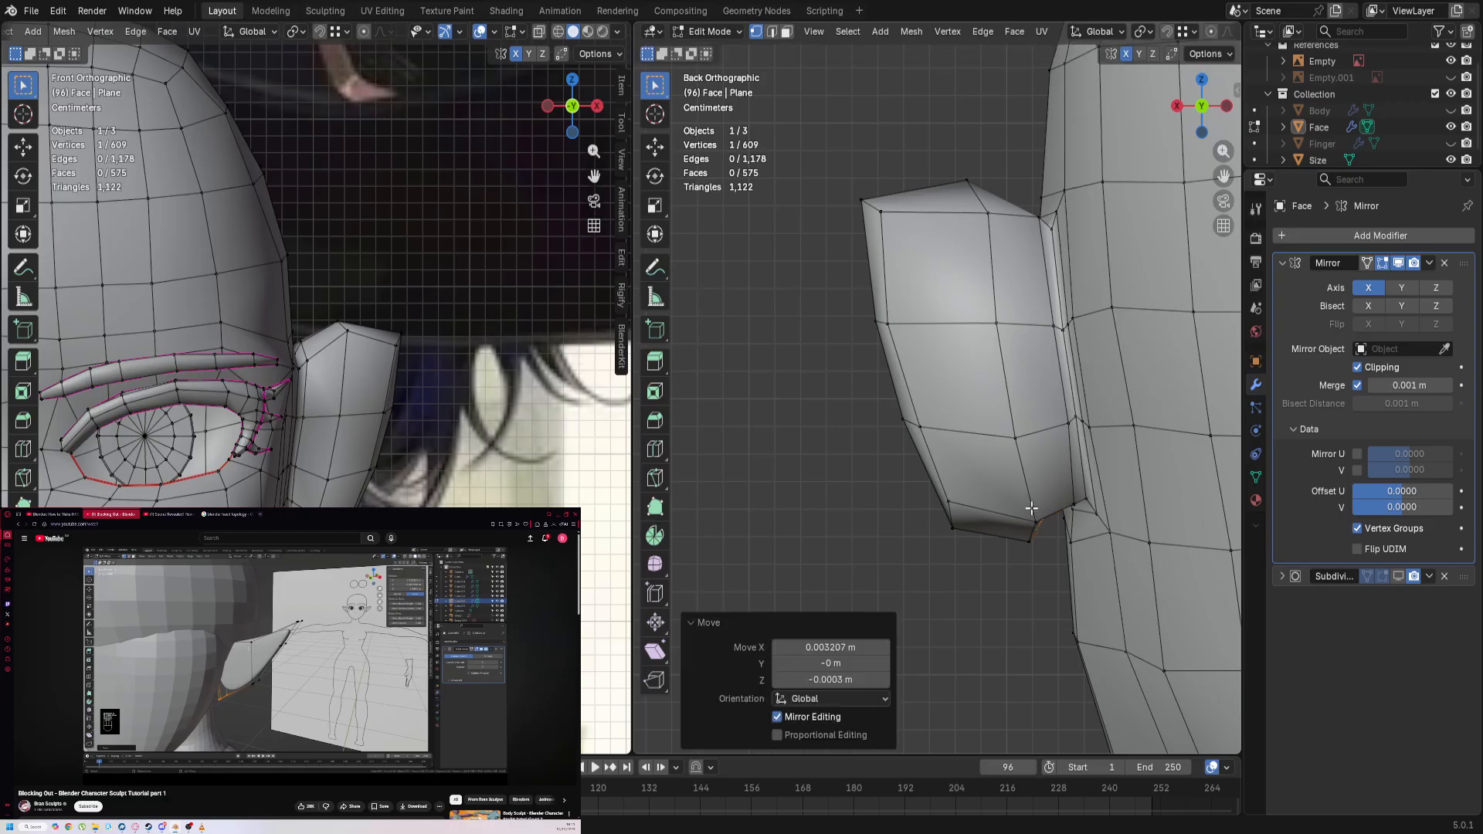
click(1055, 513)
key(g)
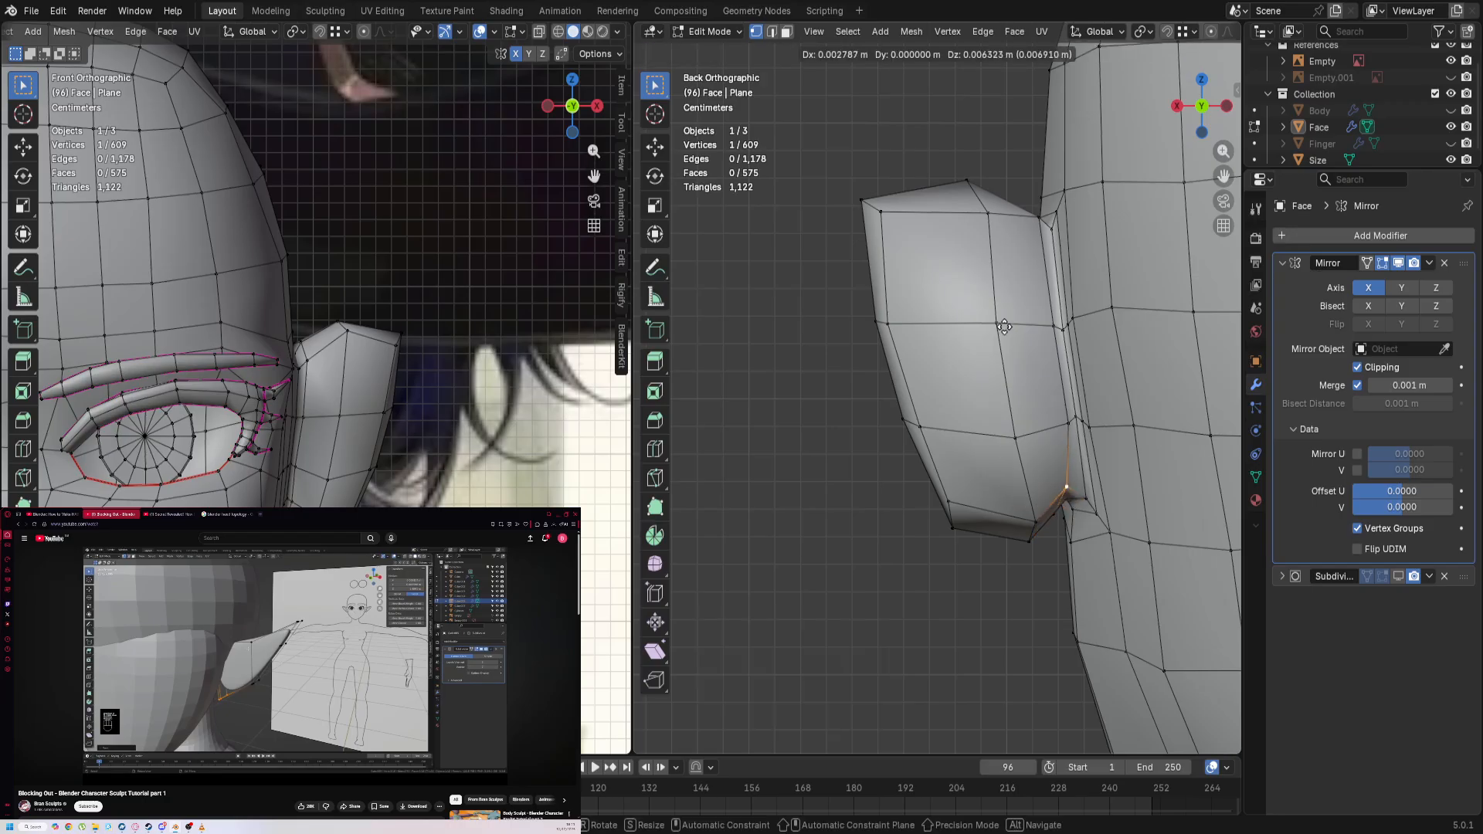
click(1043, 322)
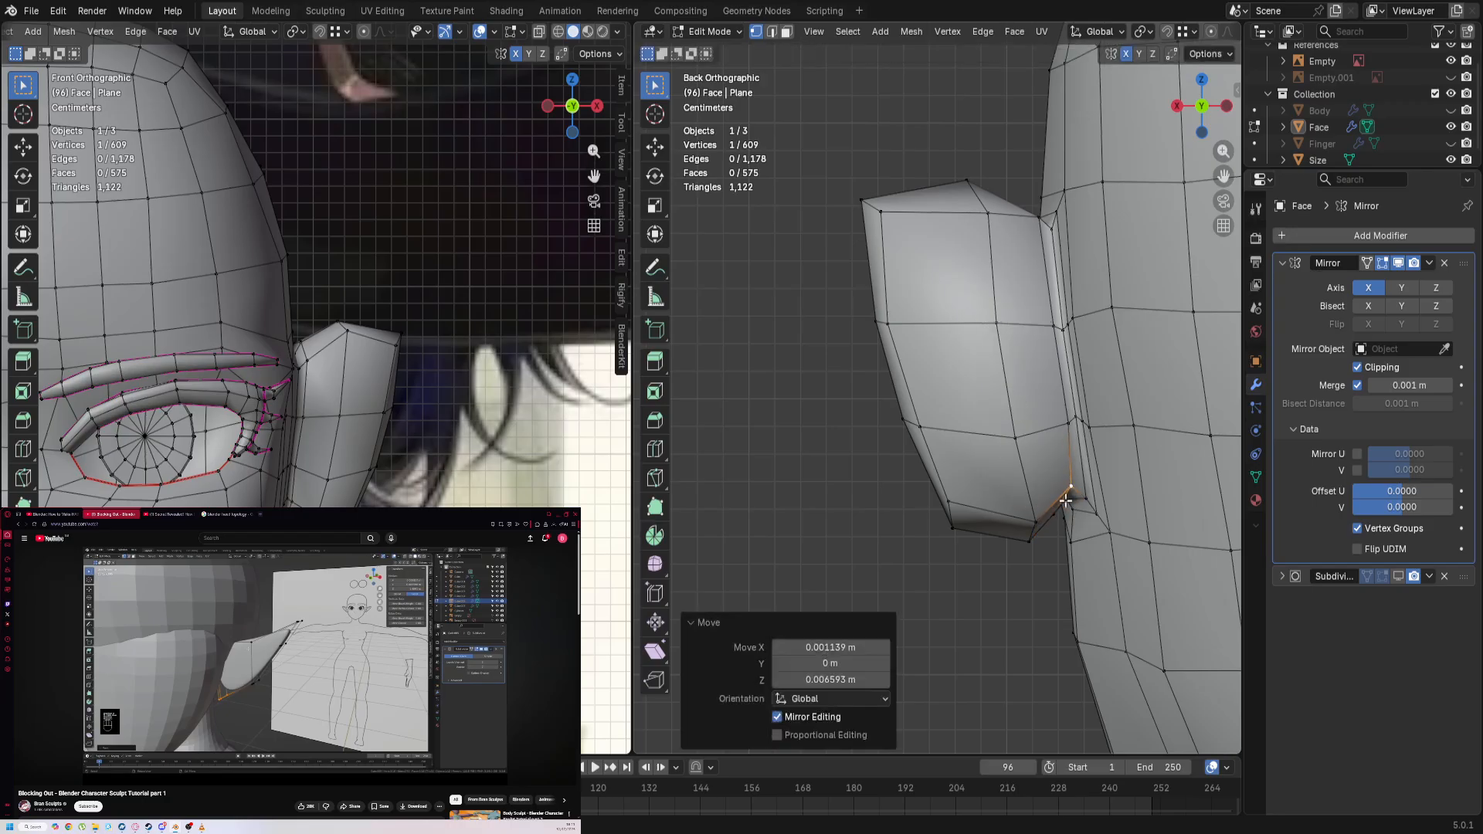
click(1024, 519)
key(g)
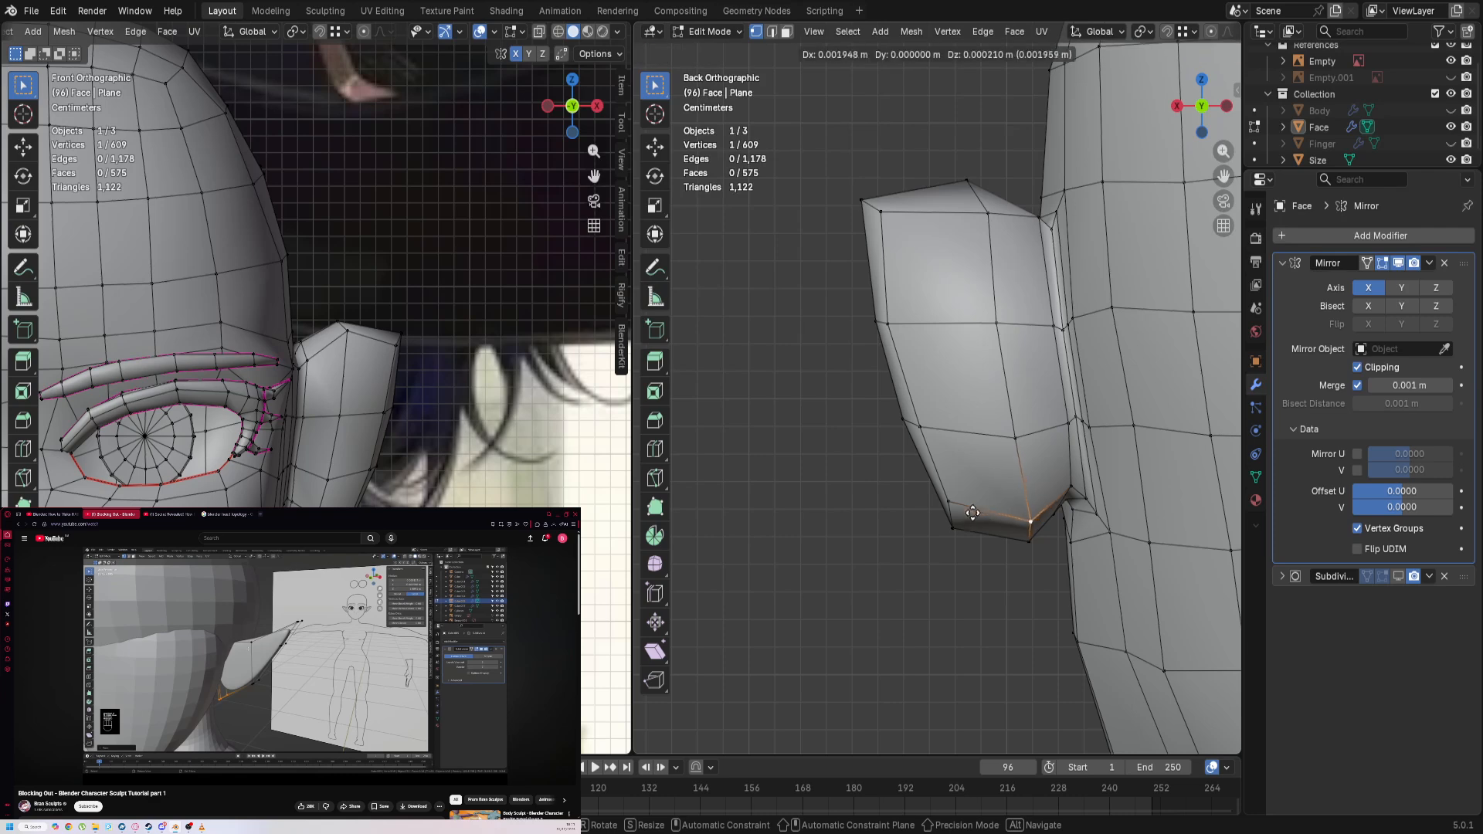
click(956, 485)
Step: Select the three central vertical edges on the back of the ear and slide them toward the outer edge by a factor of 0.252
key(2)
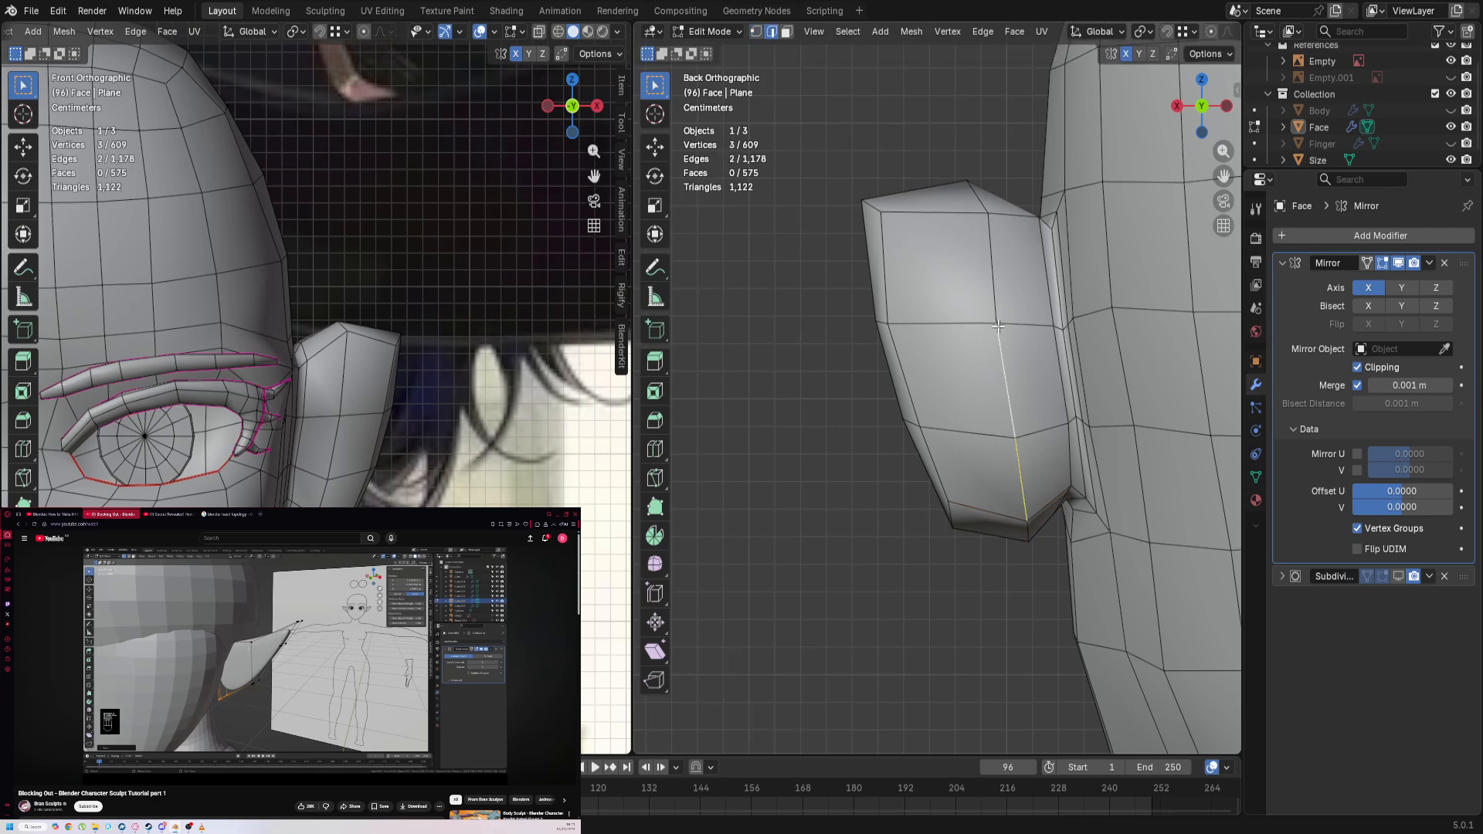
shift+click(992, 285)
key(g)
key(g)
click(853, 315)
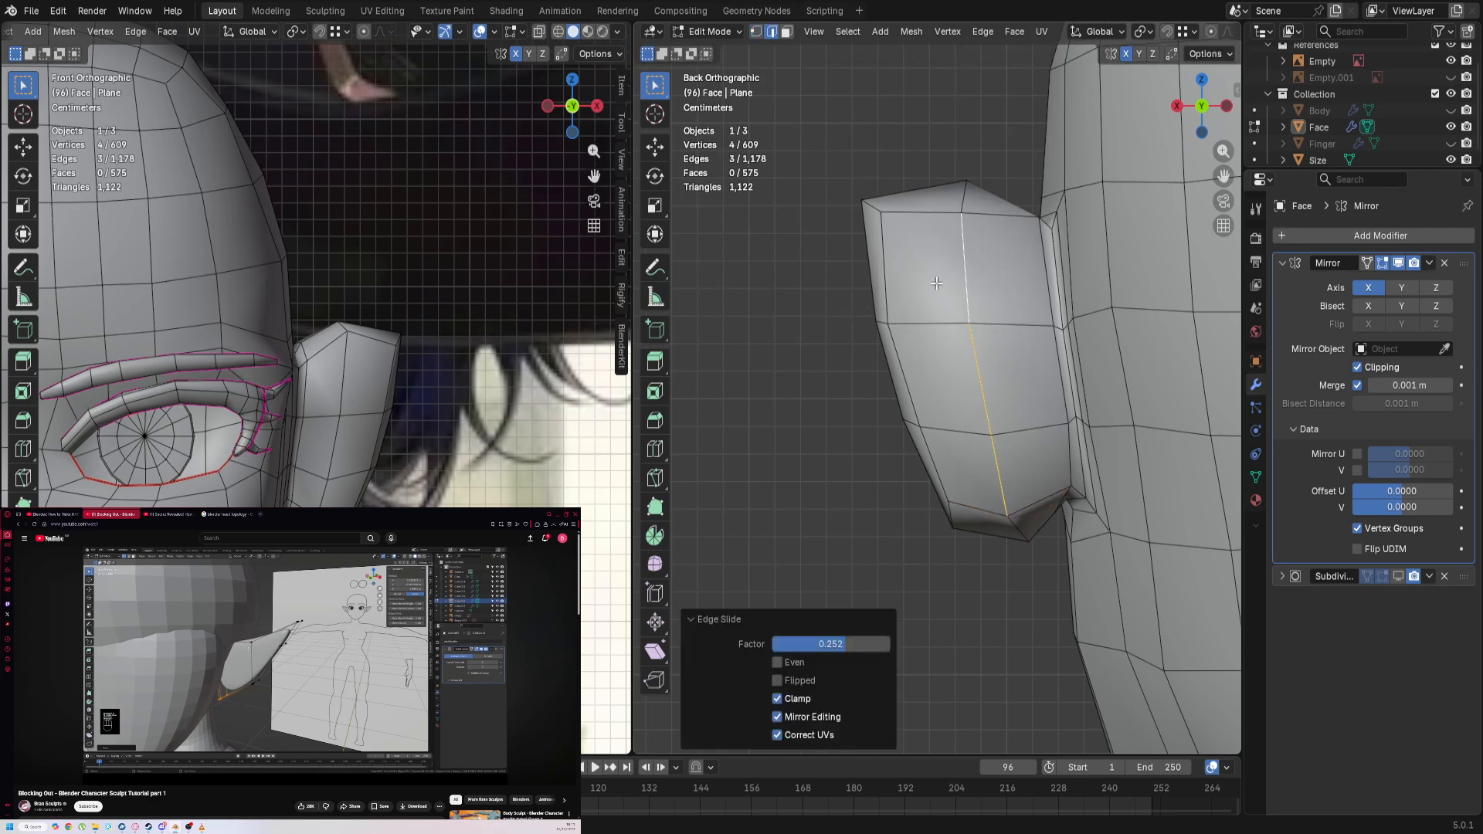
Step: Slide the middle vertices on the ear's underside outward along their edges to line up with the shifted back edges
key(1)
click(1009, 539)
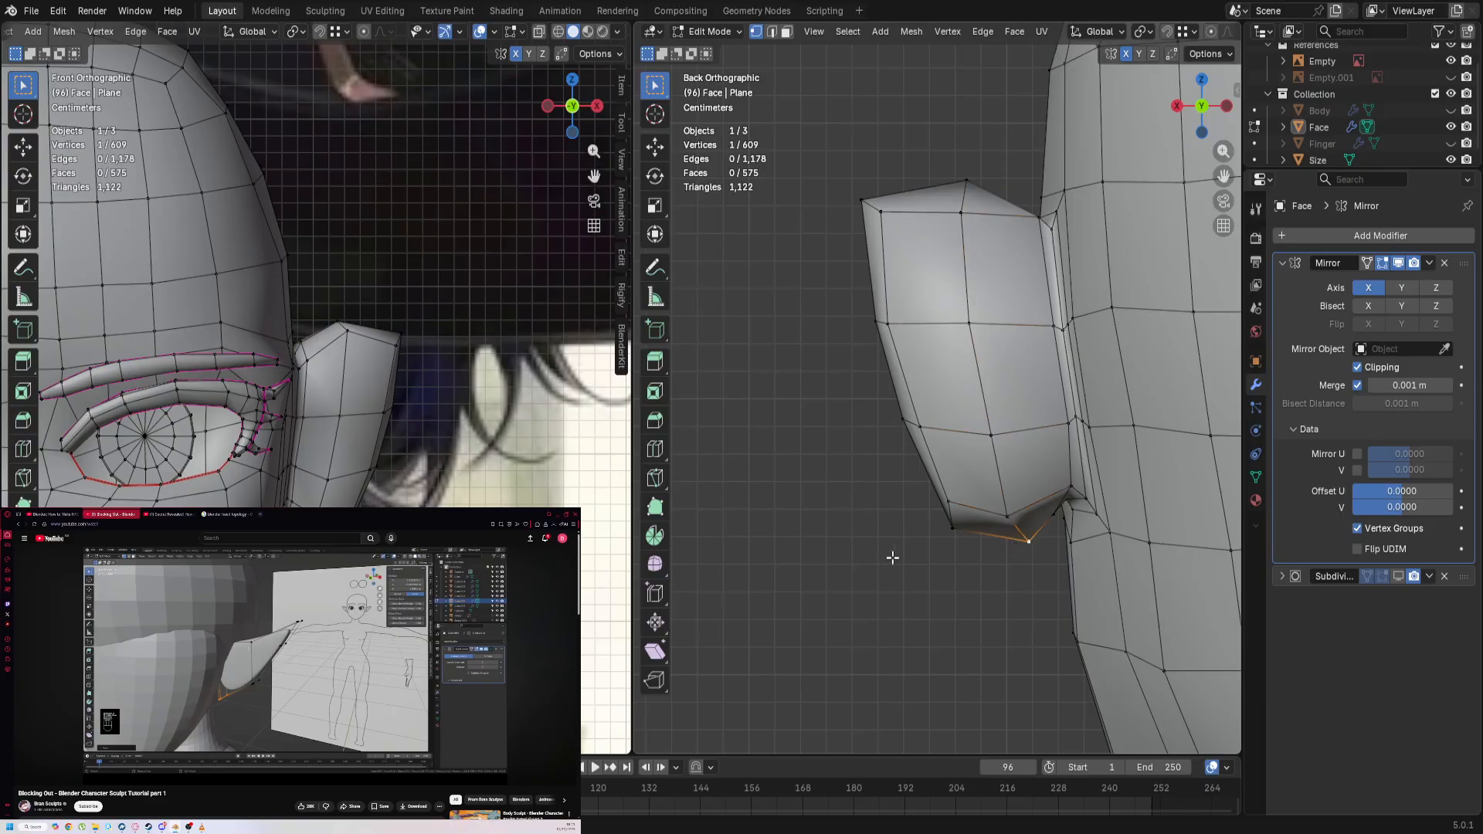
mouse_move(894, 556)
middle_down()
mouse_move(1198, 424)
mouse_move(636, 458)
mouse_move(877, 566)
middle_up()
key(g)
key(g)
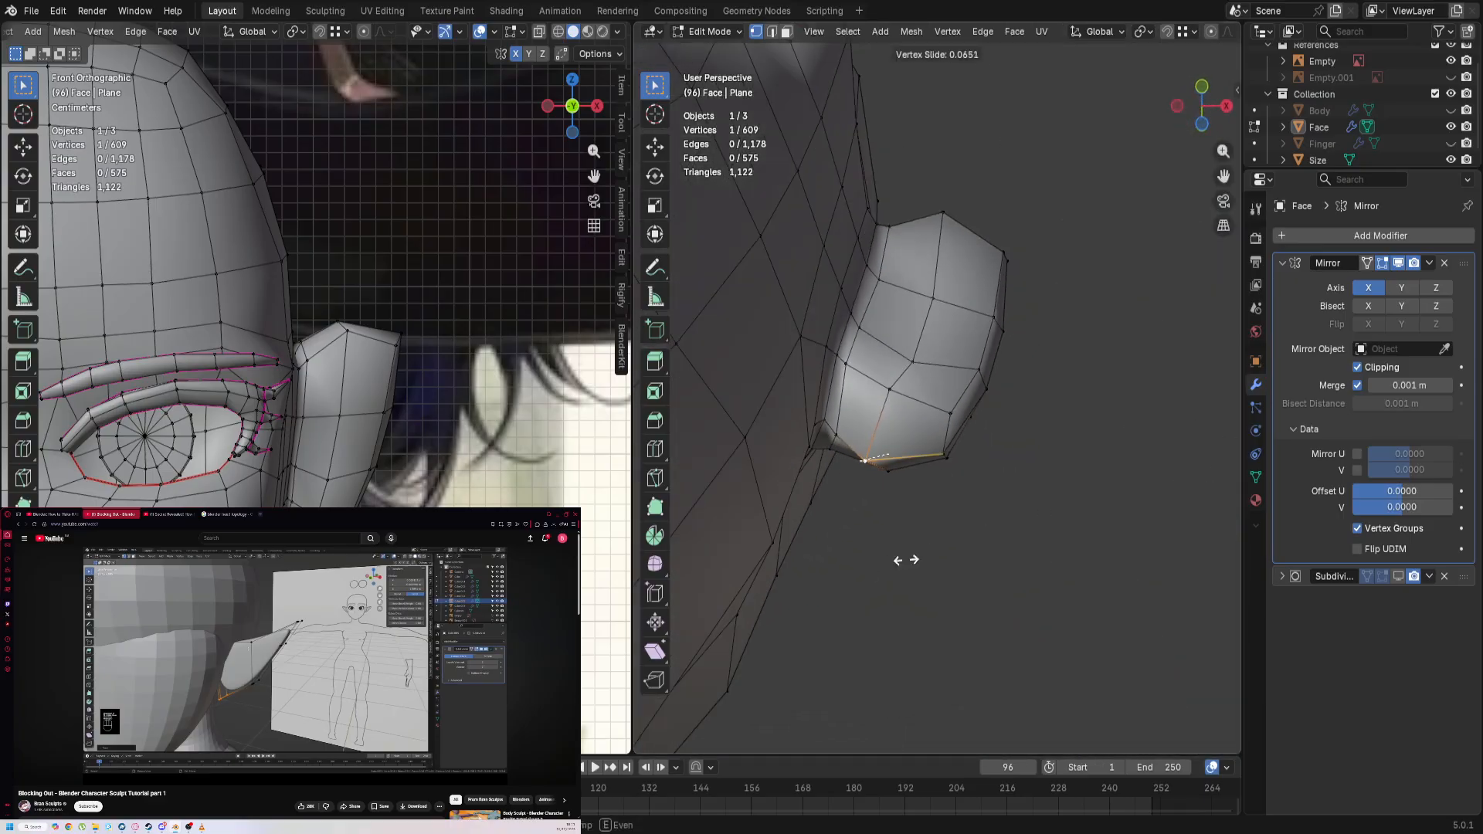
click(1032, 546)
middle_drag(971, 474, 907, 474)
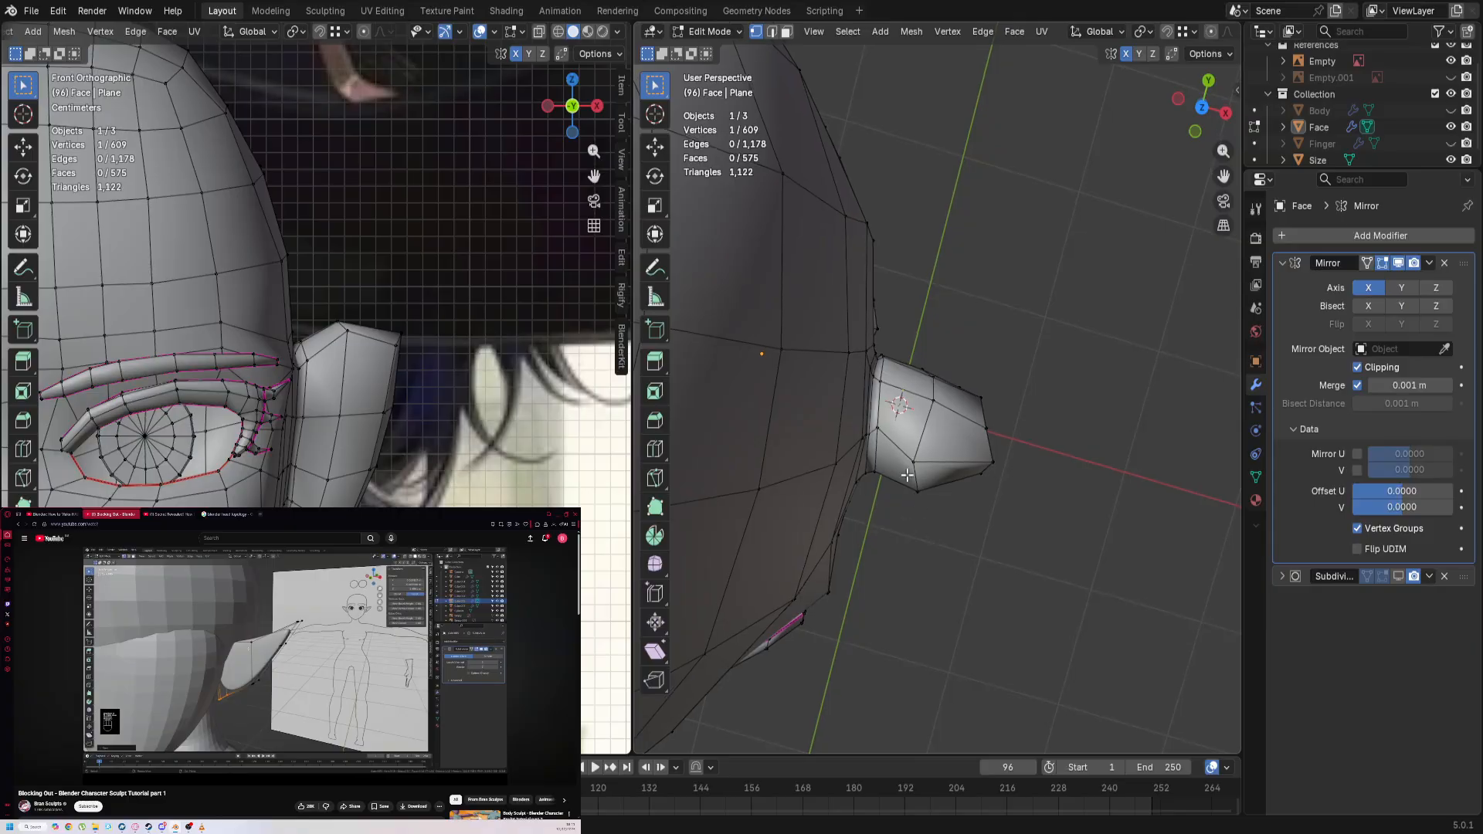
key(g)
key(g)
click(1031, 457)
Step: Select the six faces on the front of the ear and inset them with a thickness of about 0.041 m
middle_drag(1031, 457, 1006, 210)
scroll(958, 333, down, 4)
key(3)
click(939, 346)
scroll(934, 363, up, 5)
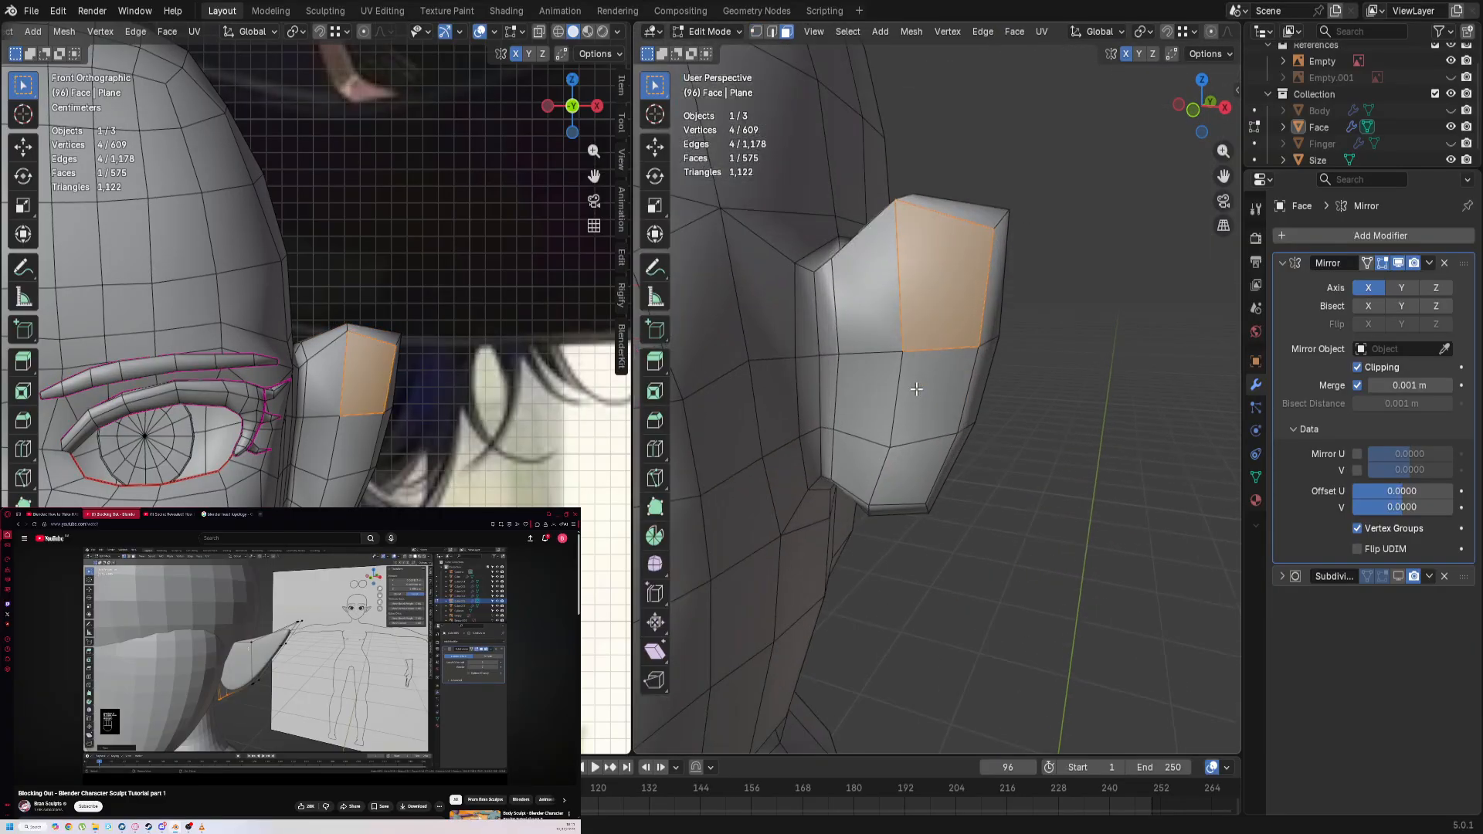
shift+click(912, 399)
shift+click(901, 461)
shift+click(858, 468)
shift+click(869, 395)
shift+click(893, 318)
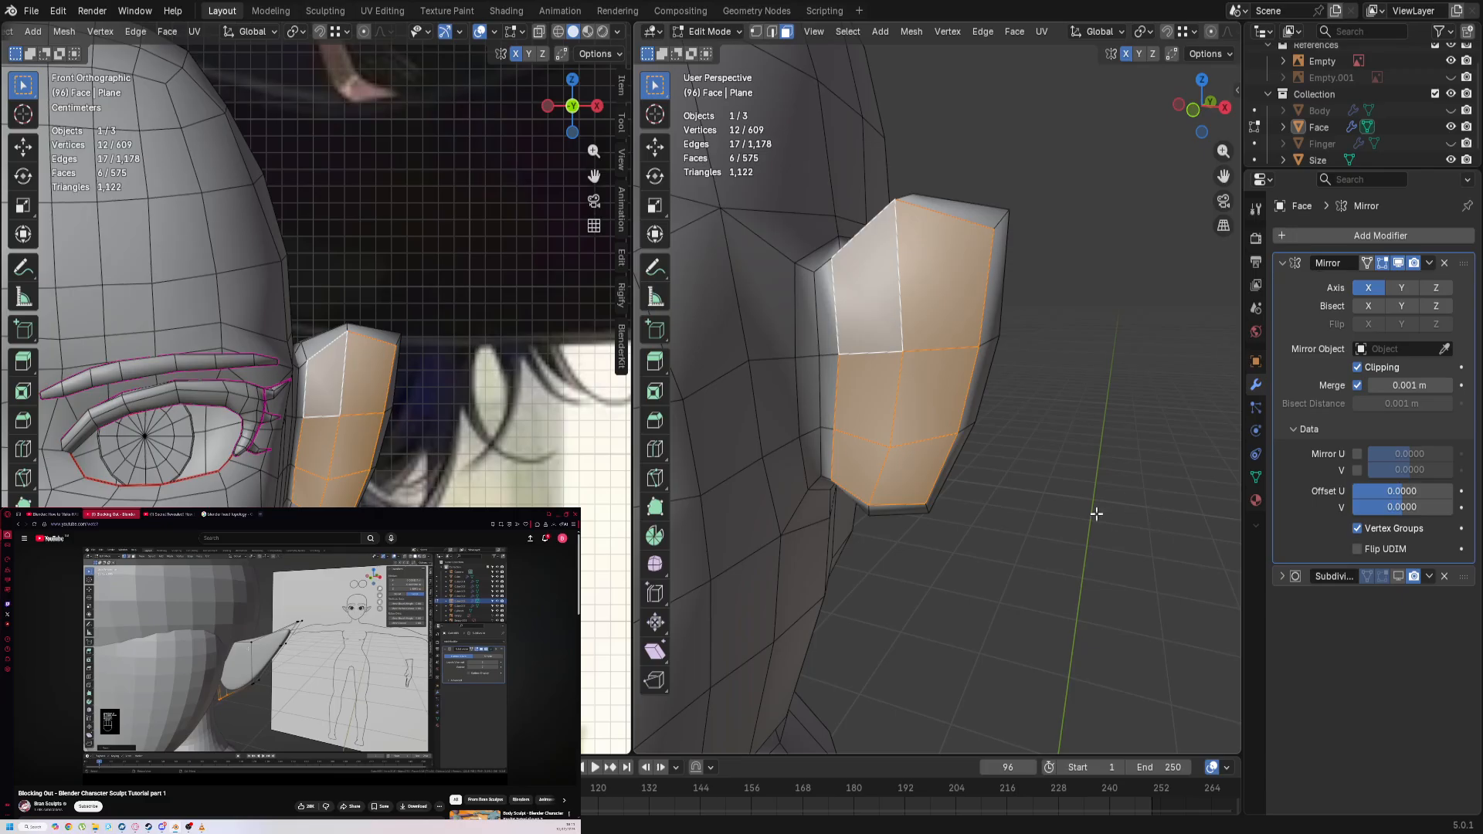
key(i)
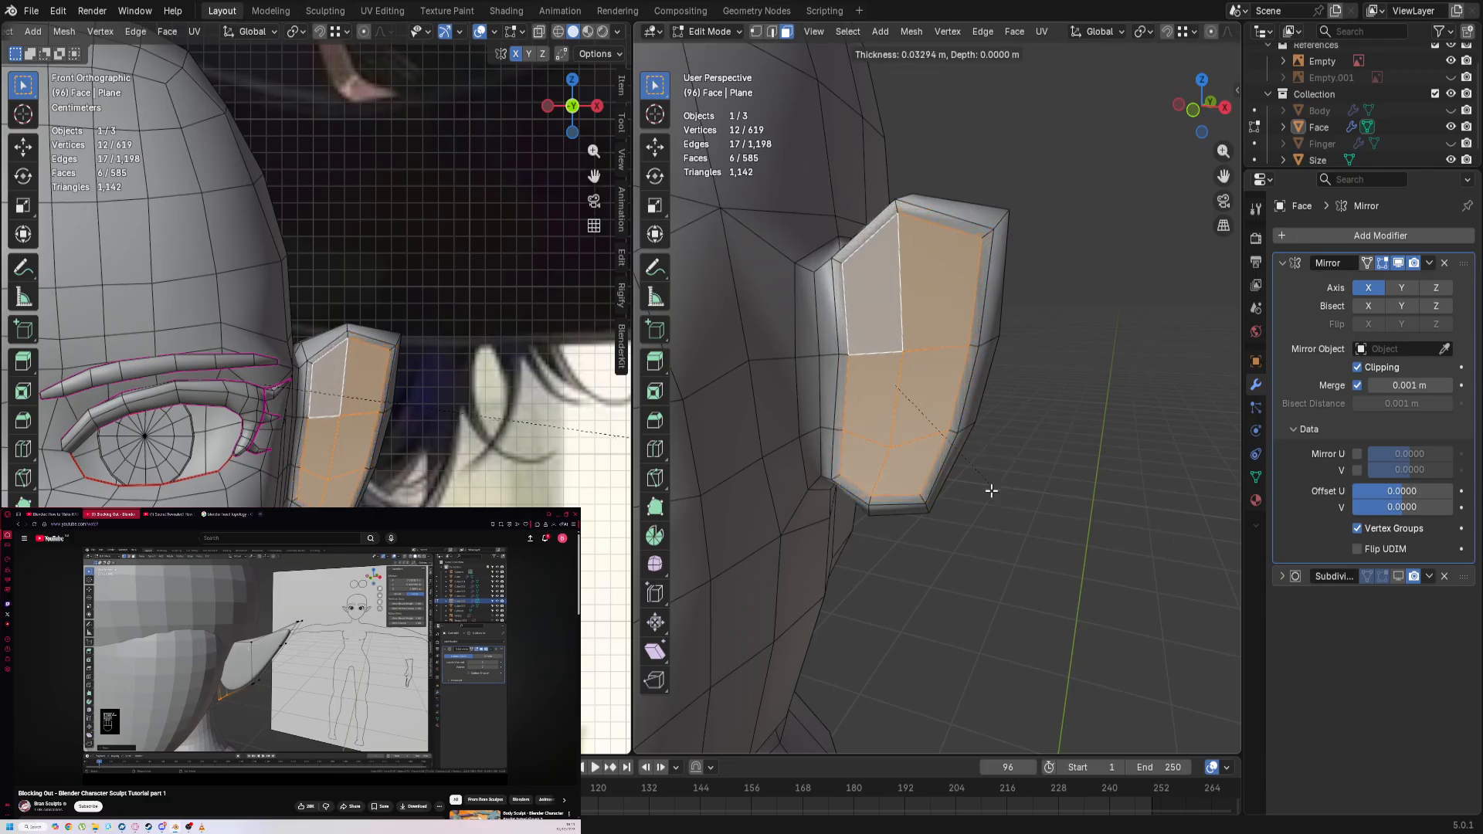
click(944, 493)
Step: Extrude the inset ear faces about 0.010 m inward and turn on the Subdivision modifier's viewport display
middle_drag(924, 533, 950, 487)
key(e)
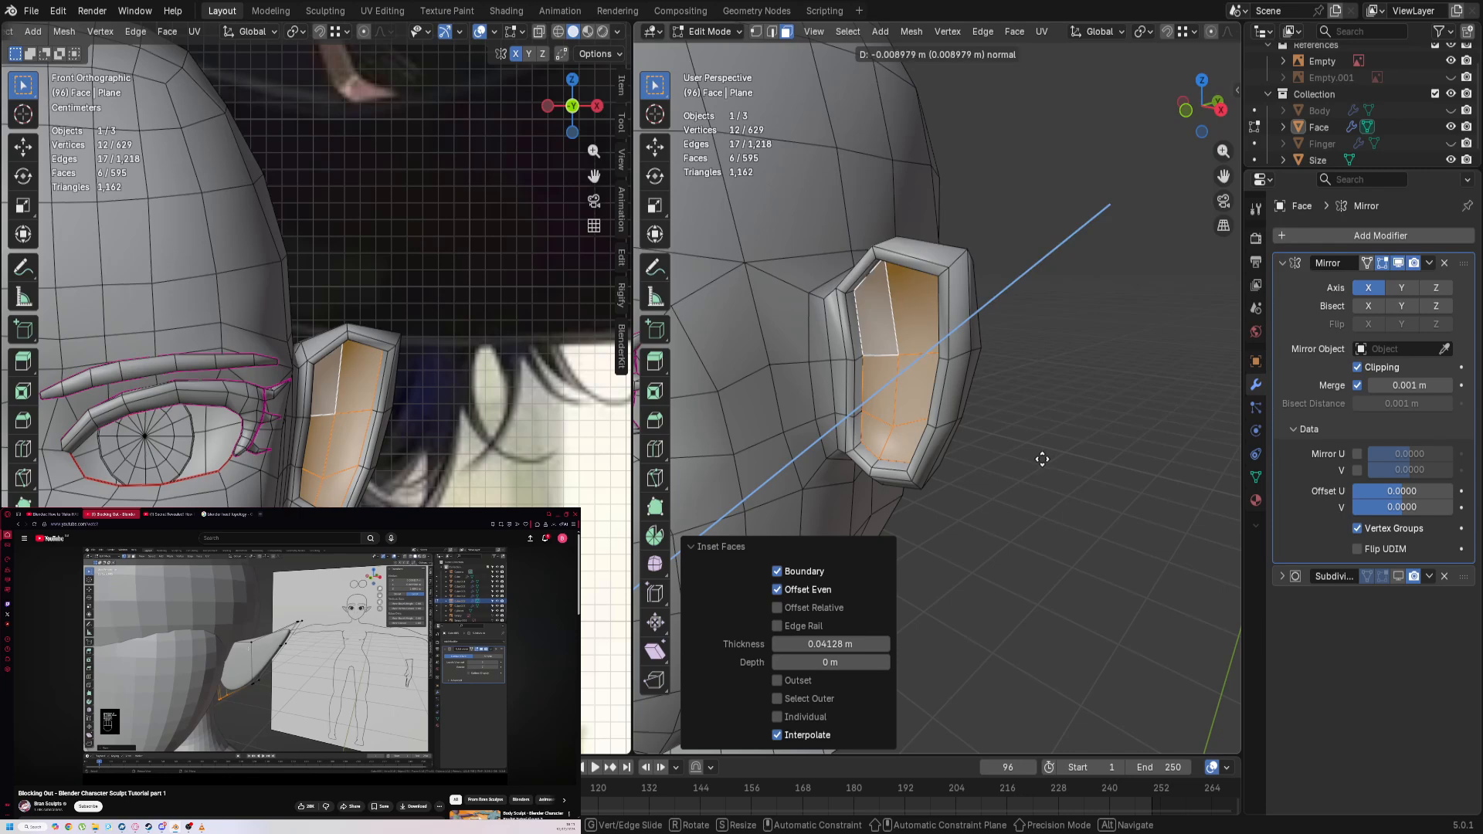
click(1059, 459)
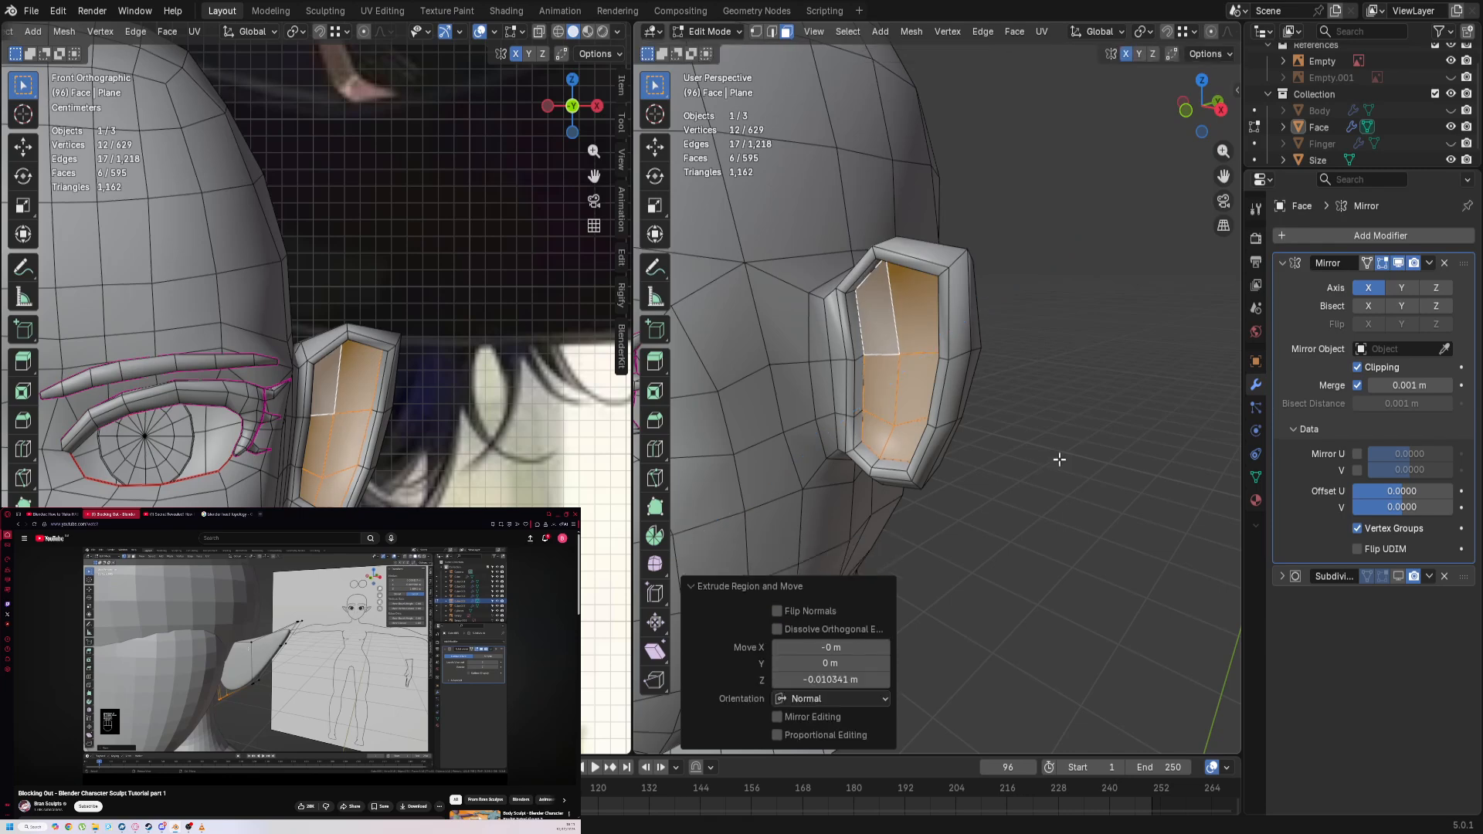
click(1398, 576)
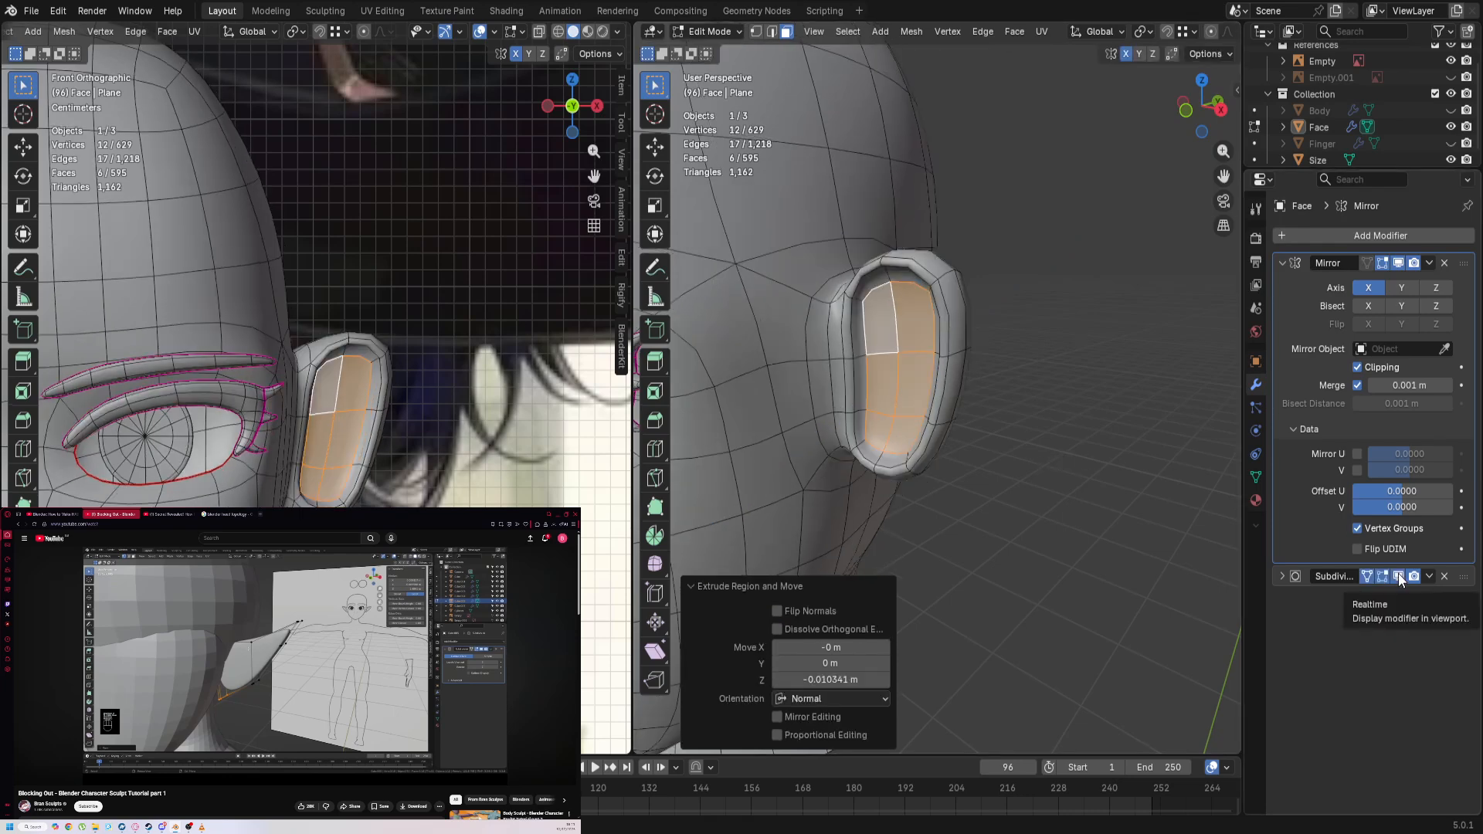
click(484, 32)
click(484, 33)
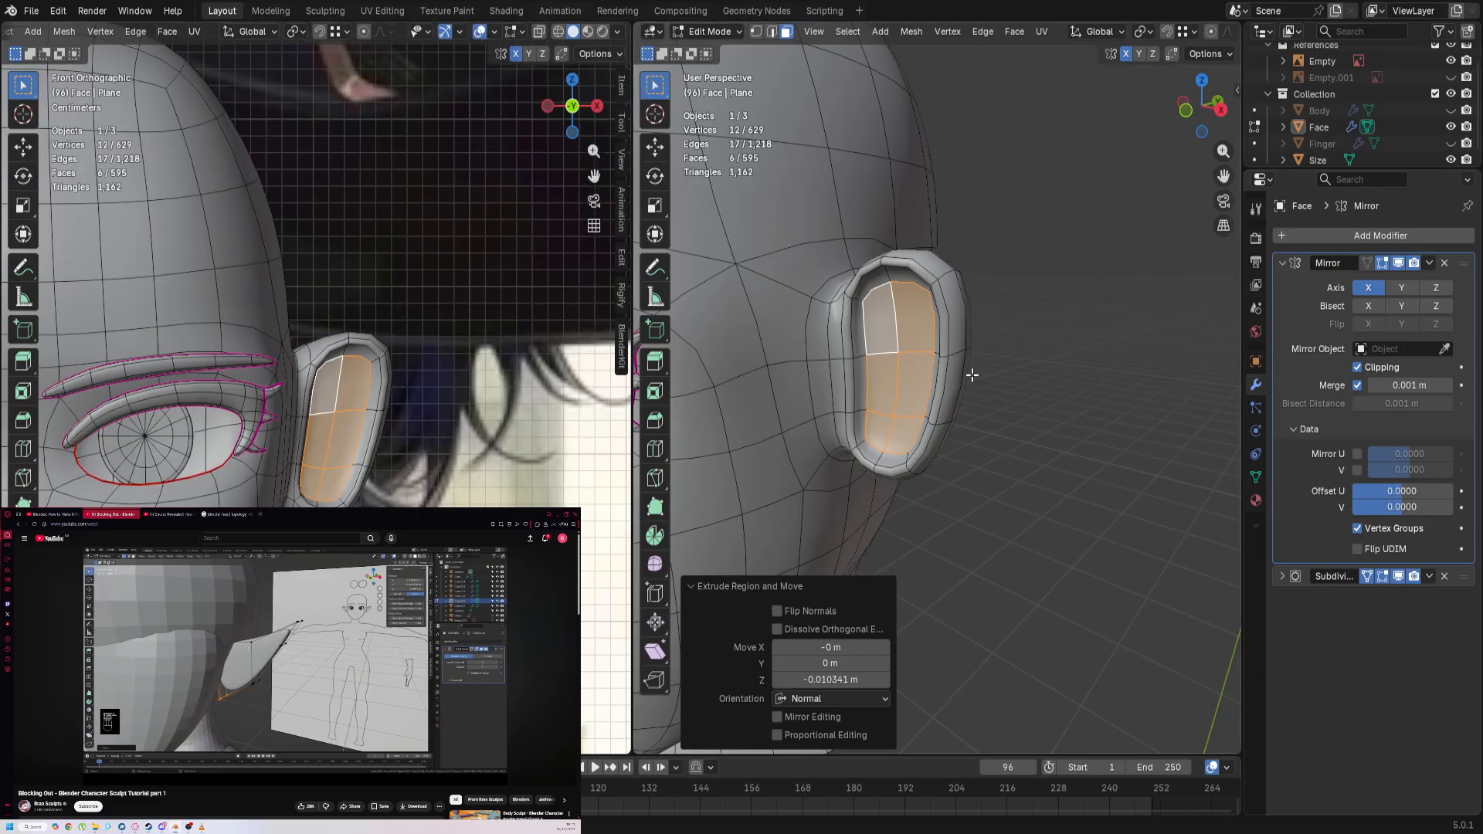
middle_drag(958, 417, 1002, 331)
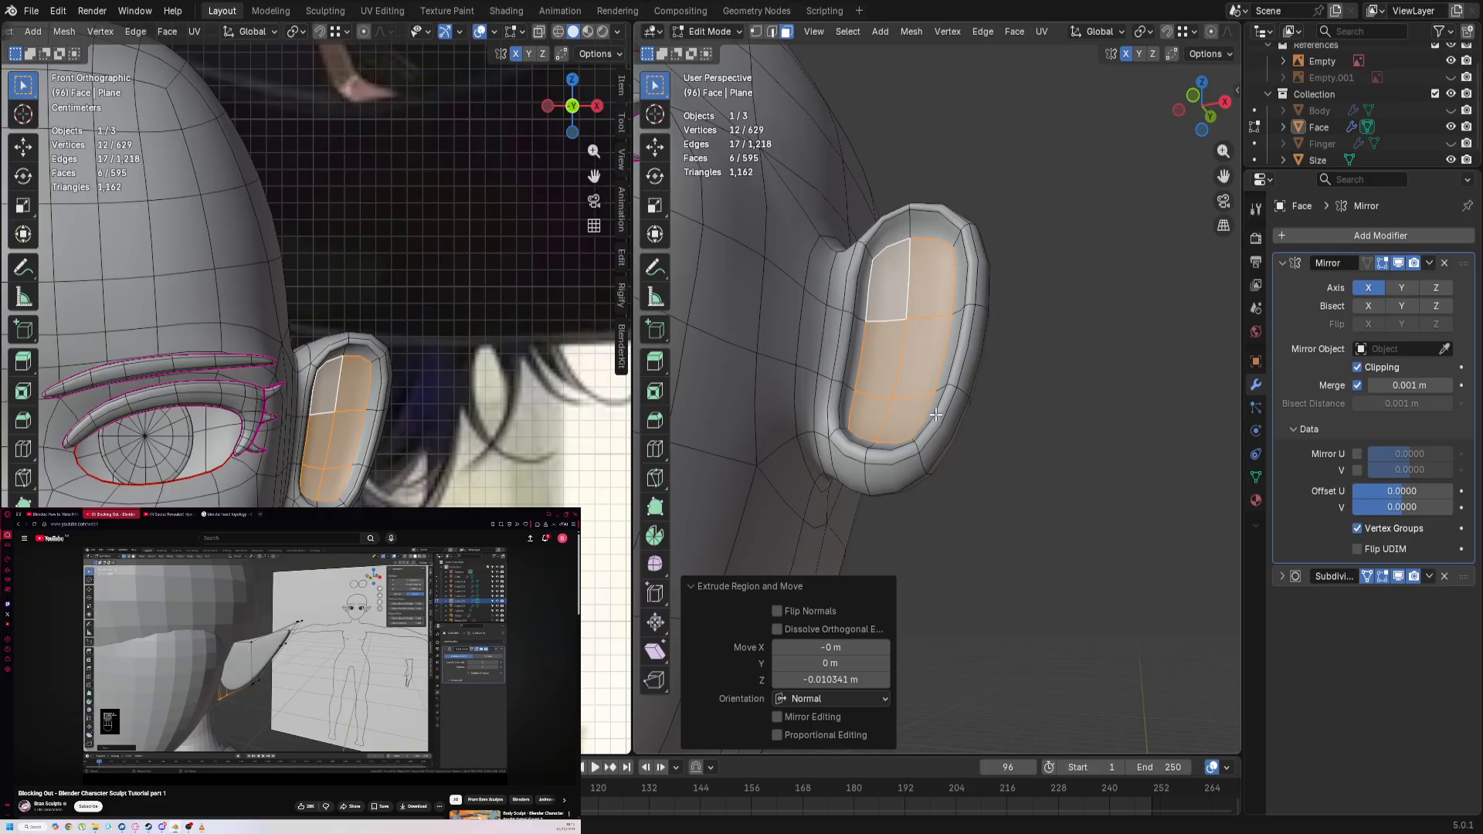
key(i)
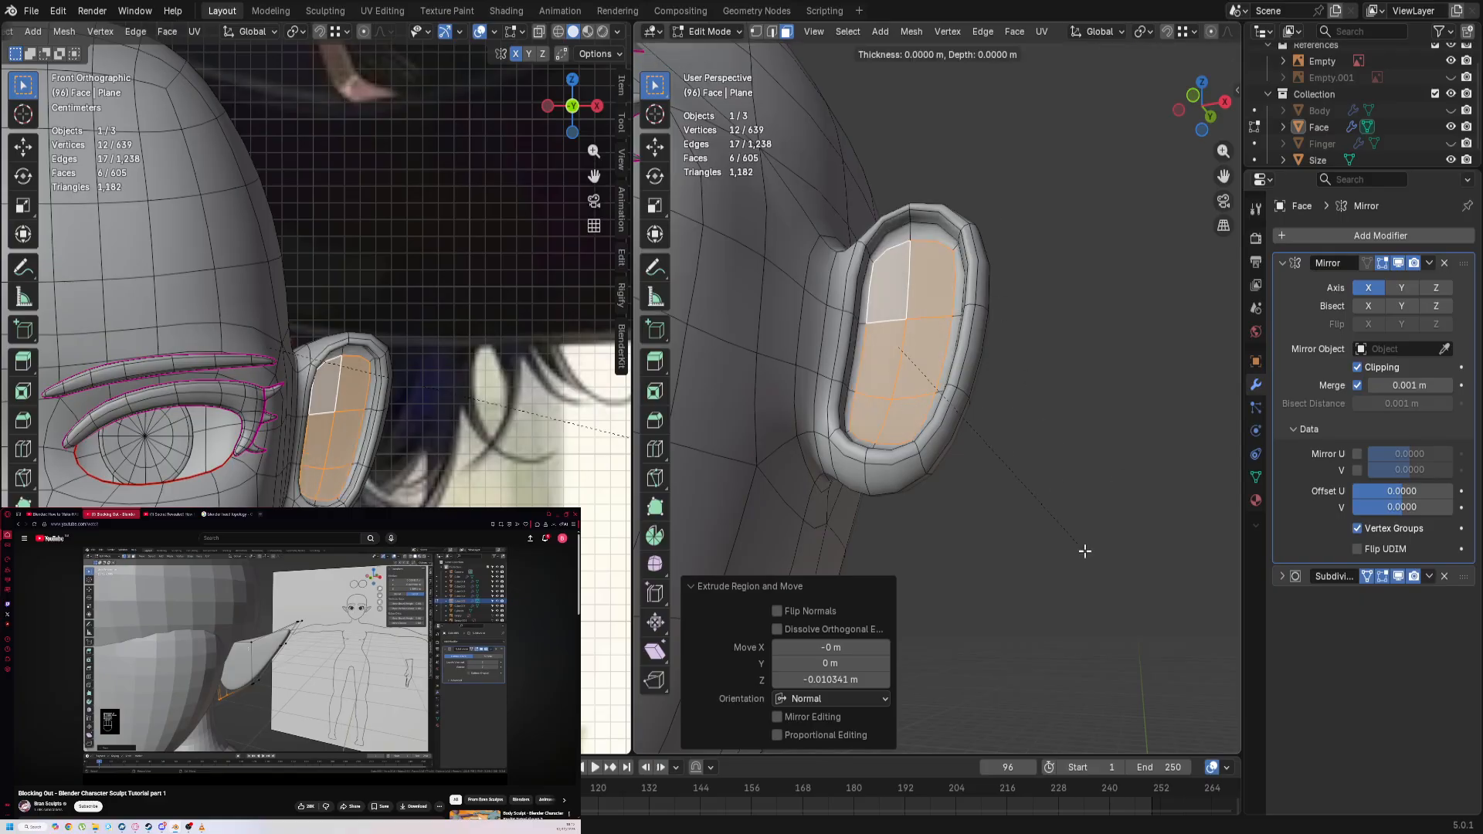
click(1004, 512)
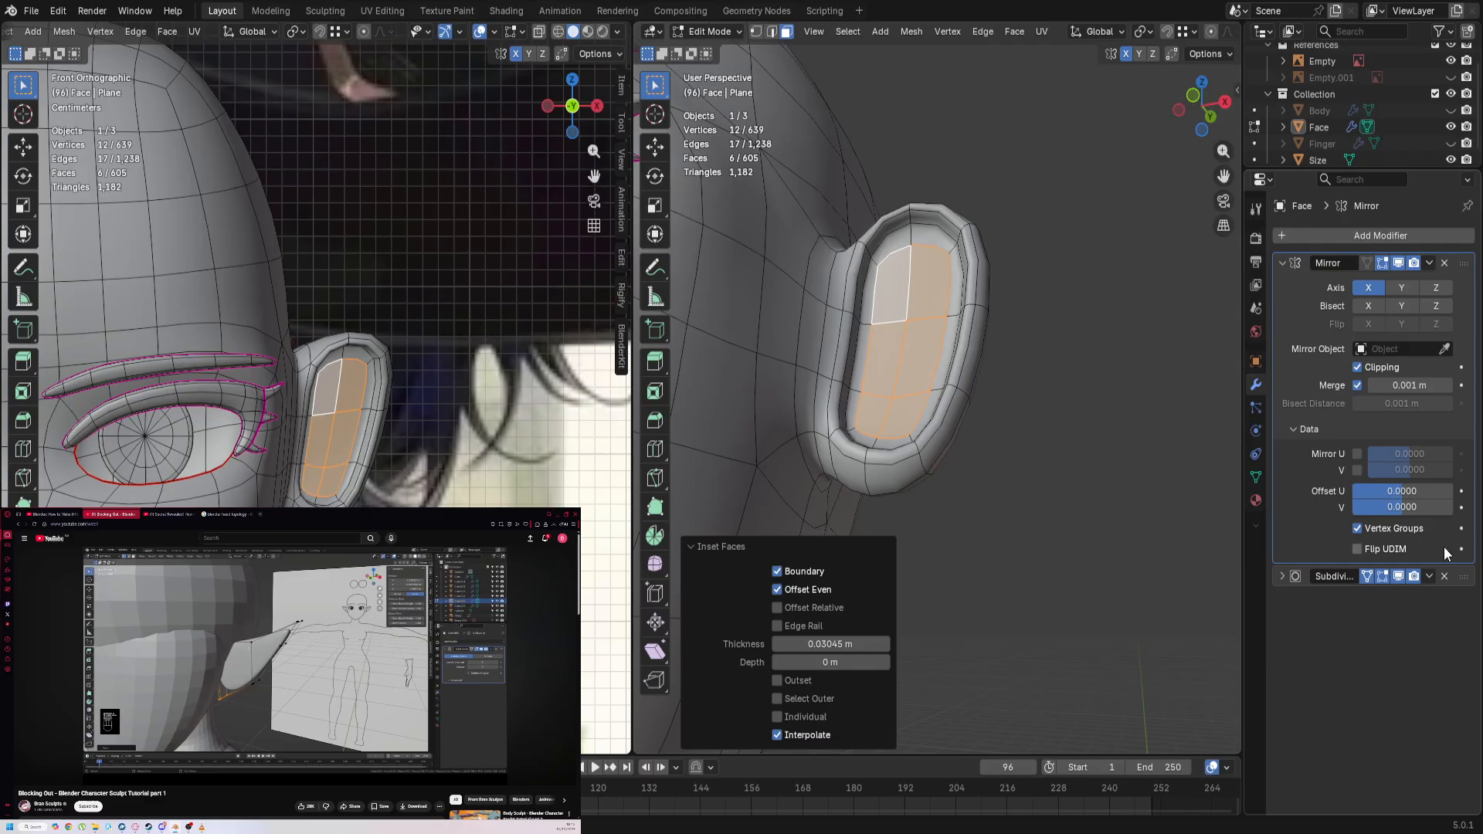
click(1399, 576)
key(ctrl+z)
Step: Inset the six recessed faces inside the ear with a thickness of about 0.040 m
key(i)
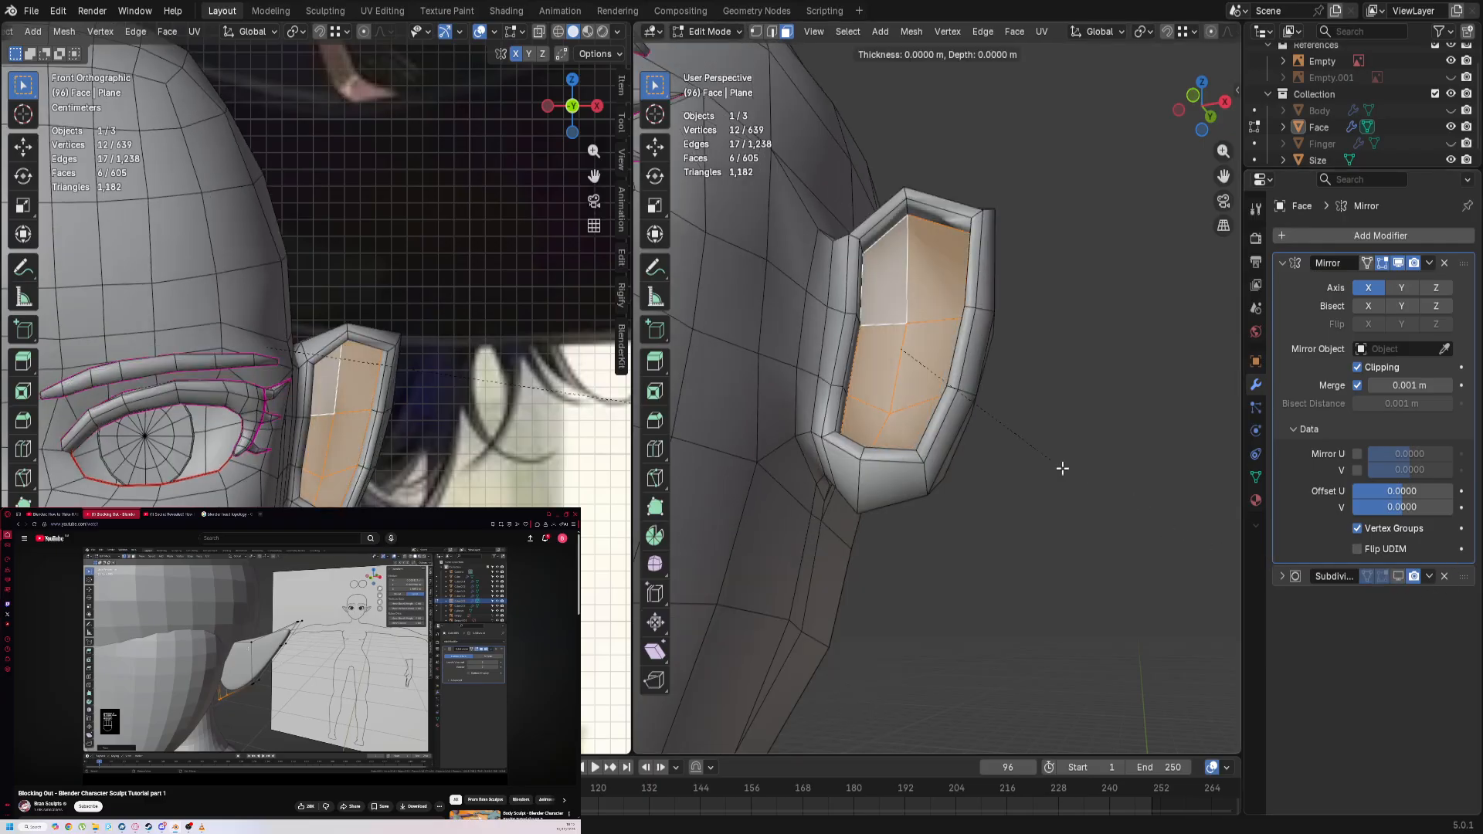
click(943, 435)
scroll(953, 368, up, 8)
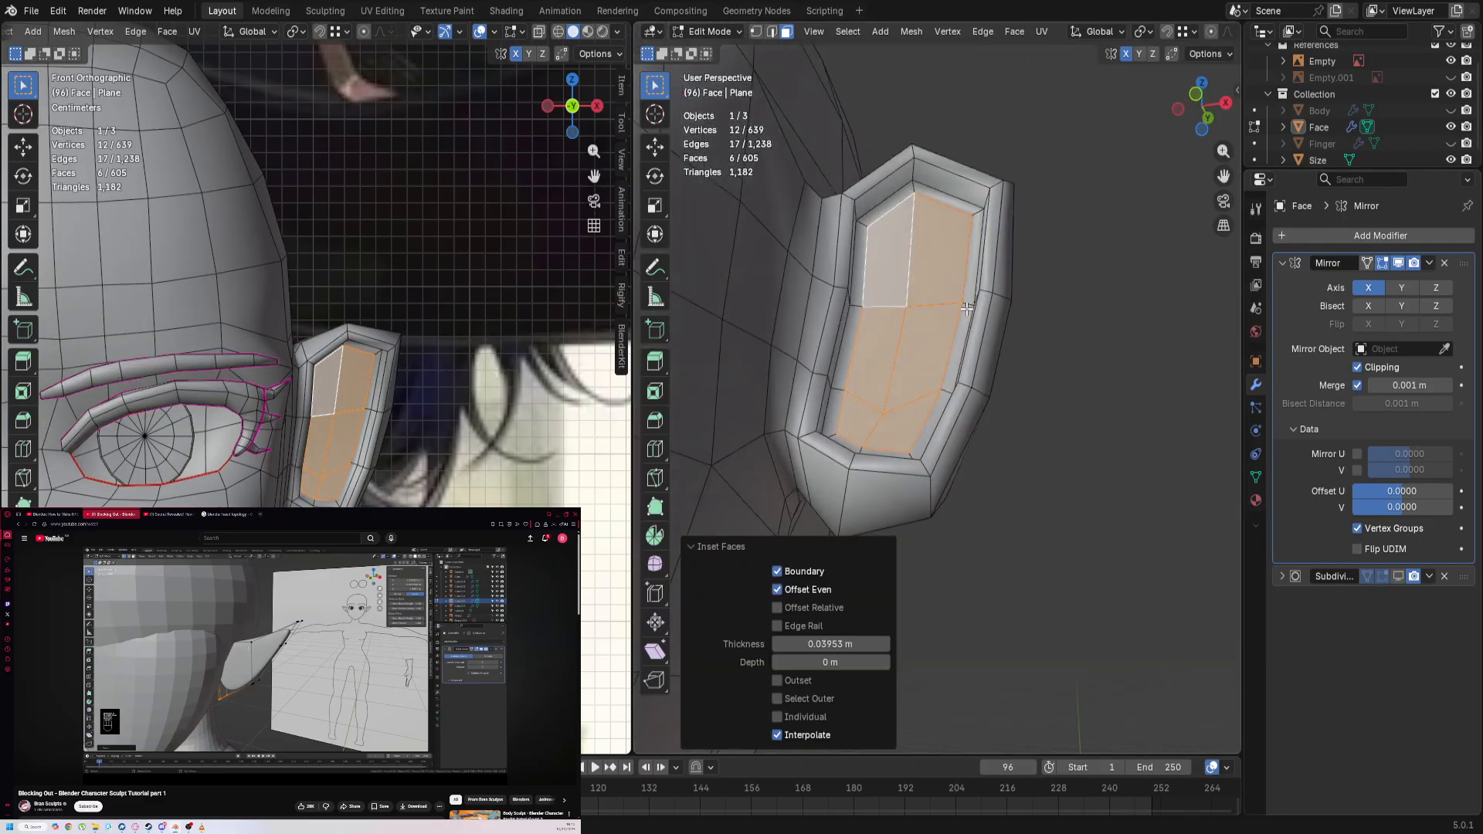
Step: Switch to Sculpt Mode and reshape the upper part of the ear hollow's inner edge loop with the Grab brush
key(ctrl+Tab)
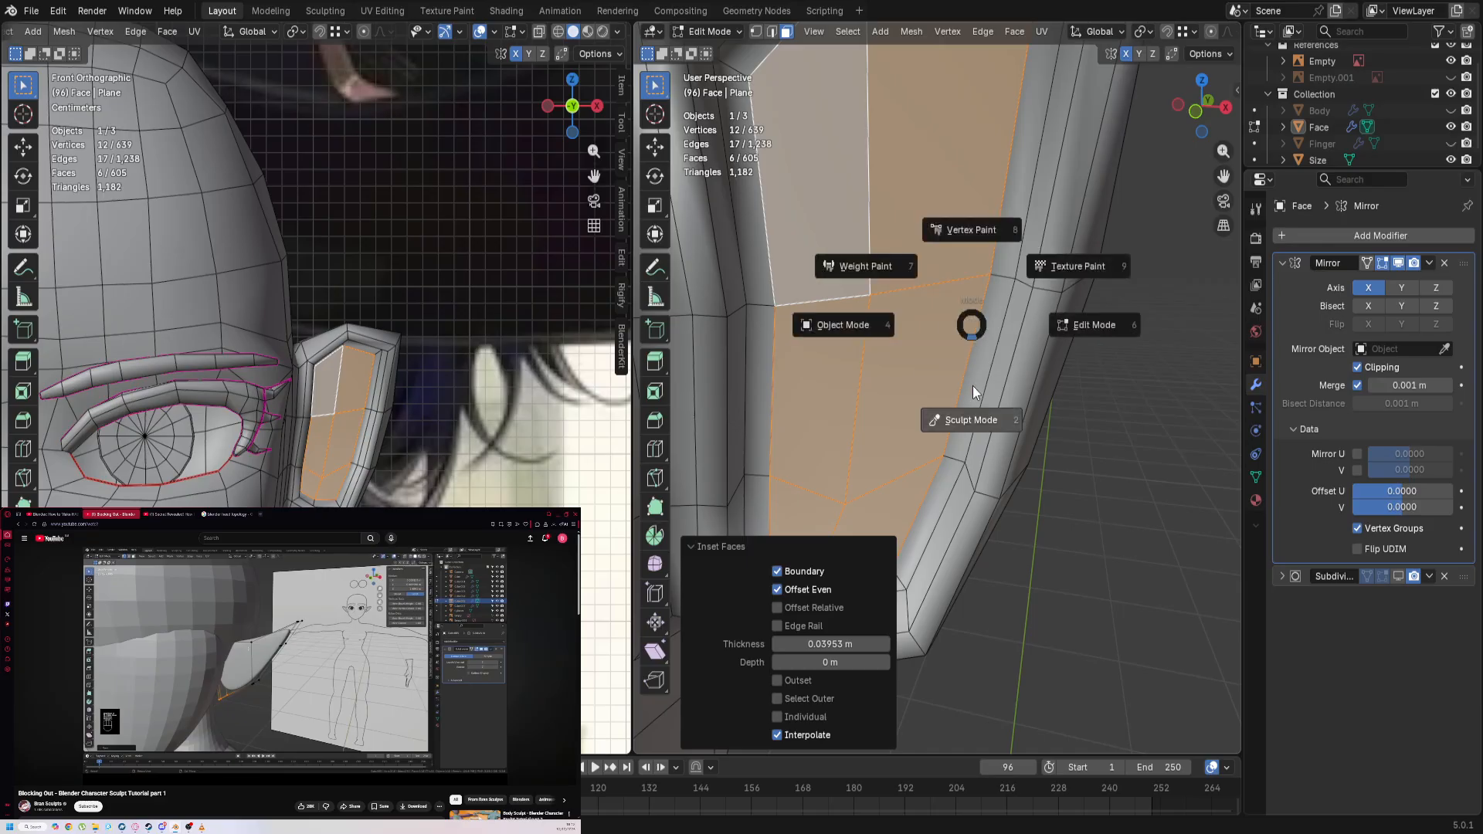
click(970, 417)
scroll(944, 479, down, 5)
mouse_move(944, 479)
middle_down()
mouse_move(907, 384)
mouse_move(920, 294)
middle_up()
scroll(907, 383, up, 3)
scroll(920, 295, down, 3)
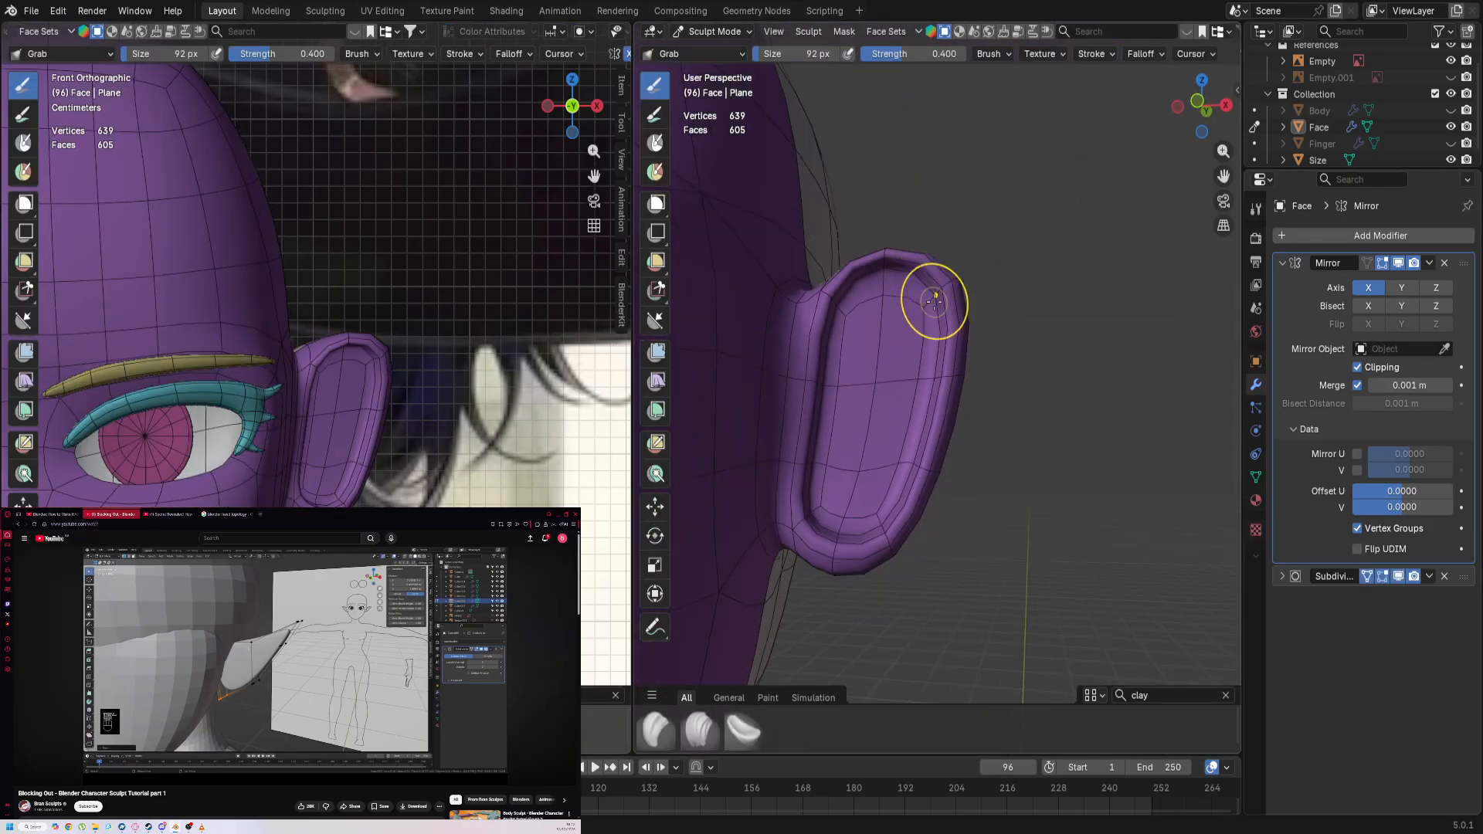
mouse_move(935, 305)
mouse_down()
mouse_move(867, 298)
mouse_move(844, 308)
mouse_move(859, 318)
mouse_up()
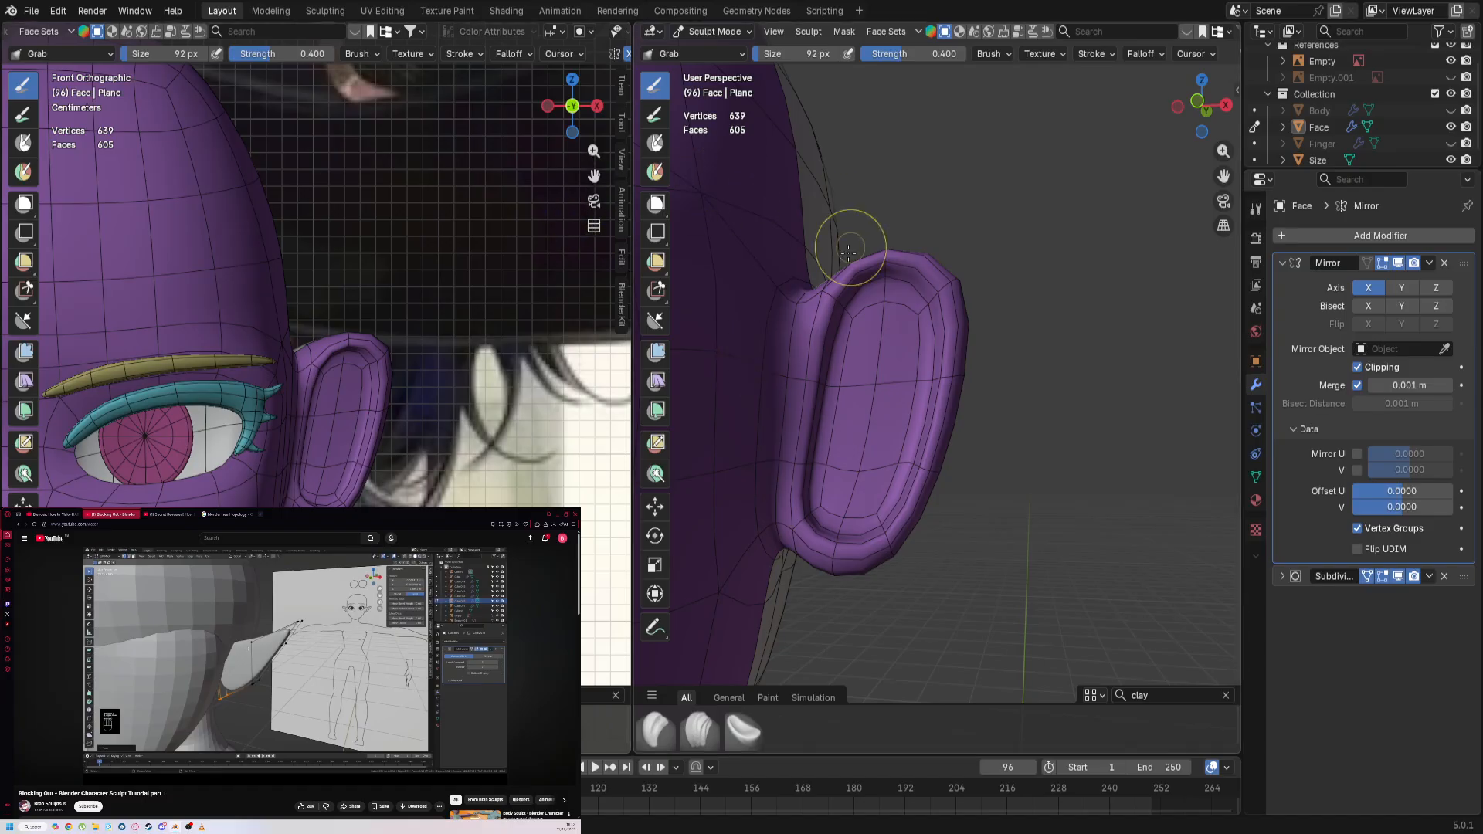
drag(891, 284, 893, 315)
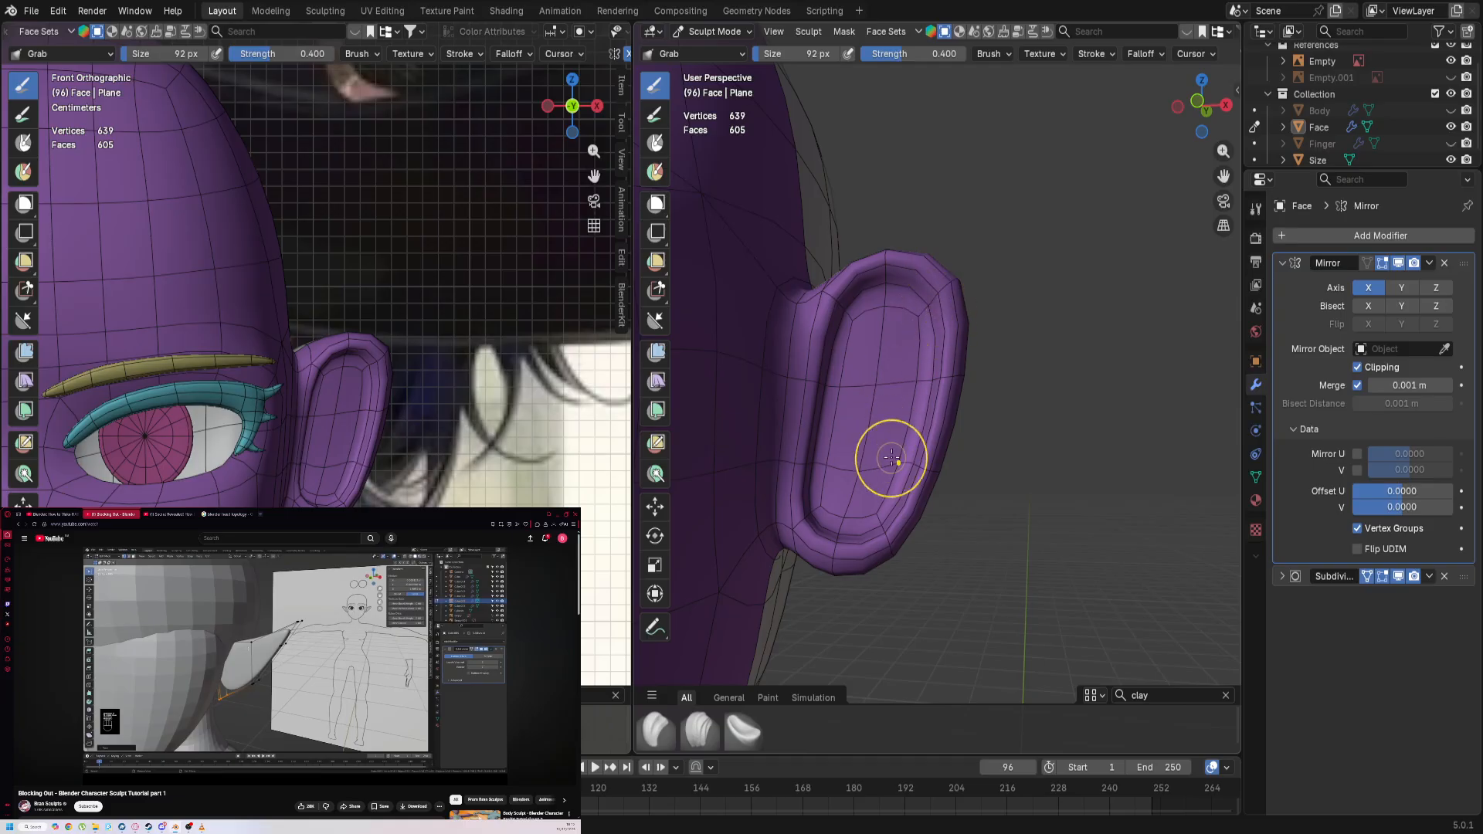
Step: Even out the sides and lower end of the ear hollow's inner edge loop with the Grab brush
drag(912, 462, 831, 463)
mouse_move(831, 389)
mouse_down()
mouse_move(845, 390)
mouse_move(849, 341)
mouse_up()
drag(852, 337, 848, 340)
mouse_move(839, 401)
mouse_down()
mouse_move(822, 396)
mouse_move(927, 382)
mouse_move(911, 336)
mouse_move(908, 364)
mouse_up()
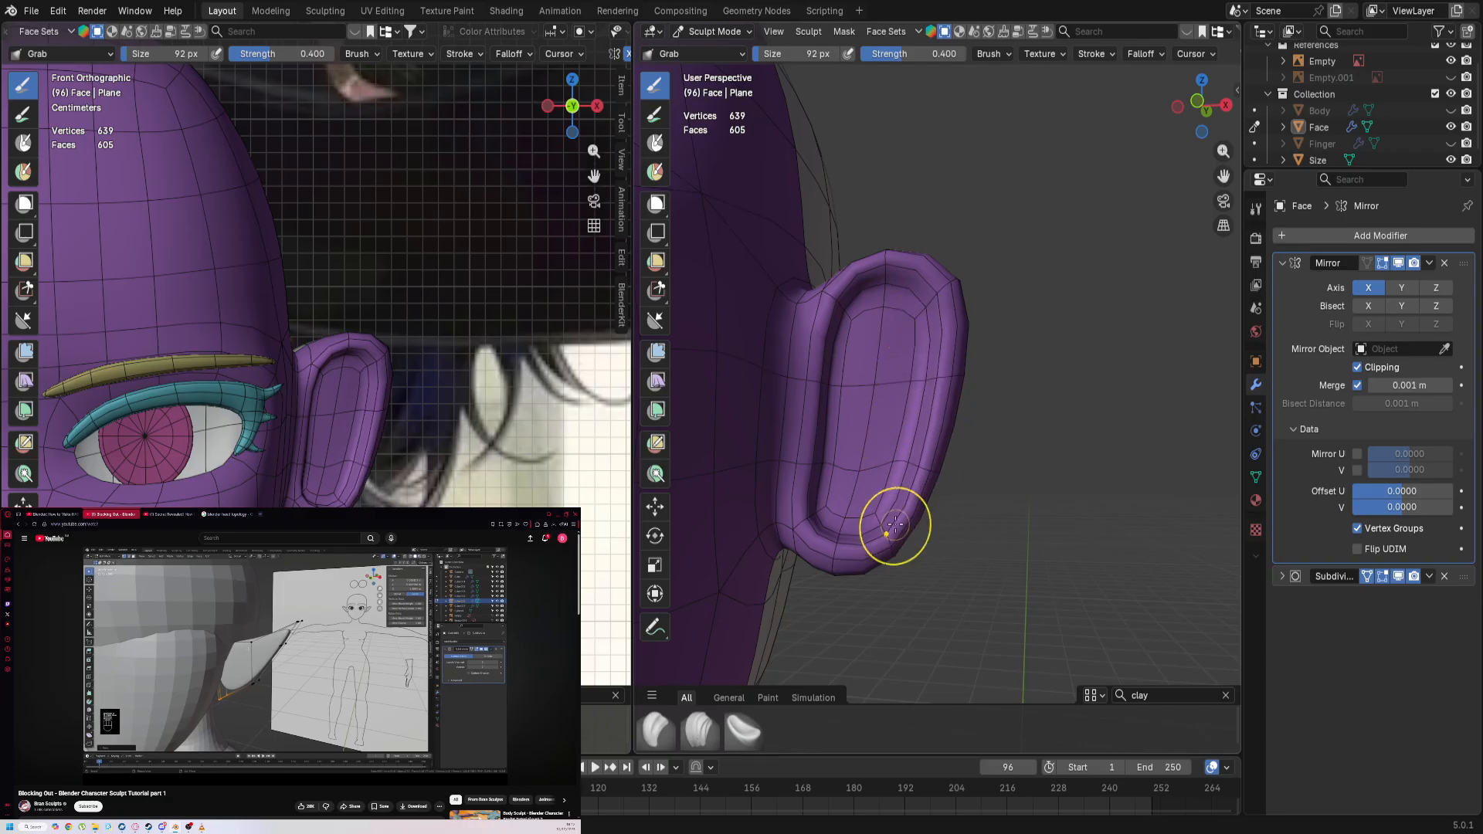
drag(879, 492, 886, 454)
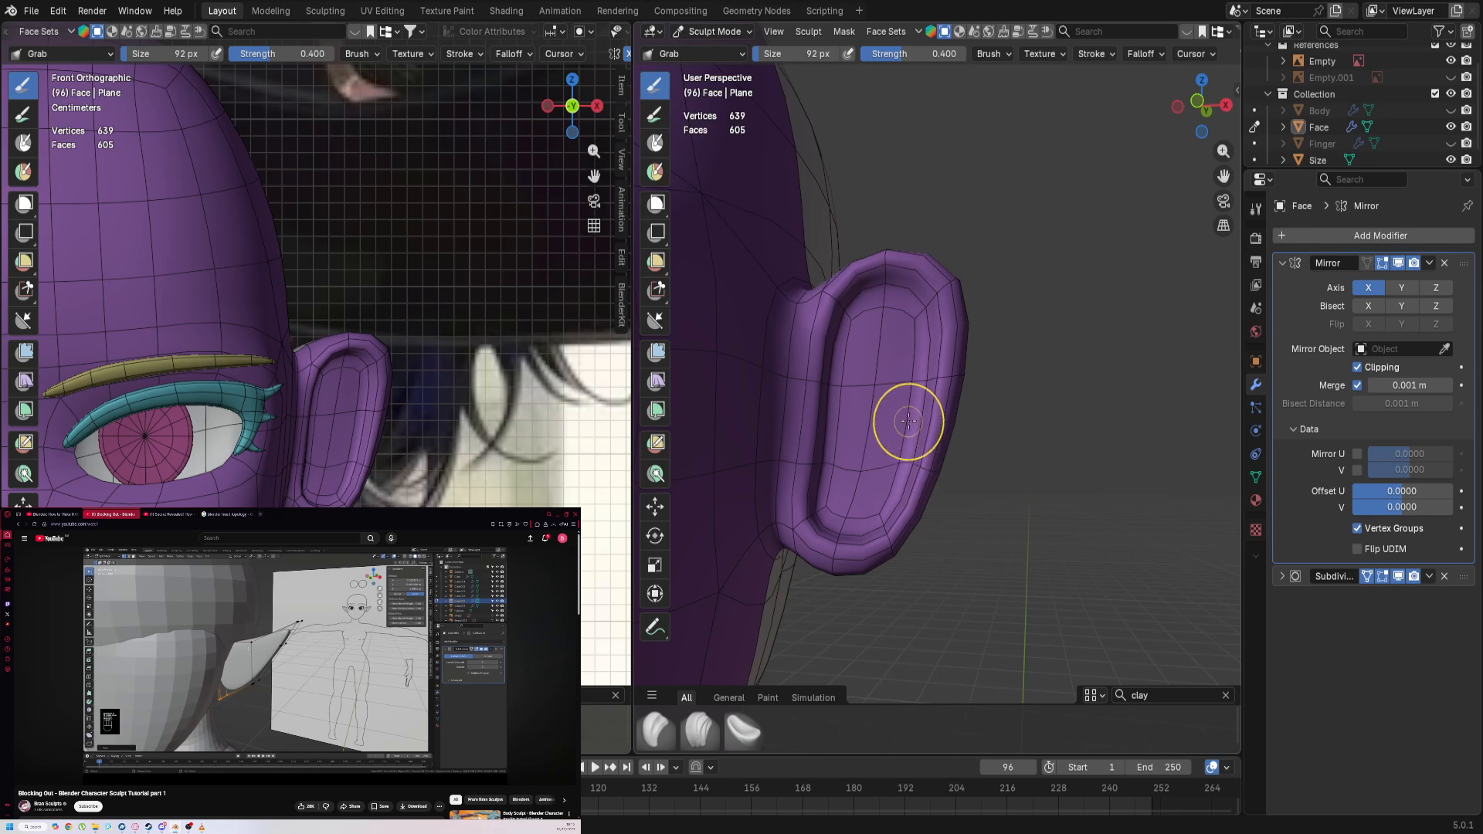
Step: In front view, pull the ear's bottom and the hollow's lower rim downward with the Grab brush to form an earlobe
scroll(390, 440, down, 4)
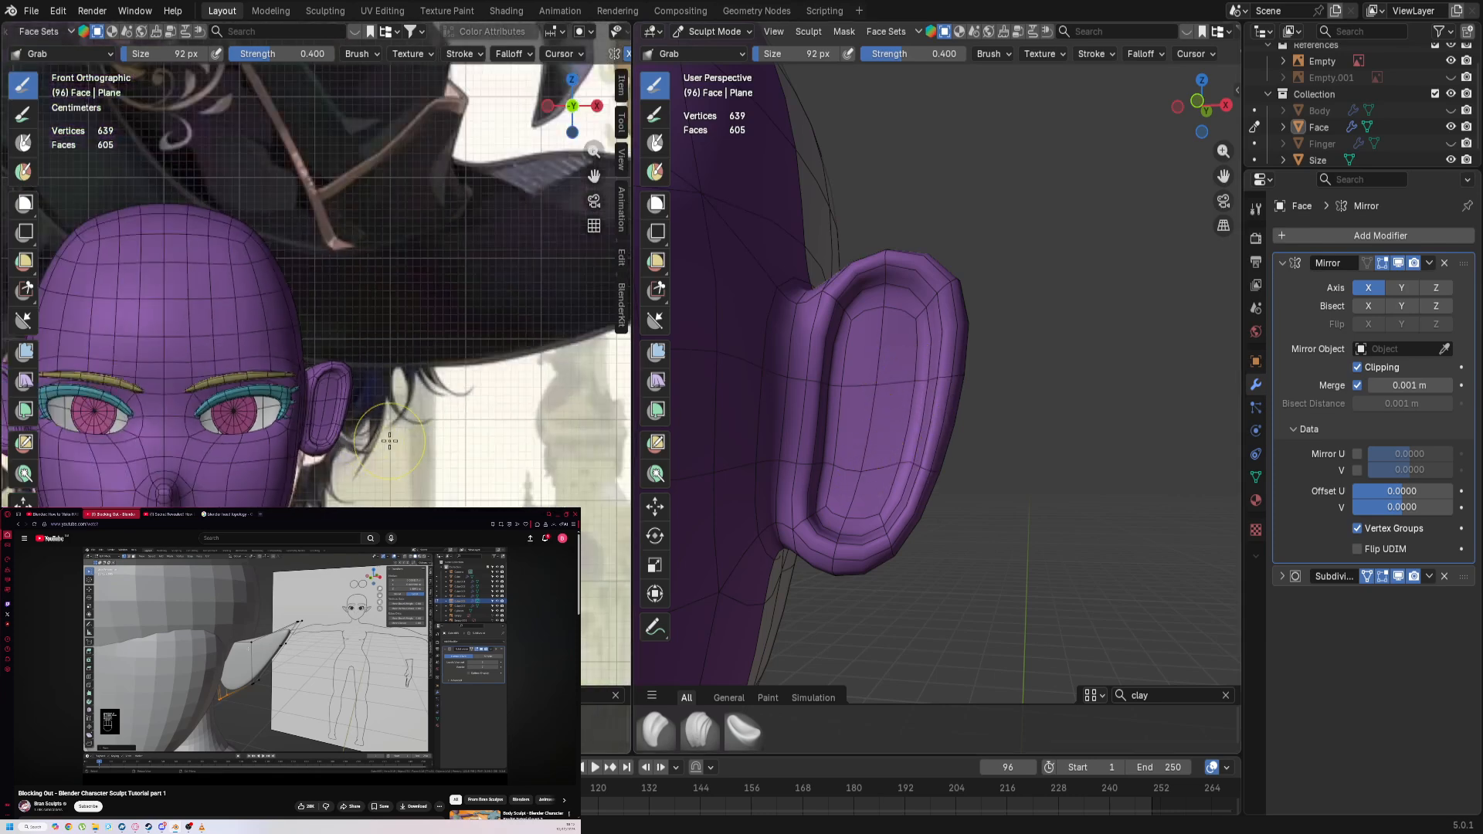
scroll(390, 440, up, 4)
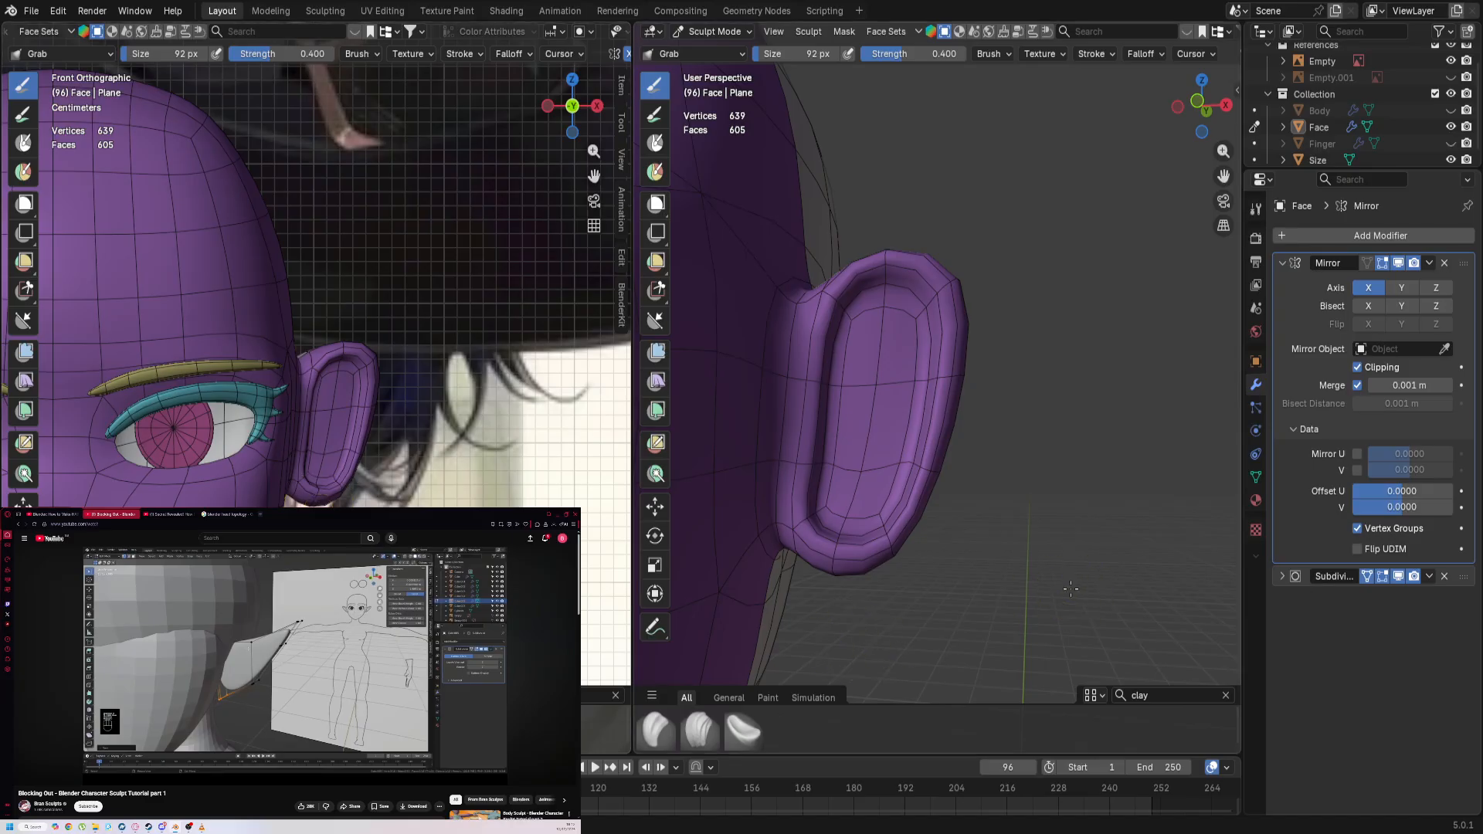
key(KP_1)
scroll(1070, 589, up, 2)
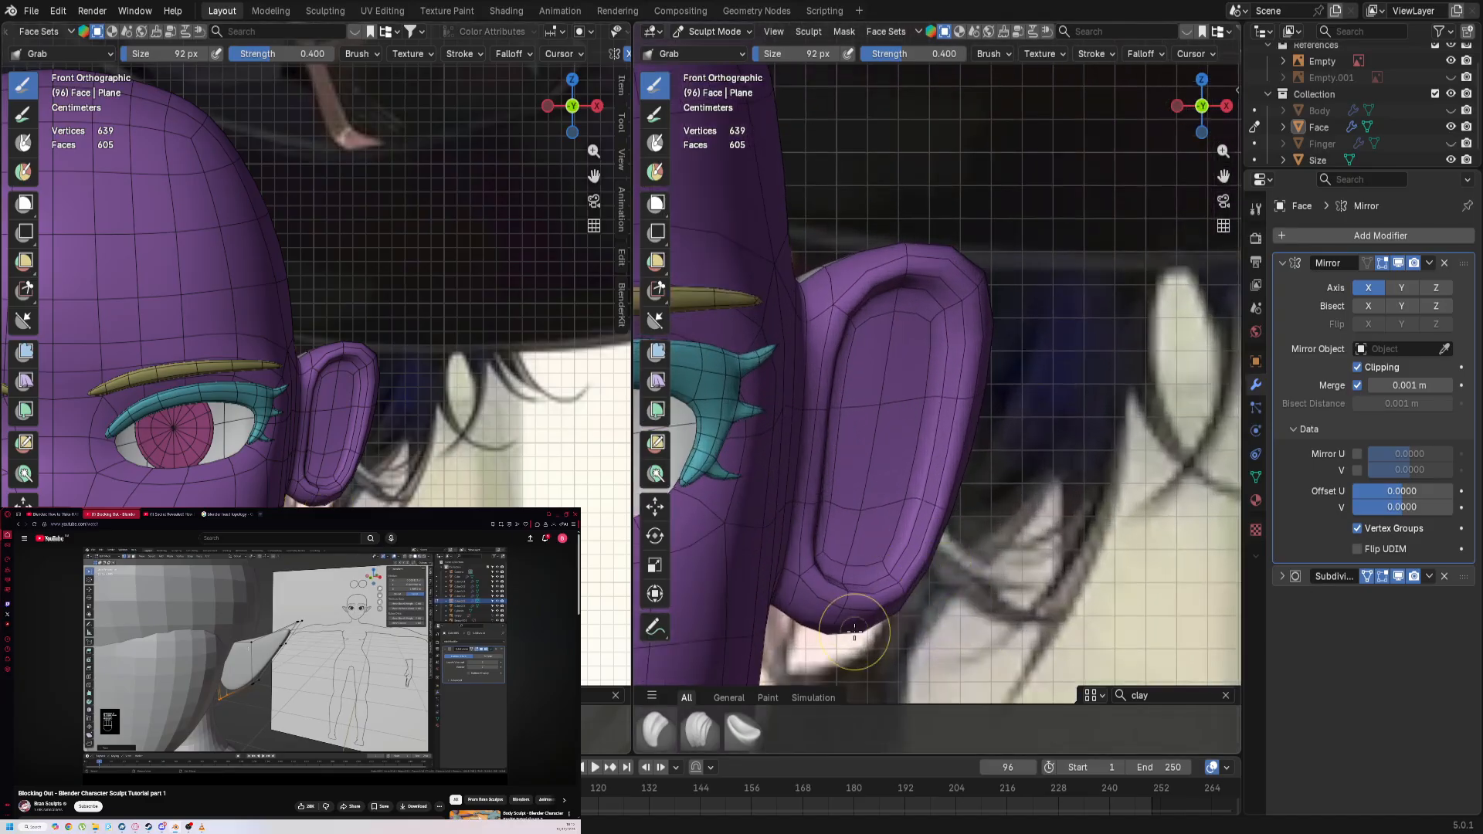
drag(834, 633, 822, 657)
drag(777, 824, 746, 830)
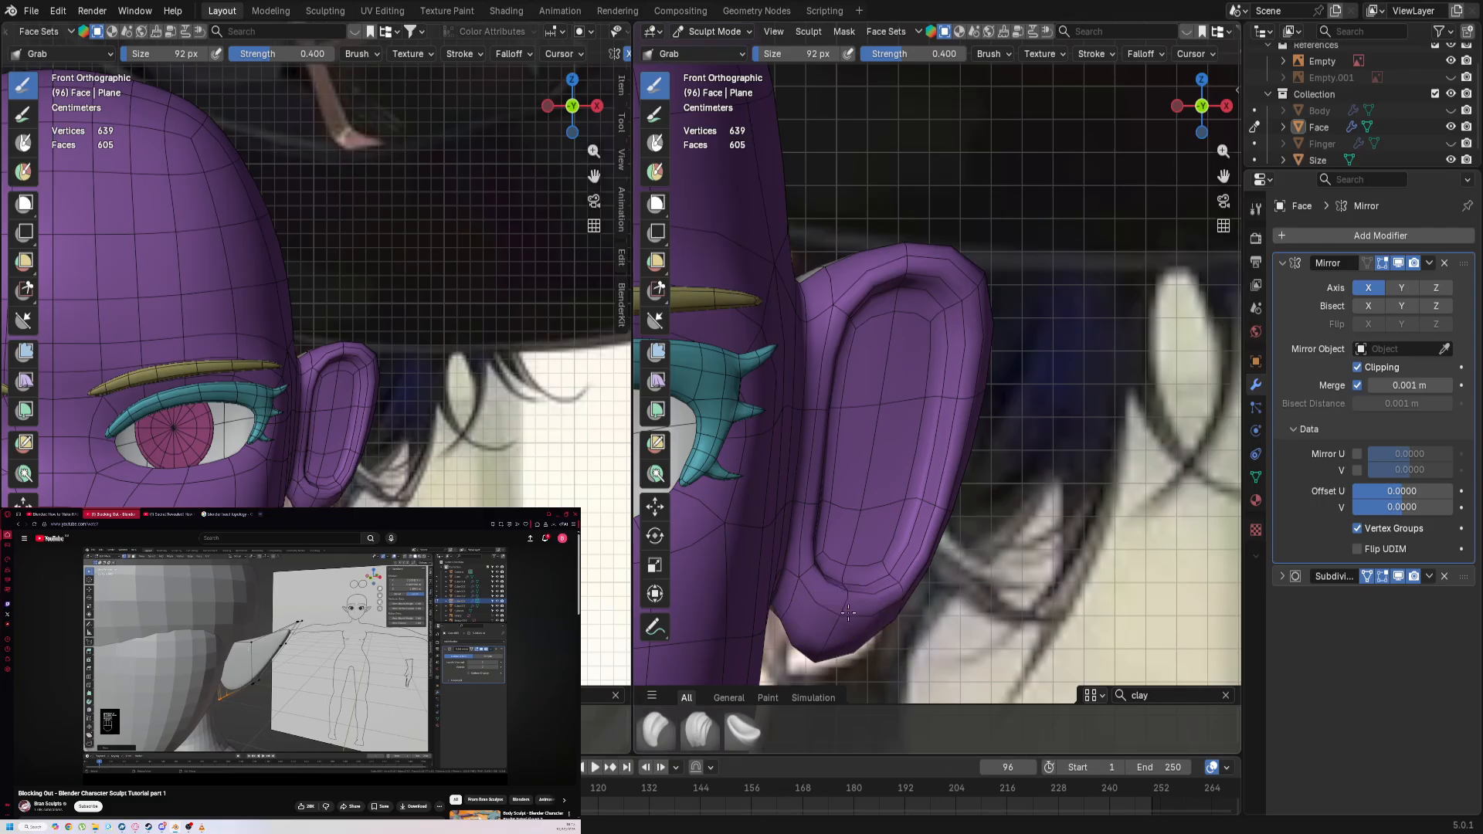
mouse_move(847, 586)
mouse_down()
mouse_move(829, 650)
mouse_move(848, 599)
mouse_move(834, 626)
mouse_up()
mouse_move(825, 574)
mouse_down()
mouse_move(824, 588)
mouse_move(826, 575)
mouse_move(903, 584)
mouse_move(881, 581)
mouse_up()
drag(834, 633, 822, 647)
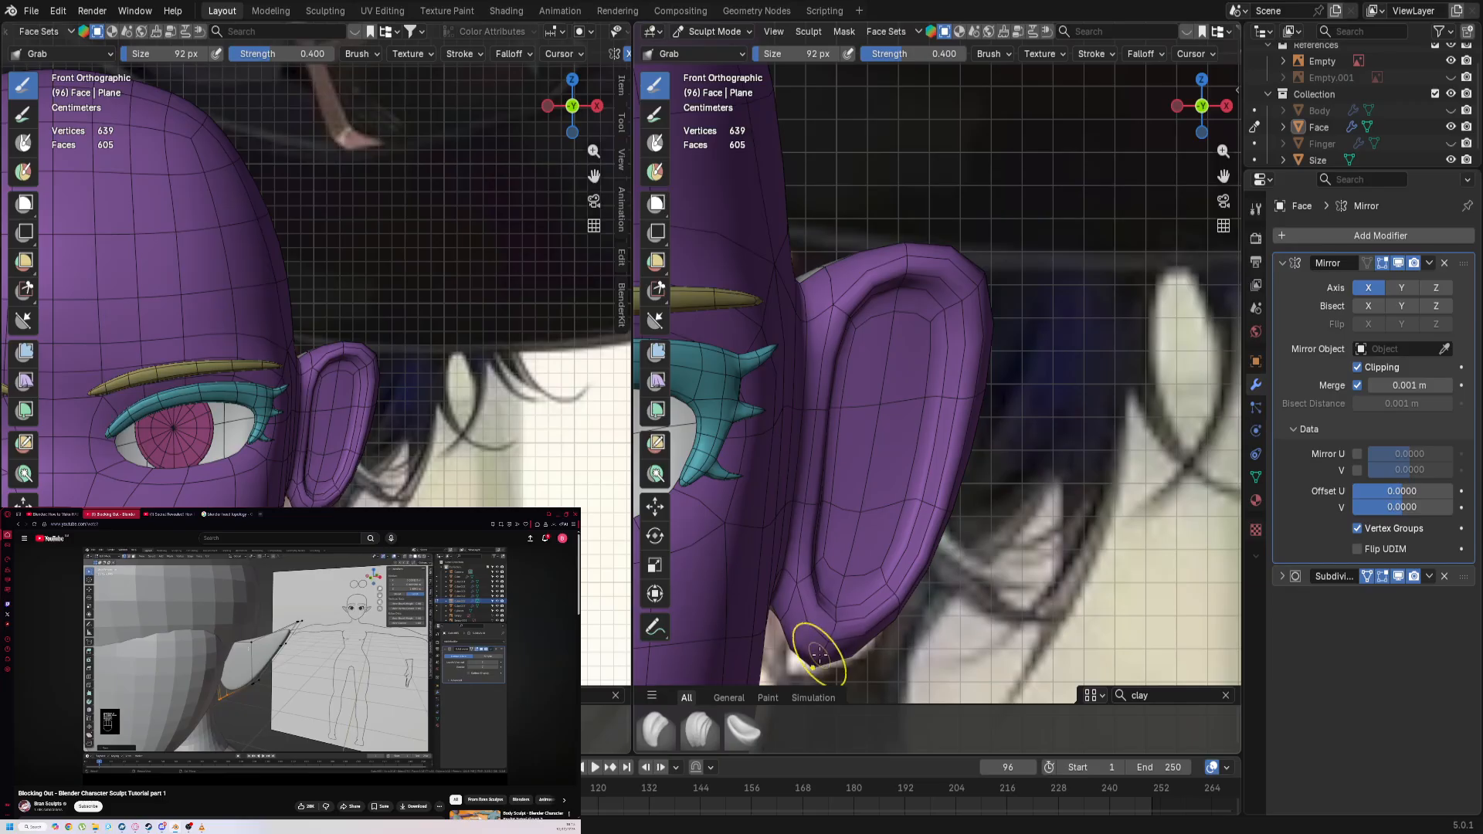
Step: Turn off the Subdivision display, shorten the earlobe tip with the Grab brush, and adjust three vertices around it in Edit Mode
click(1396, 574)
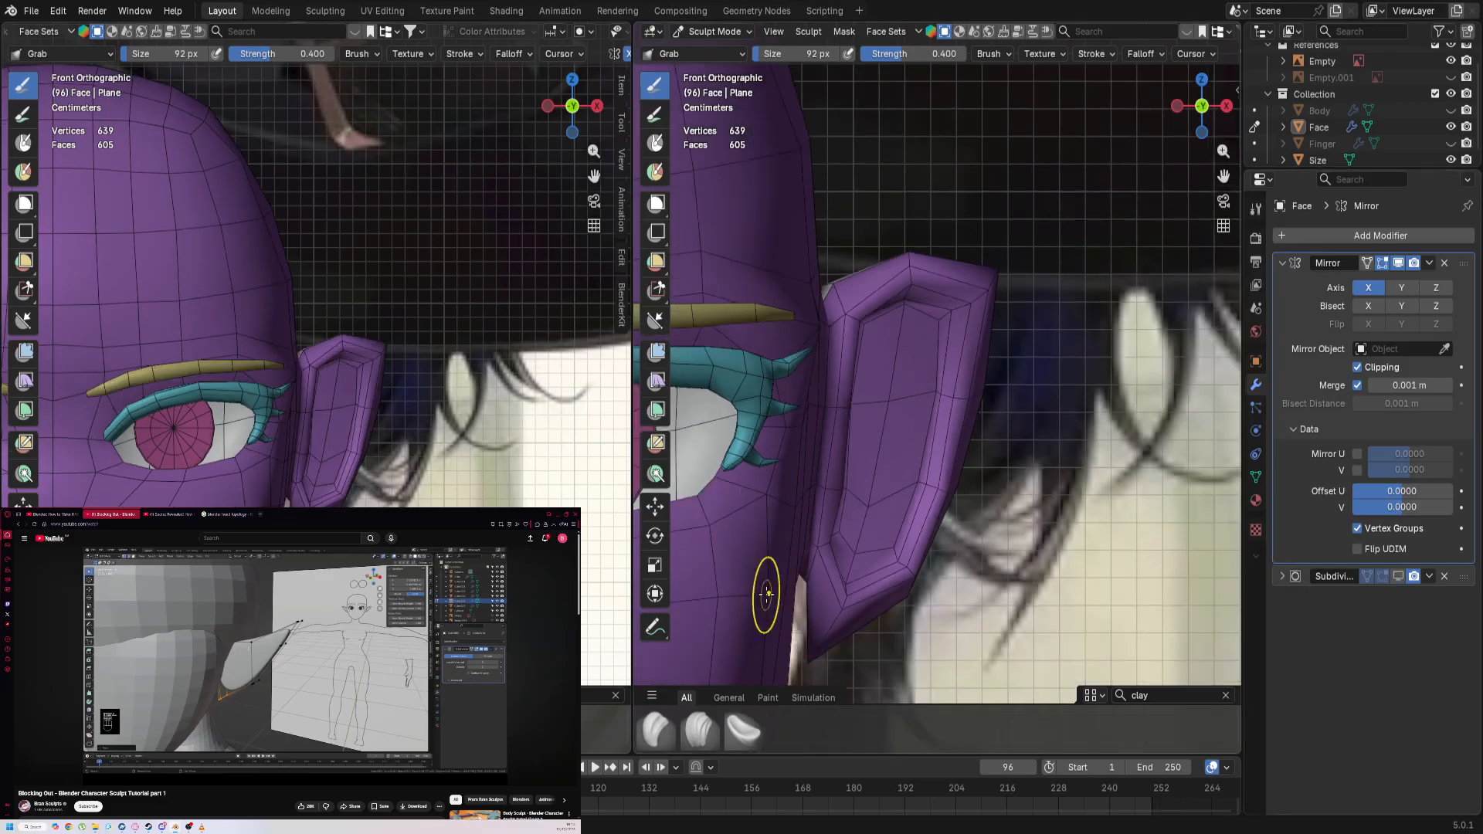
drag(822, 651, 853, 575)
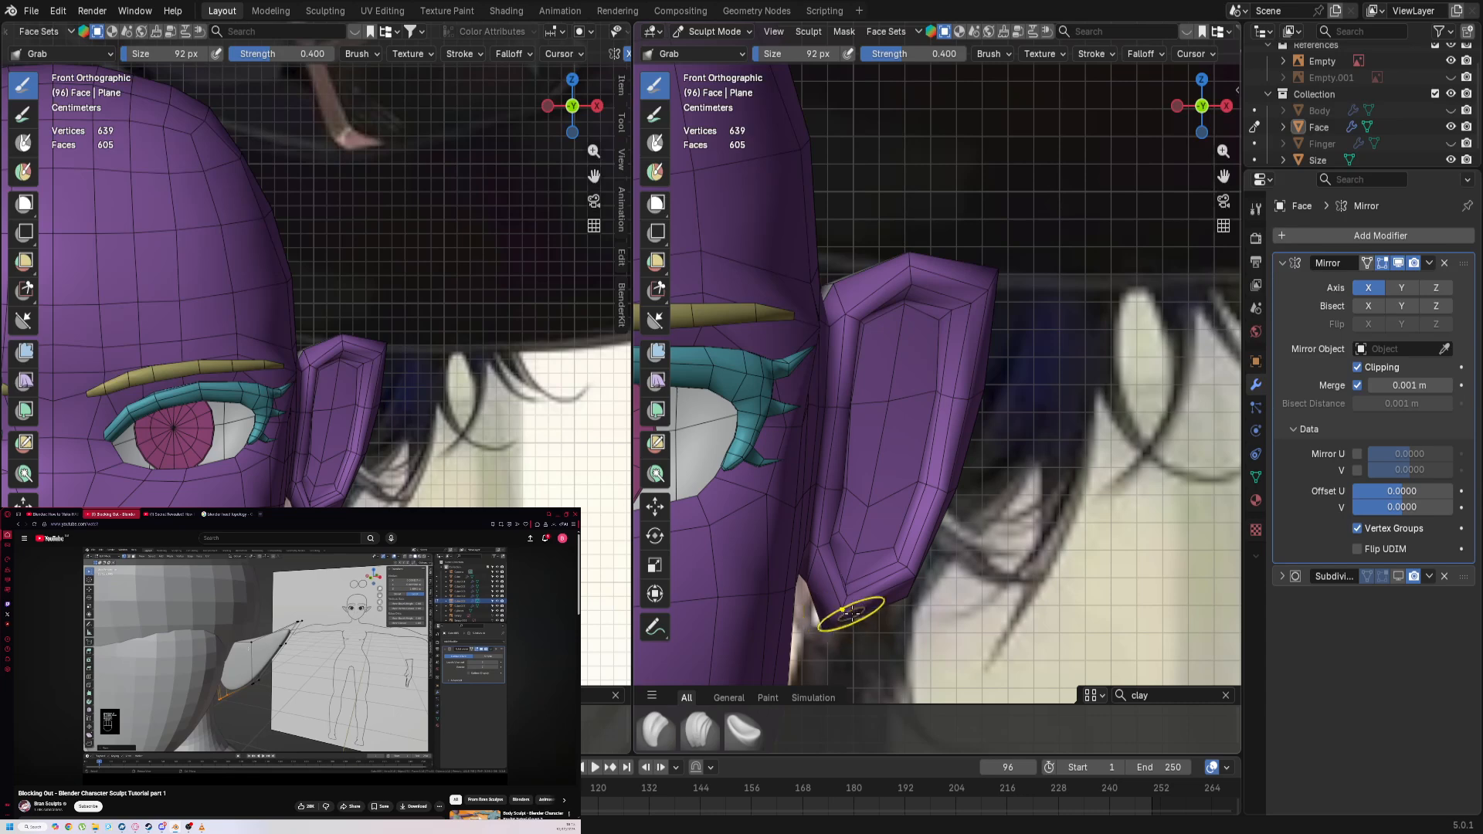
key(Tab)
click(842, 611)
key(g)
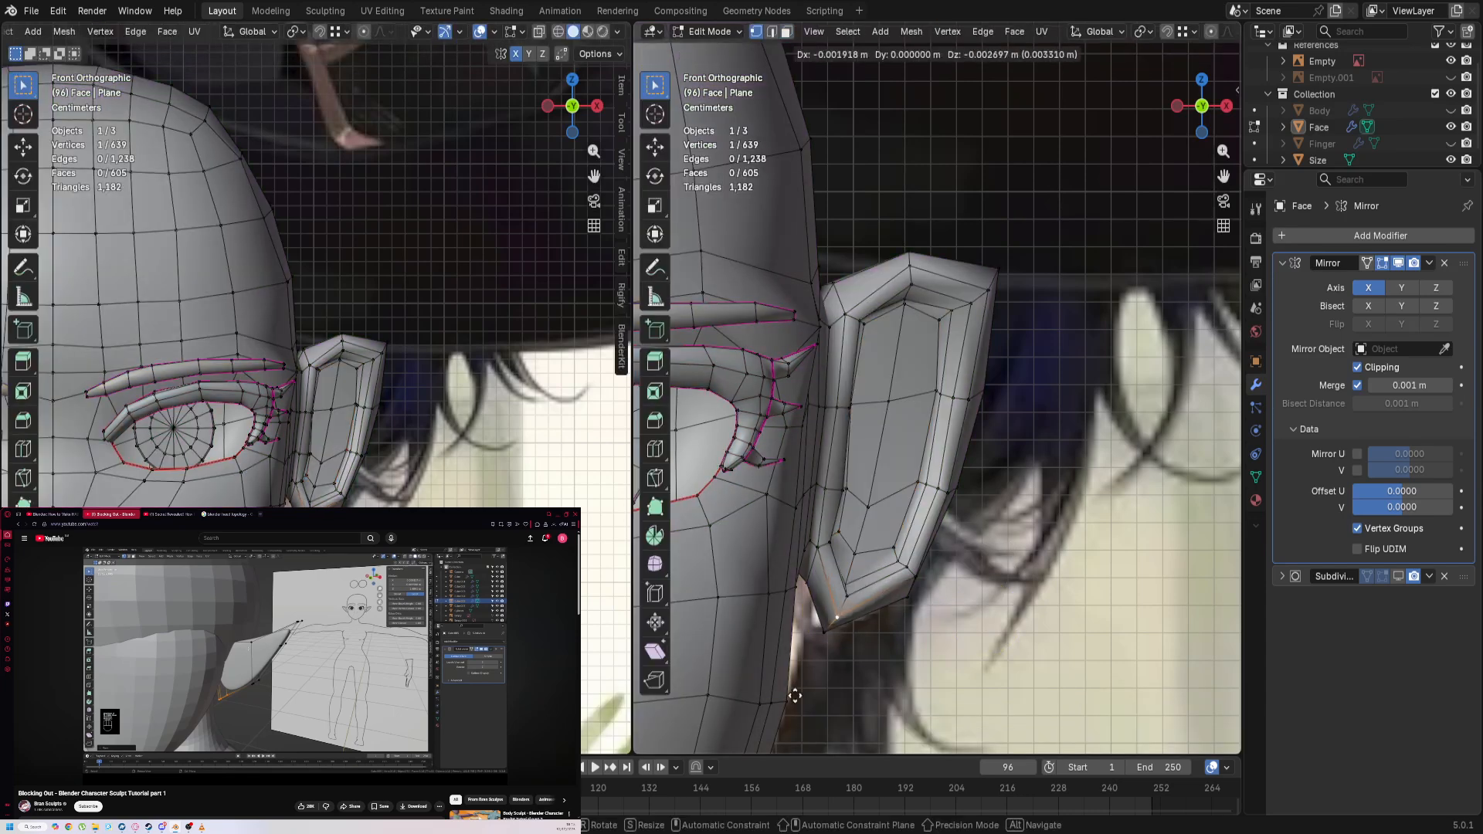
click(840, 615)
click(815, 551)
key(g)
click(816, 557)
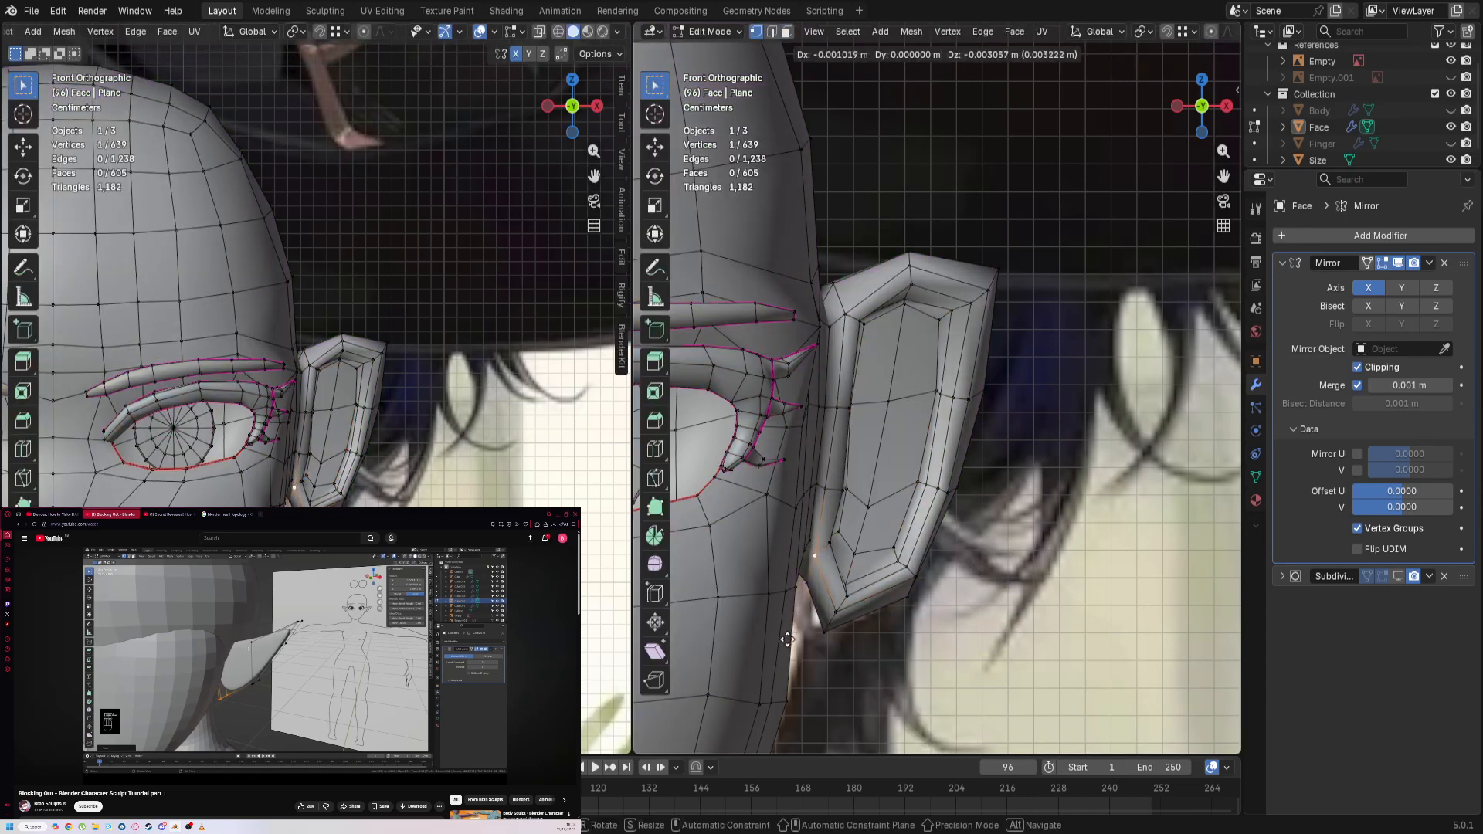
click(846, 596)
key(g)
click(842, 597)
Step: Slide the lower central vertex inside the ear hollow upward along its edge by a factor of 0.150
shift+middle_drag(830, 544, 787, 439)
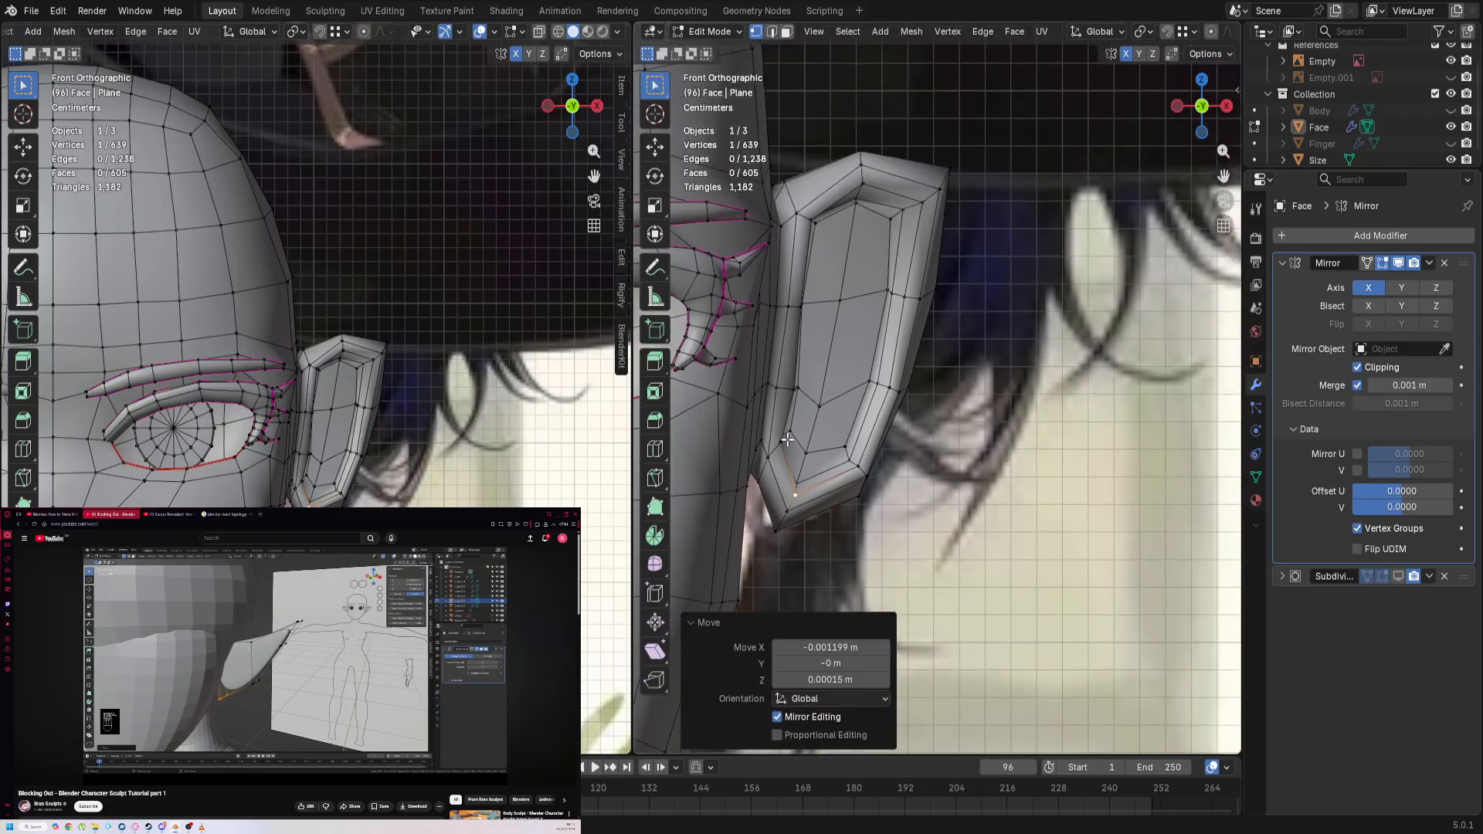
click(821, 405)
key(g)
key(g)
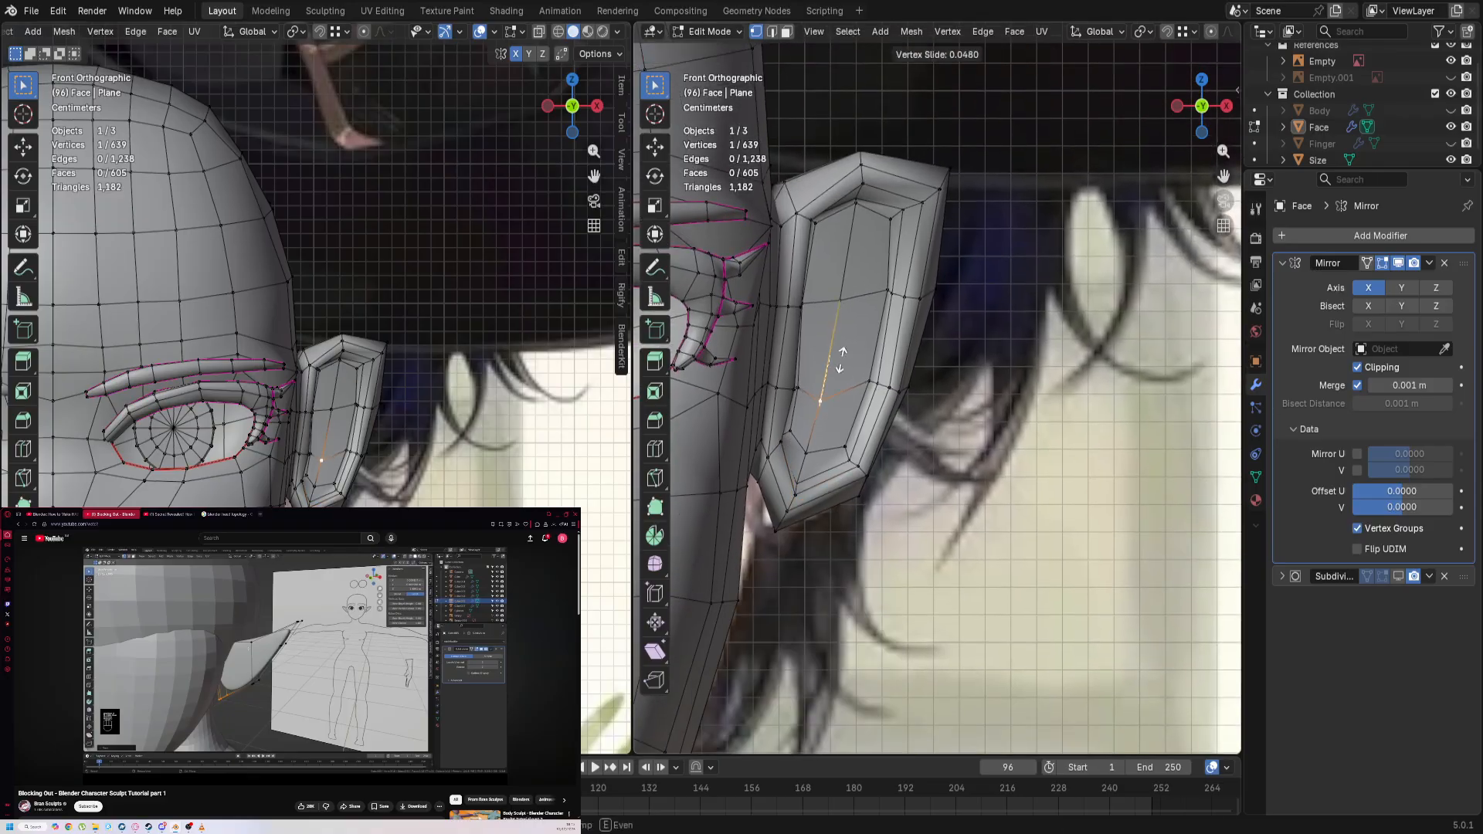
click(861, 253)
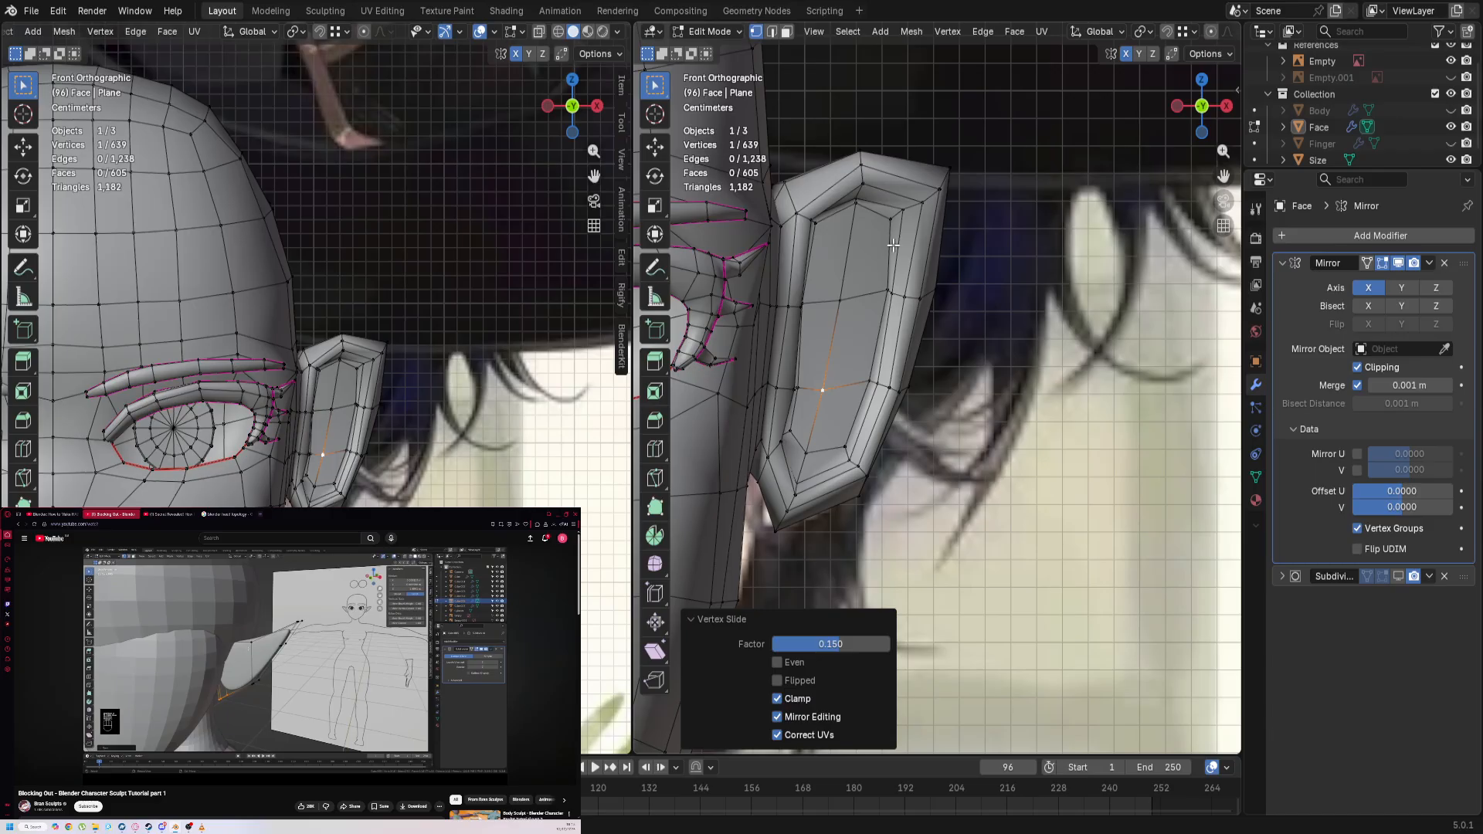
Step: Move the upper outer corner vertex of the hollow's rim outward and turn the Subdivision display back on
click(897, 219)
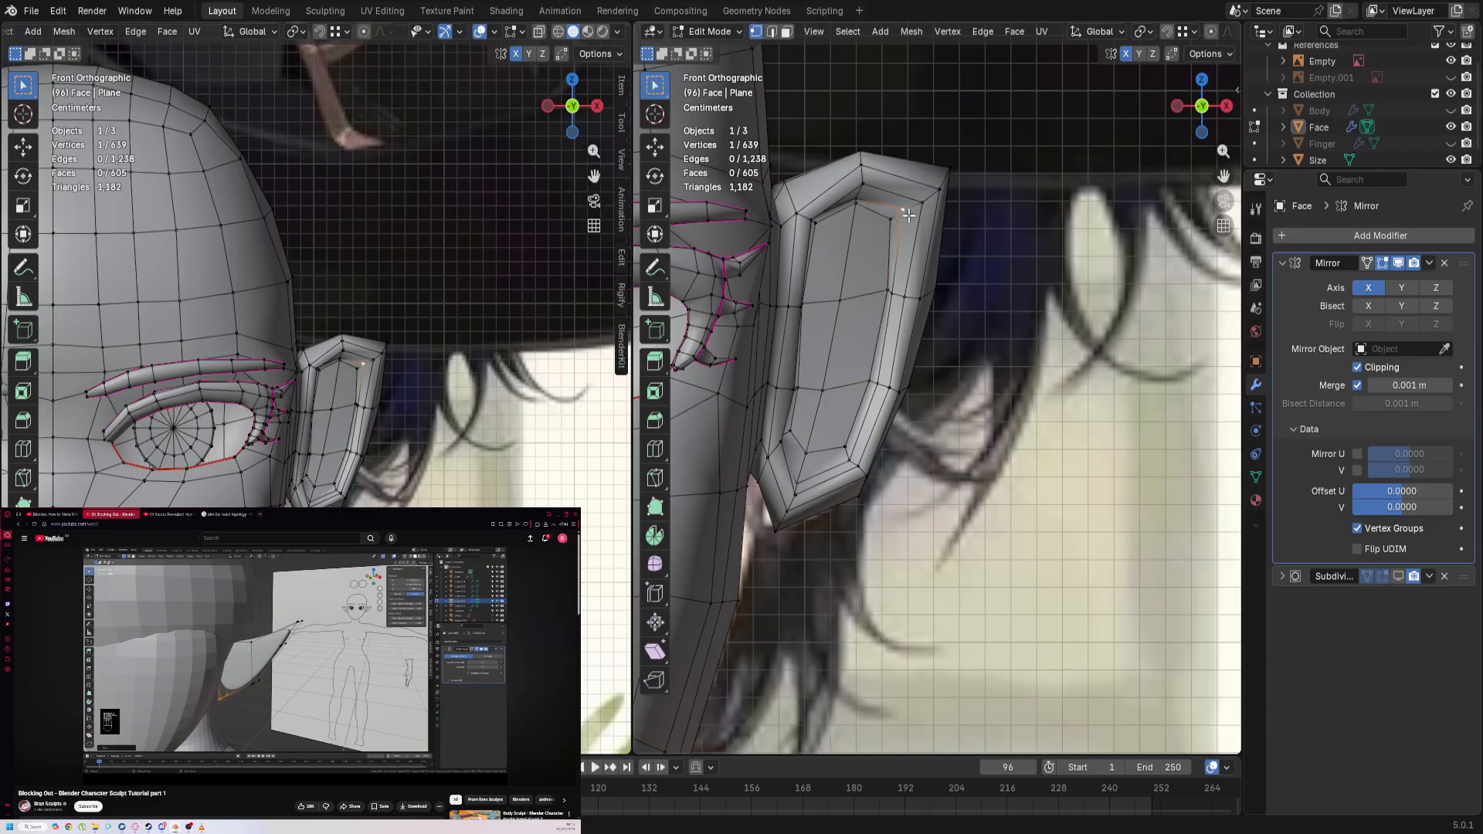
key(g)
click(860, 294)
key(g)
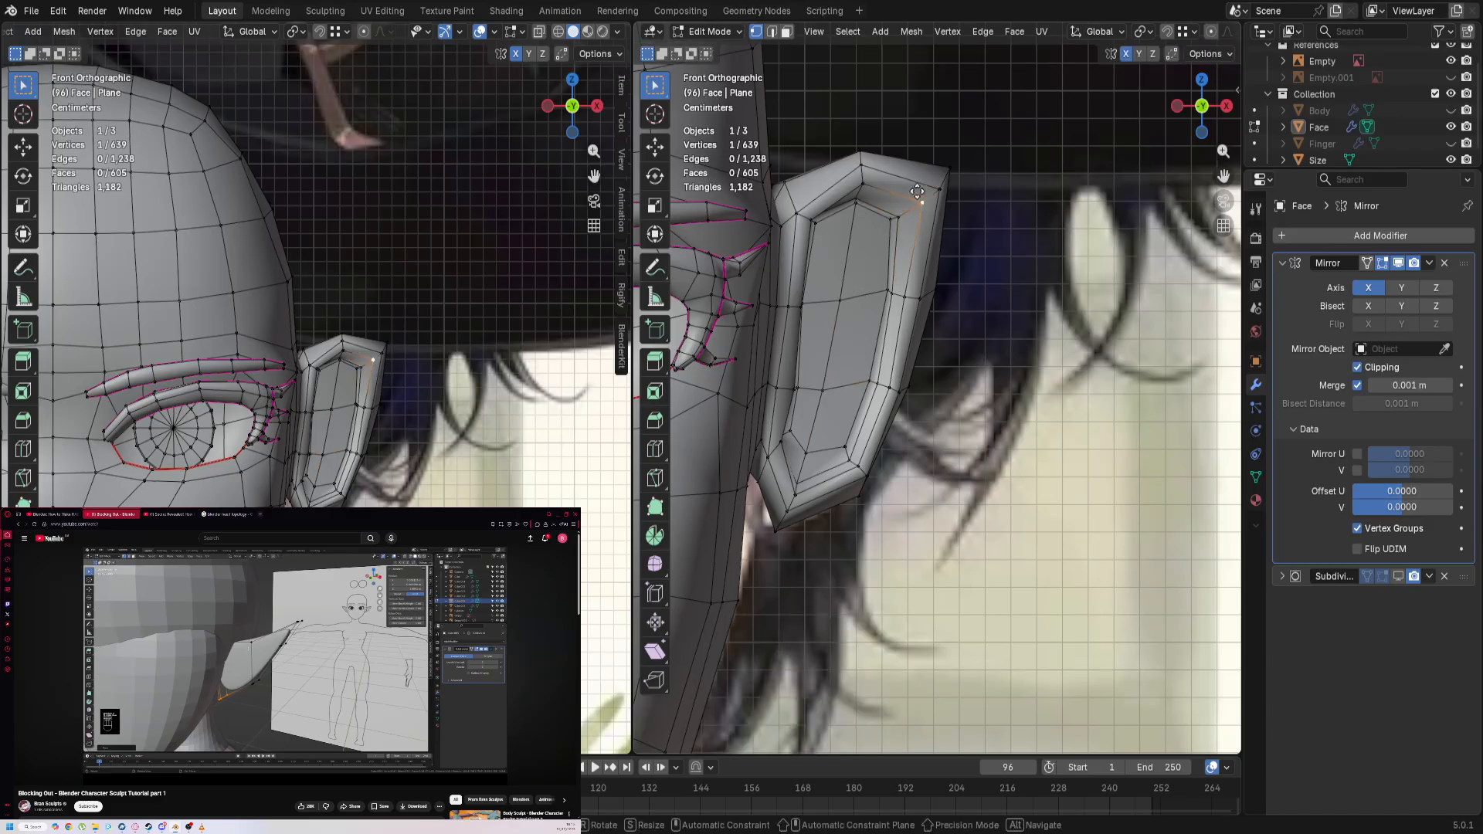
click(865, 250)
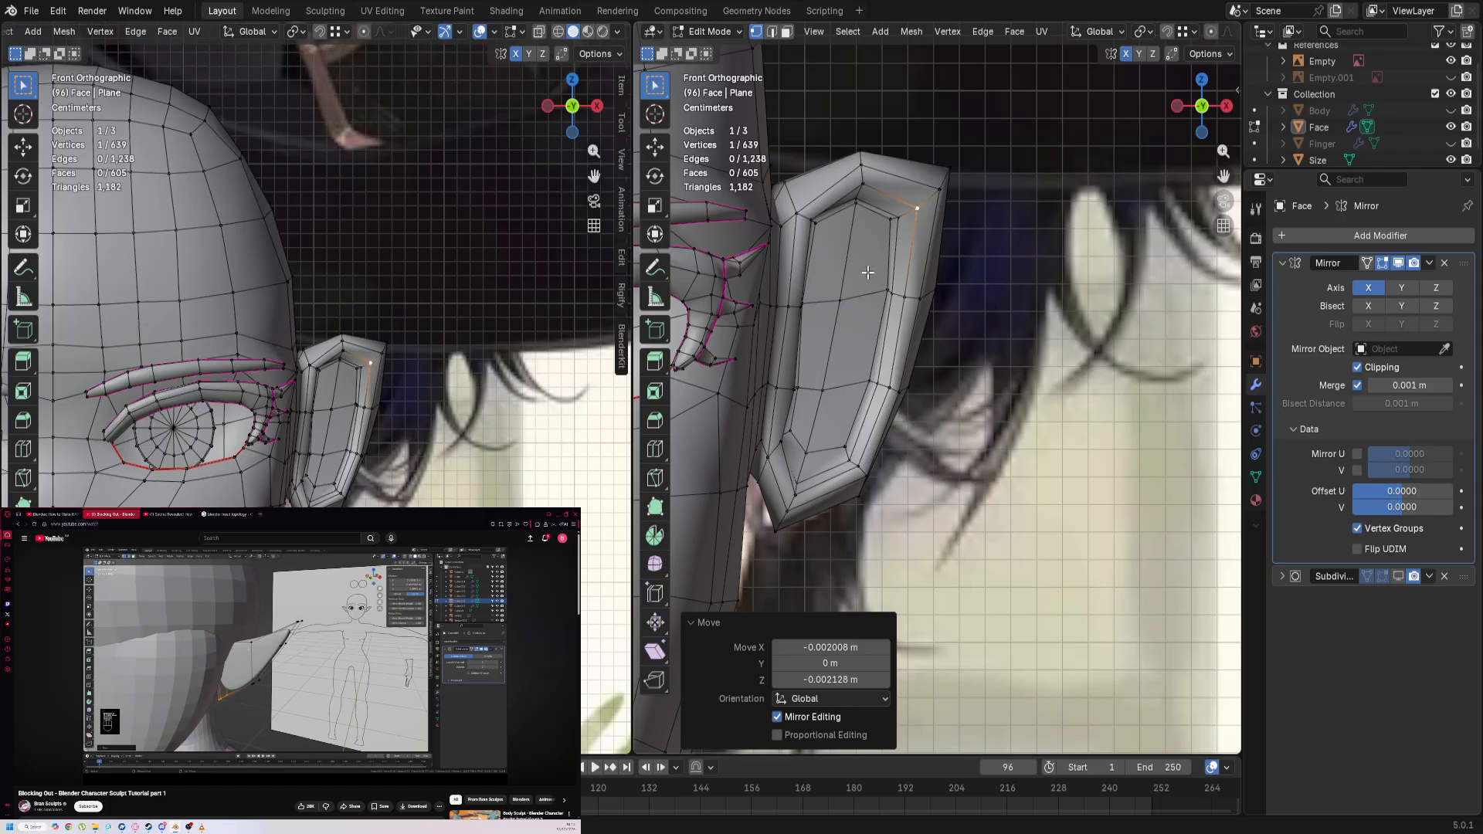
click(1399, 577)
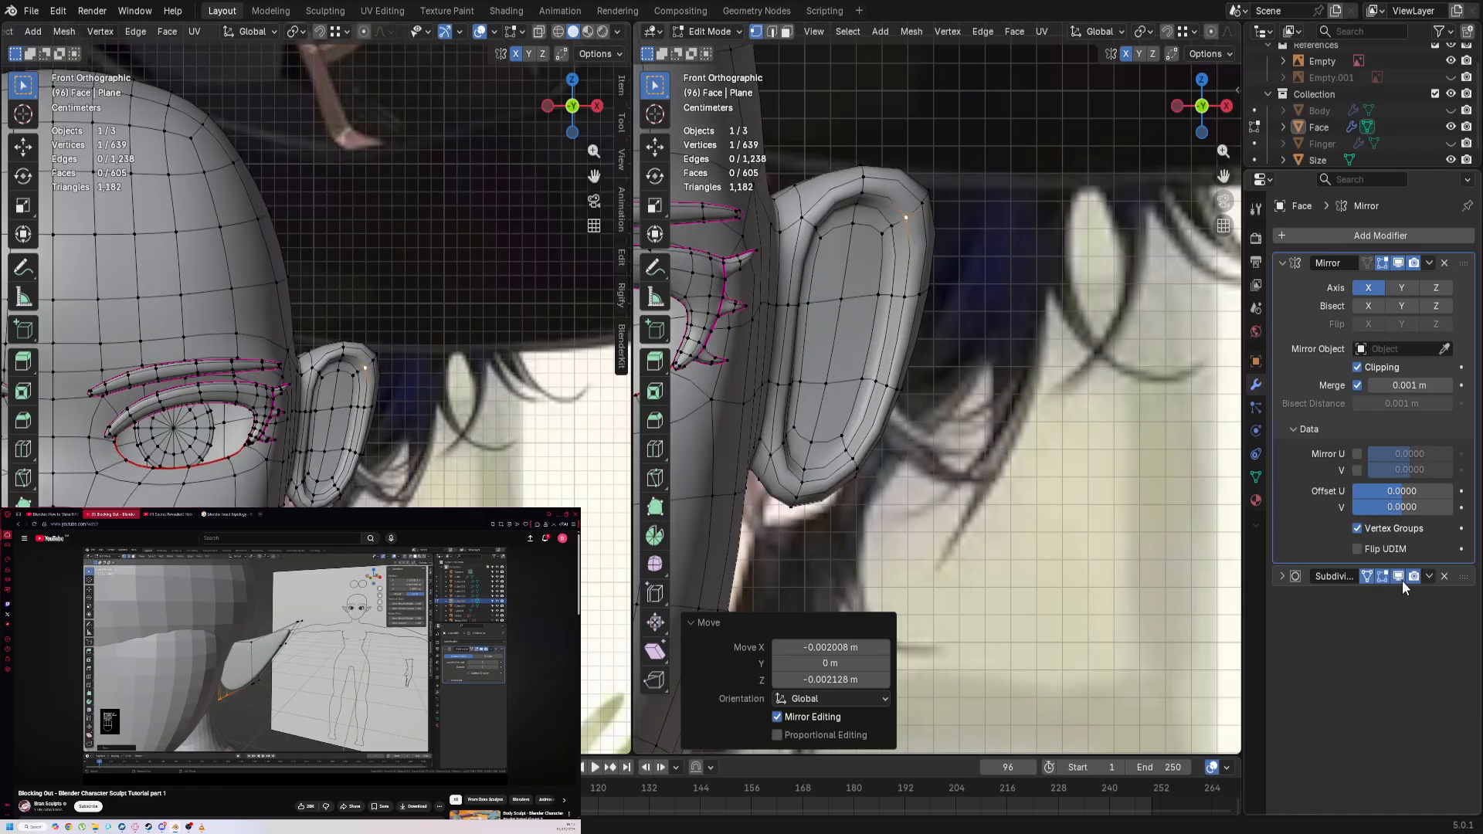
click(1040, 338)
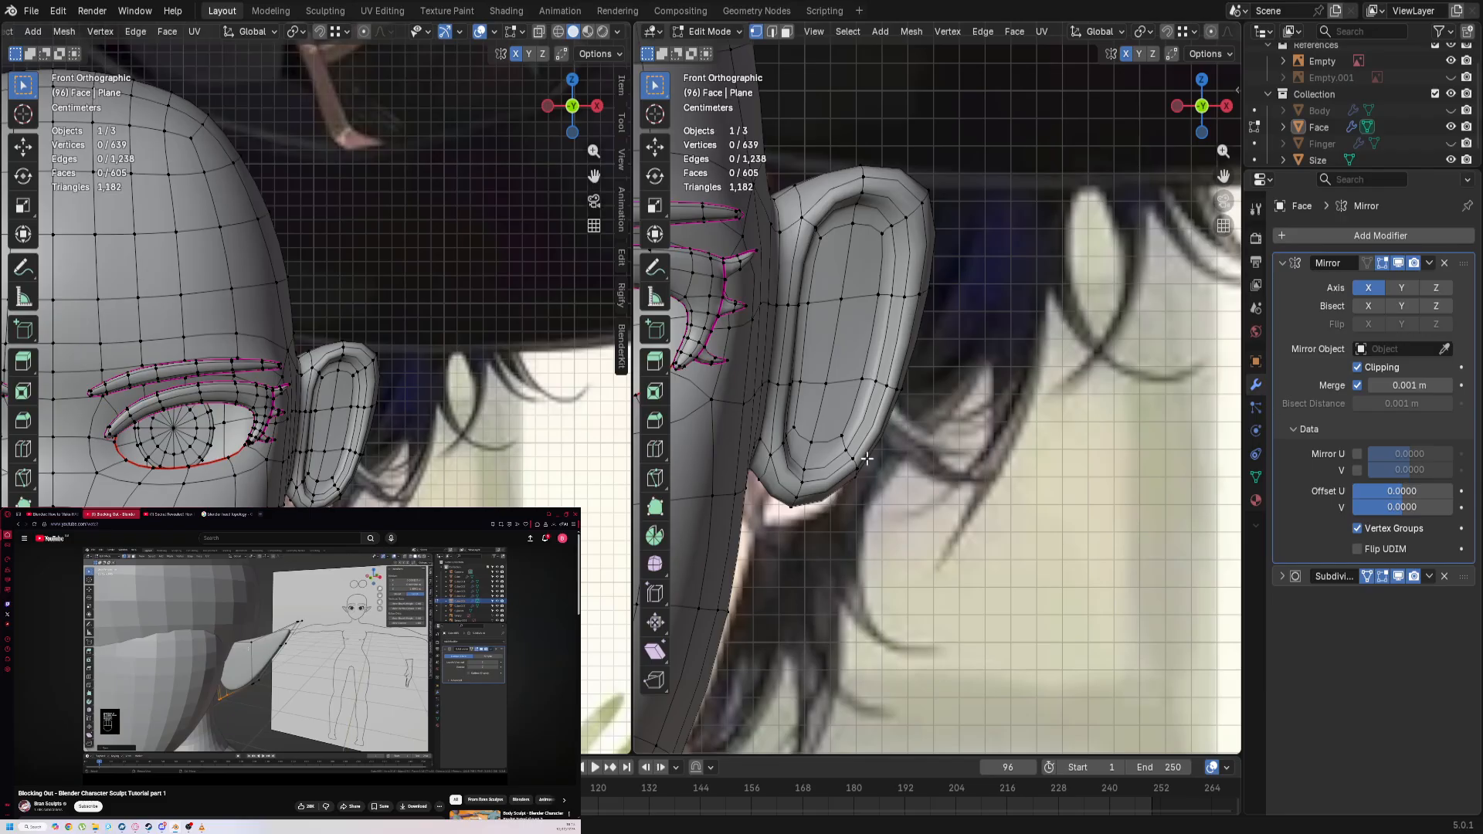
Step: Select the lower outer edge on the back of the ear's rim and reposition it downward in front view to round the contour
key(3)
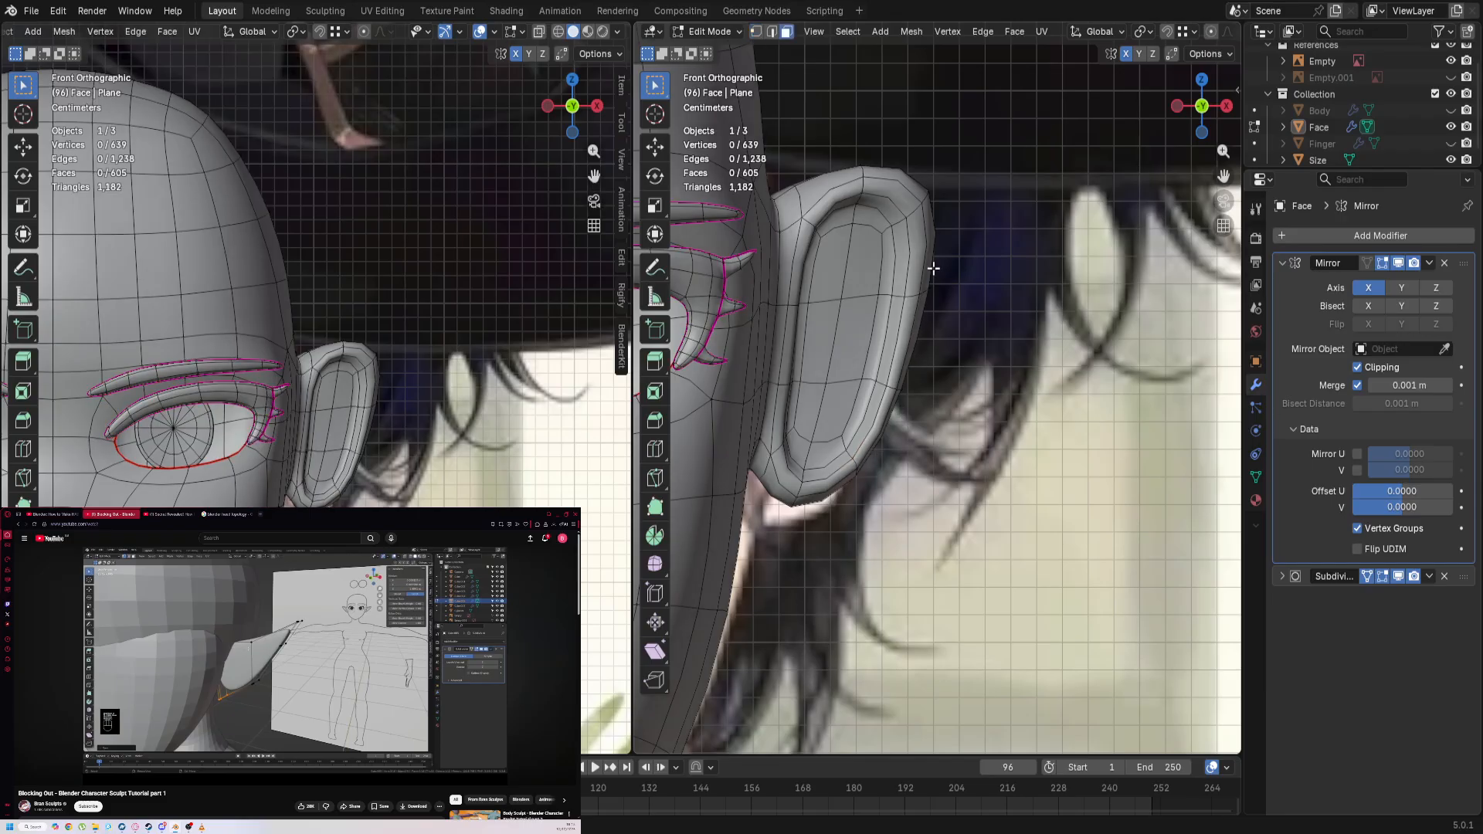
middle_drag(931, 272, 869, 268)
click(862, 268)
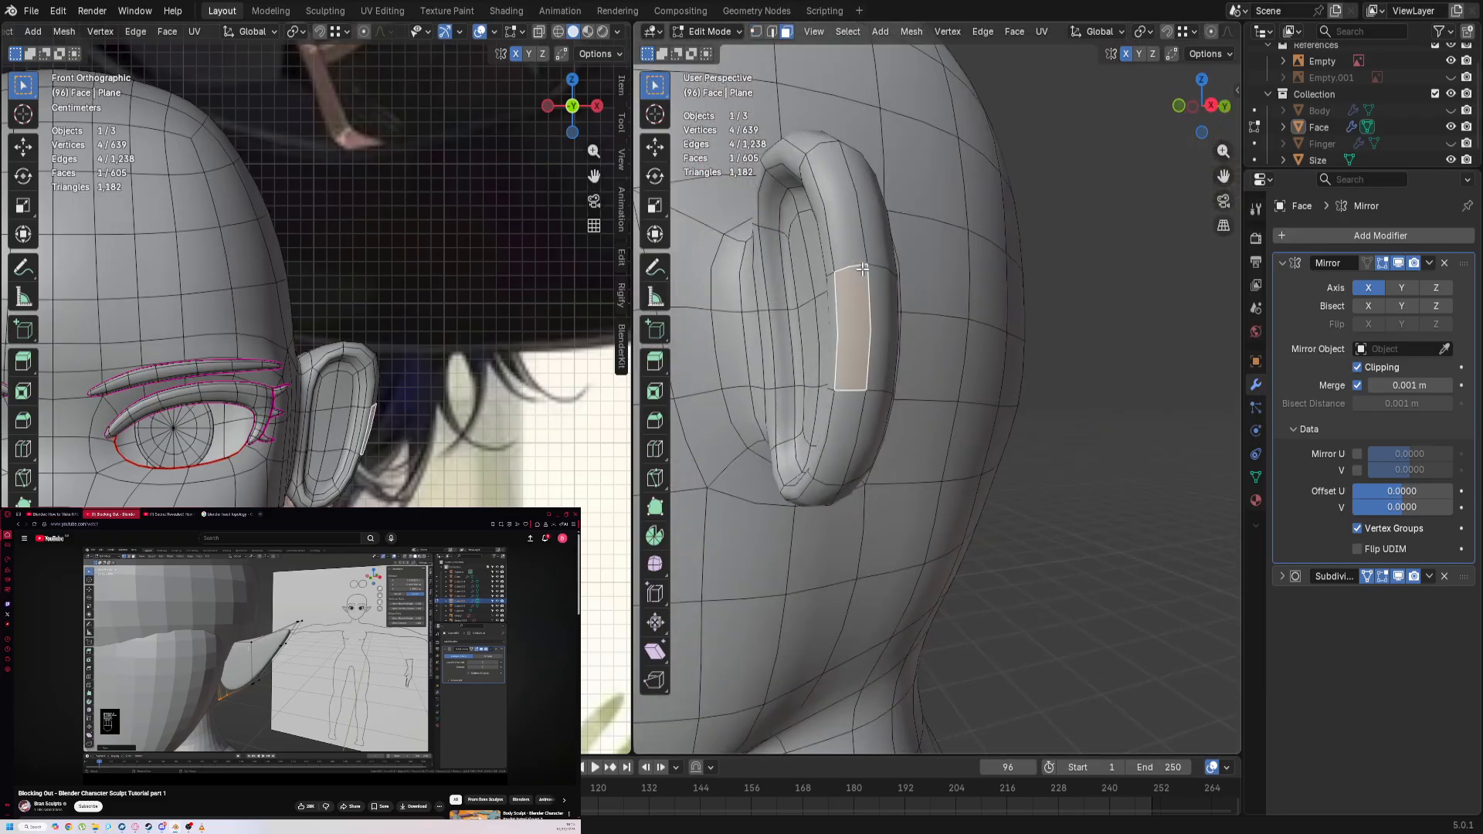
key(2)
click(848, 445)
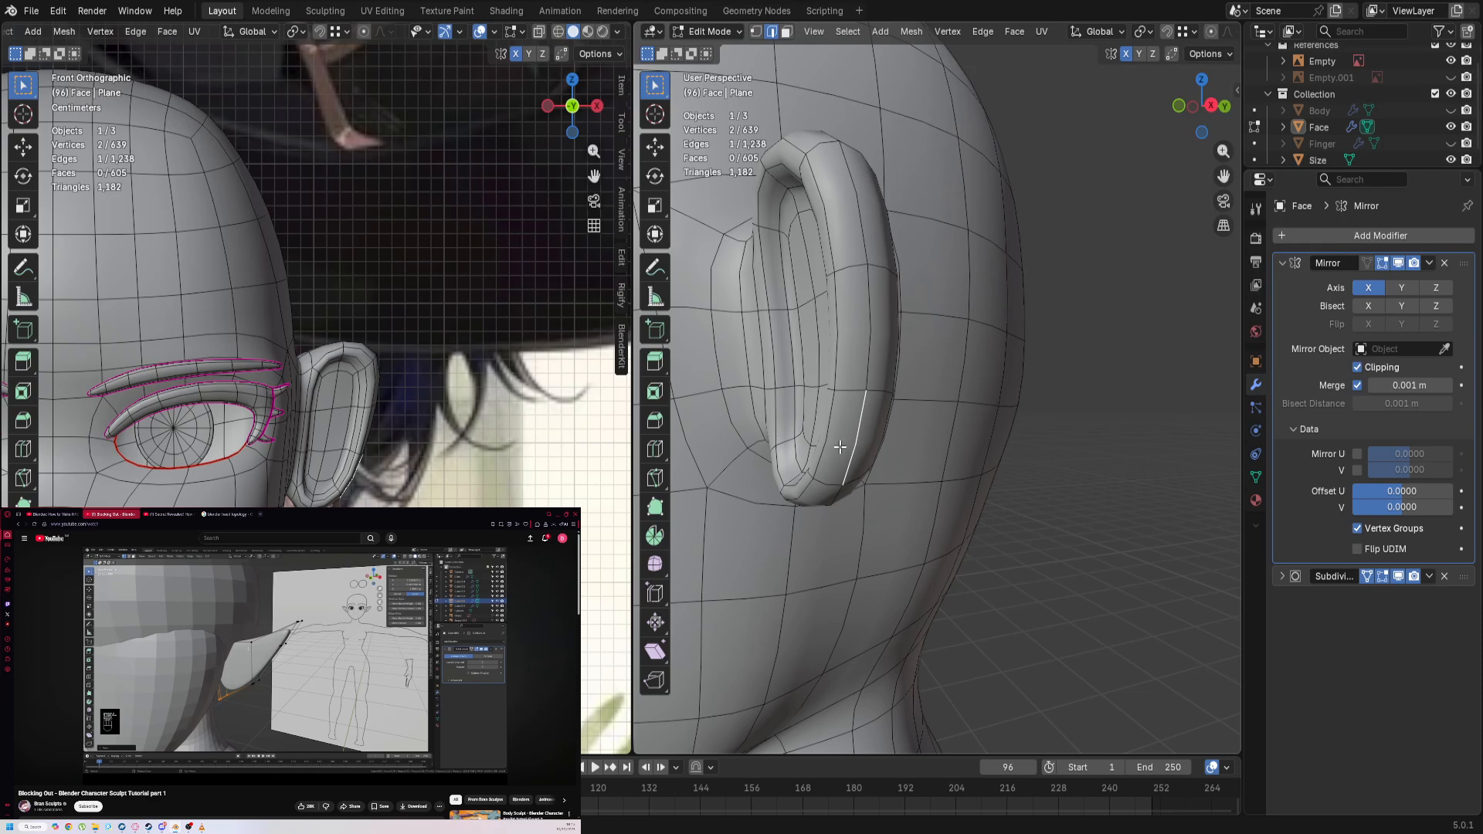
key(KP_1)
key(g)
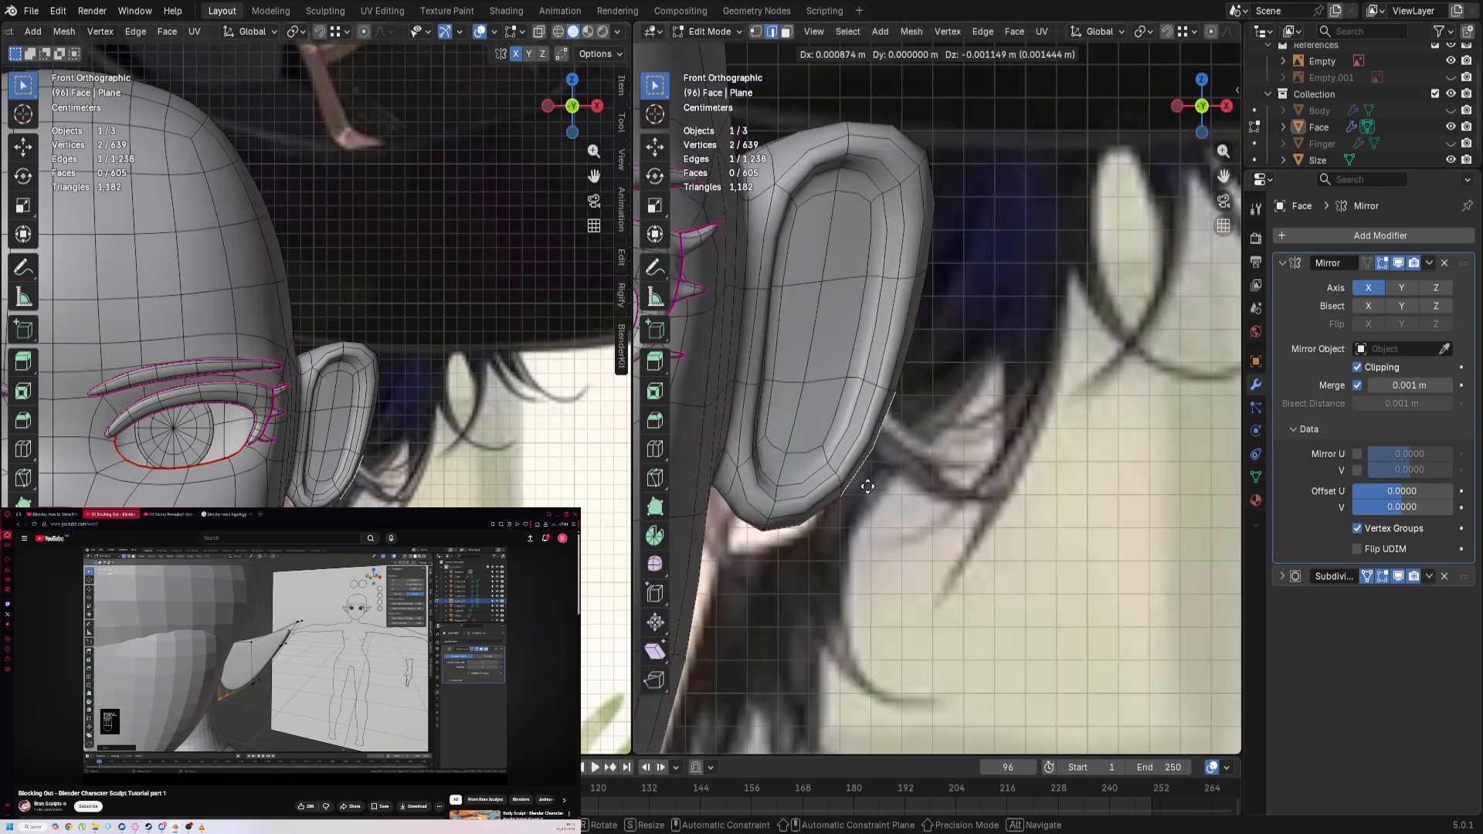
click(852, 499)
key(g)
click(827, 543)
Step: Examine the face loops of the ear's rim and hollow, and the individual faces of the hollow's floor, by selecting them in turn
key(3)
alt+click(834, 492)
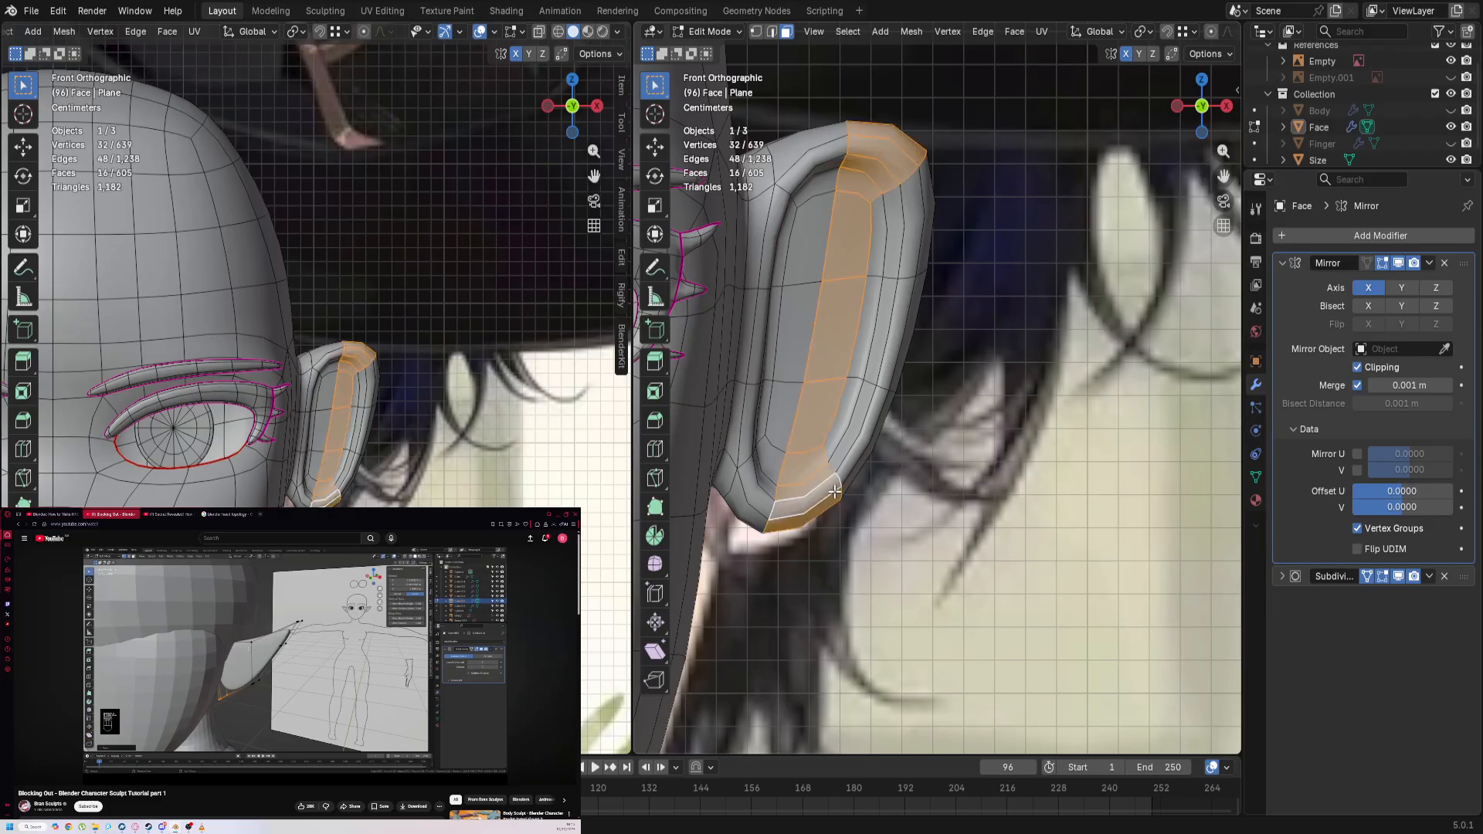
alt+click(845, 469)
alt+click(839, 476)
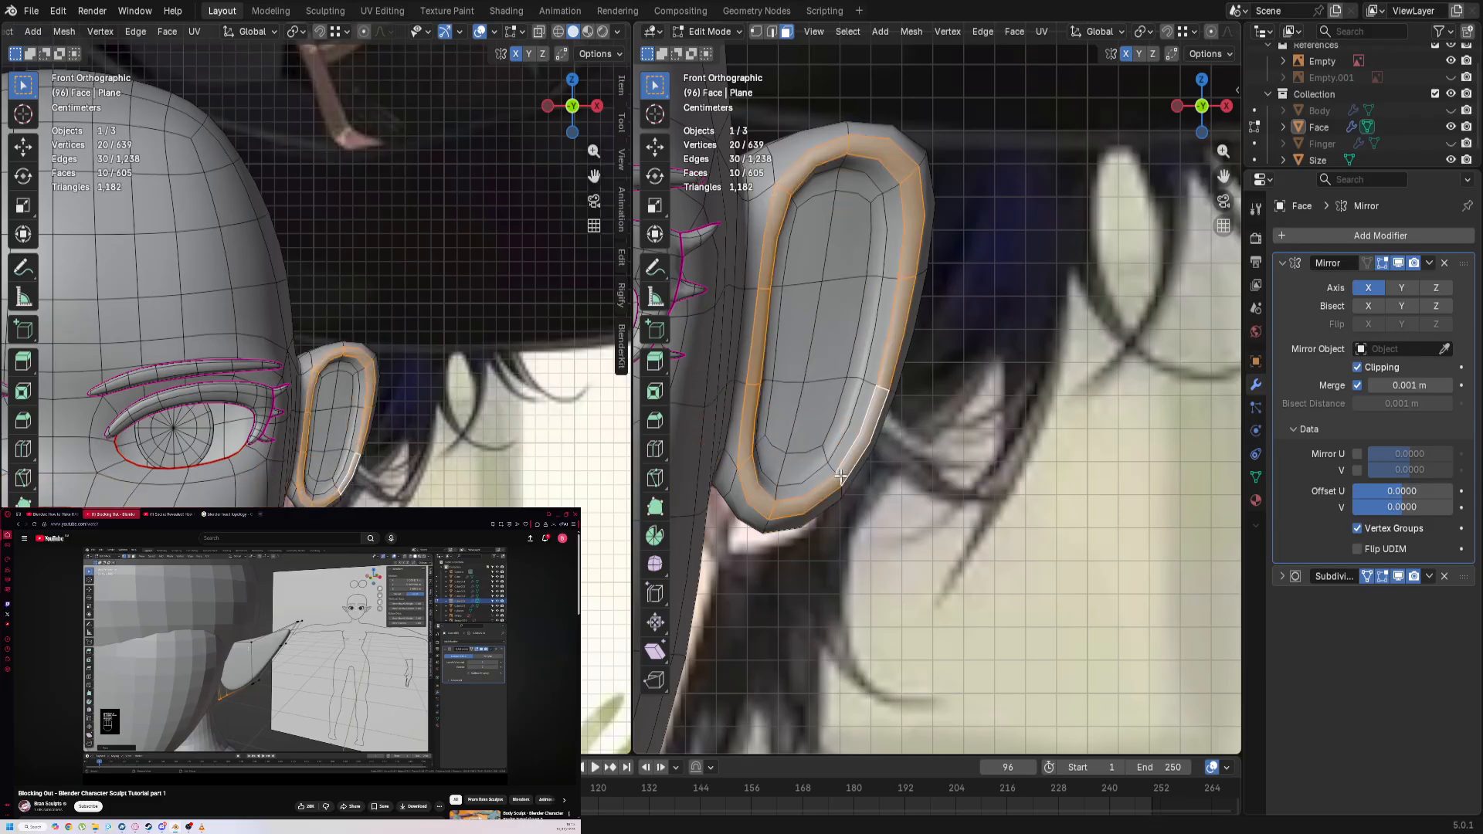
alt+shift+click(771, 487)
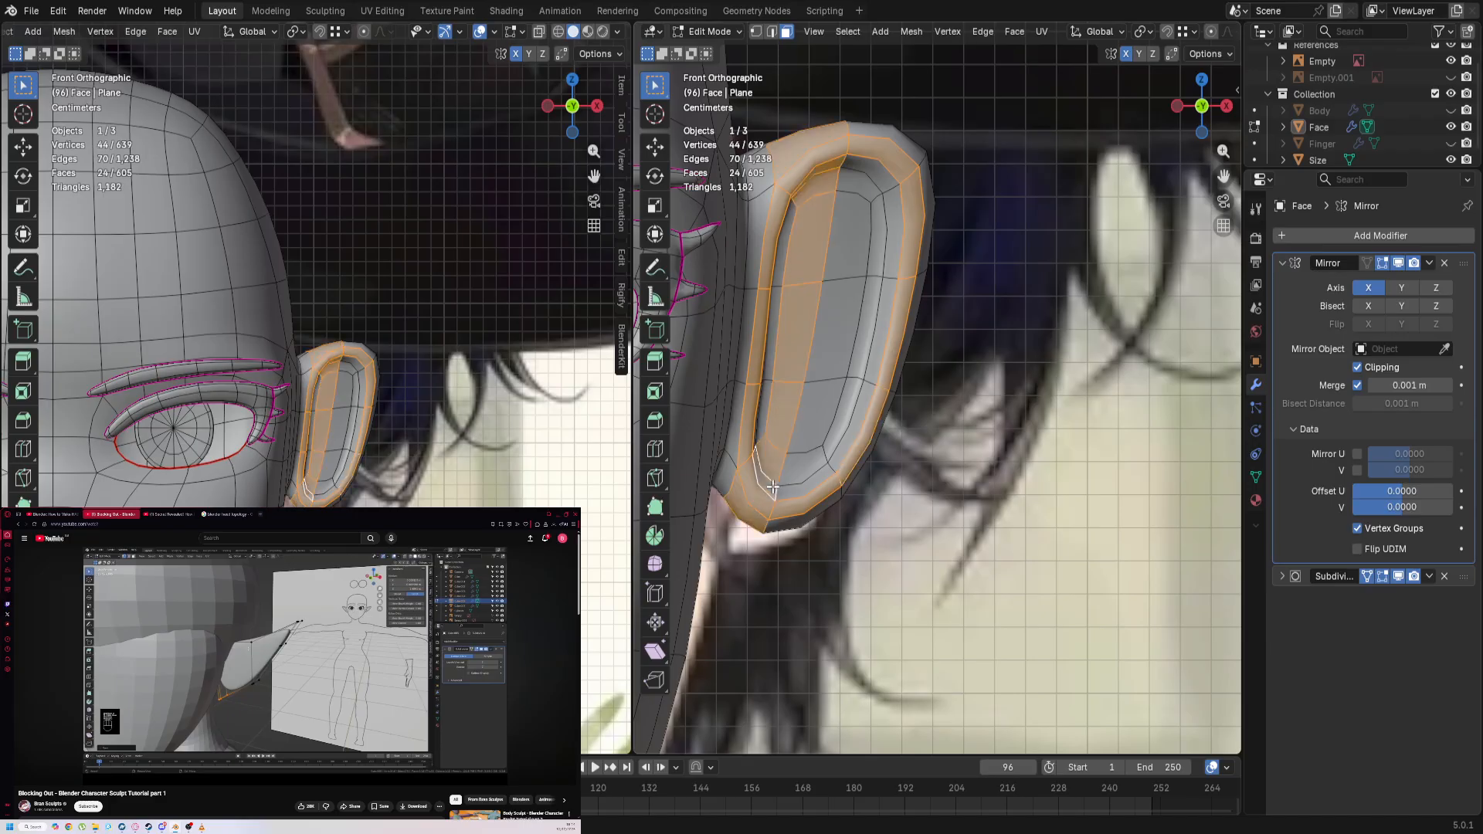
key(ctrl+z)
click(777, 487)
alt+click(777, 487)
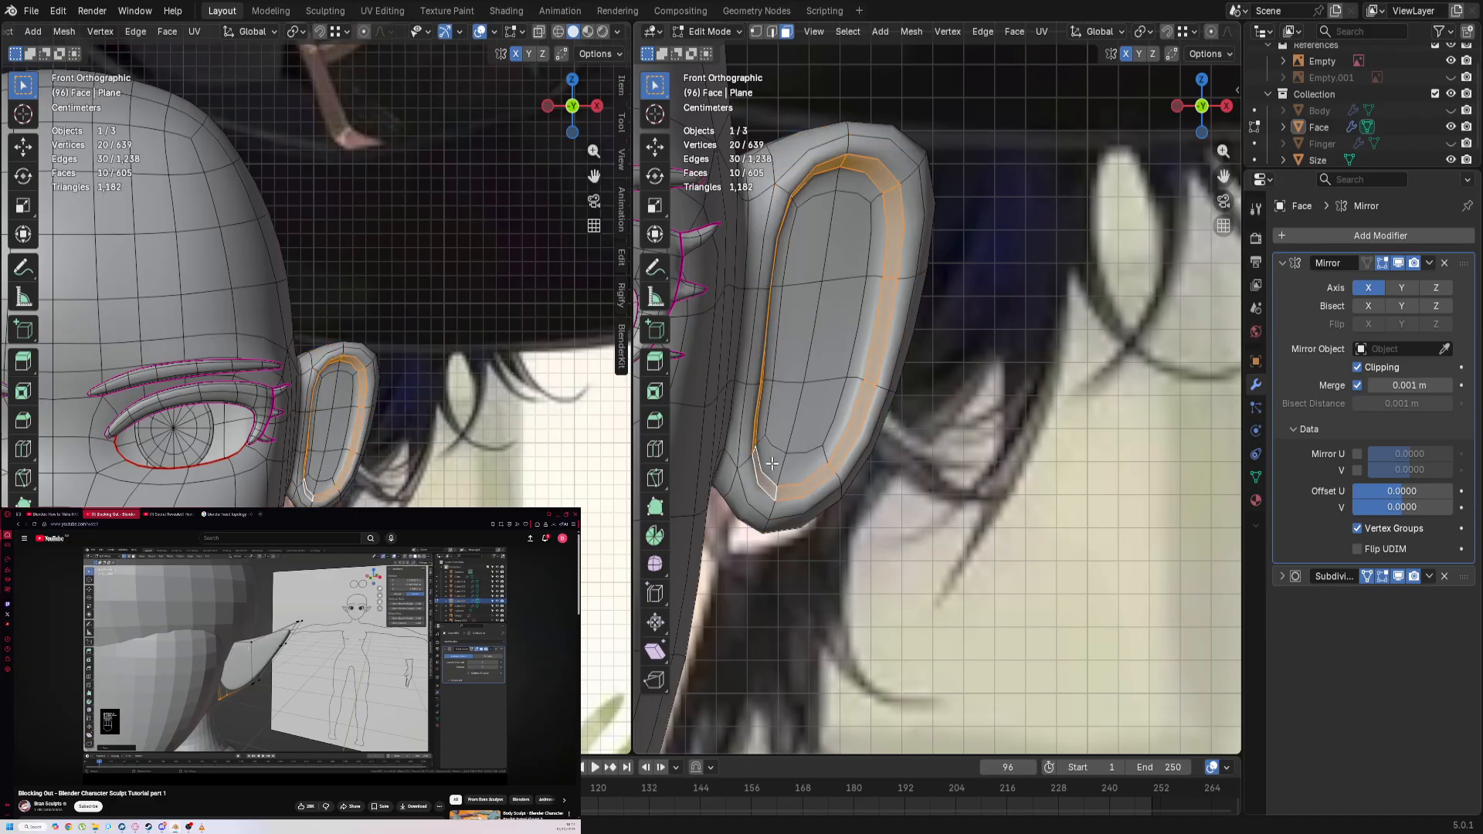
alt+click(780, 456)
key(ctrl+z)
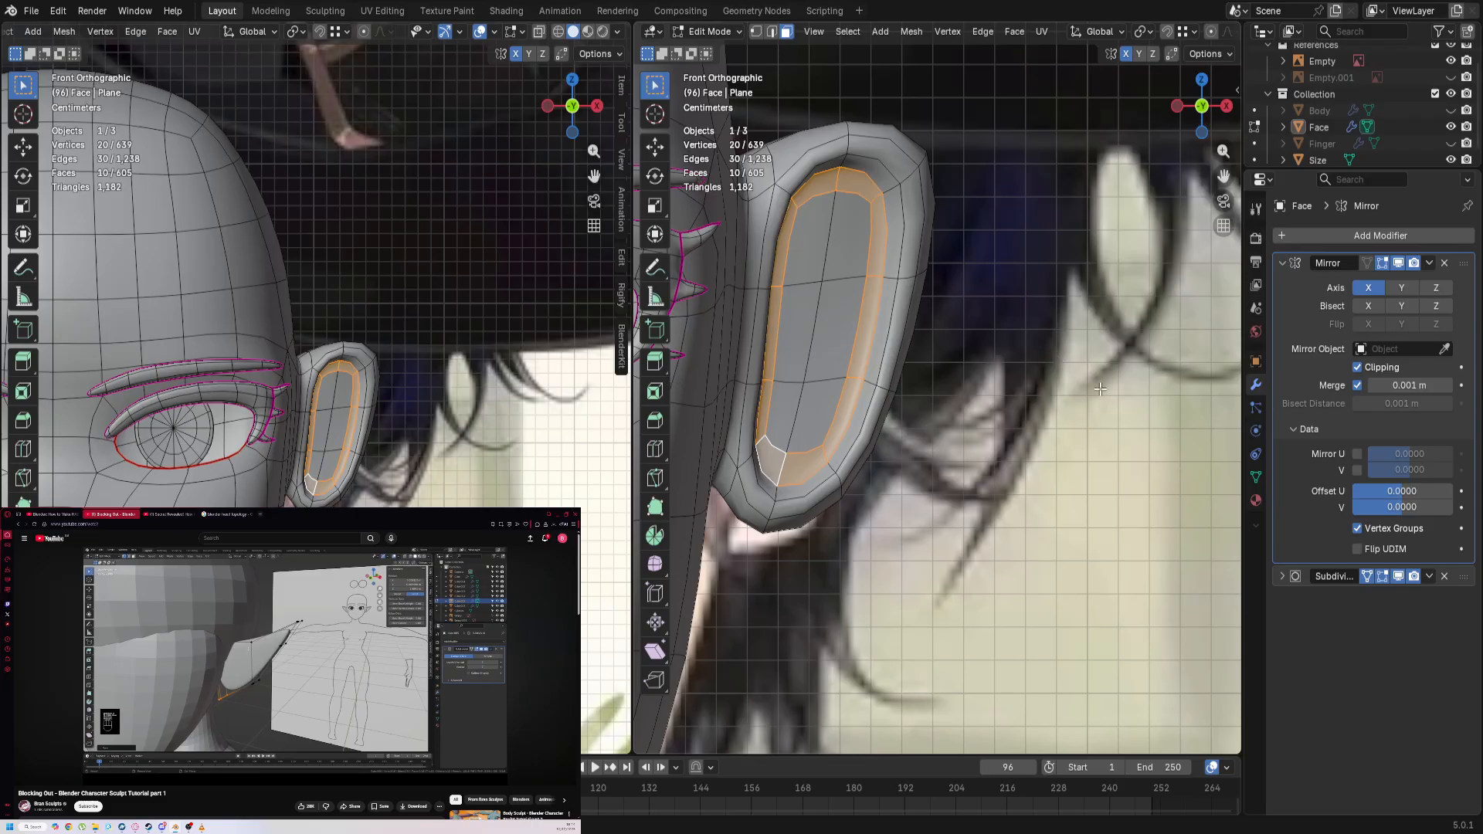
click(822, 337)
click(820, 397)
click(805, 248)
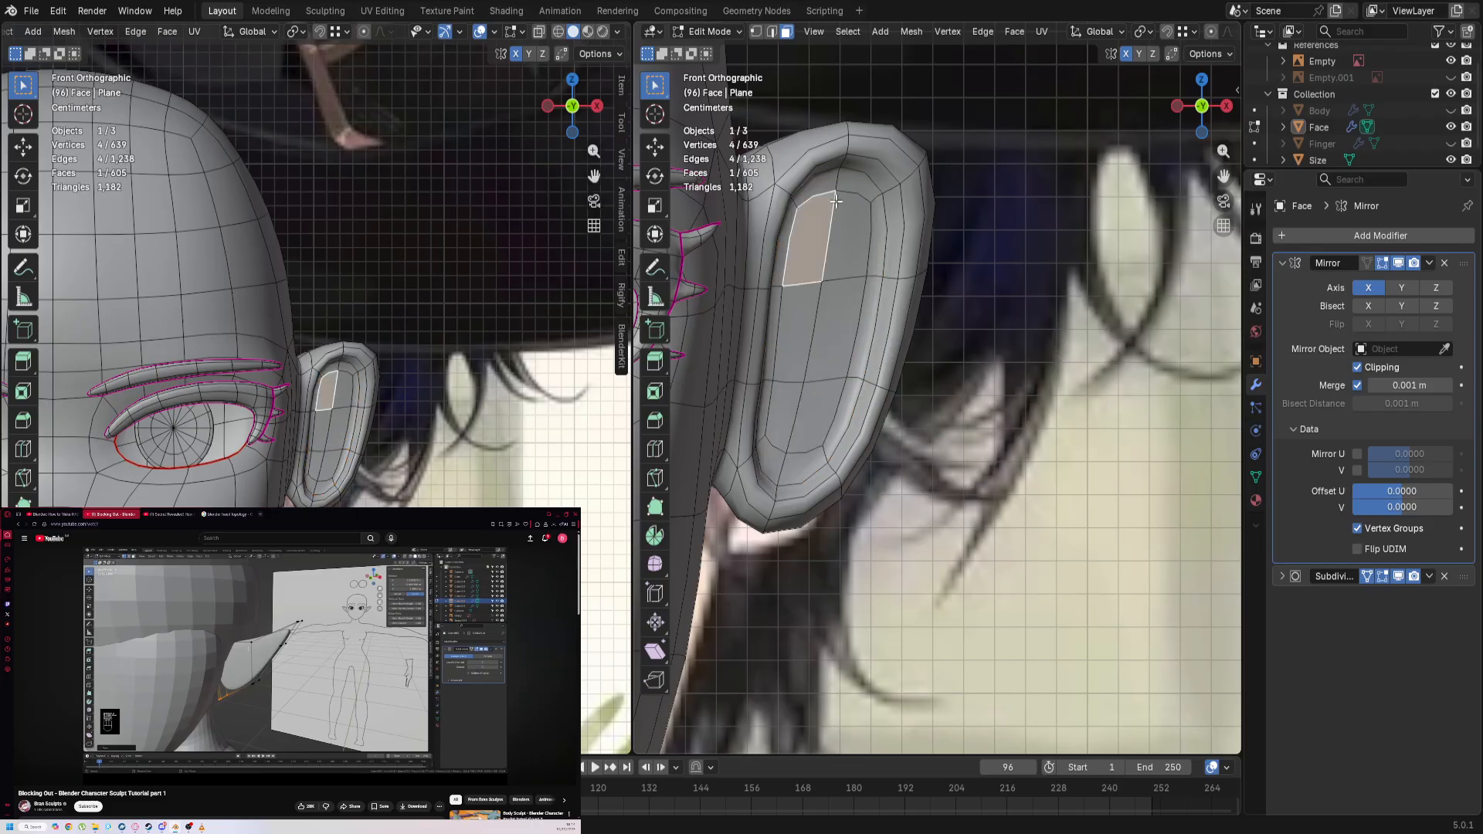
Step: Turn off the Subdivision display and inset two adjacent lower faces on the hollow's inner side, next to the head, by 0.02645 m
click(1399, 579)
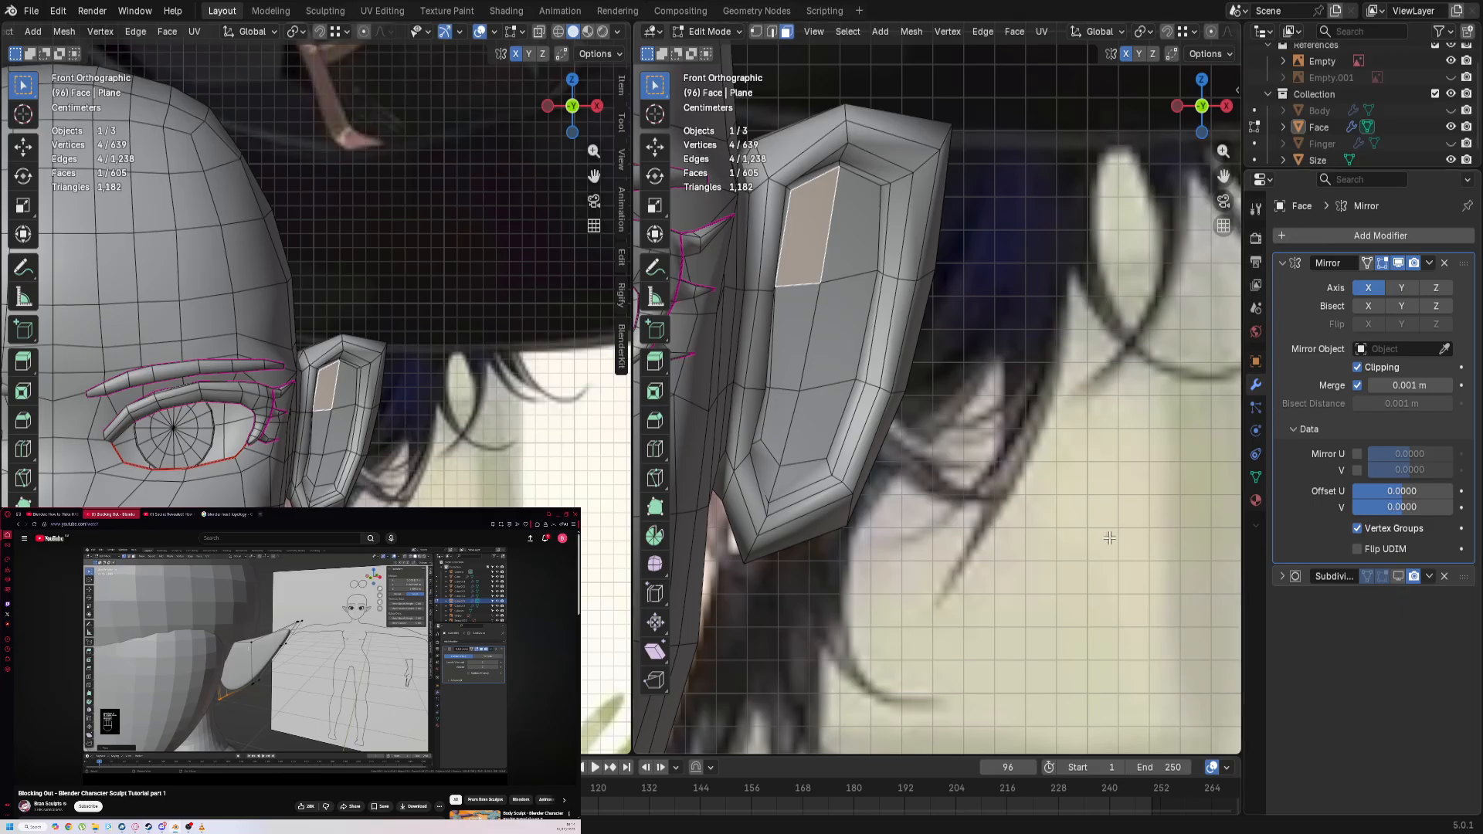
middle_drag(925, 459, 935, 405)
mouse_move(812, 424)
middle_down()
mouse_move(878, 376)
mouse_move(839, 419)
middle_up()
key(KP_1)
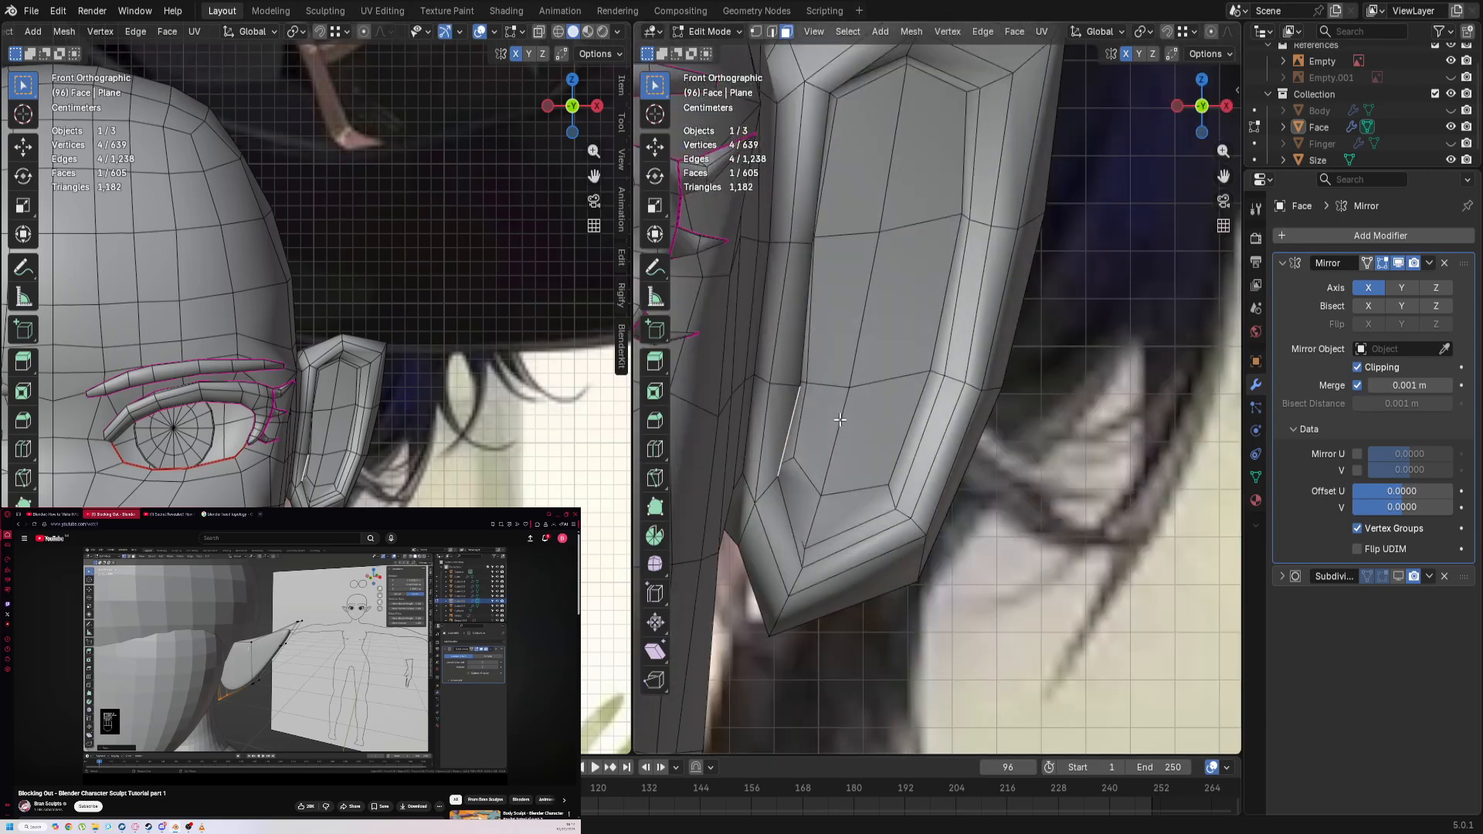
middle_drag(834, 353, 804, 352)
shift+click(781, 338)
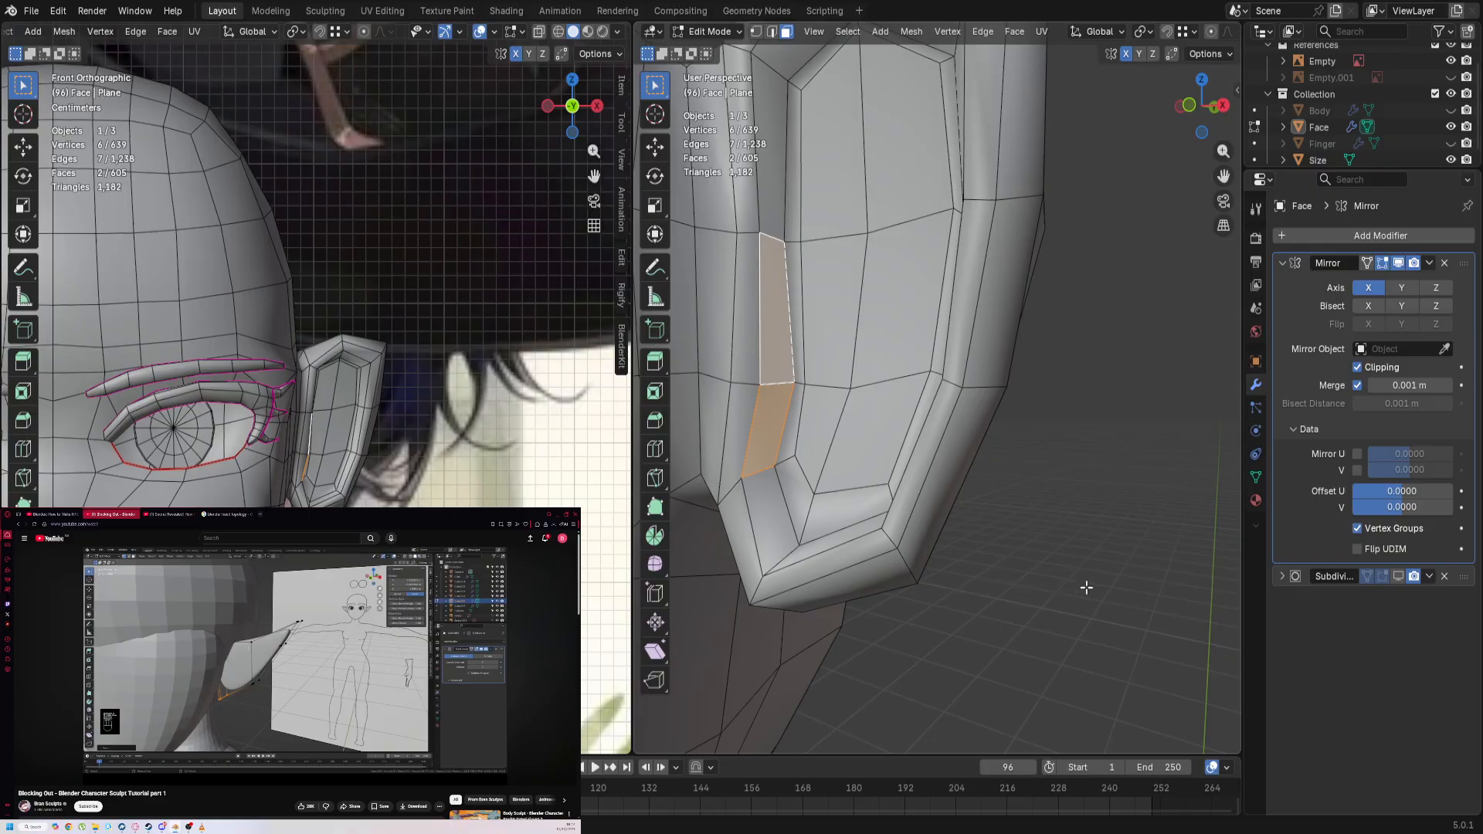
key(i)
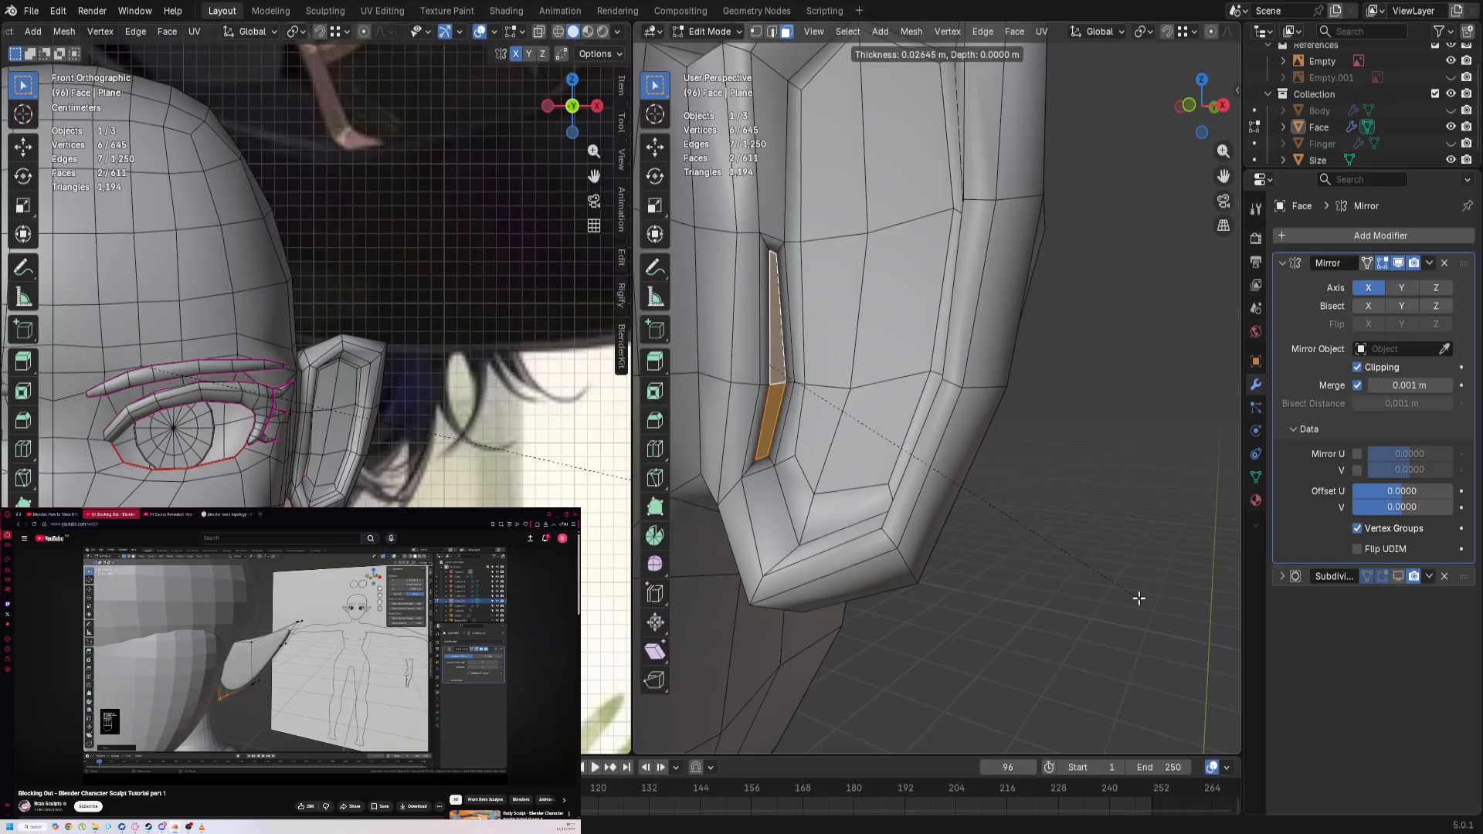
click(1138, 598)
Step: Extrude the two inset faces about 0.007 m into the hollow, scale them by 0.708, move them slightly downward, and scale them by 0.800
key(KP_1)
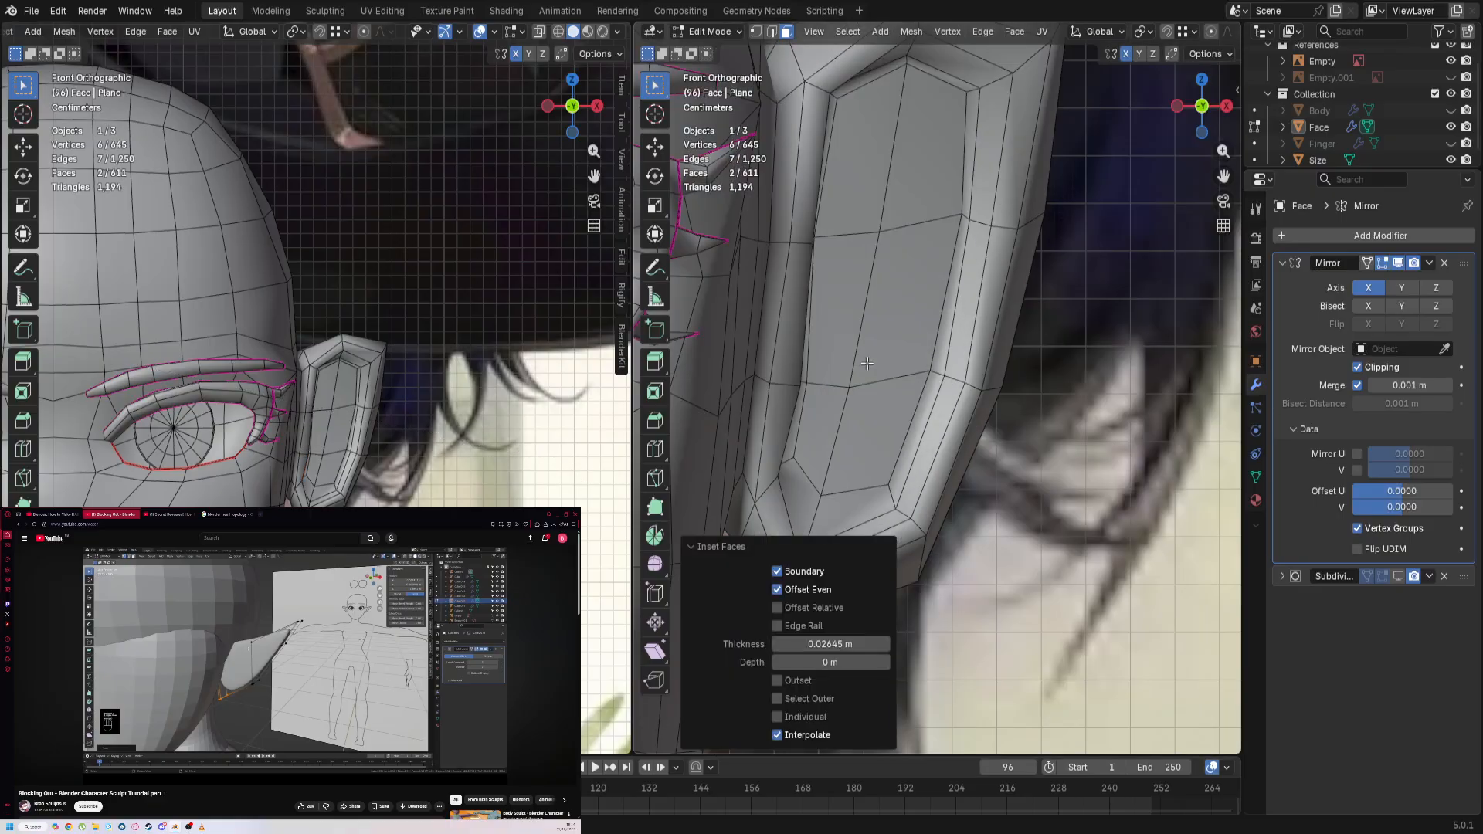
key(e)
click(740, 413)
key(s)
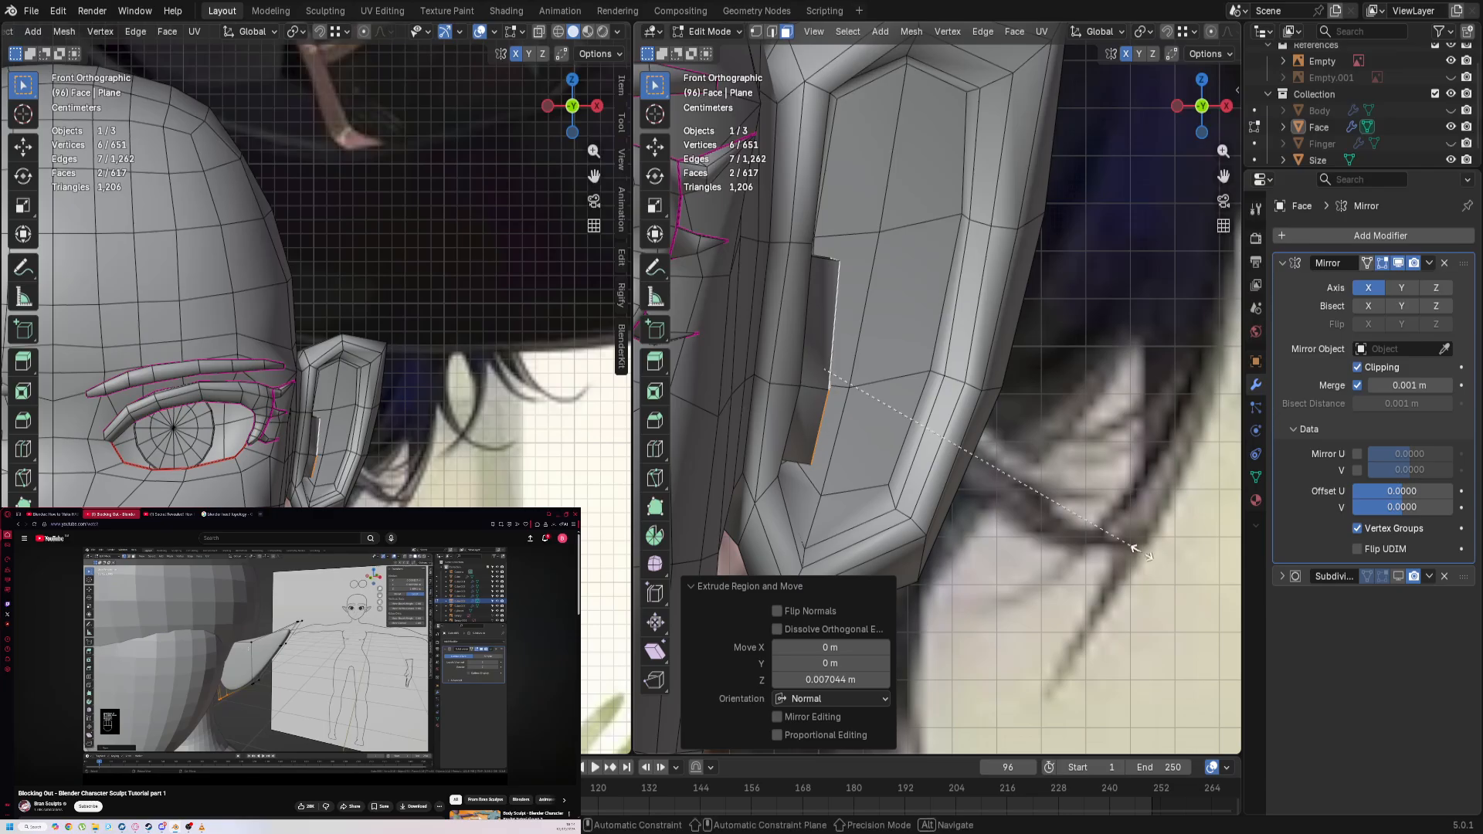
click(931, 618)
key(g)
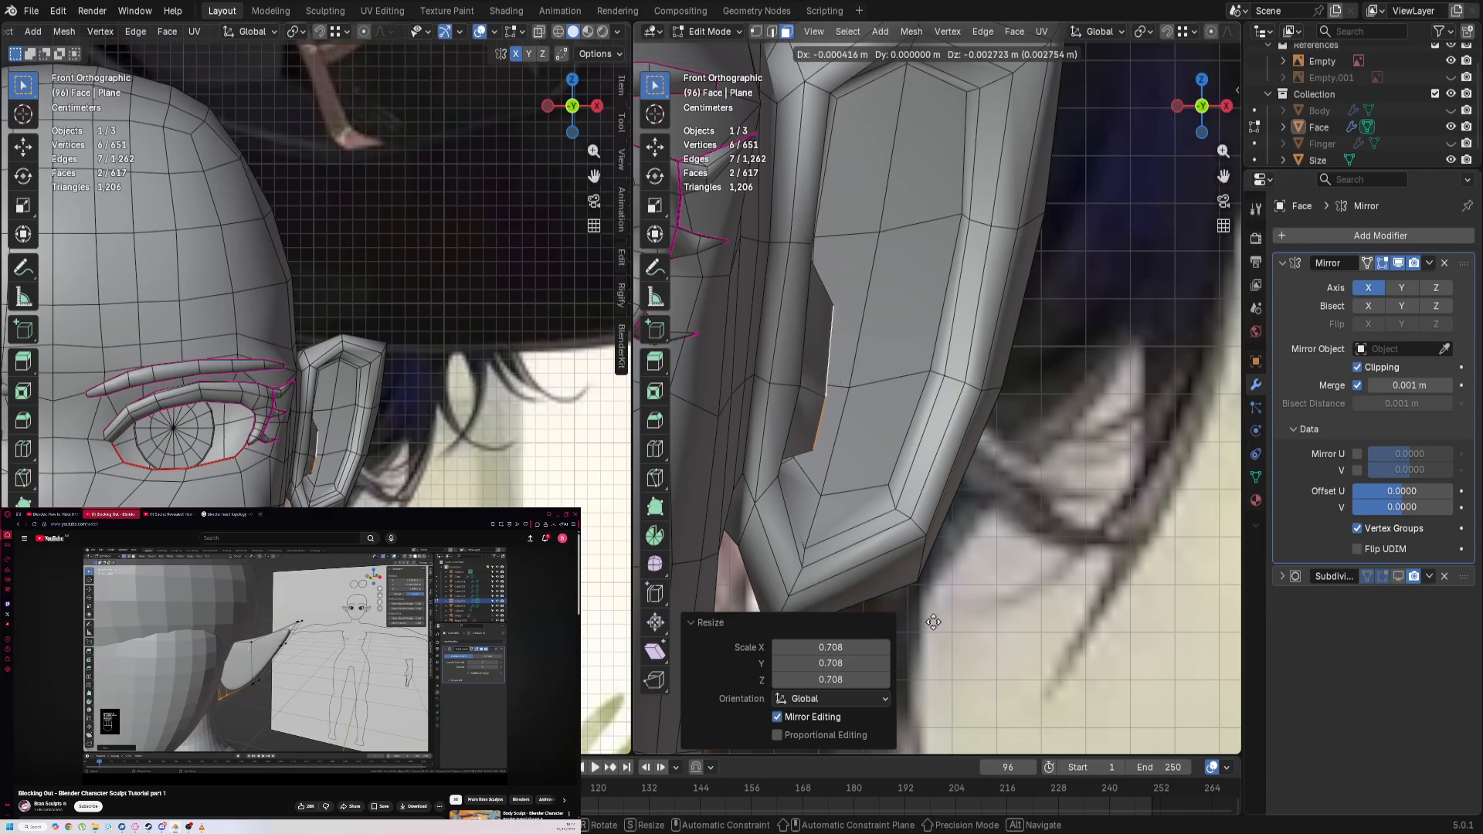
click(933, 622)
key(s)
click(1052, 574)
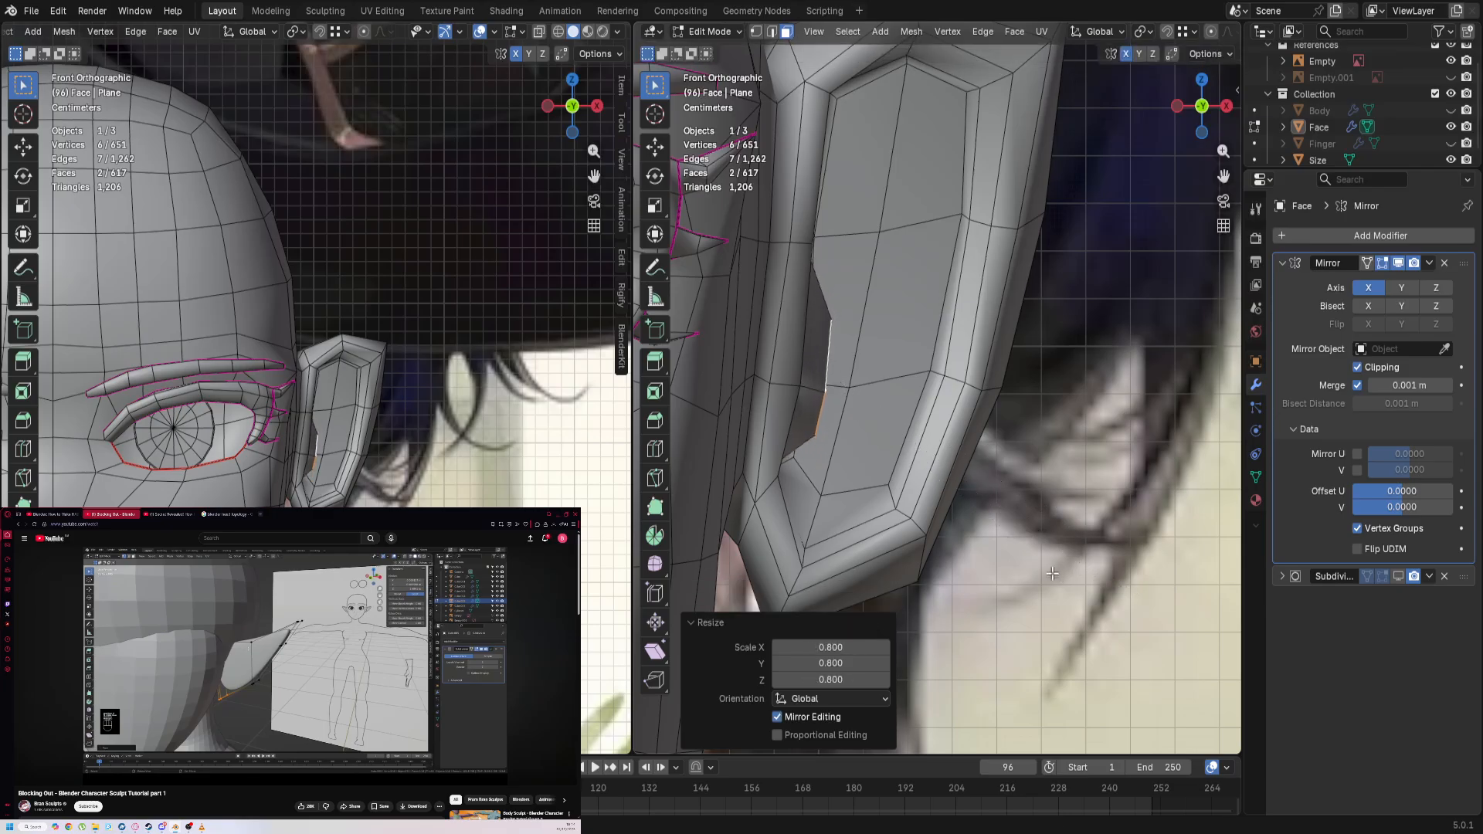
Step: Turn the Subdivision display back on and enlarge the end faces of the extruded flap by a factor of 1.369
click(1384, 575)
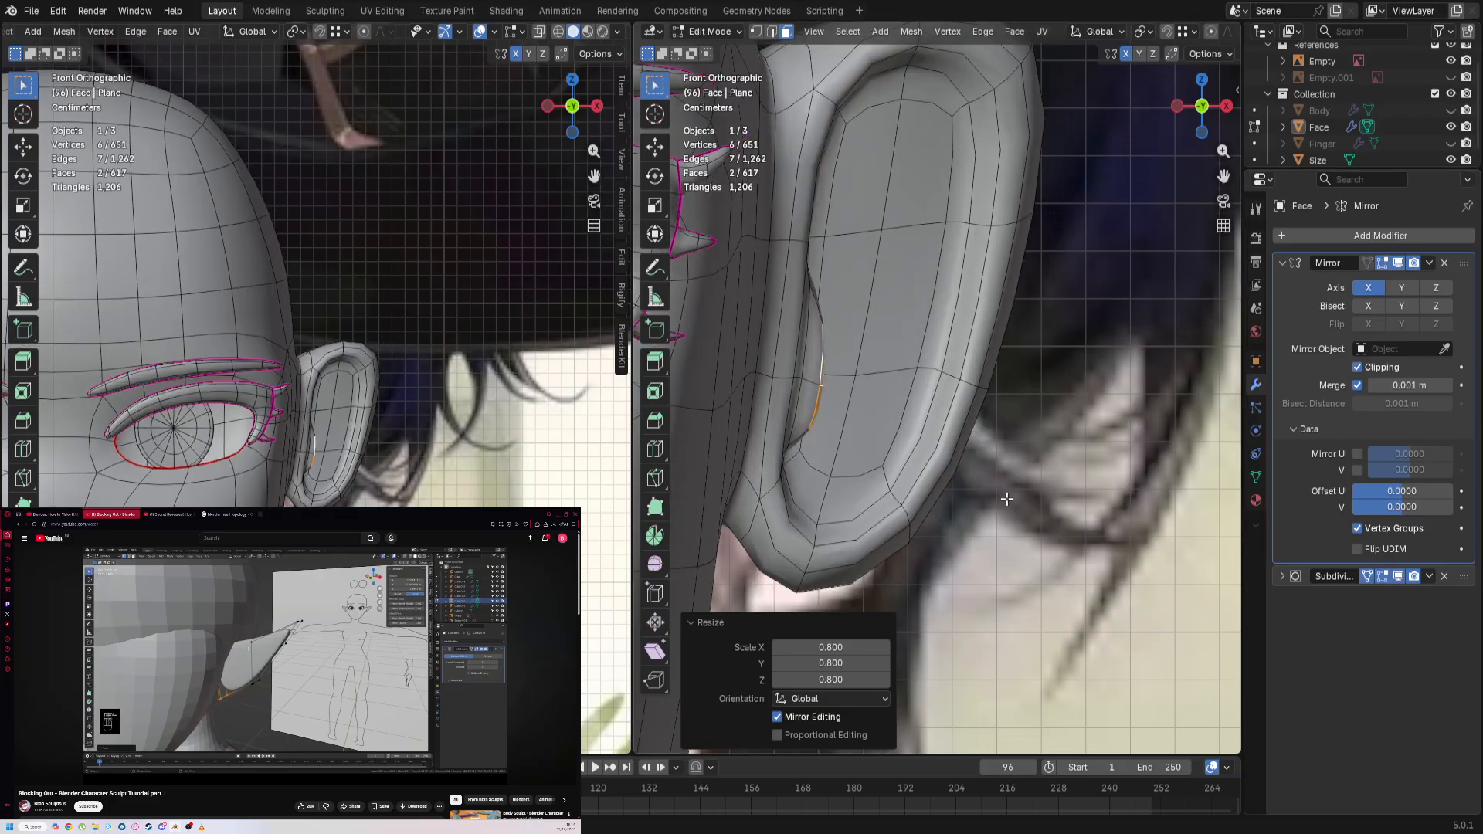
middle_drag(977, 500, 902, 465)
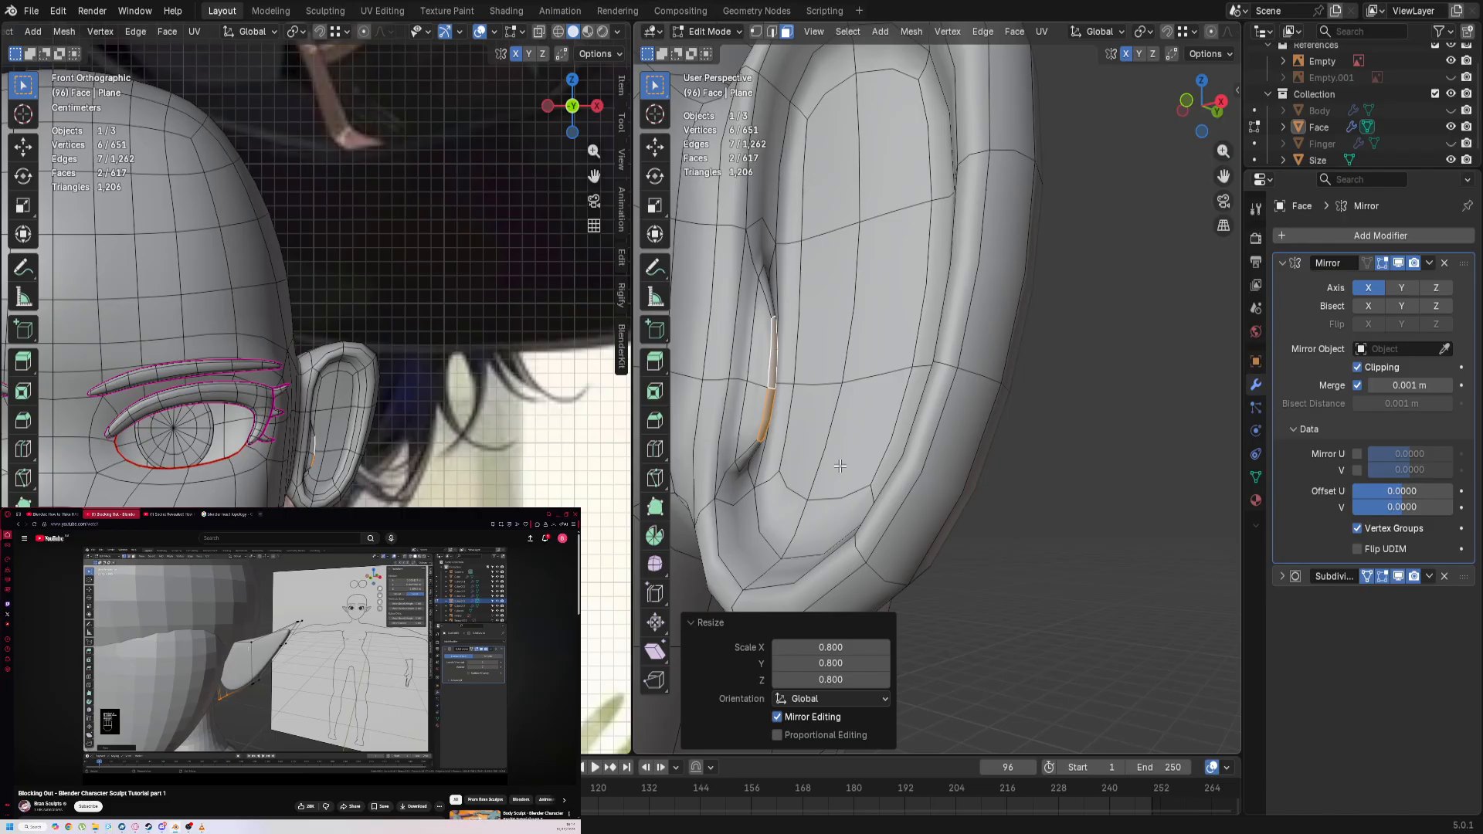
key(s)
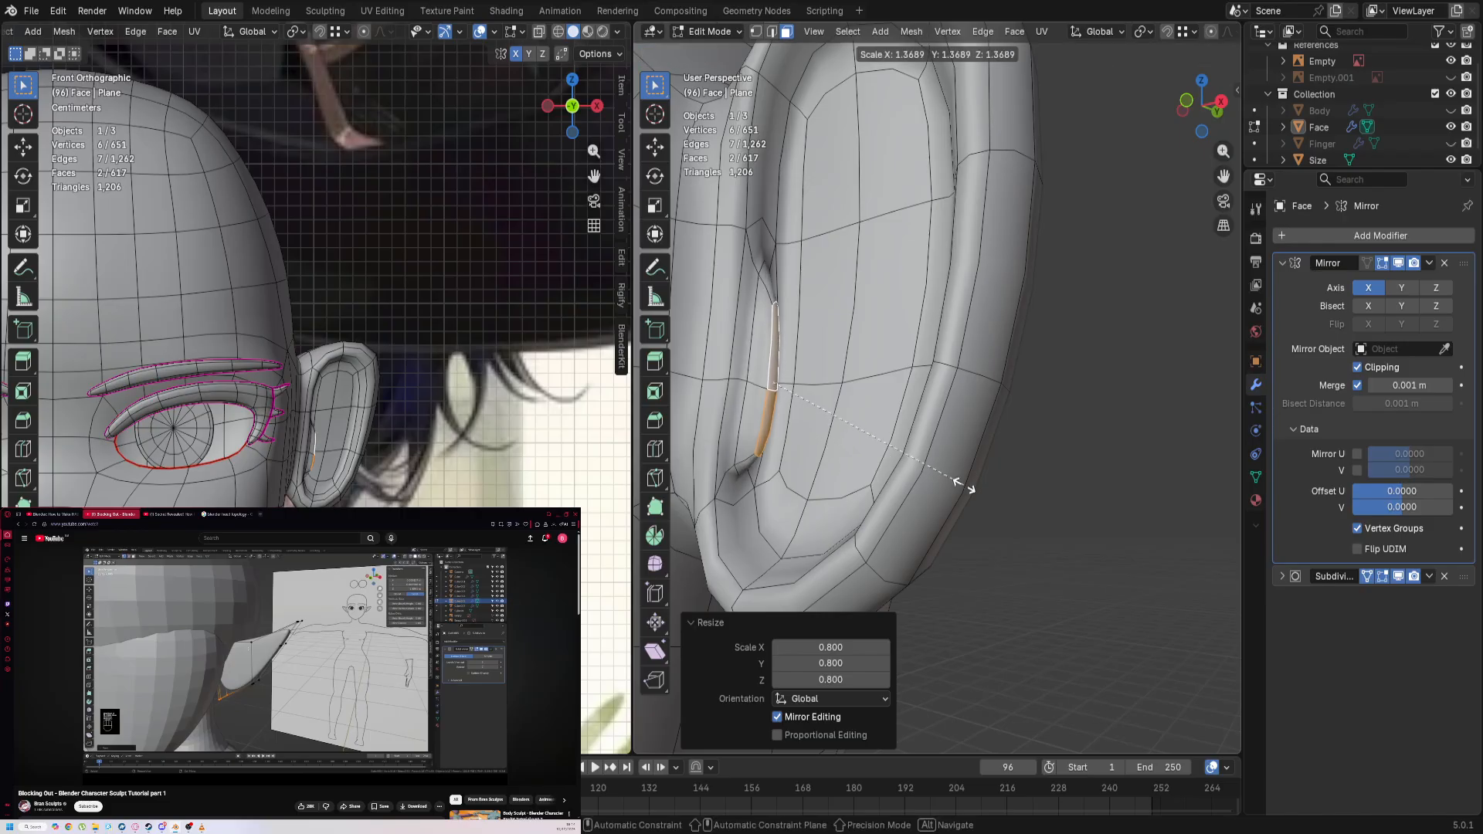
click(963, 486)
key(KP_1)
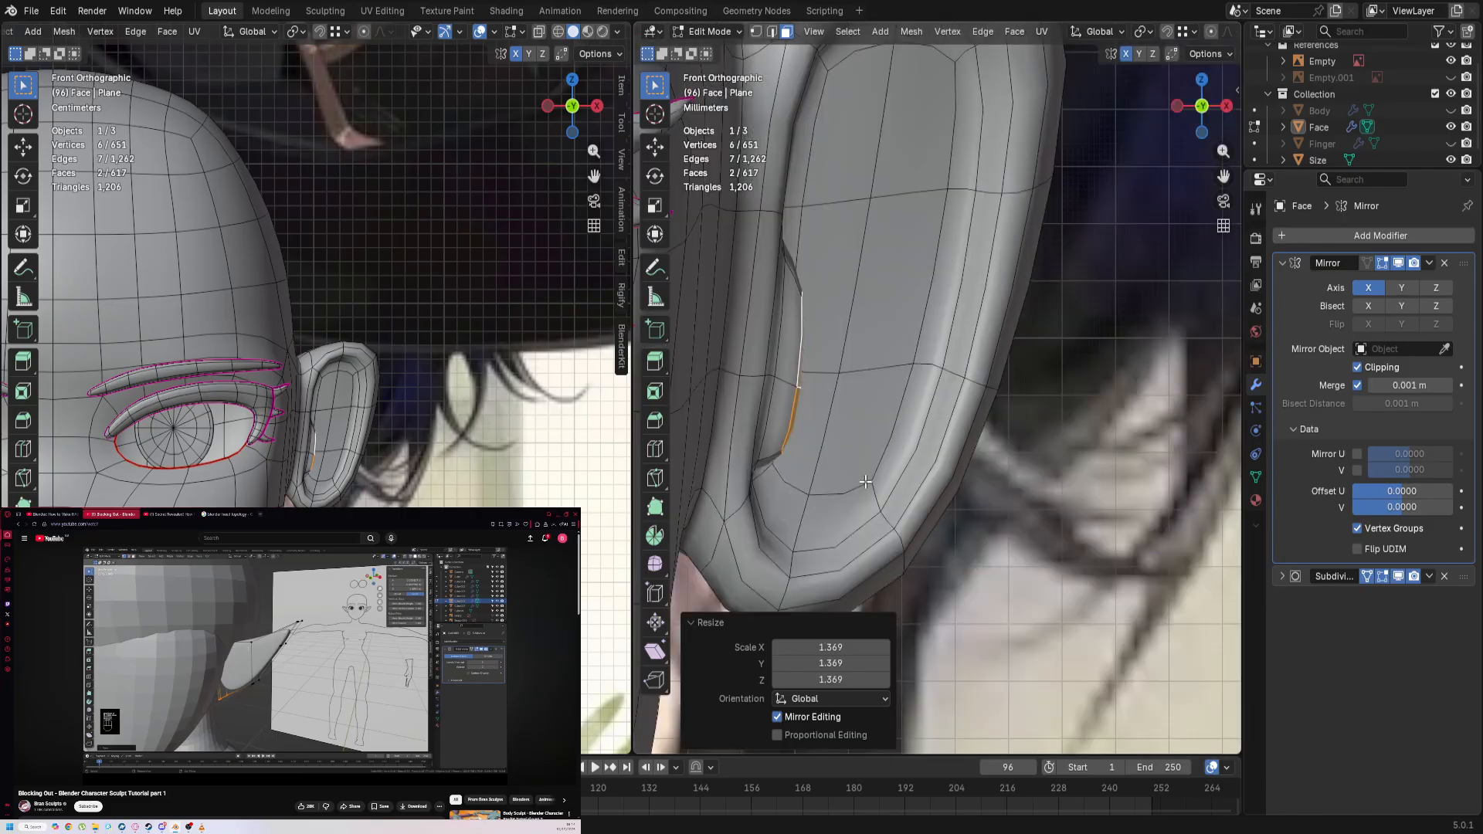
Step: Turn off the Subdivision display and move the flap's upper end face about 0.007 m downward, then slightly back toward the head in front view
click(1398, 576)
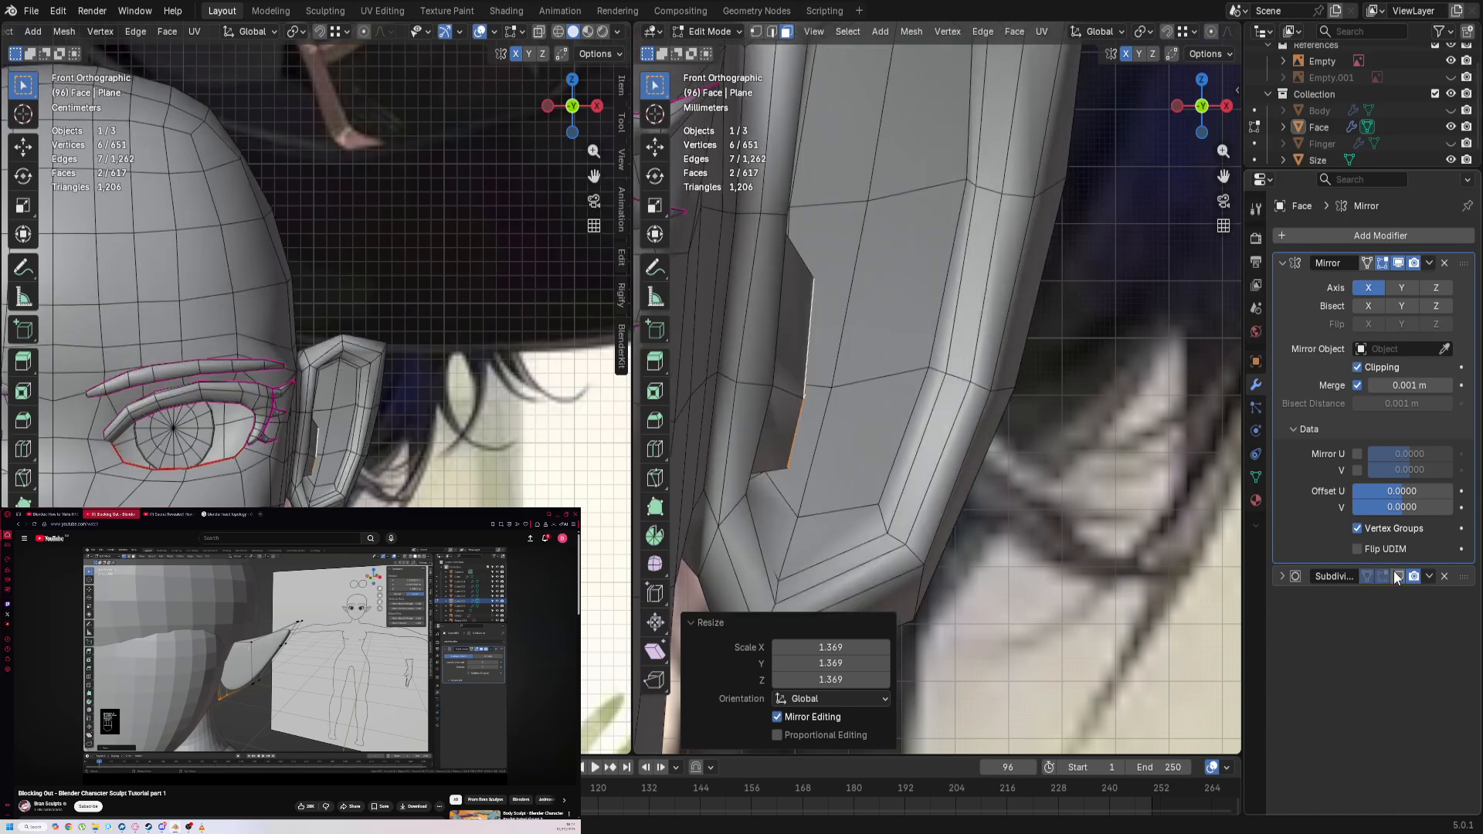
middle_drag(896, 391, 852, 392)
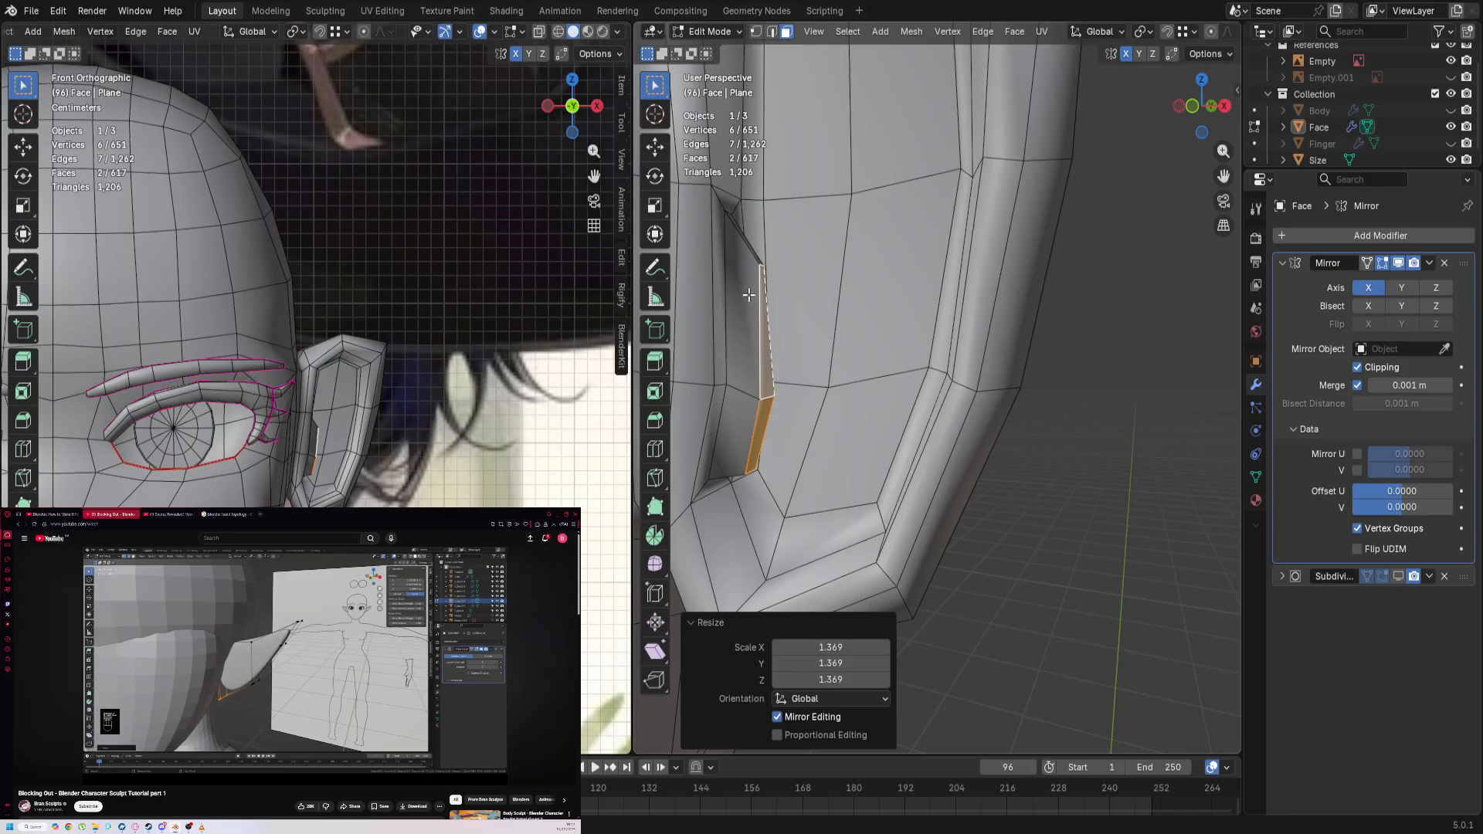
click(732, 214)
key(2)
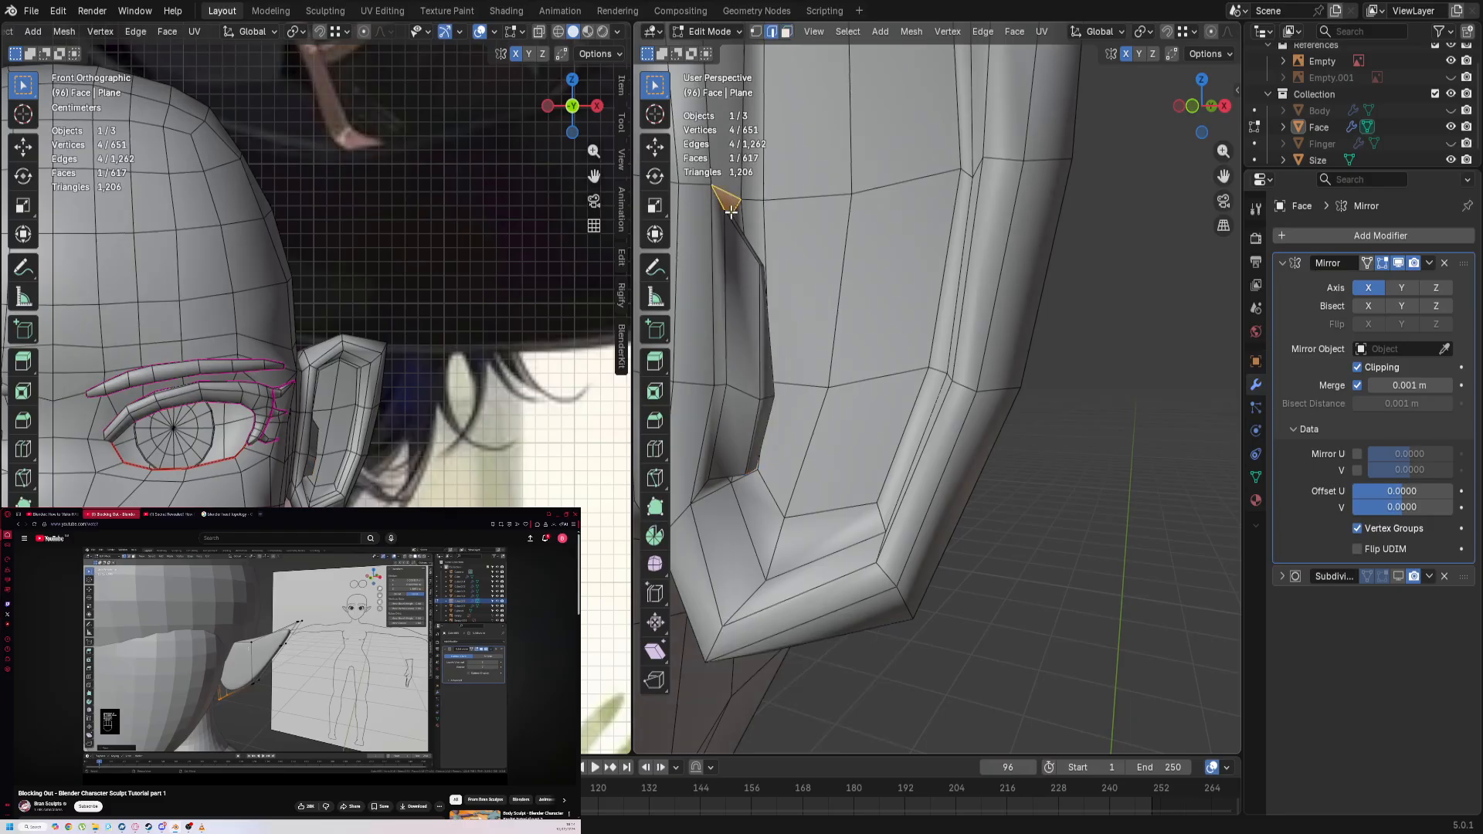
click(731, 212)
middle_drag(744, 225, 744, 207)
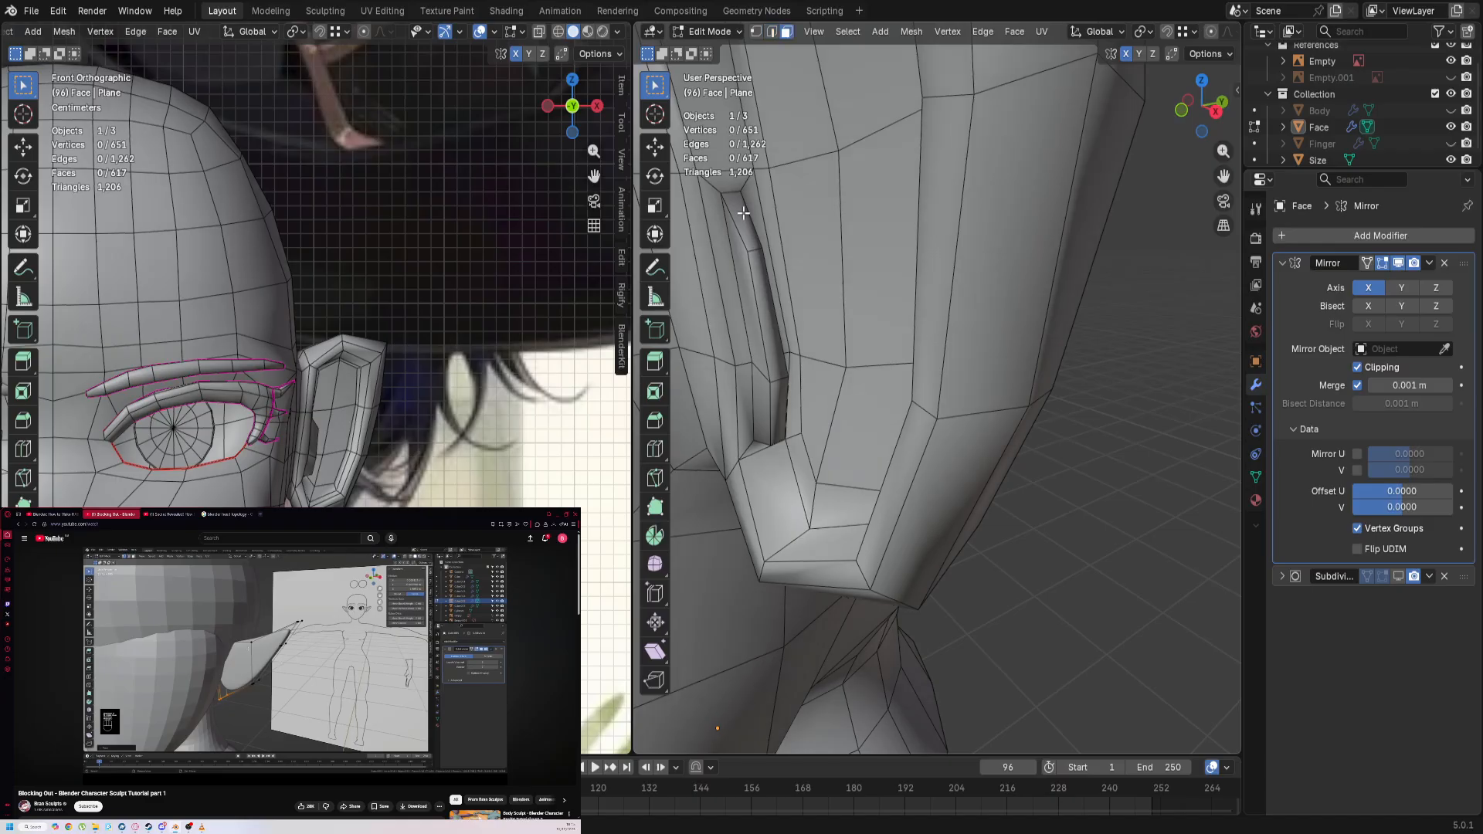
click(743, 214)
key(g)
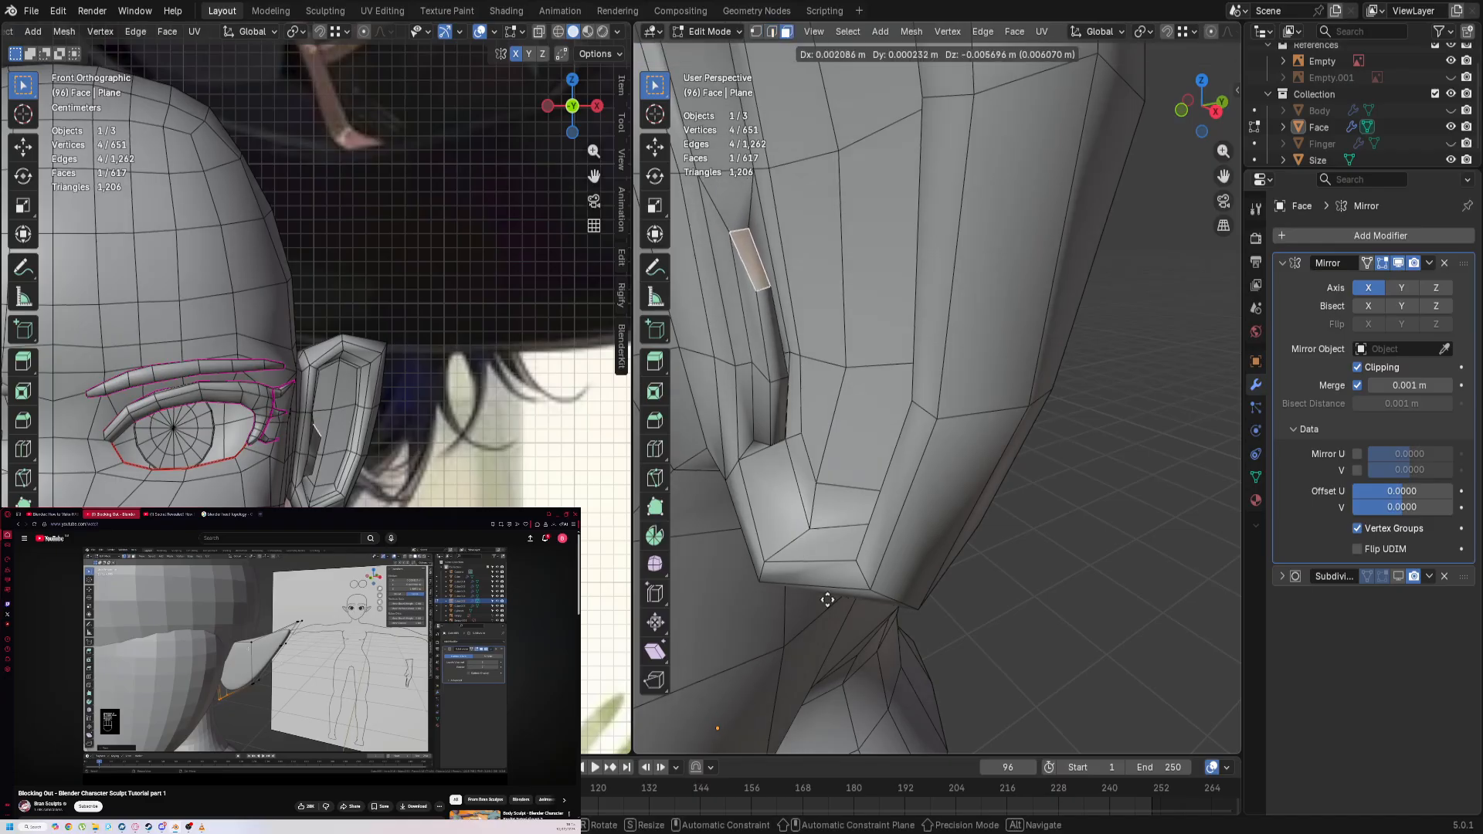
click(828, 679)
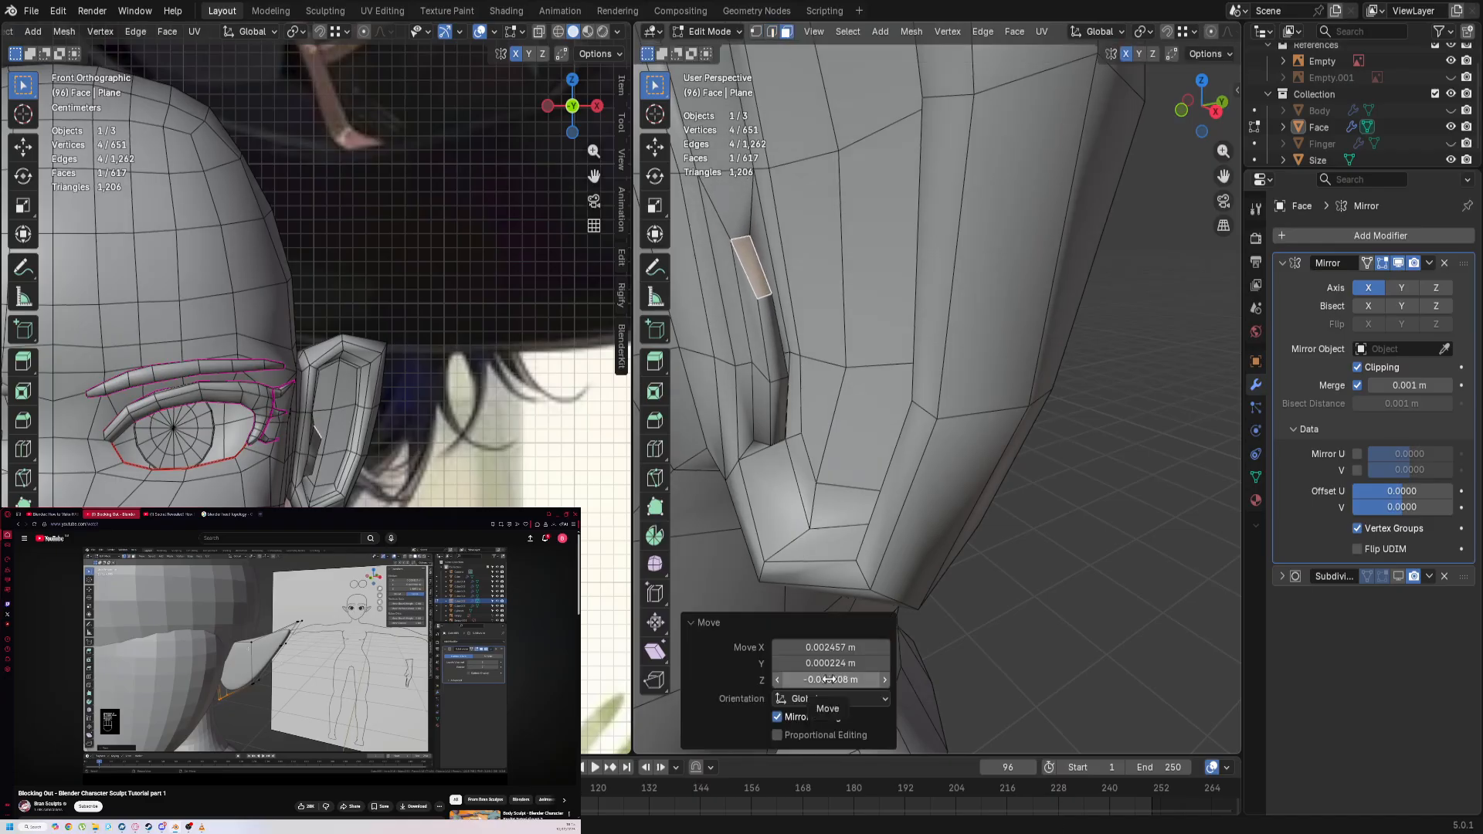
key(KP_1)
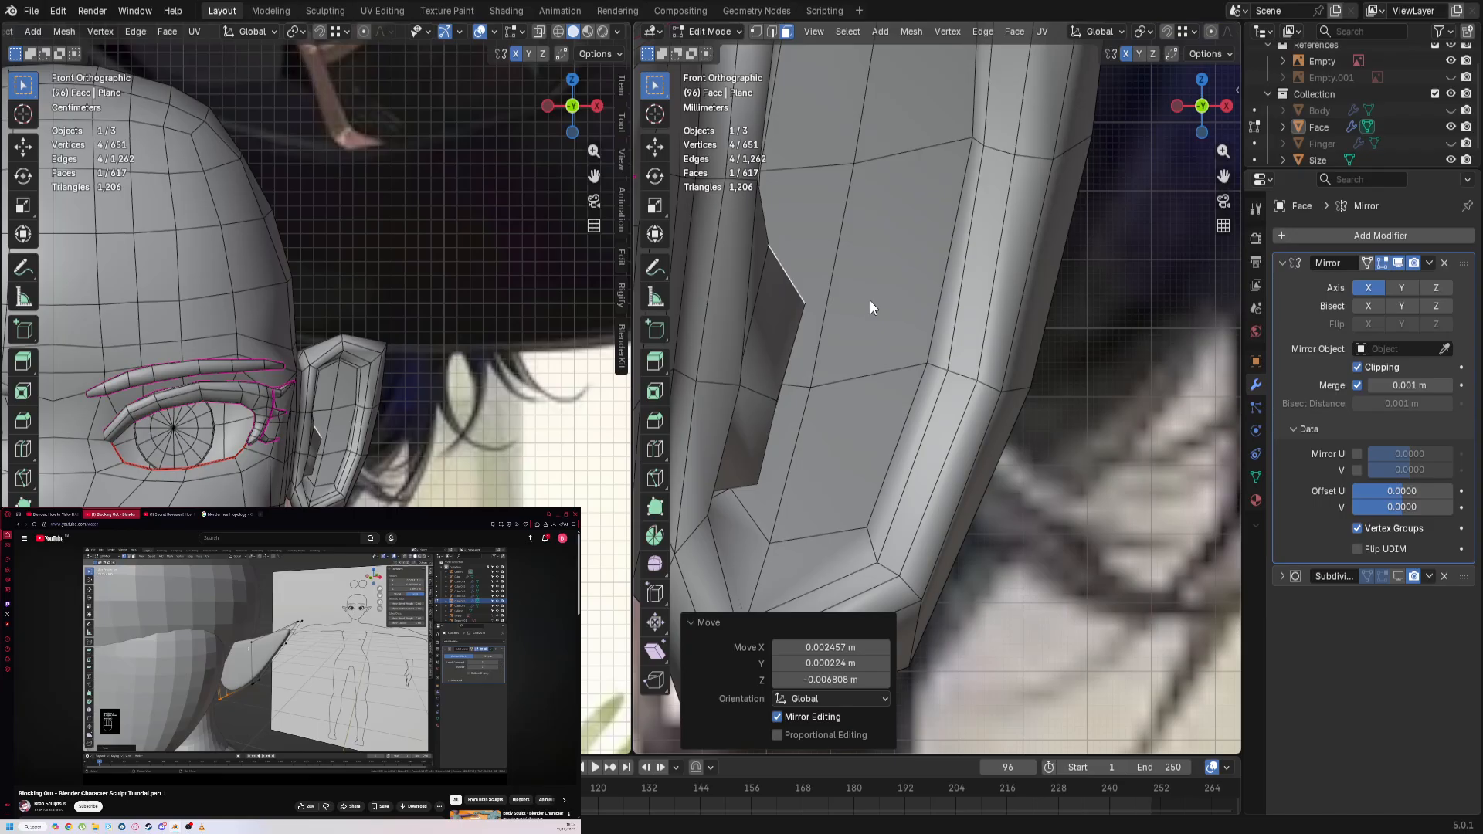
key(g)
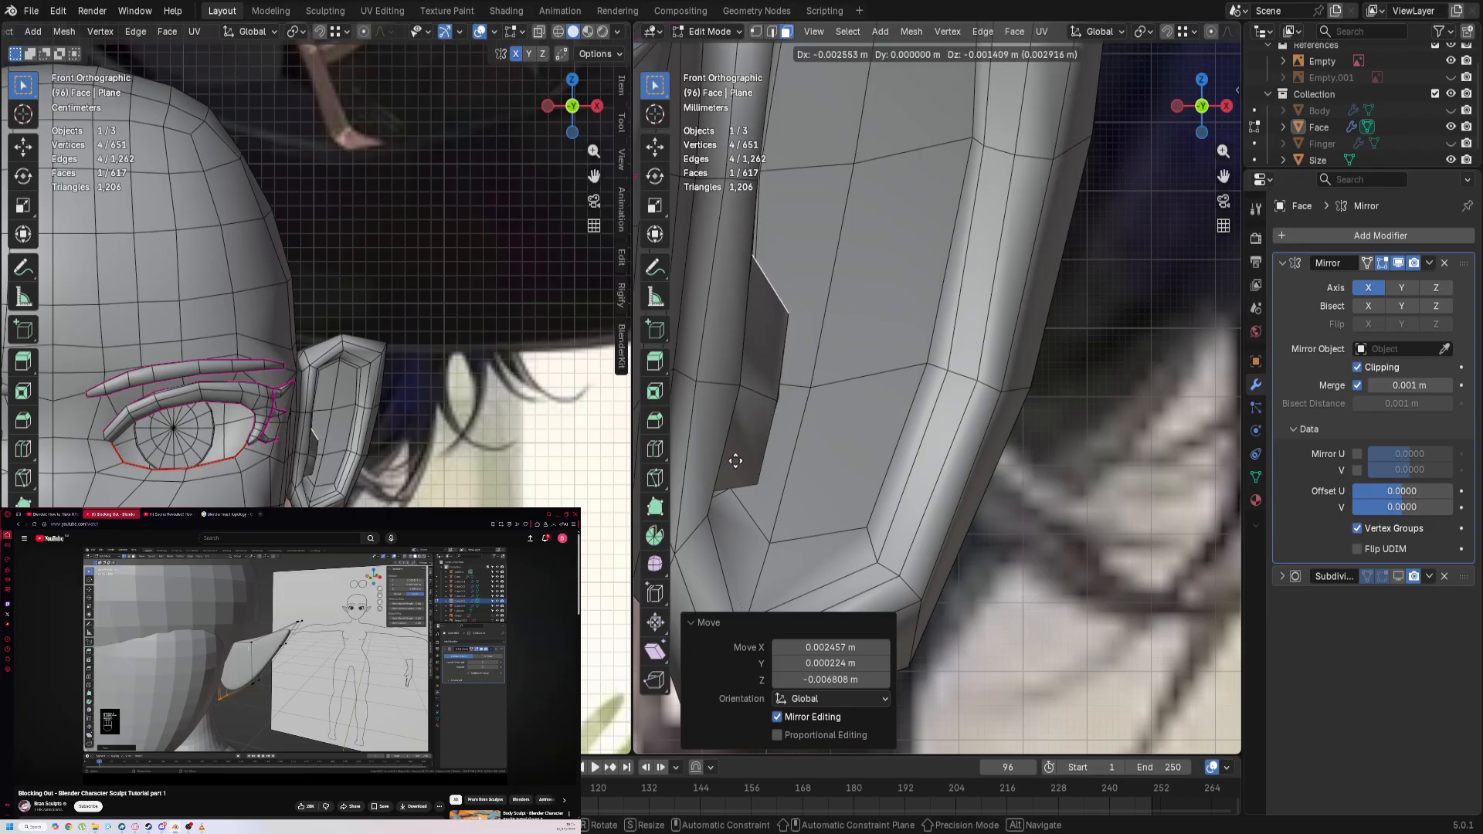
click(804, 354)
Step: Widen the flap by moving its upper rear vertex backward about 0.001 m and its middle front vertex forward
key(2)
middle_drag(811, 340, 736, 307)
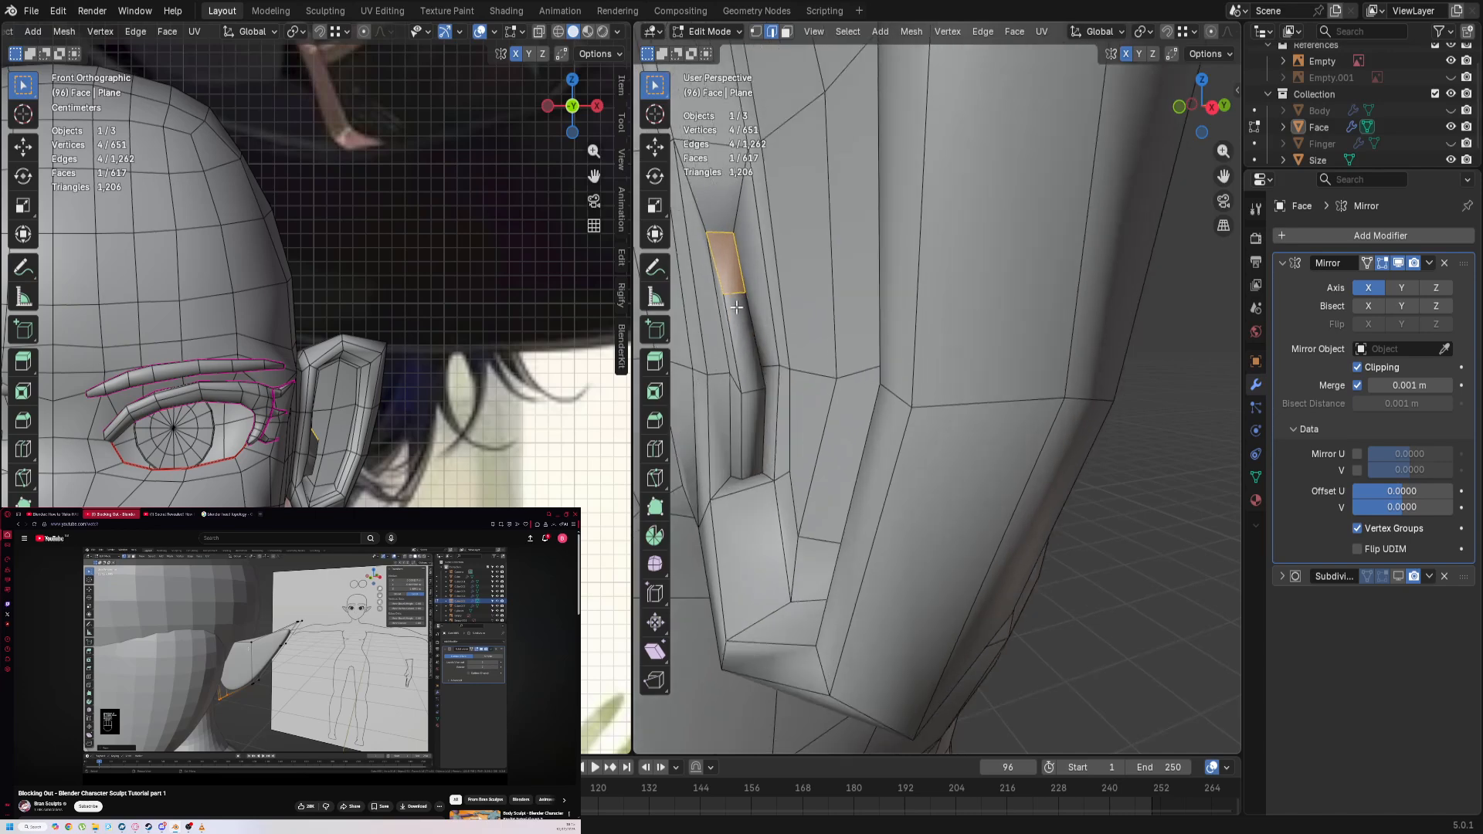
key(1)
click(744, 293)
key(g)
click(780, 303)
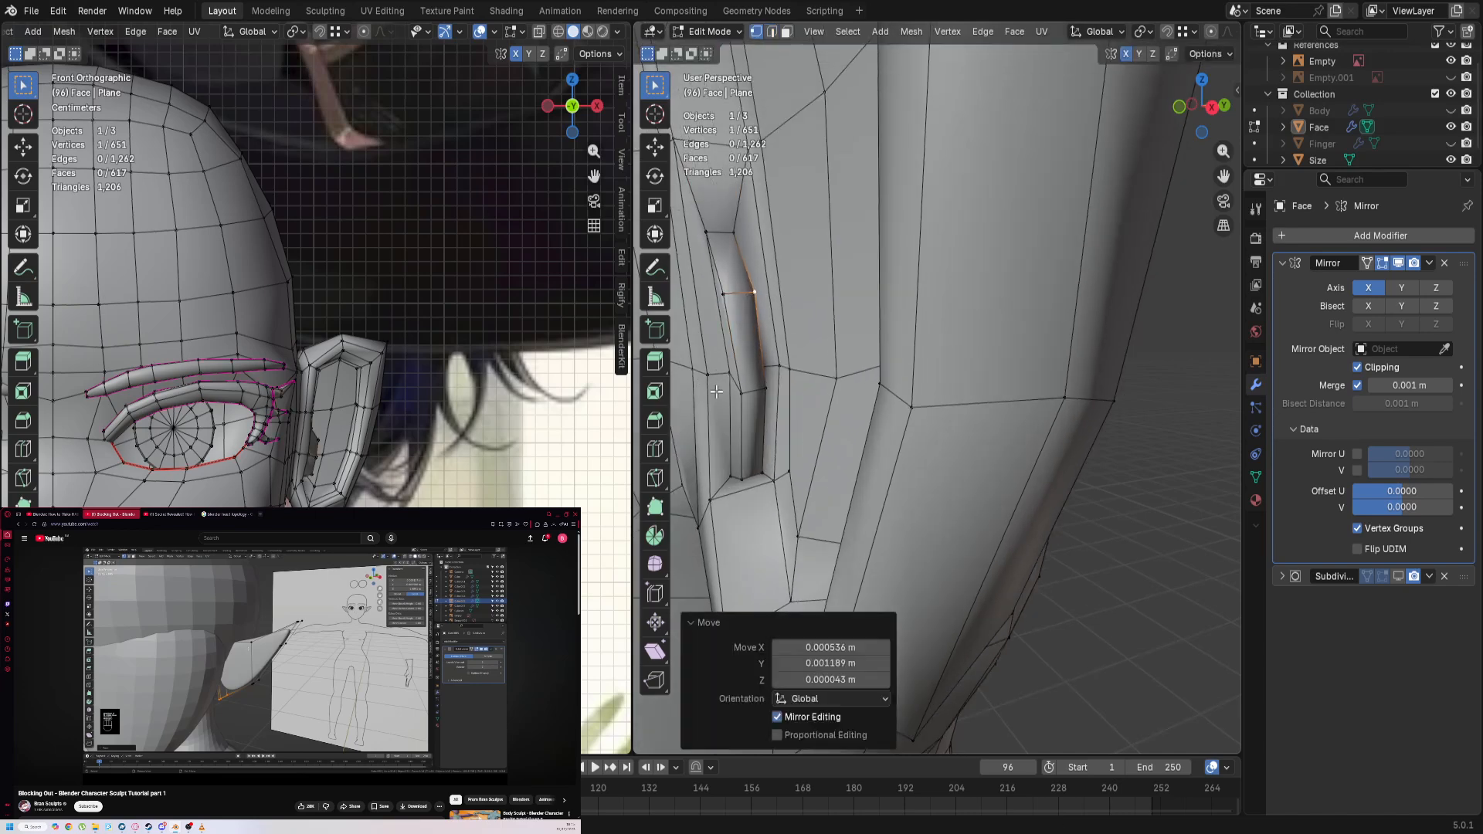
click(730, 399)
key(g)
click(686, 382)
Step: Widen the flap's lower end by moving its front vertex slightly forward and its rear vertex slightly backward
click(740, 463)
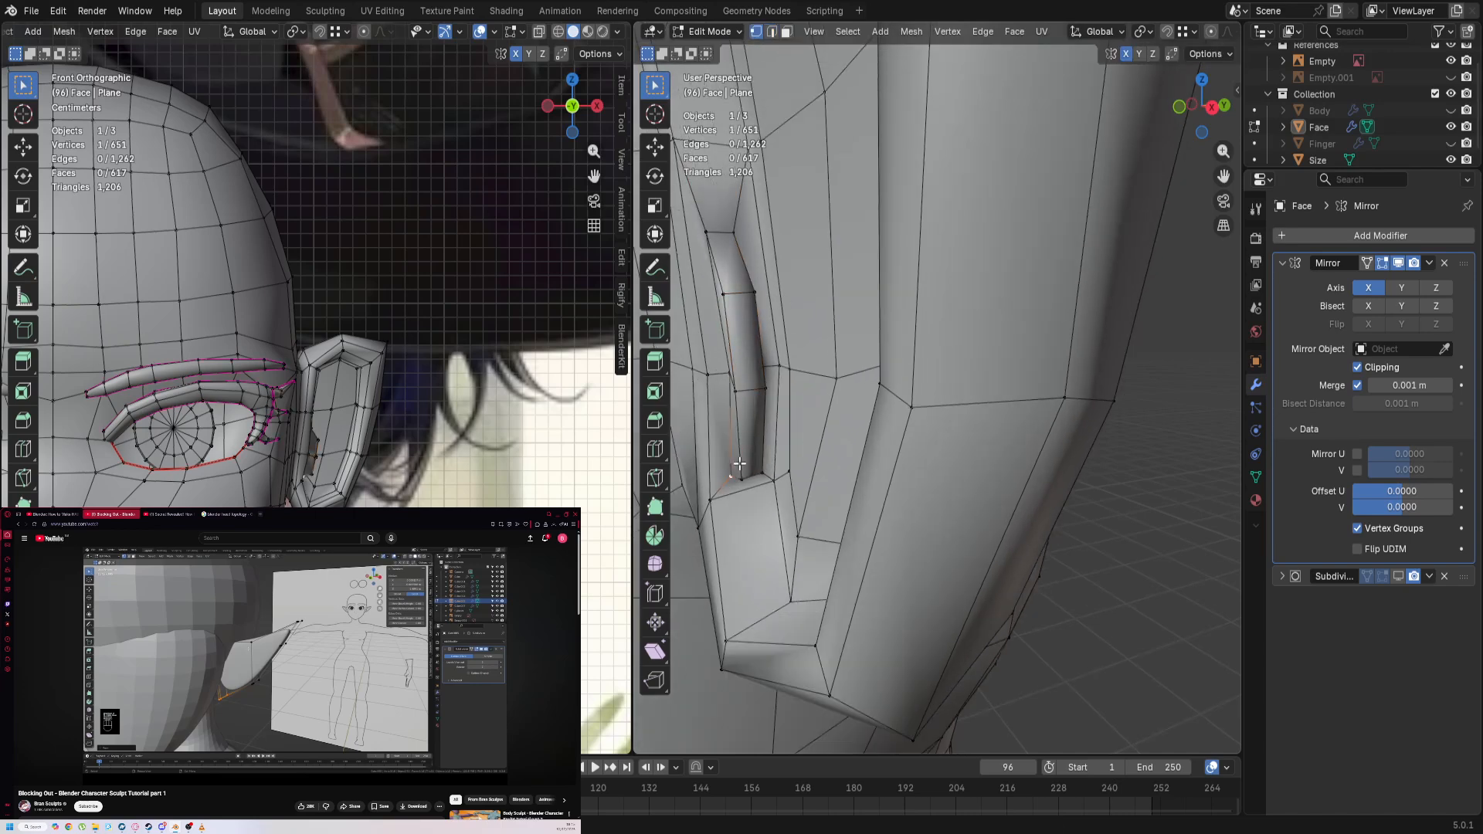
middle_drag(751, 483, 769, 502)
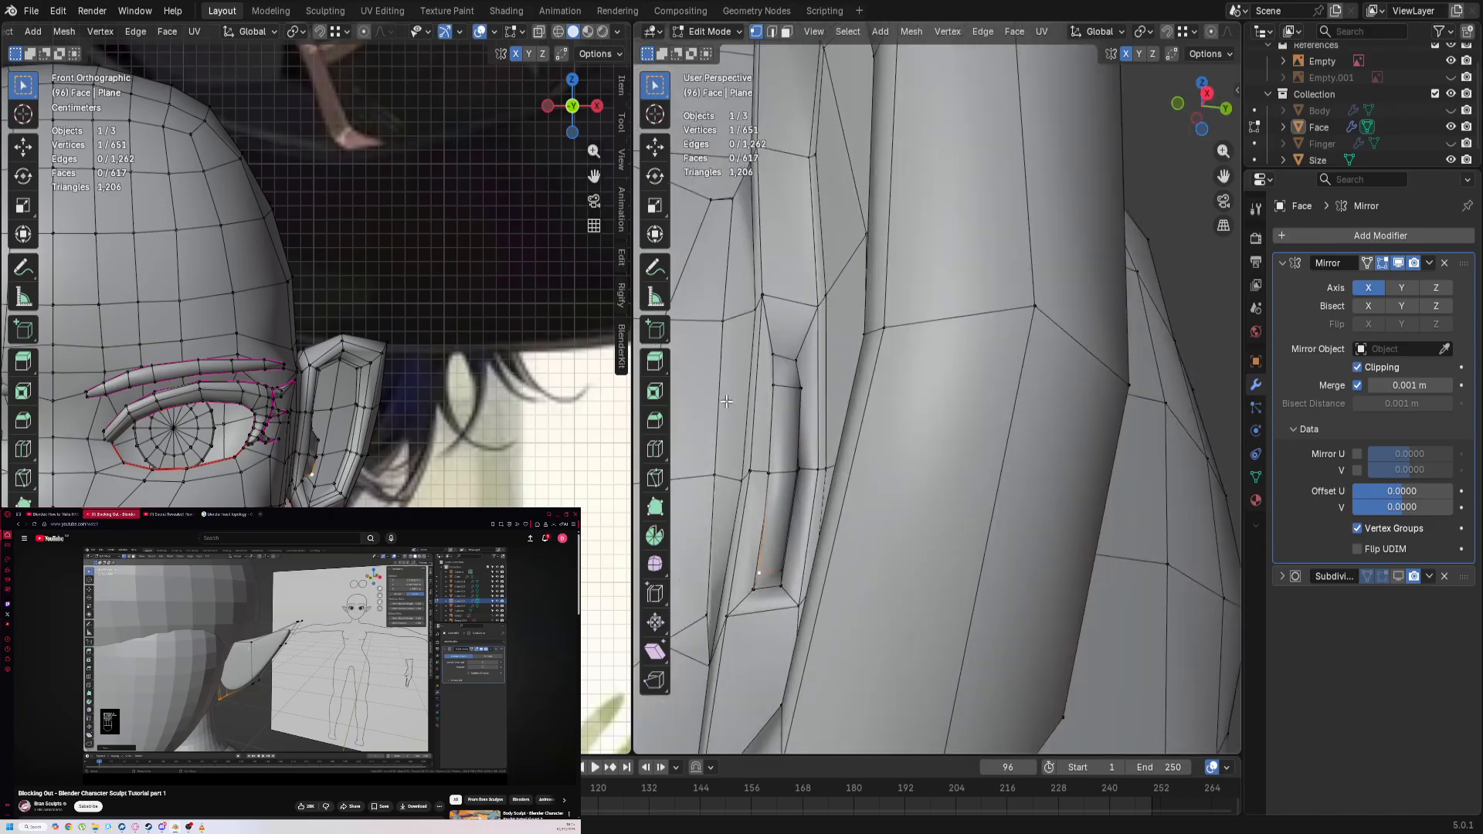
key(g)
click(773, 507)
click(788, 557)
key(g)
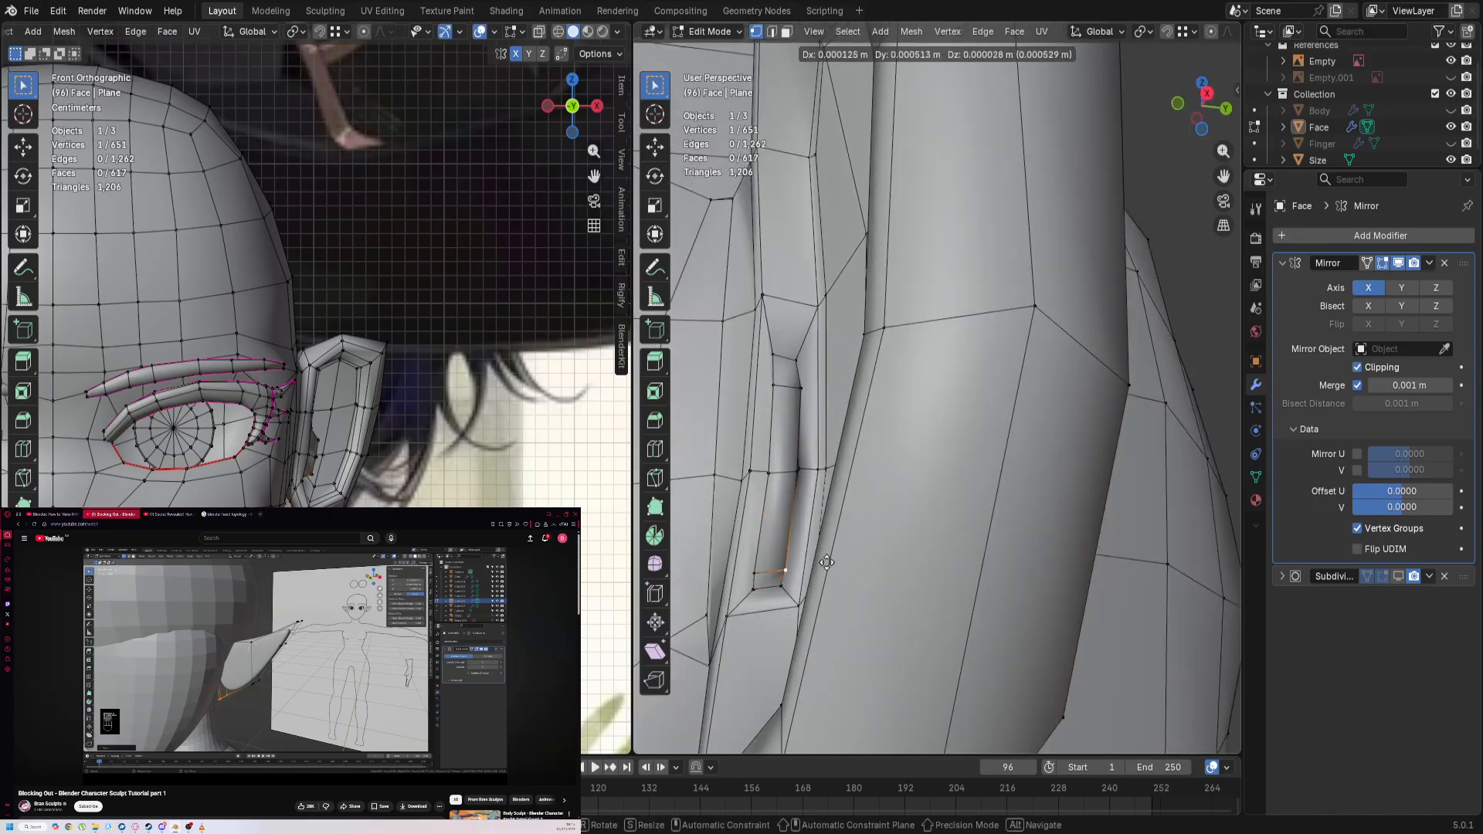
click(836, 564)
Step: Move the flap's middle rear vertex slightly backward and its upper rear vertex about 0.001 m backward
click(779, 473)
click(804, 472)
key(g)
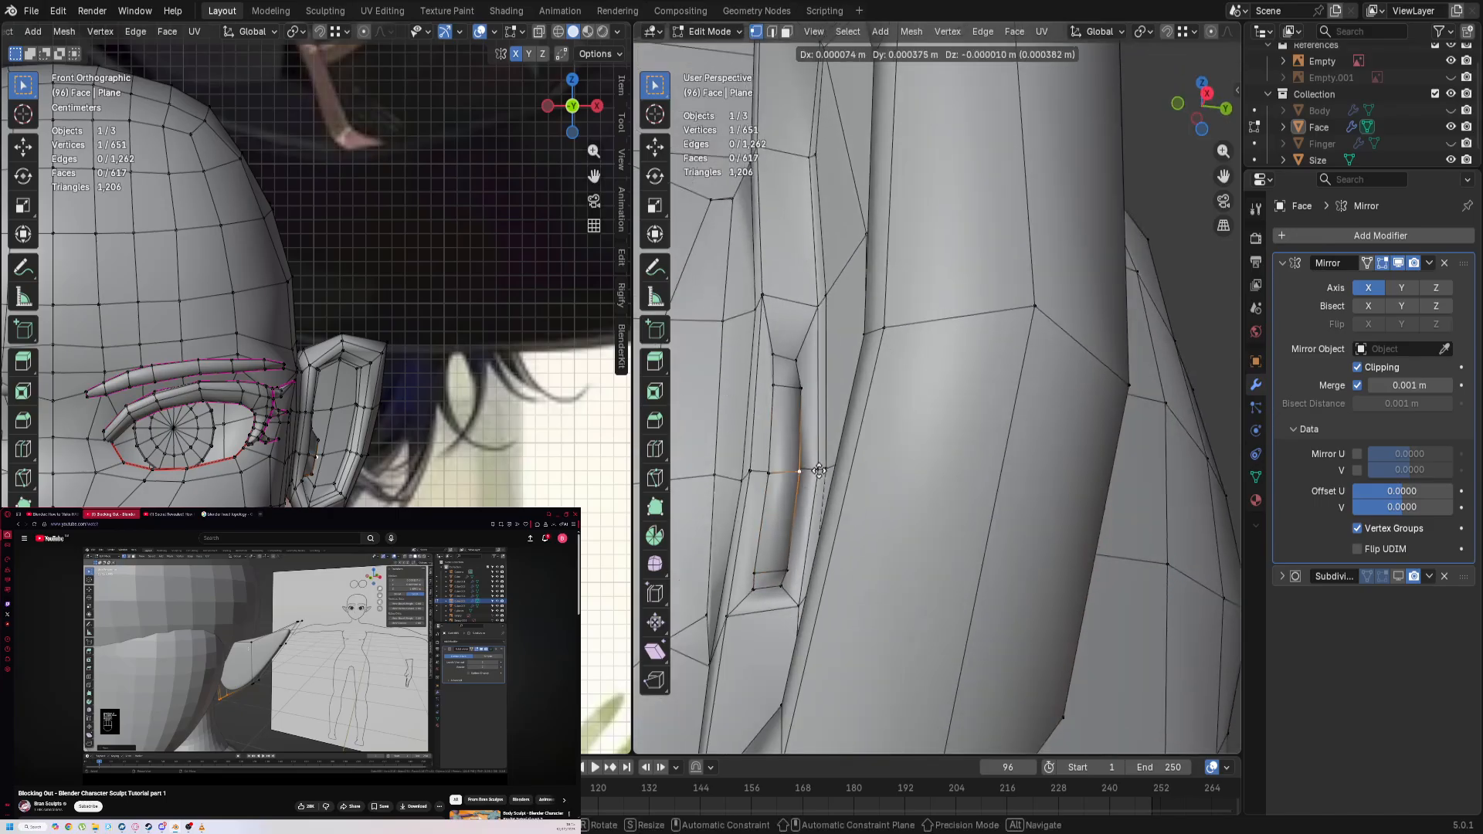
click(845, 475)
click(798, 398)
key(g)
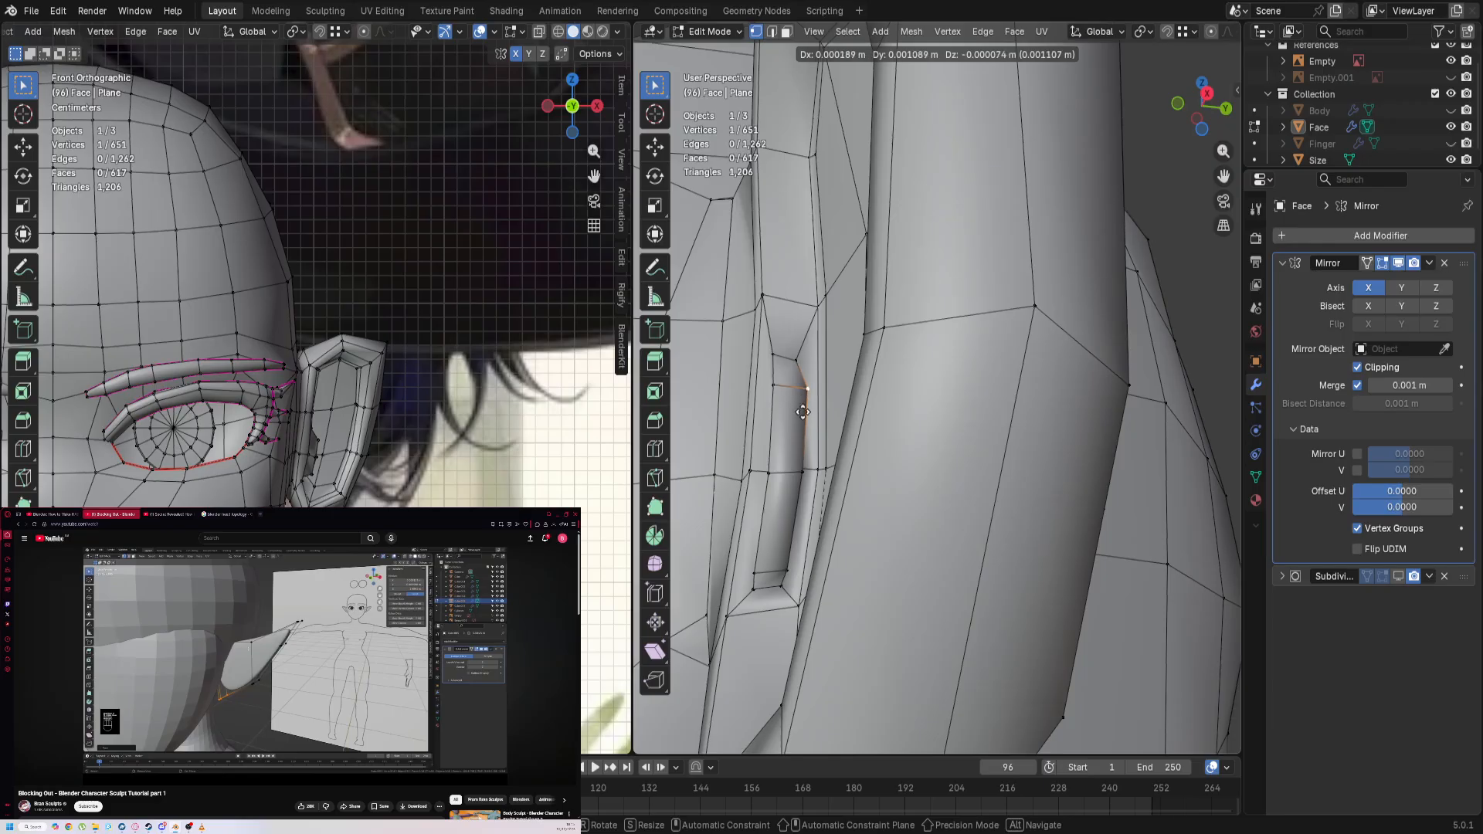
click(805, 408)
Step: Select the two front side faces of the flap and turn on the Subdivision display
scroll(766, 384, up, 1)
middle_drag(766, 384, 1111, 473)
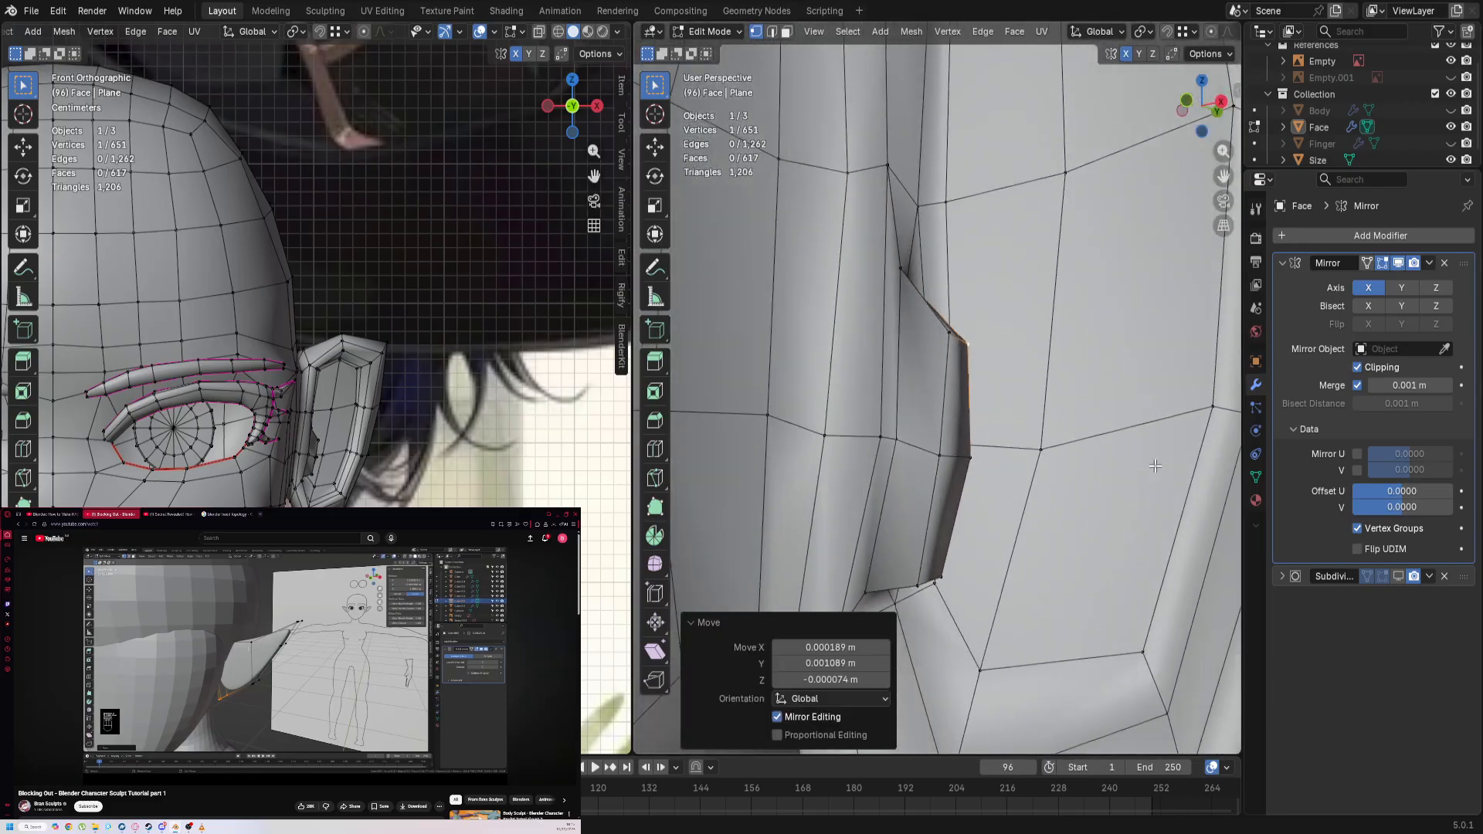
scroll(1110, 473, down, 1)
key(3)
click(928, 394)
shift+click(934, 474)
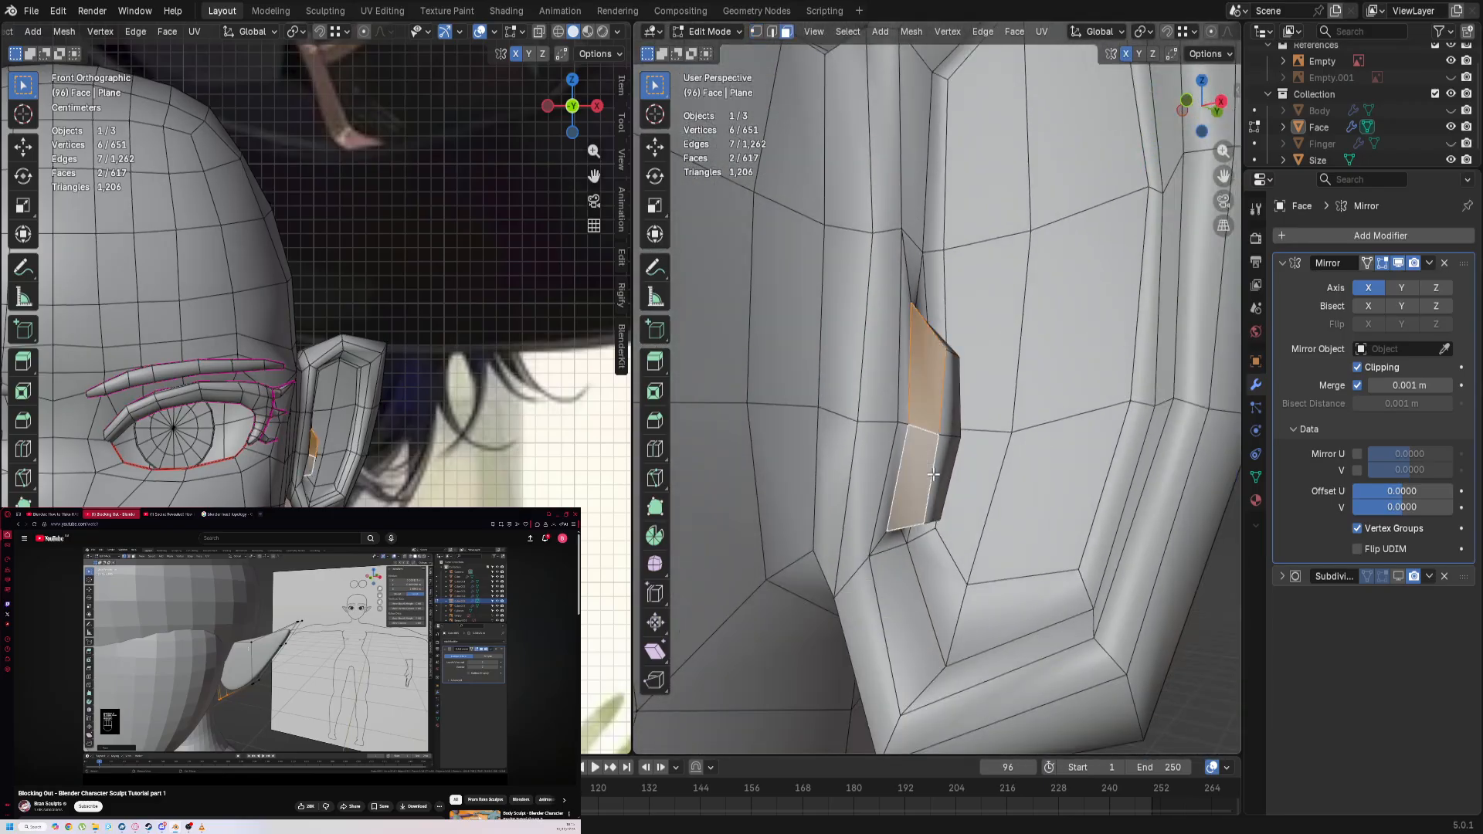
click(1400, 576)
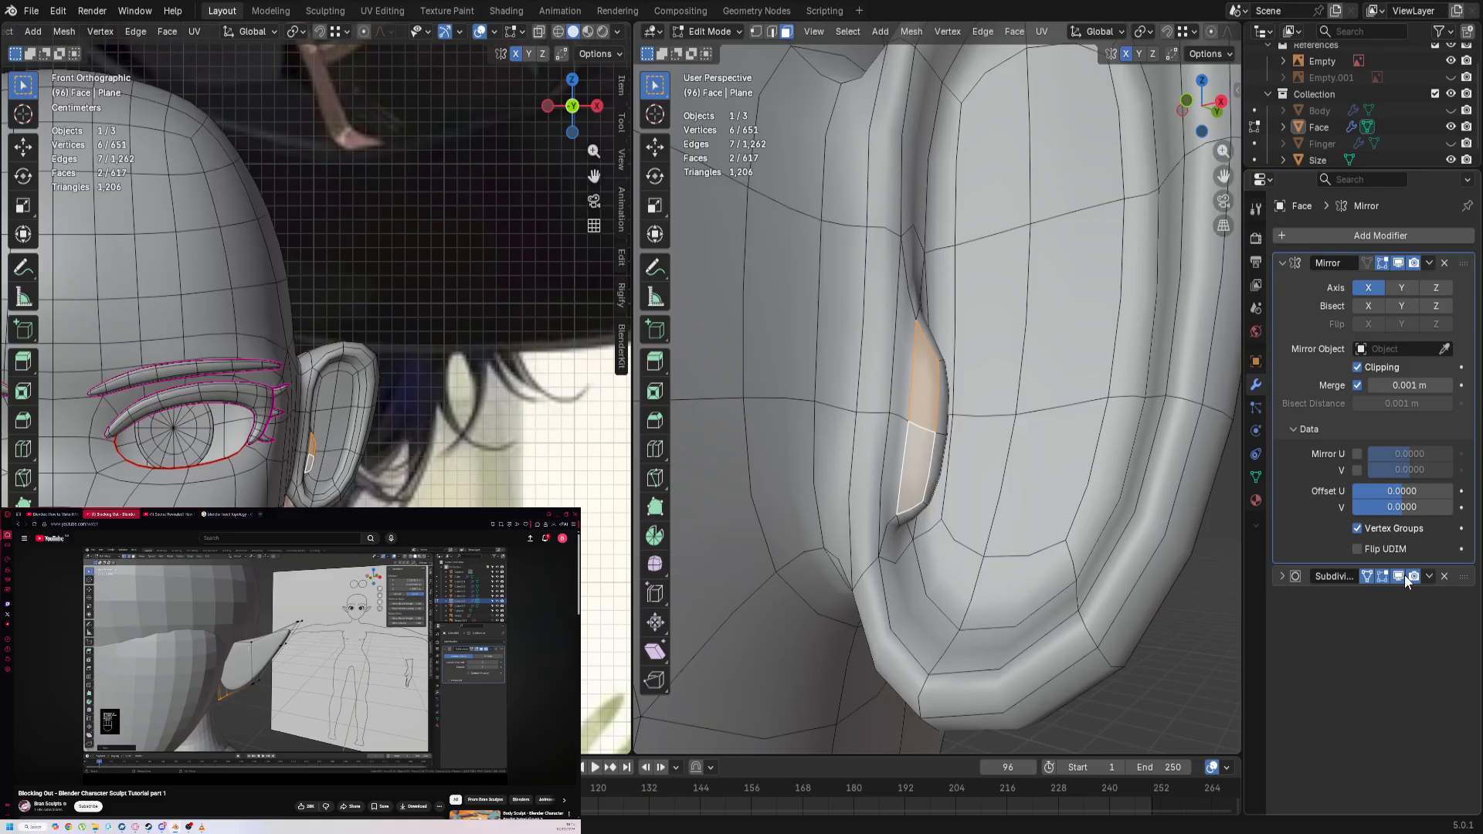
Step: Try a 0 m inset on the flap's two front side faces, and hide the overlays in the front viewport
key(i)
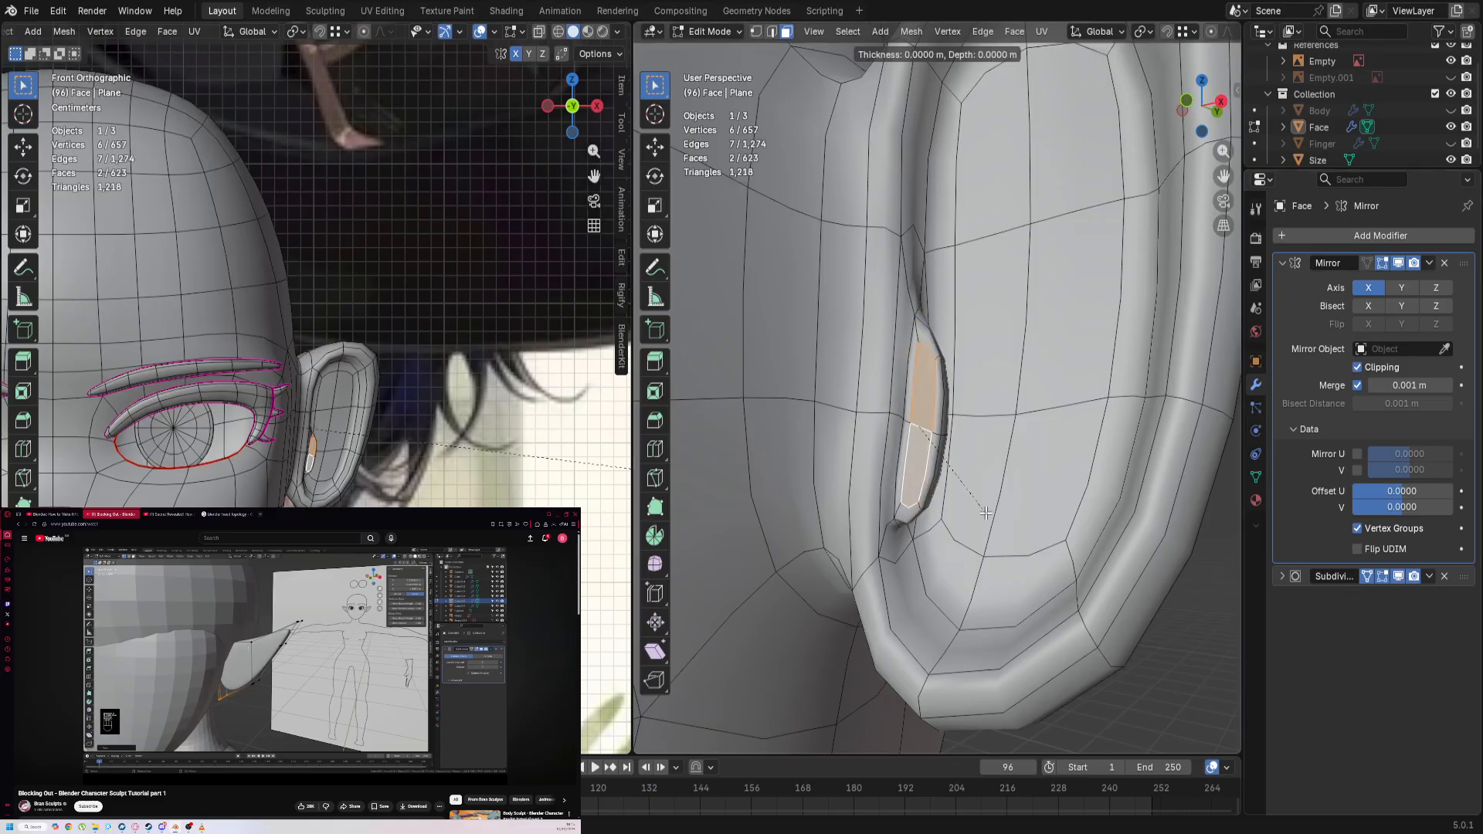
click(986, 513)
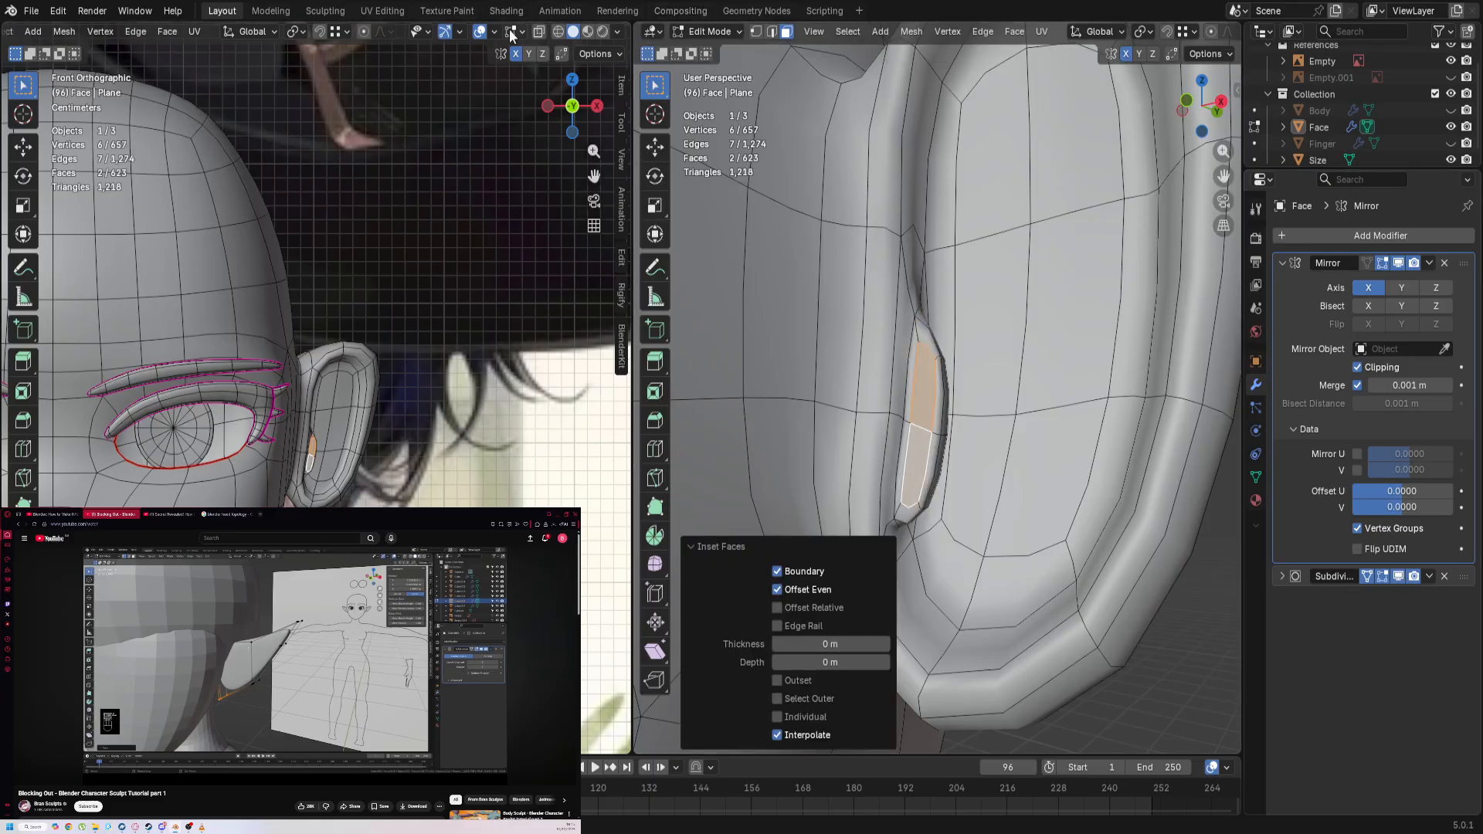
click(480, 32)
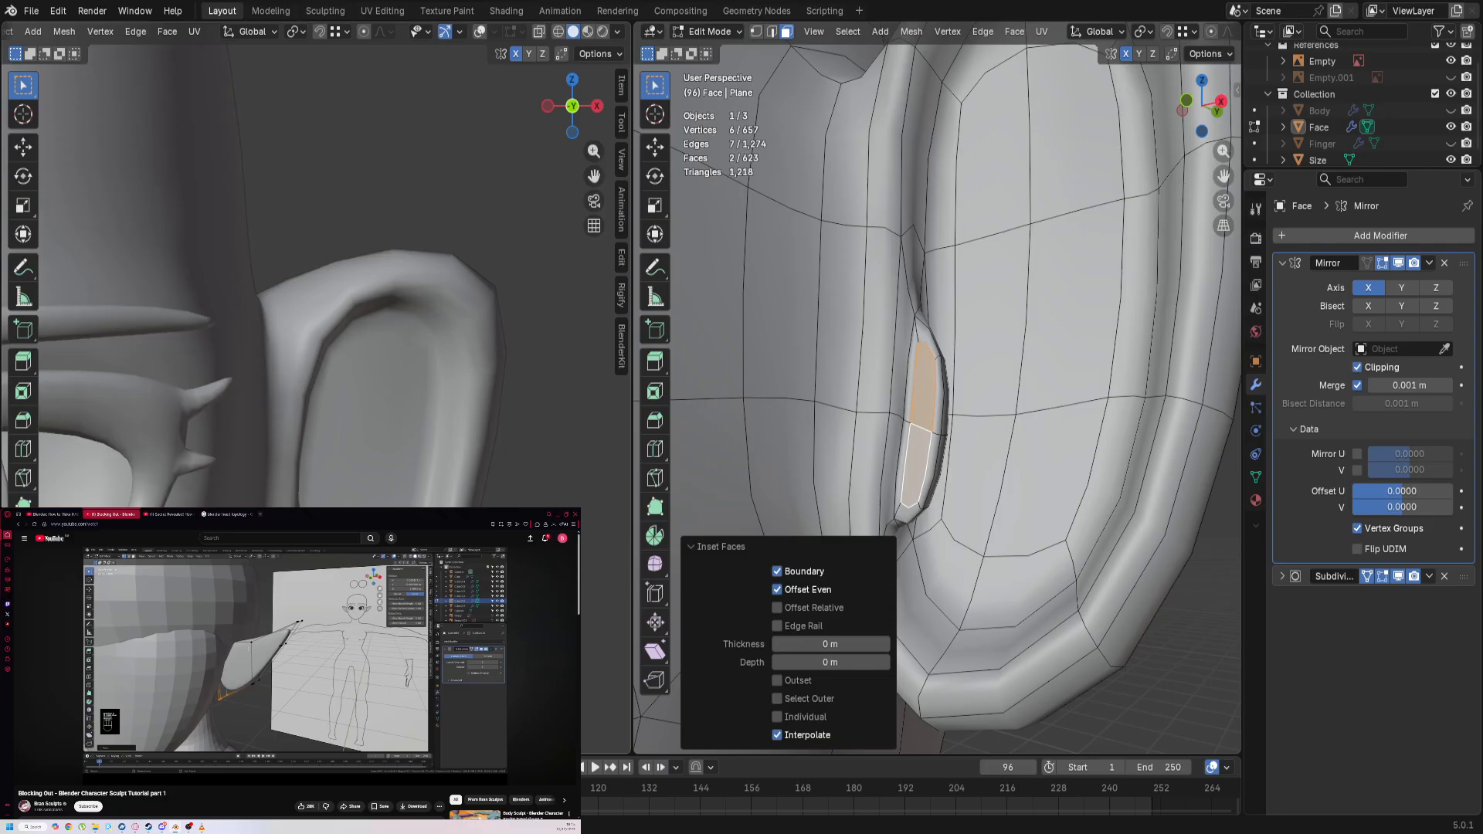
key(ctrl+z)
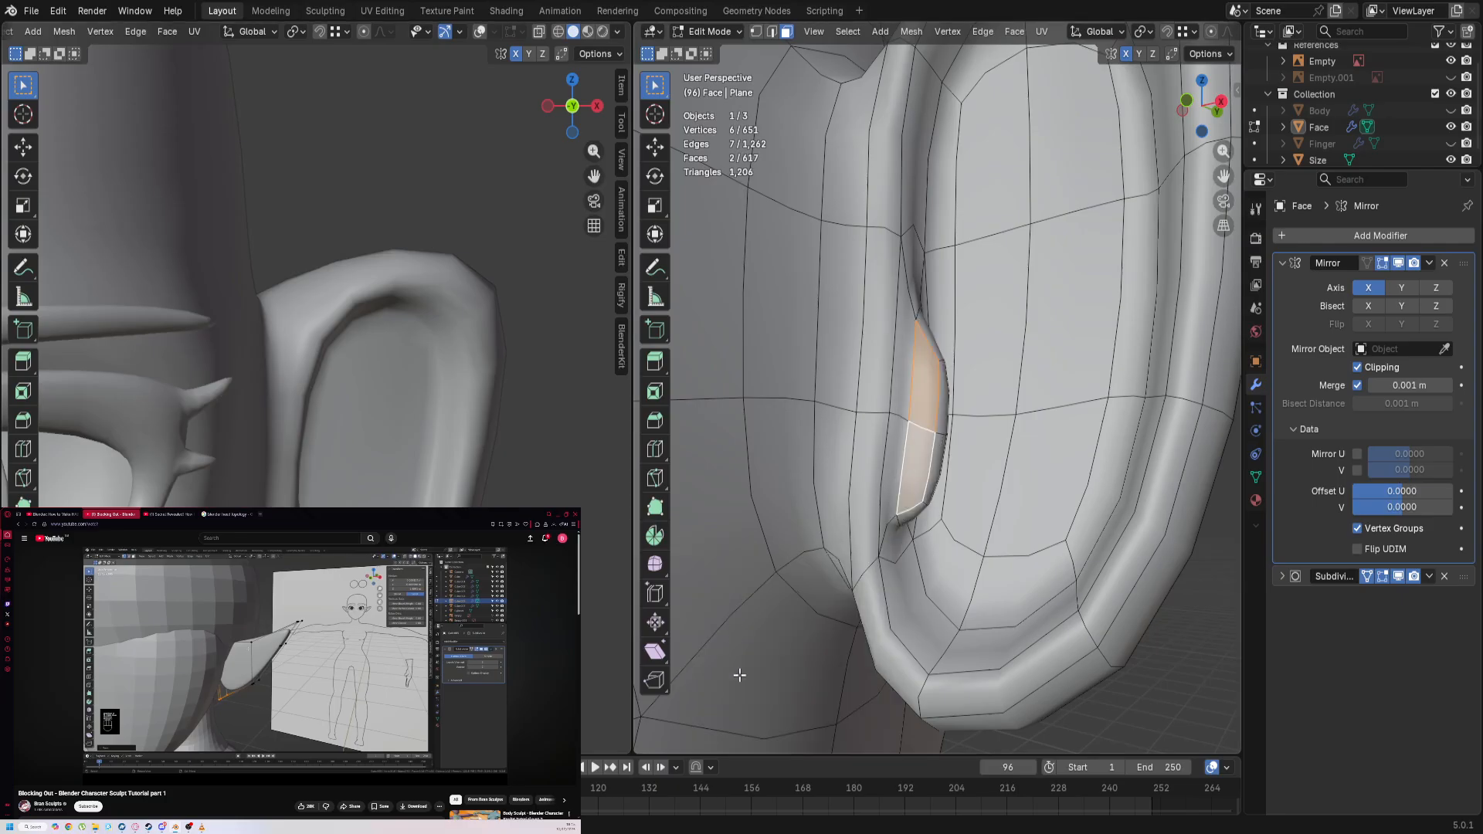
mouse_move(402, 324)
middle_down()
mouse_move(255, 309)
mouse_move(401, 295)
middle_up()
Step: Try an inset of about 0.035 m on the flap's two front side faces
middle_drag(1098, 536, 987, 532)
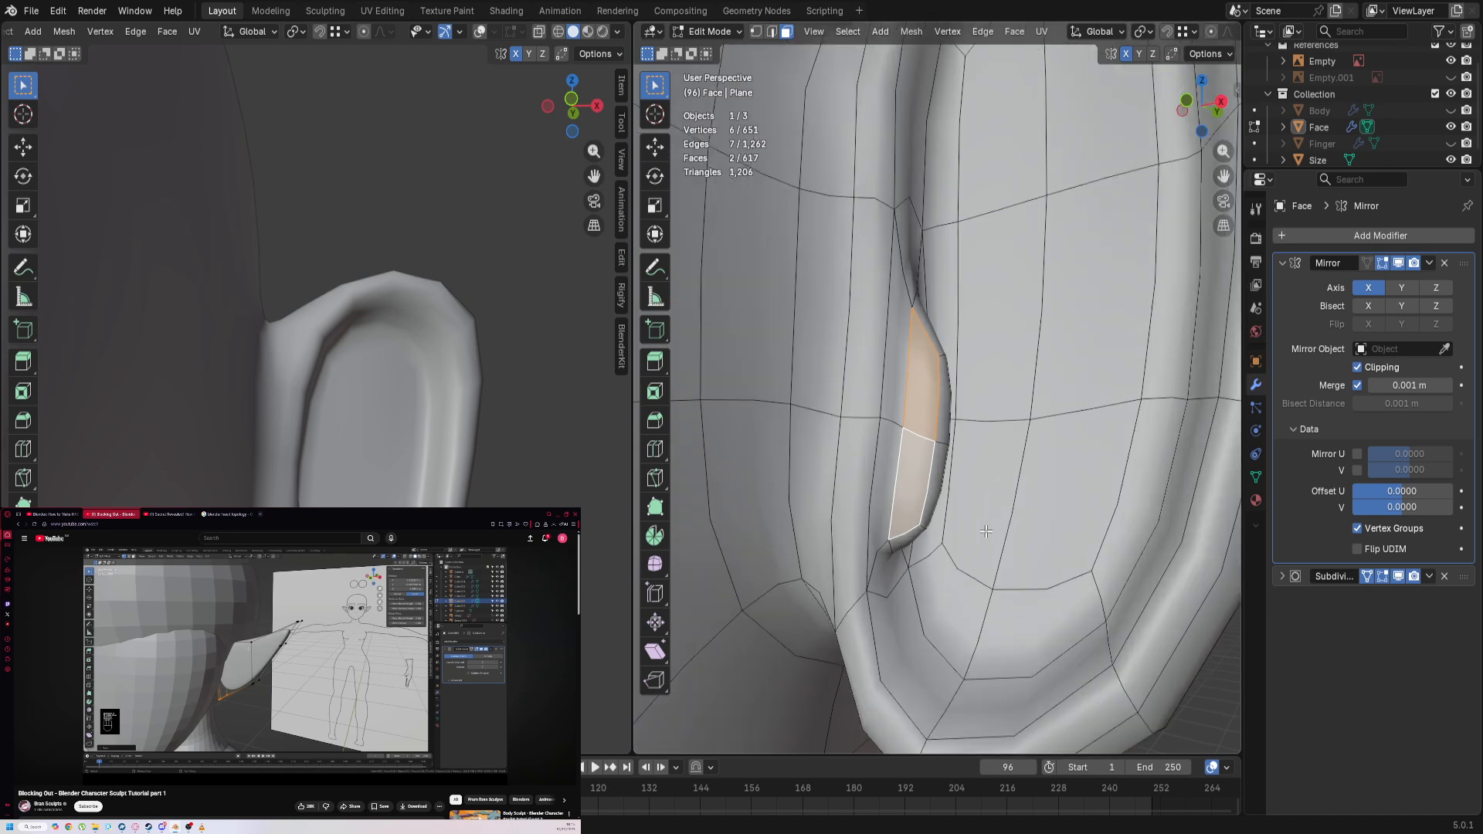
key(i)
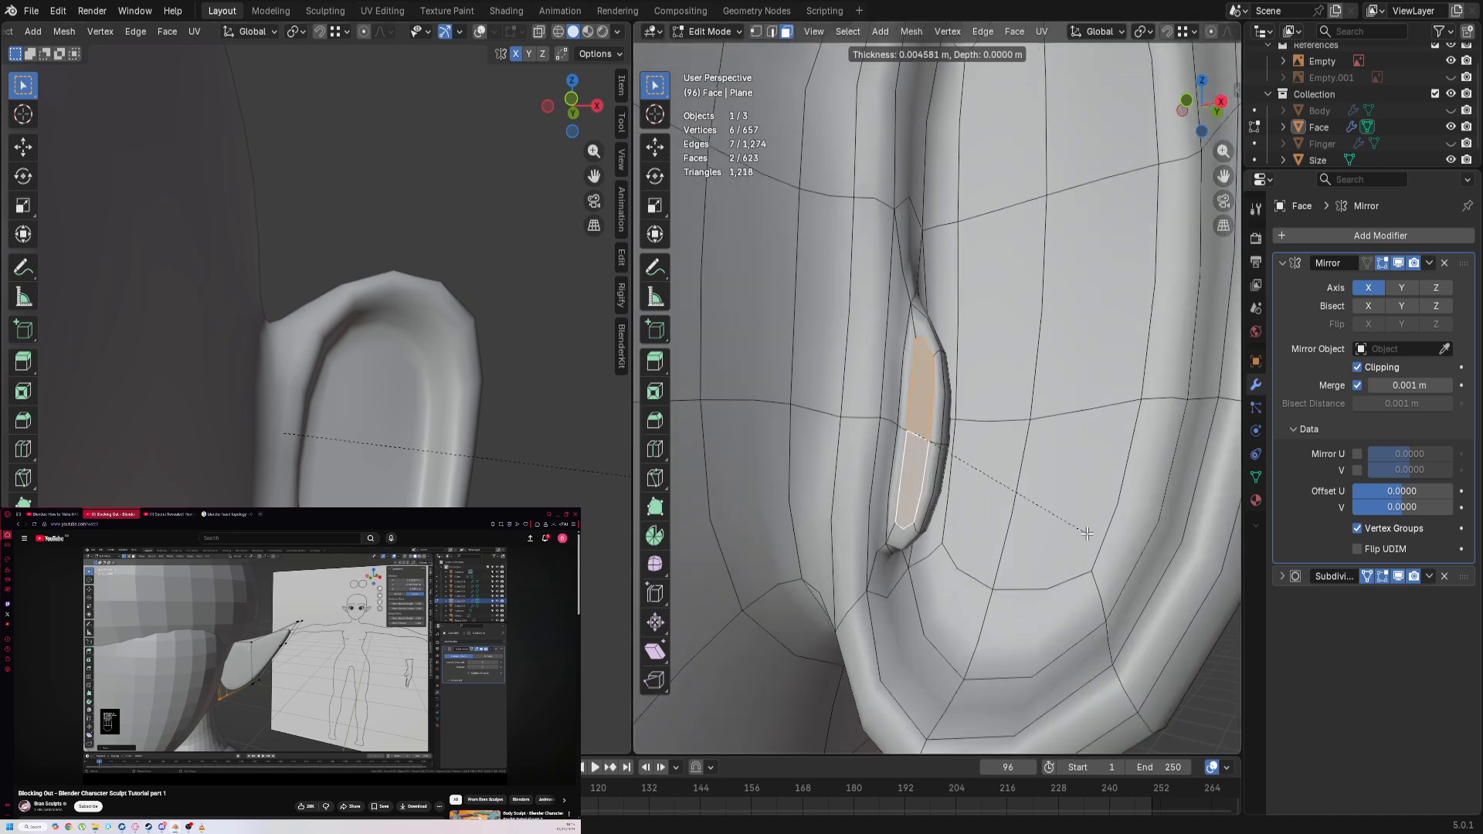
click(1055, 535)
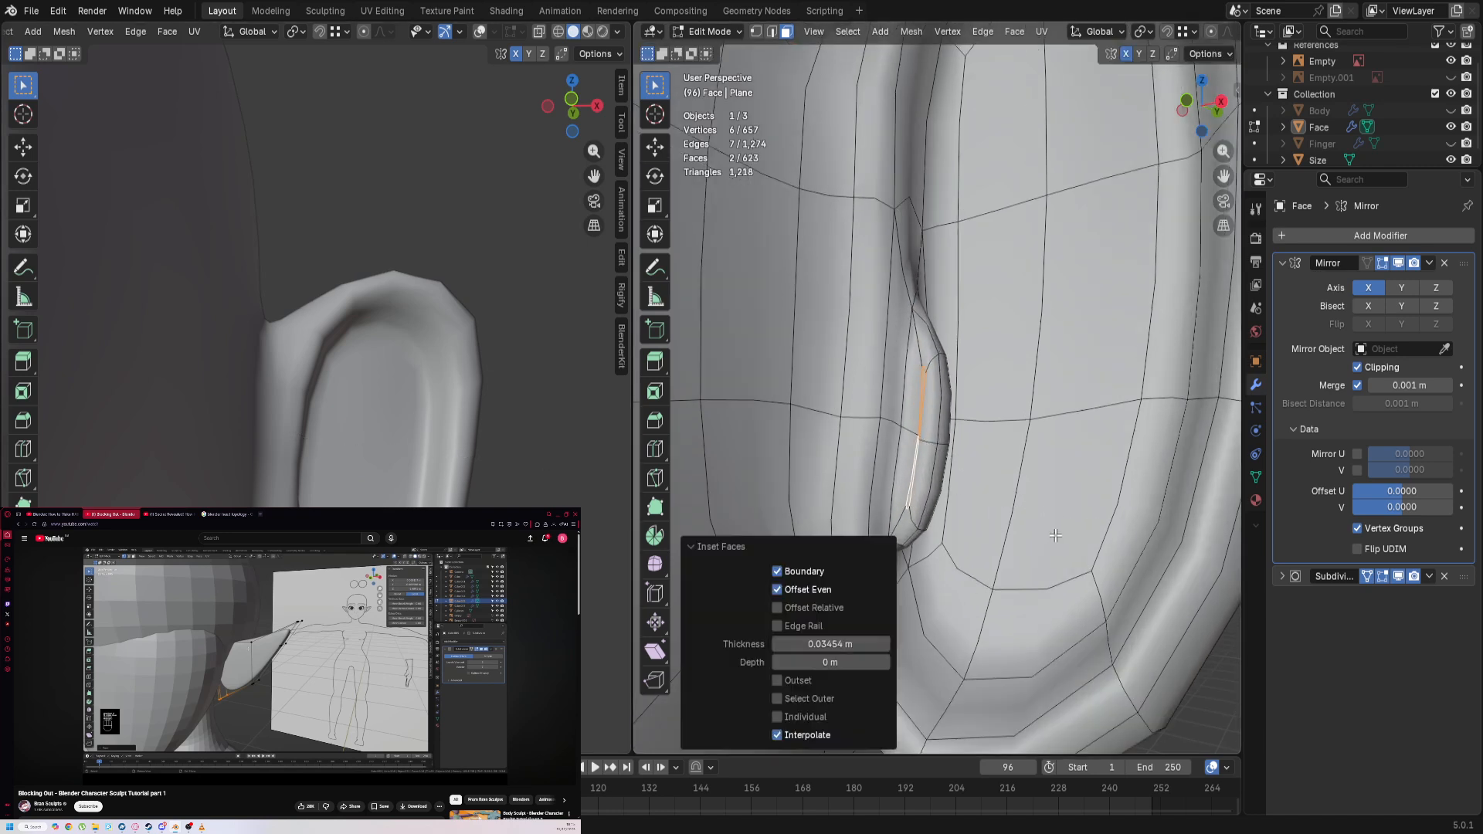
key(ctrl+z)
Step: Turn off the Subdivision display, switch the head to Sculpt Mode and enlarge the Grab brush to 186 px
middle_drag(972, 462, 938, 479)
key(2)
click(952, 479)
click(1399, 577)
click(932, 424)
middle_drag(932, 424, 994, 460)
key(ctrl+Tab)
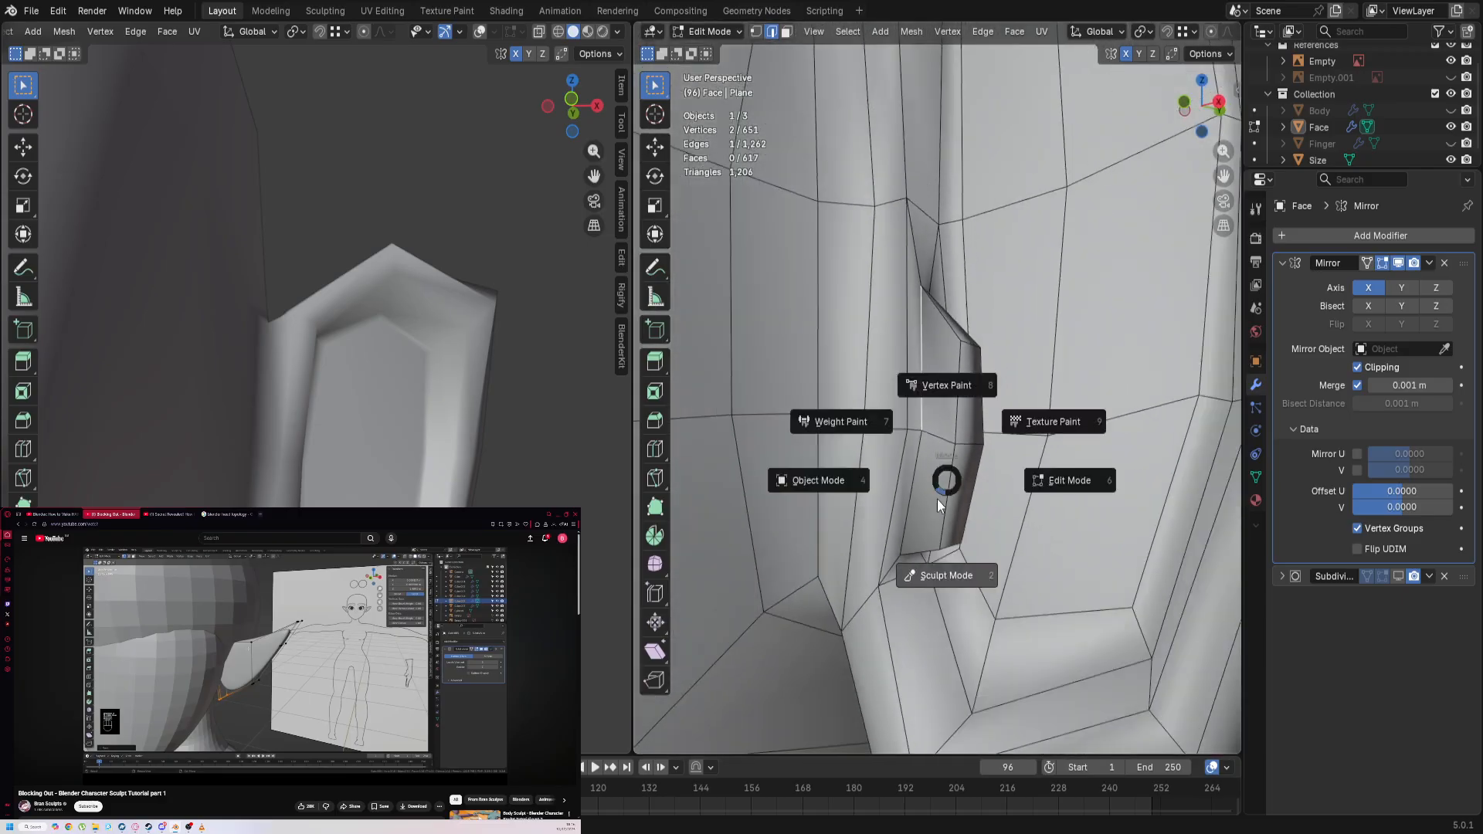
click(947, 576)
middle_drag(947, 569, 937, 473)
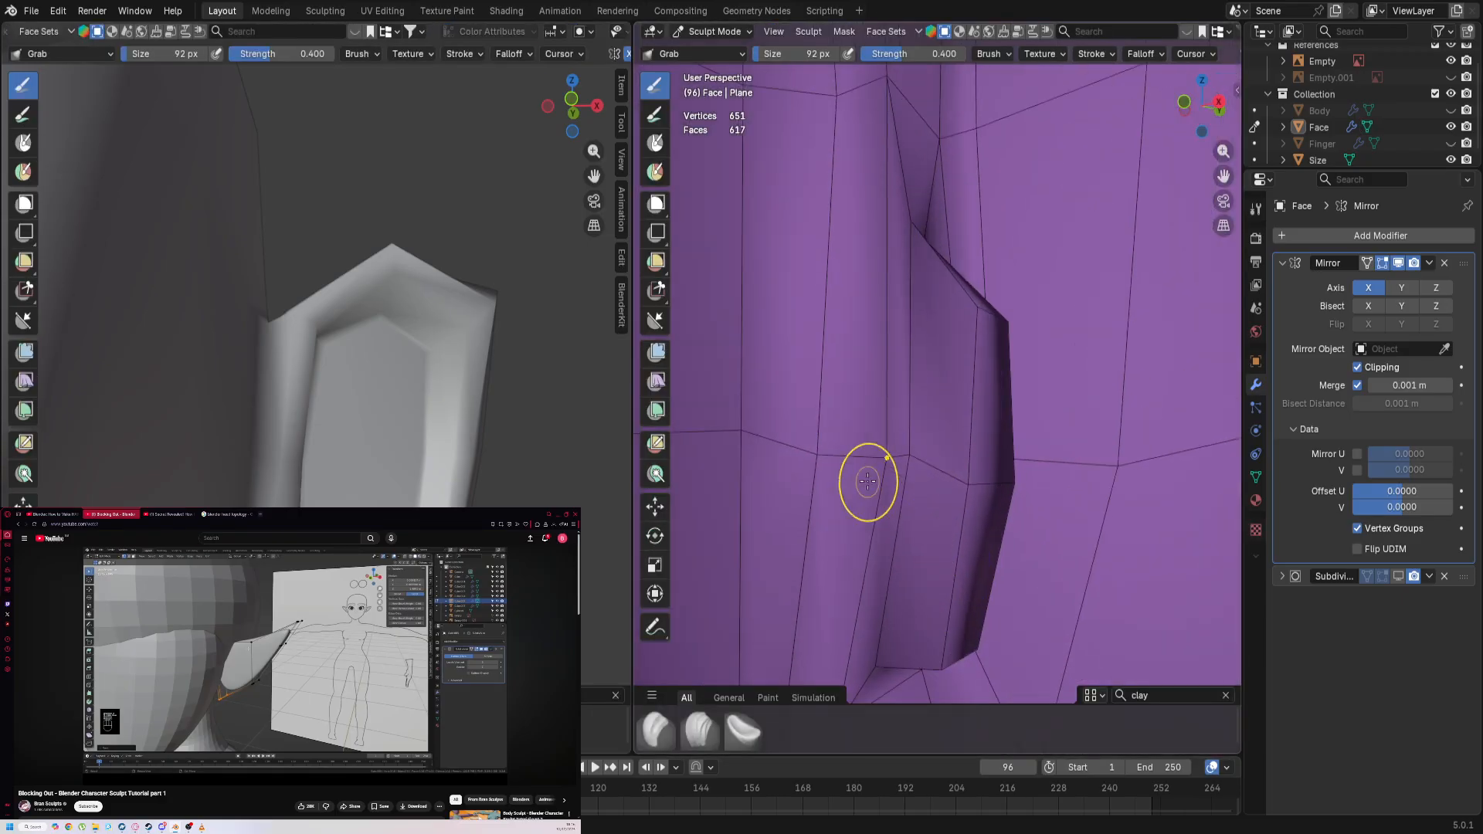
key(f)
click(903, 480)
Step: Reshape the flap's front side by grabbing its middle base vertex and its lower vertex upward
drag(896, 479, 881, 448)
scroll(905, 521, down, 2)
scroll(906, 521, up, 1)
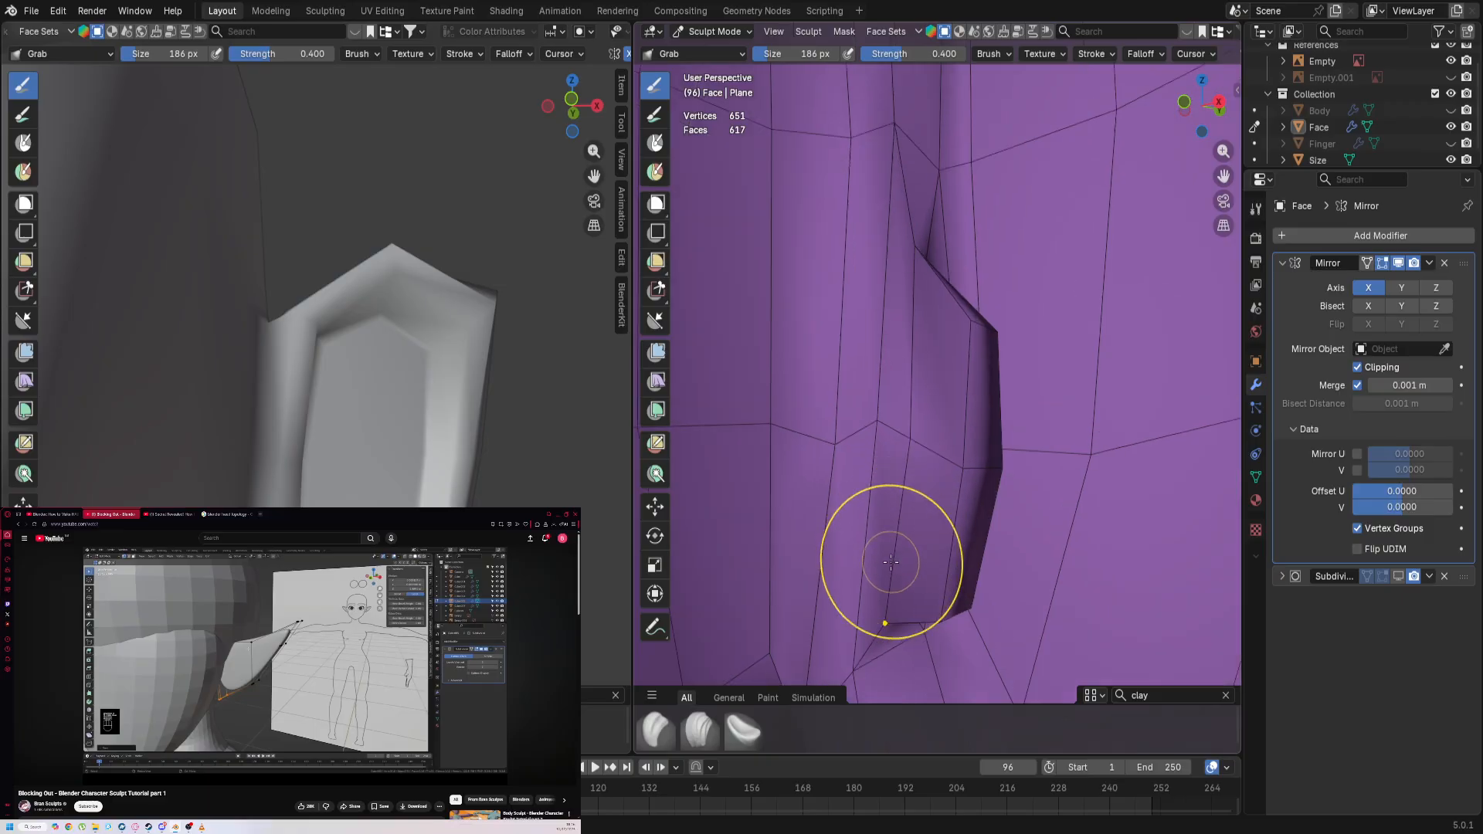
drag(890, 564, 907, 533)
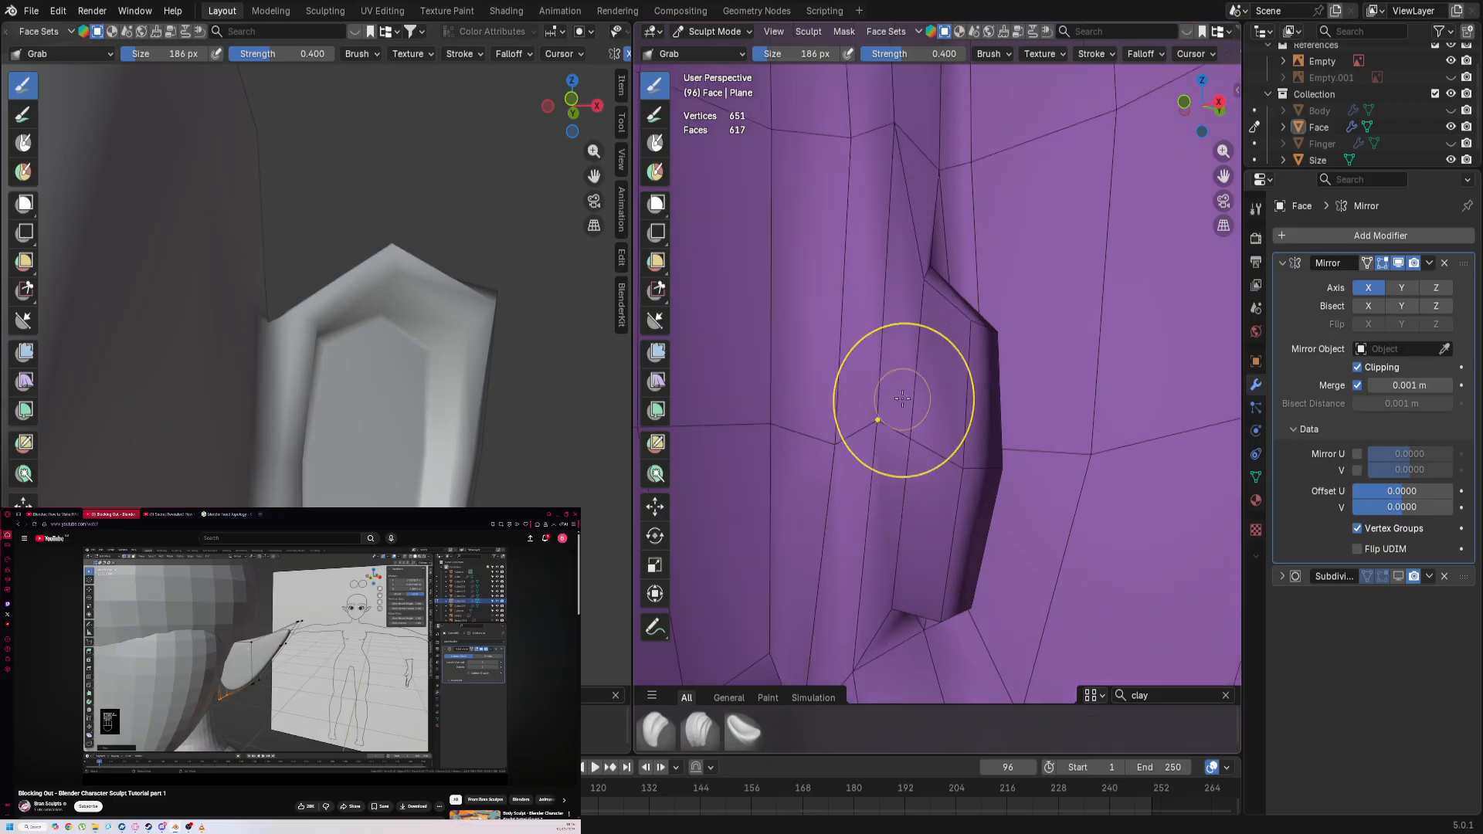
Step: Pull the flap's upper, middle and lower front vertices forward with the Grab brush, and turn on the Subdivision display
middle_drag(910, 414, 841, 392)
scroll(844, 390, up, 1)
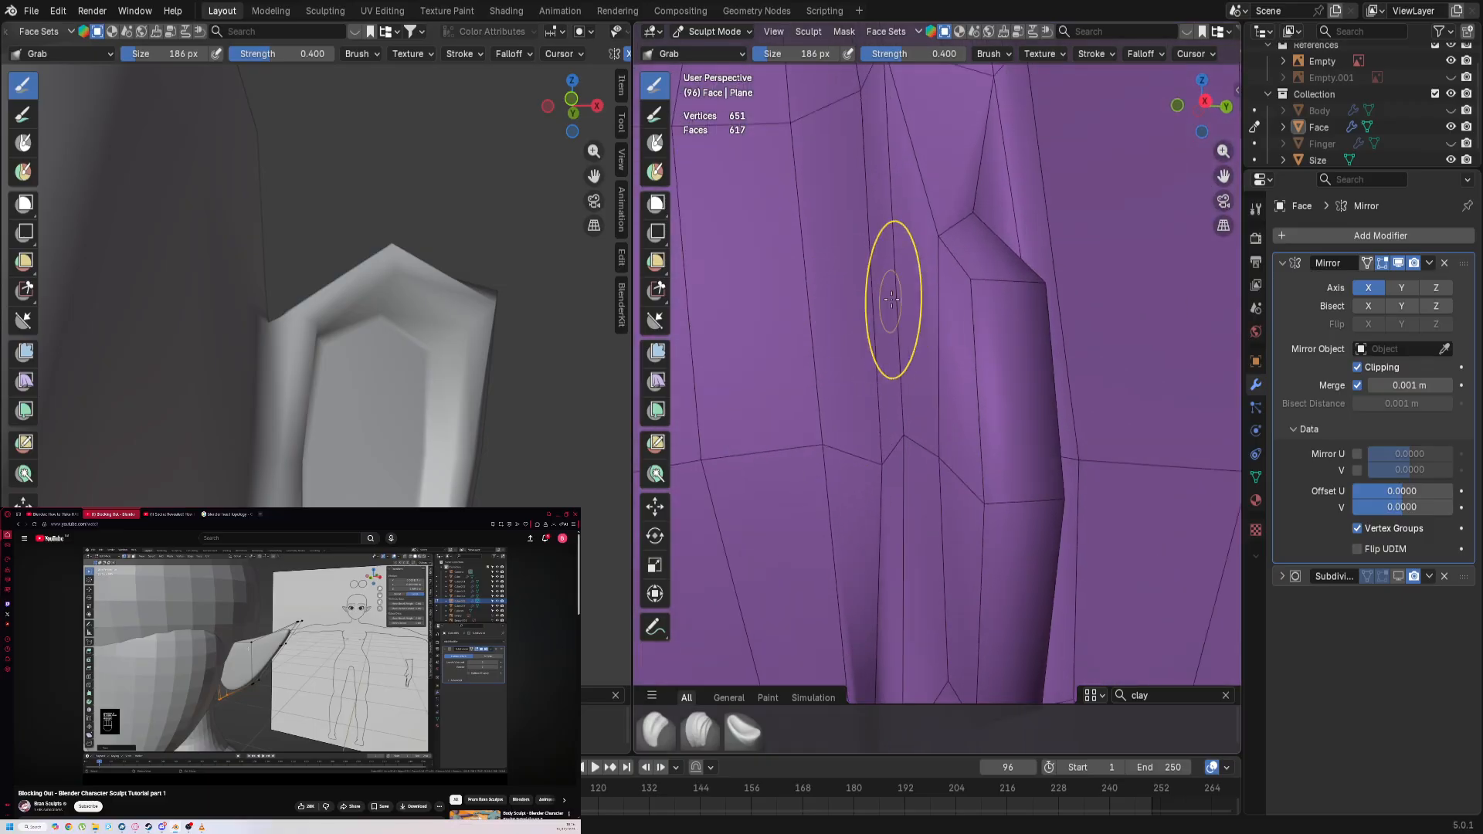
drag(943, 245, 928, 232)
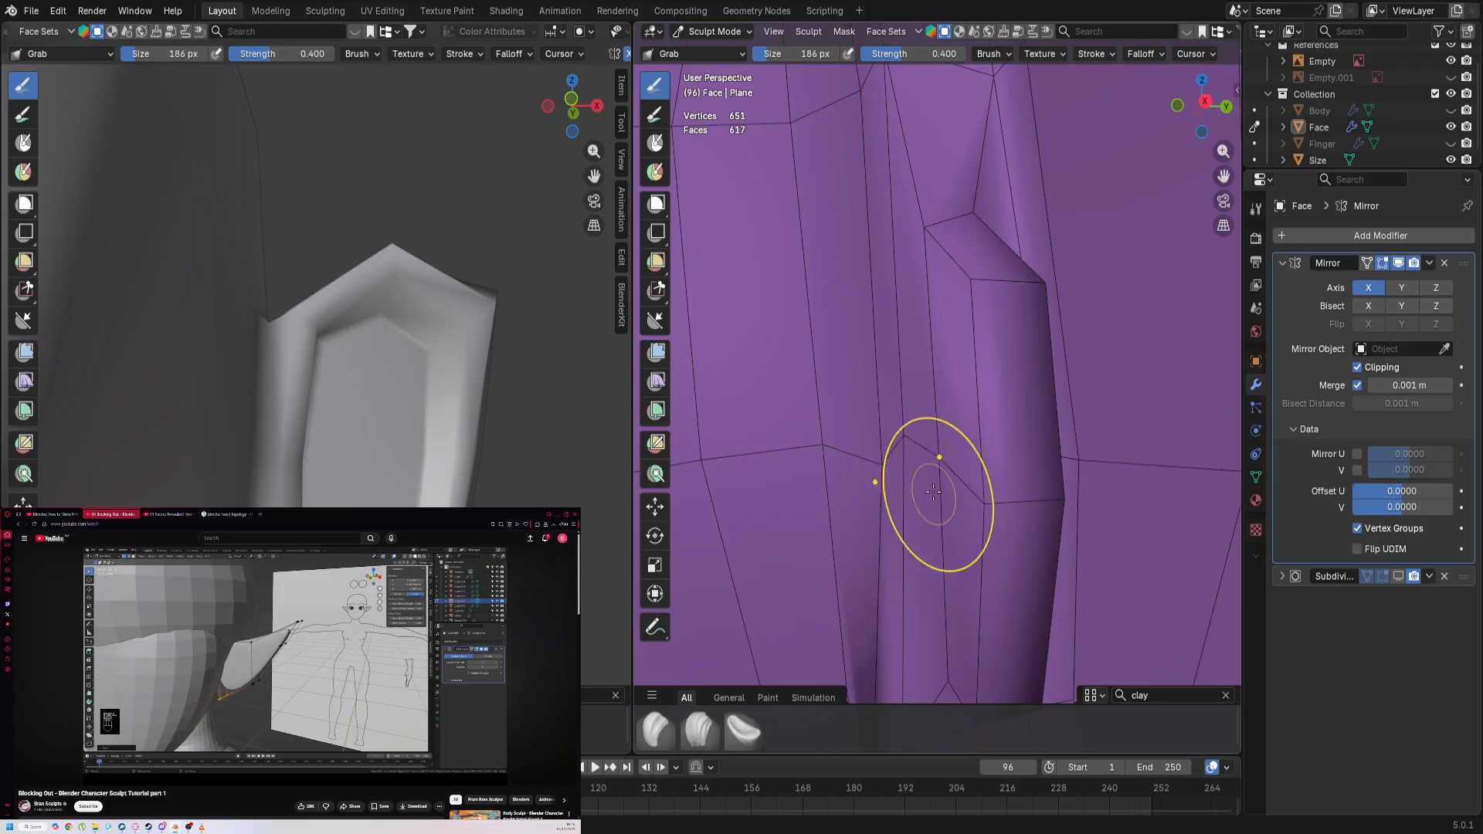
drag(934, 495, 900, 492)
shift+middle_drag(898, 491, 874, 418)
drag(904, 486, 883, 485)
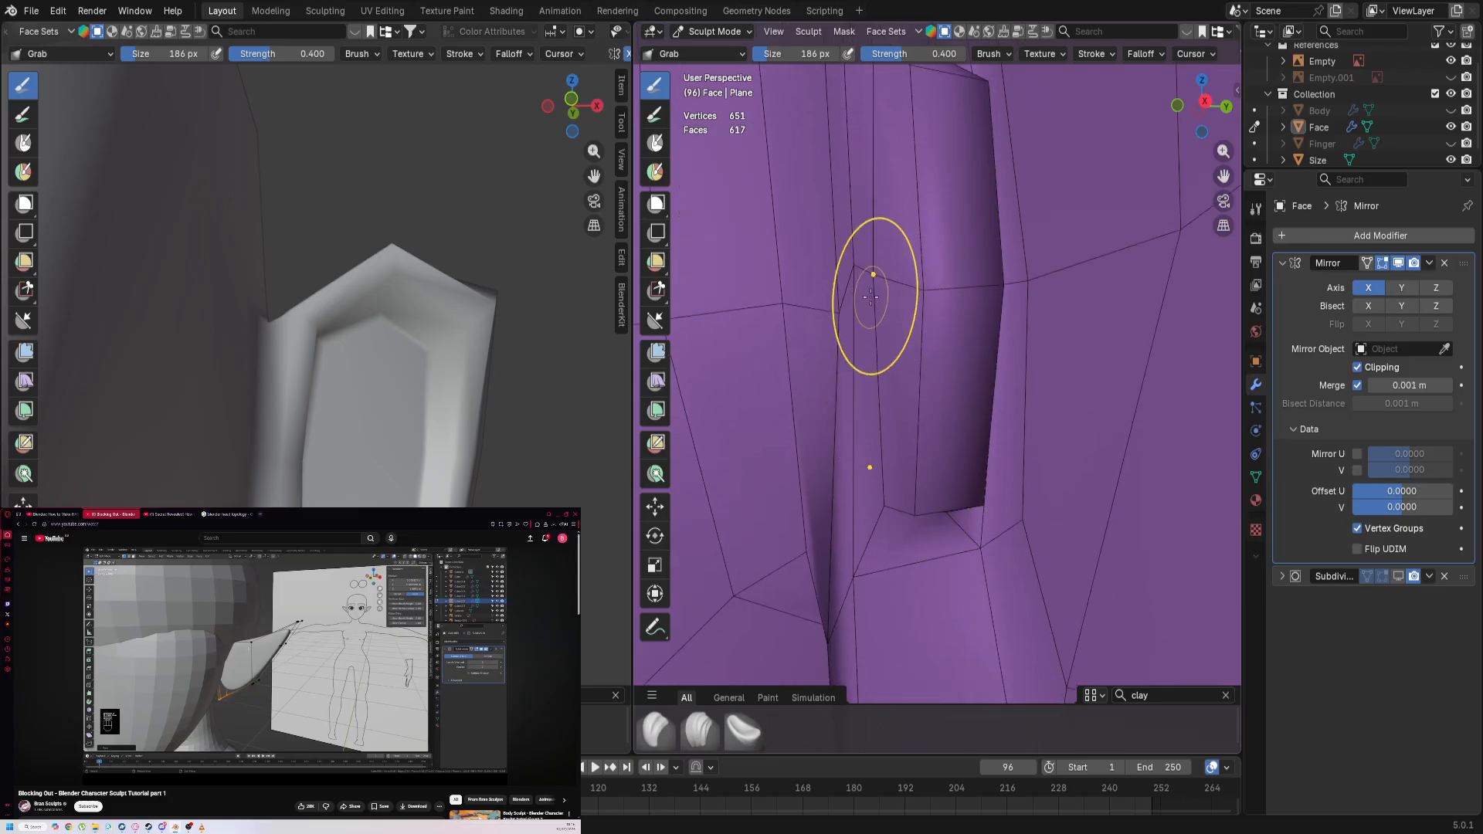
click(1397, 576)
scroll(526, 599, down, 4)
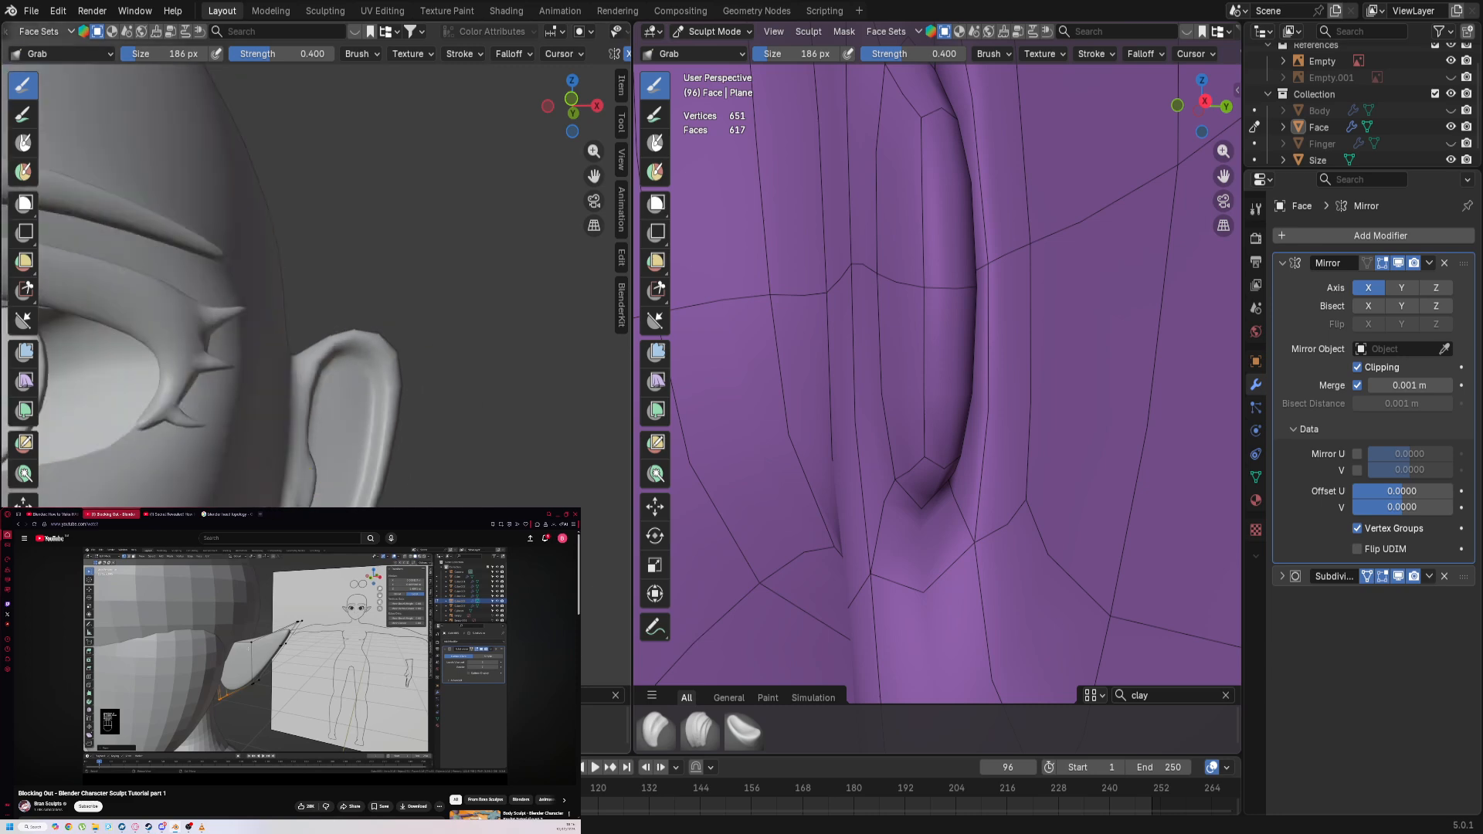
Step: Turn off the Subdivision display and pull the flap's upper end vertices downward with the Grab brush
key(KP_1)
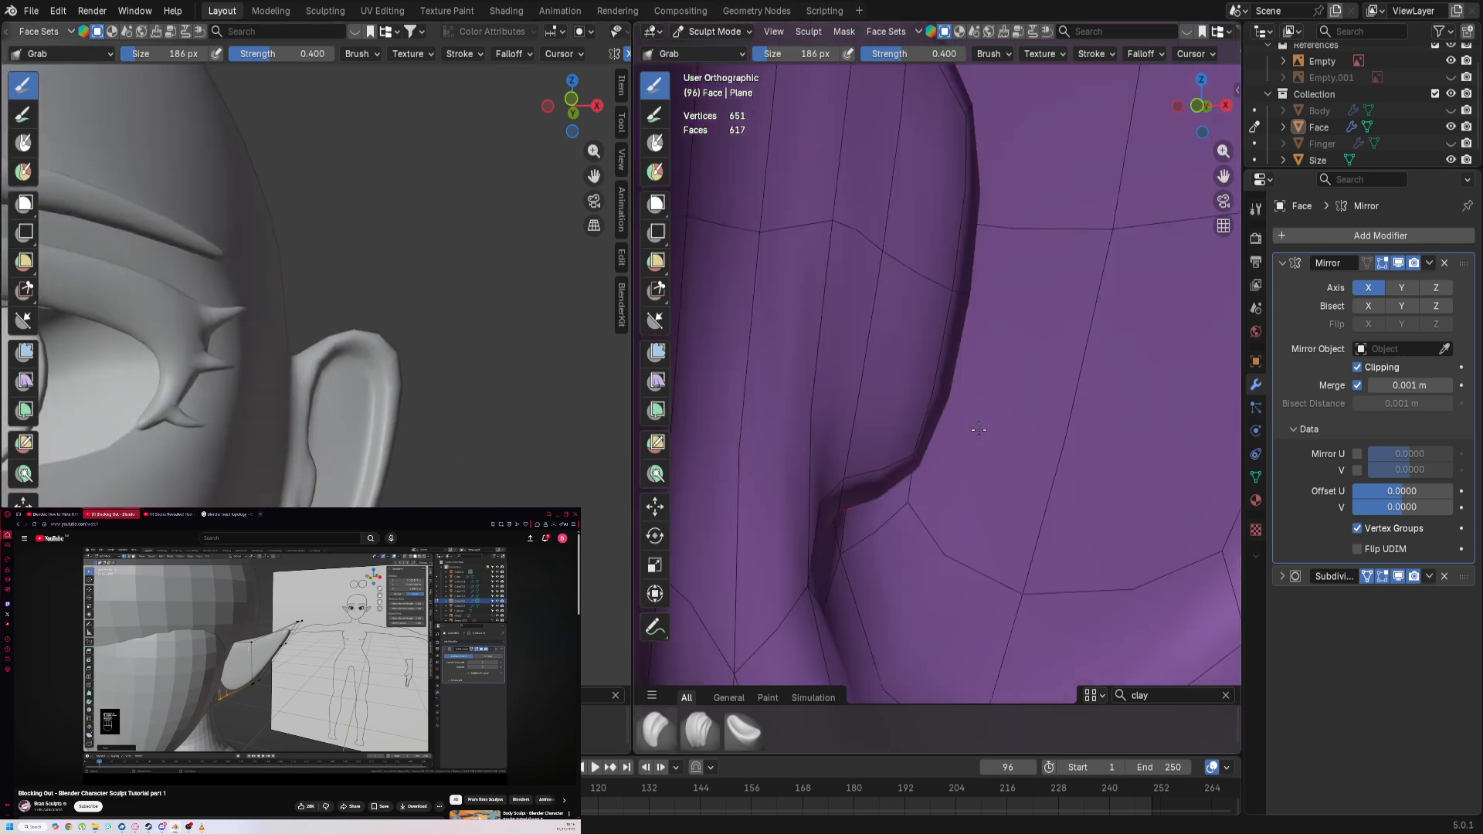
shift+middle_drag(979, 430, 901, 671)
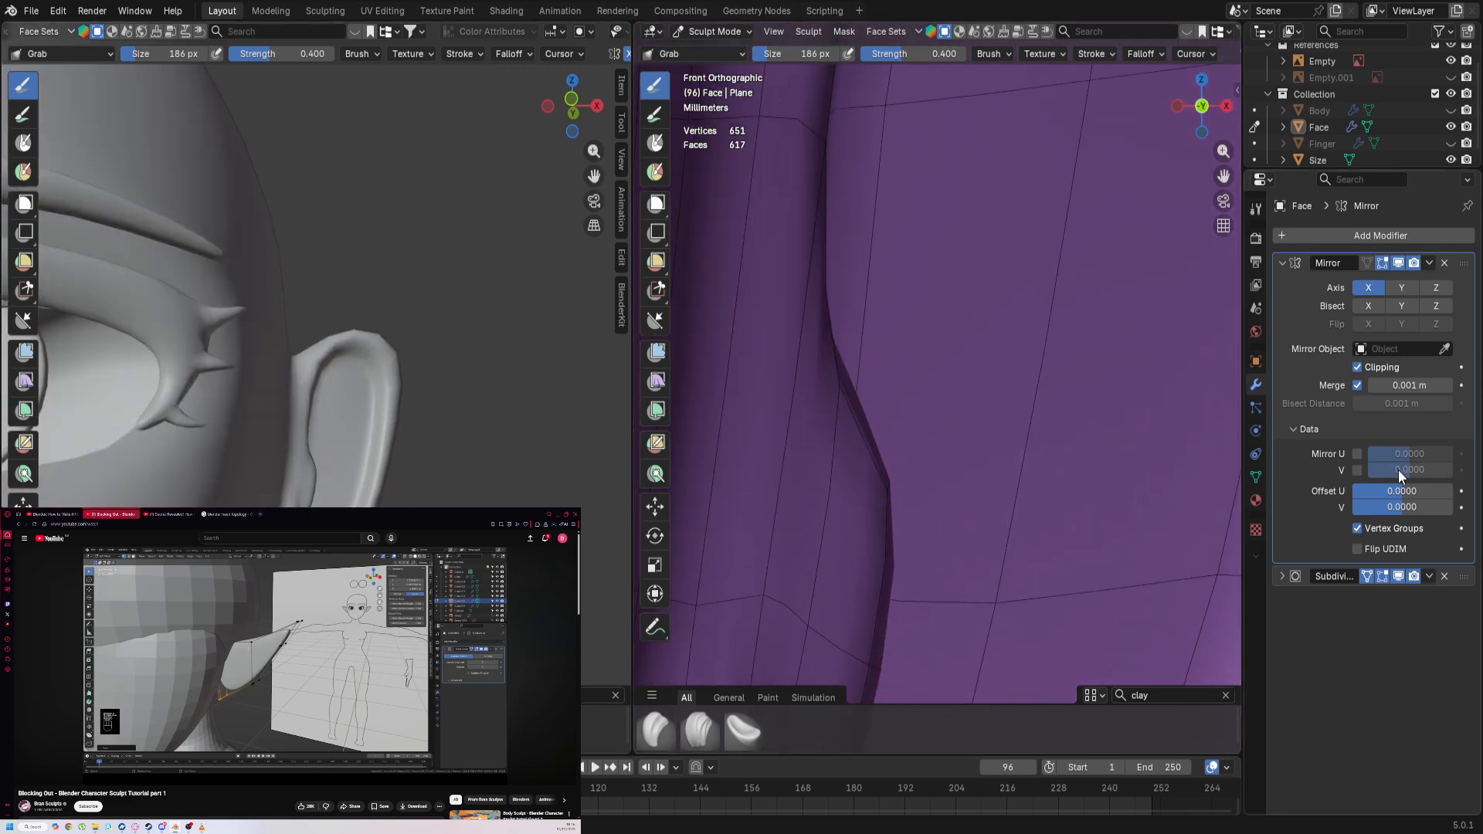
click(1398, 576)
middle_drag(927, 402, 872, 373)
mouse_move(916, 369)
mouse_down()
mouse_move(938, 447)
mouse_move(897, 421)
mouse_move(938, 445)
mouse_up()
scroll(933, 487, down, 3)
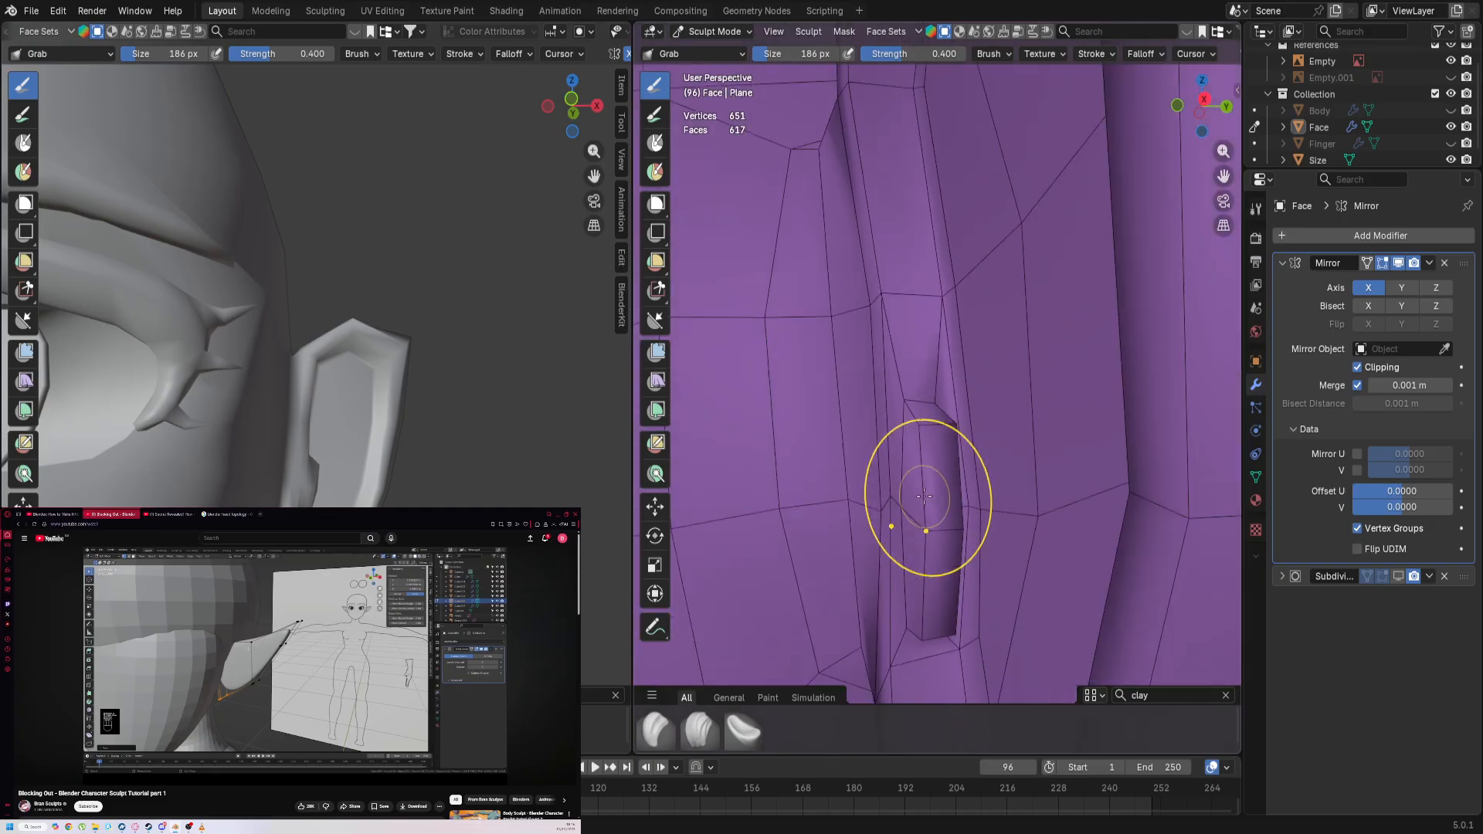
mouse_move(922, 496)
middle_down()
mouse_move(979, 489)
mouse_move(993, 524)
middle_up()
drag(878, 421, 871, 445)
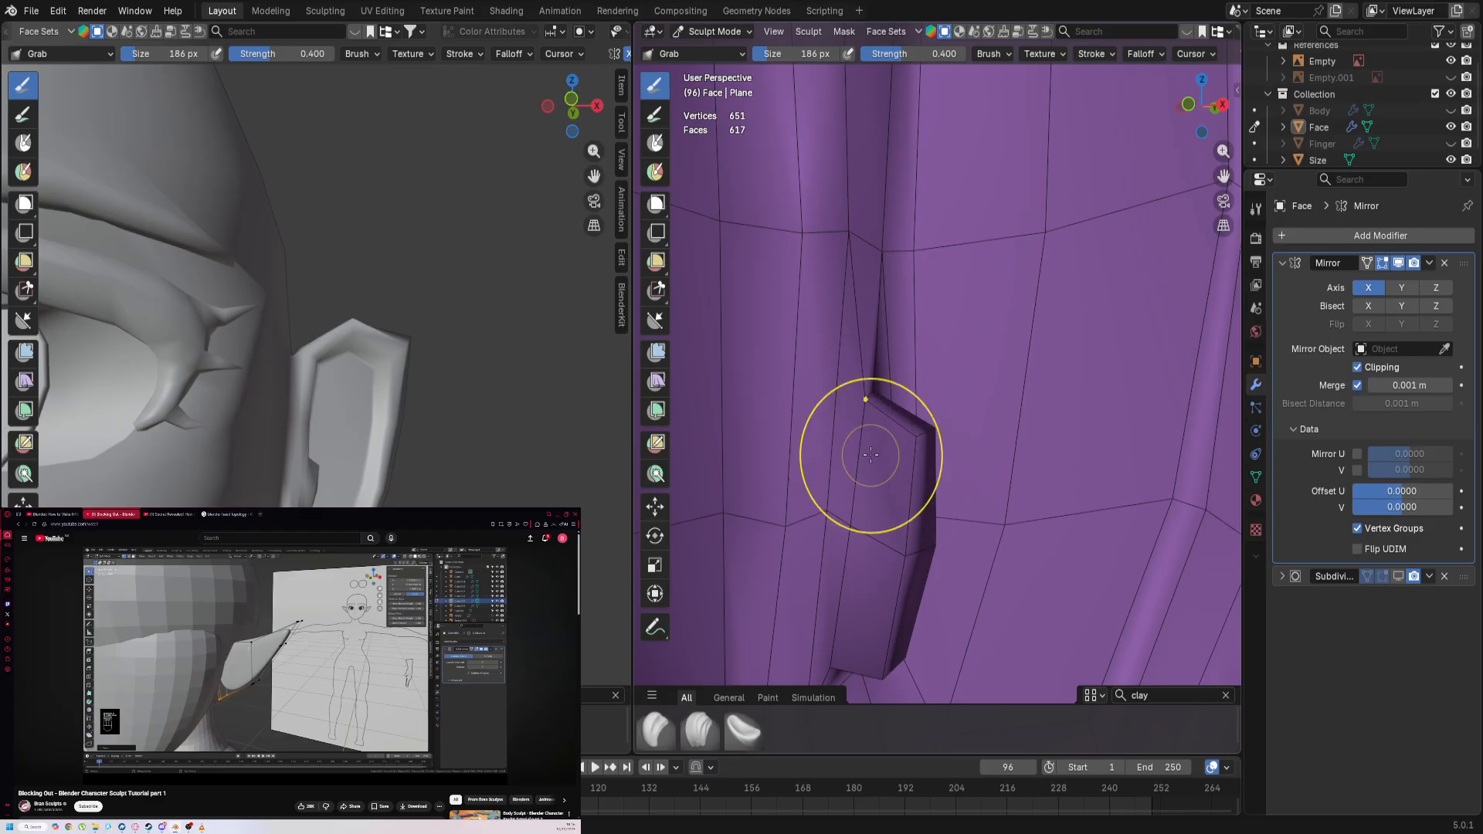
Step: Return to Edit Mode, select the two end faces of the flap and turn the Subdivision display on
click(1400, 575)
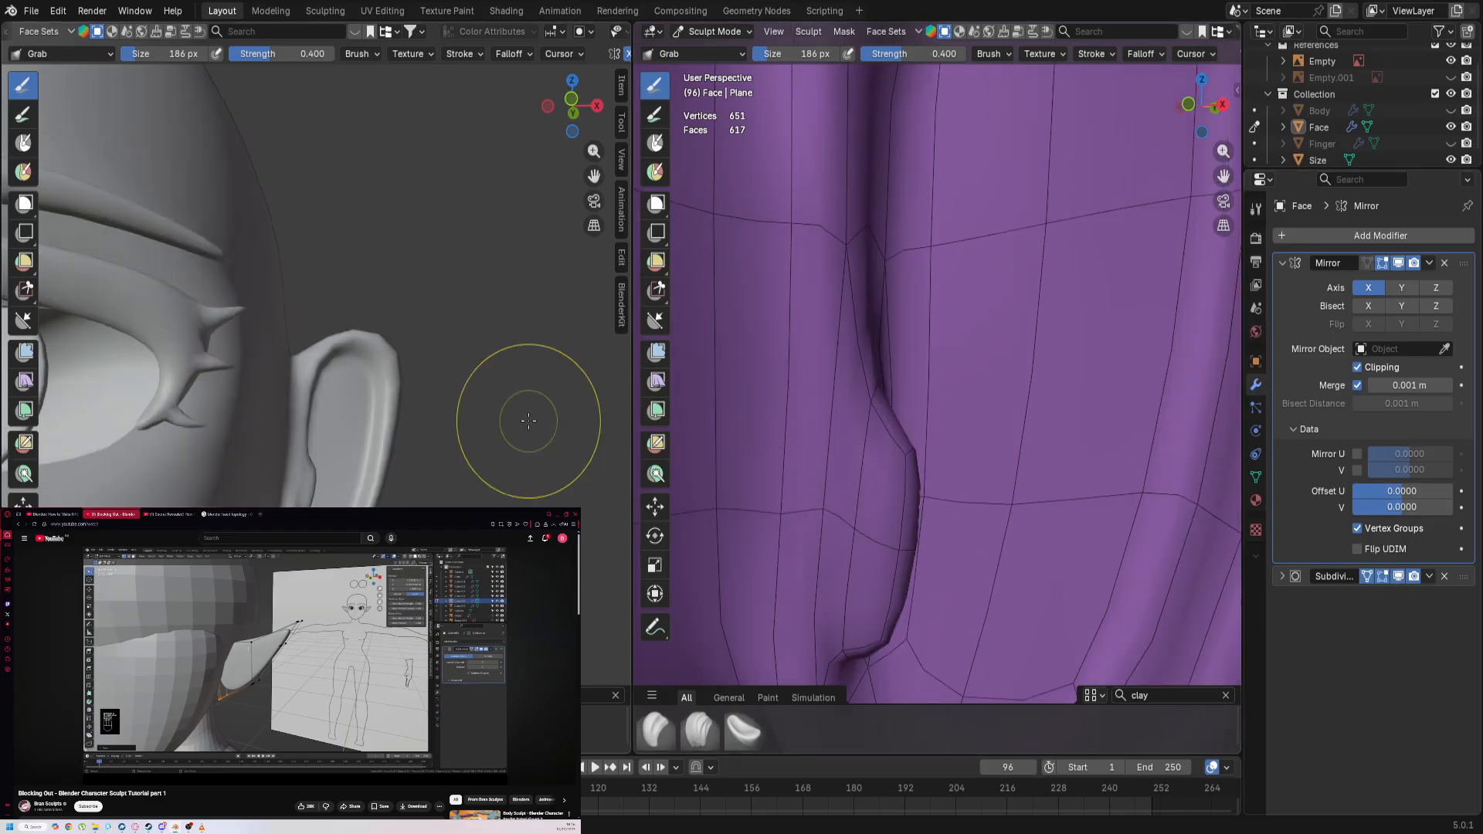
scroll(806, 516, down, 3)
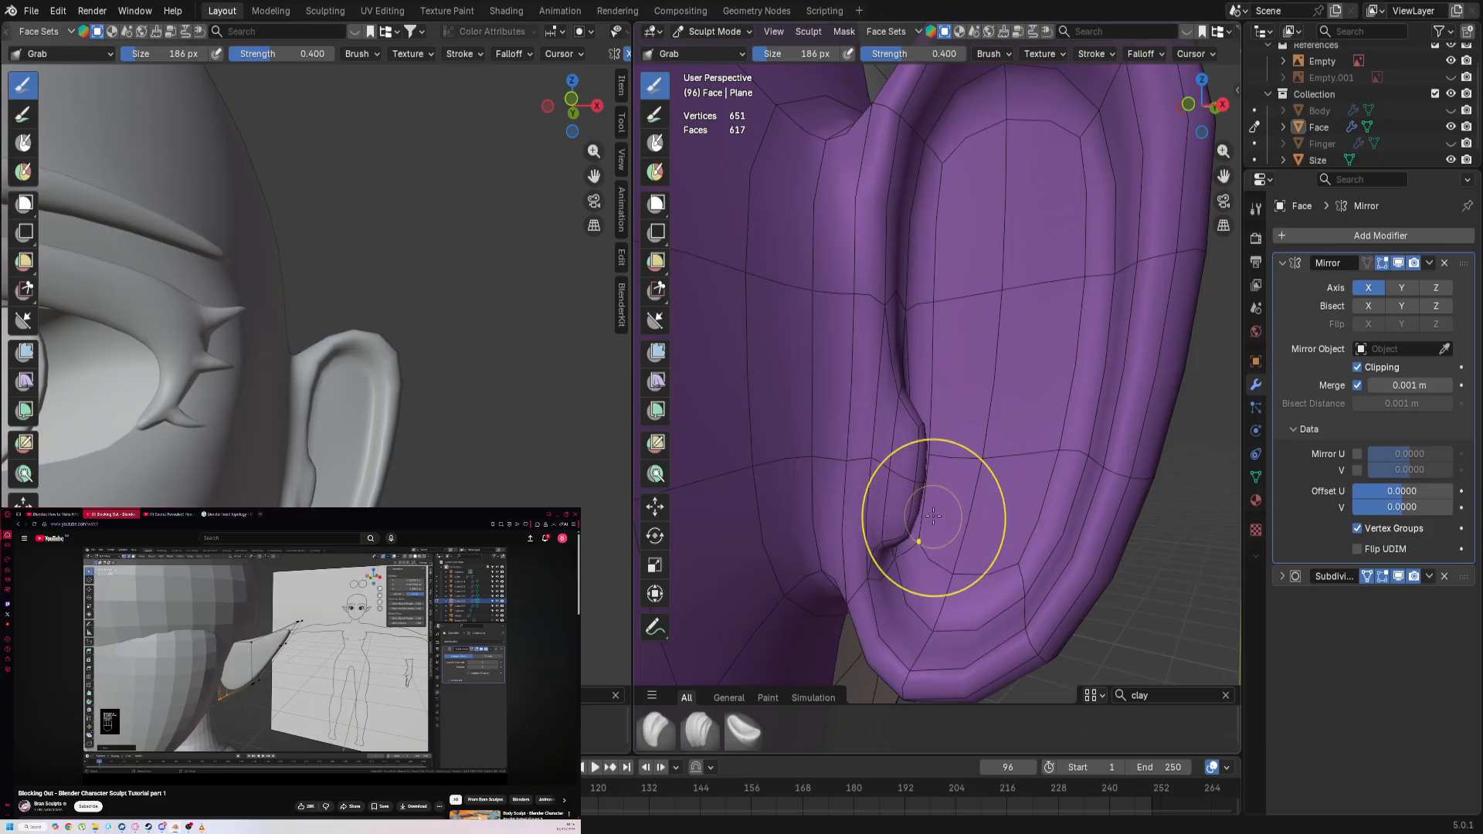
click(1405, 577)
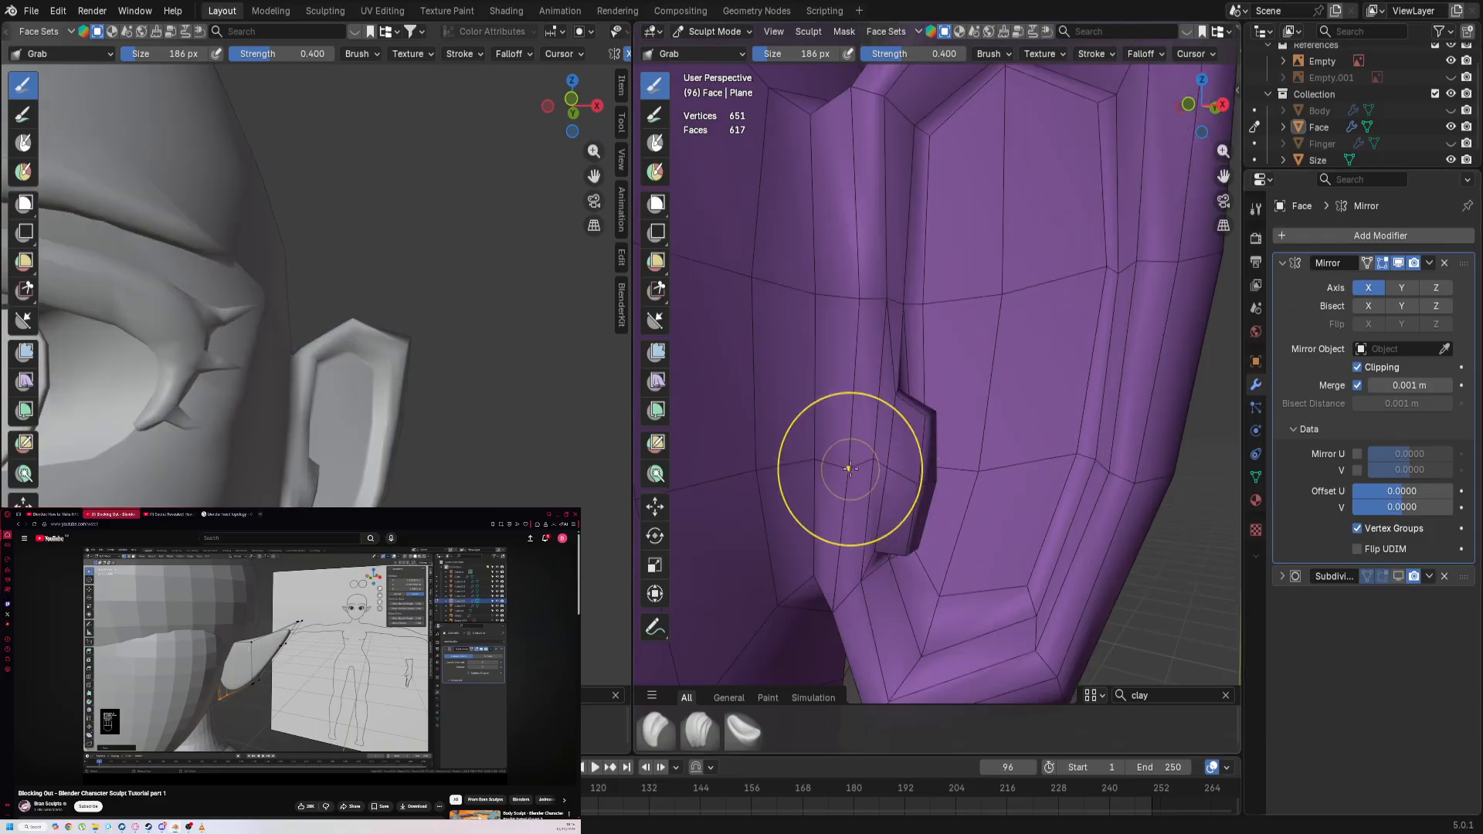
key(Tab)
click(933, 477)
shift+click(925, 523)
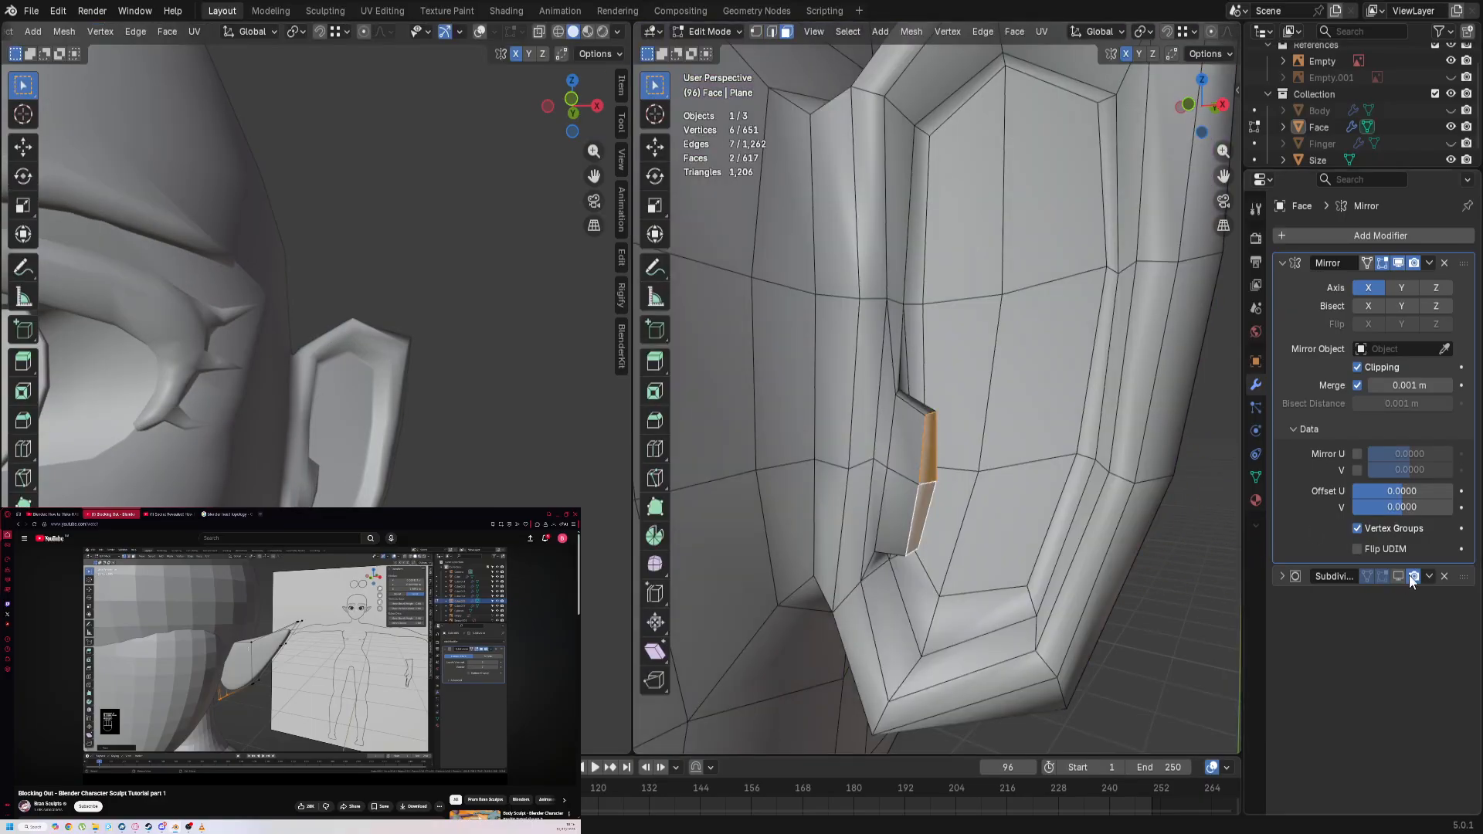
click(1400, 578)
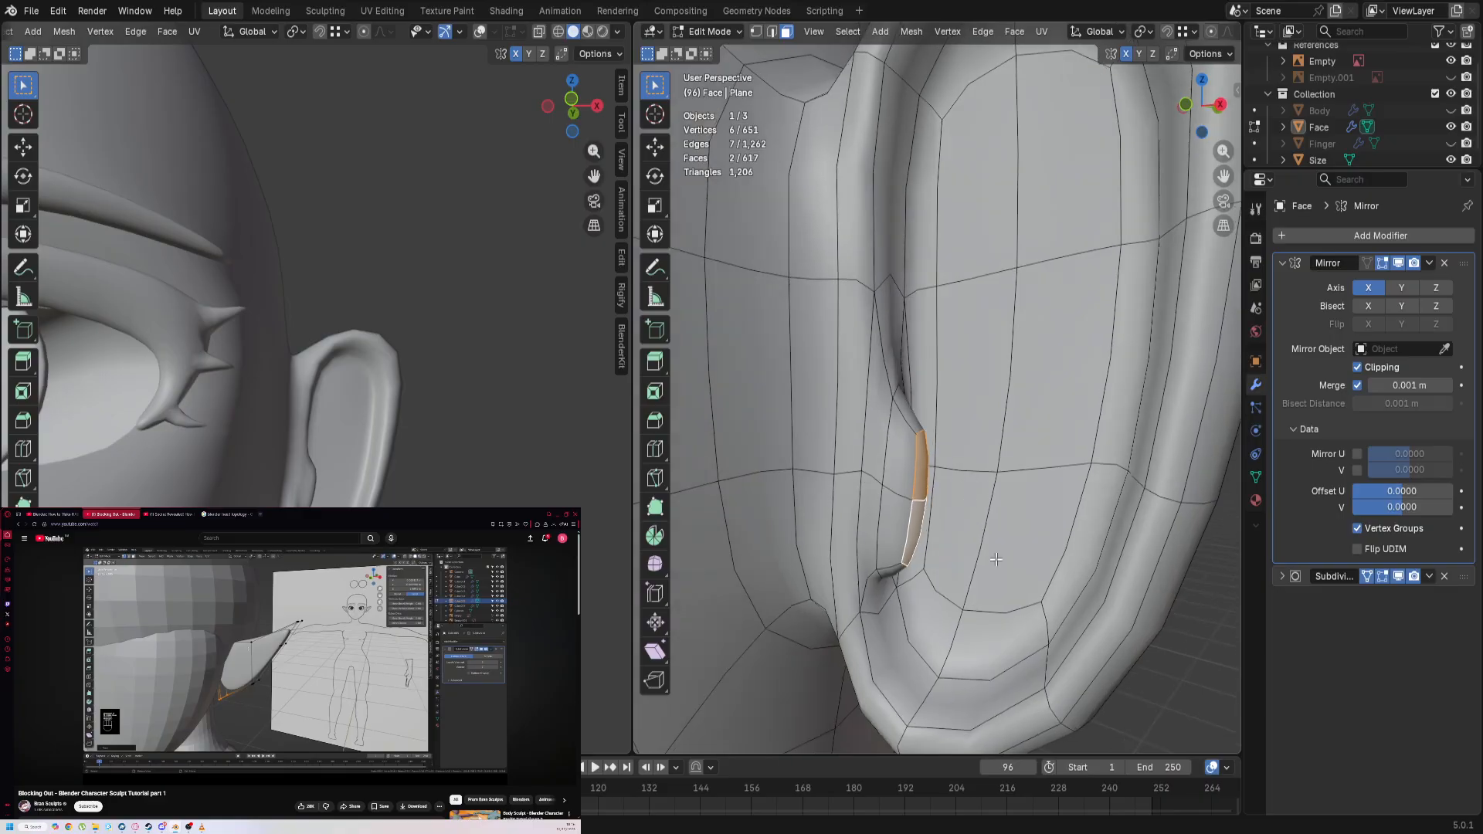
Step: Try an inset of about 0.026 m on the flap's two end faces
key(i)
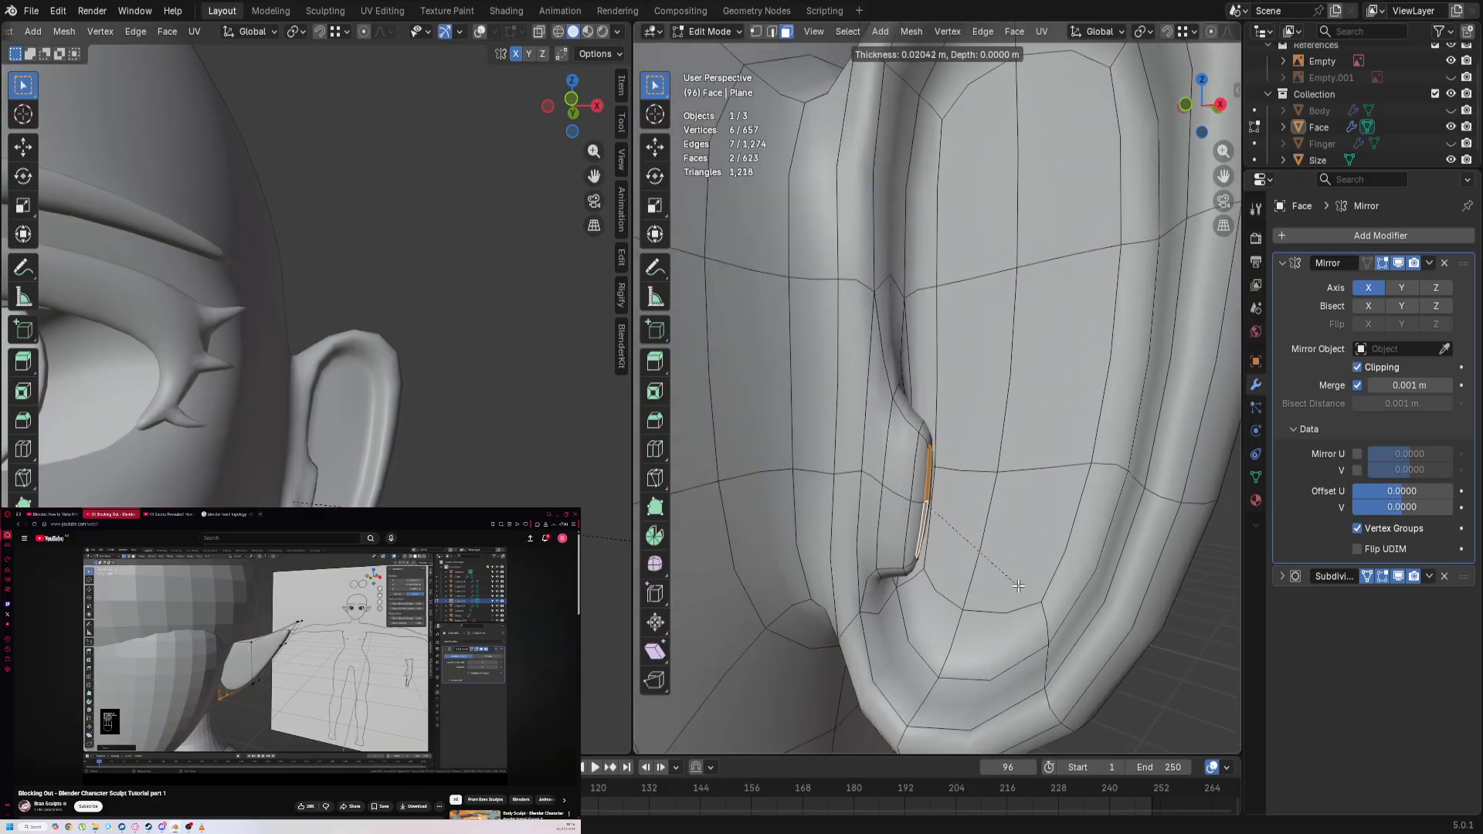
click(1024, 580)
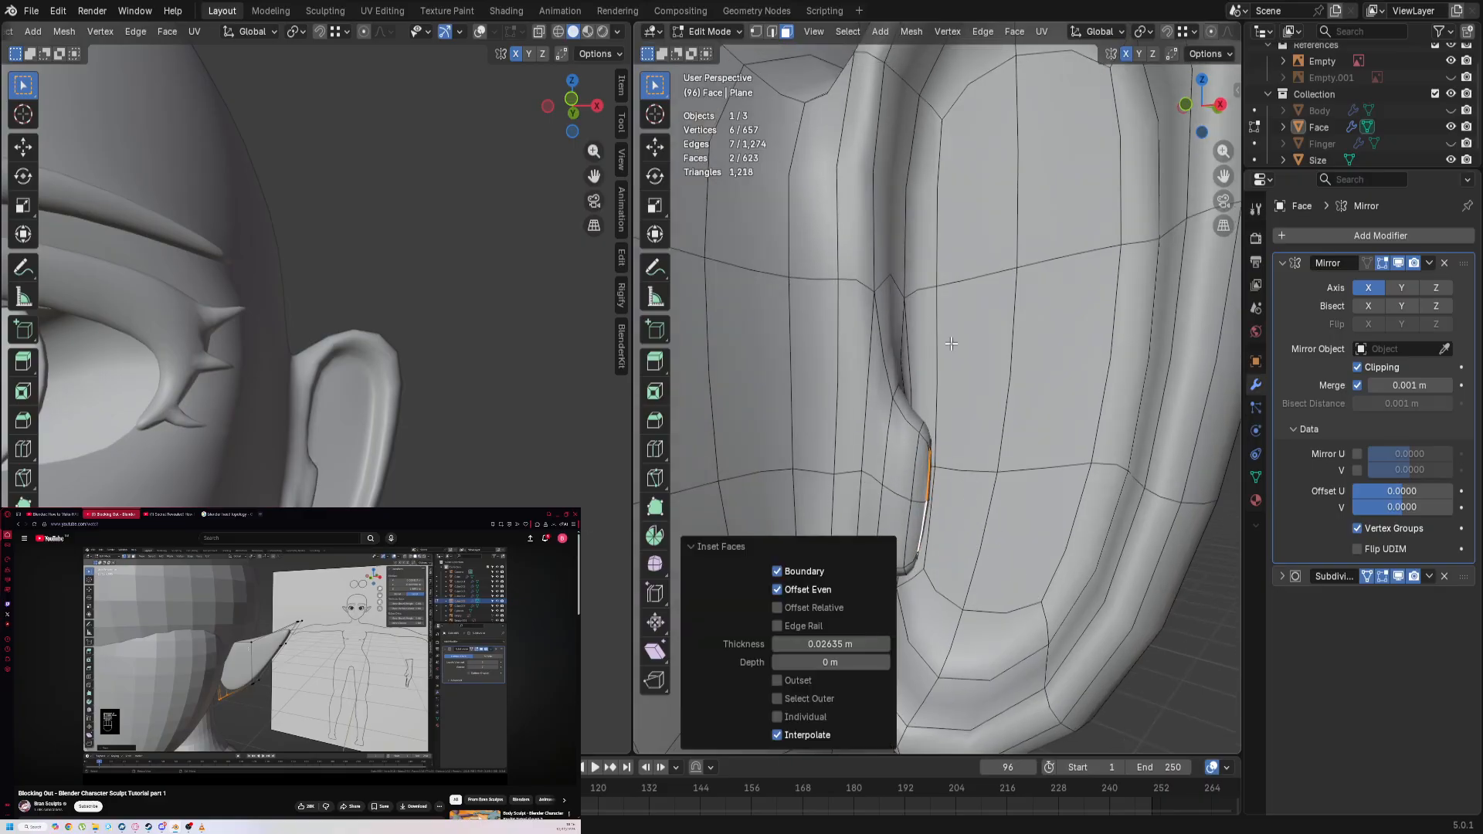
key(ctrl+z)
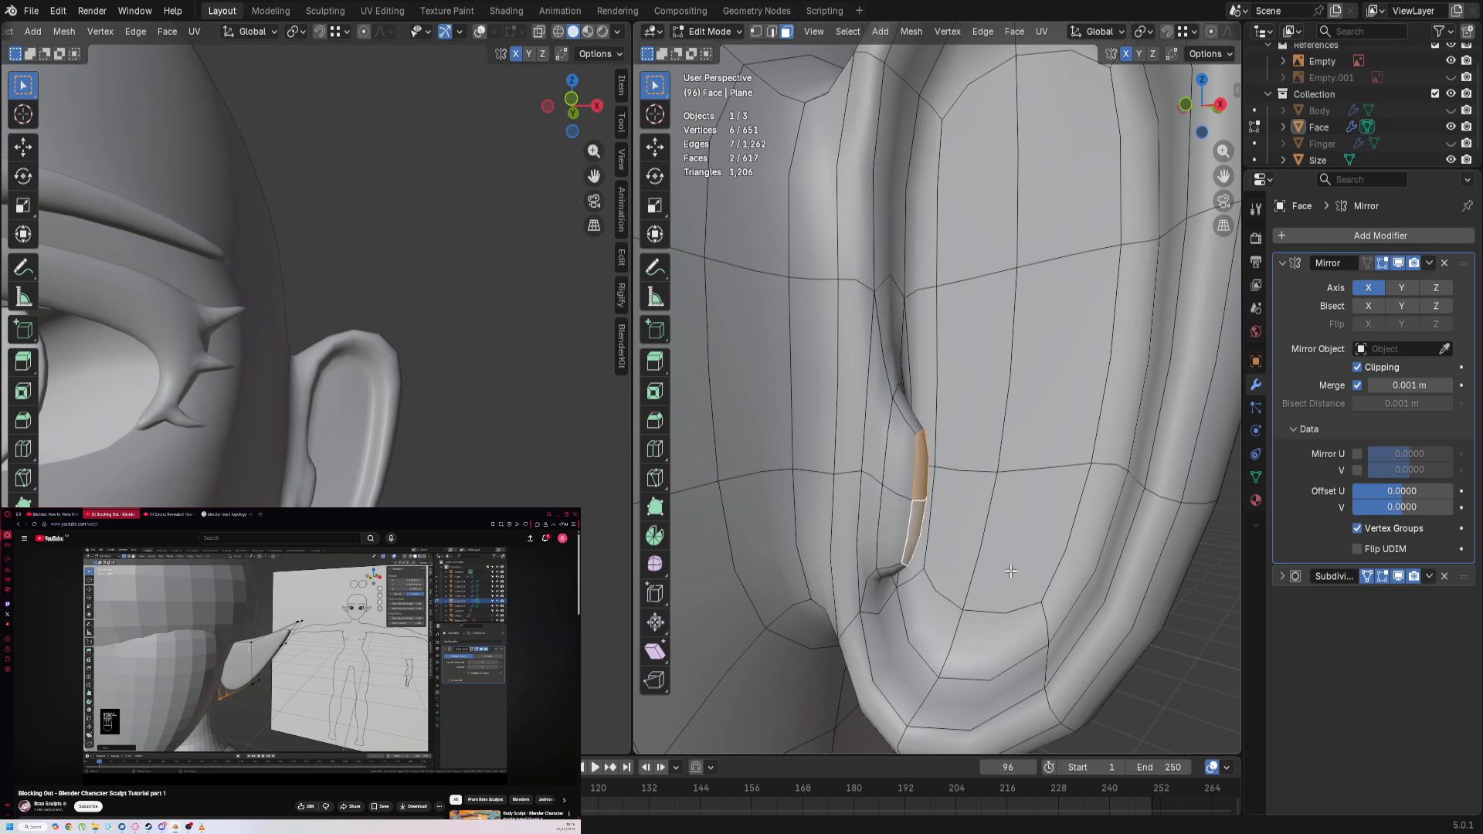
Step: Extrude the flap's two end faces about 0.0028 m along their normals and scale them to about 0.447
key(e)
click(1056, 585)
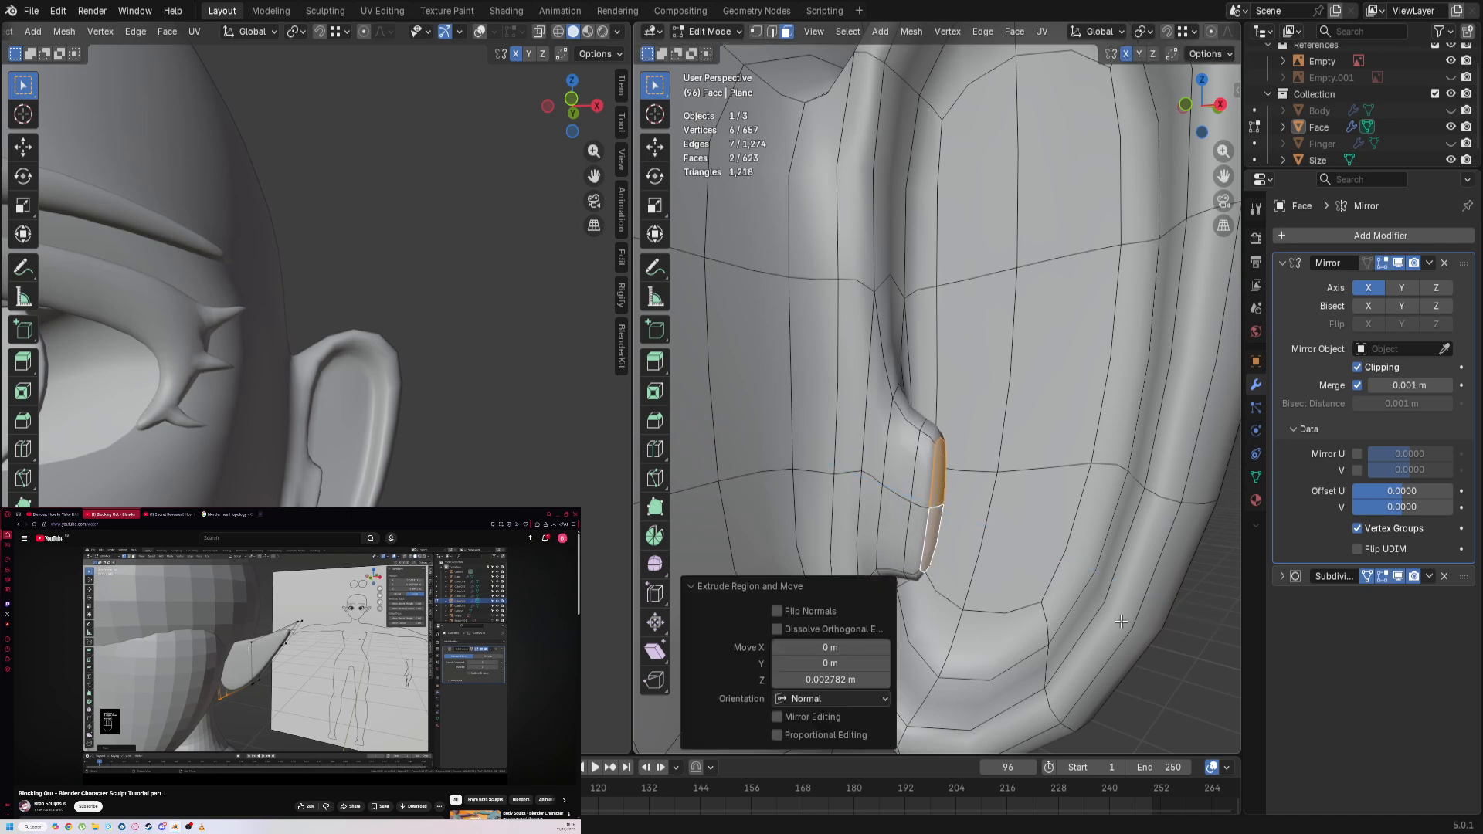
key(s)
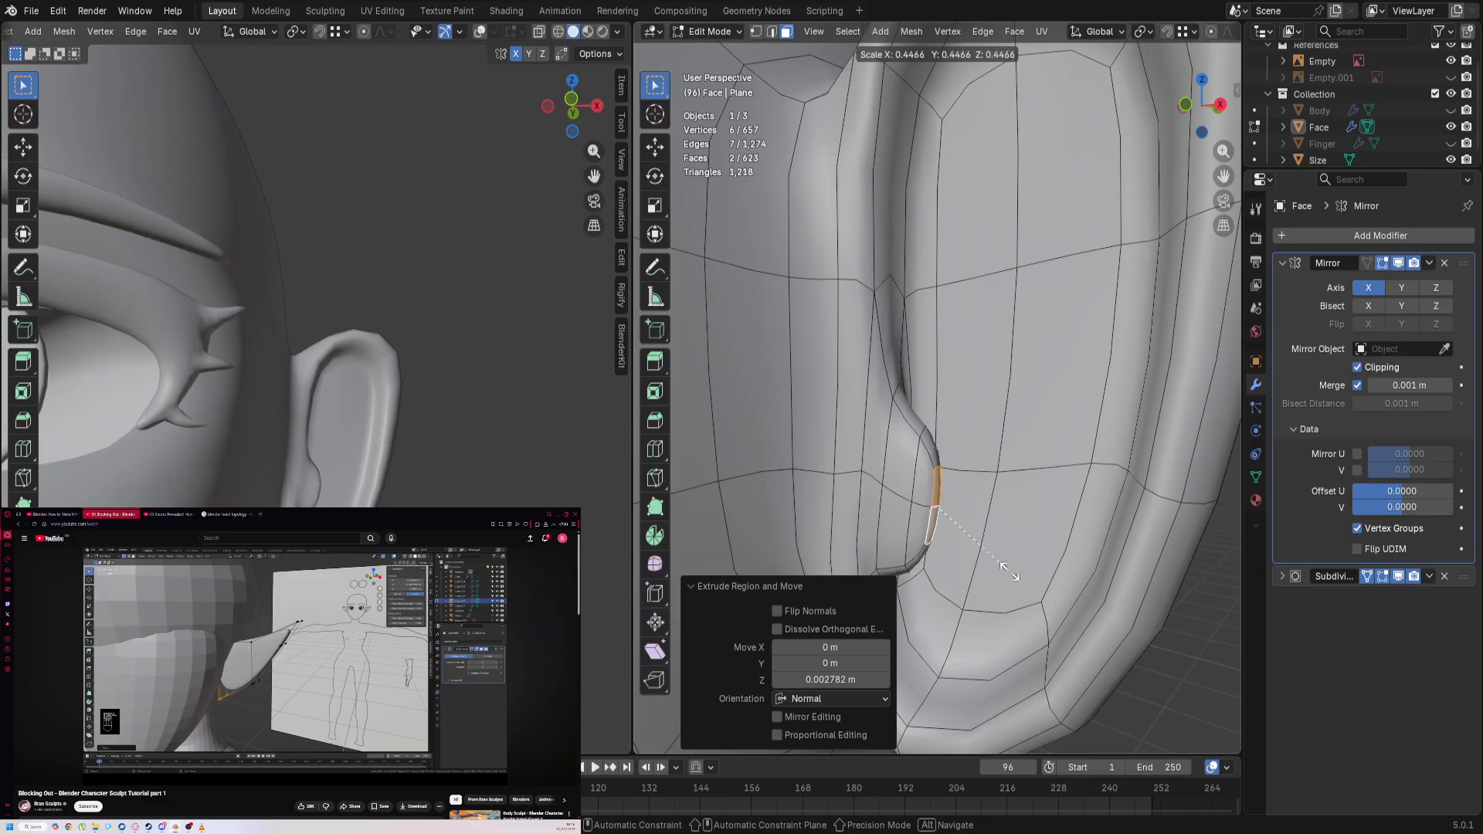
click(1004, 573)
key(KP_1)
key(g)
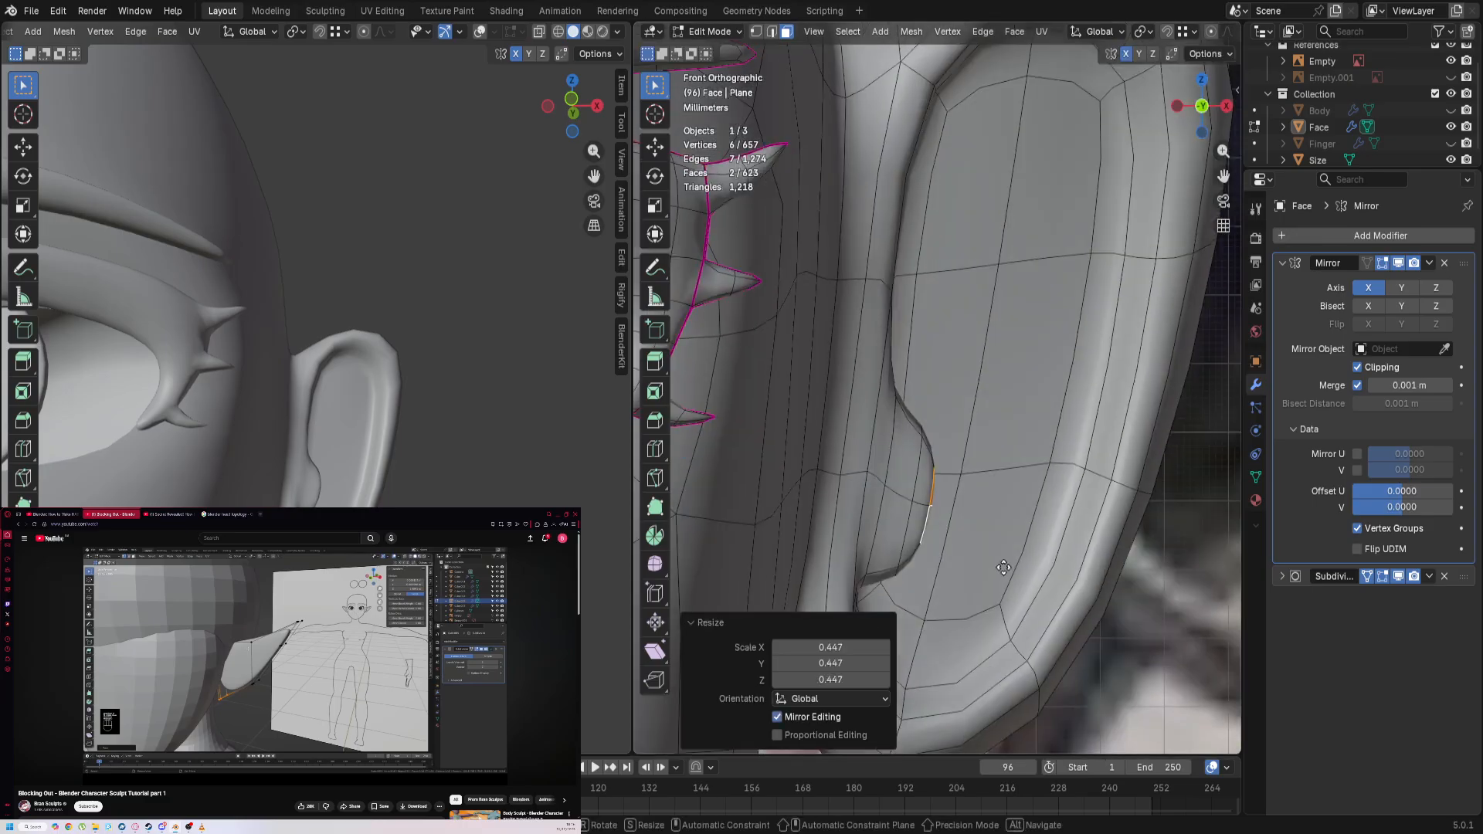
click(1003, 567)
Step: Turn off the Subdivision display, merge the flap's two end faces at their center, and turn the display on again
click(1394, 578)
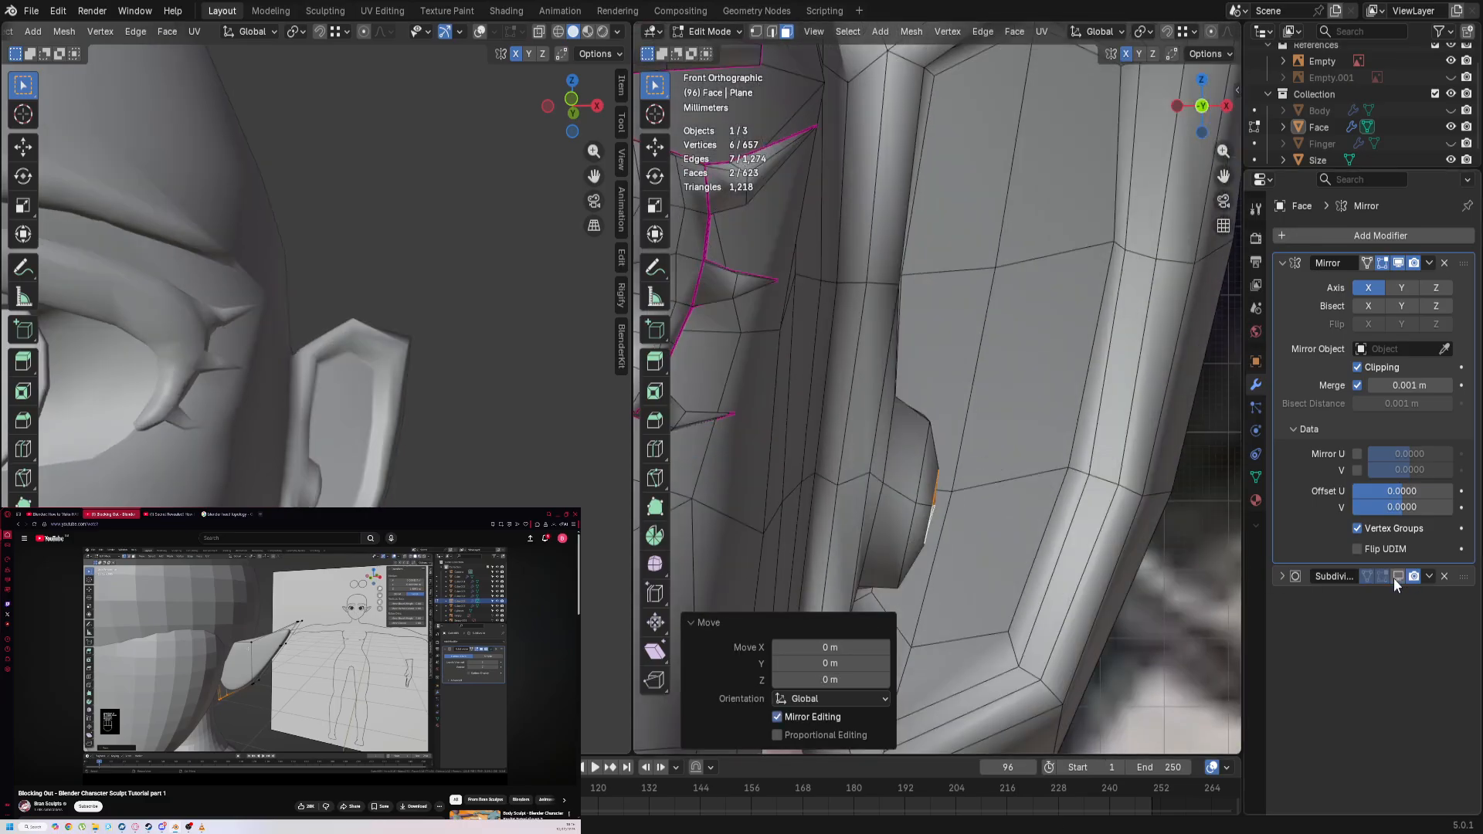
middle_drag(1025, 485, 867, 438)
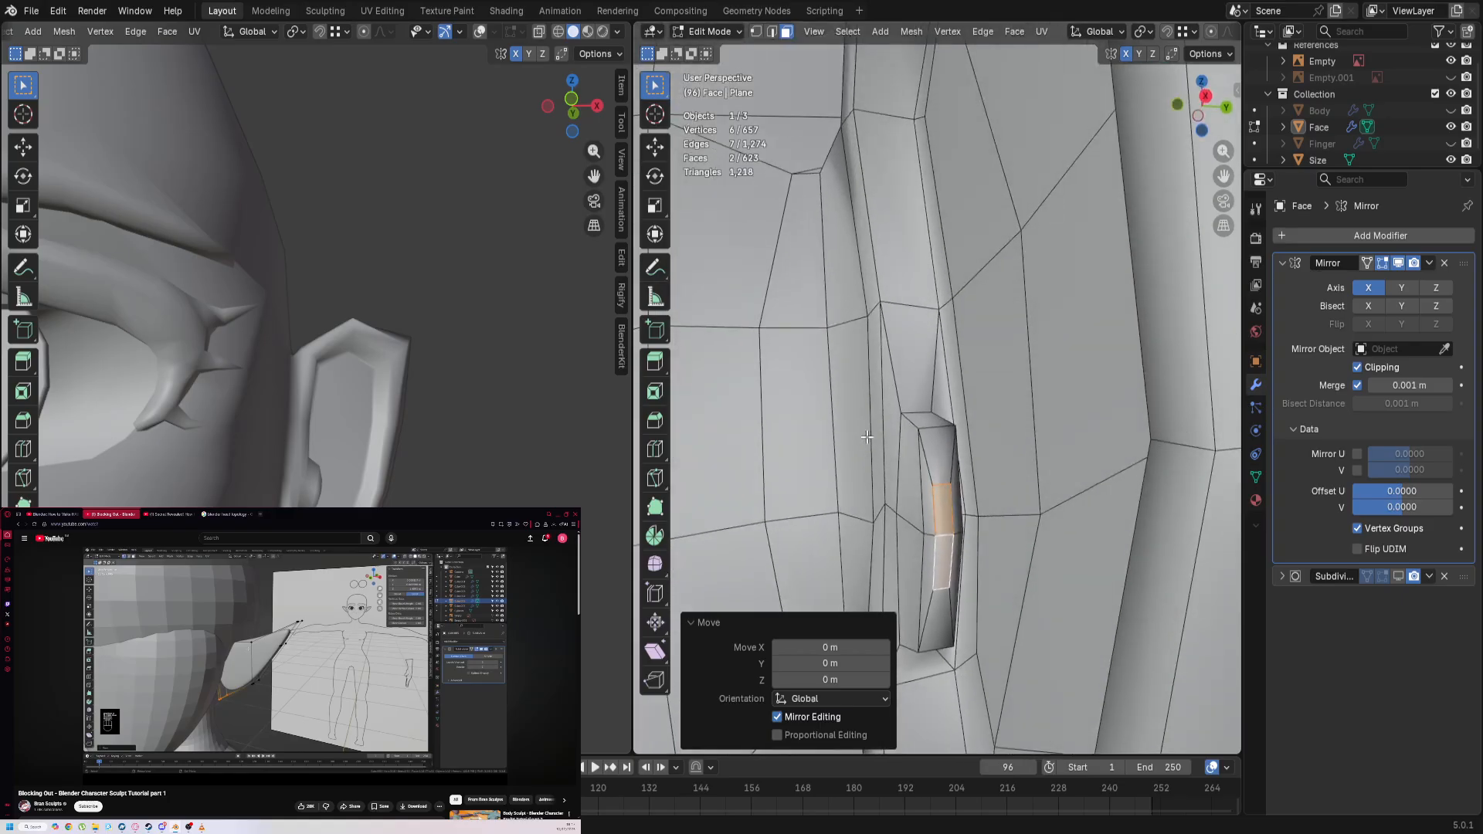
key(m)
click(930, 541)
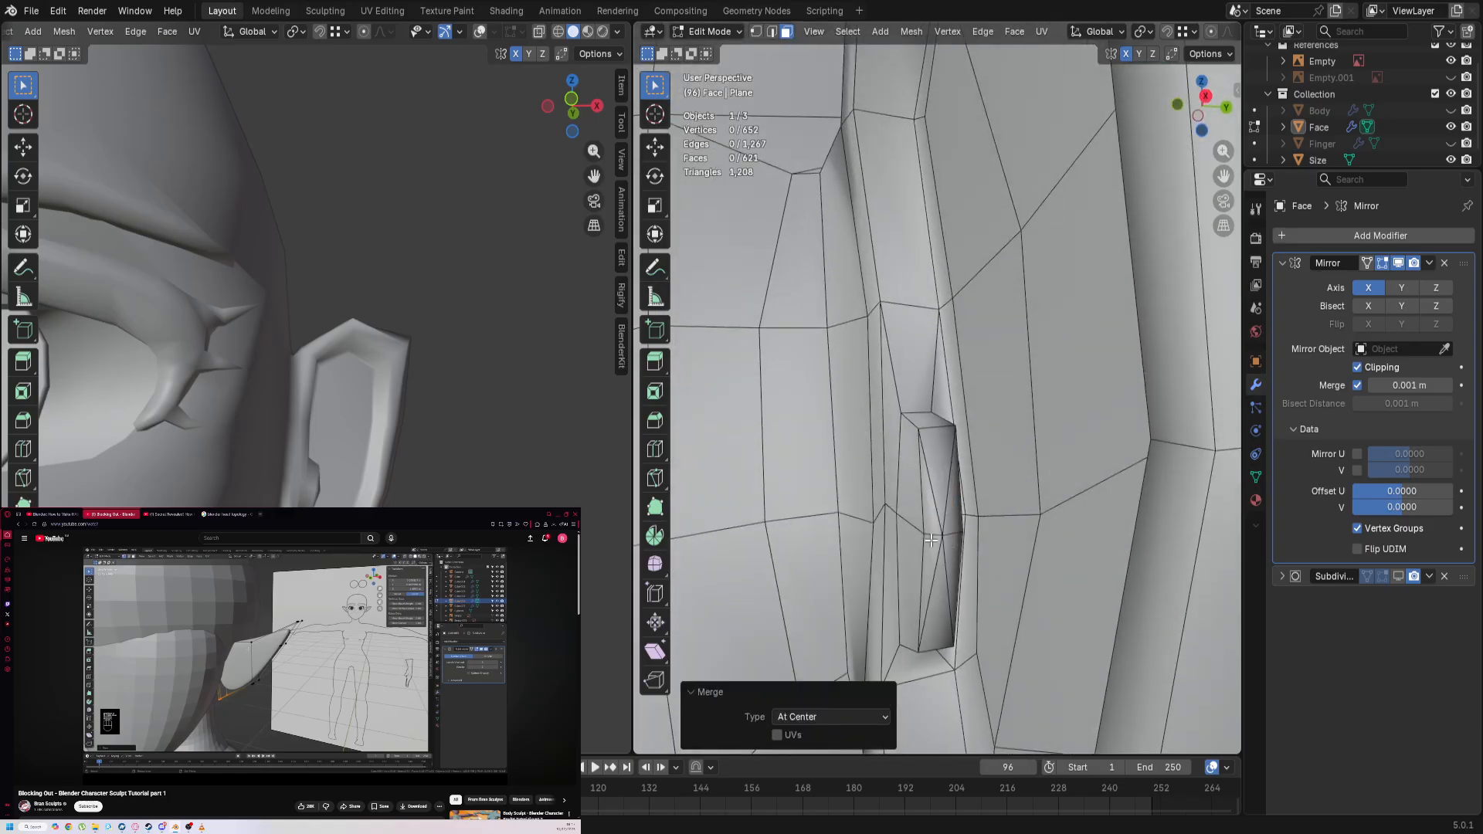
click(1397, 577)
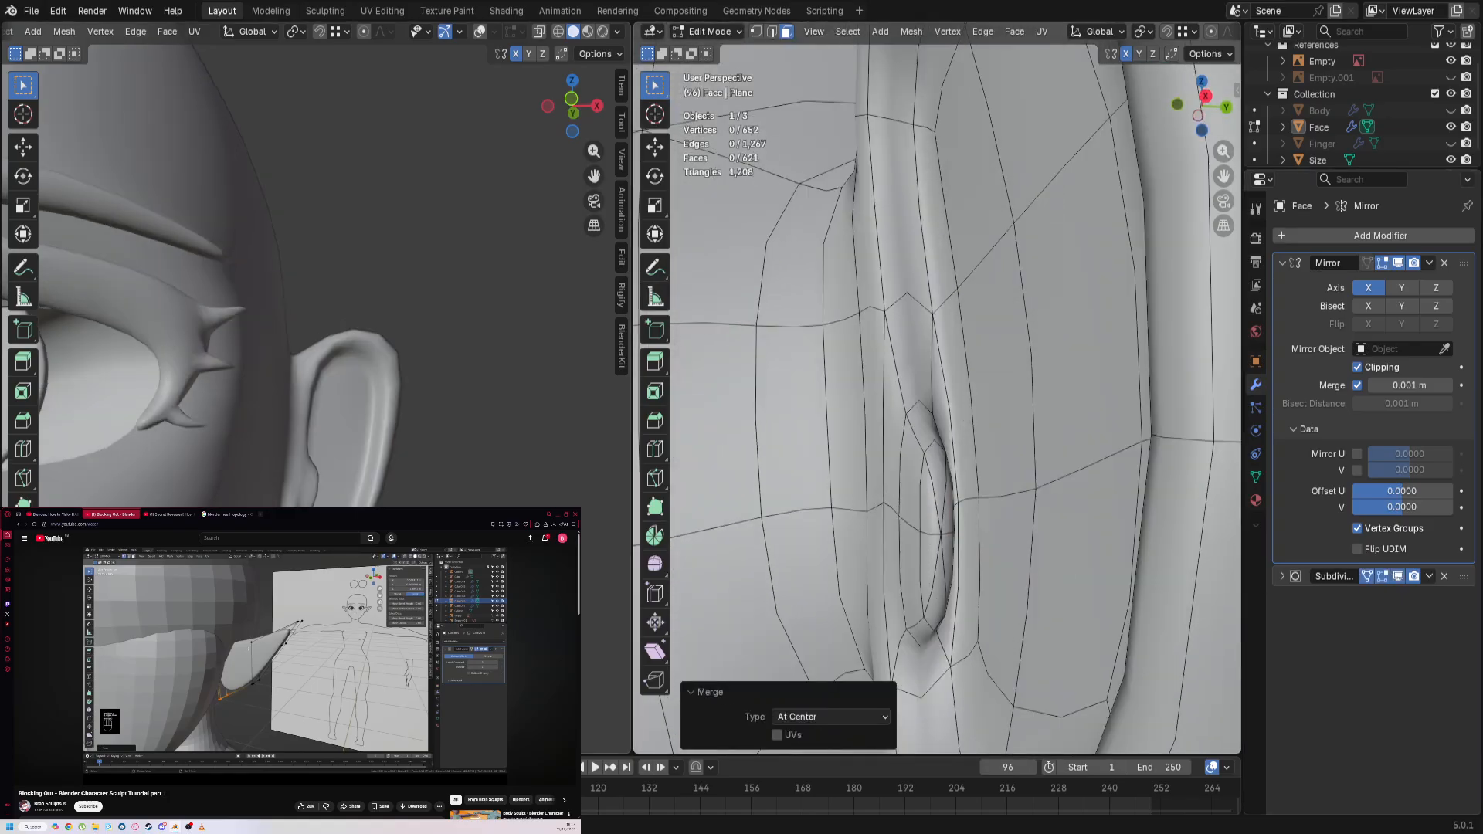
Step: From the front view, move the flap's merged tip vertex about 0.0016 m outward and shift its upper rim edge slightly down and inward
key(KP_1)
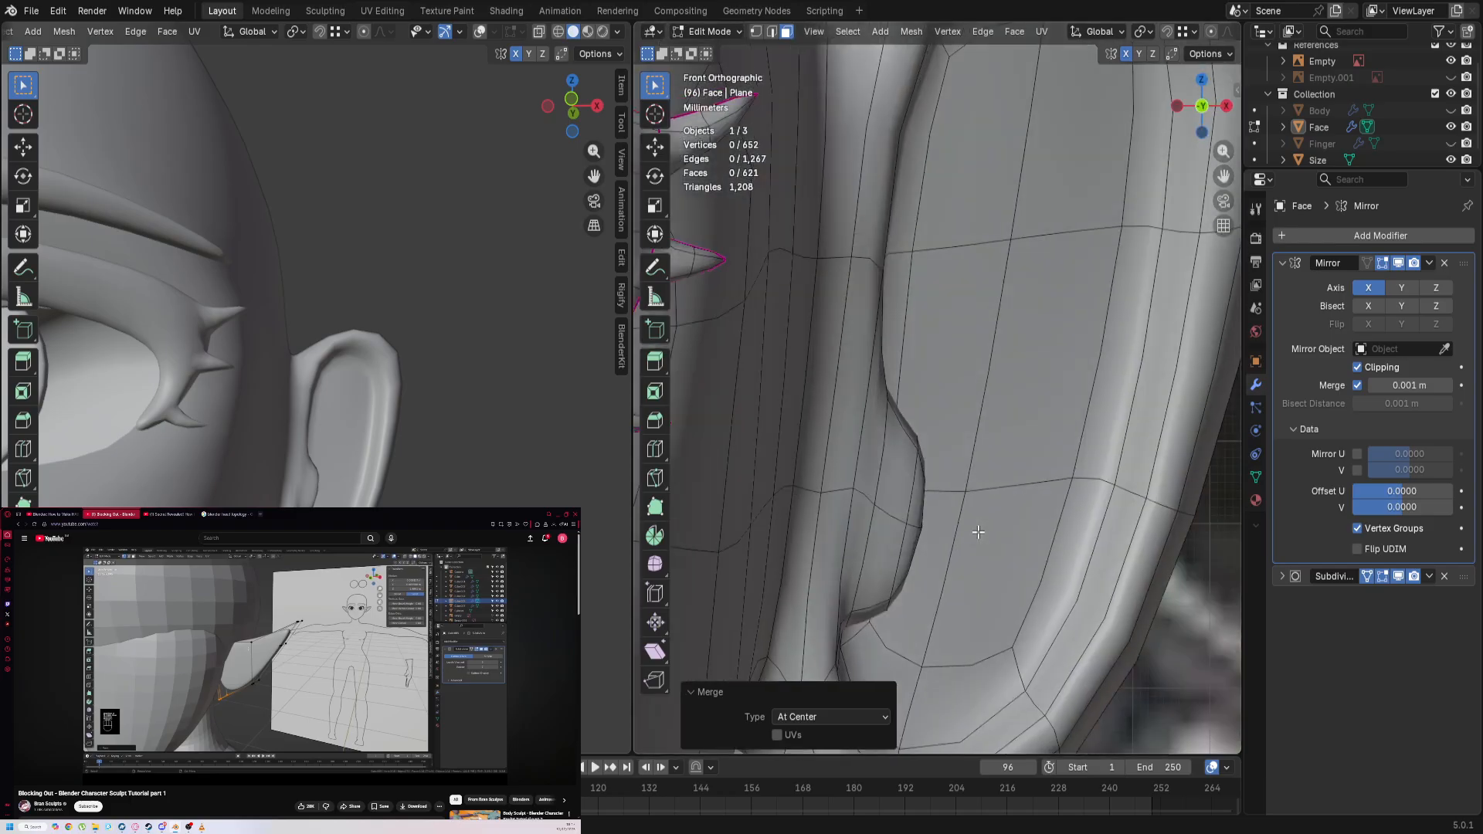
key(1)
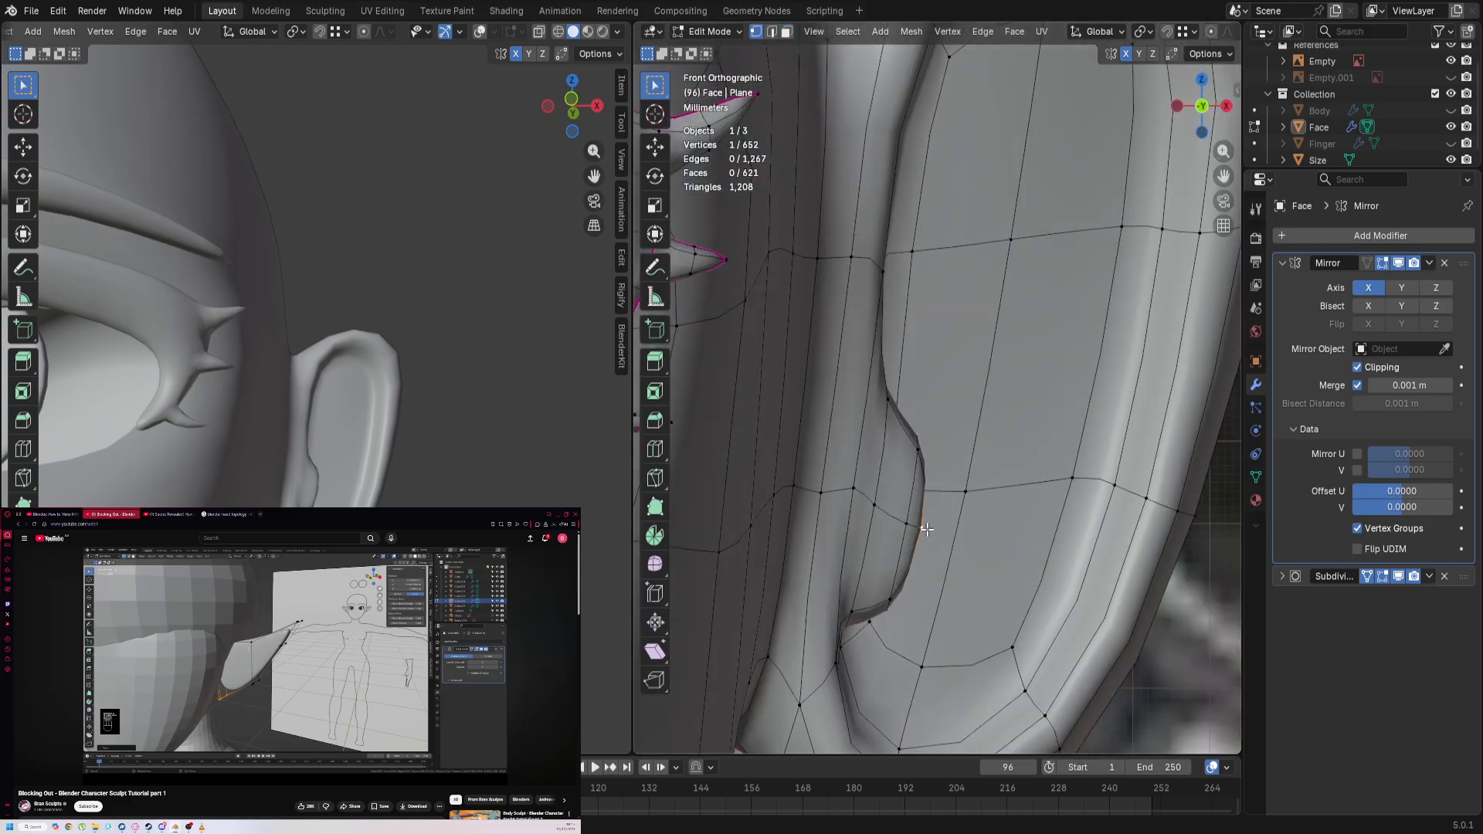
key(h)
key(ctrl+z)
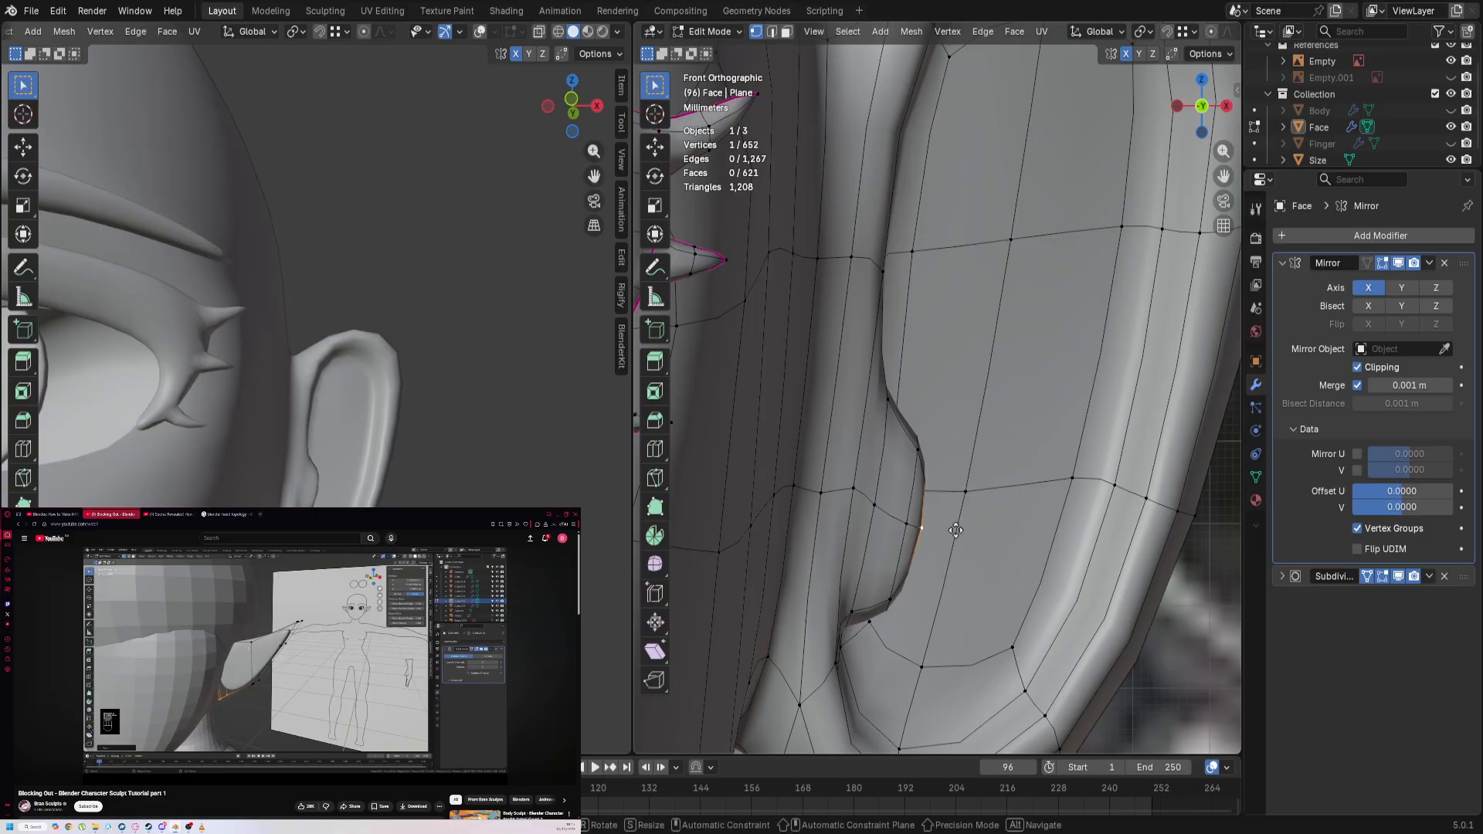
key(g)
click(1023, 543)
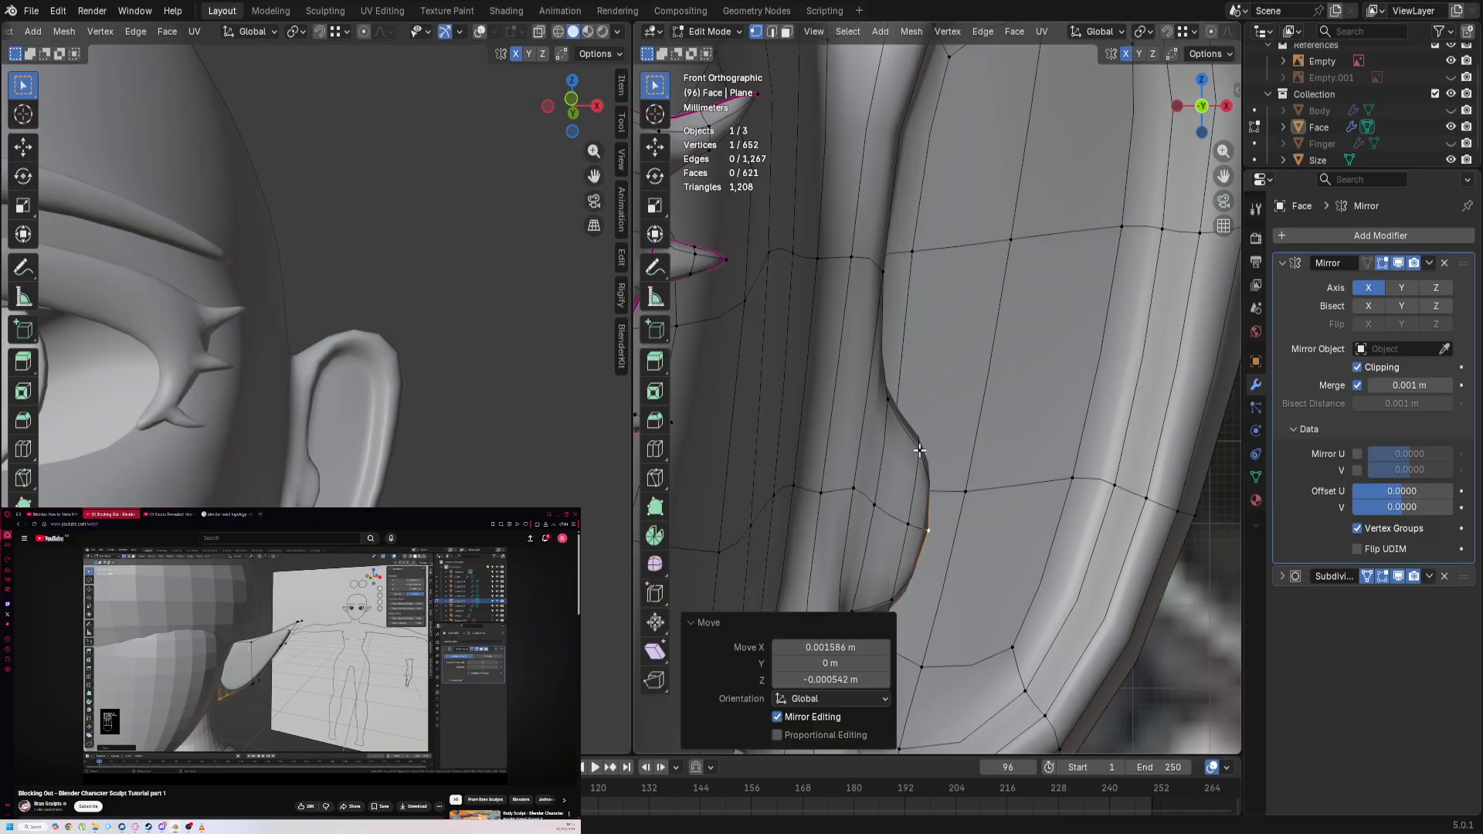
key(2)
key(g)
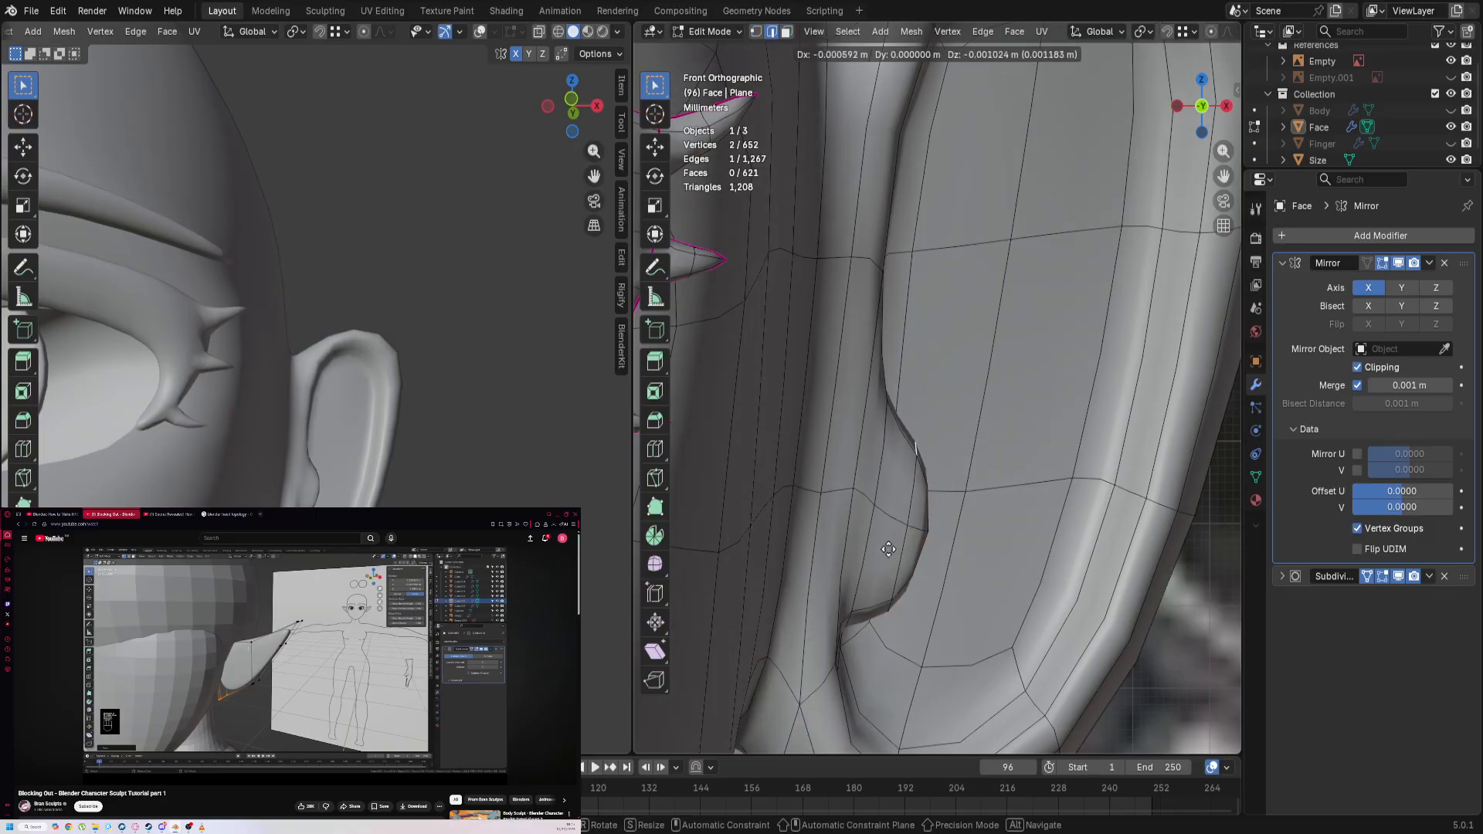
click(839, 576)
Step: With the Subdivision display off, move the flap's upper root edge about 0.0029 m down and 0.0009 m inward, and restore the display
click(887, 405)
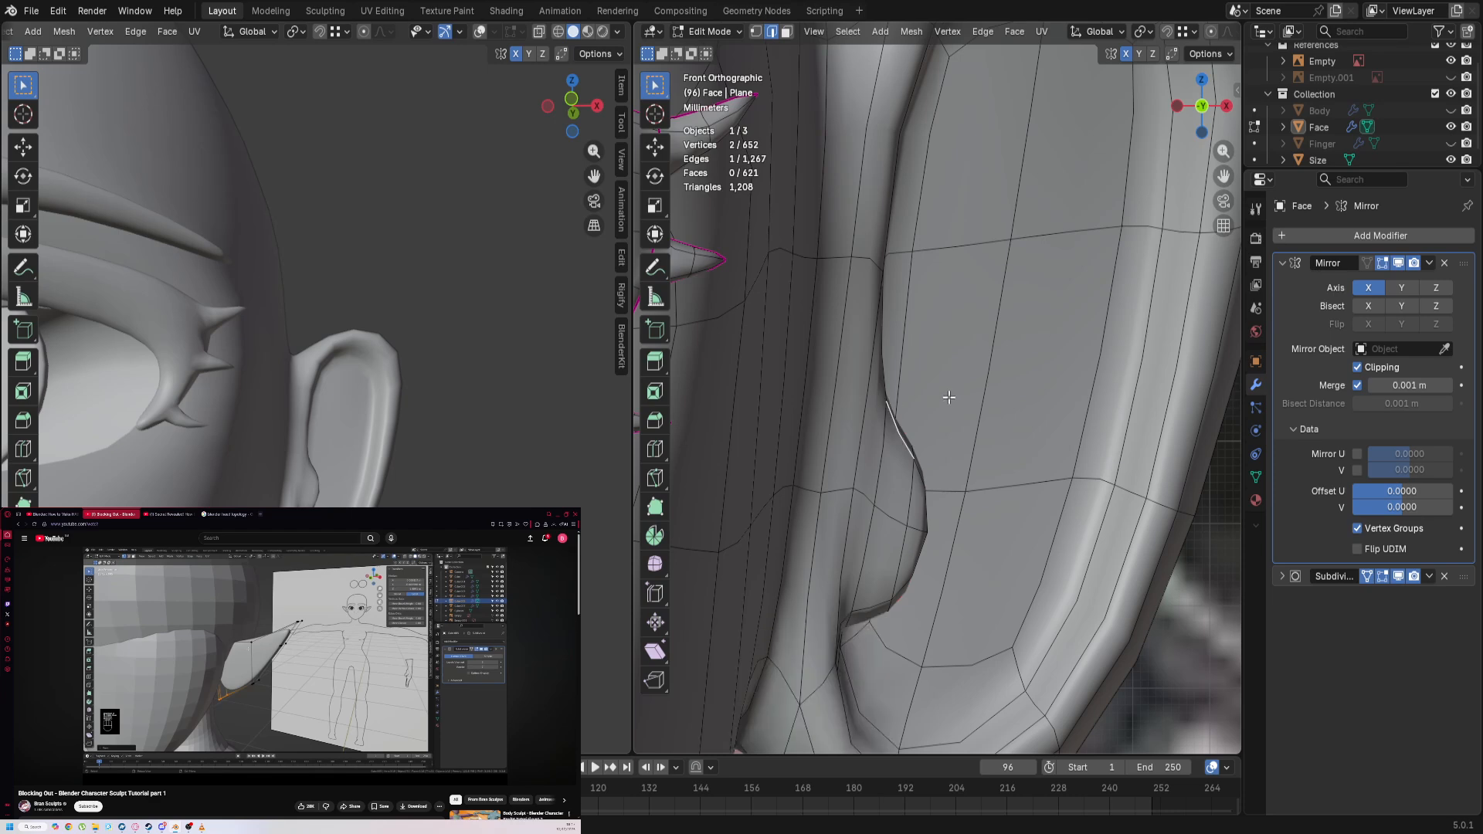
middle_drag(949, 398, 866, 394)
key(KP_1)
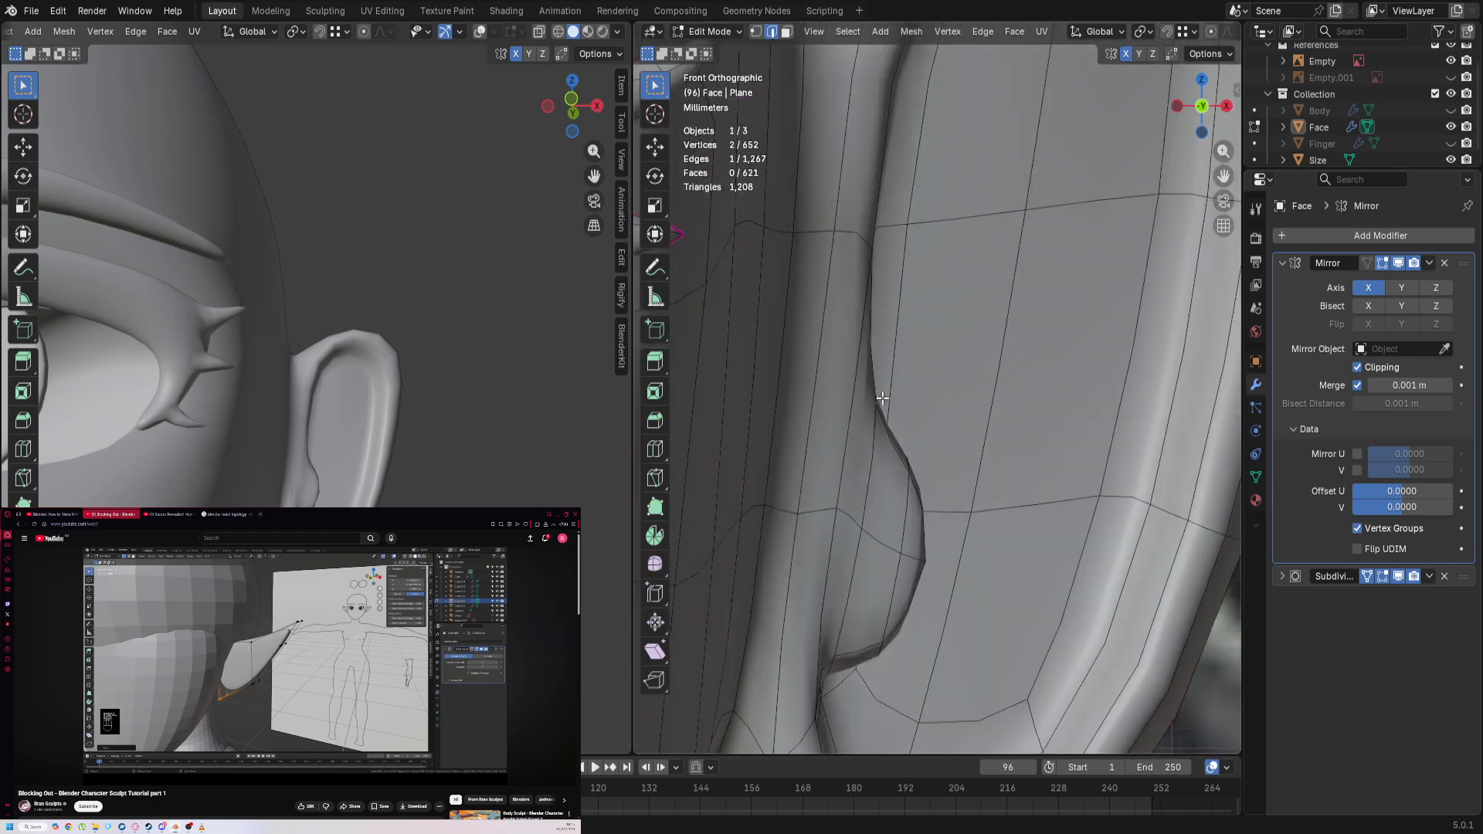
click(1398, 577)
key(g)
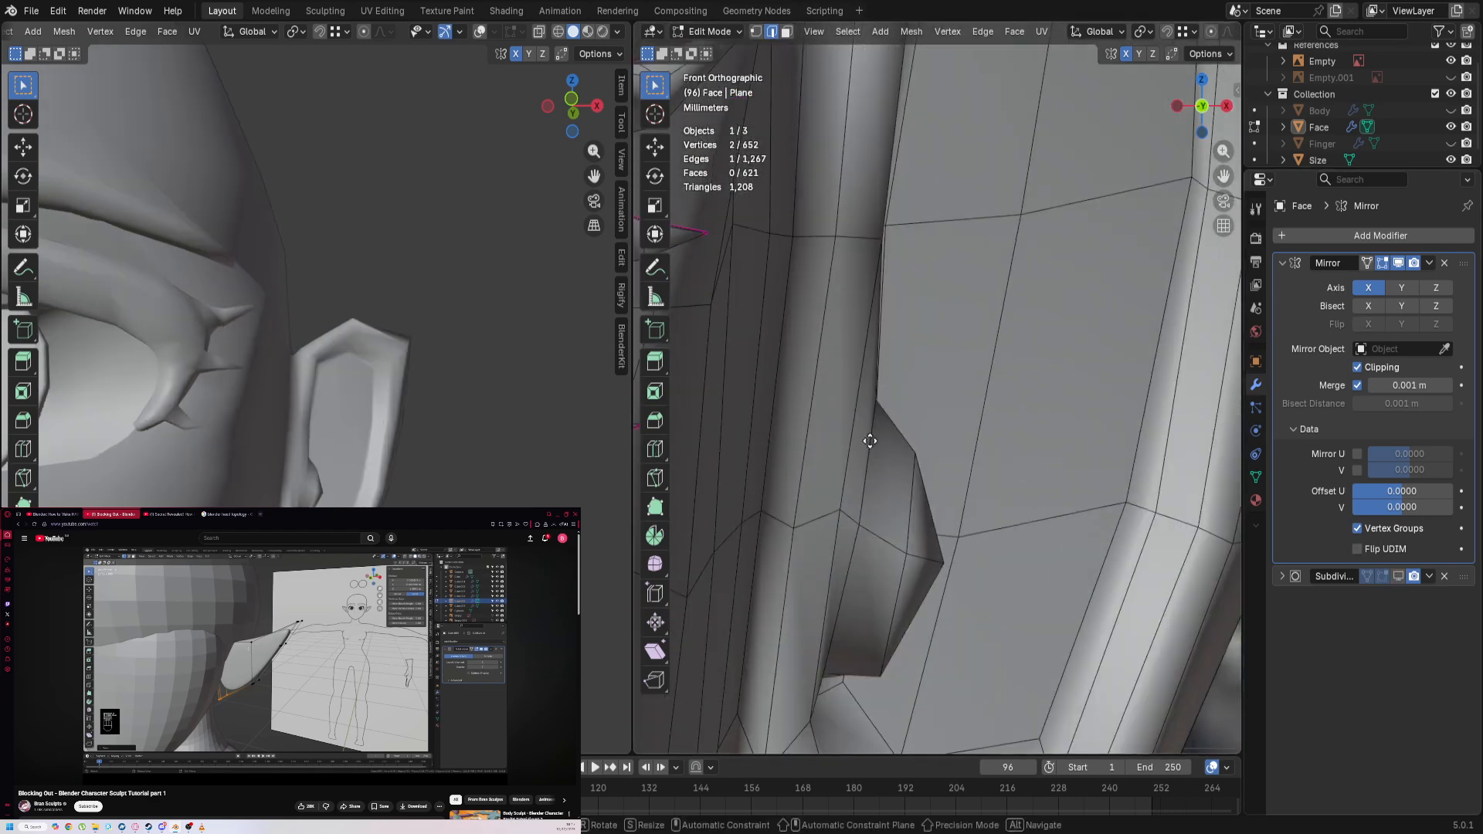
click(823, 669)
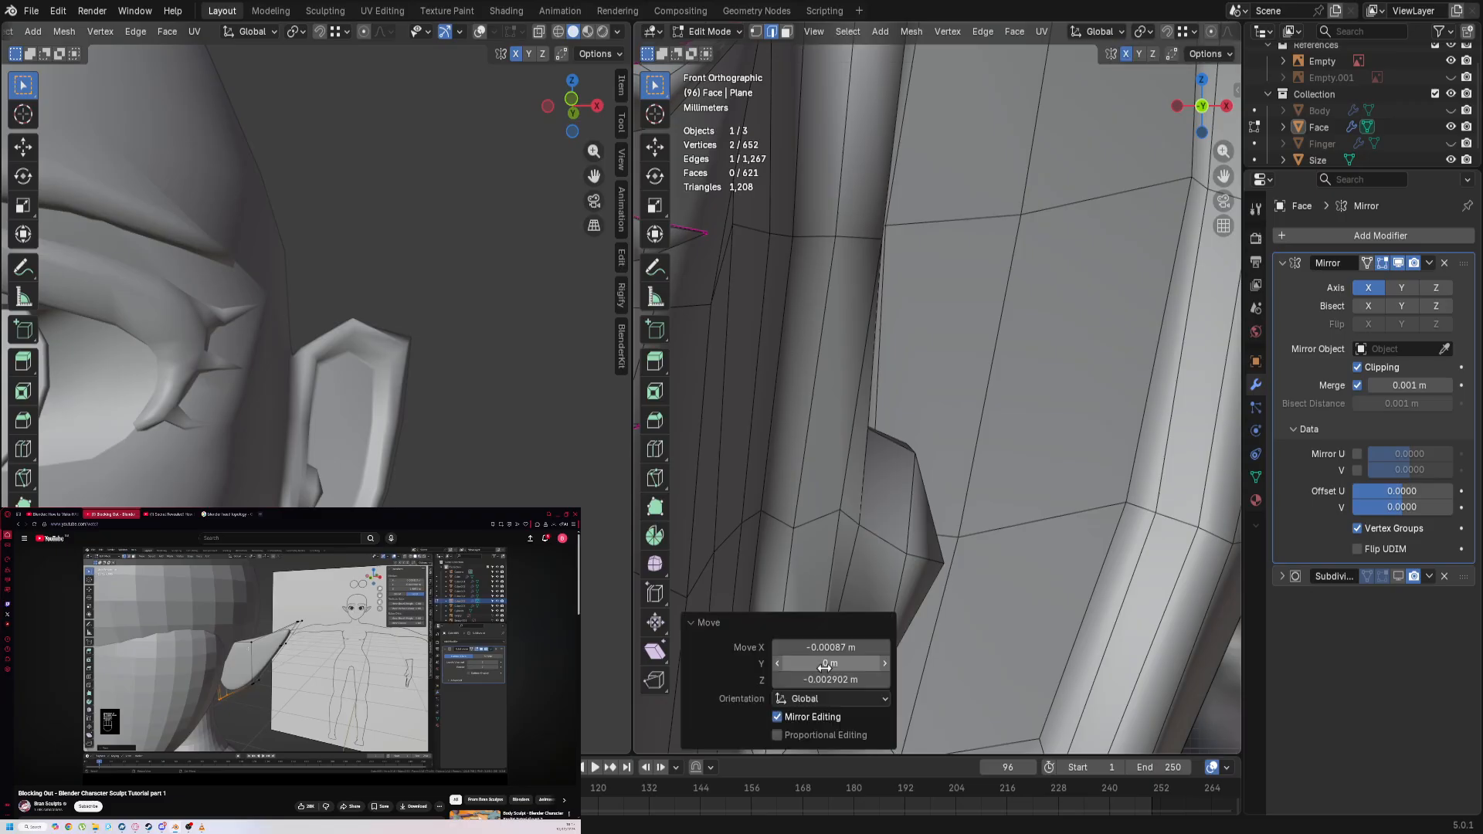
shift+middle_drag(883, 516, 929, 335)
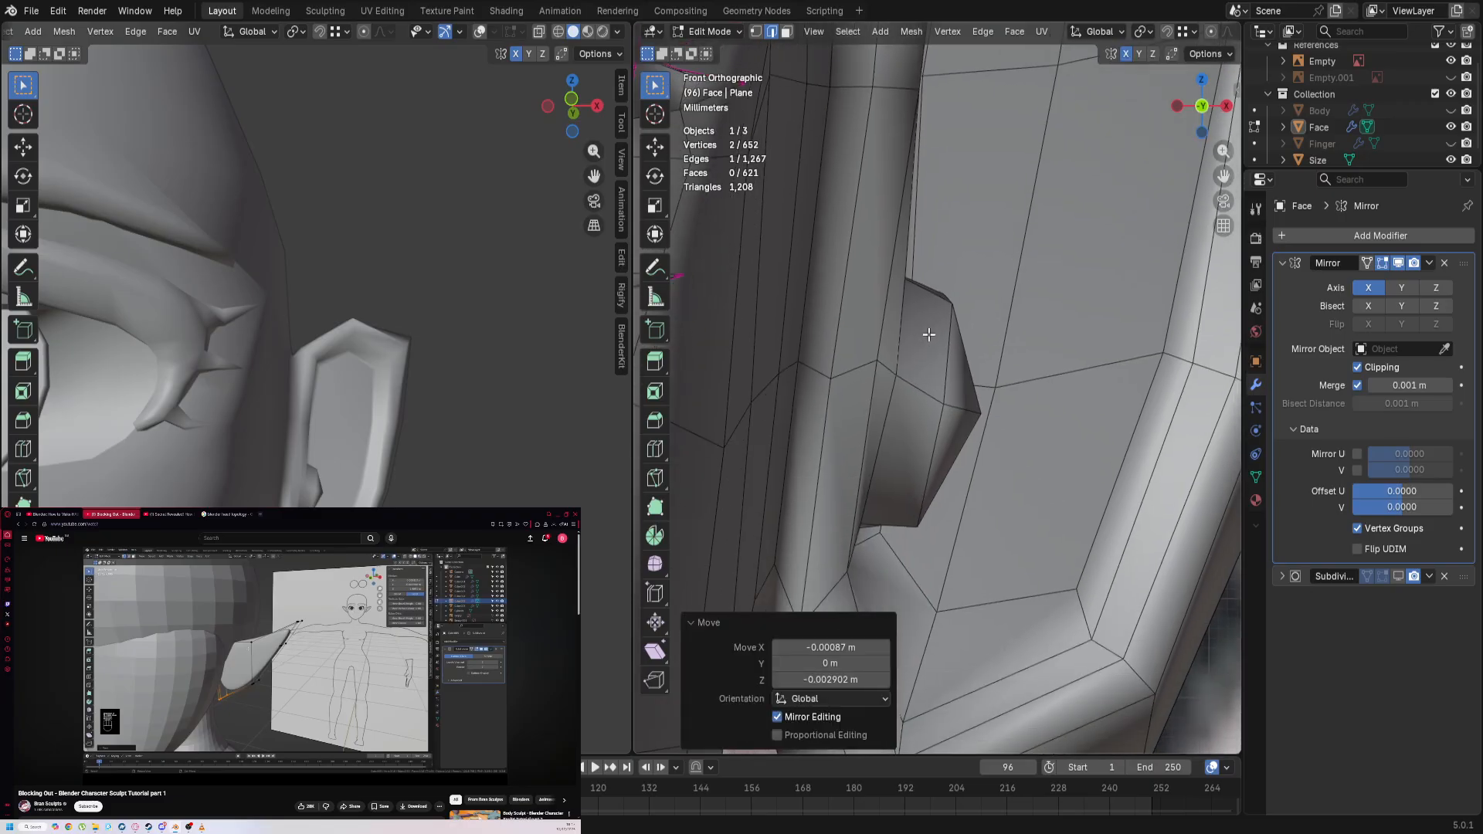
click(1398, 578)
click(1100, 455)
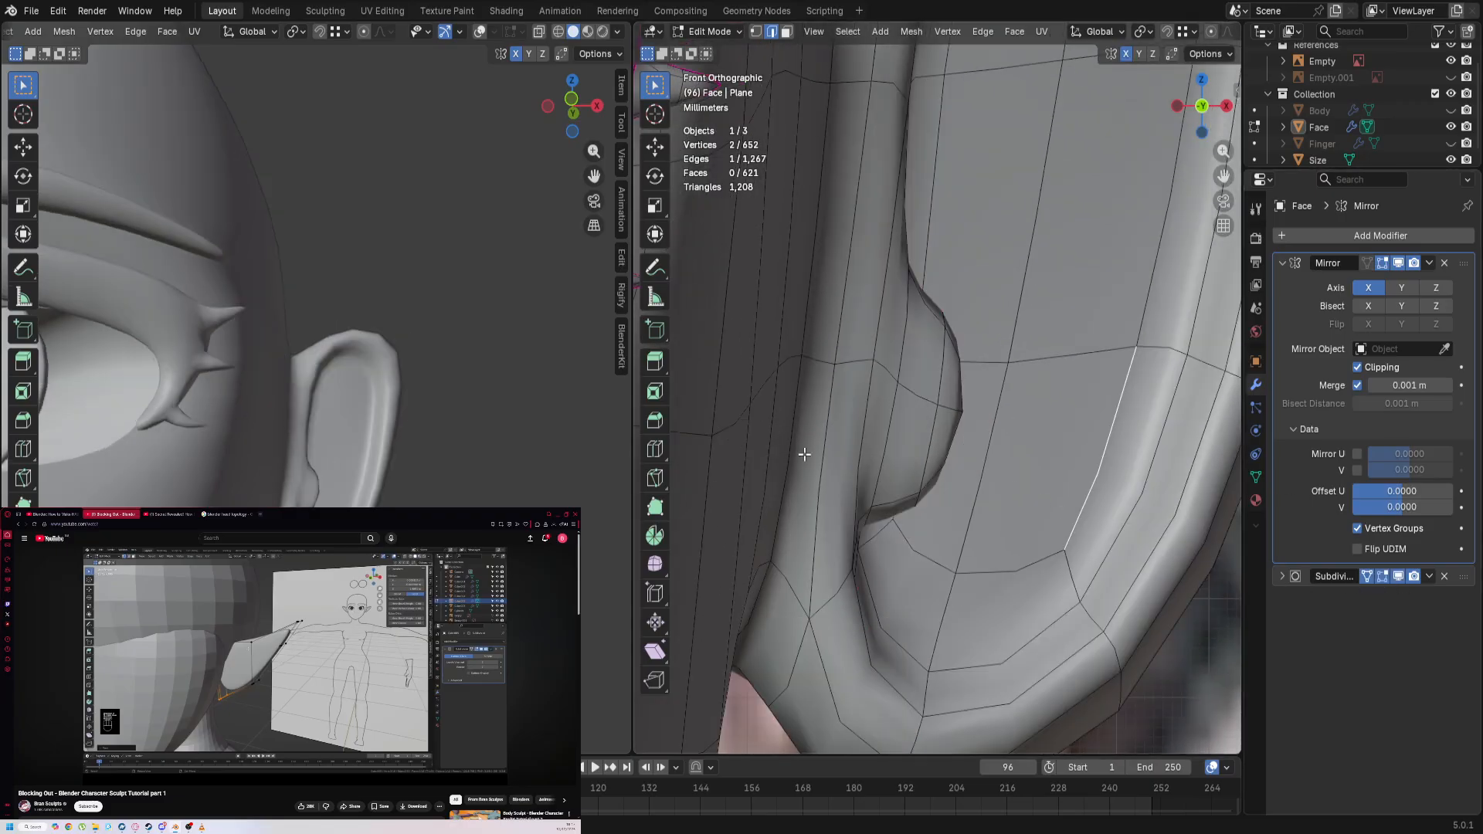
Step: Rip the merged tip vertex at the middle of the flap's rim, undoing the first try and repeating the rip
middle_drag(884, 438, 721, 399)
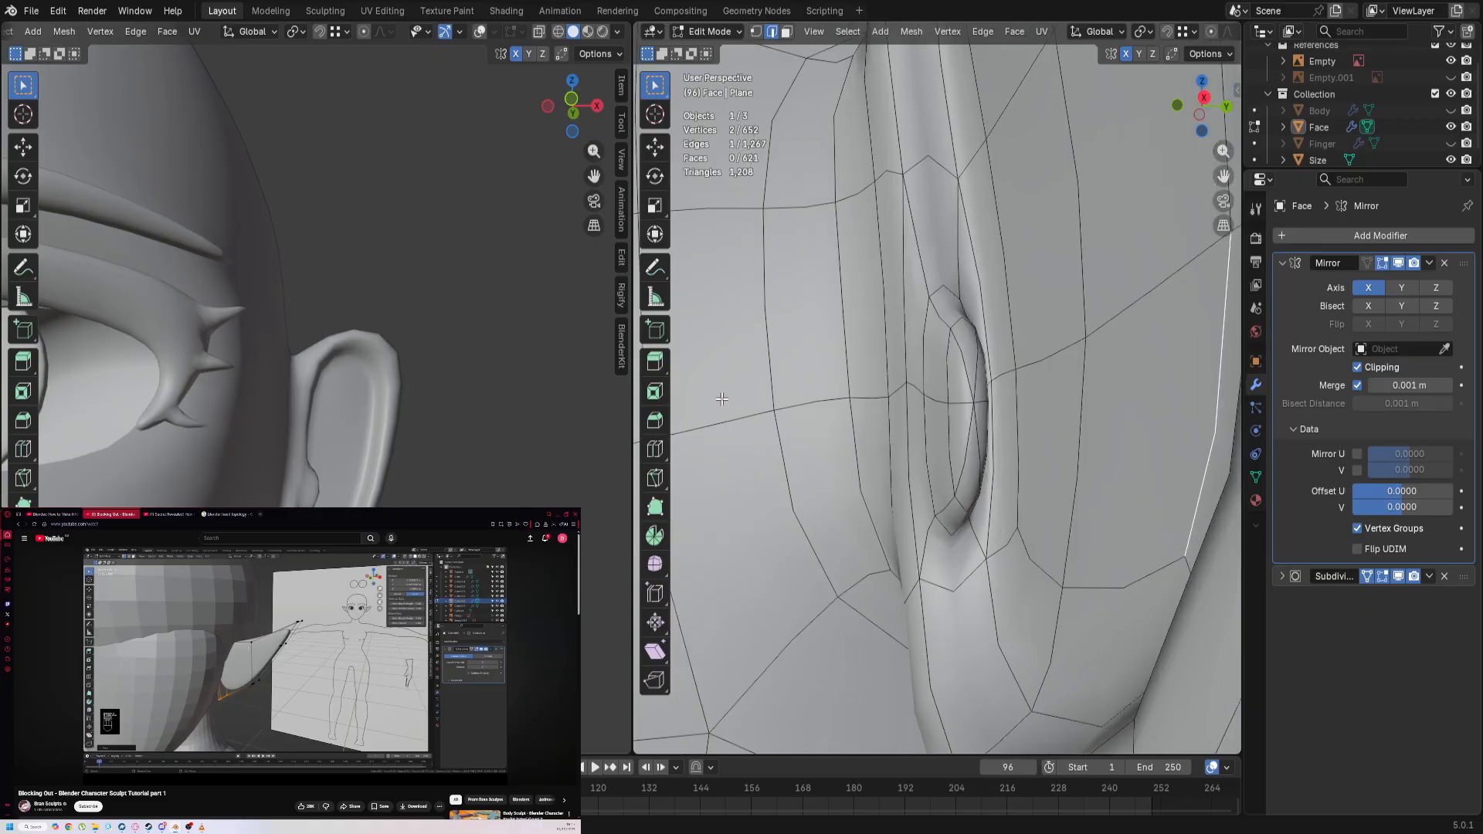
click(970, 428)
middle_drag(970, 429, 954, 485)
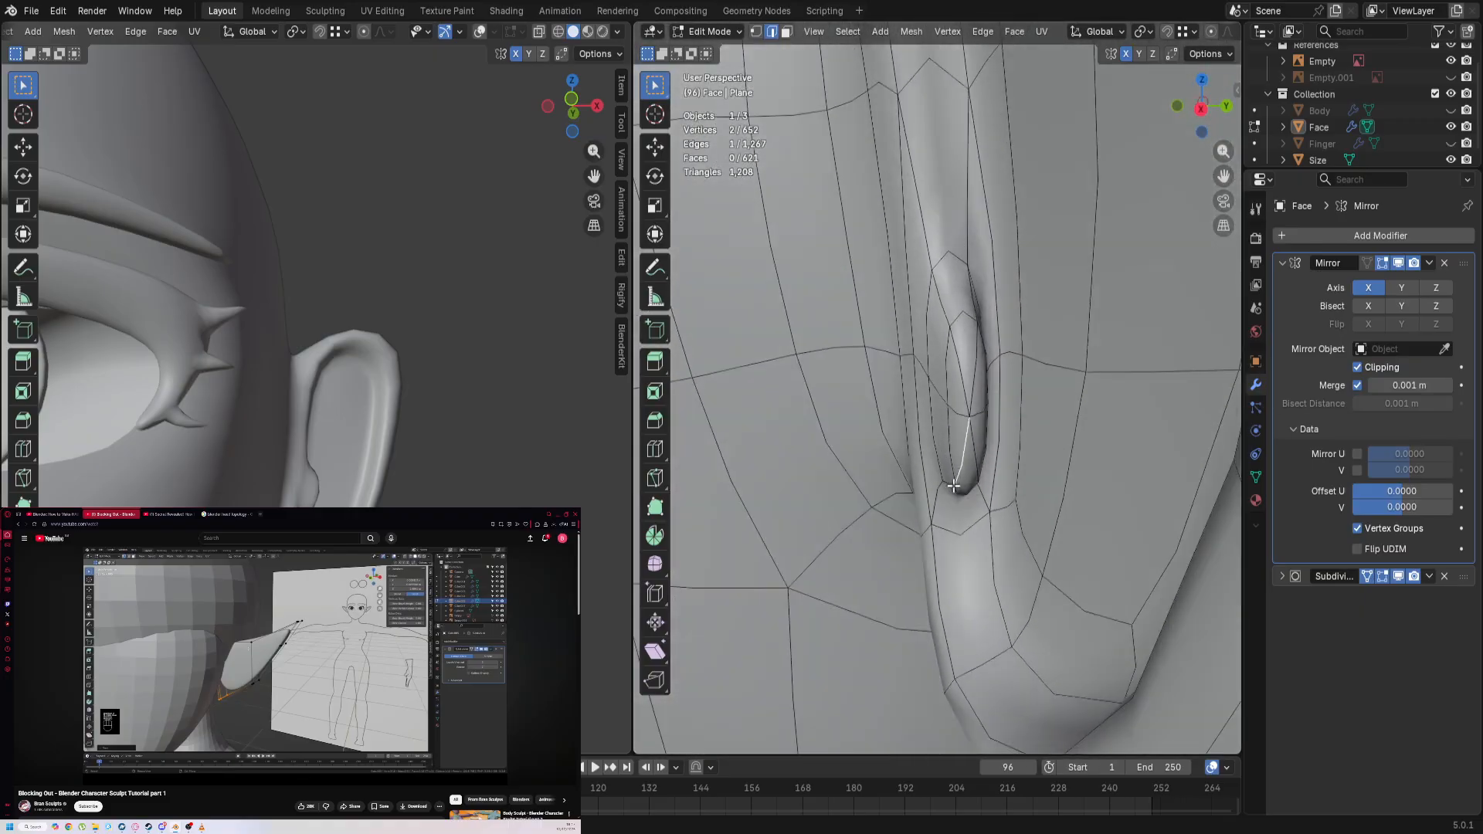
key(1)
click(968, 416)
key(v)
click(998, 419)
key(ctrl+z)
key(v)
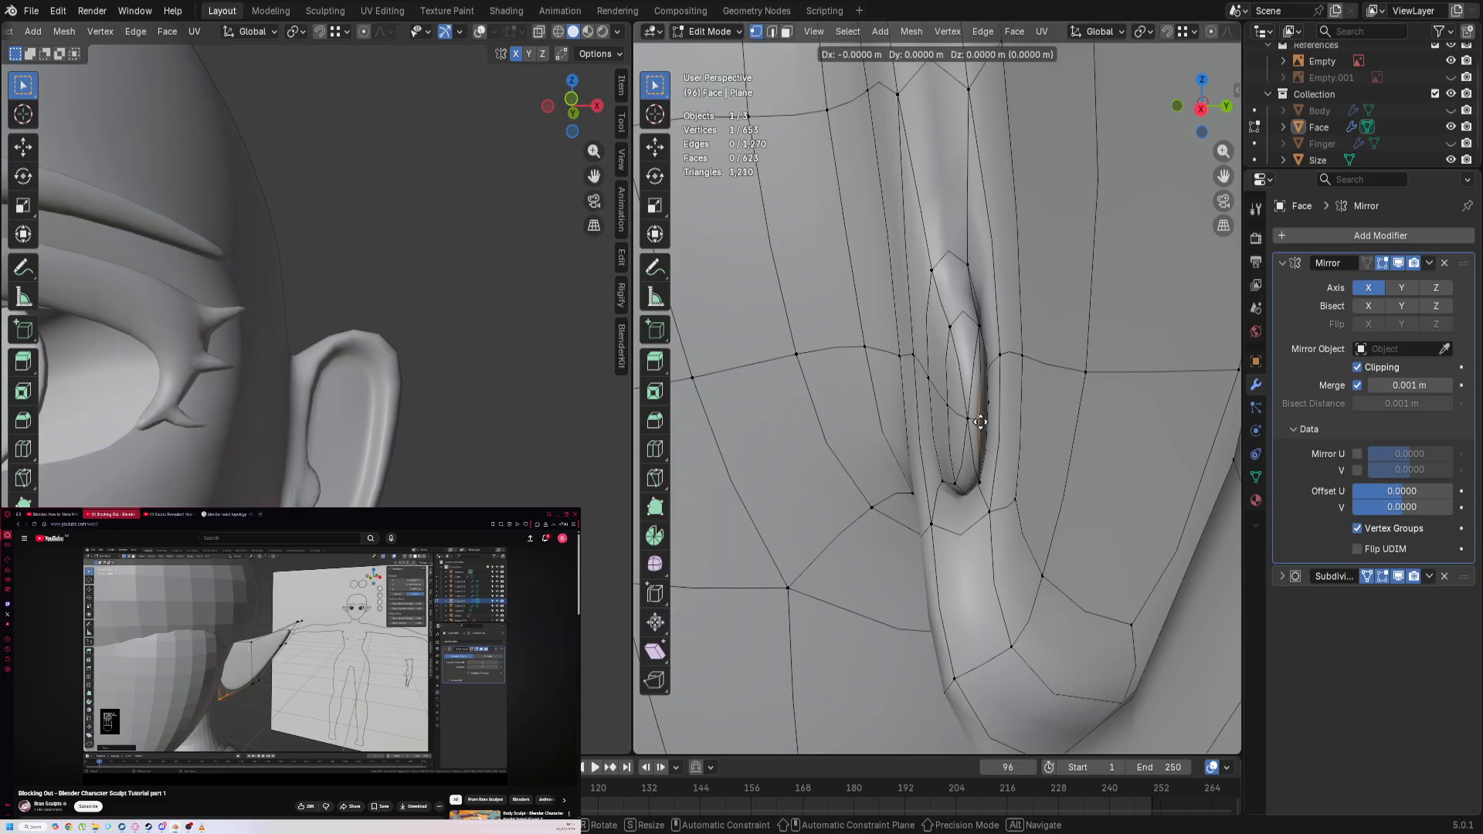
click(958, 435)
Step: Dissolve the two edges running along the flap's rim through the ripped vertex, undoing and repeating the dissolve
key(2)
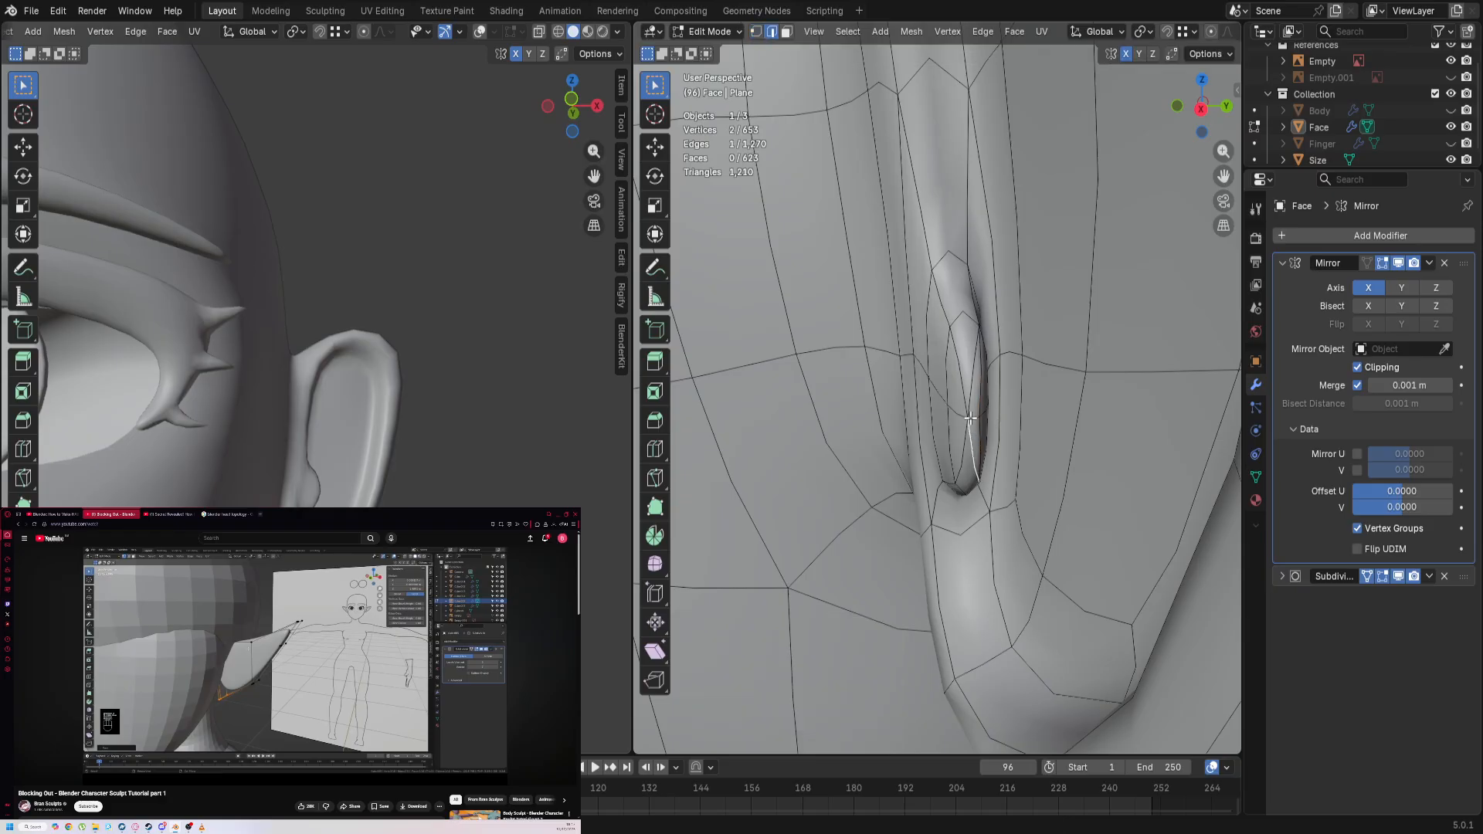
key(x)
click(936, 518)
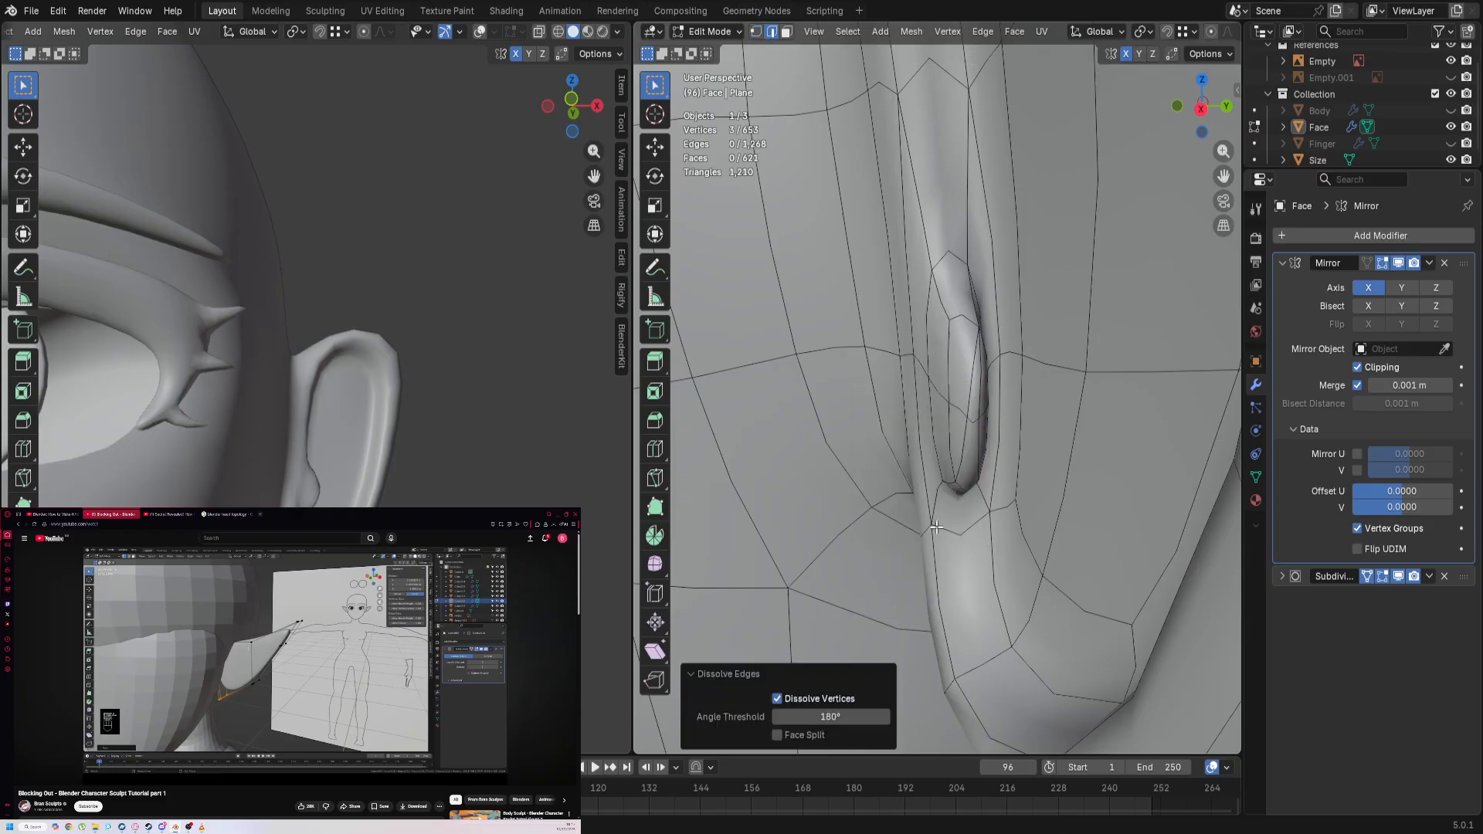
key(j)
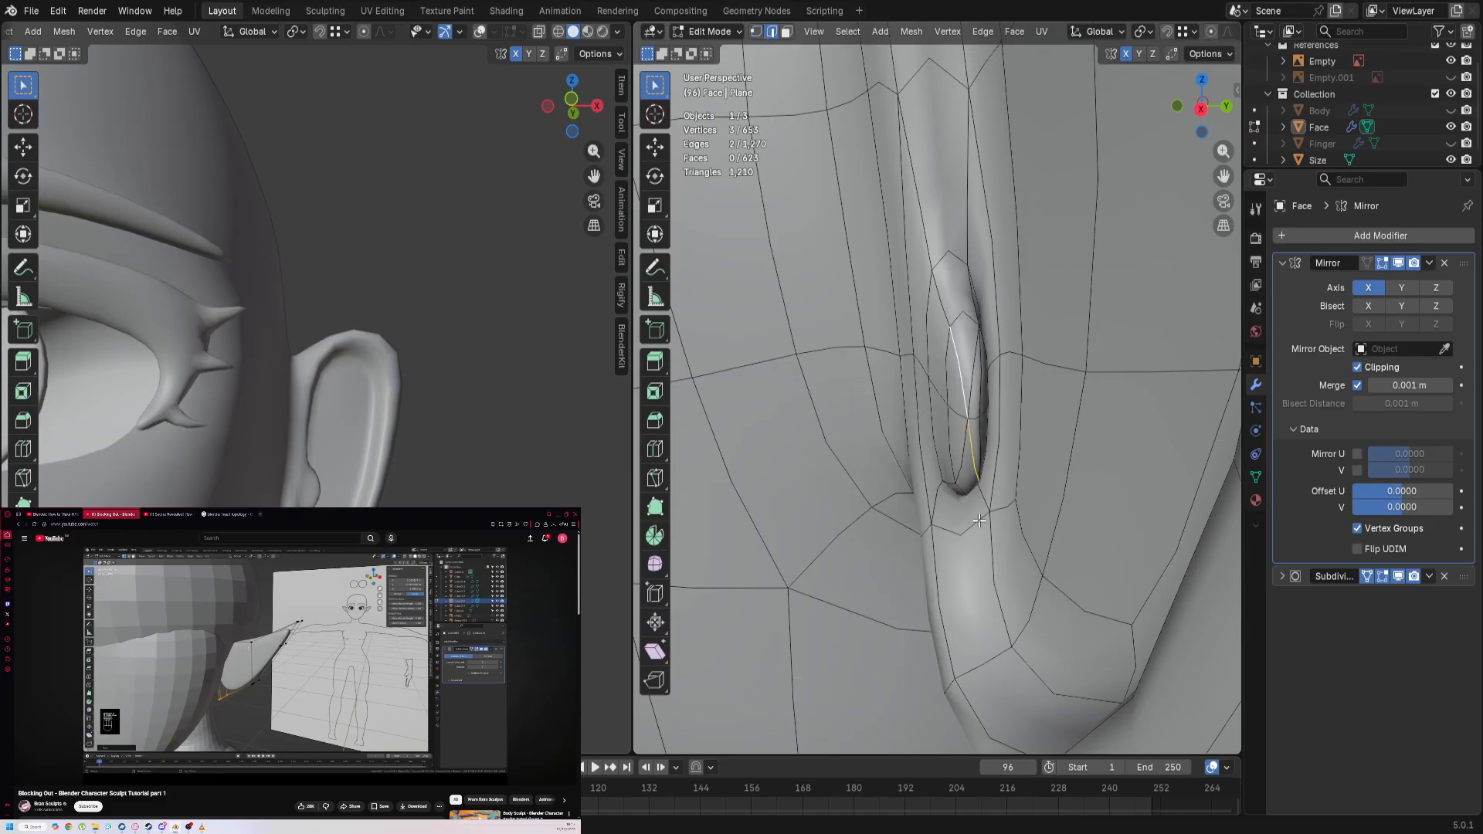
key(x)
click(971, 388)
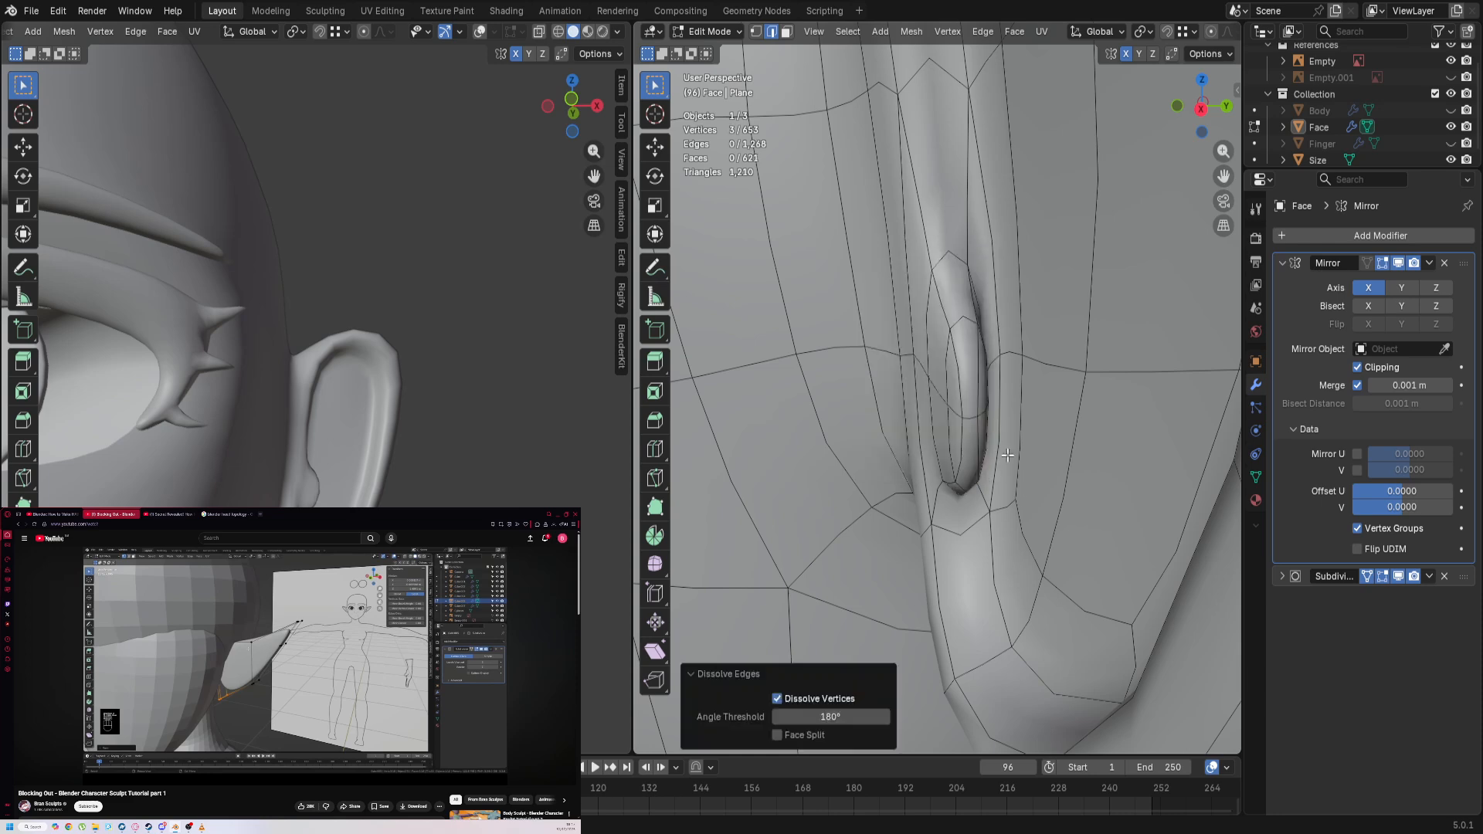
Step: Select the narrow triangular face beside the flap's rim and dissolve the edges that split the flap's front surface there
middle_drag(971, 388, 1108, 489)
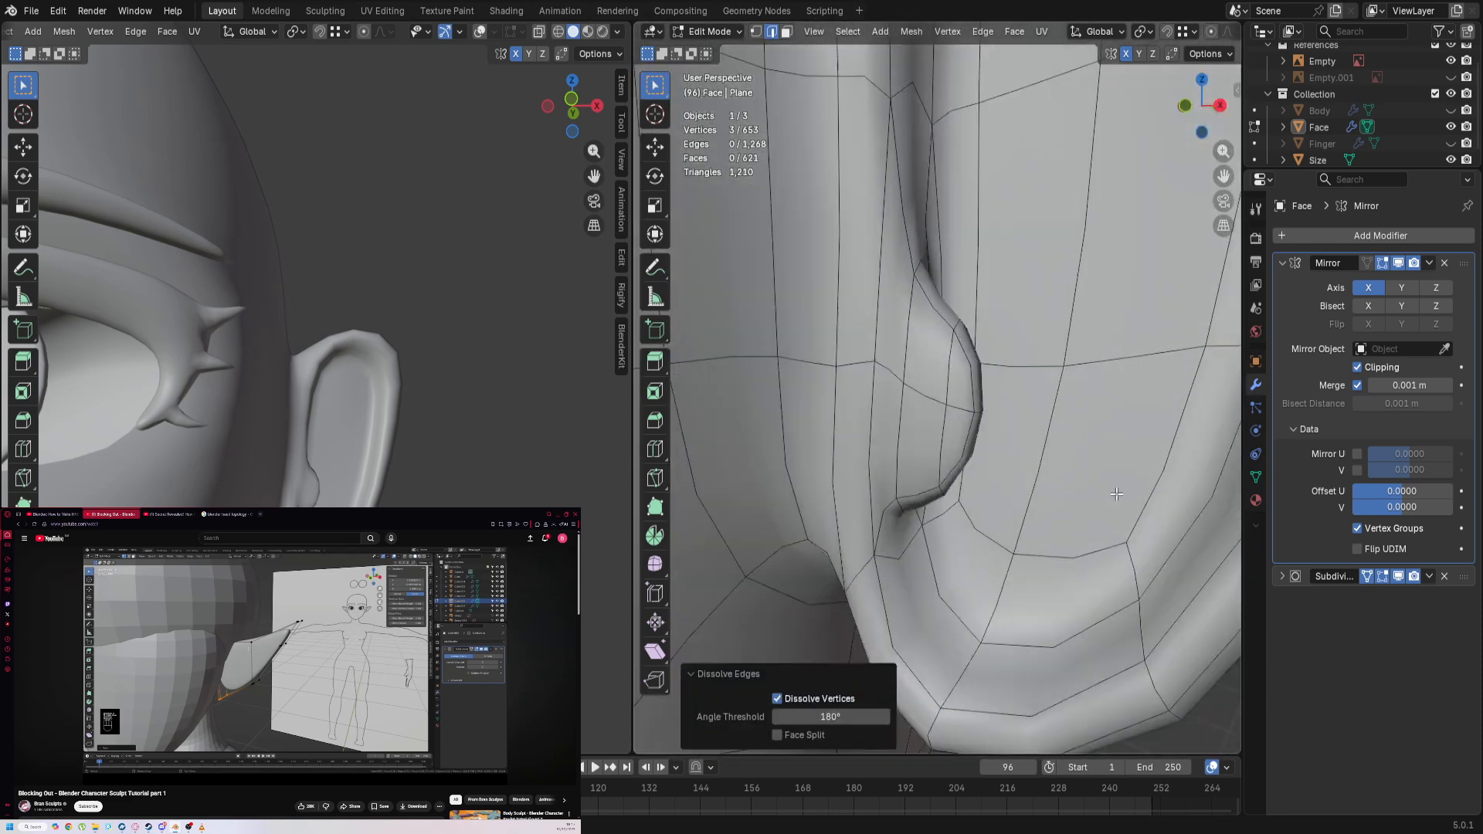
key(3)
click(956, 403)
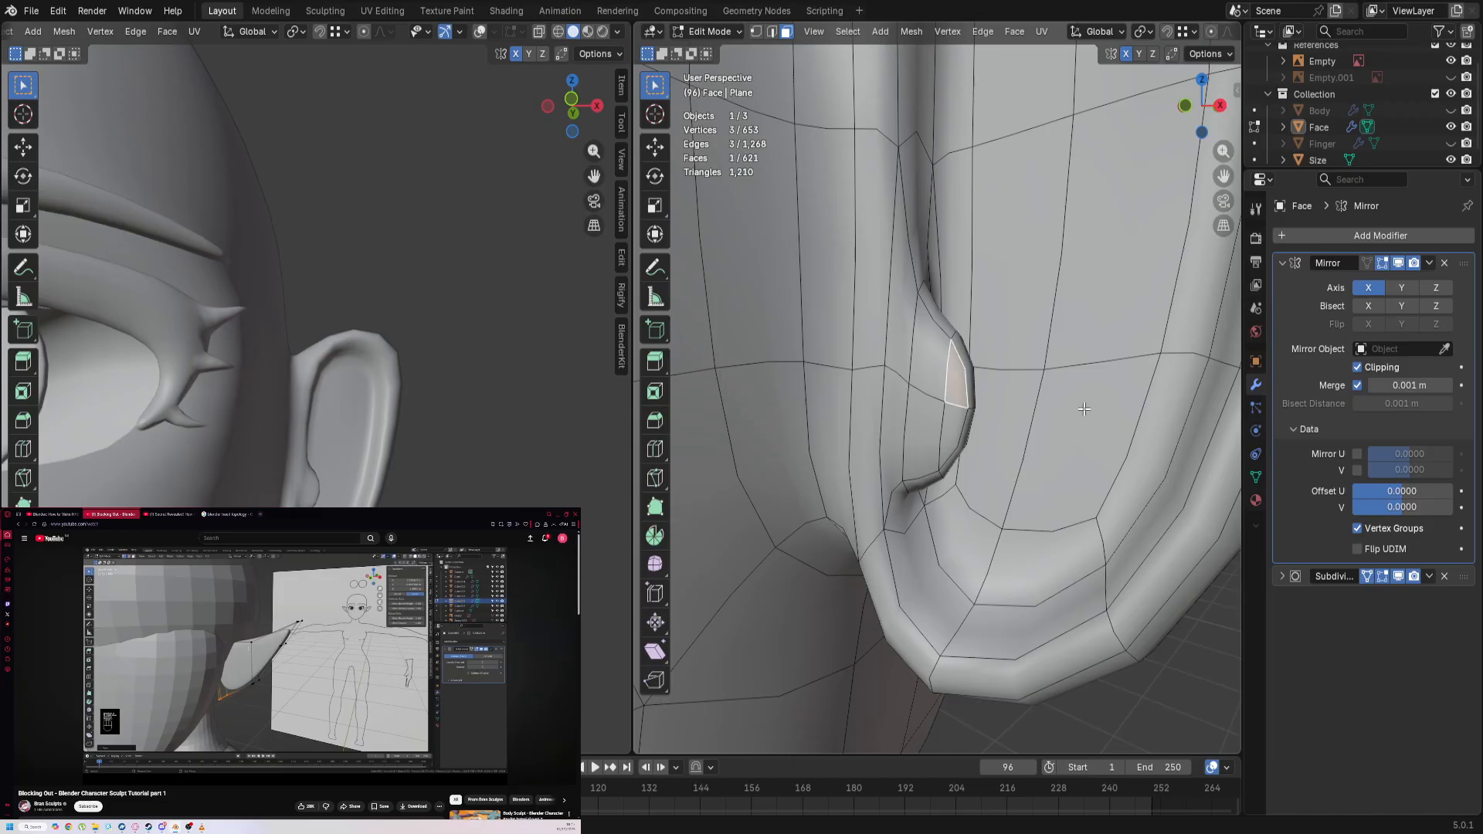
middle_drag(1084, 410, 1236, 463)
key(2)
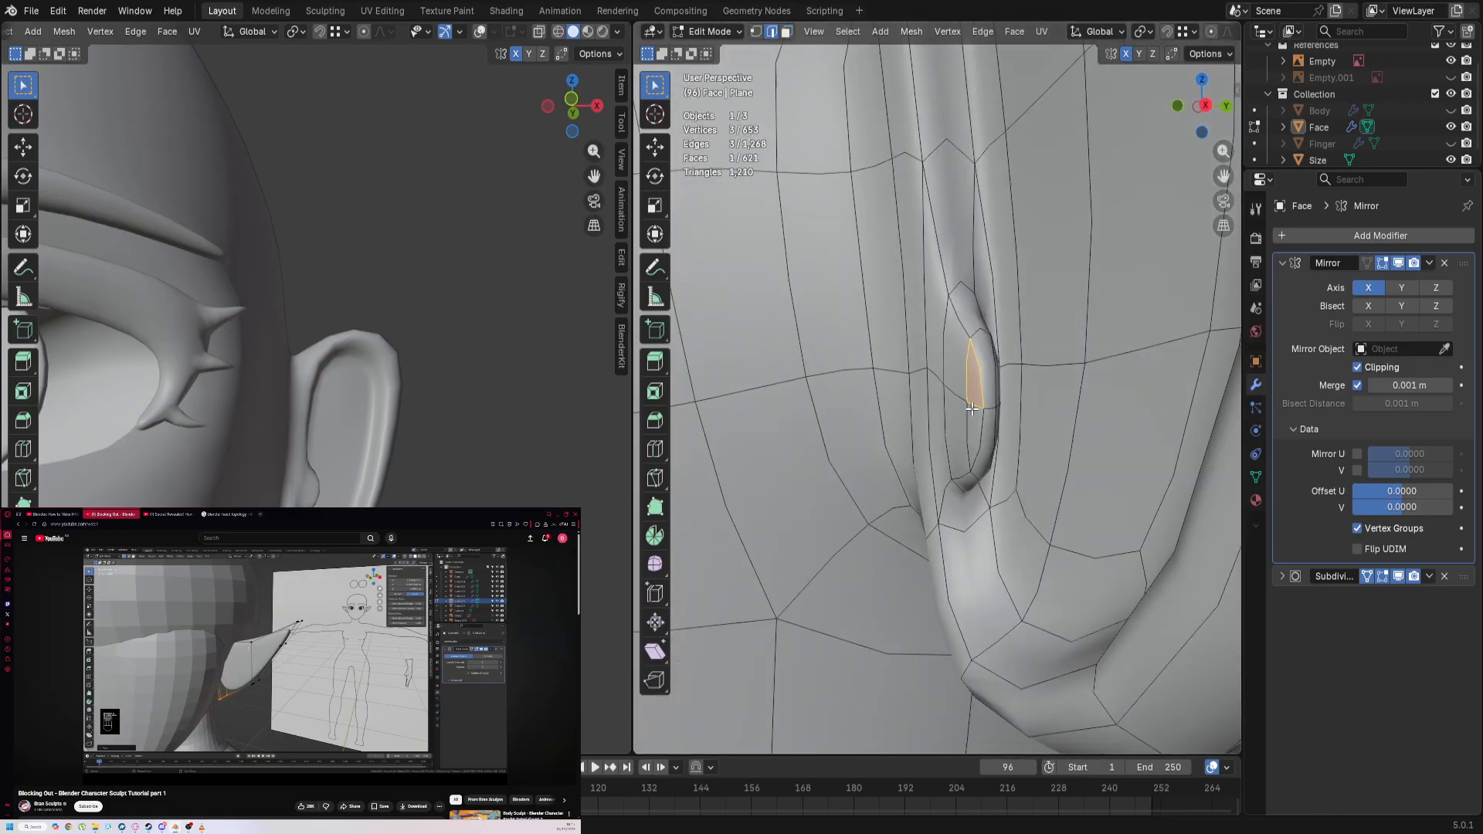
click(972, 409)
key(x)
click(1004, 422)
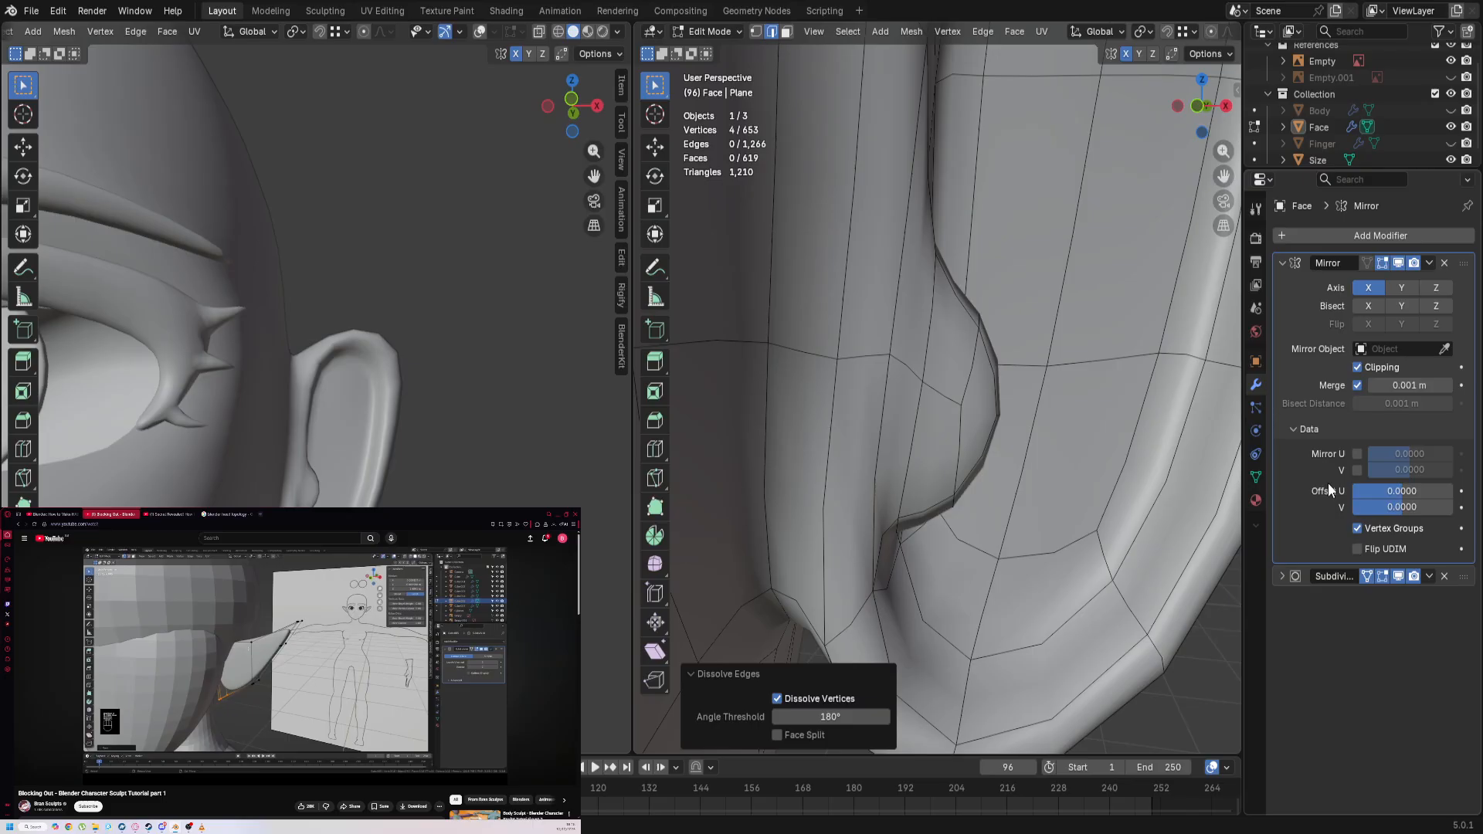
Step: Examine the flap's topology from several angles, toggling the Subdivision display and selecting its rim and front faces
click(1400, 576)
click(1400, 576)
middle_drag(1188, 458, 981, 444)
key(3)
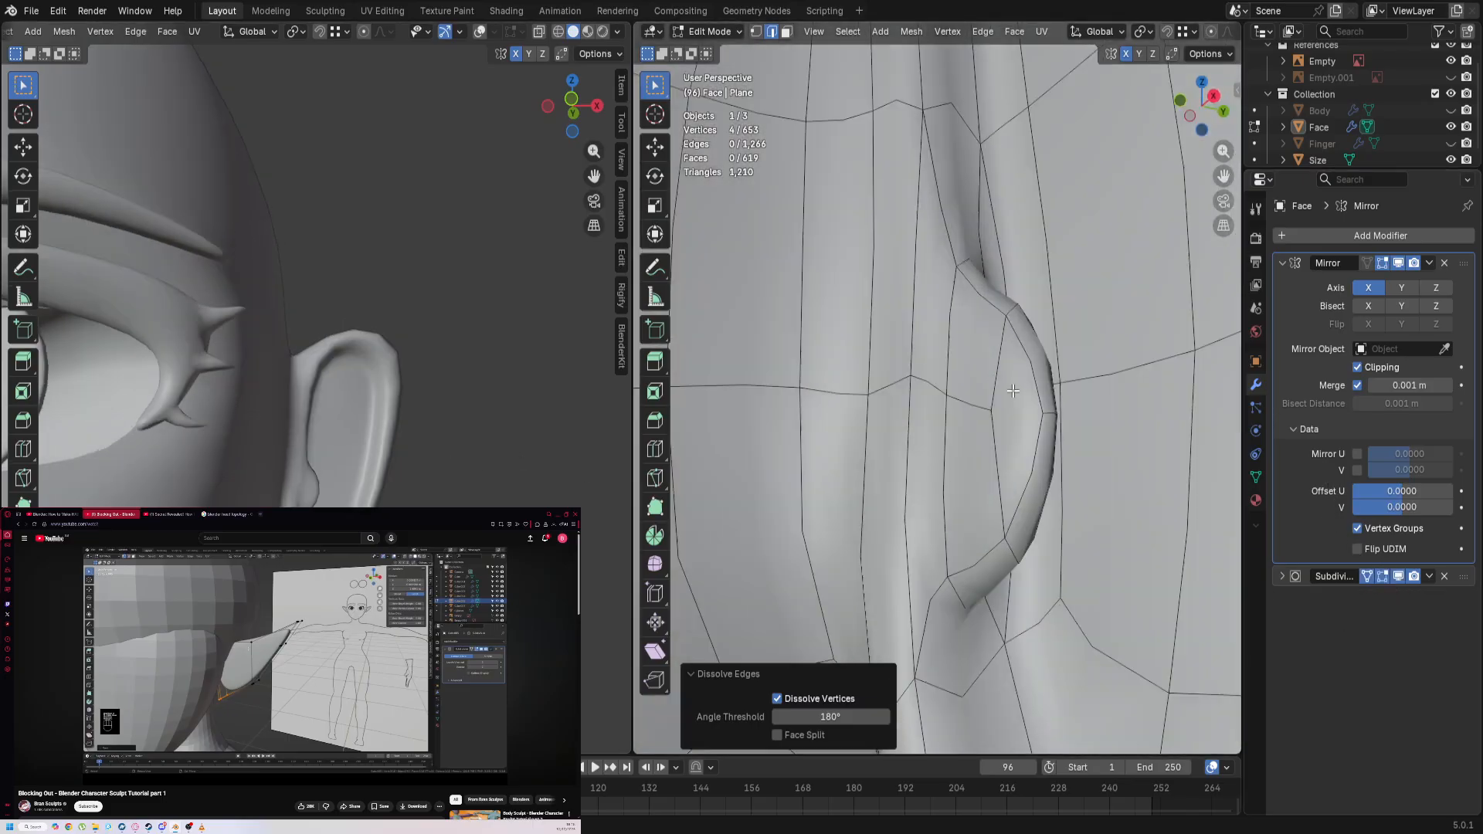
click(1019, 376)
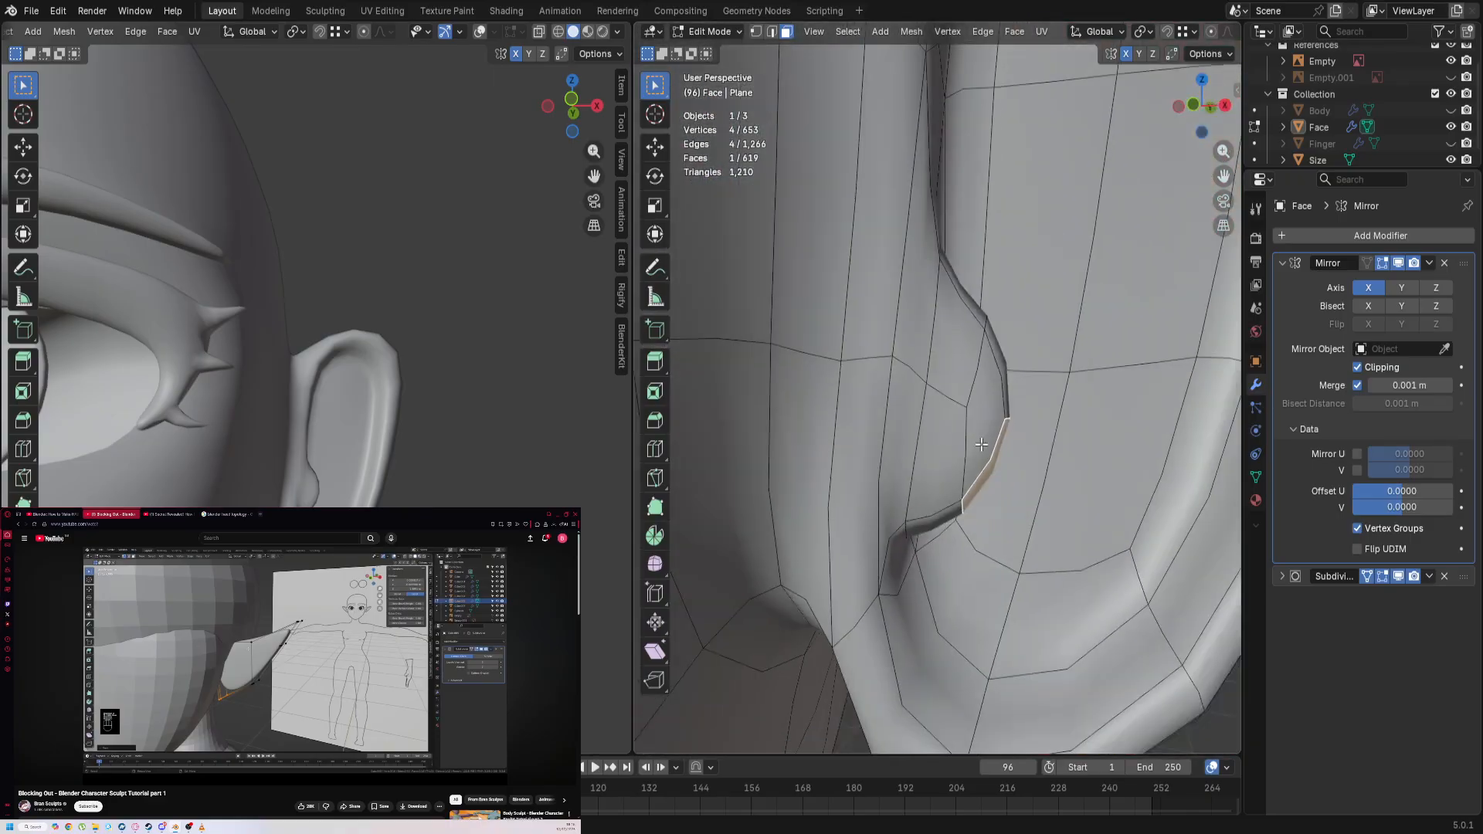
click(942, 404)
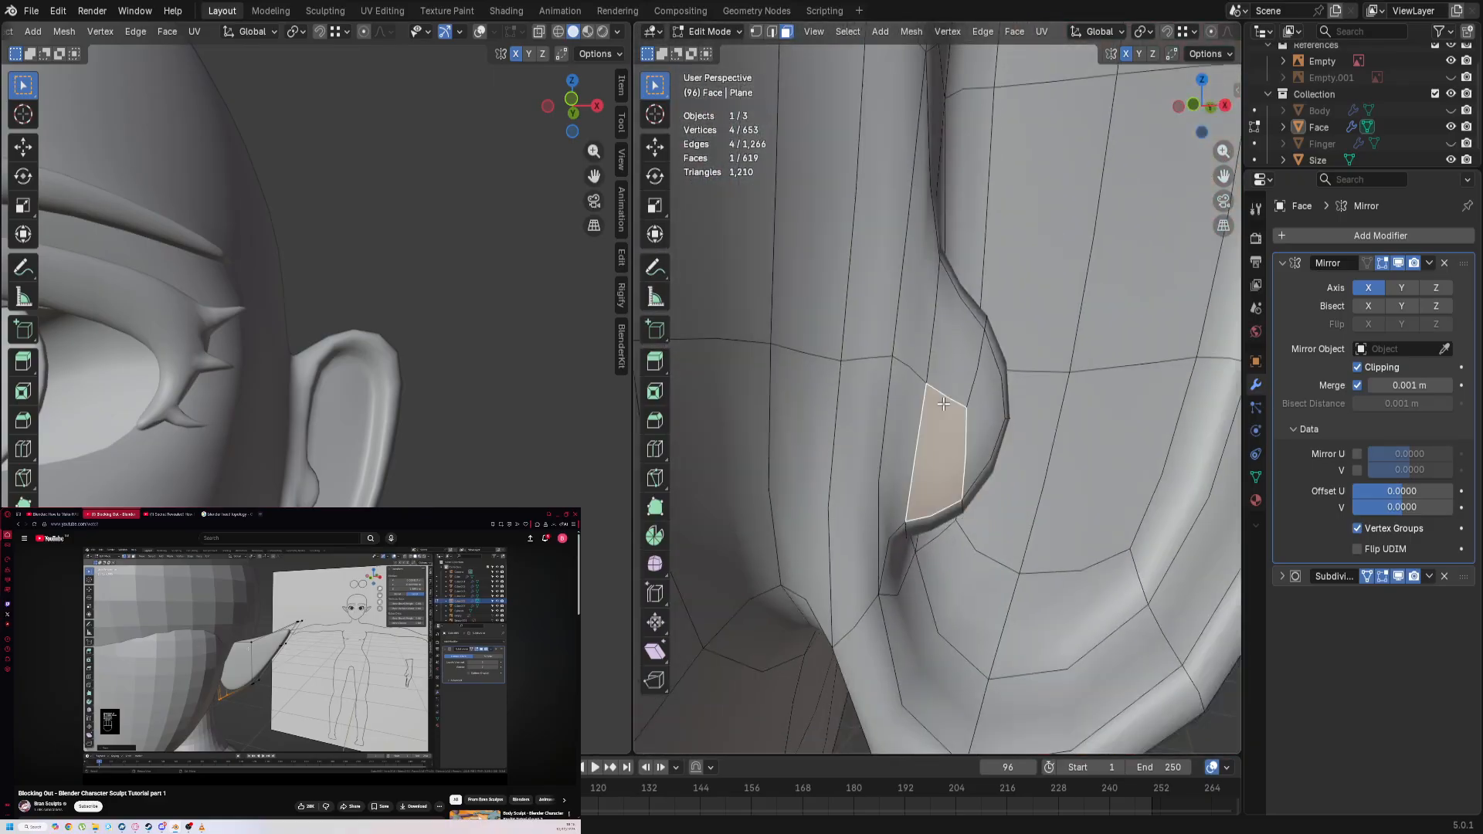
Step: Move two vertices on the flap's front face forward along negative Y, by about 0.0009 m and about 0.0012 m
key(2)
click(959, 396)
middle_drag(959, 396, 902, 476)
key(1)
key(2)
click(997, 432)
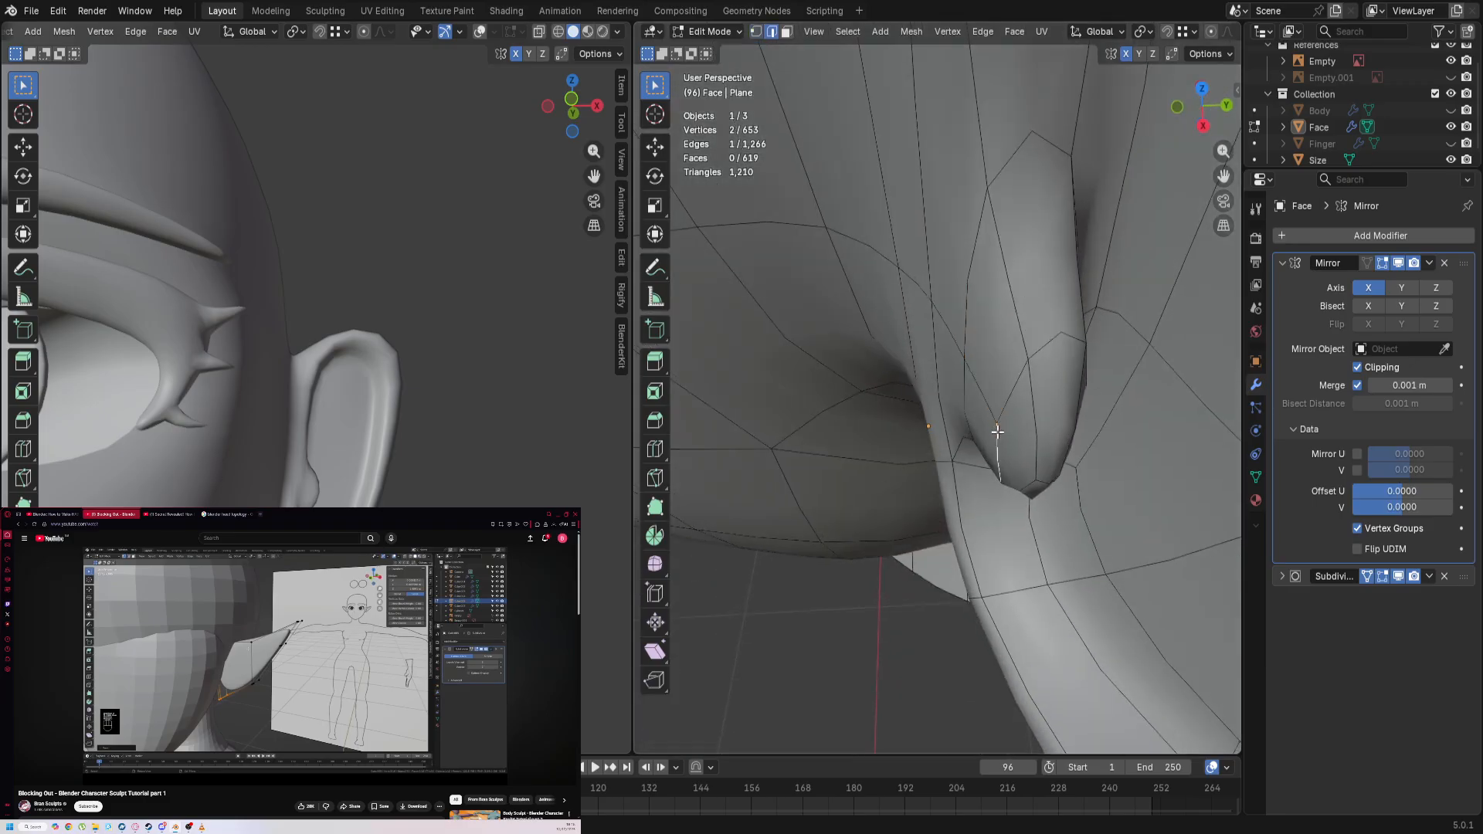
drag(996, 426, 843, 423)
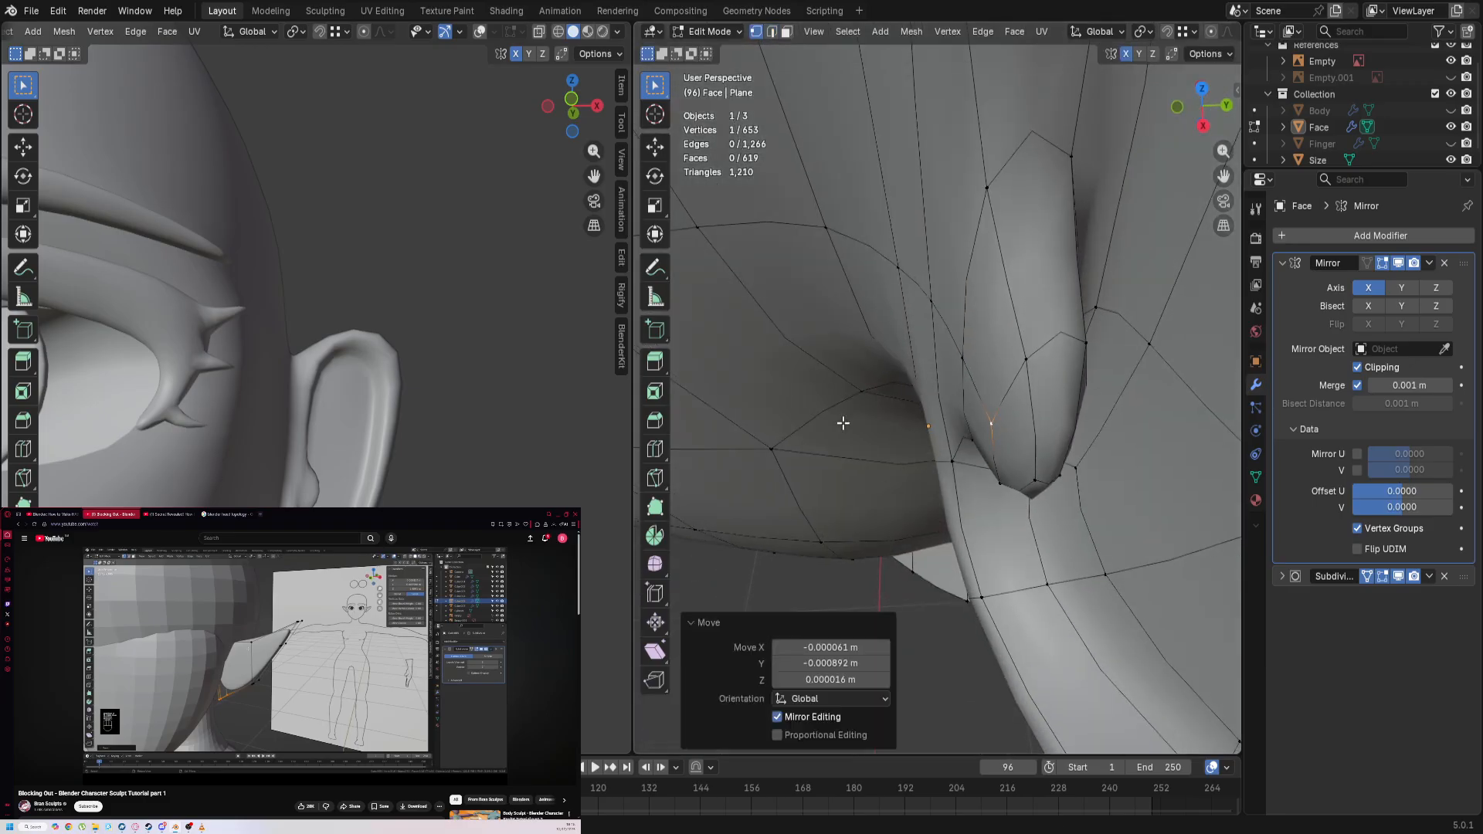
drag(960, 376, 848, 403)
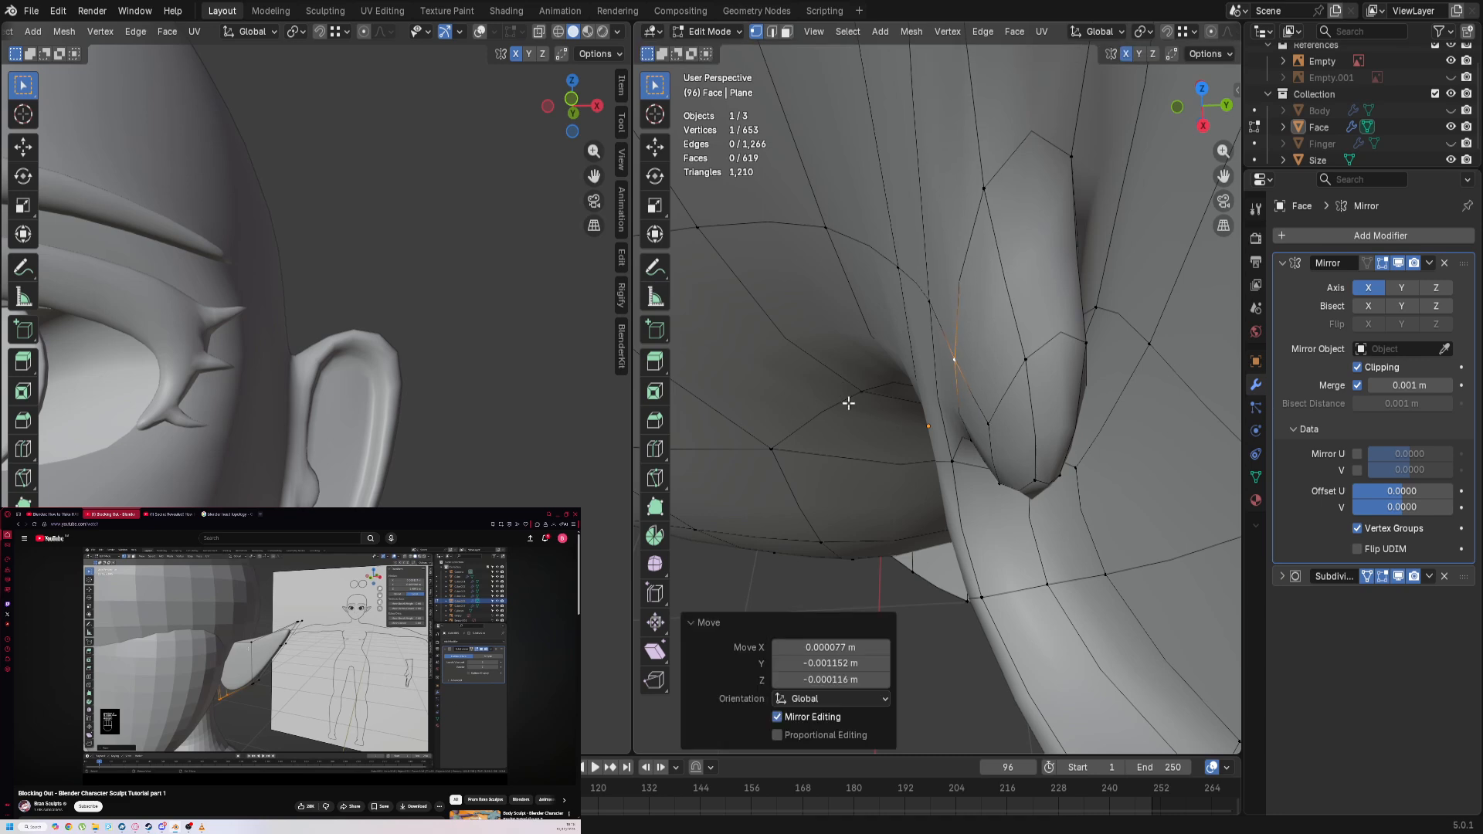
Step: Undo the last two vertex moves on the flap's front face
middle_drag(966, 376, 980, 459)
key(ctrl+z)
key(ctrl+z)
key(ctrl+z)
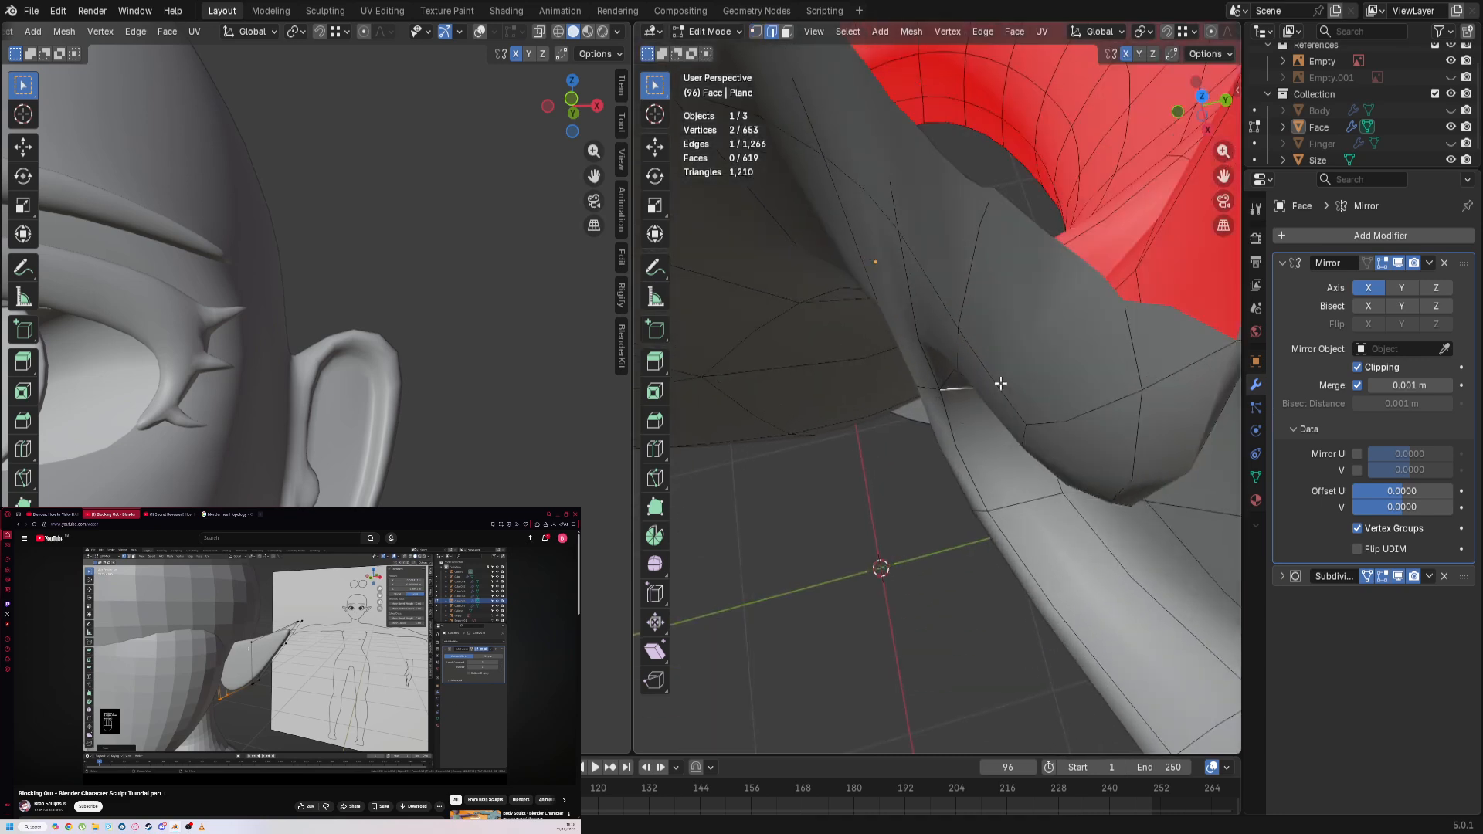
Step: Move the short edge crossing the flap's front surface forward along negative Y by about 0.0011 m
click(986, 376)
key(g)
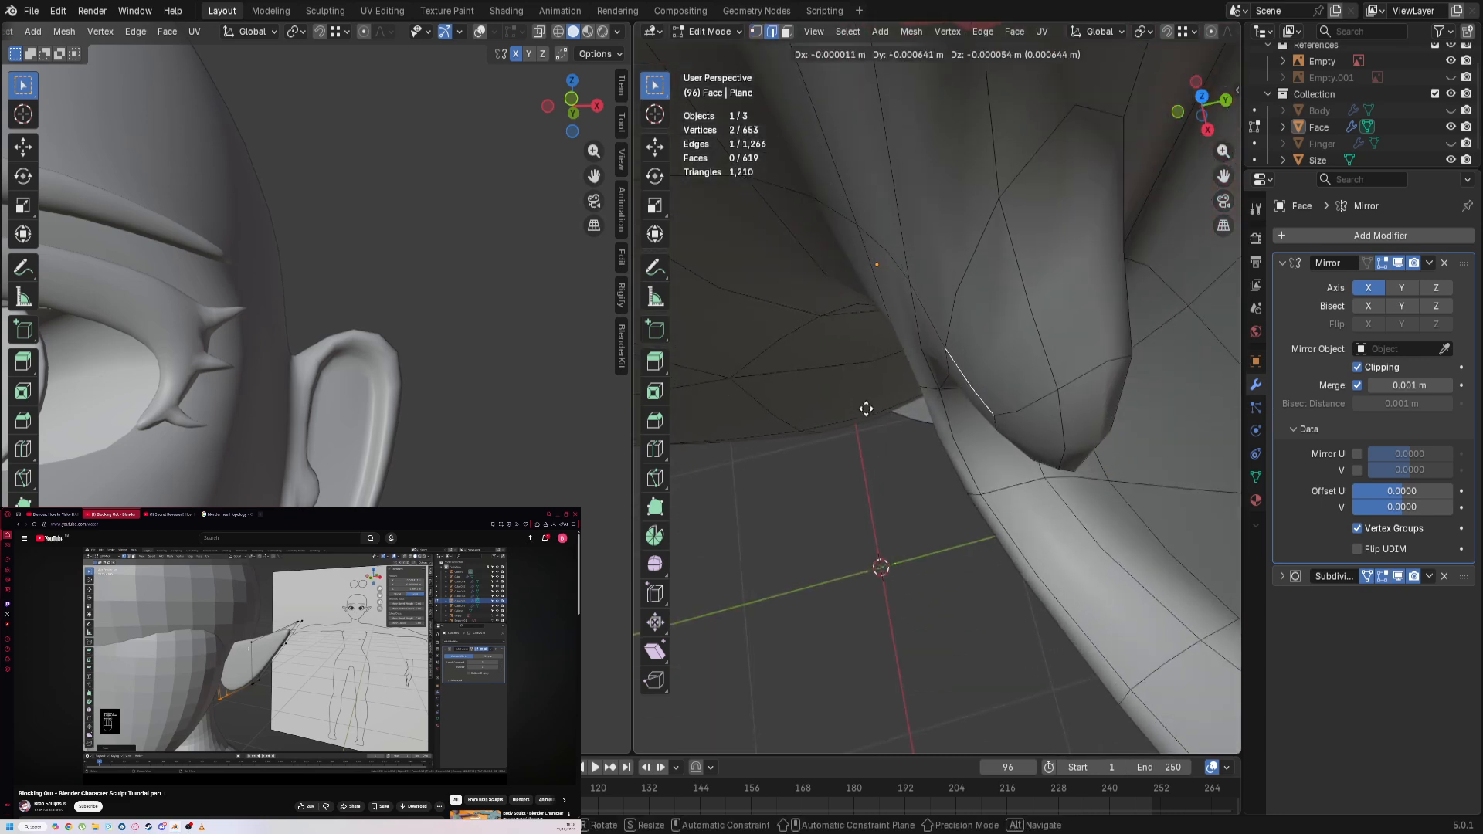
click(788, 433)
scroll(619, 510, down, 1)
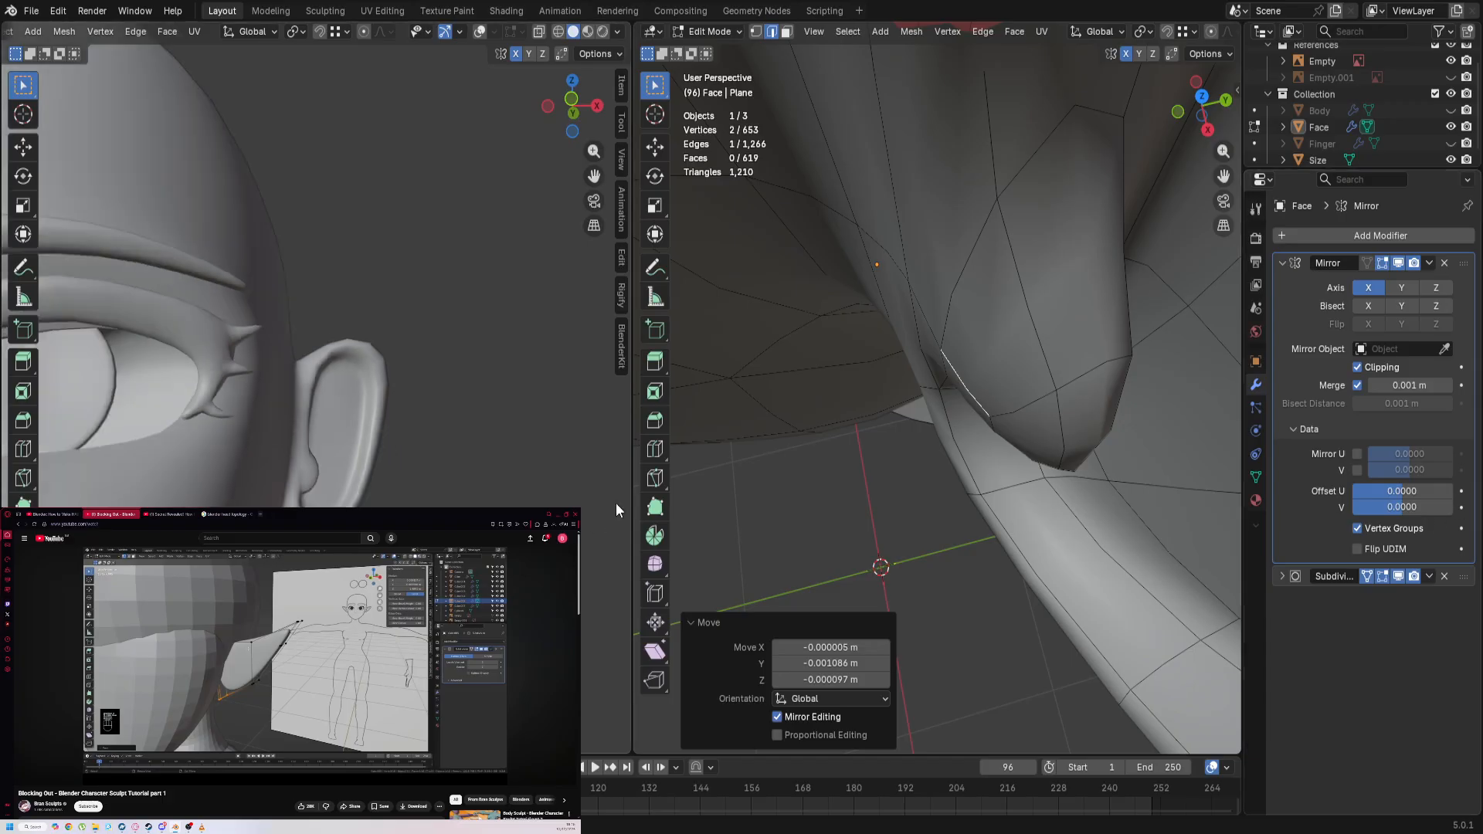
middle_drag(820, 401, 785, 209)
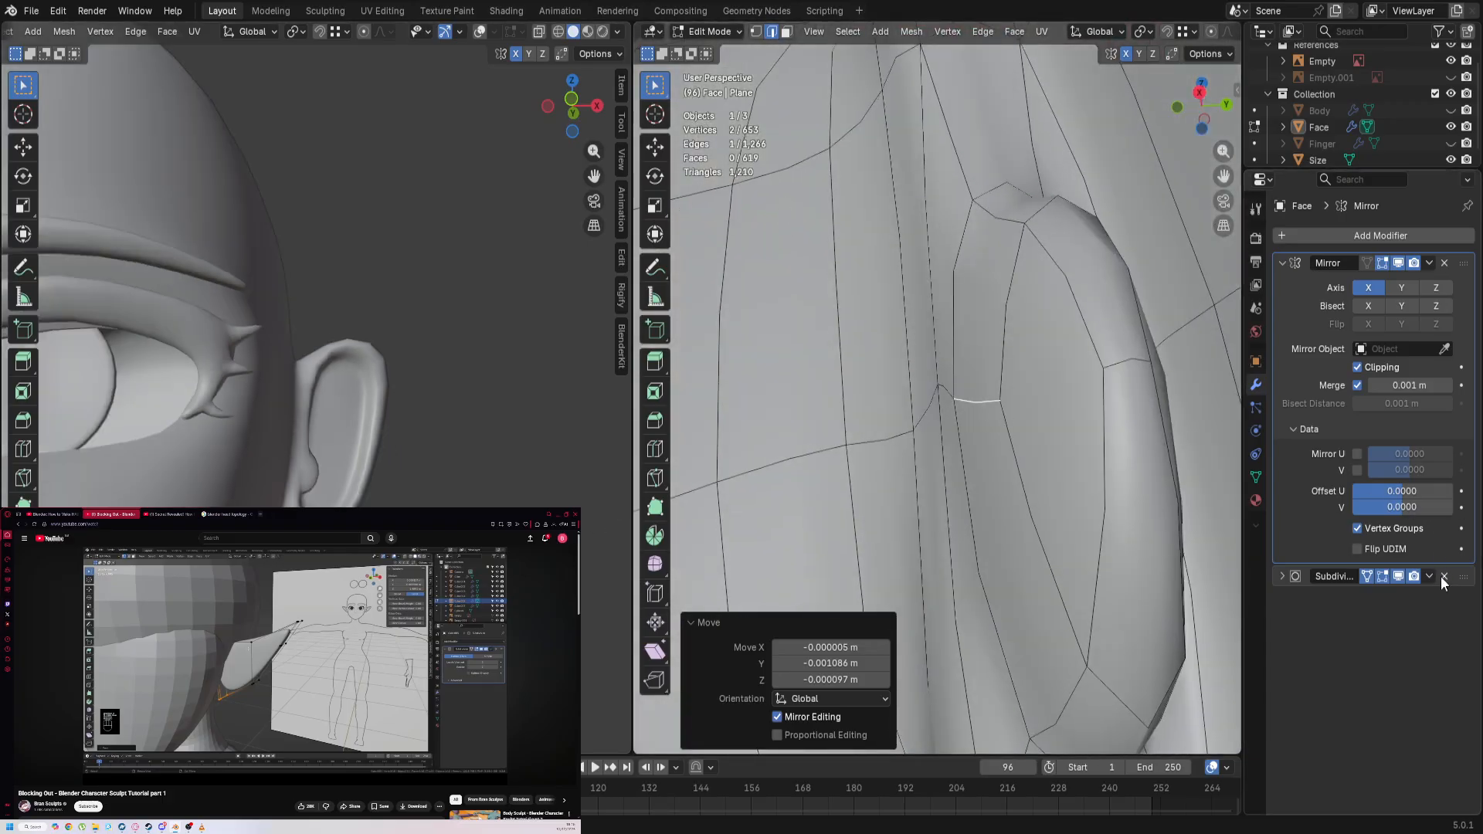
Step: Examine the flap's rounded outline from the front, toggling the Subdivision display and comparing close and distant views
click(1397, 577)
click(1397, 577)
click(479, 255)
key(KP_1)
scroll(371, 309, up, 7)
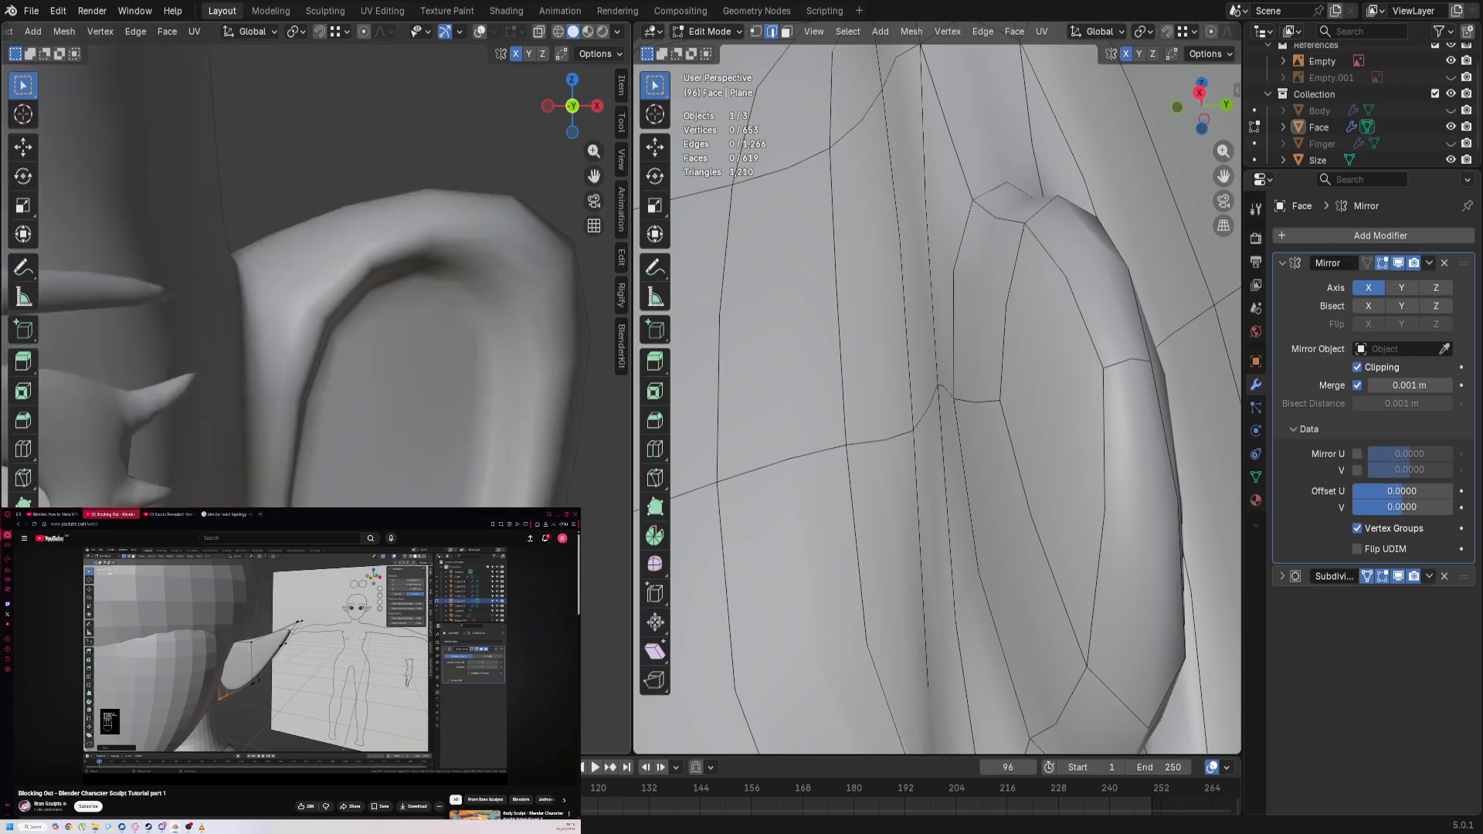
shift+middle_drag(456, 580, 370, 252)
scroll(288, 411, up, 4)
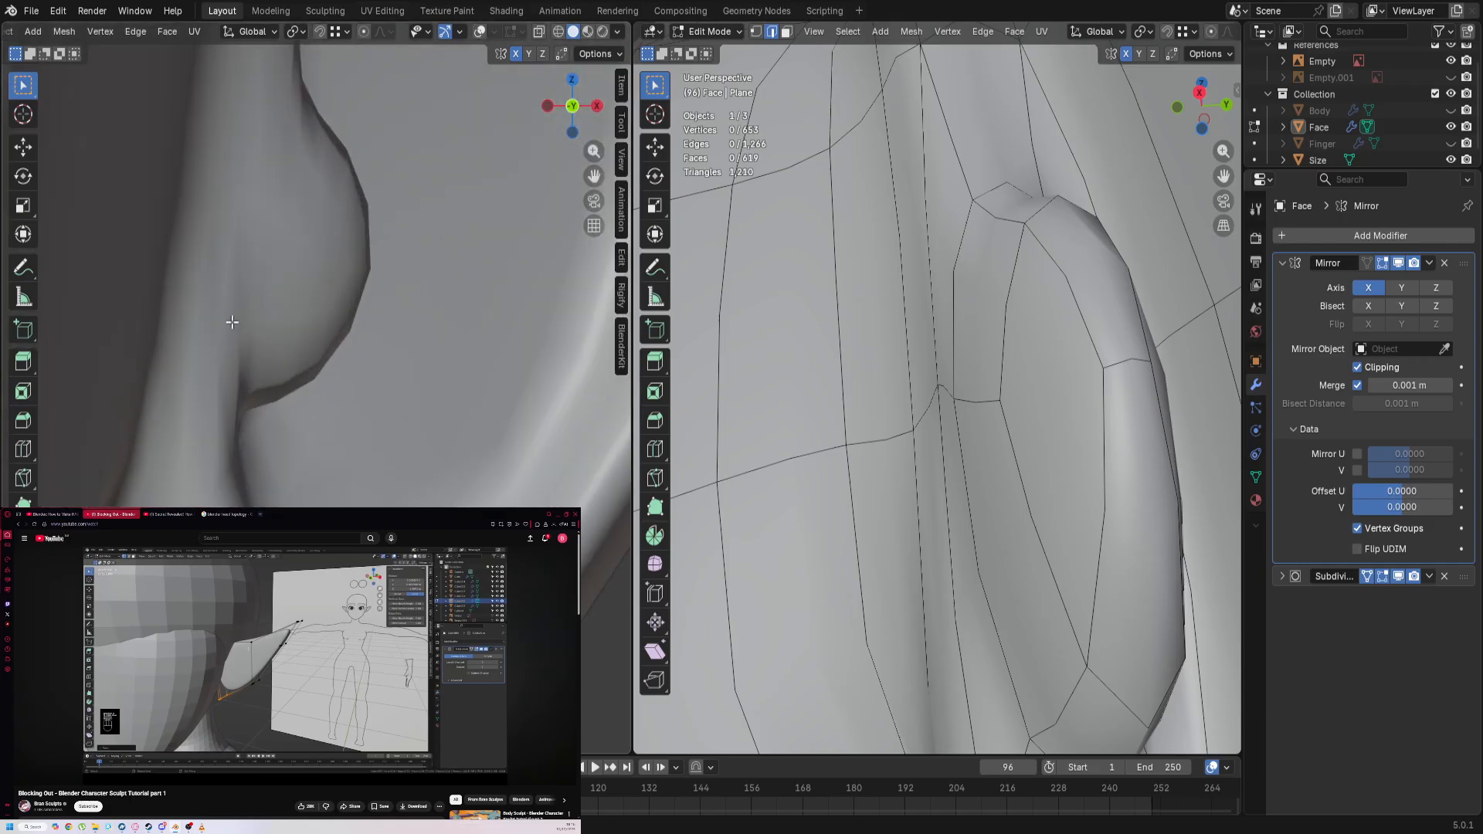
scroll(1047, 538, down, 4)
scroll(949, 577, up, 3)
scroll(946, 617, down, 3)
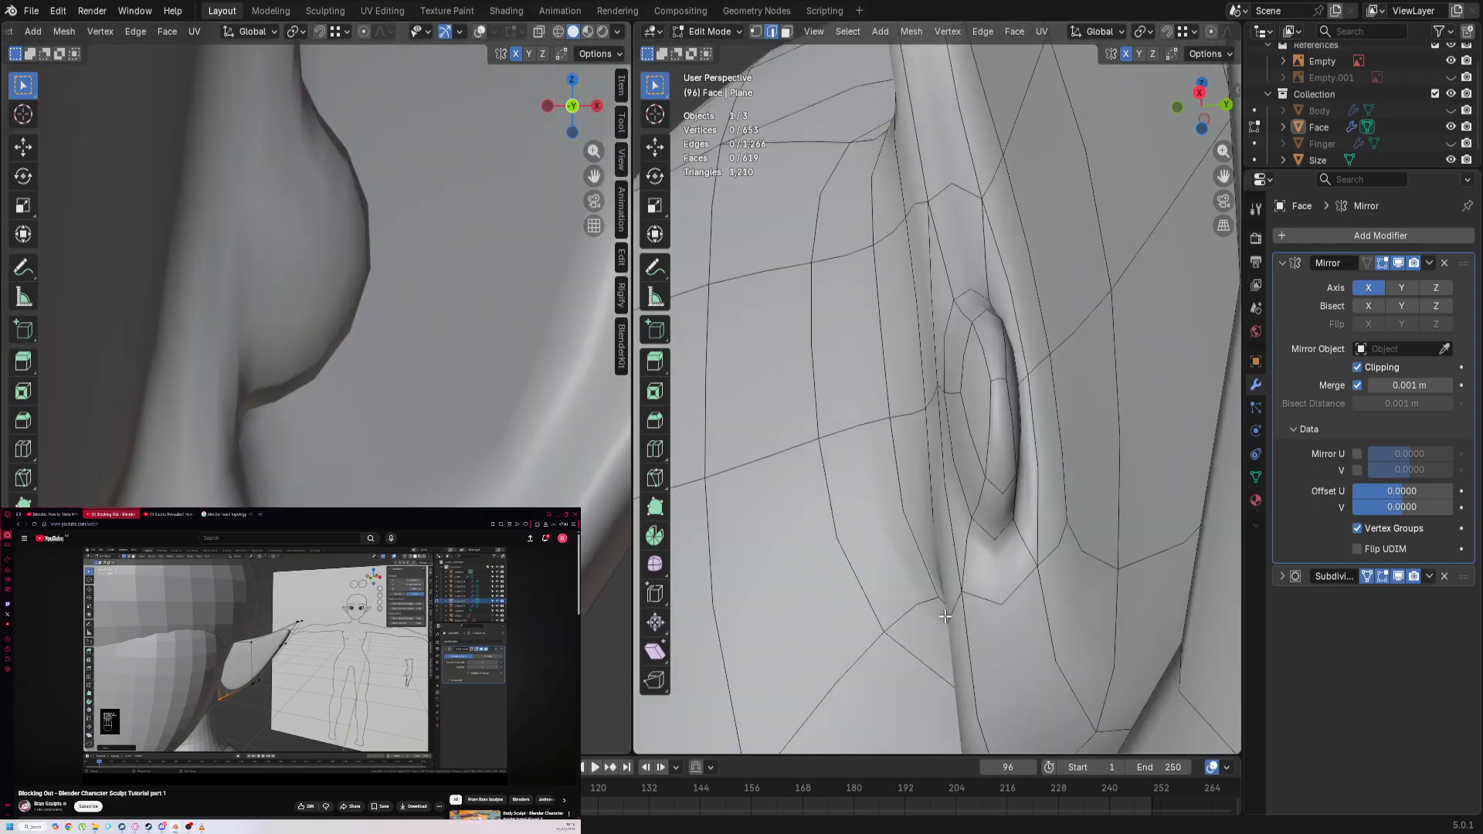
scroll(265, 424, down, 2)
scroll(292, 440, down, 3)
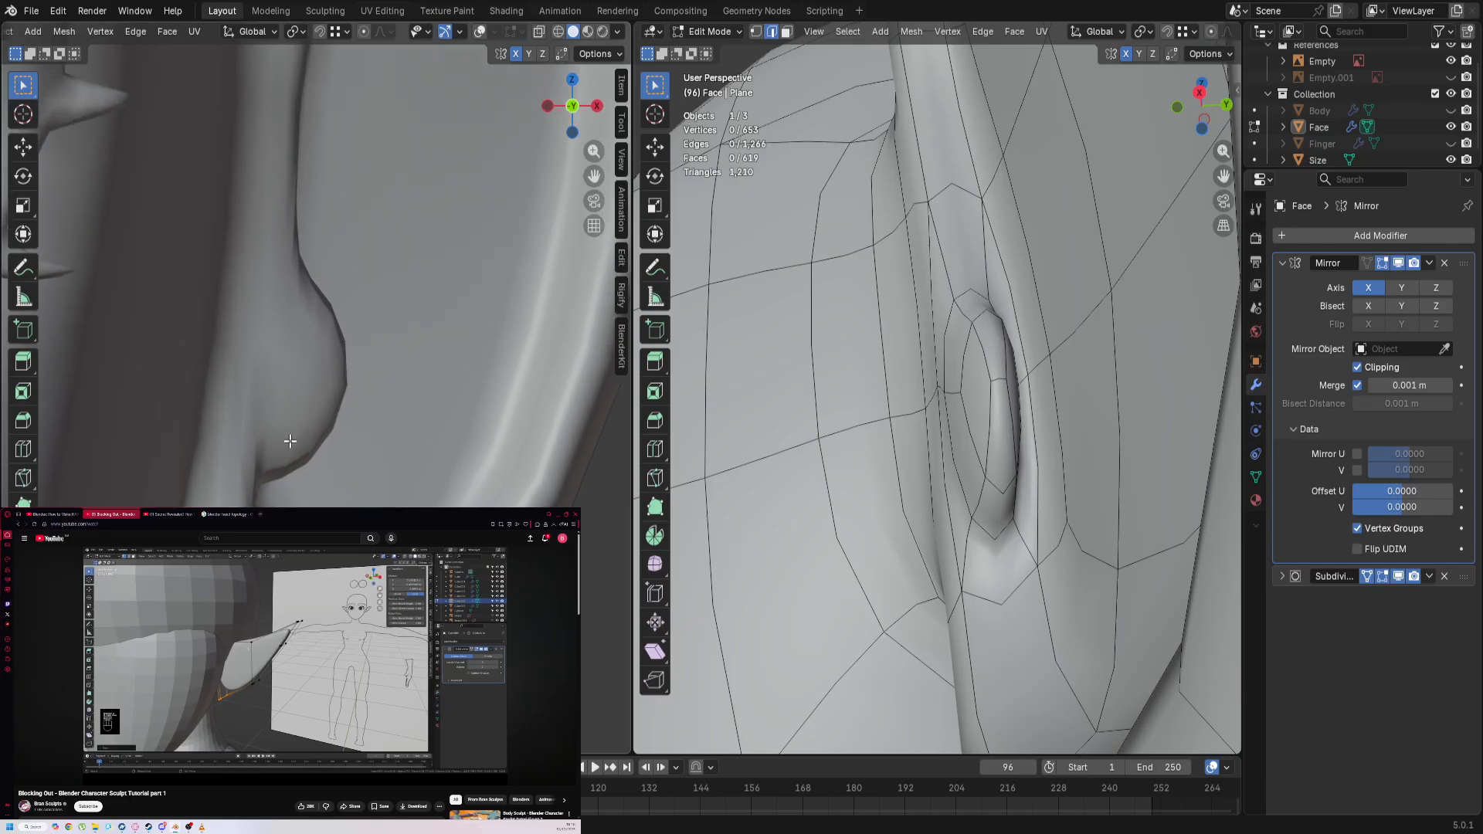
Step: Try to move the outer rim vertex at the flap's upper end forward along negative Y by about 0.0009 m
click(957, 306)
key(g)
click(879, 304)
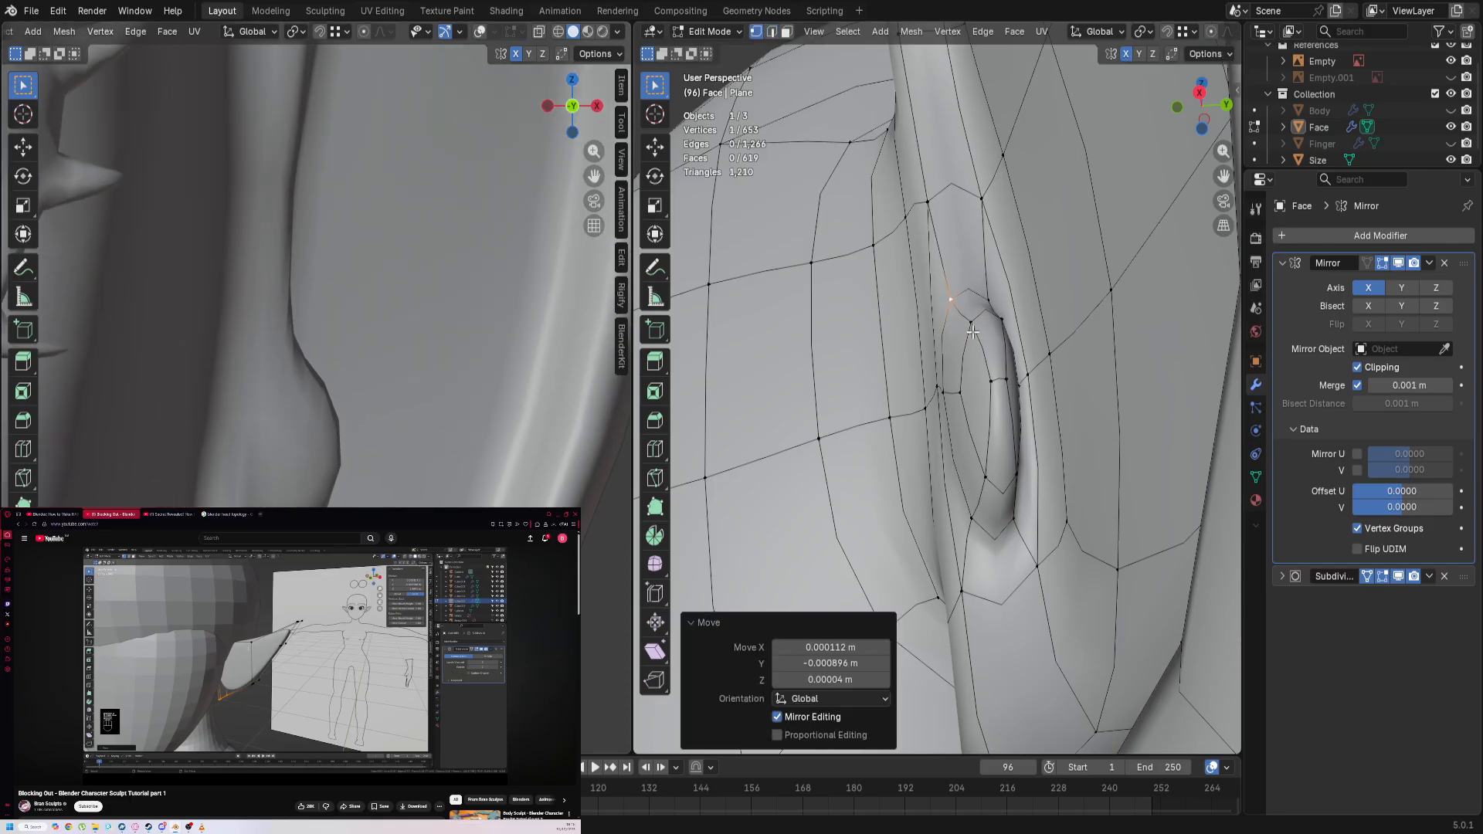
key(ctrl+z)
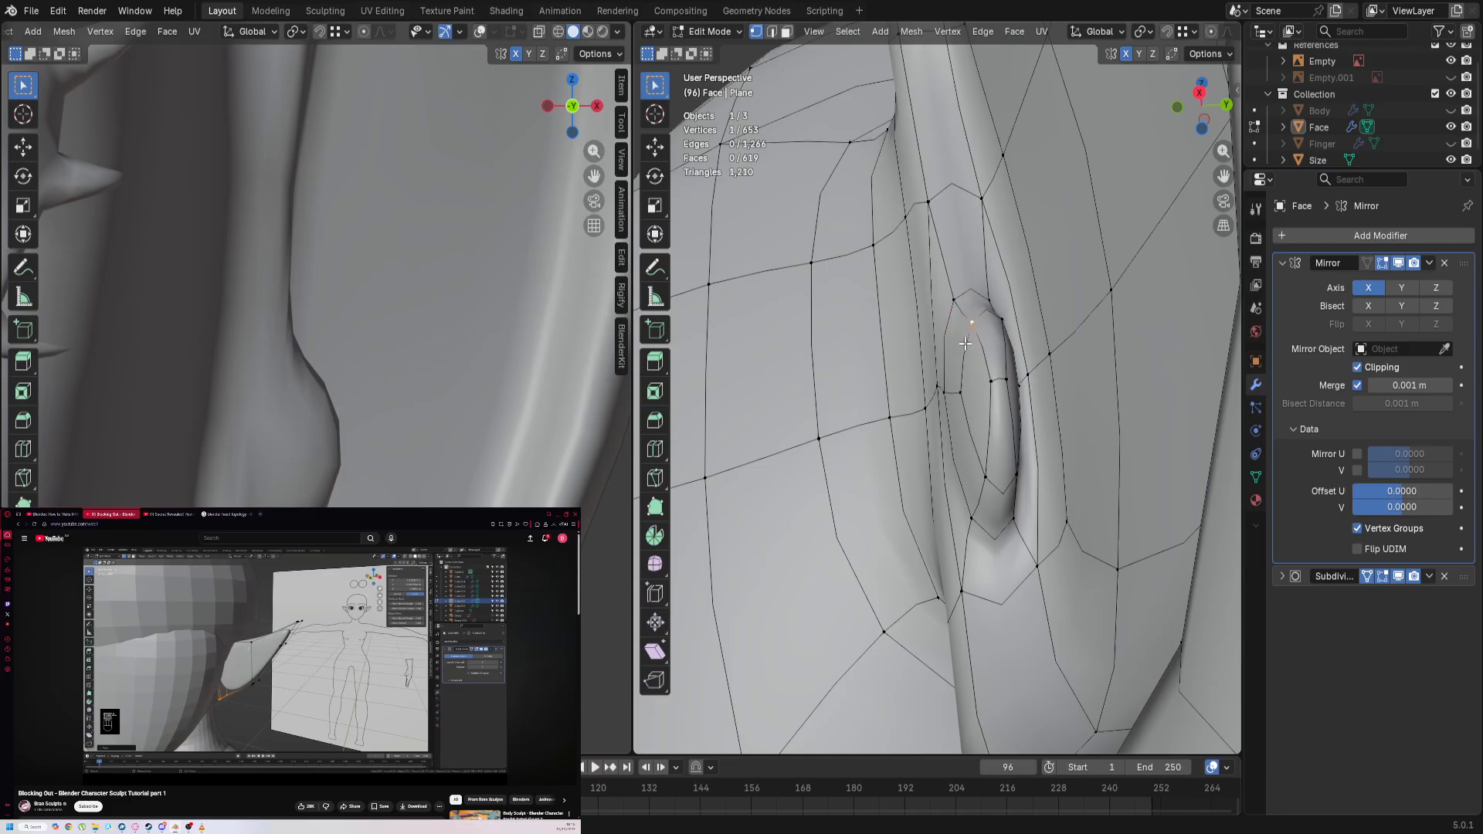
Step: Move the upper vertex of the flap's front face forward along negative Y by about 0.001 m and check the face
key(g)
click(872, 351)
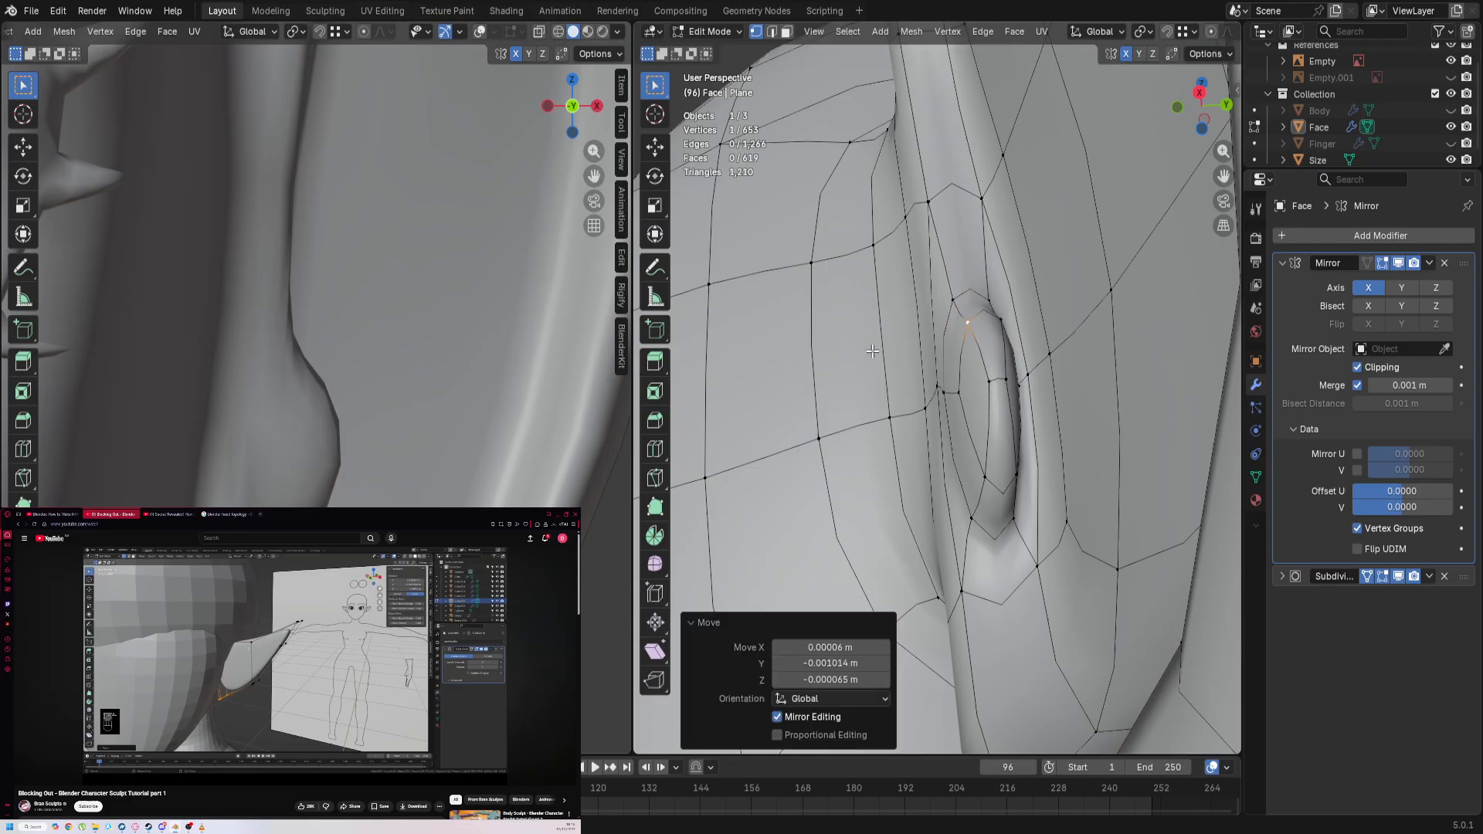
key(3)
click(976, 395)
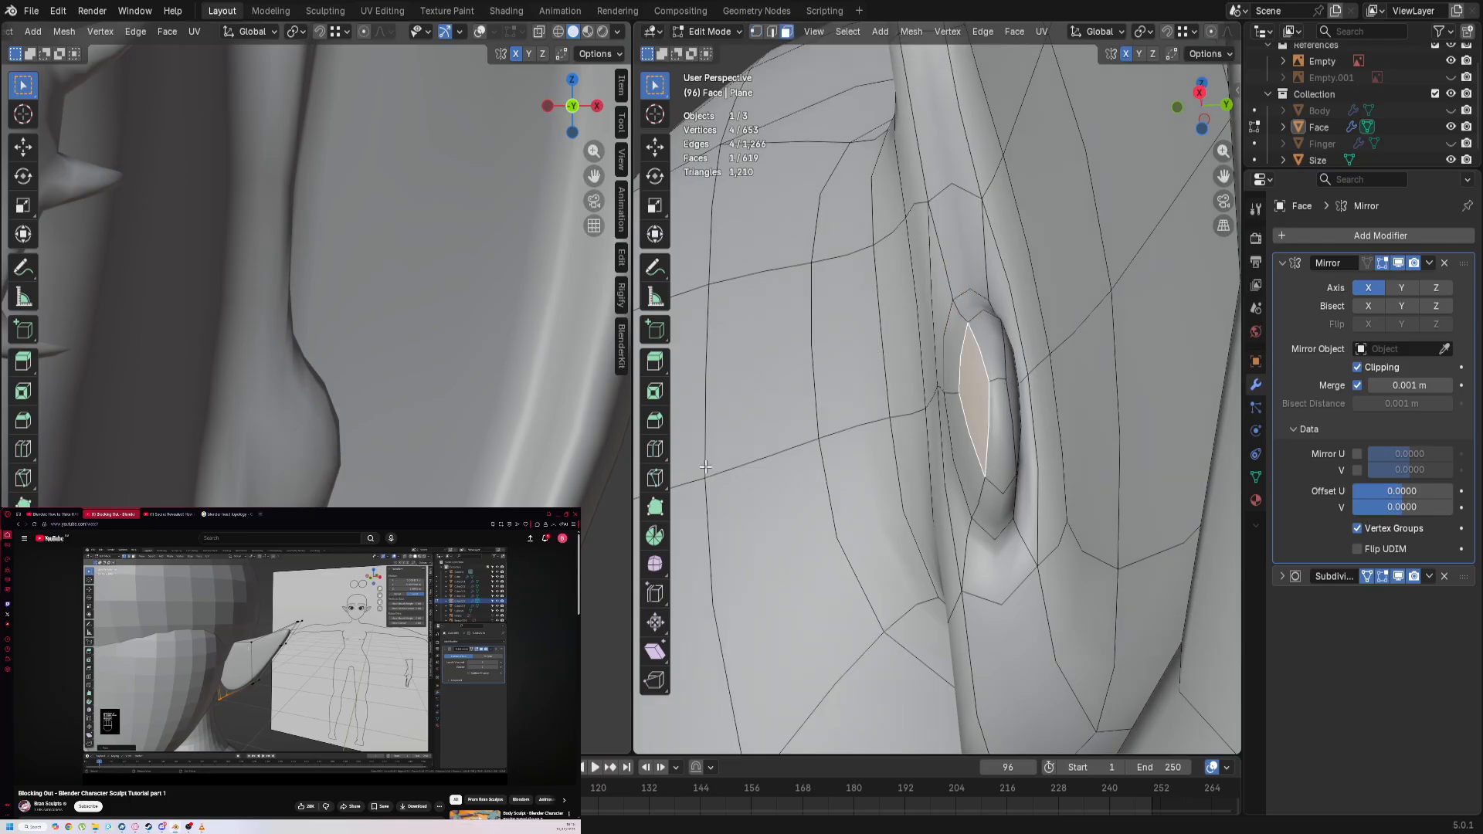
scroll(360, 436, down, 5)
middle_drag(356, 436, 176, 448)
Step: Select the face at the flap's lower tip and move it back along positive Y by about 0.0009 m
middle_drag(1093, 510, 1075, 552)
click(967, 510)
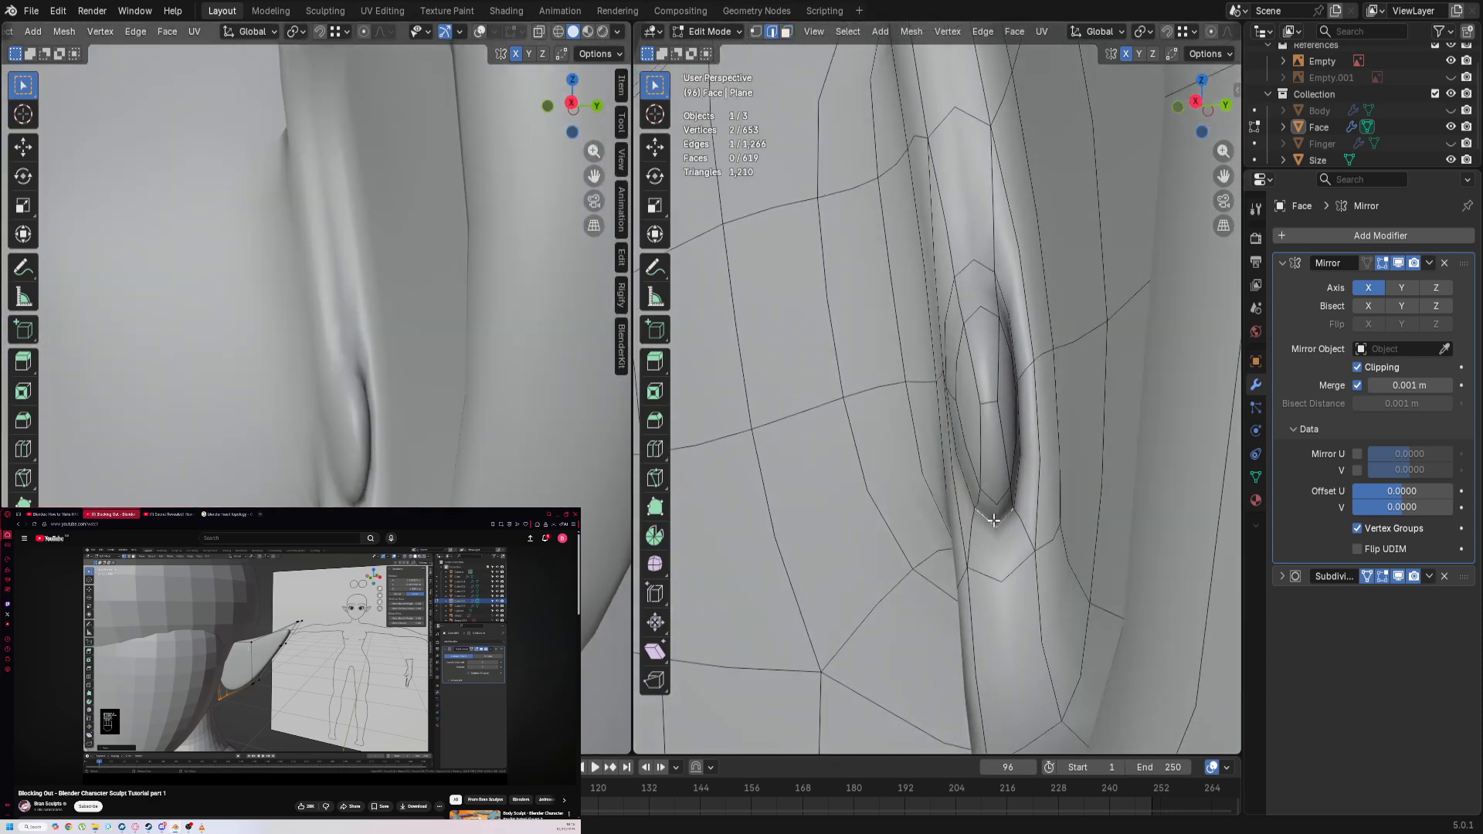
click(995, 521)
key(g)
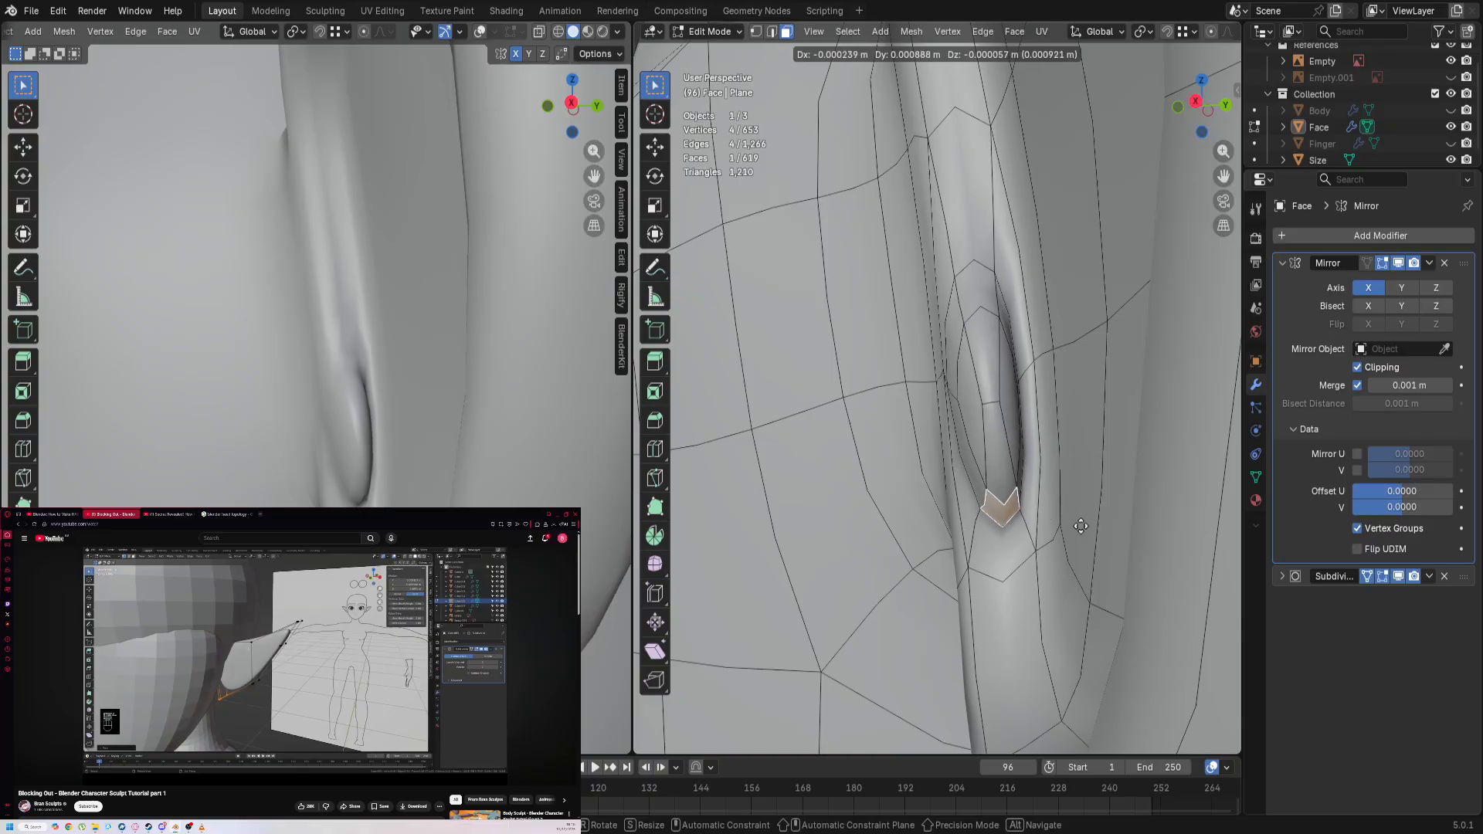
click(1086, 526)
Step: Select the edge on the flap's rear side just above the lower tip and nudge it slightly backward
key(1)
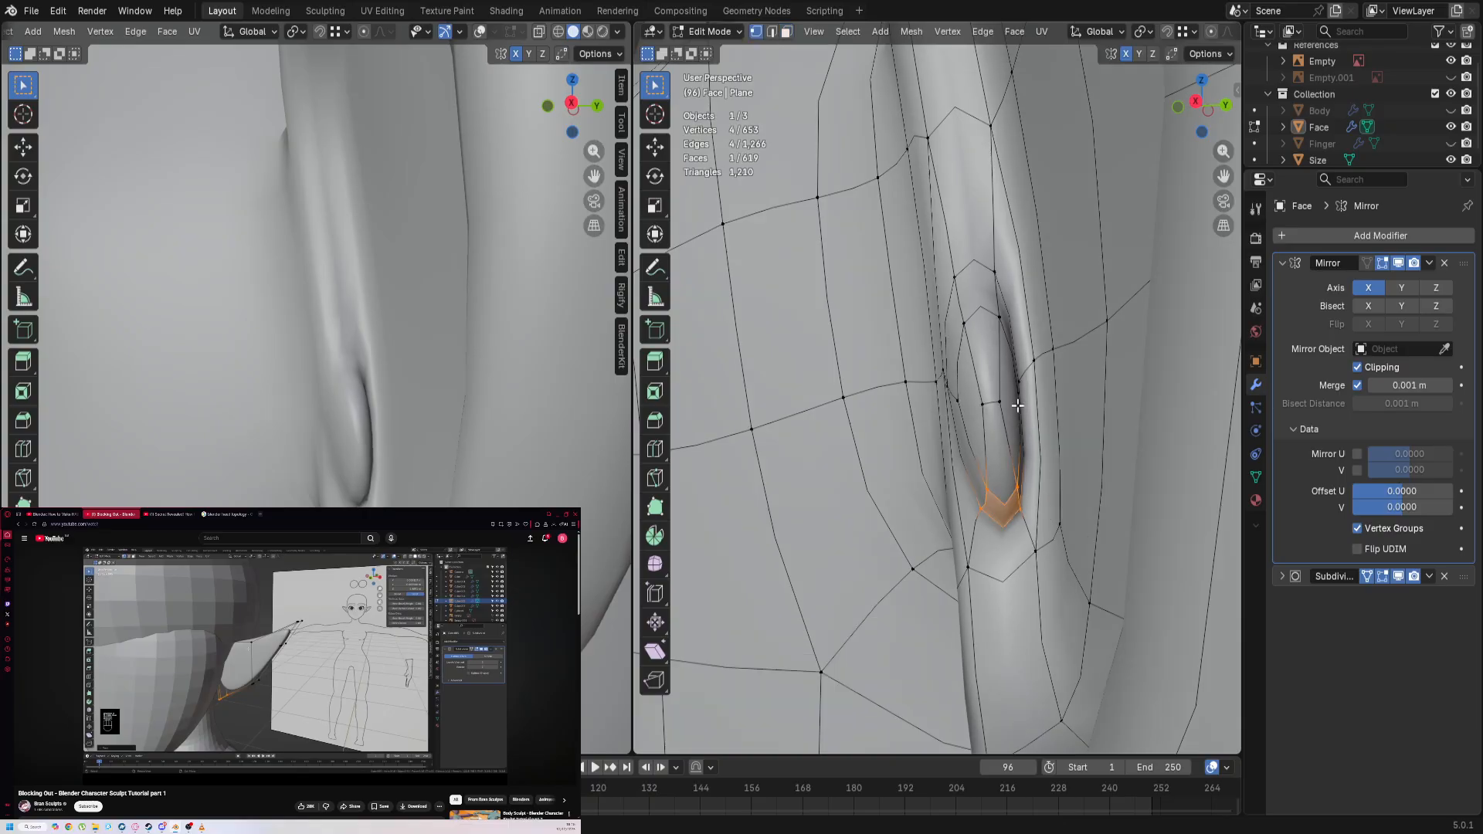
key(2)
click(1017, 405)
middle_drag(1017, 405, 1045, 512)
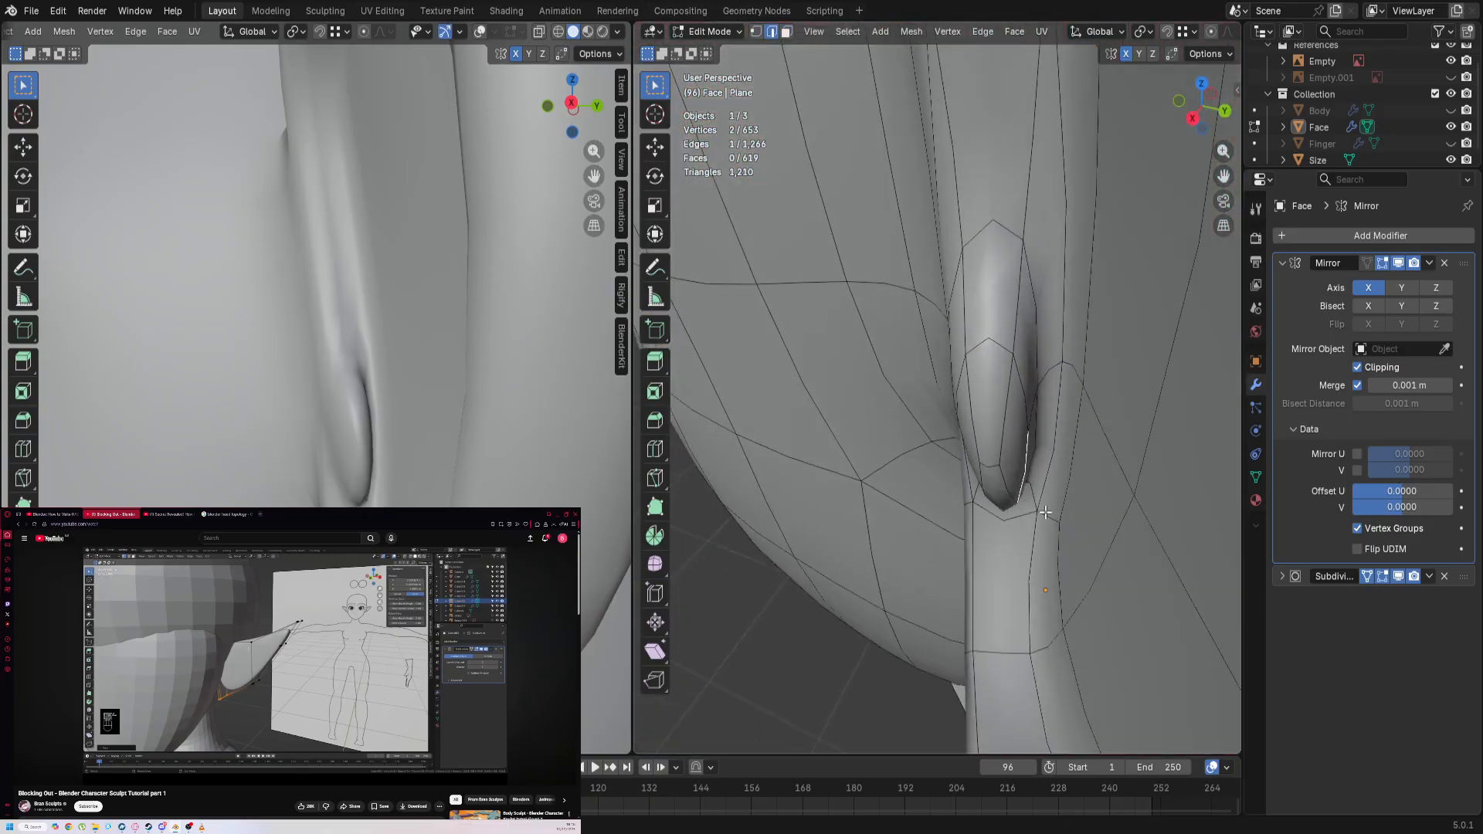
key(g)
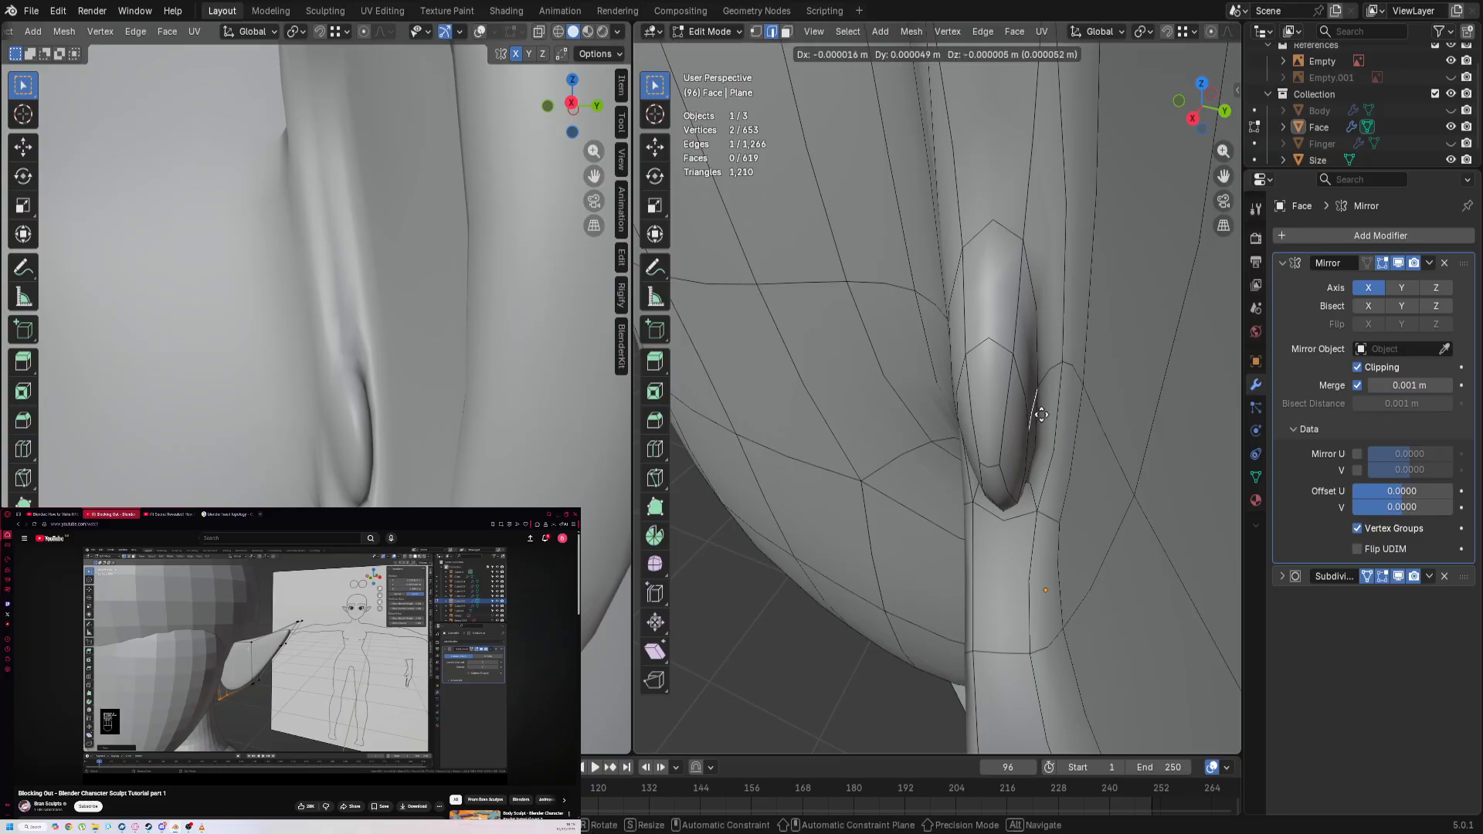
click(1039, 407)
Step: Examine the whole ear and its flap from the side and the front
click(468, 474)
scroll(468, 474, down, 6)
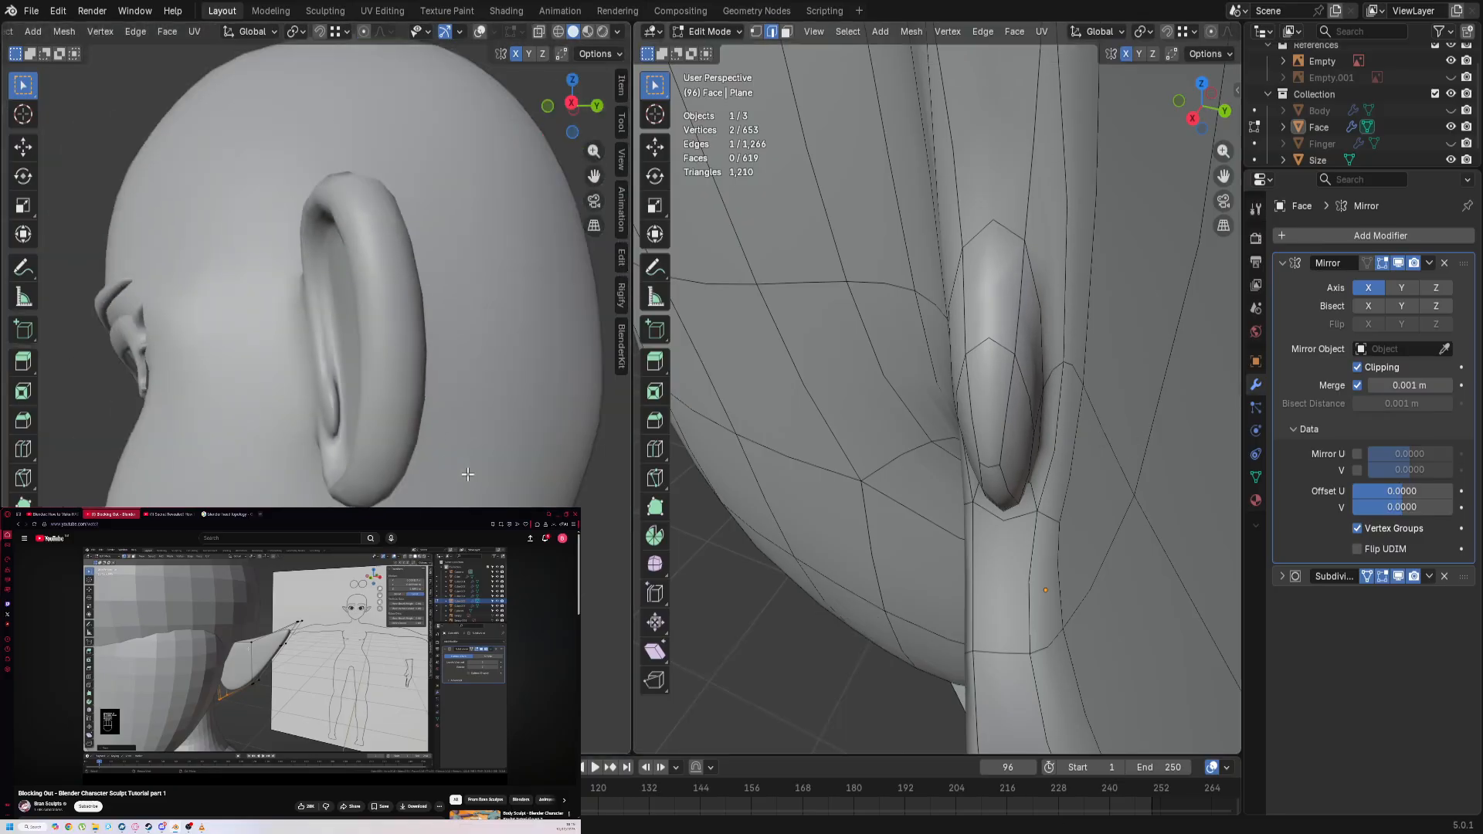
scroll(468, 474, up, 6)
key(KP_1)
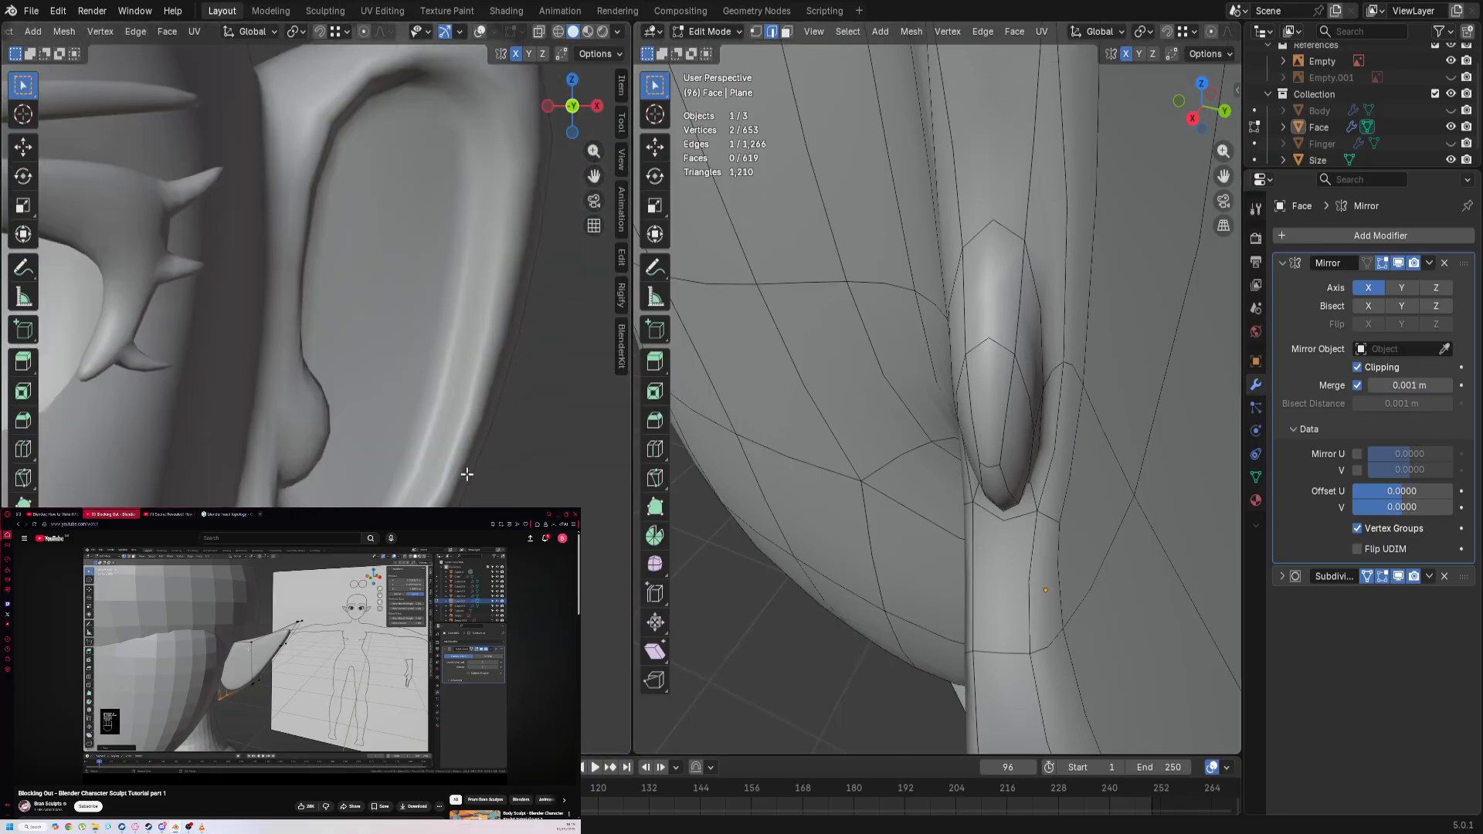
scroll(466, 475, down, 5)
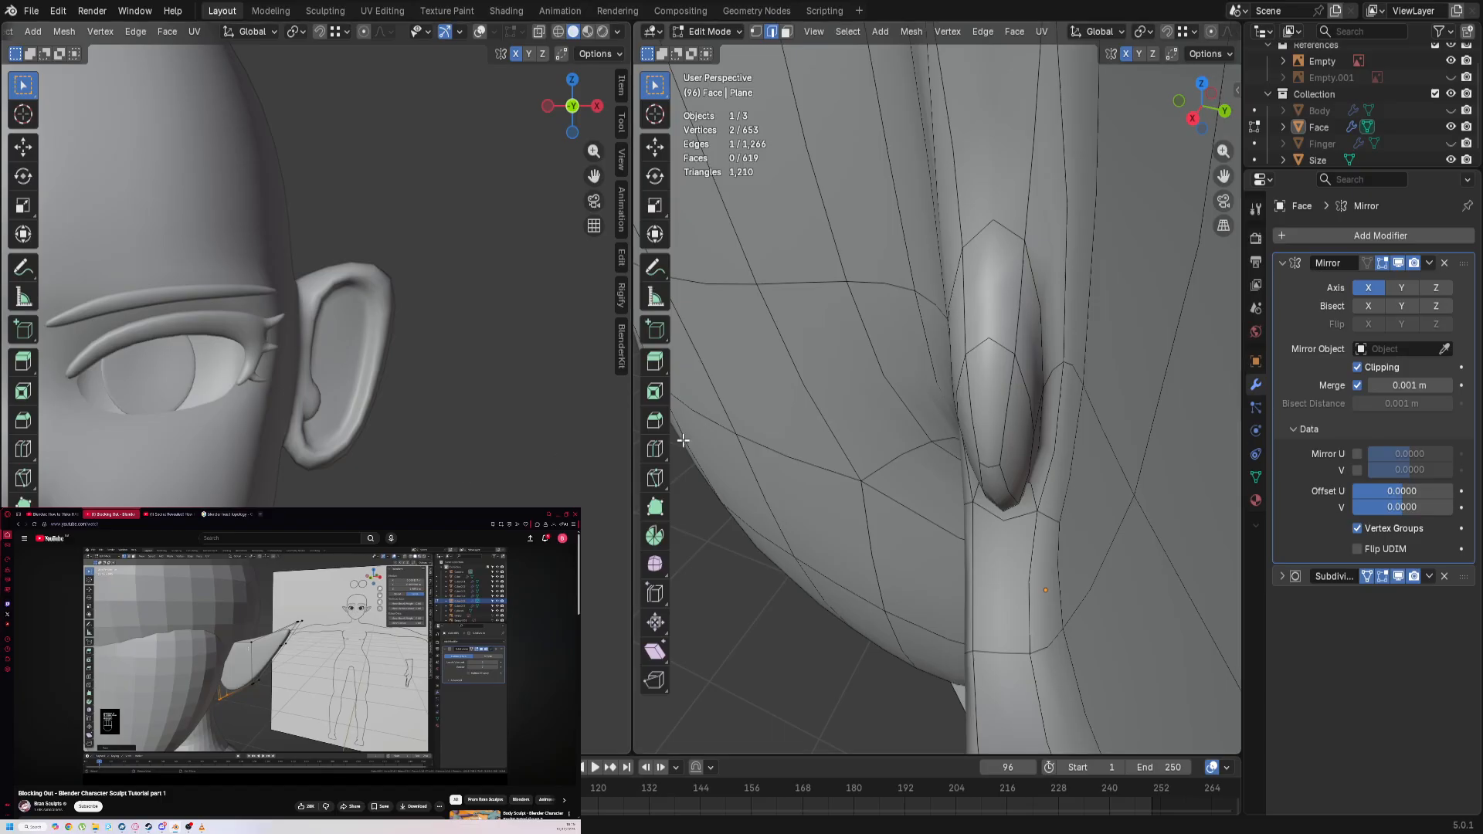
key(KP_1)
scroll(738, 424, down, 5)
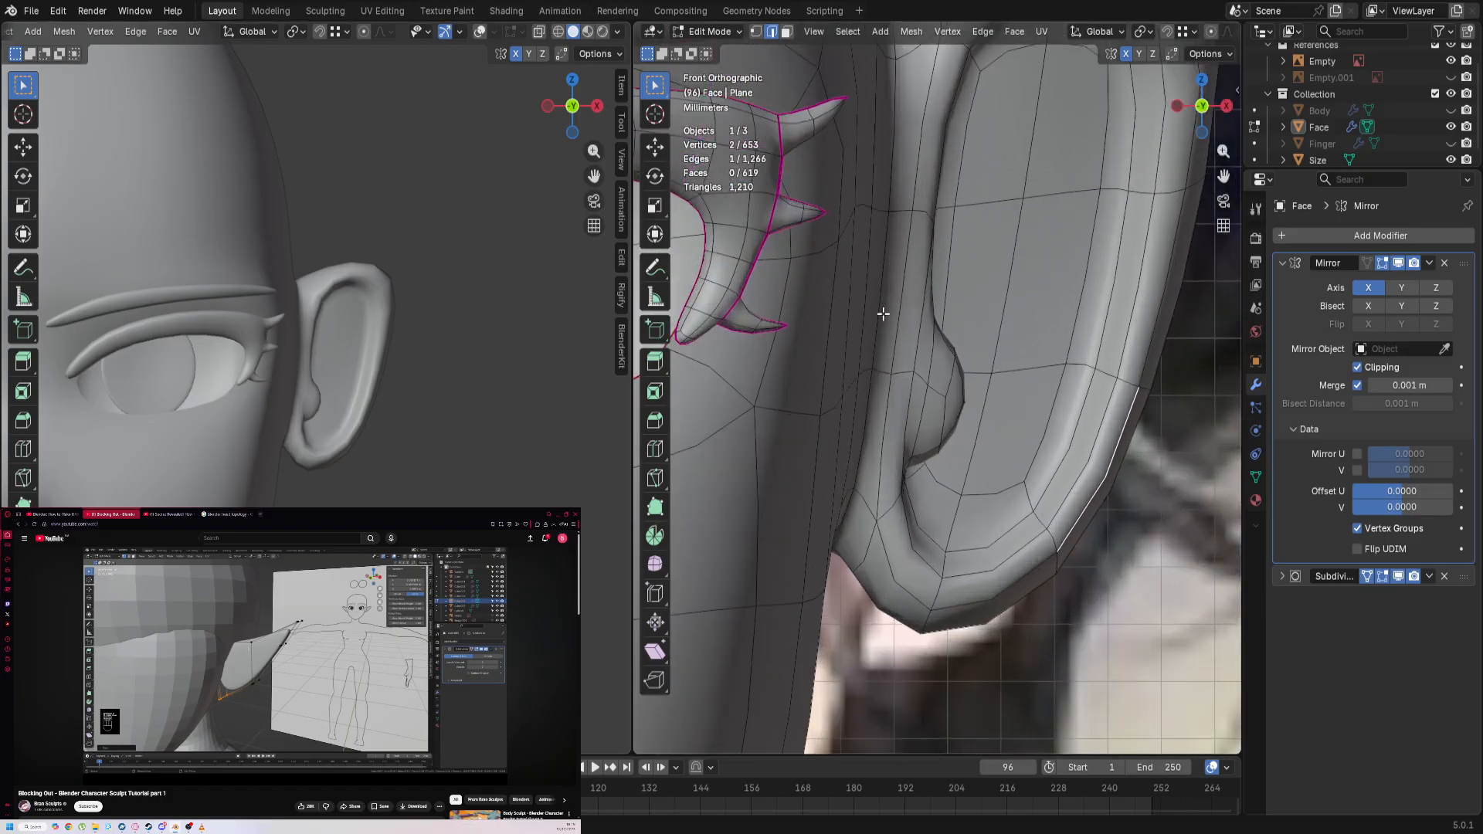
Step: Switch to Sculpt Mode and reshape the upper inner corner of the ear's rim with the Grab brush
scroll(883, 314, up, 5)
key(ctrl+Tab)
click(892, 303)
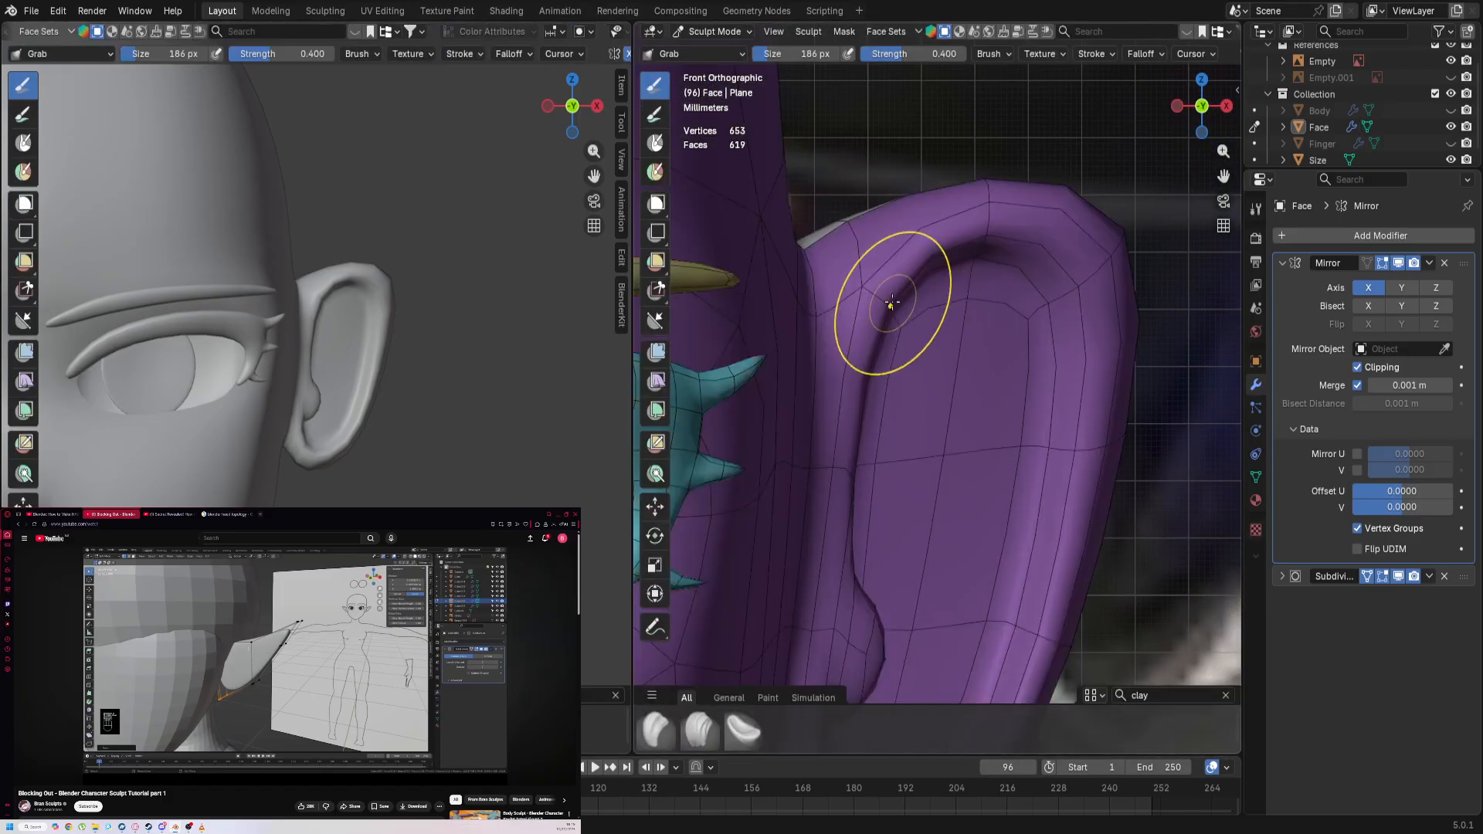
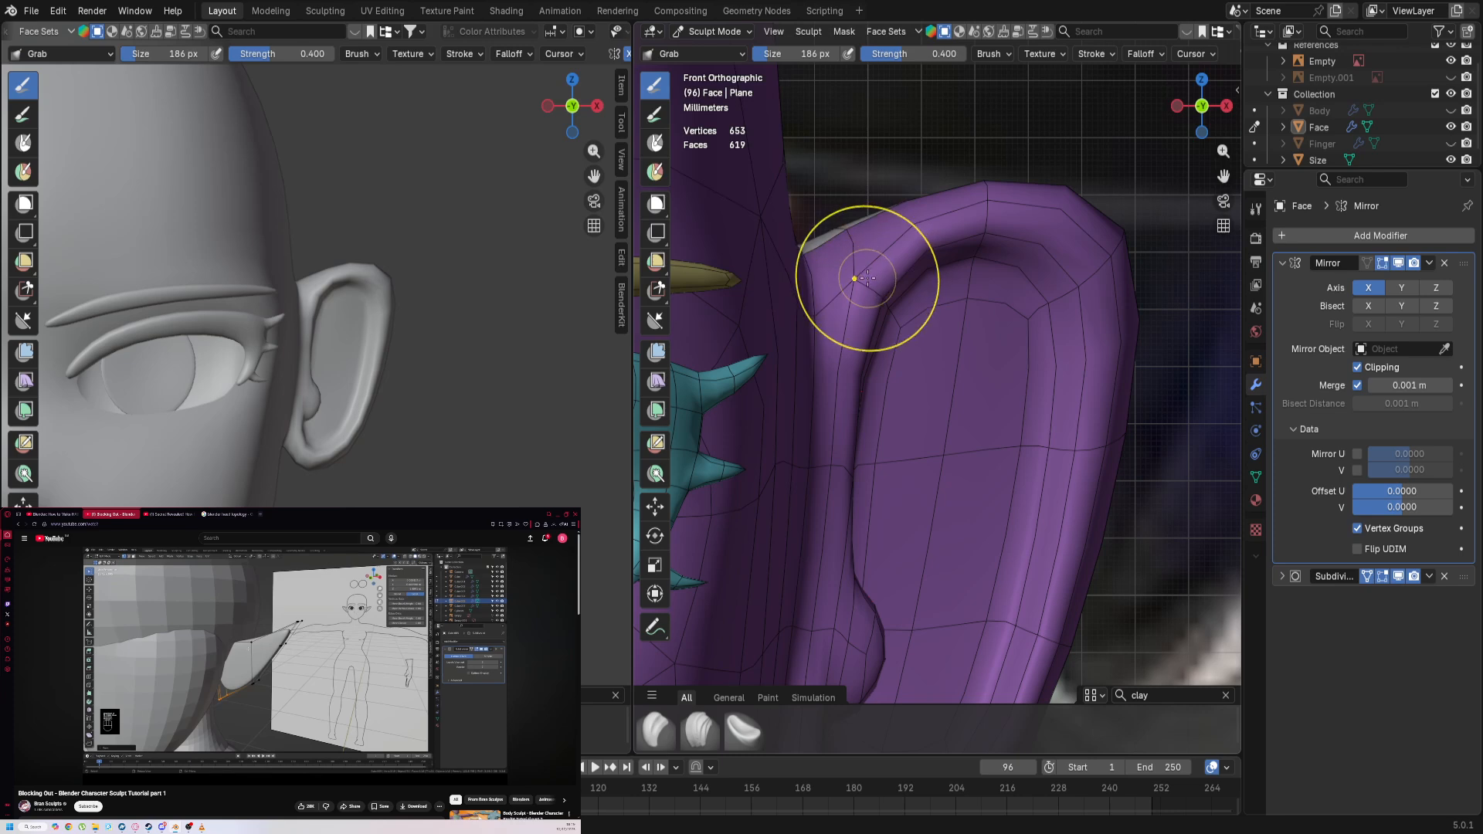
drag(893, 307, 906, 322)
drag(957, 267, 962, 271)
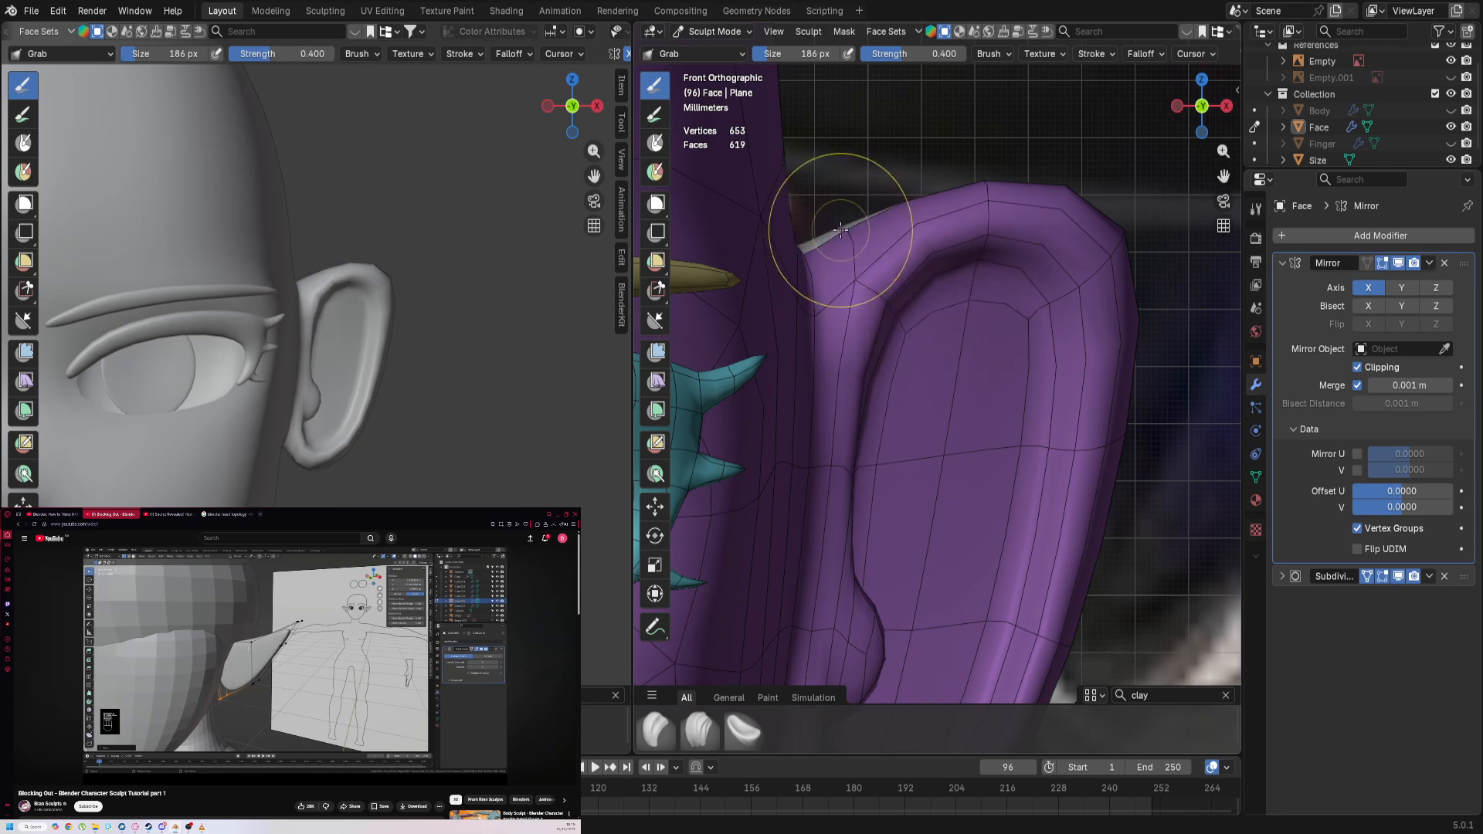
Step: Grab the ear's top surface near the head from above and smooth its upper edge
middle_drag(841, 229, 845, 97)
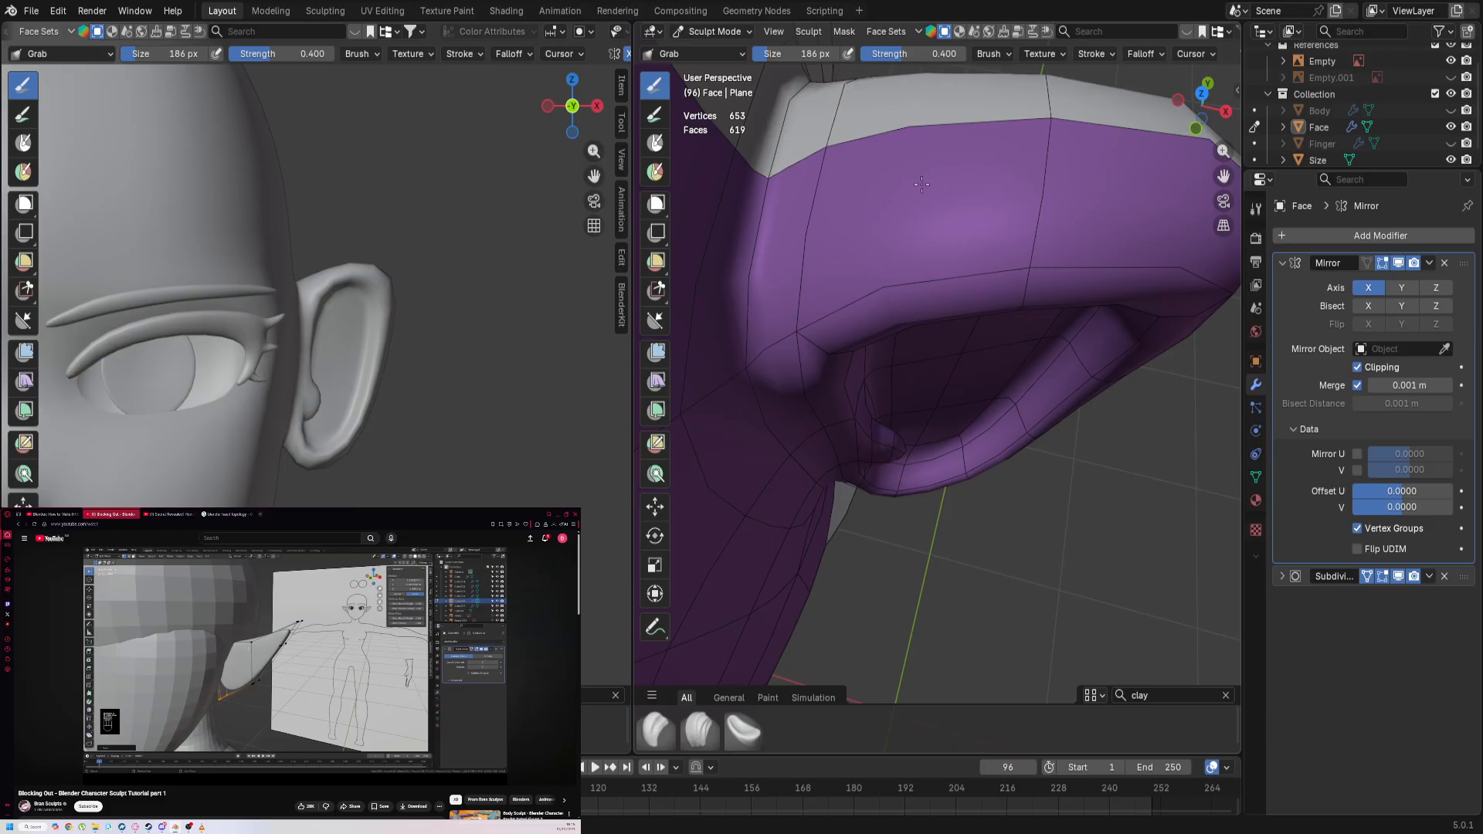
drag(922, 185, 922, 196)
drag(824, 120, 839, 156)
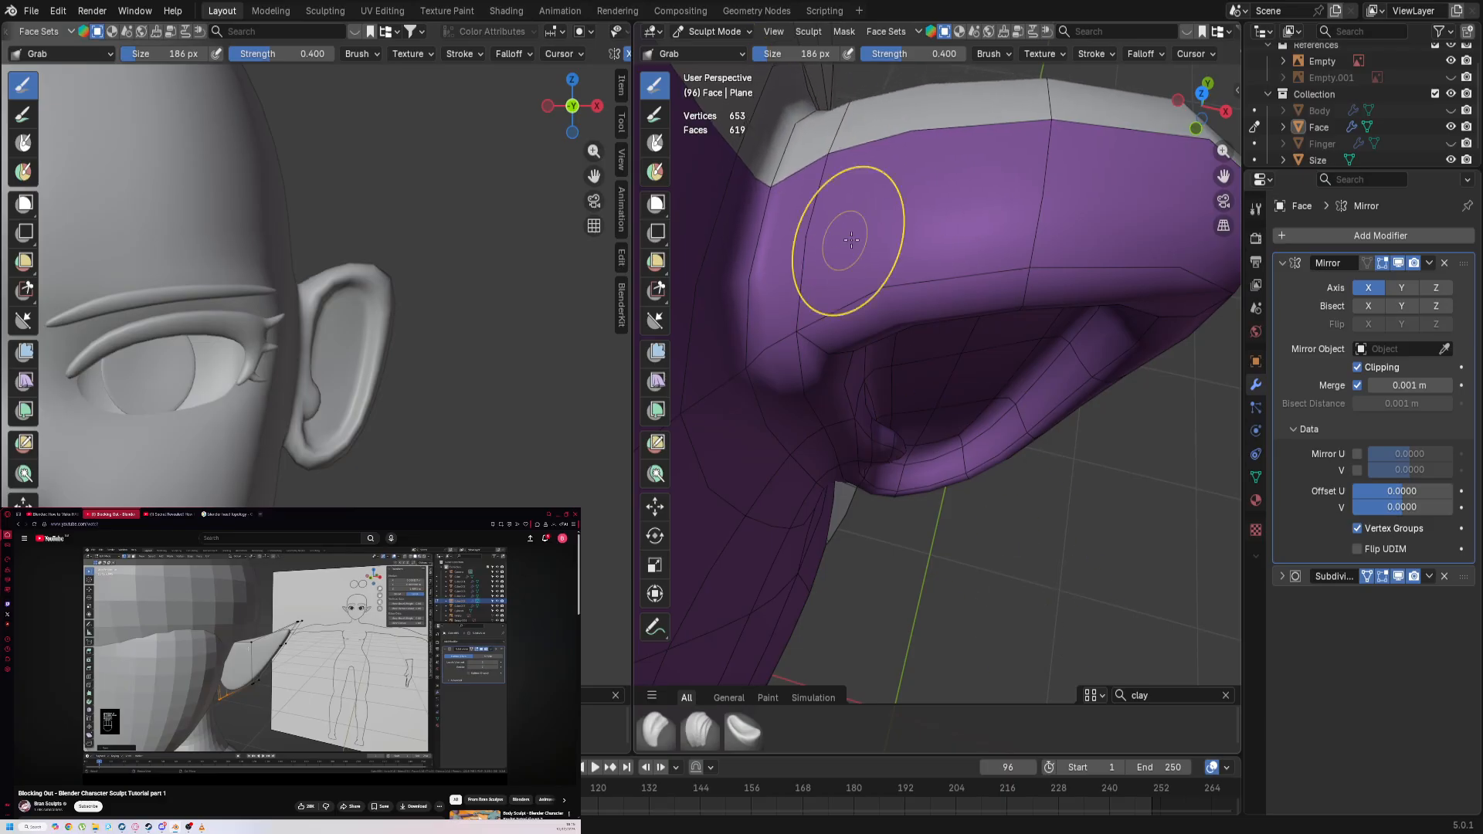
Step: Turn off the Subdivision display and reshape the back of the ear with several Grab strokes
click(1398, 576)
middle_drag(745, 216, 1182, 406)
scroll(1139, 375, down, 1)
drag(1102, 359, 1084, 322)
drag(1169, 420, 1119, 348)
drag(1144, 417, 1124, 384)
mouse_move(1085, 539)
mouse_down()
mouse_move(1015, 519)
mouse_move(999, 477)
mouse_up()
scroll(1019, 512, down, 2)
middle_drag(1024, 497, 1007, 323)
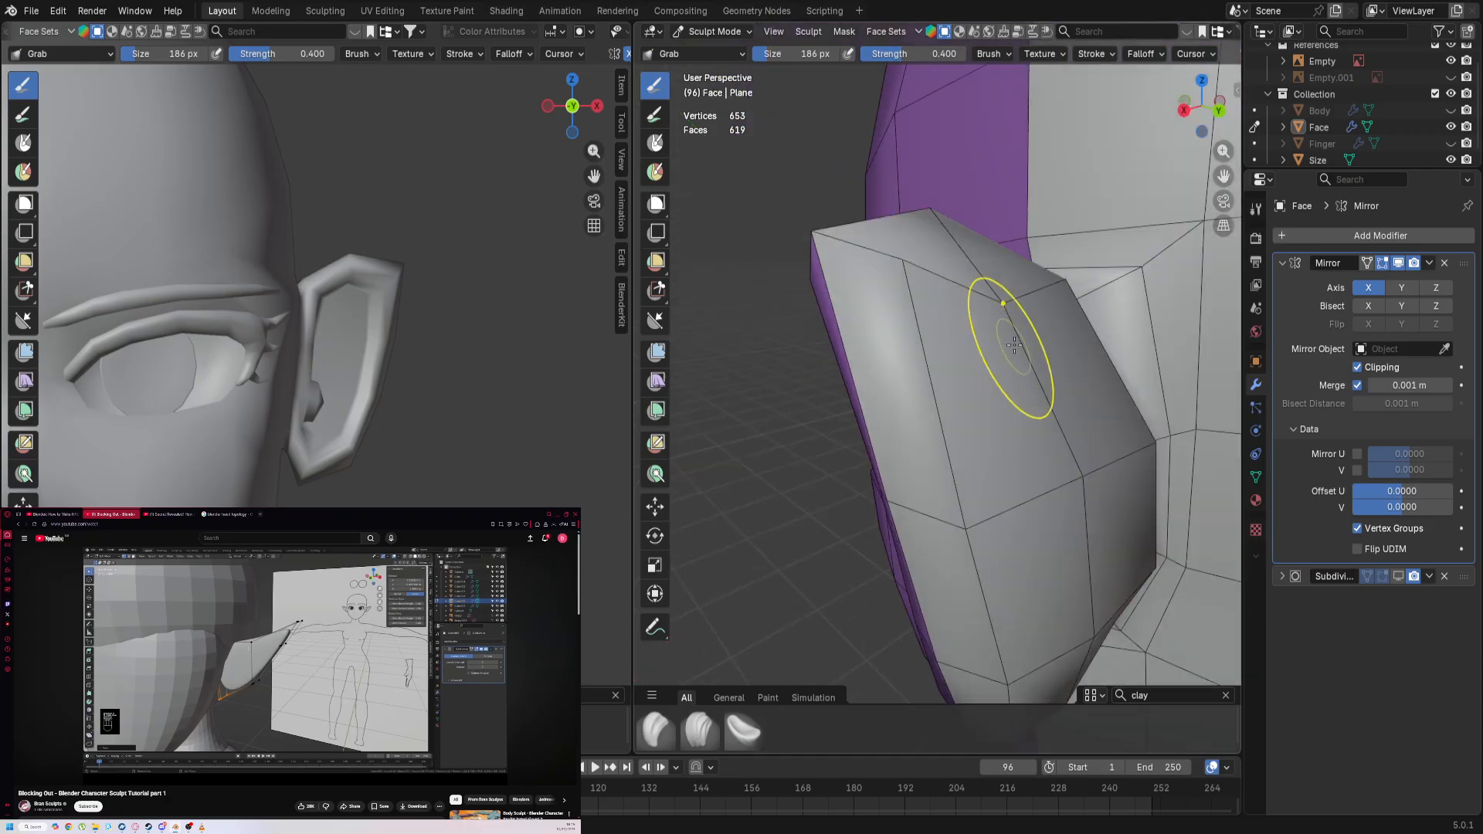
drag(946, 309, 934, 302)
Step: Enlarge the Grab brush to 298 px and pull the ear's back surface outward along its outer edge
scroll(971, 336, down, 3)
scroll(975, 340, up, 1)
key(f)
click(989, 379)
scroll(985, 386, up, 5)
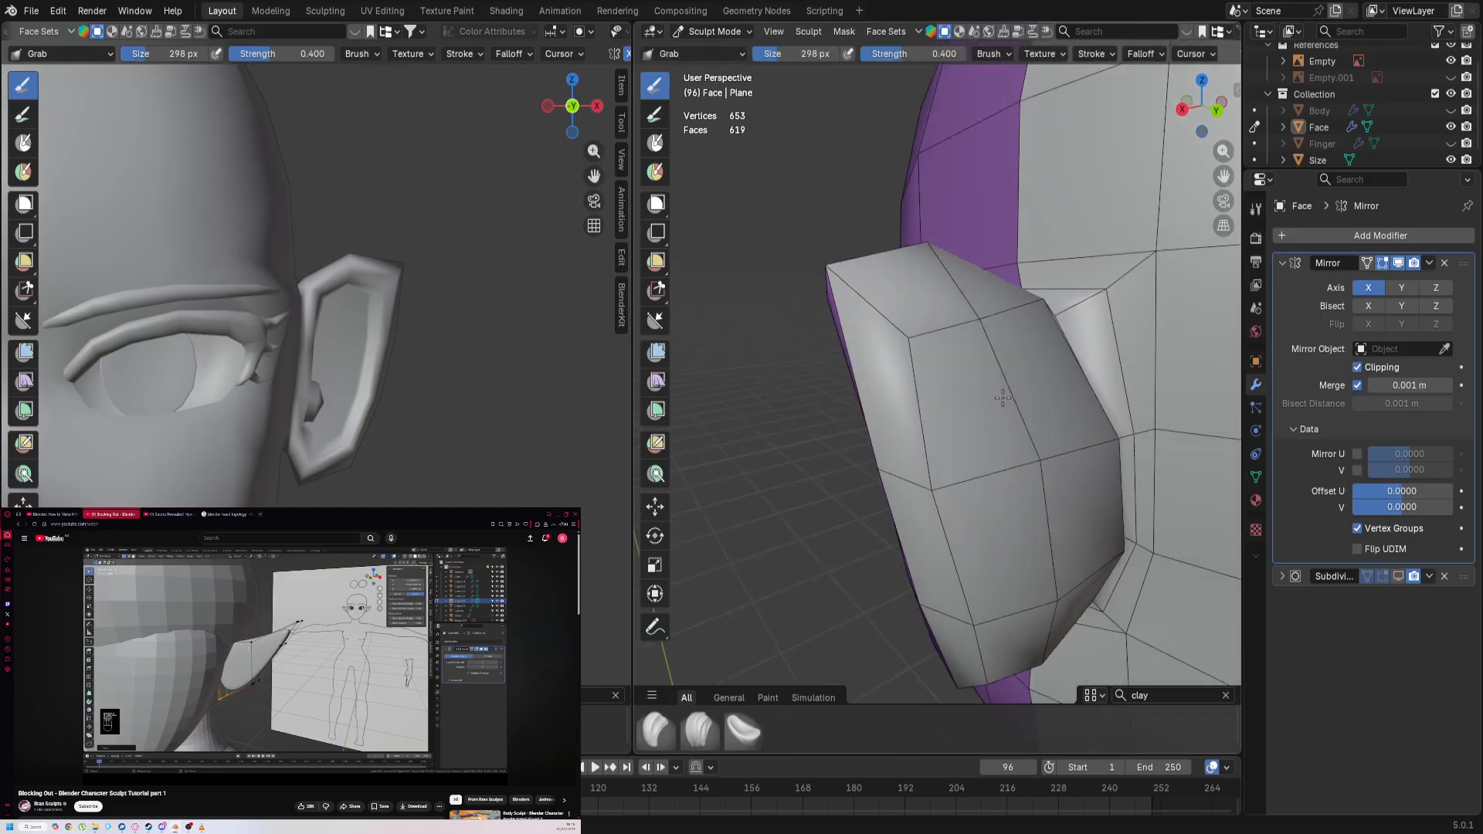
middle_drag(979, 435, 907, 415)
scroll(907, 414, down, 4)
scroll(896, 471, up, 1)
drag(889, 530, 843, 532)
drag(862, 422, 850, 425)
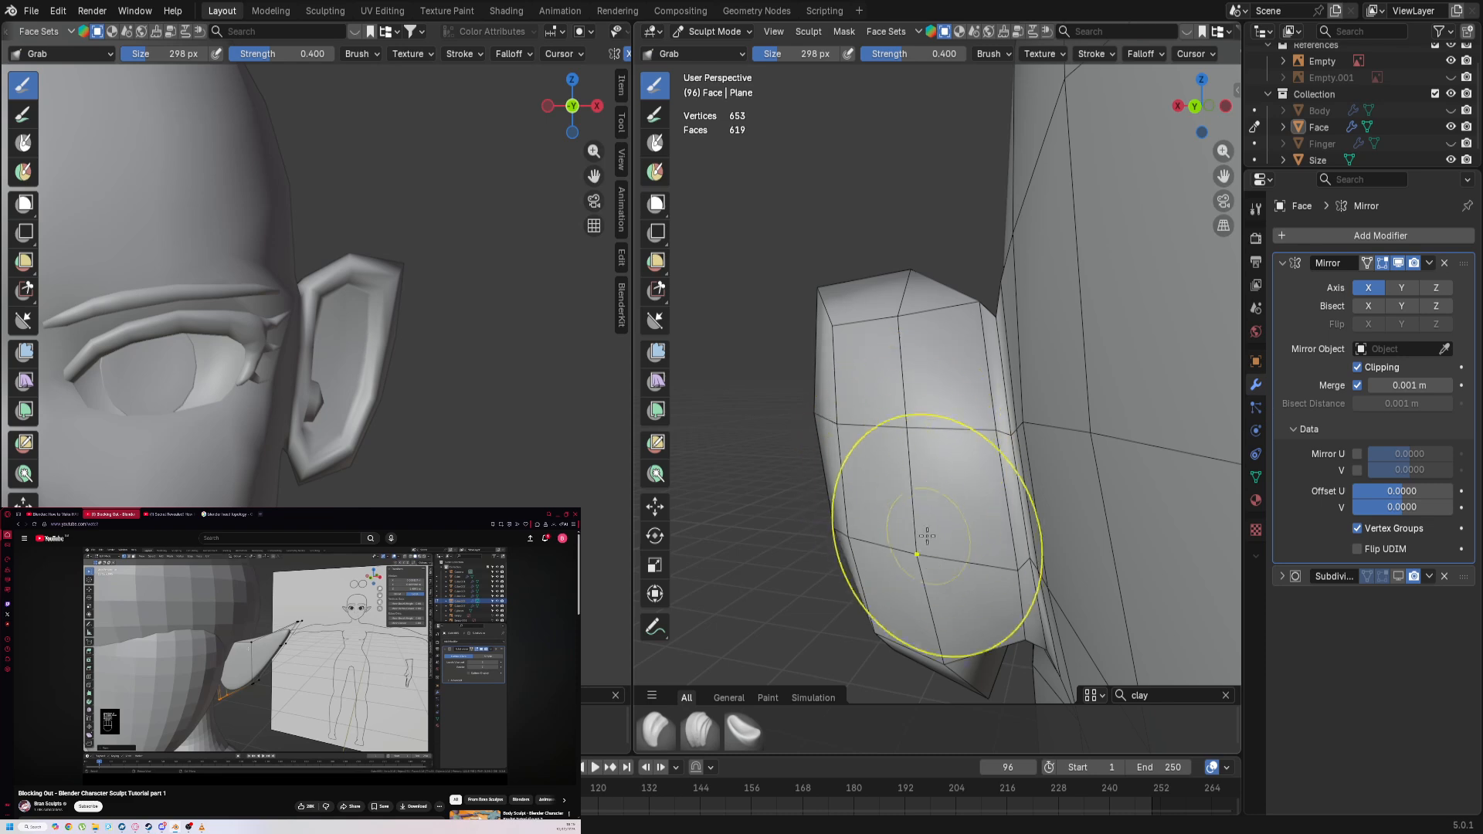
Step: Switch to Edit Mode and select the lower rear vertex where the ear meets the head
mouse_move(917, 530)
middle_down()
mouse_move(951, 587)
mouse_move(1103, 370)
mouse_move(942, 562)
mouse_move(993, 593)
mouse_move(1005, 488)
mouse_move(927, 492)
mouse_move(1017, 417)
mouse_move(1043, 466)
middle_up()
scroll(1053, 423, down, 3)
scroll(981, 587, up, 3)
key(Tab)
click(956, 605)
scroll(1004, 487, down, 2)
scroll(919, 488, up, 2)
Step: Try to move the lower rear ear vertex by about 0.0025 m in X, -0.0017 m in Y and -0.0009 m in Z
key(g)
click(908, 491)
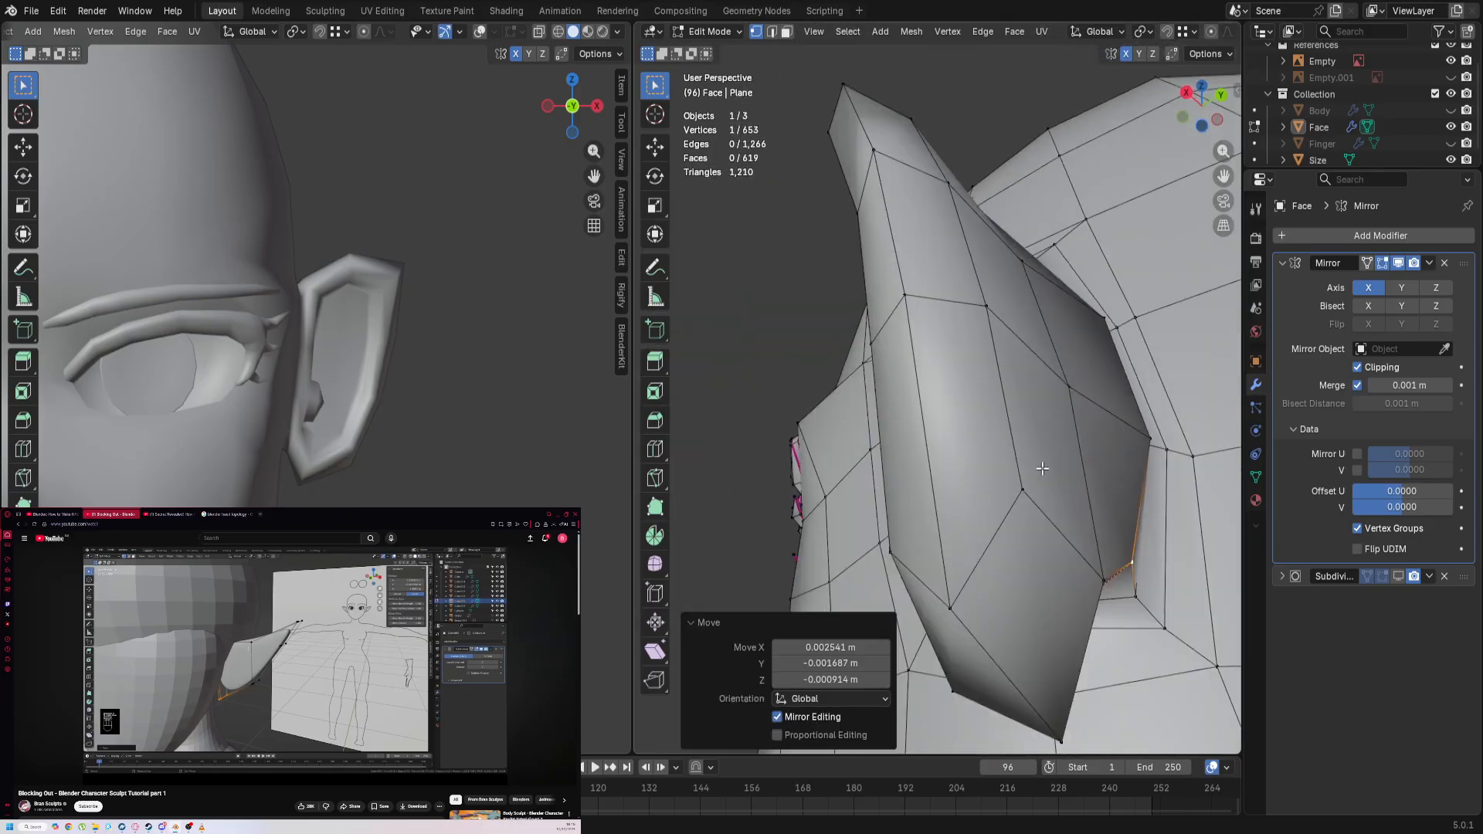
key(ctrl+z)
Step: Try to move the lower rear ear vertex in side view by about -0.0069 m in Y and 0.0032 m in Z
key(KP_3)
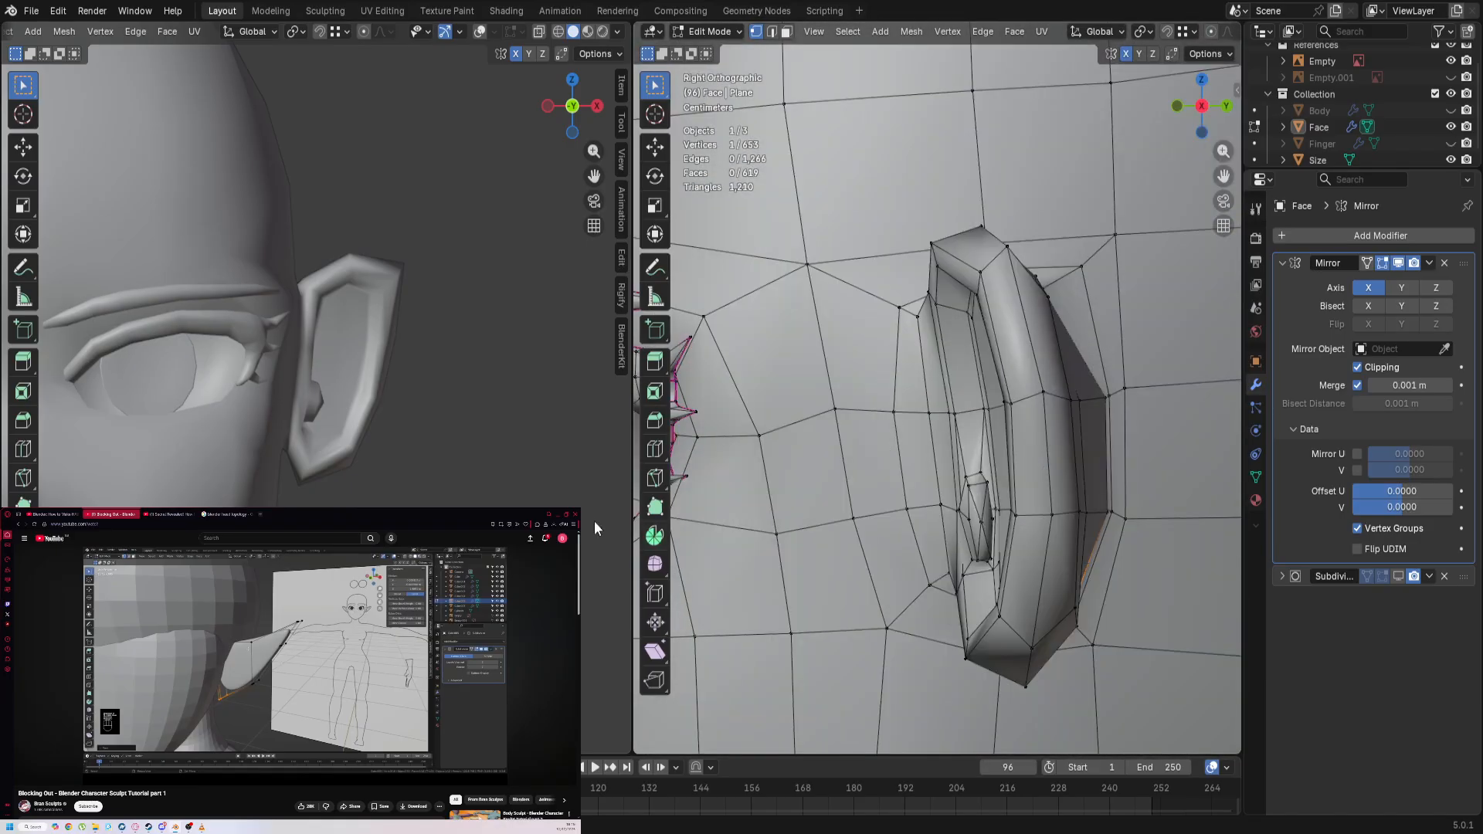
key(g)
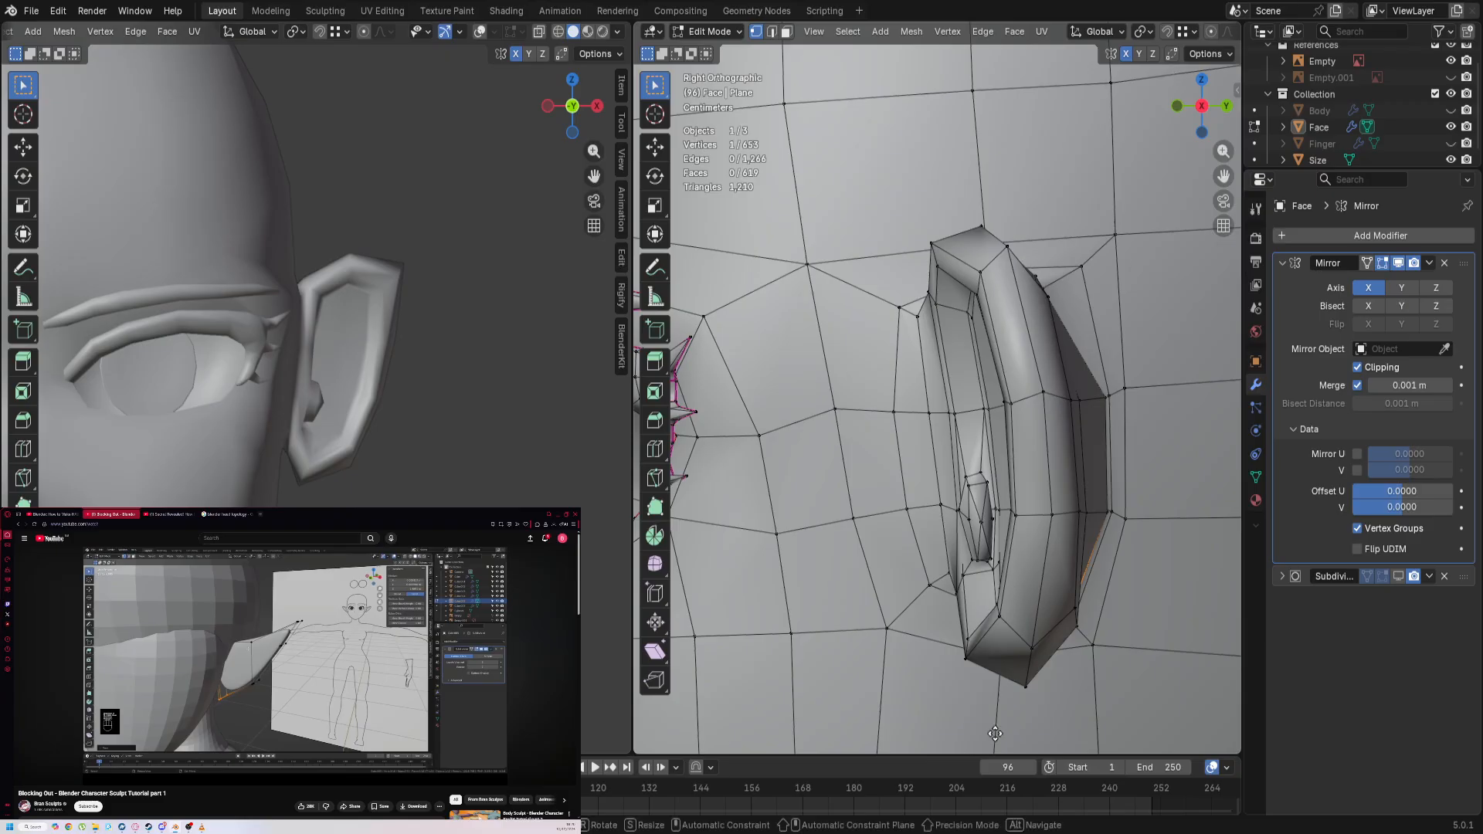
click(935, 693)
middle_drag(255, 347, 103, 420)
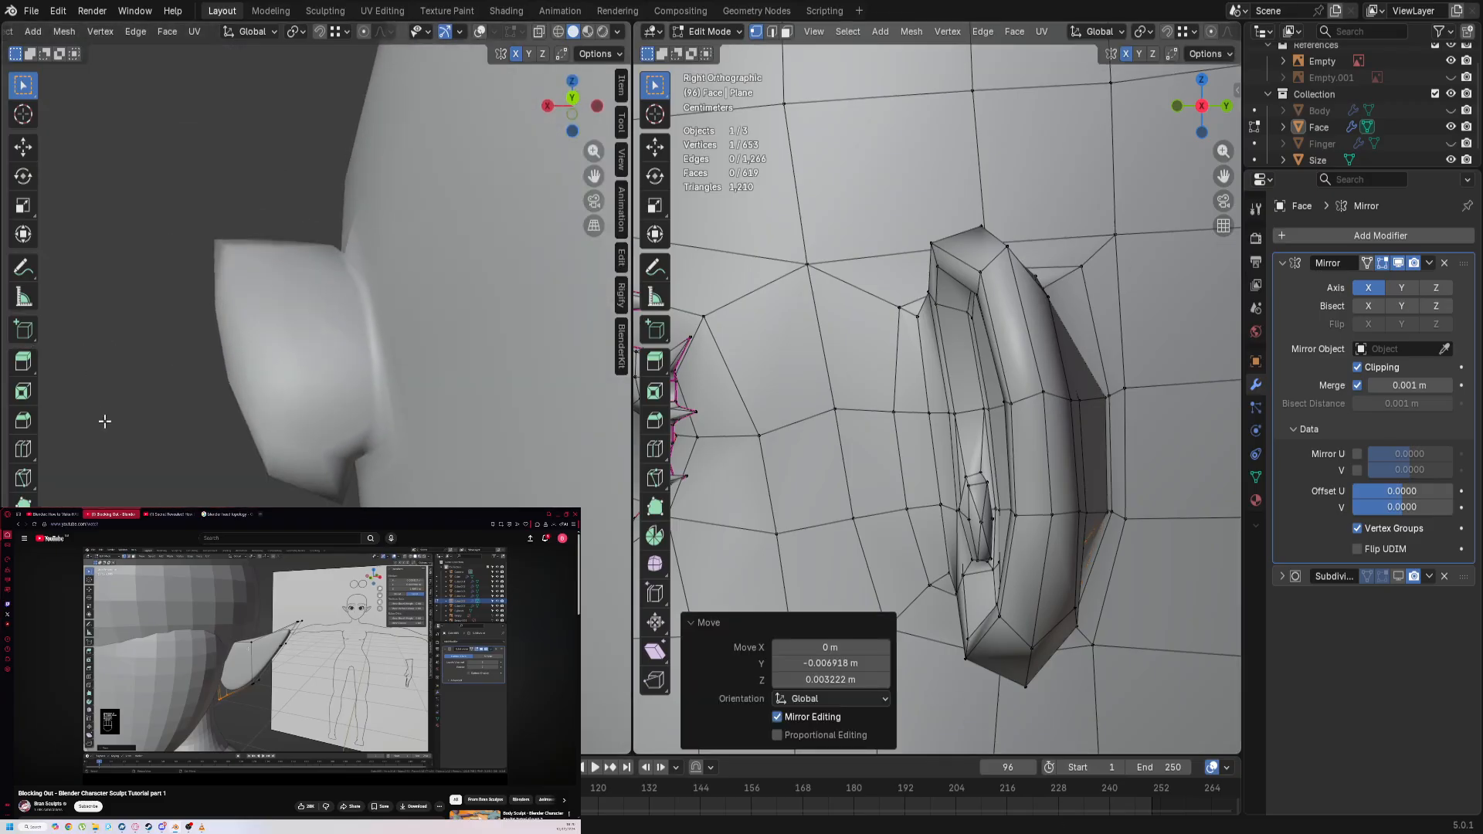
scroll(102, 420, down, 1)
key(ctrl+z)
Step: Move the lower rear ear vertex by about 0.0008 m in Y and 0.0049 m in Z
key(g)
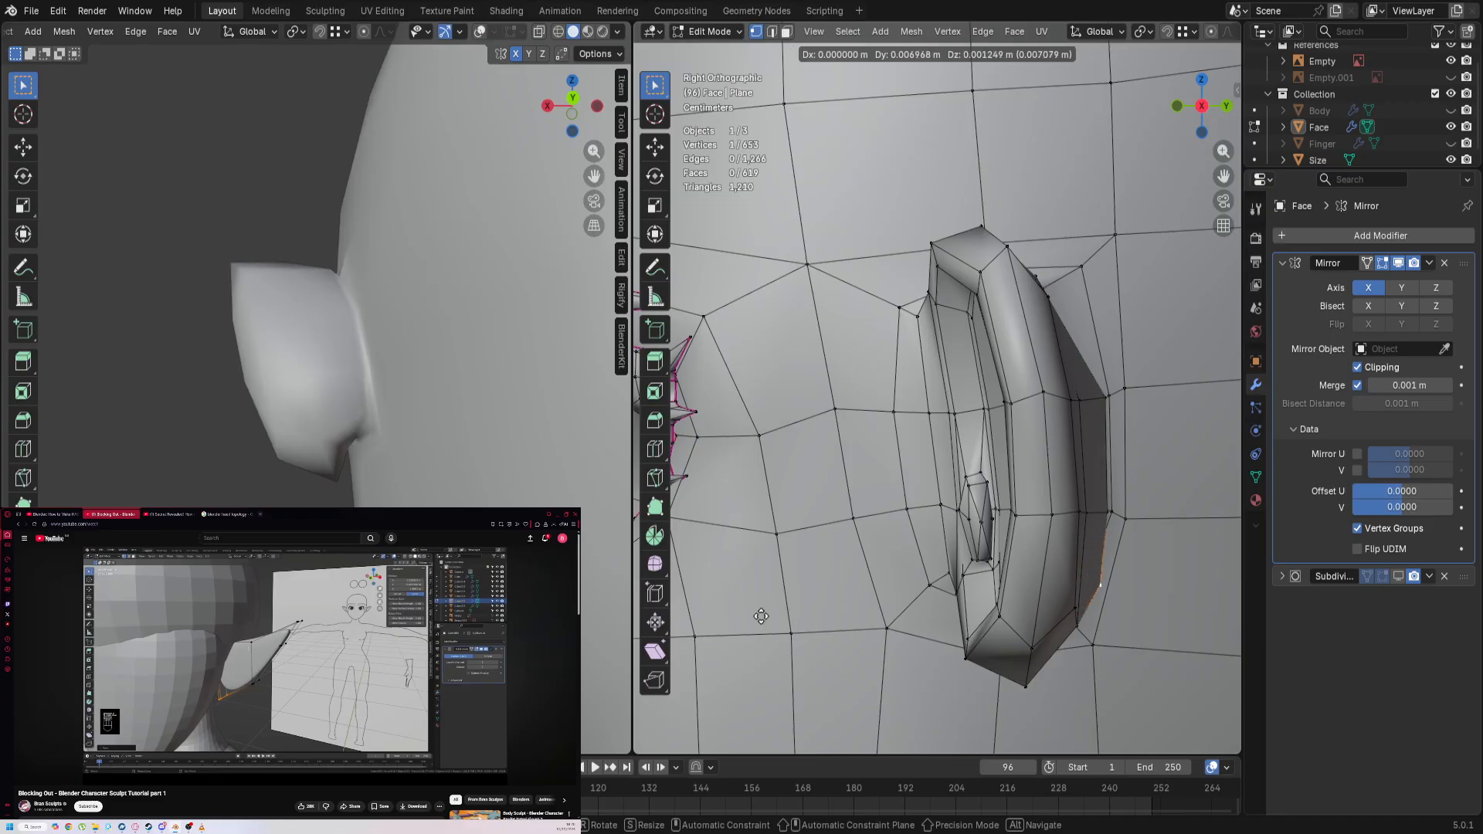
click(1175, 495)
middle_drag(1103, 550, 980, 440)
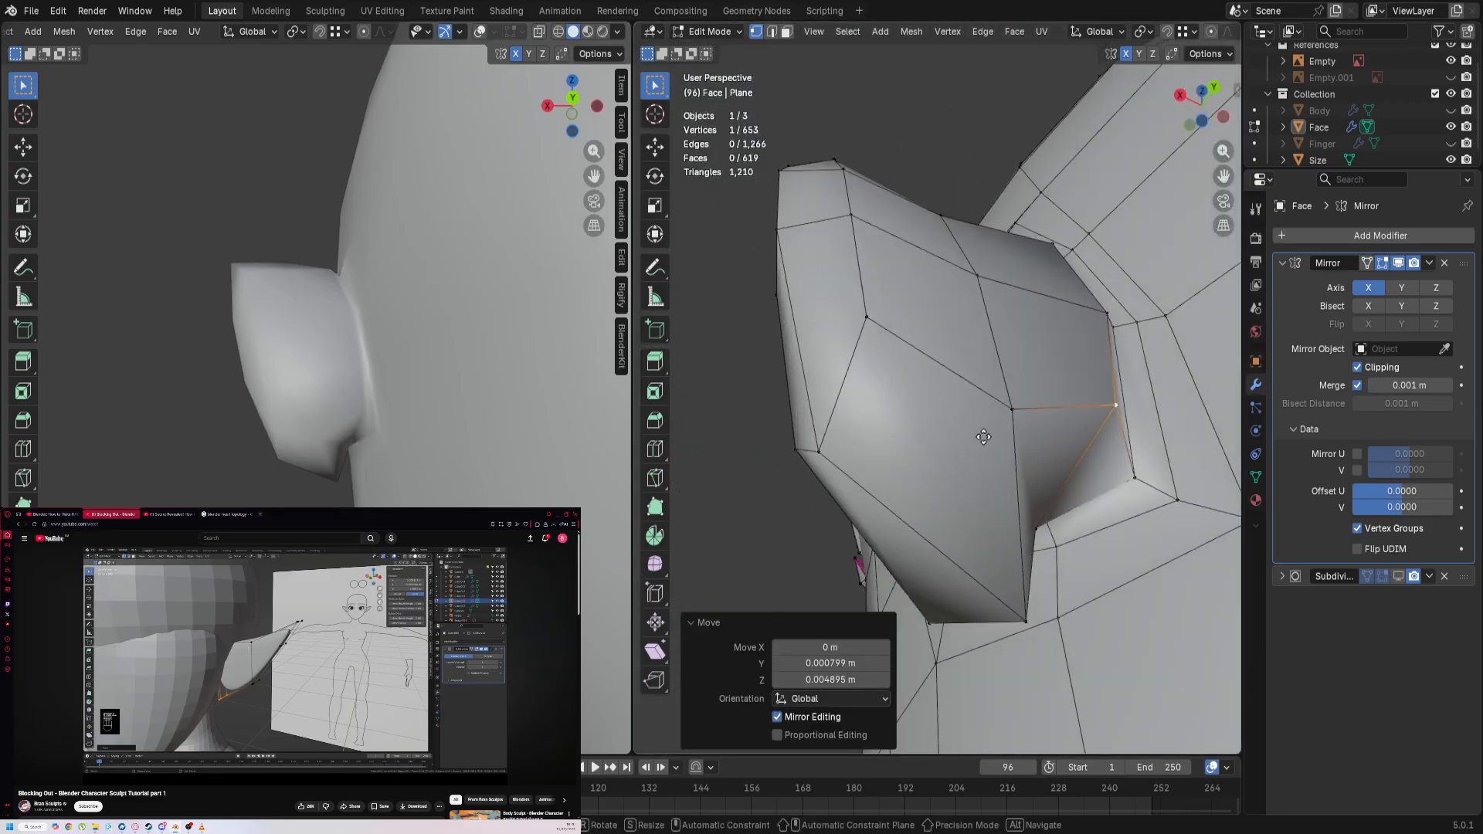
Step: Move the lower rear ear vertex about -0.012 m along the Y axis
key(g)
key(y)
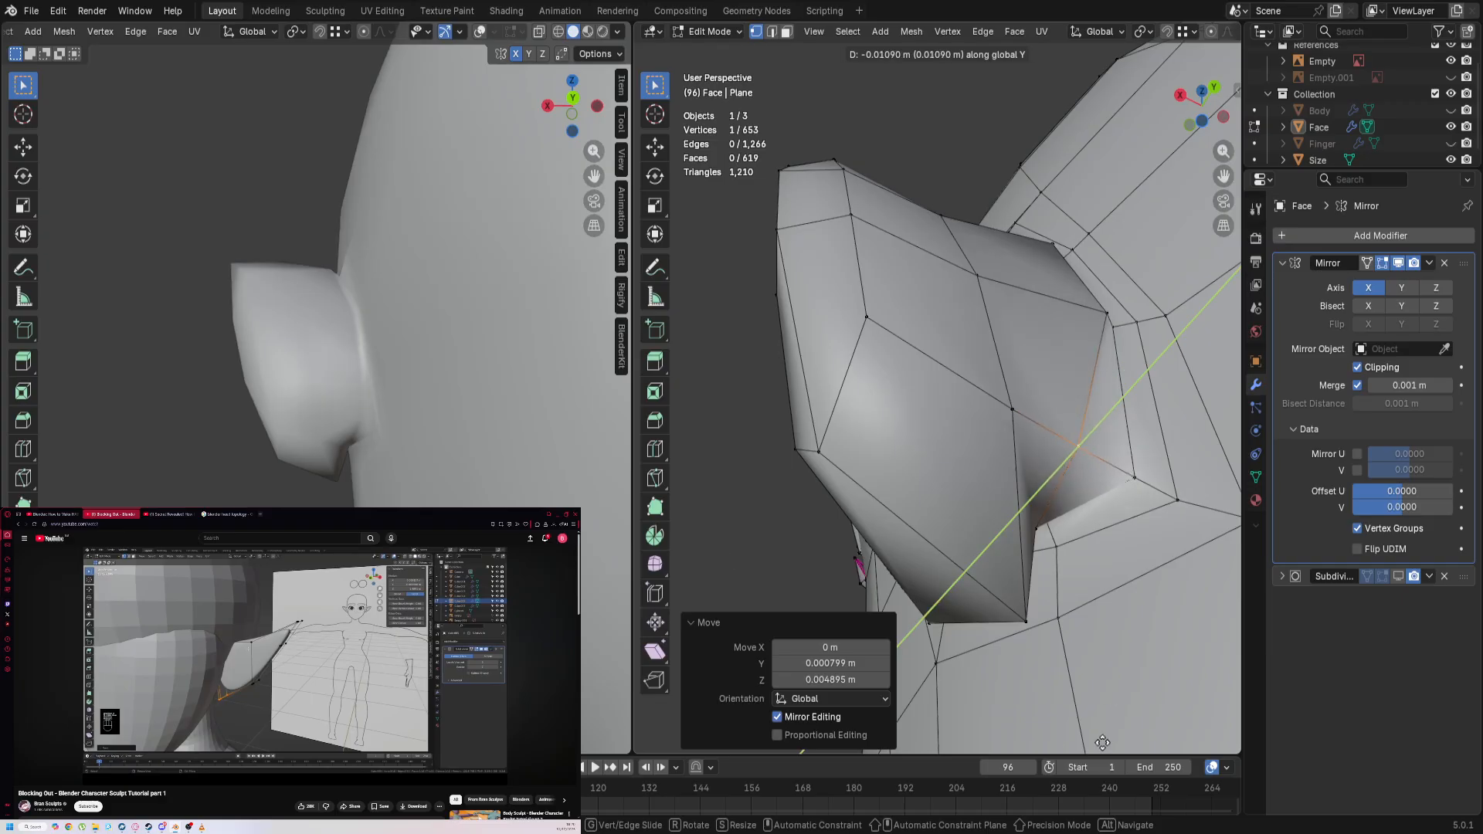
click(1026, 26)
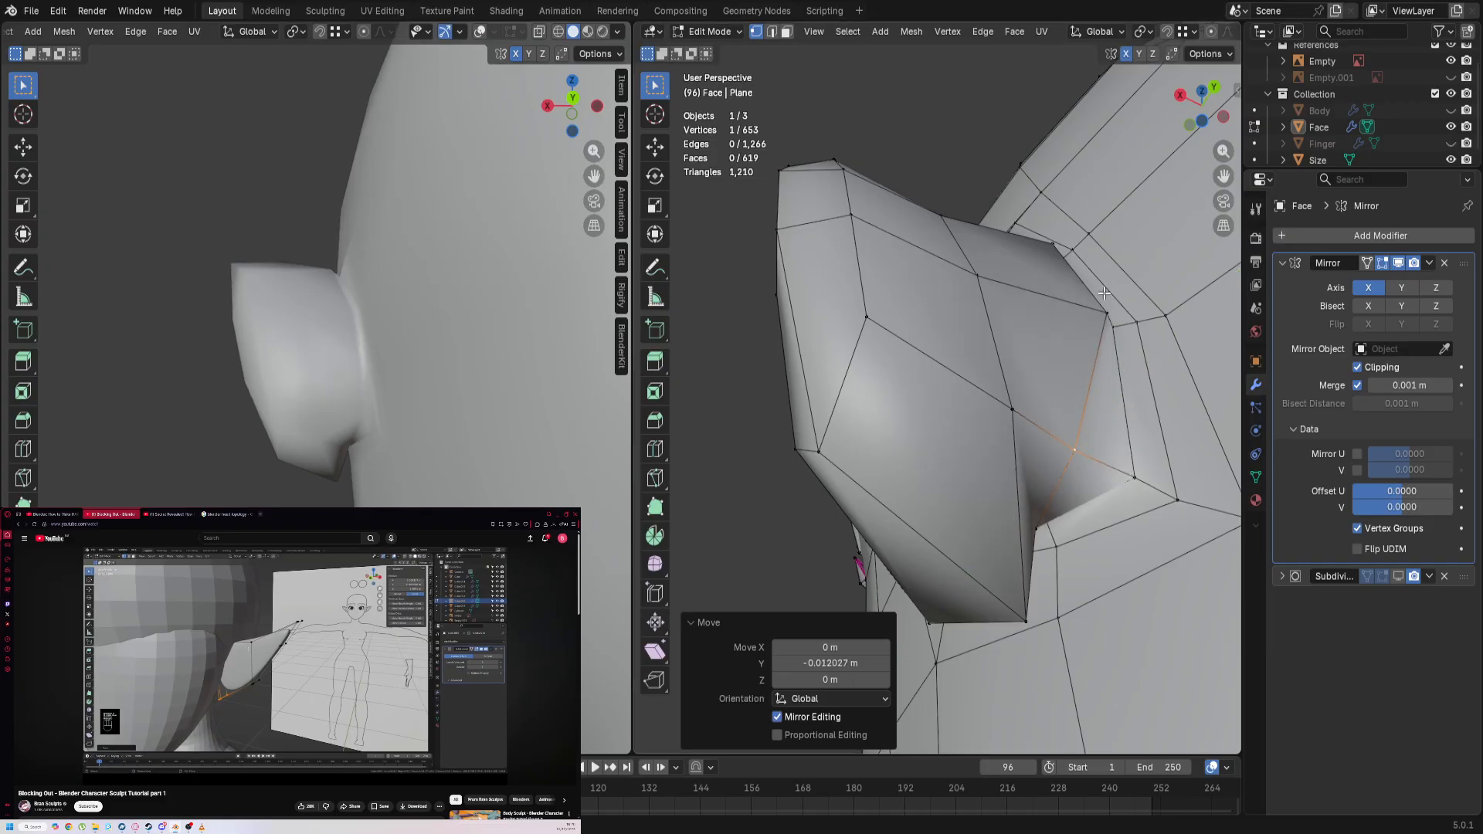
Step: Slide the vertical edge at the back of the ear by a factor of about -0.333 and shift it forward along Y
scroll(1105, 294, up, 3)
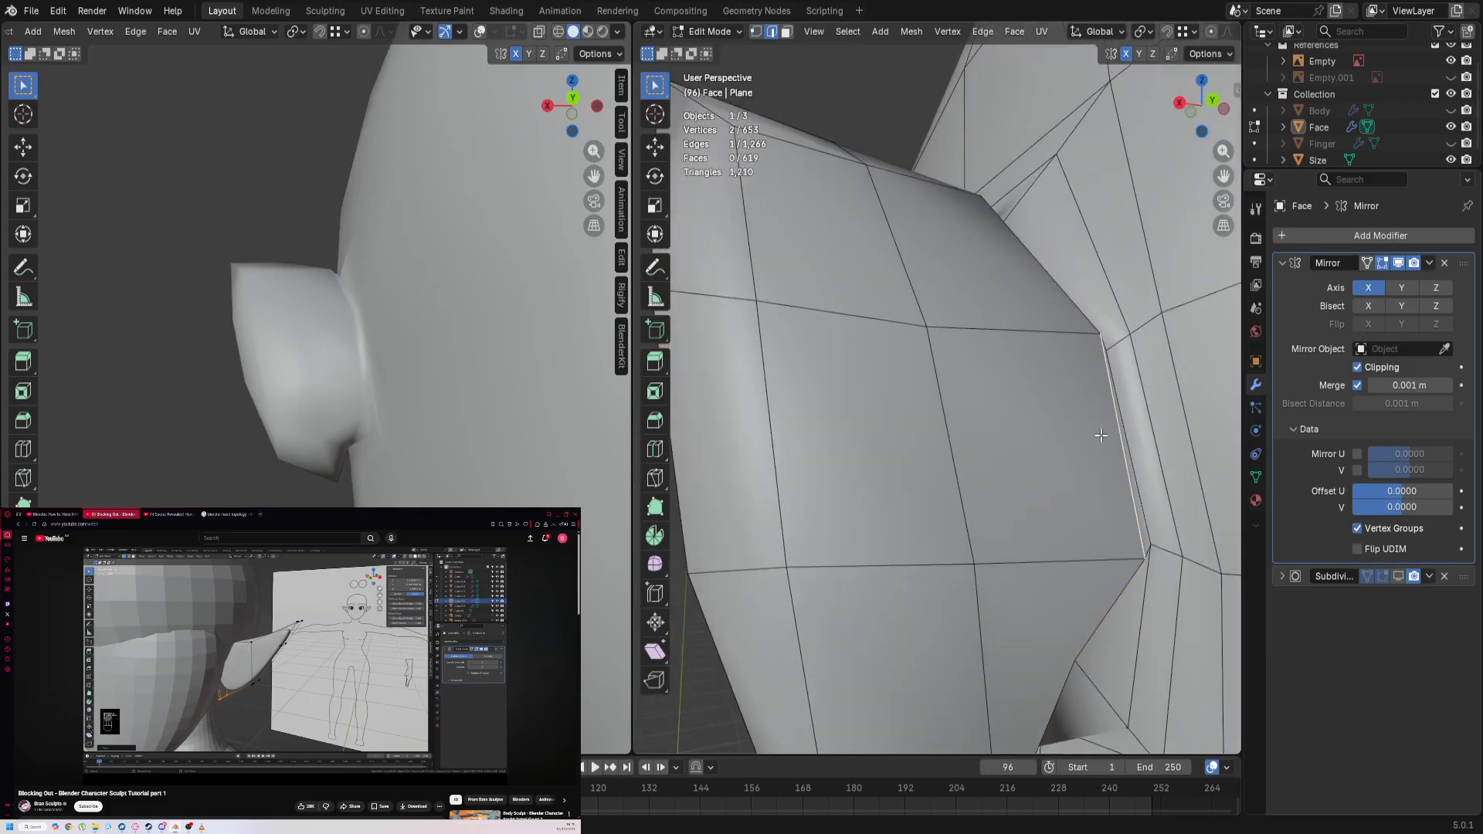
key(g)
key(g)
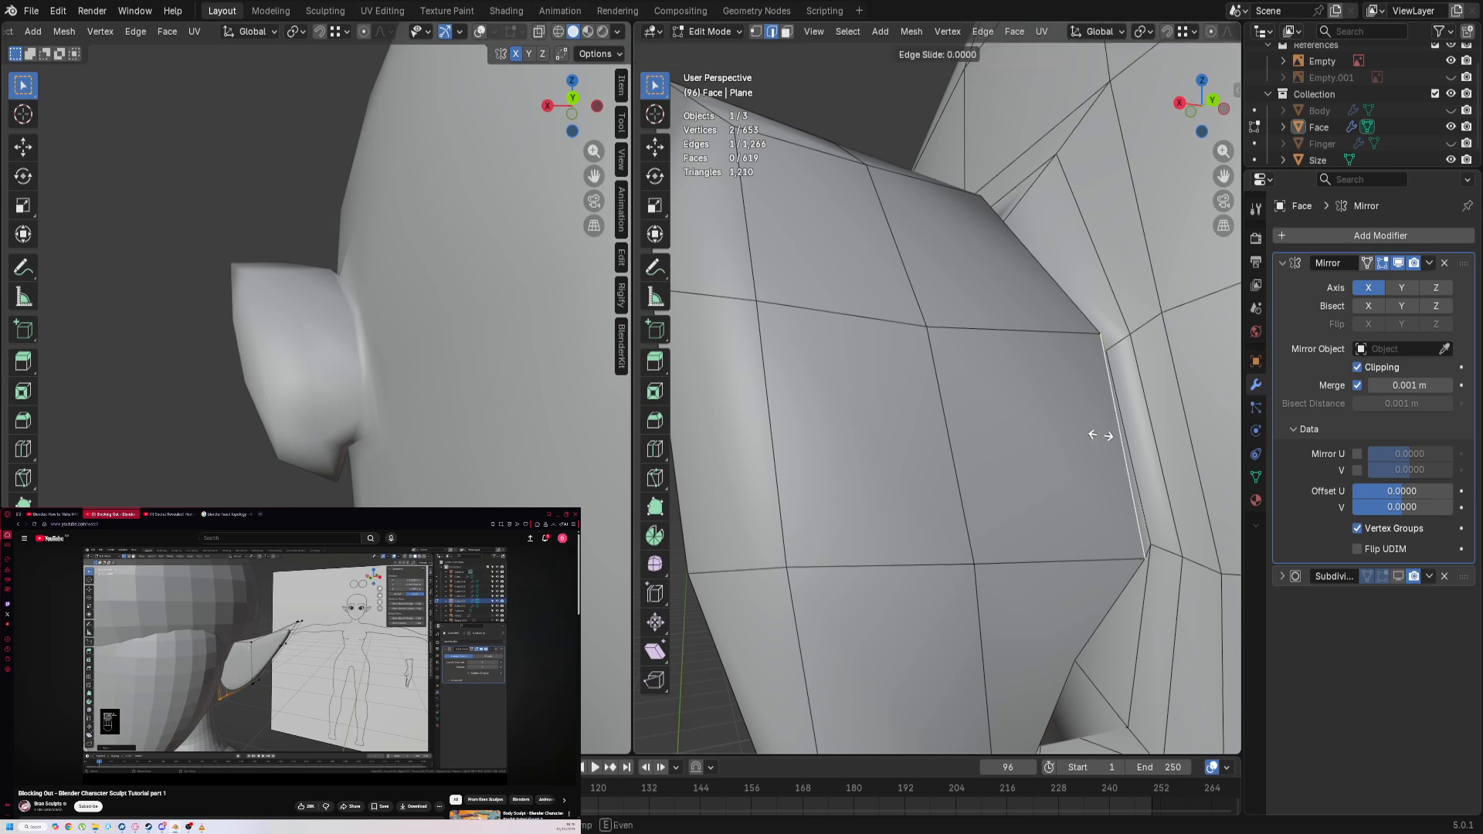
click(790, 470)
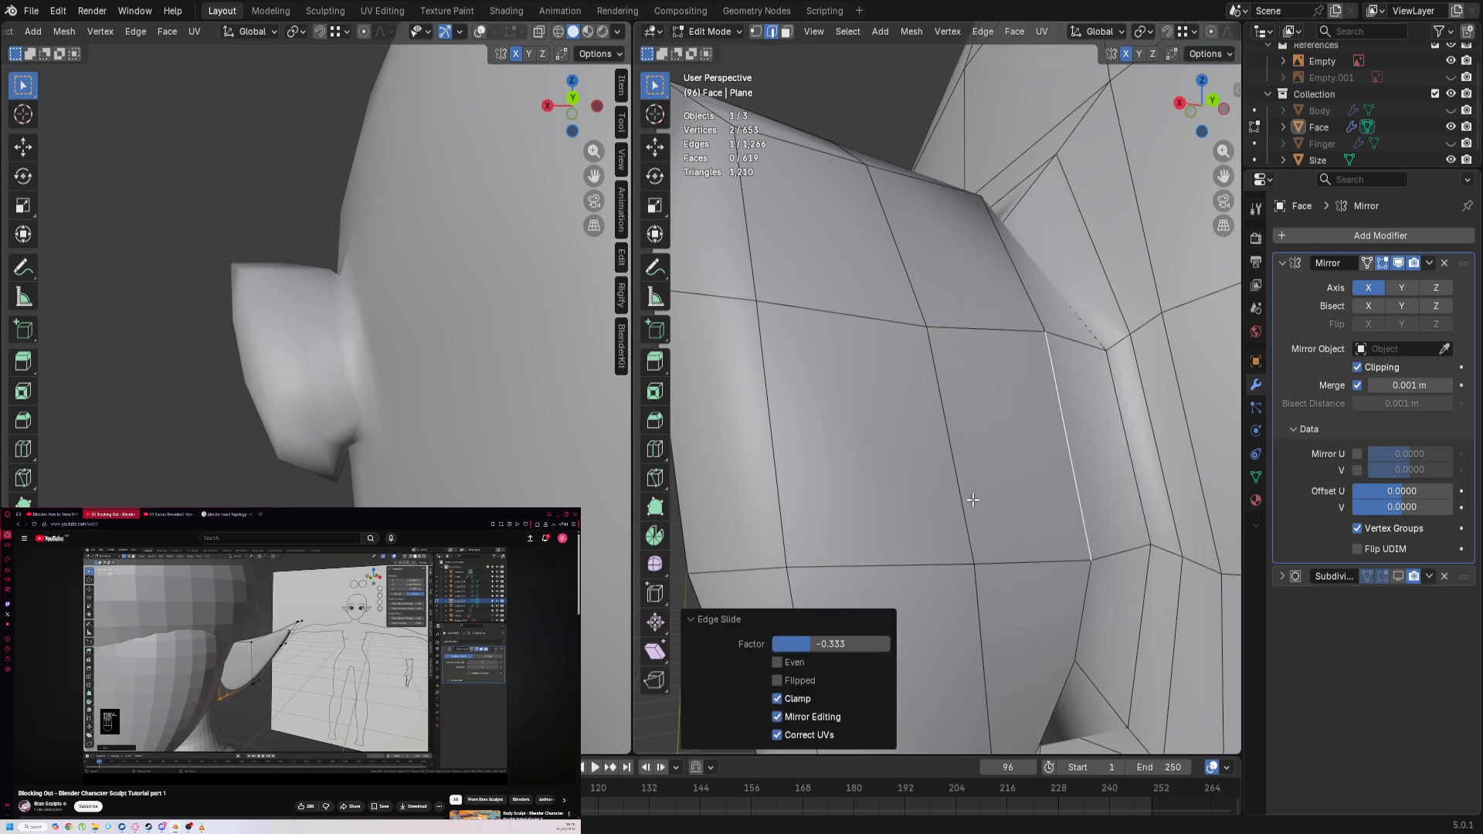
key(g)
key(y)
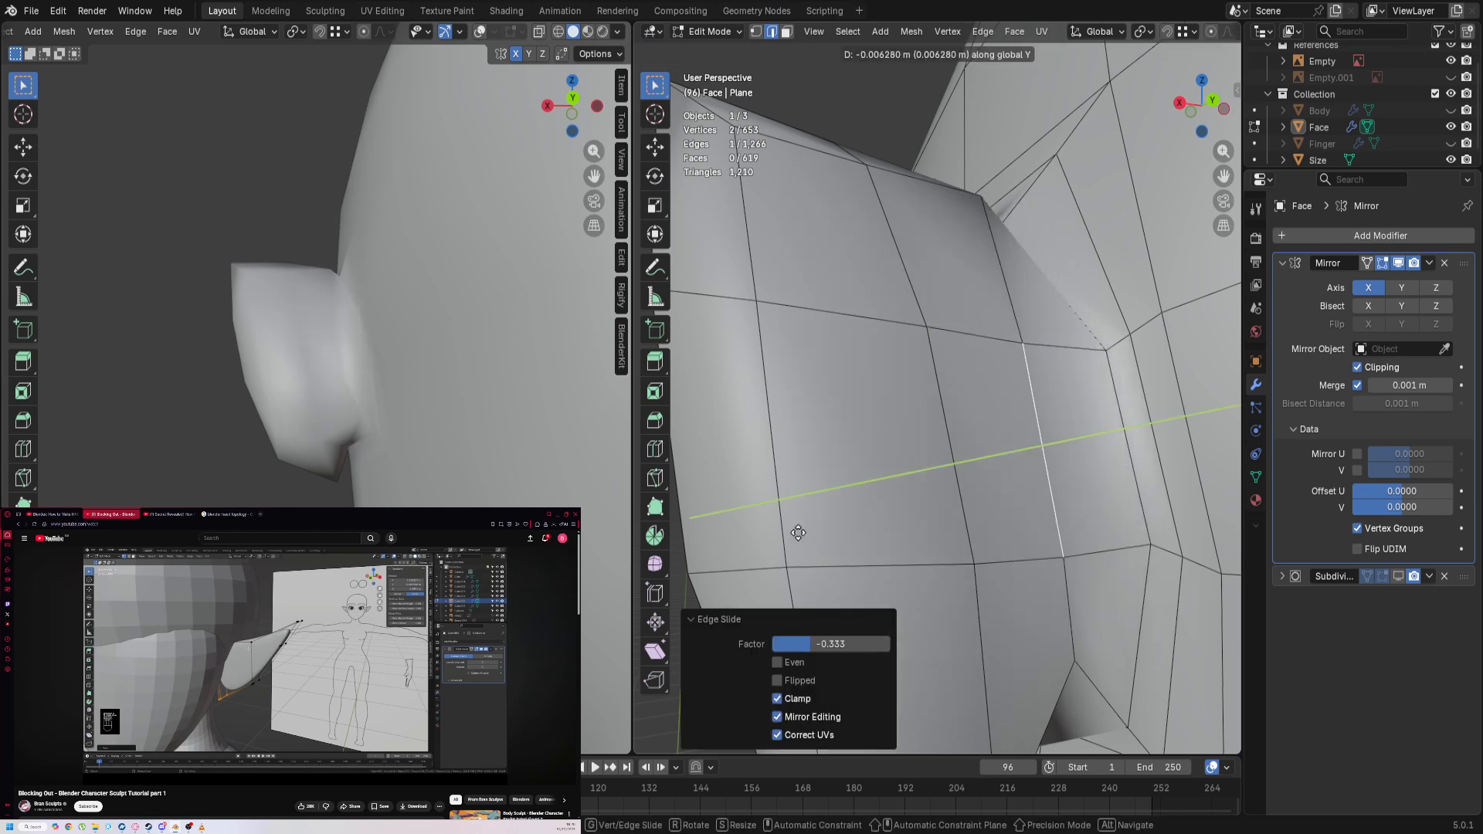
click(764, 528)
Step: Edge-slide behind the ear by a factor of about -0.136 and move the upper rear ear edge about -0.0079 m in Y
middle_drag(764, 528, 938, 415)
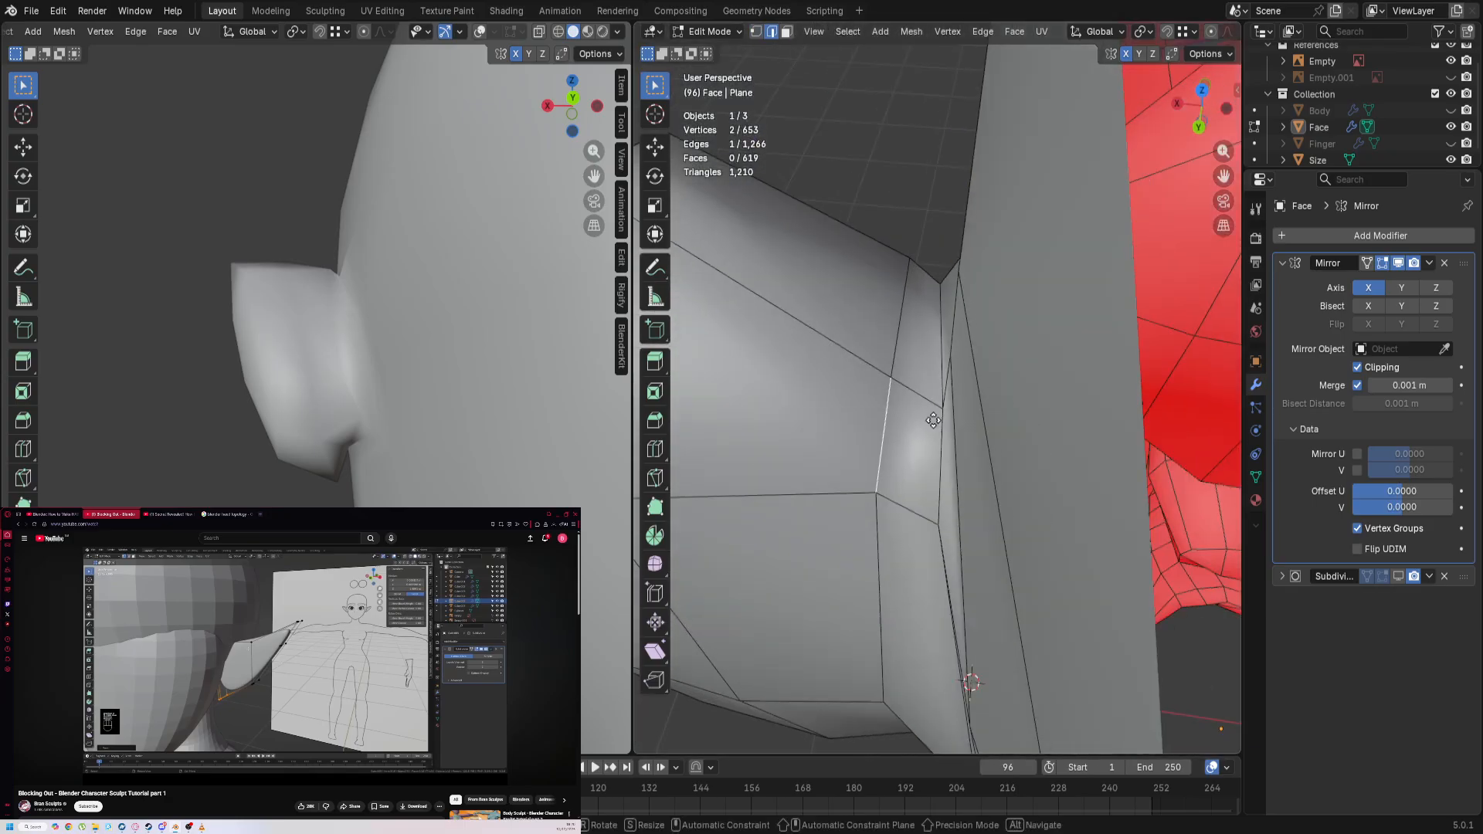
key(g)
key(g)
click(677, 342)
middle_drag(823, 466, 1003, 434)
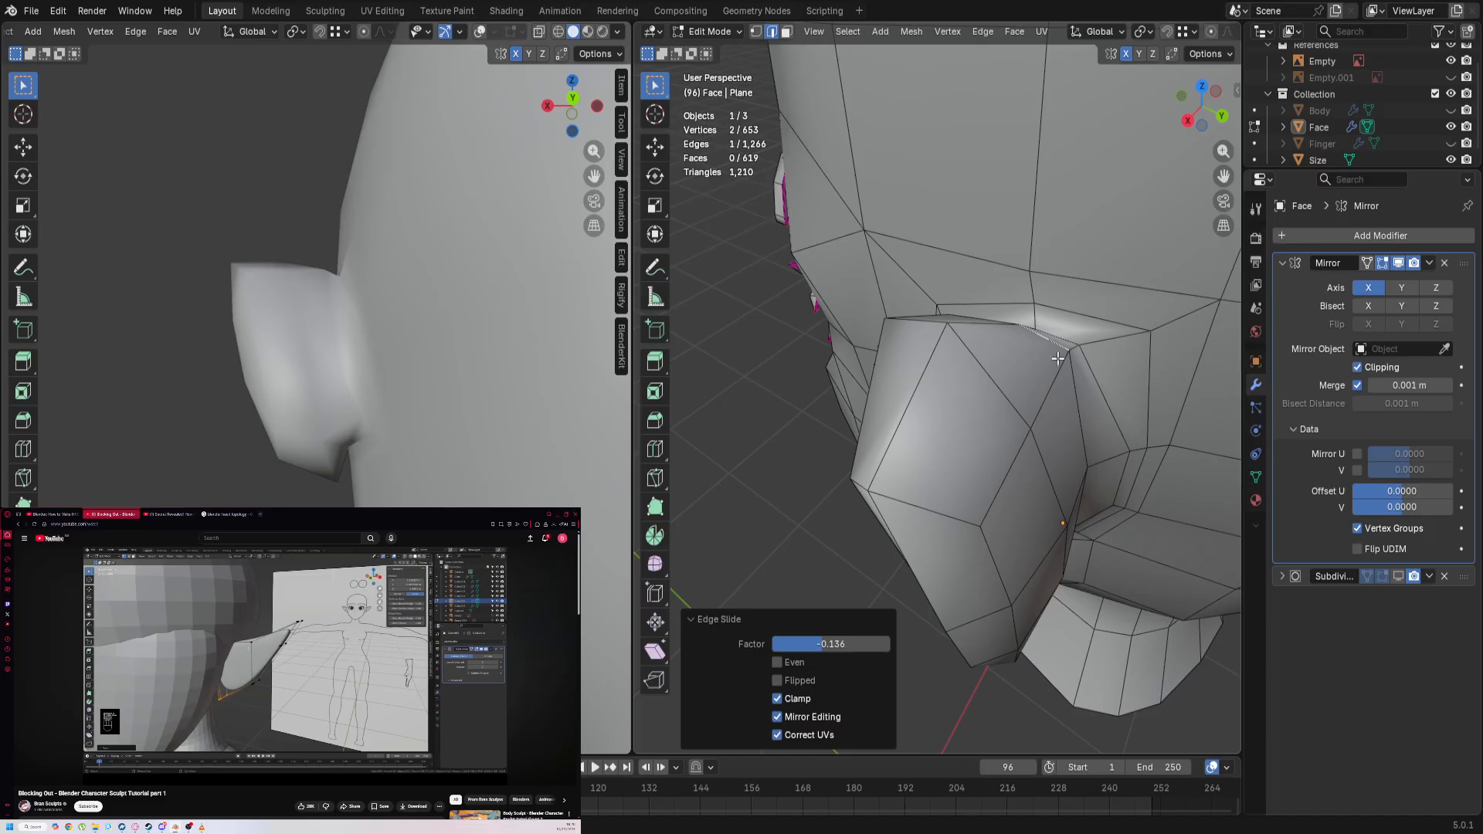
key(g)
key(y)
click(1057, 478)
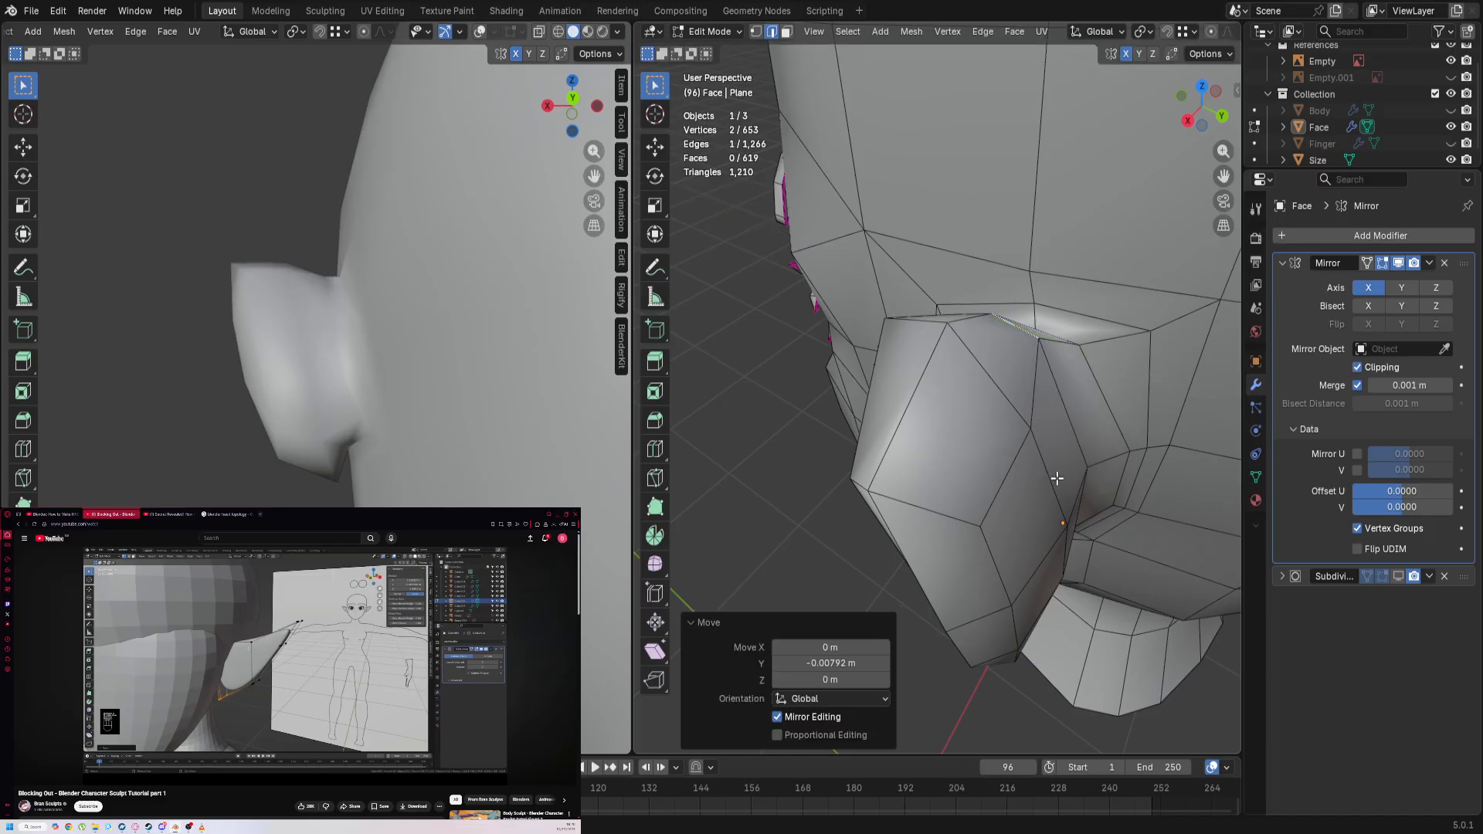
Step: Slide the short edge joining the back of the ear to the head by a factor of about -0.226
middle_drag(1011, 385, 1069, 450)
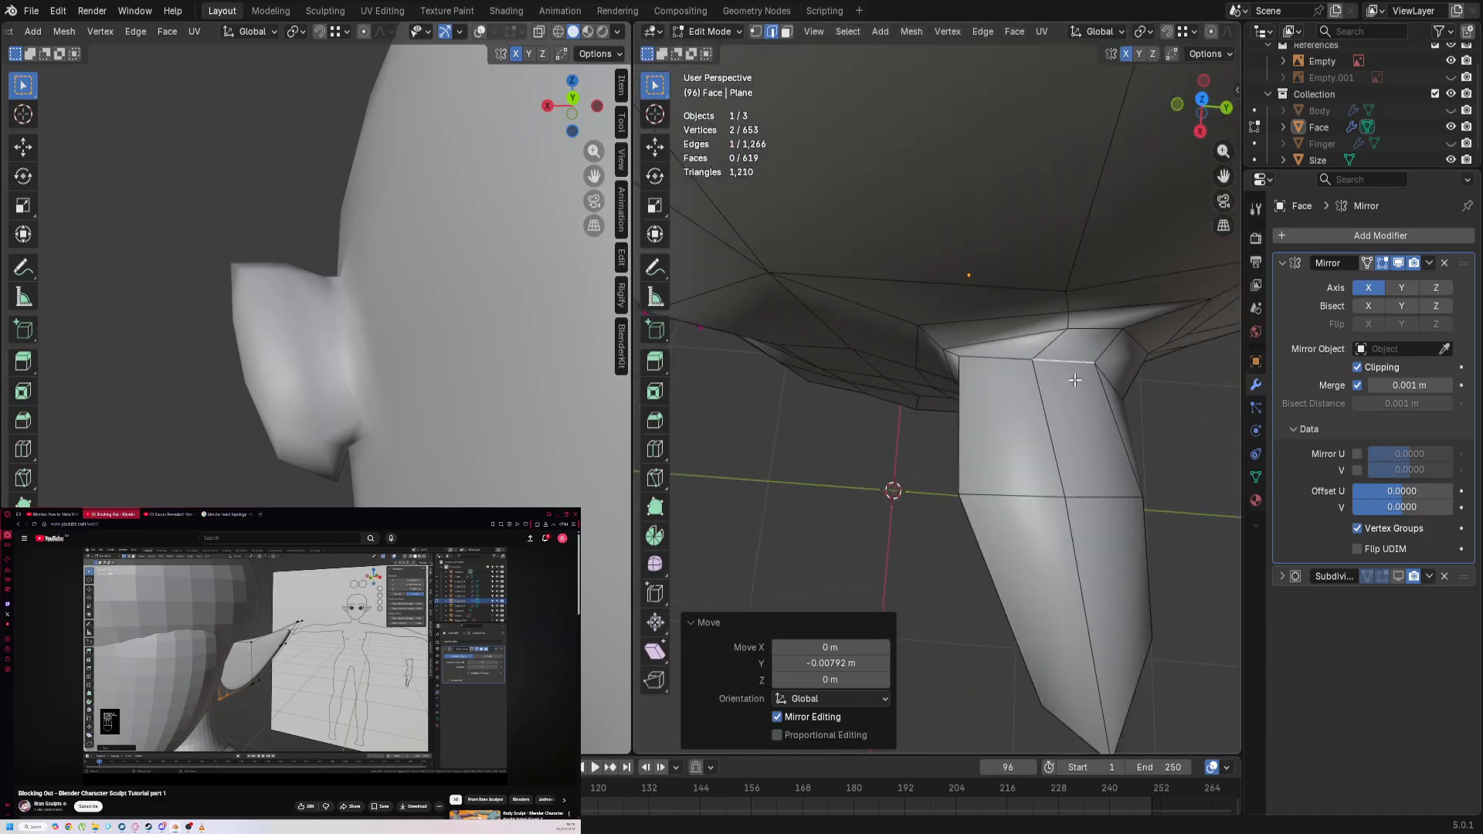
middle_drag(1075, 380, 943, 362)
click(904, 305)
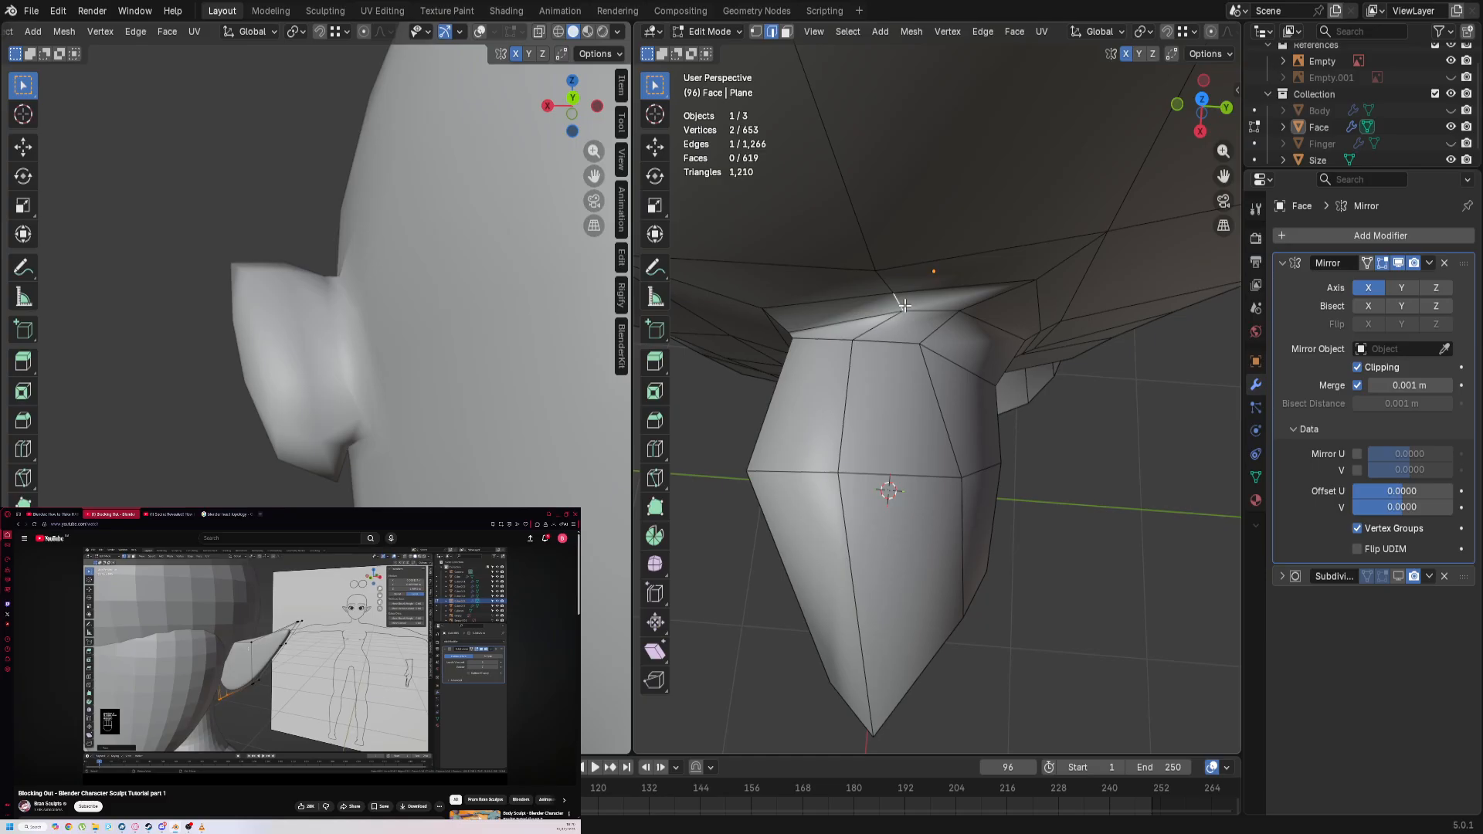
key(g)
key(g)
click(706, 339)
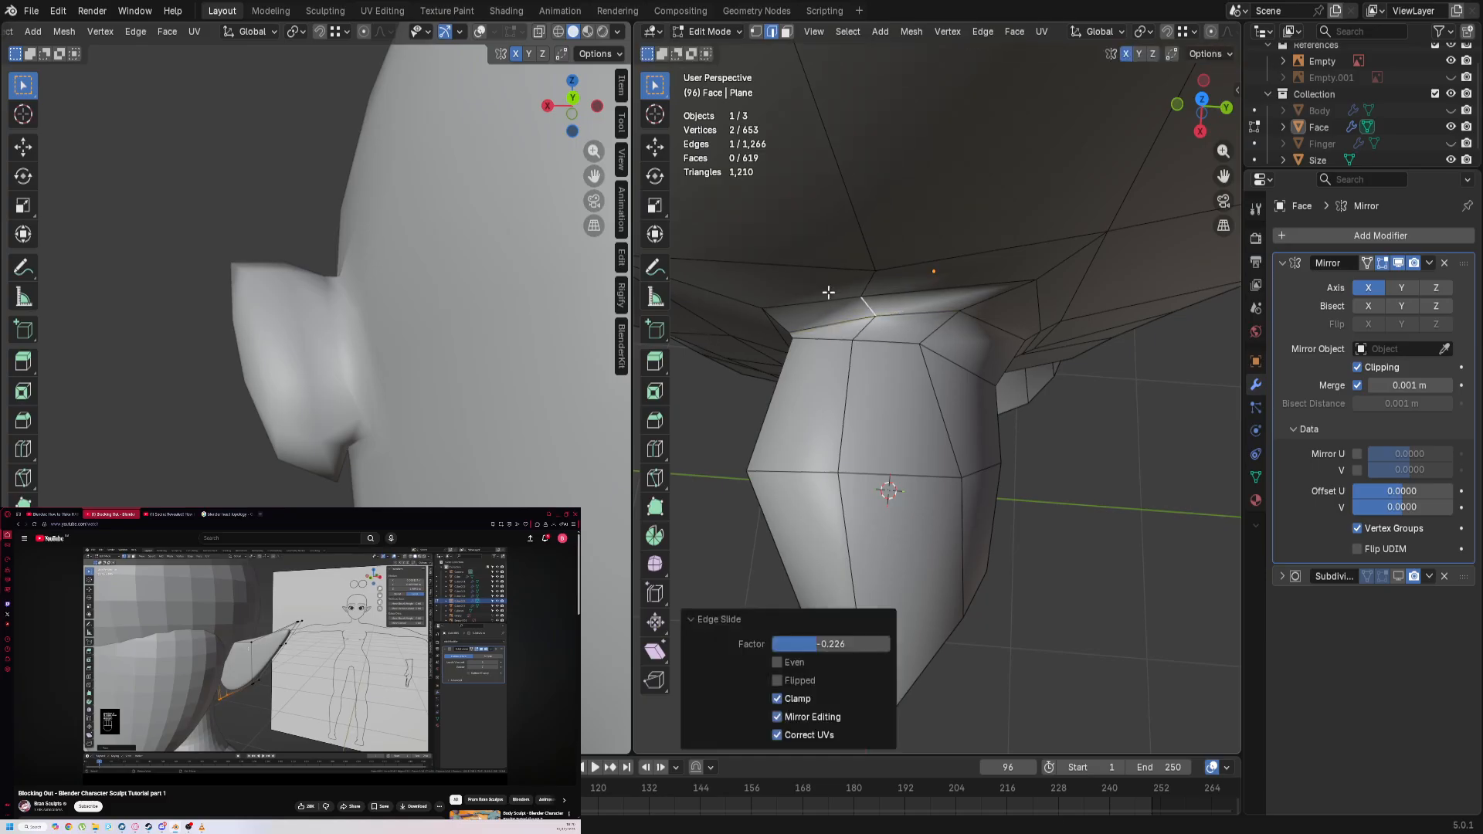
Step: Slide the head-side vertex of the ear junction by a factor of about 0.127
key(1)
click(863, 297)
key(g)
key(g)
click(1021, 306)
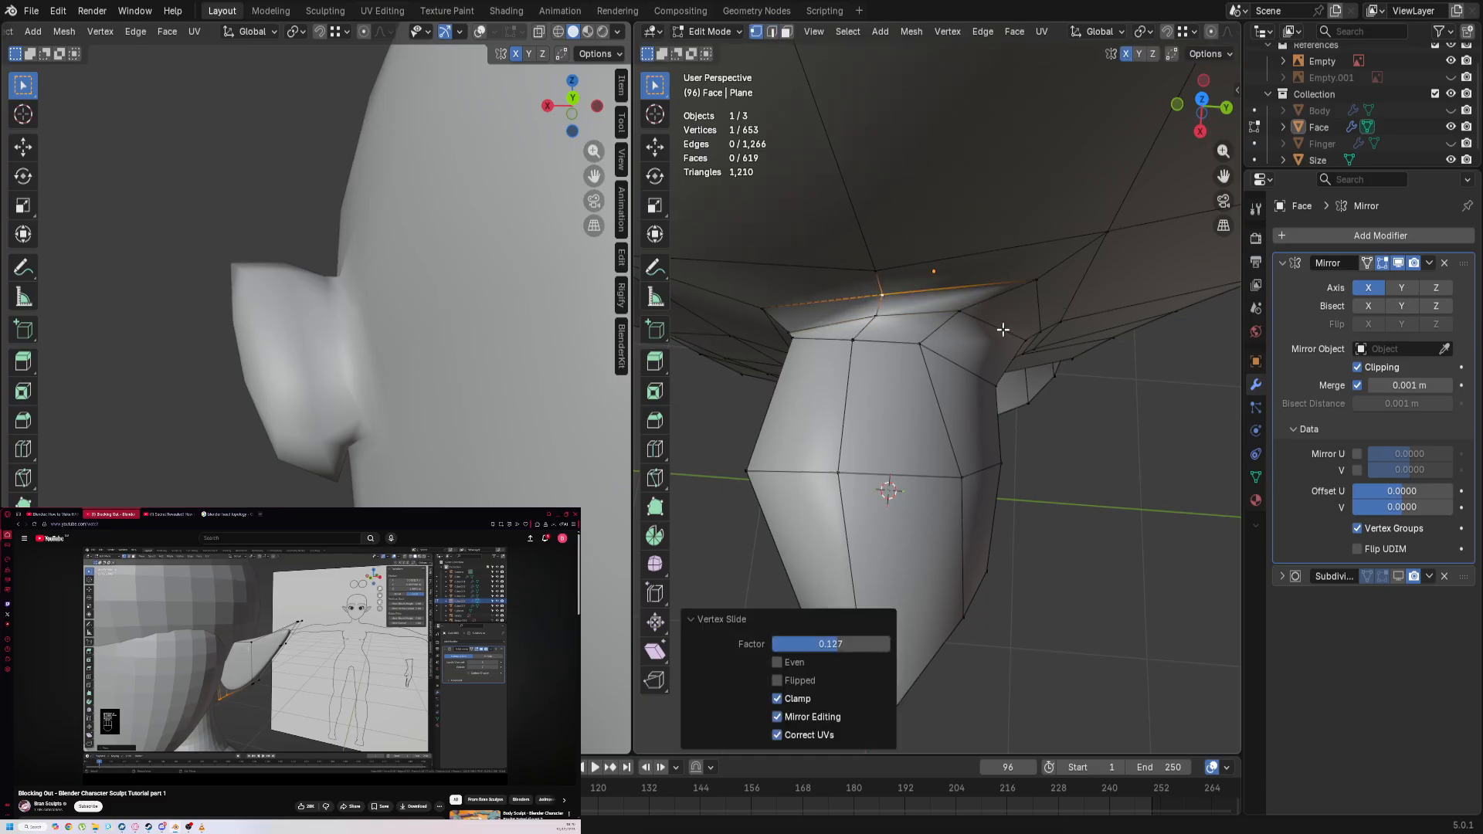
Step: Move the lower vertical edge of the loop where the ear meets the head about -0.0074 m in Y
click(981, 323)
click(1004, 345)
middle_drag(1084, 417, 1030, 283)
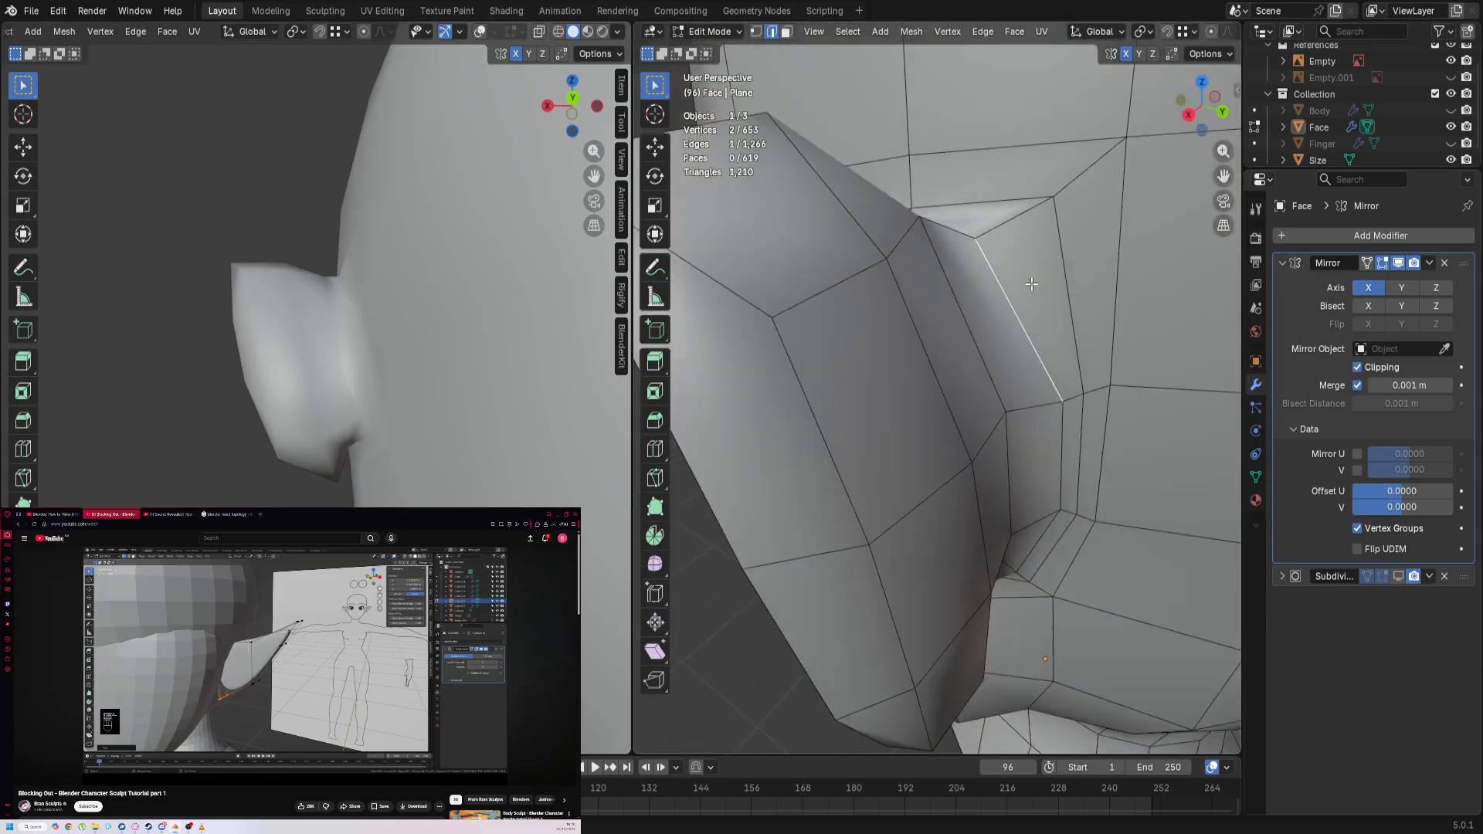
scroll(1038, 302, down, 2)
key(1)
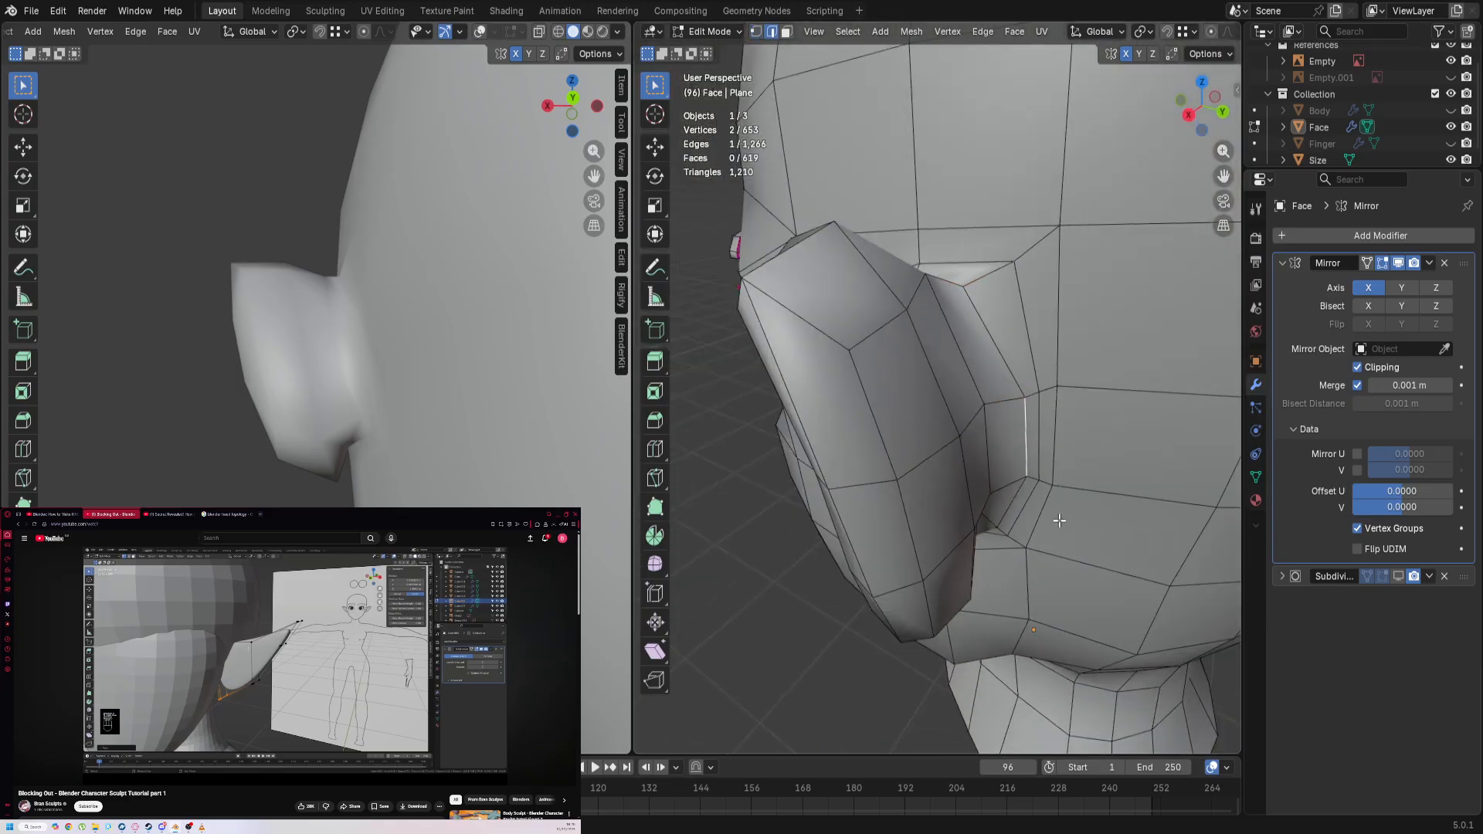
key(g)
key(y)
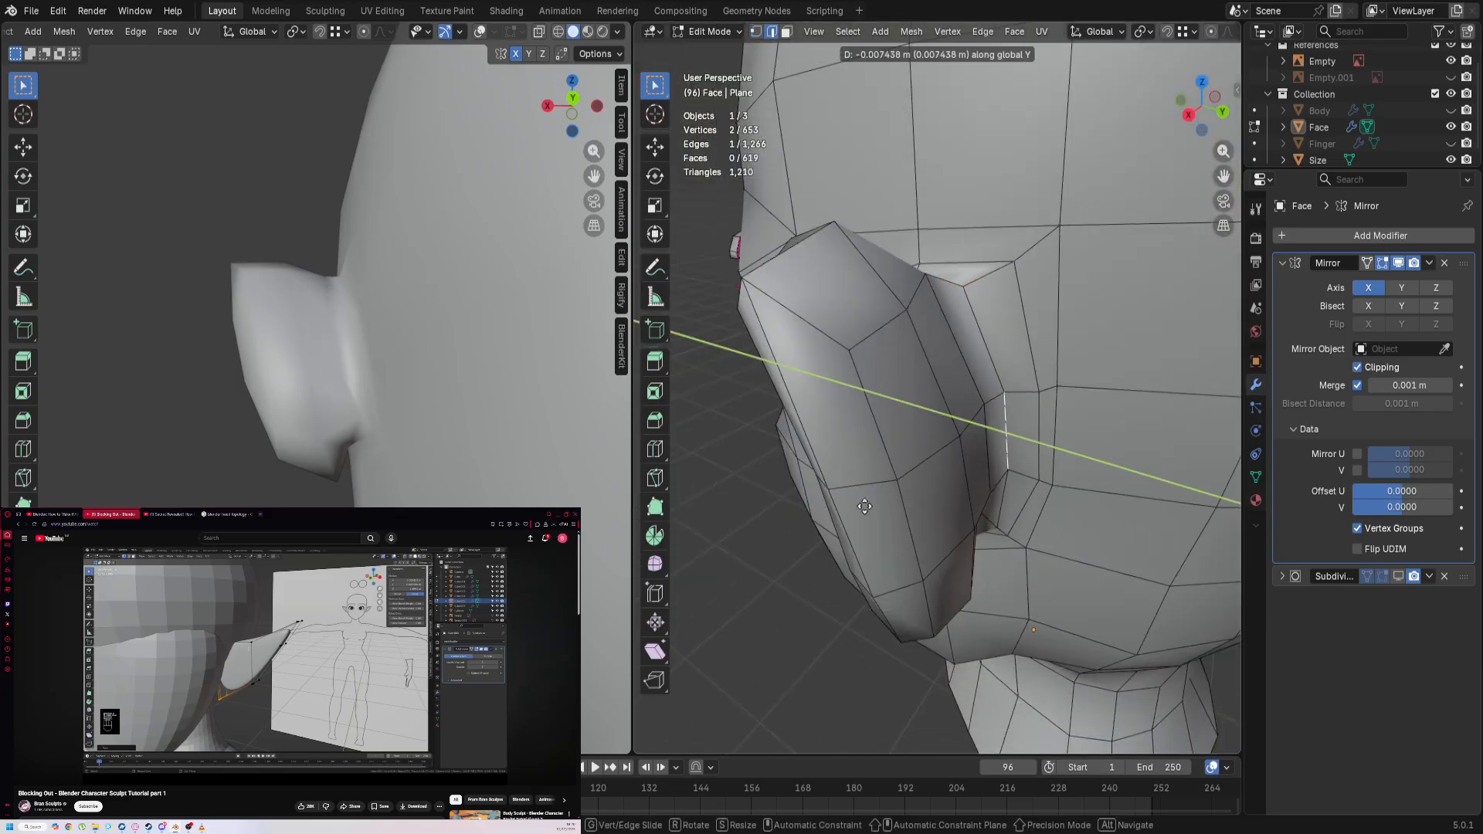
click(865, 507)
Step: Preview the ear with the Subdivision modifier enabled, inspect its junction with the head, and disable the modifier again
middle_drag(438, 362, 457, 197)
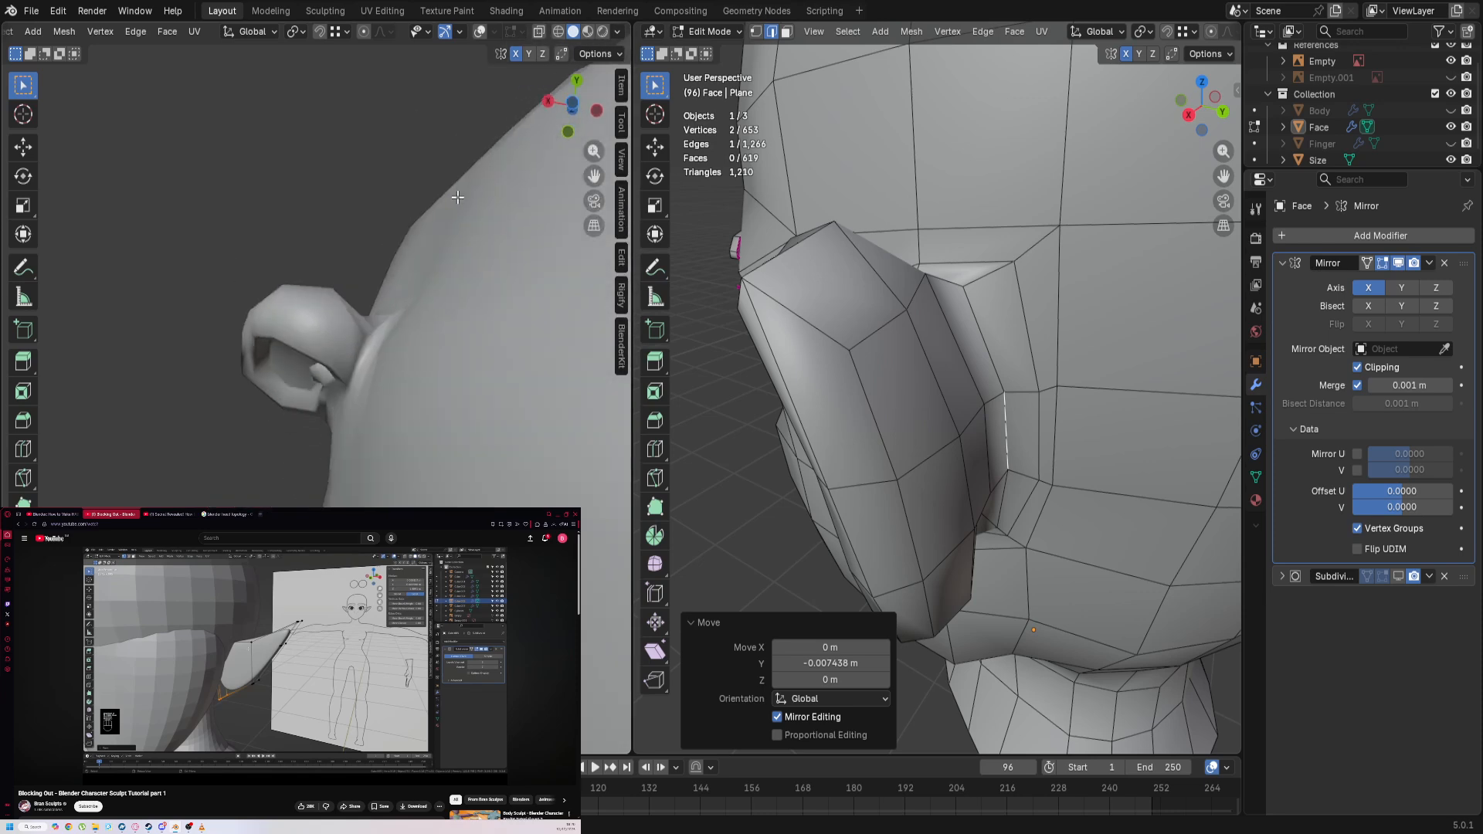
click(1406, 576)
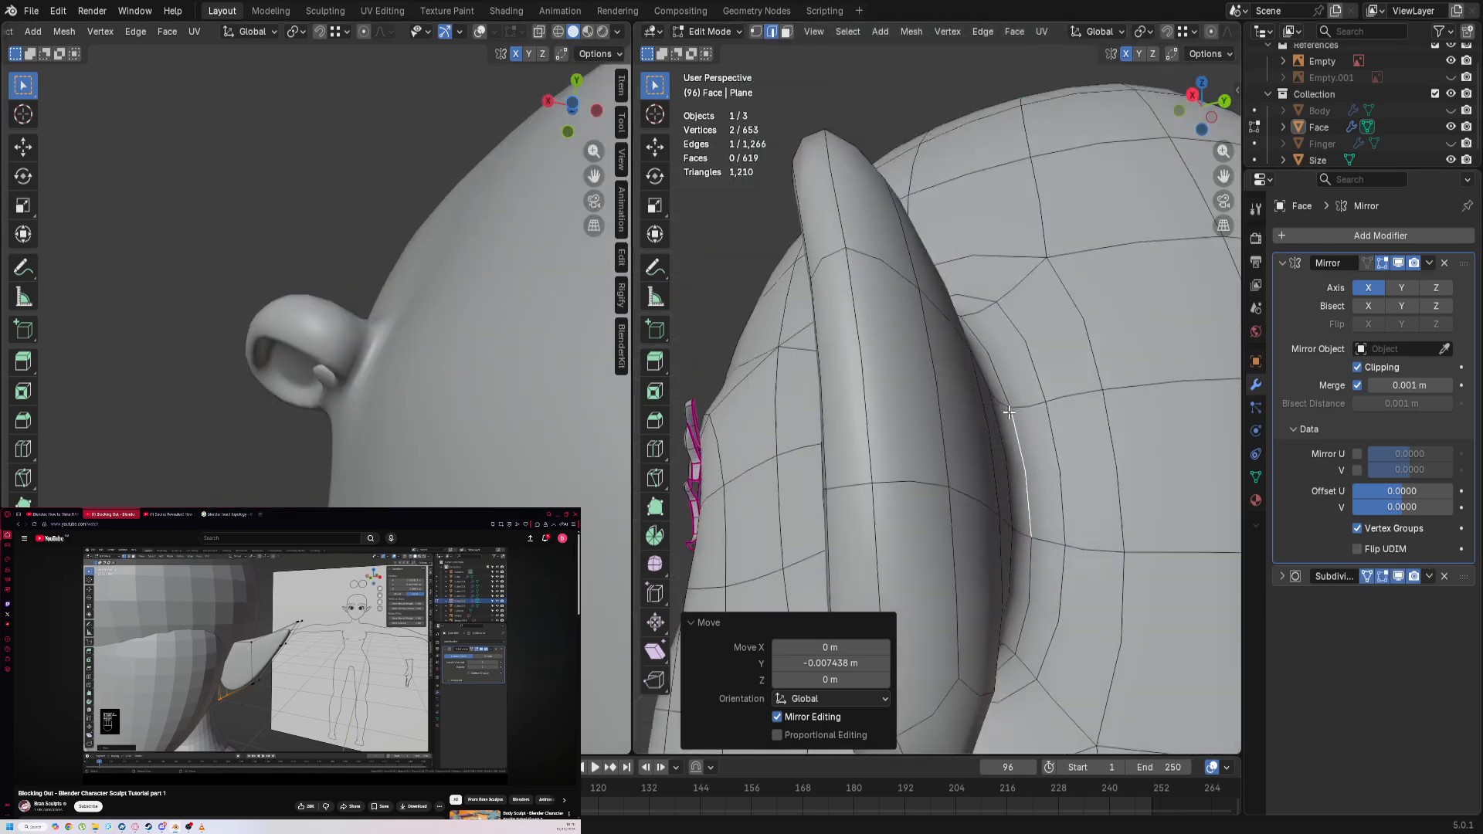
middle_drag(1010, 413, 1019, 268)
click(1398, 579)
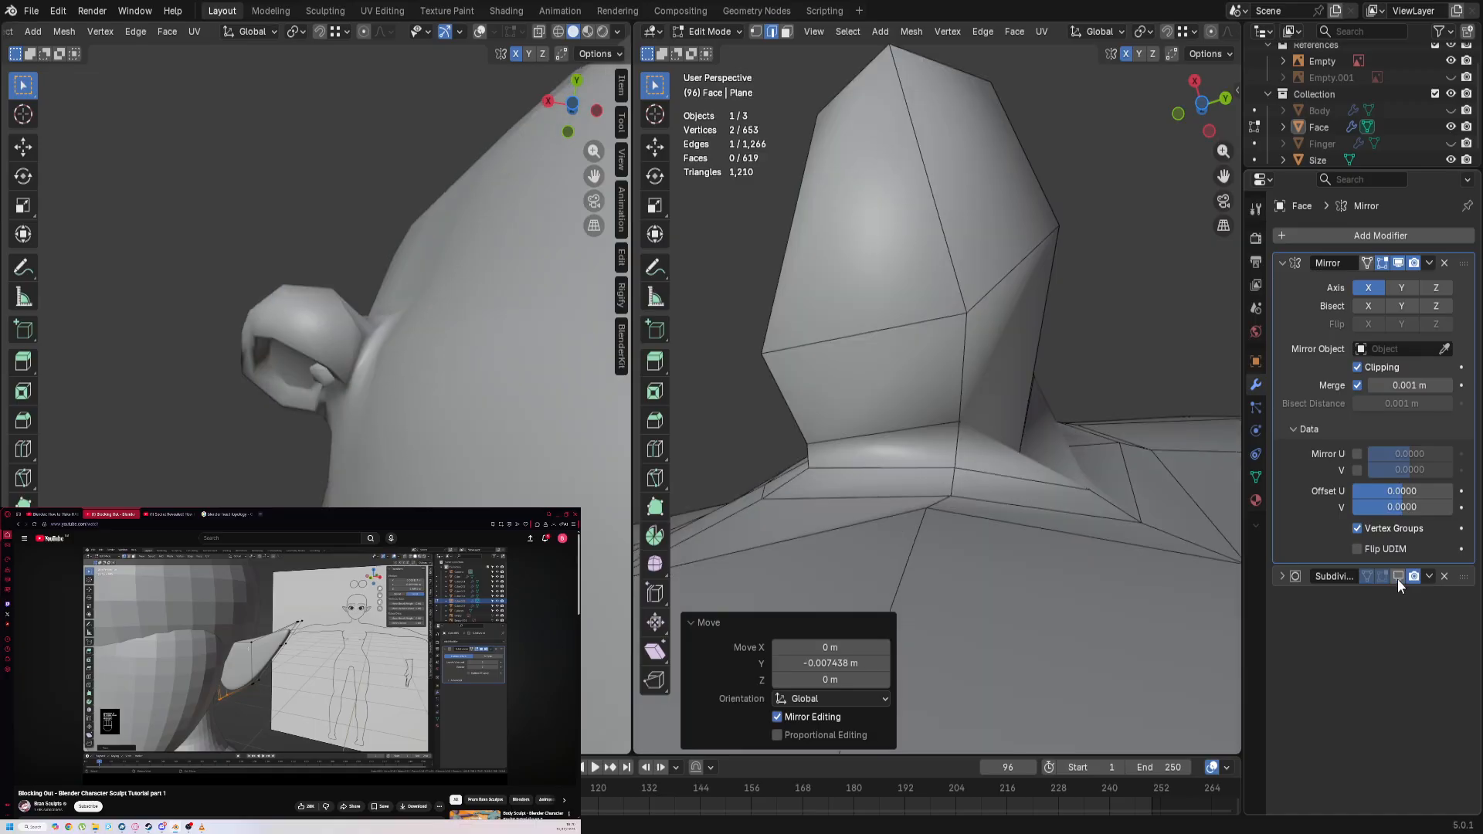
Step: Adjust the lower vertices where the ear joins the head in the bottom orthographic view
shift+middle_drag(1038, 456, 887, 400)
scroll(888, 401, down, 3)
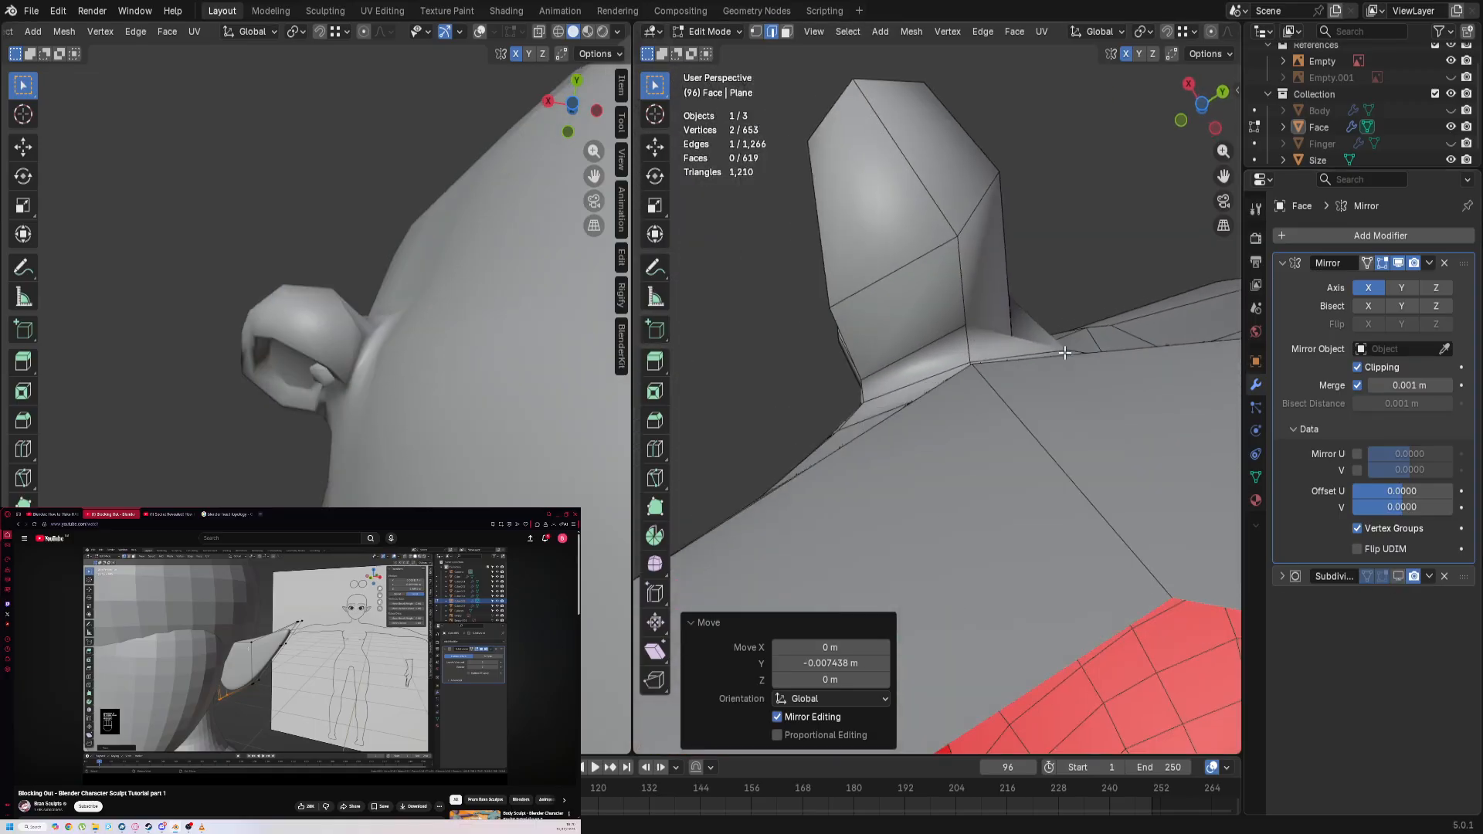
key(1)
middle_drag(1004, 354, 874, 282)
mouse_move(864, 408)
middle_down()
mouse_move(851, 413)
mouse_move(913, 380)
mouse_move(887, 396)
middle_up()
key(KP_1)
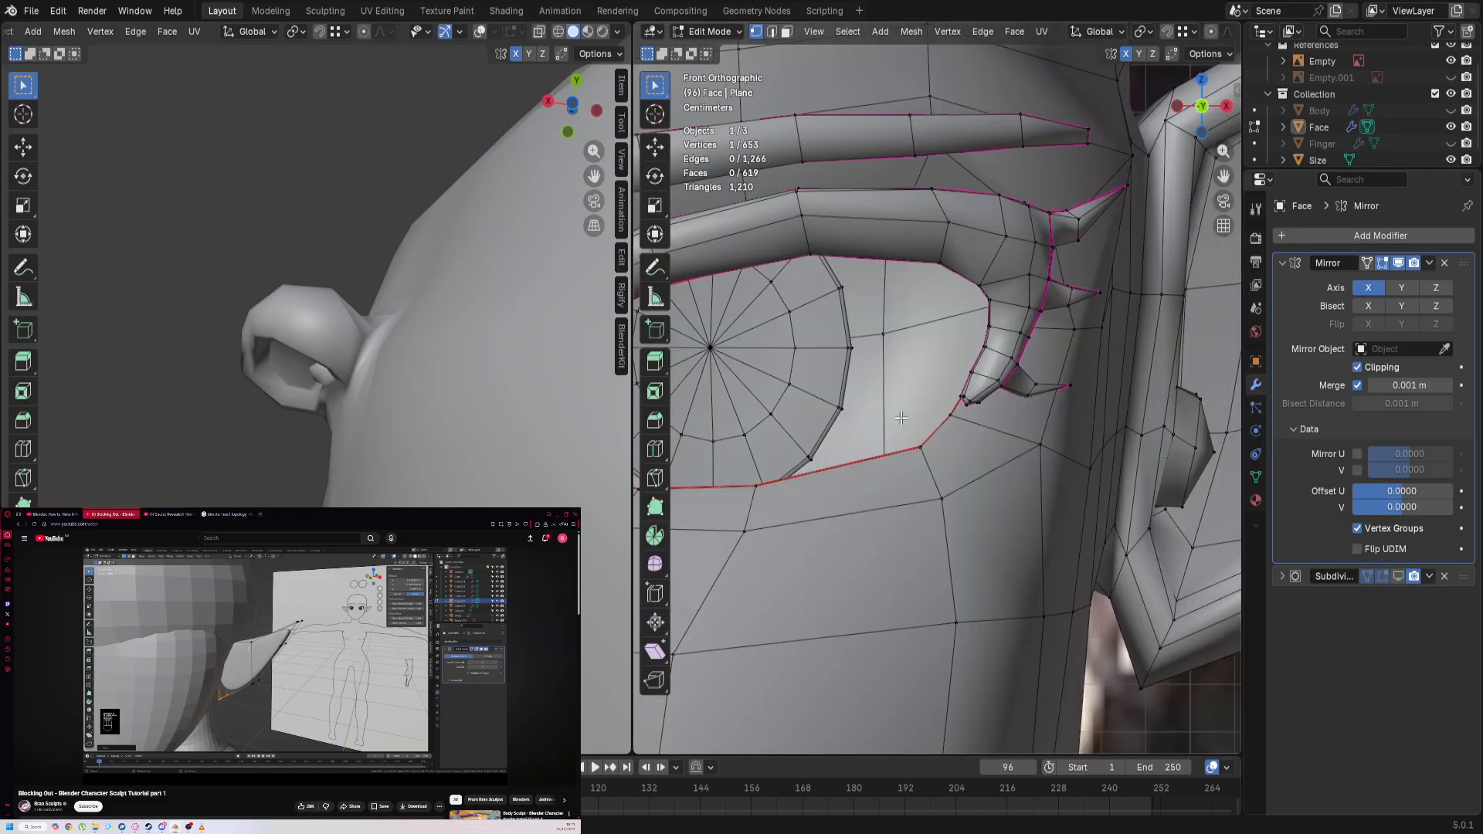
key(KP_7)
key(KP_9)
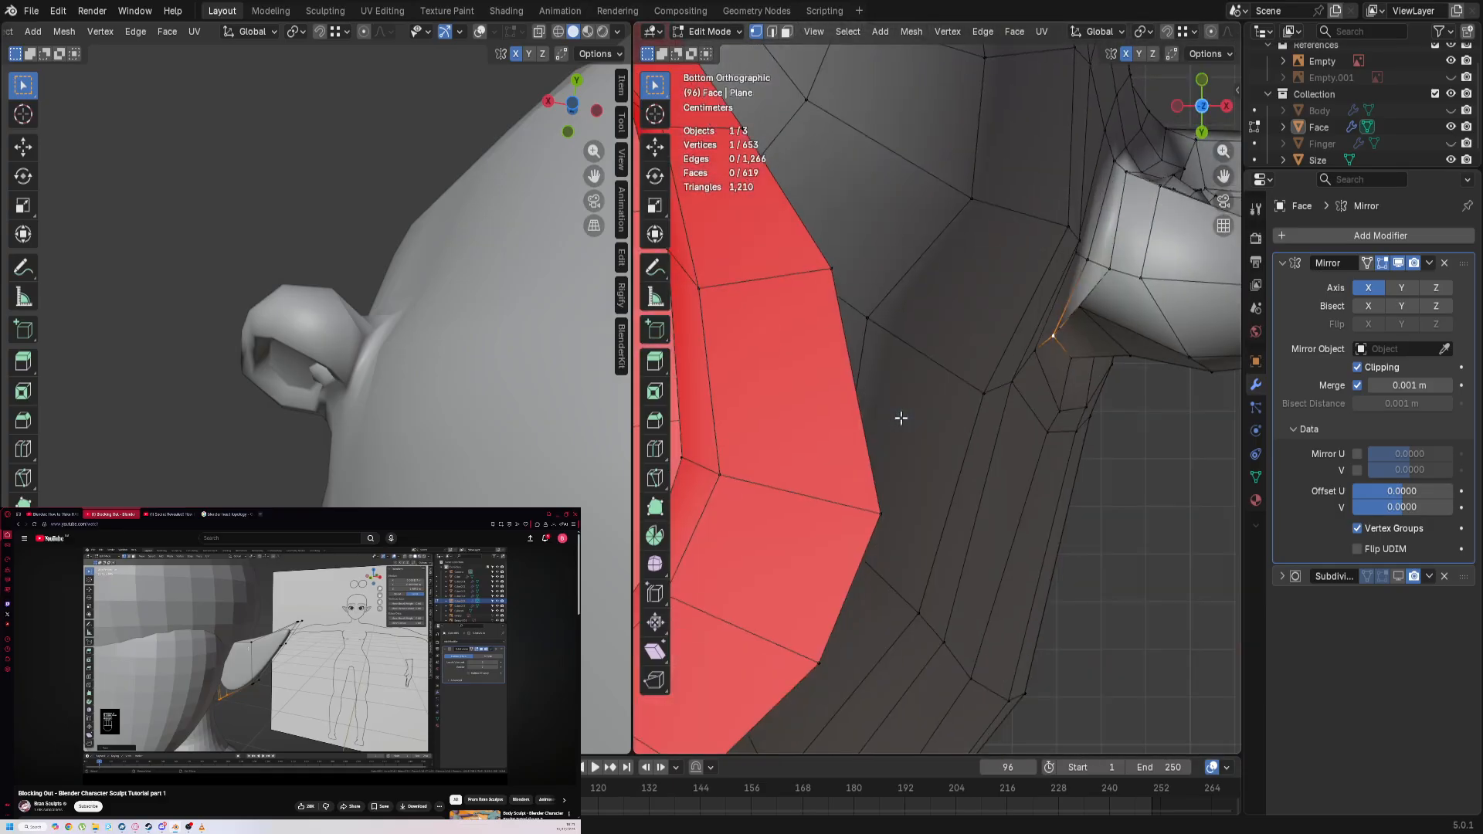
key(g)
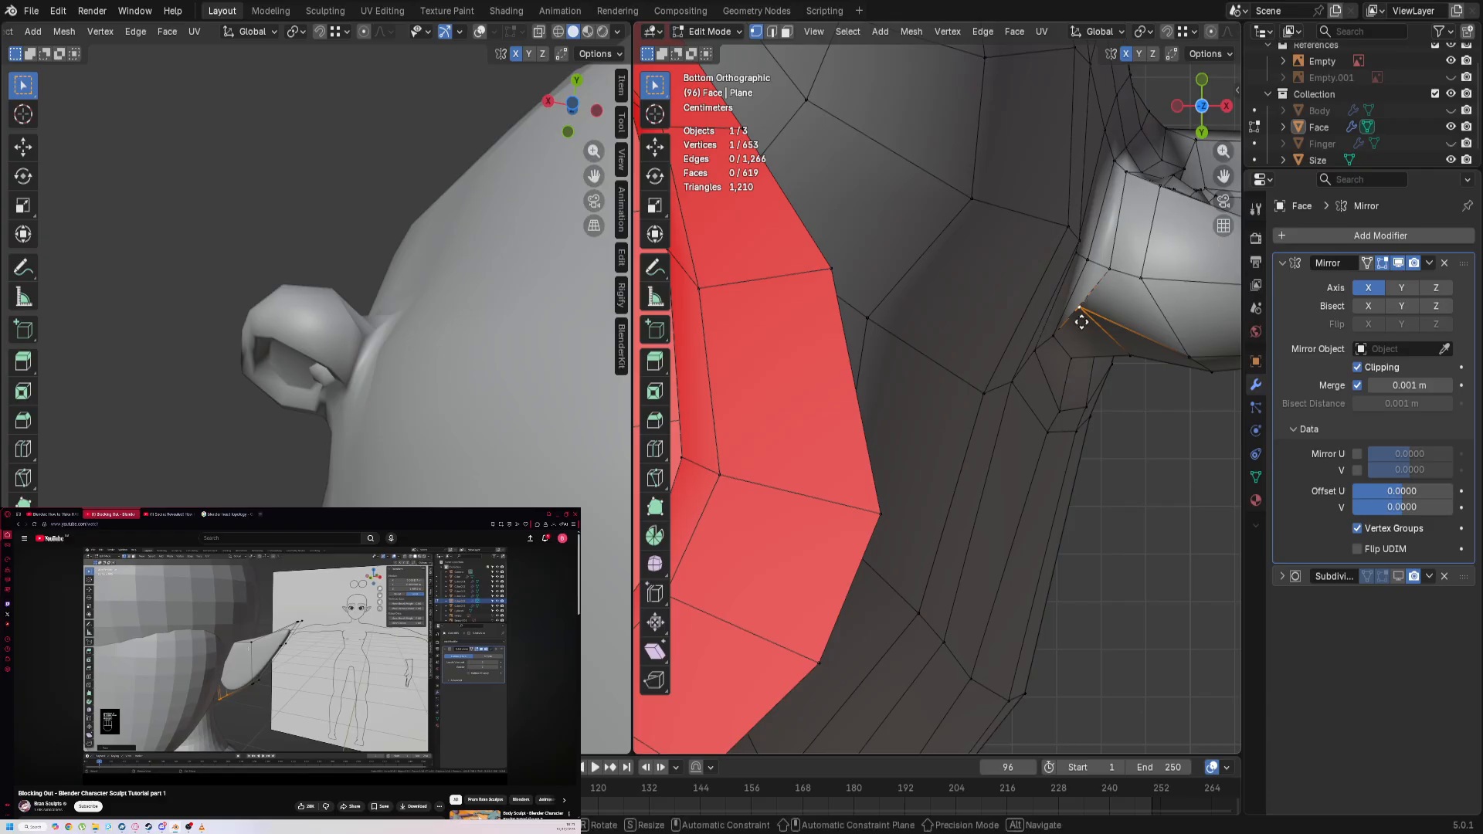
shift+click(1131, 460)
Step: Move the lower junction edge about 0.0011 m in X and -0.0039 m in Y, plus another 0.0009 m and -0.0022 m
click(1068, 338)
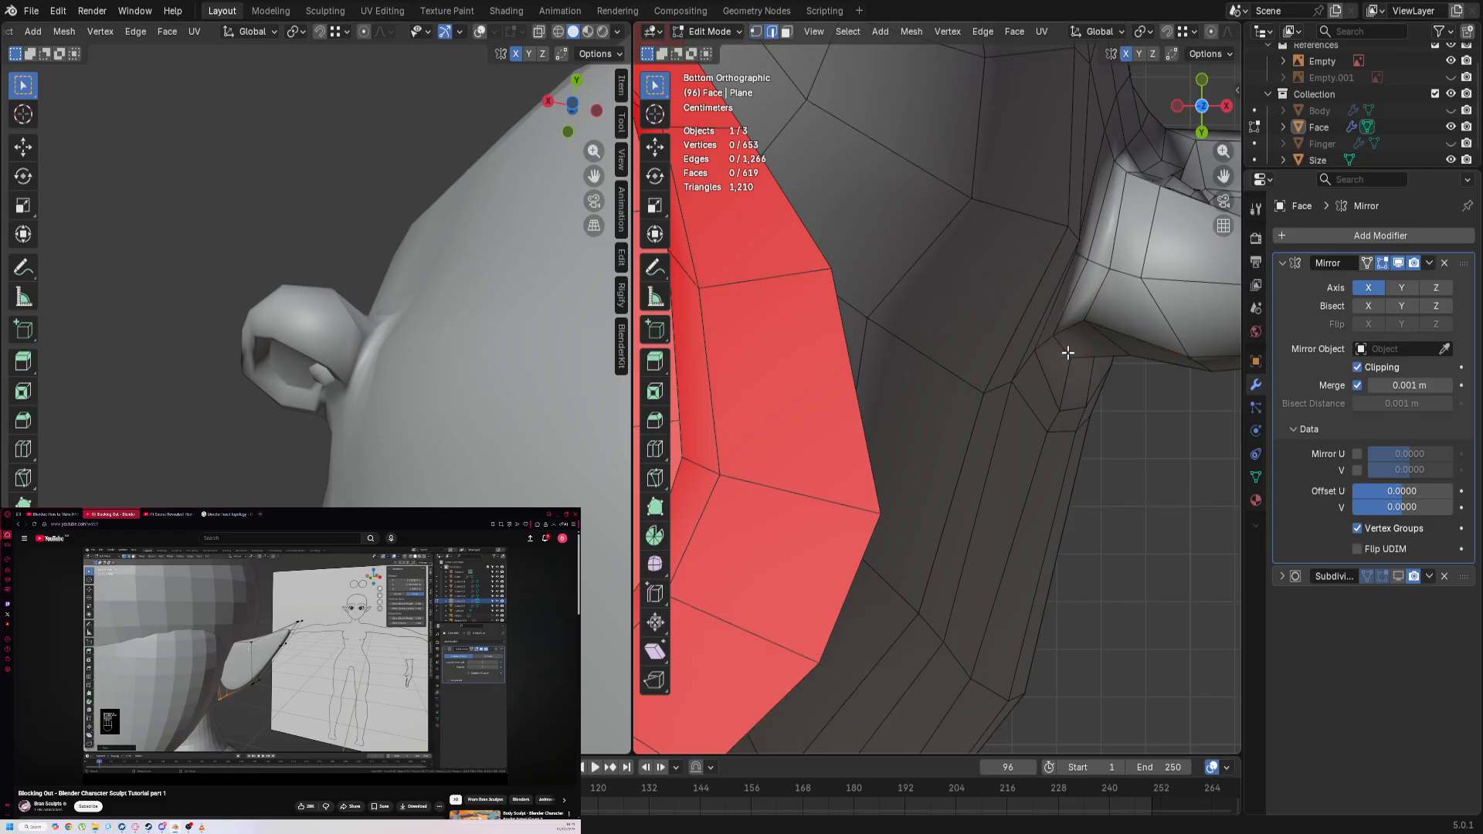
key(g)
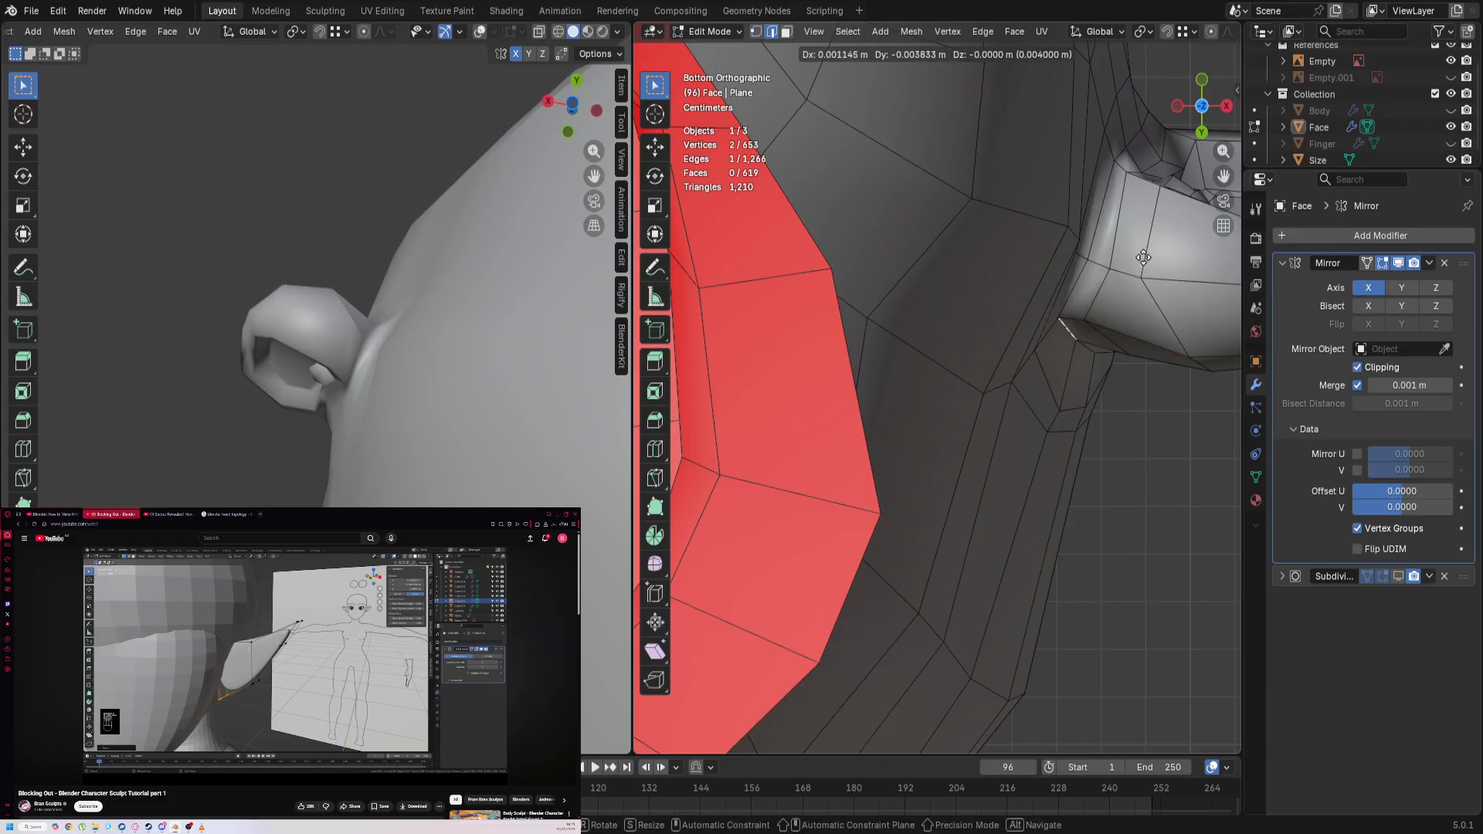
click(1144, 258)
shift+middle_drag(1115, 280, 835, 350)
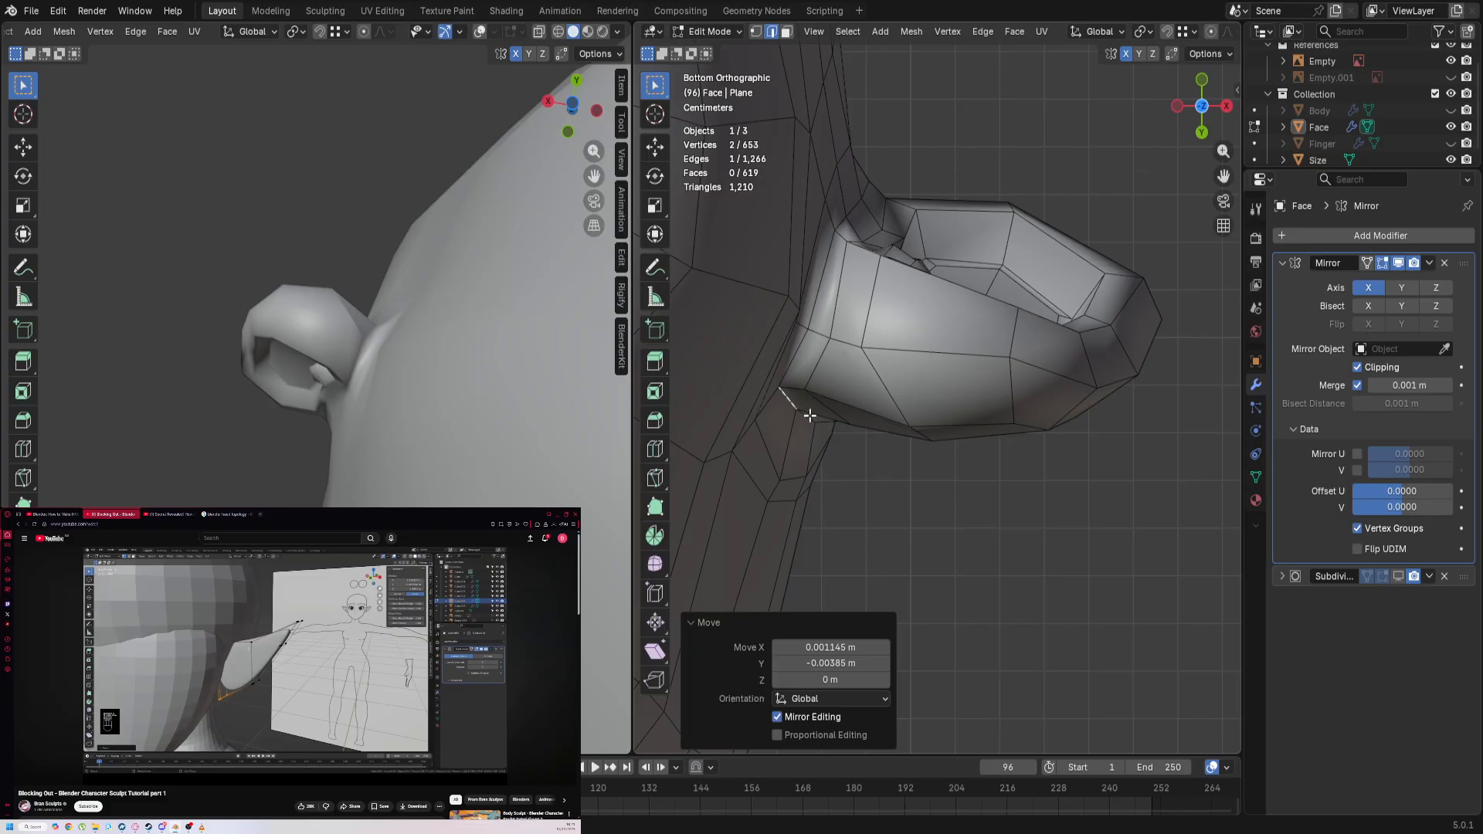
key(g)
click(837, 340)
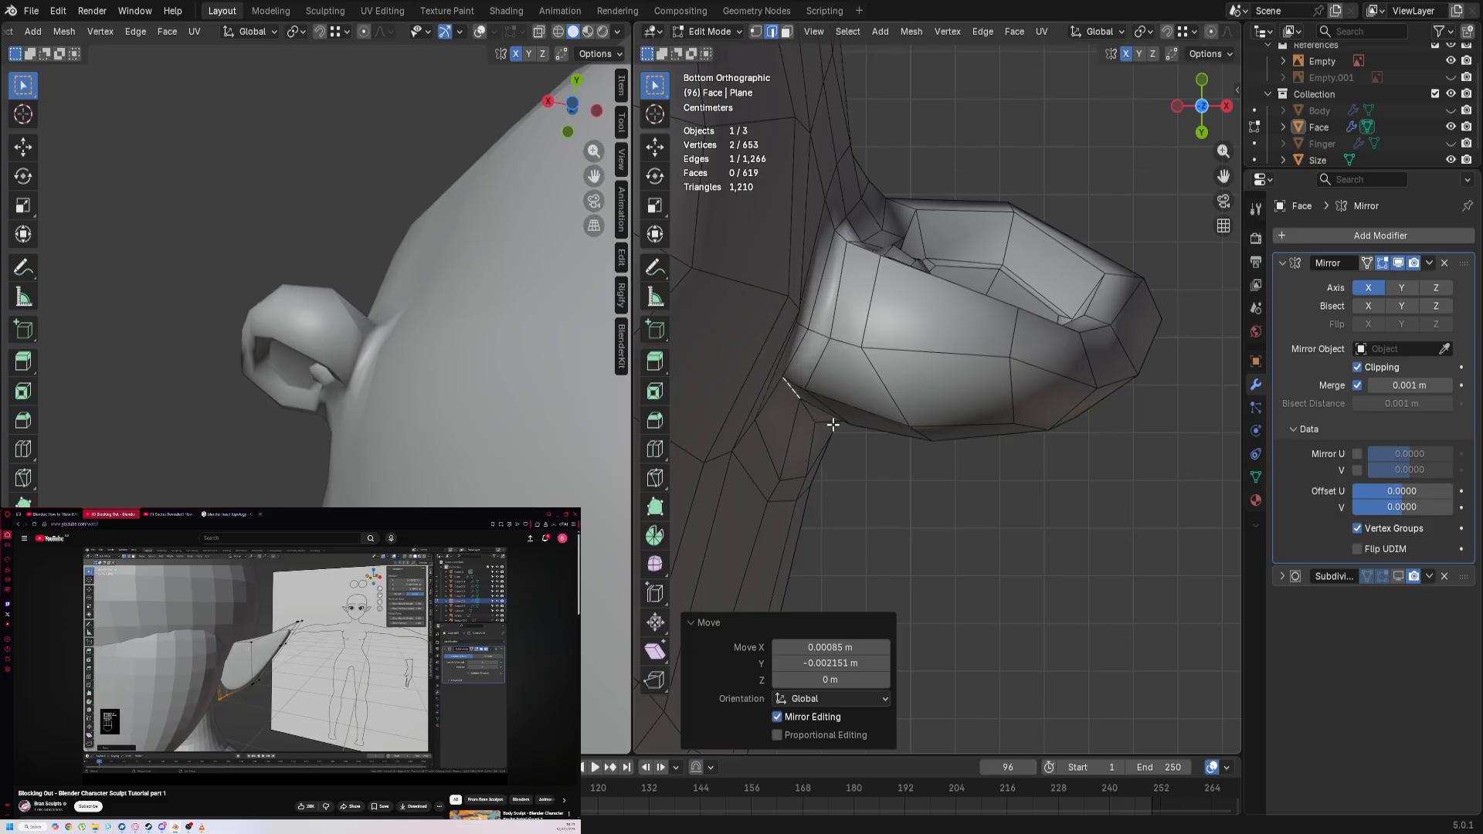
Step: Reposition the vertices along the ear's base from below, moving the upper one about 0.0007 m in X and -0.0018 m in Y
key(1)
click(797, 377)
key(g)
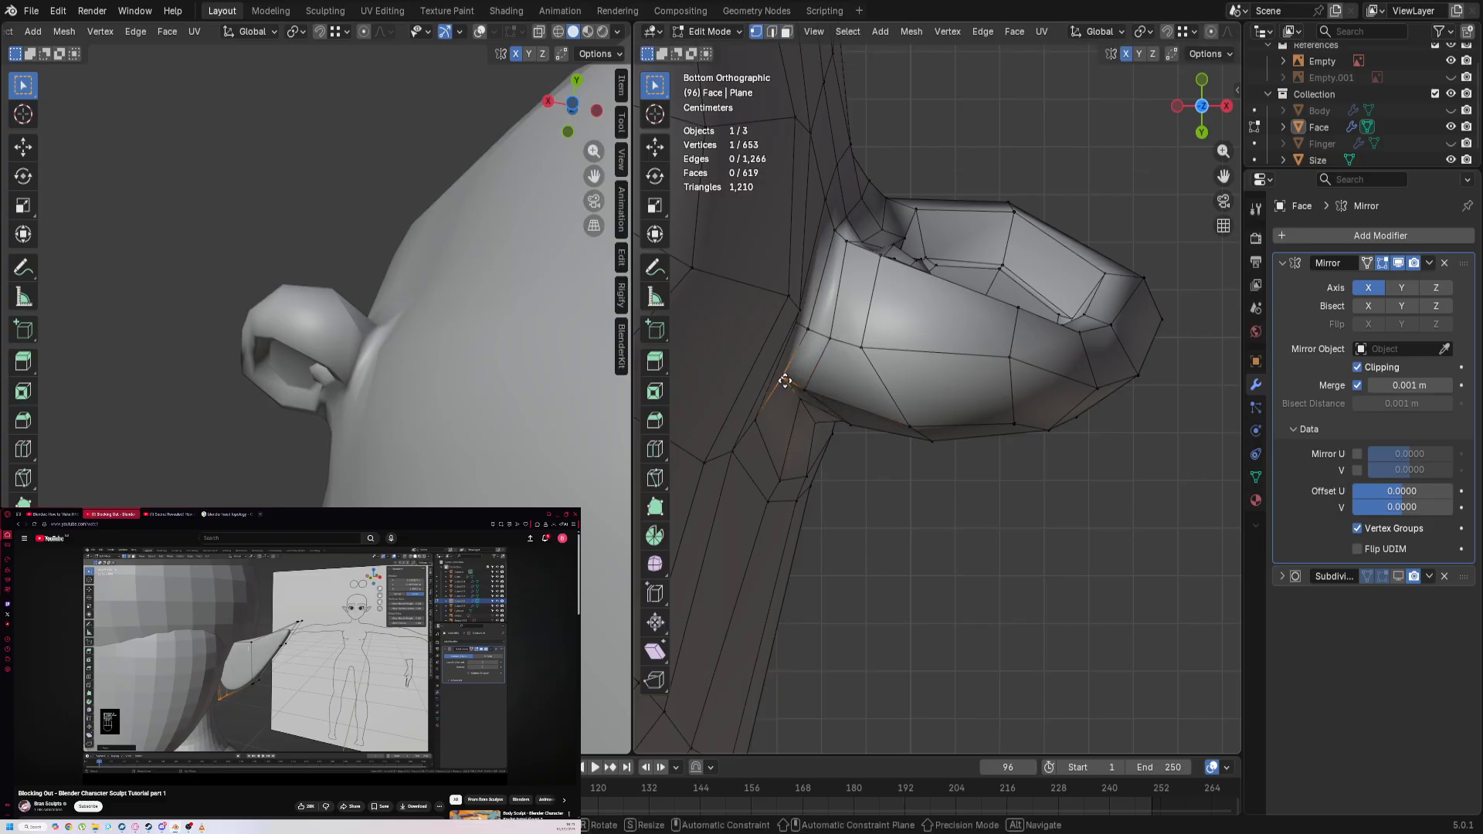
click(840, 232)
key(g)
click(804, 286)
key(g)
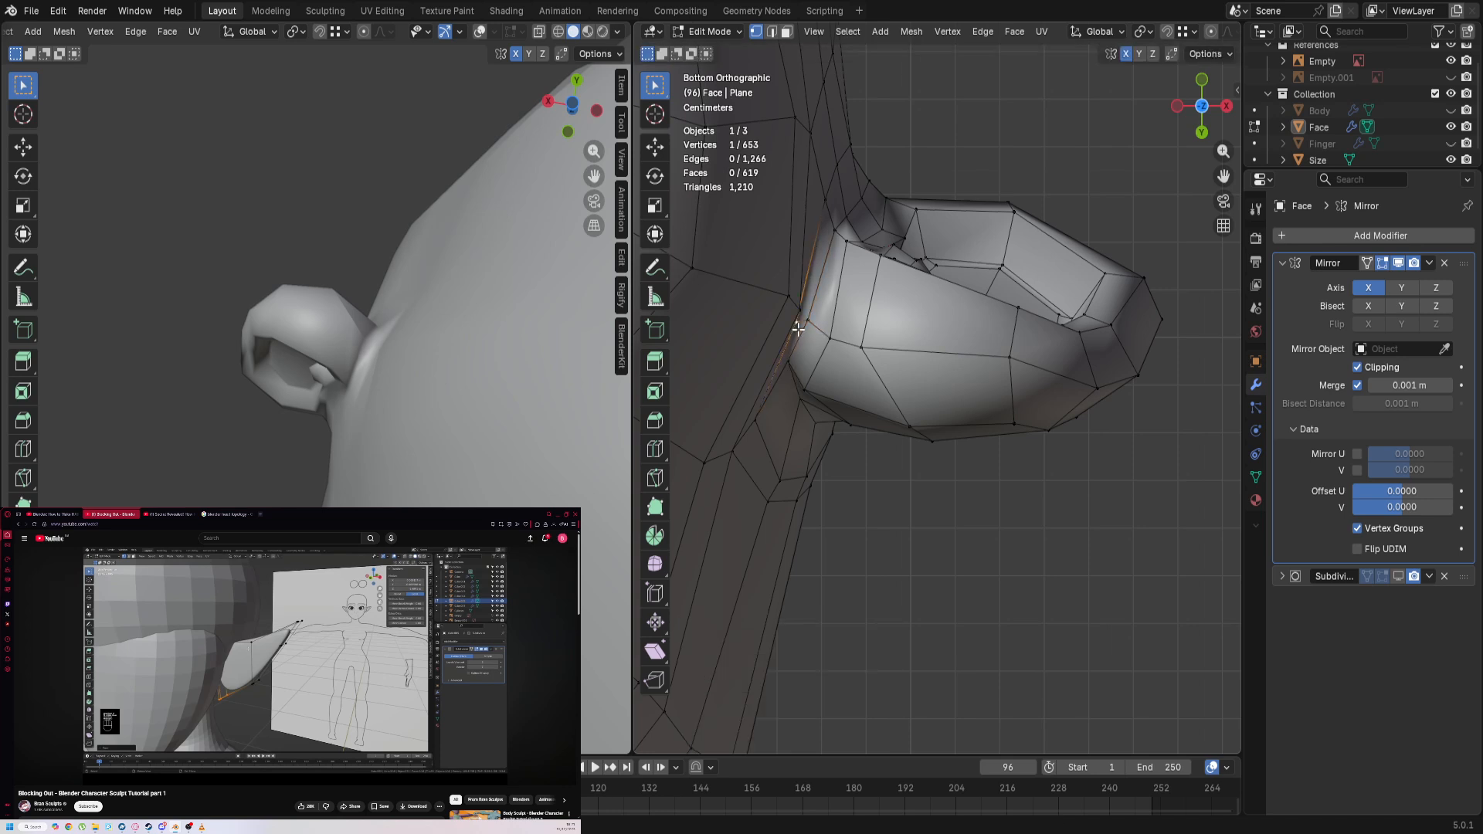
click(827, 268)
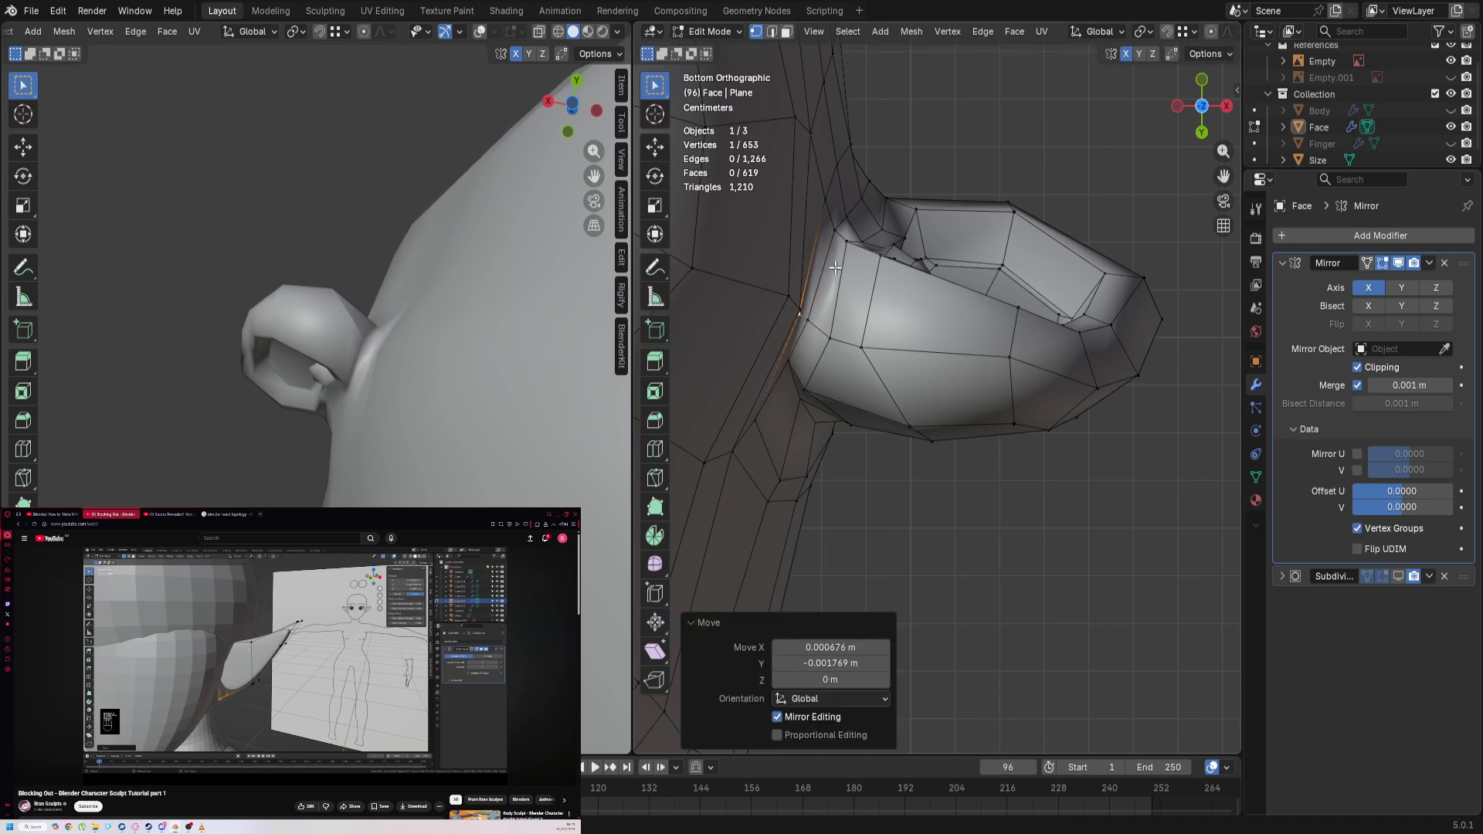
Step: Move the middle vertex on the underside of the outer ear about -0.0006 m in X and 0.004 m in Y
click(1018, 355)
key(g)
click(1006, 377)
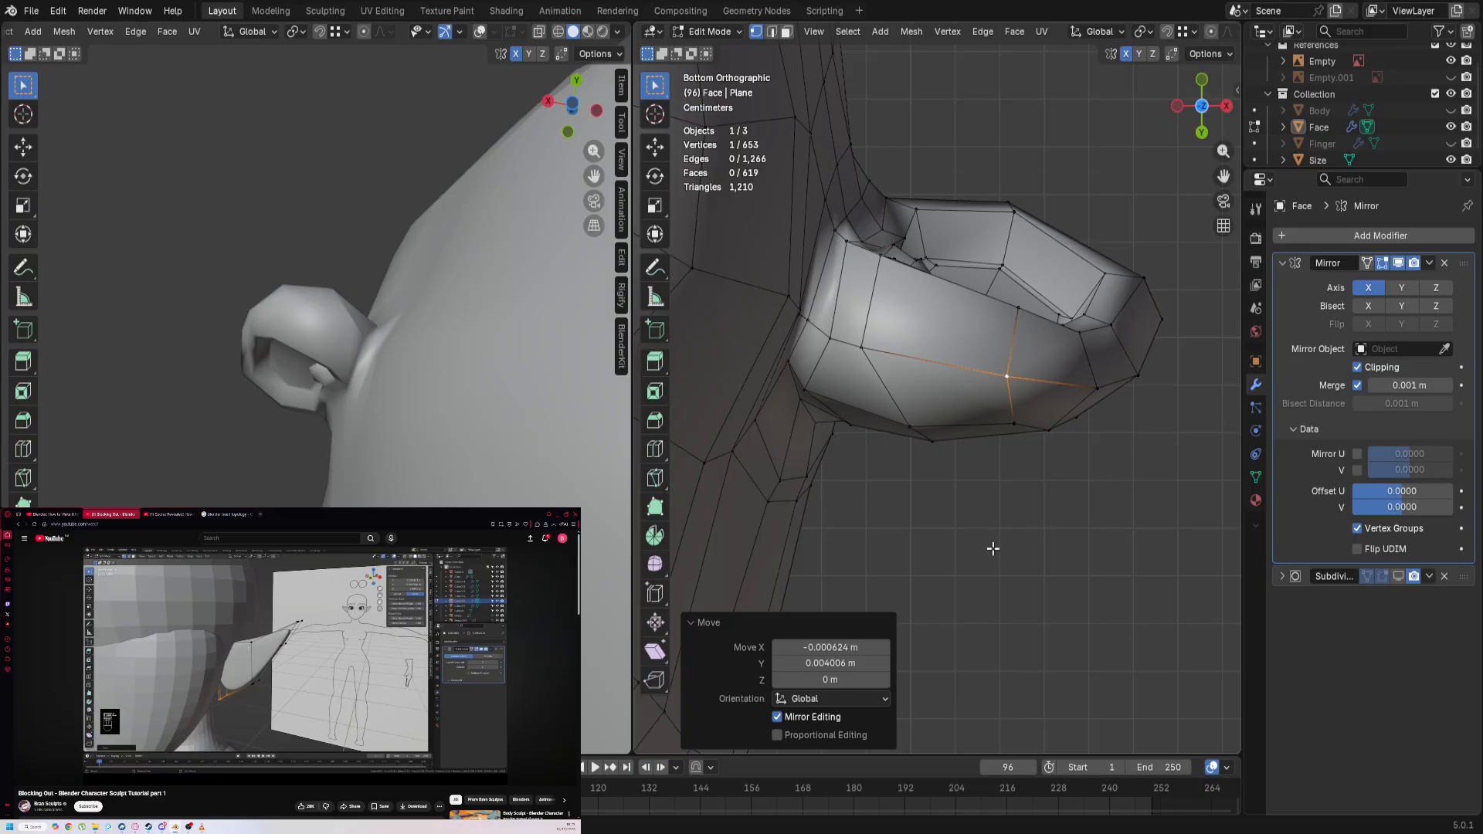
Step: Slide the inner underside ear vertex by a factor of about 0.108 and the vertex beside the head by about 0.417
click(866, 357)
key(shift+v)
click(915, 367)
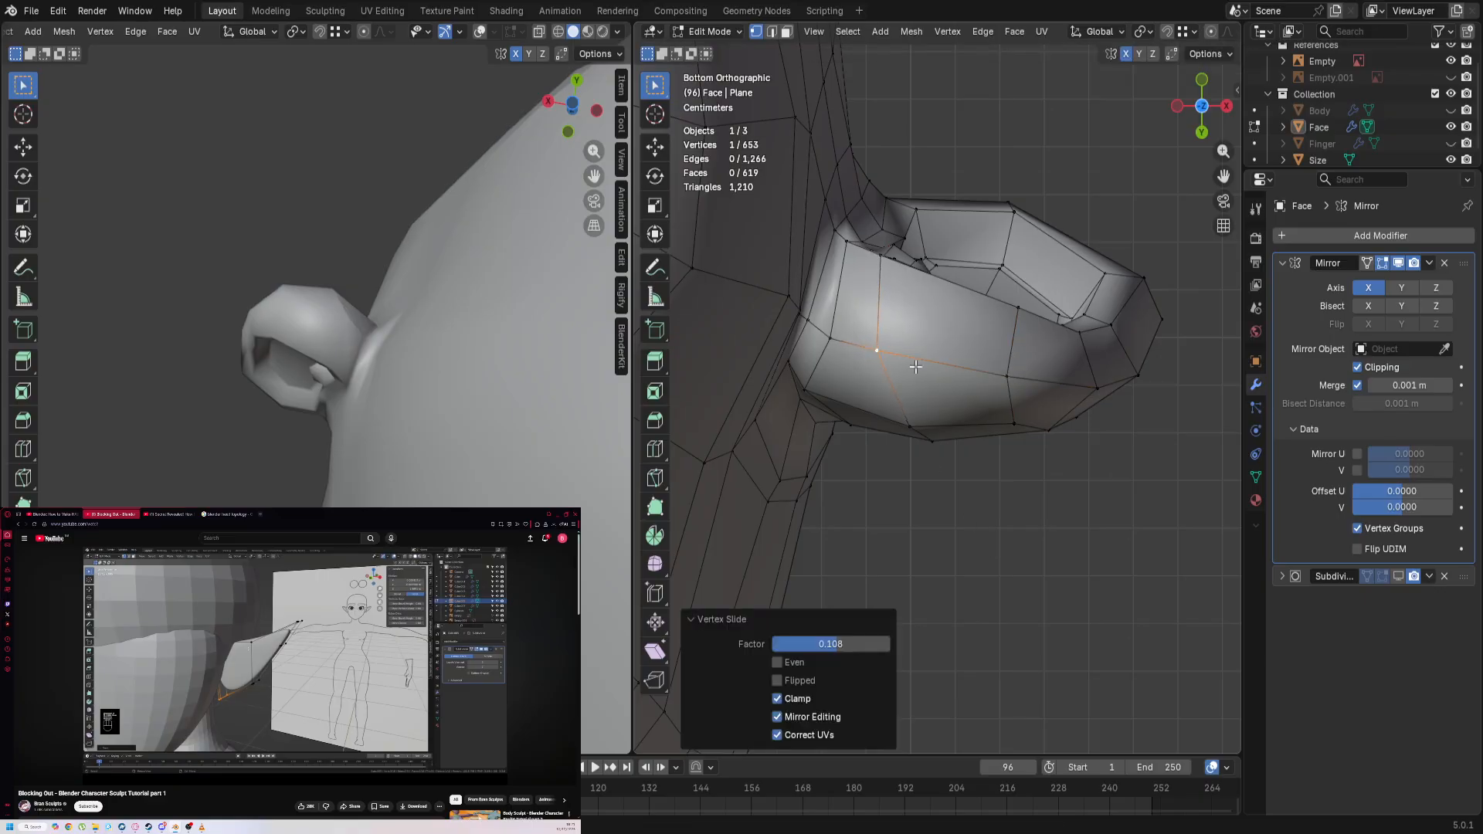
click(820, 351)
key(shift+v)
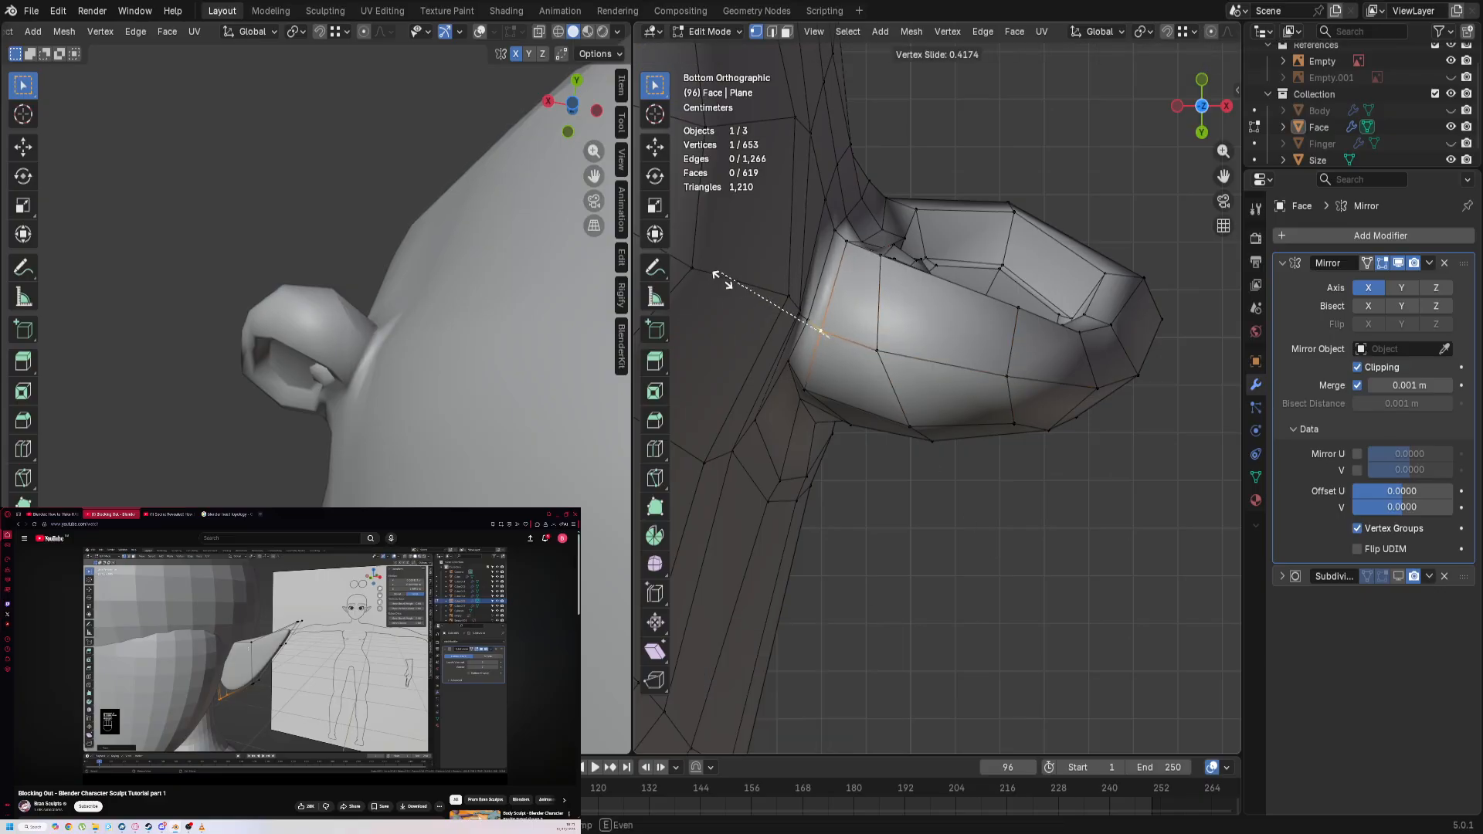
click(722, 280)
Step: From a straight back view, move the middle and outer vertices above the ear lobe's rim down closer to its lower edge
middle_drag(727, 284, 791, 288)
scroll(783, 274, down, 3)
middle_drag(834, 394, 758, 508)
scroll(833, 476, down, 1)
click(905, 436)
key(KP_1)
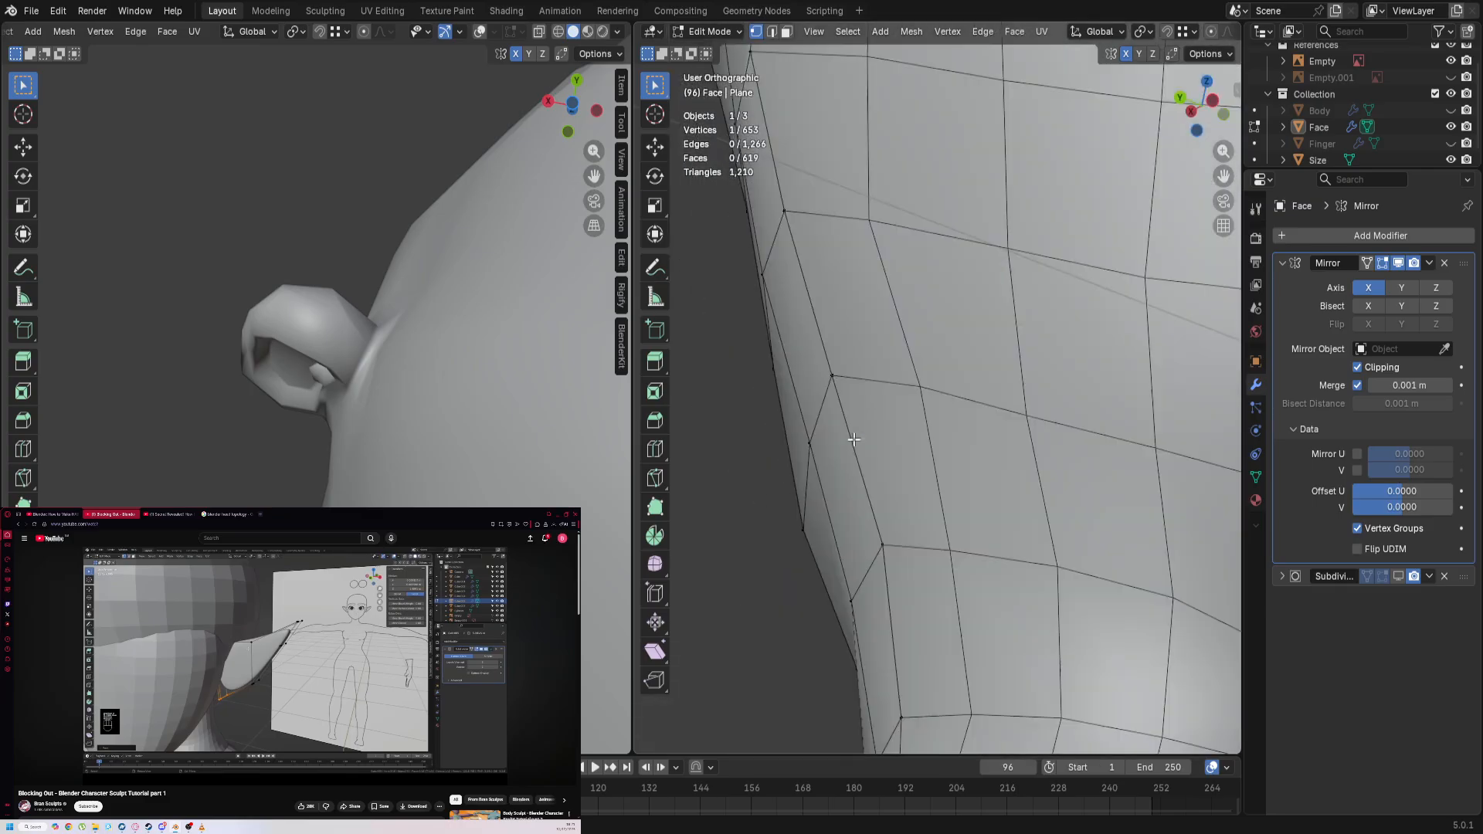
key(ctrl+KP_1)
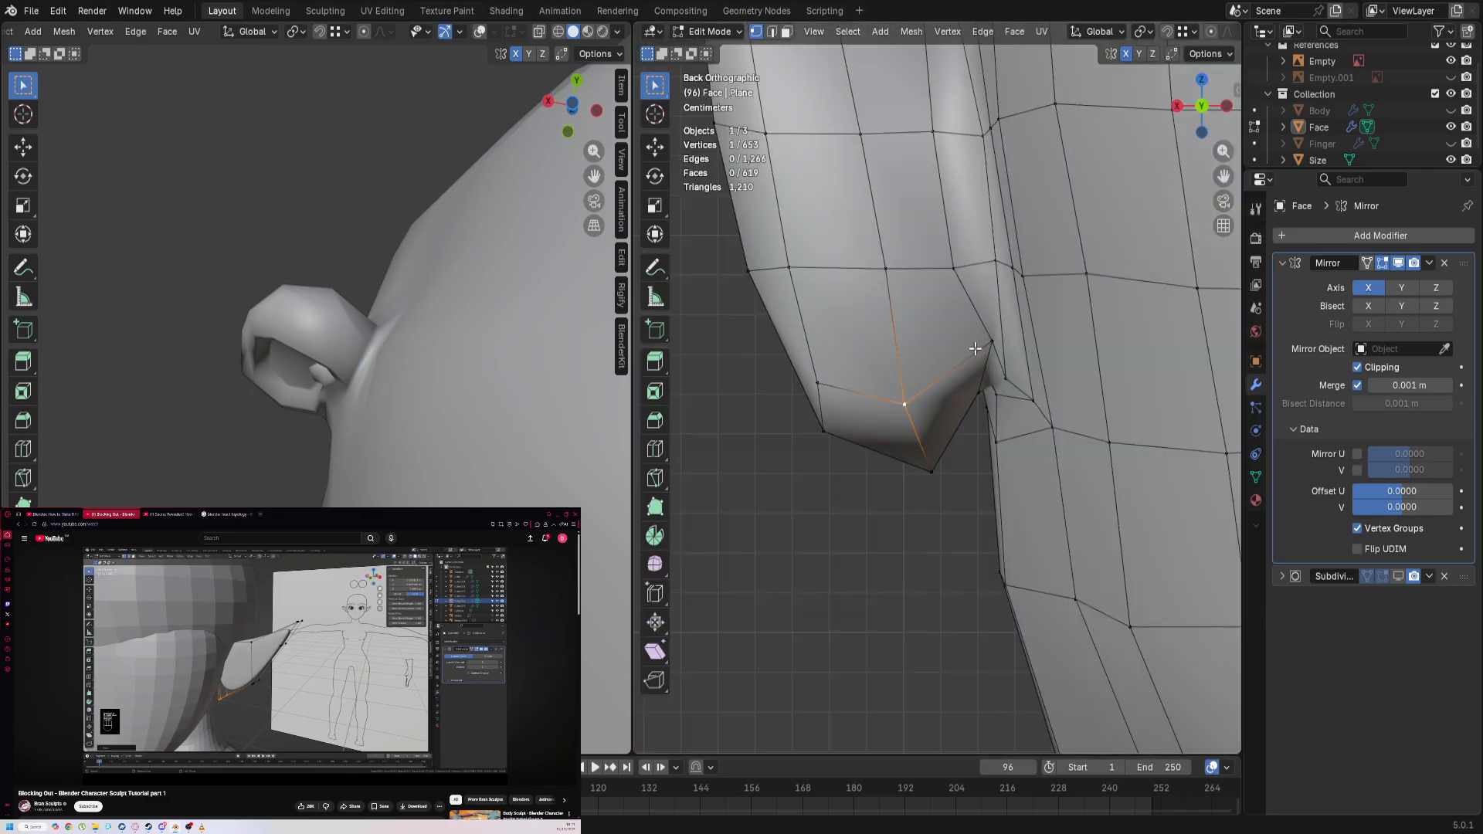
key(g)
click(1060, 674)
click(817, 383)
key(g)
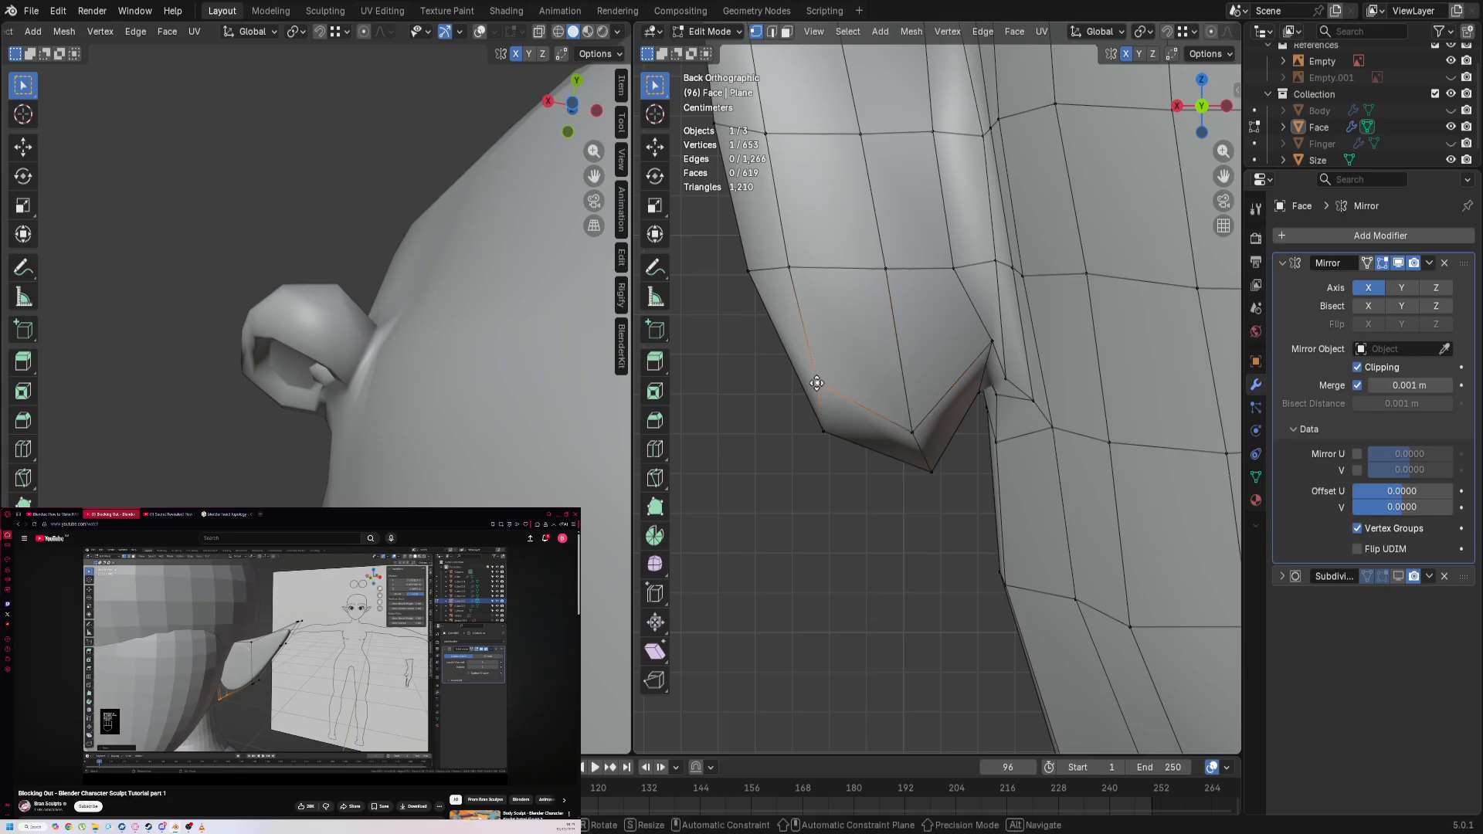
click(888, 665)
Step: Shift the two outer vertices on the middle back of the ear towards its outer rim, the lower one about 0.0046 m in X and -0.0008 m in Z
click(769, 256)
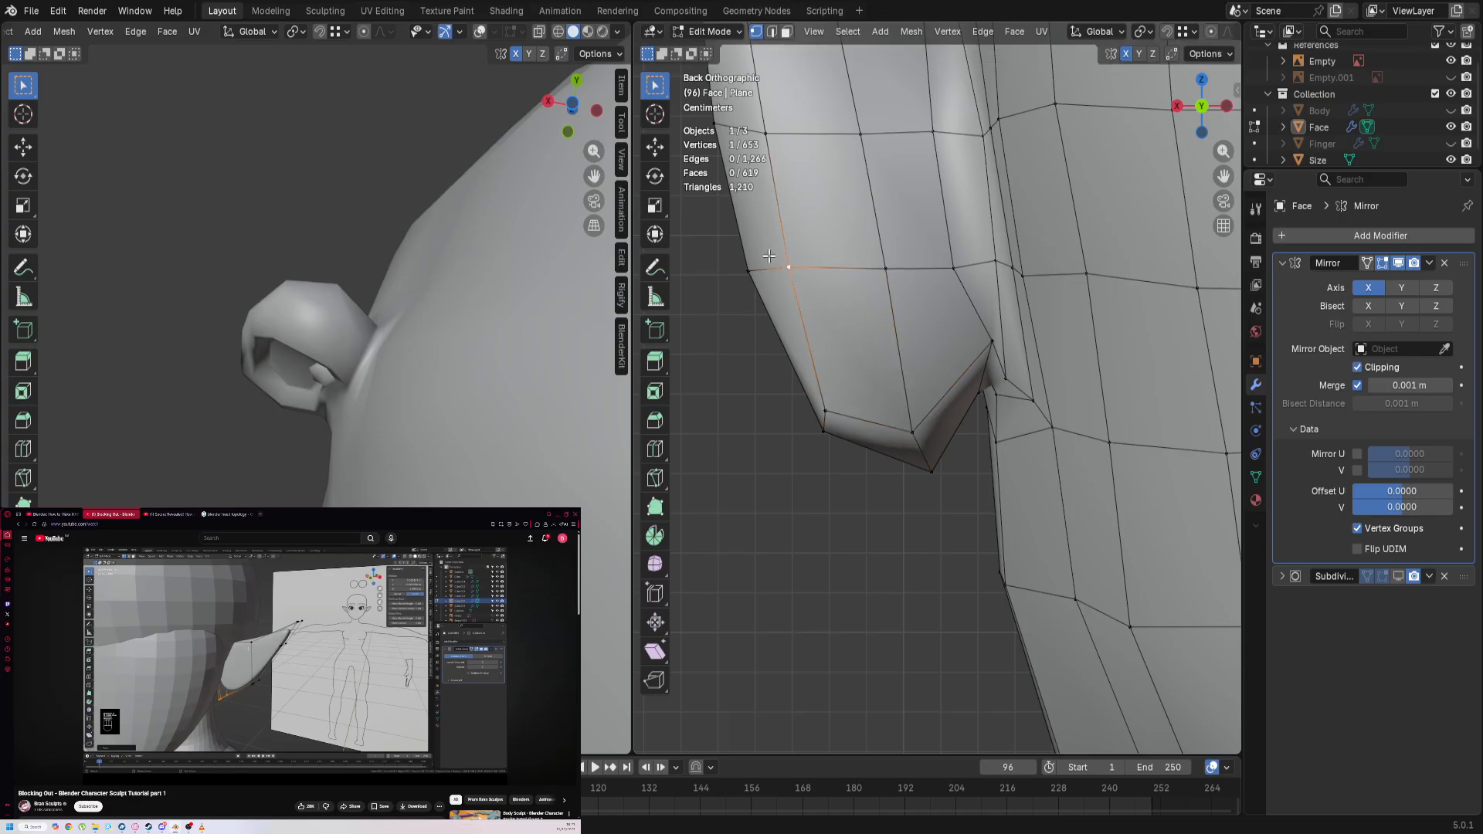
key(g)
click(1211, 289)
shift+middle_drag(917, 236, 985, 419)
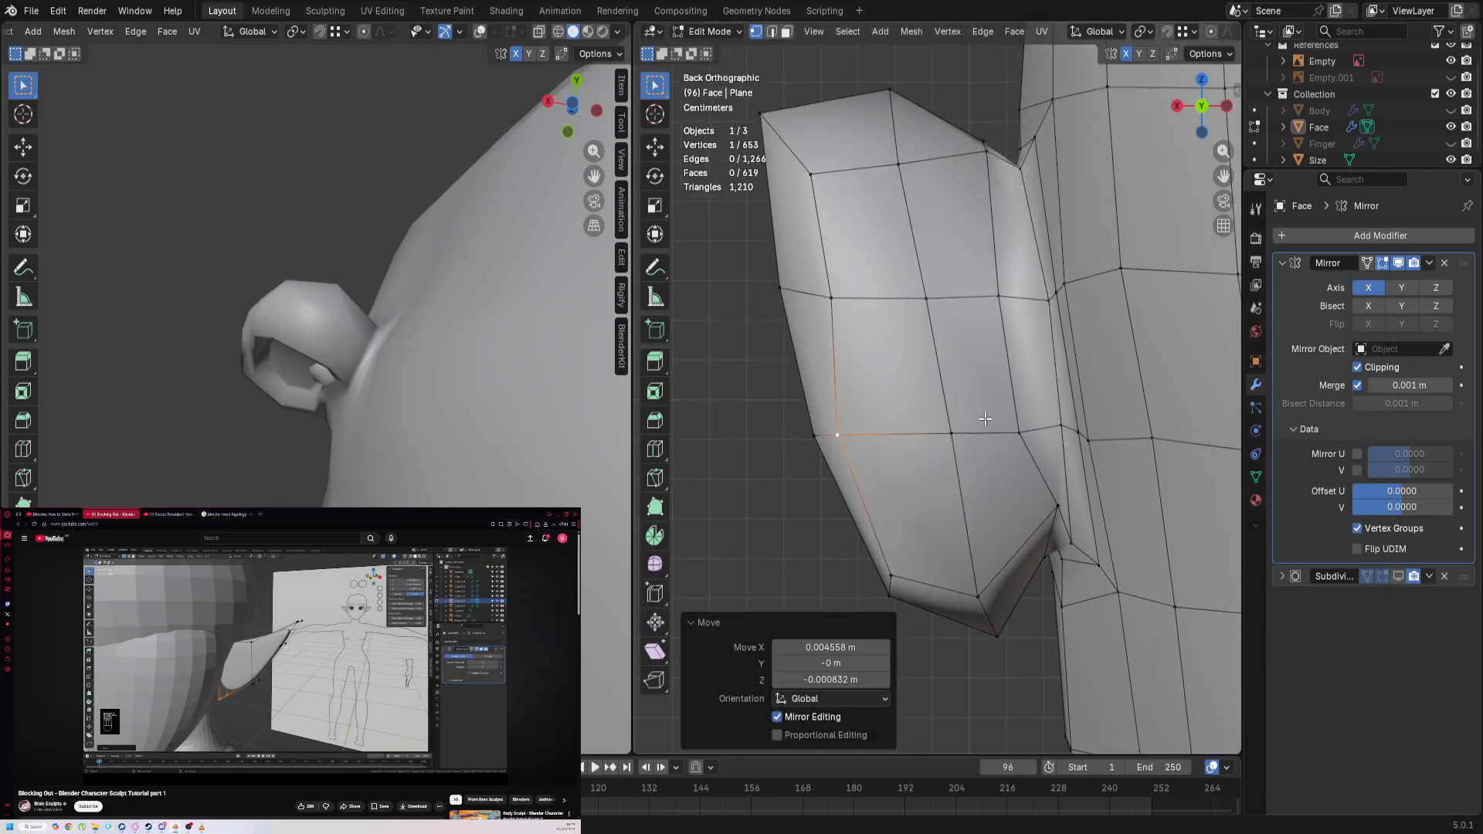
scroll(809, 309, up, 1)
click(810, 278)
key(g)
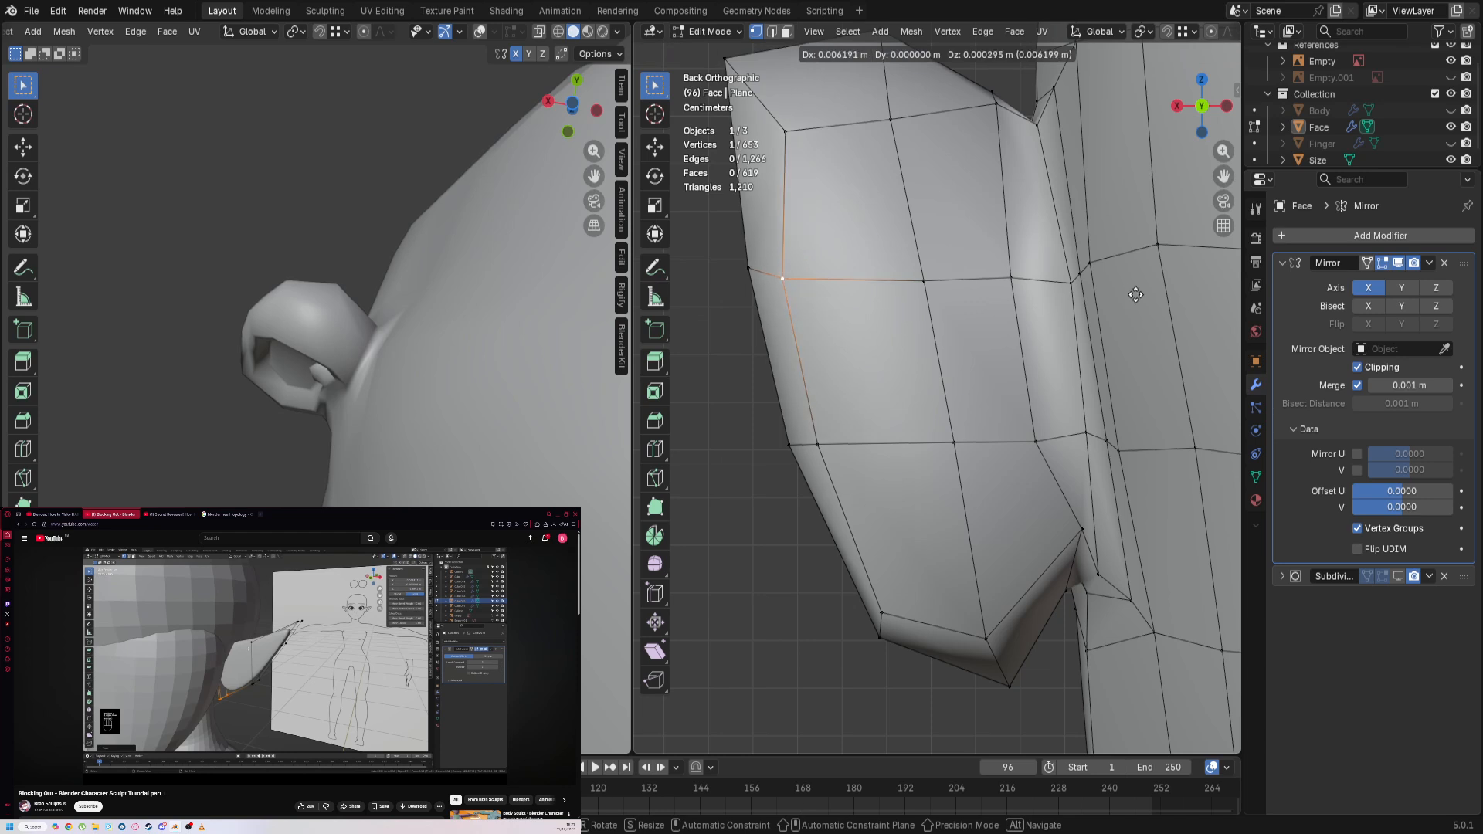
click(1089, 292)
Step: Raise the outer and middle vertices of the ear's upper back row closer to the top rim, and select the row's inner vertex
click(785, 136)
key(g)
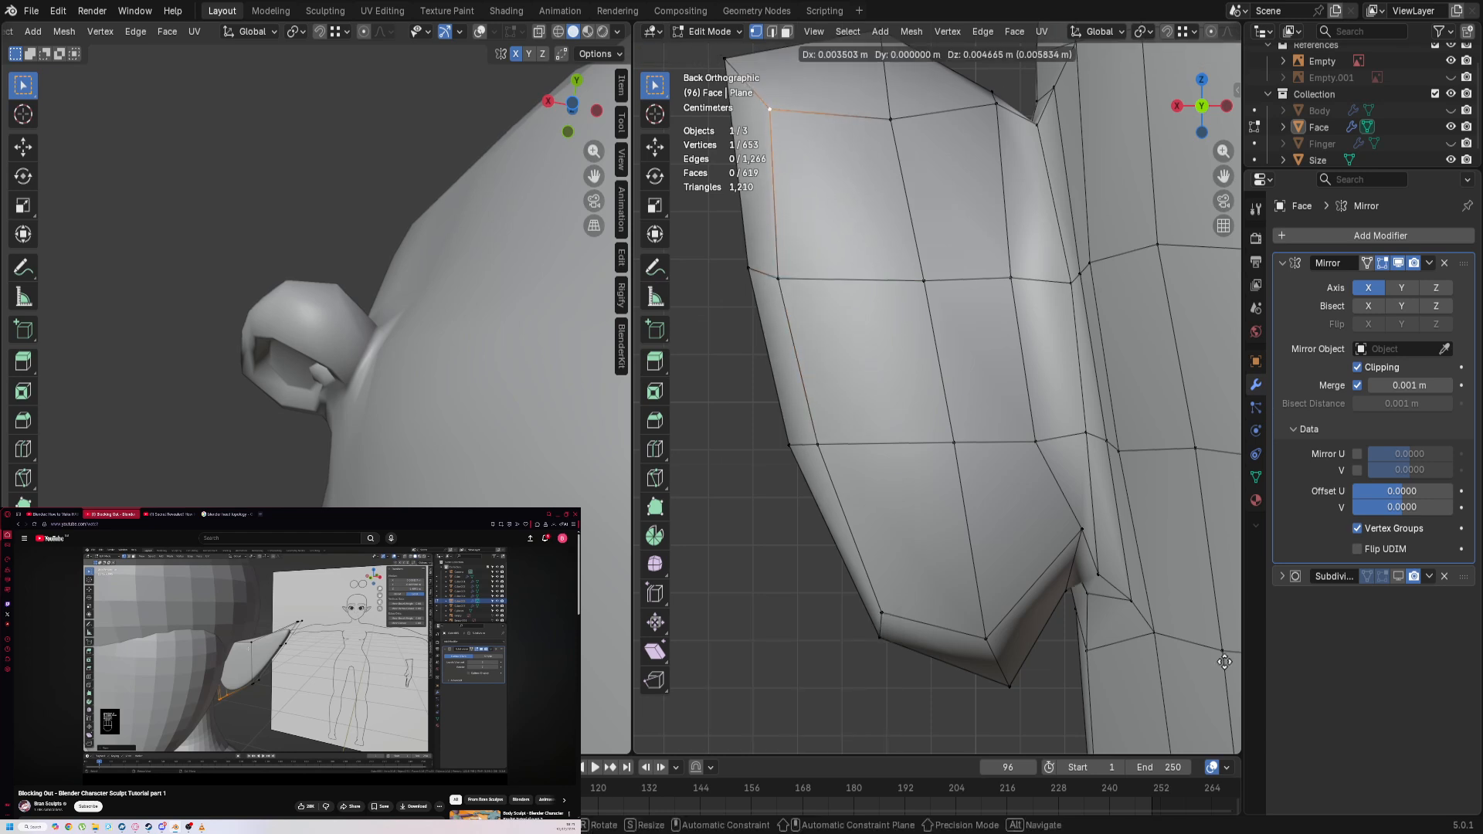
click(763, 124)
click(894, 128)
shift+middle_drag(888, 135, 861, 298)
key(g)
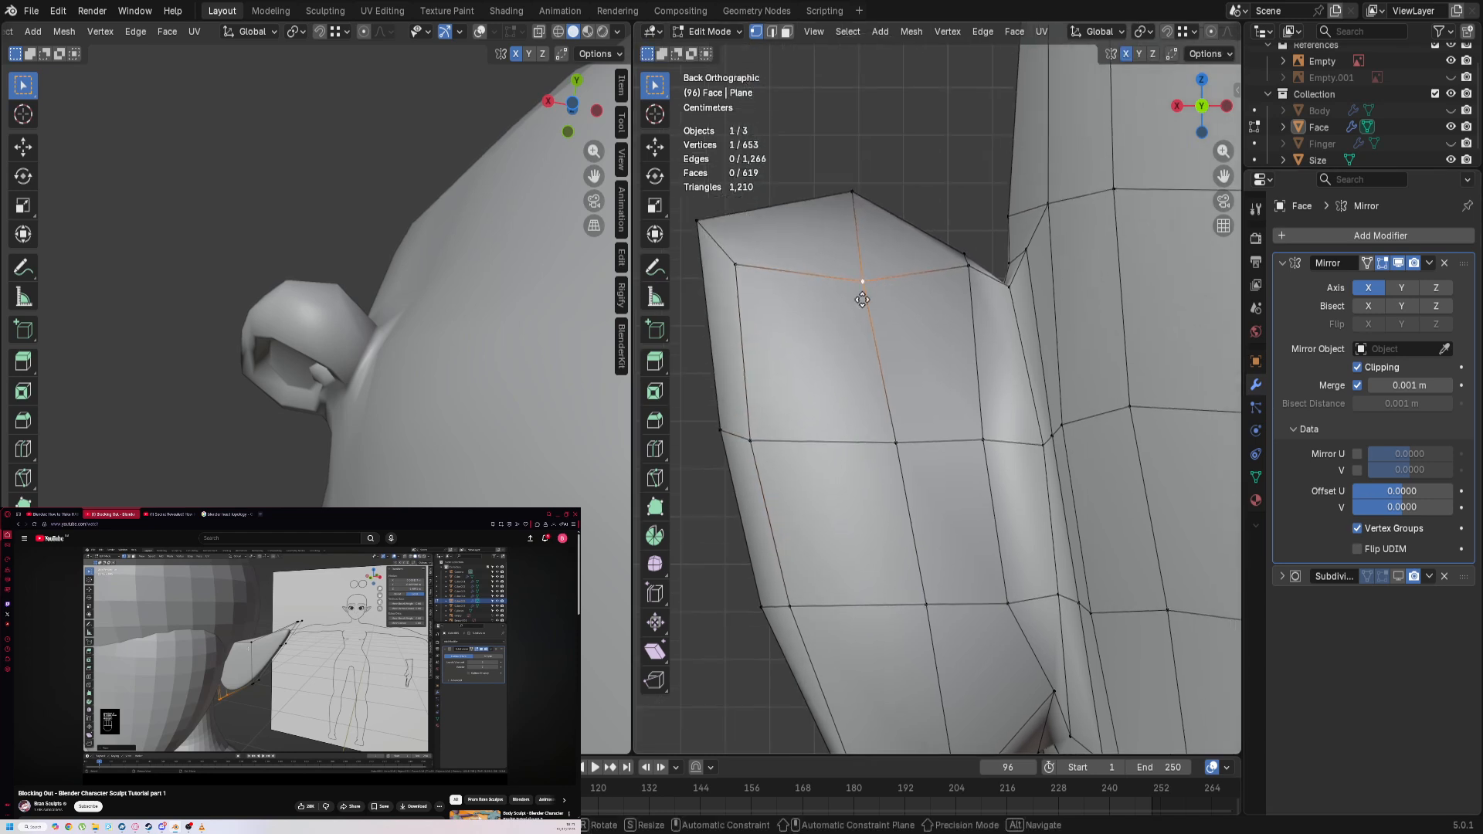
click(853, 245)
click(968, 267)
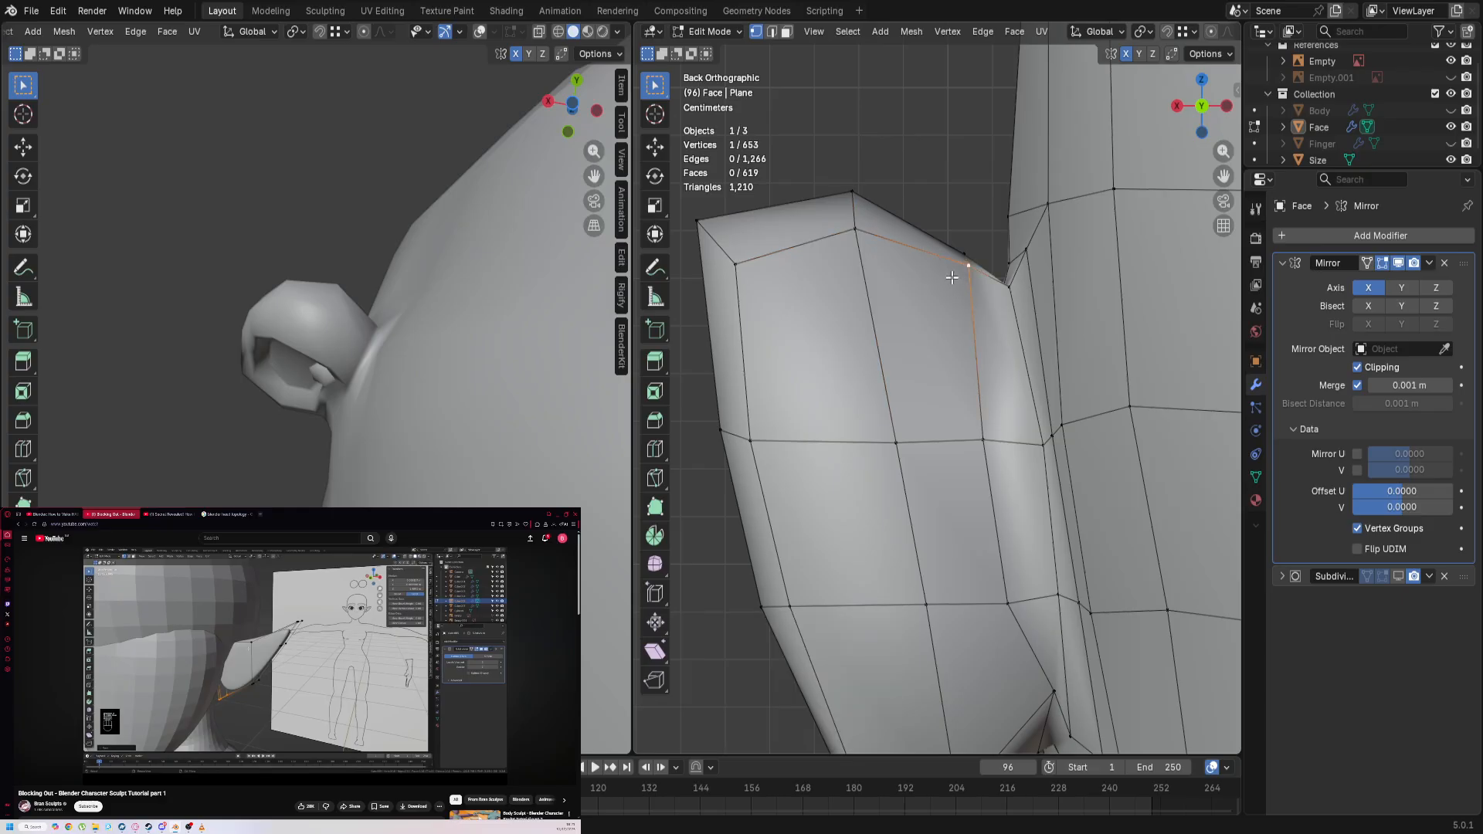
Step: Adjust the upper vertex on the back of the ear, then move the vertical edge below it about 0.0075 m toward the head
key(g)
click(966, 443)
key(2)
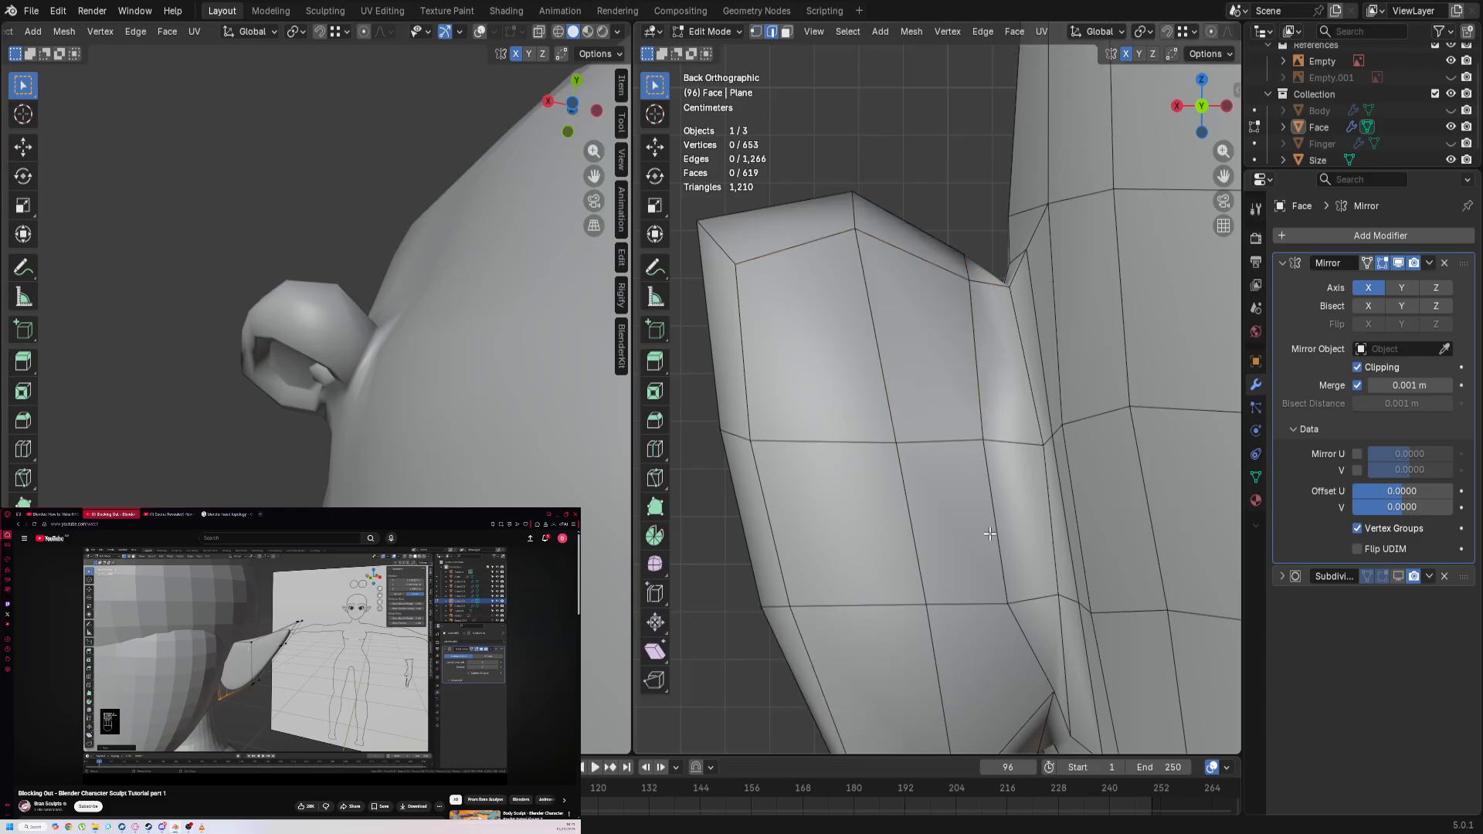
click(993, 532)
key(g)
click(699, 514)
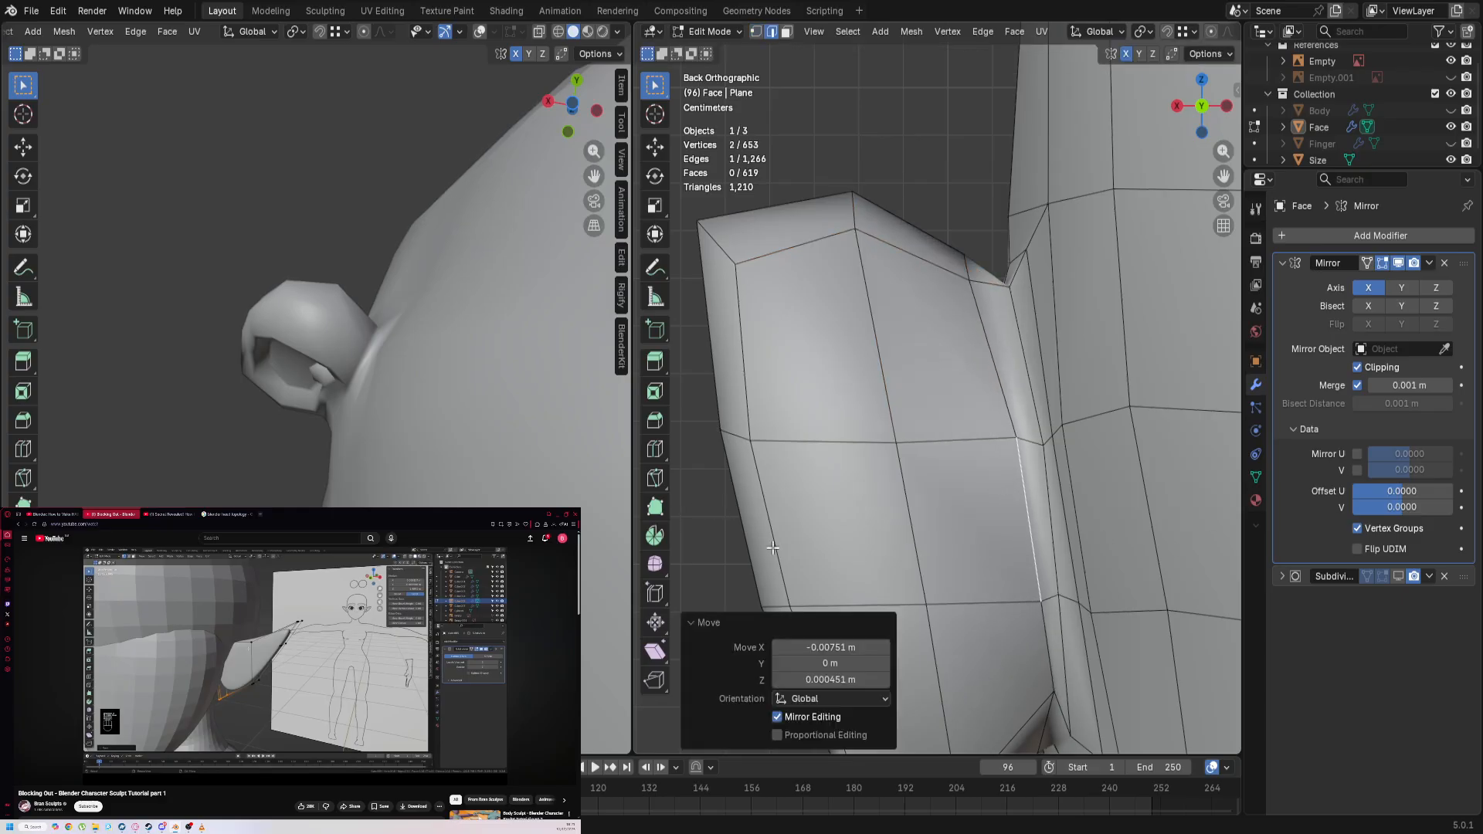
Step: Move the three vertices along the back of the ear nearest the head slightly outward, working from the lowest to the highest
click(1016, 688)
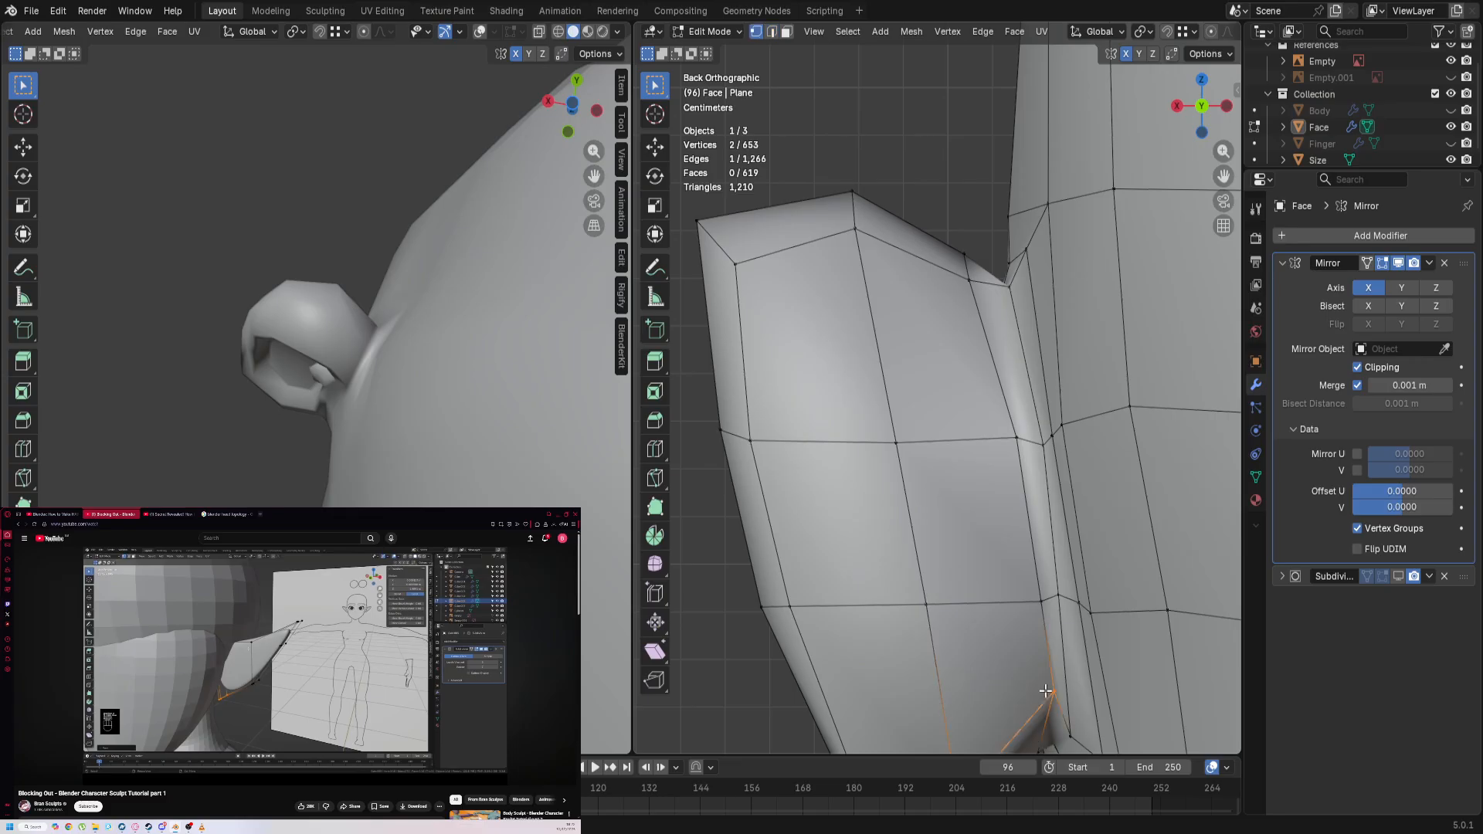
click(1046, 691)
key(g)
click(1032, 699)
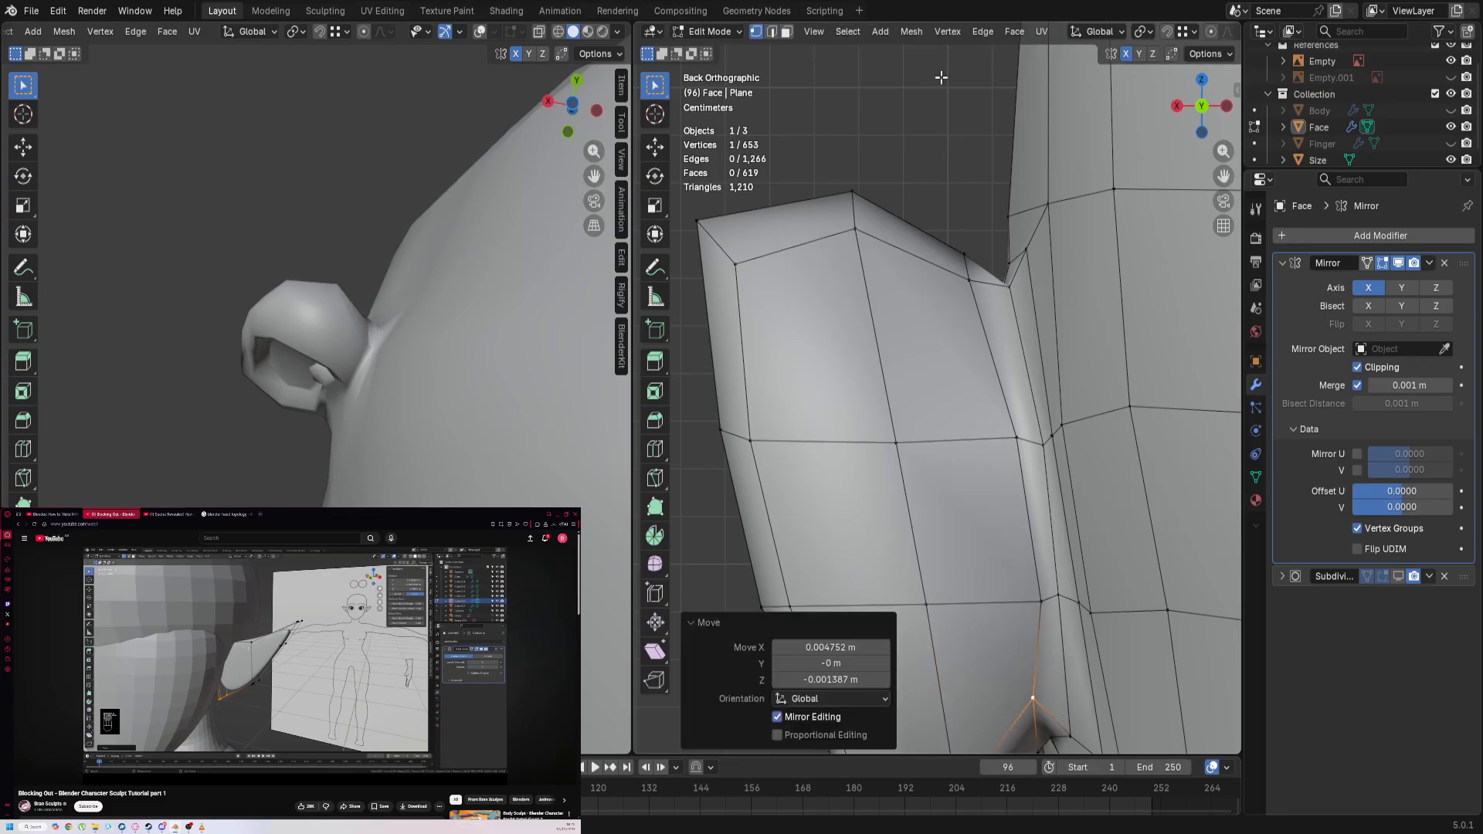
click(1035, 594)
key(g)
click(855, 565)
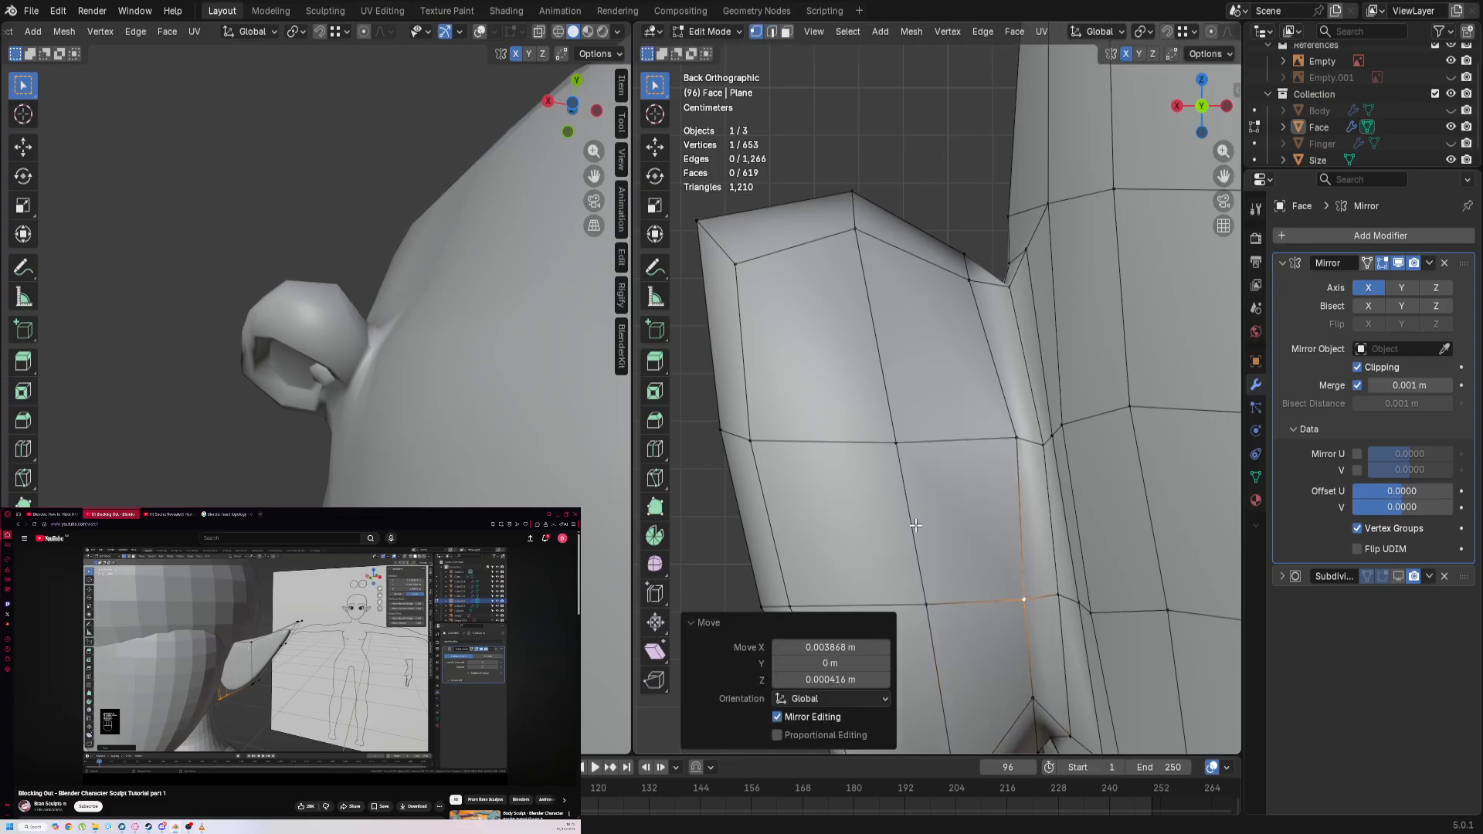
click(920, 523)
key(g)
click(860, 424)
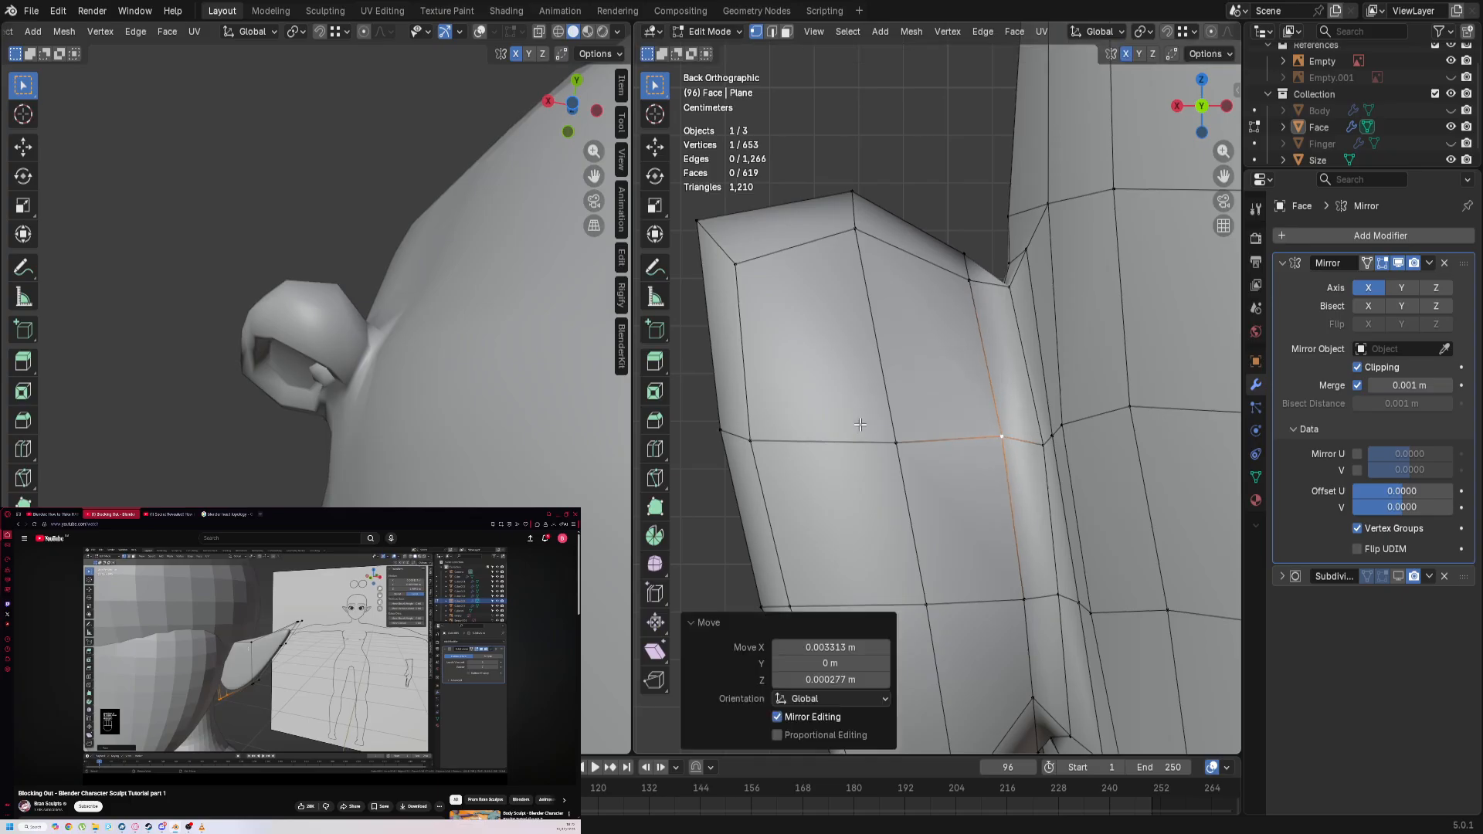
Step: Show the Subdivision modifier's effect in the viewport, deselect everything and view the ear from the front
click(1399, 577)
middle_drag(386, 174, 279, 445)
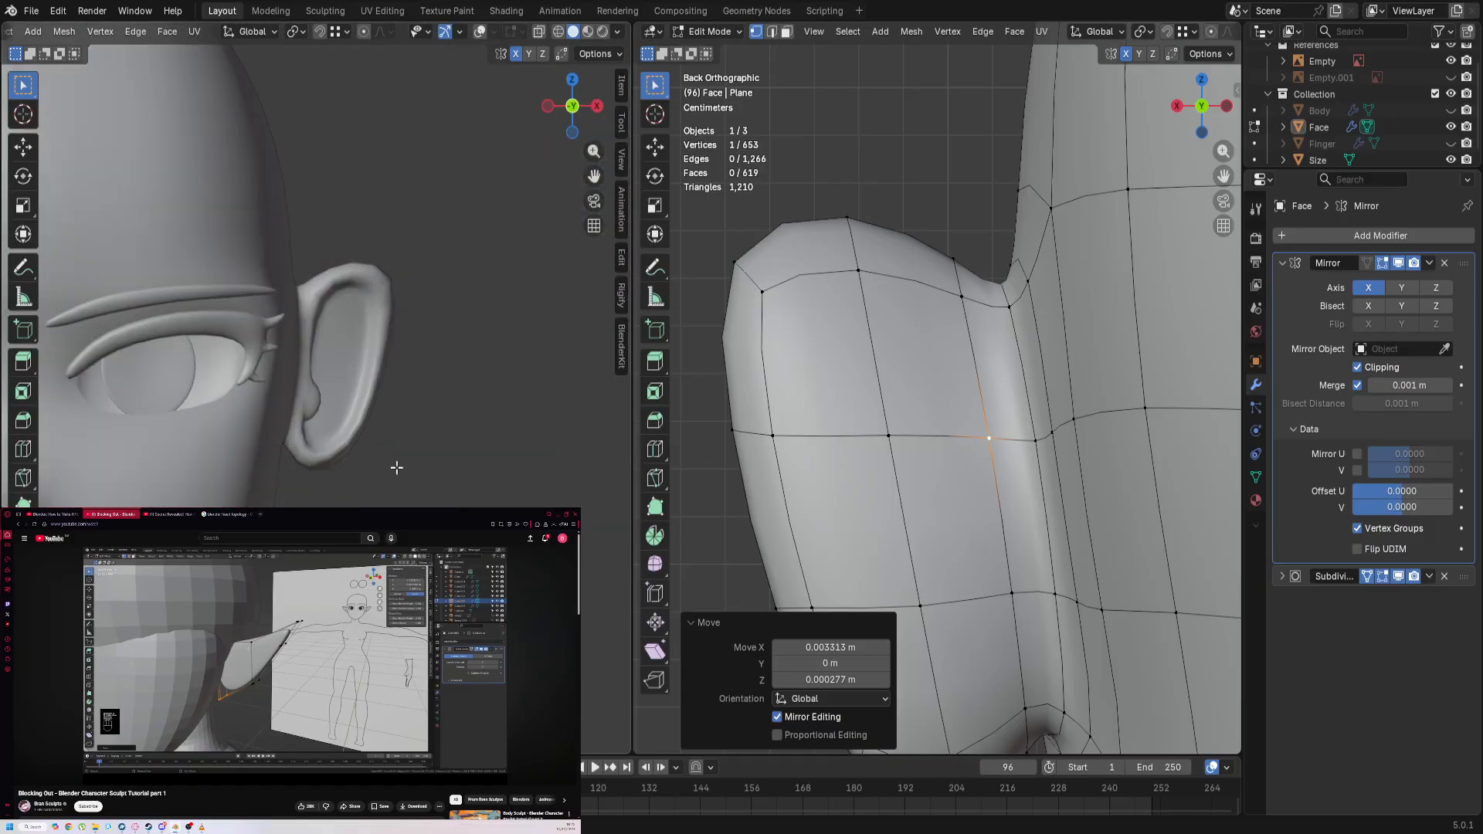
key(alt+a)
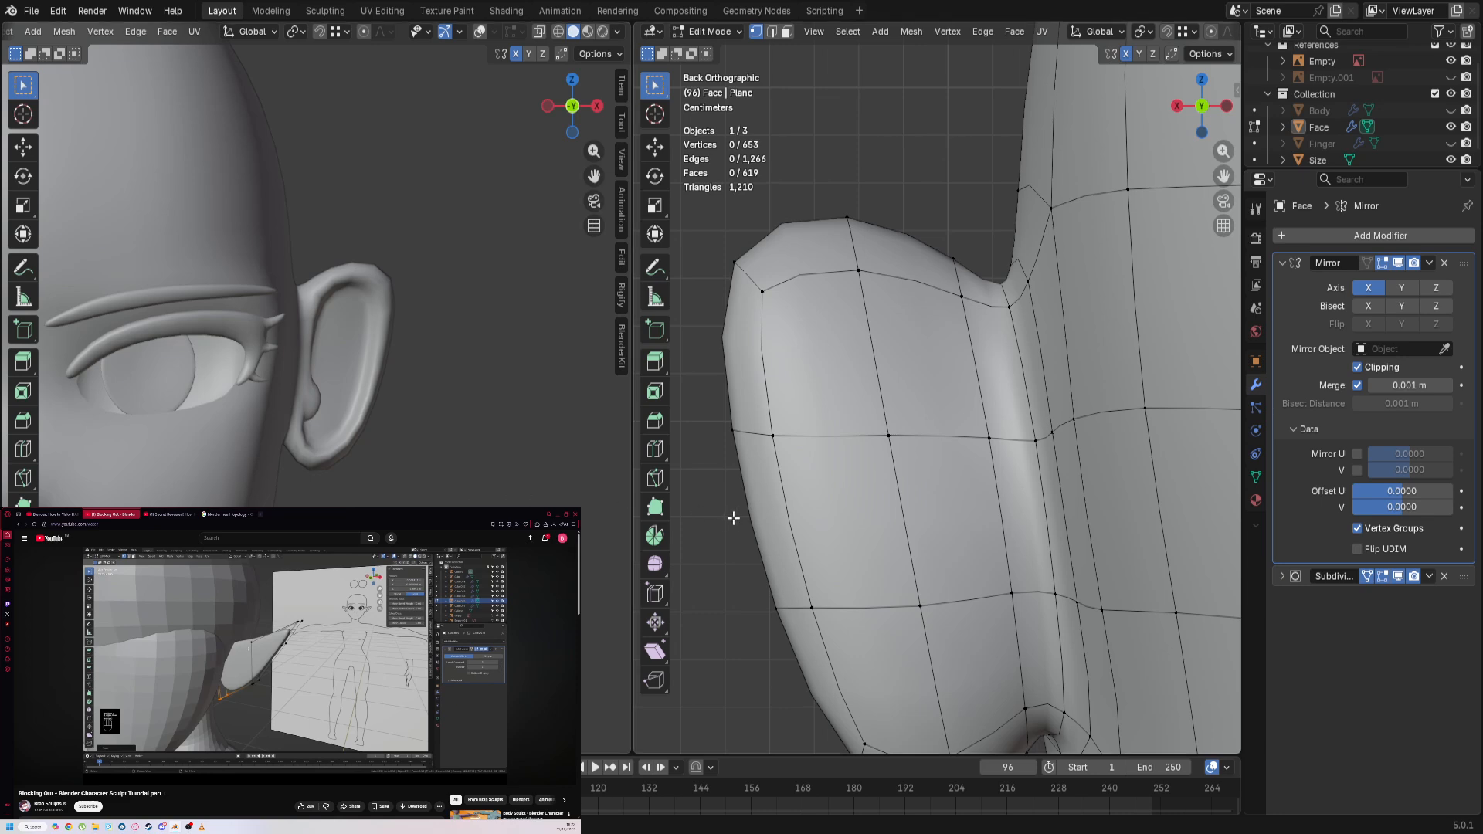
key(KP_1)
click(565, 778)
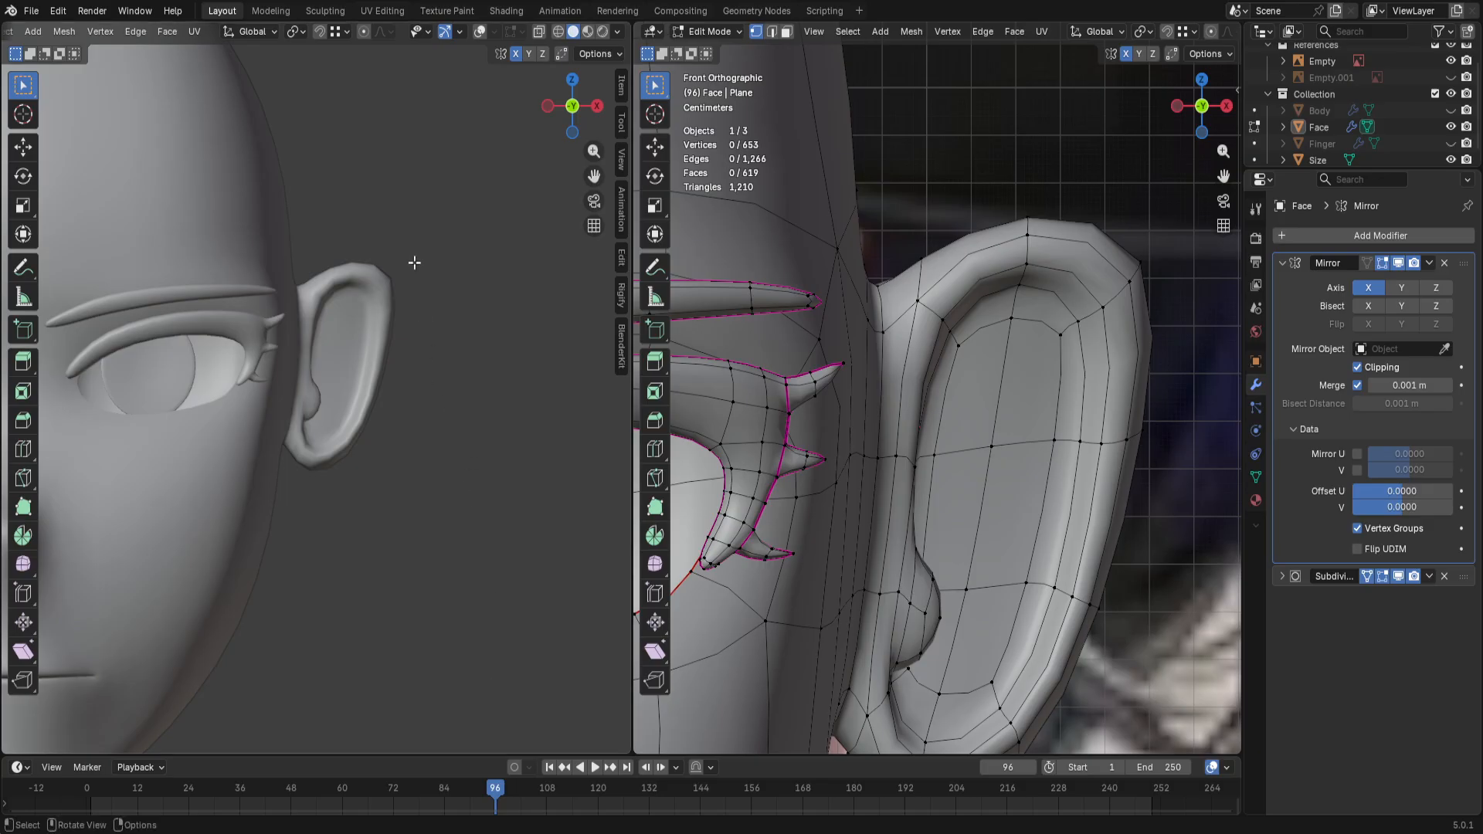
Step: Switch to Sculpt Mode and use the Grab brush to reshape the upper outer part of the ear's inner hollow
key(ctrl+Tab)
click(448, 334)
scroll(422, 358, up, 3)
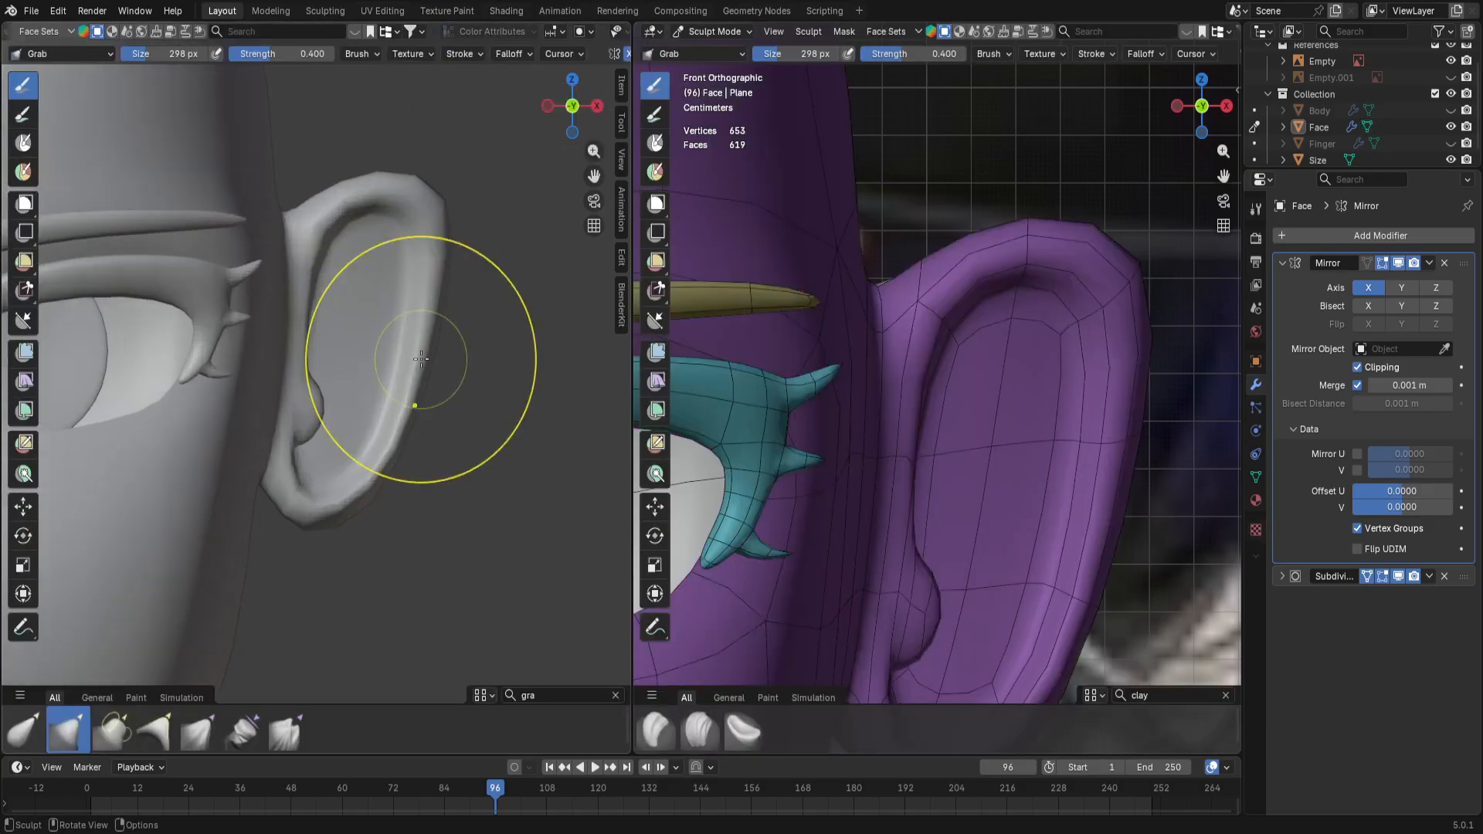
scroll(430, 356, down, 1)
scroll(858, 334, up, 2)
drag(1115, 306, 1078, 339)
drag(1098, 300, 1093, 323)
drag(1059, 275, 1101, 352)
drag(1104, 414, 1083, 427)
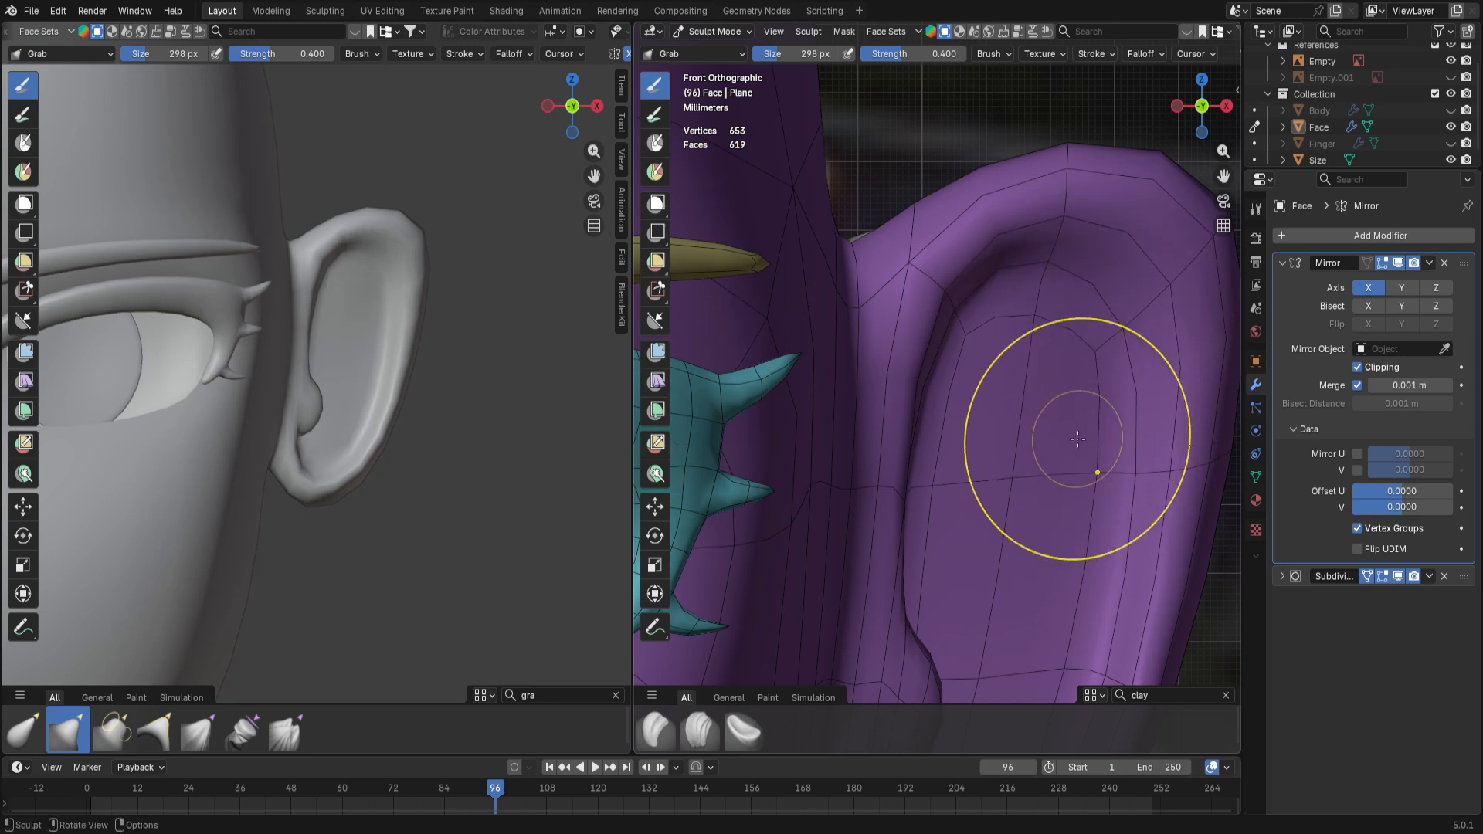
Step: Refine the upper curve of the ear's inner hollow with Grab, reducing the brush size to 152 px for the smaller adjustments
drag(1124, 333, 1113, 346)
mouse_move(1135, 292)
mouse_down()
mouse_move(1129, 303)
mouse_move(1153, 305)
mouse_up()
key(f)
click(1097, 309)
drag(1136, 249, 1134, 272)
drag(1071, 227, 1064, 249)
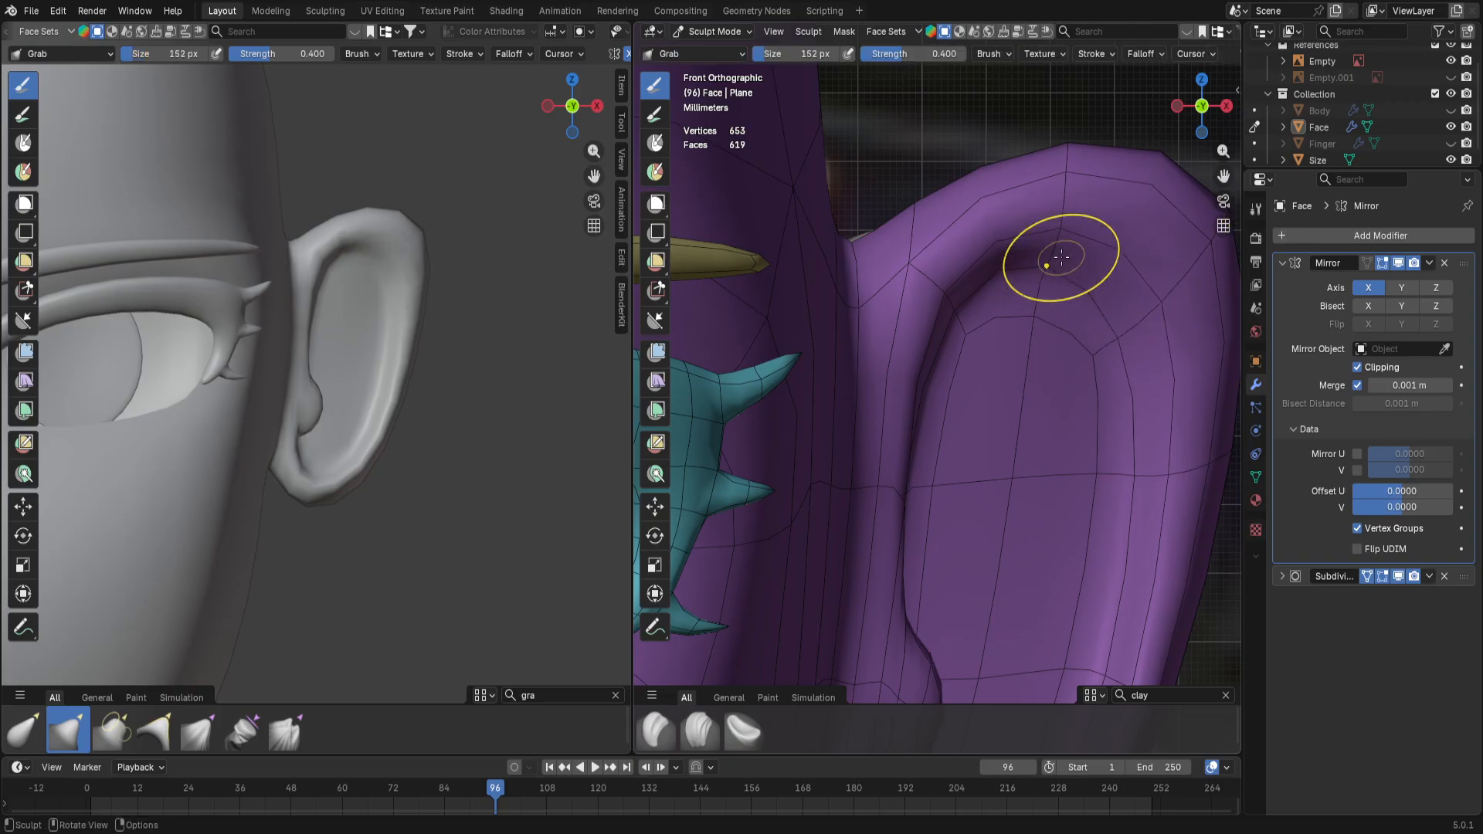
drag(1122, 374, 1141, 427)
drag(1140, 310, 1133, 319)
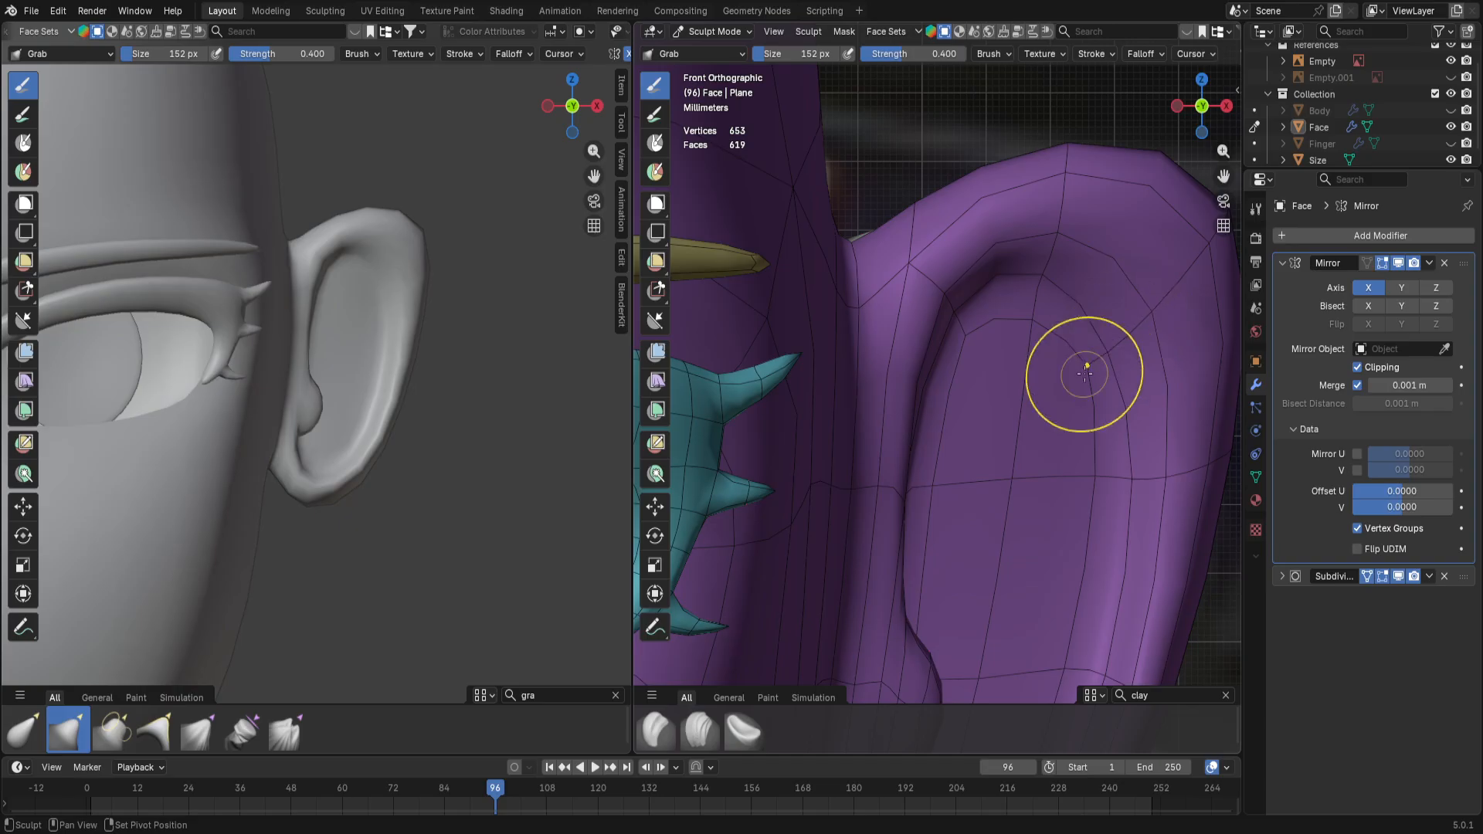
drag(943, 315, 964, 311)
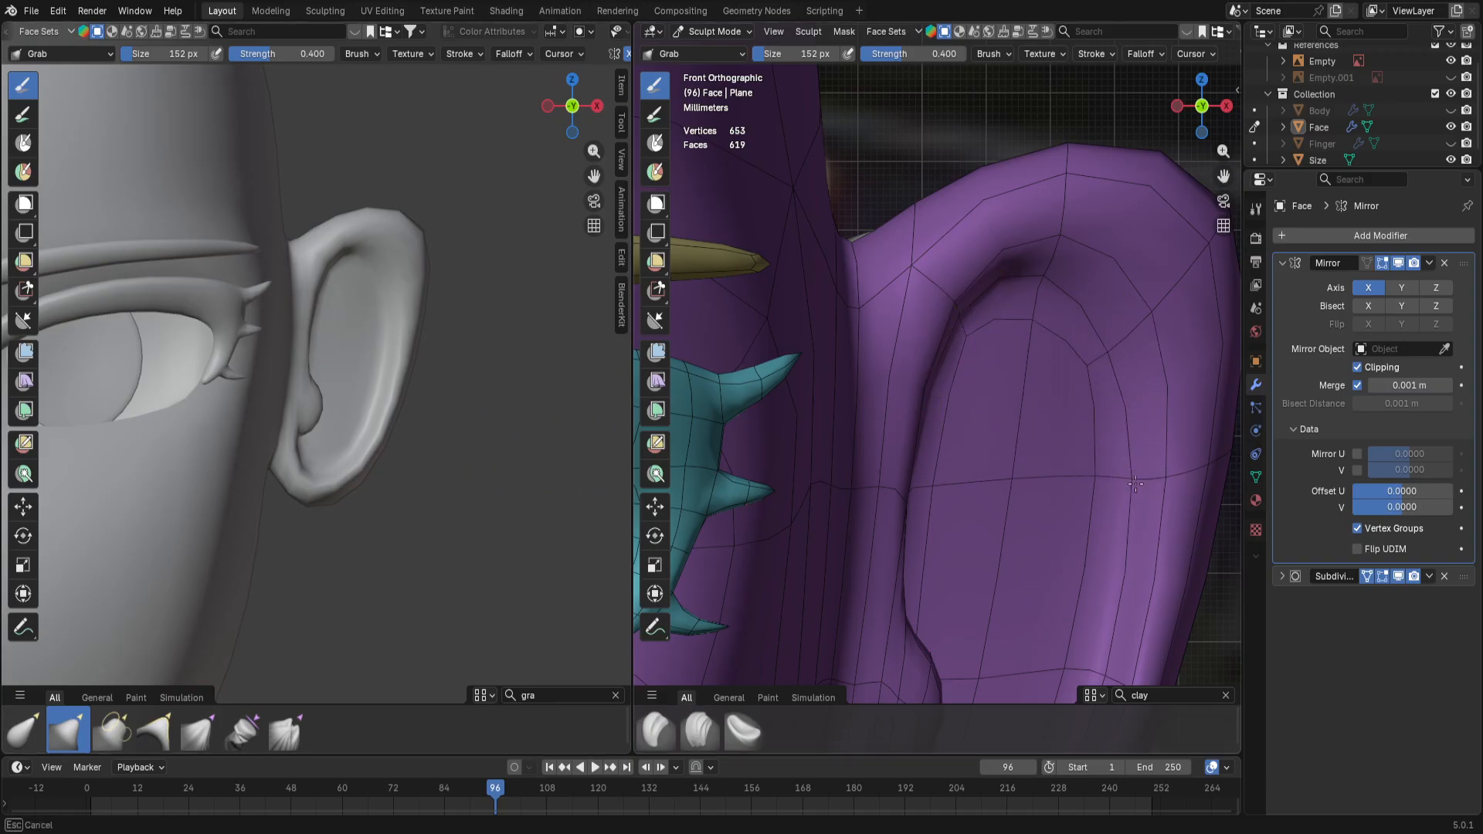
Step: Grab the lower and outer edges of the ear's inner hollow and push them outward toward the rim
shift+middle_drag(1070, 479, 993, 365)
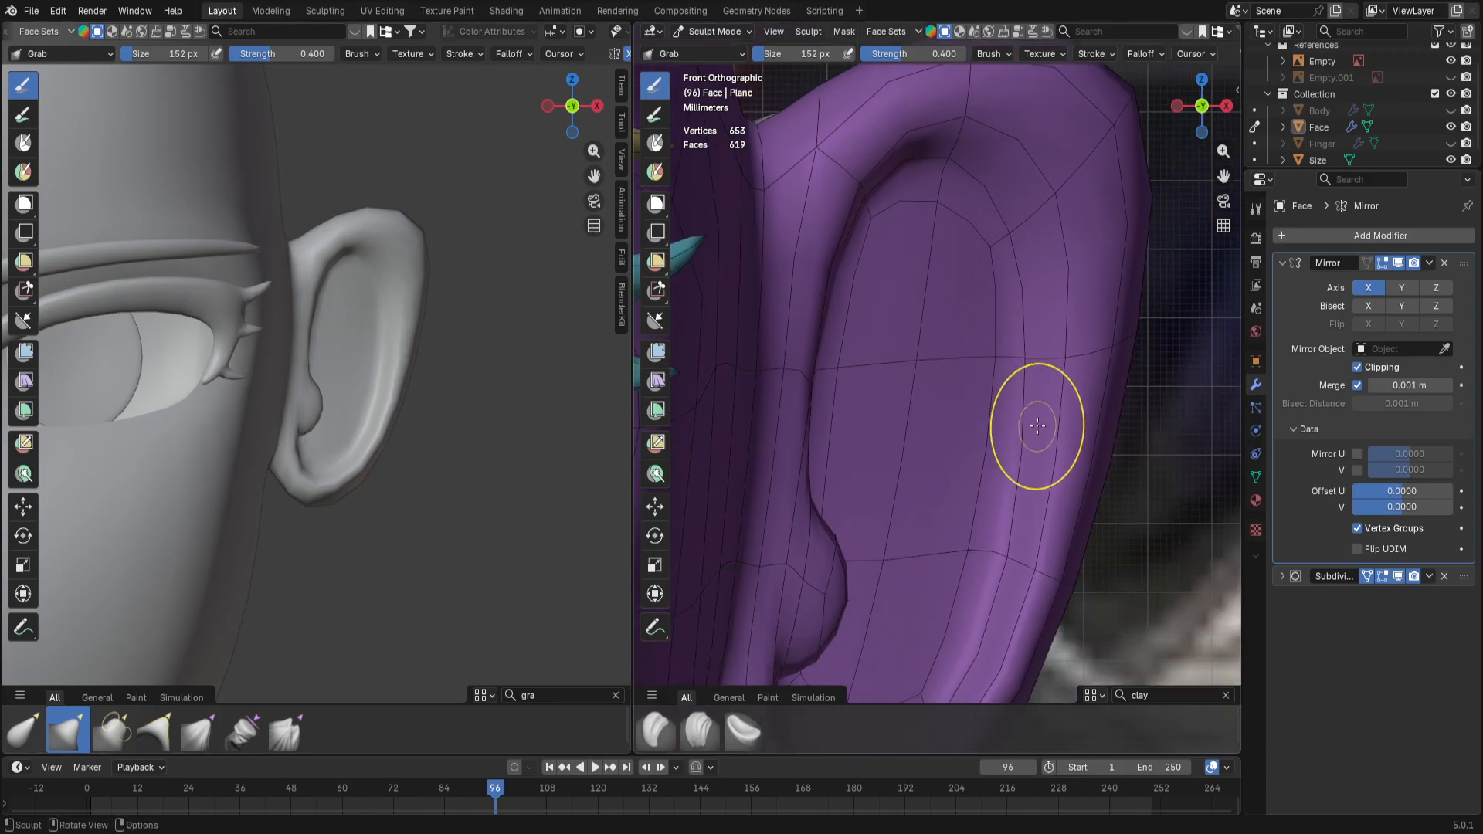
mouse_move(1003, 572)
mouse_down()
mouse_move(979, 559)
mouse_move(1005, 562)
mouse_up()
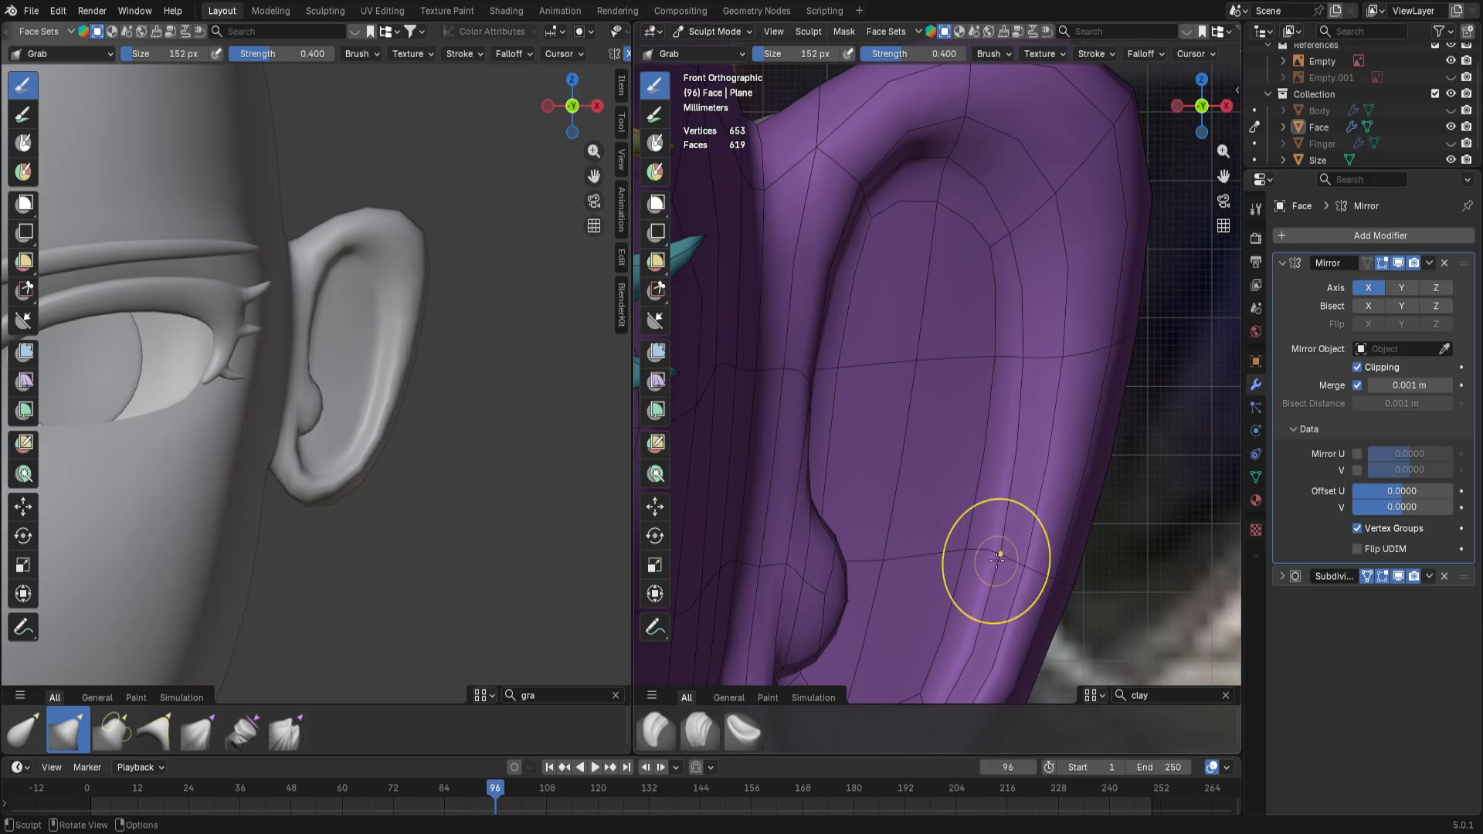
scroll(998, 558, down, 3)
scroll(961, 620, up, 1)
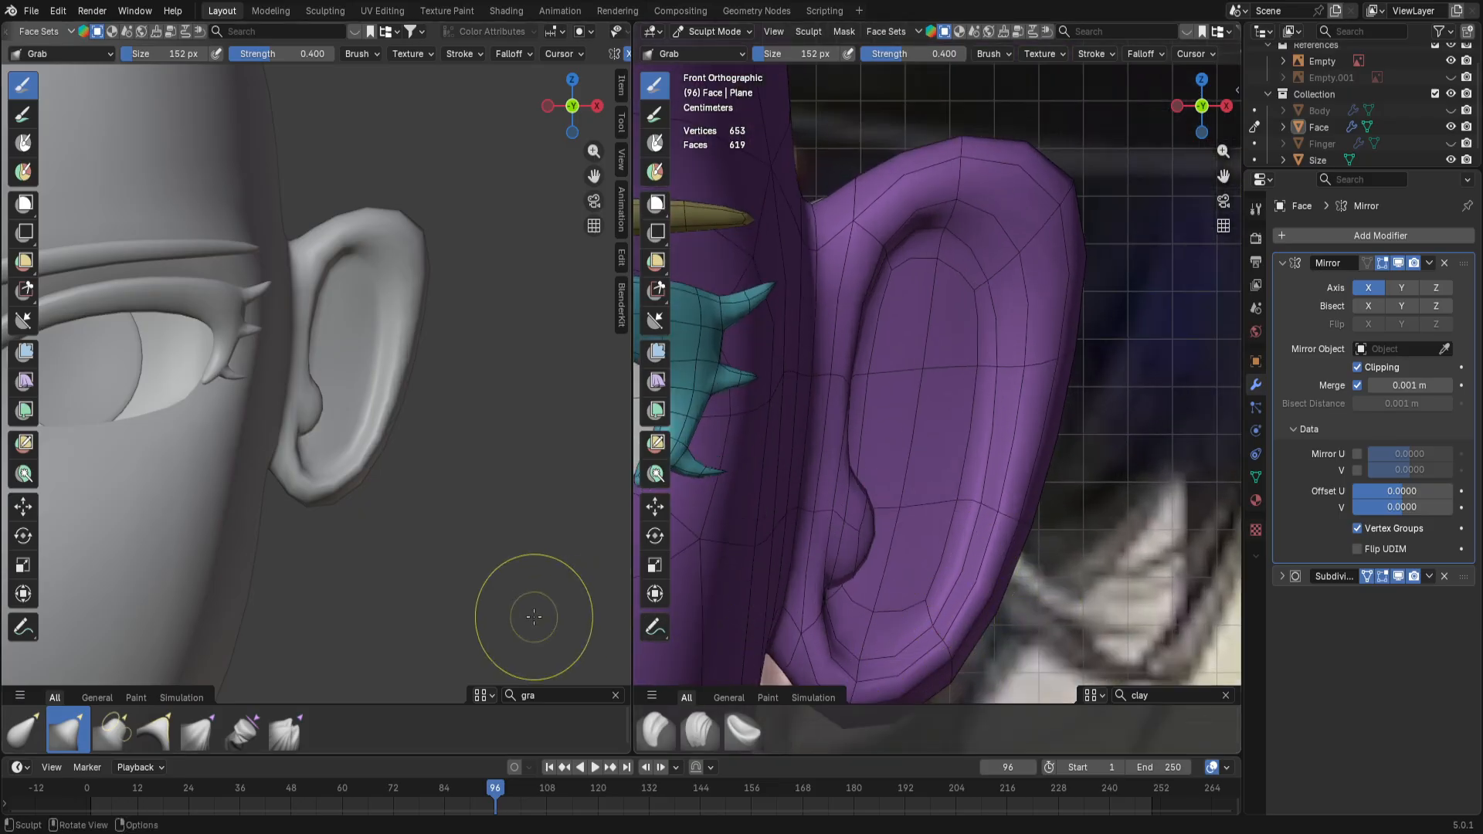
drag(923, 618, 937, 622)
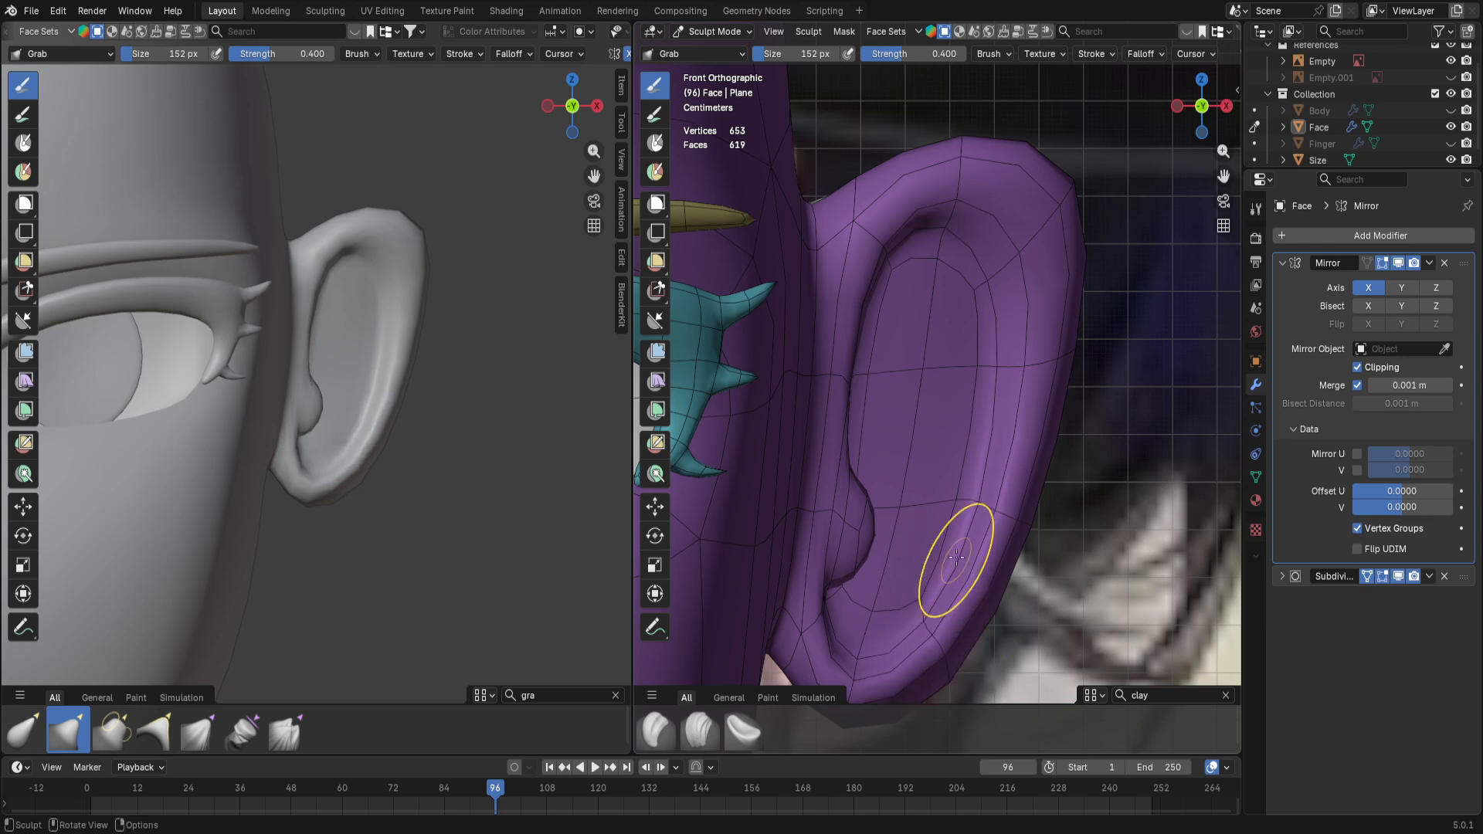
drag(960, 505, 972, 506)
mouse_move(981, 359)
mouse_down()
mouse_move(993, 346)
mouse_move(999, 358)
mouse_up()
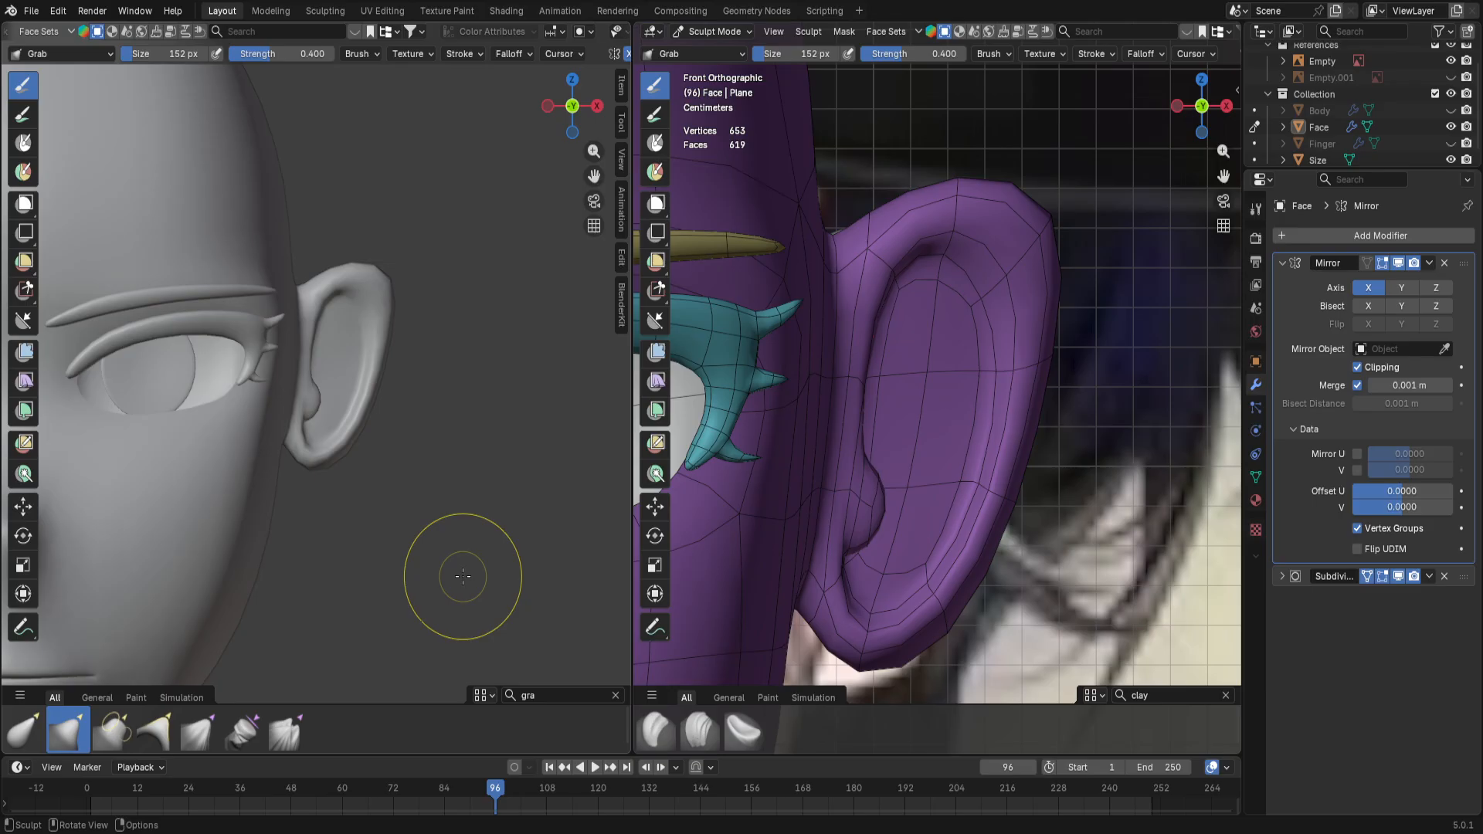
Step: Return to Edit Mode and grow a selection from the outer rim edge to cover the ear, excluding the faces where it joins the head
scroll(478, 522, up, 2)
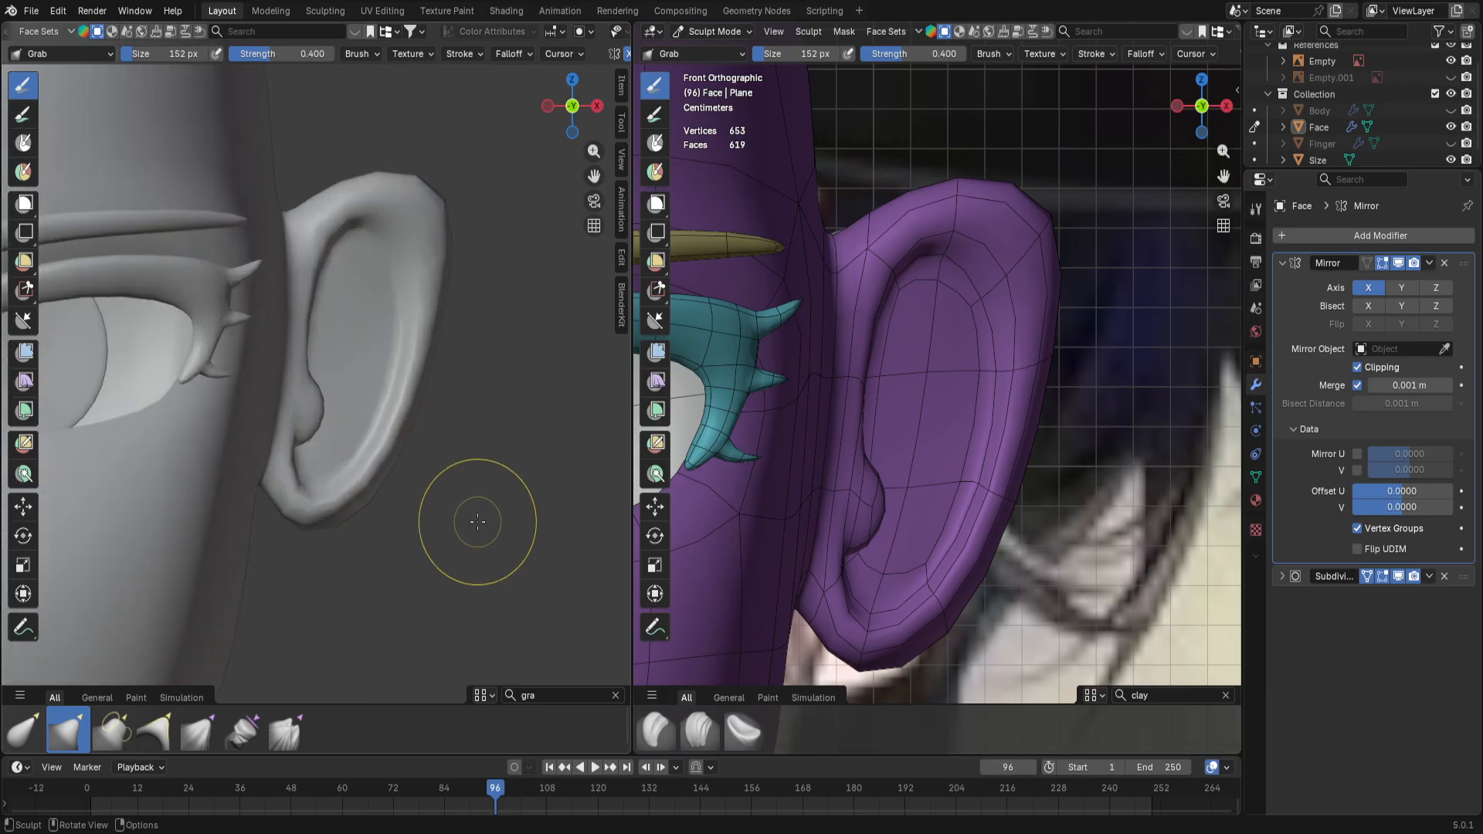
middle_drag(477, 523, 314, 513)
mouse_move(996, 421)
middle_down()
mouse_move(854, 581)
mouse_move(871, 580)
middle_up()
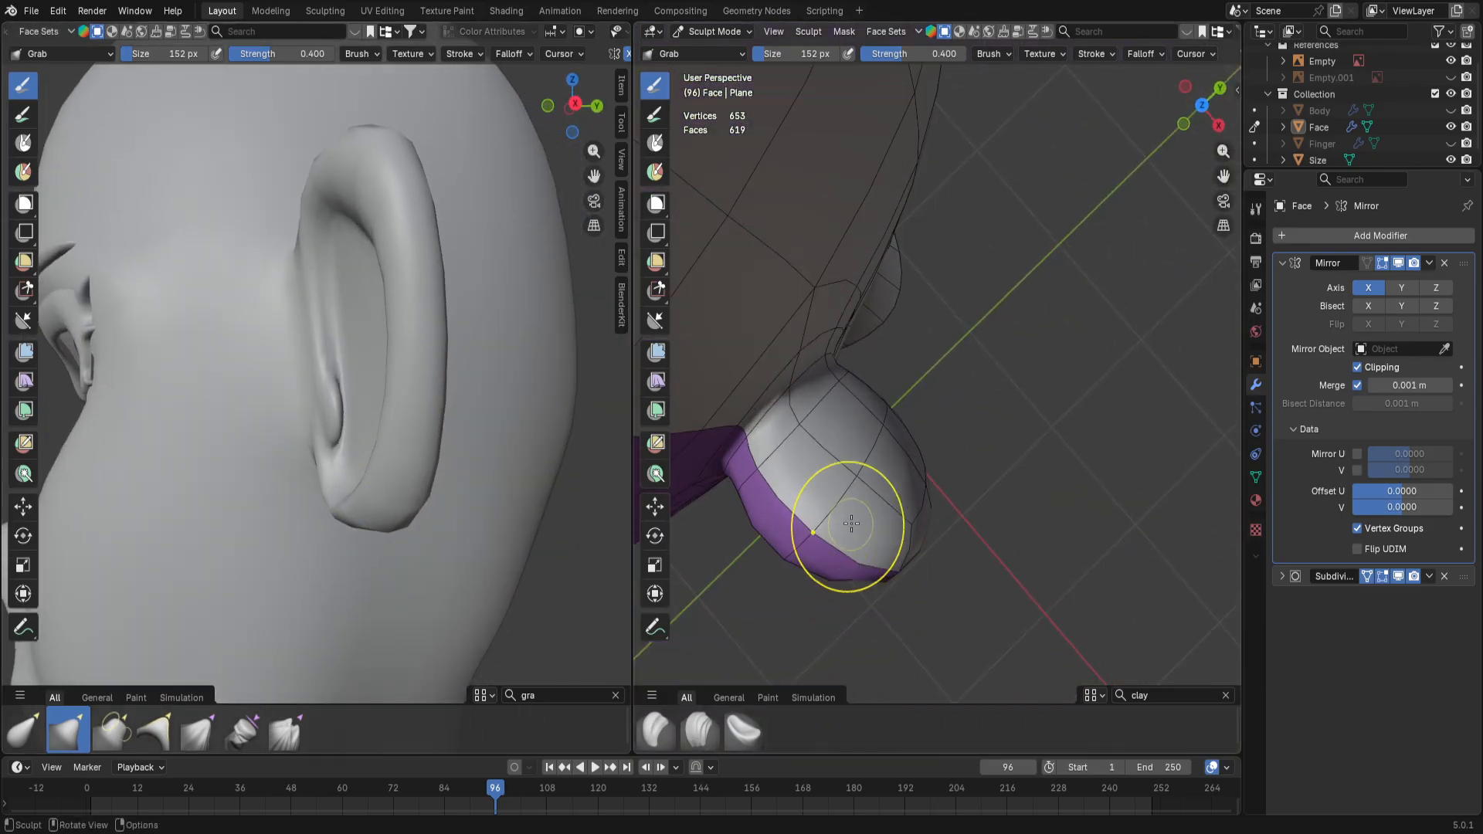
middle_drag(851, 524, 845, 370)
key(Tab)
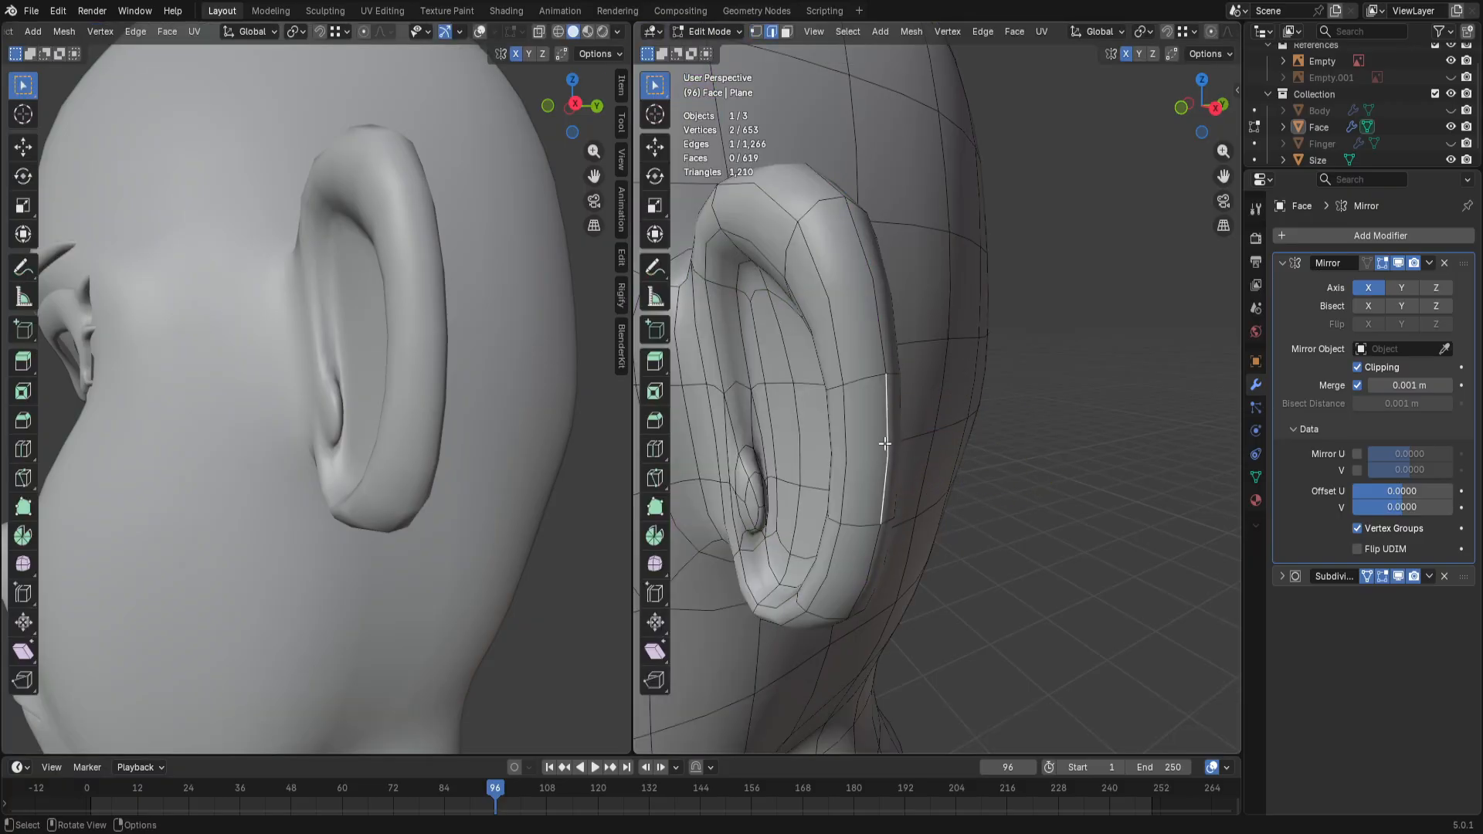
key(ctrl+KP_Add)
key(ctrl+KP_Add)
key(ctrl+KP_Add)
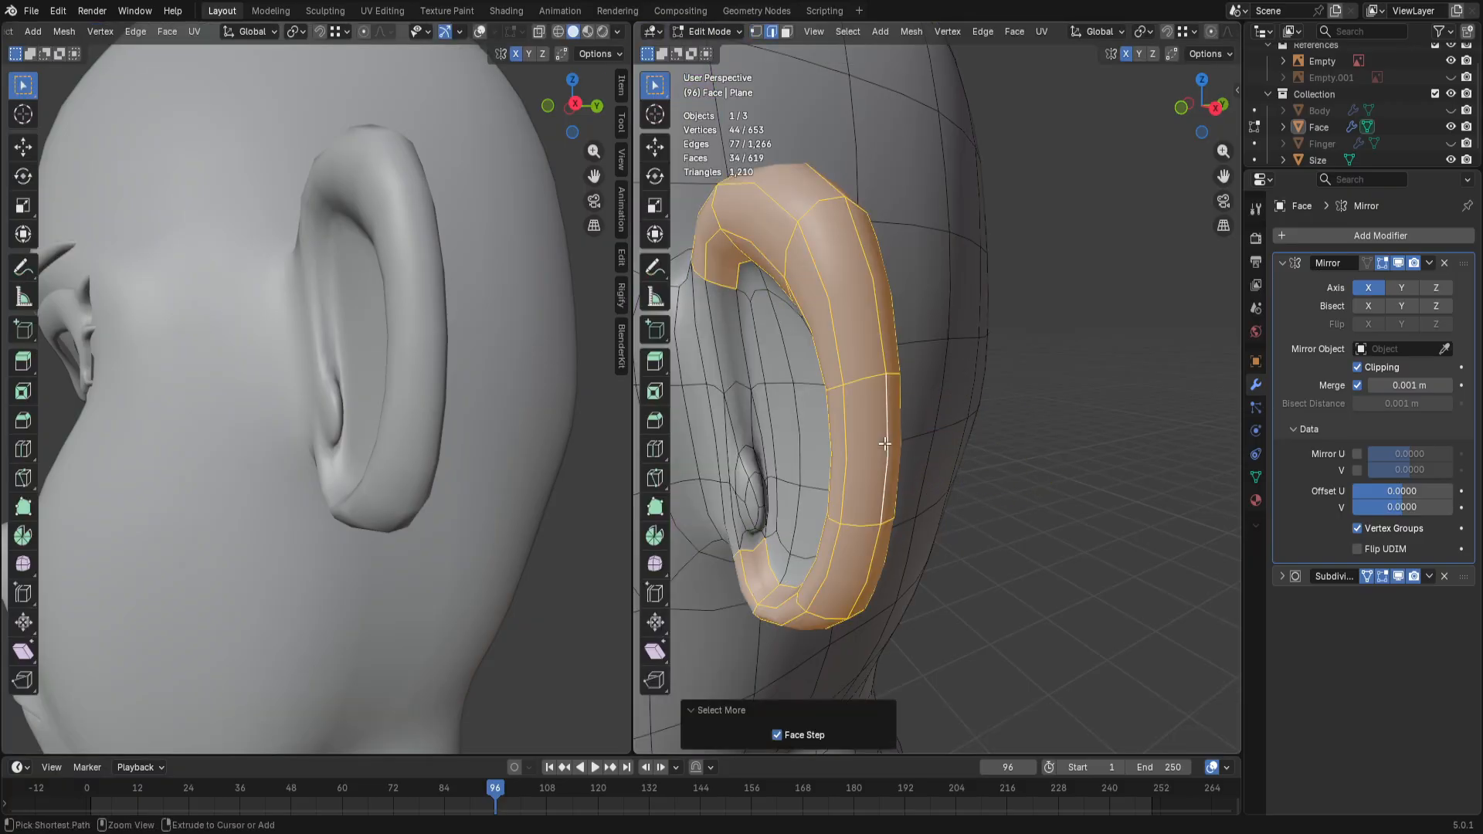
key(ctrl+KP_Add)
key(ctrl+KP_Add)
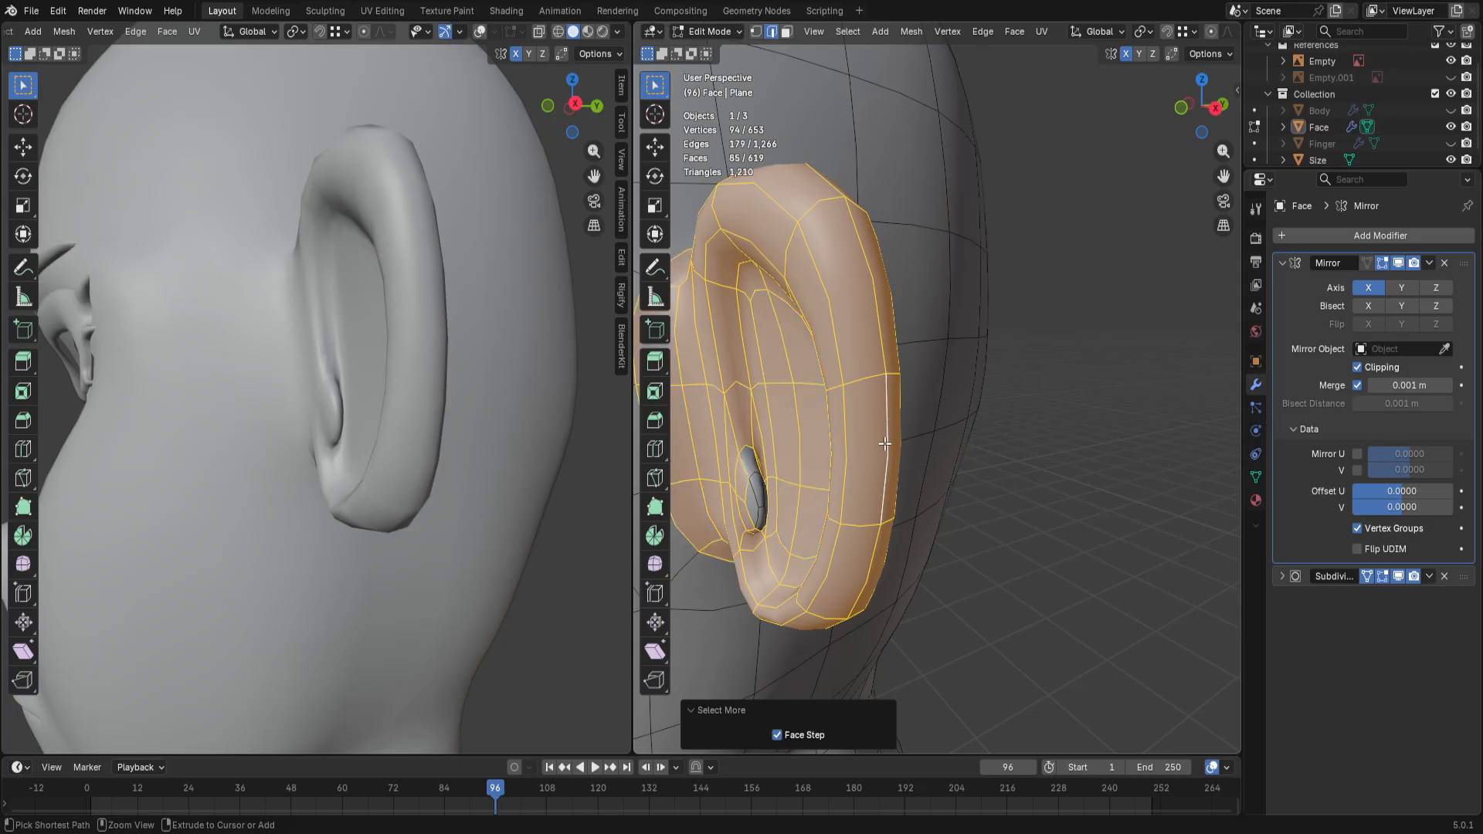
key(ctrl+KP_Add)
key(ctrl+KP_Subtract)
key(ctrl+KP_Subtract)
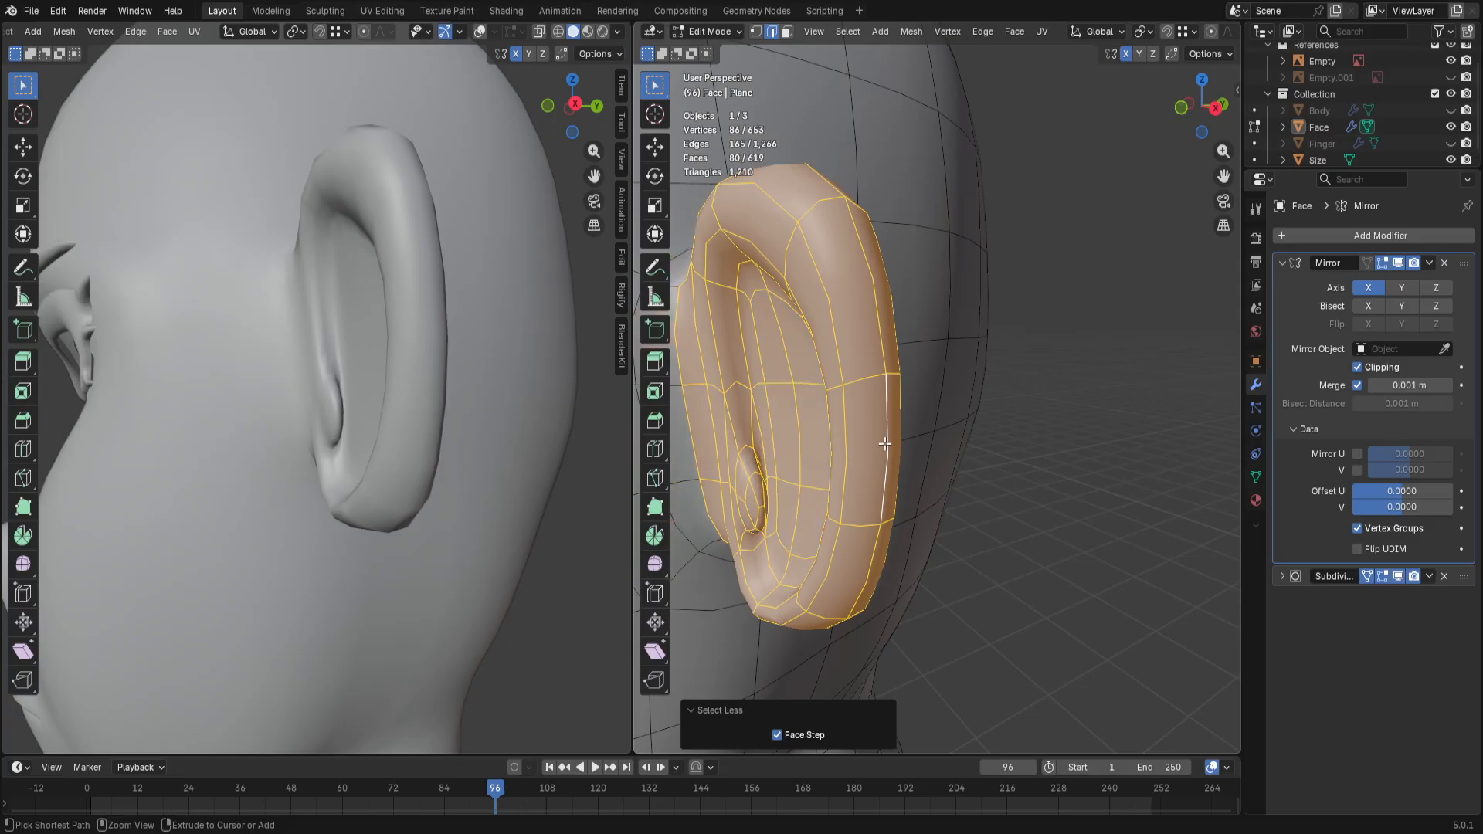
key(ctrl+KP_Subtract)
Step: In the top view, rotate the selected ear by -7.97° and move it slightly backward and toward the head
key(KP_7)
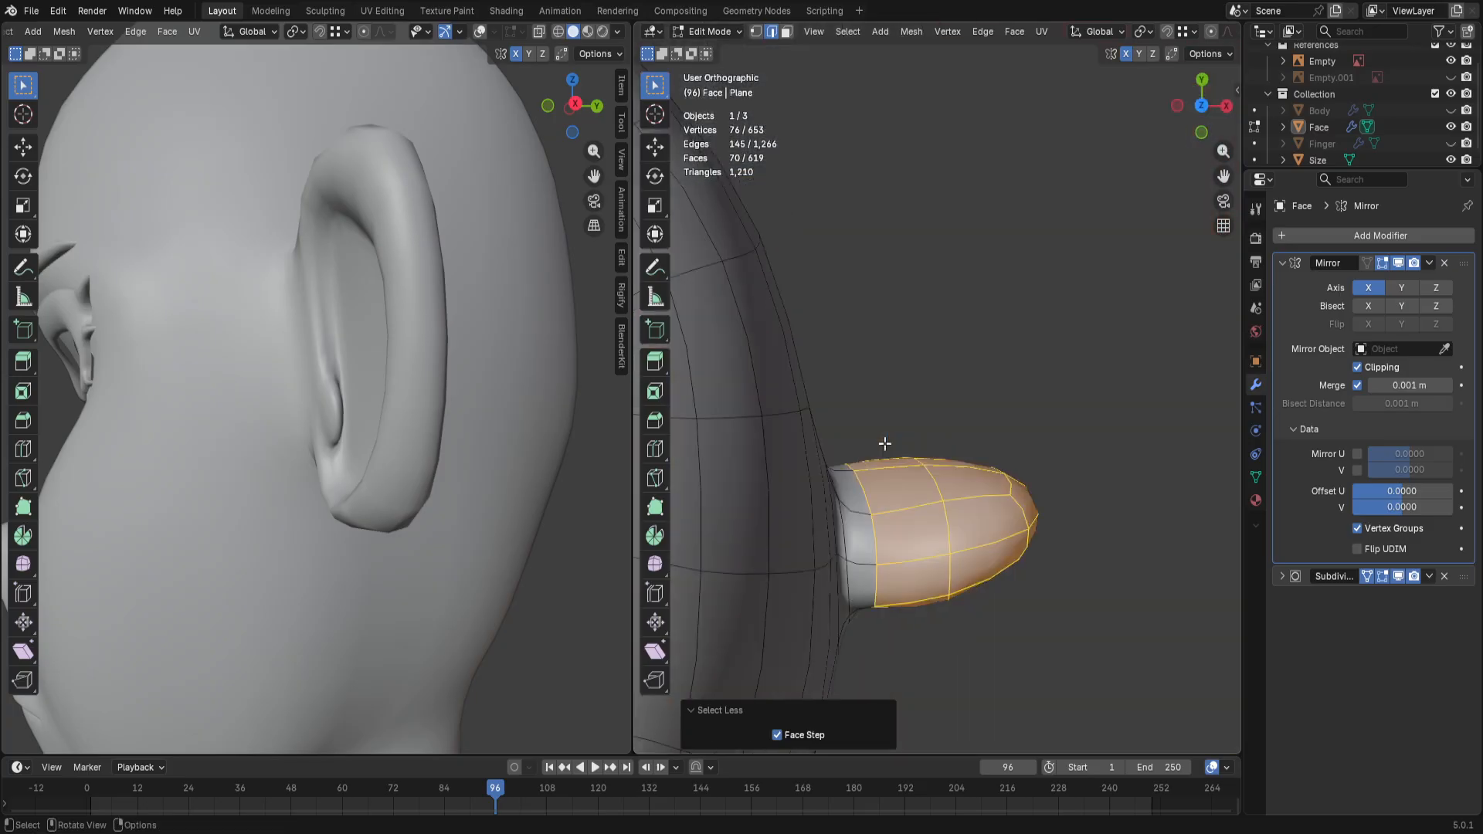
key(r)
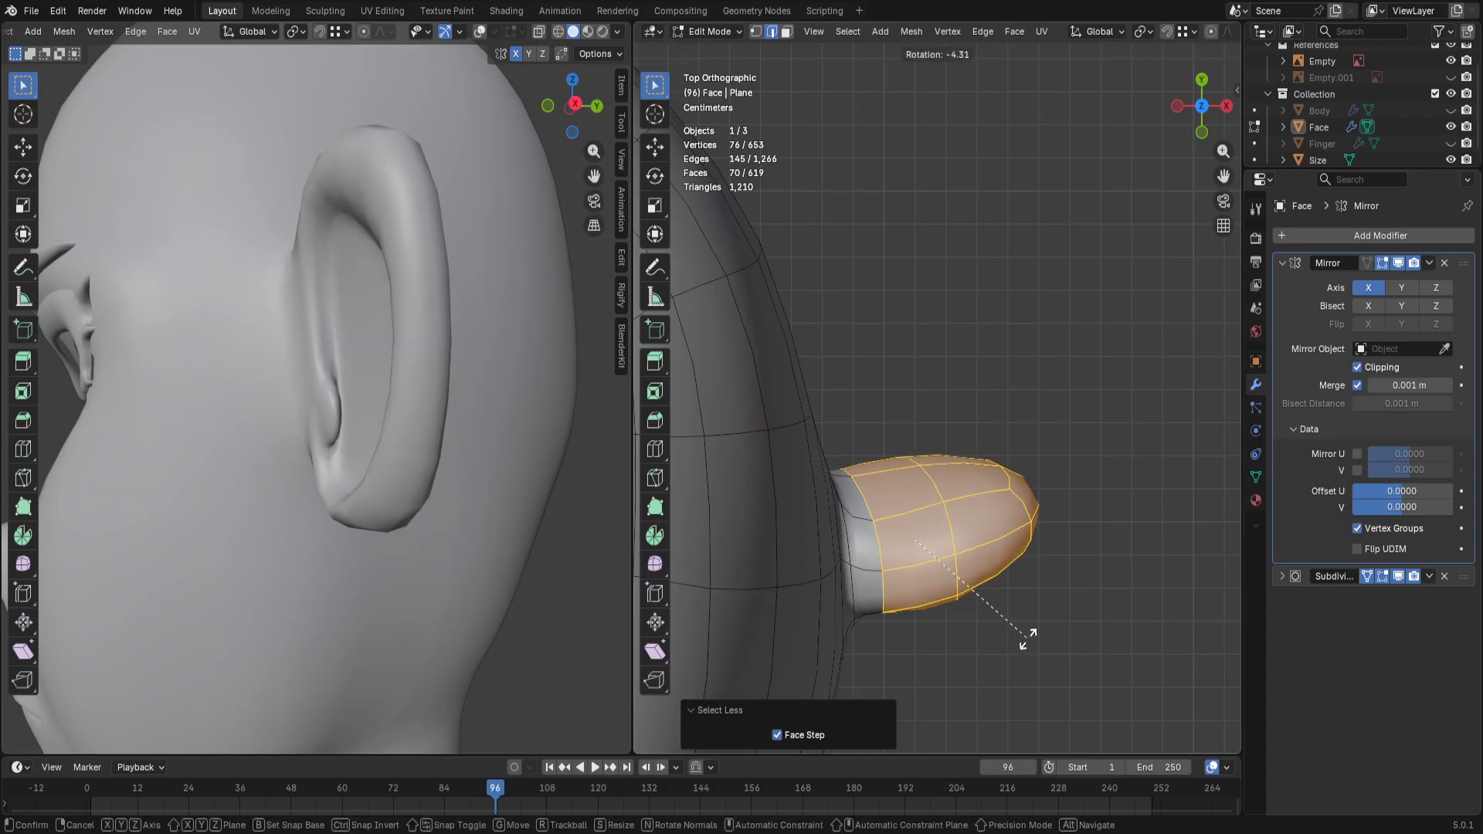
click(1034, 630)
key(g)
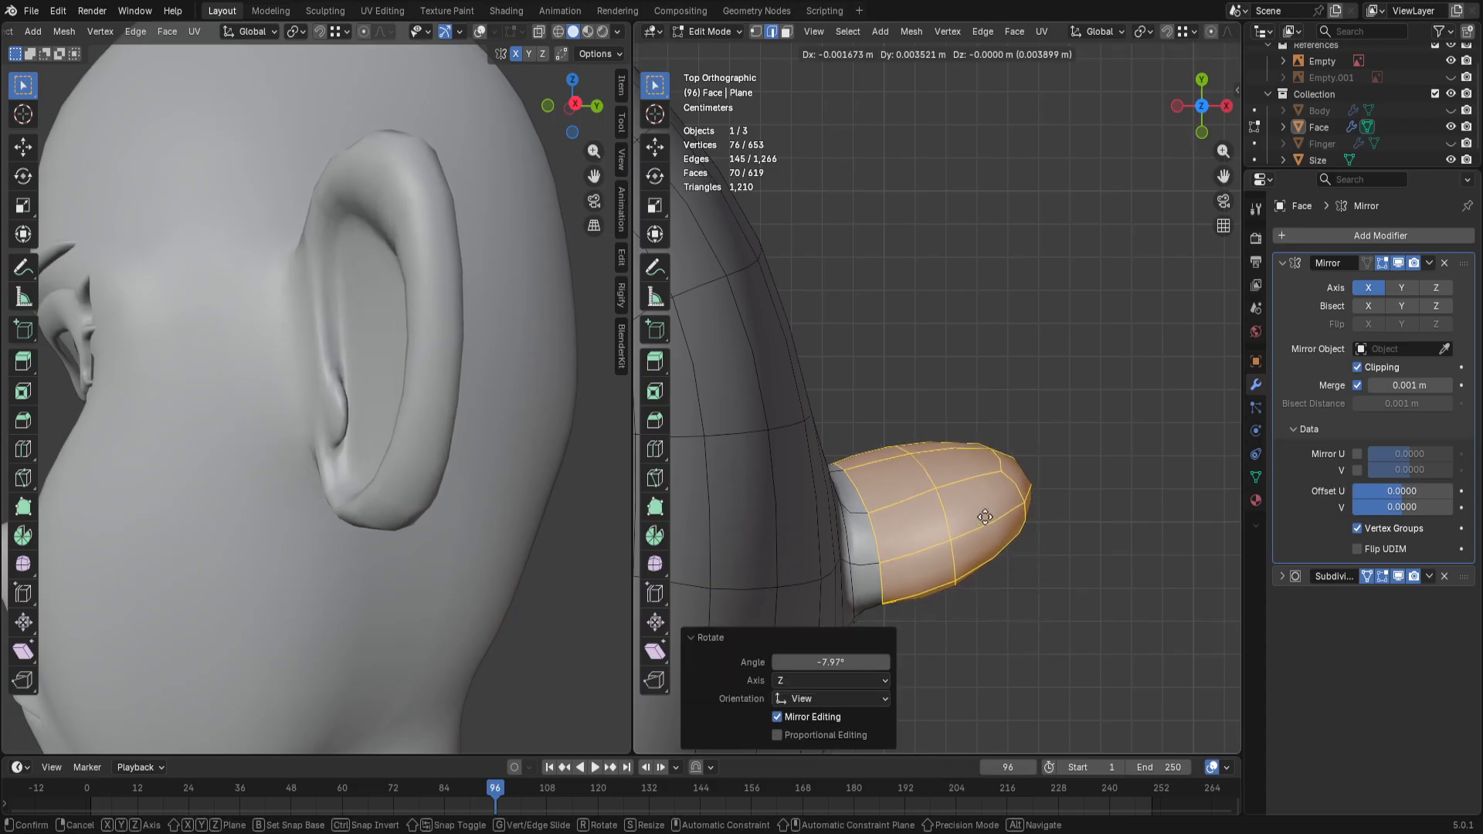
click(955, 511)
Step: Rotate the selected ear a further -3.08° and move it by -0.000674 m in X and 0.001848 m in Y
key(r)
click(1078, 595)
key(g)
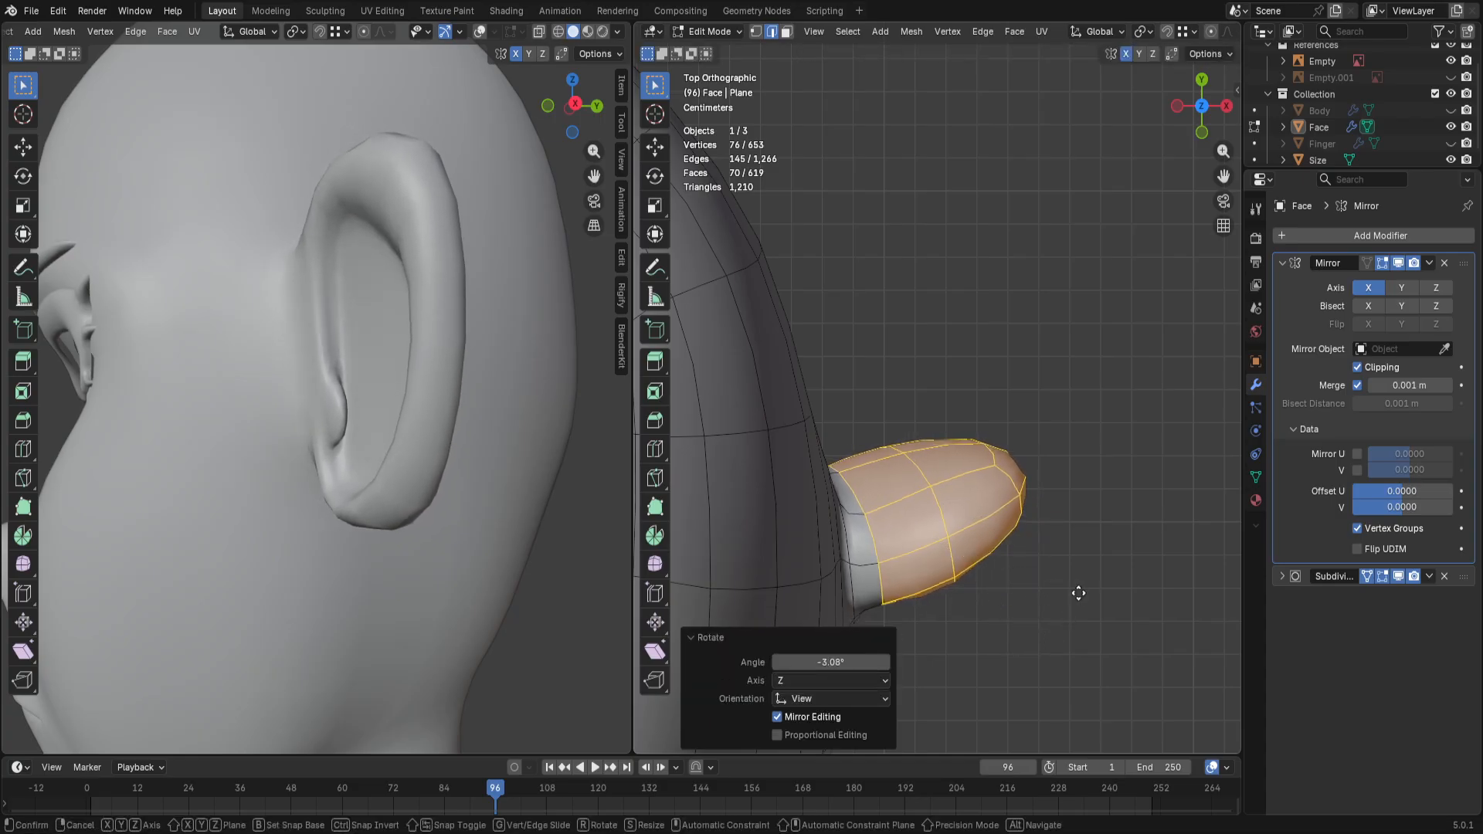
click(1056, 530)
middle_drag(171, 354, 153, 484)
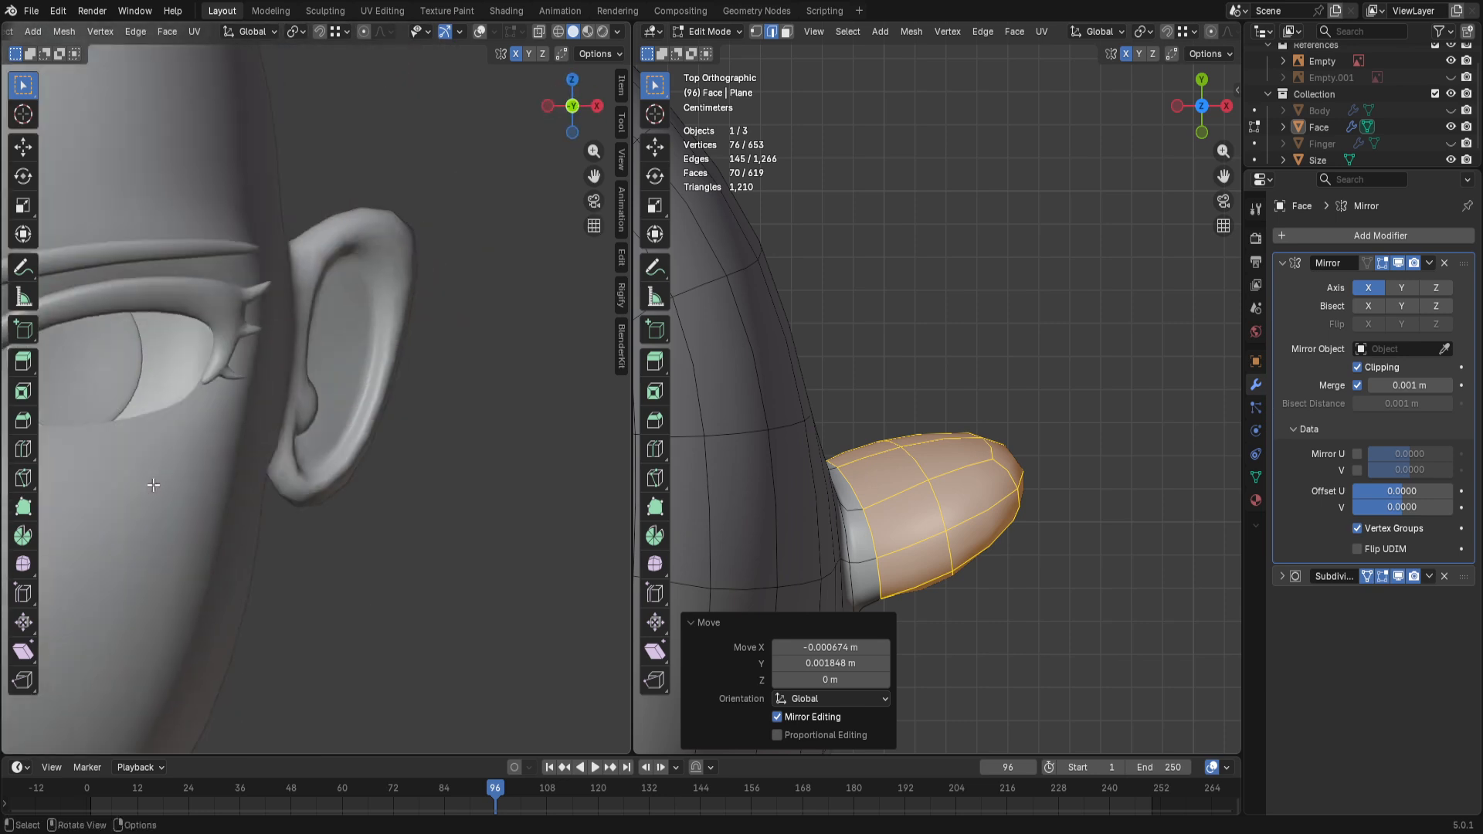
middle_drag(403, 297, 353, 452)
scroll(353, 452, down, 2)
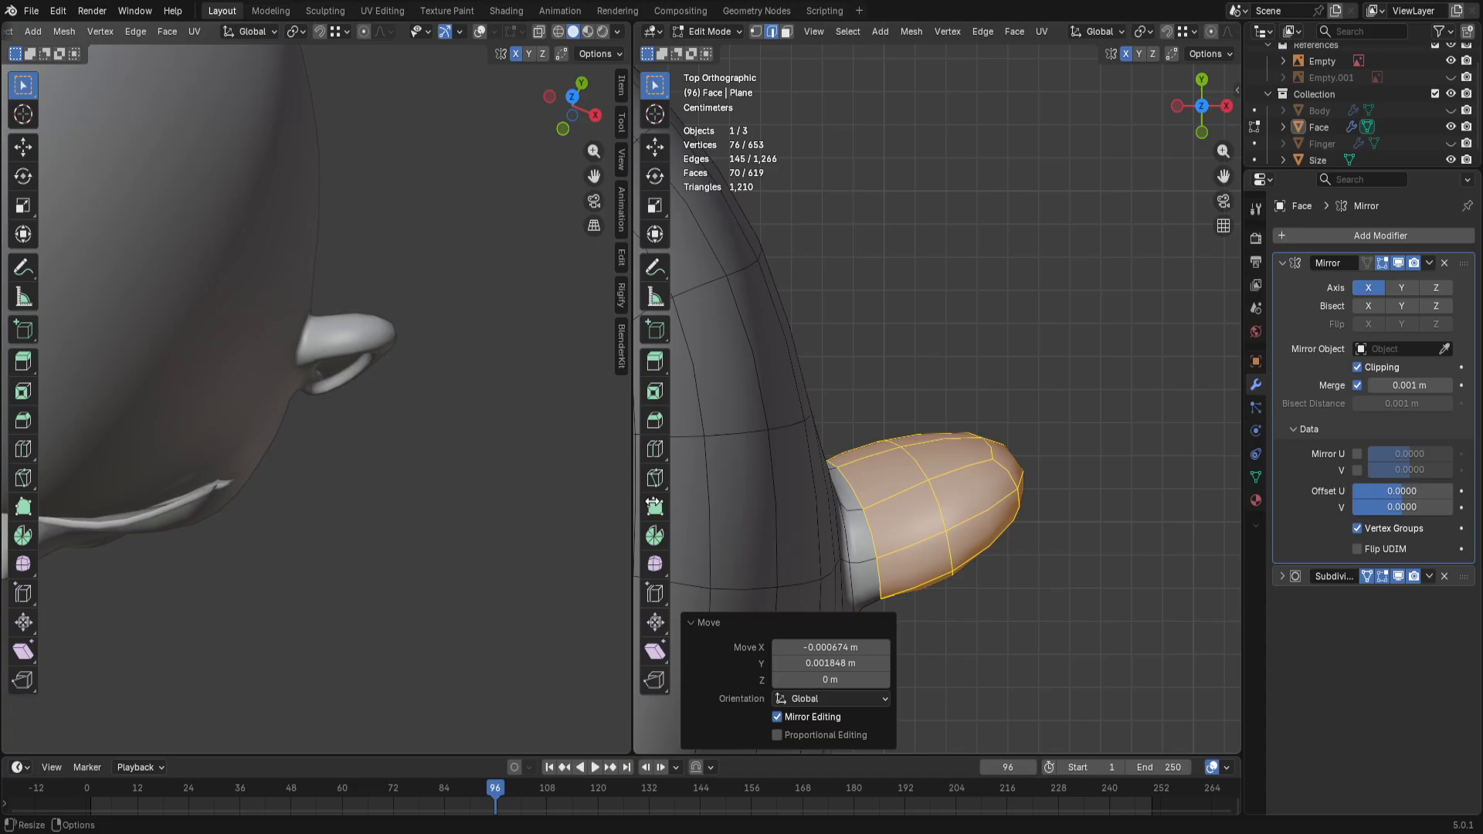
Step: Move the two edges at the rear of the ear's upper base forward, then hide the Subdivision modifier's effect in the viewport
click(943, 475)
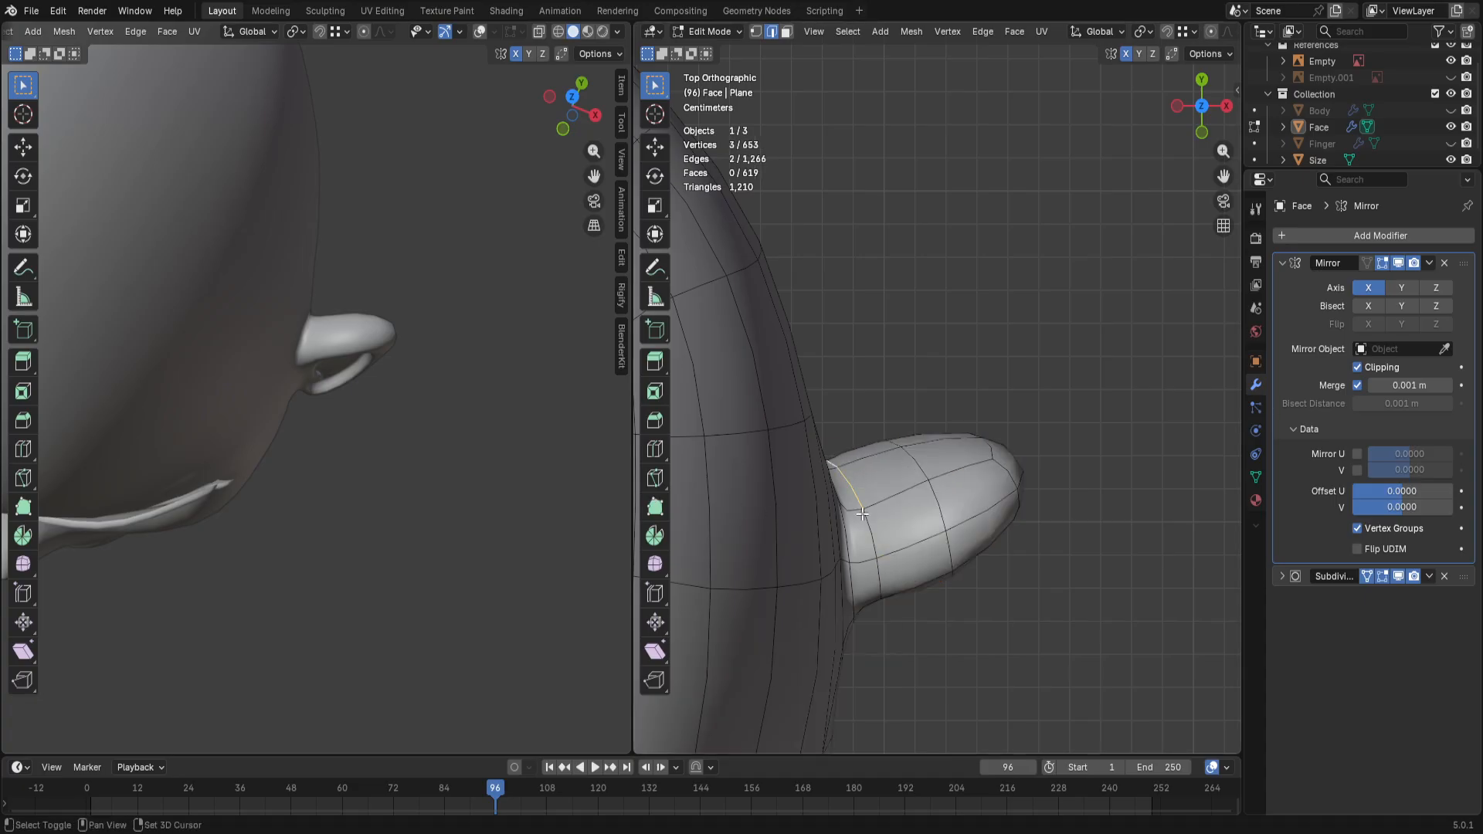
key(g)
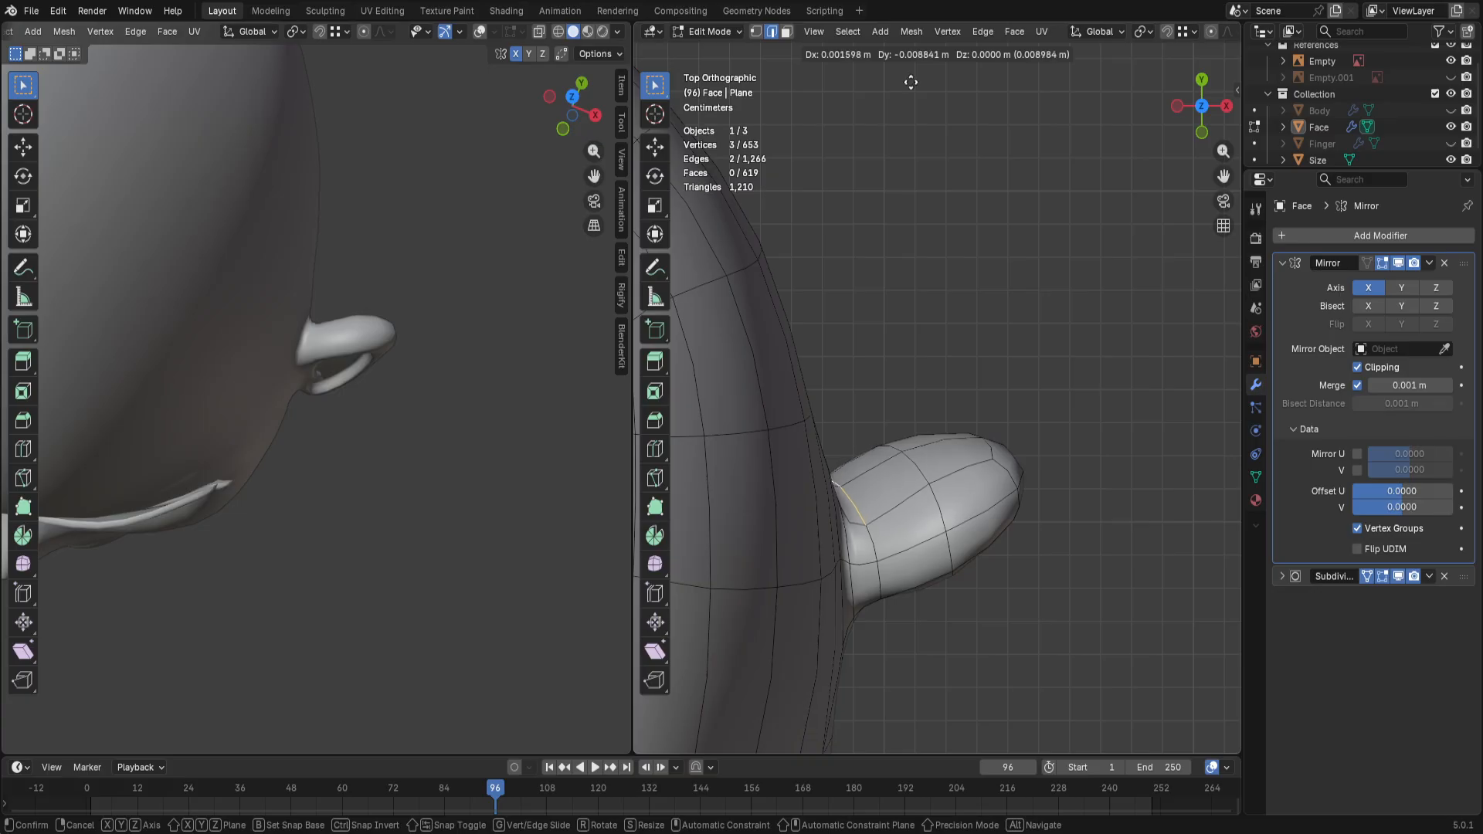
click(917, 159)
middle_drag(916, 159, 832, 288)
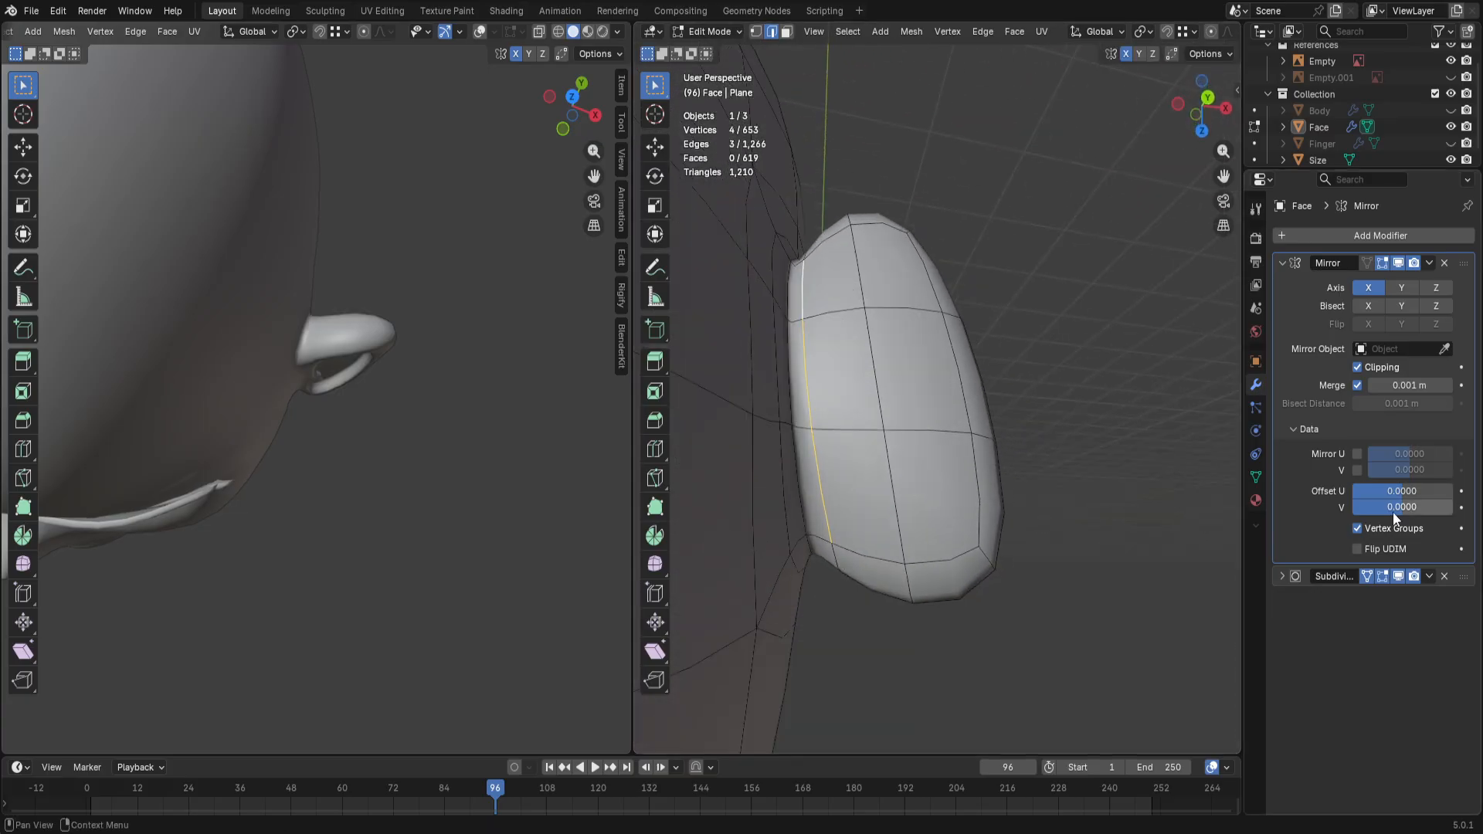
click(1401, 577)
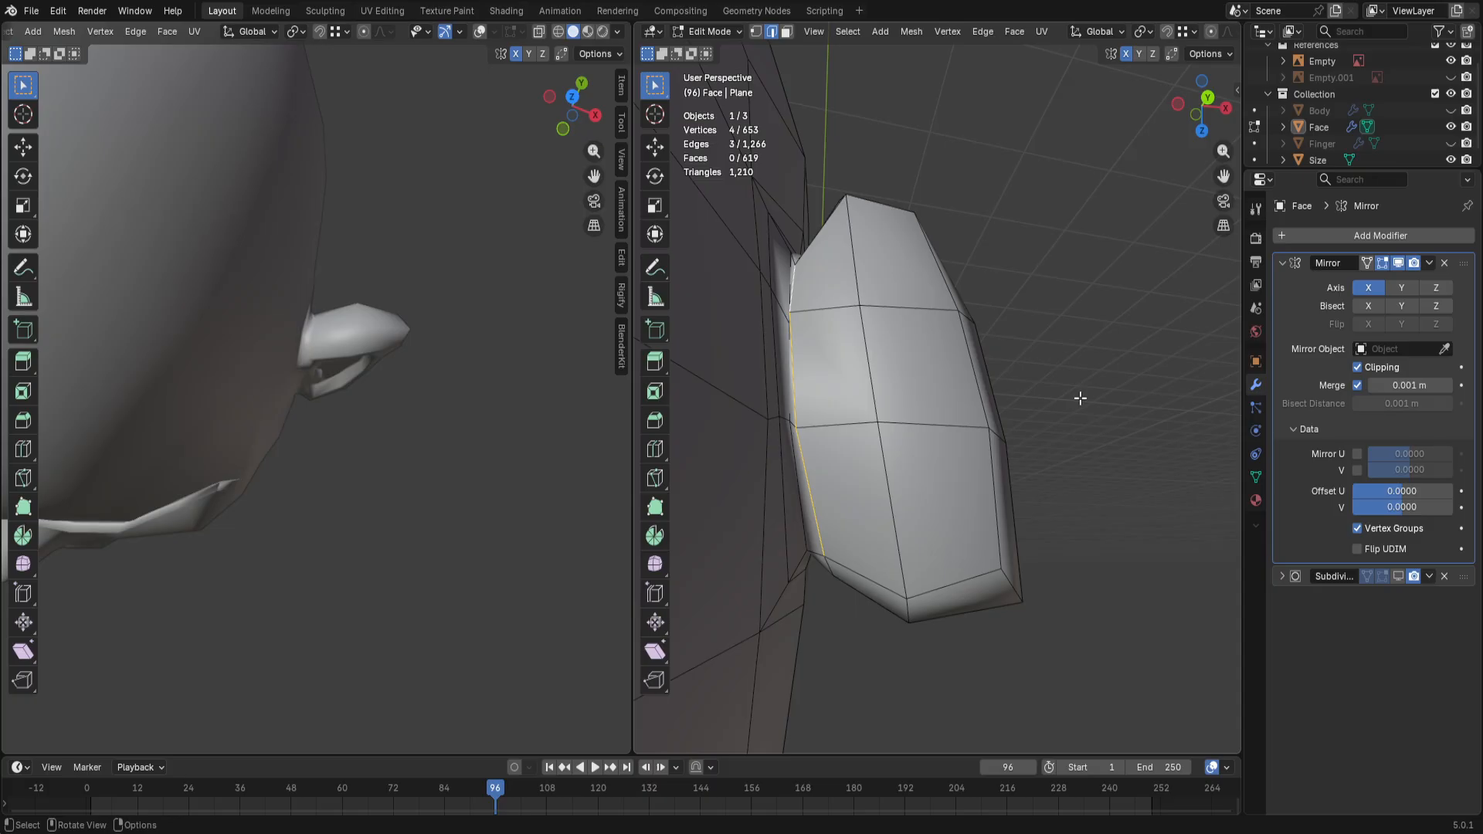
Step: Try moving the selected ear-base edges outward and forward in the top view
key(KP_1)
key(KP_7)
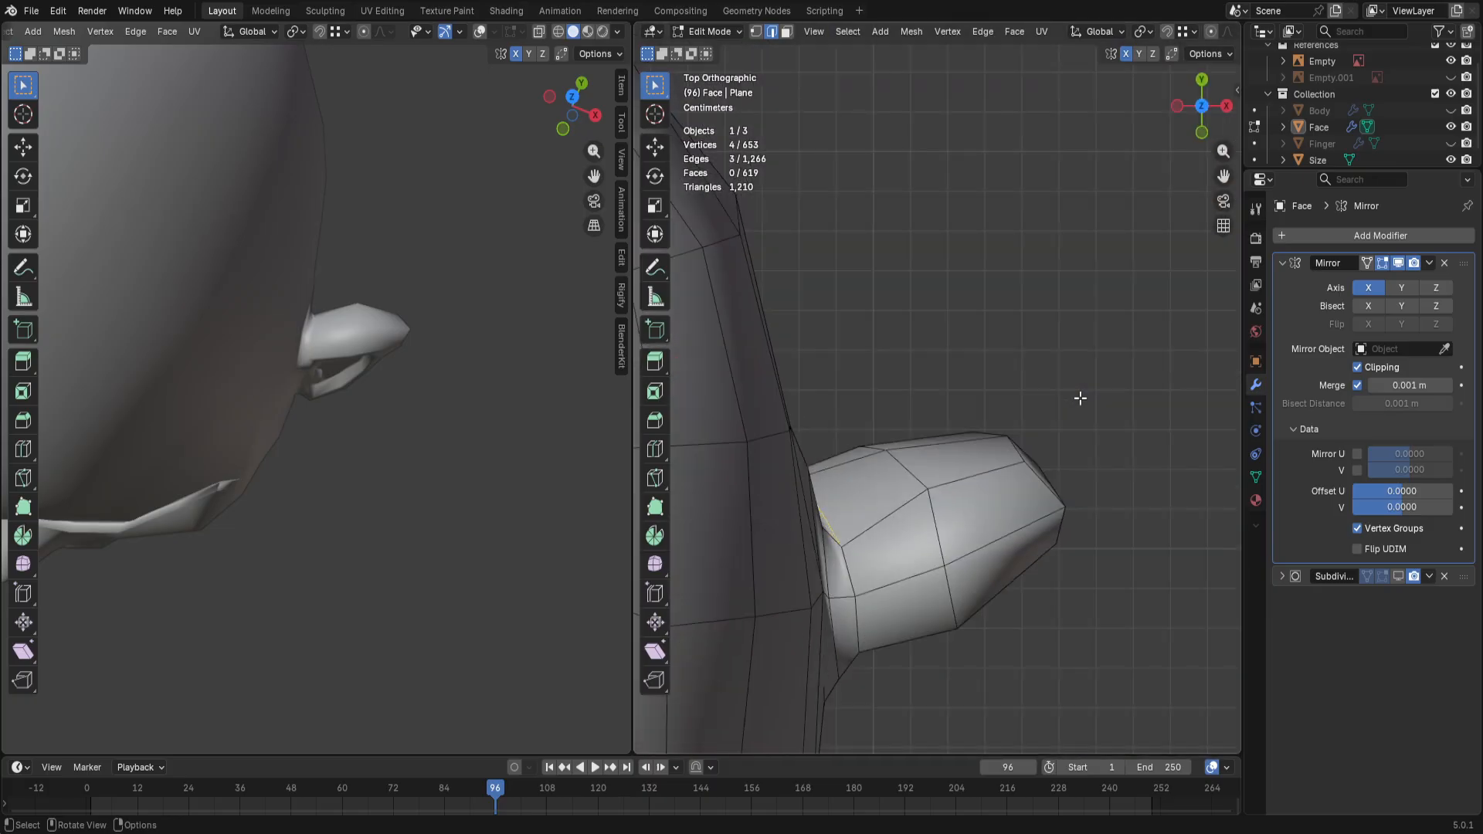
key(g)
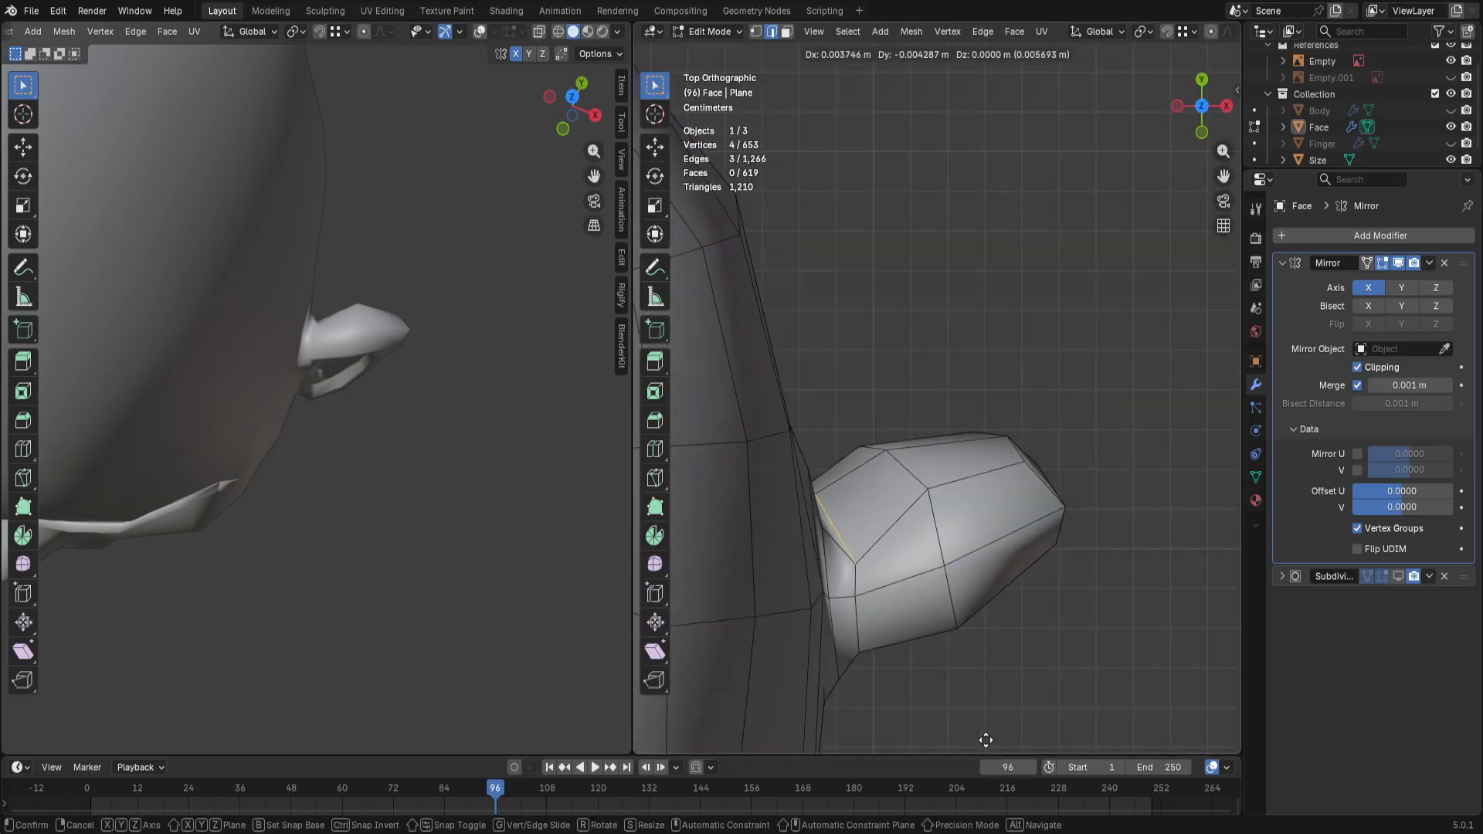
click(983, 56)
middle_drag(927, 421, 847, 424)
key(ctrl+z)
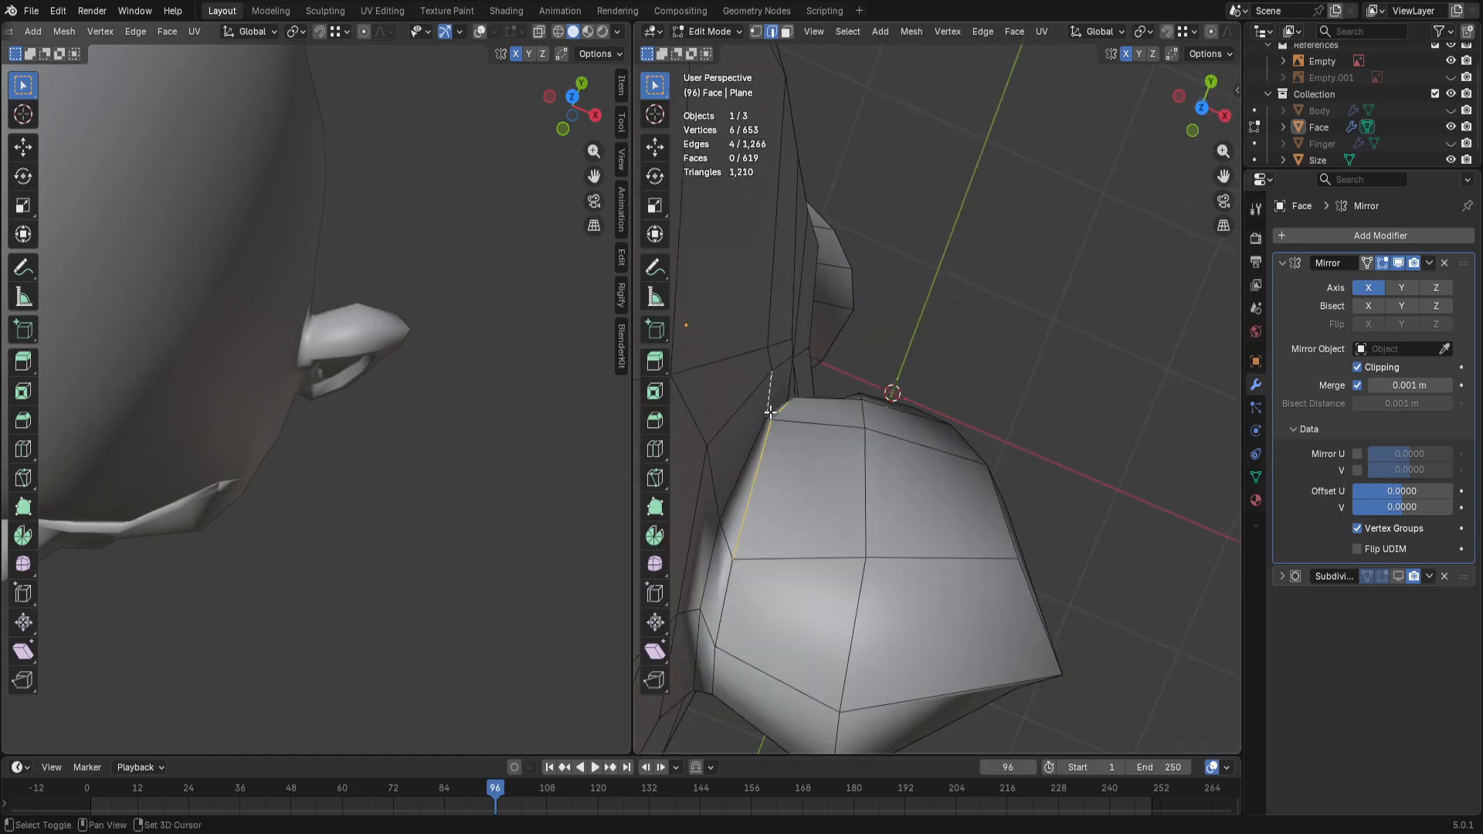
Step: In Sculpt Mode, pull the middle of the ear's rear base edge outward with Grab and smooth the mesh on either side of it
mouse_move(784, 410)
middle_down()
mouse_move(824, 540)
mouse_move(827, 283)
mouse_move(858, 338)
middle_up()
key(ctrl+Tab)
click(842, 392)
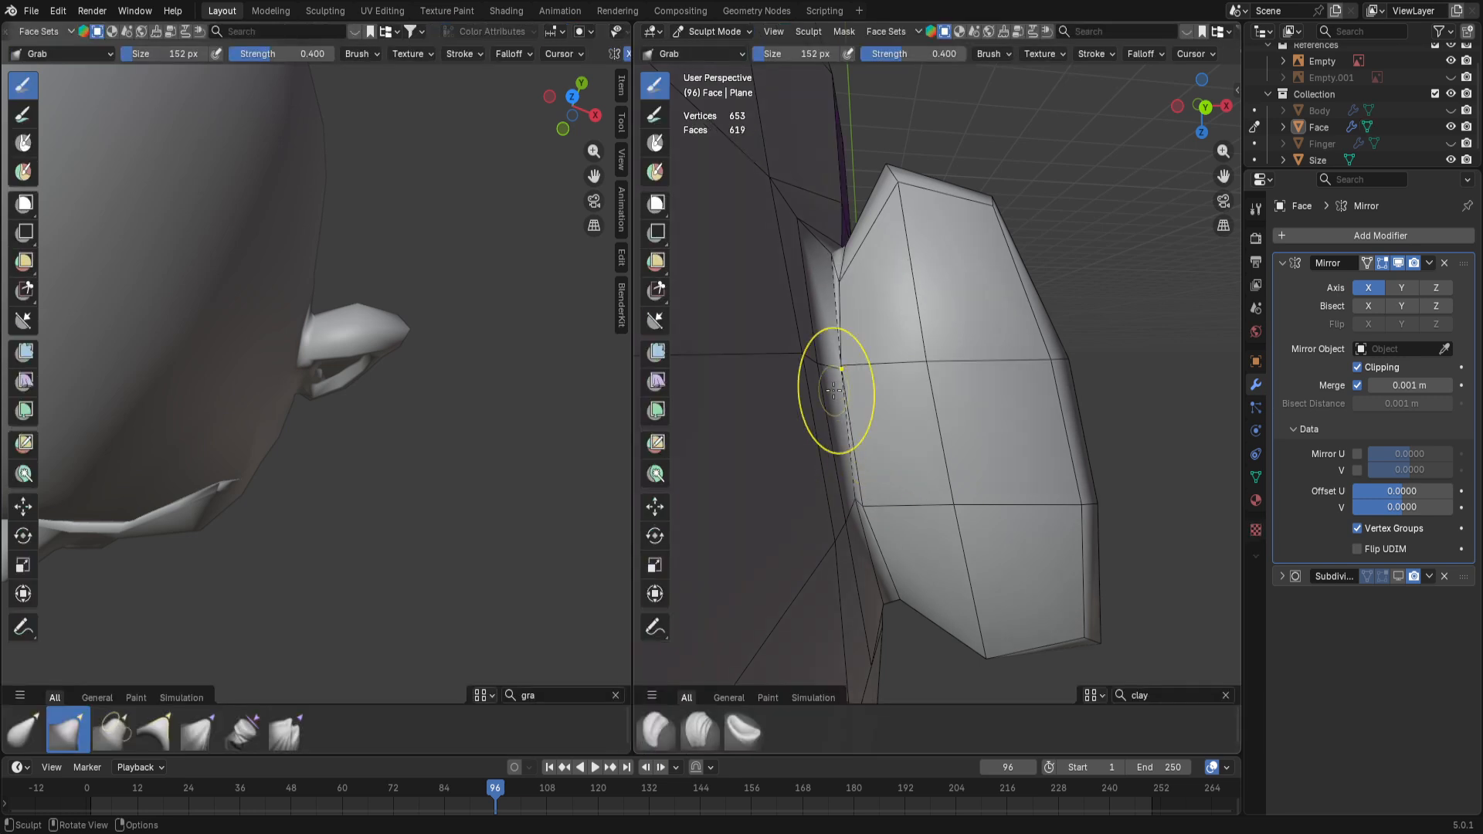
drag(841, 374, 884, 397)
shift+drag(870, 490, 869, 499)
shift+drag(856, 316, 854, 309)
Step: Return to Edit Mode, select the three narrow faces along the ear's rear base and move them forward in the top view
key(ctrl+Tab)
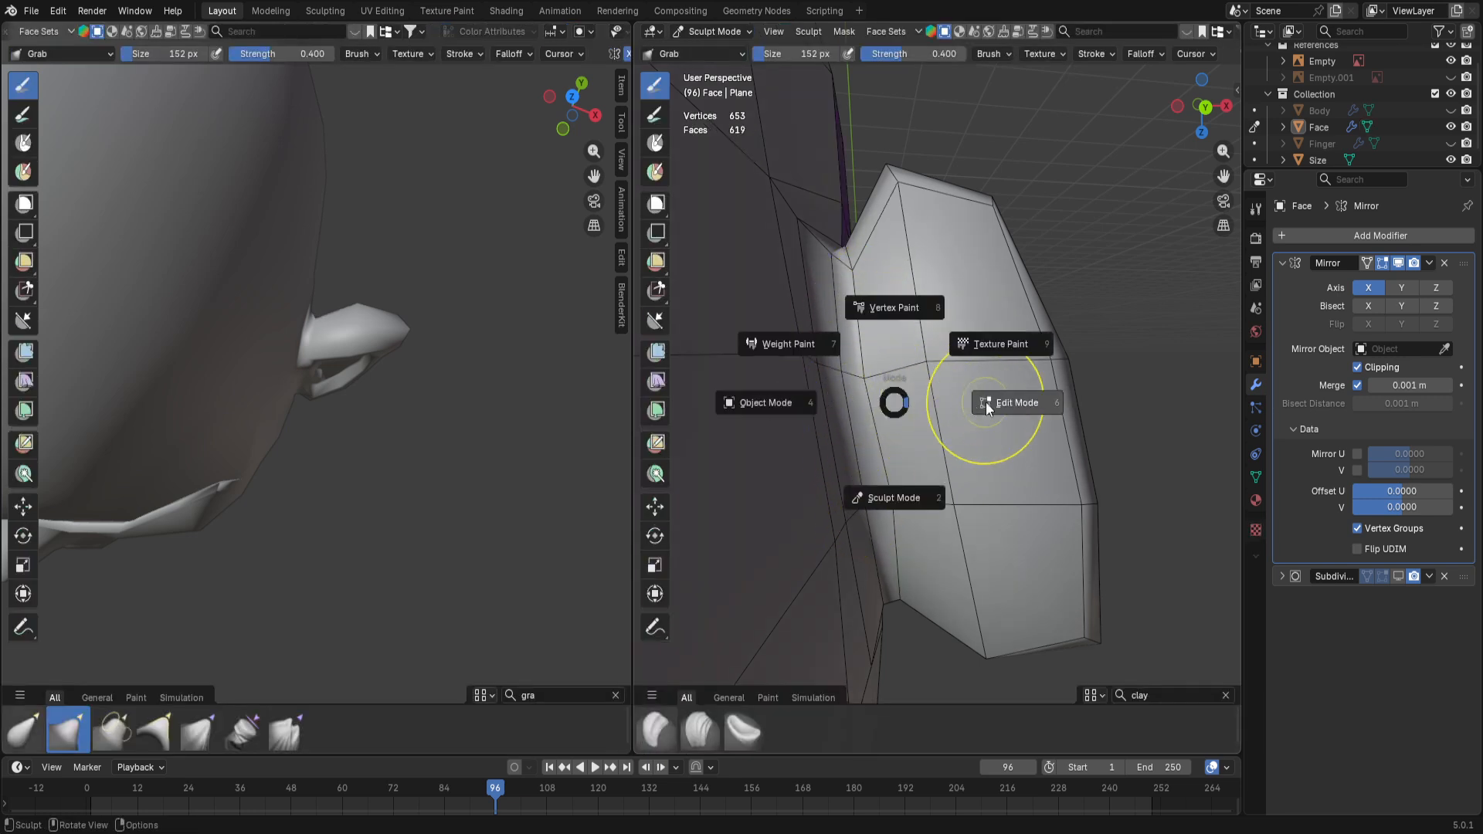
click(982, 402)
shift+click(889, 523)
shift+click(873, 472)
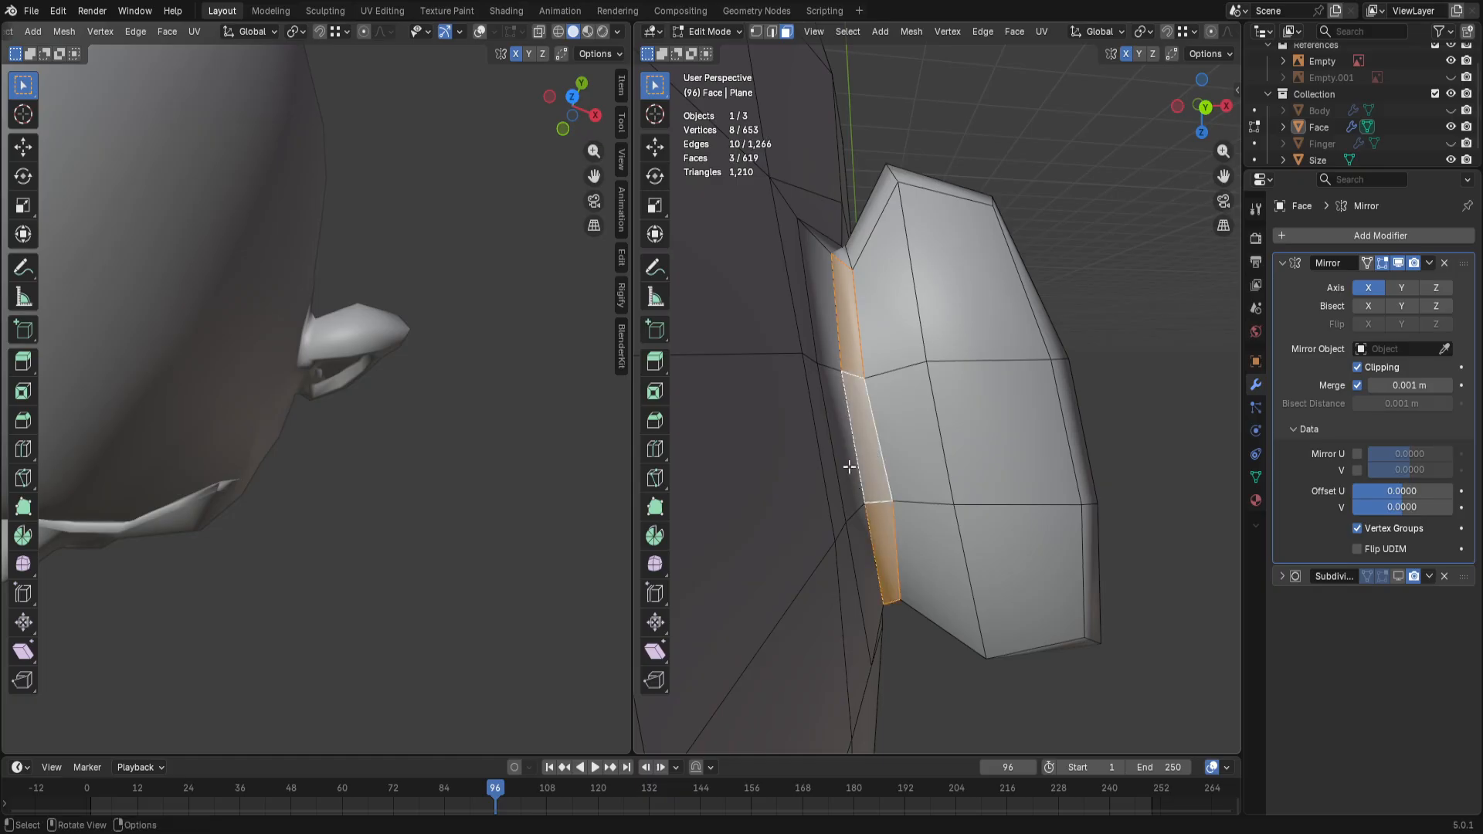
key(KP_1)
key(KP_7)
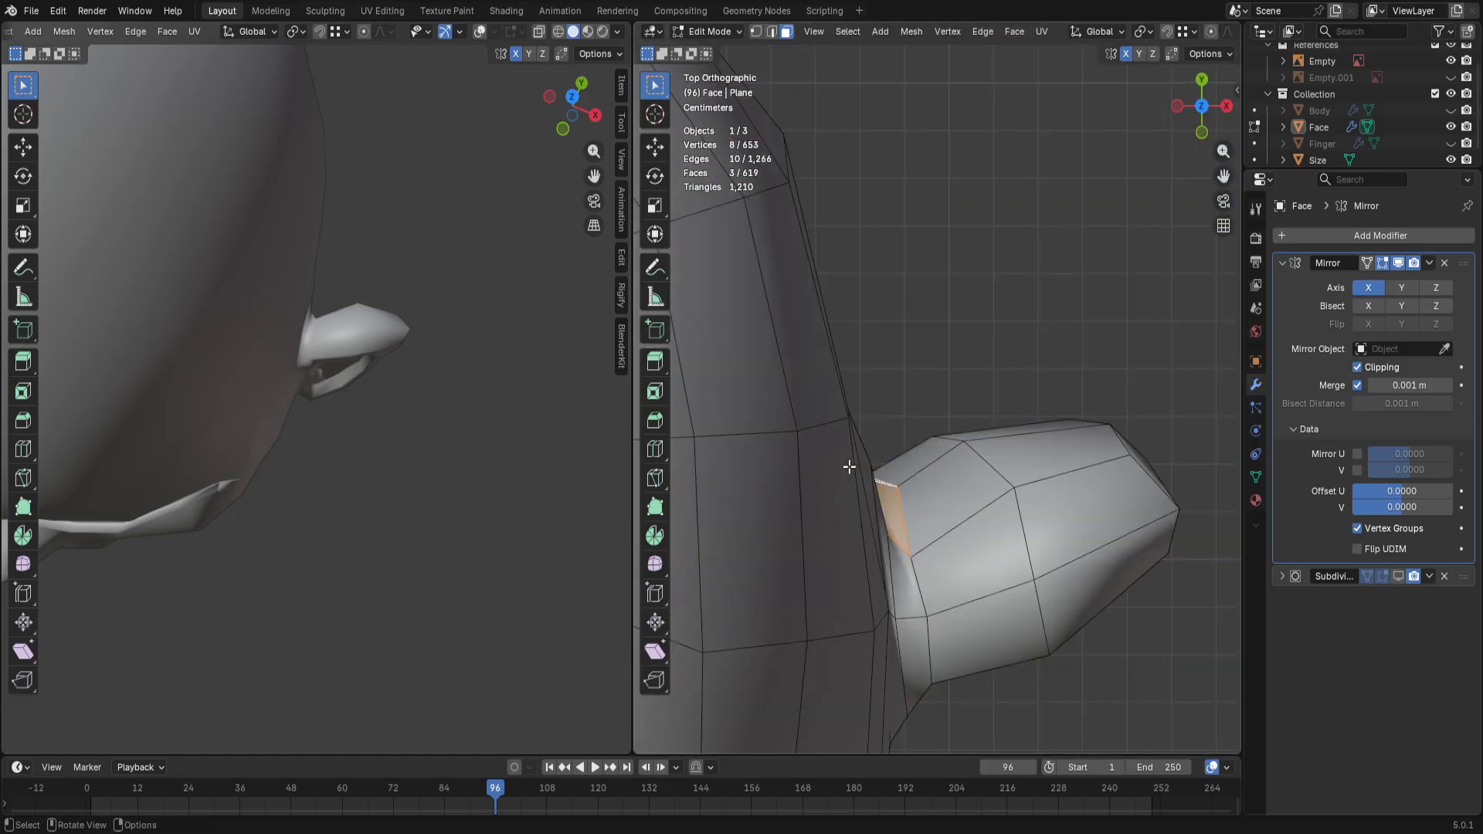
key(g)
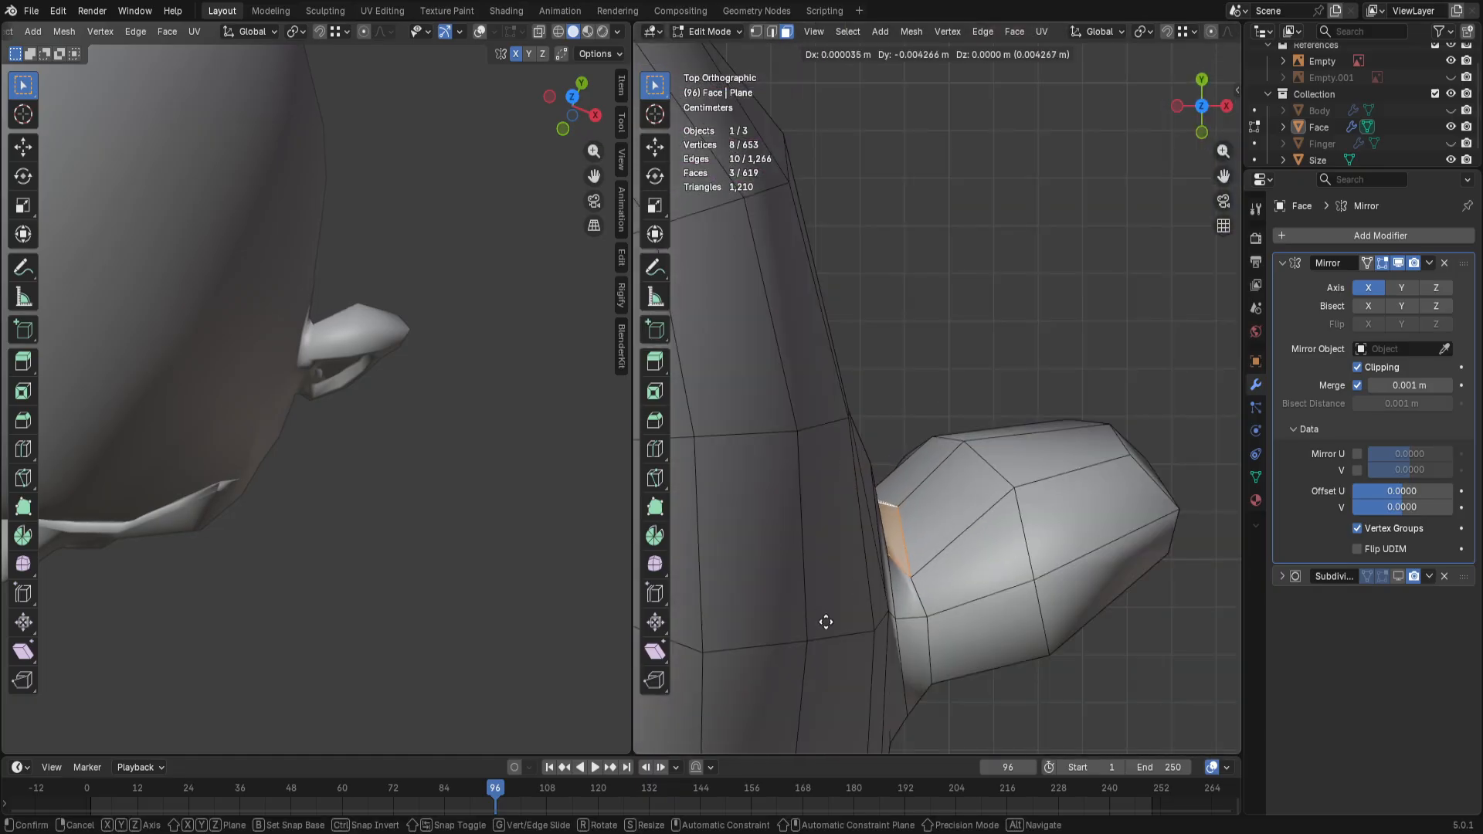
click(829, 643)
Step: Slide the edge across the top of the ear, near its base, forward with an Edge Slide factor of -0.202
click(934, 599)
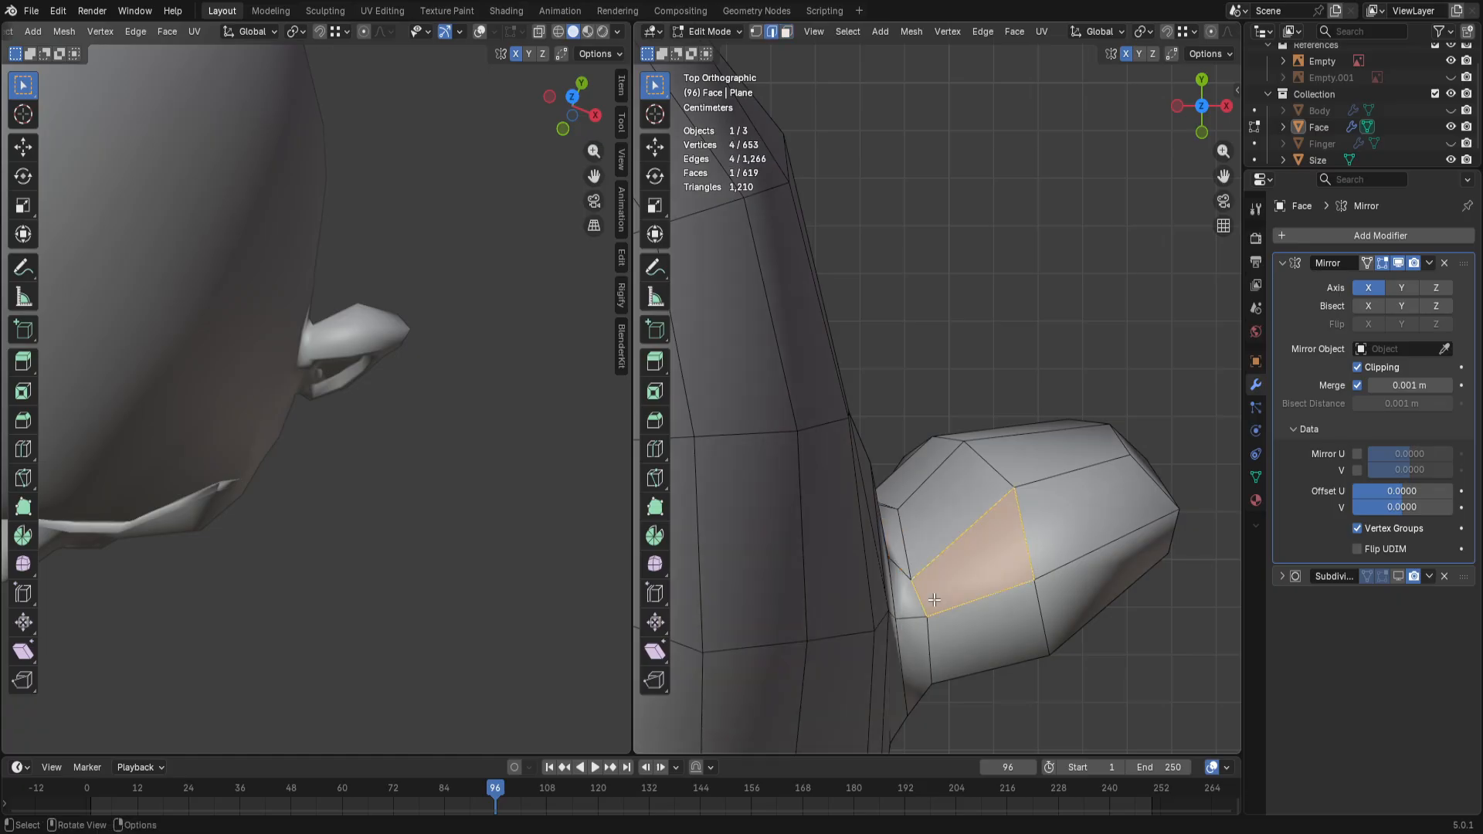
key(g)
key(g)
click(1019, 703)
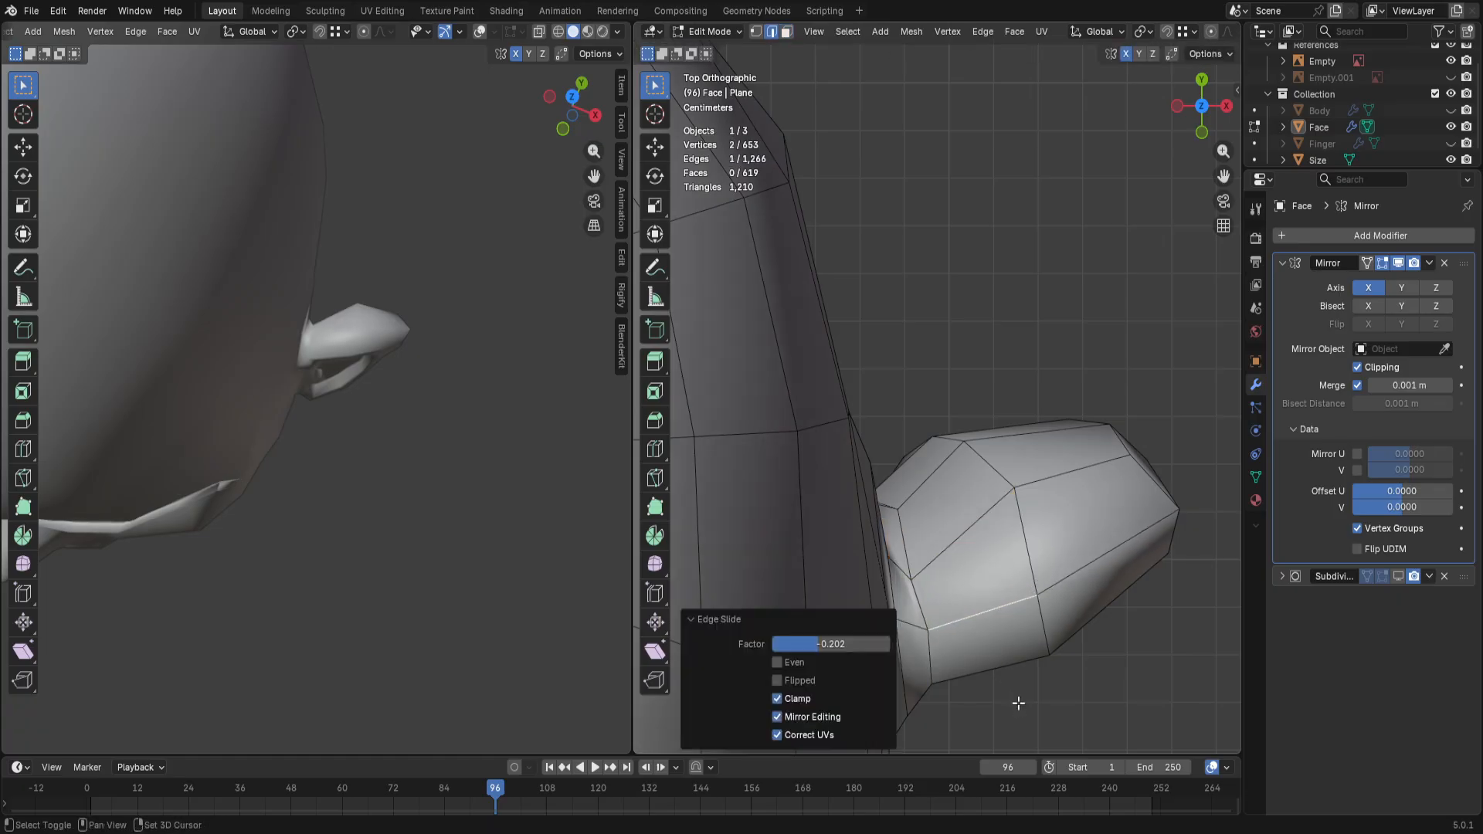
Step: Move that edge's inner vertex by -0.000867 m in X and -0.000087 m in Y, and shift the vertex at the ear-head seam forward
key(1)
click(932, 628)
key(g)
click(927, 631)
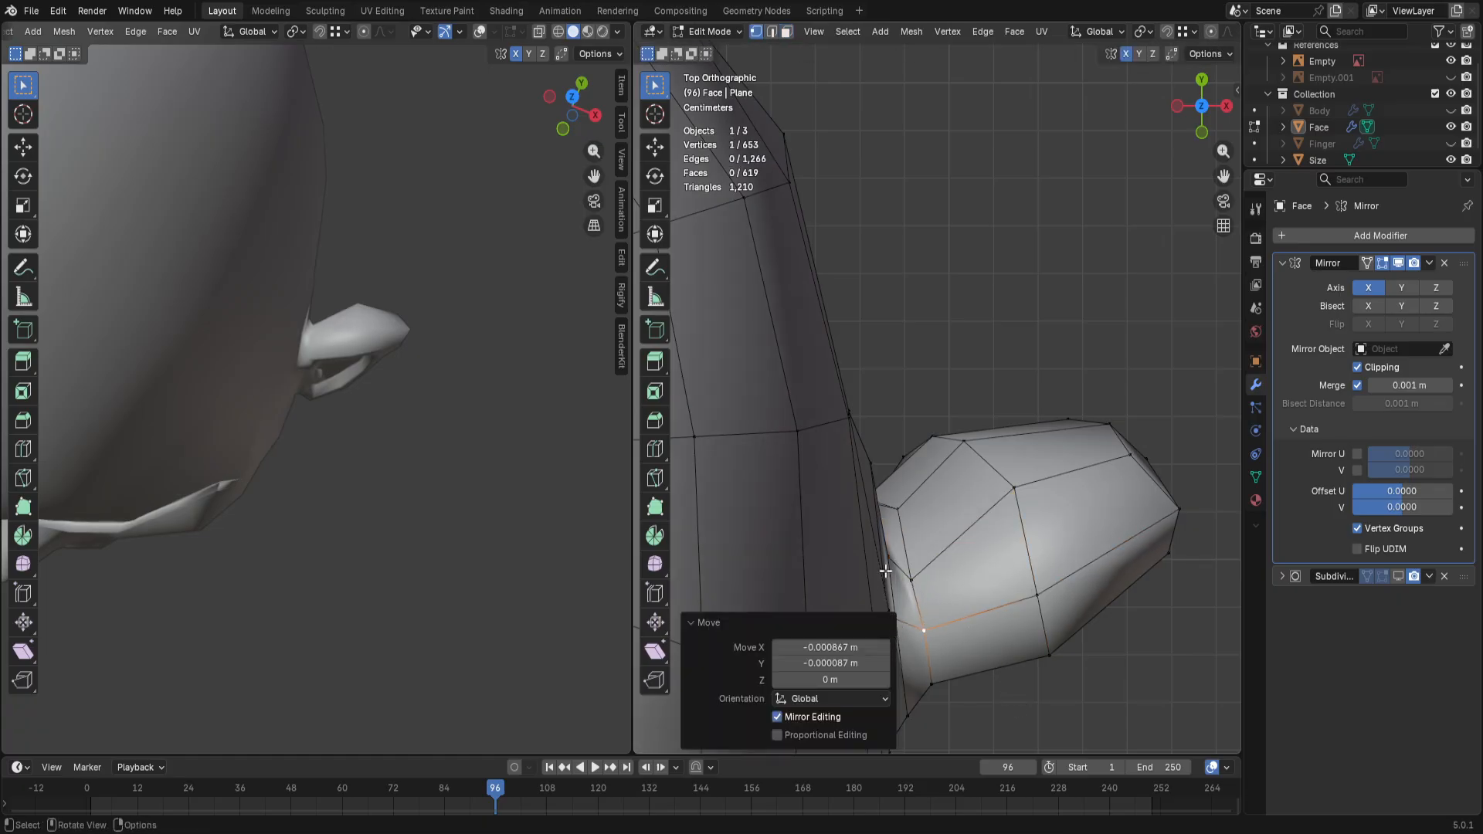
click(889, 559)
key(g)
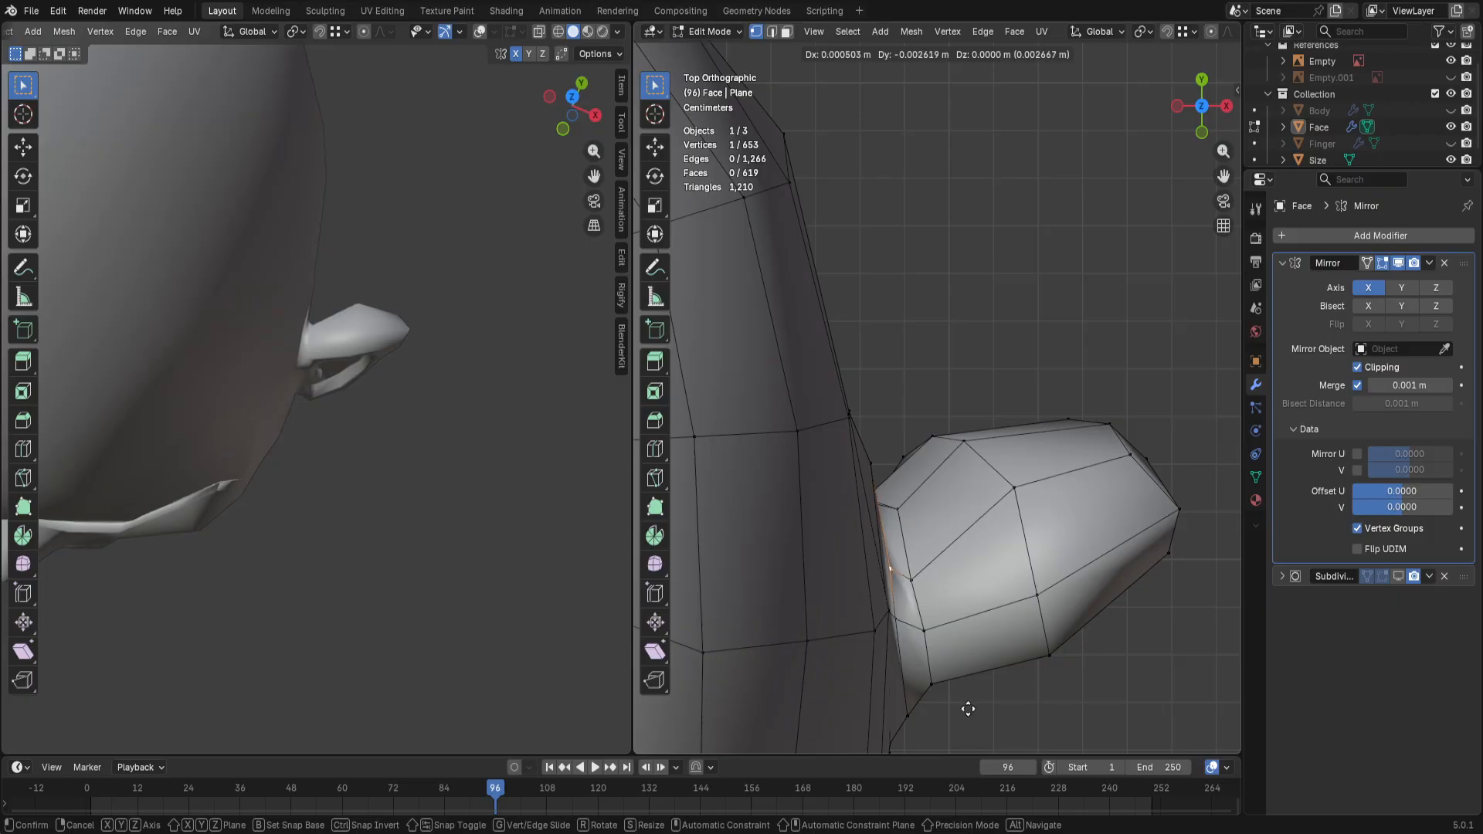
click(948, 730)
Step: Move the upper edge of the seam behind the ear very slightly along the Y axis
middle_drag(950, 725, 952, 361)
key(2)
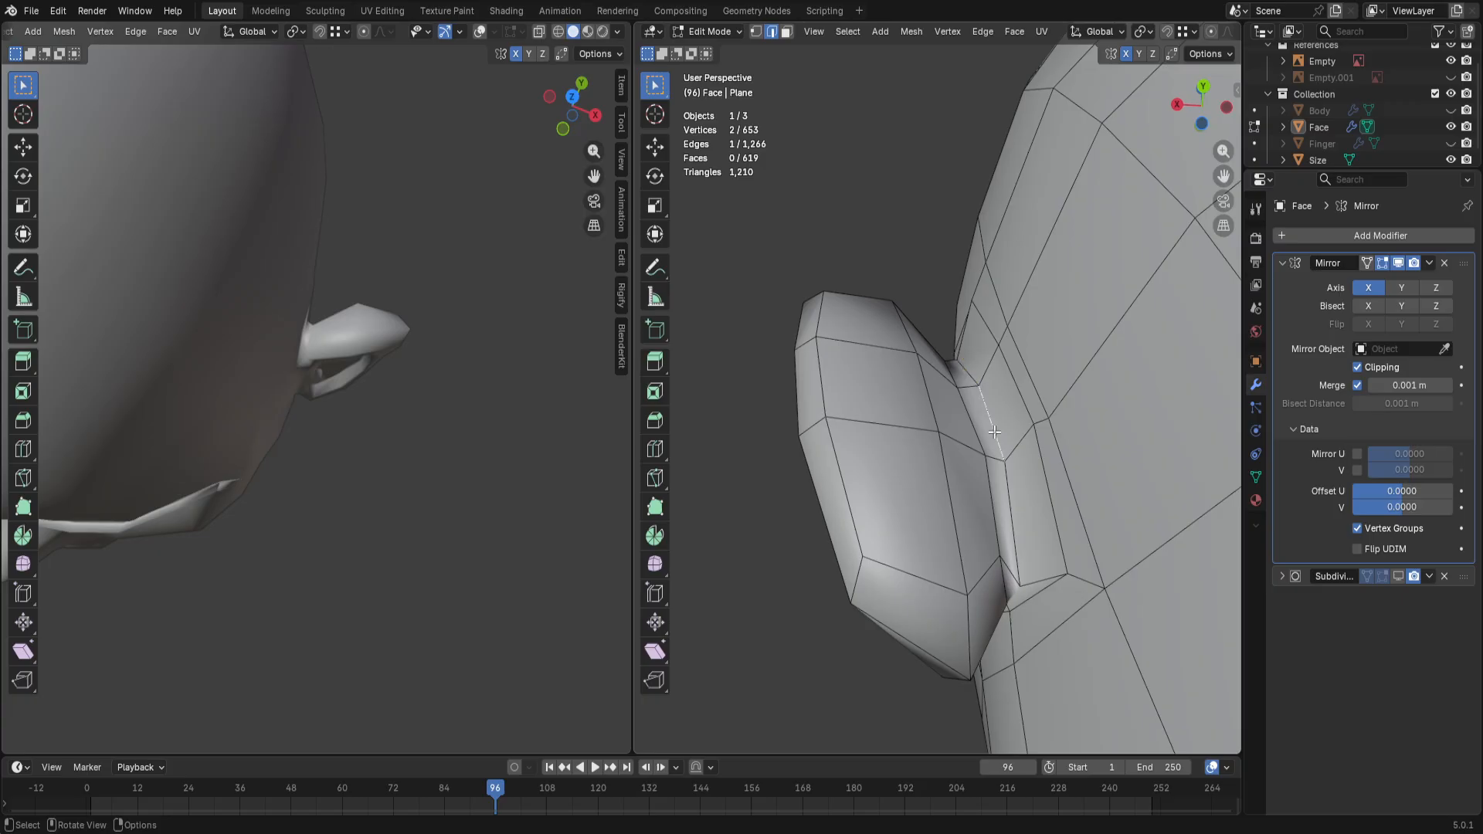
middle_drag(995, 431, 1025, 503)
key(g)
key(y)
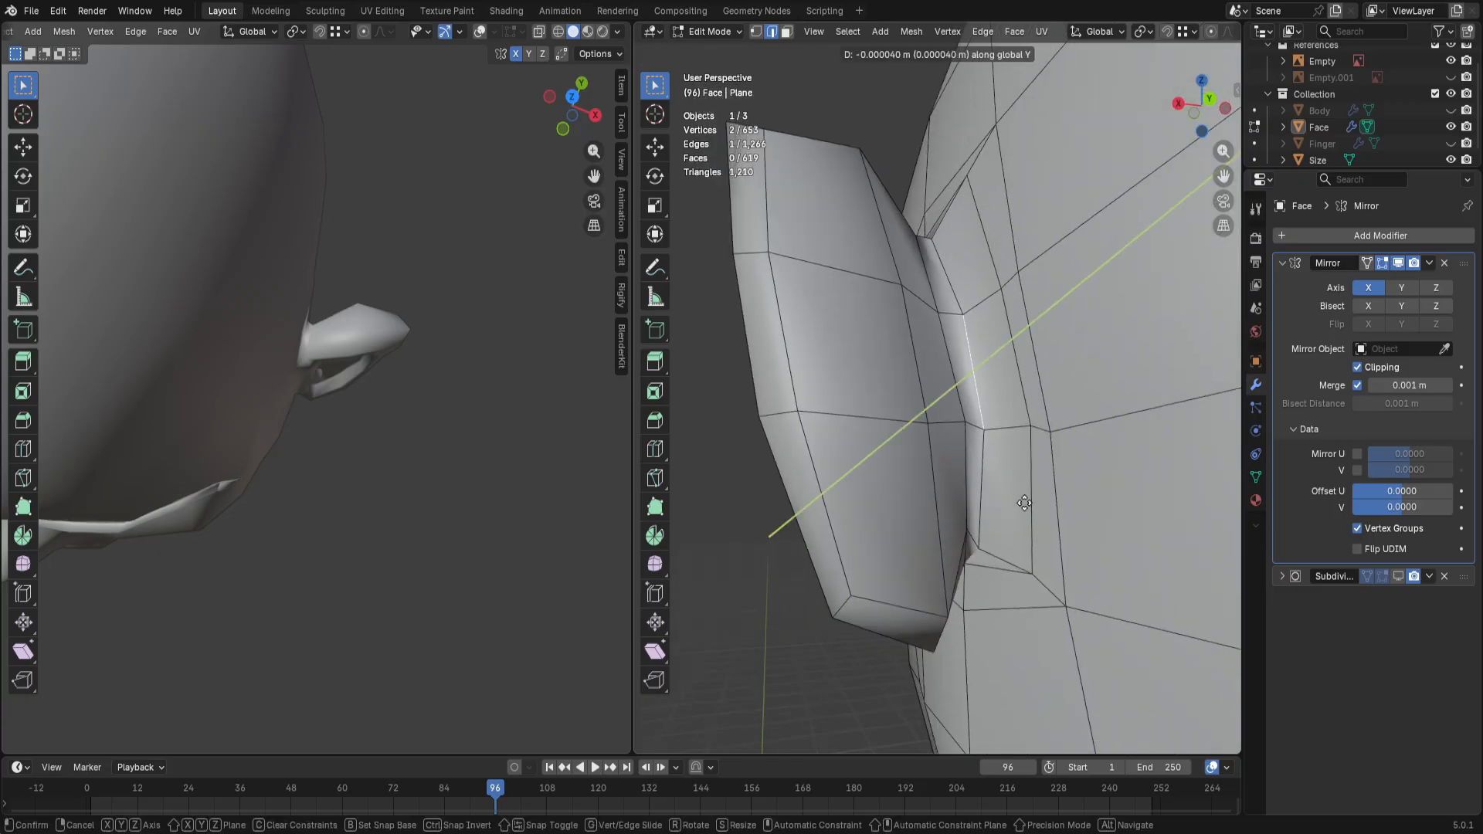
click(1024, 502)
Step: Move the upper vertex of that seam edge by -0.003258 m along the Y axis
key(1)
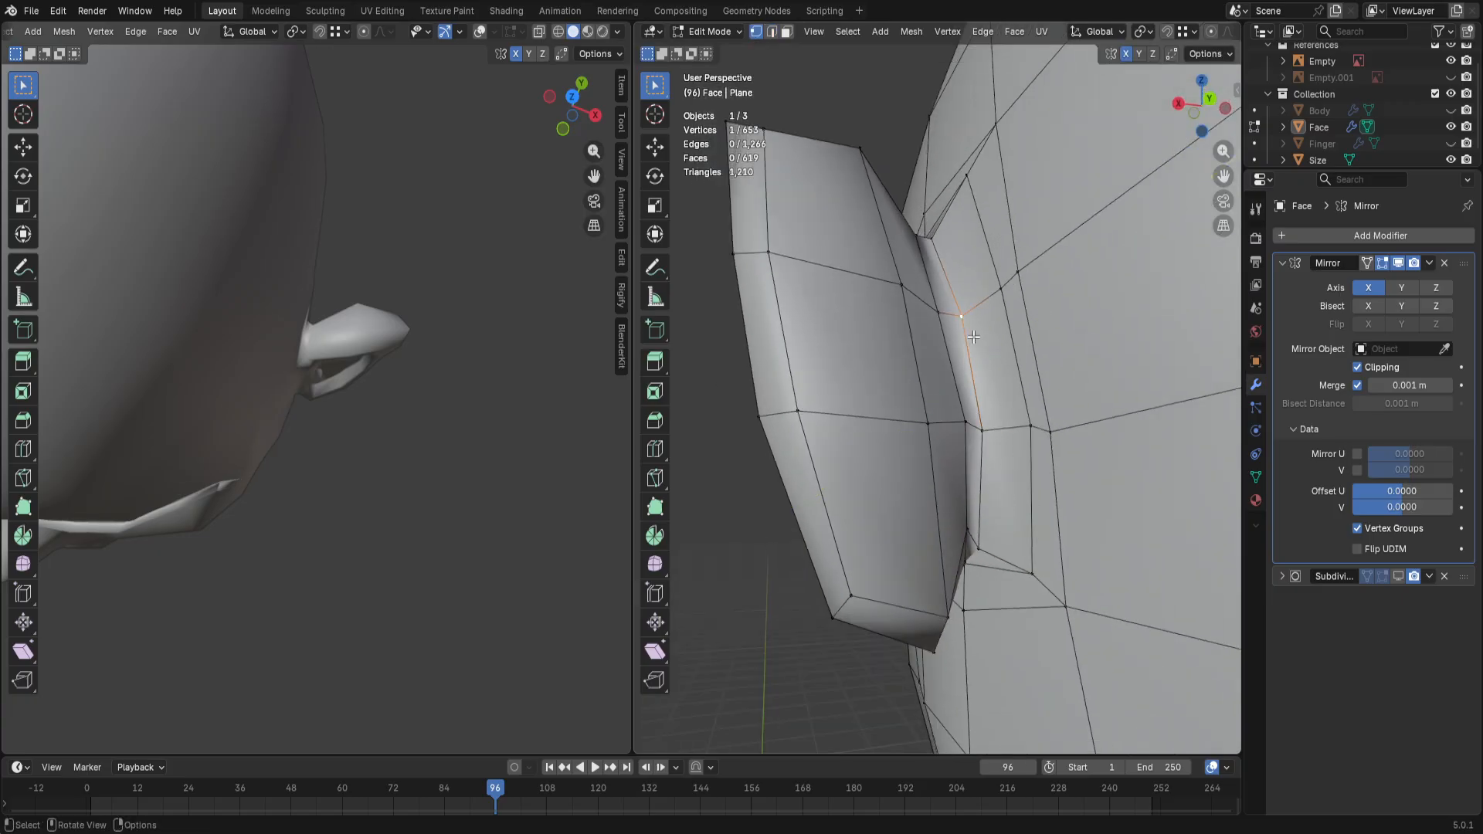
key(g)
key(y)
click(922, 351)
Step: Move the vertex beneath the ear where it joins the head by -0.001119 m in X, -0.001046 m in Y and 0.000081 m in Z
middle_drag(922, 351, 986, 383)
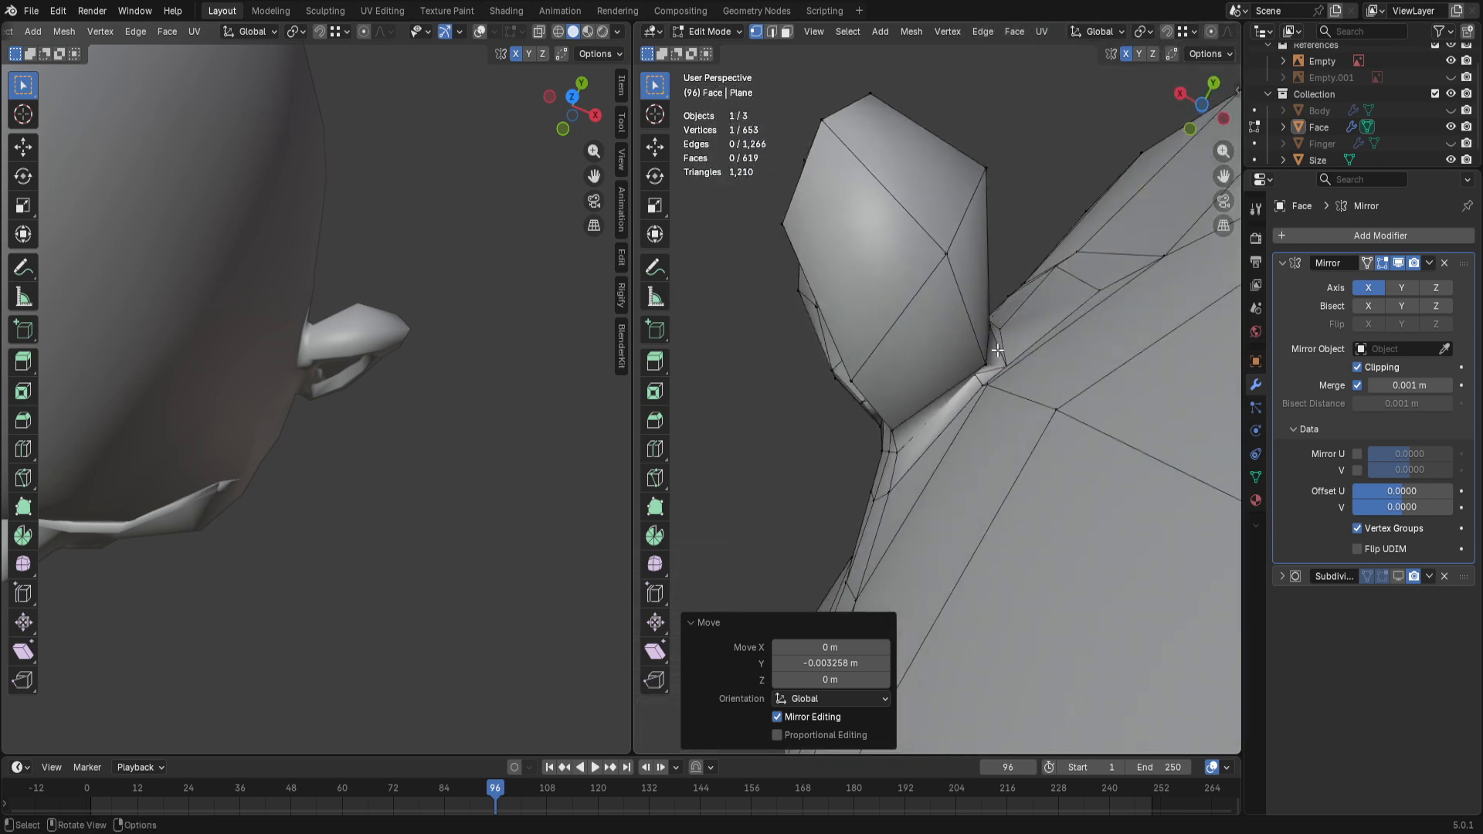
key(2)
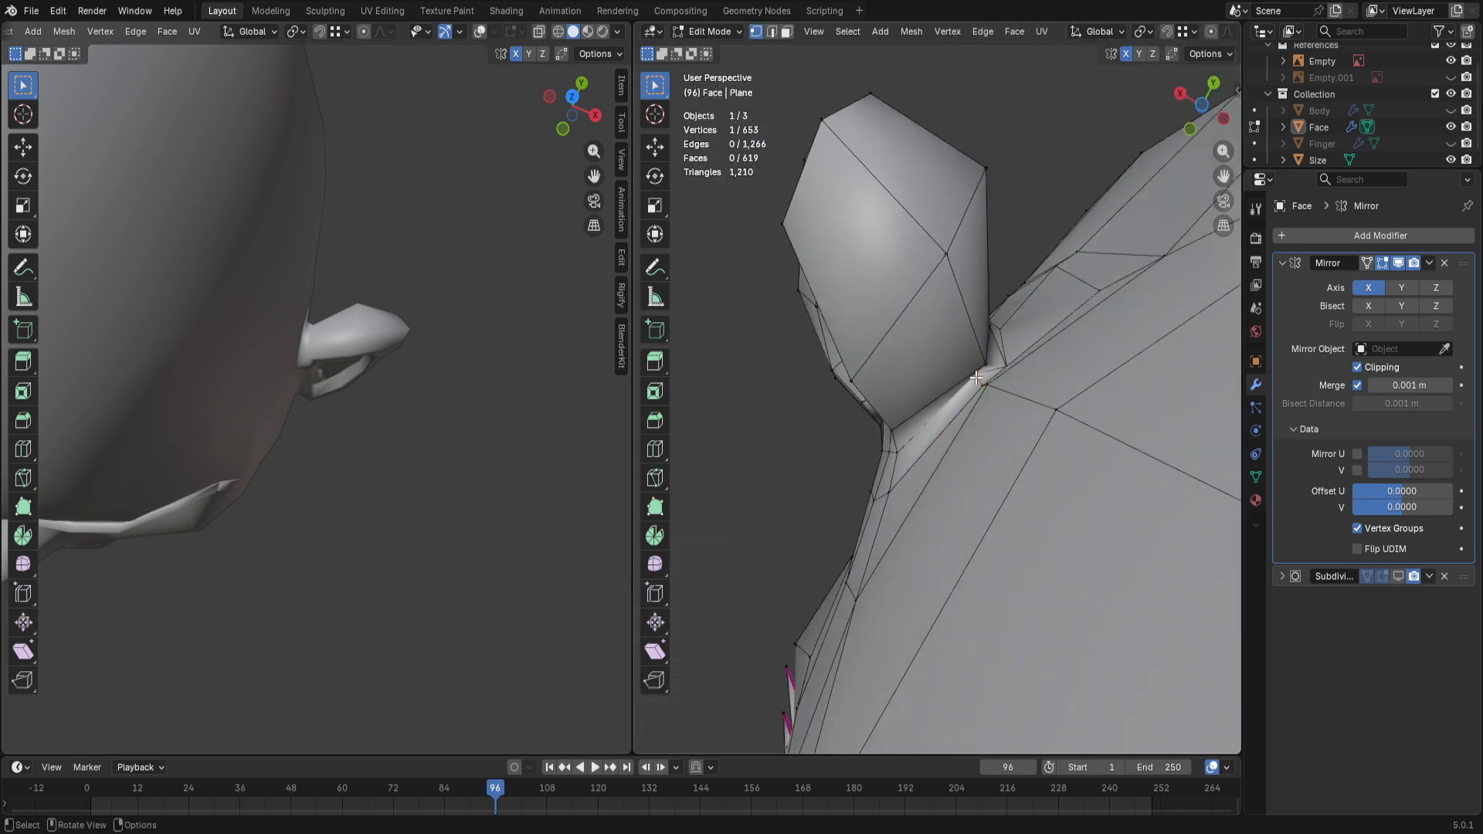
key(g)
click(1003, 467)
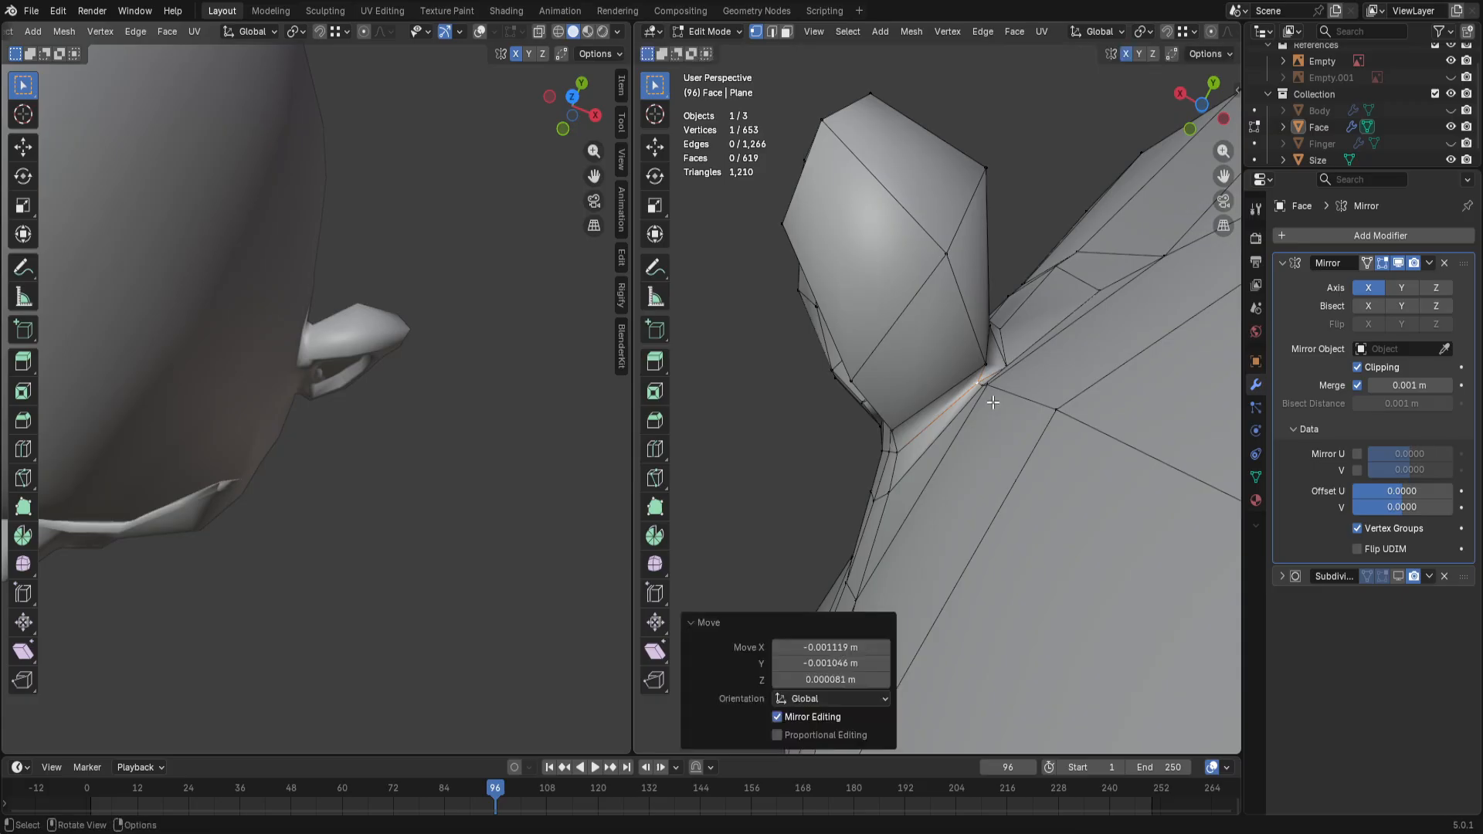
Step: Vertex Slide the vertex at the ear's lower base, and slide the neighboring seam vertex toward the ear by a factor of 0.338
middle_drag(1003, 466, 1076, 495)
key(shift+v)
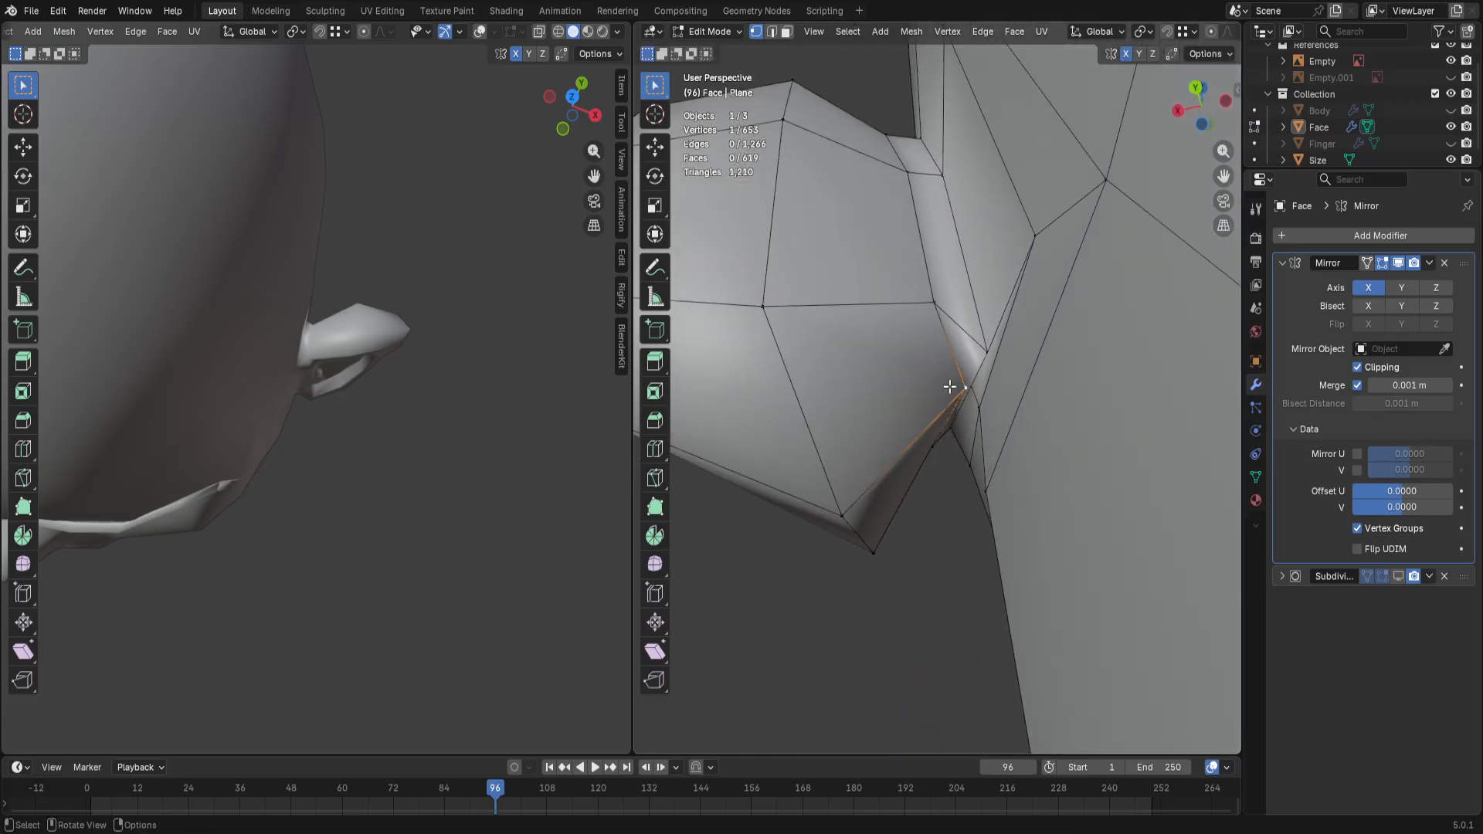
click(1069, 634)
middle_drag(1069, 633, 959, 538)
middle_drag(947, 476, 1004, 340)
key(shift+v)
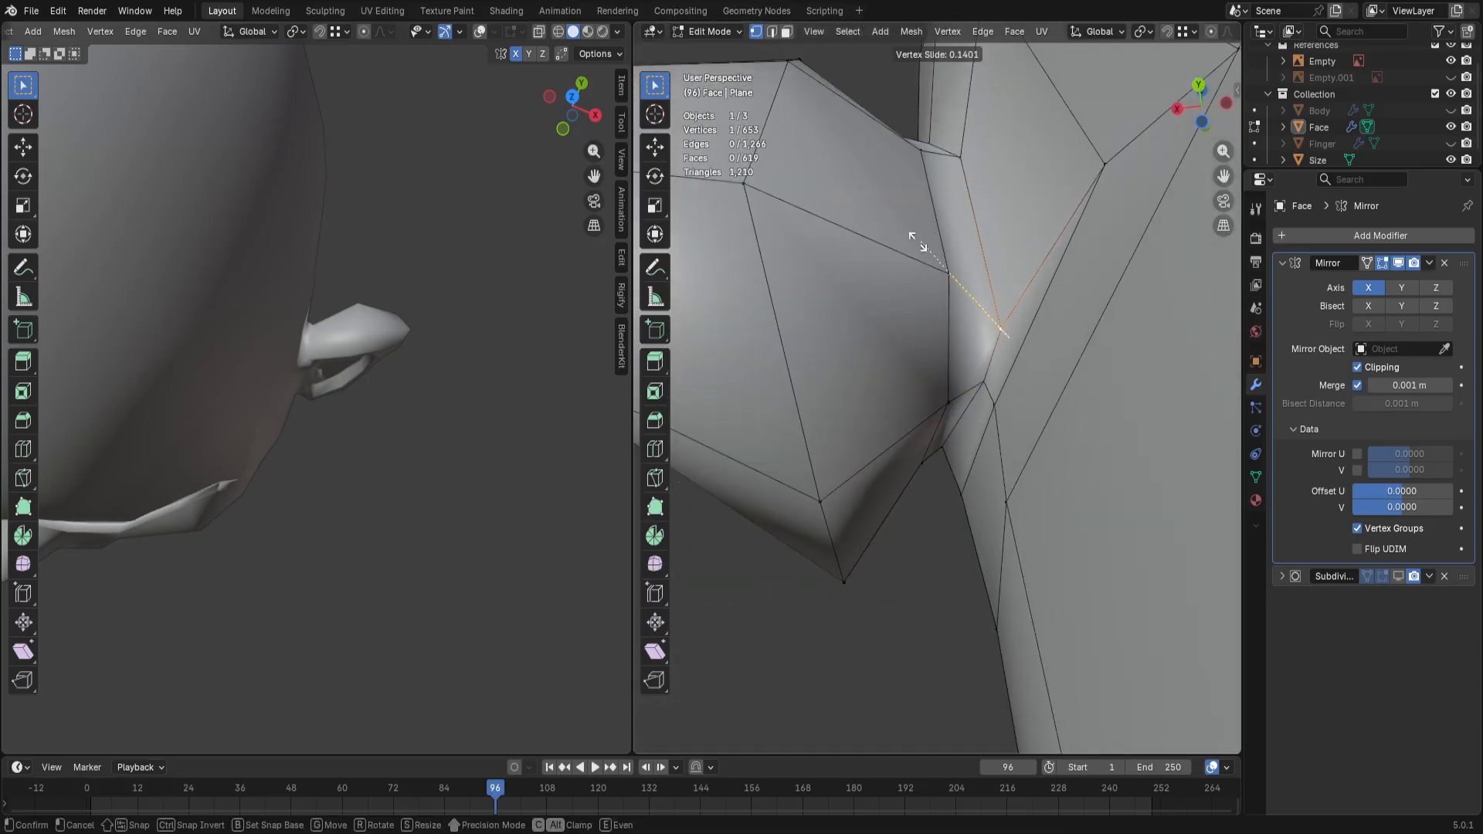
click(782, 157)
Step: Show the Subdivision modifier's effect in the viewport again and clear the vertex selection
middle_drag(782, 156, 1053, 404)
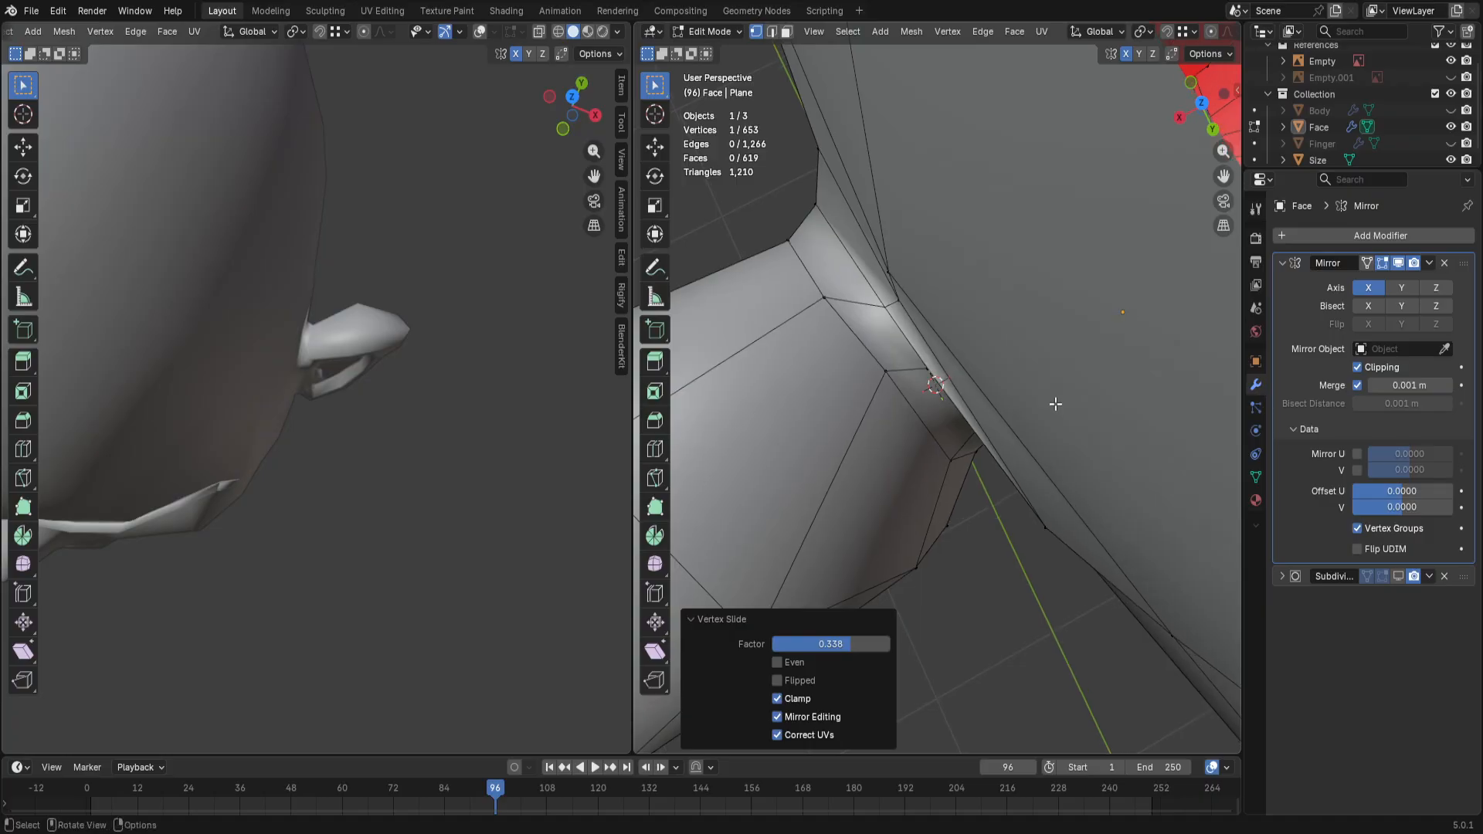
click(1395, 575)
click(1013, 636)
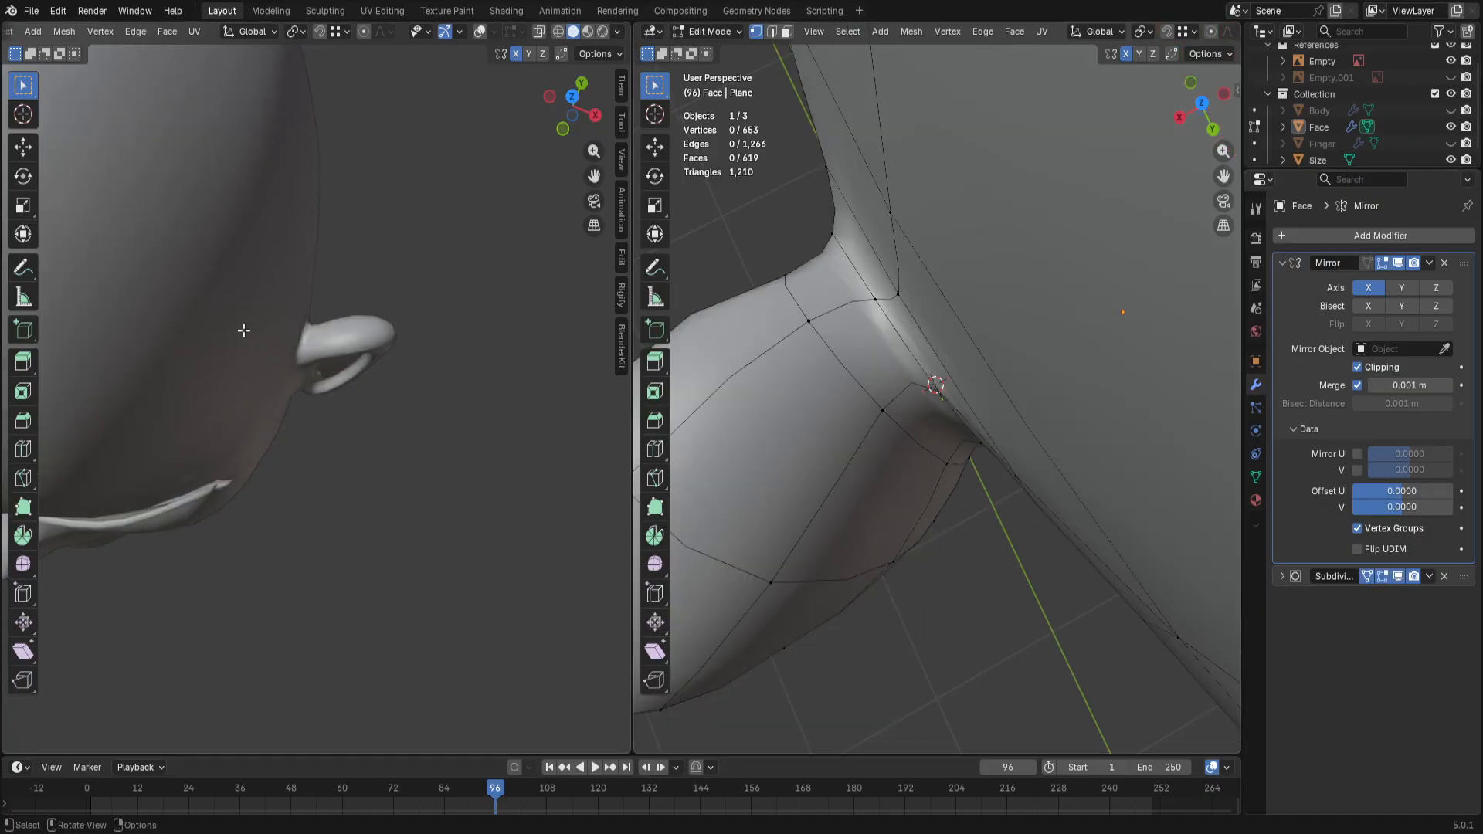
Step: Examine the smoothed ear's shape and proportions against the whole head, up close and from the front
middle_drag(244, 331, 288, 200)
scroll(328, 311, up, 3)
key(KP_1)
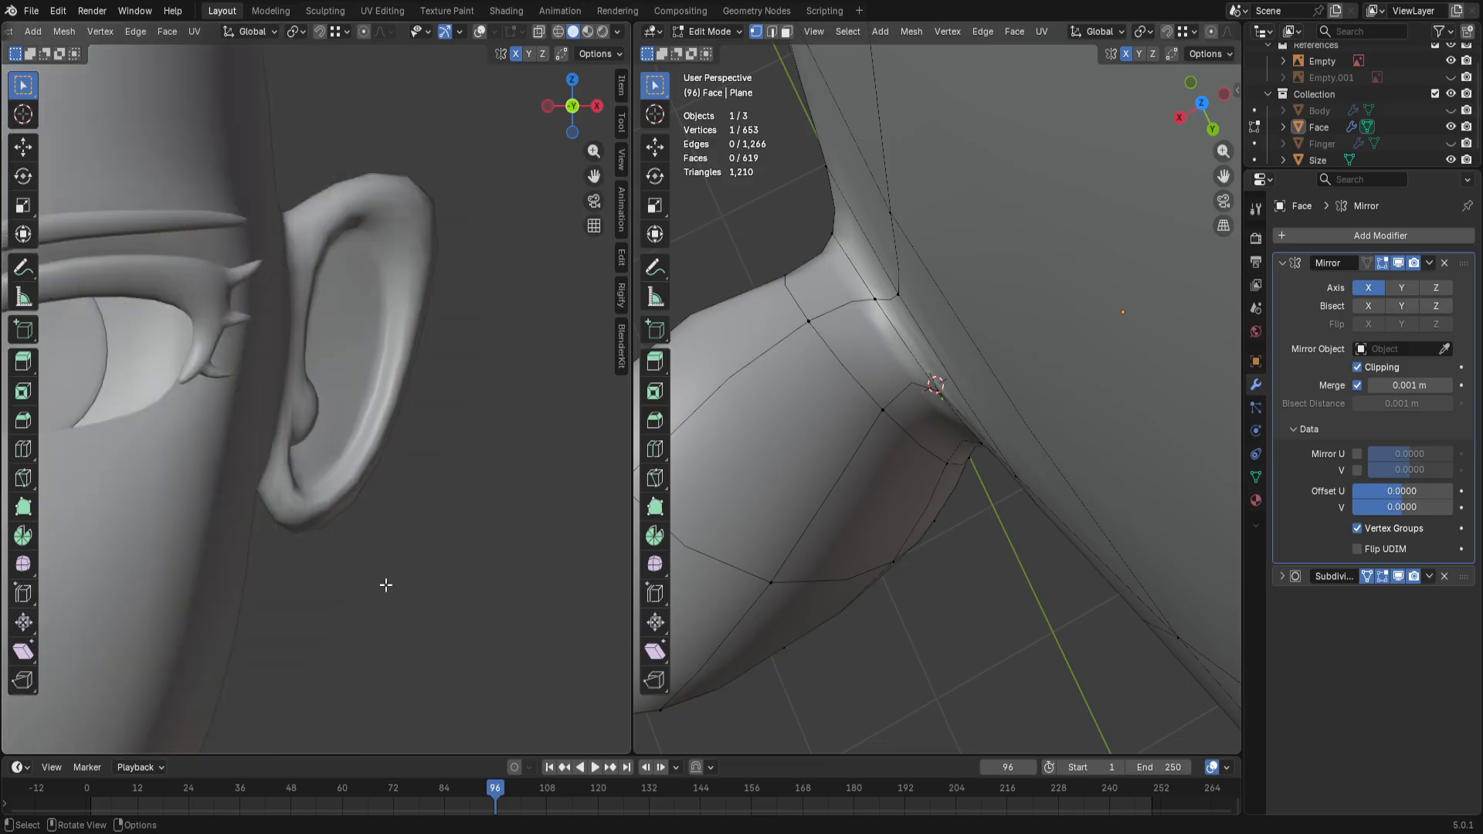
scroll(386, 585, down, 10)
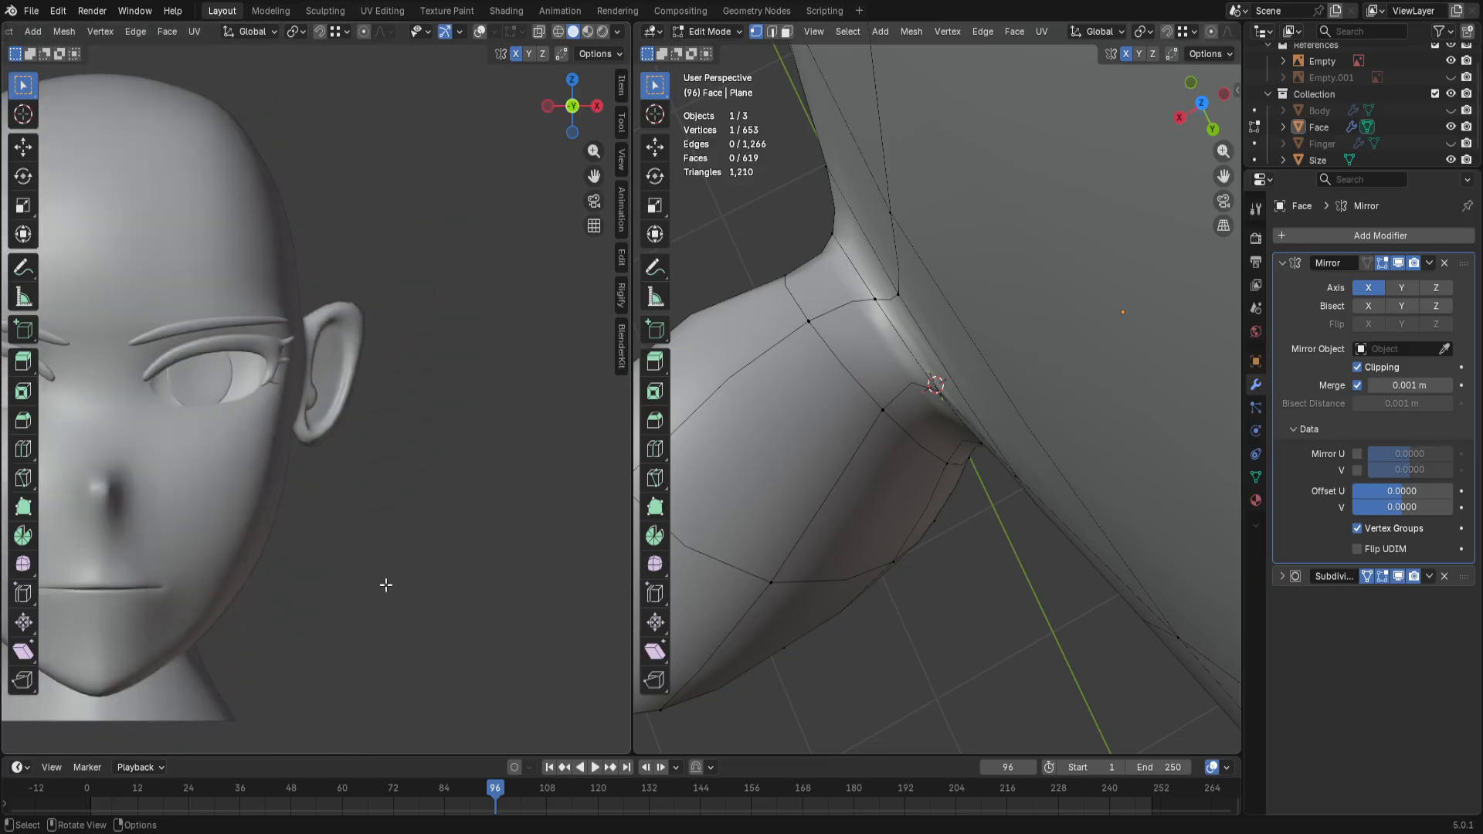
scroll(386, 585, up, 4)
scroll(386, 585, up, 2)
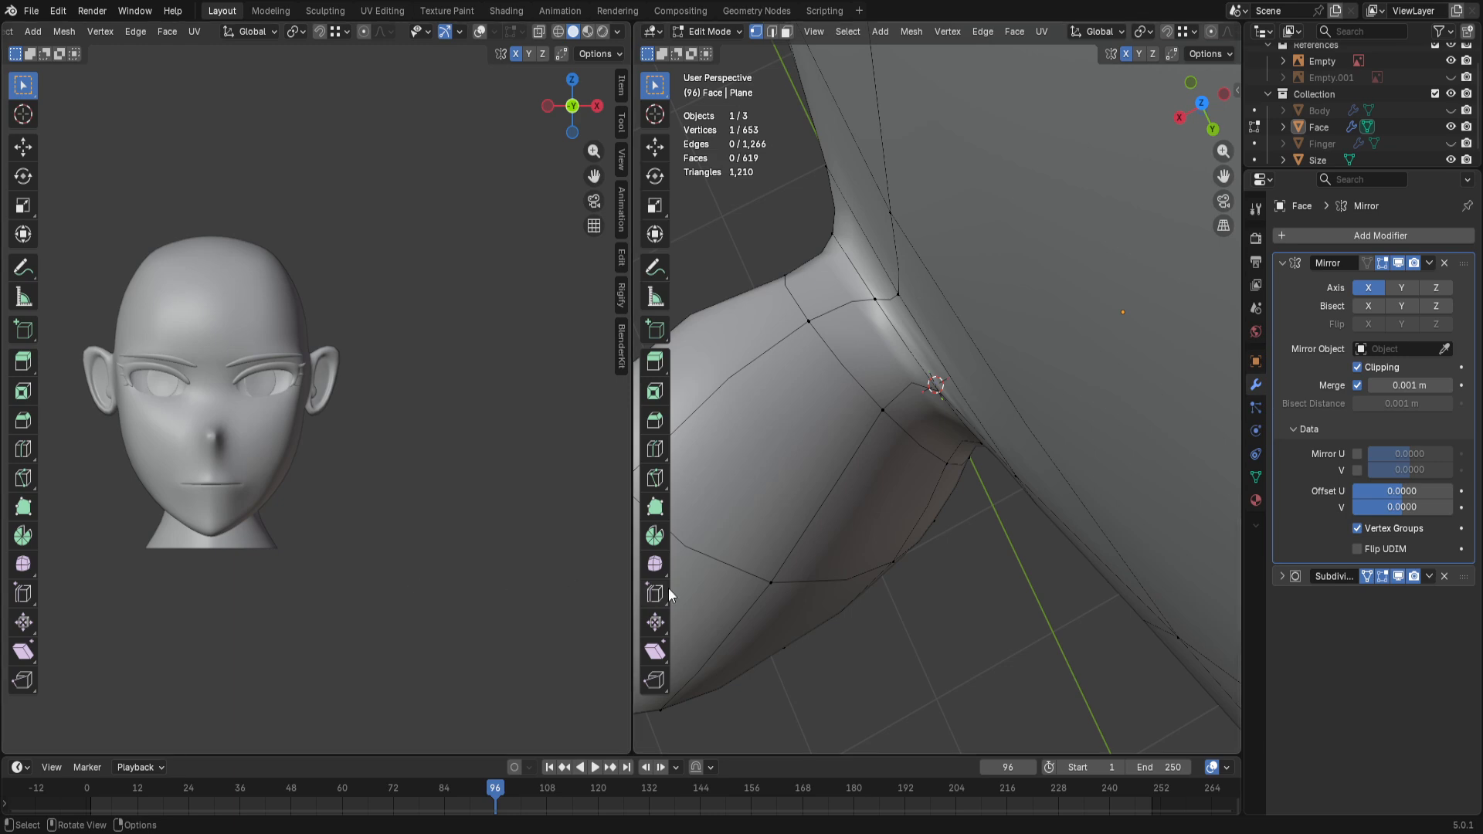
click(1008, 767)
scroll(889, 627, down, 11)
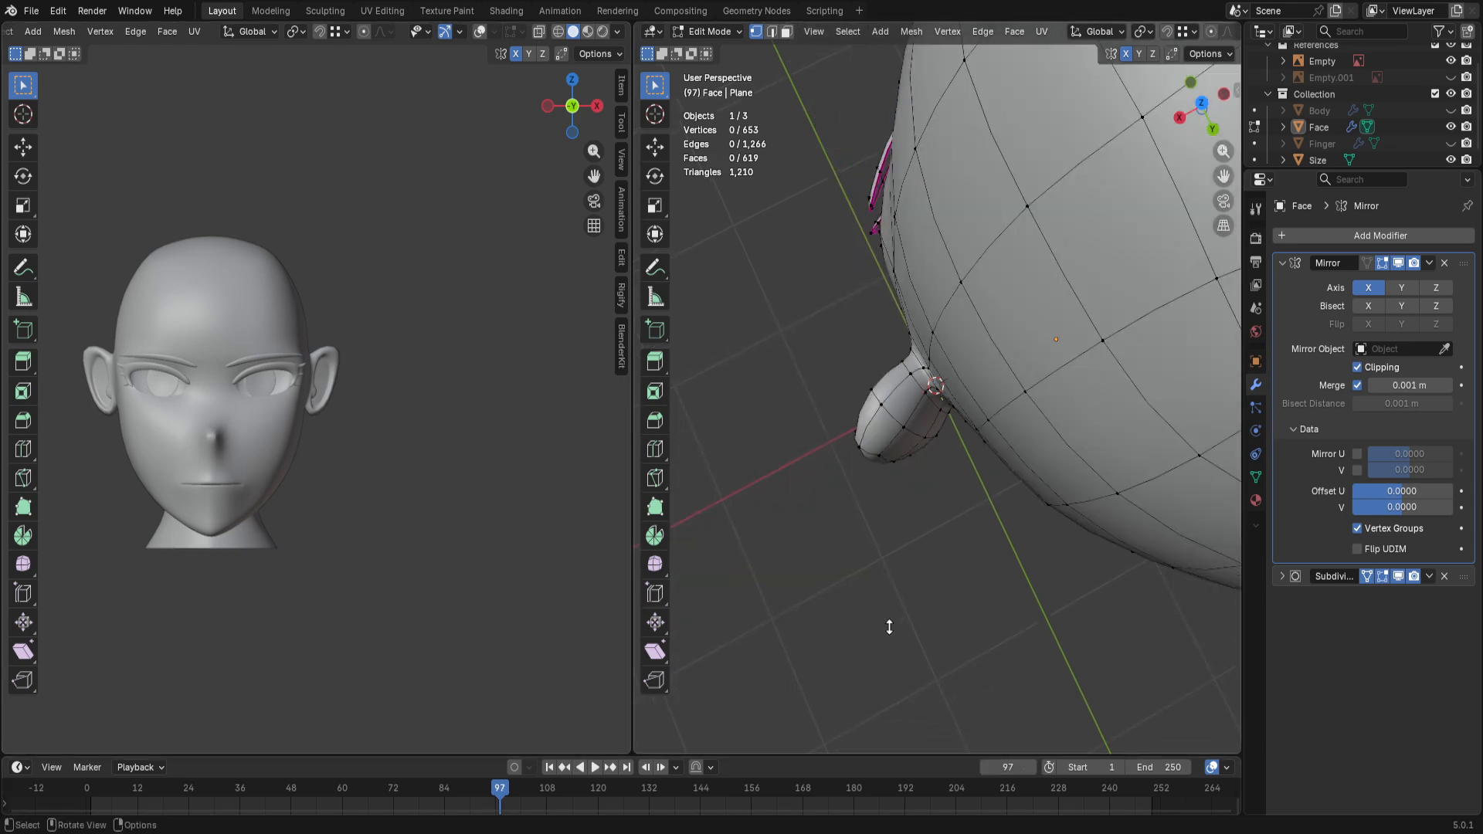
scroll(889, 627, up, 4)
scroll(889, 627, down, 3)
Step: In Sculpt Mode, set the Grab brush size to 220 px and pull the ear's outer tip backward in the top view
key(KP_7)
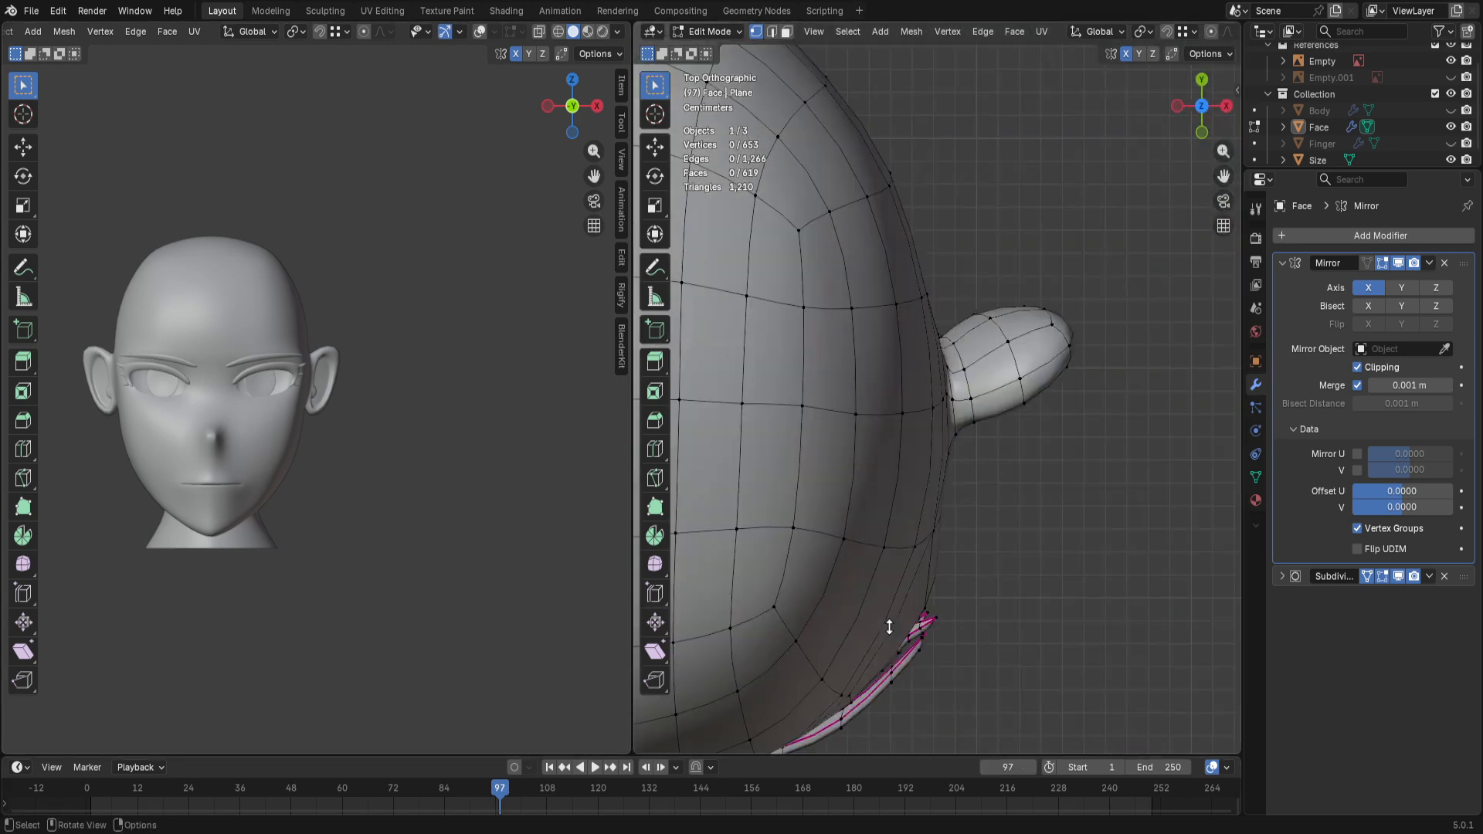
key(ctrl+Tab)
click(1023, 321)
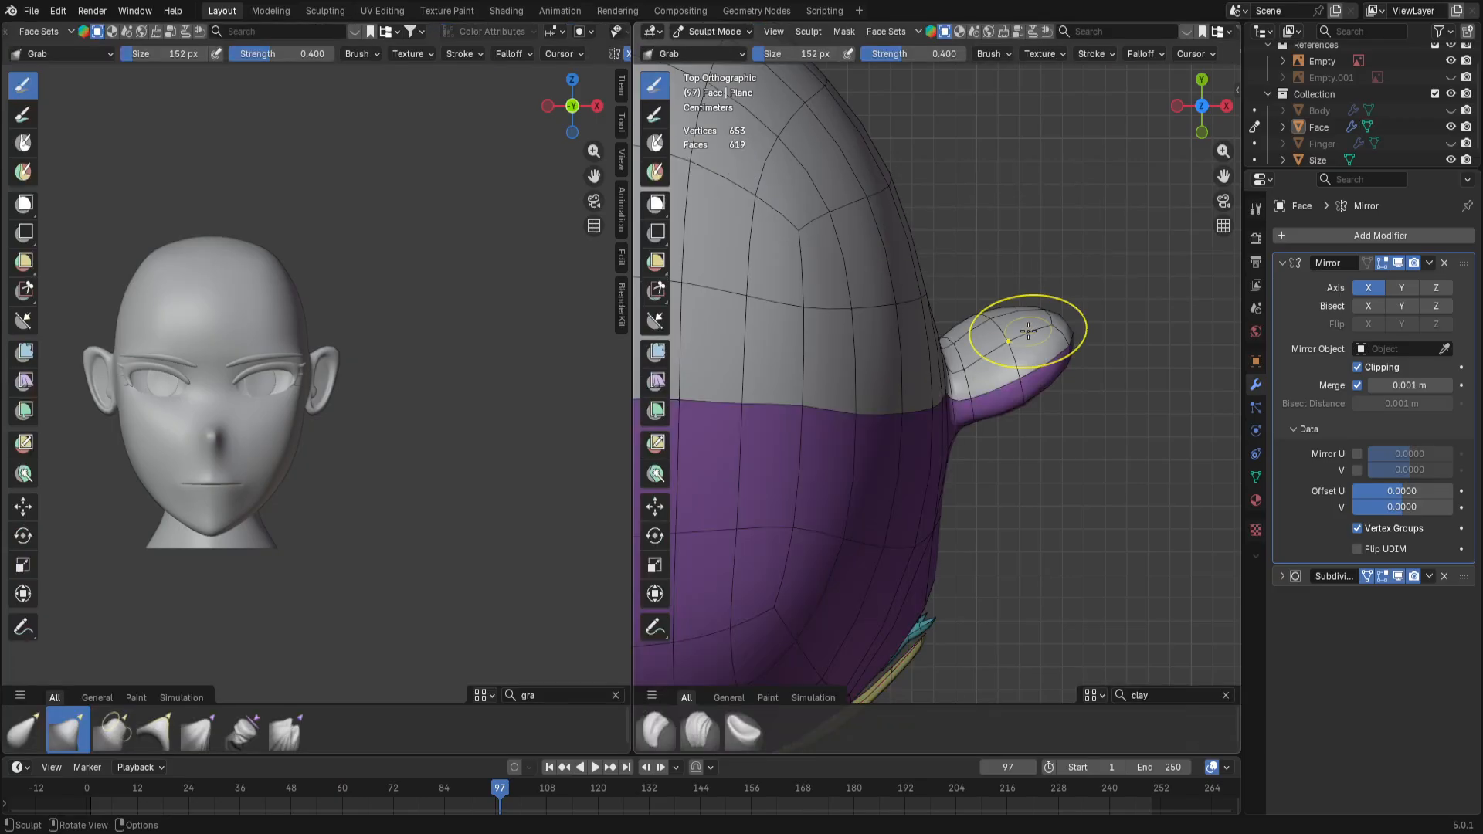
mouse_move(1044, 370)
shift+middle_down()
mouse_move(961, 367)
mouse_move(794, 419)
mouse_move(879, 432)
shift+middle_up()
key(f)
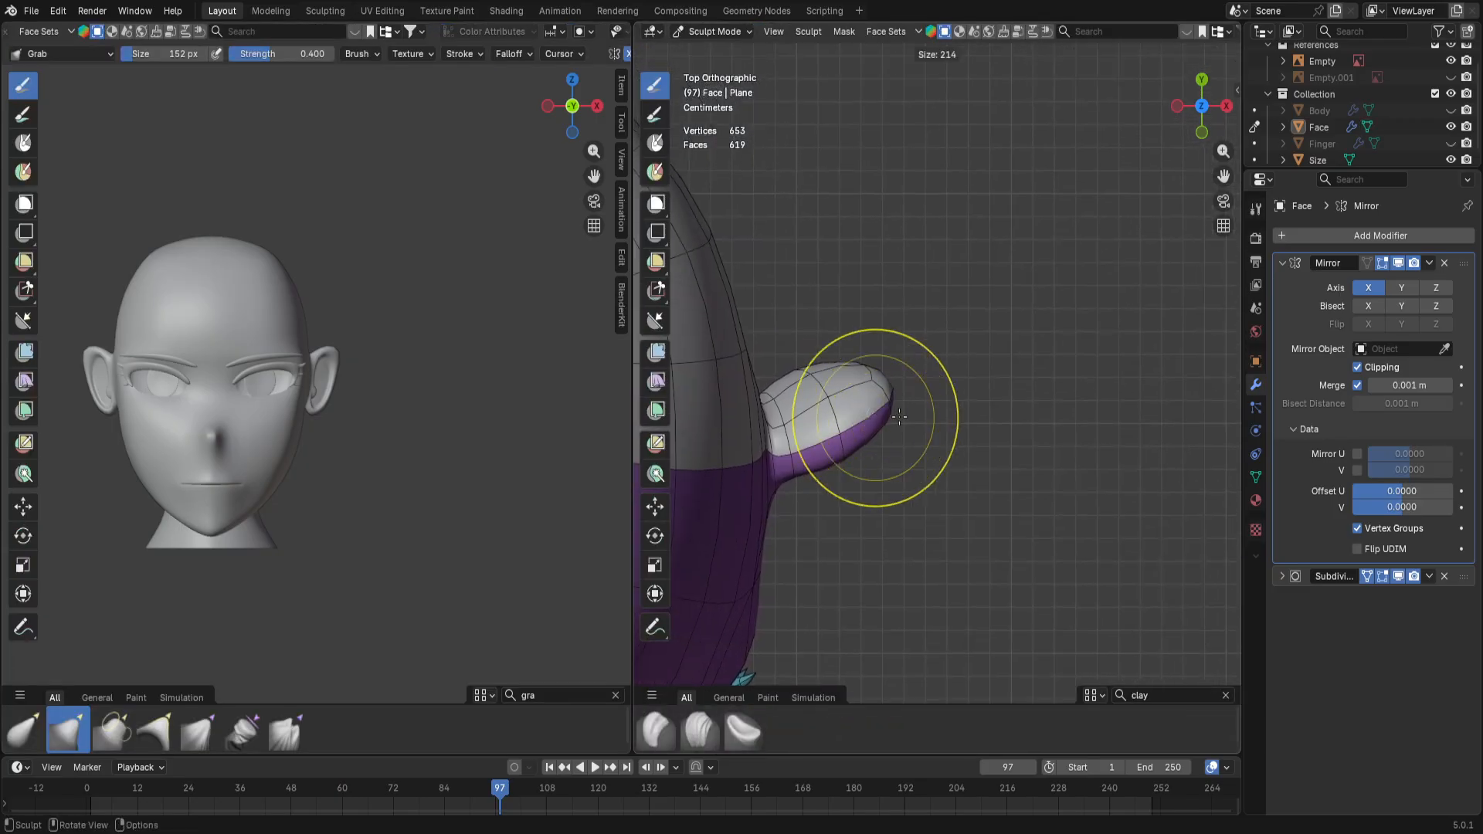
click(955, 418)
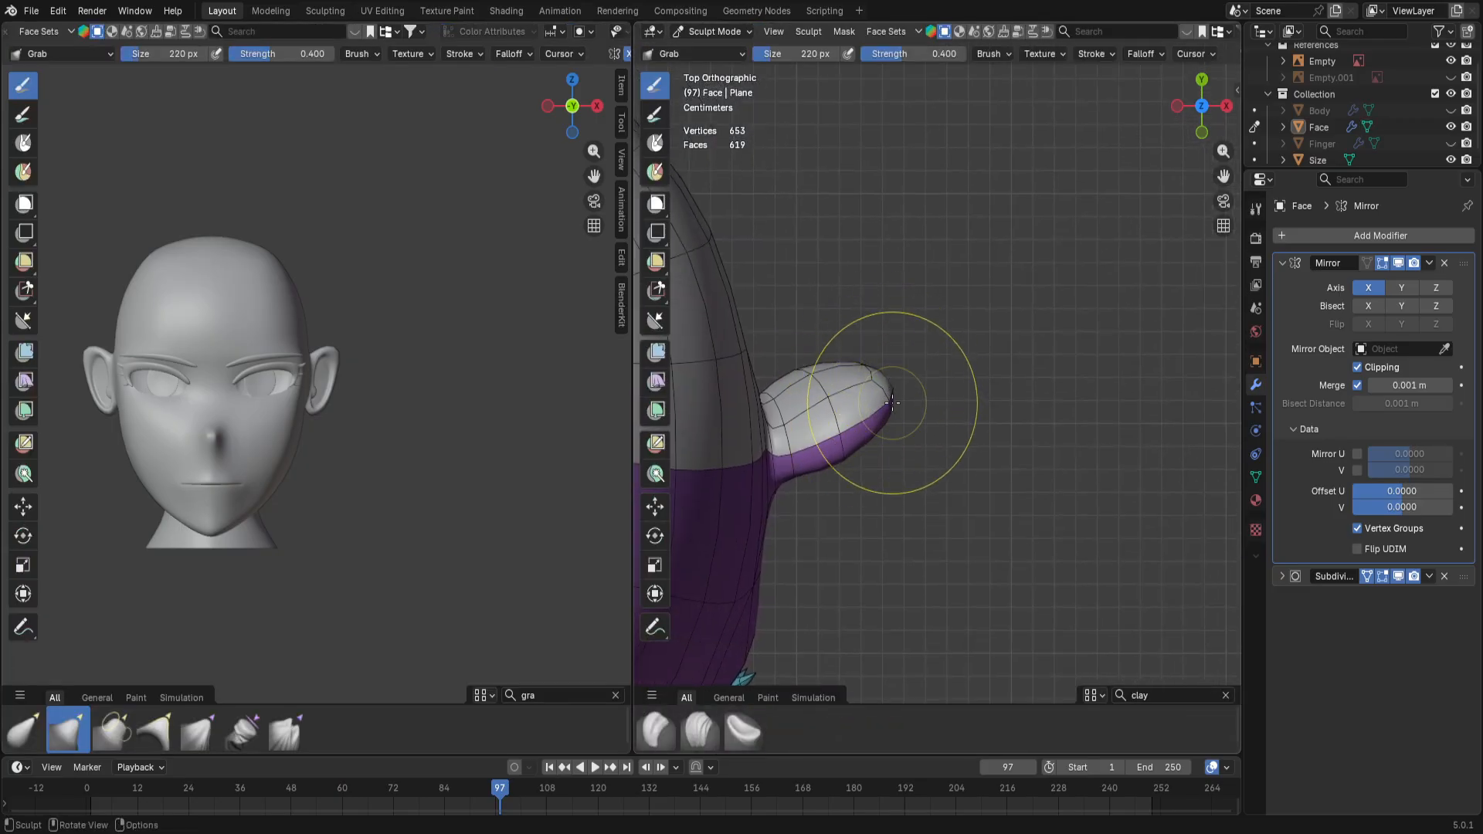
drag(883, 401, 856, 357)
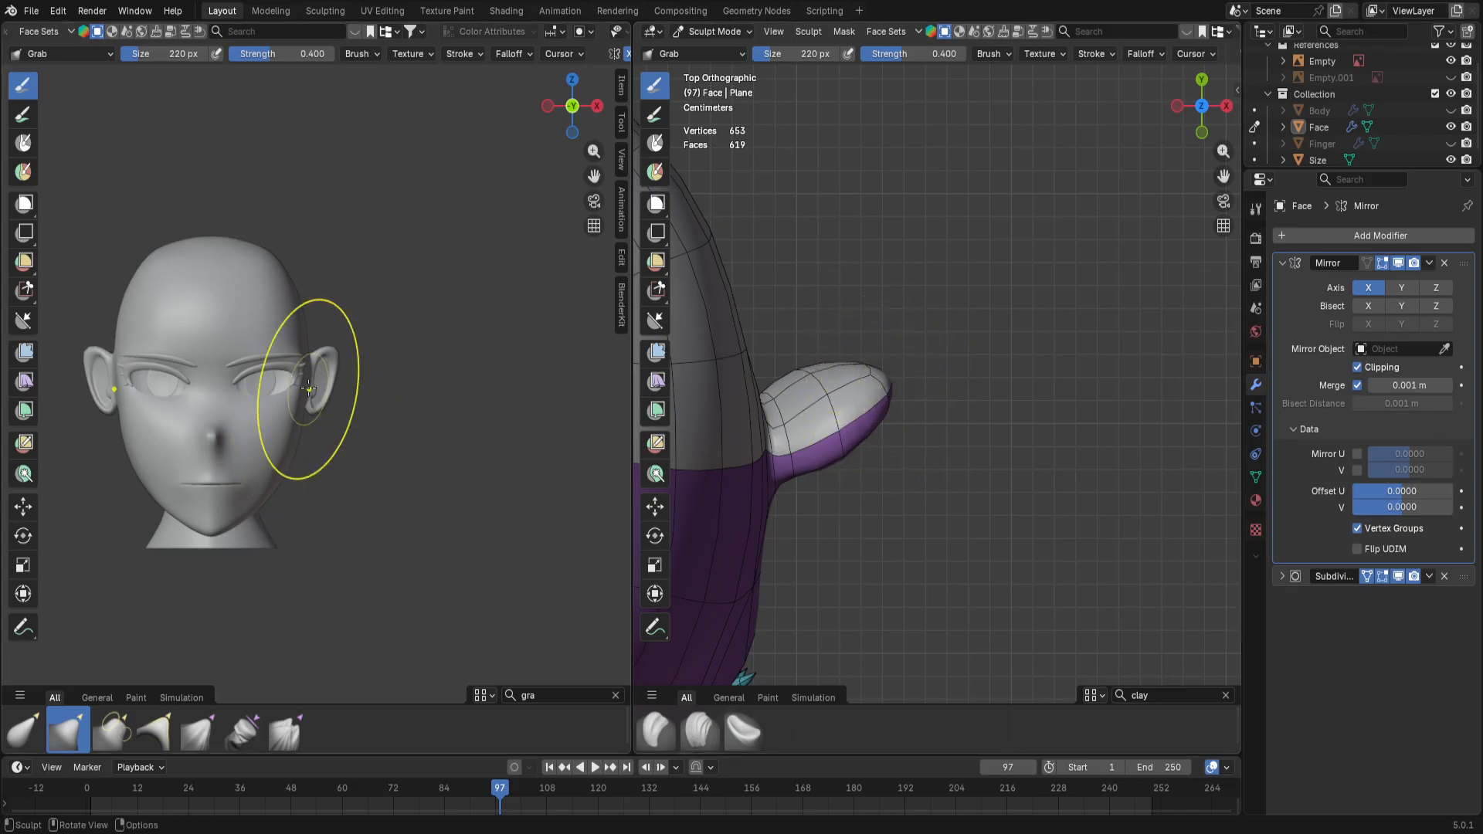
Step: In the side view, set the Grab brush size to 114 px and pull the upper rear rim of the ear slightly backward
scroll(355, 385, up, 2)
key(KP_3)
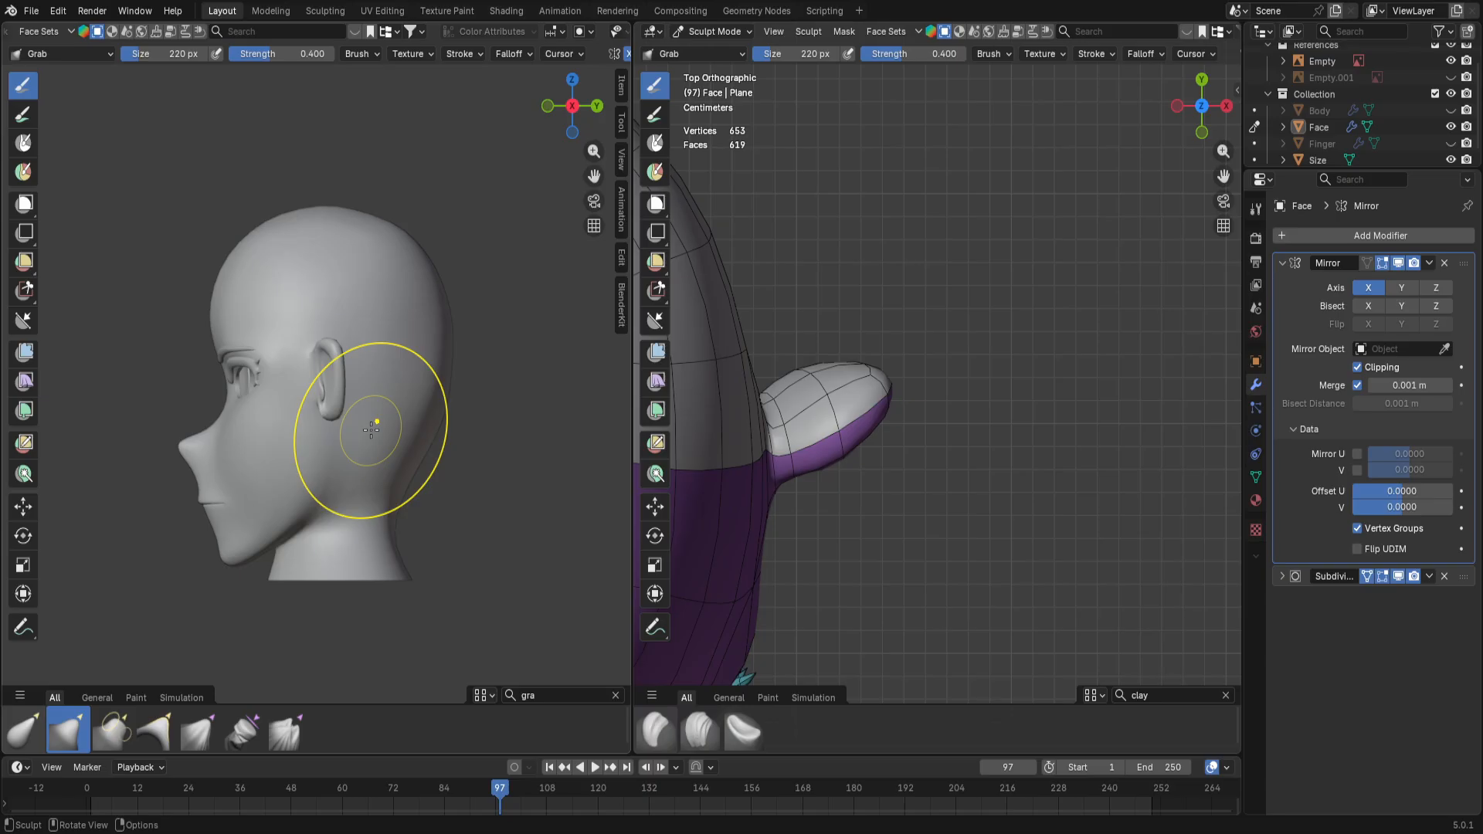
scroll(372, 429, up, 5)
key(f)
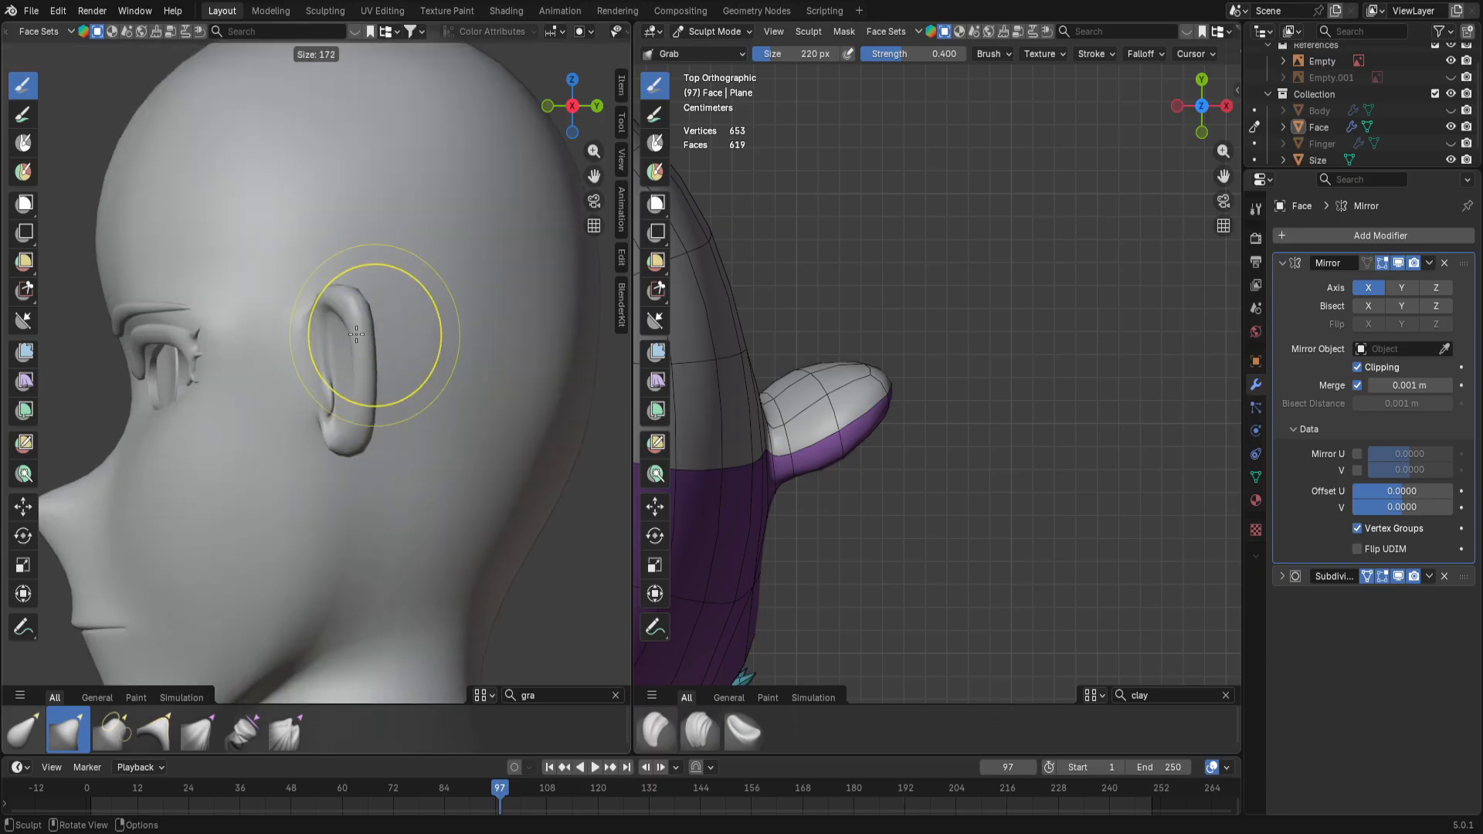
click(360, 314)
drag(361, 317, 376, 320)
drag(373, 373, 378, 356)
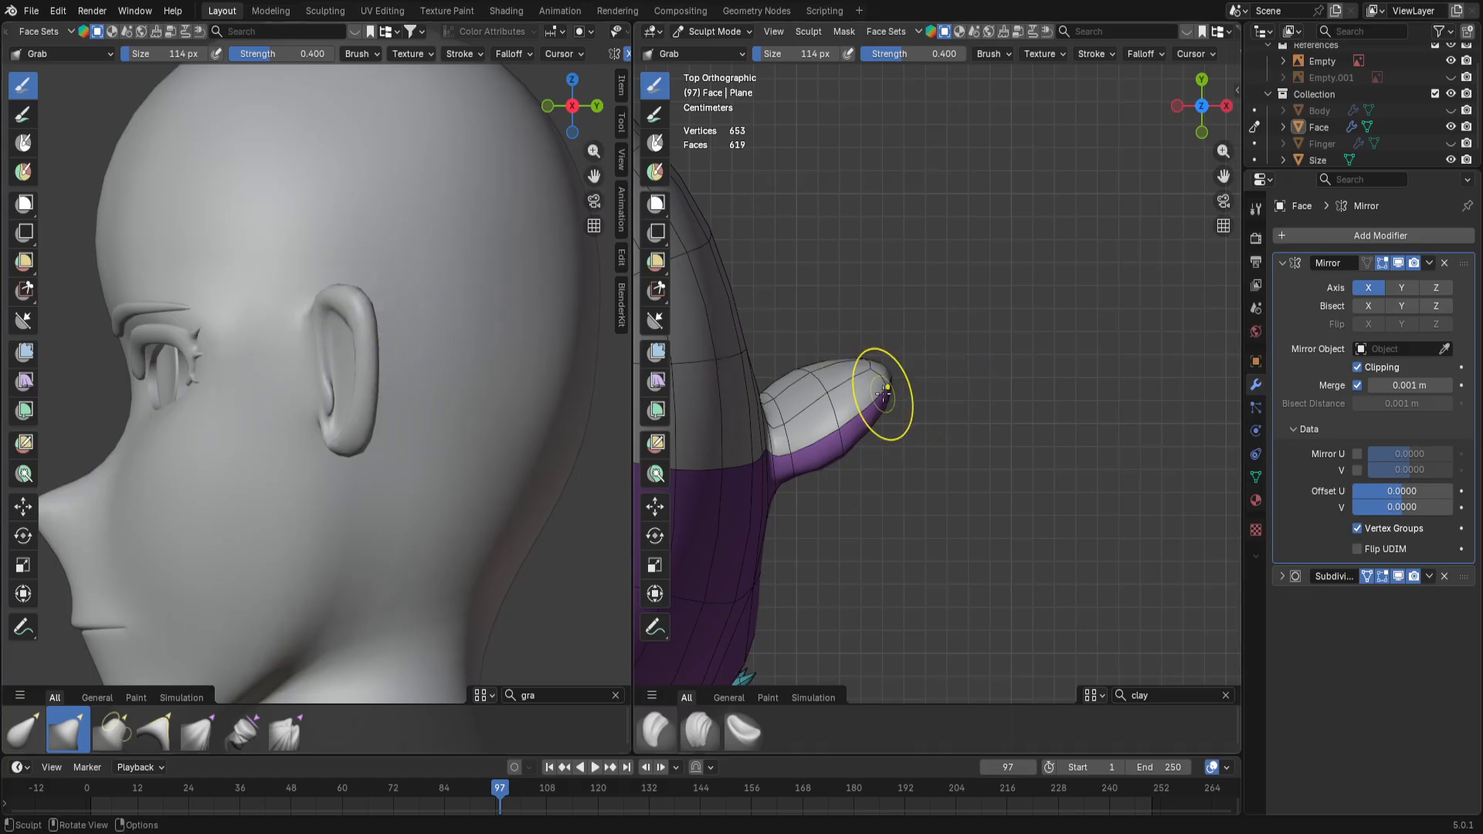
Step: Refine the ear's tip and its front and rear contours with short Grab strokes in the top view
mouse_move(872, 361)
mouse_down()
mouse_move(828, 403)
mouse_move(823, 379)
mouse_up()
drag(834, 445, 826, 418)
drag(833, 430, 833, 401)
drag(872, 385, 867, 380)
drag(865, 373, 814, 380)
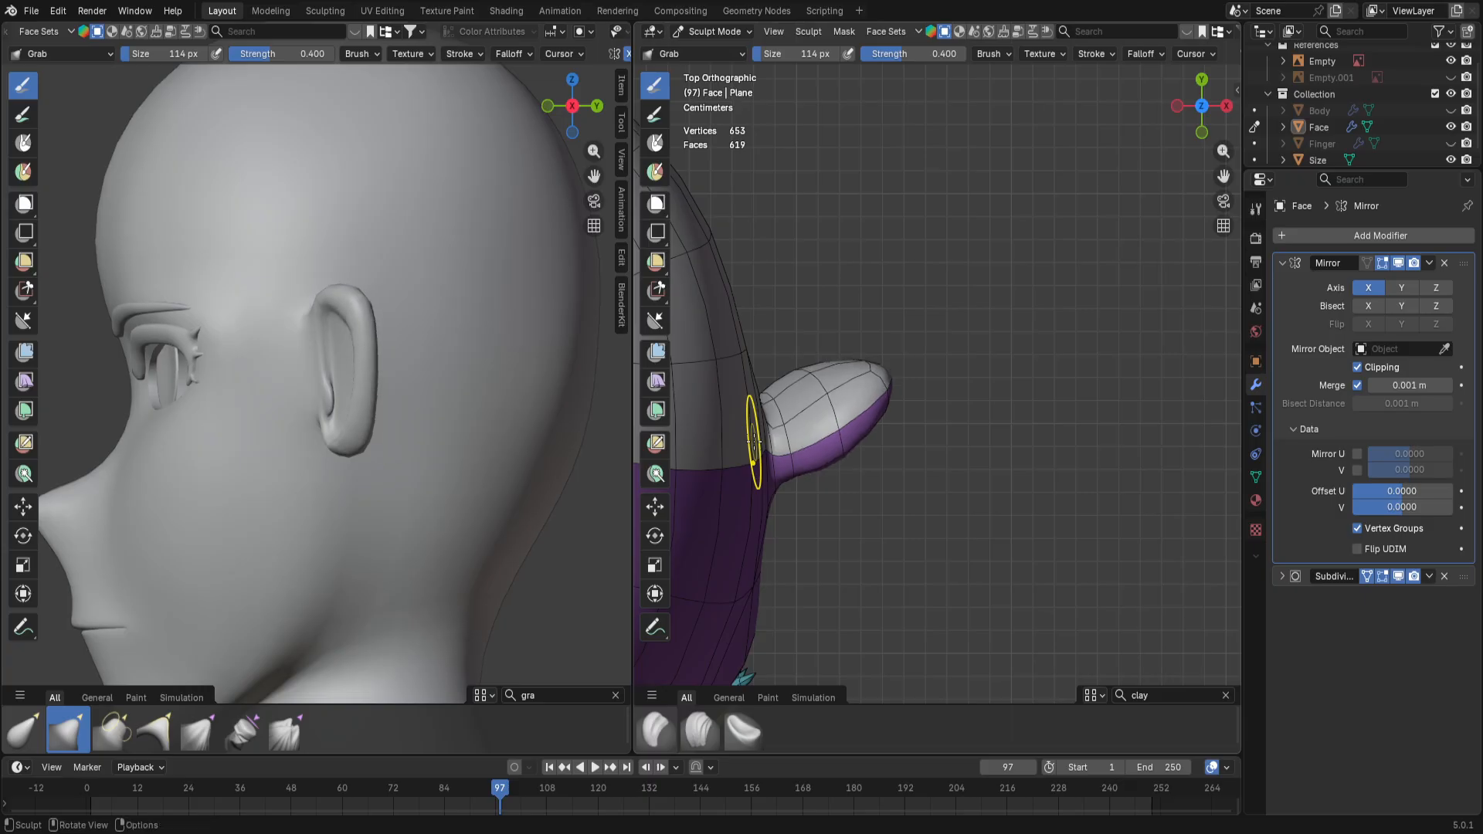
Step: Switch the Face mesh from Sculpt Mode to Edit Mode
key(ctrl+Tab)
click(949, 444)
key(Tab)
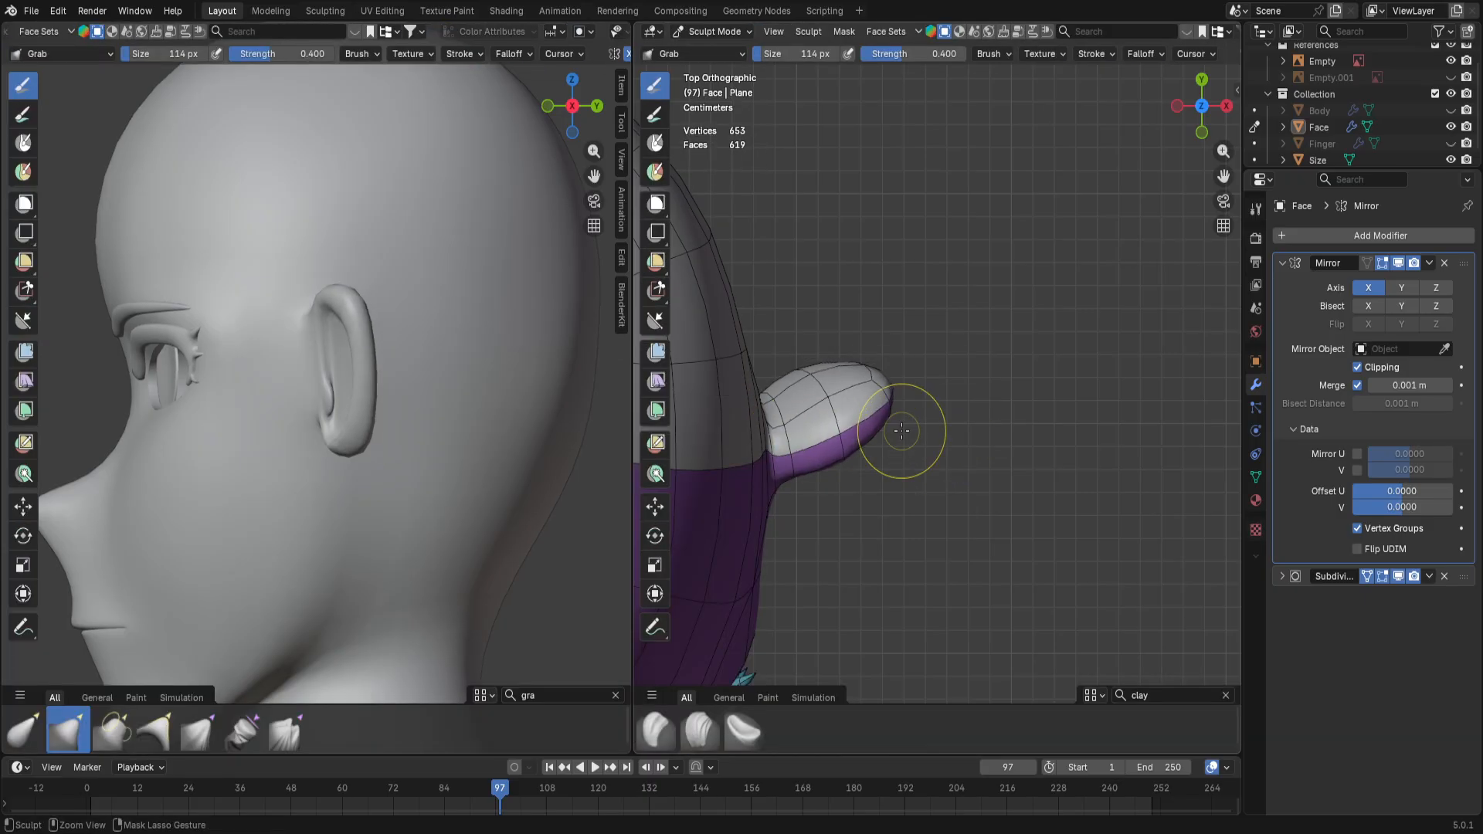
key(Tab)
key(ctrl+Tab)
click(969, 430)
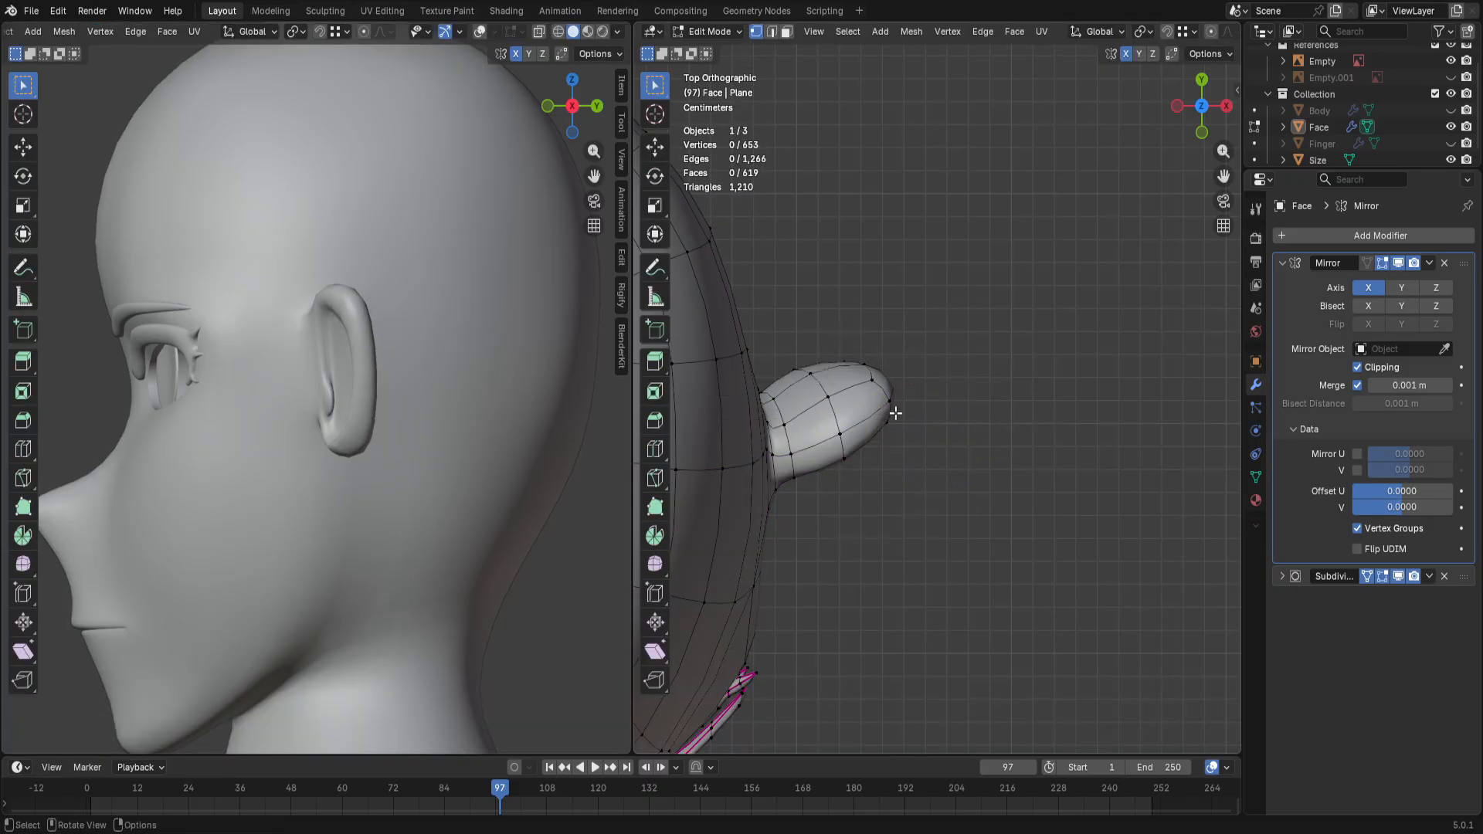
Step: Select the ear's rear rim loop, expand the selection over the whole outer ear up to its base, and view it from the top
middle_drag(977, 407, 826, 296)
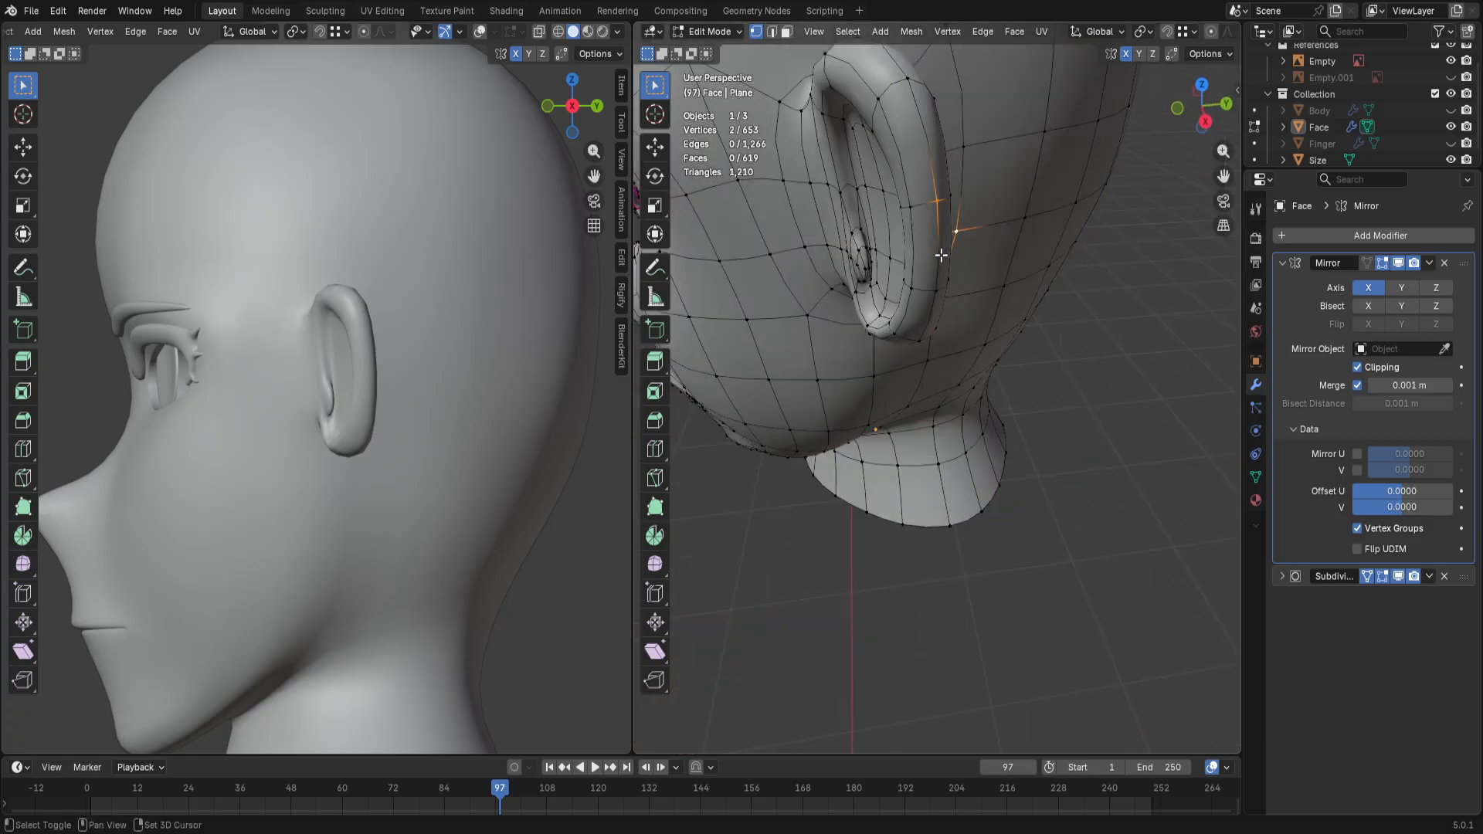
key(ctrl+KP_Add)
key(ctrl+KP_Add)
key(ctrl+KP_Add)
key(ctrl+KP_Add)
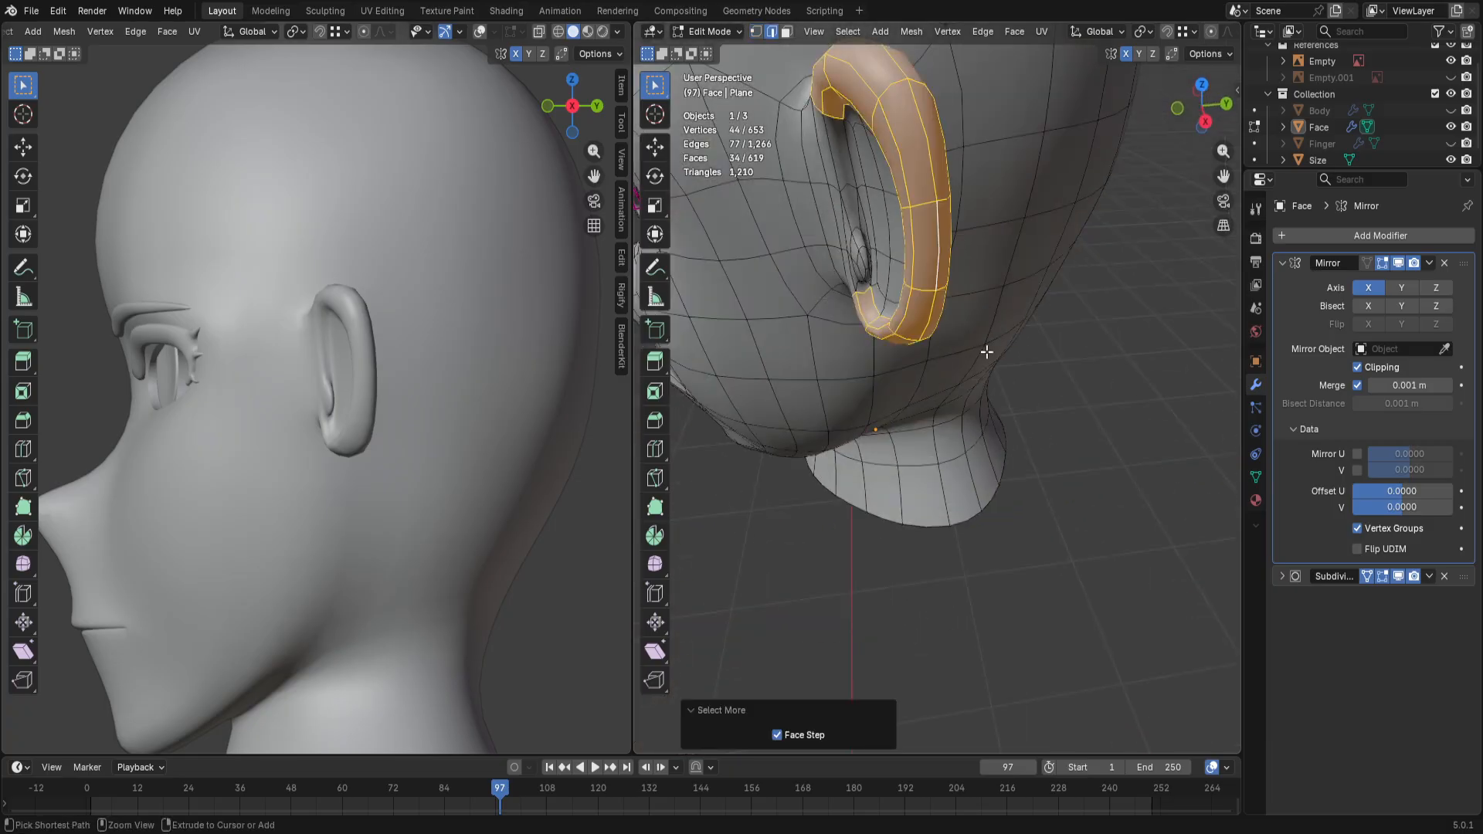
key(ctrl+KP_Add)
key(ctrl+KP_Add)
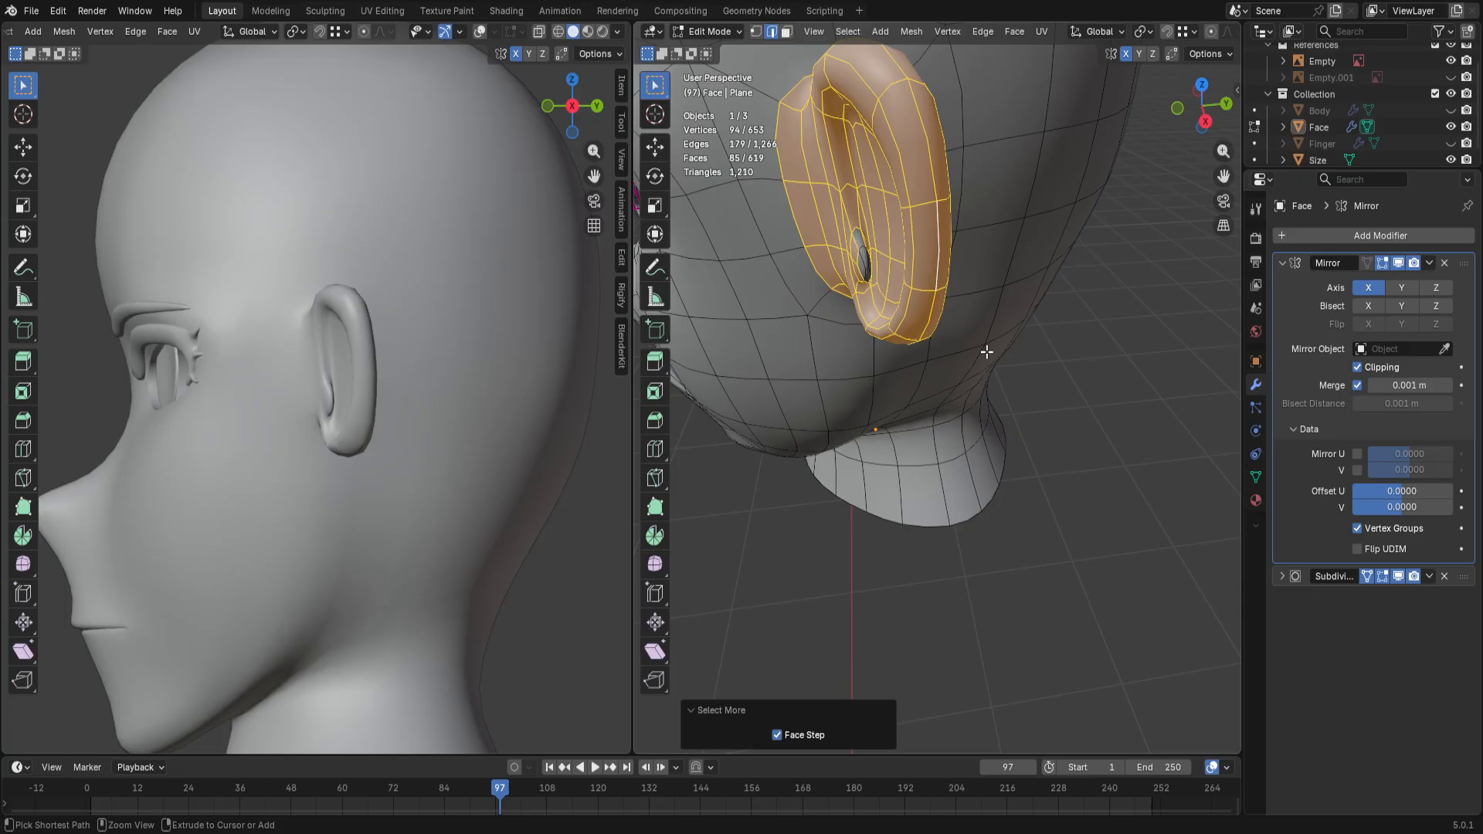
key(ctrl+KP_Add)
key(ctrl+KP_Subtract)
key(ctrl+KP_Subtract)
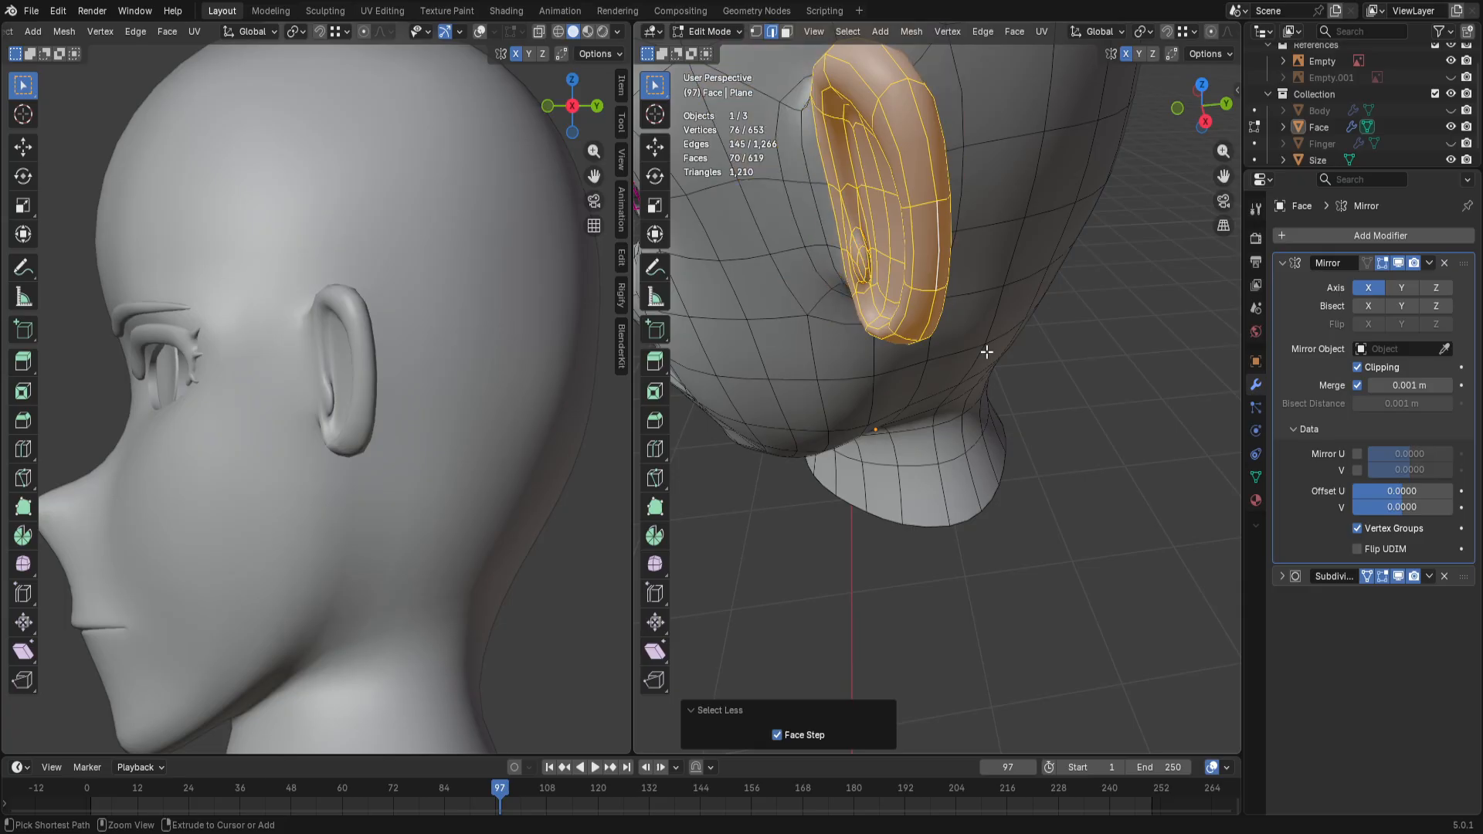
key(KP_7)
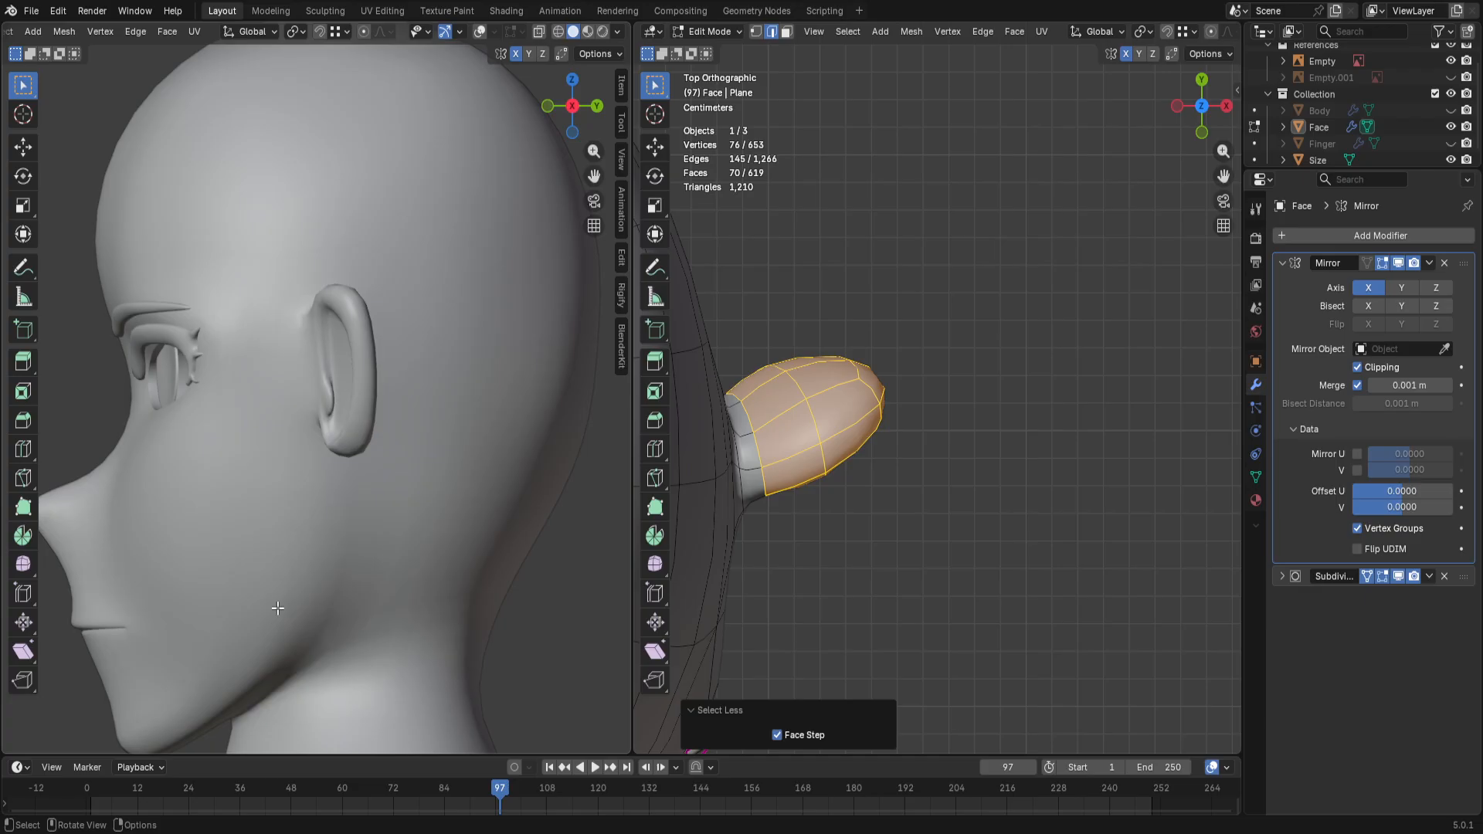
key(KP_7)
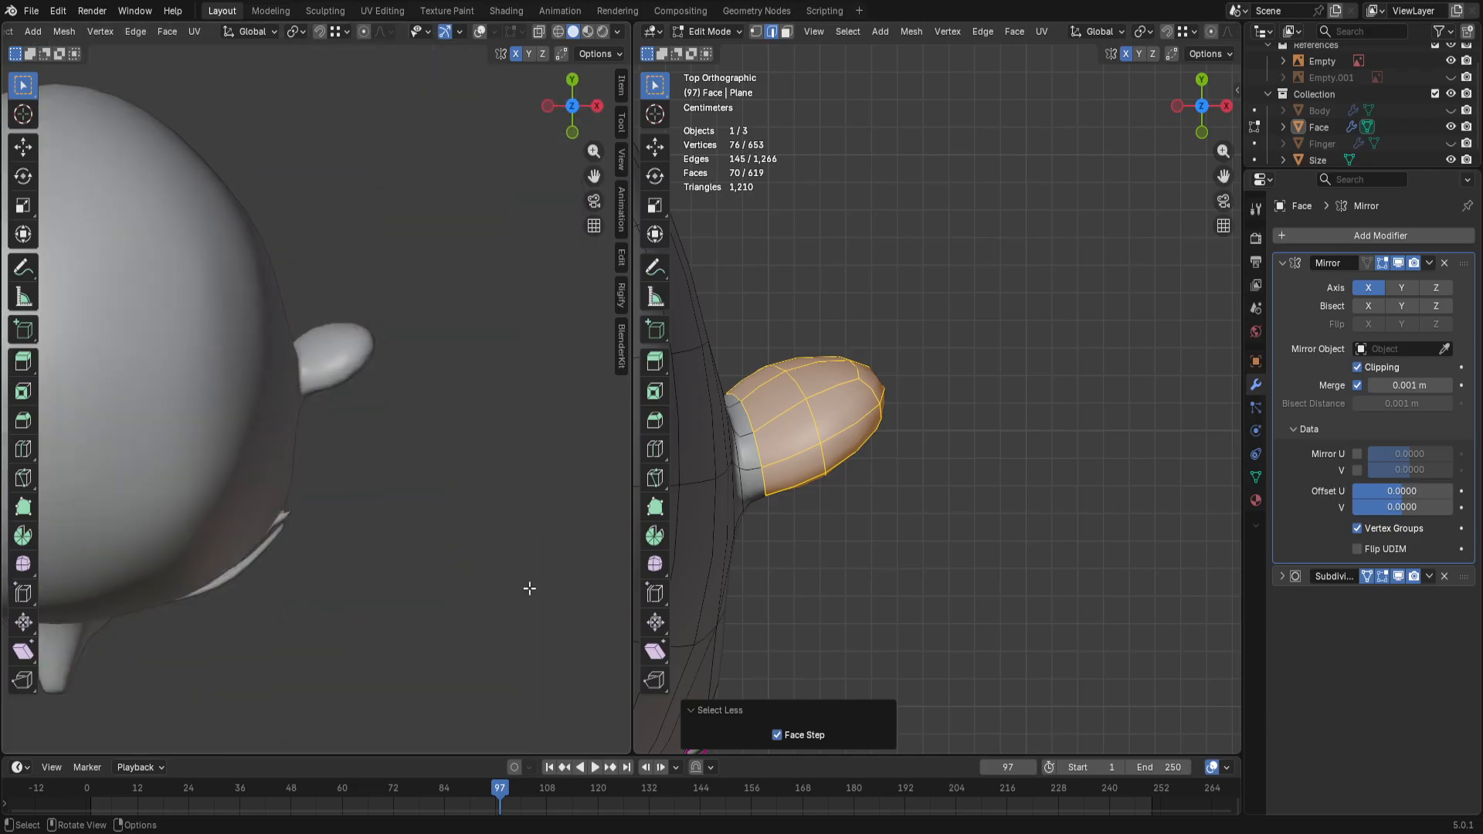
Step: Try rotating the selected ear faces by about -10.6° with a small outward move, then by about -3.9°, undoing each attempt
key(r)
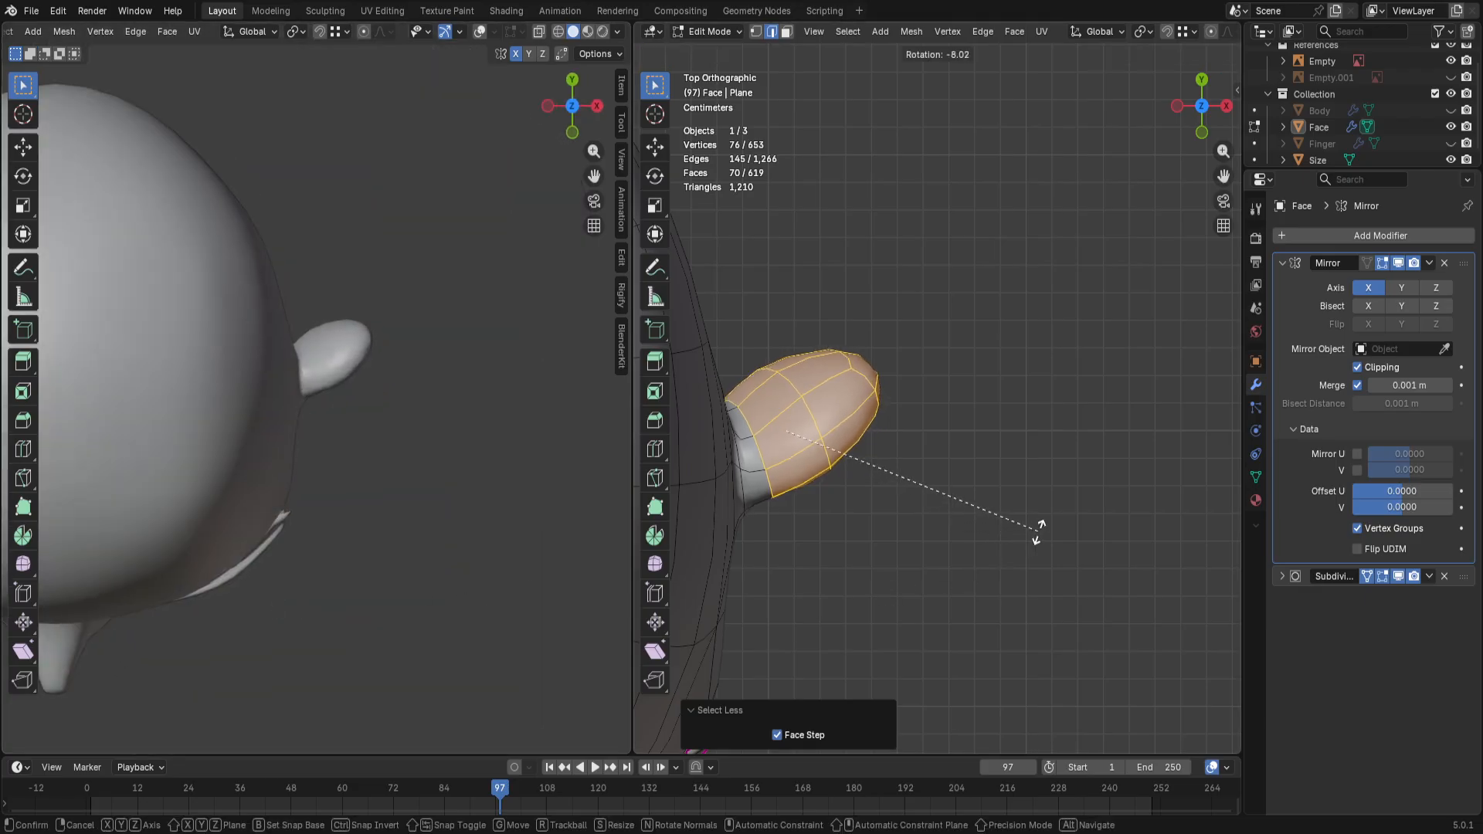
click(1052, 525)
key(g)
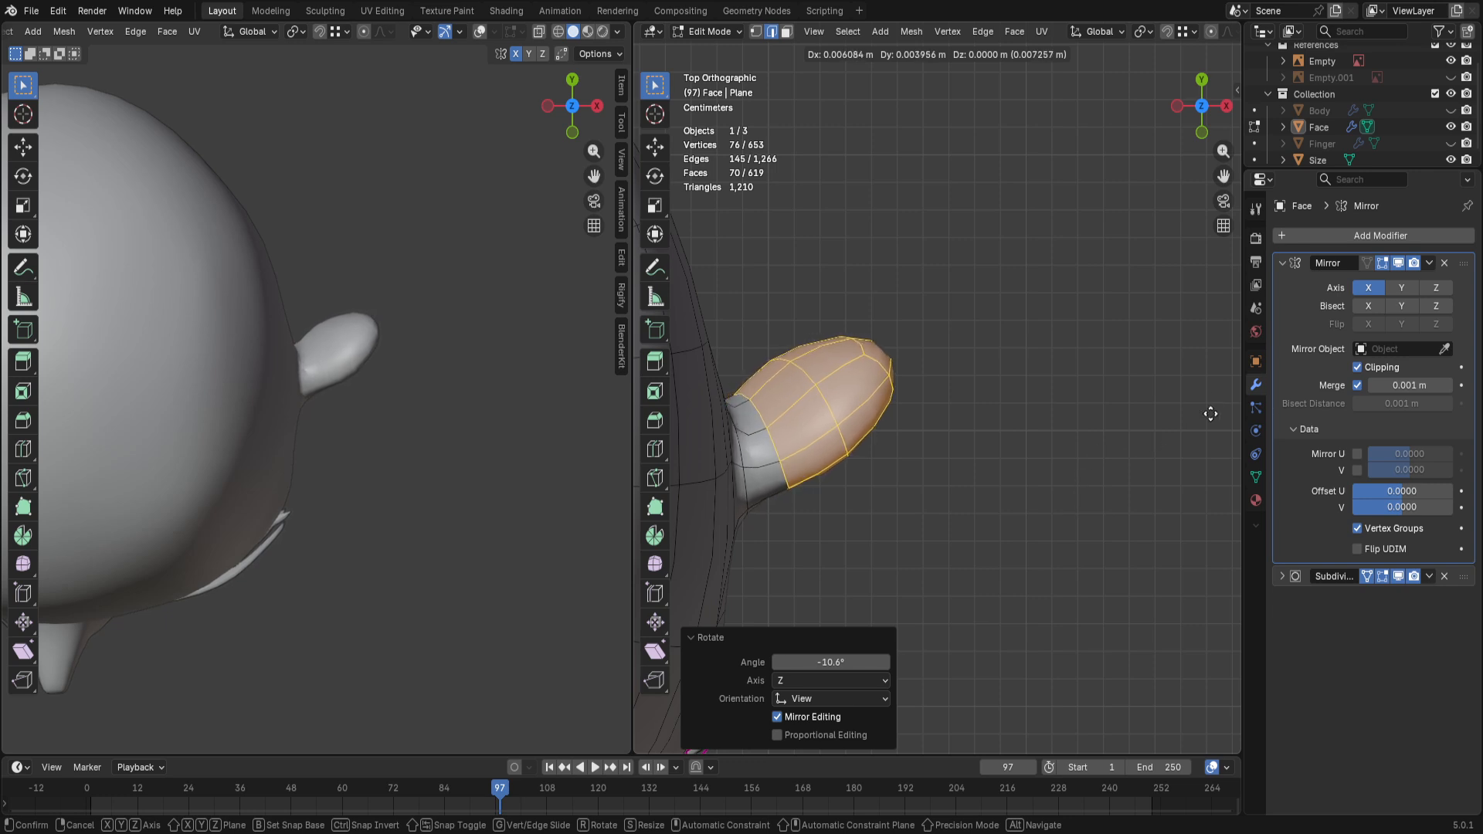
click(748, 776)
key(ctrl+z)
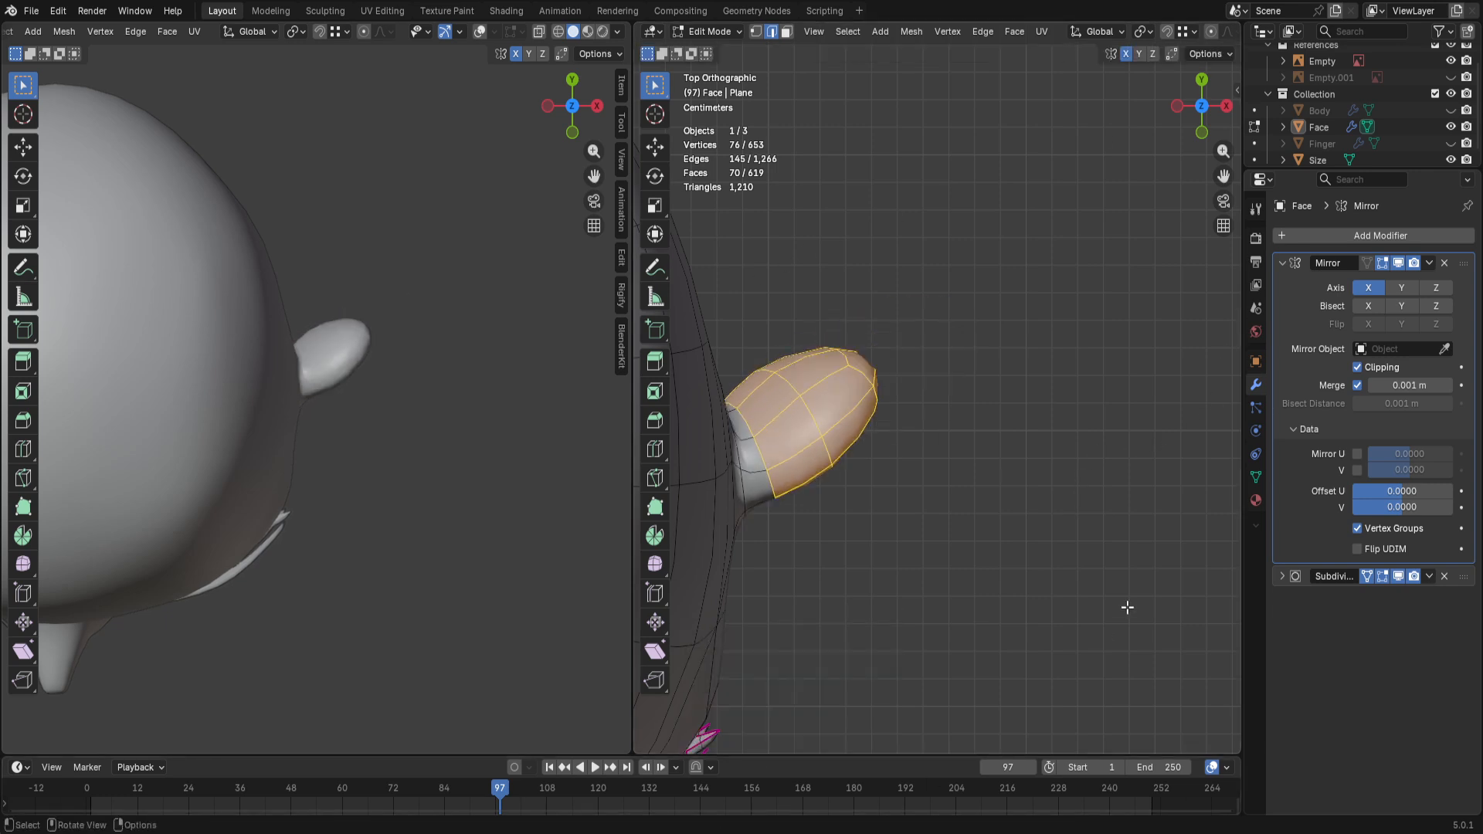
key(ctrl+z)
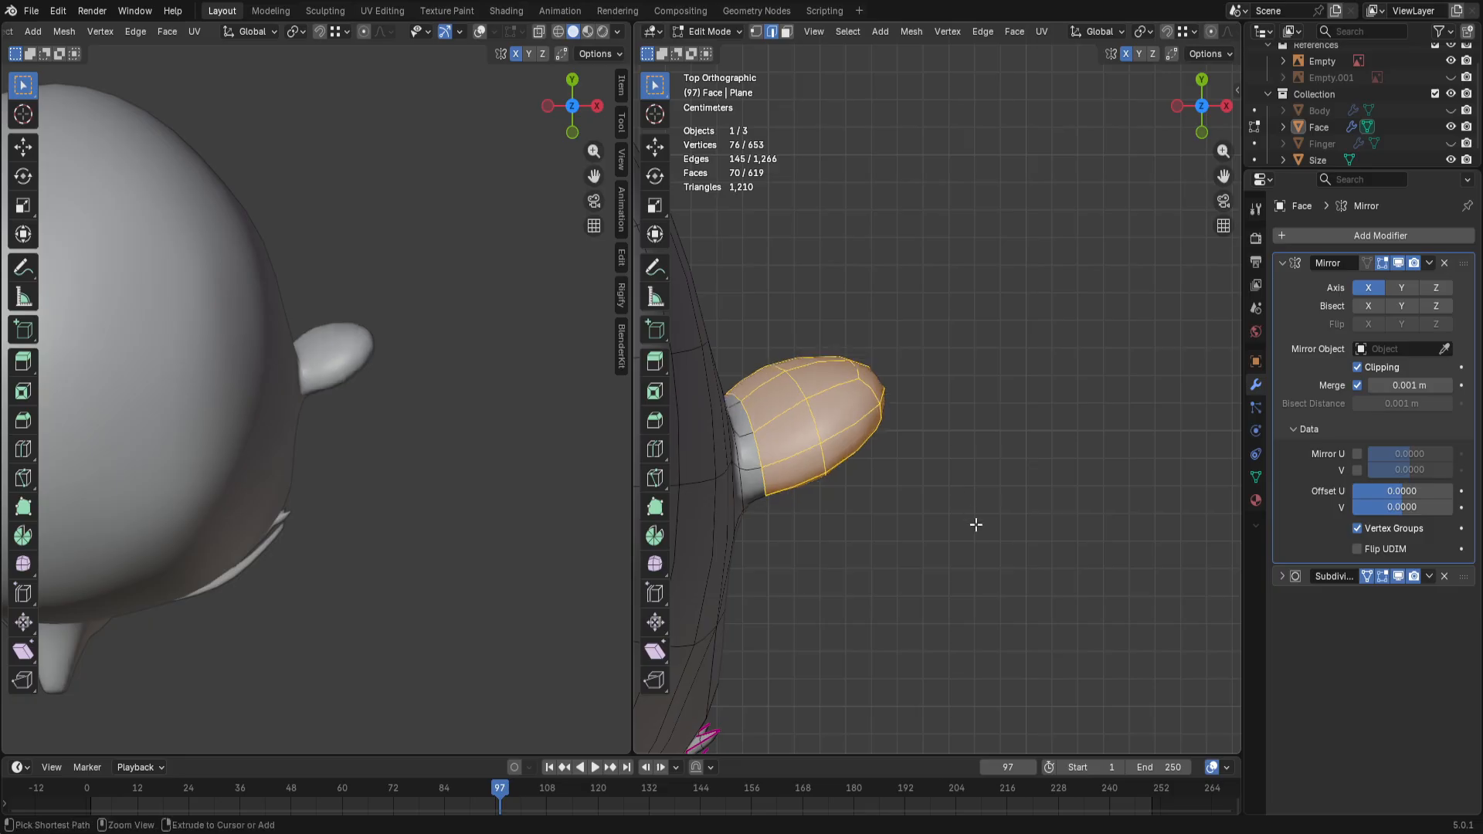
key(s)
click(987, 589)
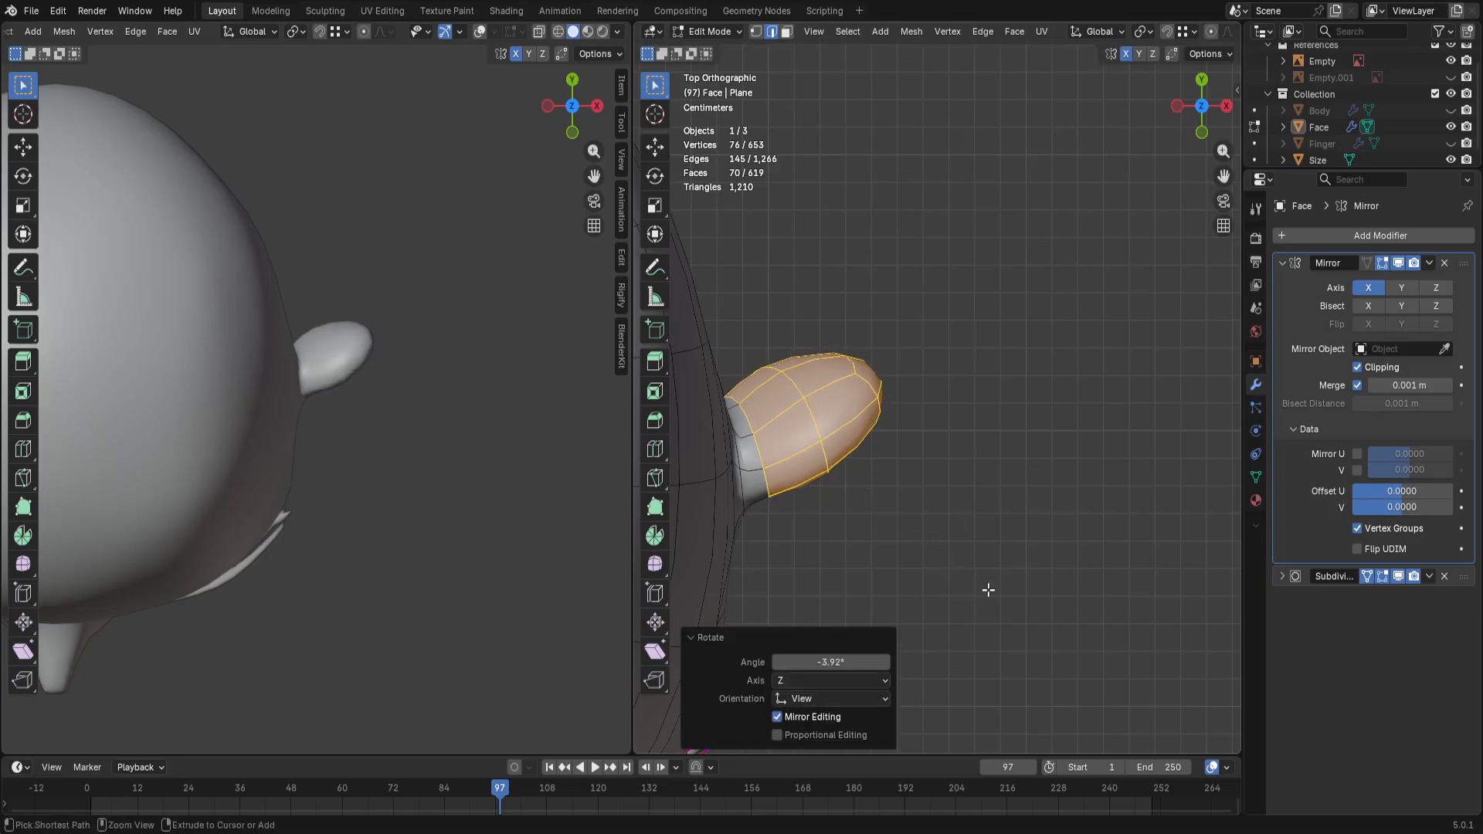
key(ctrl+z)
Step: Shrink the selection one ring toward the ear's tip, rotate it about -16.2° in the top view, shift it slightly backward, and deselect
key(ctrl+minus)
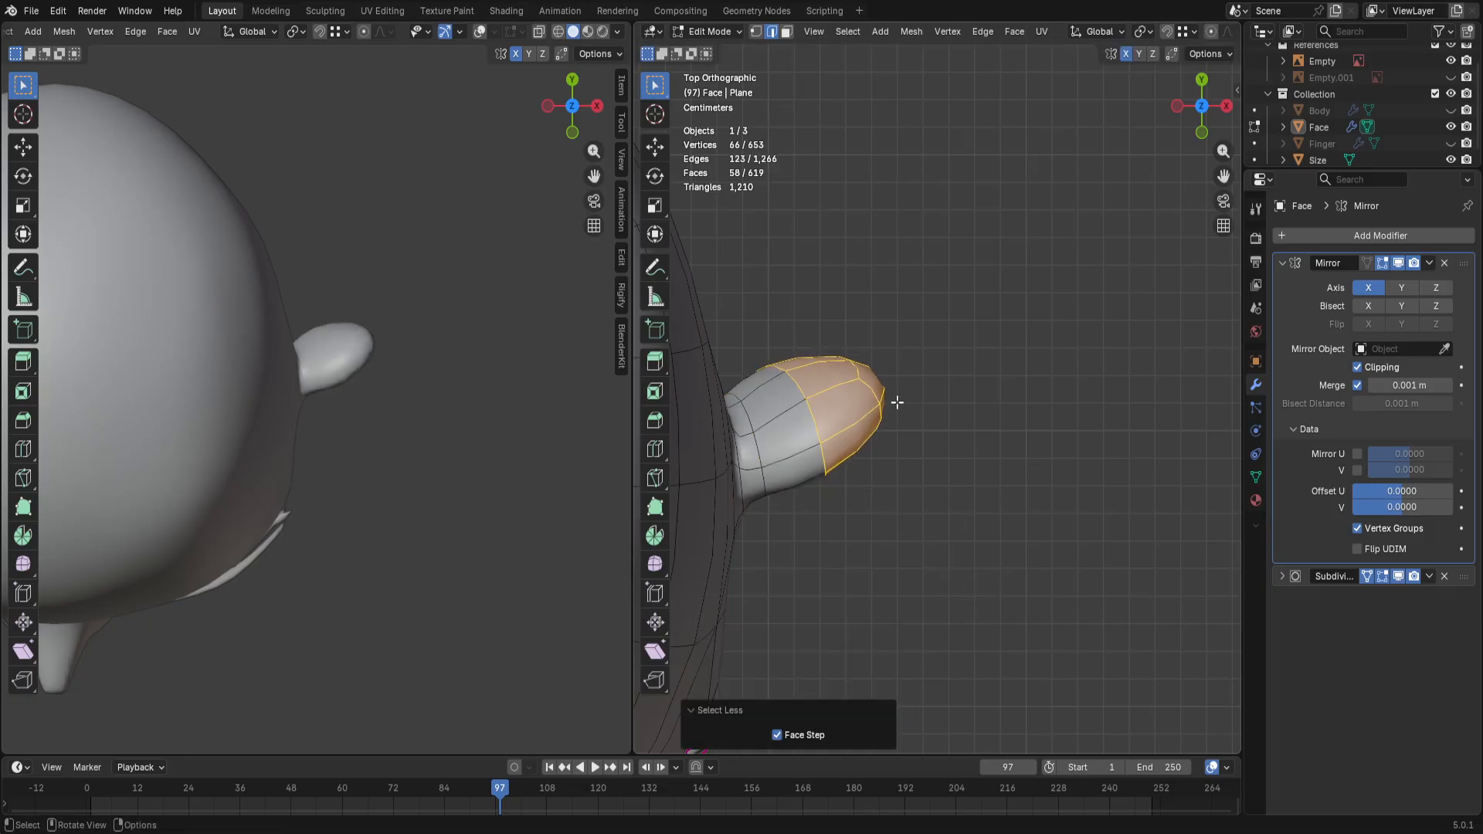
key(r)
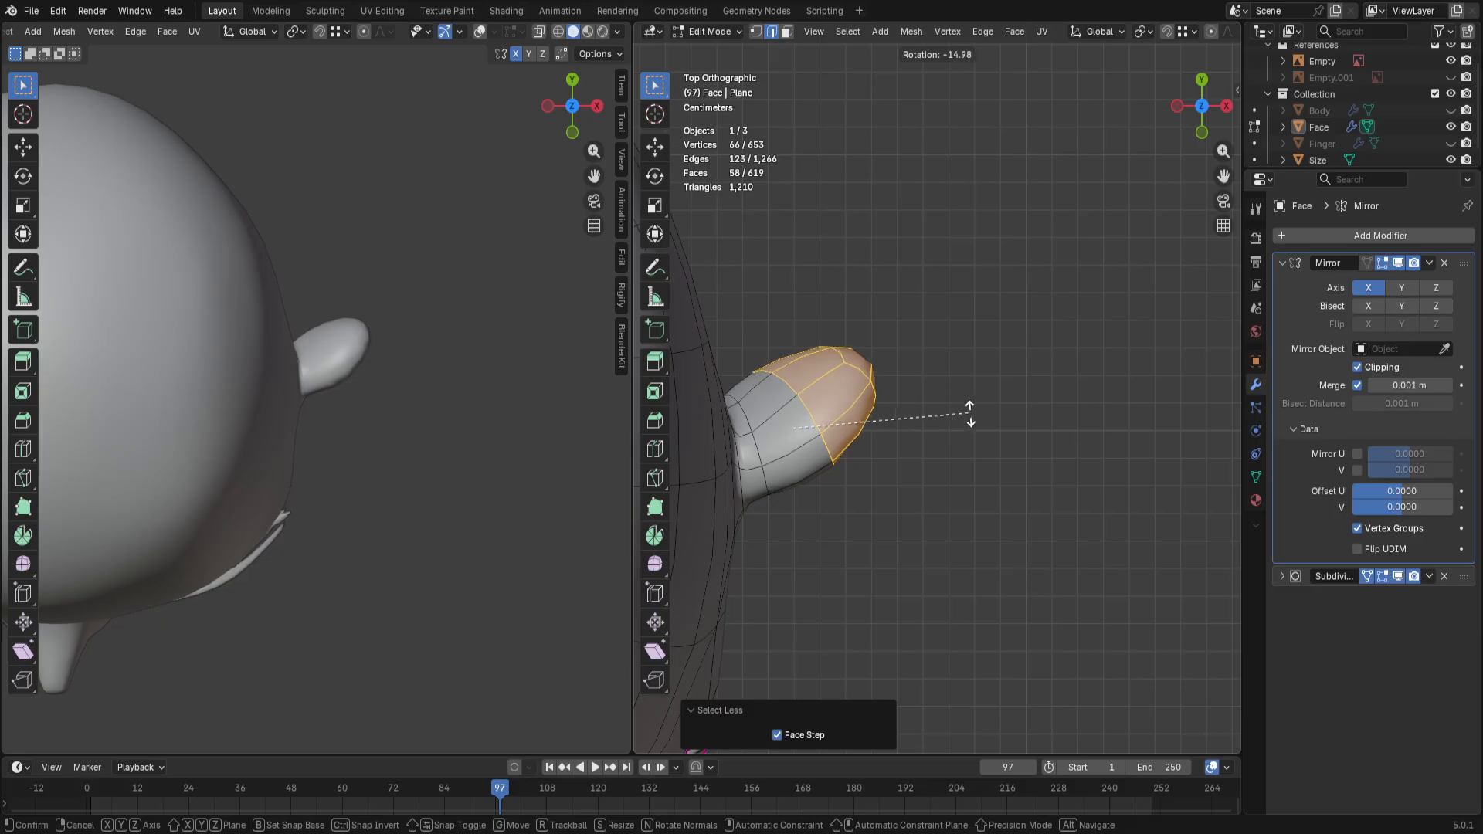
click(978, 408)
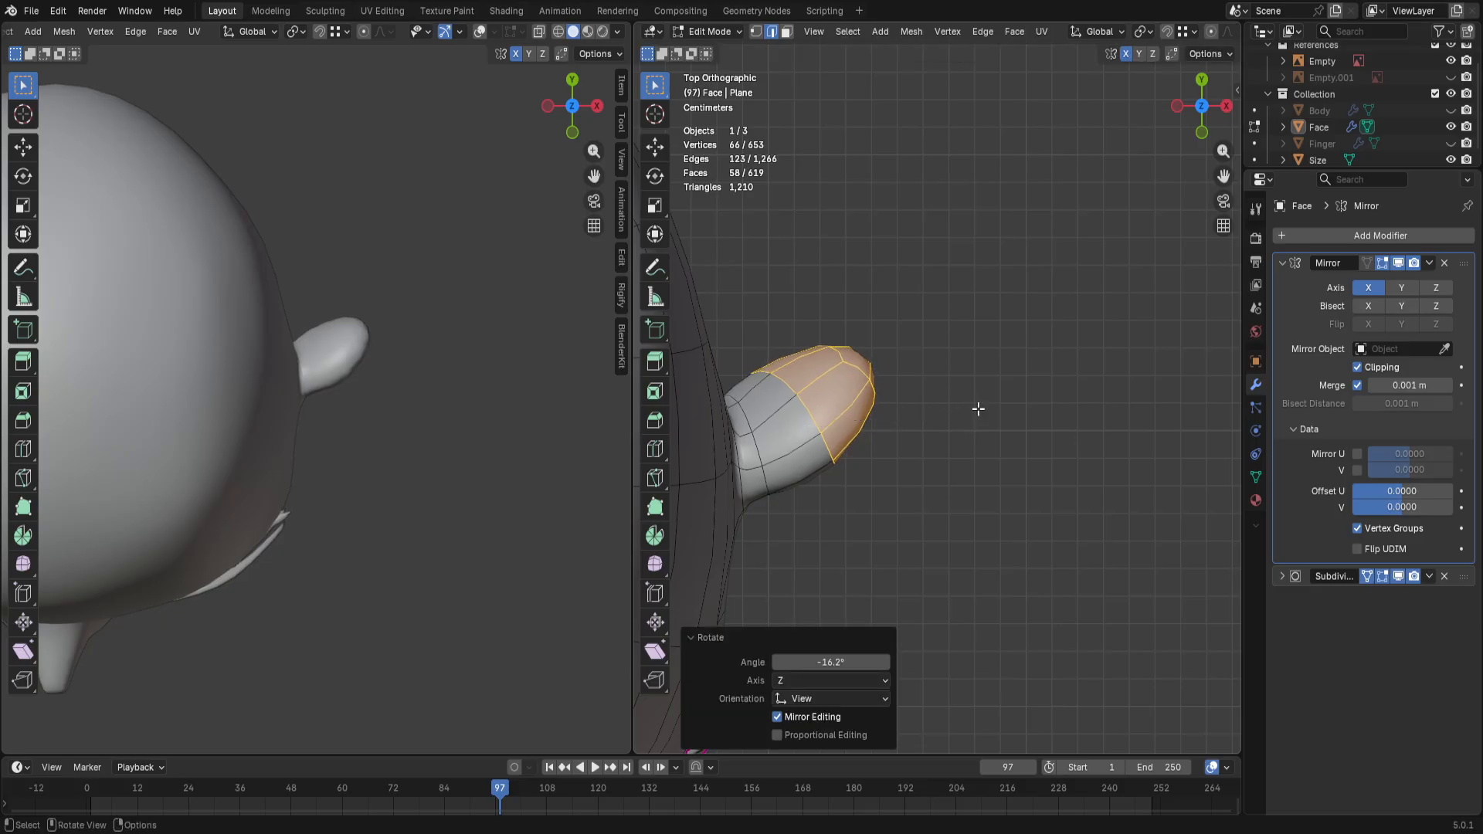
key(g)
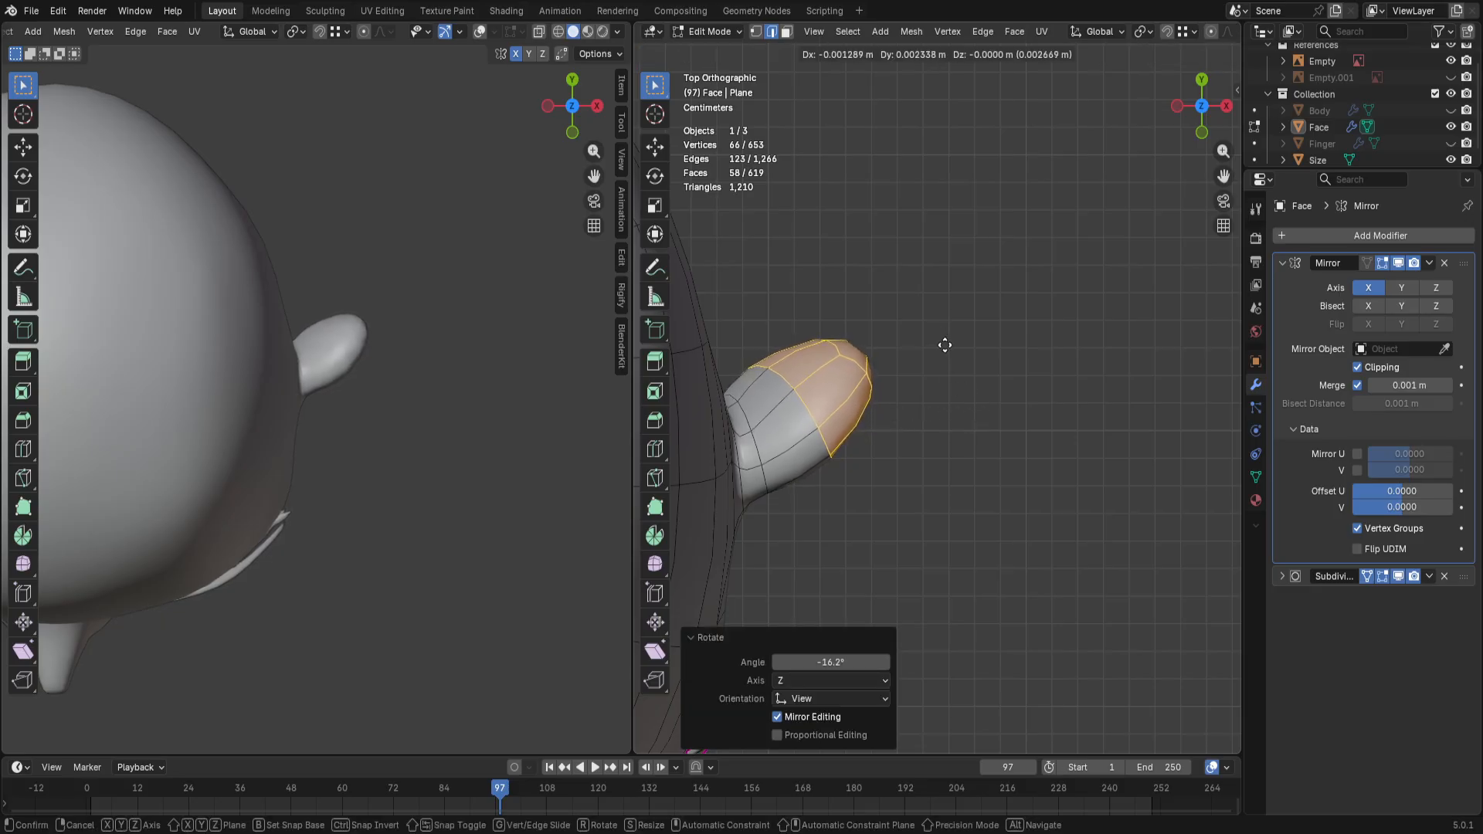
click(947, 350)
key(KP_1)
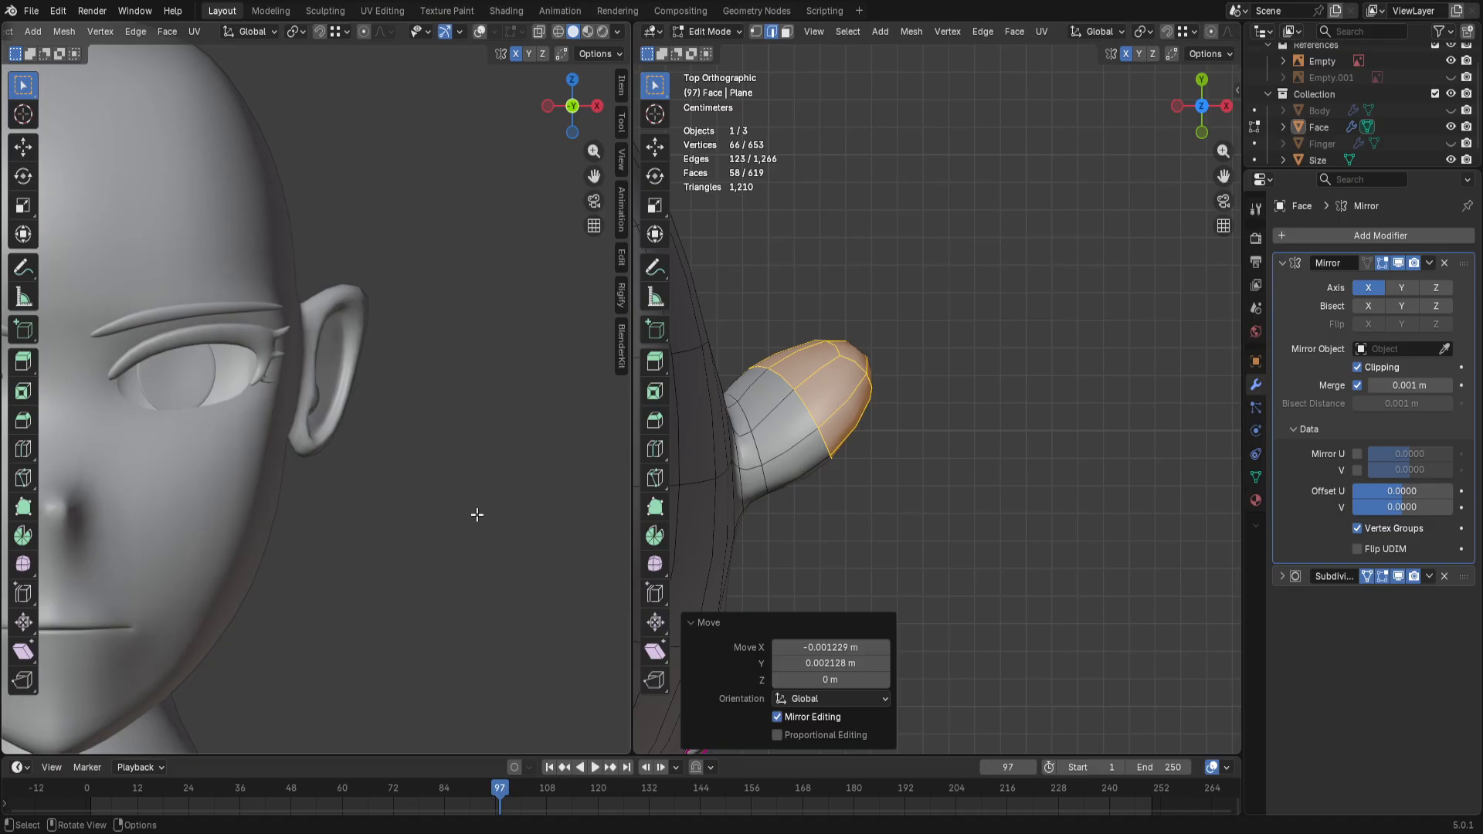
key(KP_3)
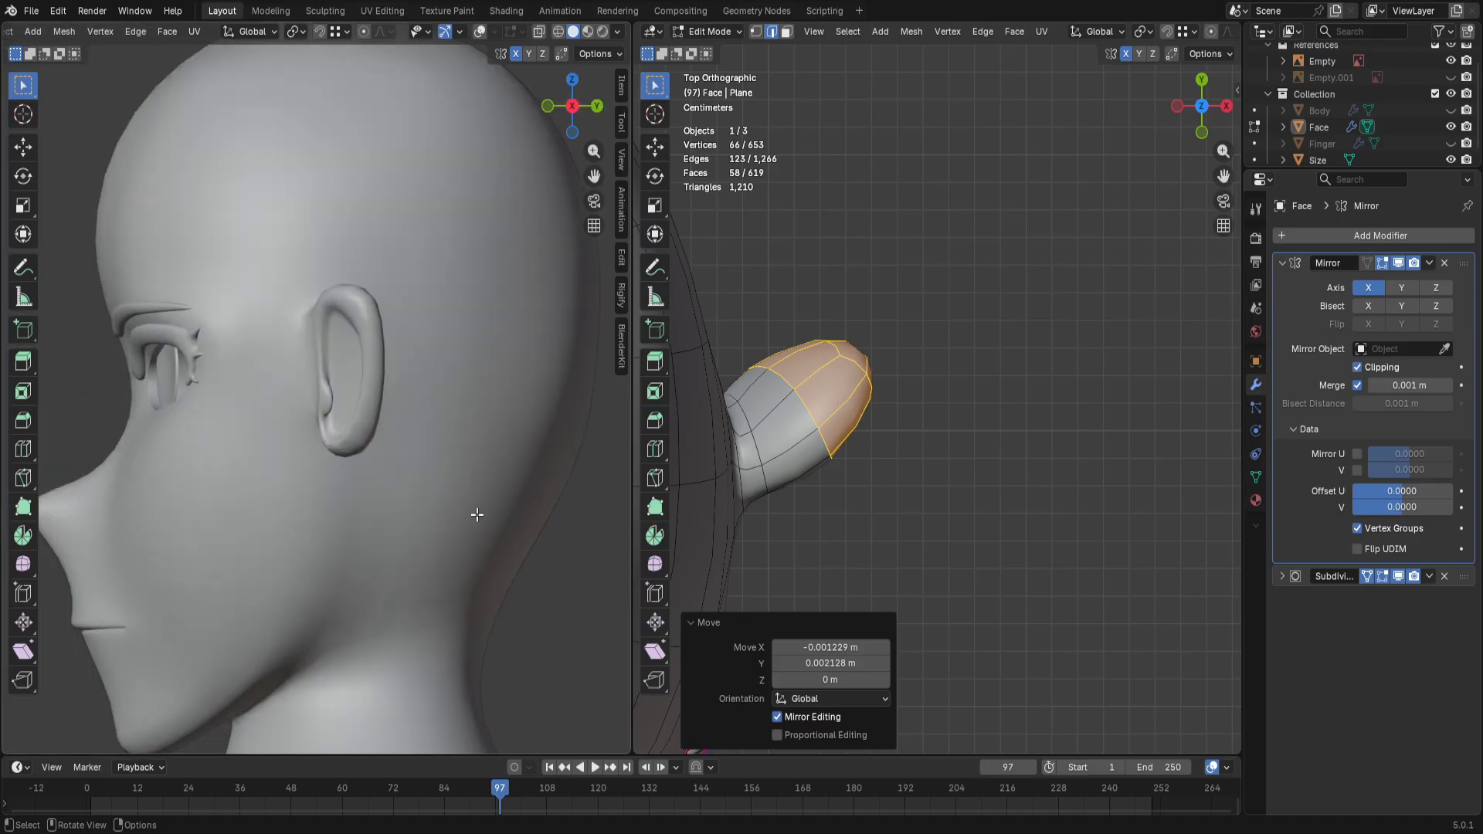
key(KP_1)
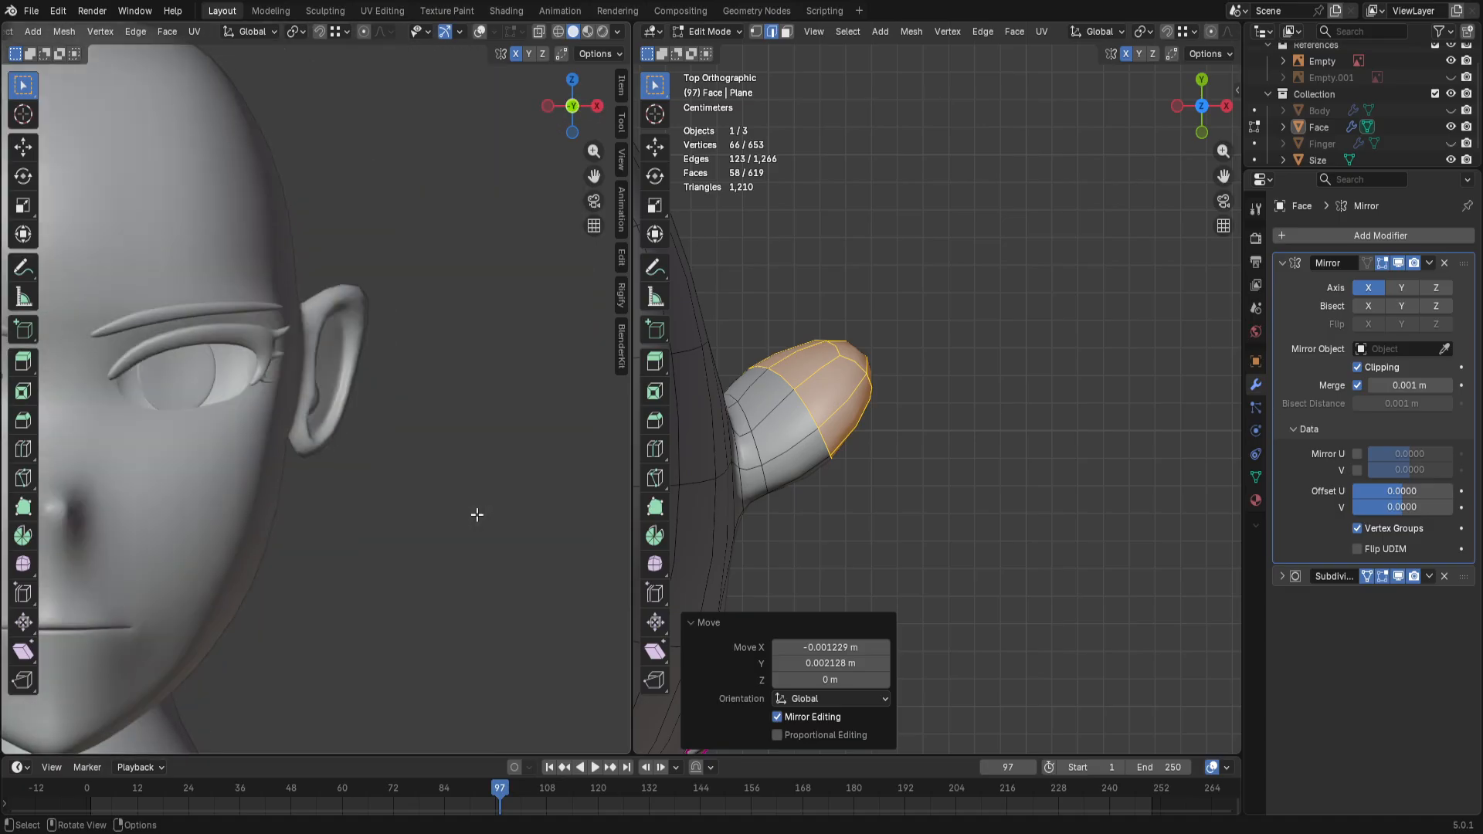
key(alt+a)
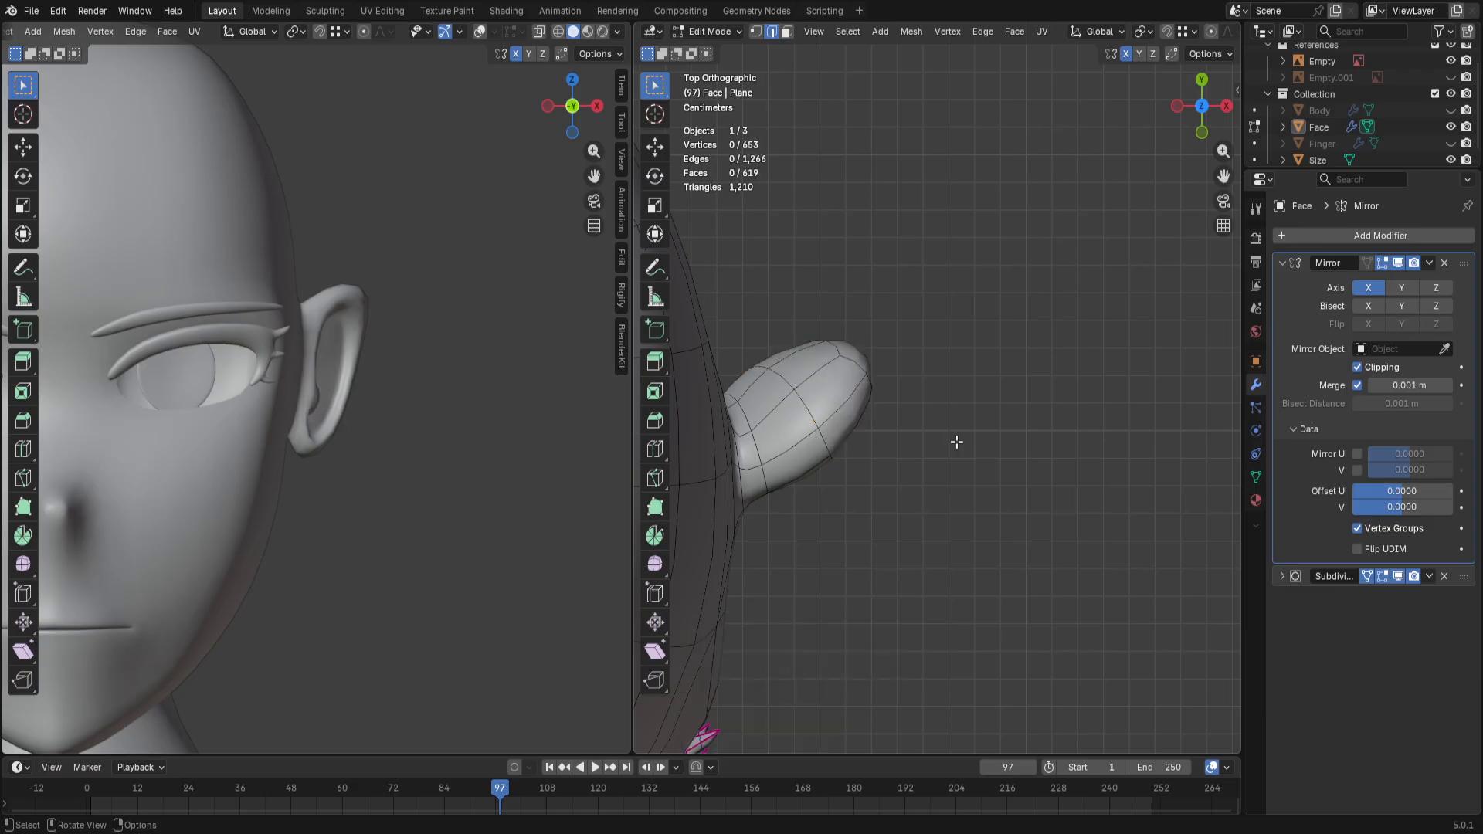
Step: Return to Sculpt Mode and refine the ear's upper rim with short Grab strokes in the front view
key(KP_1)
key(ctrl+Tab)
click(899, 316)
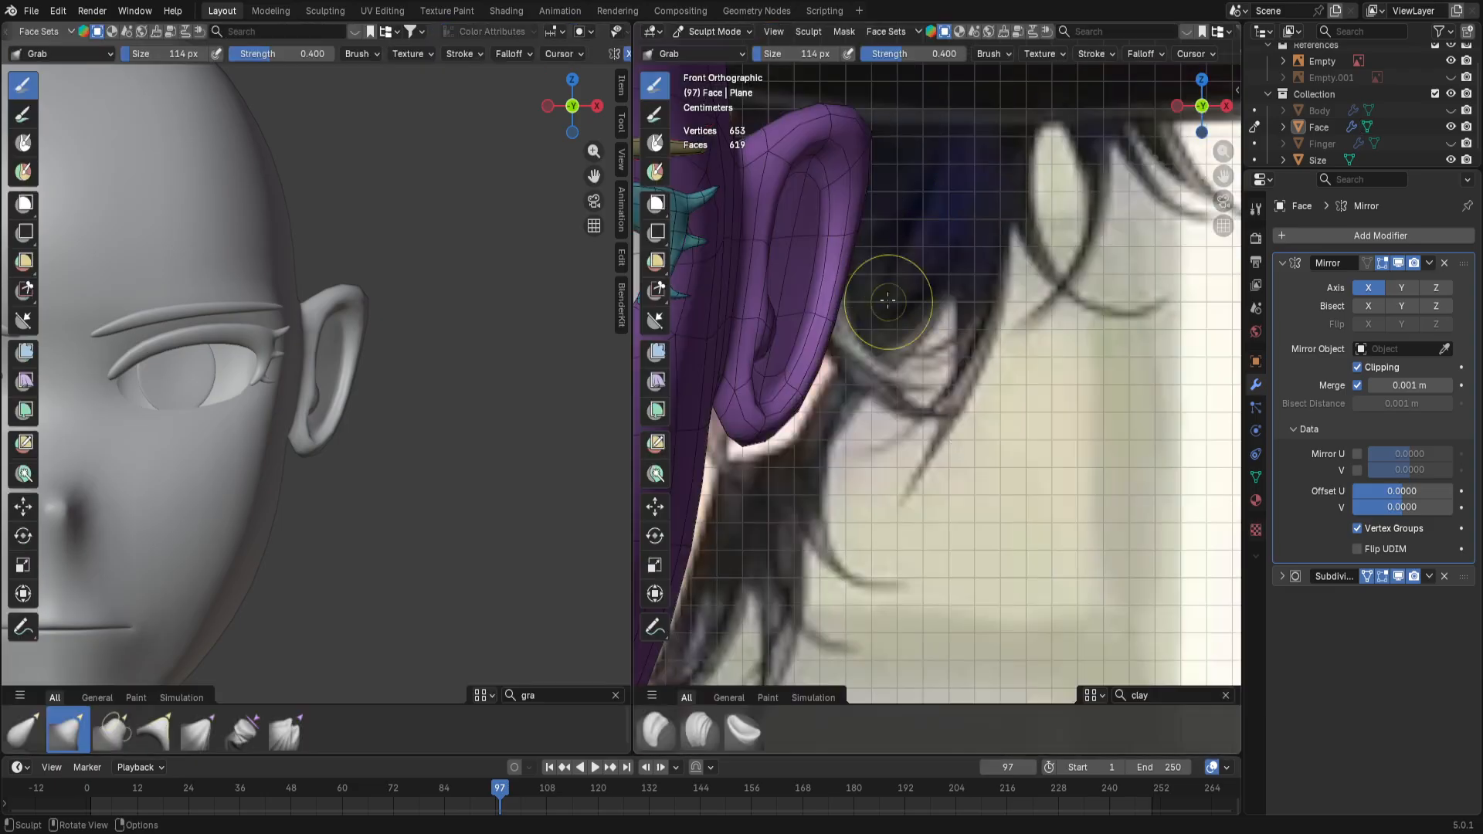
scroll(888, 292, up, 4)
drag(788, 341, 810, 342)
mouse_move(810, 342)
mouse_down()
mouse_move(780, 294)
mouse_move(794, 265)
mouse_up()
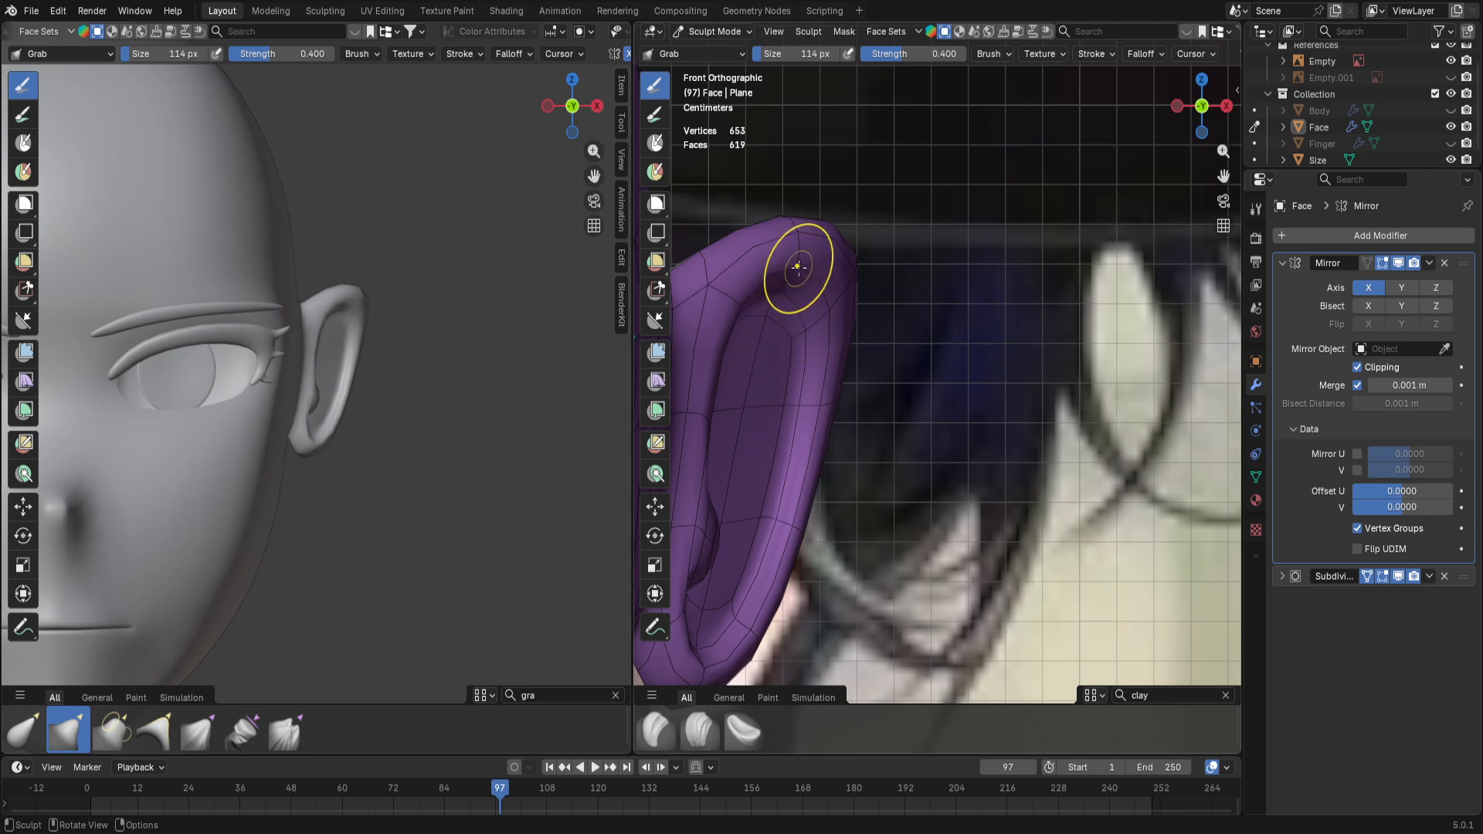
mouse_move(758, 331)
mouse_down()
mouse_move(790, 332)
mouse_move(772, 318)
mouse_up()
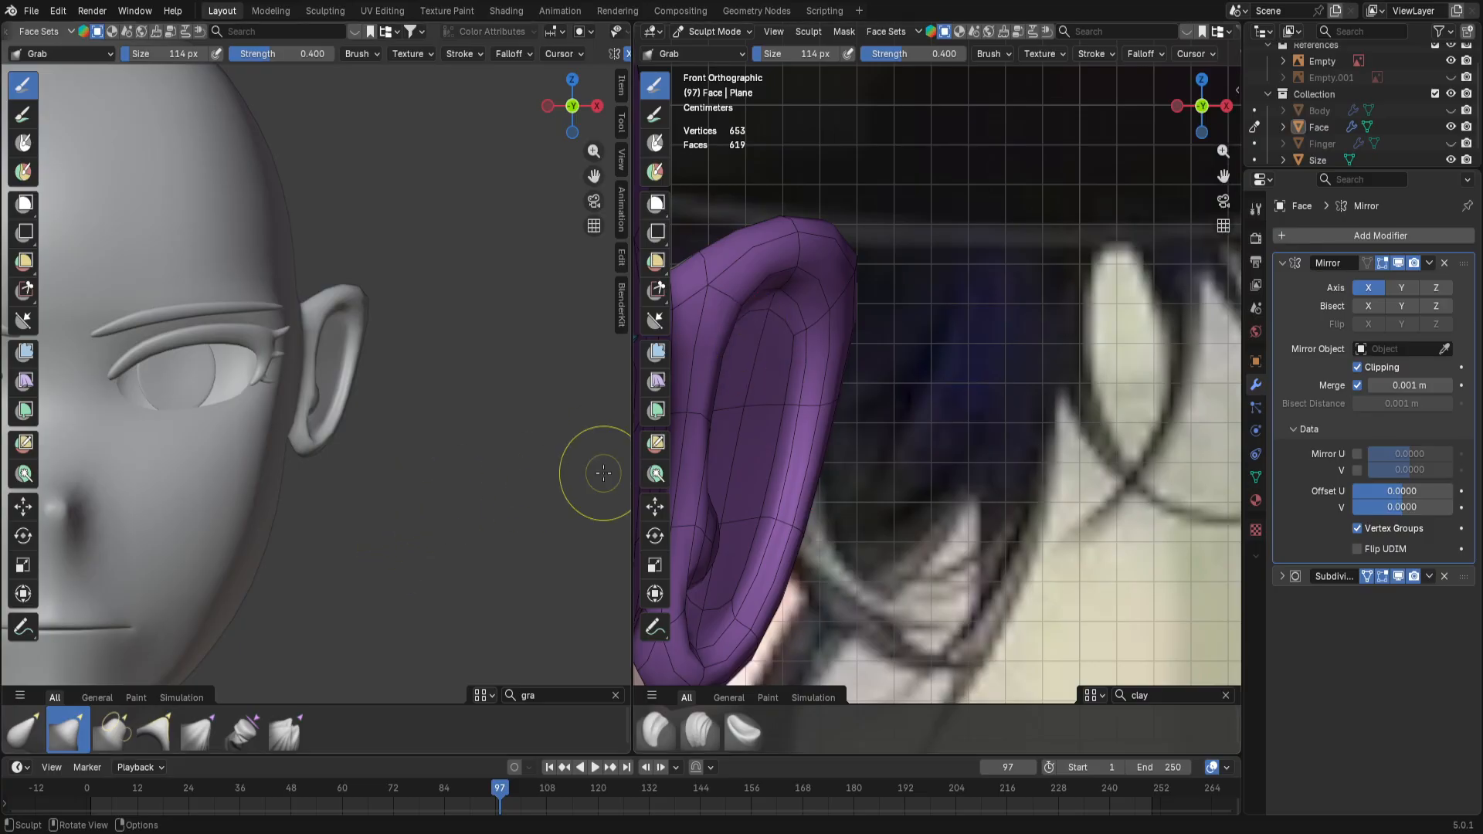
Step: In the side view, set the Grab brush size to 186 px and pull the rear of the earlobe slightly up and forward
key(KP_3)
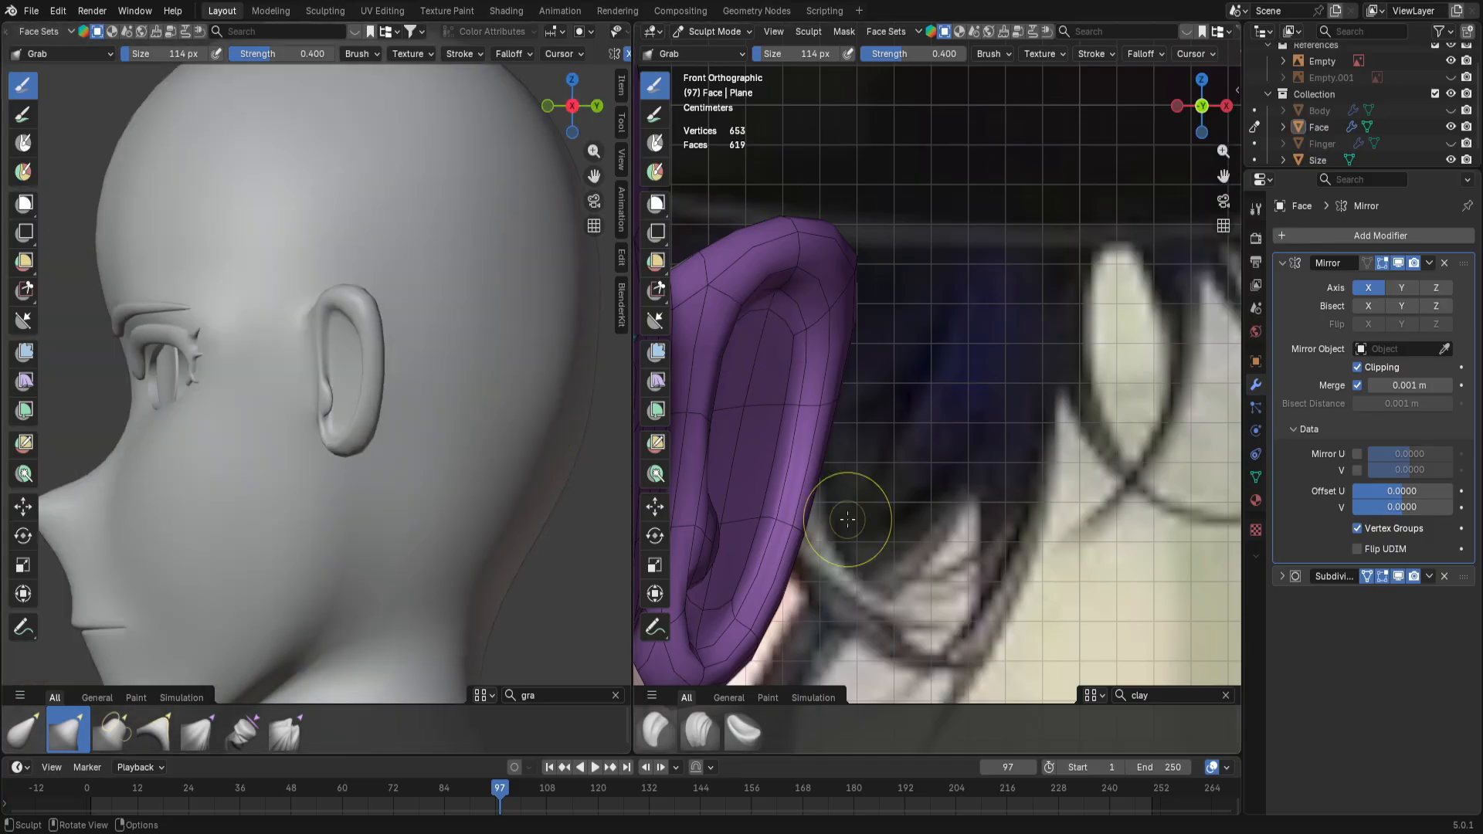
key(KP_3)
scroll(847, 520, down, 4)
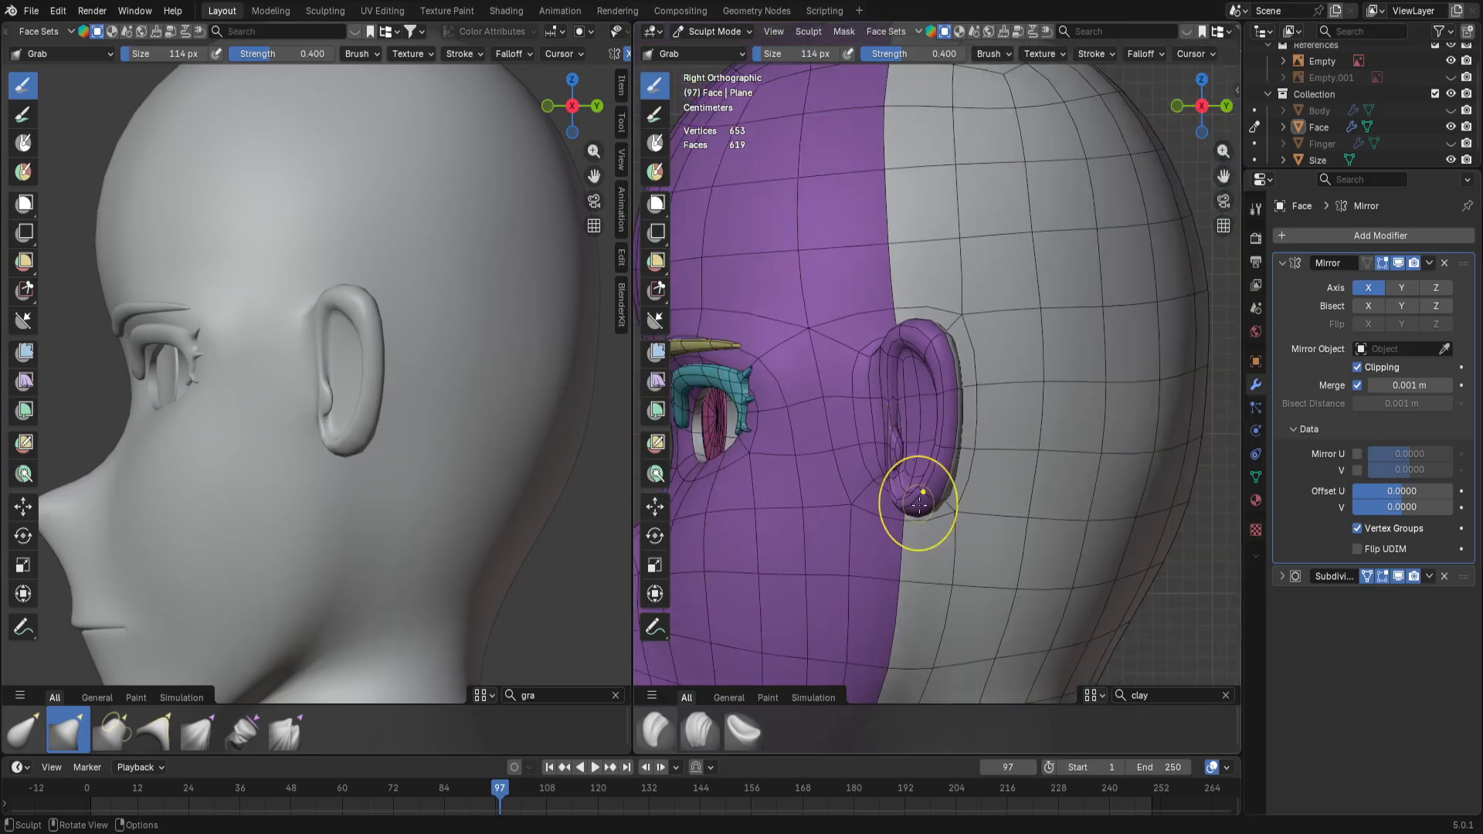
scroll(917, 490, up, 3)
key(f)
click(988, 564)
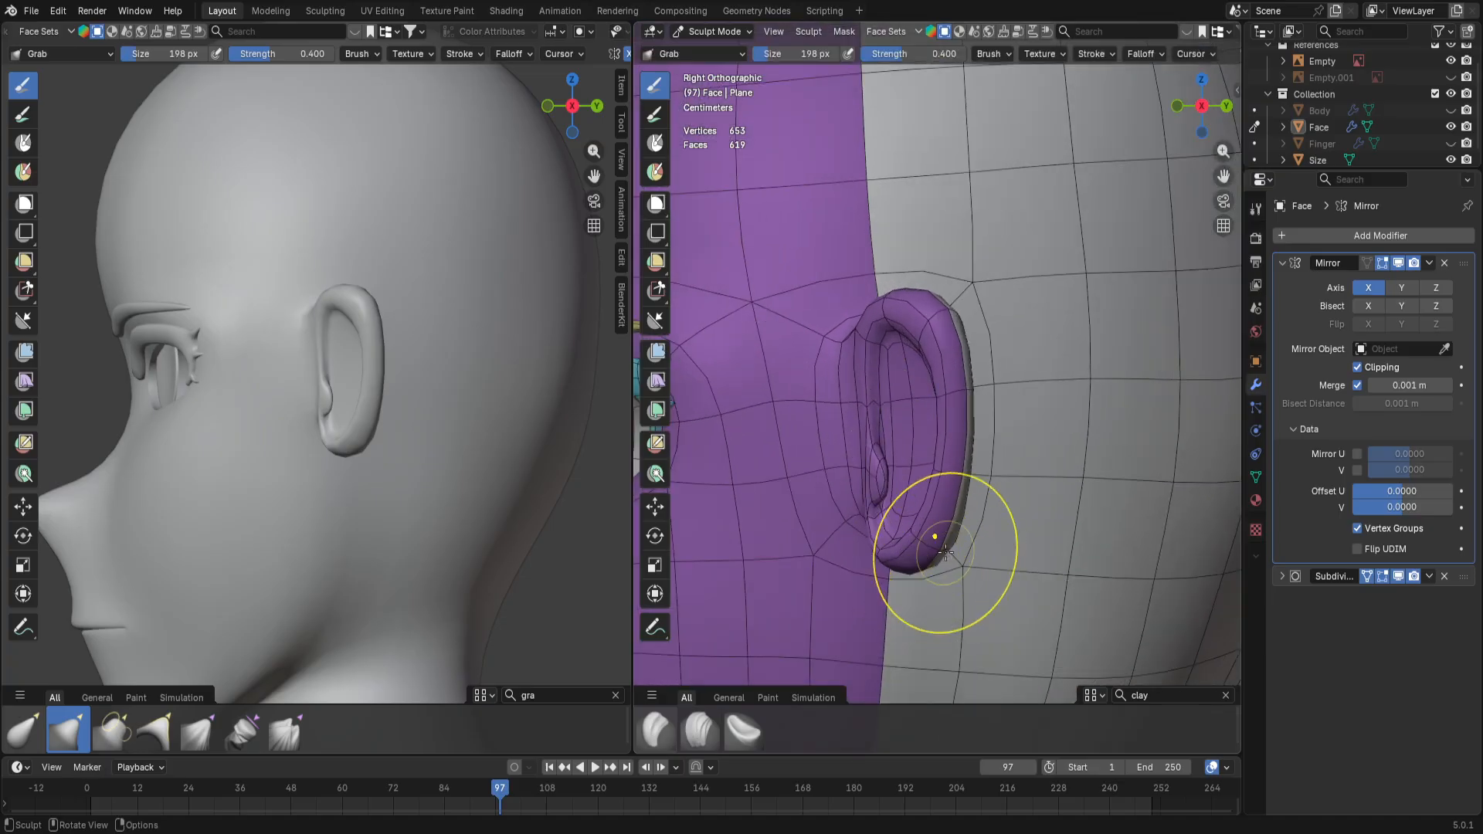
key(f)
click(891, 553)
key(f)
click(996, 556)
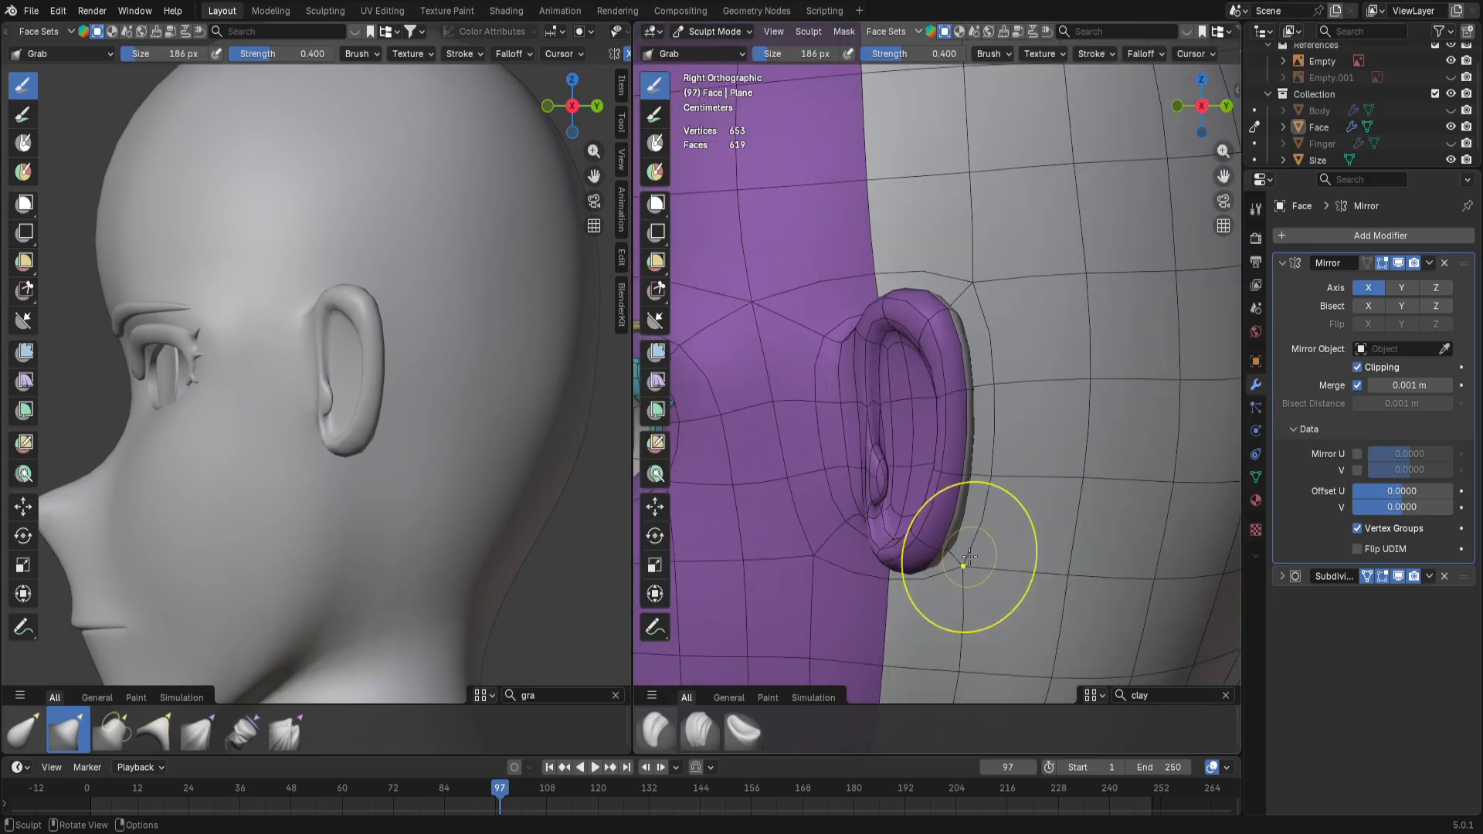
mouse_move(940, 553)
mouse_down()
mouse_move(915, 545)
mouse_move(923, 559)
mouse_move(905, 566)
mouse_move(931, 540)
mouse_up()
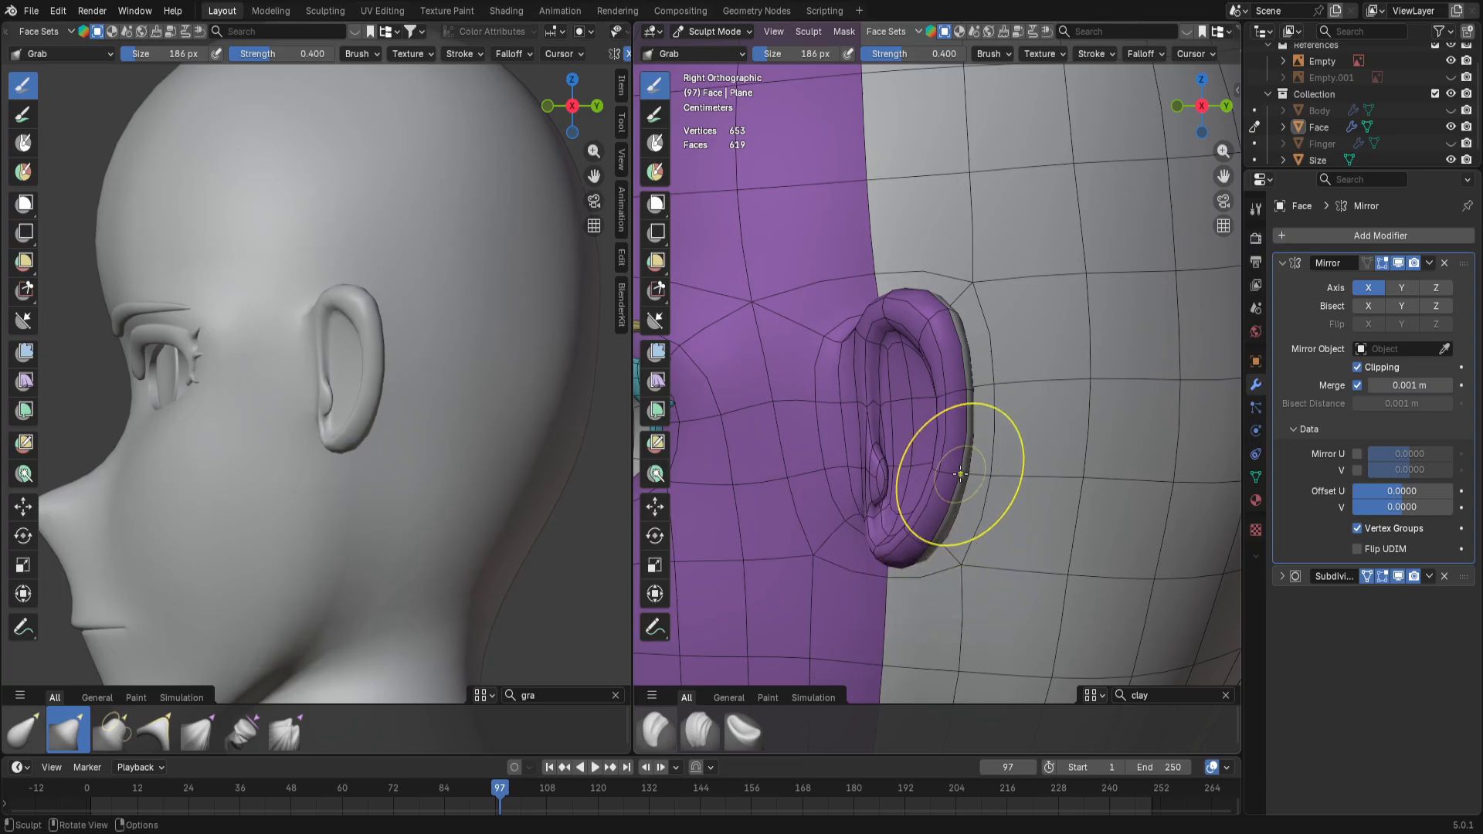
Step: Round out the ear's rear rim with short Grab strokes along its lower, upper and middle sections
drag(947, 474, 961, 484)
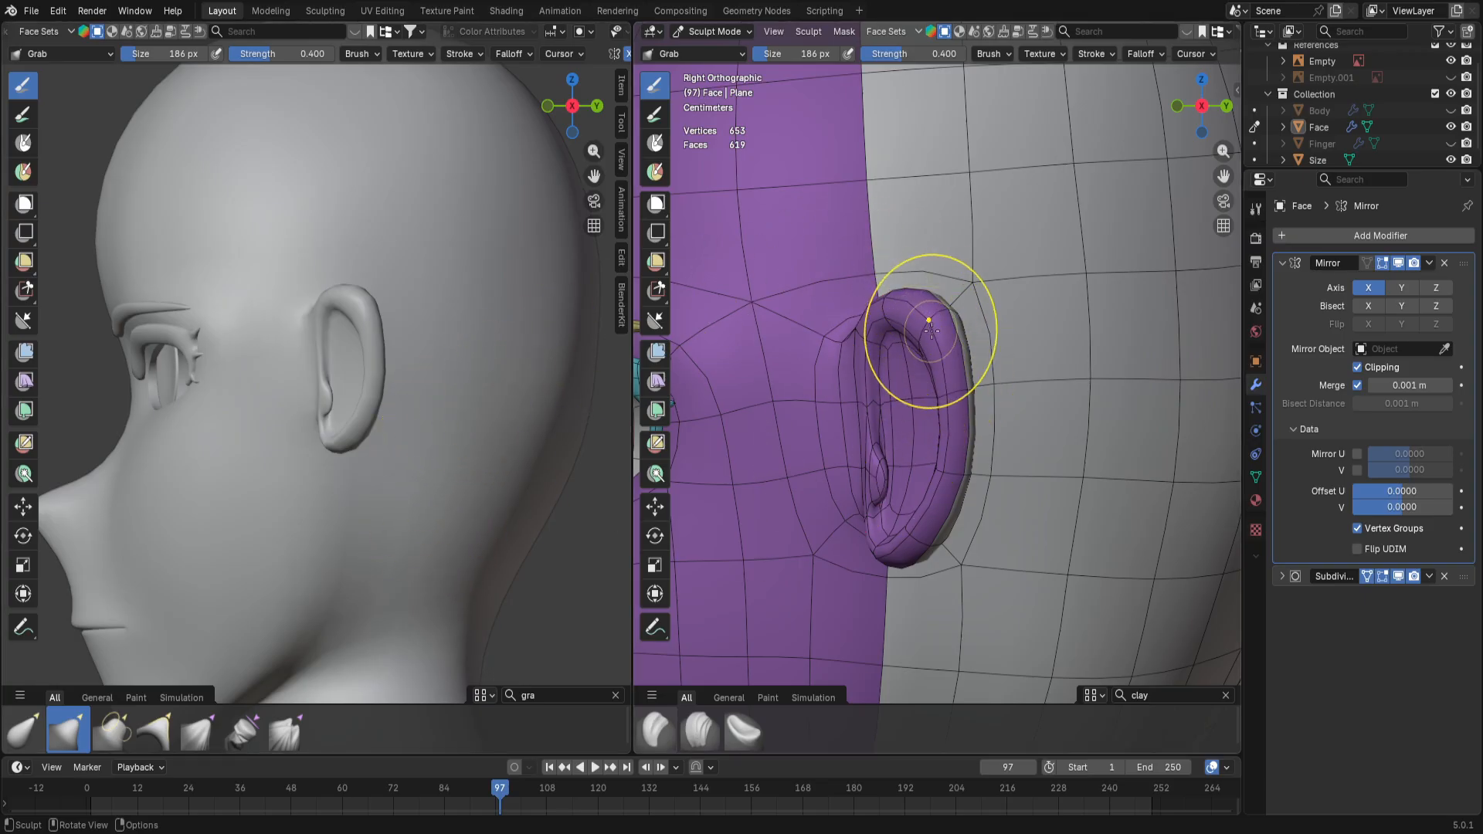
drag(931, 349, 935, 352)
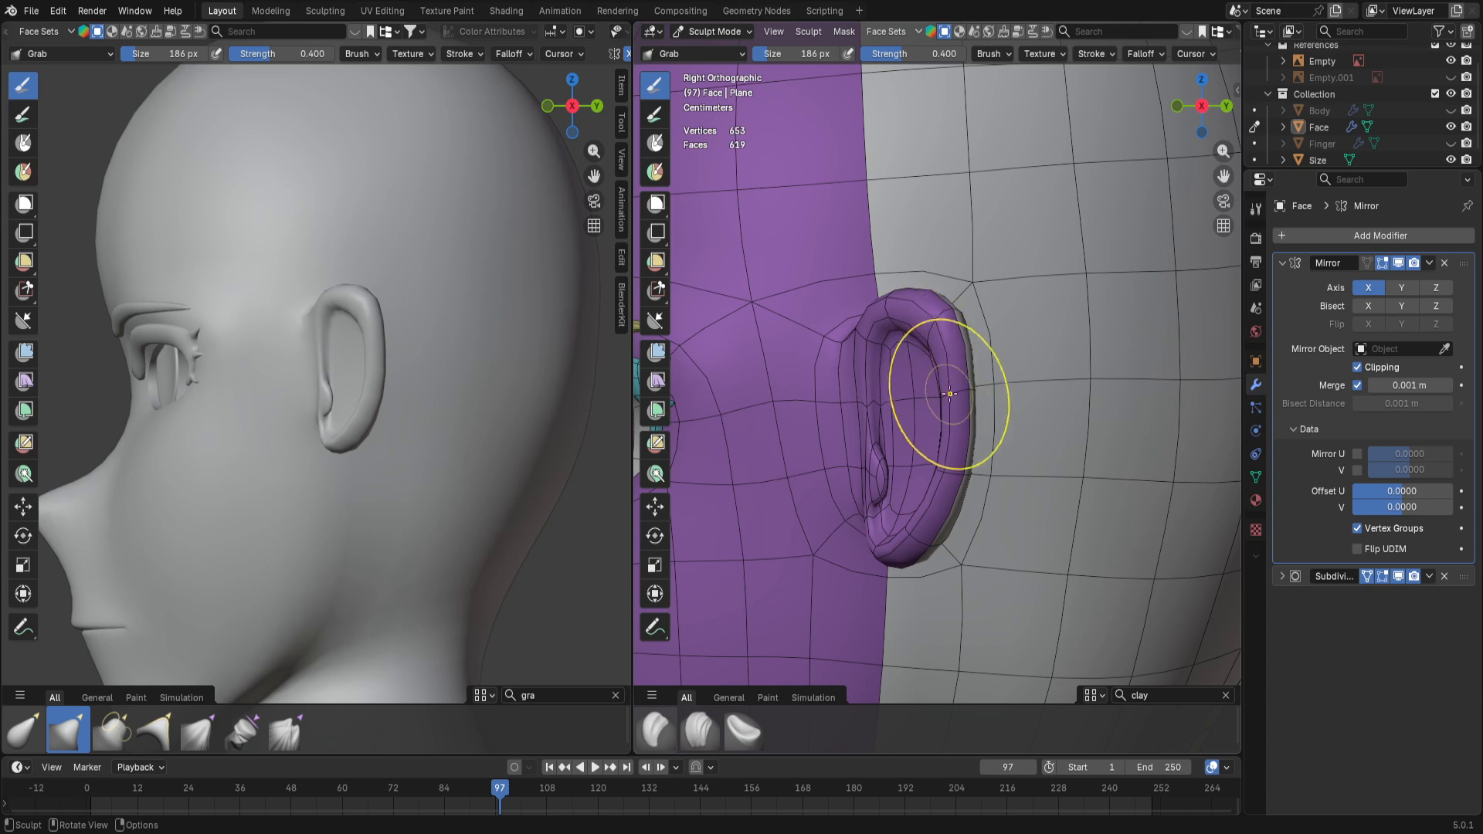
drag(949, 418, 956, 418)
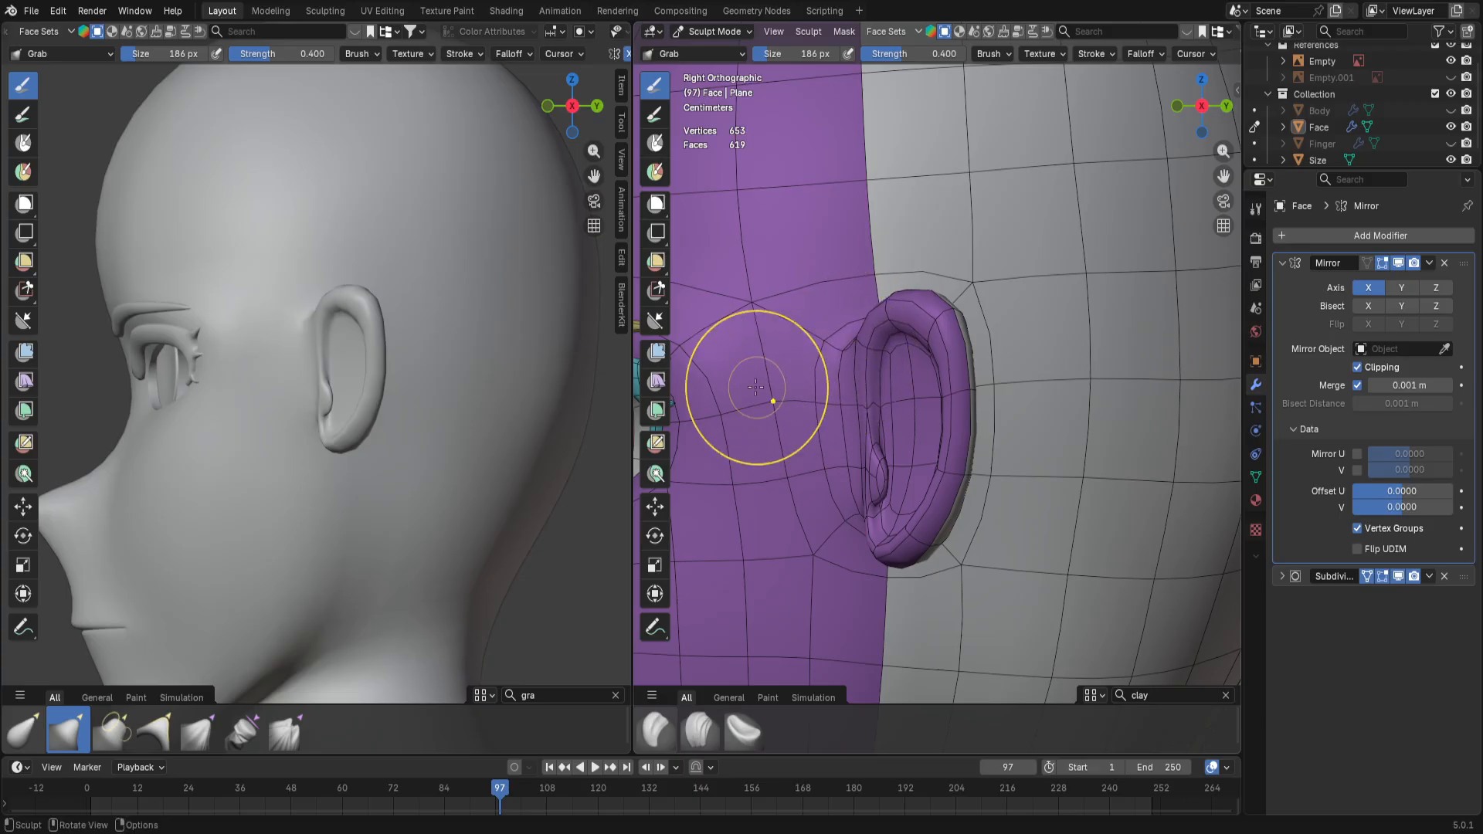
Step: Nudge the ear's inner front fold slightly backward and turn off the Subdivision modifier's viewport display
scroll(842, 440, down, 3)
scroll(920, 470, up, 4)
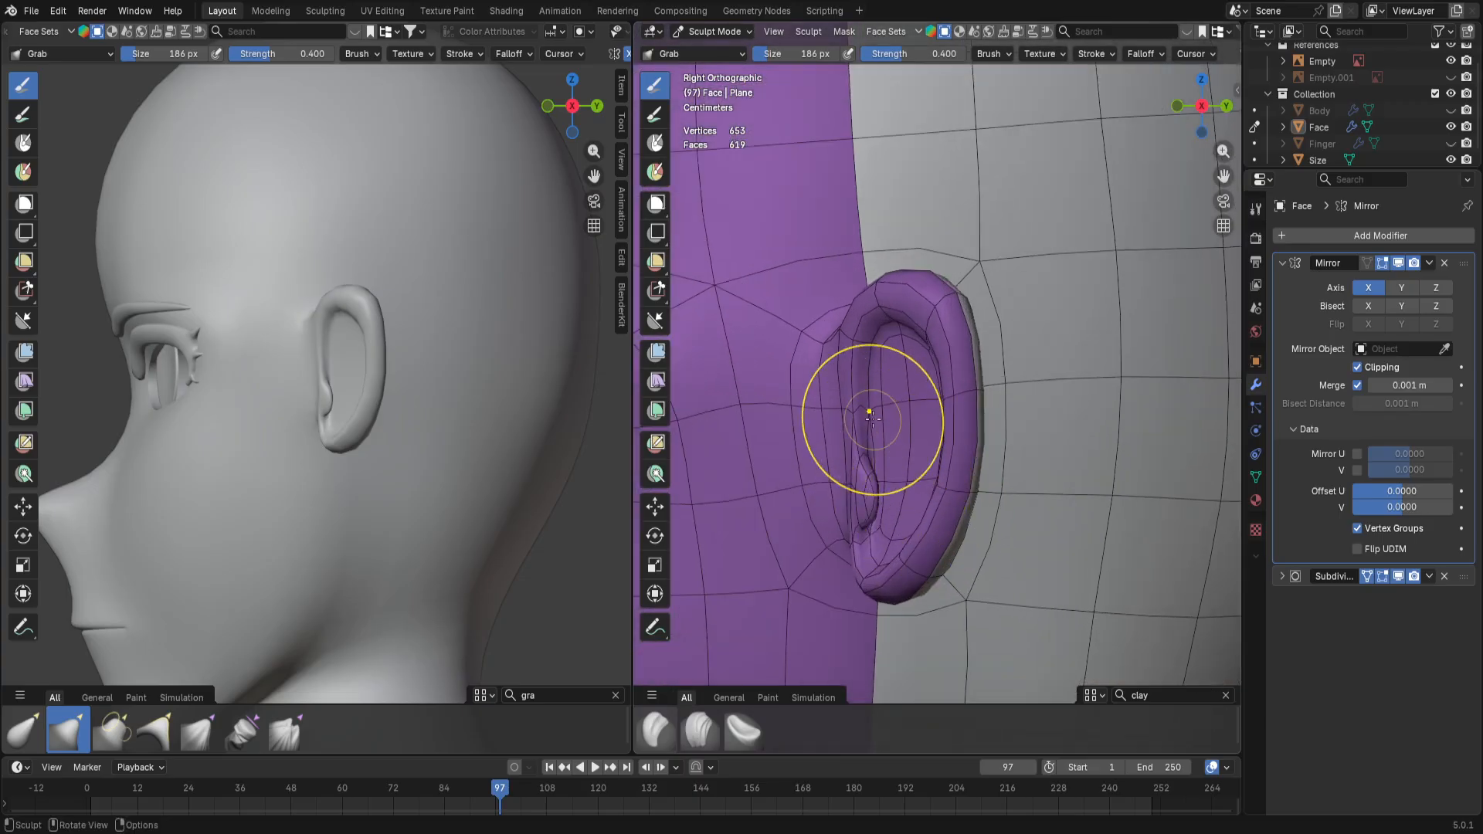
drag(873, 418, 894, 417)
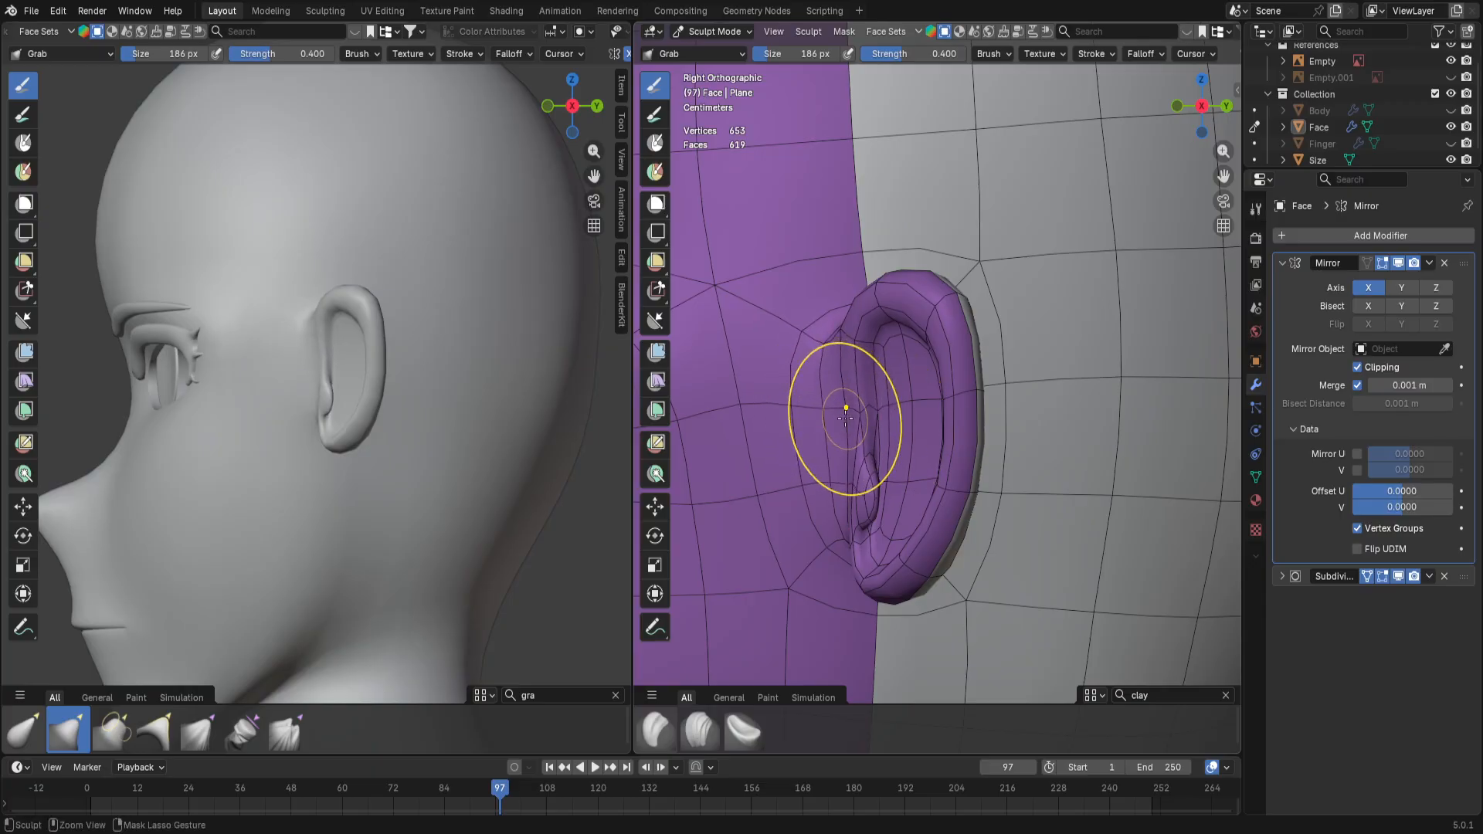
click(1399, 577)
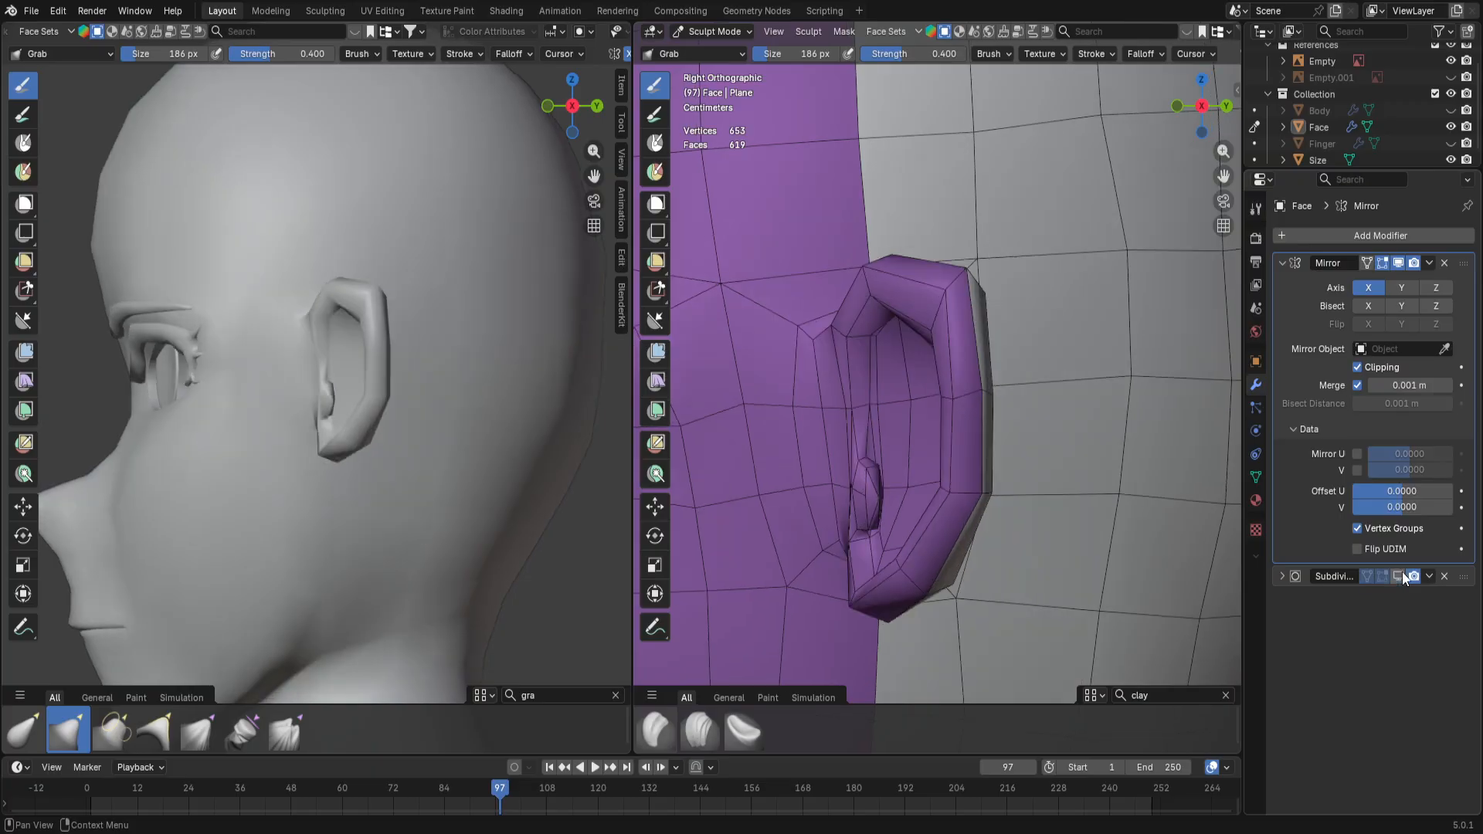
scroll(954, 436, up, 2)
key(ctrl+Tab)
click(956, 442)
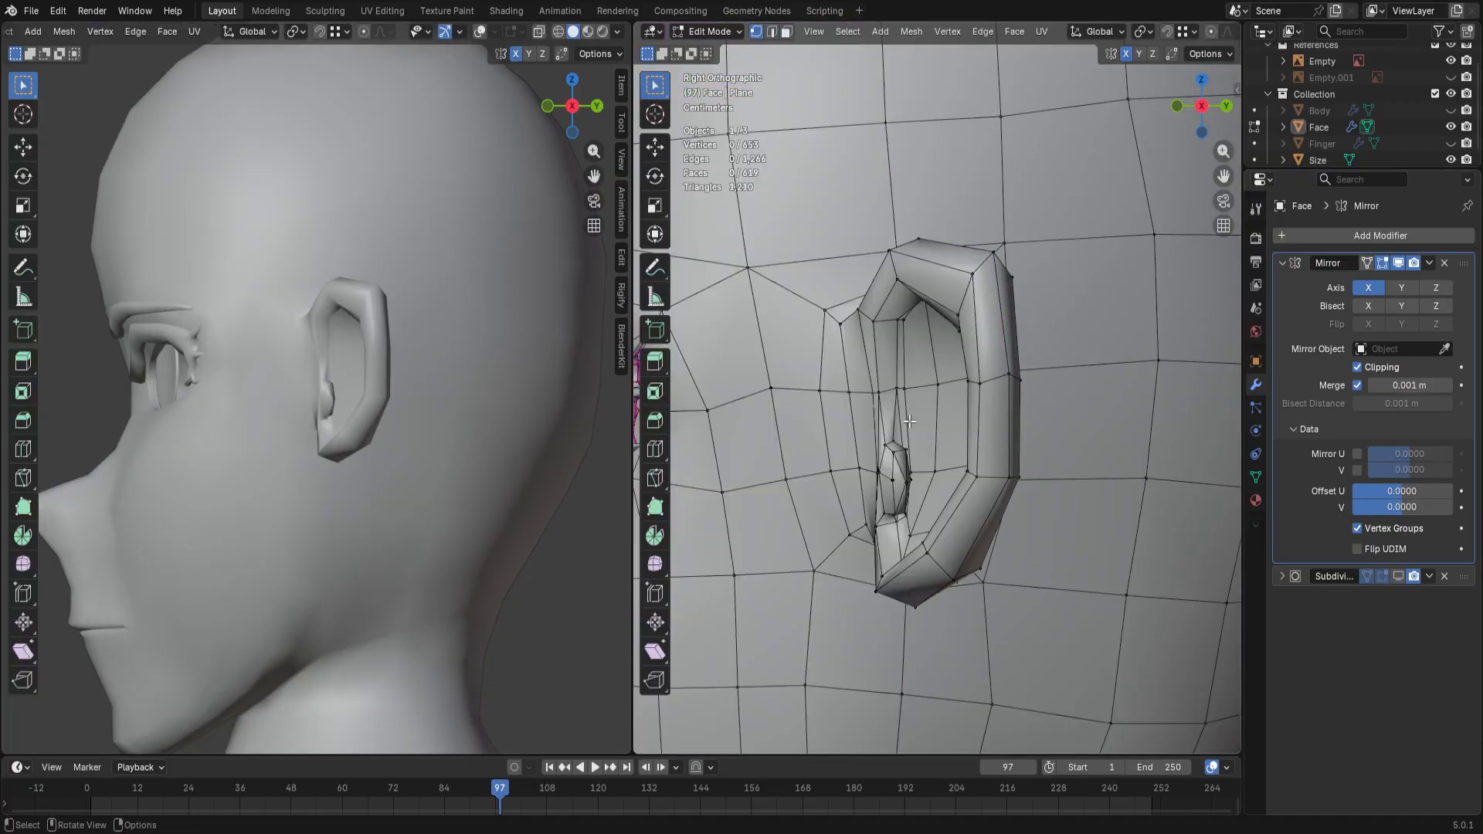
middle_drag(903, 404, 1016, 436)
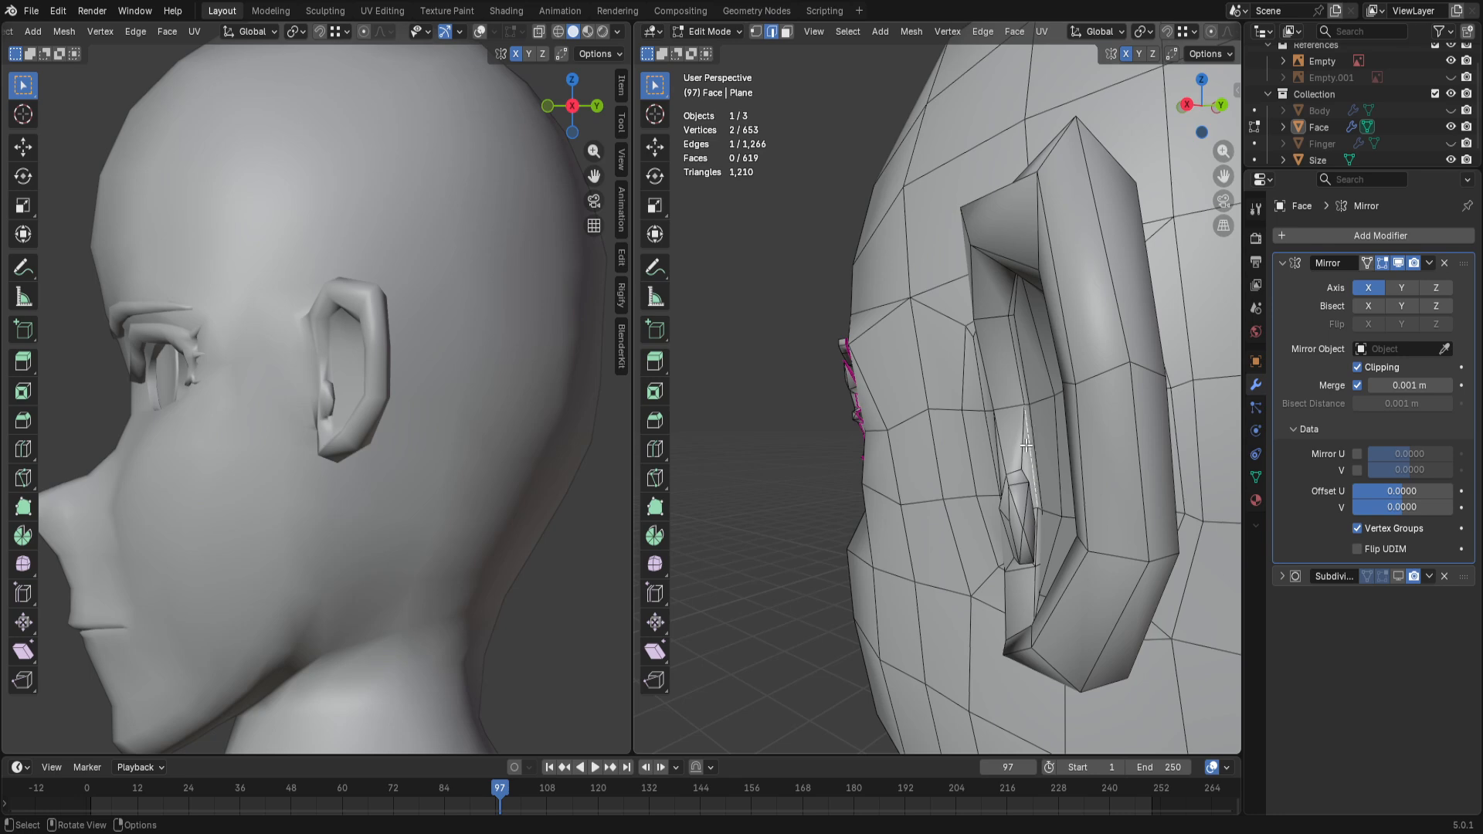
scroll(1026, 399, up, 3)
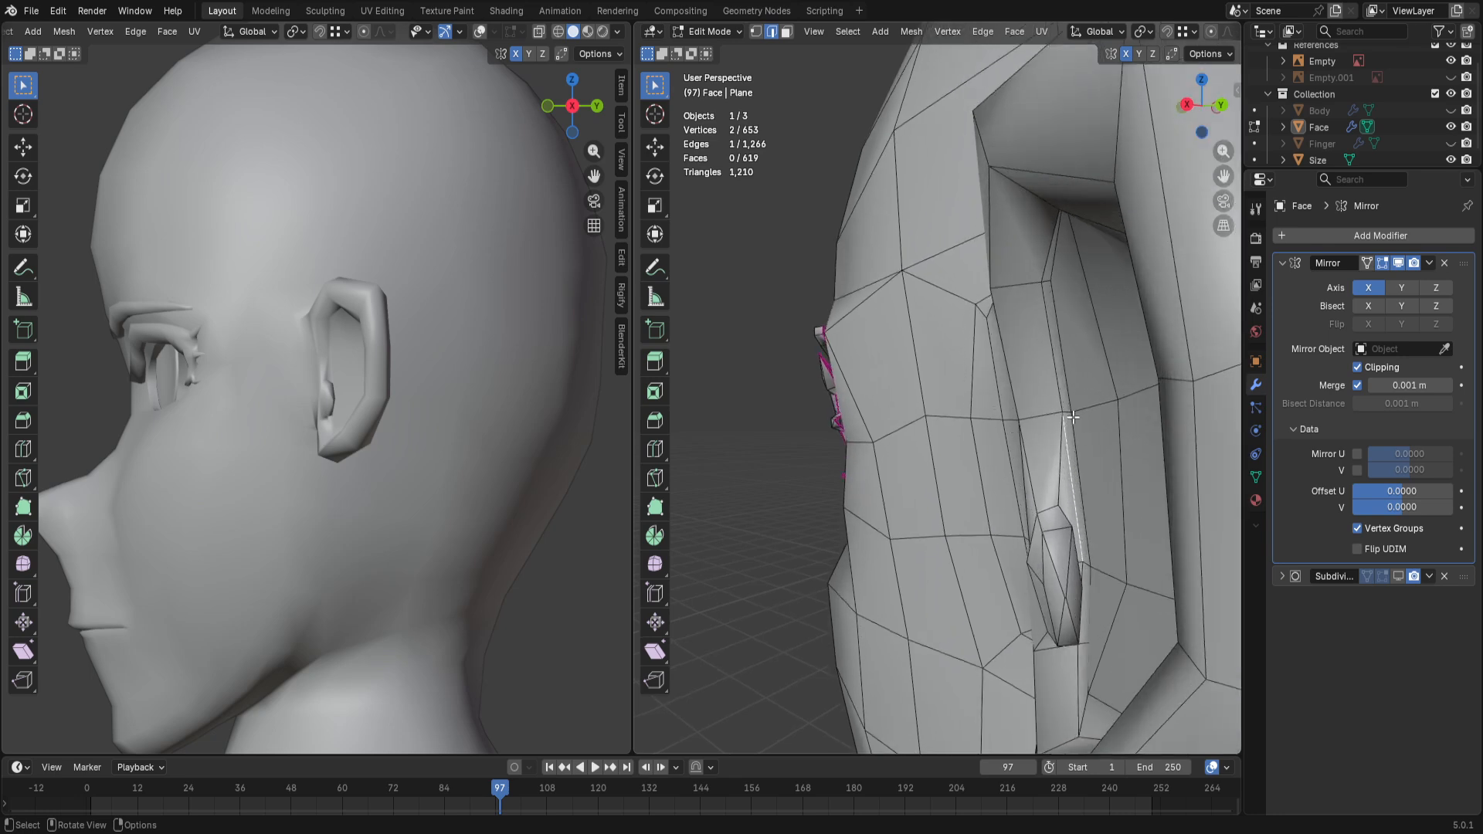
scroll(1059, 475, up, 4)
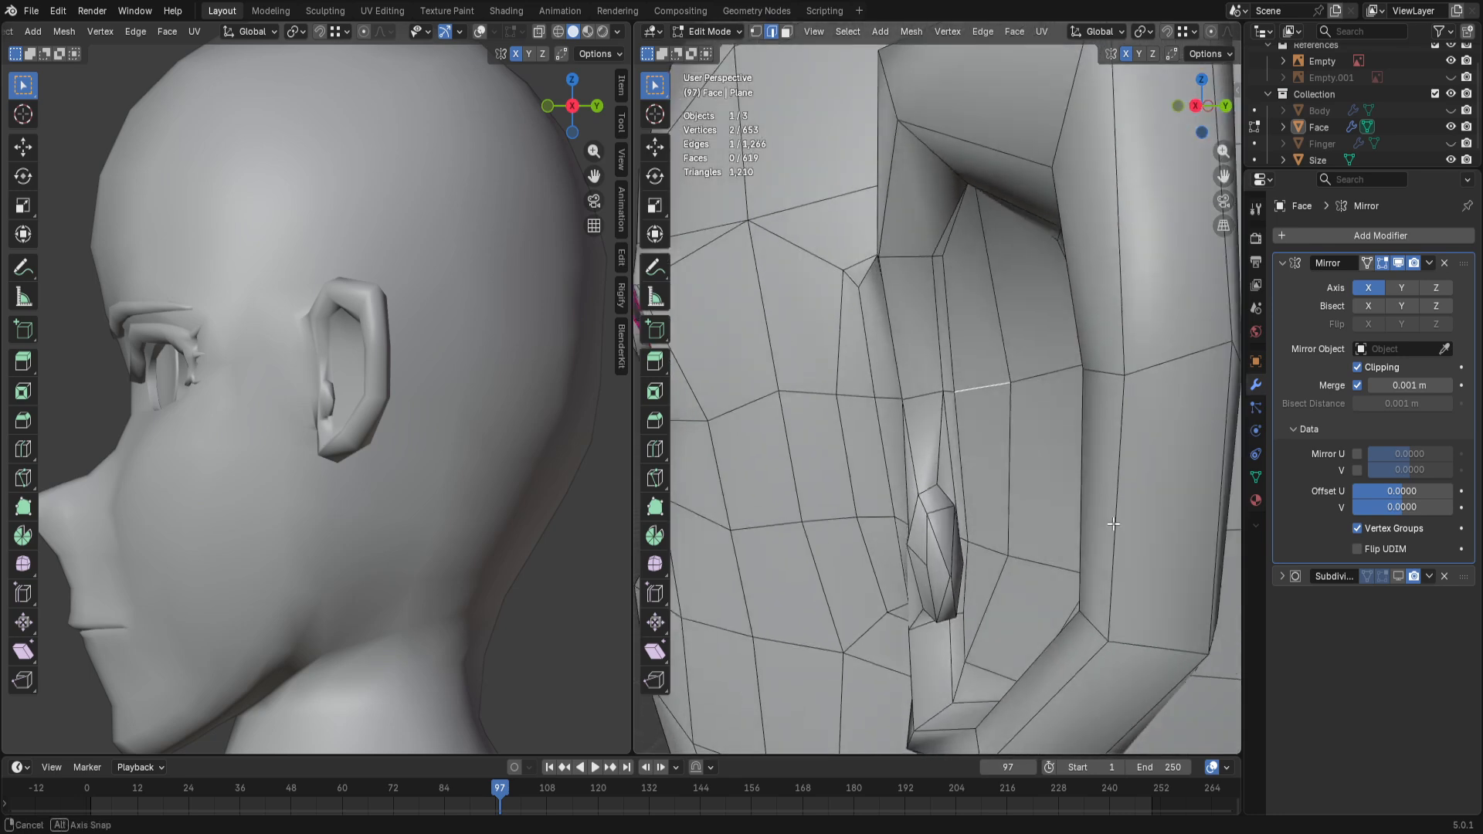
key(ctrl+Tab)
click(993, 603)
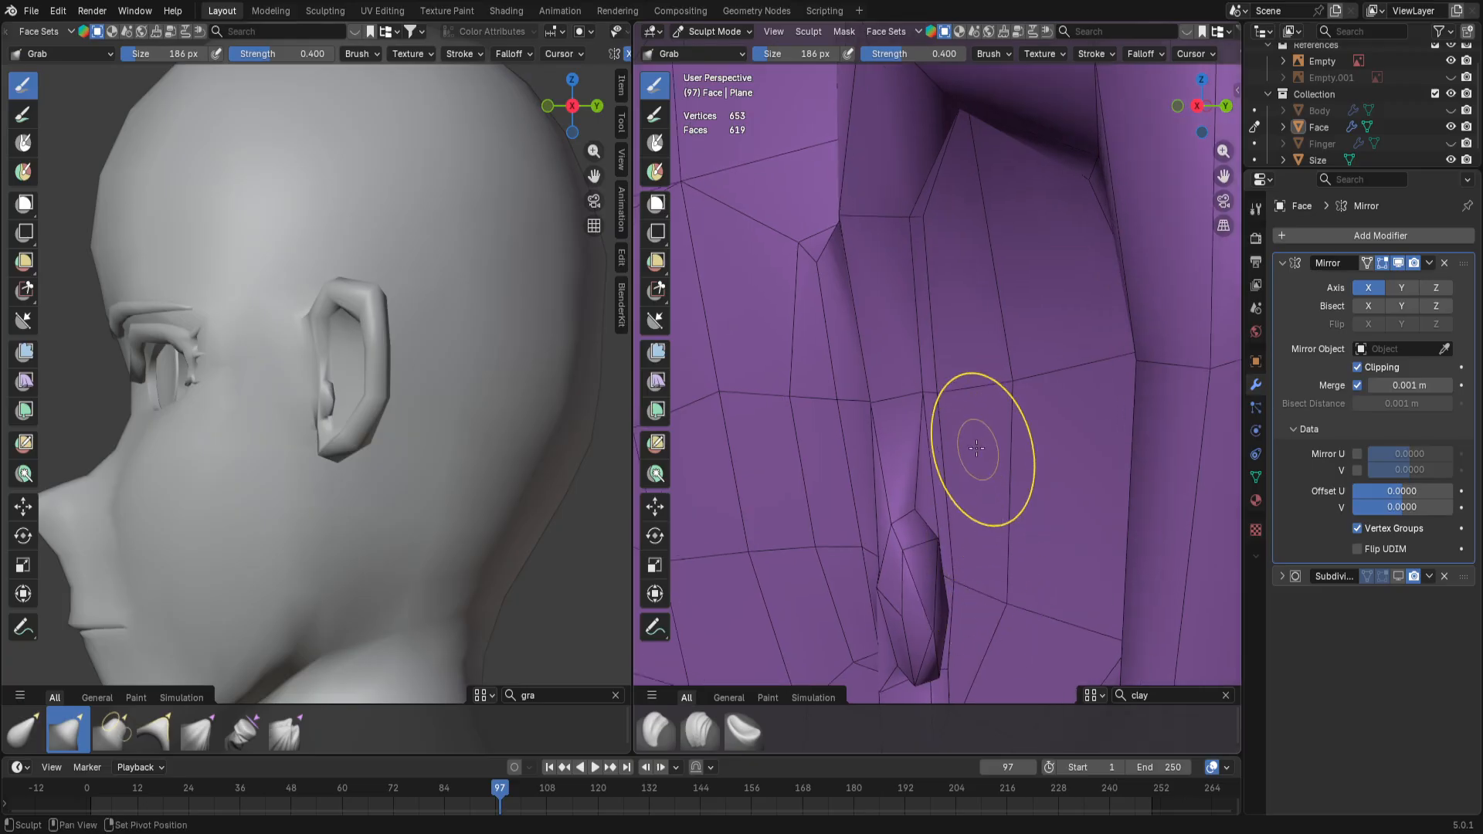
Step: Reshape the ear's inner hollow with Grab strokes along its rear wall and beneath the upper rim
shift+middle_drag(943, 397, 974, 374)
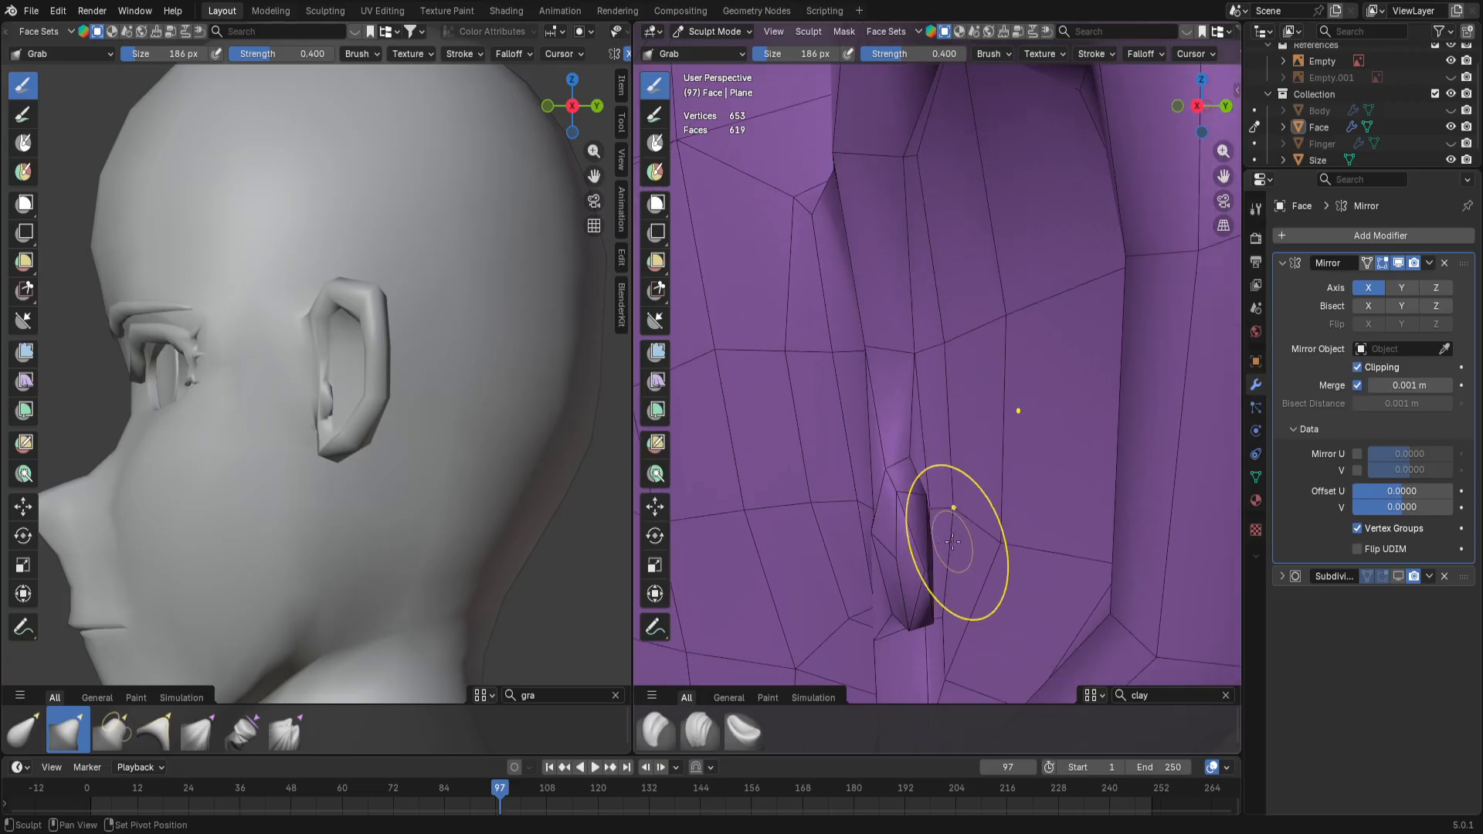
mouse_move(963, 570)
middle_down()
mouse_move(1033, 570)
mouse_move(1090, 312)
mouse_move(894, 569)
middle_up()
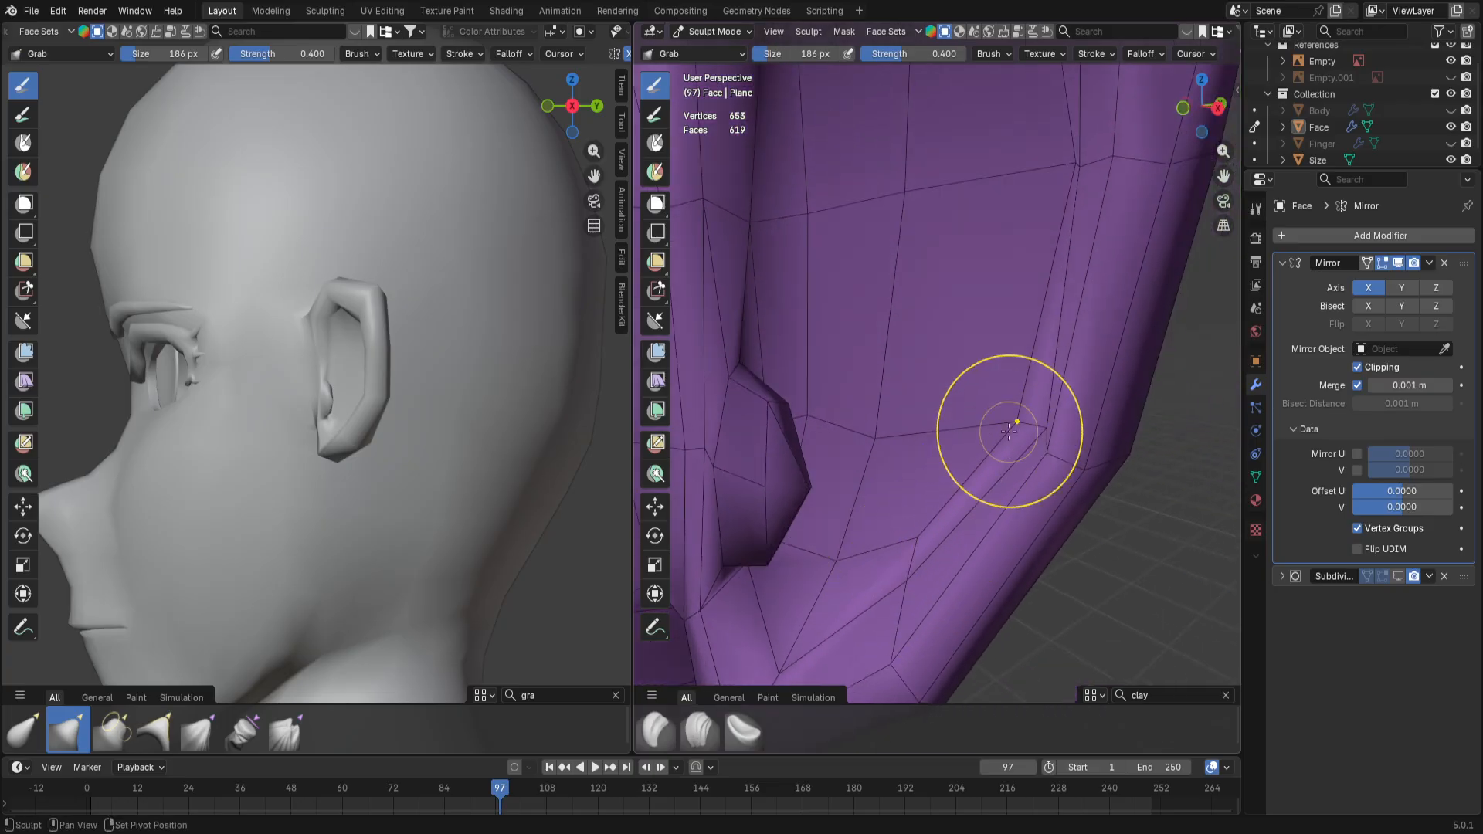
mouse_move(1010, 430)
middle_down()
mouse_move(1009, 330)
mouse_move(960, 563)
mouse_move(996, 526)
middle_up()
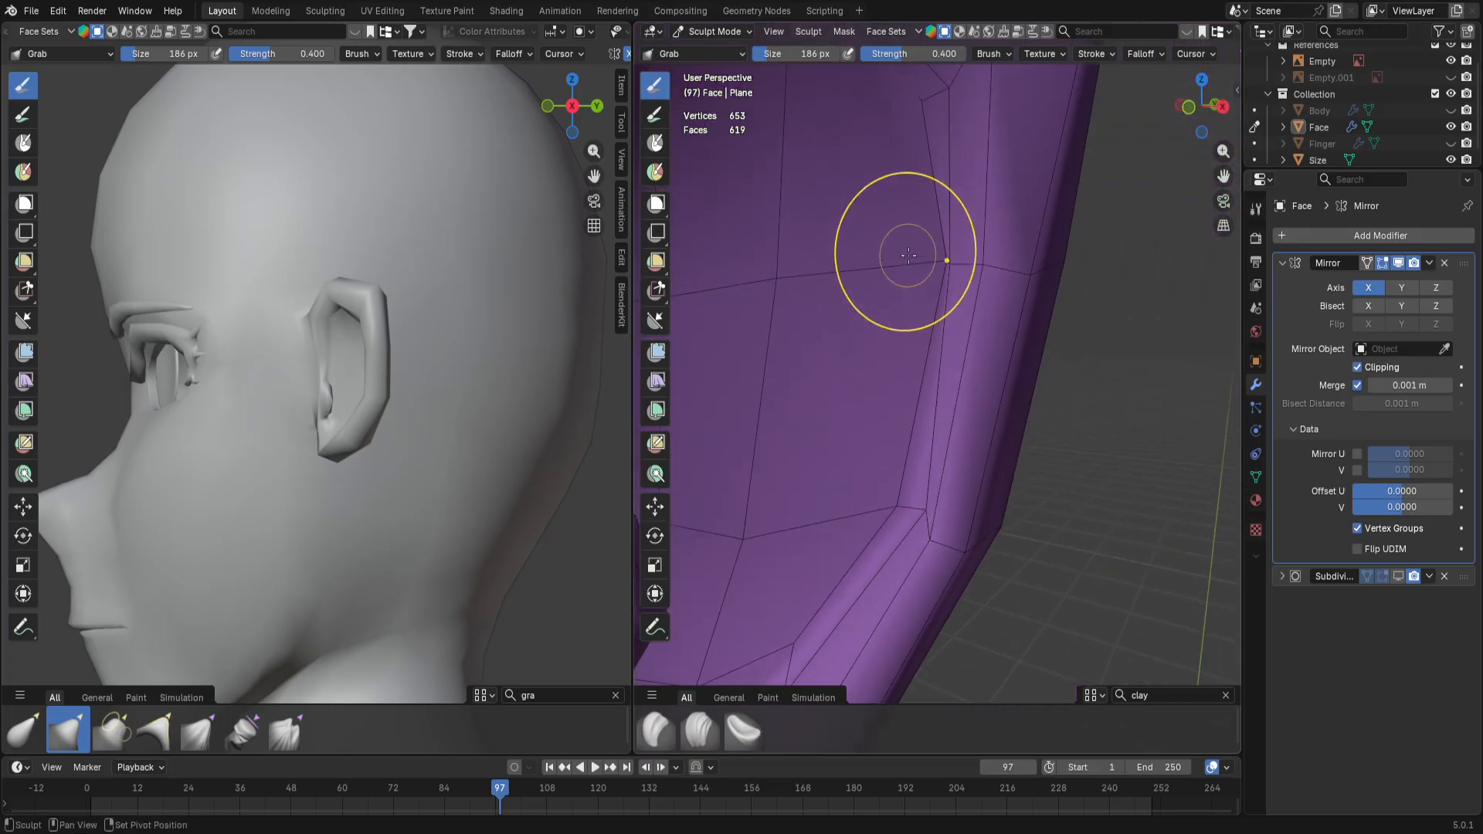
drag(941, 261, 900, 291)
shift+middle_drag(911, 308, 920, 385)
mouse_move(845, 196)
middle_down()
mouse_move(821, 206)
mouse_move(854, 234)
middle_up()
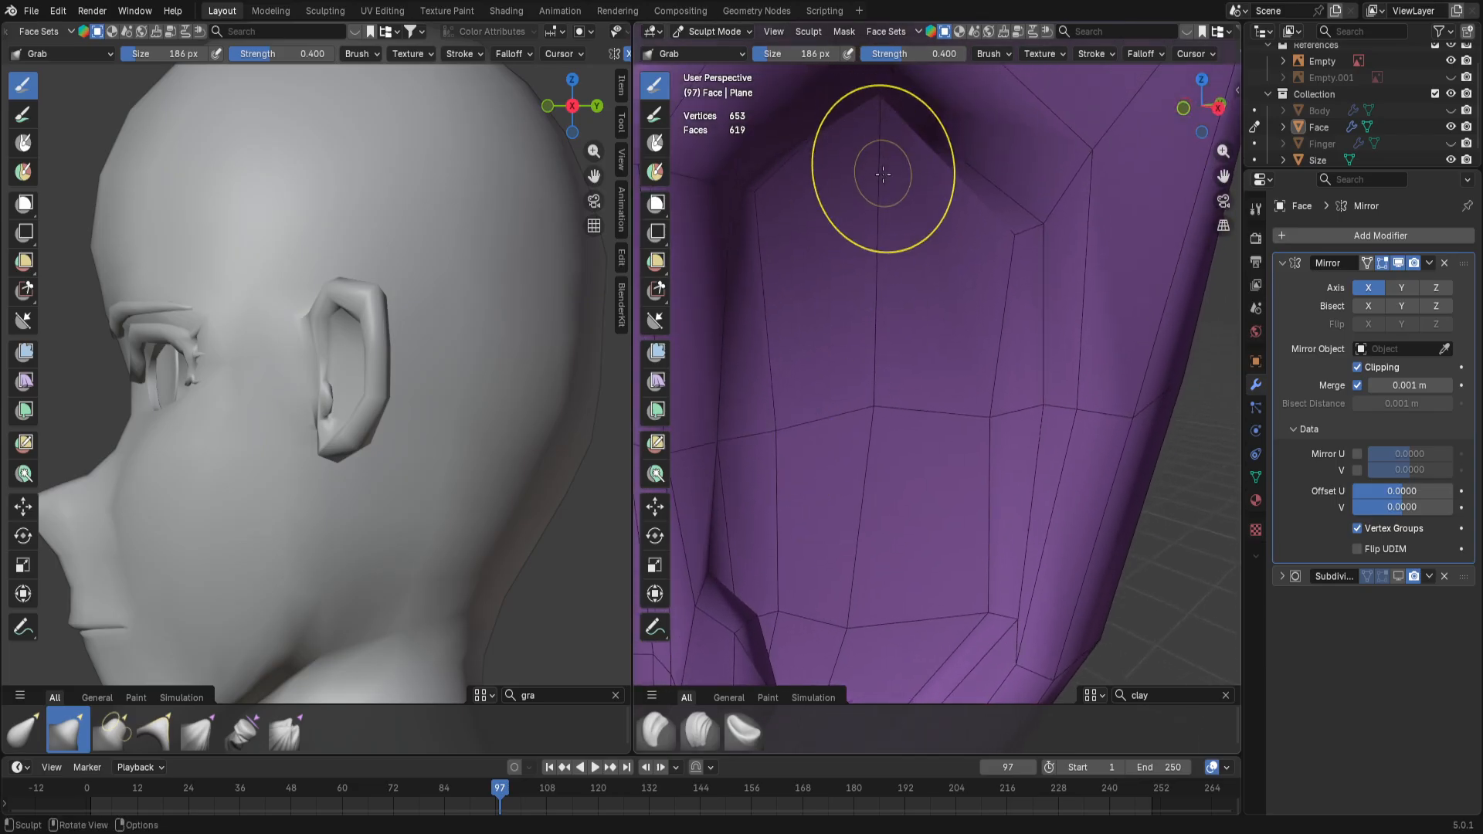
key(ctrl+z)
key(ctrl+shift+z)
middle_drag(906, 229, 878, 188)
drag(943, 465, 1009, 565)
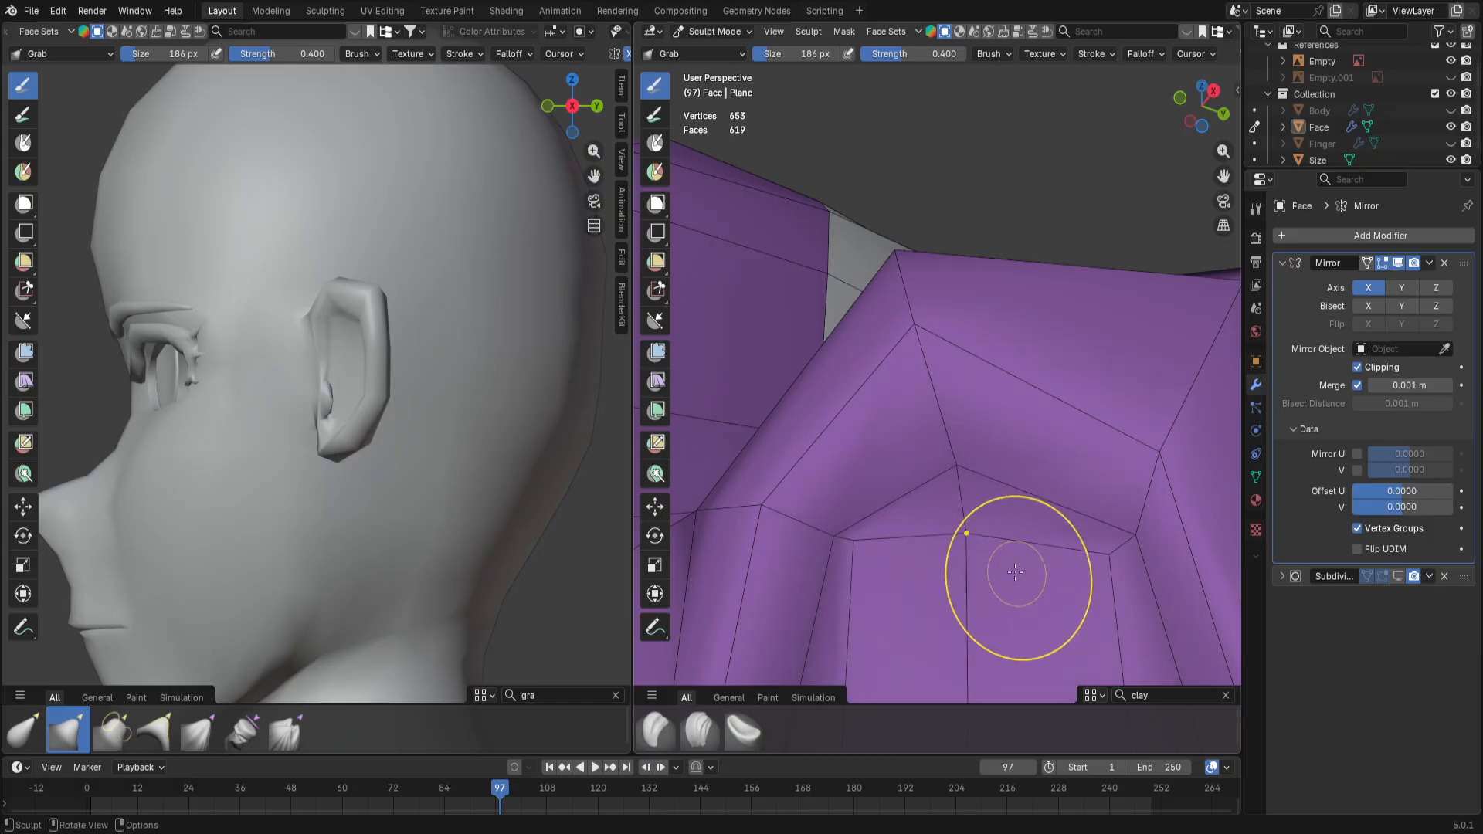
middle_drag(850, 618, 851, 577)
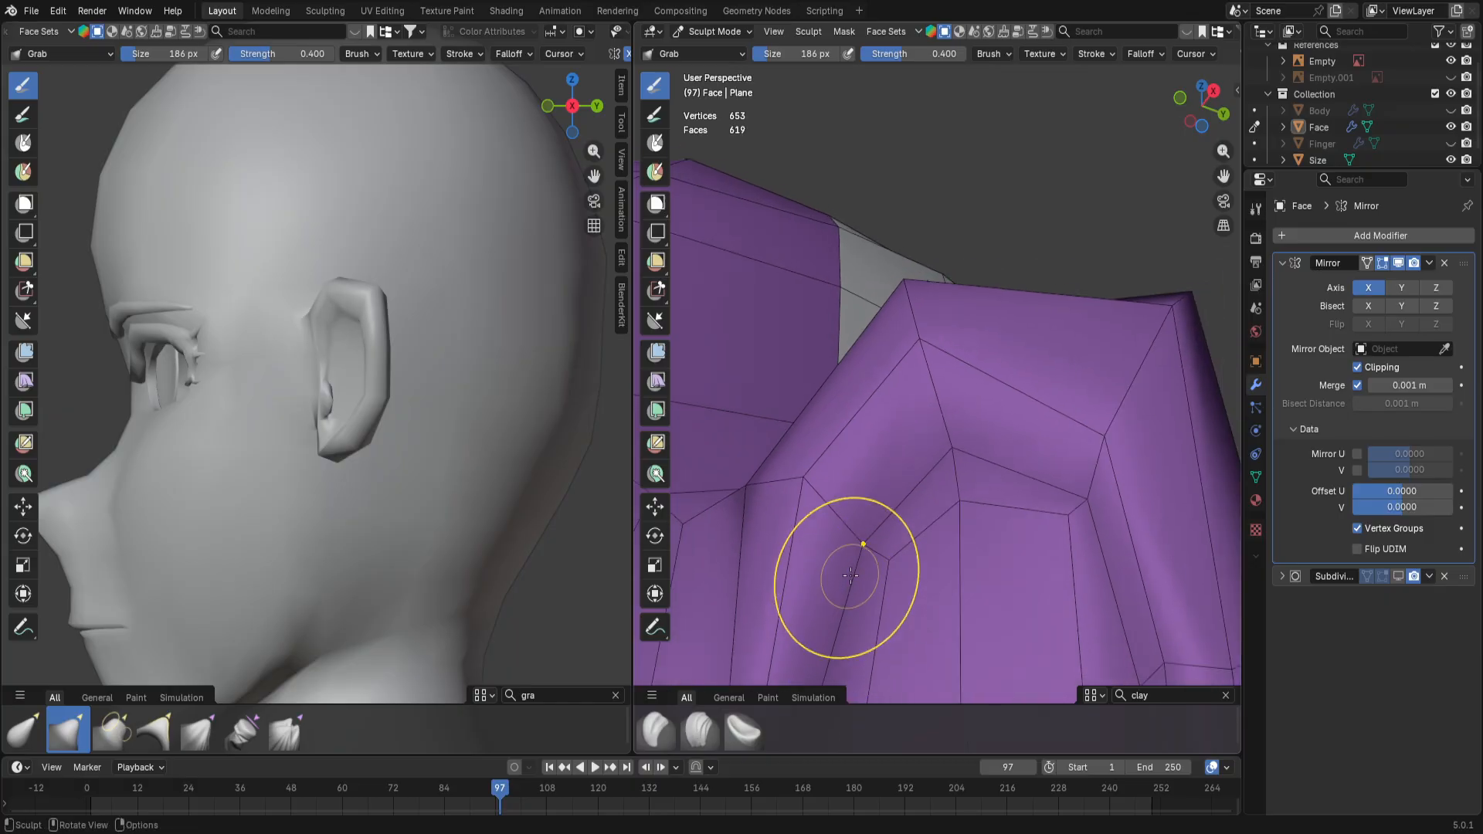
Step: Switch to the right side view of the ear and set the Grab brush size to 134 px
key(KP_3)
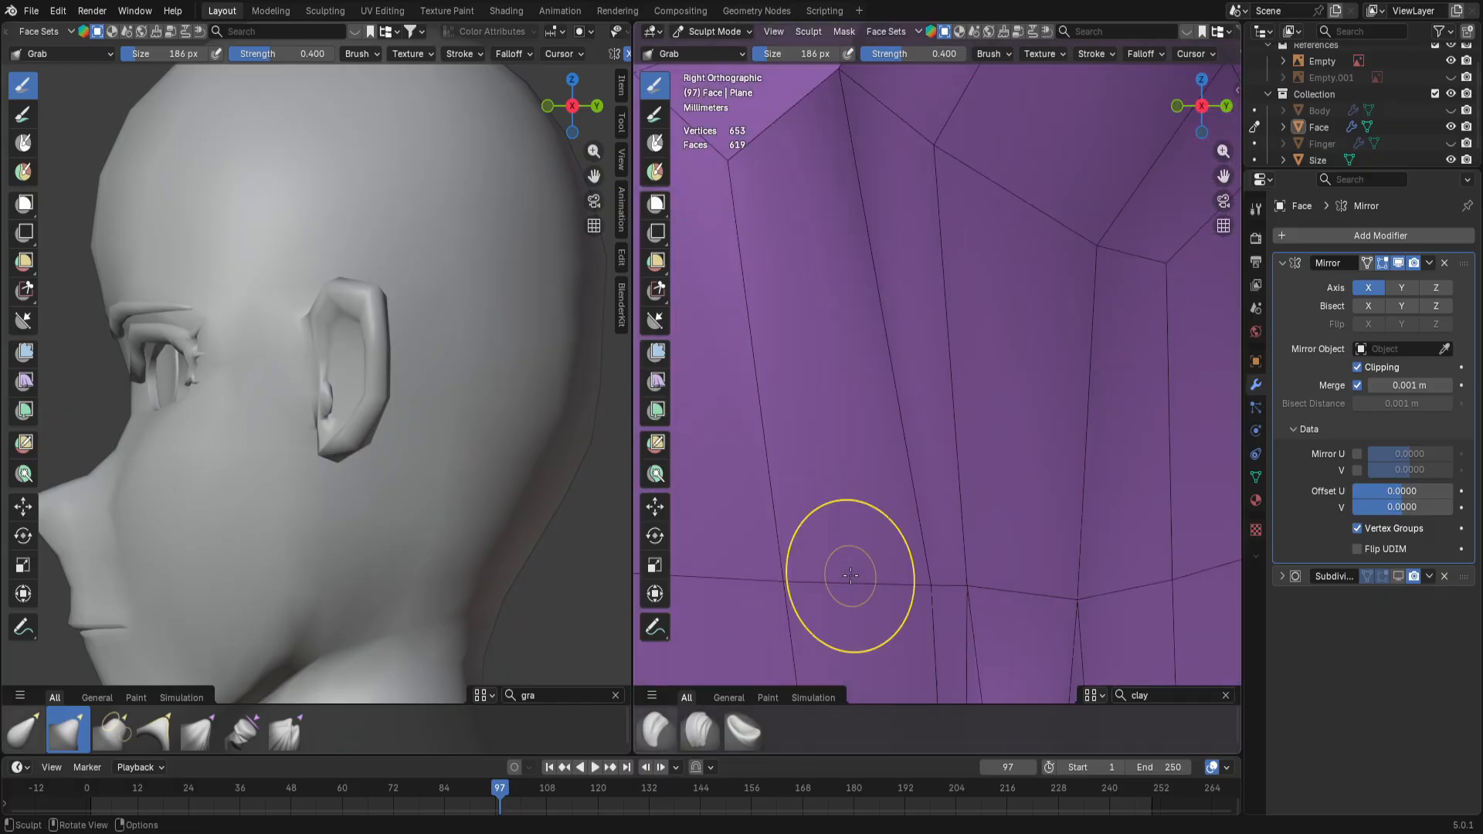
scroll(851, 576, down, 7)
scroll(854, 577, up, 1)
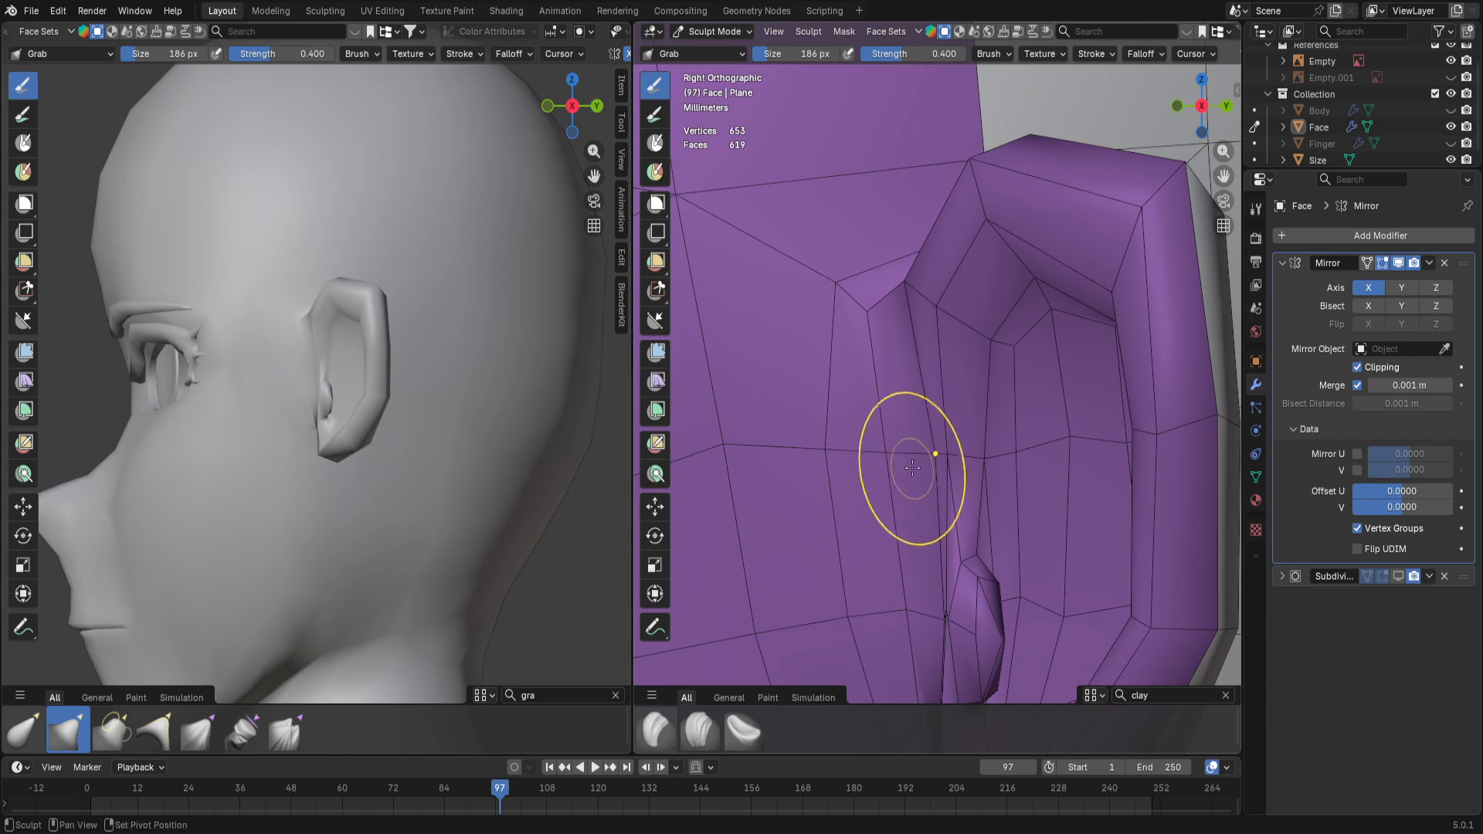
key(f)
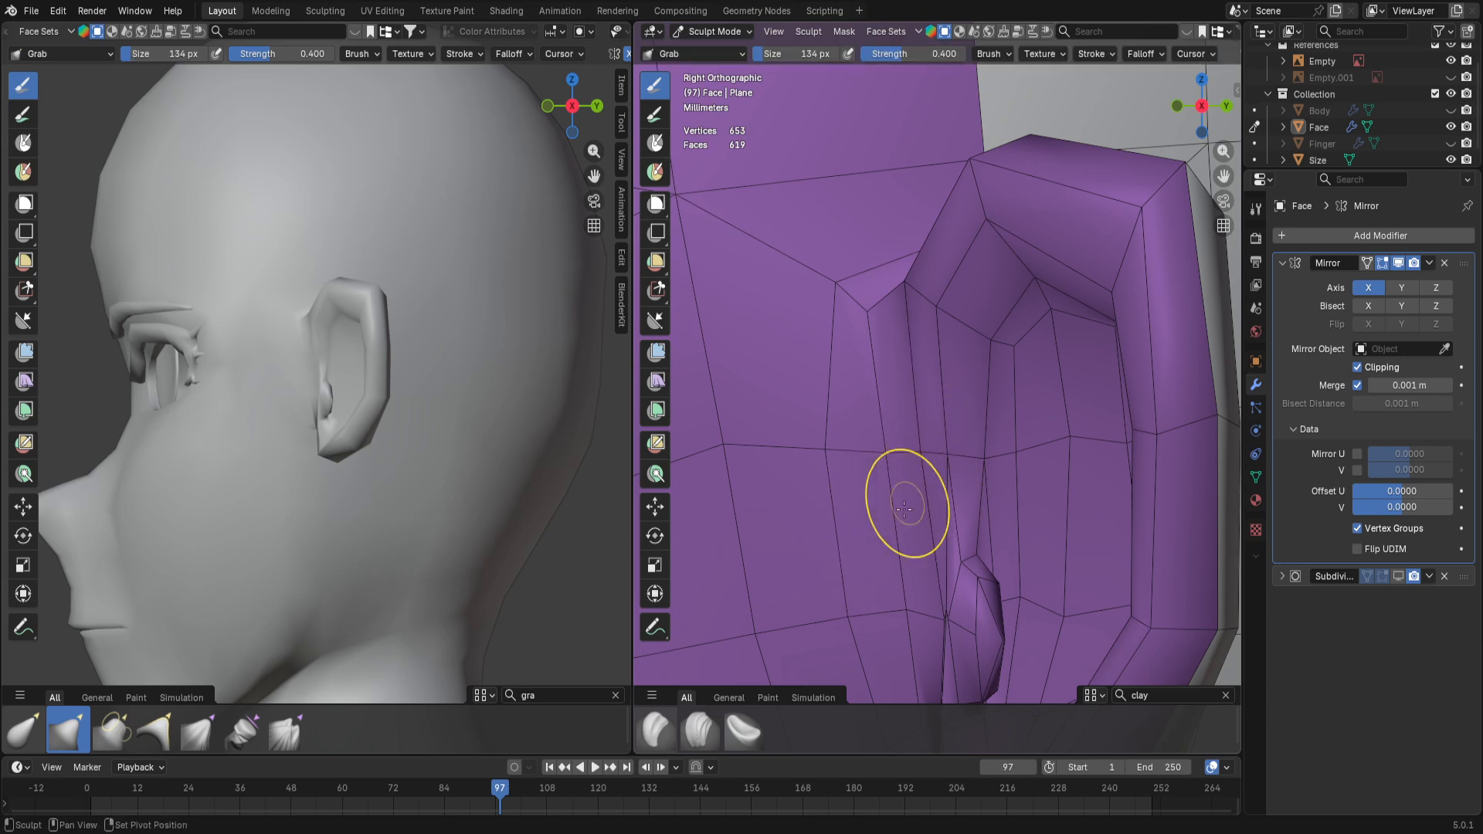
Step: Adjust the junction between the earlobe and the head with a small Grab stroke behind the lobe
mouse_move(888, 397)
middle_down()
mouse_move(888, 314)
mouse_move(920, 315)
mouse_move(886, 359)
middle_up()
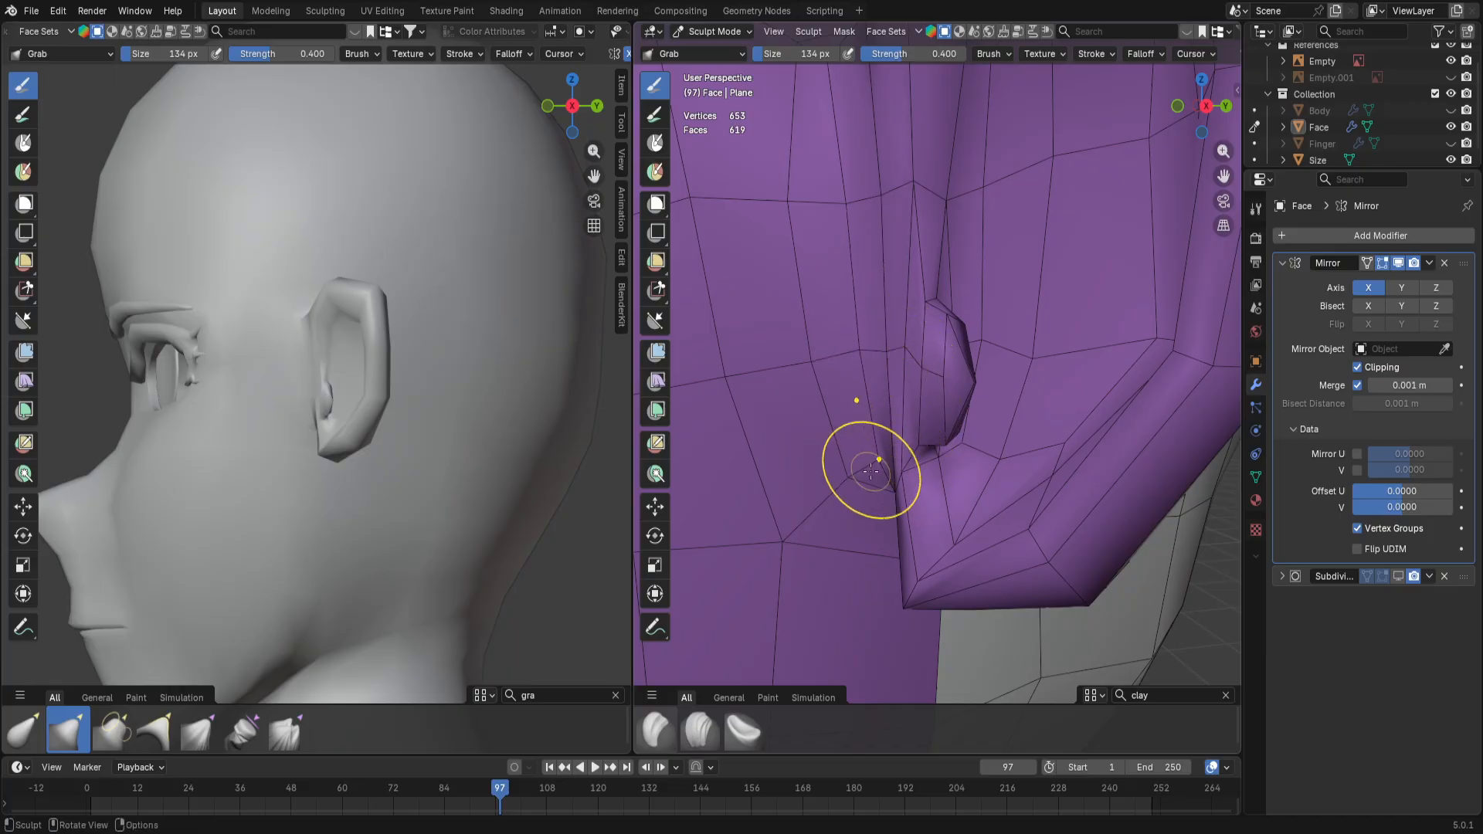
mouse_move(870, 471)
middle_down()
mouse_move(914, 490)
mouse_move(873, 463)
mouse_move(899, 423)
mouse_move(819, 397)
middle_up()
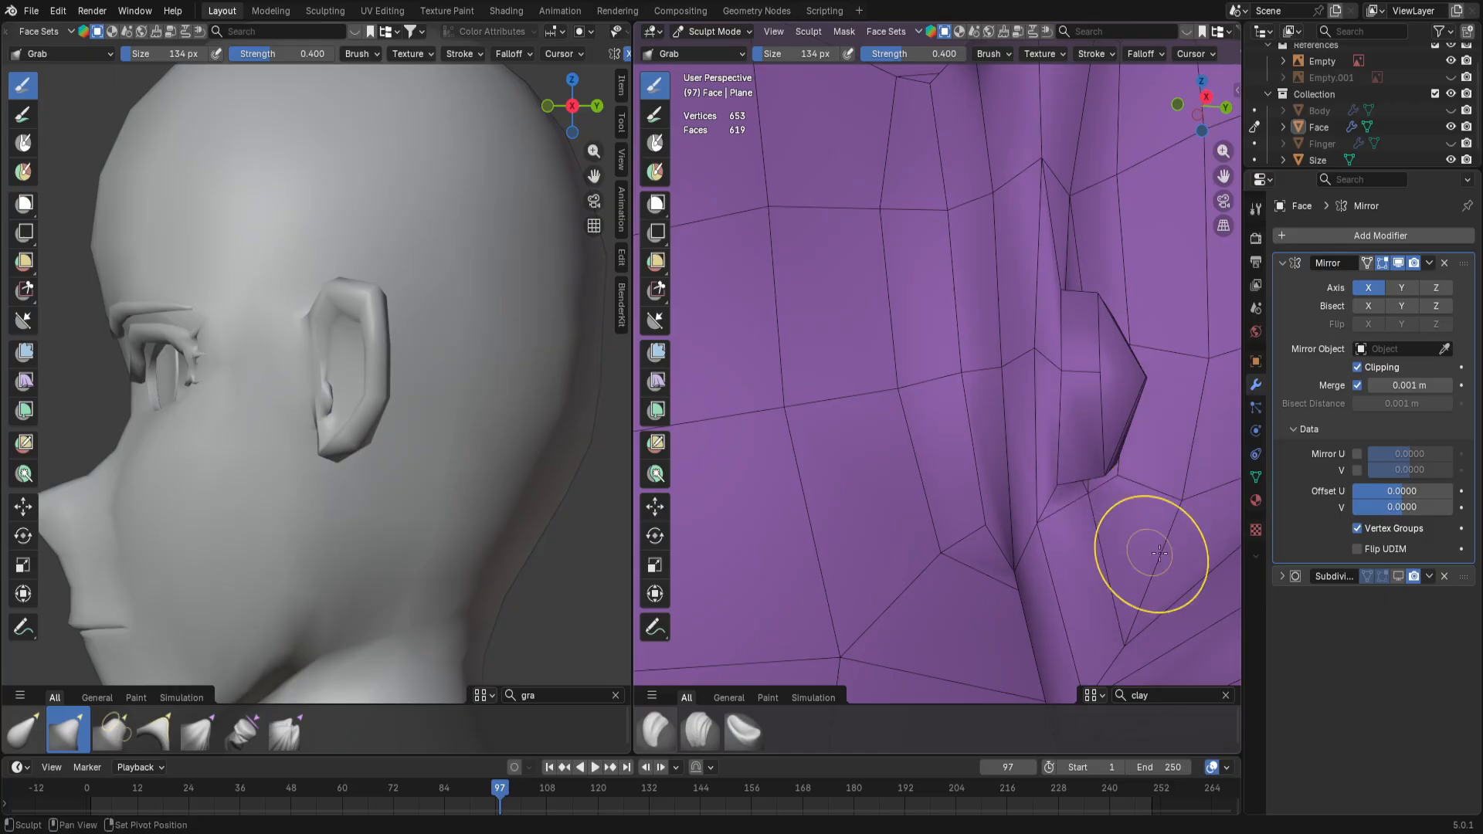
mouse_move(1159, 479)
middle_down()
mouse_move(882, 210)
mouse_move(726, 357)
mouse_move(821, 358)
mouse_move(693, 316)
mouse_move(844, 314)
middle_up()
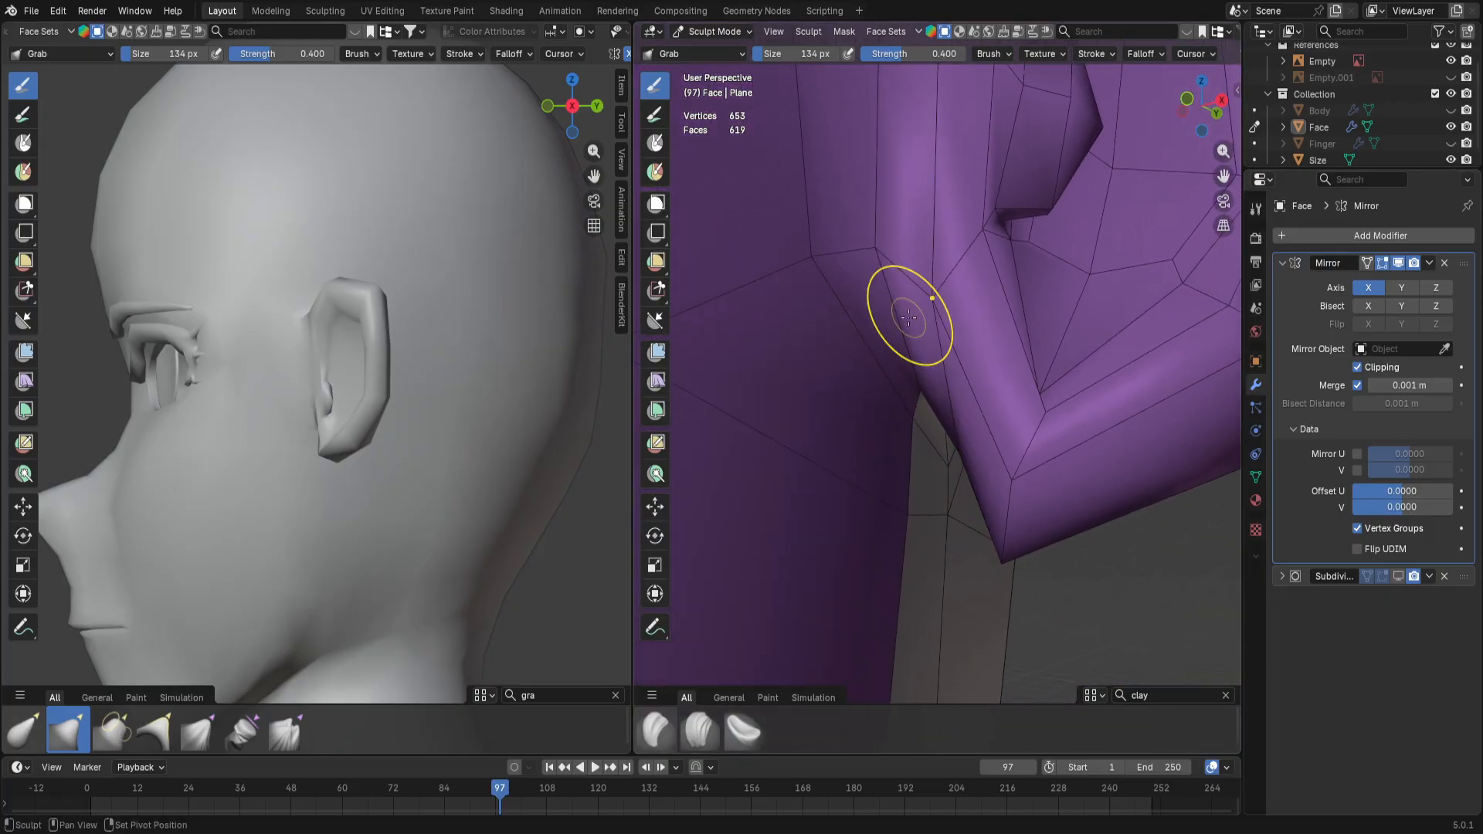
mouse_move(1053, 381)
middle_down()
mouse_move(969, 504)
mouse_move(896, 291)
mouse_move(836, 395)
mouse_move(943, 381)
mouse_move(849, 424)
middle_up()
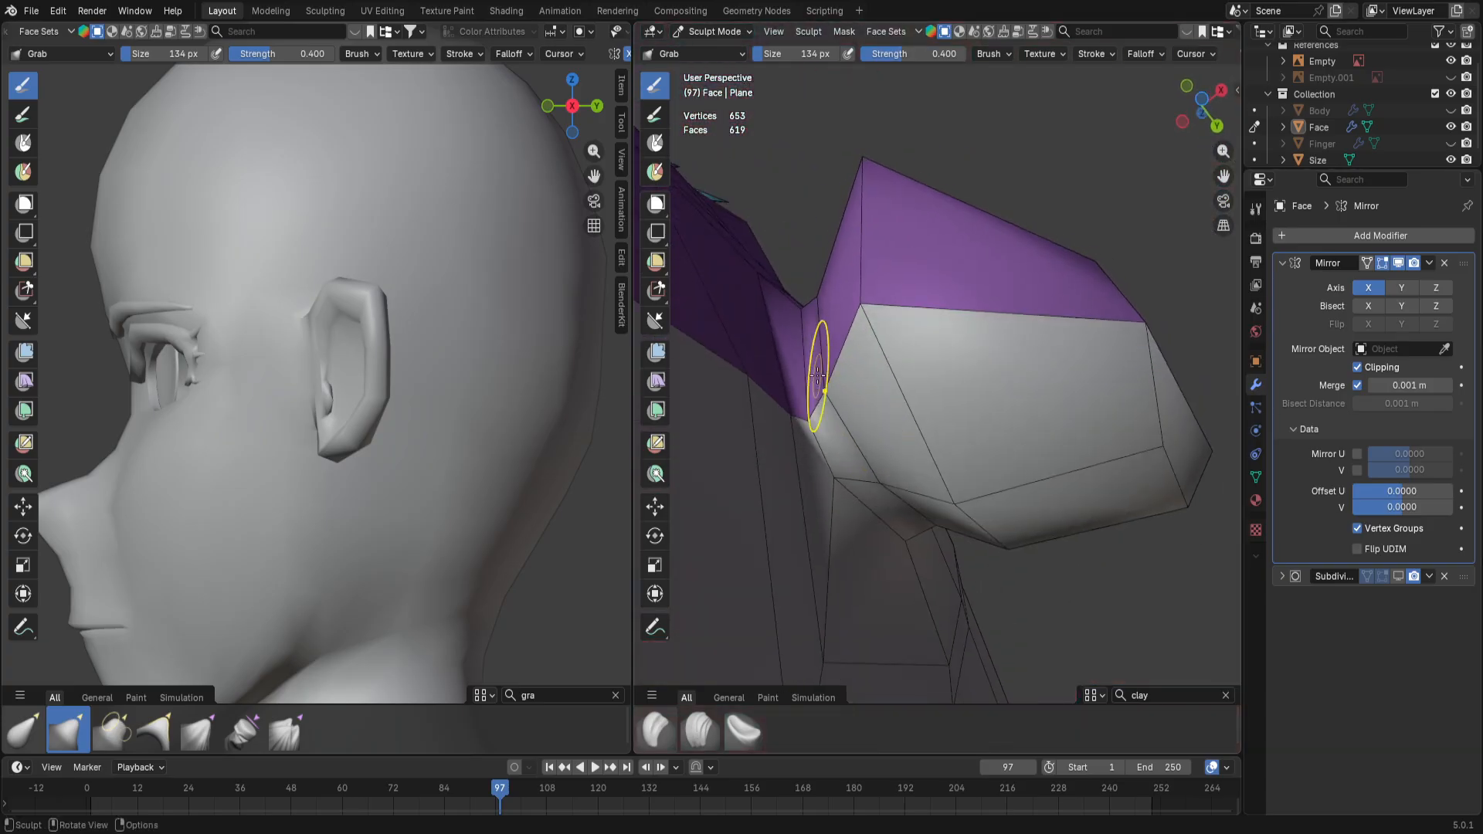
mouse_move(818, 376)
middle_down()
mouse_move(870, 291)
mouse_move(822, 292)
mouse_move(842, 303)
middle_up()
drag(852, 308, 851, 307)
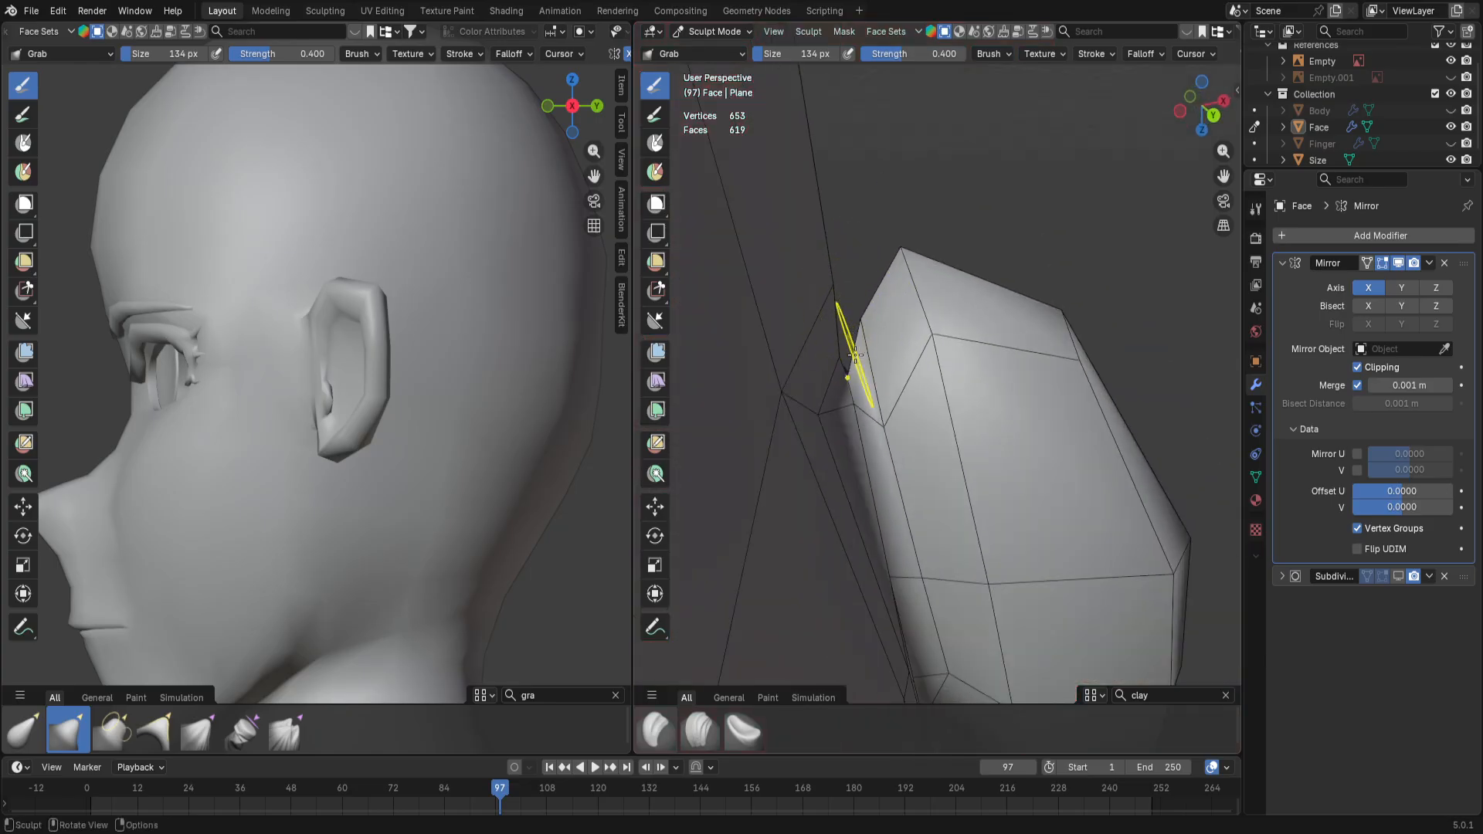
mouse_move(852, 355)
middle_down()
mouse_move(927, 503)
mouse_move(1020, 443)
mouse_move(997, 401)
middle_up()
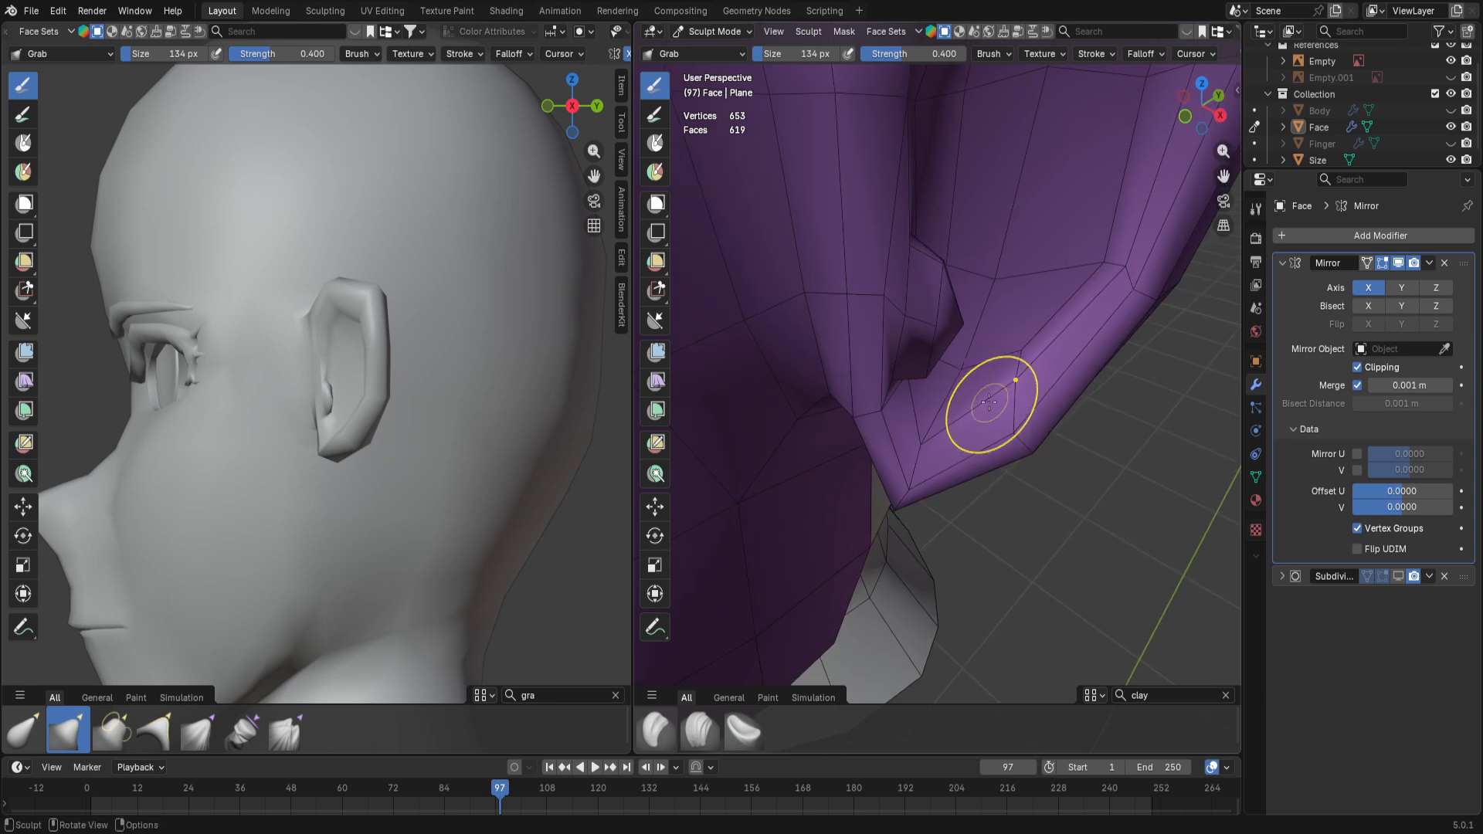
Step: Temporarily display the Subdivision modifier and examine the smoothed ear from the front and at an angle
click(1400, 575)
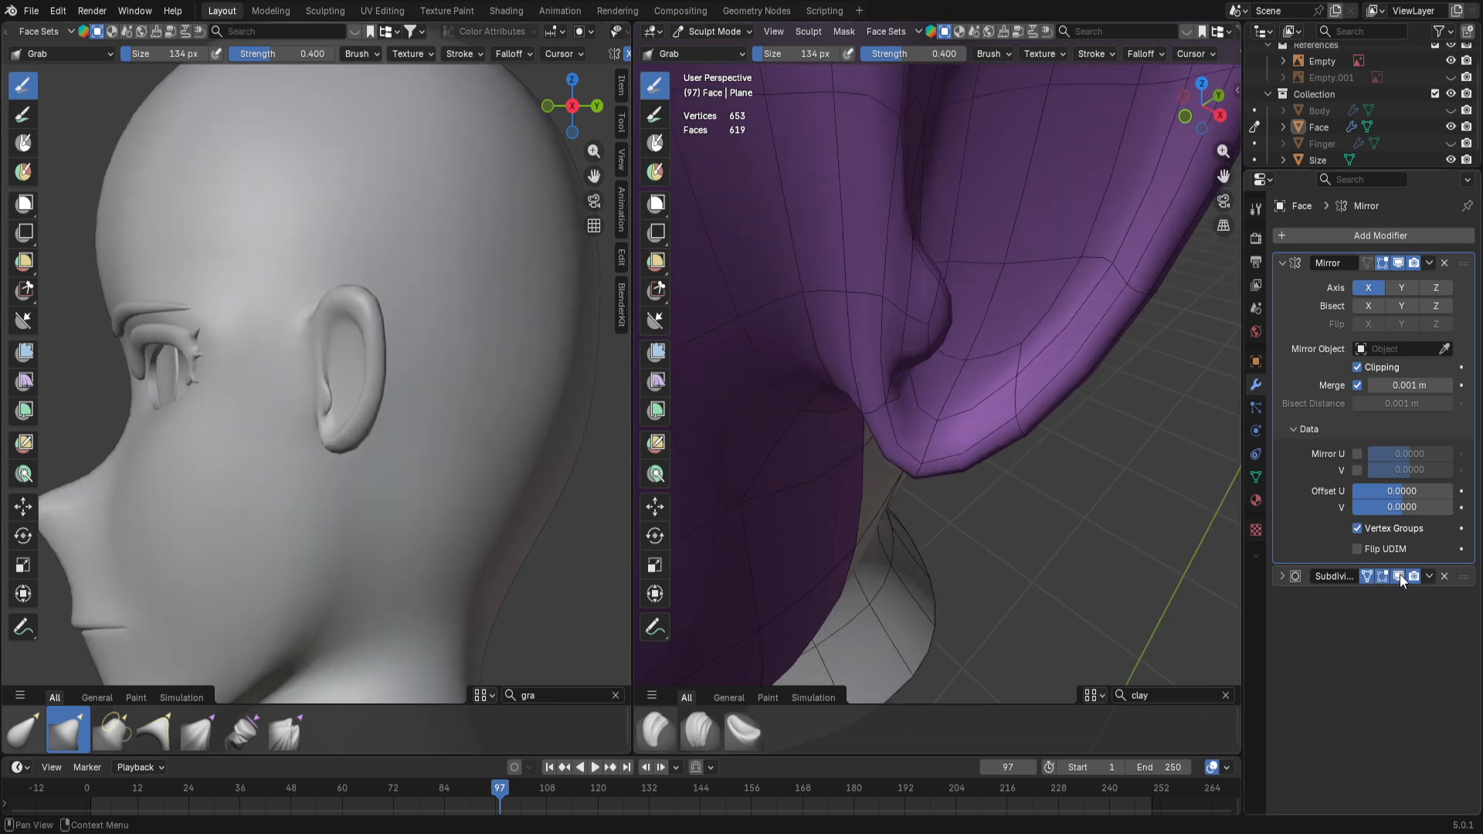
scroll(299, 501, up, 4)
key(KP_1)
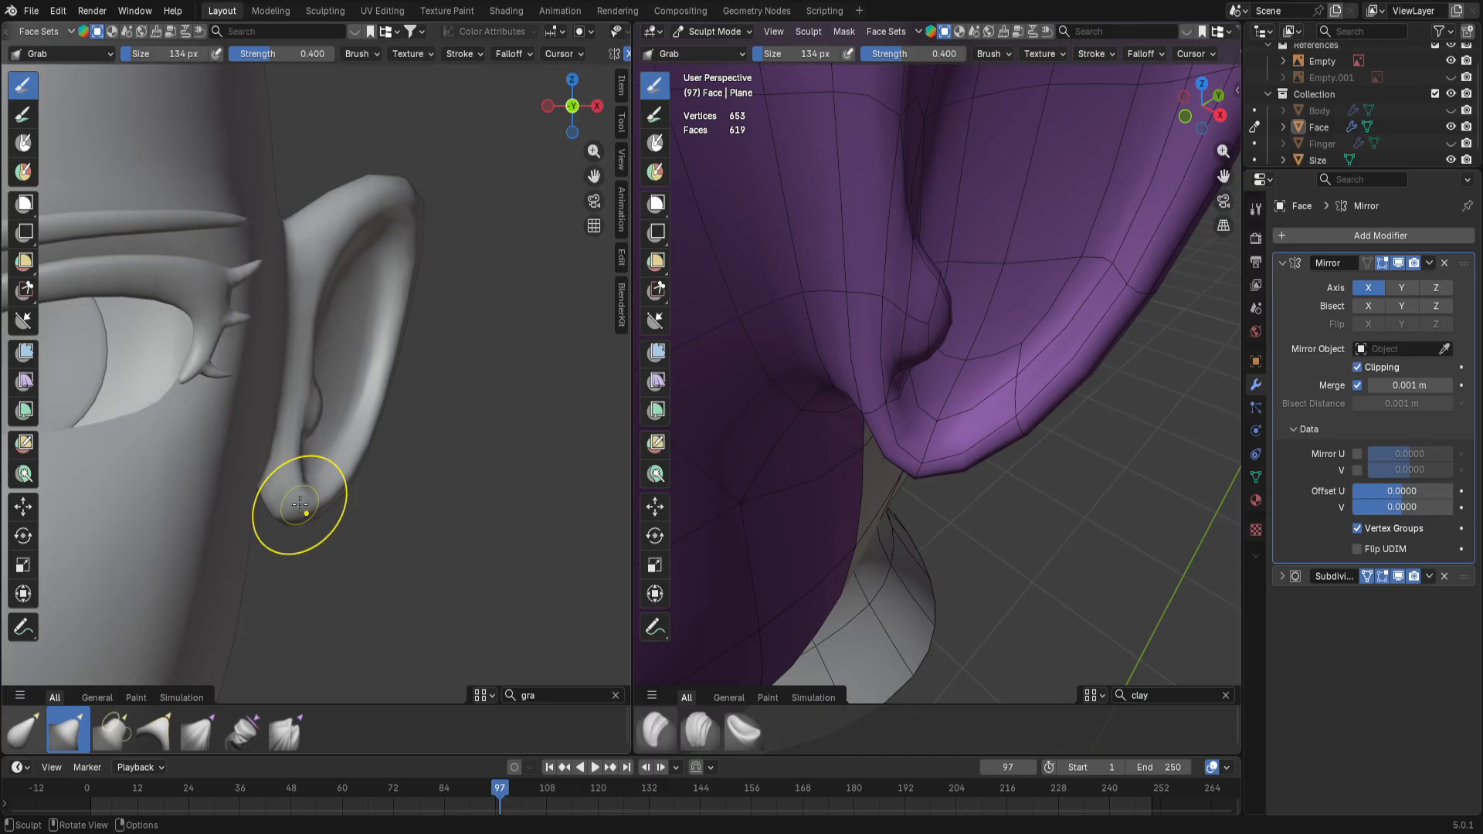
middle_drag(1043, 165, 823, 503)
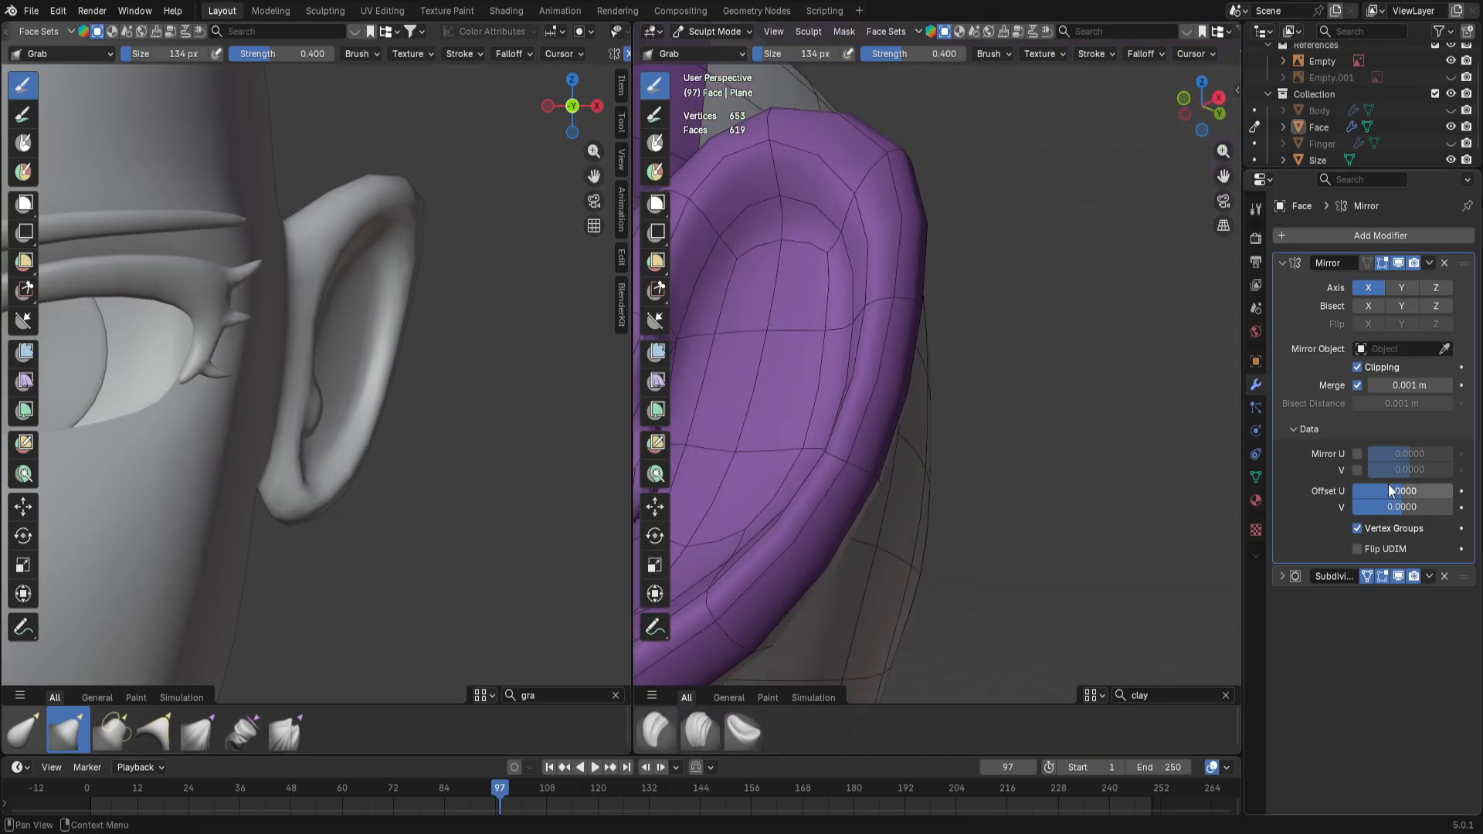
click(1398, 576)
Step: Widen the ear's inner hollow with Grab strokes at its upper front, top and rear edges, checking it with subdivision briefly shown
scroll(880, 315, up, 5)
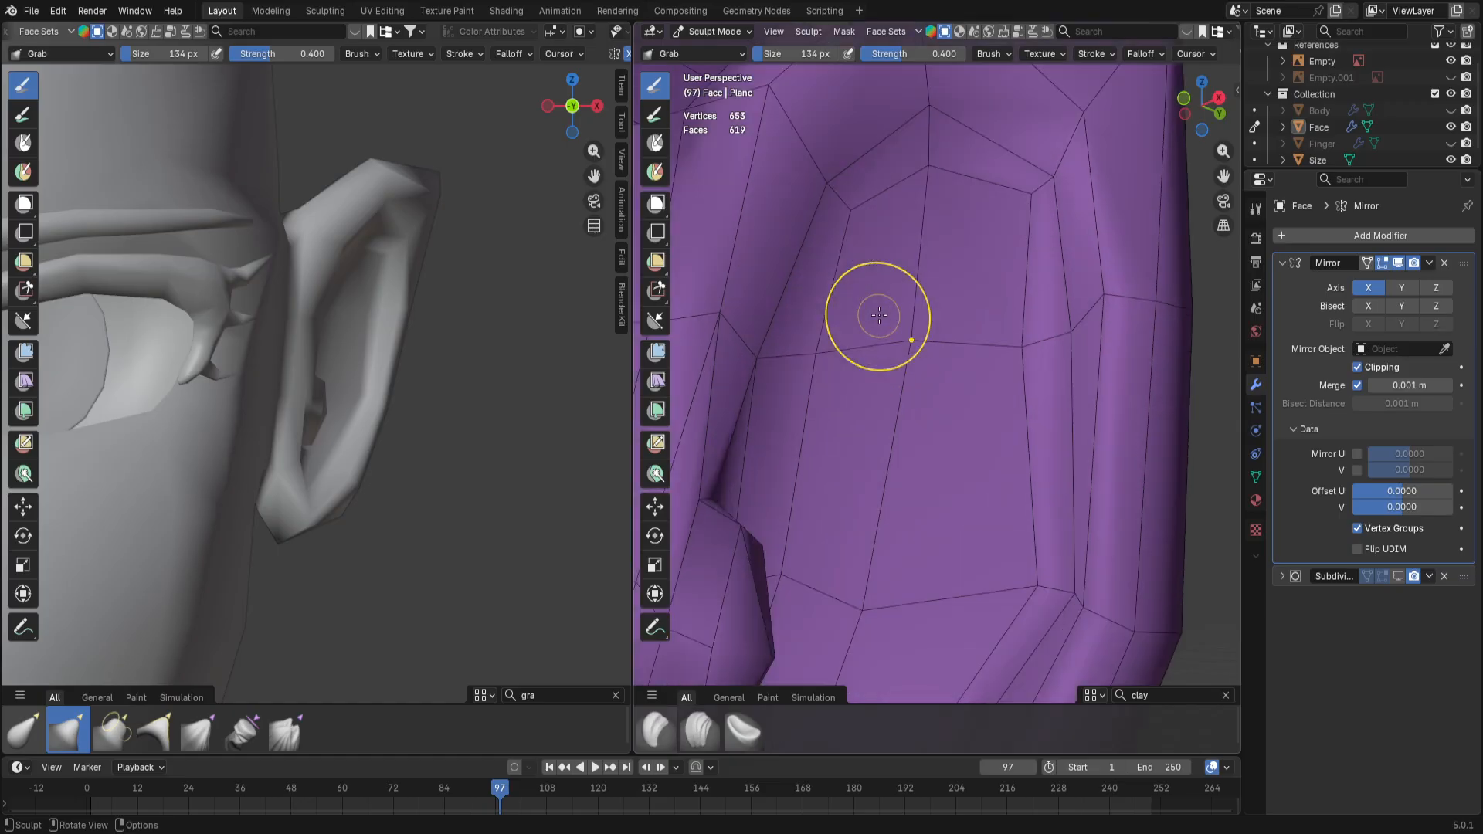
drag(860, 223, 825, 194)
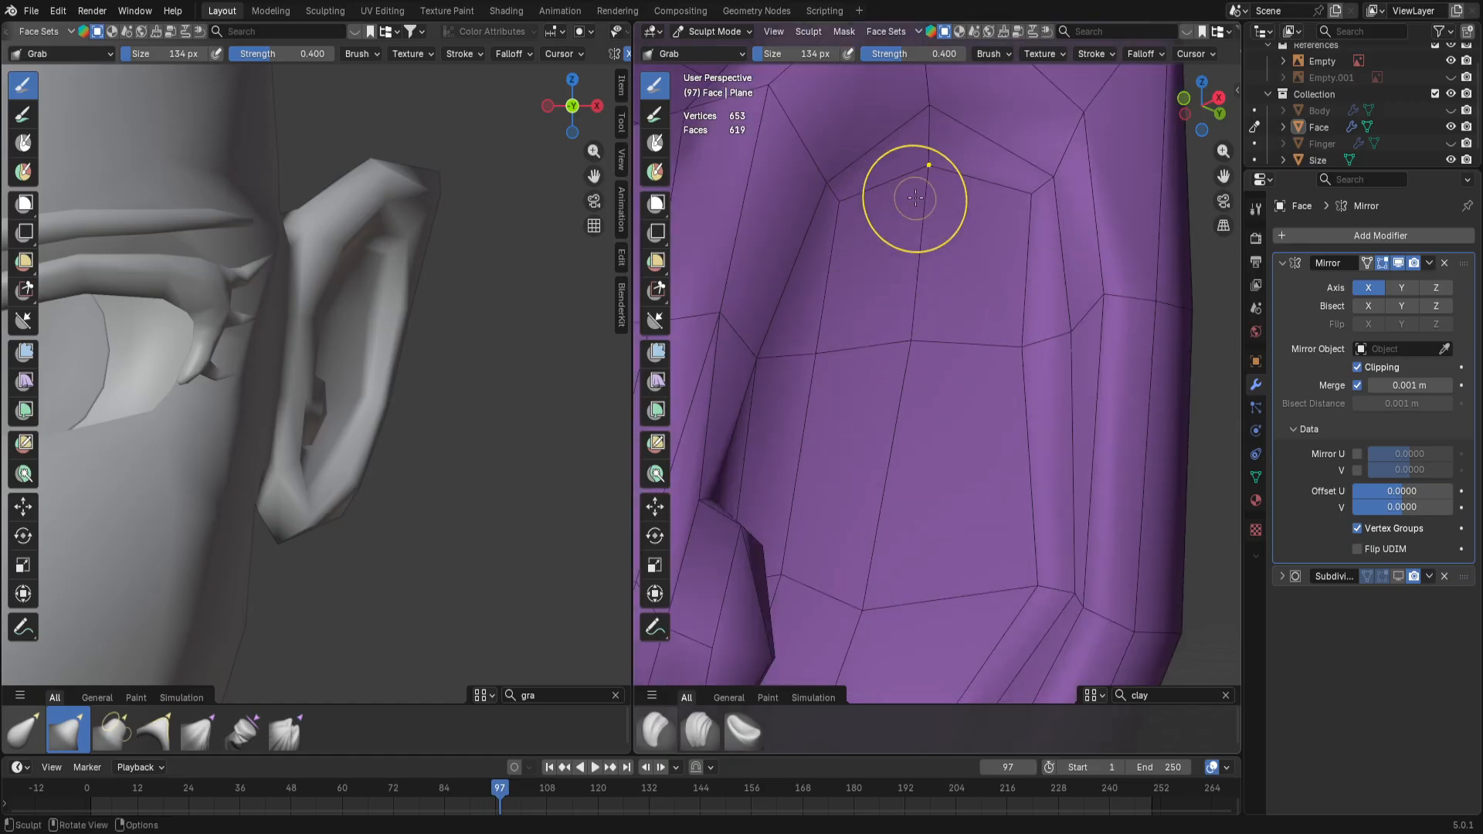
drag(923, 151, 912, 121)
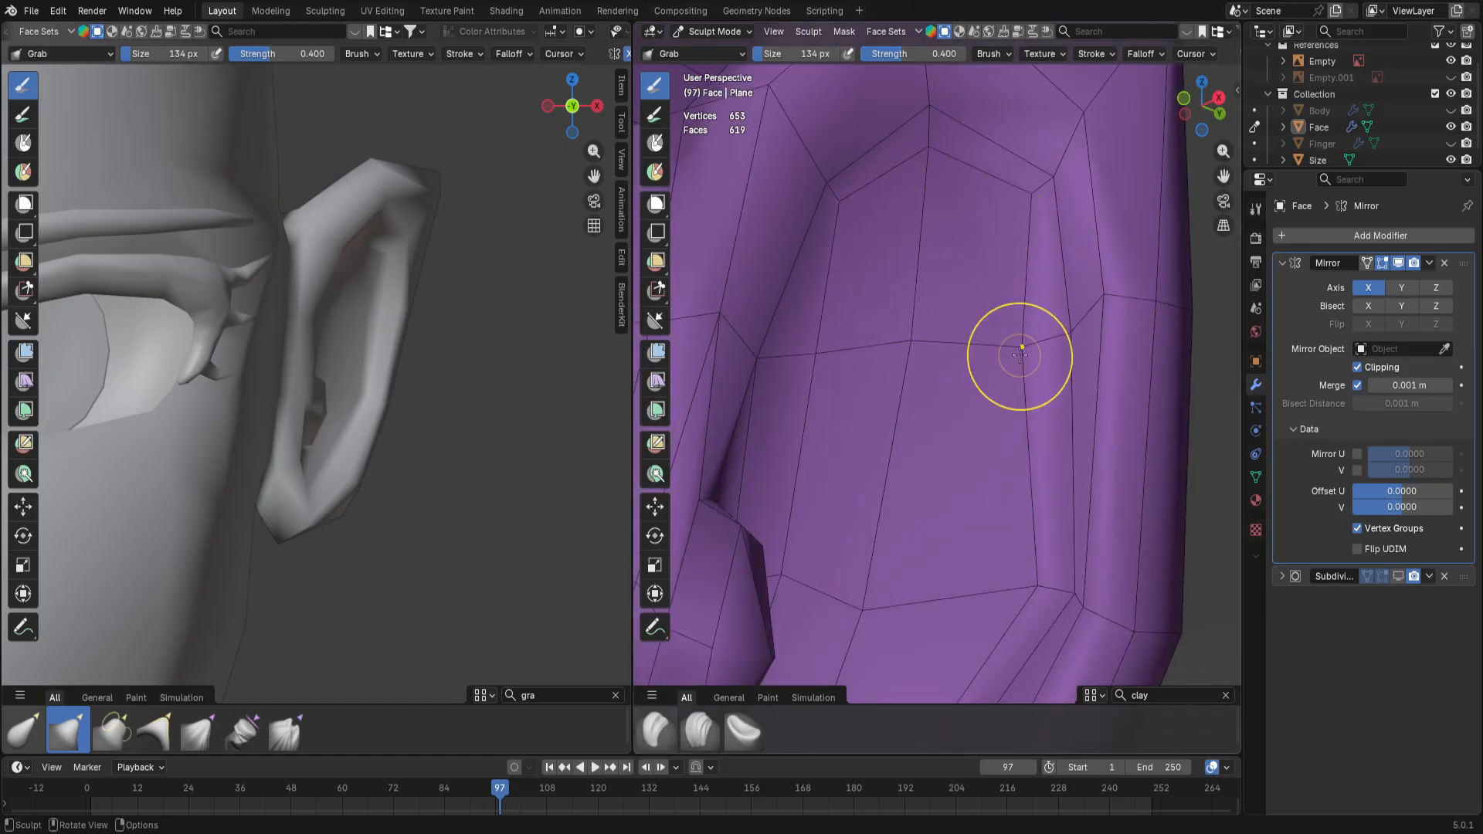
drag(1018, 344, 1094, 346)
drag(1067, 560, 1033, 590)
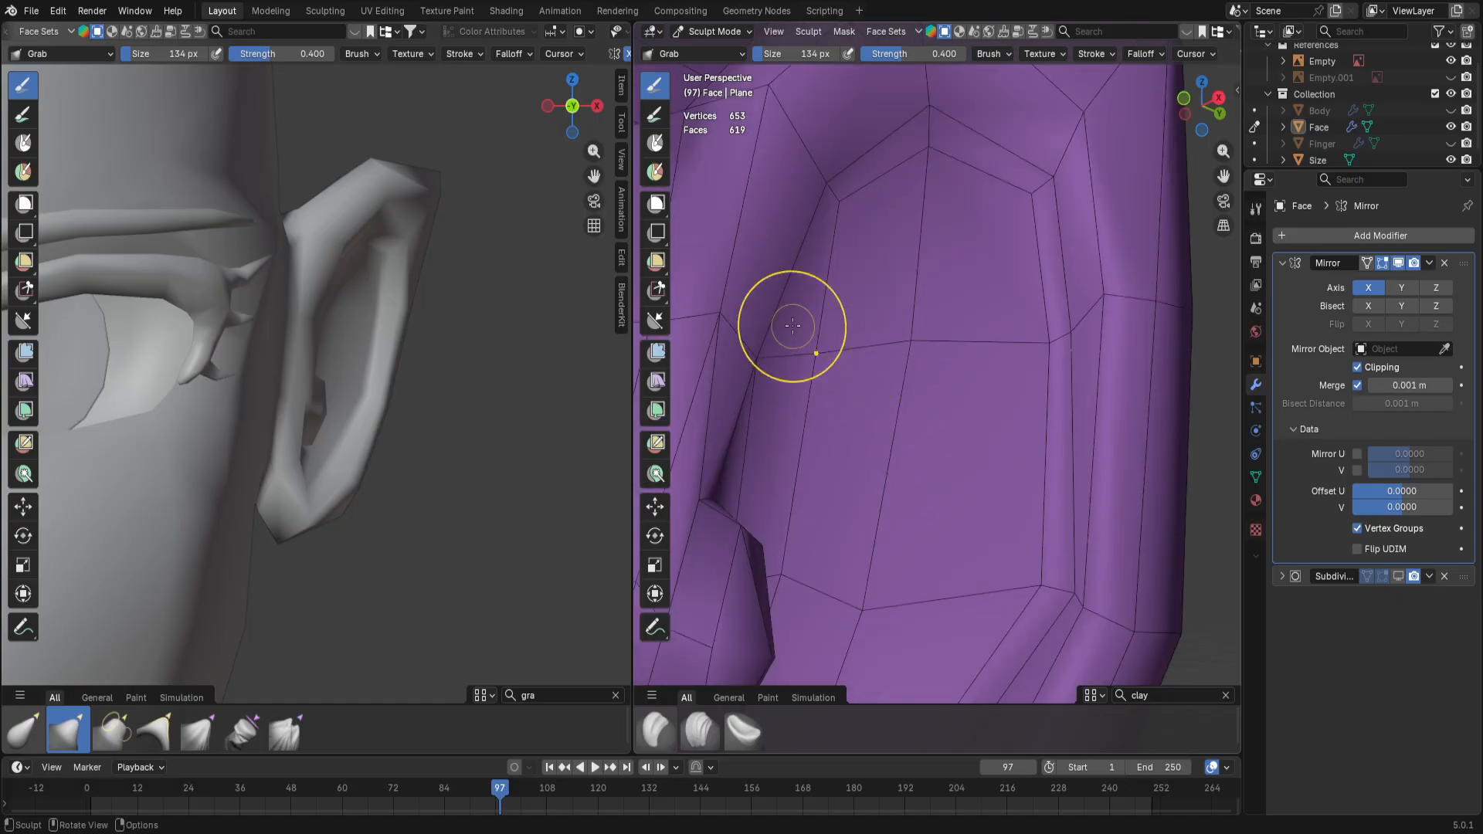
click(1400, 576)
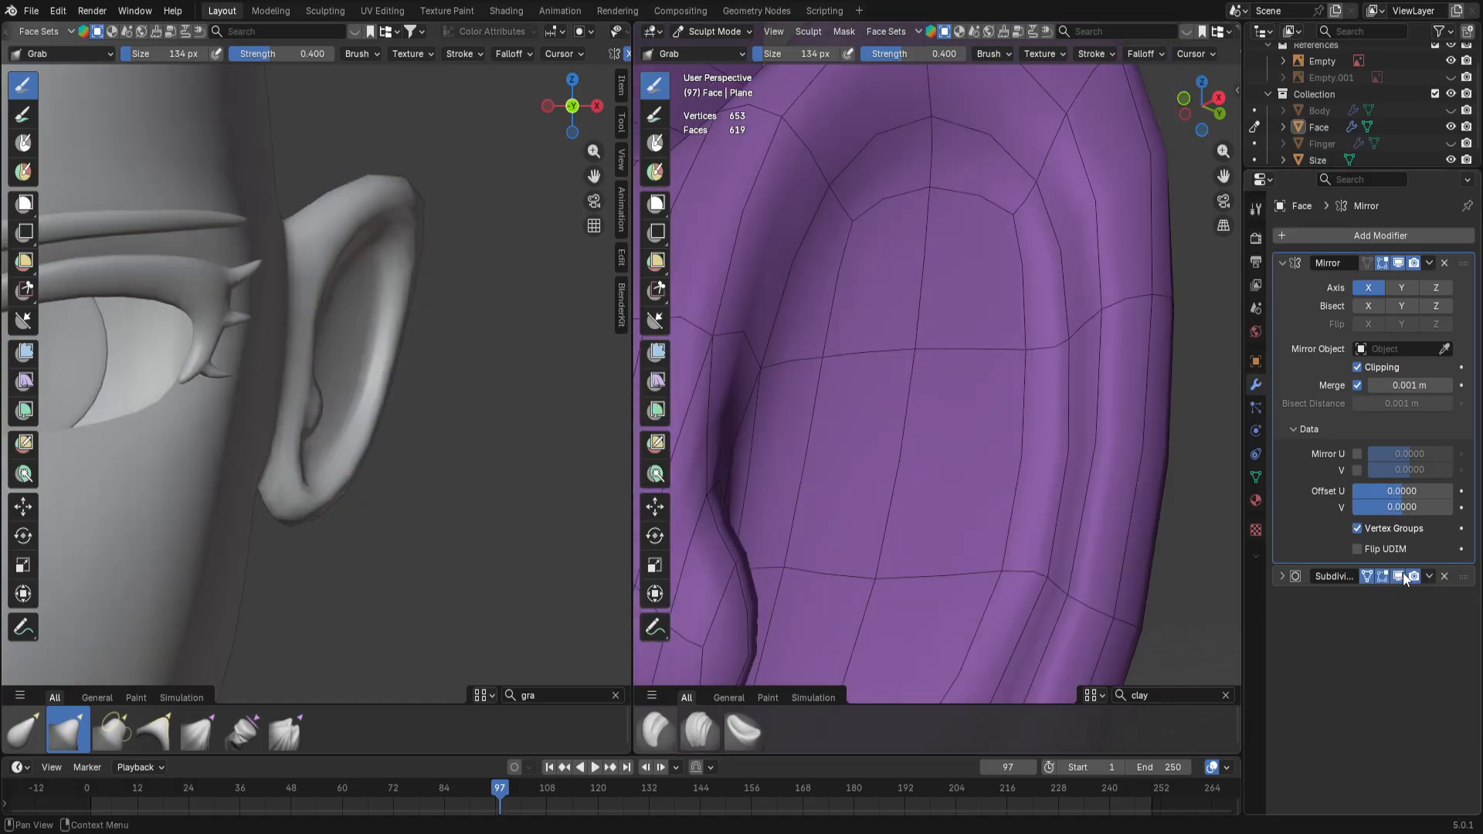
click(1400, 577)
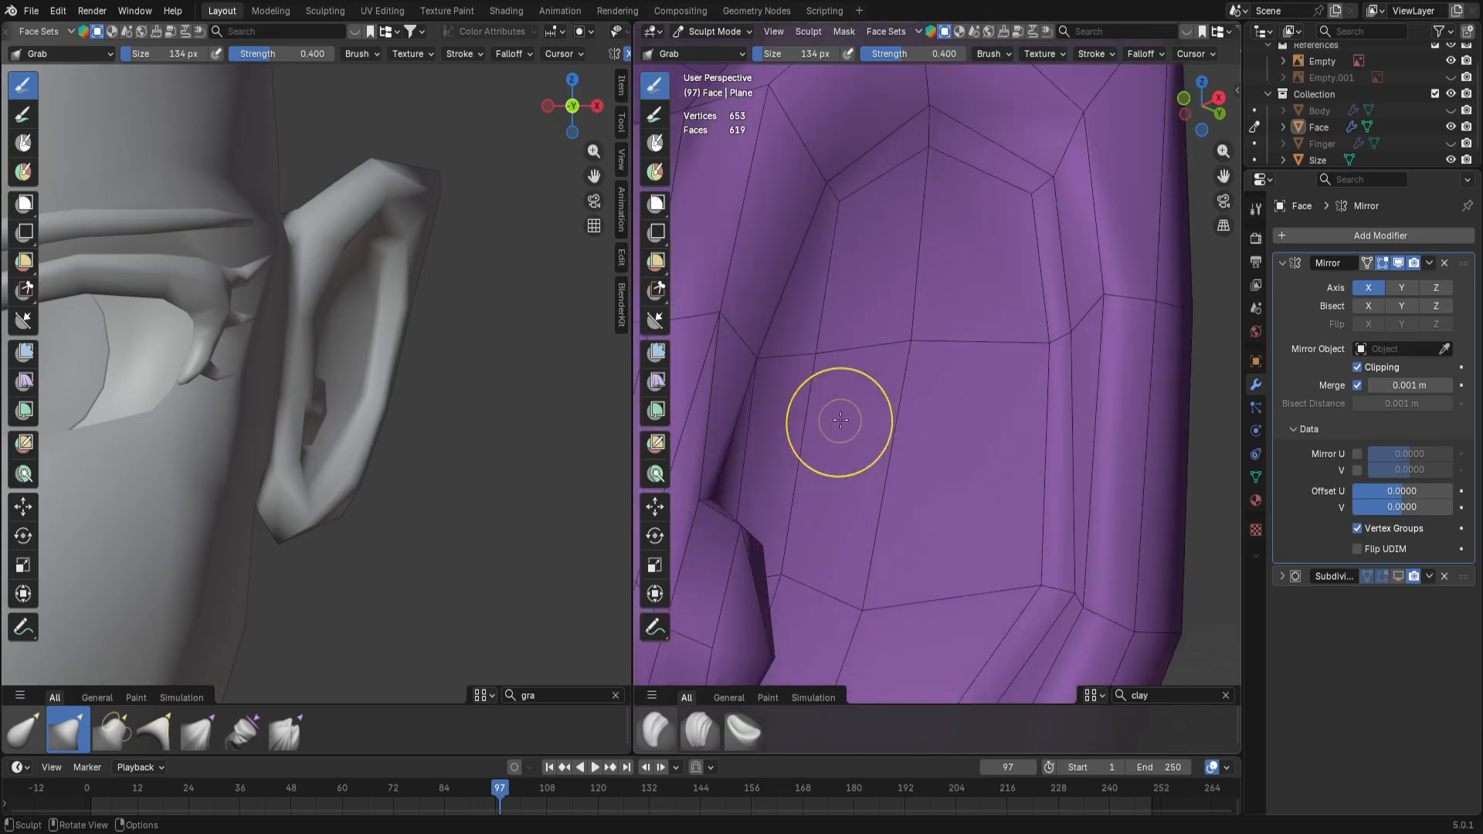
Step: Pull the front edge of the ear's inner hollow slightly forward and adjust its upper front corner with Grab strokes
drag(751, 344, 716, 326)
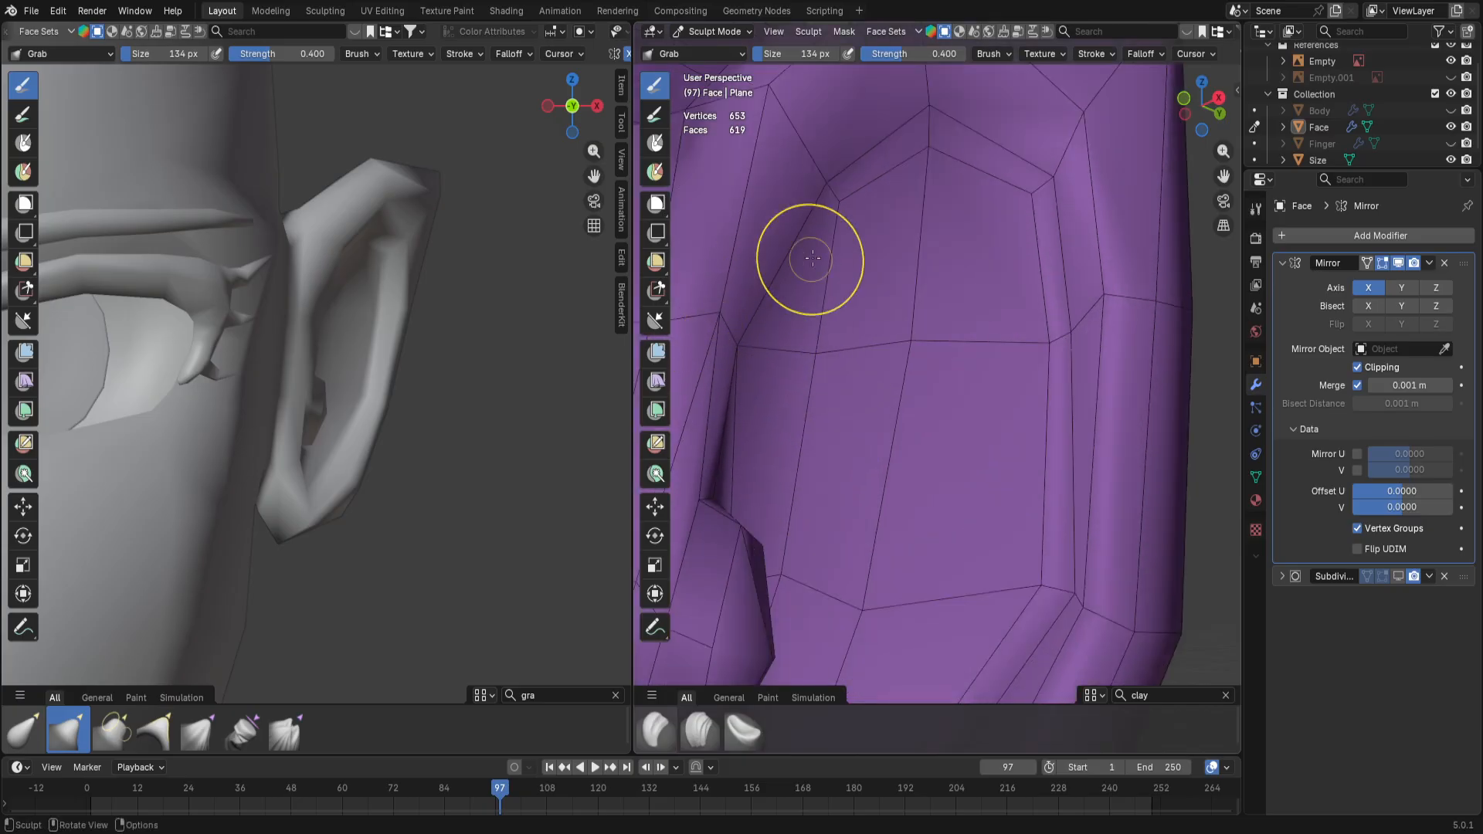
scroll(817, 259, up, 2)
scroll(803, 272, down, 4)
key(KP_1)
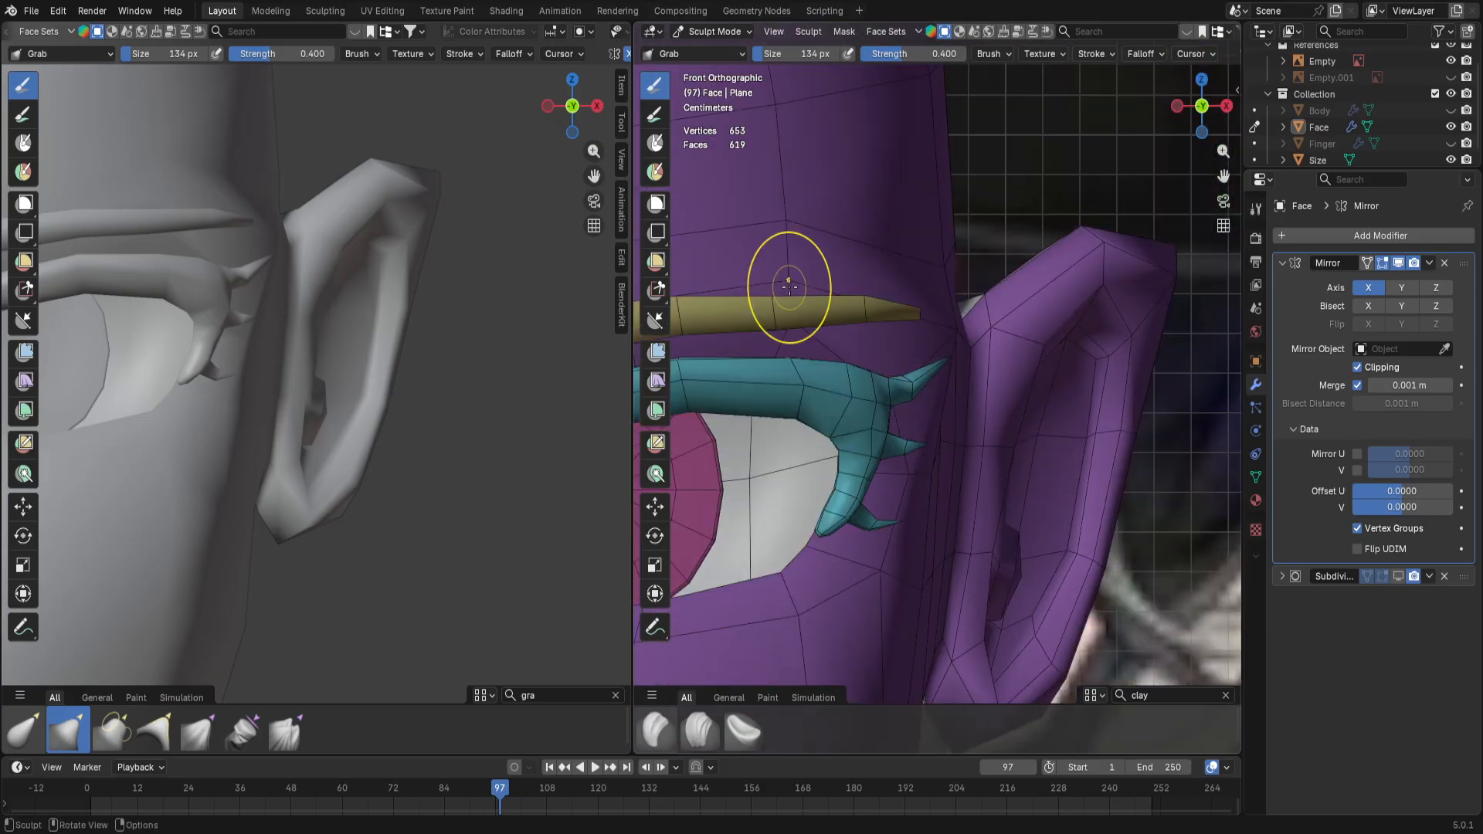
scroll(1102, 361, up, 6)
middle_drag(1102, 360, 1010, 355)
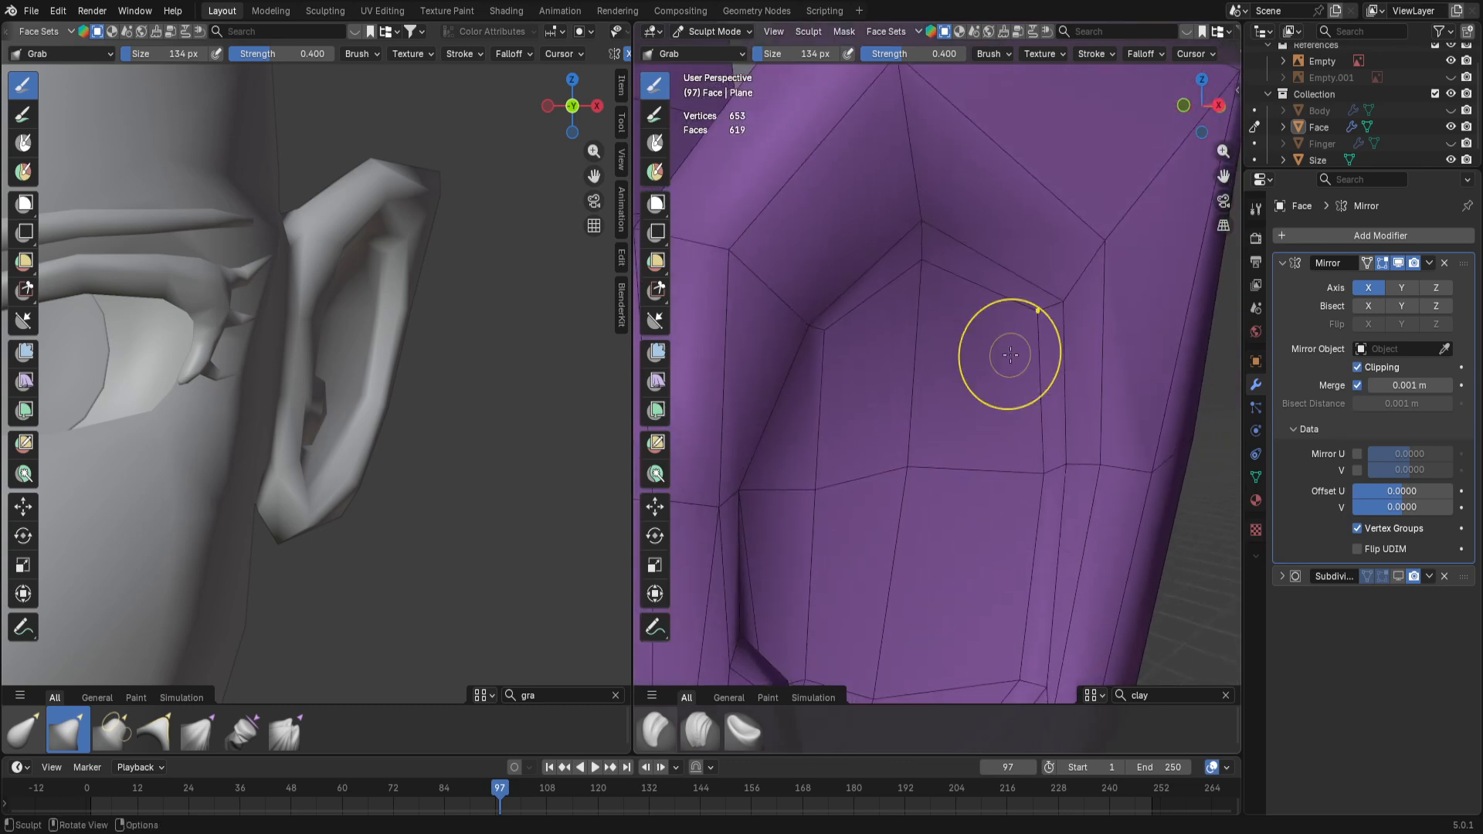
scroll(1011, 355, down, 3)
drag(866, 353, 828, 314)
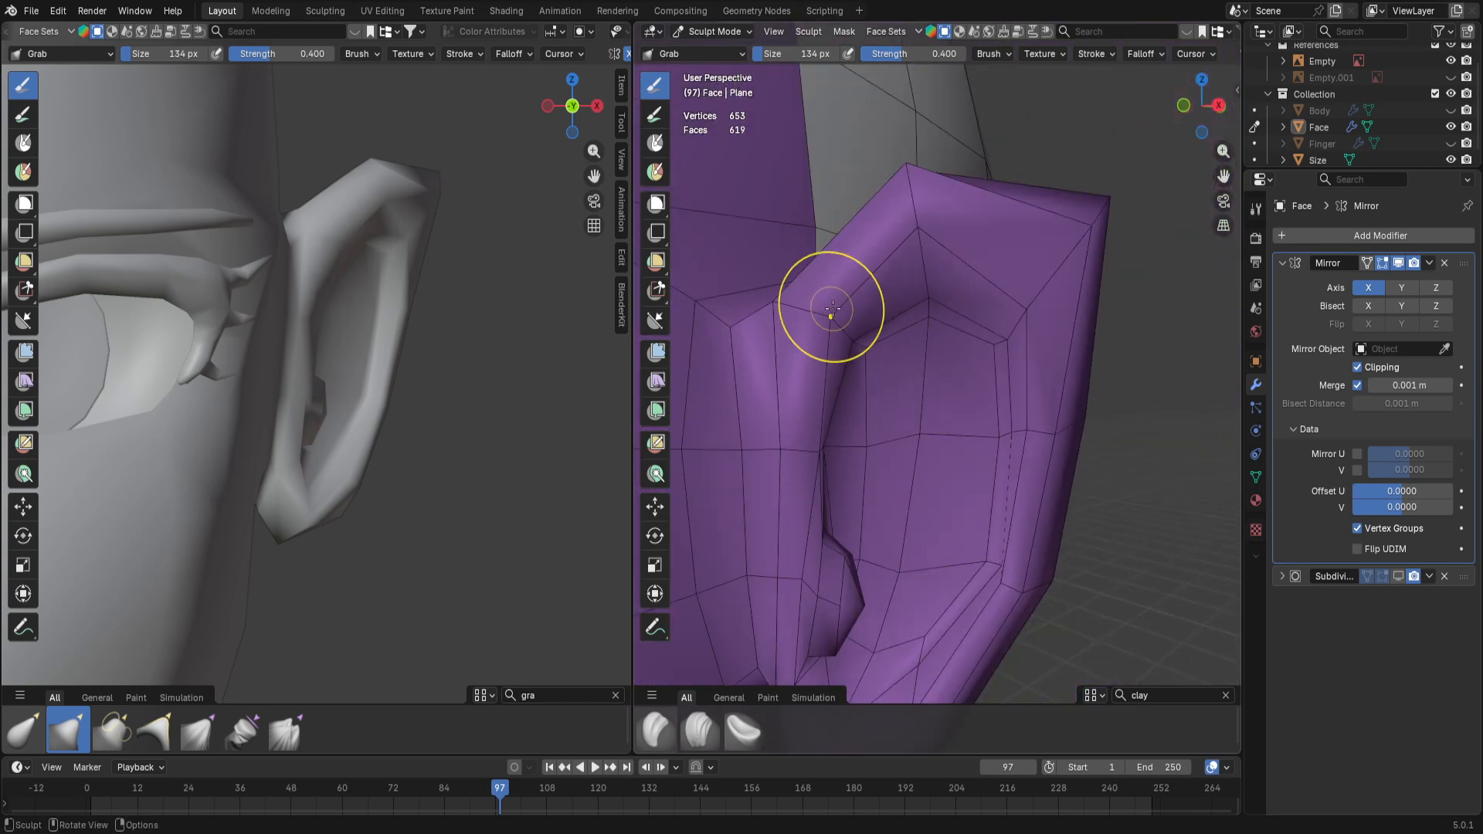
Step: Turn on the Subdivision modifier's viewport display and examine the smoothed ear from the side
click(1398, 577)
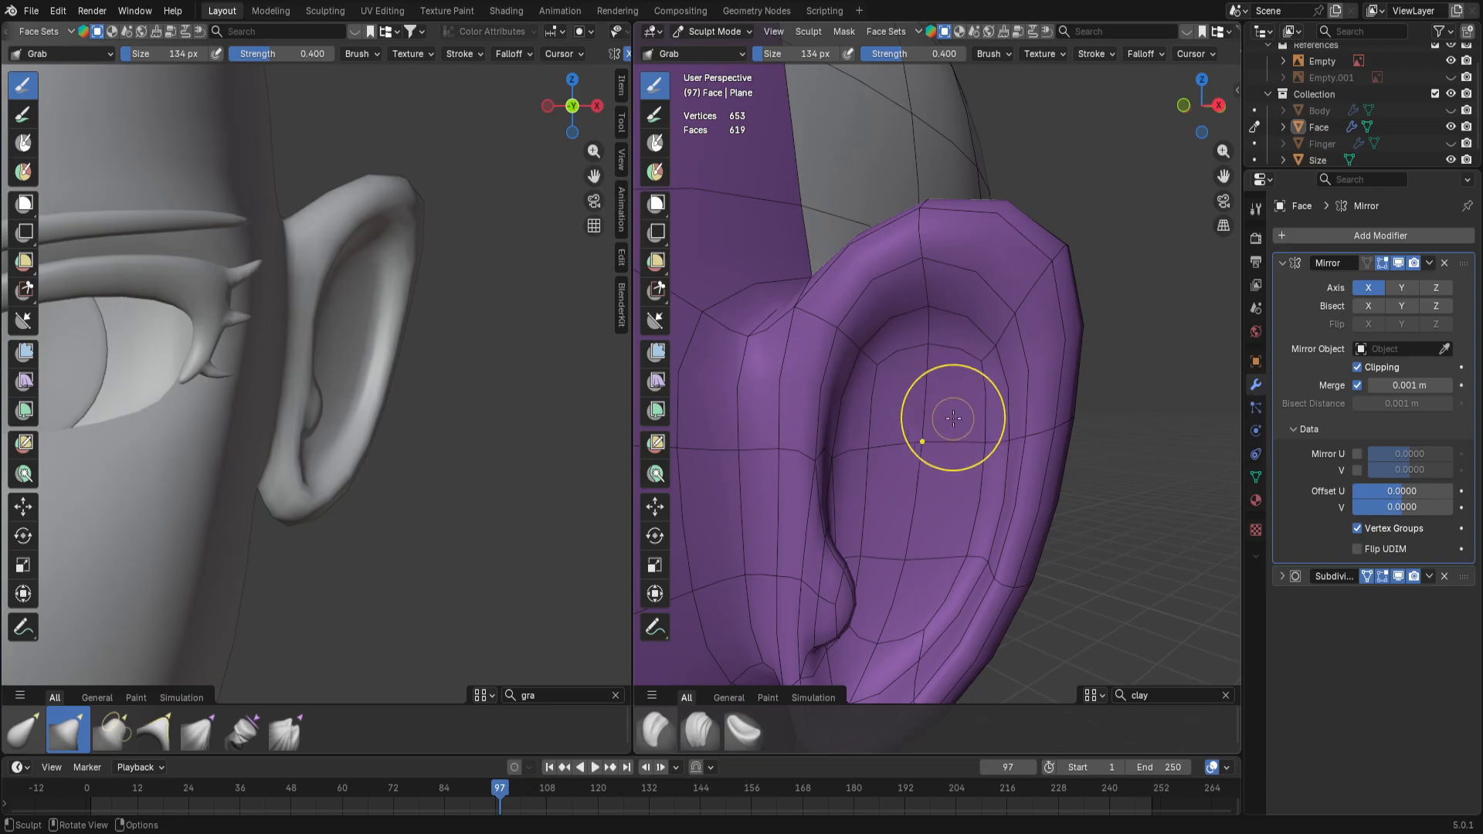
scroll(953, 419, down, 5)
scroll(401, 371, up, 2)
mouse_move(401, 371)
middle_down()
mouse_move(318, 343)
mouse_move(293, 379)
mouse_move(228, 387)
middle_up()
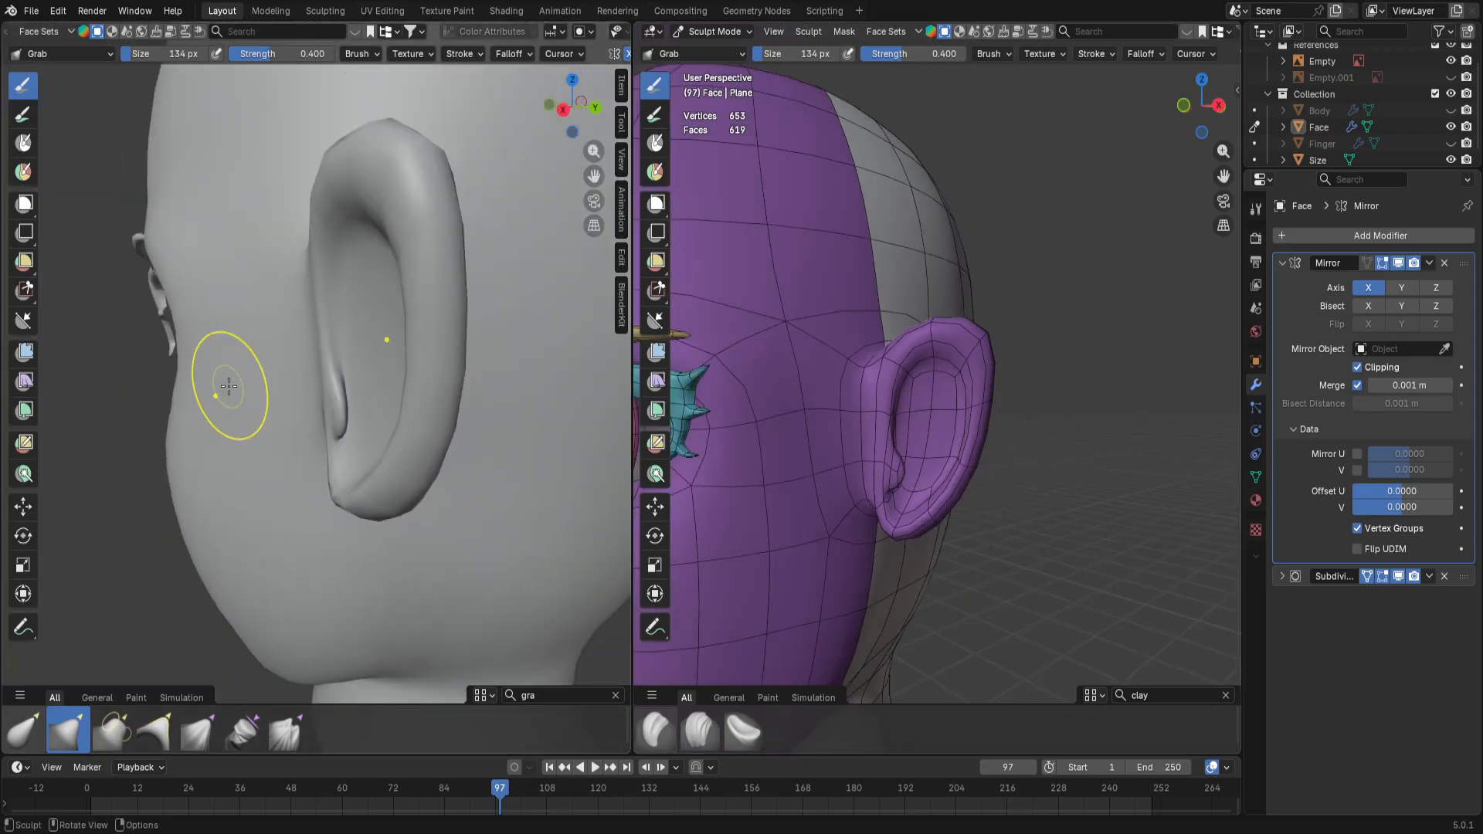
Step: Examine the smoothed head and ear from the front, close up and as a whole, and compare the ear with the reference image
scroll(447, 258, down, 5)
mouse_move(448, 258)
middle_down()
mouse_move(512, 268)
mouse_move(461, 268)
middle_up()
scroll(425, 288, down, 4)
key(KP_1)
scroll(424, 289, down, 1)
scroll(423, 289, up, 2)
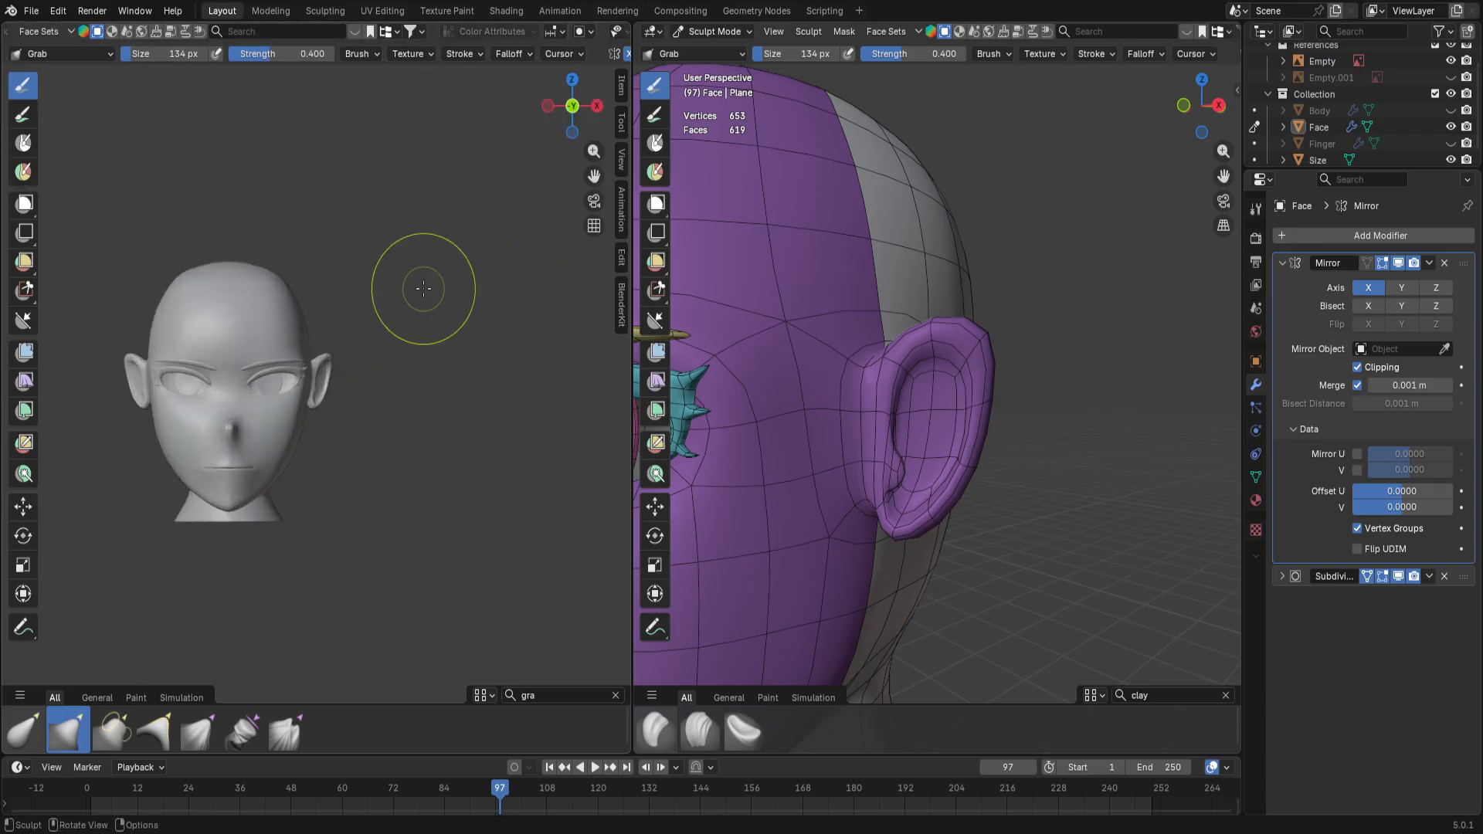
scroll(423, 289, up, 10)
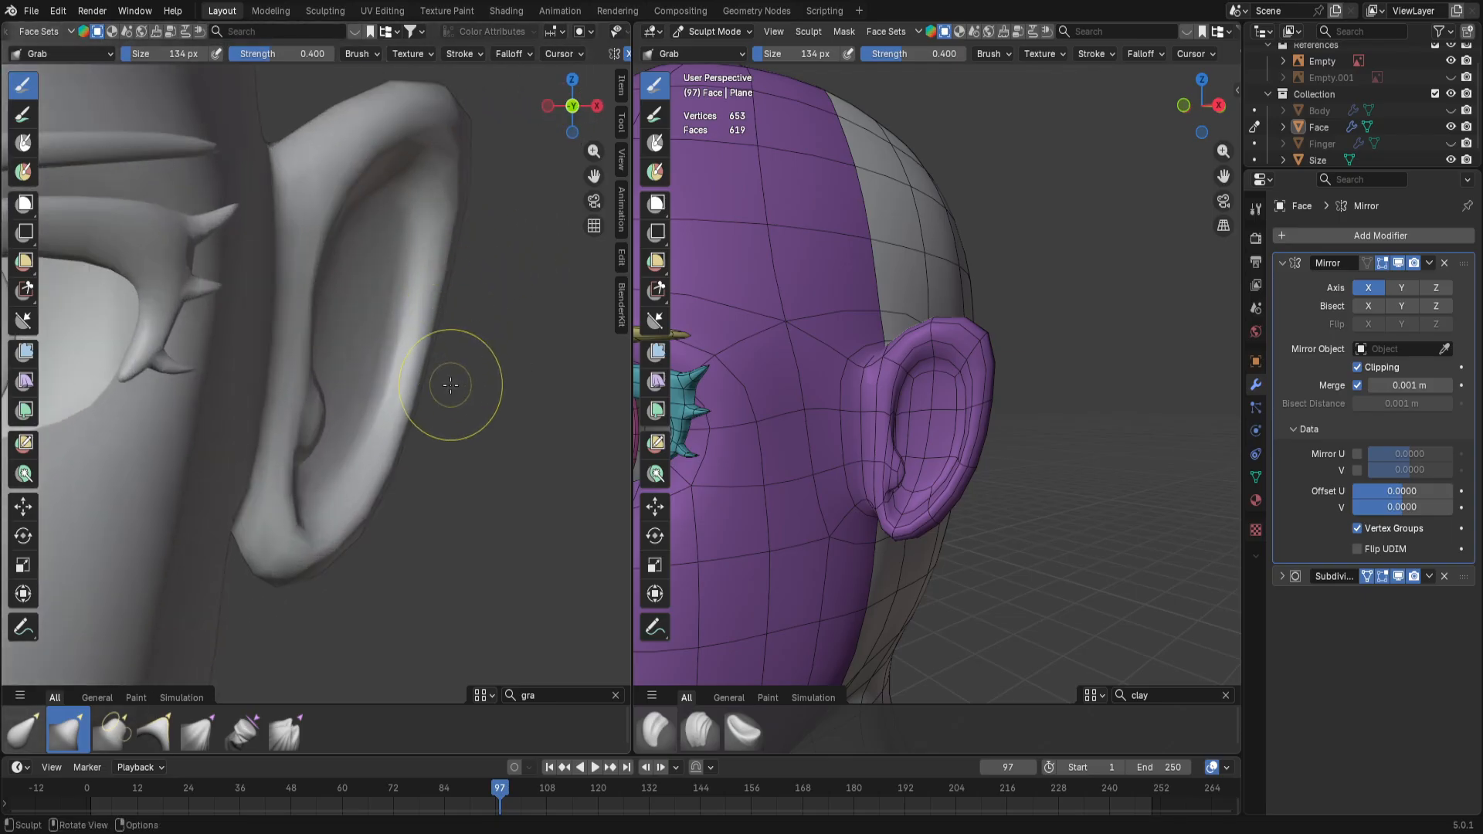
scroll(417, 448, down, 7)
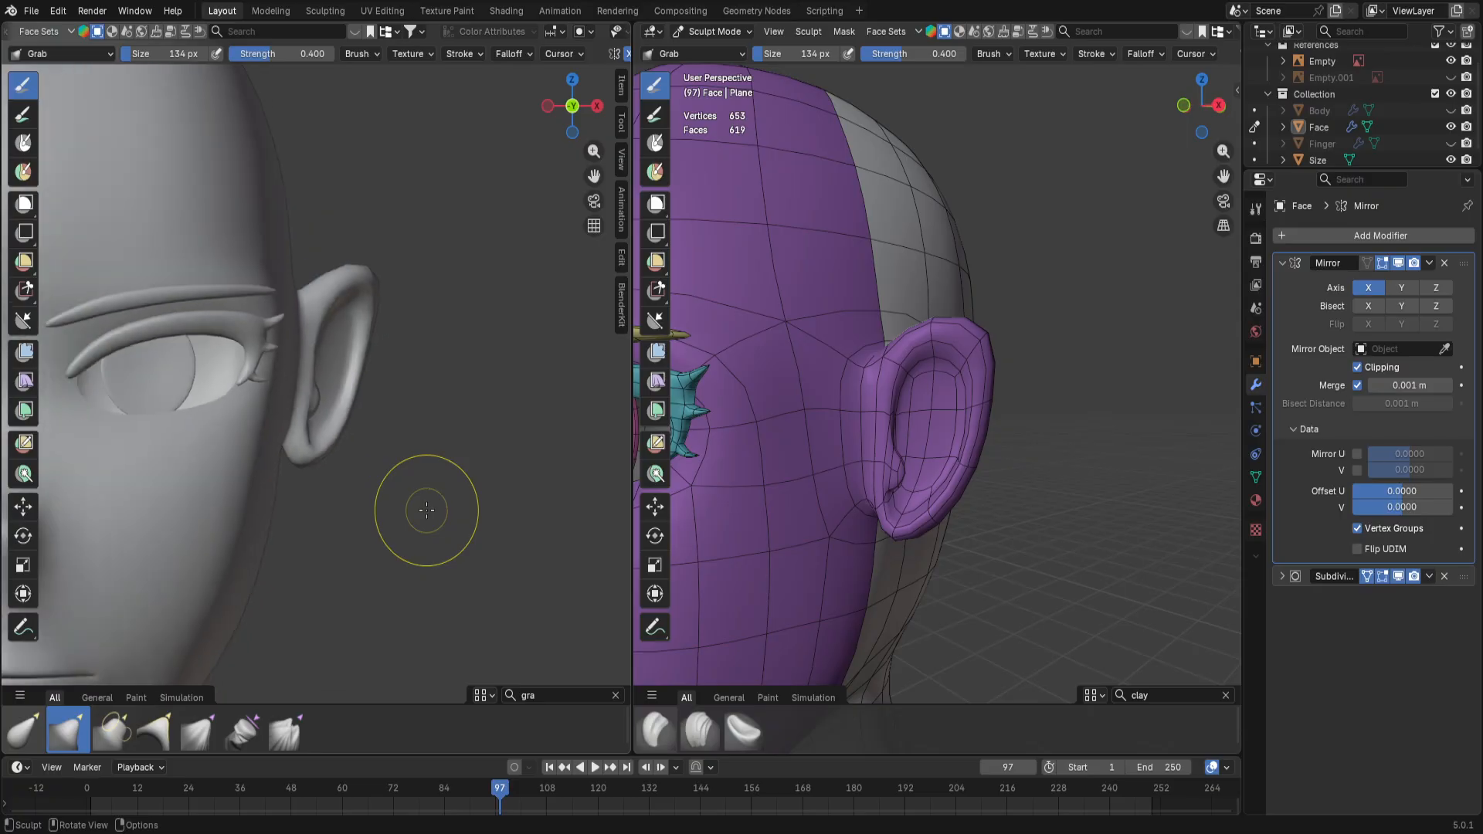
scroll(423, 516, down, 5)
scroll(431, 525, up, 1)
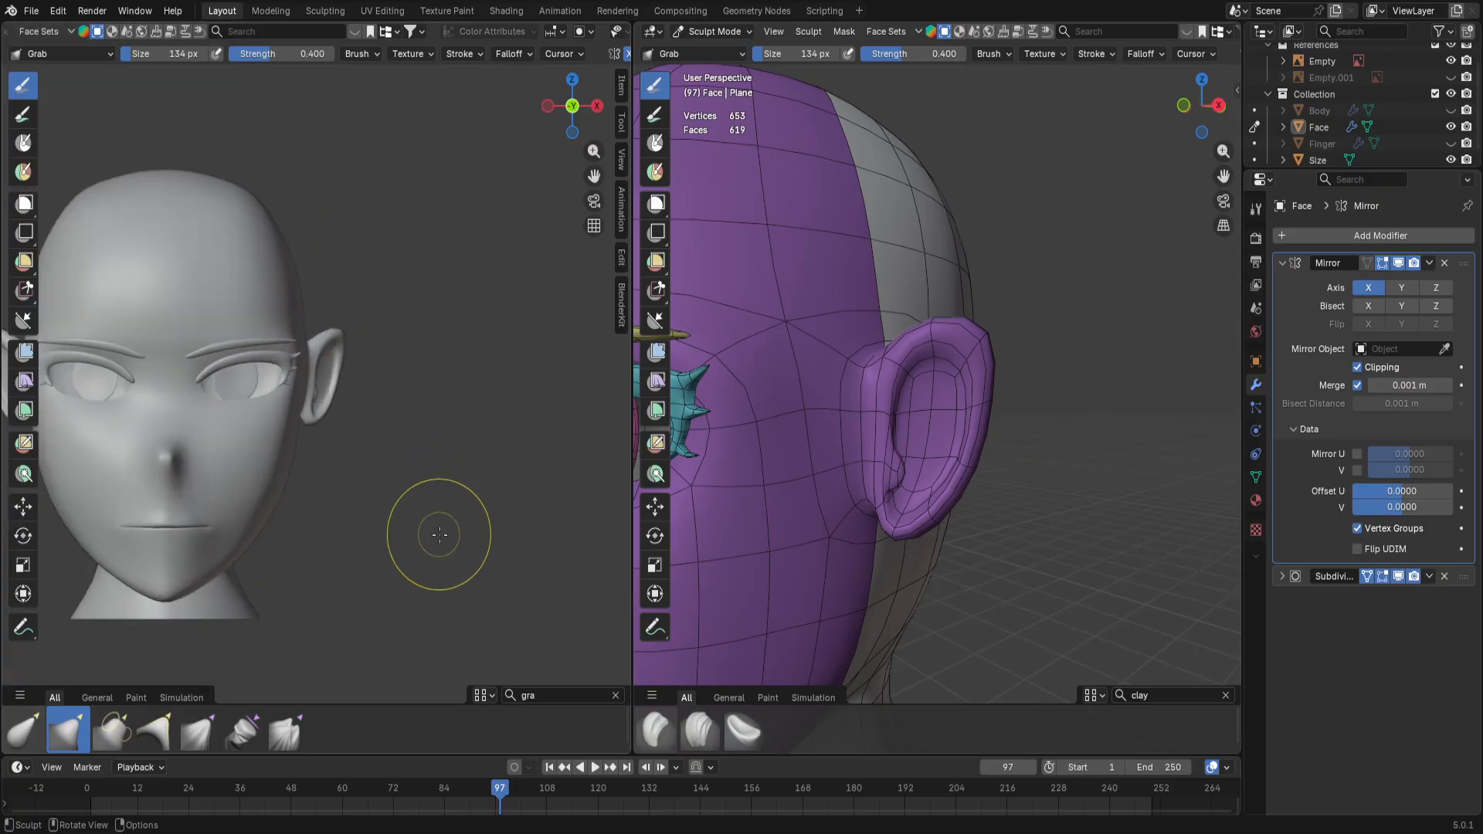
scroll(444, 563, down, 1)
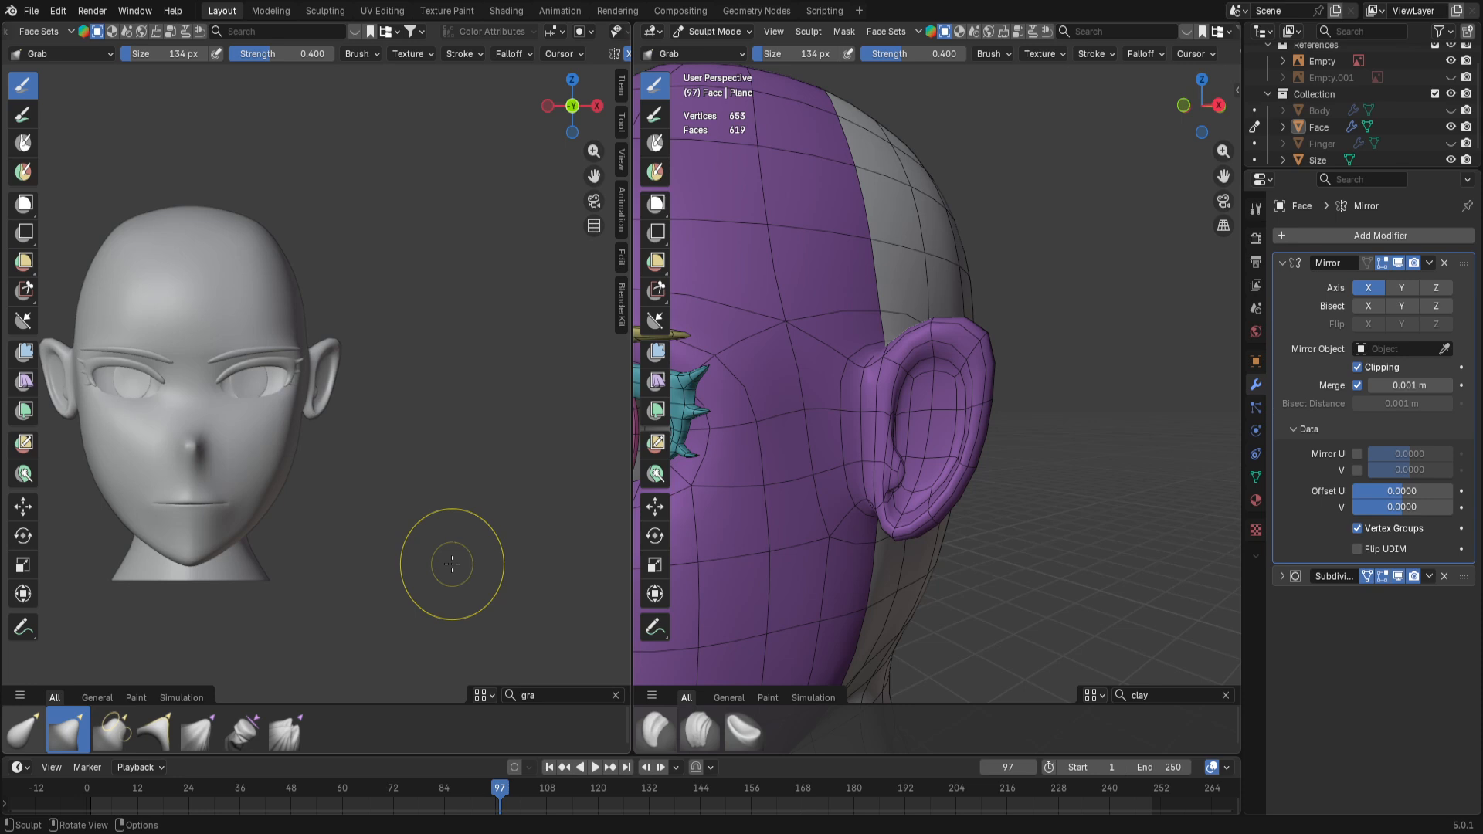
scroll(452, 564, up, 1)
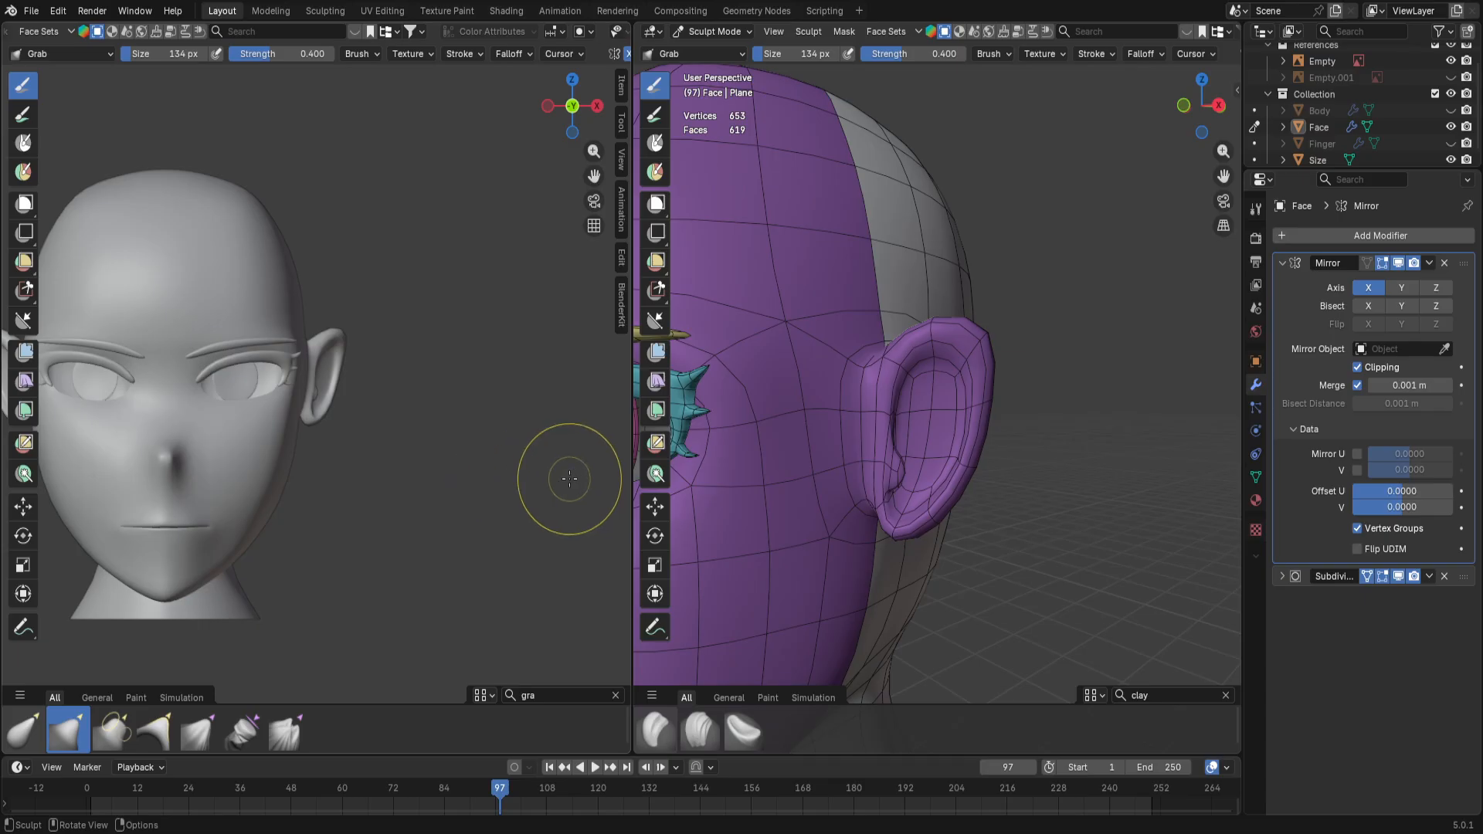
key(KP_1)
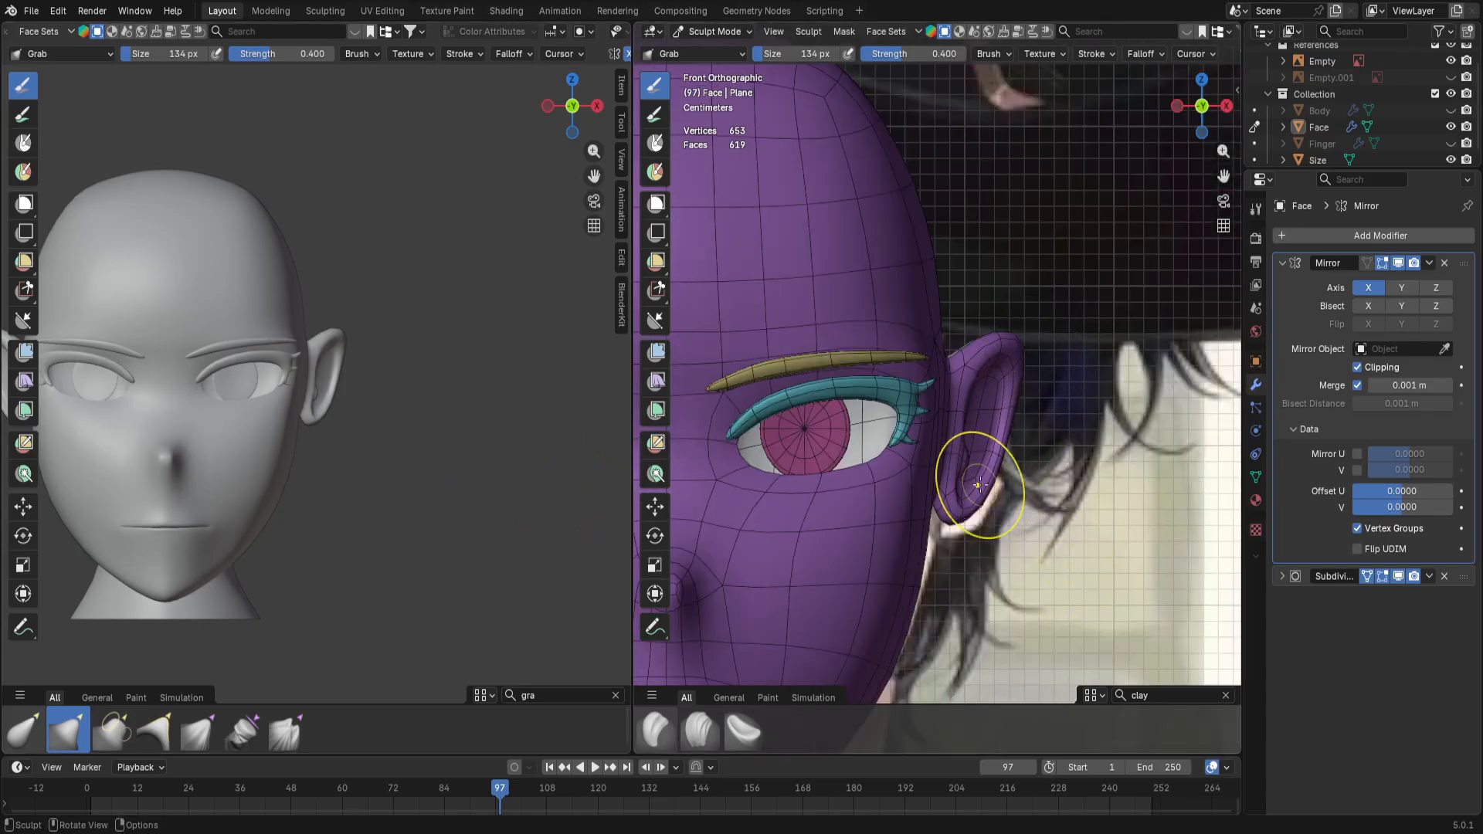
drag(985, 460, 1021, 352)
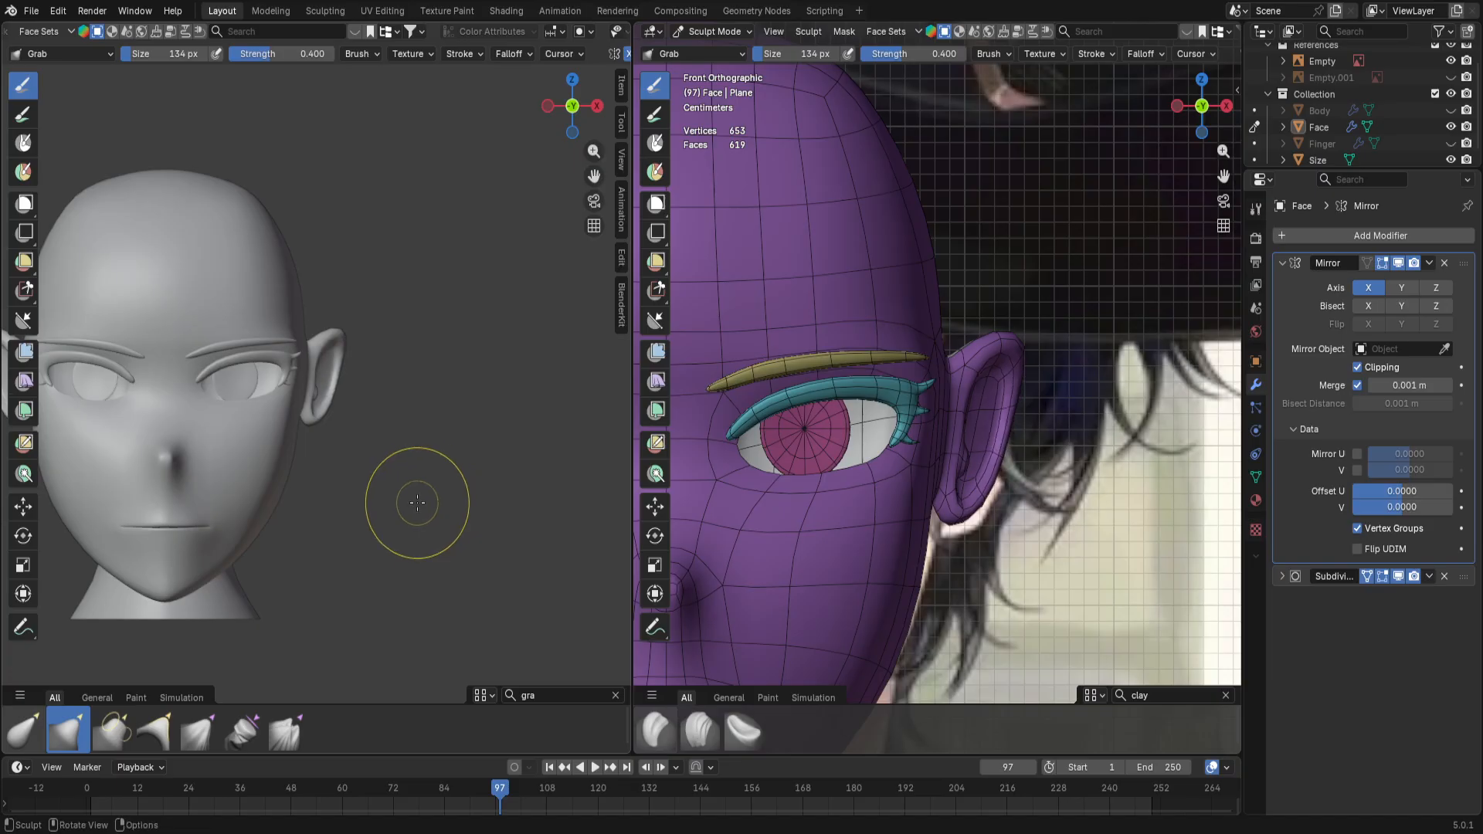
Step: Examine the smoothed ear from the side and from behind, including the small fold at its inner front edge
scroll(424, 496, down, 3)
mouse_move(424, 496)
middle_down()
mouse_move(285, 489)
mouse_move(314, 487)
middle_up()
scroll(314, 487, up, 10)
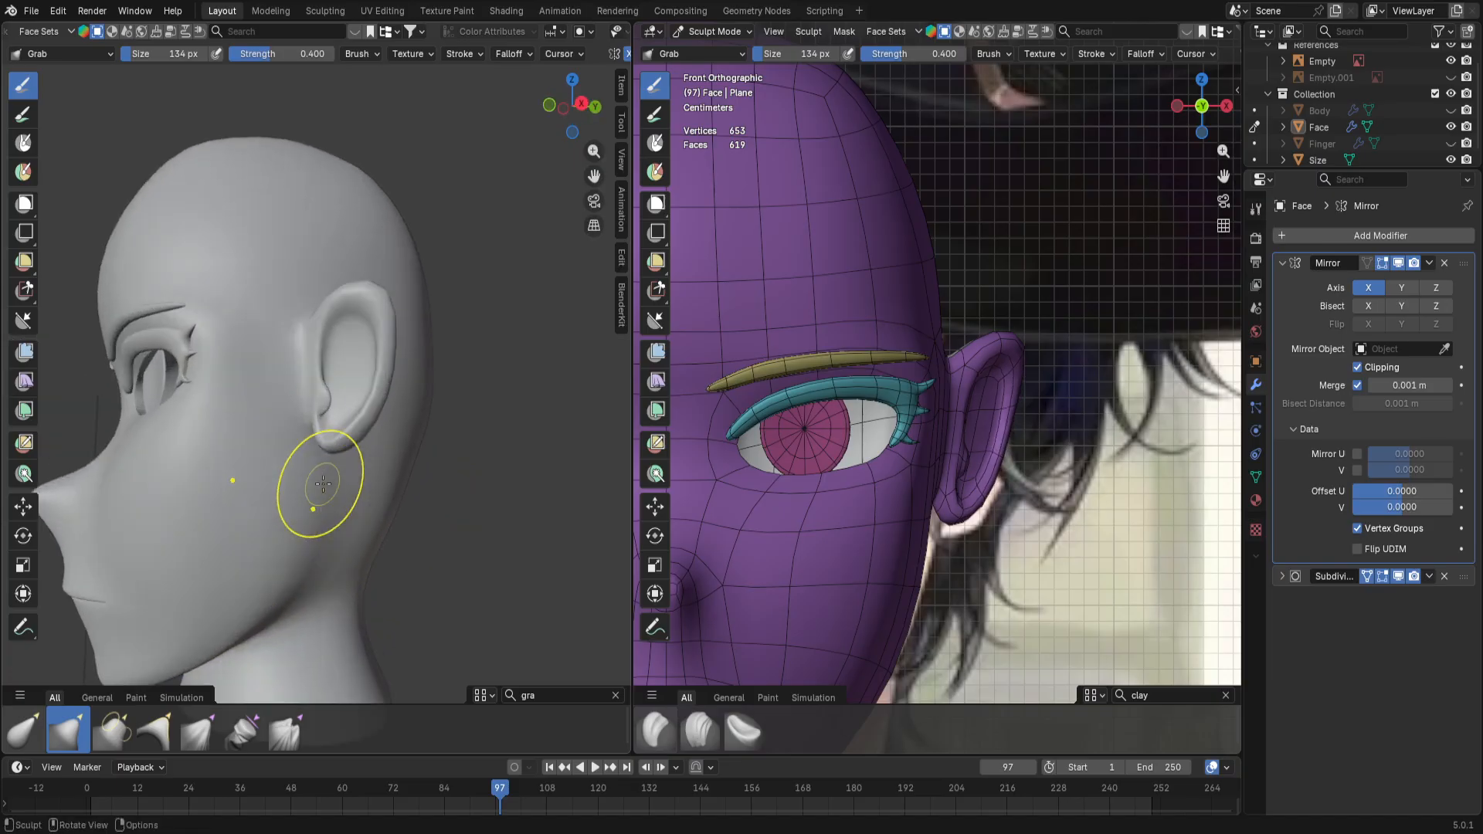
scroll(386, 481, down, 8)
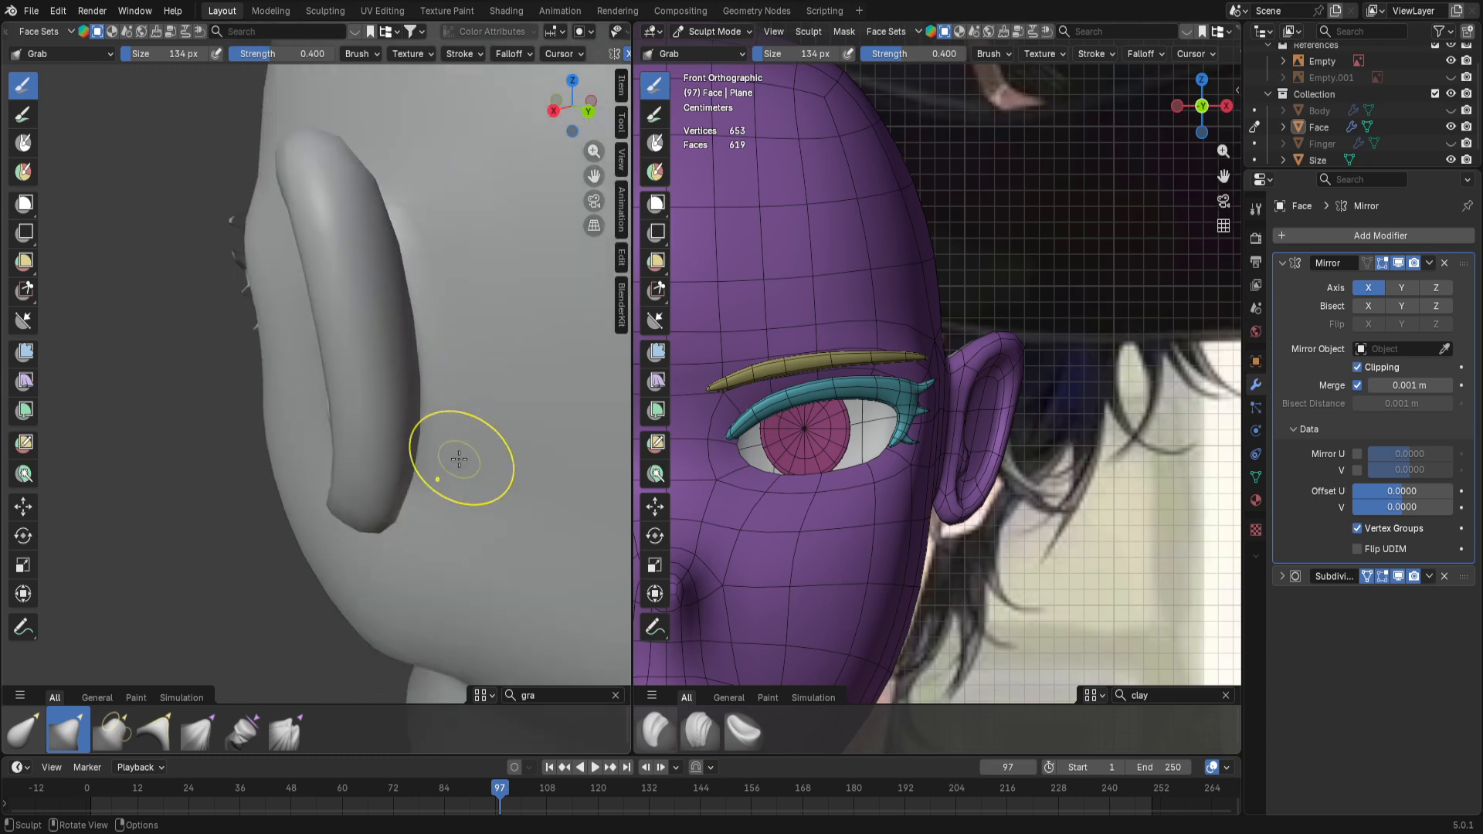
middle_drag(409, 475, 490, 348)
scroll(479, 370, down, 6)
scroll(478, 371, up, 8)
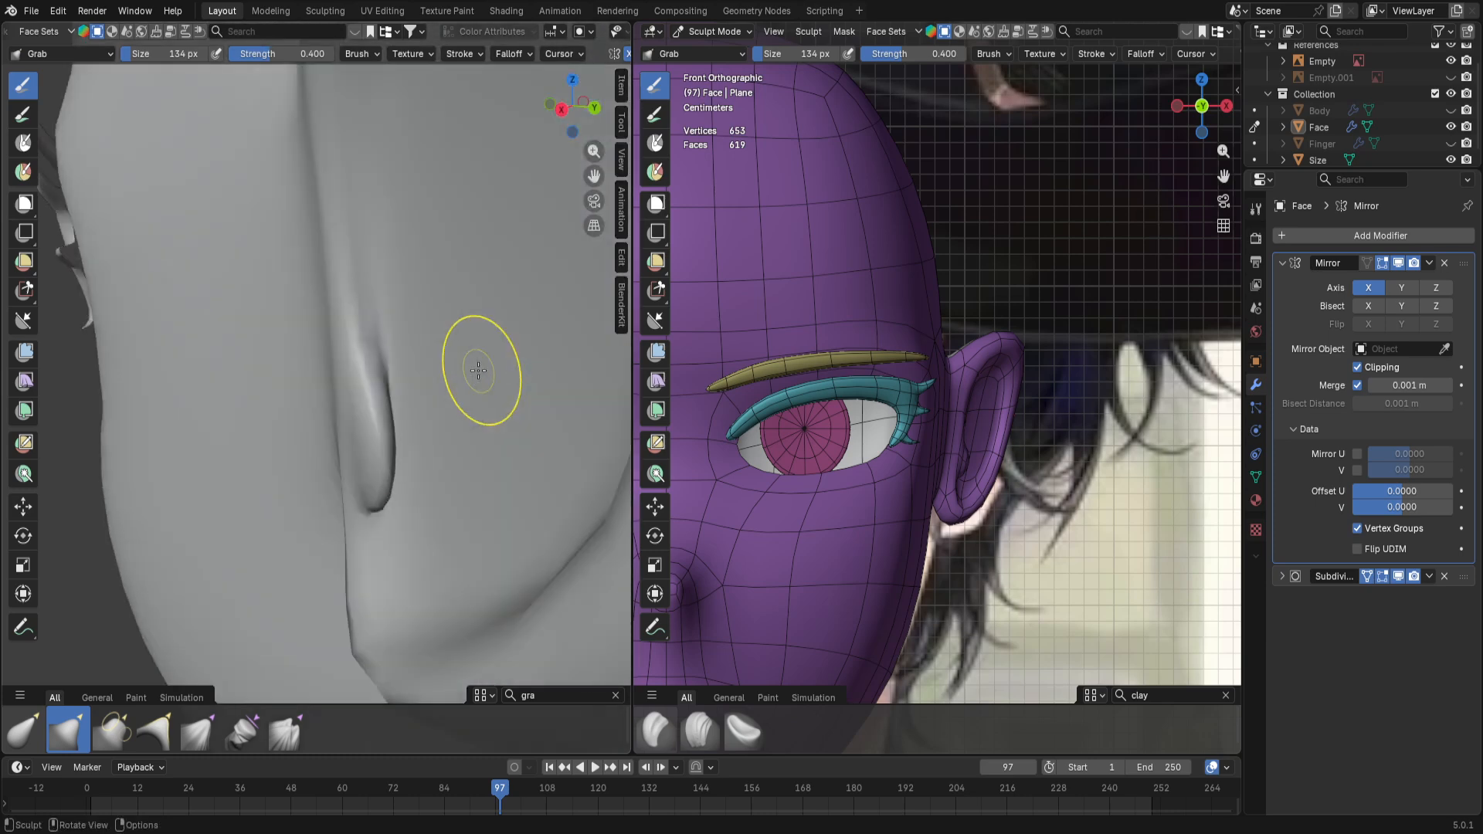
scroll(479, 371, down, 8)
scroll(478, 371, up, 8)
scroll(471, 370, down, 4)
scroll(471, 370, up, 8)
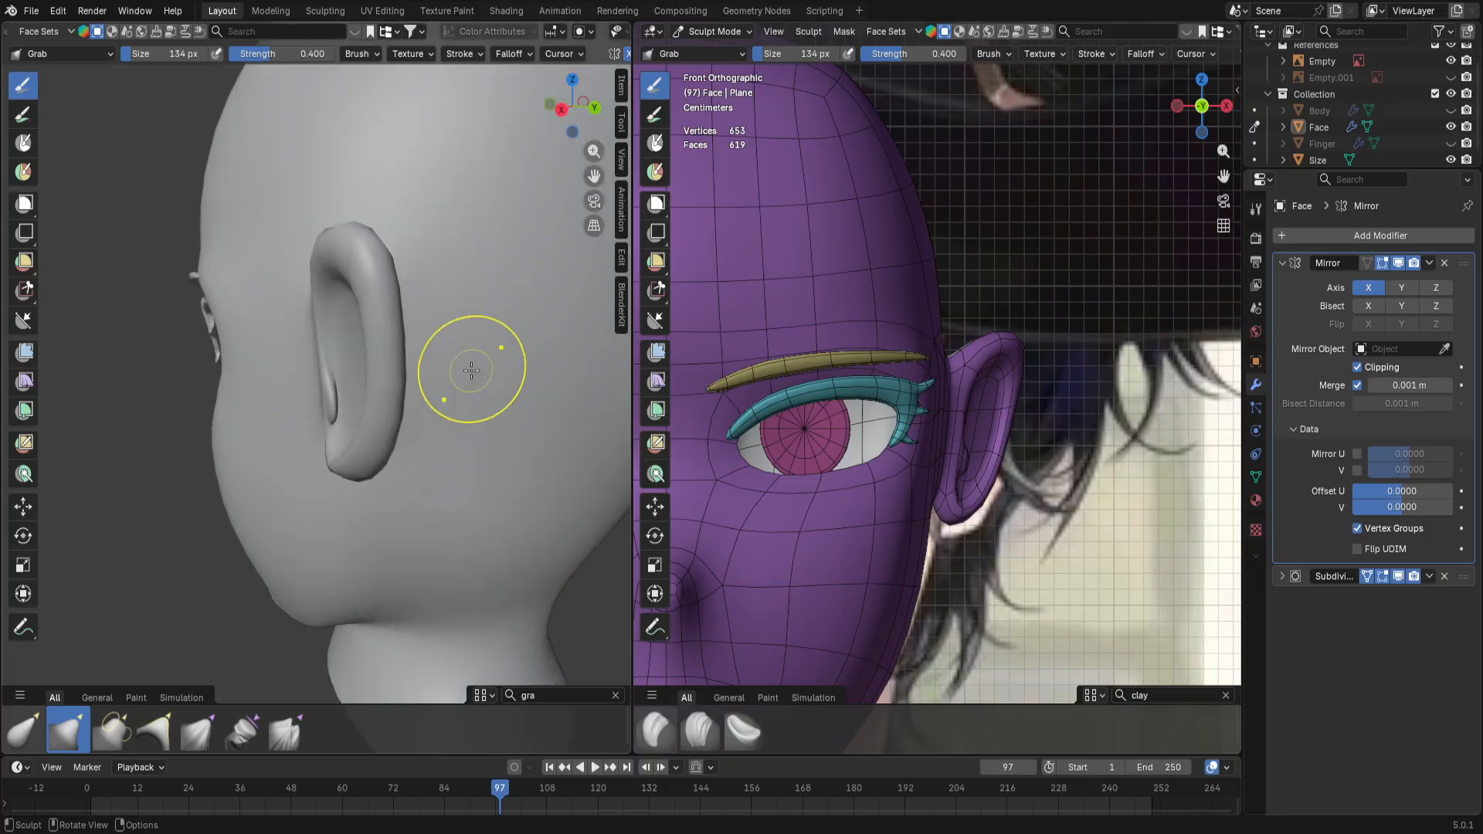
Step: Widen the selected short edge on the ear's inner front fold by scaling it to 4.781 in Edit Mode, previewing it with subdivision
mouse_move(896, 417)
middle_down()
mouse_move(839, 421)
mouse_move(850, 441)
middle_up()
scroll(867, 497, up, 5)
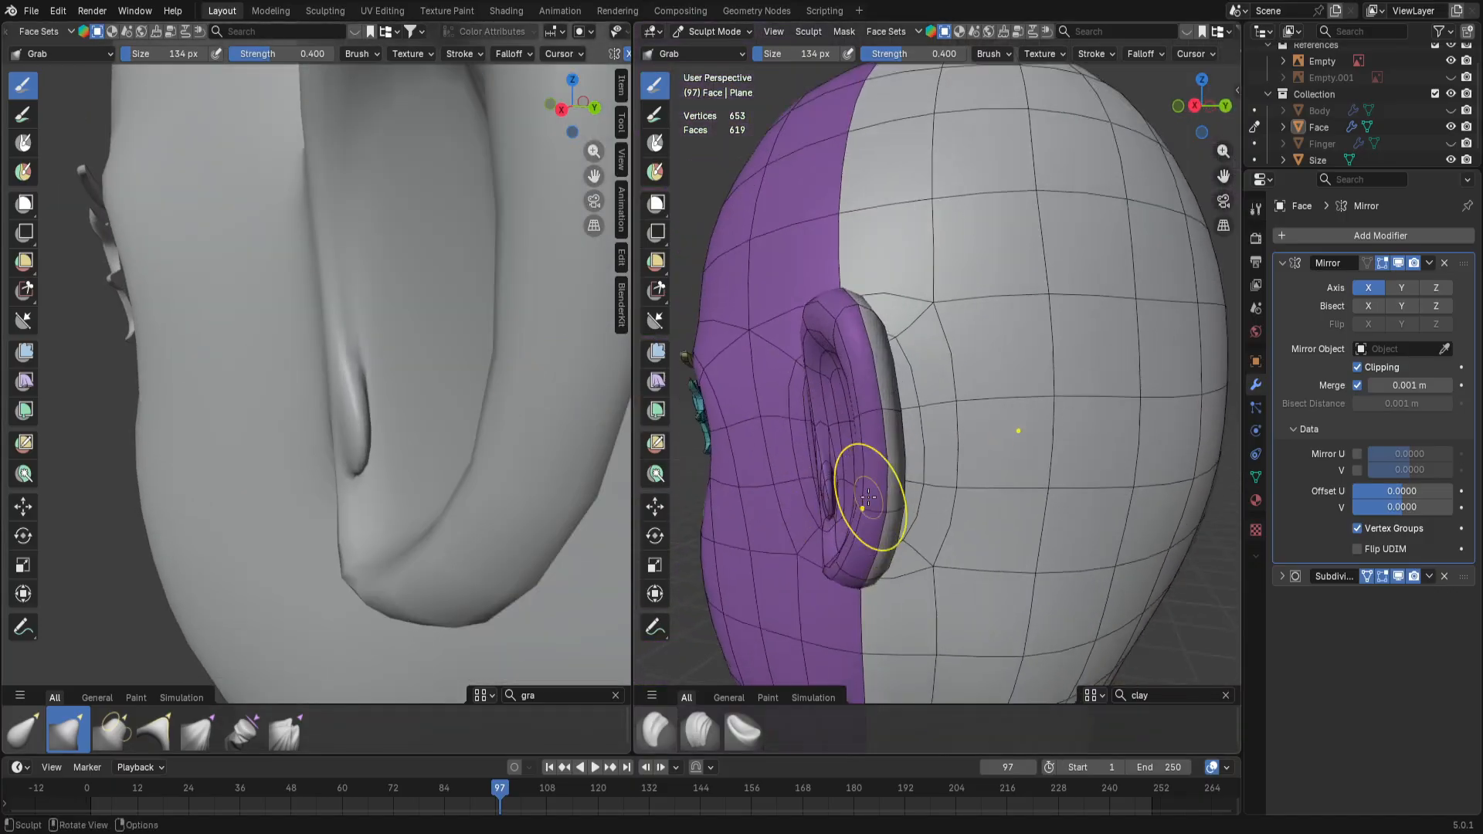
scroll(850, 554, up, 1)
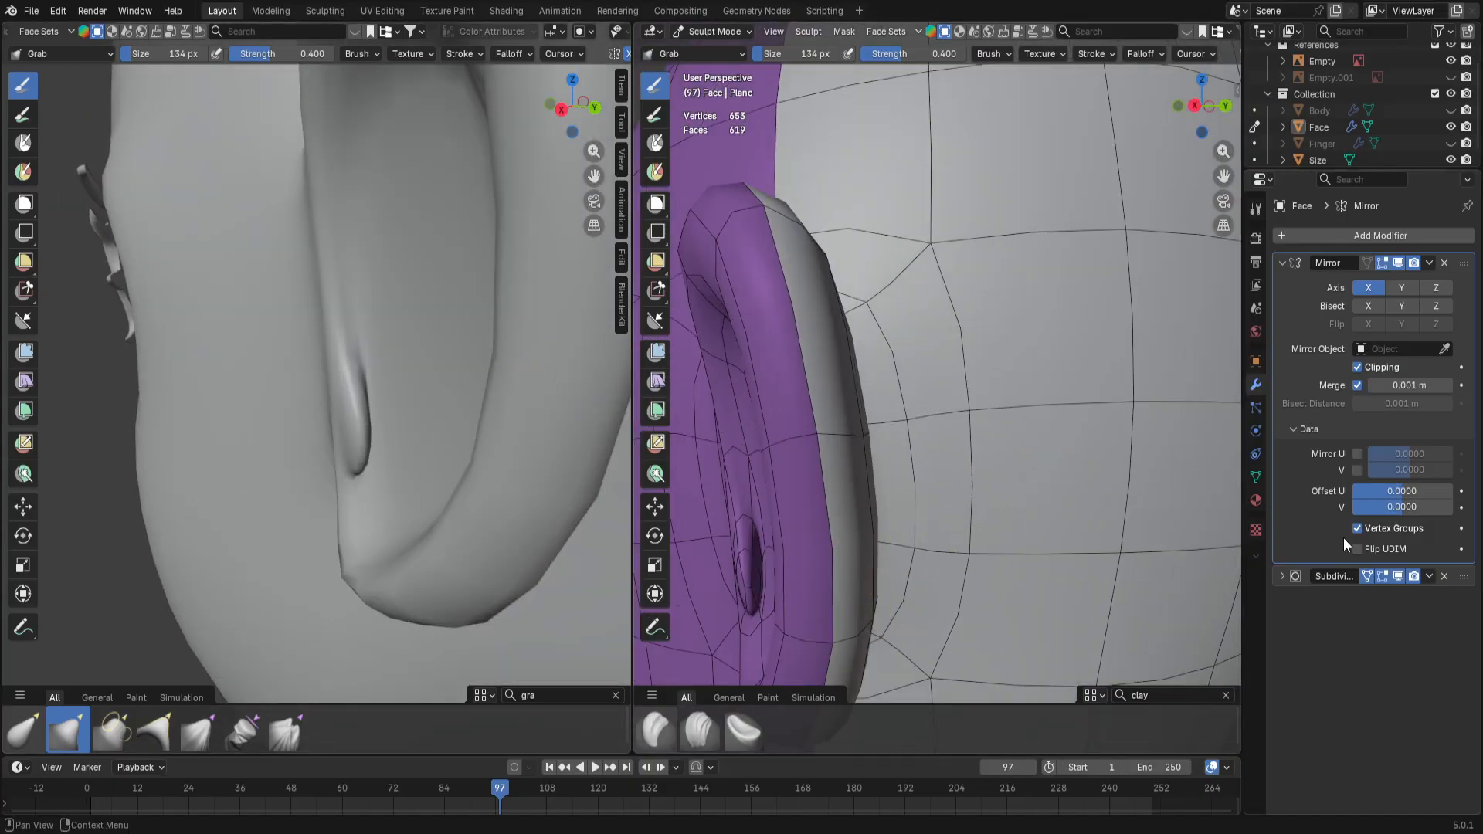
click(1399, 577)
mouse_move(695, 530)
middle_down()
mouse_move(754, 530)
mouse_move(882, 454)
middle_up()
key(Tab)
scroll(824, 517, up, 6)
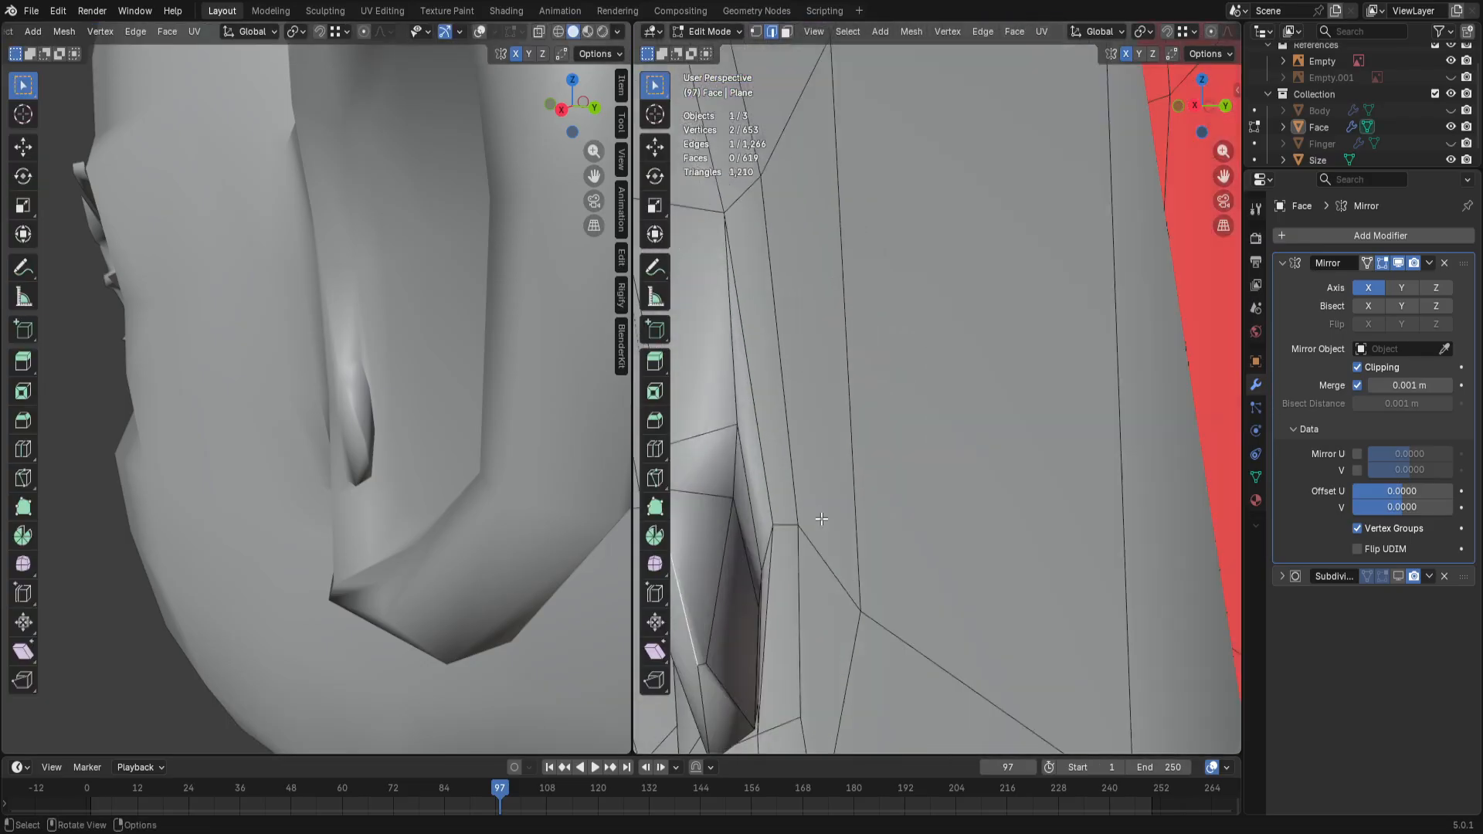
scroll(806, 533, up, 1)
scroll(796, 556, down, 1)
shift+middle_drag(796, 556, 875, 564)
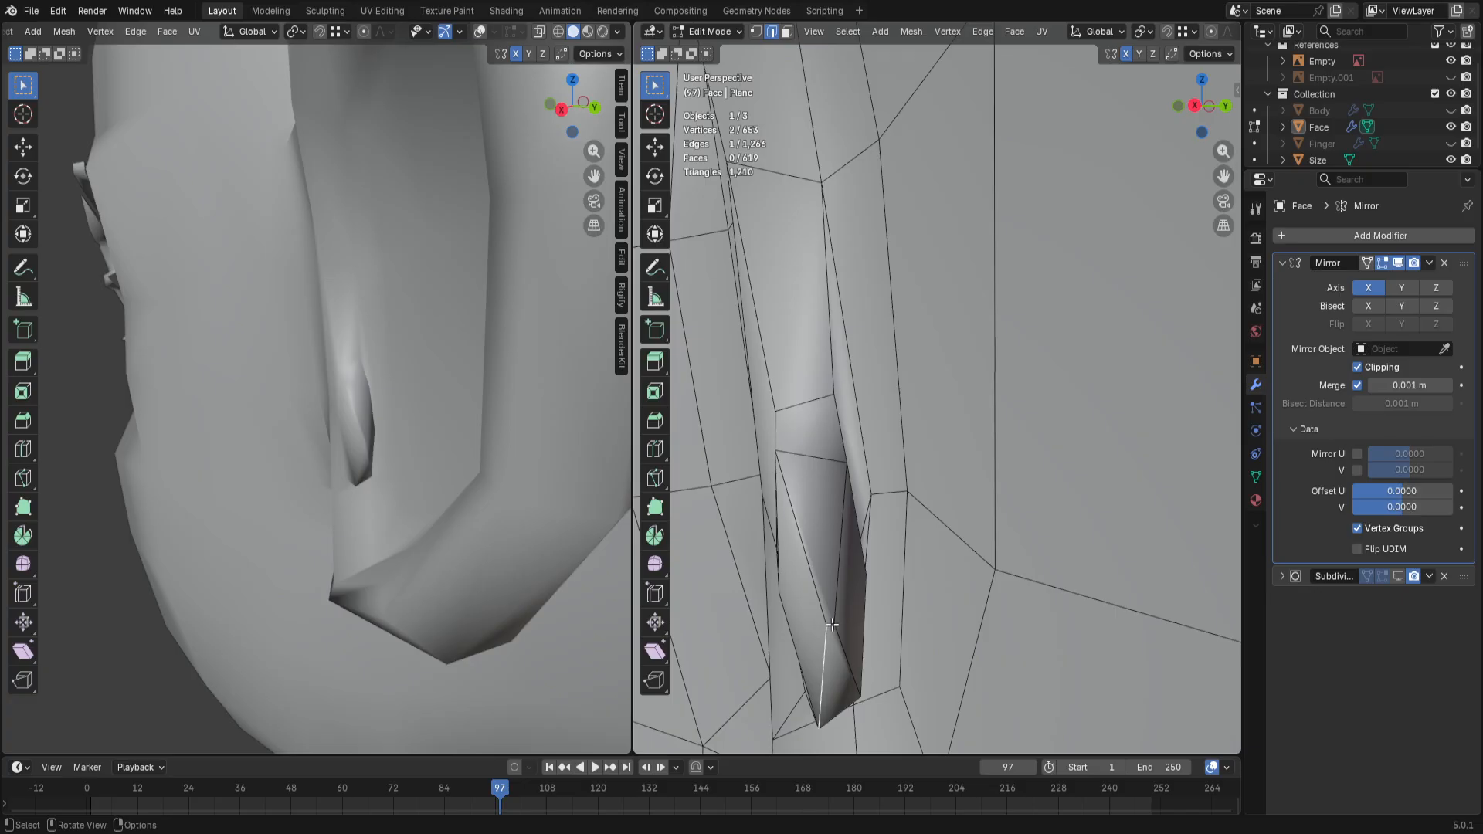
key(s)
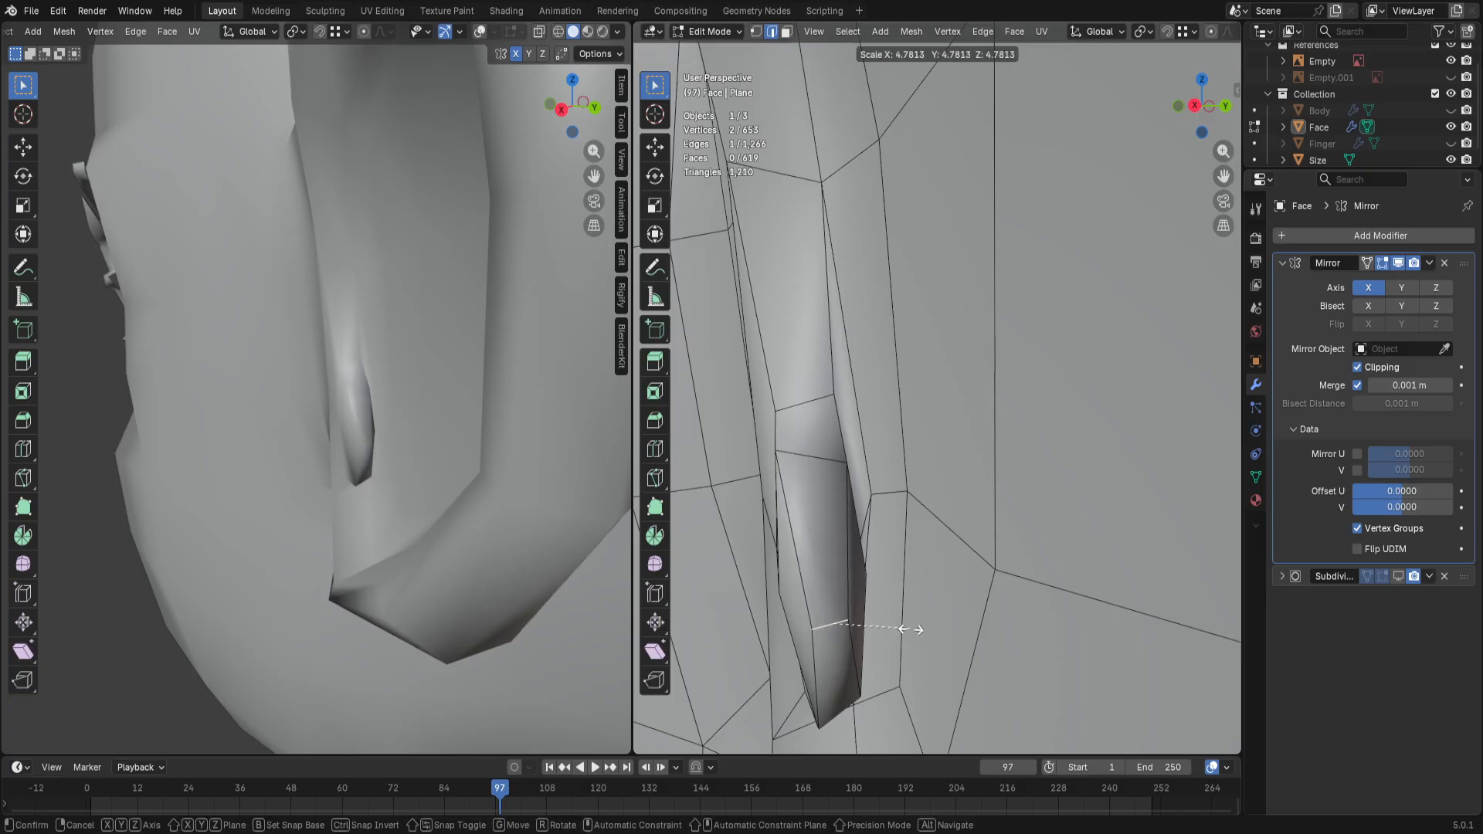
click(902, 624)
click(1399, 575)
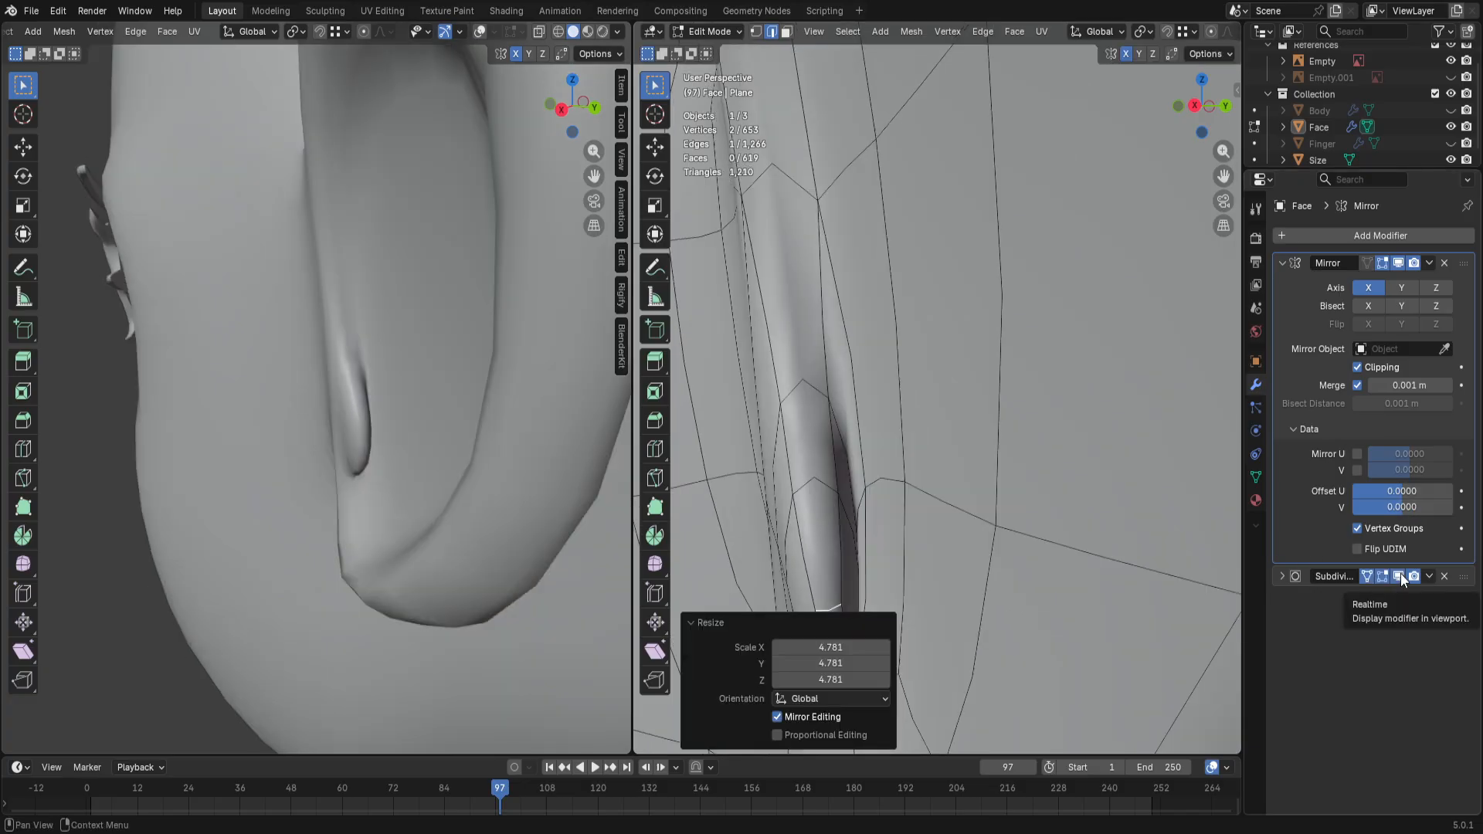
click(1399, 575)
Step: Scale the inner front fold's selected edge by a further 1.473 and show the Subdivision modifier's result on the ear
scroll(924, 502, down, 2)
scroll(924, 503, up, 2)
key(s)
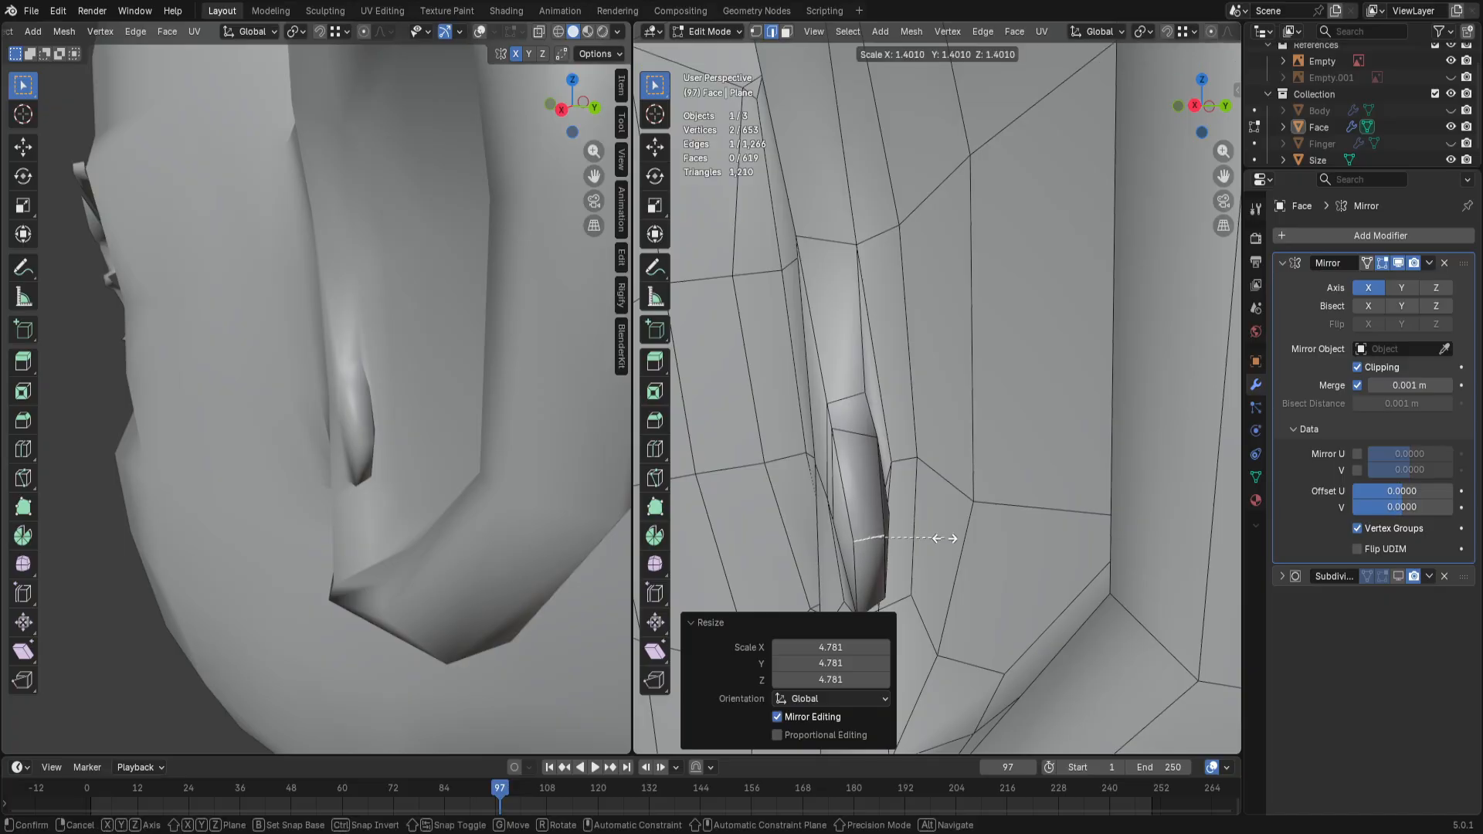
click(952, 536)
click(1384, 577)
middle_drag(417, 371, 414, 410)
scroll(416, 415, down, 1)
scroll(416, 416, down, 3)
scroll(417, 417, up, 3)
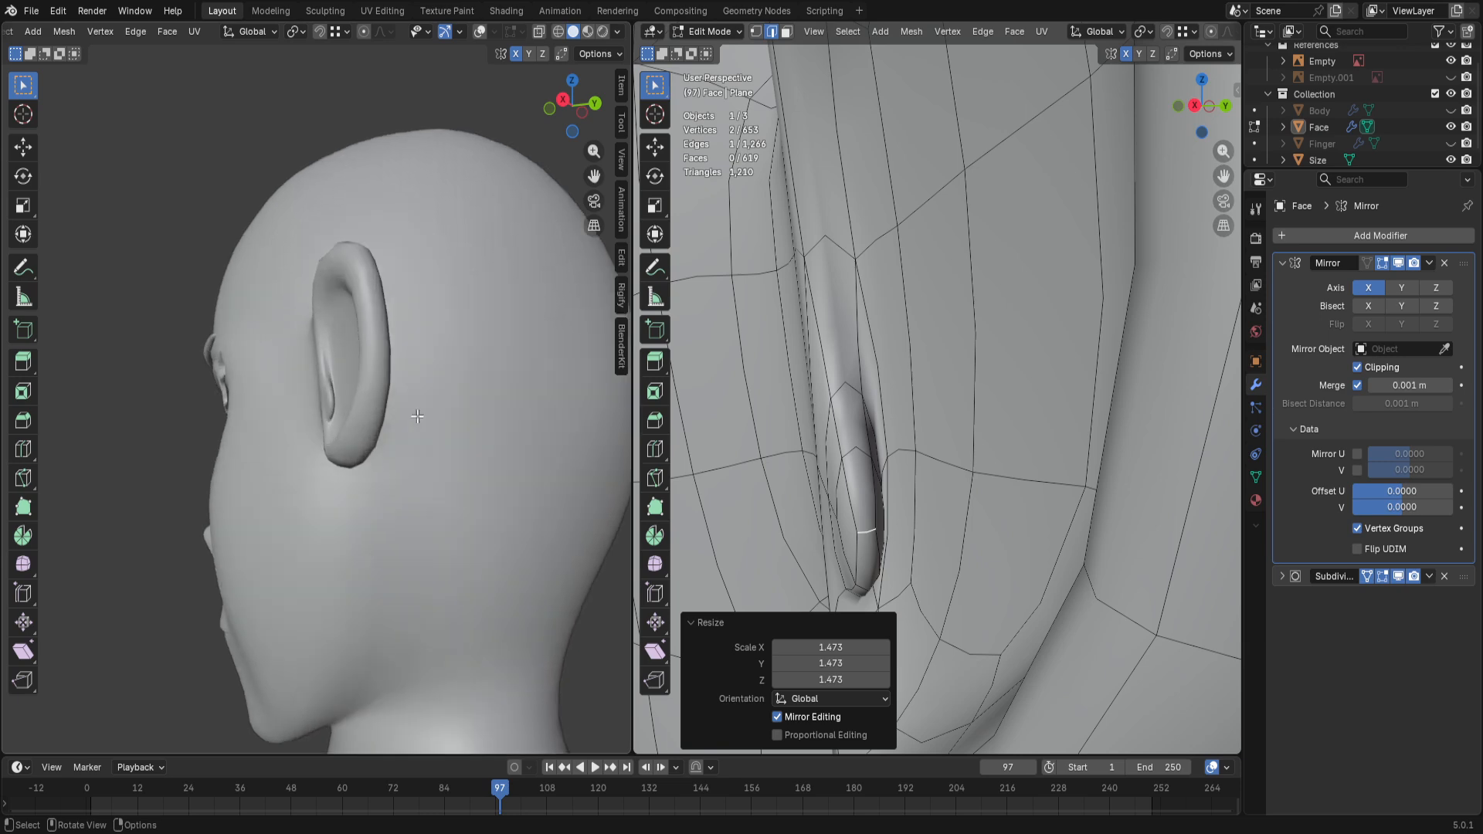
Step: Compare the head and ears with the character reference image from the front at several zoom levels
scroll(933, 493, down, 8)
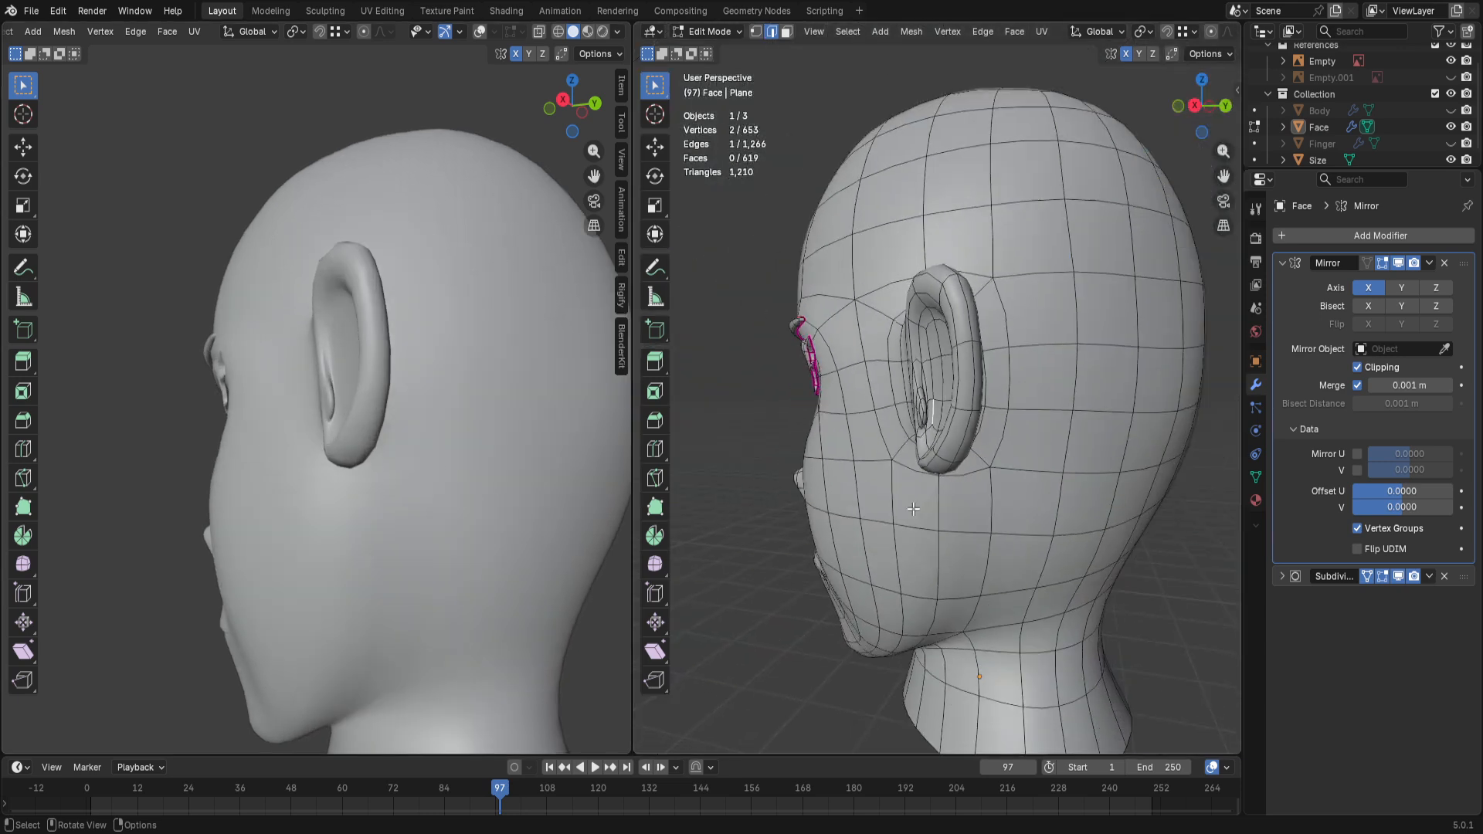
scroll(913, 509, up, 2)
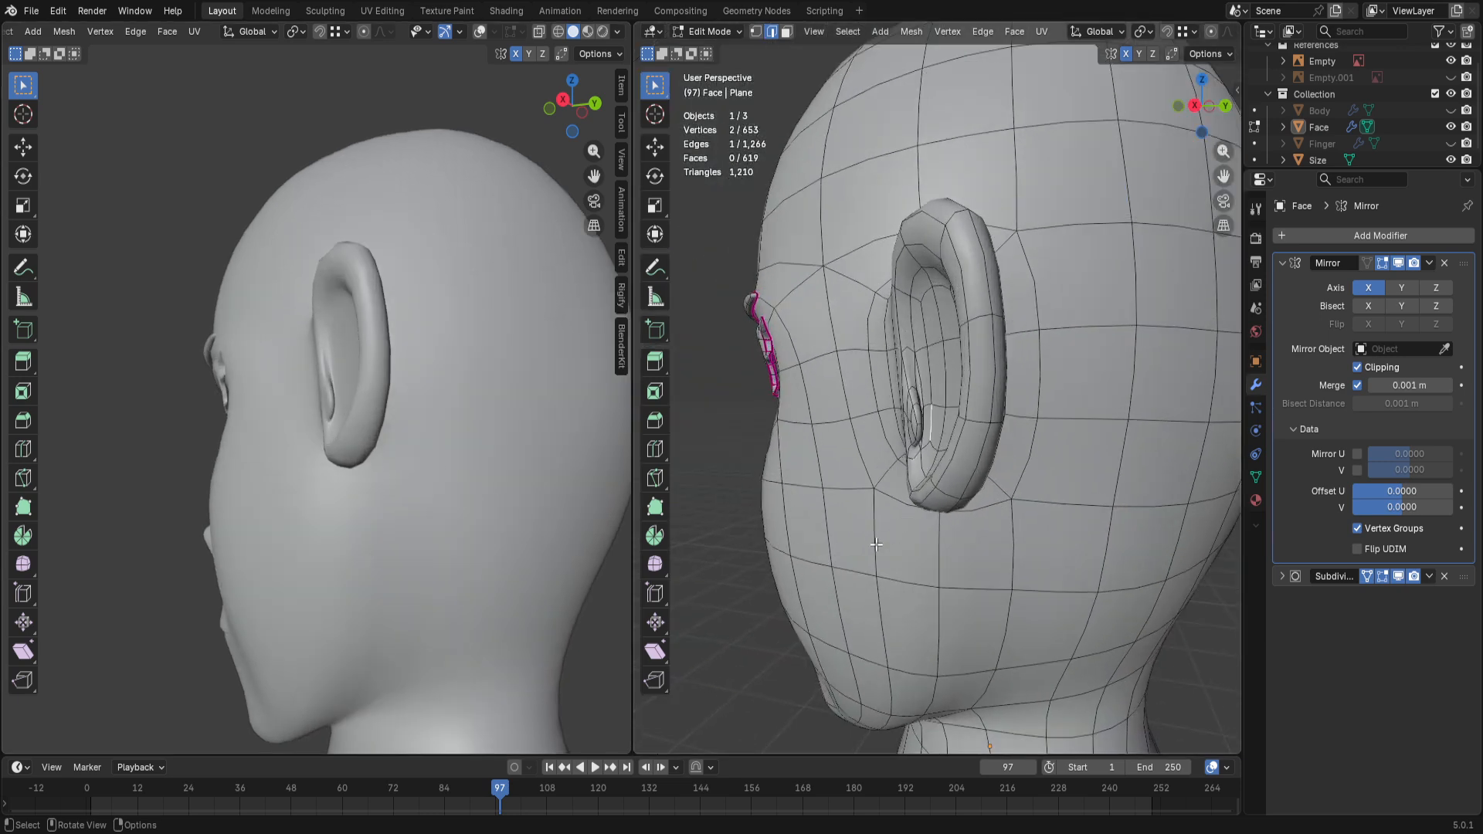
key(KP_1)
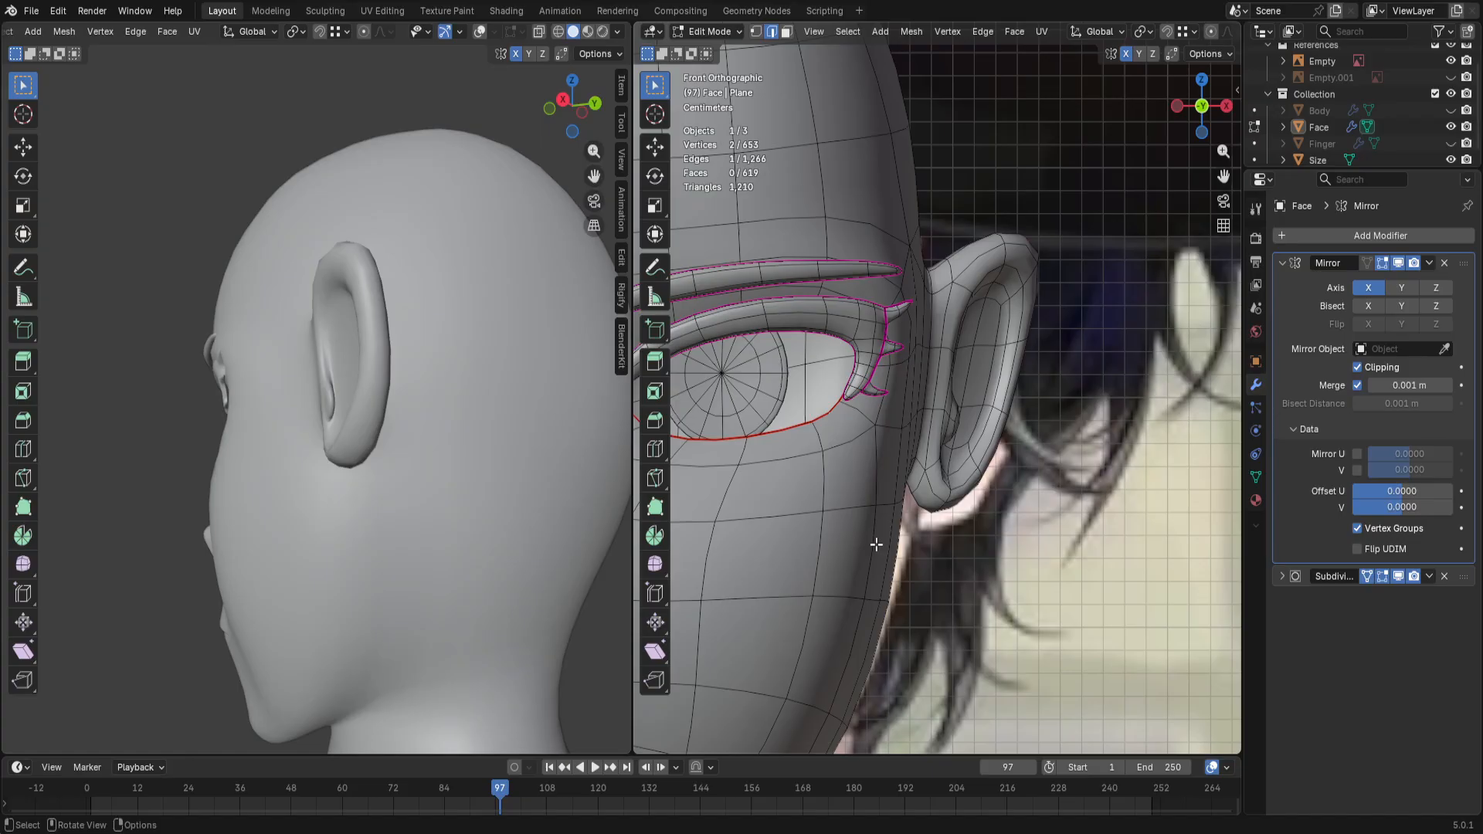
scroll(876, 545, down, 8)
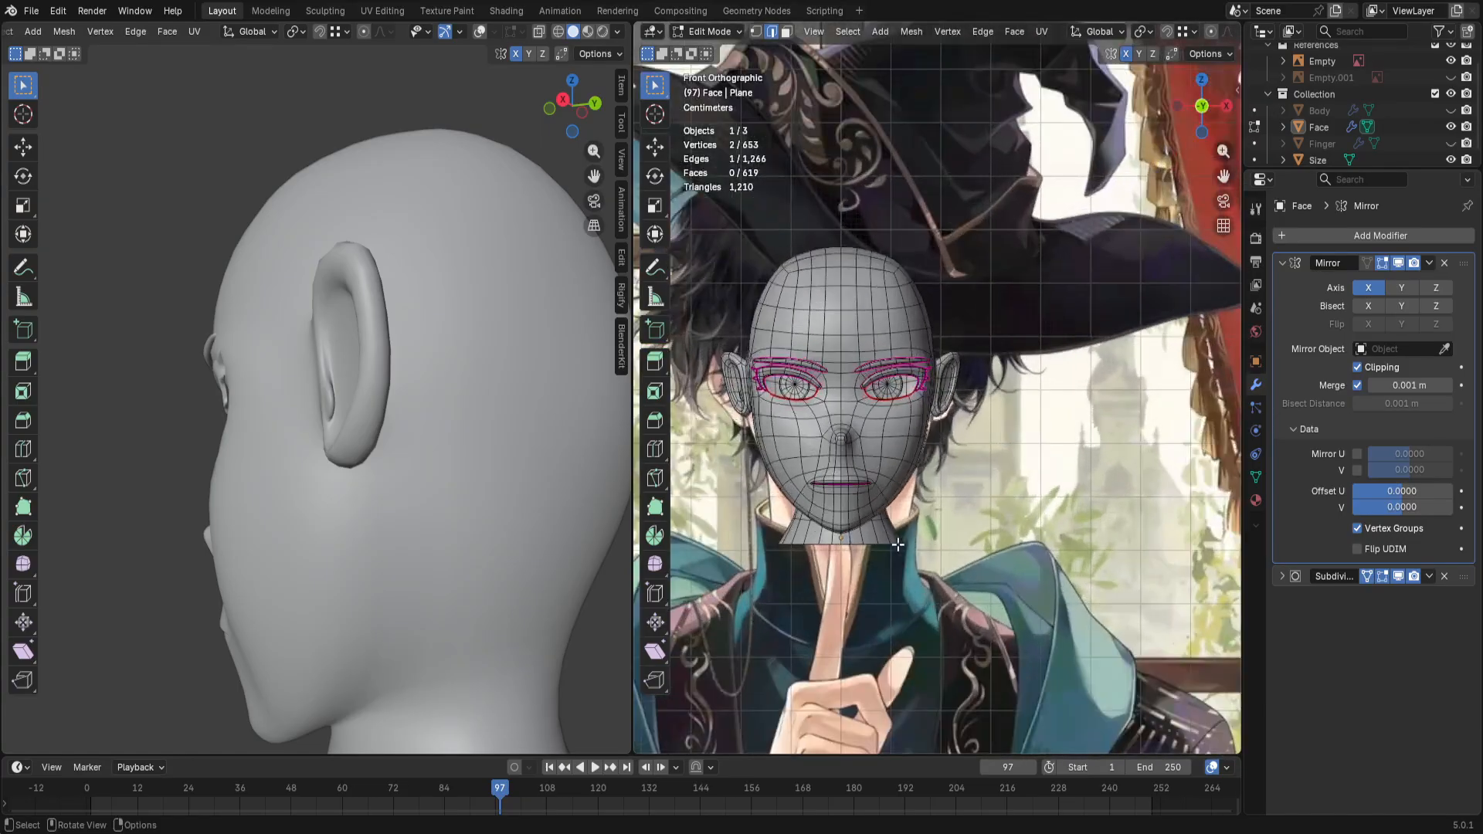
scroll(897, 545, up, 2)
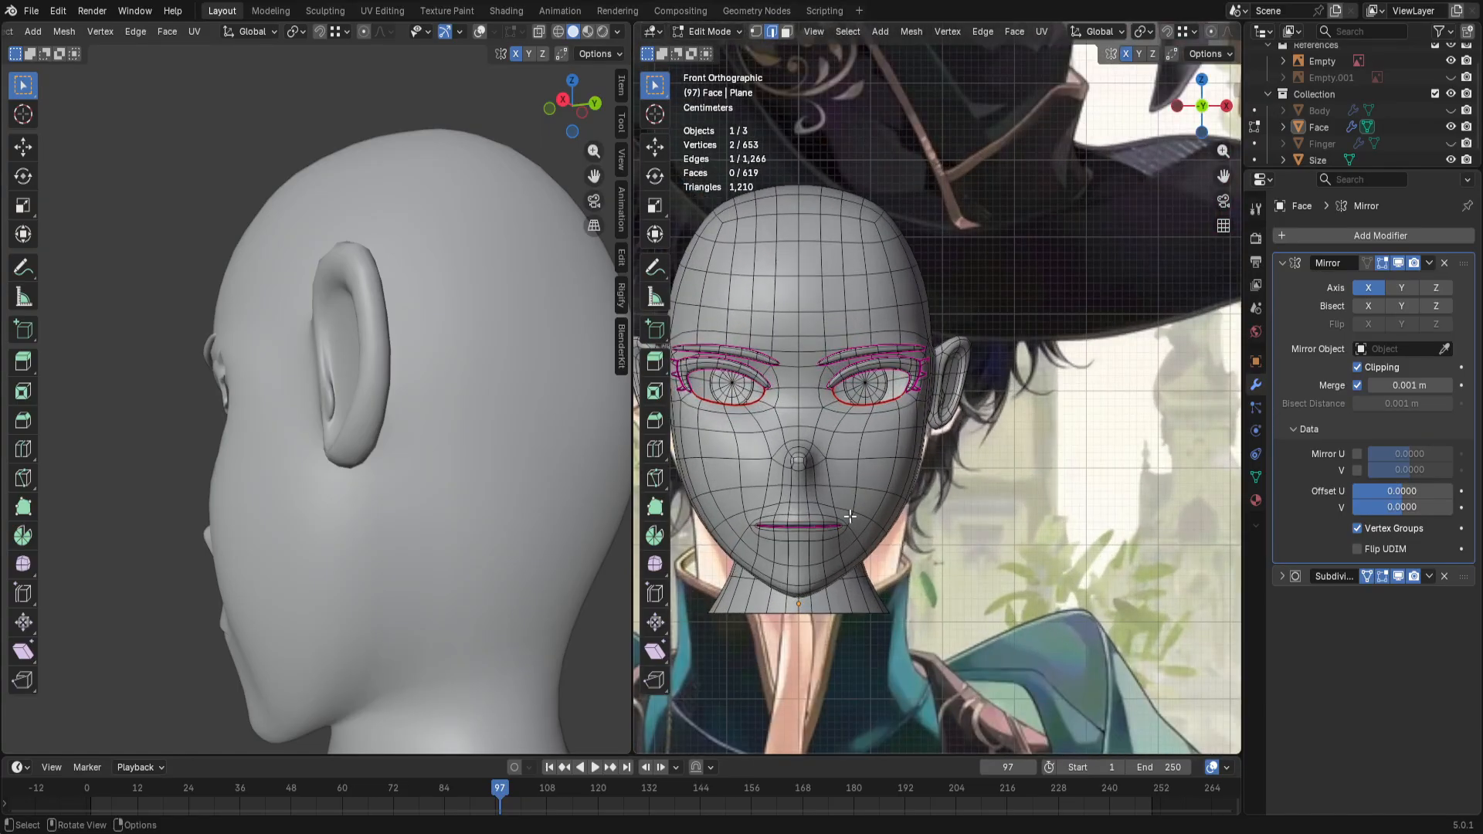
middle_drag(850, 516, 896, 495)
key(KP_1)
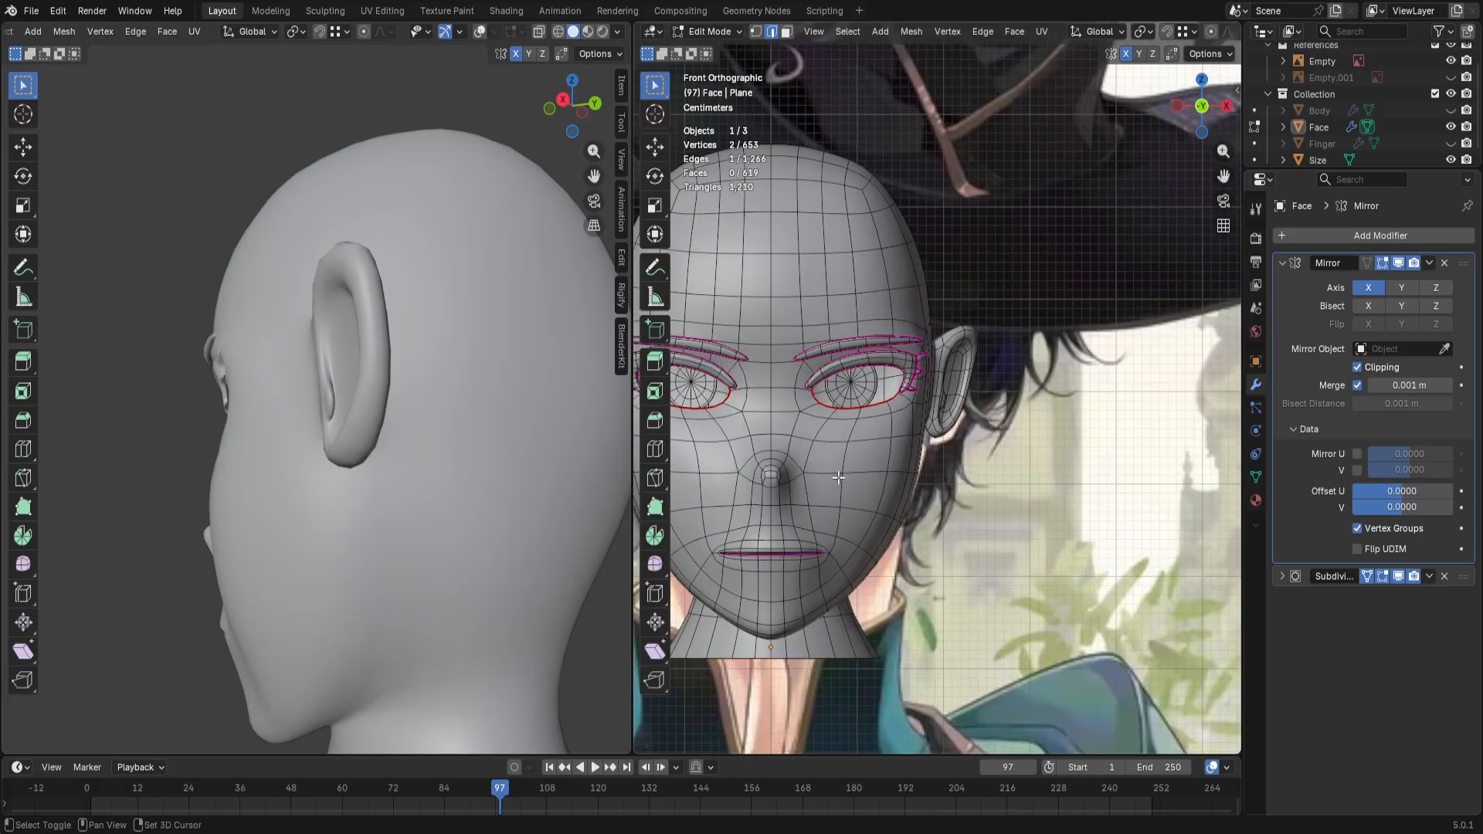
shift+middle_drag(839, 478, 1003, 503)
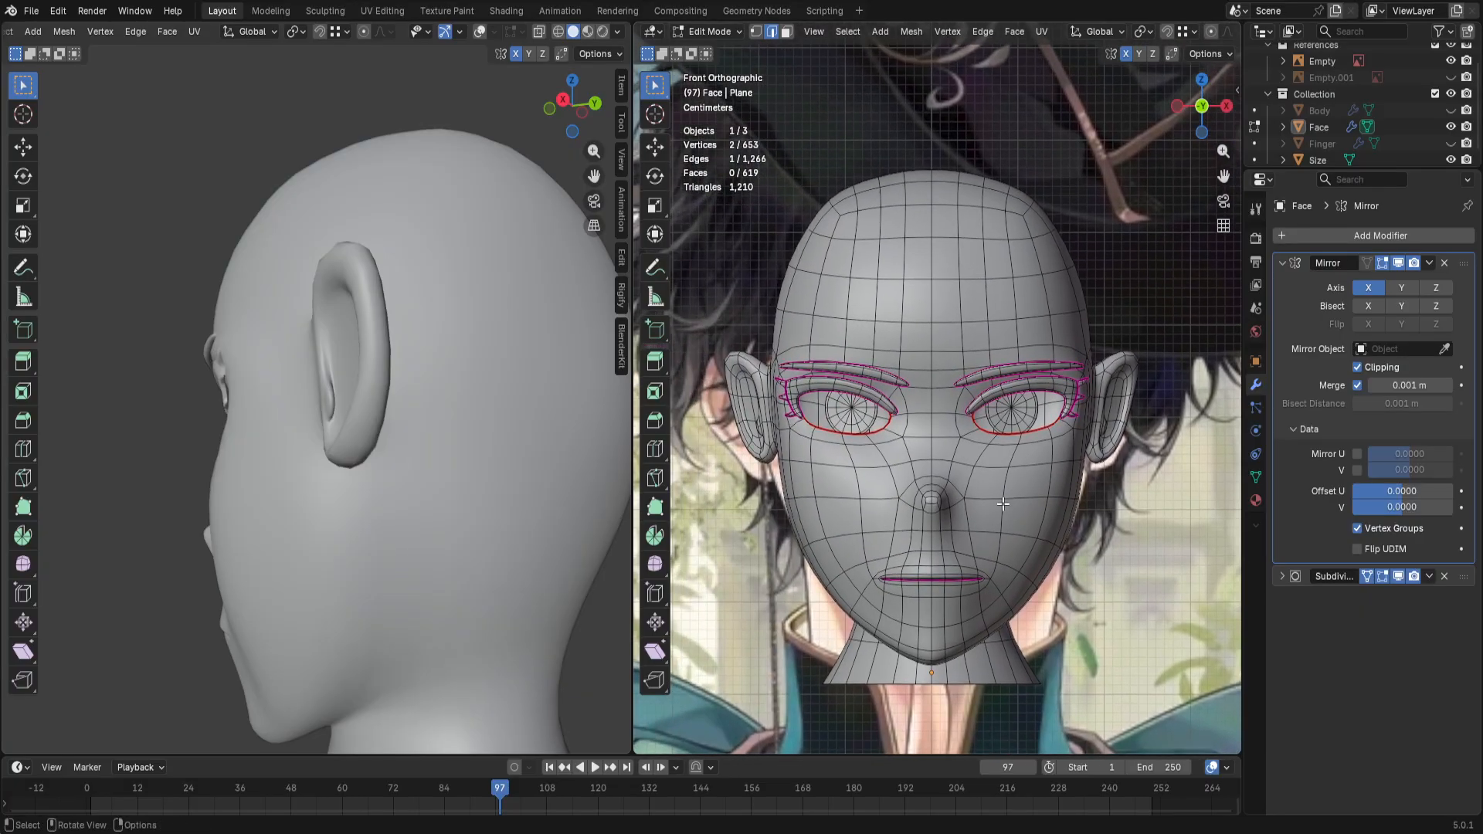
scroll(1002, 503, down, 3)
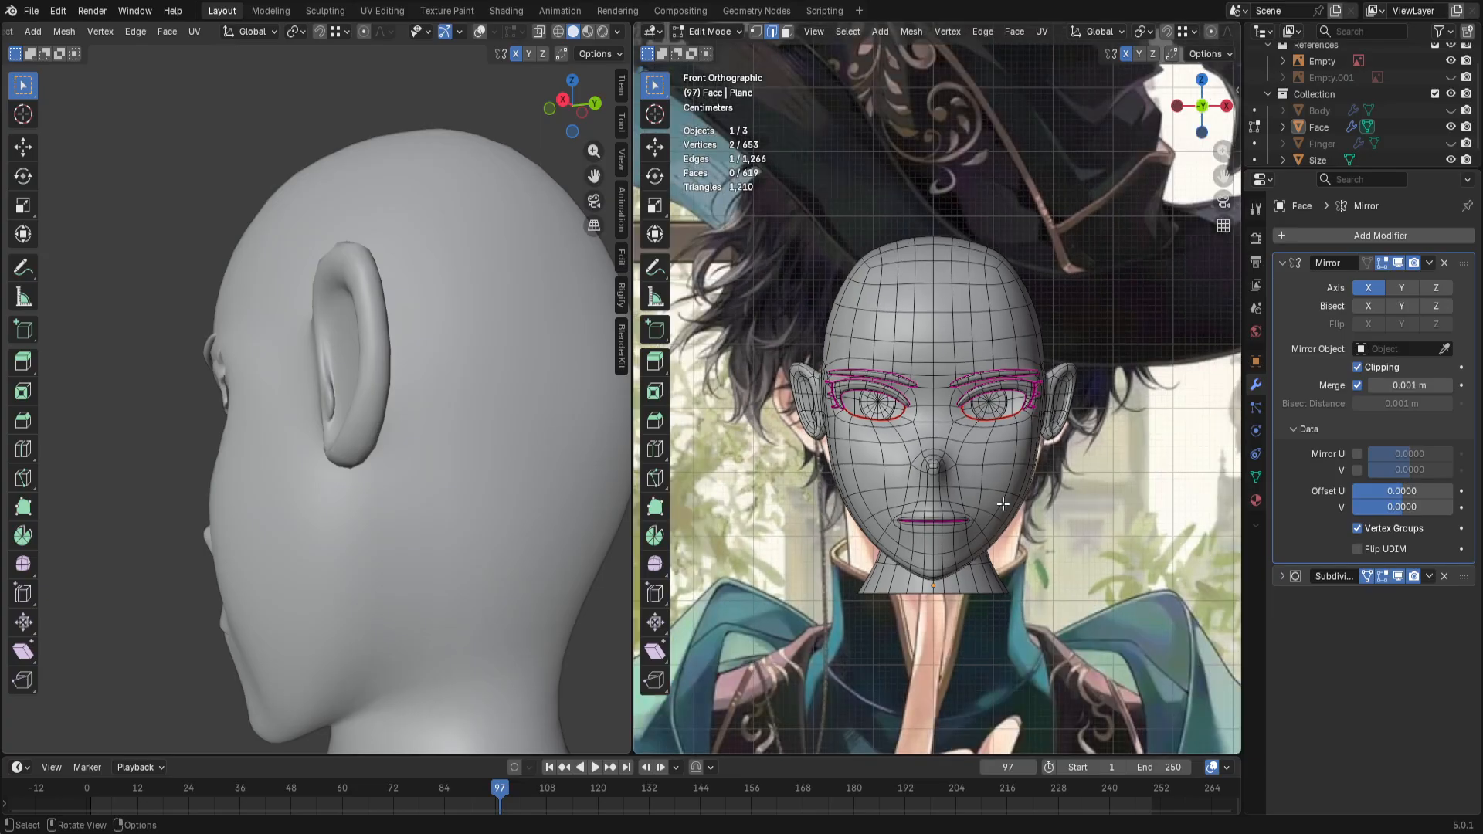
scroll(1003, 504, up, 3)
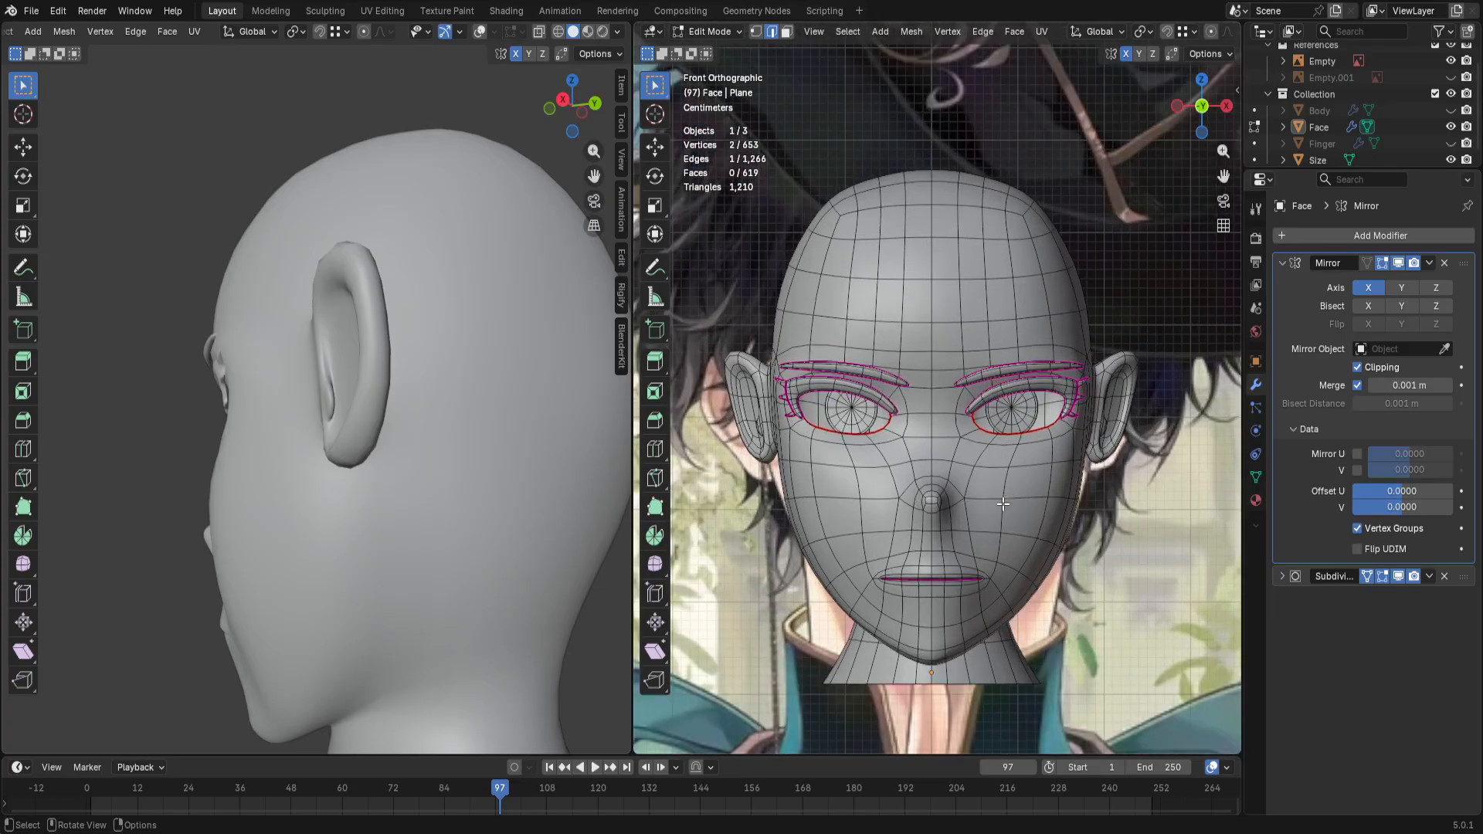
scroll(1003, 503, down, 6)
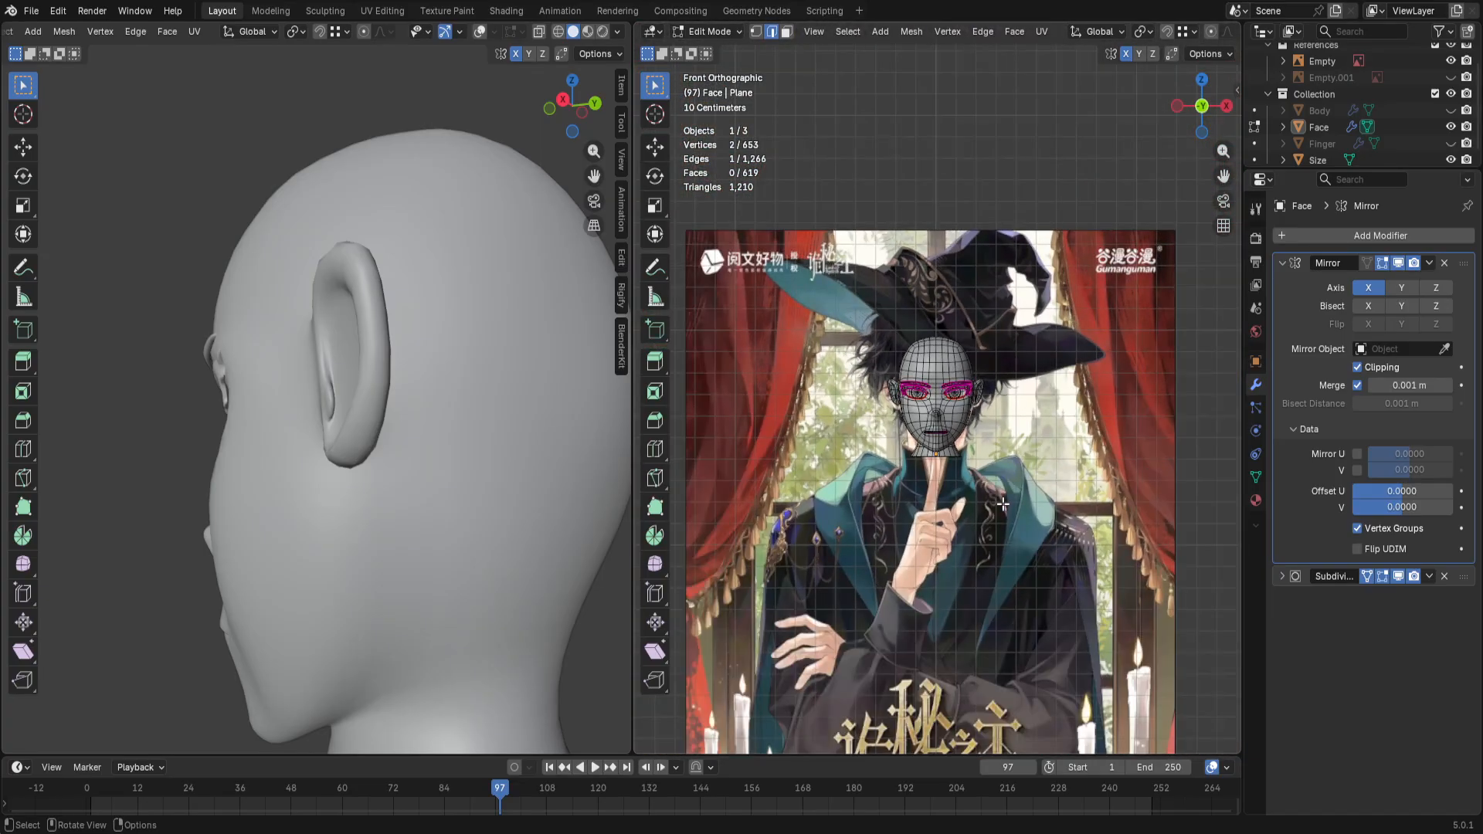
scroll(1003, 504, up, 6)
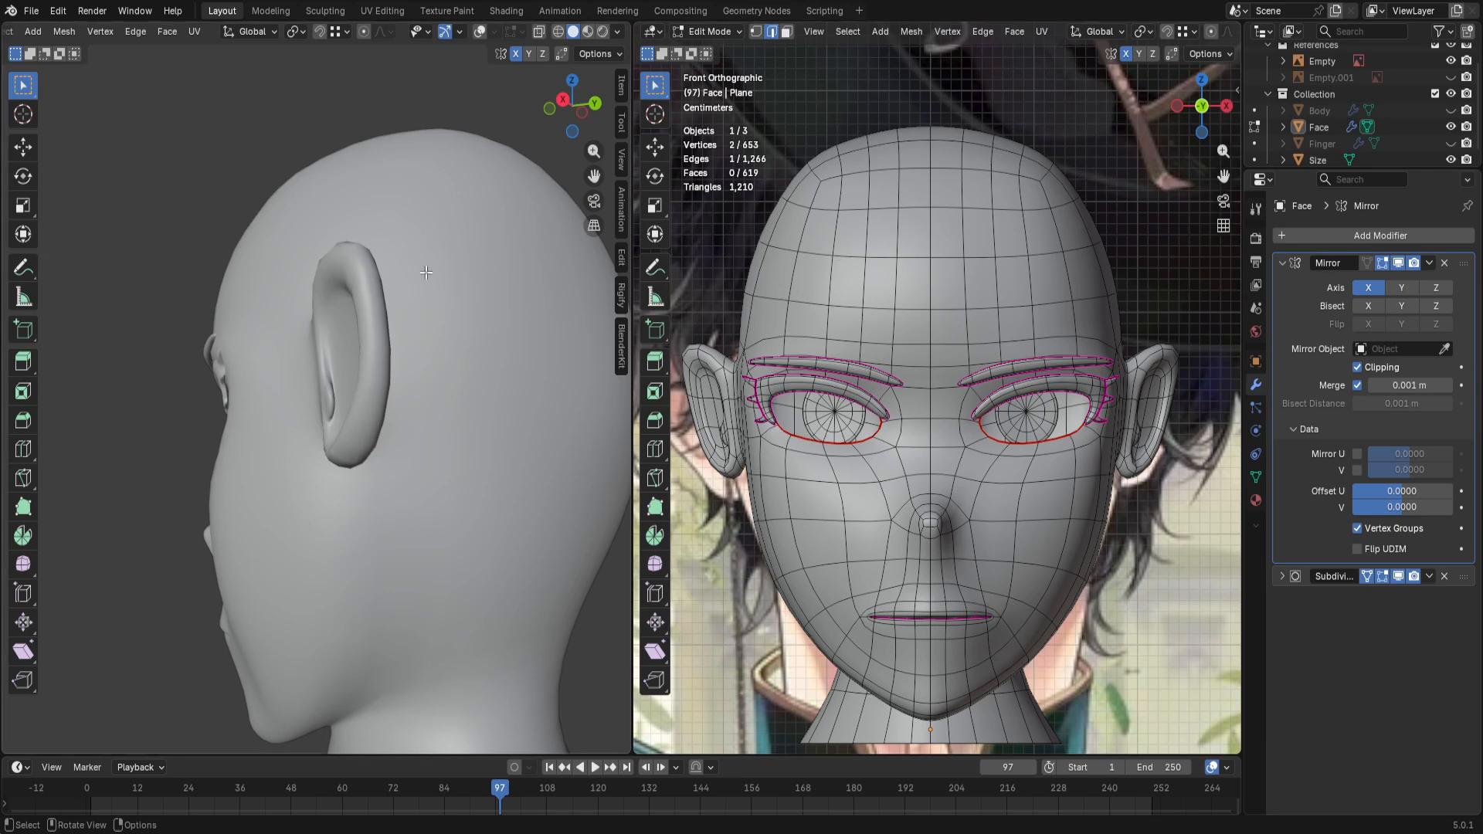
Step: Examine the smoothed head and ear without overlays at an angle and from the front
middle_drag(206, 317, 414, 427)
scroll(404, 355, up, 2)
scroll(404, 355, down, 2)
scroll(365, 373, up, 3)
scroll(365, 373, up, 3)
scroll(414, 427, down, 1)
scroll(414, 427, up, 1)
key(KP_1)
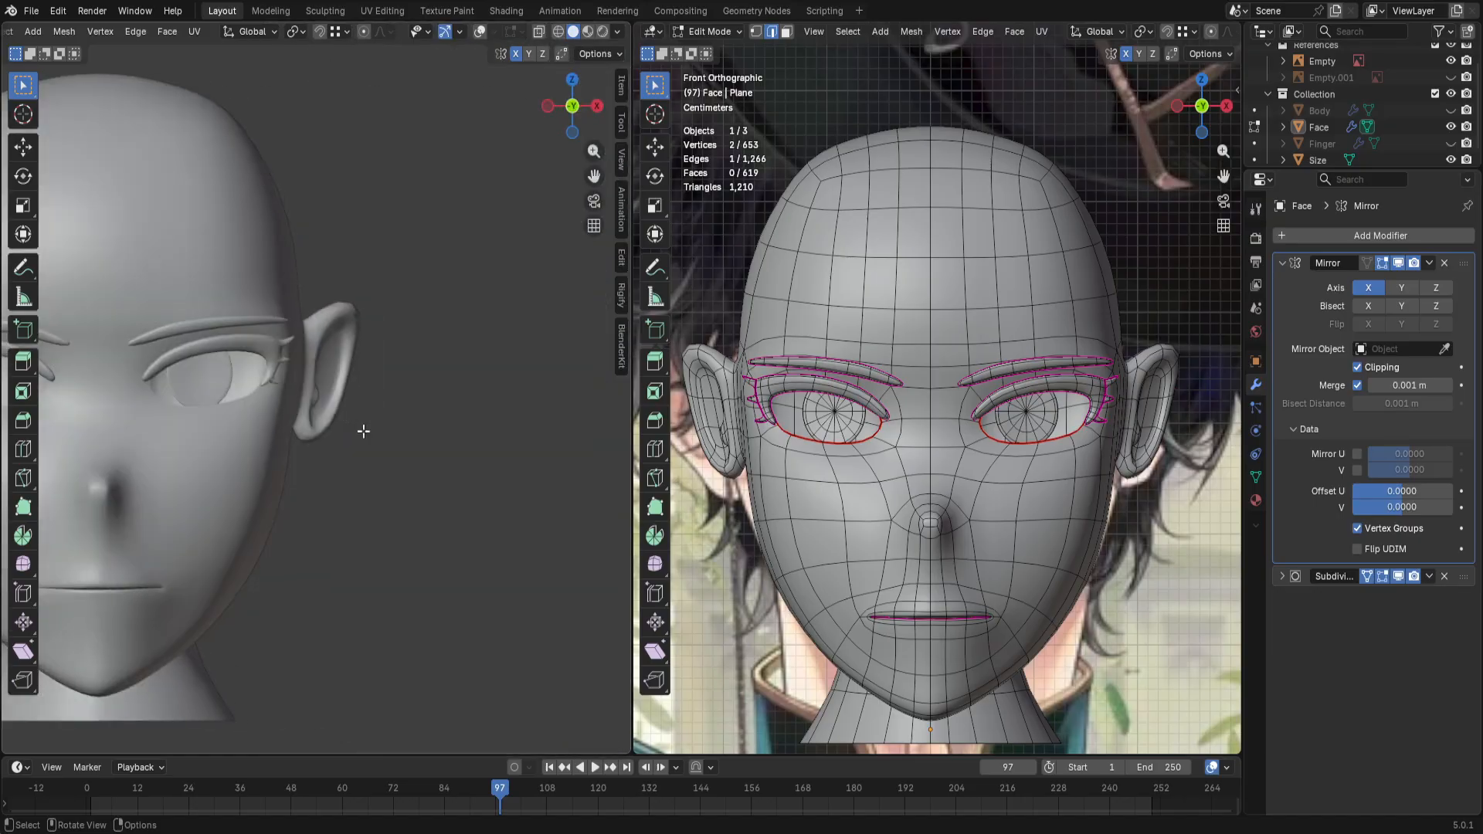
scroll(363, 431, down, 2)
scroll(363, 431, down, 1)
Step: Turn on overlays and X-ray in the plain shaded viewport to see the reference image through the face
click(480, 30)
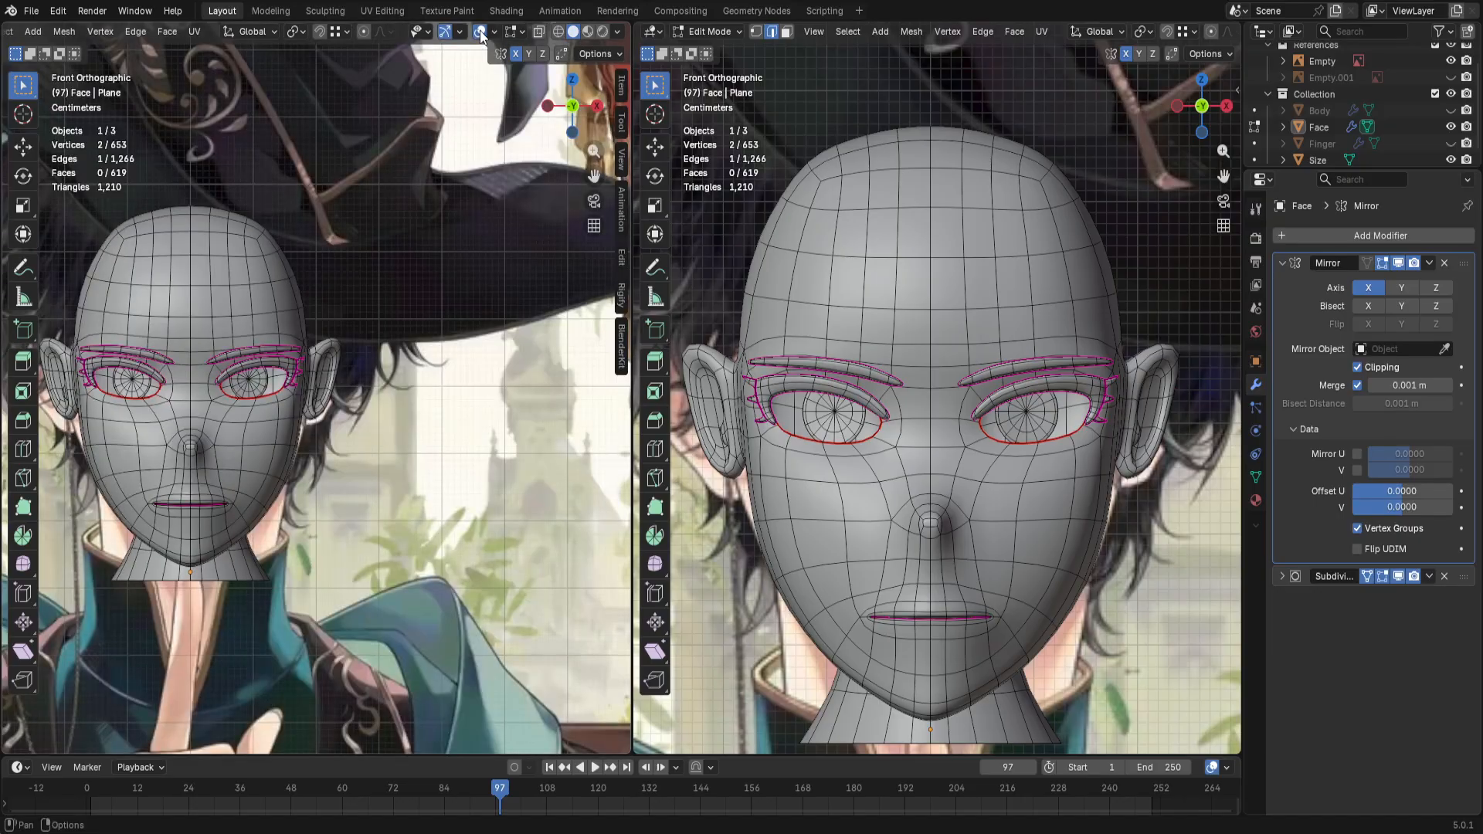
click(536, 33)
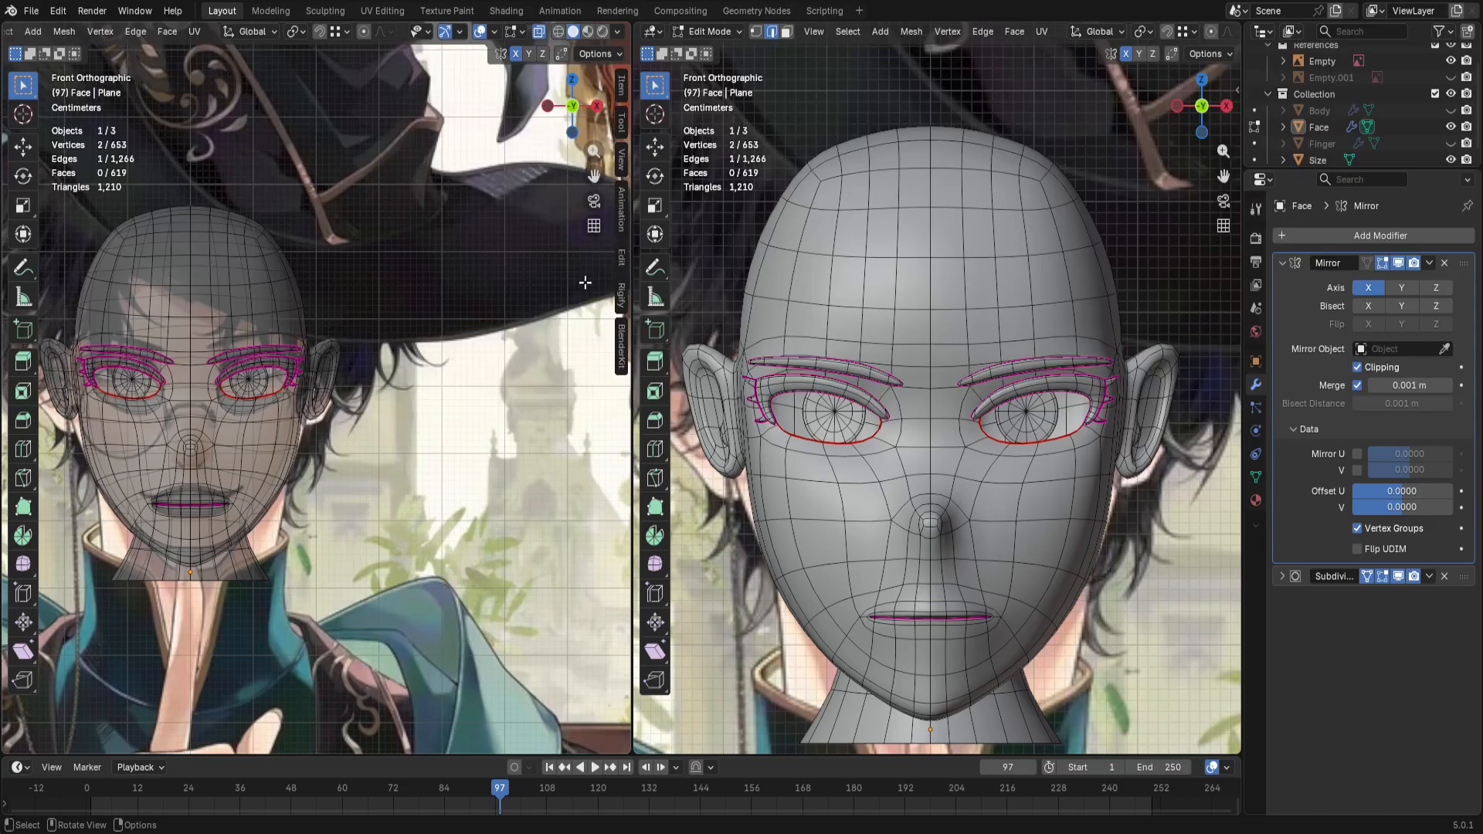
scroll(548, 330, up, 3)
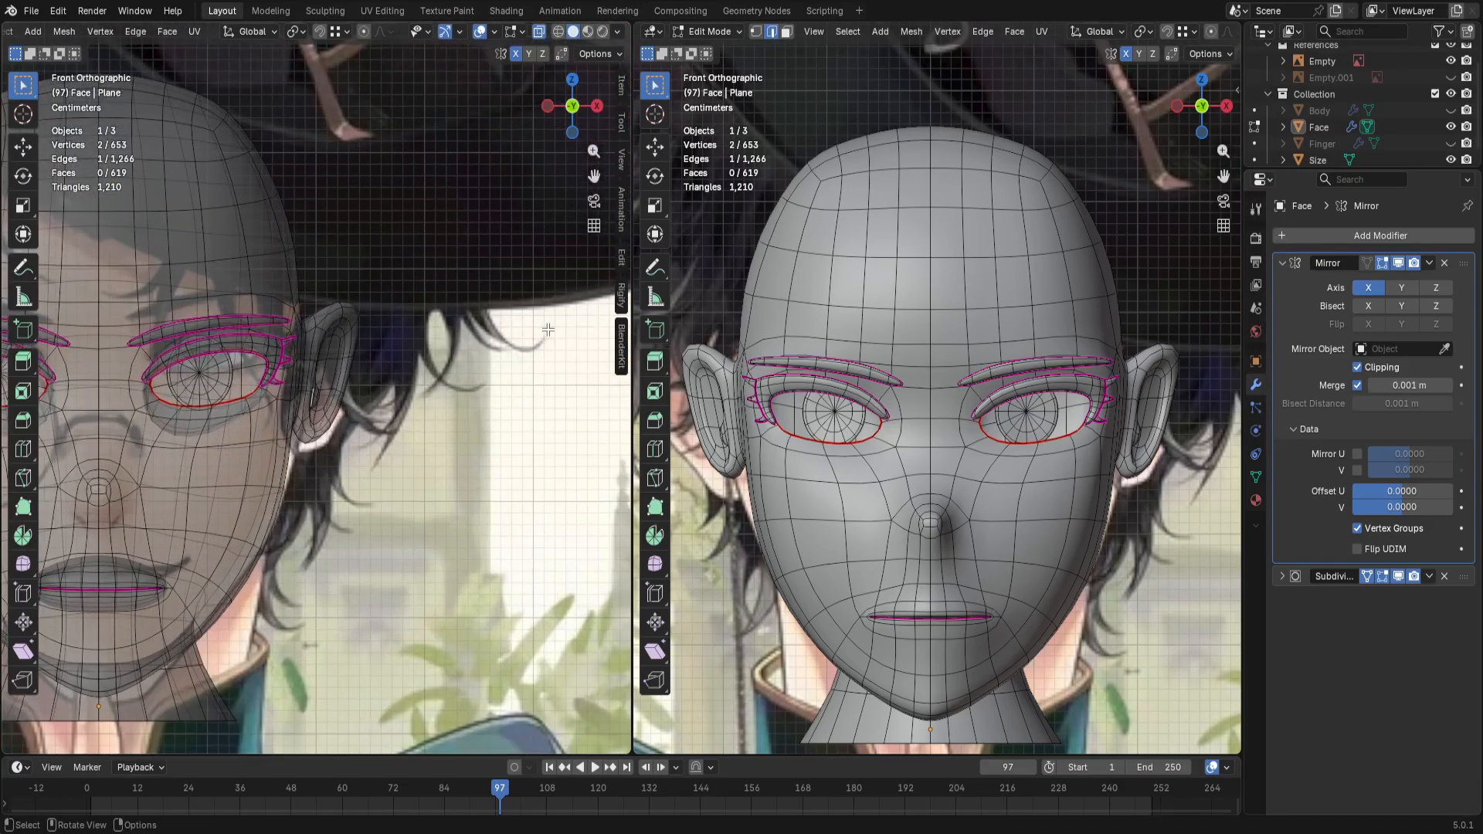
Step: Unhide the Body object and check the head's size against the whole figure and the reference image from the front
shift+middle_drag(457, 577, 562, 589)
scroll(478, 587, down, 1)
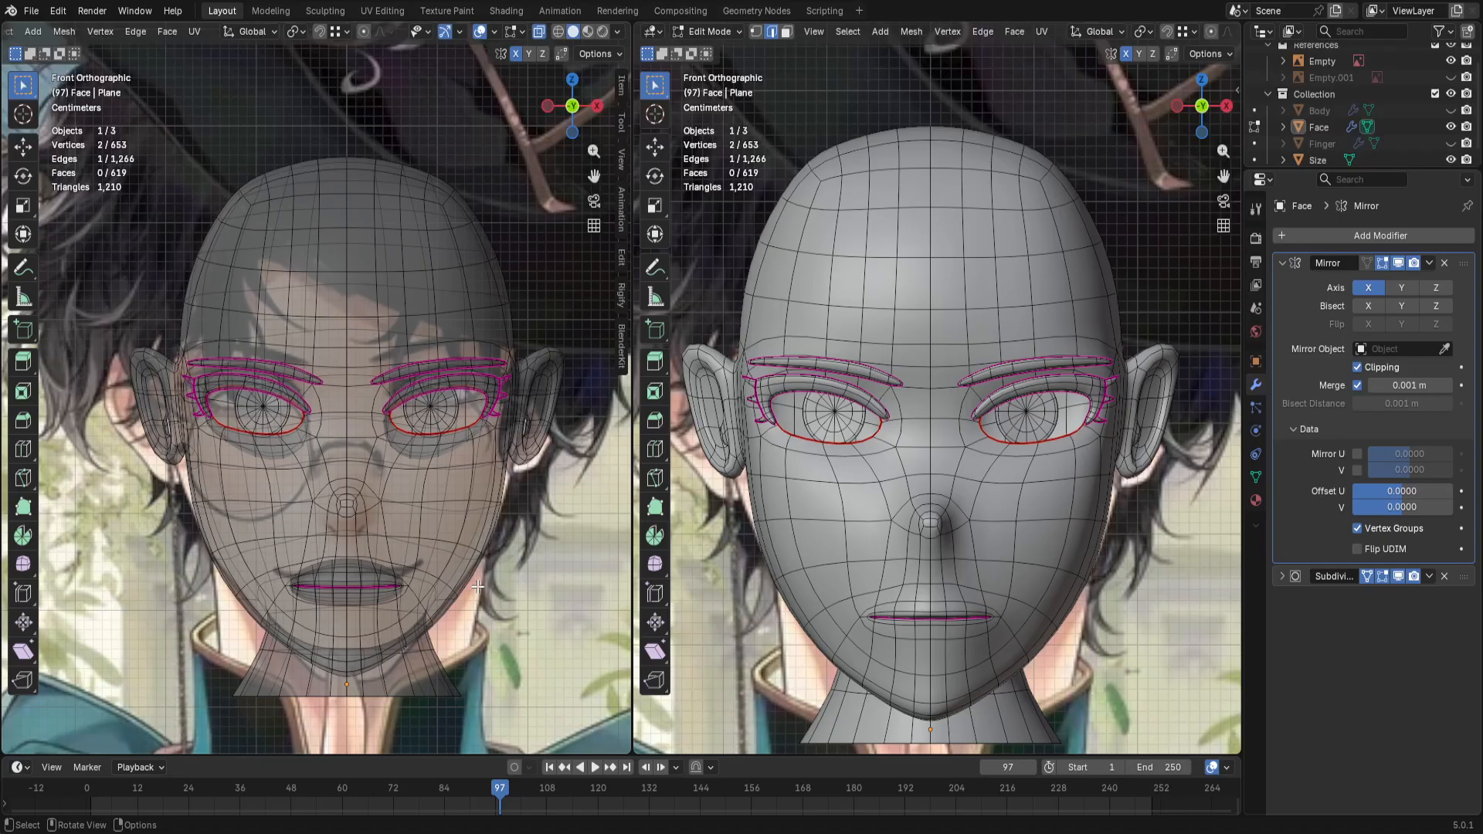
click(1451, 110)
scroll(997, 452, down, 5)
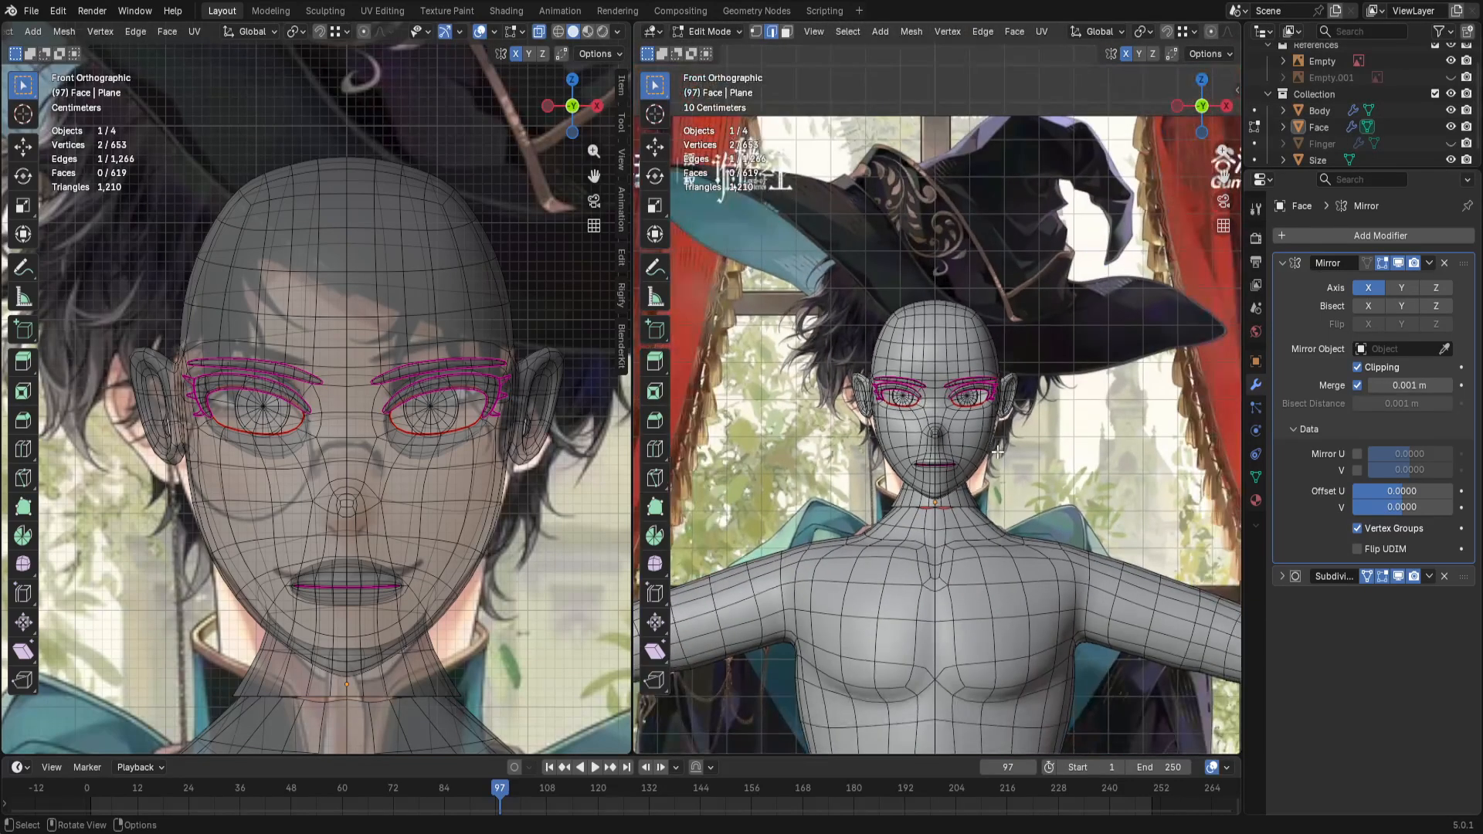
scroll(998, 451, down, 6)
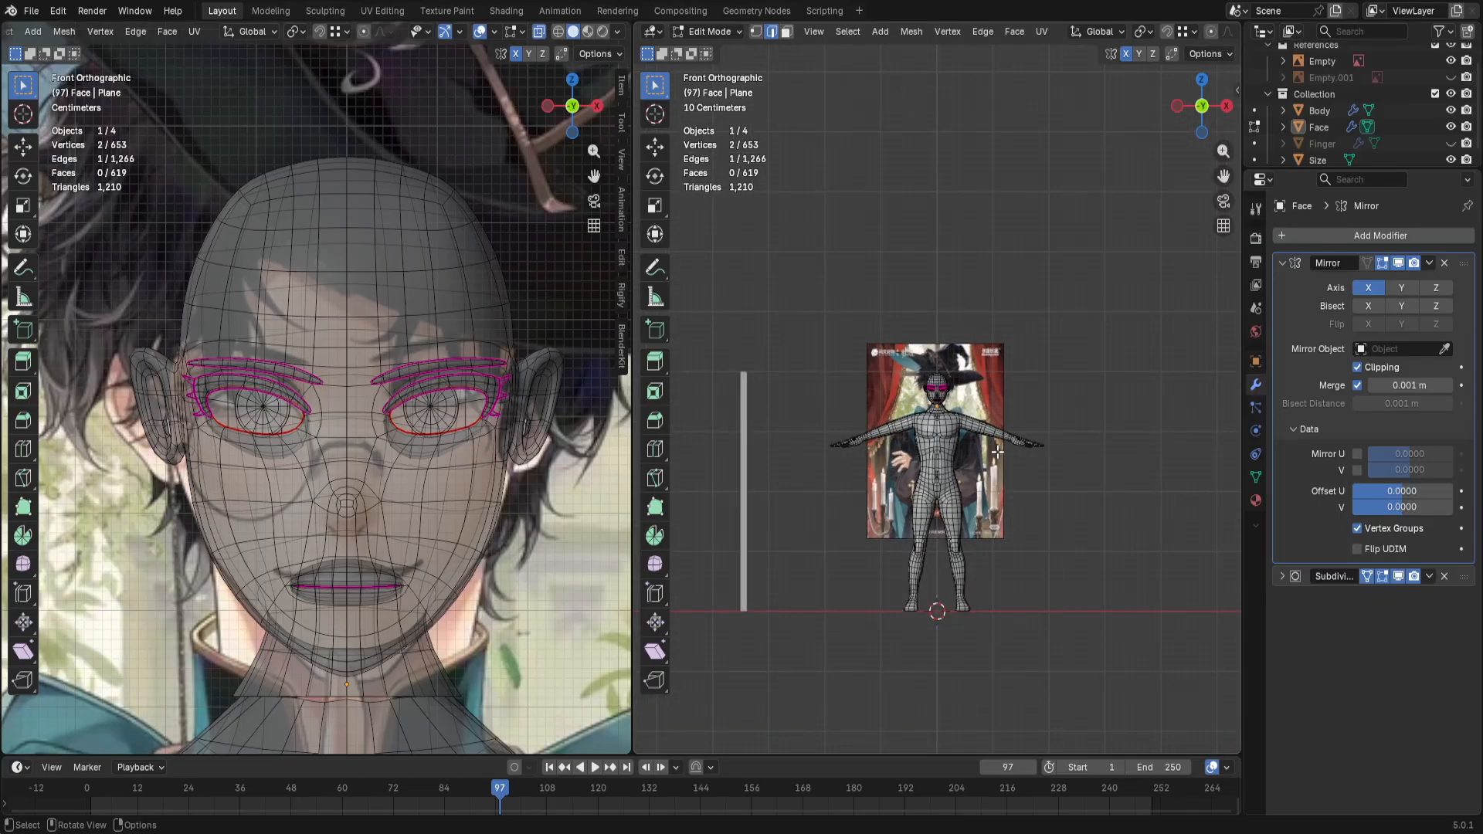
scroll(998, 452, up, 12)
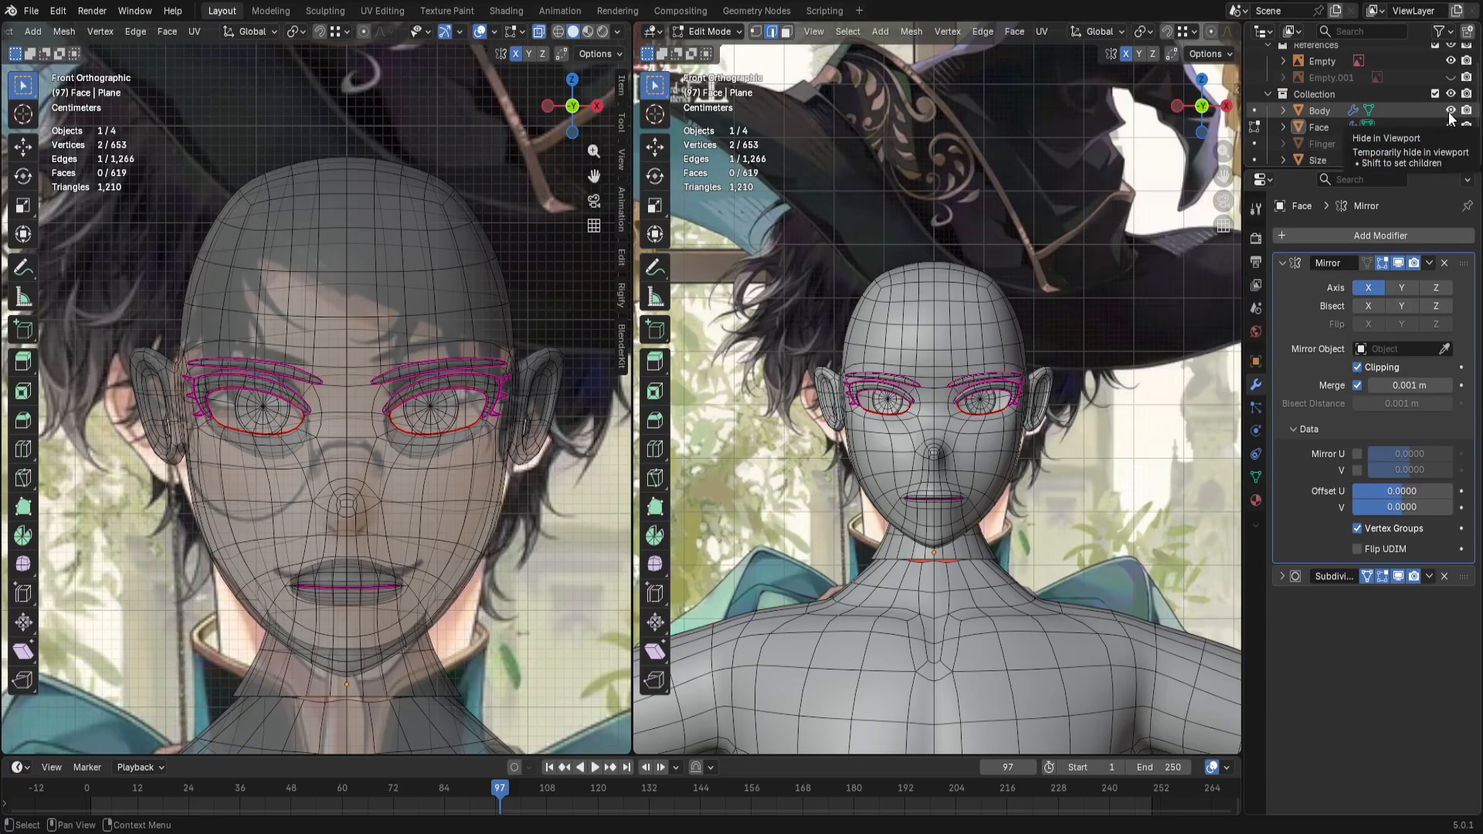
Step: Examine the smoothed head and upper body without overlays, and restore the overlays
scroll(1106, 31, down, 4)
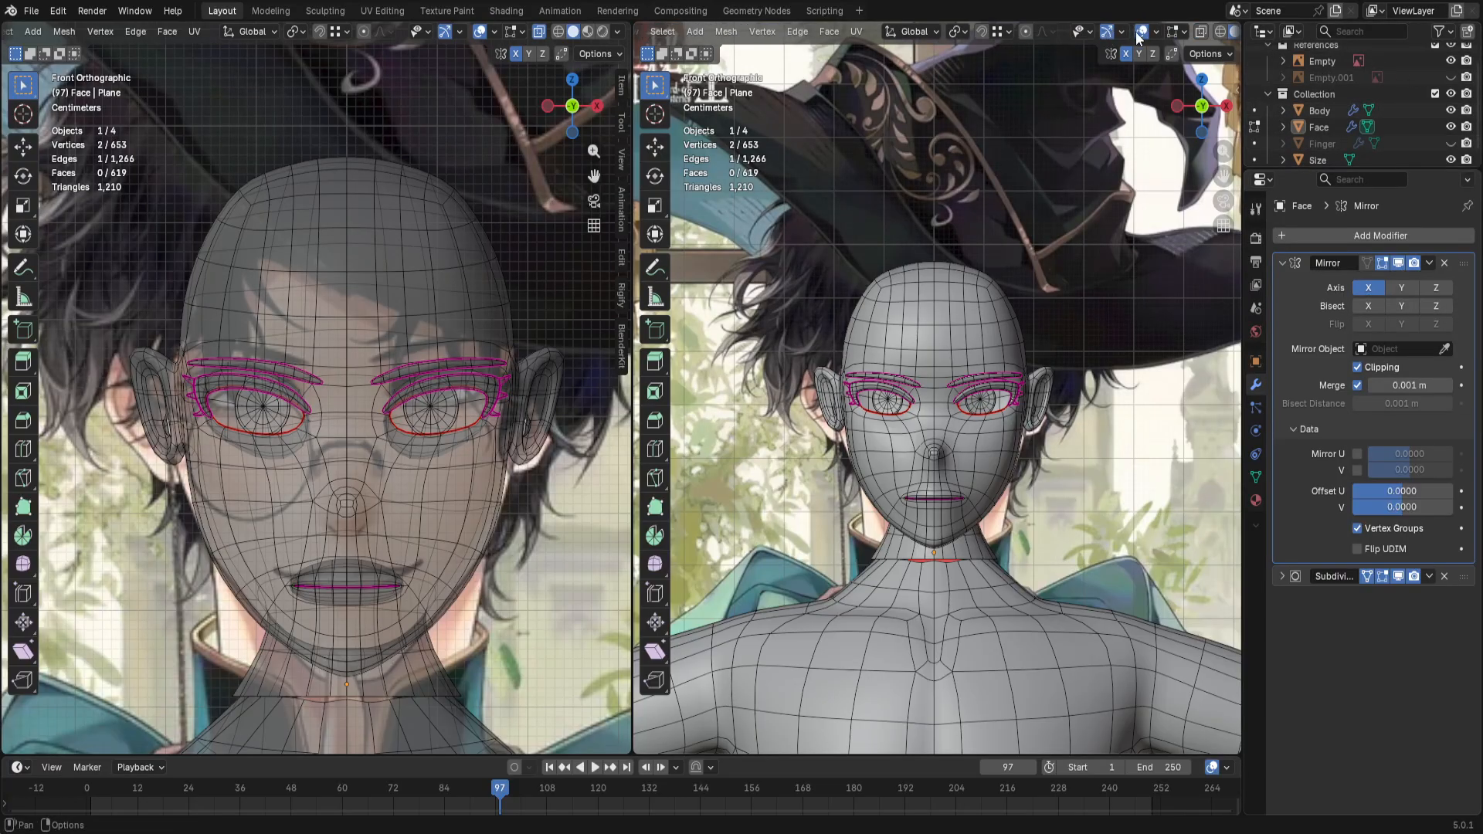
click(1140, 31)
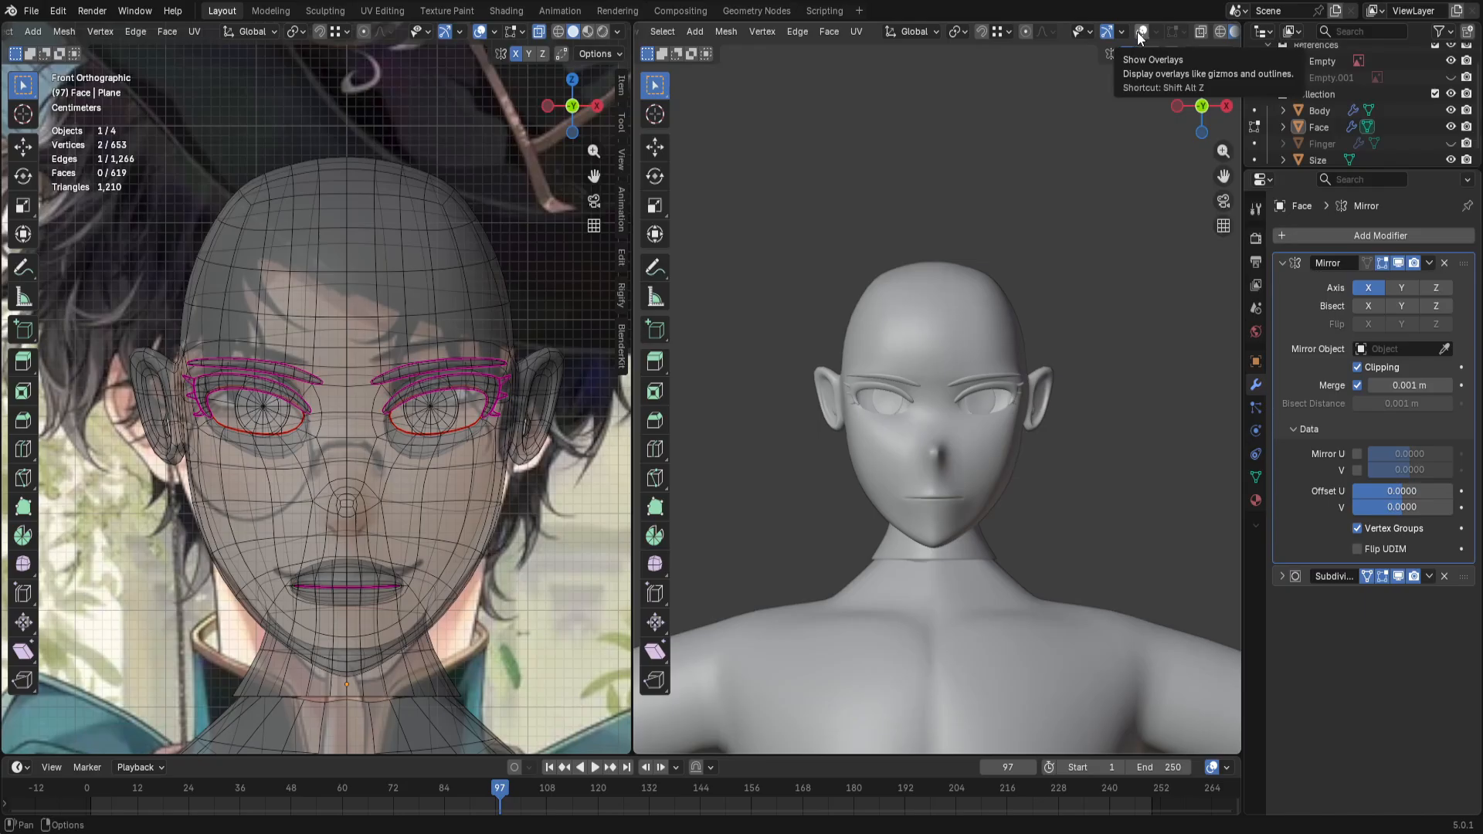
click(1137, 30)
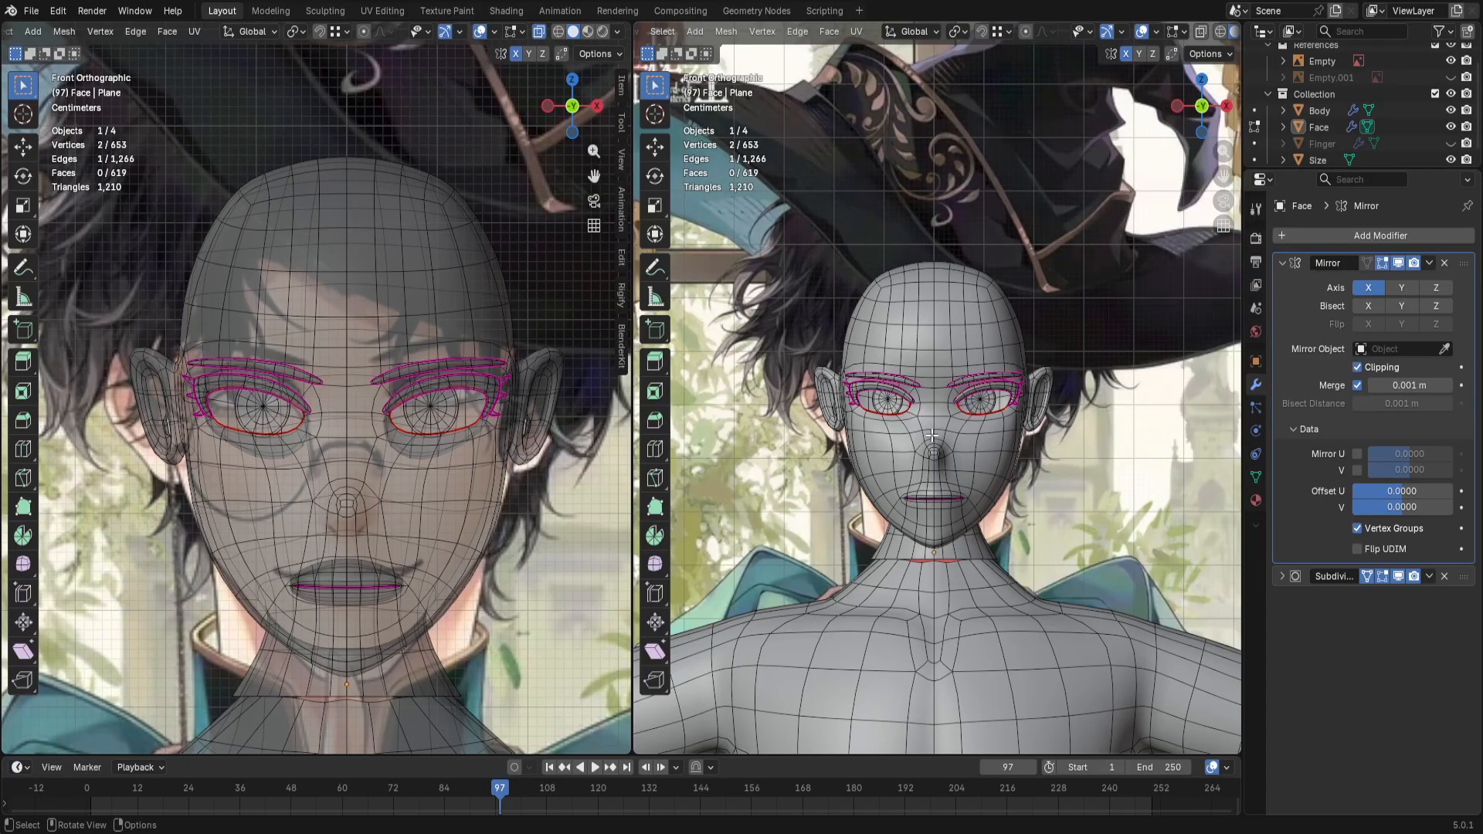
Step: Leave the face mesh and open the Body mesh in Edit Mode
key(1)
scroll(931, 495, up, 3)
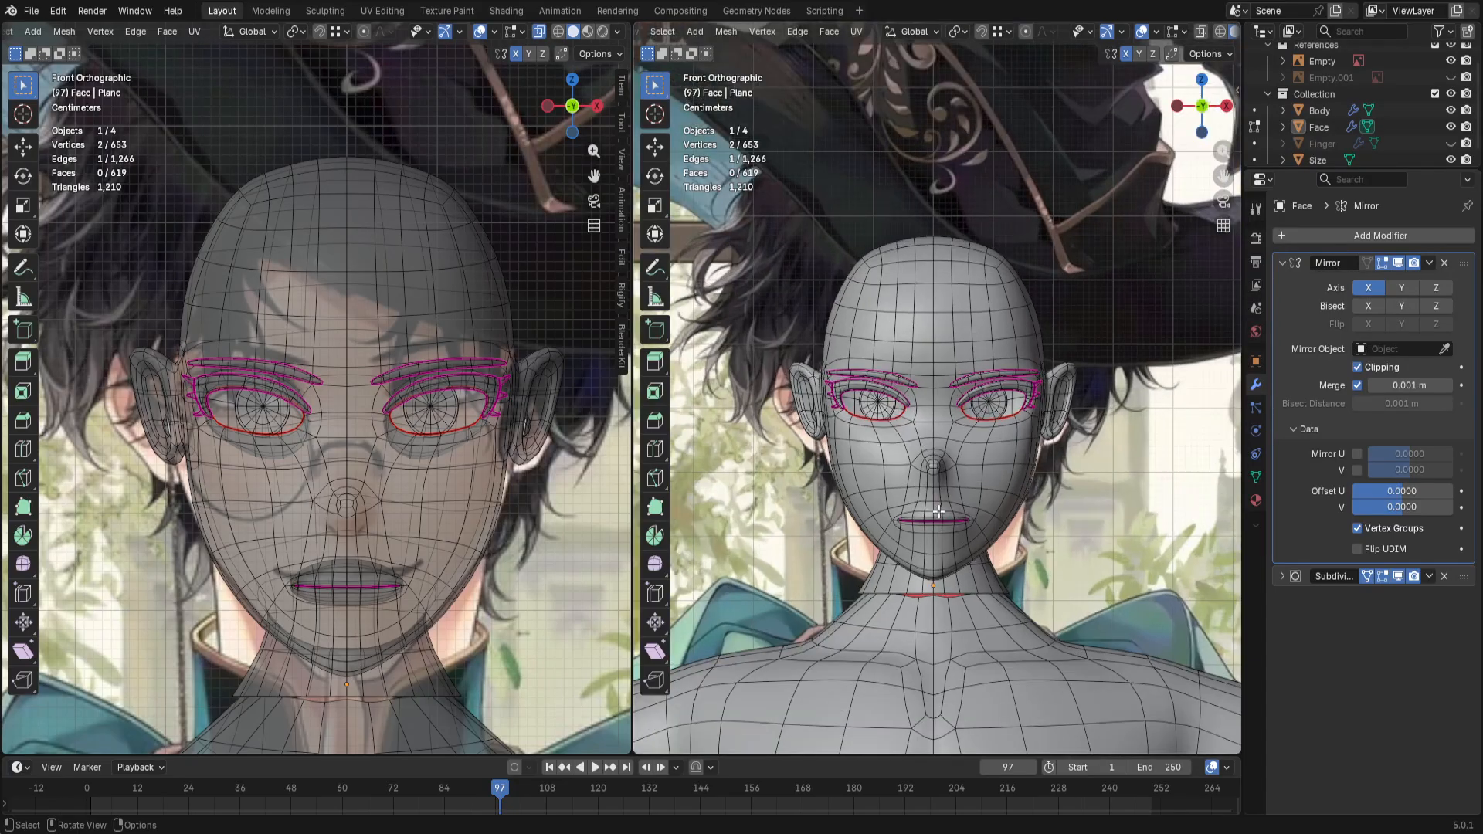
key(b)
key(Escape)
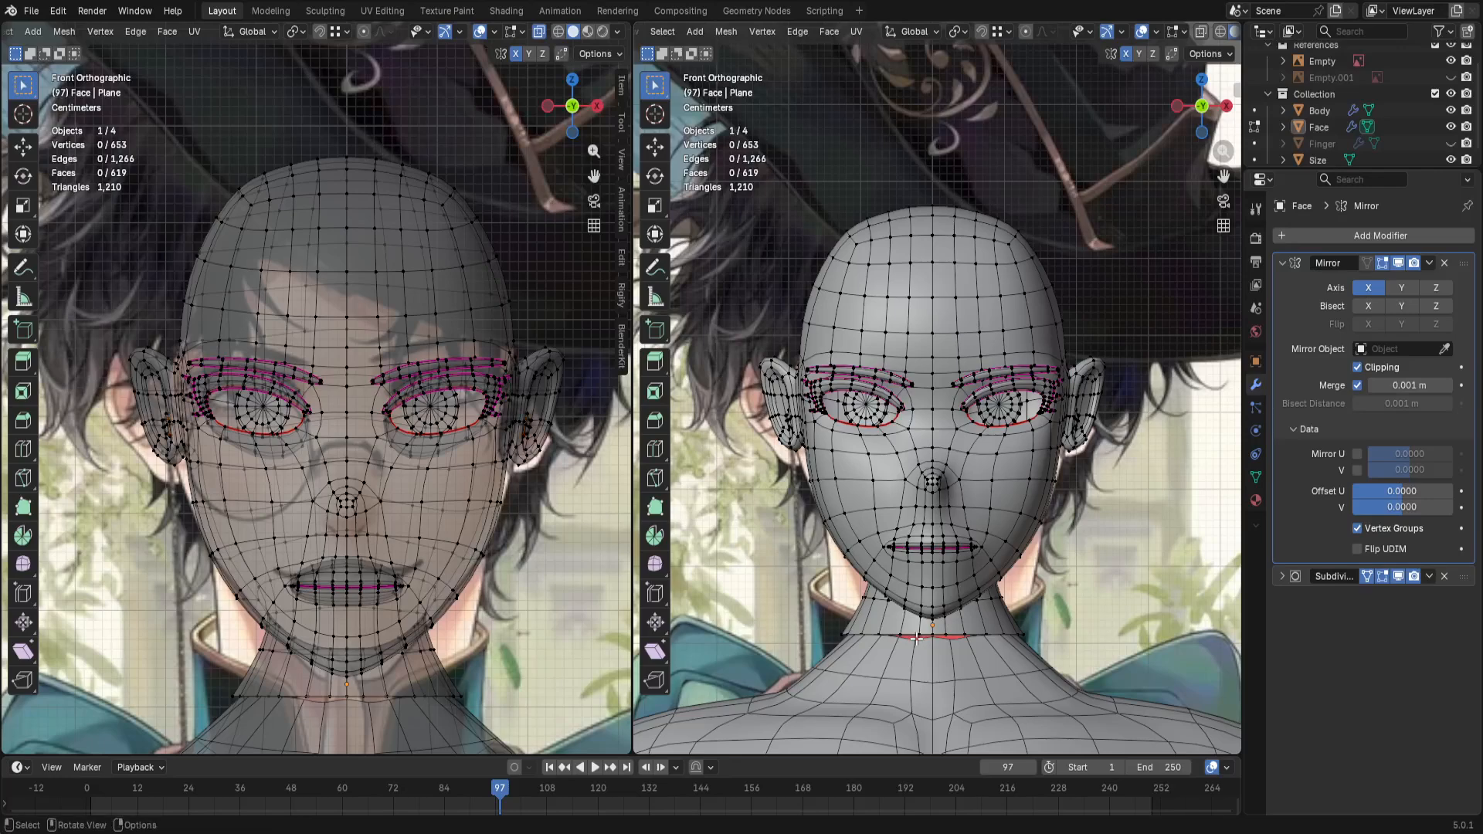
key(ctrl+Tab)
click(893, 640)
click(906, 650)
key(ctrl+Tab)
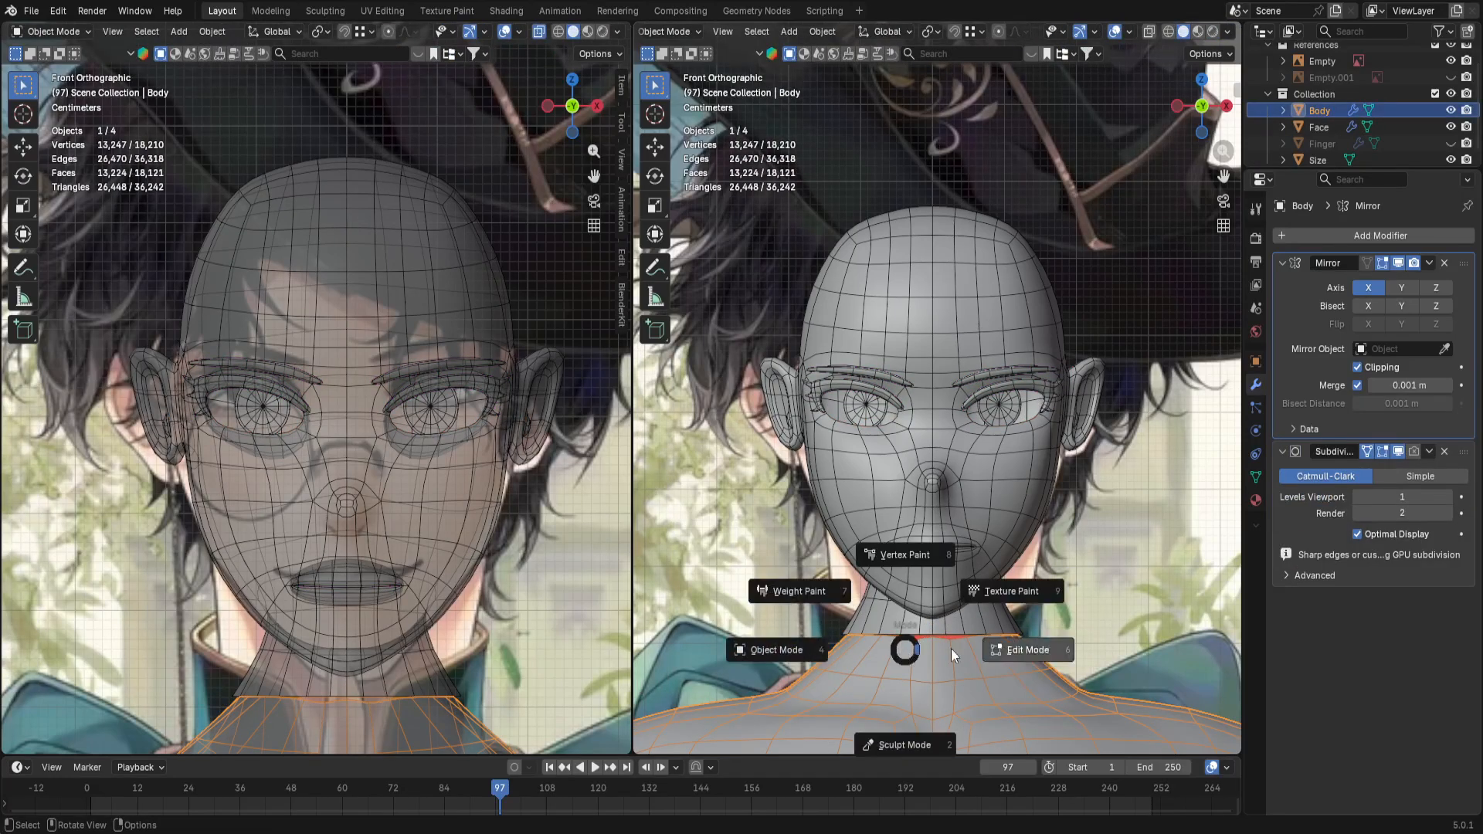
click(990, 652)
Step: Turn on snapping and snap the body's front centre neck vertex and its neighbour to the face's lower neck edge
scroll(924, 642, up, 8)
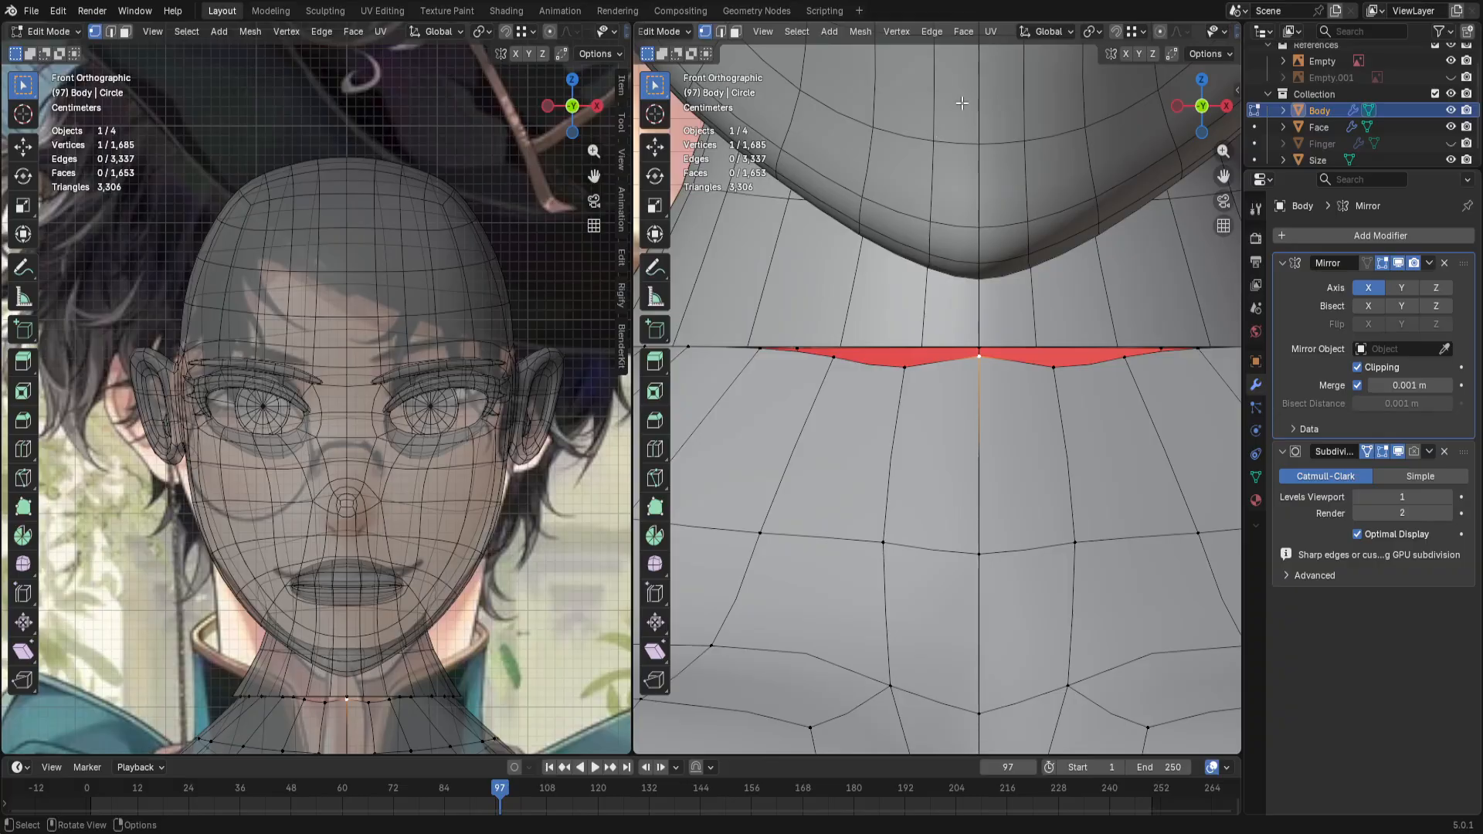
scroll(952, 37, down, 4)
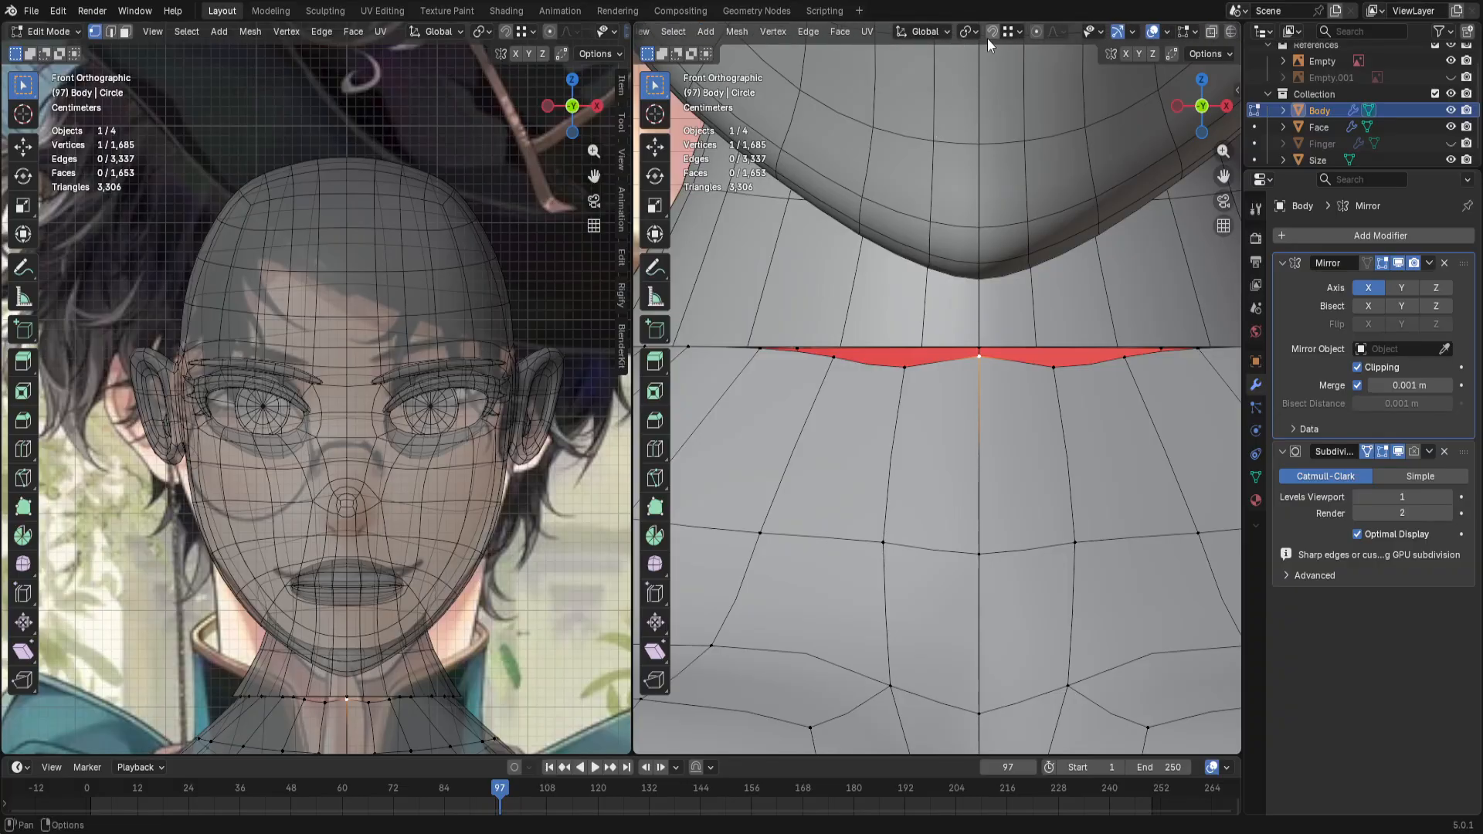
click(992, 31)
key(g)
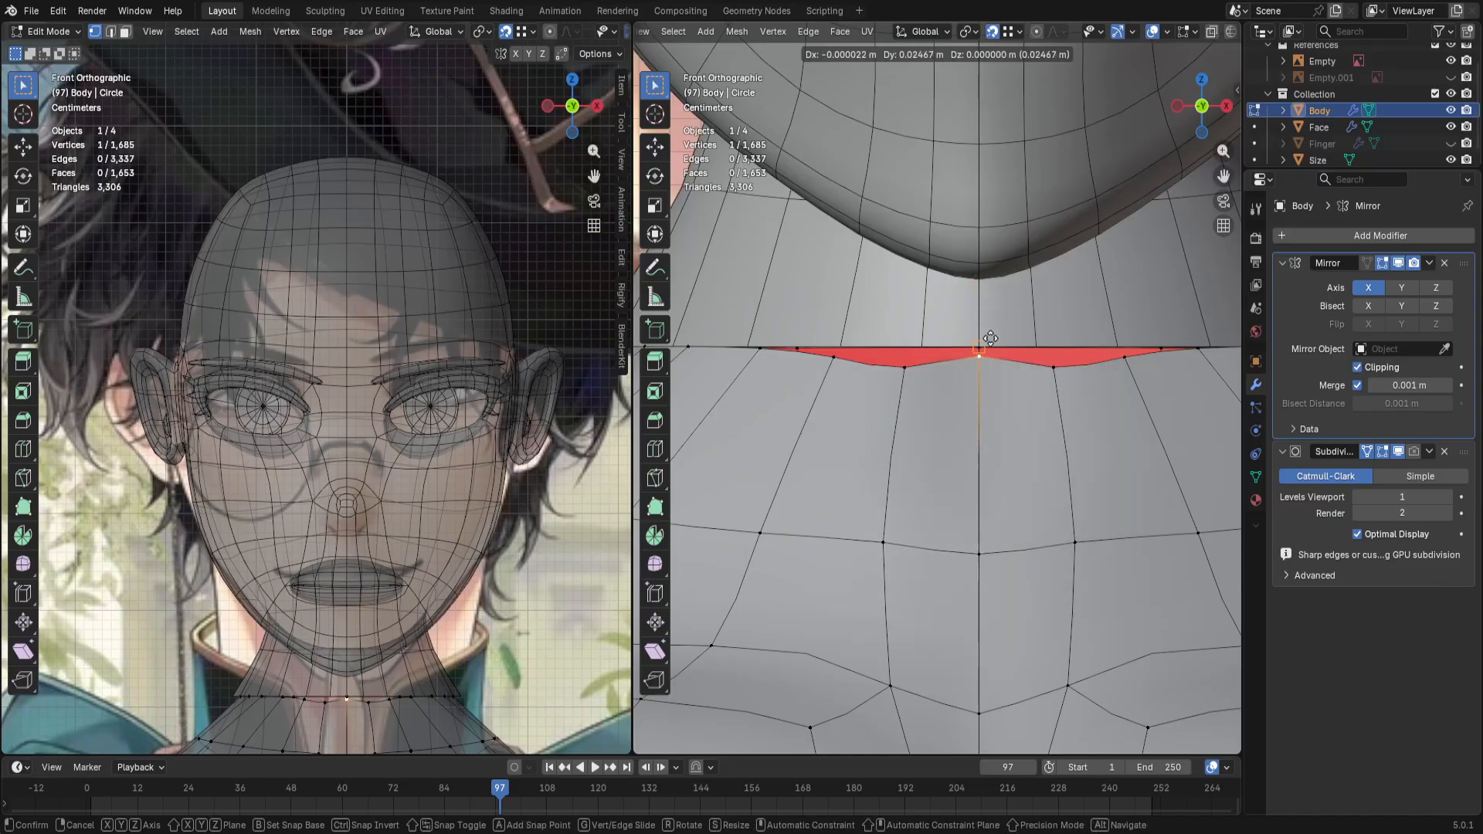
click(985, 333)
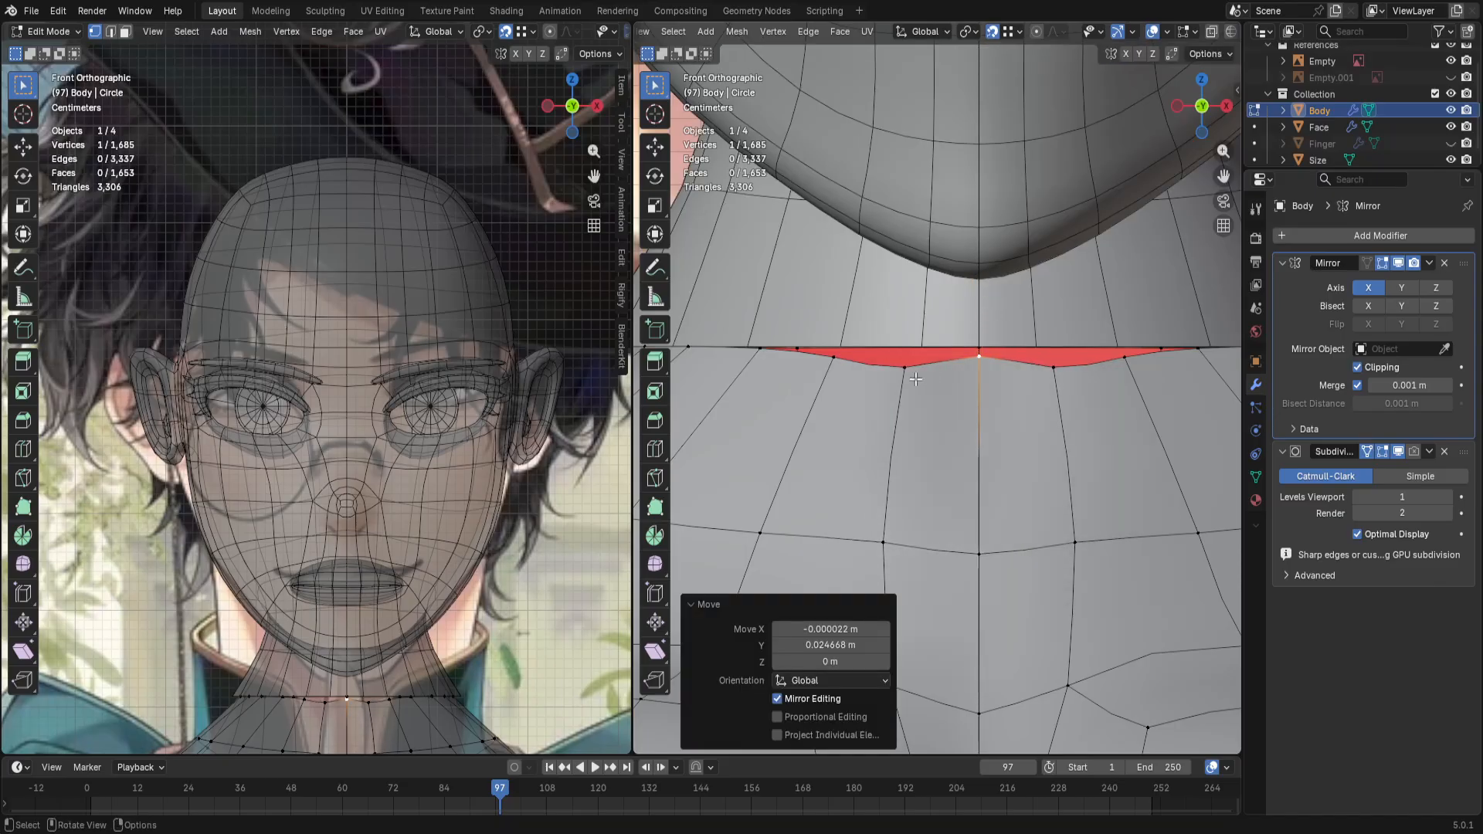
click(916, 379)
key(g)
click(922, 339)
Step: Snap the next three body neck-rim vertices outward from the front onto the matching vertices of the face's neck edge
click(838, 349)
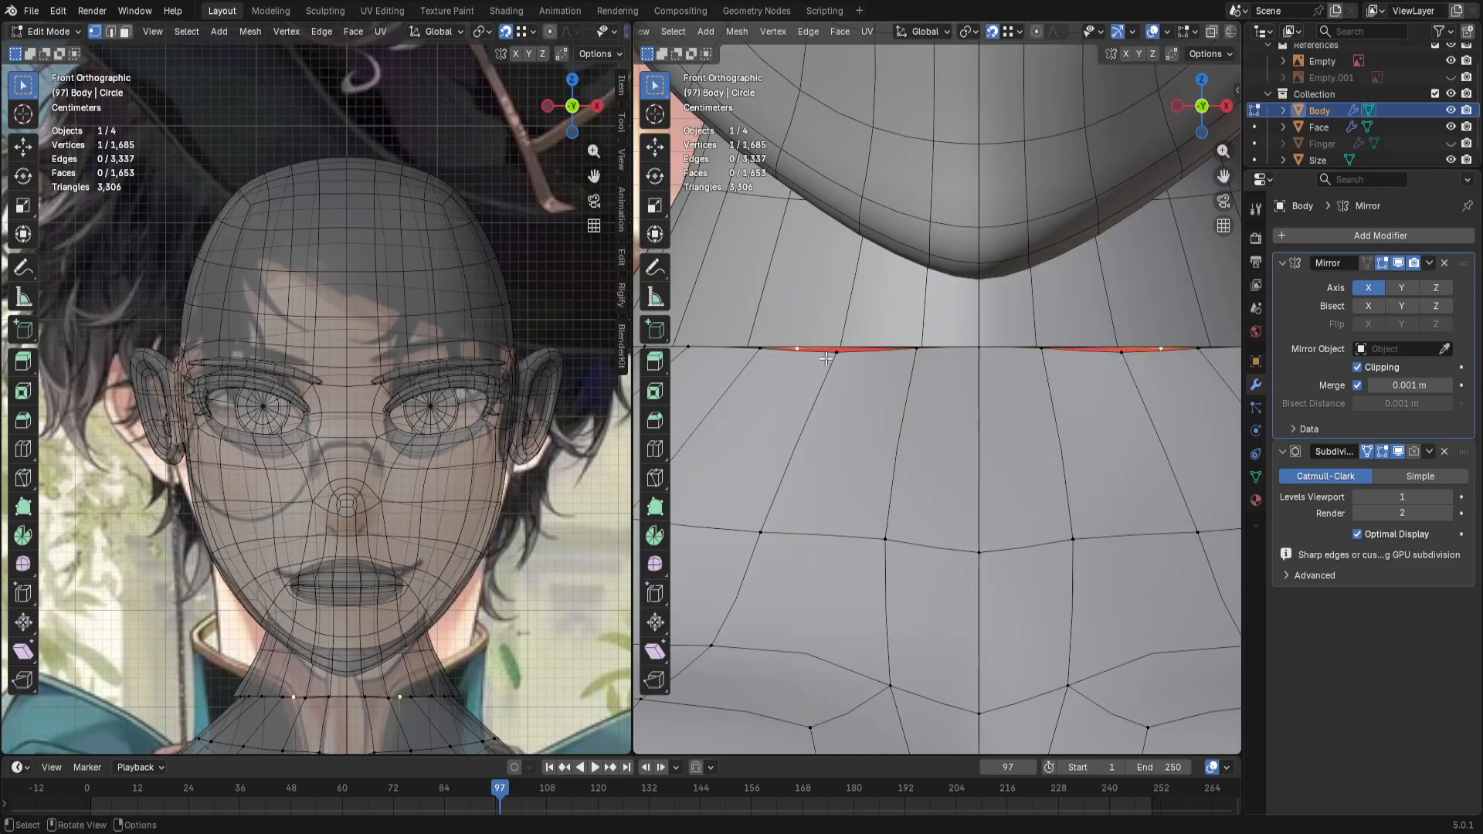
key(g)
click(838, 344)
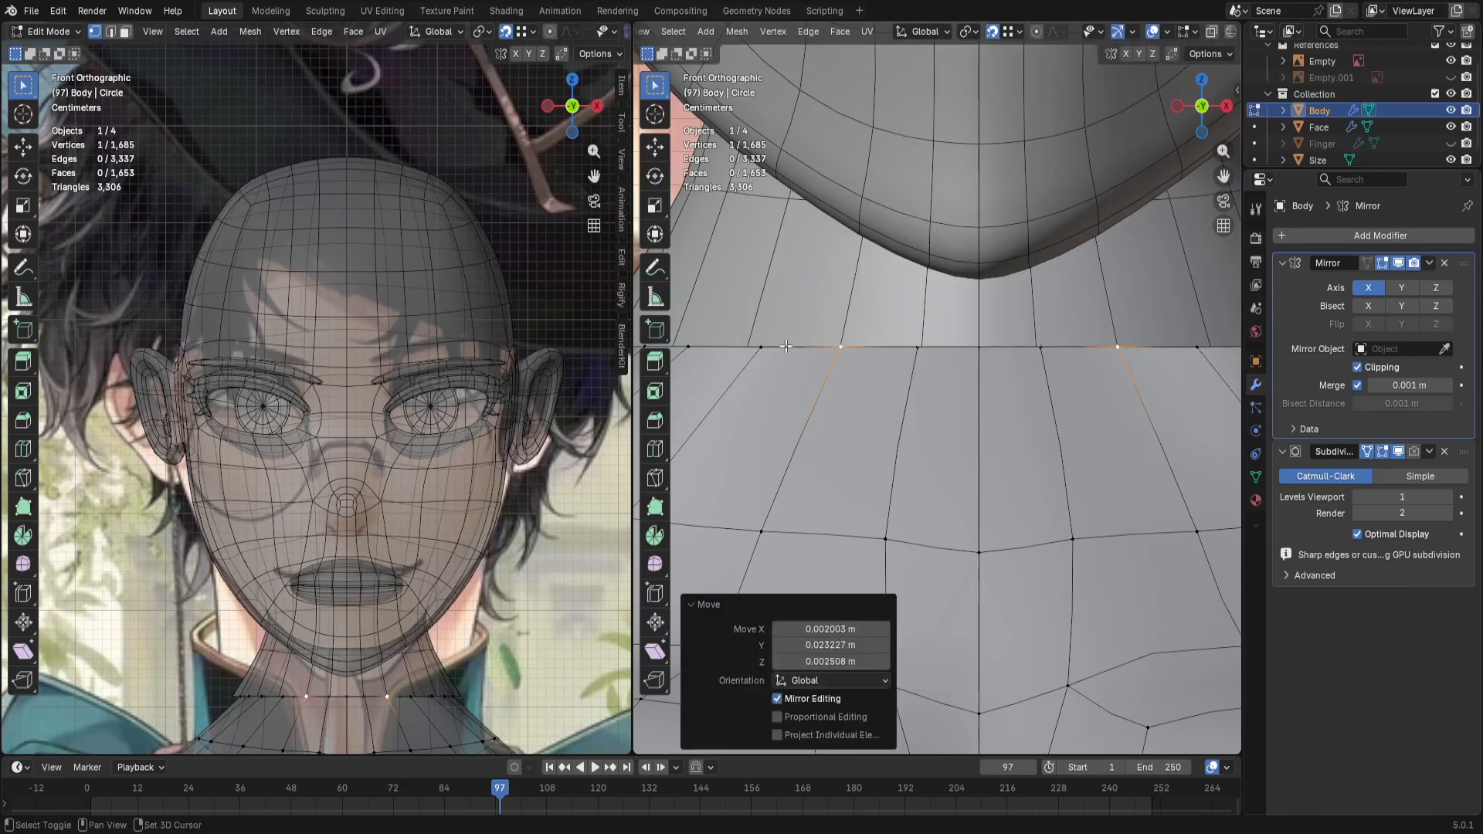
click(762, 349)
key(g)
click(731, 344)
shift+middle_drag(712, 356, 864, 386)
click(839, 372)
key(g)
click(815, 374)
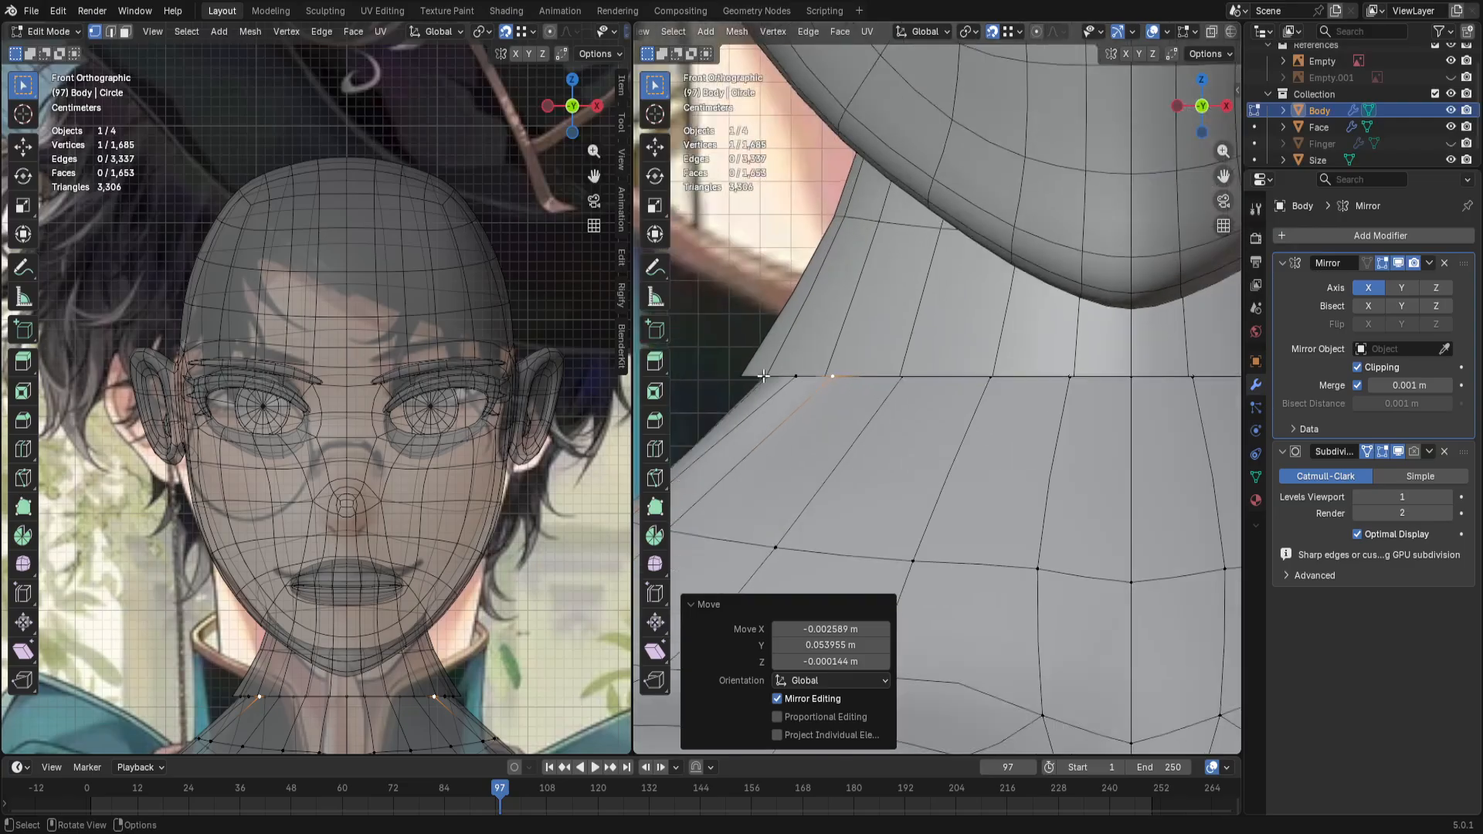
Step: Try to snap the outermost body neck-rim vertices onto the corner of the face's neck edge
click(768, 378)
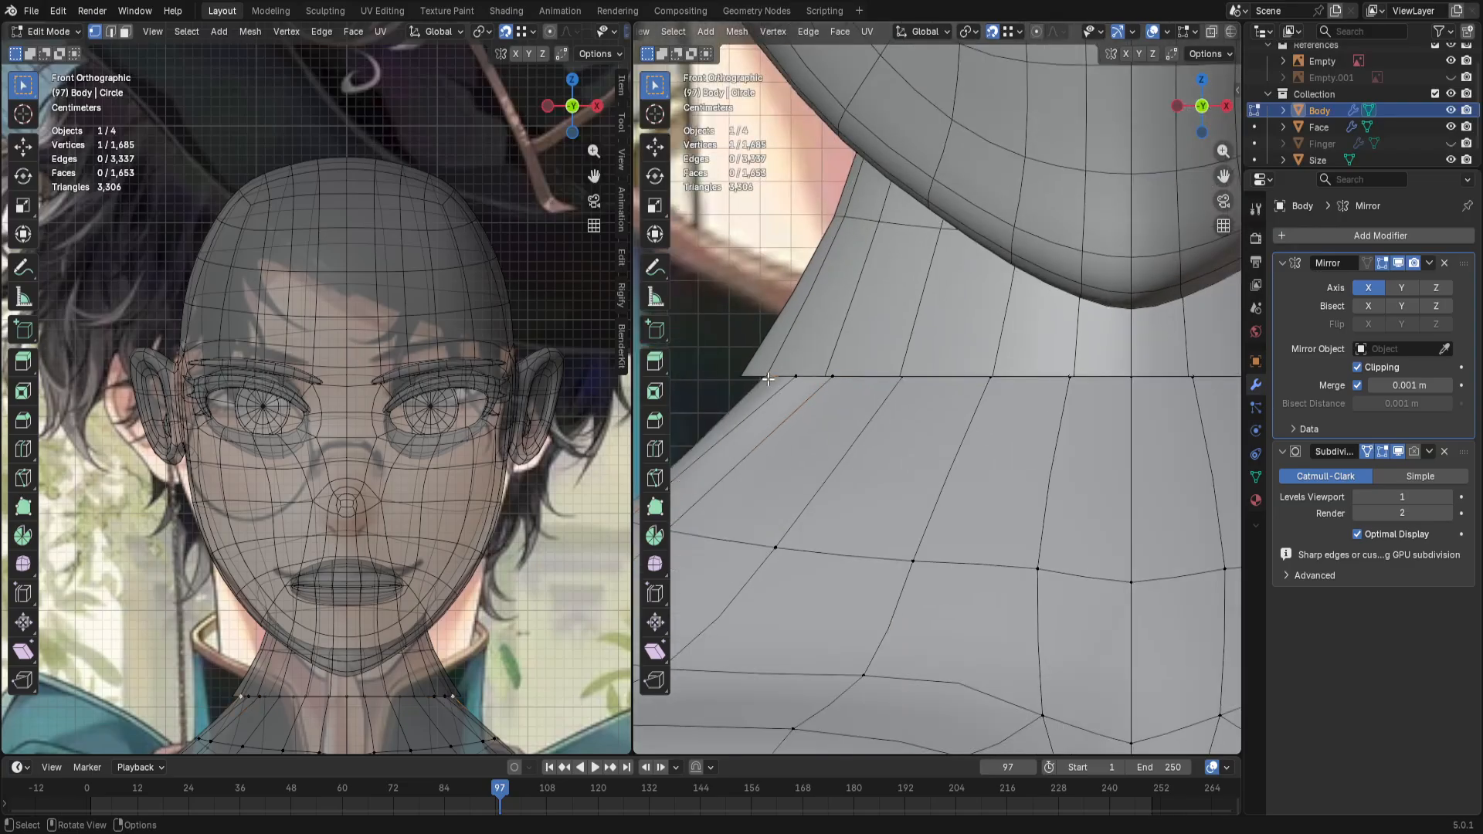
key(g)
click(775, 377)
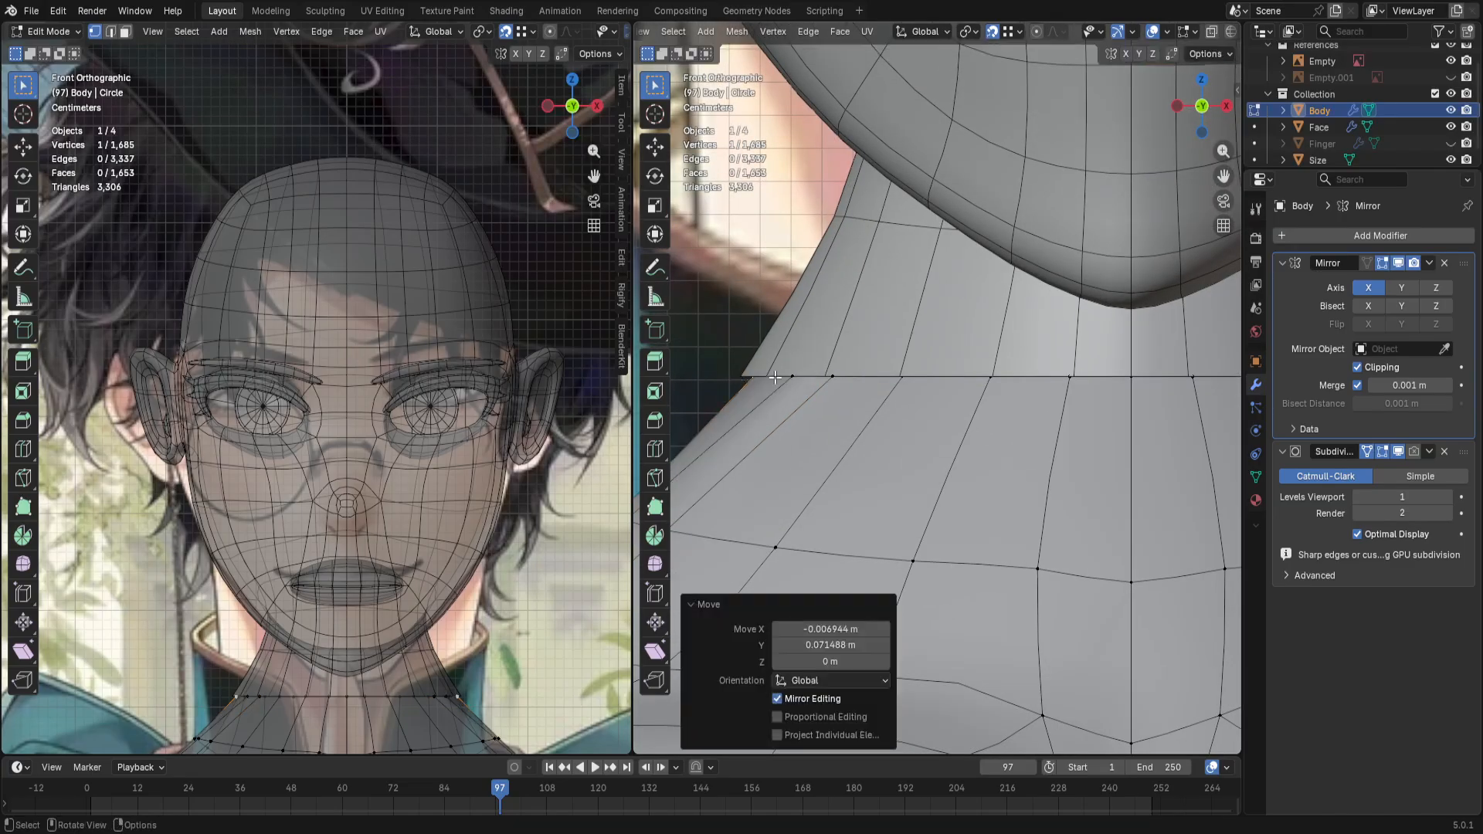
key(g)
click(769, 374)
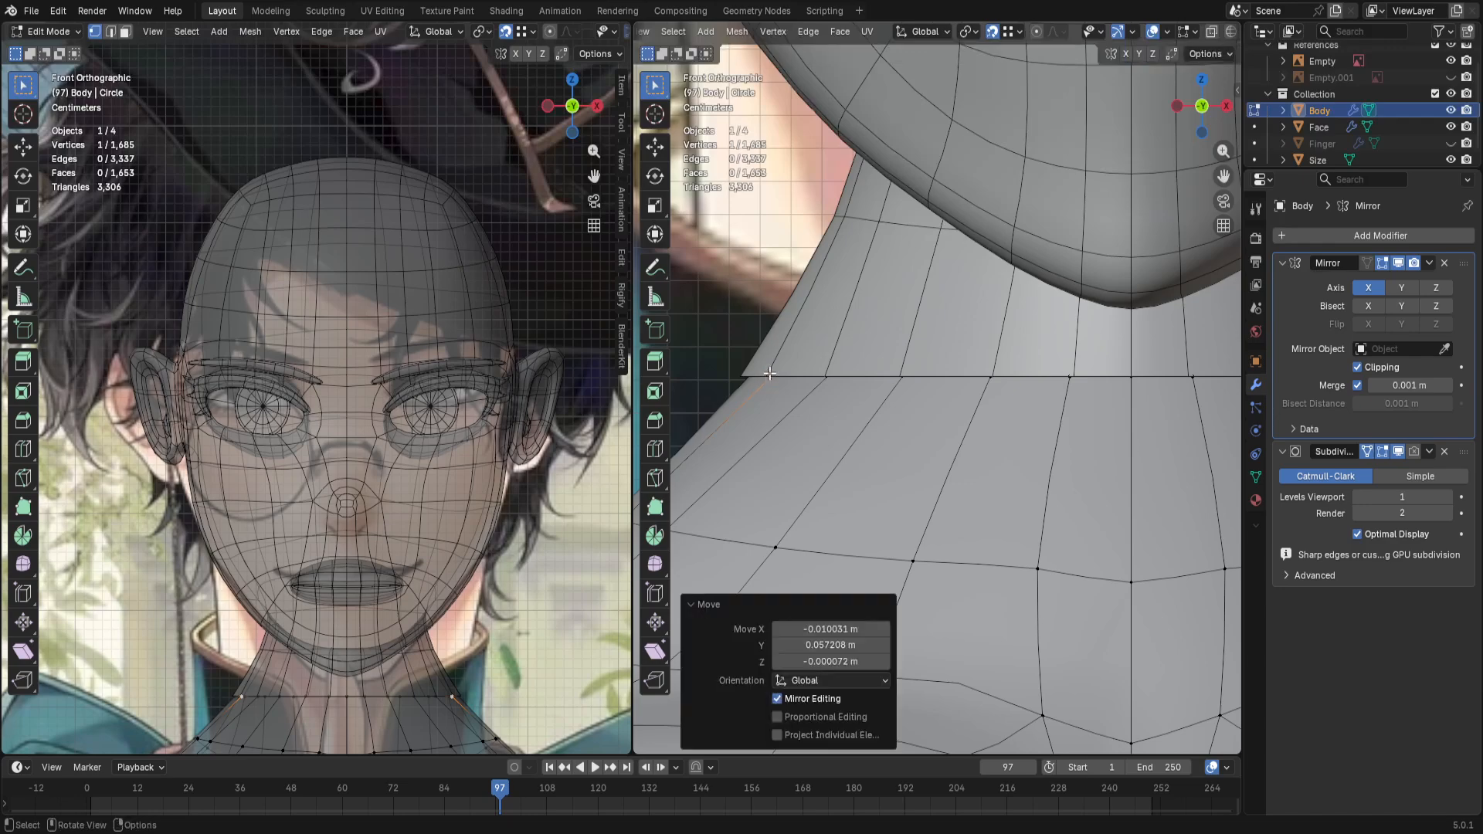
Step: Check the neck seam from the side and undo the neck vertex snaps
middle_drag(701, 385, 972, 419)
middle_drag(860, 424, 1134, 377)
key(ctrl+z)
key(ctrl+z)
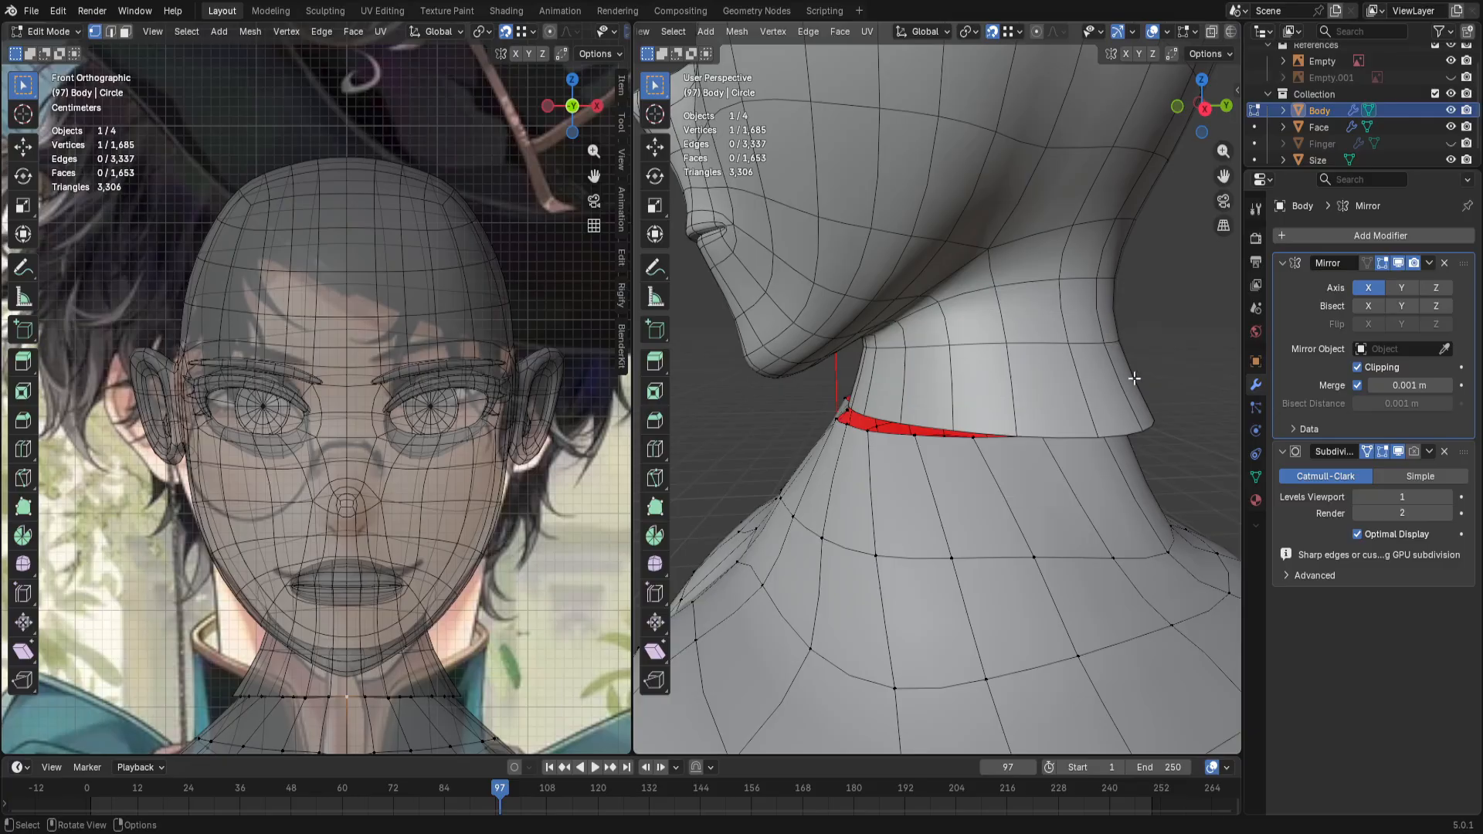
Step: Return to Object Mode and select the Face object
key(ctrl+Tab)
click(834, 310)
click(878, 238)
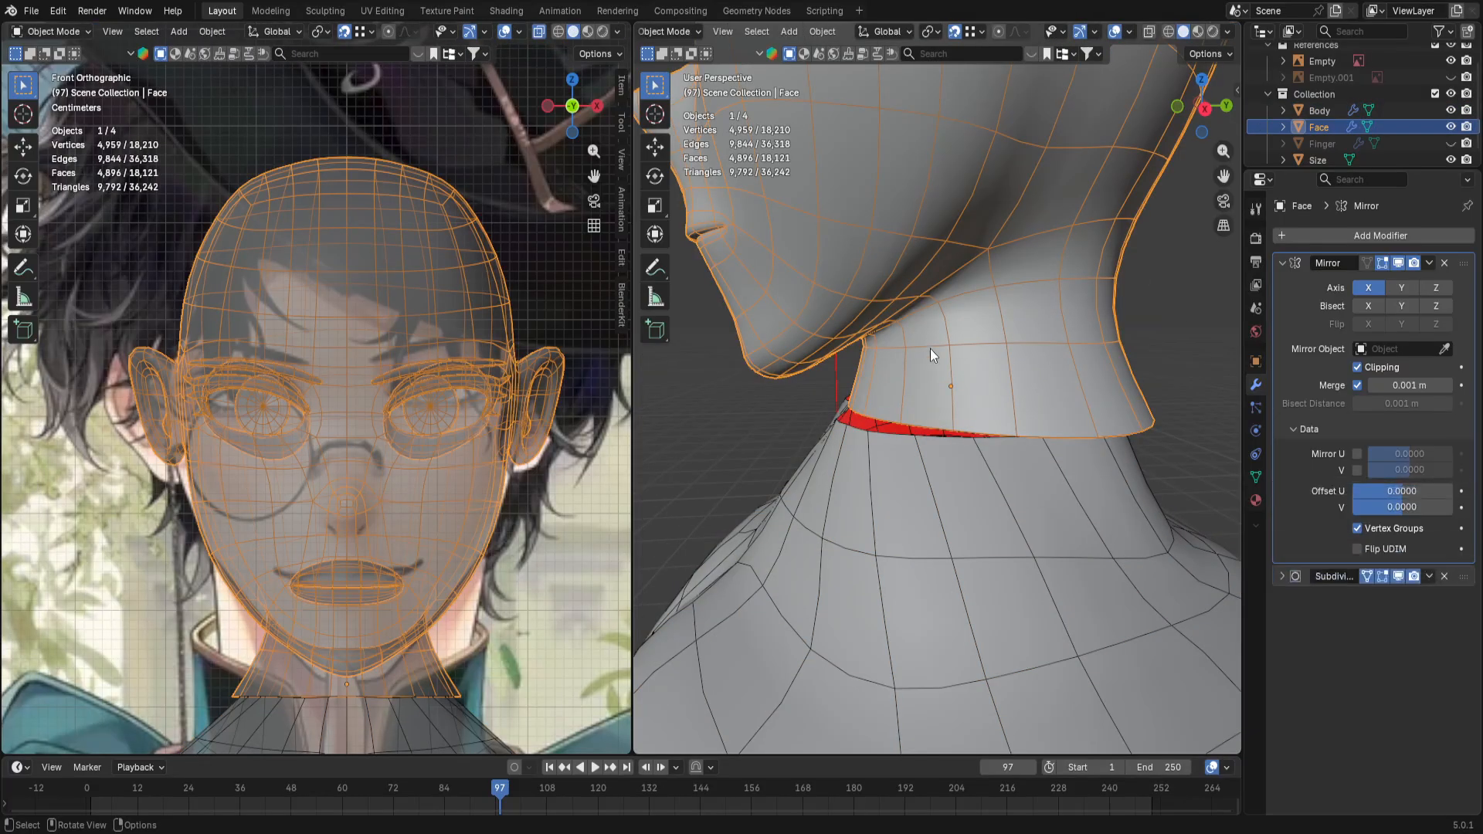
key(g)
key(y)
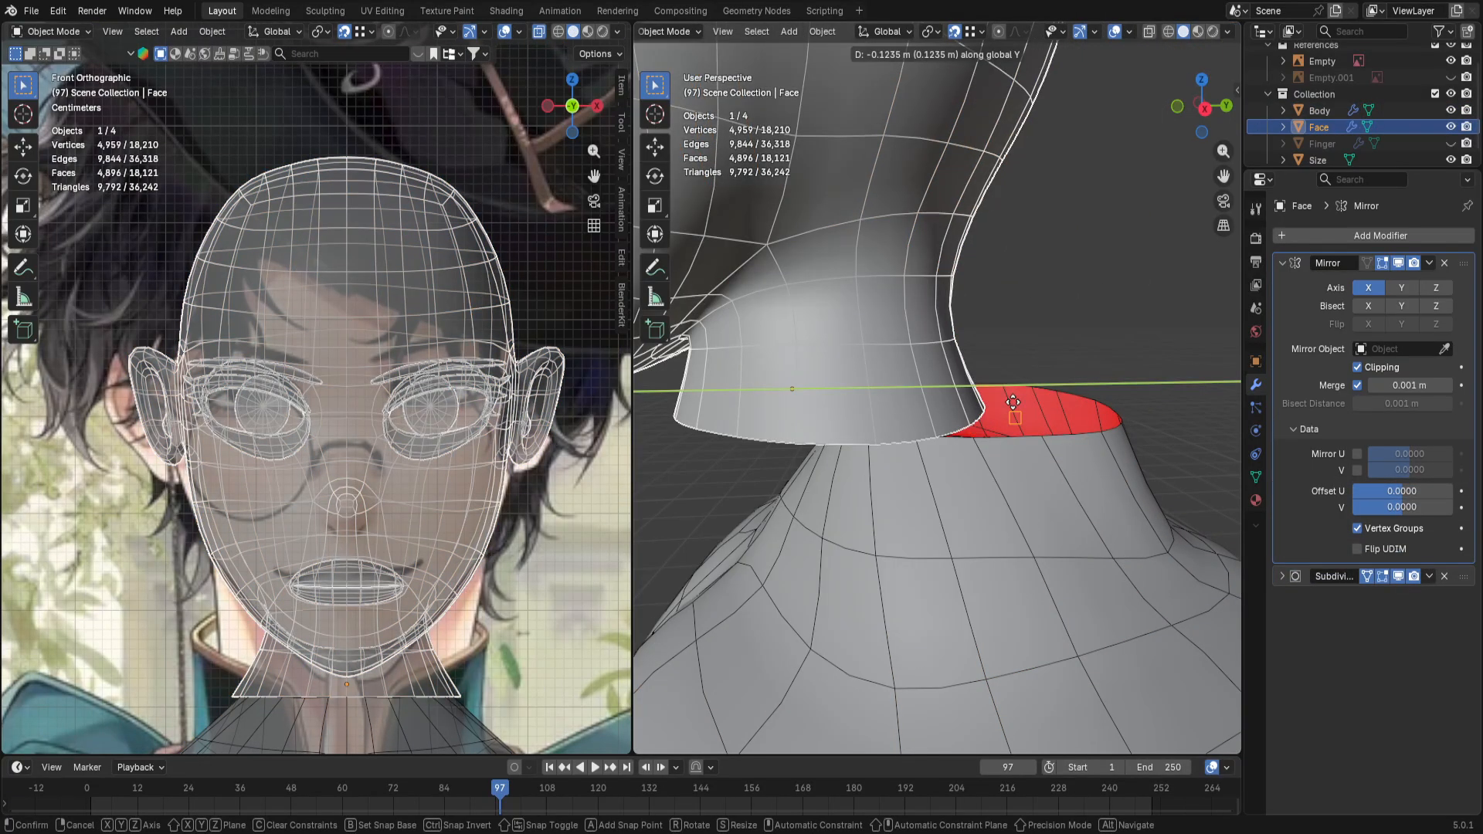
click(1013, 402)
key(ctrl+z)
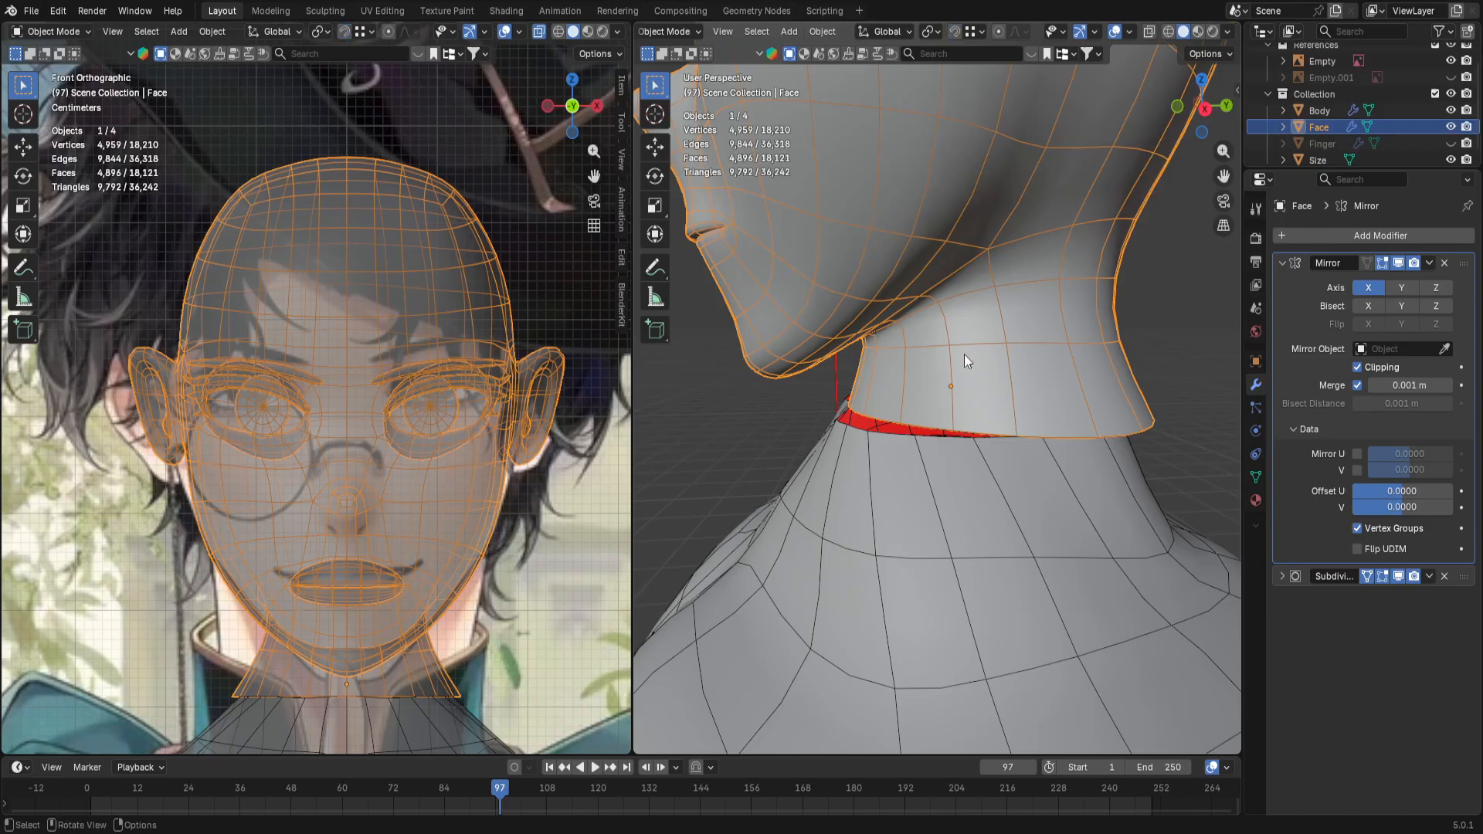
Step: Move the Face object -0.012621 m along global Y to line its neck up with the body
key(g)
key(y)
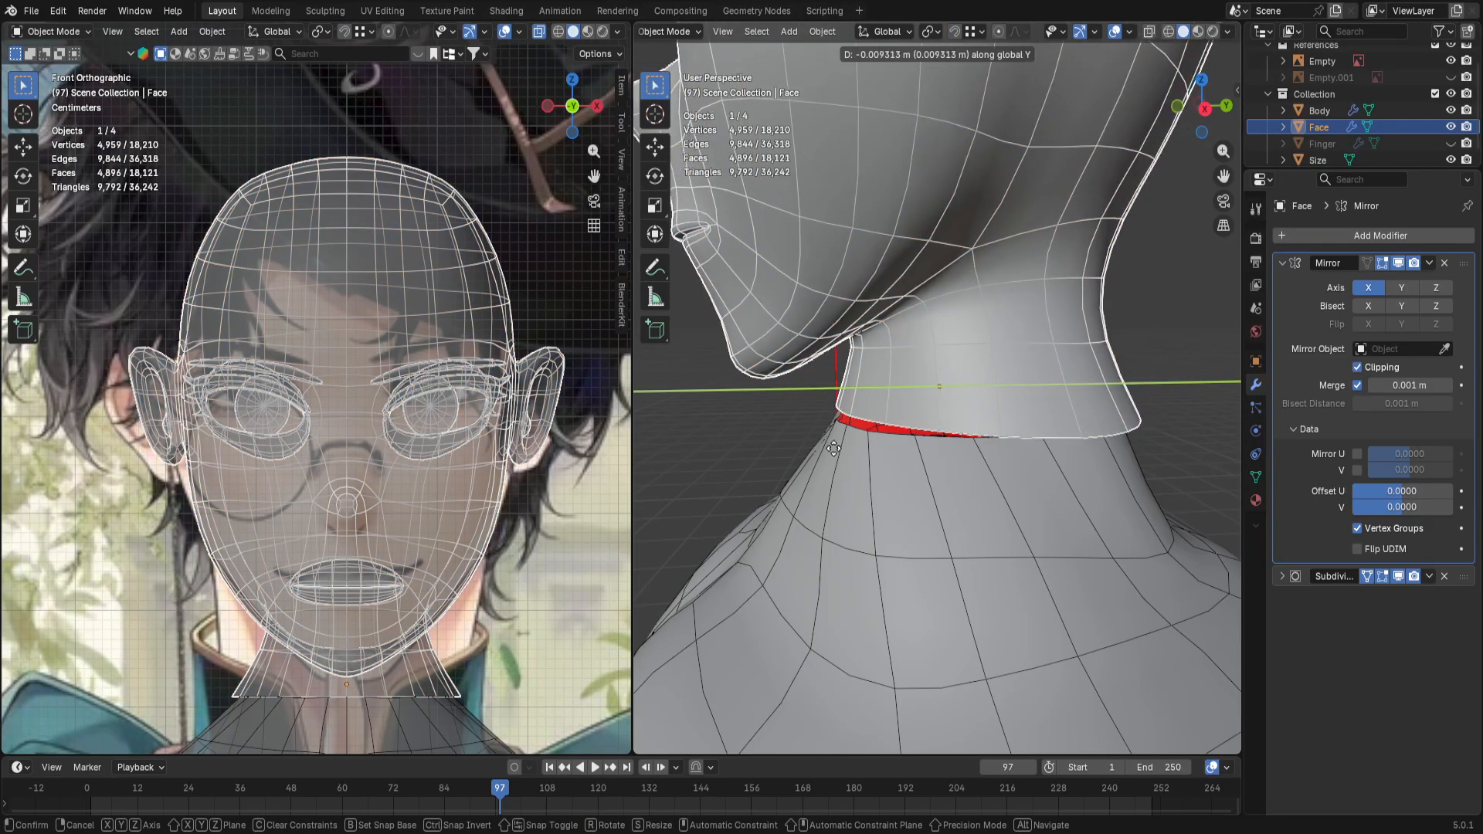
click(792, 451)
key(ctrl+Tab)
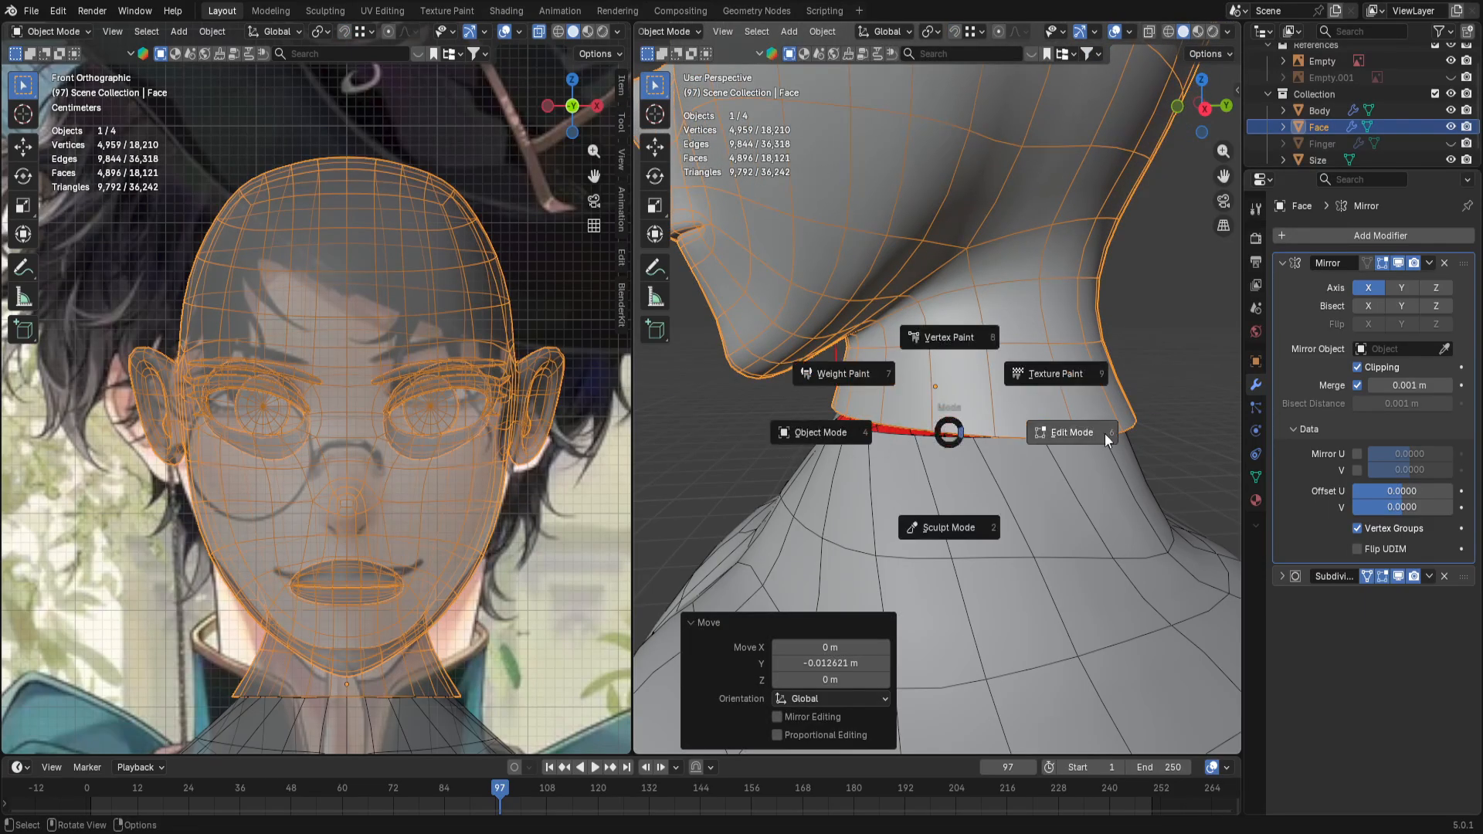
click(1104, 433)
click(912, 477)
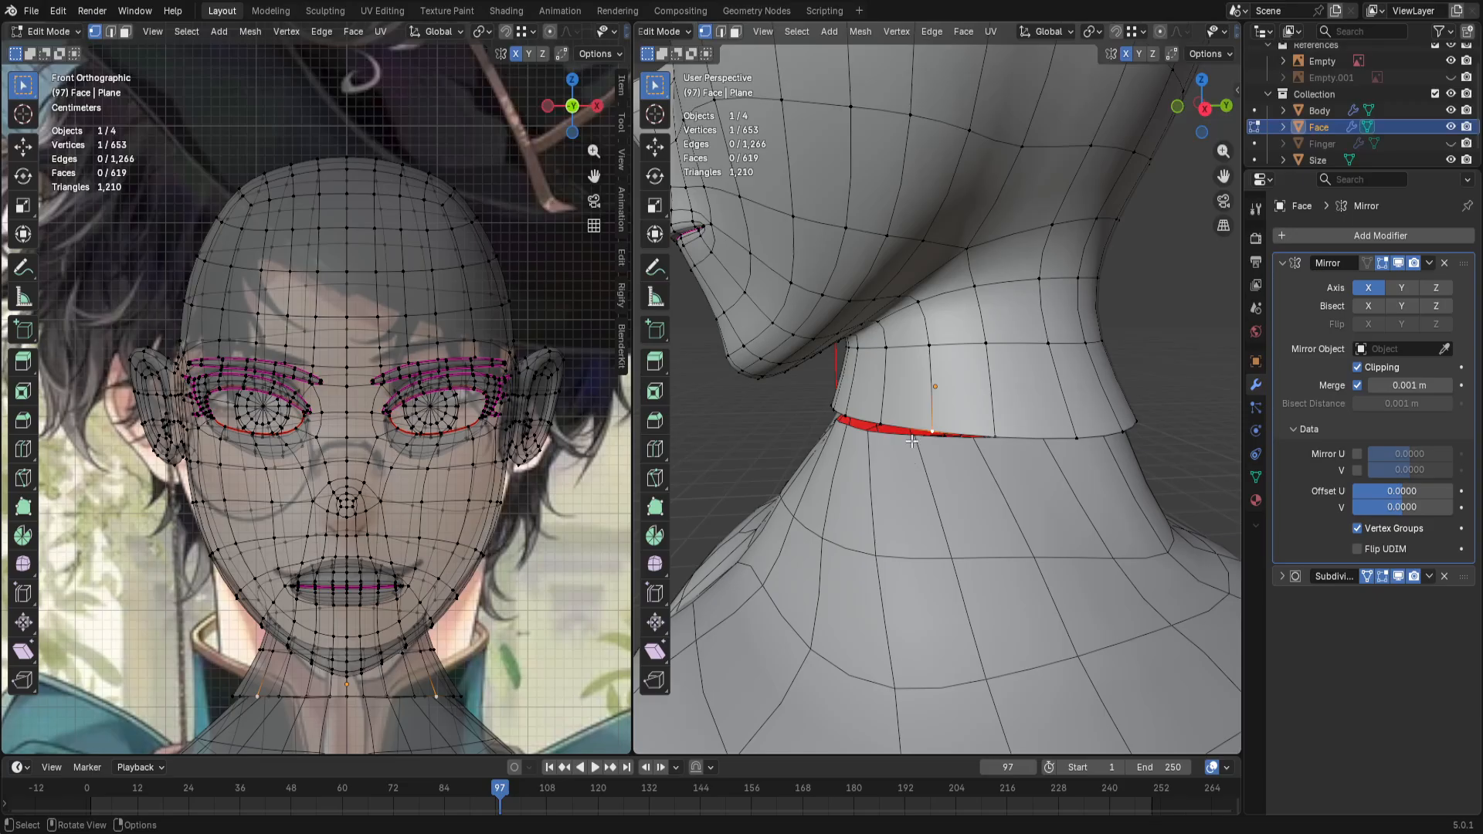
key(ctrl+Tab)
click(768, 497)
Step: Open the Body mesh in Edit Mode and select the vertex at the side of its neck rim
click(963, 535)
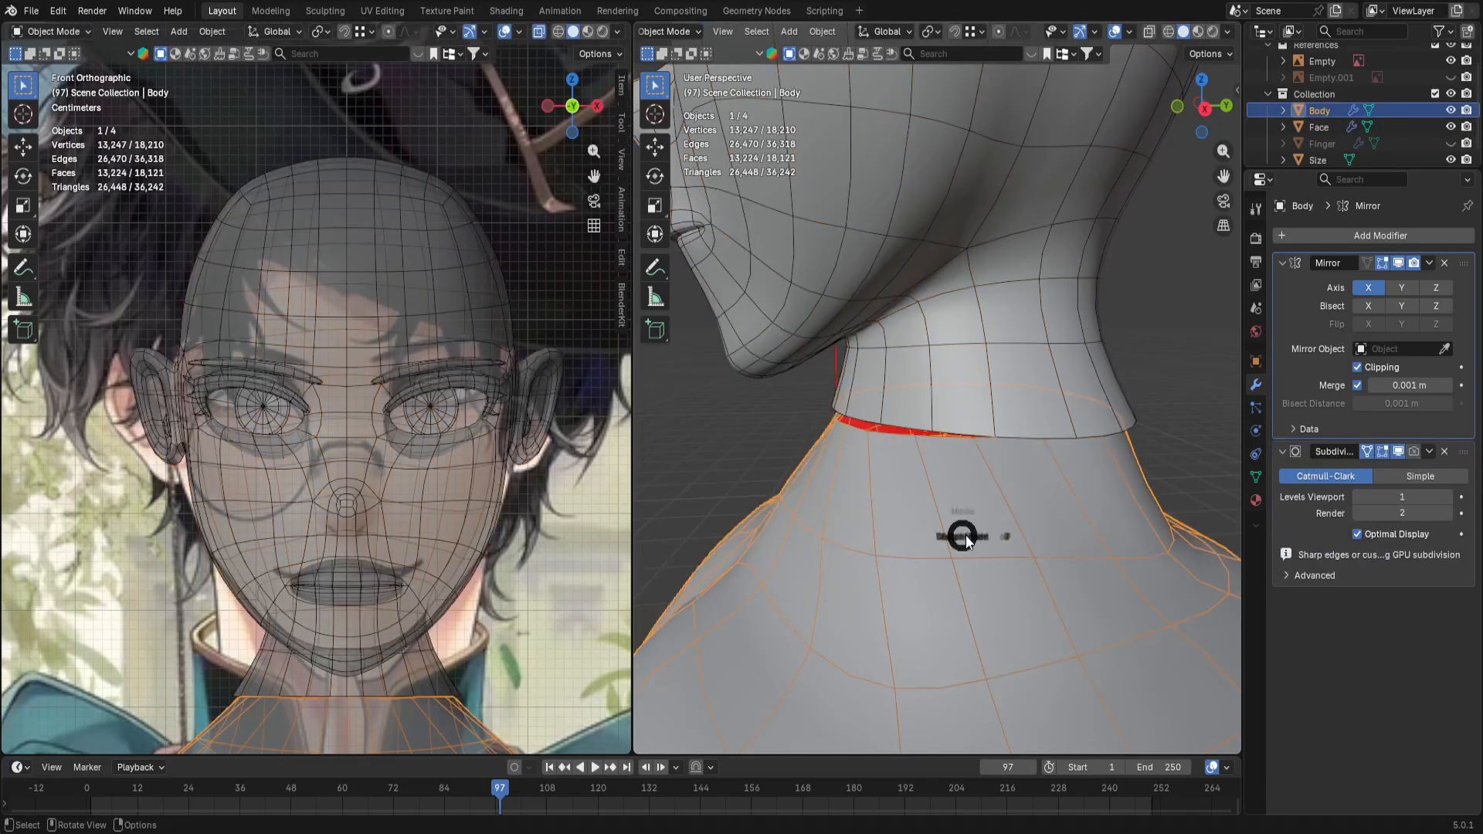
key(ctrl+Tab)
click(1068, 530)
click(964, 462)
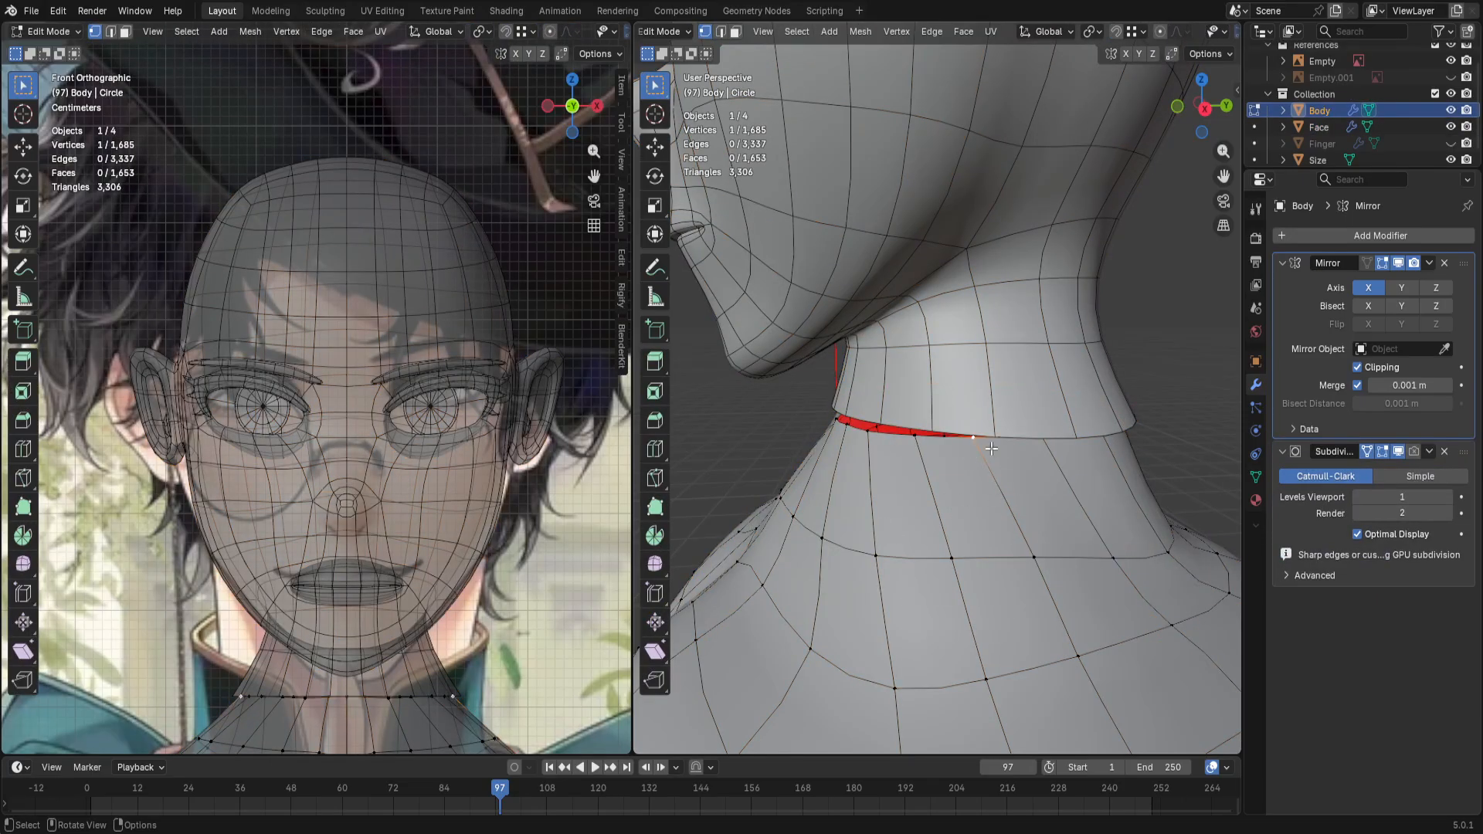
key(g)
click(1002, 432)
key(ctrl+z)
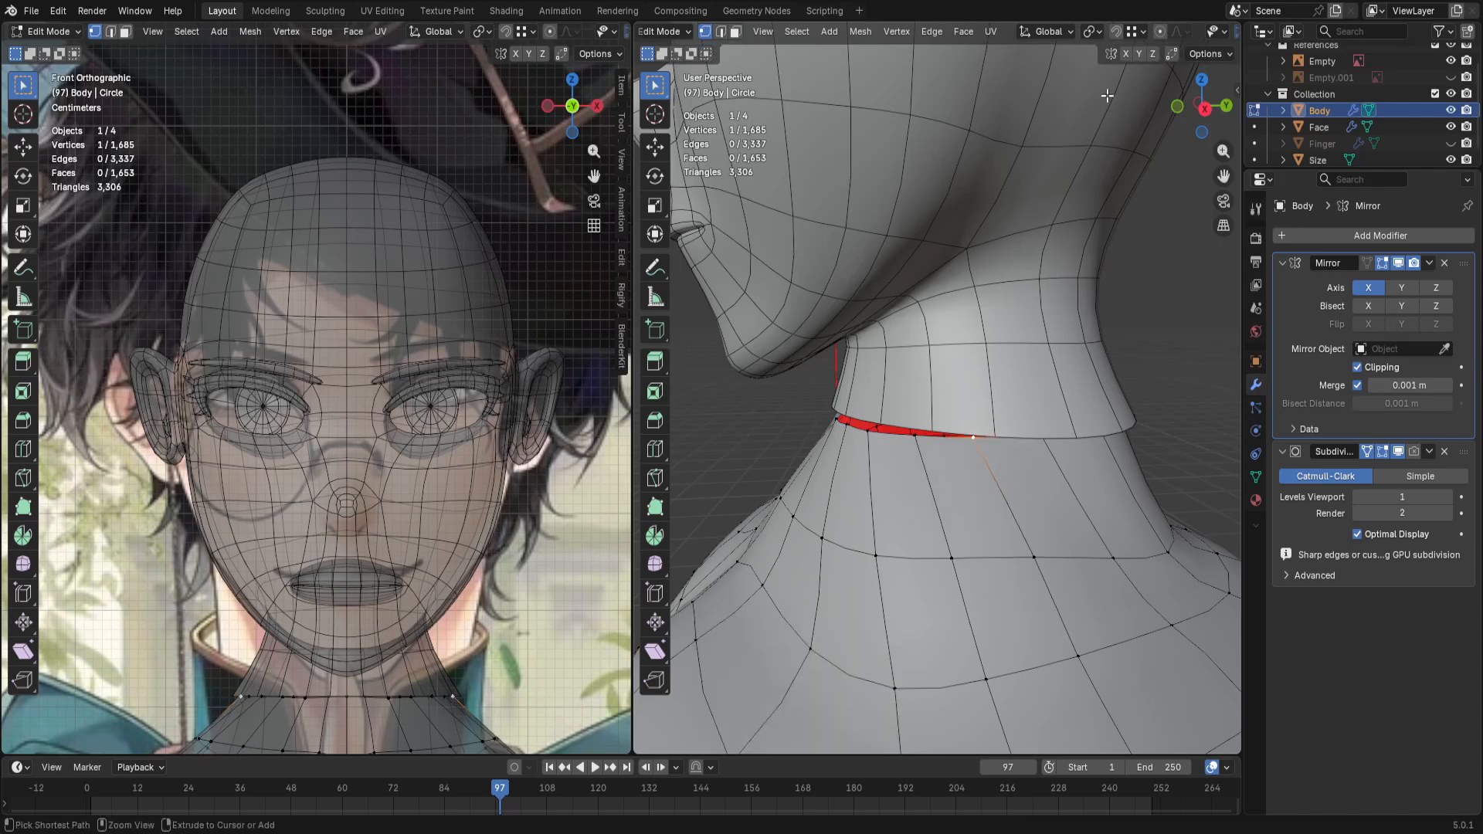
Step: Turn on snapping and try to snap the body's side neck-rim vertex onto the face's lower neck edge
scroll(1141, 72, down, 8)
click(1115, 31)
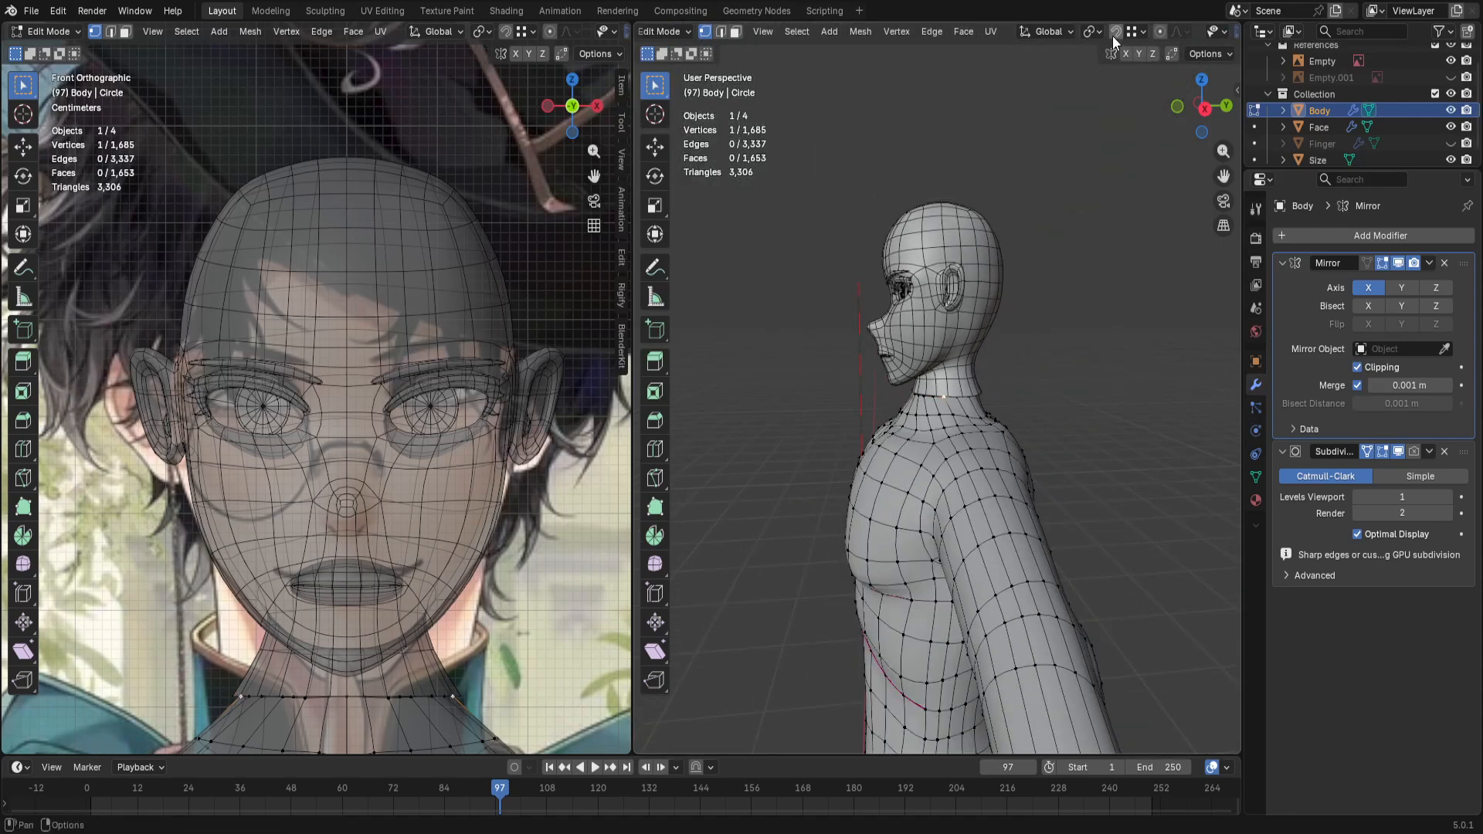
scroll(996, 433, up, 8)
key(g)
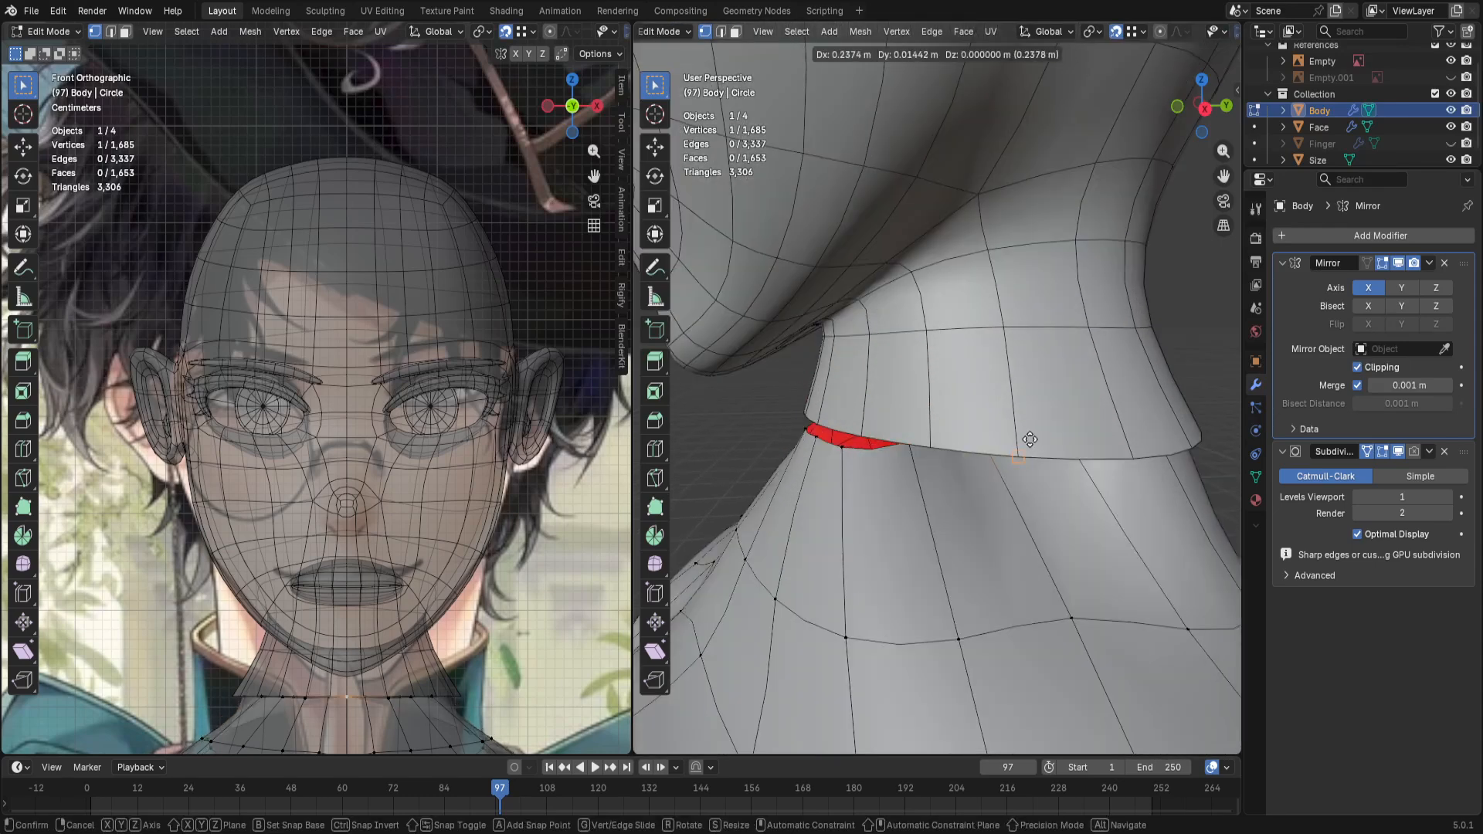
click(1030, 440)
Step: Place the grabbed body neck-rim vertex on the face's lower neck edge and select another rim vertex beside it
middle_drag(938, 453, 1085, 333)
key(g)
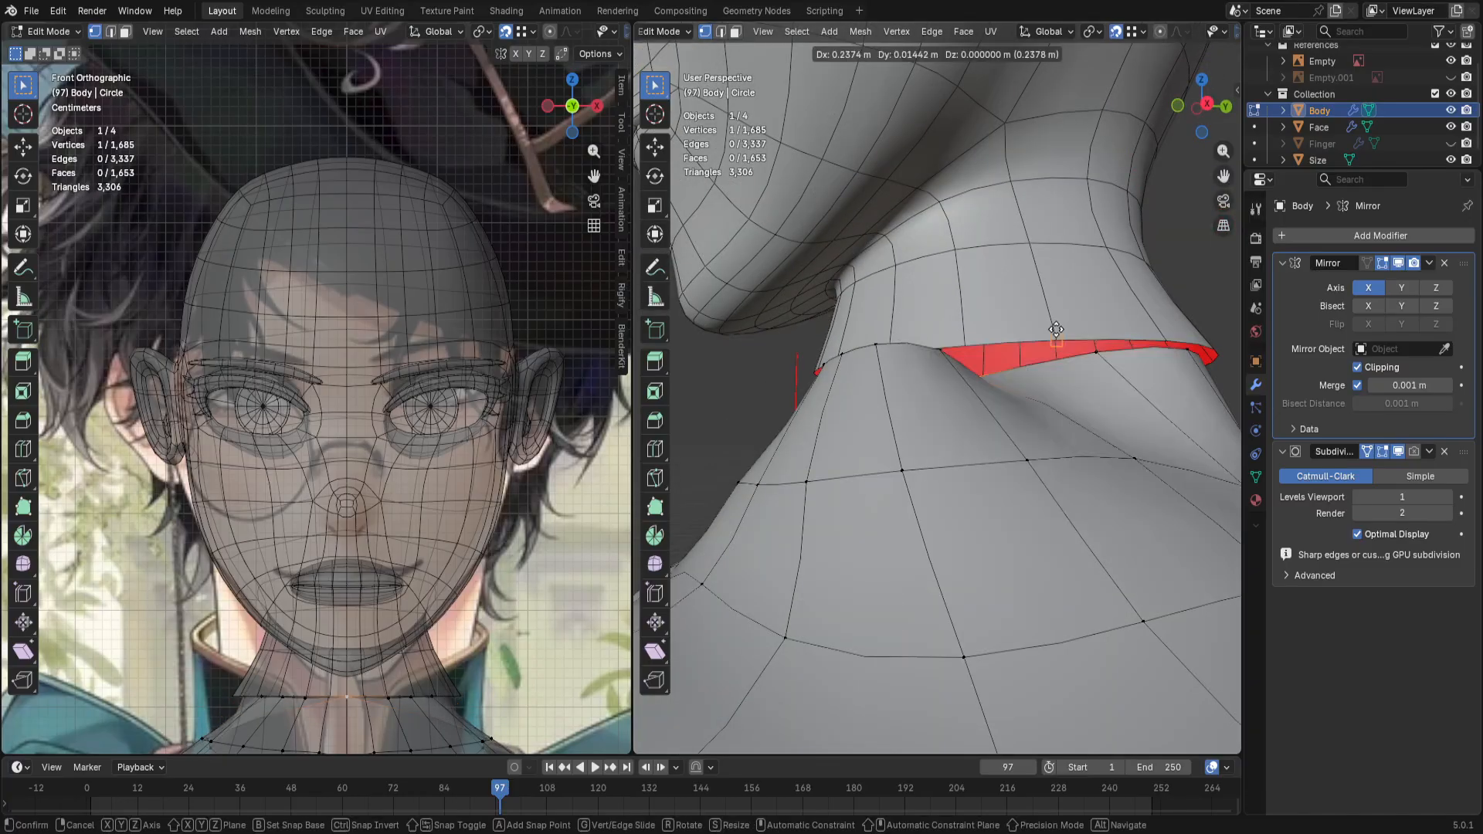
click(1056, 330)
middle_drag(1056, 332, 1082, 382)
click(1097, 378)
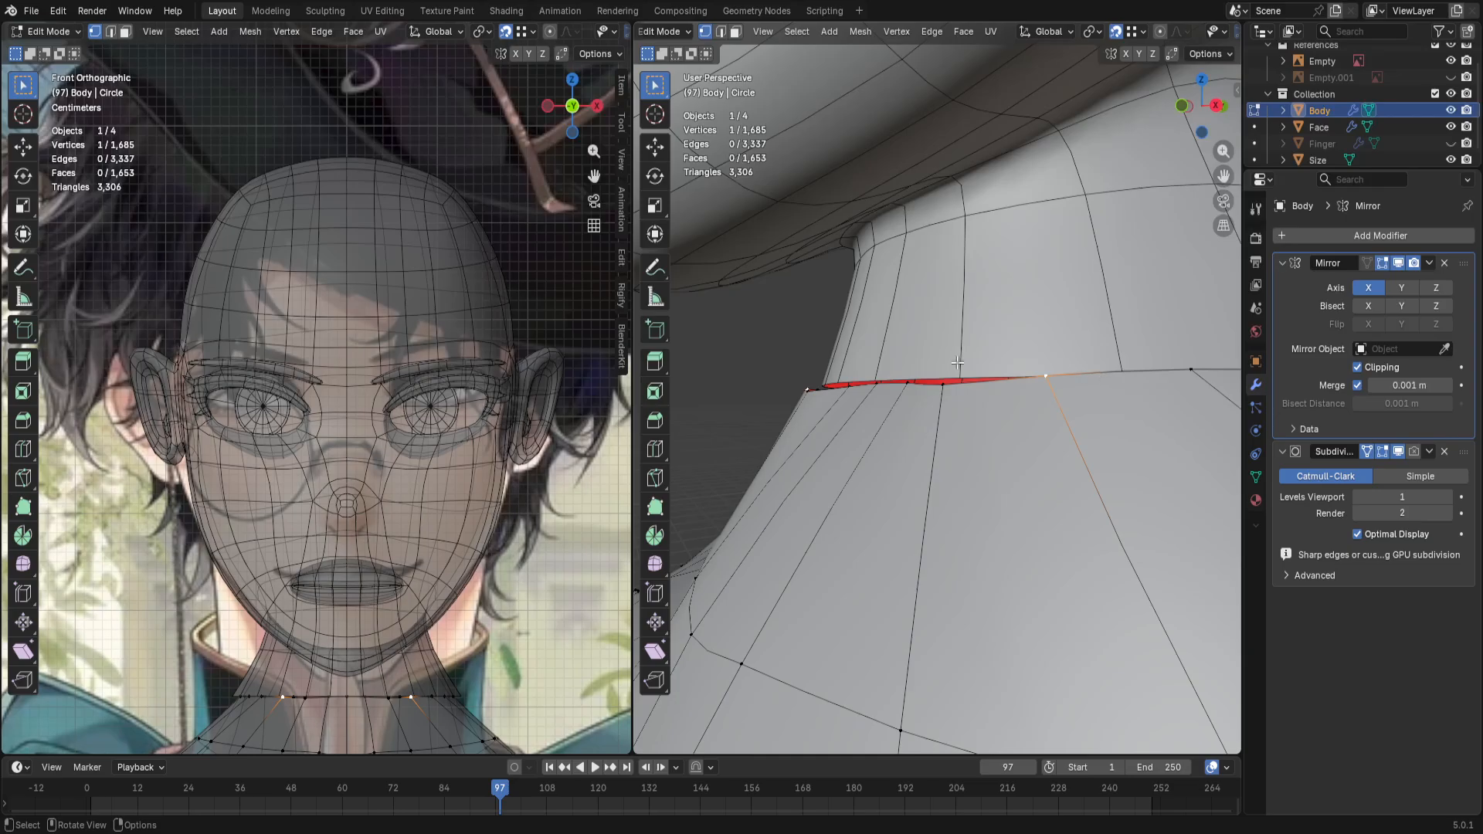
Step: Snap the body's front-centre neck-rim vertex and its neighbour onto the face's lower neck edge
key(KP_1)
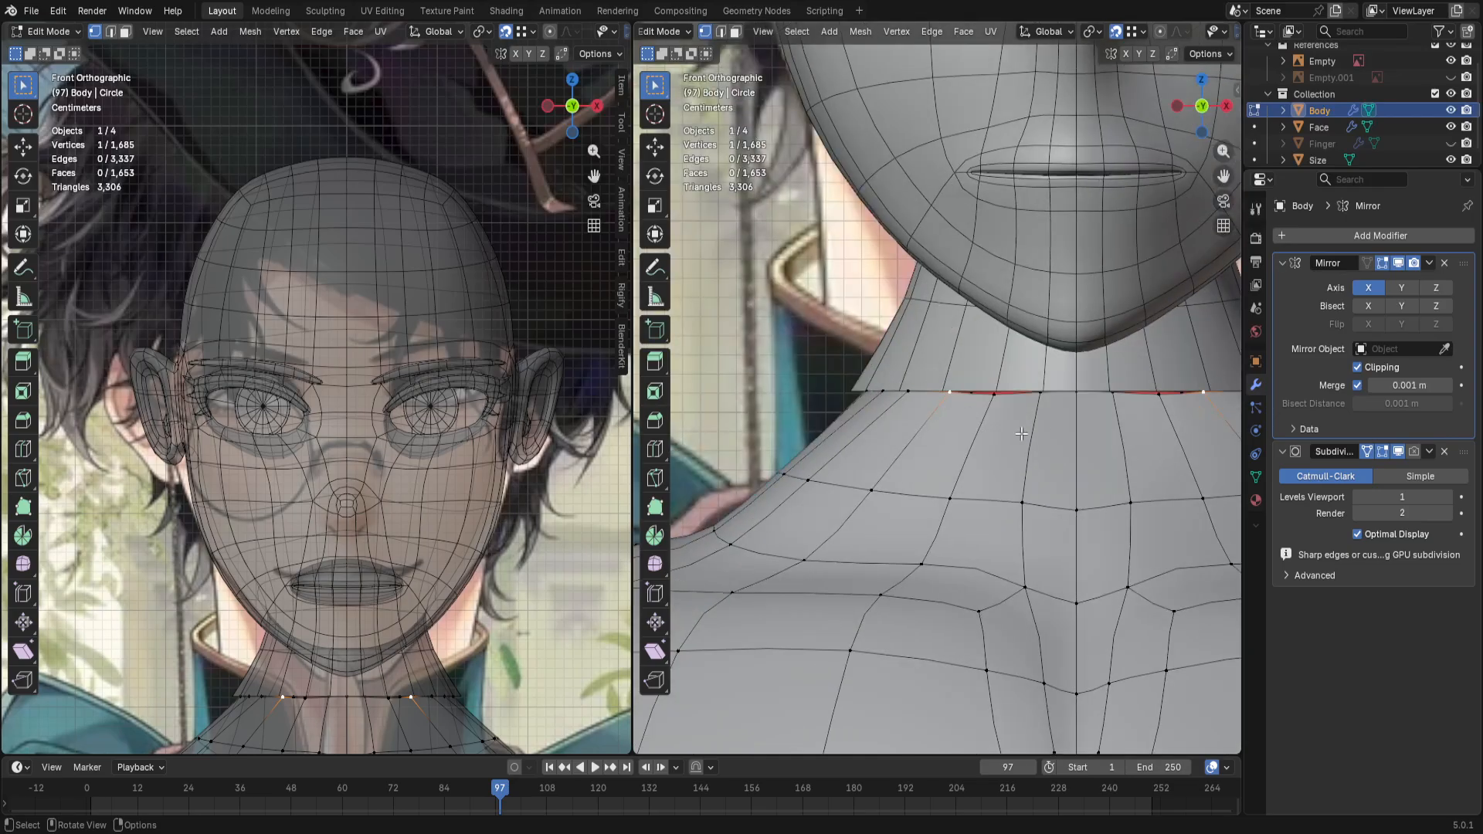
click(1085, 401)
key(g)
click(1076, 388)
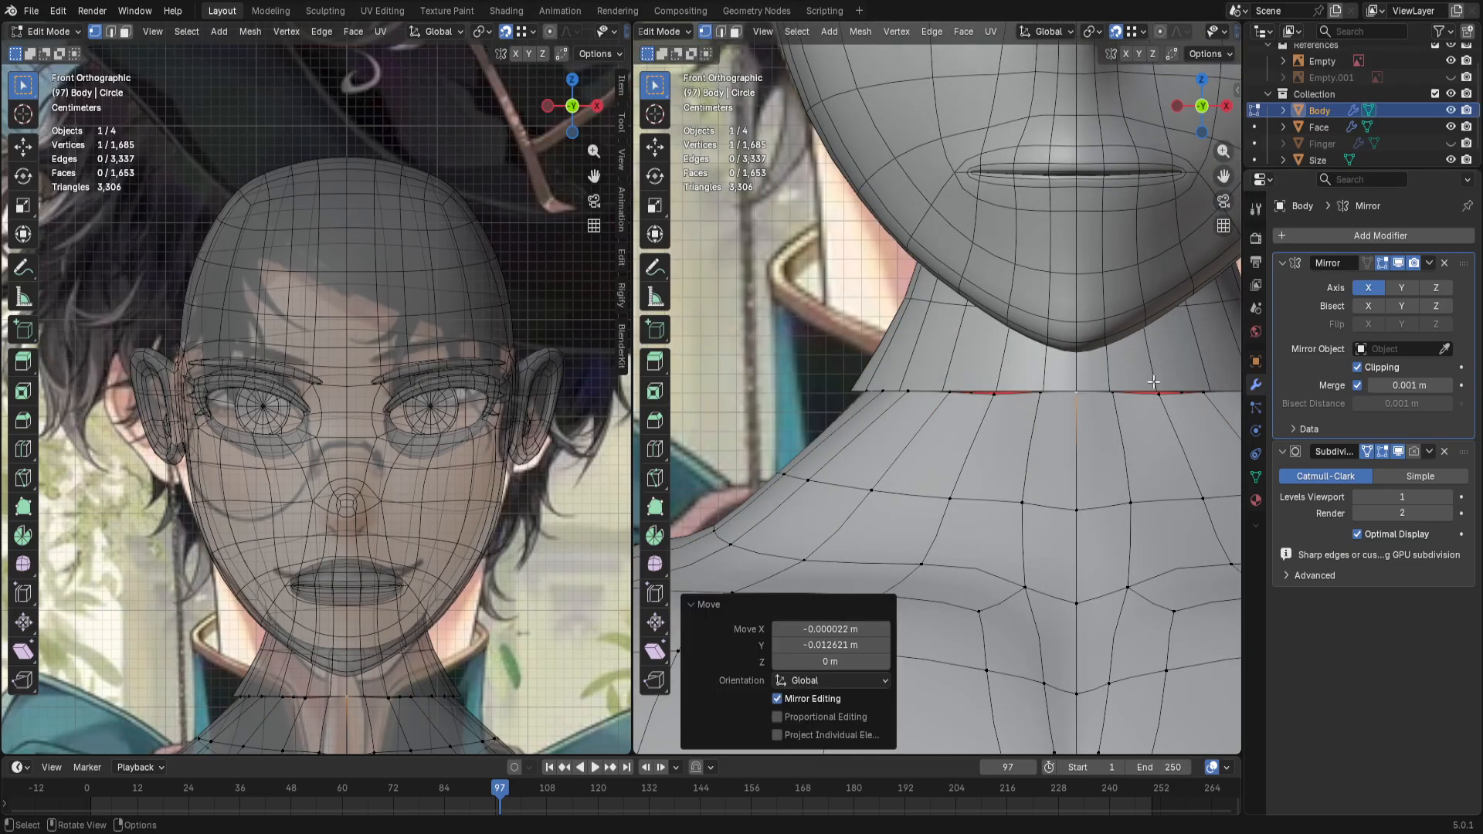
click(1125, 403)
key(g)
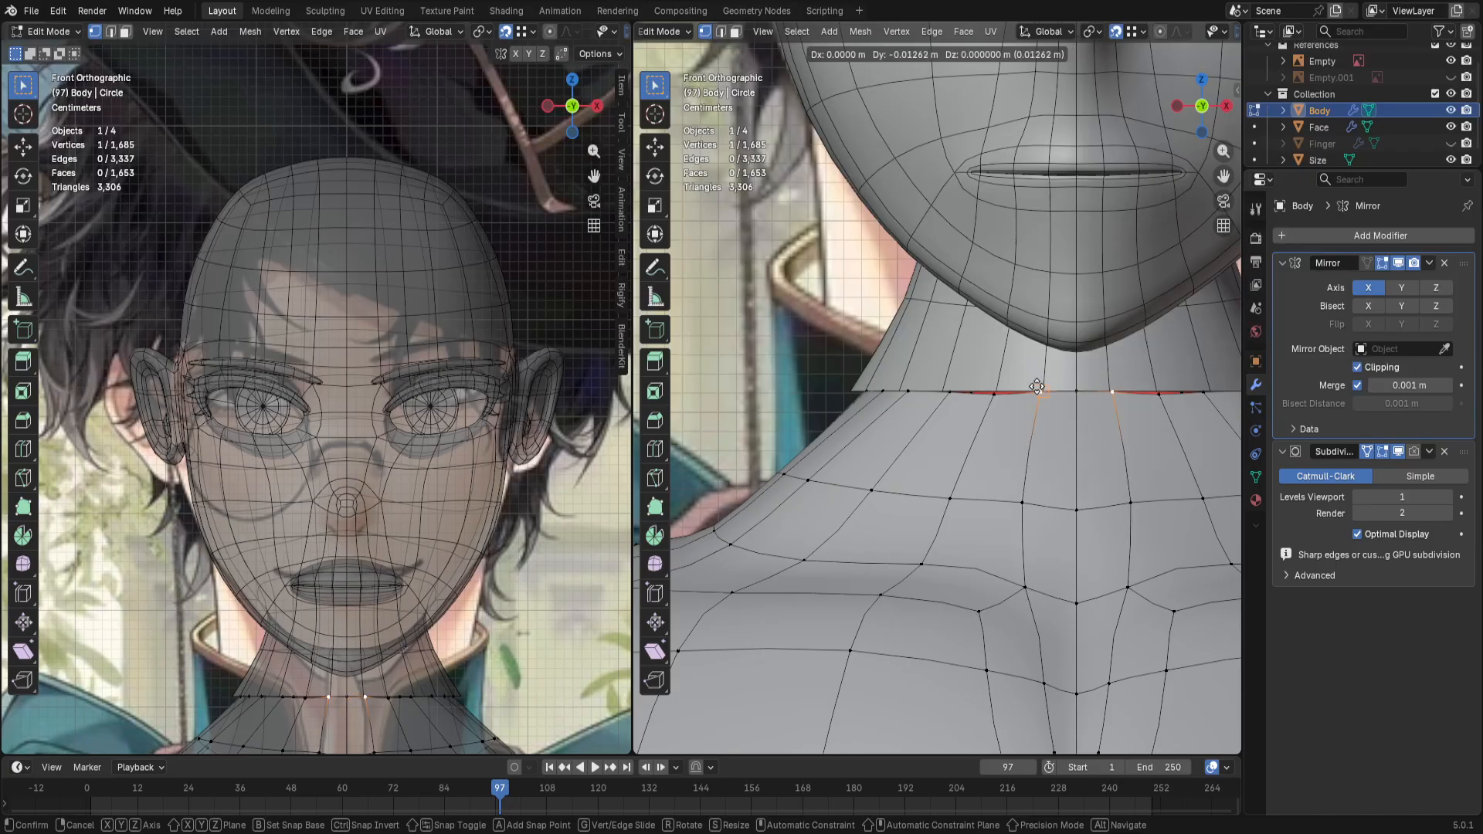
click(1035, 384)
Step: Snap the next body rim vertices around the front side of the neck onto the face's lower neck edge
middle_drag(1030, 422, 894, 457)
key(g)
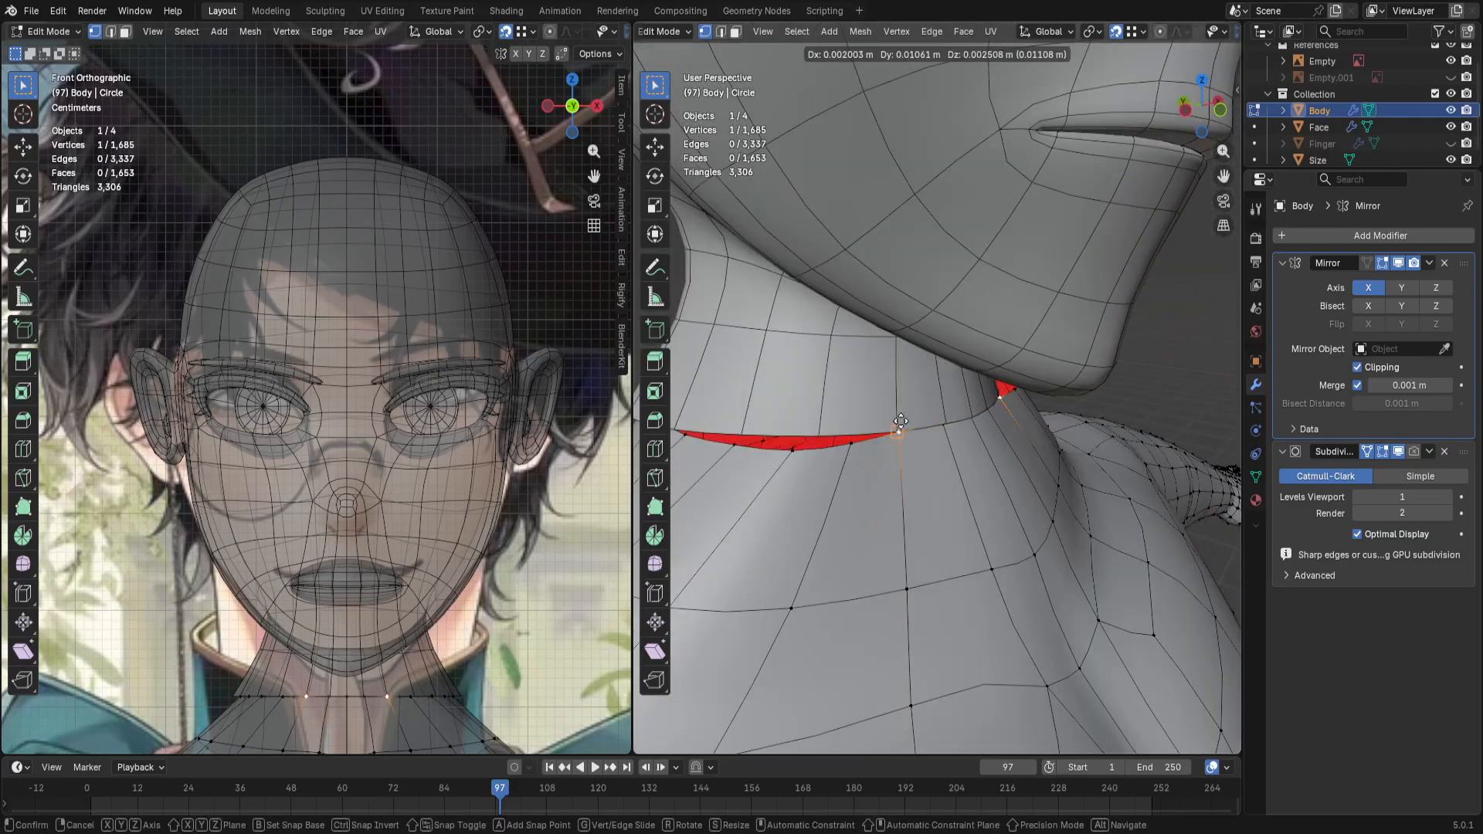
click(898, 429)
click(854, 447)
shift+middle_drag(821, 438, 1049, 382)
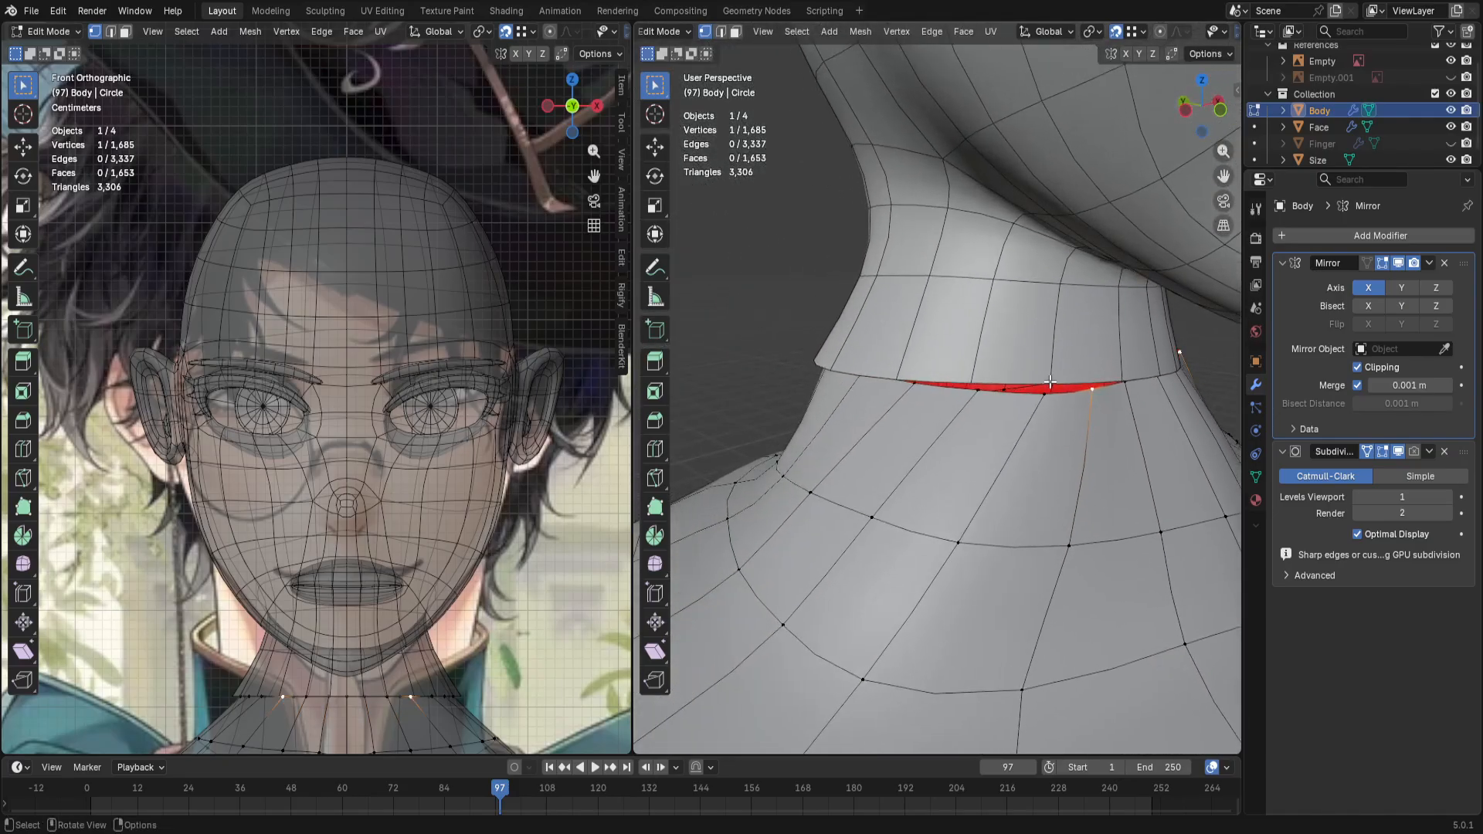
click(977, 397)
key(g)
click(969, 368)
Step: Snap the body's rim vertices along the side of the neck onto the matching vertices of the face's neck edge
click(1044, 395)
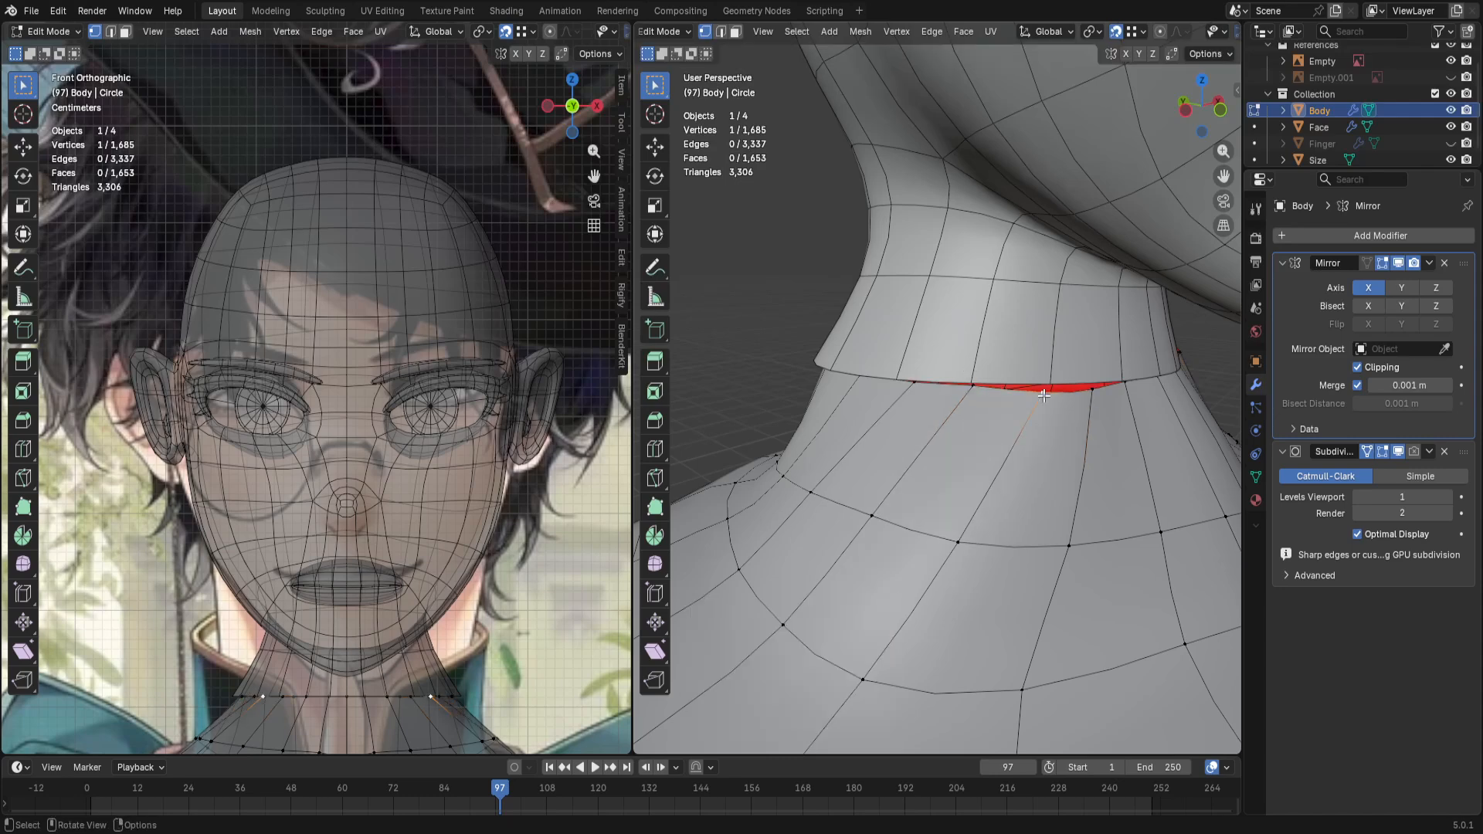
middle_drag(1060, 397, 943, 368)
key(g)
click(918, 376)
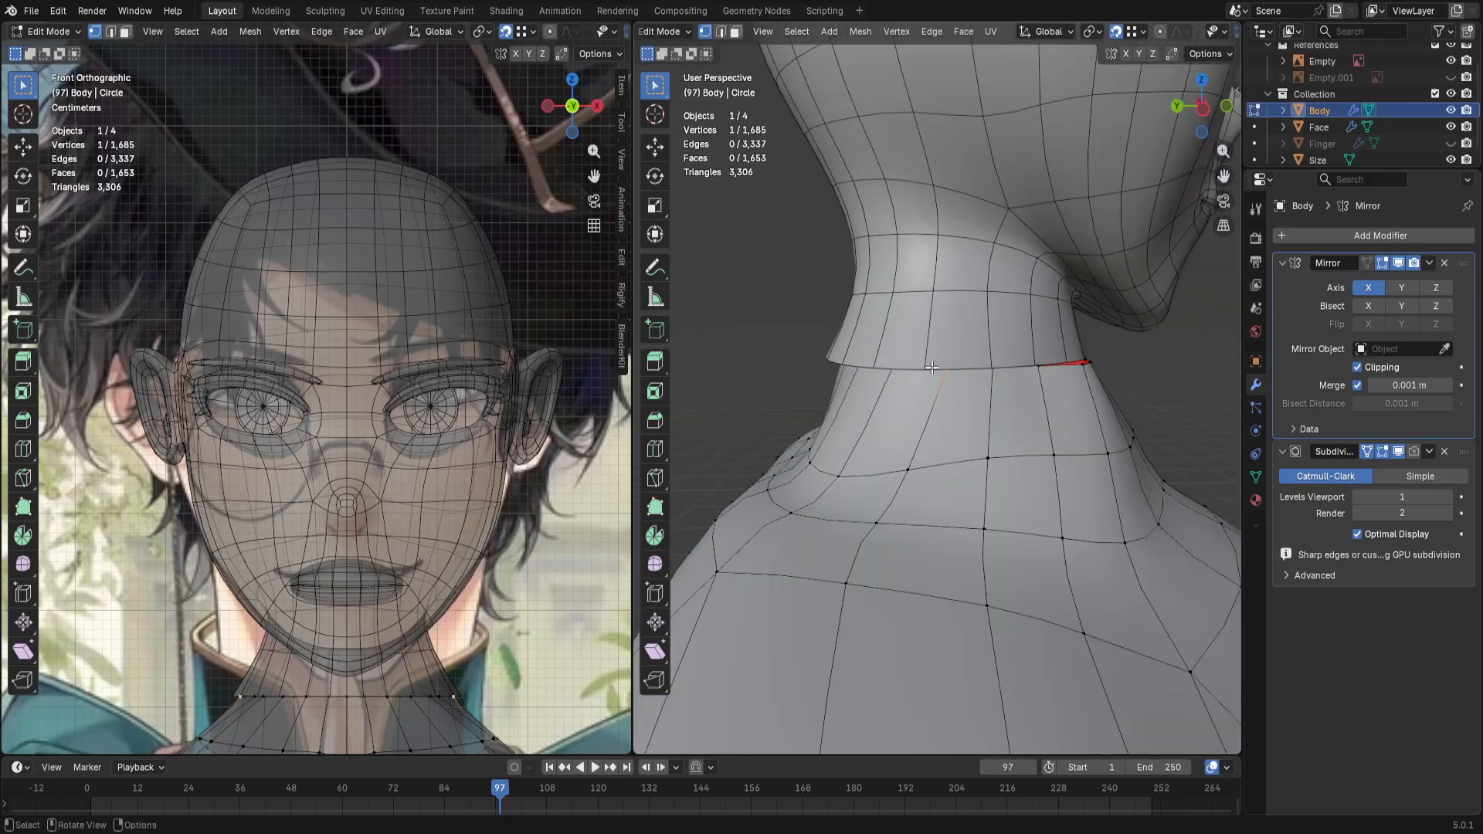
key(g)
click(927, 369)
key(g)
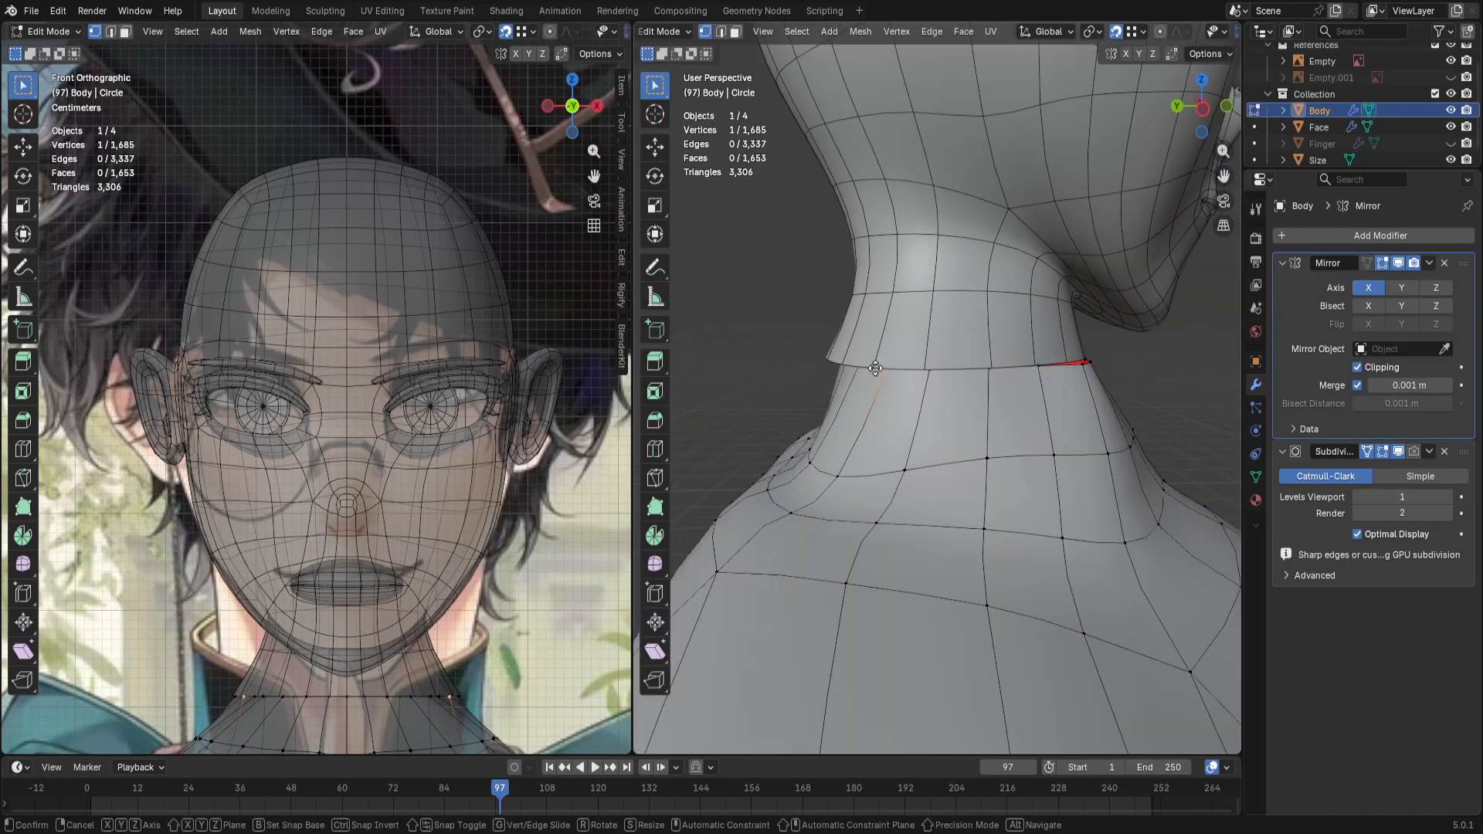
click(875, 369)
Step: Snap the body's rear neck-rim vertices, including the back-centre one, onto the face's lower neck edge
middle_drag(876, 369, 949, 378)
key(g)
click(889, 350)
key(g)
click(904, 352)
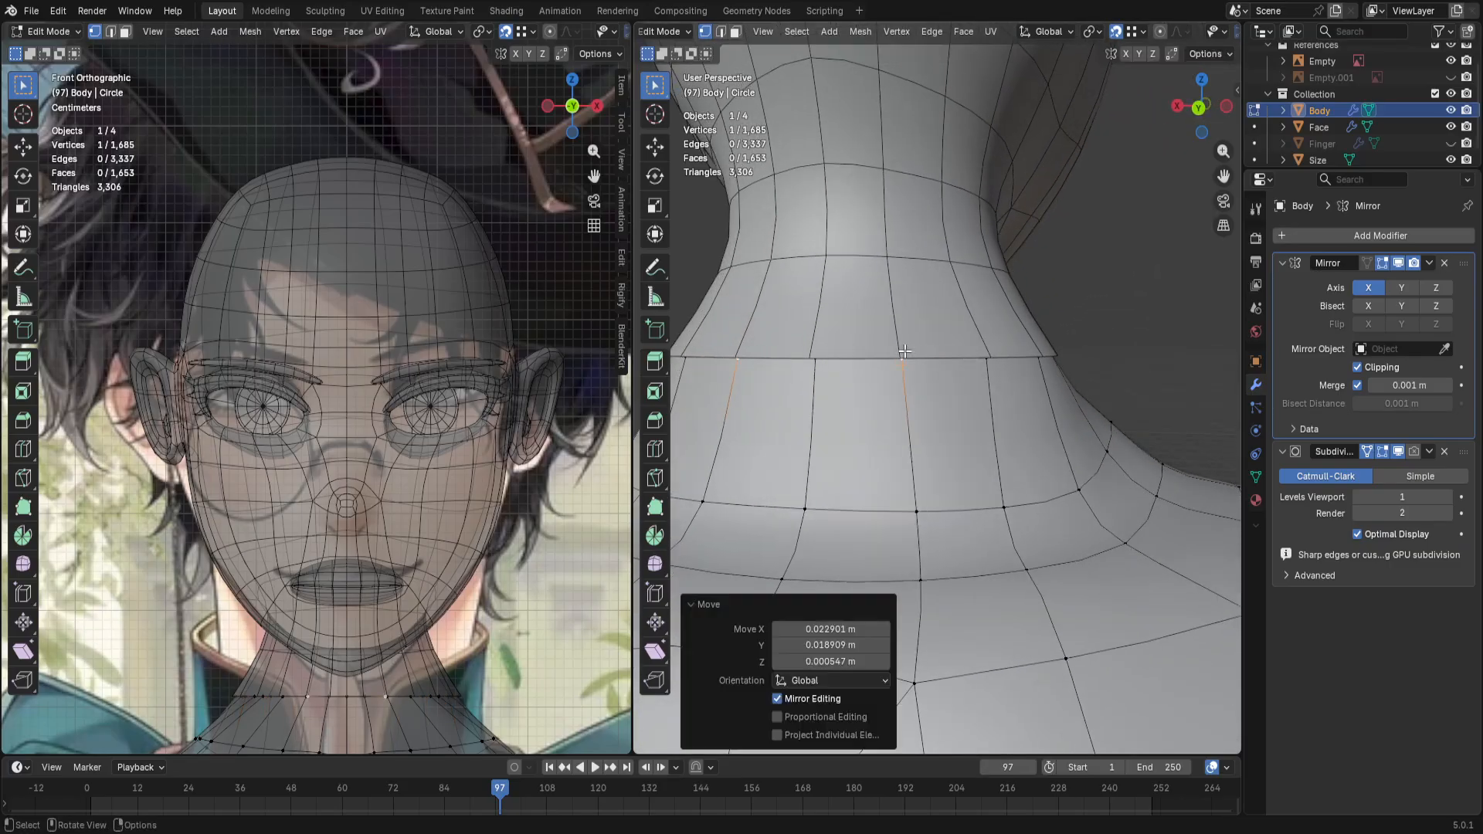
click(818, 370)
key(g)
click(815, 353)
scroll(814, 354, down, 5)
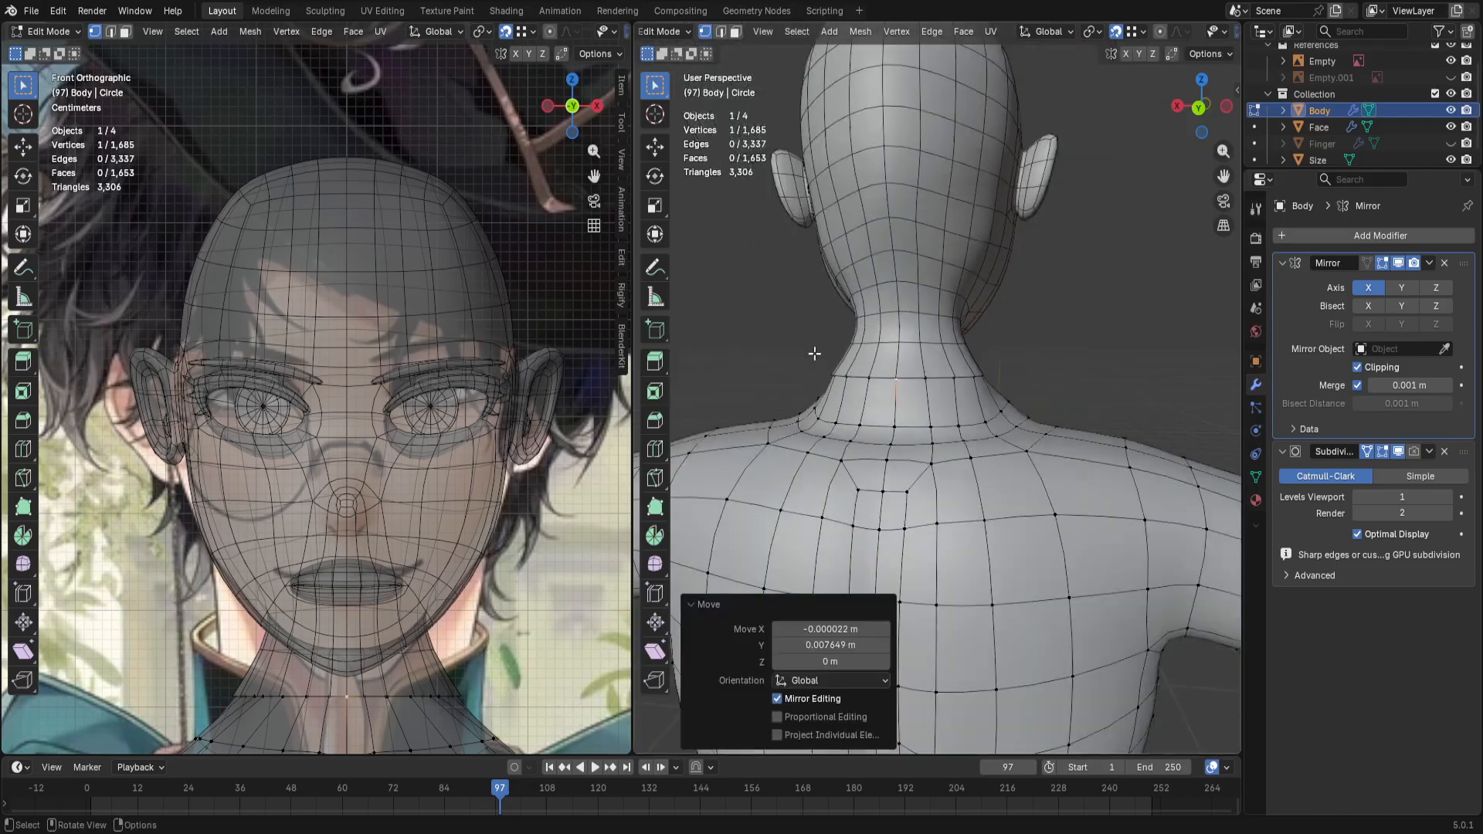
Step: Merge the two adjacent neck-rim vertices at the front side of the body's neck At Center
scroll(814, 353, up, 3)
middle_drag(816, 355, 881, 393)
scroll(1010, 438, down, 4)
scroll(1010, 438, up, 4)
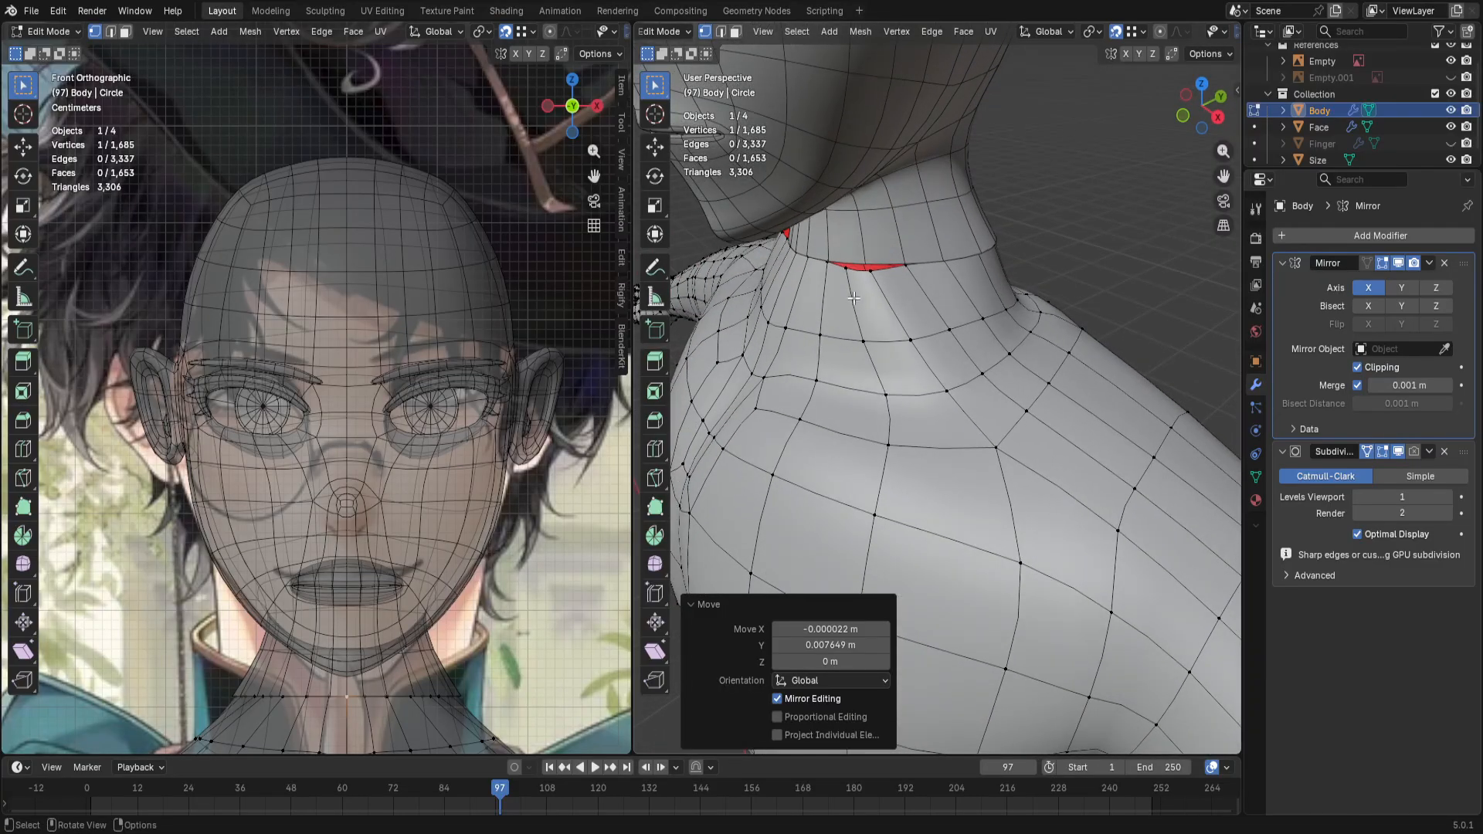
click(867, 277)
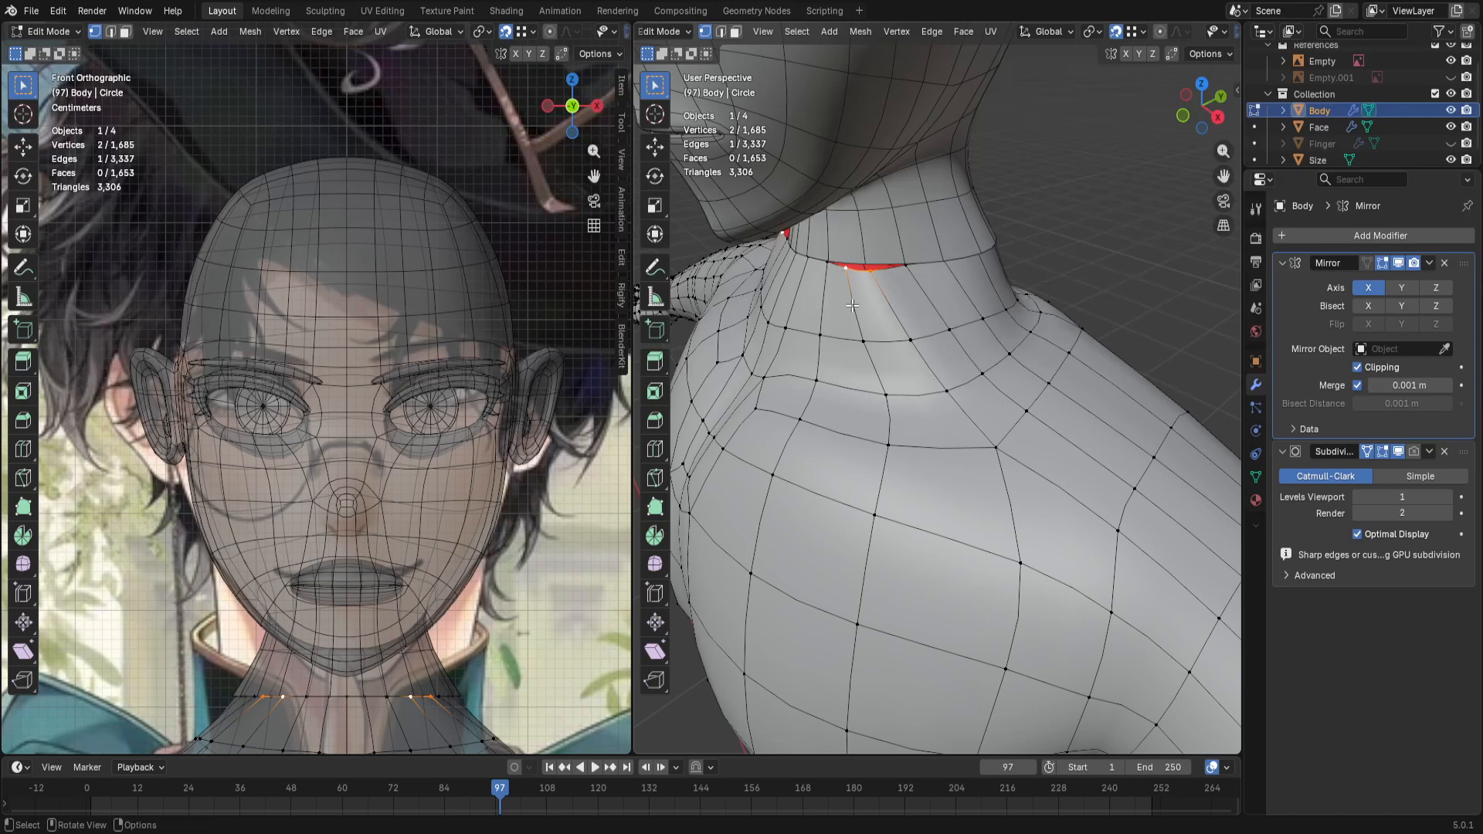
key(m)
click(846, 290)
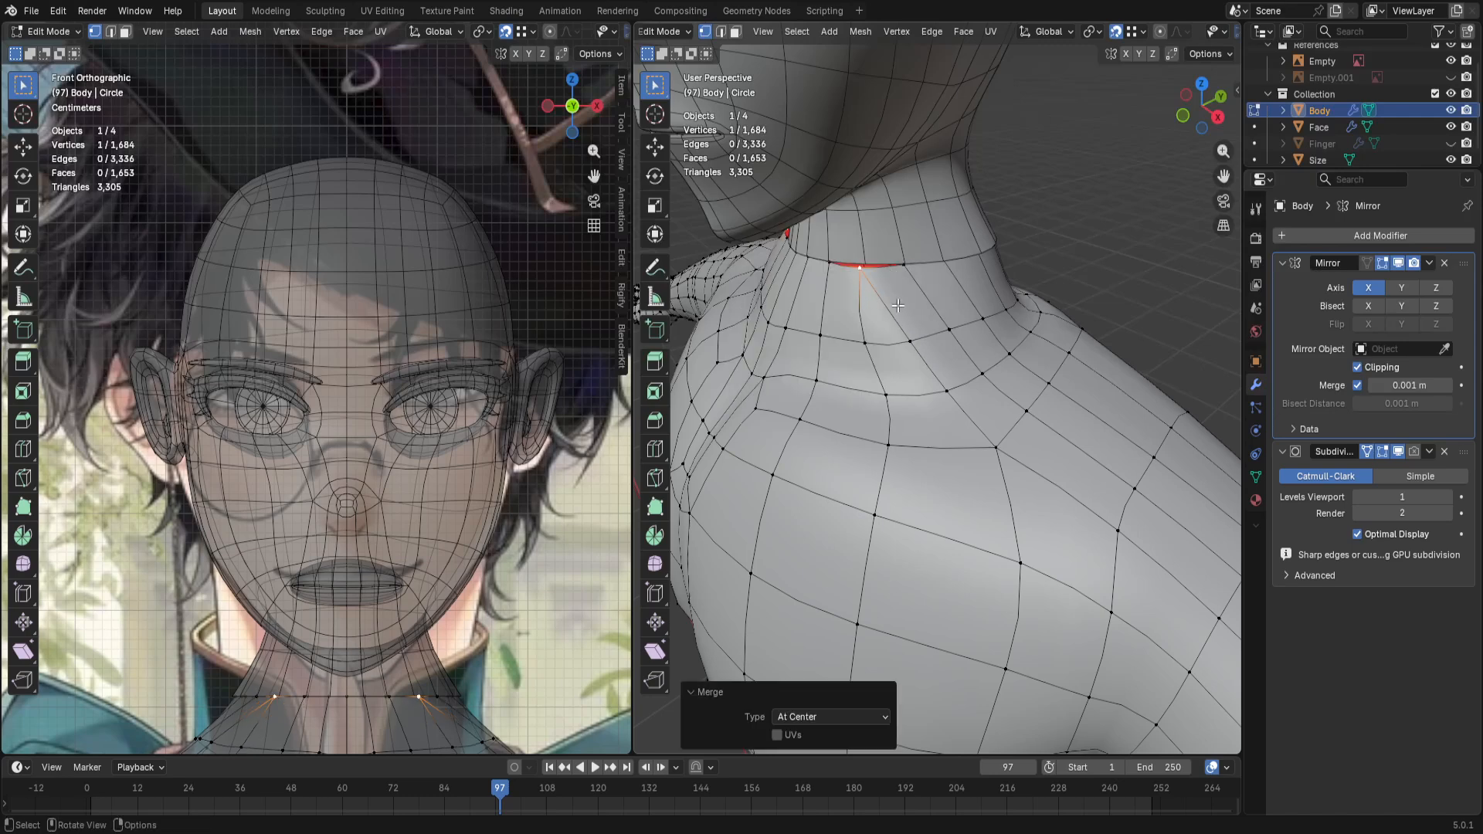
Step: Try to snap the merged neck-rim vertex onto the face's neck edge, and undo the move
key(g)
click(865, 264)
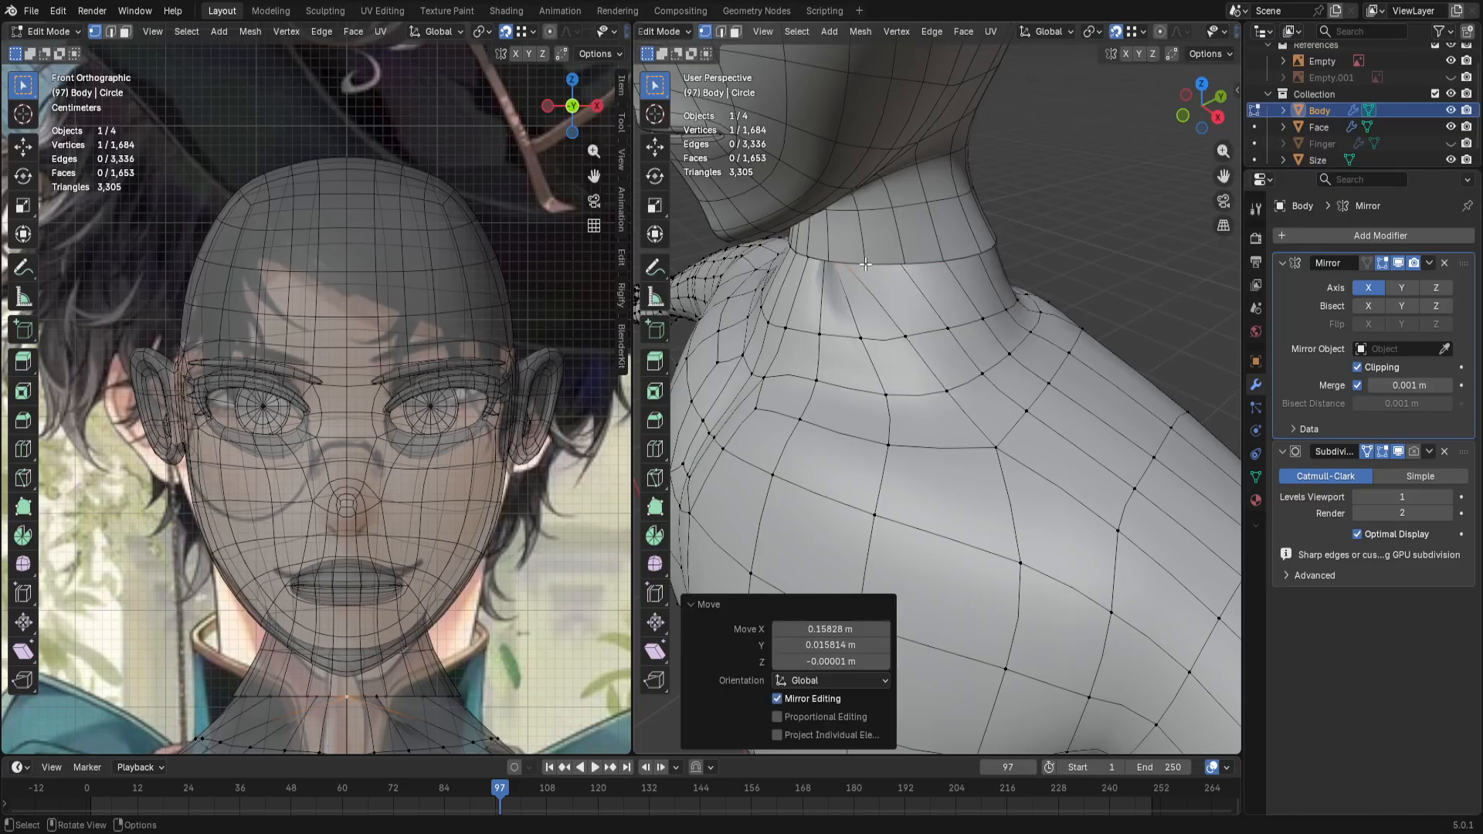
middle_drag(851, 281, 902, 266)
scroll(902, 267, down, 2)
key(ctrl+z)
scroll(911, 232, up, 3)
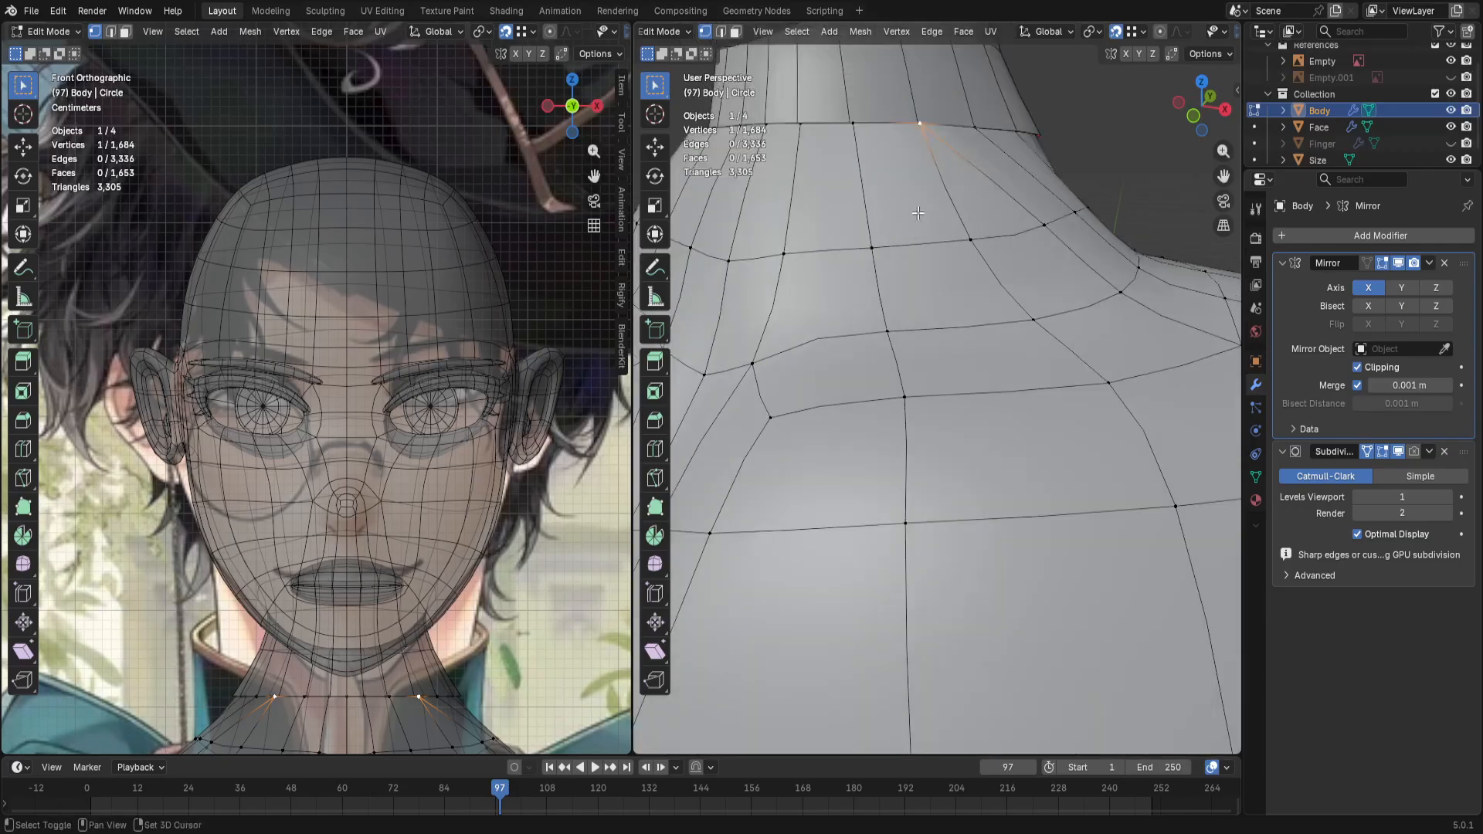
Step: Try moving the merged neck-rim vertex again toward the face's neck edge from the front, and undo the move
shift+middle_drag(930, 93, 962, 216)
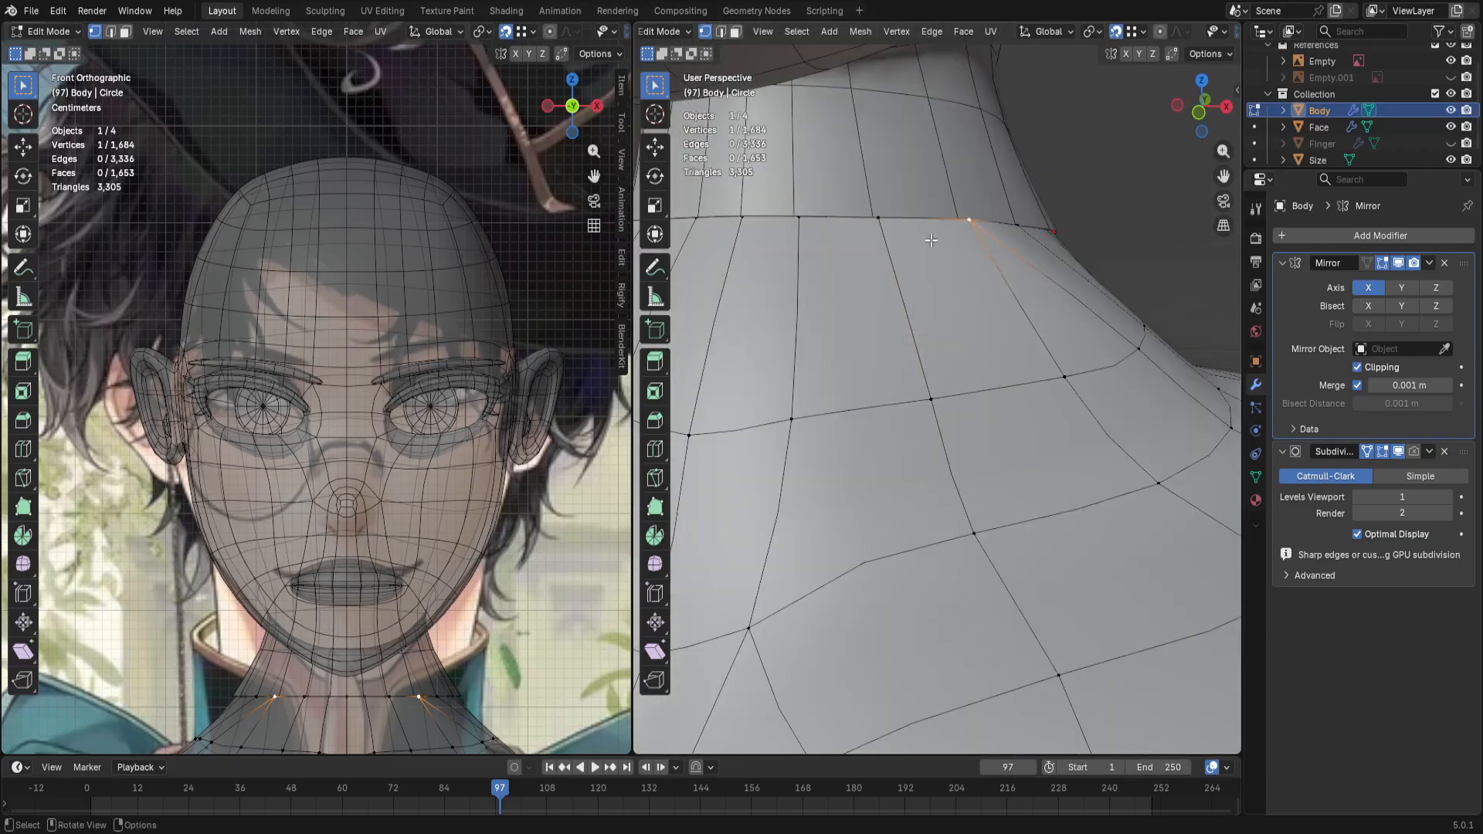
key(g)
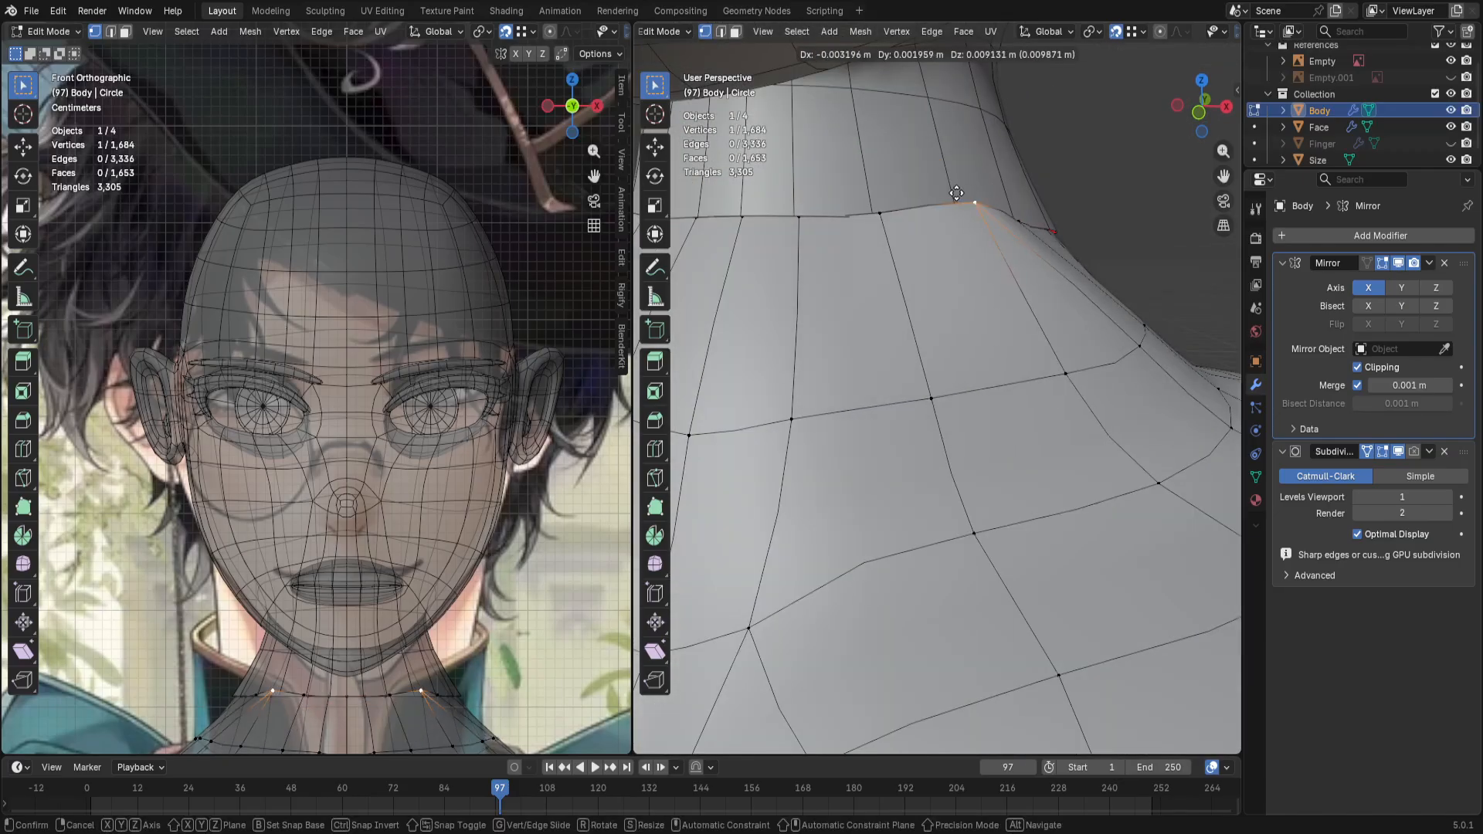
click(967, 202)
key(ctrl+z)
middle_drag(961, 204, 892, 308)
scroll(927, 248, up, 1)
scroll(890, 306, down, 3)
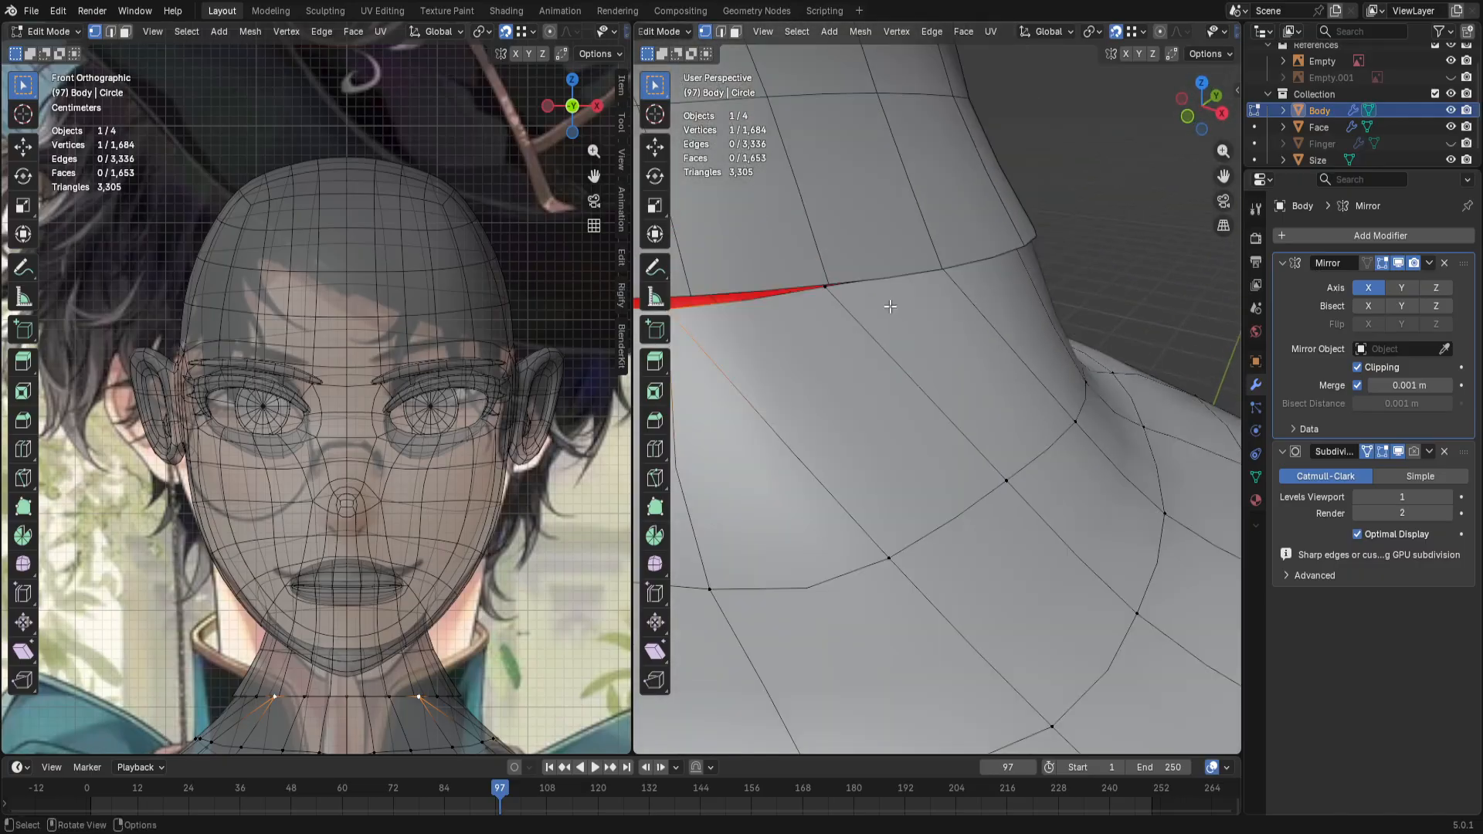
Step: Try to snap the rim vertex next to the merged one onto the face's neck edge, and undo the move
click(834, 297)
key(g)
click(838, 280)
scroll(838, 280, down, 2)
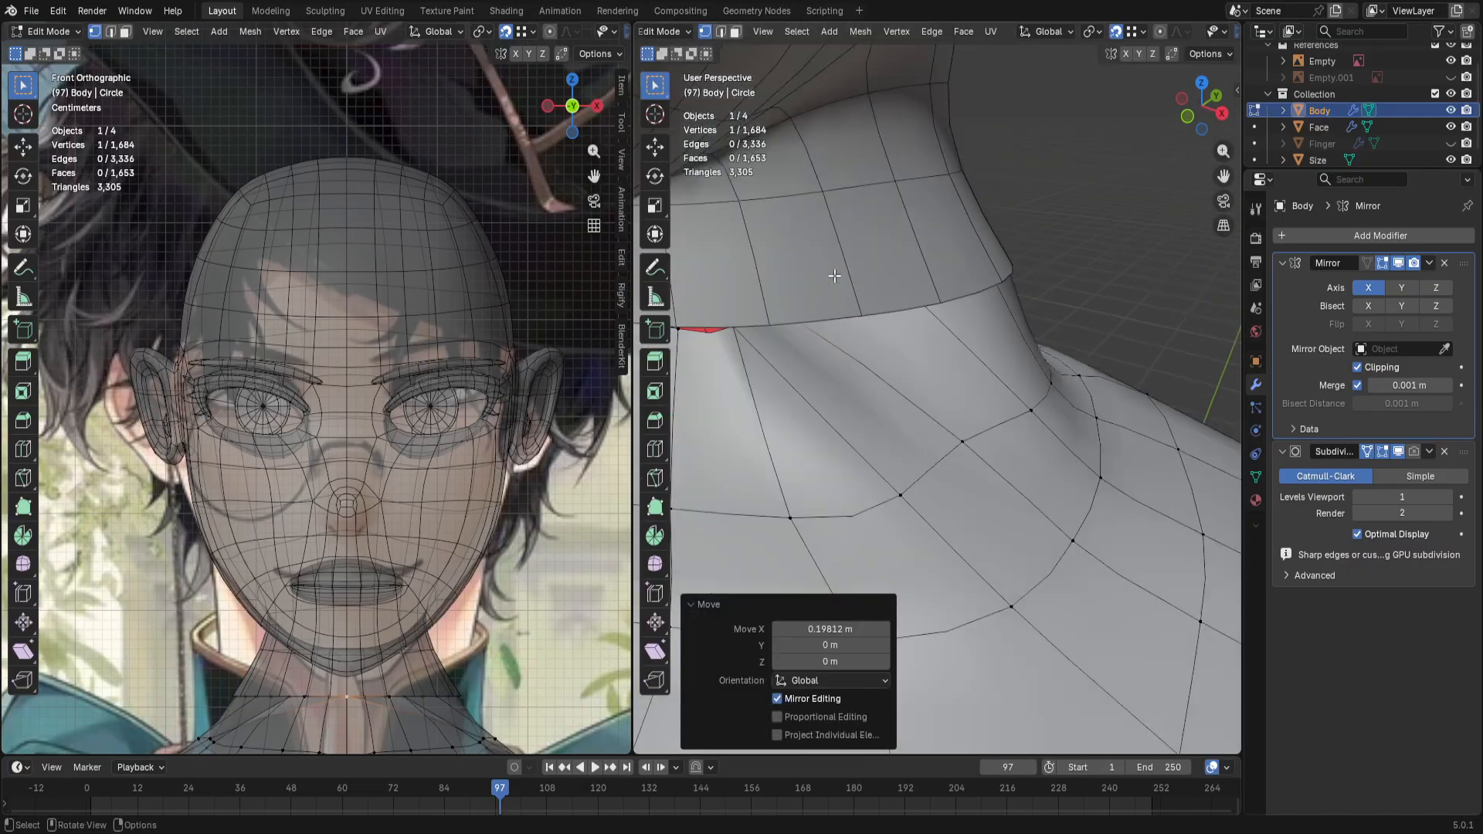
key(ctrl+z)
Step: Add the adjacent merged vertex to the neck-rim selection from the front view, and undo that selection
scroll(828, 309, down, 3)
middle_drag(827, 312, 840, 316)
key(KP_1)
scroll(842, 313, down, 2)
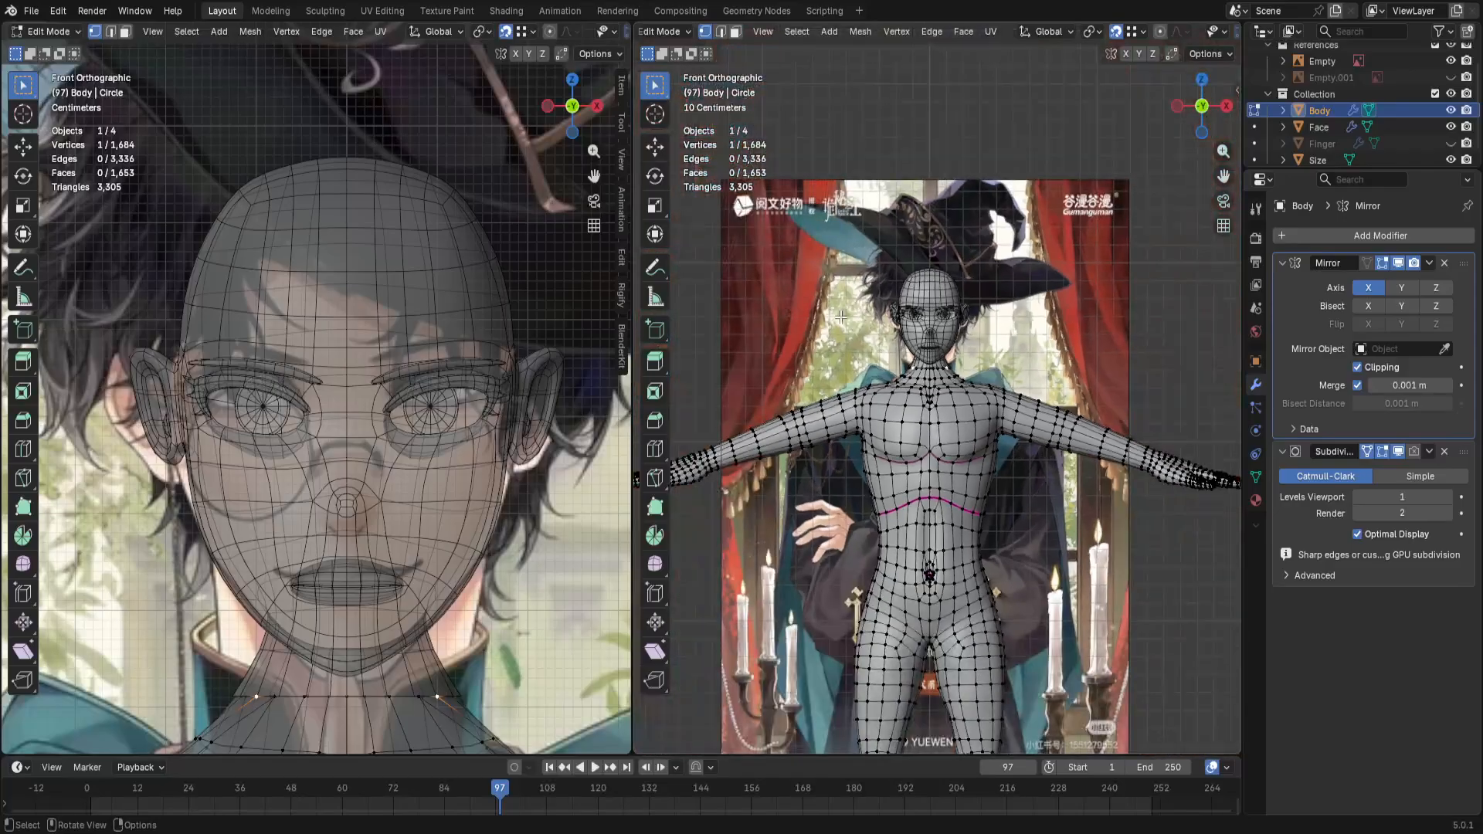
scroll(844, 311, up, 8)
scroll(843, 310, down, 1)
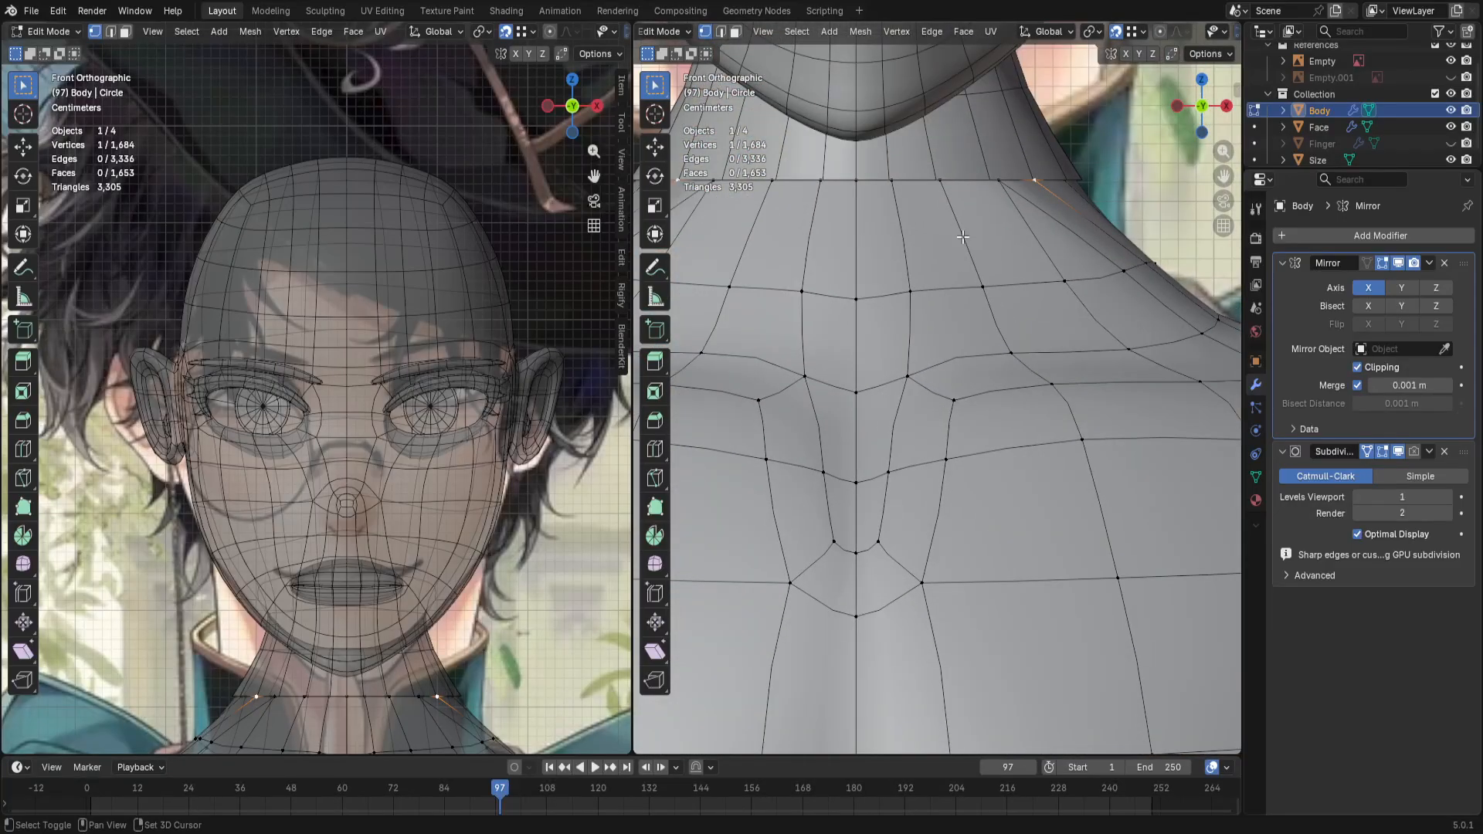
shift+click(1003, 200)
scroll(940, 200, down, 5)
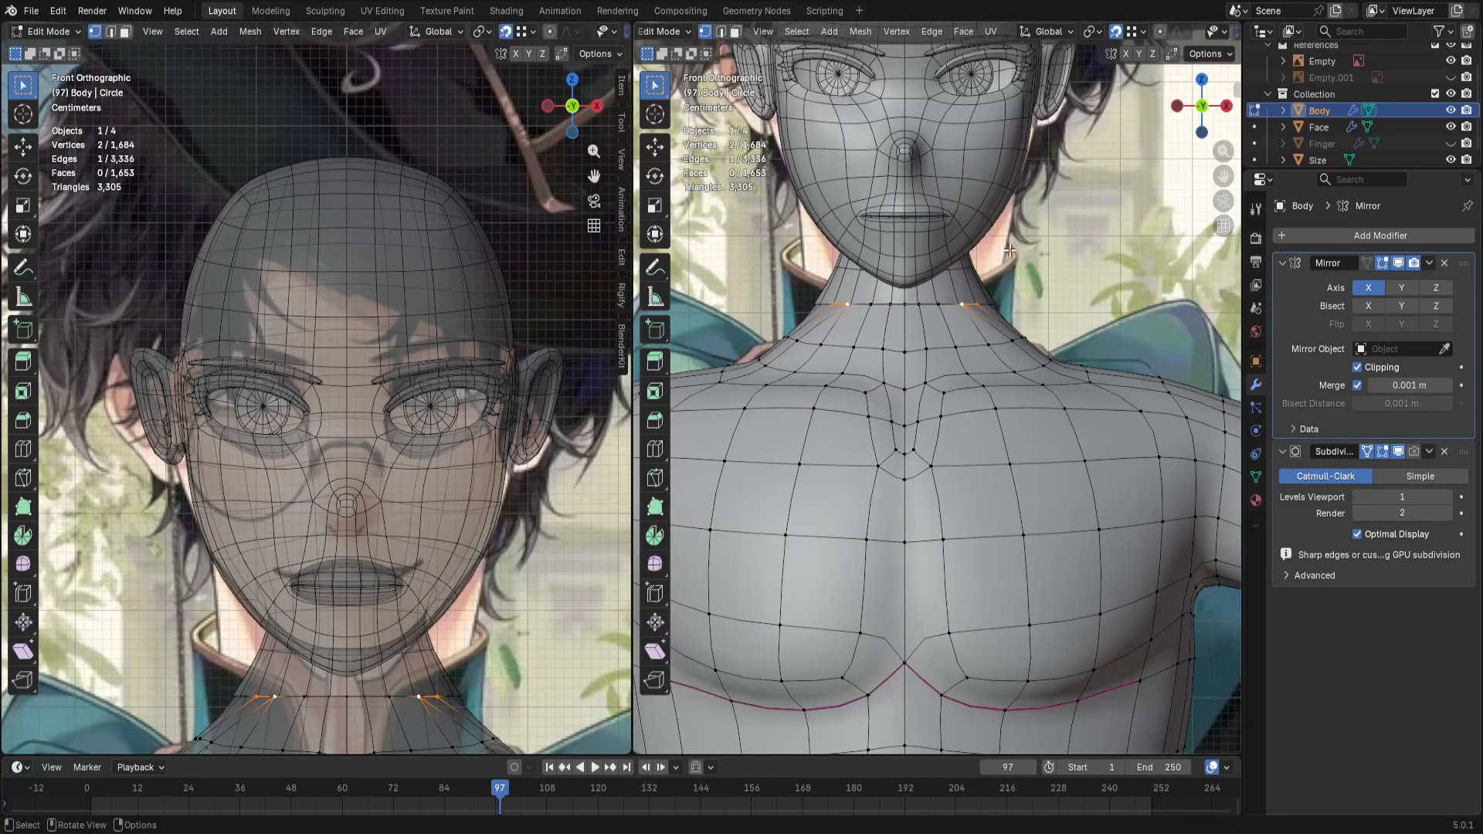
middle_drag(1010, 250, 984, 358)
scroll(972, 386, down, 1)
key(ctrl+z)
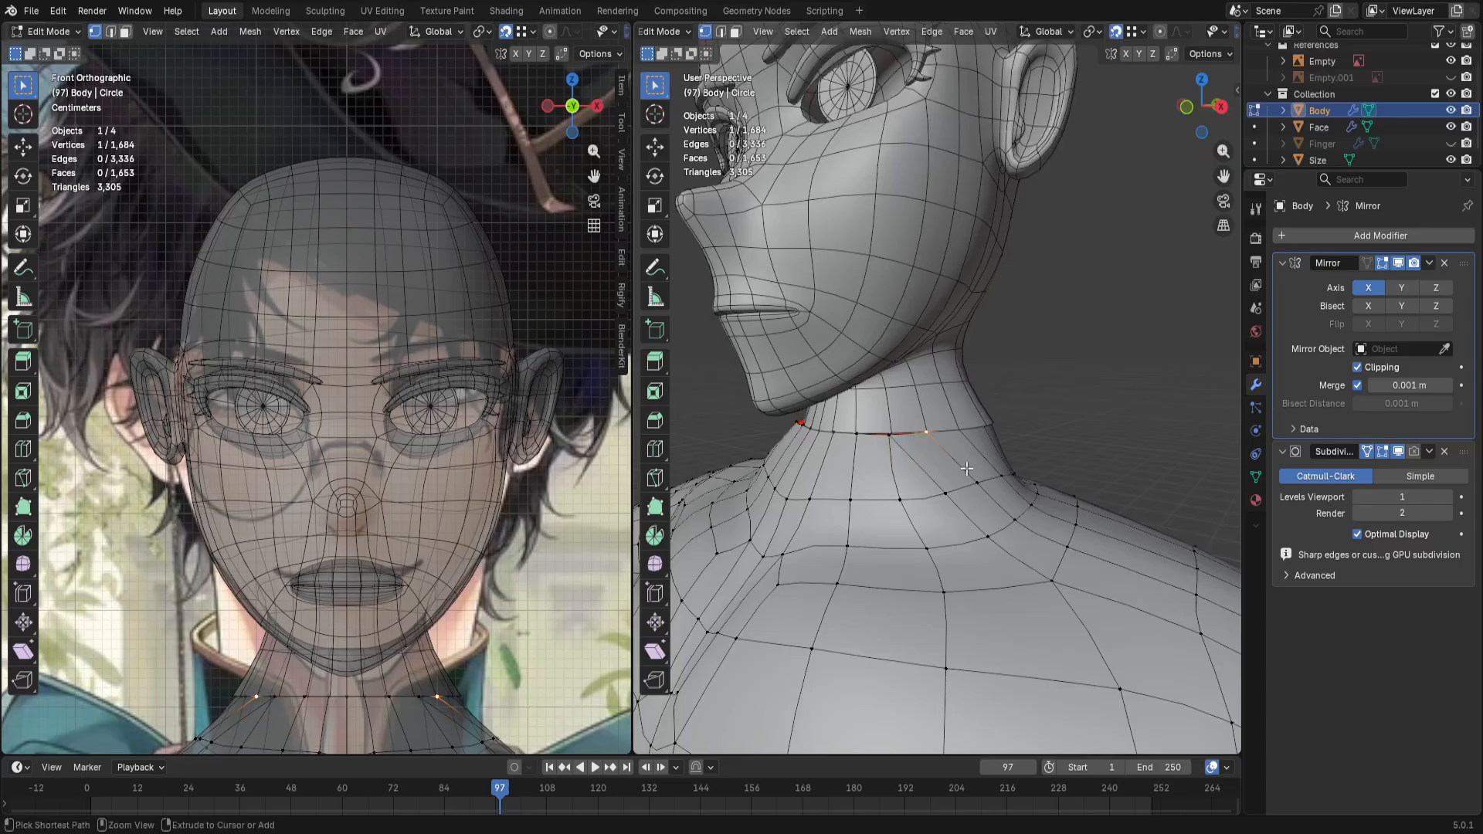
Step: Undo the neck-rim snapping, the vertex merge and the earlier face move, back to the Face mesh in Edit Mode
ctrl+right_click(937, 471)
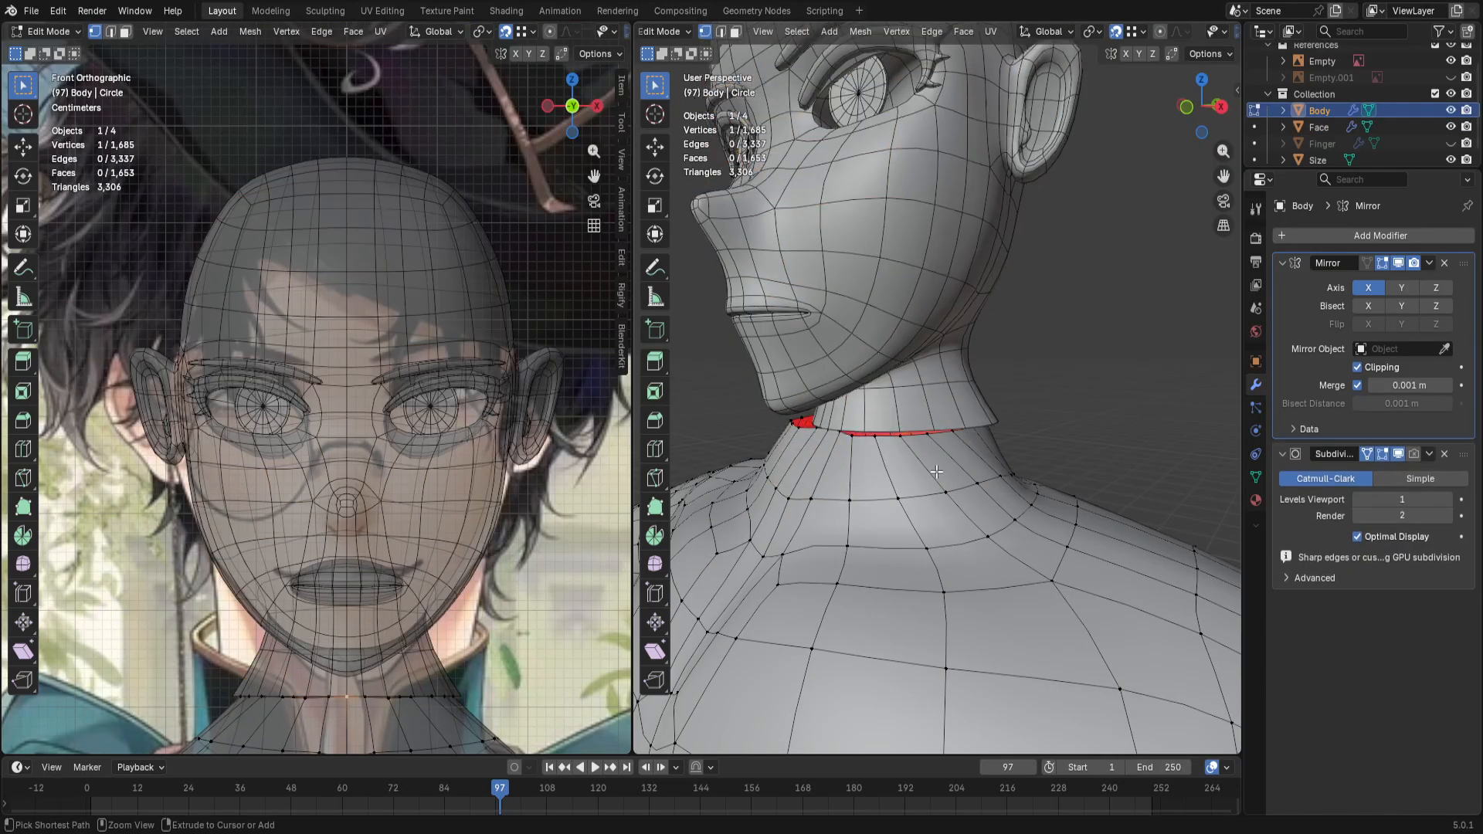
key(ctrl+z)
key(ctrl+z)
key(ctrl+z)
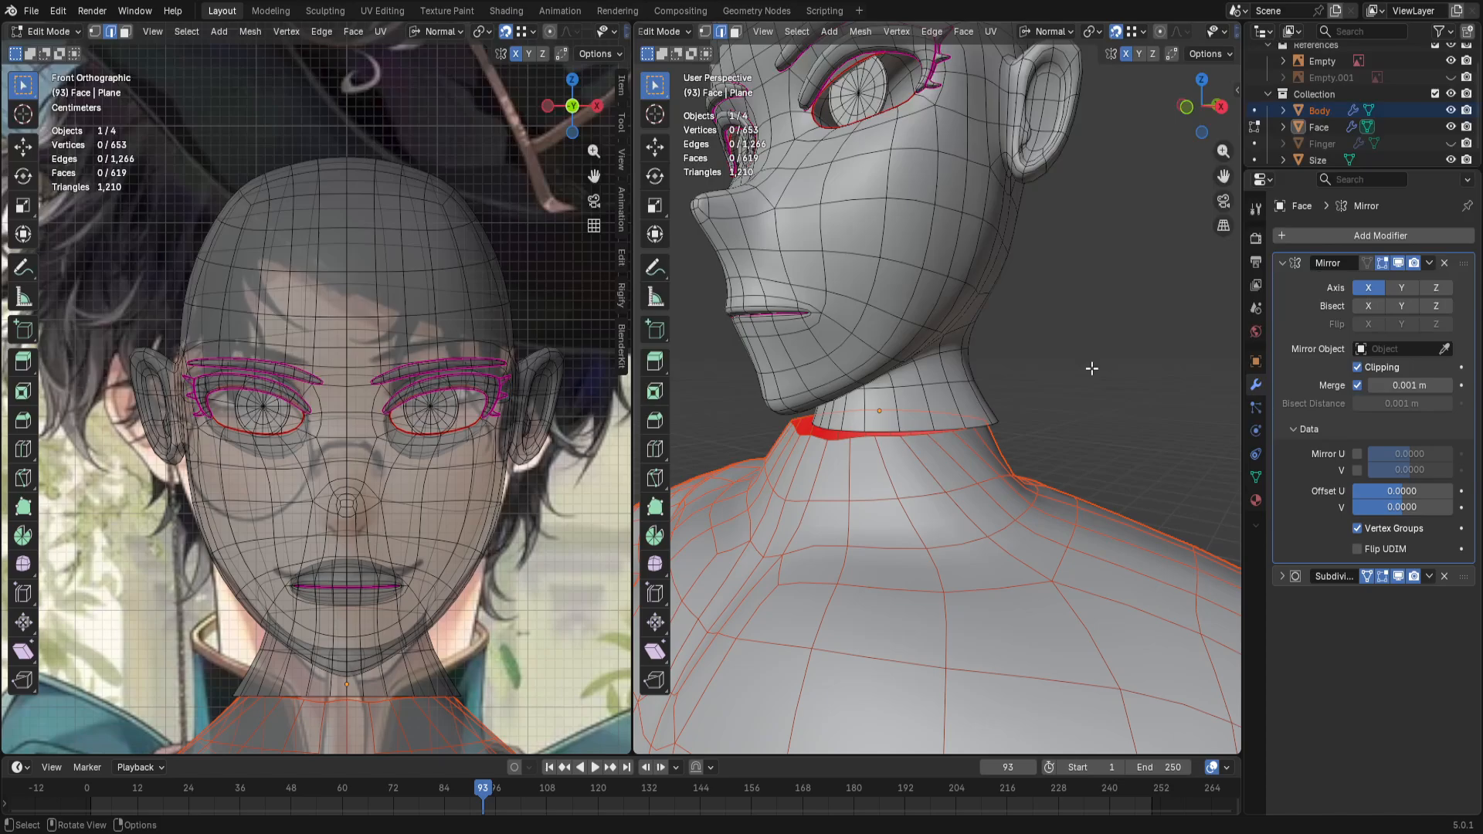
Step: Switch from Edit Mode to Object Mode with only the Face object selected
middle_drag(1085, 376, 1034, 374)
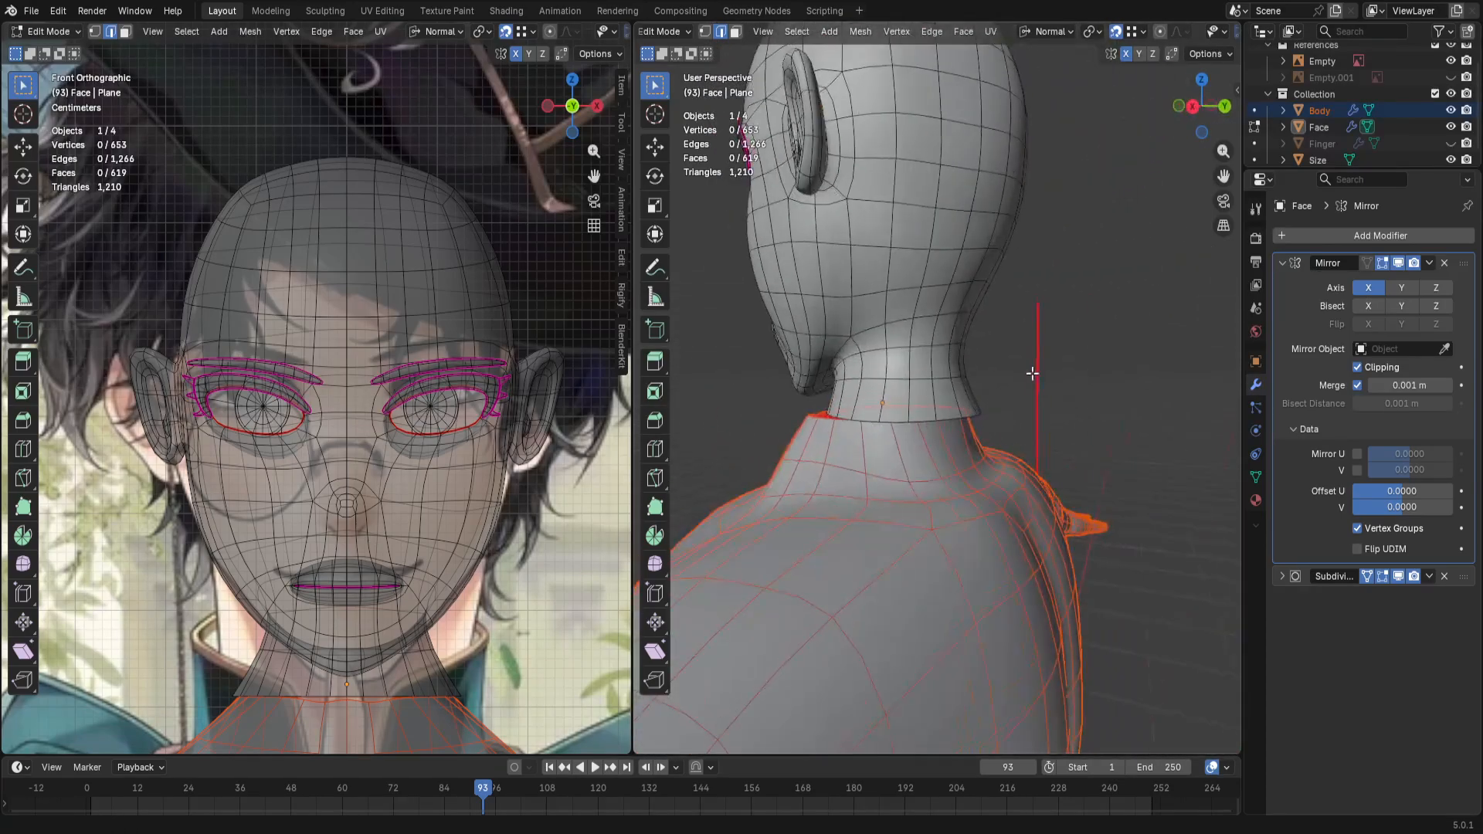
click(905, 291)
key(ctrl+Tab)
click(831, 291)
click(868, 278)
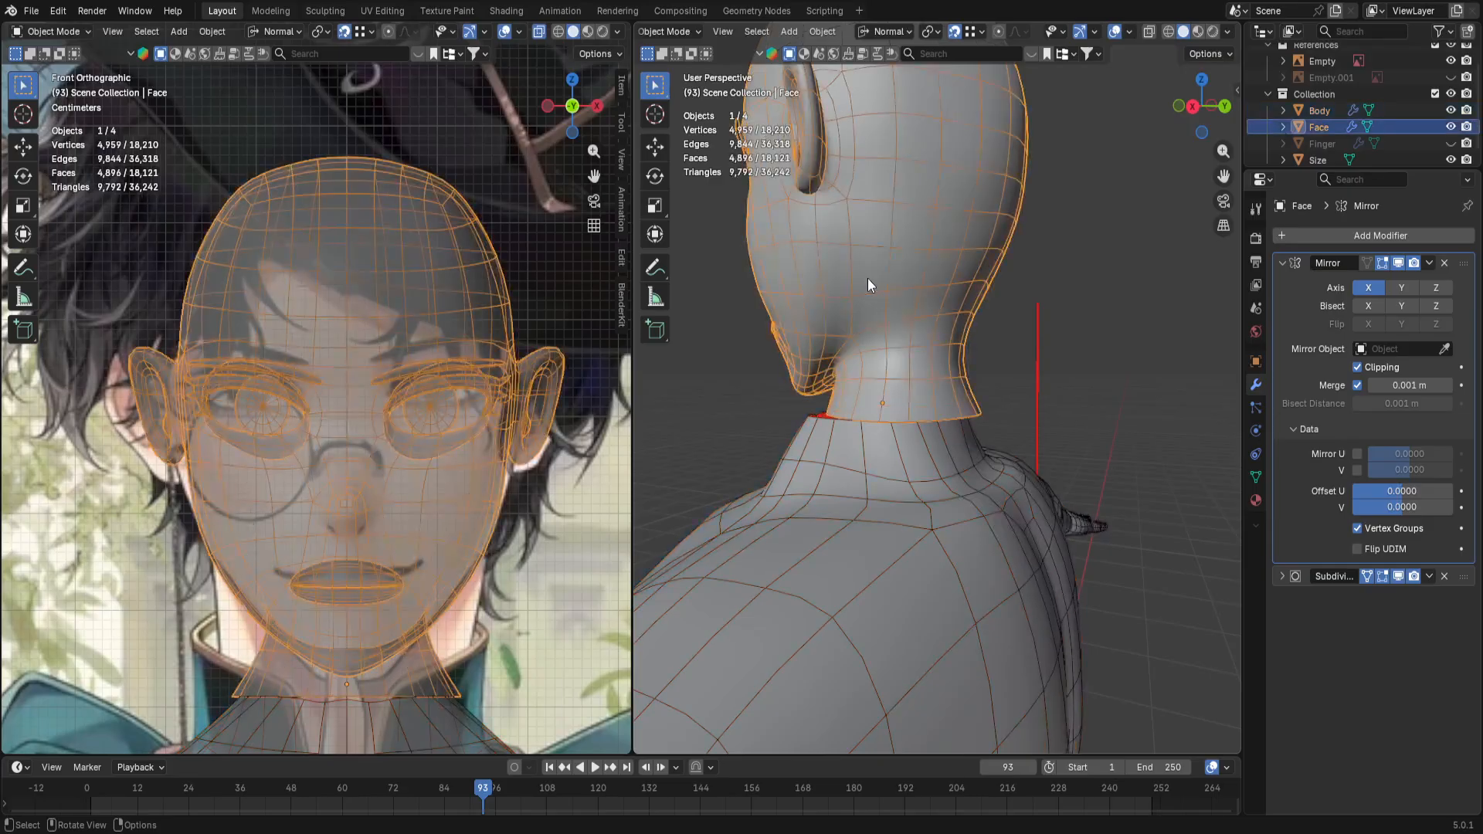
Step: Try to move the Face object along its normal Y axis with snapping on, and undo the move
key(g)
key(y)
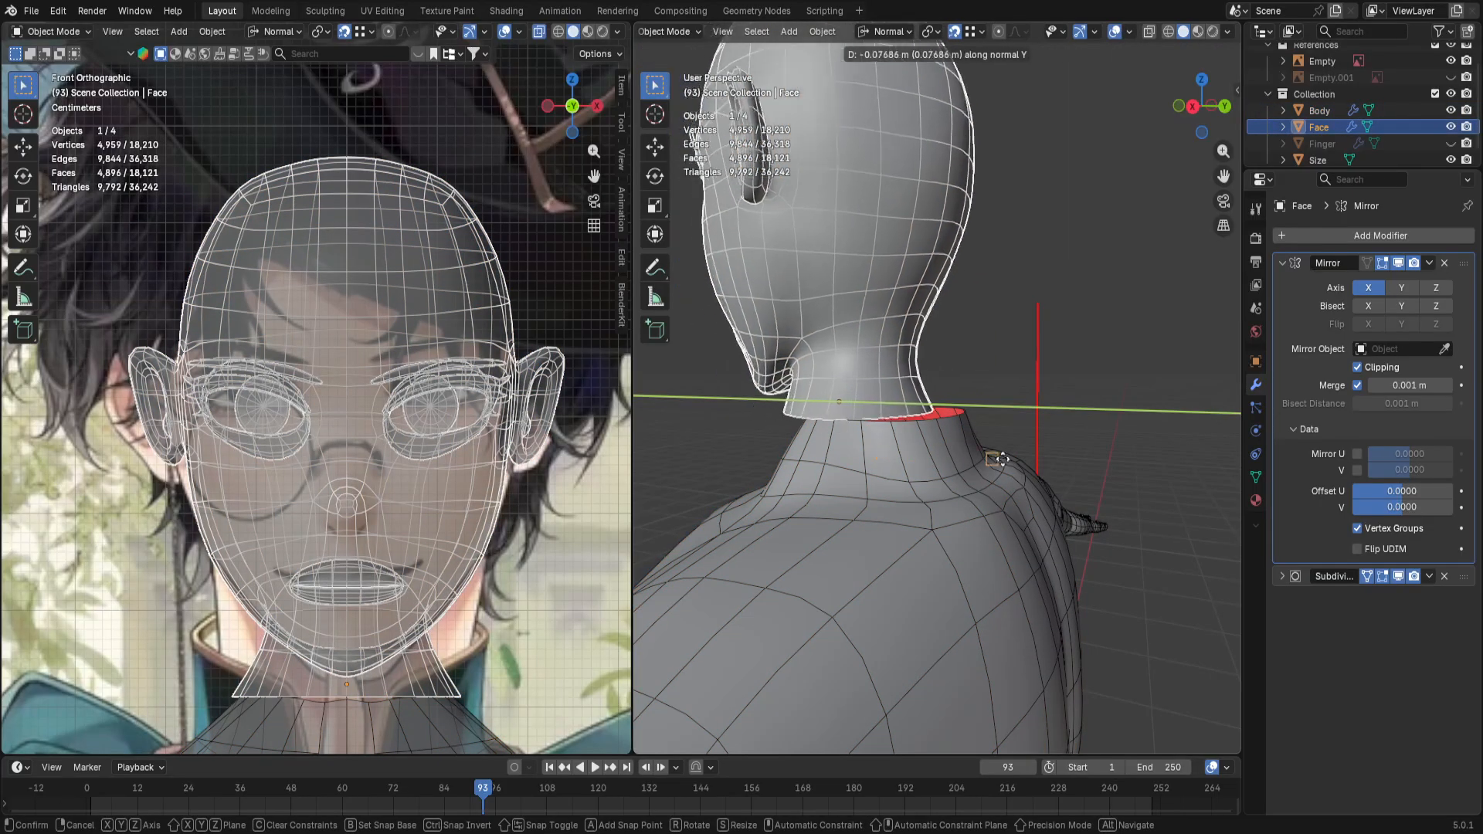
click(1121, 465)
key(ctrl+z)
Step: Turn off snapping and move the Face object -0.028195 m along normal Y to centre its neck over the body's
click(957, 33)
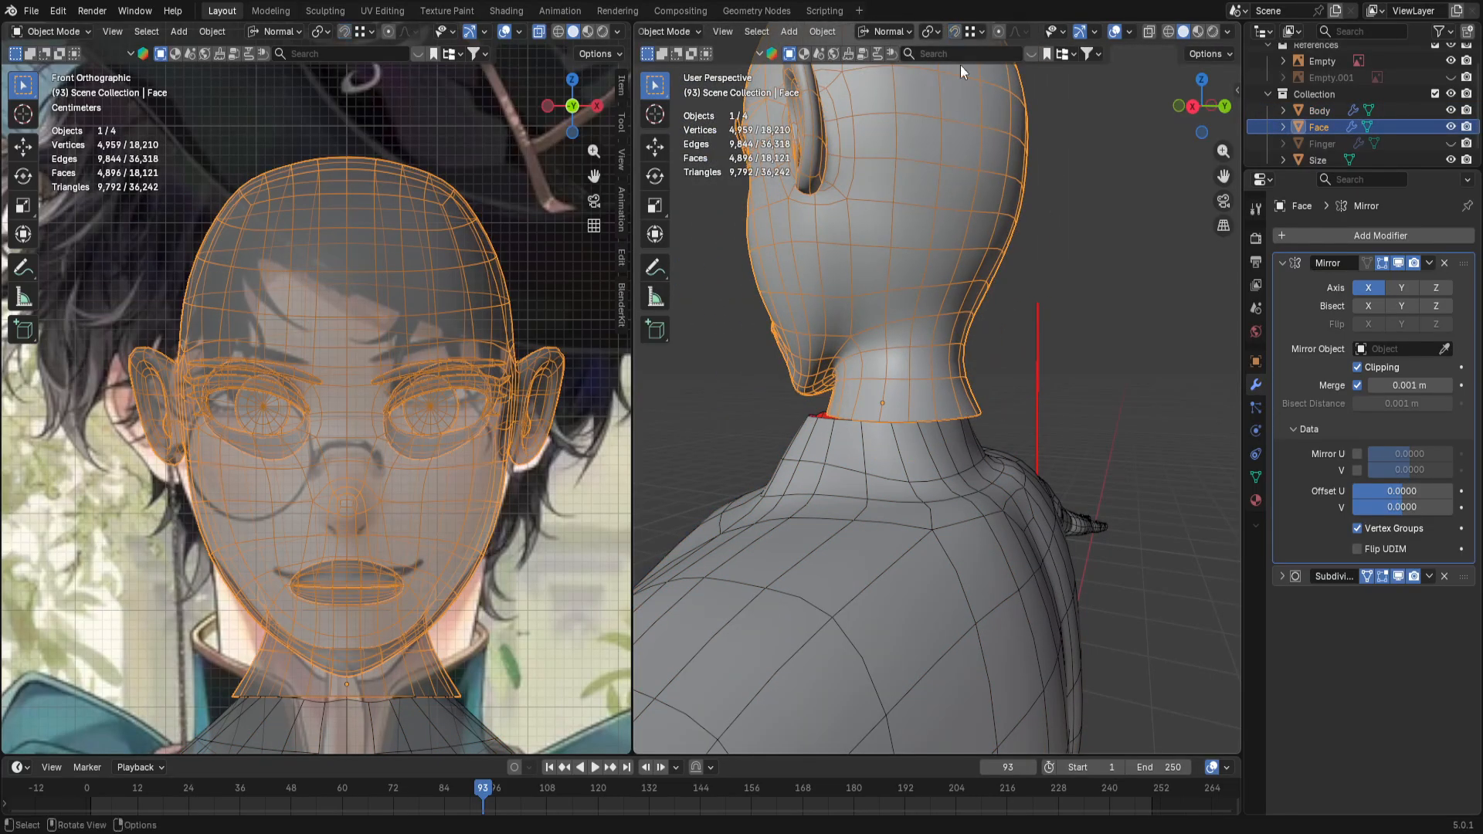
key(g)
key(y)
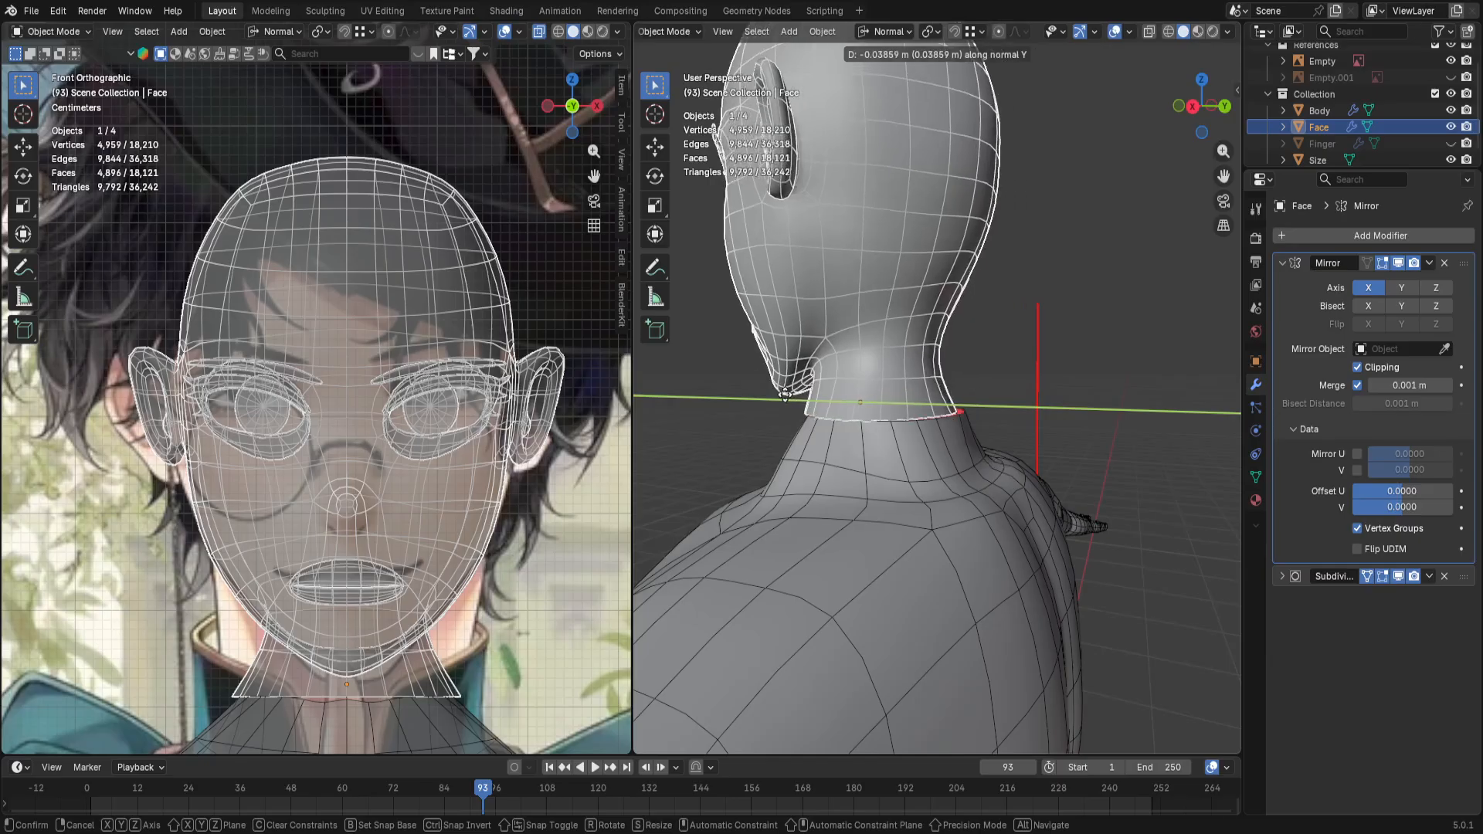
click(845, 406)
middle_drag(845, 406, 958, 469)
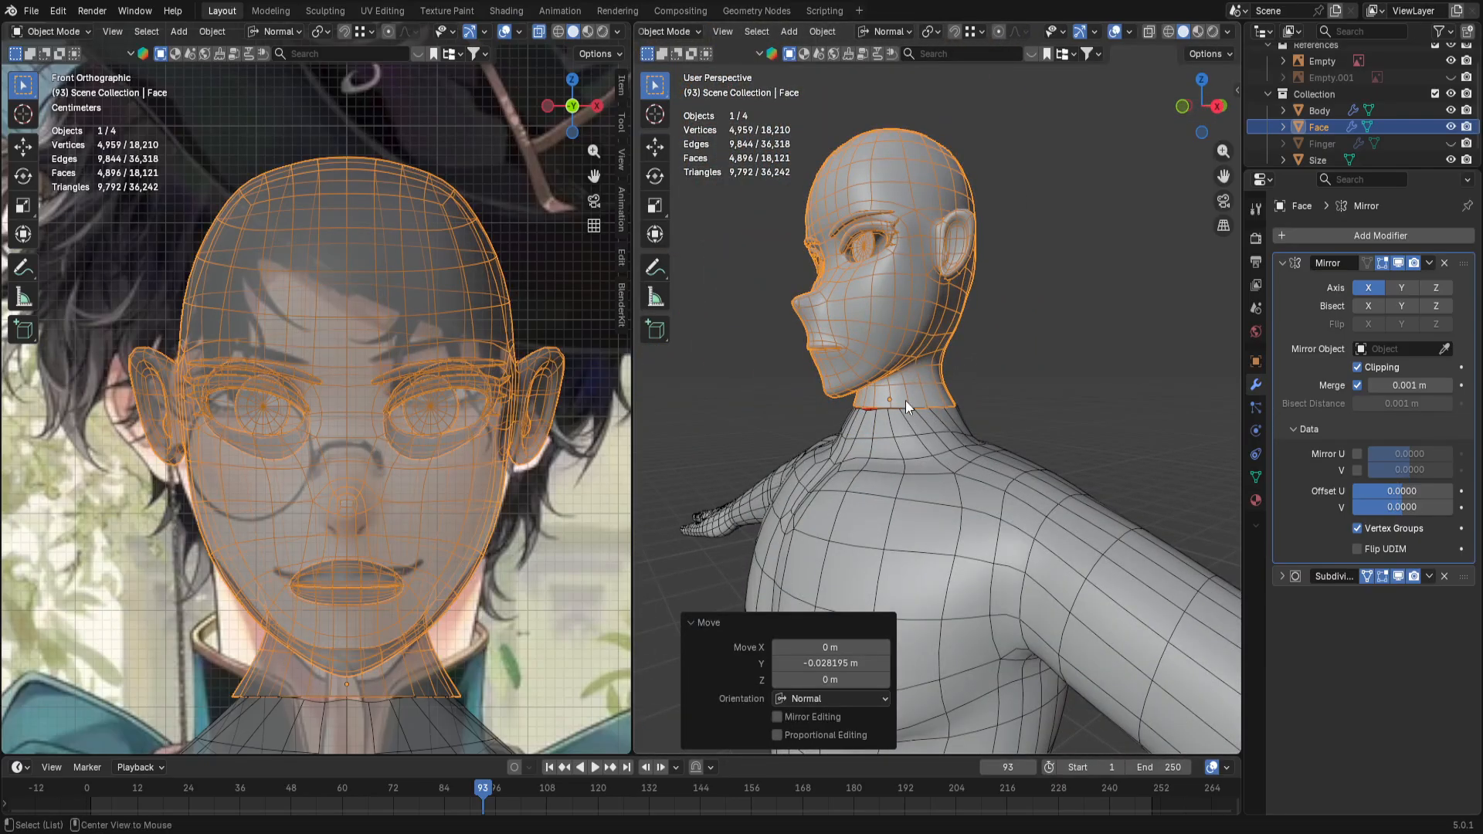
Step: Open the Face mesh in Edit Mode and select the edge loop along the bottom of its neck
key(Tab)
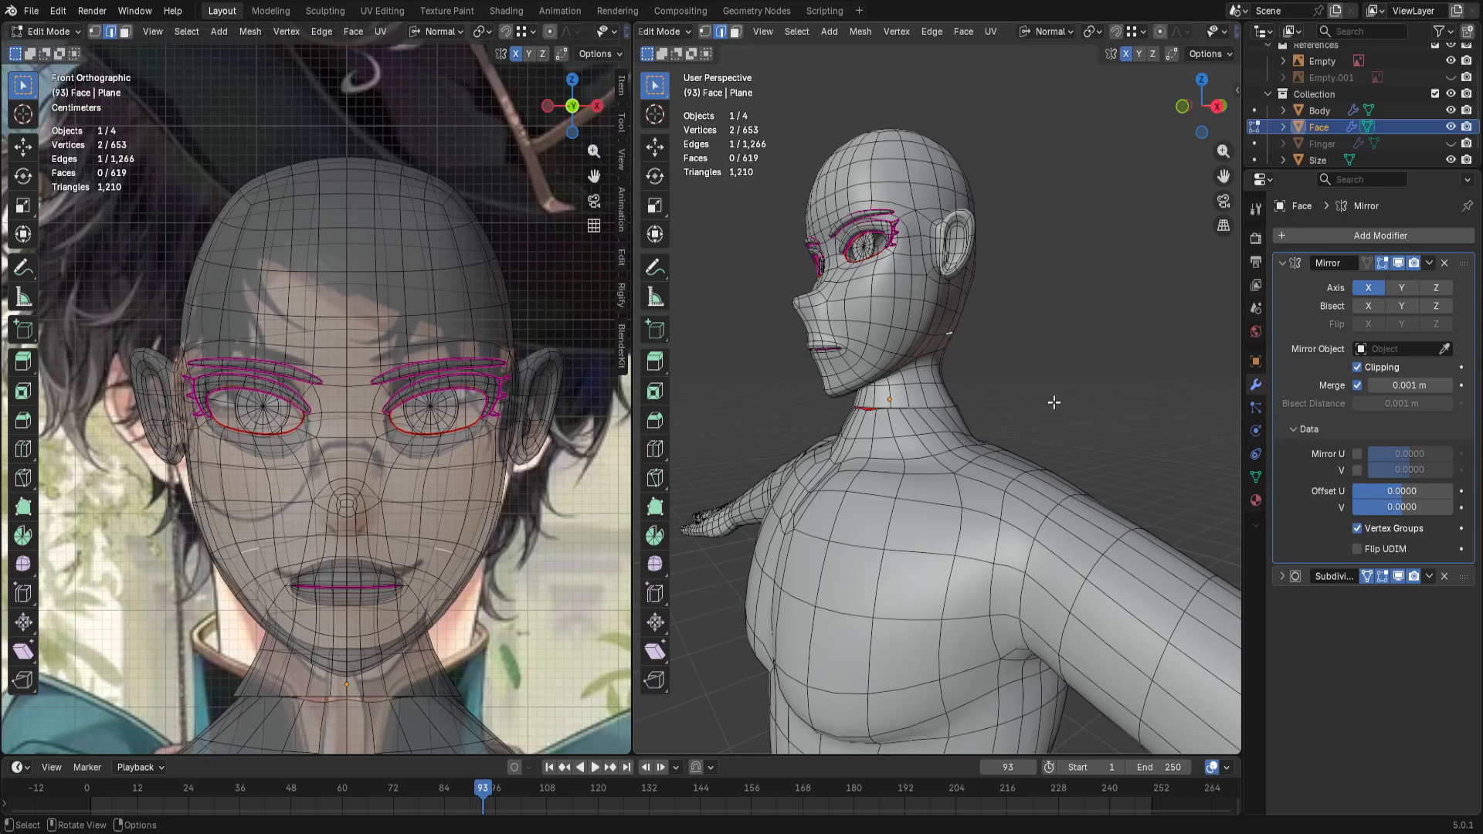
alt+click(925, 411)
middle_drag(924, 410, 1049, 491)
alt+scroll(1039, 475, down, 1)
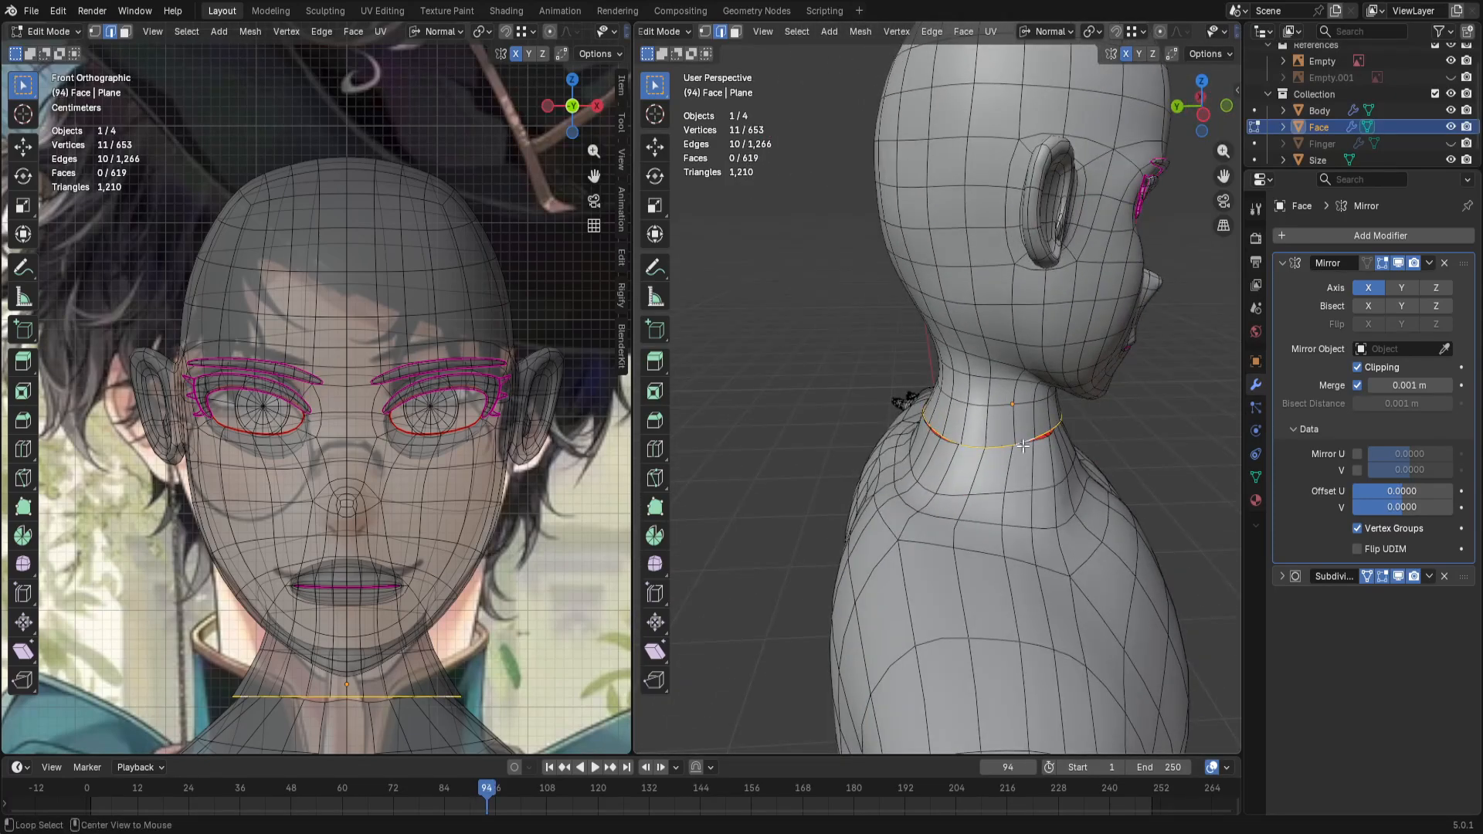
Step: Leave the Face mesh through Object Mode and open the Body mesh in Edit Mode
alt+click(1024, 445)
key(ctrl+Tab)
click(962, 447)
click(1003, 485)
key(Tab)
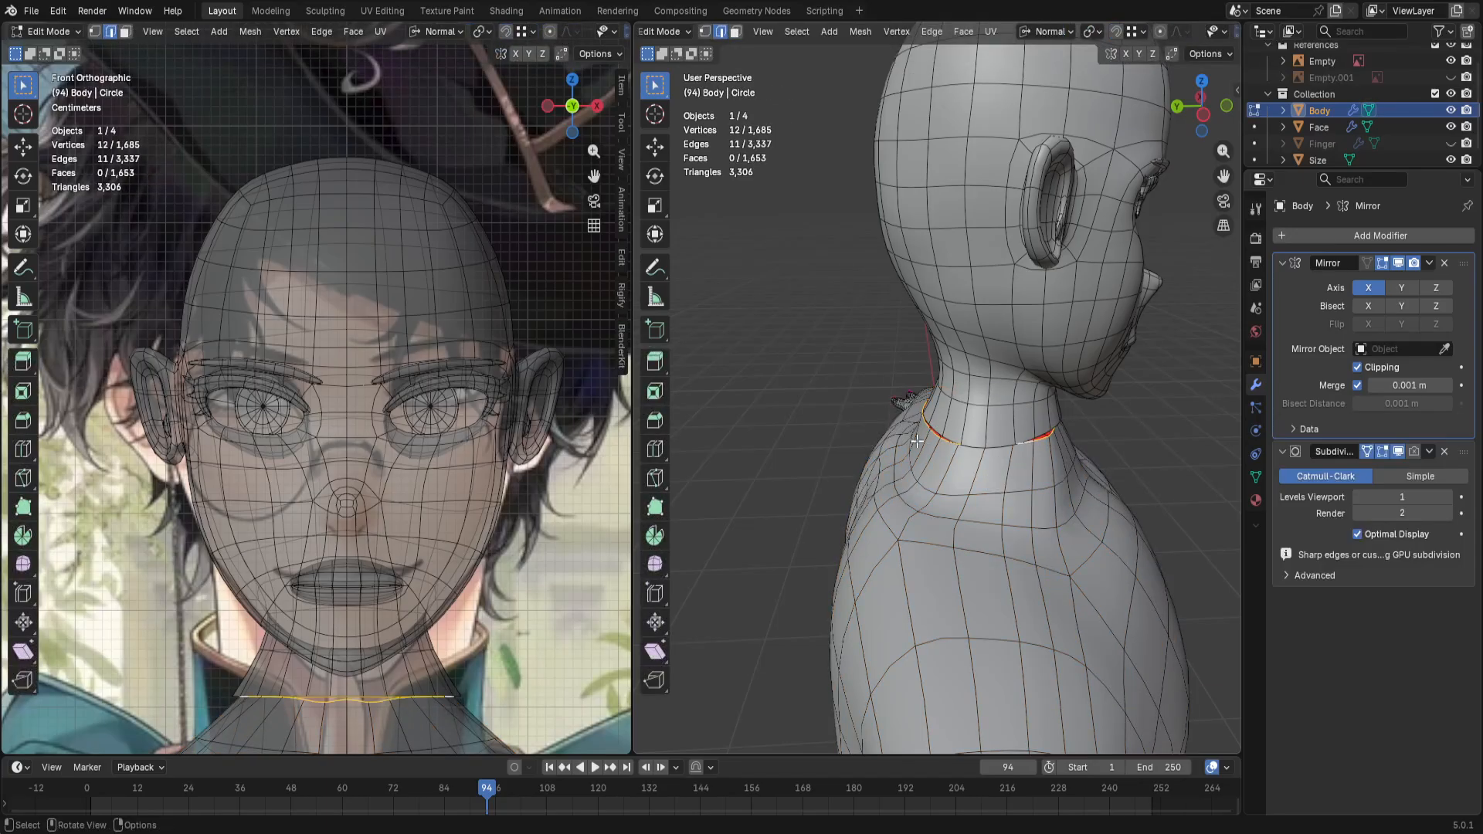
Step: Slide the vertex beside the centre back of the Body's neck rim along the rim by a factor of 0.413
middle_drag(917, 441, 948, 429)
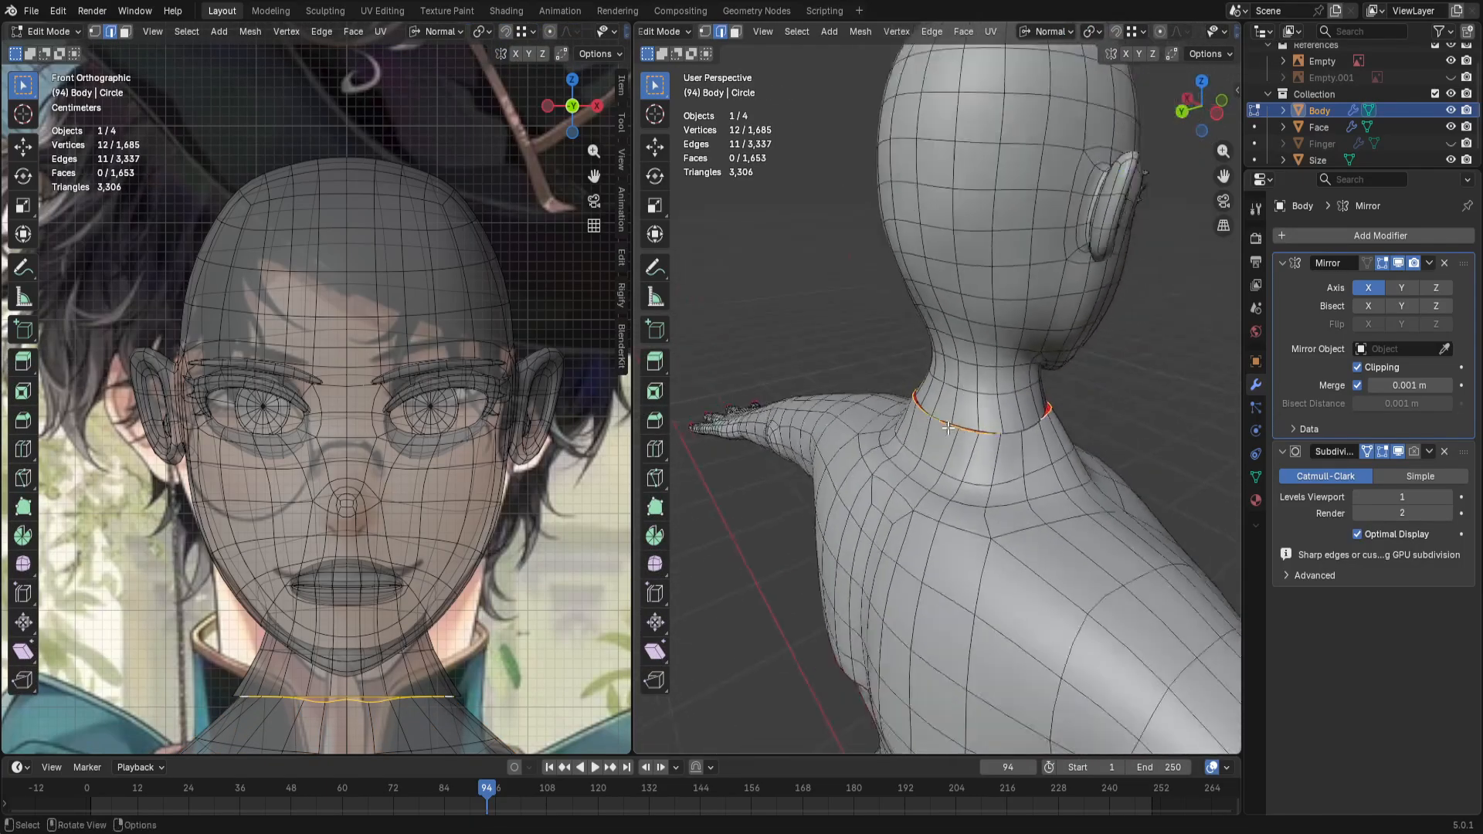
scroll(872, 348, down, 15)
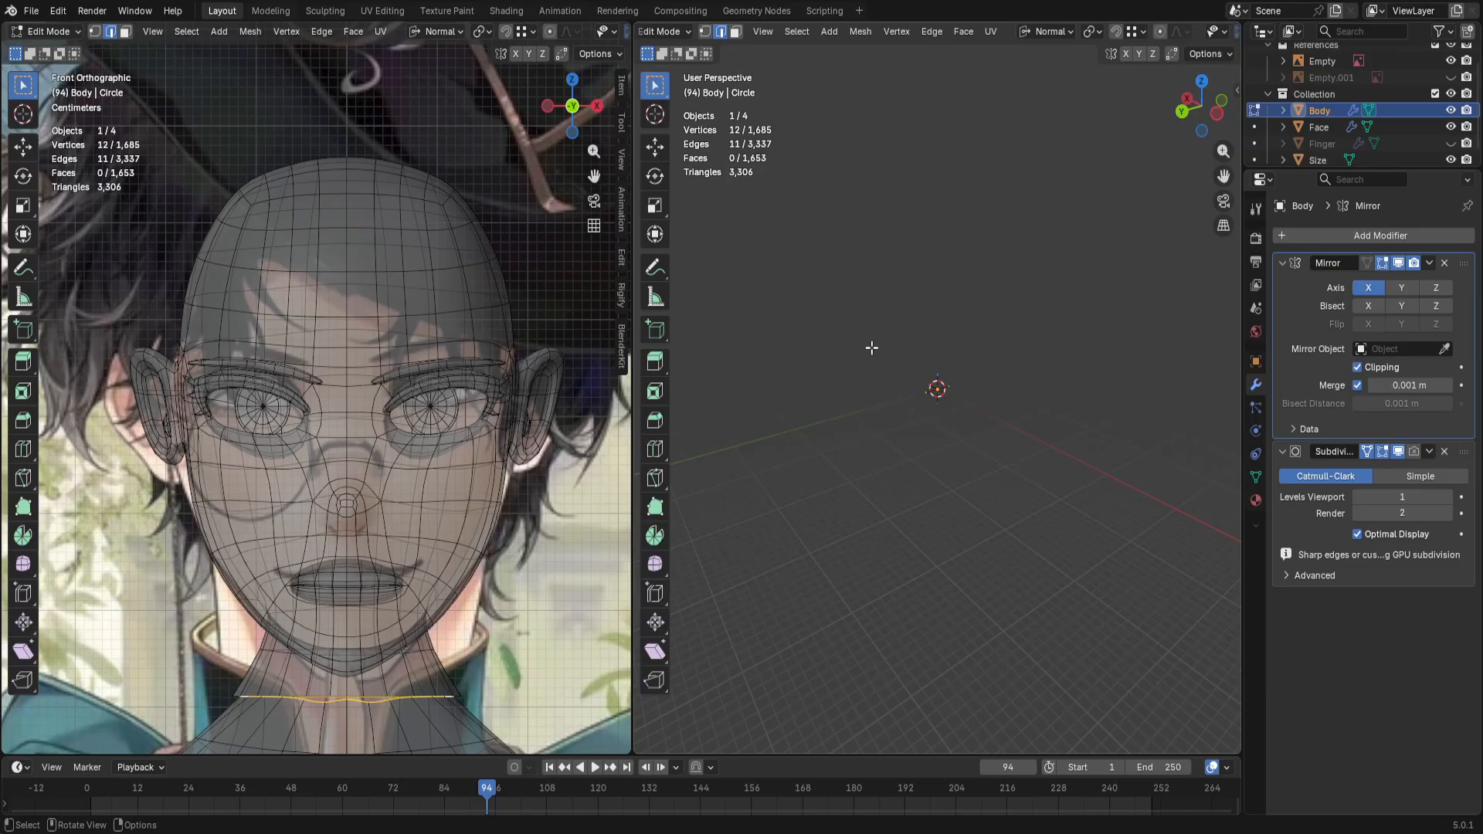
scroll(557, 502, up, 4)
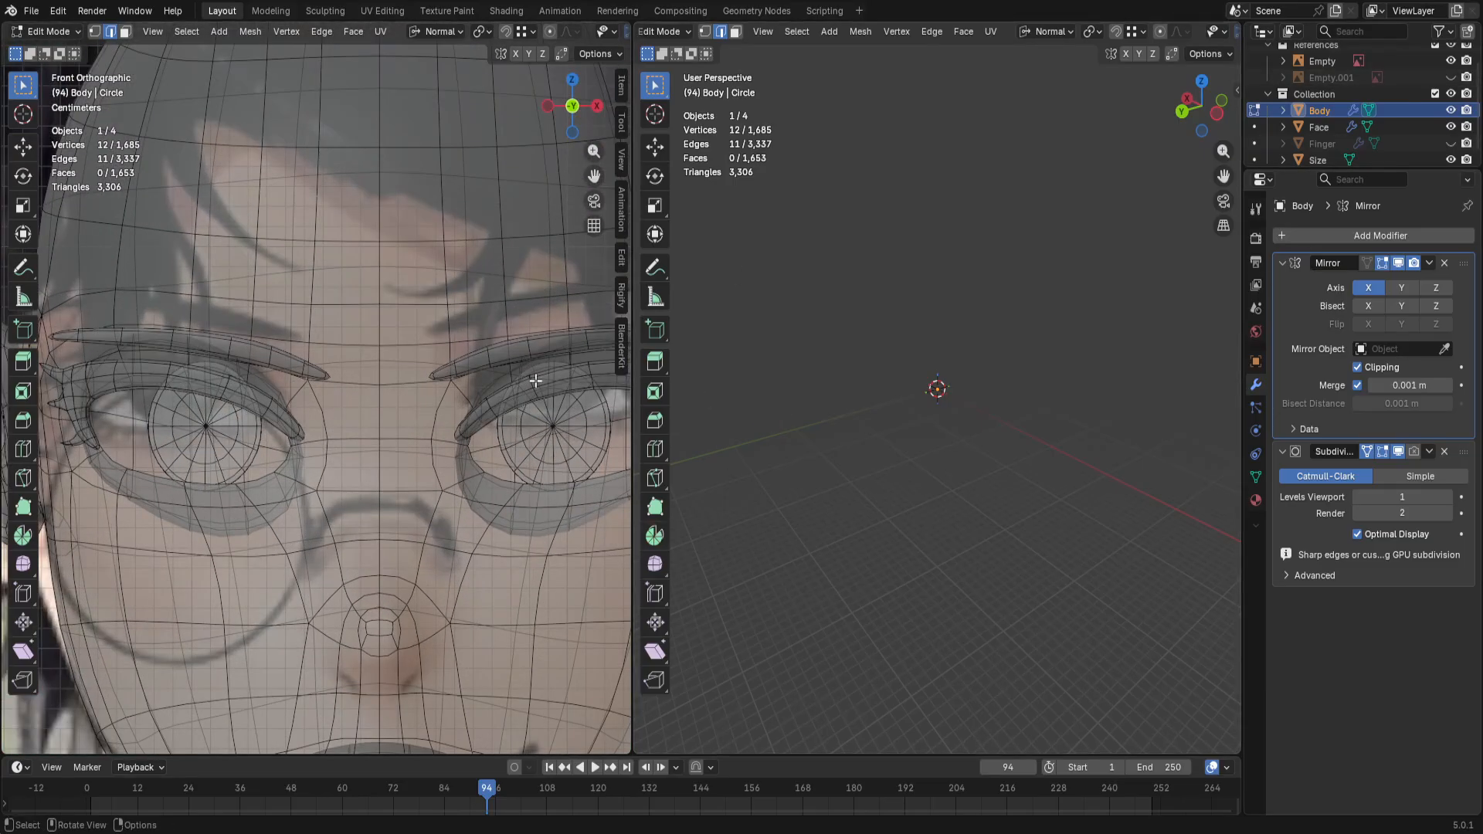
scroll(535, 380, down, 4)
scroll(1000, 366, up, 15)
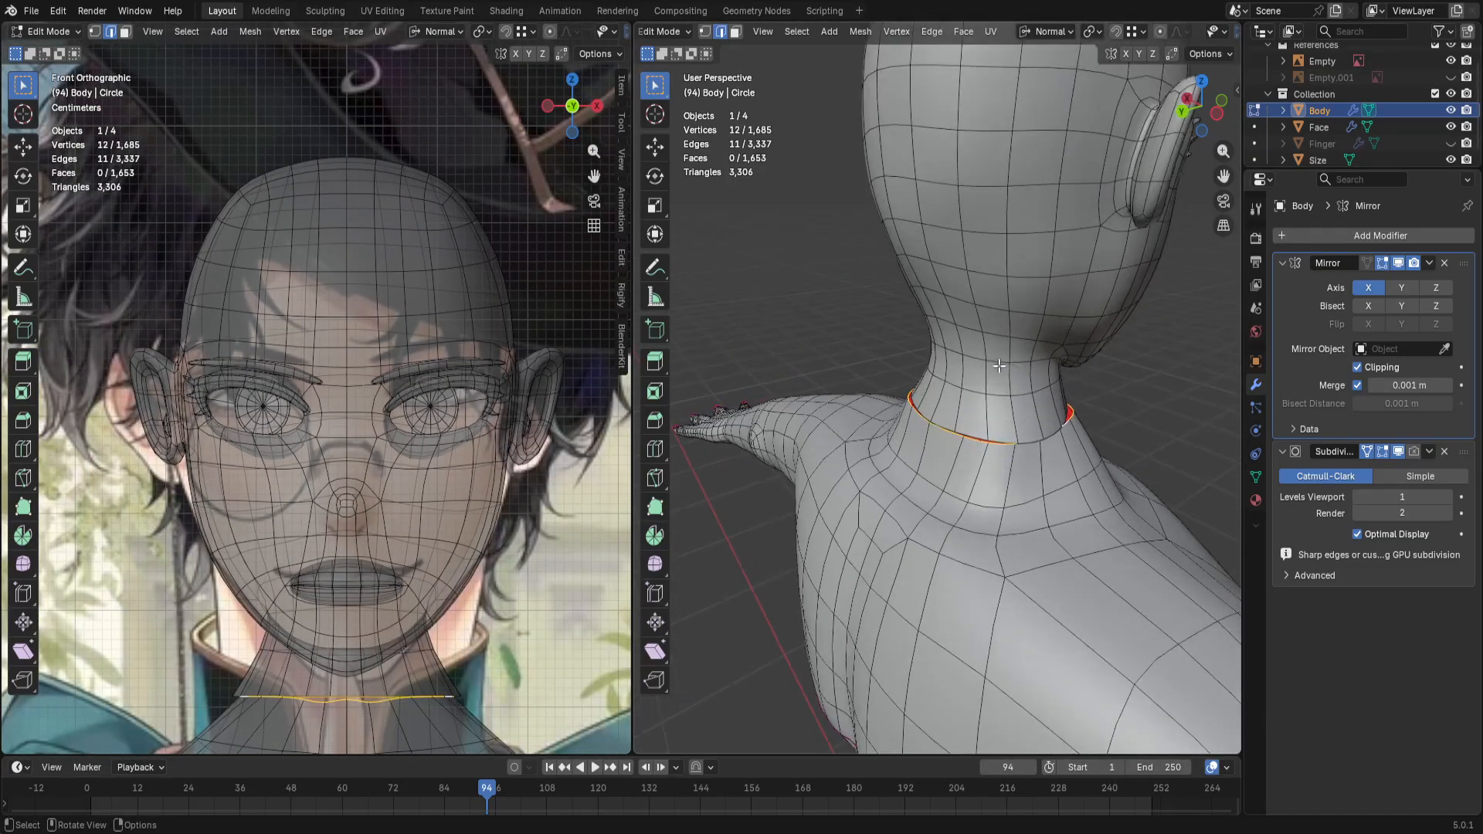
middle_drag(999, 365, 1075, 341)
key(1)
click(919, 419)
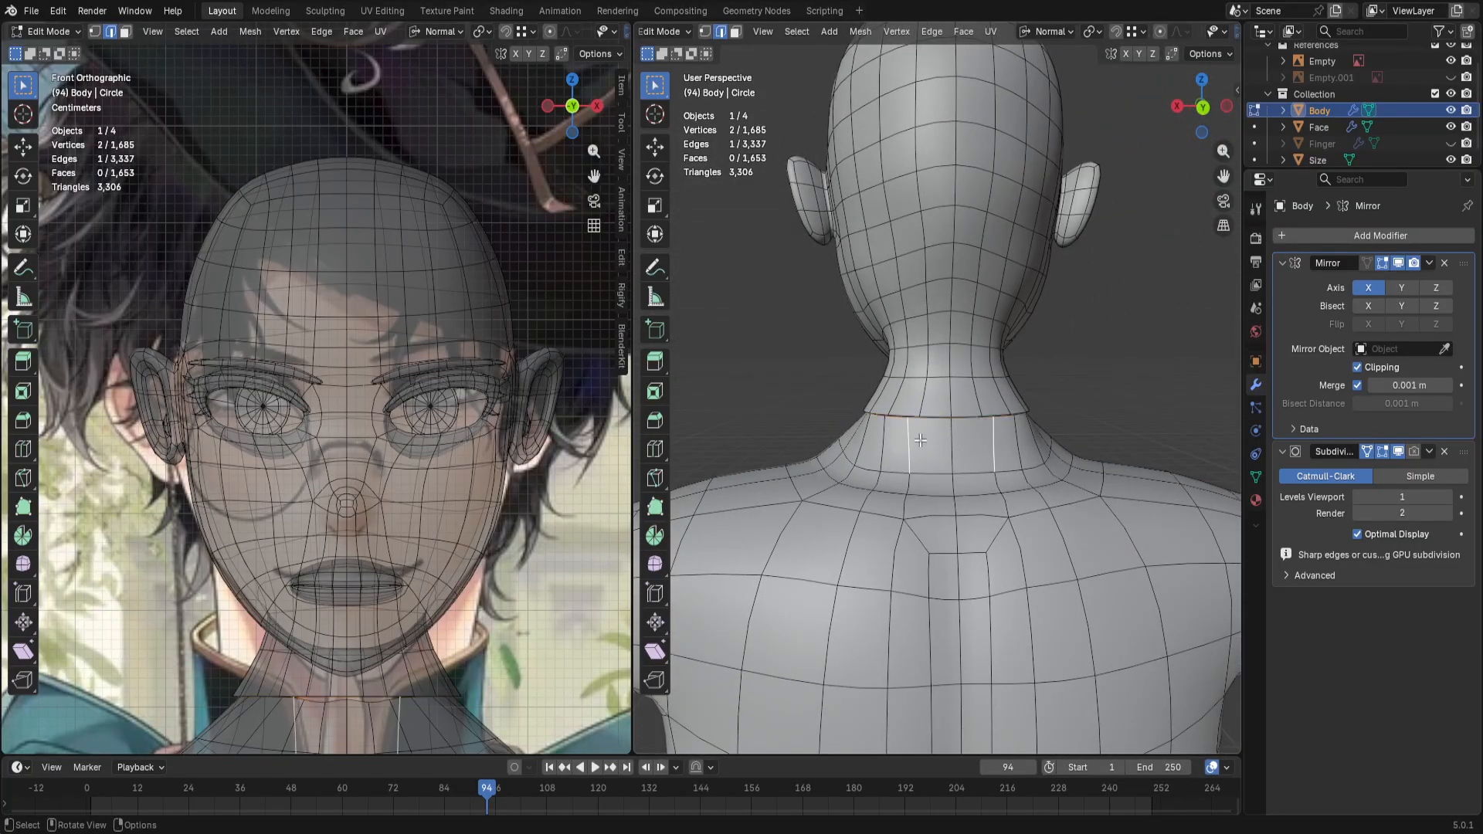
key(shift+v)
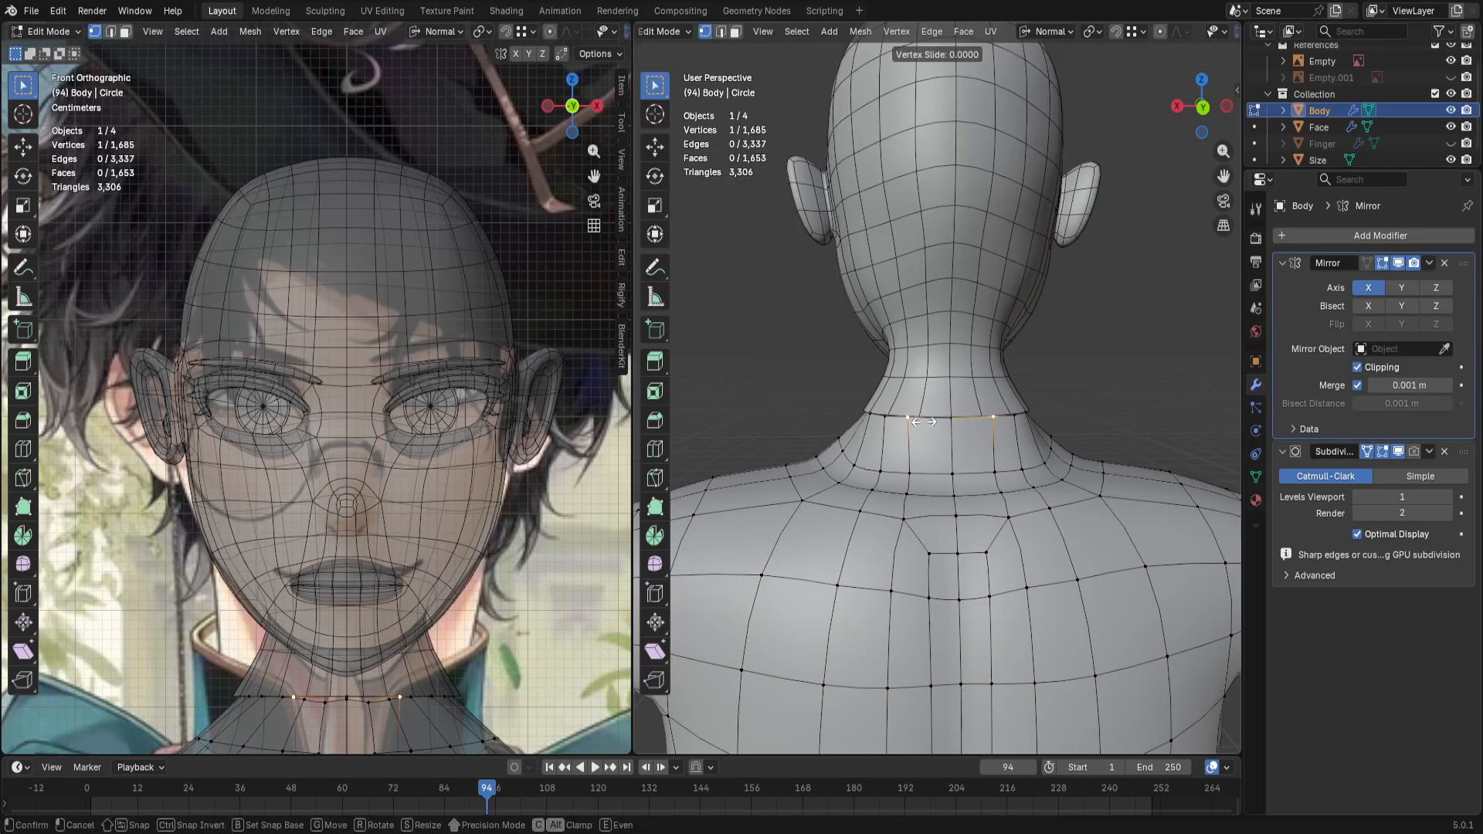
click(718, 370)
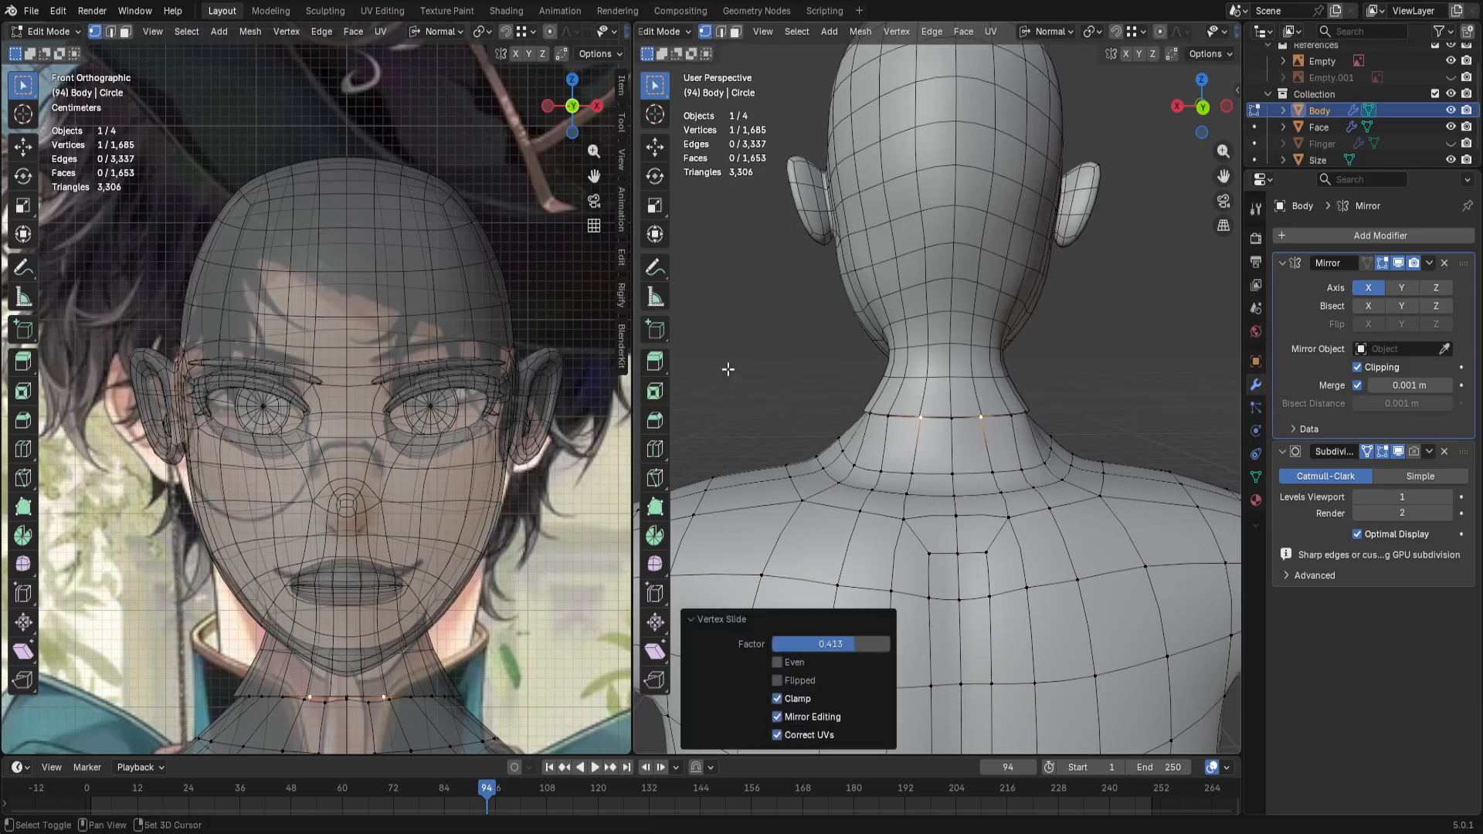
Step: Move the outermost side vertex of the Body's neck rim -0.017386 m in X, -0.012414 m in Y and -0.002837 m in Z
middle_drag(849, 427, 1026, 404)
scroll(914, 404, up, 4)
key(g)
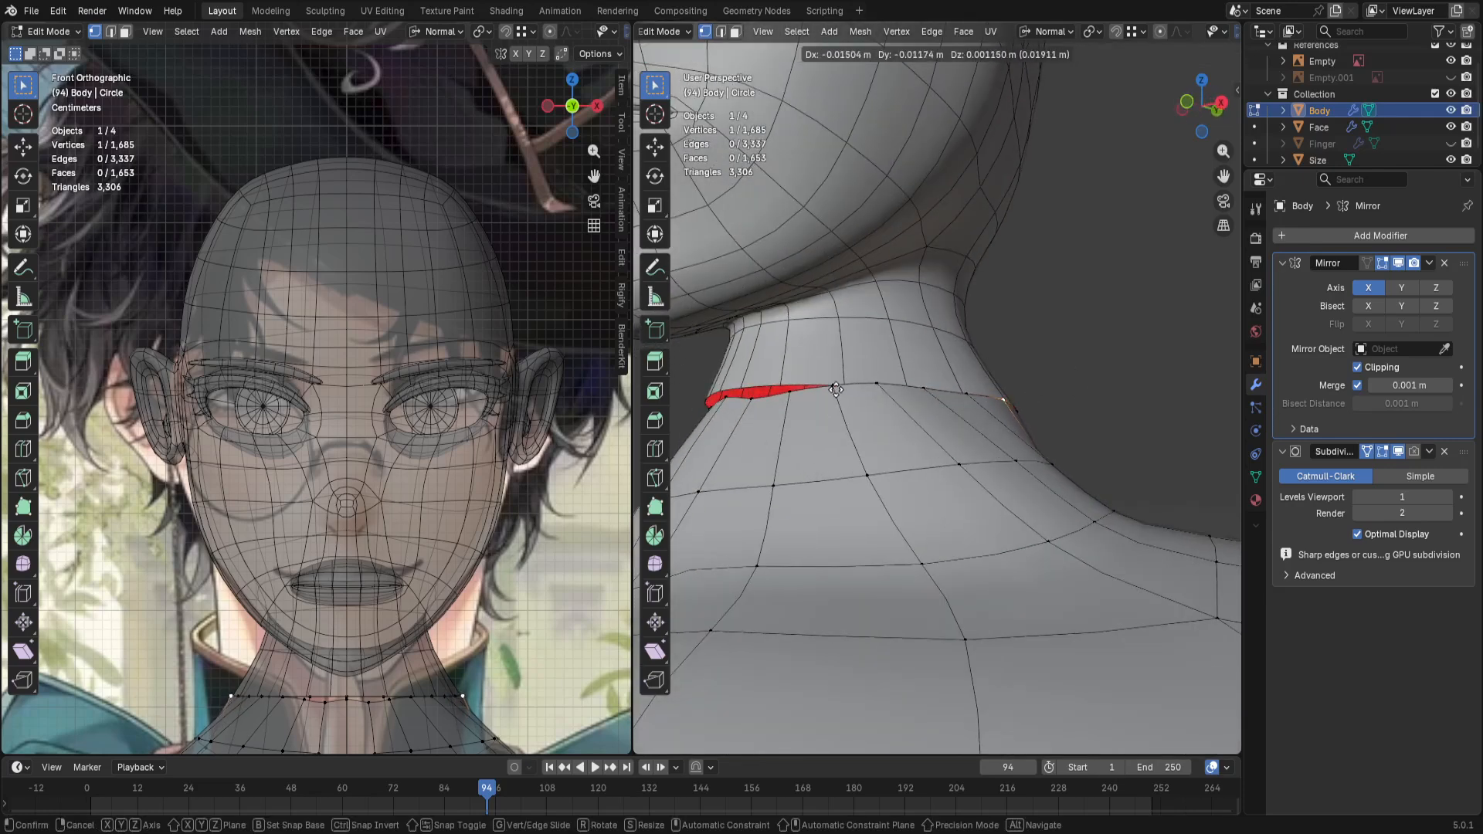
click(819, 433)
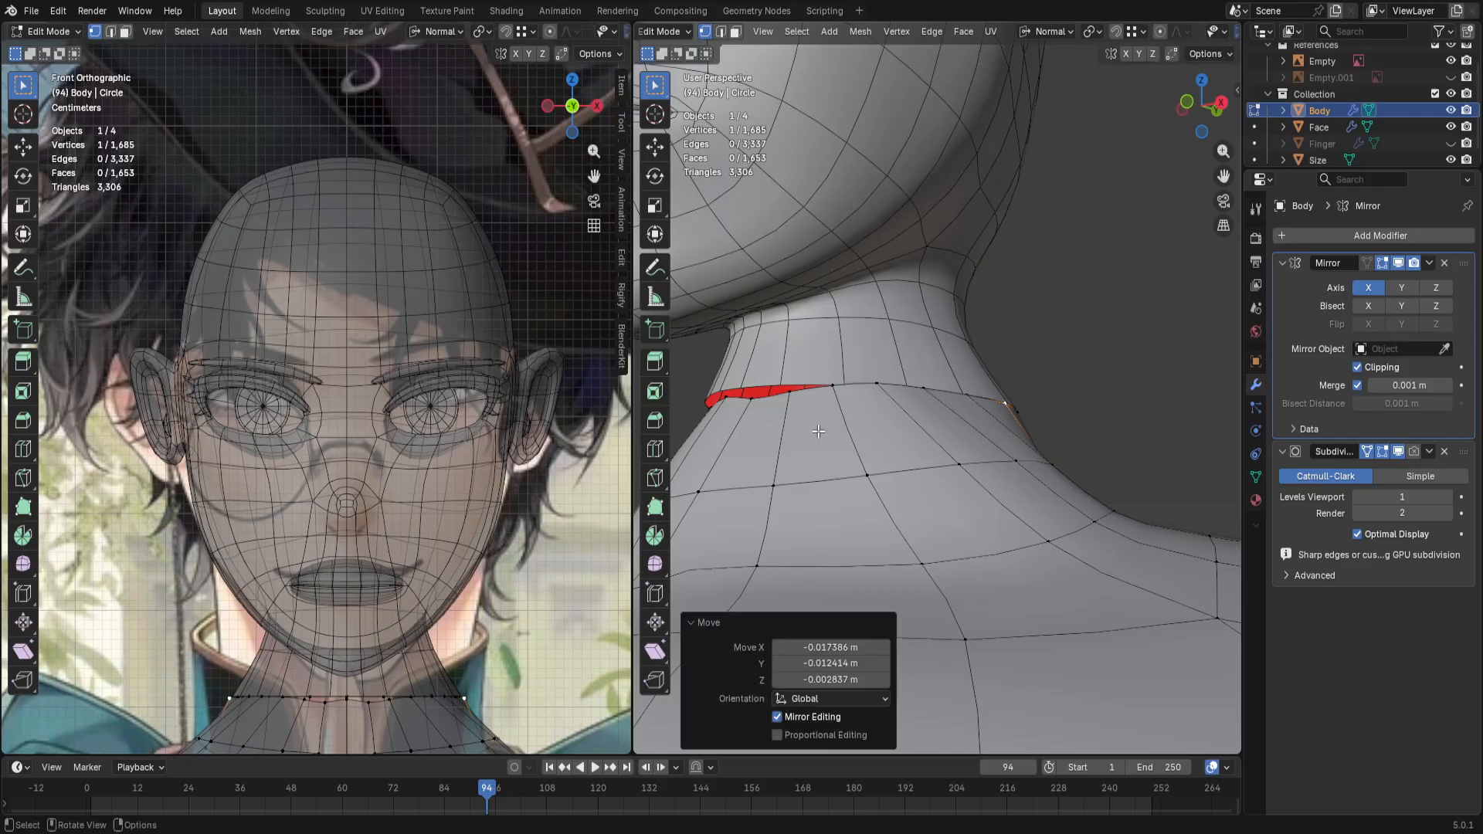
Step: In front view, raise the two front vertices beside the Body's neck-rim centre to the Face's neck edge, moving the outer one 0.00187 m in Z
middle_drag(818, 433, 918, 427)
click(962, 506)
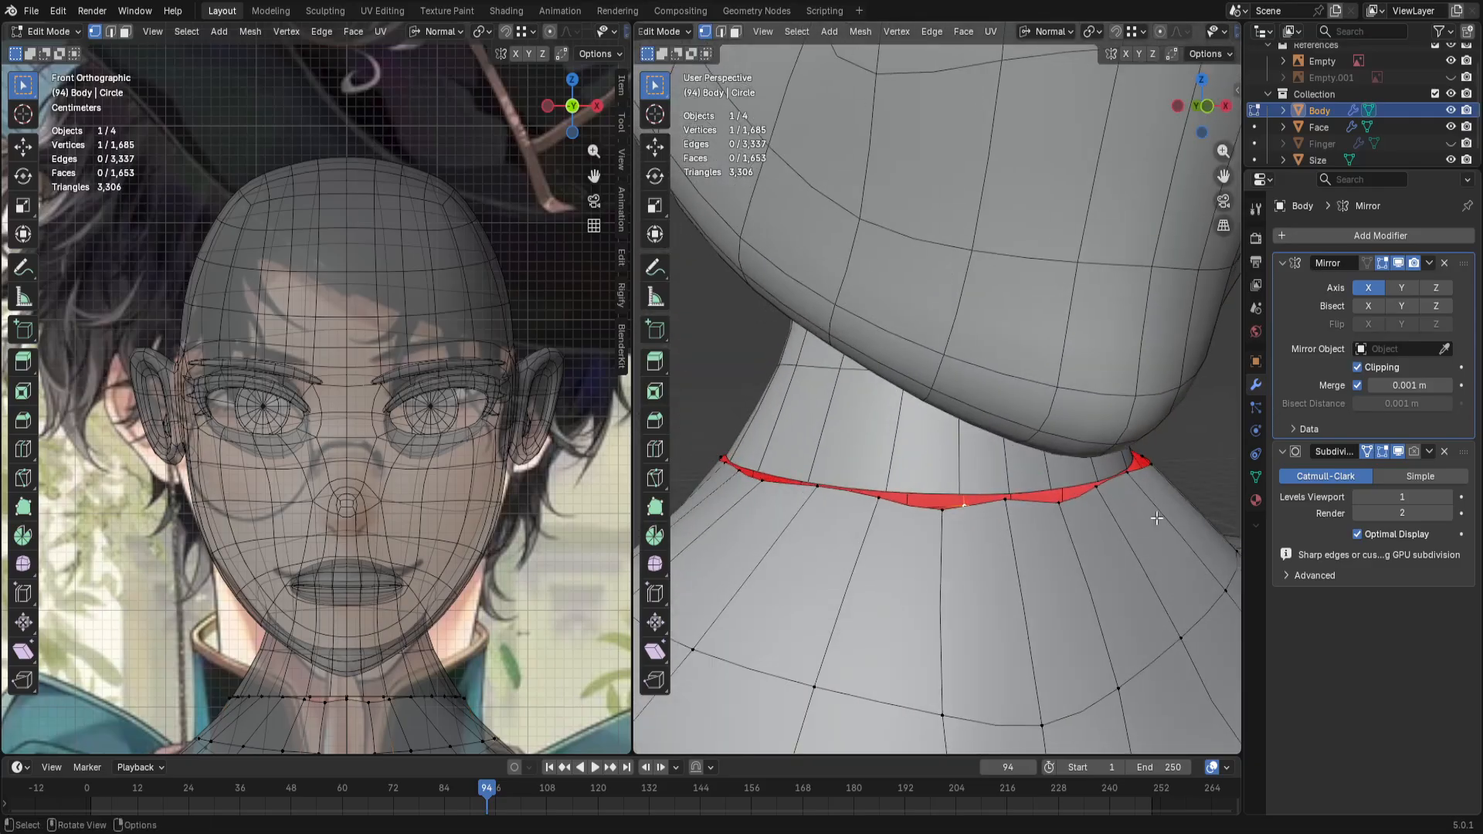
key(KP_1)
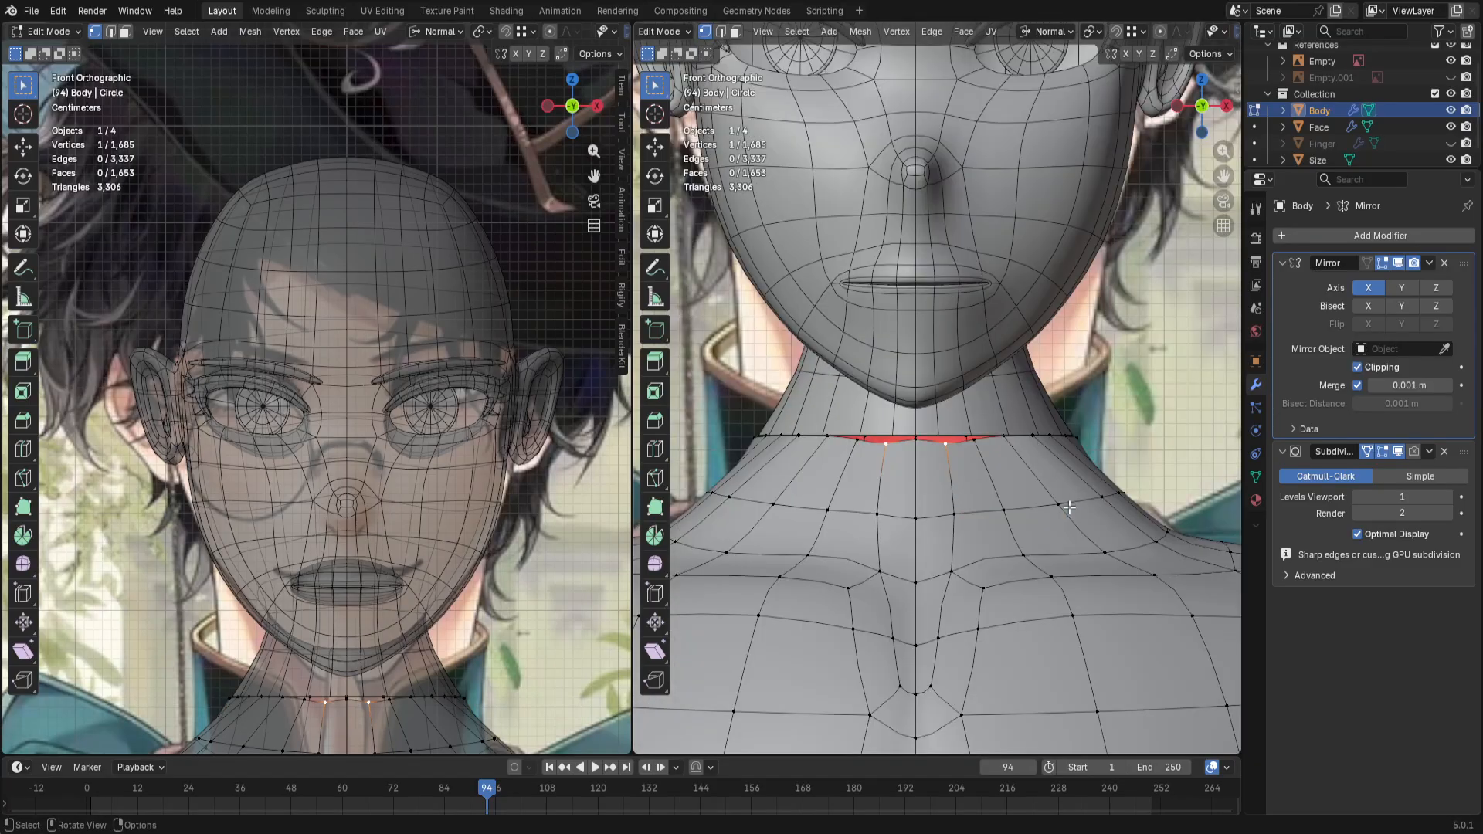
scroll(865, 466, up, 3)
key(g)
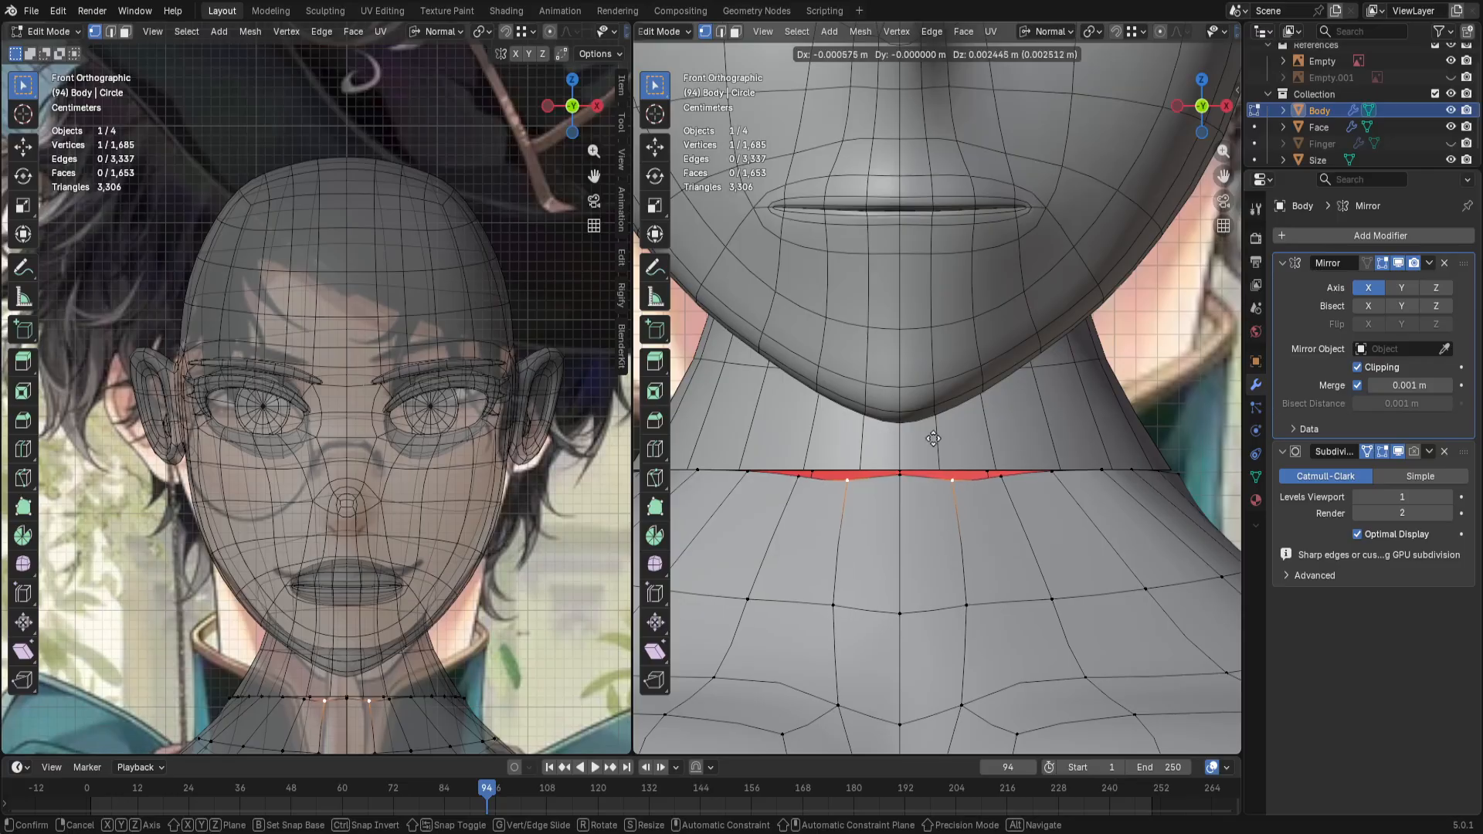
click(1106, 292)
click(787, 472)
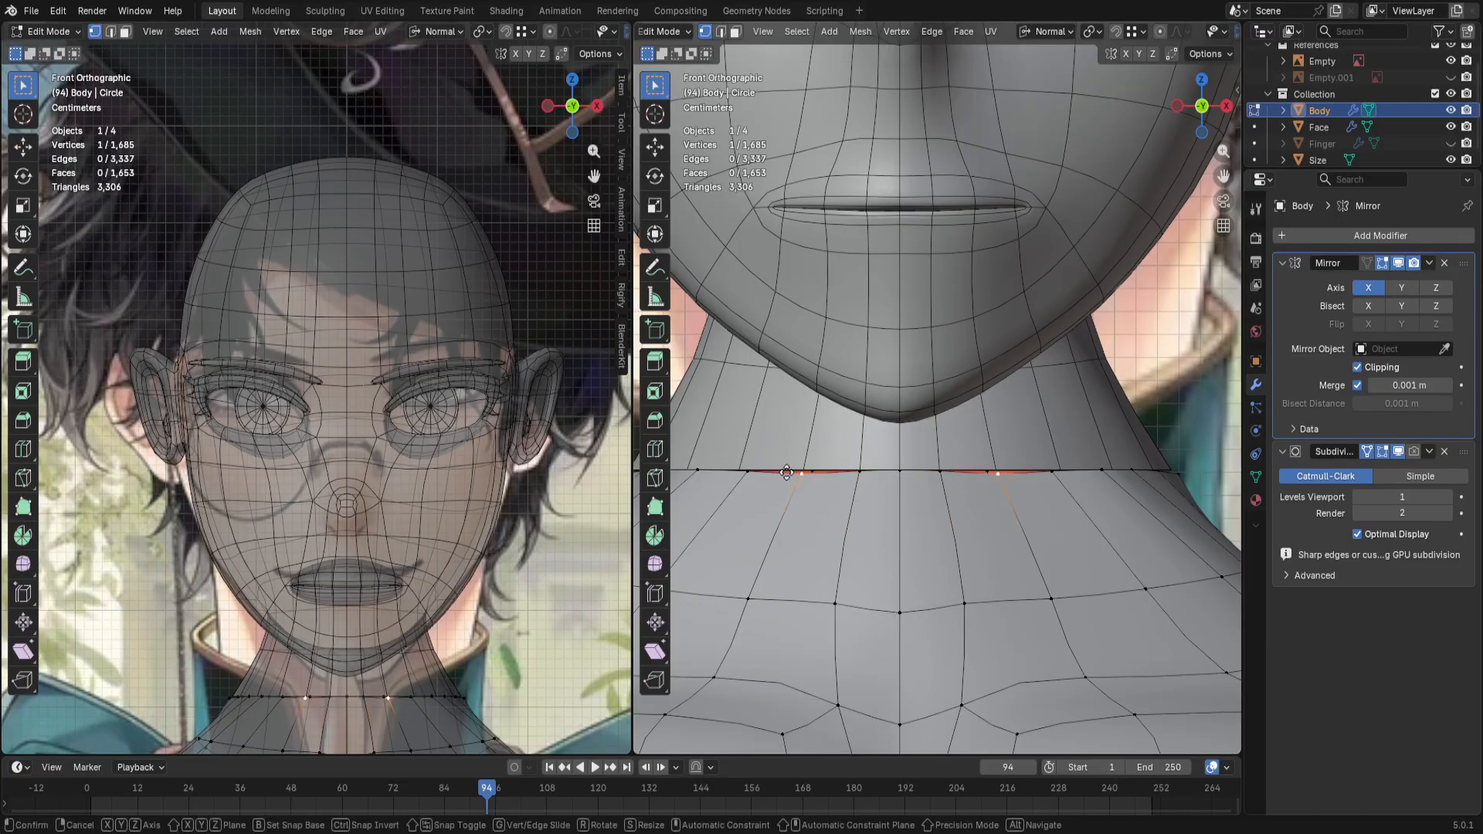
key(g)
click(779, 462)
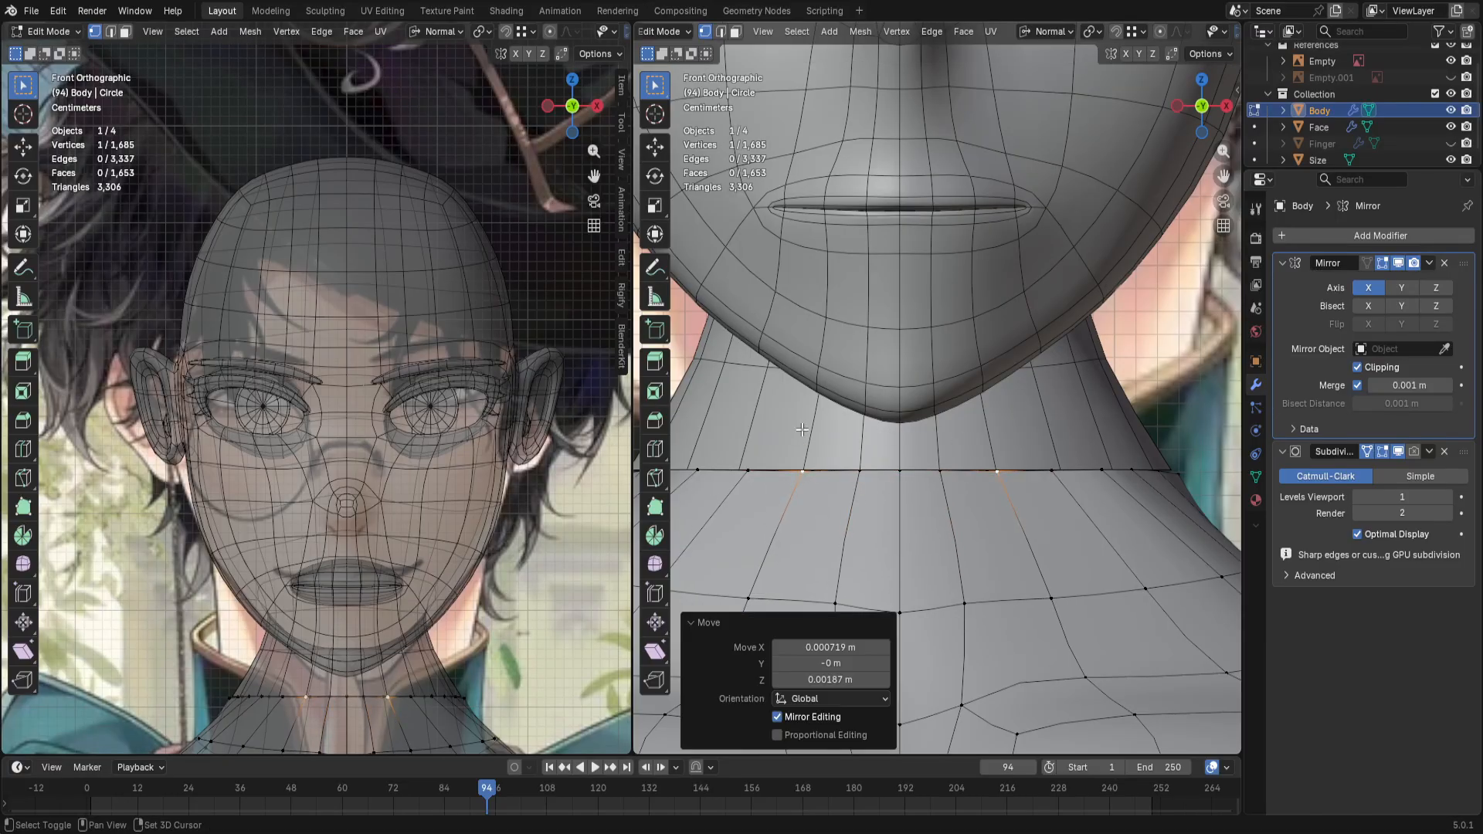
Step: Align the next vertices outward along the Body's neck rim with the Face's edge, moving the outermost 0.003273 m in X and 0.002302 m in Z
click(746, 475)
key(g)
click(739, 476)
shift+middle_drag(750, 460, 900, 430)
click(845, 445)
key(g)
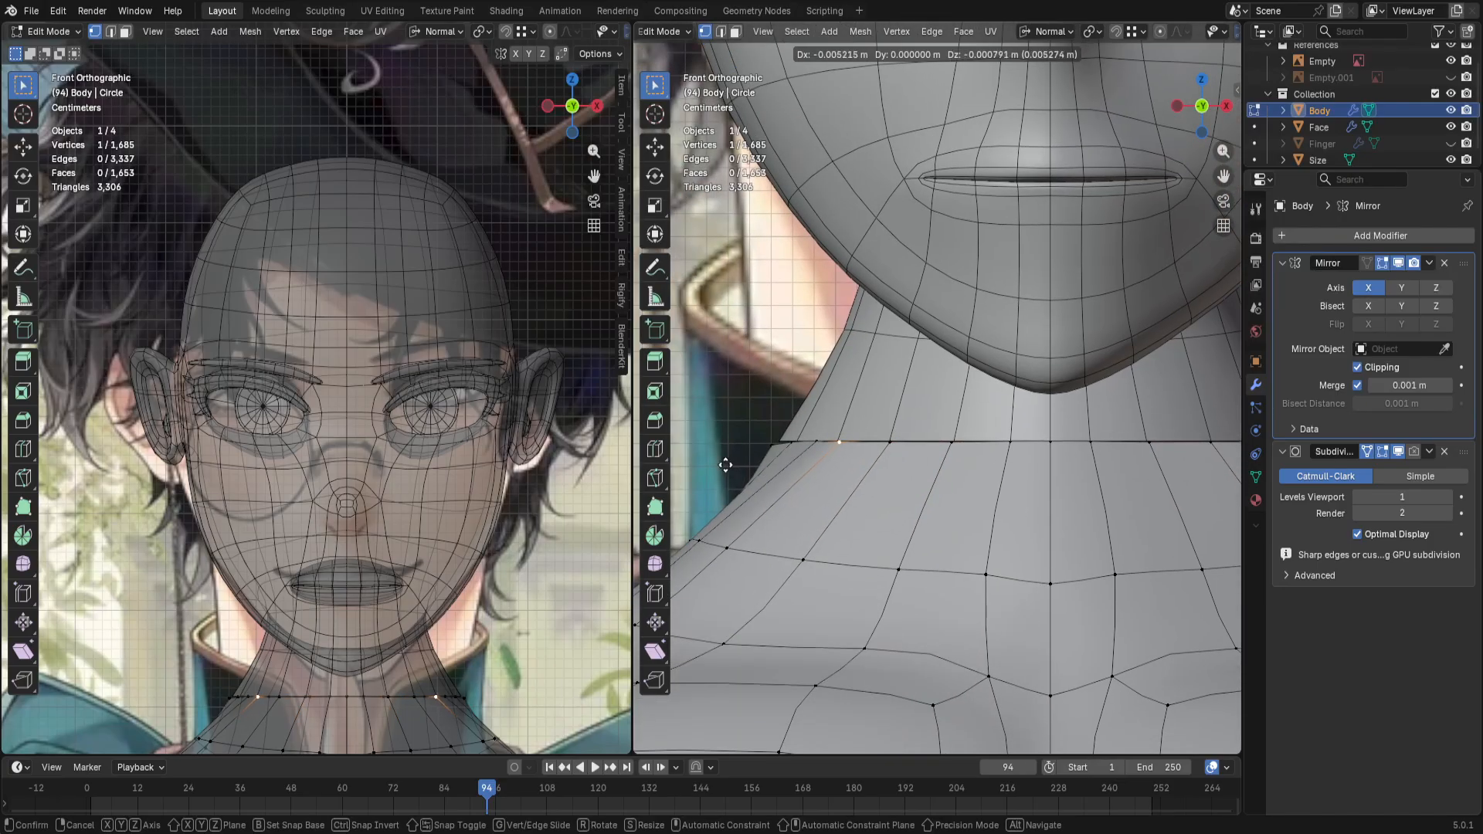
click(725, 464)
click(774, 445)
key(g)
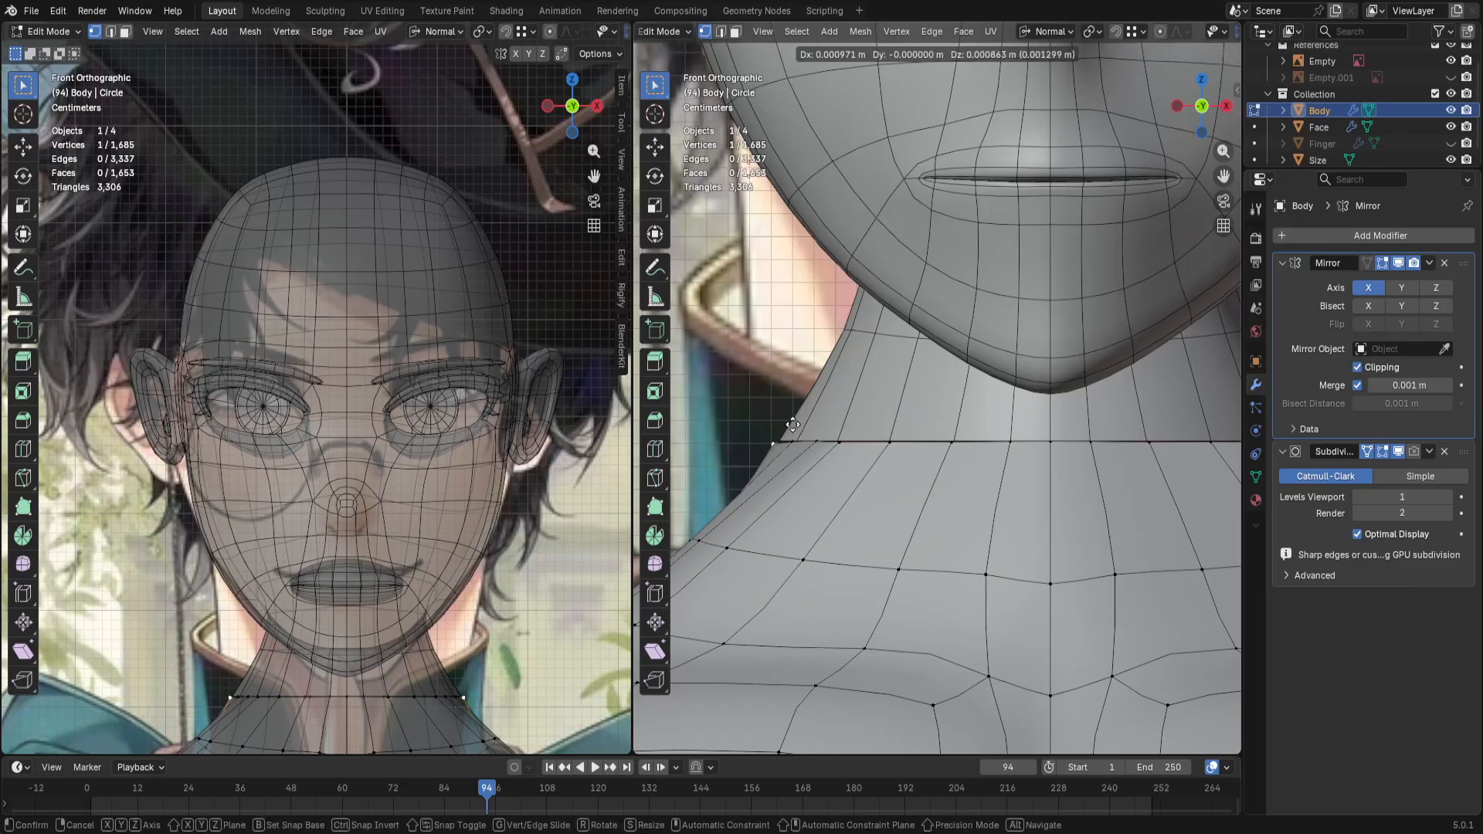
click(835, 397)
Step: Examine the join between the Face's neck and the Body's neck rim from the side and the back
scroll(882, 326, down, 4)
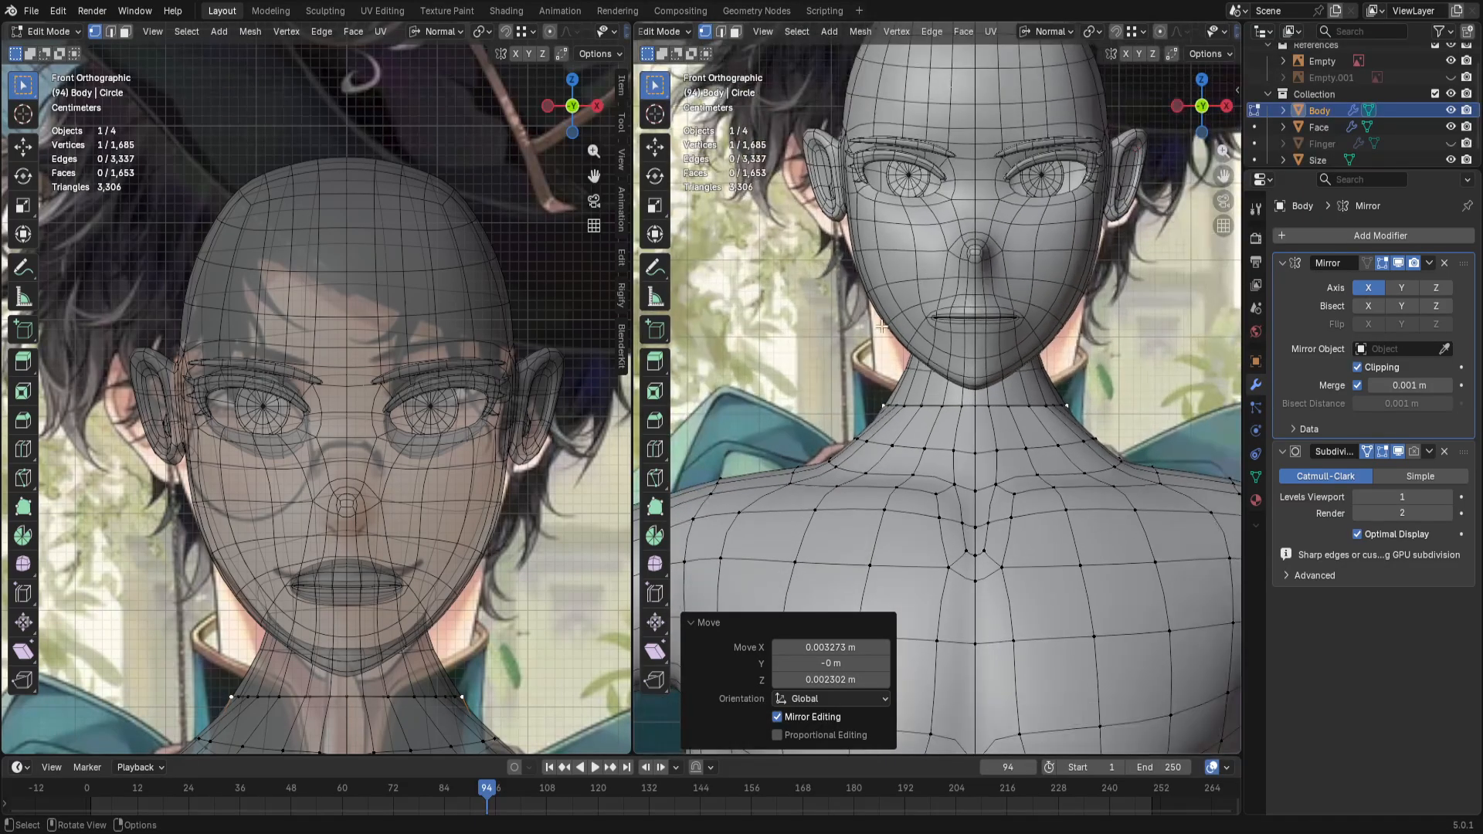
middle_drag(881, 327, 1048, 394)
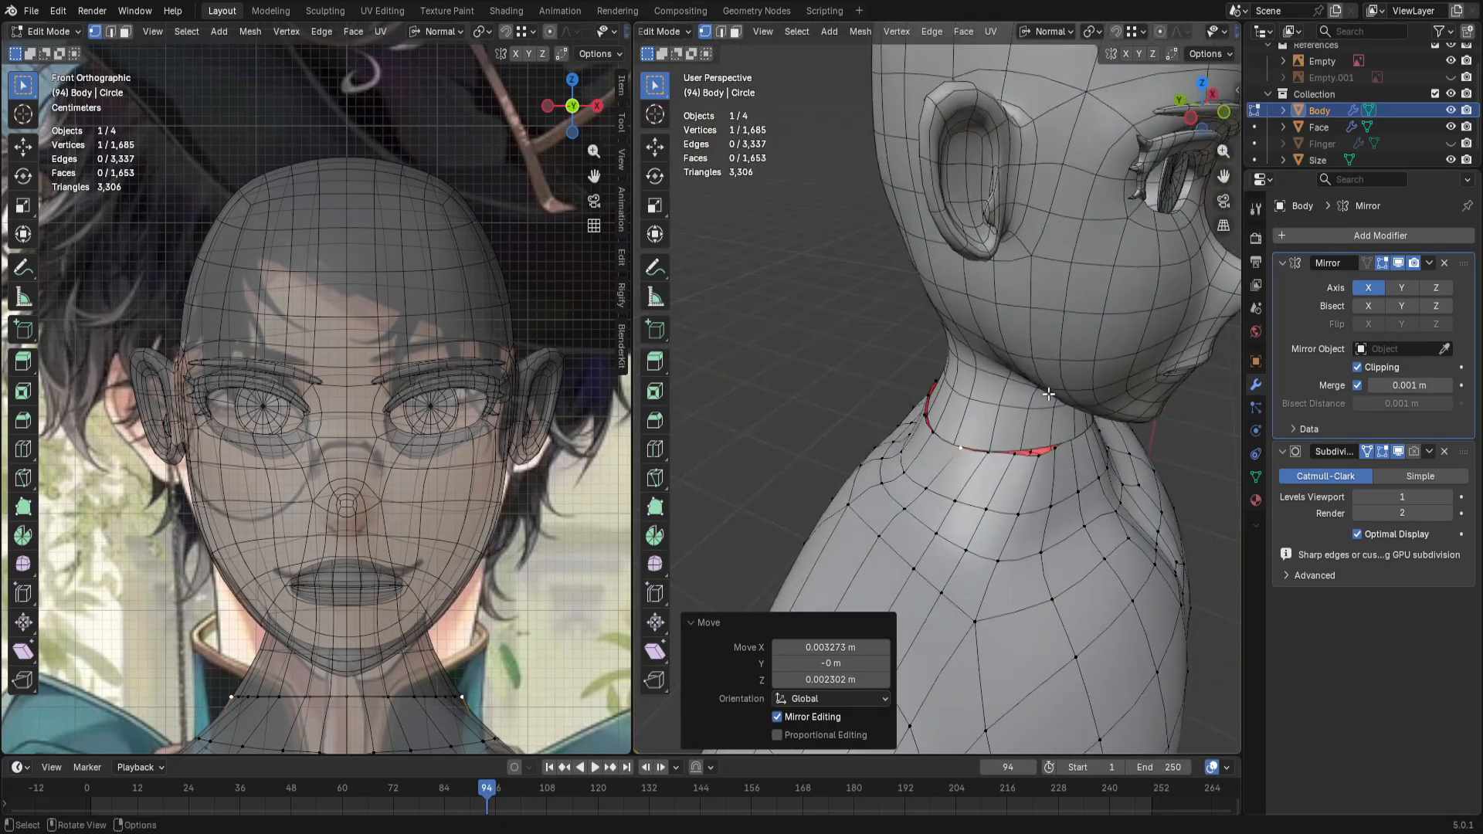
click(1049, 472)
scroll(1035, 666, up, 1)
scroll(1035, 665, down, 5)
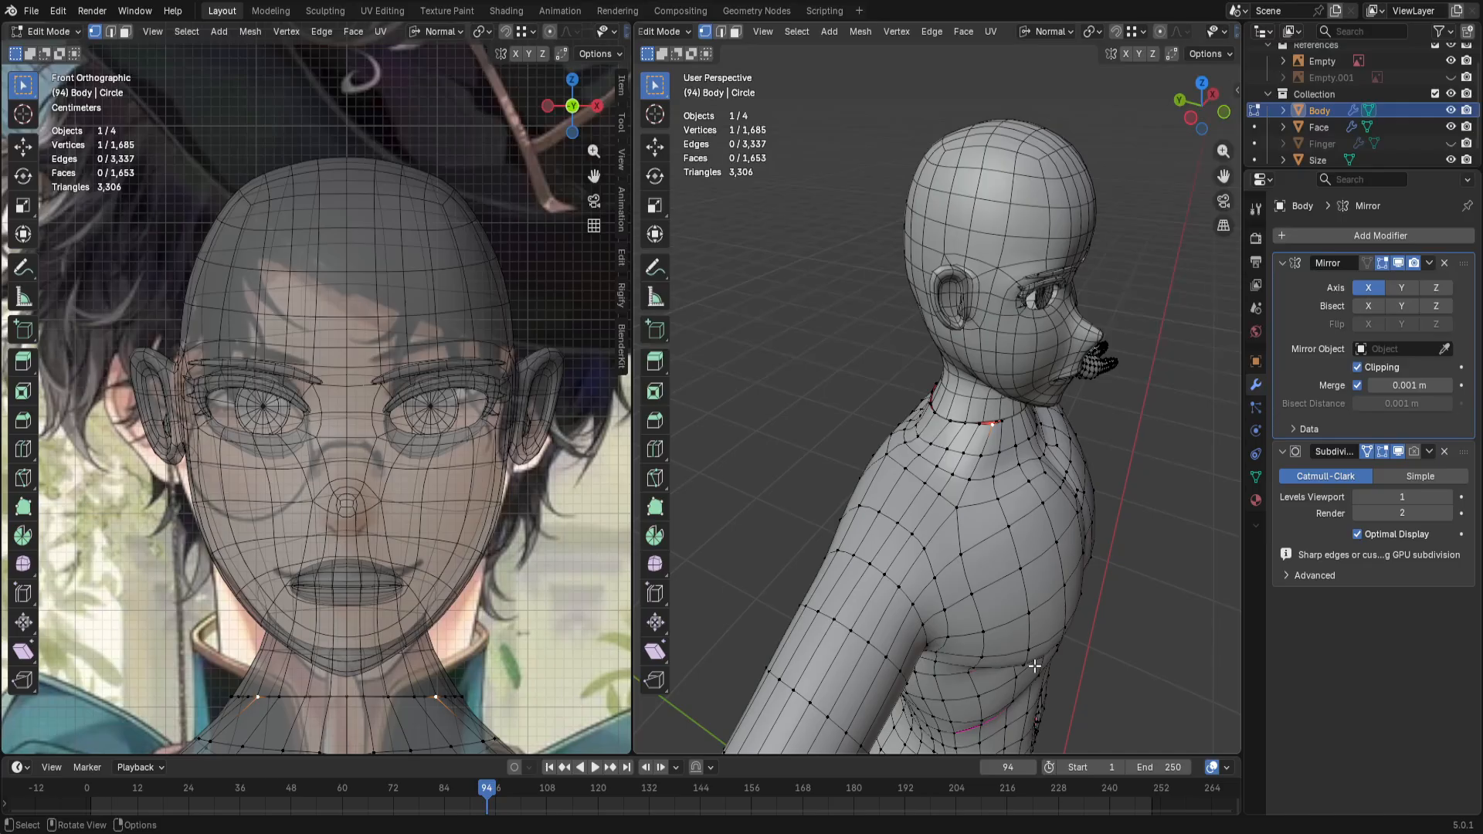
middle_drag(1034, 666, 1046, 434)
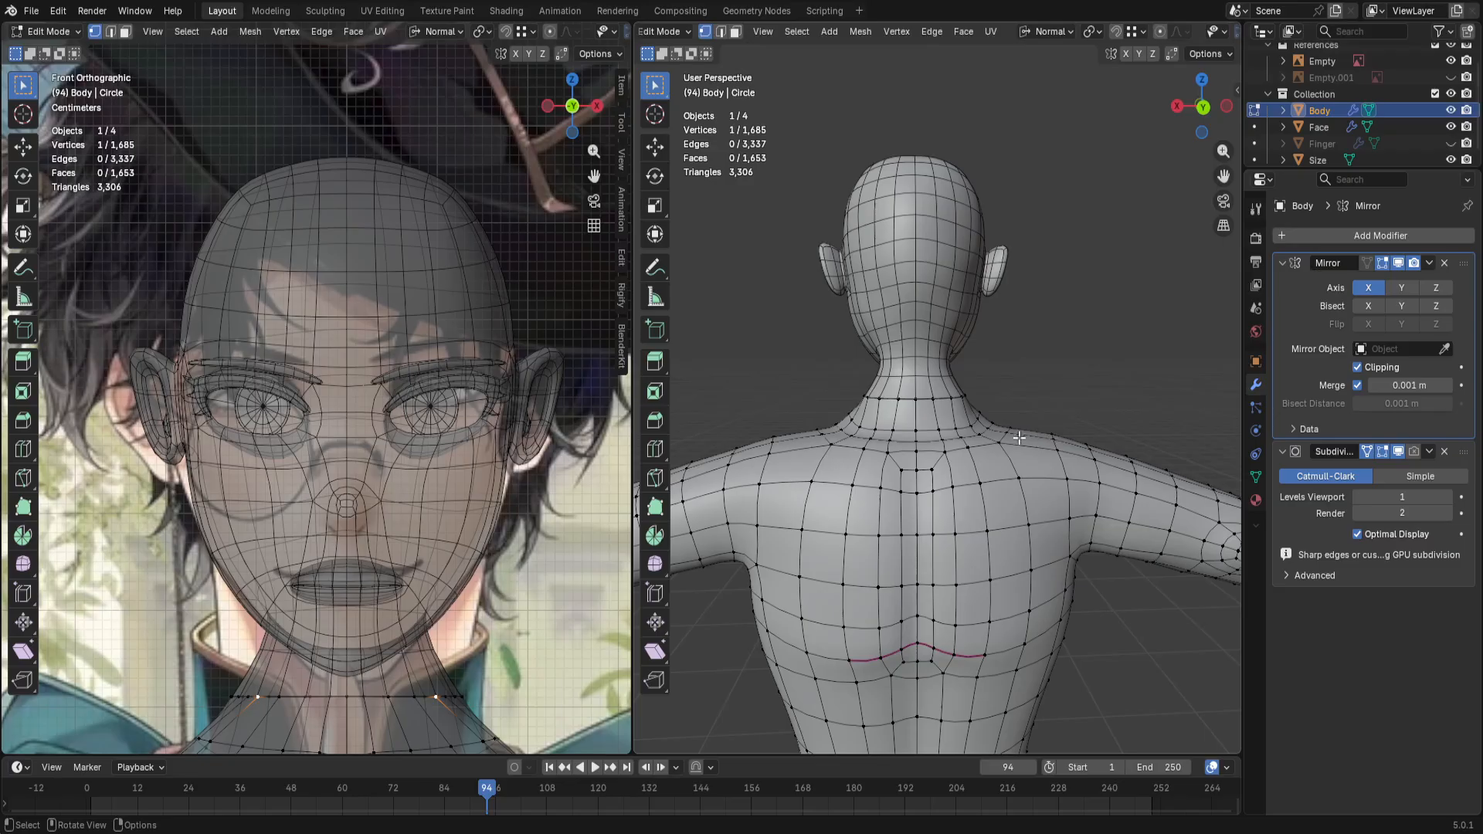
scroll(901, 446, up, 2)
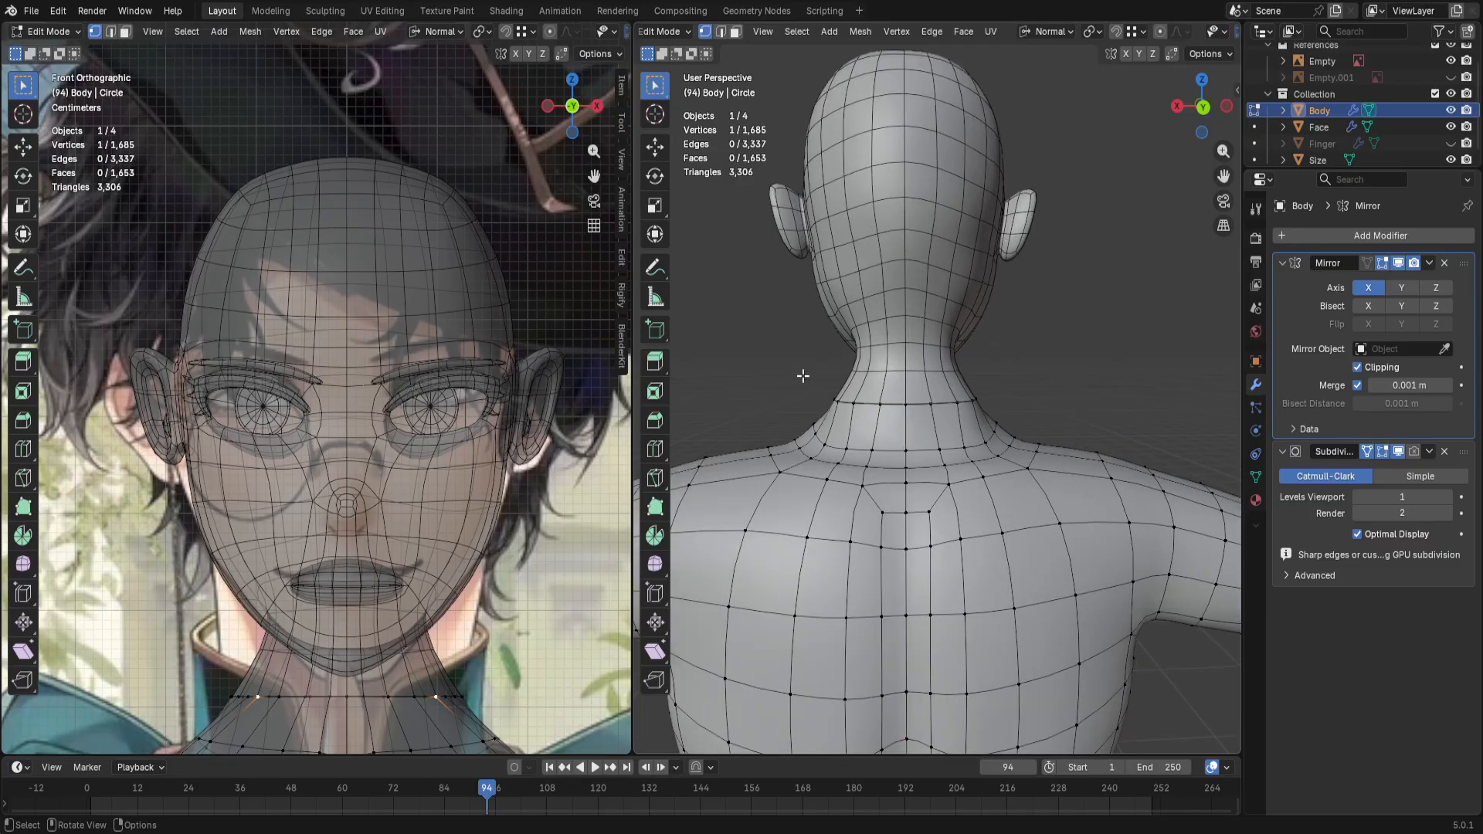
middle_drag(803, 376, 986, 398)
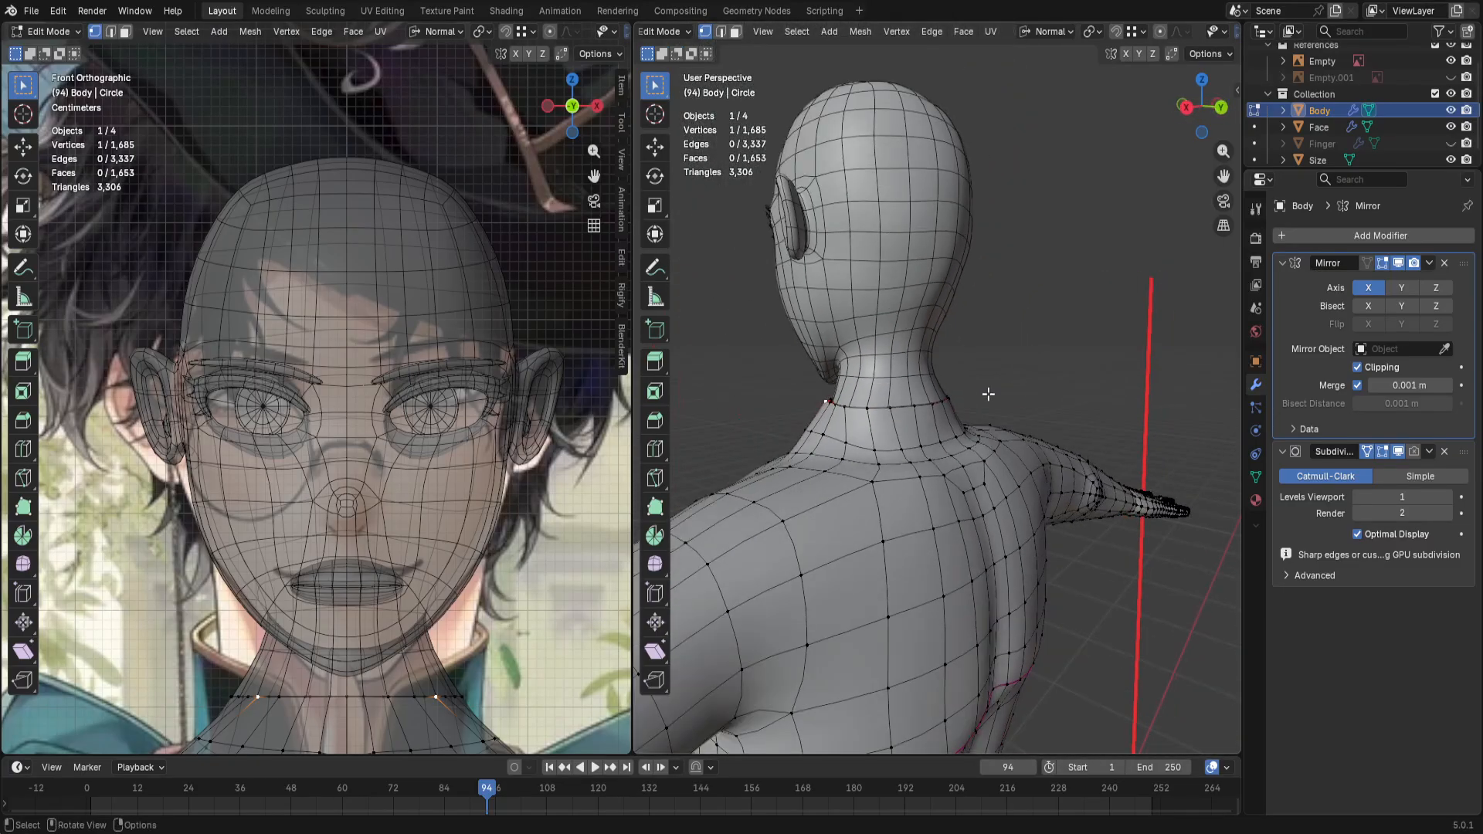
Step: Select the edge loop around the Body's neck rim and show its vertices to check the loop
key(2)
alt+click(878, 390)
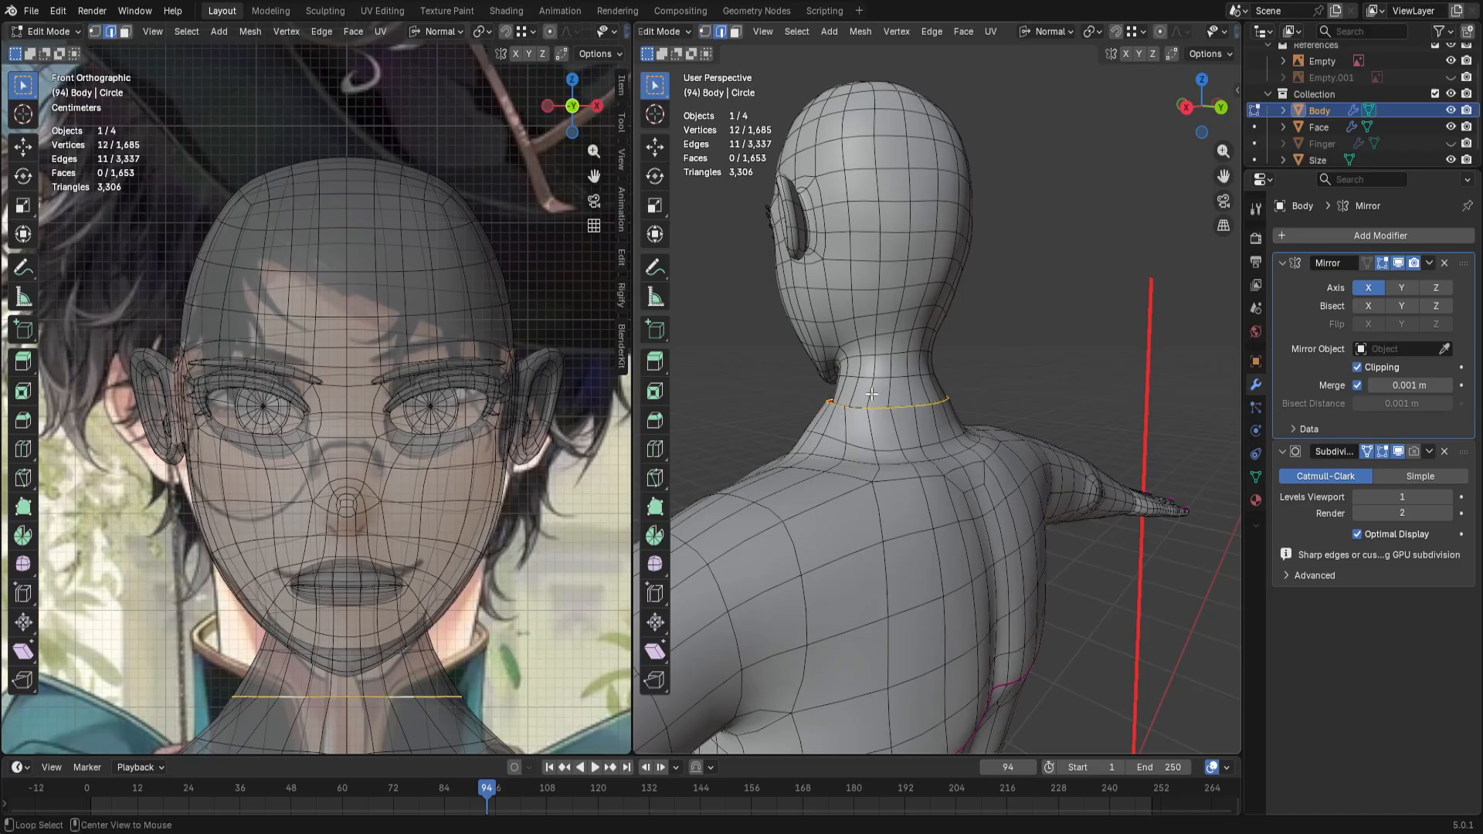
scroll(872, 394, up, 2)
key(1)
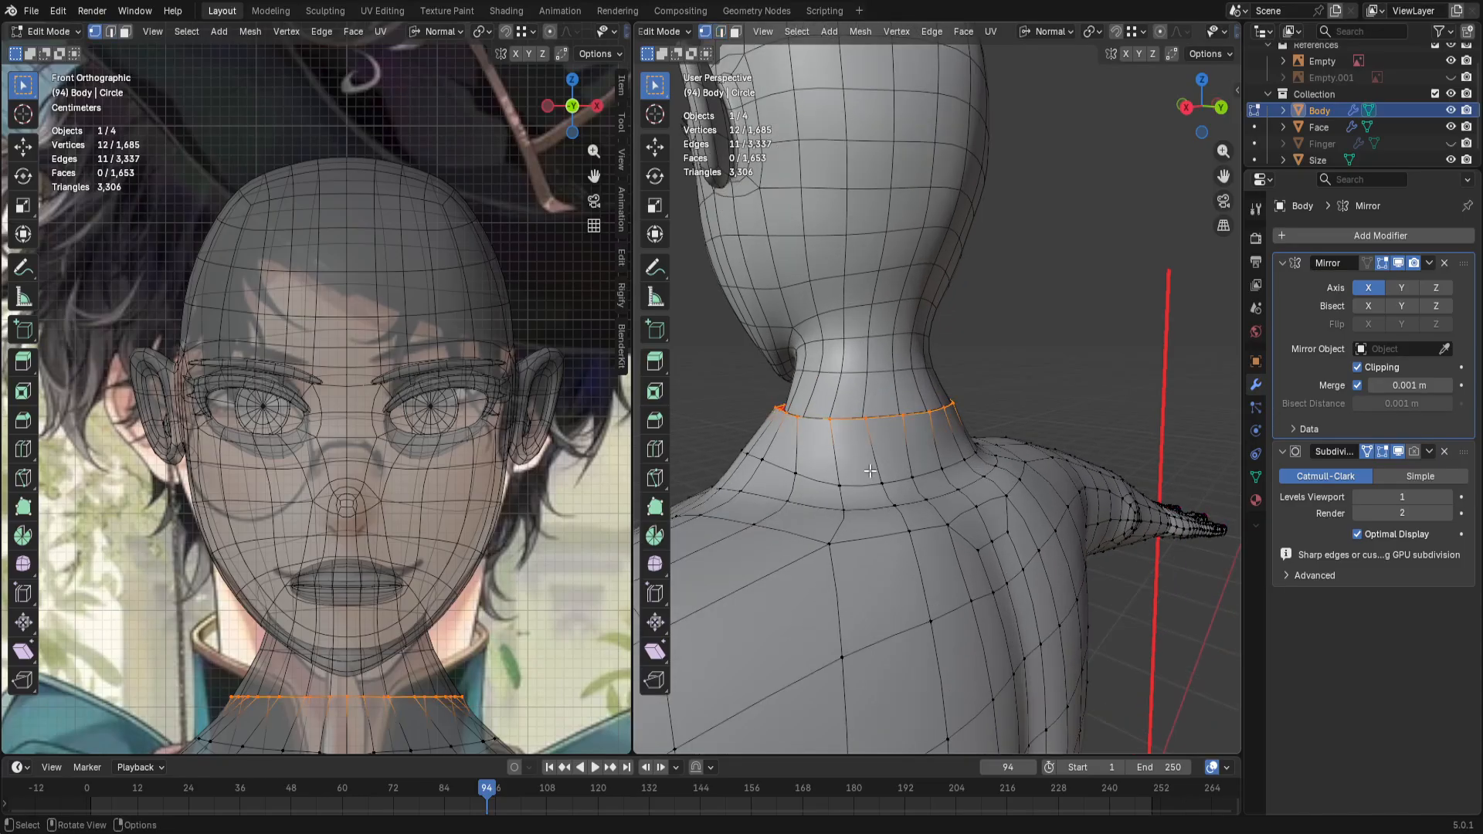
Step: Clear the Body mesh's vertex selection after checking another loop near the neck, and save the file
scroll(873, 470, up, 1)
middle_drag(873, 471, 913, 502)
alt+scroll(859, 460, down, 1)
alt+click(858, 461)
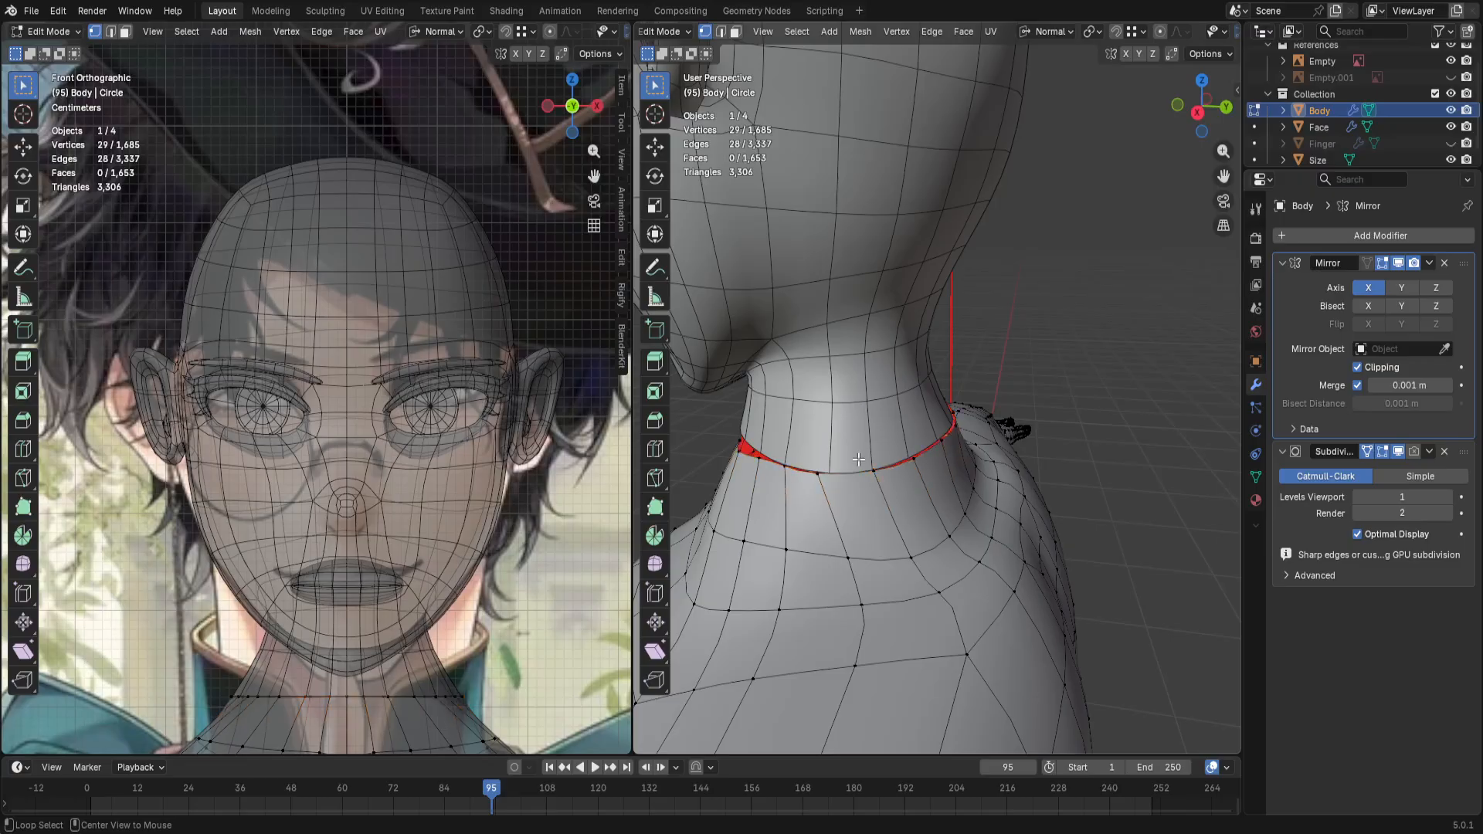
key(alt+a)
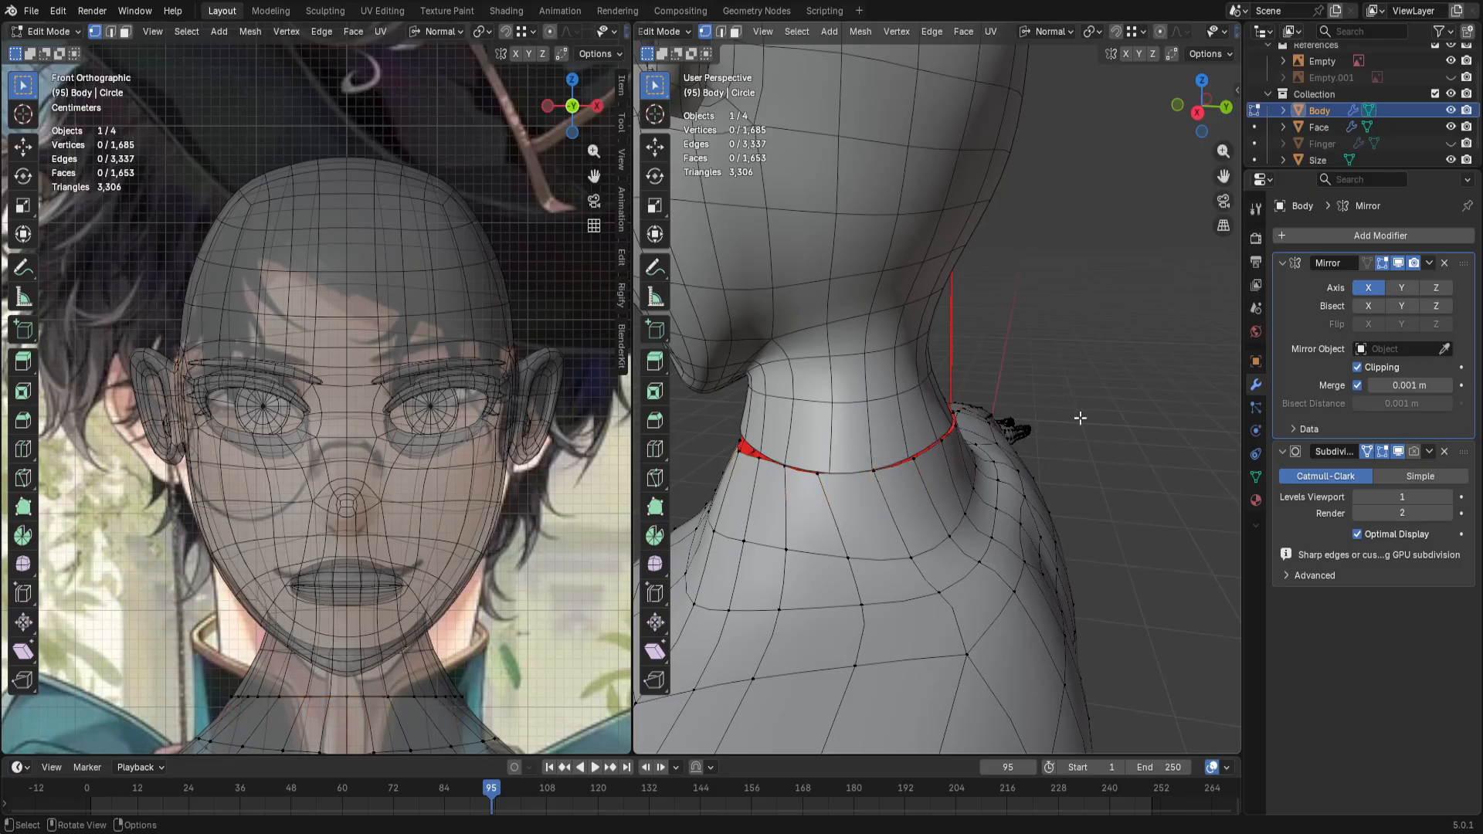
key(ctrl+s)
Step: Return to Object Mode, select the Face object and open it in Edit Mode
key(ctrl+Tab)
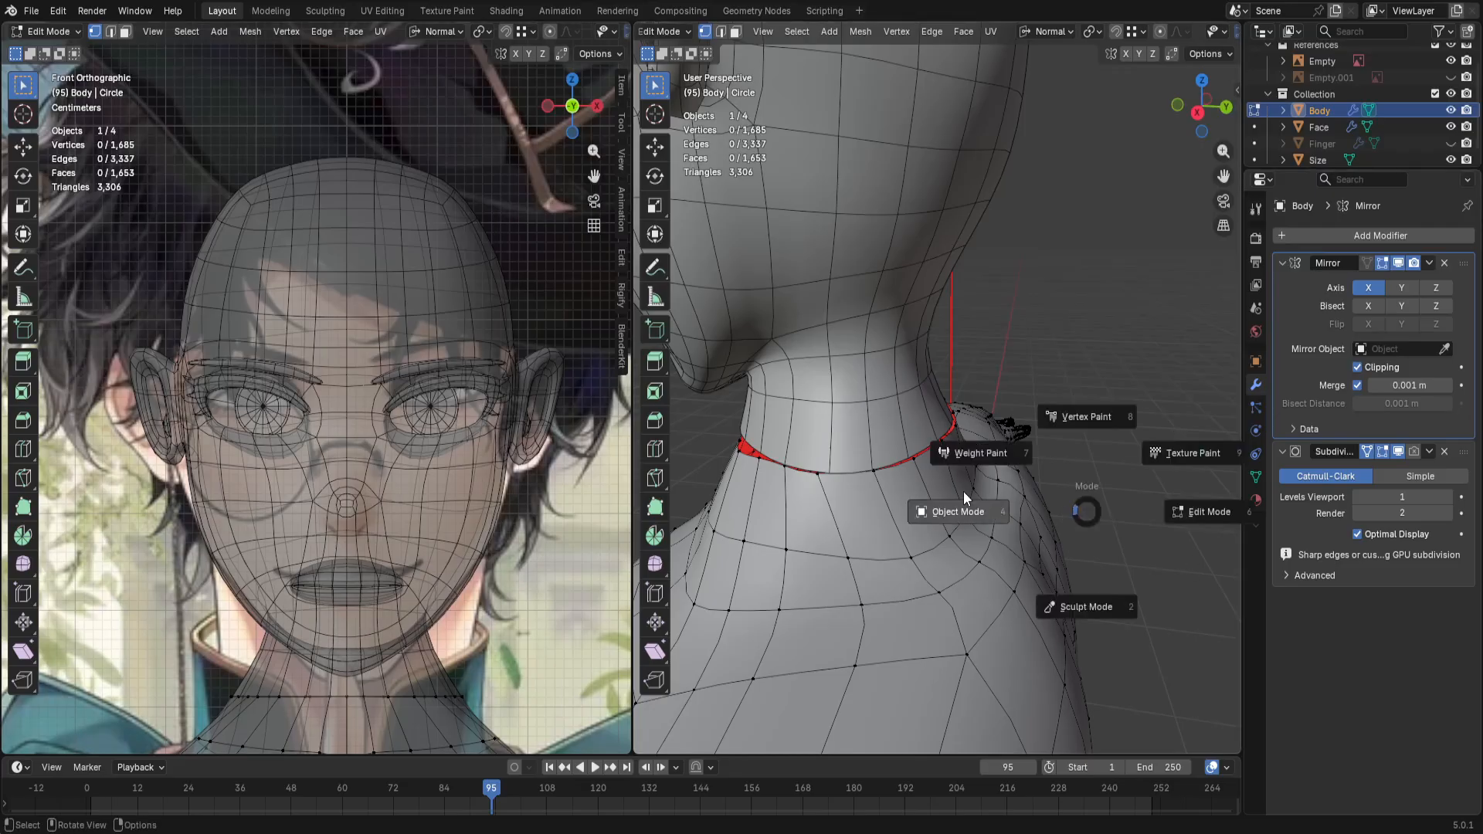
click(962, 491)
click(837, 382)
key(ctrl+Tab)
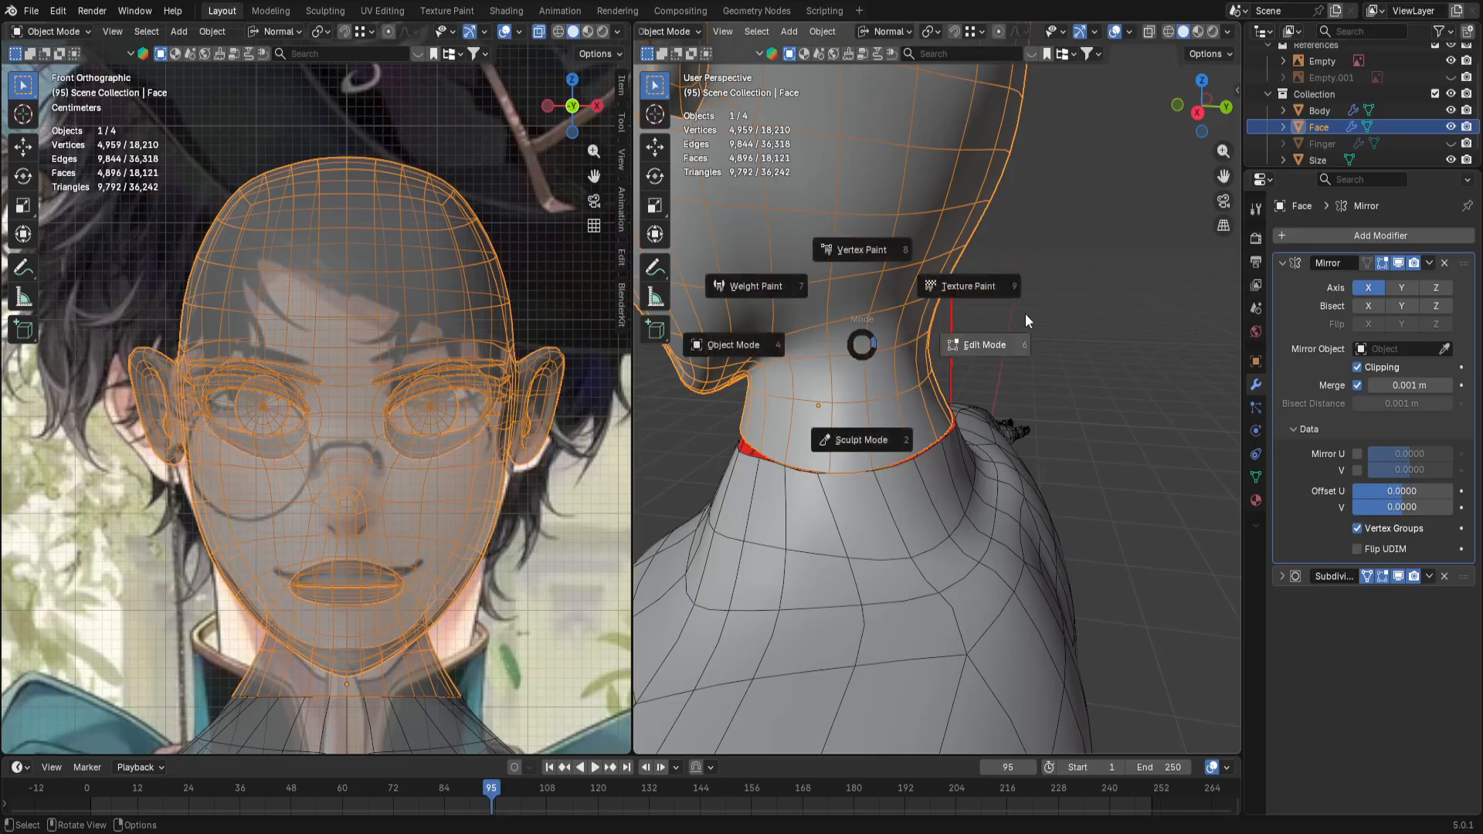
click(1026, 313)
Step: Try a centred vertical loop cut through the side of the Face's neck and head, undo it and clear the selection
key(ctrl+r)
click(856, 259)
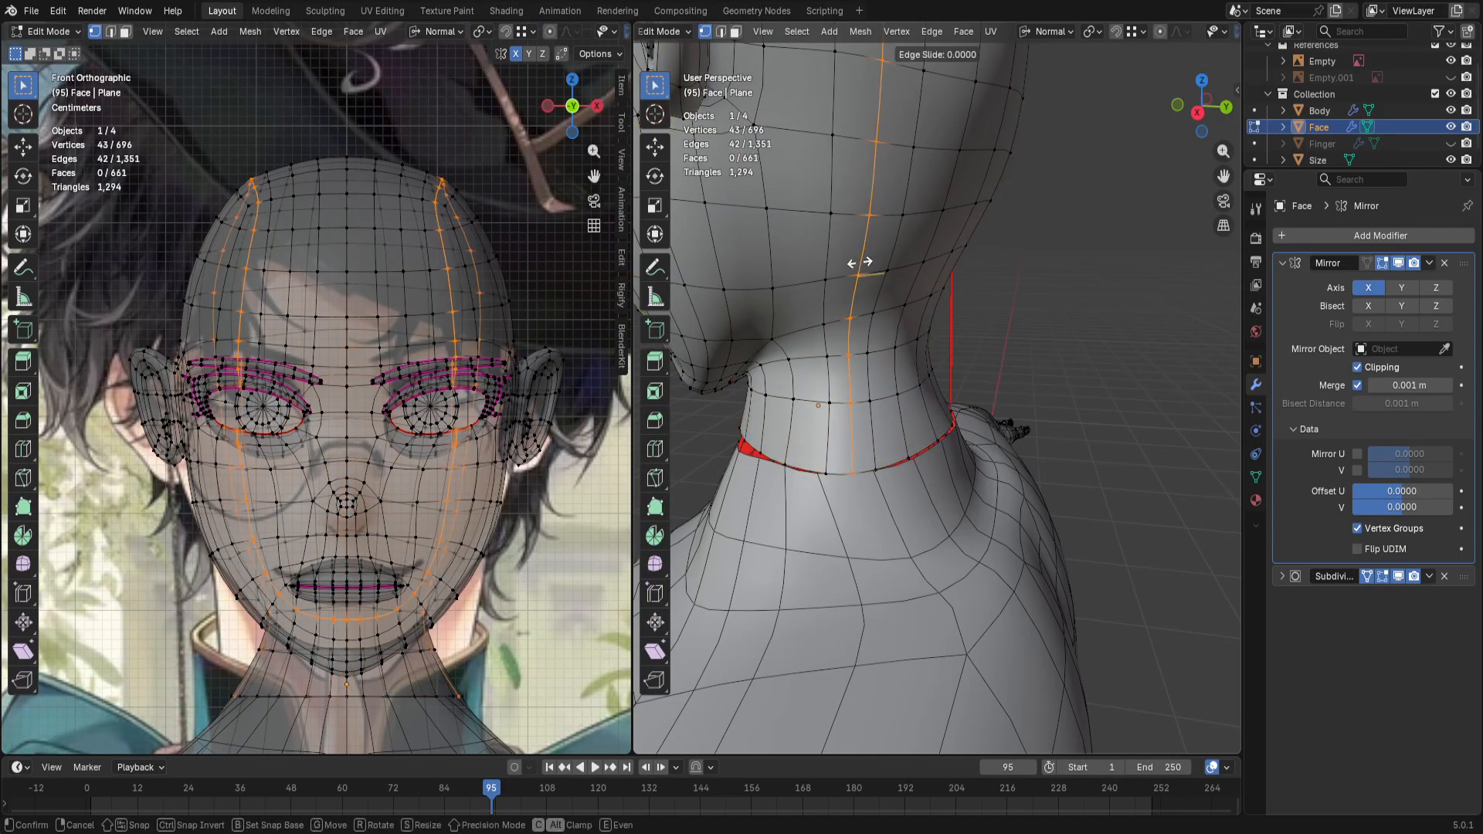
right_click(857, 261)
middle_drag(1059, 292, 796, 318)
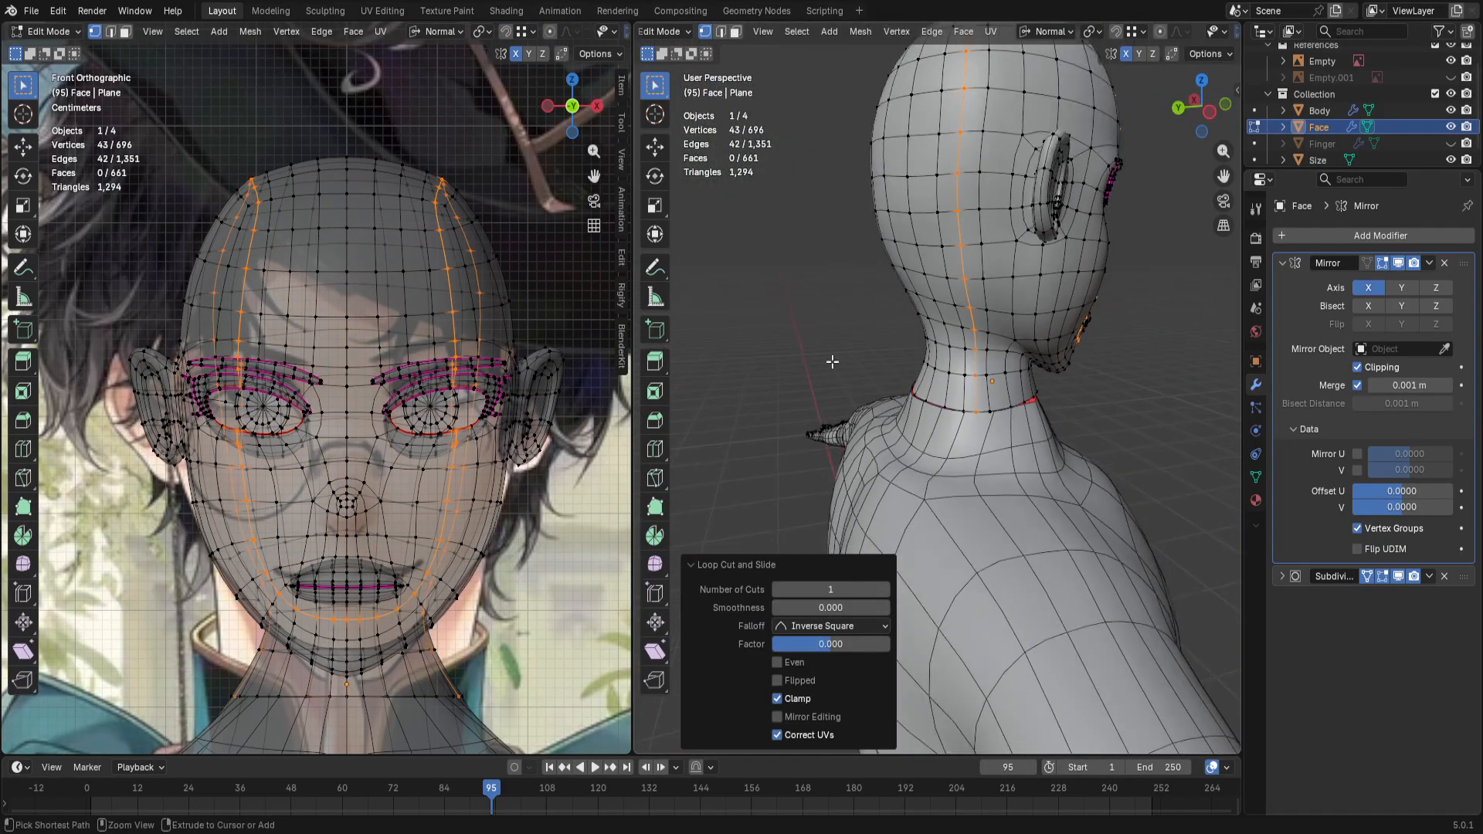
key(ctrl+s)
key(ctrl+z)
key(alt+a)
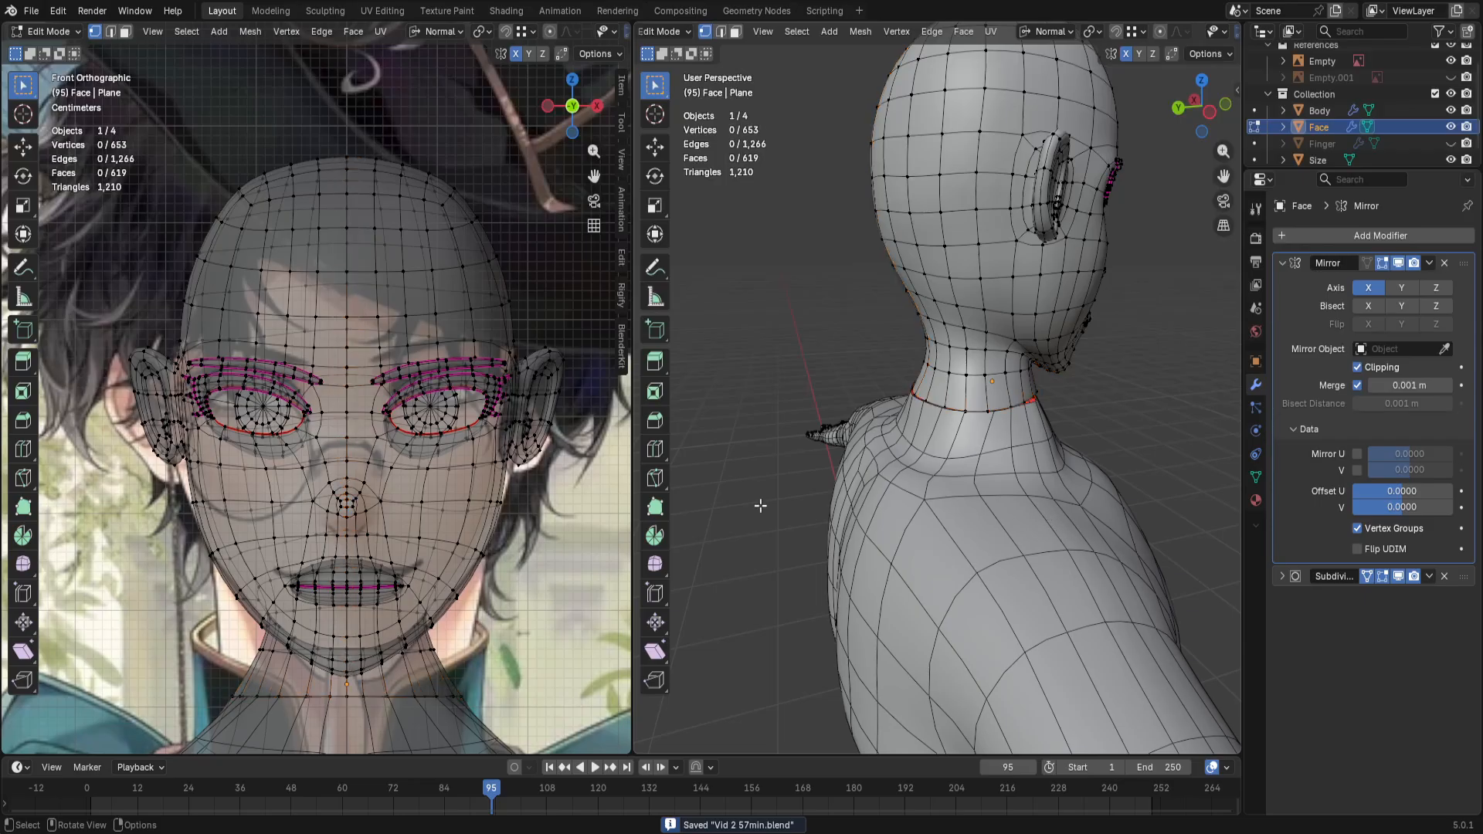
Step: Examine the edge flow at the back of the Face's neck and head, selecting a neck edge loop and a rear head edge
middle_drag(758, 506, 1019, 457)
key(2)
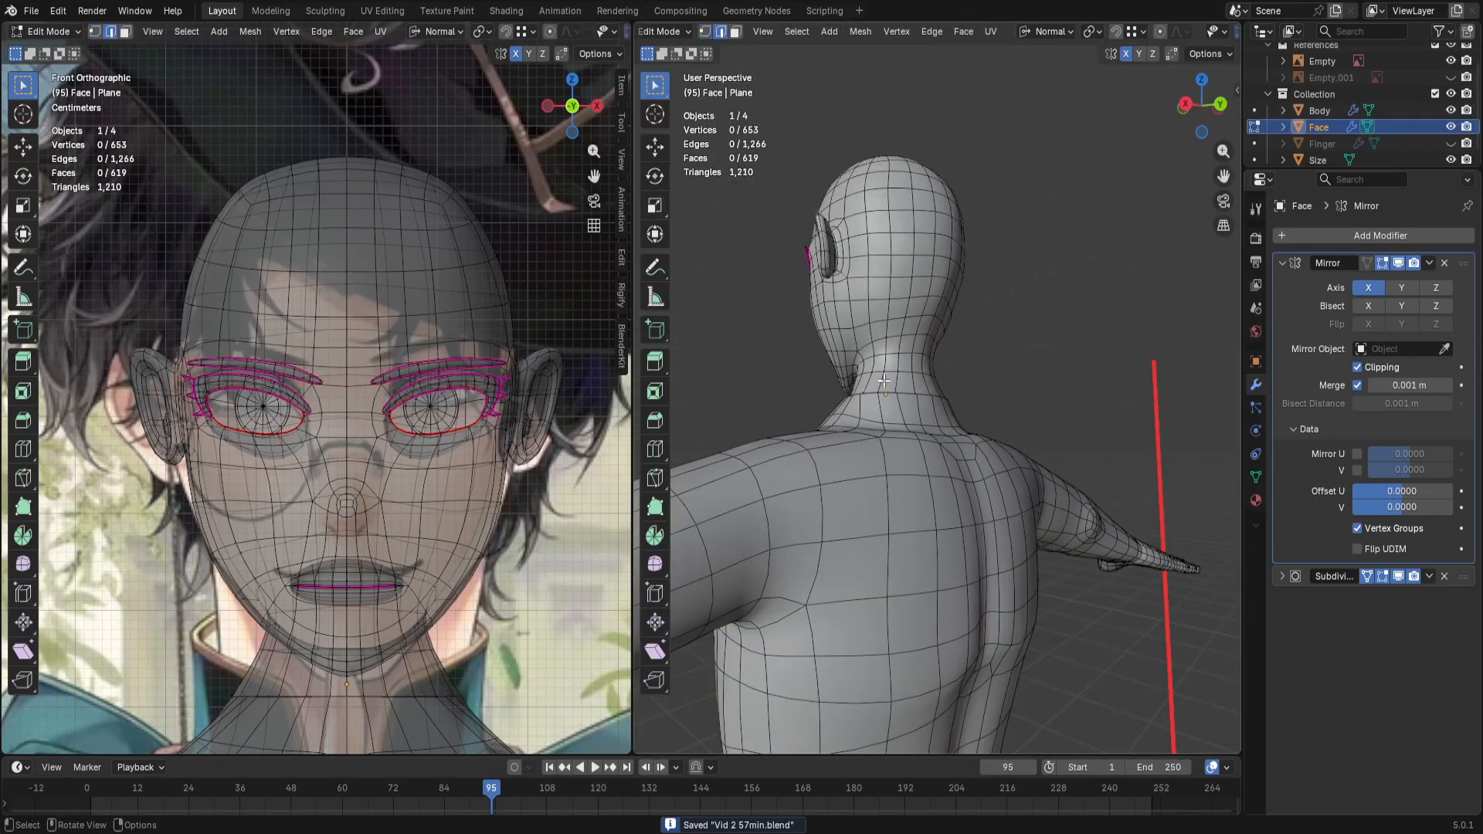
alt+click(933, 376)
middle_drag(933, 376, 835, 410)
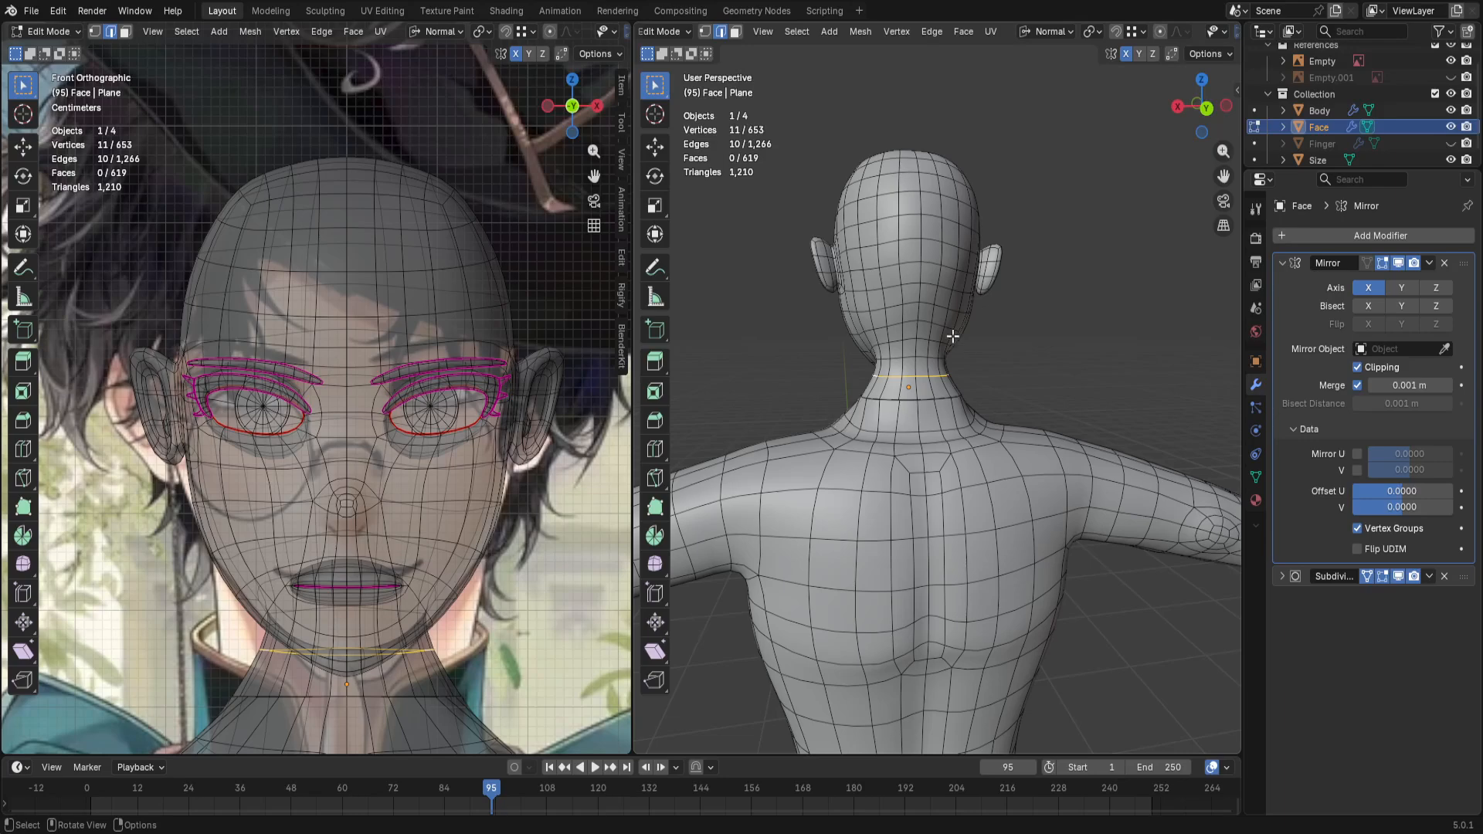
click(922, 353)
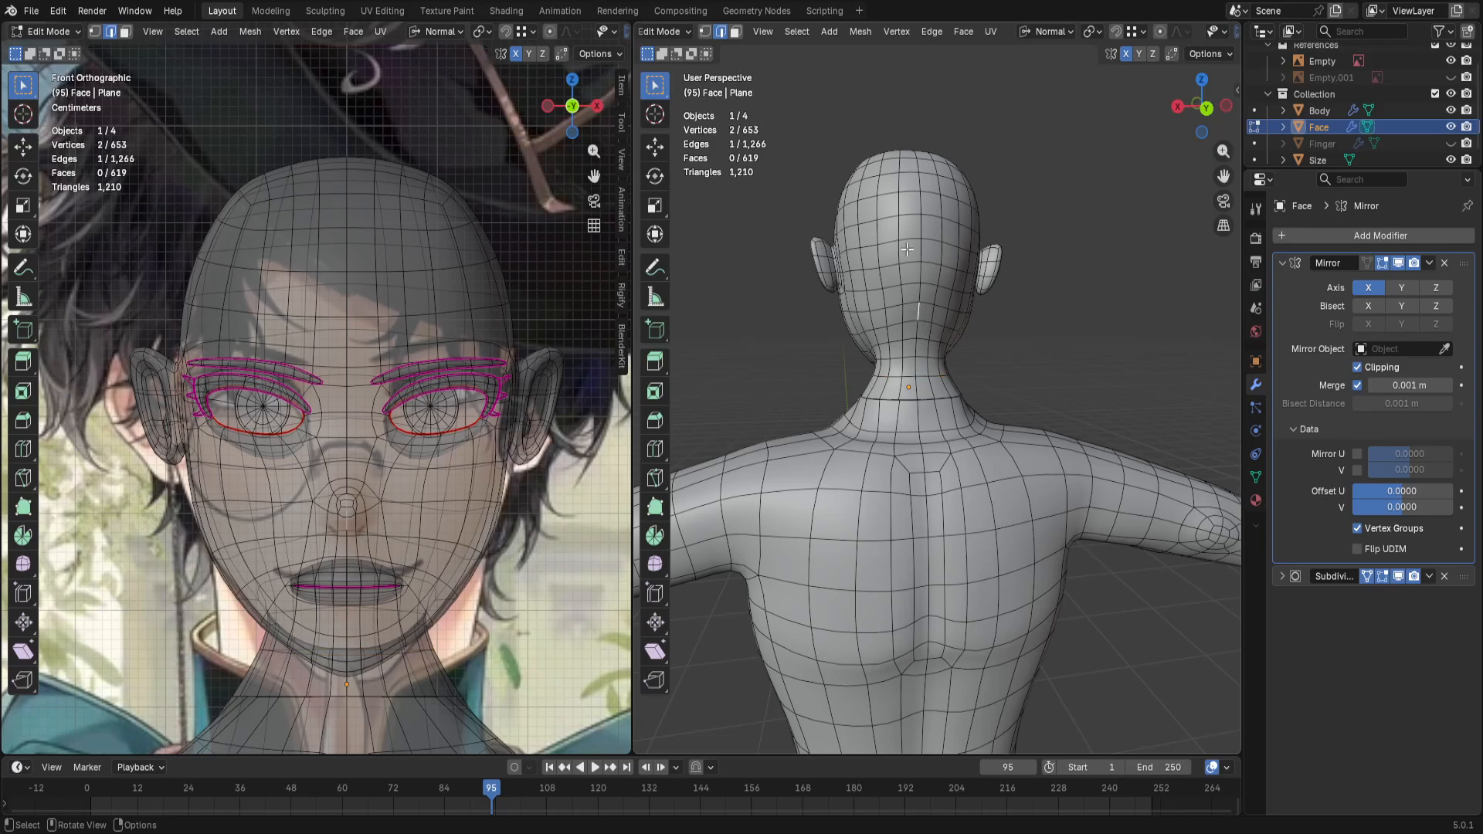
middle_drag(925, 315, 879, 237)
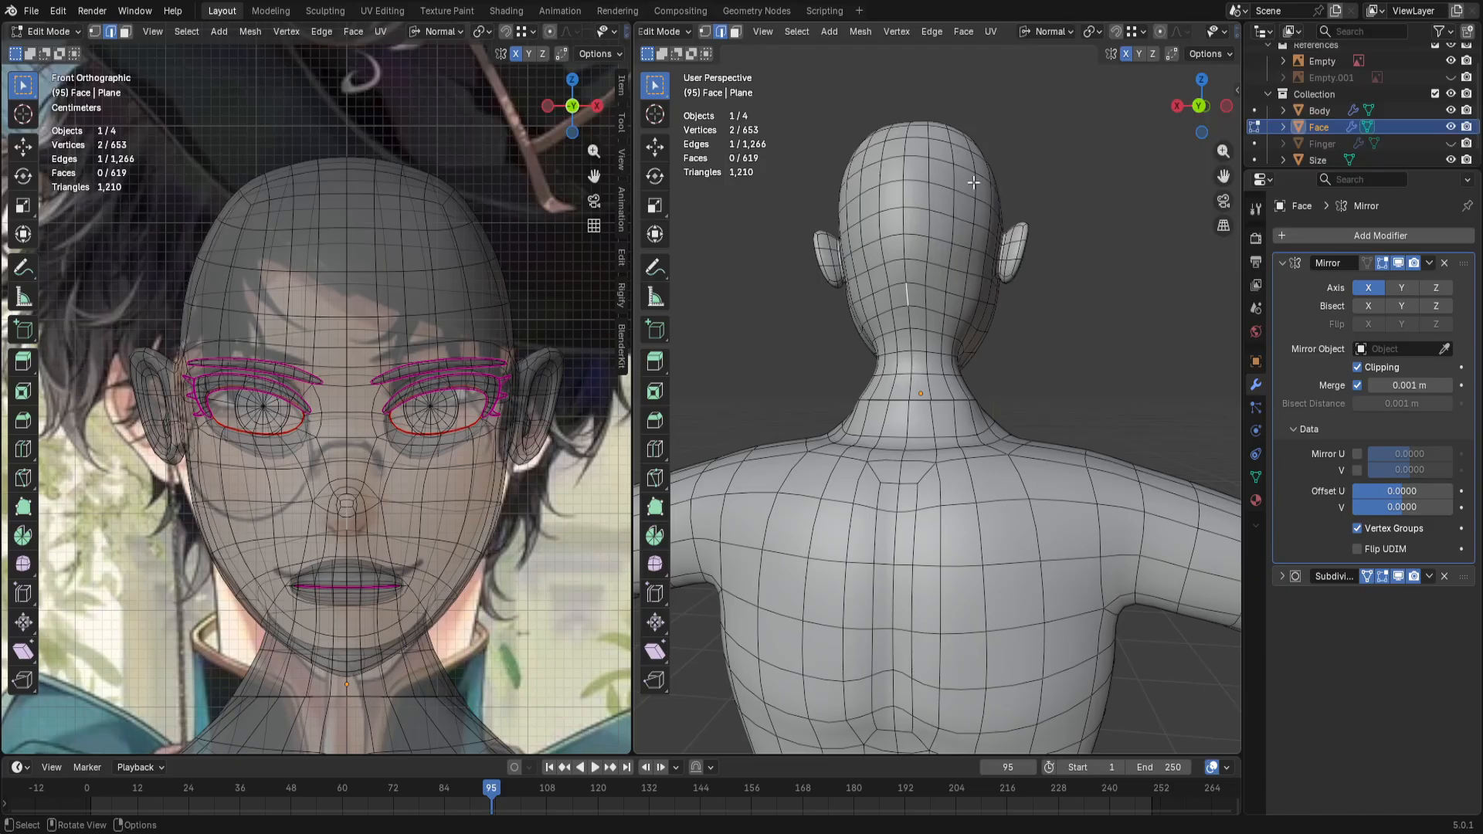
scroll(941, 199, up, 2)
scroll(941, 199, down, 4)
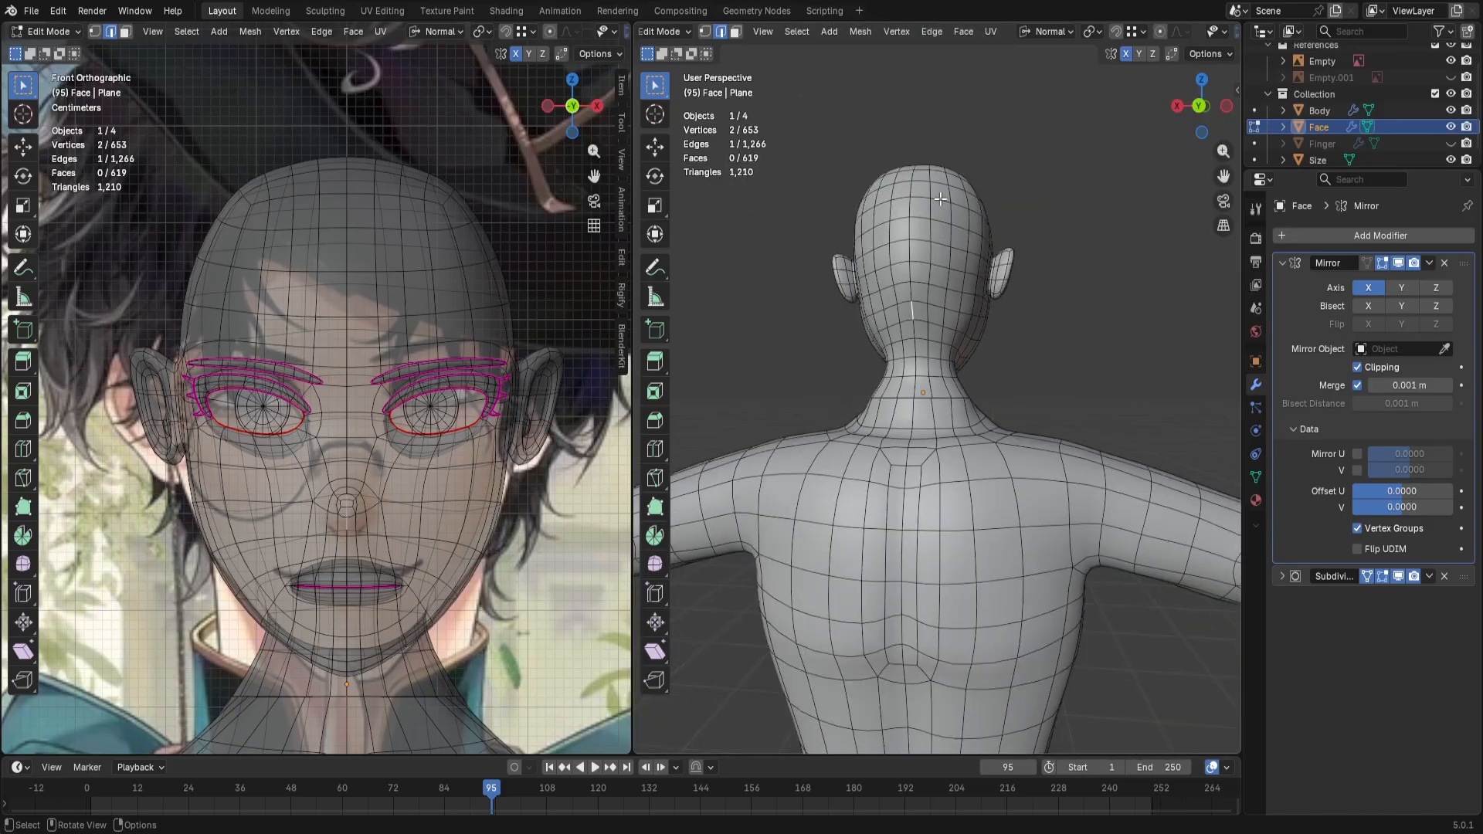
scroll(940, 200, up, 2)
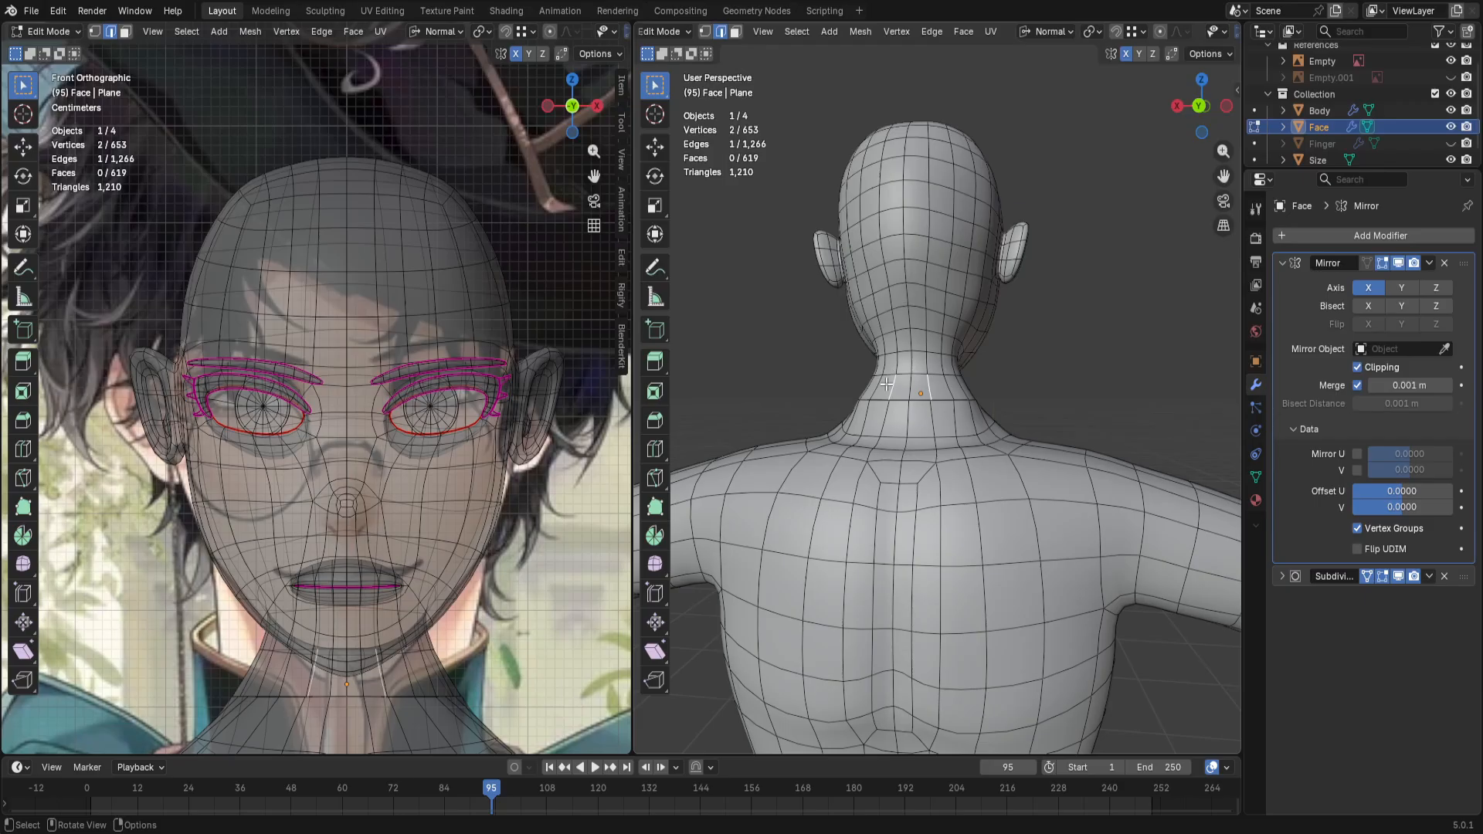
Step: Try to bevel the centre edge at the back of the Face's neck with one segment
middle_drag(892, 373, 1073, 385)
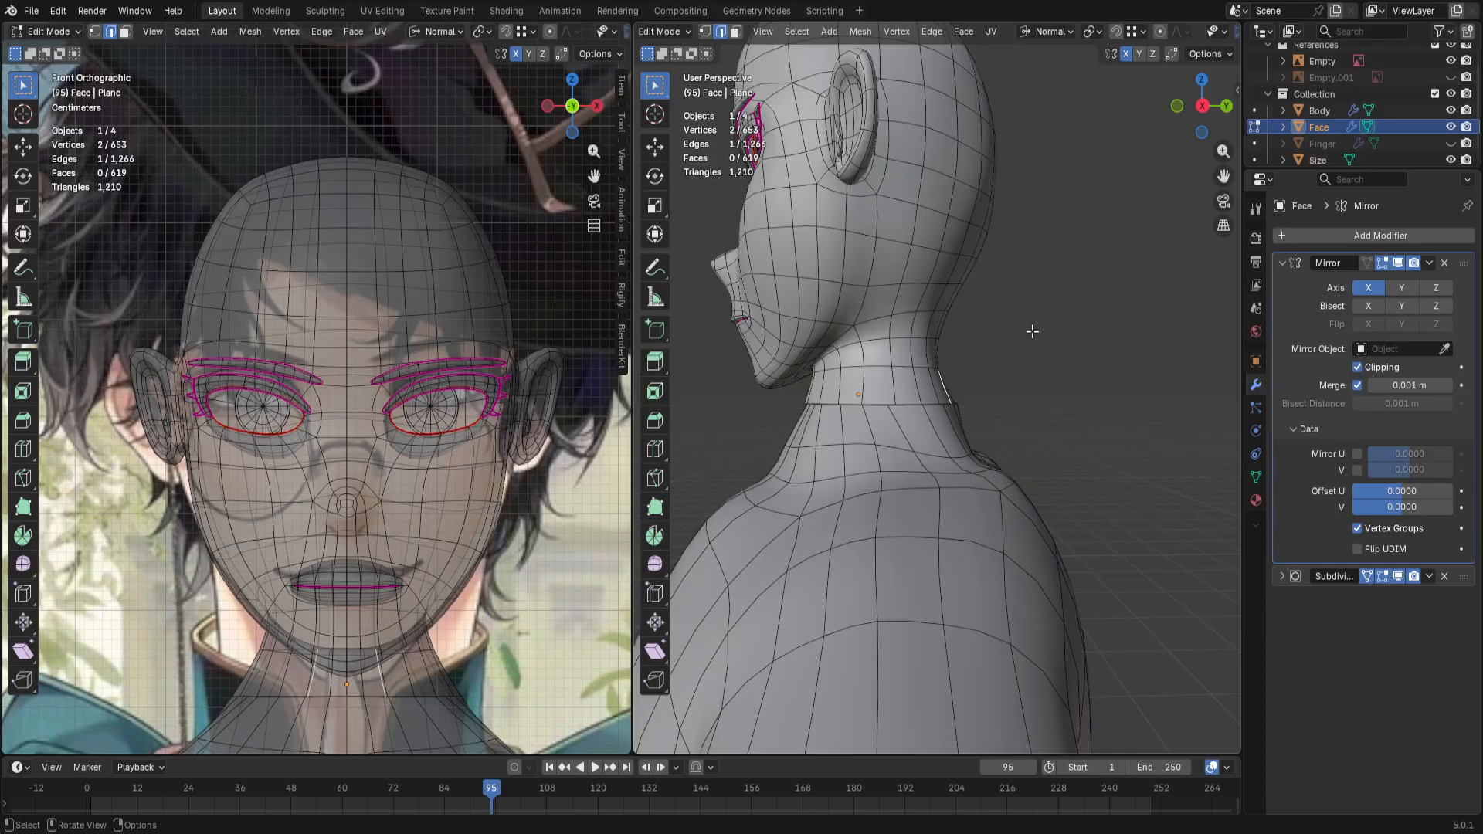
middle_drag(1032, 330, 872, 376)
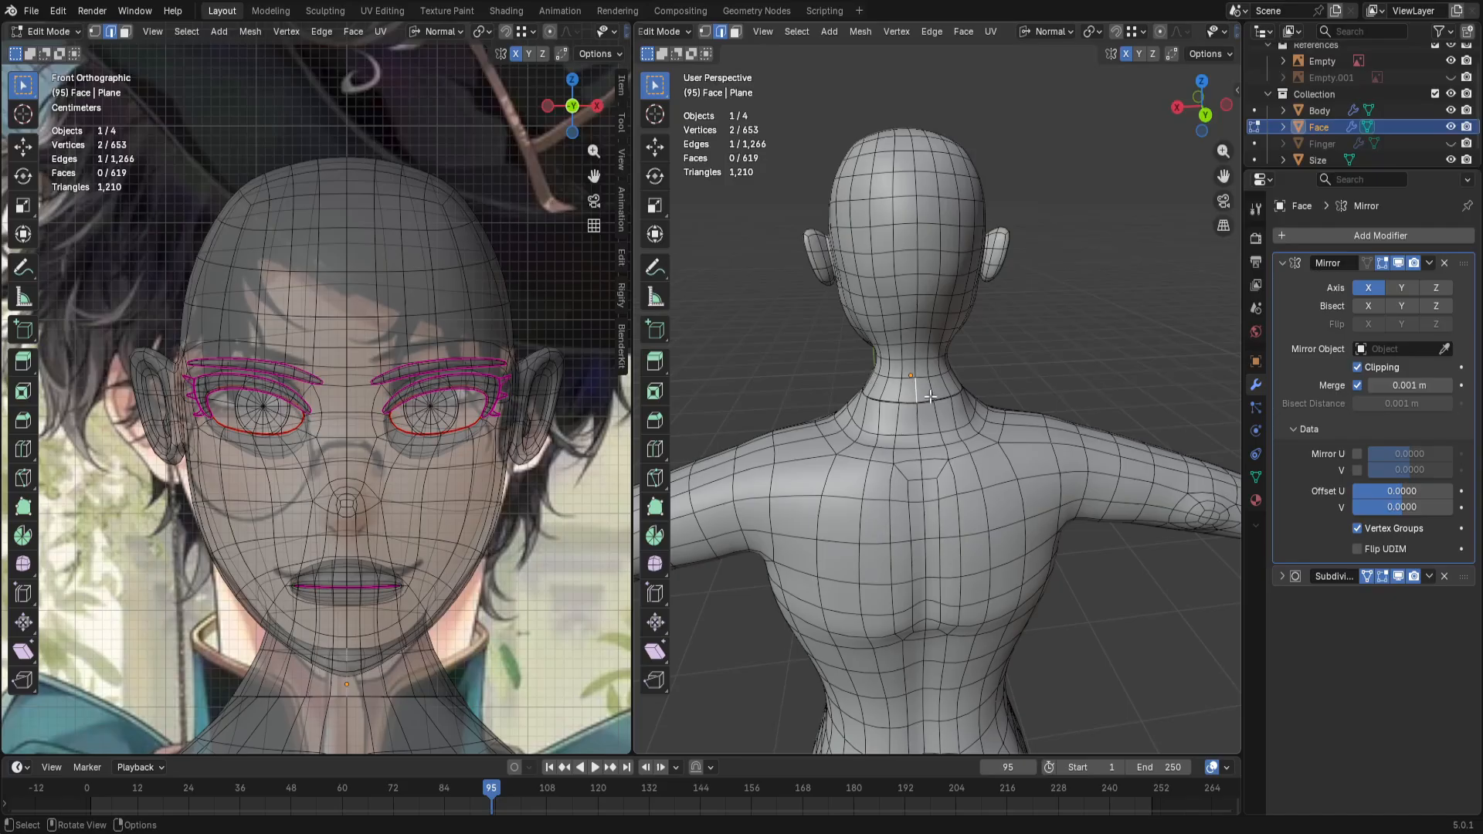
scroll(930, 397, up, 4)
scroll(925, 402, up, 3)
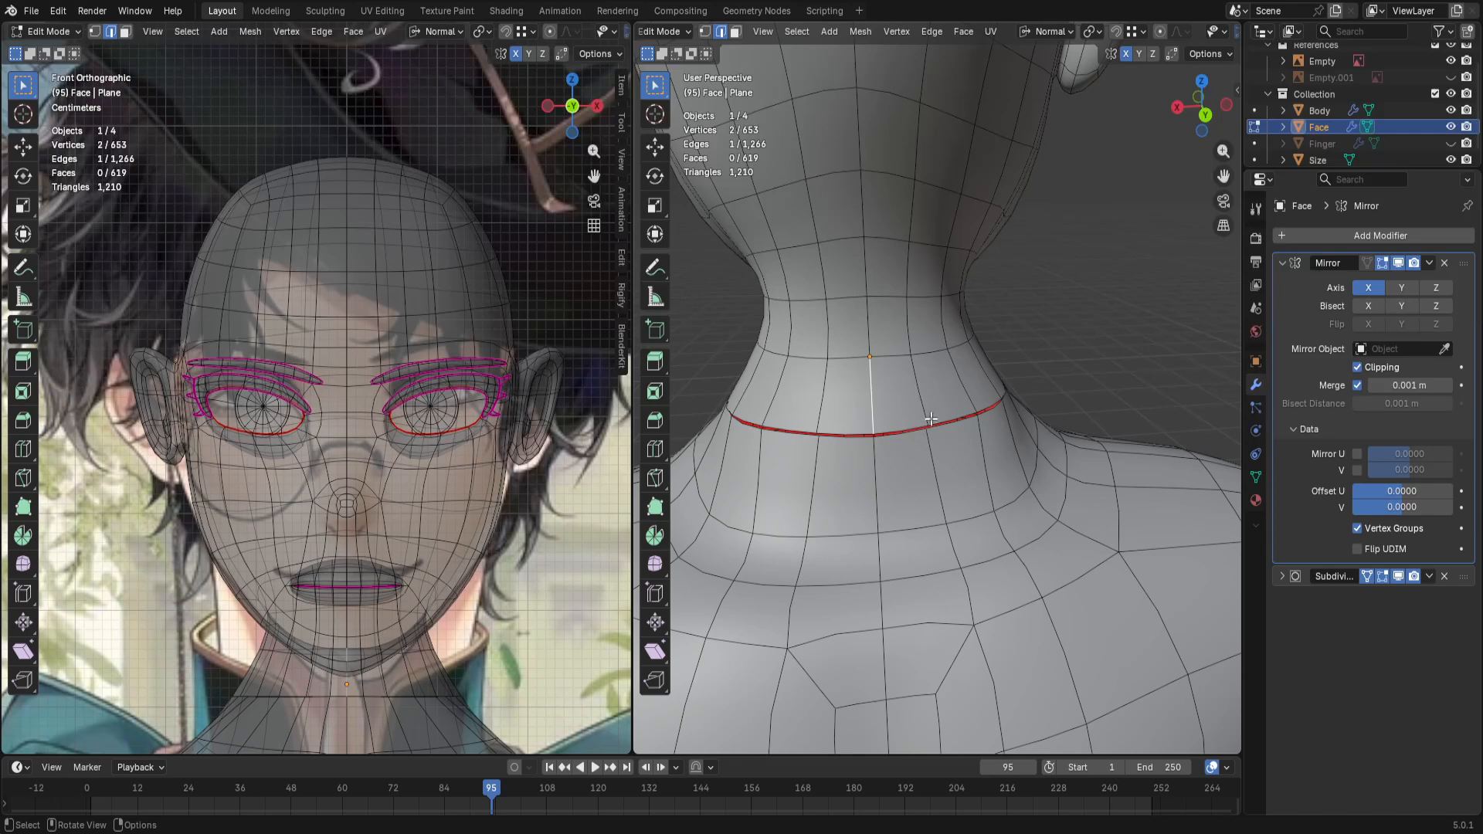
key(ctrl+b)
click(987, 440)
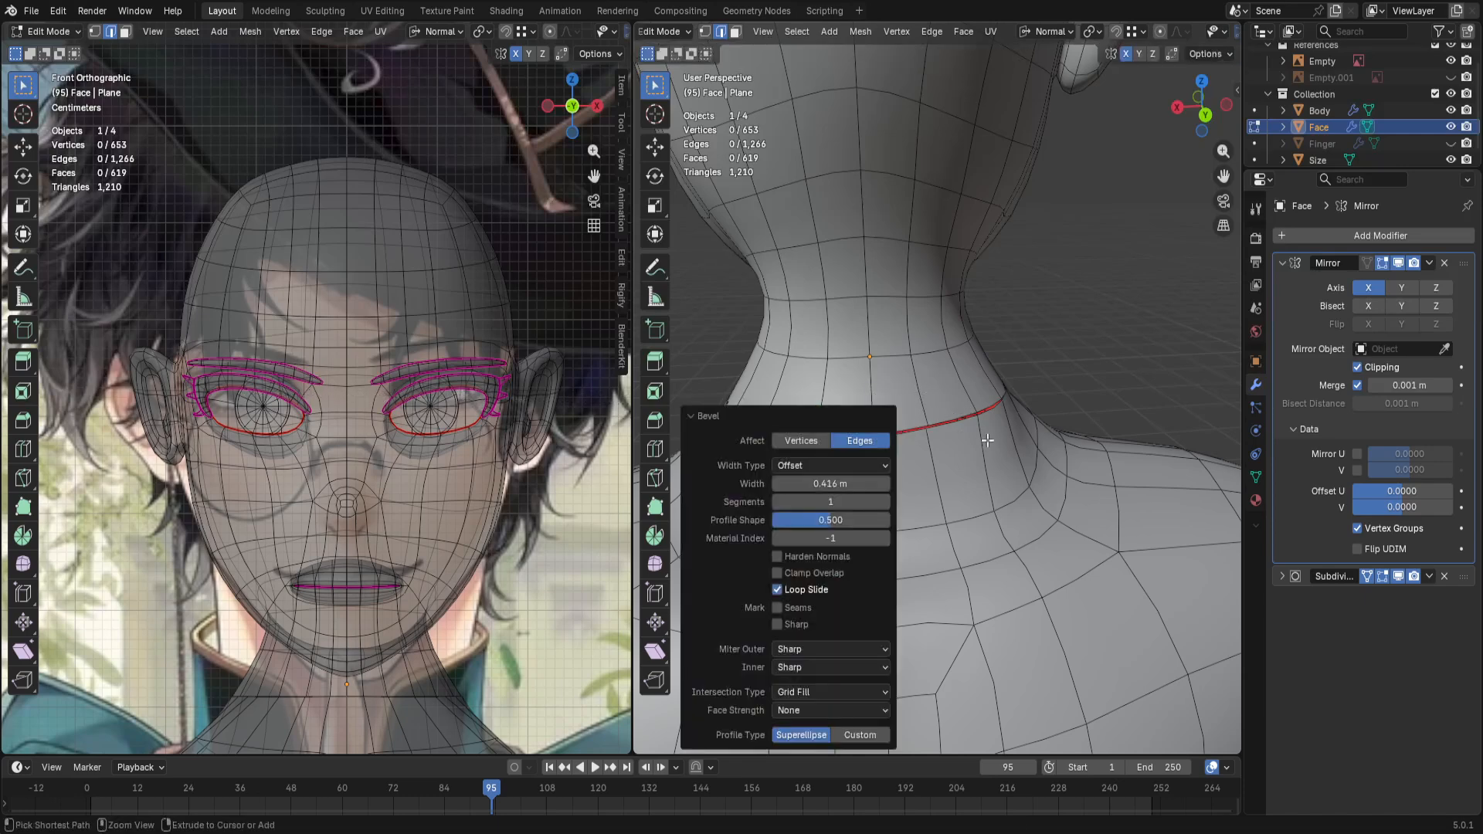
Step: Bevel the edge beside the centre line at the back of the Face's neck by about 0.194 m with one segment
click(991, 360)
click(938, 383)
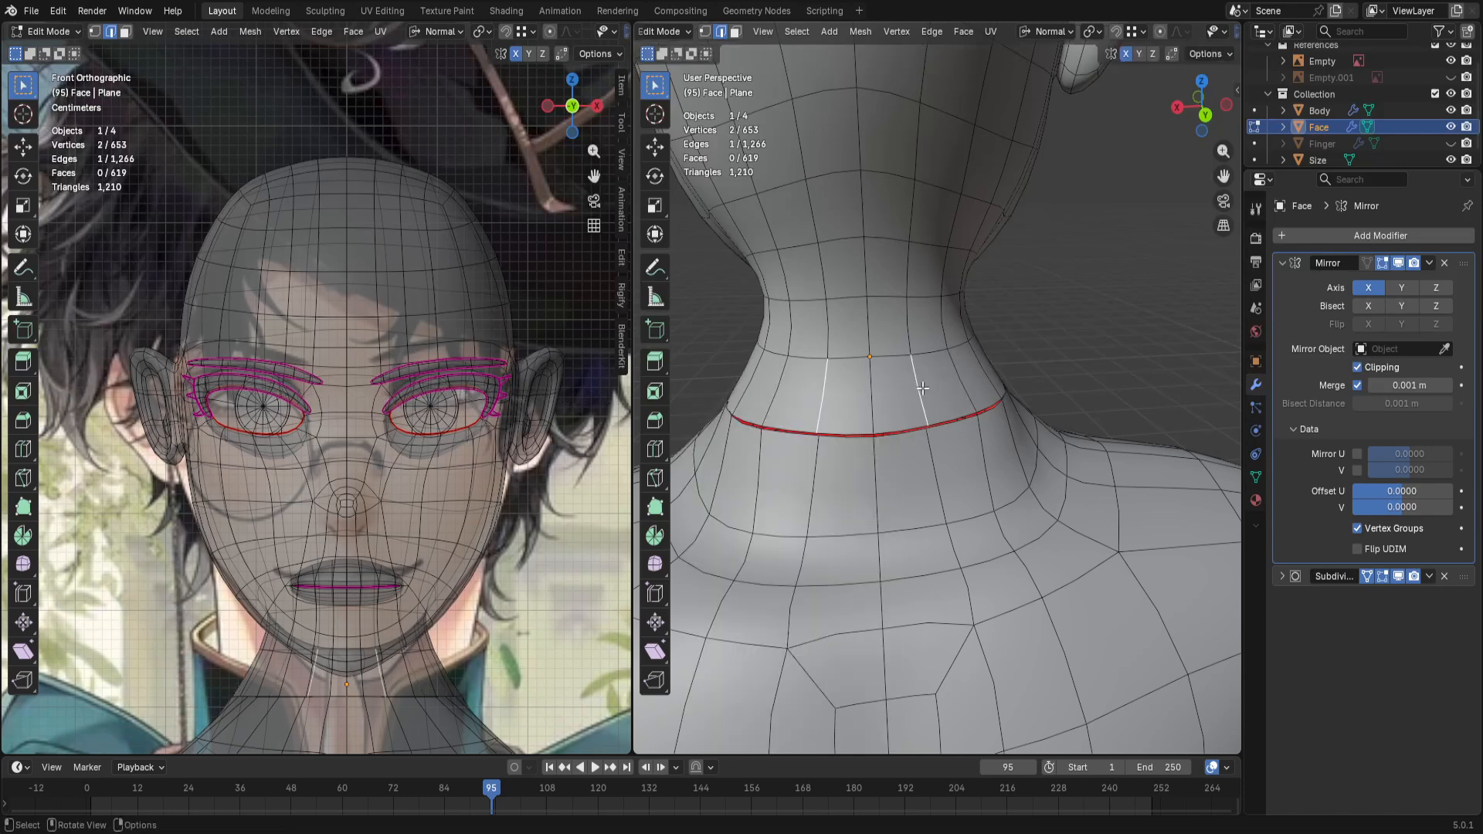
key(ctrl+b)
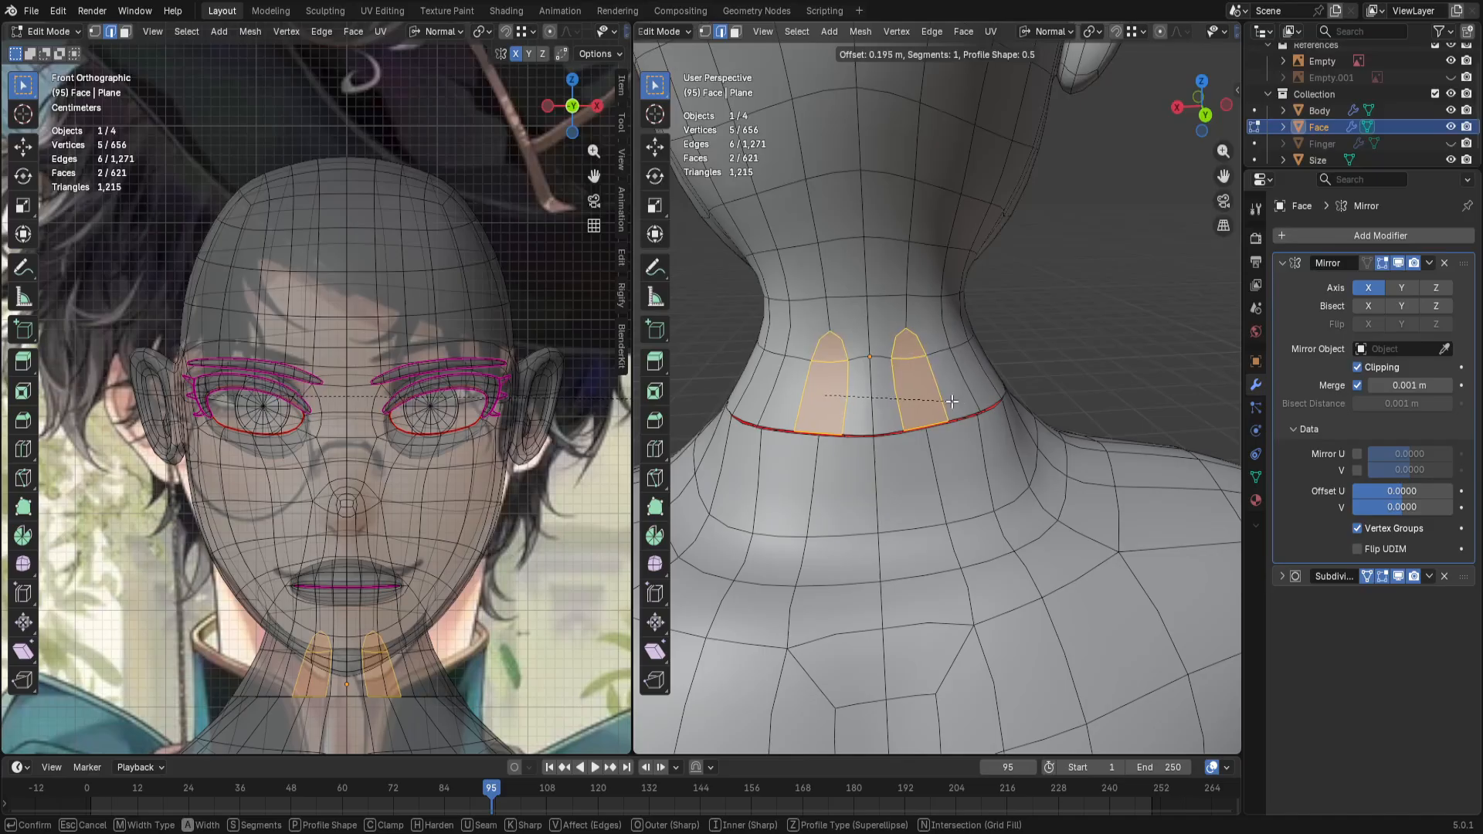
click(950, 376)
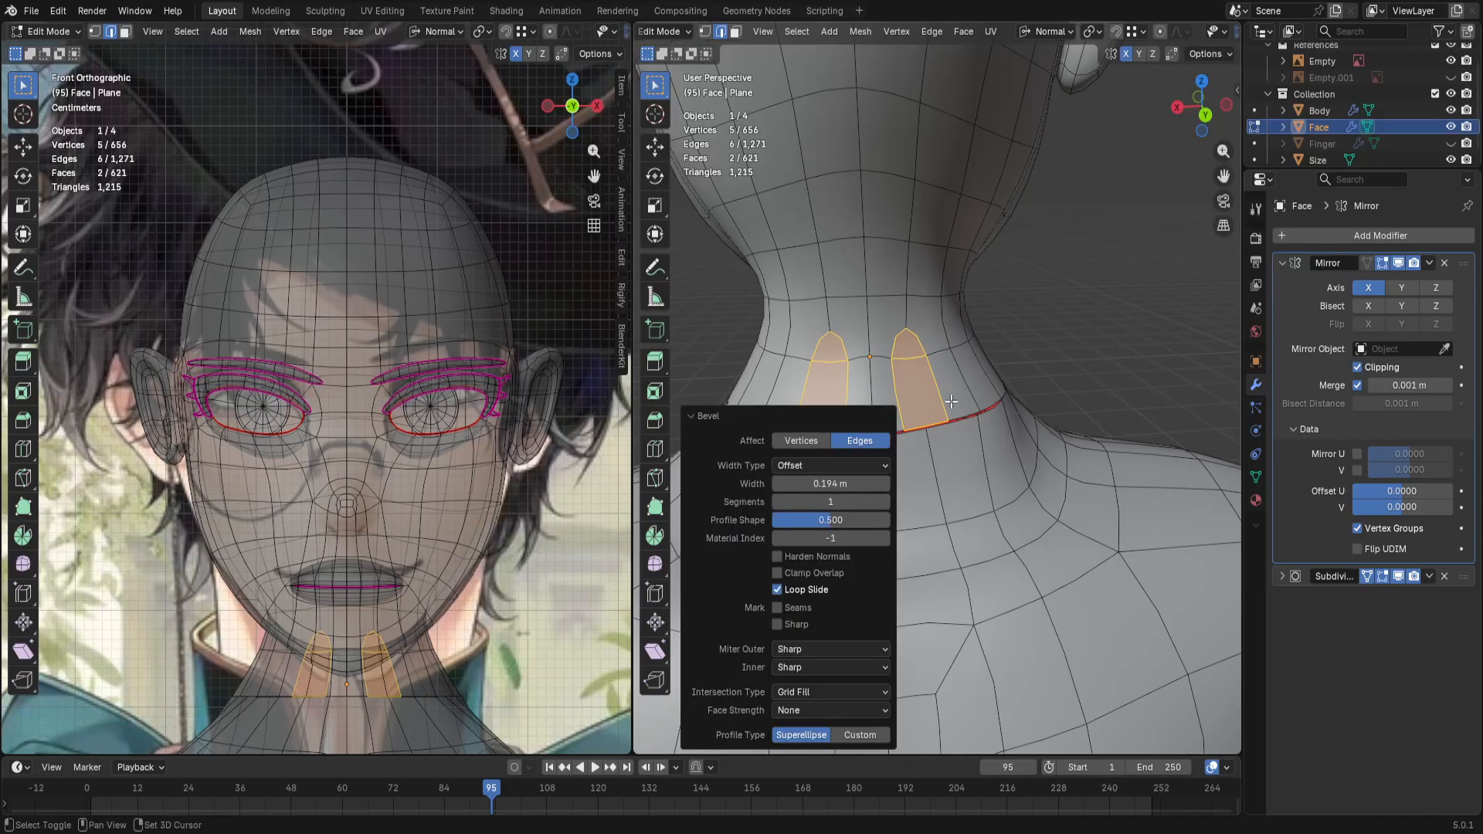
Step: Merge the three vertices of the small triangle above the beveled neck edge at their centre
key(alt+a)
key(1)
click(927, 358)
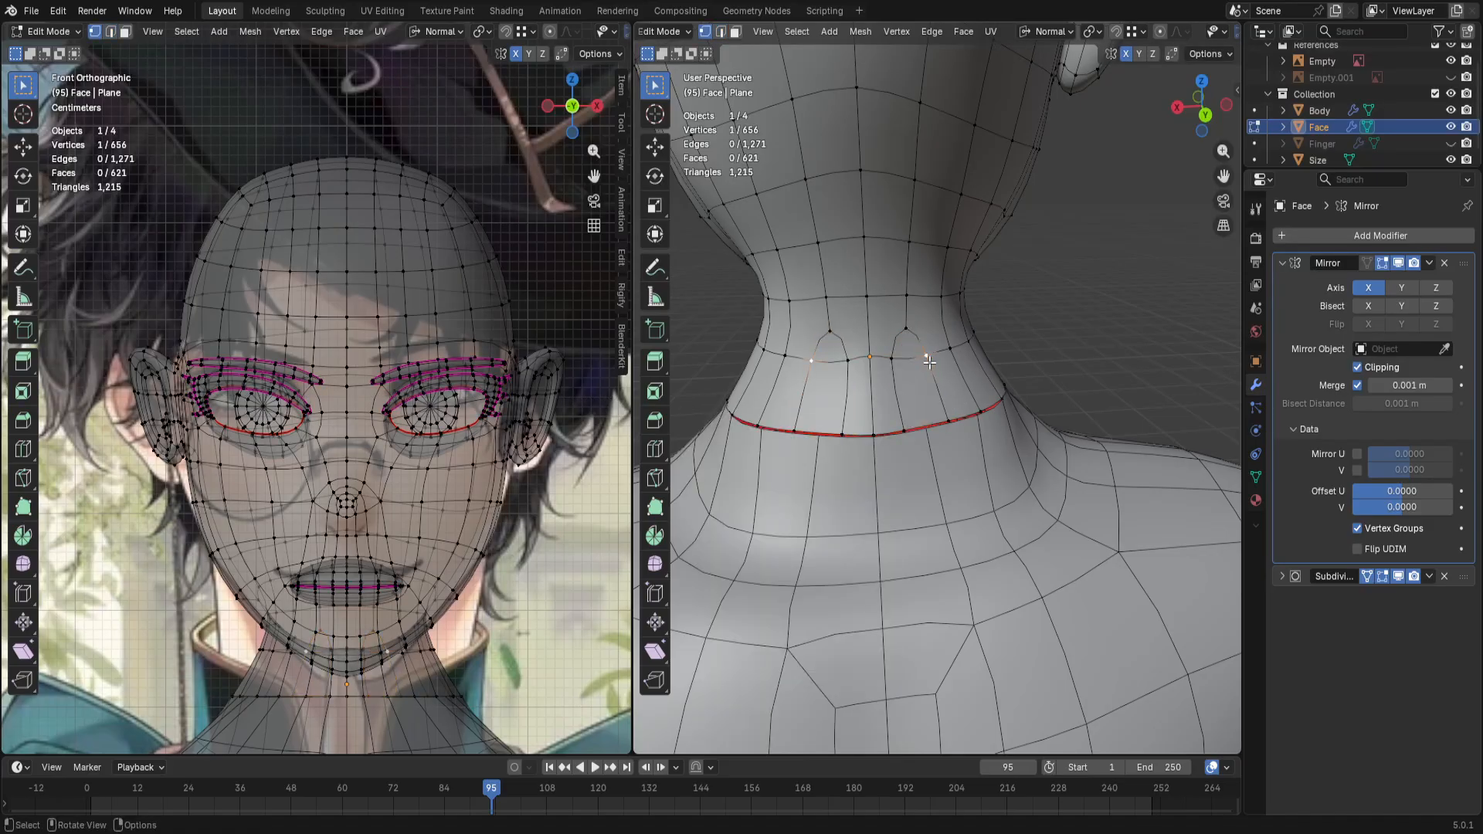
shift+click(892, 359)
shift+click(907, 331)
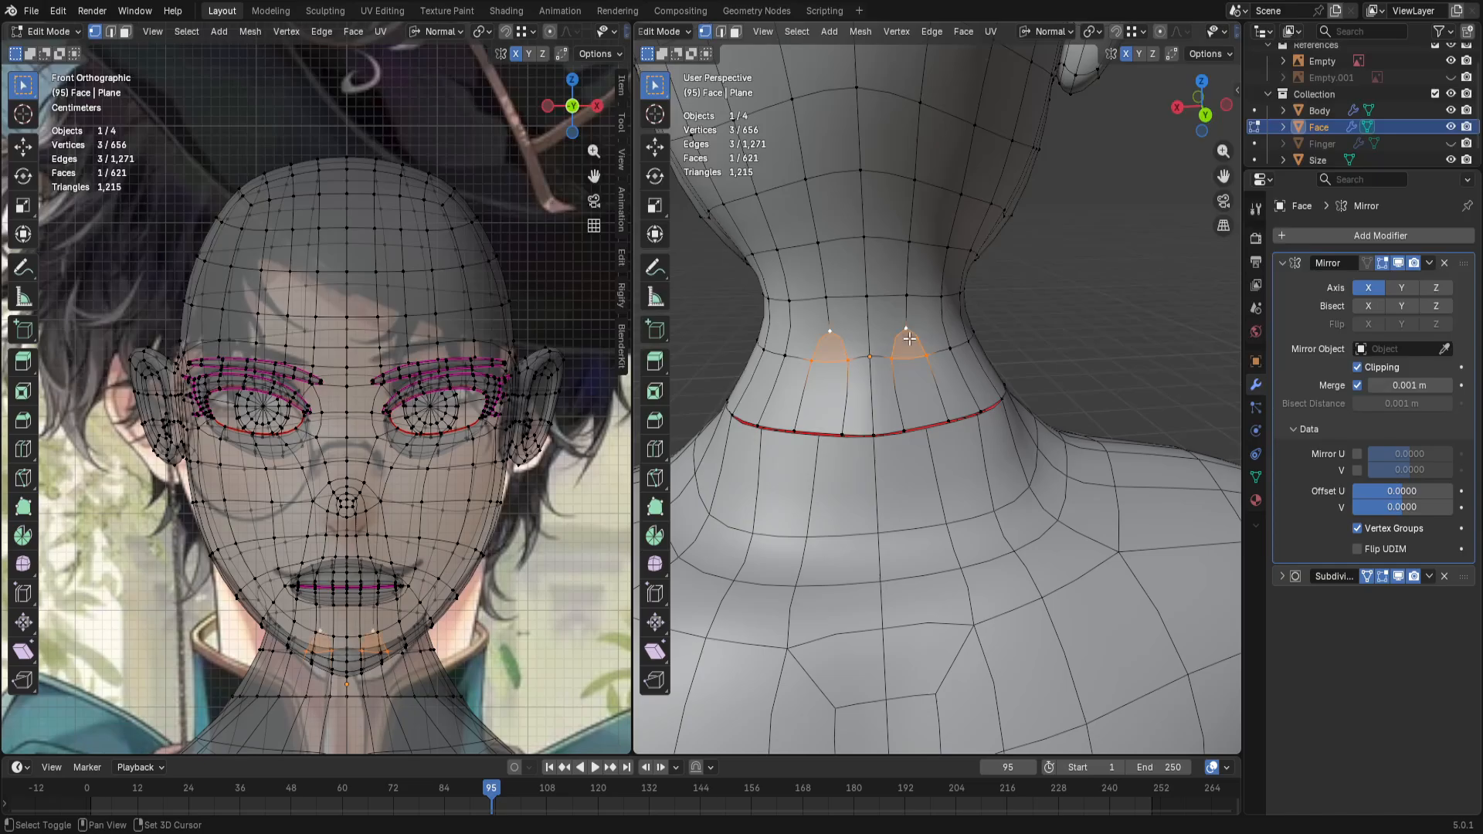
key(n)
right_click(910, 339)
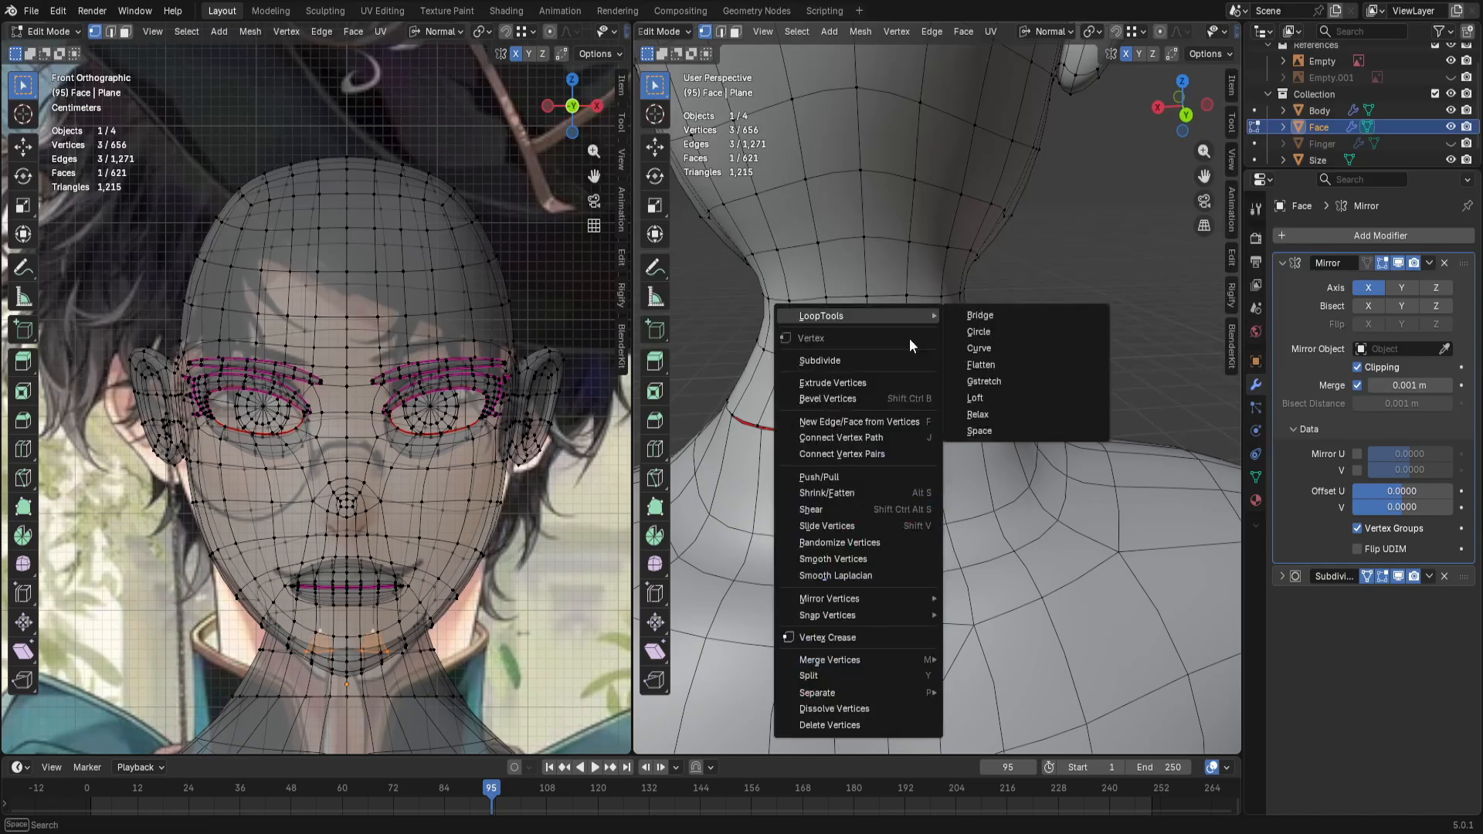
key(m)
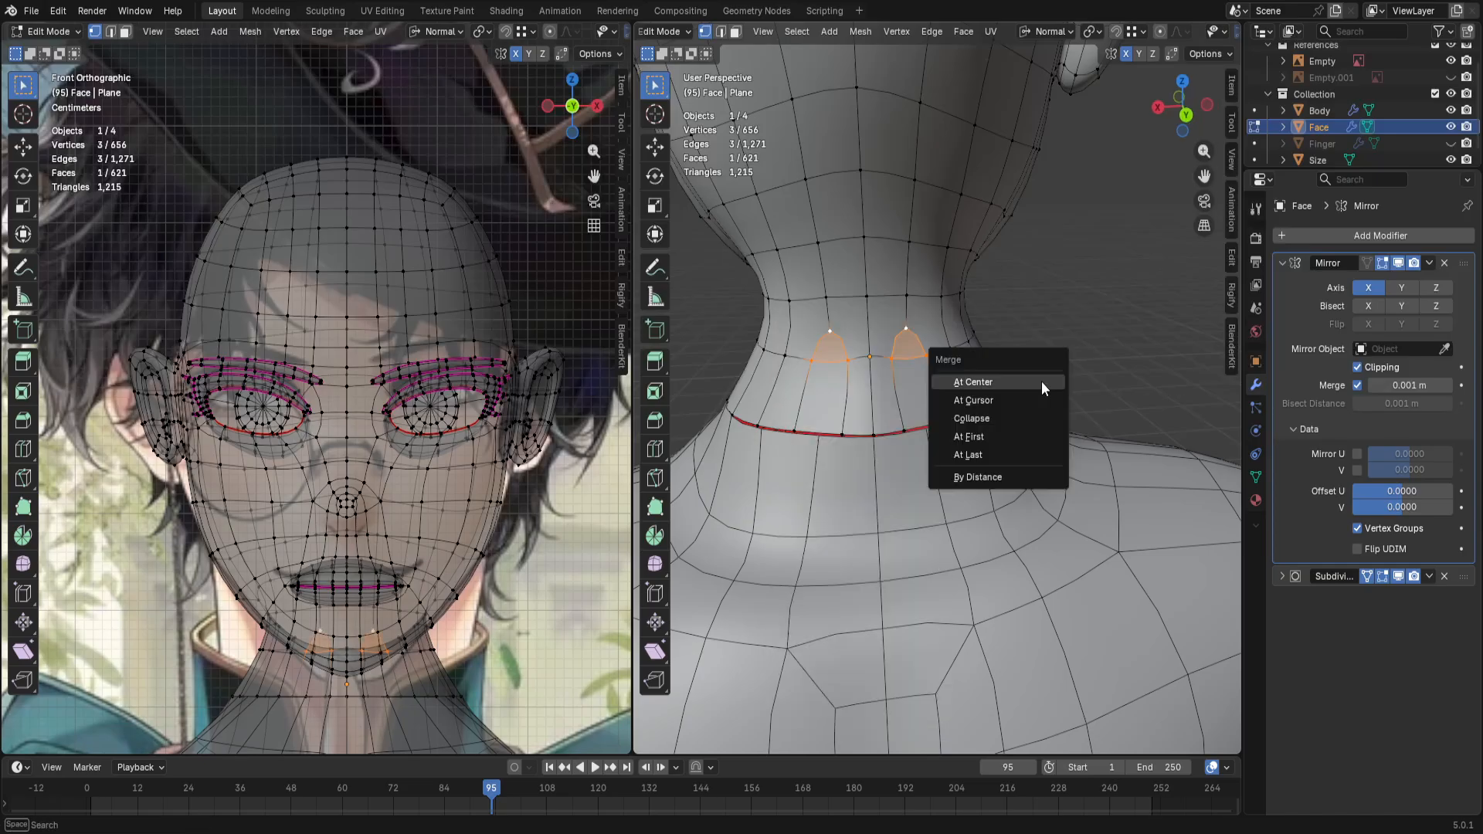
click(1041, 382)
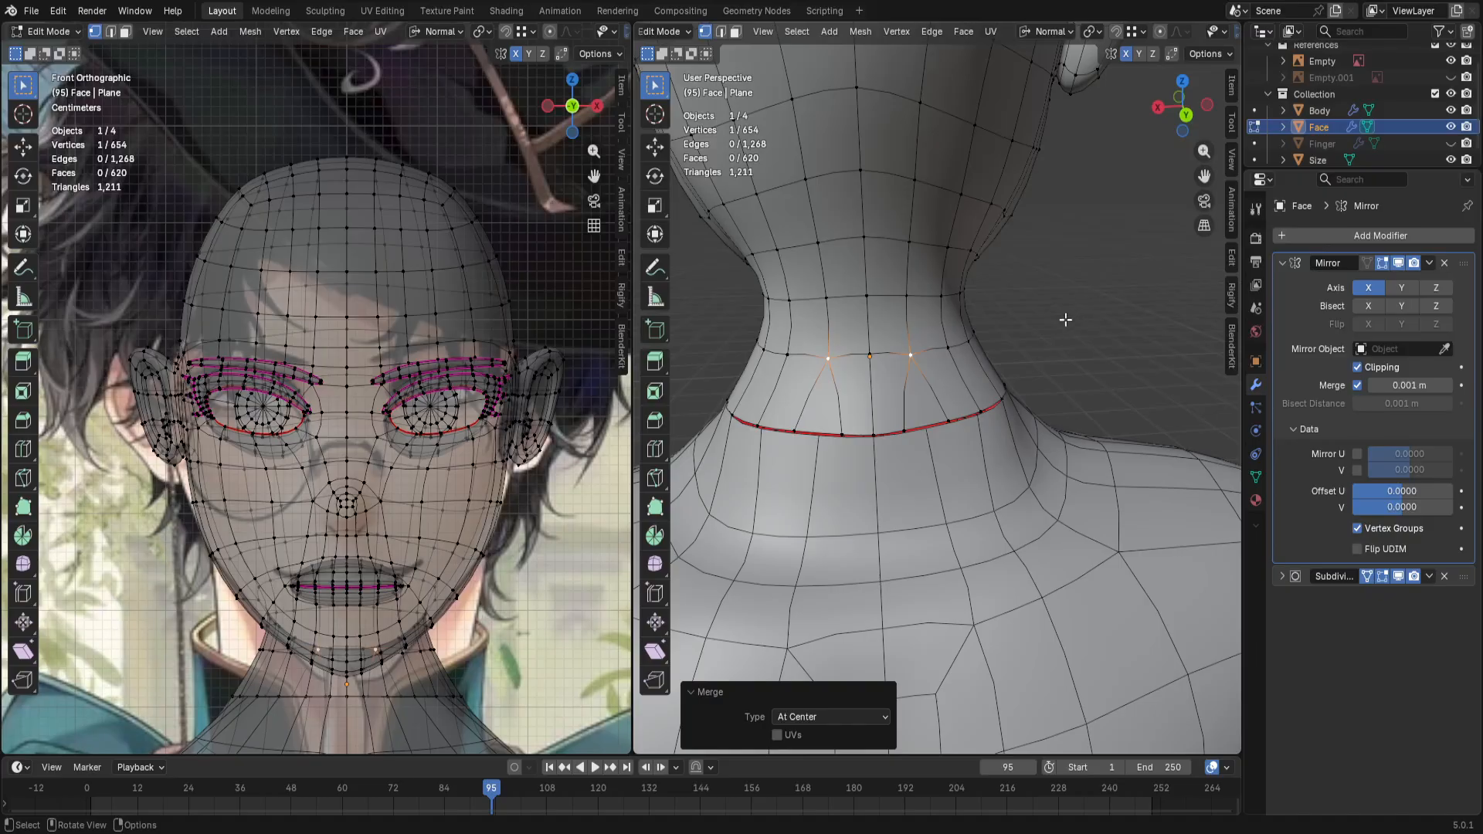
Step: Undo the vertex merge and the bevel at the back of the Face's neck
key(ctrl+z)
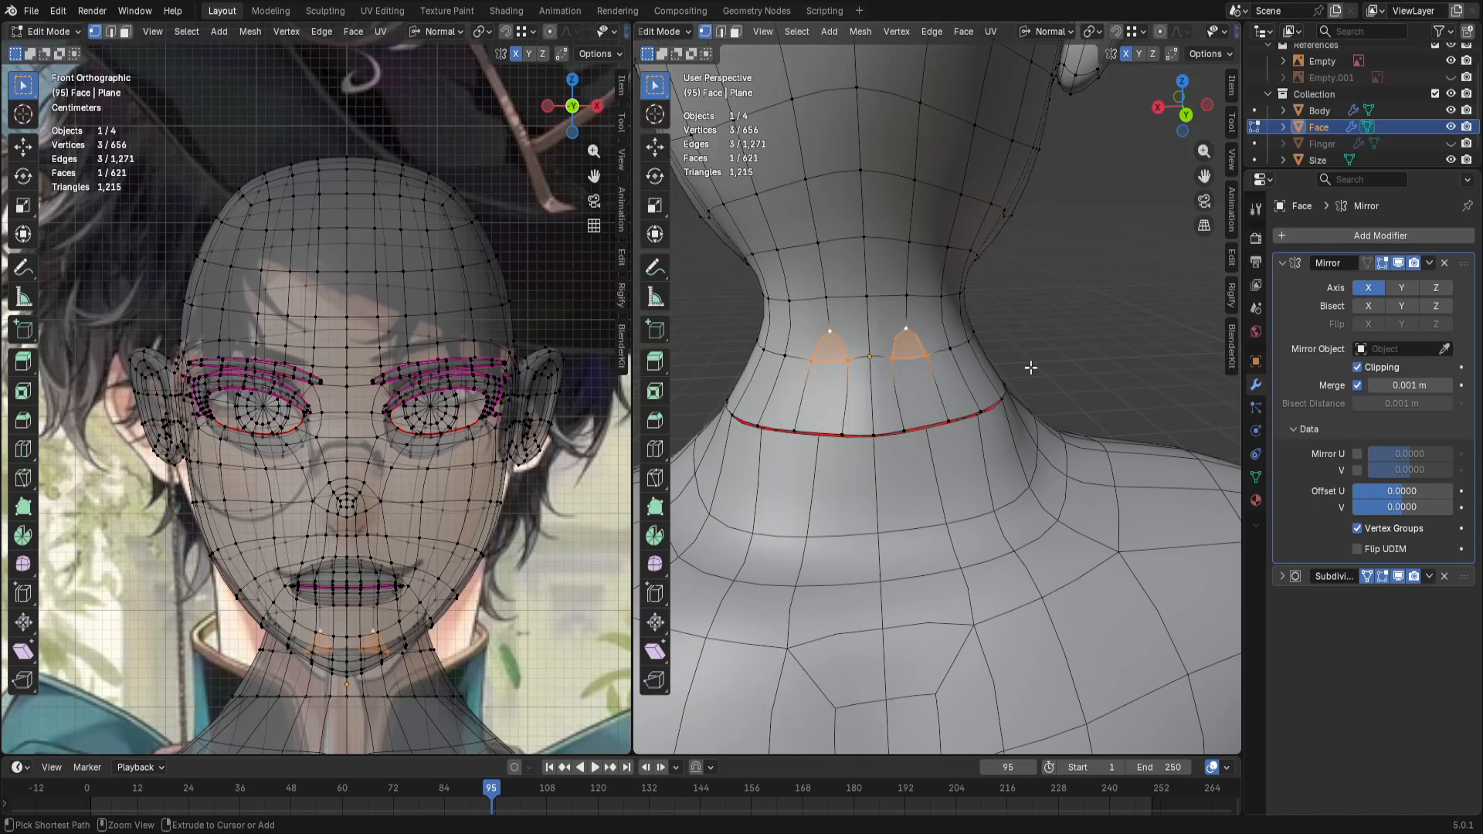
key(ctrl+z)
key(ctrl+z)
key(ctrl+z)
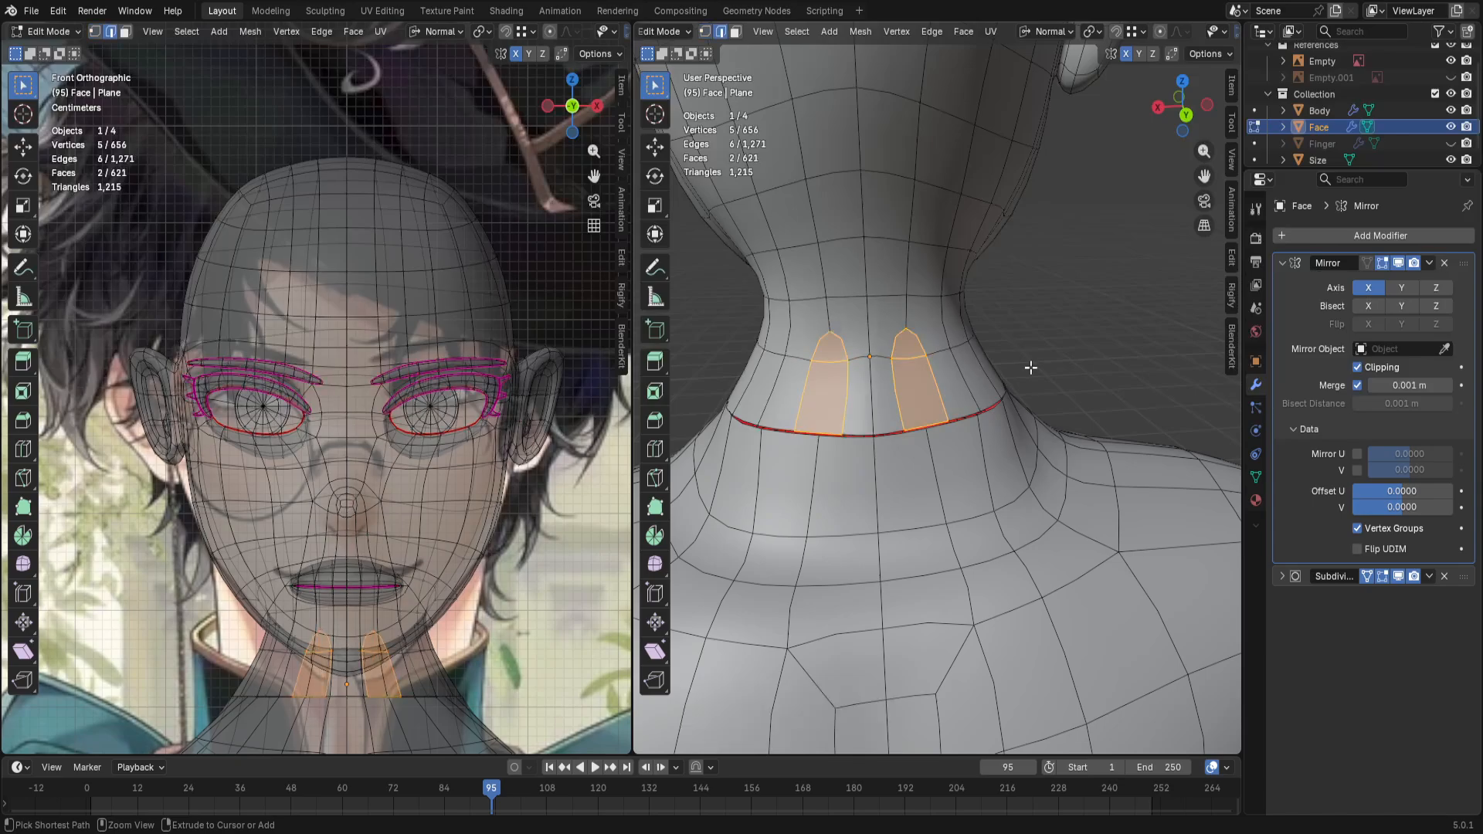
Step: From the front view, select the edge loop along the Face's lower neck edge to check it
key(KP_1)
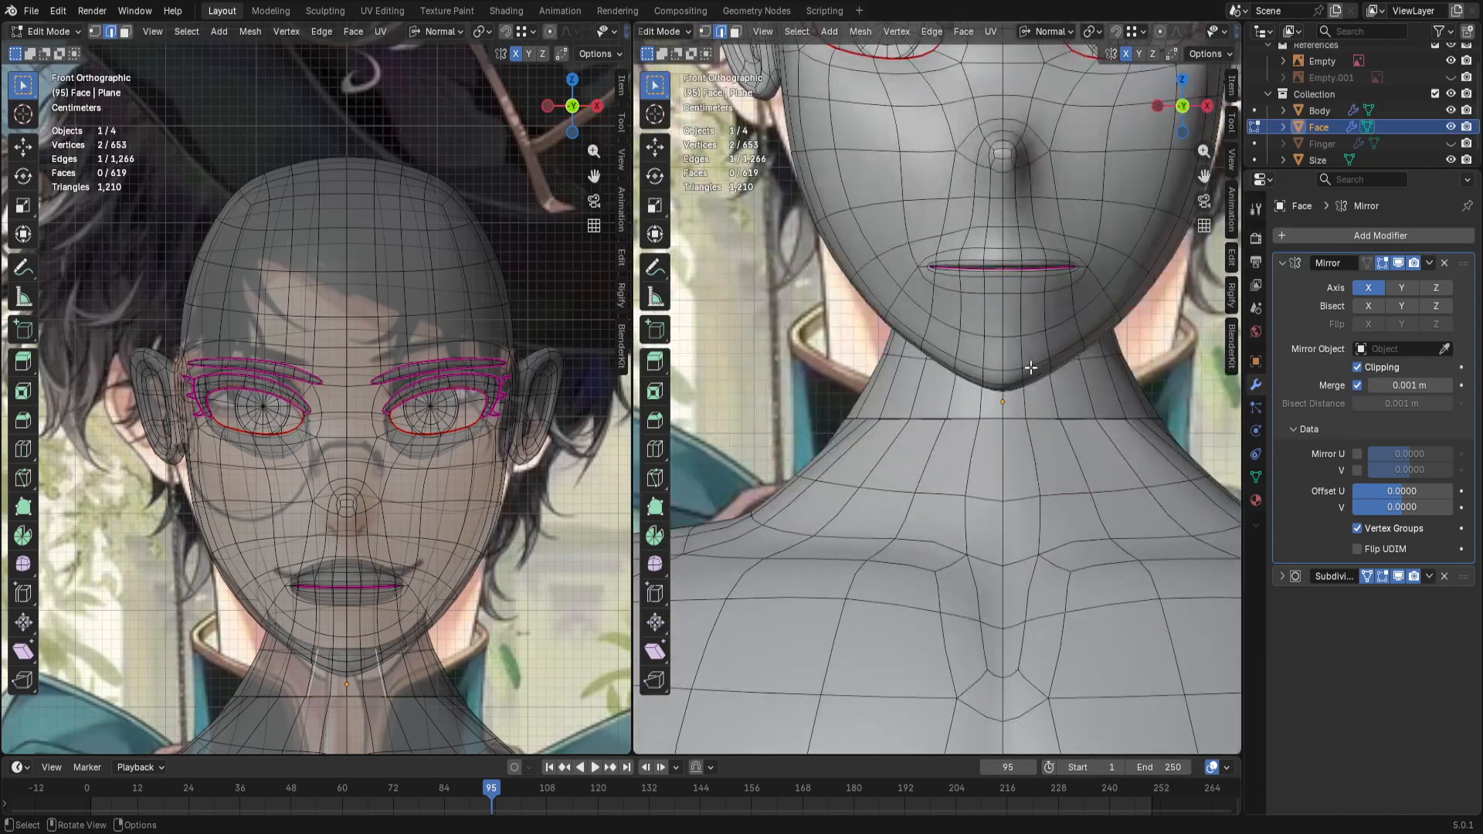
alt+click(1031, 367)
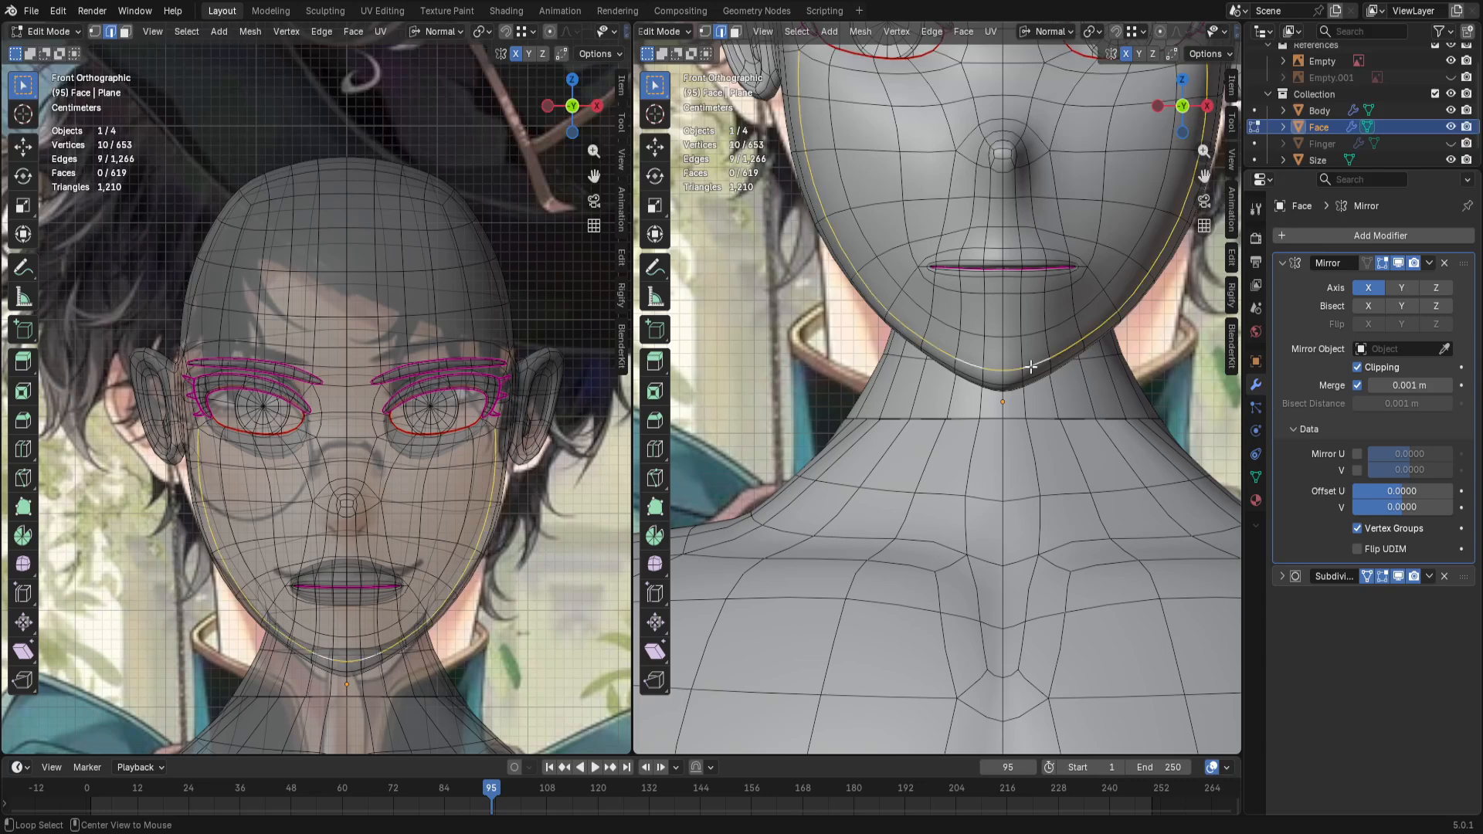
alt+click(998, 362)
alt+click(1075, 411)
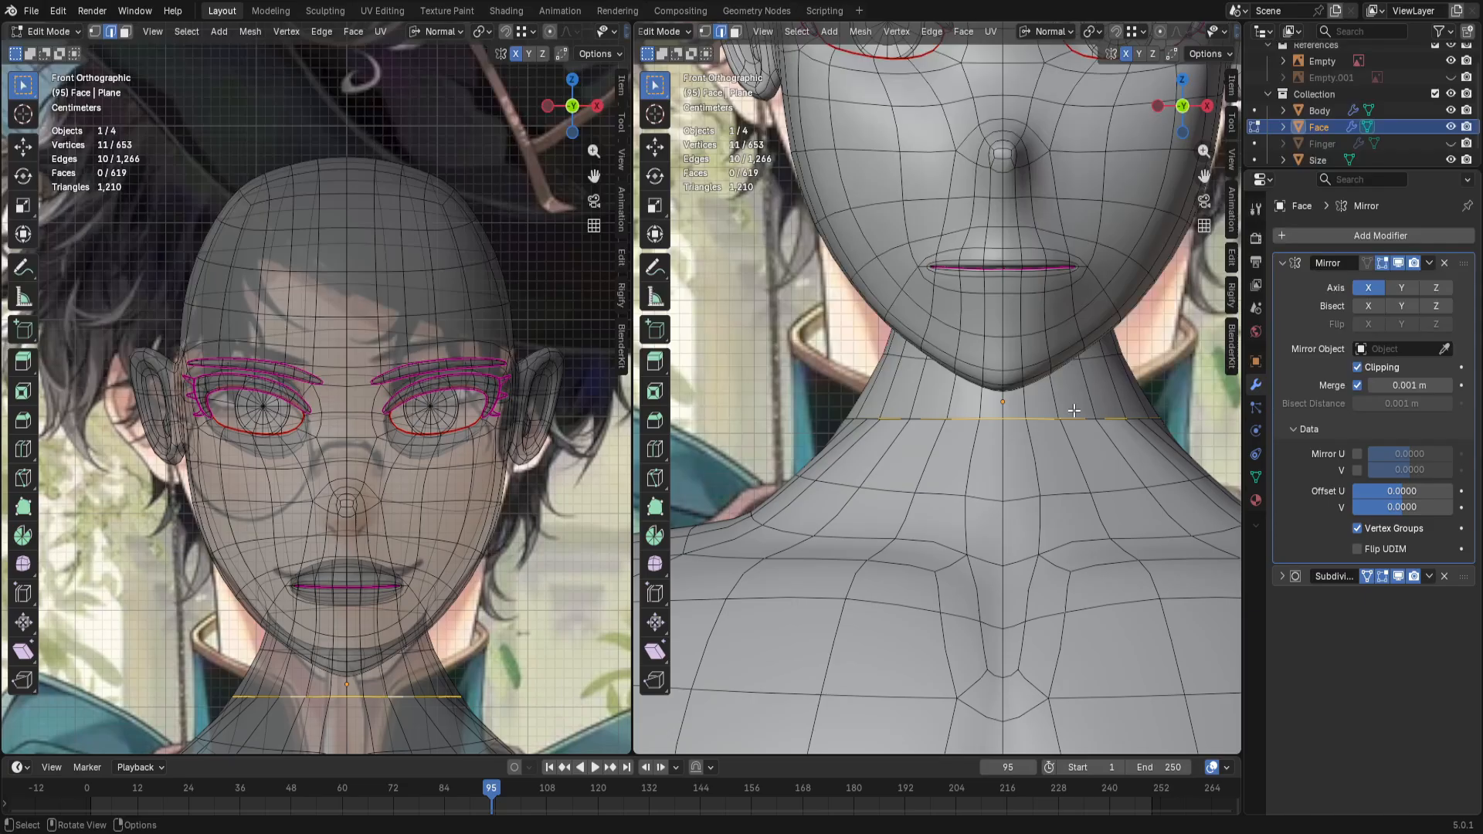
Step: Select the front-centre and back-centre vertices on the Face's lower neck edge in vertex mode
key(1)
click(1002, 418)
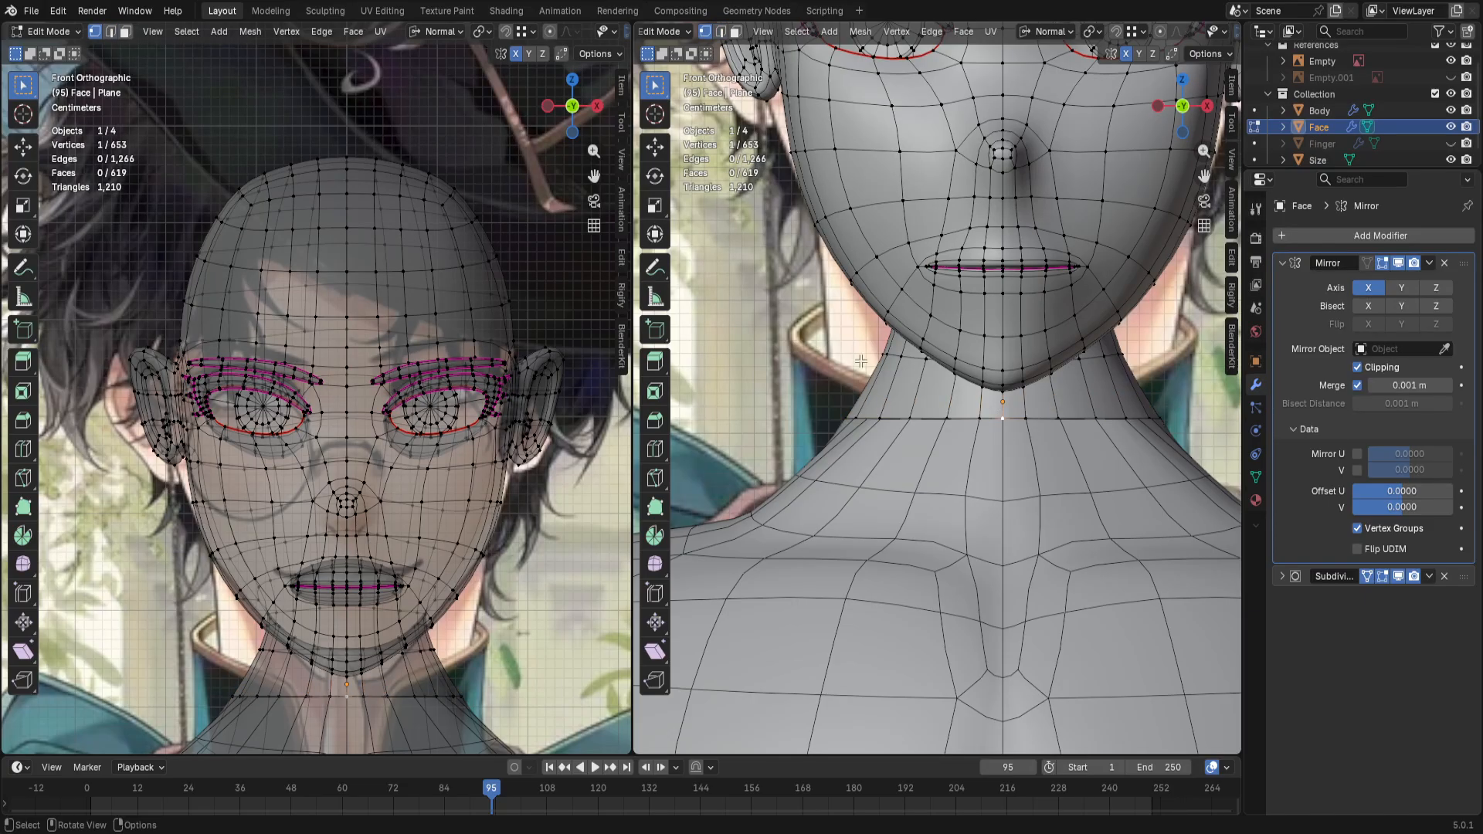
middle_drag(861, 361, 1181, 409)
shift+click(868, 411)
scroll(869, 410, up, 1)
middle_drag(870, 410, 1170, 415)
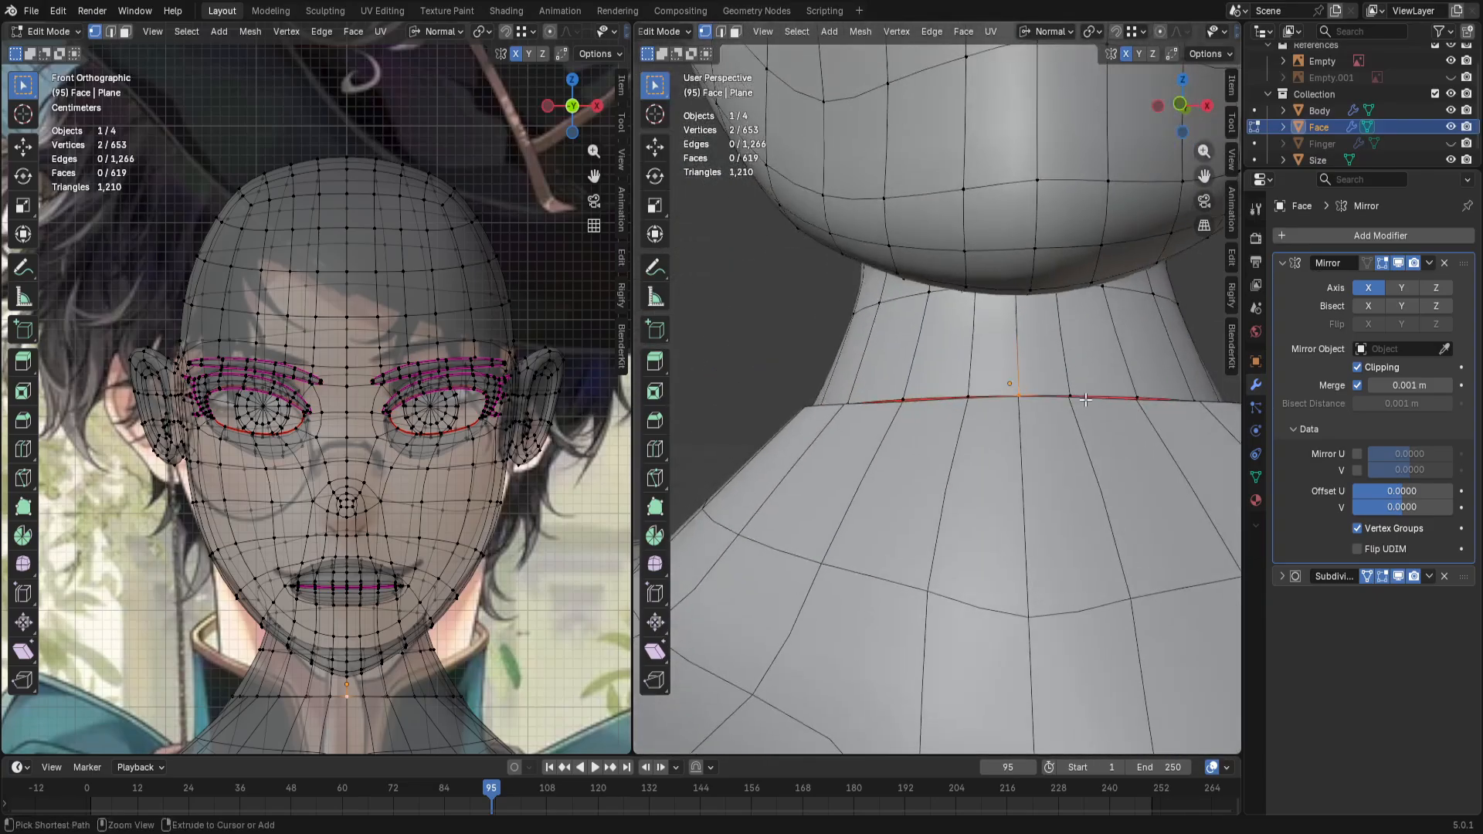
Step: Grow the selection five steps outward from the two centre neck vertices to compare the topology along the neck
key(ctrl+KP_Add)
key(ctrl+KP_Add)
key(ctrl+KP_Add)
key(ctrl+KP_Add)
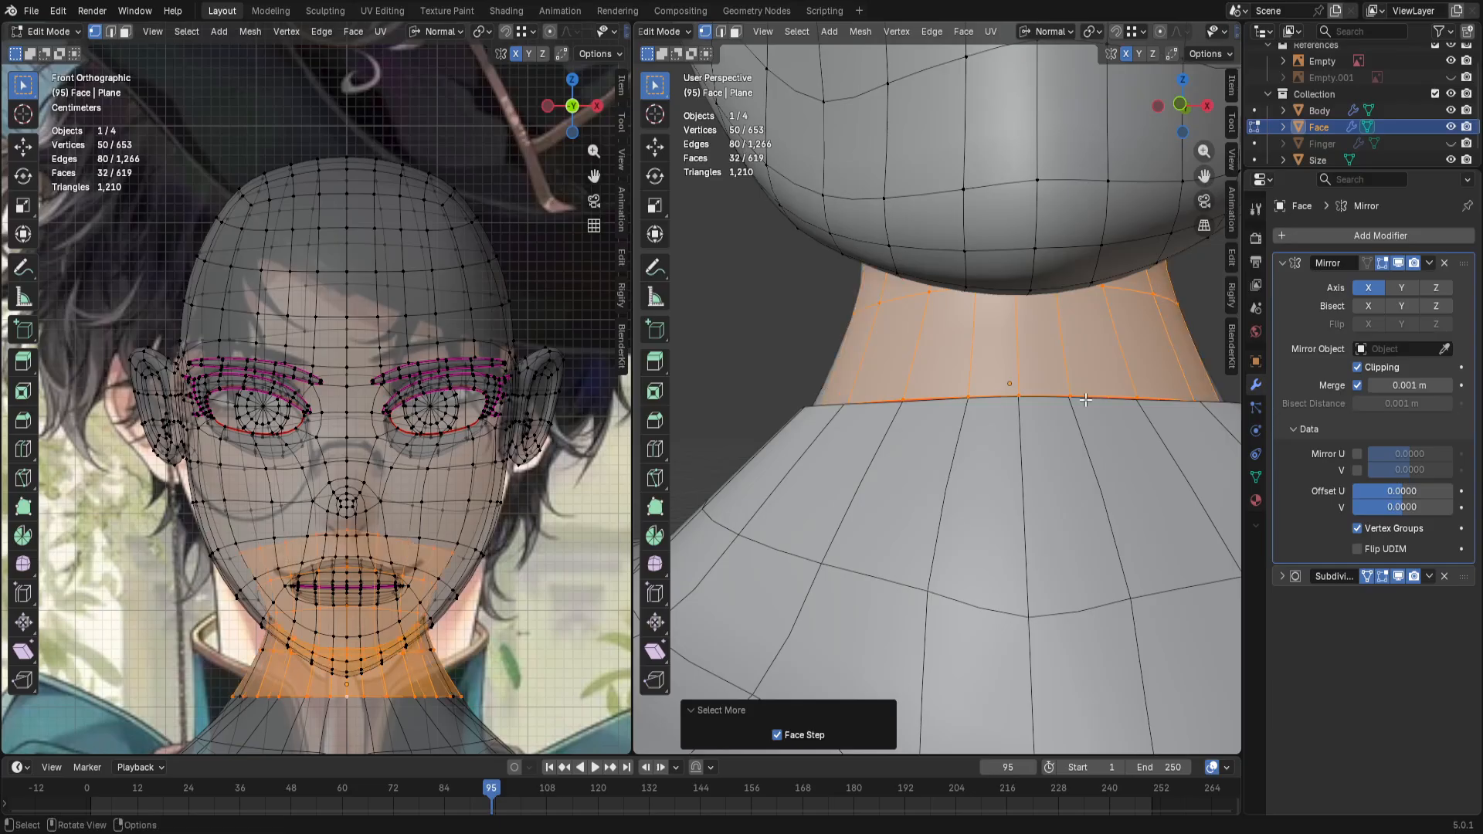
scroll(1085, 399, down, 2)
middle_drag(811, 324, 1011, 414)
key(ctrl+KP_Add)
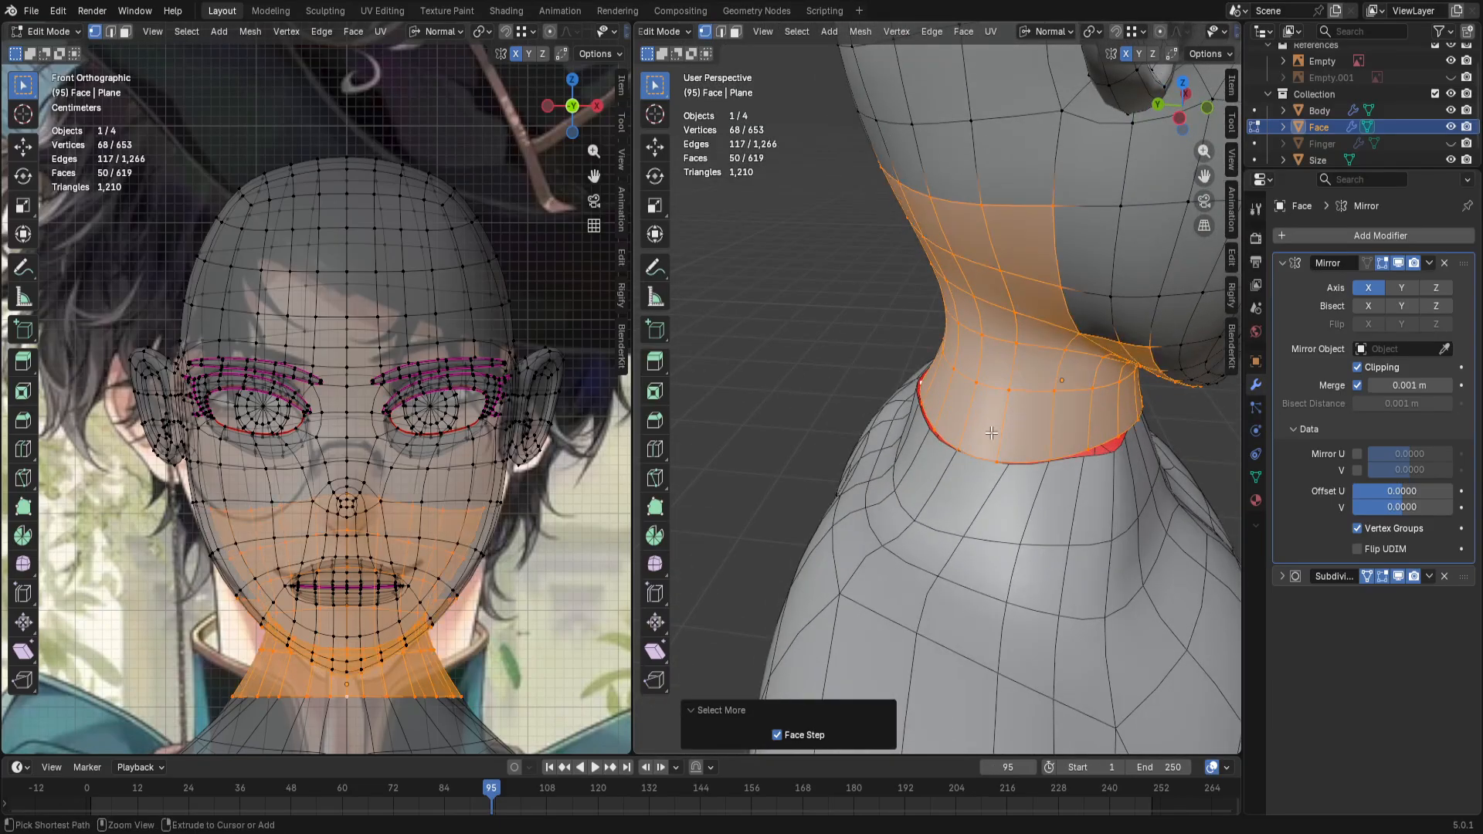
Step: Shrink the neck selection step by step, rechecking individual stages, until no vertices are selected
key(ctrl+KP_Subtract)
key(ctrl+KP_Subtract)
key(ctrl+KP_Subtract)
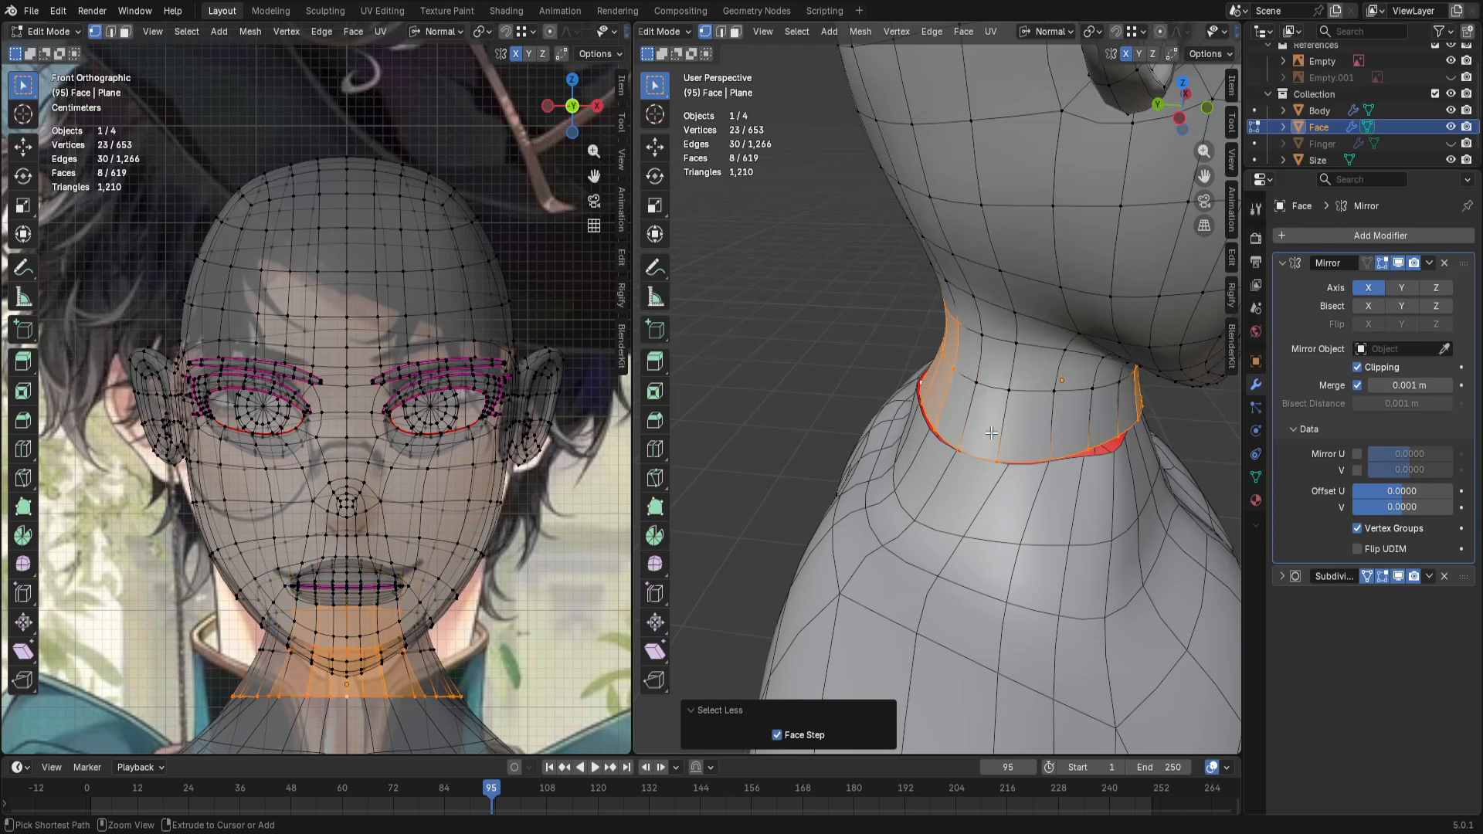
key(ctrl+KP_Subtract)
key(ctrl+z)
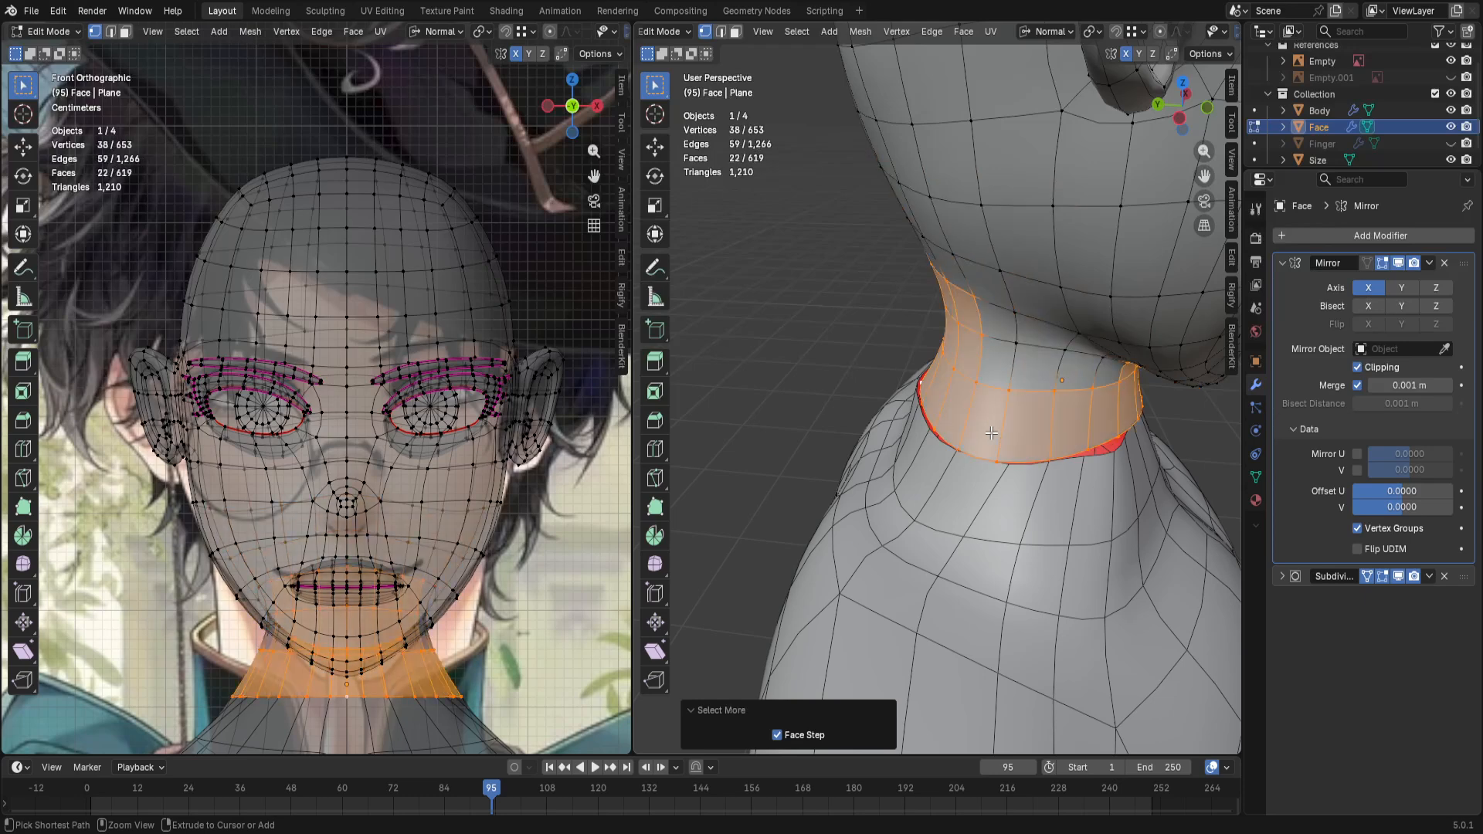
key(ctrl+KP_Subtract)
key(ctrl+z)
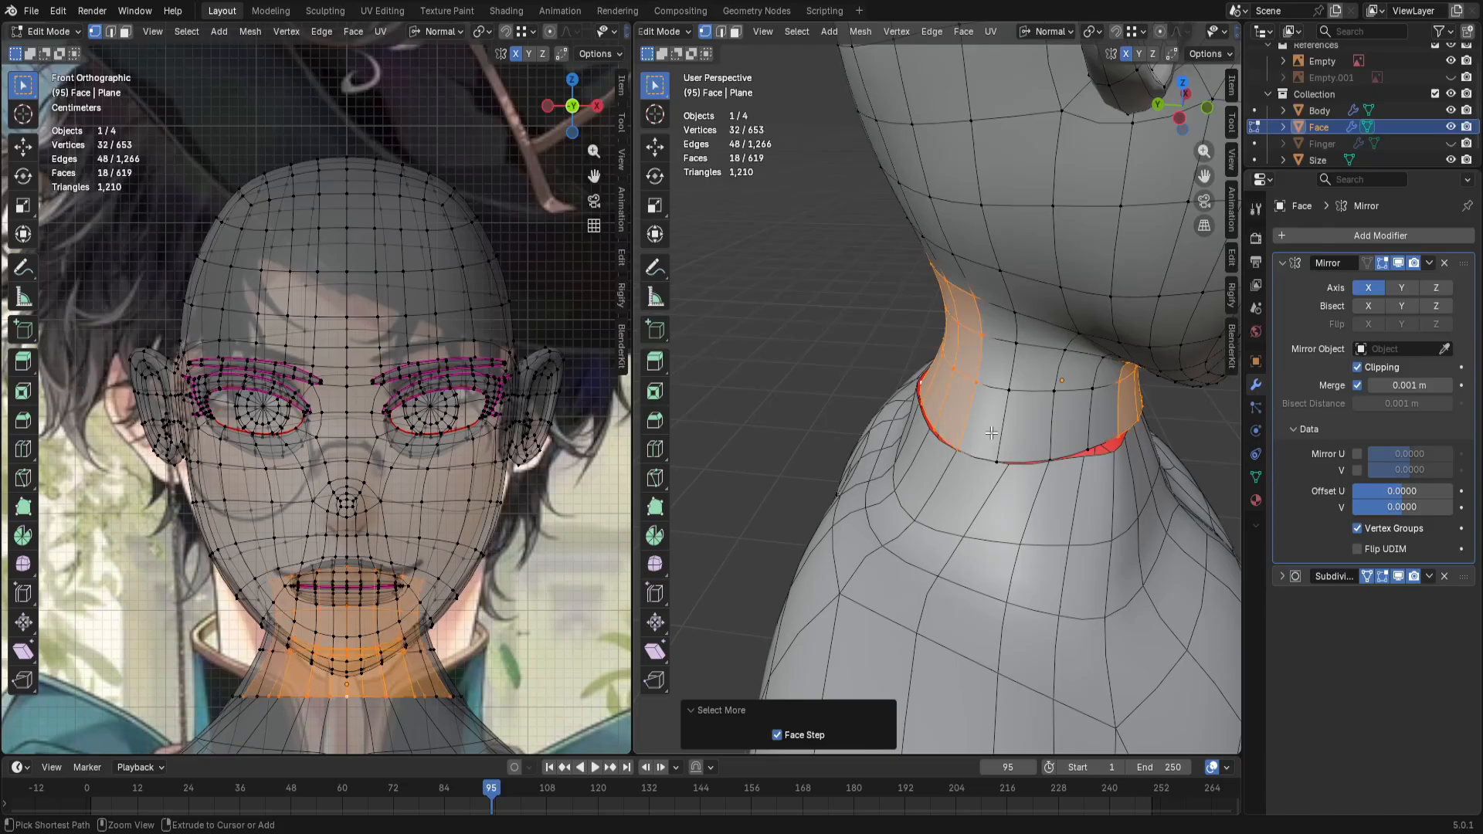
key(ctrl+KP_Subtract)
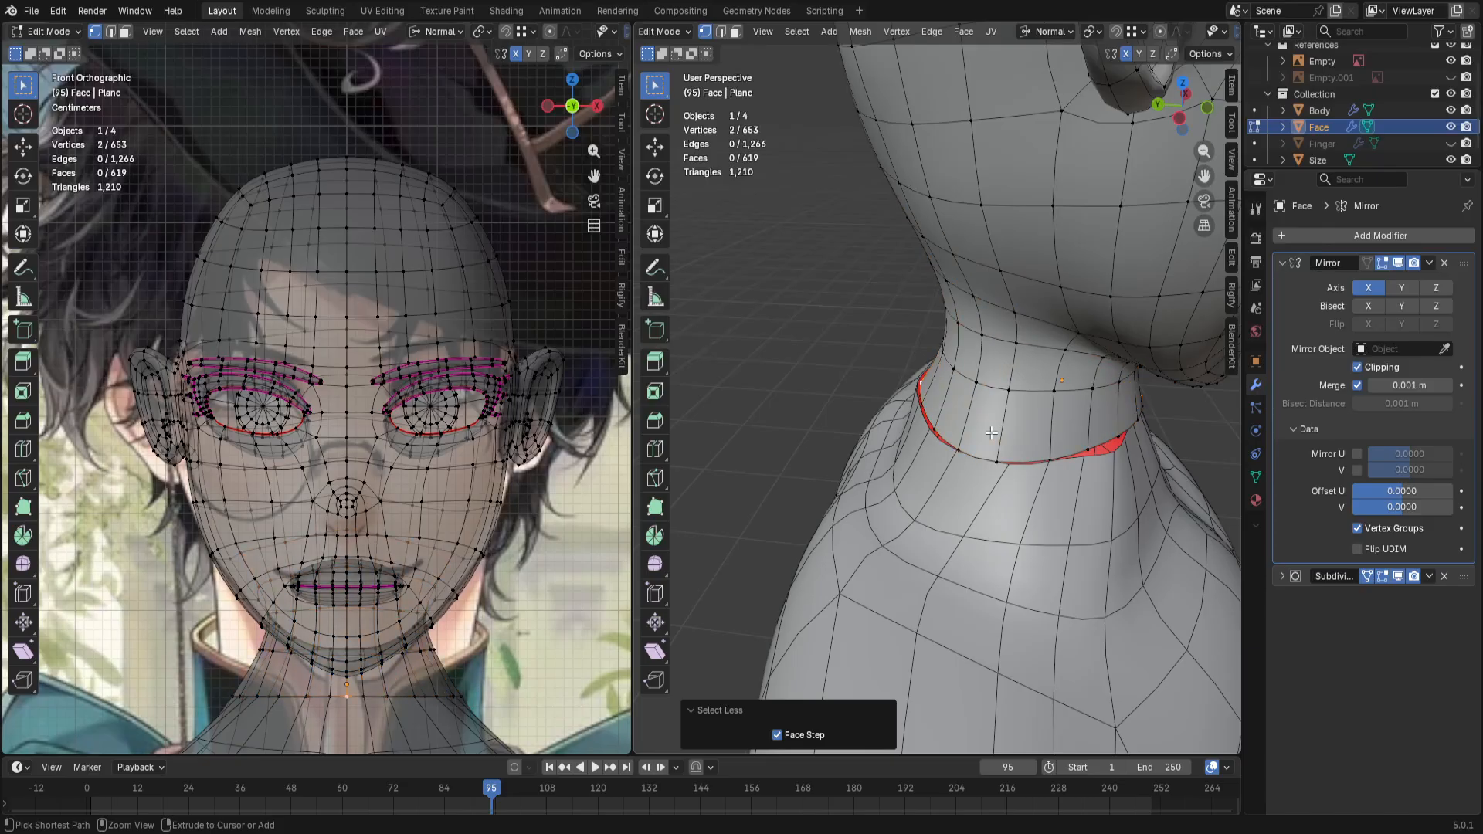
key(ctrl+KP_Subtract)
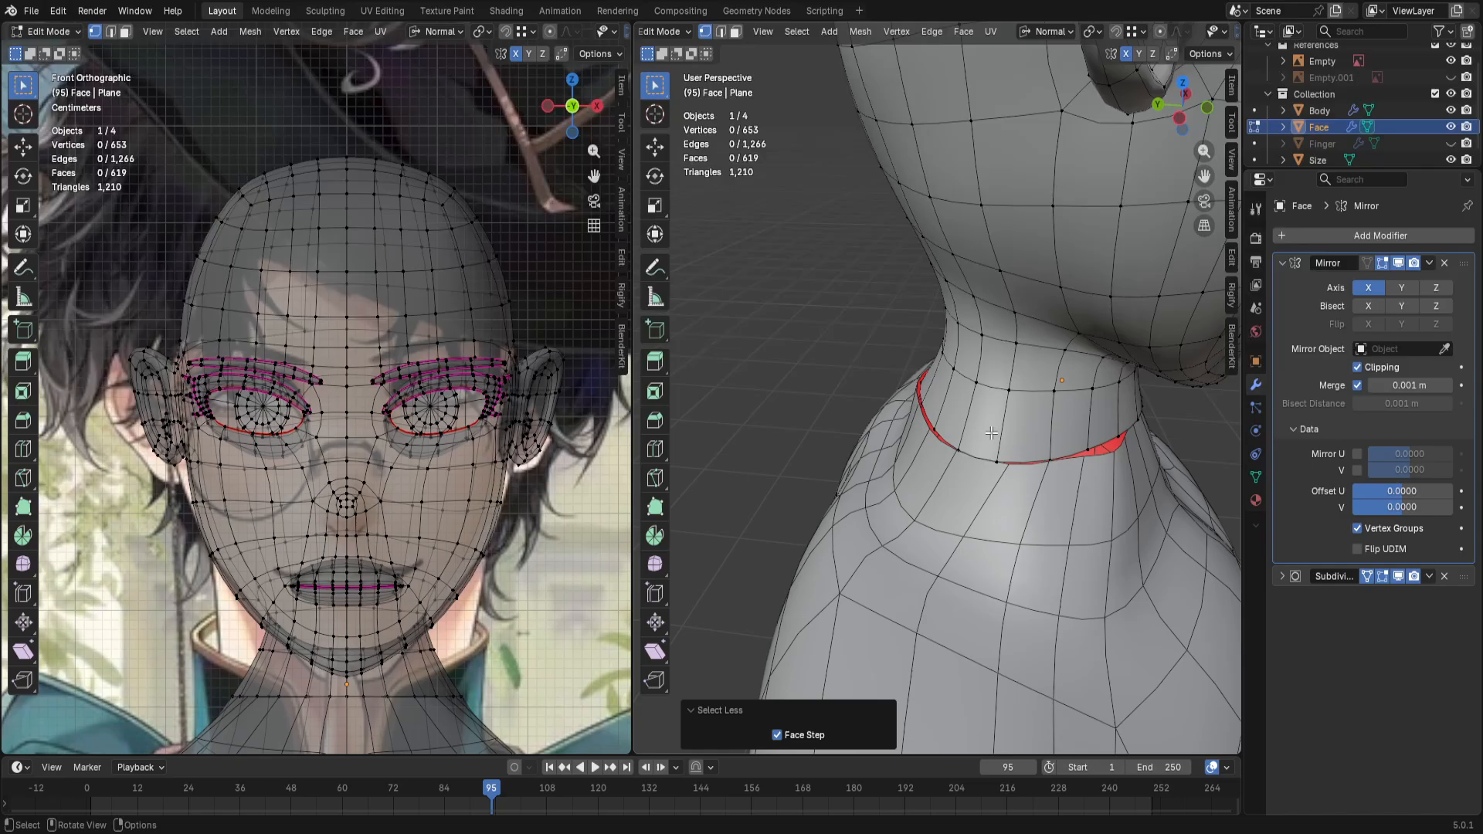
Step: Select the ring of faces along the Face's lower neck edge in face mode and show it from the front
alt+click(995, 533)
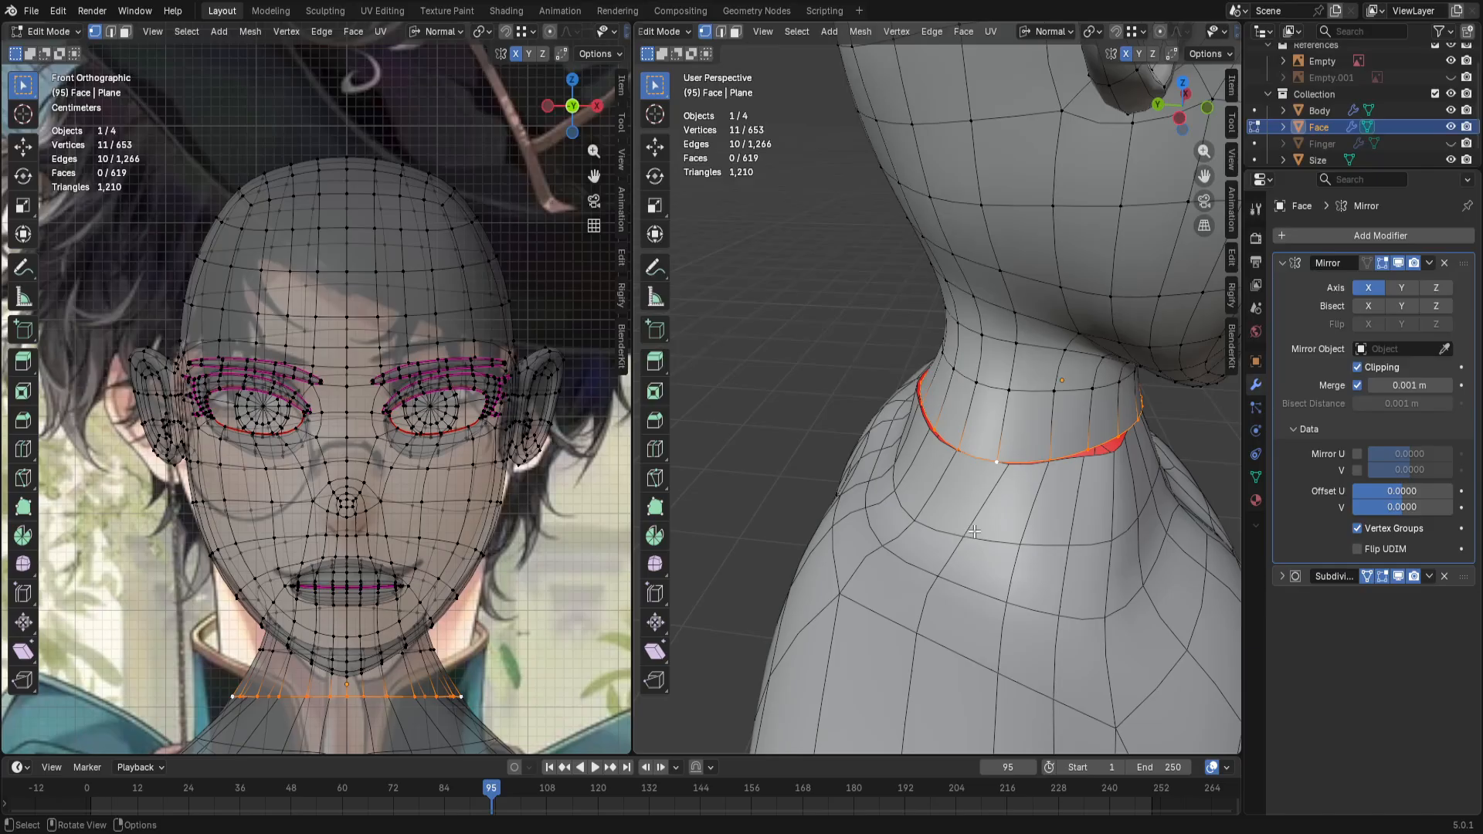
middle_drag(972, 532, 965, 464)
key(3)
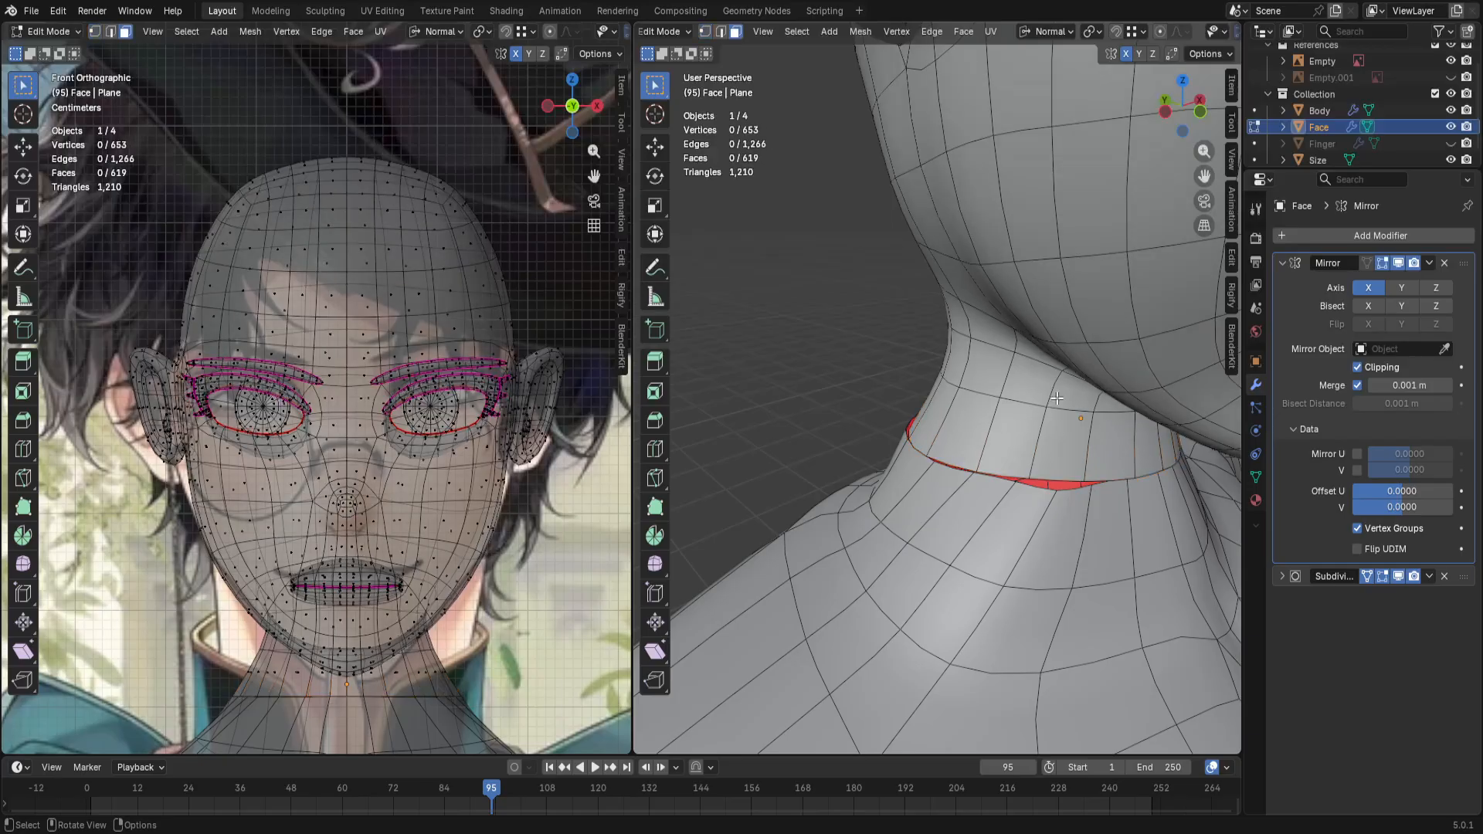
alt+click(1038, 420)
key(KP_1)
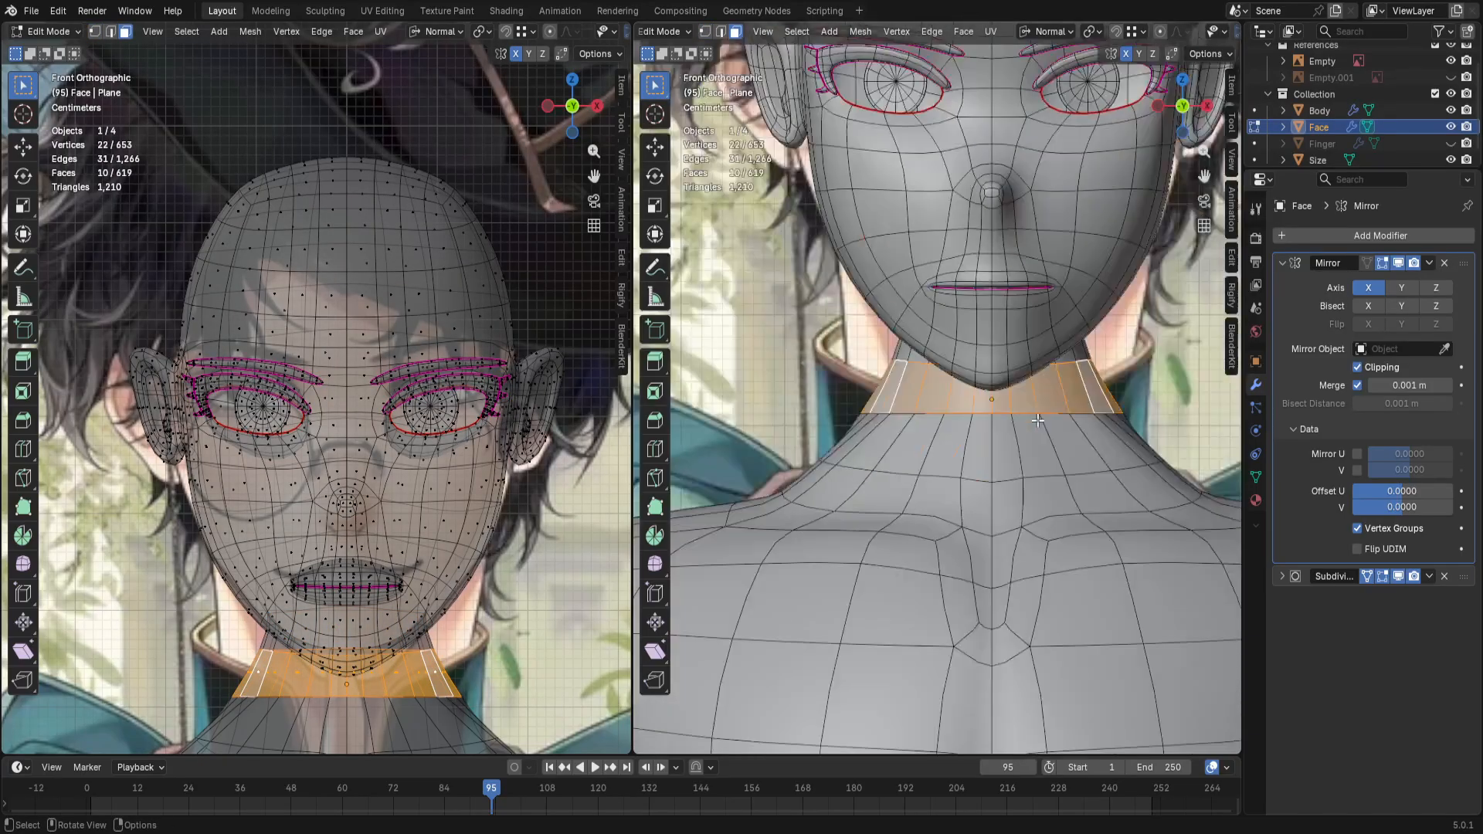
Step: Select the front-centre edge on the Face's neck in edge mode and grow the selection across the front of the neck and jawline
key(2)
click(1003, 401)
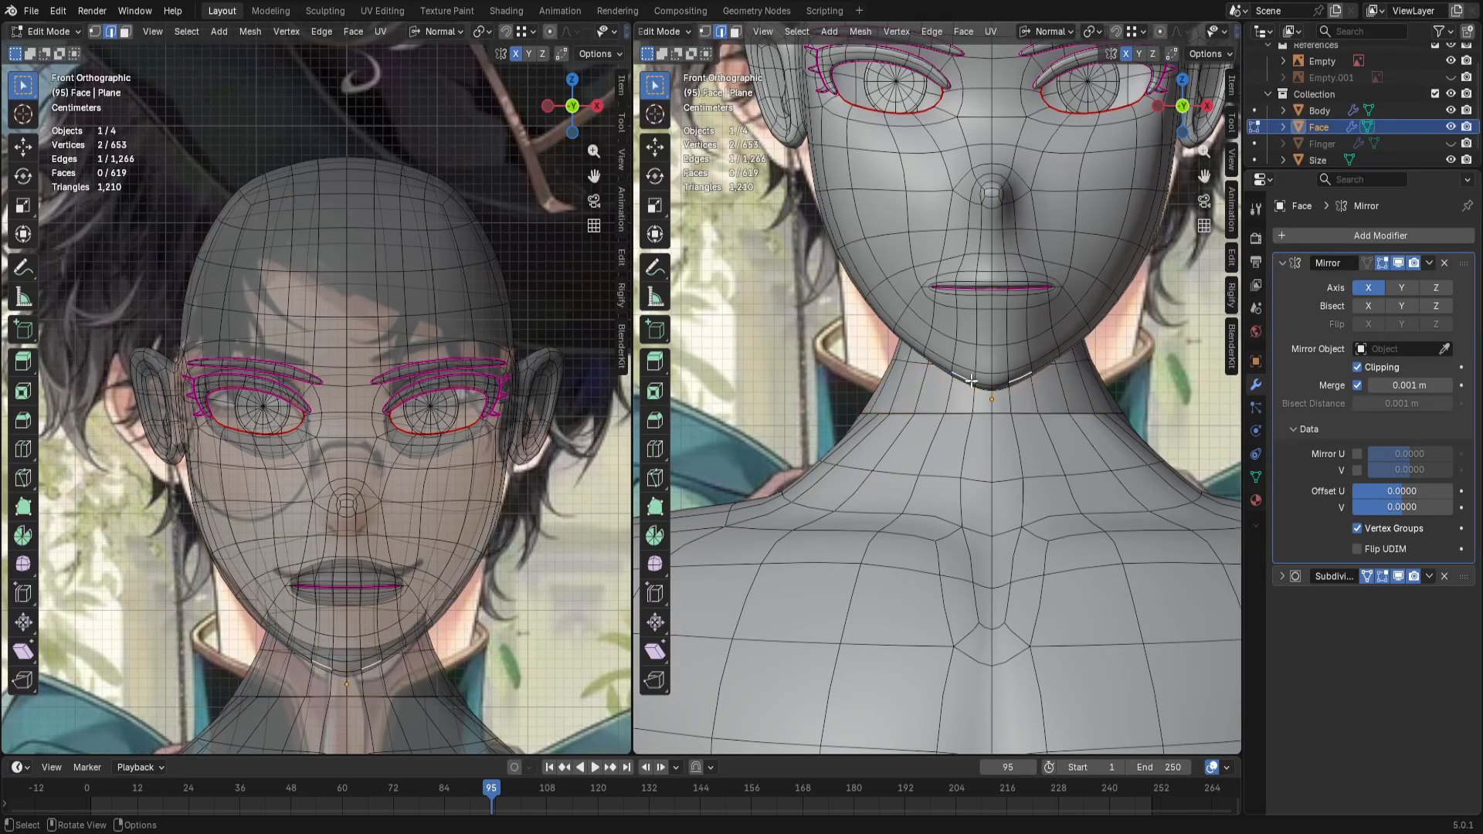
key(ctrl+KP_Add)
key(ctrl+KP_Add)
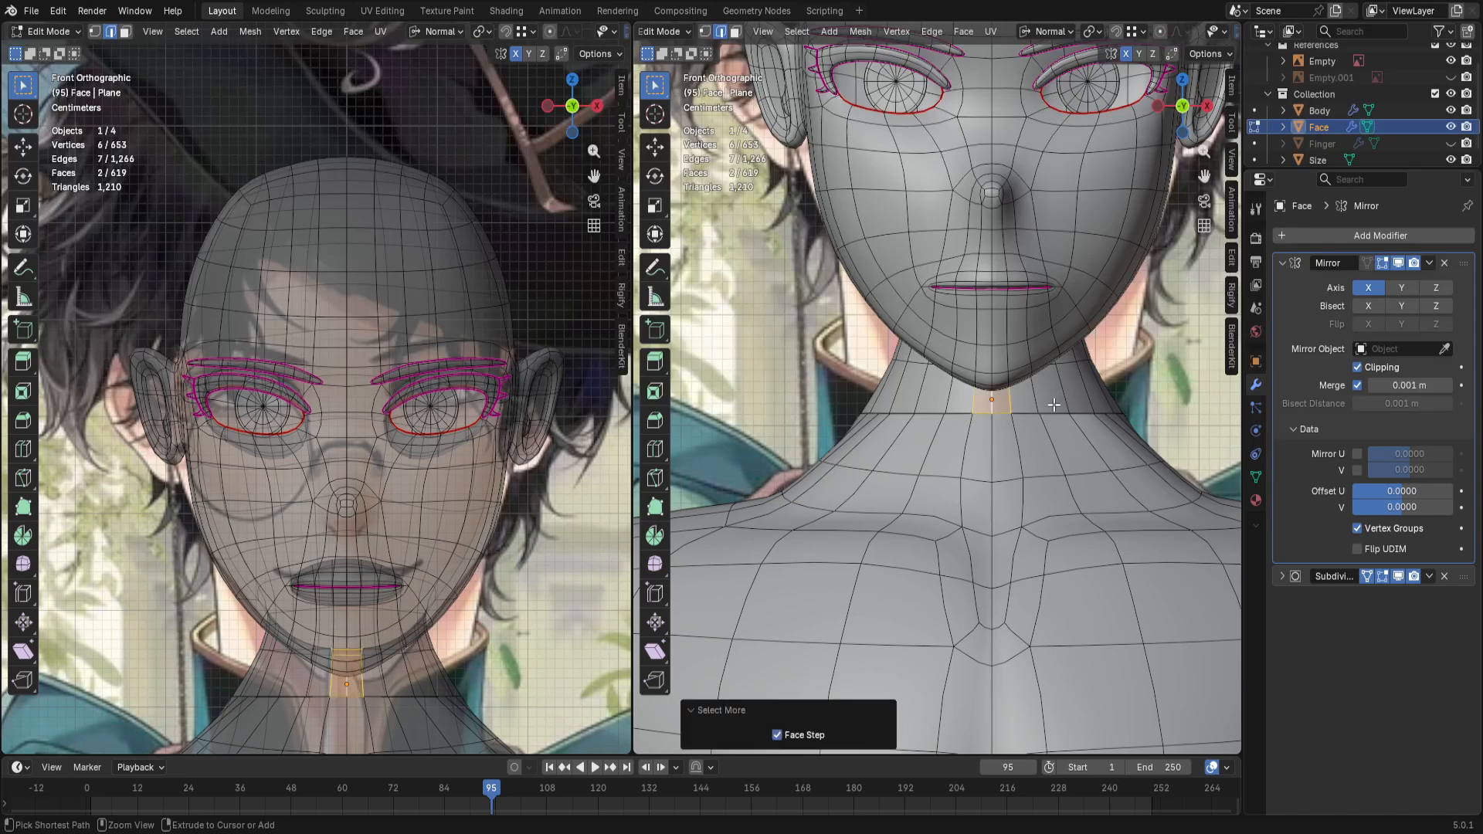
key(ctrl+KP_Add)
key(ctrl+KP_Add)
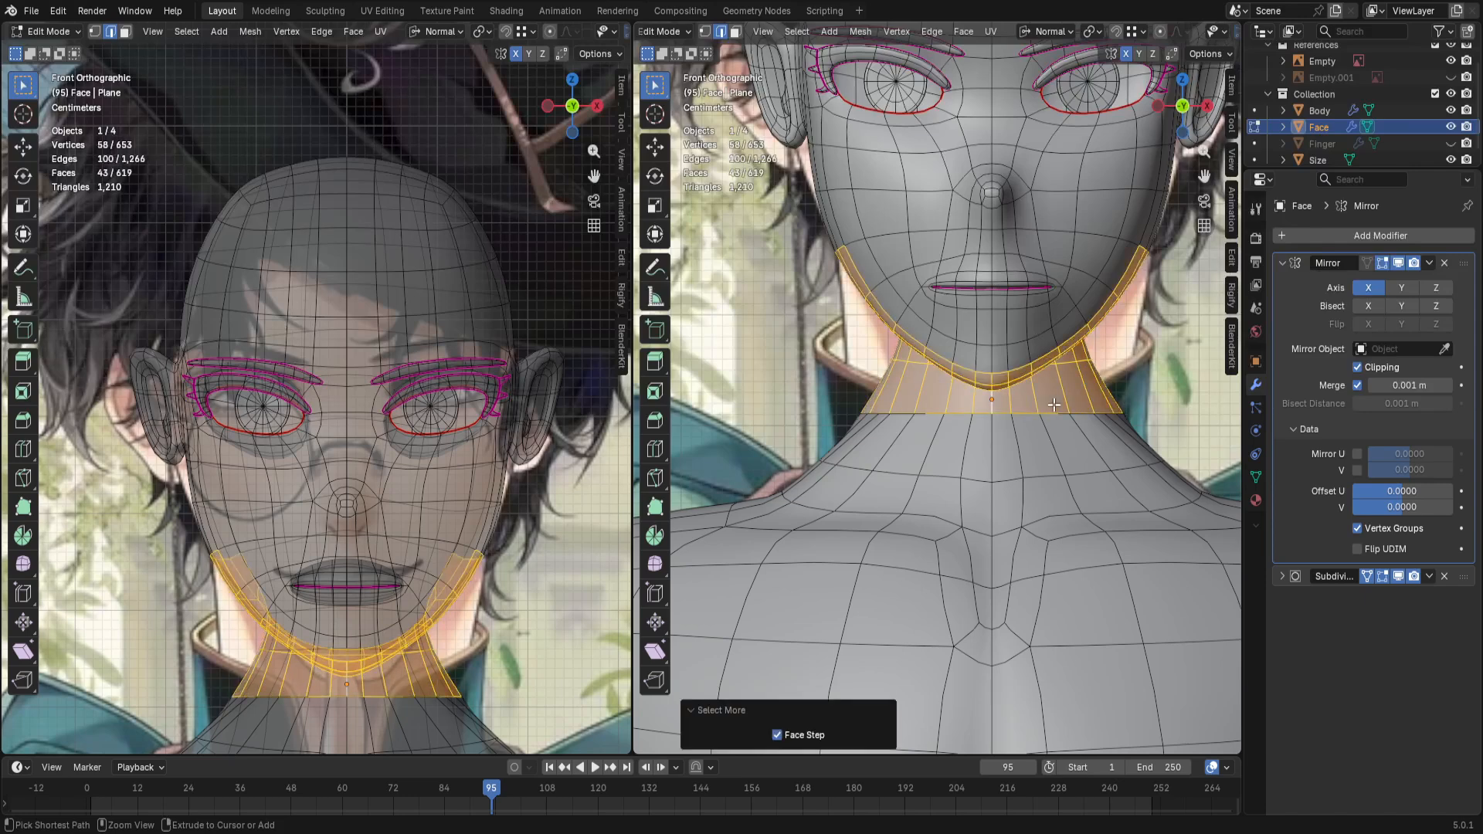
Step: Grow the edge selection around to the back of the Face's neck until the whole neck ring is covered, and save the file
middle_drag(803, 352, 994, 458)
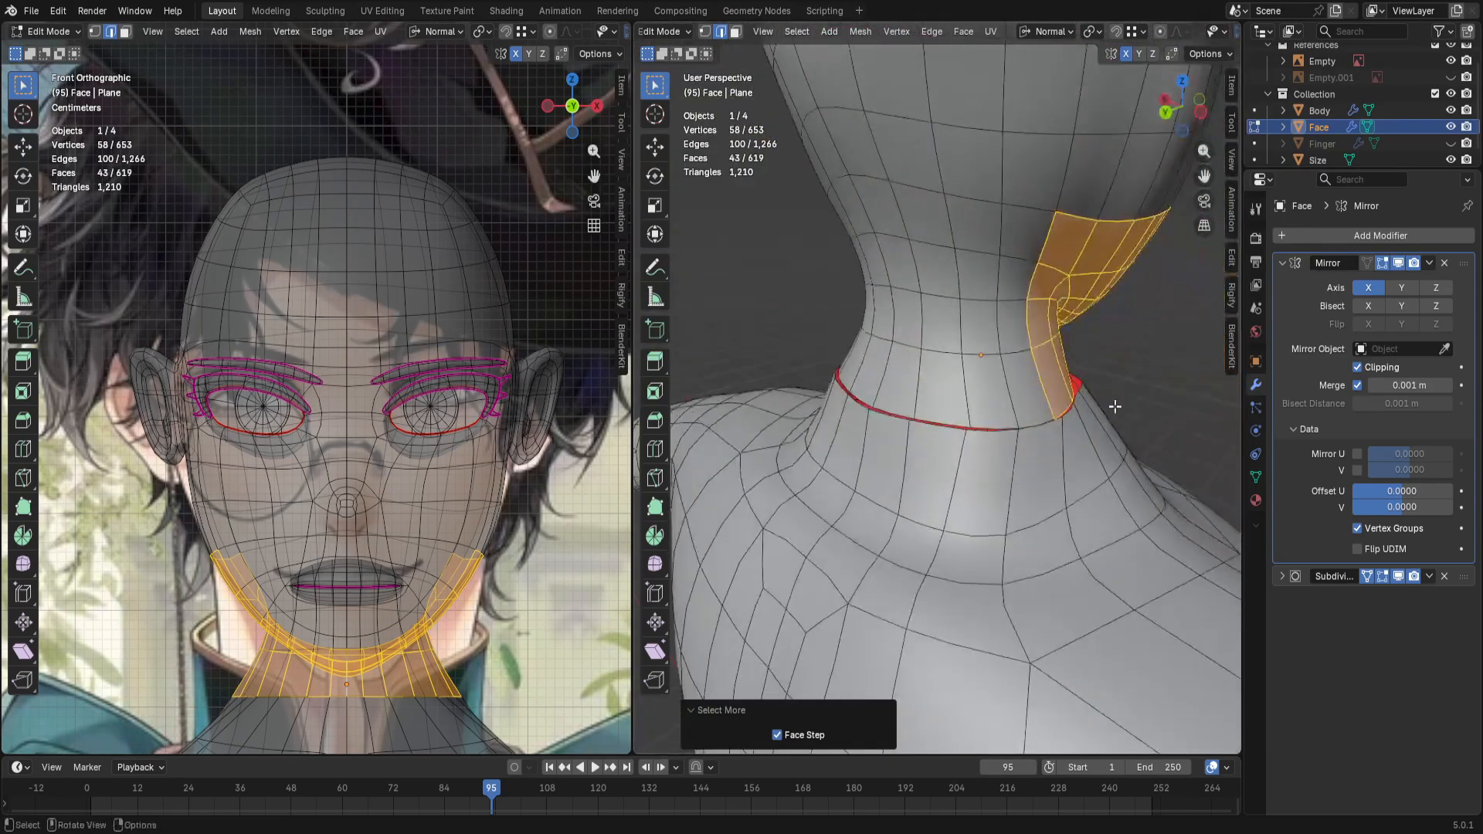
key(ctrl+KP_Add)
key(ctrl+KP_Add)
key(ctrl+KP_Add)
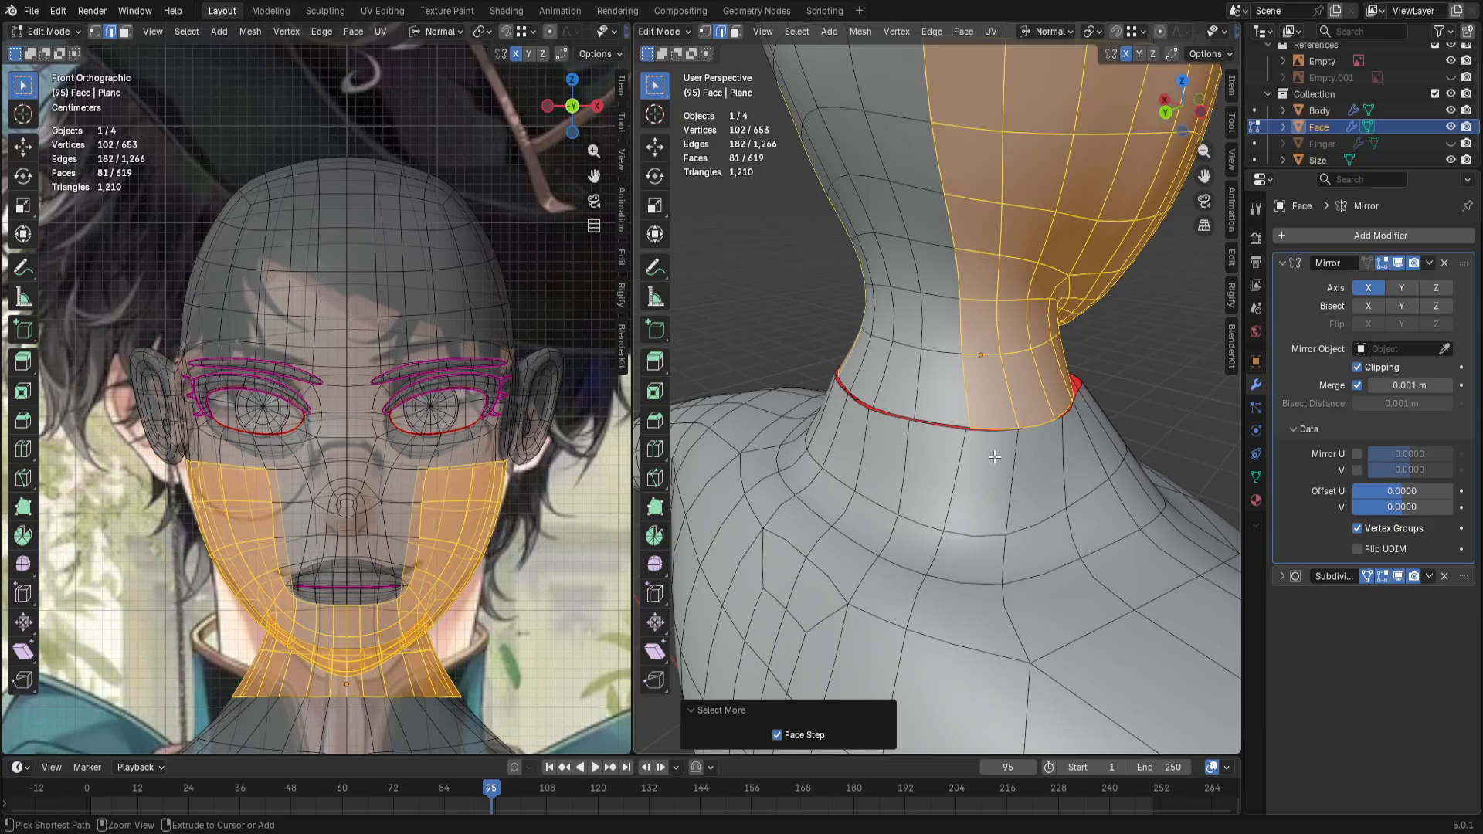
key(ctrl+KP_Add)
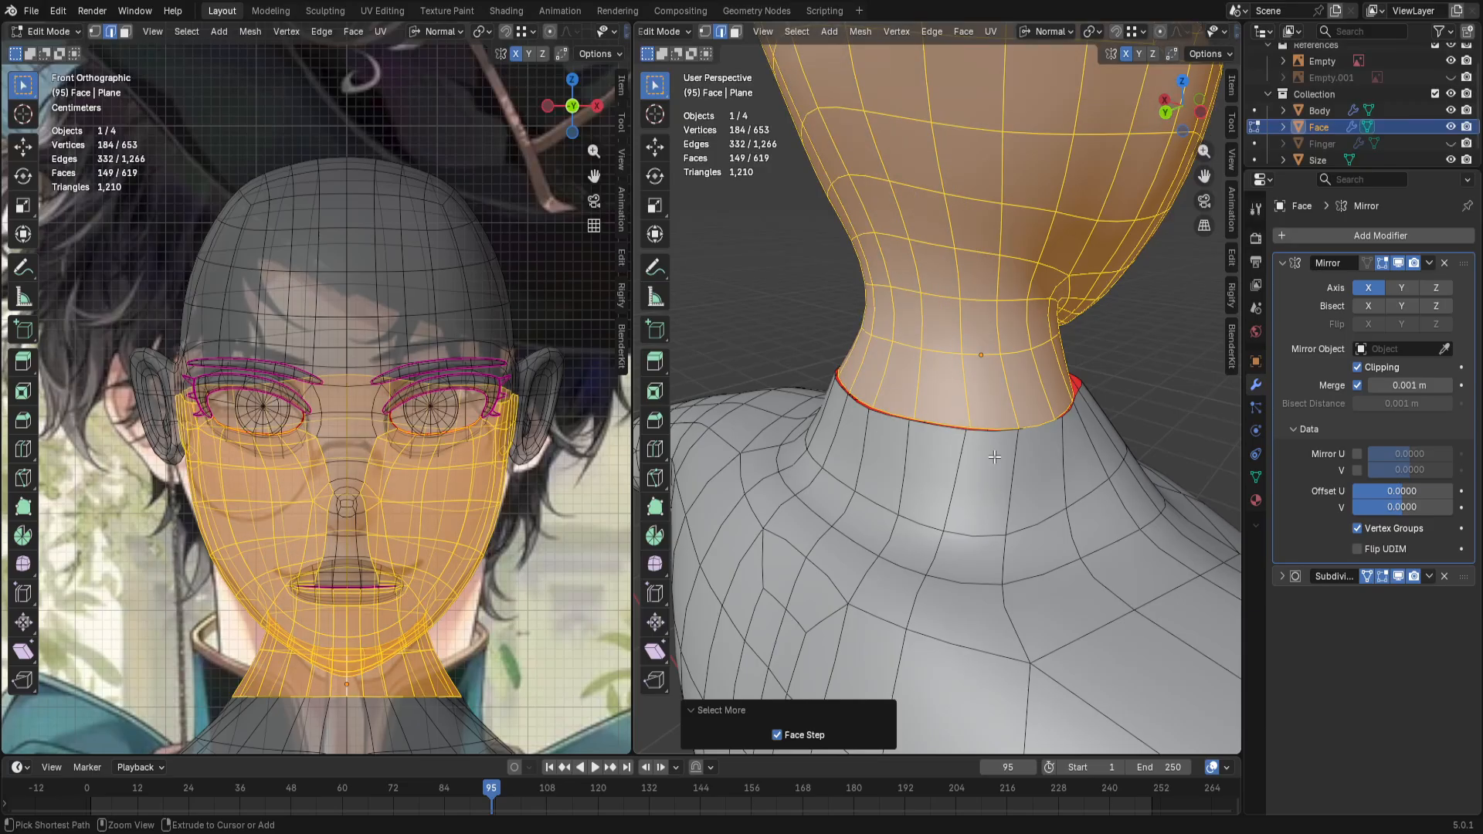
key(ctrl+s)
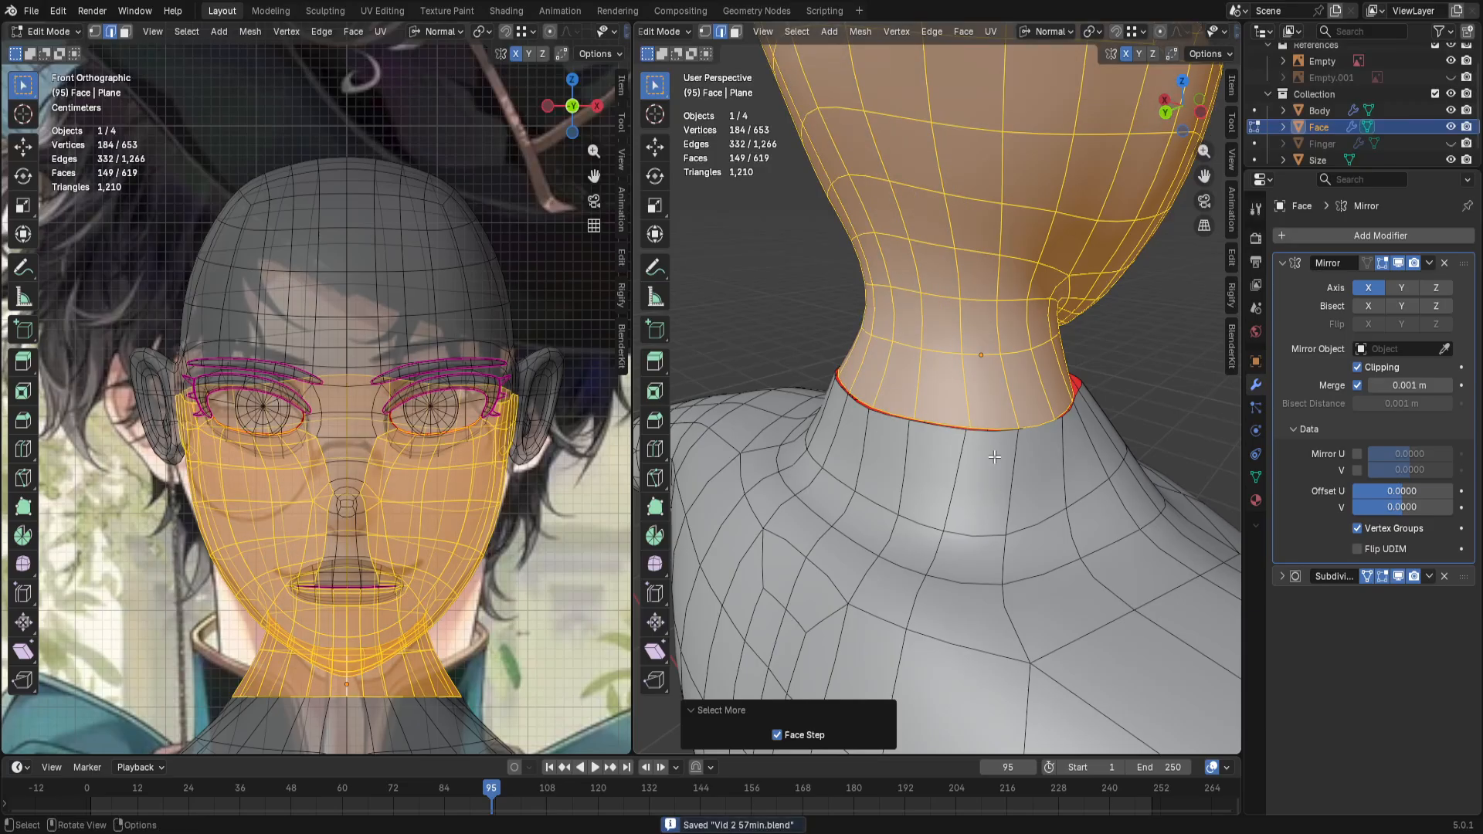